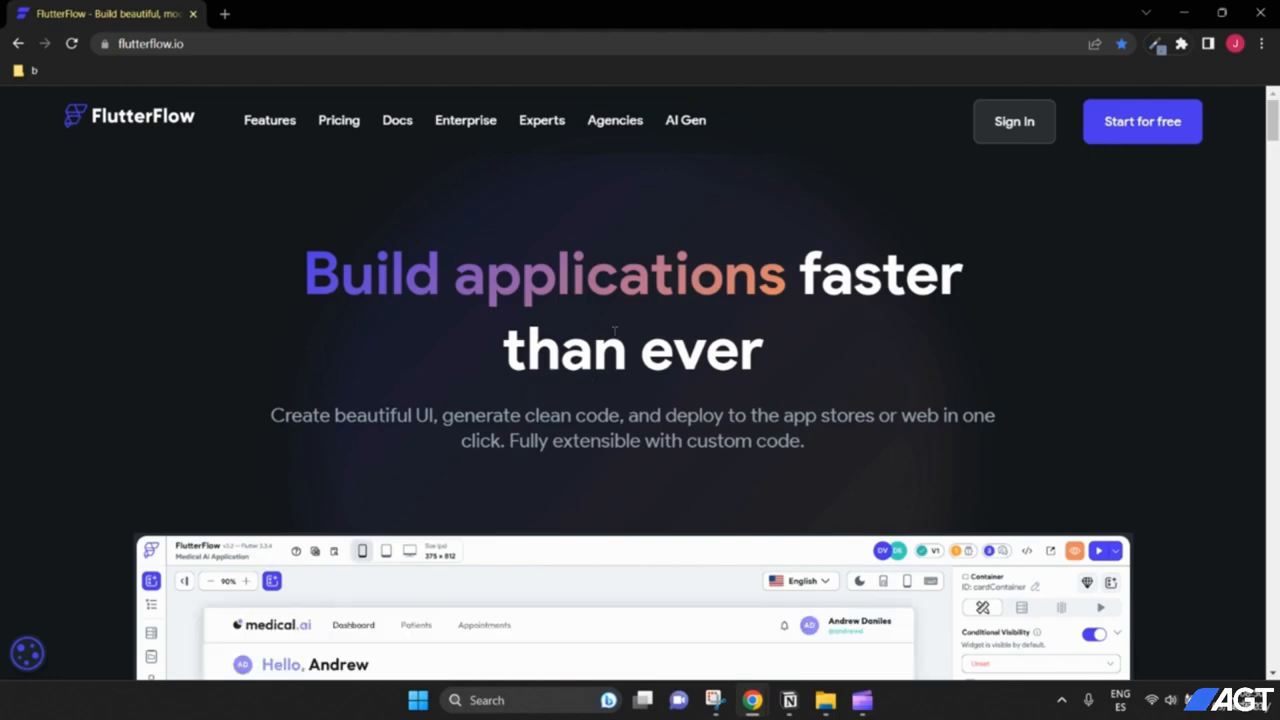
Step: Bring the built Counter app window to the front
{"action": "scroll", "coordinate": [645, 355], "scroll_direction": "down", "scroll_amount": 3}
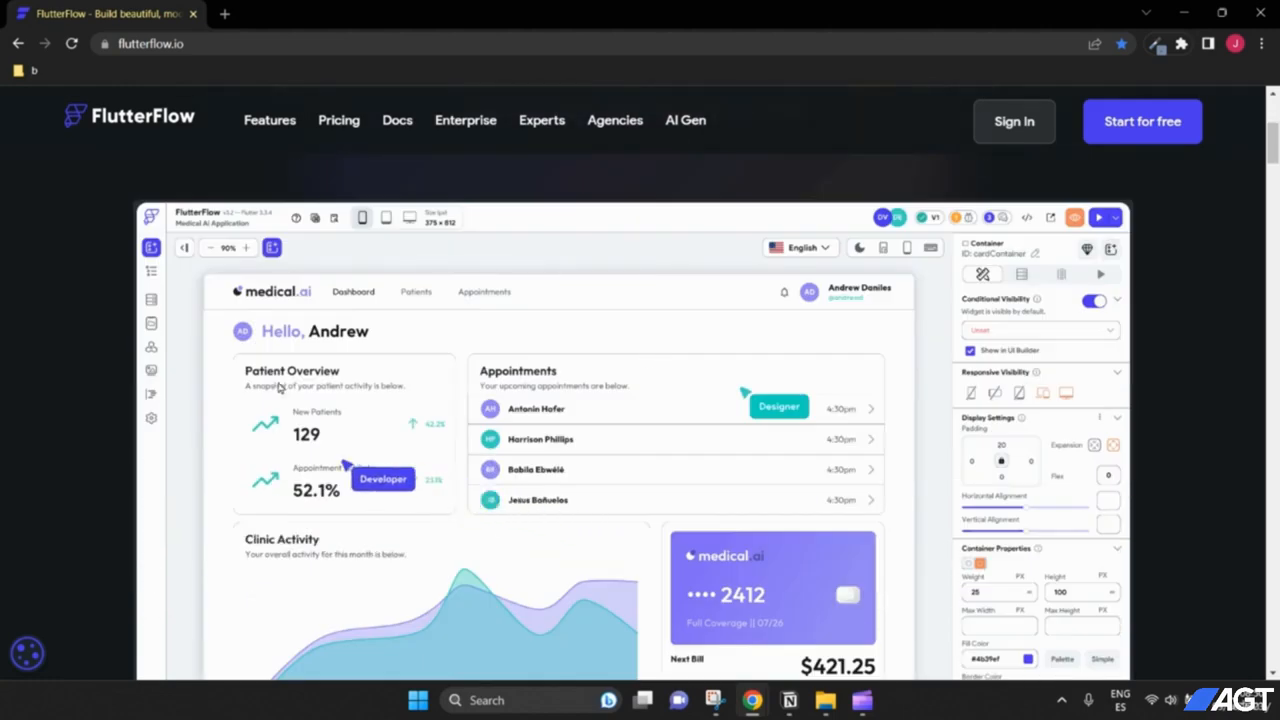
{"action": "scroll", "coordinate": [485, 398], "scroll_direction": "down", "scroll_amount": 1}
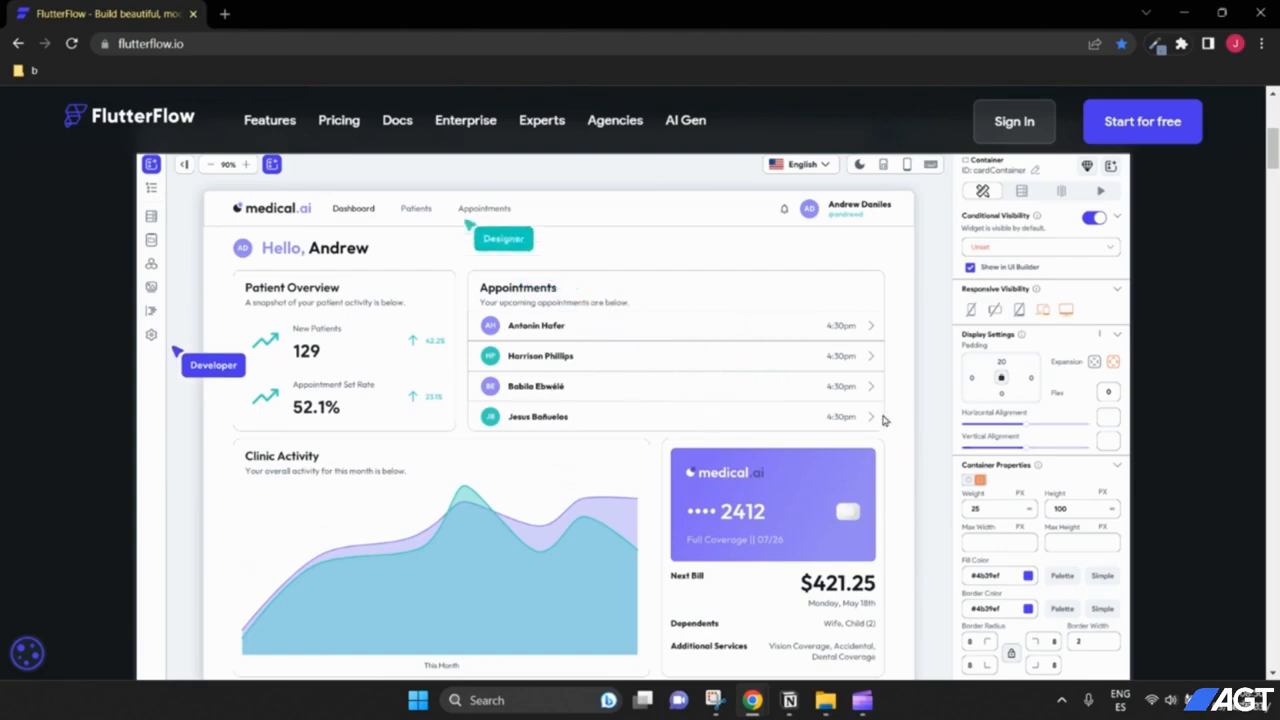
{"action": "scroll", "coordinate": [684, 400], "scroll_direction": "up", "scroll_amount": 2}
{"action": "scroll", "coordinate": [684, 400], "scroll_direction": "down", "scroll_amount": 2}
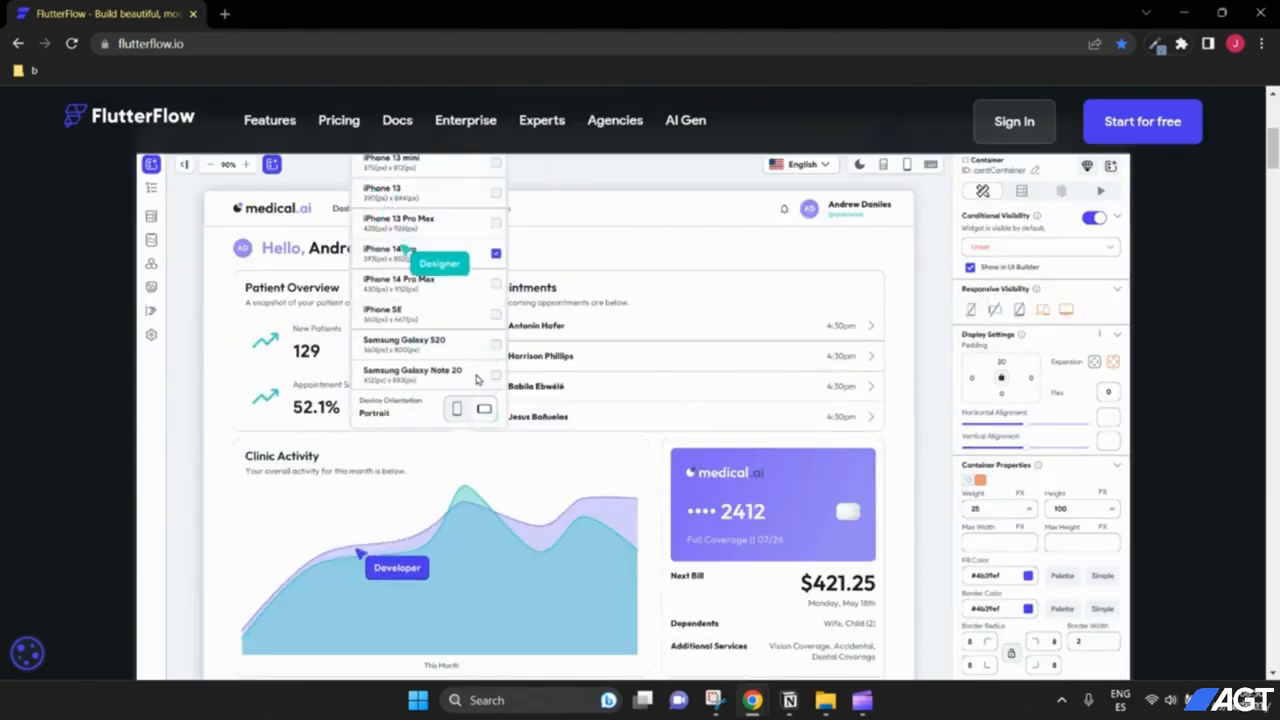
{"action": "scroll", "coordinate": [379, 403], "scroll_direction": "up", "scroll_amount": 1}
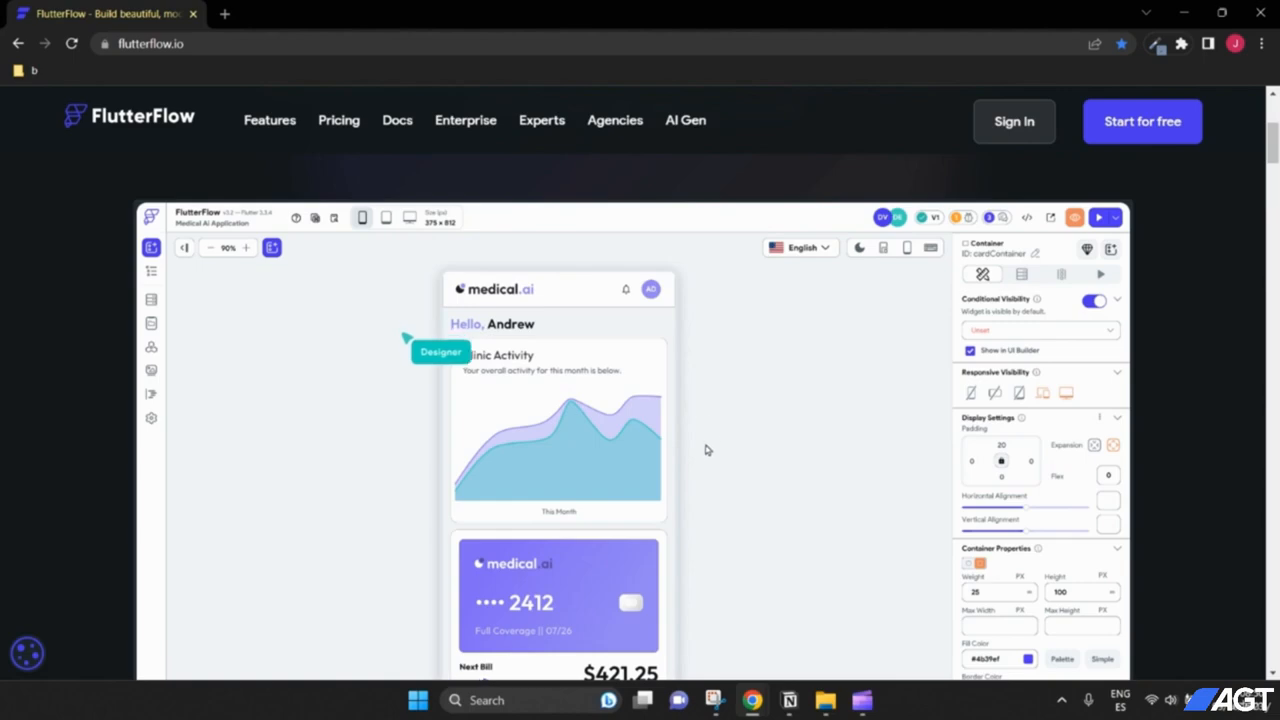
{"action": "scroll", "coordinate": [697, 420], "scroll_direction": "down", "scroll_amount": 2}
{"action": "scroll", "coordinate": [699, 421], "scroll_direction": "up", "scroll_amount": 2}
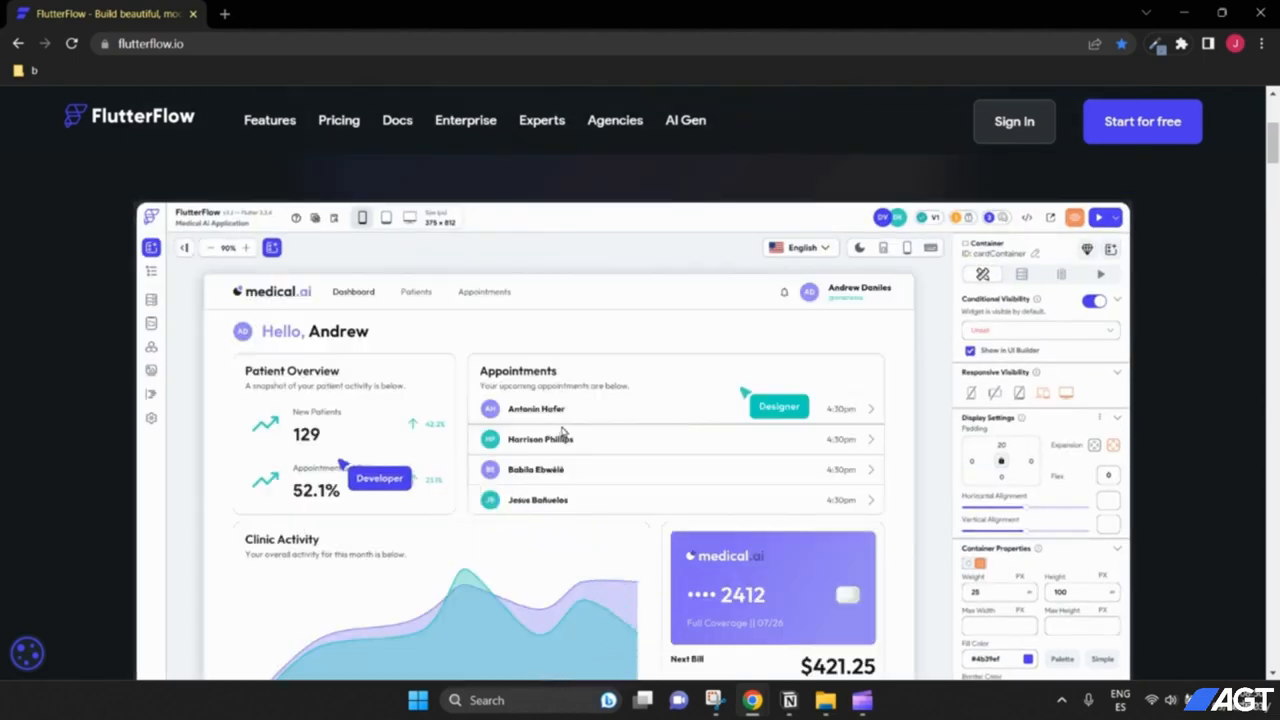
{"action": "scroll", "coordinate": [562, 432], "scroll_direction": "up", "scroll_amount": 3}
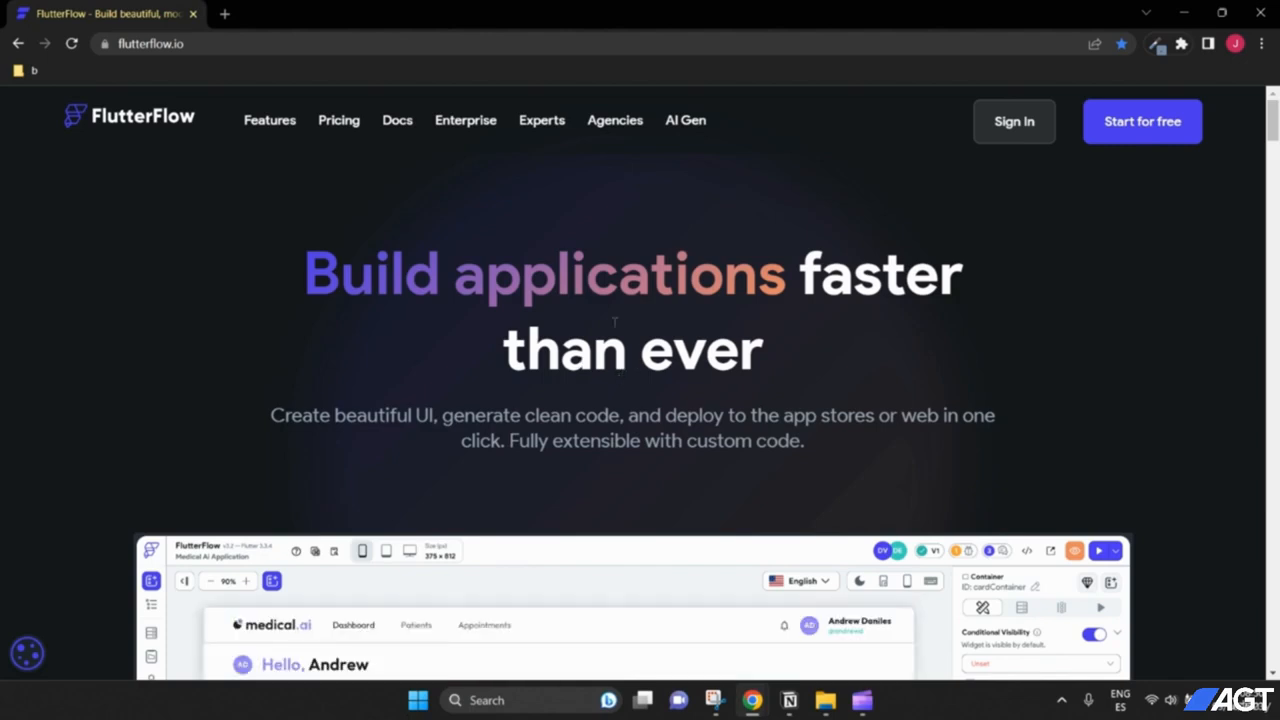
{"action": "mouse_move", "coordinate": [752, 700]}
{"action": "left_click", "coordinate": [785, 657]}
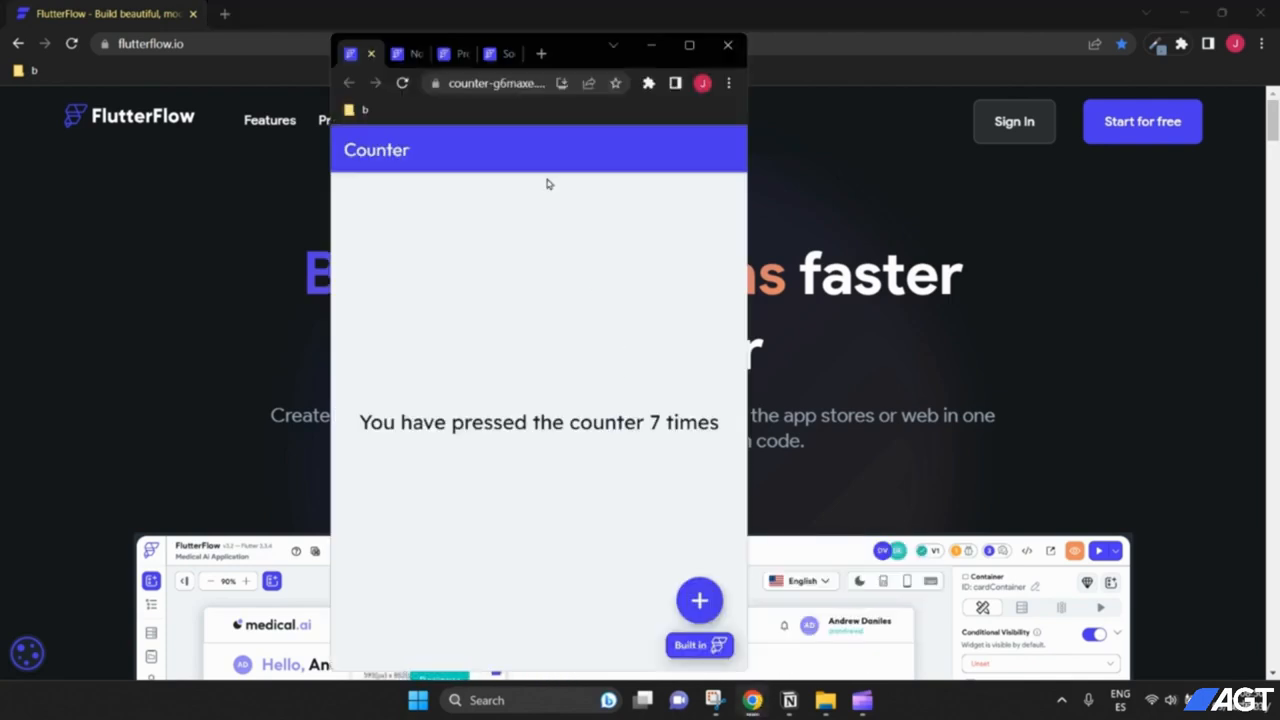
Step: In the social Feed app, like and unlike the first post twice
{"action": "left_click", "coordinate": [496, 53]}
{"action": "scroll", "coordinate": [604, 395], "scroll_direction": "down", "scroll_amount": 3}
{"action": "scroll", "coordinate": [598, 397], "scroll_direction": "up", "scroll_amount": 2}
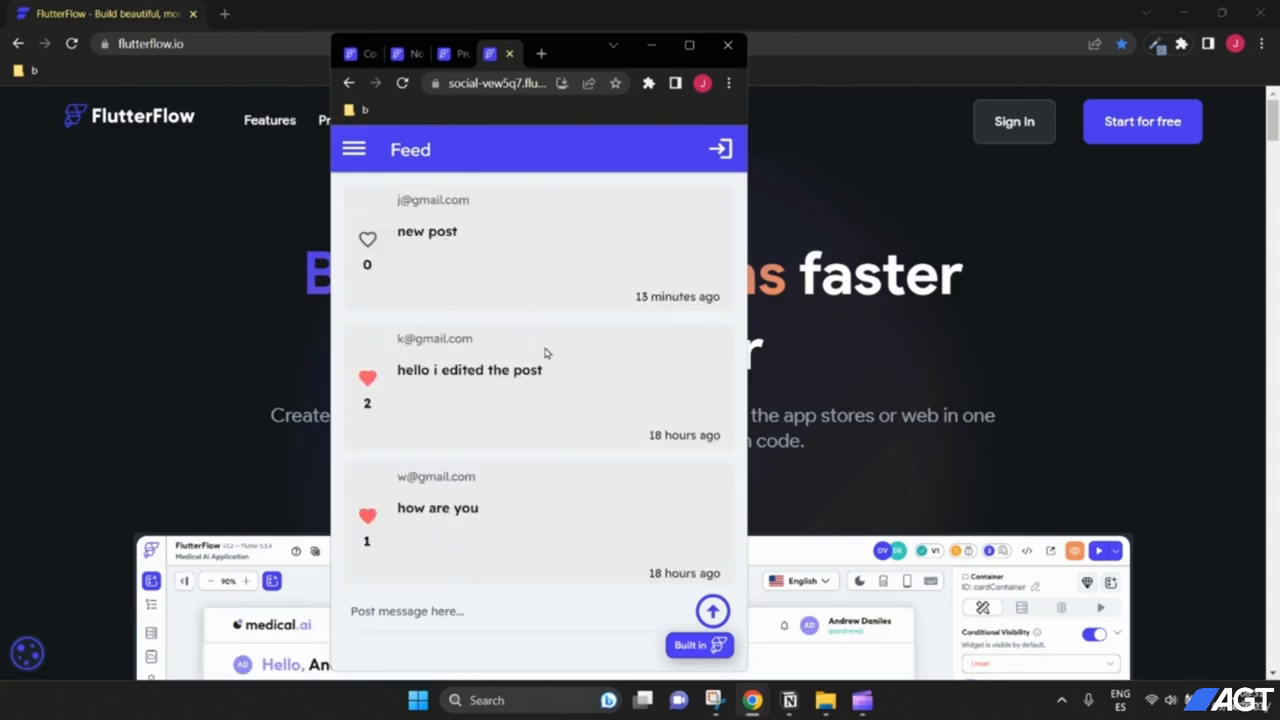
{"action": "scroll", "coordinate": [528, 337], "scroll_direction": "down", "scroll_amount": 1}
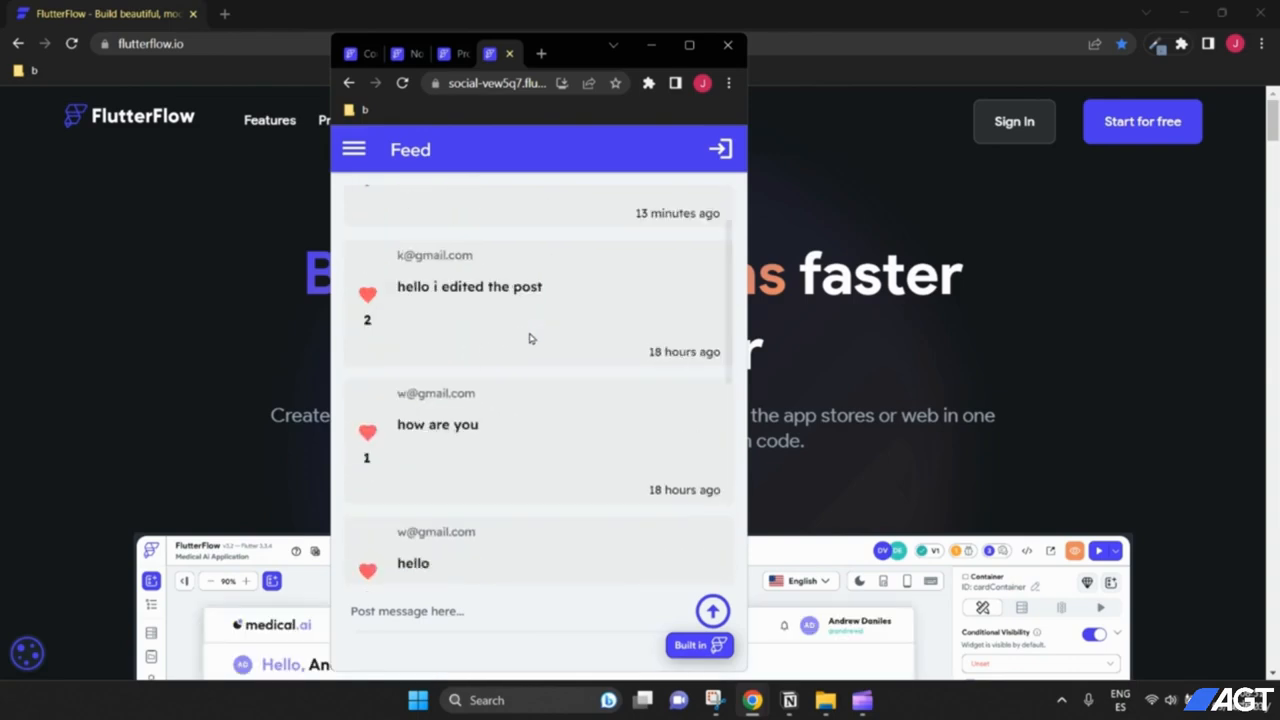
{"action": "scroll", "coordinate": [528, 337], "scroll_direction": "up", "scroll_amount": 1}
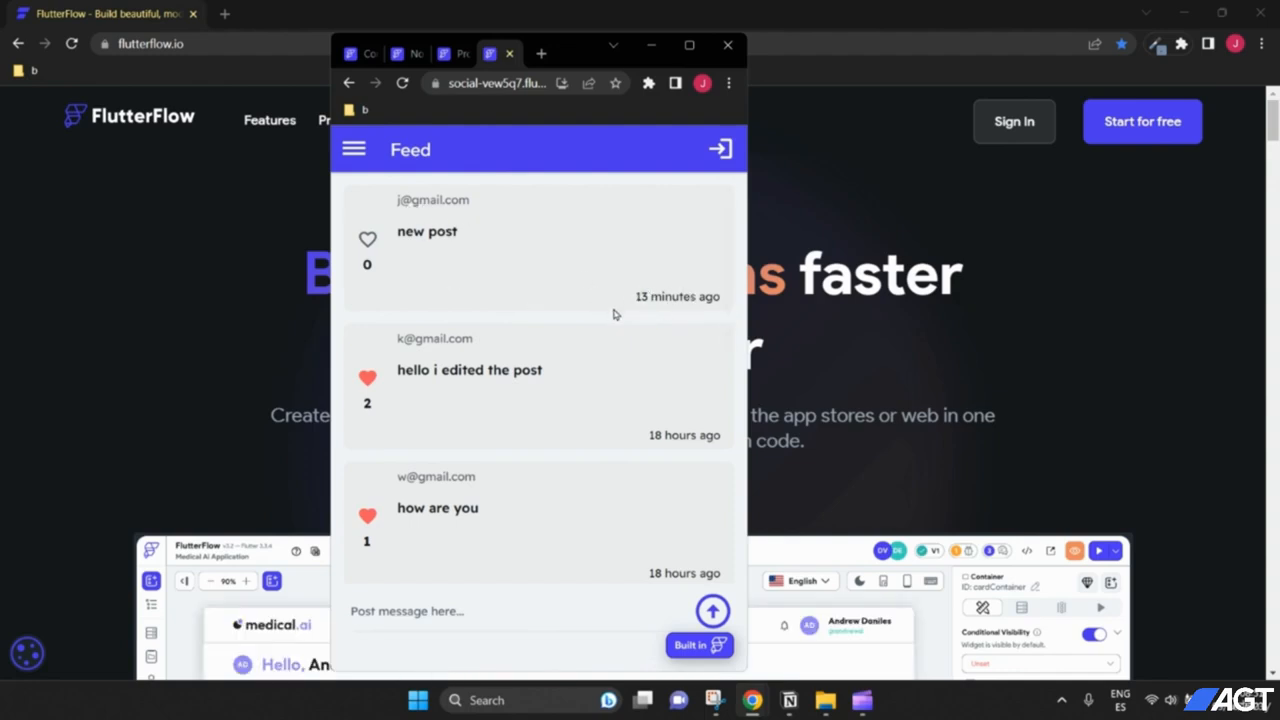
{"action": "left_click", "coordinate": [367, 240]}
{"action": "left_click", "coordinate": [368, 241]}
{"action": "left_click", "coordinate": [368, 242]}
{"action": "left_click", "coordinate": [368, 241]}
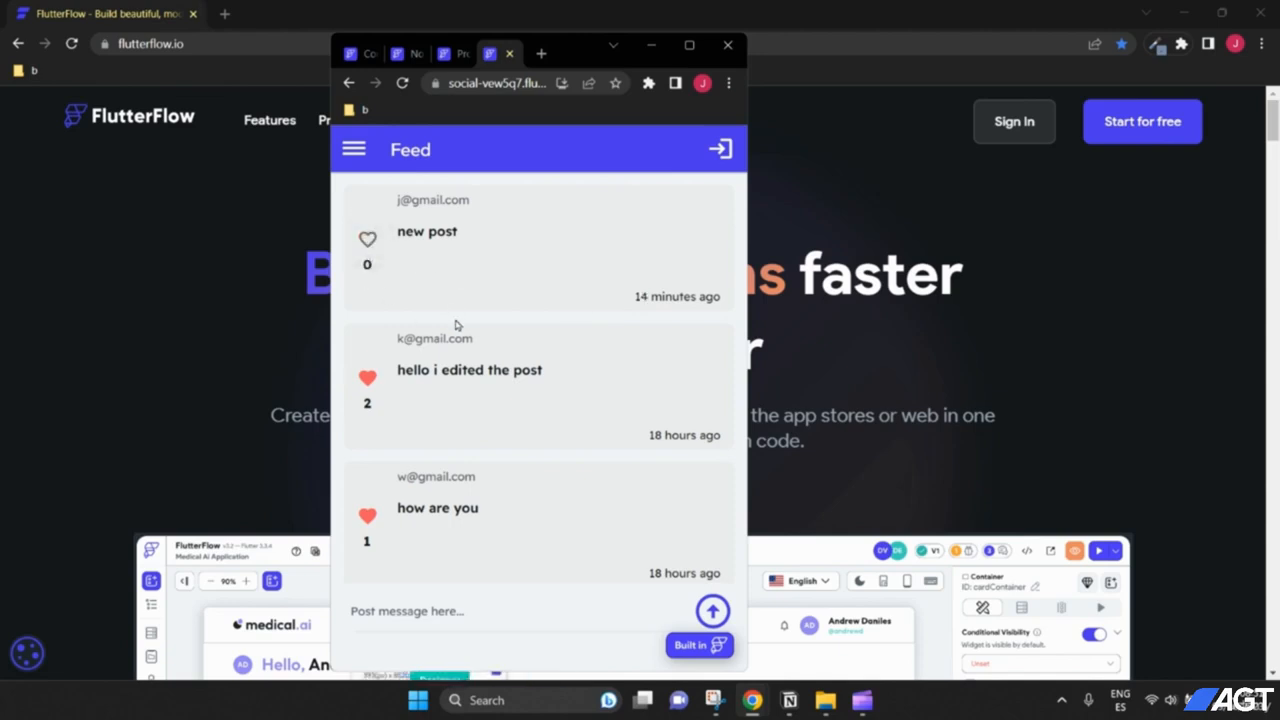
{"action": "scroll", "coordinate": [458, 325], "scroll_direction": "down", "scroll_amount": 1}
{"action": "scroll", "coordinate": [470, 336], "scroll_direction": "up", "scroll_amount": 1}
Step: Open My Posts and dismiss the post edit form, then log out and return to Counter
{"action": "left_click", "coordinate": [354, 149]}
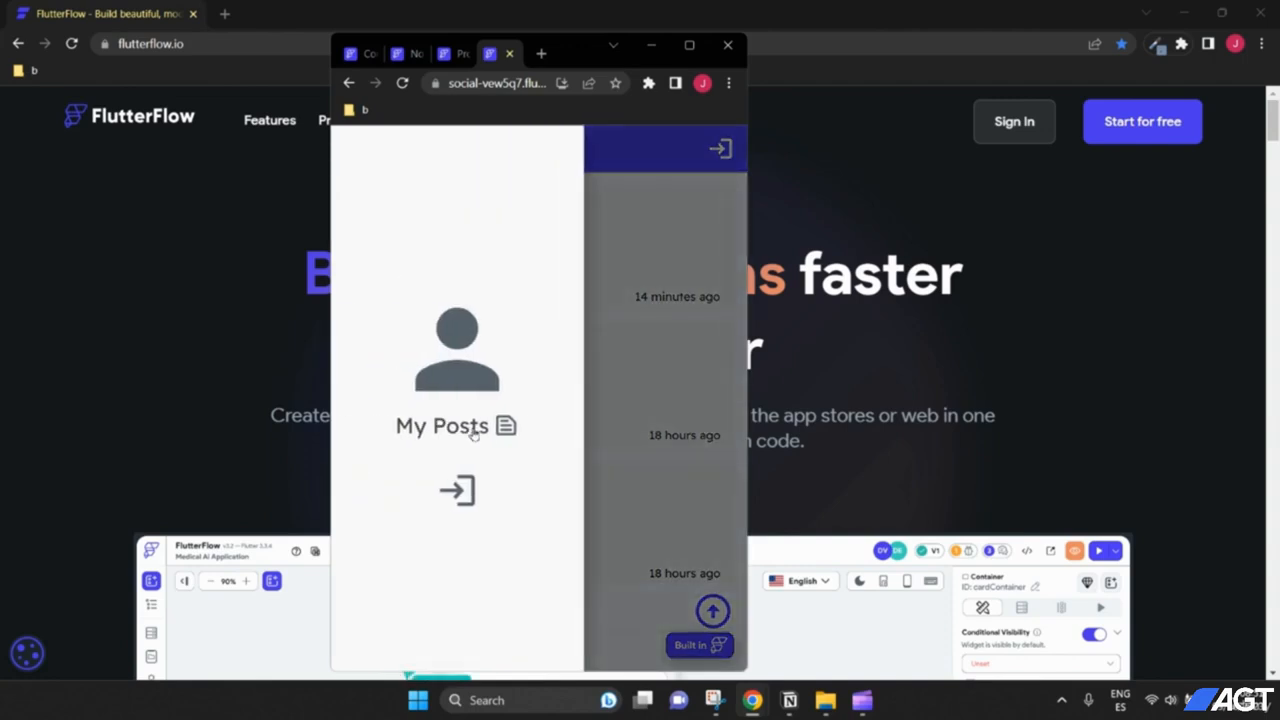
{"action": "left_click", "coordinate": [474, 430]}
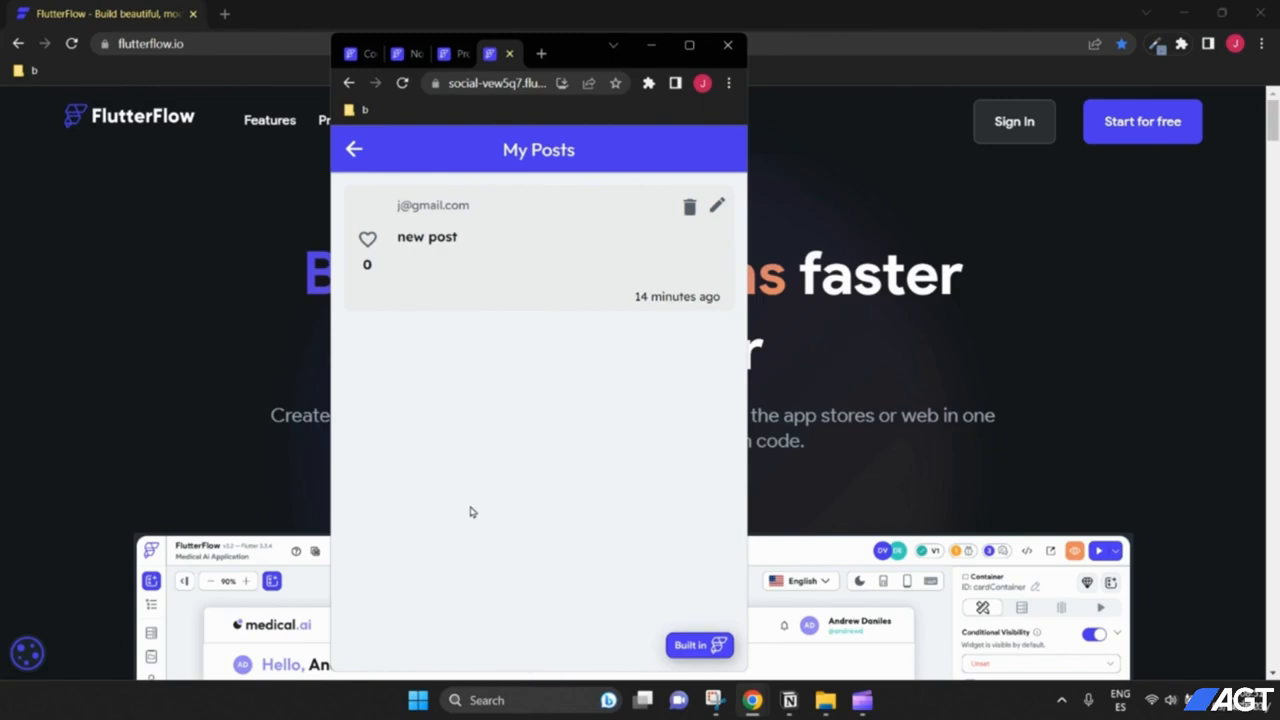
{"action": "left_click", "coordinate": [714, 207]}
{"action": "left_click", "coordinate": [700, 386]}
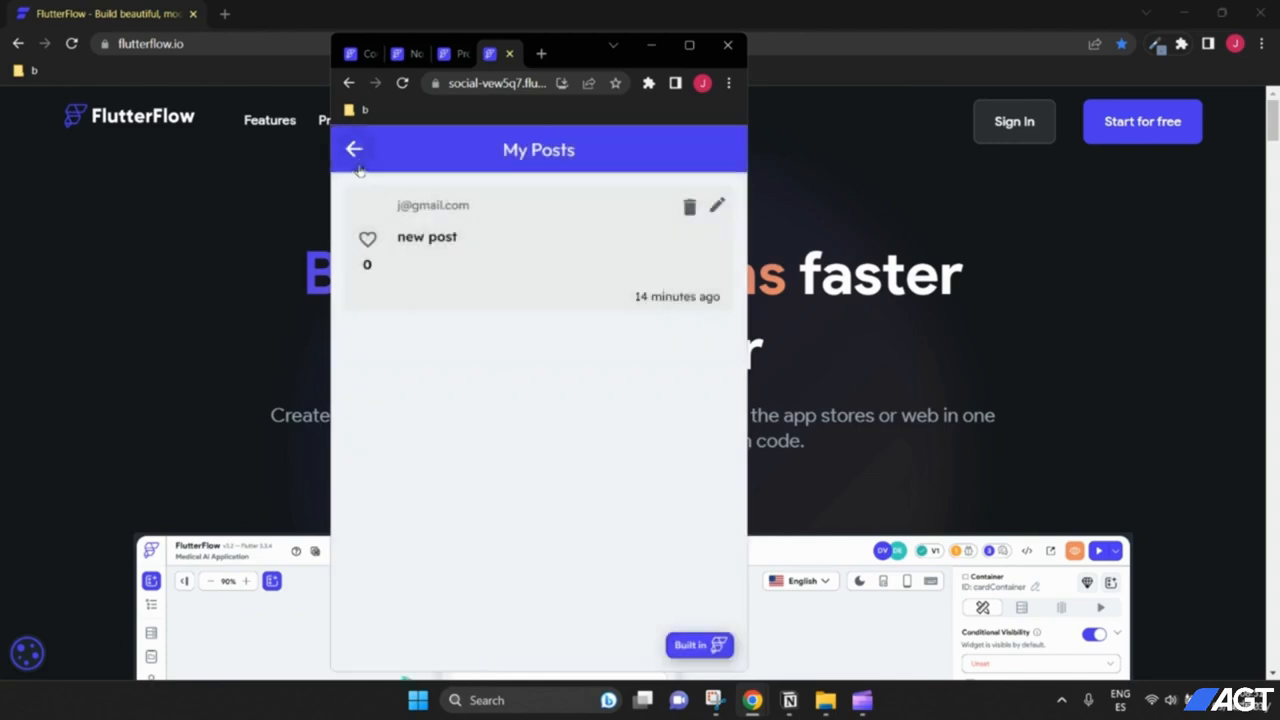
{"action": "left_click", "coordinate": [356, 152]}
{"action": "left_click", "coordinate": [623, 325]}
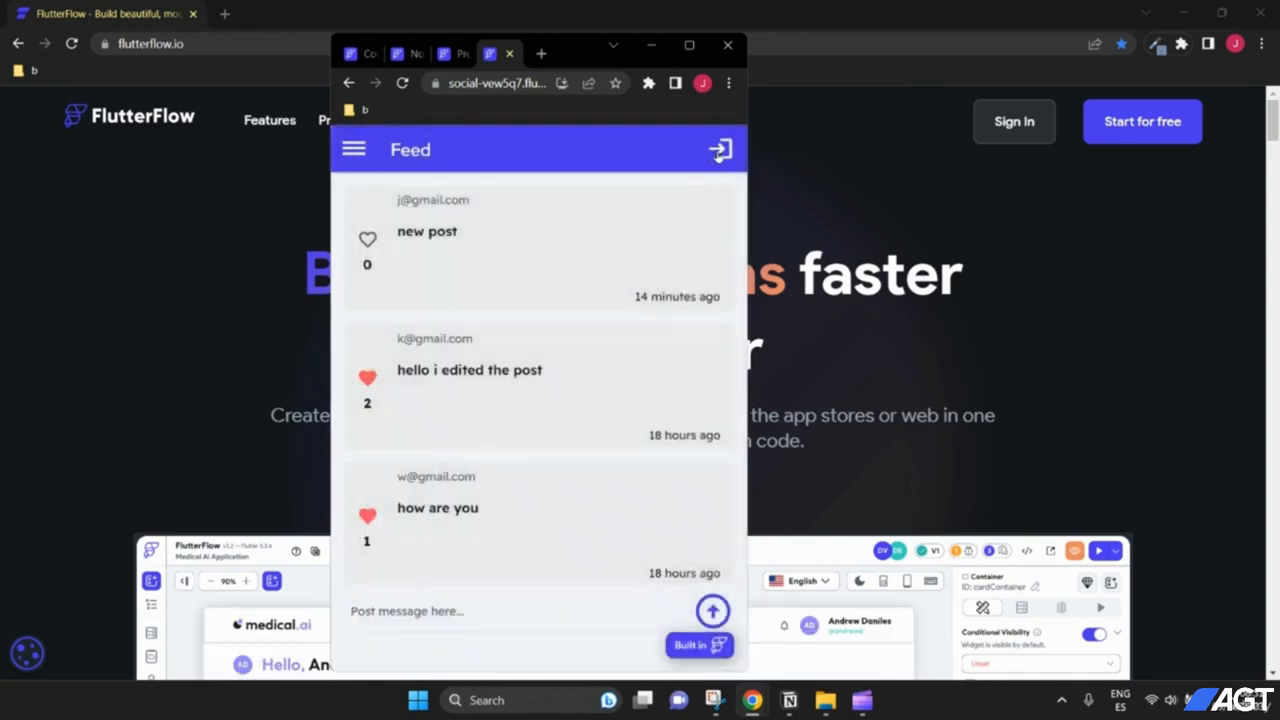
{"action": "left_click", "coordinate": [720, 148]}
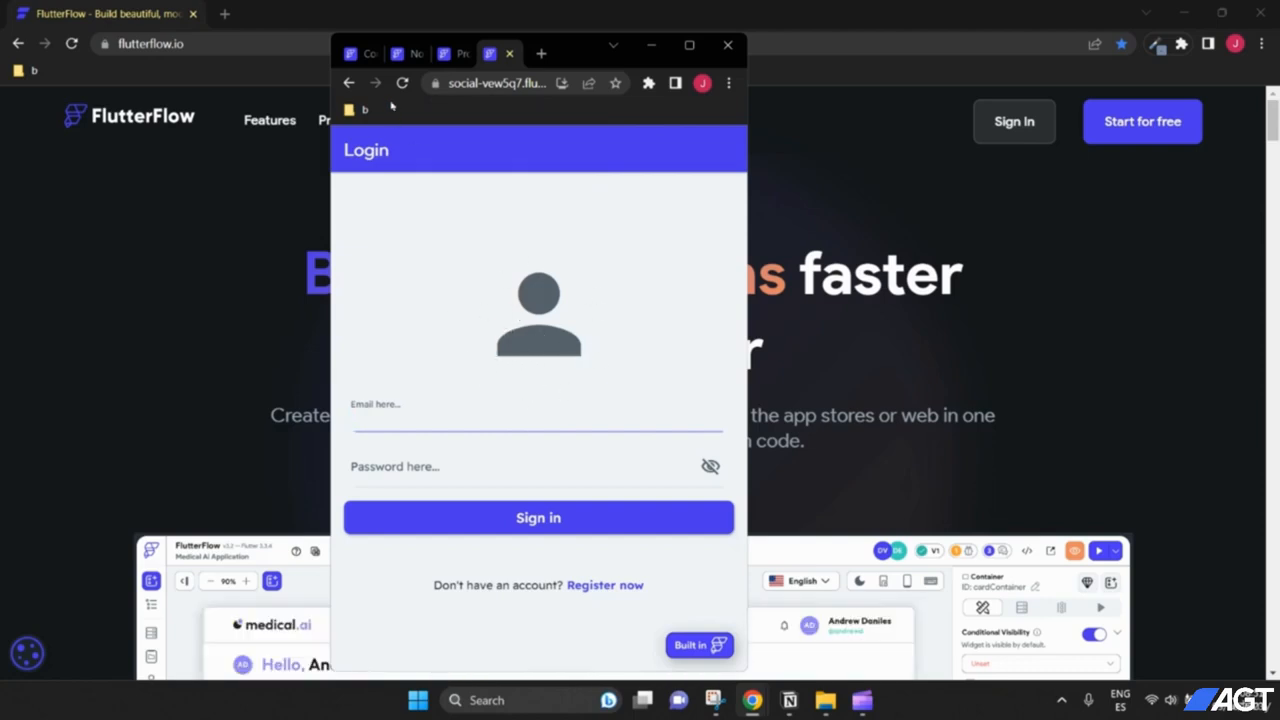
{"action": "left_click", "coordinate": [352, 54]}
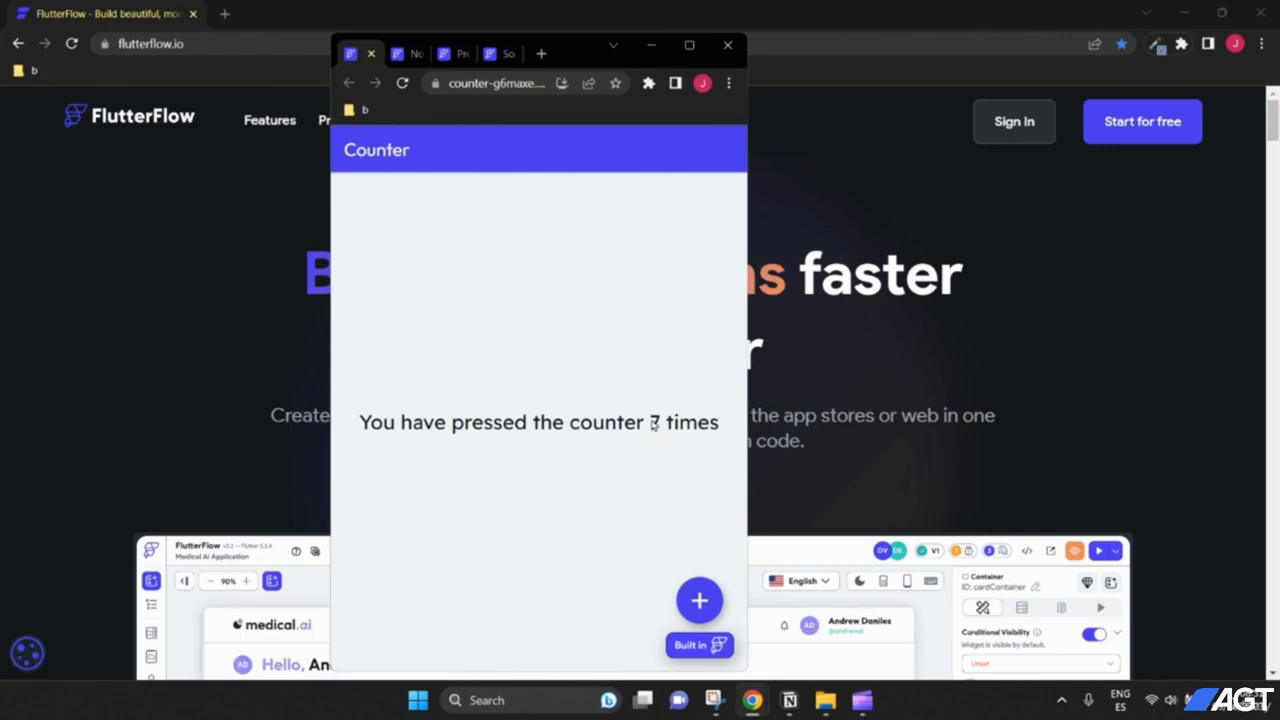
Step: Raise the Counter app's count with repeated presses of the + button
{"action": "left_click", "coordinate": [699, 600]}
{"action": "left_click", "coordinate": [699, 600]}
{"action": "left_click", "coordinate": [699, 600]}
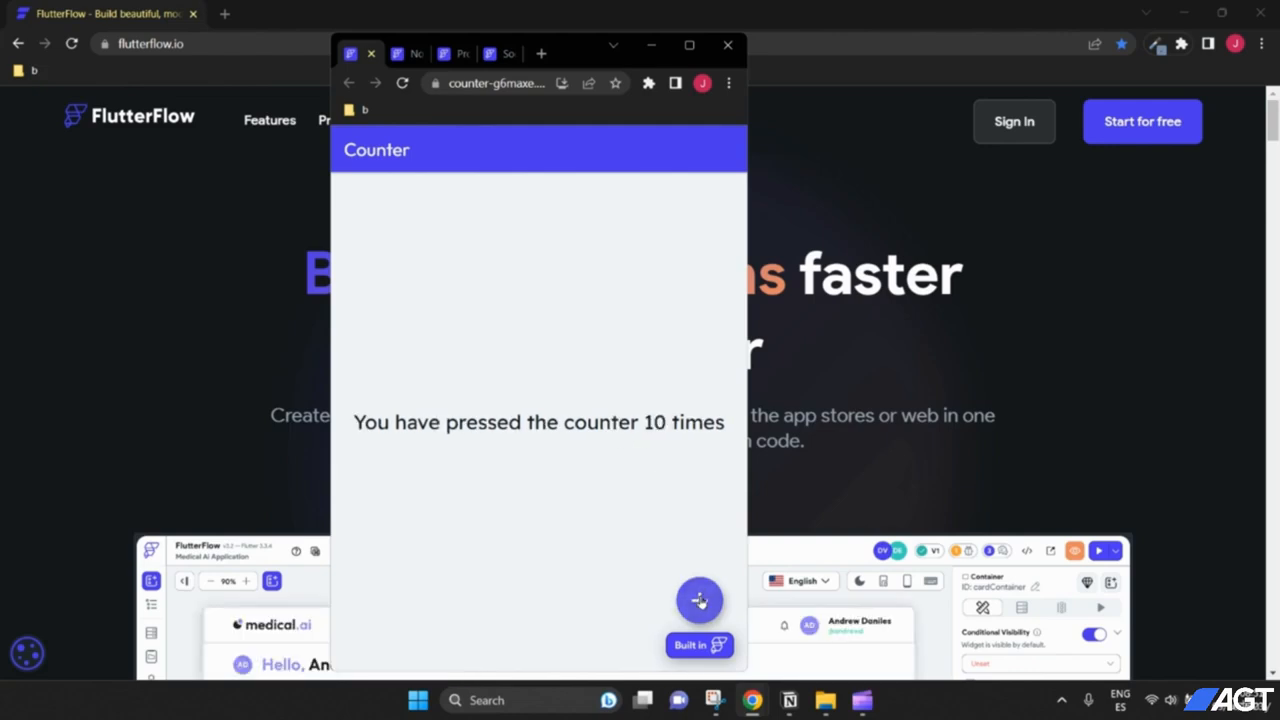
{"action": "left_click", "coordinate": [699, 600]}
{"action": "left_click", "coordinate": [699, 600]}
{"action": "left_click", "coordinate": [699, 600]}
{"action": "left_click", "coordinate": [699, 600]}
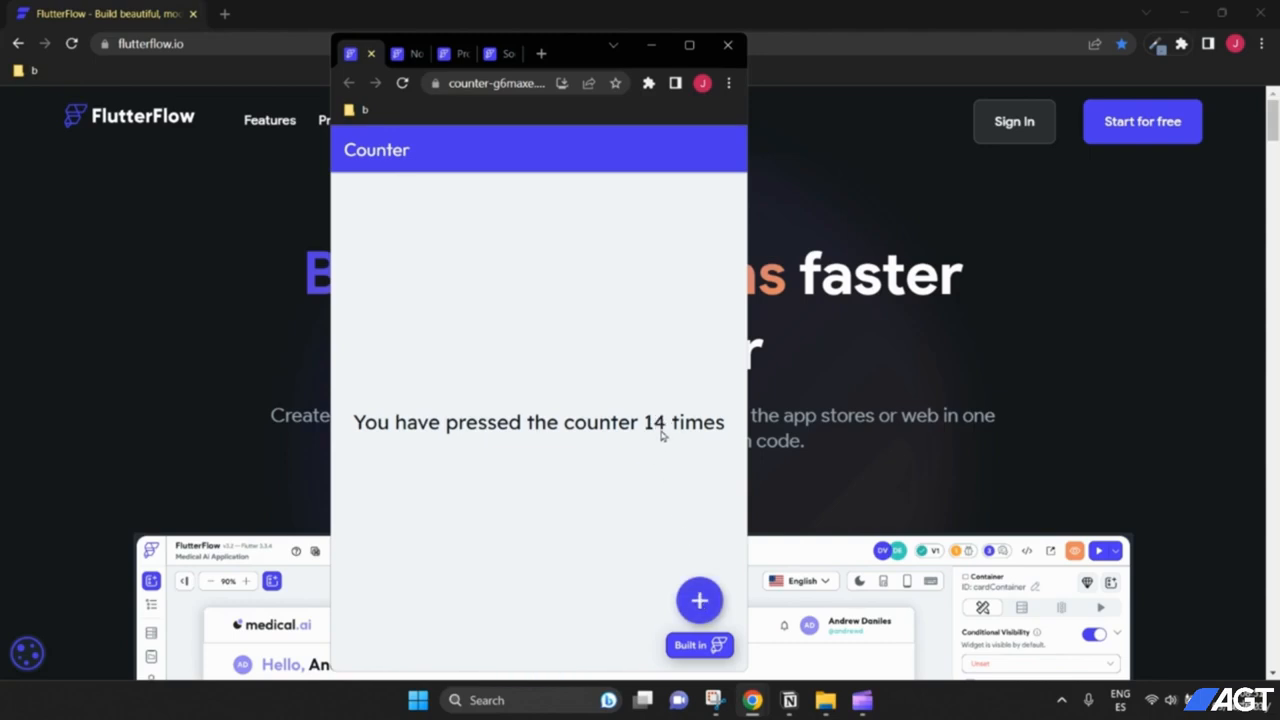
Step: In the Notes app, reveal Delete on the 'buy apples' note without deleting it
{"action": "left_click", "coordinate": [405, 53]}
{"action": "left_click_drag", "start_coordinate": [560, 206], "coordinate": [454, 231]}
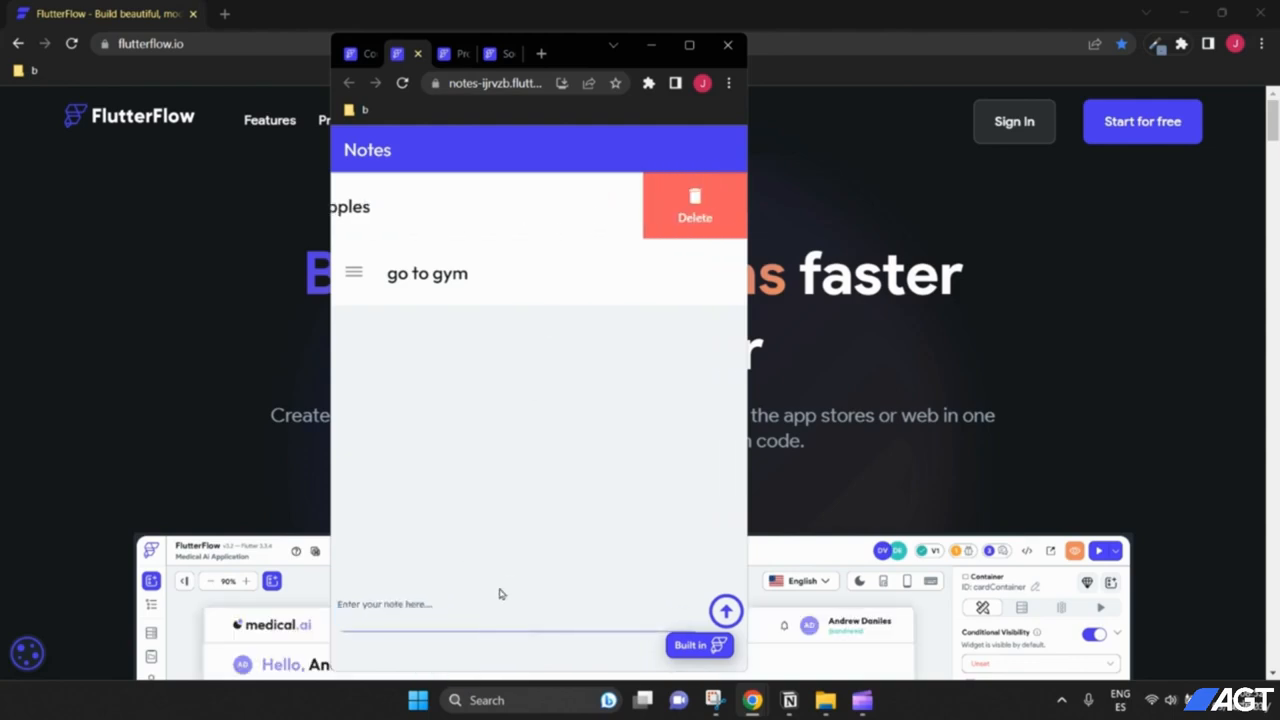
{"action": "left_click", "coordinate": [503, 209]}
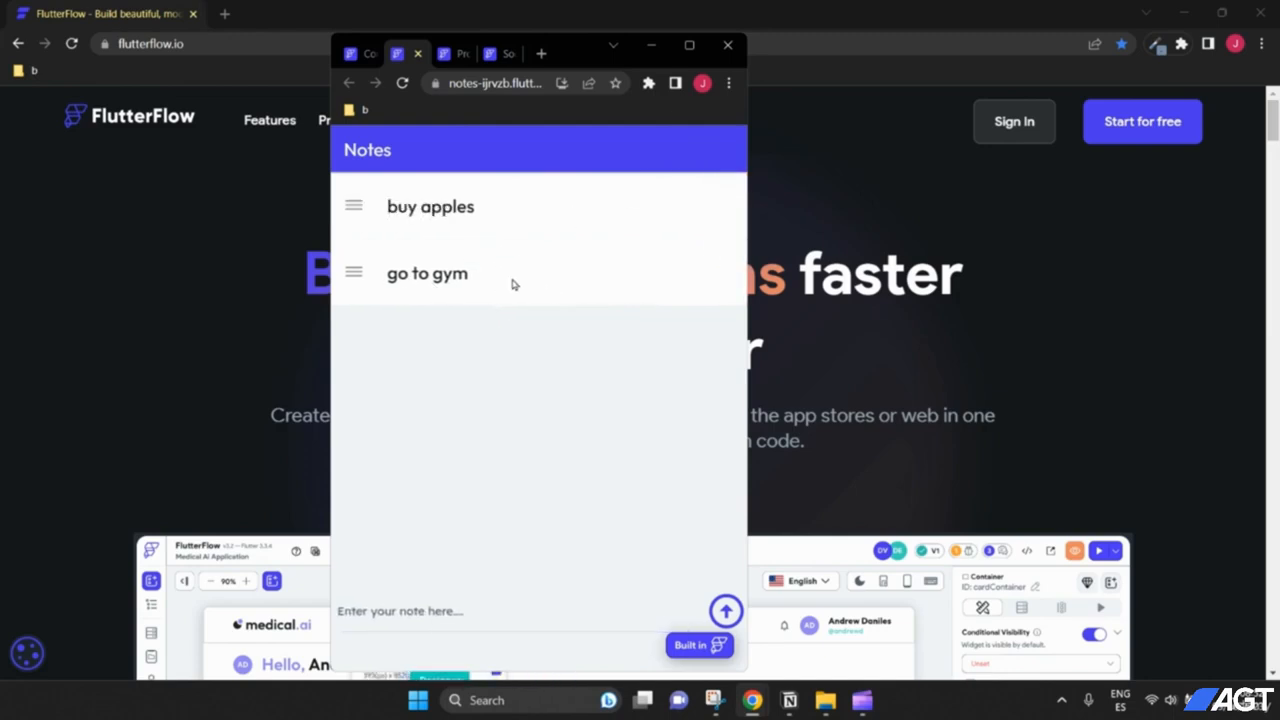
{"action": "left_click_drag", "start_coordinate": [530, 206], "coordinate": [477, 200]}
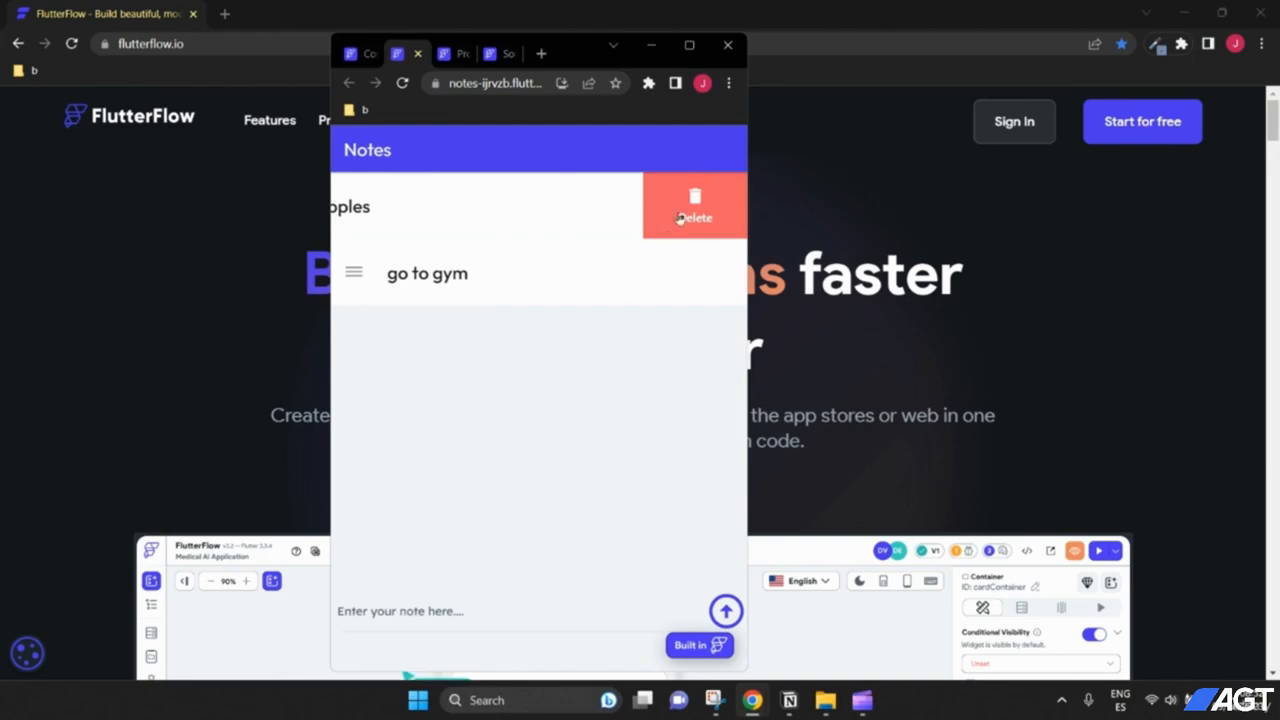
{"action": "left_click", "coordinate": [551, 222]}
{"action": "left_click", "coordinate": [445, 58]}
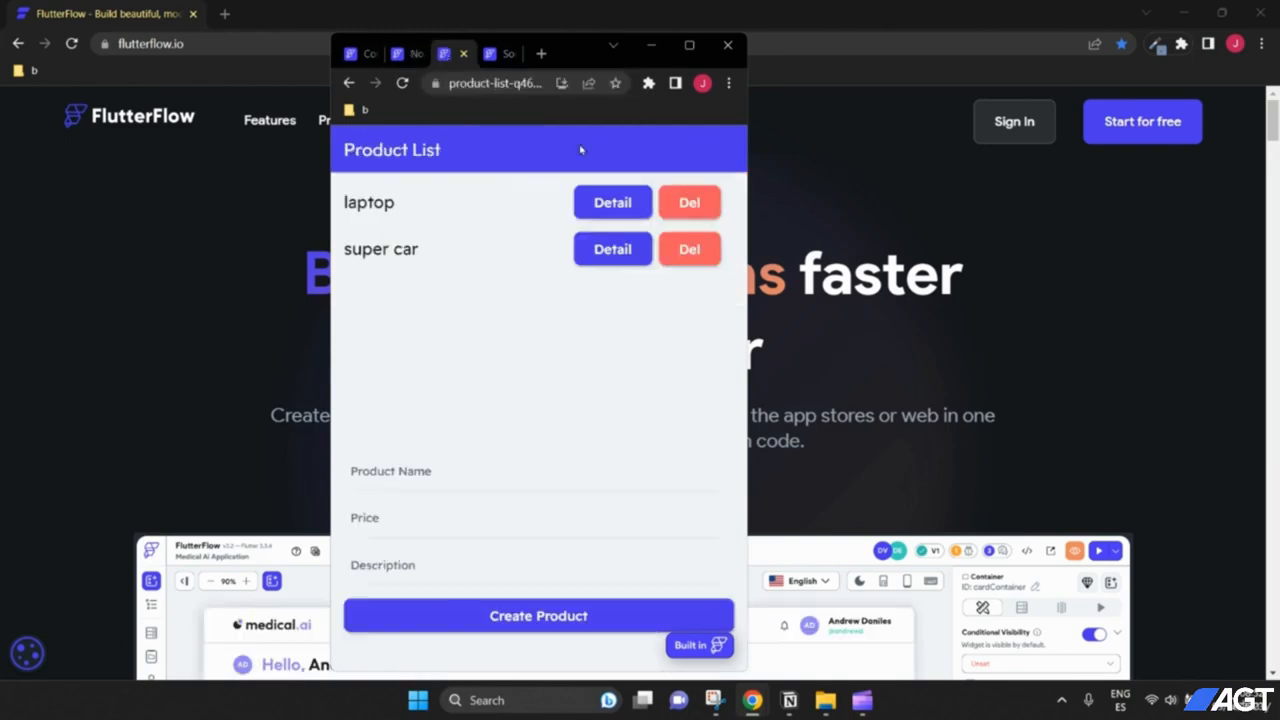
Step: Shift the Product List window left, try its new-product fields, and open the laptop's details
{"action": "left_click_drag", "start_coordinate": [573, 66], "coordinate": [528, 63]}
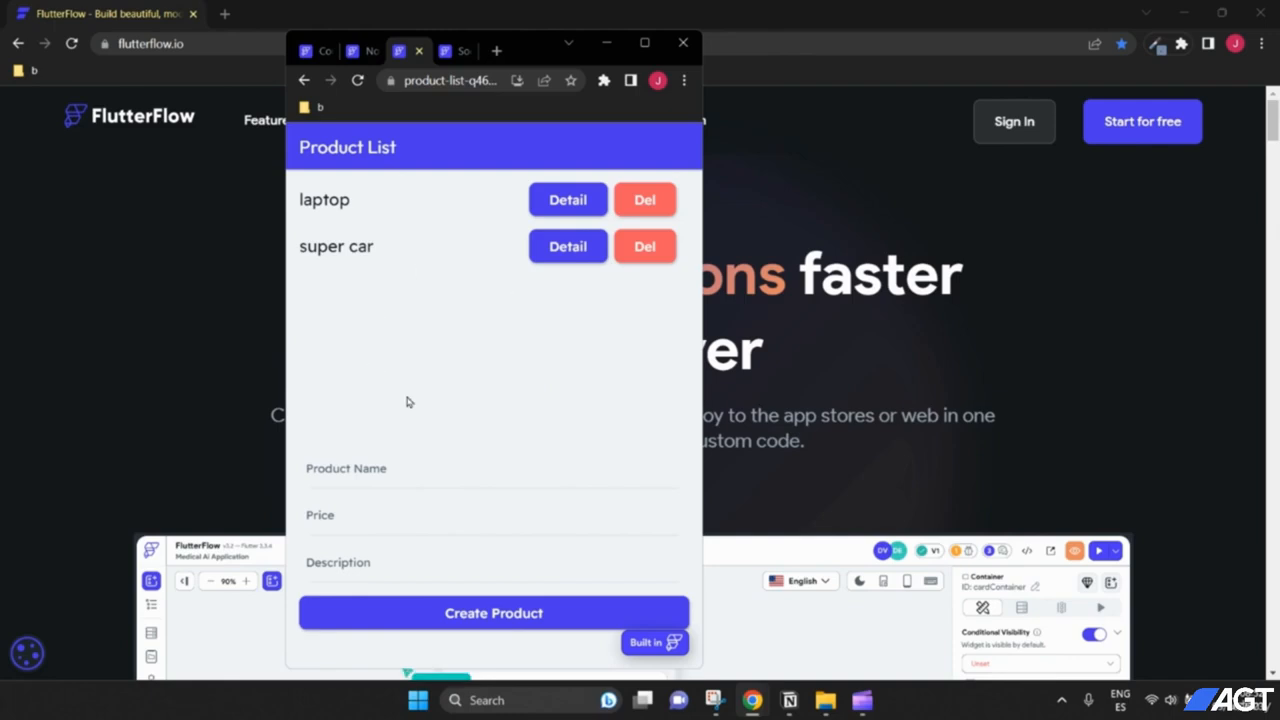
{"action": "left_click", "coordinate": [395, 468]}
{"action": "left_click", "coordinate": [380, 514]}
{"action": "left_click", "coordinate": [374, 470]}
{"action": "left_click", "coordinate": [376, 528]}
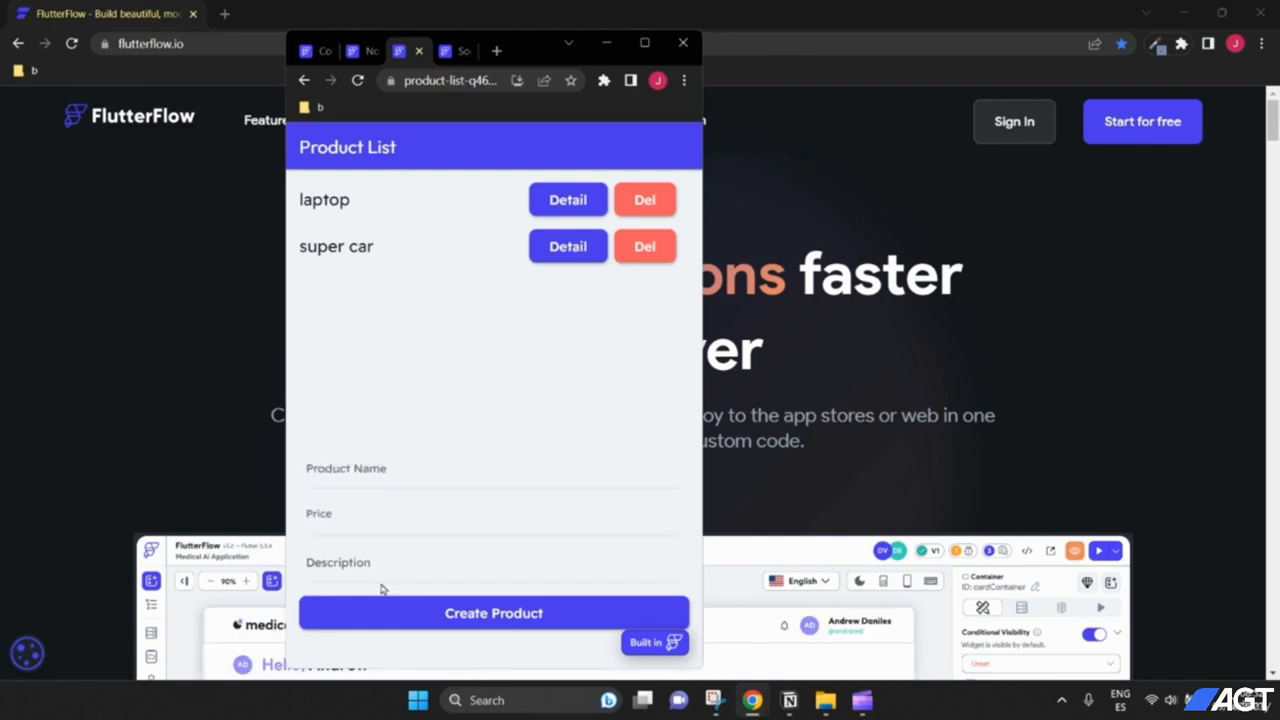
{"action": "left_click", "coordinate": [387, 571]}
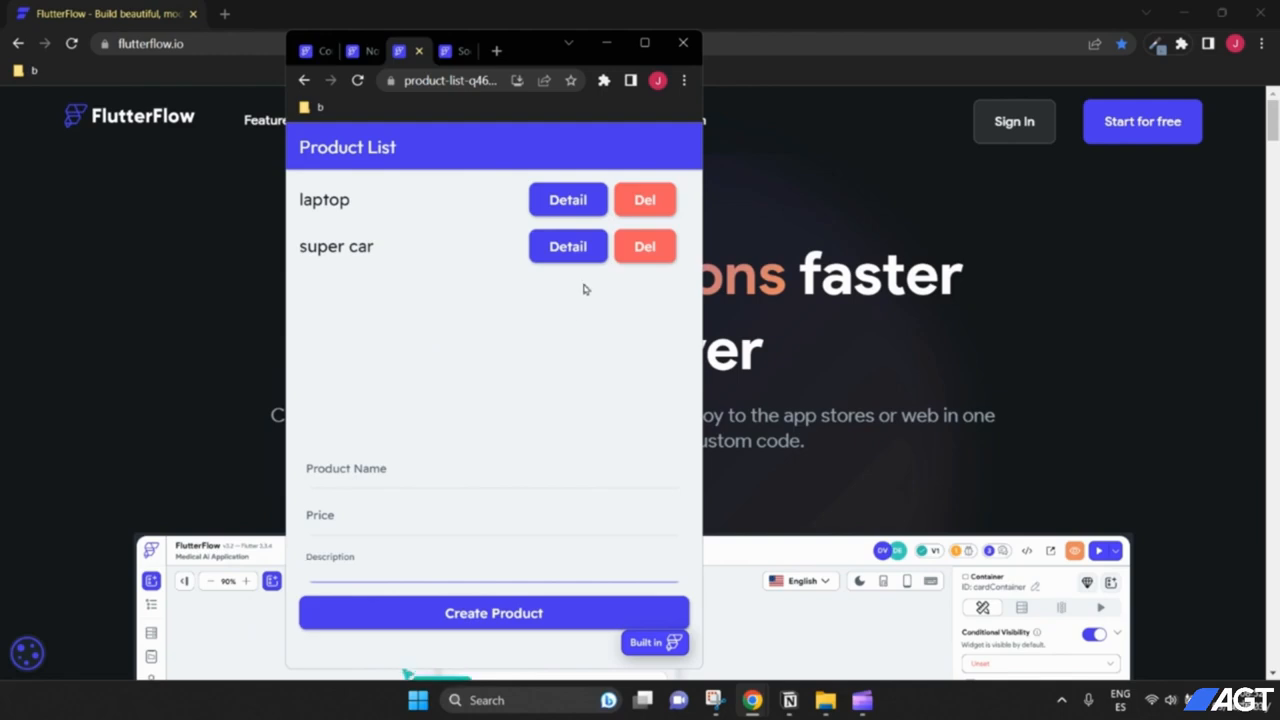
{"action": "left_click", "coordinate": [566, 204]}
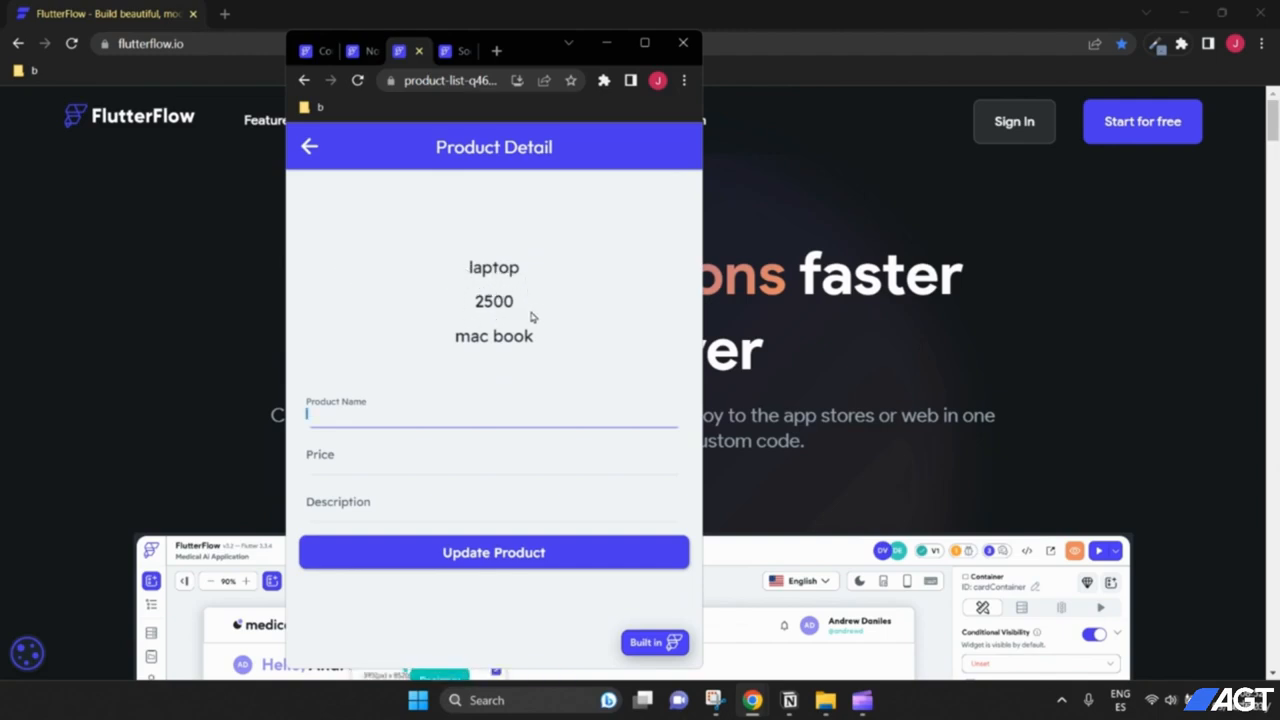
Step: Move between the Product Name, Price and Description fields on the laptop's detail page
{"action": "left_click", "coordinate": [390, 447]}
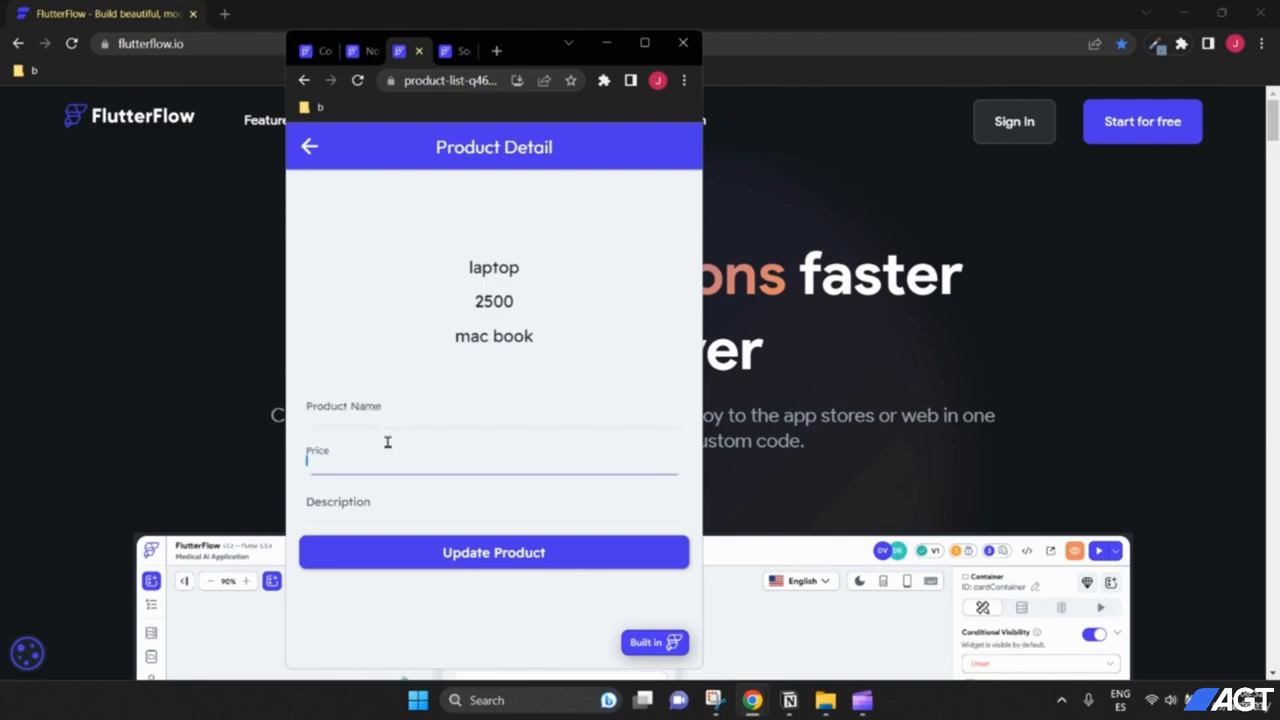
{"action": "left_click", "coordinate": [383, 423]}
{"action": "left_click", "coordinate": [383, 451]}
{"action": "left_click", "coordinate": [374, 406]}
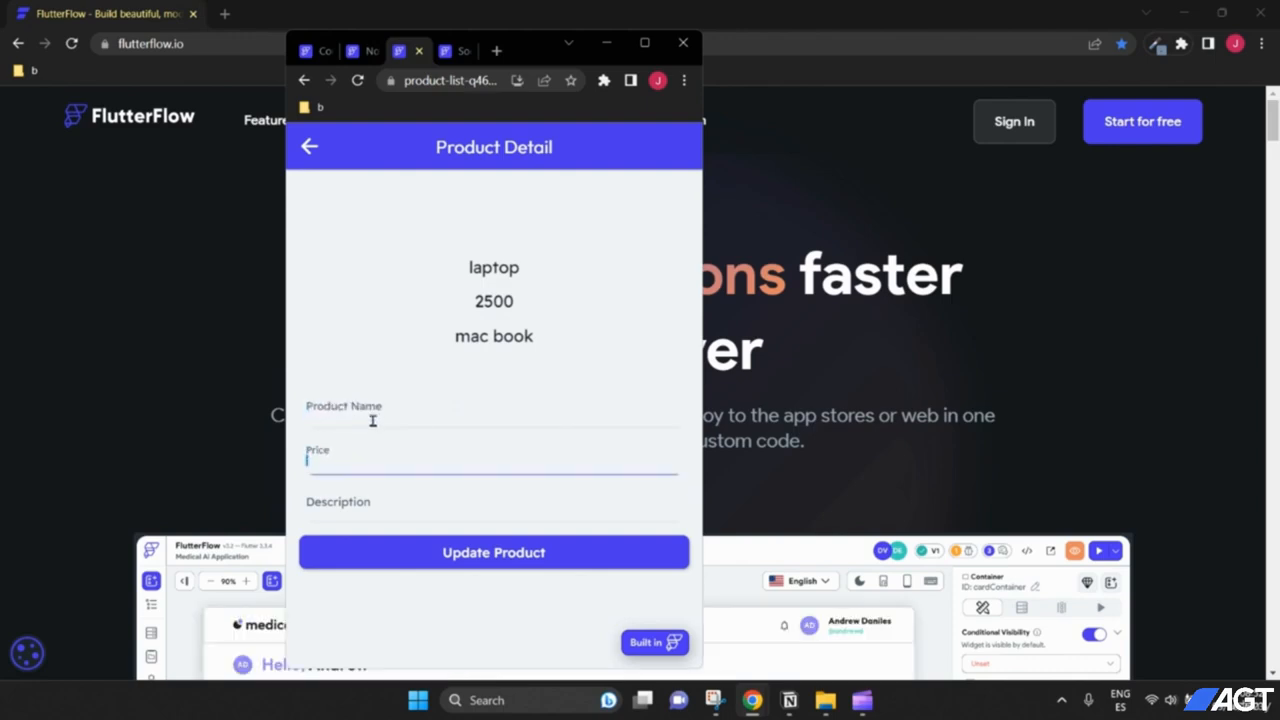
{"action": "left_click", "coordinate": [380, 449]}
{"action": "left_click", "coordinate": [378, 411]}
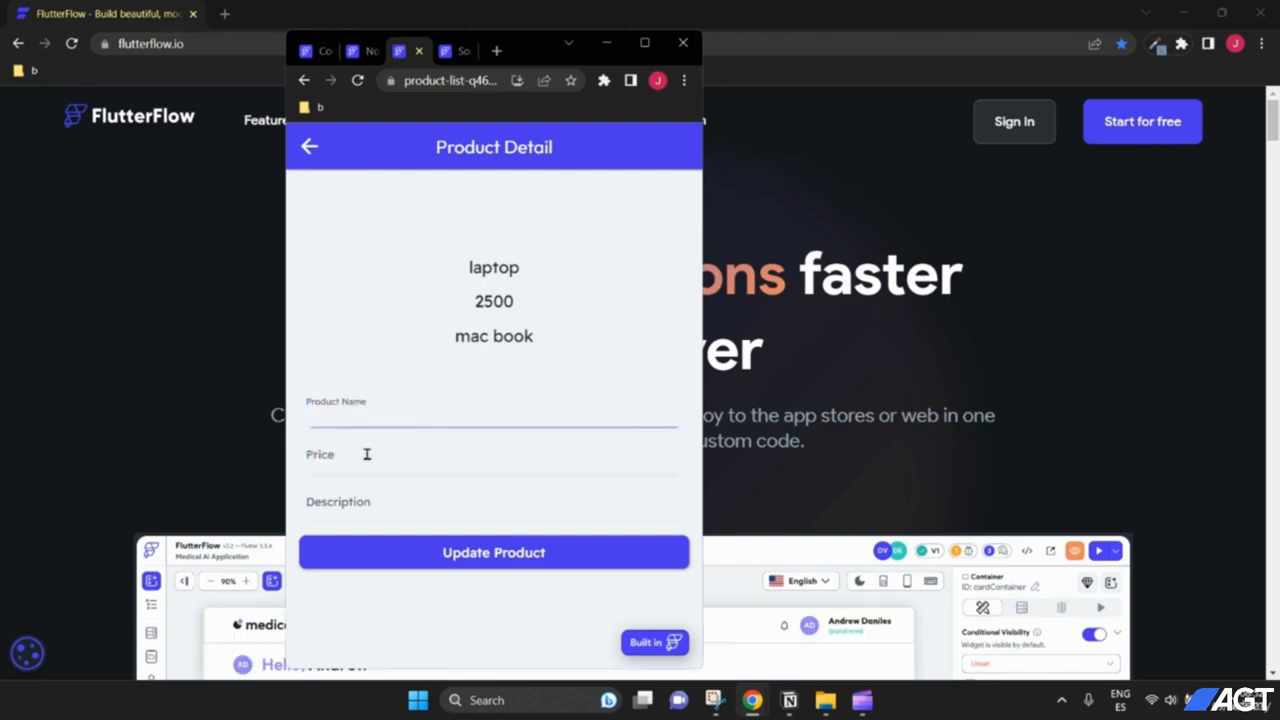
{"action": "left_click", "coordinate": [367, 456]}
{"action": "left_click", "coordinate": [390, 496]}
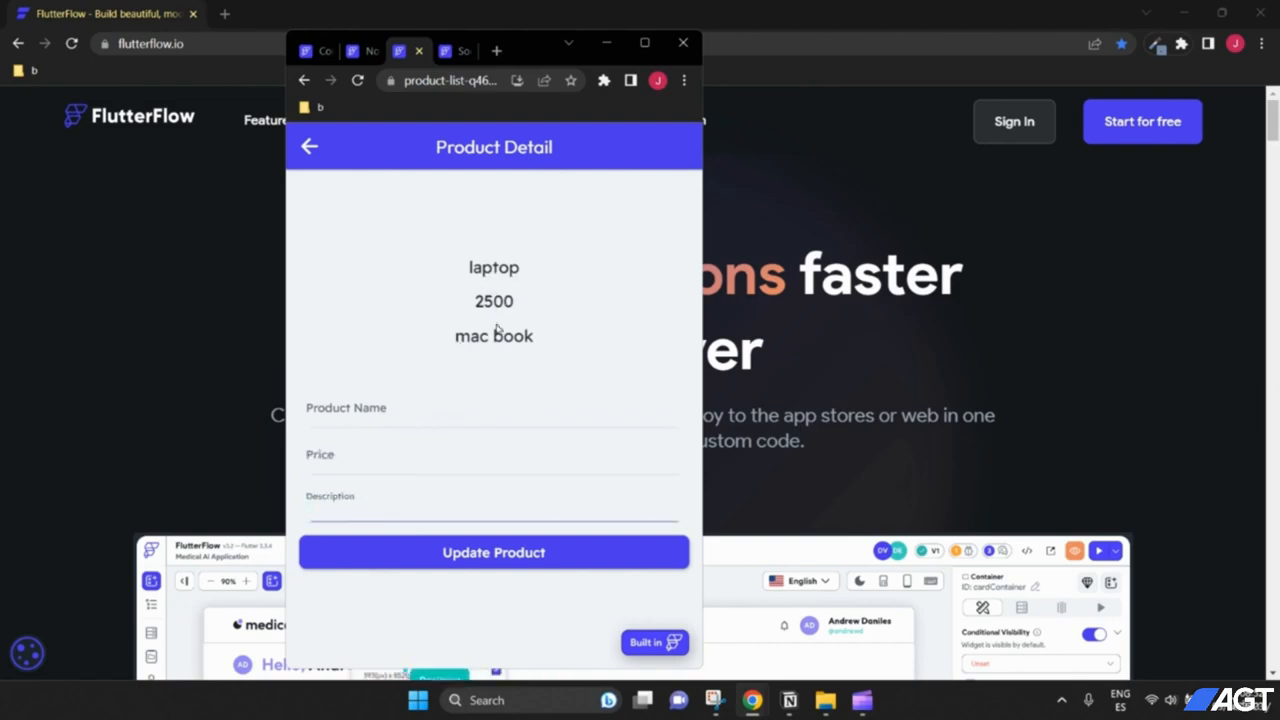
Step: Update the laptop to 'super laptop', price 3000, description 'mac book pro', and return to the list
{"action": "left_click", "coordinate": [446, 420]}
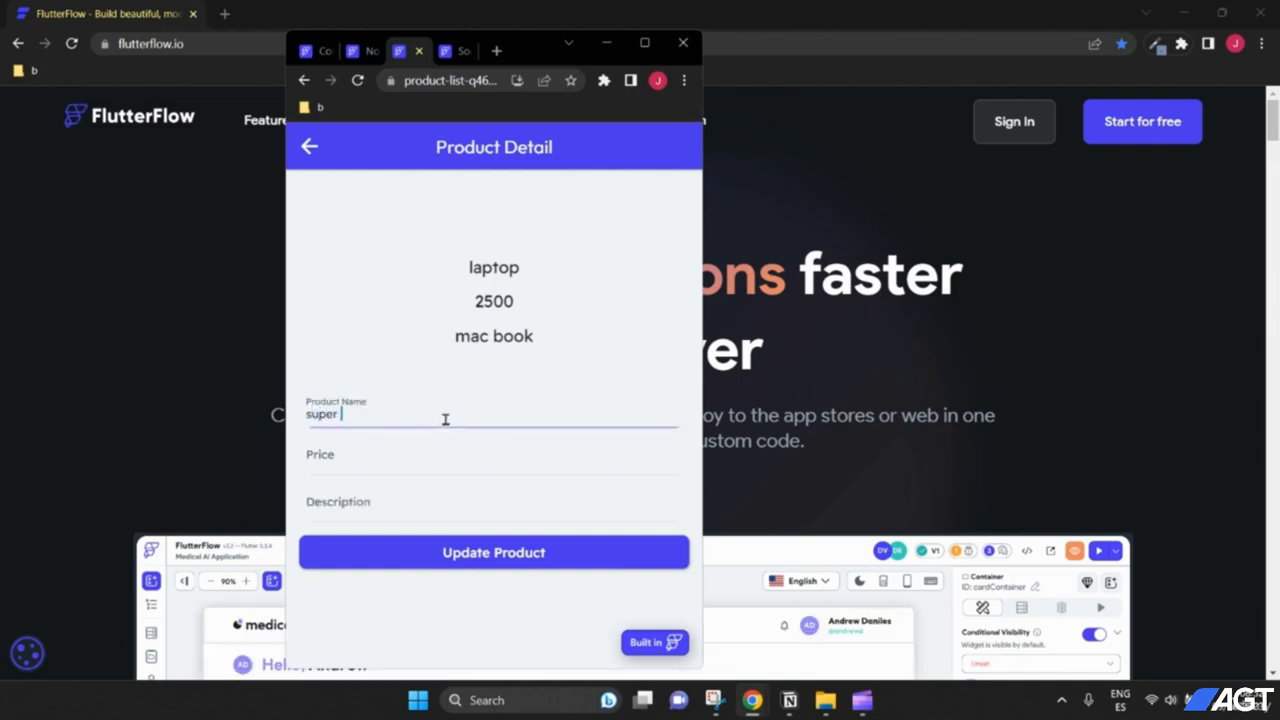
{"action": "type", "text": "super laptop"}
{"action": "left_click", "coordinate": [433, 455]}
{"action": "type", "text": "3000"}
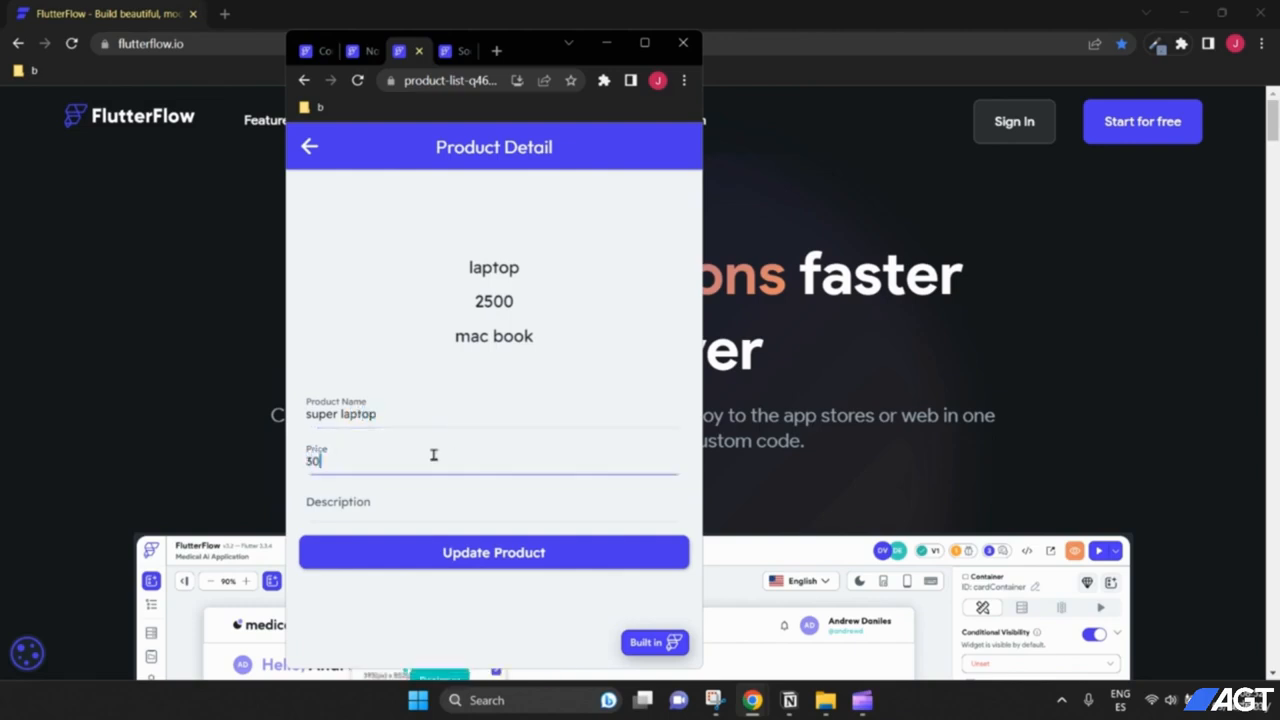
{"action": "left_click", "coordinate": [406, 507]}
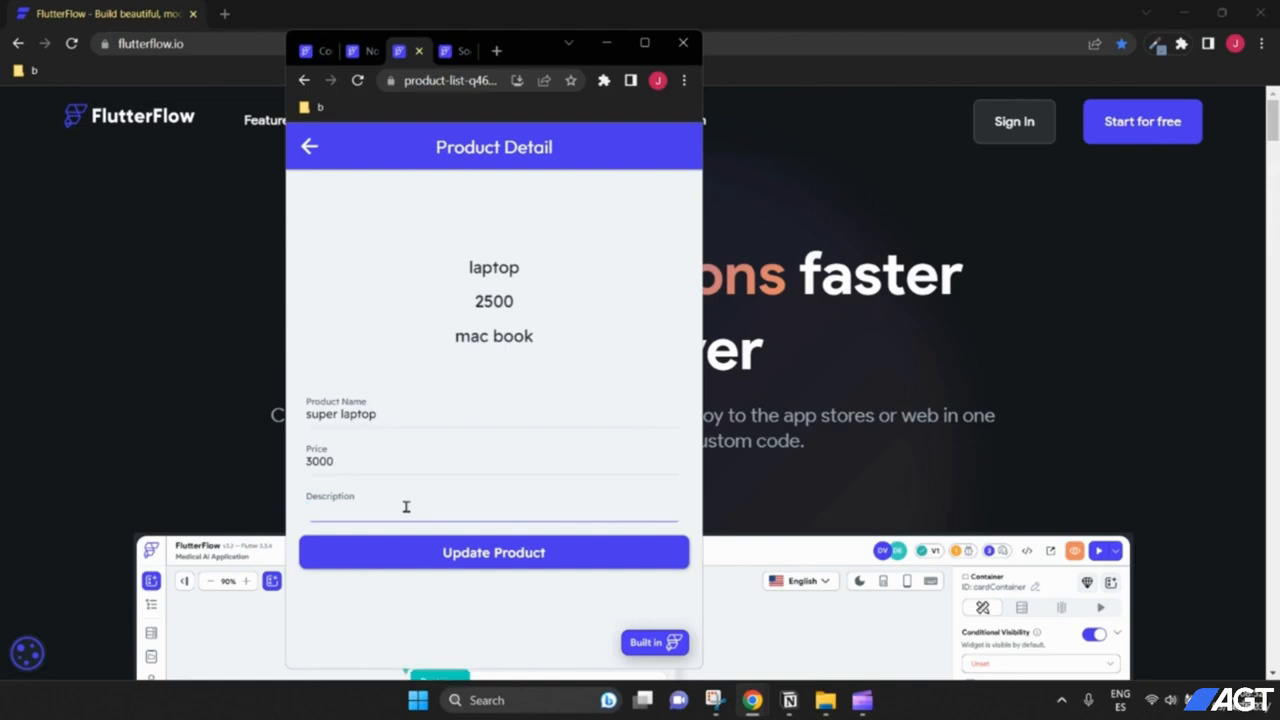
{"action": "type", "text": "mac book pro"}
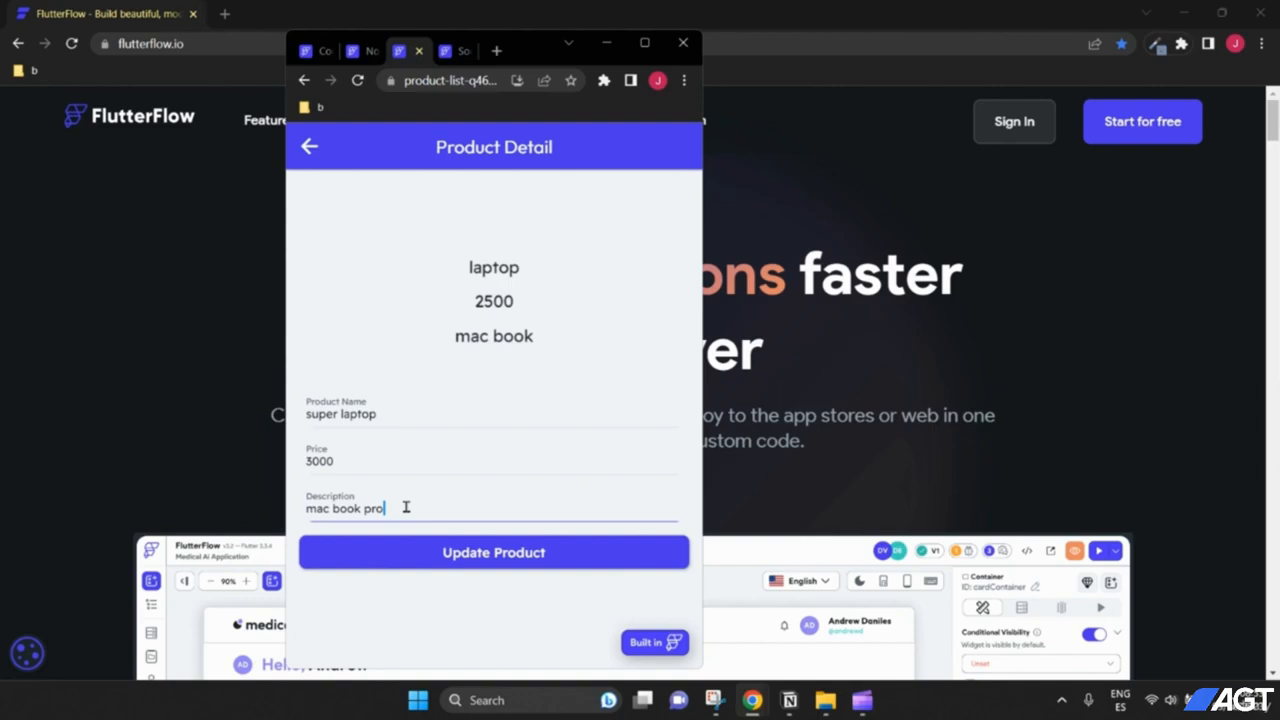
{"action": "left_click", "coordinate": [443, 565]}
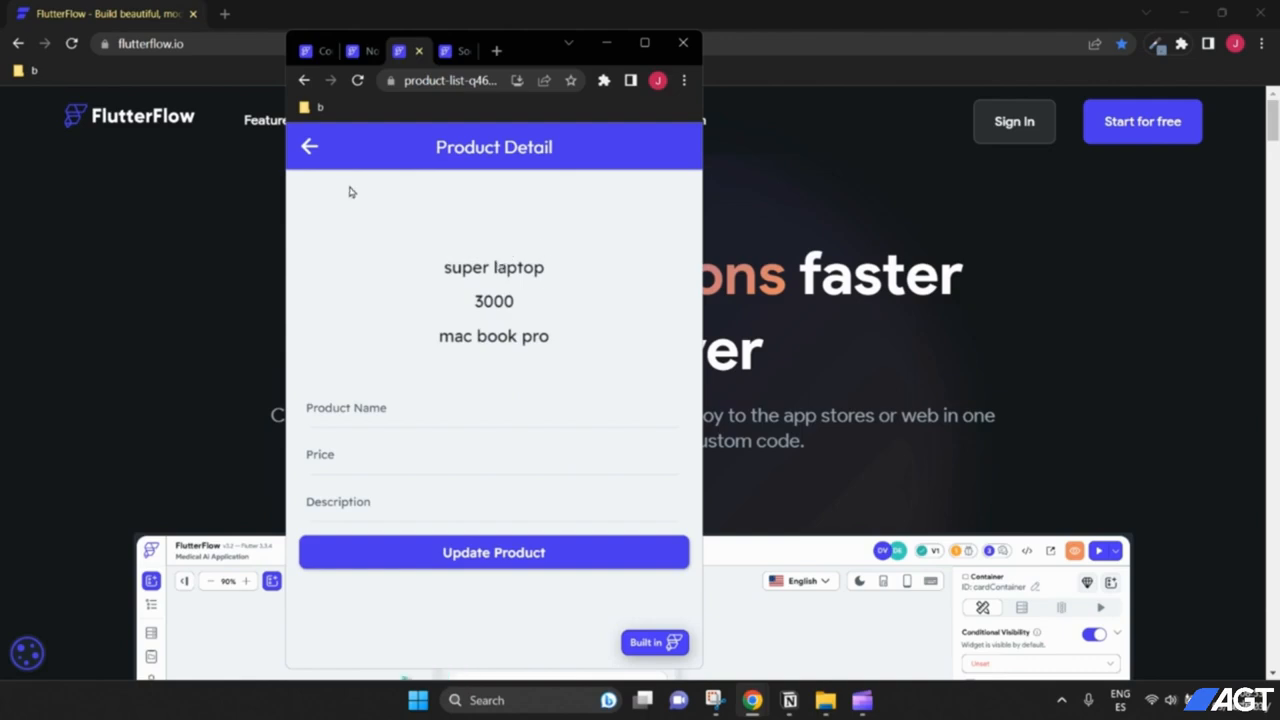
{"action": "left_click", "coordinate": [310, 147]}
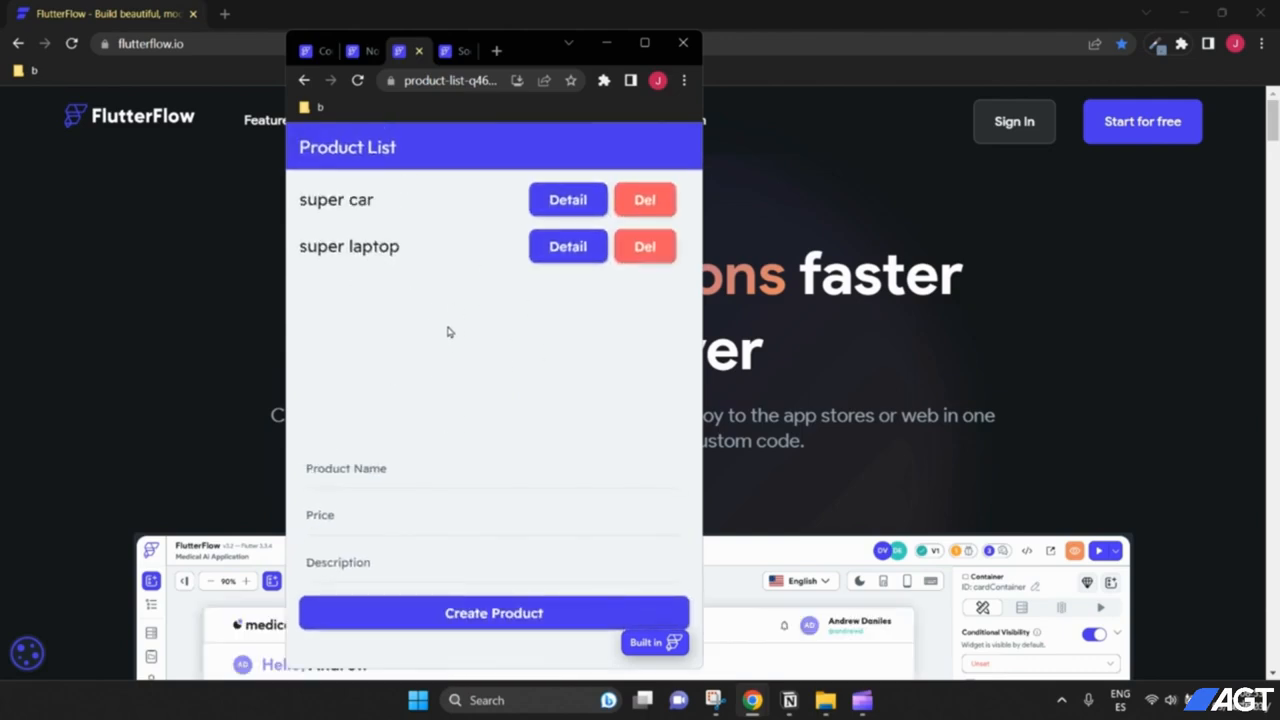
Step: View the social app's Login page, then return to the flutterflow.io homepage
{"action": "left_click", "coordinate": [456, 51]}
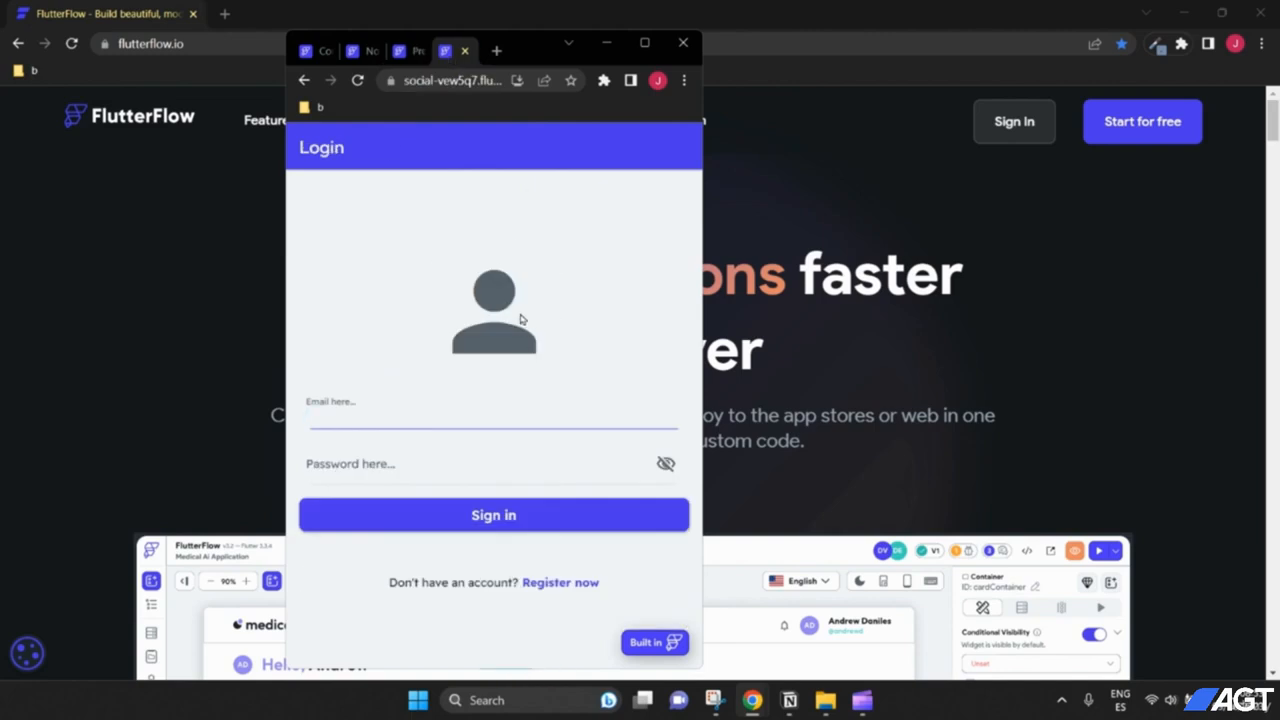
{"action": "left_click_drag", "start_coordinate": [528, 50], "coordinate": [520, 60]}
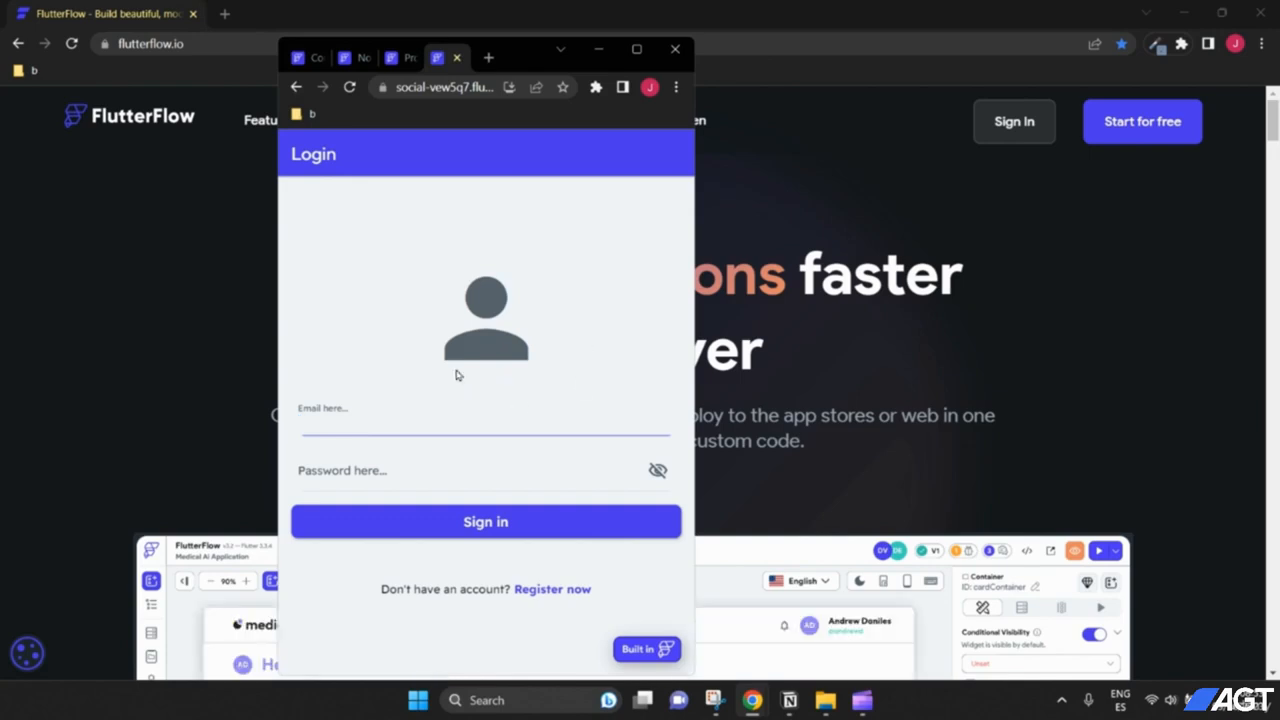
{"action": "left_click", "coordinate": [863, 700]}
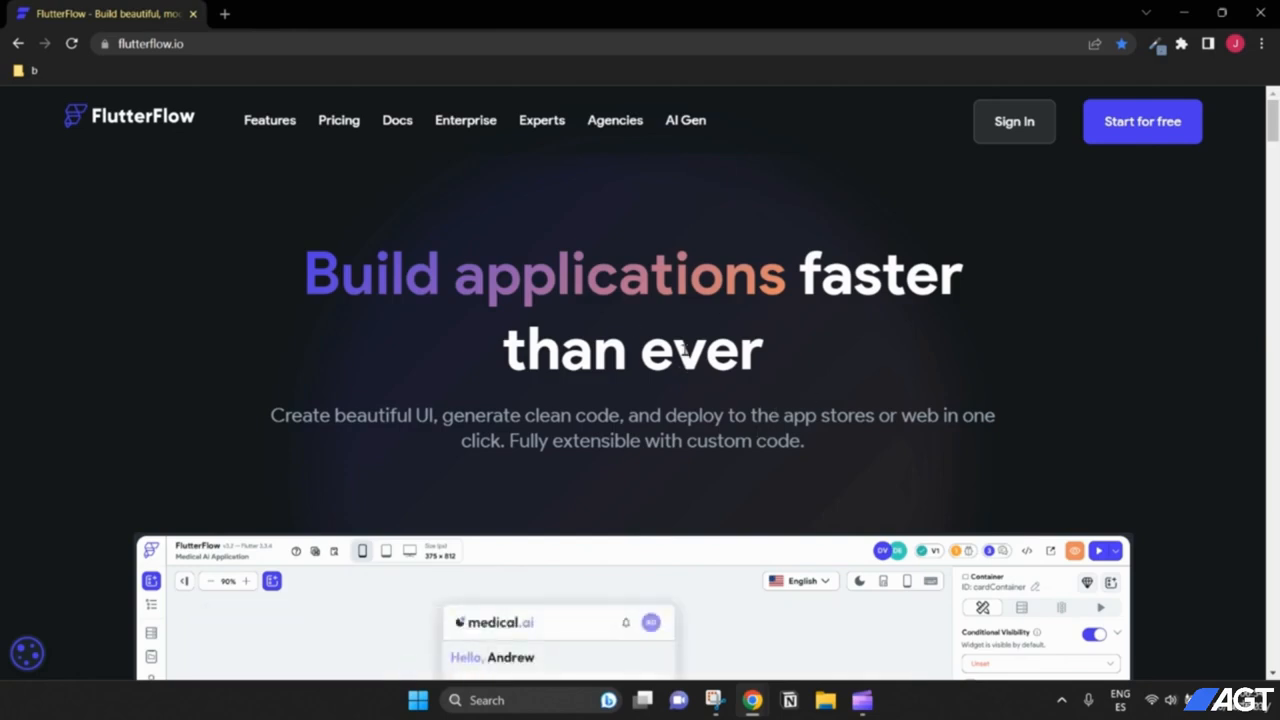
Step: Sign in from flutterflow.io to reach the Projects dashboard listing the course projects
{"action": "left_click", "coordinate": [220, 43]}
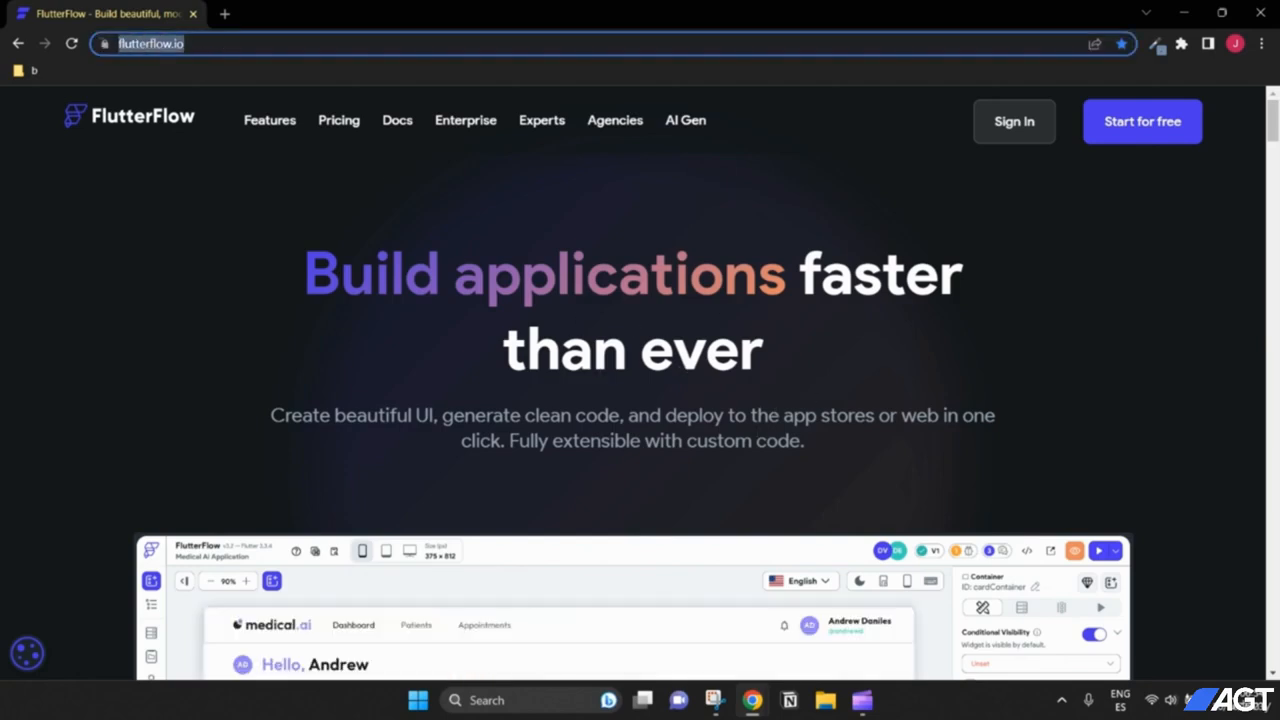
{"action": "left_click", "coordinate": [200, 42]}
{"action": "left_click_drag", "start_coordinate": [236, 42], "coordinate": [117, 44]}
{"action": "left_click", "coordinate": [215, 45]}
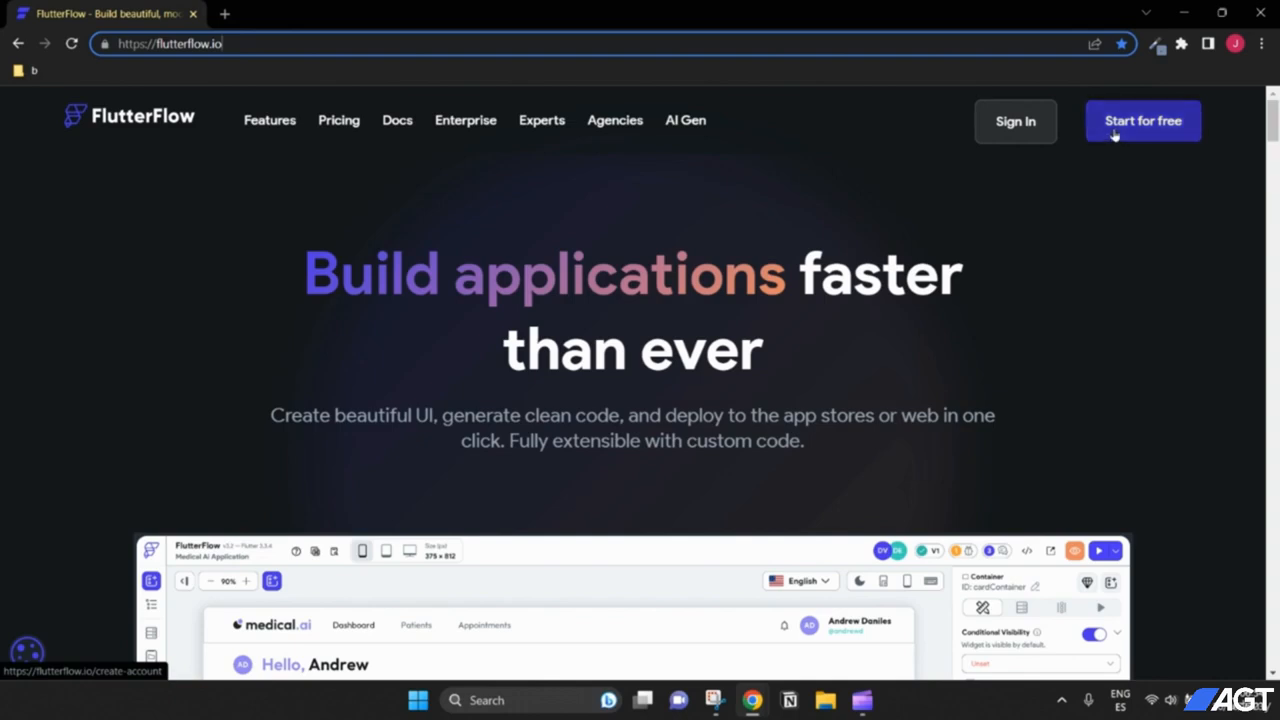
{"action": "left_click", "coordinate": [1029, 130]}
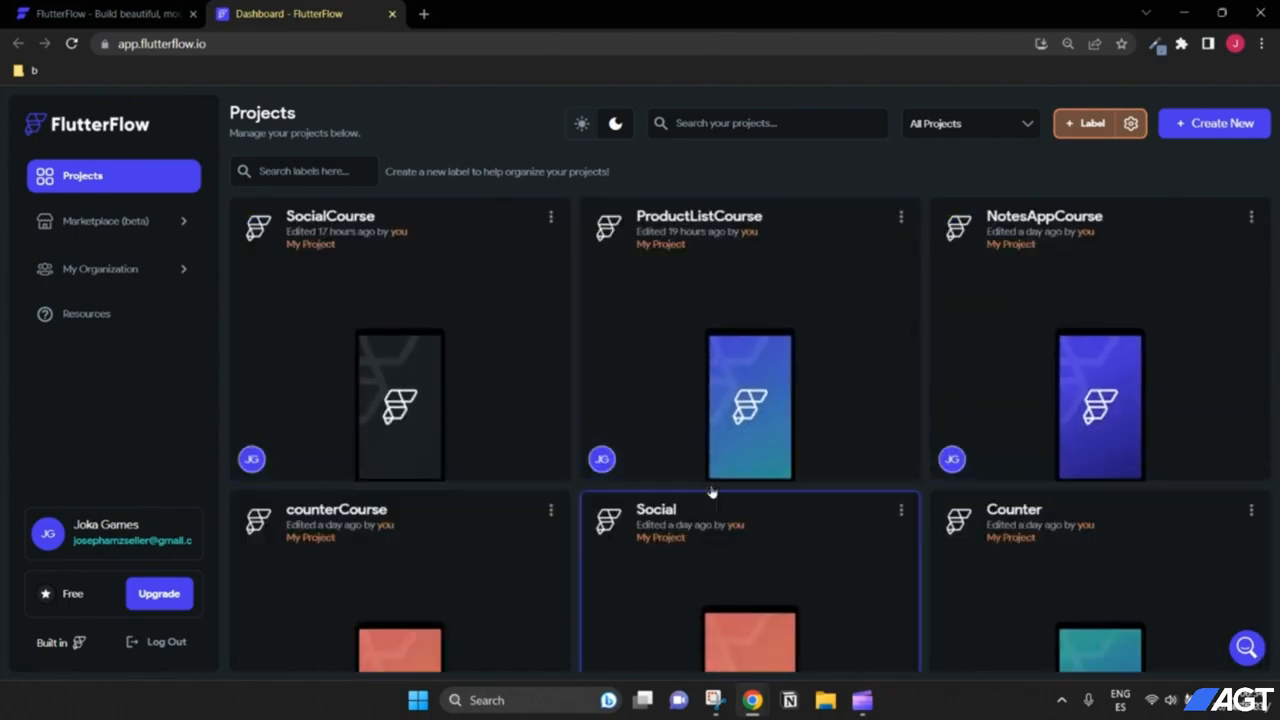
{"action": "scroll", "coordinate": [748, 373], "scroll_direction": "down", "scroll_amount": 3}
{"action": "scroll", "coordinate": [748, 373], "scroll_direction": "up", "scroll_amount": 3}
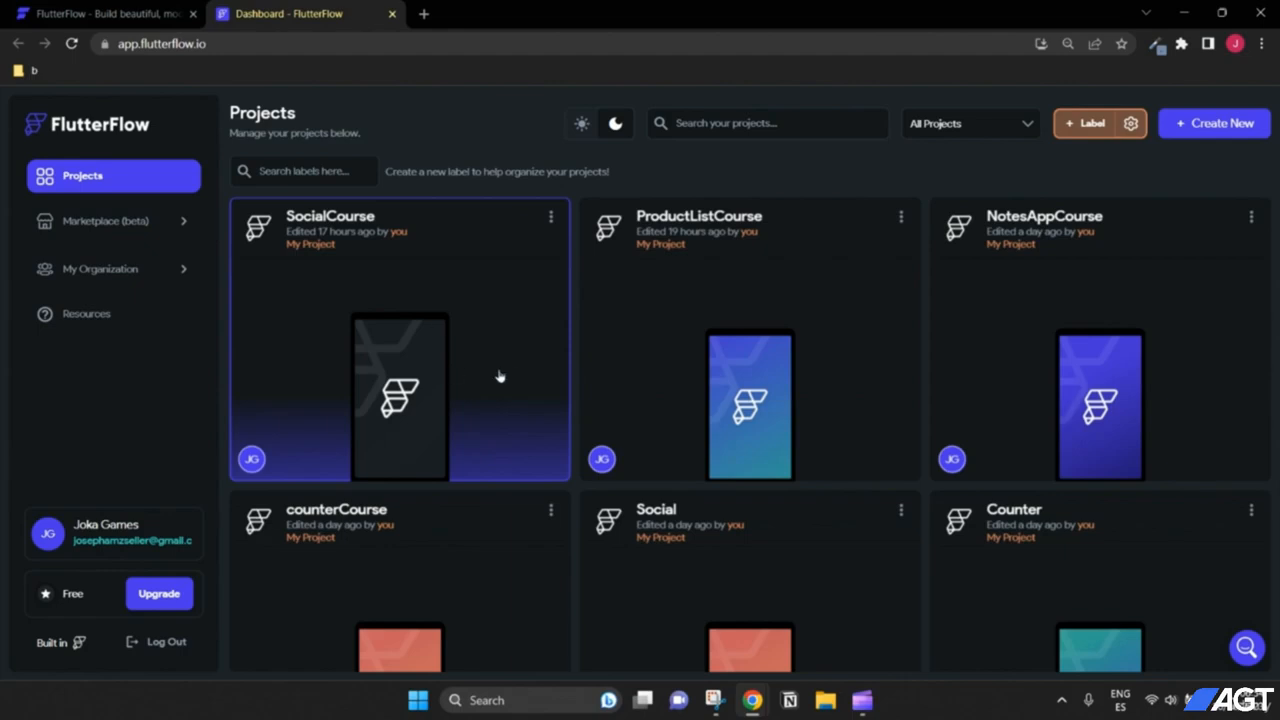
Step: Create a new blank project named 'counterApp'
{"action": "left_click", "coordinate": [1204, 134]}
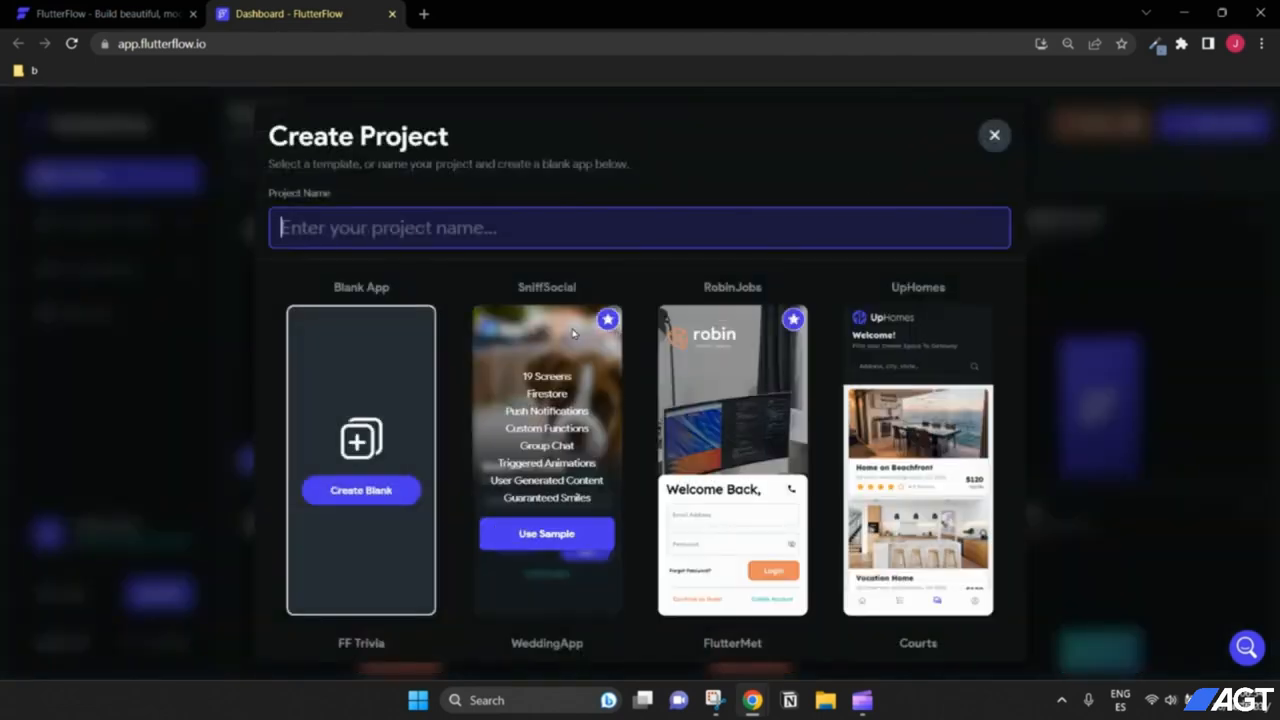
{"action": "scroll", "coordinate": [573, 333], "scroll_direction": "down", "scroll_amount": 3}
{"action": "scroll", "coordinate": [573, 333], "scroll_direction": "up", "scroll_amount": 3}
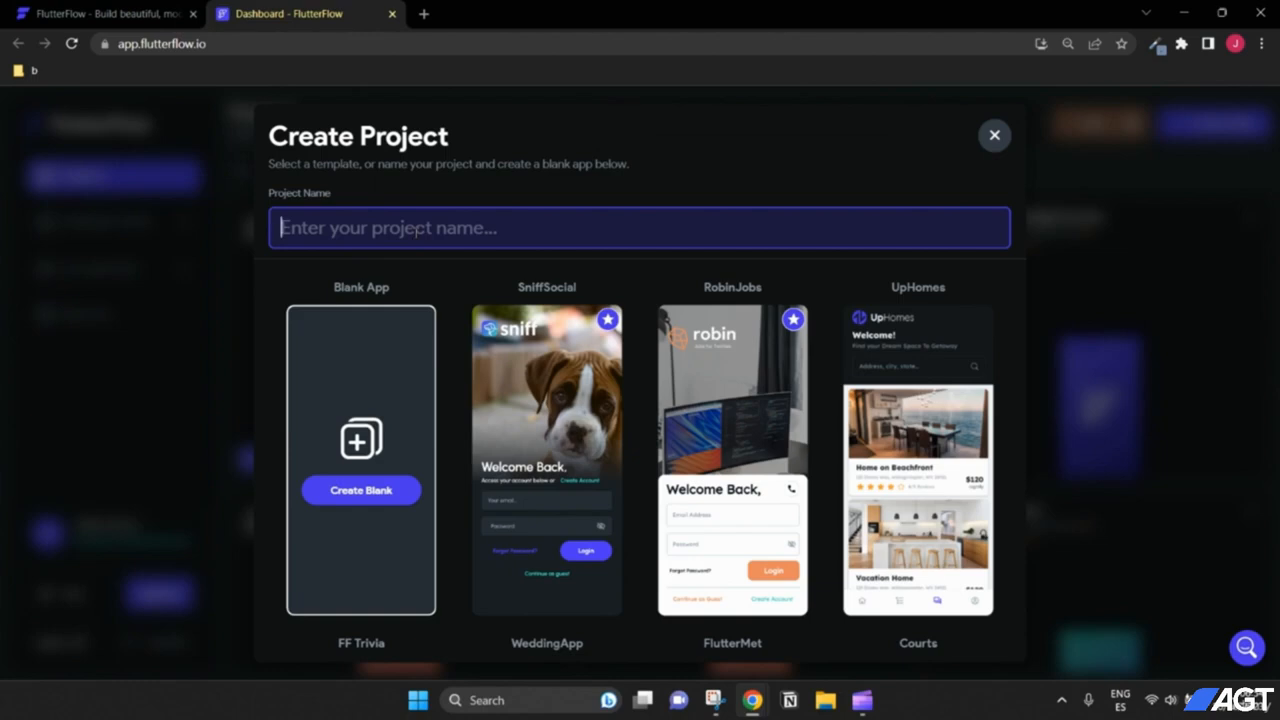
{"action": "type", "text": "counter"}
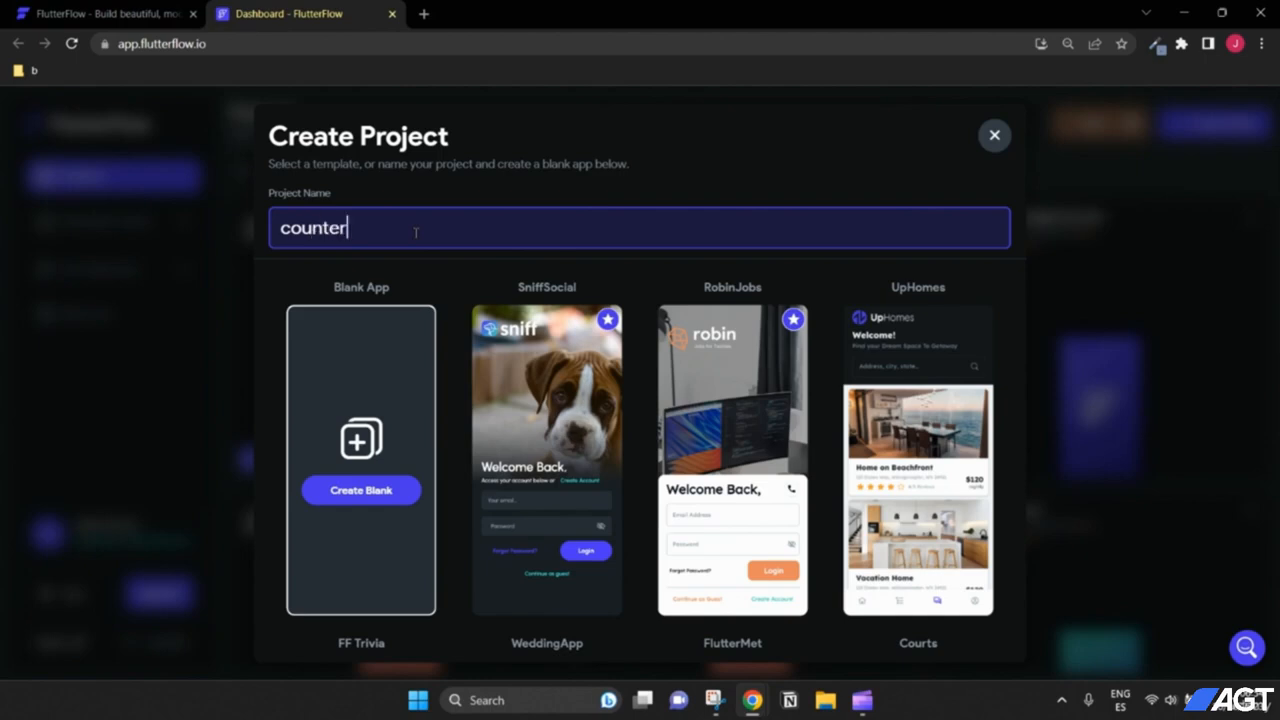
{"action": "type", "text": "App"}
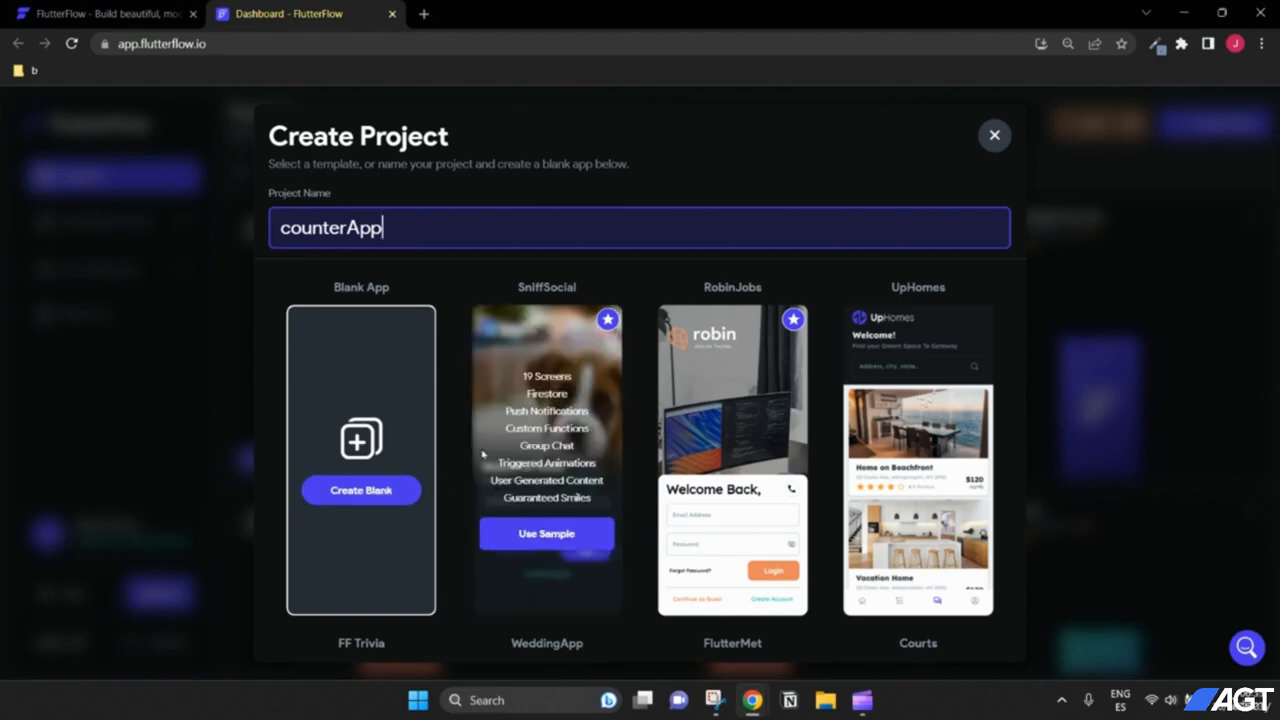
{"action": "scroll", "coordinate": [463, 438], "scroll_direction": "down", "scroll_amount": 1}
{"action": "scroll", "coordinate": [600, 415], "scroll_direction": "down", "scroll_amount": 4}
{"action": "scroll", "coordinate": [615, 412], "scroll_direction": "up", "scroll_amount": 10}
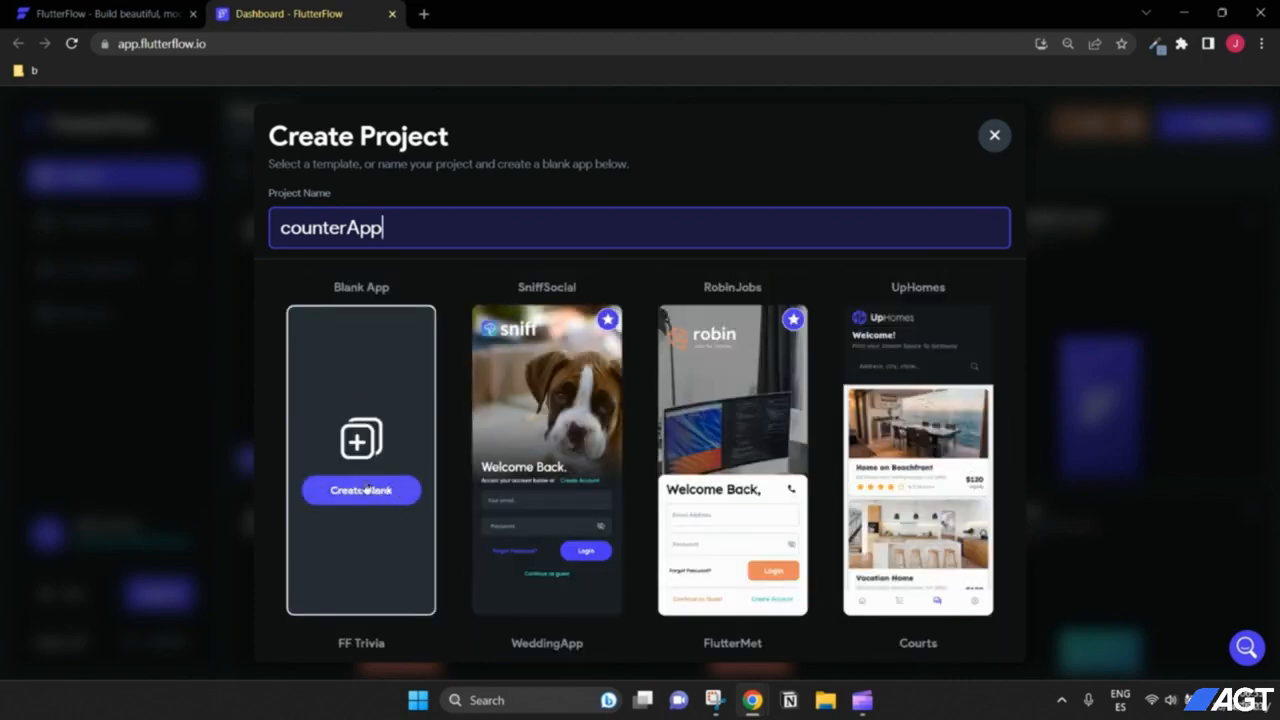
{"action": "left_click", "coordinate": [362, 491]}
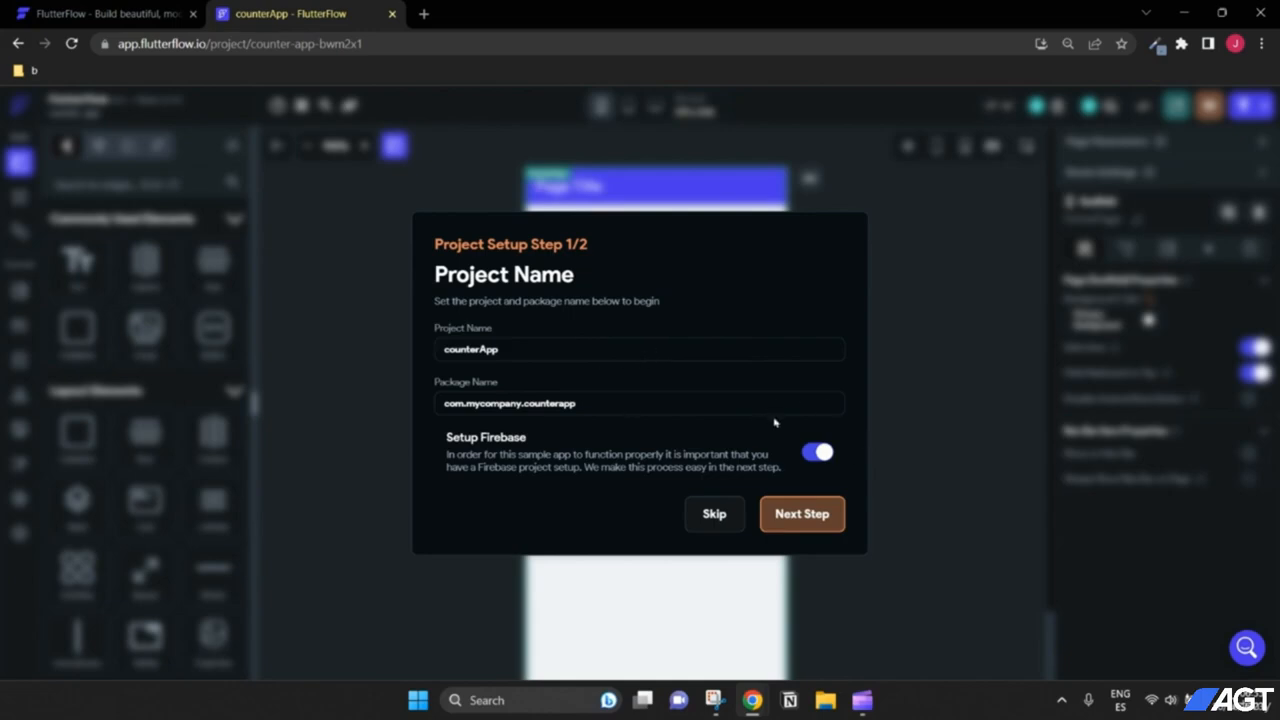
Step: Skip the Firebase setup to open the counterApp editor on its empty HomePage
{"action": "left_click", "coordinate": [714, 516]}
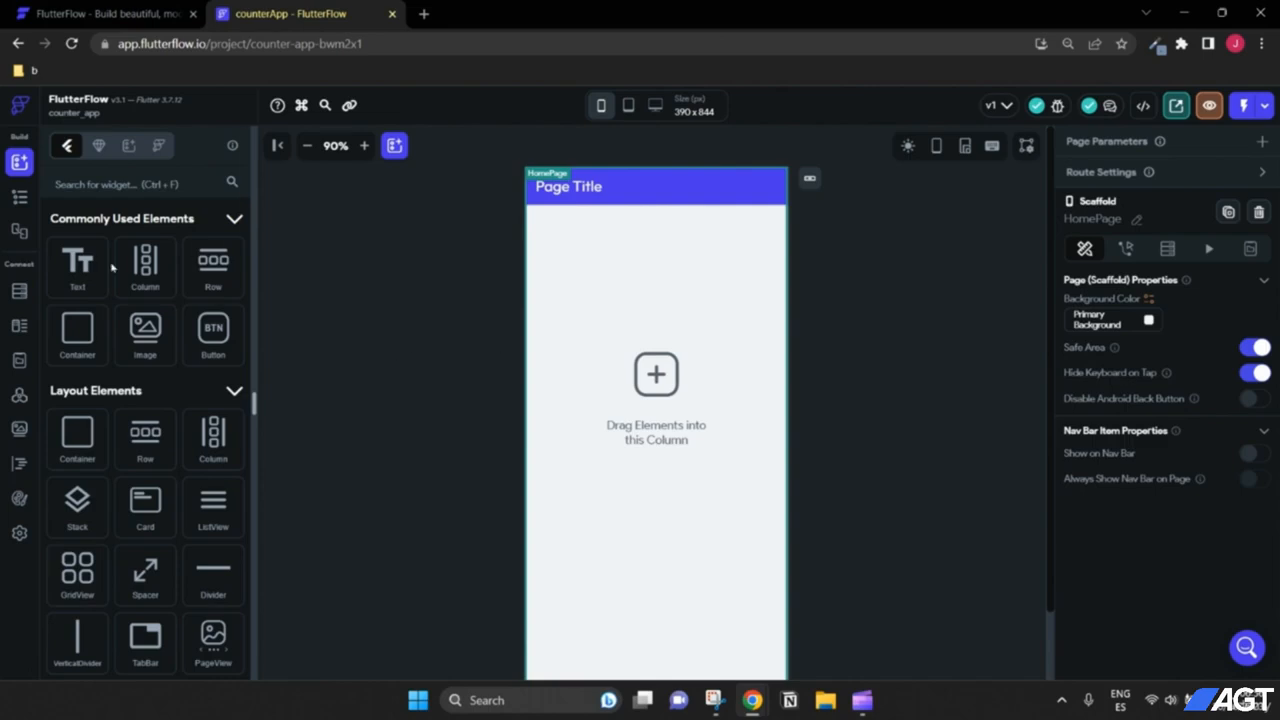
{"action": "scroll", "coordinate": [148, 337], "scroll_direction": "down", "scroll_amount": 5}
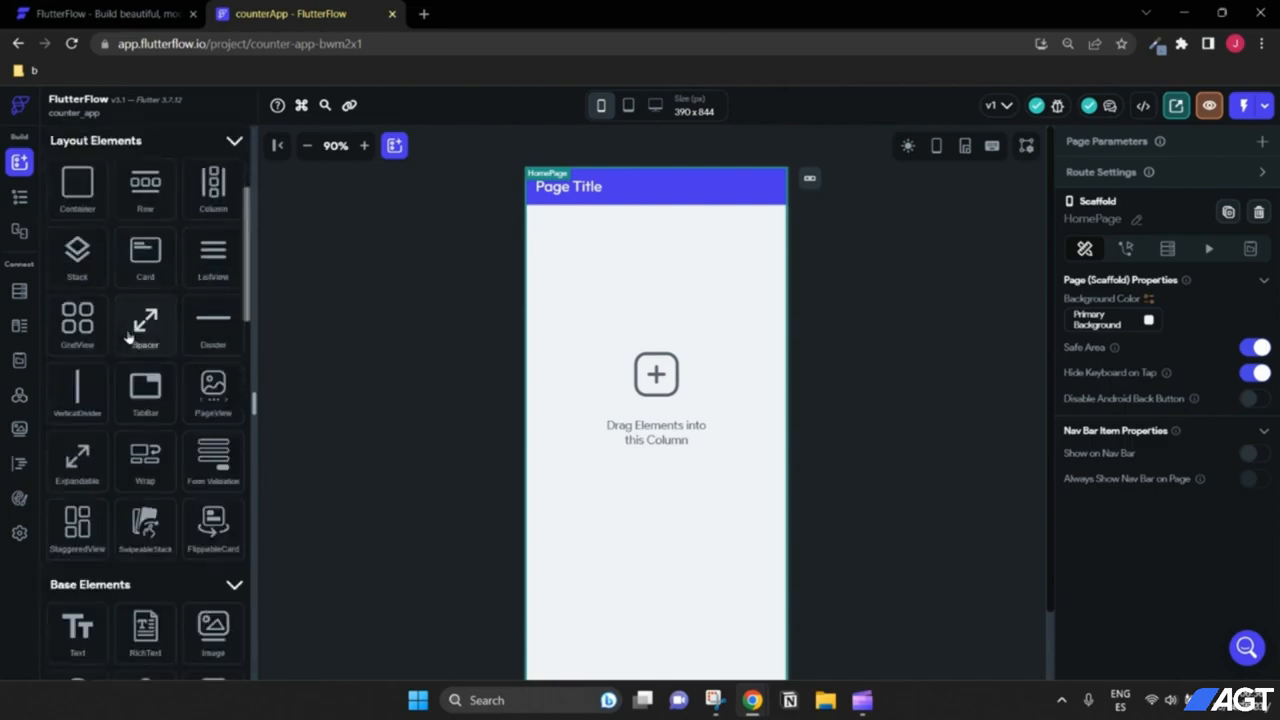
{"action": "scroll", "coordinate": [138, 315], "scroll_direction": "up", "scroll_amount": 5}
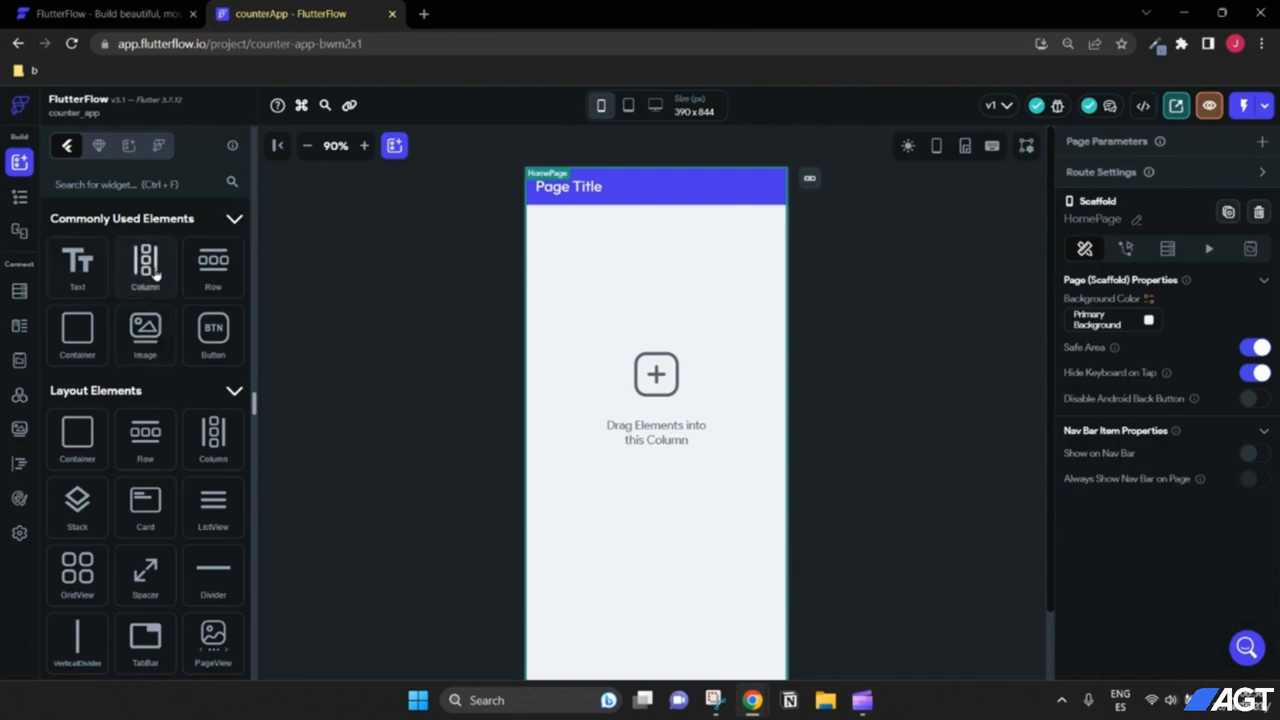
{"action": "scroll", "coordinate": [140, 300], "scroll_direction": "down", "scroll_amount": 5}
{"action": "scroll", "coordinate": [120, 290], "scroll_direction": "up", "scroll_amount": 5}
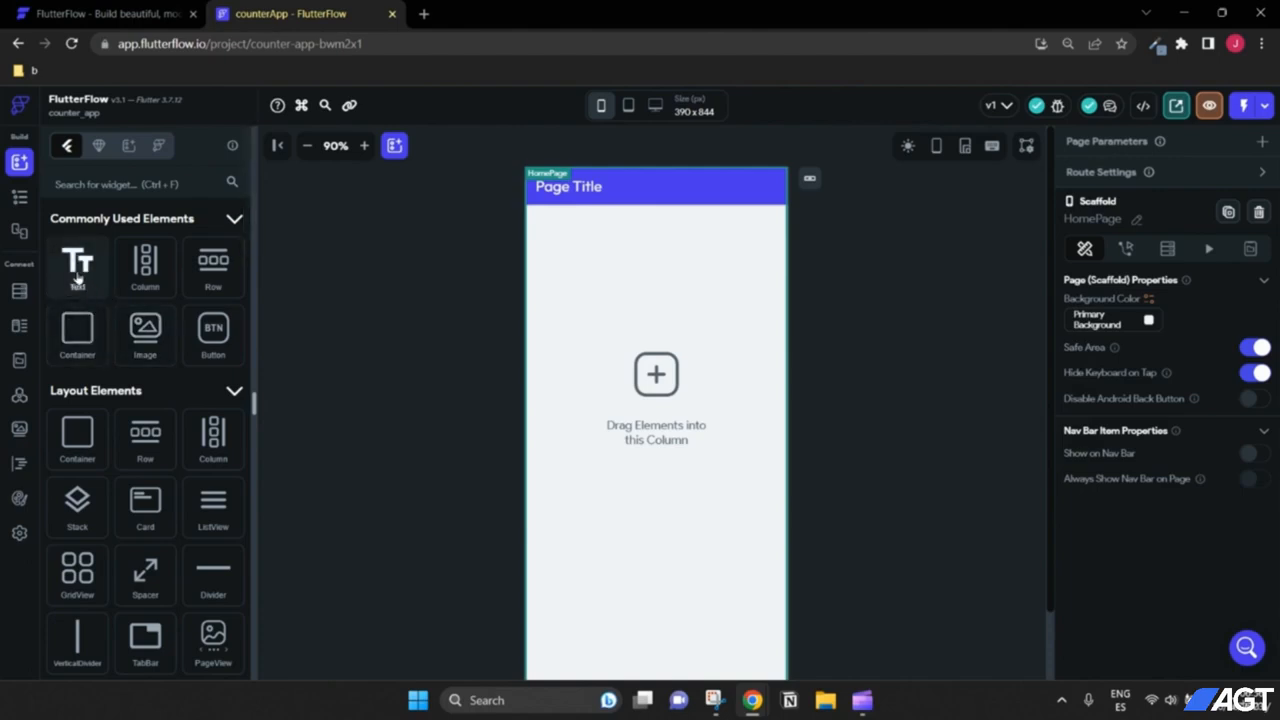
Step: Drop a Text widget reading 'Hello World' onto the HomePage below the Page Title header
{"action": "left_click_drag", "start_coordinate": [78, 275], "coordinate": [628, 362]}
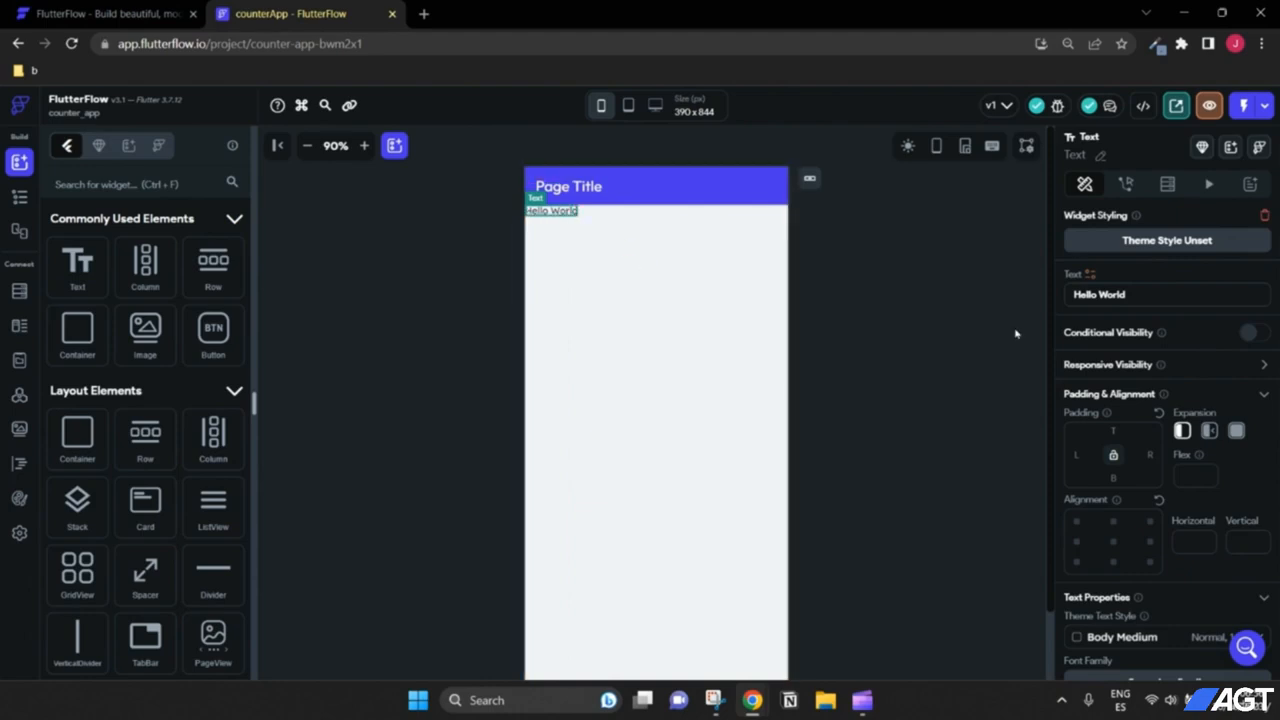
{"action": "scroll", "coordinate": [1170, 320], "scroll_direction": "down", "scroll_amount": 4}
{"action": "scroll", "coordinate": [1163, 350], "scroll_direction": "up", "scroll_amount": 4}
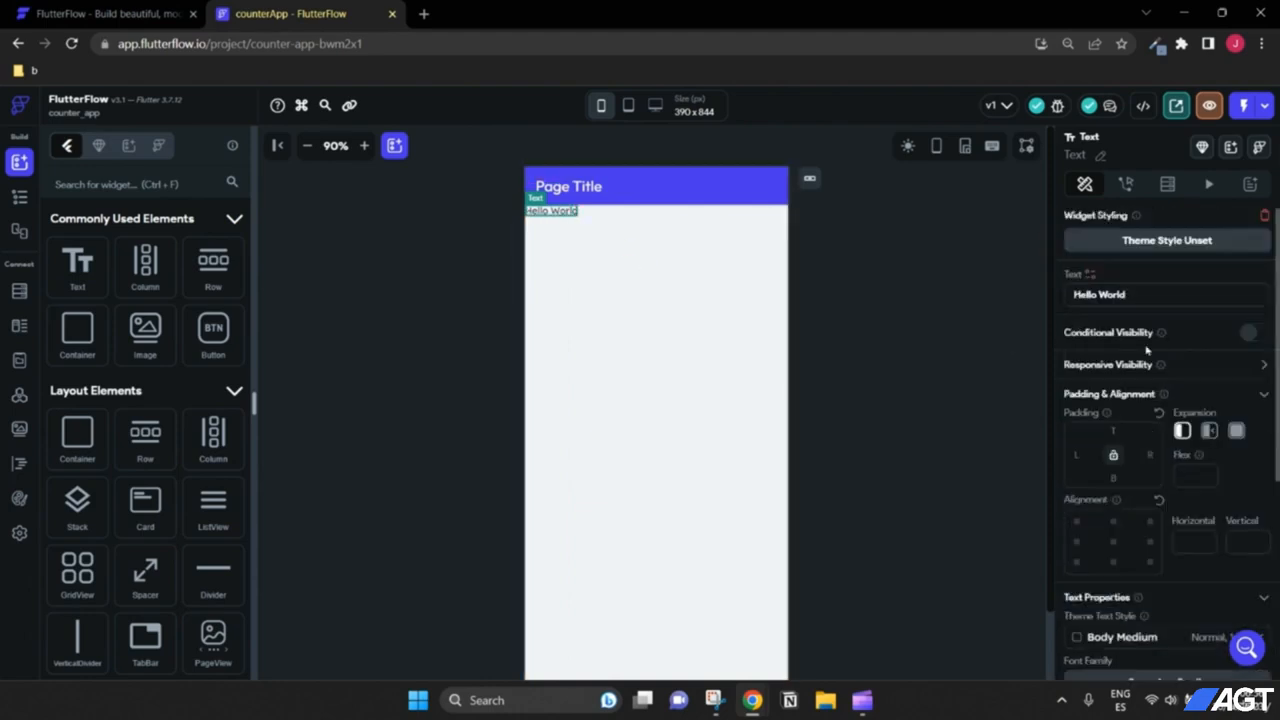
{"action": "scroll", "coordinate": [1146, 349], "scroll_direction": "down", "scroll_amount": 4}
{"action": "scroll", "coordinate": [1150, 350], "scroll_direction": "up", "scroll_amount": 4}
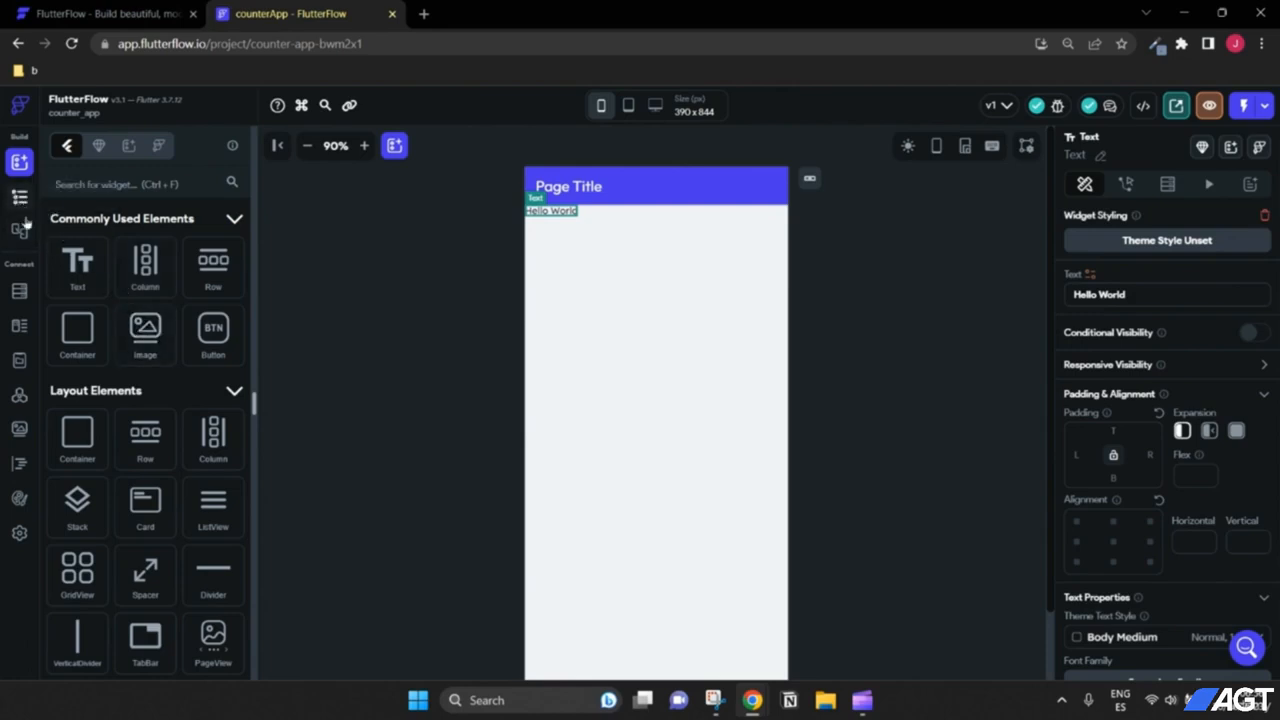
{"action": "scroll", "coordinate": [150, 365], "scroll_direction": "down", "scroll_amount": 2}
{"action": "scroll", "coordinate": [125, 373], "scroll_direction": "up", "scroll_amount": 2}
{"action": "left_click", "coordinate": [19, 197]}
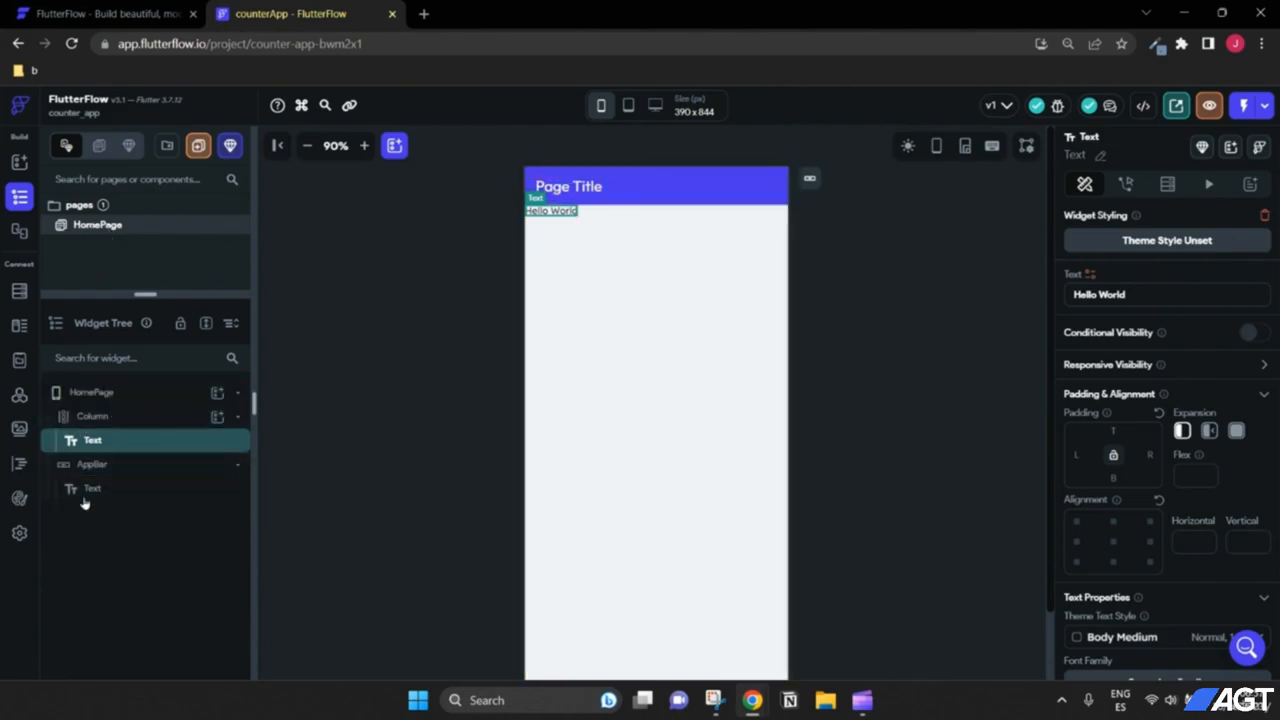
{"action": "left_click", "coordinate": [73, 398]}
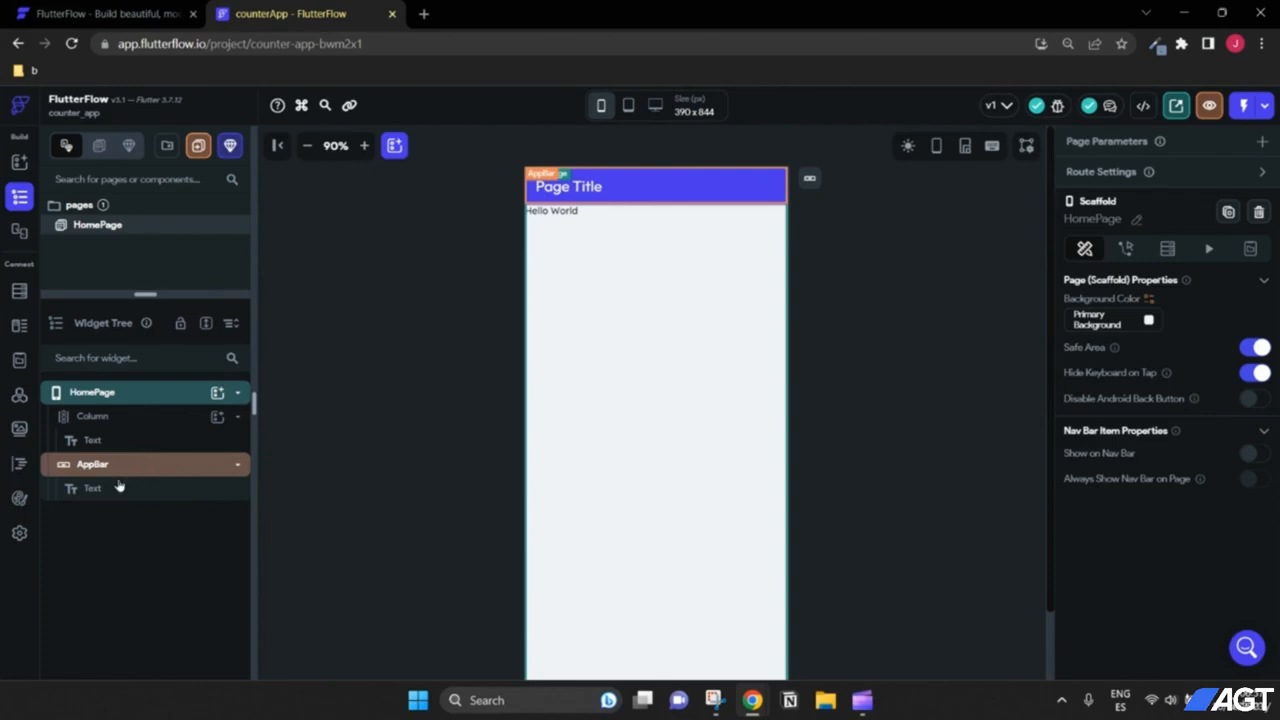
{"action": "left_click", "coordinate": [115, 424]}
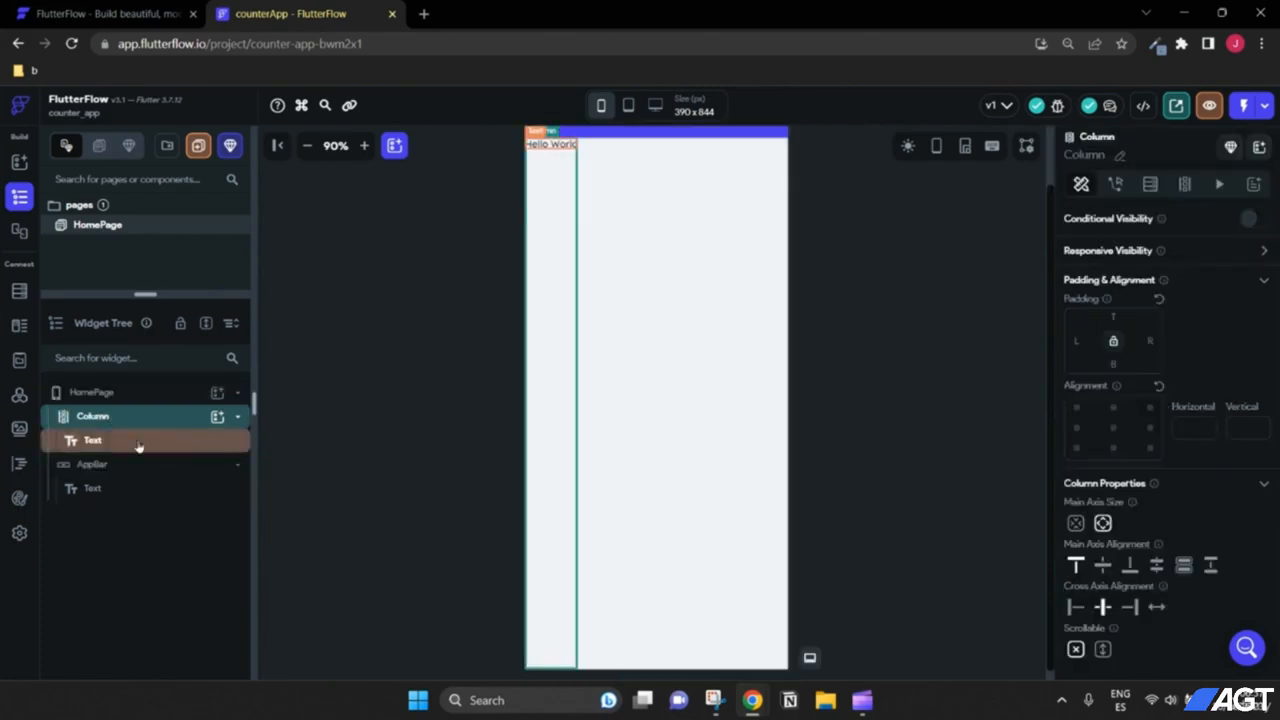
{"action": "scroll", "coordinate": [1149, 266], "scroll_direction": "down", "scroll_amount": 1}
{"action": "scroll", "coordinate": [1149, 281], "scroll_direction": "up", "scroll_amount": 1}
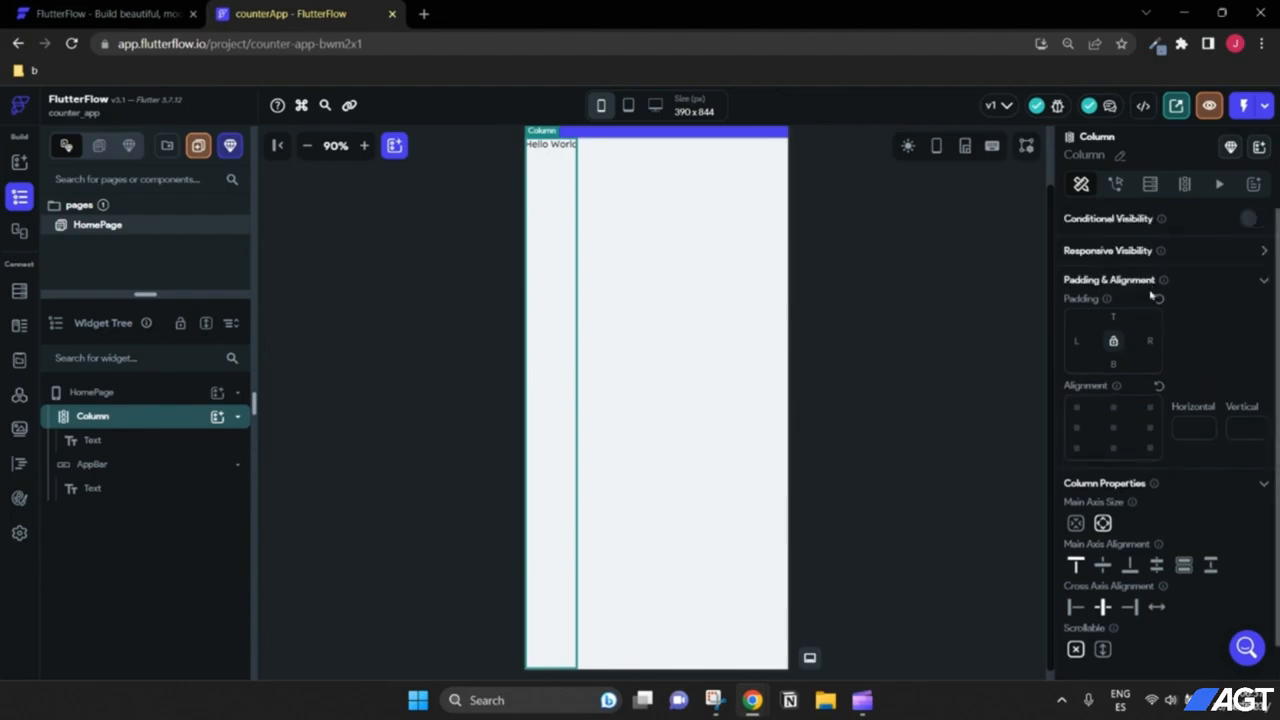
{"action": "scroll", "coordinate": [1152, 303], "scroll_direction": "down", "scroll_amount": 1}
{"action": "scroll", "coordinate": [1148, 338], "scroll_direction": "up", "scroll_amount": 1}
{"action": "scroll", "coordinate": [1130, 387], "scroll_direction": "down", "scroll_amount": 1}
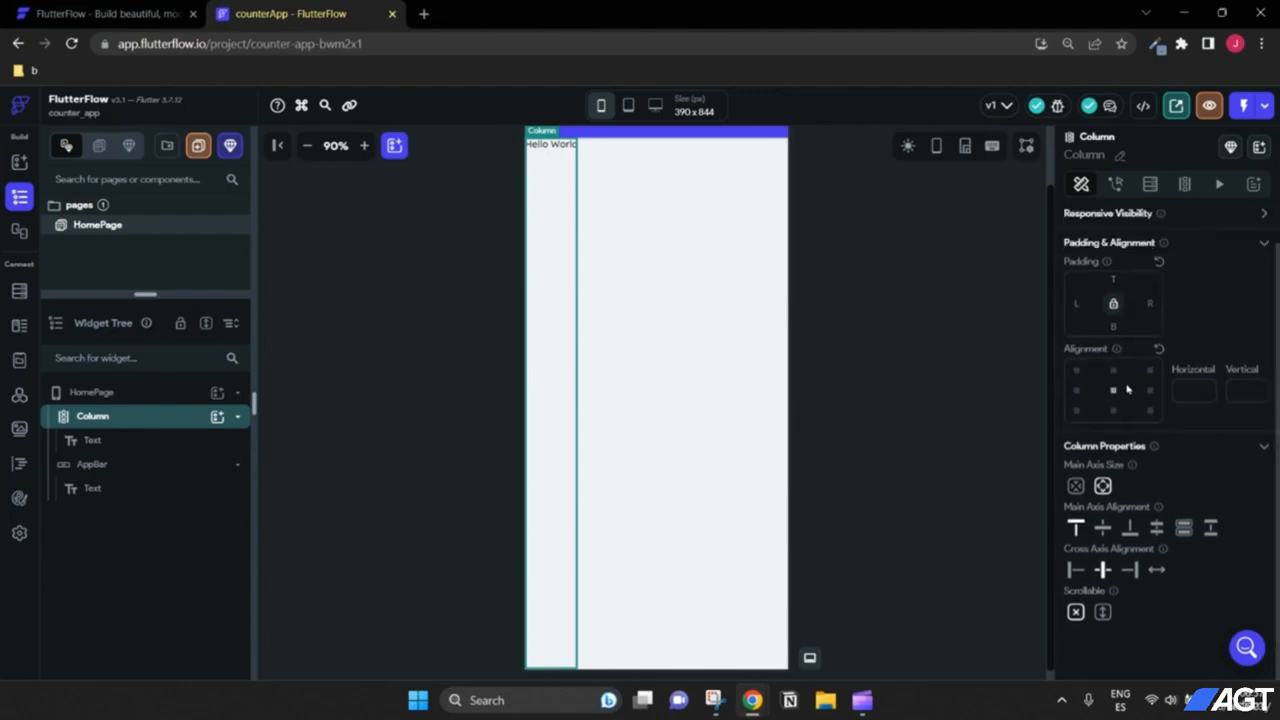
{"action": "scroll", "coordinate": [1160, 375], "scroll_direction": "up", "scroll_amount": 1}
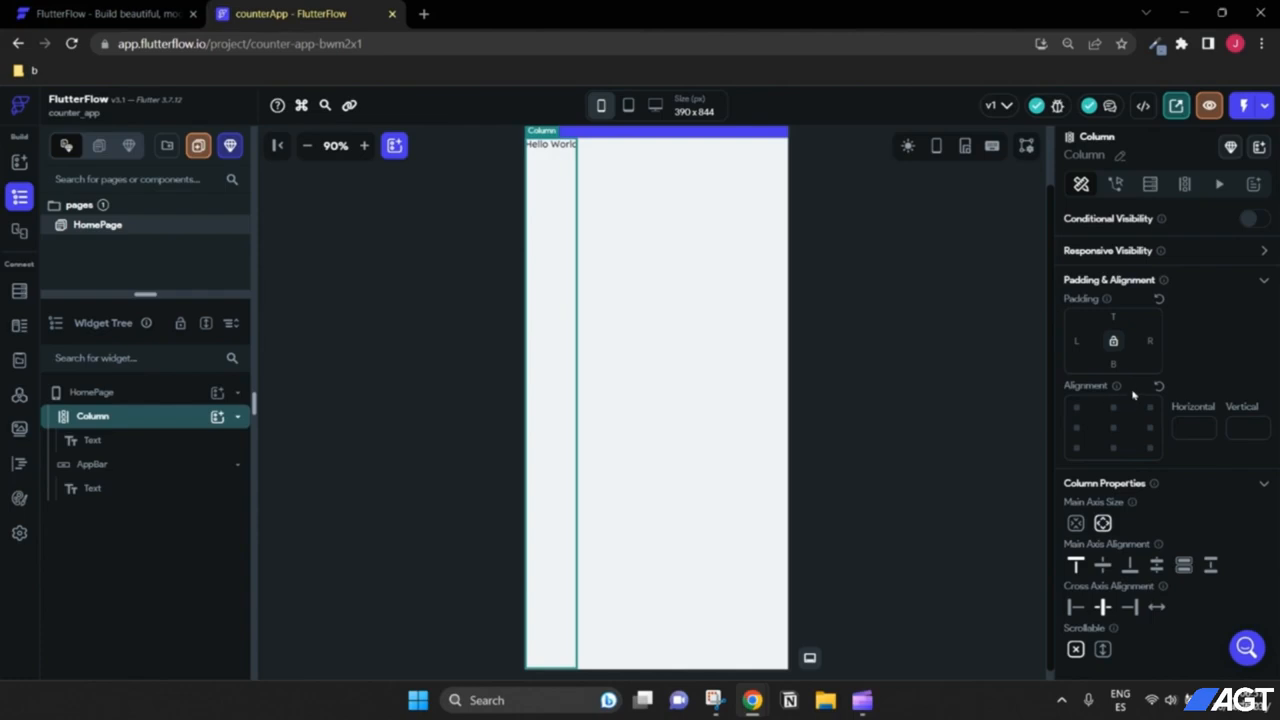
{"action": "scroll", "coordinate": [937, 428], "scroll_direction": "up", "scroll_amount": 1}
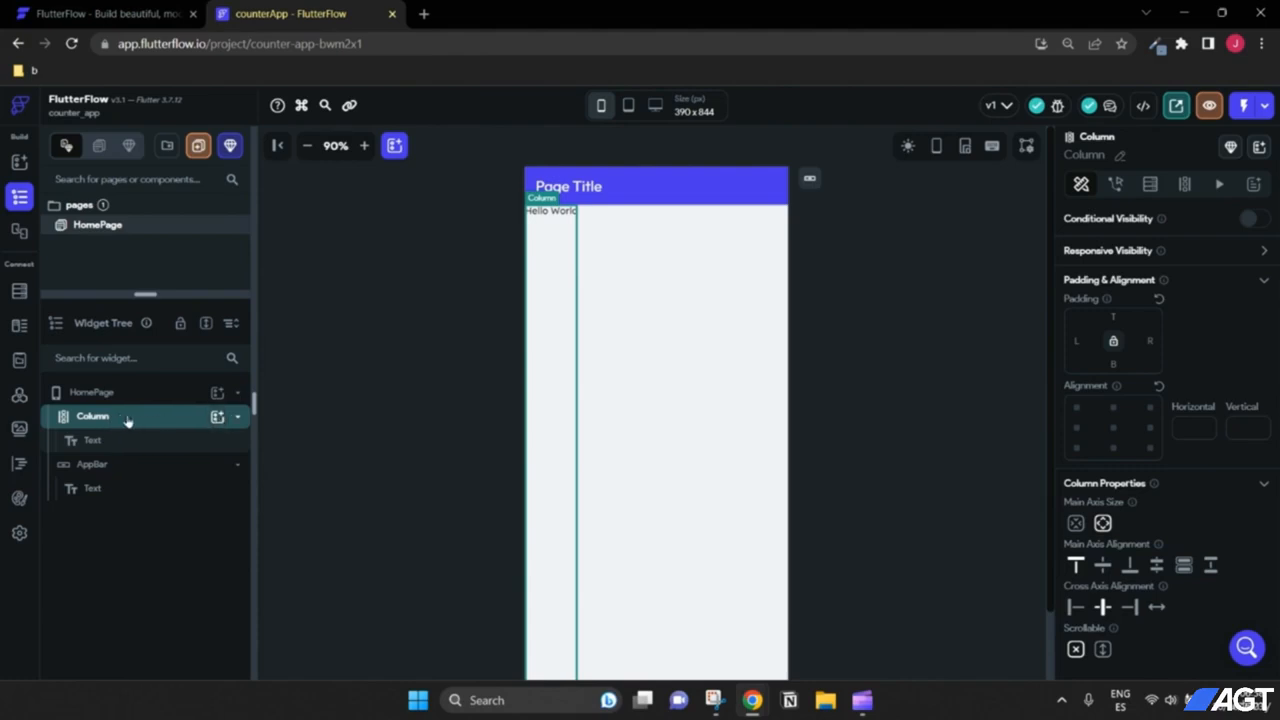
Step: Add a second 'Hello World' Text widget as a Column child through the Widget Tree
{"action": "left_click", "coordinate": [155, 424]}
{"action": "left_click", "coordinate": [240, 422]}
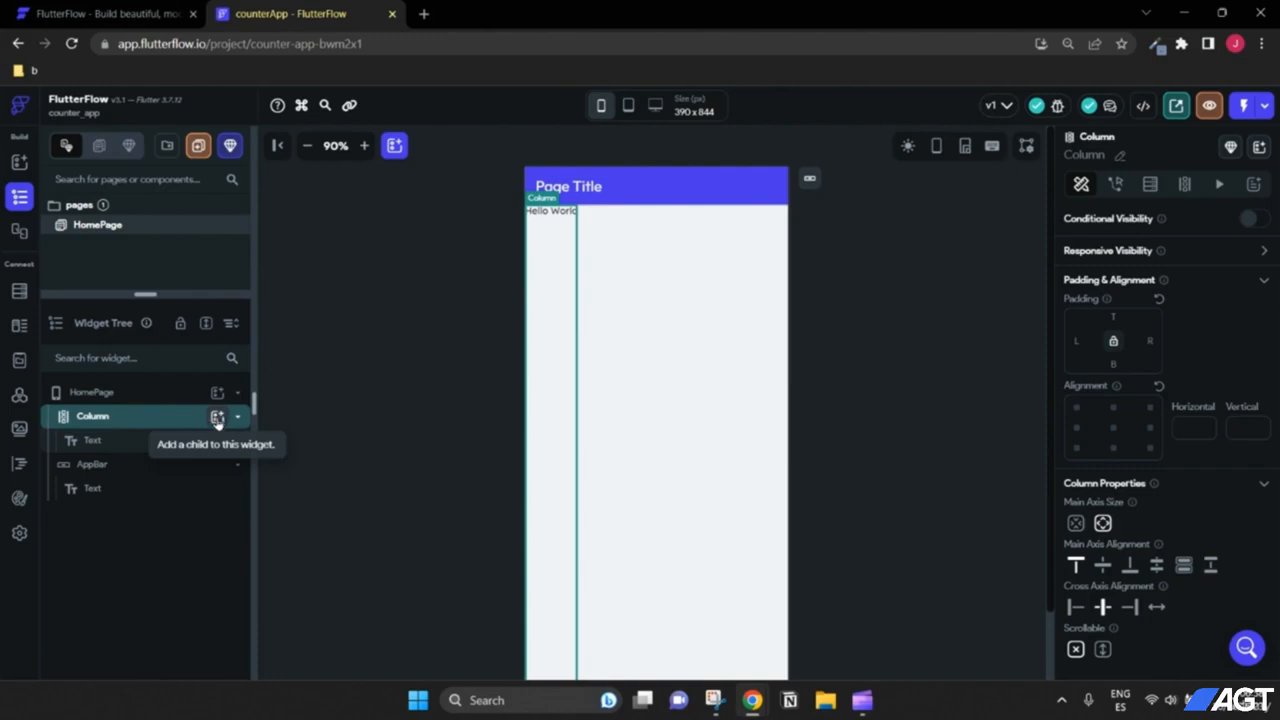
{"action": "left_click", "coordinate": [217, 418]}
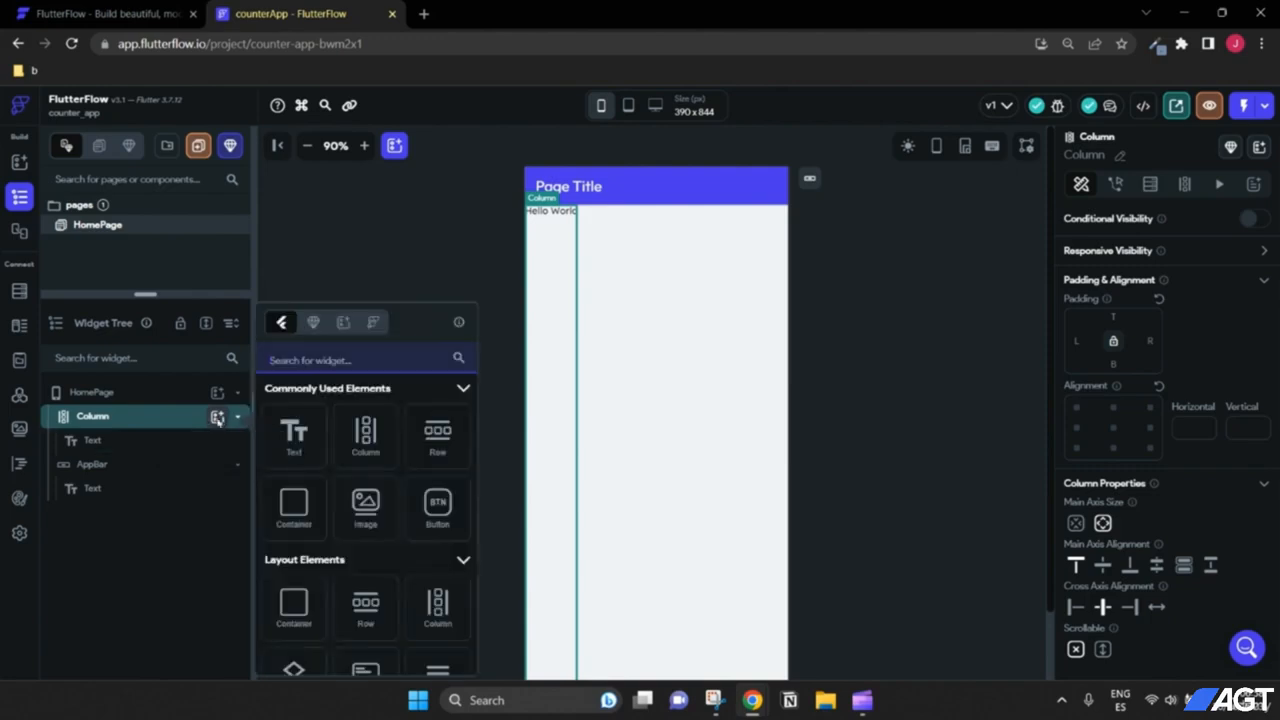
{"action": "left_click", "coordinate": [301, 439]}
{"action": "left_click", "coordinate": [294, 436]}
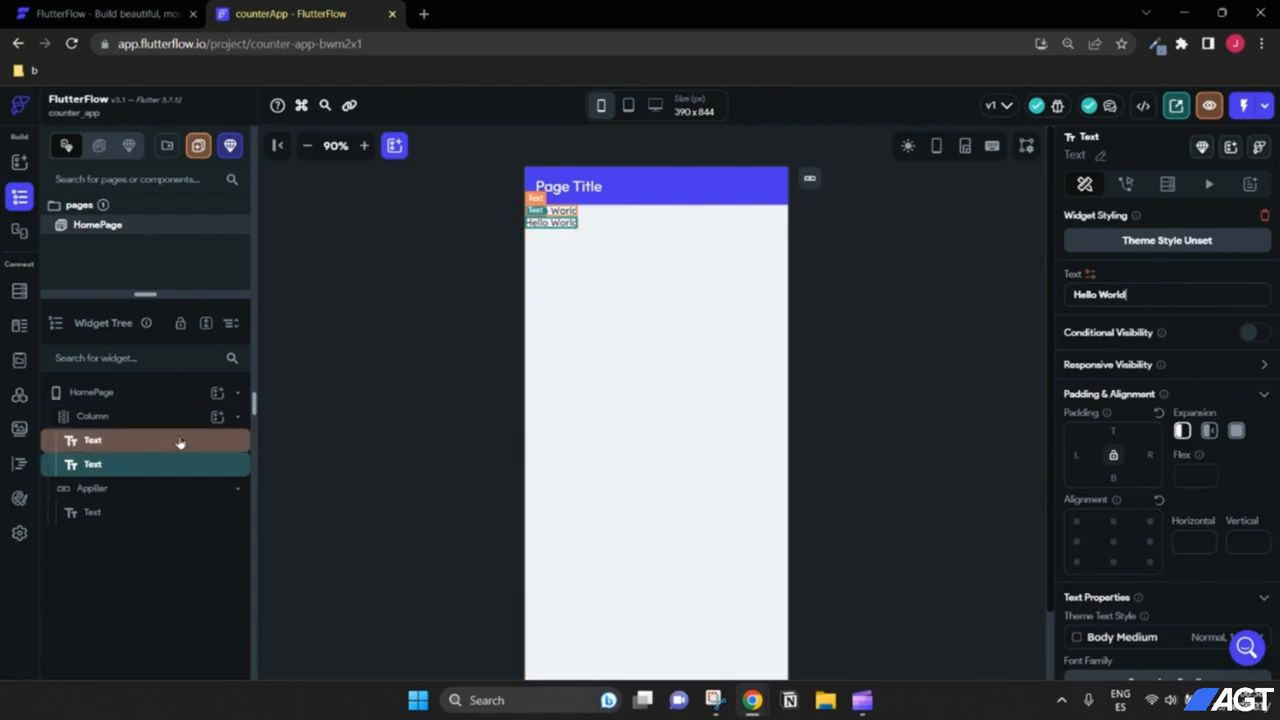
{"action": "scroll", "coordinate": [1125, 378], "scroll_direction": "down", "scroll_amount": 3}
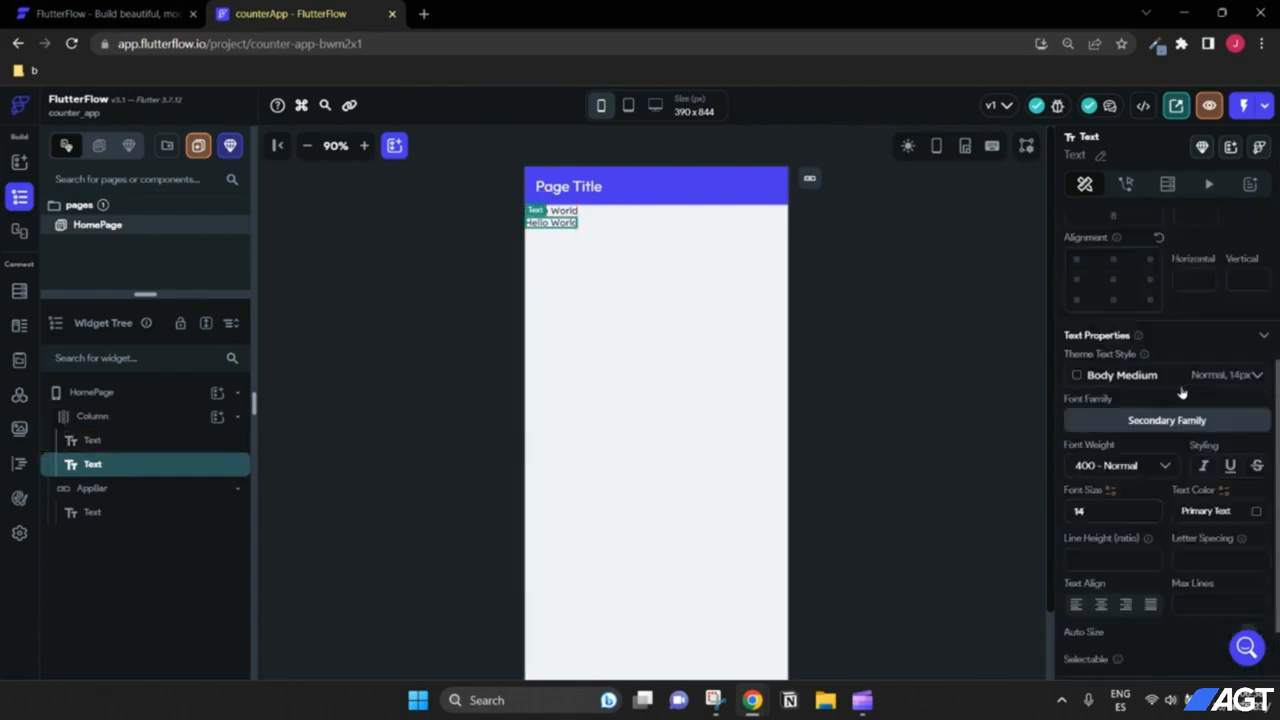
{"action": "scroll", "coordinate": [1100, 391], "scroll_direction": "up", "scroll_amount": 3}
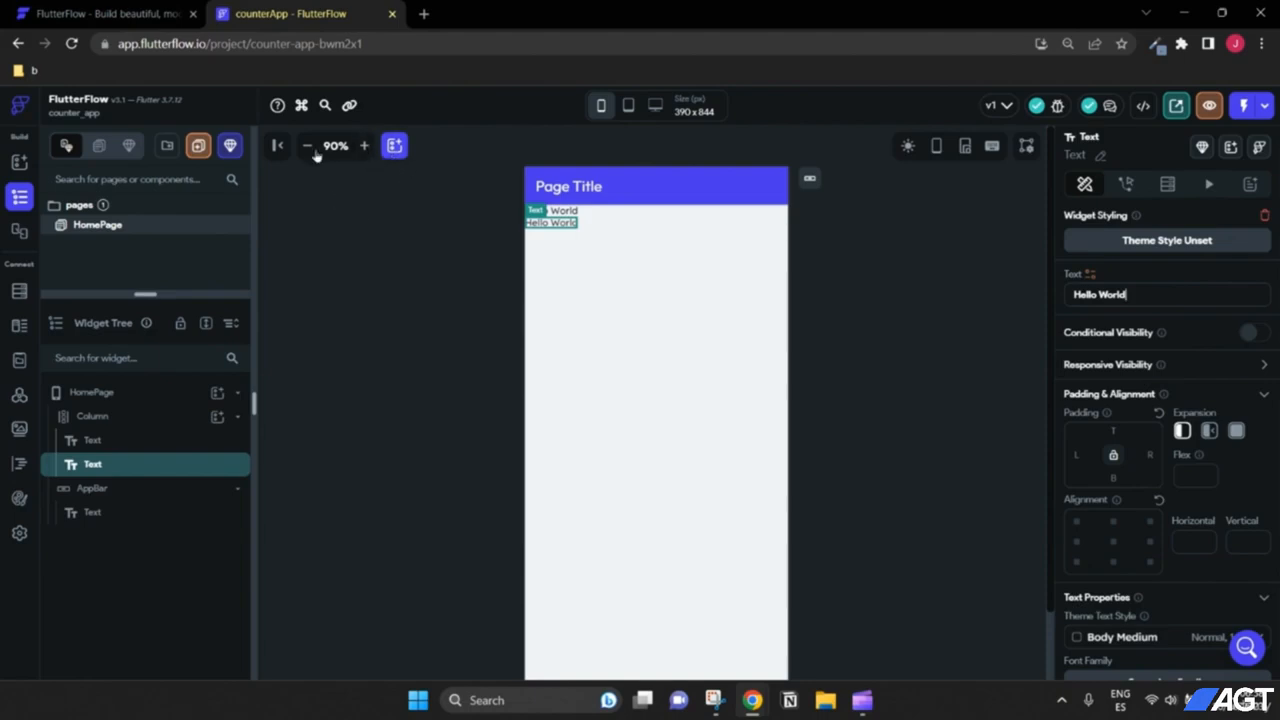
Step: Zoom the page preview in and select the first Hello World text
{"action": "left_click", "coordinate": [364, 146]}
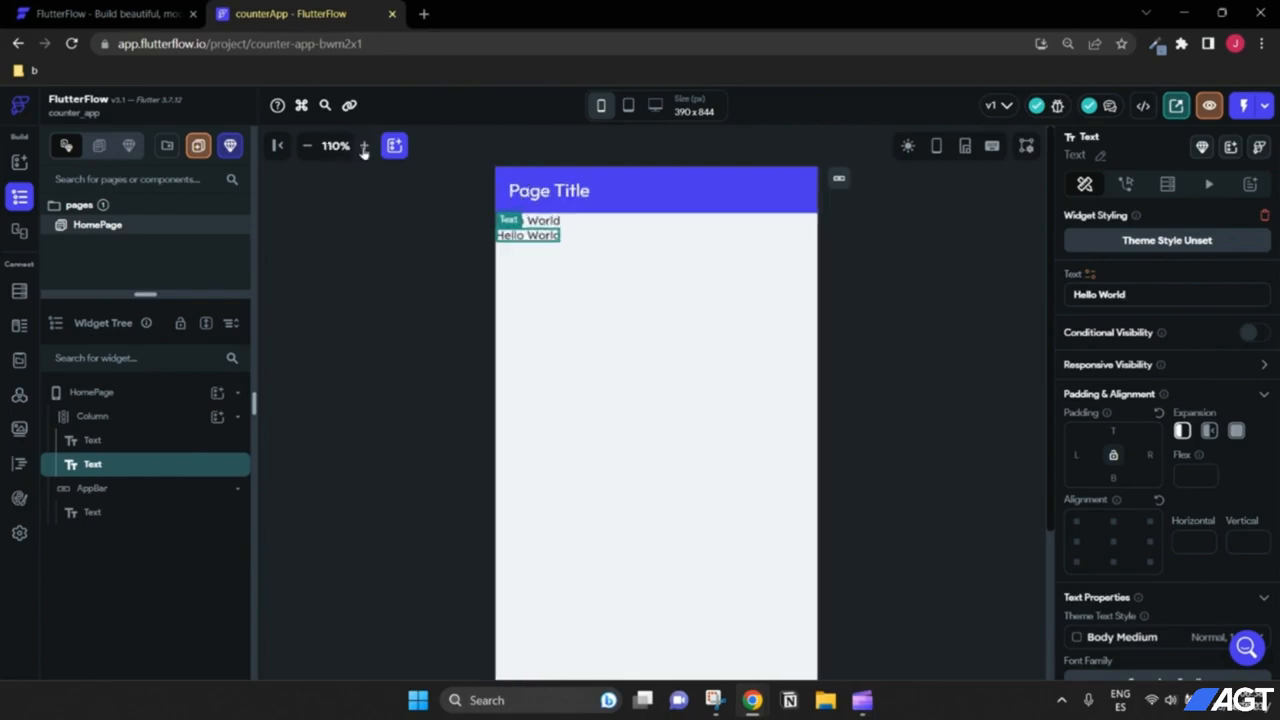
{"action": "left_click", "coordinate": [364, 146]}
{"action": "left_click", "coordinate": [364, 146]}
{"action": "left_click", "coordinate": [309, 146]}
{"action": "left_click", "coordinate": [309, 146]}
{"action": "left_click", "coordinate": [309, 146]}
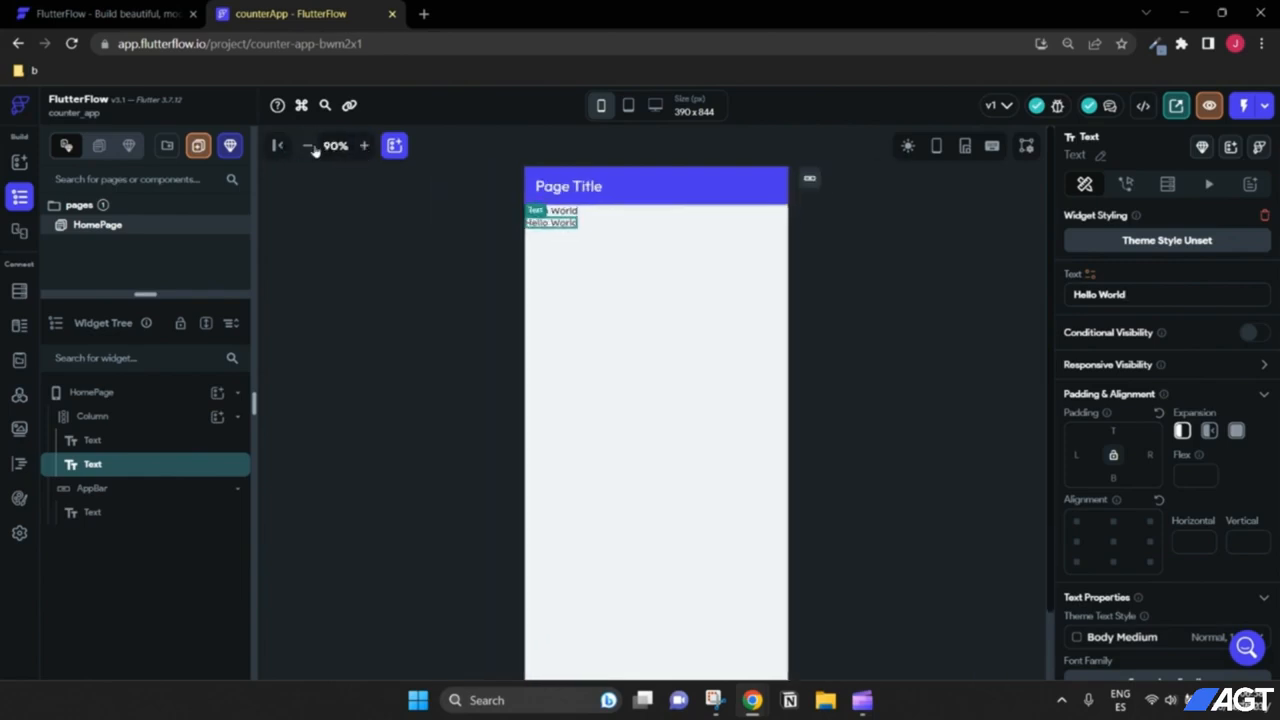
{"action": "left_click", "coordinate": [364, 146]}
{"action": "left_click", "coordinate": [364, 146]}
{"action": "left_click", "coordinate": [364, 146]}
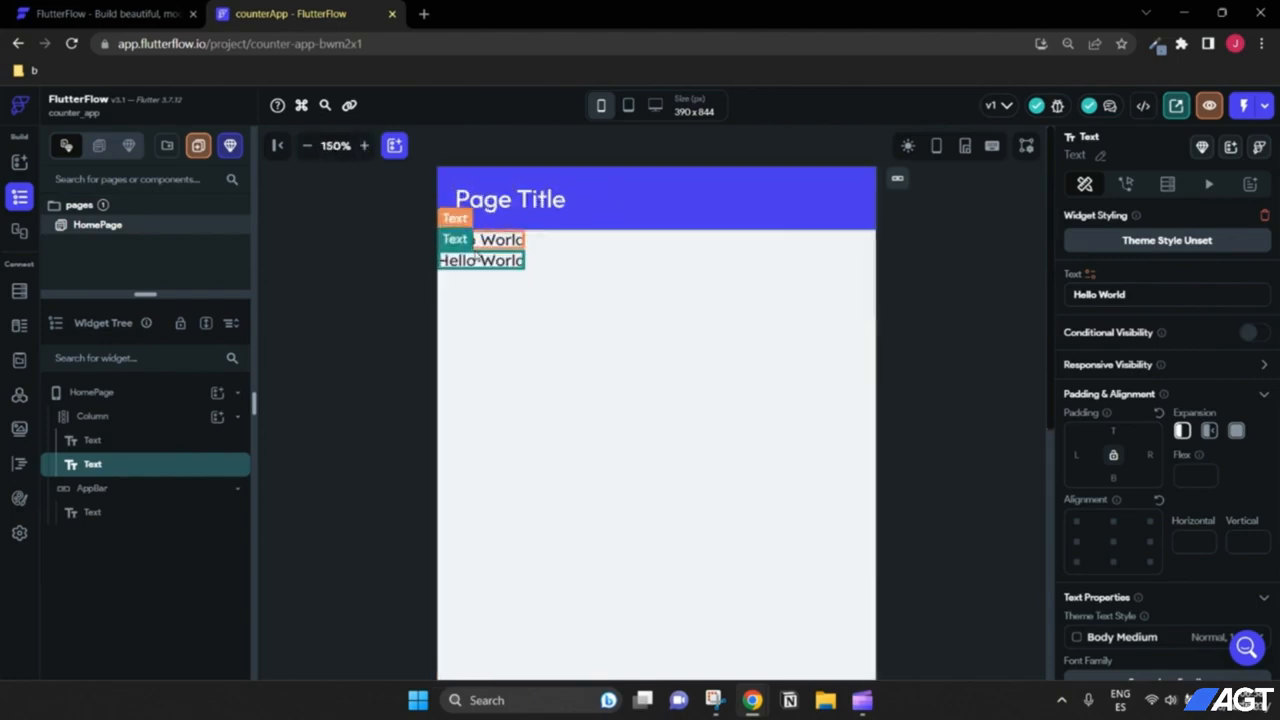
{"action": "left_click", "coordinate": [364, 146]}
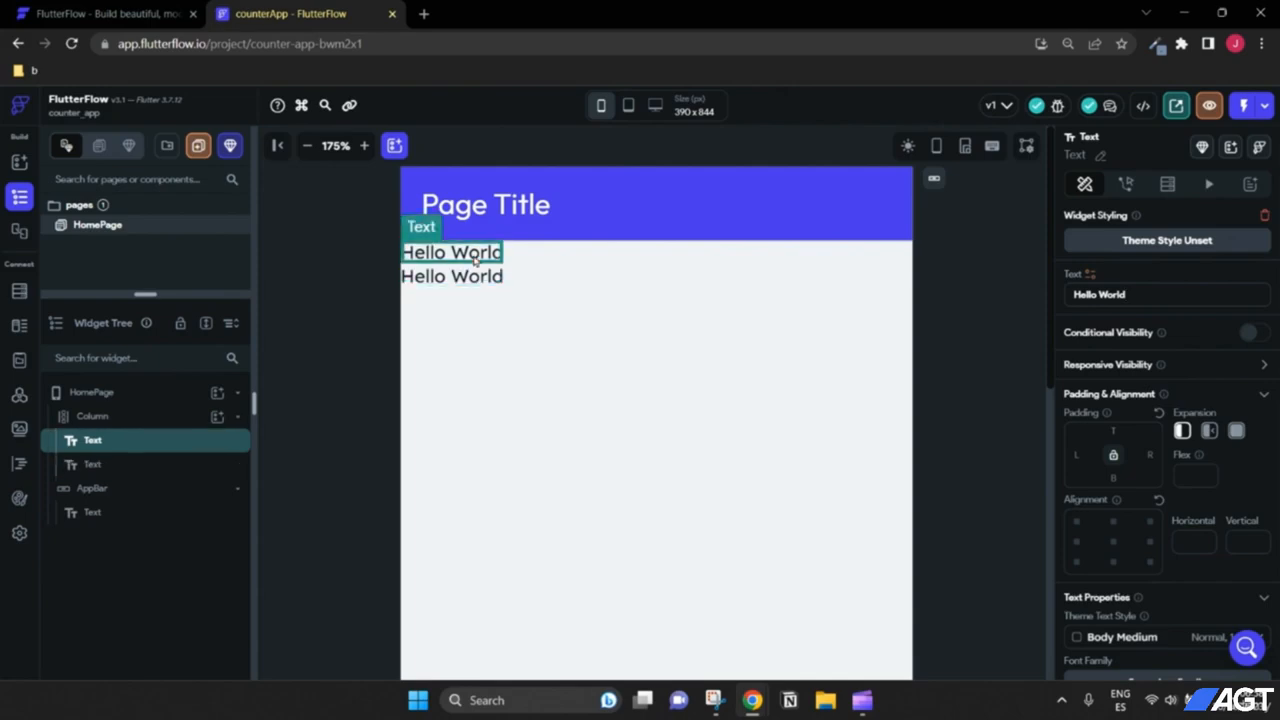
{"action": "left_click", "coordinate": [460, 255]}
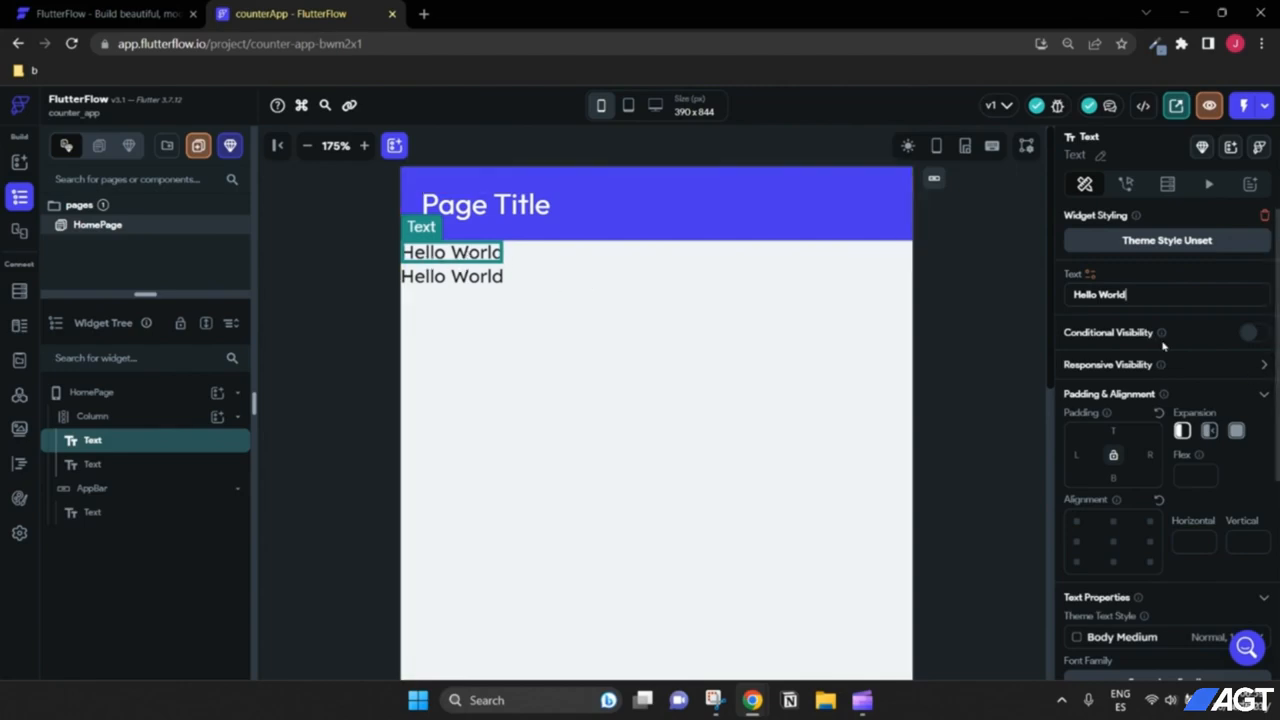
{"action": "scroll", "coordinate": [1146, 333], "scroll_direction": "down", "scroll_amount": 4}
{"action": "scroll", "coordinate": [1120, 325], "scroll_direction": "up", "scroll_amount": 4}
Step: Replace the first text's Hello World wording with a greeting using a person's first name
{"action": "left_click", "coordinate": [1106, 291]}
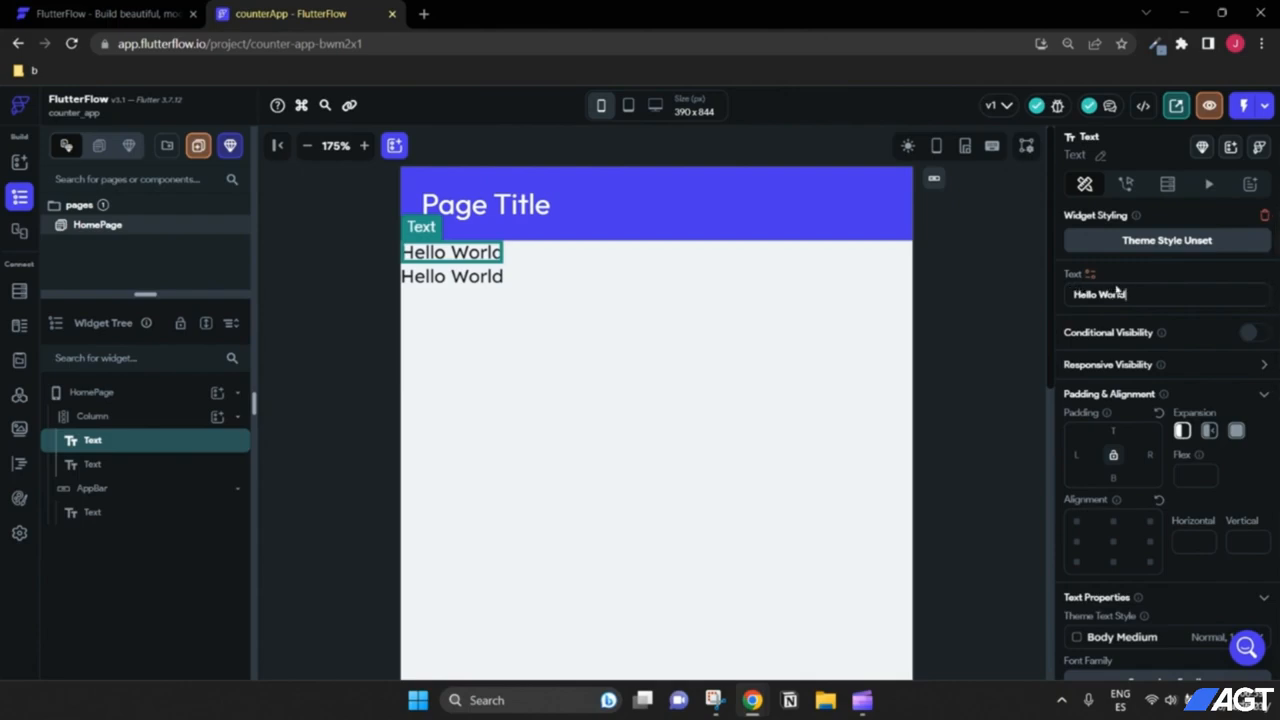
{"action": "left_click_drag", "start_coordinate": [1141, 293], "coordinate": [1022, 298]}
{"action": "key", "text": "BackSpace"}
{"action": "type", "text": "H"}
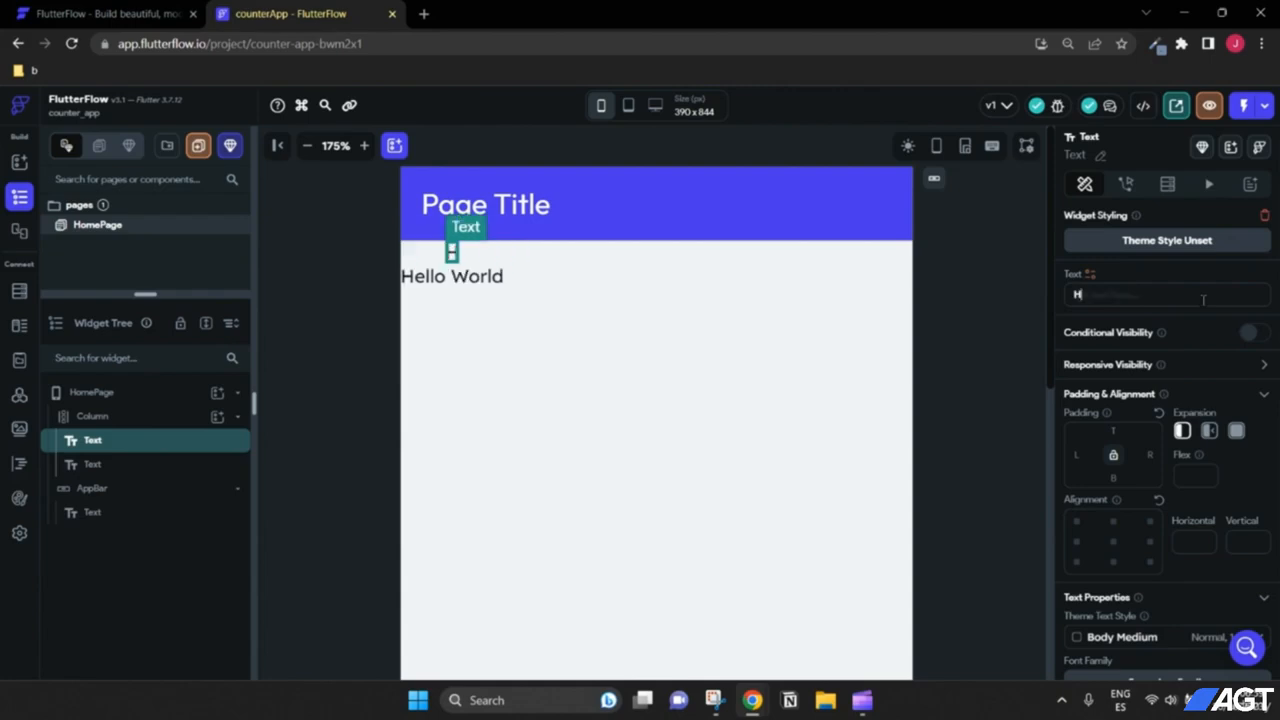
{"action": "type", "text": "ello Joseph"}
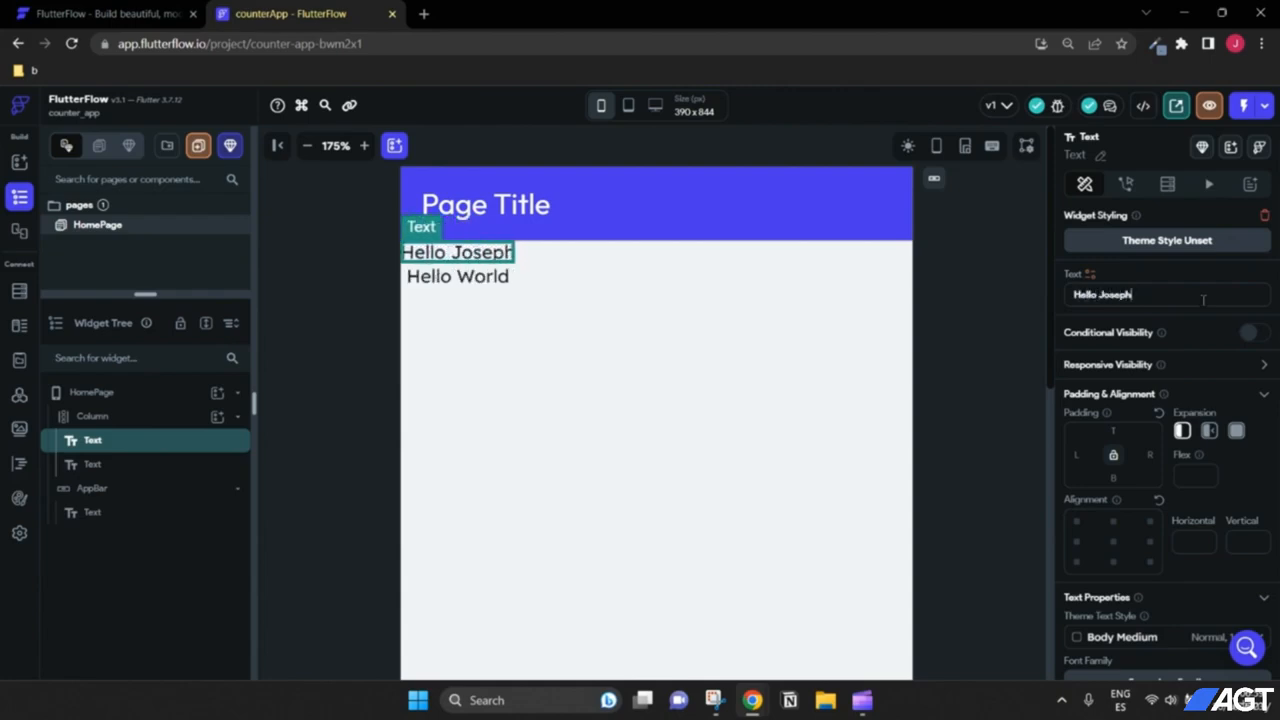
{"action": "left_click", "coordinate": [700, 326]}
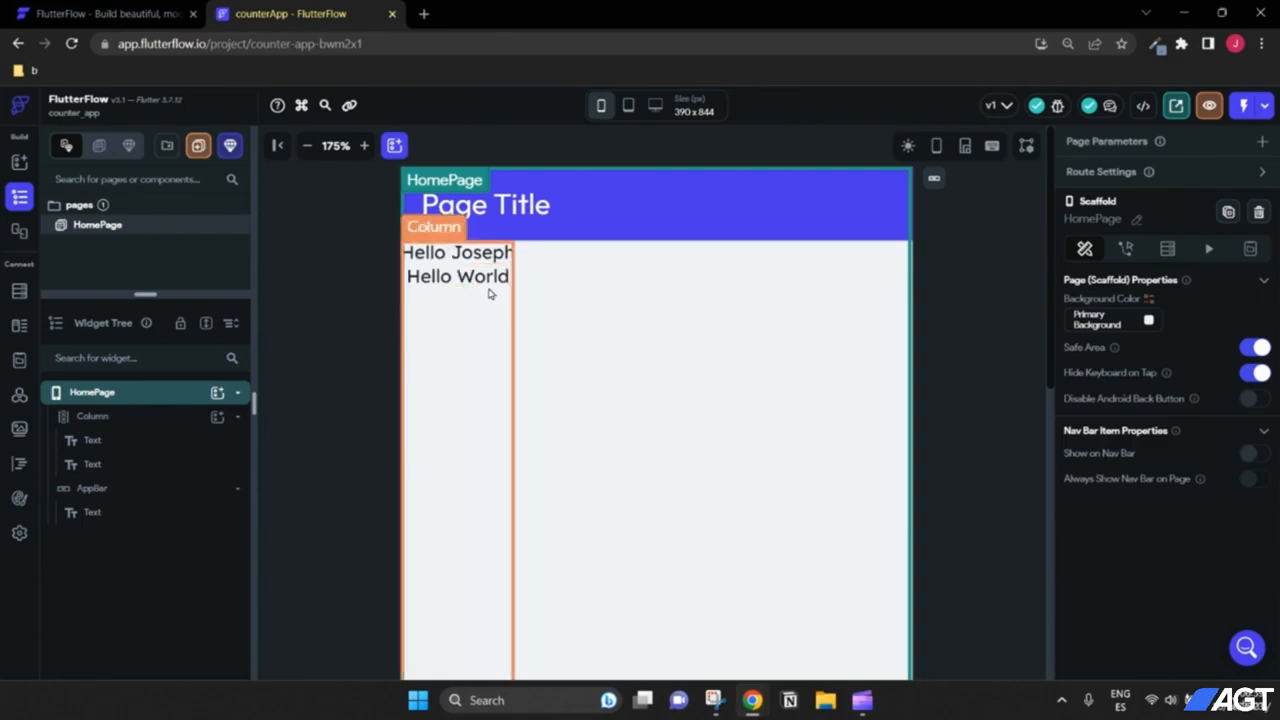
{"action": "left_click", "coordinate": [455, 254]}
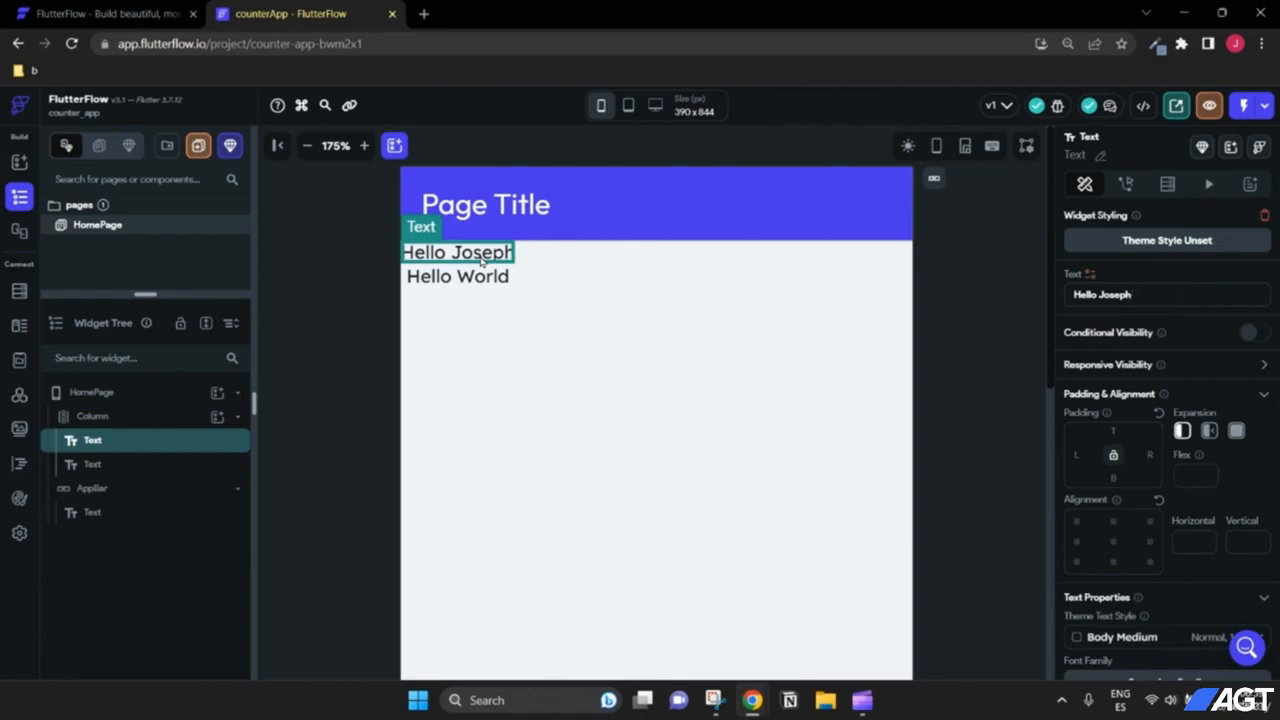
{"action": "left_click", "coordinate": [131, 420]}
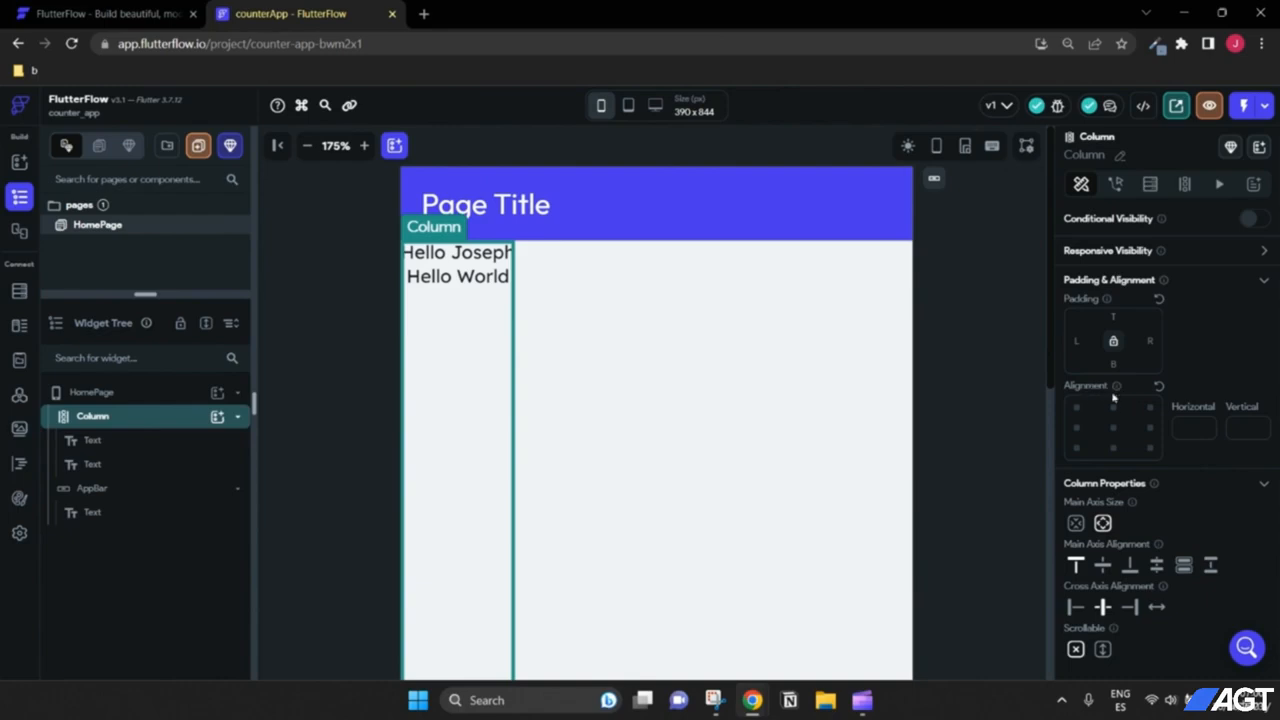
{"action": "scroll", "coordinate": [1165, 405], "scroll_direction": "down", "scroll_amount": 1}
{"action": "scroll", "coordinate": [1175, 401], "scroll_direction": "up", "scroll_amount": 1}
{"action": "mouse_move", "coordinate": [1104, 302]}
{"action": "type", "text": "16"}
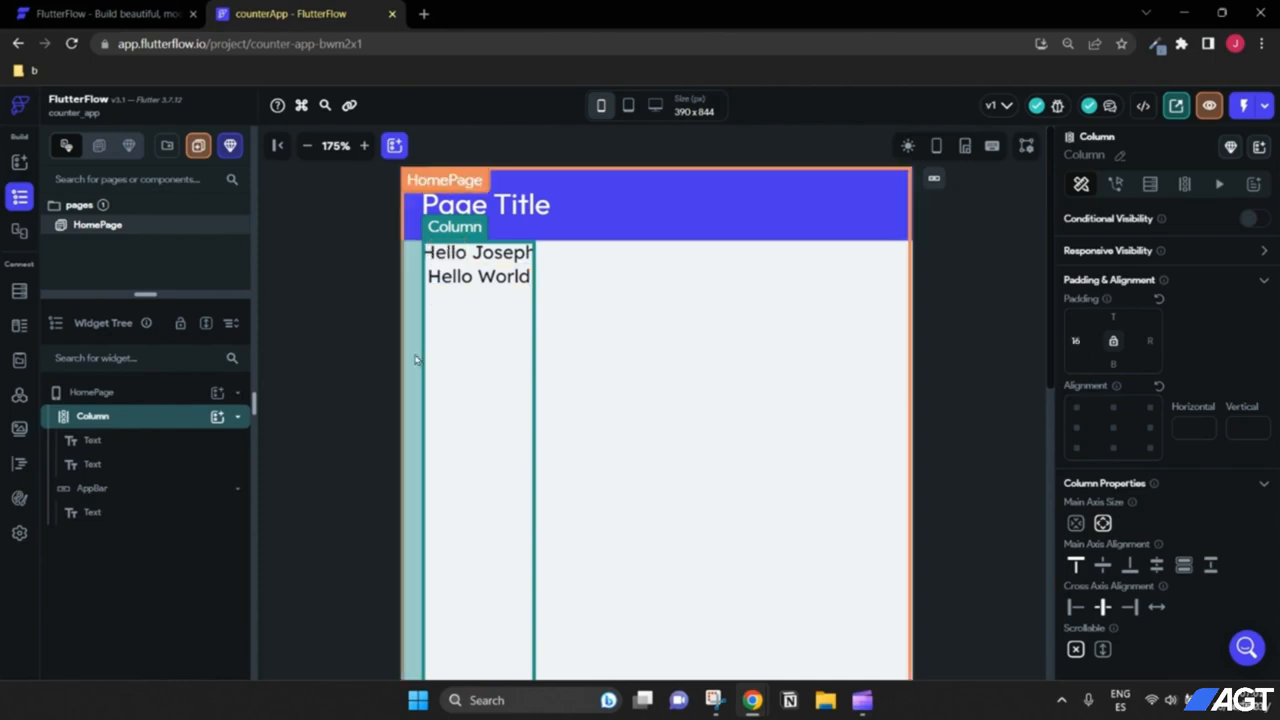
{"action": "left_click", "coordinate": [1084, 349]}
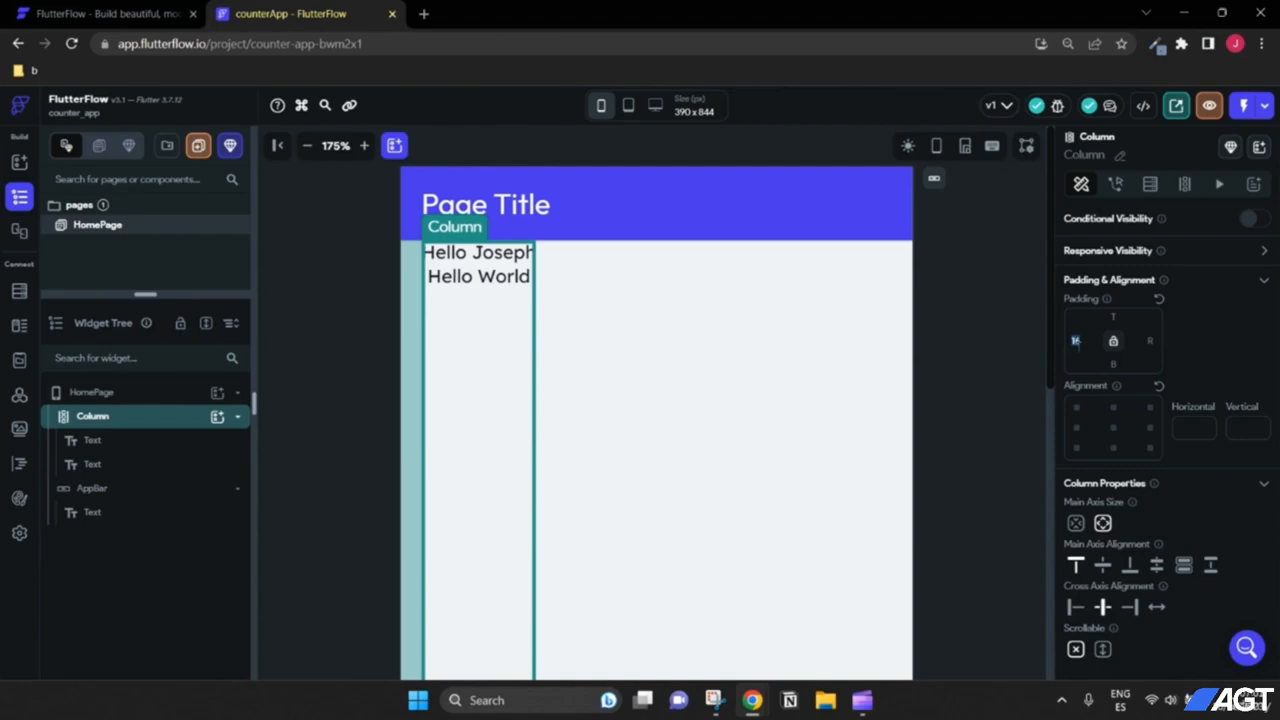
{"action": "left_click", "coordinate": [1152, 340]}
{"action": "type", "text": "16"}
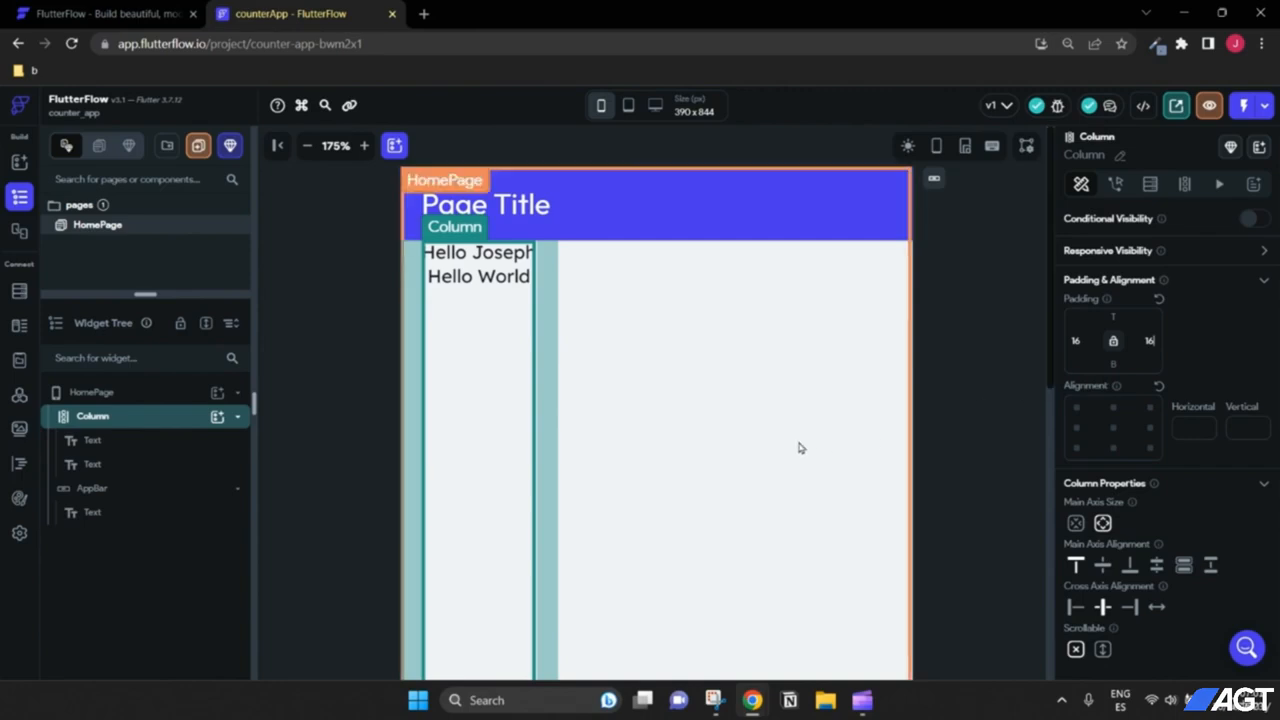
{"action": "scroll", "coordinate": [801, 447], "scroll_direction": "down", "scroll_amount": 1}
{"action": "scroll", "coordinate": [798, 448], "scroll_direction": "up", "scroll_amount": 1}
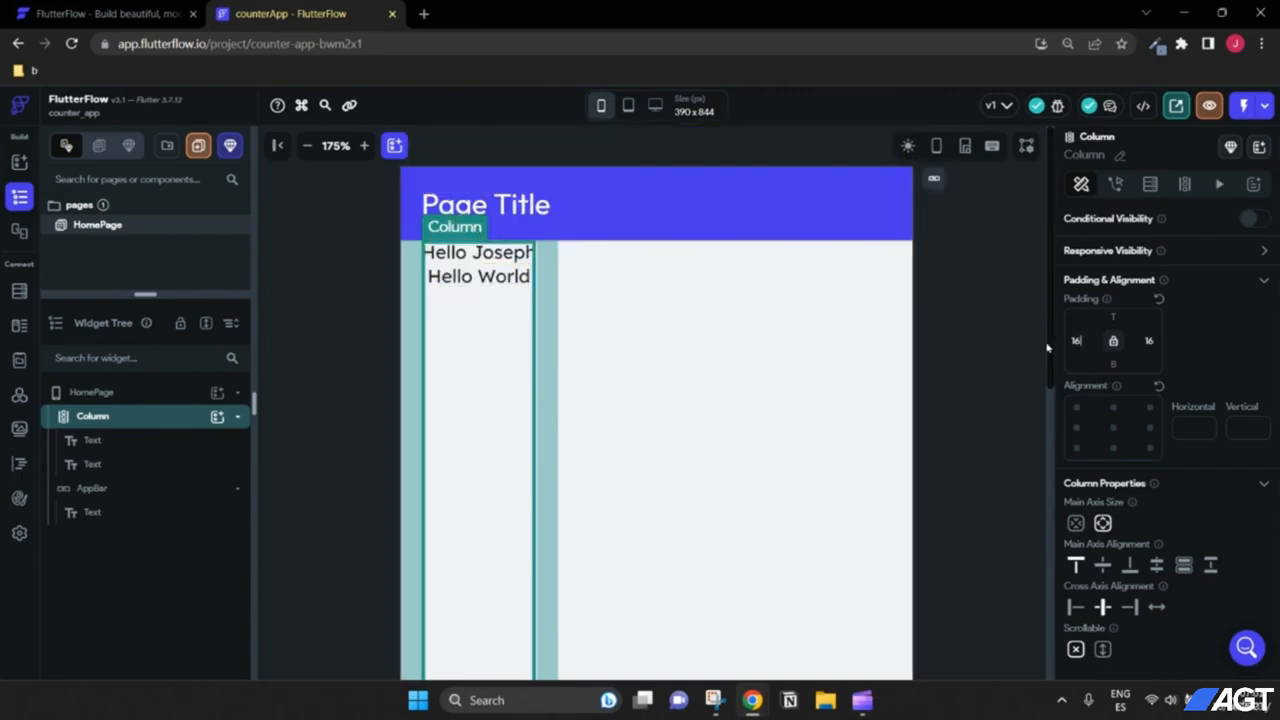
{"action": "double_click", "coordinate": [1076, 341]}
{"action": "type", "text": "0"}
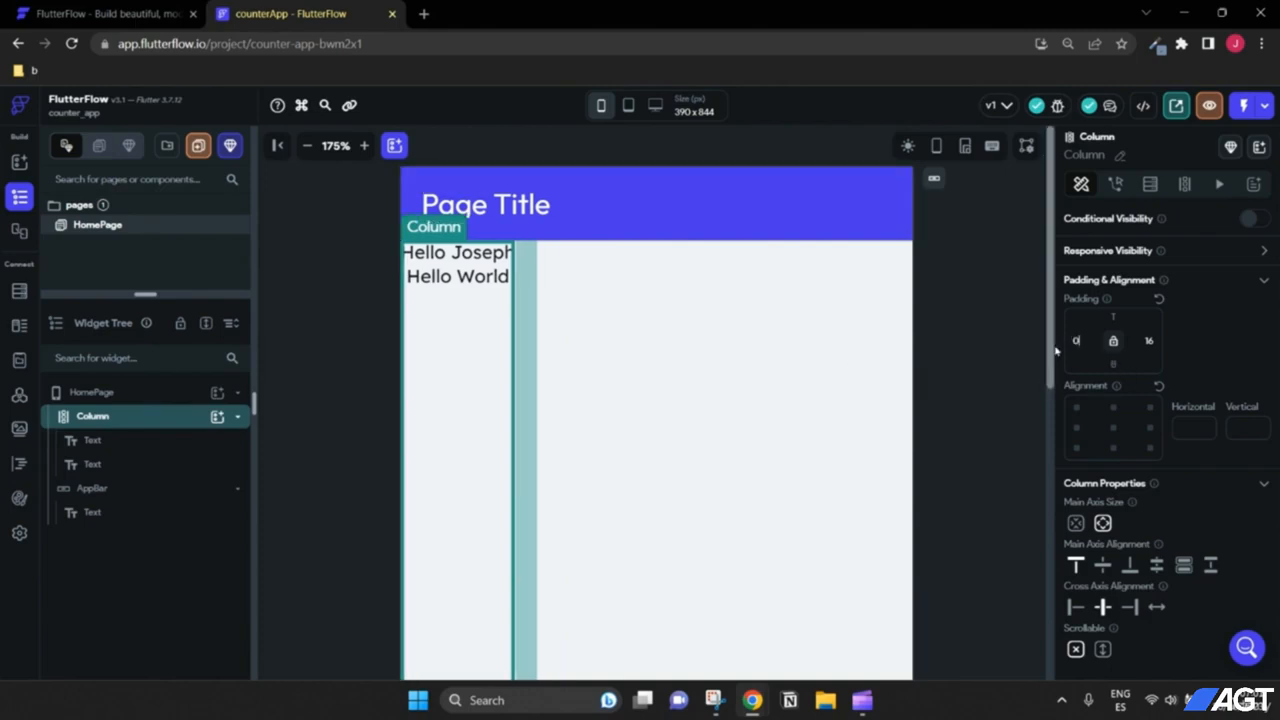
{"action": "type", "text": "0"}
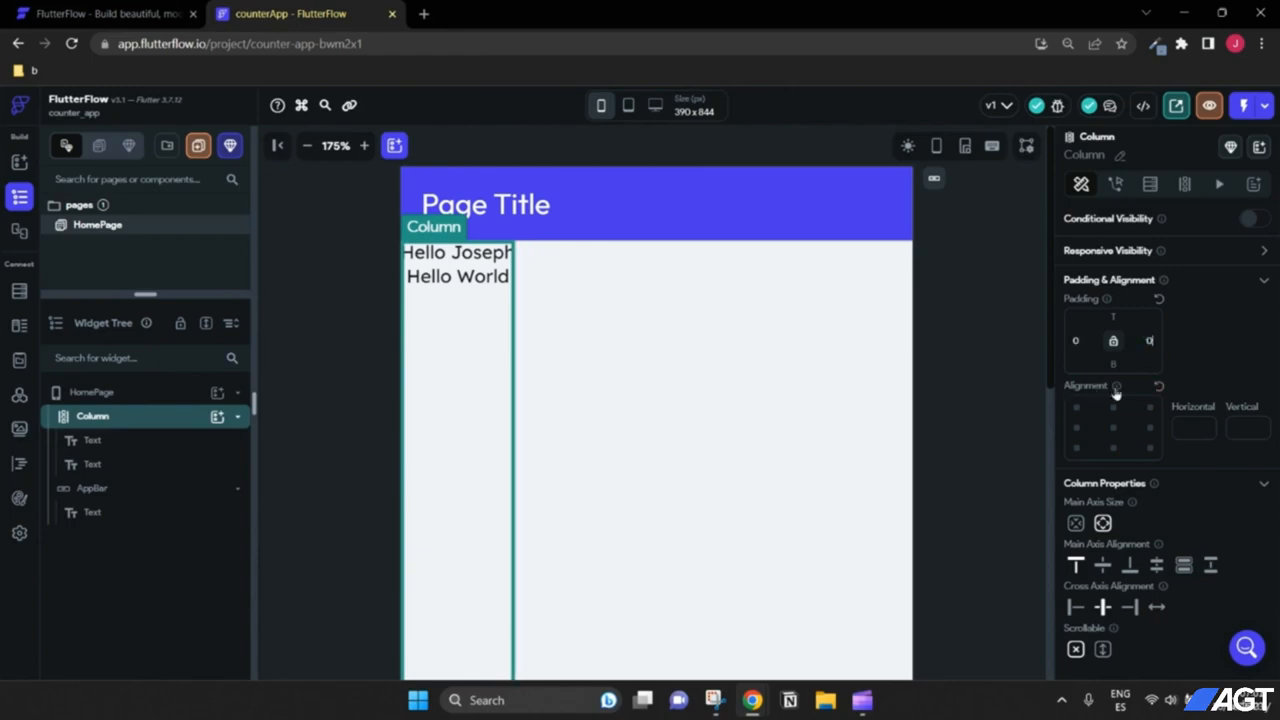
{"action": "mouse_move", "coordinate": [1116, 393]}
{"action": "scroll", "coordinate": [1110, 431], "scroll_direction": "down", "scroll_amount": 1}
{"action": "scroll", "coordinate": [1110, 431], "scroll_direction": "up", "scroll_amount": 1}
Step: Centre the Column horizontally and zoom out to see the whole page
{"action": "left_click", "coordinate": [1114, 430]}
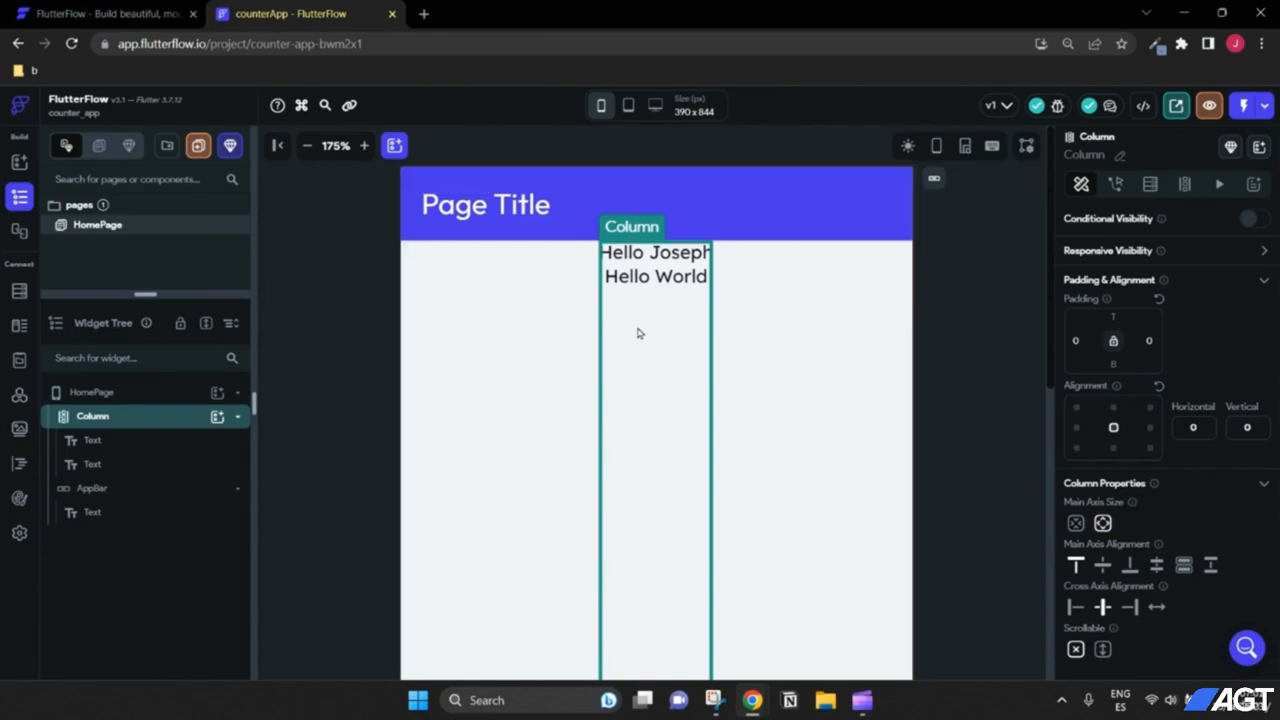
{"action": "scroll", "coordinate": [703, 384], "scroll_direction": "down", "scroll_amount": 1}
{"action": "scroll", "coordinate": [703, 384], "scroll_direction": "up", "scroll_amount": 1}
{"action": "left_click", "coordinate": [307, 145]}
{"action": "left_click", "coordinate": [307, 145]}
{"action": "left_click", "coordinate": [307, 145]}
{"action": "left_click", "coordinate": [307, 145]}
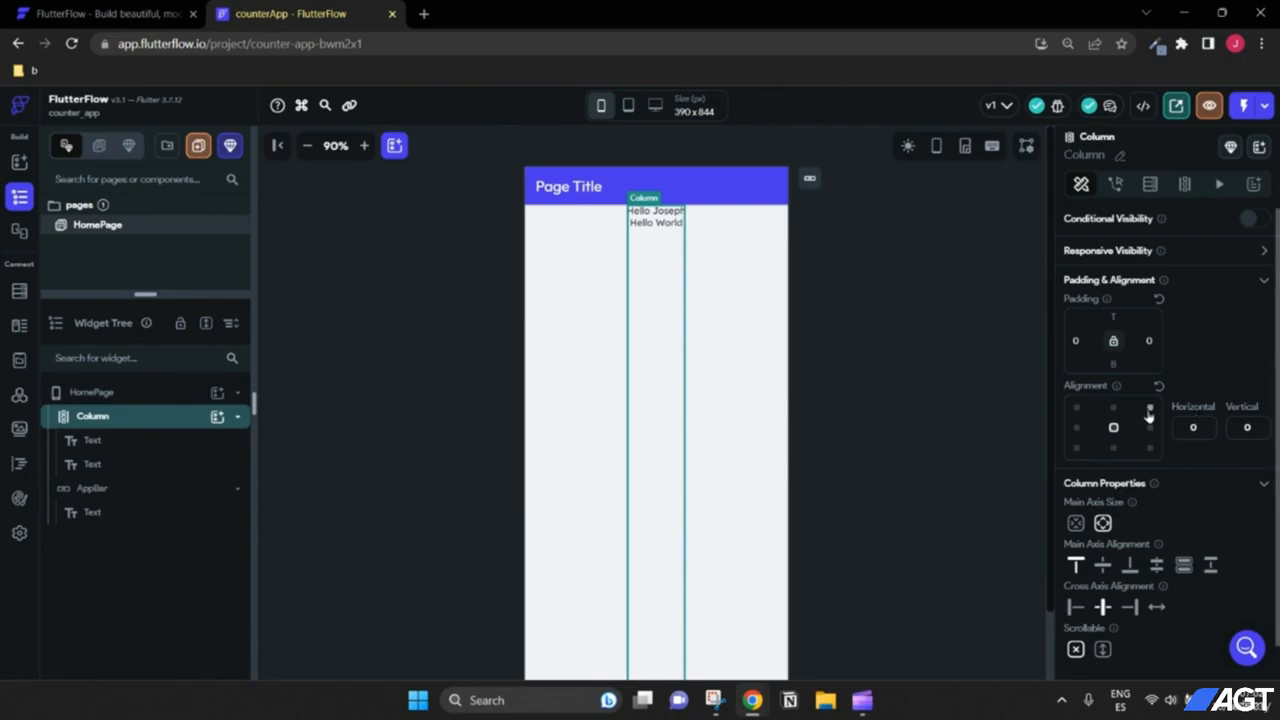
{"action": "scroll", "coordinate": [1184, 440], "scroll_direction": "down", "scroll_amount": 1}
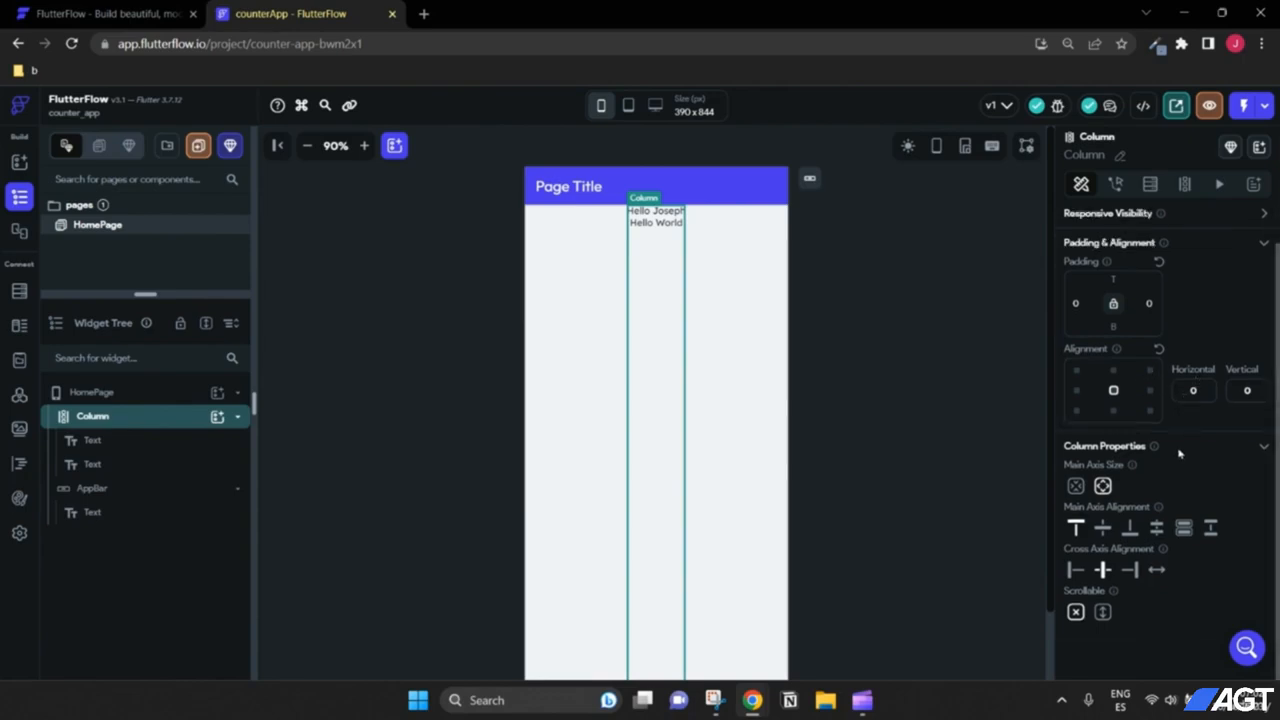
{"action": "scroll", "coordinate": [1180, 452], "scroll_direction": "up", "scroll_amount": 1}
{"action": "scroll", "coordinate": [1180, 453], "scroll_direction": "down", "scroll_amount": 1}
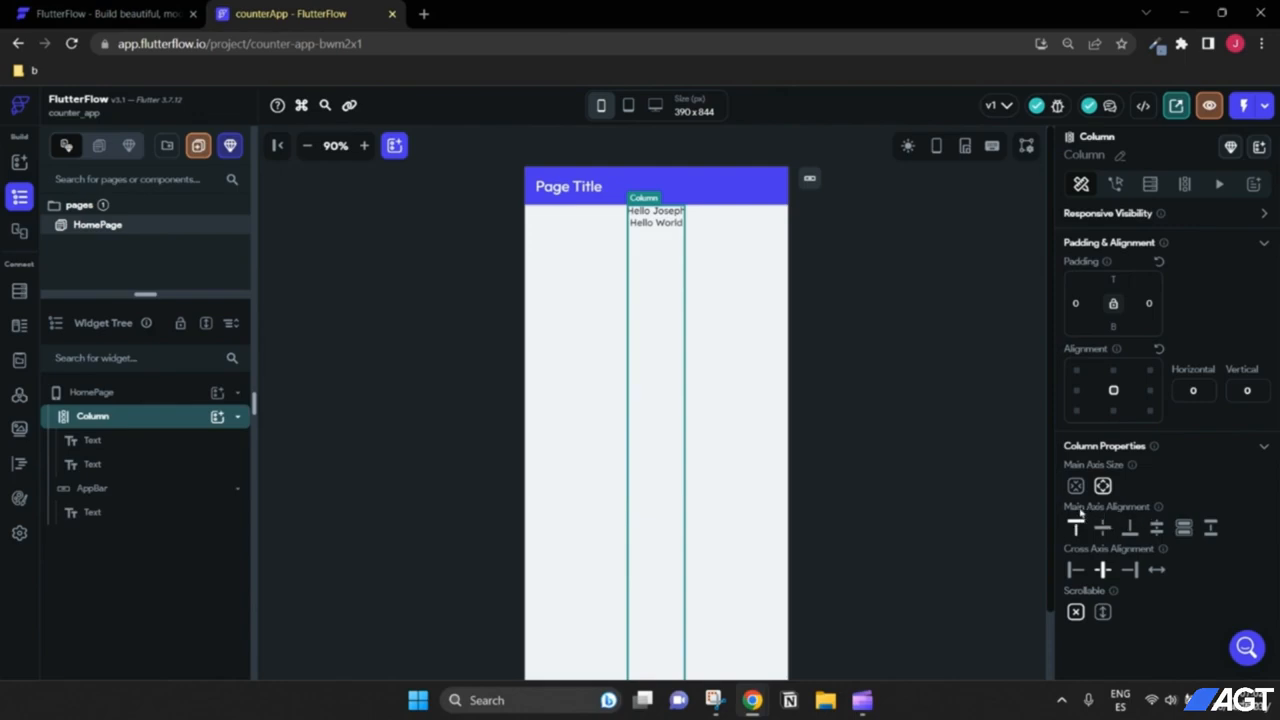
Step: Set the Column's Main Axis Alignment to Center
{"action": "mouse_move", "coordinate": [1158, 509]}
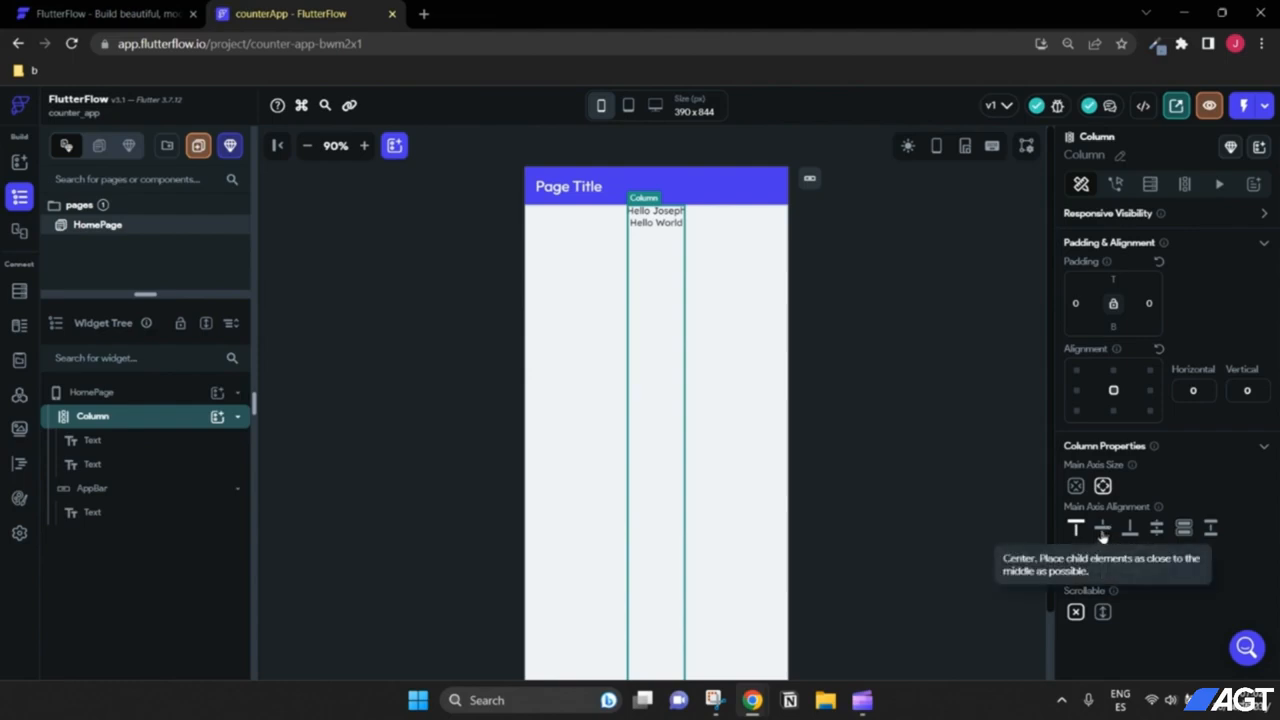
{"action": "left_click", "coordinate": [1102, 530]}
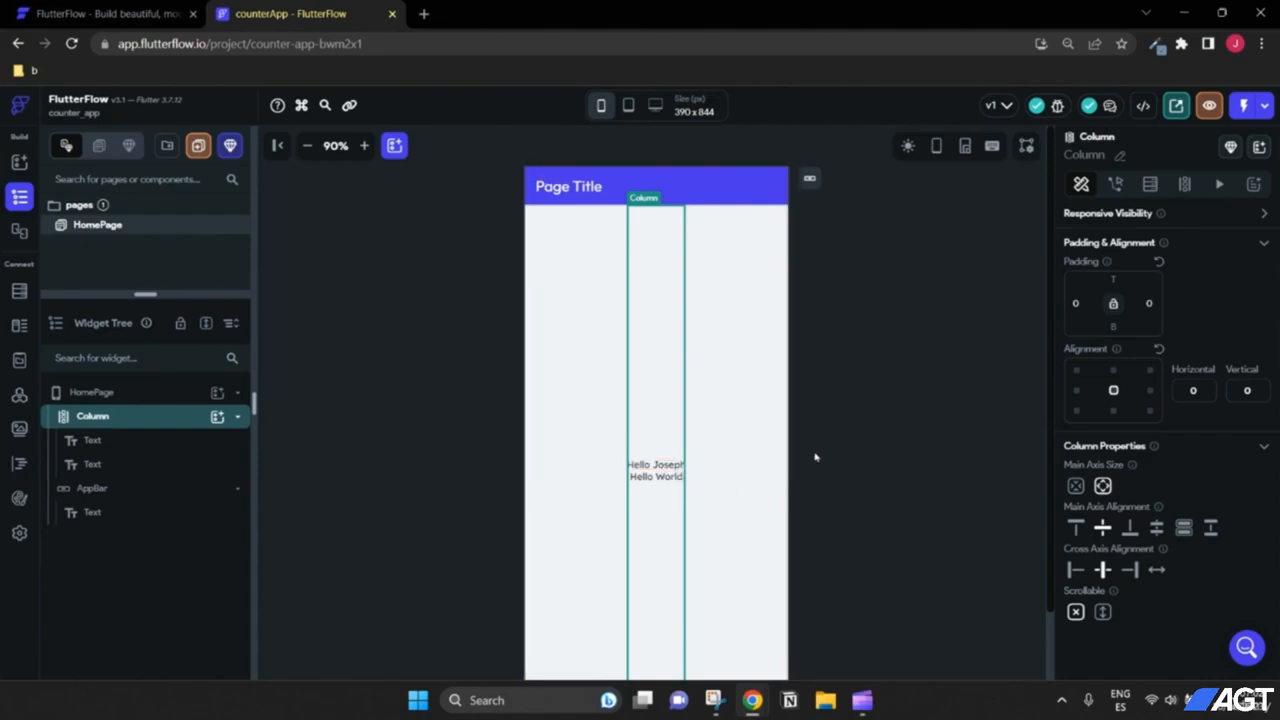
{"action": "scroll", "coordinate": [815, 457], "scroll_direction": "down", "scroll_amount": 1}
{"action": "scroll", "coordinate": [815, 457], "scroll_direction": "up", "scroll_amount": 1}
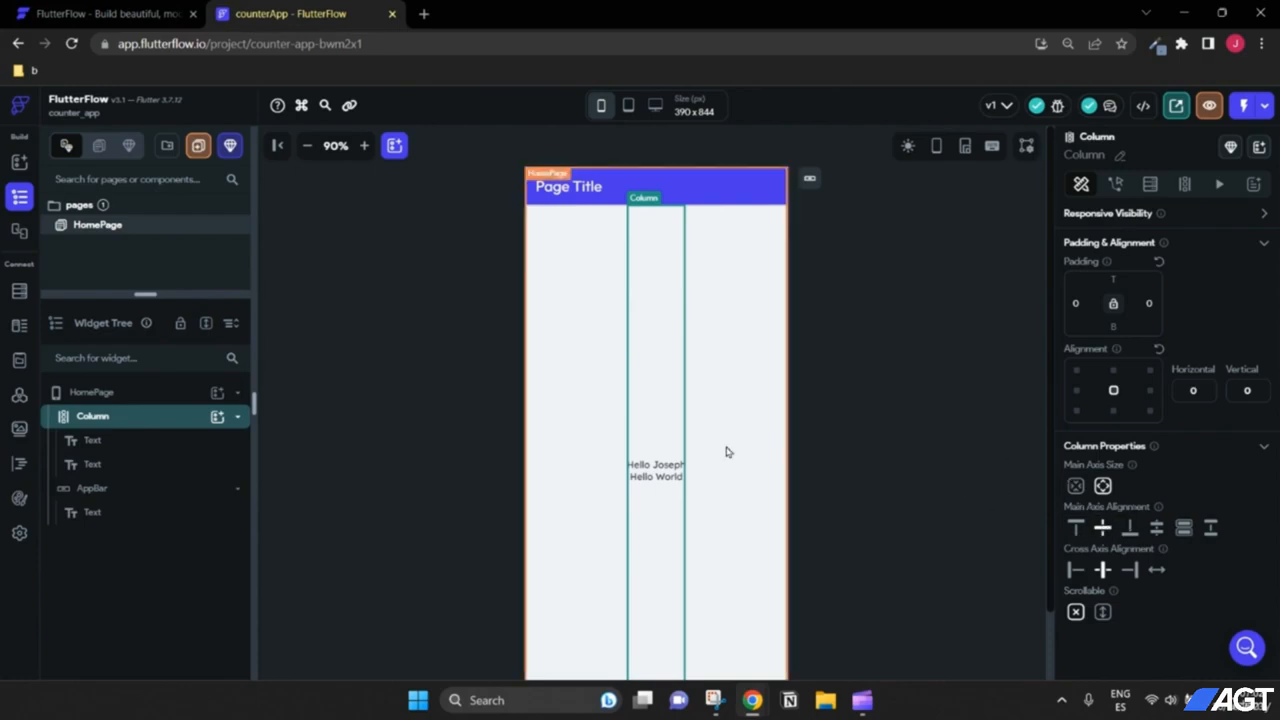
Step: Select the Column, then the first-name greeting Text in the Widget Tree to show its properties
{"action": "left_click", "coordinate": [701, 352]}
{"action": "left_click", "coordinate": [838, 396]}
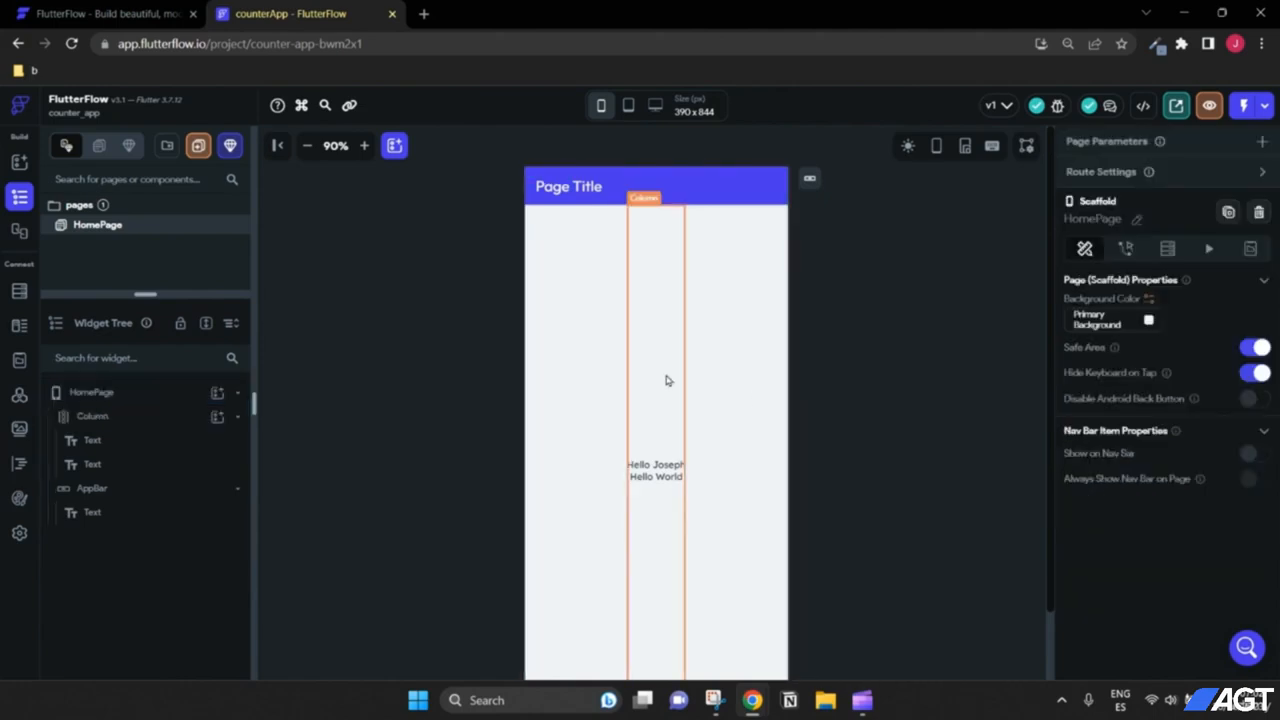
{"action": "left_click", "coordinate": [660, 366]}
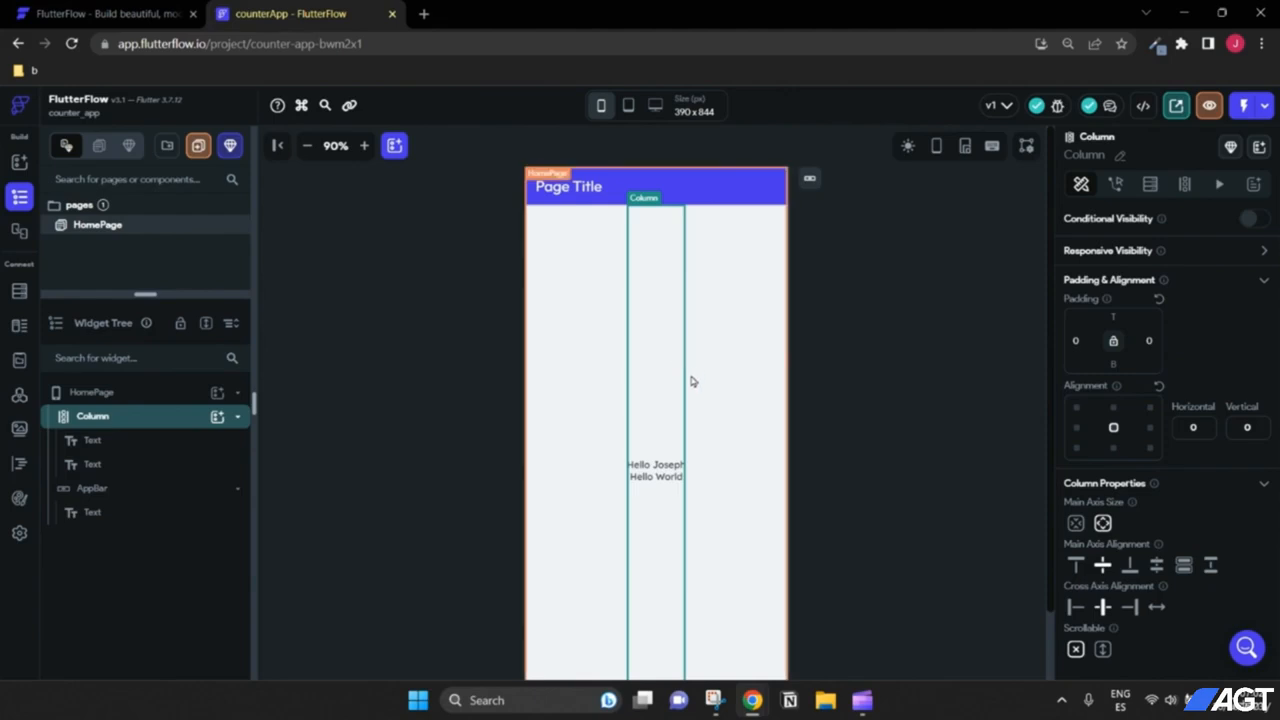
{"action": "left_click", "coordinate": [771, 383]}
{"action": "left_click", "coordinate": [673, 373]}
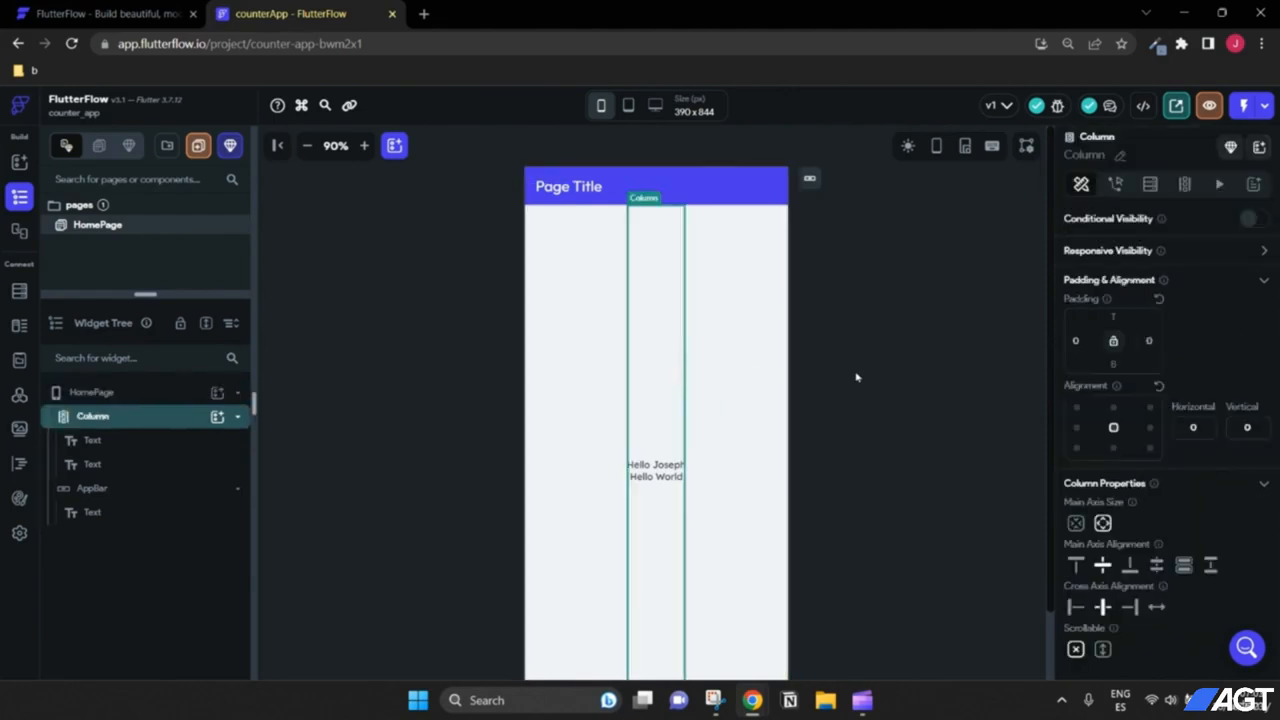
{"action": "left_click", "coordinate": [745, 380]}
{"action": "left_click", "coordinate": [665, 448]}
{"action": "scroll", "coordinate": [885, 450], "scroll_direction": "down", "scroll_amount": 2}
{"action": "scroll", "coordinate": [885, 450], "scroll_direction": "up", "scroll_amount": 2}
{"action": "scroll", "coordinate": [985, 372], "scroll_direction": "down", "scroll_amount": 2}
{"action": "scroll", "coordinate": [985, 372], "scroll_direction": "up", "scroll_amount": 2}
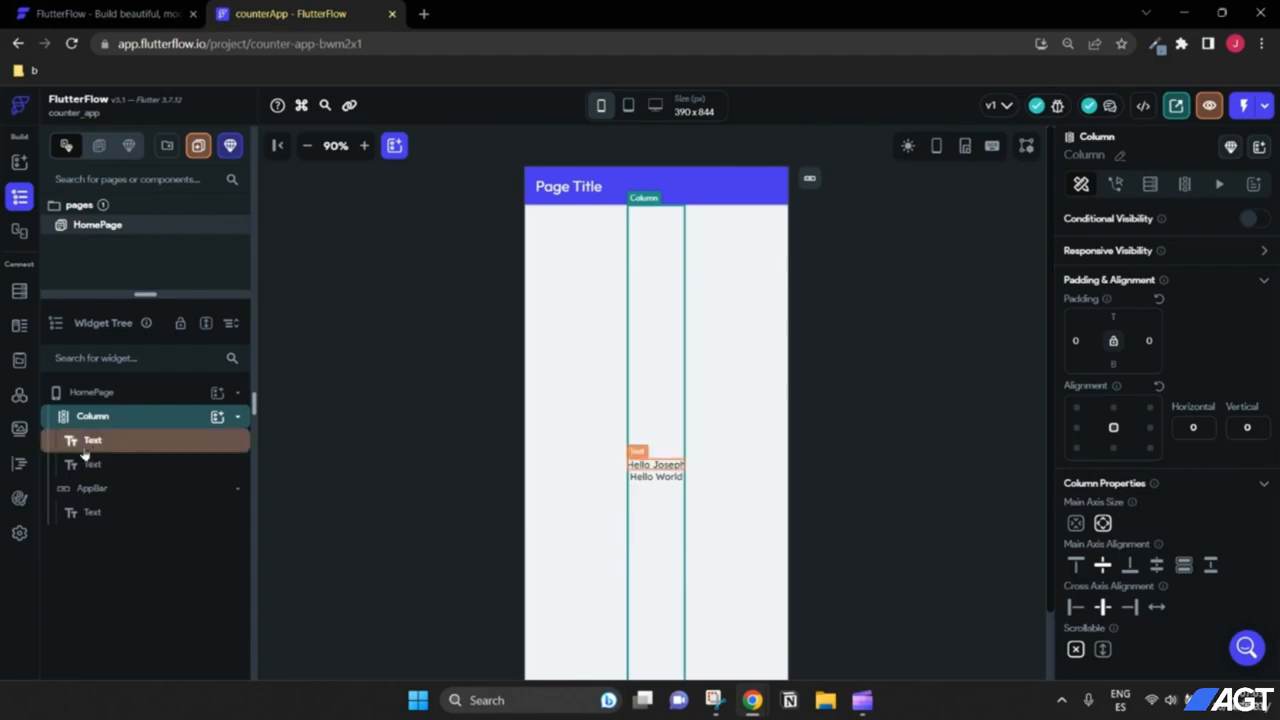
{"action": "left_click", "coordinate": [140, 448]}
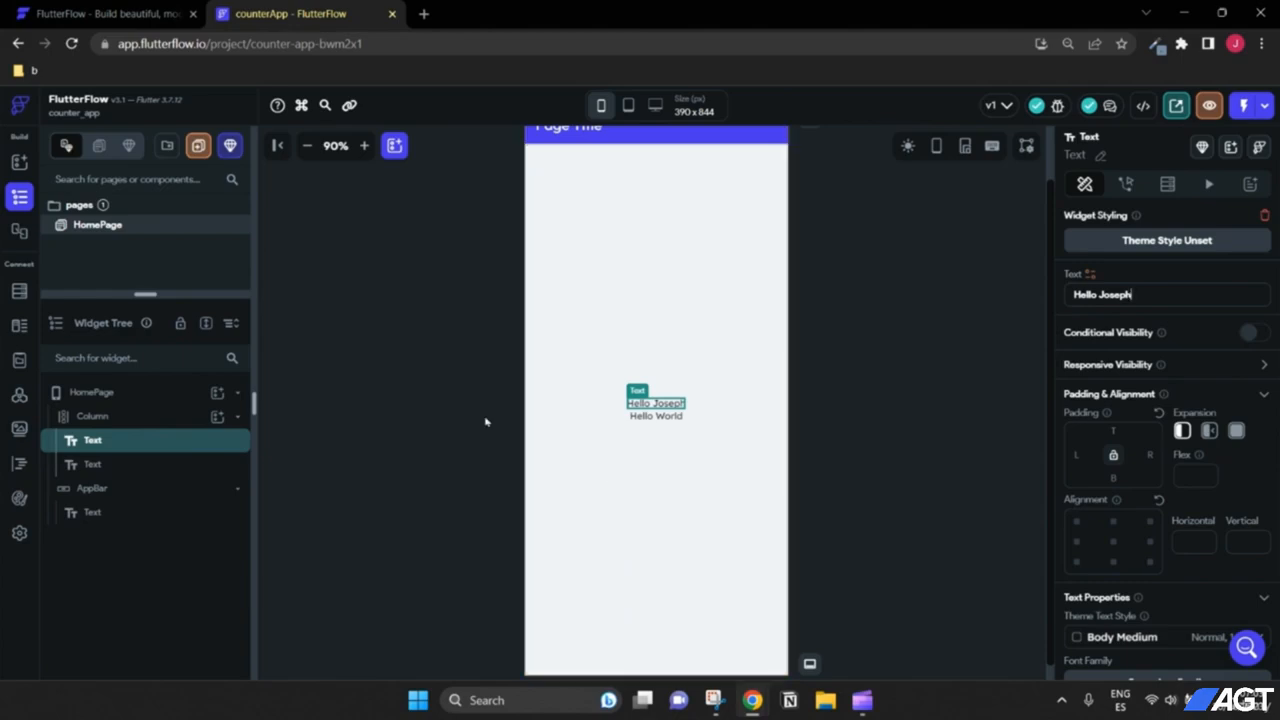
{"action": "scroll", "coordinate": [424, 478], "scroll_direction": "up", "scroll_amount": 1}
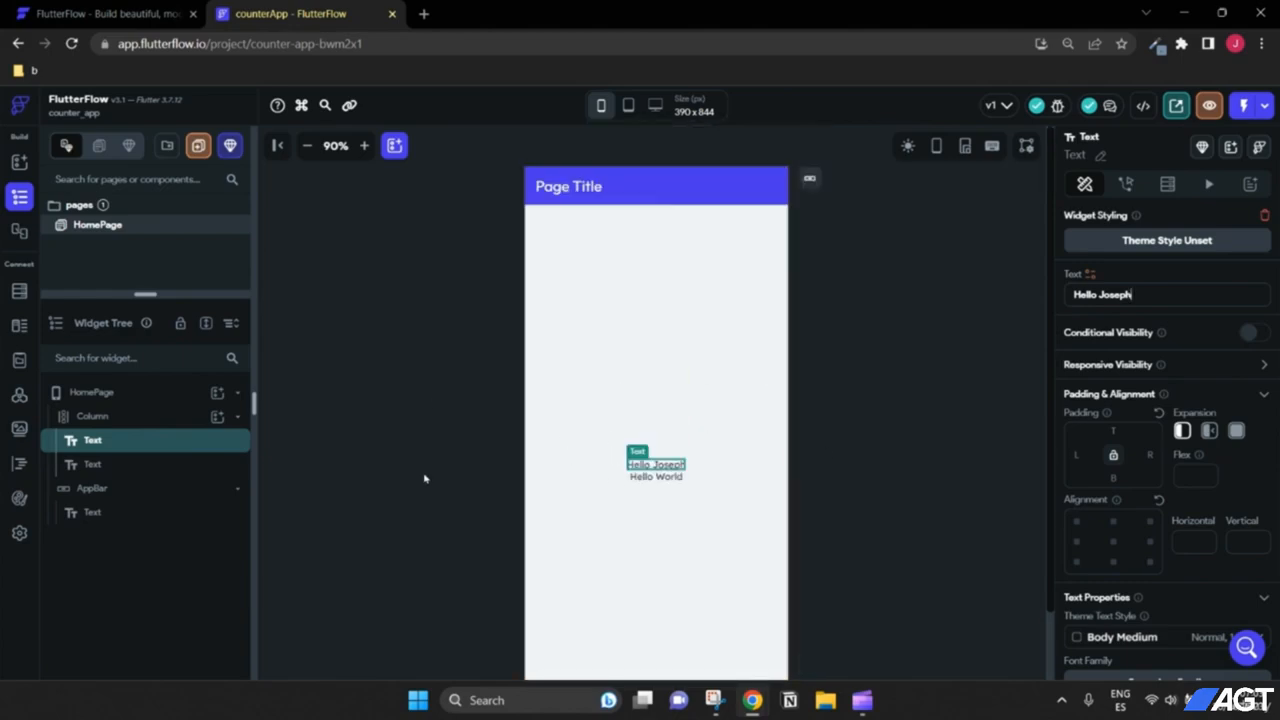
Step: Delete the greeting text and change Hello World to 'You have pressed the counter button 0 times'
{"action": "right_click", "coordinate": [94, 445]}
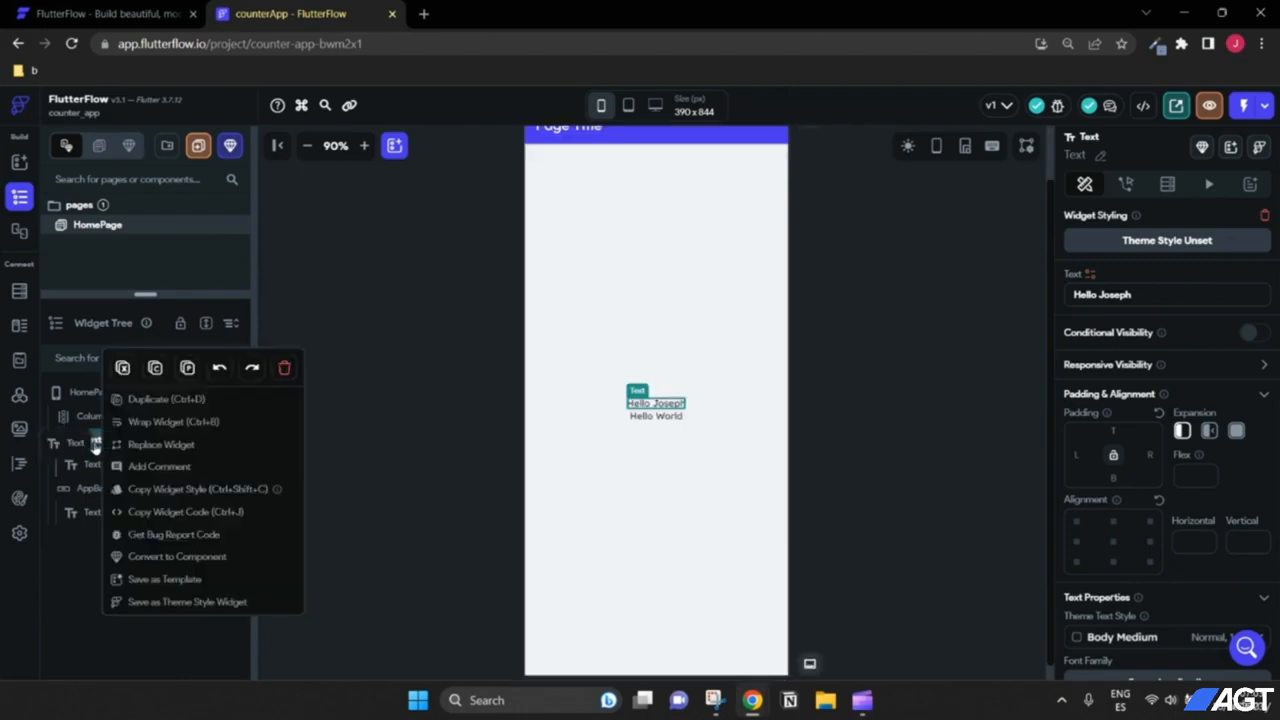
{"action": "left_click", "coordinate": [287, 369]}
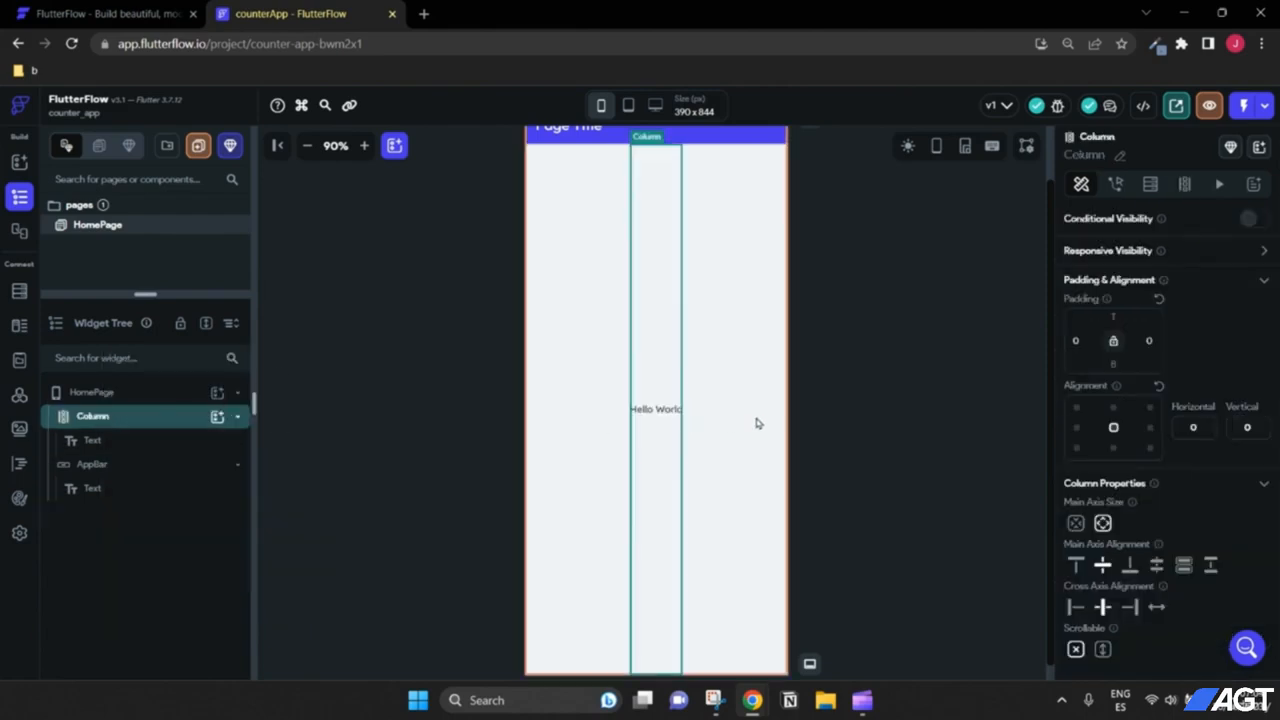
{"action": "left_click", "coordinate": [658, 411]}
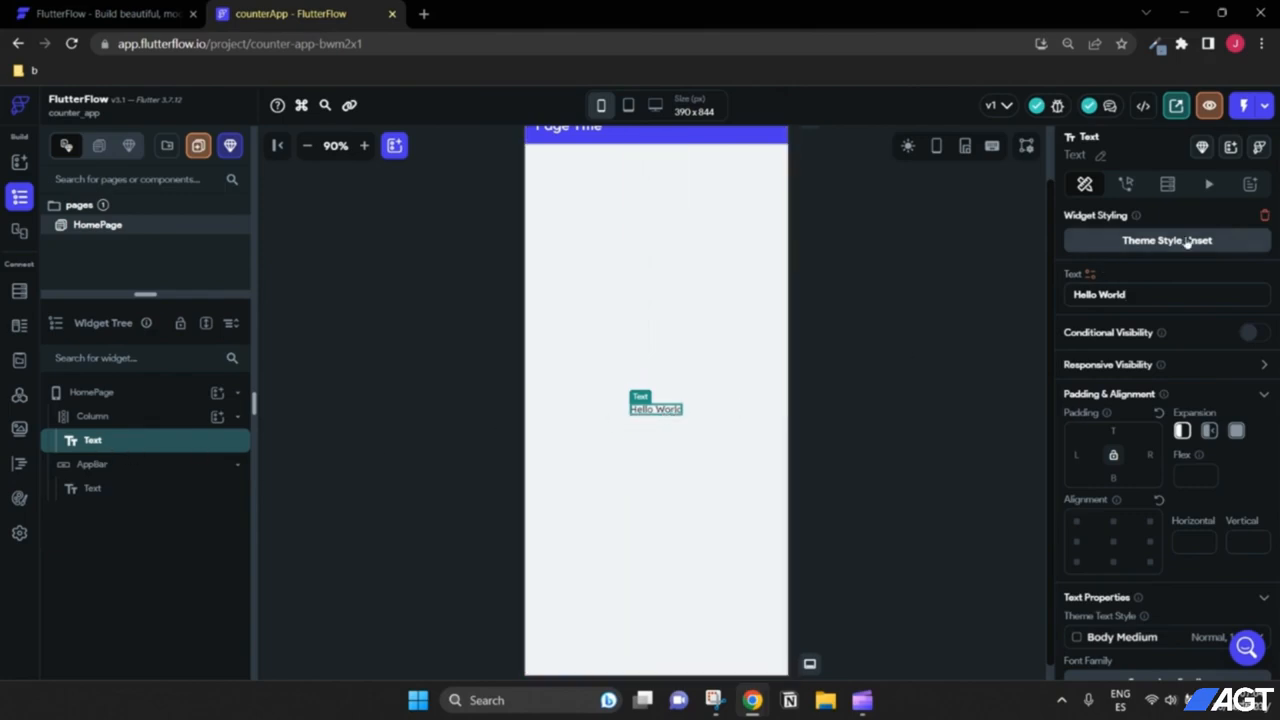
{"action": "left_click_drag", "start_coordinate": [1154, 293], "coordinate": [1057, 303]}
{"action": "left_click", "coordinate": [1142, 297]}
{"action": "left_click_drag", "start_coordinate": [1155, 294], "coordinate": [1036, 301]}
{"action": "type", "text": "You "}
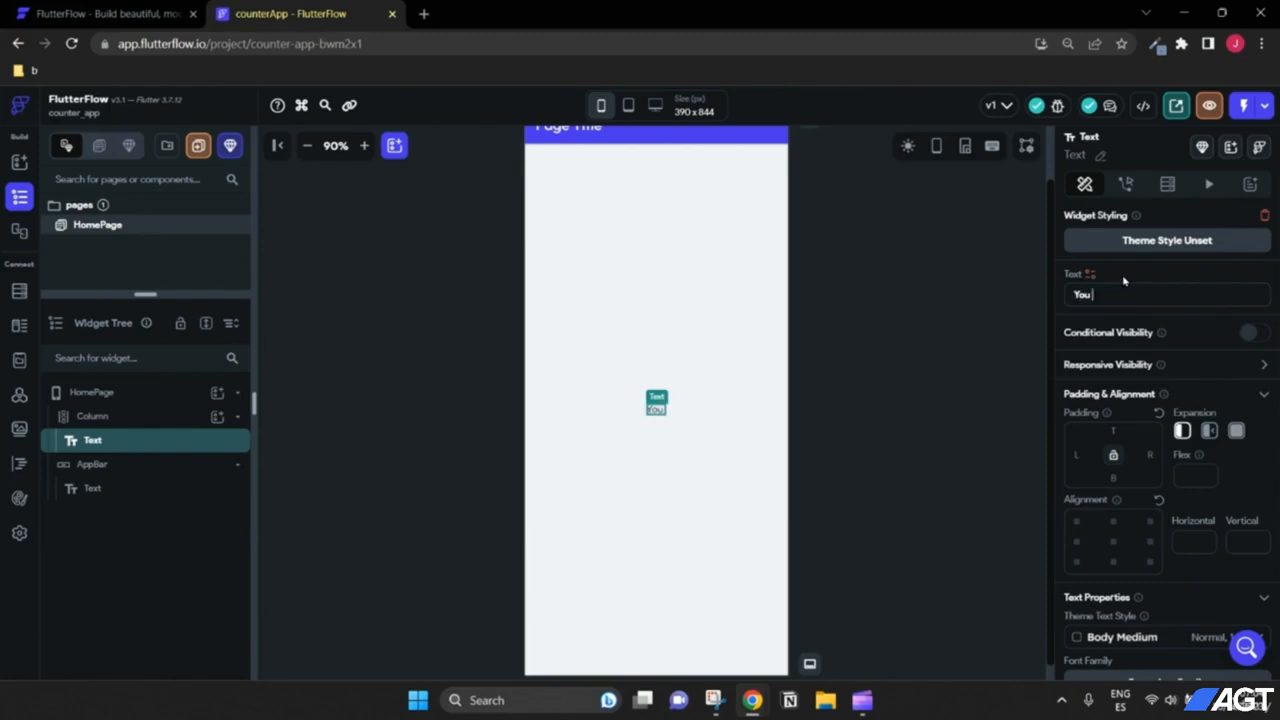
{"action": "type", "text": "have press"}
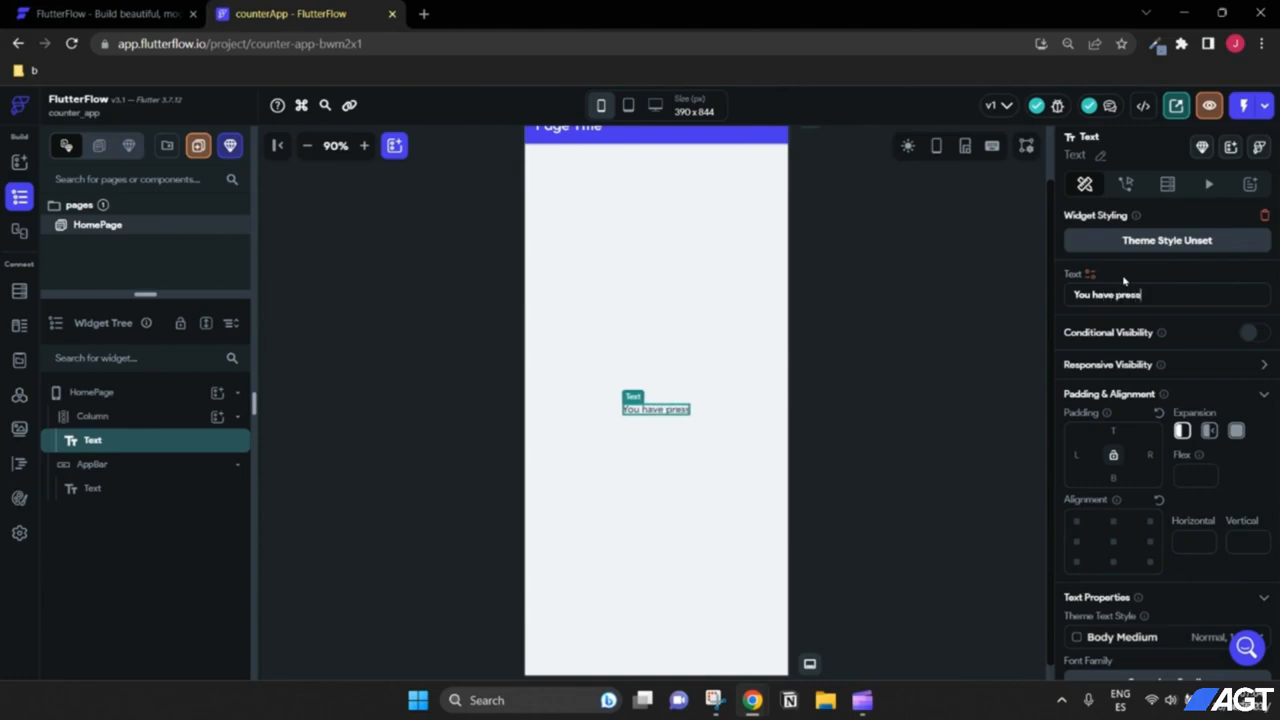
{"action": "type", "text": "ed the counte"}
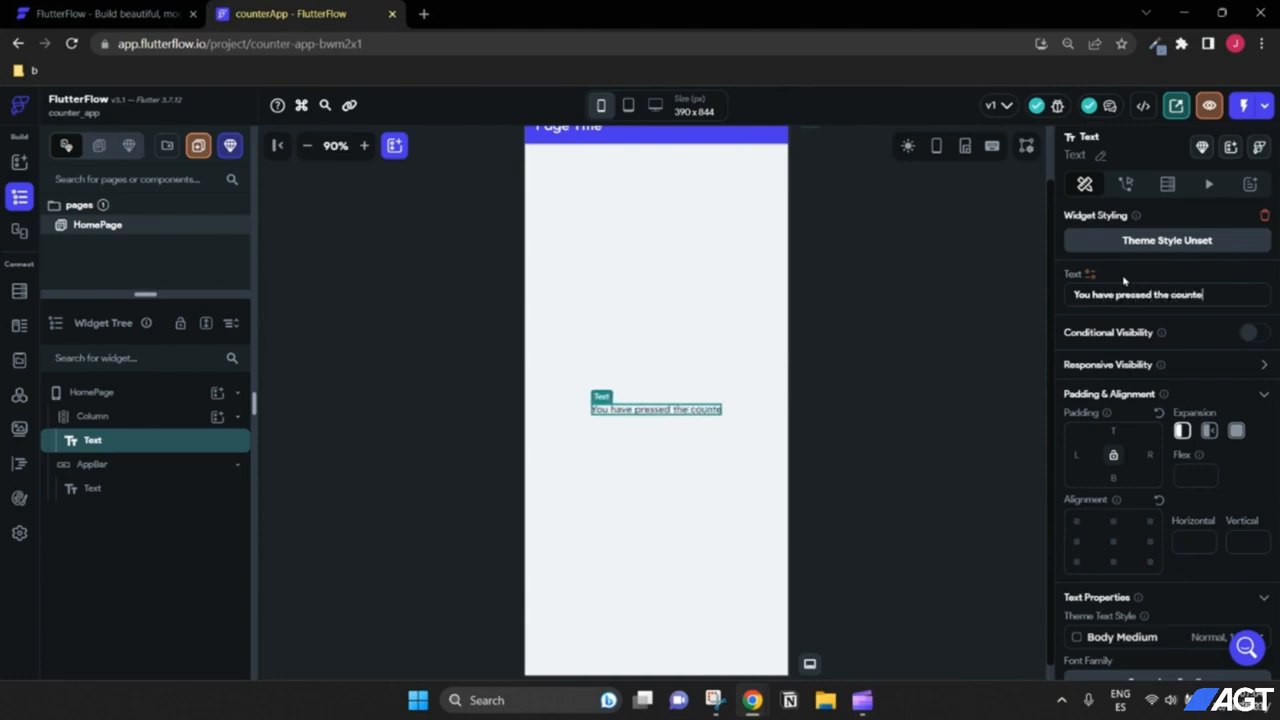
{"action": "type", "text": "r button"}
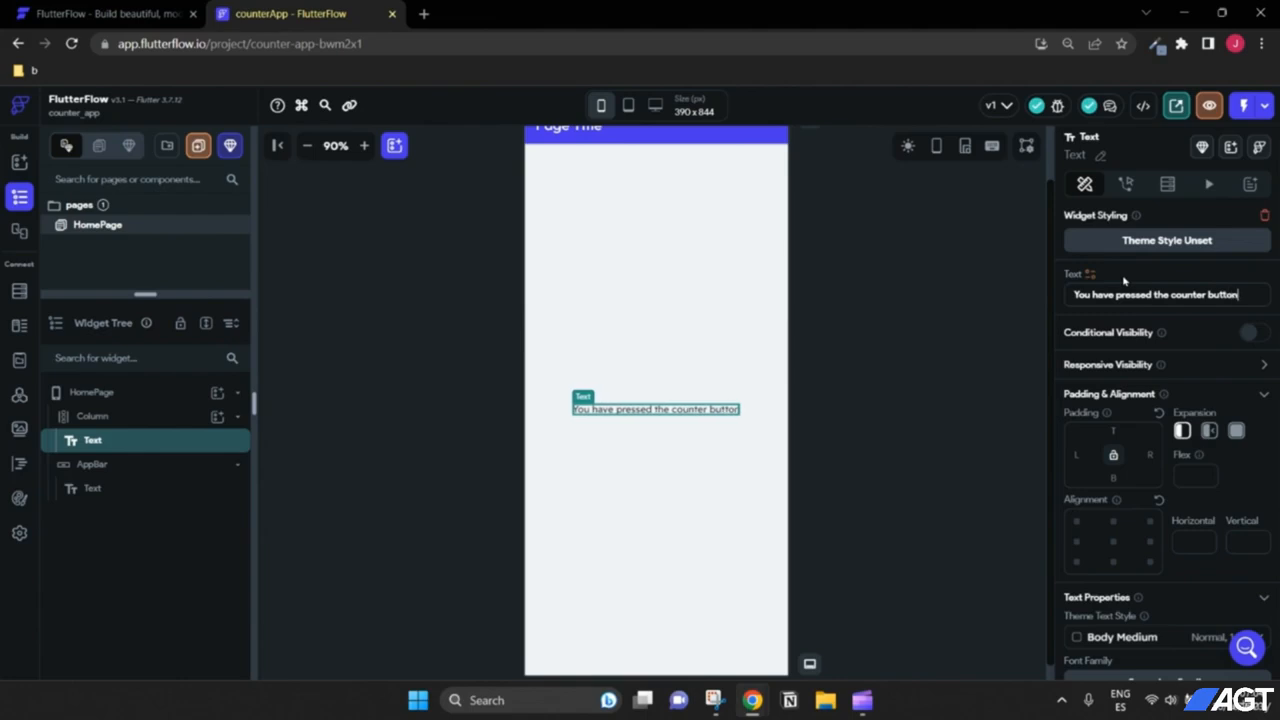
{"action": "type", "text": " 0"}
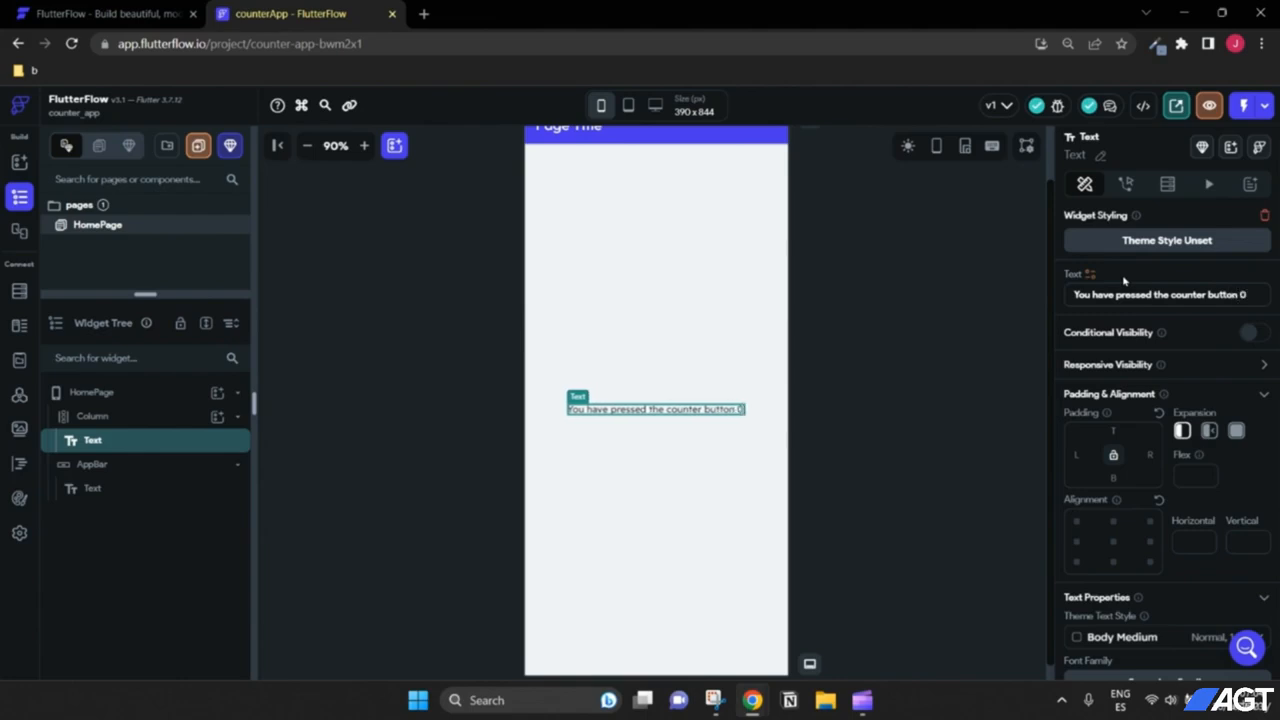
{"action": "type", "text": " times"}
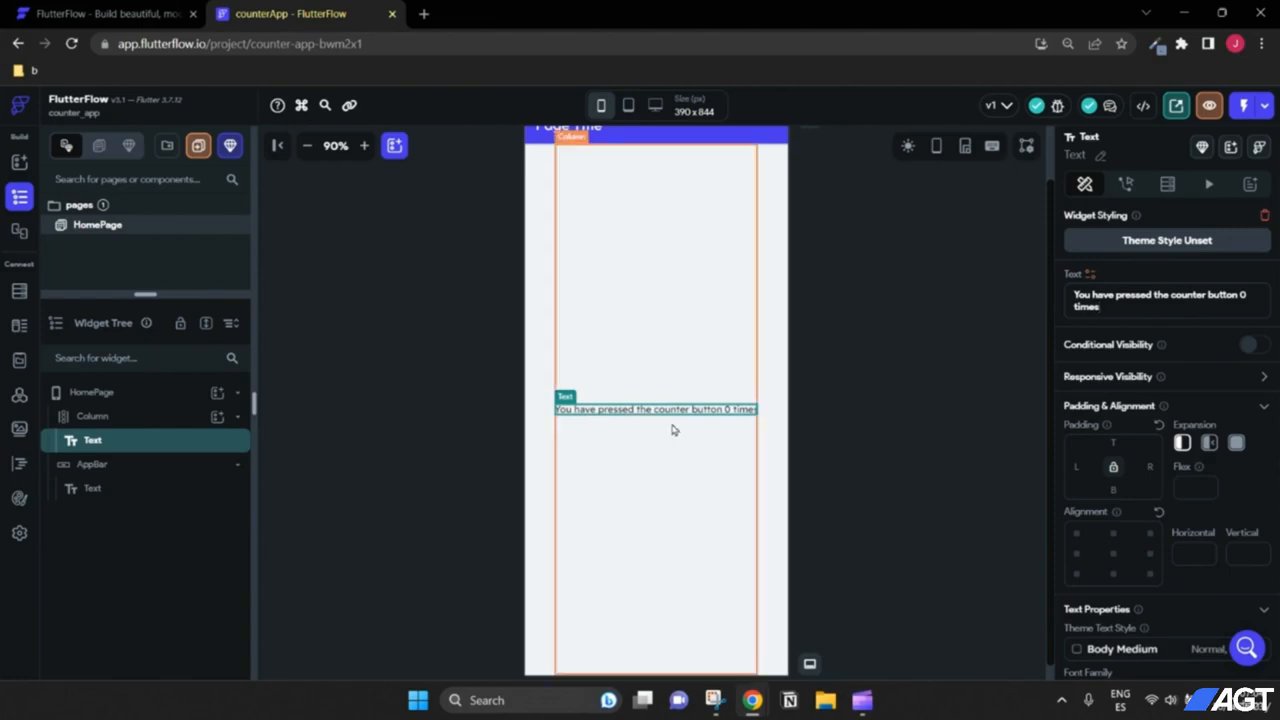
Step: Increase the counter message's font size from 14 to 20
{"action": "scroll", "coordinate": [835, 397], "scroll_direction": "down", "scroll_amount": 1}
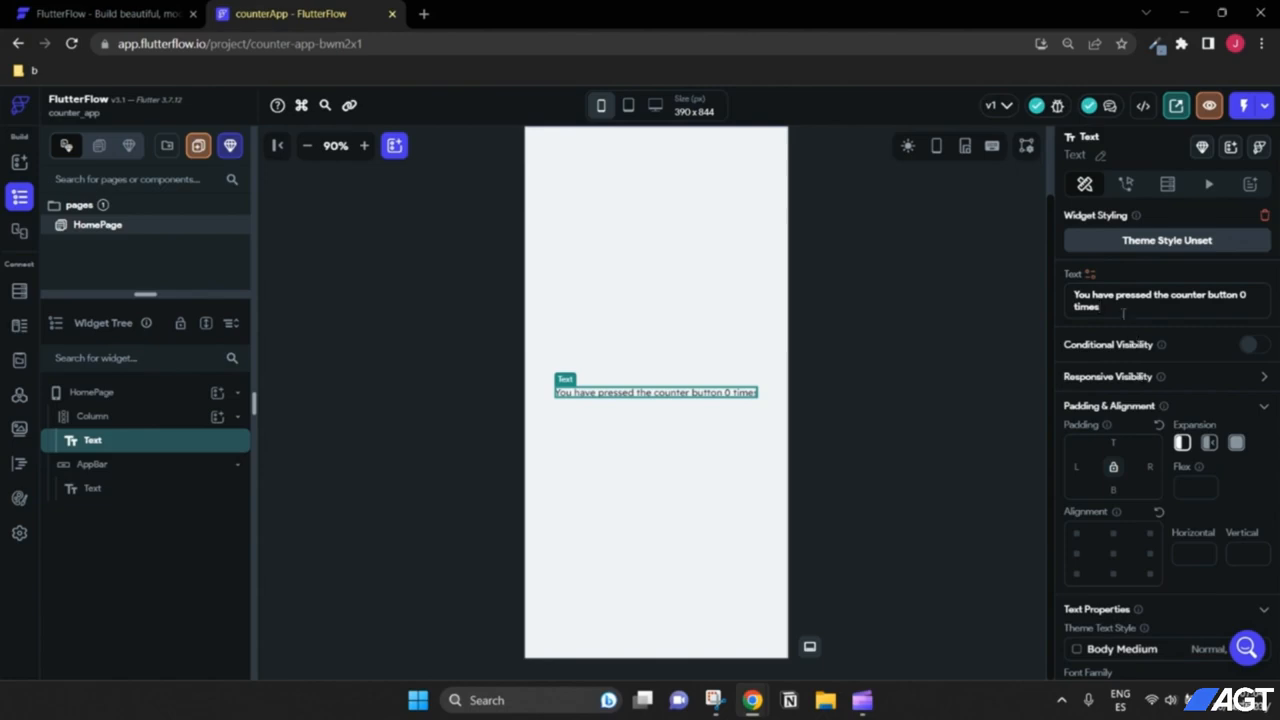
{"action": "scroll", "coordinate": [1155, 352], "scroll_direction": "down", "scroll_amount": 3}
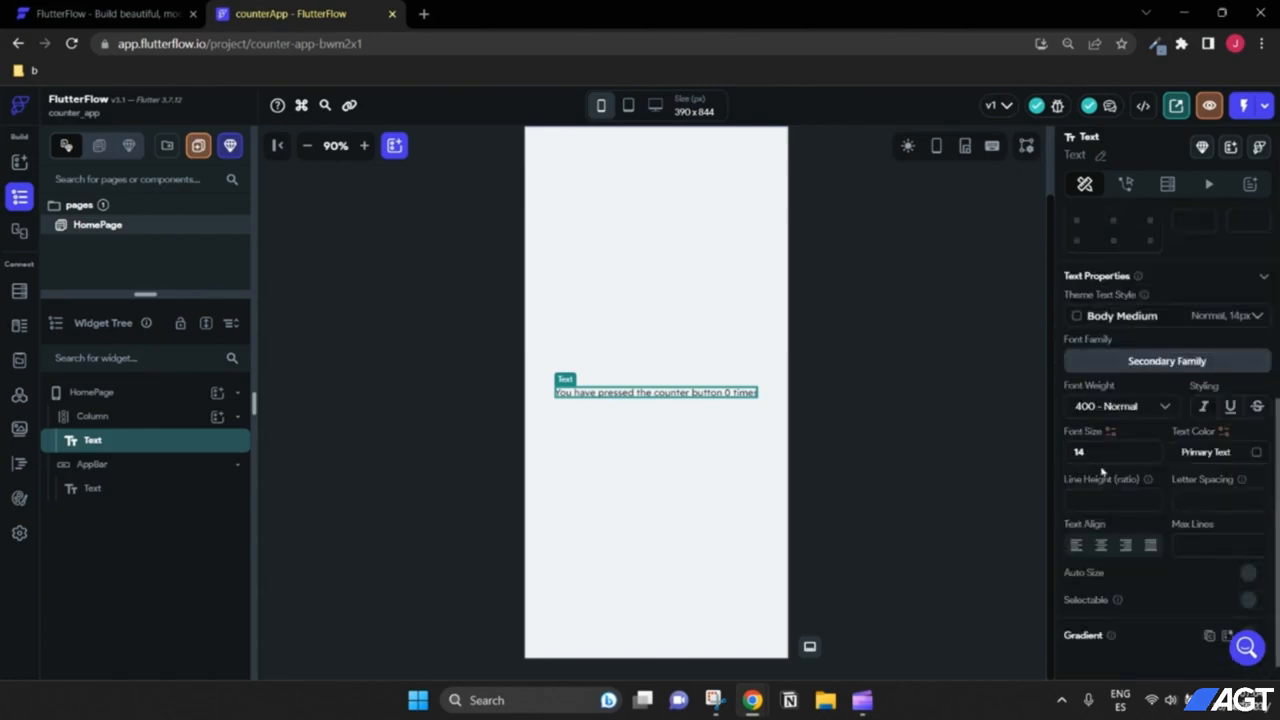
{"action": "left_click_drag", "start_coordinate": [1086, 452], "coordinate": [1066, 455]}
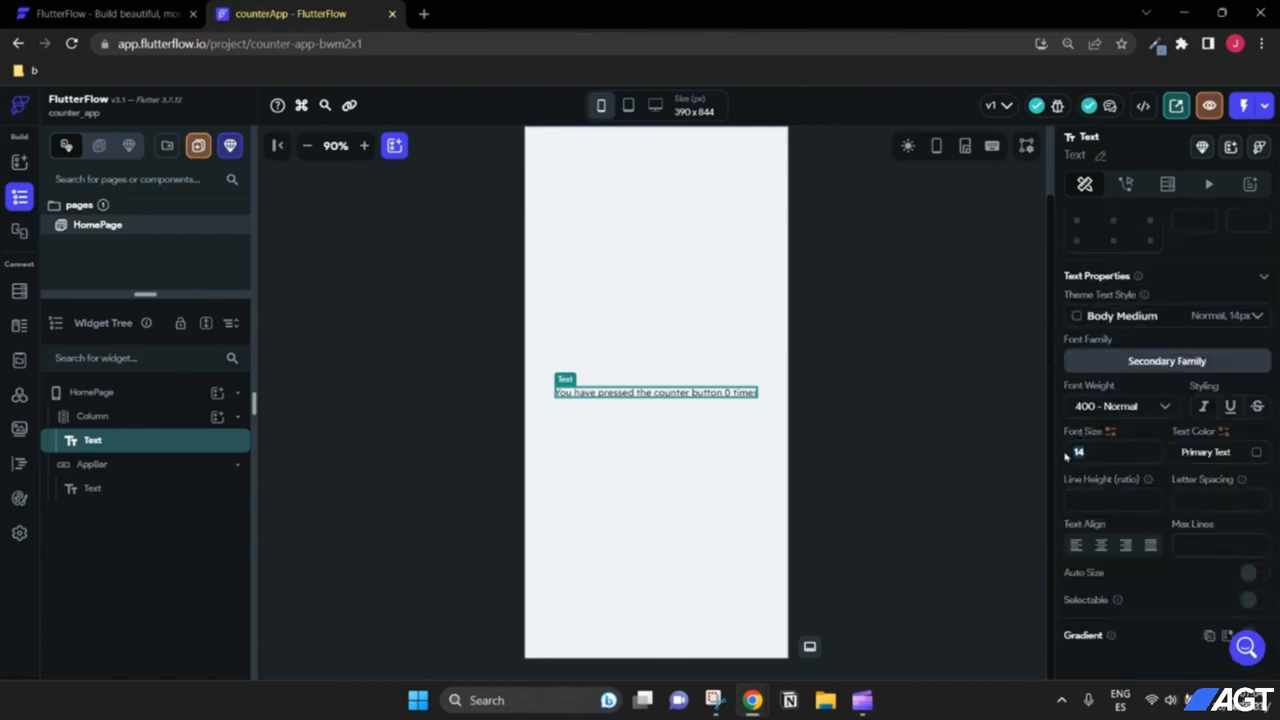
{"action": "type", "text": "20"}
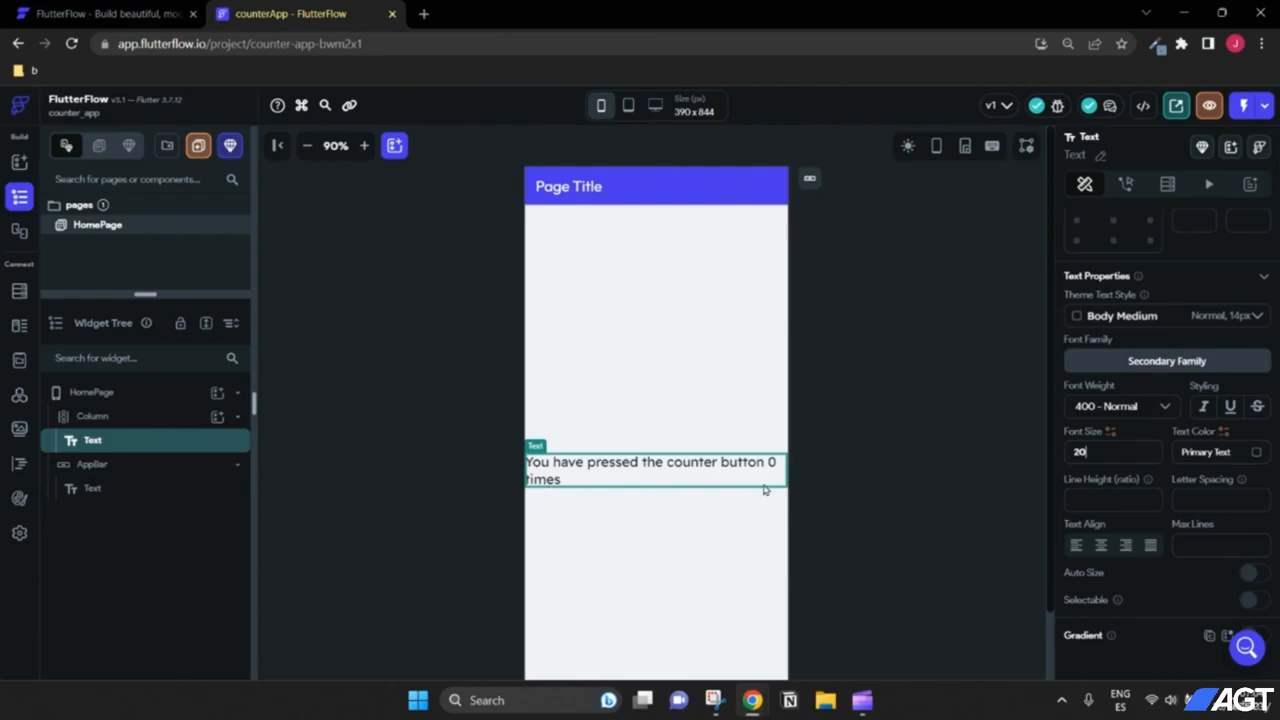
{"action": "scroll", "coordinate": [1112, 432], "scroll_direction": "up", "scroll_amount": 3}
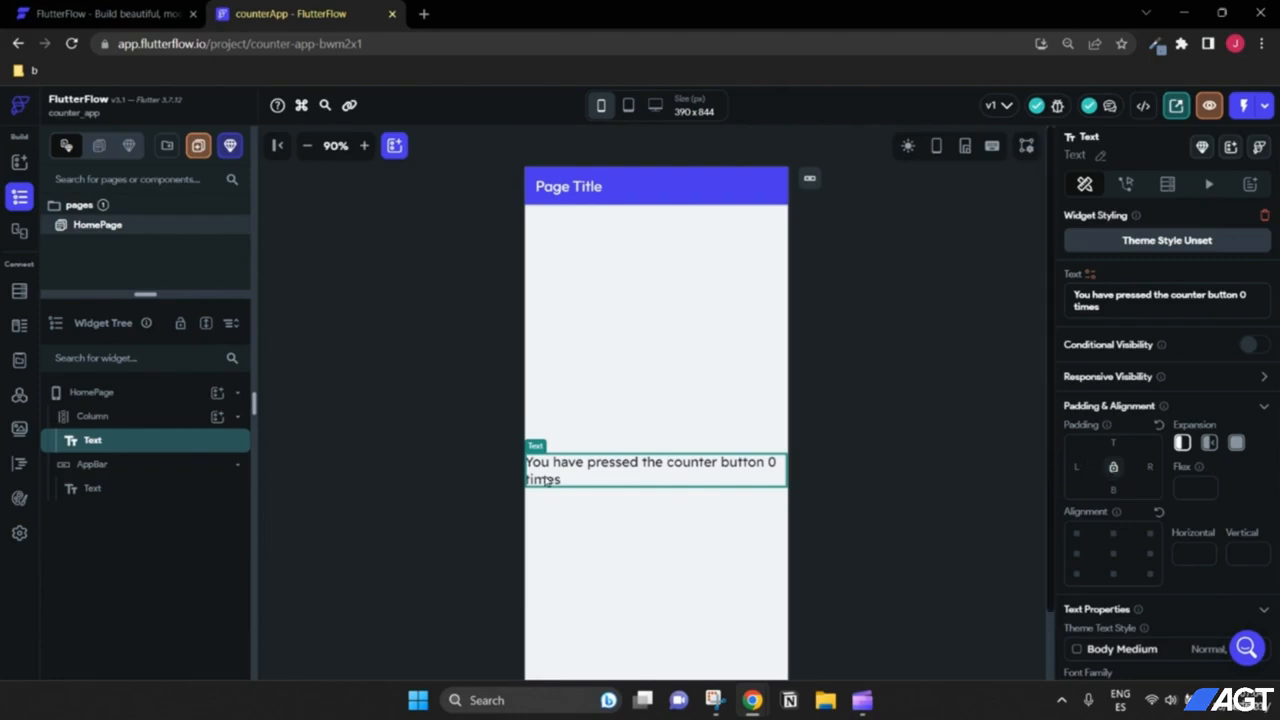
{"action": "left_click", "coordinate": [140, 418]}
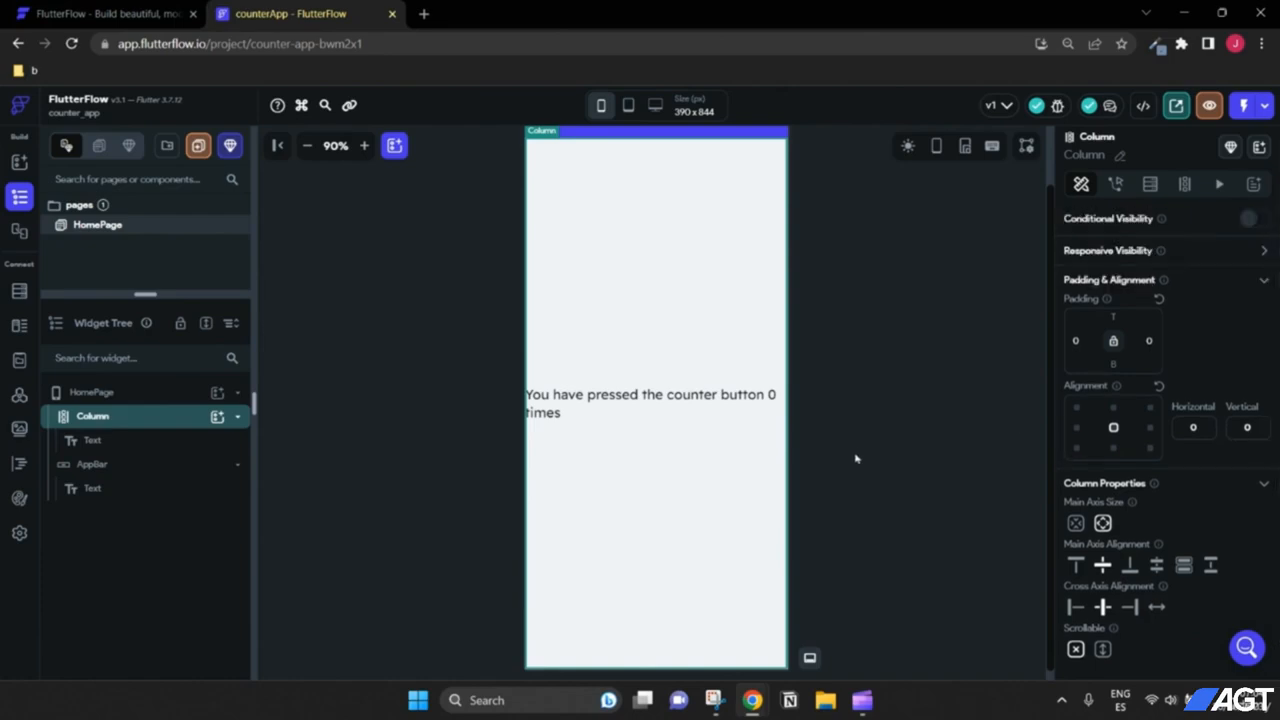
{"action": "scroll", "coordinate": [857, 459], "scroll_direction": "up", "scroll_amount": 1}
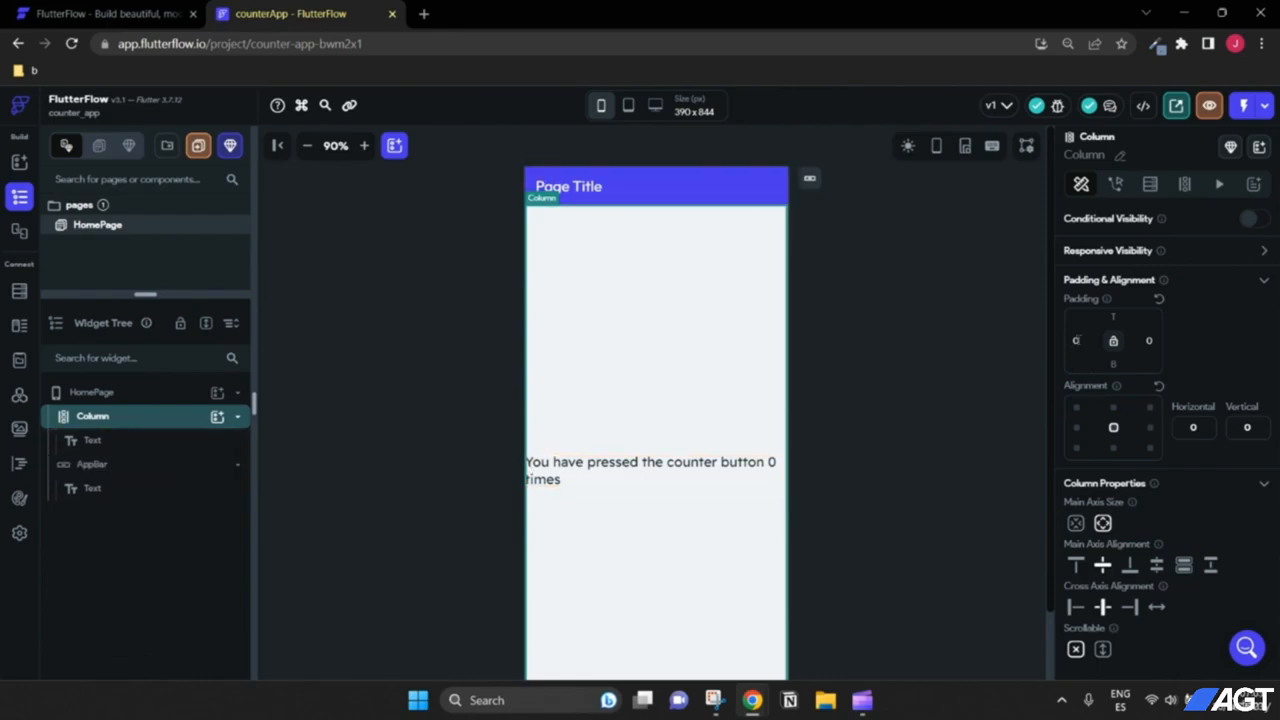
Step: Set the Column's left, right and top padding to 16 and zoom the canvas out to 80%
{"action": "type", "text": "15"}
{"action": "key", "text": "BackSpace"}
{"action": "key", "text": "BackSpace"}
{"action": "key", "text": "BackSpace"}
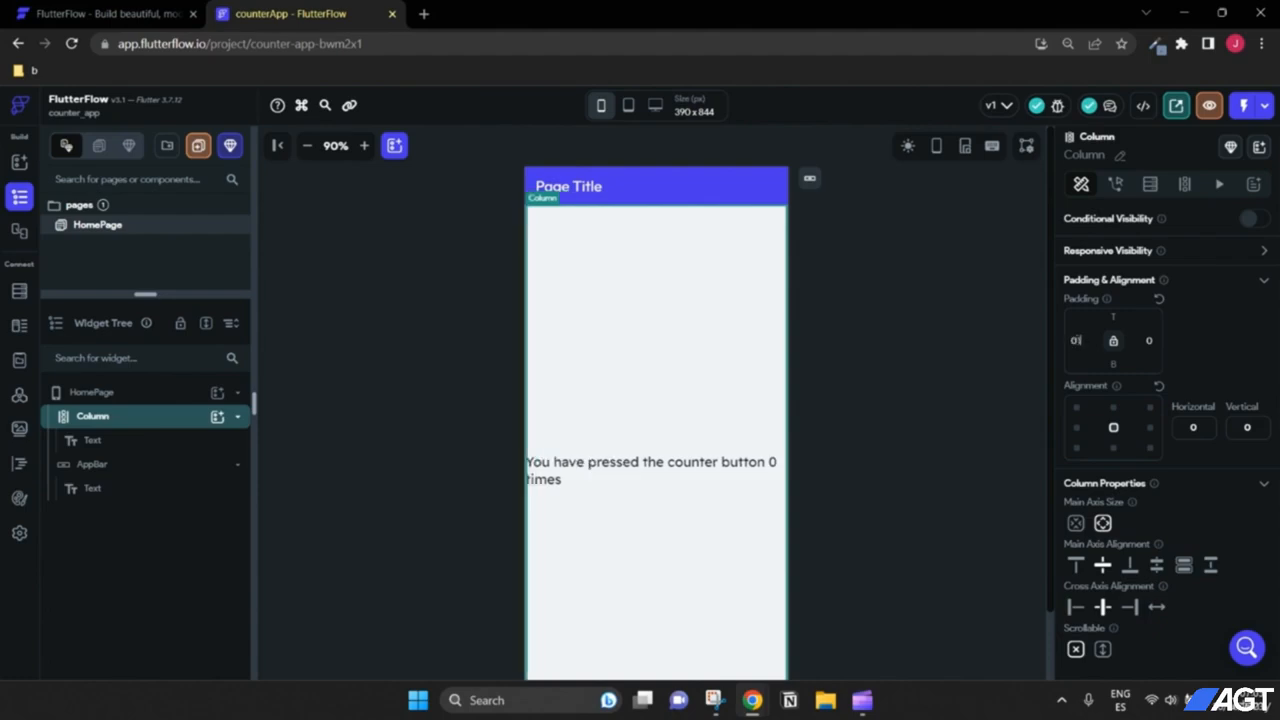
{"action": "type", "text": "16"}
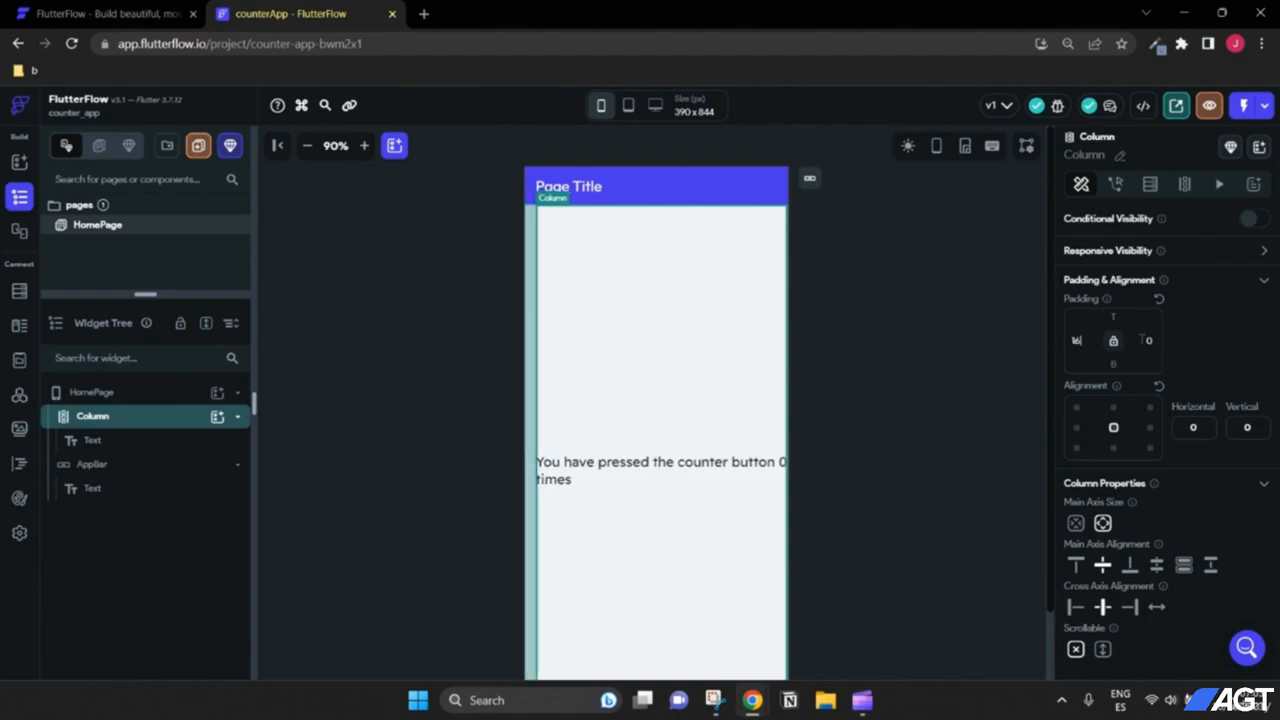
{"action": "type", "text": "16"}
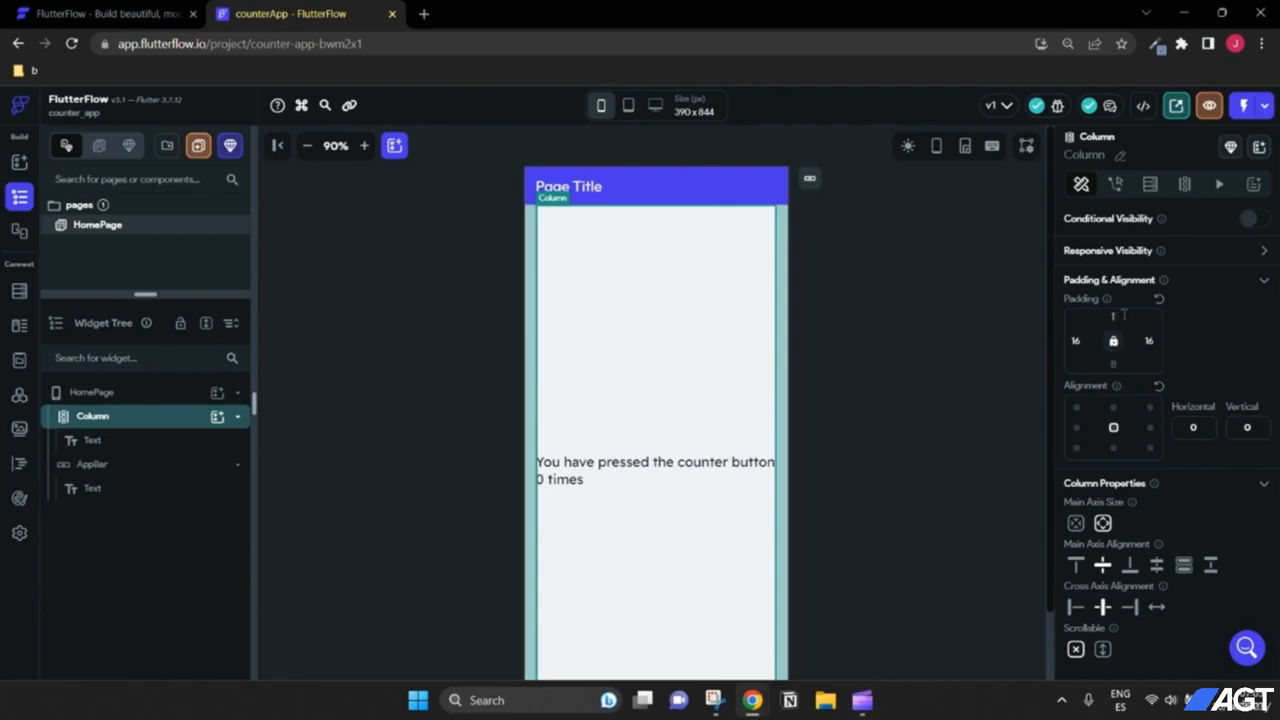
{"action": "left_click", "coordinate": [1124, 315]}
{"action": "type", "text": "16"}
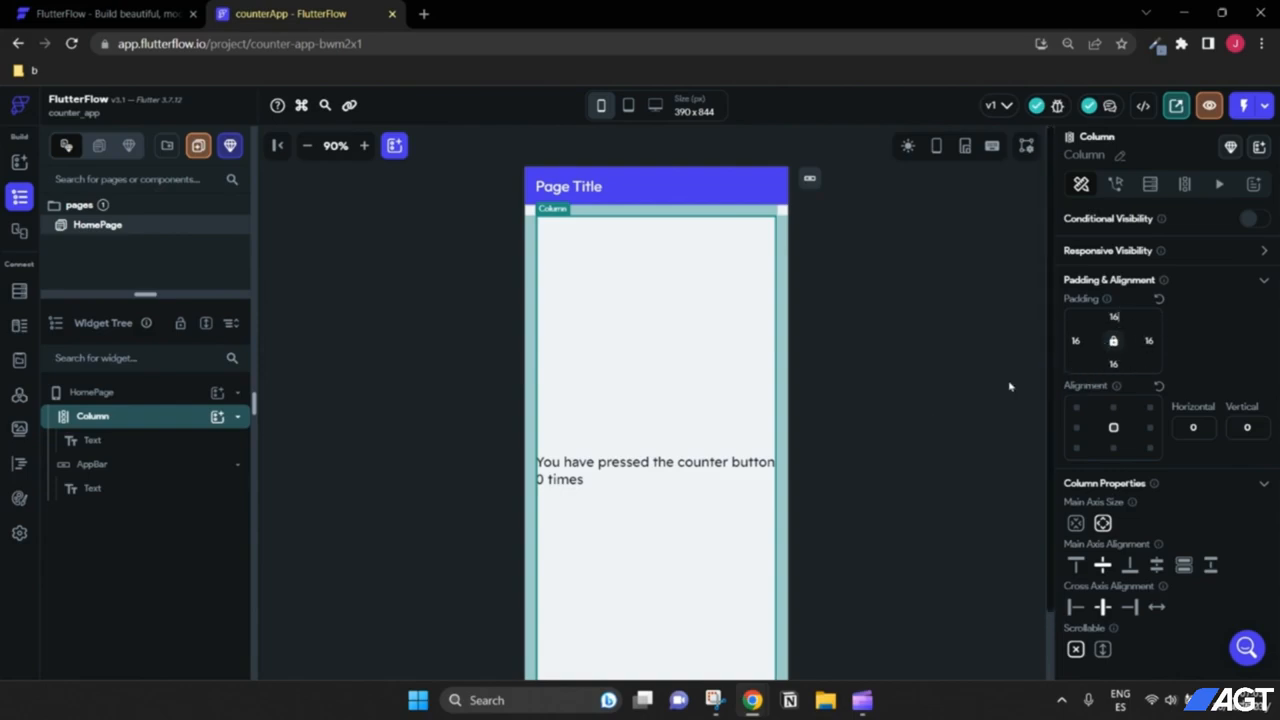
{"action": "left_click", "coordinate": [307, 145]}
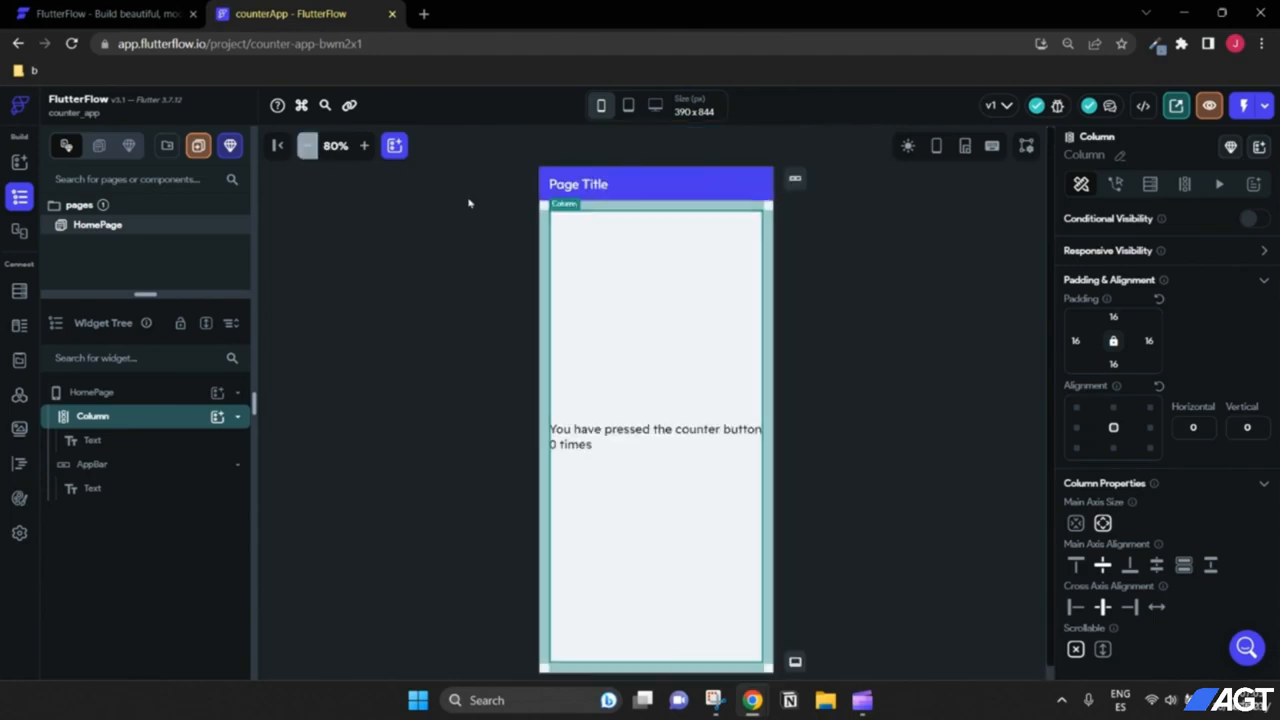
{"action": "left_click", "coordinate": [872, 380]}
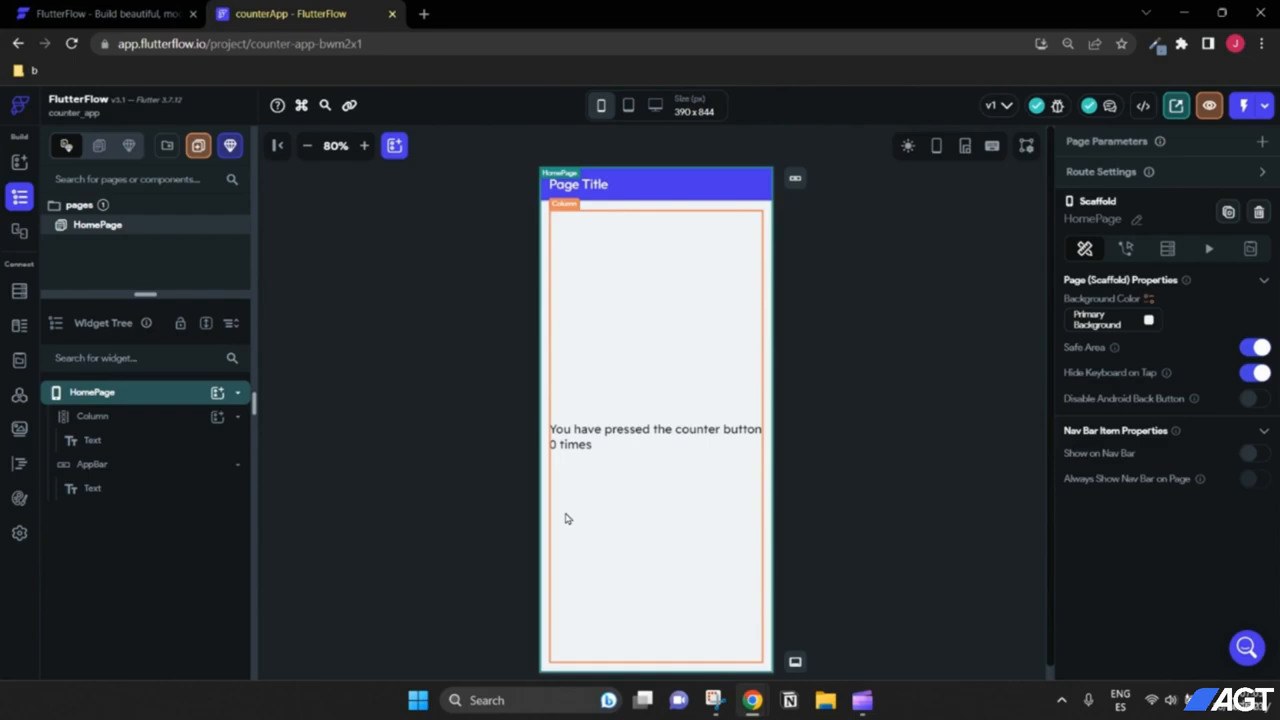
{"action": "left_click", "coordinate": [617, 438]}
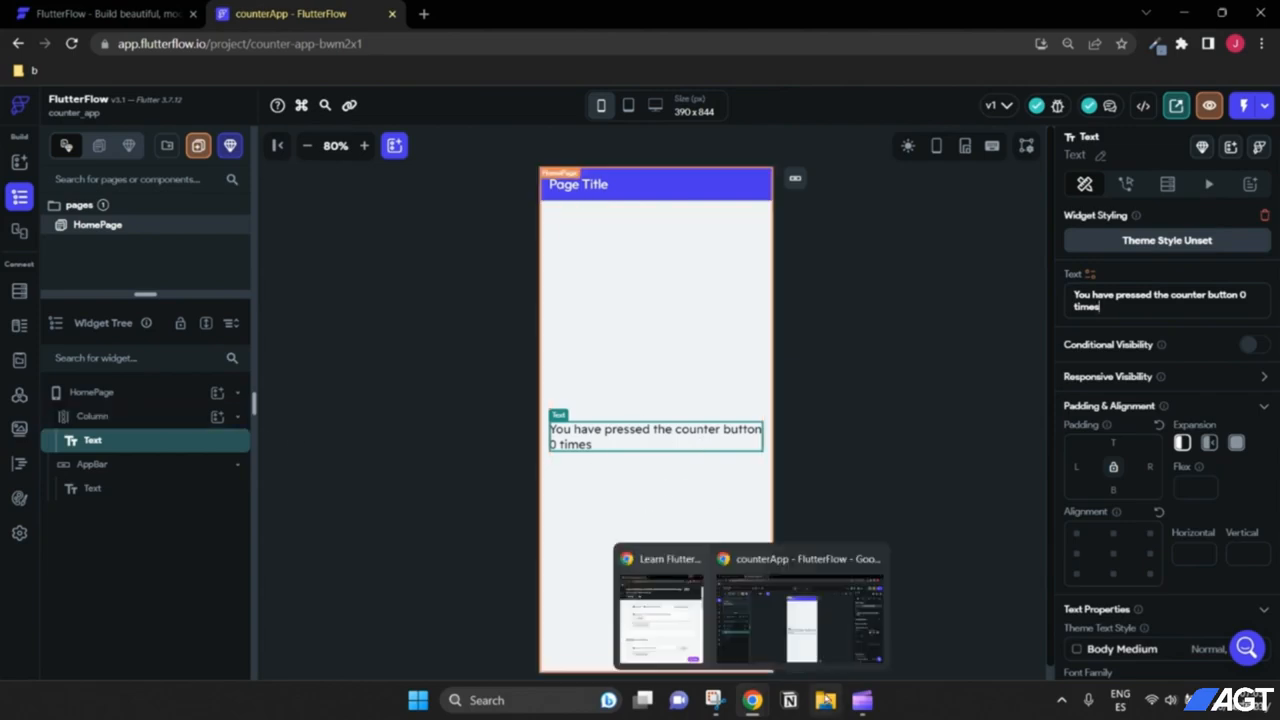
{"action": "left_click", "coordinate": [100, 398]}
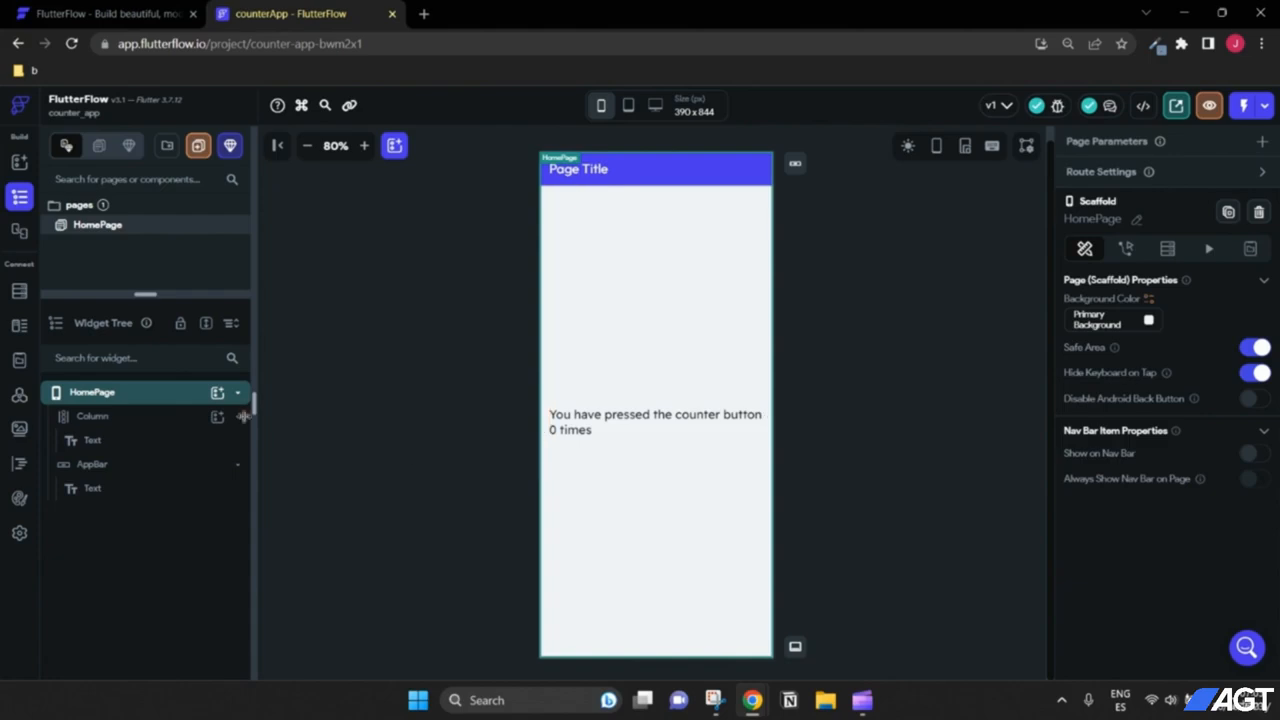
Step: Add a FloatingActionButton to HomePage via the 'fab' widget search and zoom in to 175%
{"action": "left_click", "coordinate": [217, 393]}
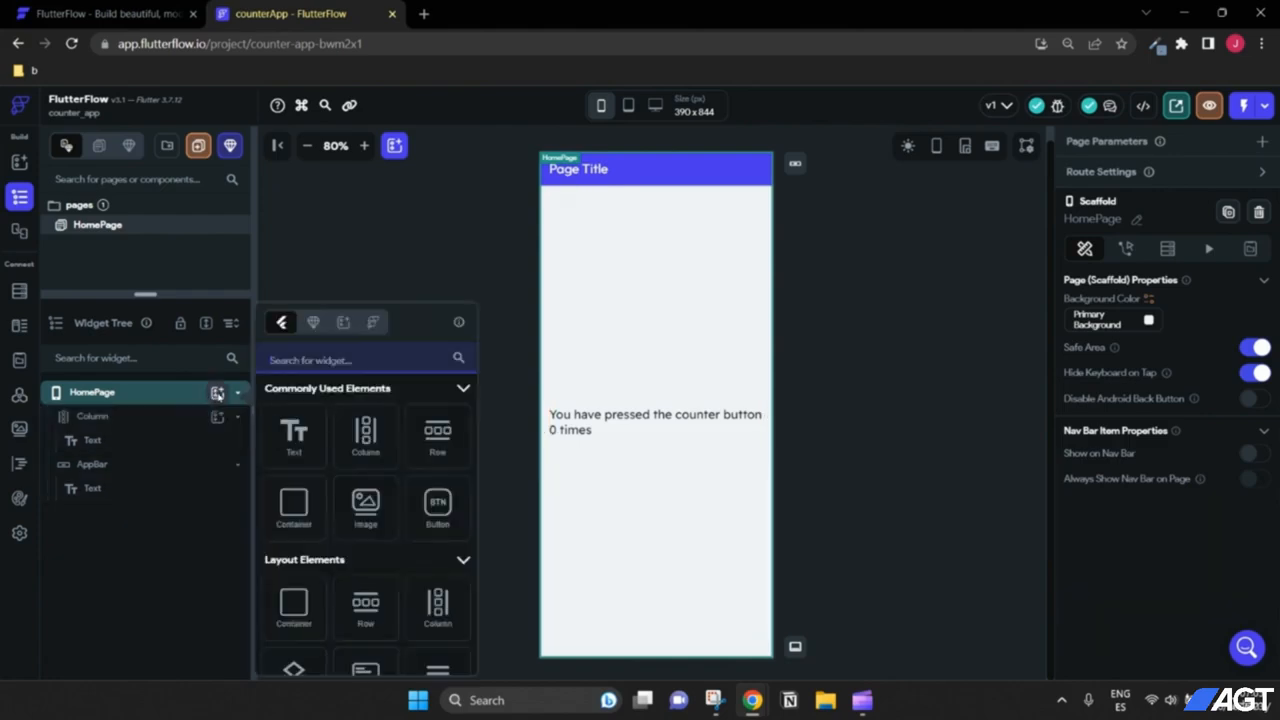
{"action": "type", "text": "fab"}
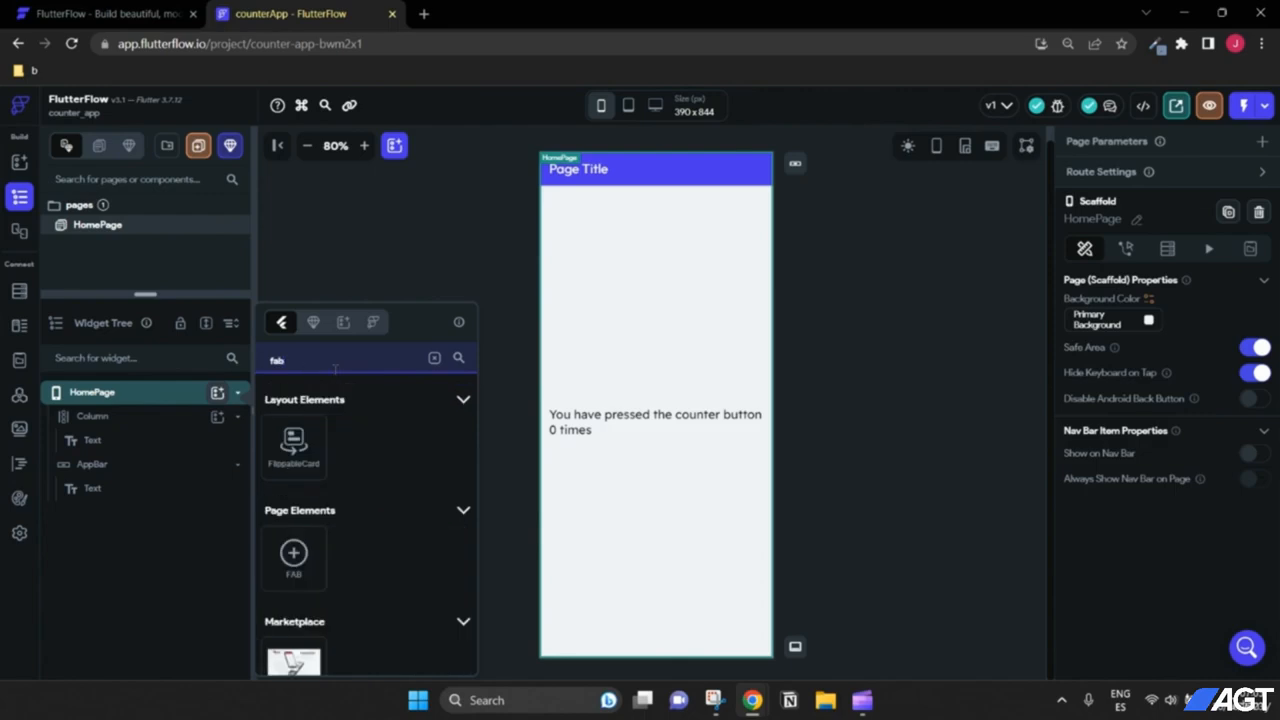
{"action": "left_click", "coordinate": [301, 555]}
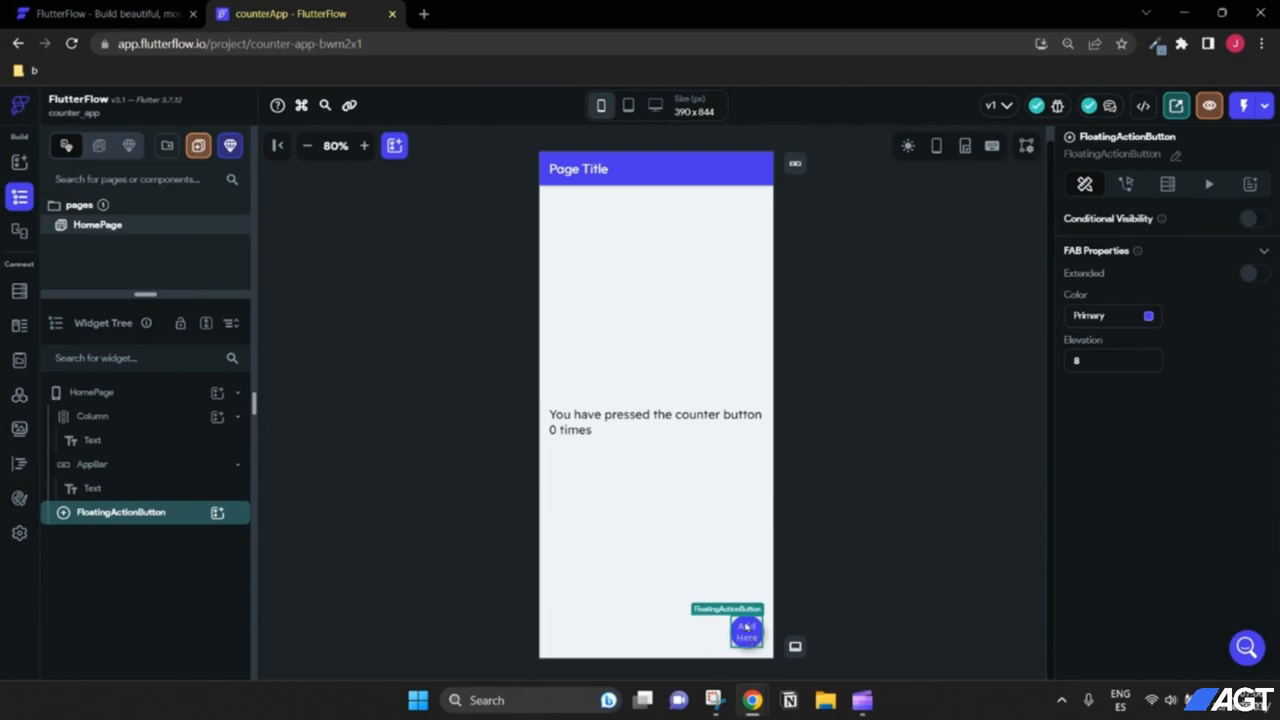
{"action": "left_click", "coordinate": [364, 145]}
{"action": "scroll", "coordinate": [641, 307], "scroll_direction": "down", "scroll_amount": 5}
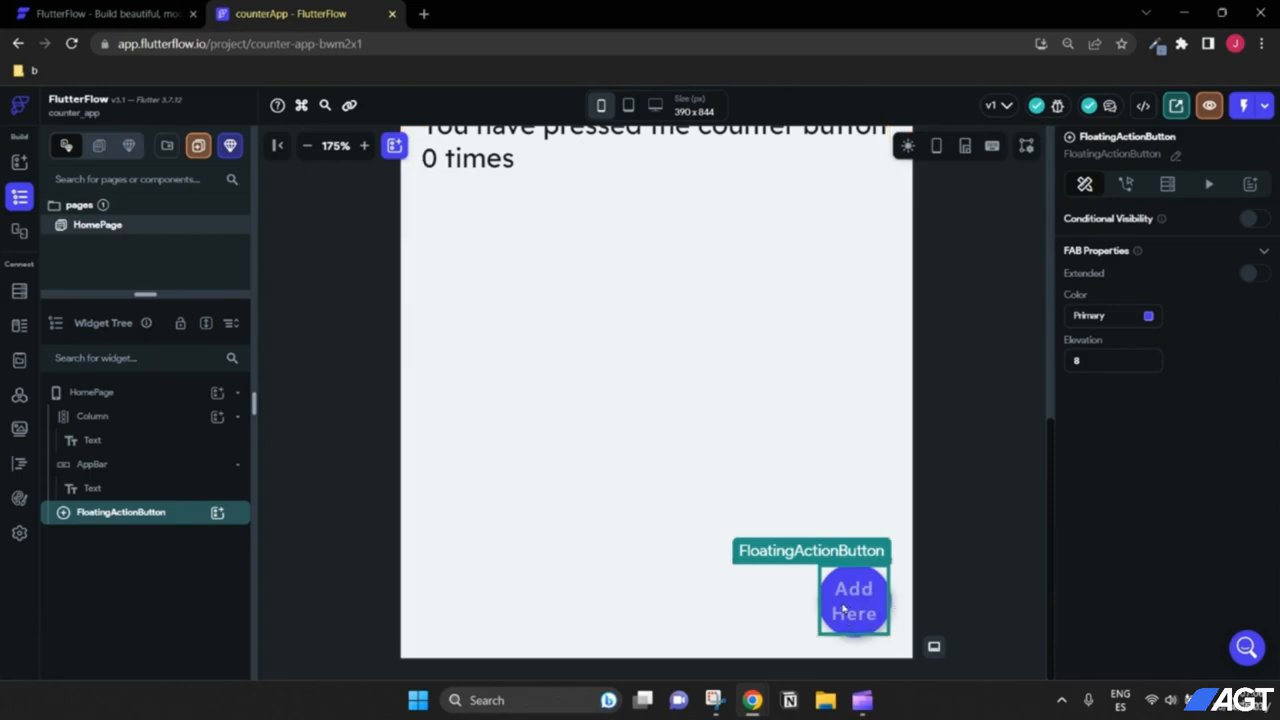
Step: Add an Icon inside the floating action button and set its size to 32
{"action": "left_click", "coordinate": [216, 514]}
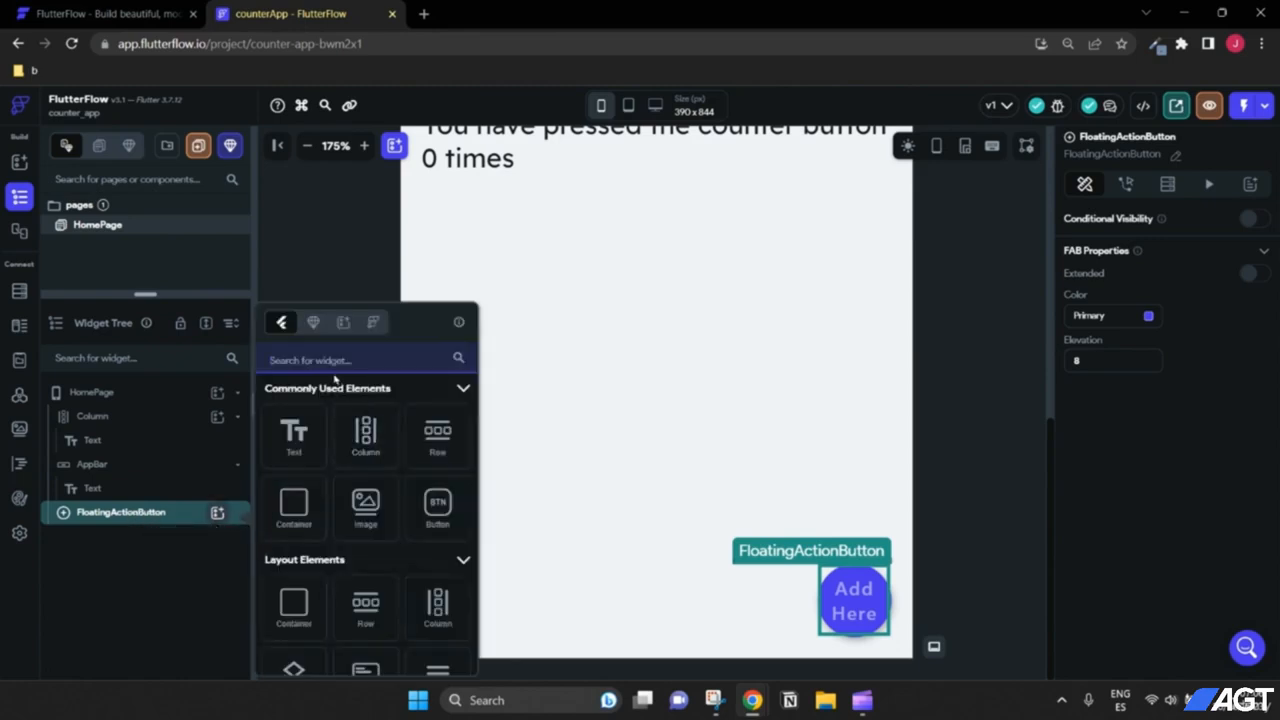
{"action": "type", "text": "Icon"}
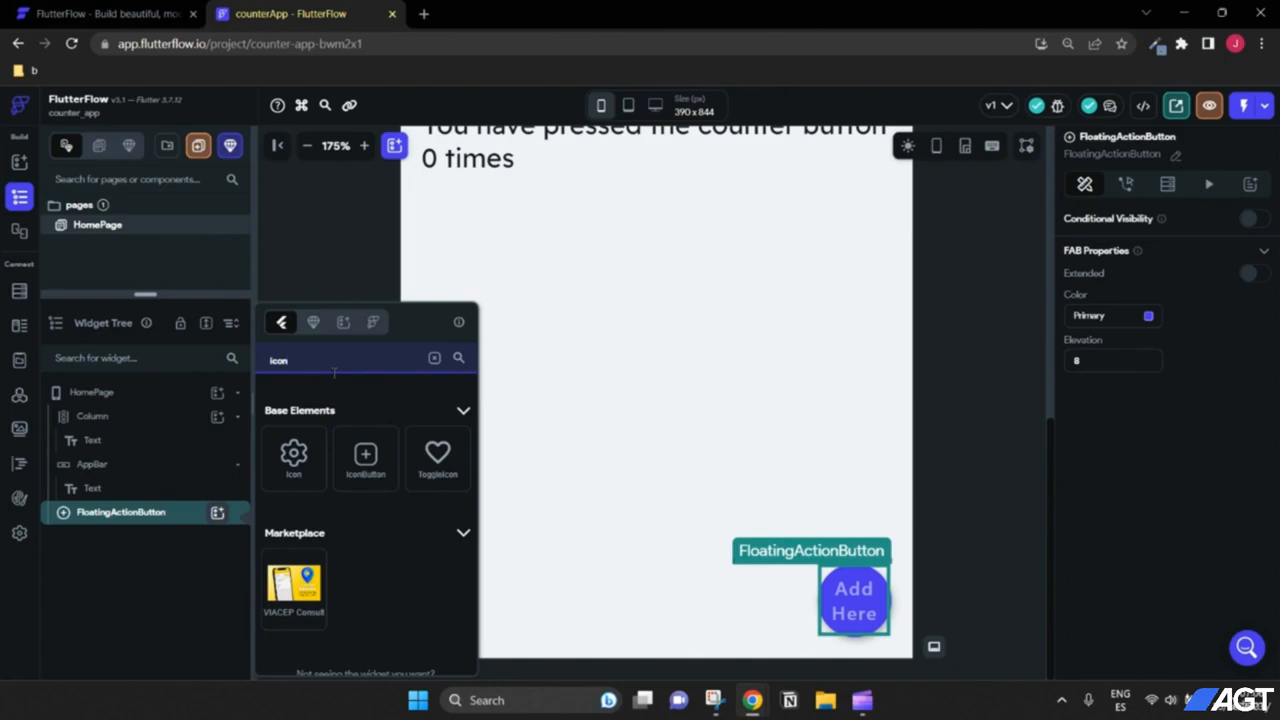
{"action": "left_click", "coordinate": [298, 460]}
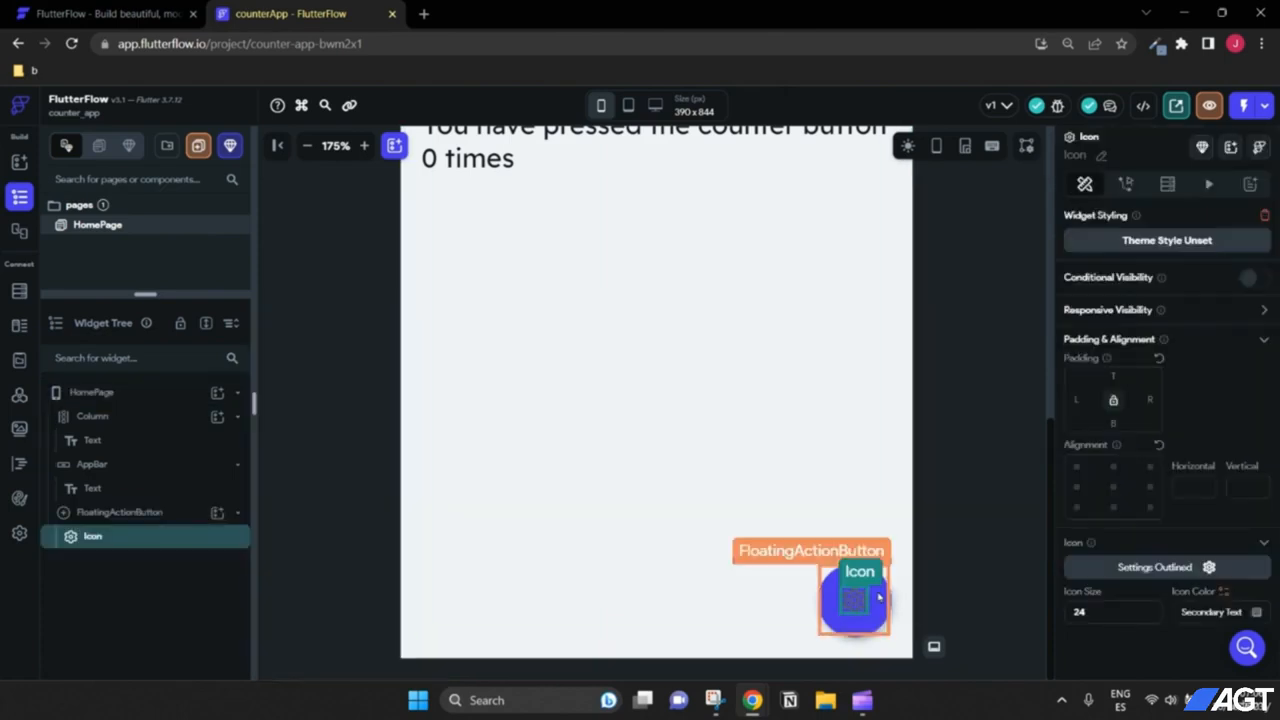
{"action": "left_click", "coordinate": [1106, 614]}
{"action": "left_click_drag", "start_coordinate": [1110, 614], "coordinate": [1044, 617]}
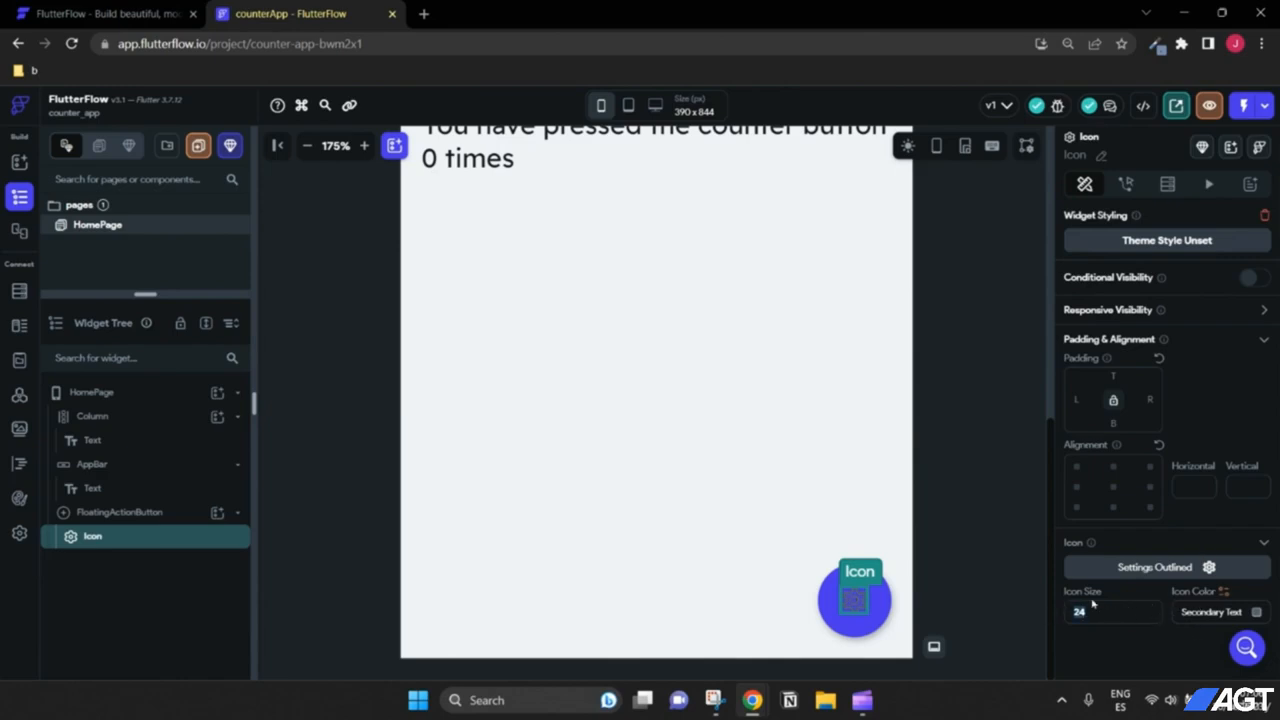
{"action": "type", "text": "32"}
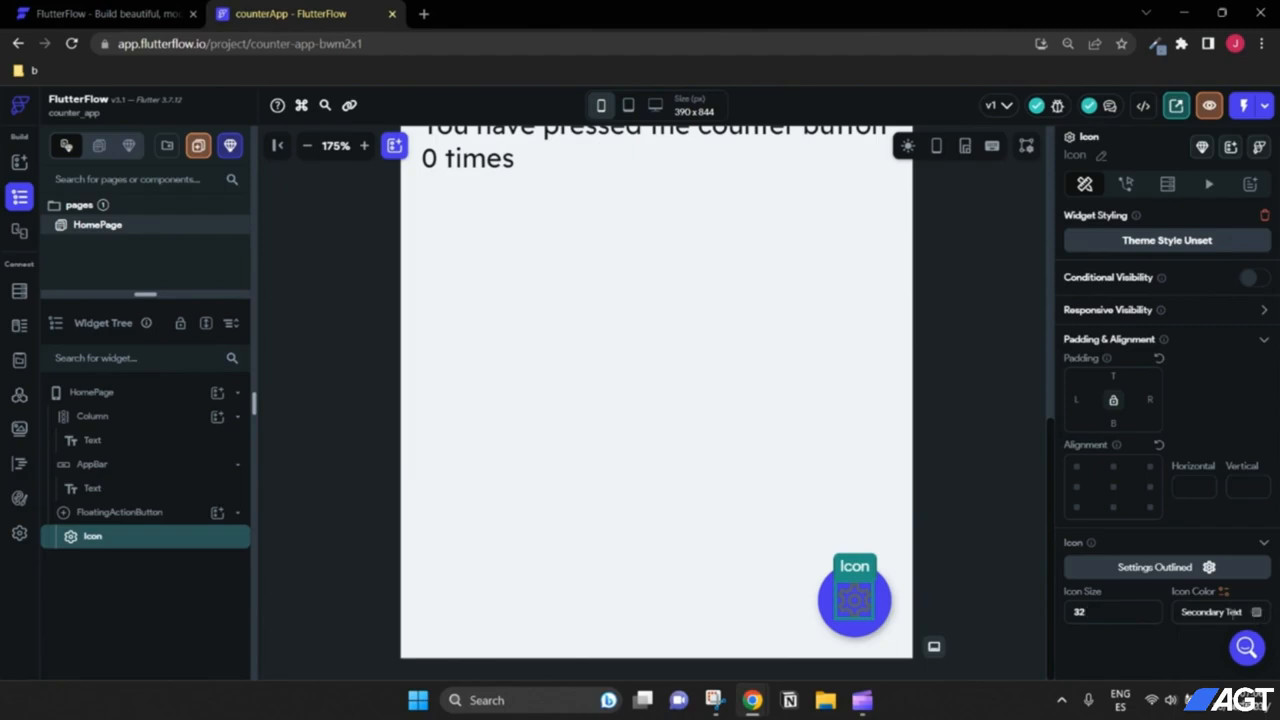
Step: Make the icon white, switch it to the 'add' plus icon, and zoom out to 110%
{"action": "left_click", "coordinate": [1257, 614]}
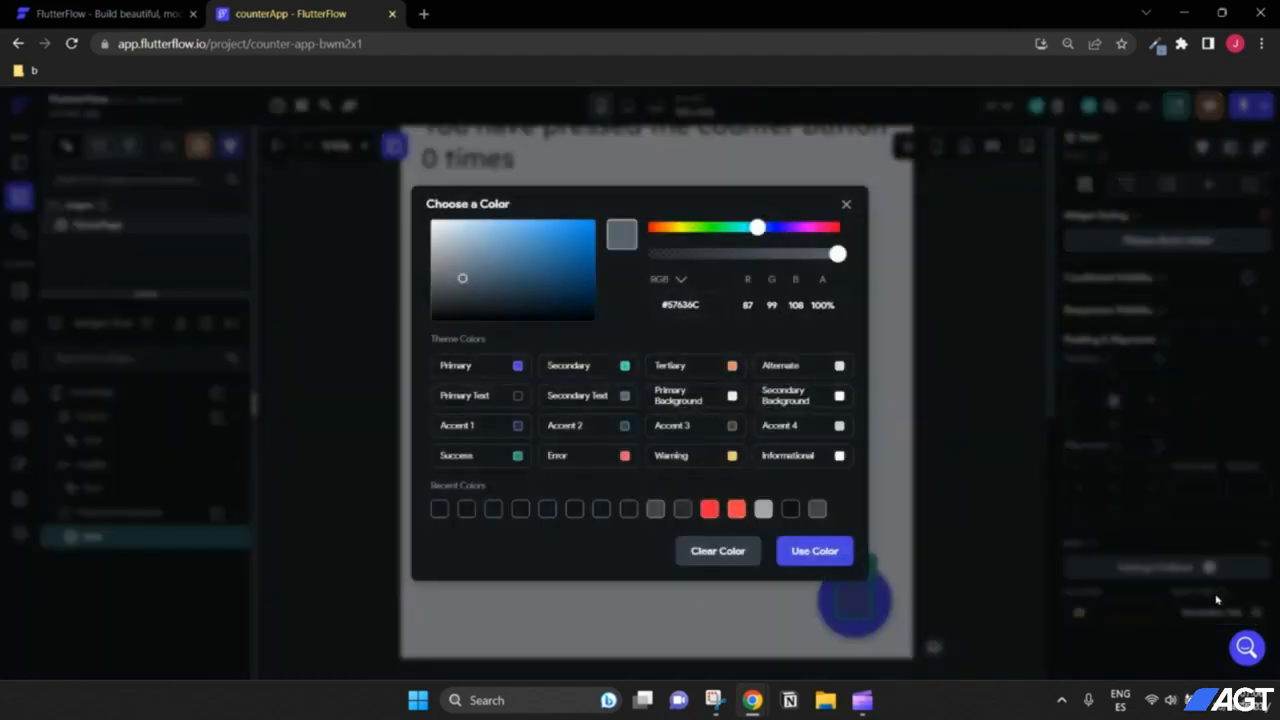
{"action": "left_click_drag", "start_coordinate": [555, 270], "coordinate": [417, 216]}
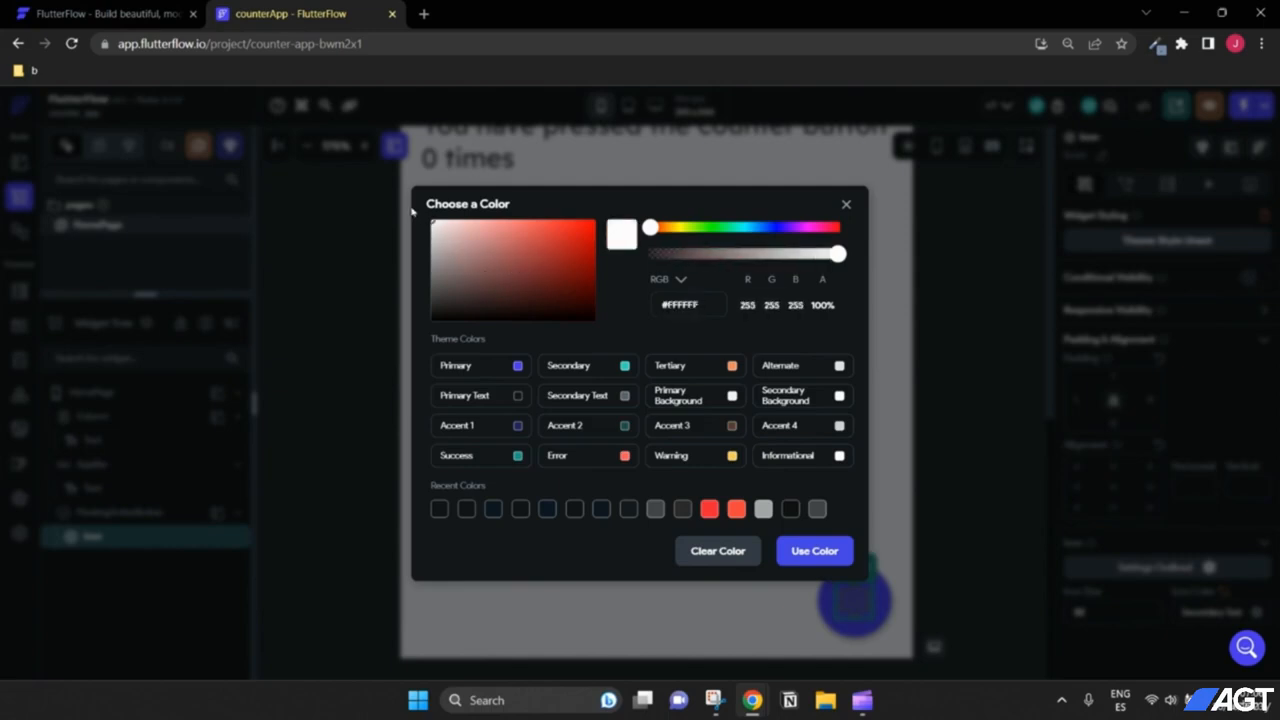
{"action": "left_click", "coordinate": [810, 556]}
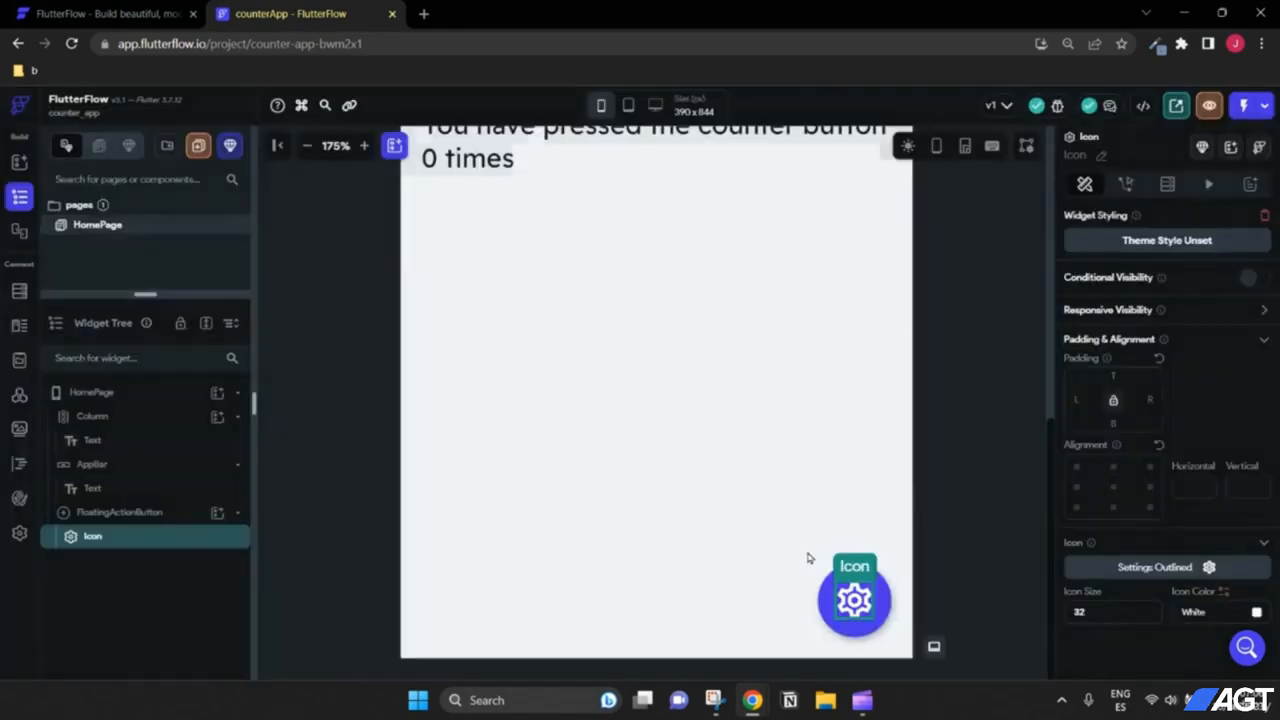
{"action": "left_click", "coordinate": [1160, 567]}
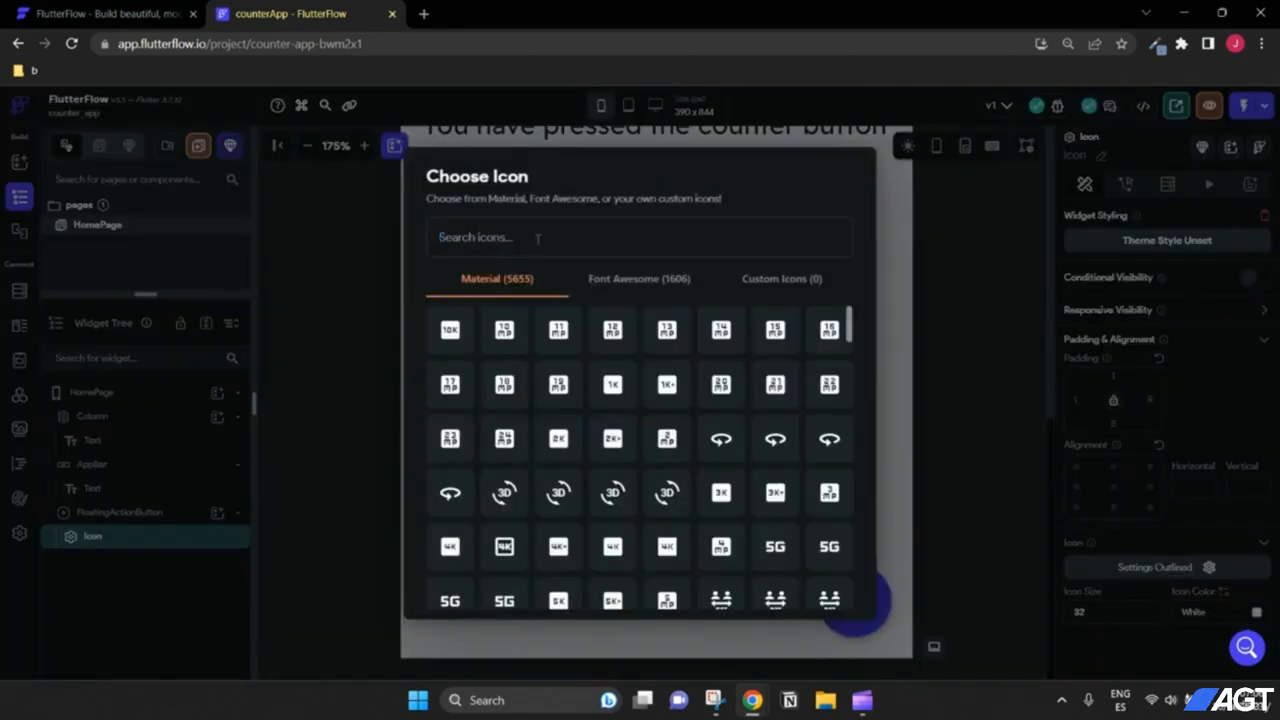
{"action": "type", "text": "add"}
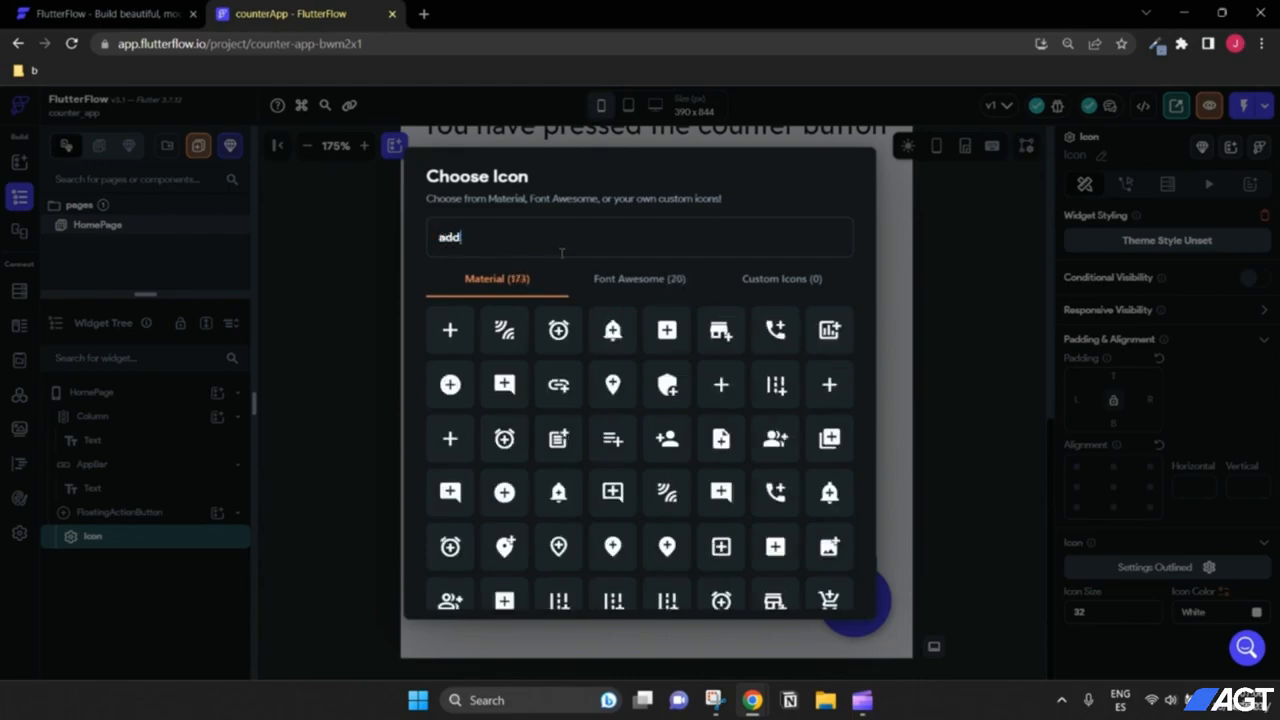
{"action": "left_click", "coordinate": [455, 330]}
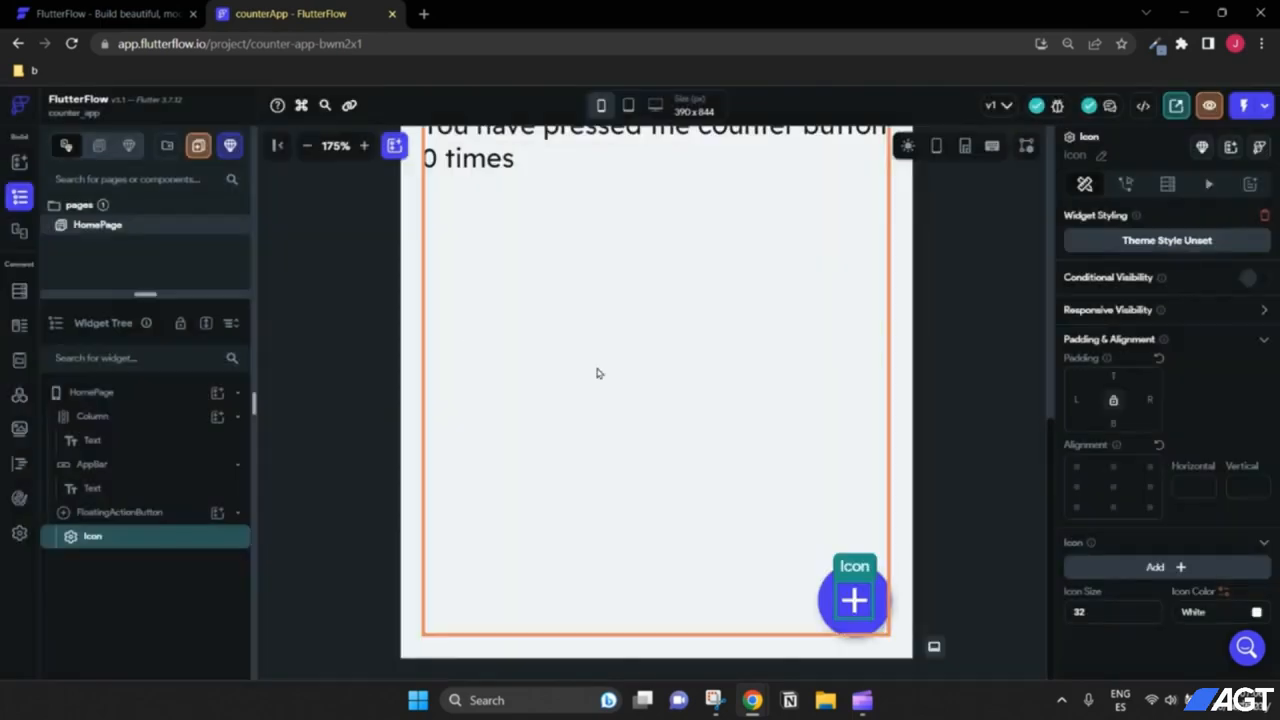
{"action": "left_click", "coordinate": [309, 148]}
{"action": "left_click", "coordinate": [309, 148]}
{"action": "left_click", "coordinate": [309, 148]}
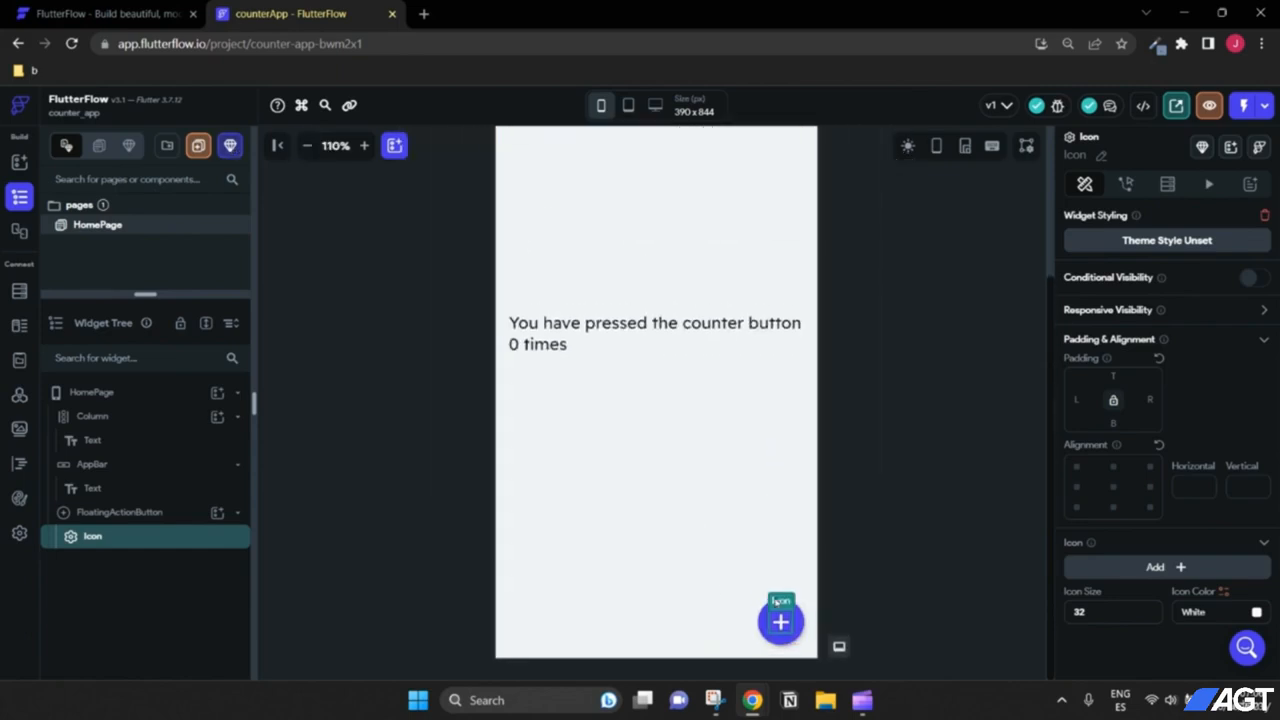
{"action": "left_click", "coordinate": [858, 553]}
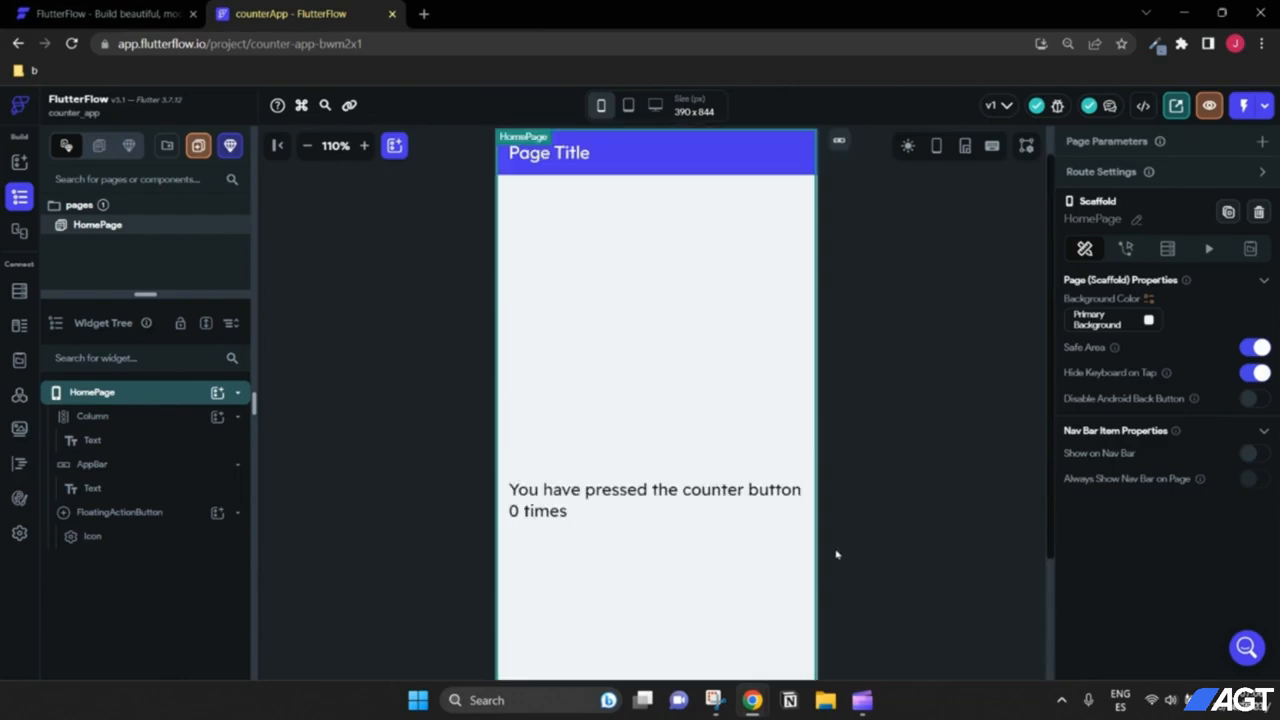
{"action": "scroll", "coordinate": [836, 554], "scroll_direction": "down", "scroll_amount": 2}
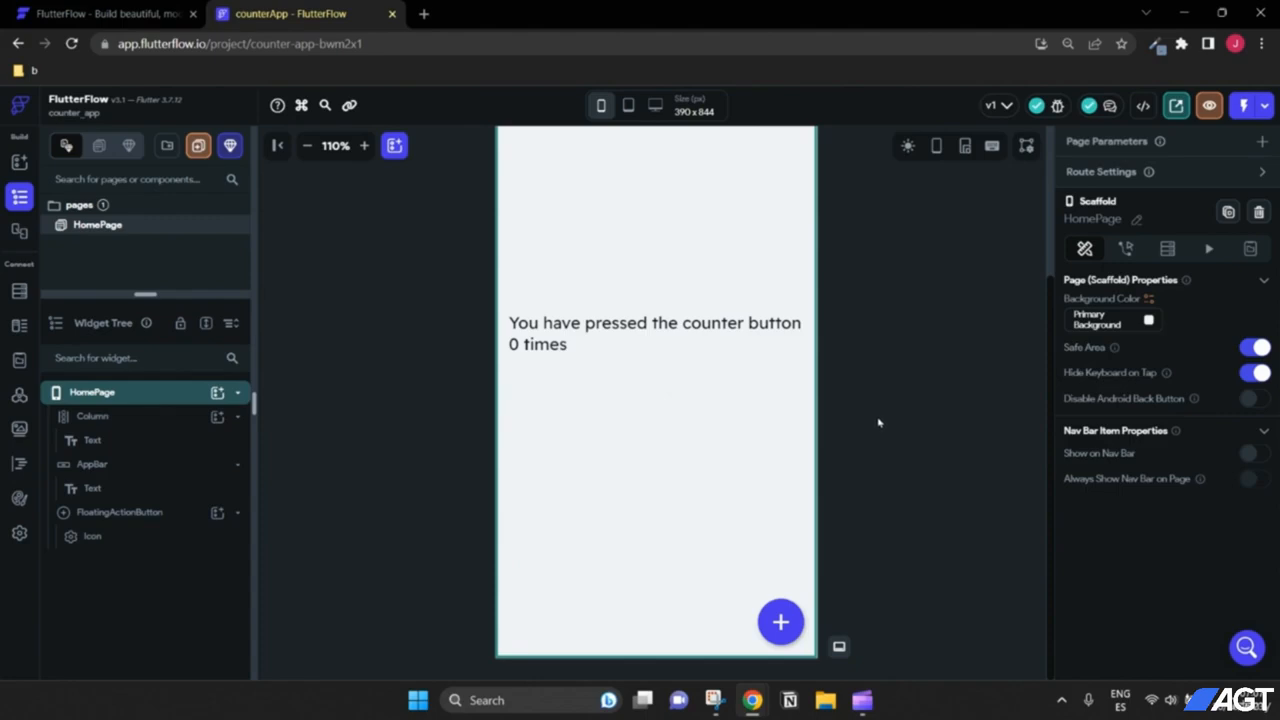
{"action": "scroll", "coordinate": [877, 446], "scroll_direction": "up", "scroll_amount": 3}
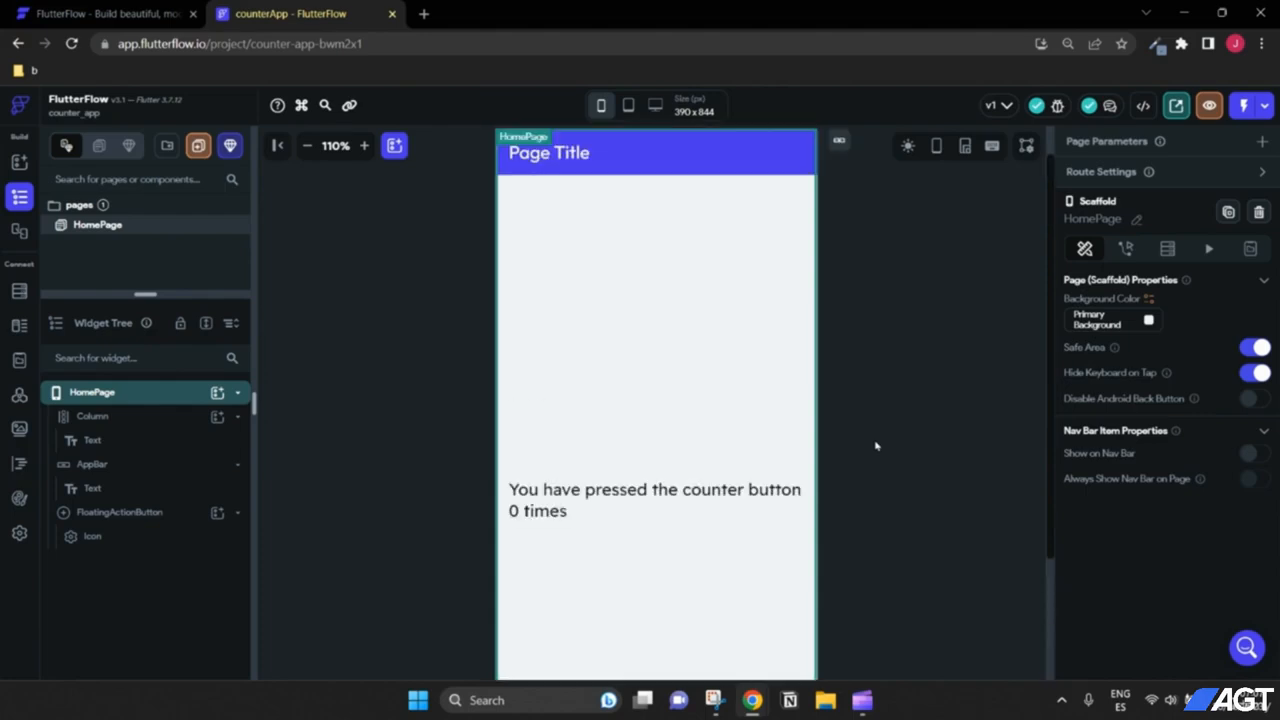
{"action": "scroll", "coordinate": [876, 446], "scroll_direction": "down", "scroll_amount": 3}
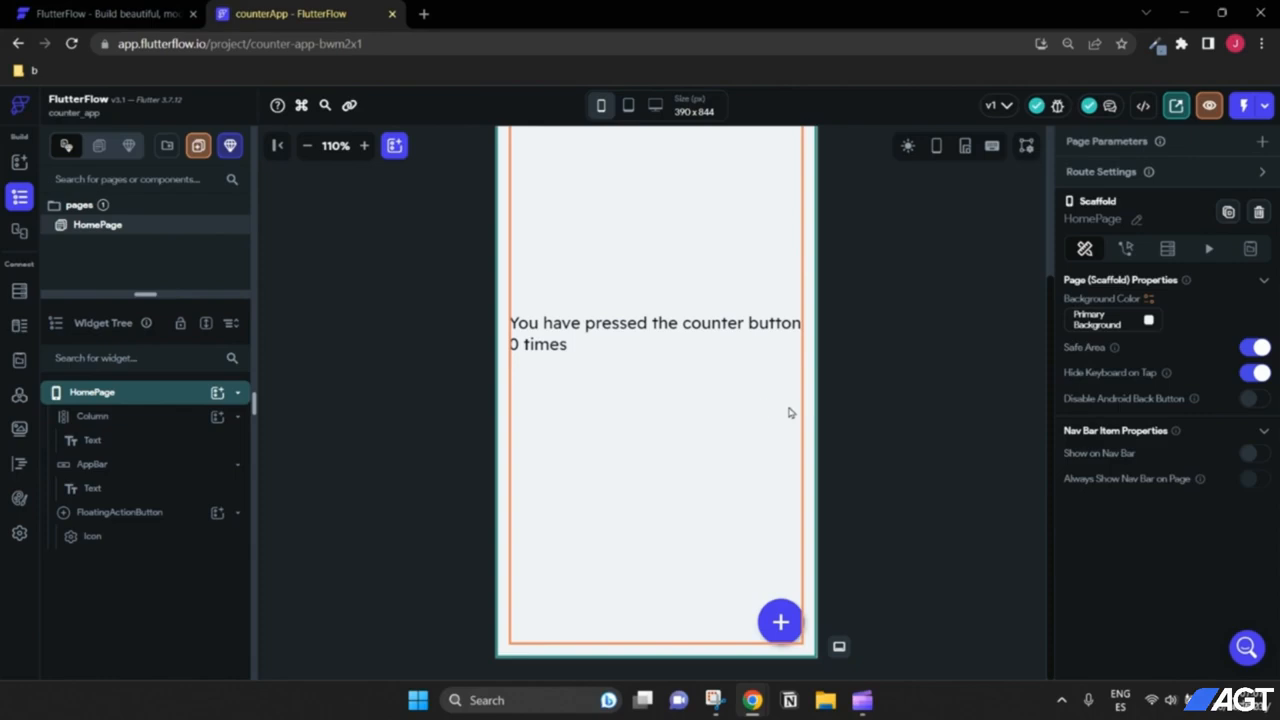
Step: Open Set from Variable on the 'You have pressed the counter button 0 times' text, then dismiss it unbound
{"action": "left_click", "coordinate": [673, 333]}
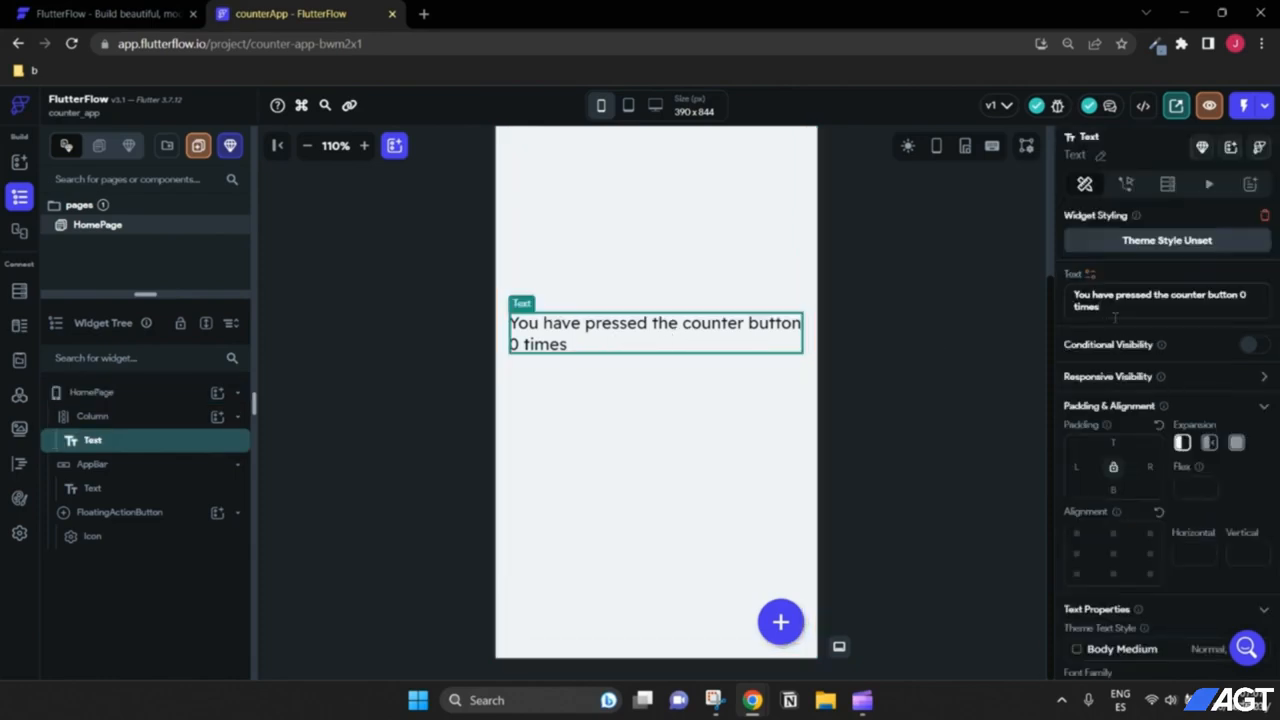
{"action": "triple_click", "coordinate": [1072, 298]}
{"action": "left_click", "coordinate": [1247, 306]}
{"action": "left_click", "coordinate": [1091, 275]}
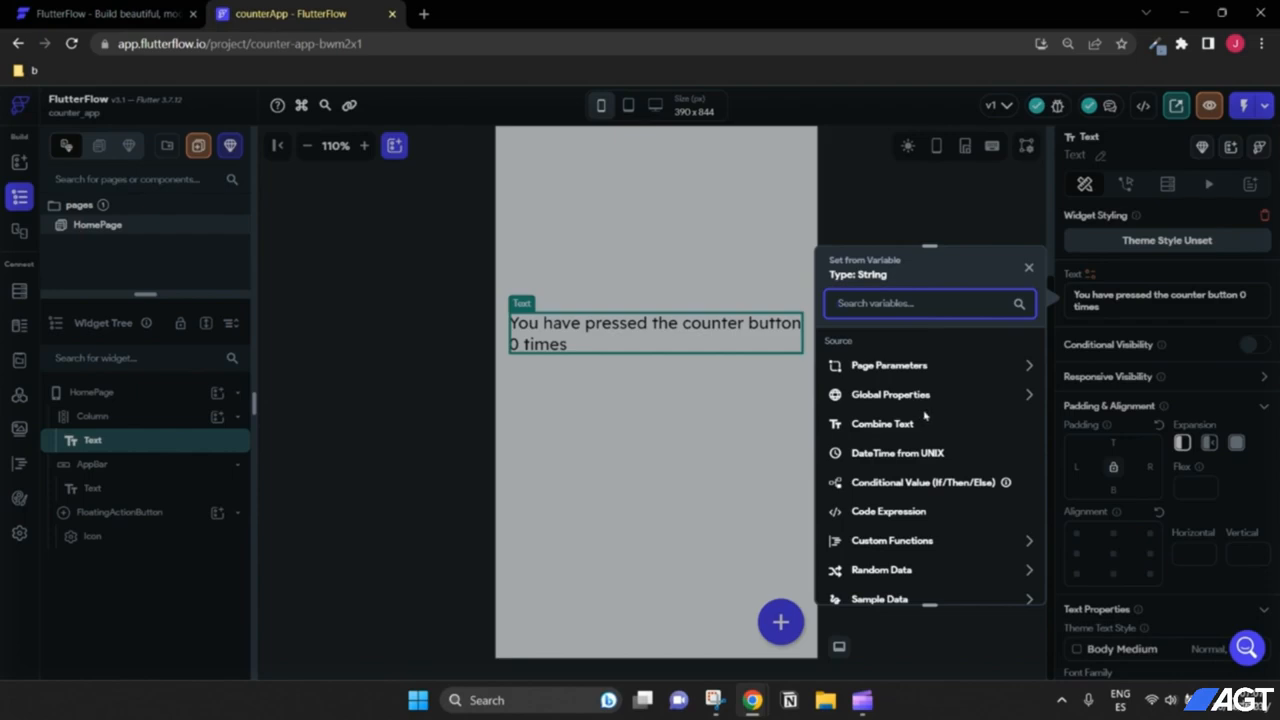
{"action": "scroll", "coordinate": [925, 415], "scroll_direction": "down", "scroll_amount": 1}
{"action": "scroll", "coordinate": [925, 415], "scroll_direction": "up", "scroll_amount": 1}
{"action": "scroll", "coordinate": [916, 437], "scroll_direction": "down", "scroll_amount": 1}
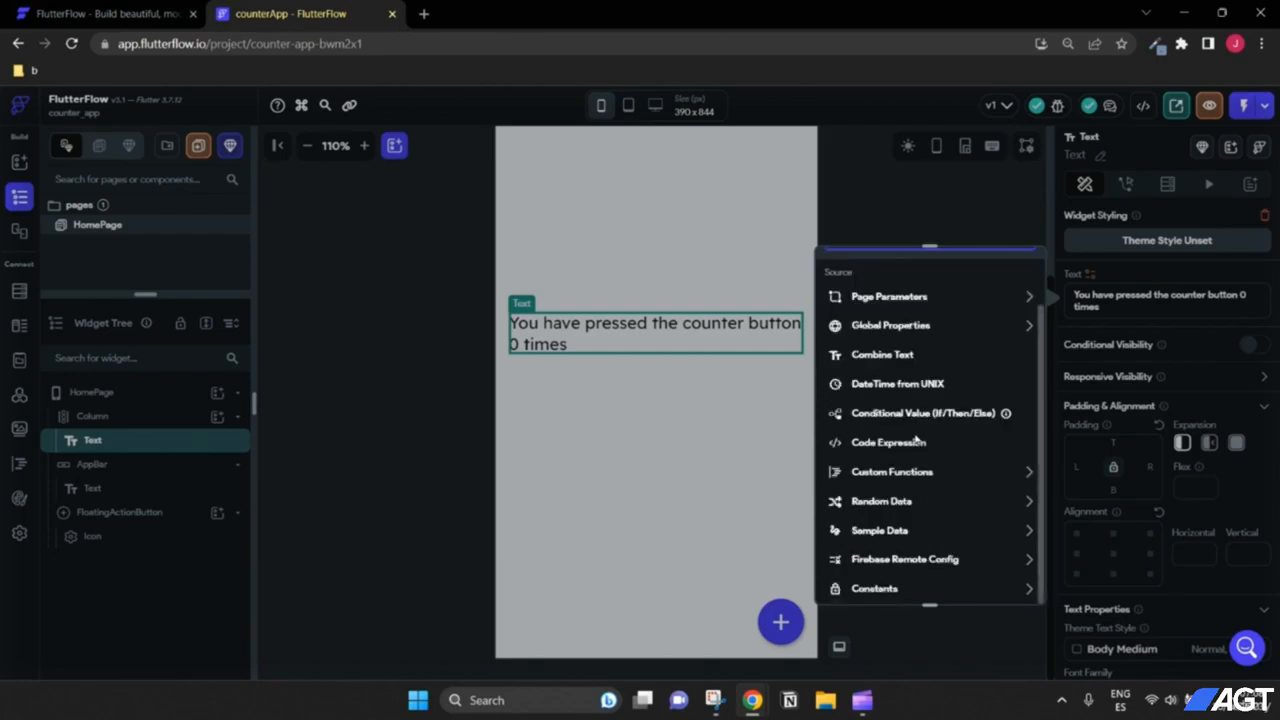
{"action": "scroll", "coordinate": [914, 470], "scroll_direction": "up", "scroll_amount": 1}
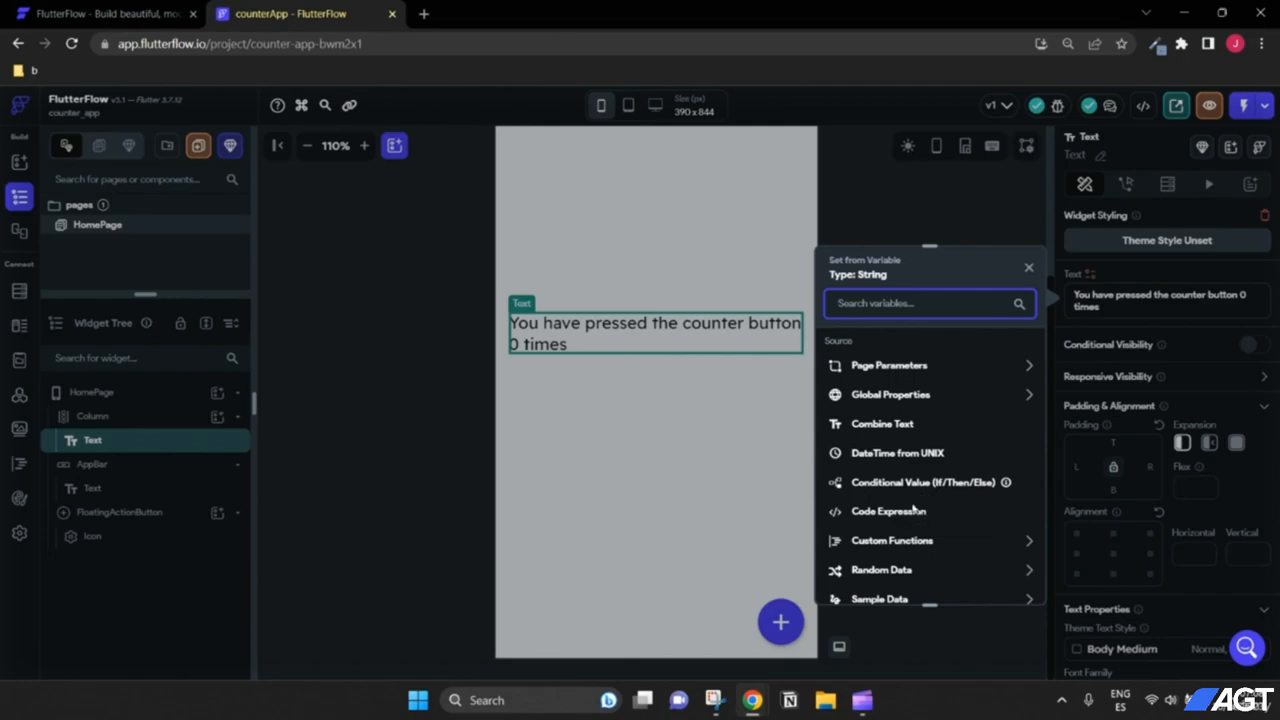
{"action": "left_click", "coordinate": [1105, 330]}
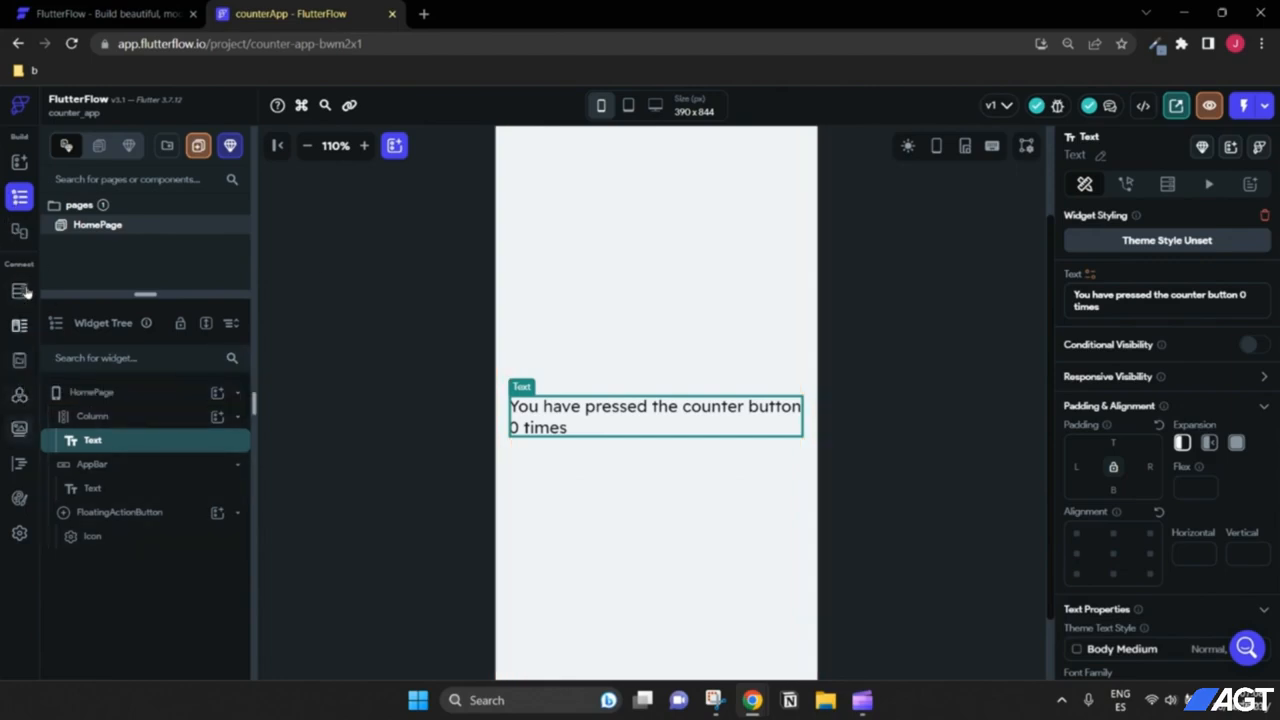
Step: Open the App State page and add a new state variable named counter
{"action": "left_click", "coordinate": [20, 362]}
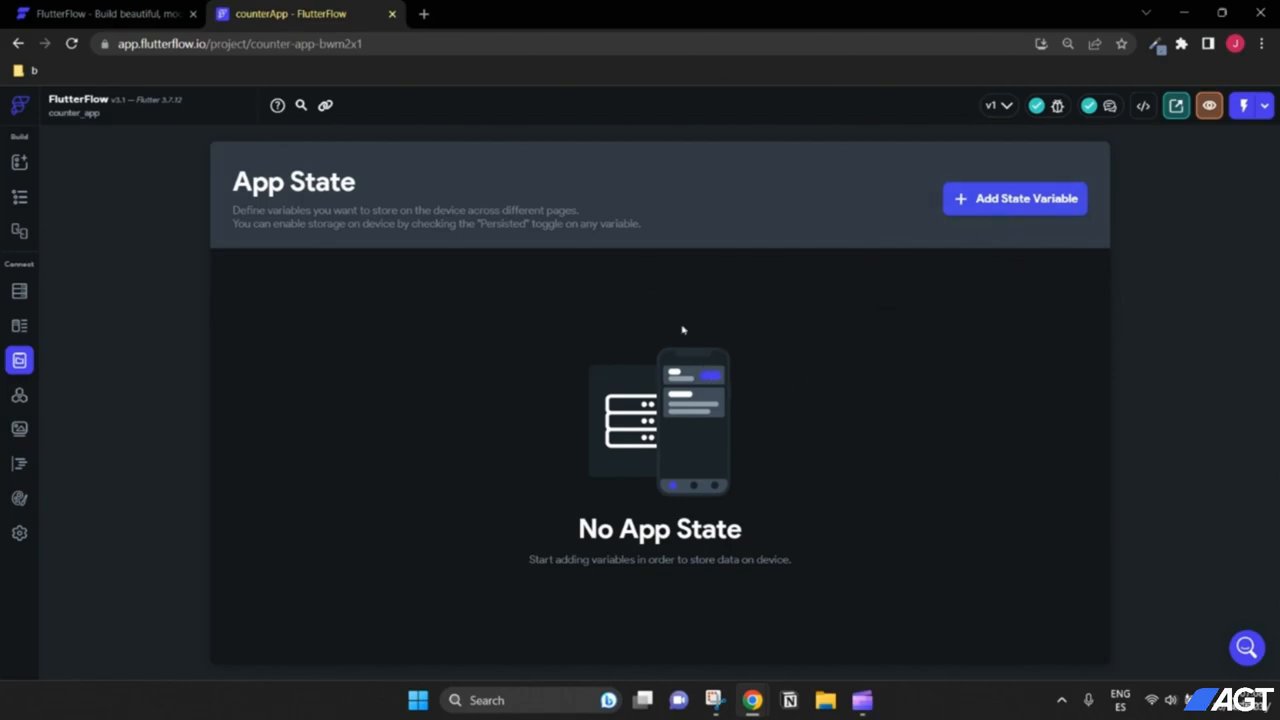
{"action": "left_click", "coordinate": [977, 202]}
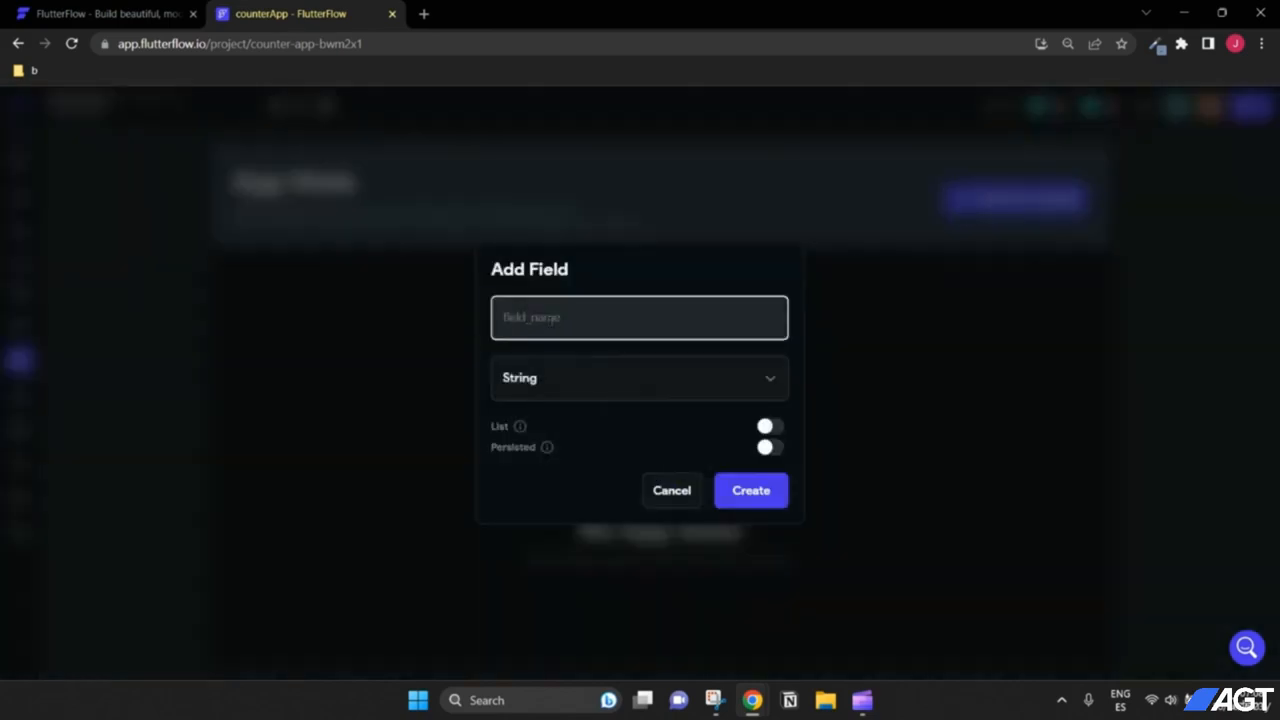
{"action": "type", "text": "counter"}
{"action": "left_click_drag", "start_coordinate": [561, 320], "coordinate": [498, 316]}
{"action": "left_click", "coordinate": [602, 318]}
Step: Open the data type list for the new counter variable, which is still set to String
{"action": "left_click", "coordinate": [573, 380]}
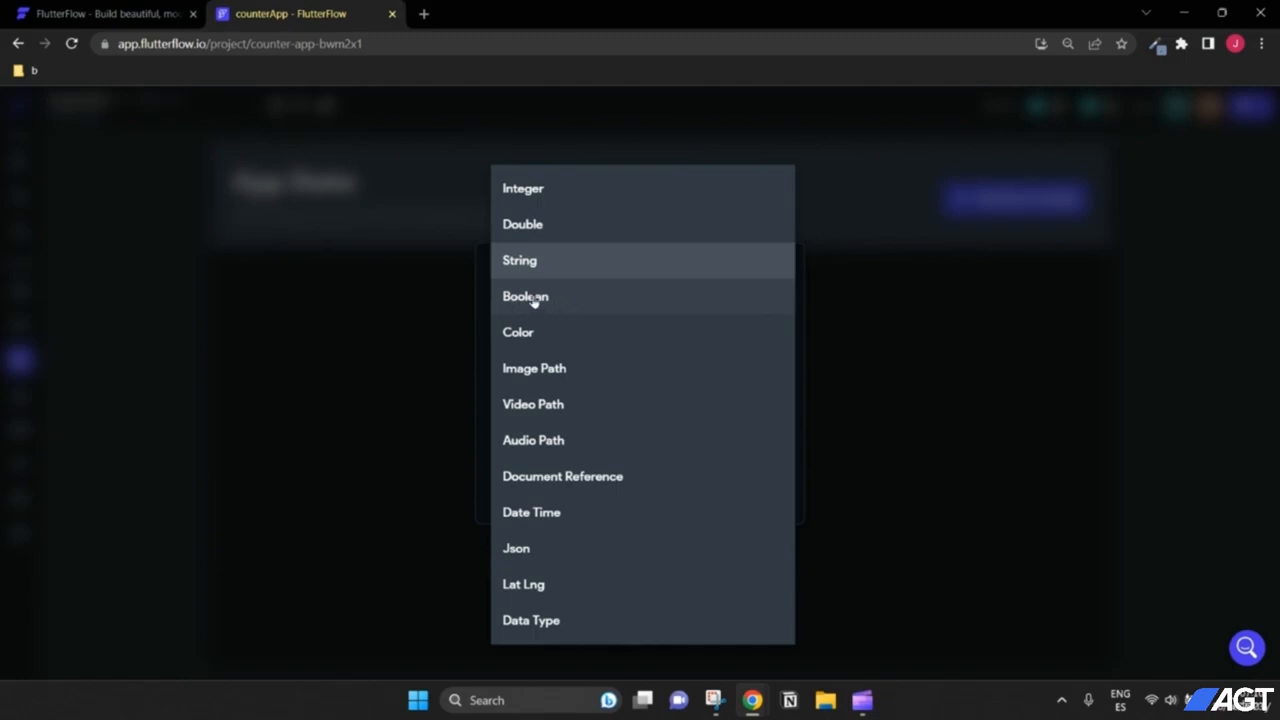
Step: Create counter as a non-persisted Integer app state variable, then go back to the HomePage editor
{"action": "left_click", "coordinate": [528, 192]}
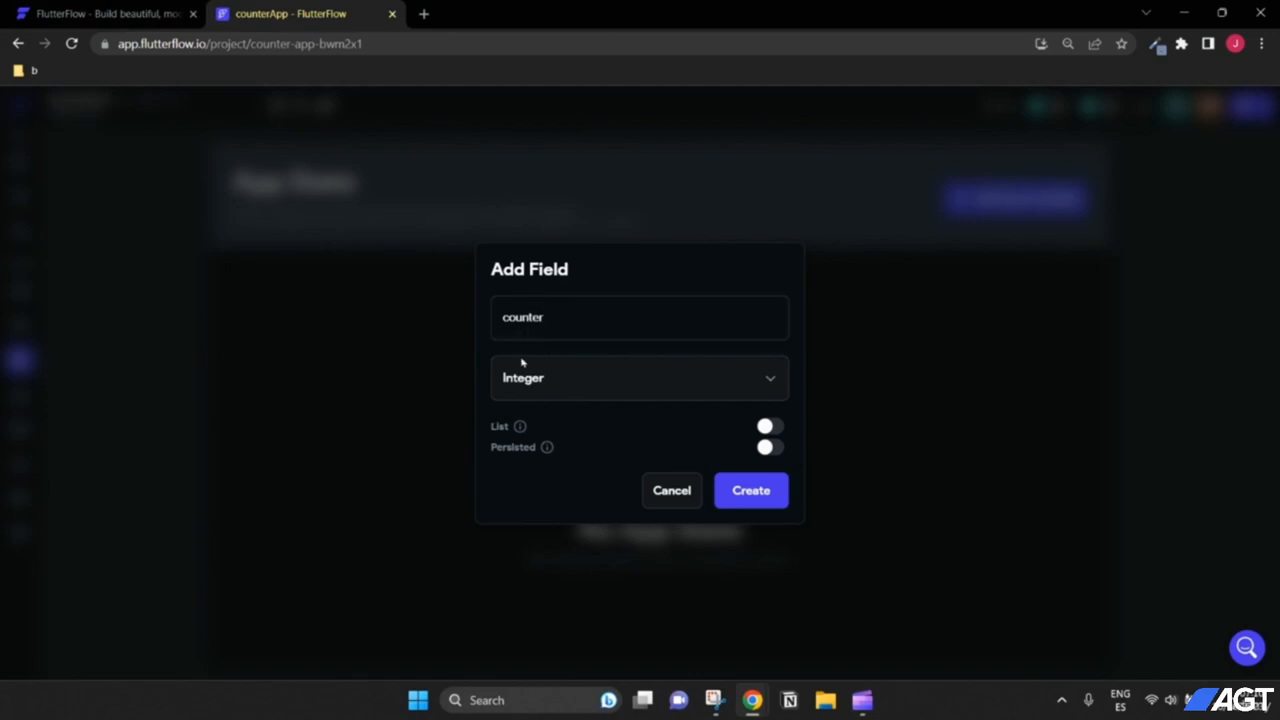
{"action": "mouse_move", "coordinate": [517, 426]}
{"action": "mouse_move", "coordinate": [548, 449]}
{"action": "left_click", "coordinate": [765, 495]}
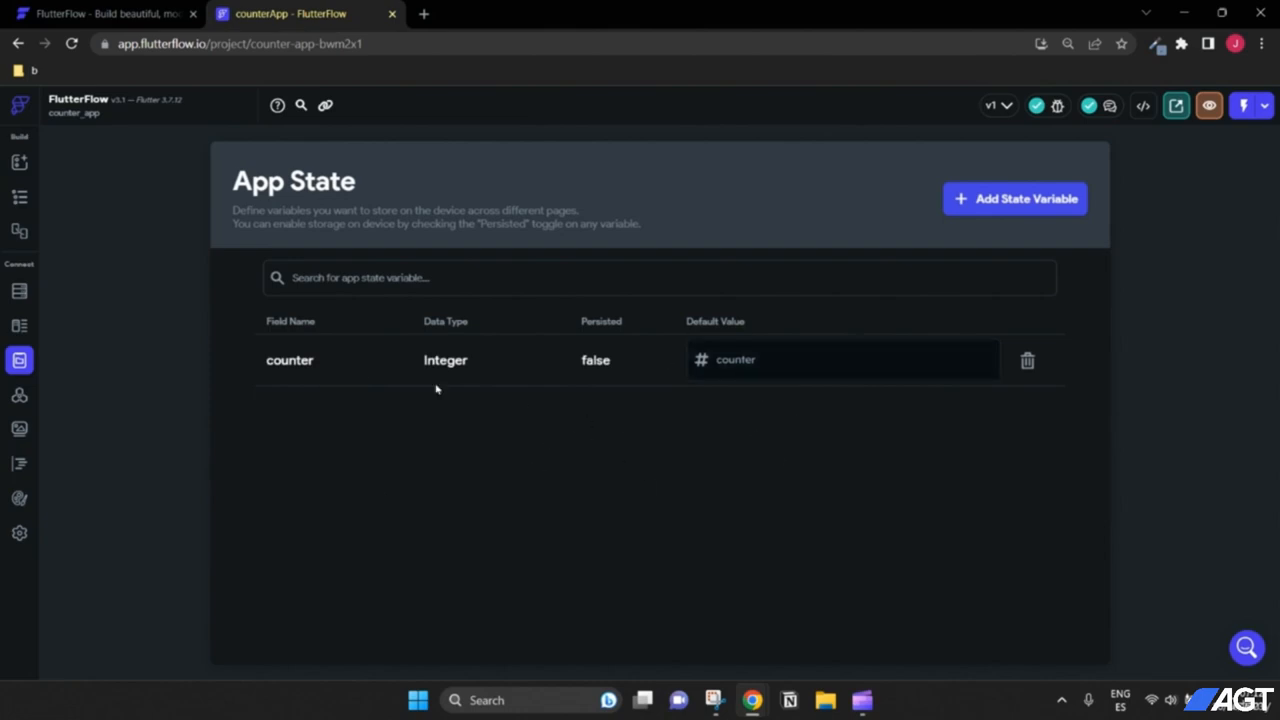
{"action": "left_click", "coordinate": [20, 198]}
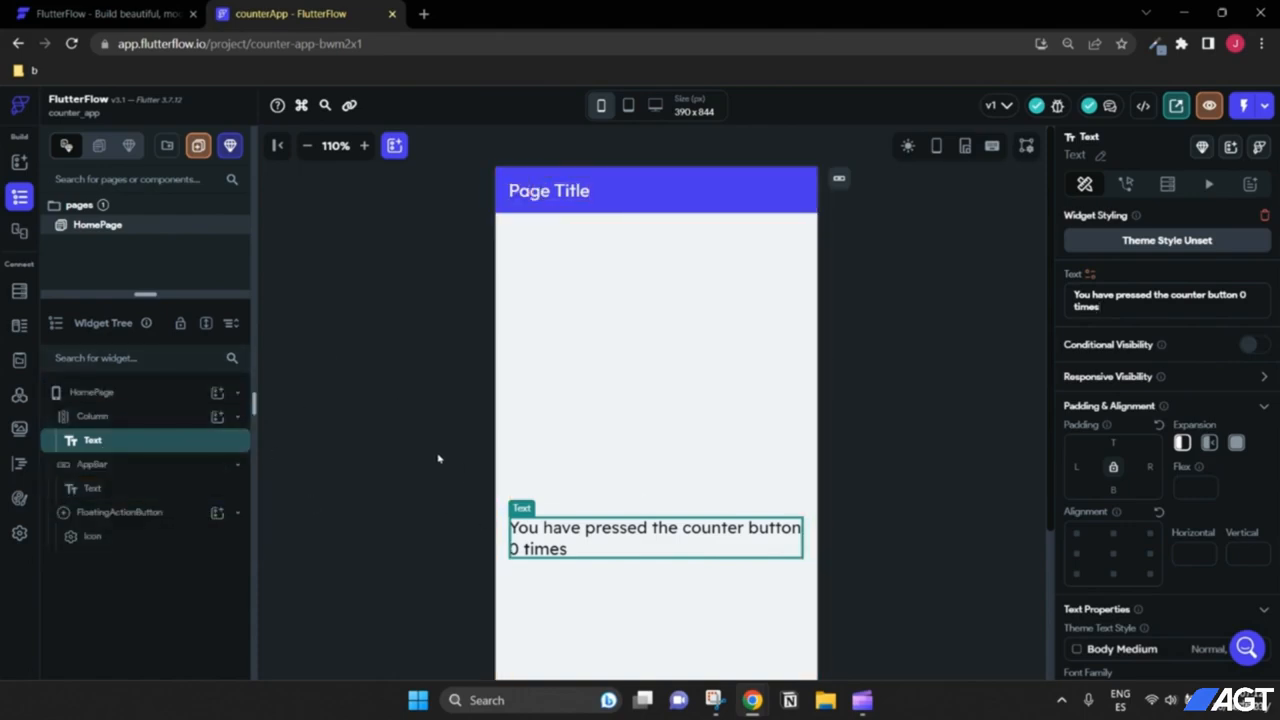
Step: Open the Set from Variable picker for the sentence's text and show its App State counter option
{"action": "scroll", "coordinate": [873, 544], "scroll_direction": "down", "scroll_amount": 2}
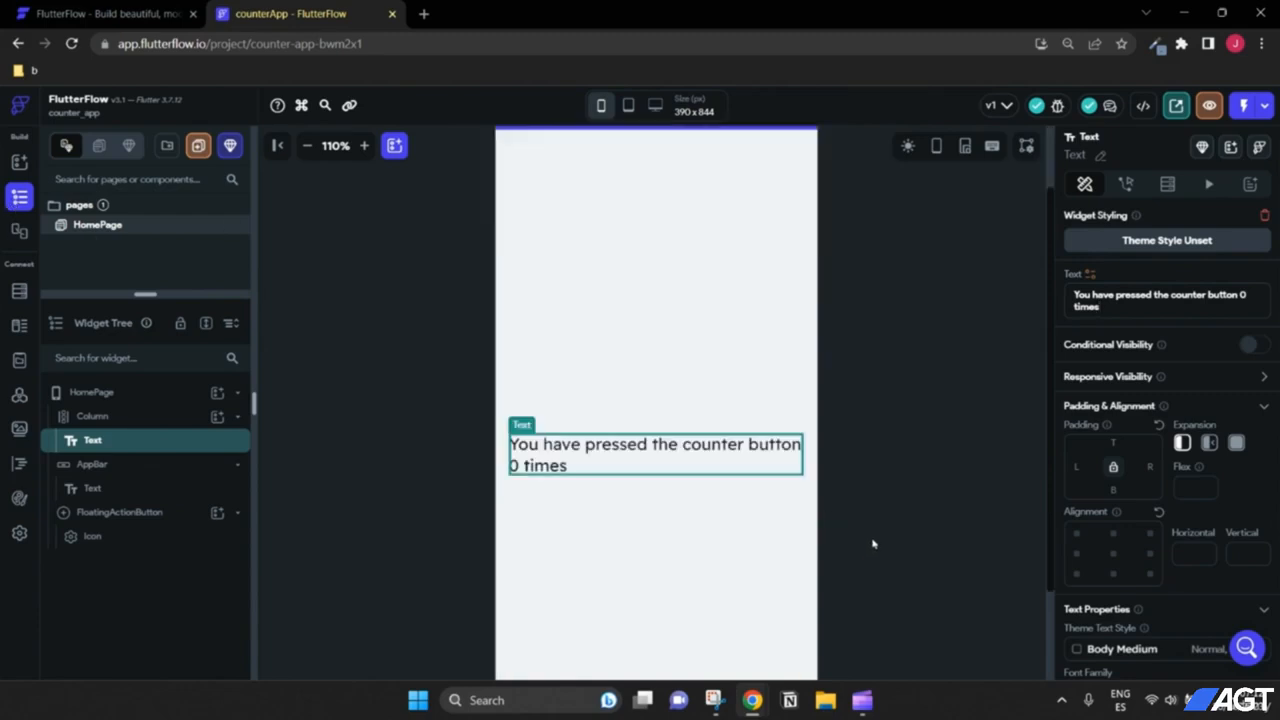
{"action": "scroll", "coordinate": [873, 544], "scroll_direction": "up", "scroll_amount": 2}
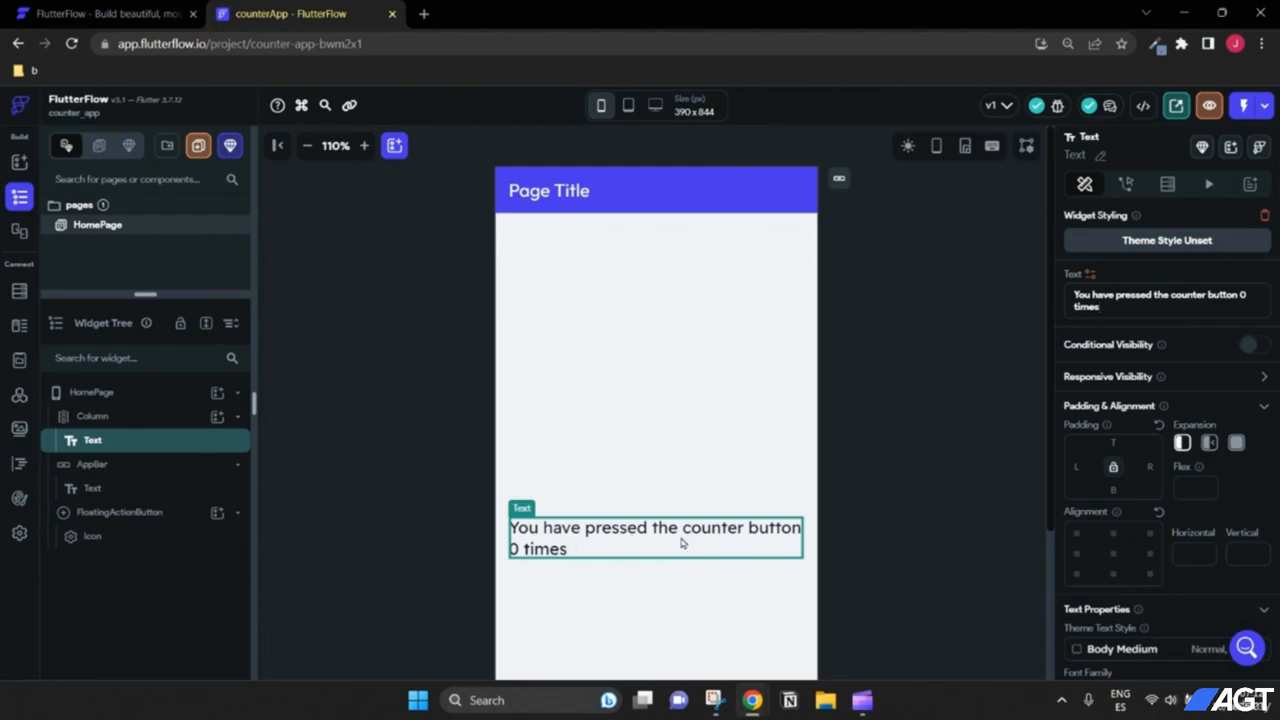
{"action": "left_click", "coordinate": [1091, 276]}
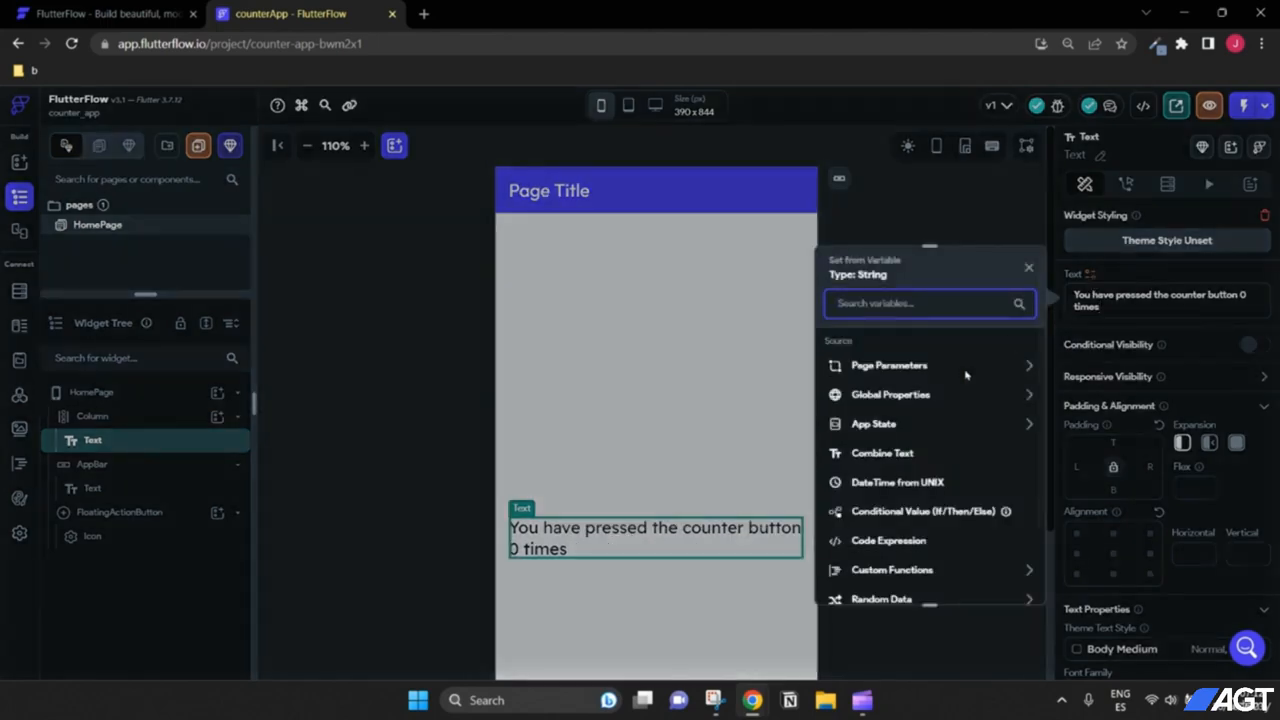
{"action": "left_click", "coordinate": [890, 428]}
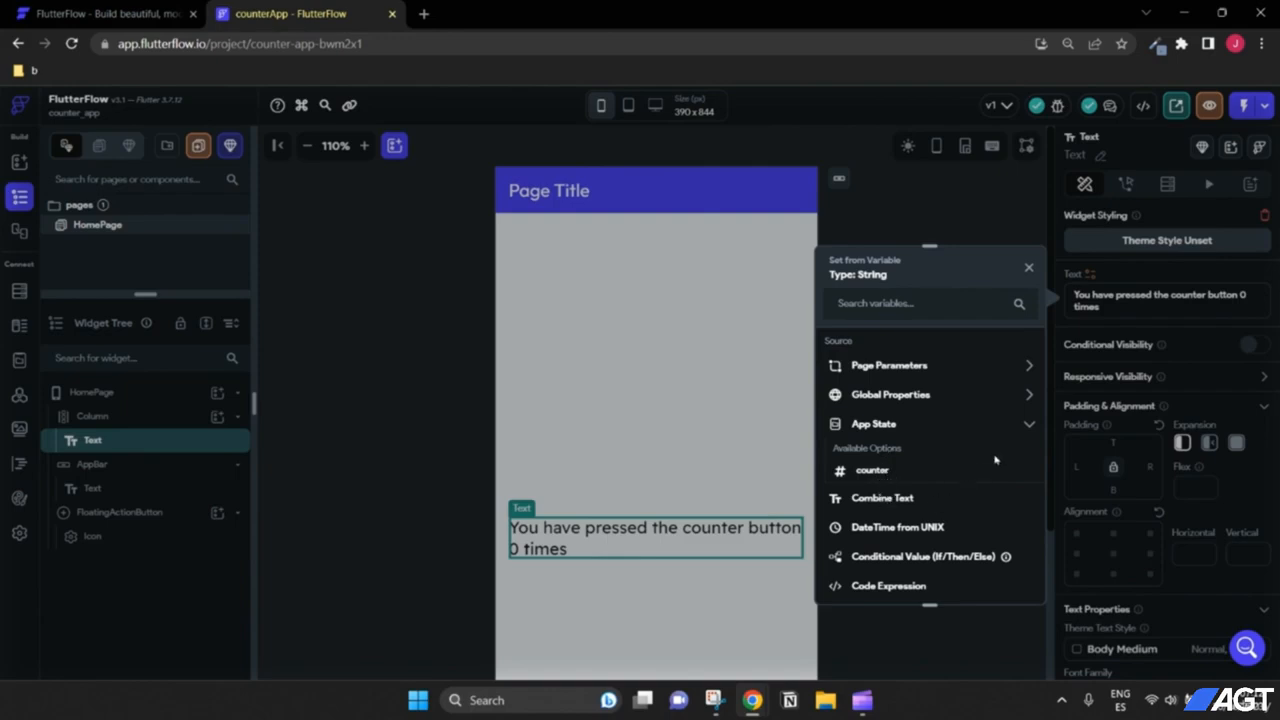
Step: Make the sentence a Combine Text whose first part reads 'You have pressed the counter button'
{"action": "left_click", "coordinate": [898, 502]}
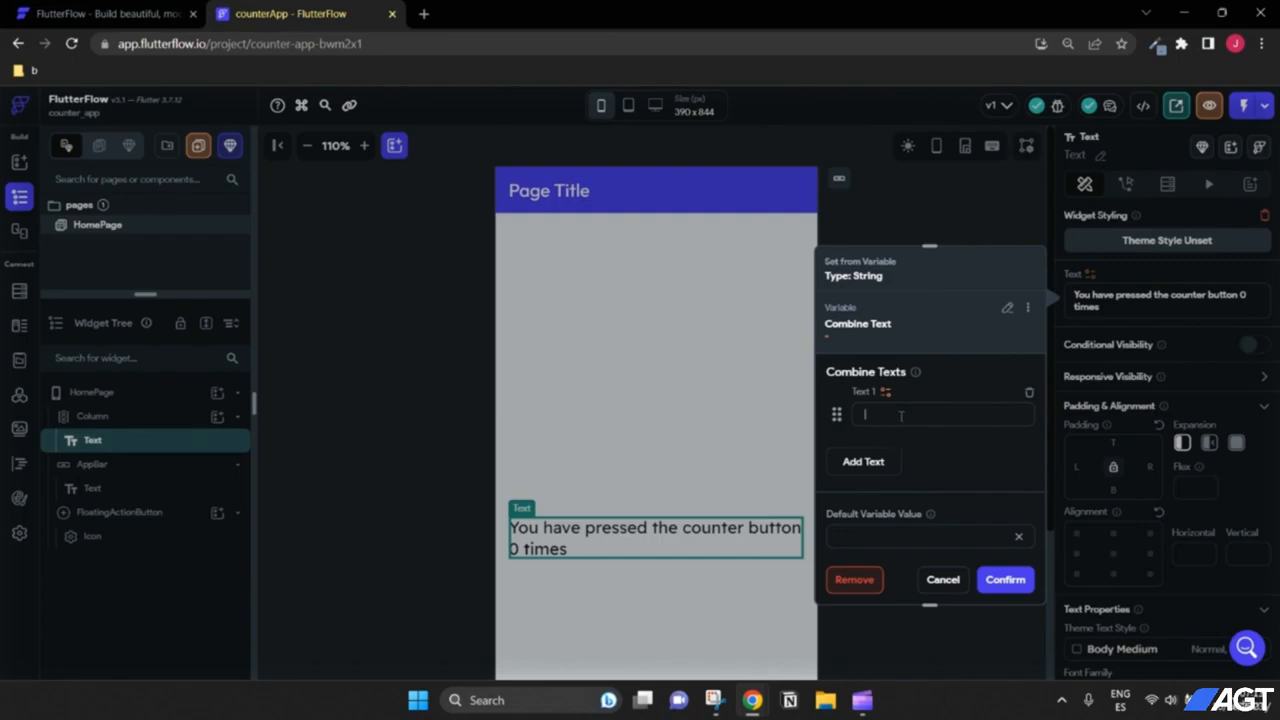
{"action": "left_click", "coordinate": [902, 418]}
{"action": "type", "text": "You have pressed t"}
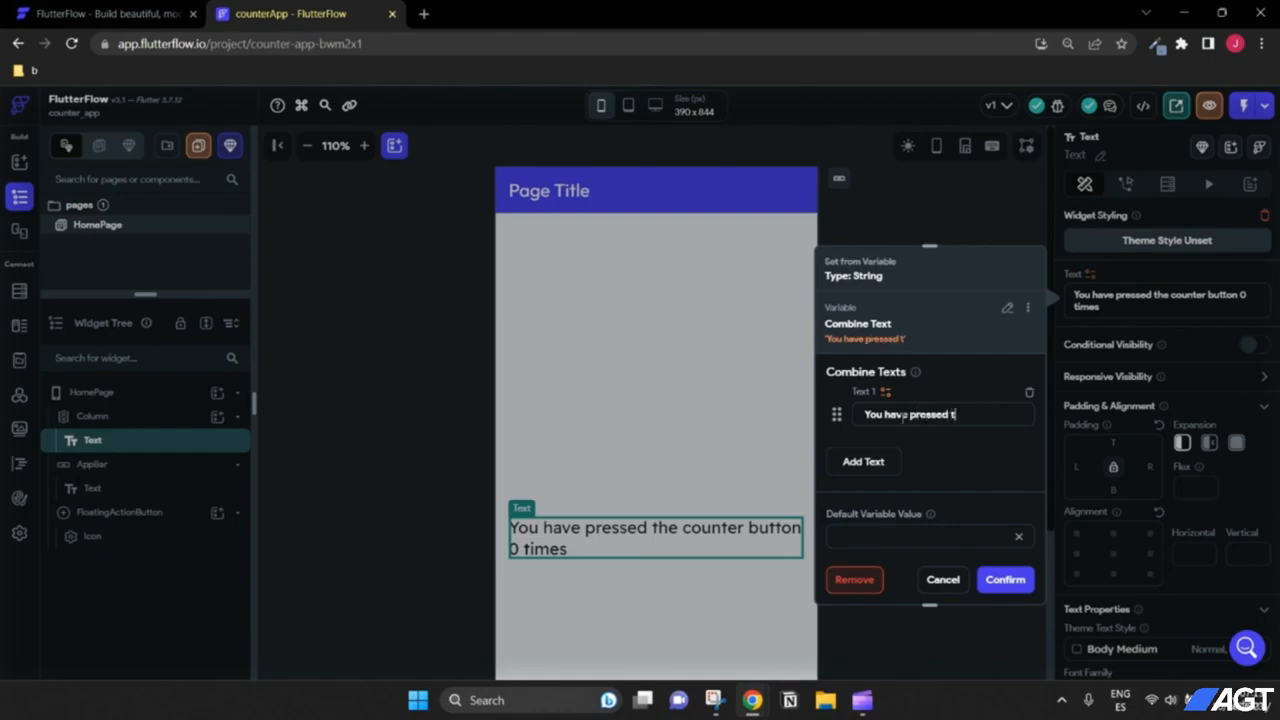
{"action": "type", "text": "he counter button"}
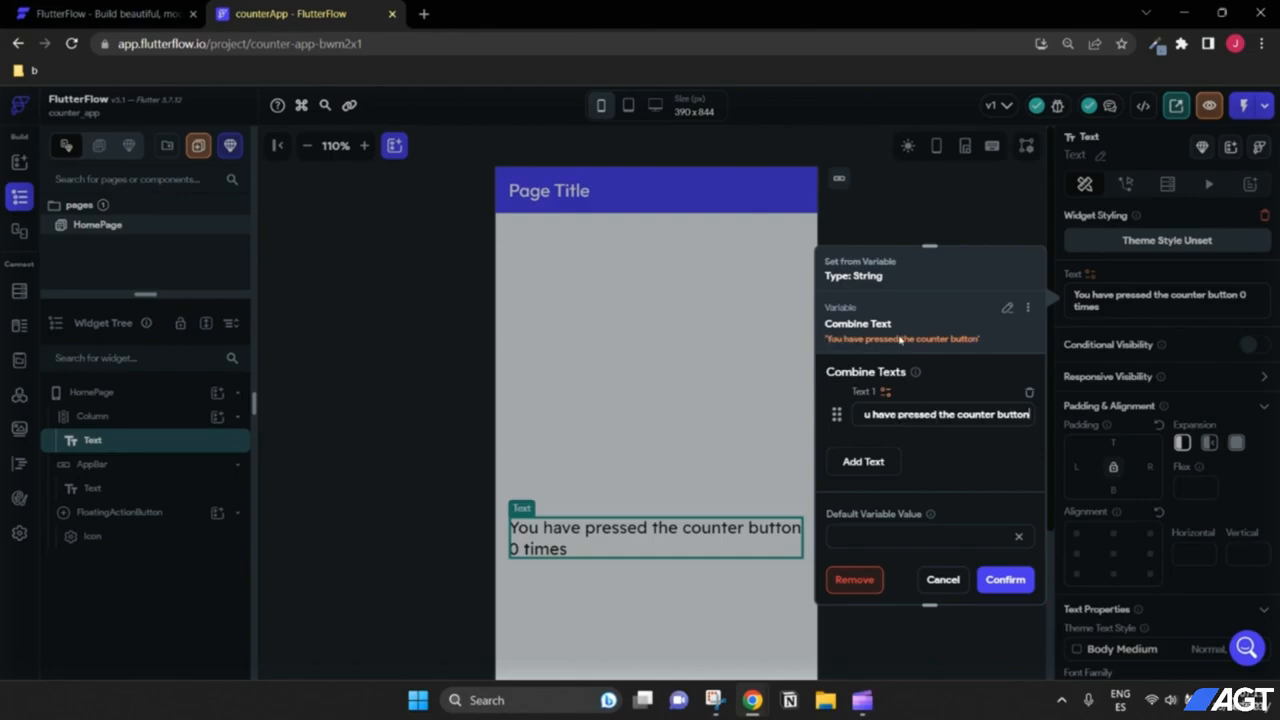
{"action": "left_click_drag", "start_coordinate": [874, 414], "coordinate": [805, 420]}
{"action": "left_click_drag", "start_coordinate": [907, 415], "coordinate": [1043, 417]}
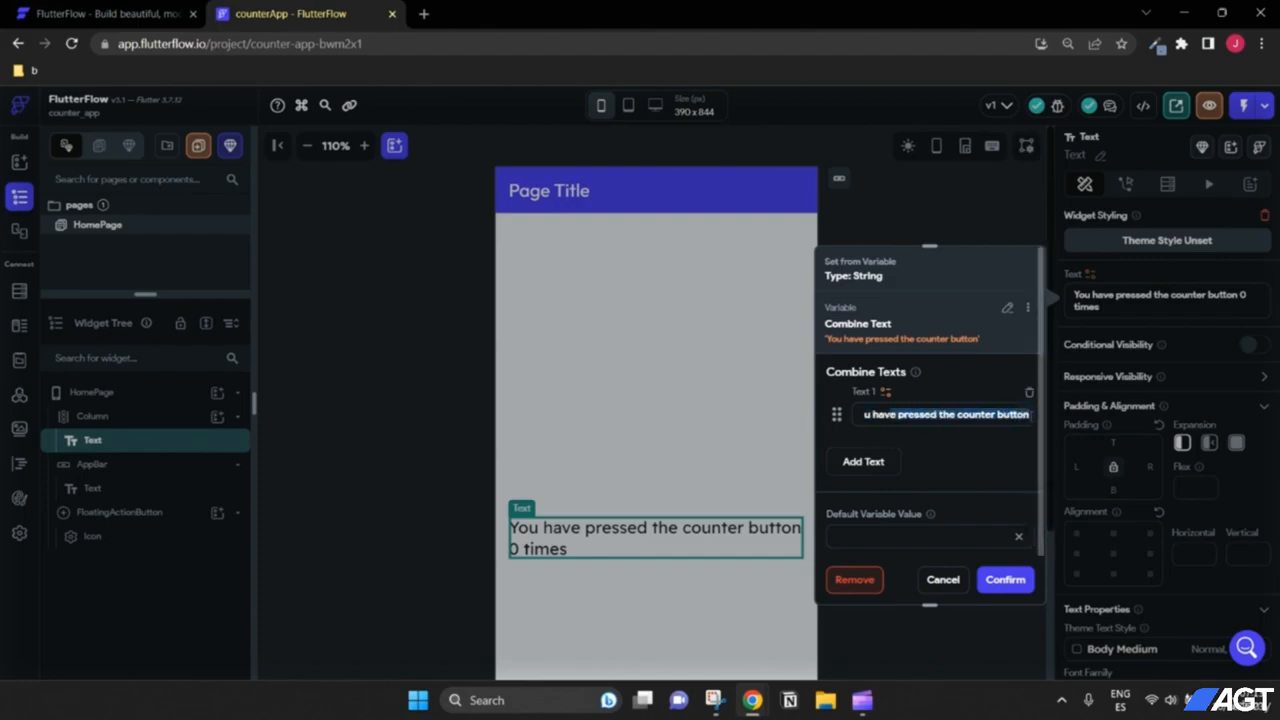
{"action": "left_click", "coordinate": [1030, 414]}
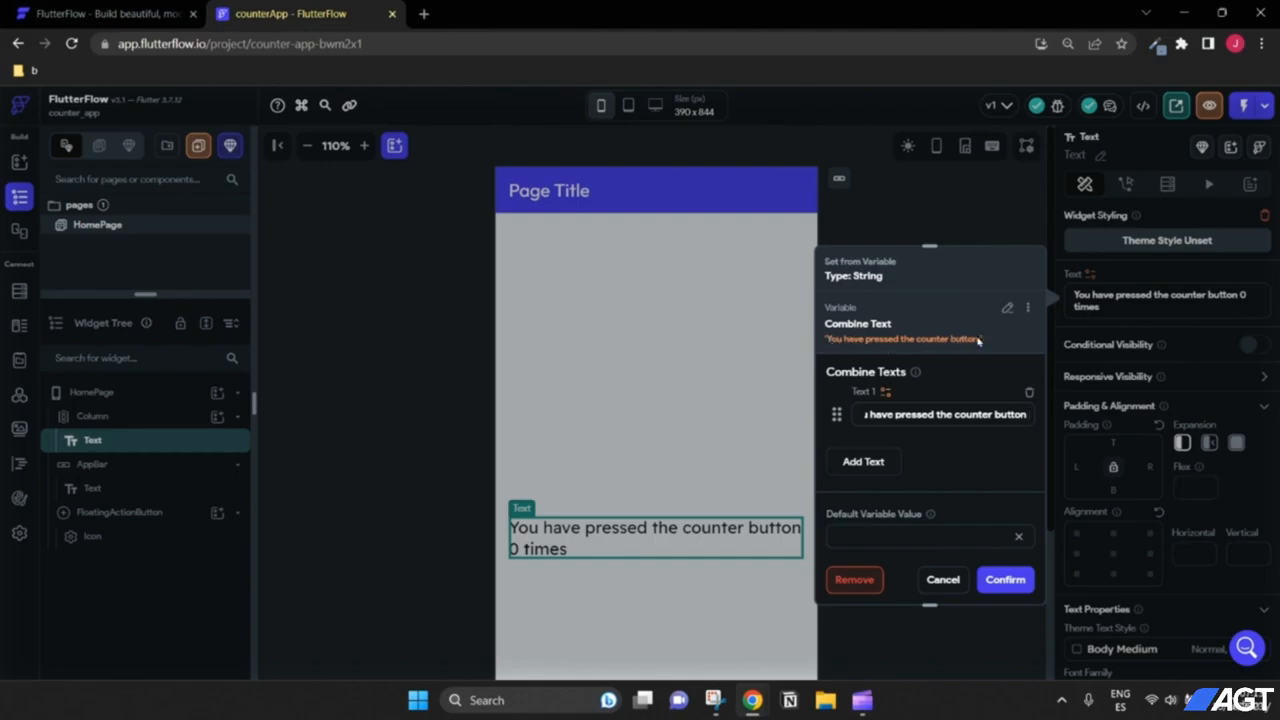
Step: Add the App State counter variable as the combined text's second part
{"action": "left_click", "coordinate": [879, 465]}
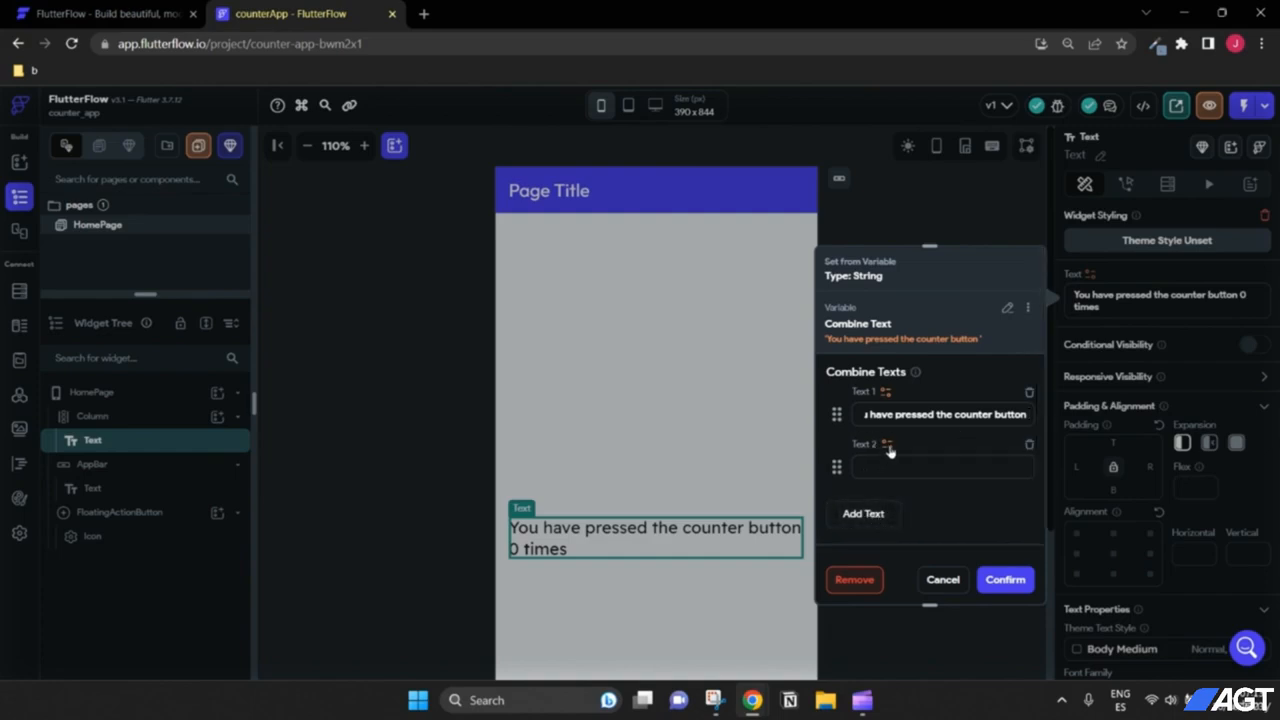
{"action": "left_click", "coordinate": [889, 452]}
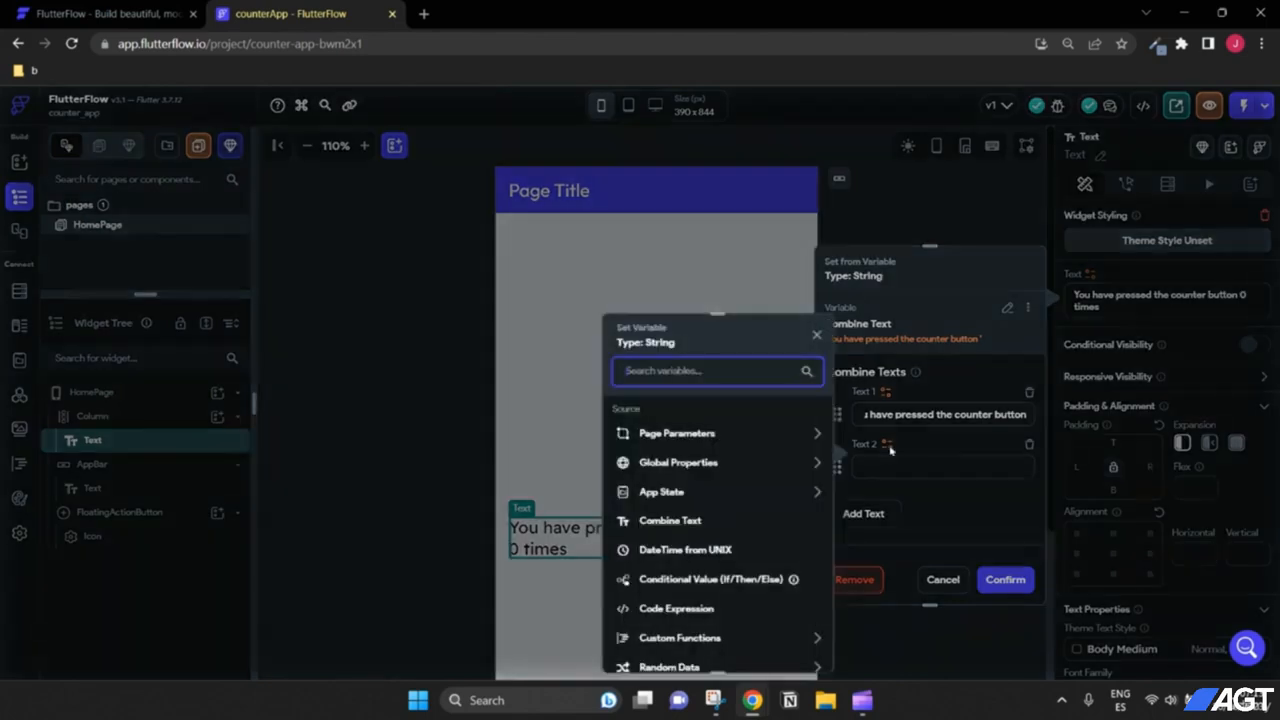
{"action": "left_click", "coordinate": [688, 496]}
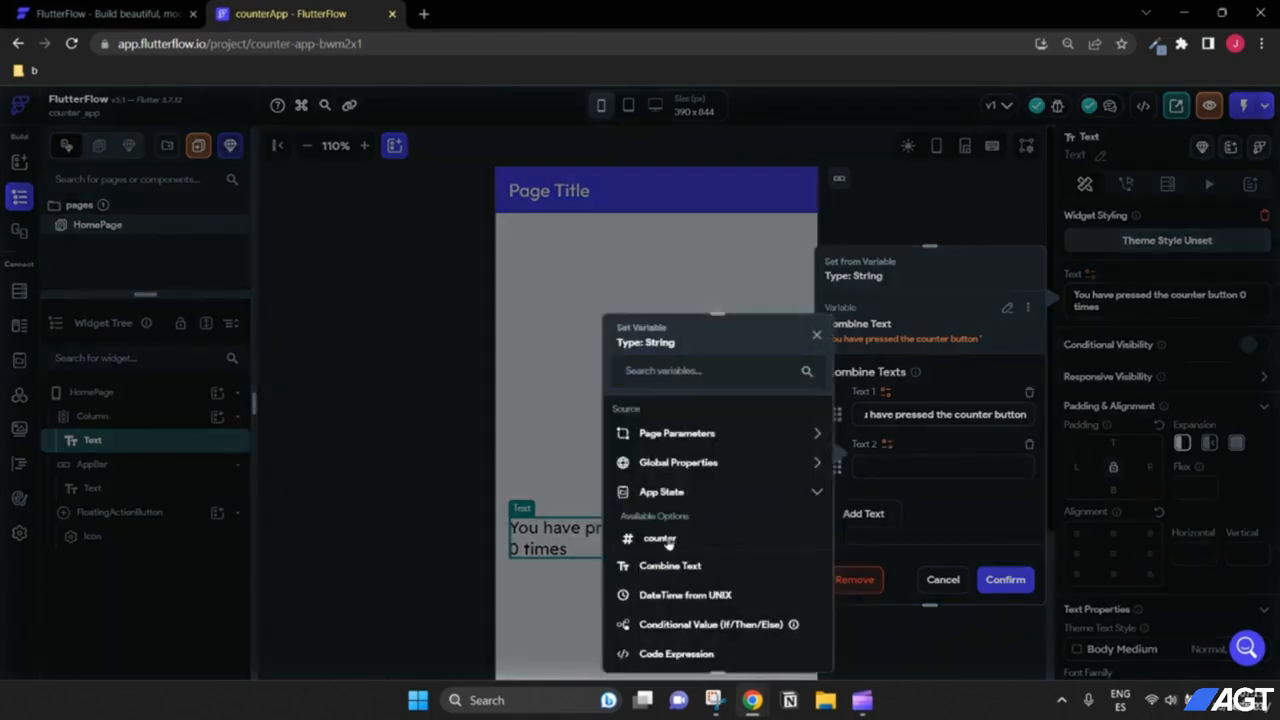
{"action": "left_click", "coordinate": [660, 539]}
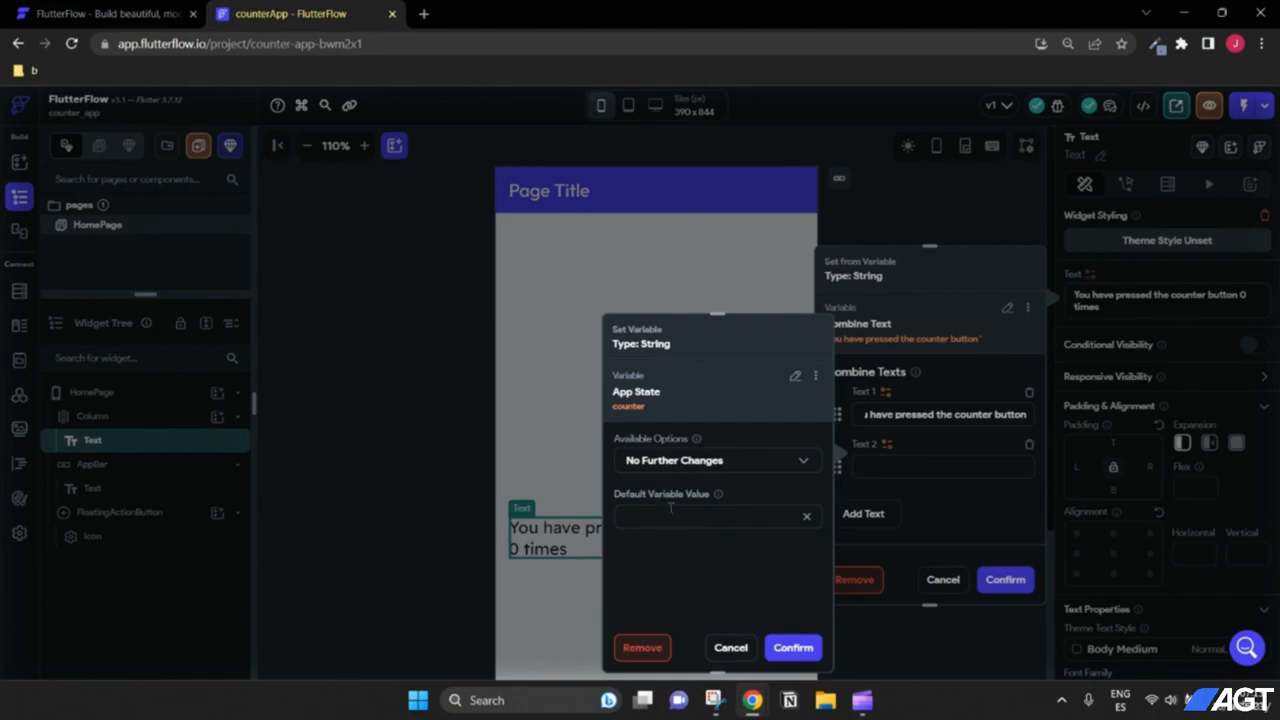
{"action": "left_click", "coordinate": [793, 647]}
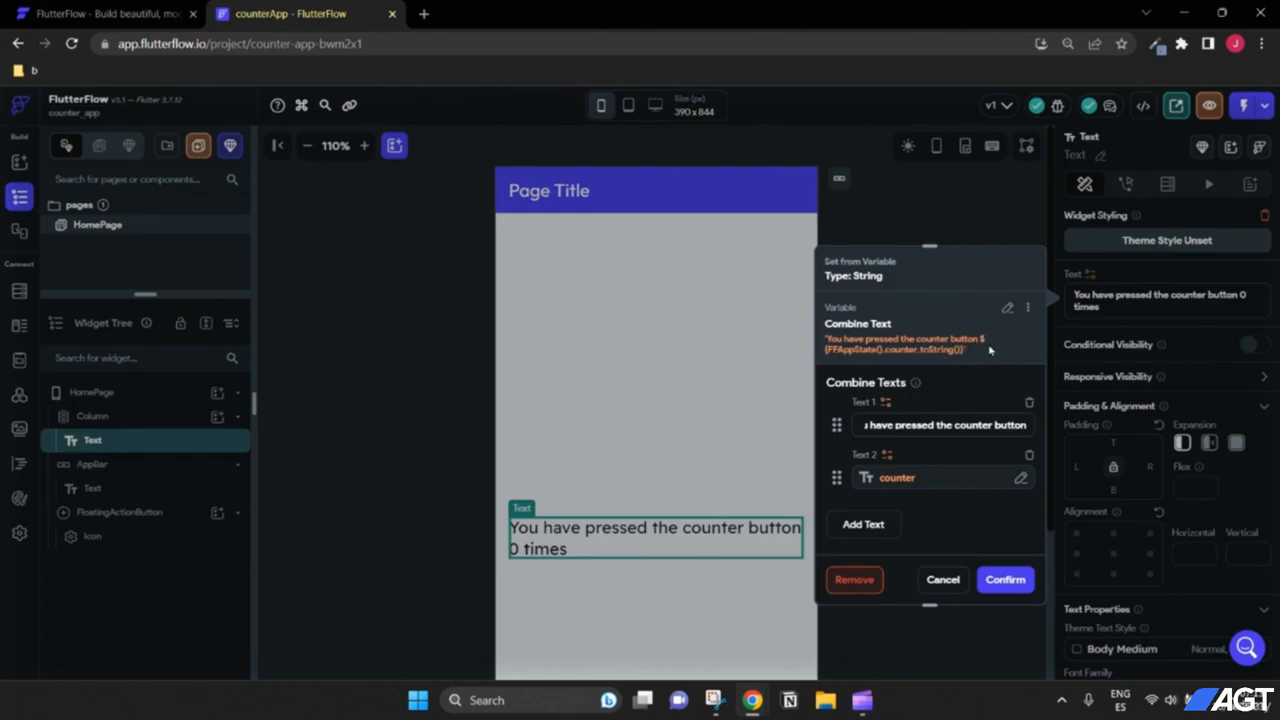
{"action": "left_click_drag", "start_coordinate": [901, 424], "coordinate": [980, 423]}
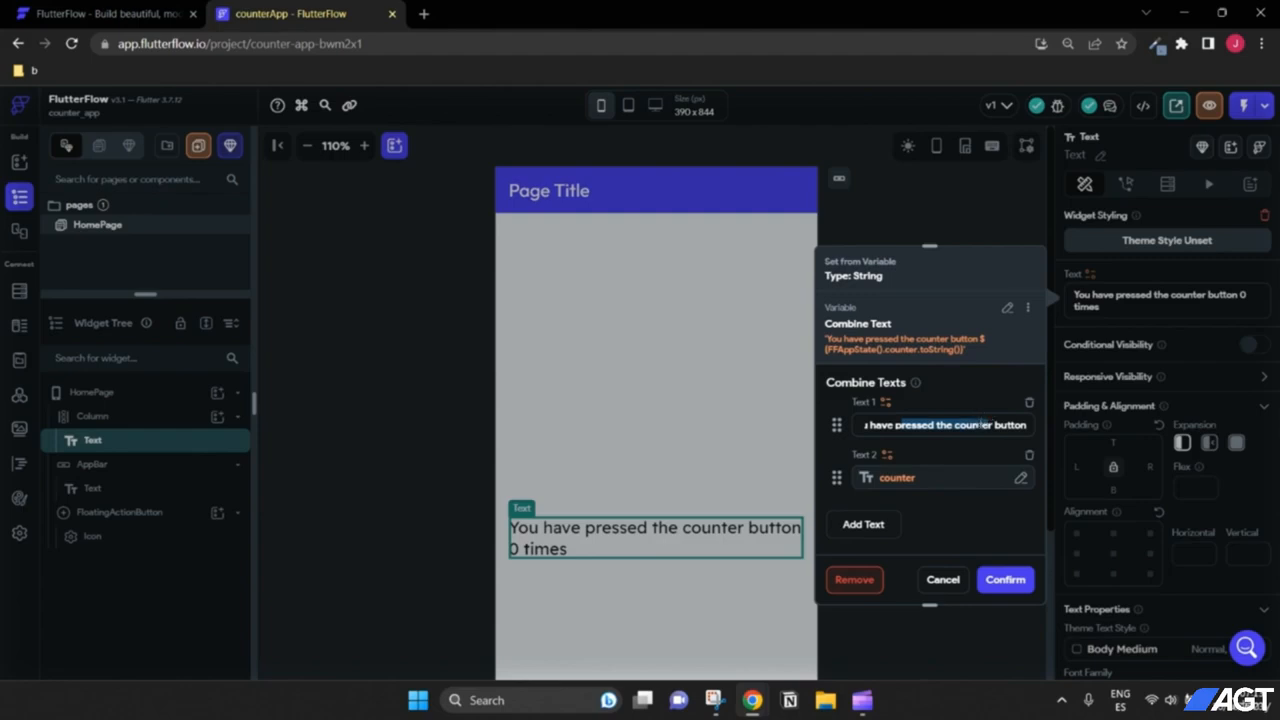
{"action": "left_click", "coordinate": [980, 424]}
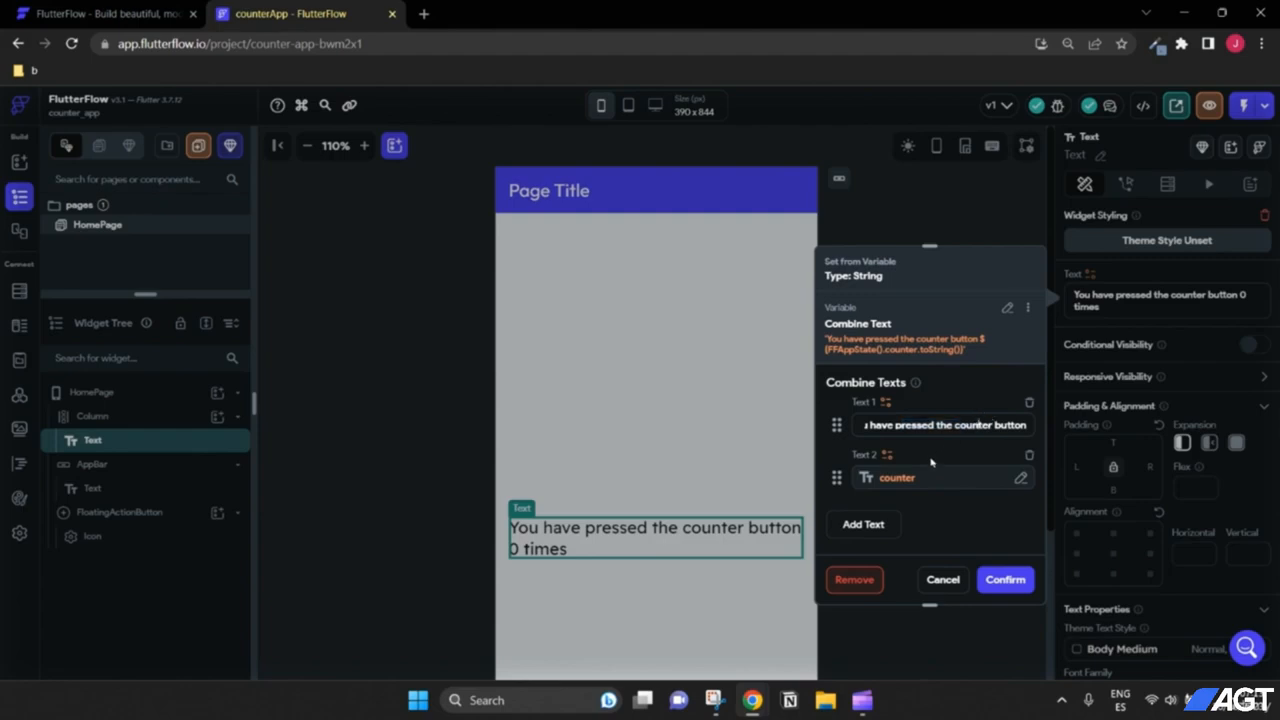
Step: Add 'times' as the third text part of the combination
{"action": "left_click", "coordinate": [857, 536]}
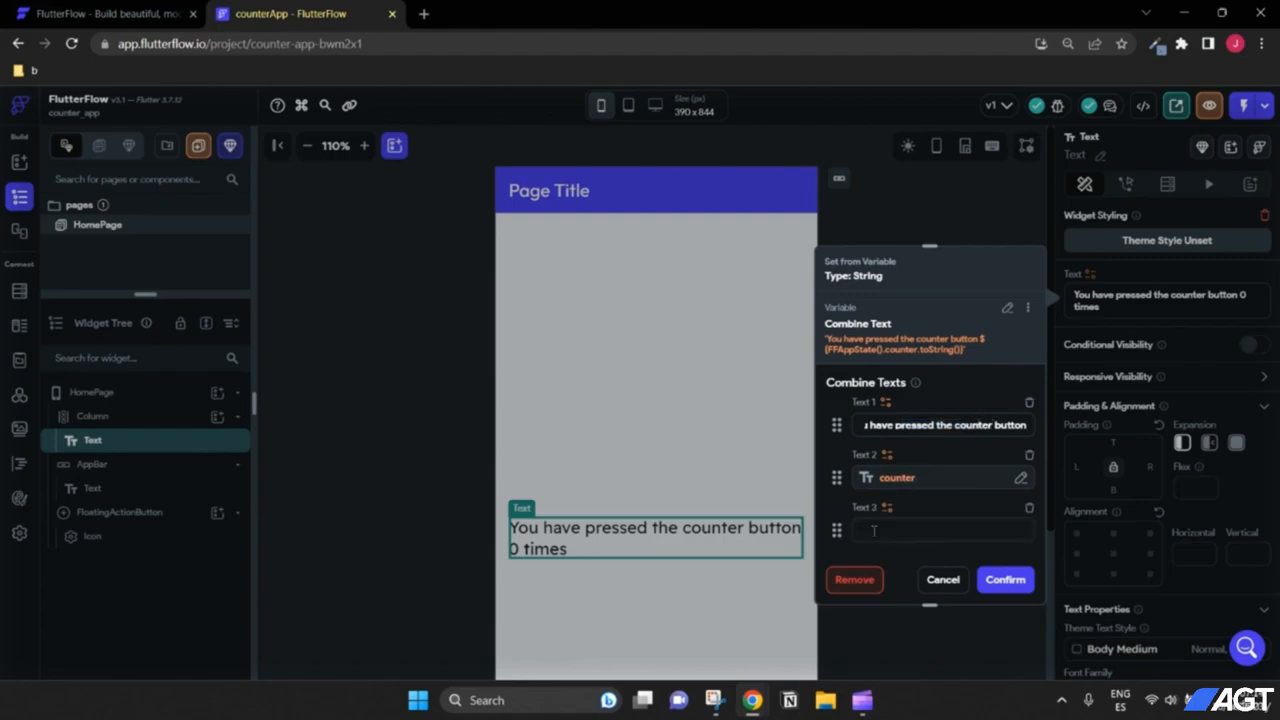
{"action": "type", "text": "times"}
{"action": "left_click_drag", "start_coordinate": [894, 424], "coordinate": [1003, 424]}
{"action": "left_click", "coordinate": [1007, 424]}
{"action": "left_click", "coordinate": [1005, 579]}
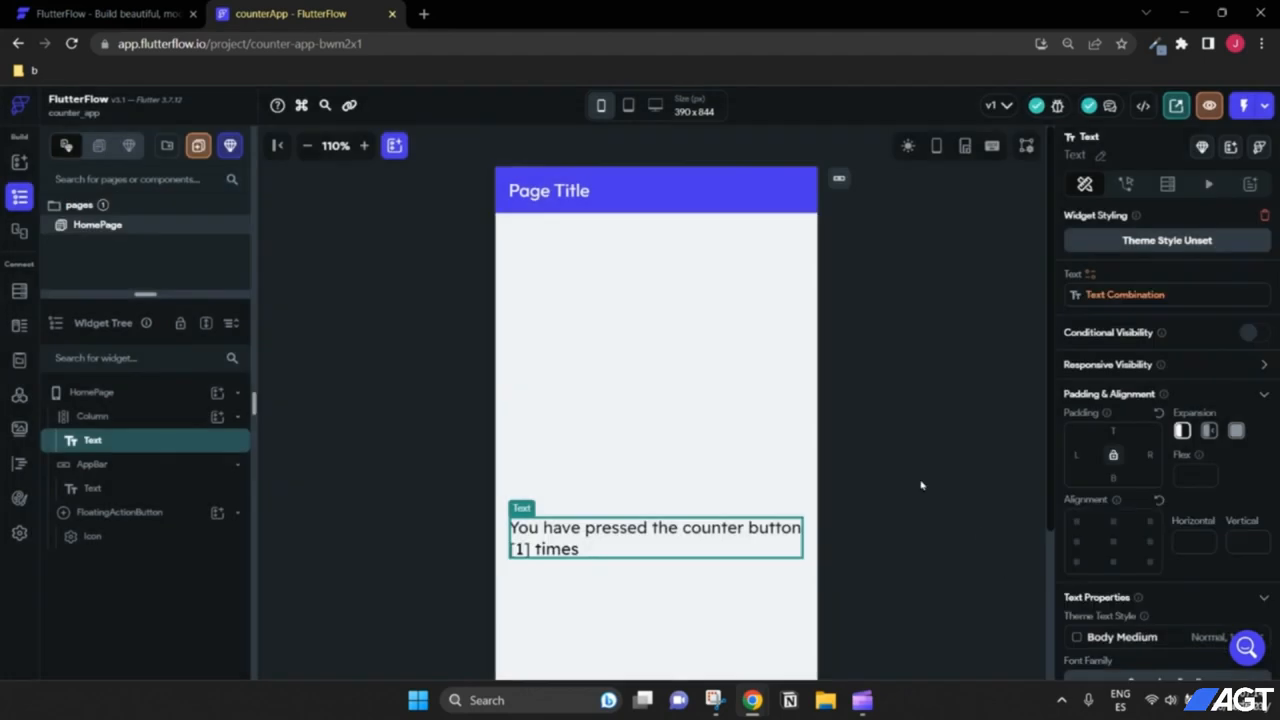
{"action": "scroll", "coordinate": [870, 440], "scroll_direction": "down", "scroll_amount": 3}
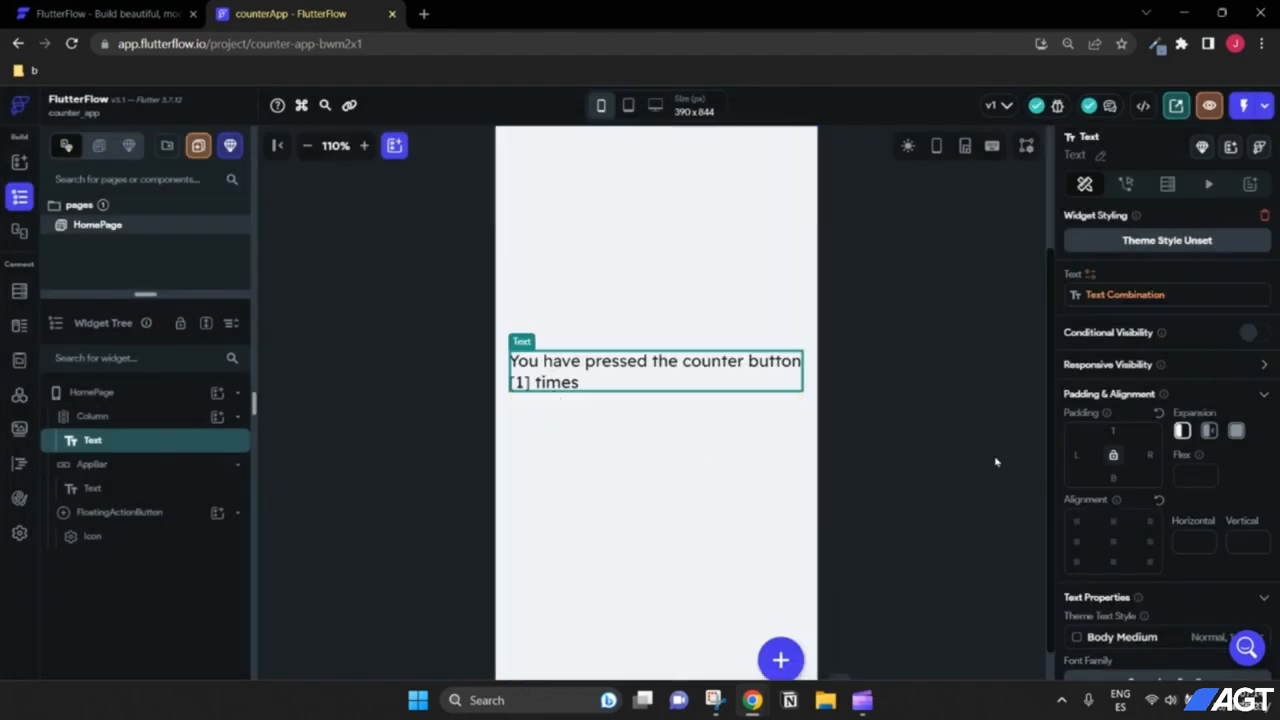
{"action": "left_click", "coordinate": [617, 366]}
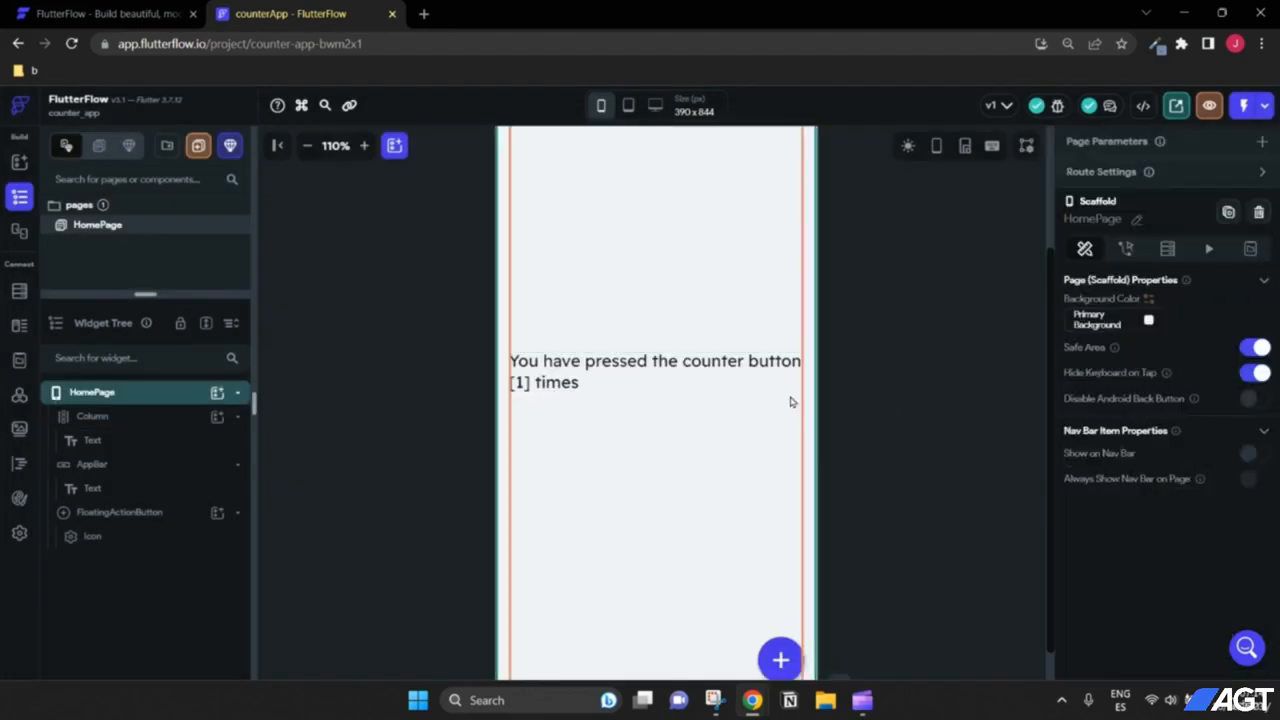
{"action": "scroll", "coordinate": [800, 405], "scroll_direction": "up", "scroll_amount": 2}
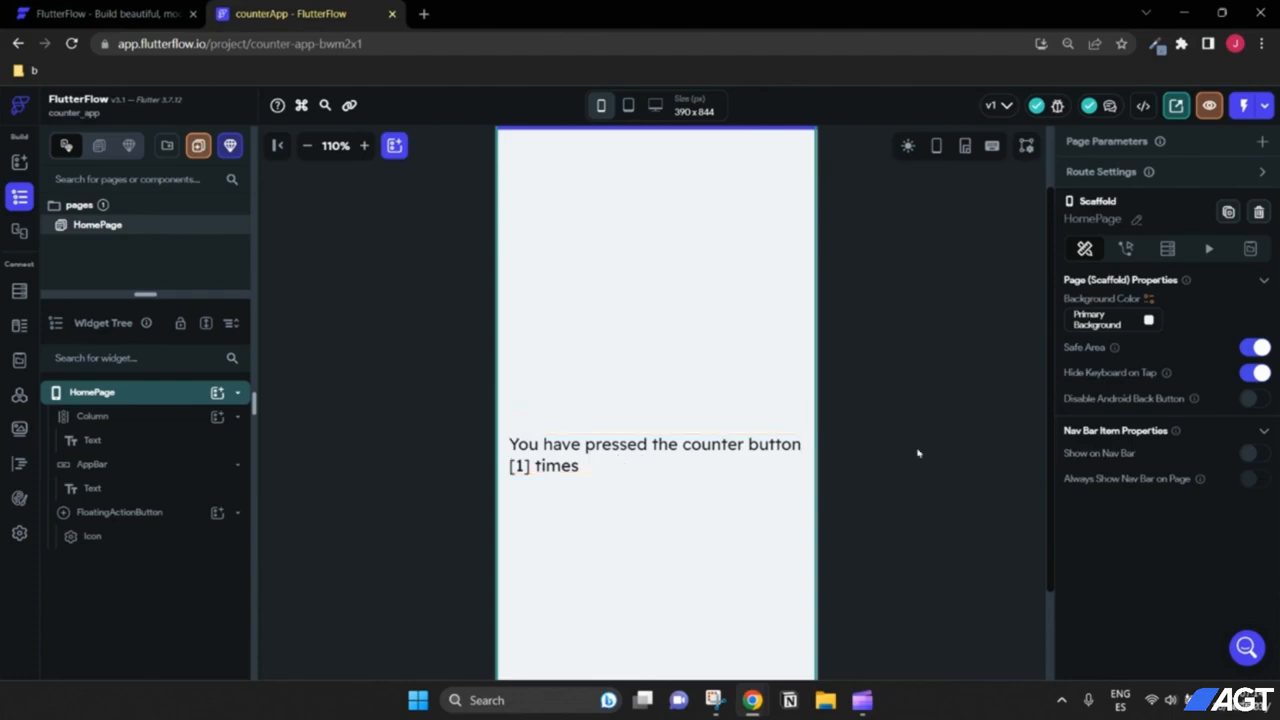
{"action": "scroll", "coordinate": [918, 453], "scroll_direction": "down", "scroll_amount": 2}
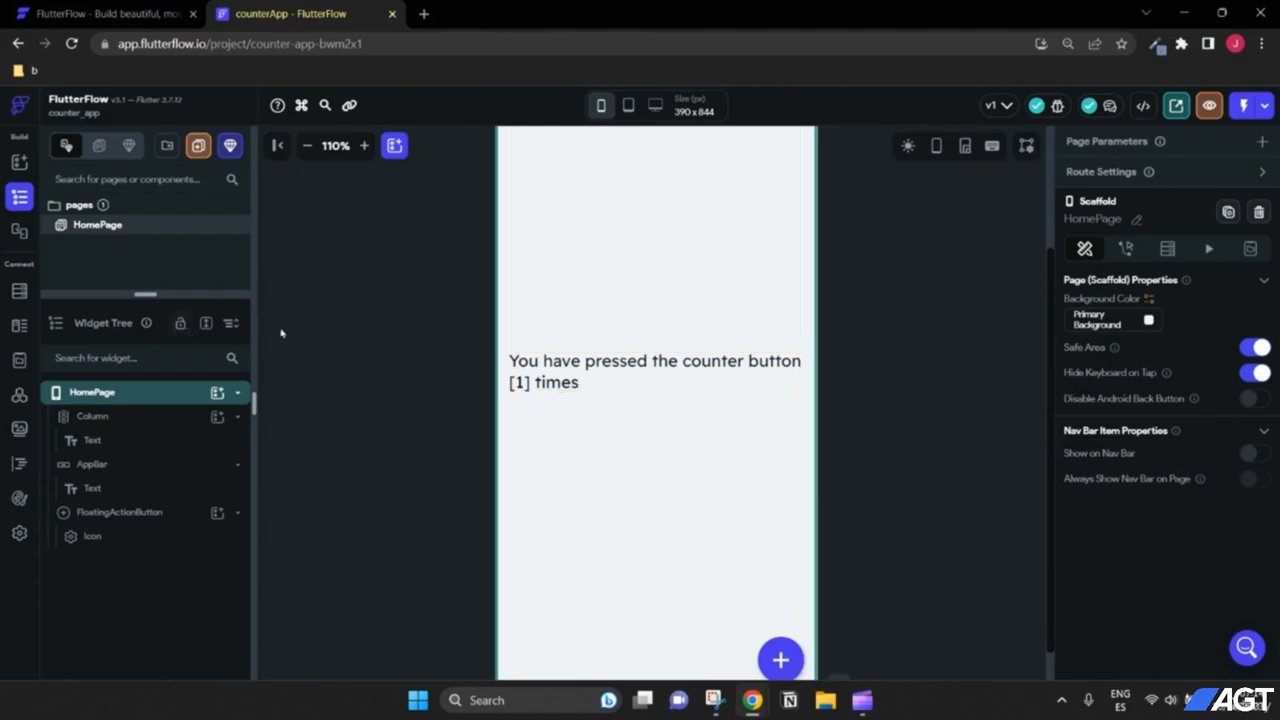
{"action": "scroll", "coordinate": [869, 458], "scroll_direction": "up", "scroll_amount": 2}
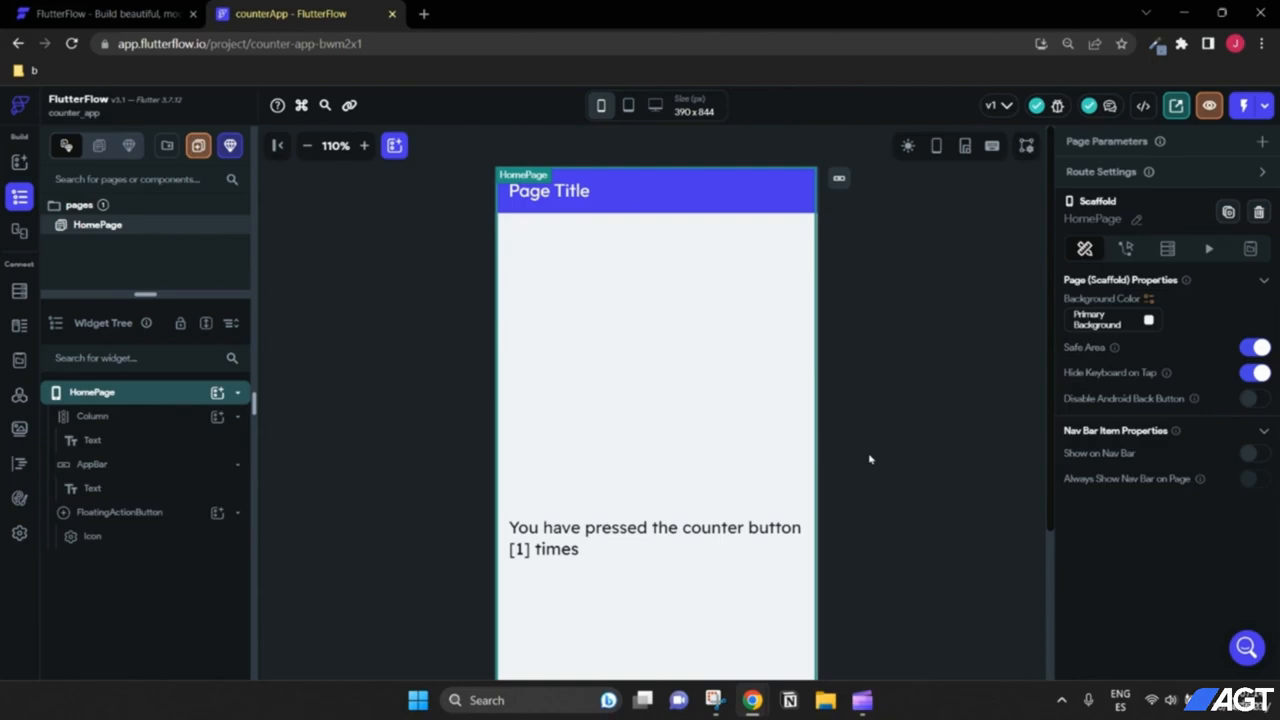
{"action": "scroll", "coordinate": [869, 458], "scroll_direction": "down", "scroll_amount": 2}
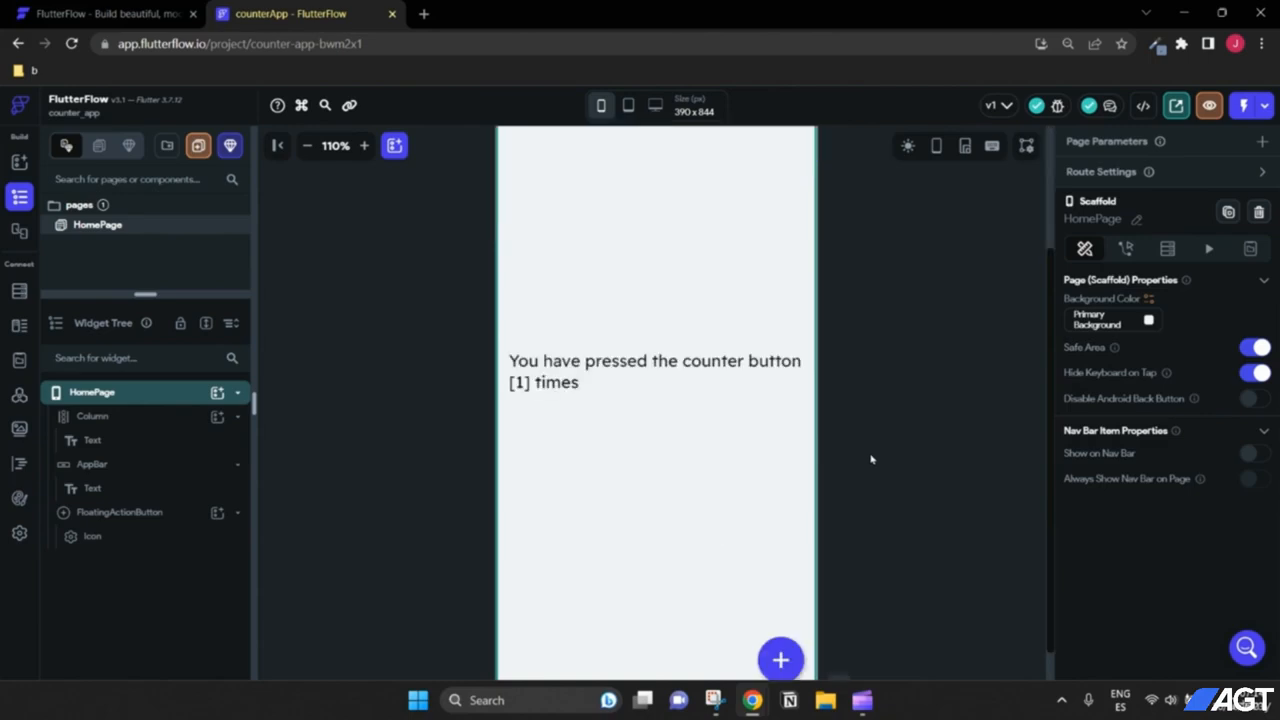
{"action": "scroll", "coordinate": [871, 459], "scroll_direction": "down", "scroll_amount": 1}
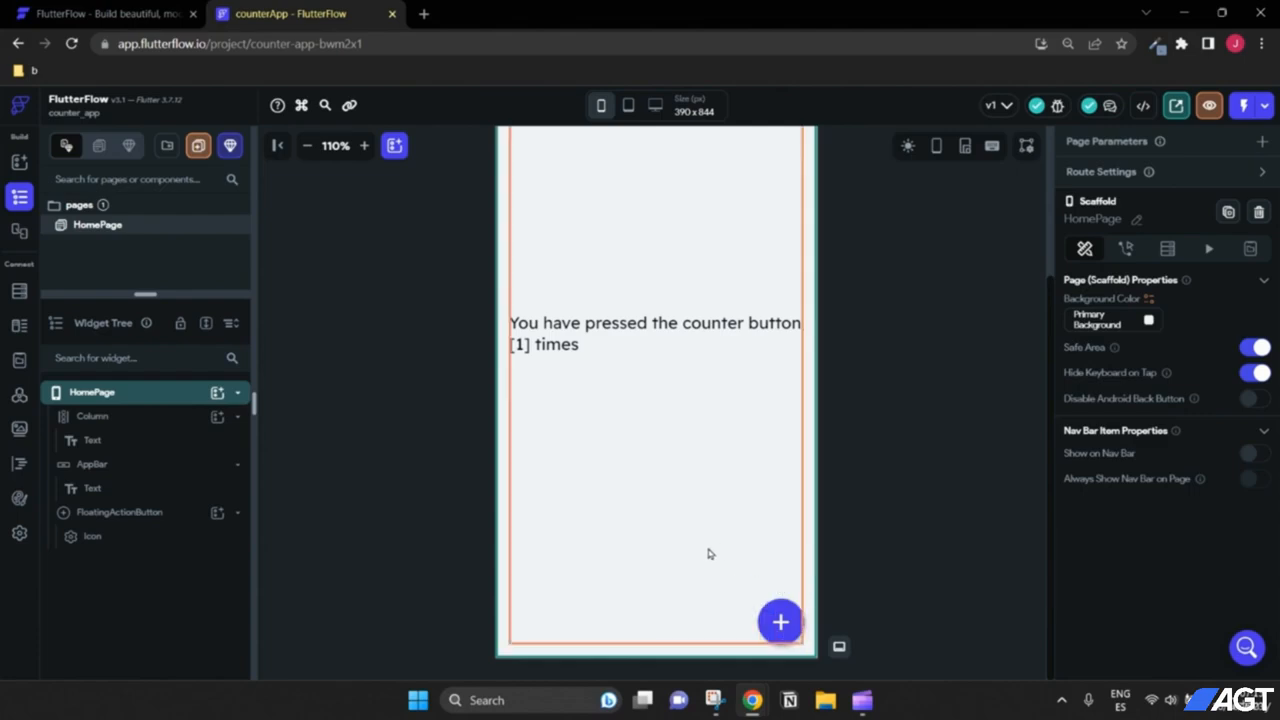
Step: Select the FloatingActionButton, add an On Tap action, and expand the State Management actions
{"action": "left_click", "coordinate": [122, 514]}
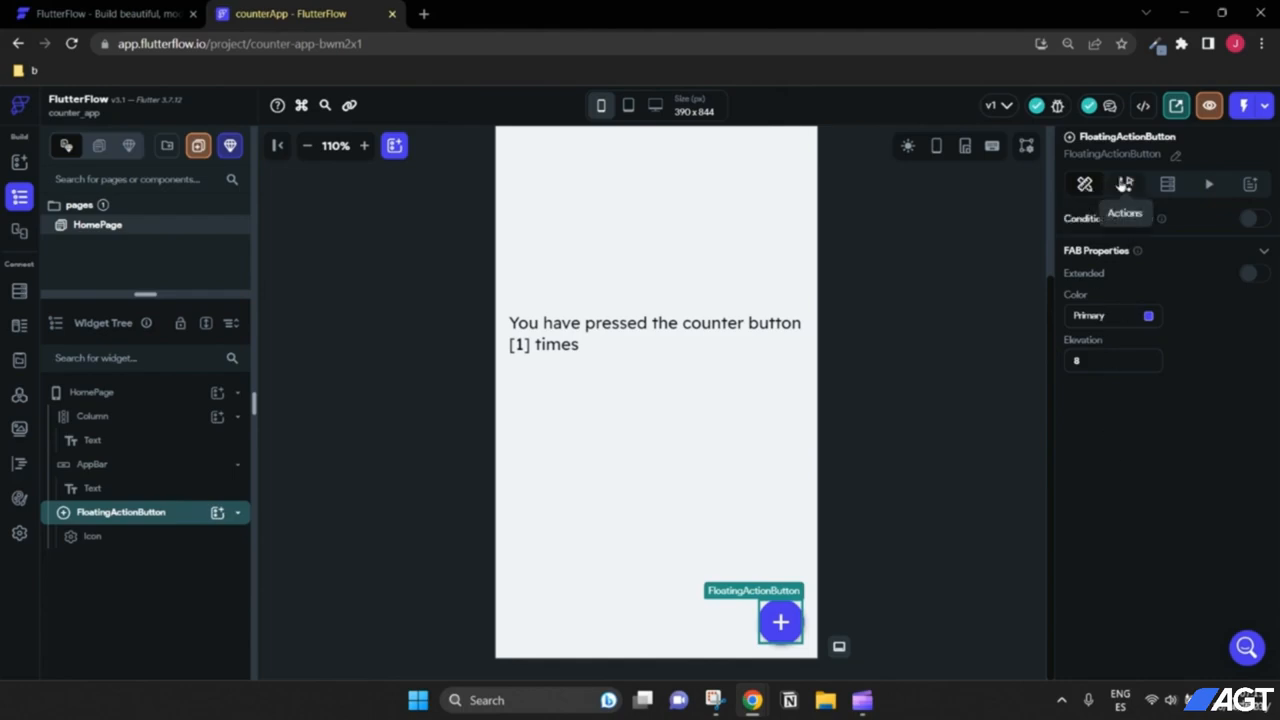
{"action": "left_click", "coordinate": [1124, 184]}
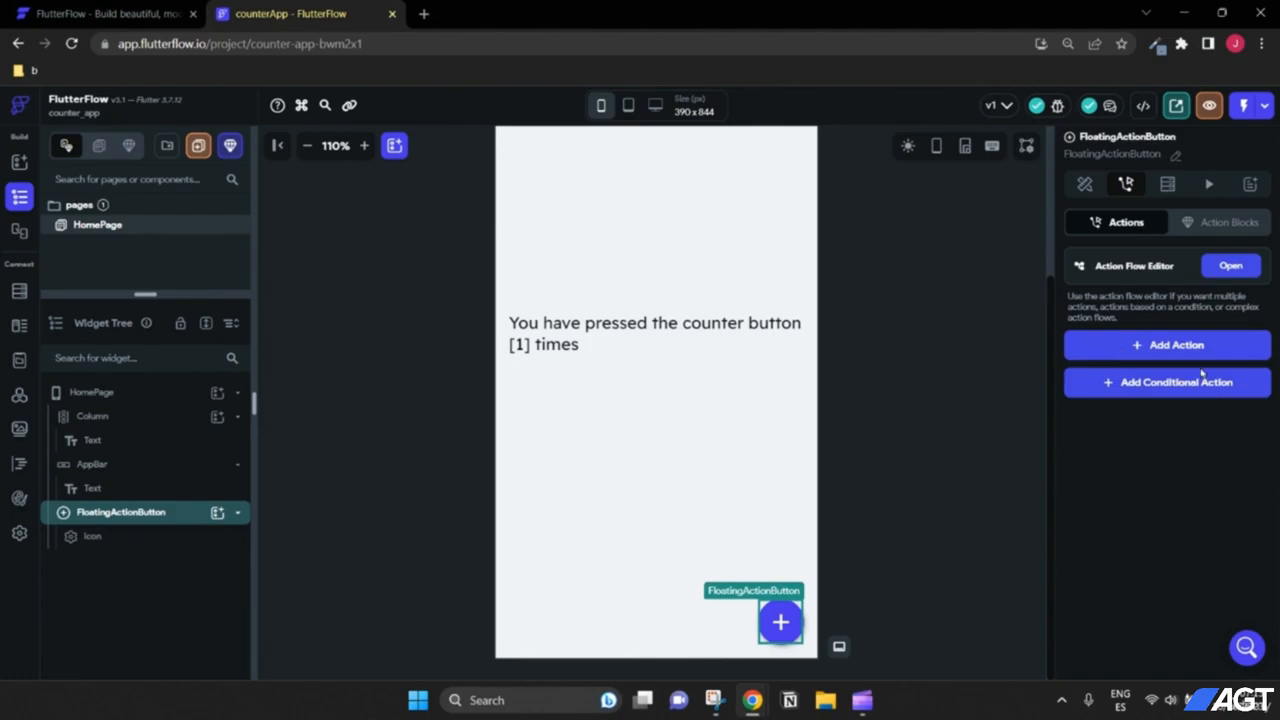
{"action": "left_click", "coordinate": [1144, 349]}
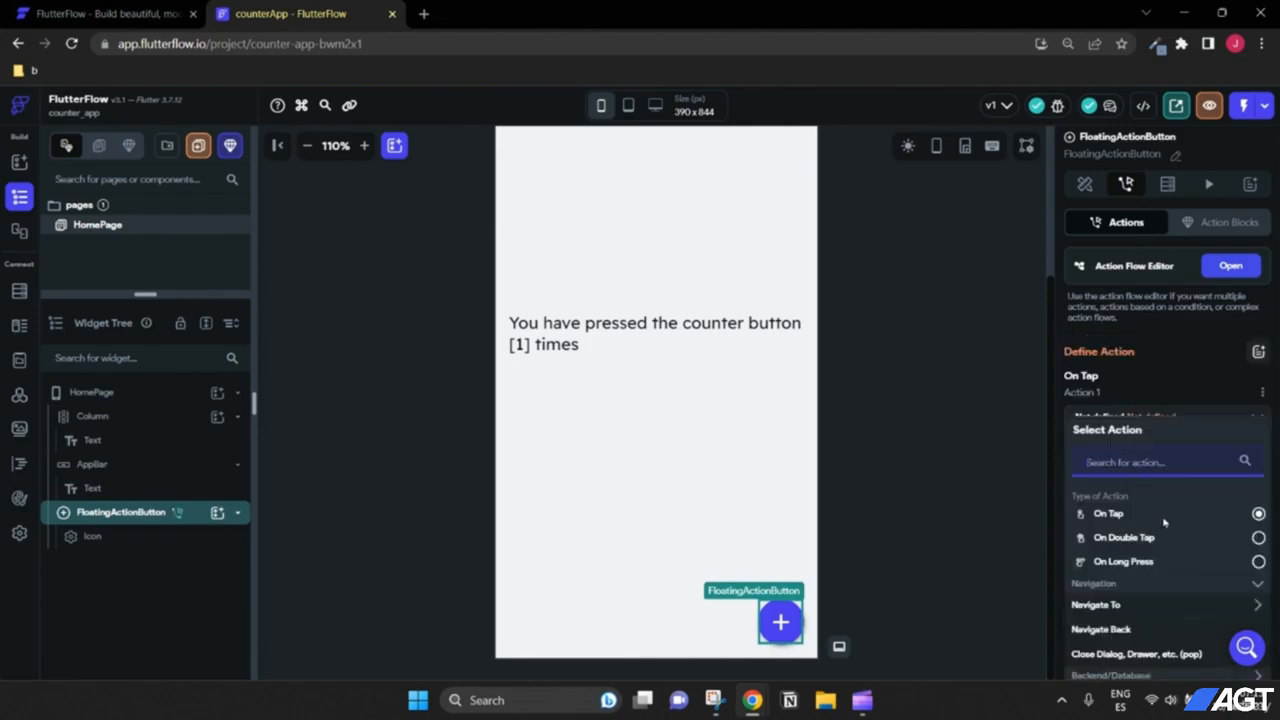
{"action": "scroll", "coordinate": [1164, 520], "scroll_direction": "down", "scroll_amount": 2}
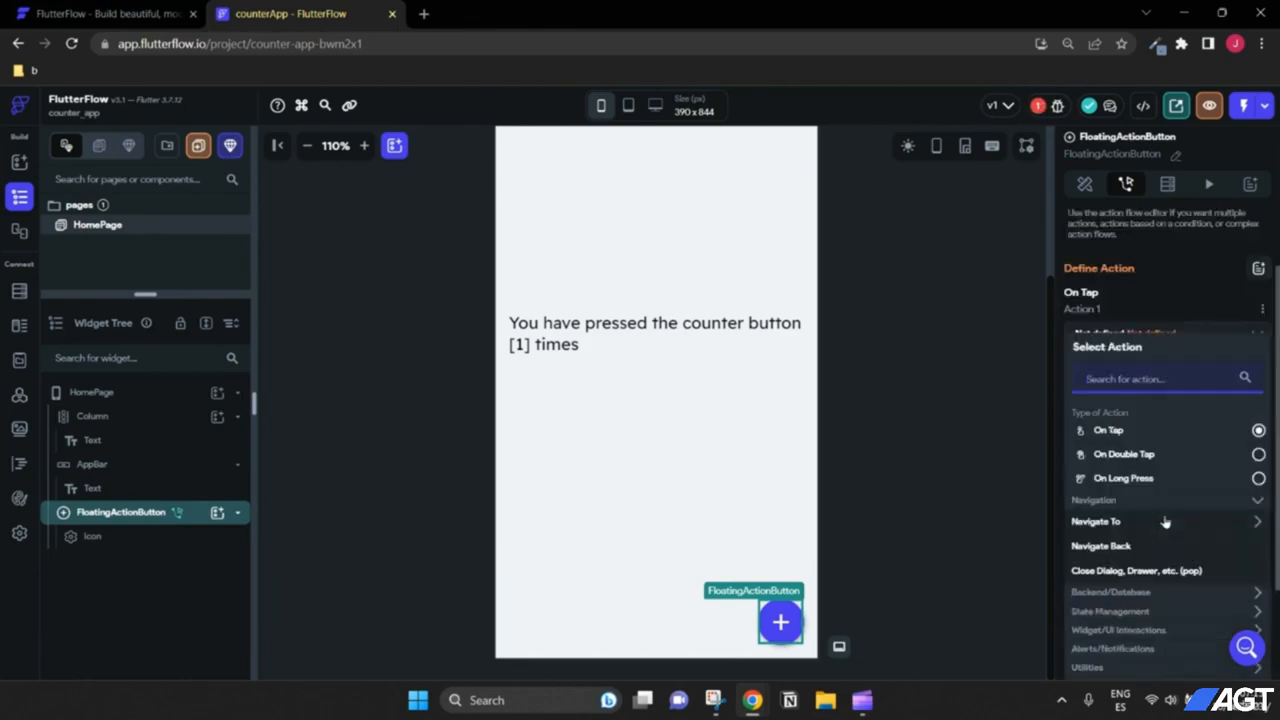
{"action": "scroll", "coordinate": [1142, 425], "scroll_direction": "down", "scroll_amount": 3}
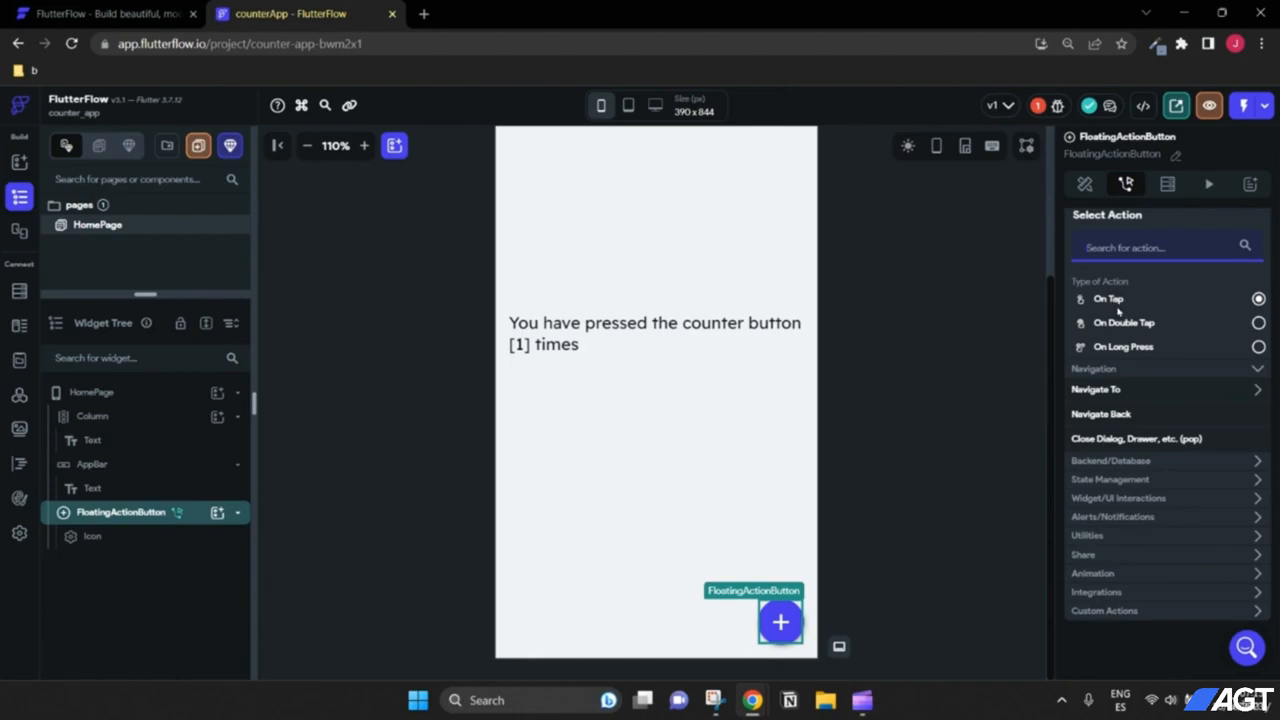
{"action": "left_click", "coordinate": [1143, 463]}
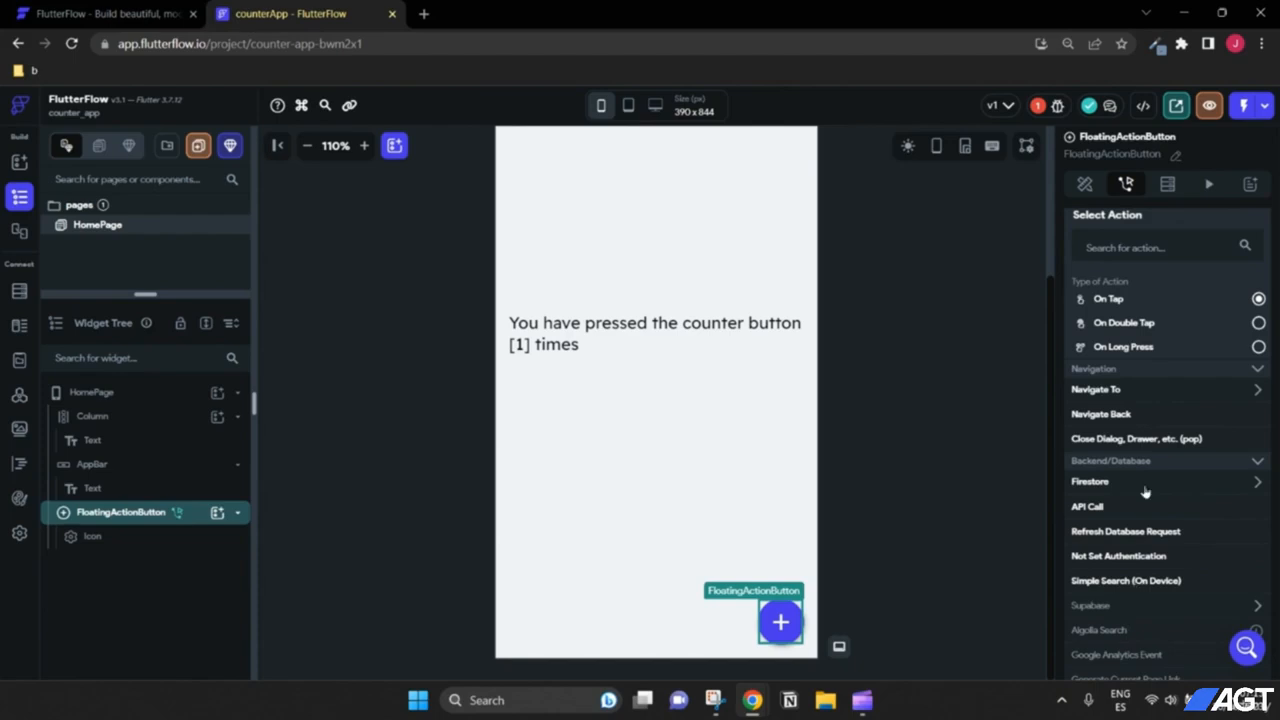
{"action": "scroll", "coordinate": [1145, 500], "scroll_direction": "down", "scroll_amount": 1}
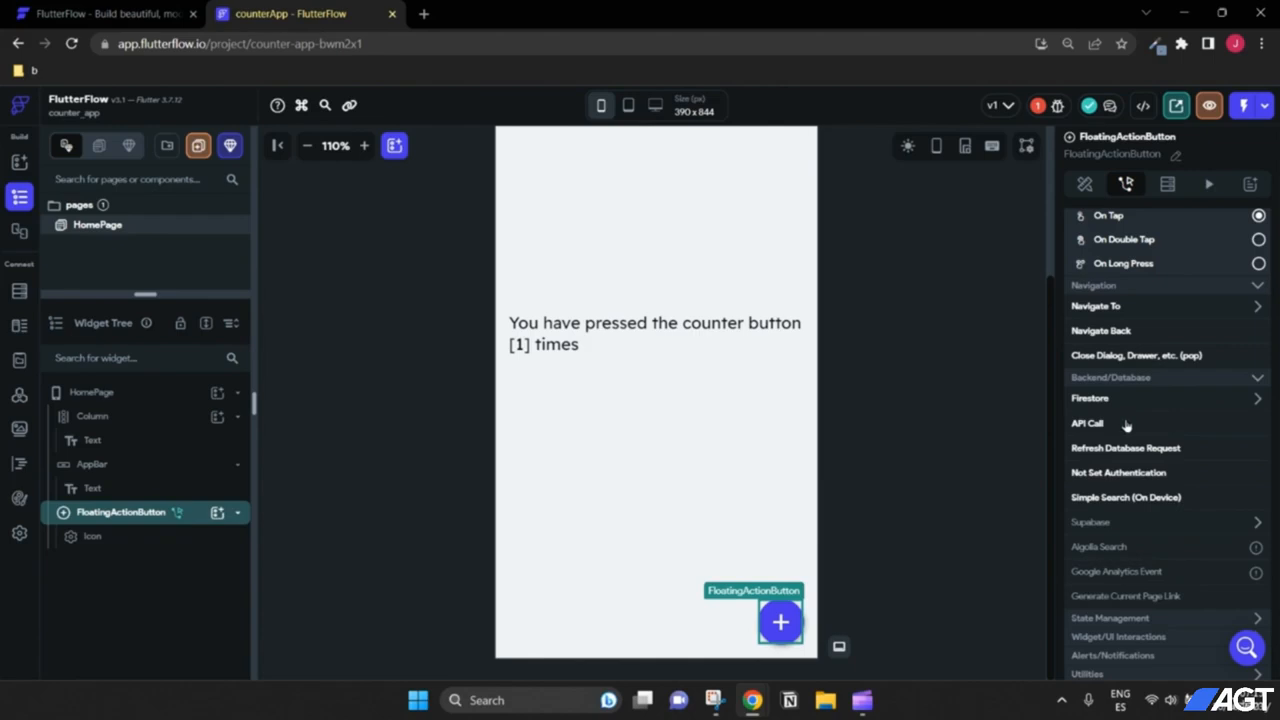
{"action": "scroll", "coordinate": [1130, 420], "scroll_direction": "down", "scroll_amount": 1}
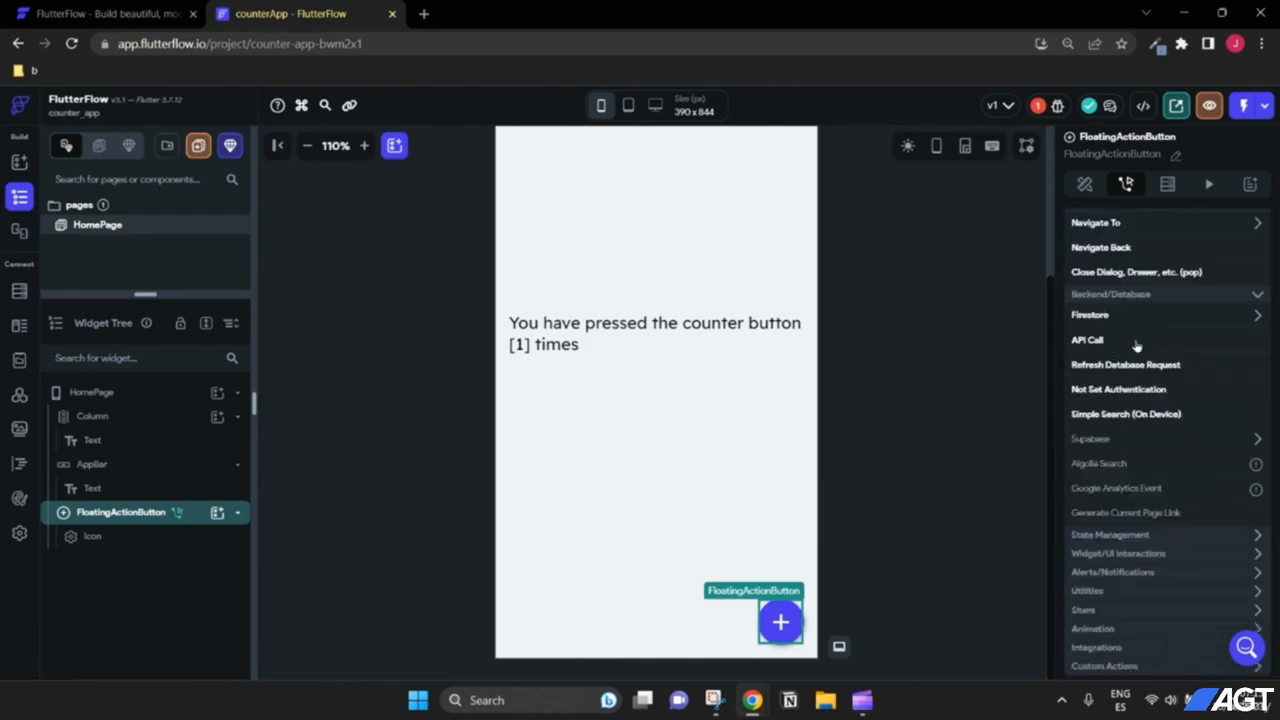
{"action": "scroll", "coordinate": [1122, 428], "scroll_direction": "down", "scroll_amount": 1}
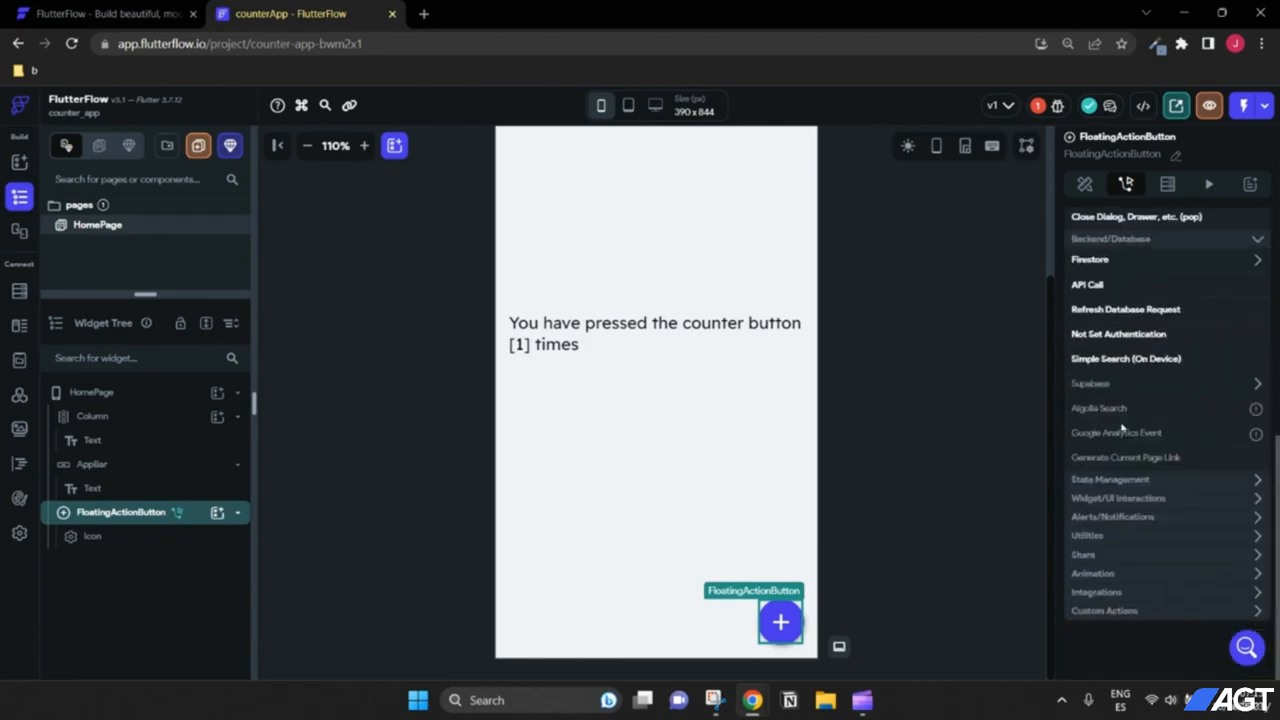
{"action": "left_click", "coordinate": [1123, 485]}
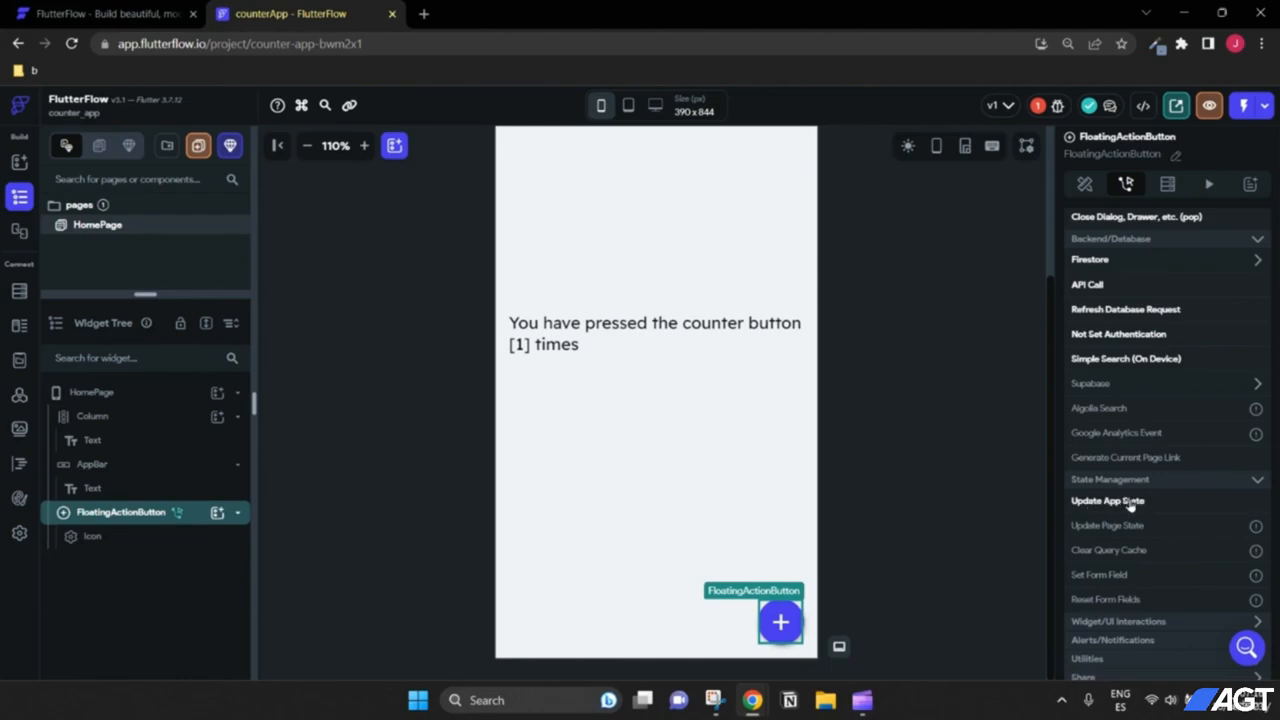
Step: Set the On Tap action to Update App State, incrementing the Integer counter by 1
{"action": "left_click", "coordinate": [1131, 505]}
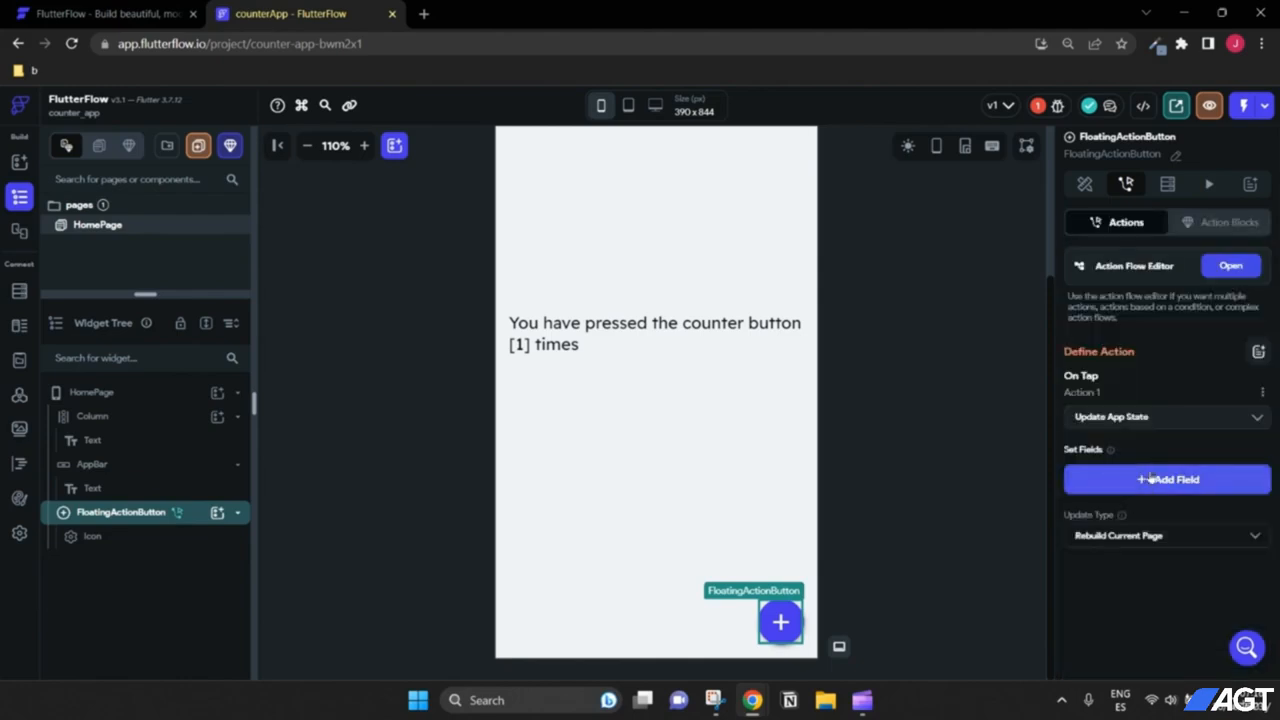
{"action": "left_click", "coordinate": [1140, 480]}
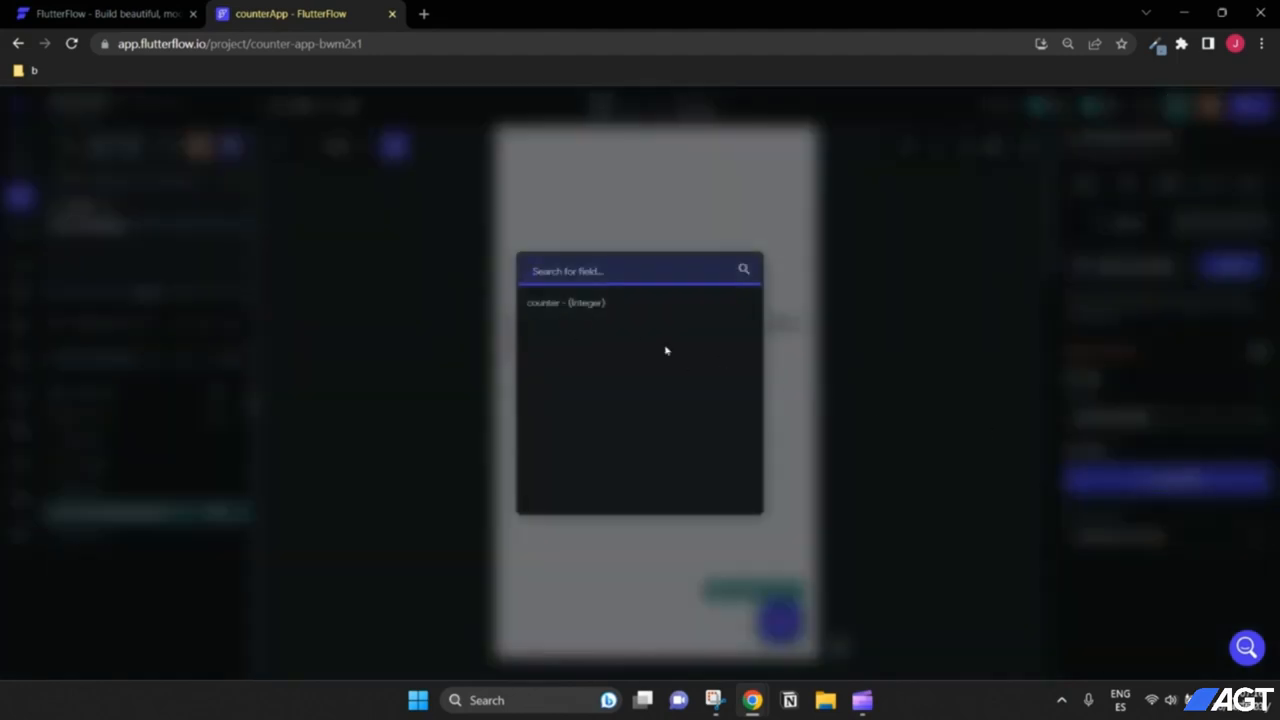
{"action": "left_click", "coordinate": [569, 304]}
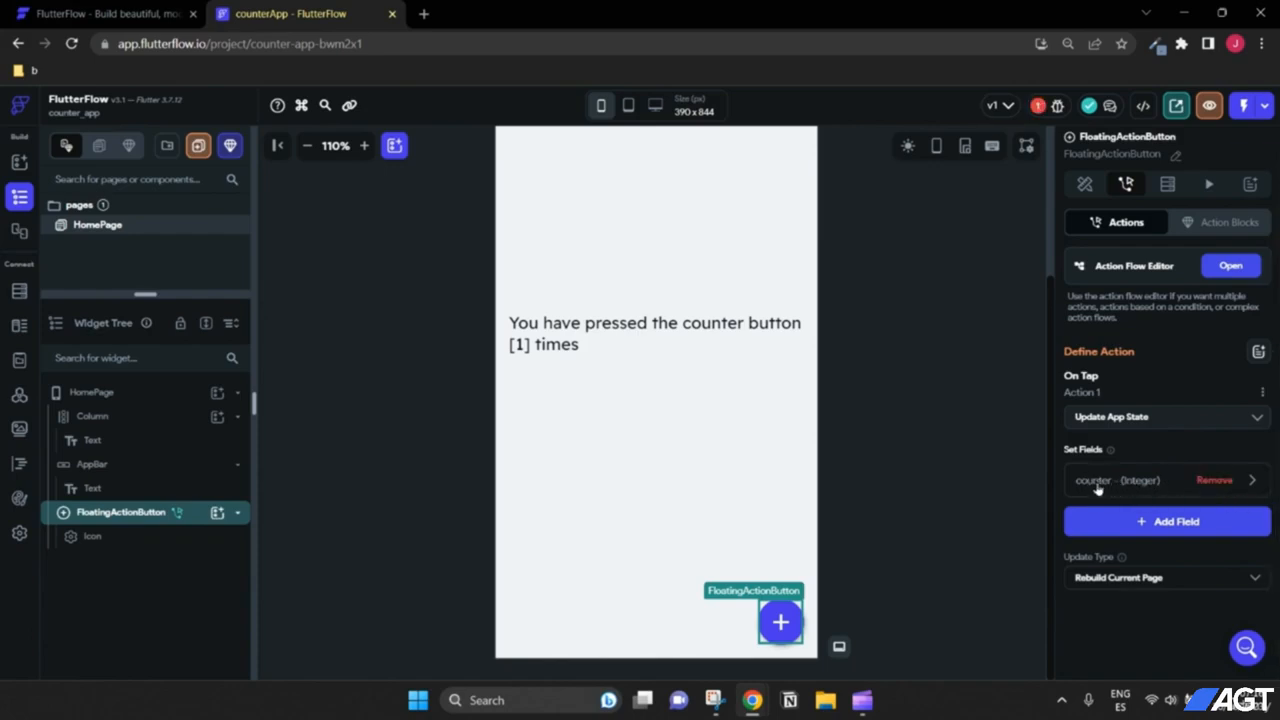
{"action": "left_click", "coordinate": [1254, 481]}
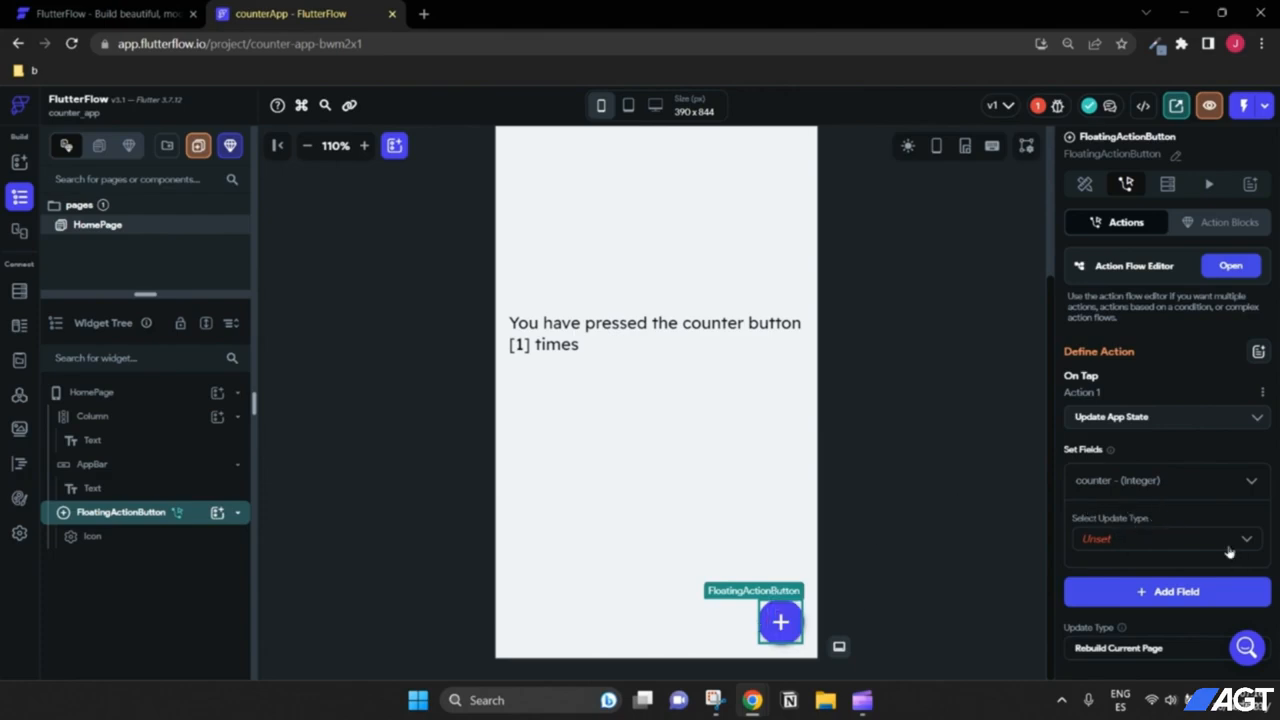
{"action": "left_click", "coordinate": [1164, 540]}
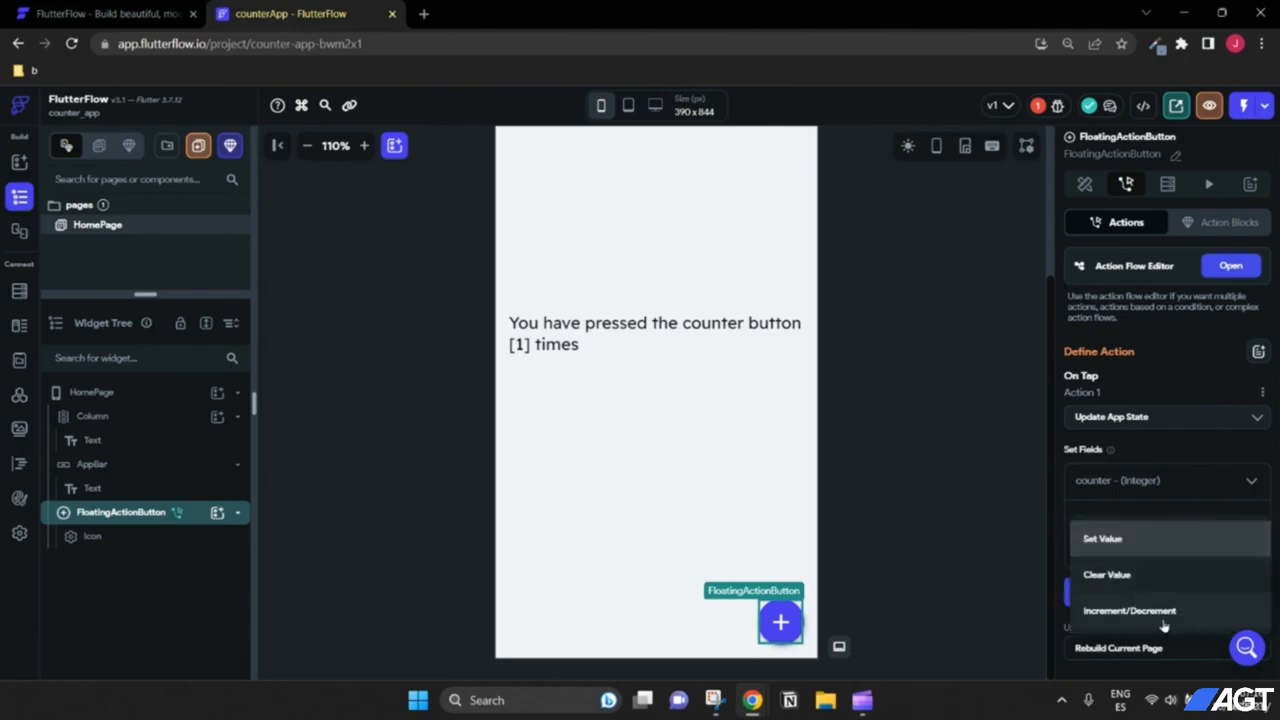
{"action": "left_click", "coordinate": [1164, 620]}
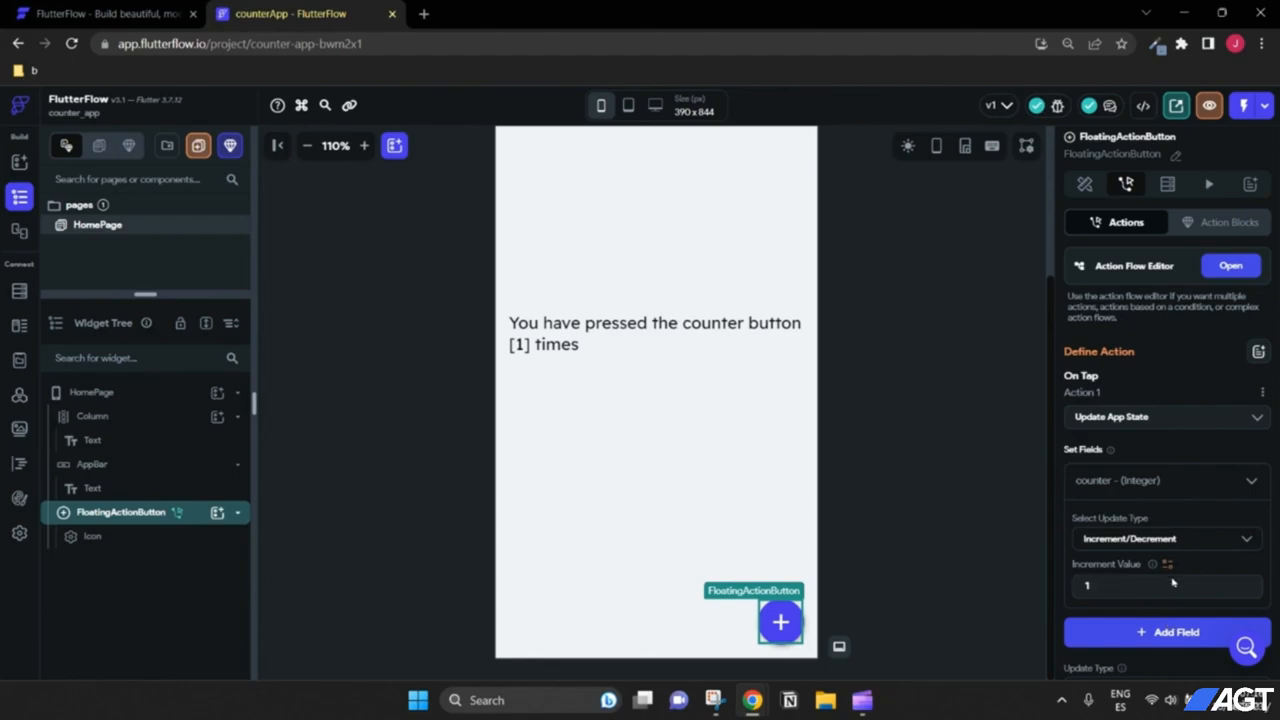
{"action": "scroll", "coordinate": [1218, 573], "scroll_direction": "down", "scroll_amount": 1}
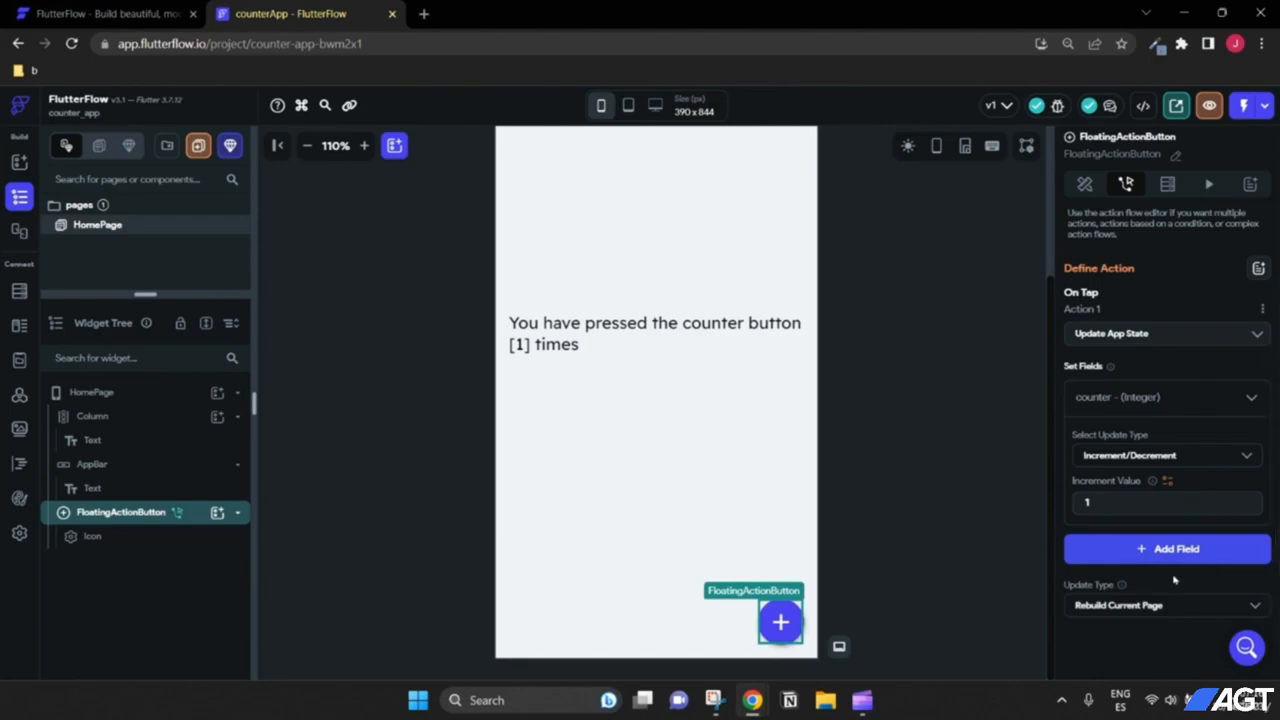
{"action": "scroll", "coordinate": [1174, 579], "scroll_direction": "up", "scroll_amount": 1}
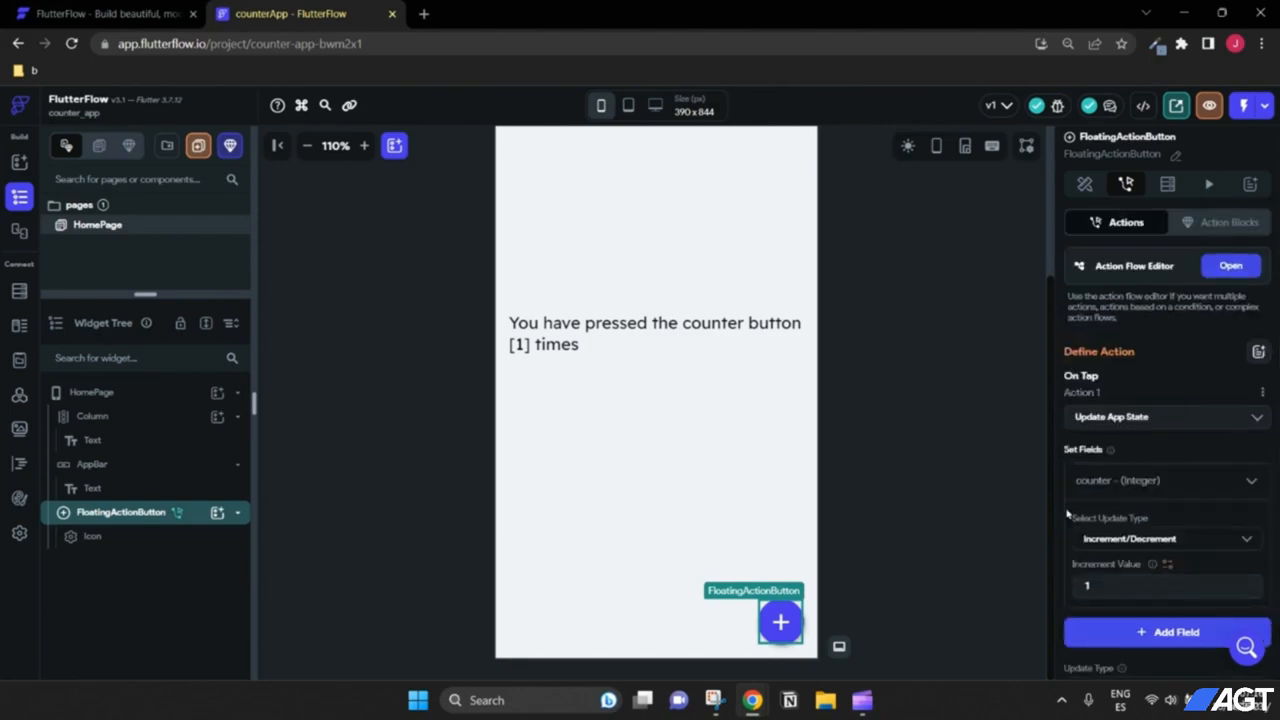
{"action": "scroll", "coordinate": [880, 486], "scroll_direction": "up", "scroll_amount": 3}
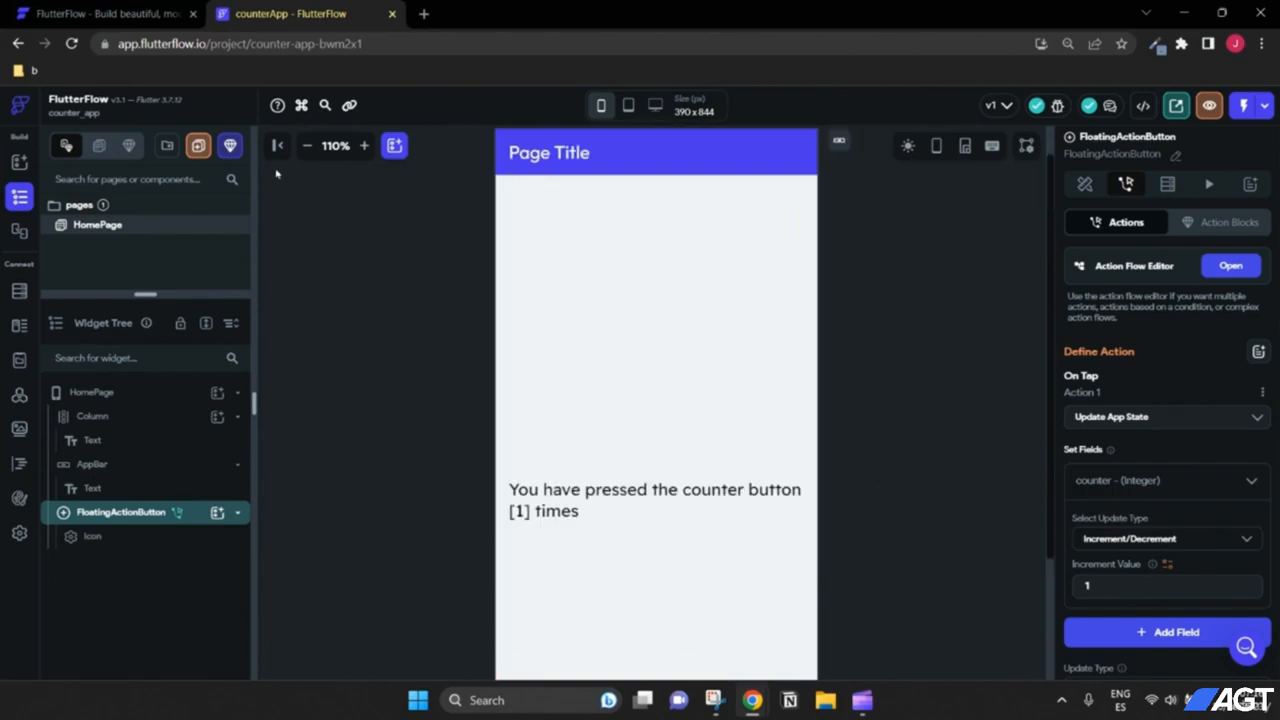
{"action": "left_click", "coordinate": [308, 146]}
{"action": "left_click", "coordinate": [308, 146]}
{"action": "scroll", "coordinate": [845, 338], "scroll_direction": "down", "scroll_amount": 1}
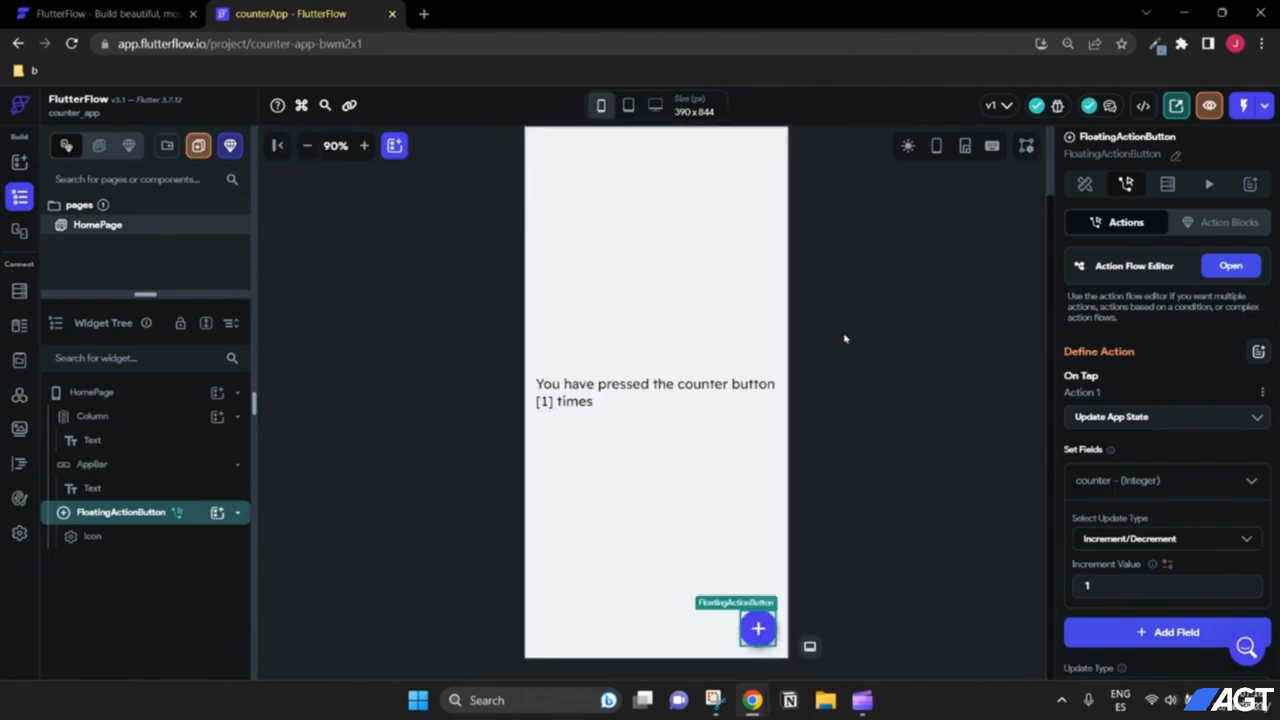
{"action": "scroll", "coordinate": [845, 338], "scroll_direction": "up", "scroll_amount": 1}
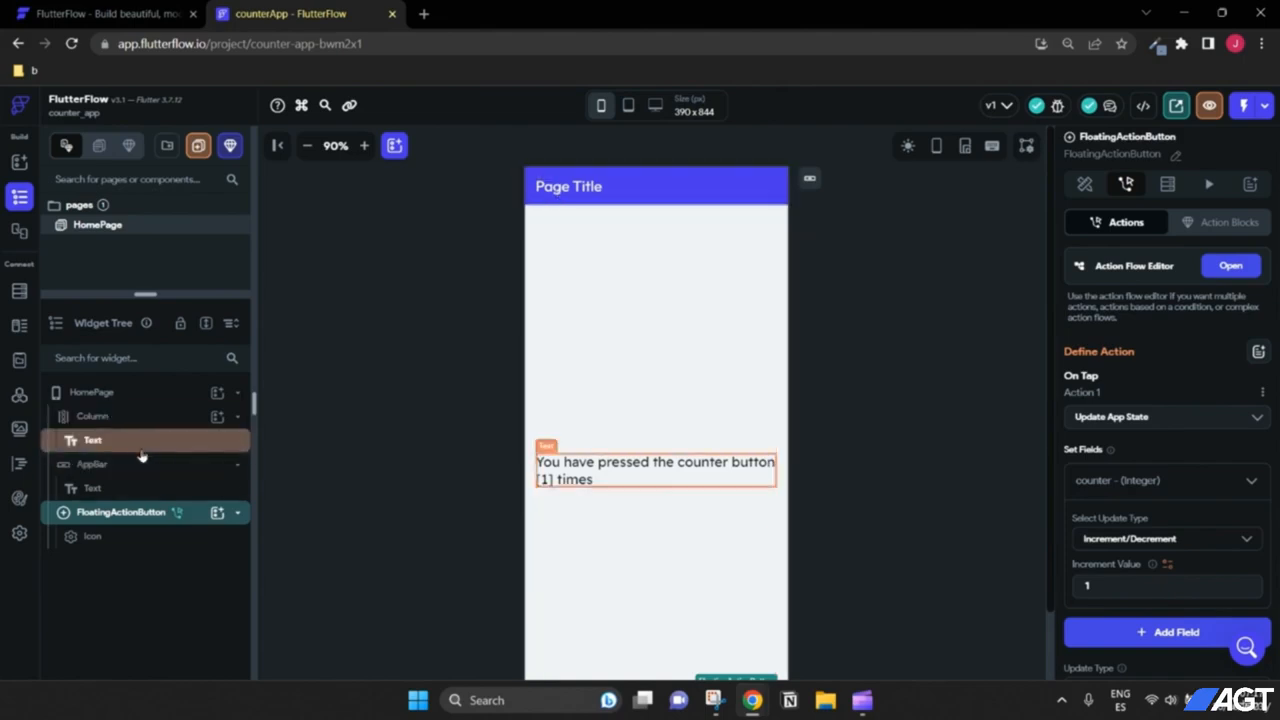
{"action": "left_click", "coordinate": [589, 193]}
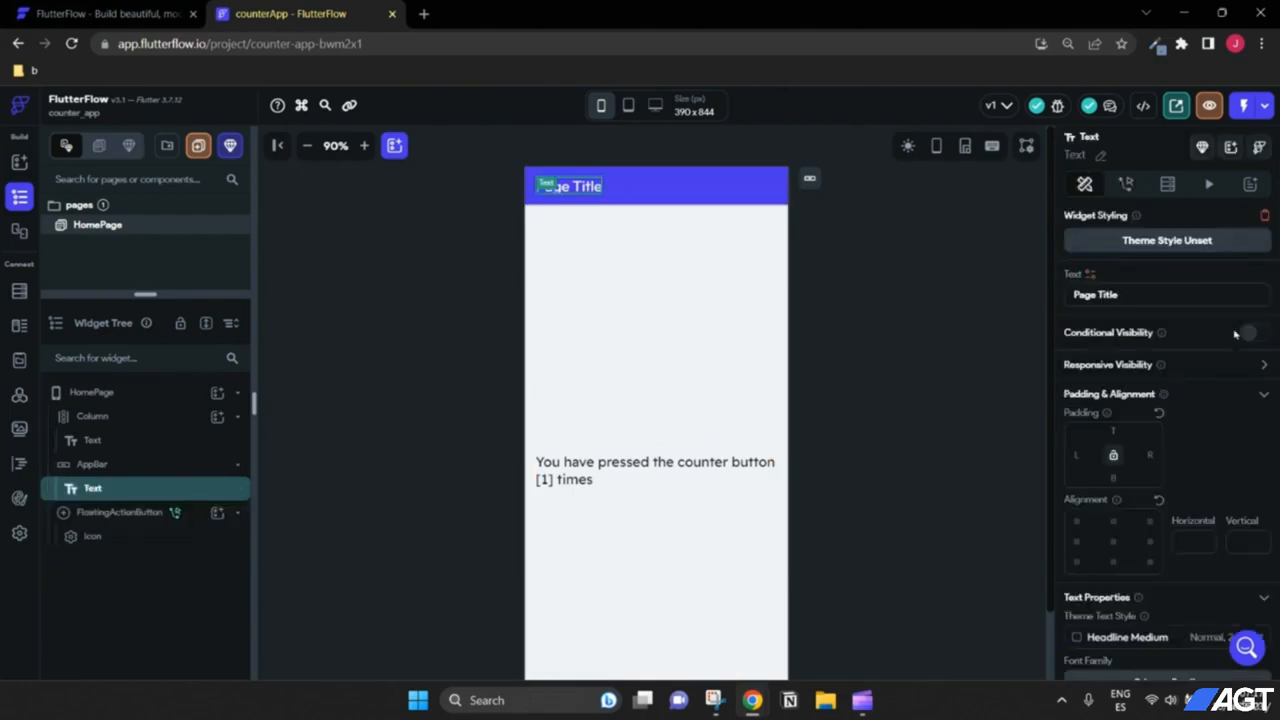
{"action": "left_click_drag", "start_coordinate": [1138, 296], "coordinate": [1062, 297]}
{"action": "type", "text": "Counter"}
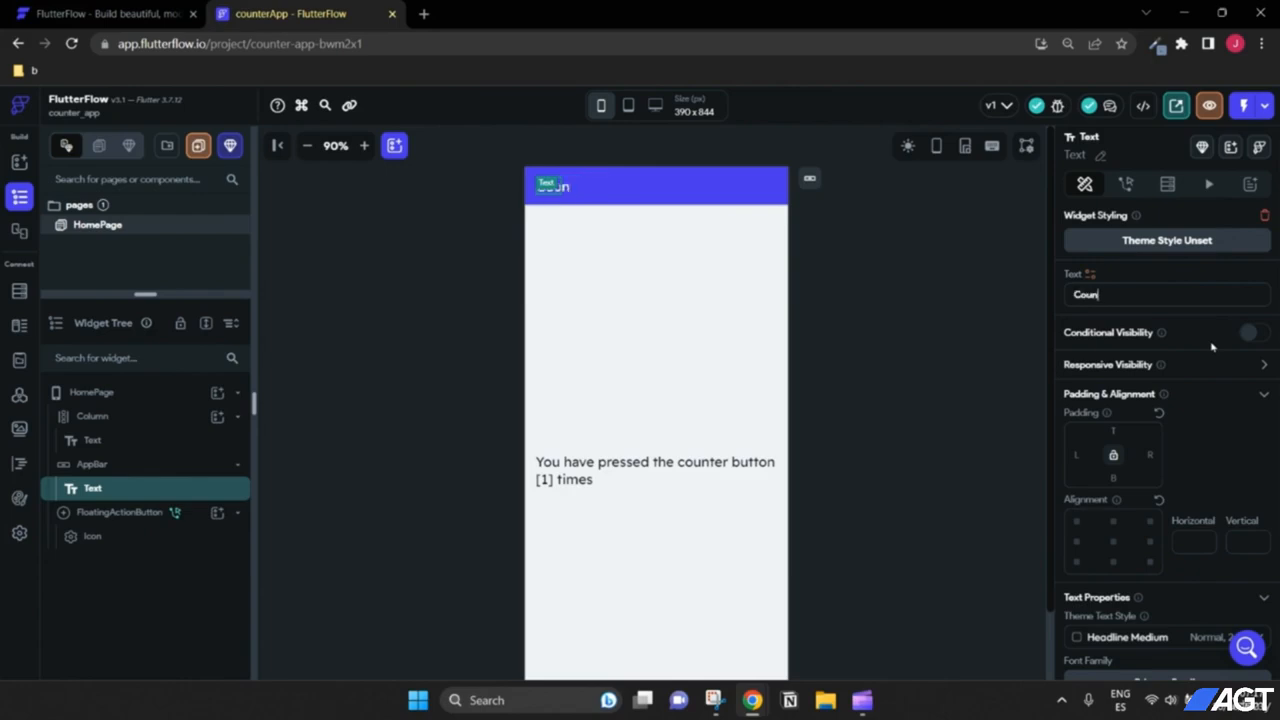
{"action": "left_click", "coordinate": [893, 360]}
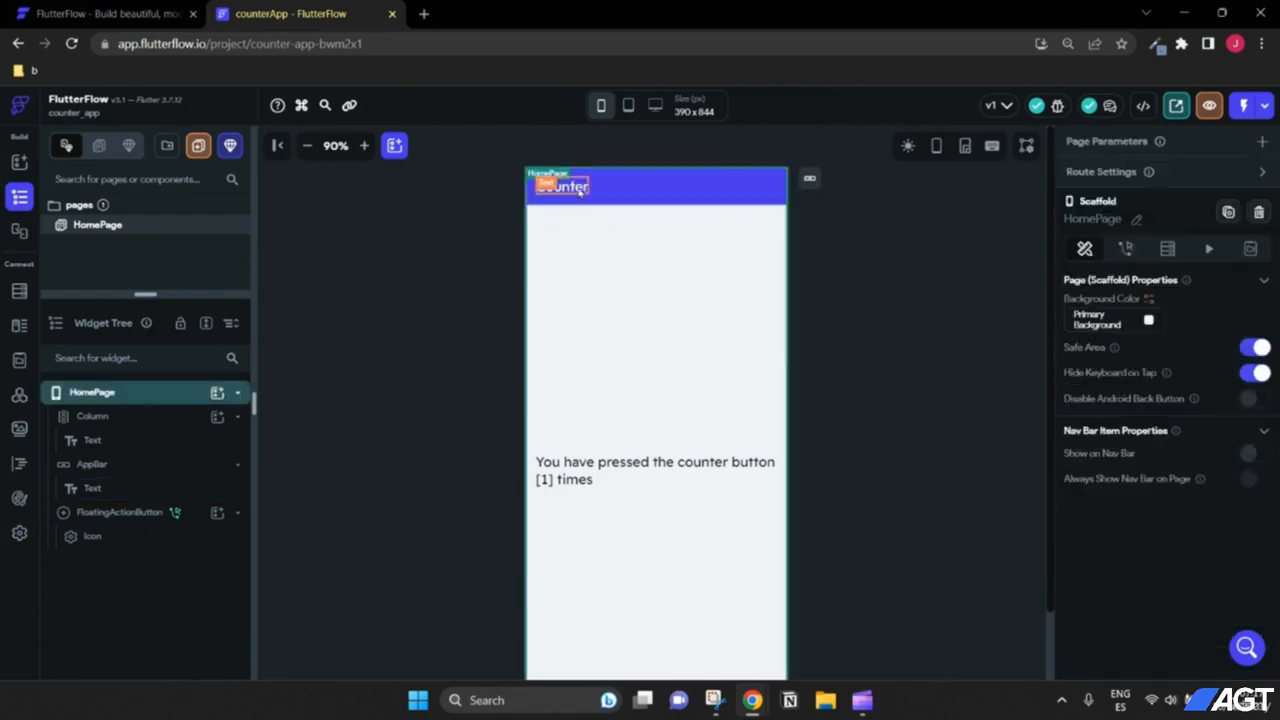
{"action": "scroll", "coordinate": [869, 315], "scroll_direction": "down", "scroll_amount": 1}
{"action": "scroll", "coordinate": [869, 315], "scroll_direction": "up", "scroll_amount": 1}
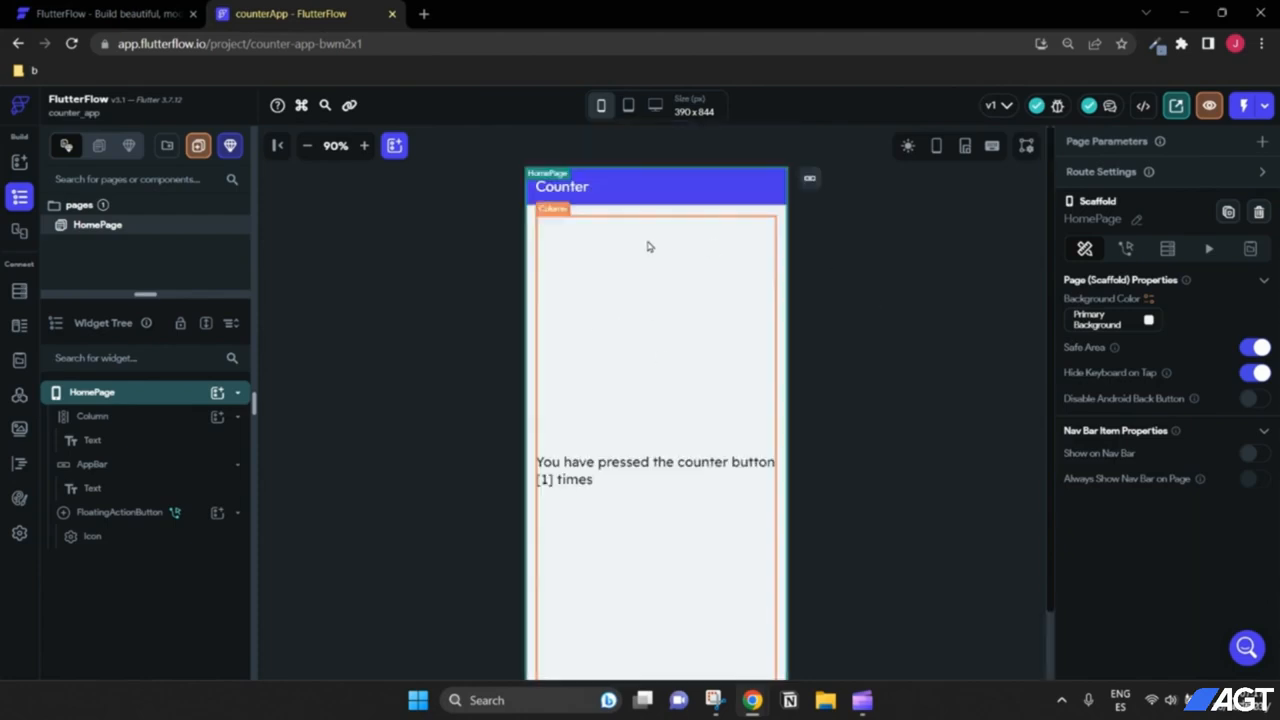
{"action": "scroll", "coordinate": [937, 383], "scroll_direction": "down", "scroll_amount": 1}
{"action": "scroll", "coordinate": [798, 401], "scroll_direction": "up", "scroll_amount": 1}
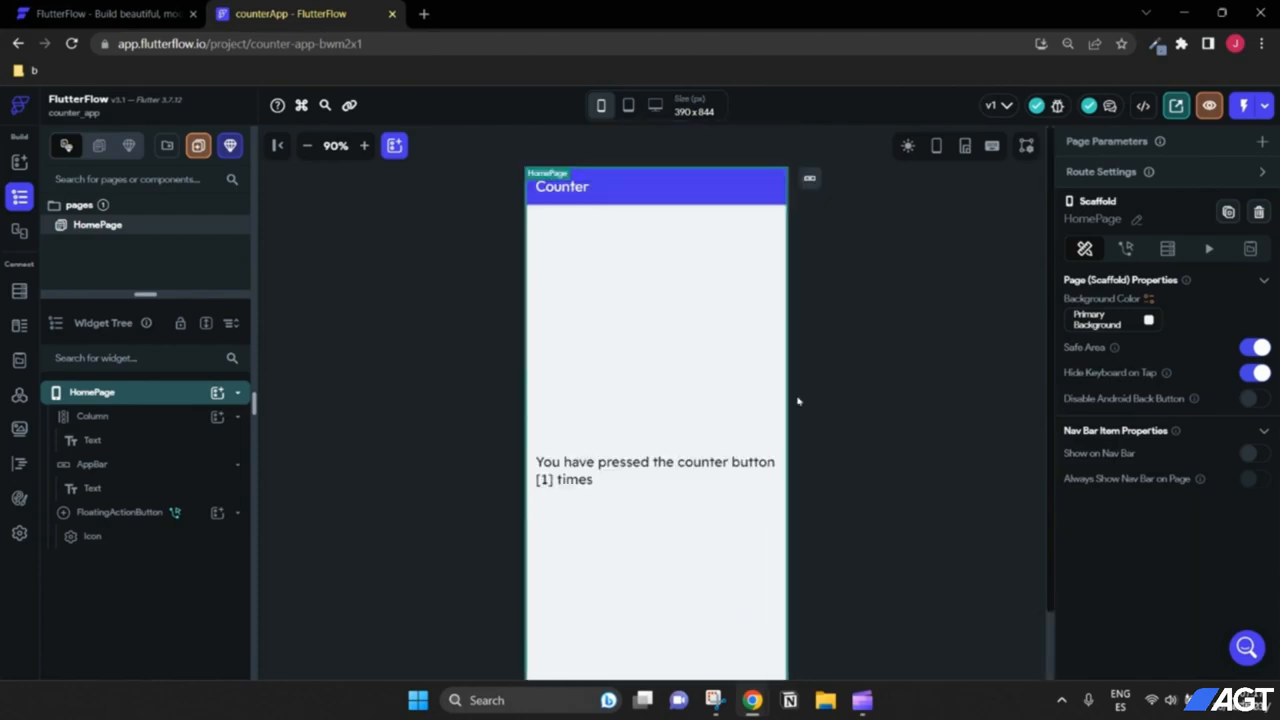
{"action": "scroll", "coordinate": [856, 364], "scroll_direction": "down", "scroll_amount": 1}
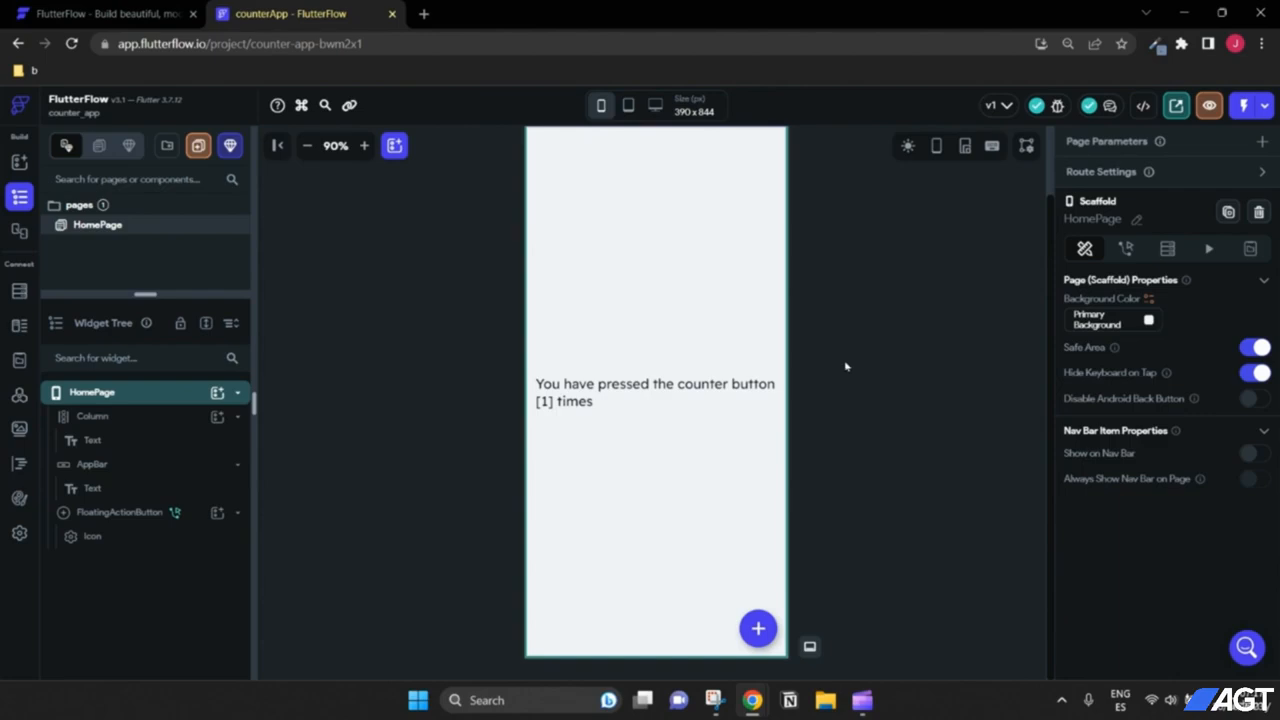
{"action": "scroll", "coordinate": [780, 408], "scroll_direction": "up", "scroll_amount": 1}
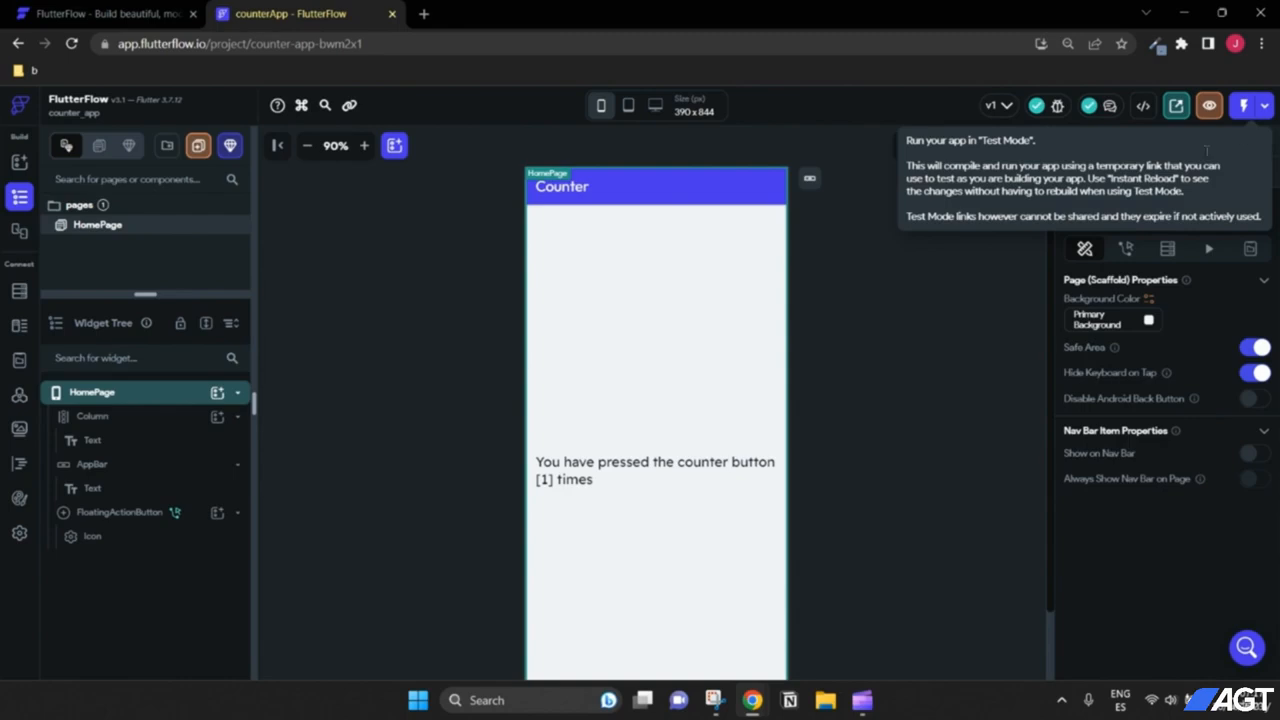
Step: Launch counterApp in Test Mode, showing '0 times', with the preview zoomed to 80%
{"action": "left_click", "coordinate": [1242, 108]}
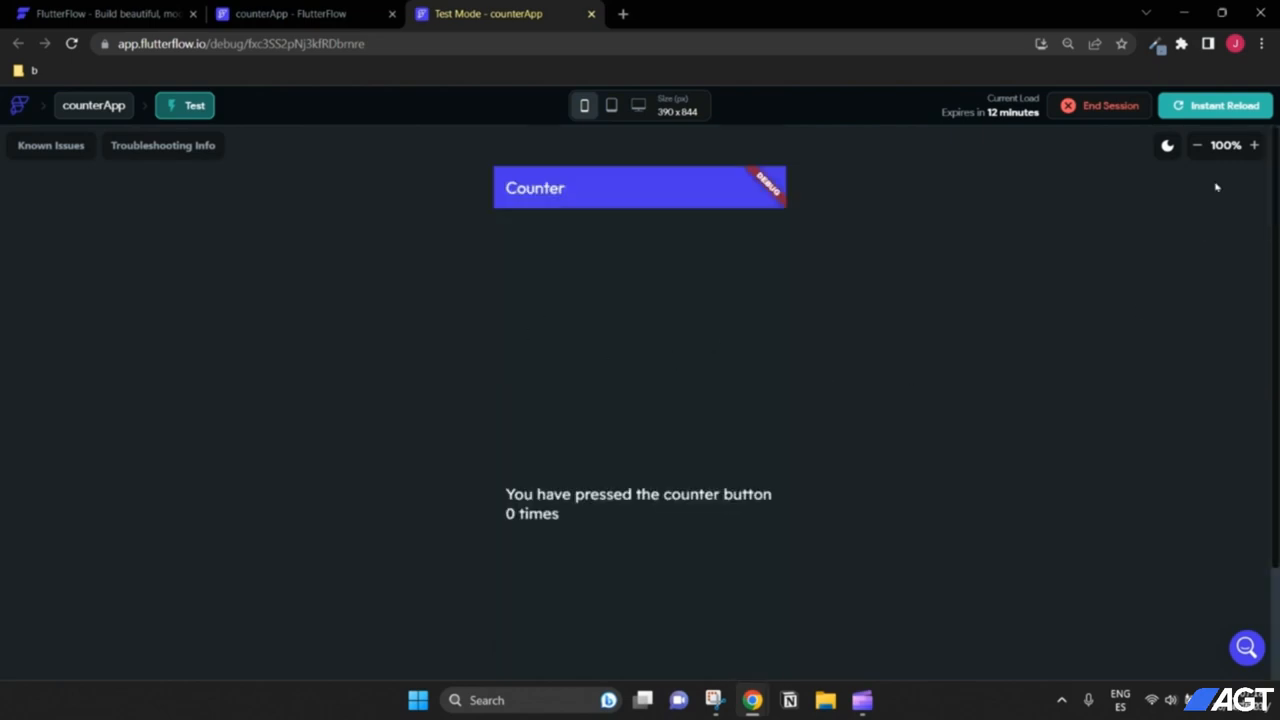
{"action": "left_click", "coordinate": [1197, 146]}
{"action": "left_click", "coordinate": [1197, 146]}
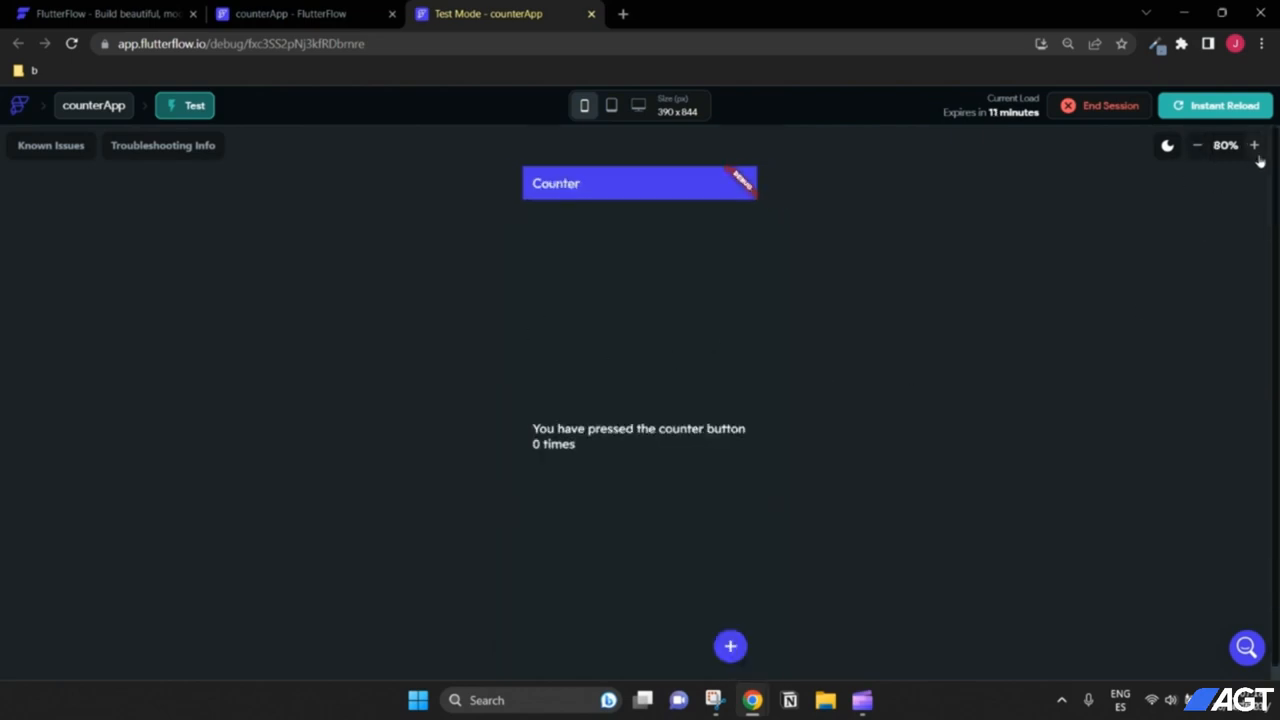
{"action": "left_click", "coordinate": [1254, 145]}
{"action": "left_click", "coordinate": [1254, 145]}
{"action": "left_click", "coordinate": [1197, 145]}
{"action": "left_click", "coordinate": [1197, 145]}
Step: Compare the Test Mode tab with the editor, ending on the counterApp HomePage design
{"action": "left_click", "coordinate": [290, 14]}
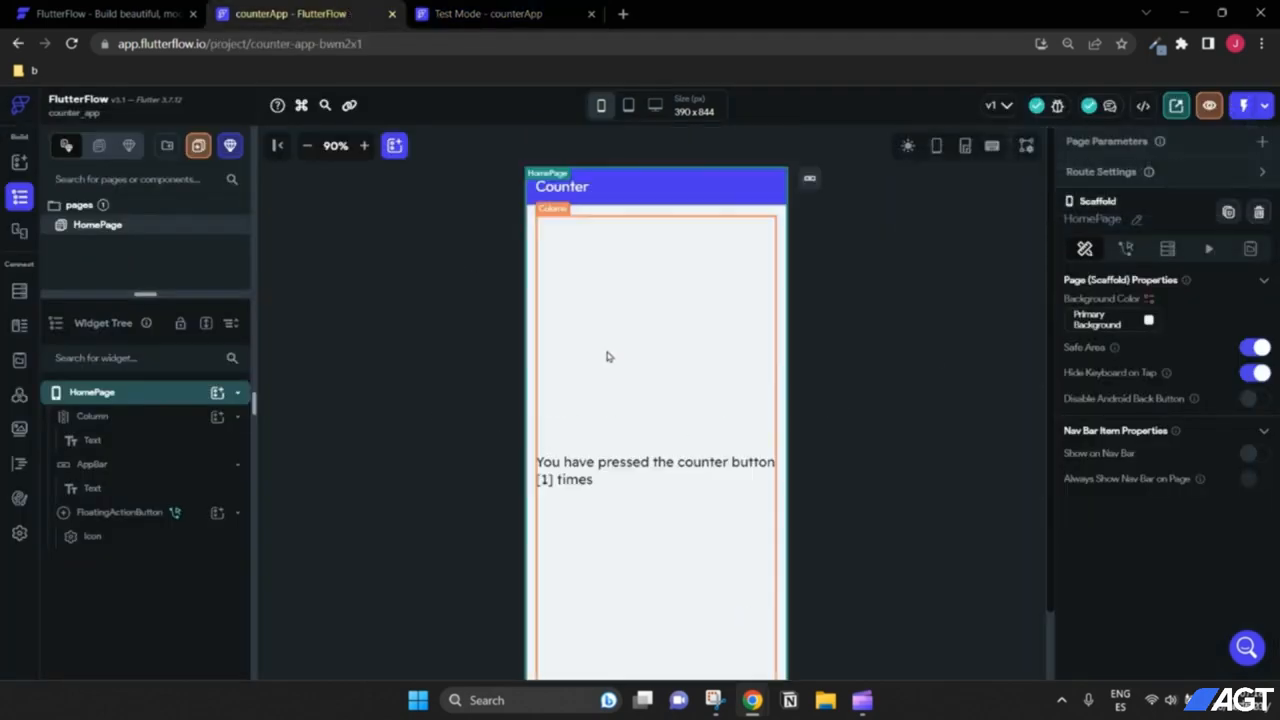
{"action": "scroll", "coordinate": [691, 551], "scroll_direction": "down", "scroll_amount": 1}
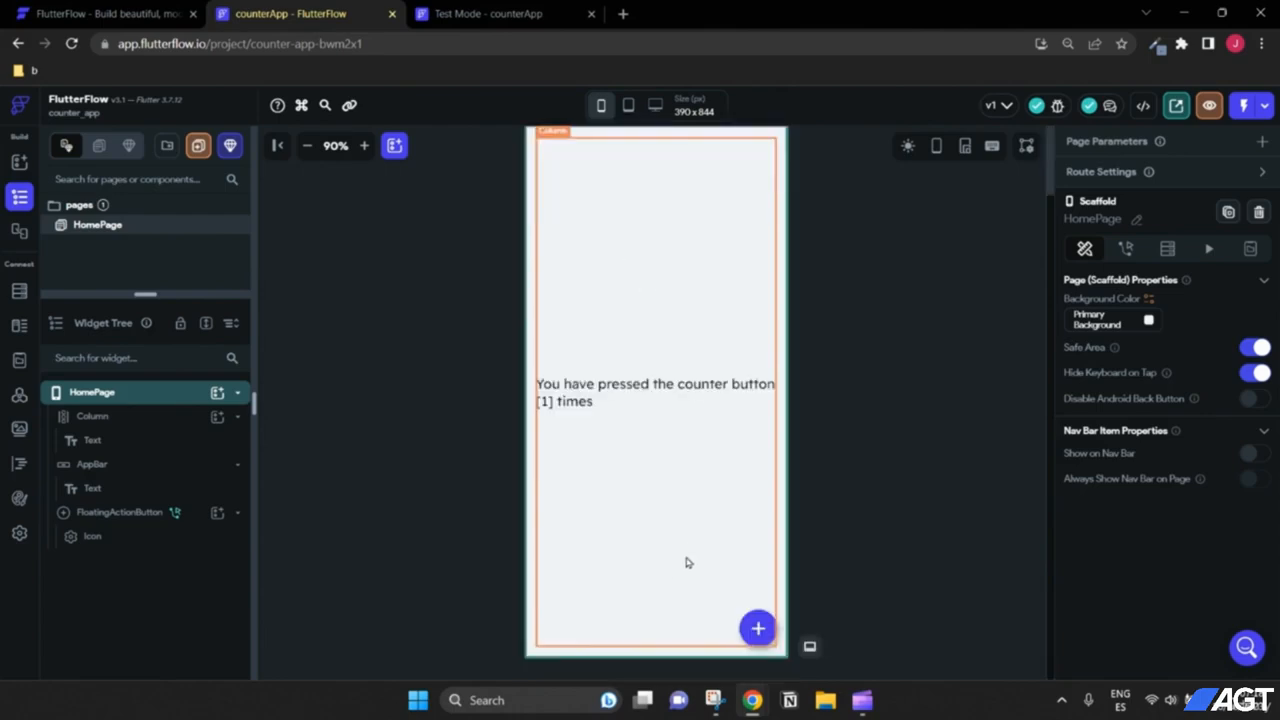
{"action": "scroll", "coordinate": [721, 500], "scroll_direction": "up", "scroll_amount": 1}
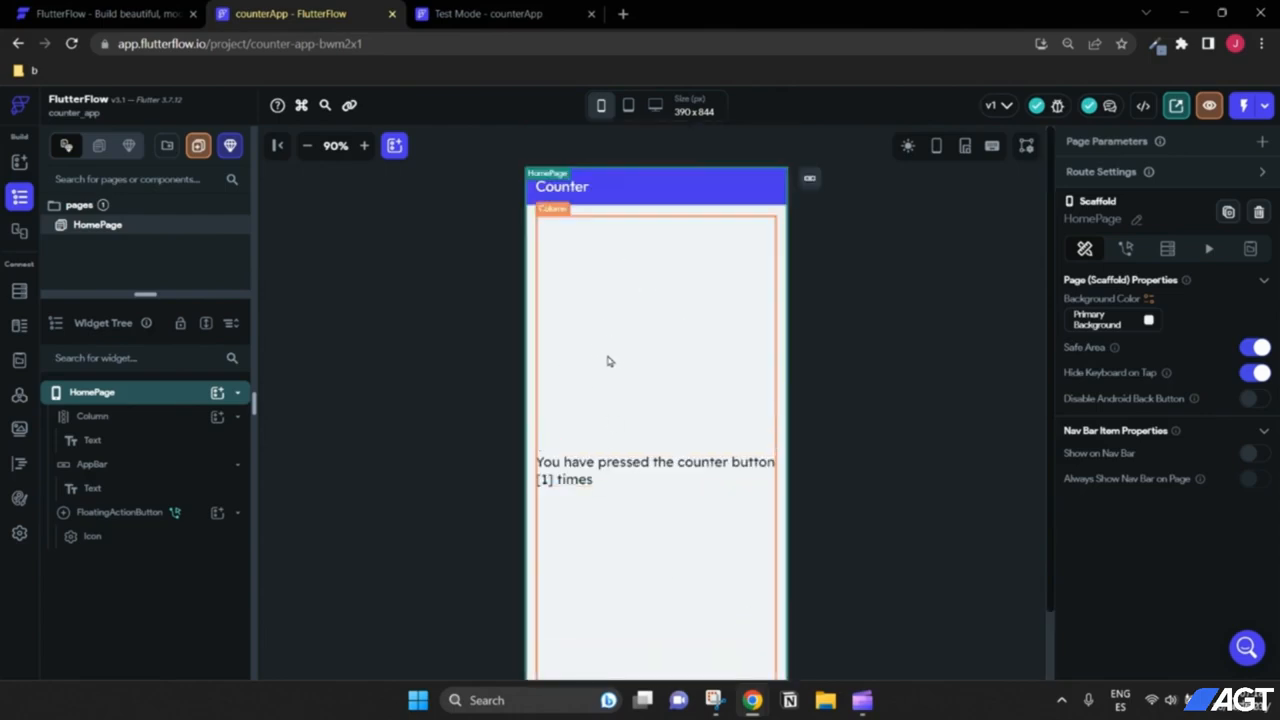
{"action": "left_click", "coordinate": [470, 14]}
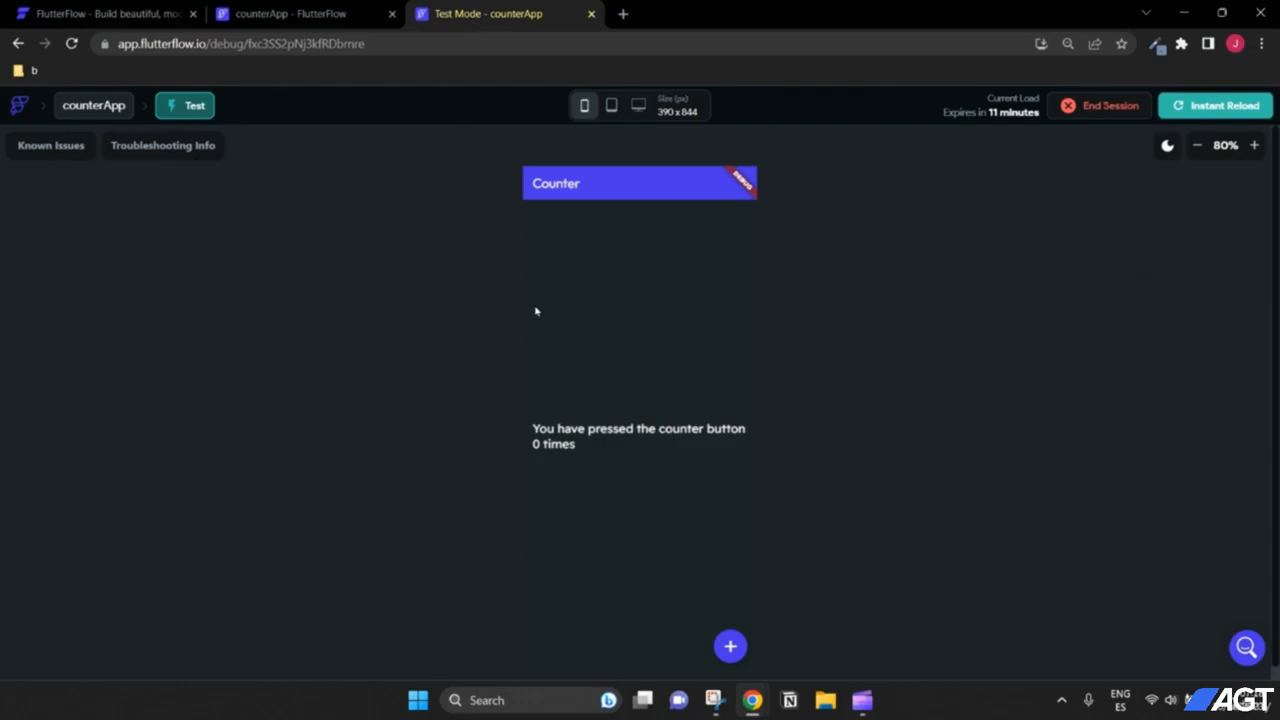
{"action": "left_click", "coordinate": [331, 20]}
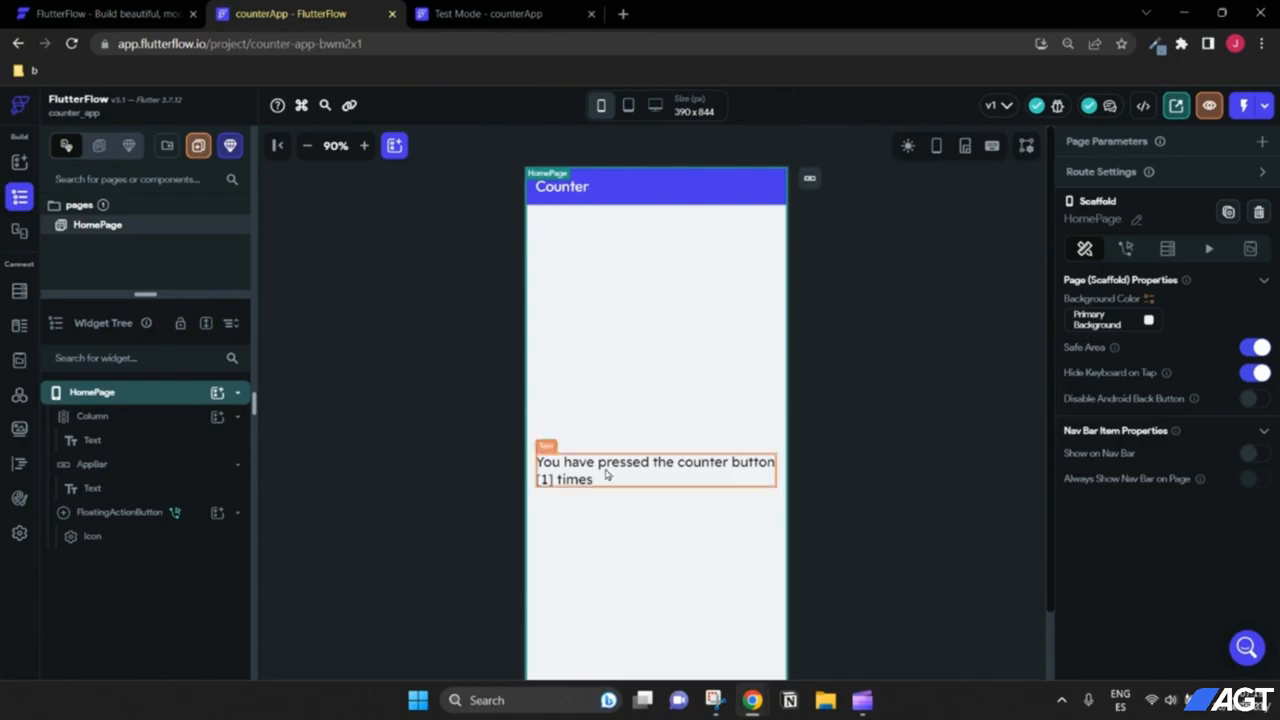
{"action": "left_click", "coordinate": [468, 15]}
{"action": "left_click", "coordinate": [290, 14]}
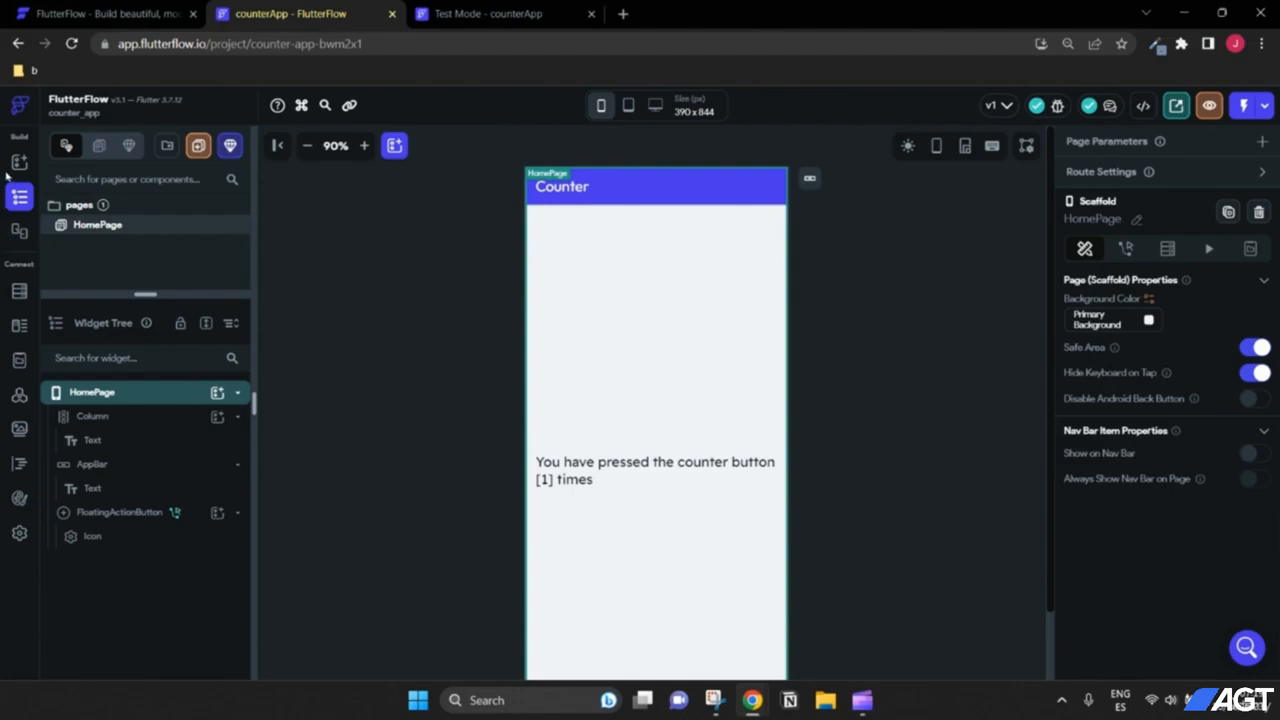
Step: Turn off the Dark Mode Theme under Theme Settings > Colors
{"action": "left_click", "coordinate": [19, 499]}
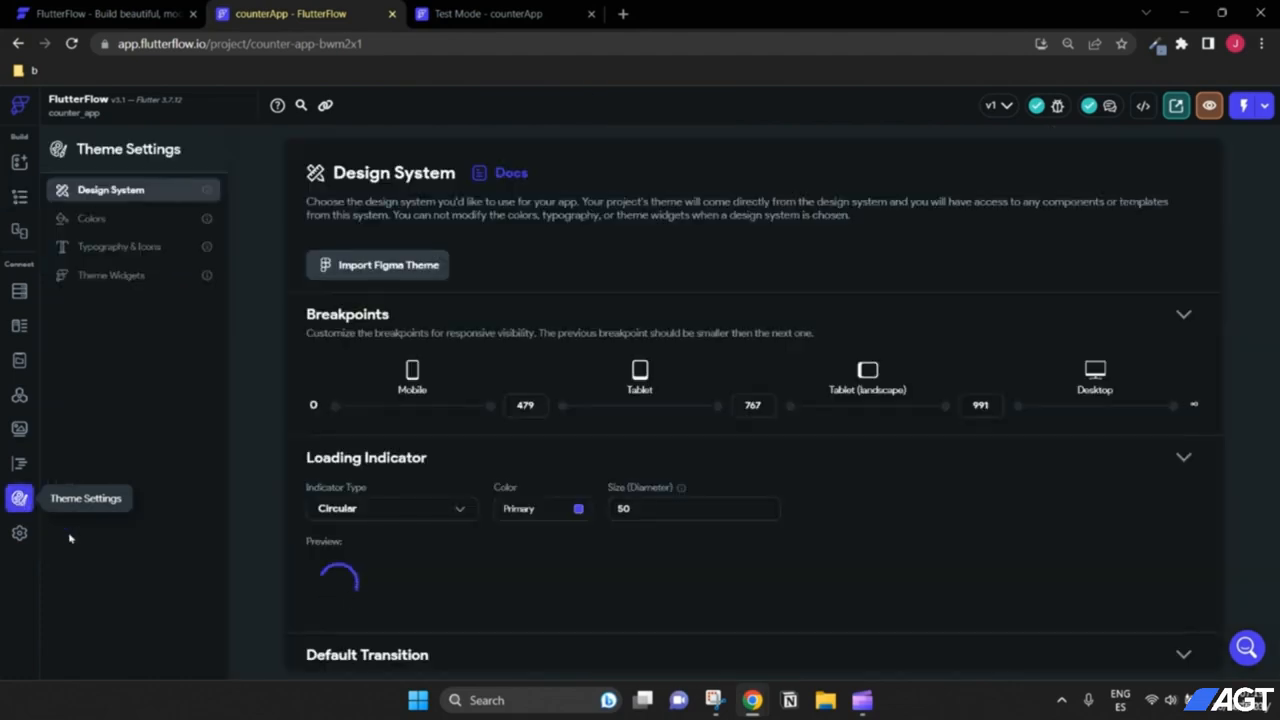
{"action": "left_click", "coordinate": [124, 229]}
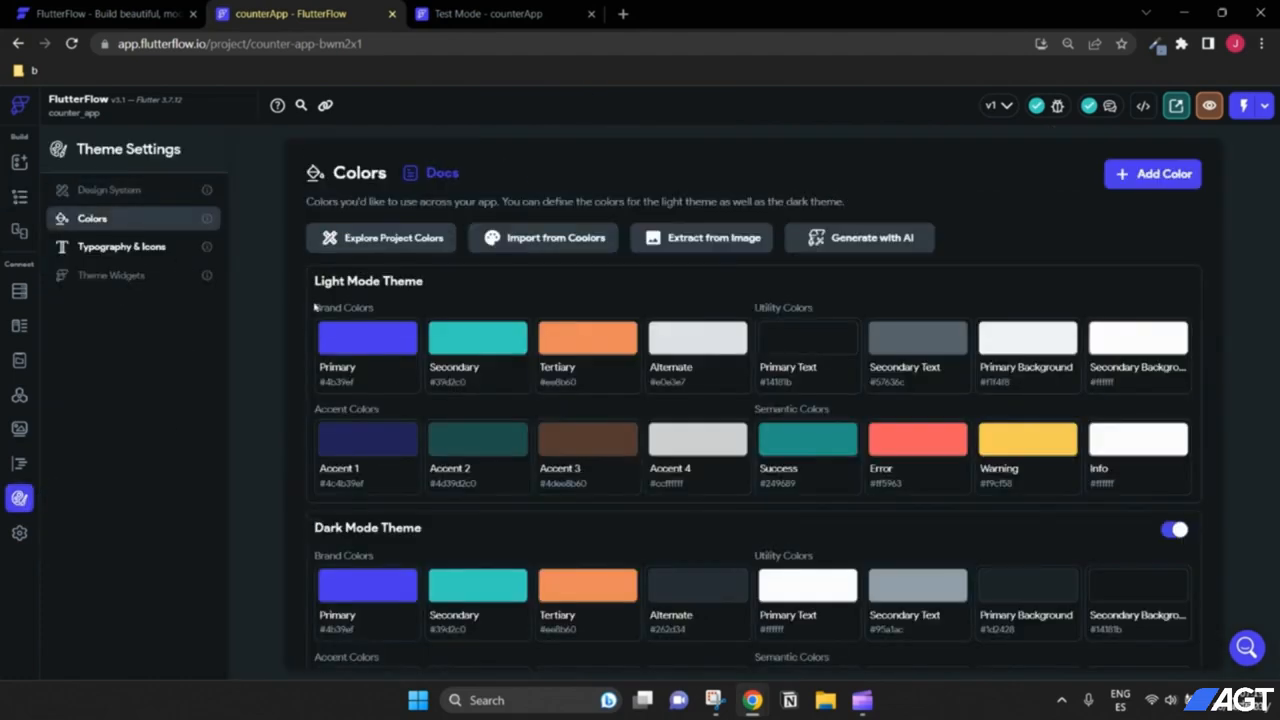
{"action": "scroll", "coordinate": [818, 385], "scroll_direction": "down", "scroll_amount": 2}
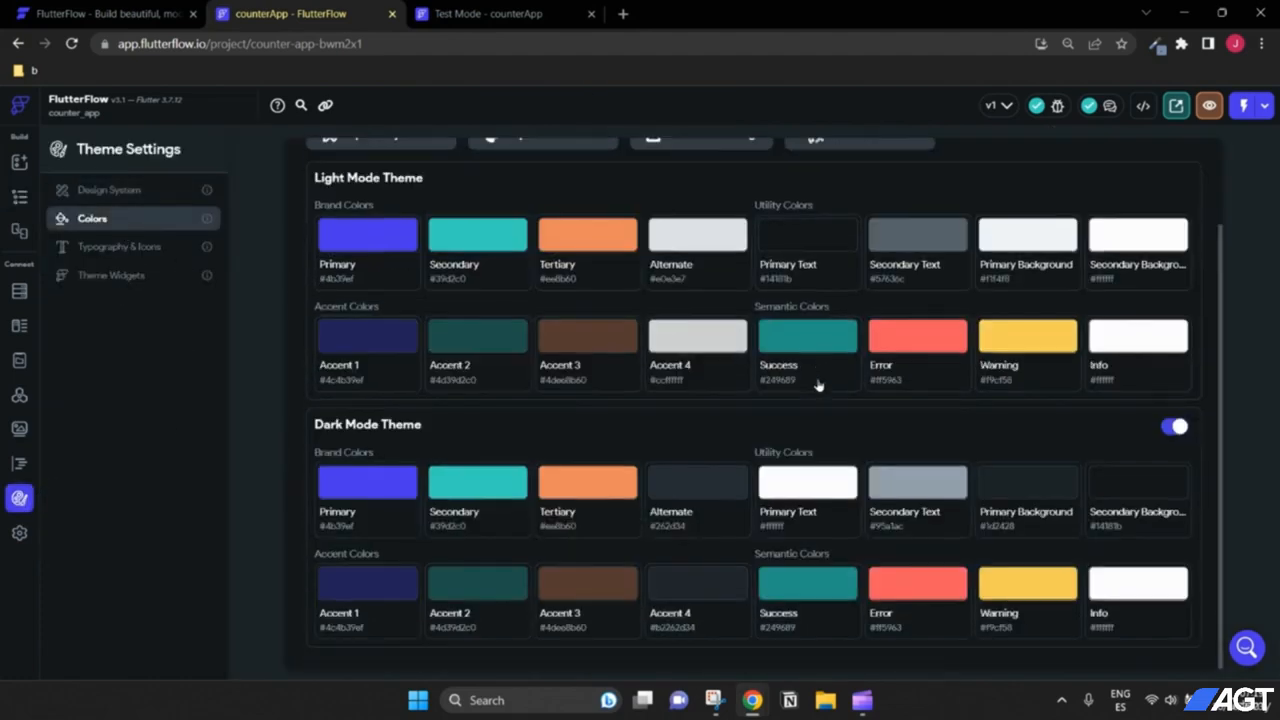
{"action": "left_click", "coordinate": [1180, 428]}
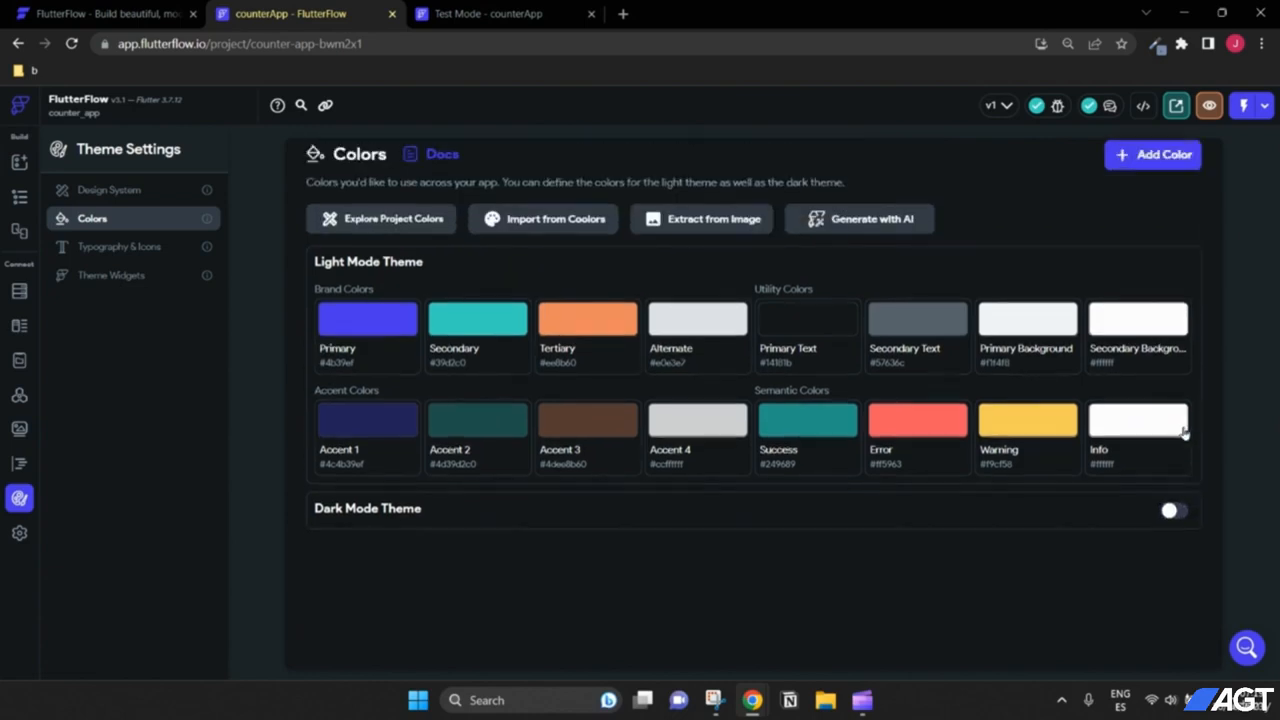
Step: Check the running test app against the theme settings, then return to the HomePage design
{"action": "left_click", "coordinate": [506, 16]}
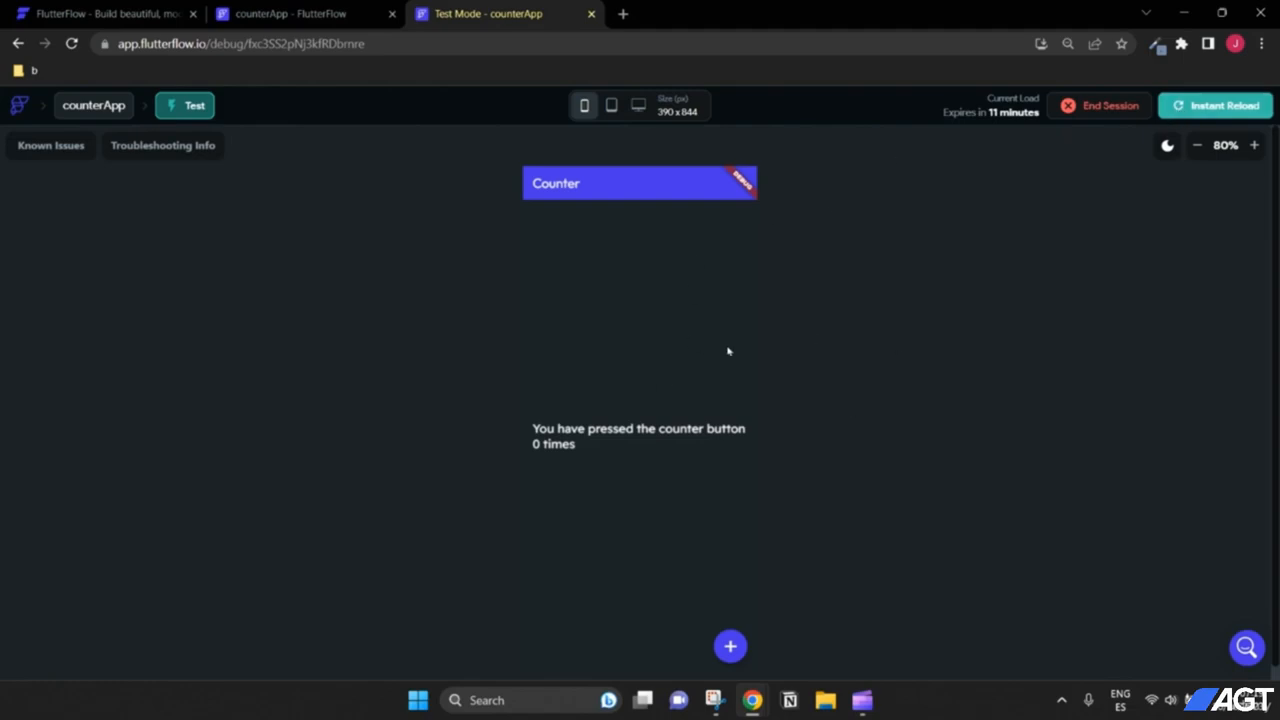
{"action": "left_click", "coordinate": [340, 12]}
{"action": "left_click", "coordinate": [505, 13]}
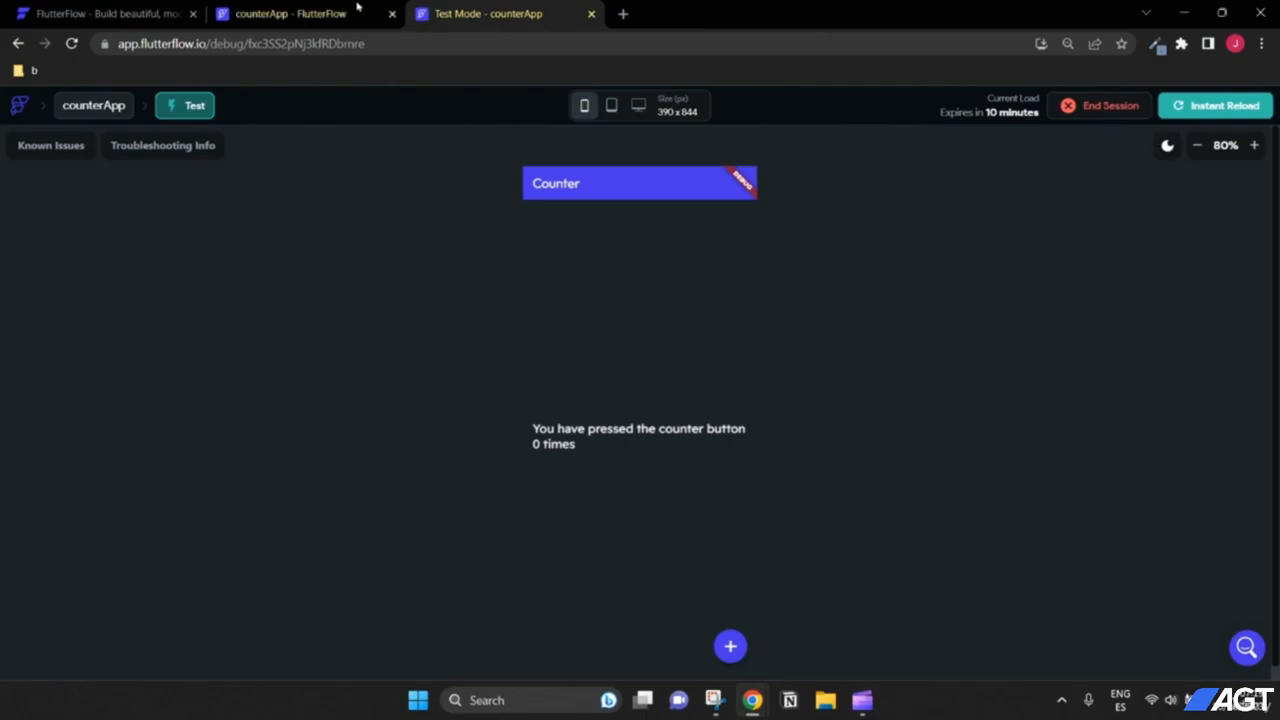
{"action": "left_click", "coordinate": [300, 13]}
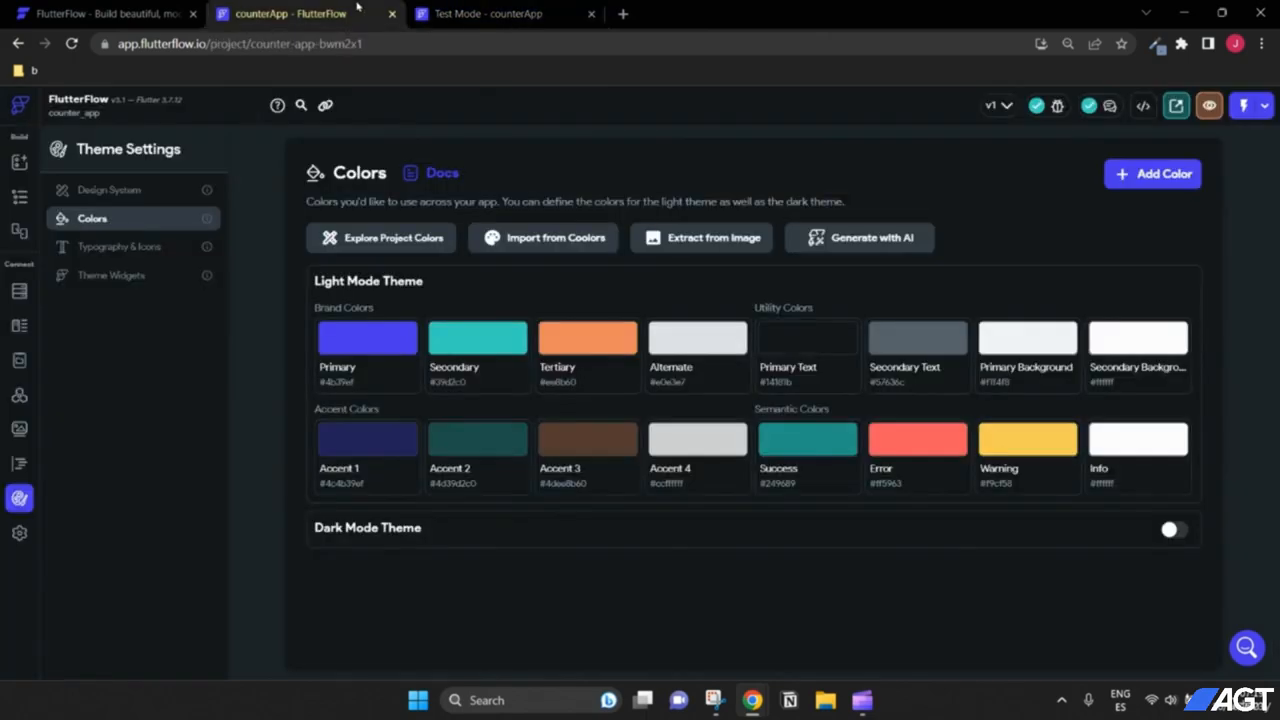
{"action": "left_click", "coordinate": [19, 197]}
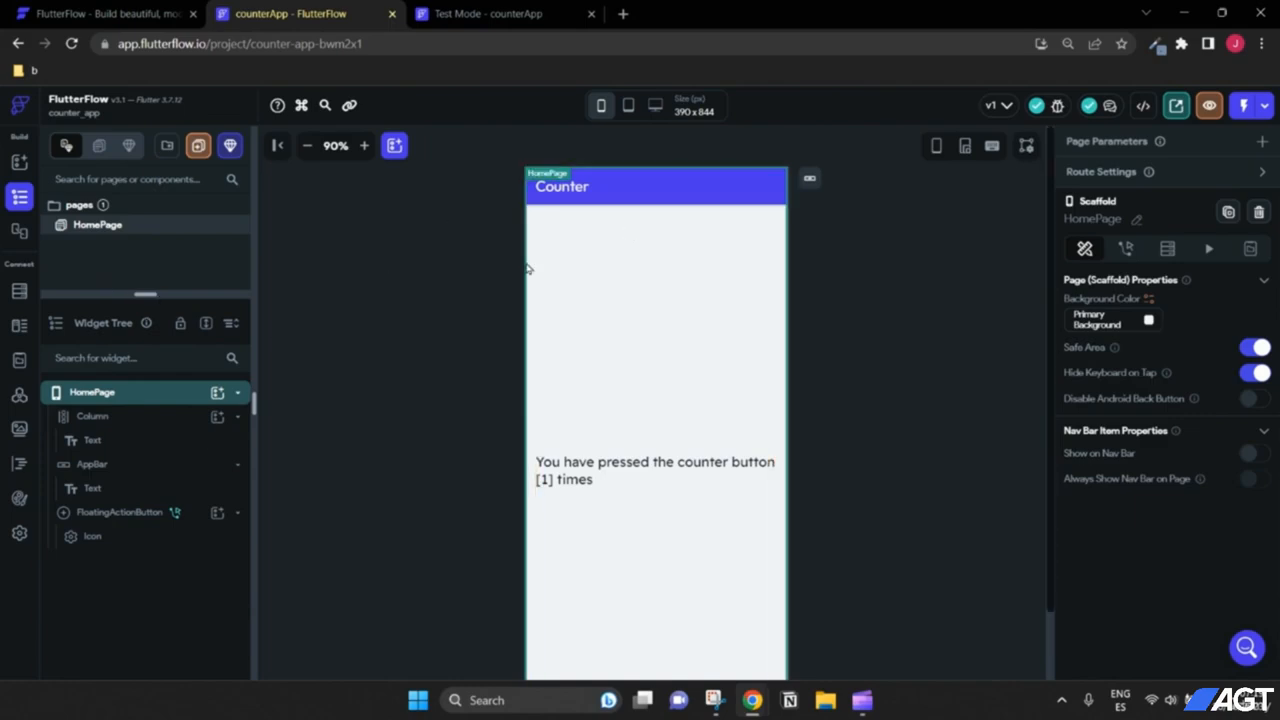
Step: Instant-reload the running Test Mode app so it shows the light theme
{"action": "left_click", "coordinate": [517, 10]}
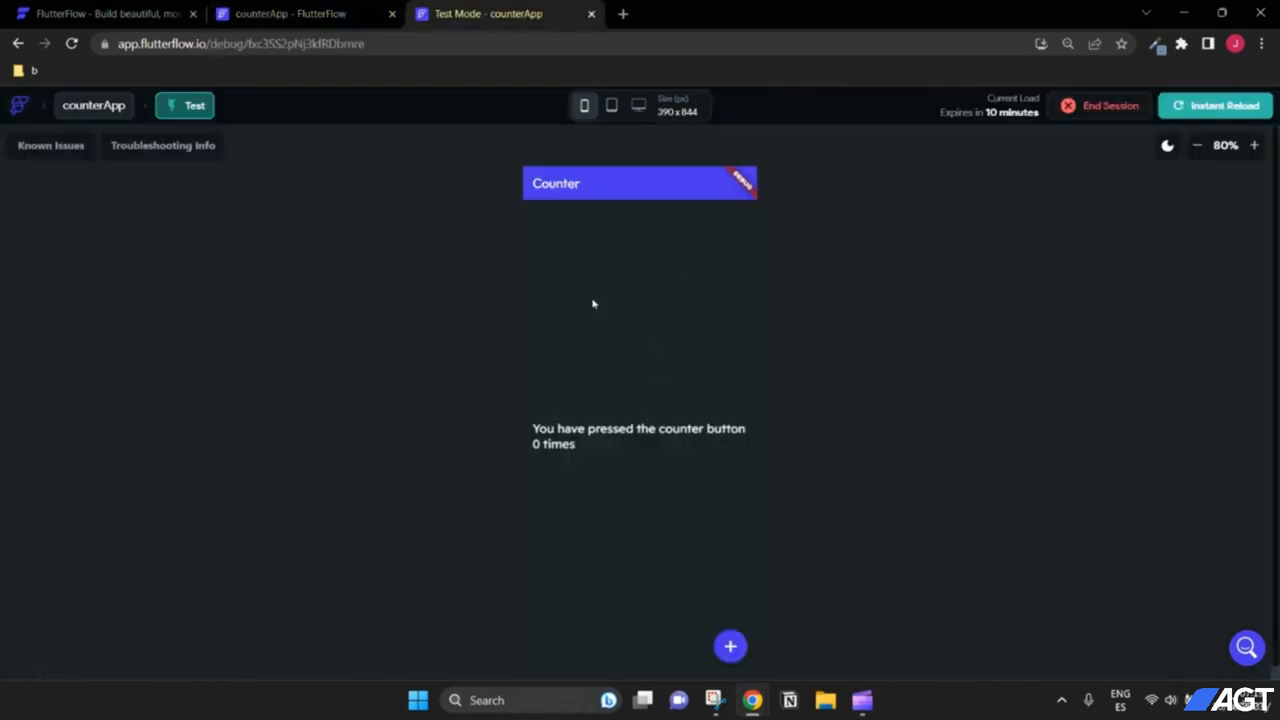
{"action": "left_click", "coordinate": [337, 10]}
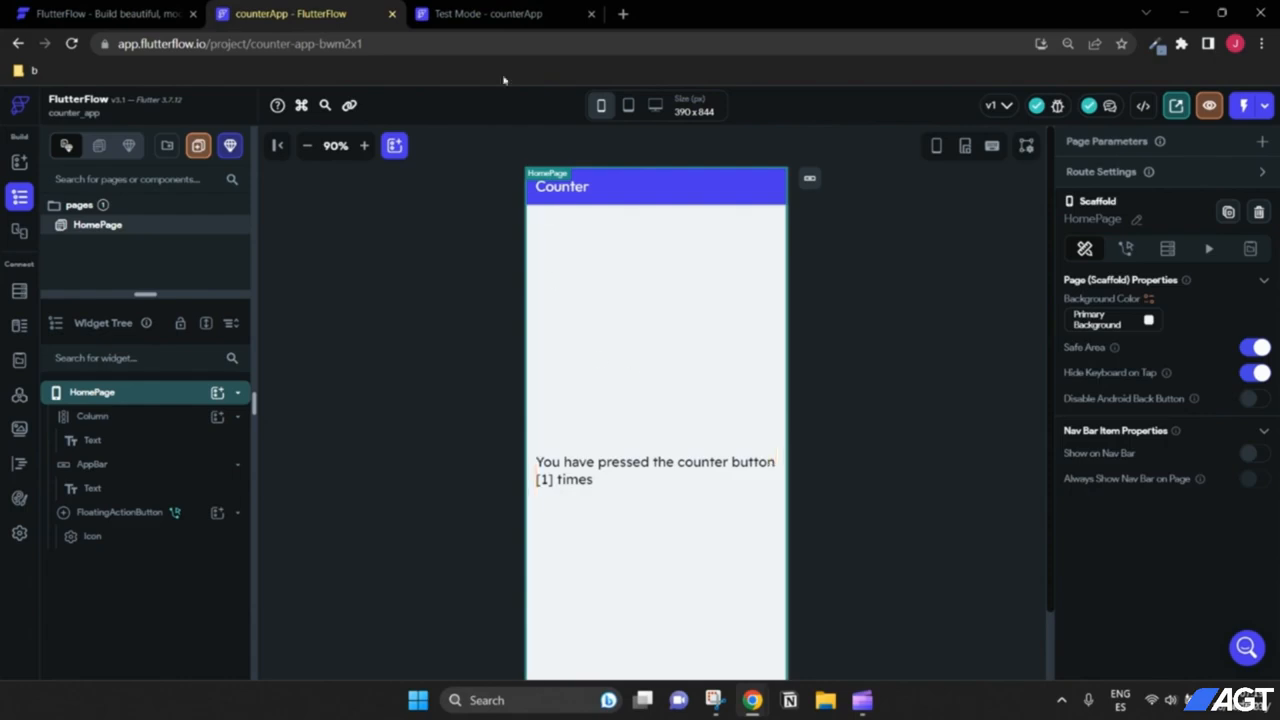
{"action": "left_click", "coordinate": [491, 7]}
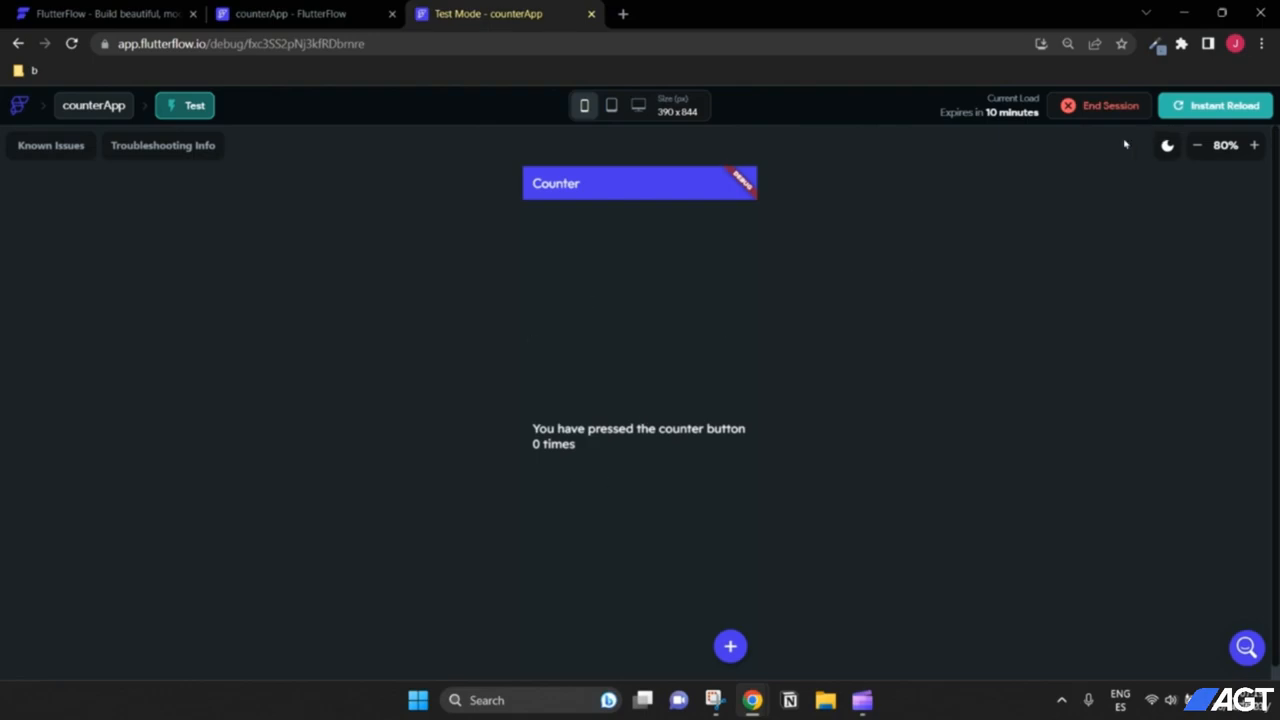
{"action": "mouse_move", "coordinate": [981, 116]}
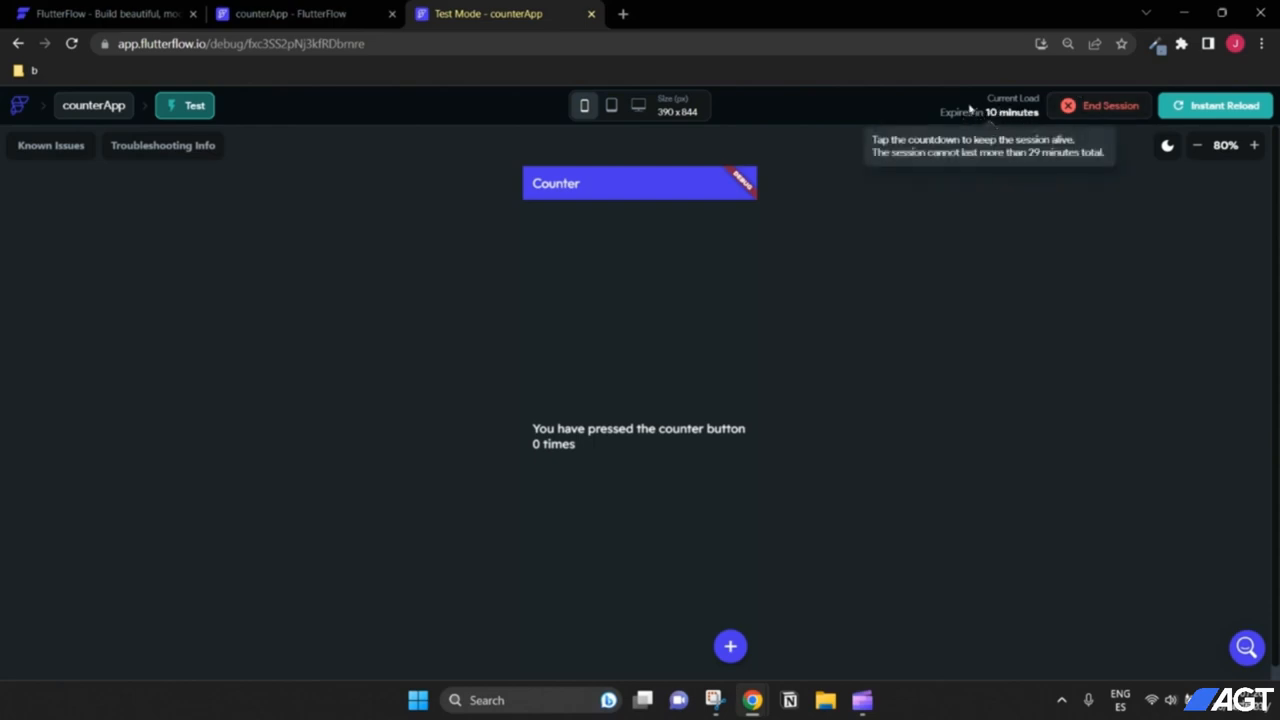
{"action": "left_click", "coordinate": [1217, 115]}
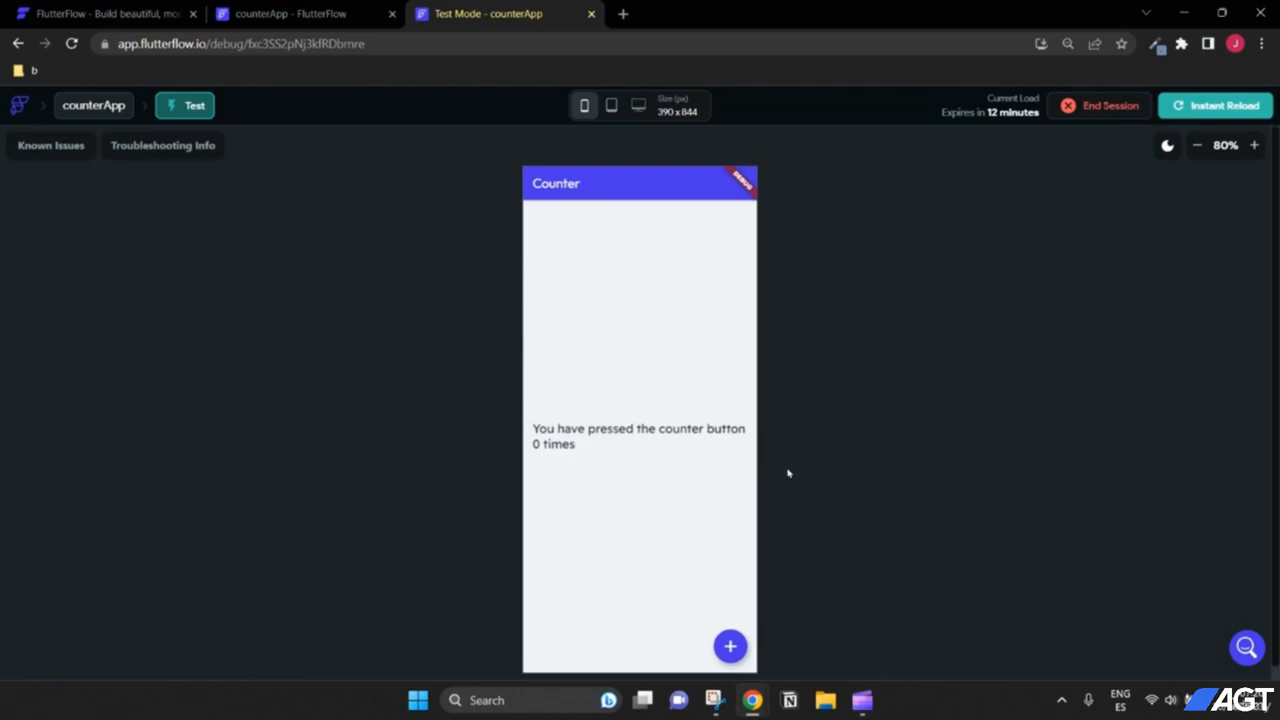
Step: Tap the + floating action button repeatedly until the counter reads 10 times
{"action": "left_click", "coordinate": [730, 647]}
{"action": "left_click", "coordinate": [730, 647]}
{"action": "left_click", "coordinate": [730, 646]}
{"action": "left_click", "coordinate": [729, 643]}
{"action": "left_click", "coordinate": [729, 643]}
{"action": "left_click", "coordinate": [729, 643]}
{"action": "left_click", "coordinate": [729, 643]}
{"action": "left_click", "coordinate": [729, 643]}
{"action": "left_click", "coordinate": [729, 643]}
{"action": "left_click", "coordinate": [729, 643]}
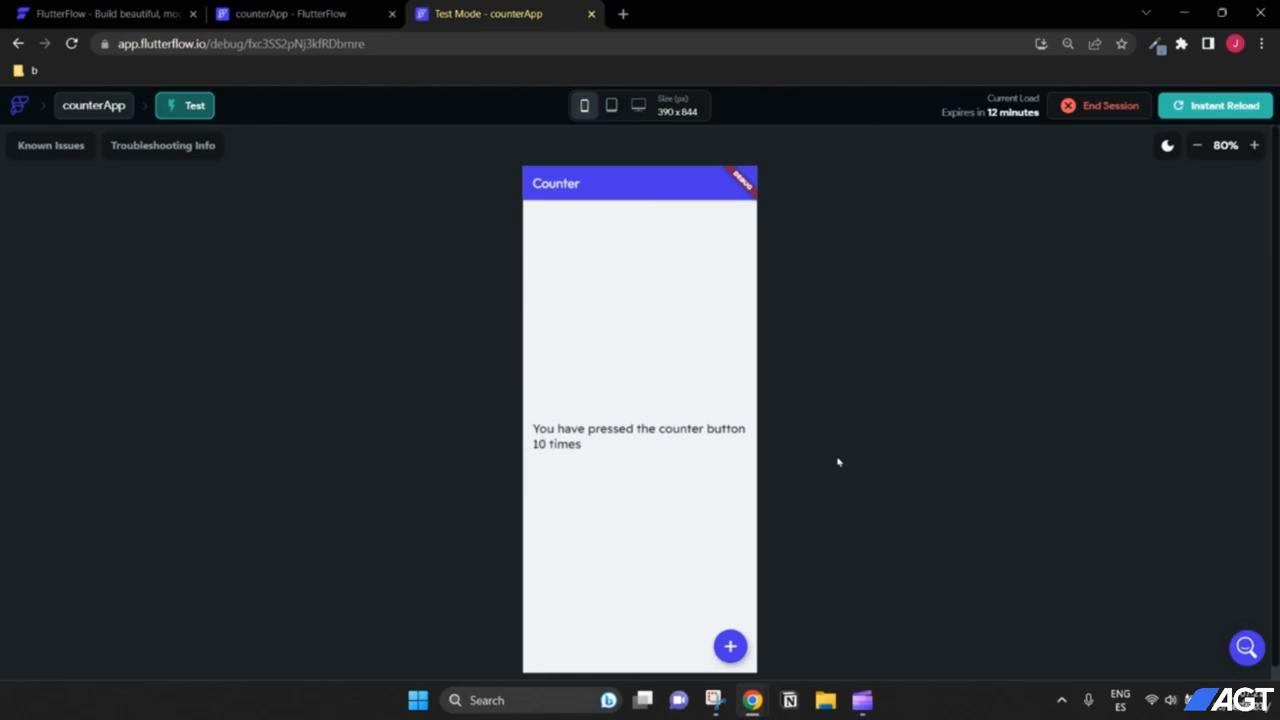
Step: Leave the Test Mode app and go back to the counterApp HomePage with its counter text
{"action": "scroll", "coordinate": [876, 461], "scroll_direction": "down", "scroll_amount": 1}
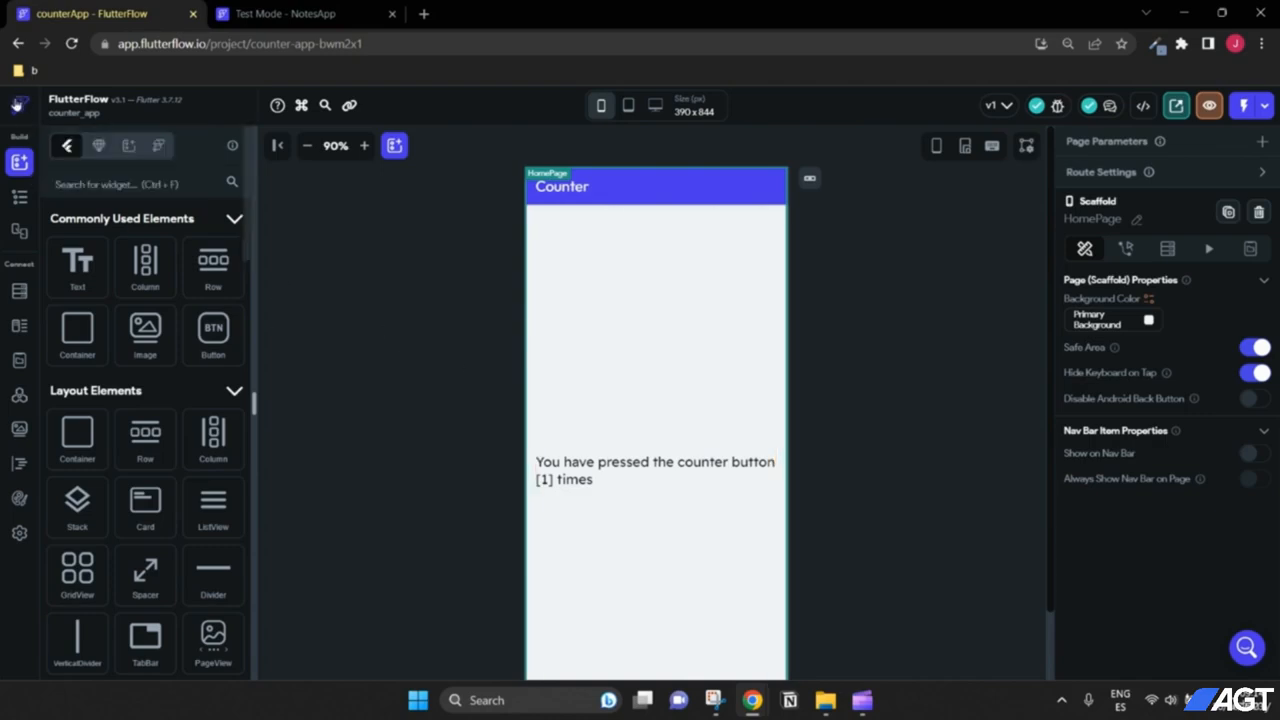
Step: From the projects dashboard, create a new blank project named NotesApp
{"action": "left_click", "coordinate": [18, 110]}
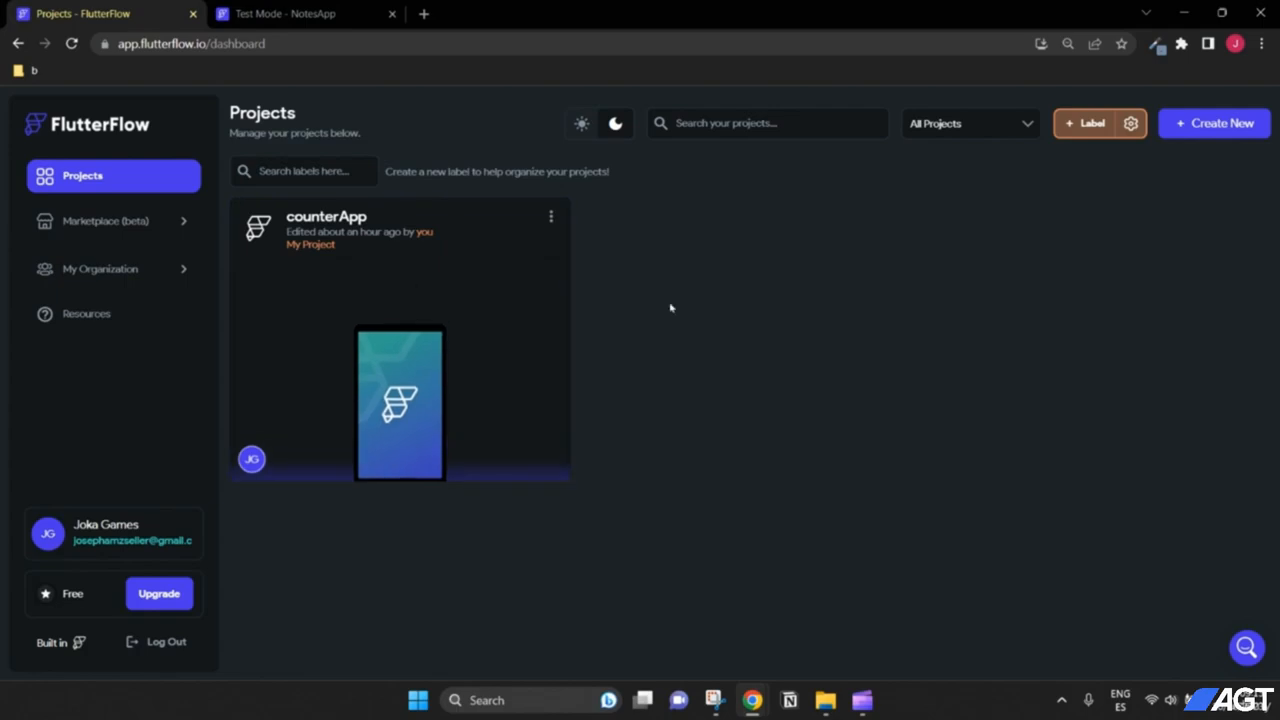
{"action": "left_click", "coordinate": [1201, 135]}
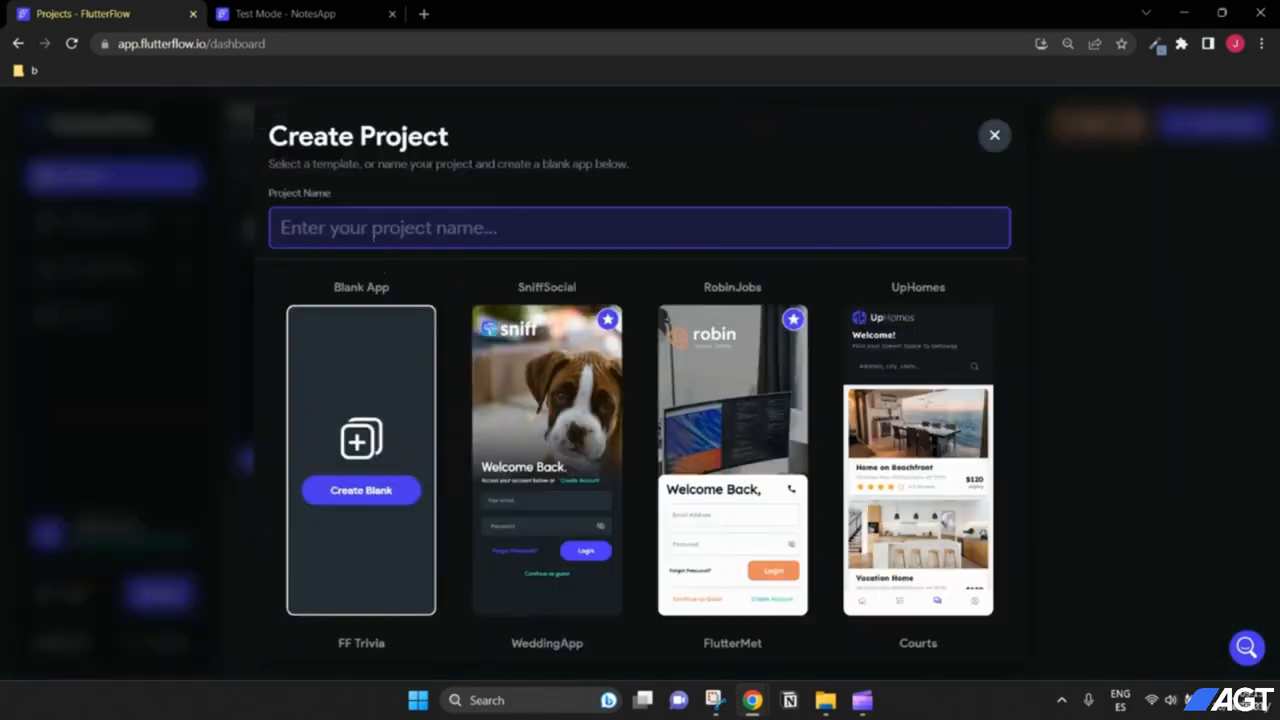
{"action": "type", "text": "NotesApp"}
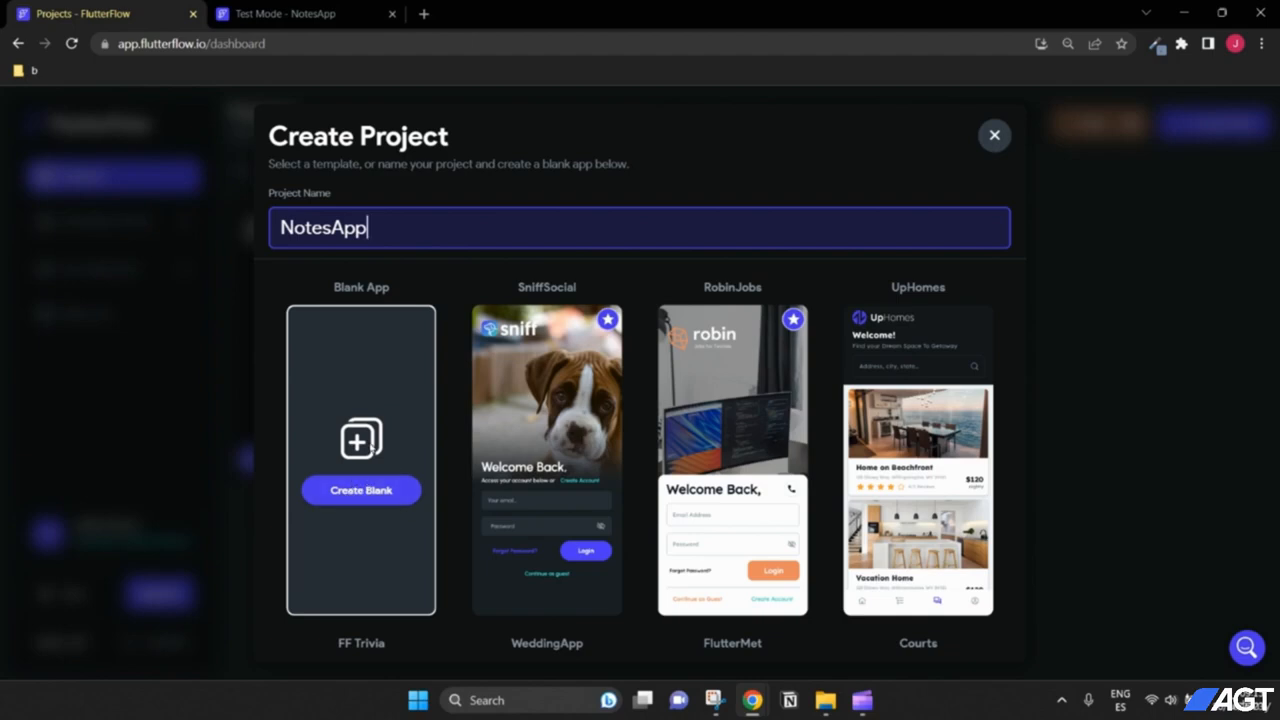
{"action": "left_click", "coordinate": [371, 499]}
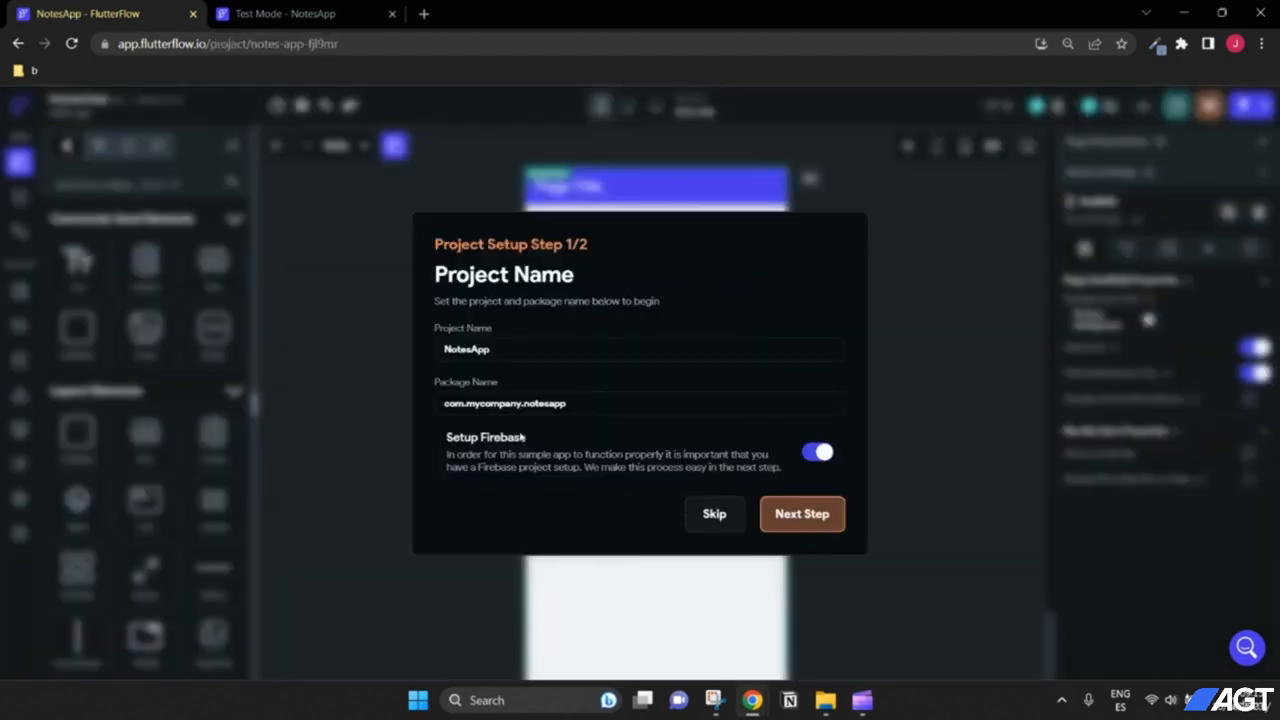
Step: Skip setup and retitle the HomePage app bar 'Notes App', with the widget tree shown
{"action": "left_click", "coordinate": [708, 517]}
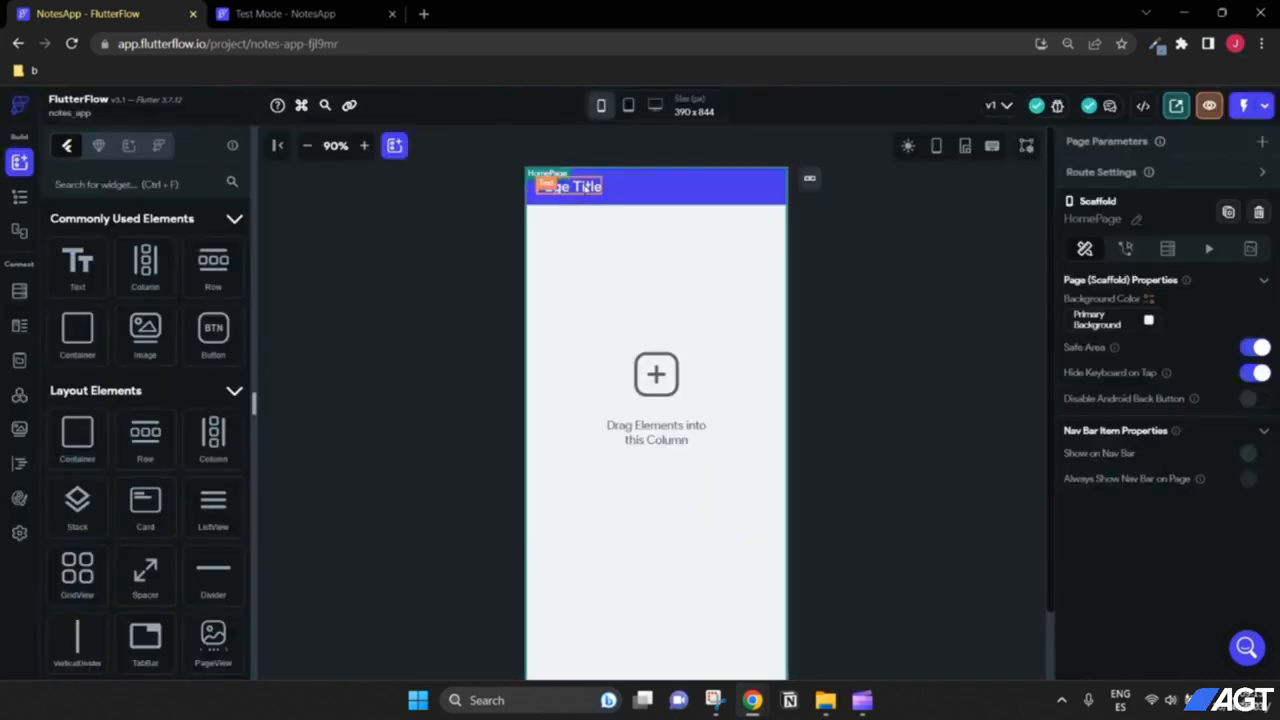
{"action": "left_click", "coordinate": [562, 188]}
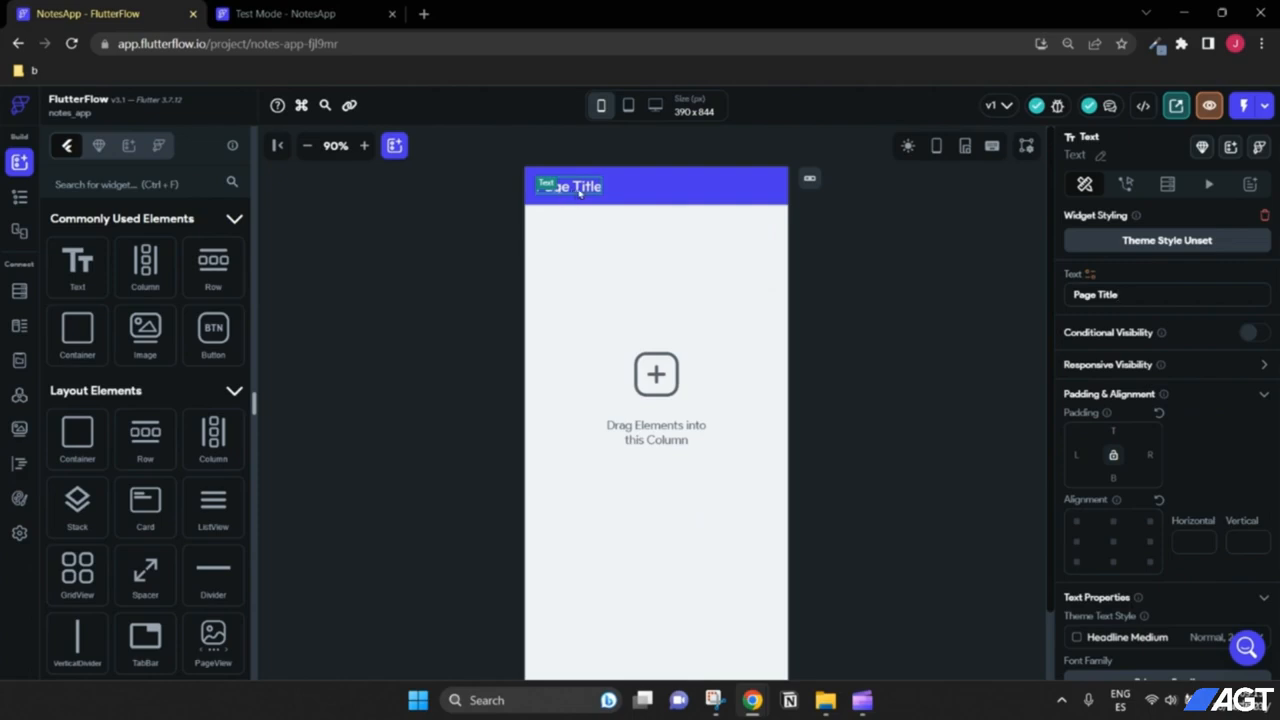
{"action": "key", "text": "ctrl+a"}
{"action": "type", "text": "Notes"}
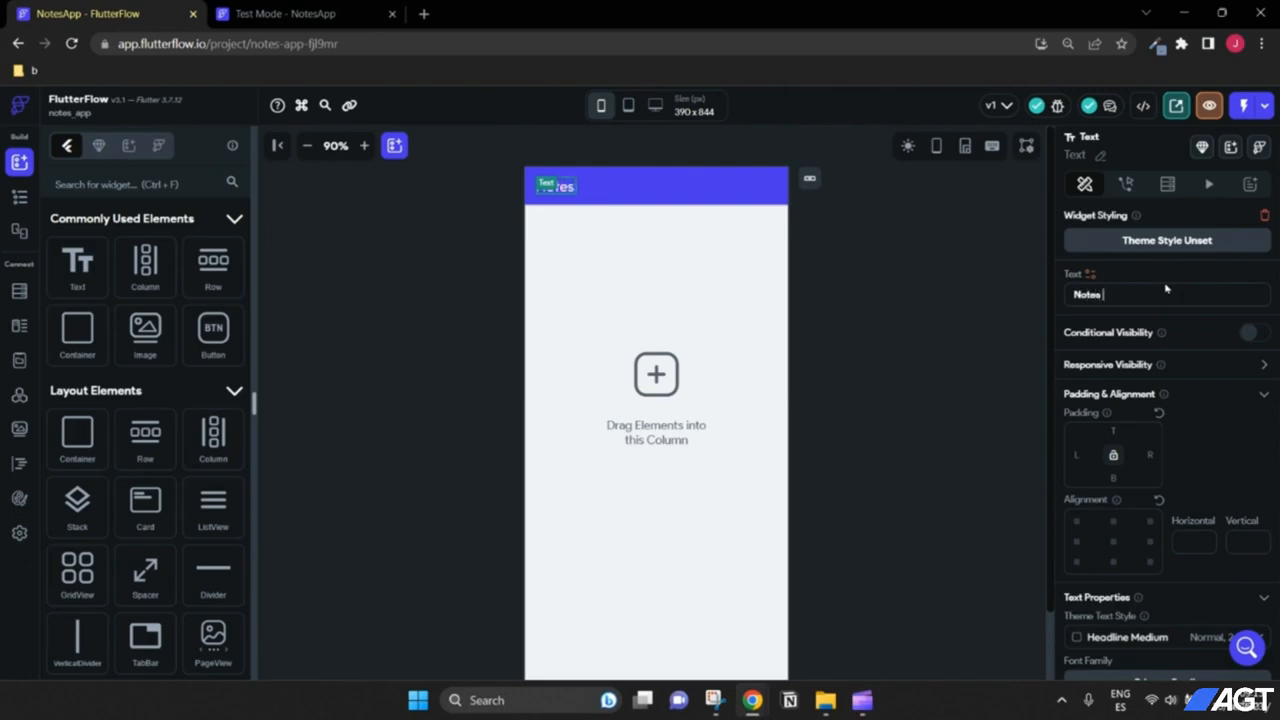
{"action": "type", "text": " App"}
{"action": "left_click", "coordinate": [19, 197]}
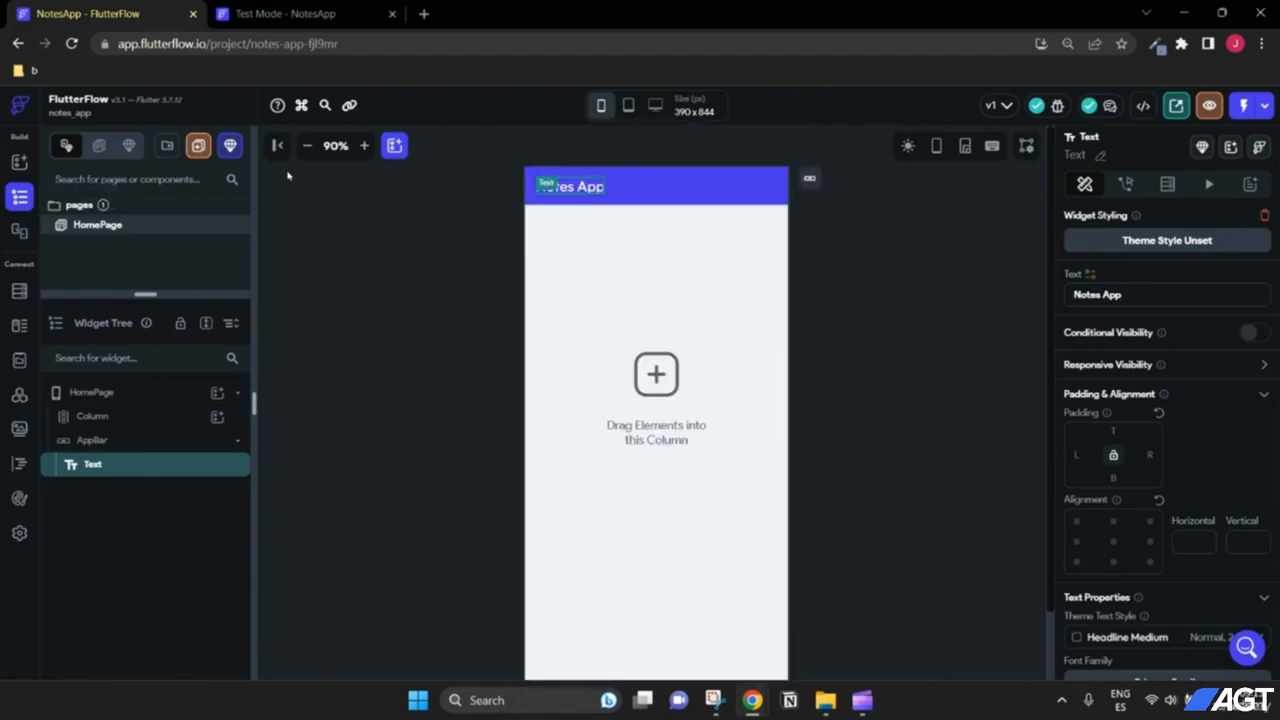
{"action": "left_click", "coordinate": [307, 145]}
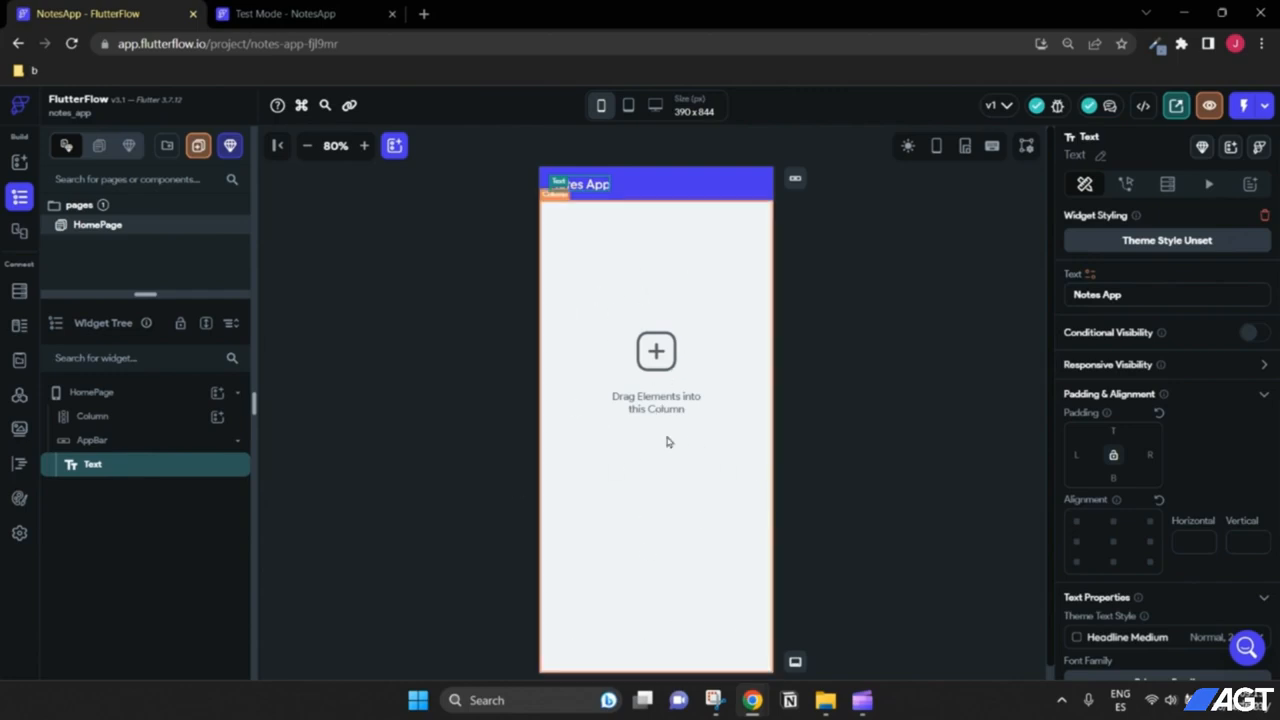
Step: Add a Row inside the page Column and set its main axis alignment and alignment to center
{"action": "left_click", "coordinate": [95, 416]}
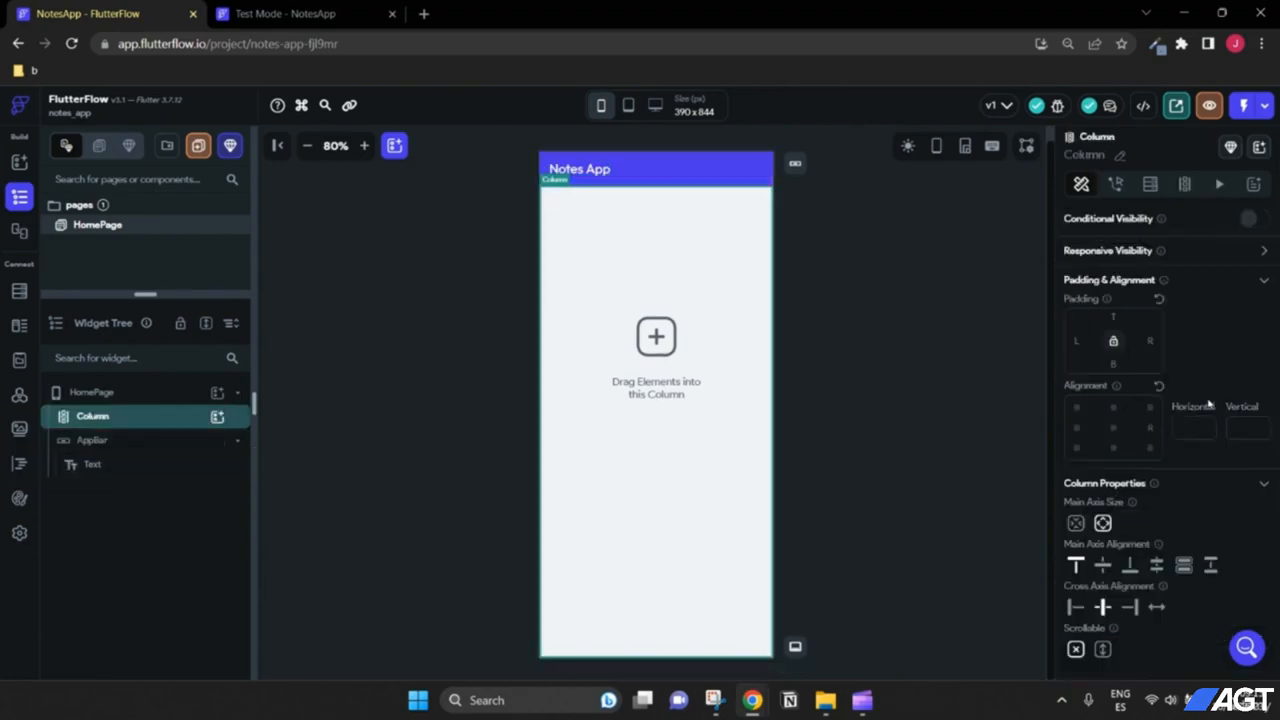
{"action": "left_click", "coordinate": [217, 416]}
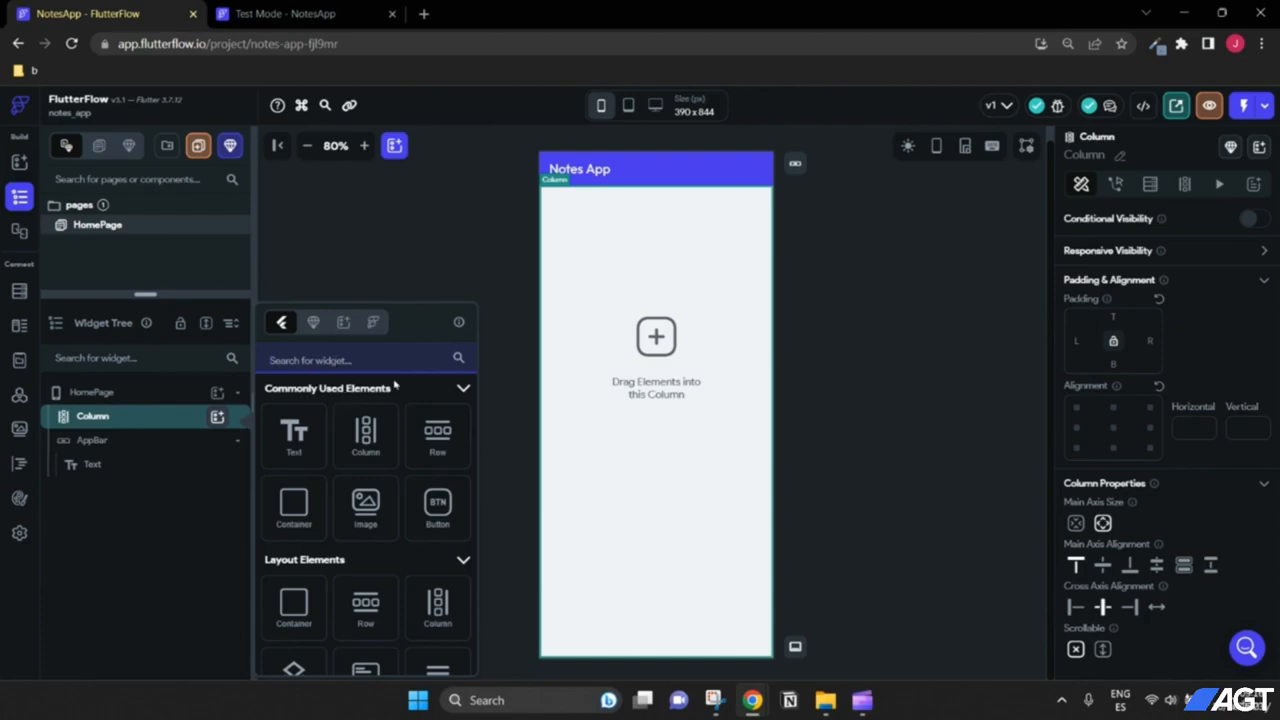
{"action": "left_click", "coordinate": [440, 442]}
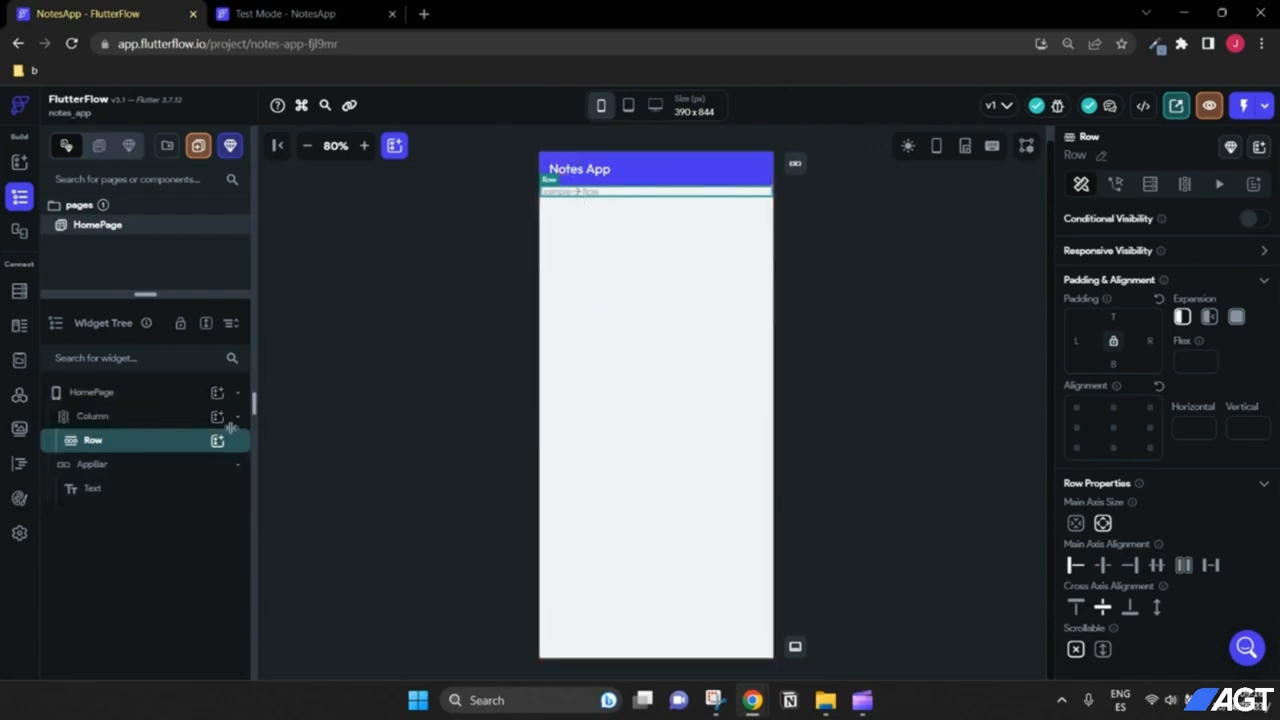
{"action": "left_click", "coordinate": [140, 420]}
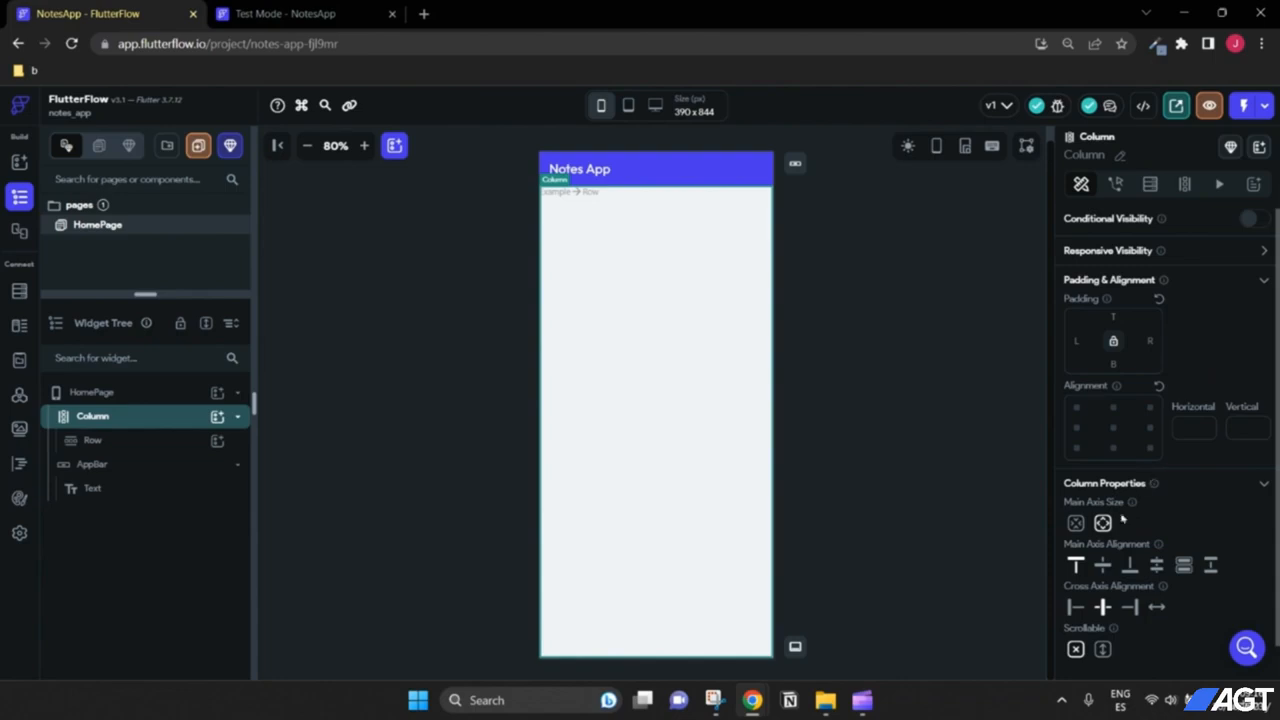
{"action": "scroll", "coordinate": [1120, 530], "scroll_direction": "down", "scroll_amount": 1}
{"action": "left_click", "coordinate": [1102, 528]}
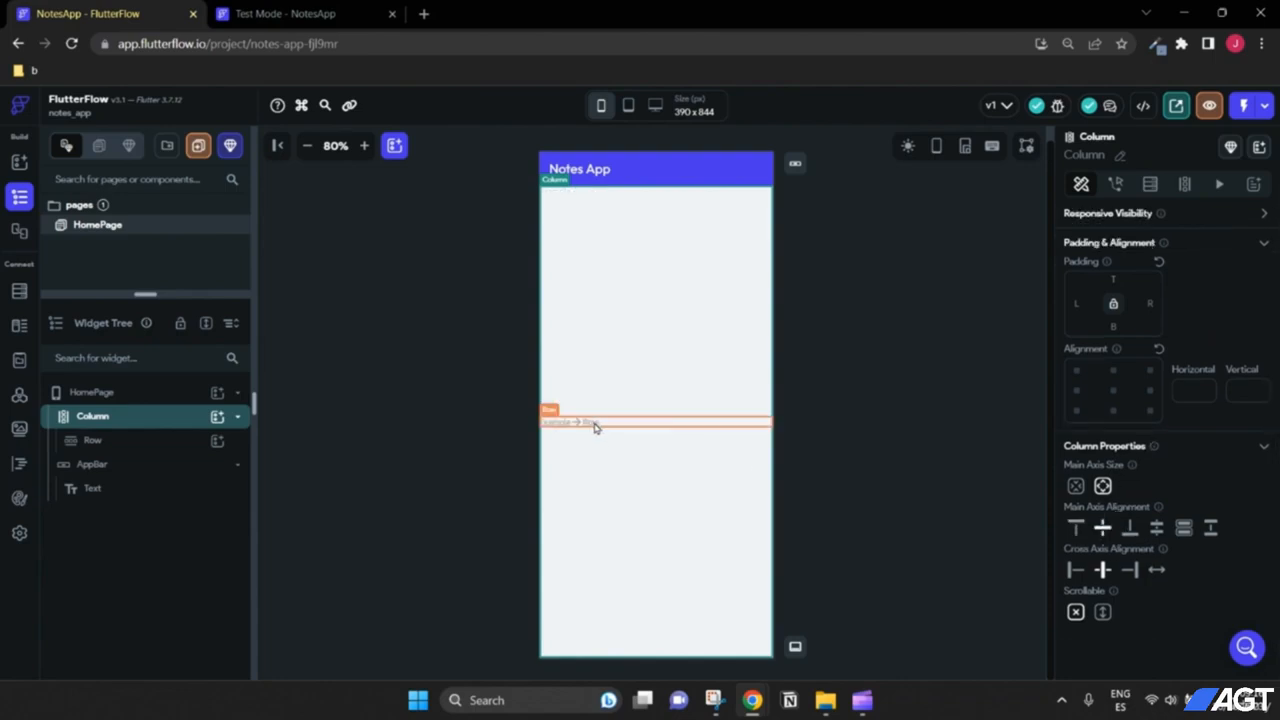
{"action": "left_click", "coordinate": [1115, 392]}
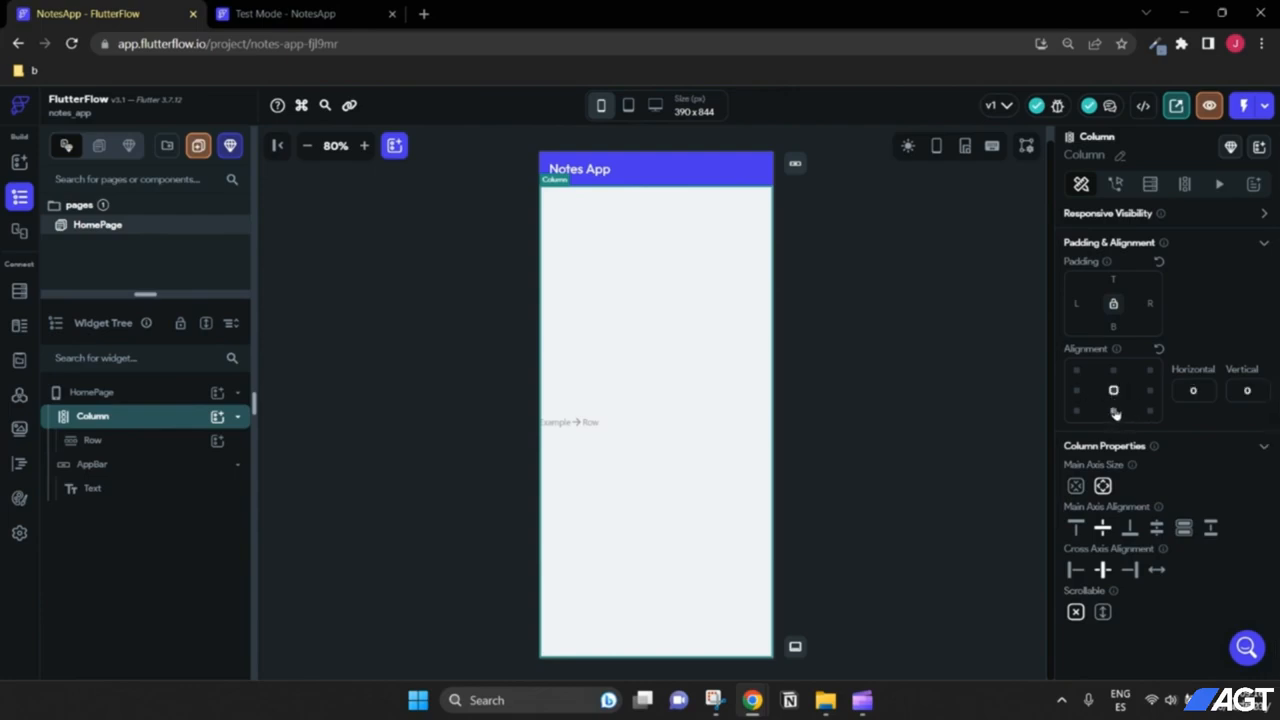
Step: Add a TextField inside the Row
{"action": "left_click", "coordinate": [100, 441]}
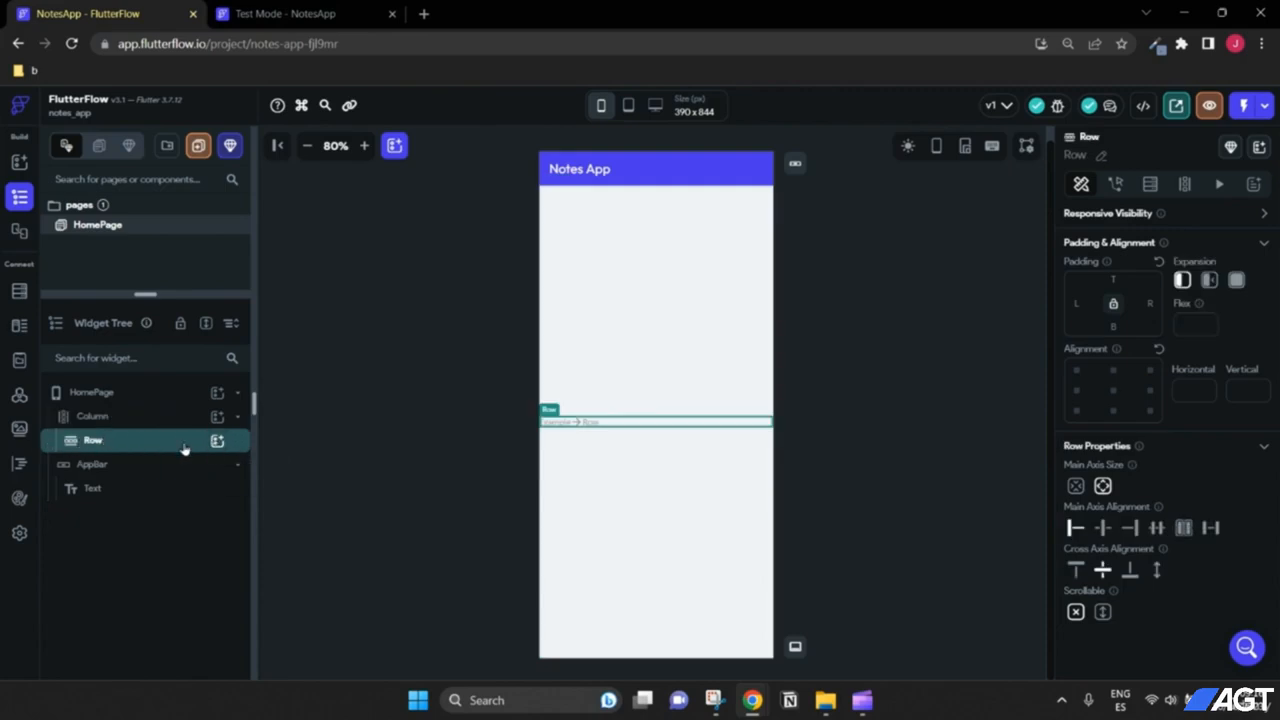
{"action": "left_click", "coordinate": [216, 443]}
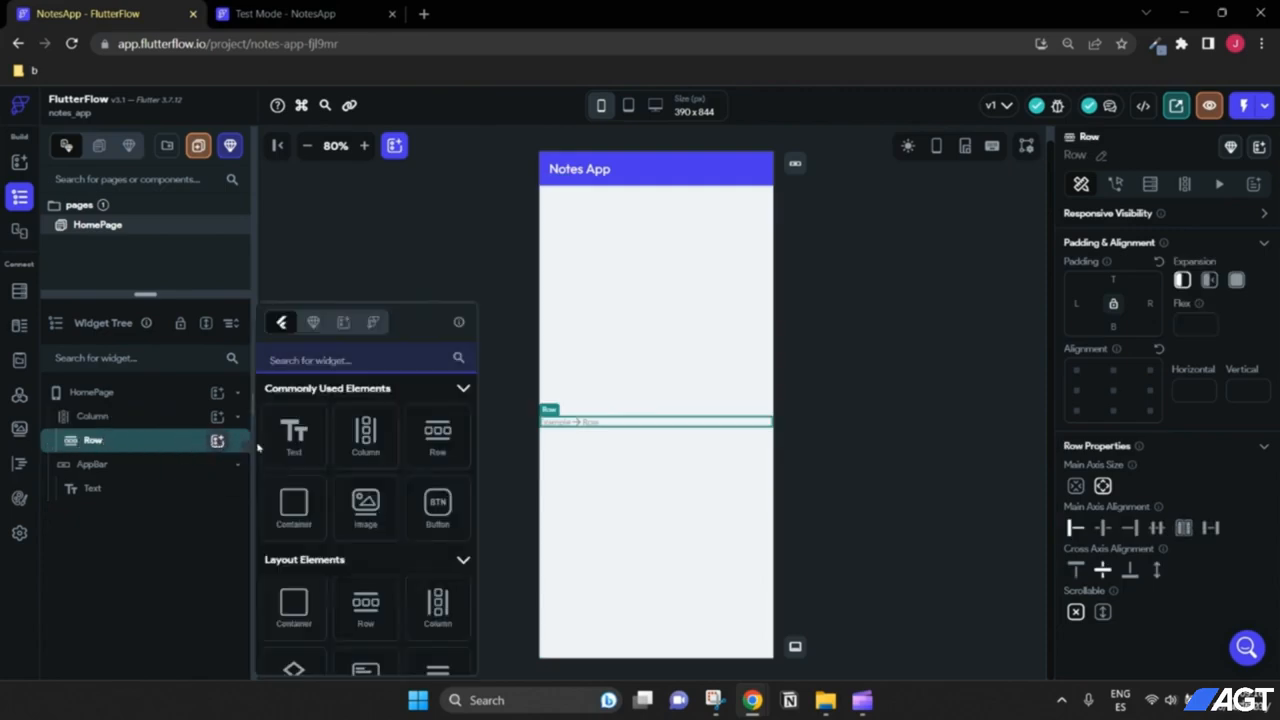
{"action": "type", "text": "textfi"}
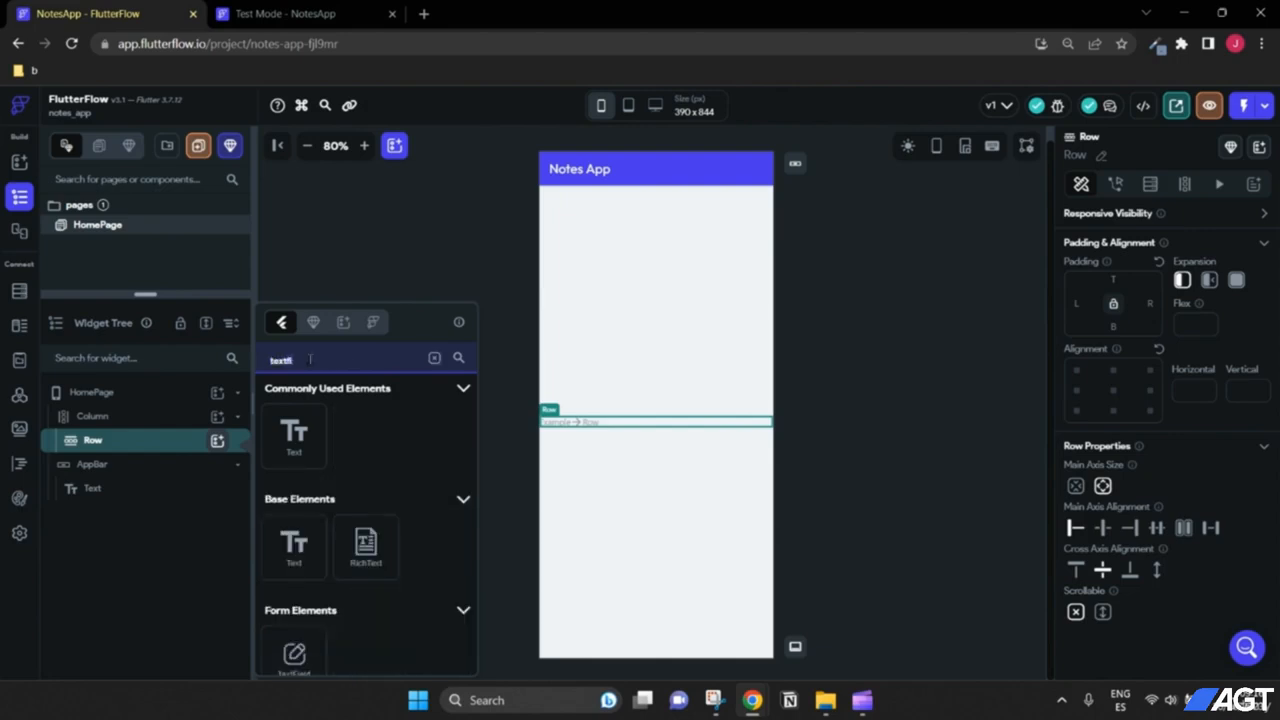
{"action": "scroll", "coordinate": [300, 500], "scroll_direction": "down", "scroll_amount": 2}
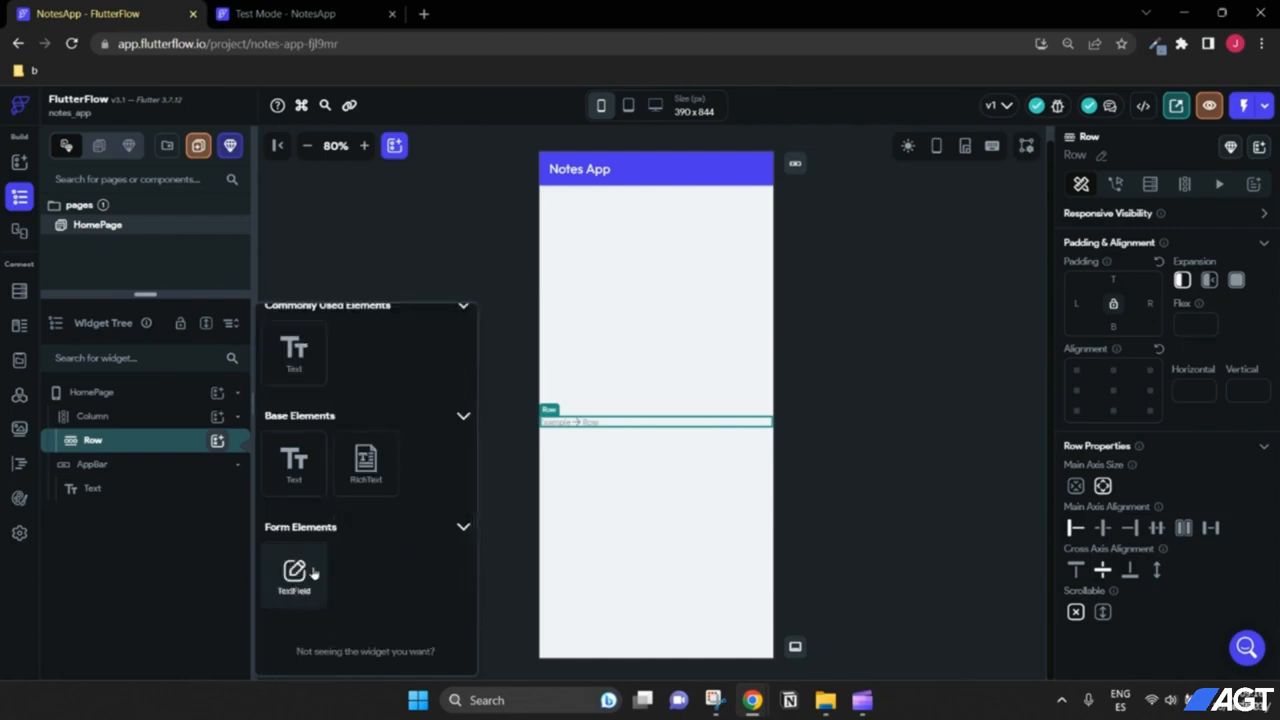
{"action": "left_click", "coordinate": [310, 575]}
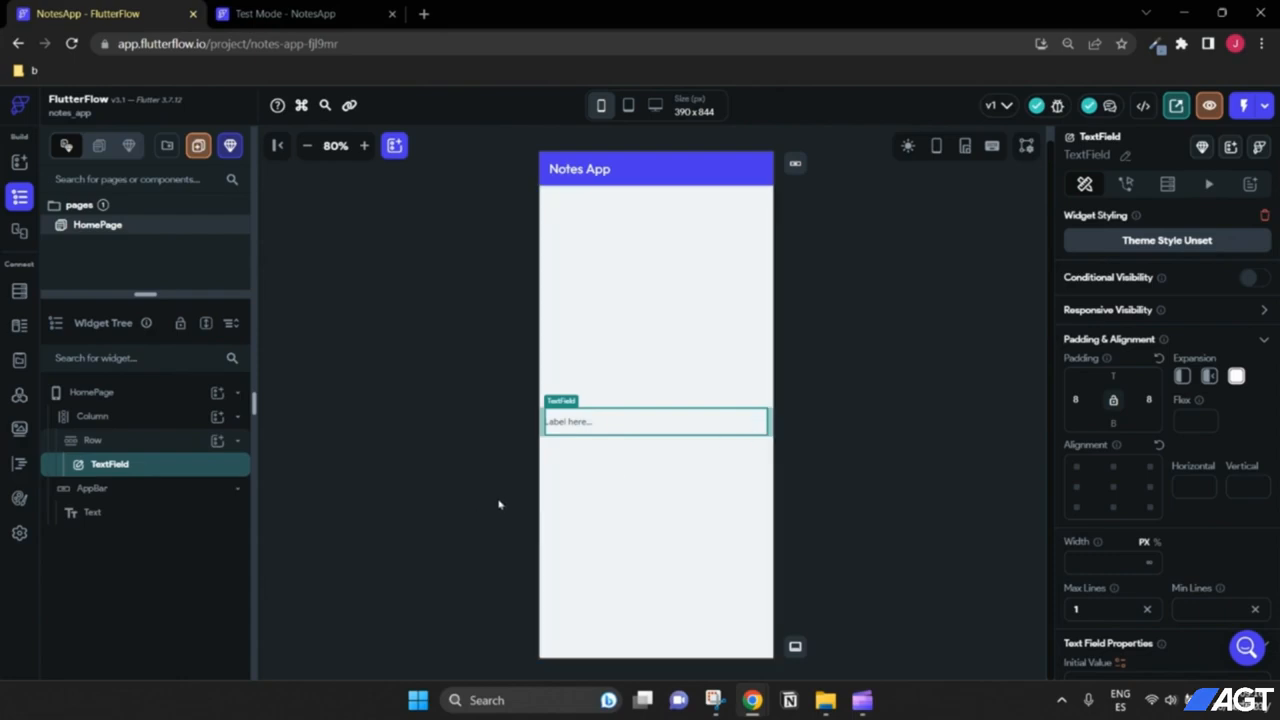
Step: Add an Icon widget to the Row beside the TextField
{"action": "left_click", "coordinate": [150, 448]}
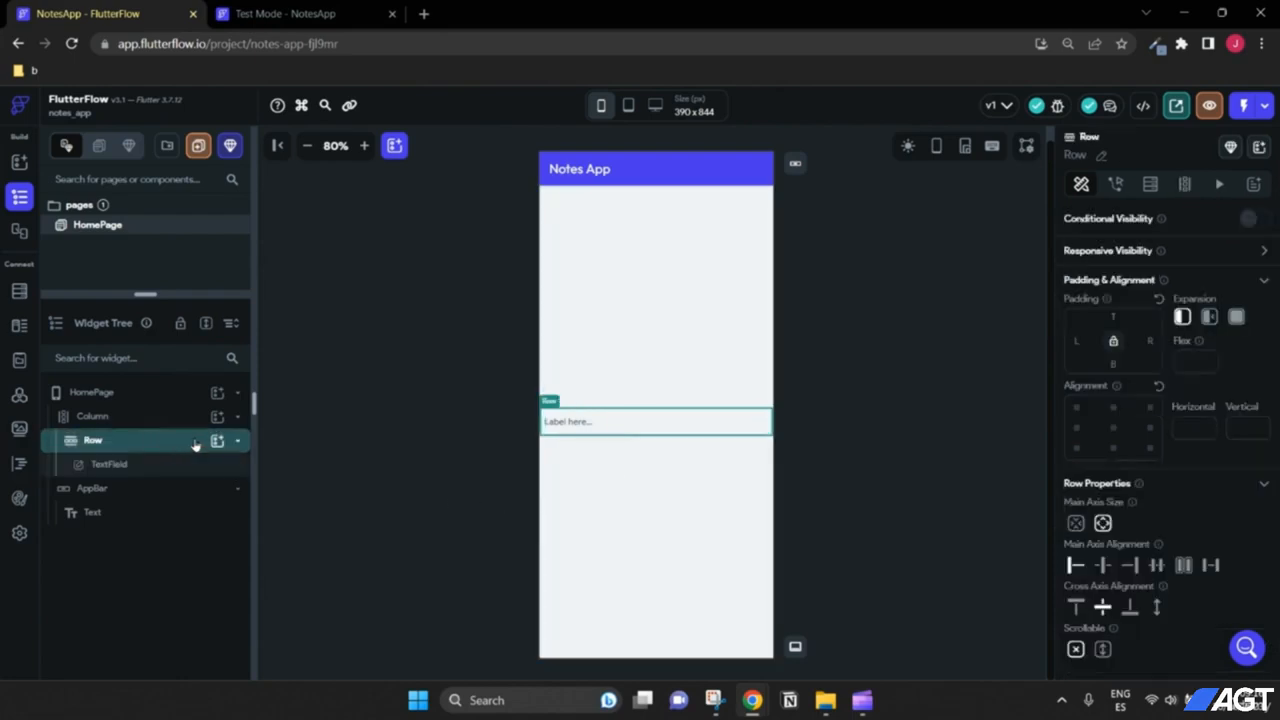
{"action": "left_click", "coordinate": [217, 441]}
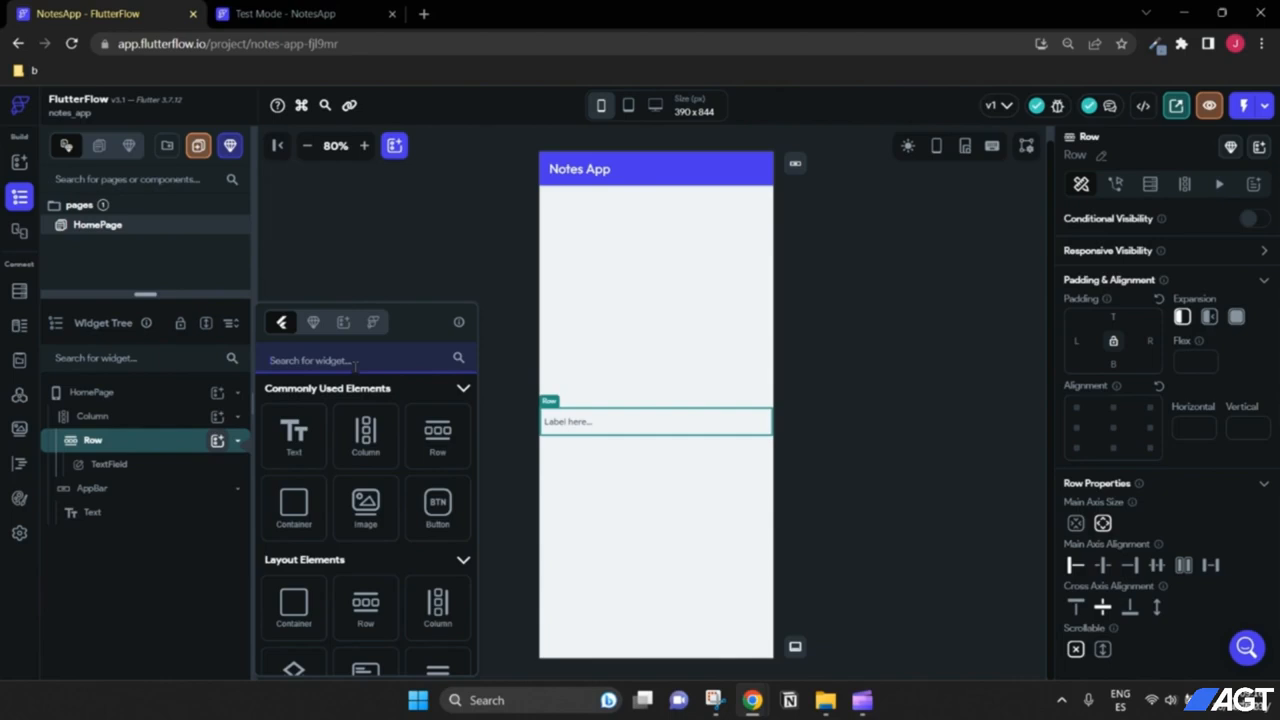
{"action": "type", "text": "Icon"}
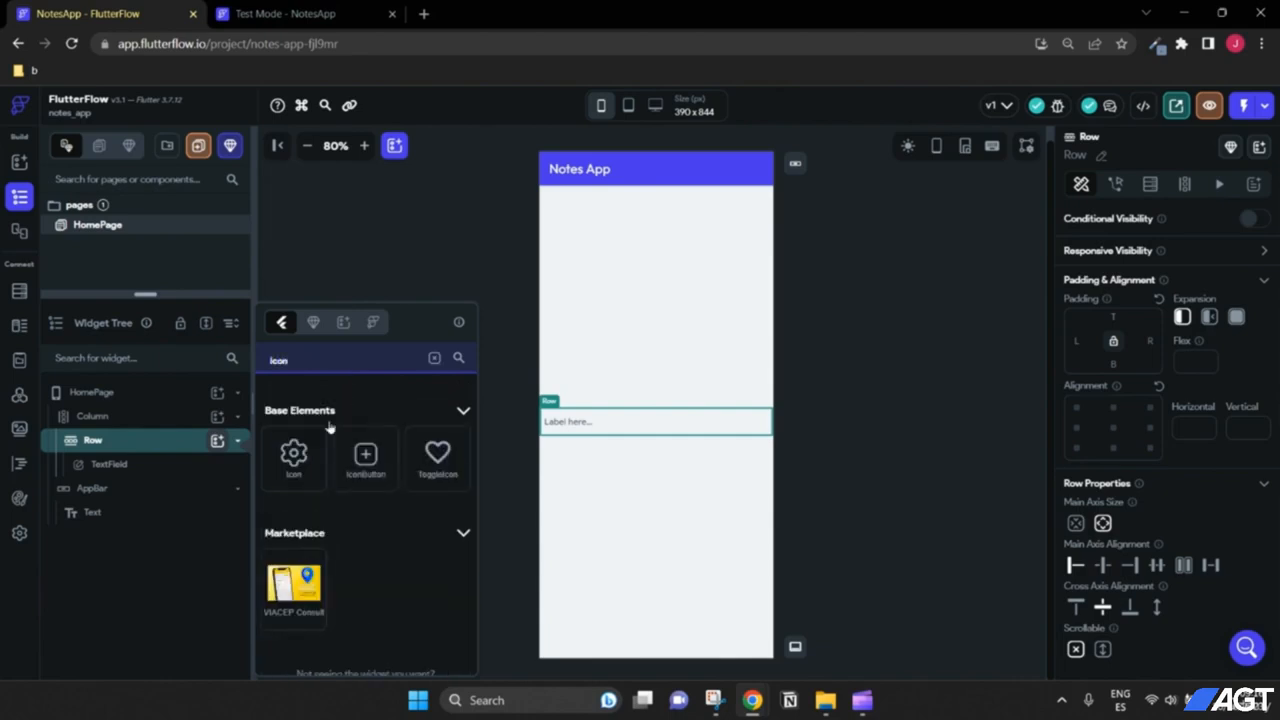
{"action": "left_click", "coordinate": [300, 468]}
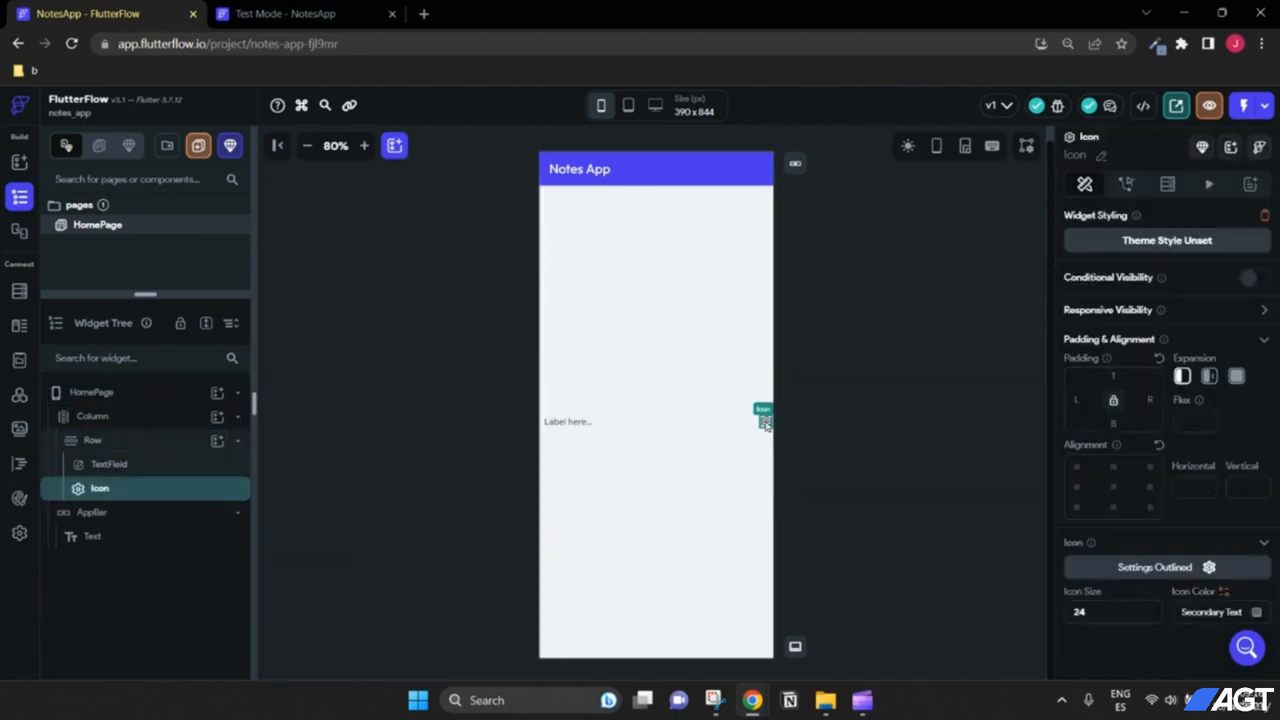
{"action": "left_click", "coordinate": [364, 145]}
{"action": "left_click", "coordinate": [364, 145]}
{"action": "left_click", "coordinate": [364, 145]}
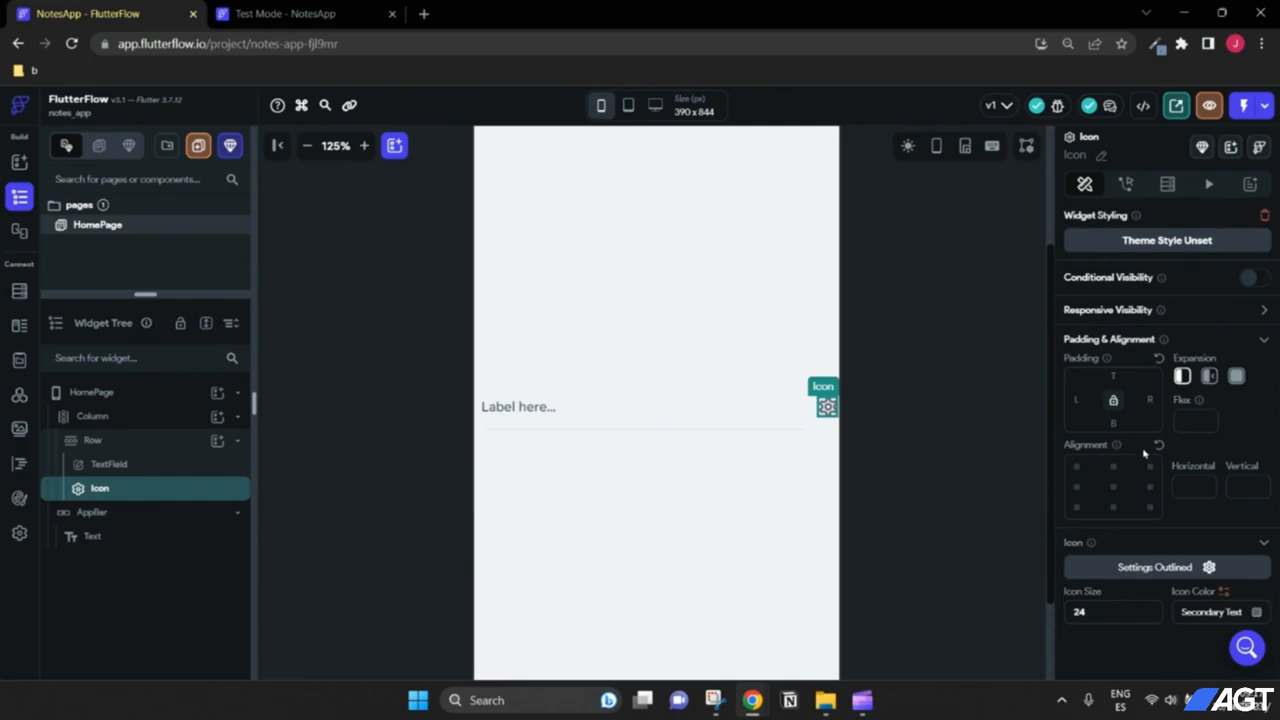
Step: Set the icon size to 50 and its colour to the Primary theme colour
{"action": "scroll", "coordinate": [1140, 500], "scroll_direction": "down", "scroll_amount": 1}
{"action": "left_click", "coordinate": [1106, 608]}
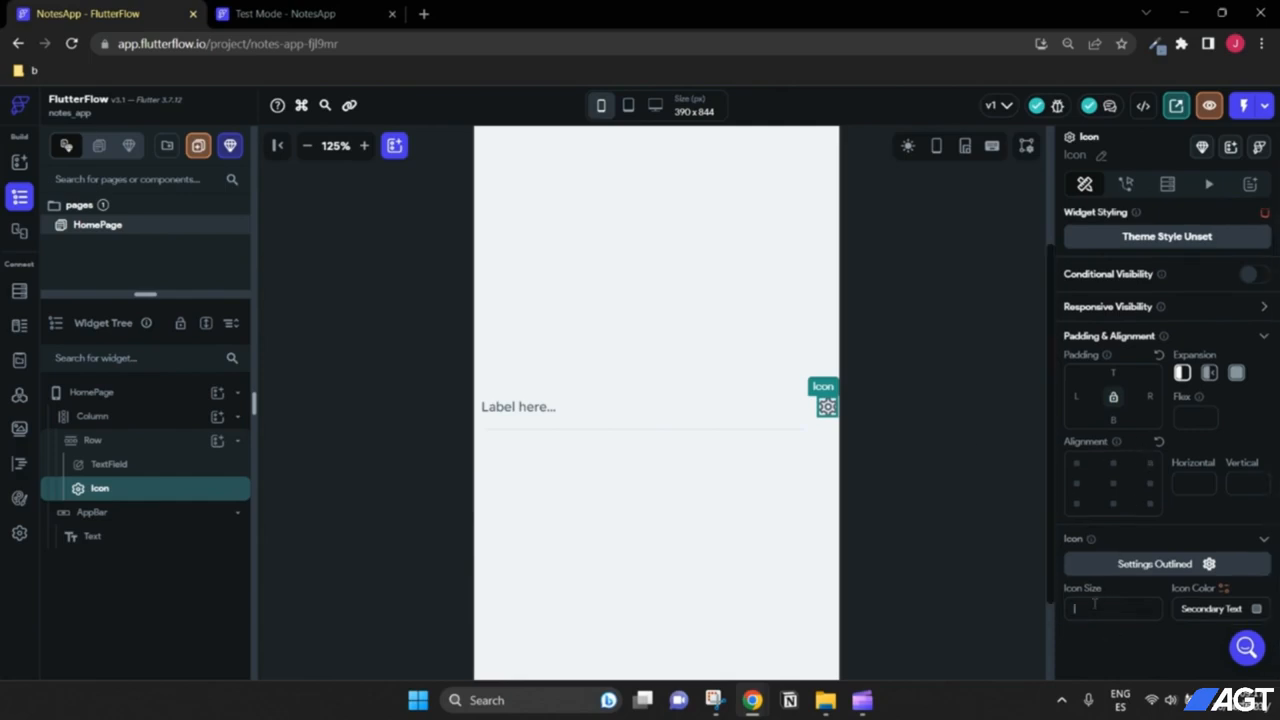
{"action": "type", "text": "50"}
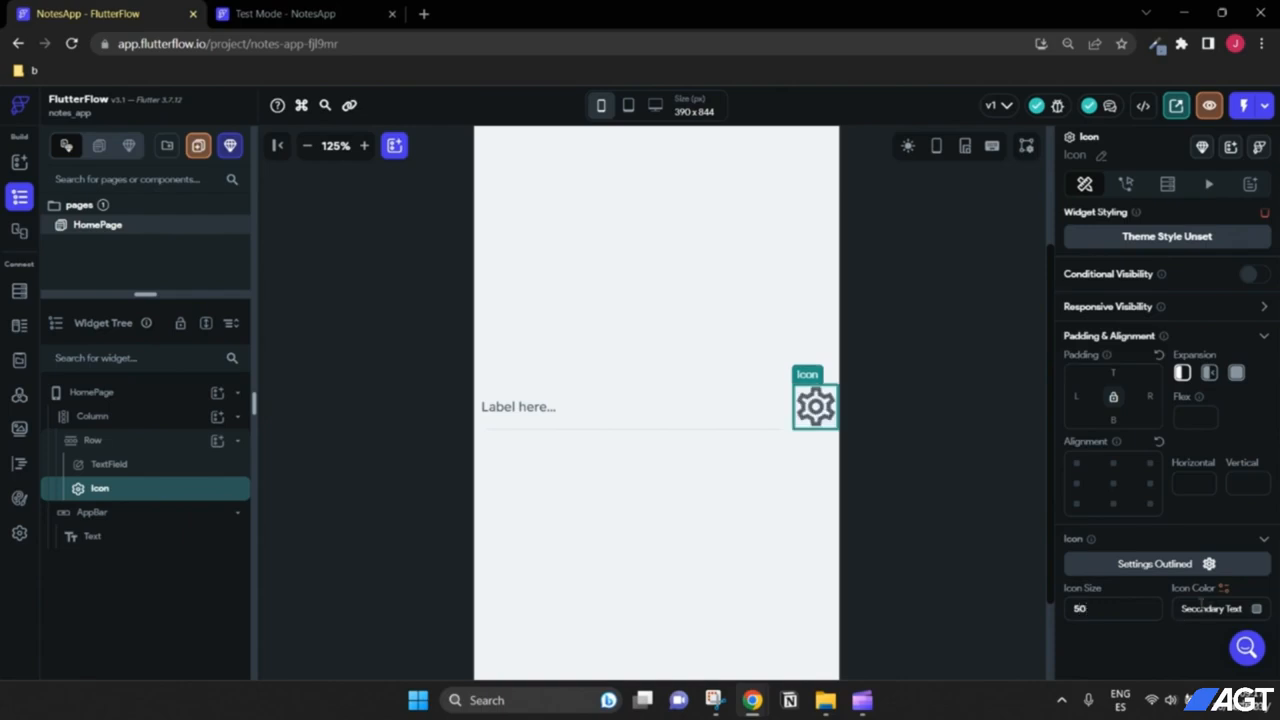
{"action": "left_click", "coordinate": [1256, 609]}
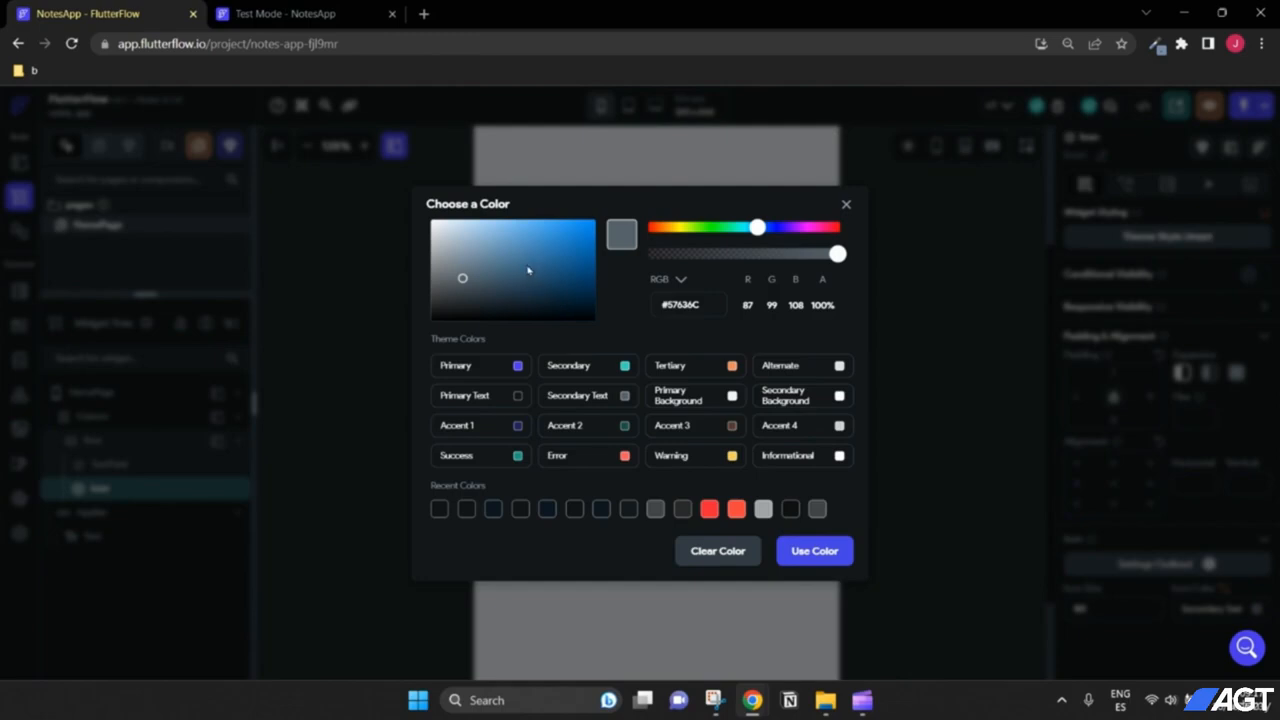
{"action": "mouse_move", "coordinate": [528, 270]}
{"action": "left_mouse_down"}
{"action": "mouse_move", "coordinate": [514, 243]}
{"action": "mouse_move", "coordinate": [563, 240]}
{"action": "mouse_move", "coordinate": [534, 243]}
{"action": "mouse_move", "coordinate": [528, 275]}
{"action": "mouse_move", "coordinate": [383, 214]}
{"action": "mouse_move", "coordinate": [497, 284]}
{"action": "mouse_move", "coordinate": [479, 256]}
{"action": "left_mouse_up"}
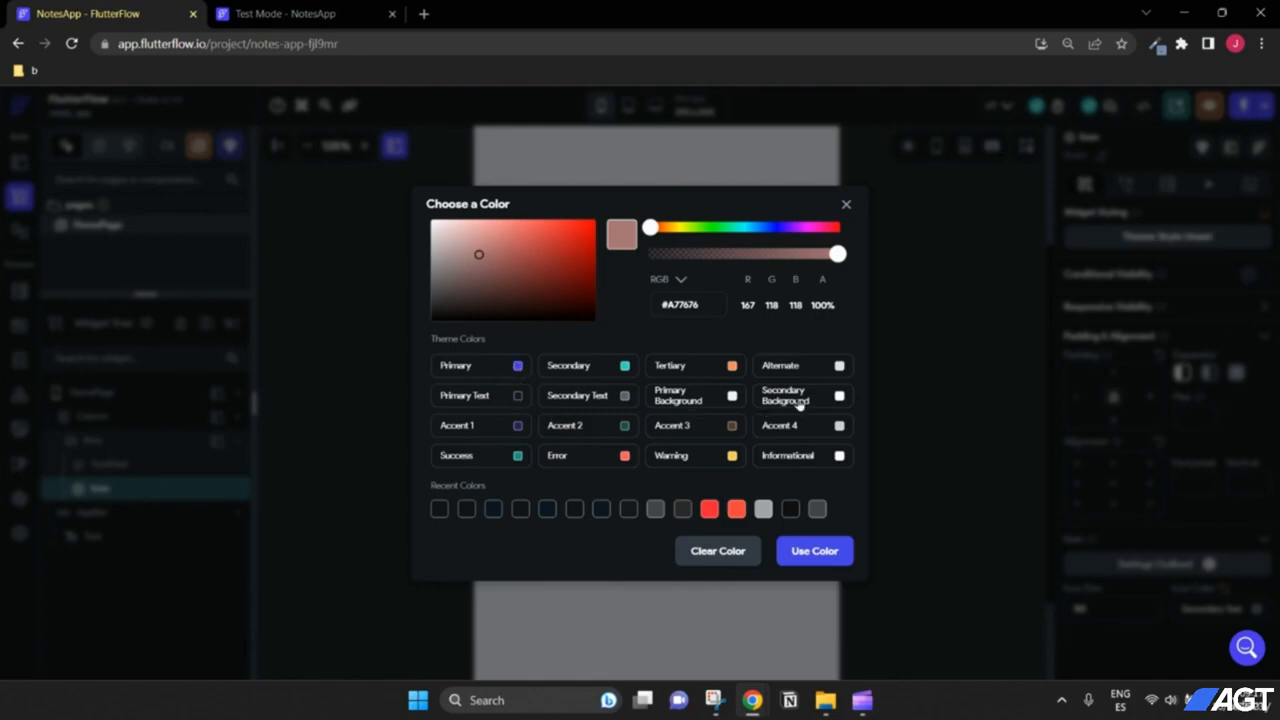
{"action": "left_click", "coordinate": [494, 368]}
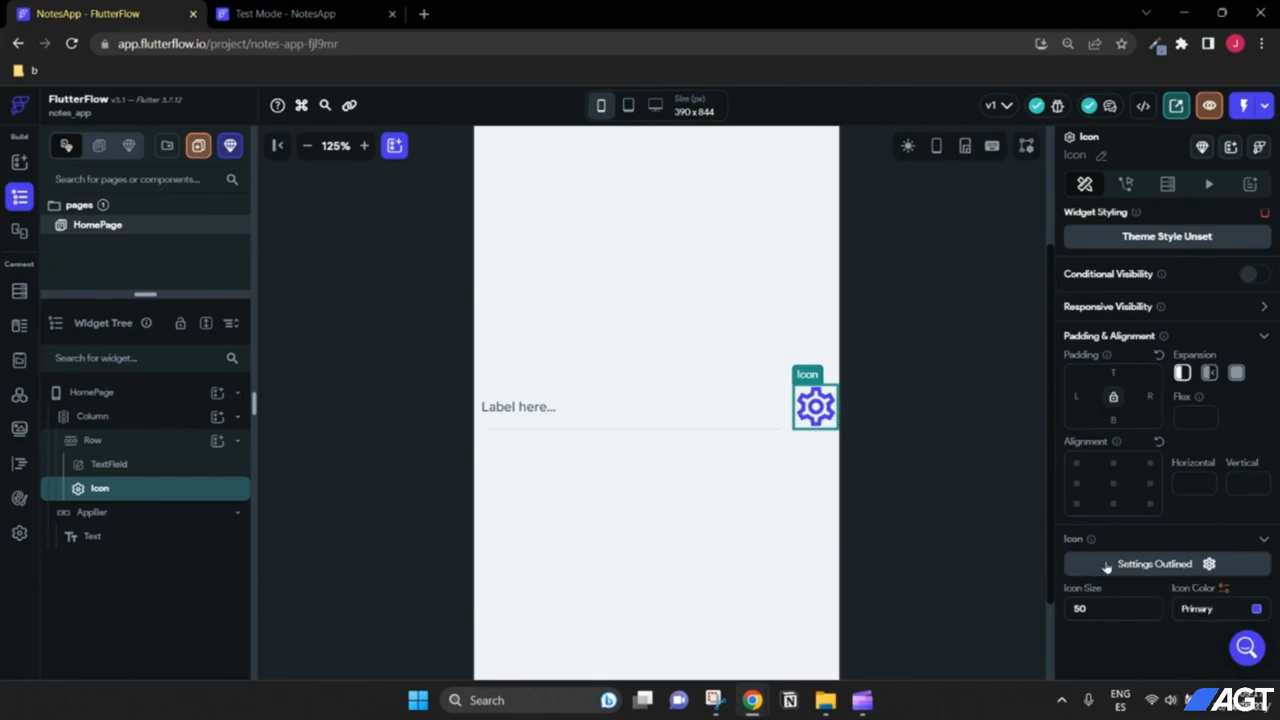
Step: Replace the gear with the Material 'add' plus icon
{"action": "left_click", "coordinate": [1164, 566]}
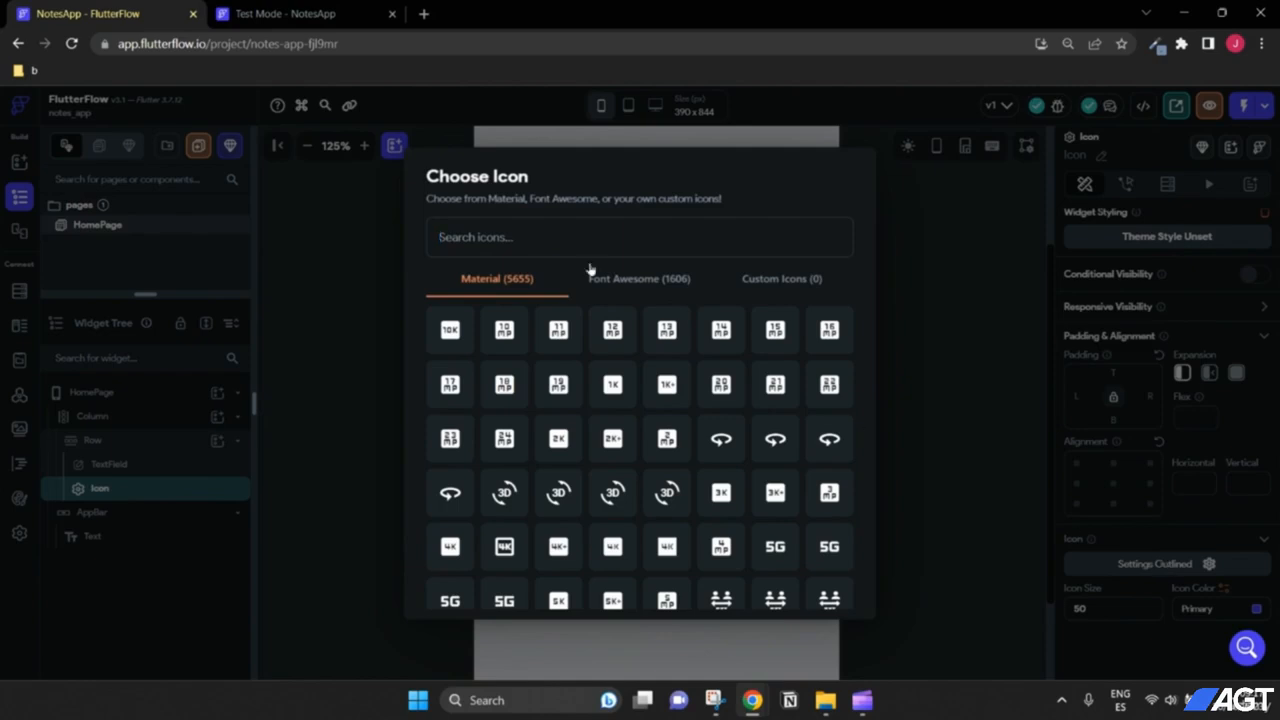
{"action": "type", "text": "add"}
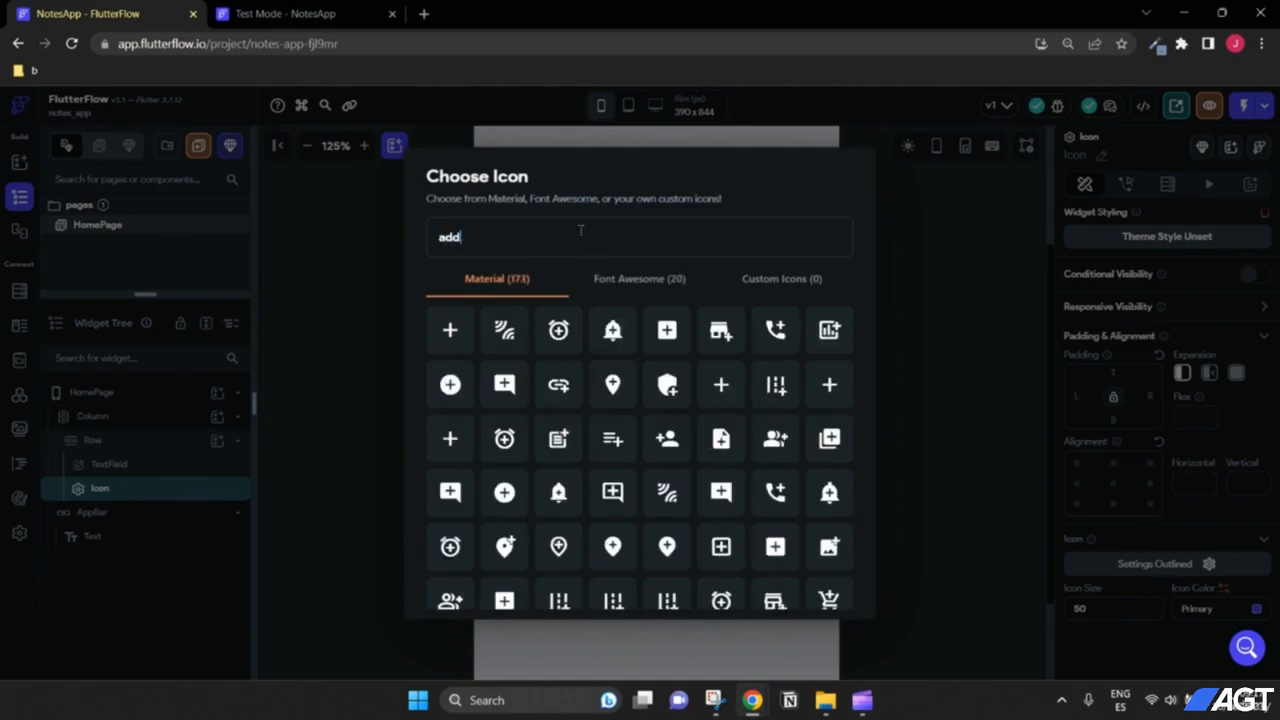
{"action": "left_click", "coordinate": [449, 333]}
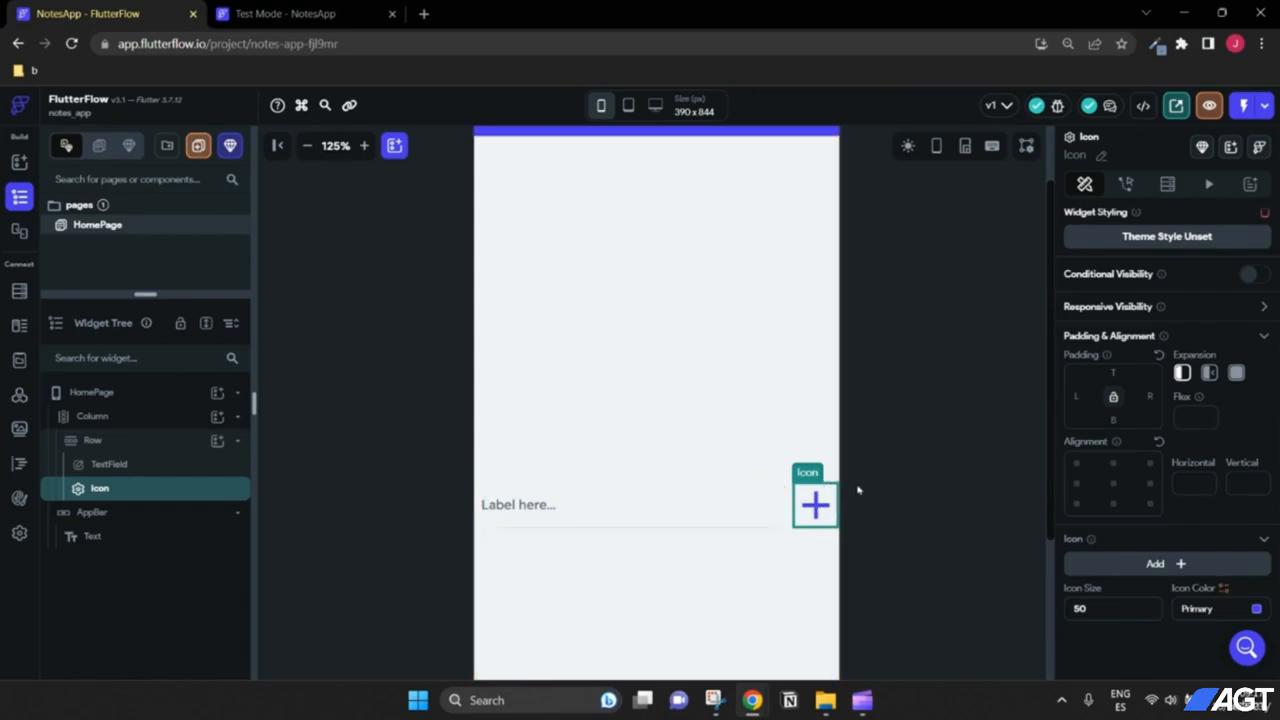
Step: Link all padding sides on the Column, set them to 16, and check the preview
{"action": "left_click", "coordinate": [134, 422]}
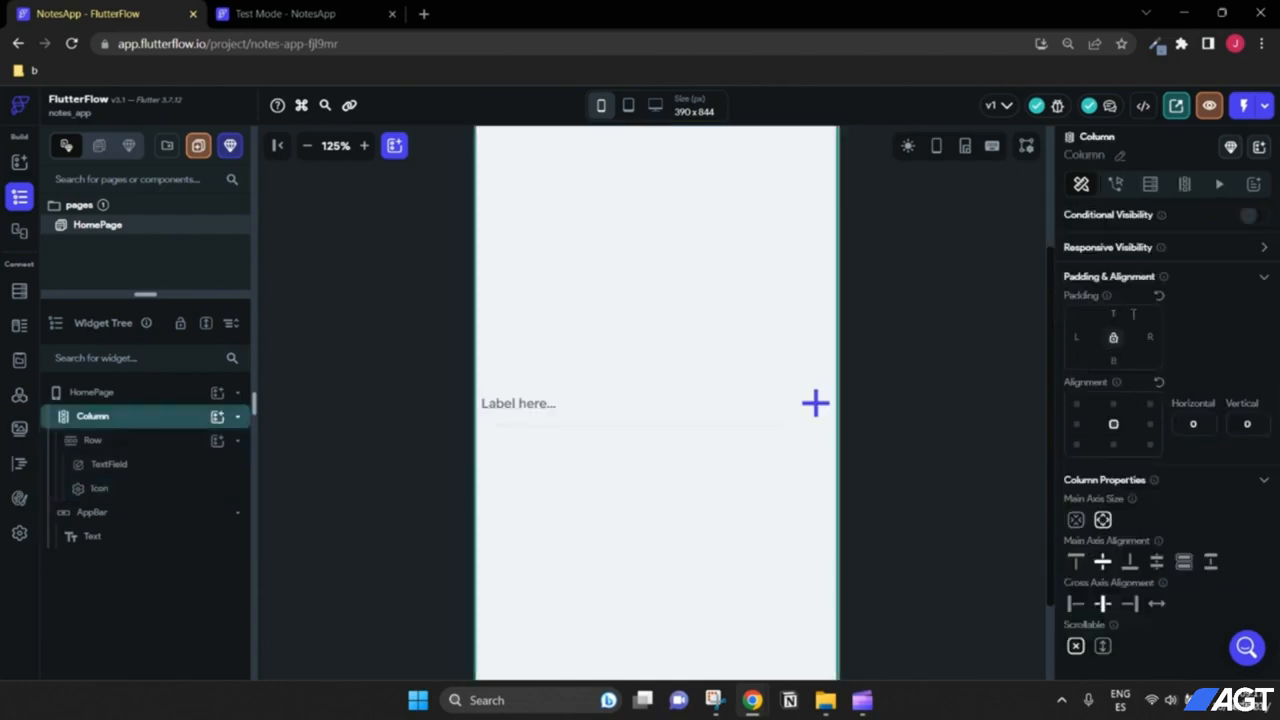
{"action": "left_click", "coordinate": [1113, 339]}
{"action": "type", "text": "16"}
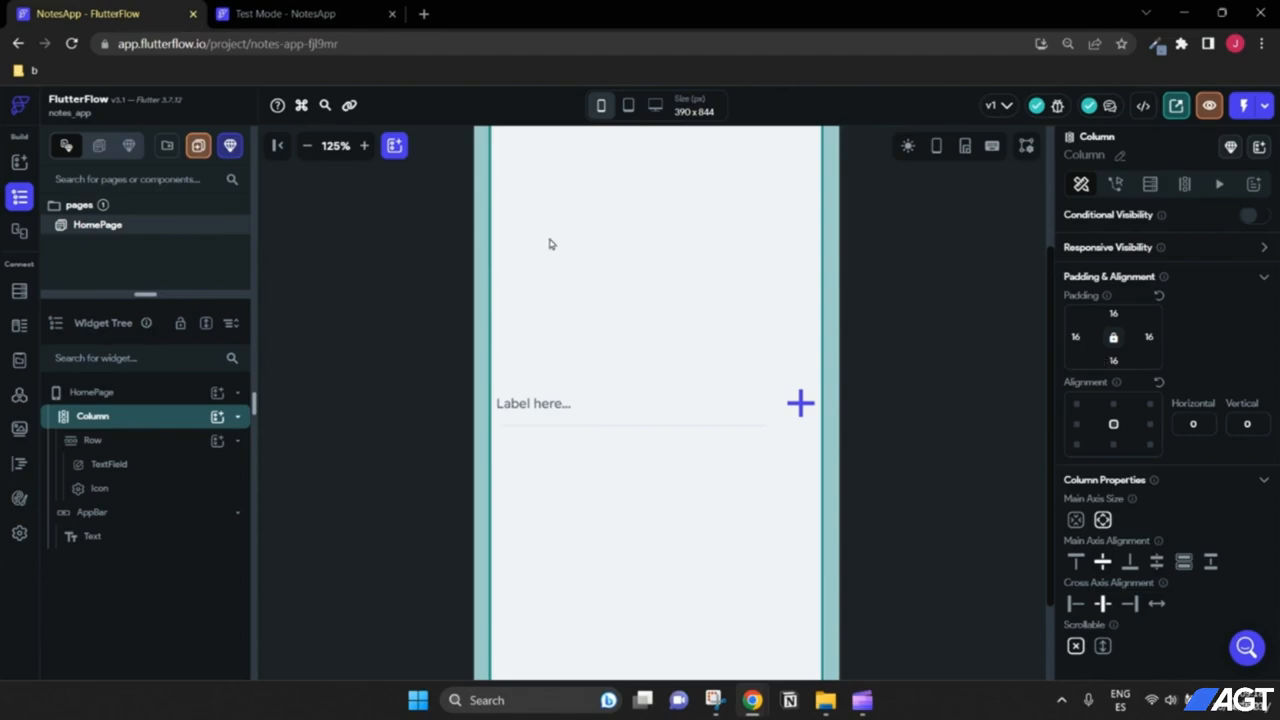
{"action": "left_click", "coordinate": [307, 145]}
{"action": "left_click", "coordinate": [307, 145]}
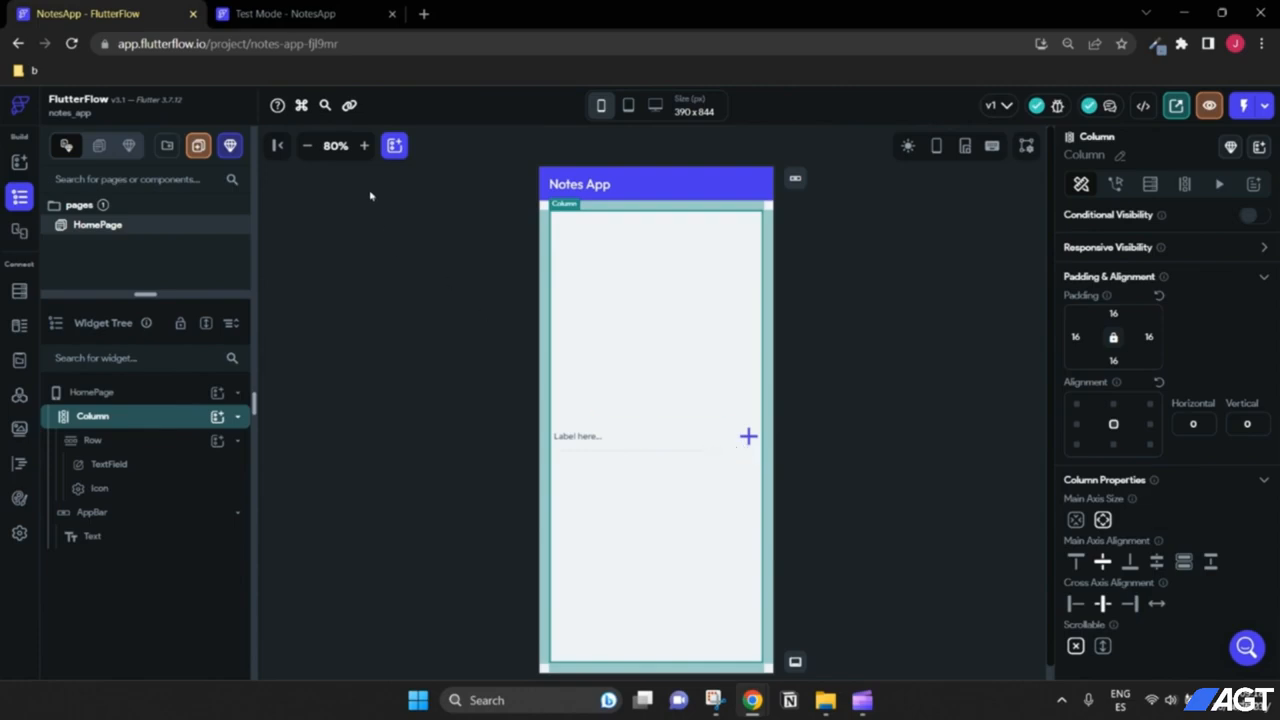
{"action": "left_click", "coordinate": [364, 145]}
{"action": "left_click", "coordinate": [364, 145]}
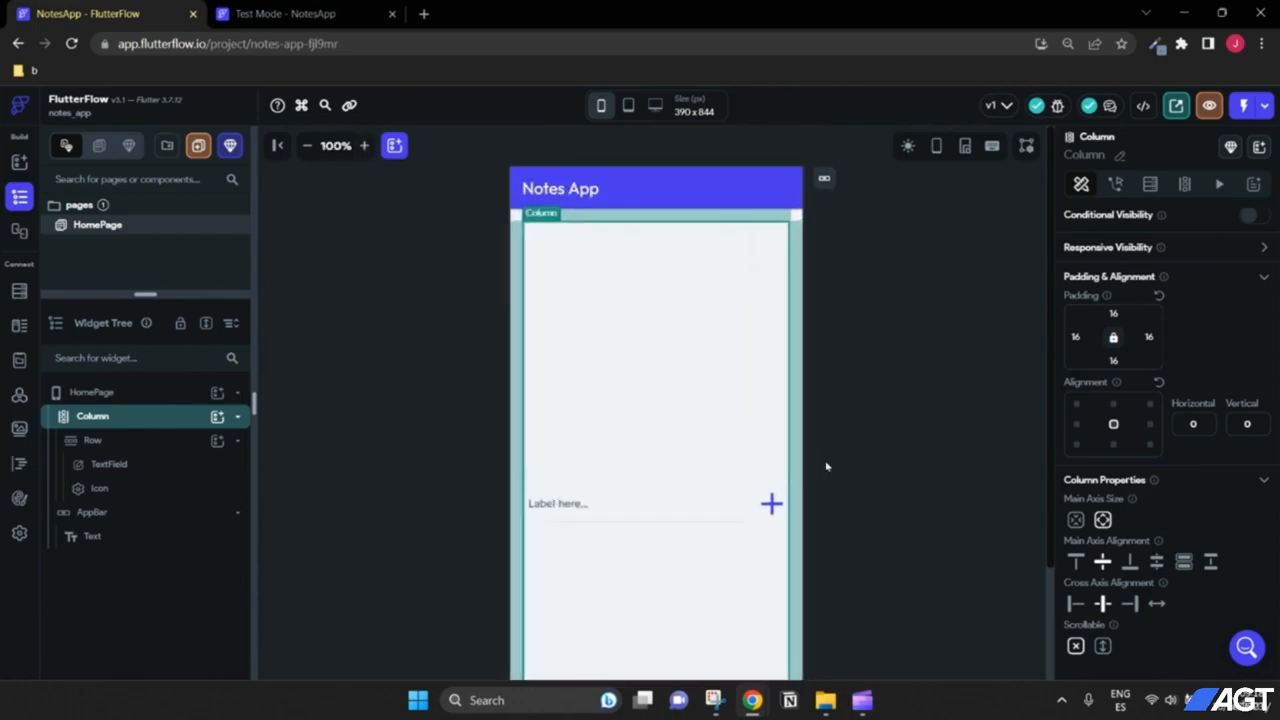
{"action": "scroll", "coordinate": [826, 466], "scroll_direction": "down", "scroll_amount": 1}
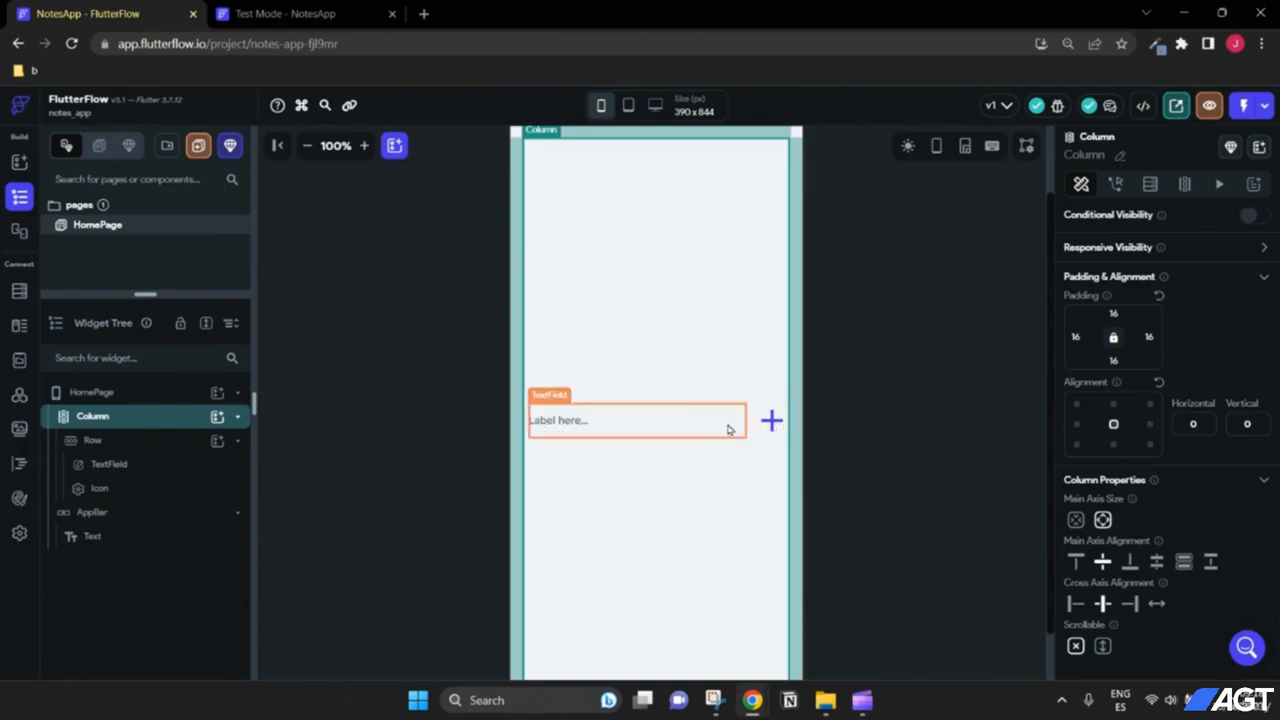
{"action": "scroll", "coordinate": [868, 369], "scroll_direction": "up", "scroll_amount": 1}
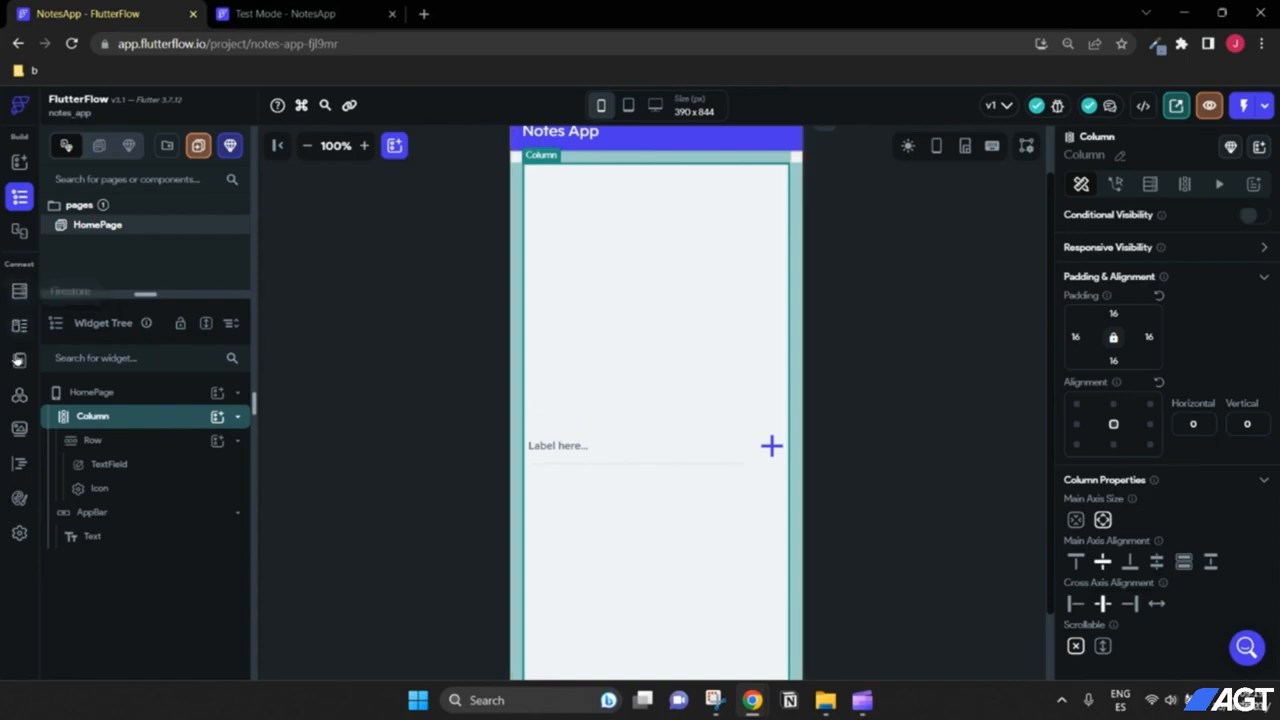
Step: Add a persisted app state variable 'notes' as a List of String
{"action": "left_click", "coordinate": [18, 362]}
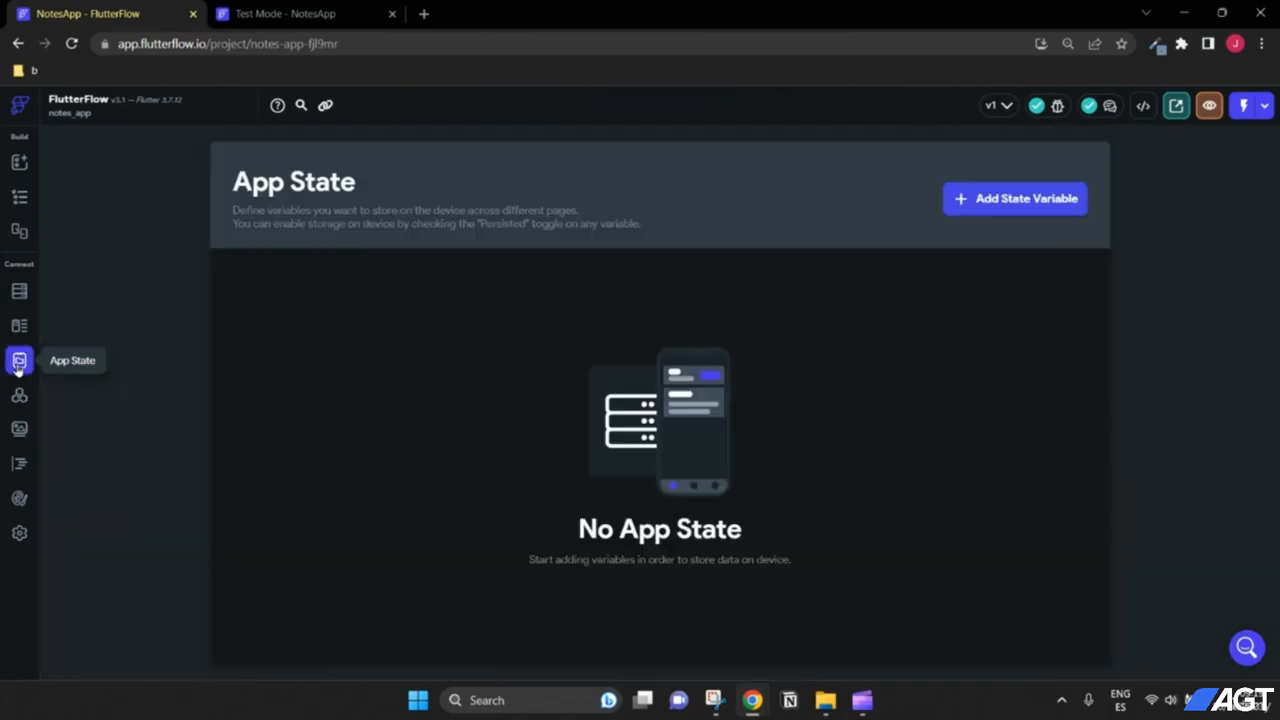
{"action": "left_click", "coordinate": [977, 207]}
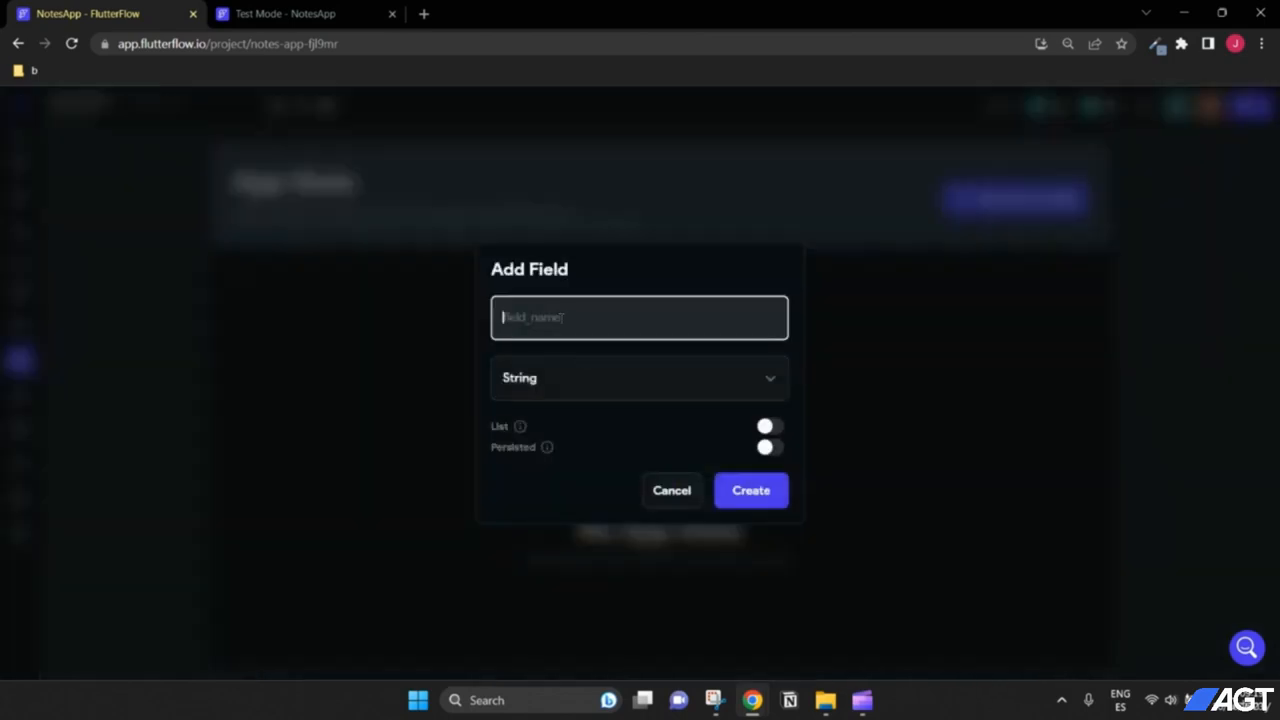
{"action": "type", "text": "notes"}
{"action": "left_click_drag", "start_coordinate": [548, 318], "coordinate": [502, 316]}
{"action": "left_click", "coordinate": [551, 314]}
{"action": "left_click", "coordinate": [768, 430]}
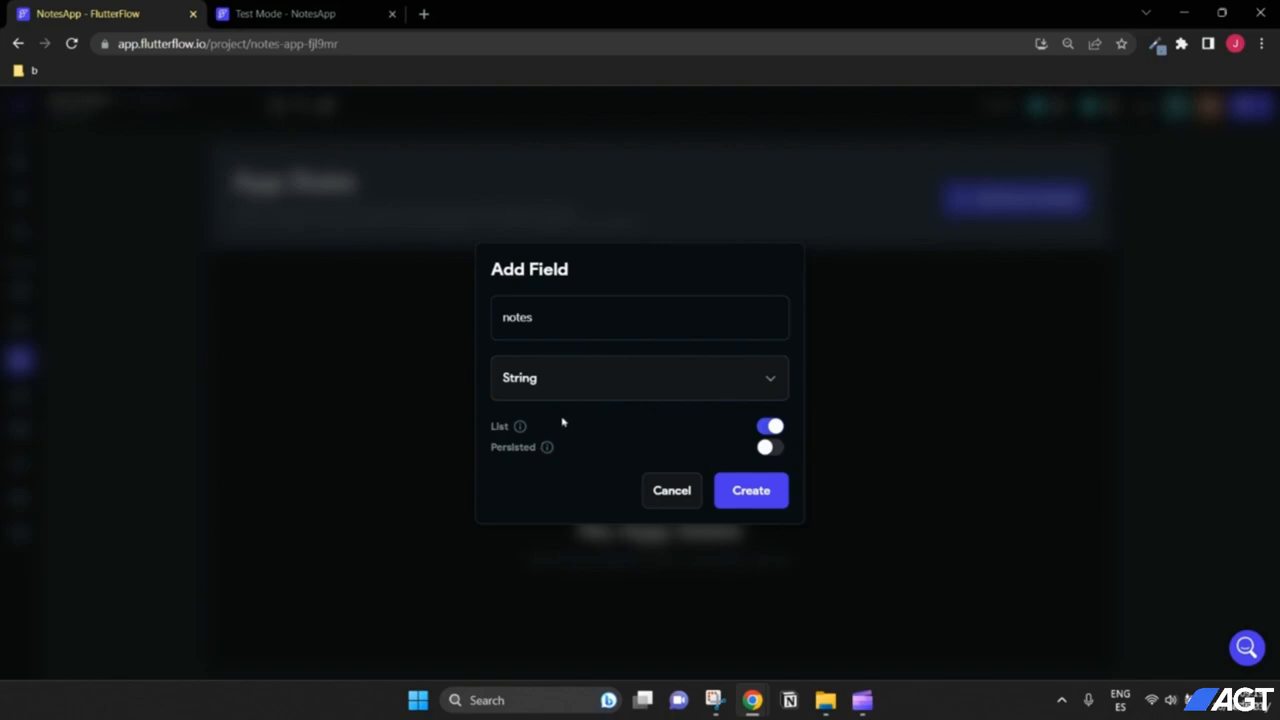
{"action": "double_click", "coordinate": [548, 320]}
{"action": "left_click", "coordinate": [548, 320]}
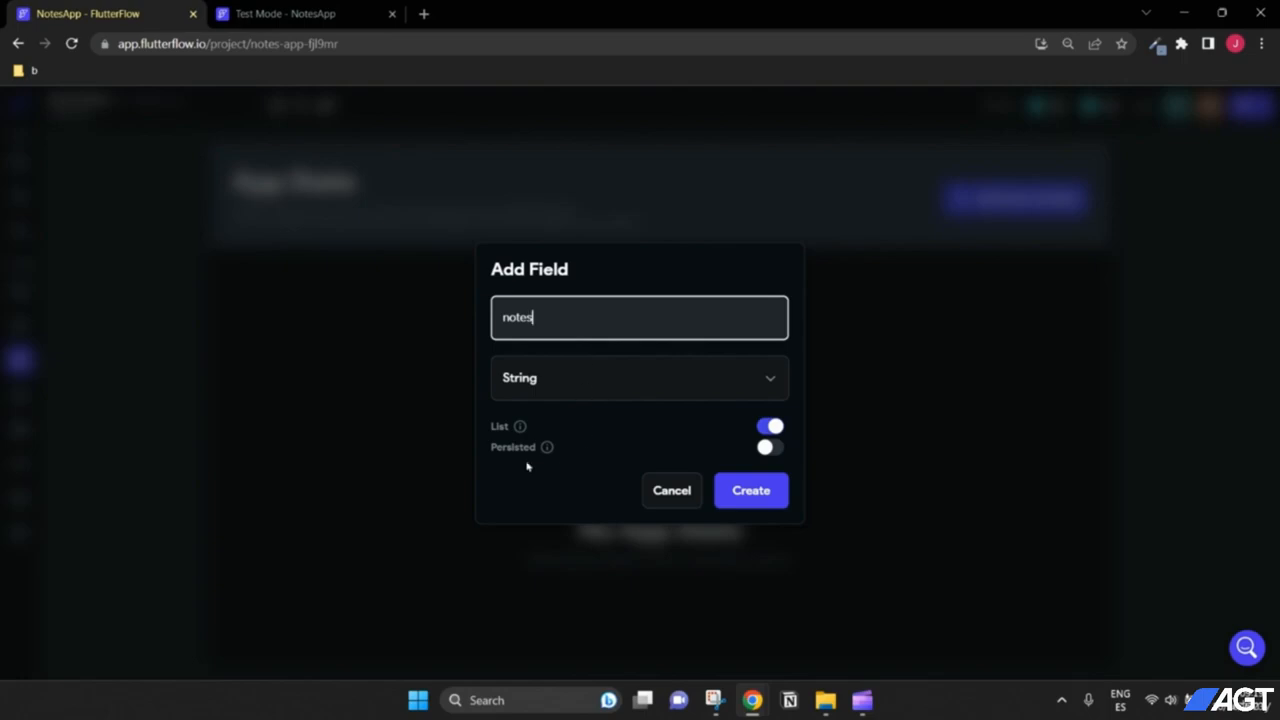
{"action": "mouse_move", "coordinate": [547, 448]}
{"action": "left_click", "coordinate": [770, 450]}
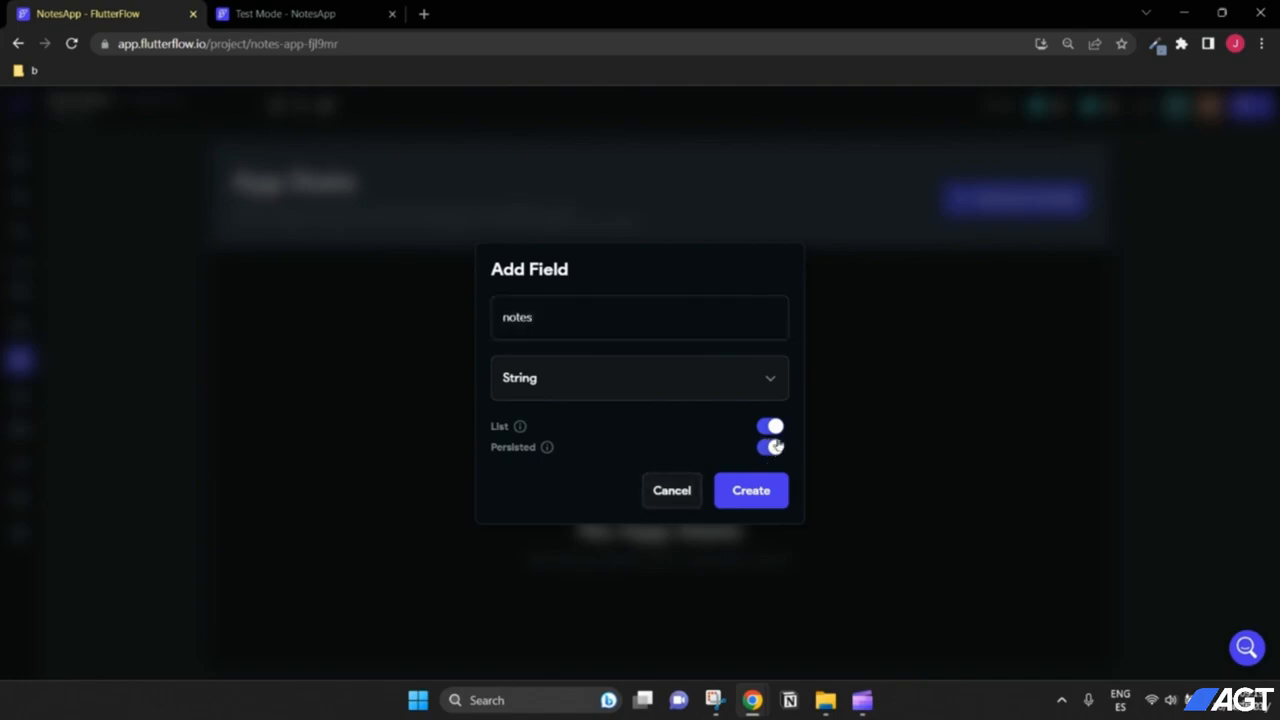
{"action": "left_click", "coordinate": [748, 495]}
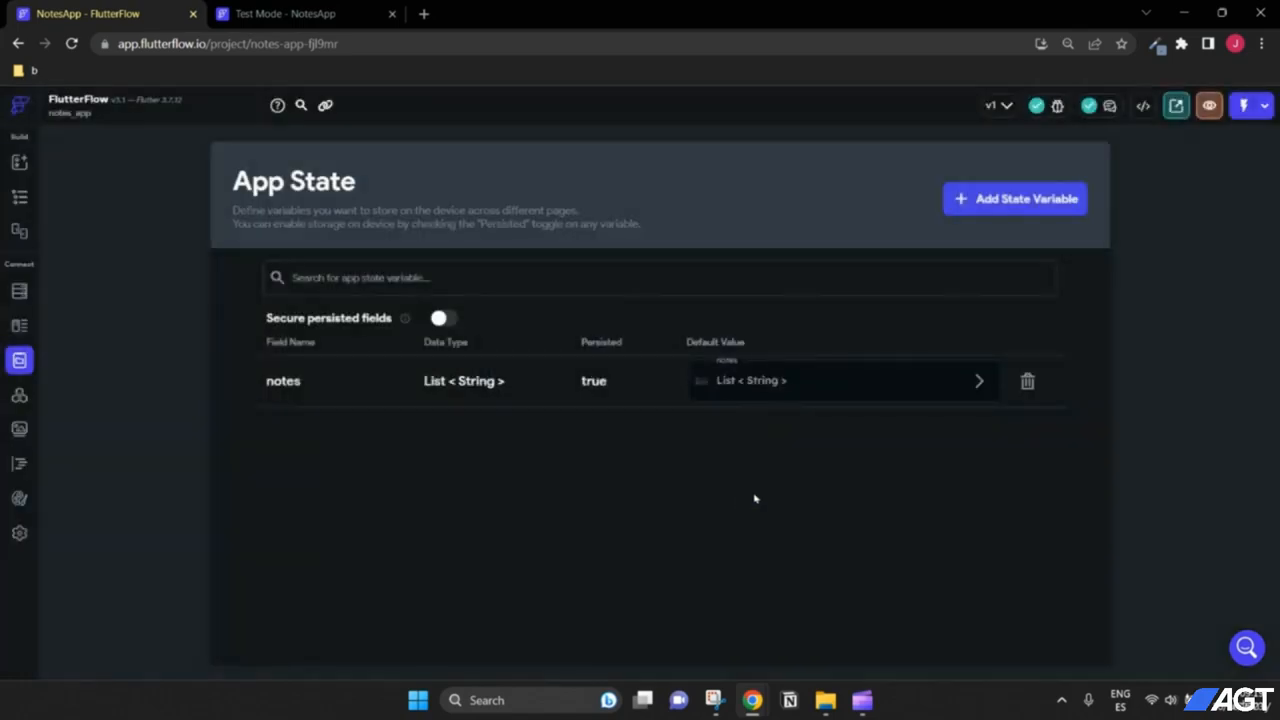
Step: Back in the widget tree, select the plus icon beside the text field
{"action": "left_click", "coordinate": [19, 197]}
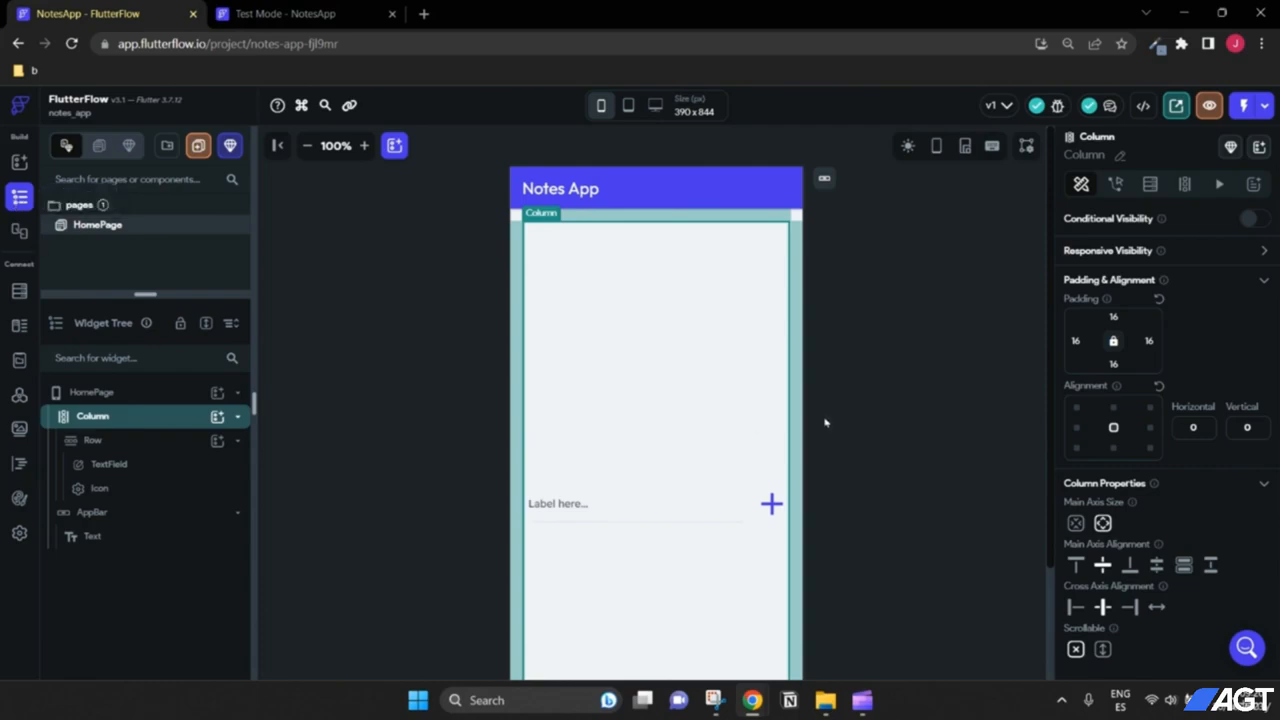
{"action": "scroll", "coordinate": [825, 421], "scroll_direction": "up", "scroll_amount": 1}
{"action": "left_click", "coordinate": [307, 145]}
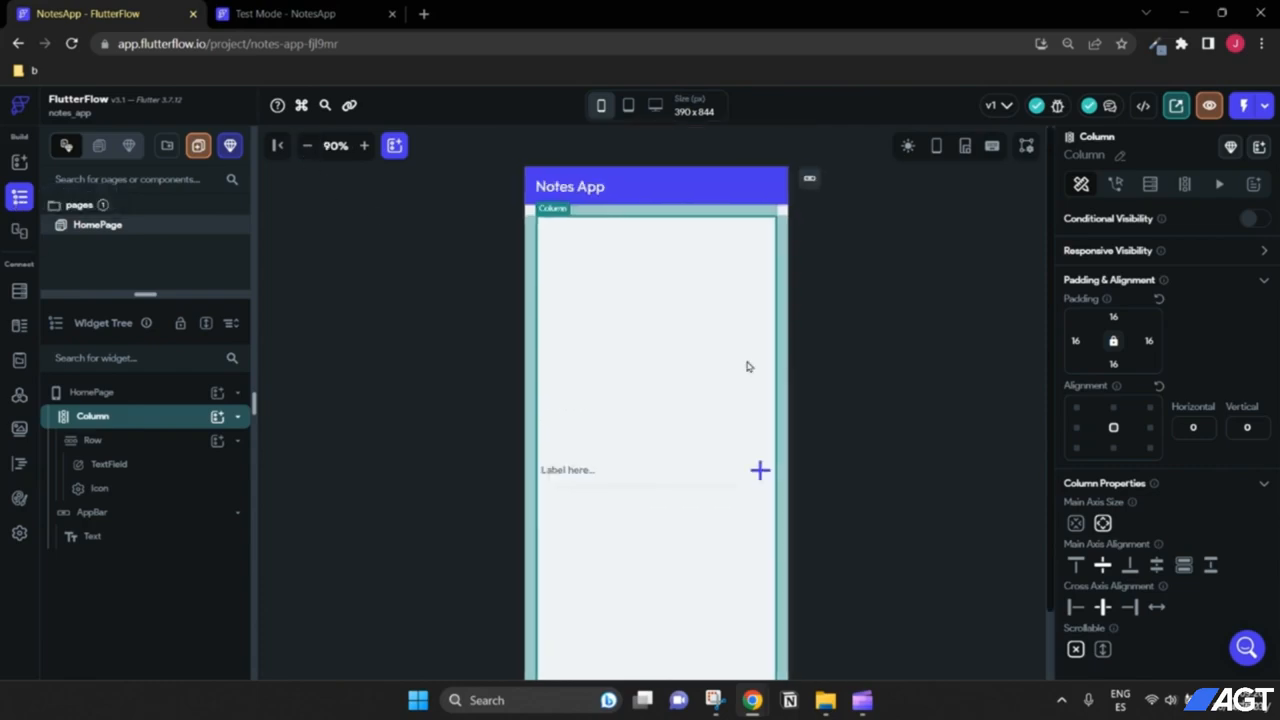
{"action": "scroll", "coordinate": [859, 433], "scroll_direction": "down", "scroll_amount": 1}
{"action": "scroll", "coordinate": [859, 433], "scroll_direction": "up", "scroll_amount": 1}
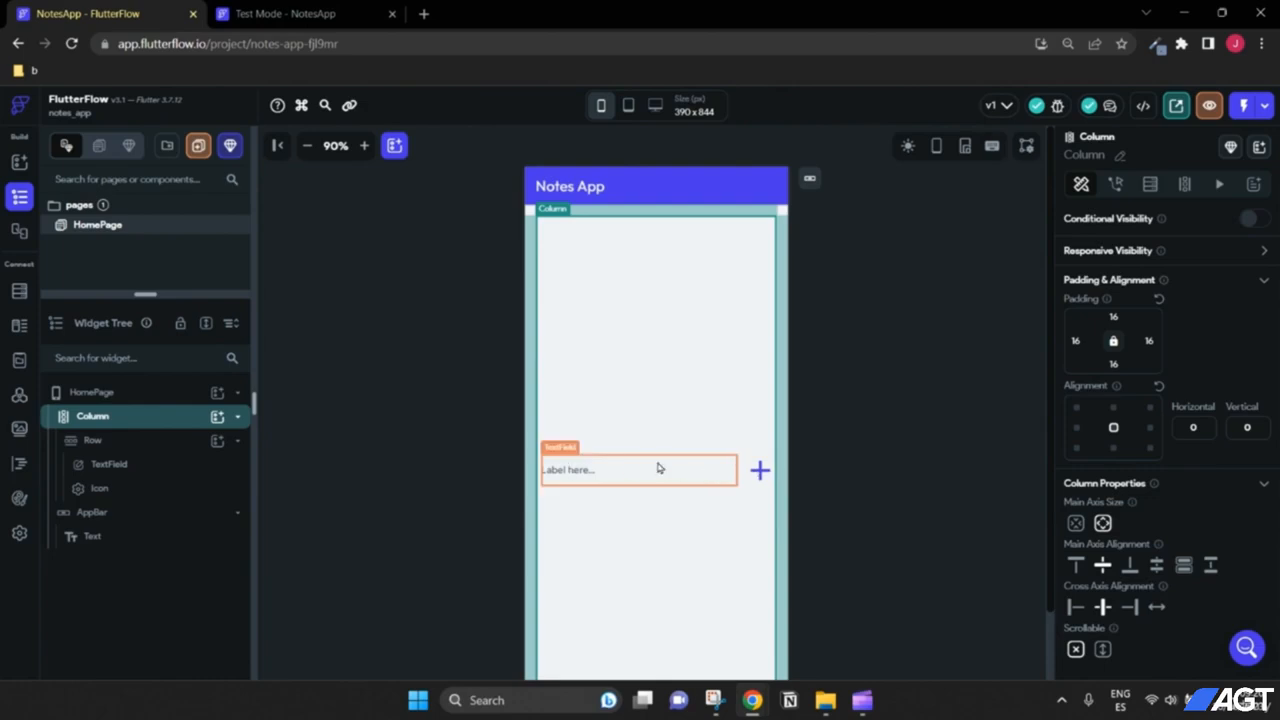
{"action": "left_click", "coordinate": [760, 472]}
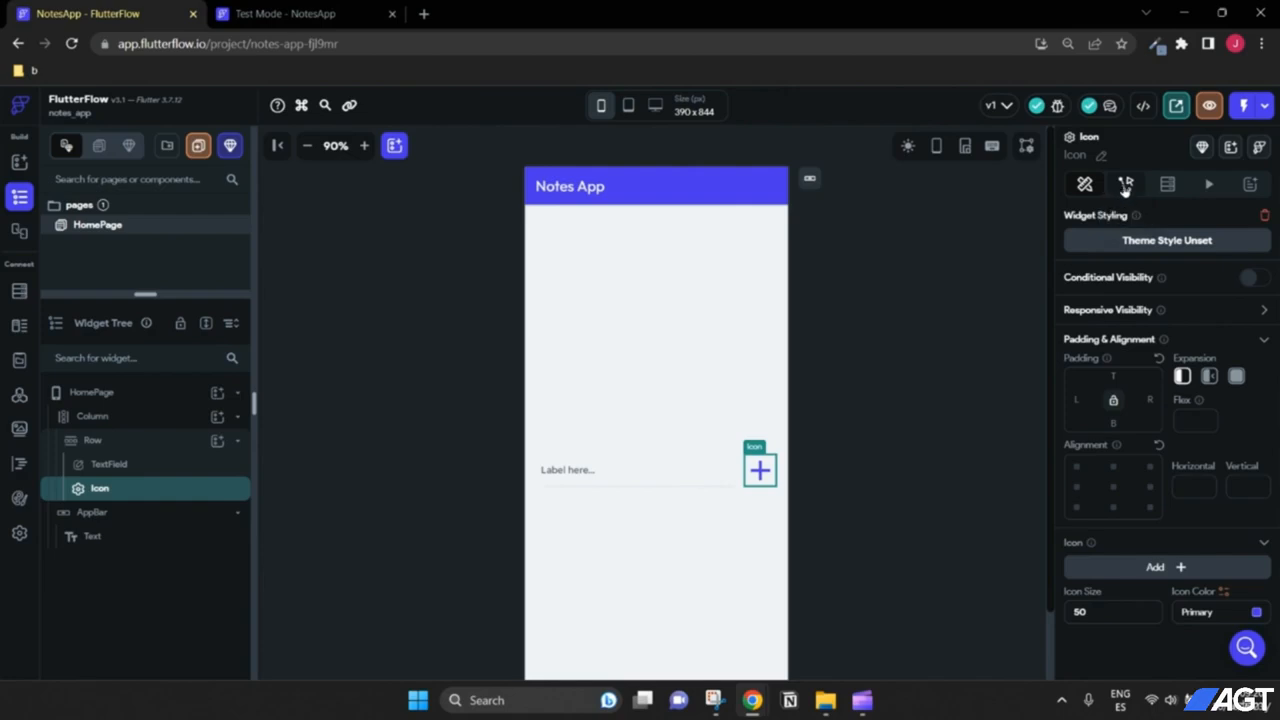
Step: Give the plus icon an On Tap action of State Management > Update App State
{"action": "left_click", "coordinate": [1126, 186]}
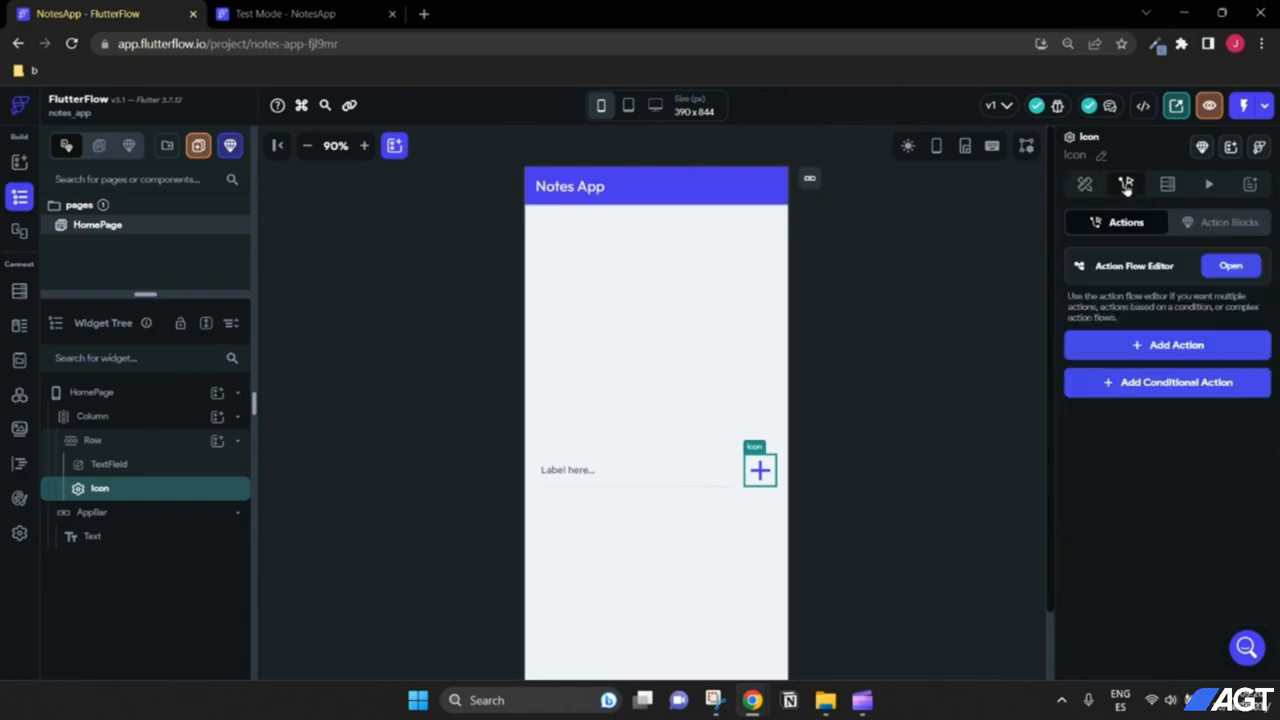
{"action": "left_click", "coordinate": [1160, 350]}
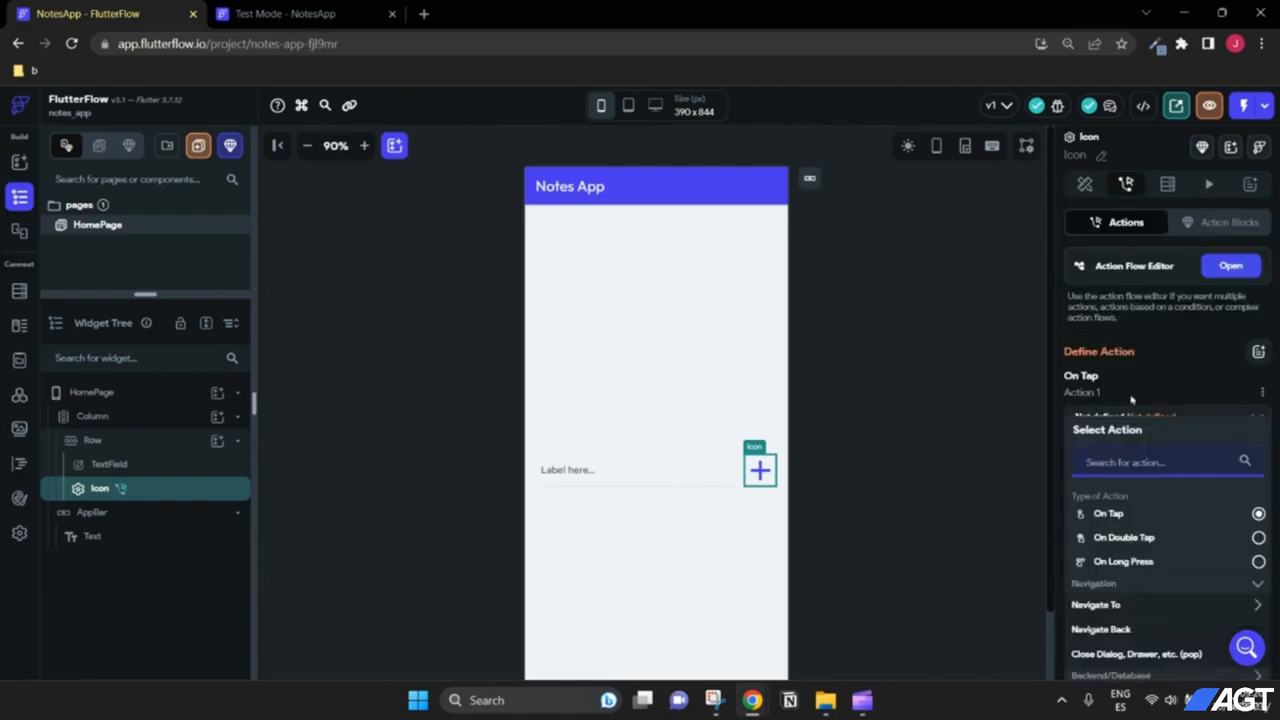
{"action": "scroll", "coordinate": [1152, 443], "scroll_direction": "down", "scroll_amount": 2}
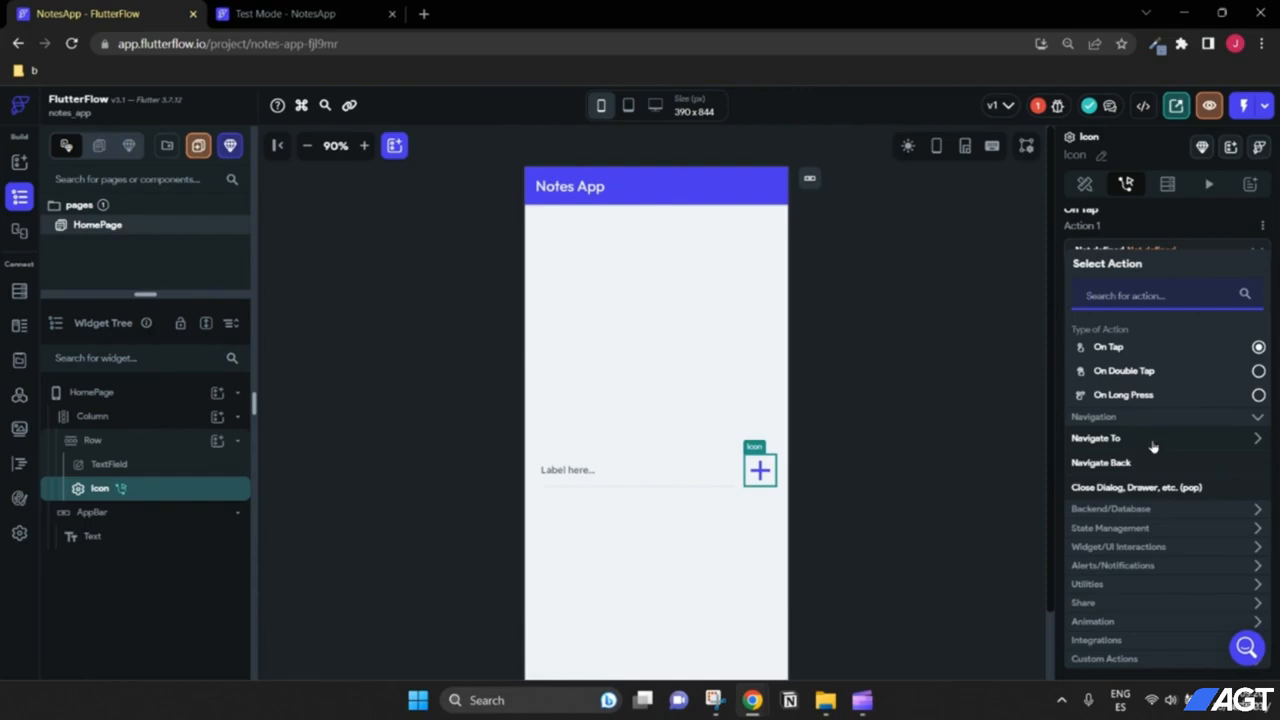
{"action": "scroll", "coordinate": [1152, 444], "scroll_direction": "down", "scroll_amount": 1}
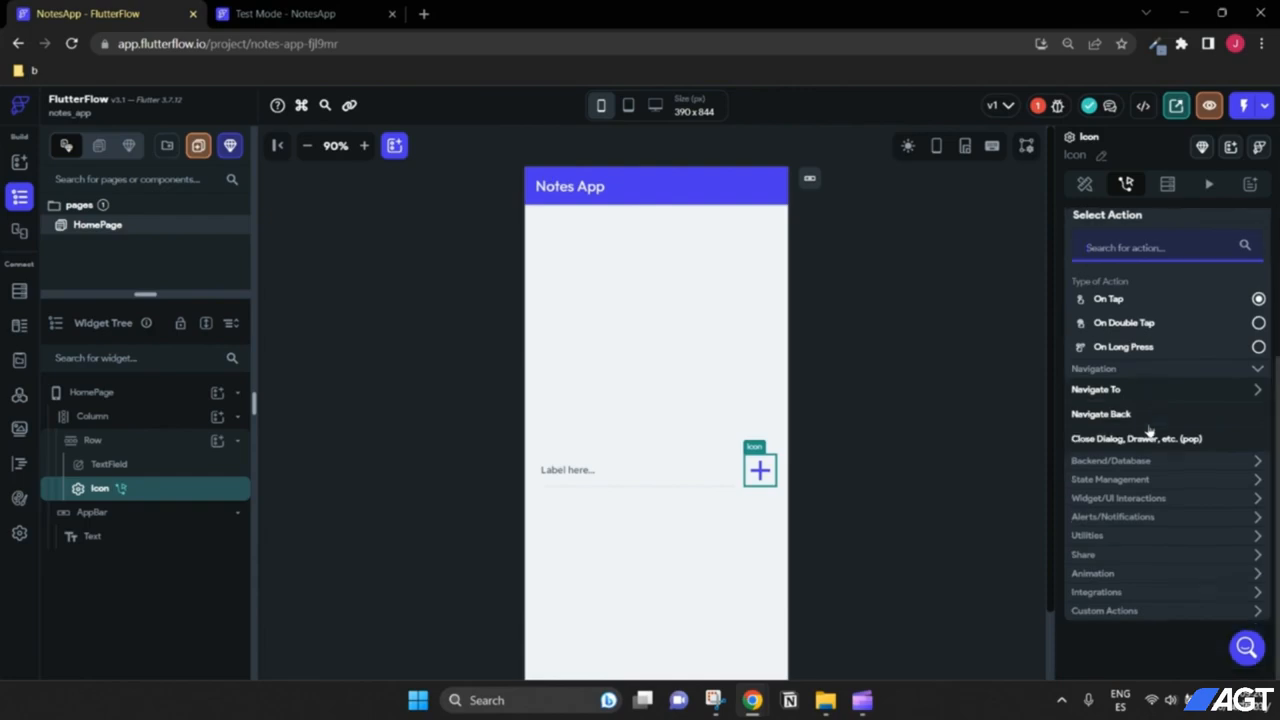
{"action": "left_click", "coordinate": [1122, 486]}
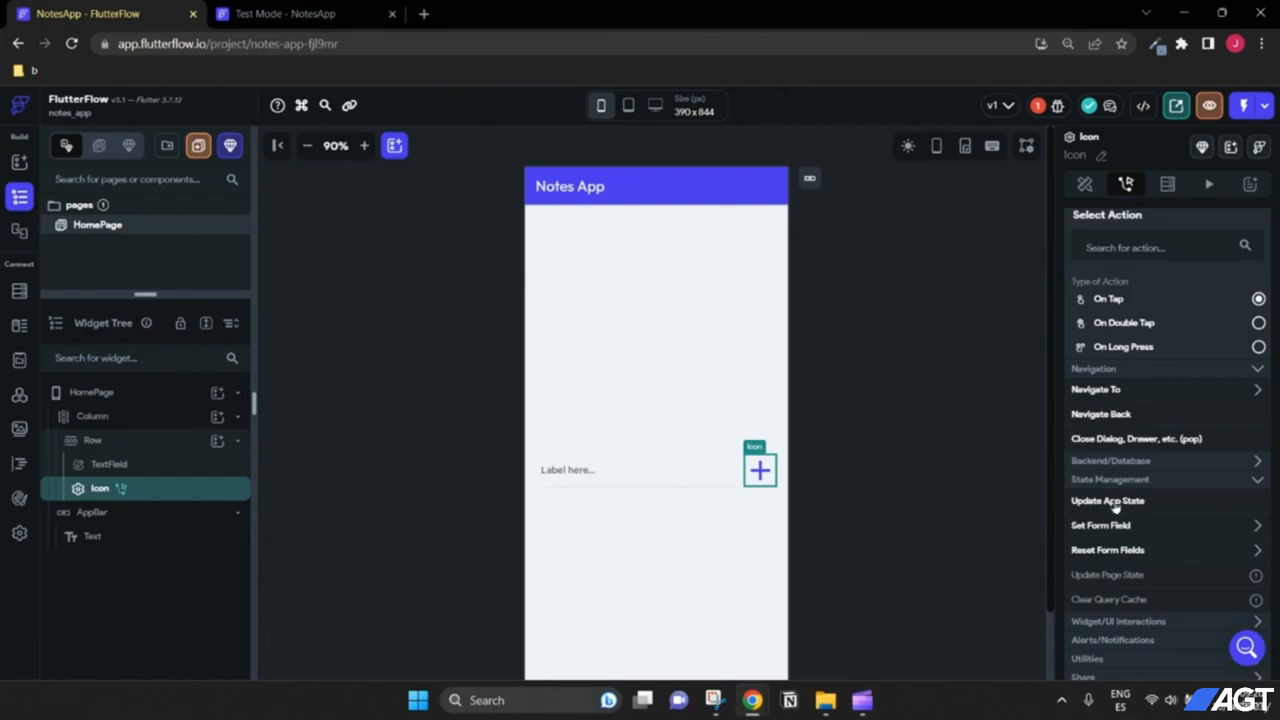
{"action": "left_click", "coordinate": [1115, 508]}
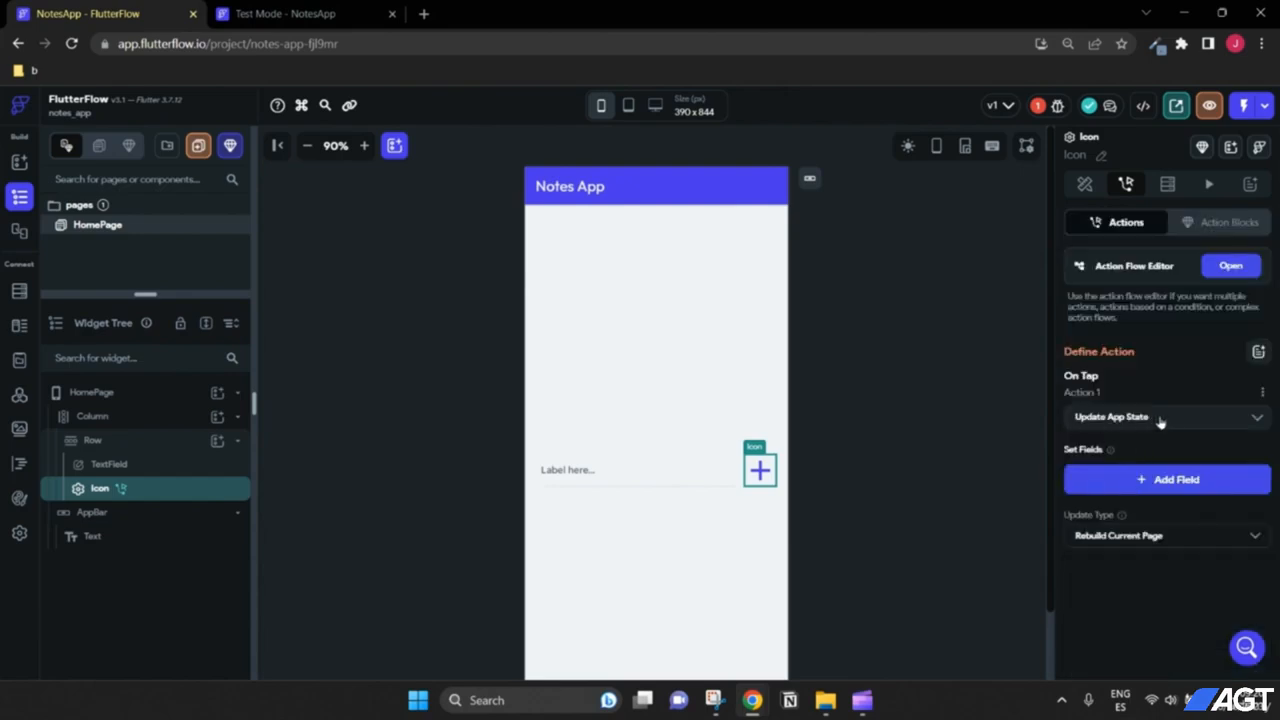
Step: Set the Update App State action to add a value to the notes list
{"action": "left_click", "coordinate": [1142, 481]}
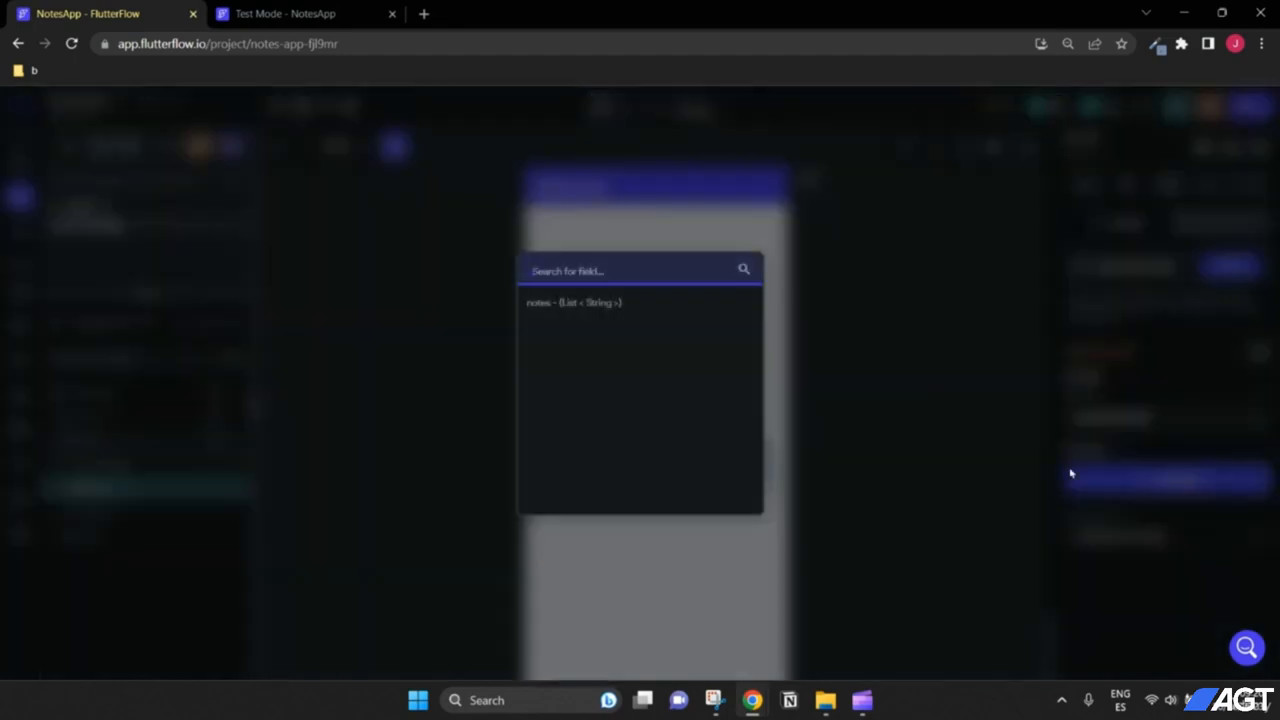
{"action": "left_click", "coordinate": [574, 305]}
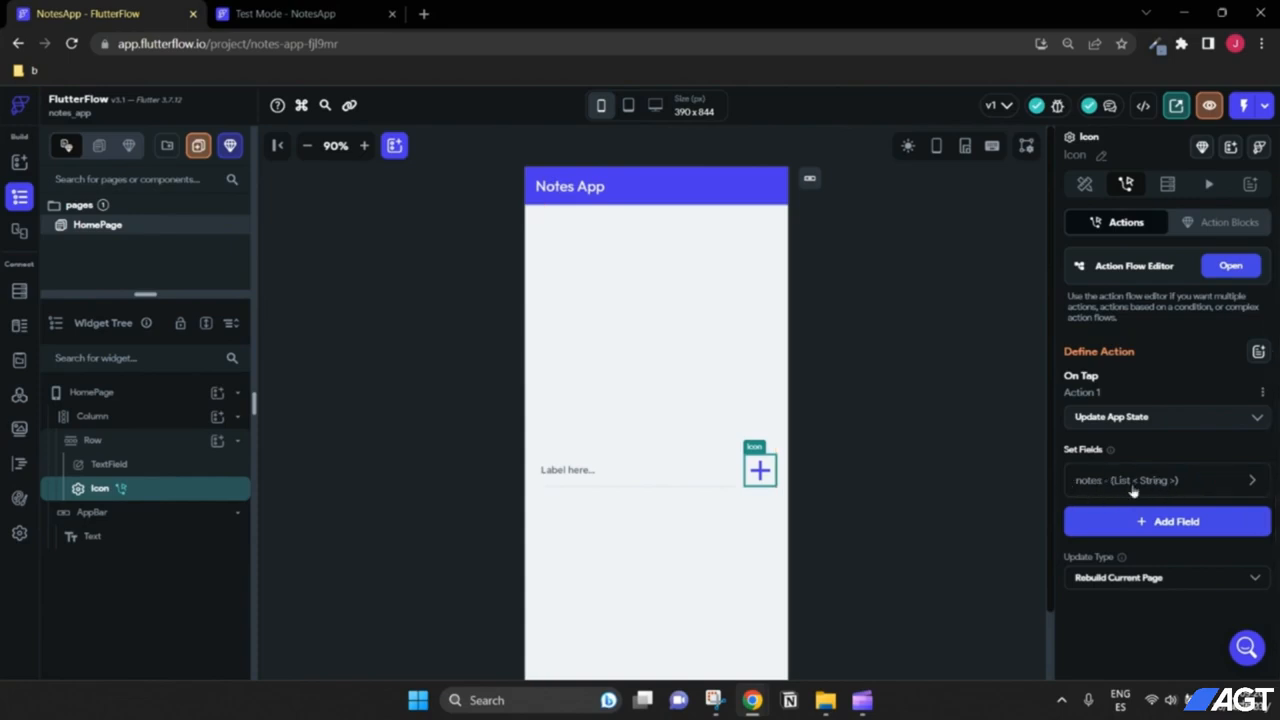
{"action": "left_click", "coordinate": [1254, 481]}
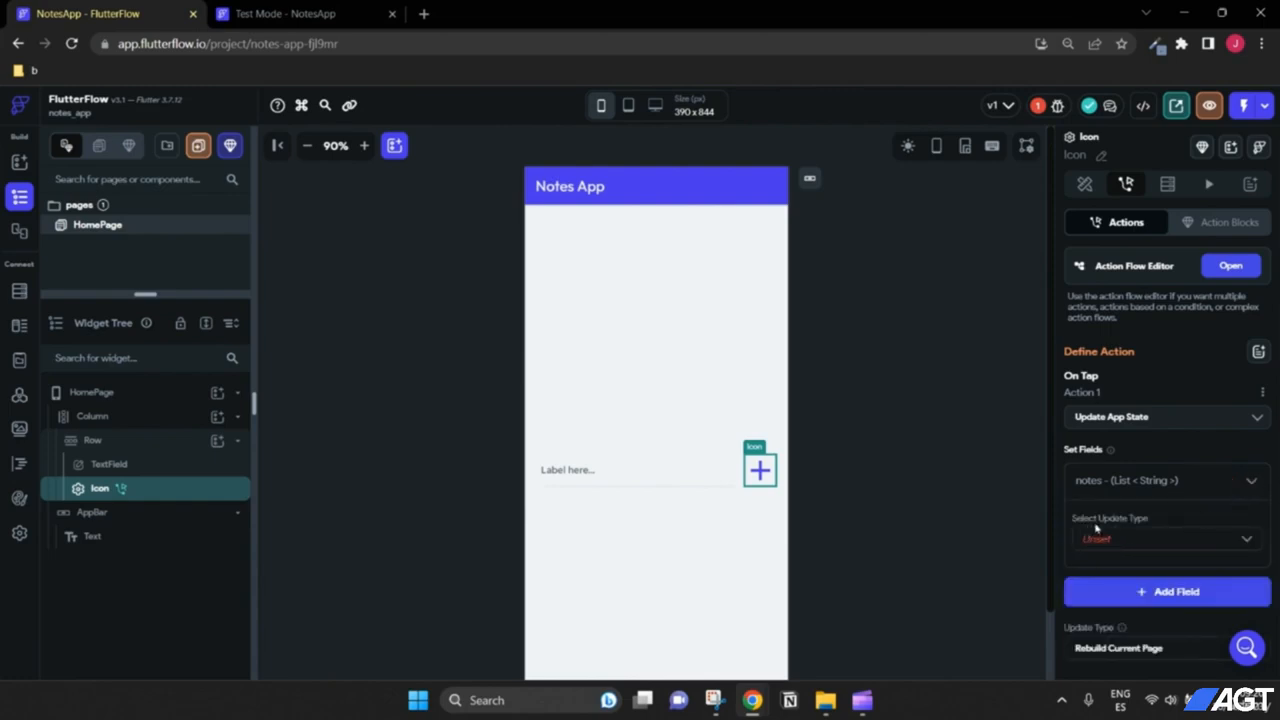
{"action": "left_click", "coordinate": [1126, 540]}
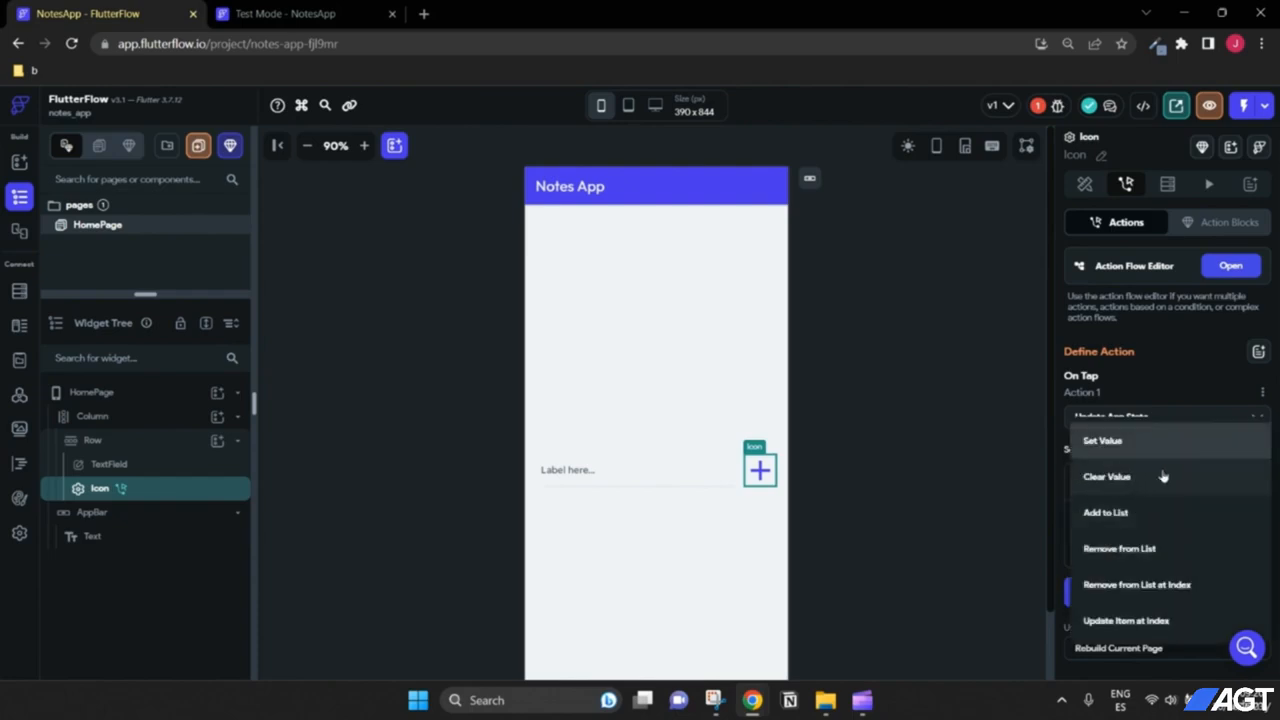
{"action": "left_click", "coordinate": [1116, 514]}
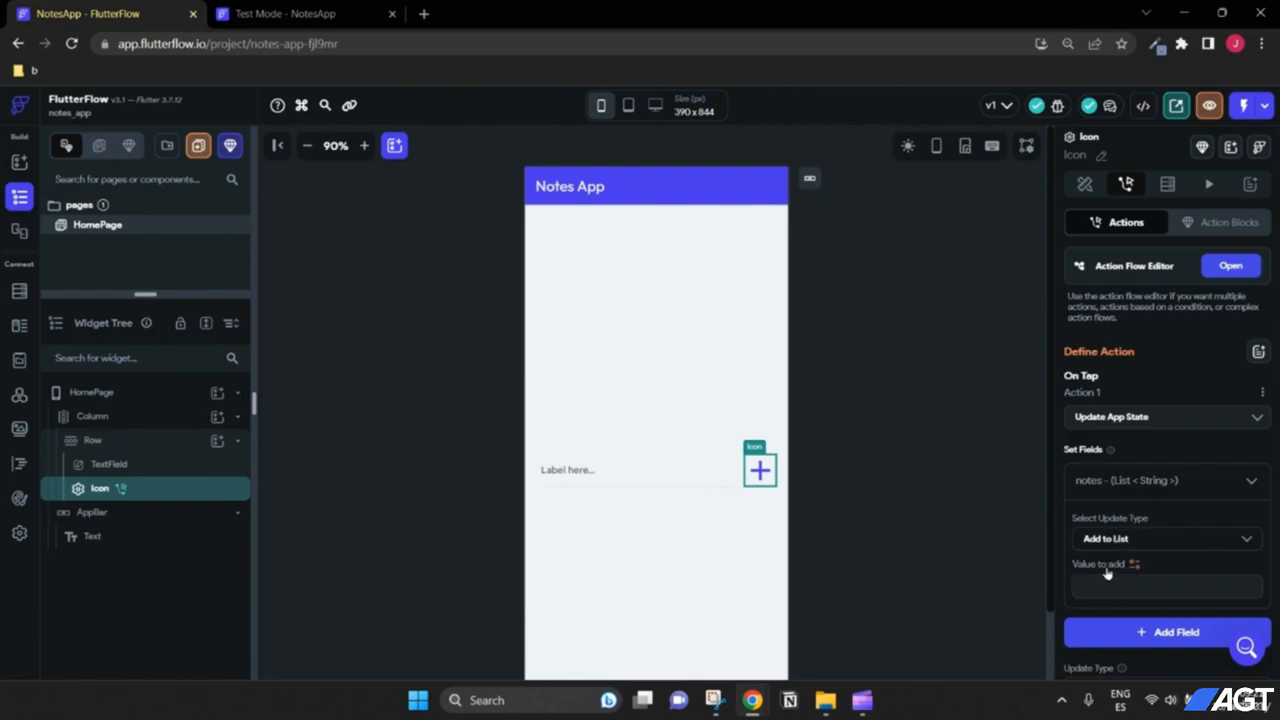
Step: Use the TextField (Label here...) widget state as the value to add
{"action": "scroll", "coordinate": [1106, 572], "scroll_direction": "down", "scroll_amount": 1}
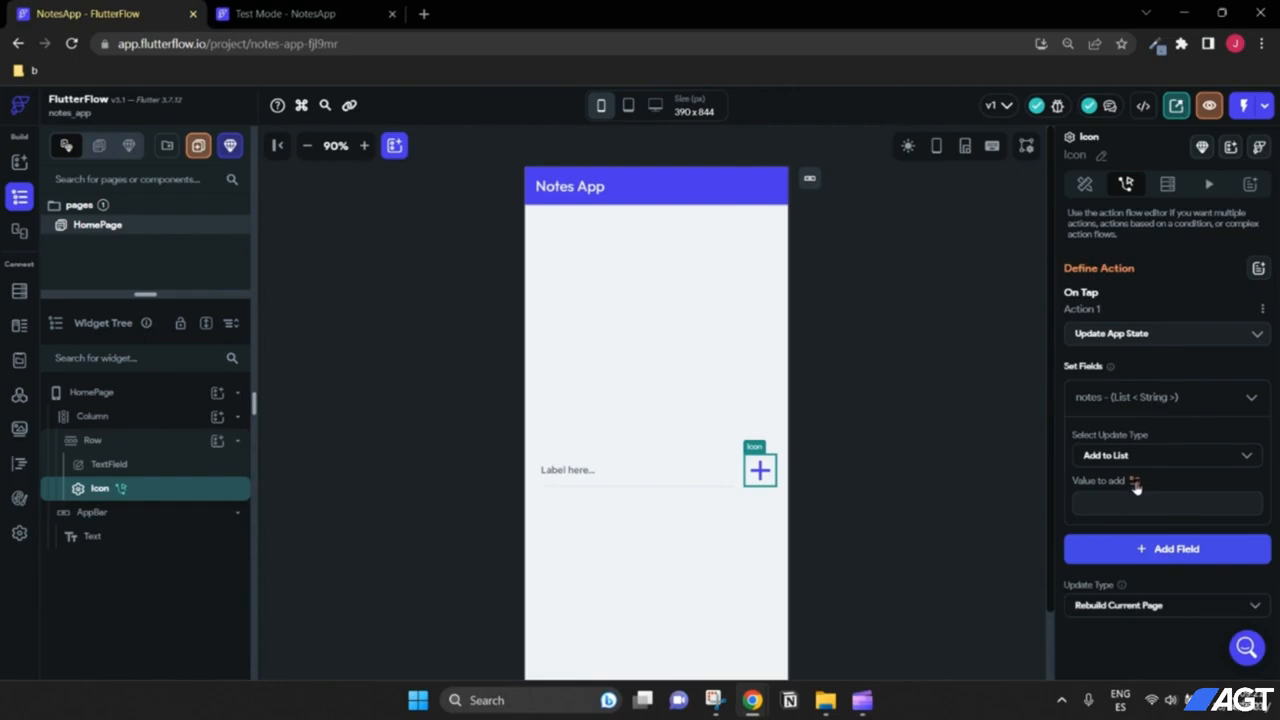
{"action": "left_click", "coordinate": [1135, 483]}
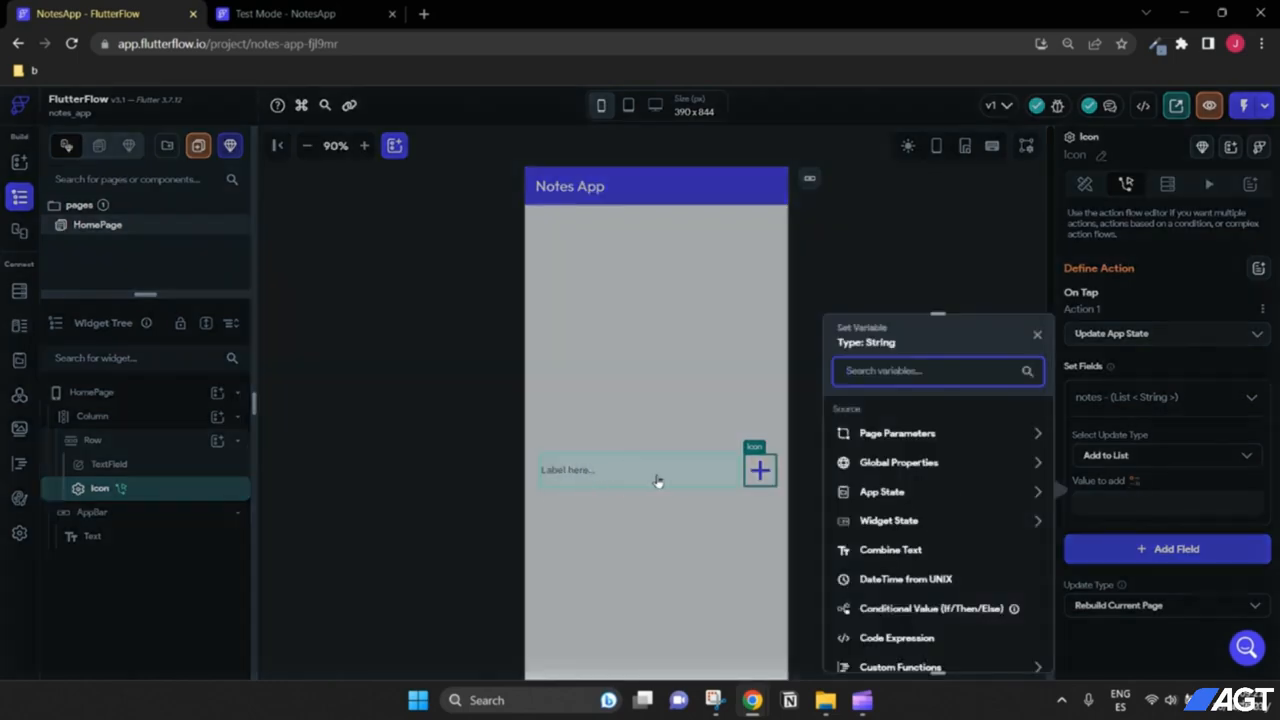
{"action": "left_click", "coordinate": [1037, 521]}
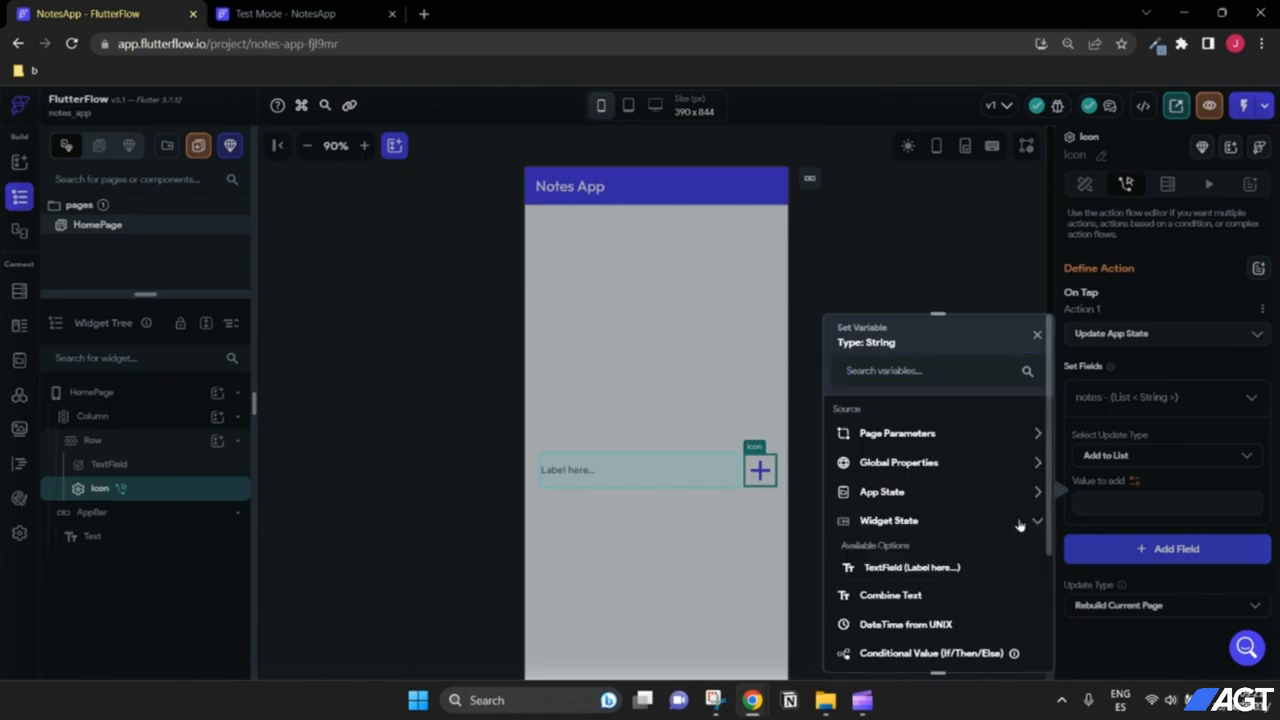
{"action": "left_click", "coordinate": [910, 567]}
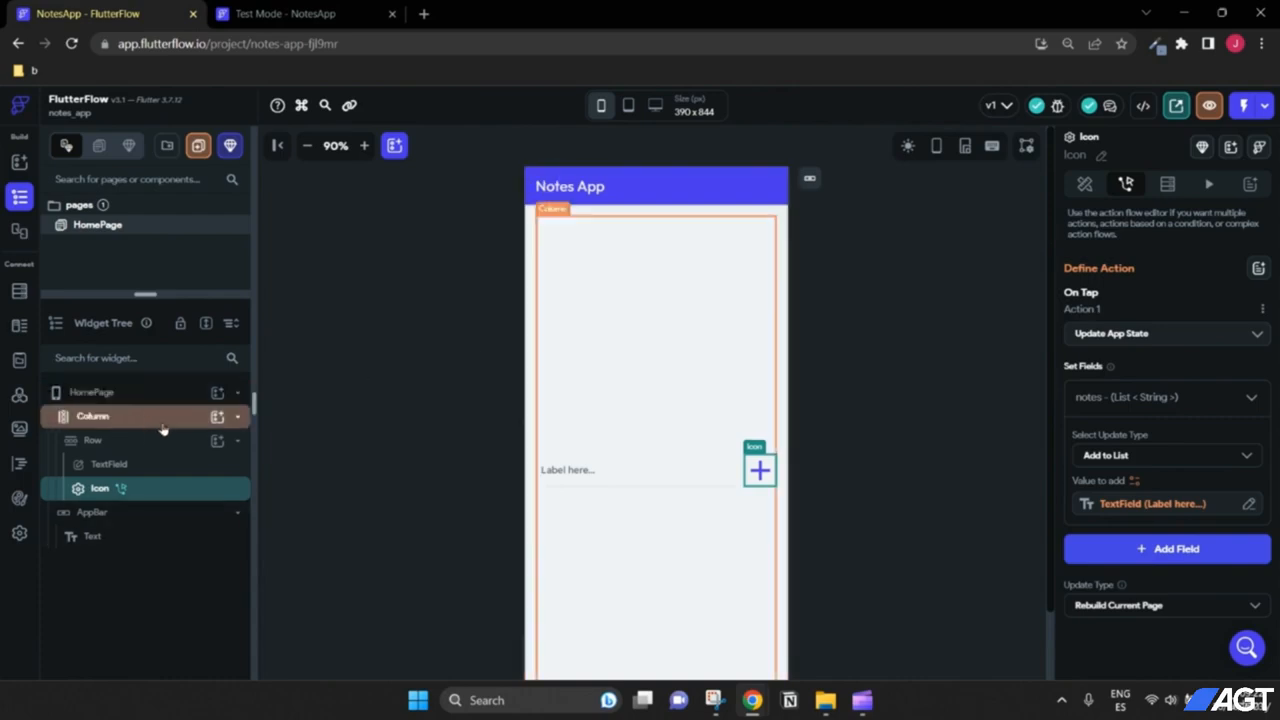
Step: Insert a ListView into the Column and drag it above the text field Row
{"action": "left_click", "coordinate": [108, 420]}
{"action": "left_click", "coordinate": [217, 419]}
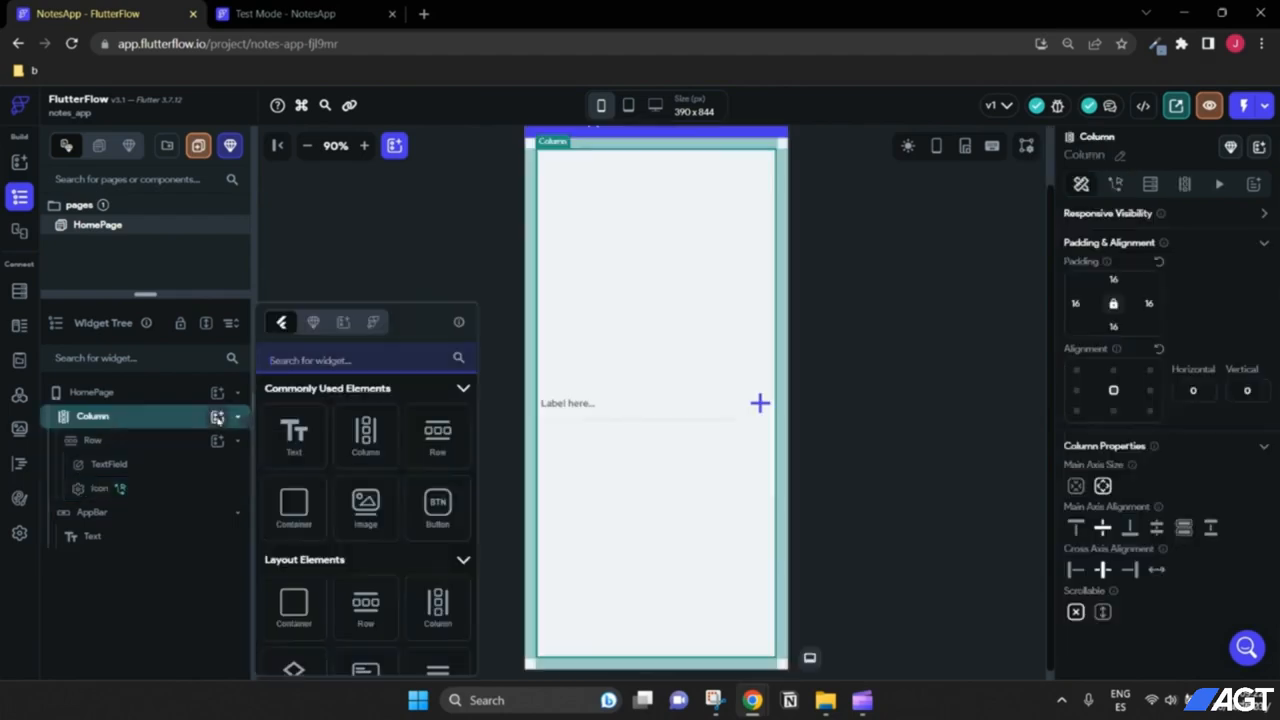
{"action": "type", "text": "list"}
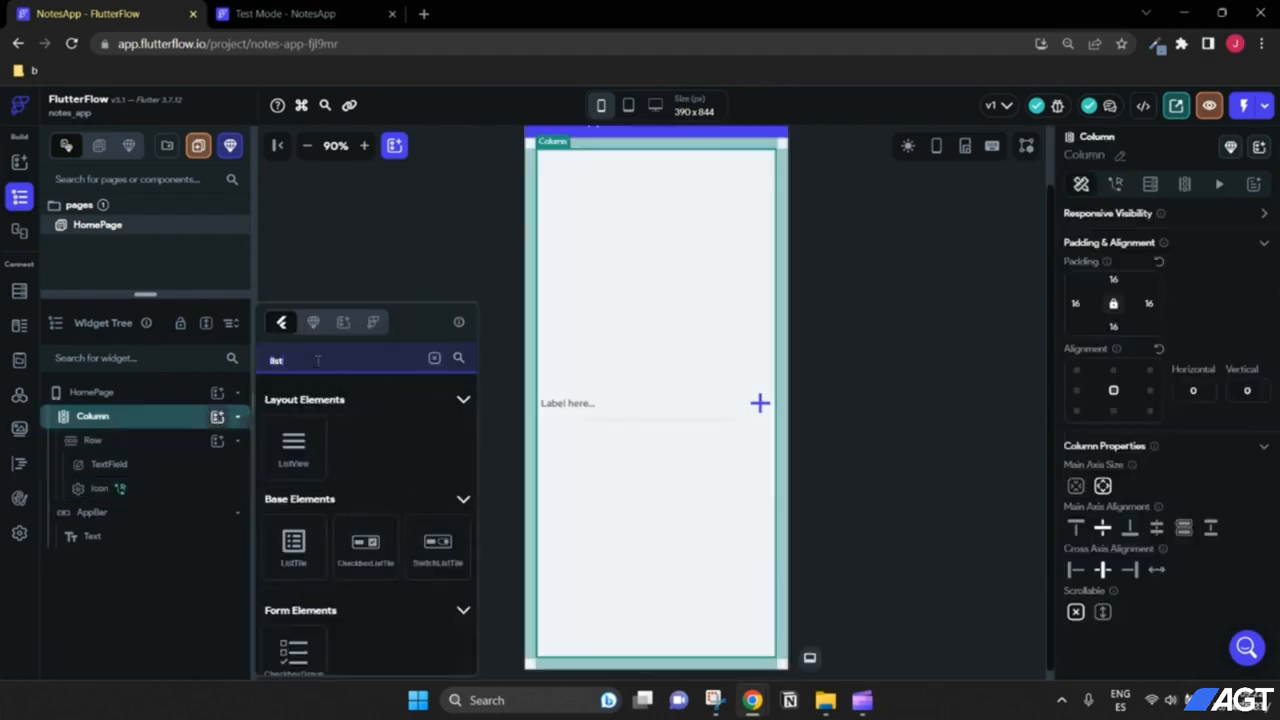
{"action": "left_click", "coordinate": [289, 446]}
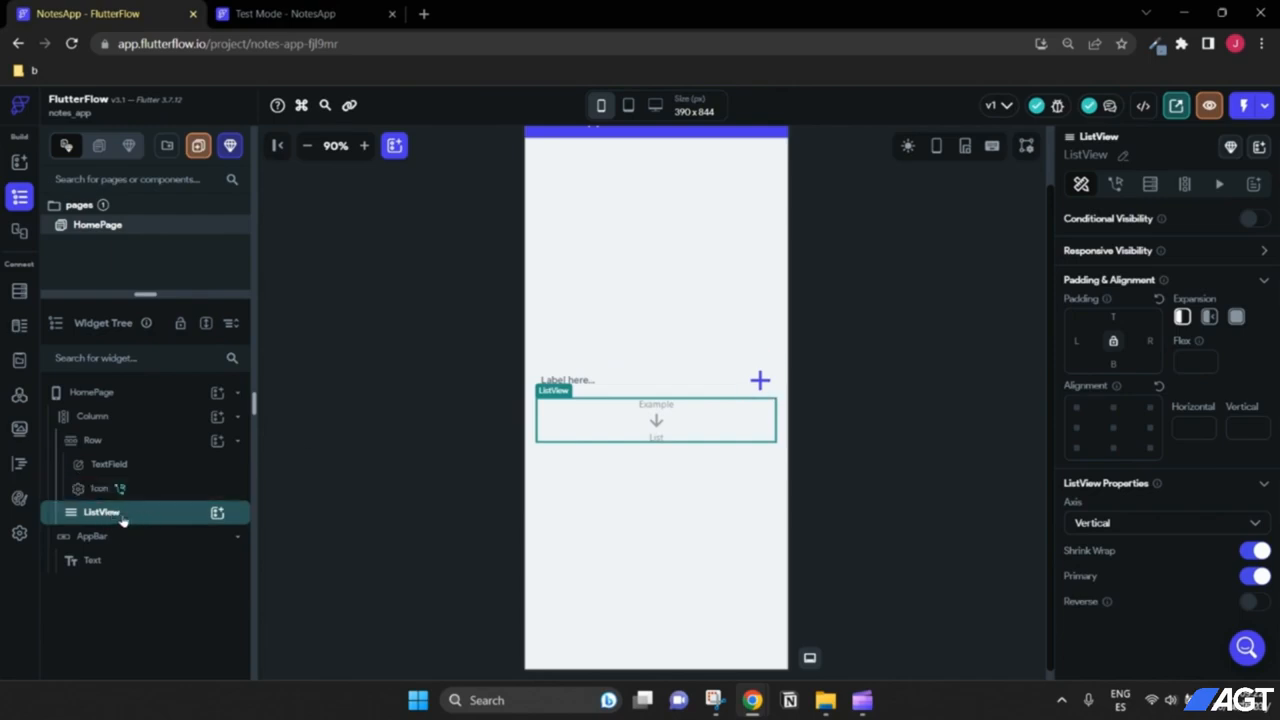
{"action": "left_click_drag", "start_coordinate": [128, 522], "coordinate": [132, 419]}
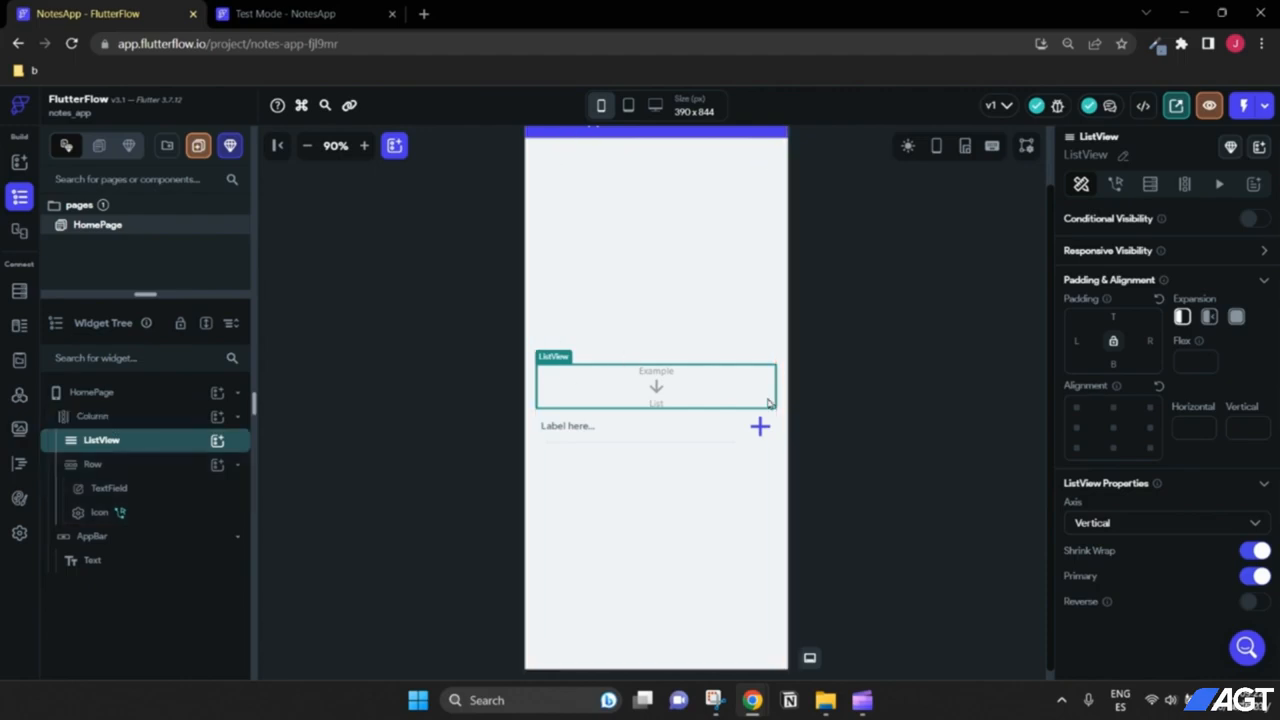
Step: Choose the ListView's third Expansion option so it fills the remaining height, then check the canvas
{"action": "left_click", "coordinate": [1238, 317]}
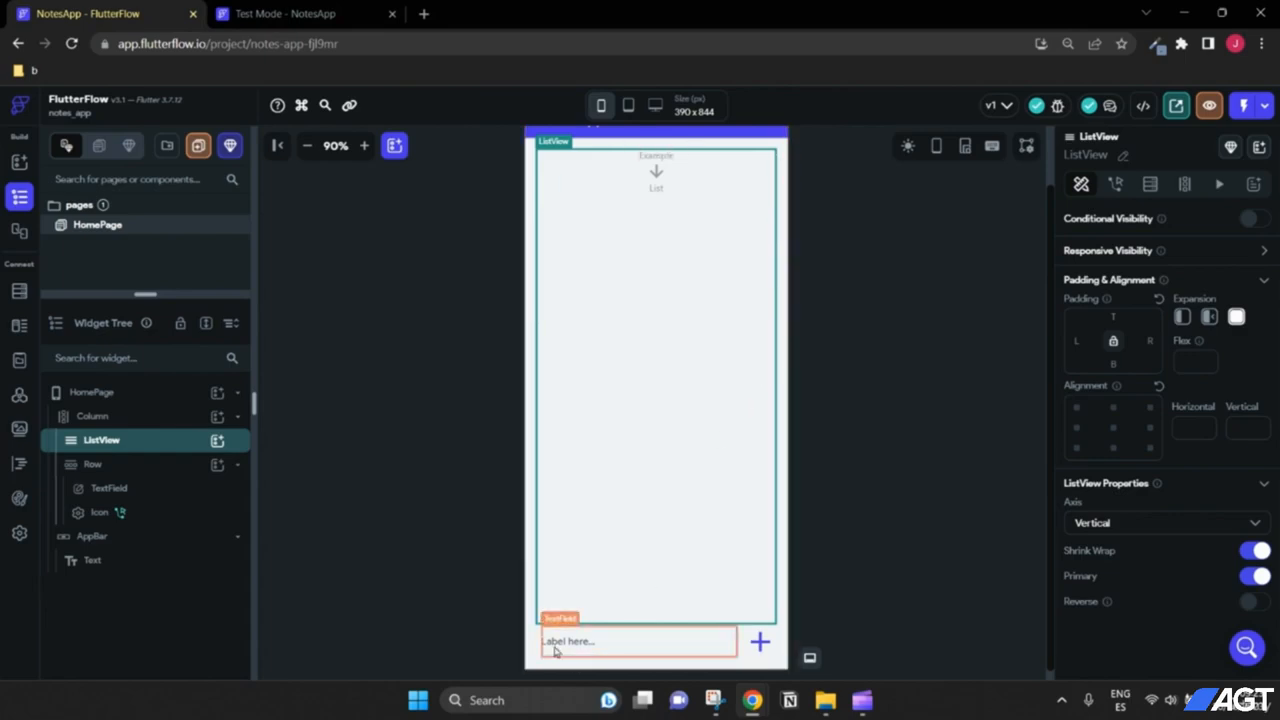
{"action": "scroll", "coordinate": [805, 583], "scroll_direction": "down", "scroll_amount": 1}
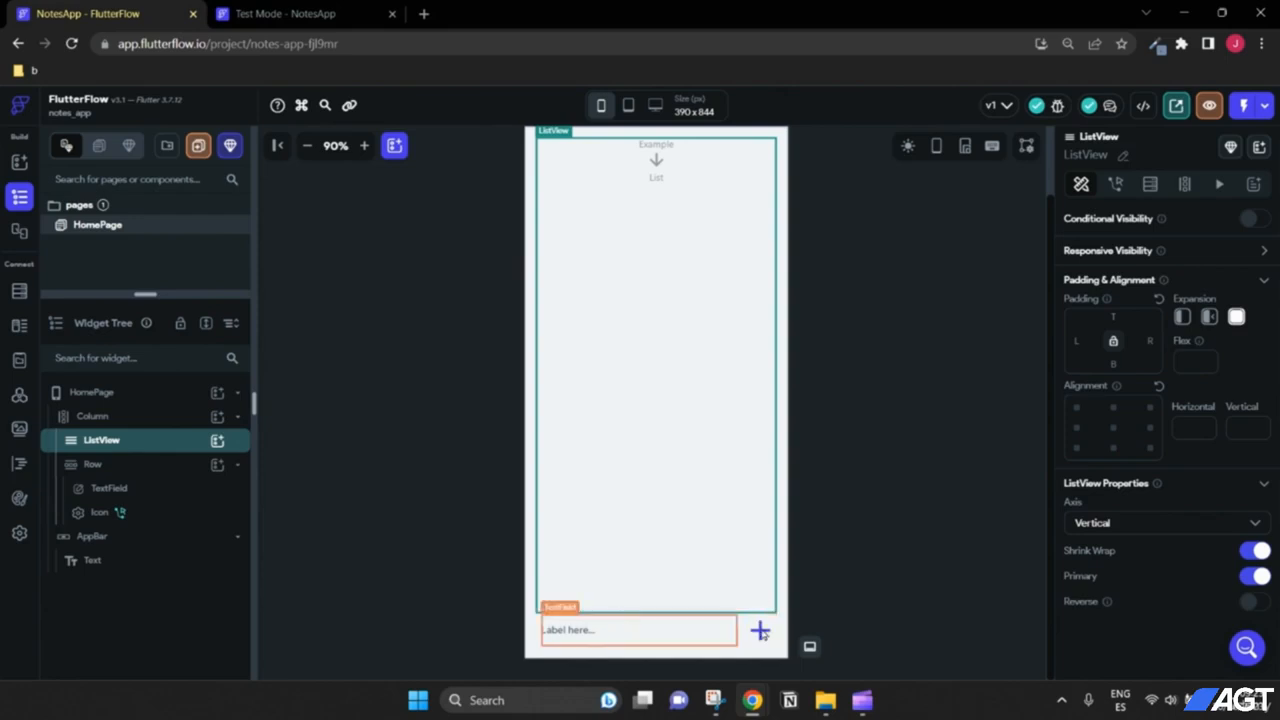
{"action": "scroll", "coordinate": [797, 600], "scroll_direction": "up", "scroll_amount": 2}
{"action": "scroll", "coordinate": [700, 620], "scroll_direction": "down", "scroll_amount": 2}
{"action": "scroll", "coordinate": [688, 408], "scroll_direction": "up", "scroll_amount": 2}
{"action": "scroll", "coordinate": [826, 388], "scroll_direction": "down", "scroll_amount": 2}
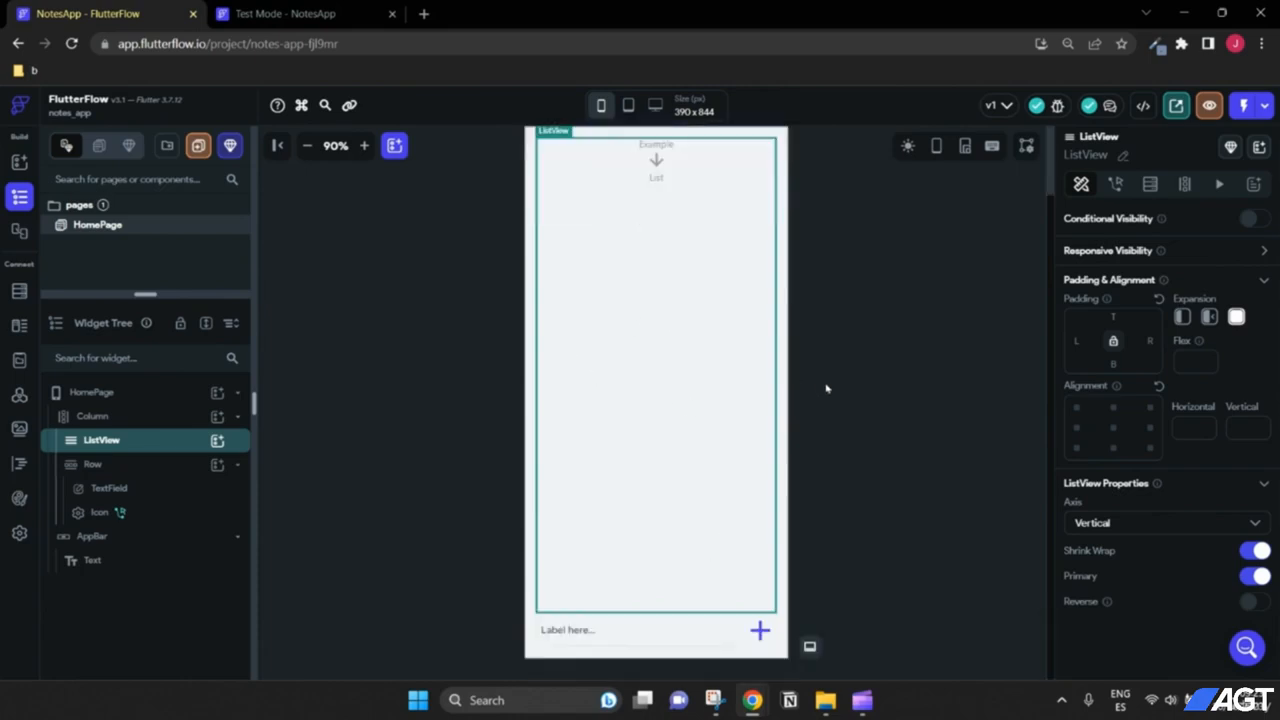
{"action": "scroll", "coordinate": [836, 460], "scroll_direction": "up", "scroll_amount": 2}
{"action": "scroll", "coordinate": [619, 407], "scroll_direction": "down", "scroll_amount": 2}
{"action": "scroll", "coordinate": [818, 490], "scroll_direction": "up", "scroll_amount": 2}
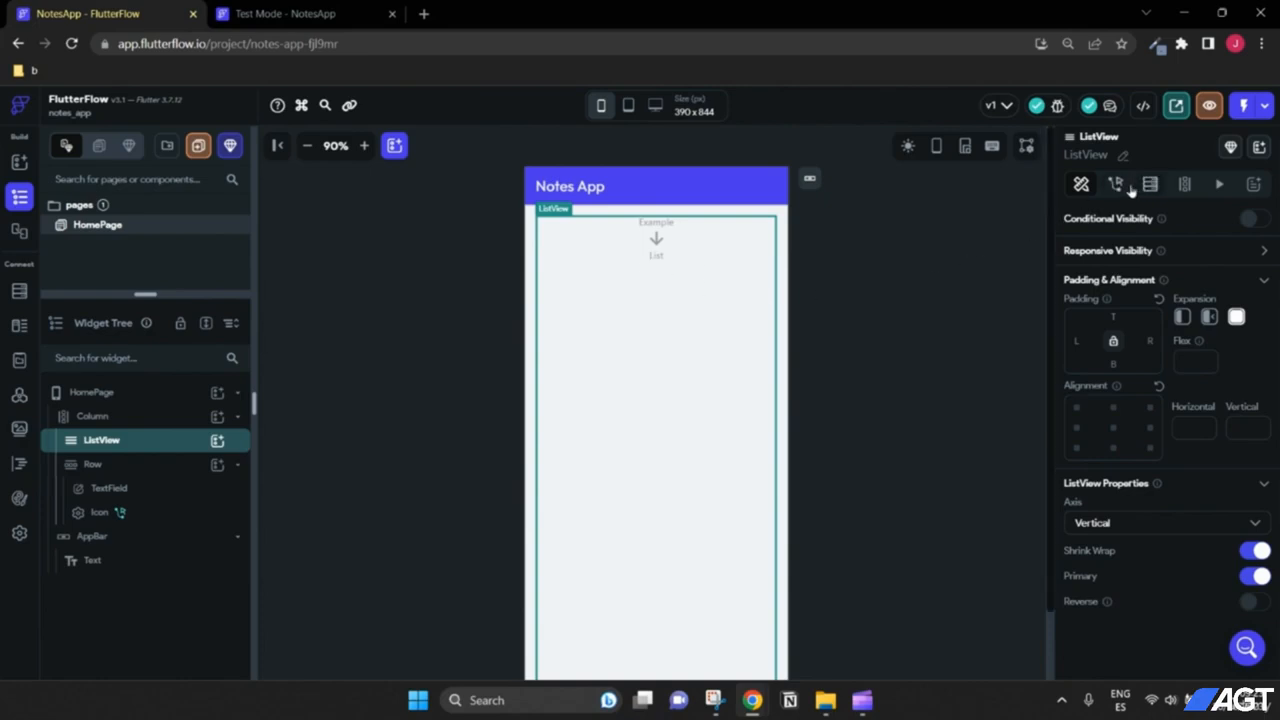
Step: Open the ListView's Generate Dynamic Children settings
{"action": "left_click", "coordinate": [1187, 186]}
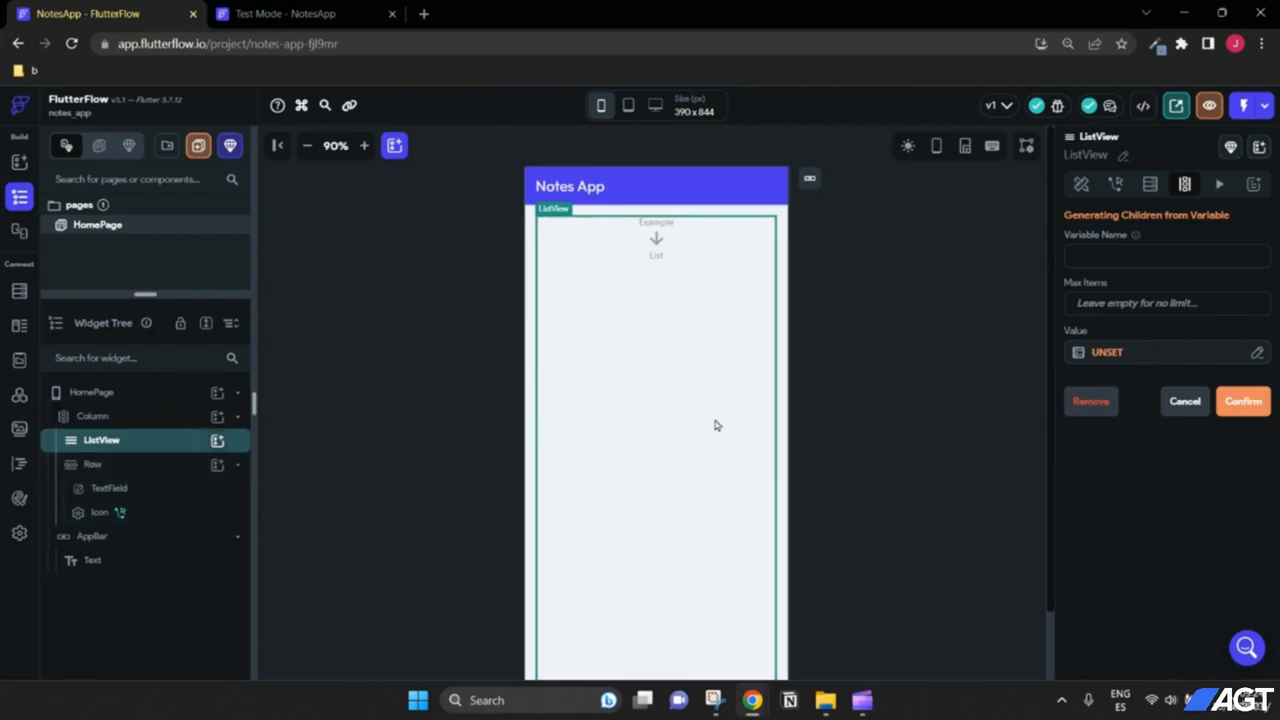
Step: Insert a ListTile into the ListView, showing 'Title' and 'Subtitle goes here...' placeholders
{"action": "left_click", "coordinate": [217, 441]}
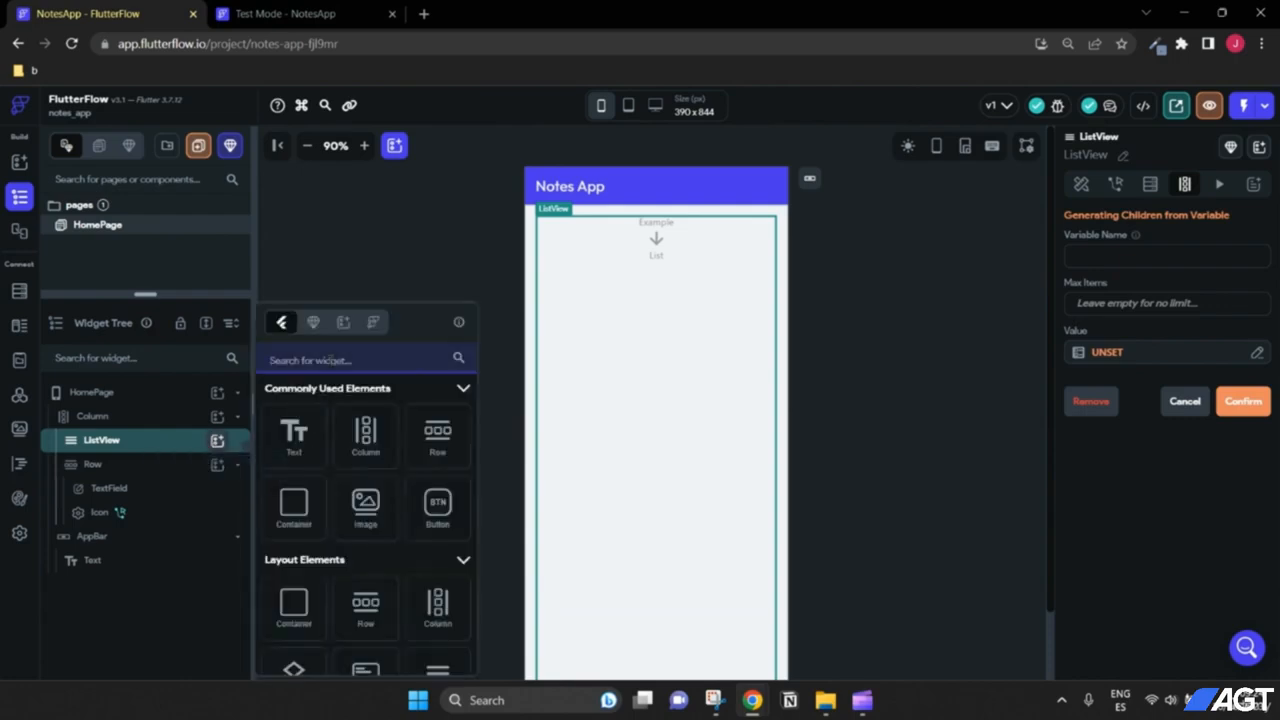
{"action": "type", "text": "list"}
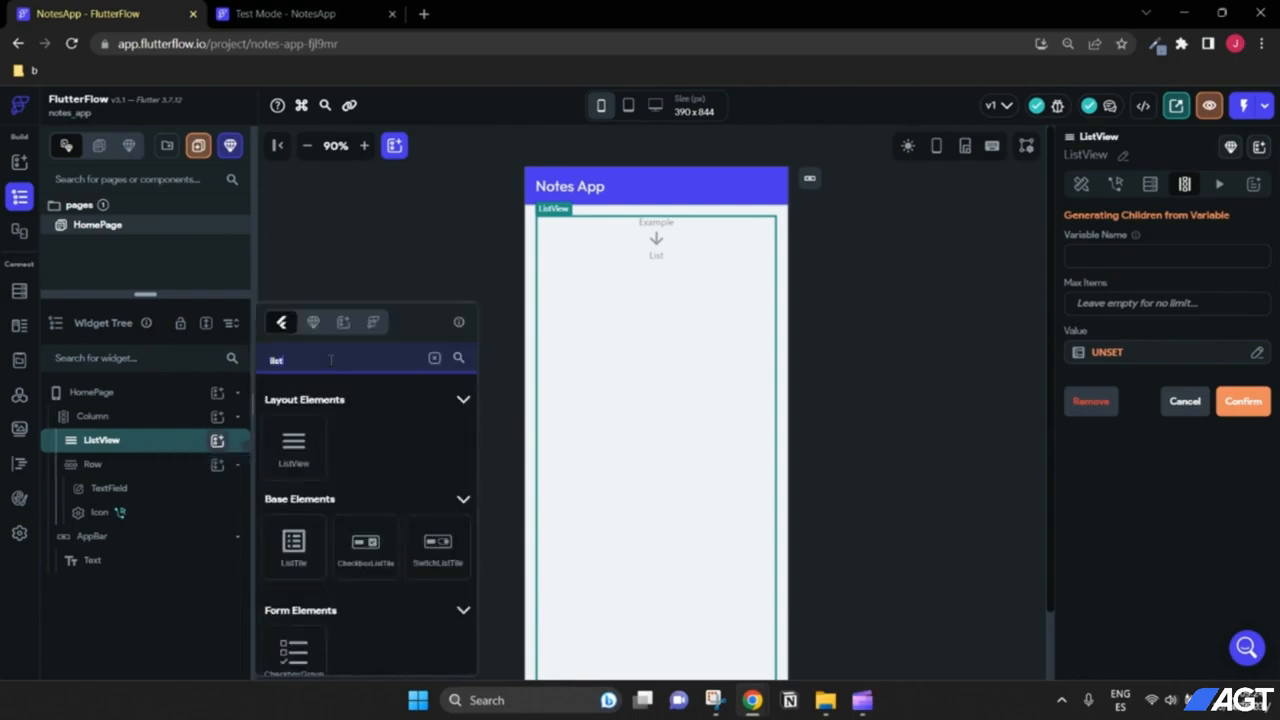
{"action": "left_click", "coordinate": [297, 543]}
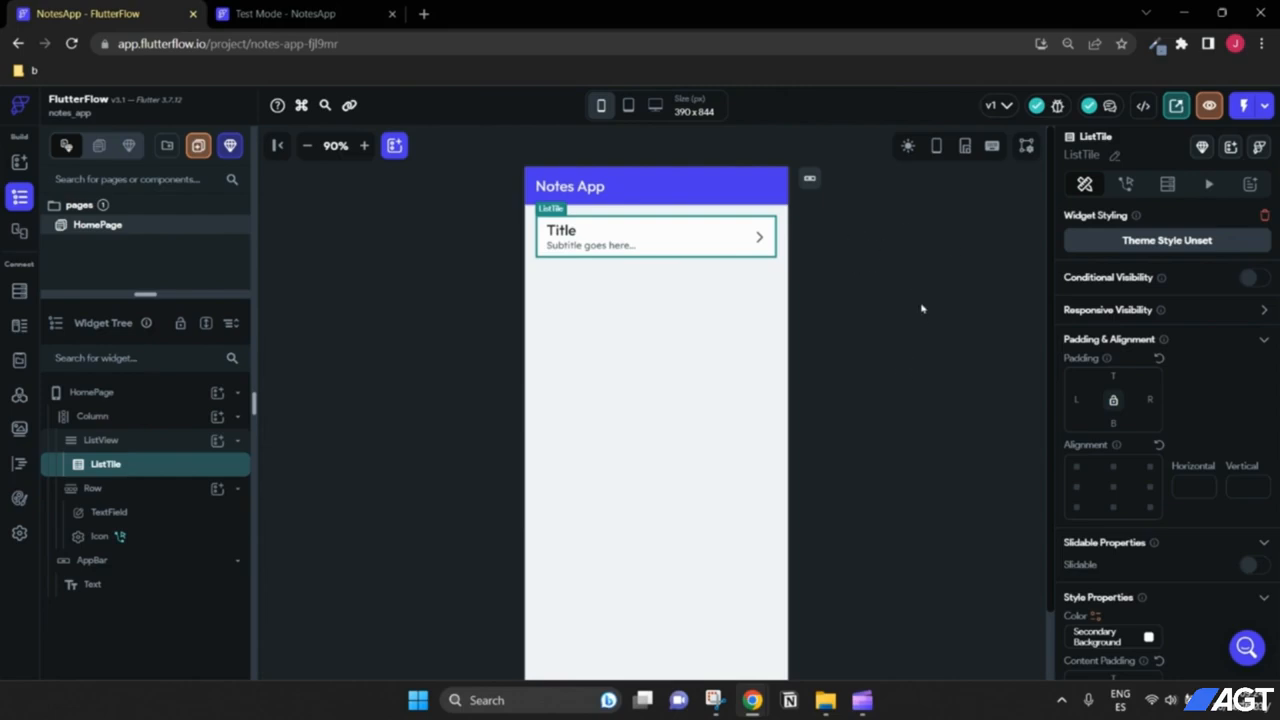
{"action": "scroll", "coordinate": [611, 557], "scroll_direction": "down", "scroll_amount": 2}
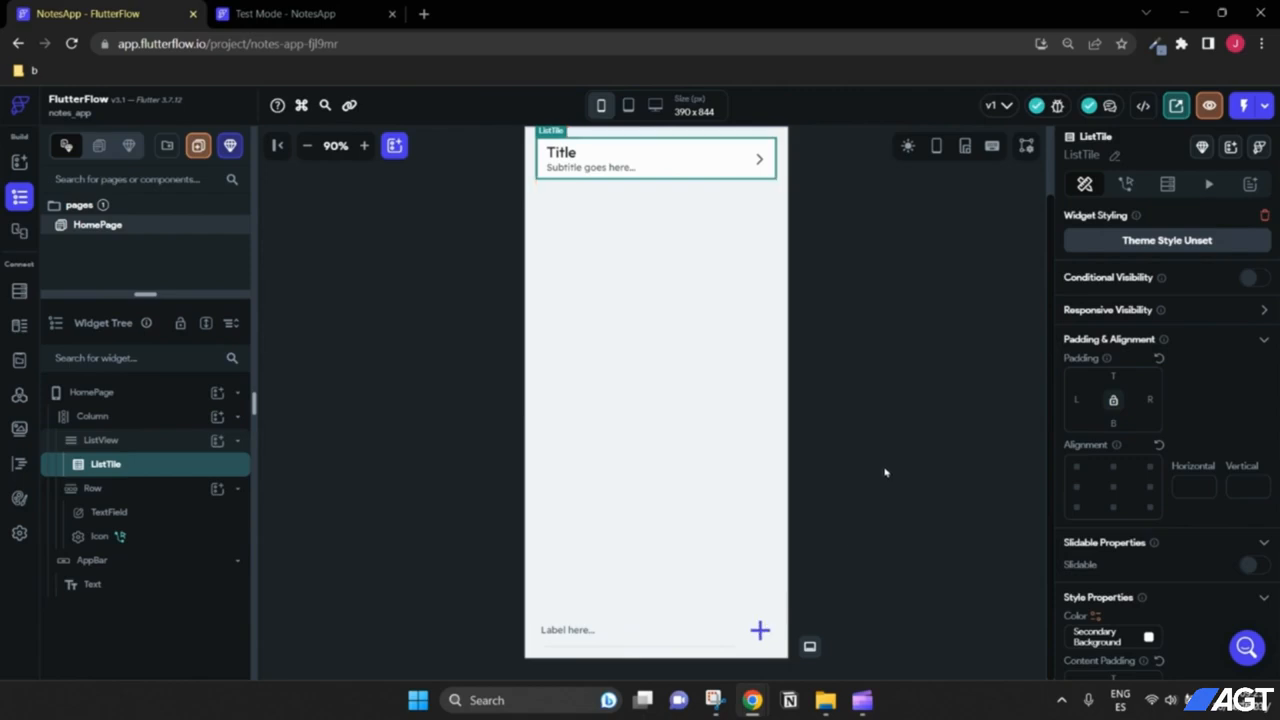
{"action": "scroll", "coordinate": [885, 472], "scroll_direction": "up", "scroll_amount": 2}
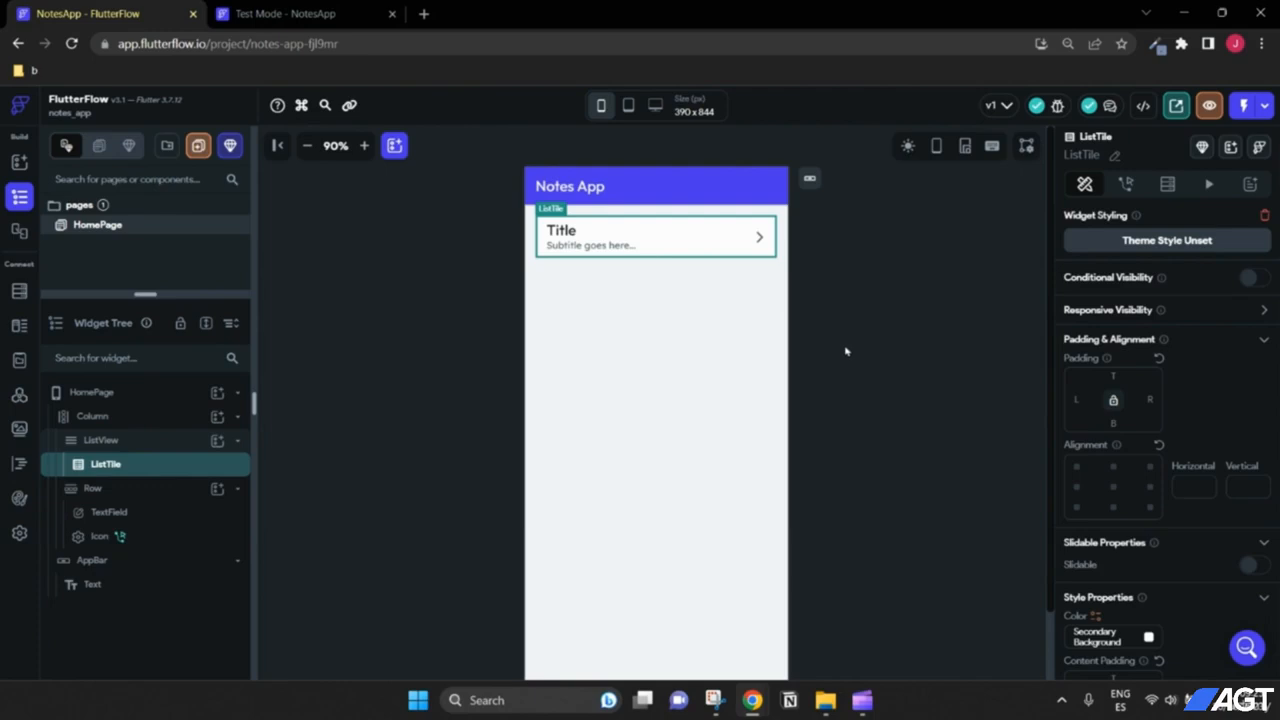
{"action": "left_click", "coordinate": [166, 446]}
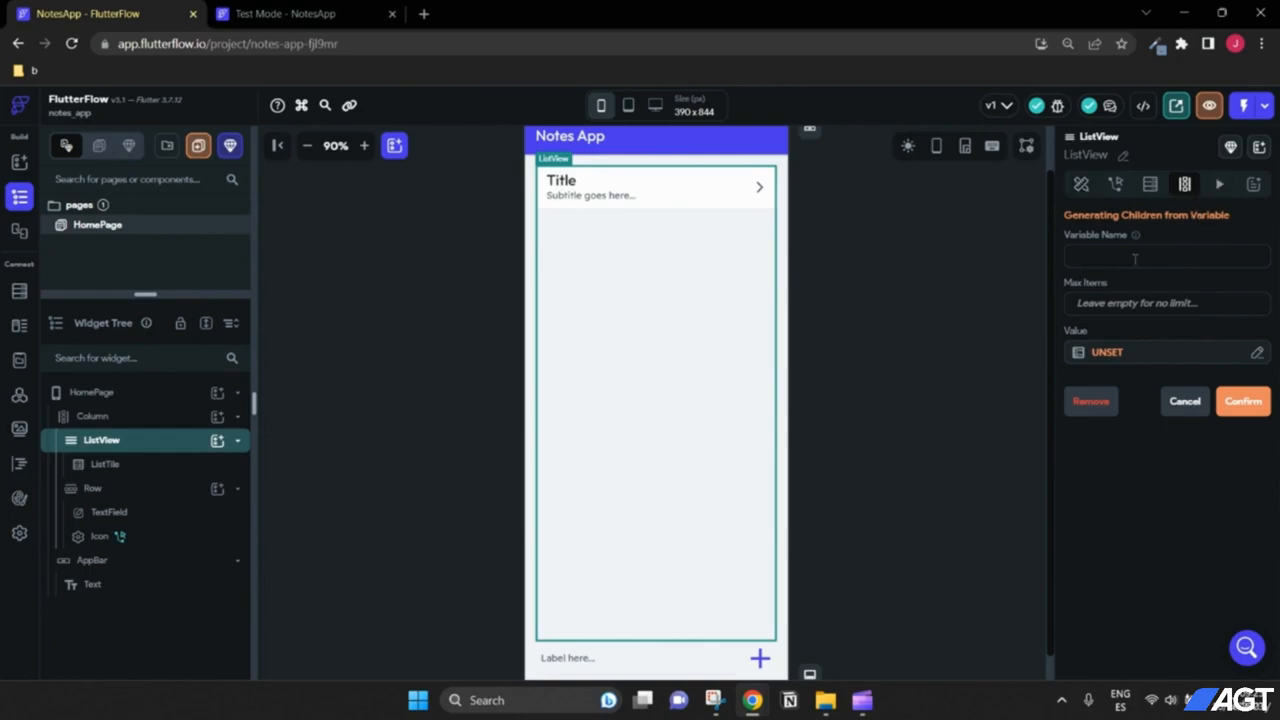
{"action": "type", "text": "Item"}
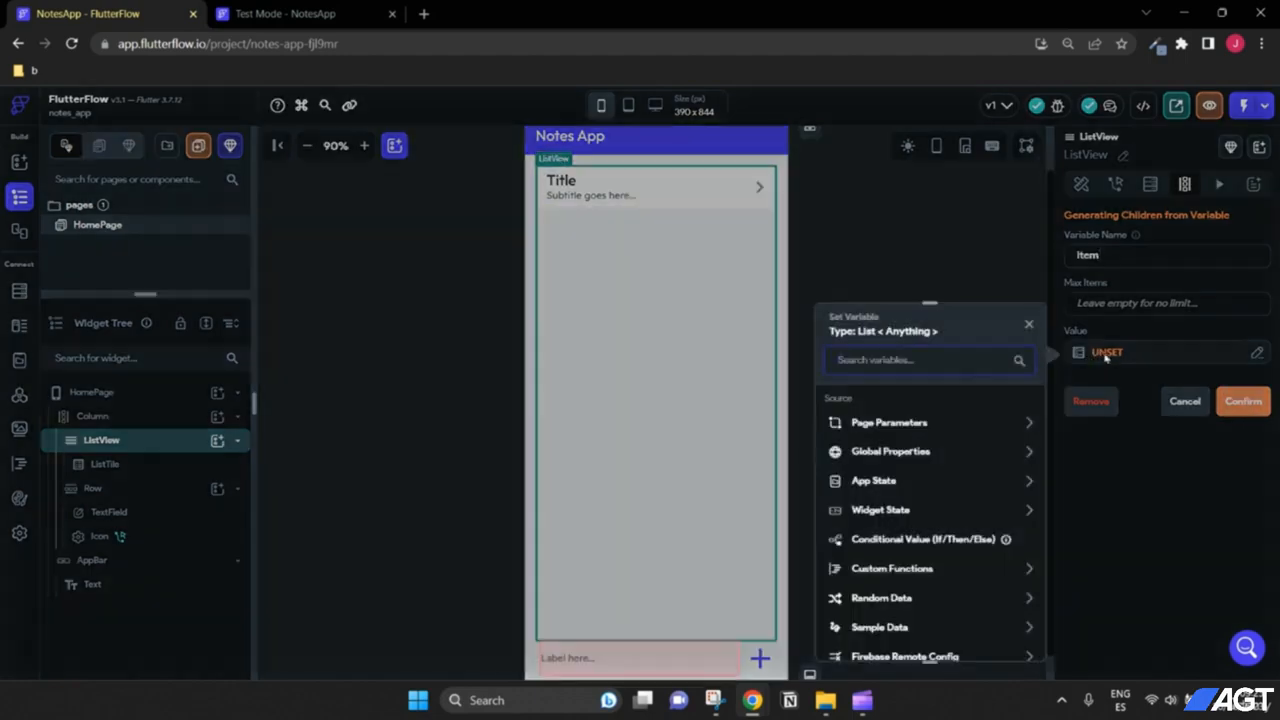
{"action": "left_click", "coordinate": [1107, 353]}
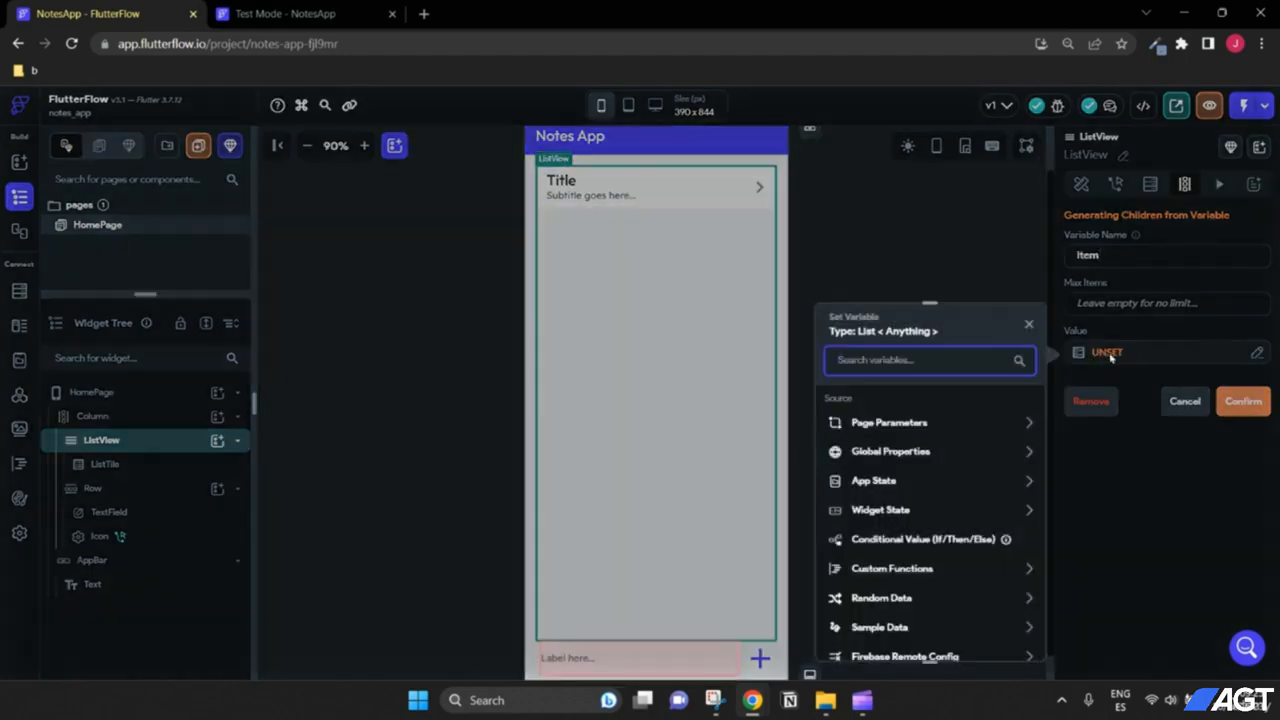
{"action": "left_click", "coordinate": [890, 484]}
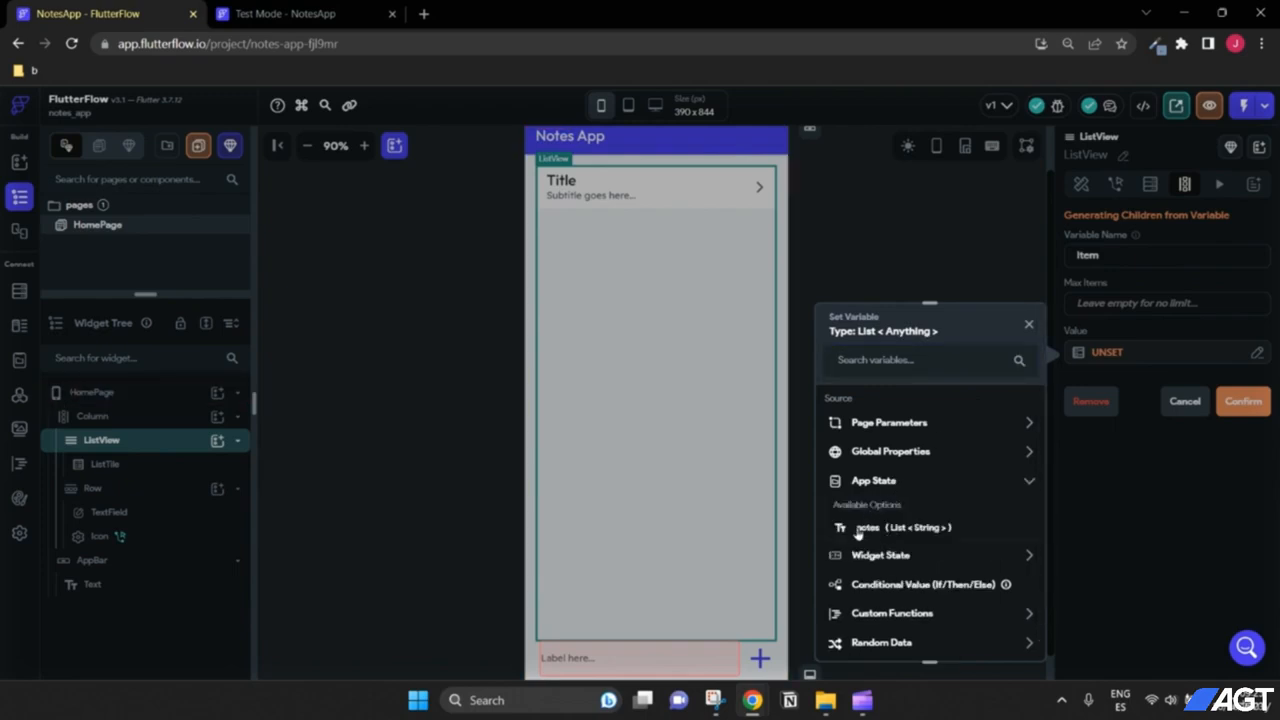
{"action": "left_click", "coordinate": [876, 533]}
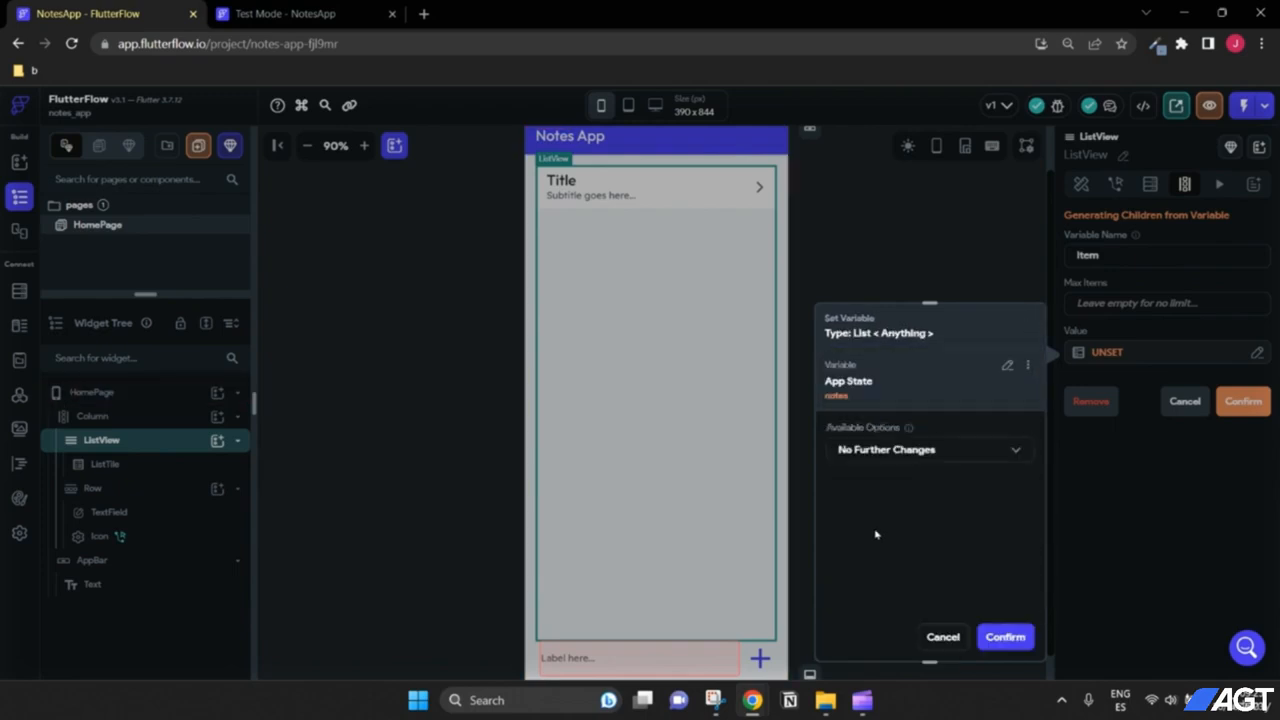
{"action": "left_click", "coordinate": [1003, 637]}
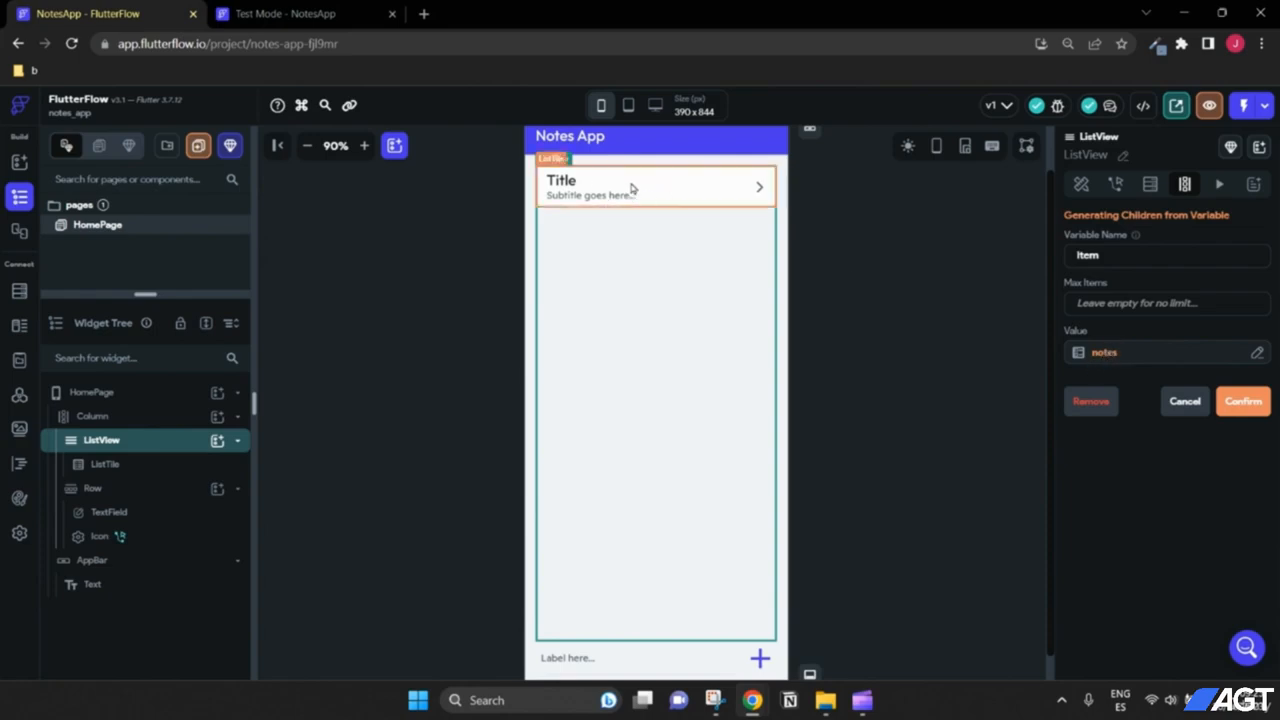
{"action": "double_click", "coordinate": [1114, 259]}
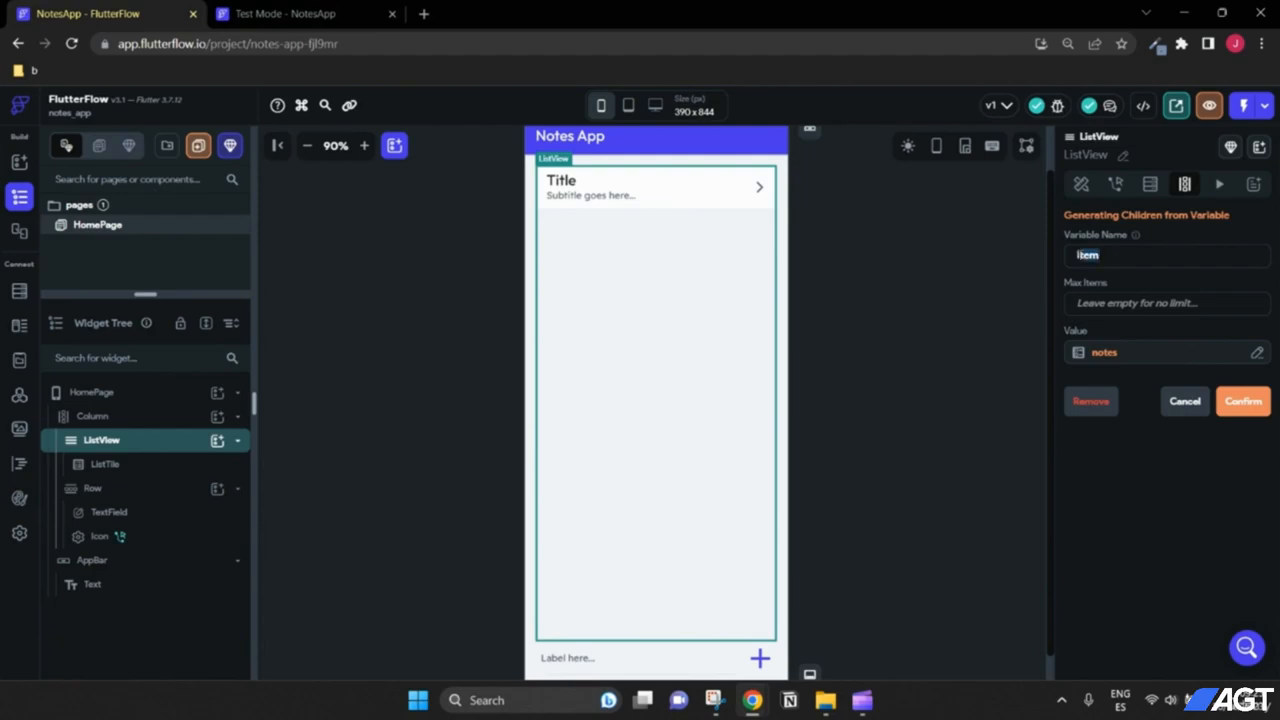
{"action": "left_click", "coordinate": [1128, 251]}
{"action": "mouse_move", "coordinate": [1137, 240]}
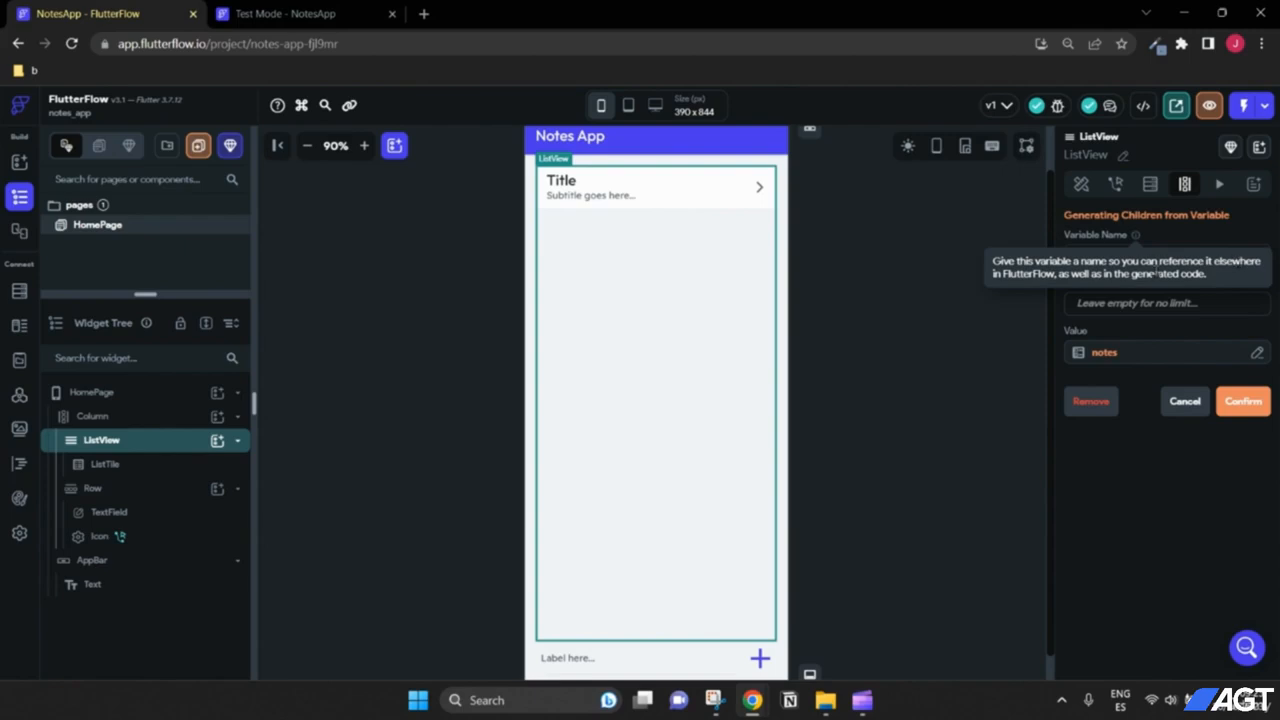
{"action": "left_click_drag", "start_coordinate": [1110, 255], "coordinate": [1064, 262]}
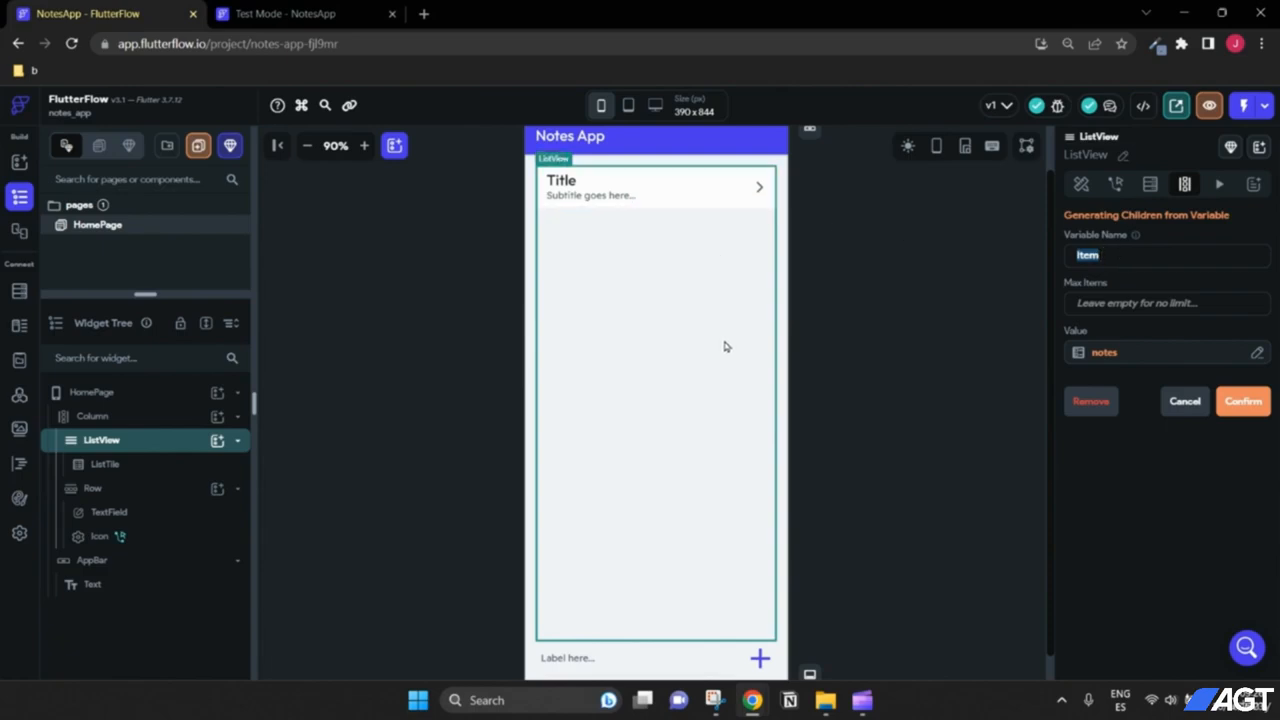
{"action": "left_click_drag", "start_coordinate": [1115, 257], "coordinate": [1065, 261]}
{"action": "left_click", "coordinate": [1113, 255]}
{"action": "left_click_drag", "start_coordinate": [1113, 255], "coordinate": [1054, 262]}
{"action": "left_click", "coordinate": [655, 200]}
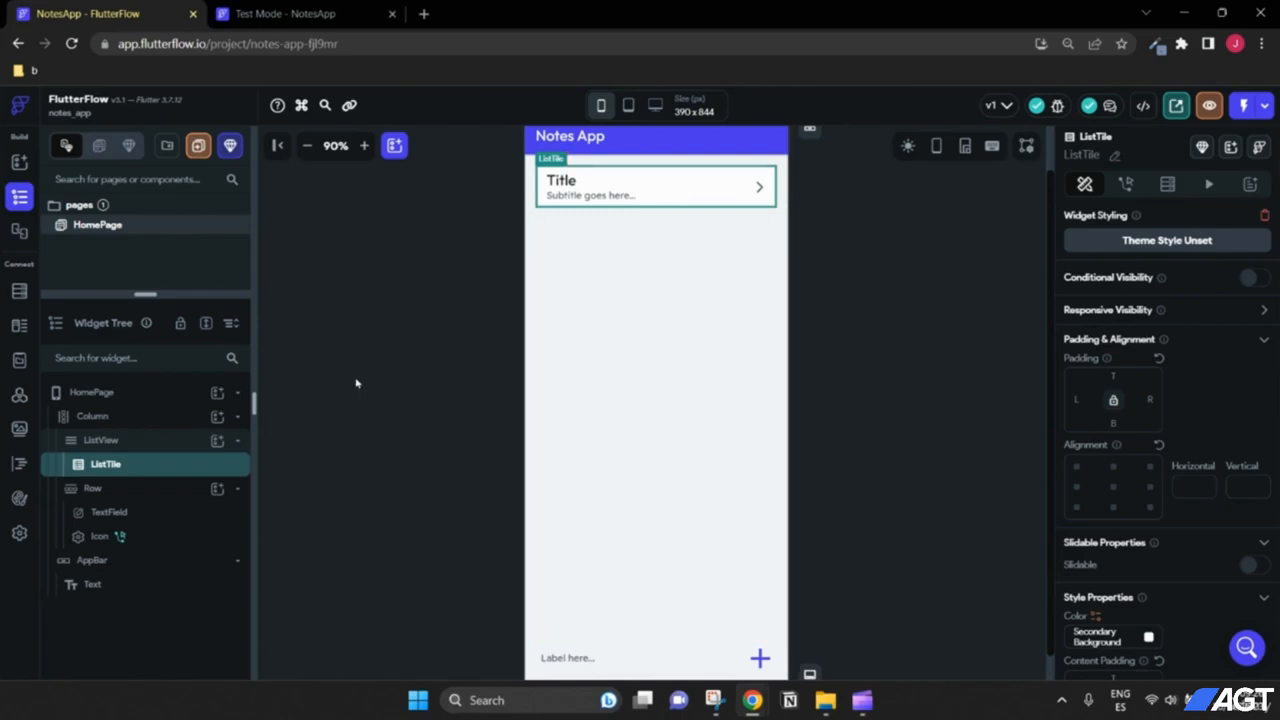
Step: Generate the ListView's children from the notes app-state list, naming each item Item
{"action": "left_click", "coordinate": [195, 444]}
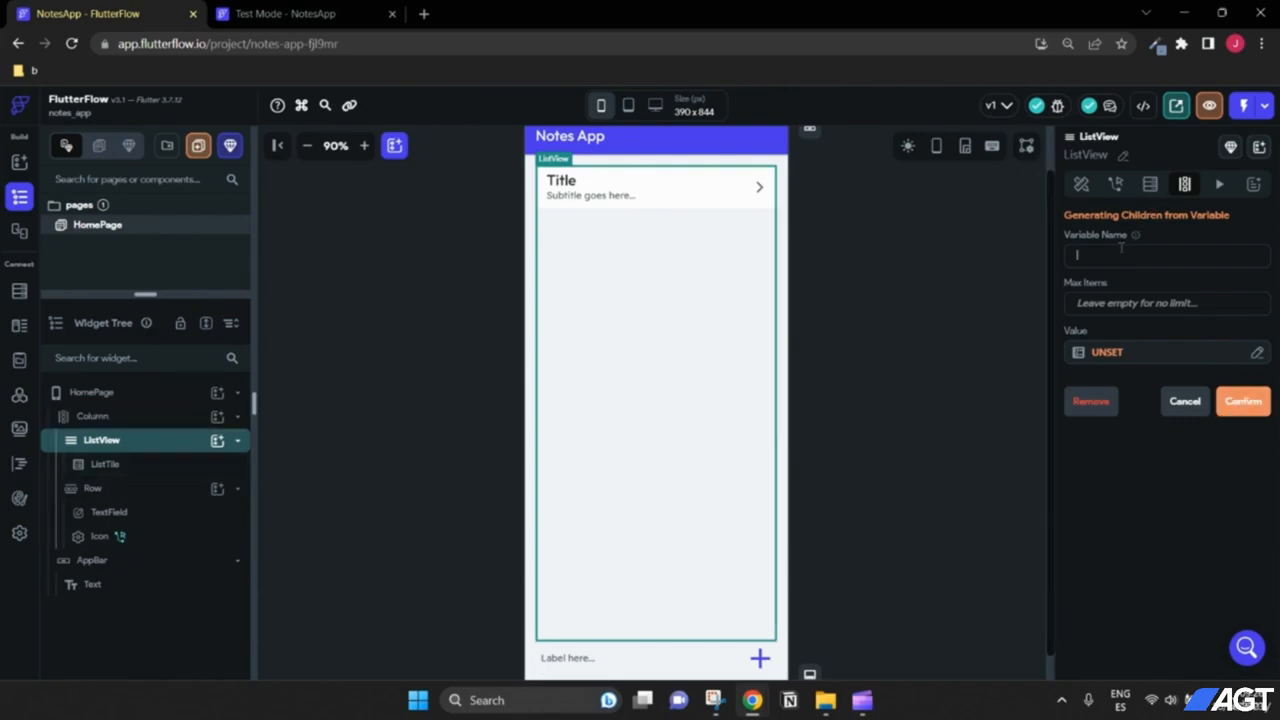
{"action": "type", "text": "Item"}
{"action": "left_click", "coordinate": [1107, 352]}
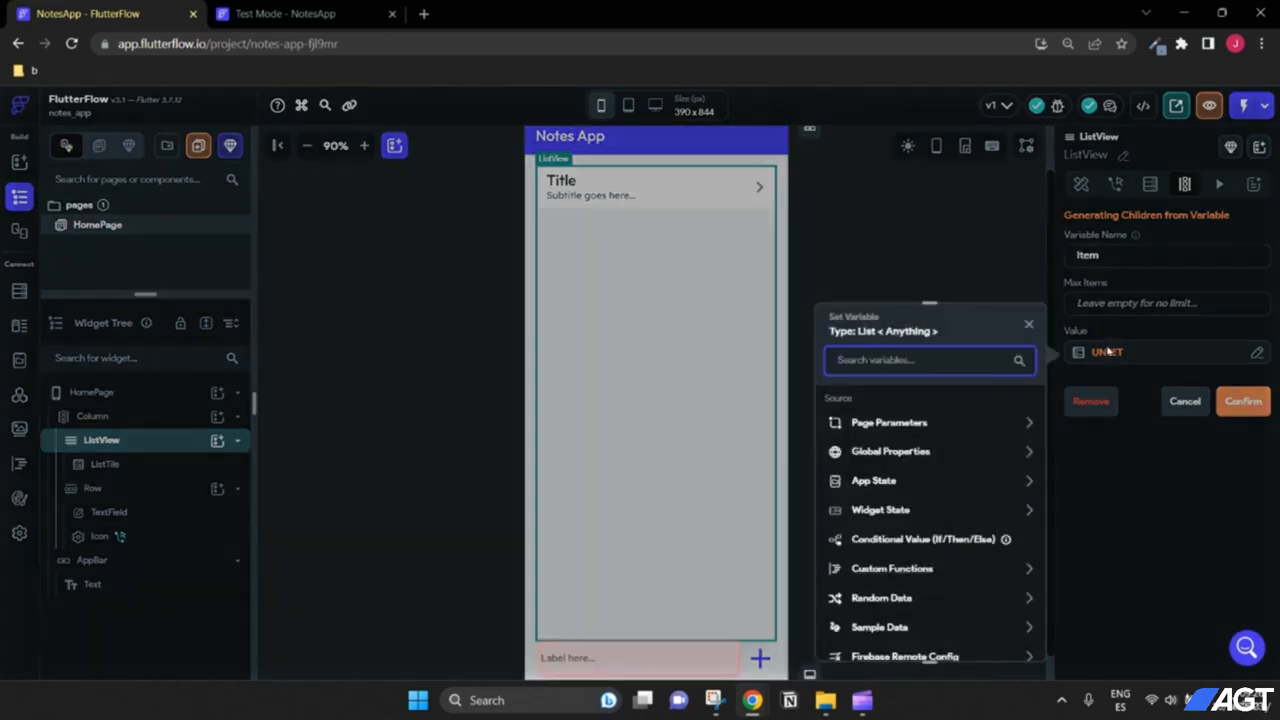
{"action": "left_click", "coordinate": [903, 510]}
{"action": "left_click", "coordinate": [898, 484]}
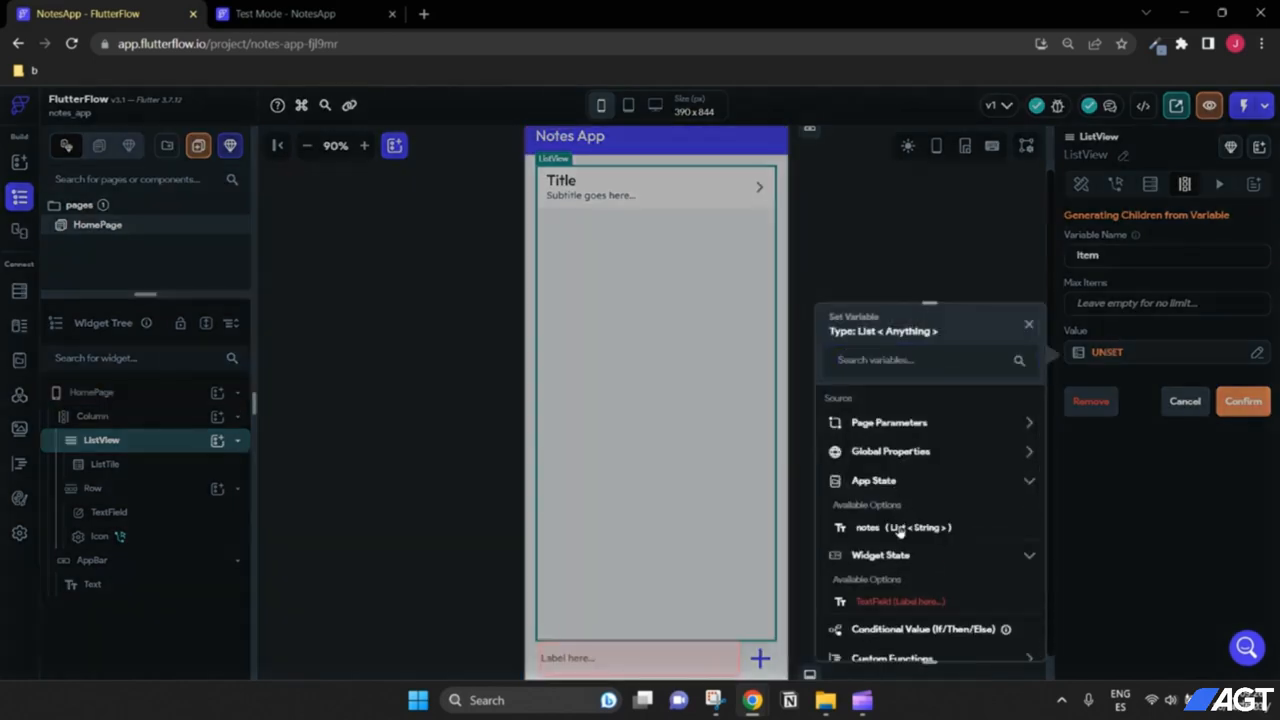
{"action": "left_click", "coordinate": [903, 527]}
{"action": "left_click", "coordinate": [1006, 636]}
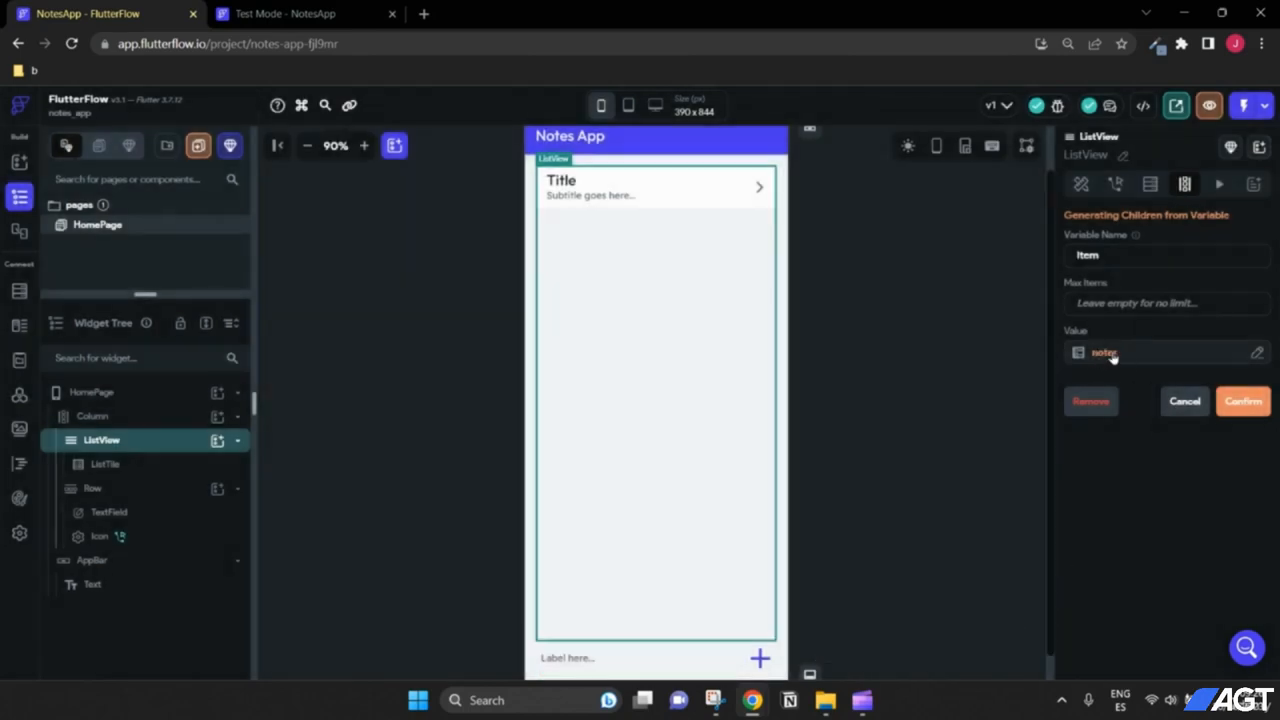
{"action": "left_click", "coordinate": [1240, 402]}
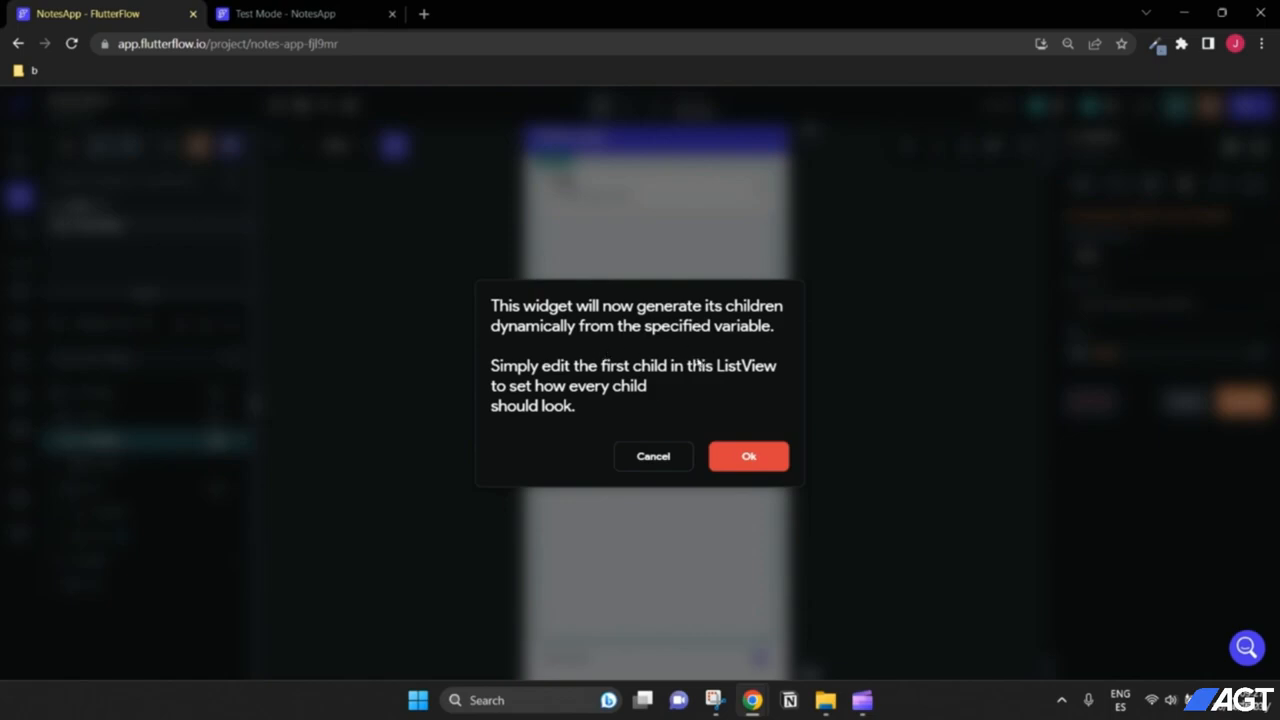
{"action": "left_click", "coordinate": [746, 458]}
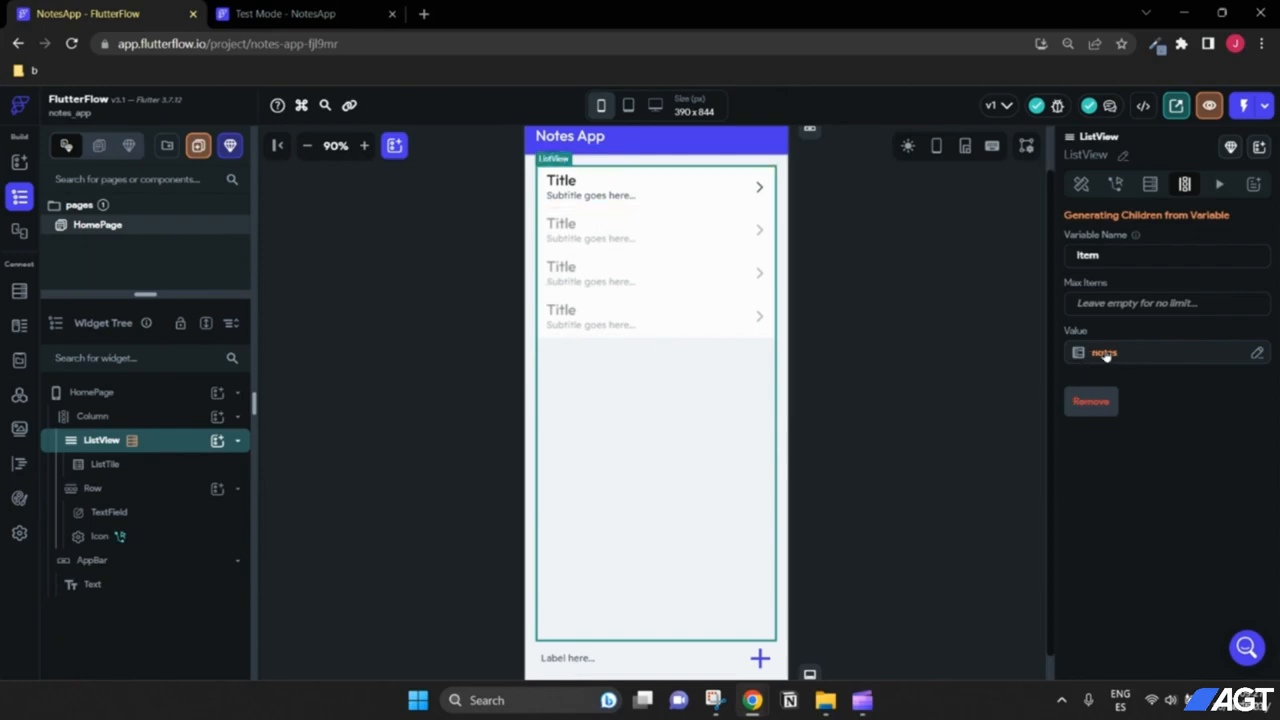
{"action": "scroll", "coordinate": [866, 371], "scroll_direction": "up", "scroll_amount": 1}
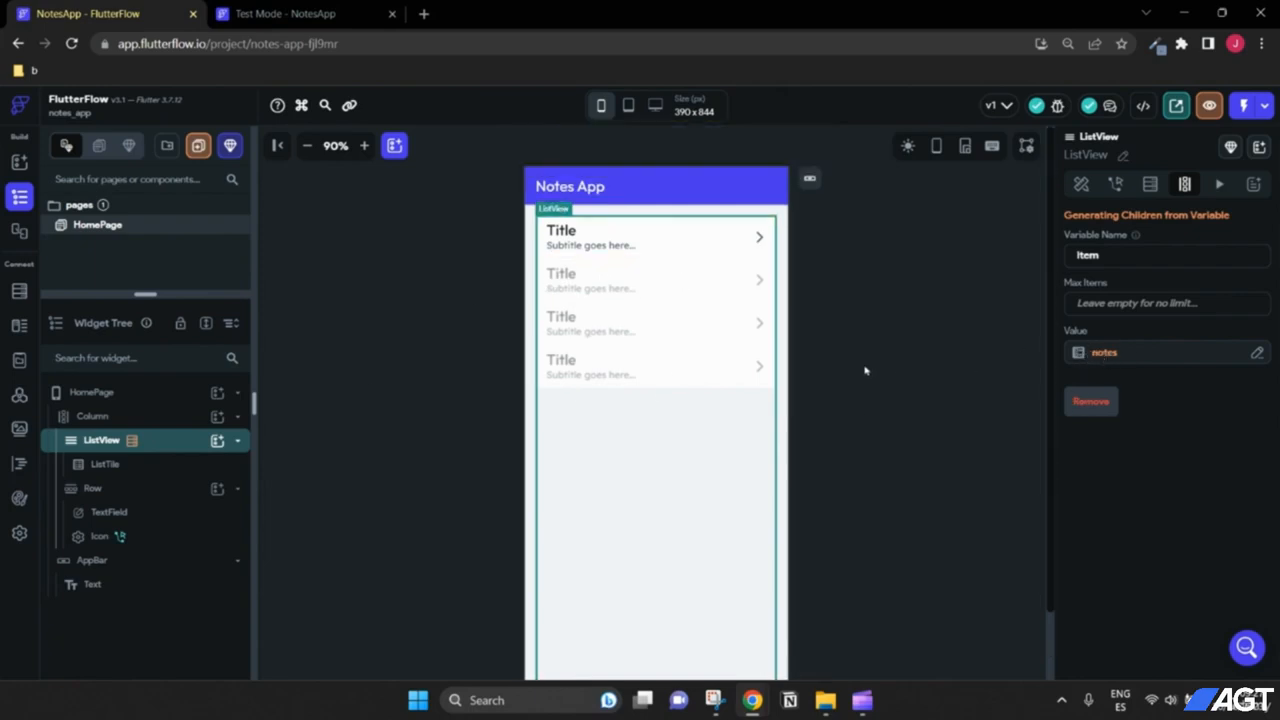
{"action": "scroll", "coordinate": [866, 371], "scroll_direction": "down", "scroll_amount": 1}
{"action": "scroll", "coordinate": [866, 371], "scroll_direction": "up", "scroll_amount": 1}
{"action": "scroll", "coordinate": [834, 321], "scroll_direction": "down", "scroll_amount": 1}
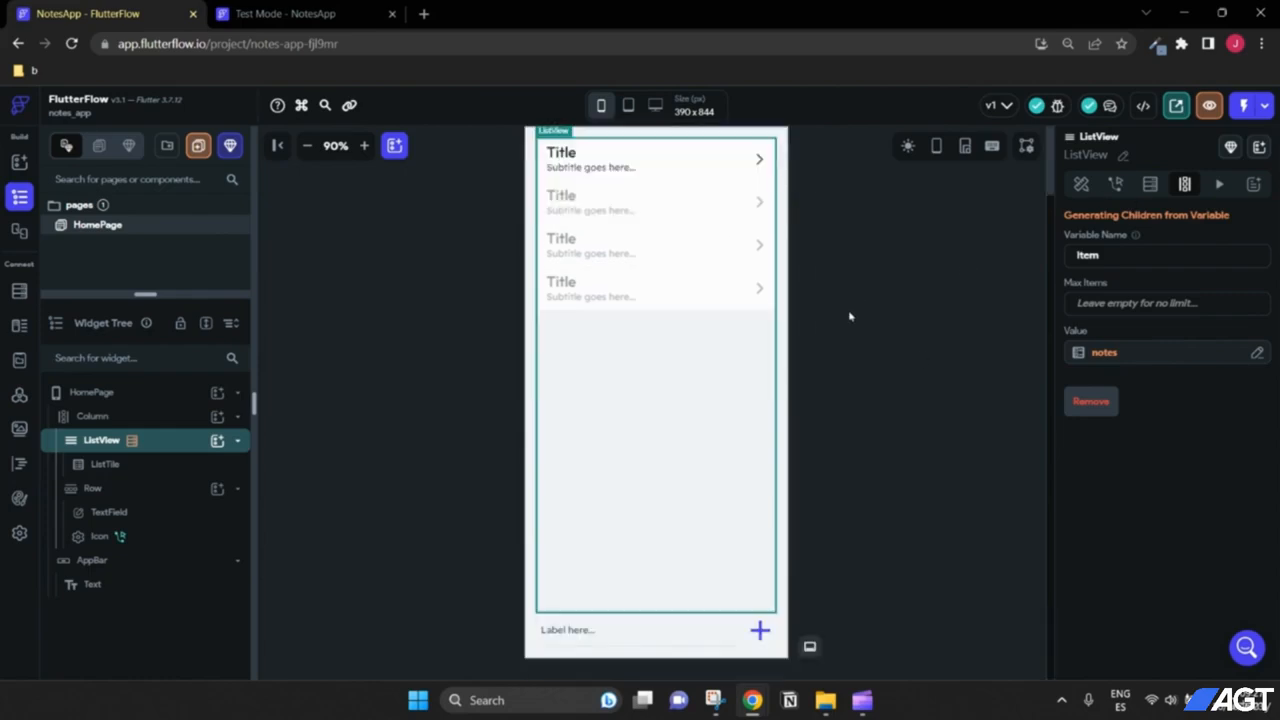
{"action": "scroll", "coordinate": [850, 316], "scroll_direction": "up", "scroll_amount": 1}
{"action": "scroll", "coordinate": [951, 311], "scroll_direction": "down", "scroll_amount": 1}
{"action": "scroll", "coordinate": [920, 289], "scroll_direction": "up", "scroll_amount": 1}
{"action": "scroll", "coordinate": [866, 285], "scroll_direction": "down", "scroll_amount": 1}
{"action": "scroll", "coordinate": [800, 277], "scroll_direction": "up", "scroll_amount": 1}
{"action": "scroll", "coordinate": [808, 334], "scroll_direction": "down", "scroll_amount": 1}
{"action": "scroll", "coordinate": [573, 233], "scroll_direction": "up", "scroll_amount": 1}
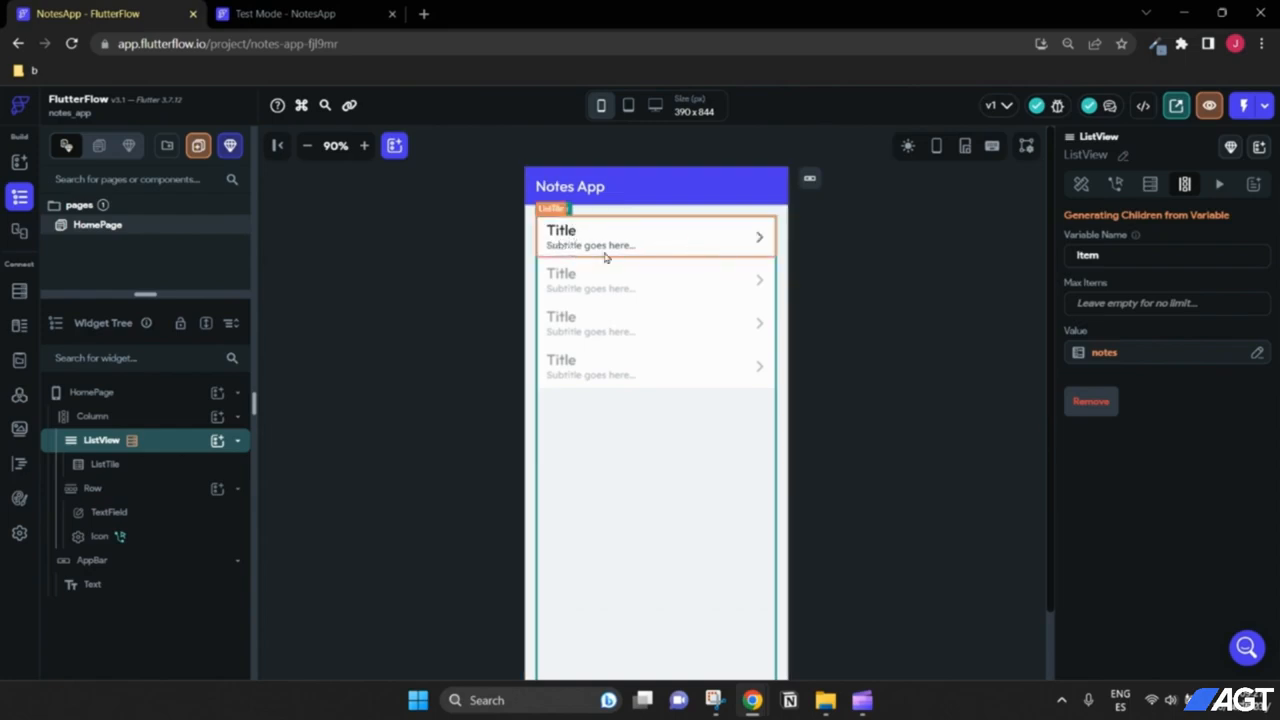
{"action": "scroll", "coordinate": [749, 571], "scroll_direction": "down", "scroll_amount": 1}
{"action": "scroll", "coordinate": [680, 354], "scroll_direction": "up", "scroll_amount": 1}
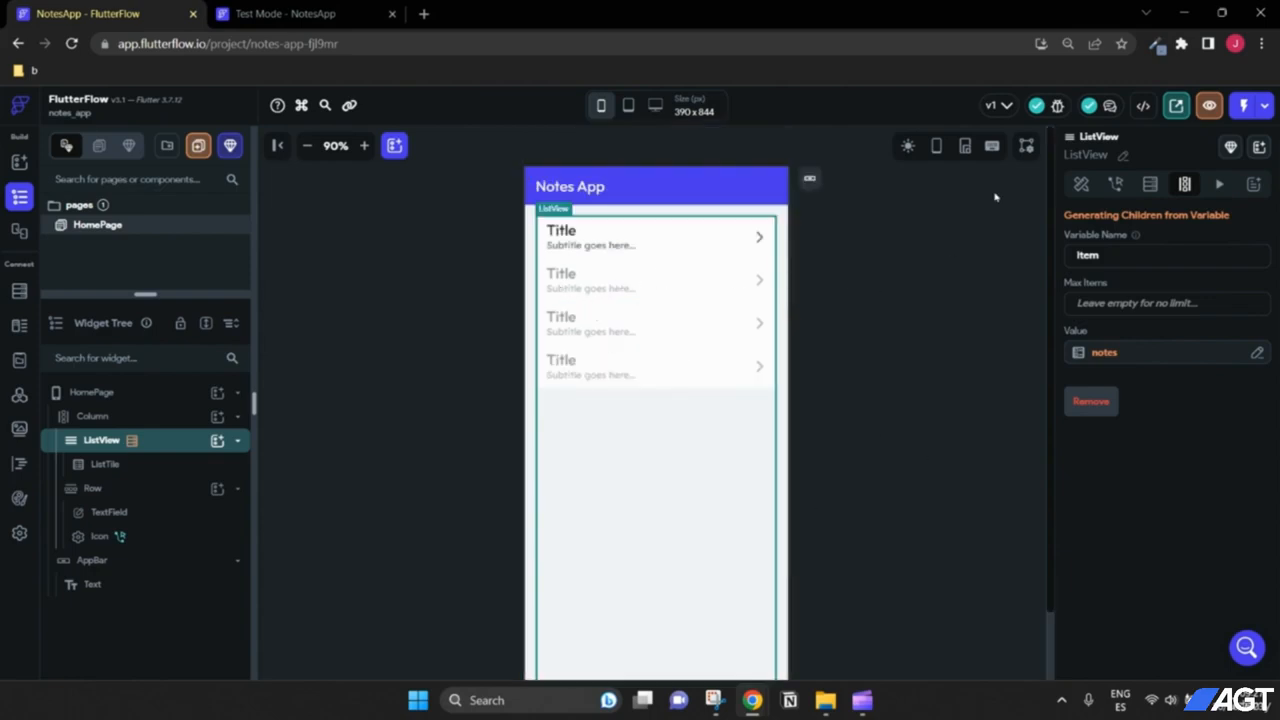
Step: Launch a fresh Test Mode session, close the old test tab, and reset preview zoom to 100%
{"action": "left_click", "coordinate": [1245, 105]}
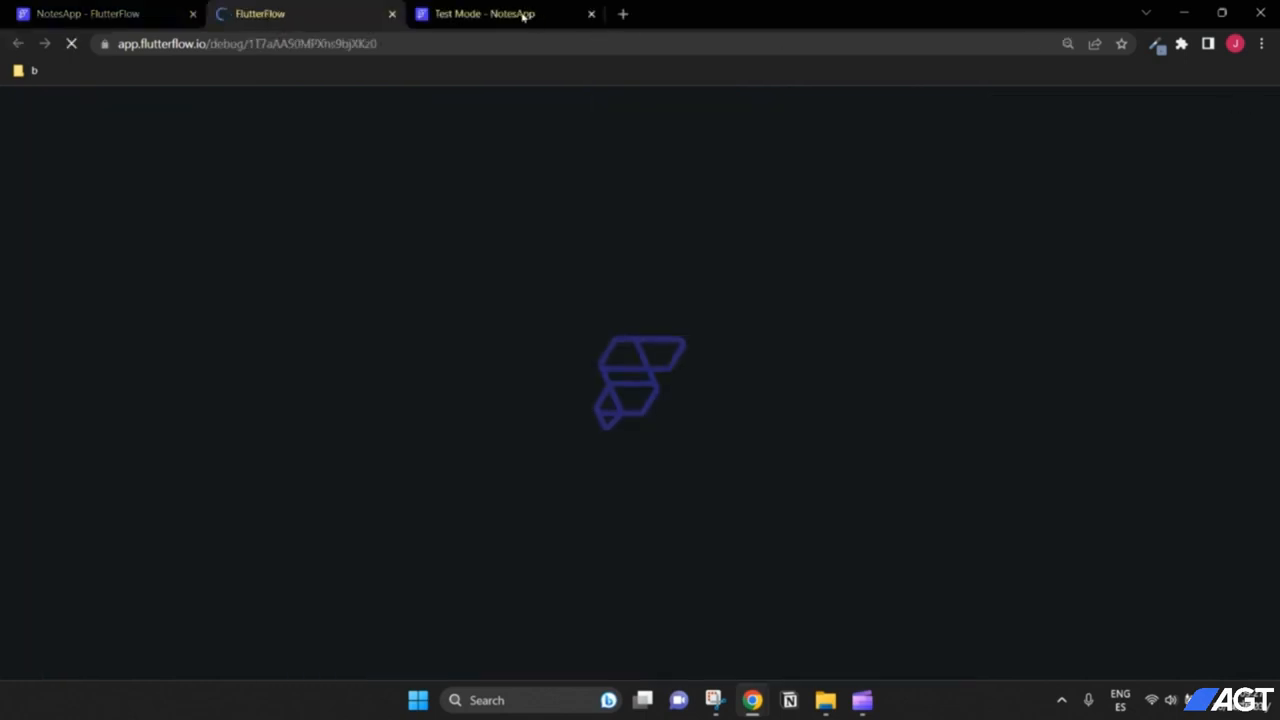
{"action": "left_click", "coordinate": [591, 14]}
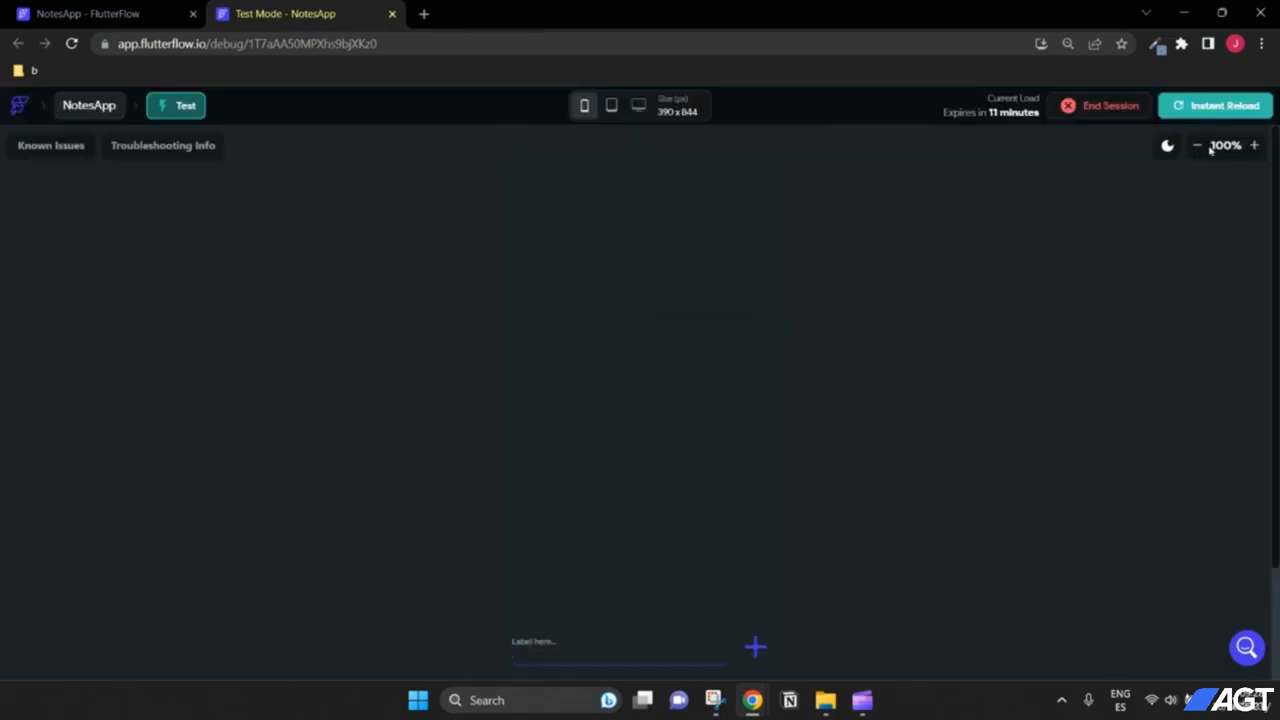
{"action": "left_click", "coordinate": [1197, 145]}
{"action": "left_click", "coordinate": [1197, 145]}
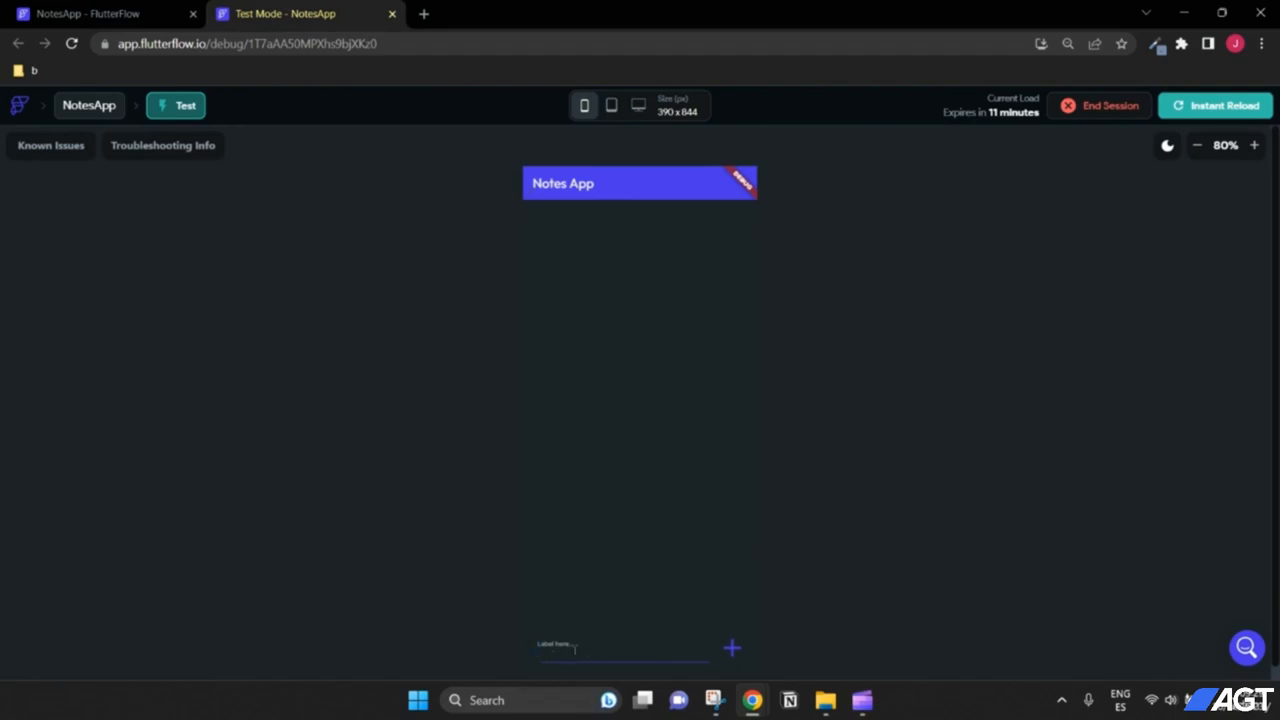
{"action": "left_click", "coordinate": [1254, 145]}
{"action": "left_click", "coordinate": [1254, 145]}
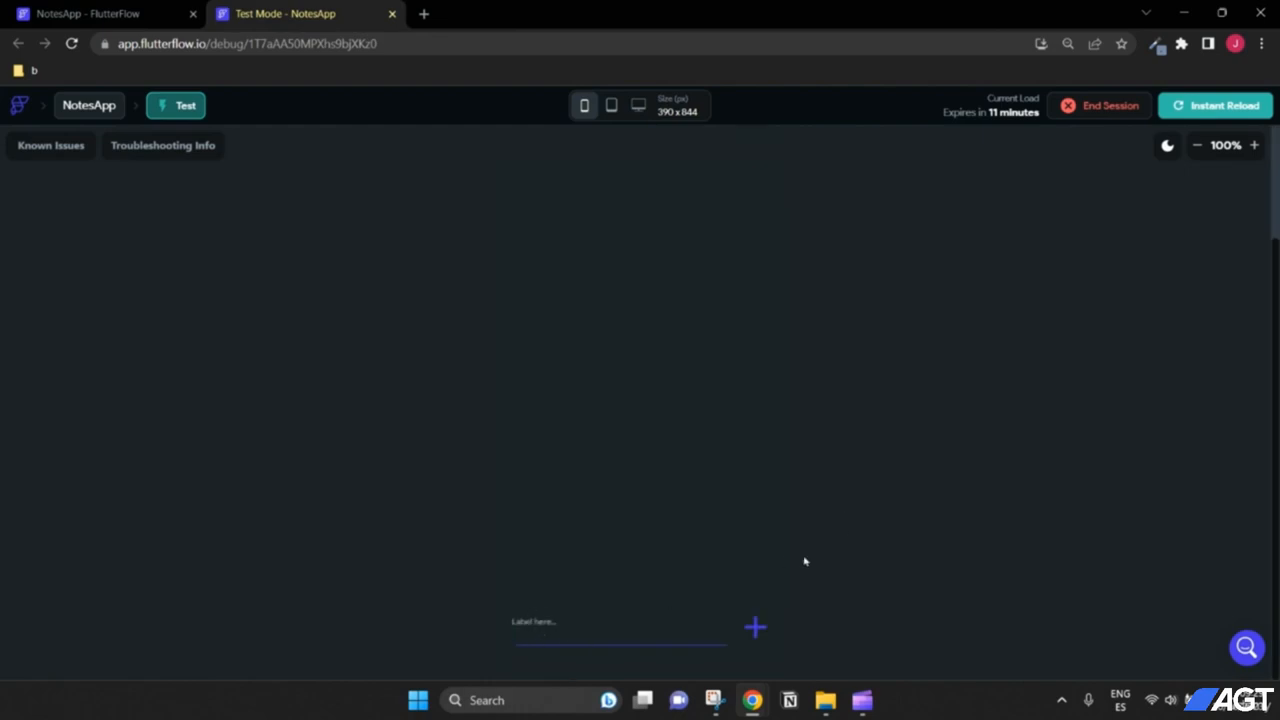
Step: Type throwaway test text into the note field
{"action": "type", "text": "dsfdfdsf"}
{"action": "key", "text": "BackSpace"}
{"action": "key", "text": "BackSpace"}
{"action": "key", "text": "BackSpace"}
{"action": "key", "text": "BackSpace"}
{"action": "type", "text": "dsfdsfdsf"}
{"action": "scroll", "coordinate": [856, 612], "scroll_direction": "up", "scroll_amount": 2}
Step: Replace the junk text with 'my first note' and add it to the list
{"action": "scroll", "coordinate": [856, 612], "scroll_direction": "down", "scroll_amount": 1}
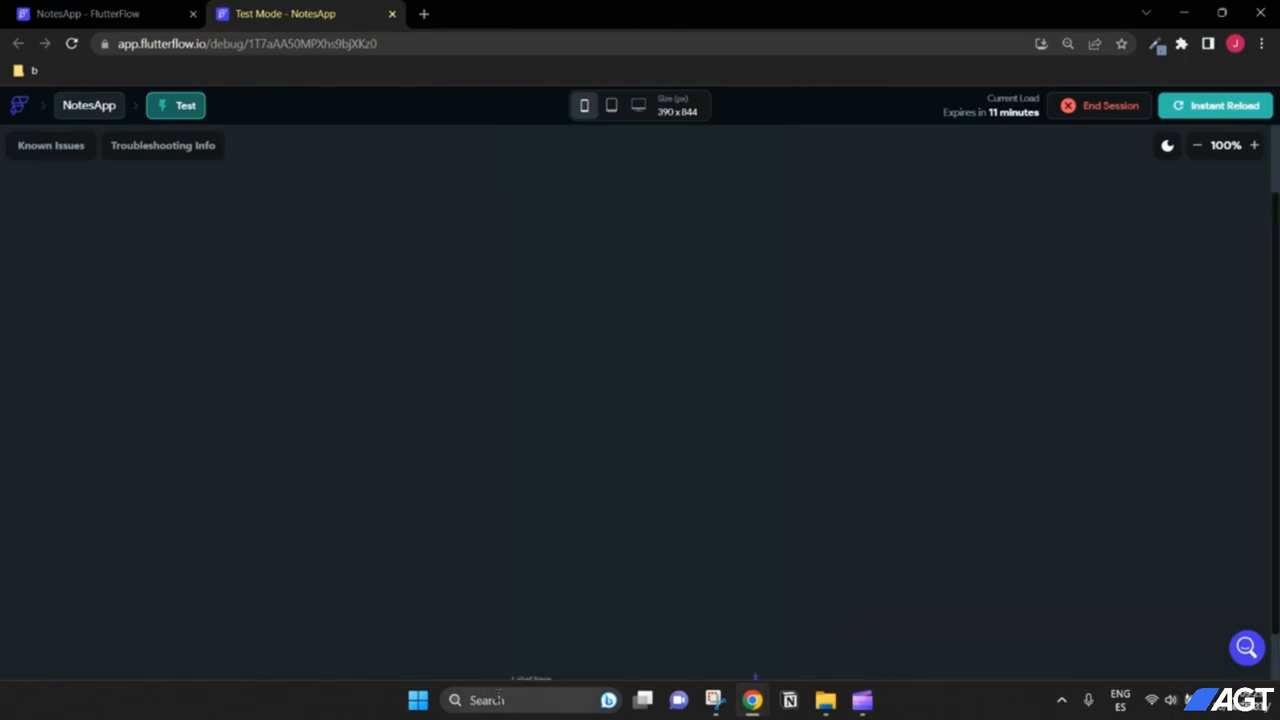
{"action": "scroll", "coordinate": [910, 555], "scroll_direction": "down", "scroll_amount": 1}
{"action": "left_click_drag", "start_coordinate": [587, 628], "coordinate": [462, 633]}
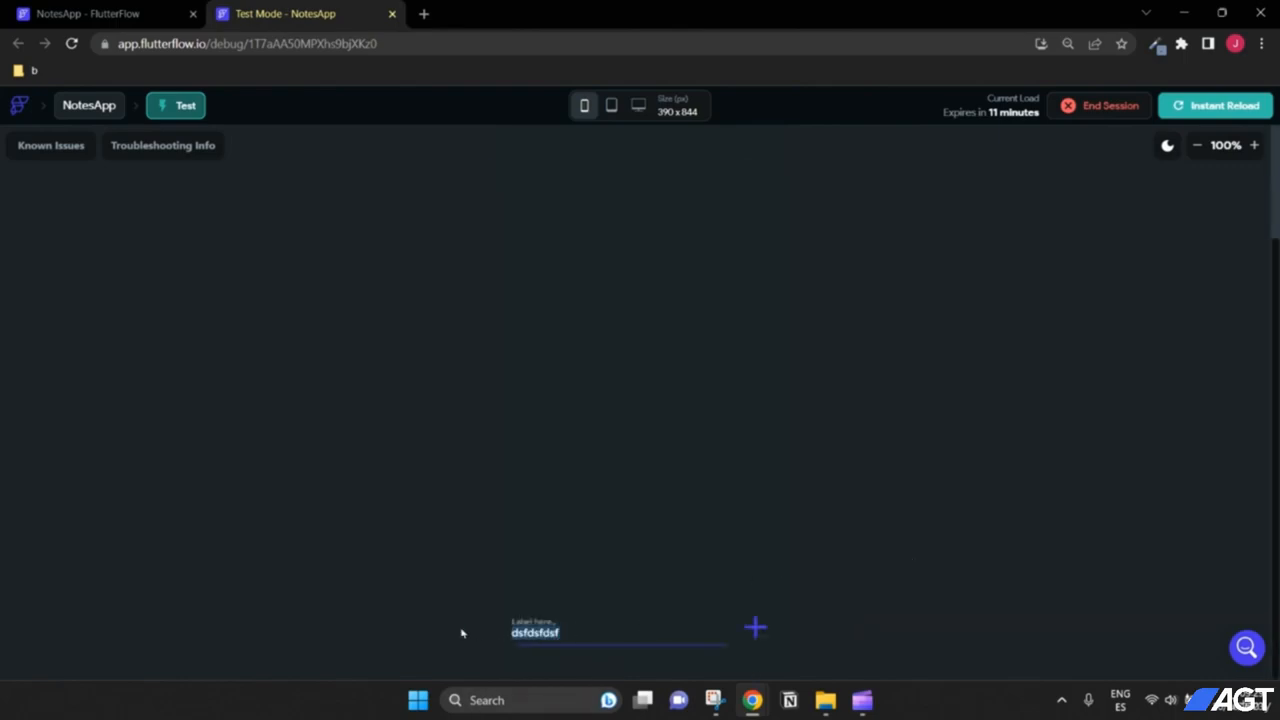
{"action": "type", "text": "first note"}
{"action": "key", "text": "ctrl+a"}
{"action": "left_click", "coordinate": [755, 627]}
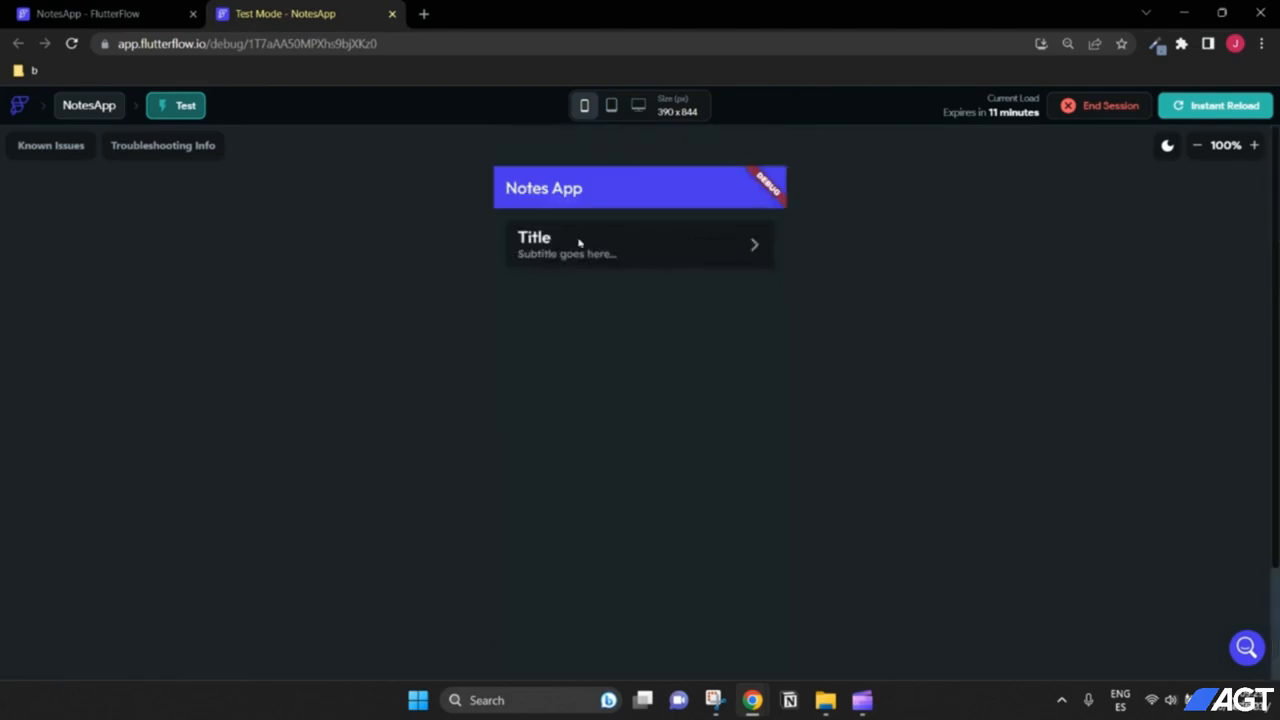
Step: Replace the field text with 'my second note' and add it as a second tile
{"action": "left_click_drag", "start_coordinate": [603, 637], "coordinate": [503, 641]}
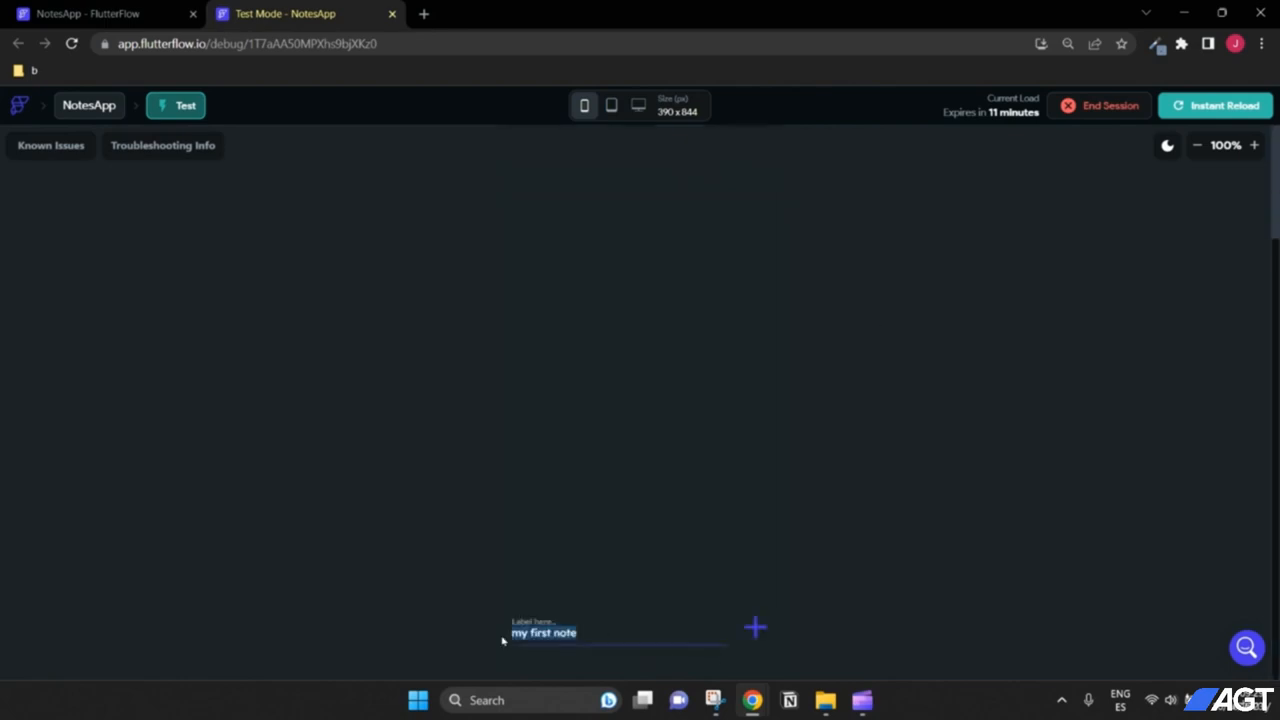
{"action": "type", "text": "my second note"}
{"action": "left_click", "coordinate": [756, 627]}
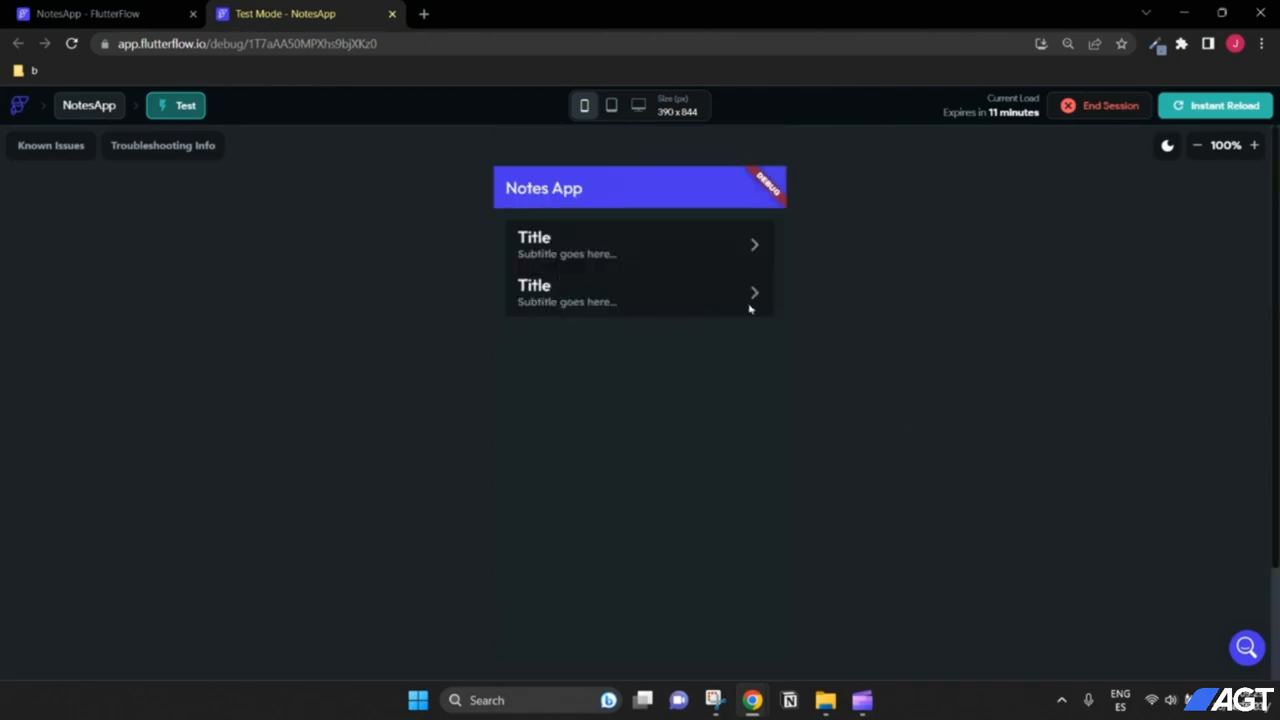
{"action": "scroll", "coordinate": [880, 354], "scroll_direction": "down", "scroll_amount": 2}
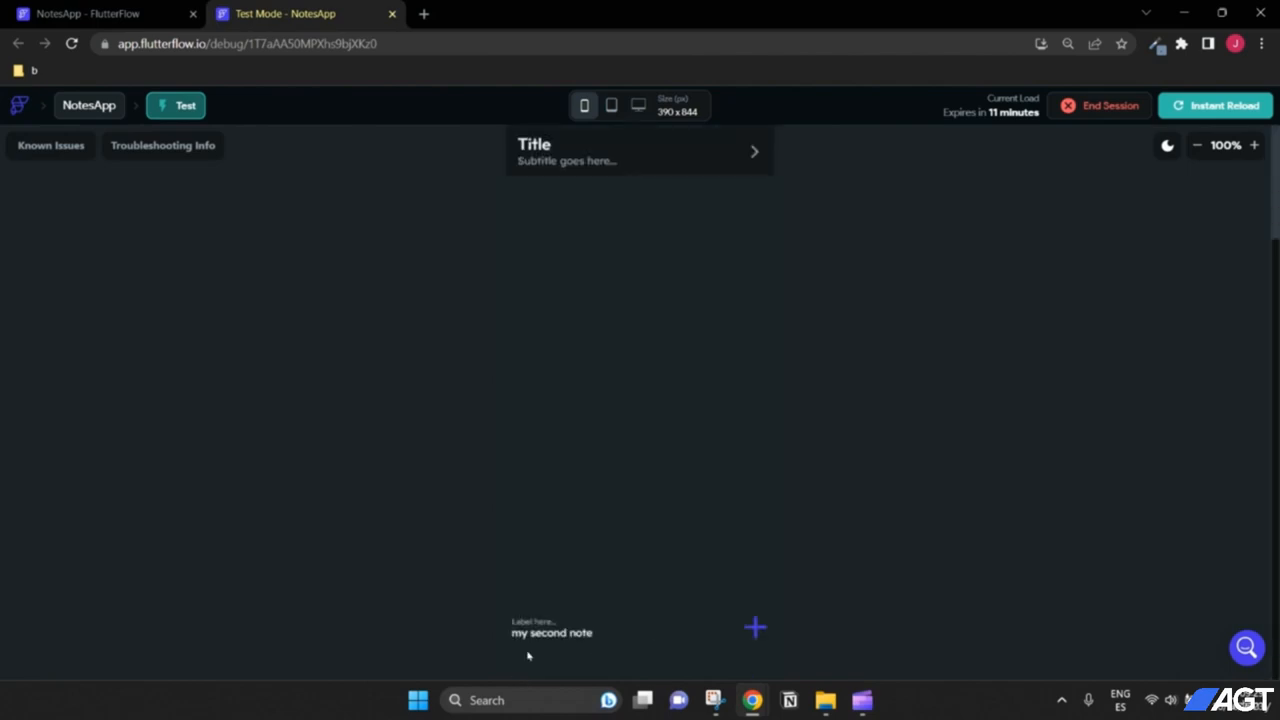
{"action": "scroll", "coordinate": [900, 560], "scroll_direction": "up", "scroll_amount": 2}
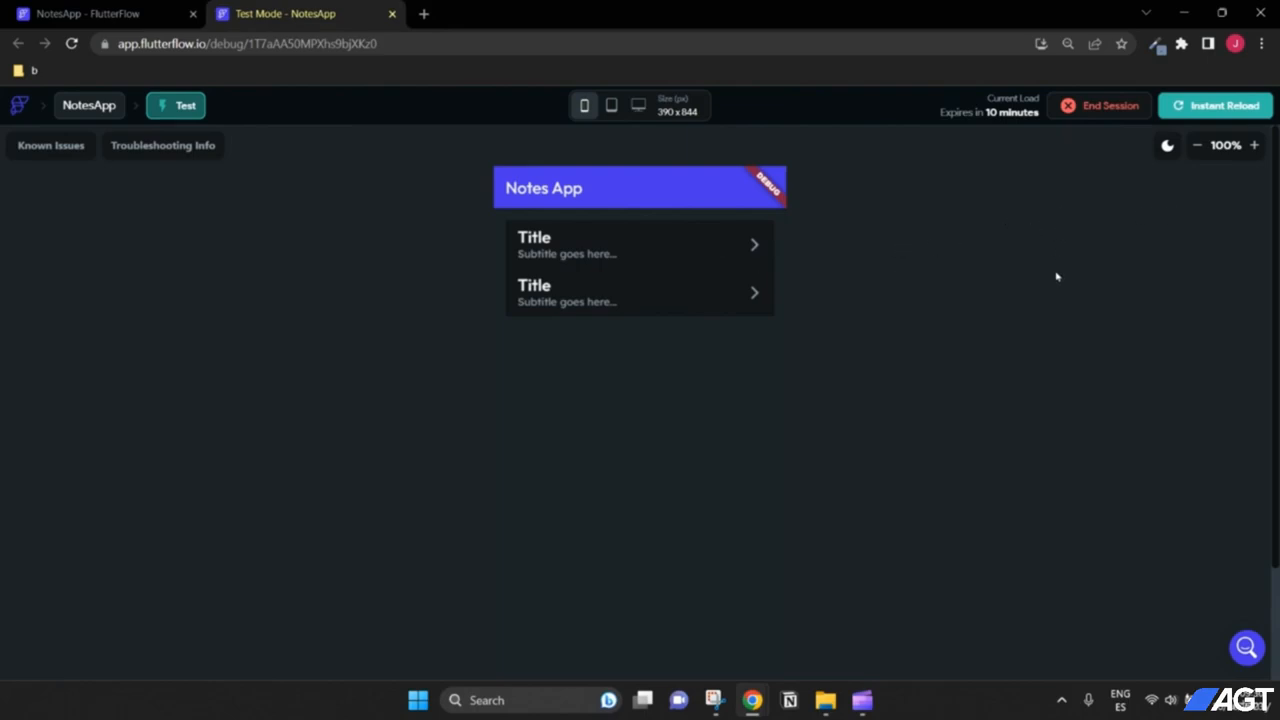
{"action": "scroll", "coordinate": [790, 330], "scroll_direction": "down", "scroll_amount": 2}
{"action": "left_click_drag", "start_coordinate": [680, 640], "coordinate": [399, 636]}
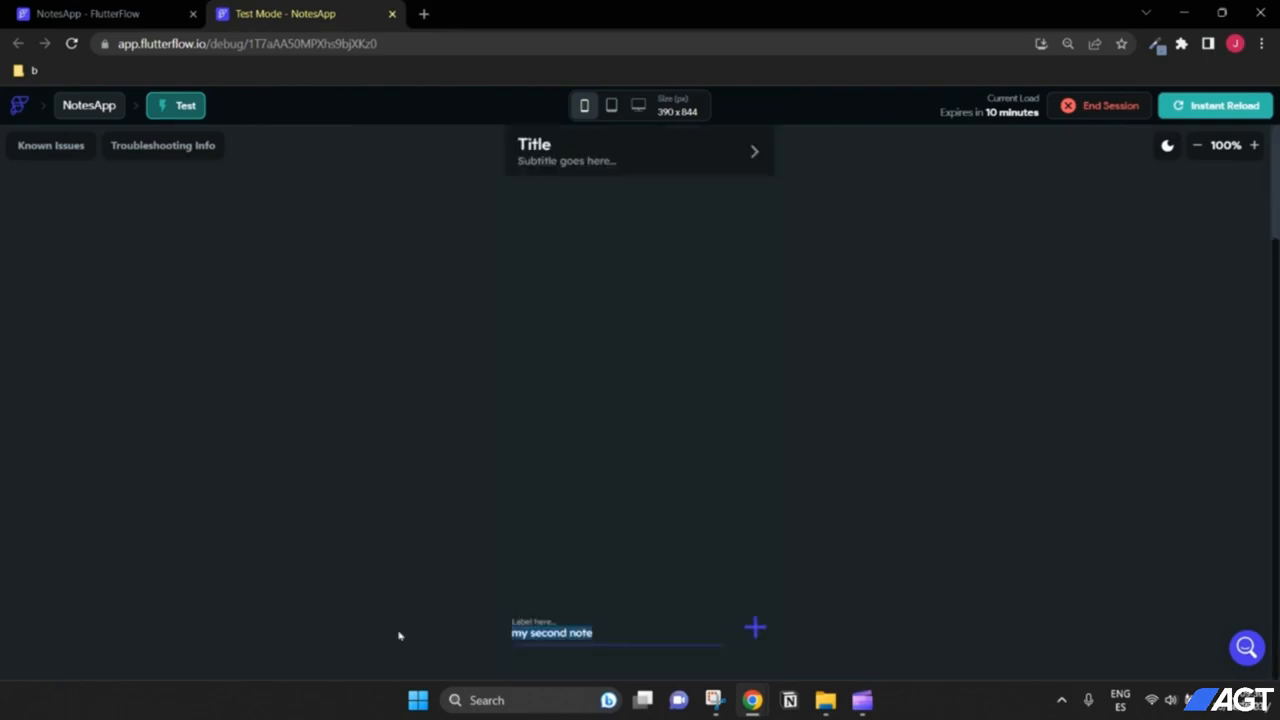
Step: Add 'my third note' with the + icon and confirm three tiles appear
{"action": "type", "text": "my third"}
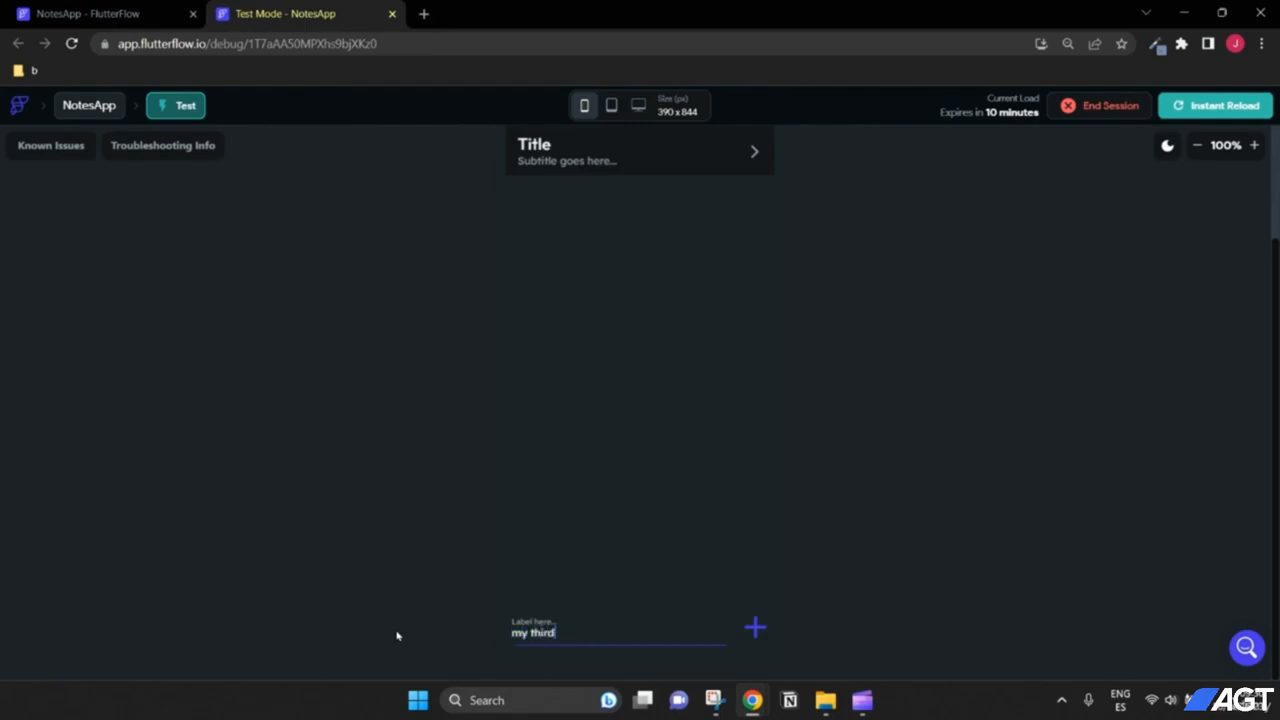
{"action": "type", "text": " note"}
{"action": "left_click", "coordinate": [763, 628]}
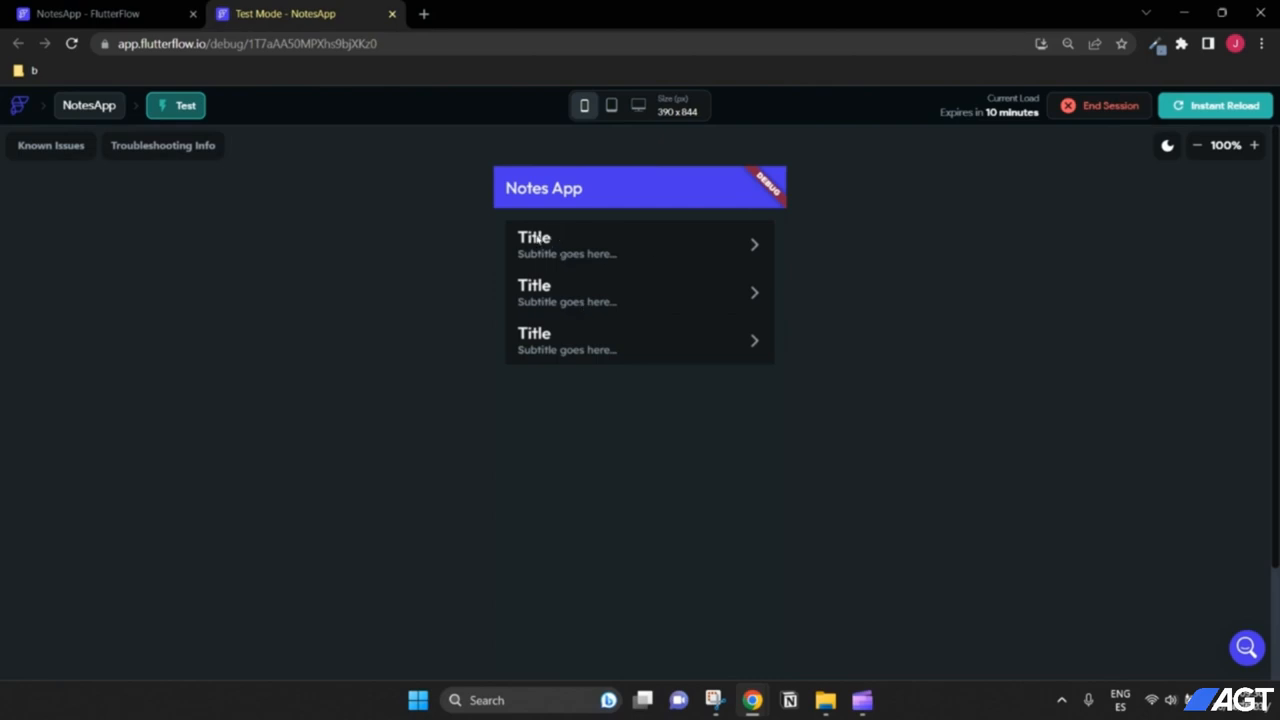
{"action": "scroll", "coordinate": [989, 363], "scroll_direction": "down", "scroll_amount": 2}
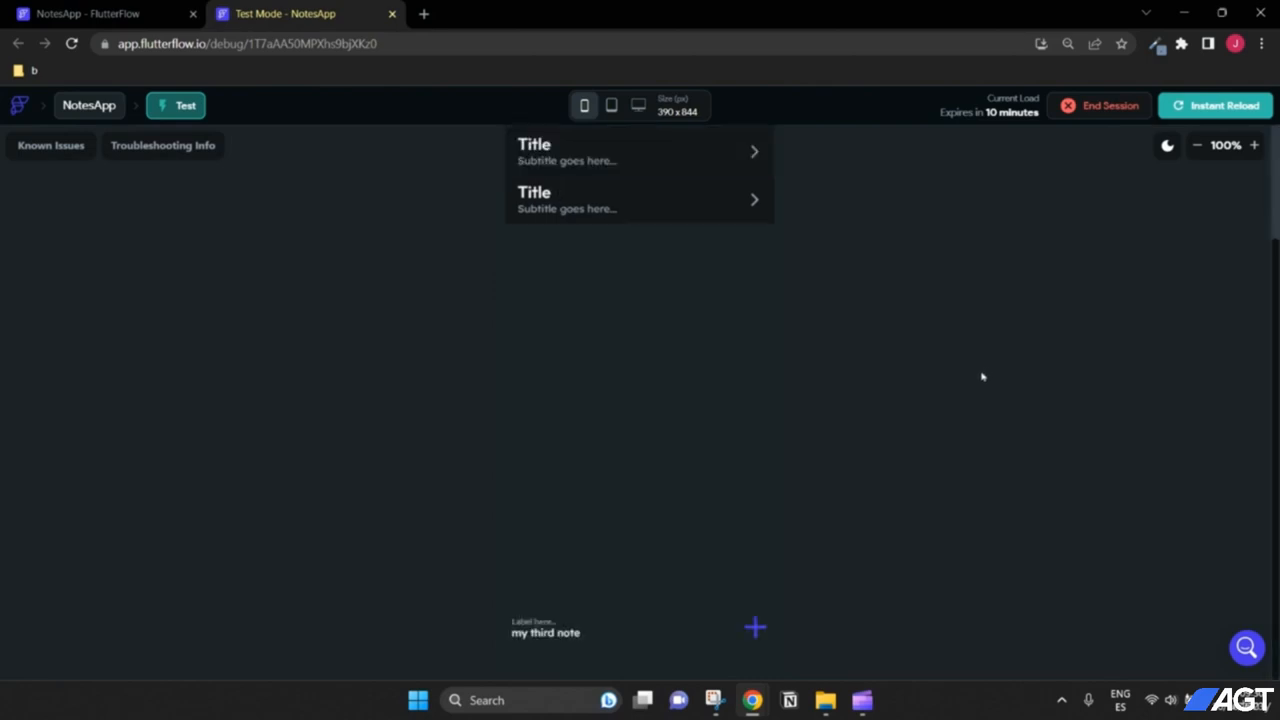
{"action": "scroll", "coordinate": [966, 461], "scroll_direction": "up", "scroll_amount": 2}
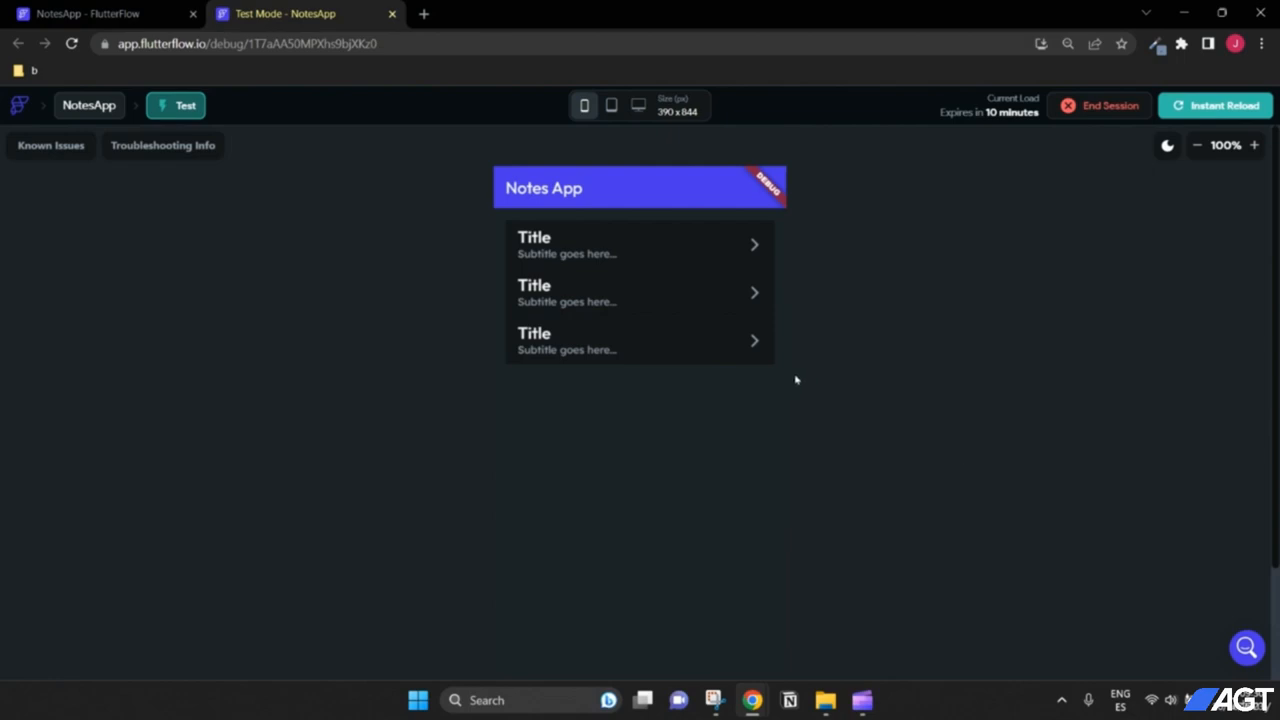
{"action": "scroll", "coordinate": [796, 380], "scroll_direction": "down", "scroll_amount": 2}
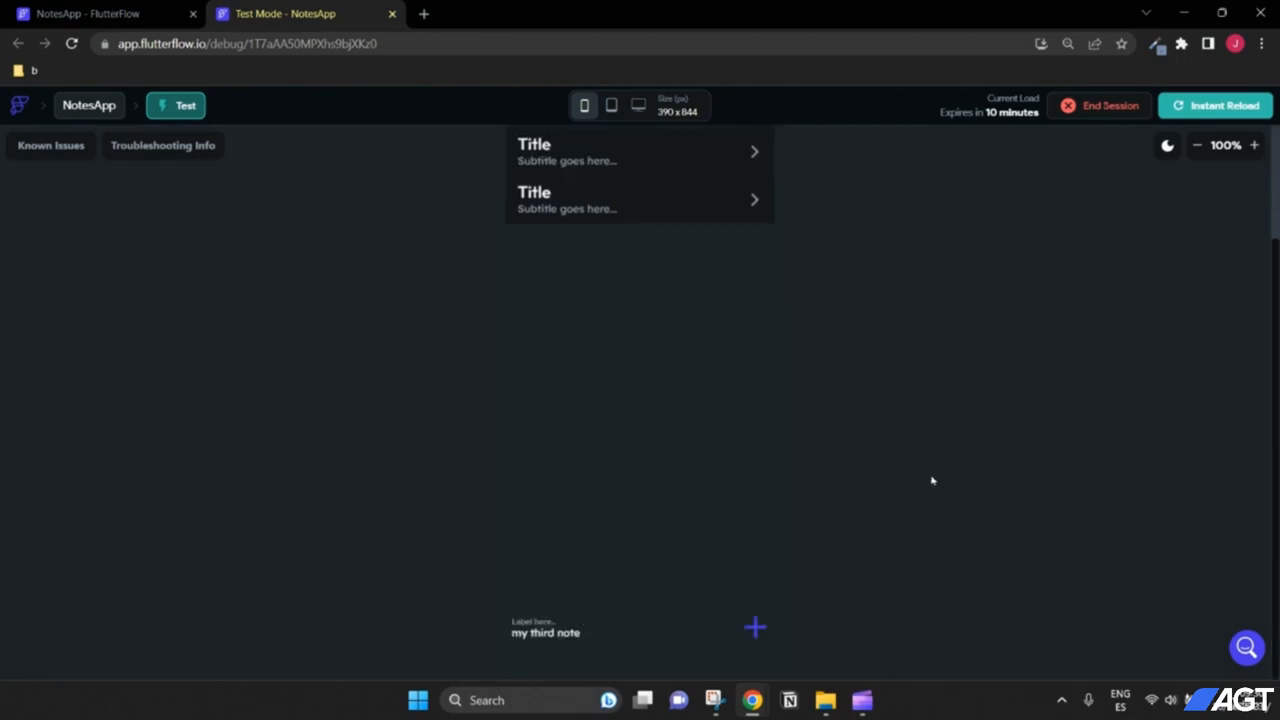
{"action": "scroll", "coordinate": [890, 458], "scroll_direction": "up", "scroll_amount": 2}
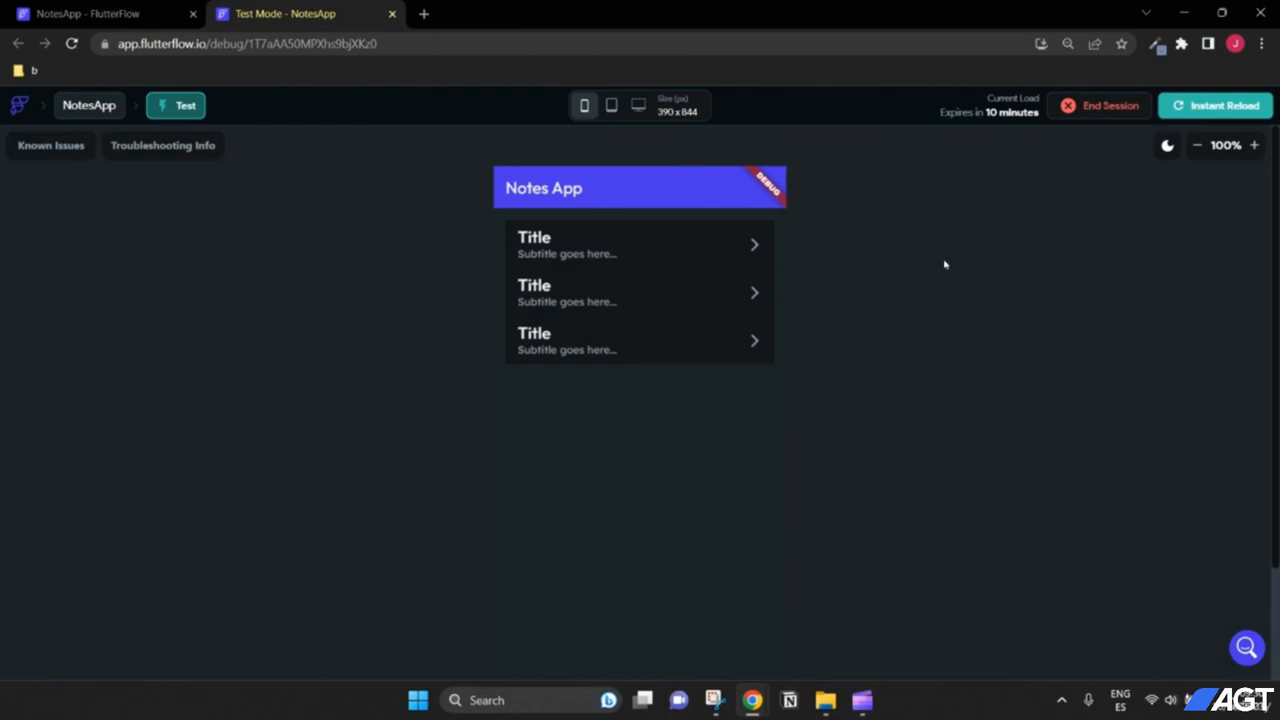
{"action": "scroll", "coordinate": [612, 571], "scroll_direction": "down", "scroll_amount": 2}
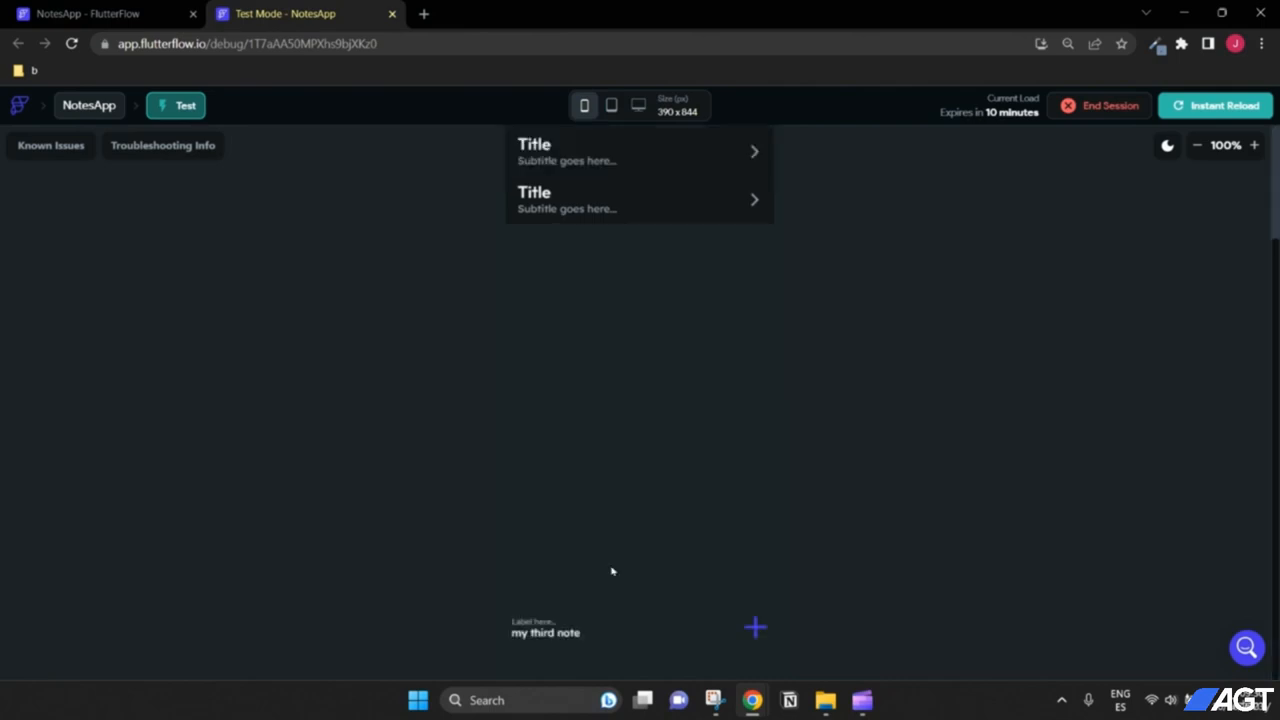
{"action": "scroll", "coordinate": [928, 489], "scroll_direction": "up", "scroll_amount": 2}
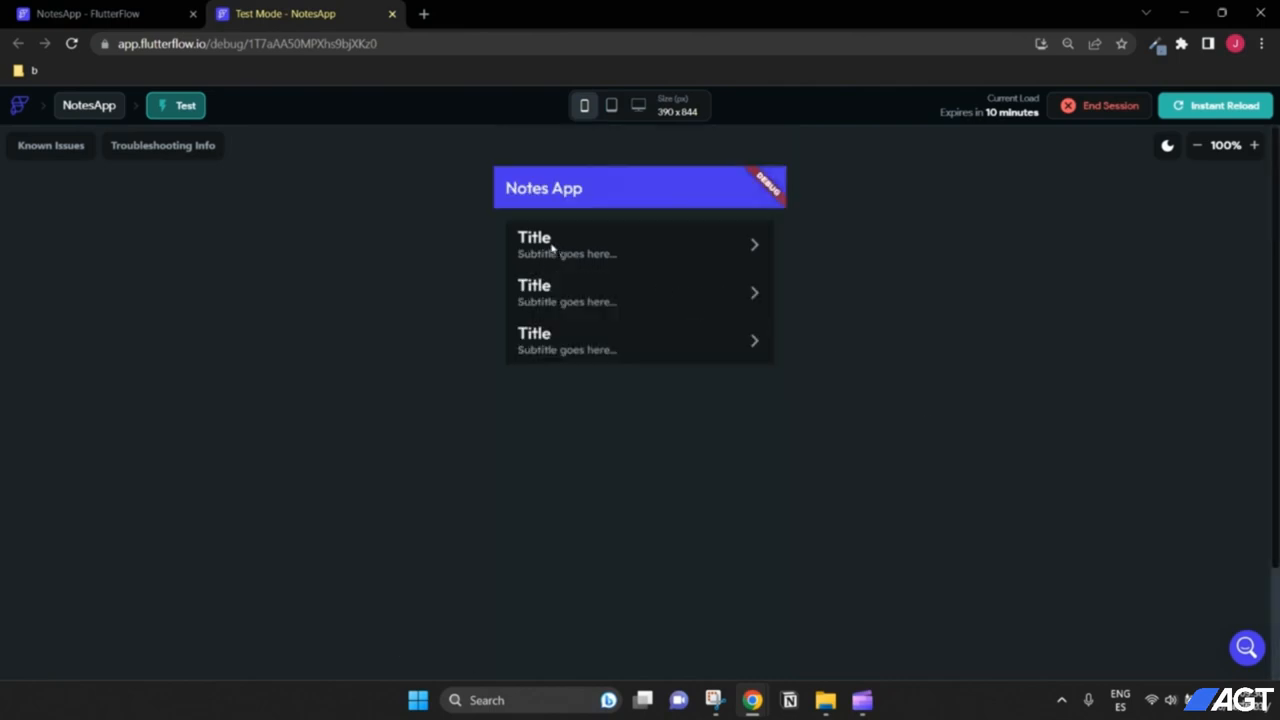
{"action": "scroll", "coordinate": [905, 320], "scroll_direction": "down", "scroll_amount": 2}
{"action": "scroll", "coordinate": [893, 540], "scroll_direction": "up", "scroll_amount": 2}
{"action": "scroll", "coordinate": [899, 410], "scroll_direction": "down", "scroll_amount": 2}
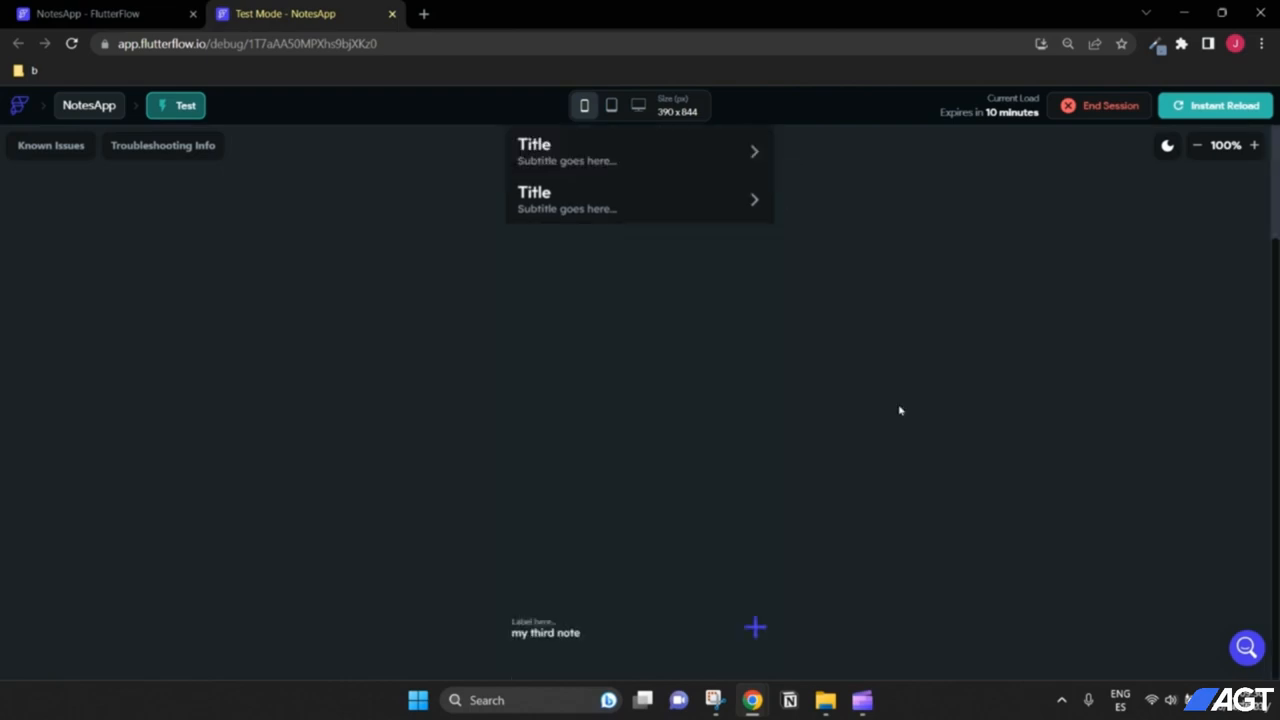
{"action": "scroll", "coordinate": [897, 285], "scroll_direction": "up", "scroll_amount": 2}
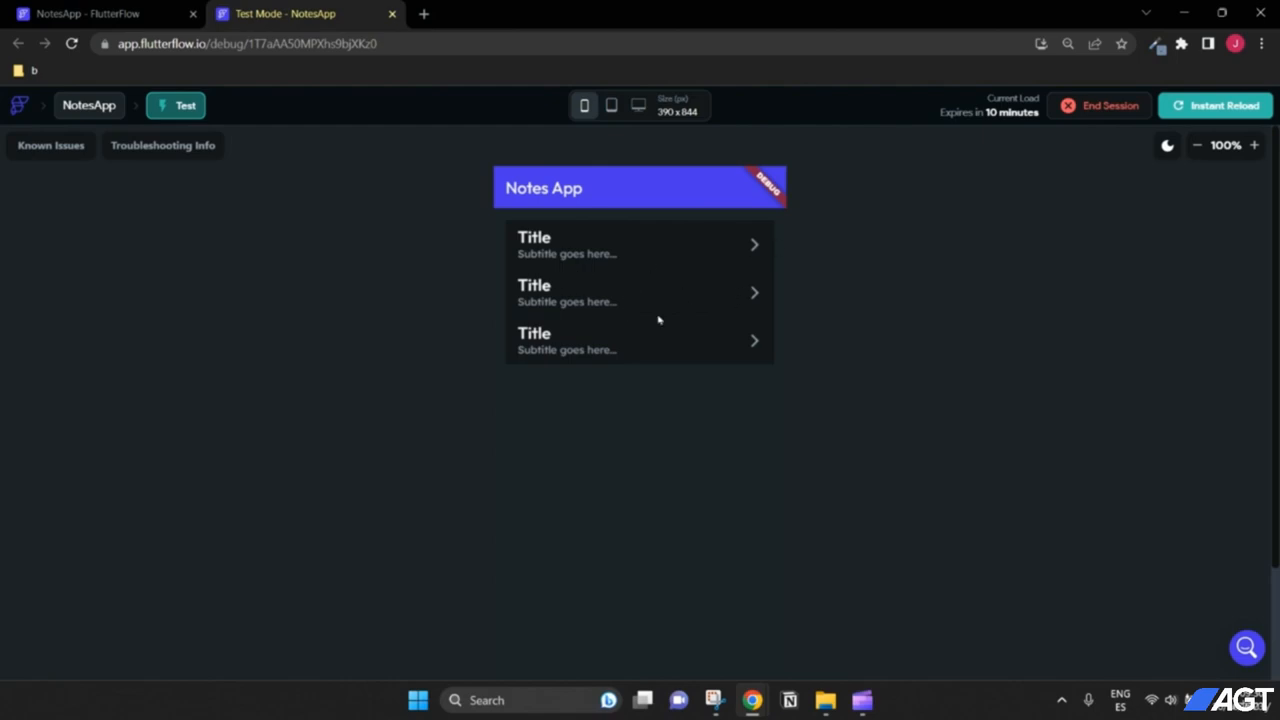
{"action": "scroll", "coordinate": [885, 330], "scroll_direction": "down", "scroll_amount": 2}
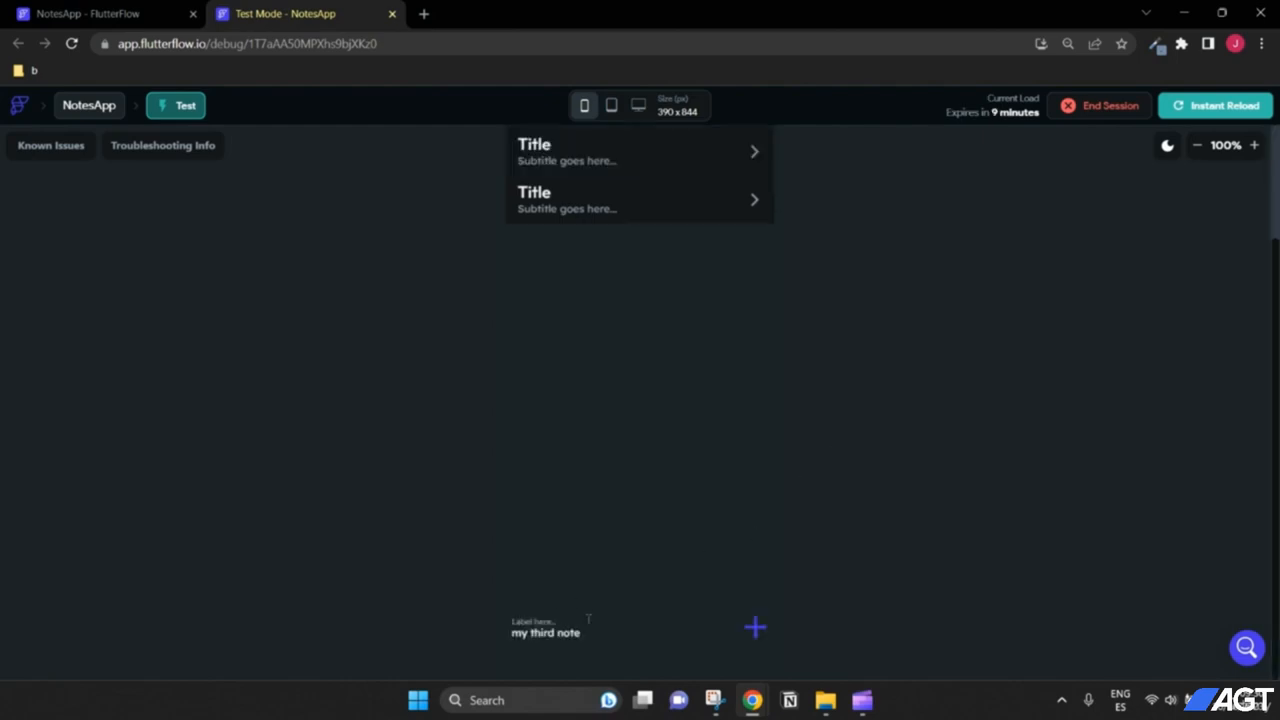
{"action": "scroll", "coordinate": [780, 349], "scroll_direction": "up", "scroll_amount": 2}
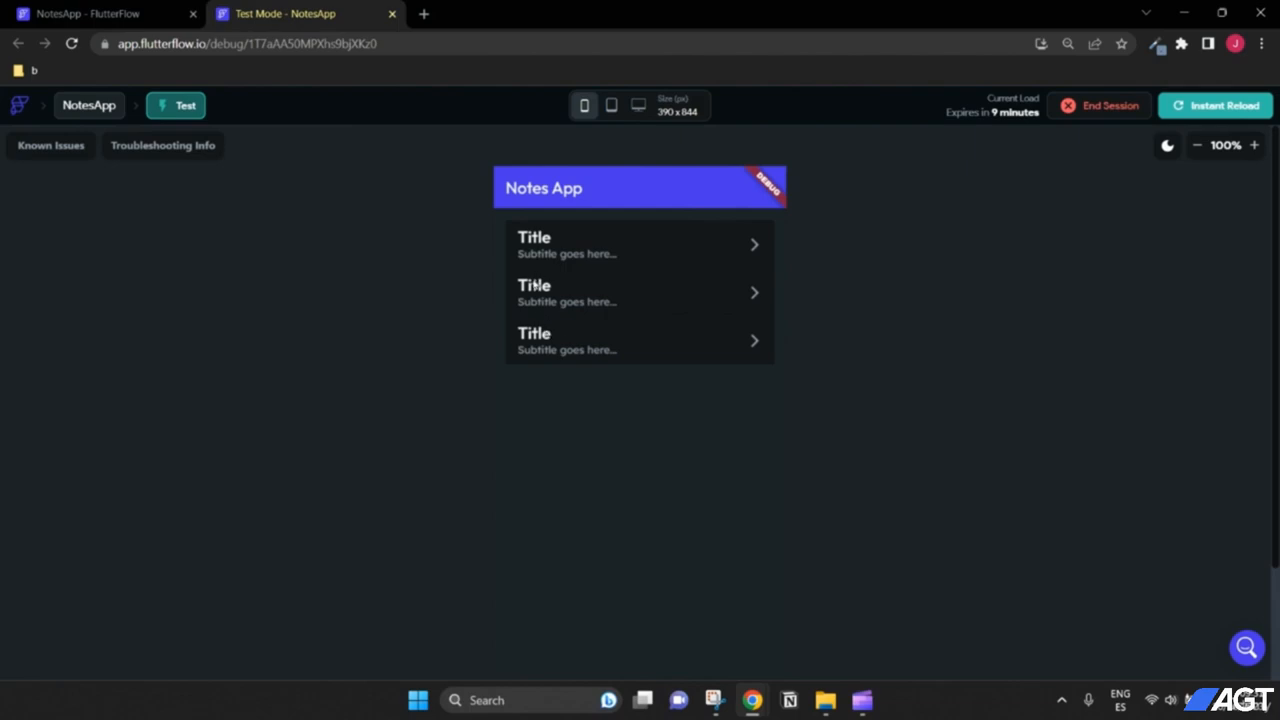
{"action": "scroll", "coordinate": [883, 389], "scroll_direction": "down", "scroll_amount": 3}
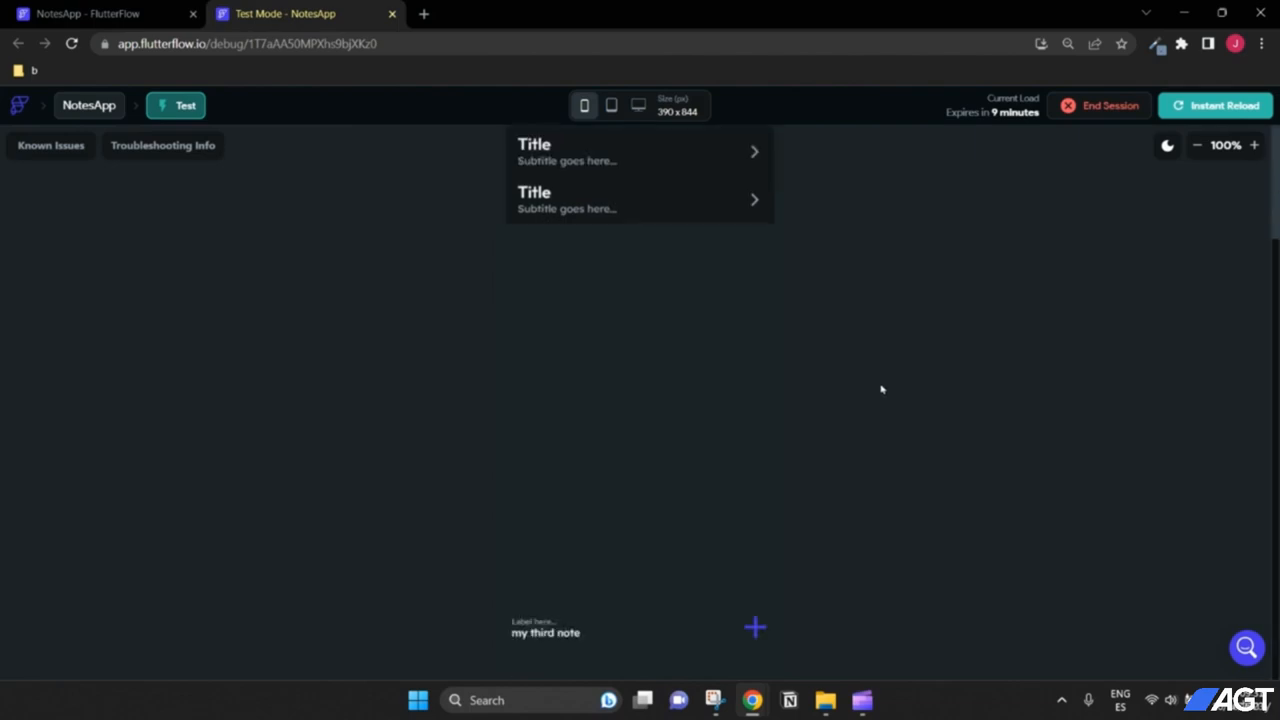
{"action": "scroll", "coordinate": [883, 389], "scroll_direction": "up", "scroll_amount": 3}
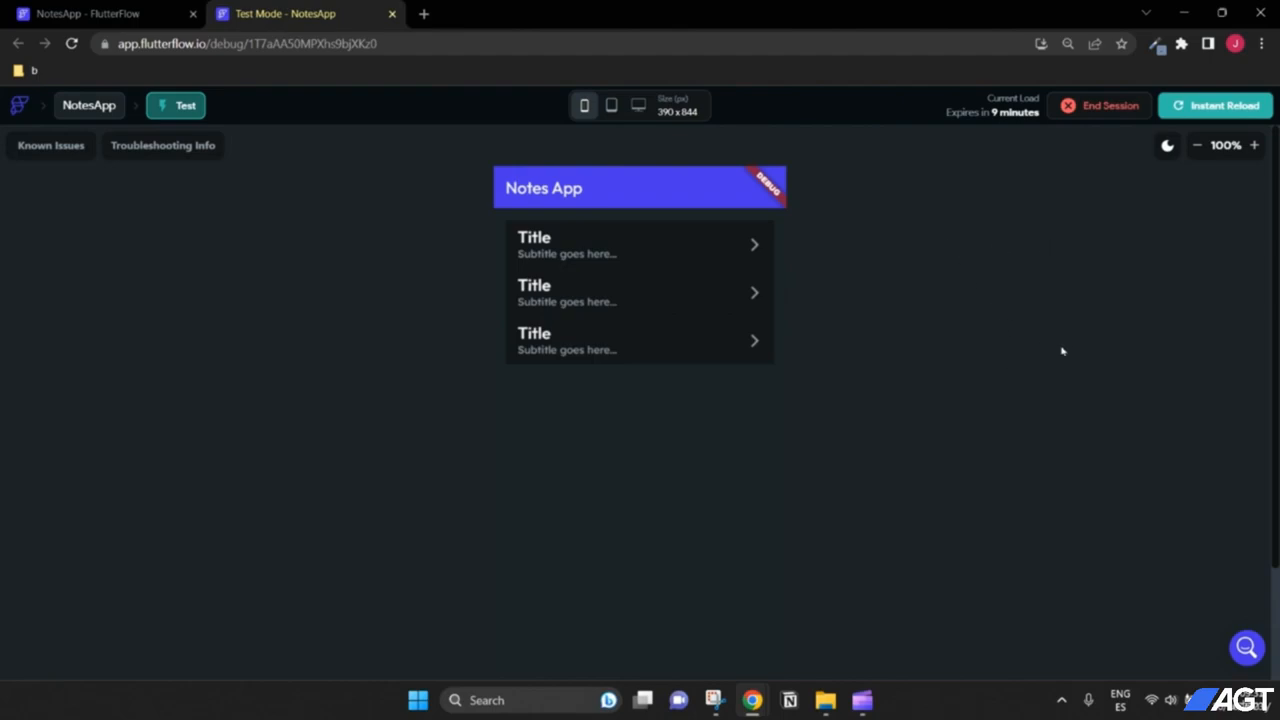
Step: Back in the editor, select the first list tile and inspect its title variable options
{"action": "left_click", "coordinate": [155, 7]}
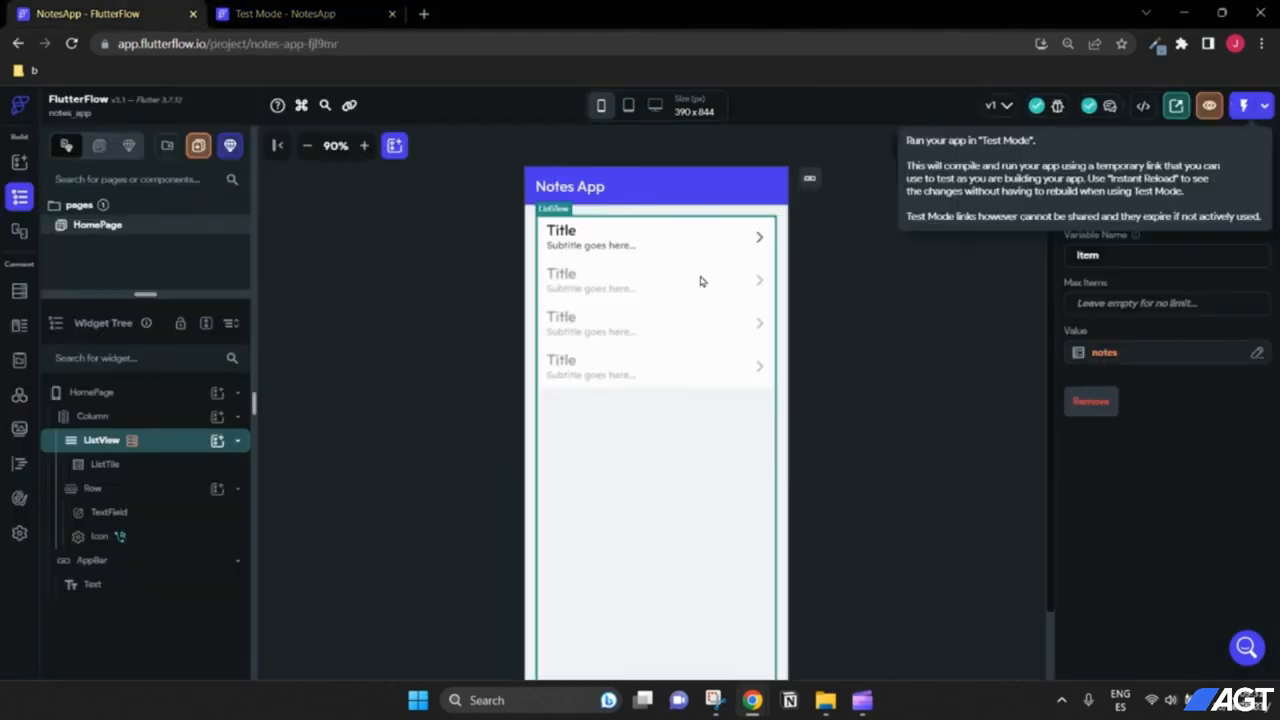
{"action": "left_click", "coordinate": [884, 308]}
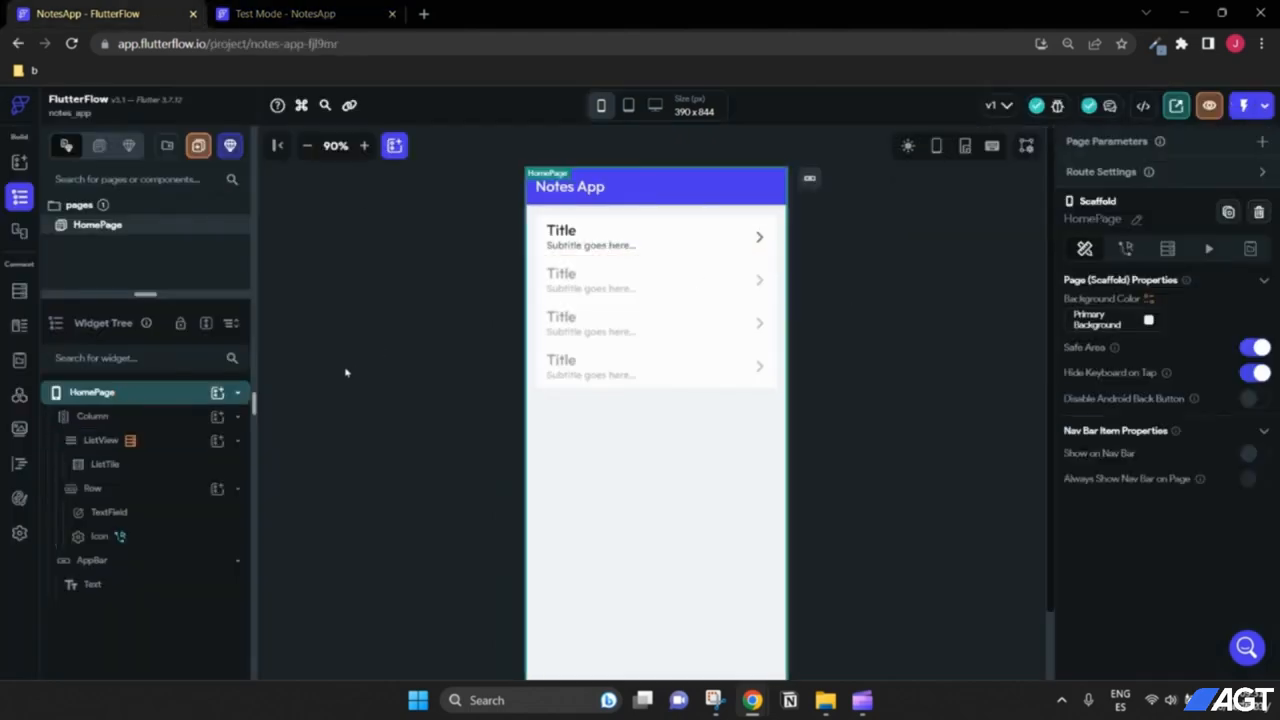
{"action": "left_click", "coordinate": [615, 250]}
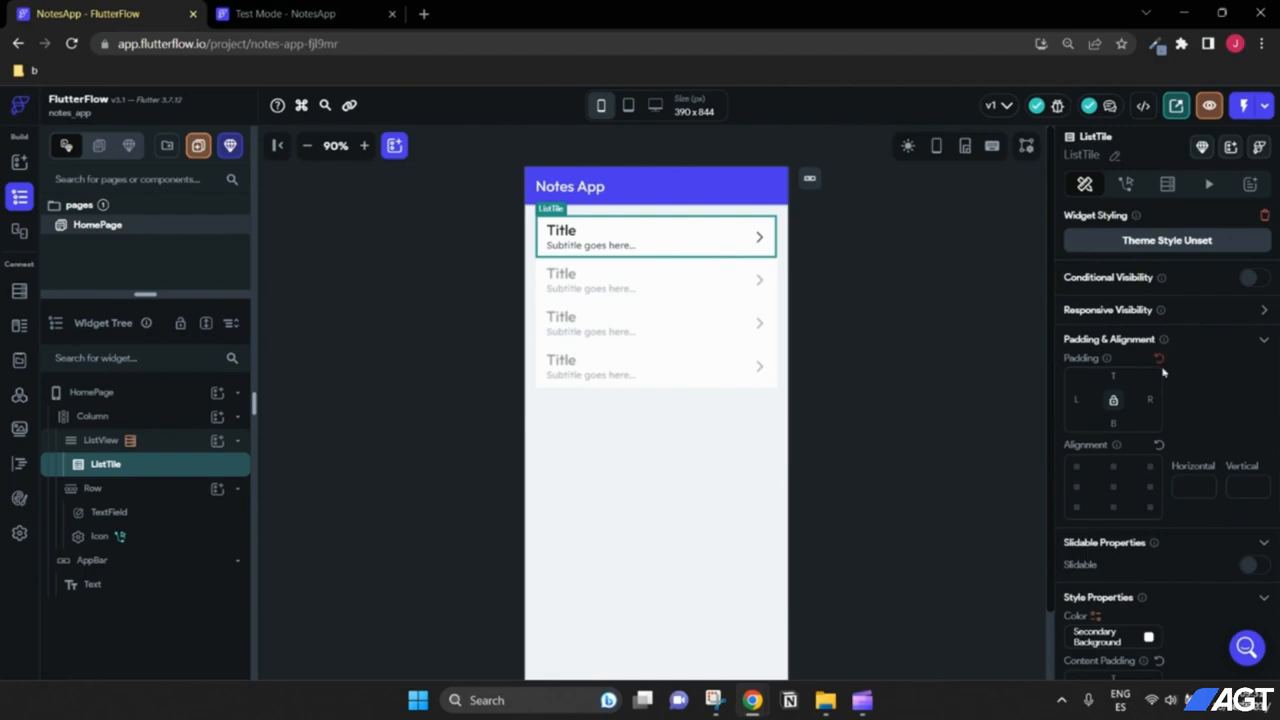
{"action": "scroll", "coordinate": [1162, 375], "scroll_direction": "down", "scroll_amount": 1}
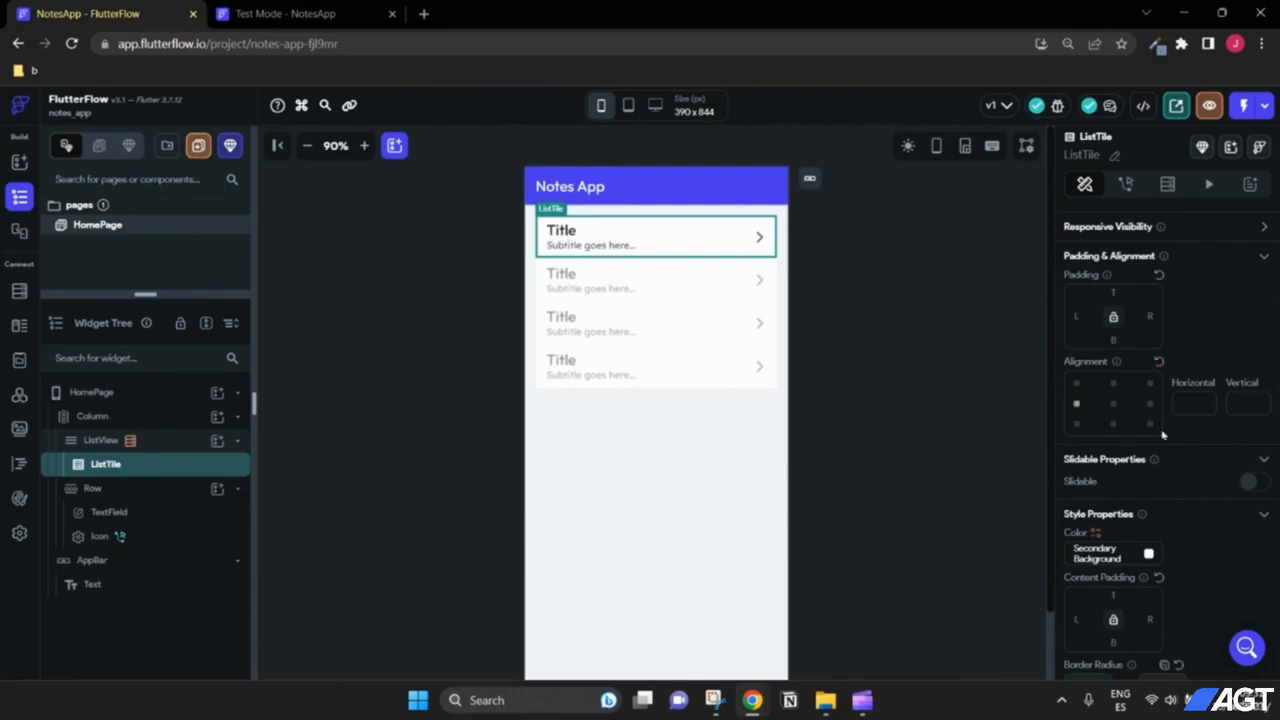
{"action": "scroll", "coordinate": [1182, 406], "scroll_direction": "down", "scroll_amount": 3}
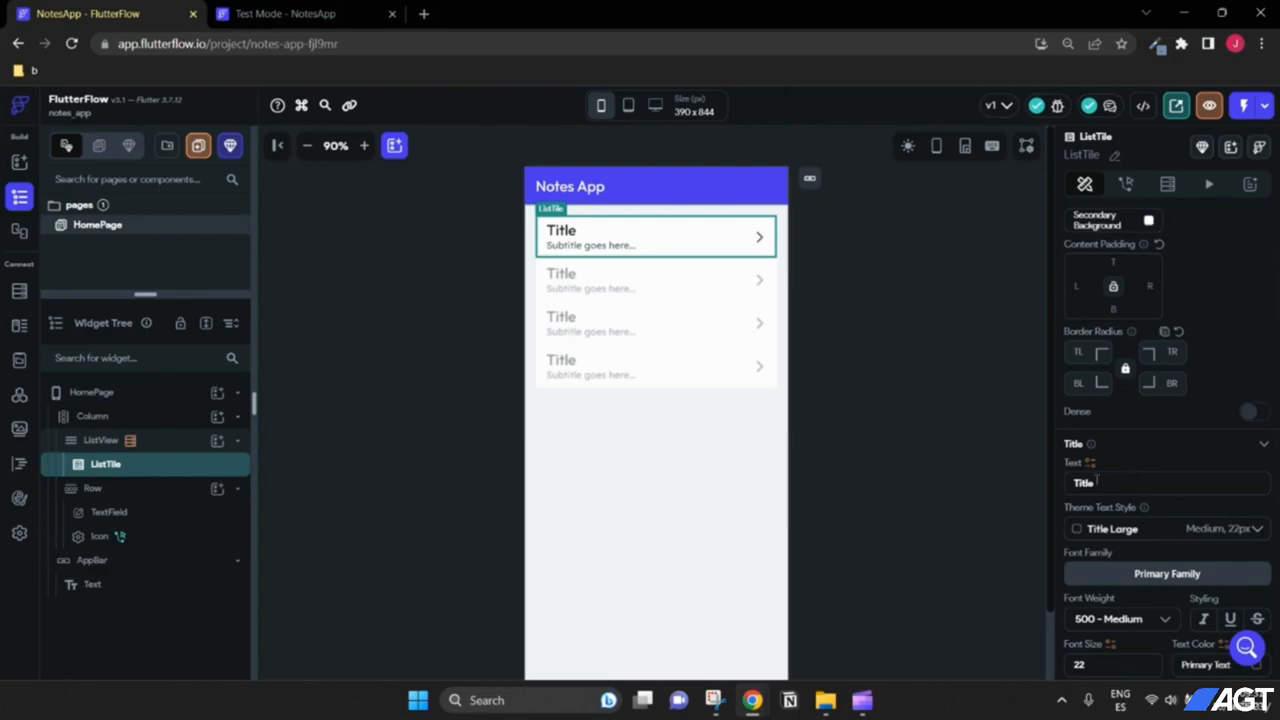
{"action": "scroll", "coordinate": [1092, 468], "scroll_direction": "down", "scroll_amount": 1}
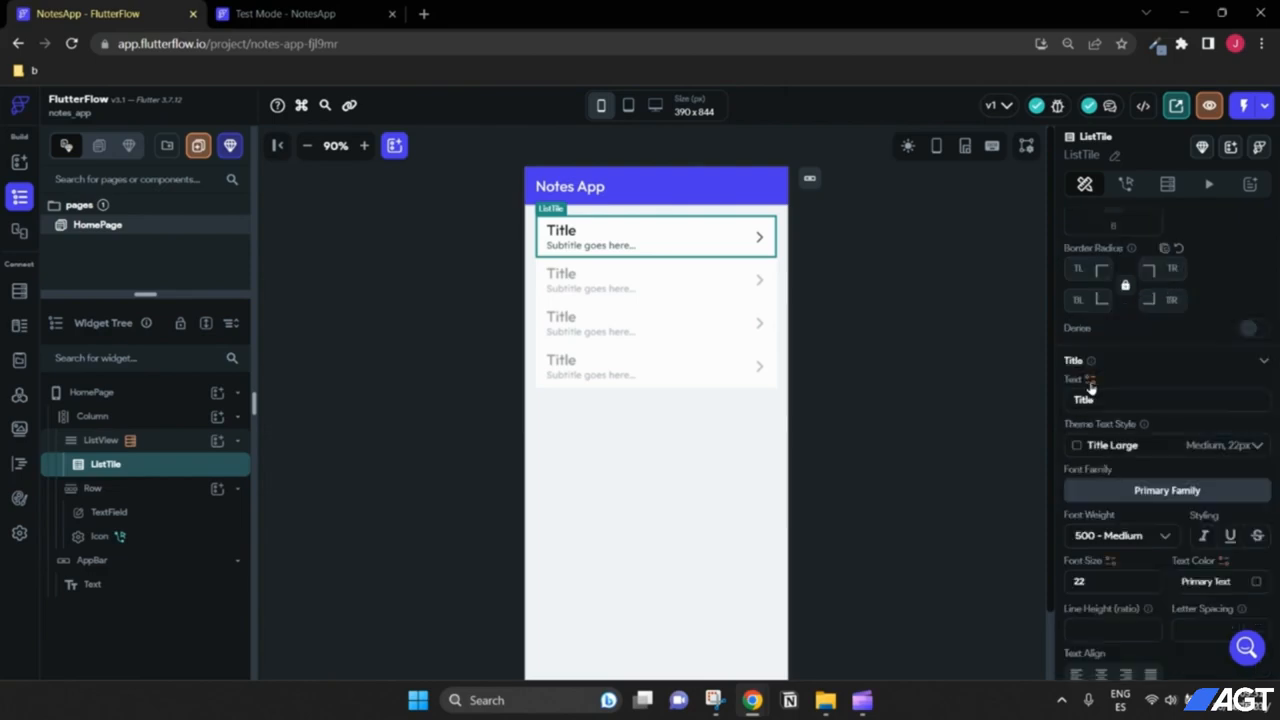
{"action": "left_click", "coordinate": [1090, 384]}
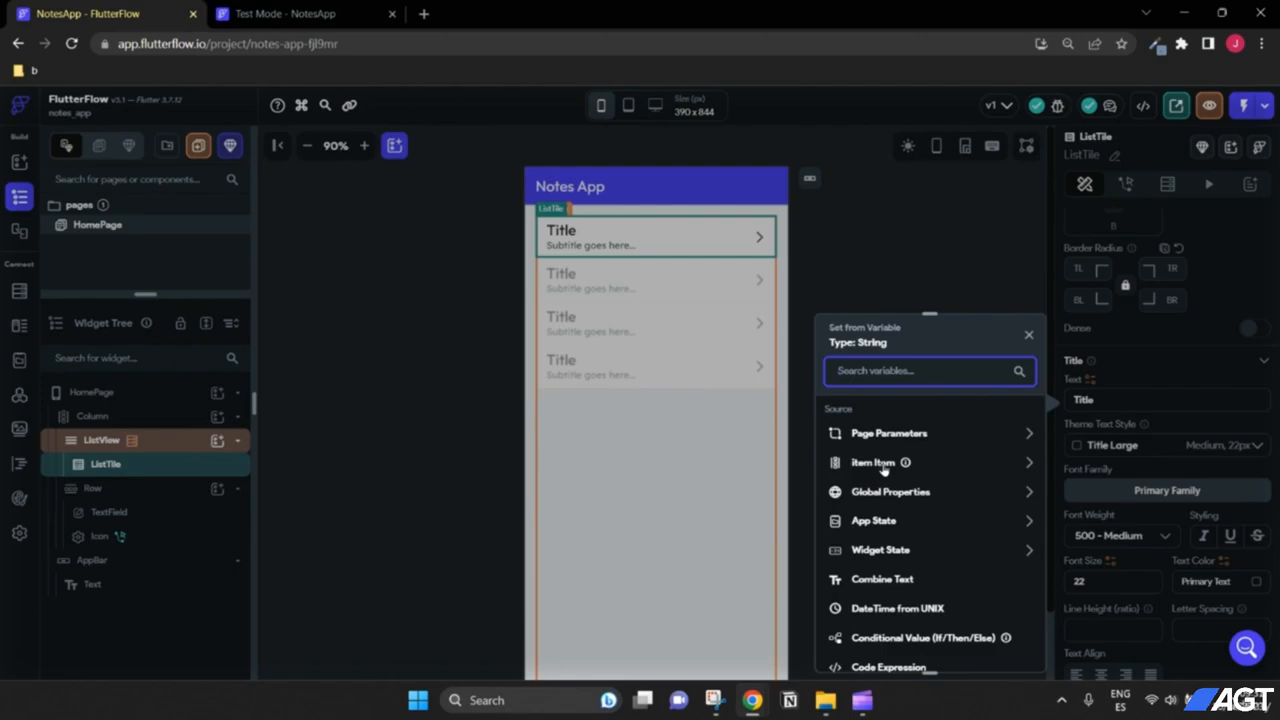
{"action": "left_click", "coordinate": [949, 289]}
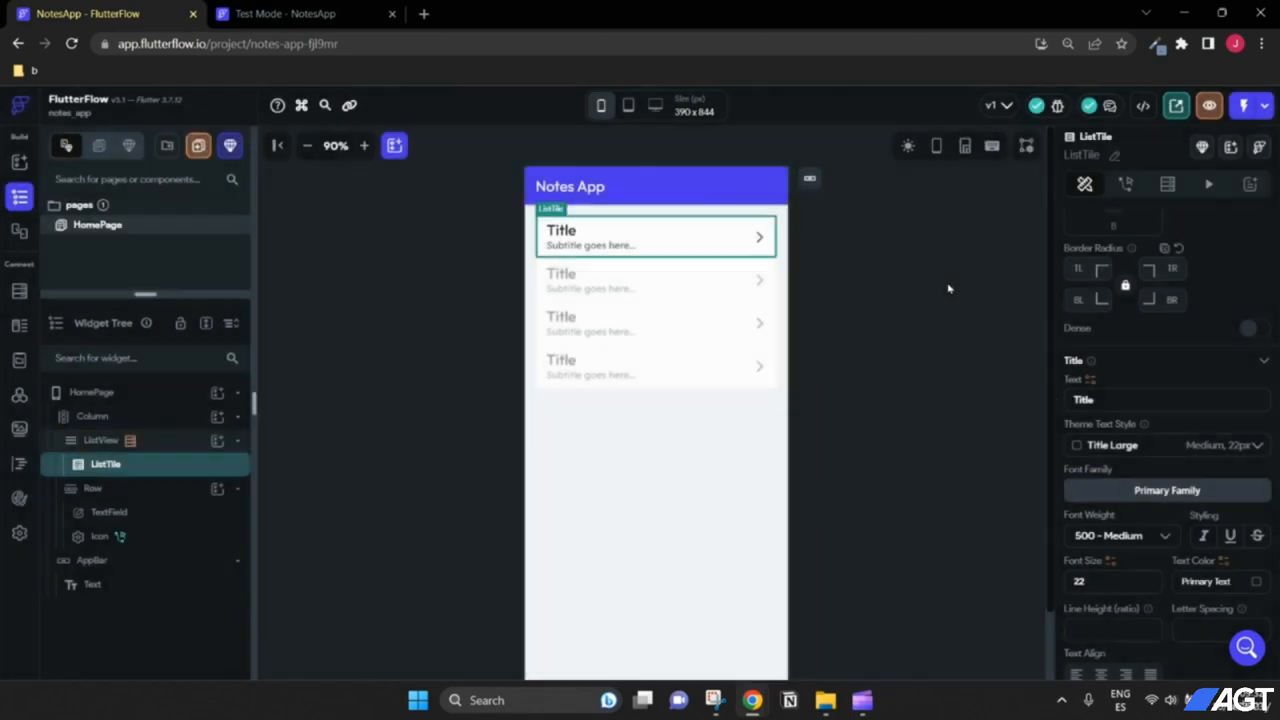
Step: Rename the ListView's generated child variable from Item to note
{"action": "left_click", "coordinate": [100, 440]}
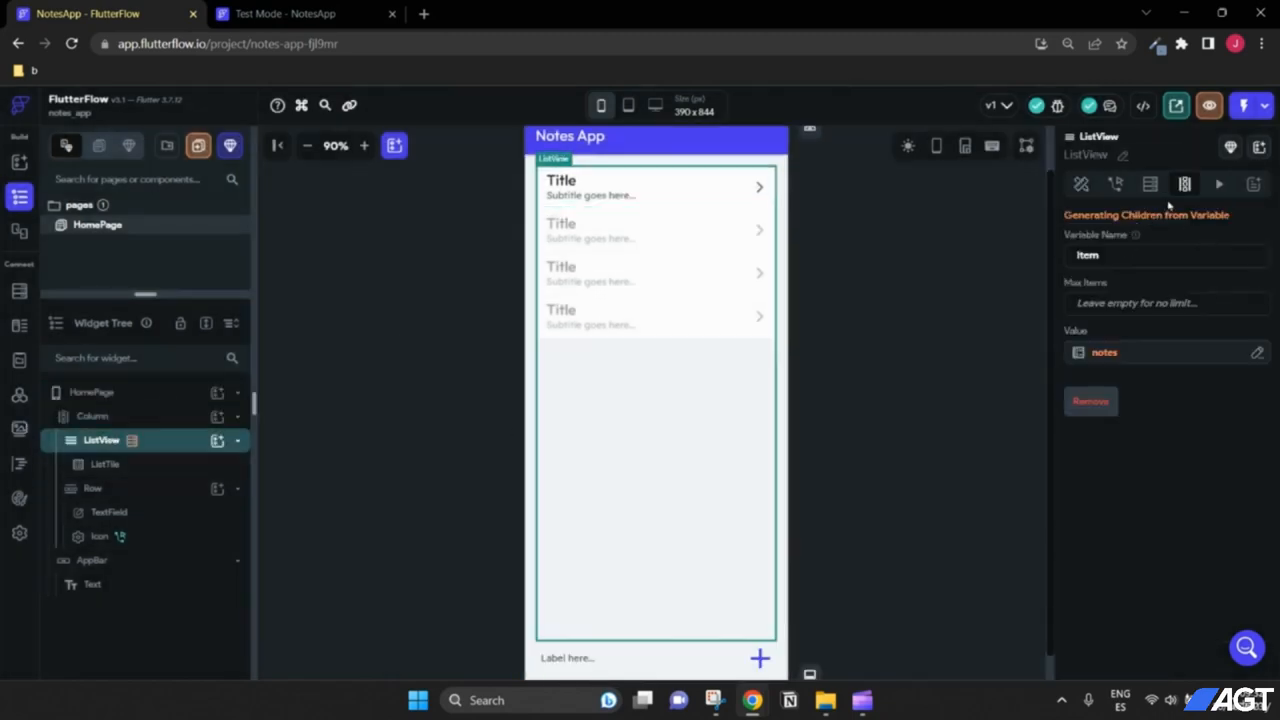
{"action": "double_click", "coordinate": [1118, 254]}
{"action": "type", "text": "note"}
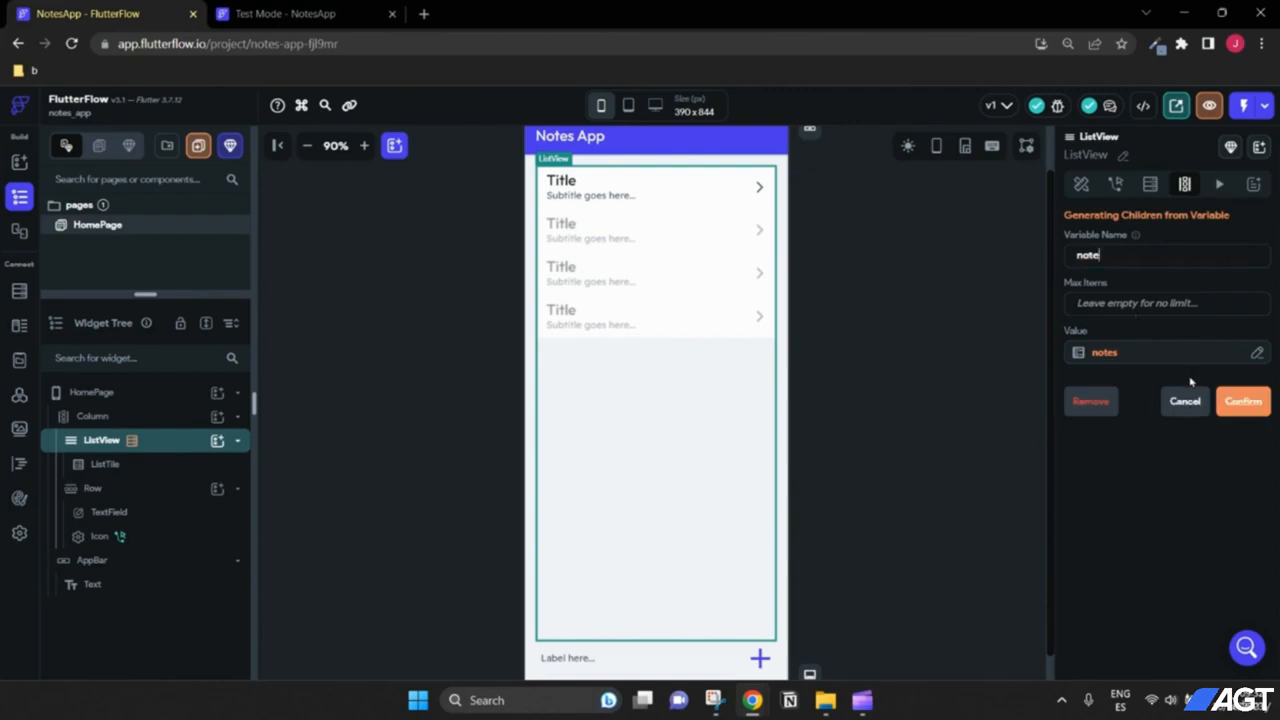
{"action": "left_click", "coordinate": [1247, 403]}
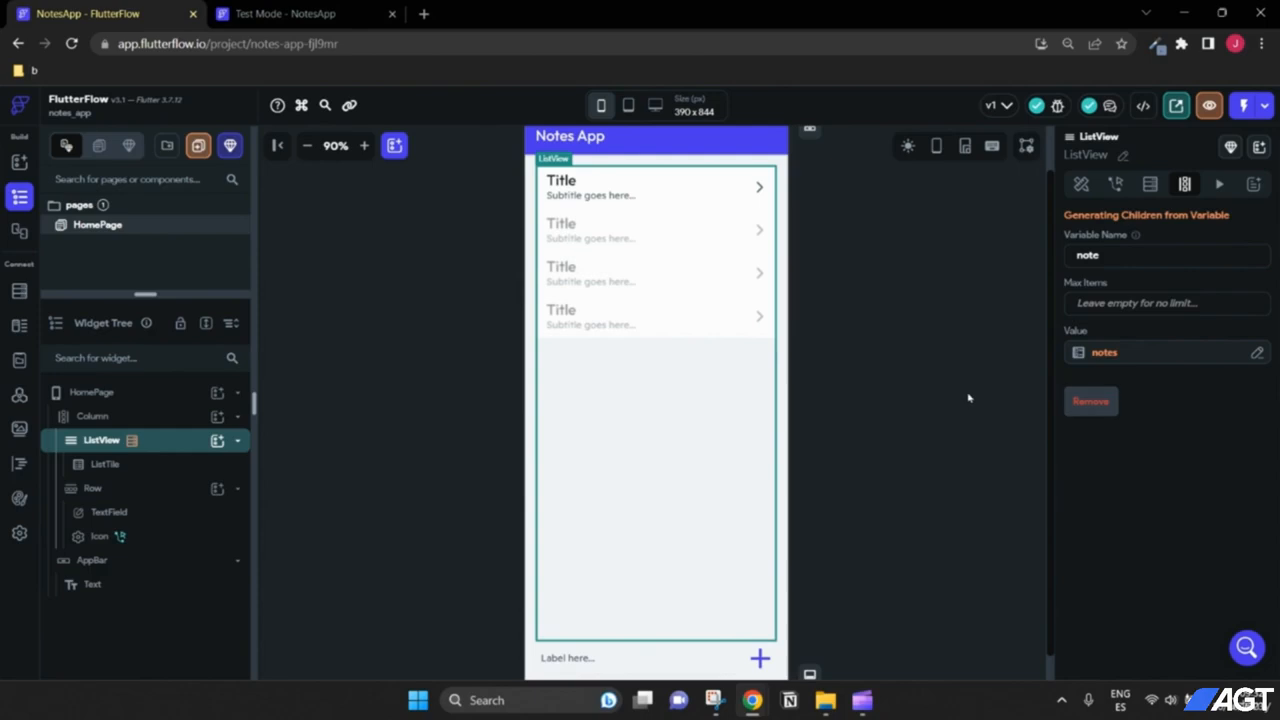
{"action": "scroll", "coordinate": [968, 398], "scroll_direction": "up", "scroll_amount": 1}
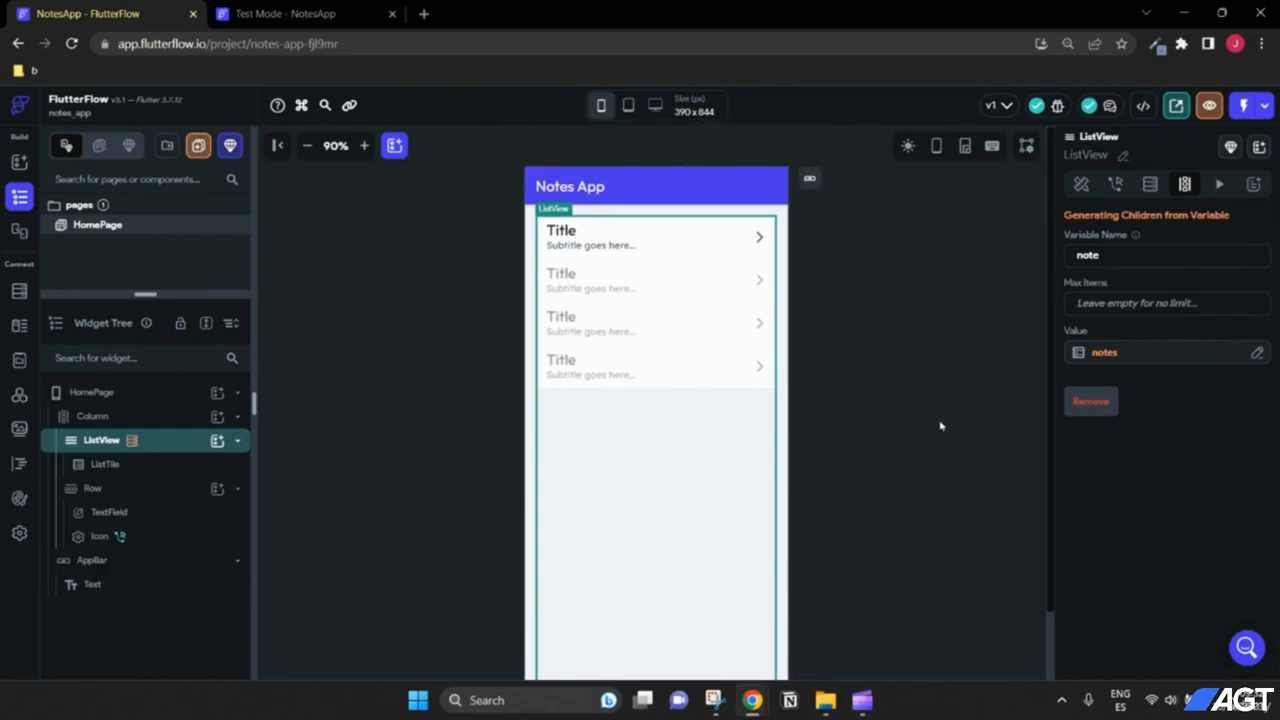
Step: Bind the ListTile's Title Text to the note item so tiles show [note item]
{"action": "left_click", "coordinate": [646, 249]}
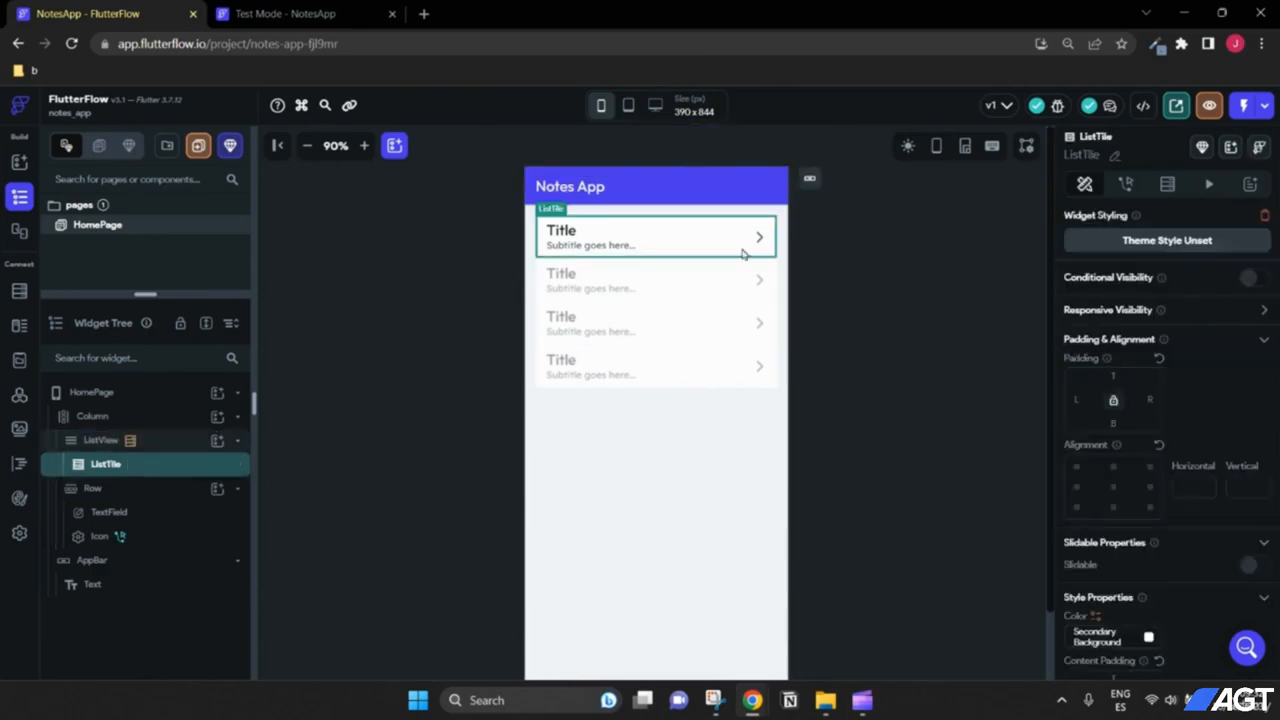
{"action": "scroll", "coordinate": [1202, 494], "scroll_direction": "down", "scroll_amount": 2}
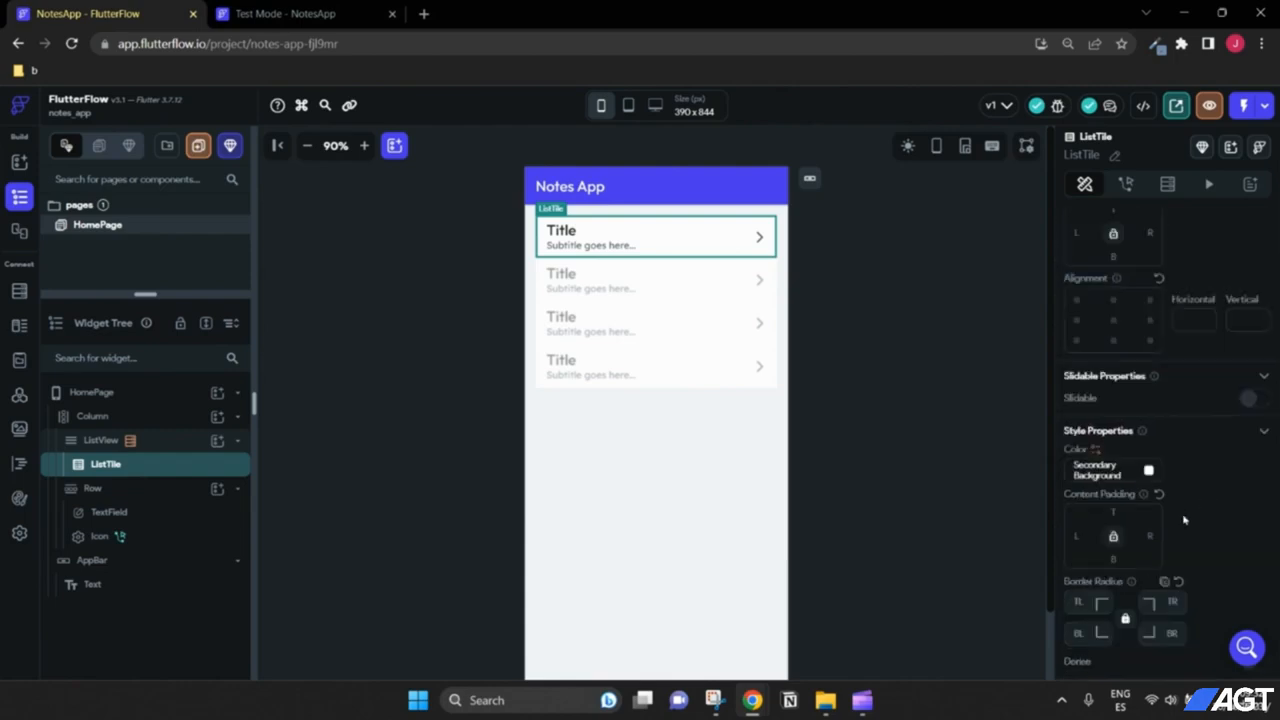
{"action": "scroll", "coordinate": [1183, 519], "scroll_direction": "down", "scroll_amount": 1}
{"action": "scroll", "coordinate": [1130, 520], "scroll_direction": "up", "scroll_amount": 2}
{"action": "scroll", "coordinate": [1120, 480], "scroll_direction": "down", "scroll_amount": 4}
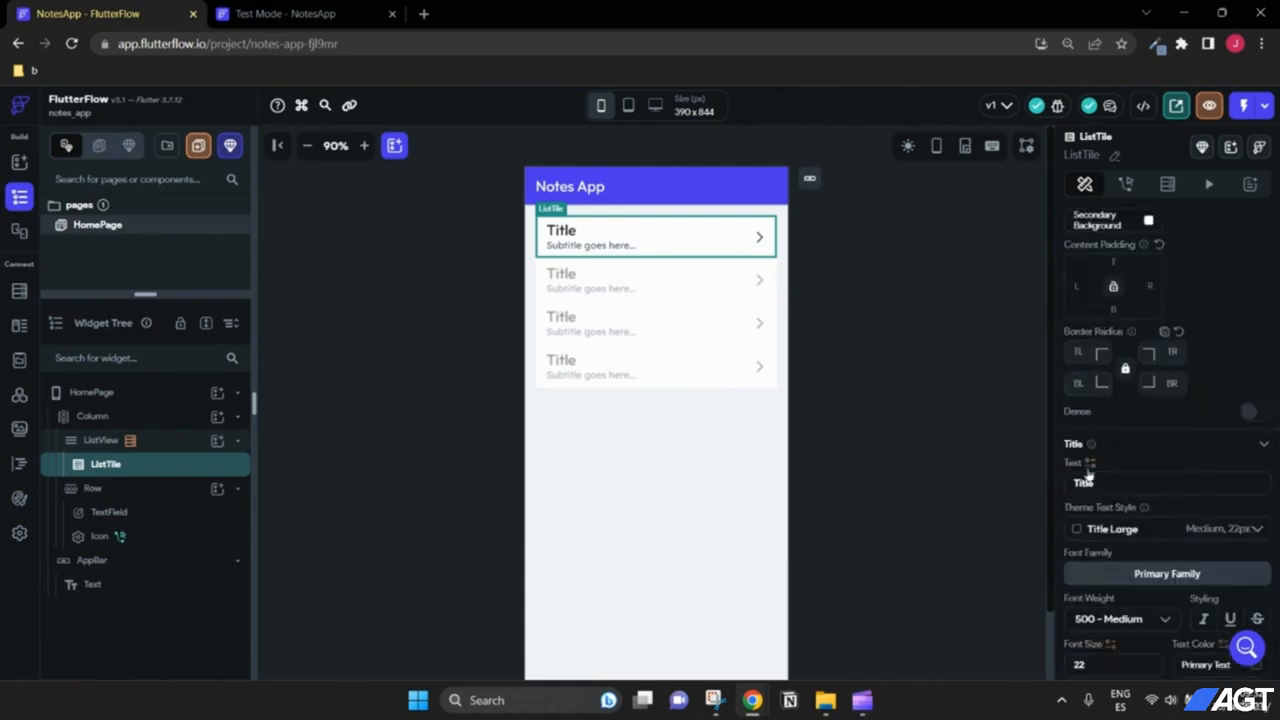
{"action": "scroll", "coordinate": [1088, 476], "scroll_direction": "down", "scroll_amount": 1}
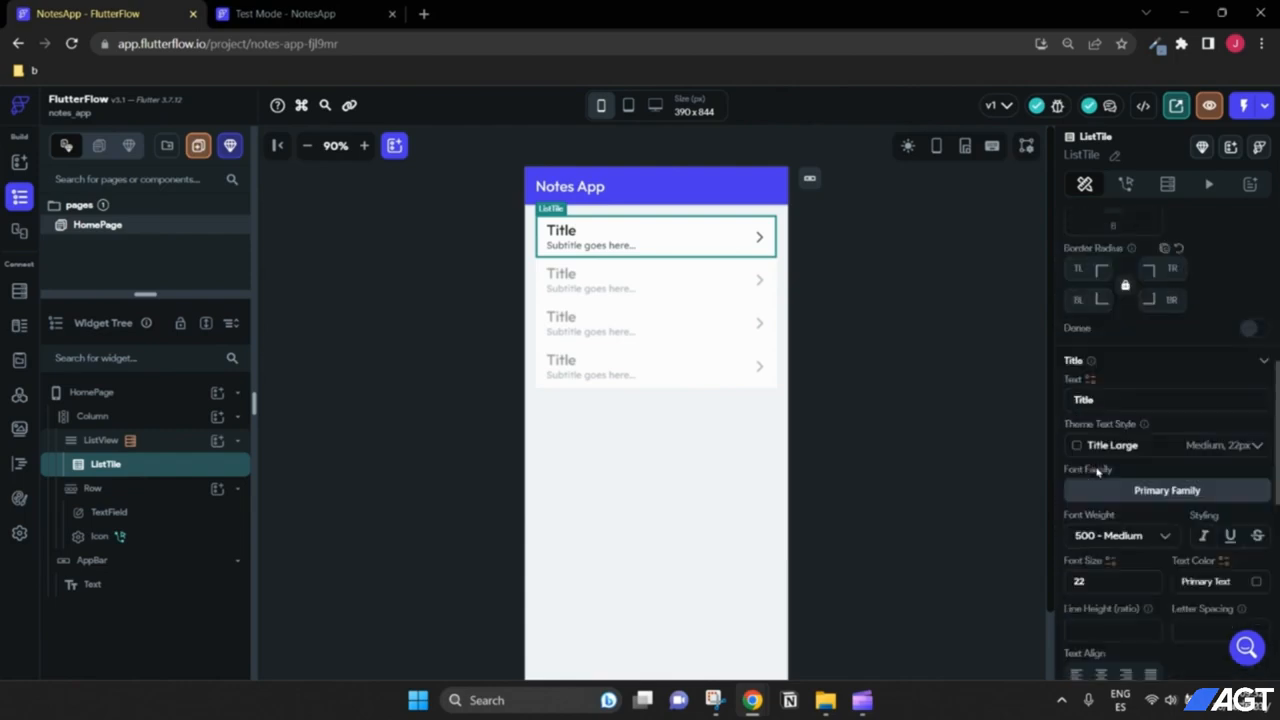
{"action": "left_click", "coordinate": [1090, 381]}
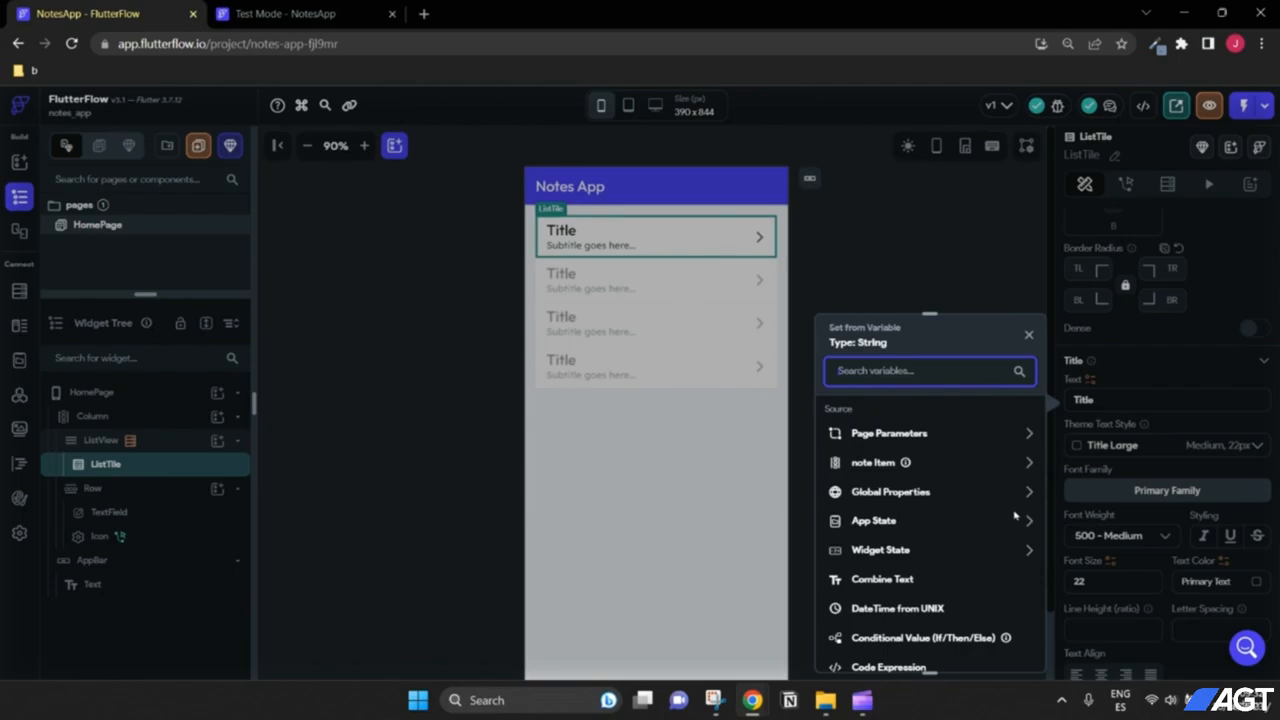
{"action": "left_click", "coordinate": [884, 464]}
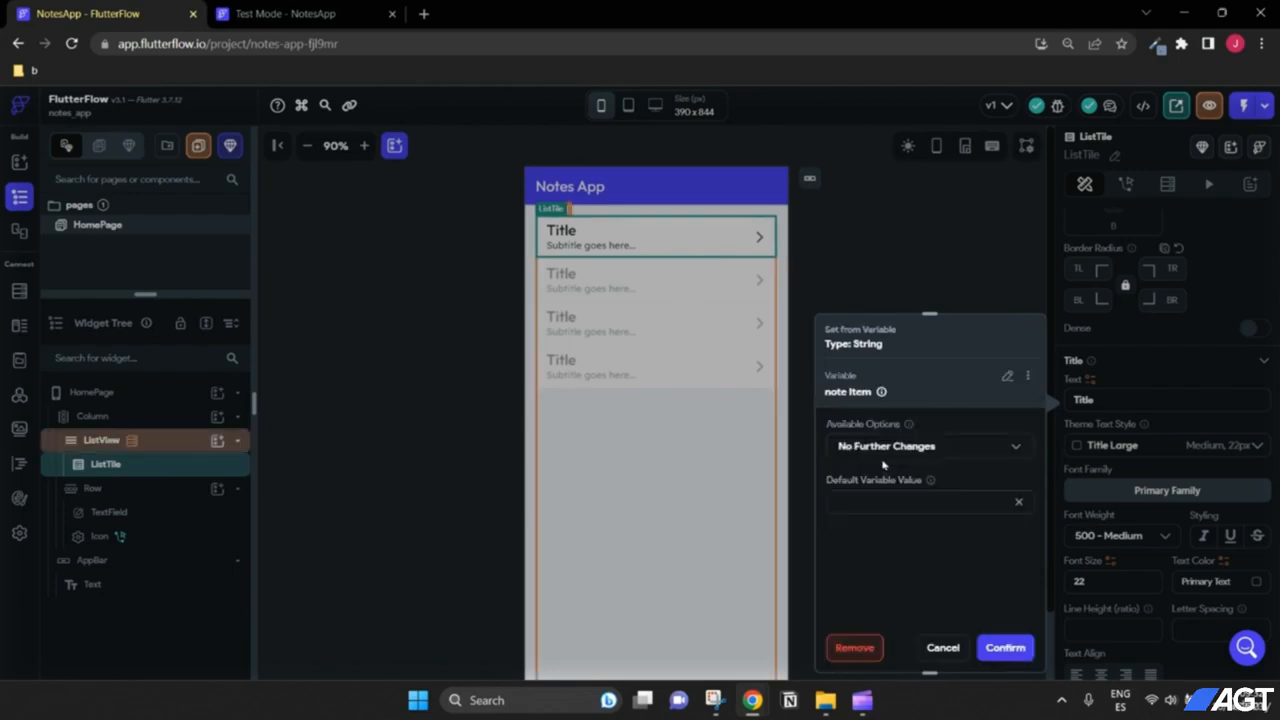
{"action": "left_click", "coordinate": [1014, 647]}
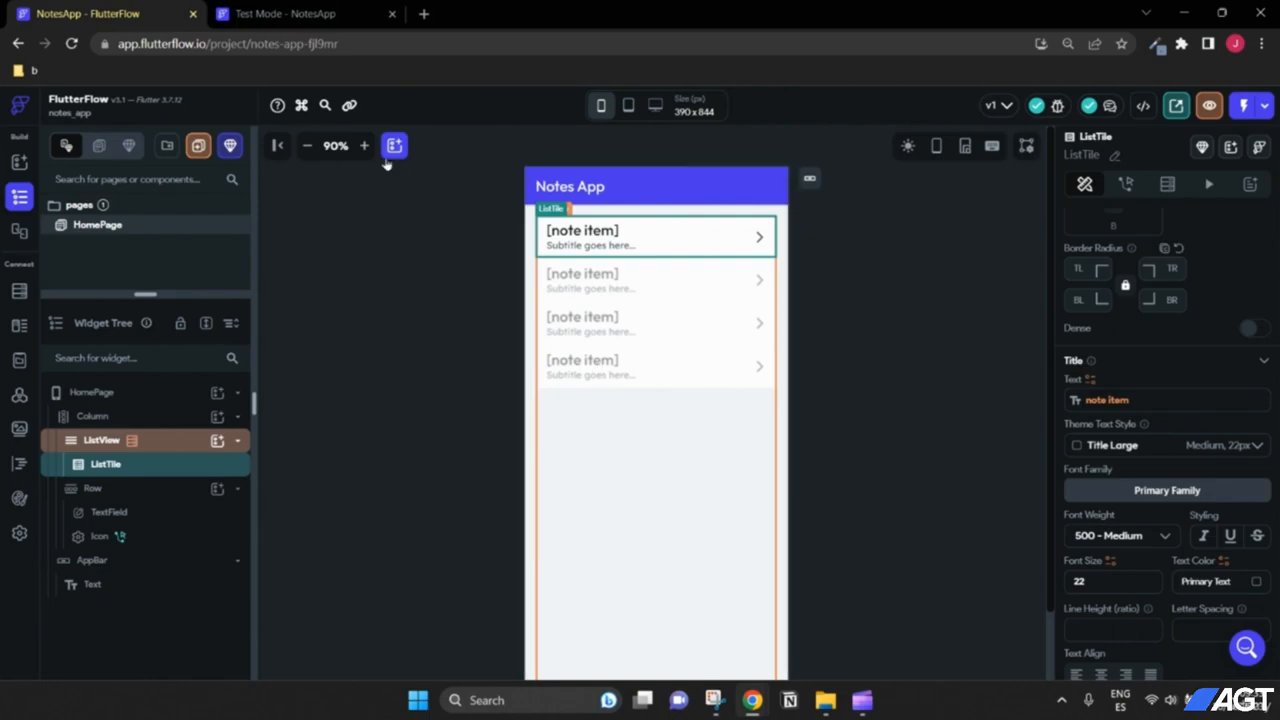
{"action": "left_click", "coordinate": [290, 14]}
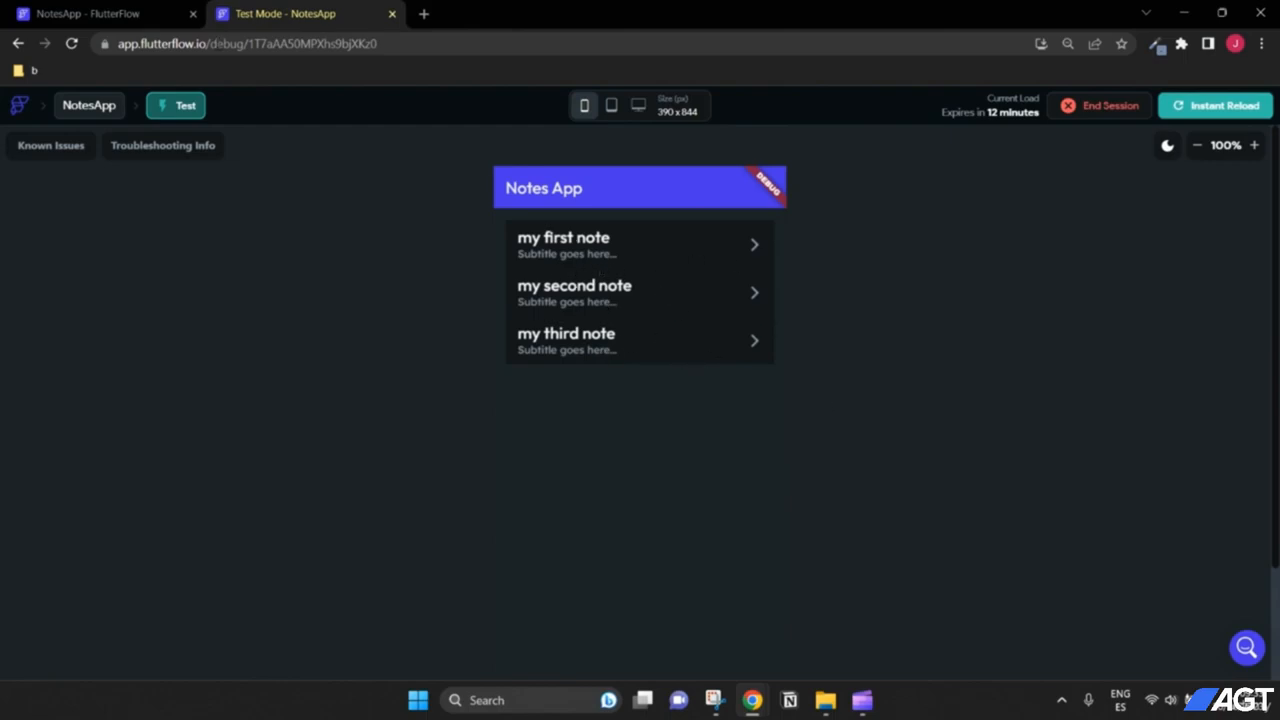
{"action": "key", "text": "ctrl+Tab"}
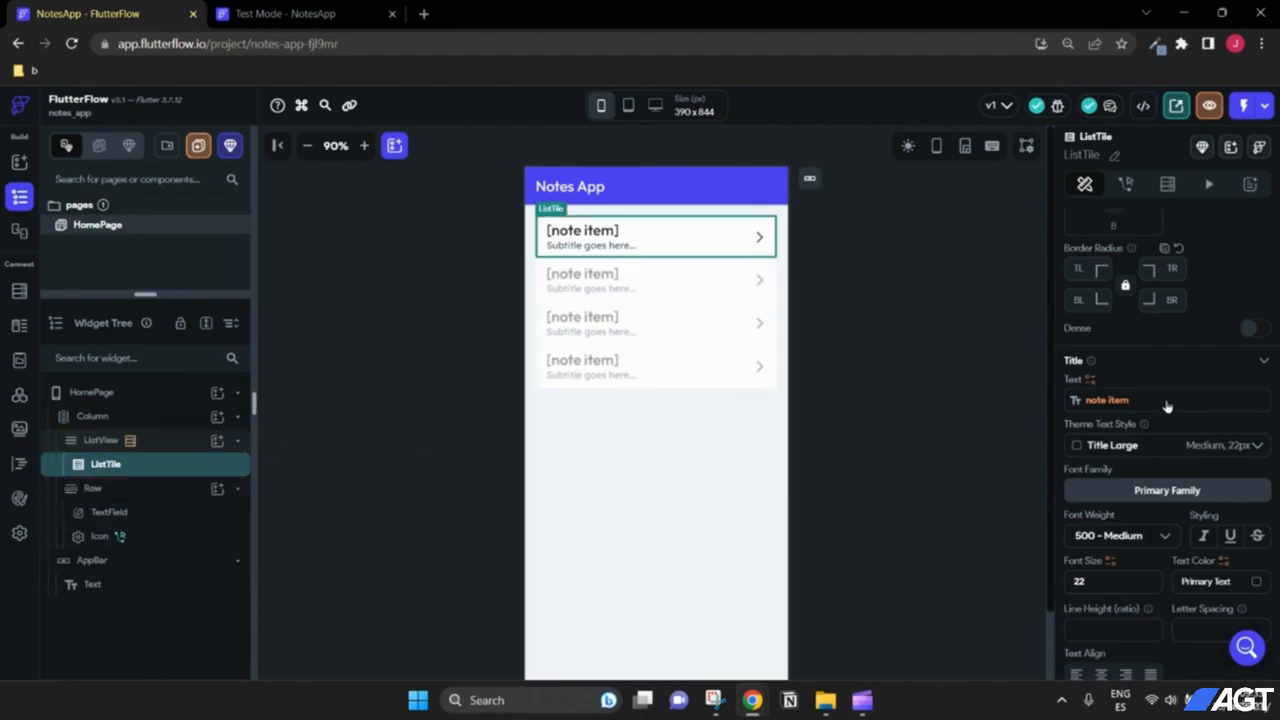
Step: Clear the ListTile's placeholder Subtitle Text
{"action": "scroll", "coordinate": [1168, 430], "scroll_direction": "down", "scroll_amount": 4}
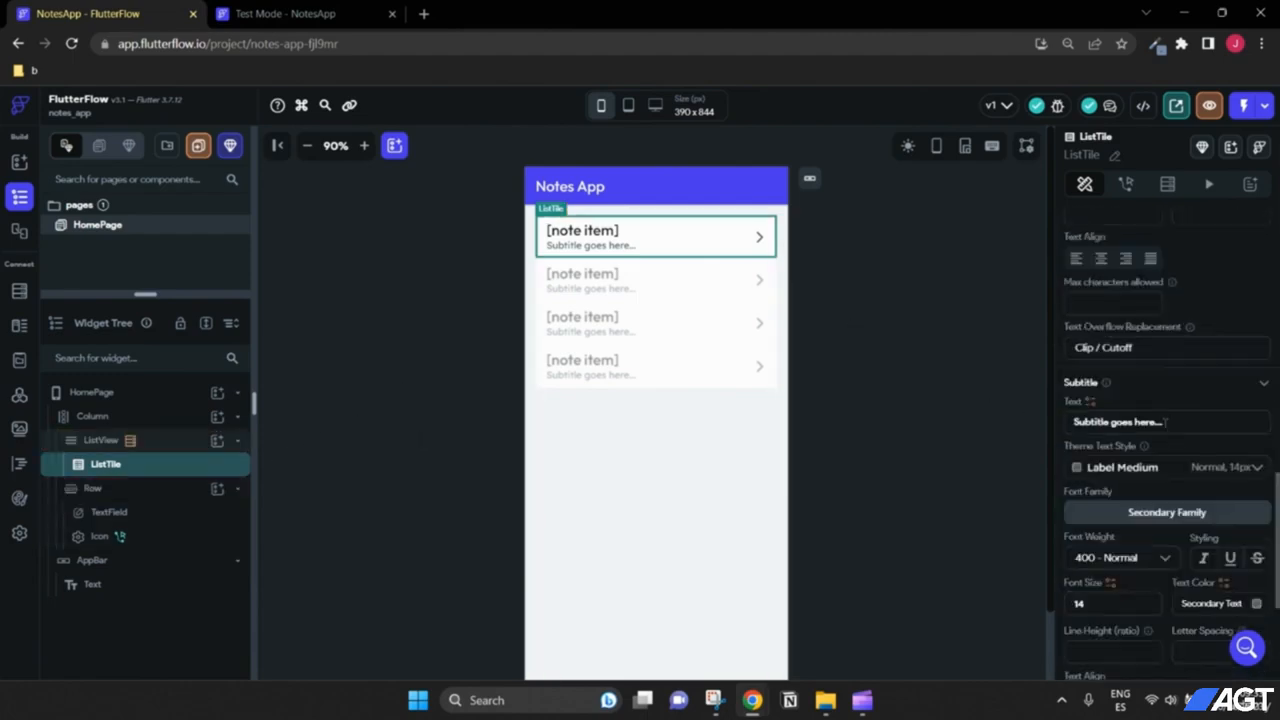
{"action": "left_click_drag", "start_coordinate": [1165, 422], "coordinate": [1013, 424]}
{"action": "key", "text": "BackSpace"}
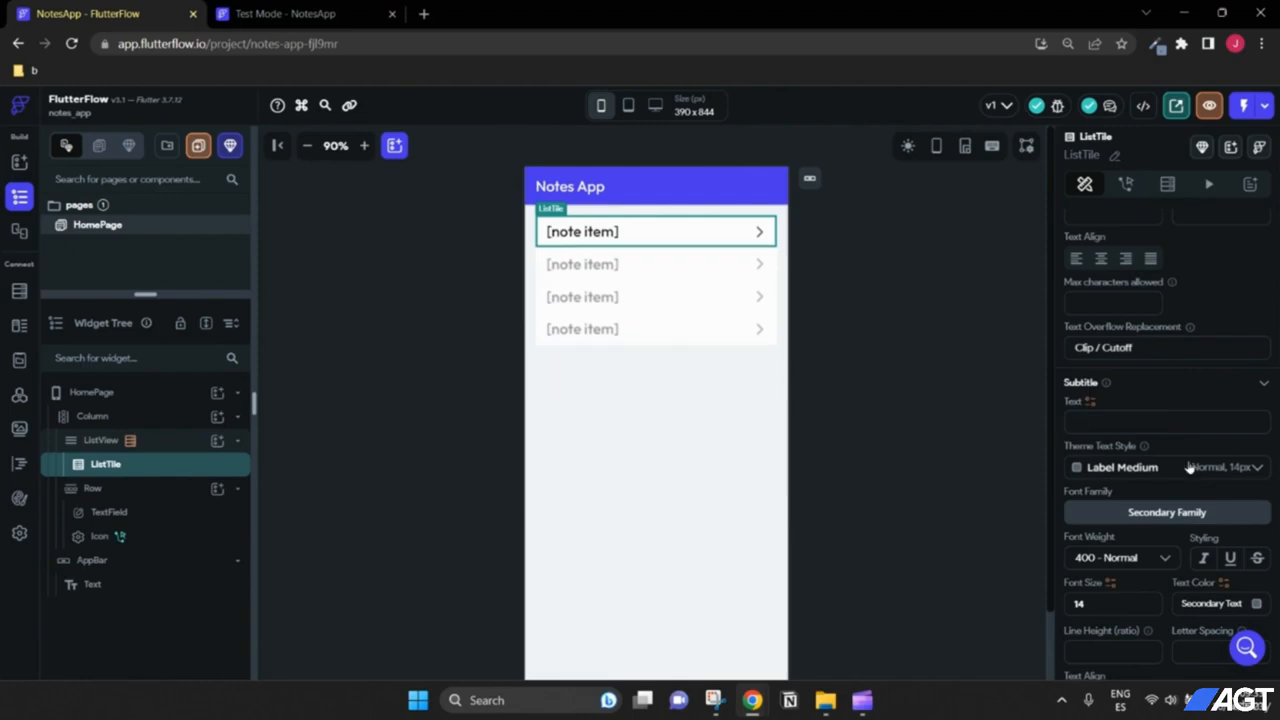
{"action": "scroll", "coordinate": [1236, 458], "scroll_direction": "up", "scroll_amount": 3}
{"action": "scroll", "coordinate": [1235, 457], "scroll_direction": "up", "scroll_amount": 2}
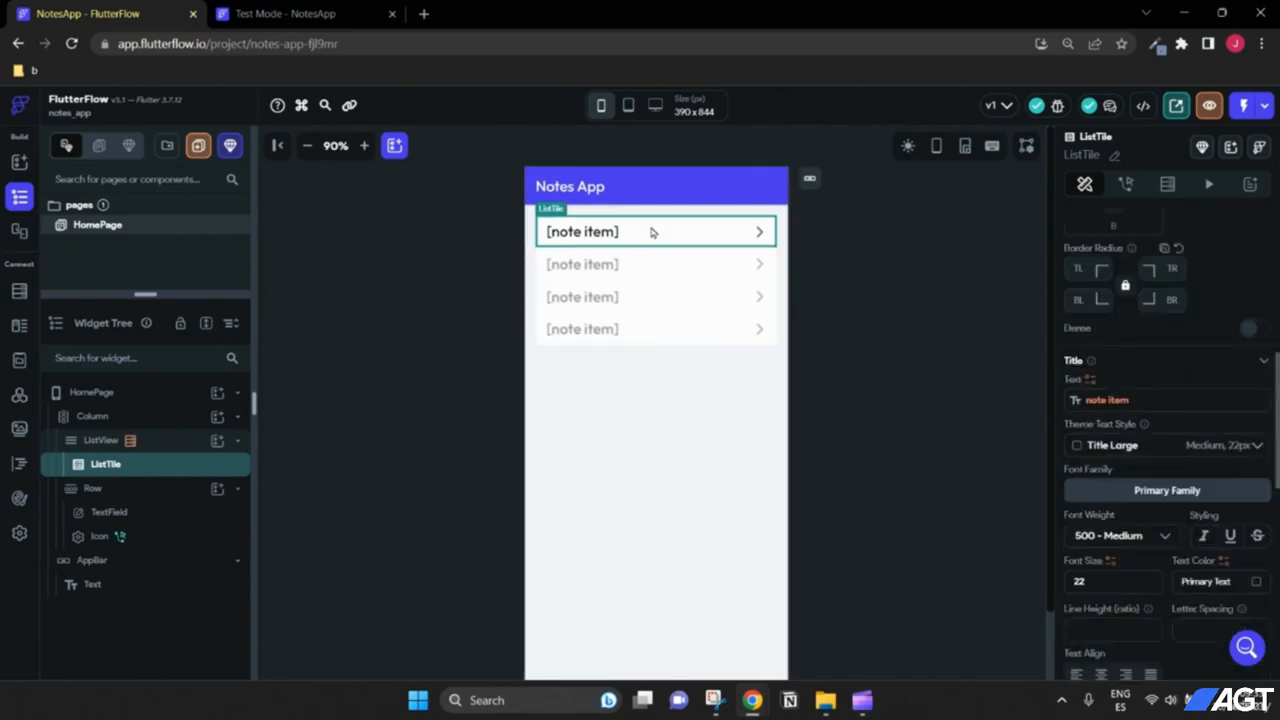
{"action": "scroll", "coordinate": [1162, 450], "scroll_direction": "up", "scroll_amount": 5}
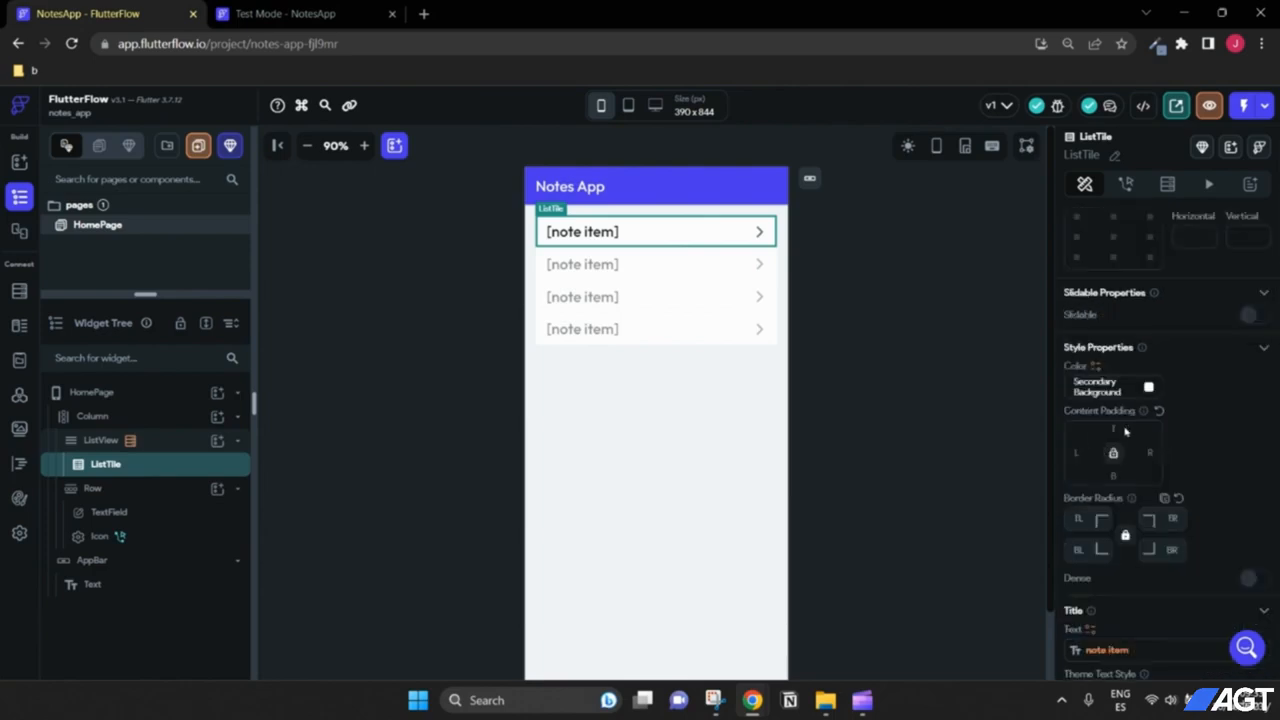
{"action": "scroll", "coordinate": [1125, 430], "scroll_direction": "down", "scroll_amount": 10}
{"action": "scroll", "coordinate": [1130, 432], "scroll_direction": "up", "scroll_amount": 13}
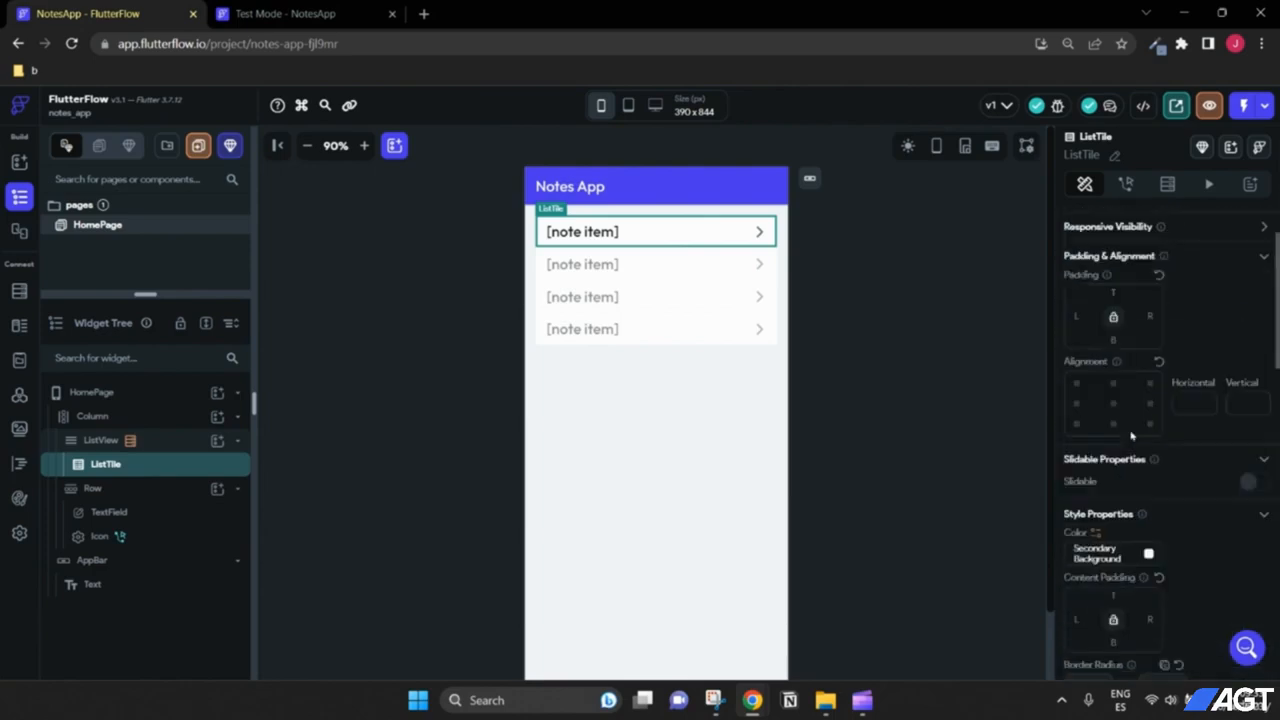
{"action": "scroll", "coordinate": [1131, 436], "scroll_direction": "up", "scroll_amount": 2}
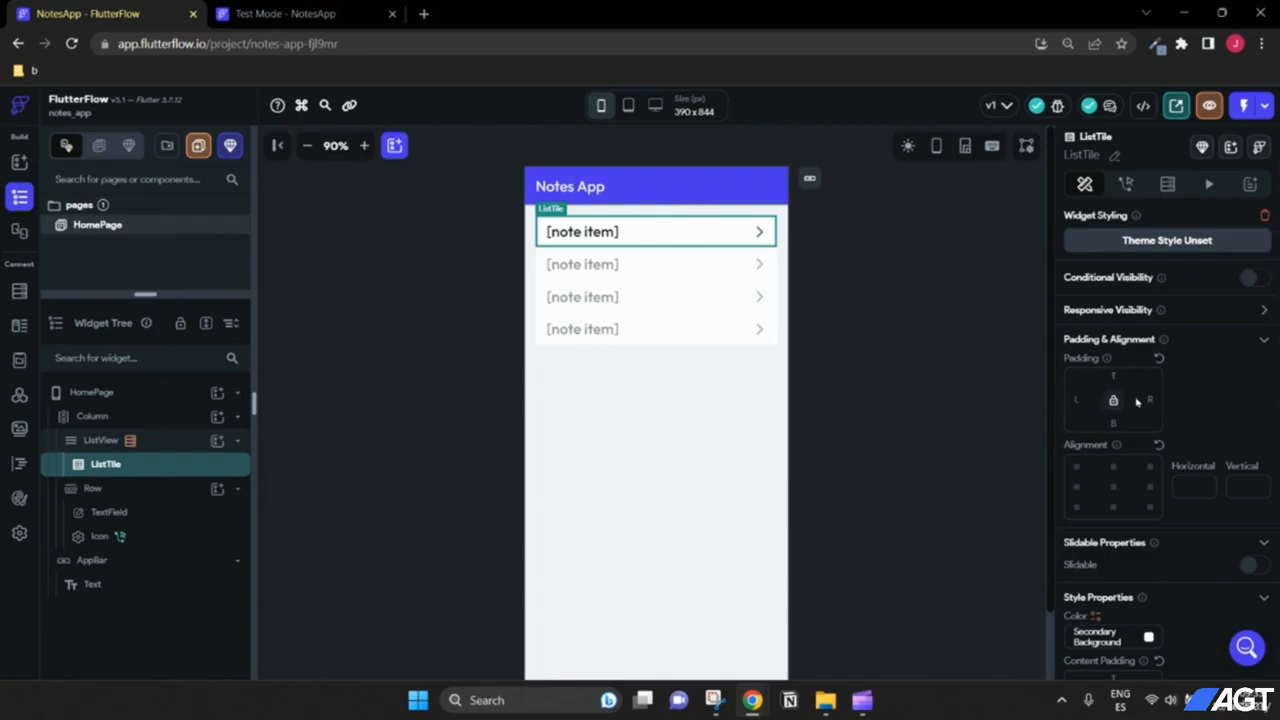
{"action": "scroll", "coordinate": [1136, 400], "scroll_direction": "down", "scroll_amount": 3}
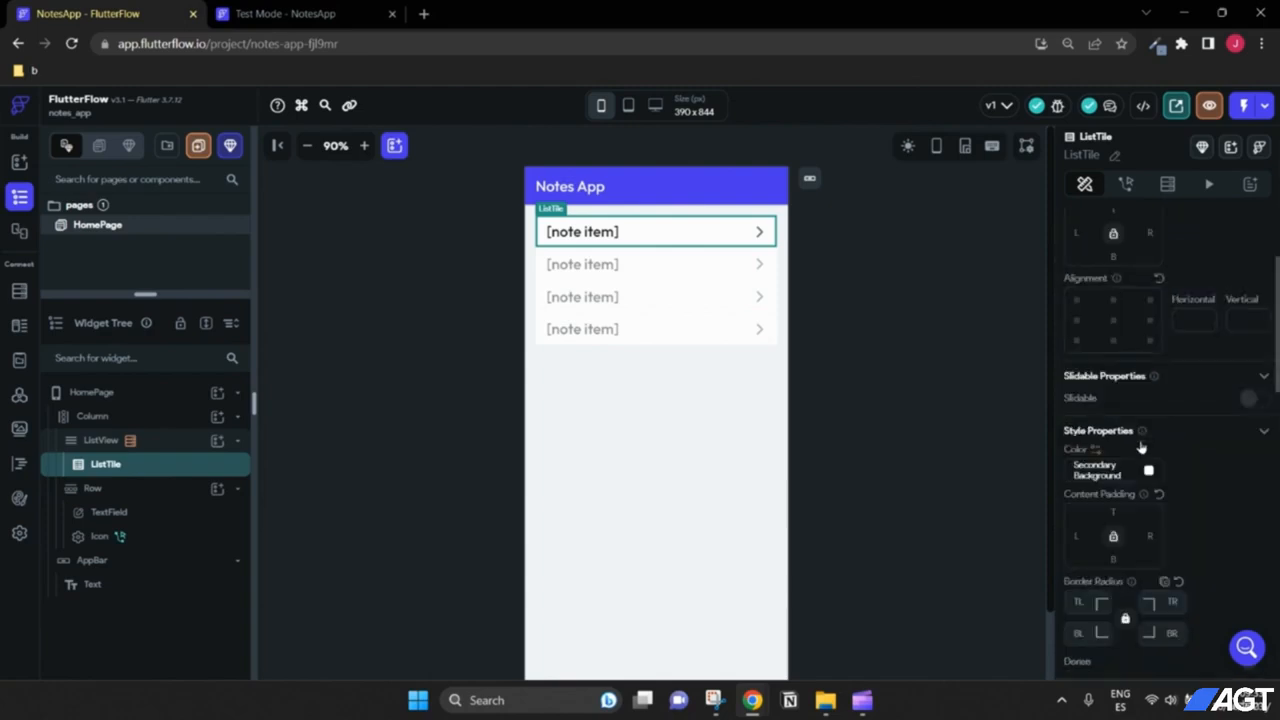
Step: Set the ListTile's Content Padding to 16 on all sides
{"action": "left_click", "coordinate": [1078, 537]}
{"action": "type", "text": "16"}
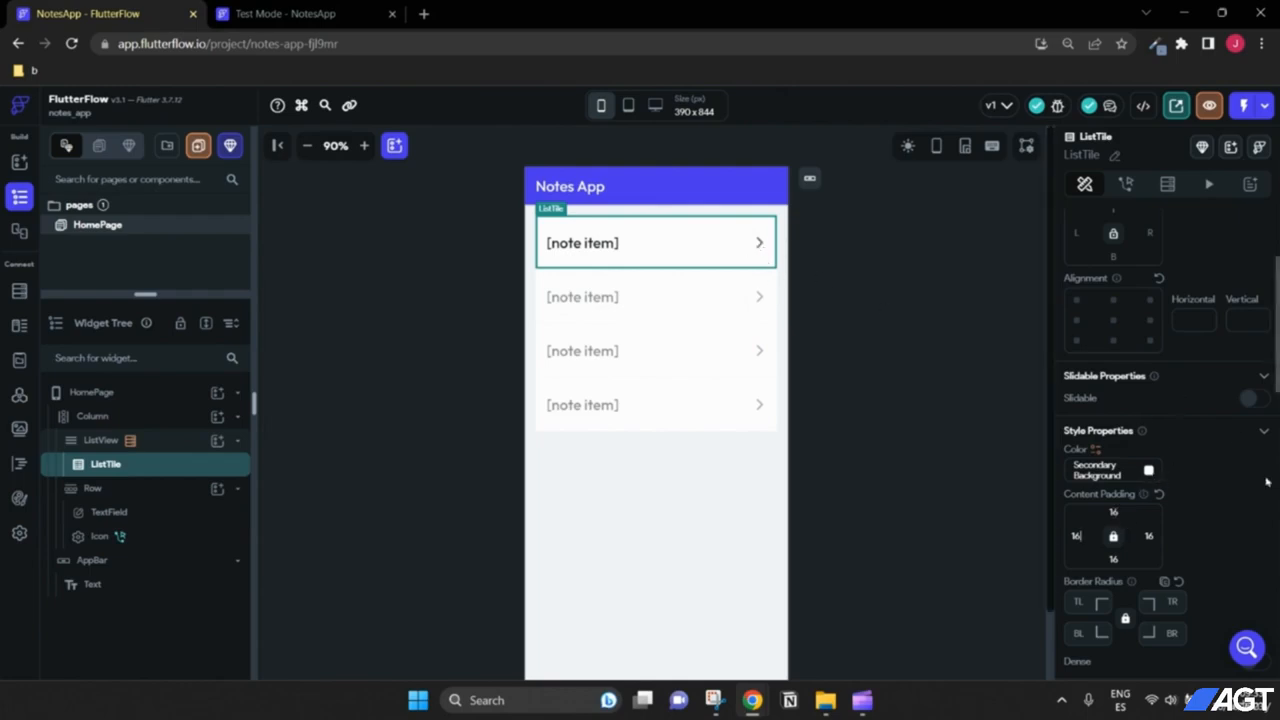
{"action": "scroll", "coordinate": [1259, 483], "scroll_direction": "down", "scroll_amount": 4}
{"action": "scroll", "coordinate": [1259, 483], "scroll_direction": "down", "scroll_amount": 5}
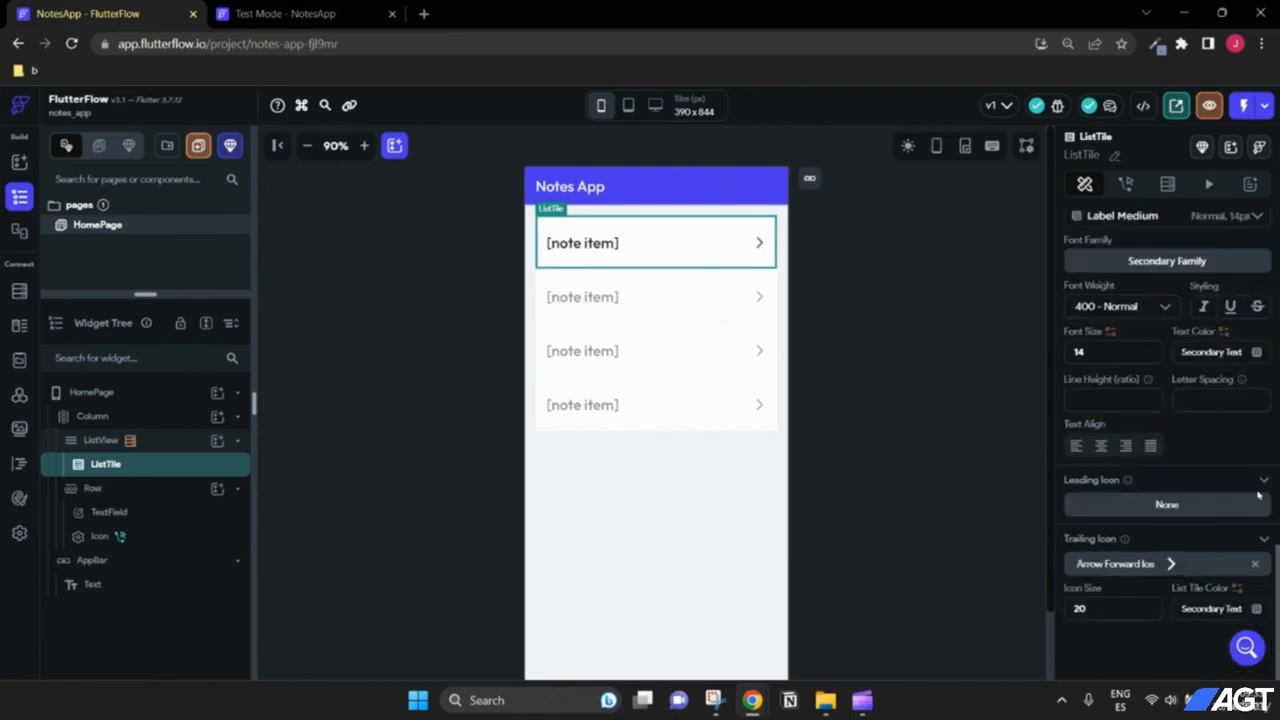
Step: Swap the tiles' trailing arrow for a leading Material 'notes' icon and switch to Test Mode
{"action": "left_click", "coordinate": [1256, 566]}
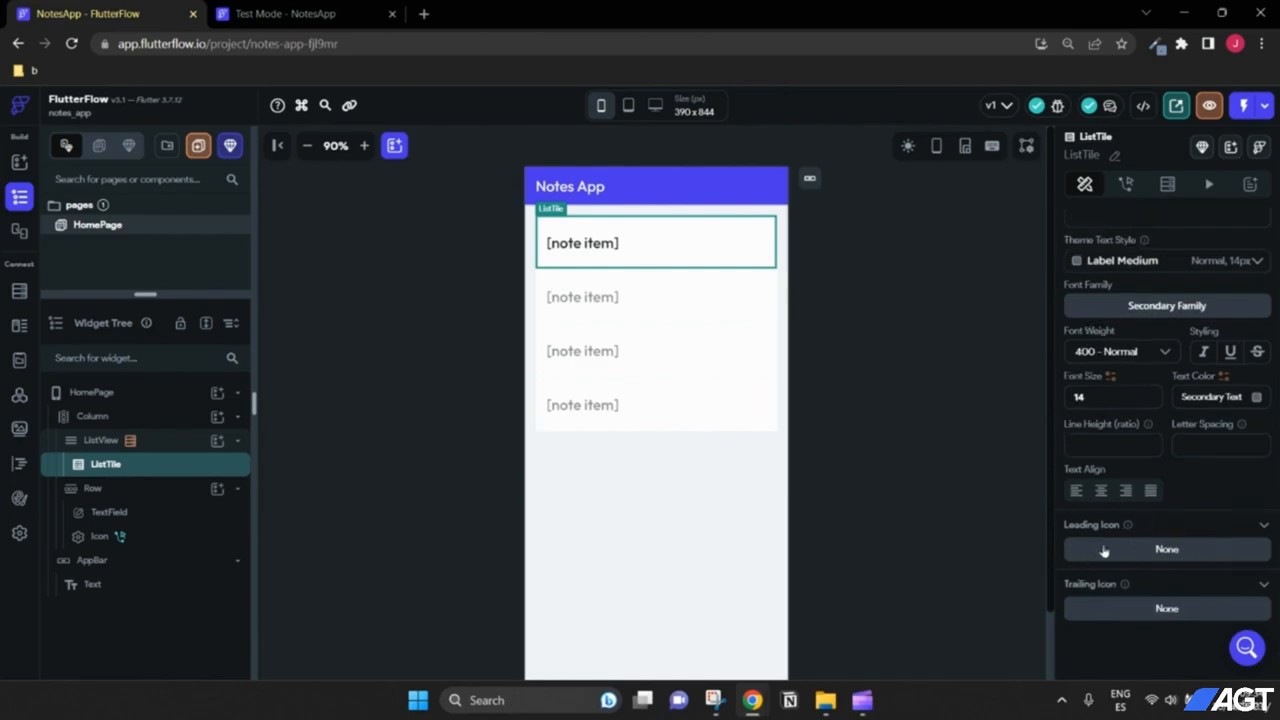
{"action": "left_click", "coordinate": [1167, 549]}
{"action": "type", "text": "note"}
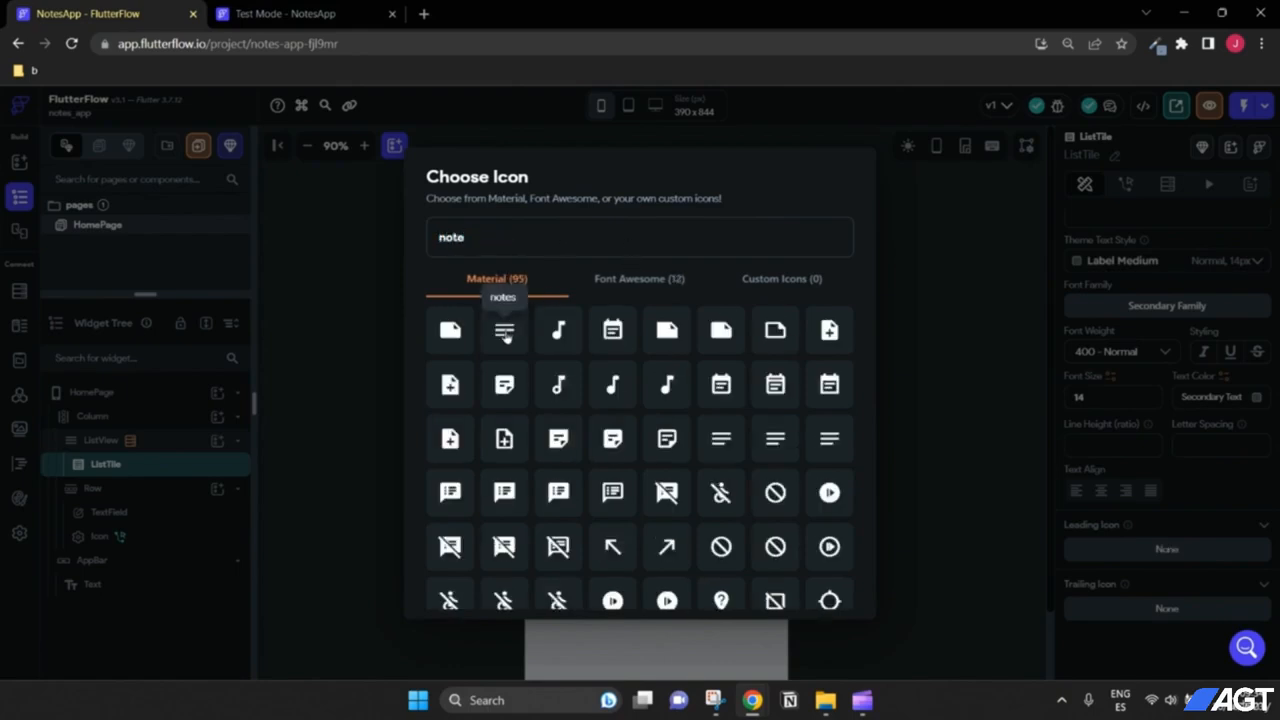
{"action": "left_click", "coordinate": [505, 333]}
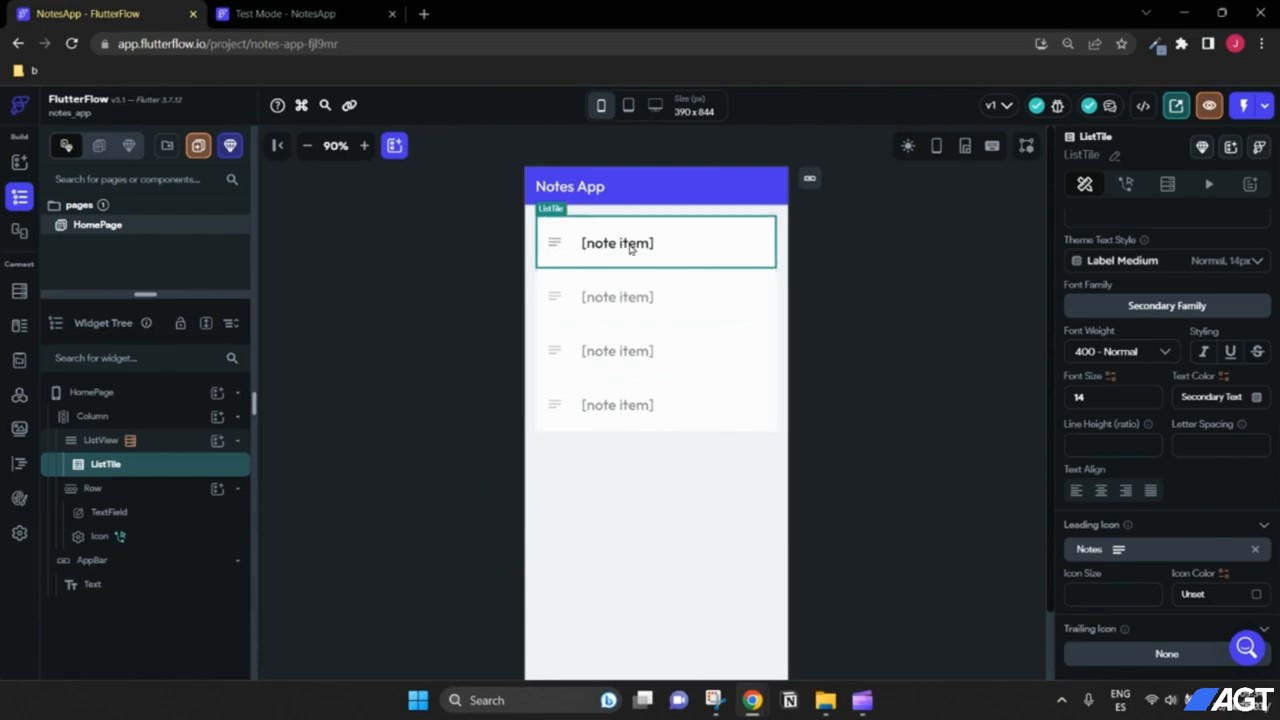
{"action": "left_click", "coordinate": [327, 12]}
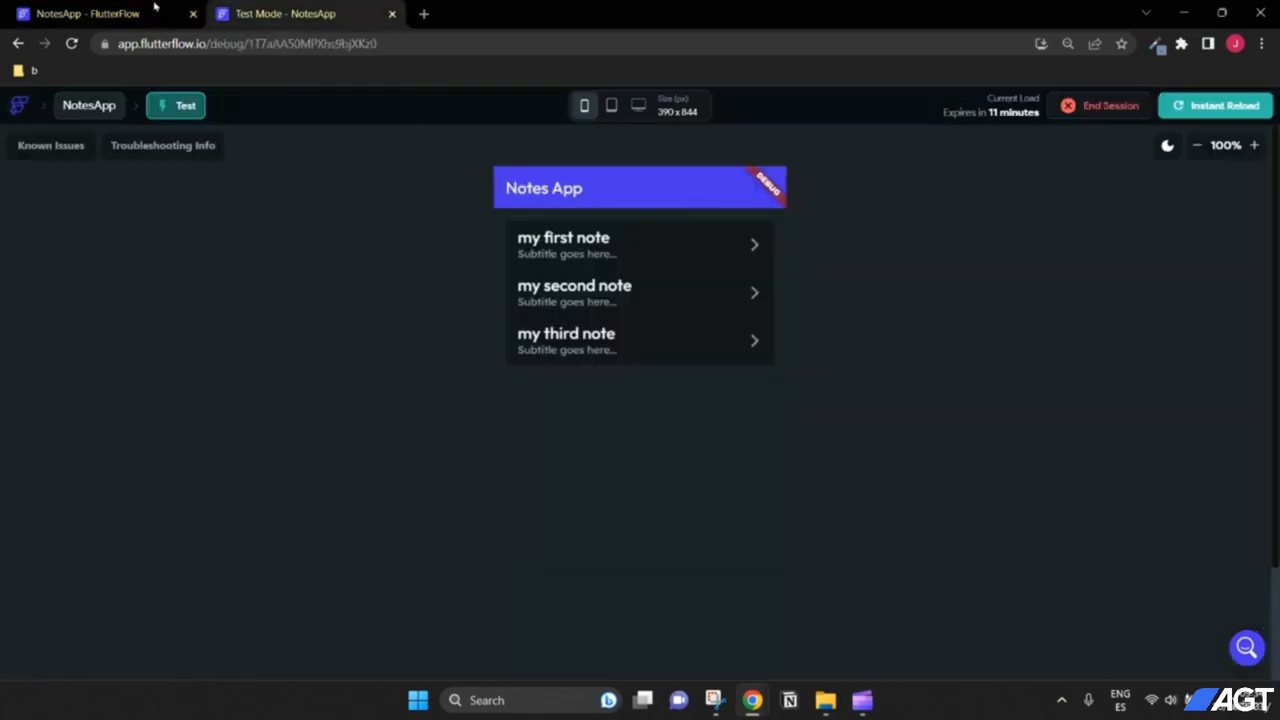
Step: Set the ListTile bottom padding to 16 and check the tile spacing in Test Mode
{"action": "left_click", "coordinate": [90, 13]}
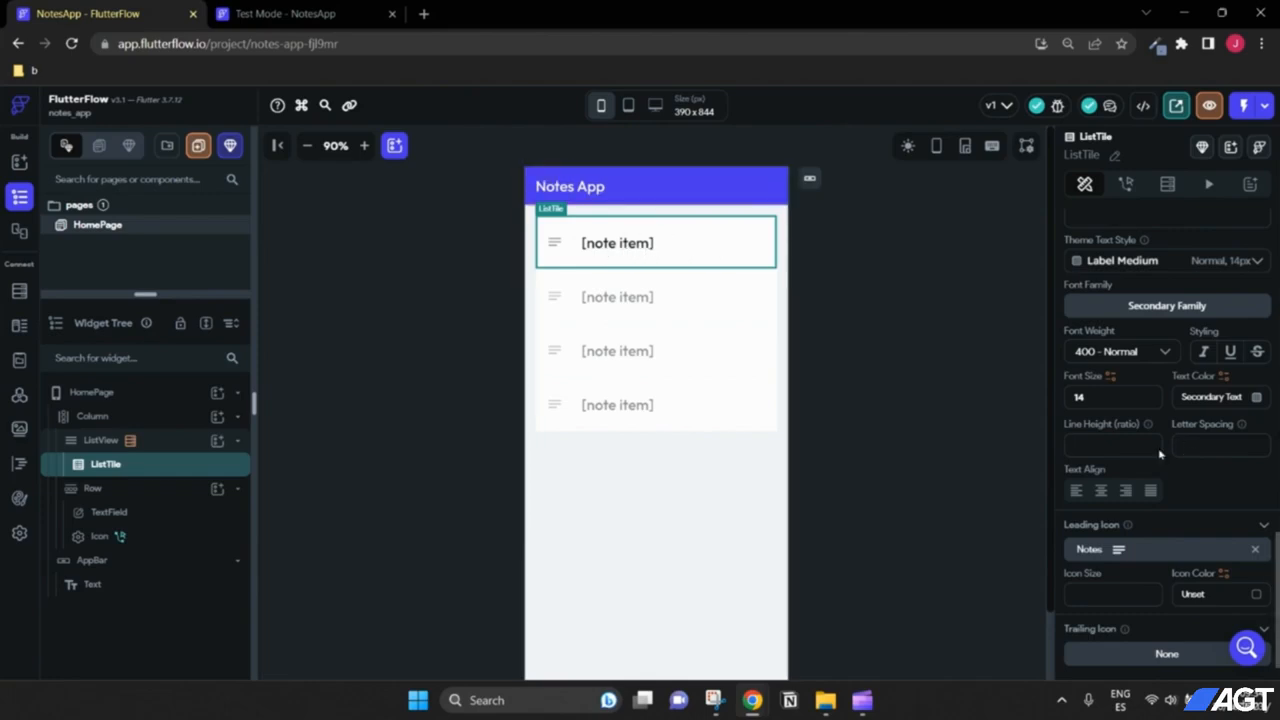
{"action": "scroll", "coordinate": [1150, 450], "scroll_direction": "up", "scroll_amount": 6}
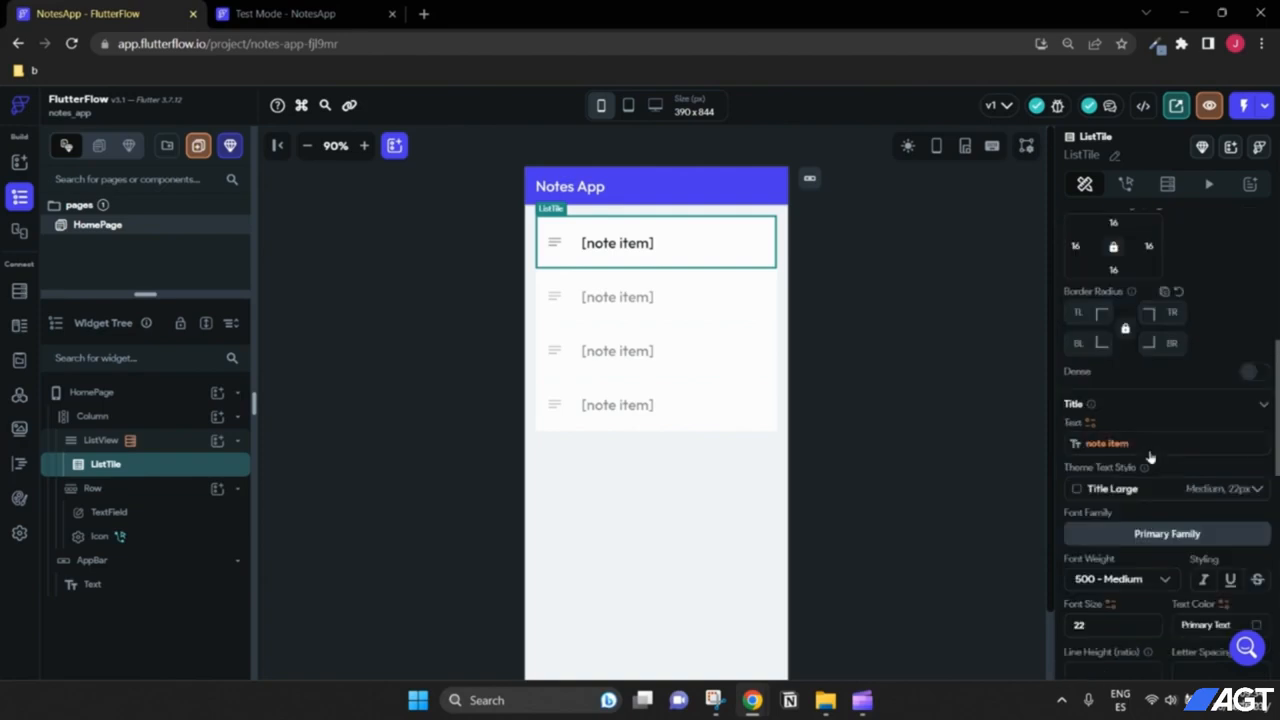
{"action": "scroll", "coordinate": [1152, 457], "scroll_direction": "up", "scroll_amount": 3}
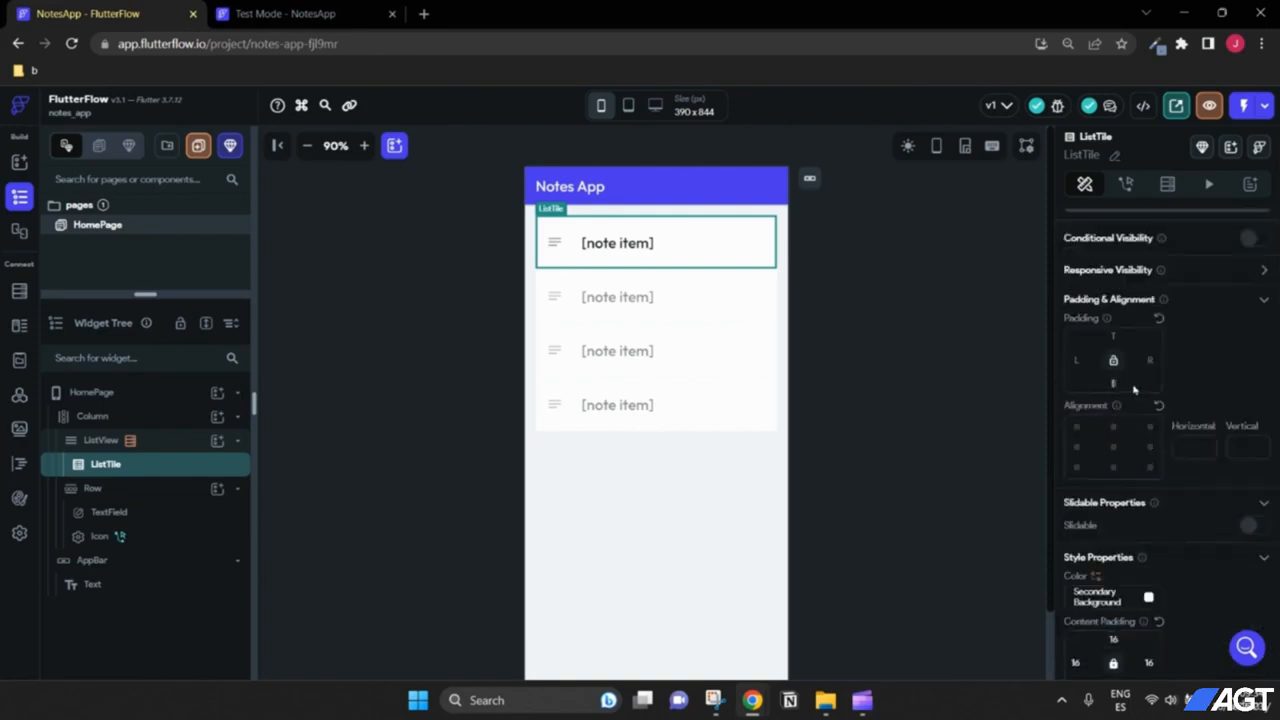
{"action": "type", "text": "16"}
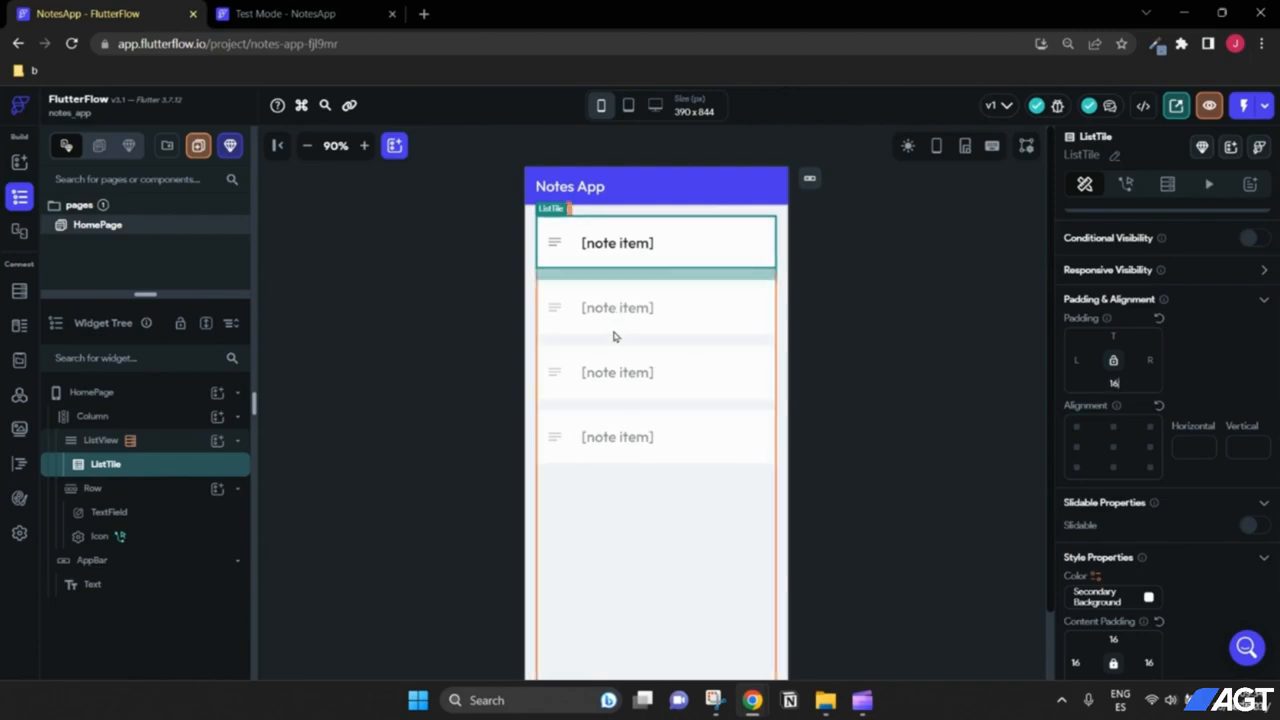
{"action": "left_click", "coordinate": [342, 8]}
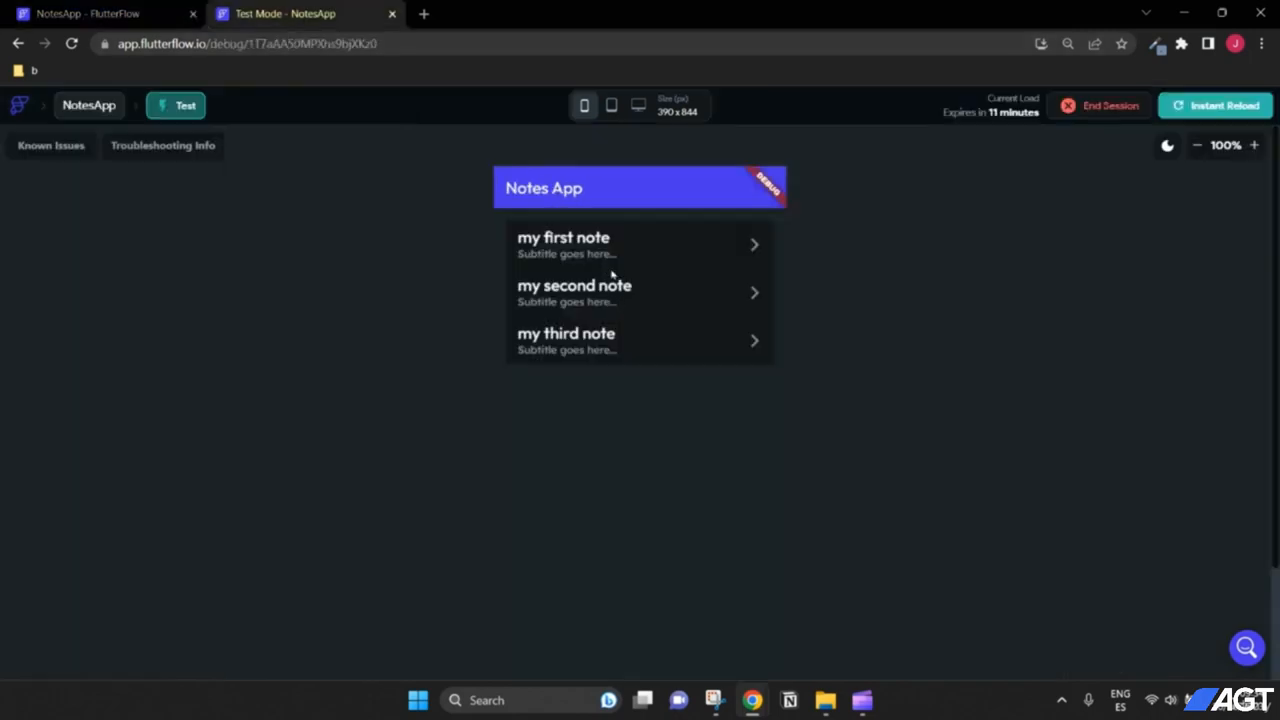
{"action": "left_click", "coordinate": [118, 12]}
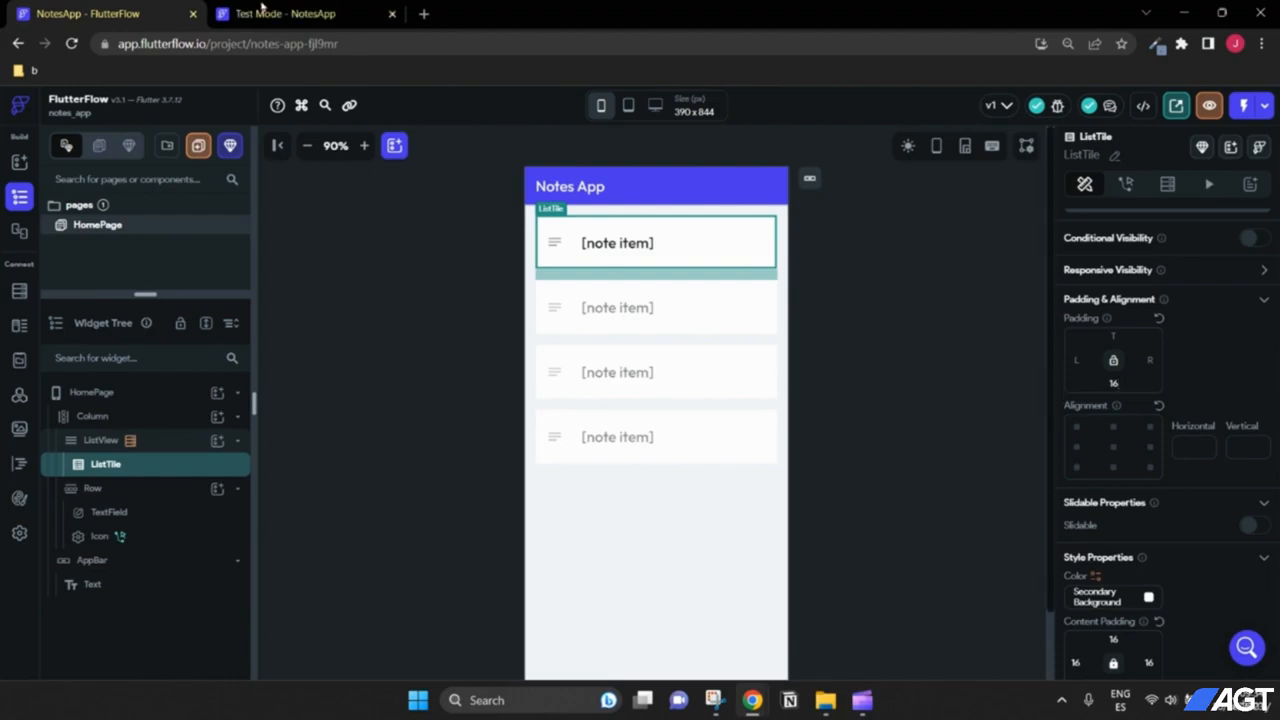
{"action": "left_click", "coordinate": [262, 10]}
Step: Instant-reload Test Mode, add the note 'buy apples', and return to the editor
{"action": "left_click", "coordinate": [1195, 106]}
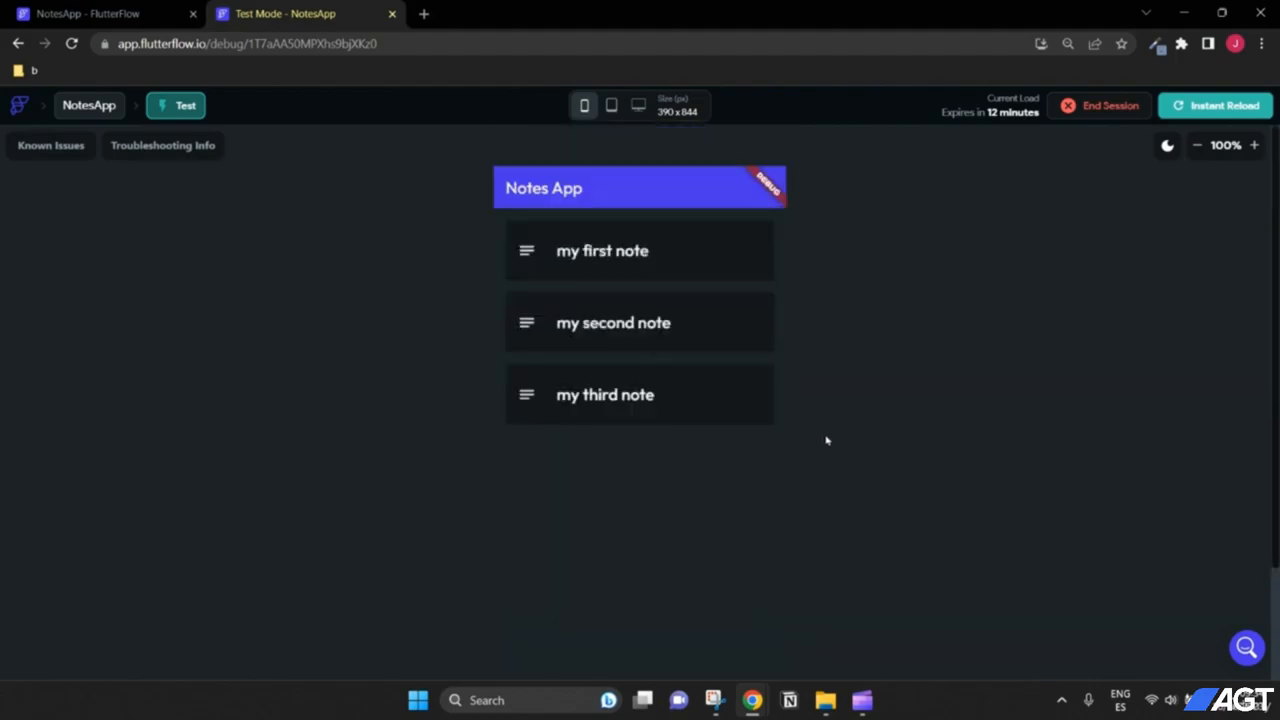
{"action": "scroll", "coordinate": [717, 557], "scroll_direction": "down", "scroll_amount": 2}
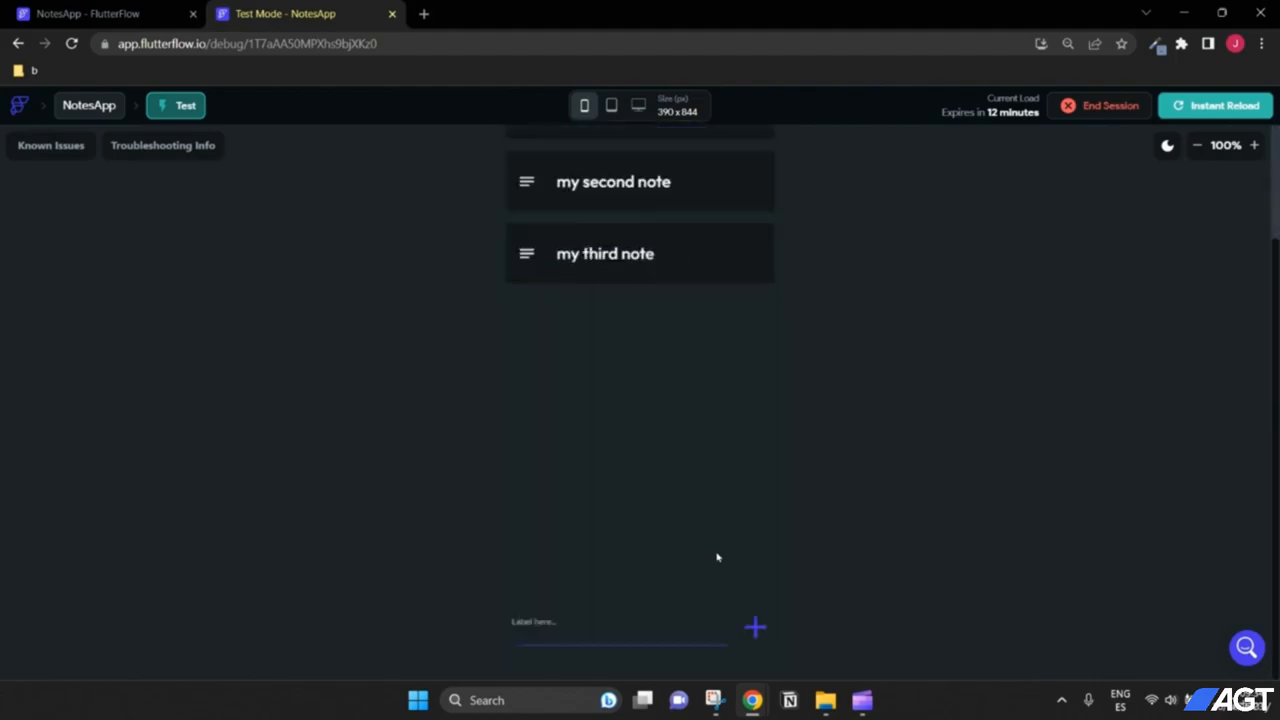
{"action": "type", "text": "dsf"}
{"action": "type", "text": "buy apples"}
{"action": "left_click", "coordinate": [757, 627]}
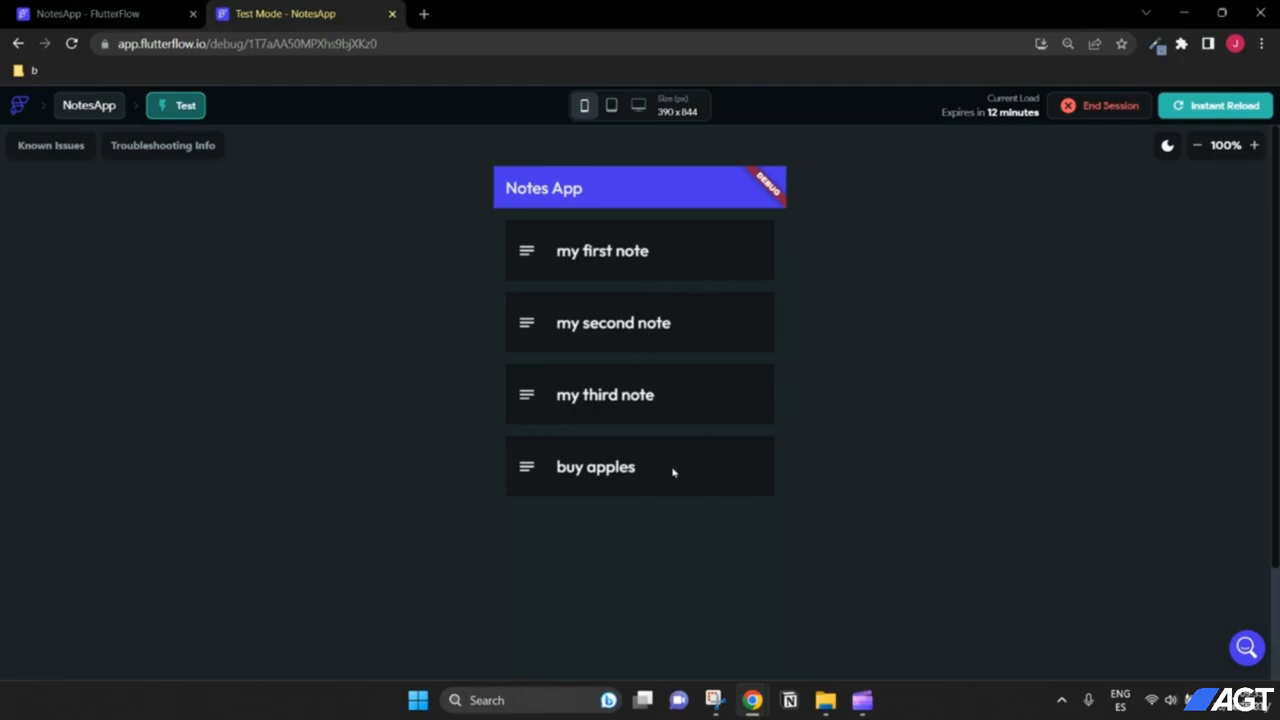
{"action": "left_click", "coordinate": [120, 14]}
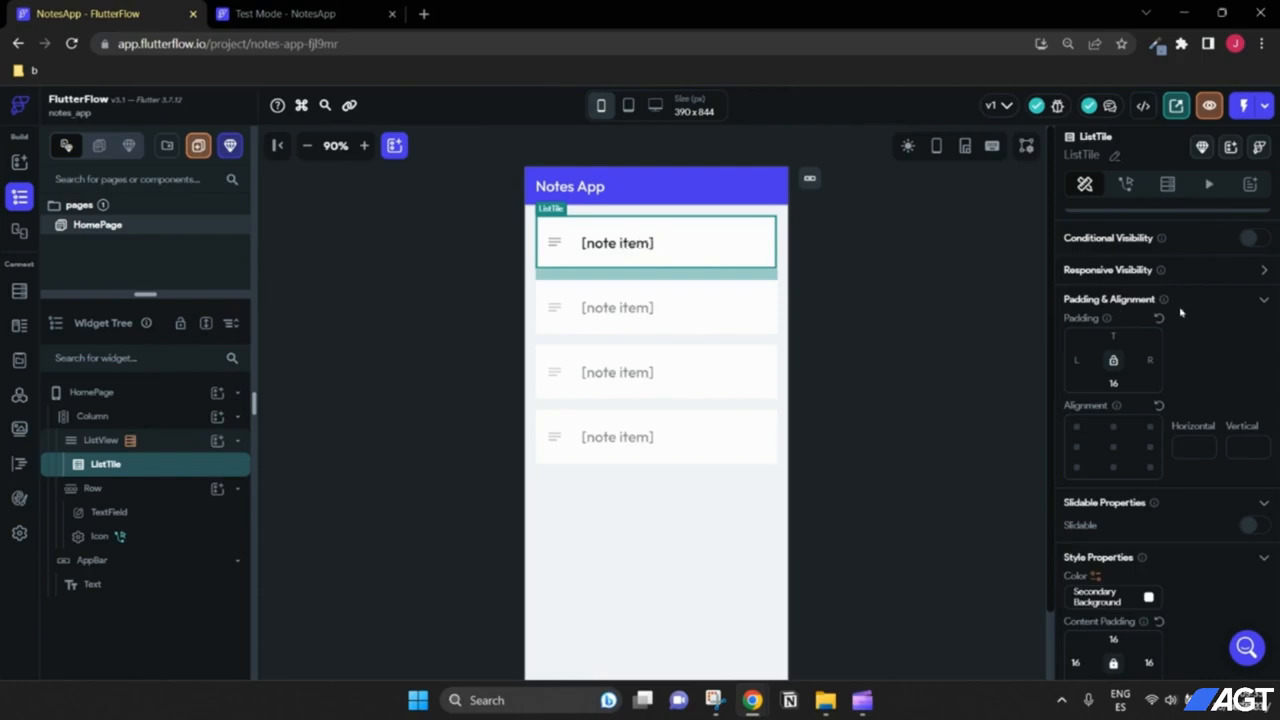
{"action": "scroll", "coordinate": [1165, 359], "scroll_direction": "up", "scroll_amount": 1}
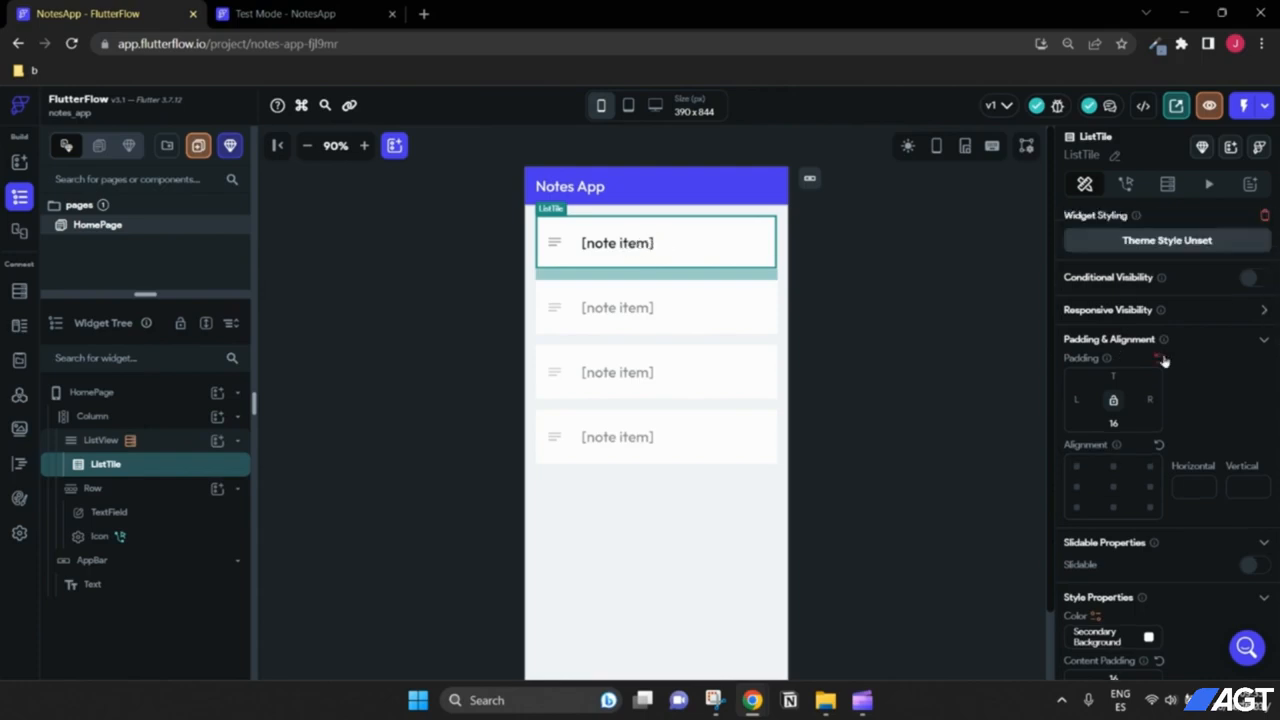
{"action": "scroll", "coordinate": [1165, 361], "scroll_direction": "down", "scroll_amount": 3}
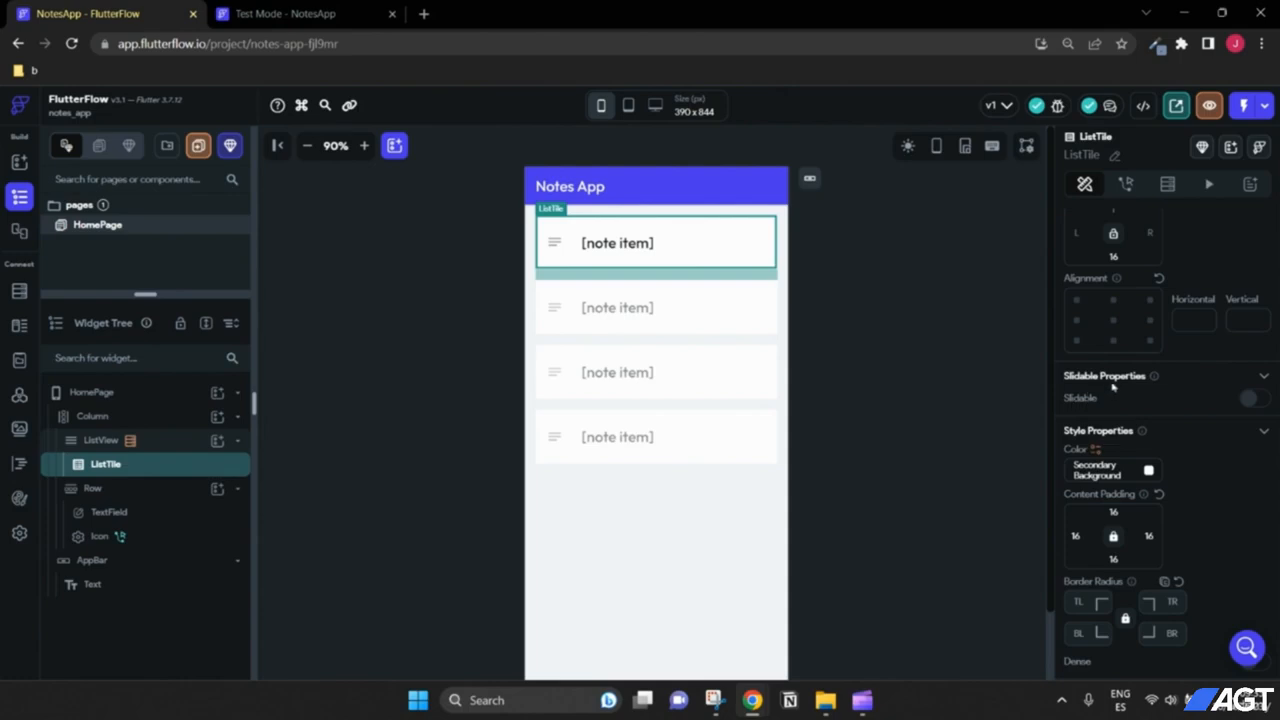
Step: Enable Slidable on the ListTile, preview it open, and select the Share slide action
{"action": "left_click", "coordinate": [1255, 400]}
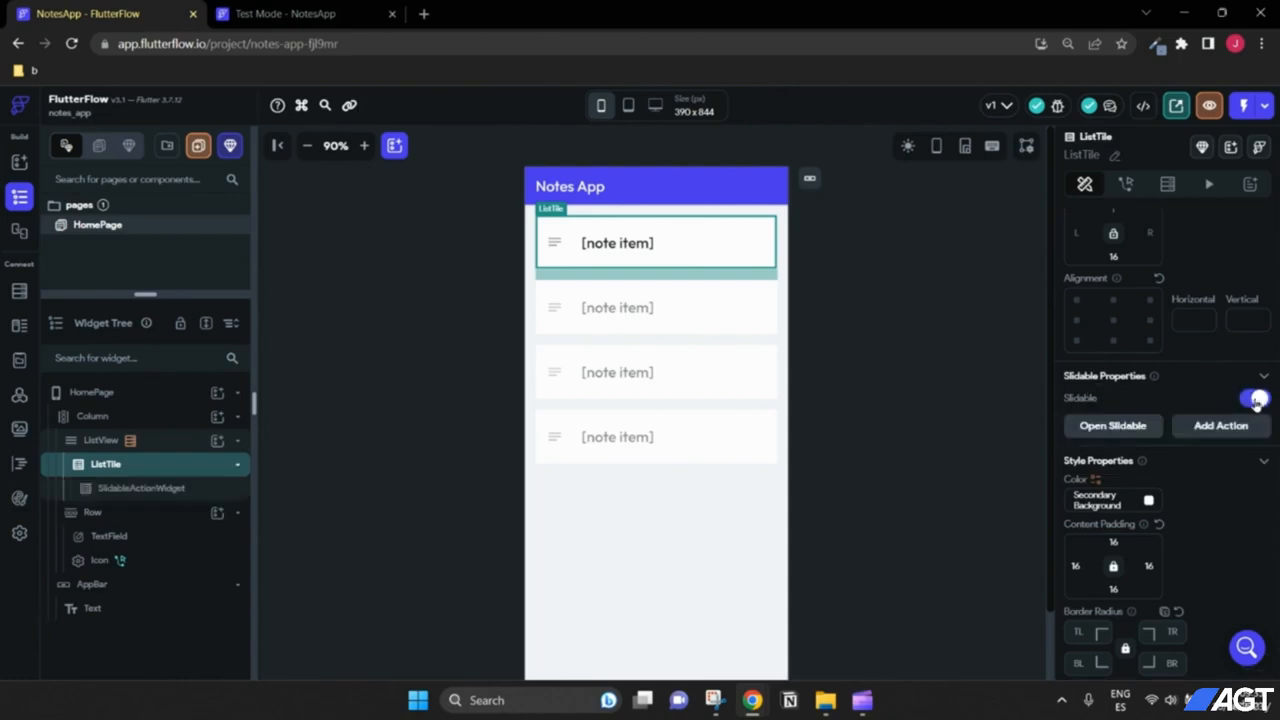
{"action": "left_click", "coordinate": [1126, 428]}
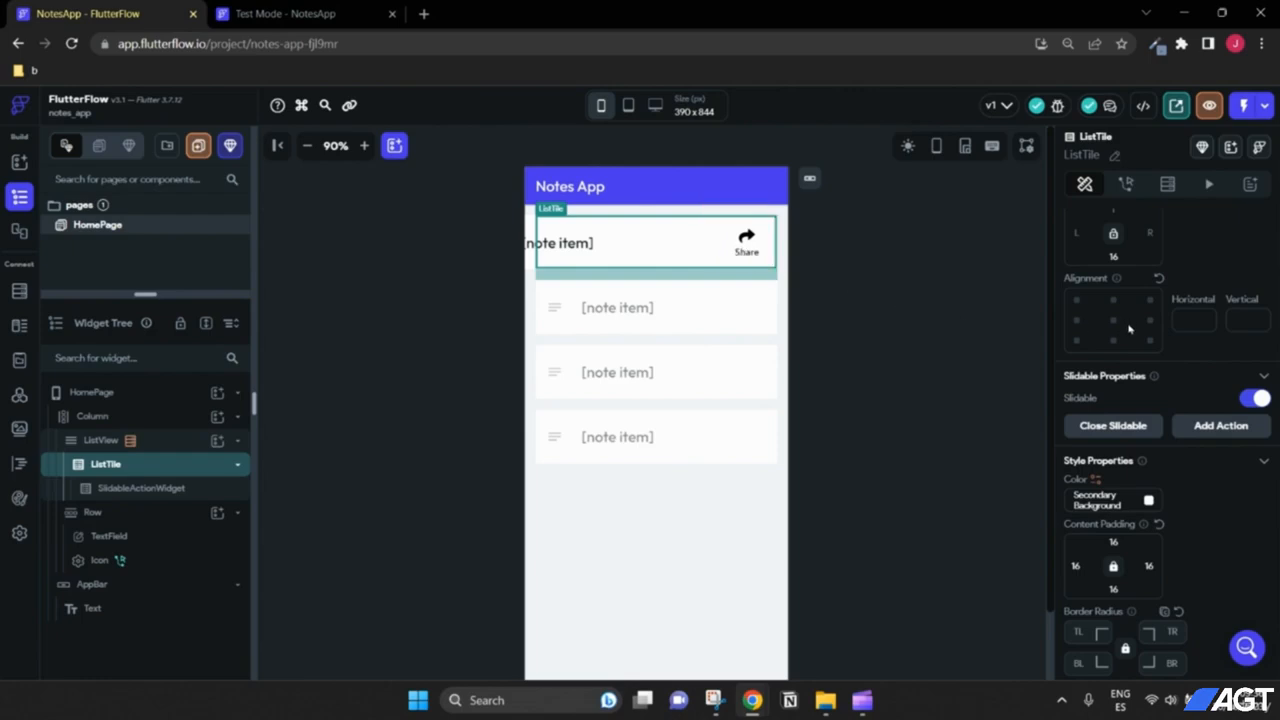
{"action": "left_click", "coordinate": [749, 244]}
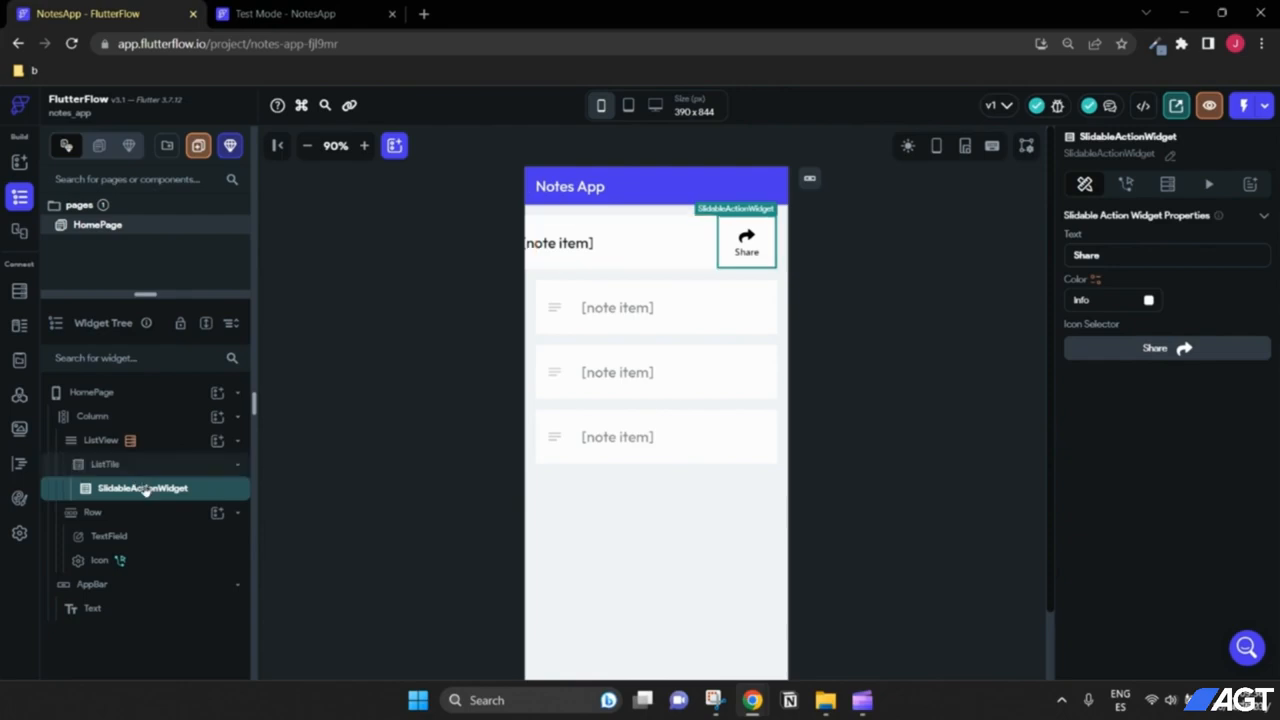
Step: Relabel the slide action 'Delete', colour it Error red, and give it the trash 'delete' icon
{"action": "left_click_drag", "start_coordinate": [1114, 254], "coordinate": [1037, 251]}
{"action": "type", "text": "Delete"}
{"action": "left_click", "coordinate": [1149, 301]}
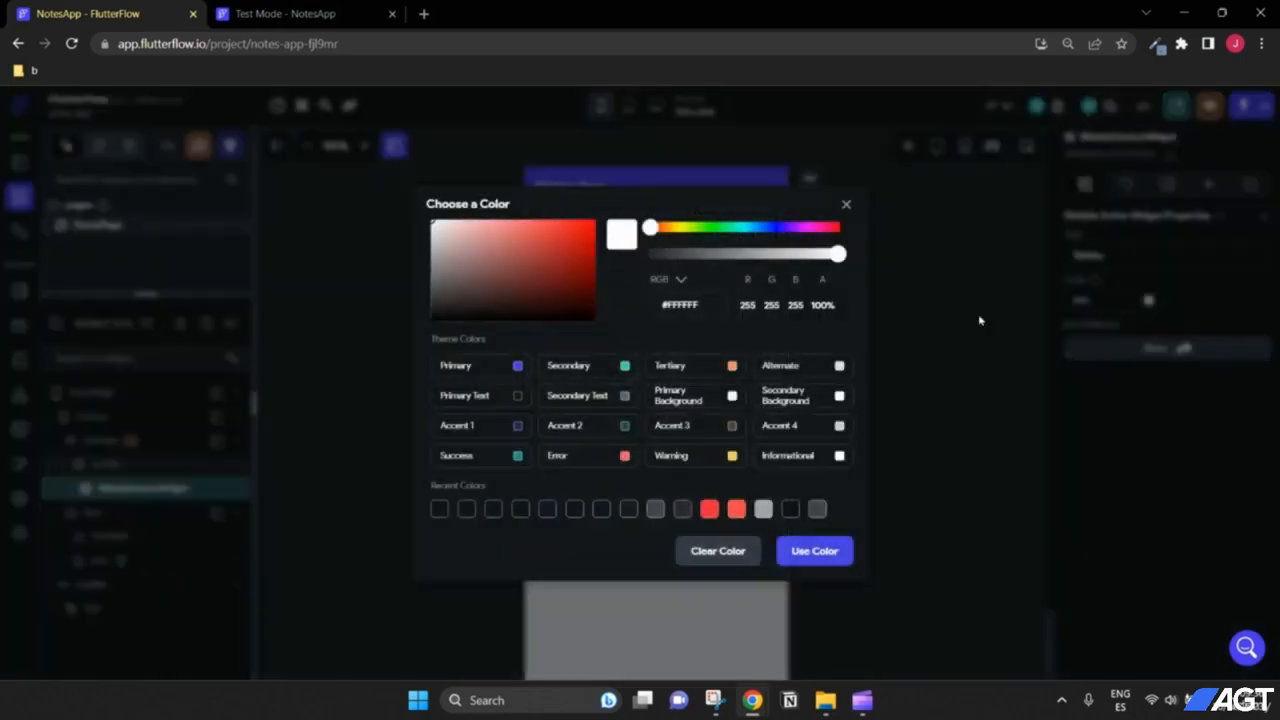
{"action": "left_click", "coordinate": [607, 459]}
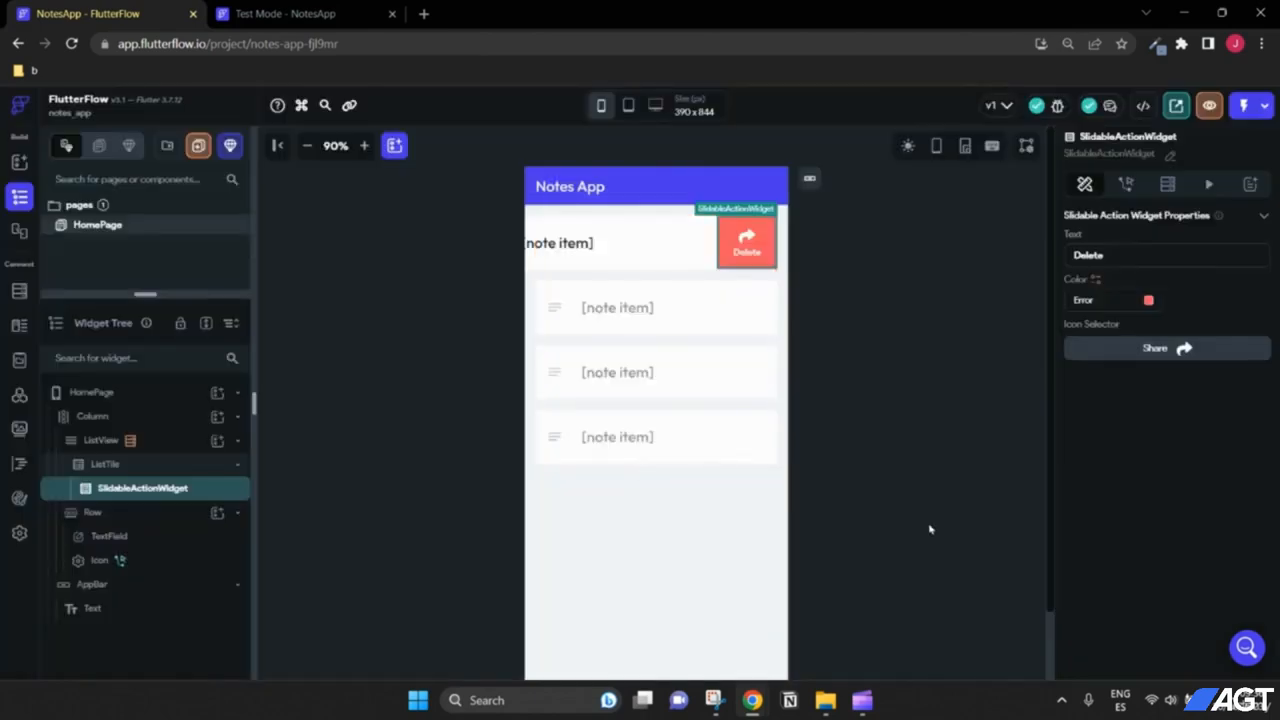
{"action": "left_click", "coordinate": [1162, 349]}
{"action": "type", "text": "de"}
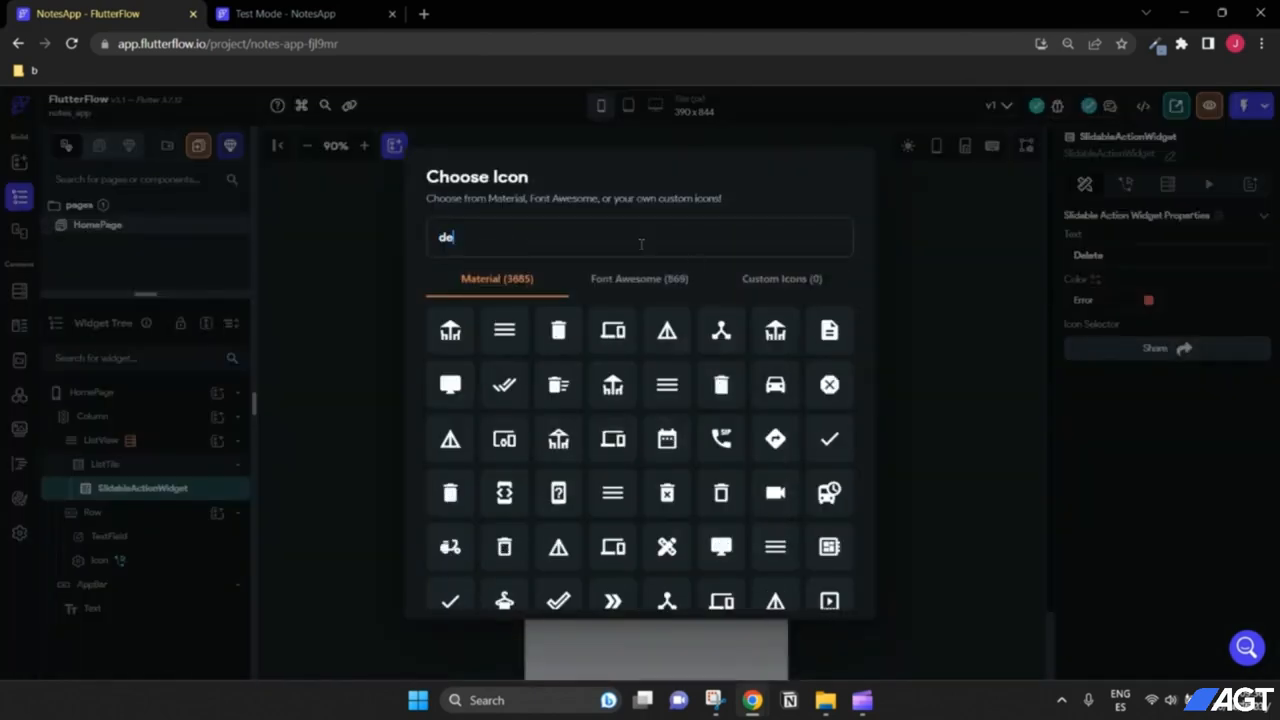
{"action": "type", "text": "lete"}
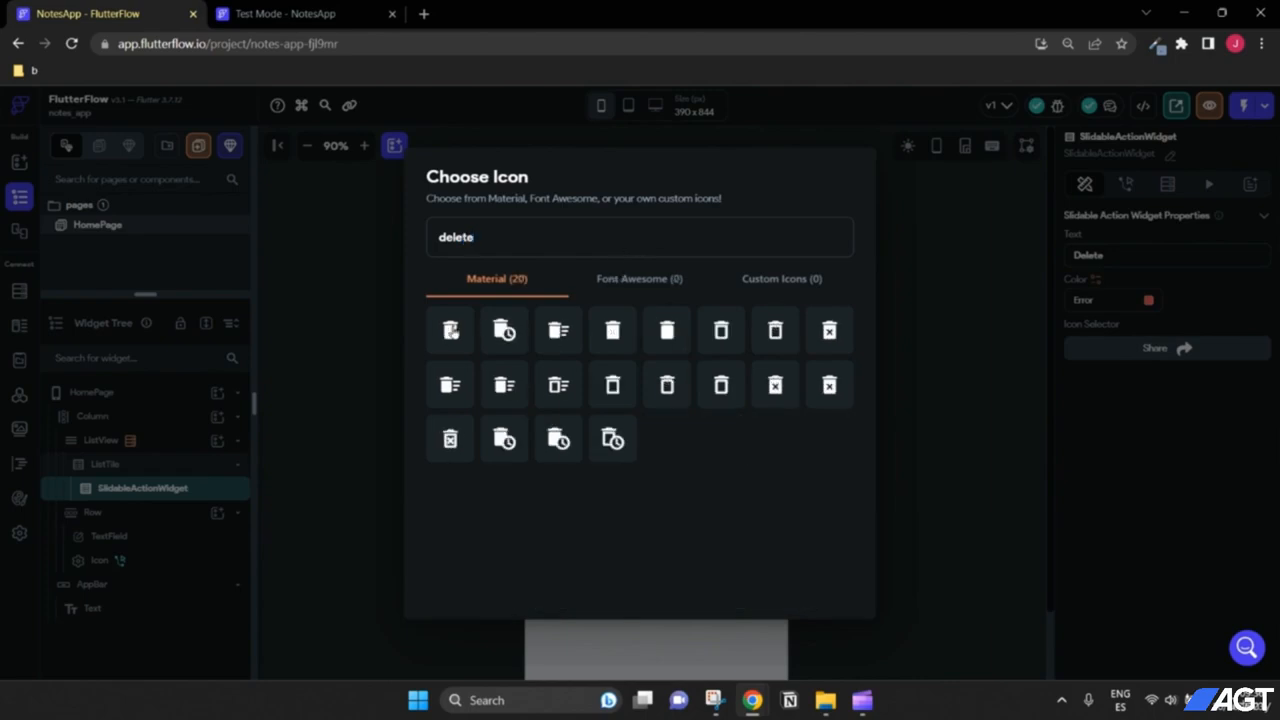
{"action": "left_click", "coordinate": [447, 331]}
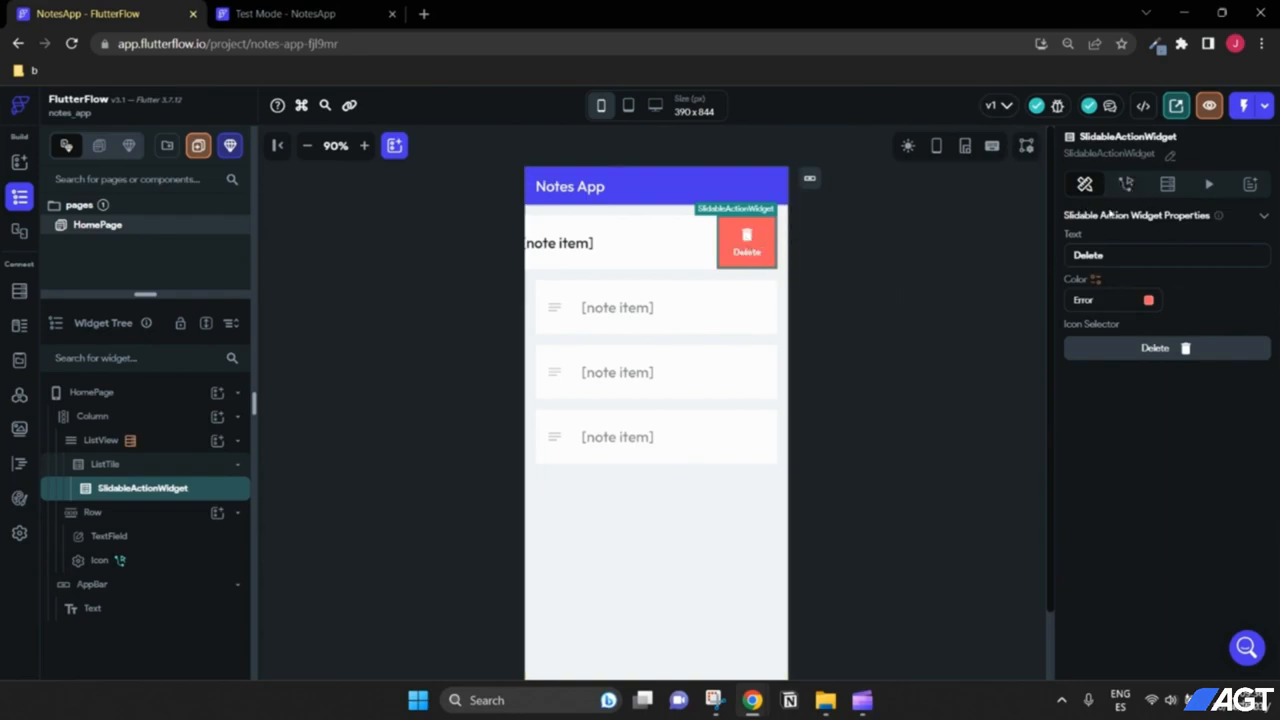
{"action": "left_click", "coordinate": [1123, 188]}
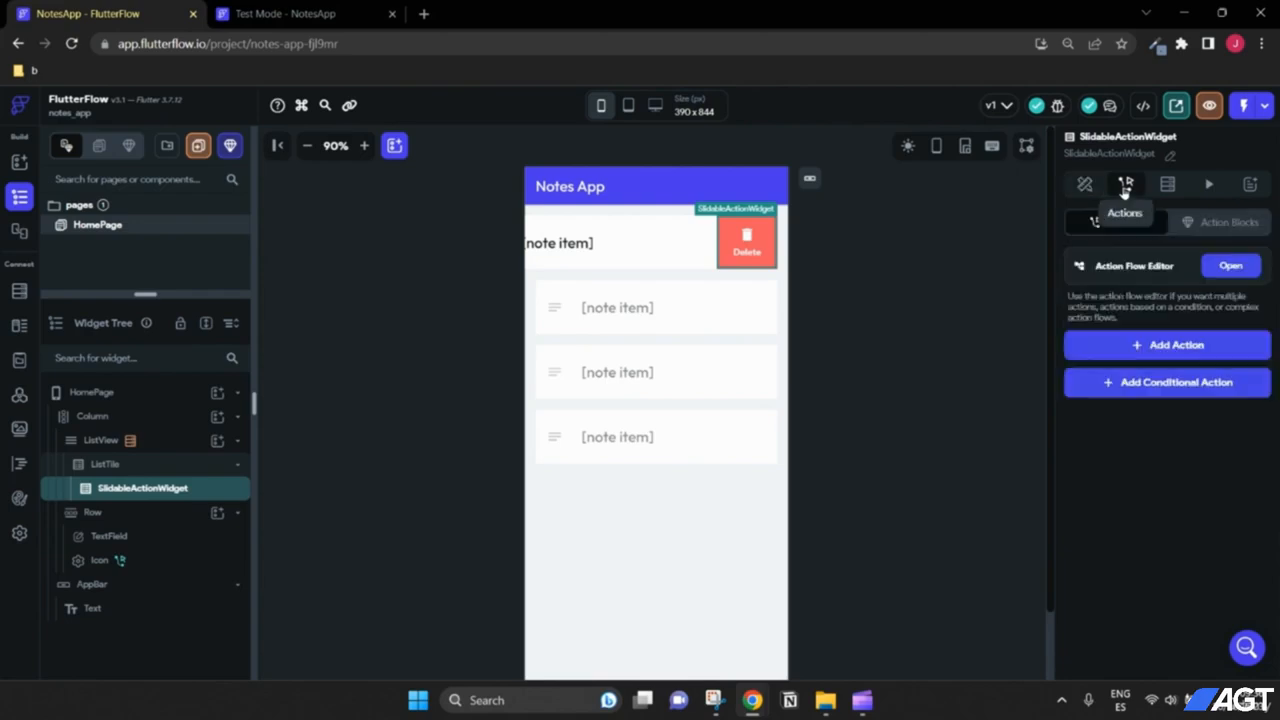
Step: Give Delete an Update App State action on the notes list with update type Remove from List
{"action": "left_click", "coordinate": [1135, 346]}
{"action": "scroll", "coordinate": [1151, 388], "scroll_direction": "down", "scroll_amount": 2}
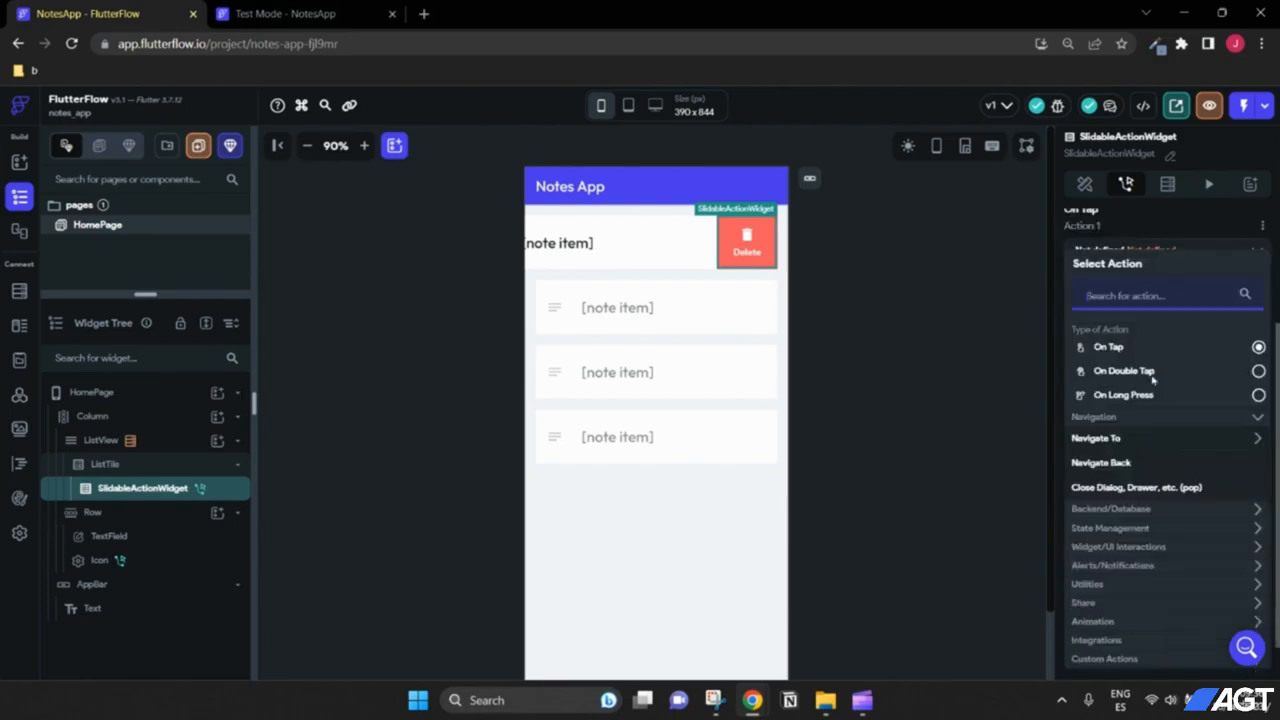
{"action": "scroll", "coordinate": [1120, 380], "scroll_direction": "down", "scroll_amount": 1}
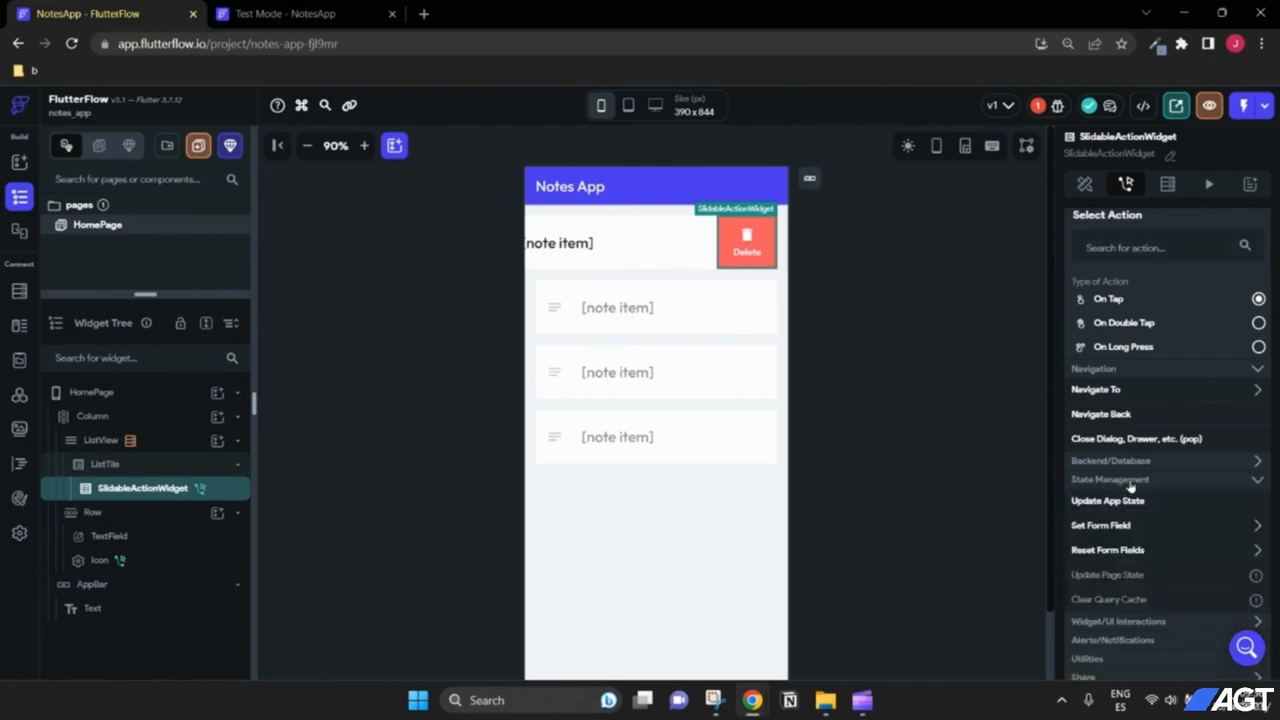
{"action": "left_click", "coordinate": [1122, 482]}
{"action": "left_click", "coordinate": [1111, 502]}
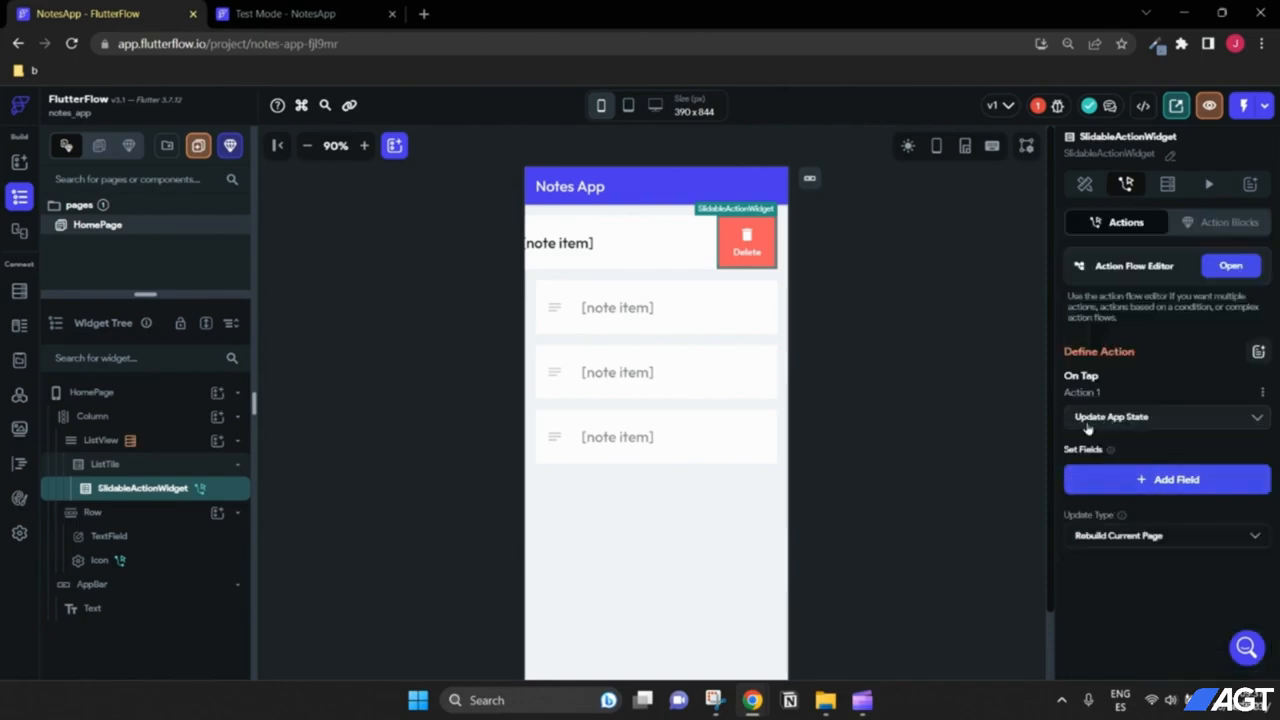
{"action": "left_click", "coordinate": [1142, 482]}
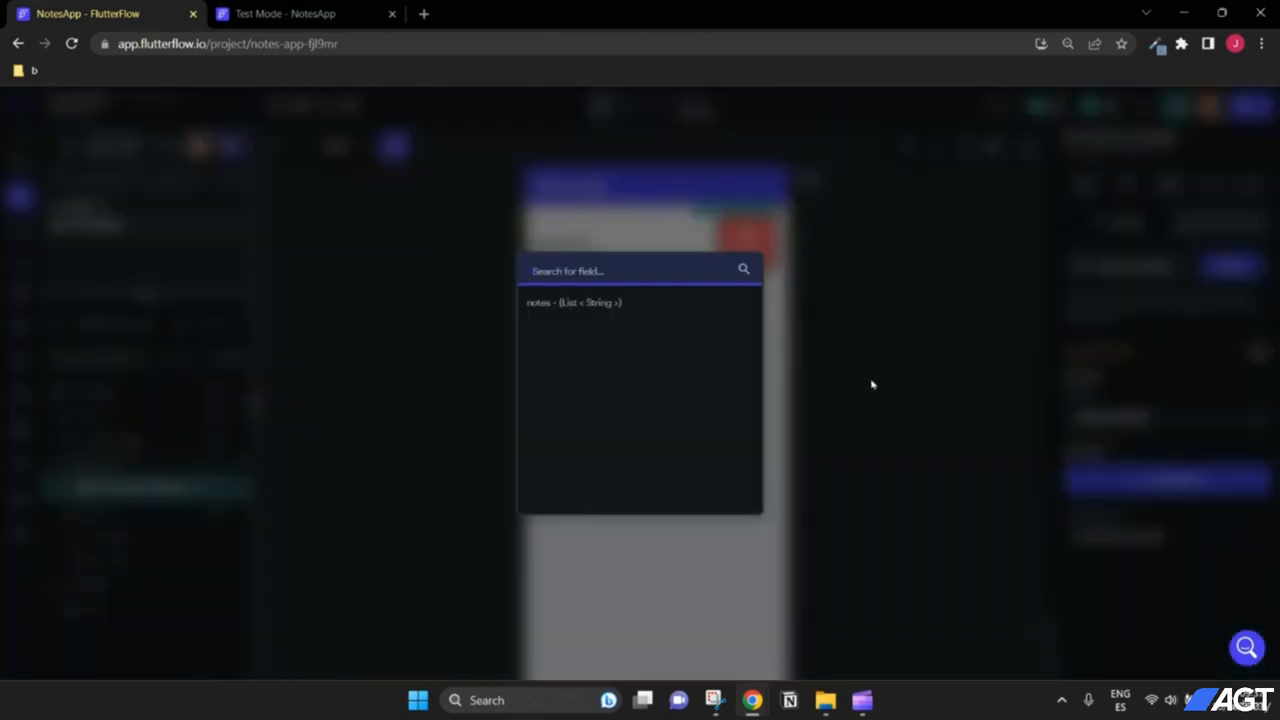
{"action": "left_click", "coordinate": [576, 308]}
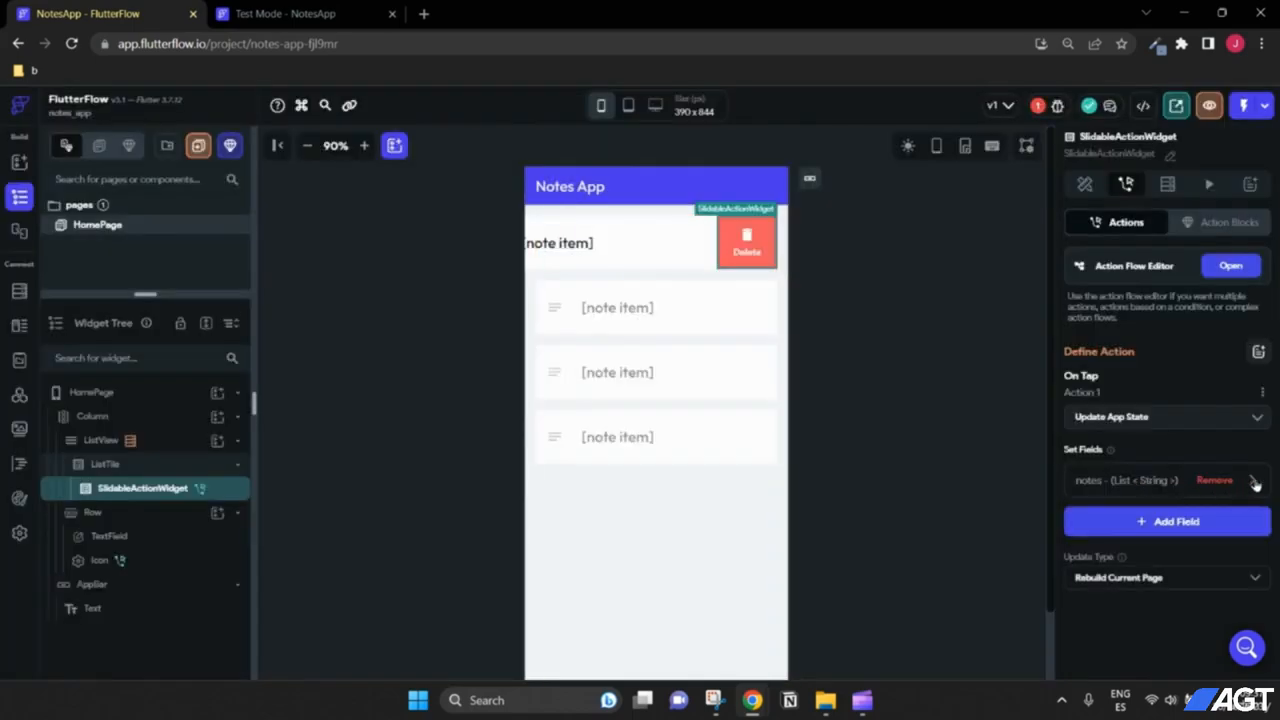
{"action": "left_click", "coordinate": [1255, 481]}
{"action": "scroll", "coordinate": [1252, 495], "scroll_direction": "down", "scroll_amount": 1}
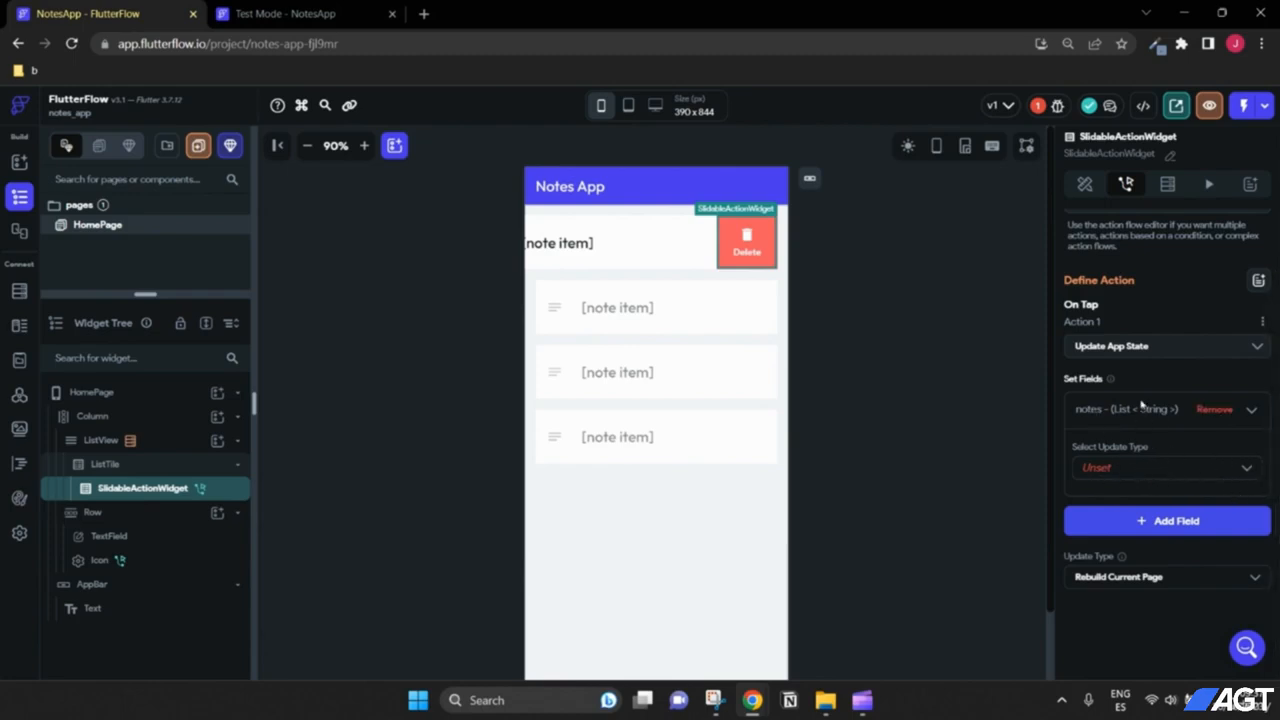
{"action": "left_click", "coordinate": [1155, 476]}
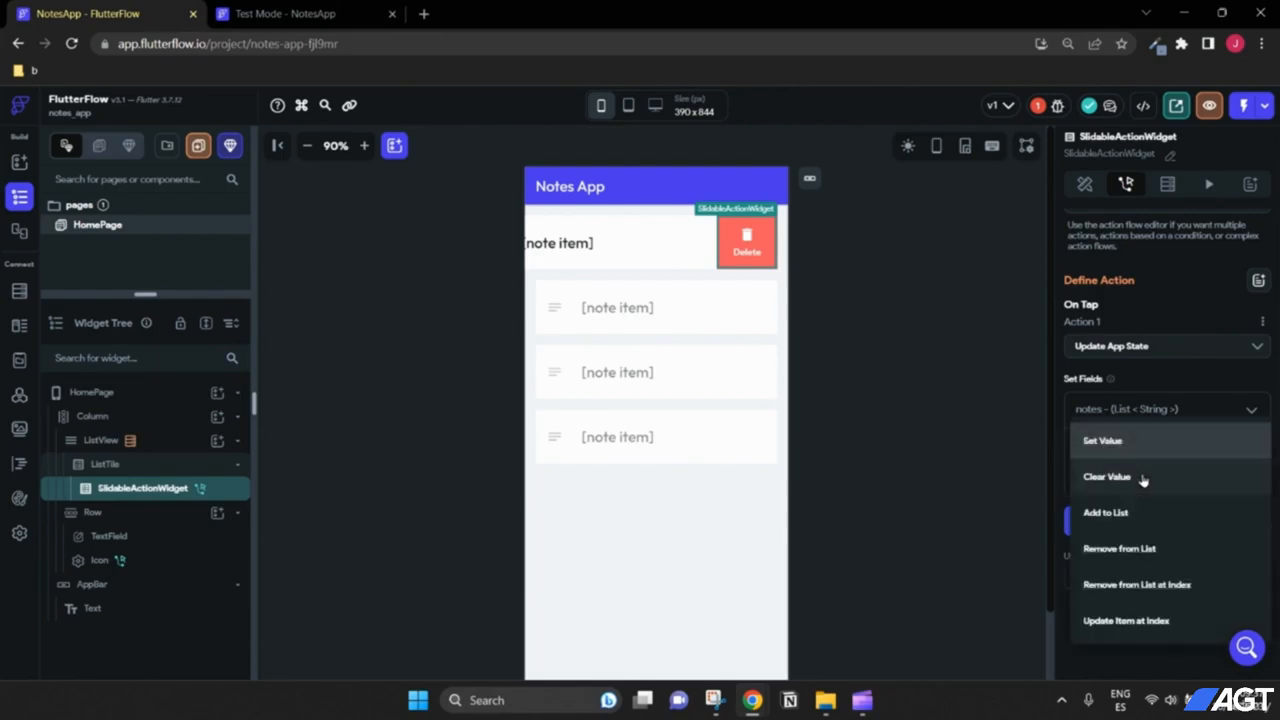
{"action": "left_click", "coordinate": [1150, 546]}
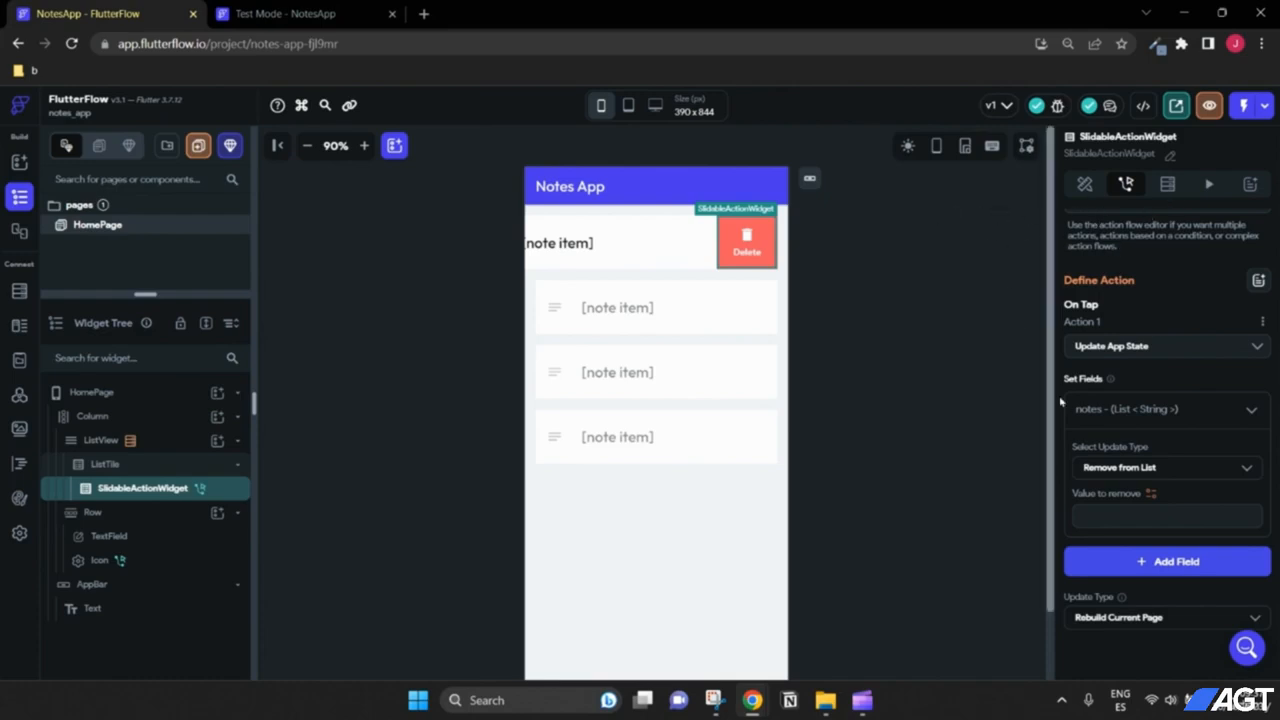
Step: Set the value to remove to the current note item and confirm
{"action": "left_click", "coordinate": [1149, 494]}
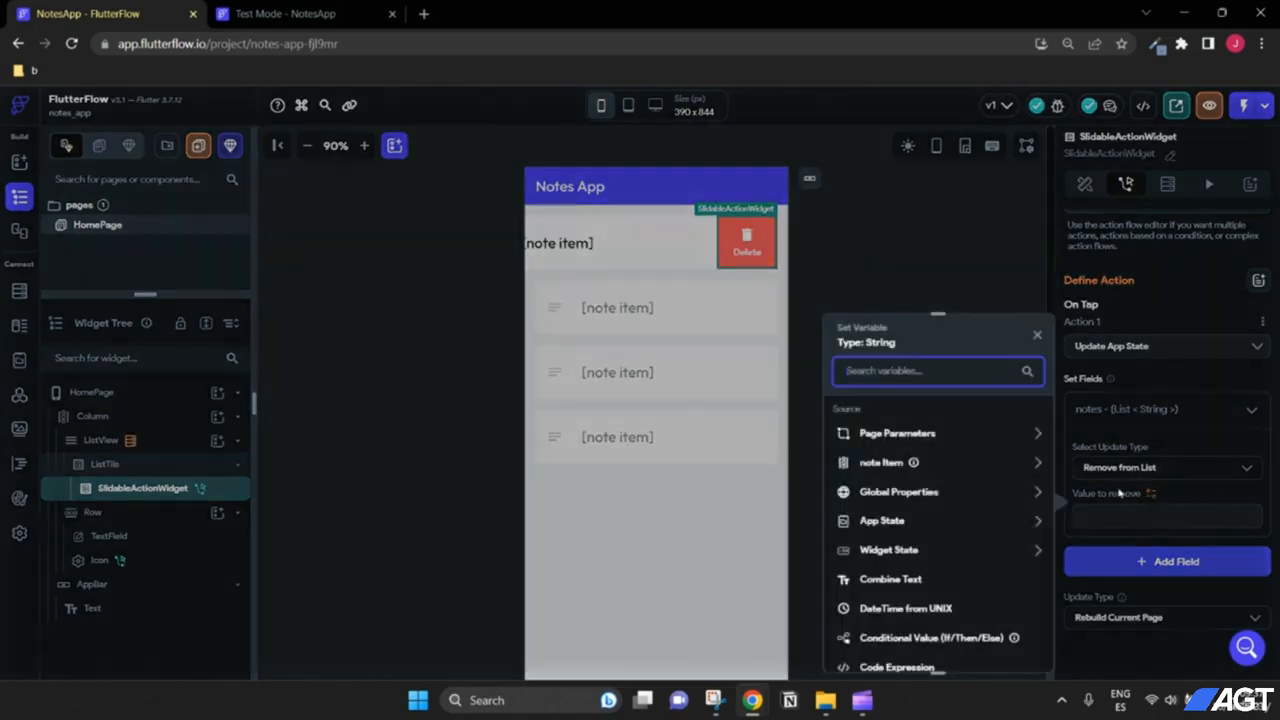
{"action": "left_click", "coordinate": [884, 463]}
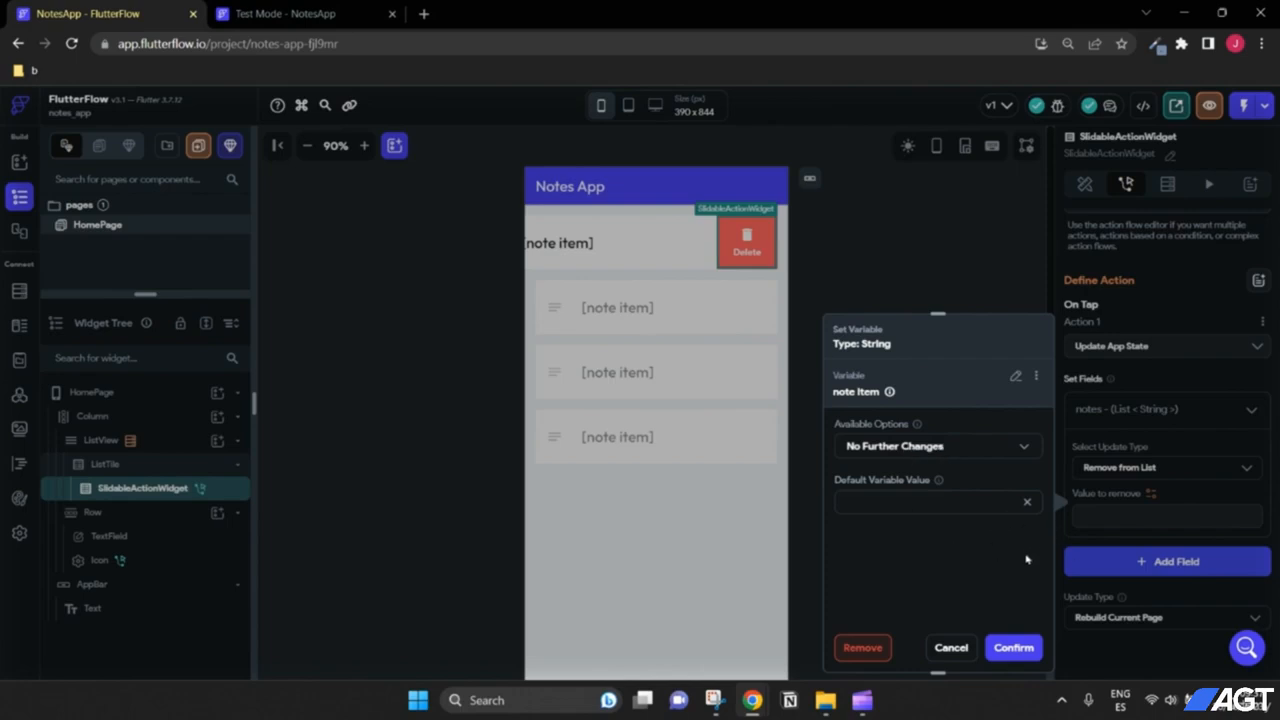
{"action": "left_click", "coordinate": [1022, 648]}
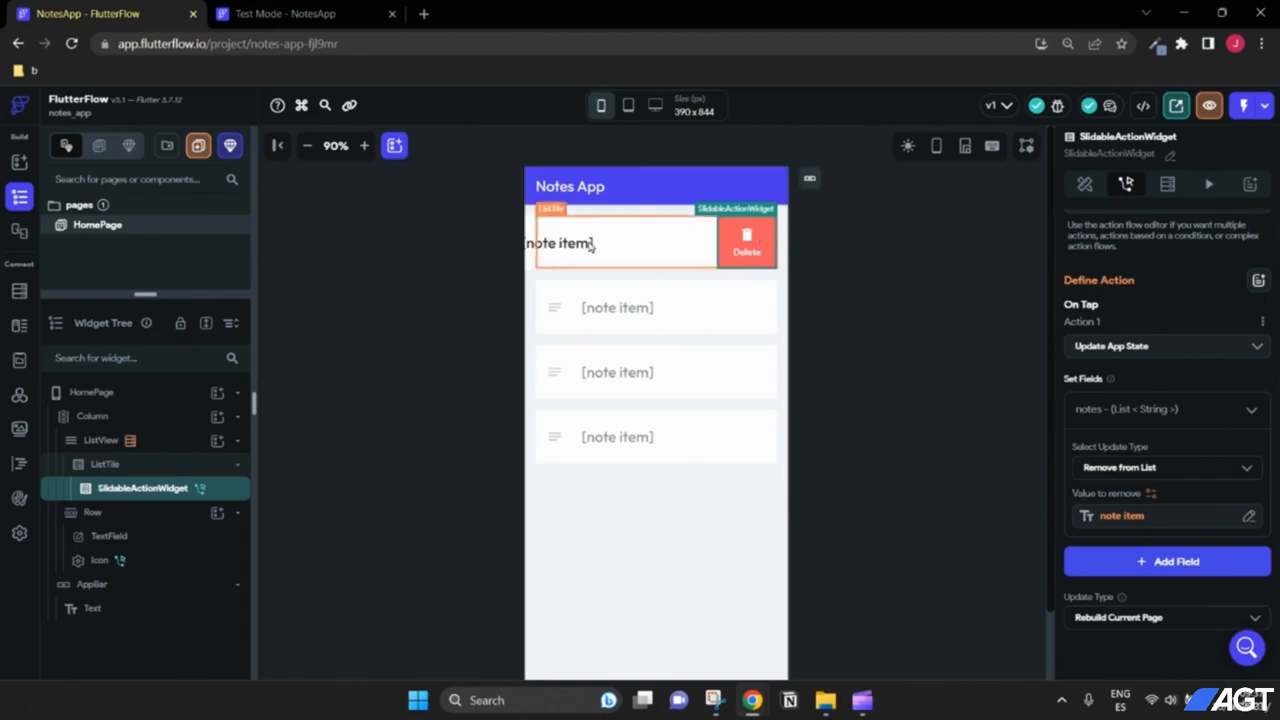
{"action": "scroll", "coordinate": [1208, 532], "scroll_direction": "down", "scroll_amount": 1}
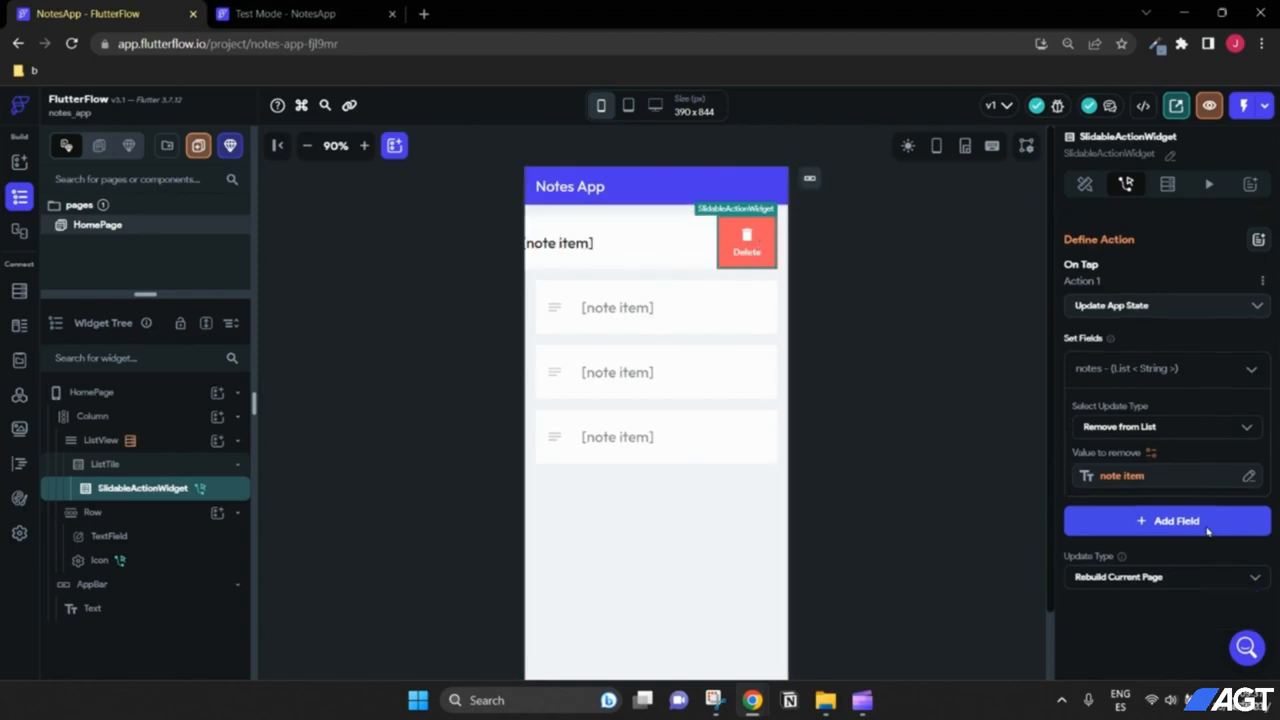
{"action": "scroll", "coordinate": [1208, 532], "scroll_direction": "up", "scroll_amount": 3}
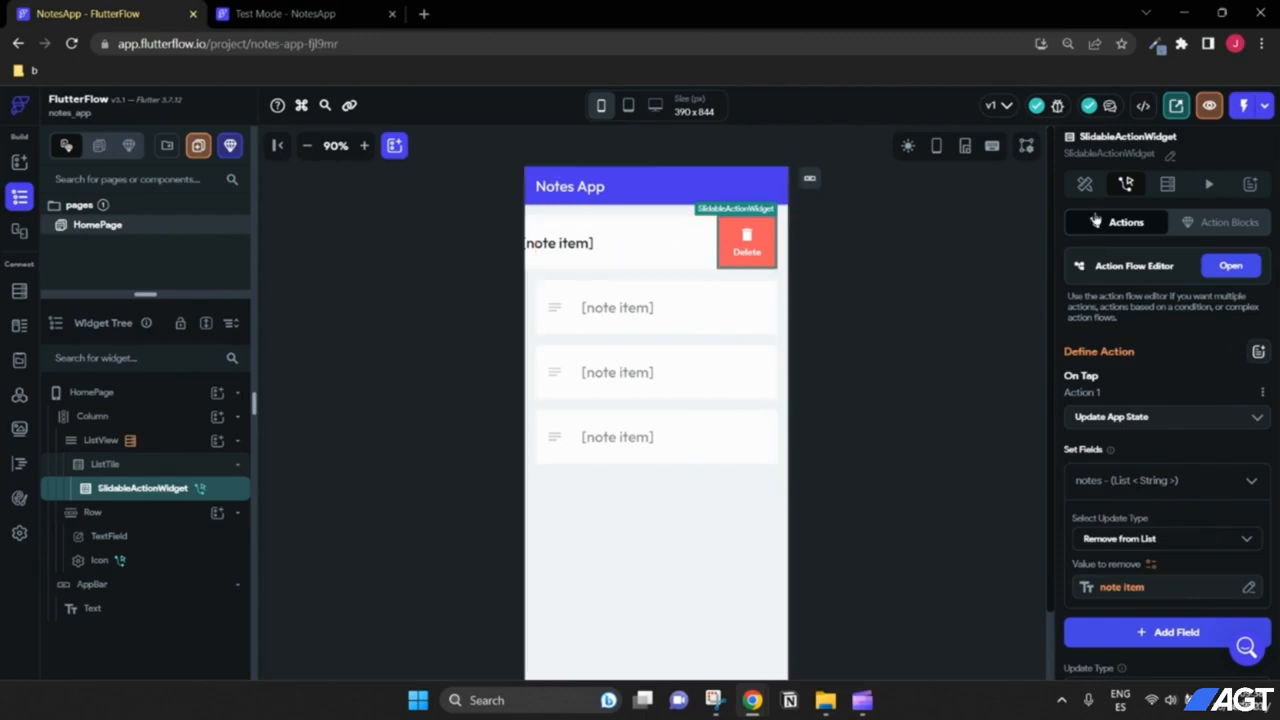
Step: Preview the first tile sliding open and closed, then switch to Test Mode
{"action": "left_click", "coordinate": [1085, 184]}
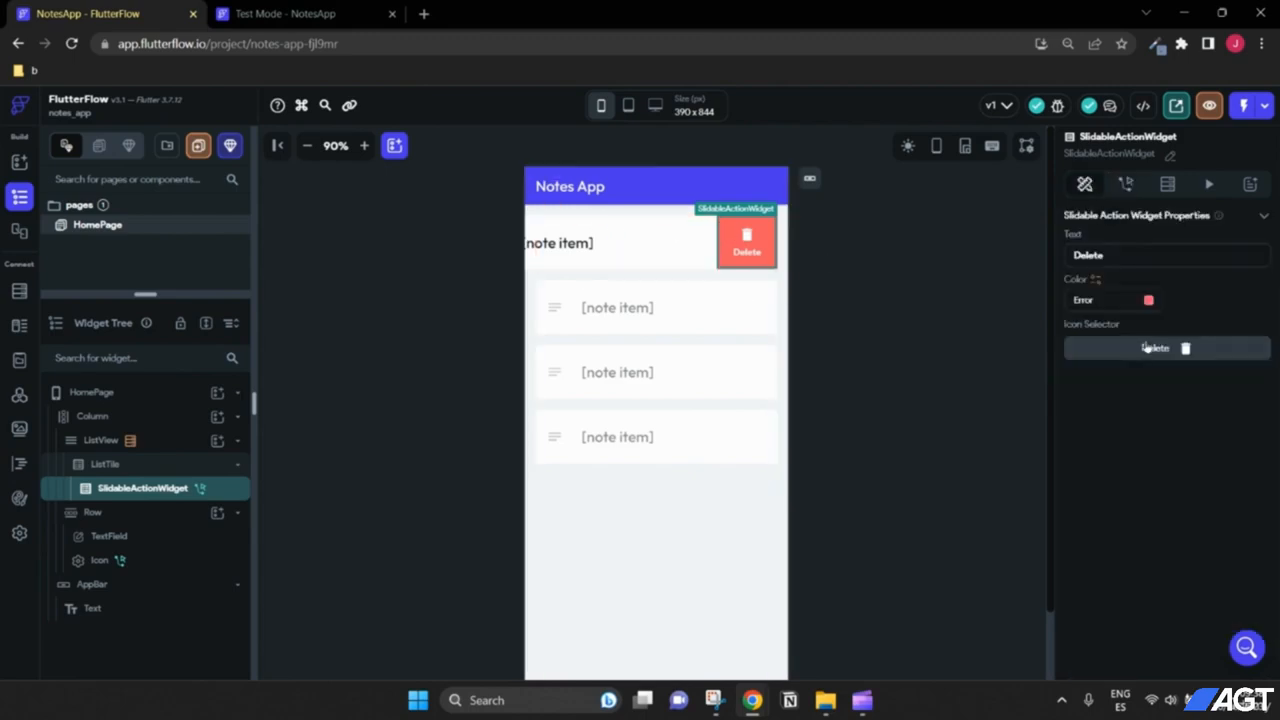
{"action": "left_click", "coordinate": [106, 463]}
{"action": "scroll", "coordinate": [1165, 412], "scroll_direction": "down", "scroll_amount": 2}
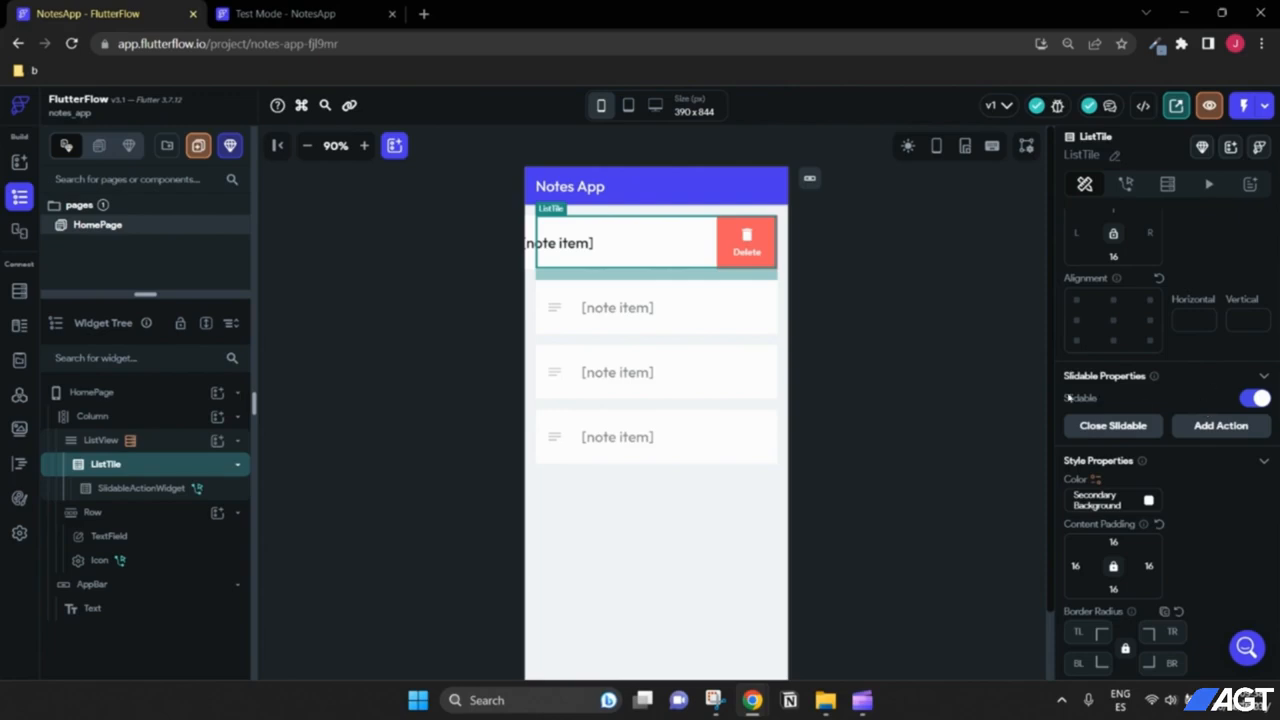
{"action": "left_click", "coordinate": [1118, 430]}
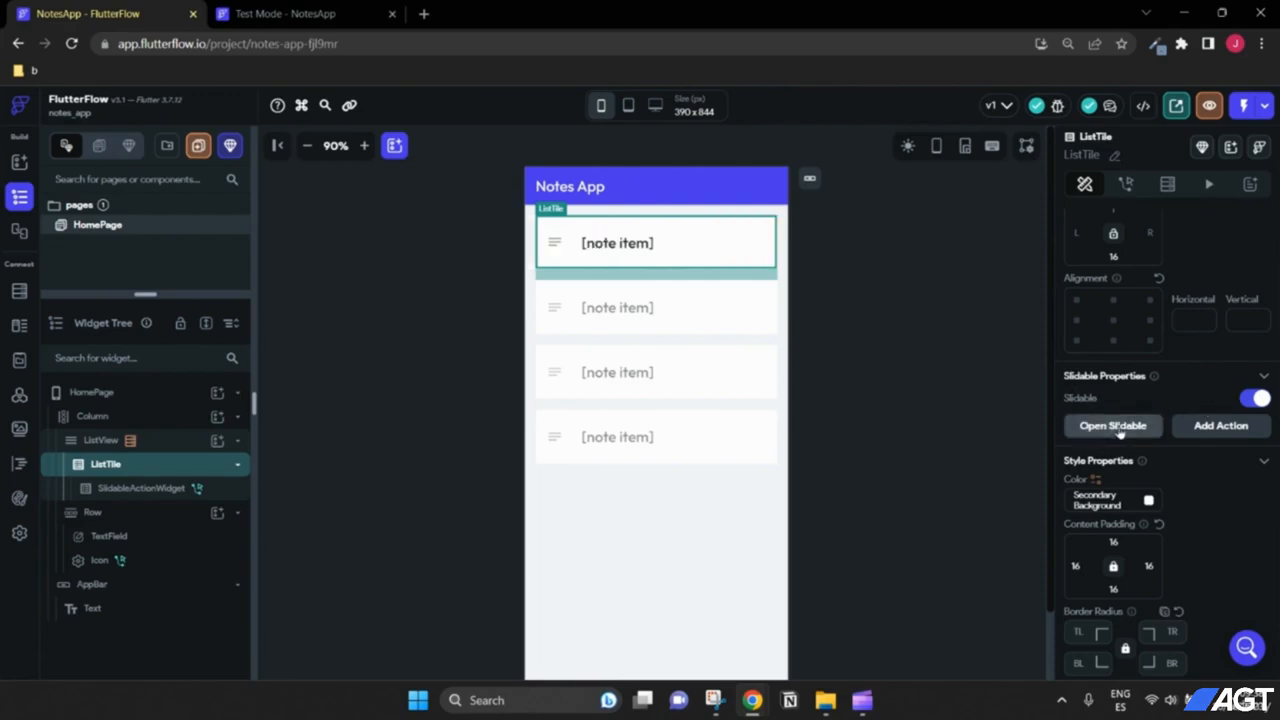
{"action": "left_click", "coordinate": [1118, 428]}
{"action": "left_click", "coordinate": [1118, 428]}
{"action": "left_click", "coordinate": [351, 20]}
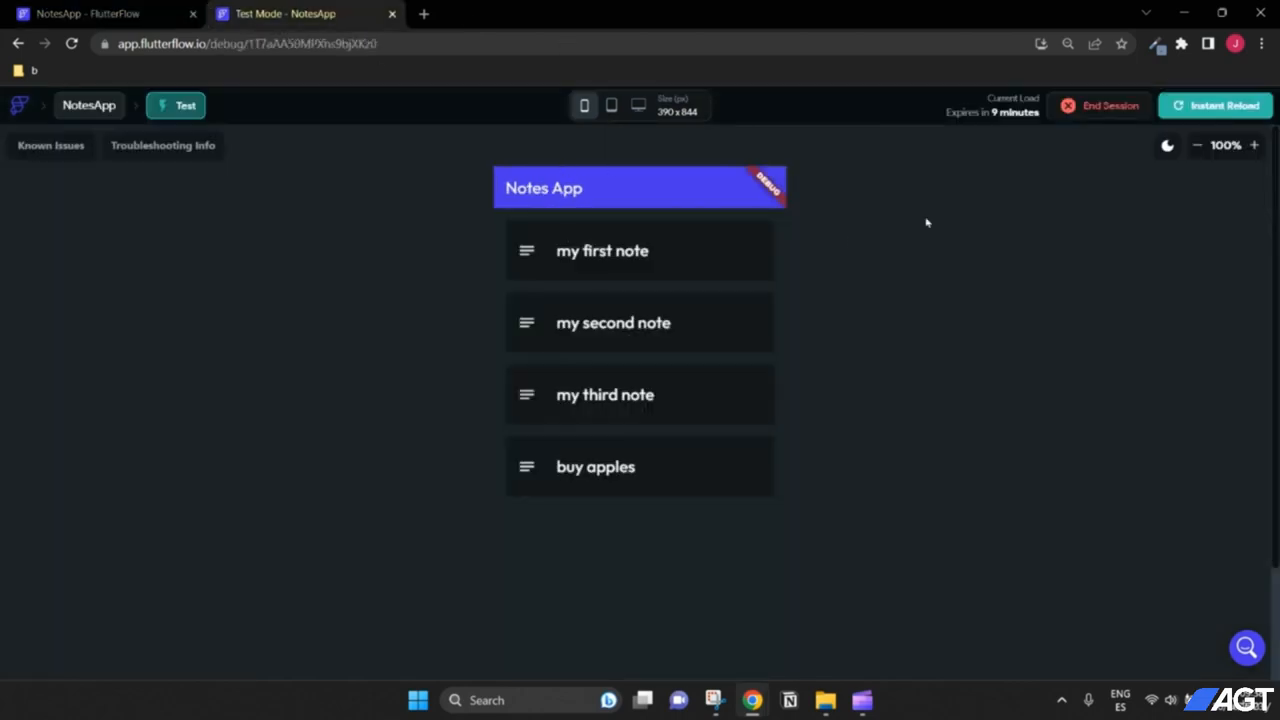
Step: Instant-reload Test Mode and swipe-delete all four notes, including 'buy apples'
{"action": "scroll", "coordinate": [1067, 243], "scroll_direction": "down", "scroll_amount": 3}
{"action": "scroll", "coordinate": [1067, 246], "scroll_direction": "up", "scroll_amount": 3}
{"action": "left_click", "coordinate": [1200, 114]}
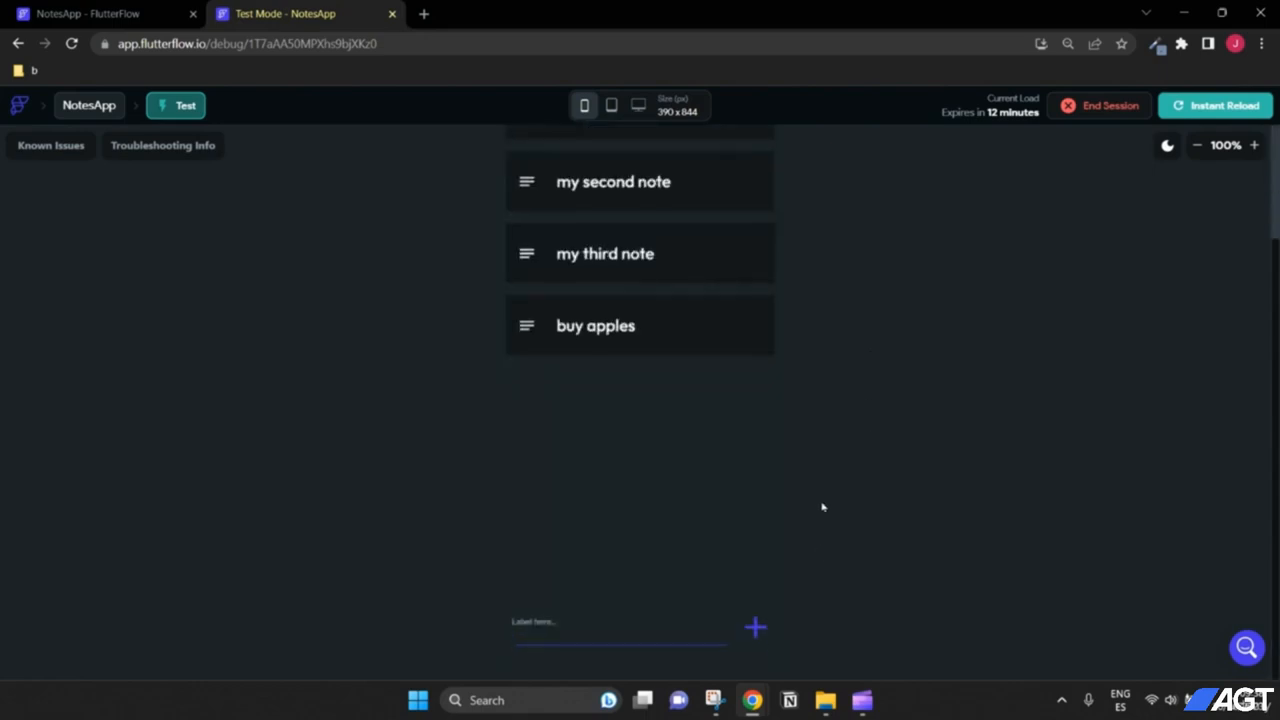
{"action": "left_click_drag", "start_coordinate": [640, 289], "coordinate": [643, 249]}
{"action": "left_click", "coordinate": [740, 256]}
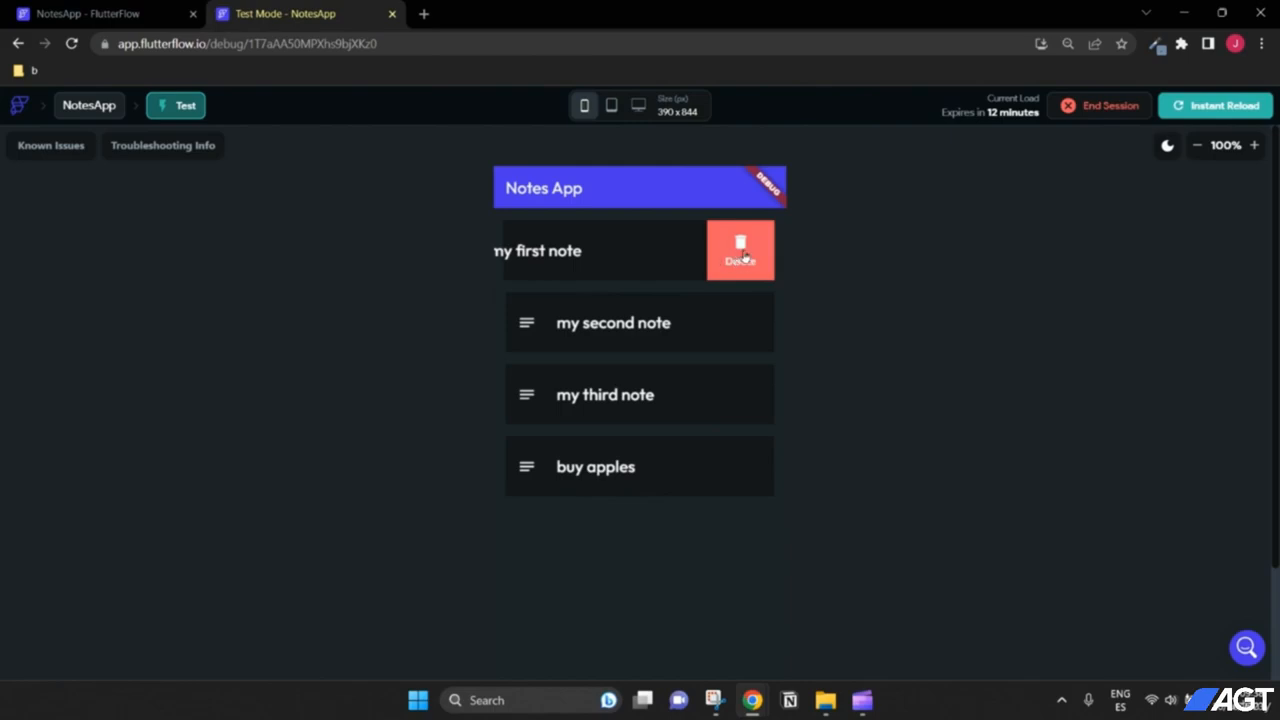
{"action": "left_click_drag", "start_coordinate": [735, 269], "coordinate": [680, 254]}
{"action": "left_click", "coordinate": [737, 252]}
{"action": "left_click", "coordinate": [726, 257]}
{"action": "left_click", "coordinate": [735, 258]}
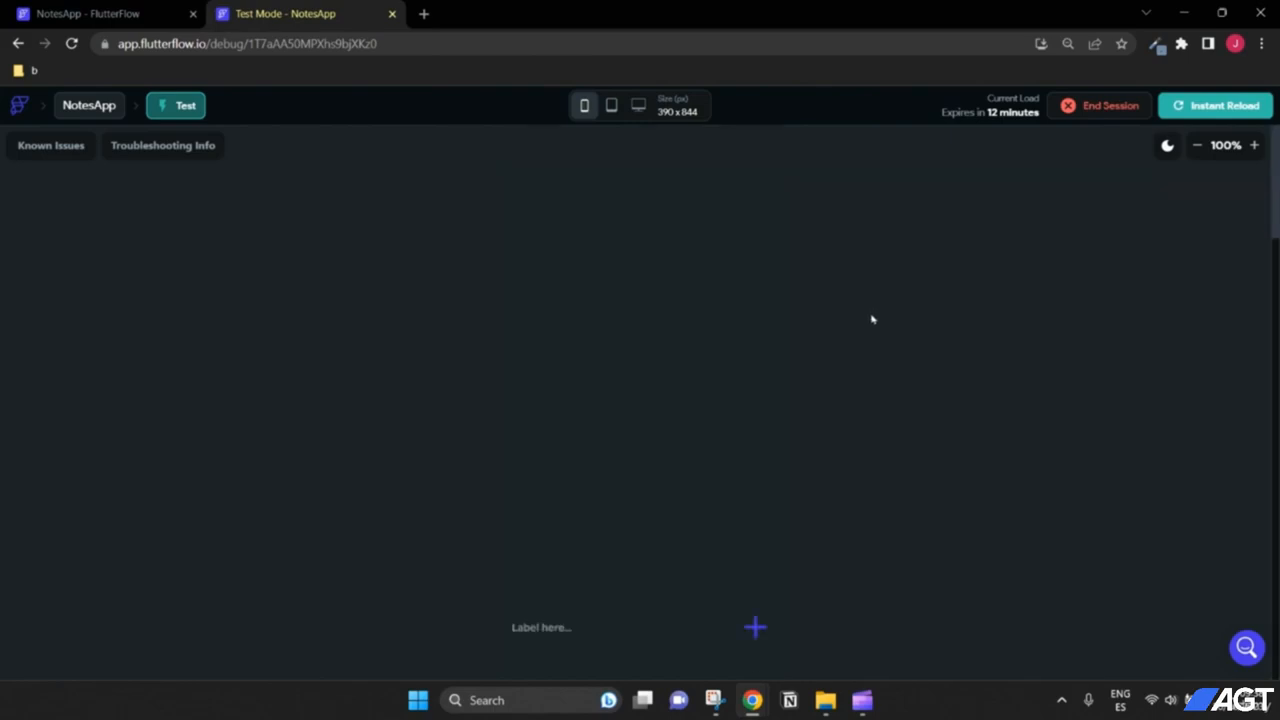
Step: Add the notes 'sdfds', 'sdfdssf' and 'another note' with the + button
{"action": "left_click", "coordinate": [642, 619]}
{"action": "type", "text": "sdfds"}
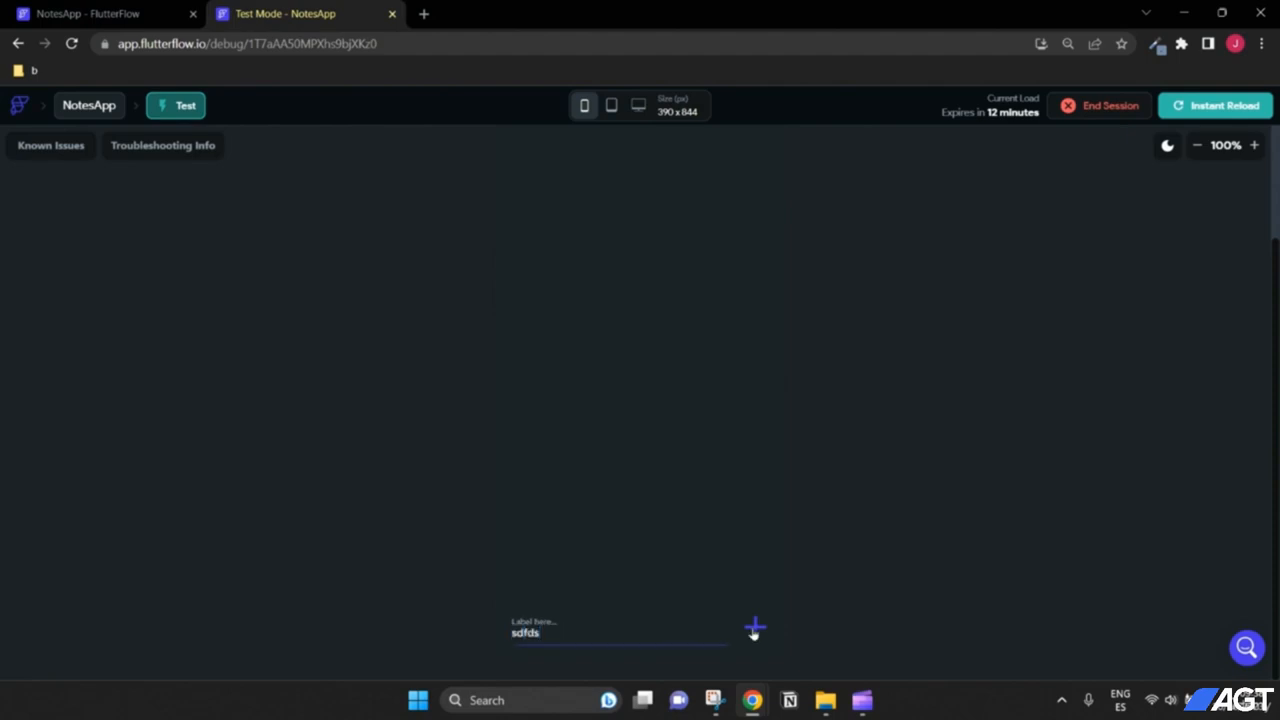
{"action": "left_click", "coordinate": [755, 627]}
{"action": "left_click", "coordinate": [679, 631]}
{"action": "type", "text": "sf"}
{"action": "left_click", "coordinate": [755, 636]}
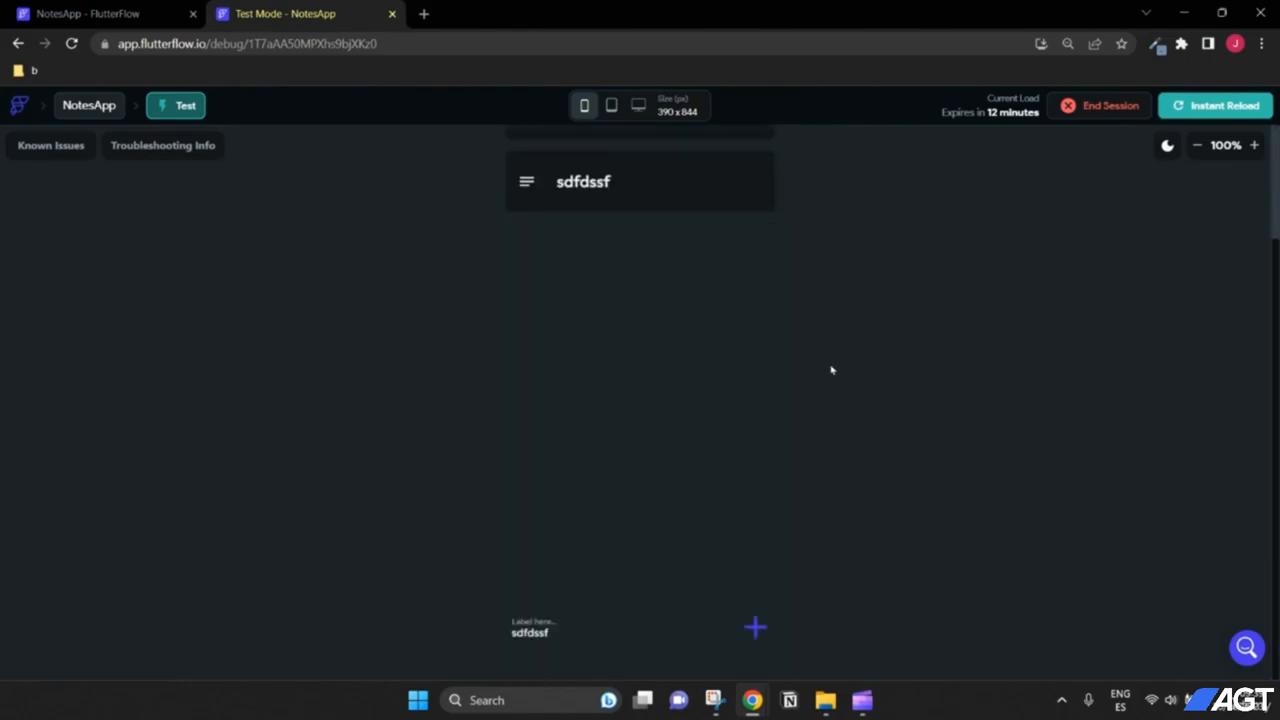
{"action": "left_click", "coordinate": [584, 632]}
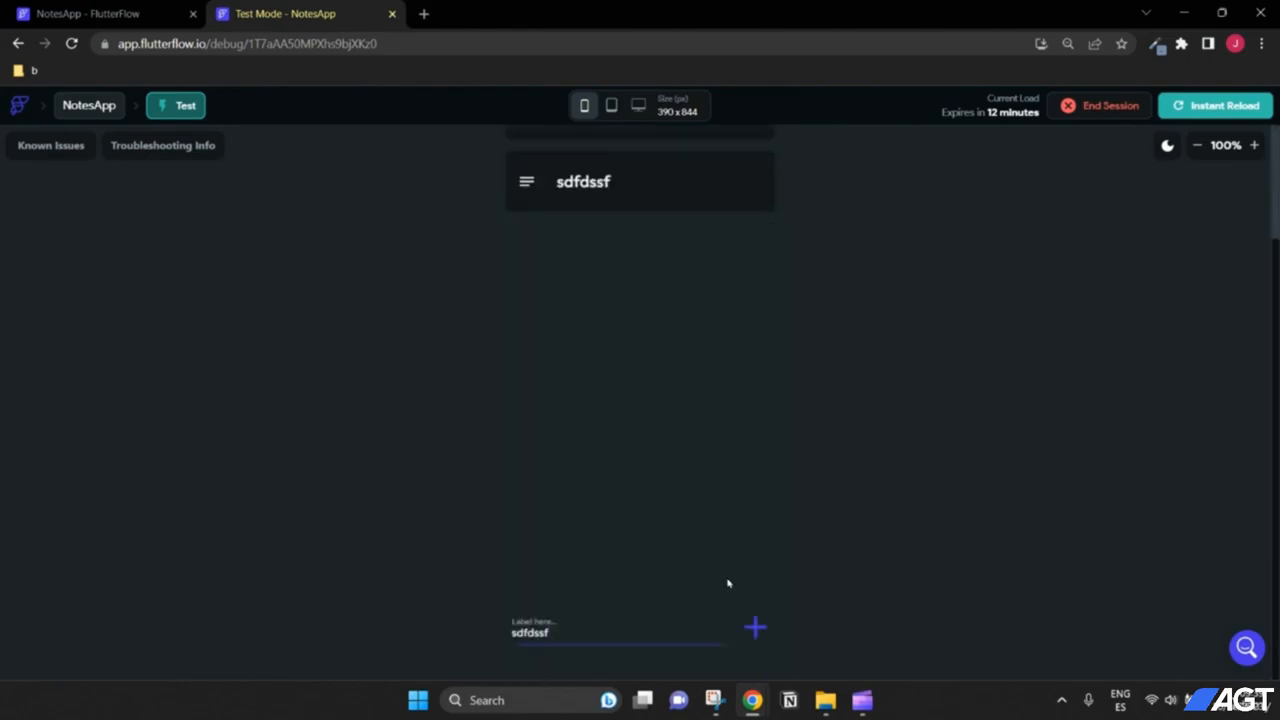
{"action": "double_click", "coordinate": [564, 630]}
{"action": "type", "text": "another note"}
{"action": "left_click", "coordinate": [760, 634]}
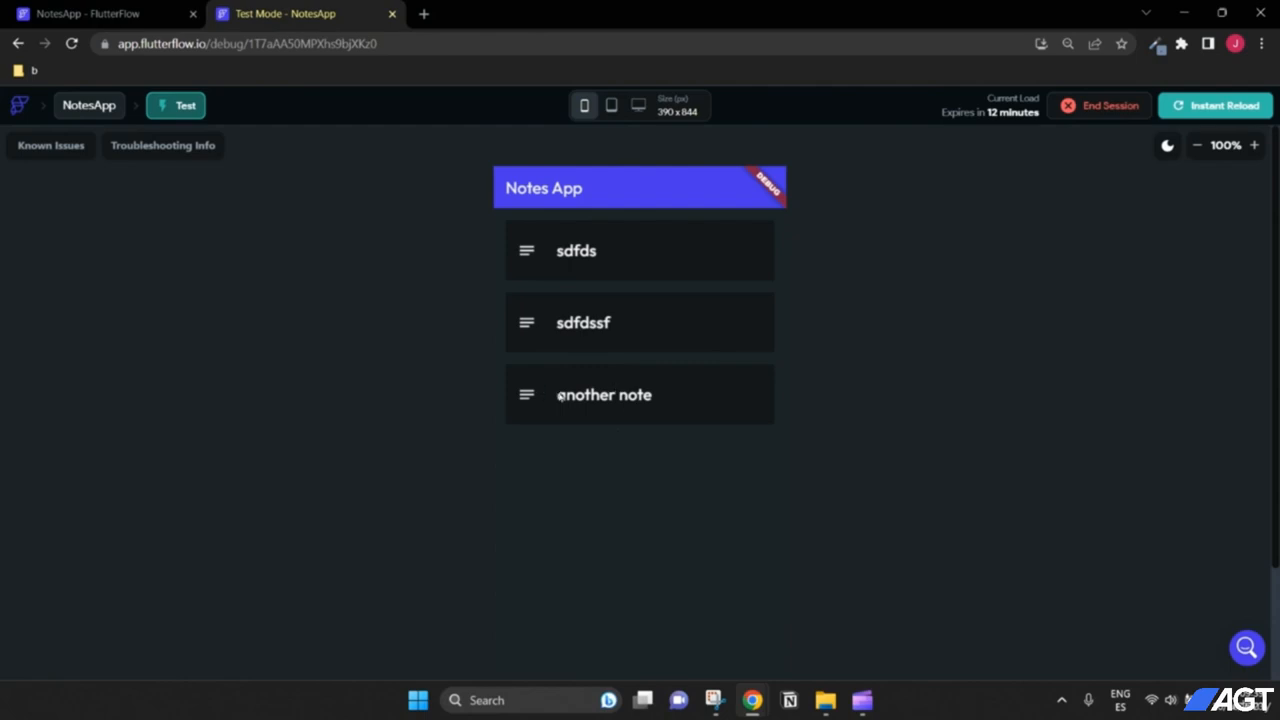
Step: Inspect the leftover text in the note field, then return to the FlutterFlow editor
{"action": "left_click_drag", "start_coordinate": [753, 404], "coordinate": [831, 400]}
{"action": "scroll", "coordinate": [754, 626], "scroll_direction": "down", "scroll_amount": 2}
{"action": "left_click_drag", "start_coordinate": [543, 633], "coordinate": [505, 640]}
{"action": "left_click", "coordinate": [577, 632]}
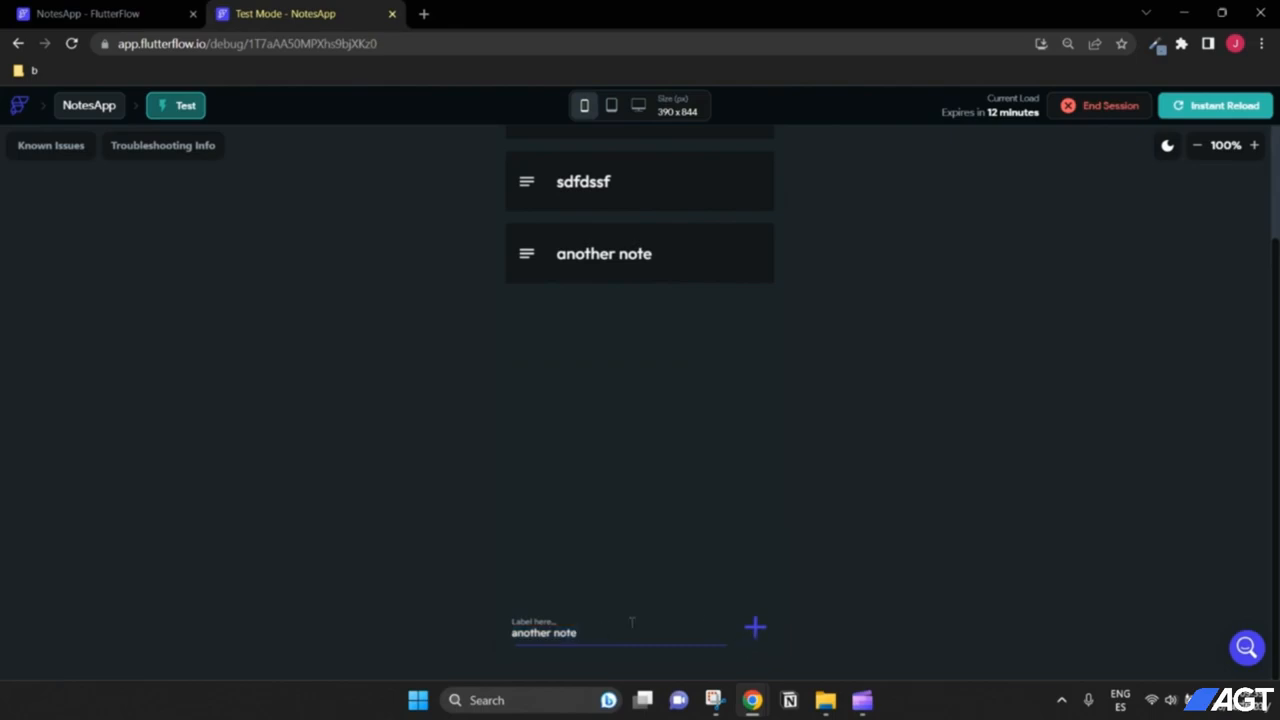
{"action": "left_click", "coordinate": [88, 13]}
{"action": "scroll", "coordinate": [900, 350], "scroll_direction": "down", "scroll_amount": 2}
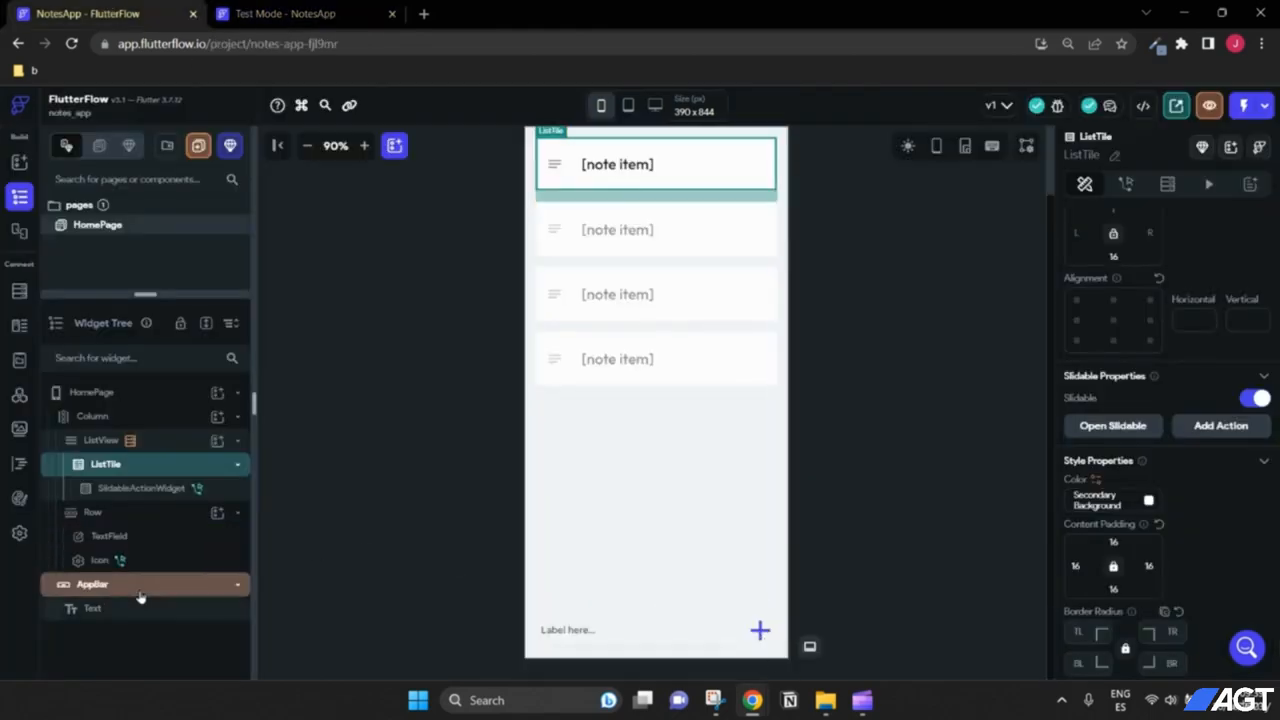
Step: In the + icon's Action Flow Editor, add an undefined action after Update App State
{"action": "left_click", "coordinate": [760, 633]}
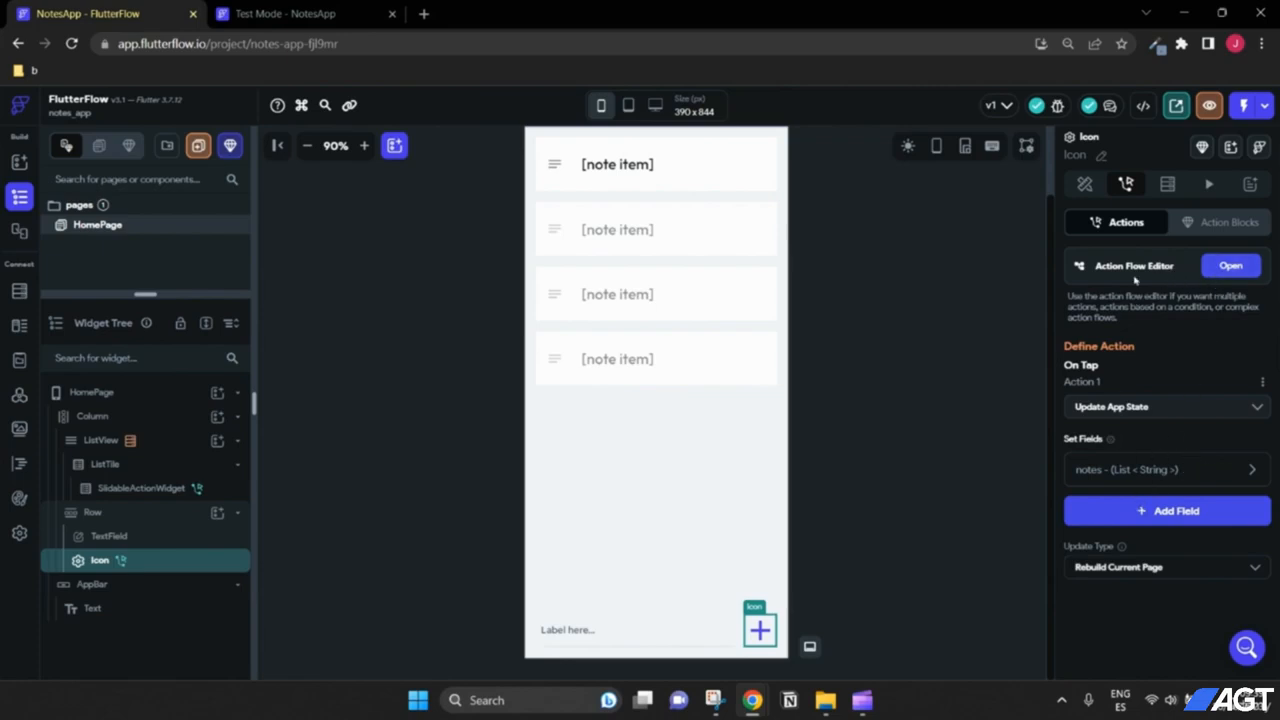
{"action": "left_click", "coordinate": [1223, 268]}
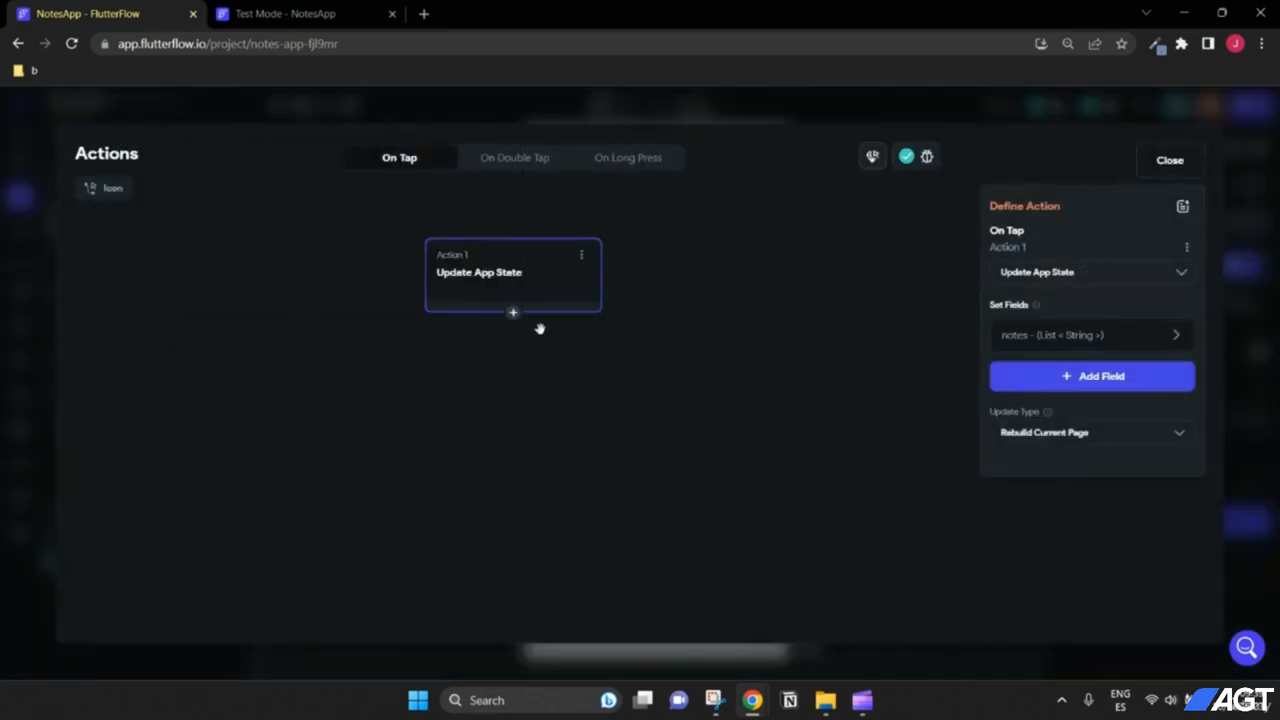
{"action": "left_click_drag", "start_coordinate": [530, 295], "coordinate": [480, 230]}
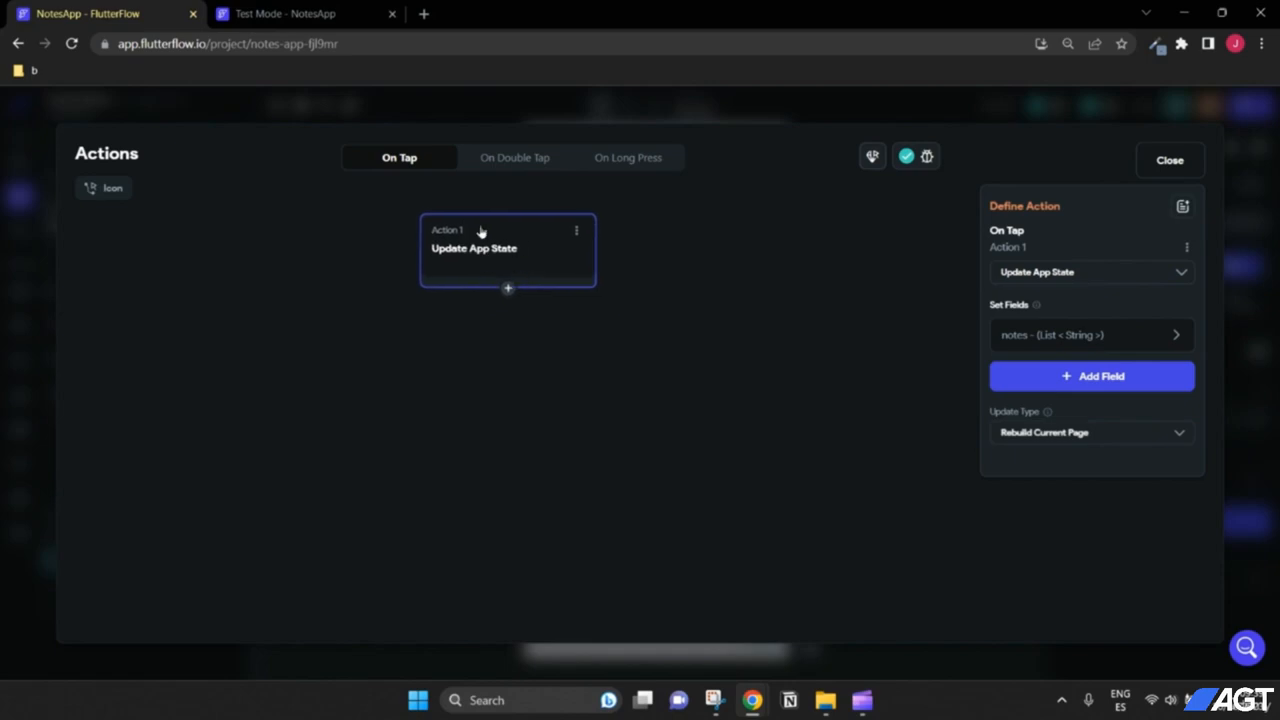
{"action": "left_click", "coordinate": [509, 291]}
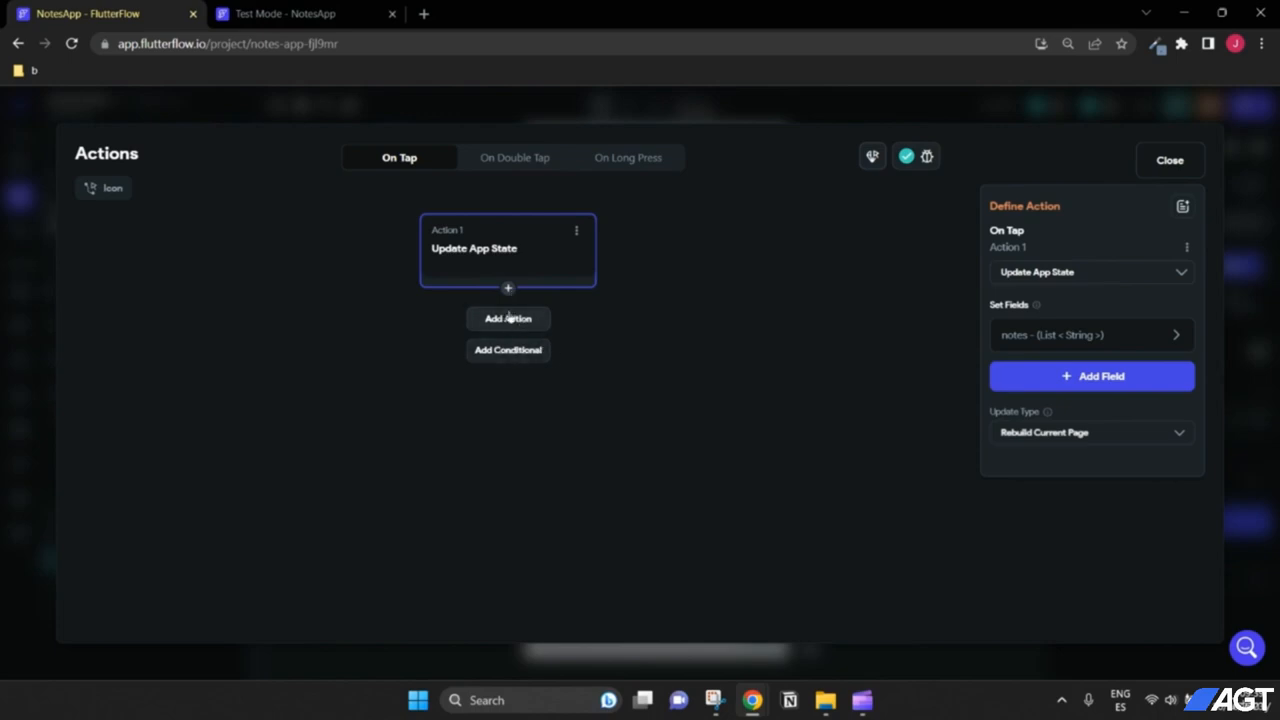
{"action": "left_click", "coordinate": [510, 320]}
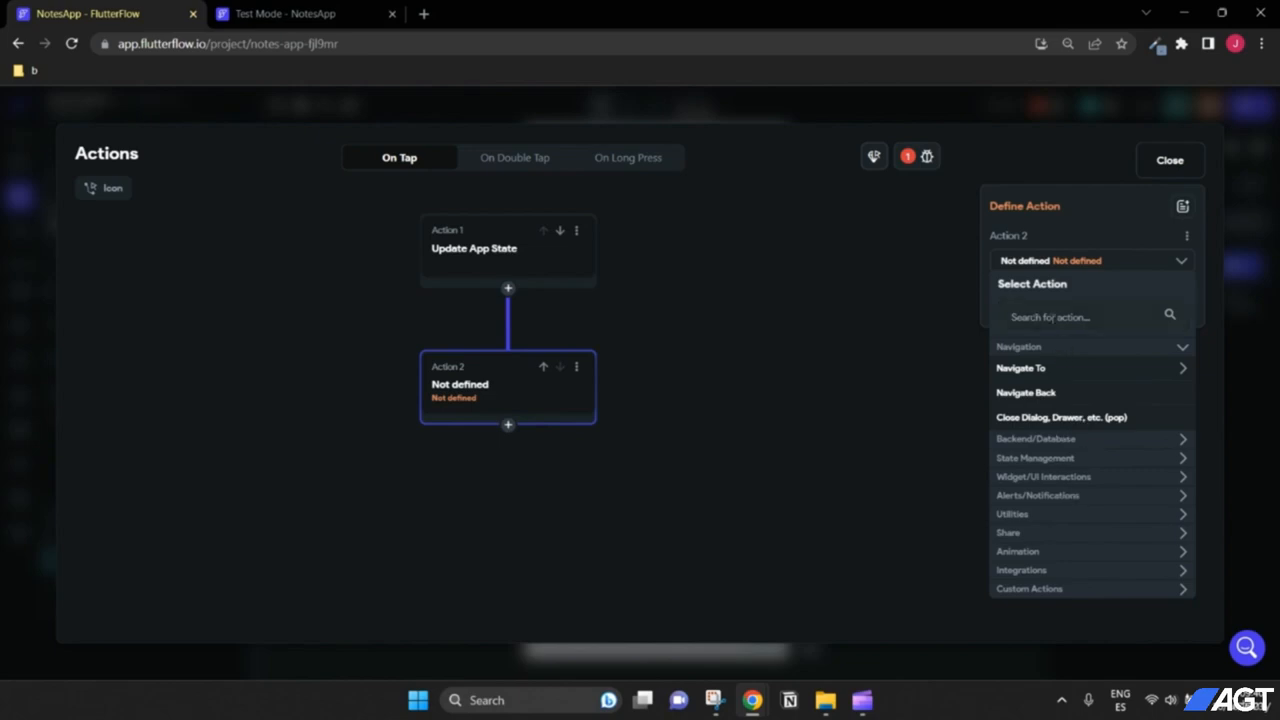
Step: Set Action 2 to Clear Text Fields, clearing TextField_1
{"action": "left_click", "coordinate": [1080, 317]}
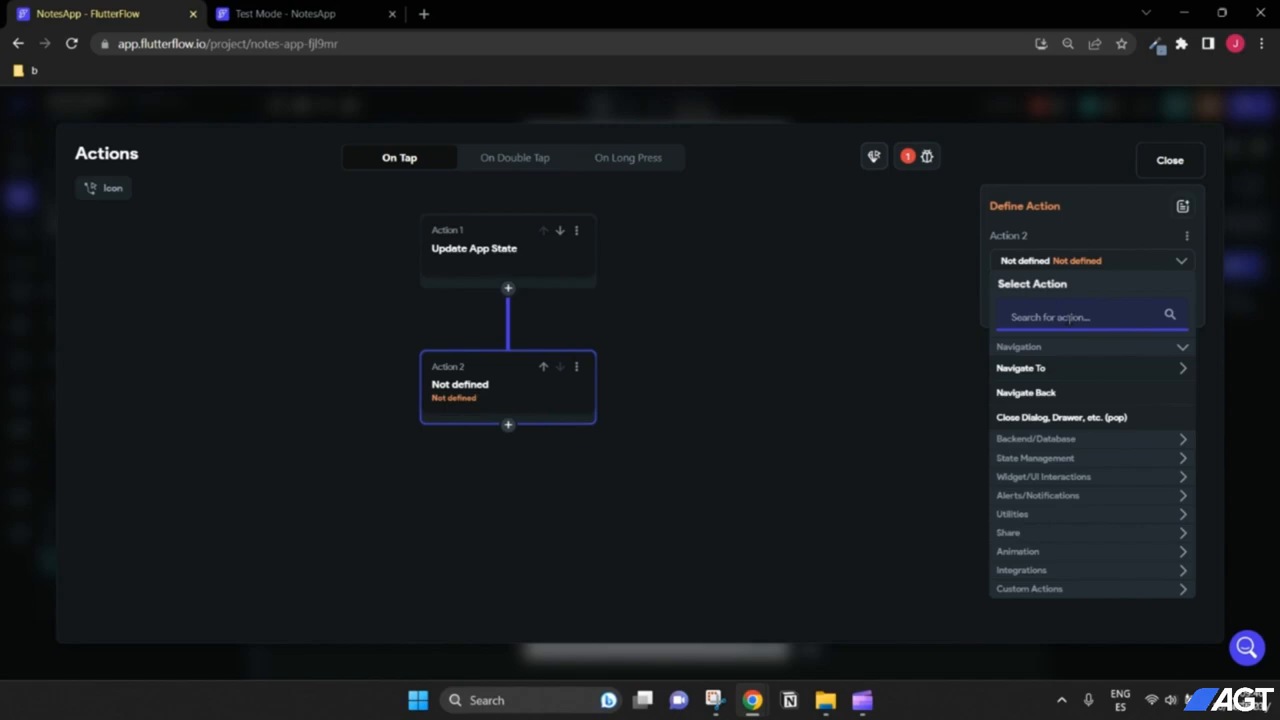
{"action": "type", "text": "clear"}
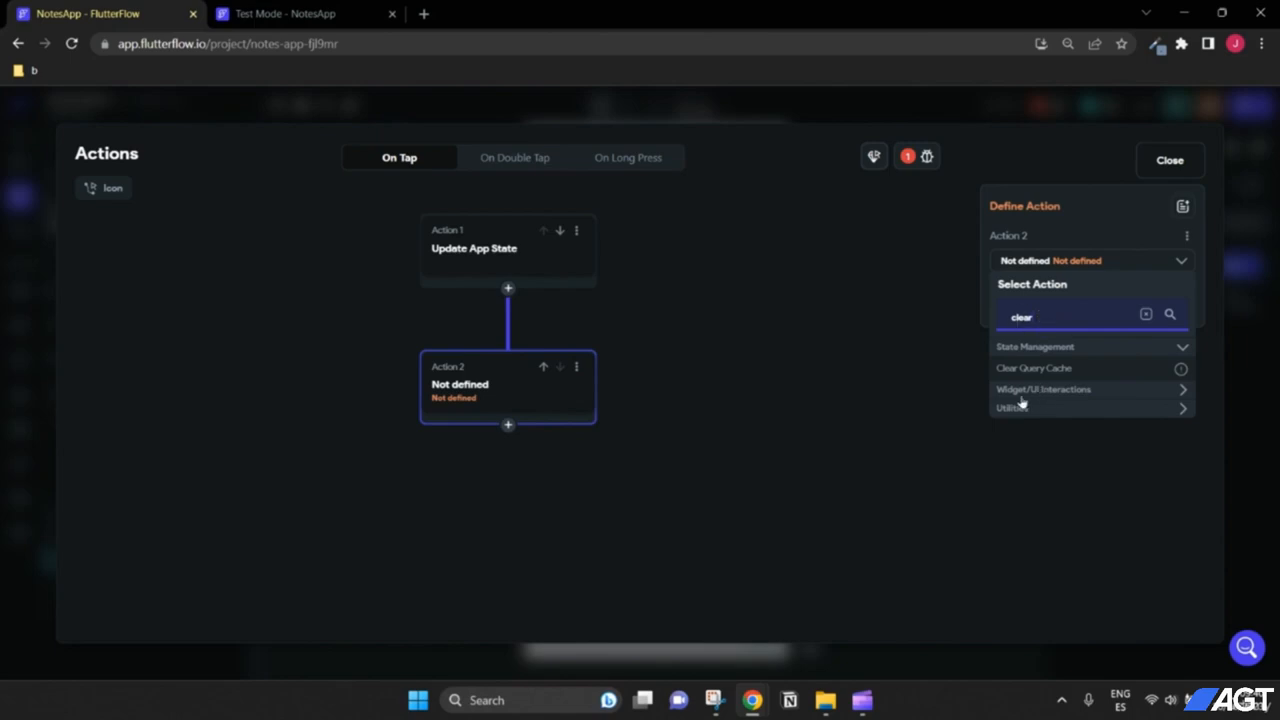
{"action": "left_click", "coordinate": [1086, 392]}
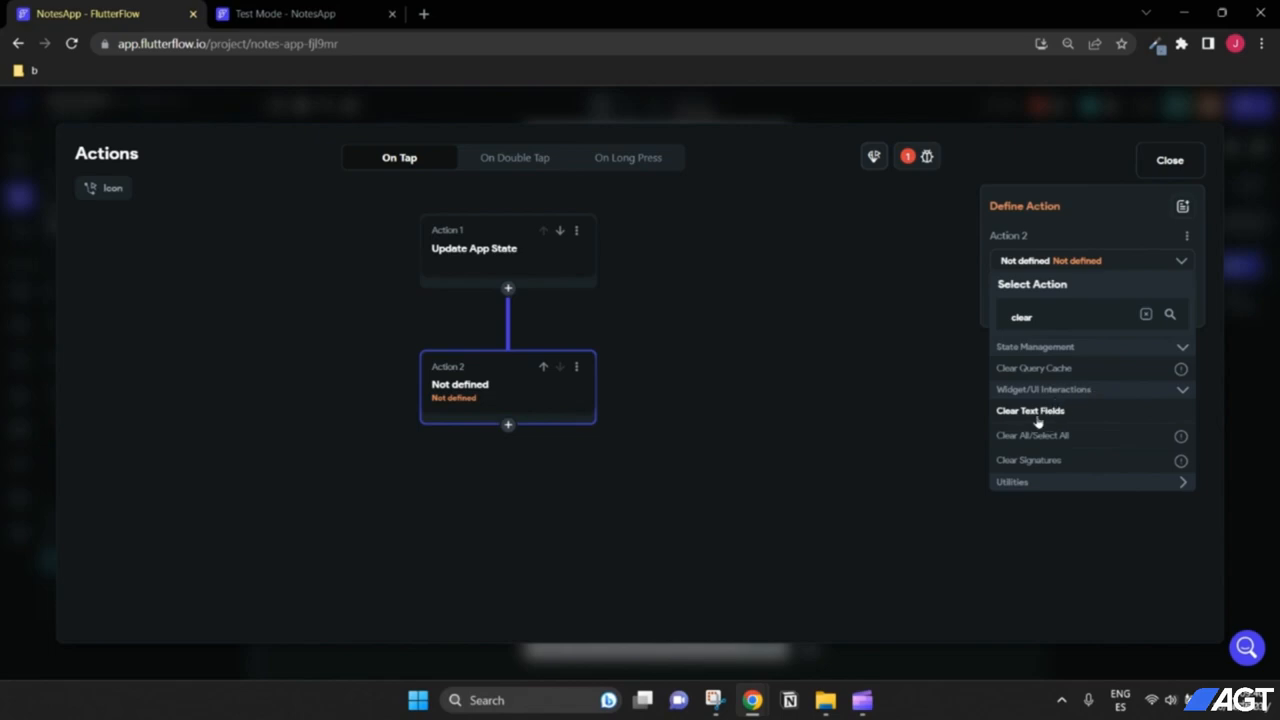
{"action": "left_click", "coordinate": [1052, 413]}
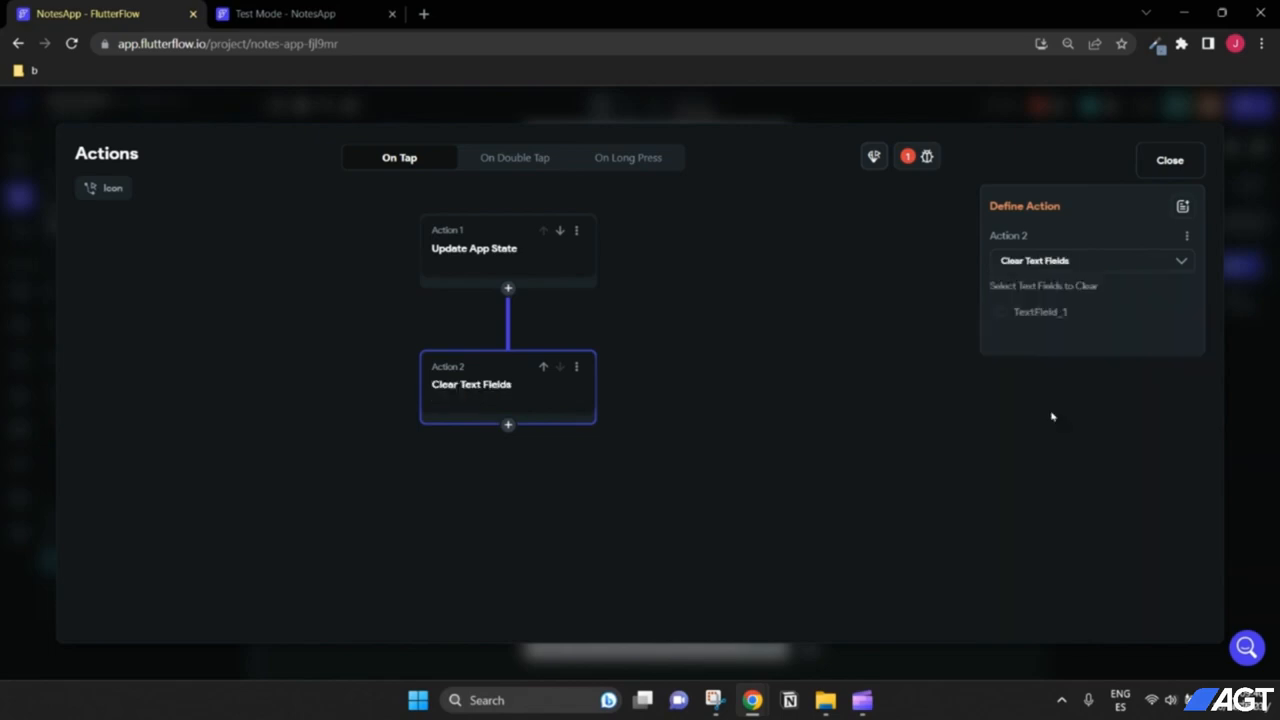
{"action": "left_click", "coordinate": [1002, 313]}
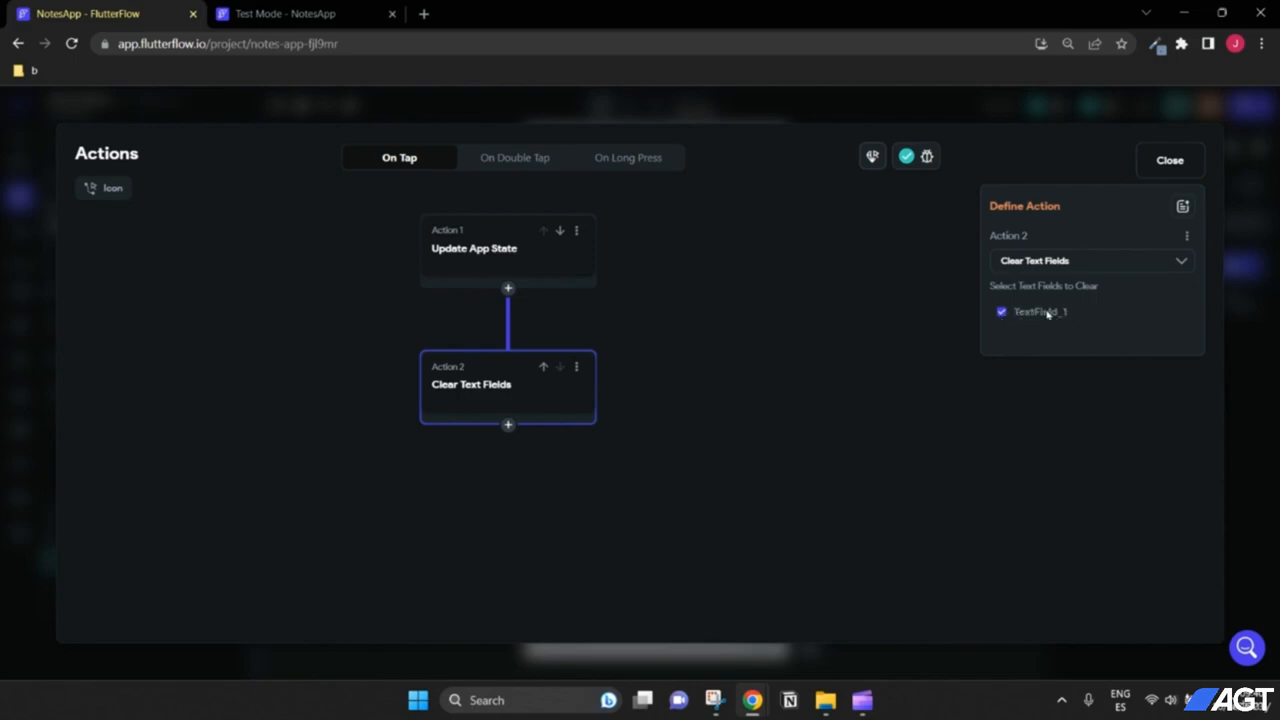
Step: Close the add-note icon's action flow, leaving Update App State then Clear Text Fields
{"action": "left_click", "coordinate": [1170, 162]}
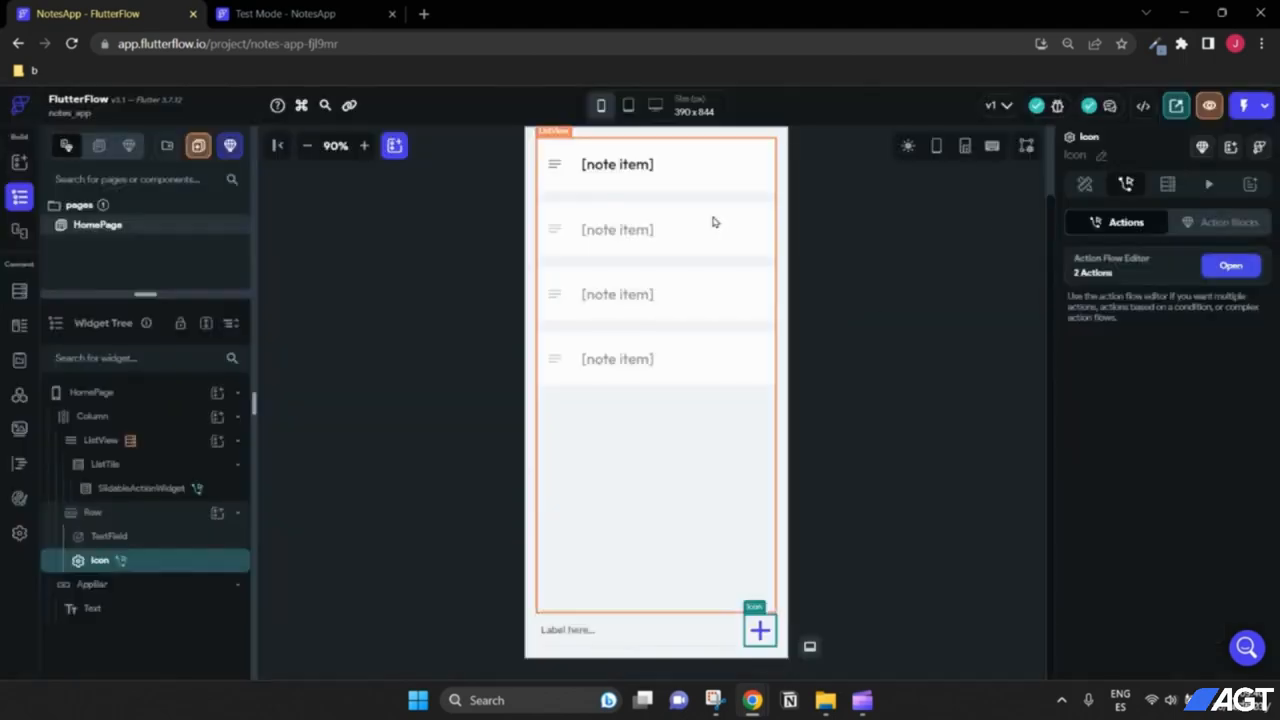
Step: Reload the test app and add note 'dfdsfdsf' to check it's listed and the field clears
{"action": "left_click", "coordinate": [340, 10]}
{"action": "scroll", "coordinate": [1117, 242], "scroll_direction": "up", "scroll_amount": 3}
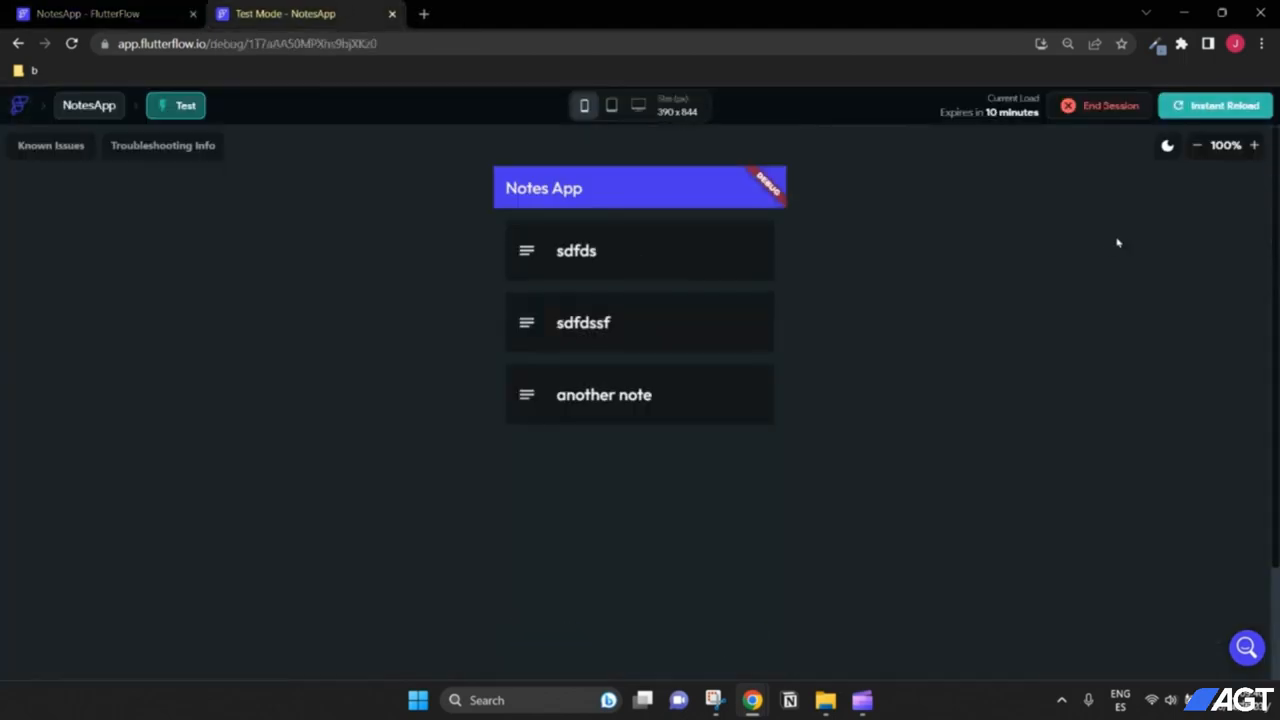
{"action": "left_click", "coordinate": [1197, 113]}
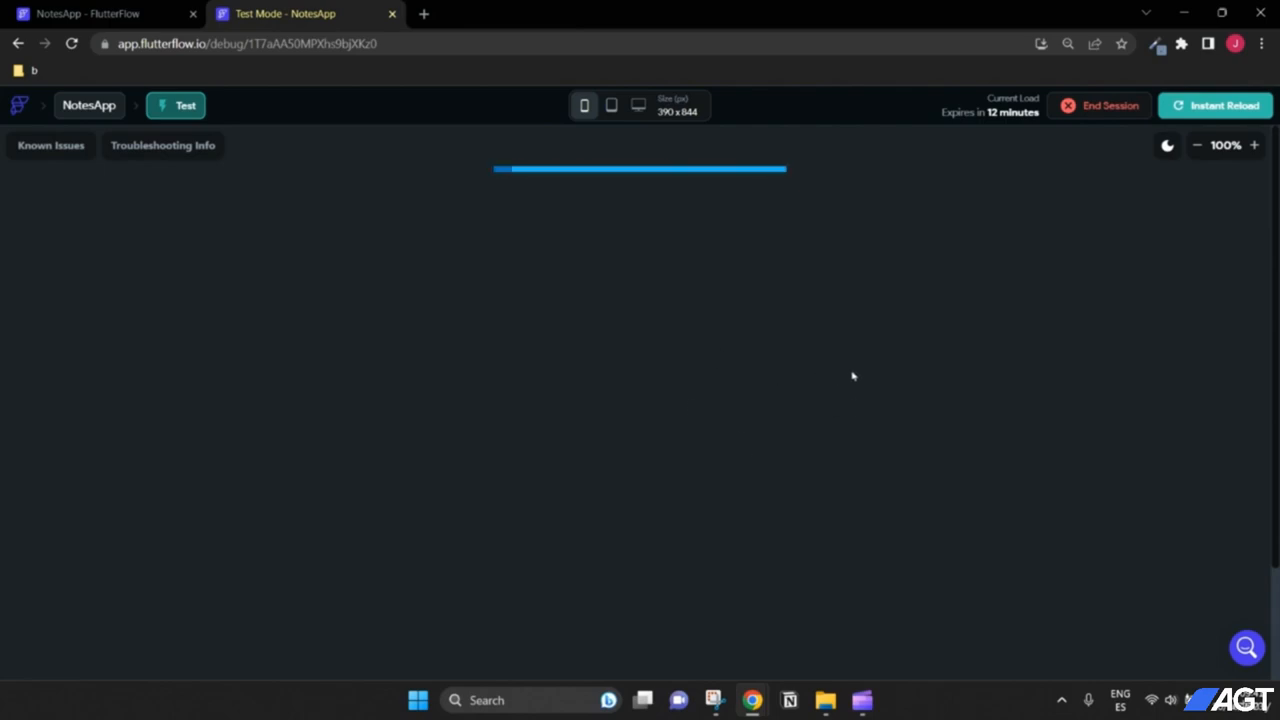
{"action": "type", "text": "dfdsfdsf"}
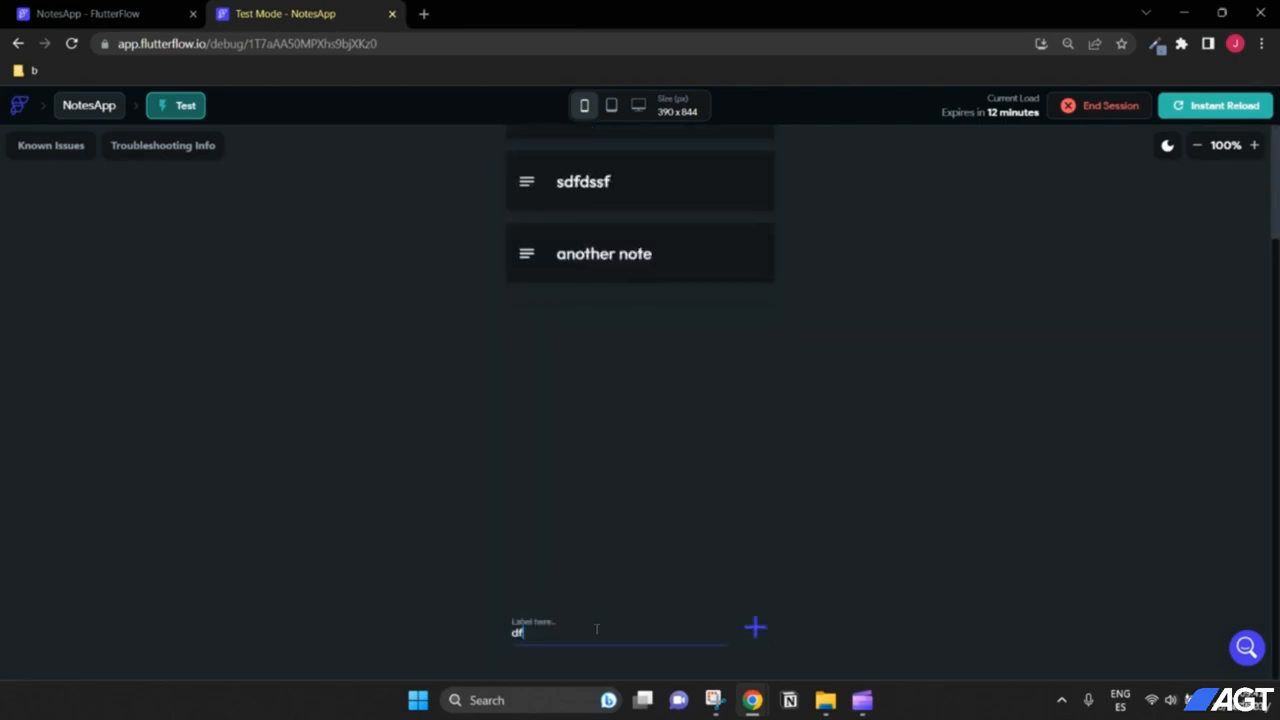
{"action": "left_click", "coordinate": [755, 627]}
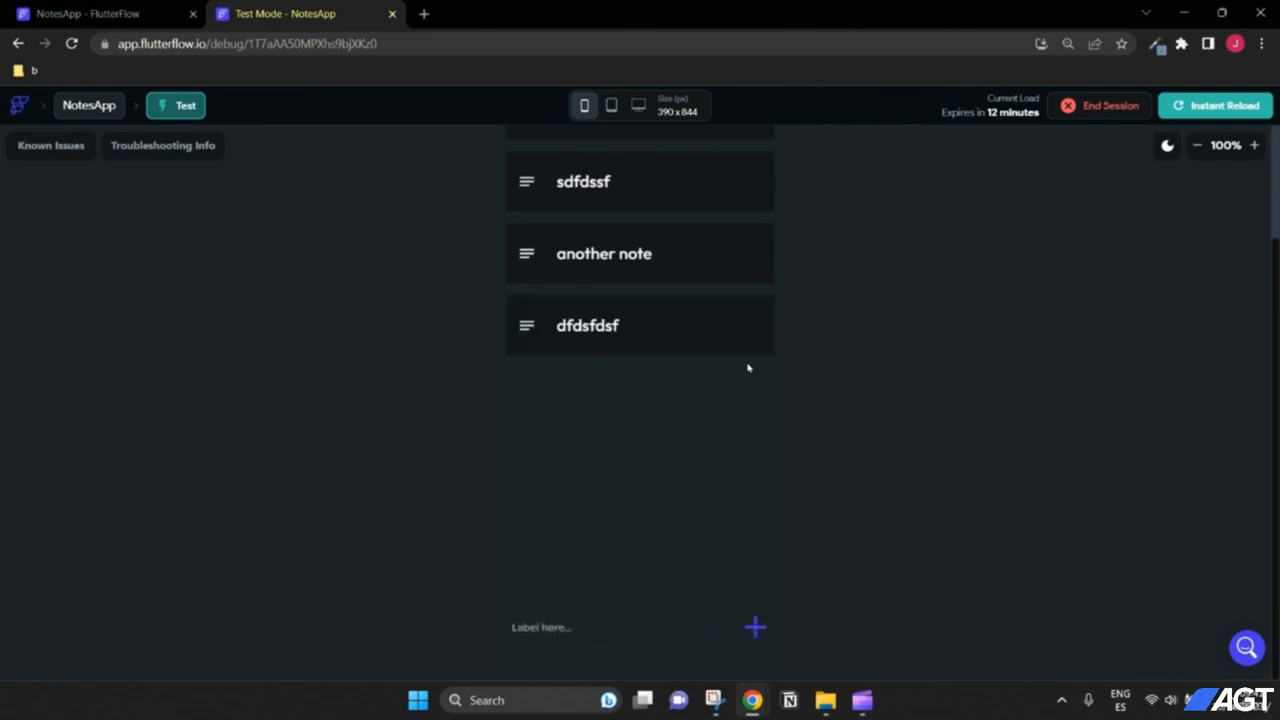
{"action": "scroll", "coordinate": [903, 391], "scroll_direction": "up", "scroll_amount": 3}
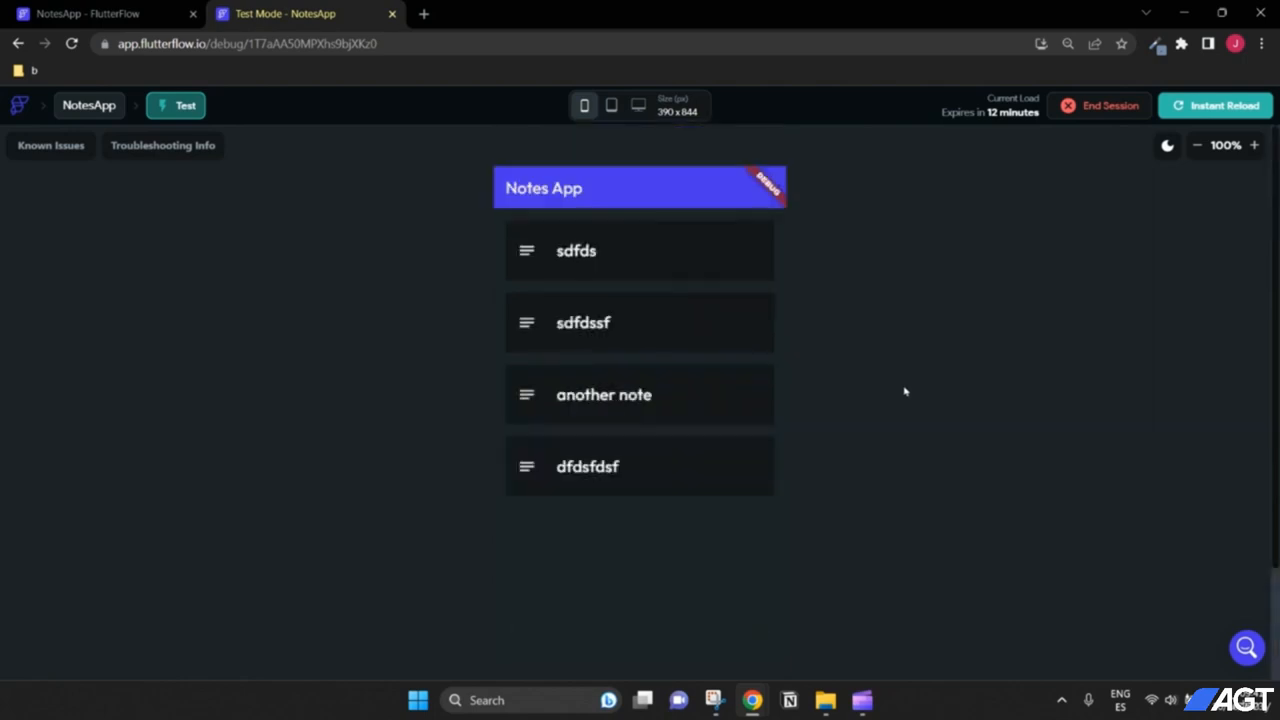
{"action": "left_click", "coordinate": [153, 13]}
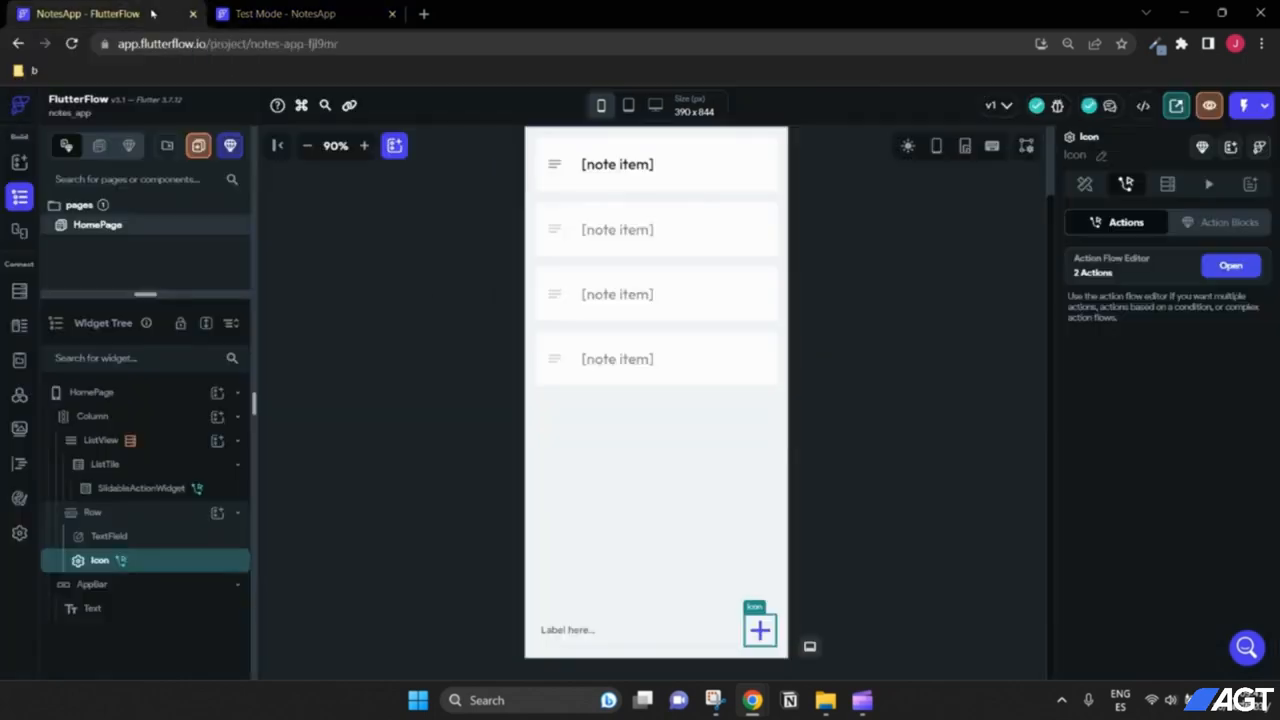
Step: Rename the note input TextField widget to noteTextField
{"action": "left_click", "coordinate": [115, 540]}
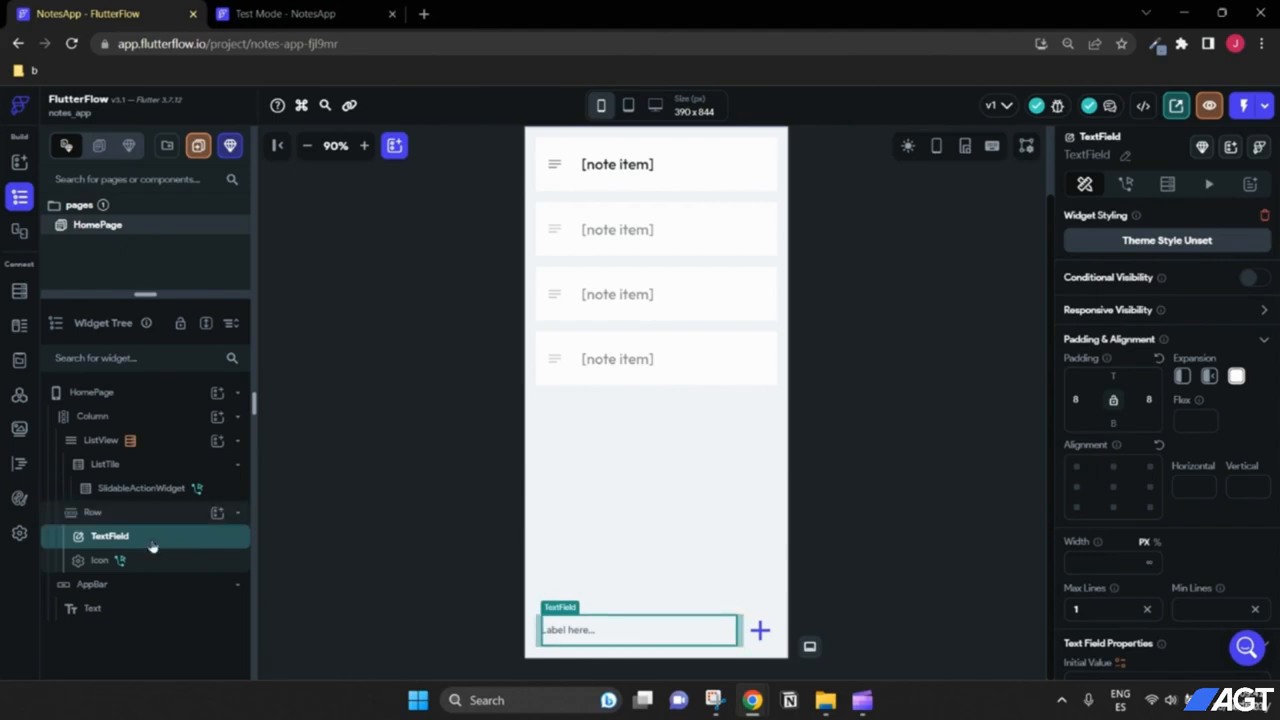
{"action": "left_click", "coordinate": [1125, 155]}
{"action": "double_click", "coordinate": [1118, 153]}
{"action": "key", "text": "BackSpace"}
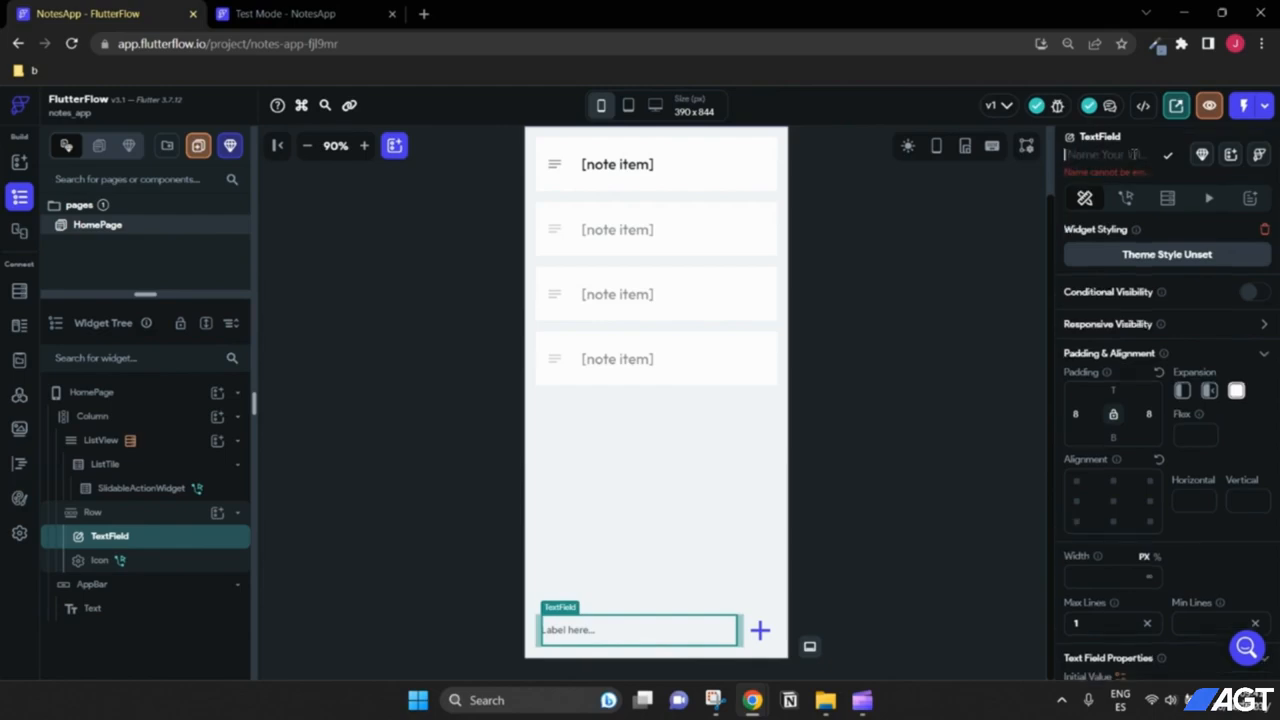
{"action": "type", "text": "note"}
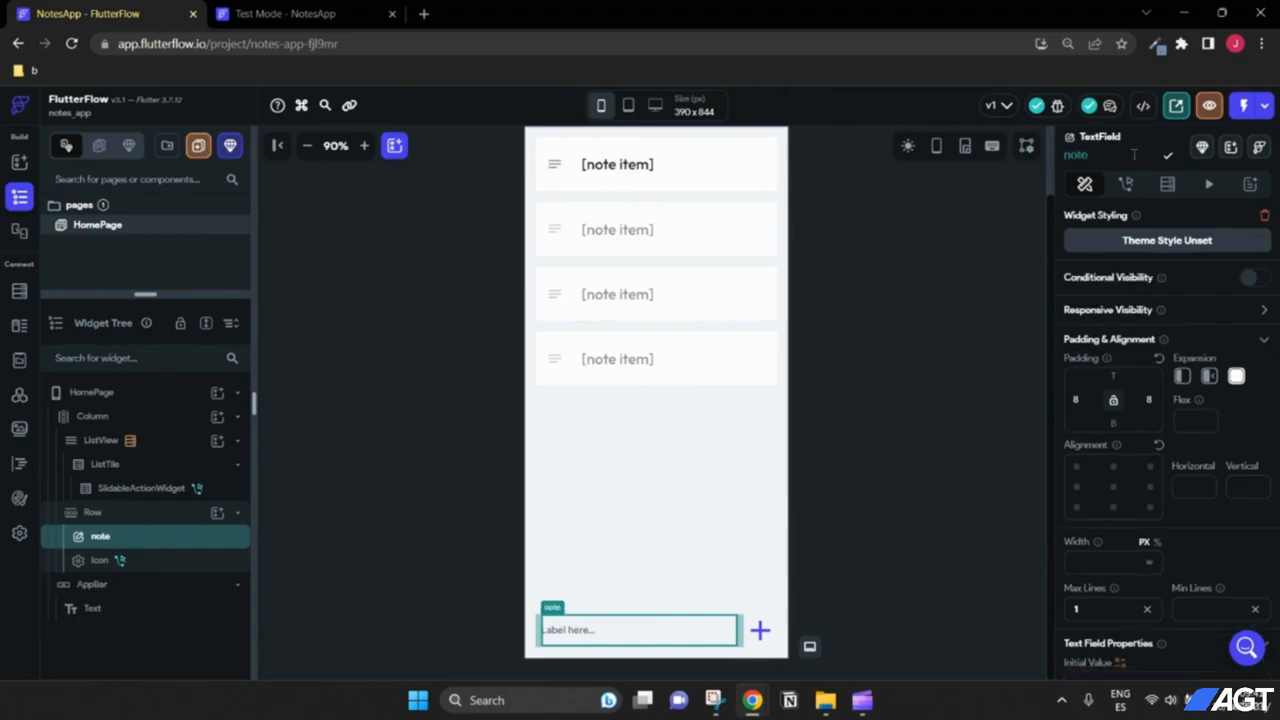
{"action": "type", "text": "TextField"}
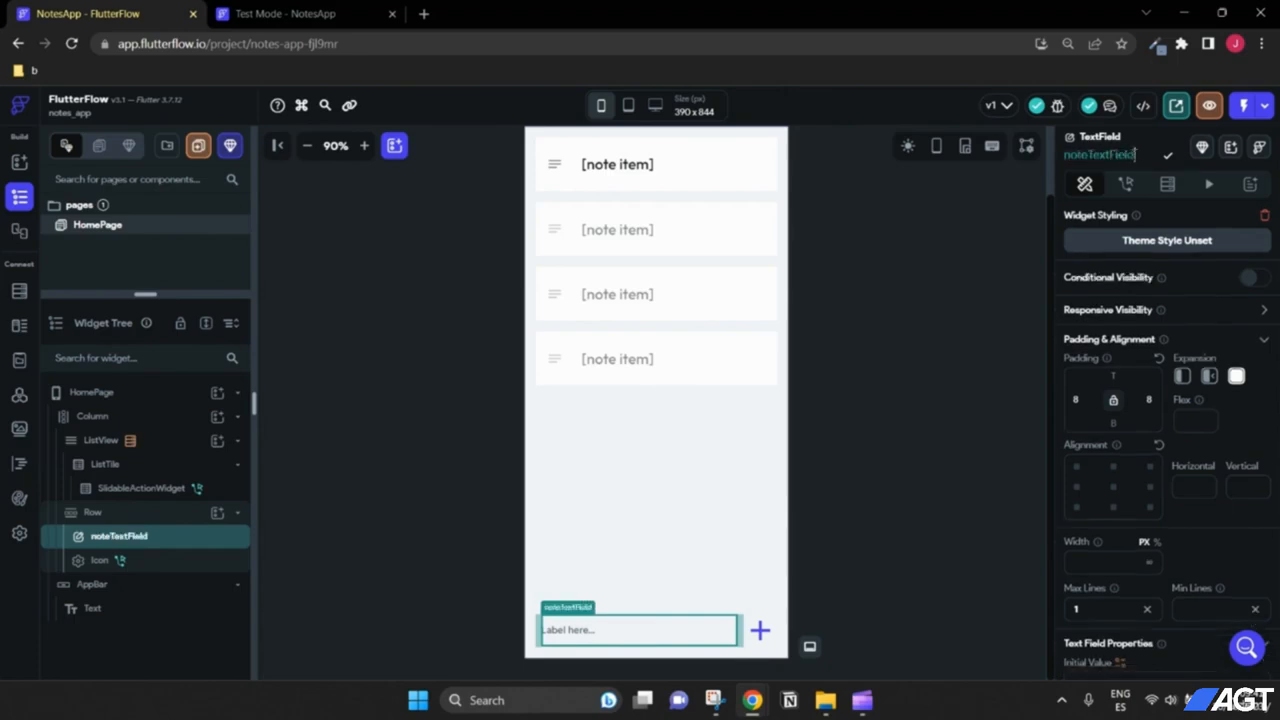
{"action": "left_click_drag", "start_coordinate": [1138, 155], "coordinate": [1056, 158]}
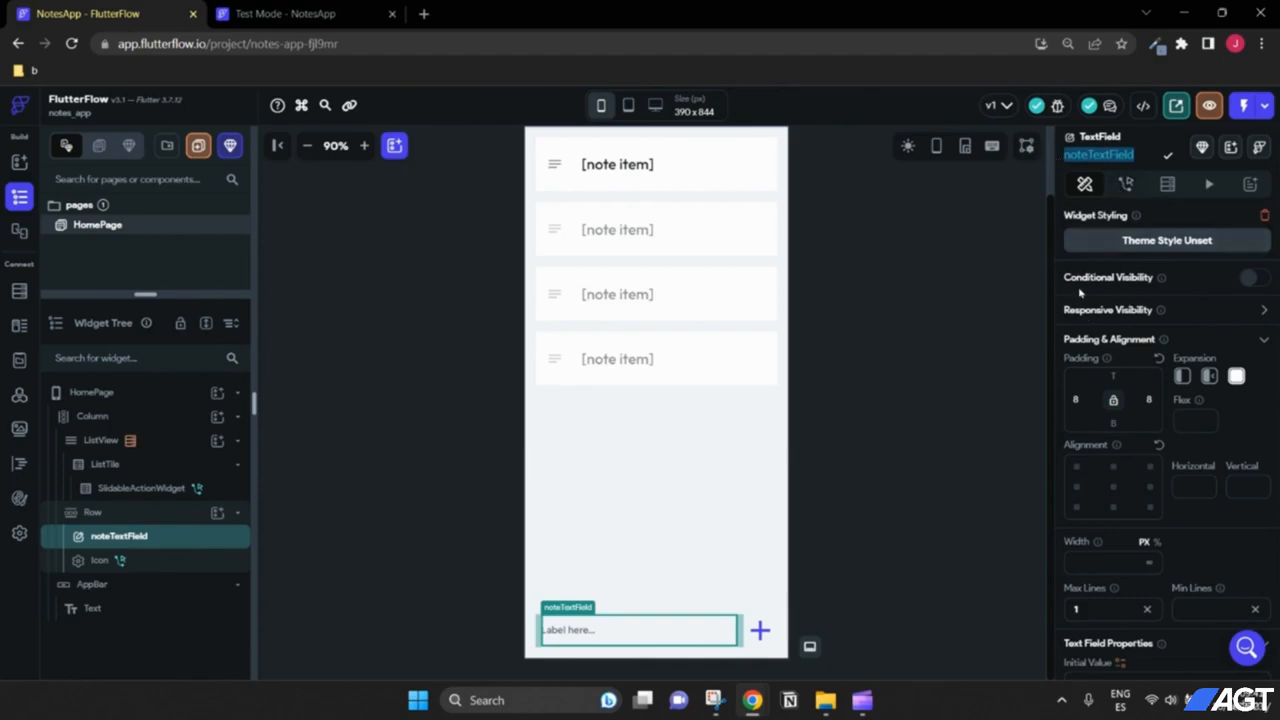
{"action": "left_click", "coordinate": [1140, 155]}
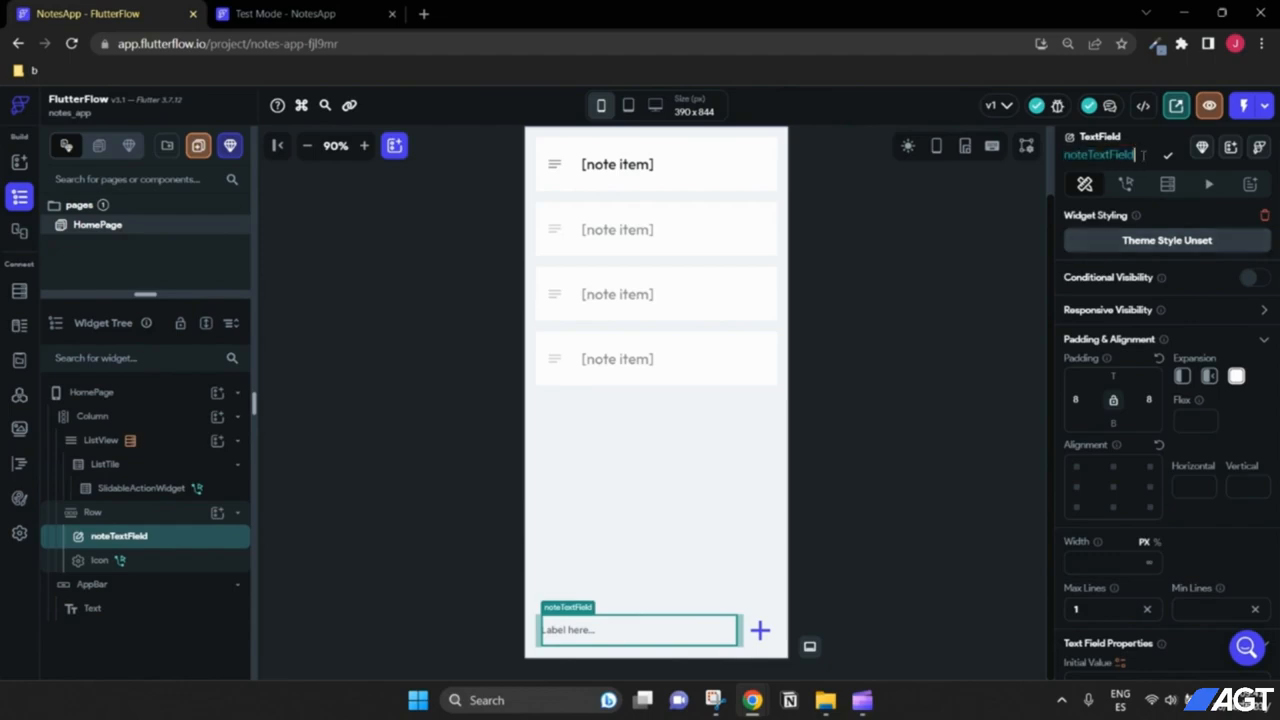
{"action": "left_click_drag", "start_coordinate": [1143, 156], "coordinate": [1063, 155]}
{"action": "left_click", "coordinate": [1102, 154]}
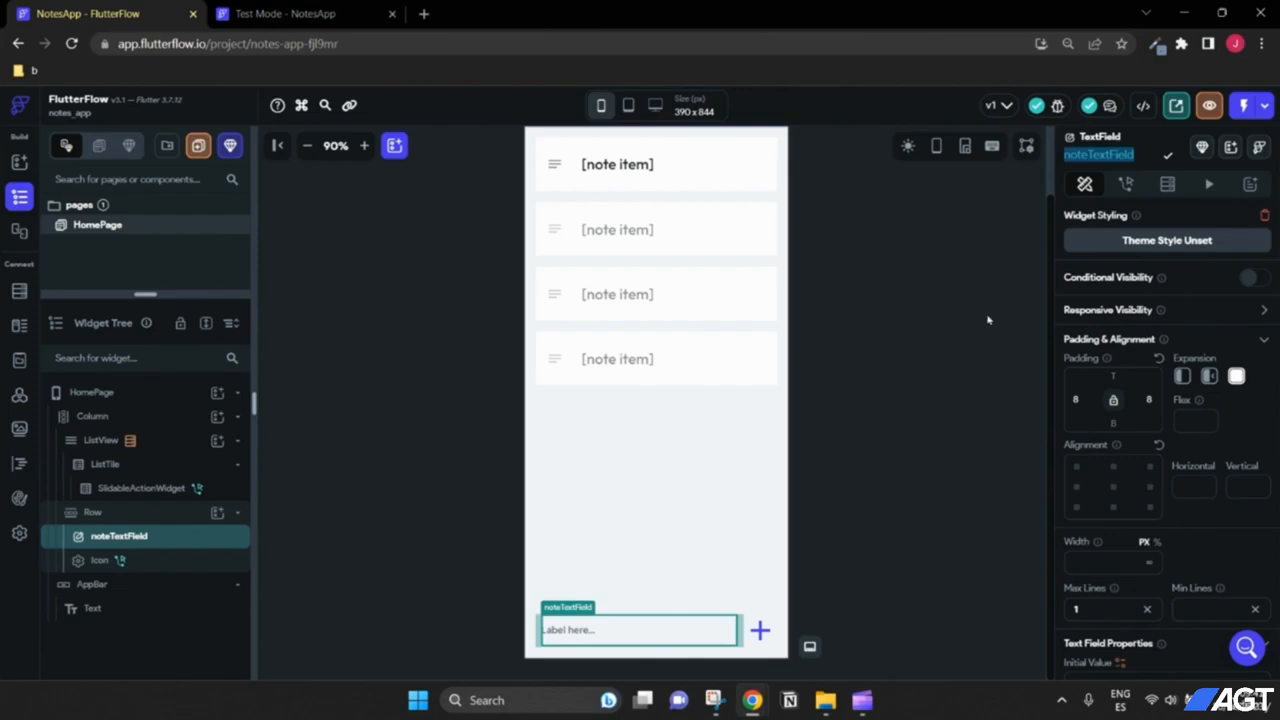
{"action": "left_click", "coordinate": [1168, 160]}
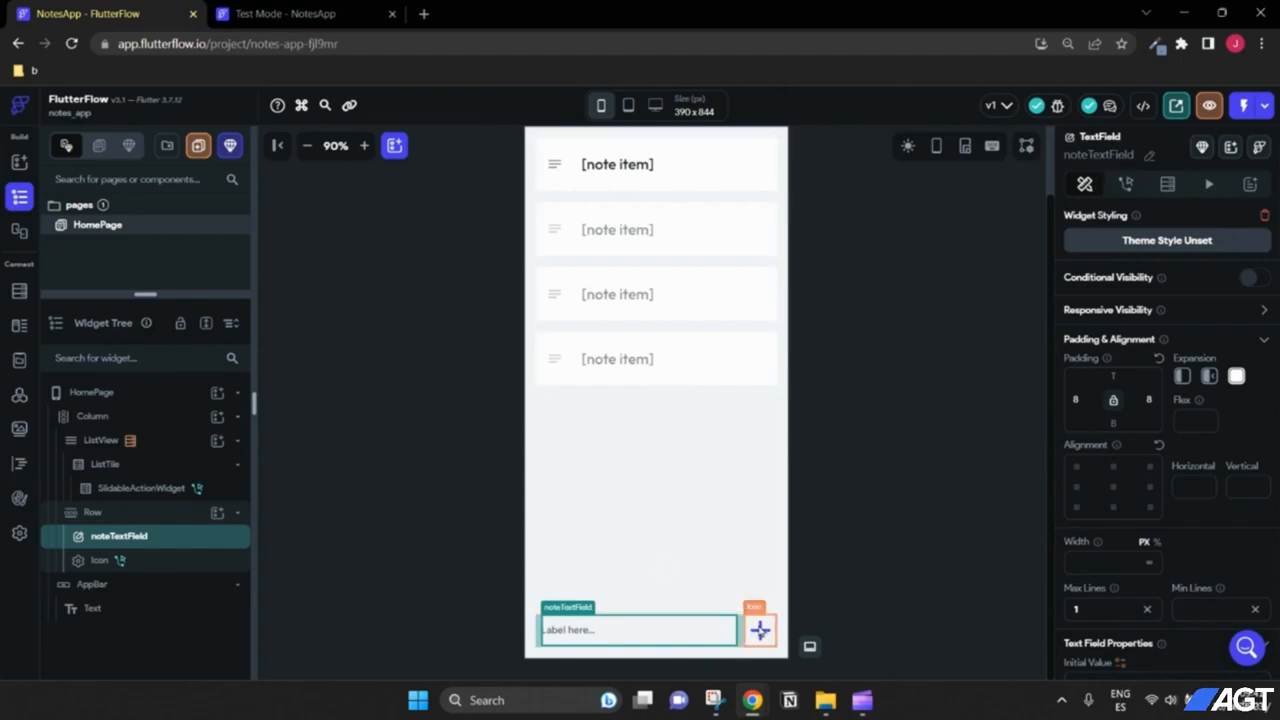
{"action": "left_click", "coordinate": [760, 630]}
Step: Check that the icon's Clear Text Fields action now targets noteTextField, then go to the dashboard
{"action": "left_click", "coordinate": [1230, 266]}
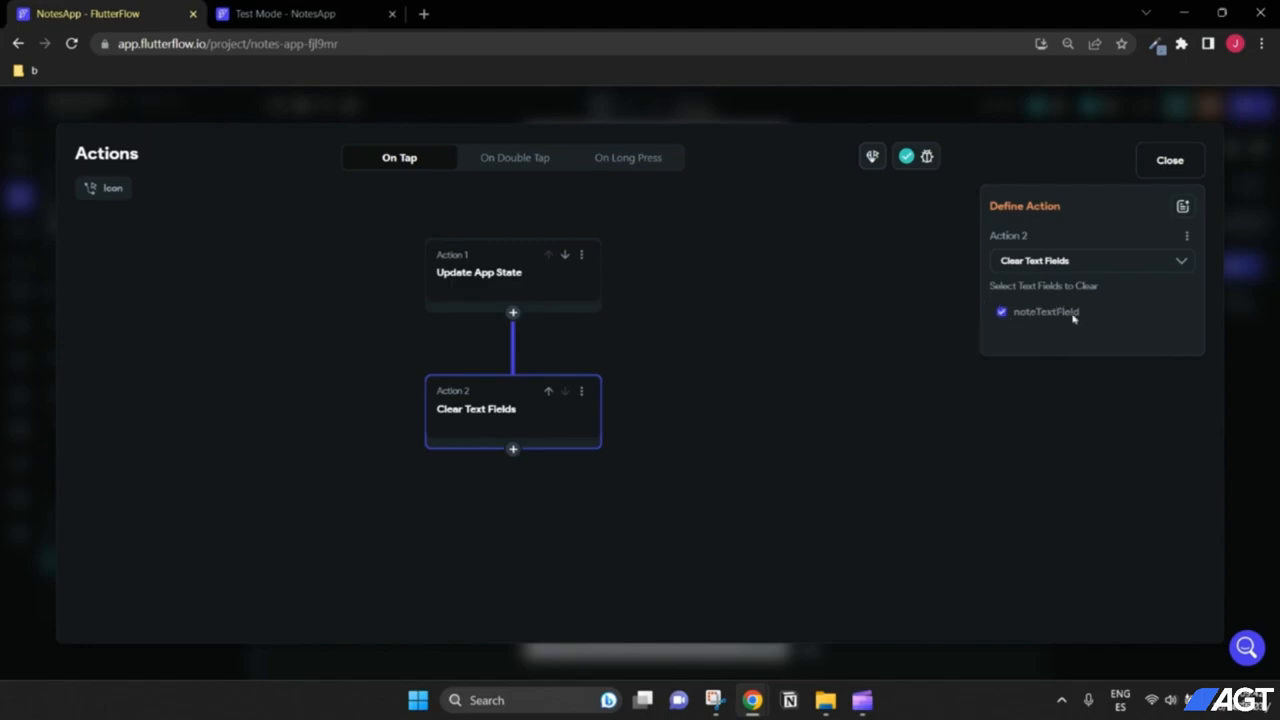
{"action": "left_click", "coordinate": [1160, 162]}
{"action": "scroll", "coordinate": [840, 353], "scroll_direction": "up", "scroll_amount": 2}
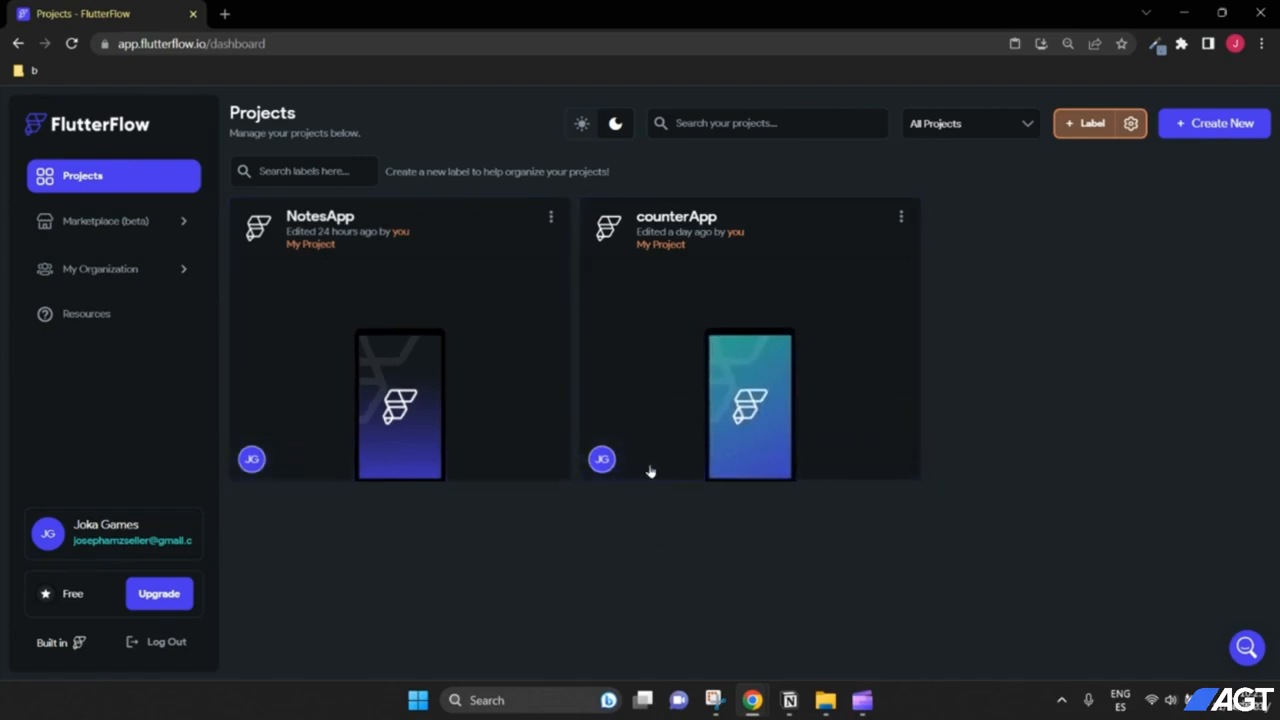
Step: Create a blank project named productListApp and advance to the Firebase setup step
{"action": "left_click", "coordinate": [1198, 124]}
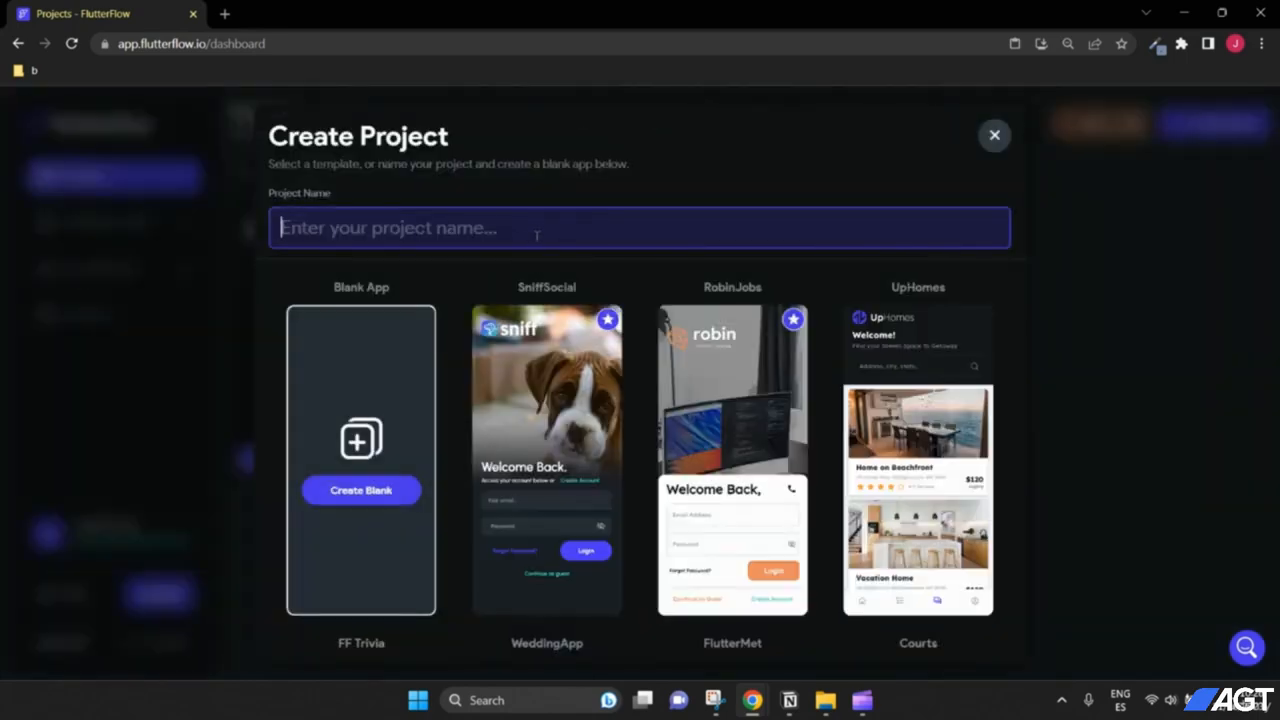
{"action": "type", "text": "e"}
{"action": "key", "text": "BackSpace"}
{"action": "type", "text": "p"}
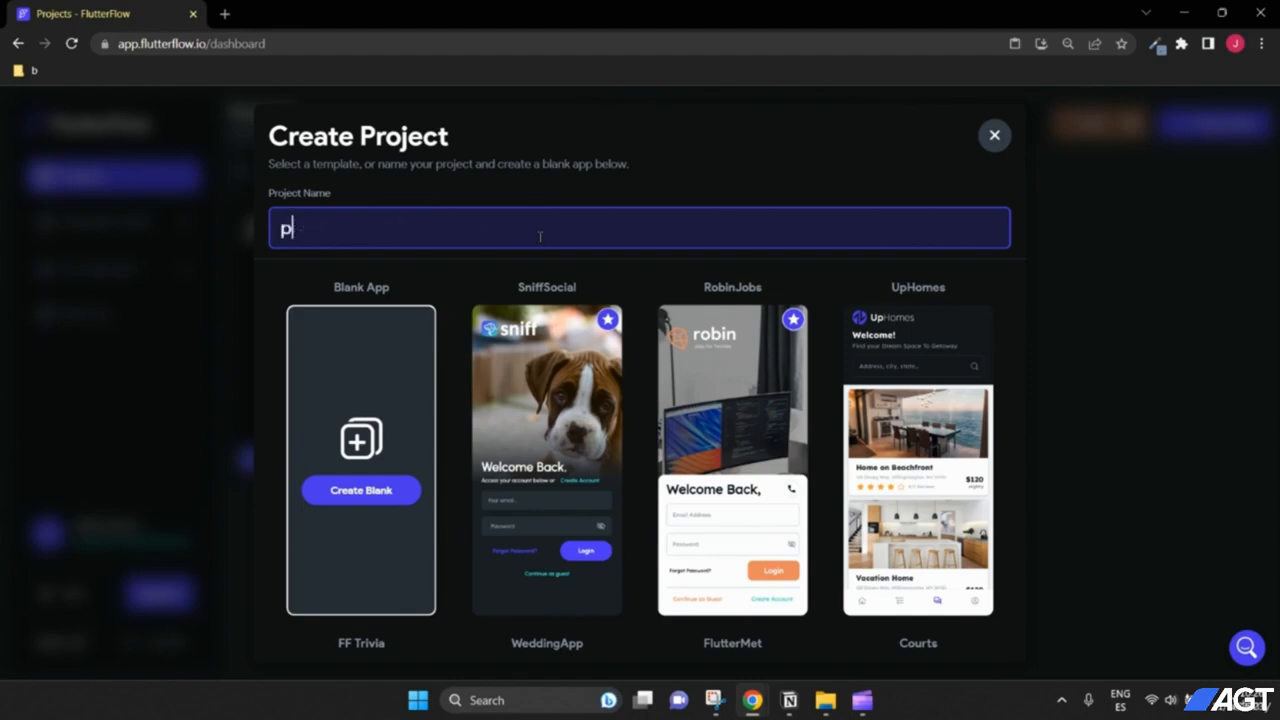
{"action": "type", "text": "roductLis"}
{"action": "key", "text": "BackSpace"}
{"action": "type", "text": "ListApp"}
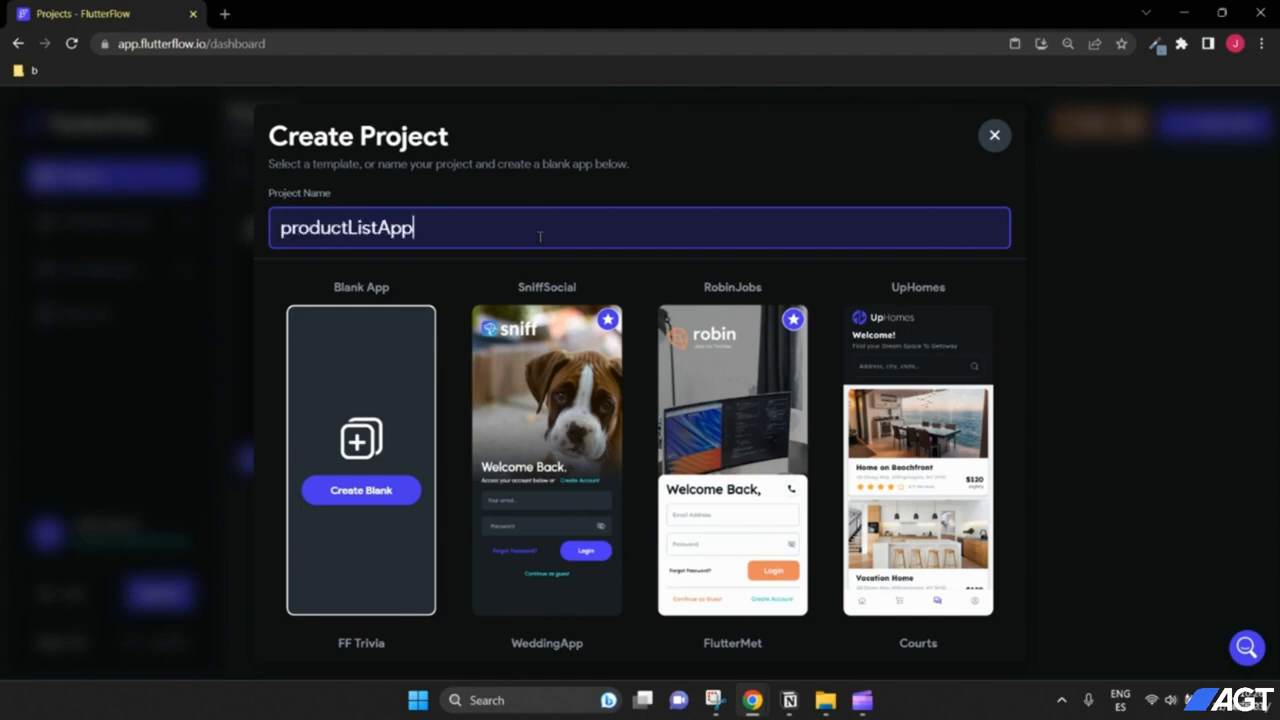
{"action": "left_click", "coordinate": [366, 490]}
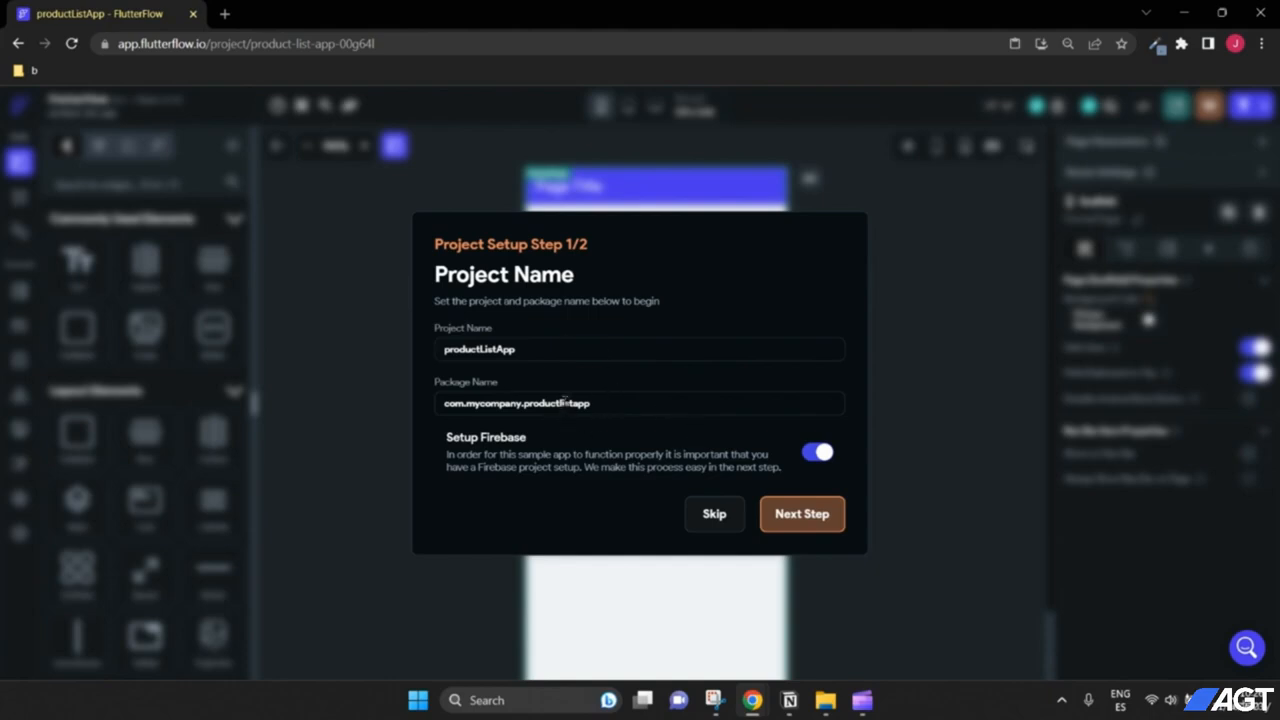
{"action": "left_click", "coordinate": [792, 514]}
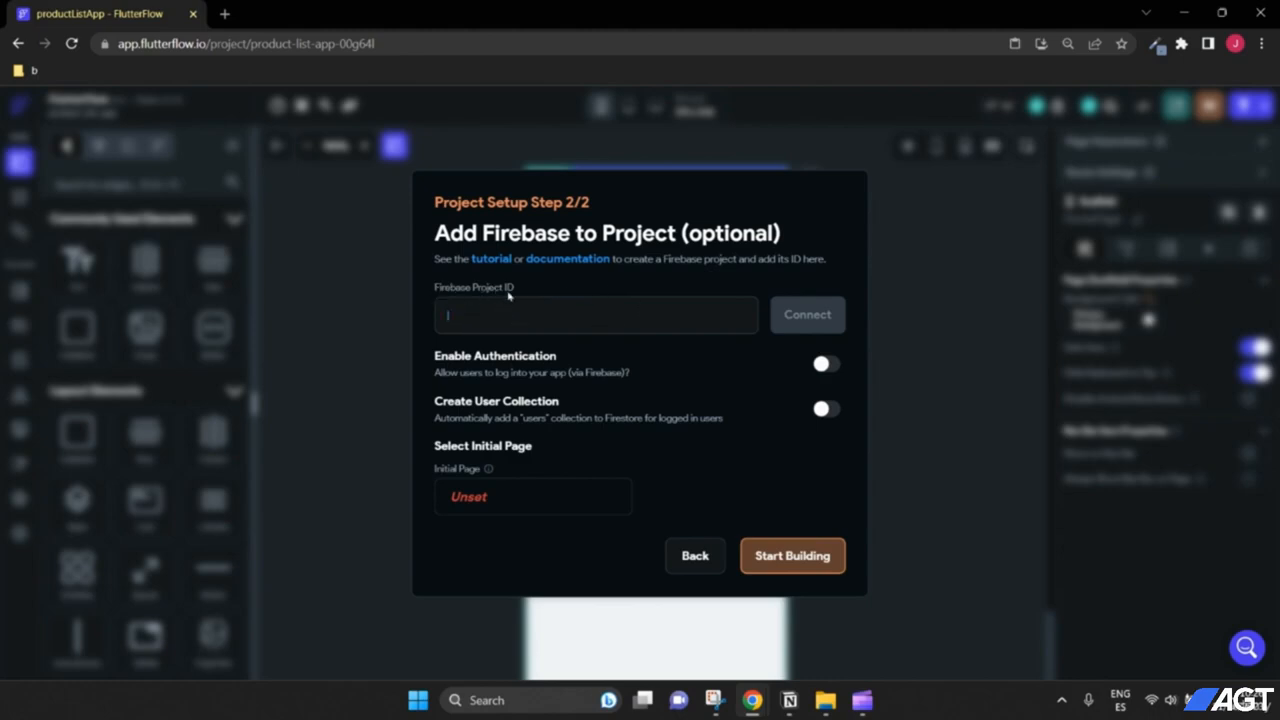
{"action": "left_click", "coordinate": [225, 14]}
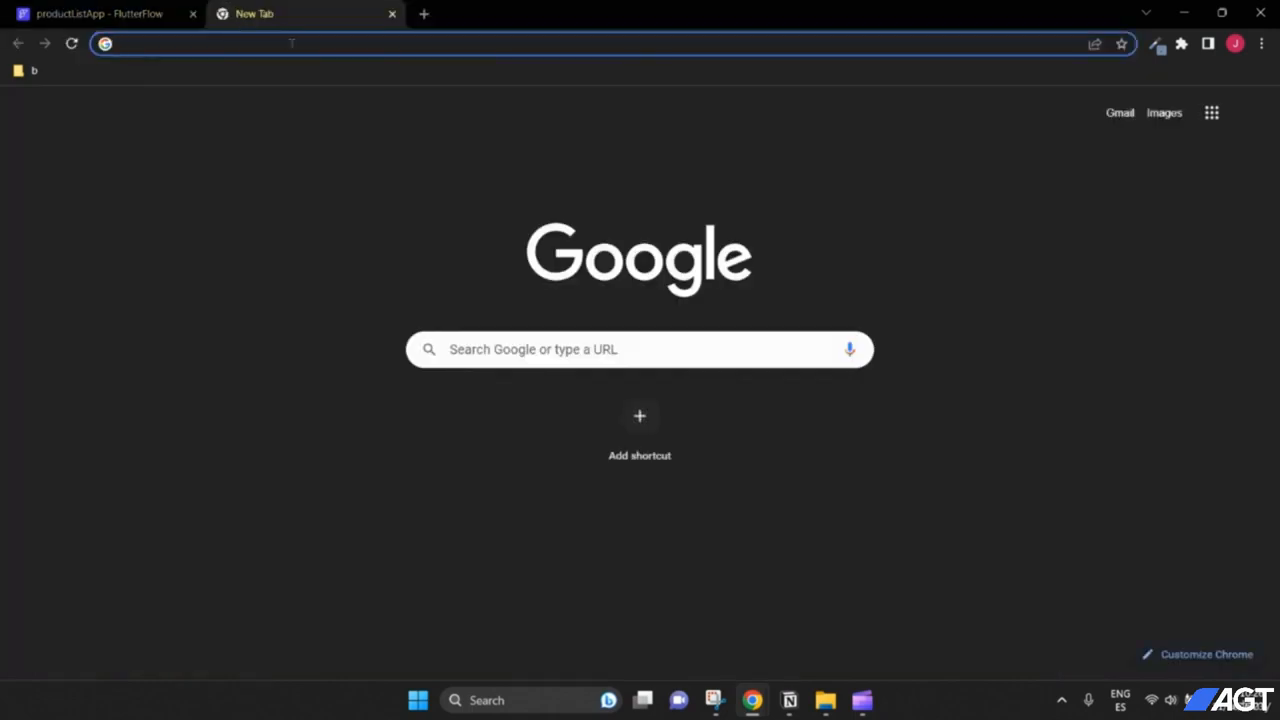
Step: Load firebase.google.com in the new tab and go to the Firebase console
{"action": "type", "text": "firebase.google.com"}
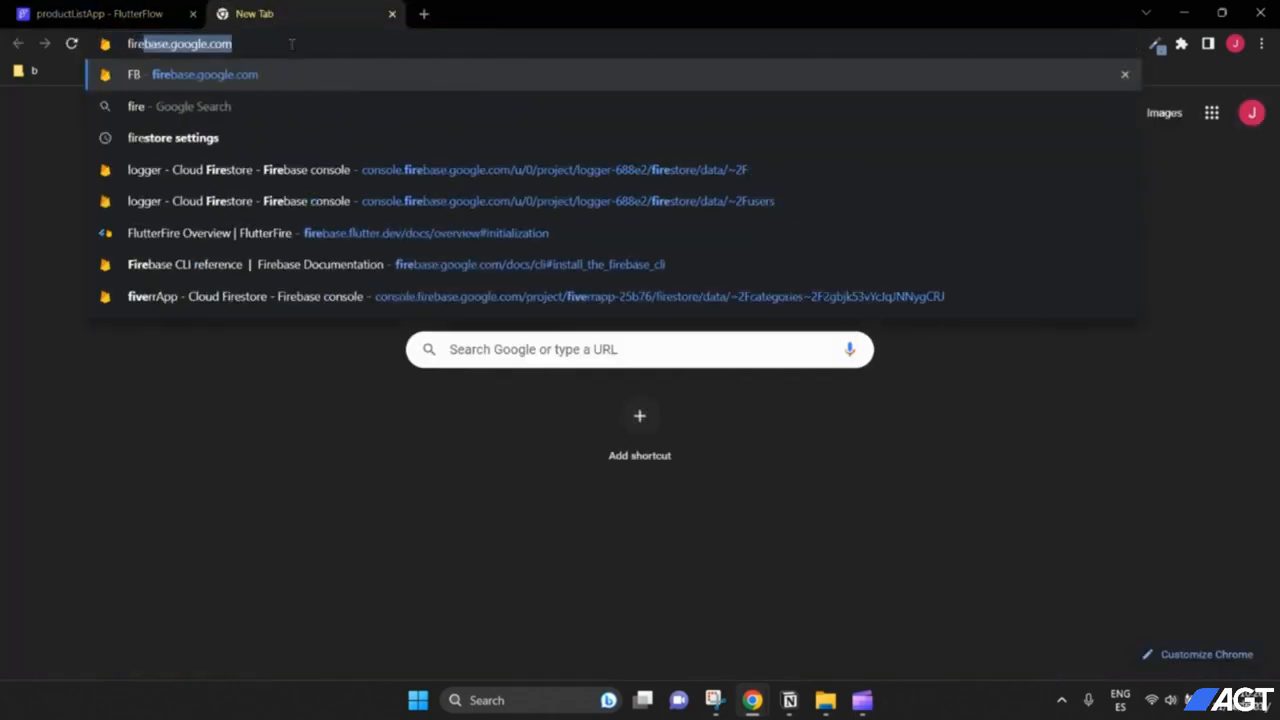
{"action": "key", "text": "Right"}
{"action": "left_click_drag", "start_coordinate": [240, 43], "coordinate": [126, 48]}
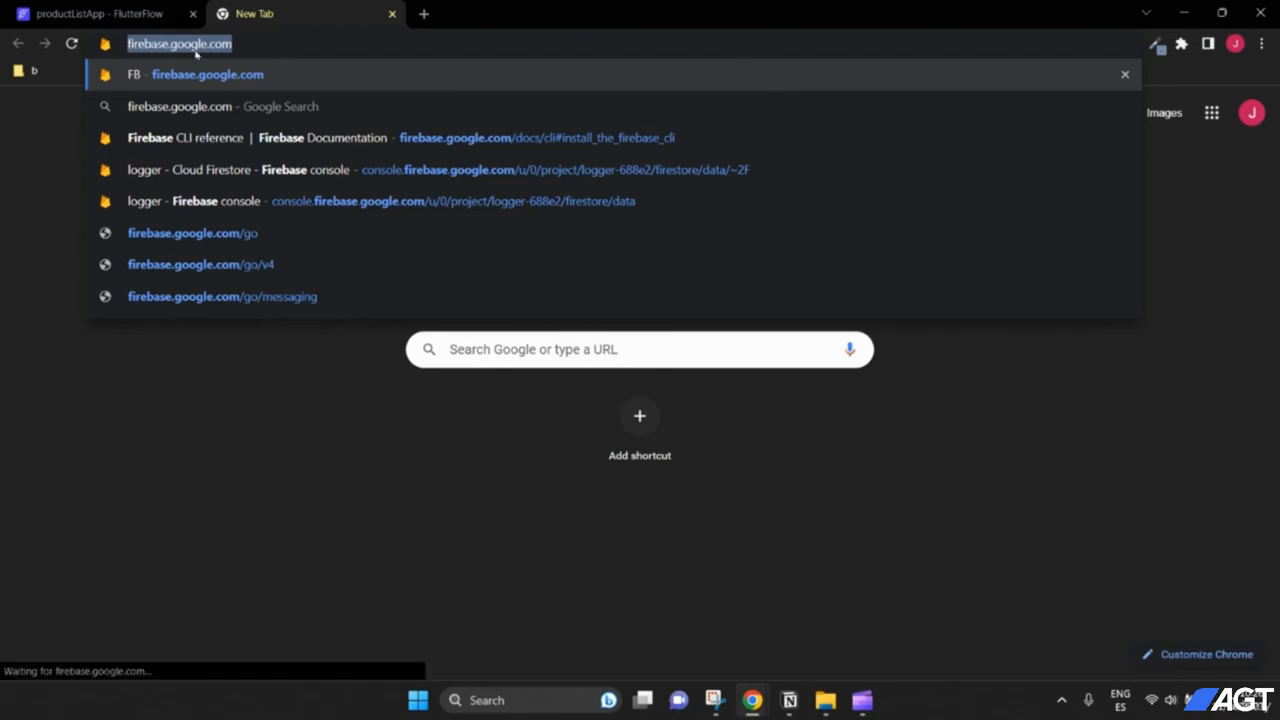
{"action": "left_click", "coordinate": [254, 44]}
{"action": "key", "text": "Return"}
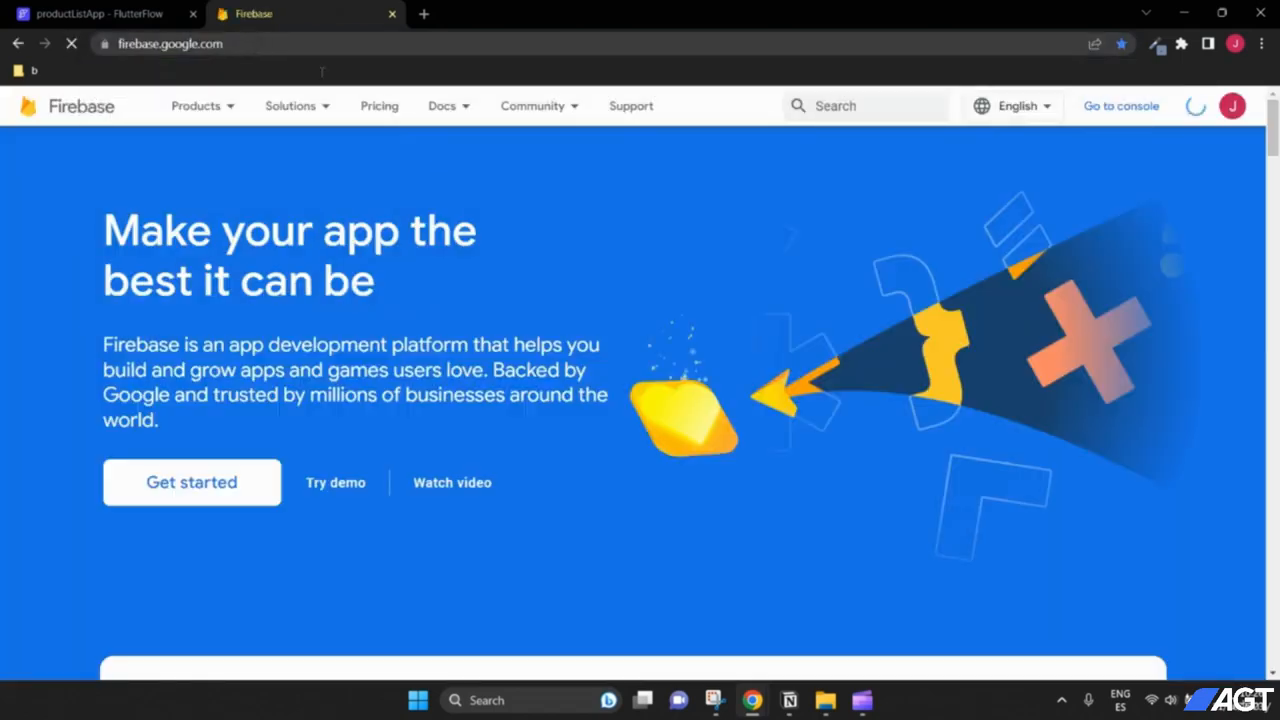
{"action": "scroll", "coordinate": [560, 374], "scroll_direction": "down", "scroll_amount": 3}
{"action": "scroll", "coordinate": [389, 277], "scroll_direction": "up", "scroll_amount": 3}
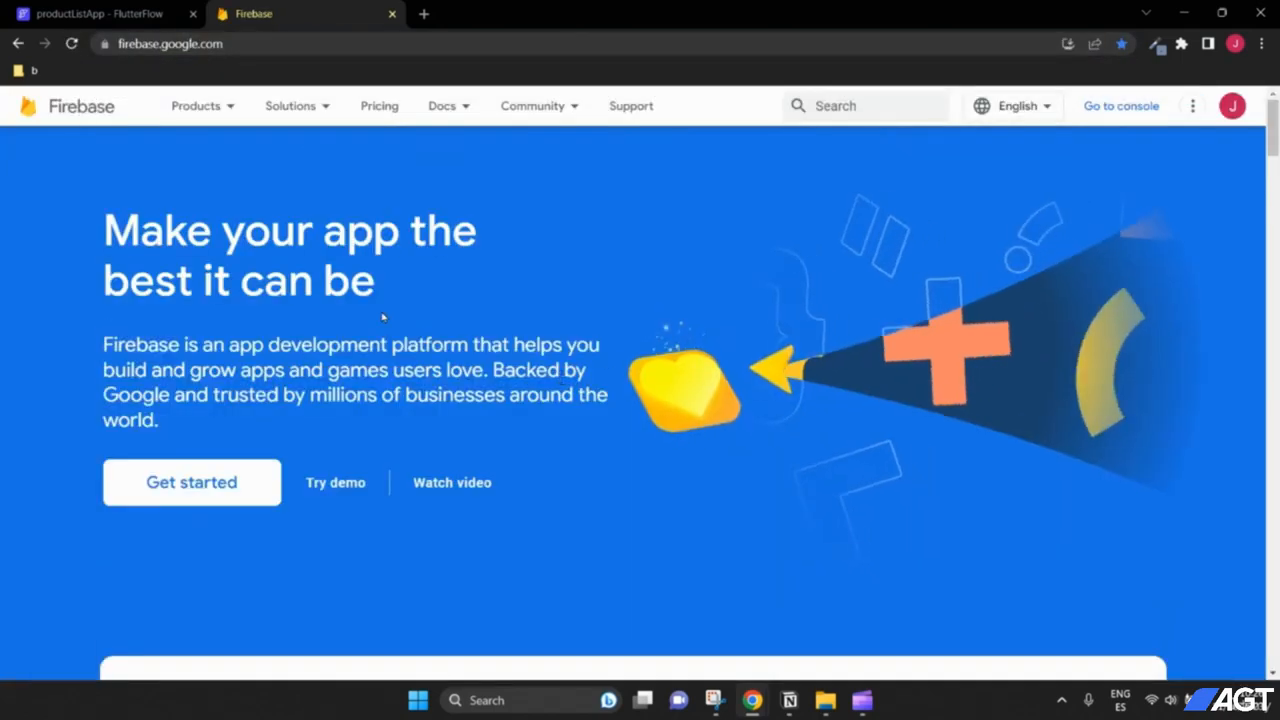
{"action": "left_click", "coordinate": [233, 497]}
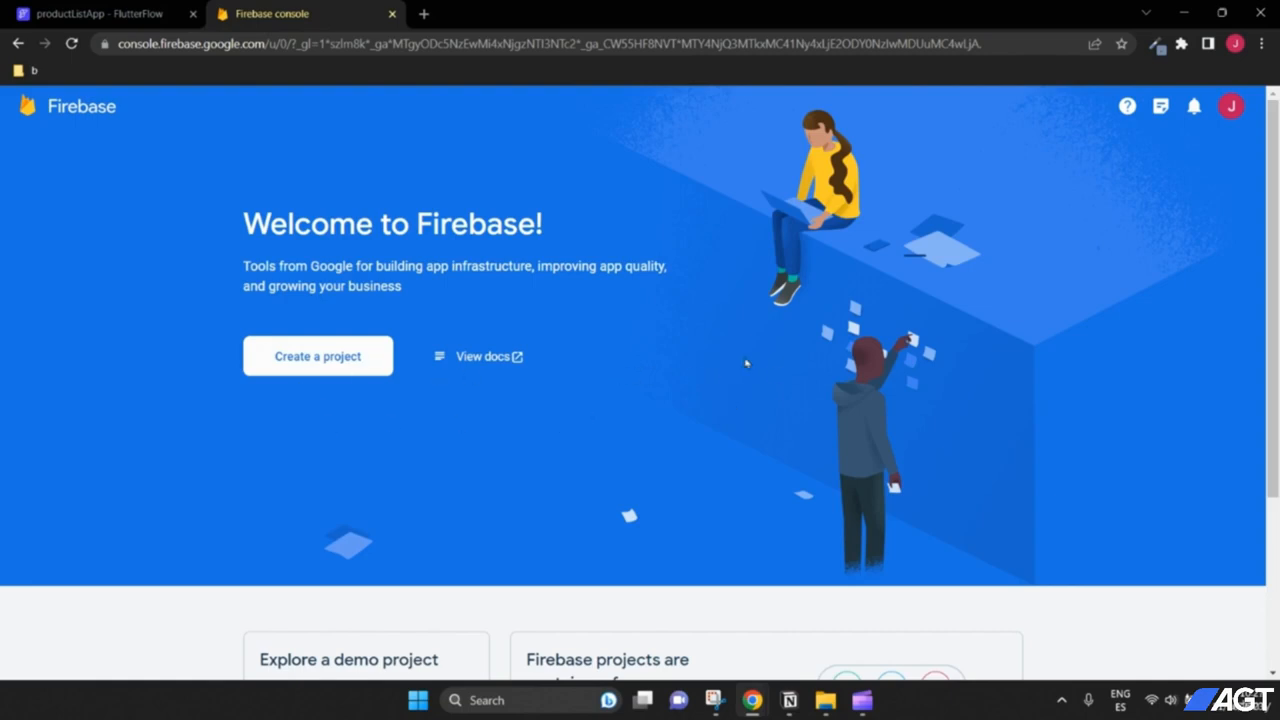
Step: Start a new Firebase project named productListApp
{"action": "left_click", "coordinate": [320, 360]}
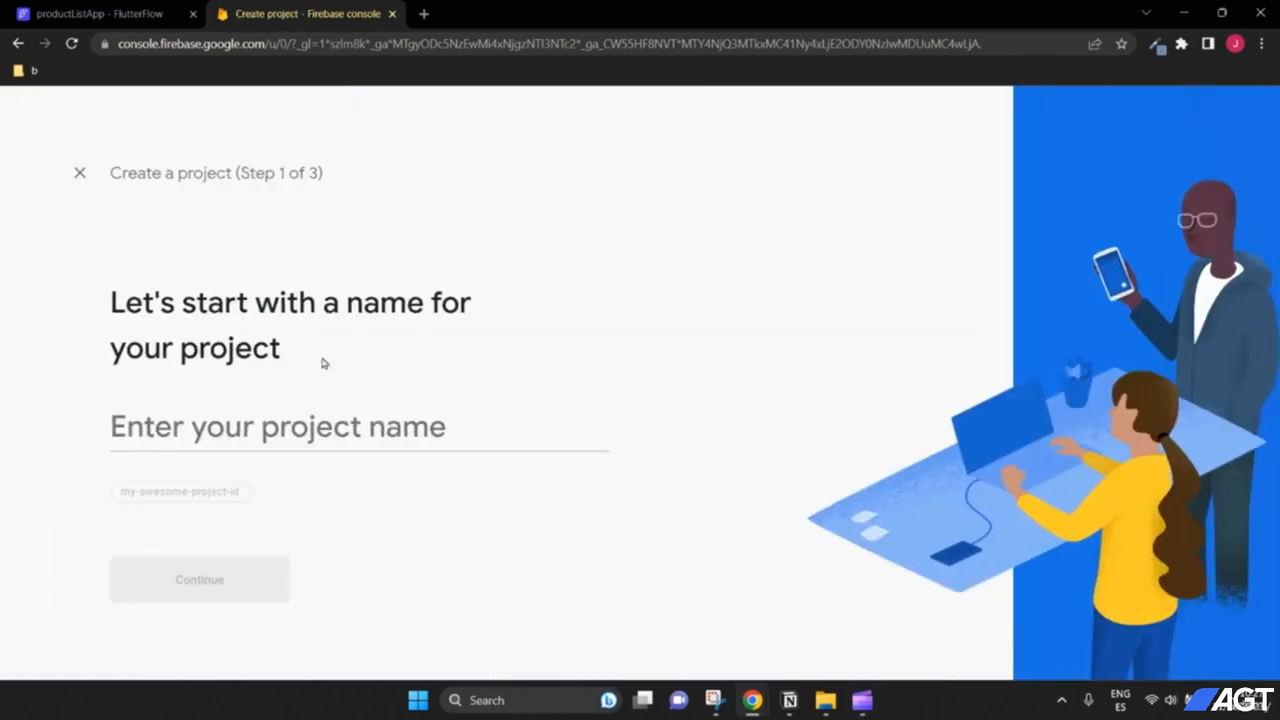
{"action": "left_click", "coordinate": [270, 430]}
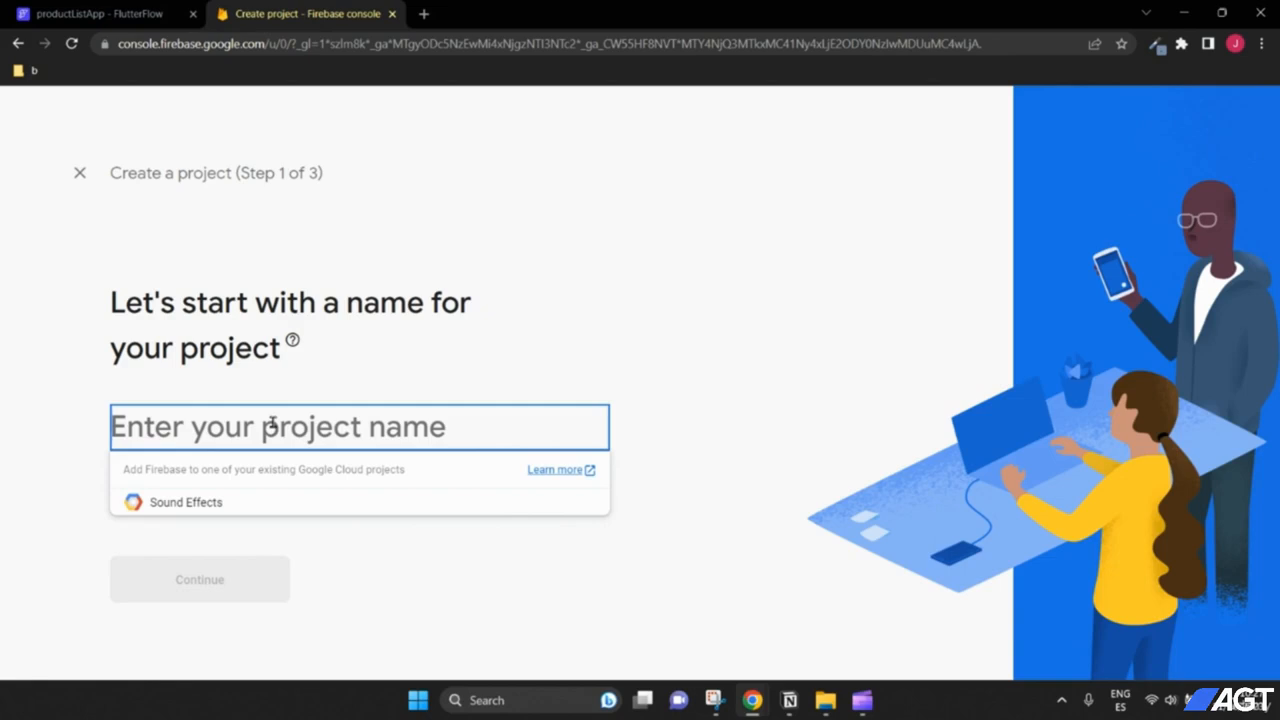
{"action": "type", "text": "pr"}
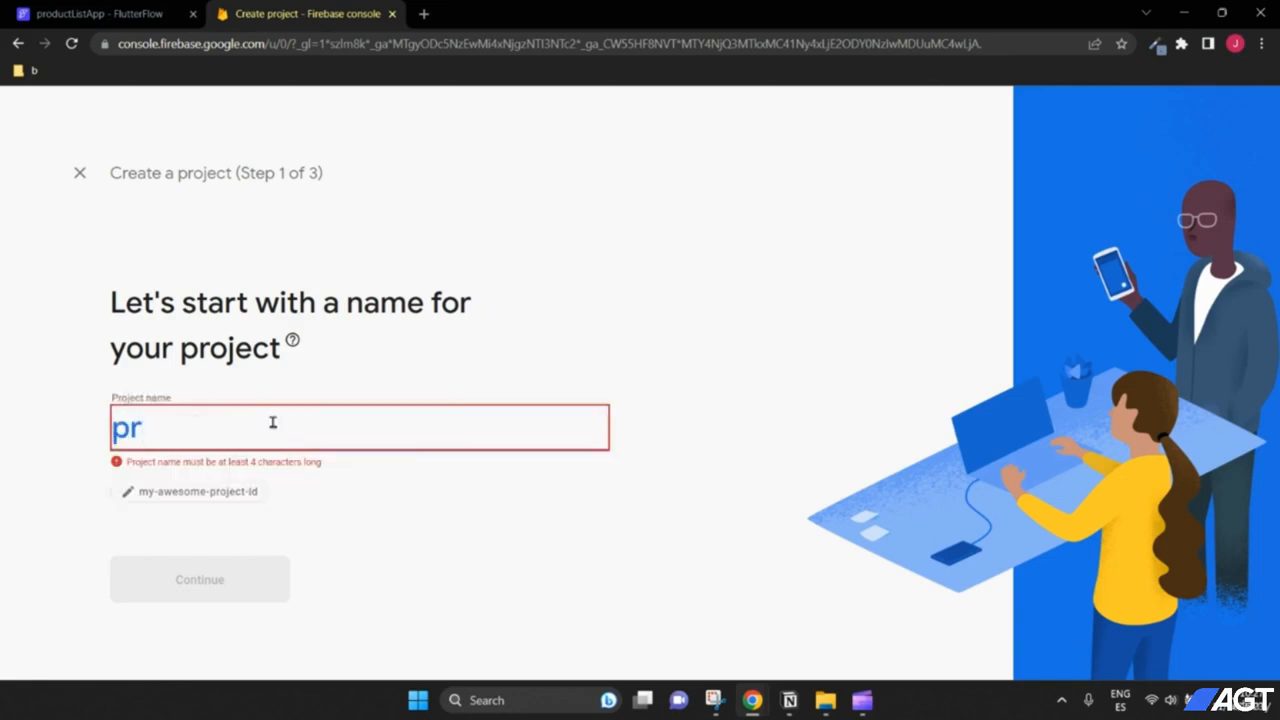
{"action": "key", "text": "BackSpace"}
{"action": "type", "text": "productListA"}
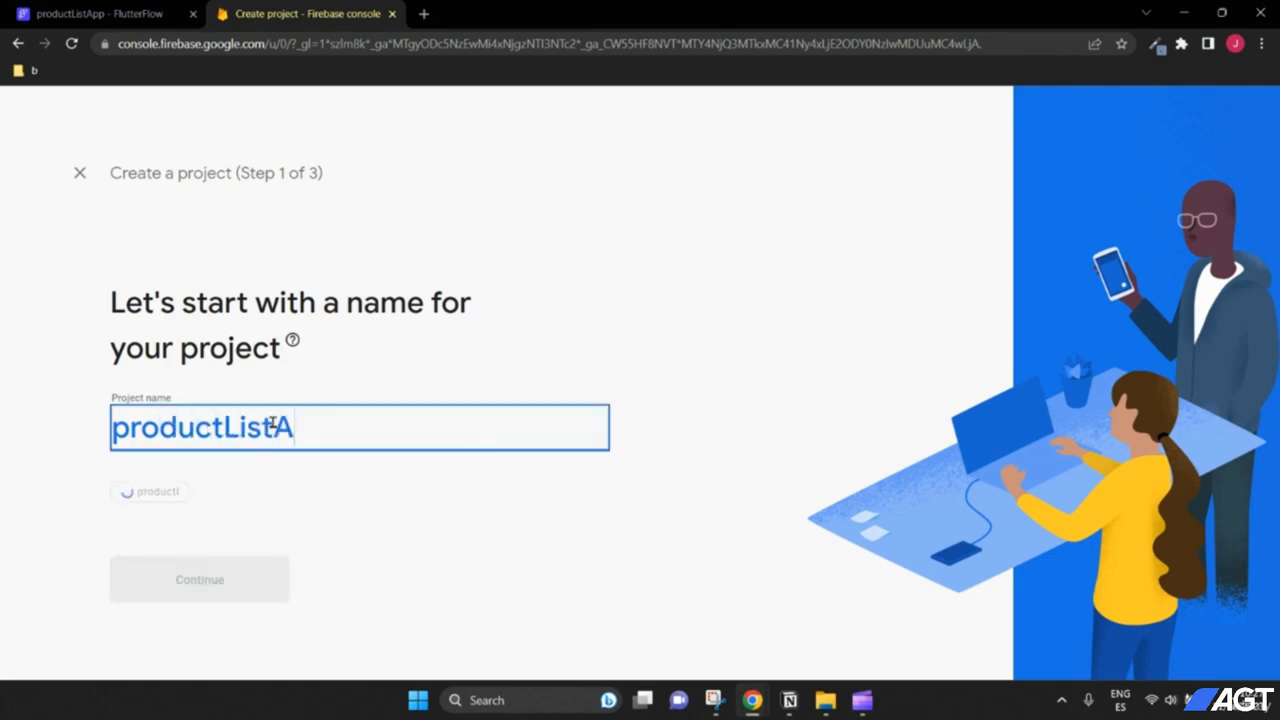
{"action": "type", "text": "pp"}
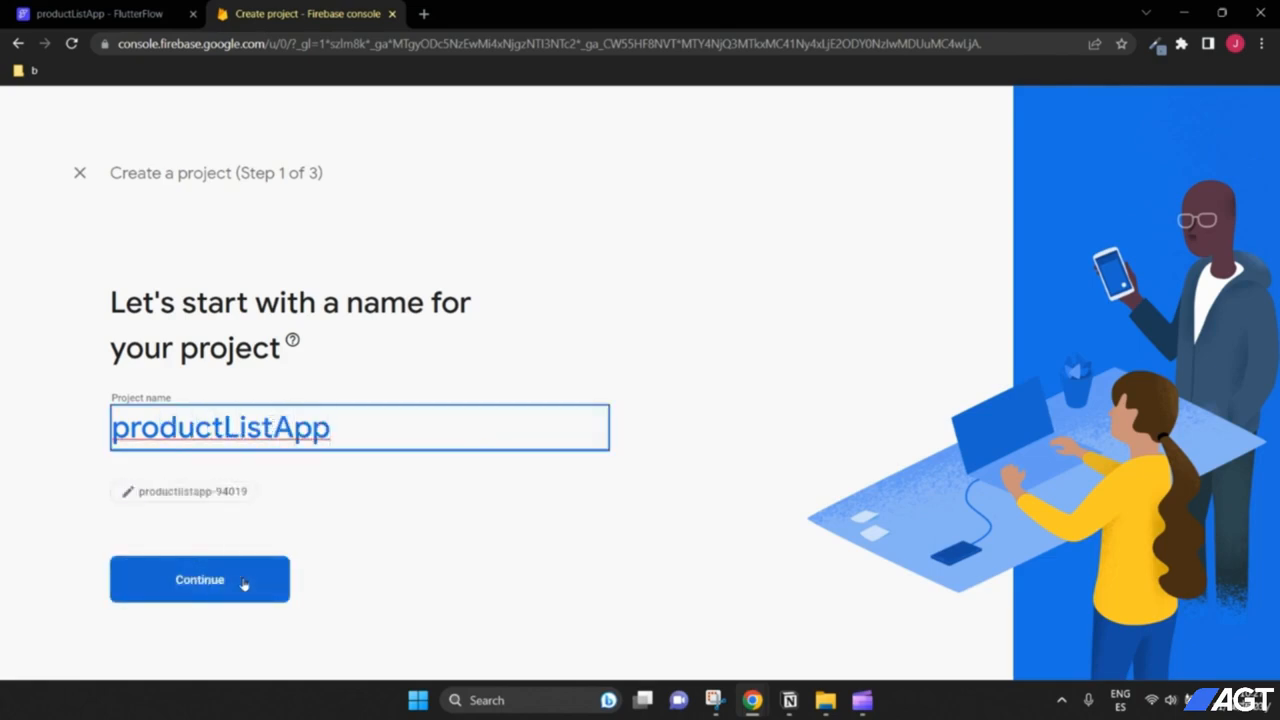
{"action": "left_click", "coordinate": [243, 584]}
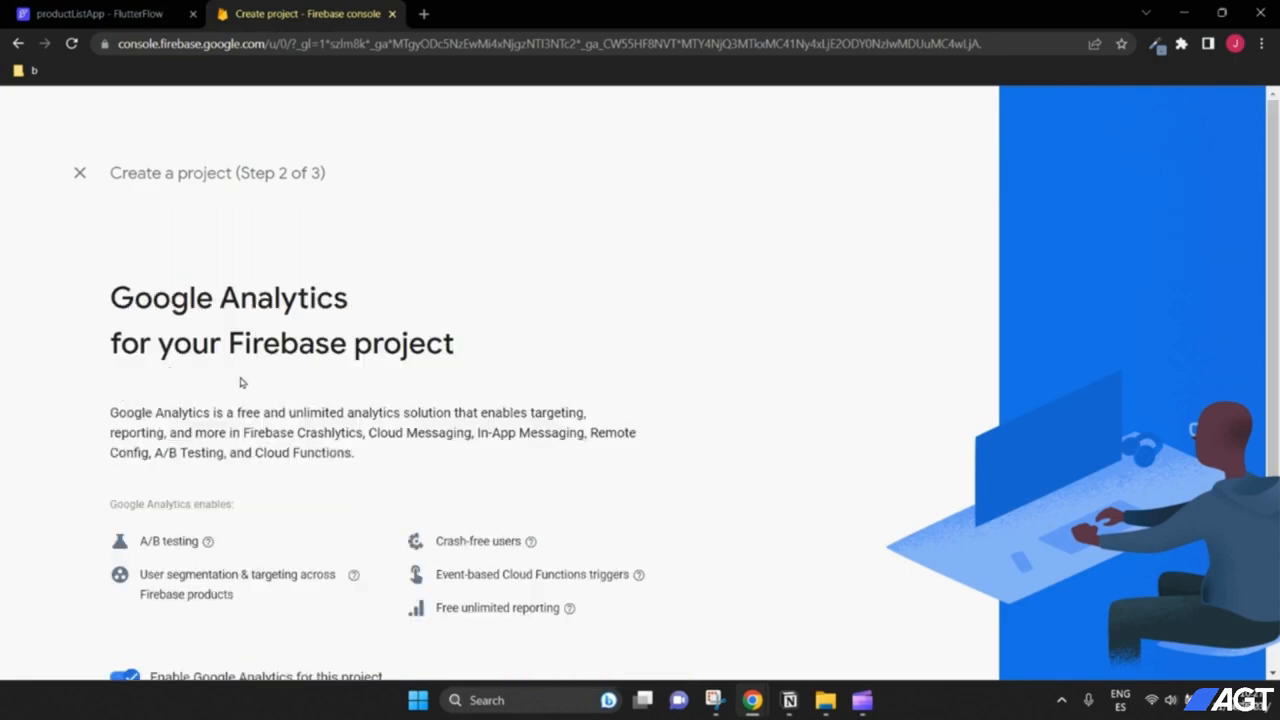
Step: Turn off Google Analytics, create the project, and open its overview
{"action": "scroll", "coordinate": [242, 383], "scroll_direction": "down", "scroll_amount": 1}
{"action": "scroll", "coordinate": [222, 366], "scroll_direction": "up", "scroll_amount": 1}
{"action": "scroll", "coordinate": [251, 381], "scroll_direction": "down", "scroll_amount": 2}
{"action": "left_click", "coordinate": [125, 512]}
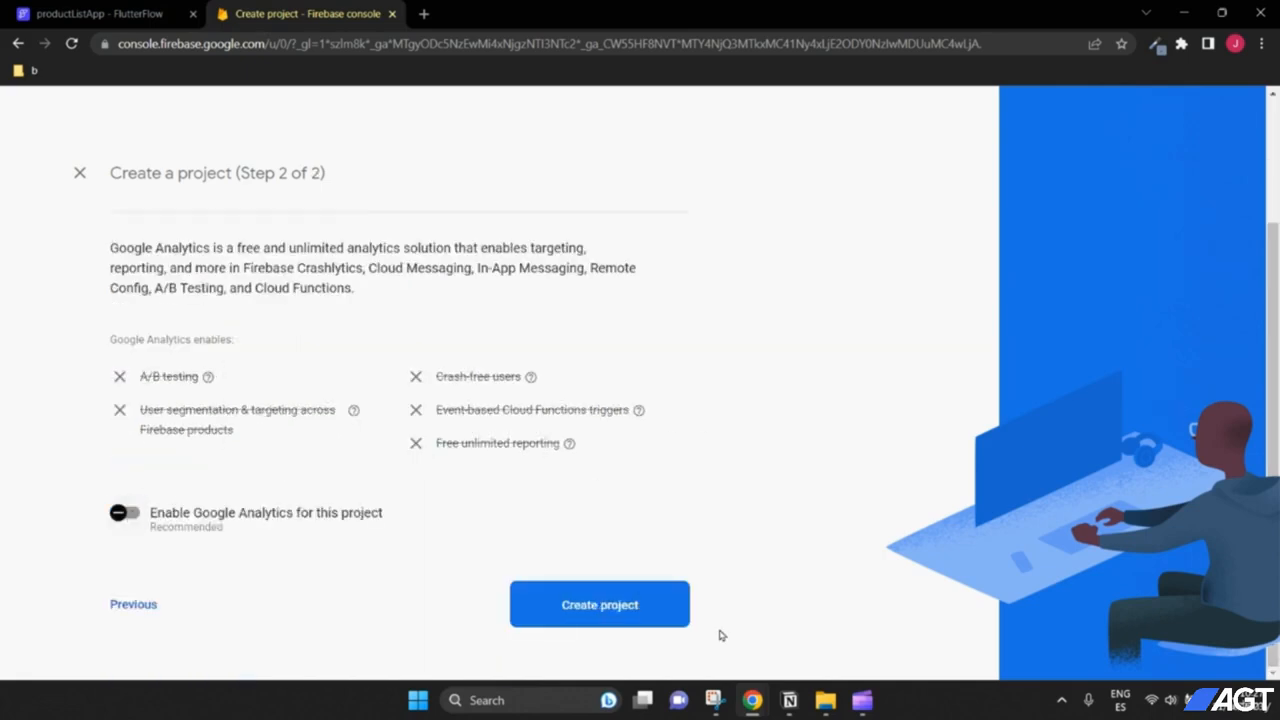
{"action": "left_click", "coordinate": [638, 612]}
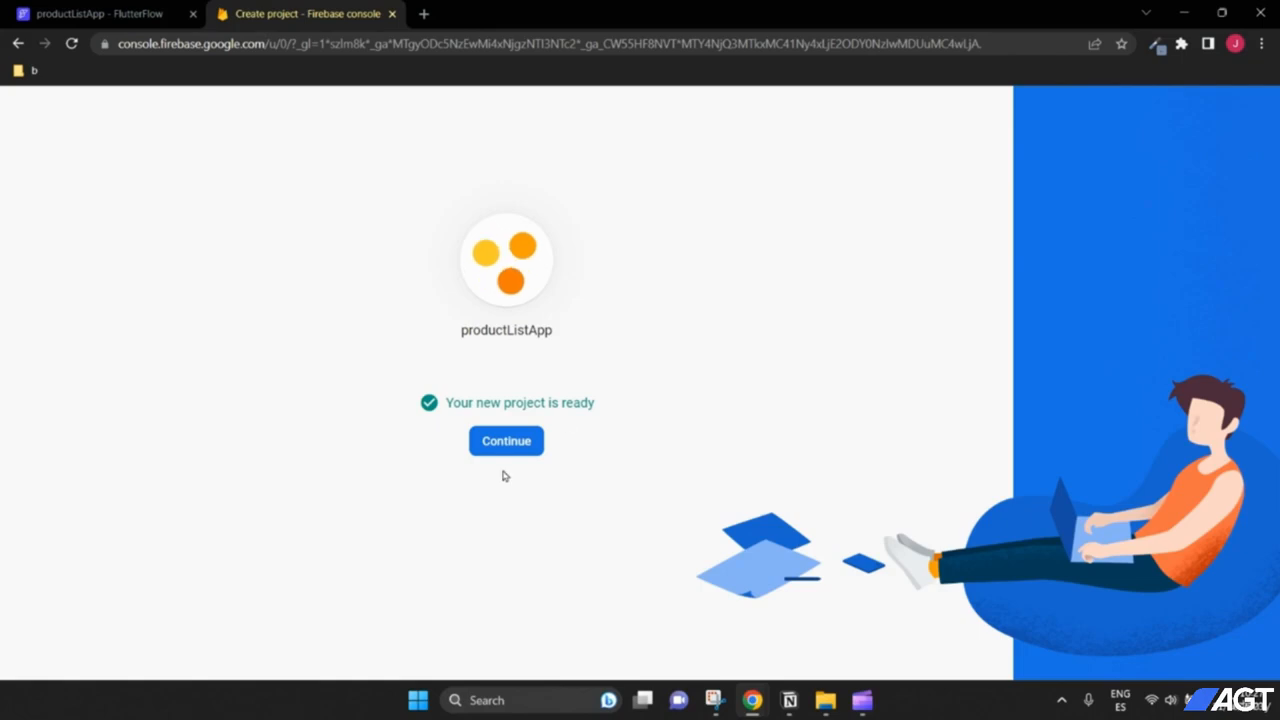
{"action": "left_click", "coordinate": [507, 441]}
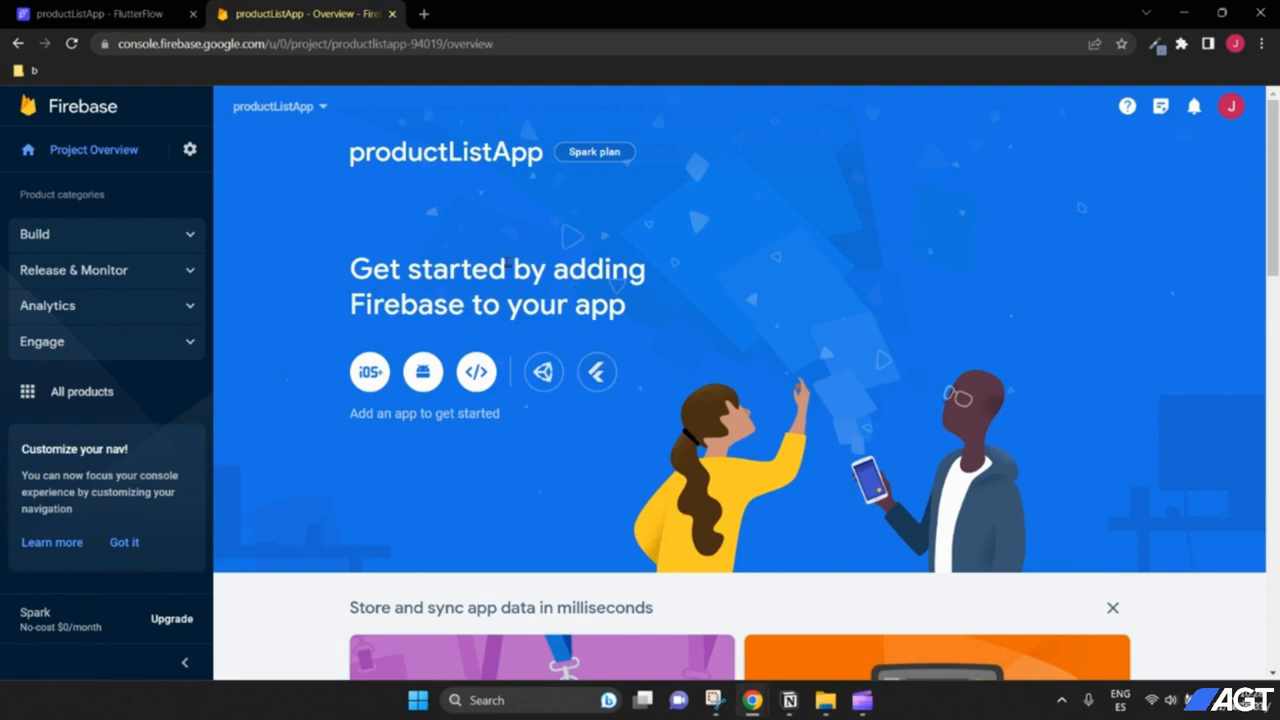
Step: Open productListApp's Project settings on the Users and permissions tab
{"action": "left_click", "coordinate": [189, 150]}
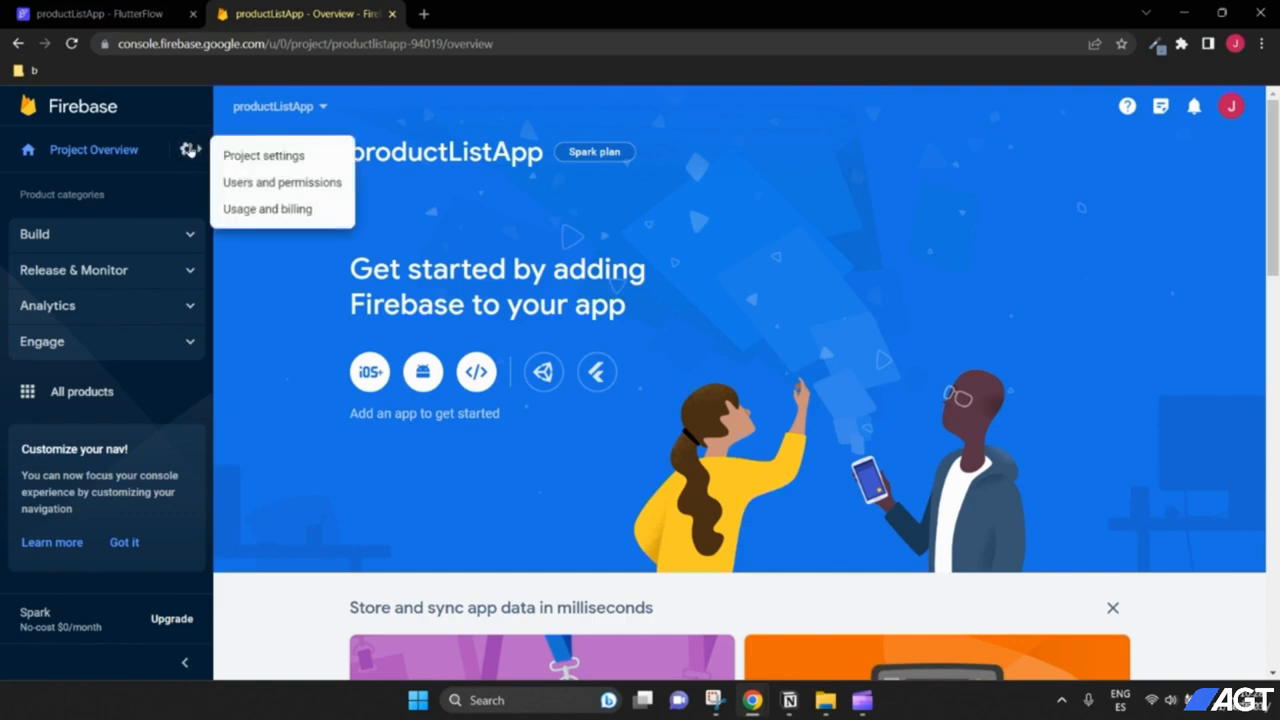
{"action": "left_click", "coordinate": [257, 156]}
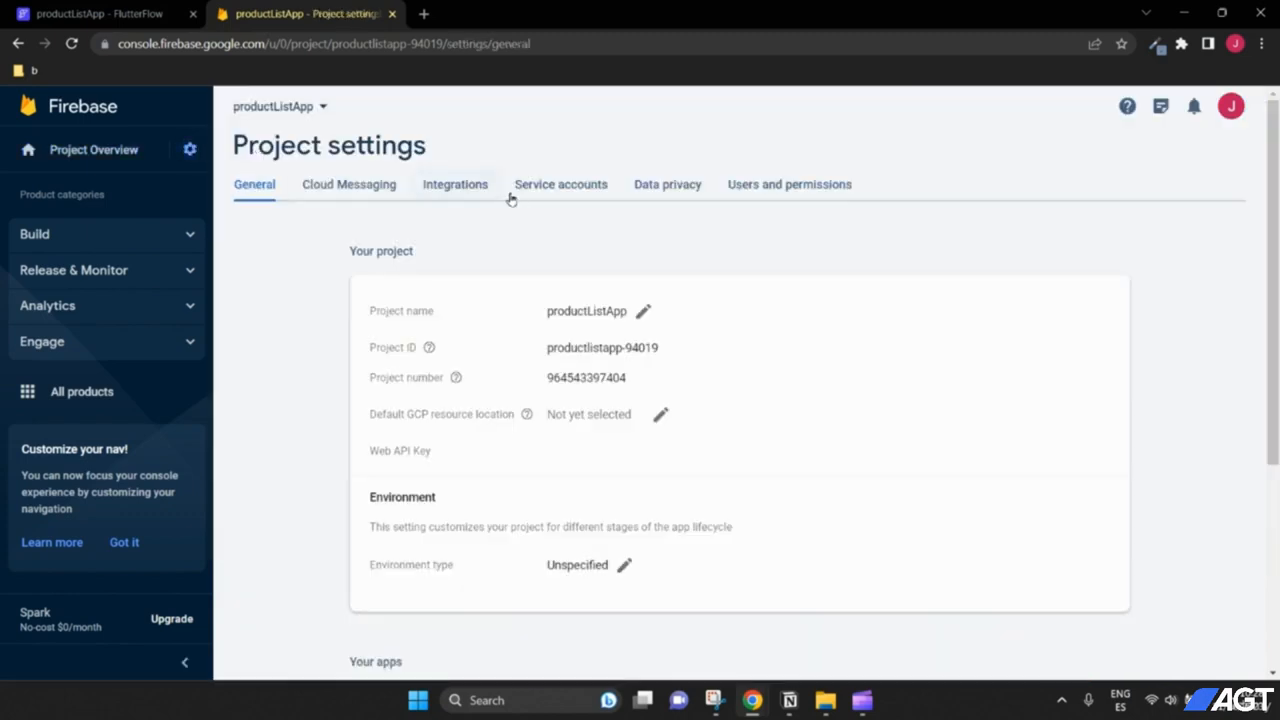
{"action": "left_click", "coordinate": [789, 188]}
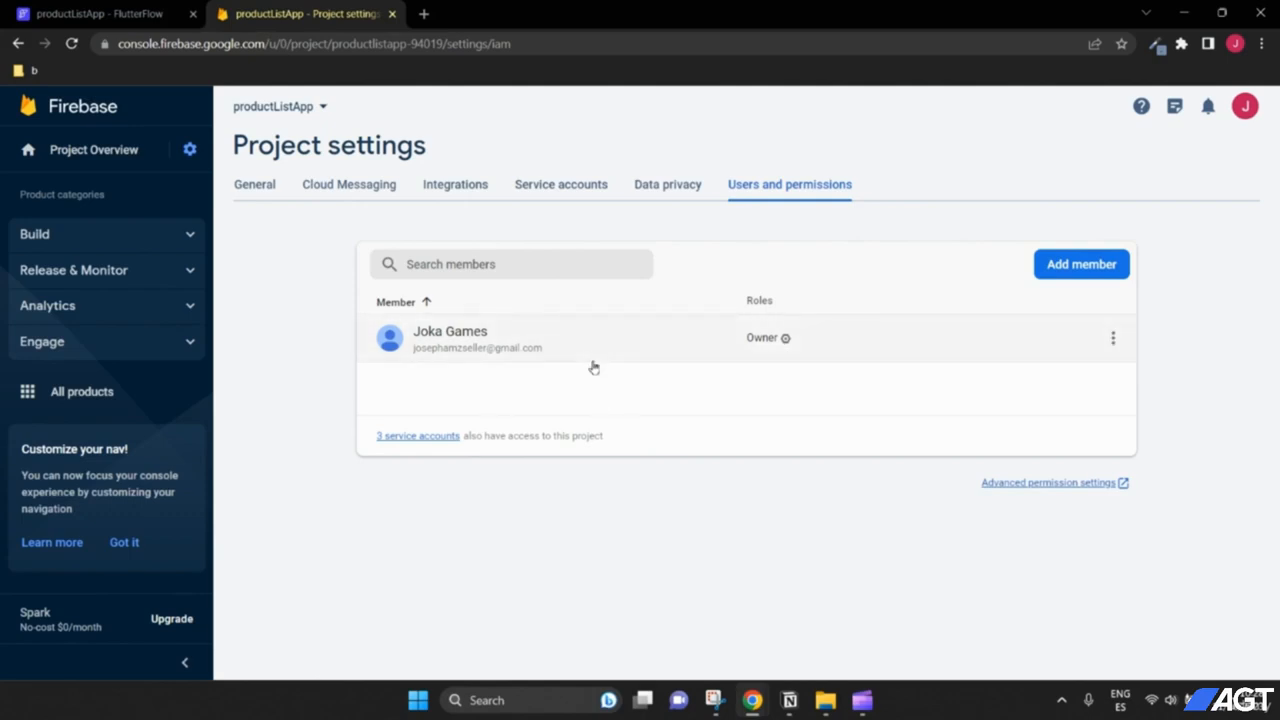
Step: Add FlutterFlow's service e-mail as a project member with the Editor role
{"action": "left_click", "coordinate": [1070, 266]}
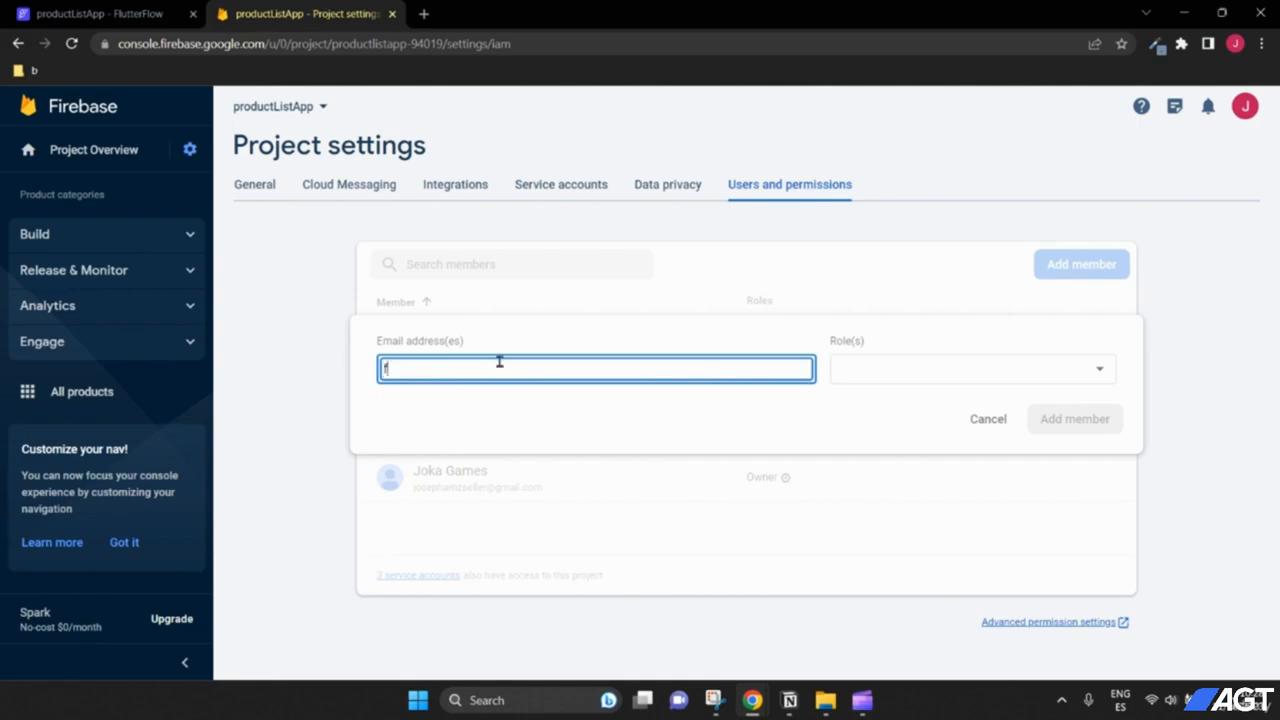
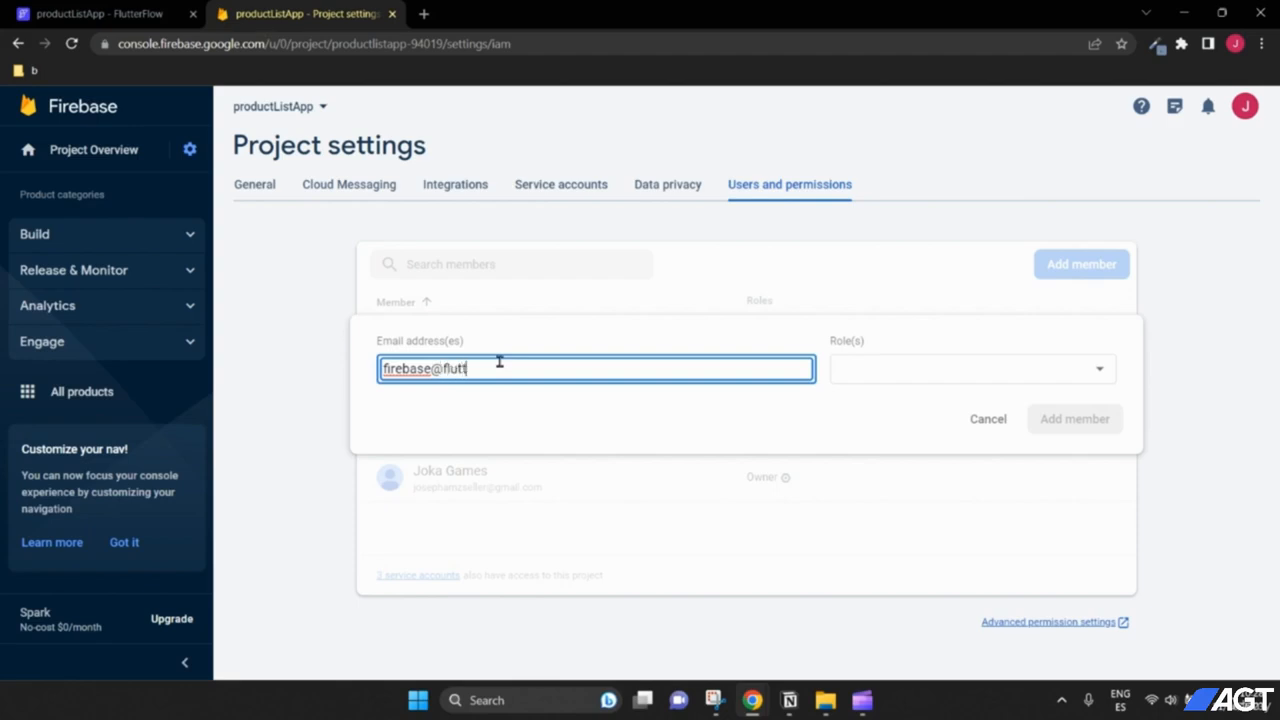
{"action": "left_click", "coordinate": [878, 376]}
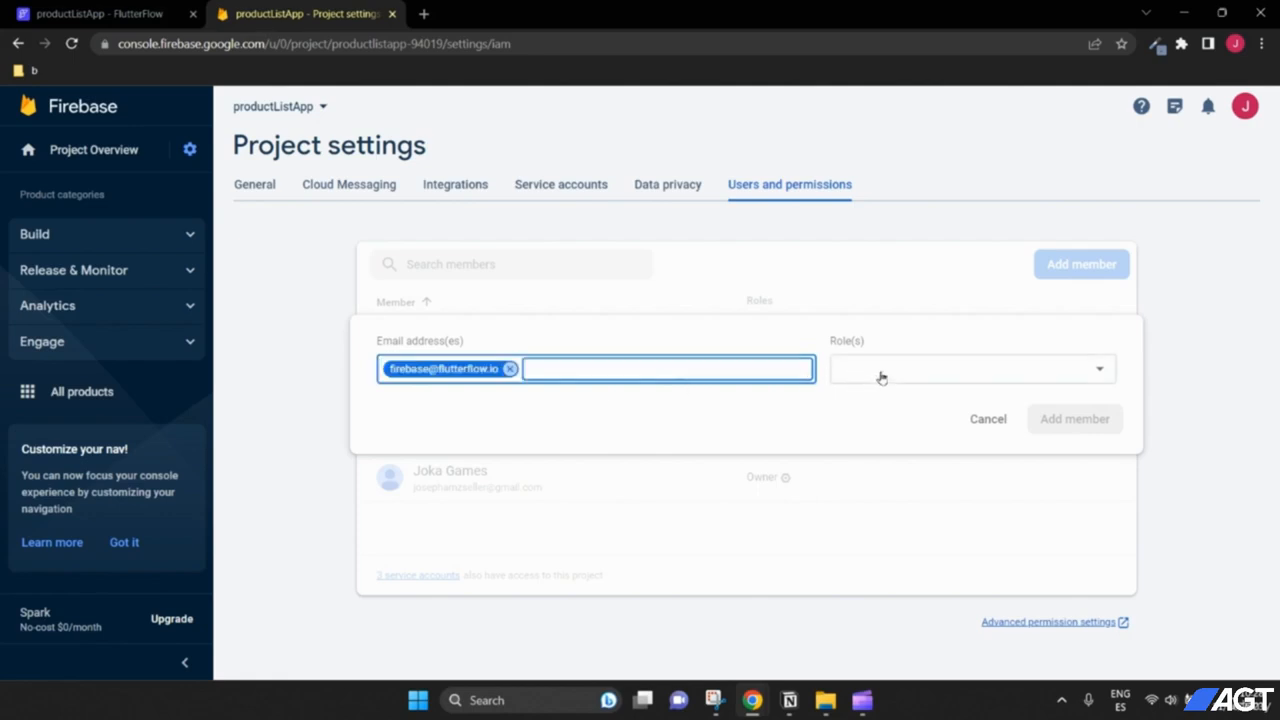
{"action": "left_click", "coordinate": [882, 405]}
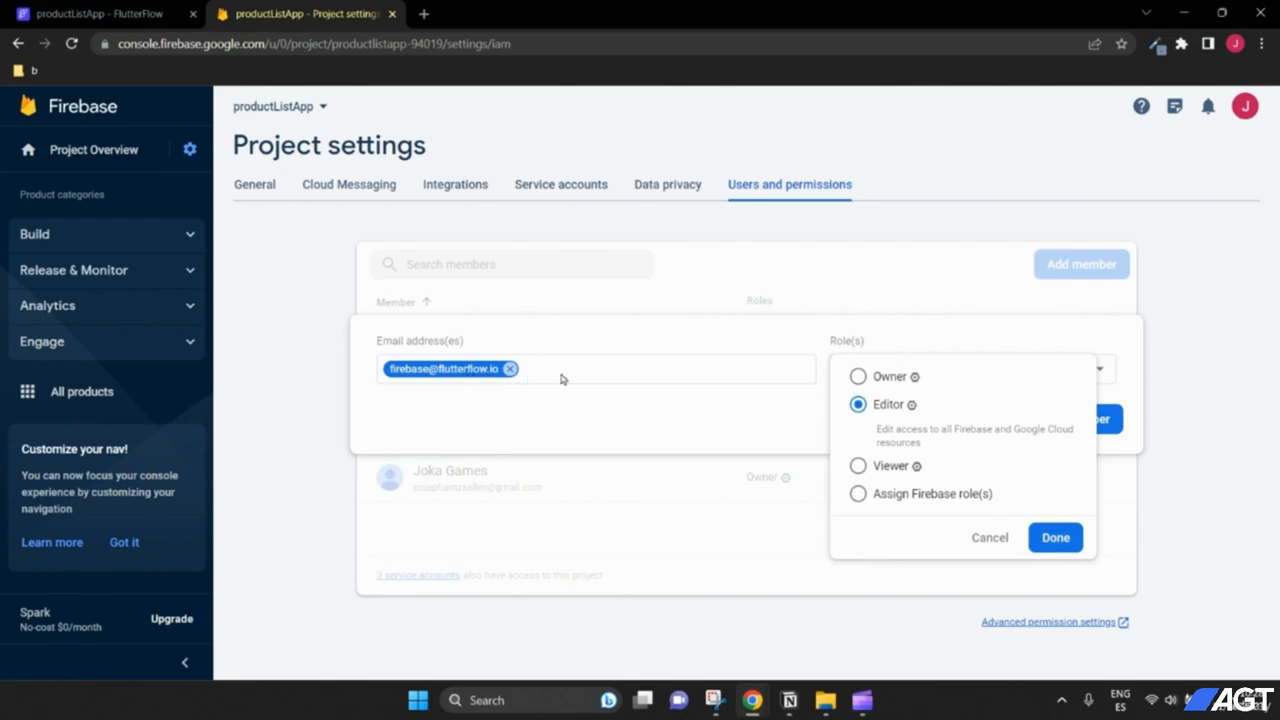
{"action": "left_click", "coordinate": [1057, 538]}
{"action": "left_click", "coordinate": [1083, 421]}
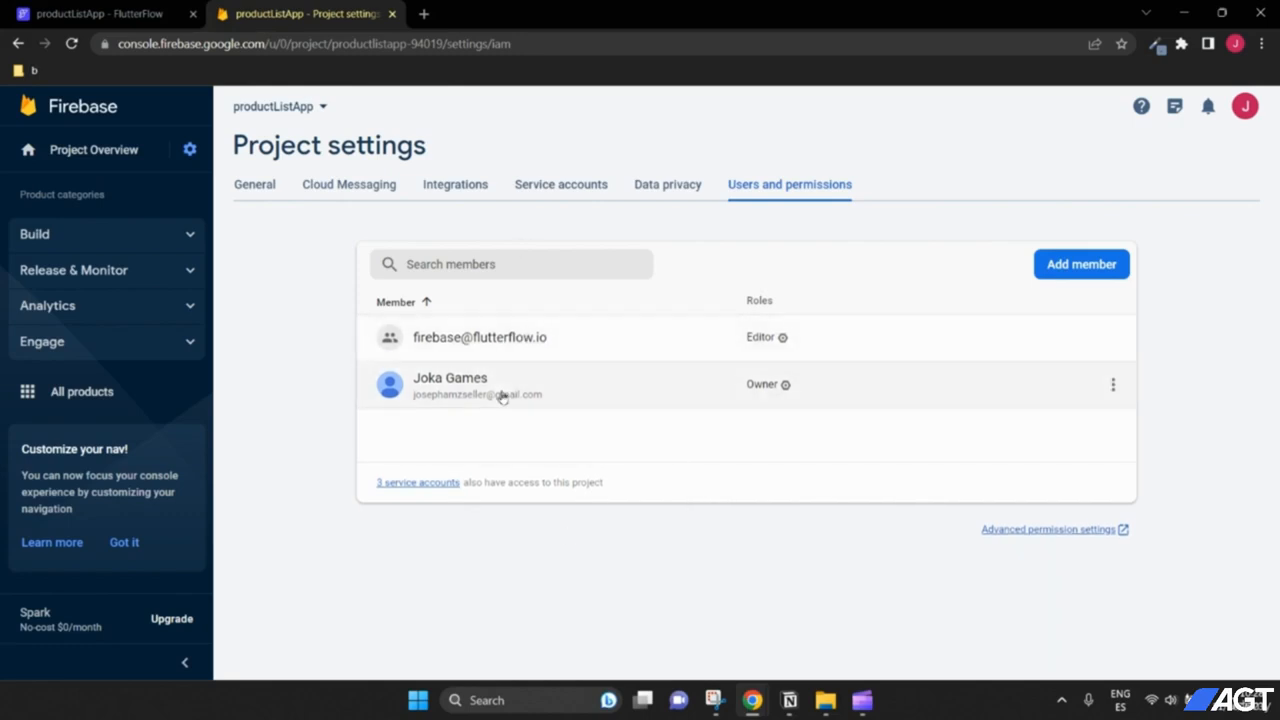
Step: Copy the project ID productlistapp-94019 from General settings and return to FlutterFlow
{"action": "left_click", "coordinate": [256, 192]}
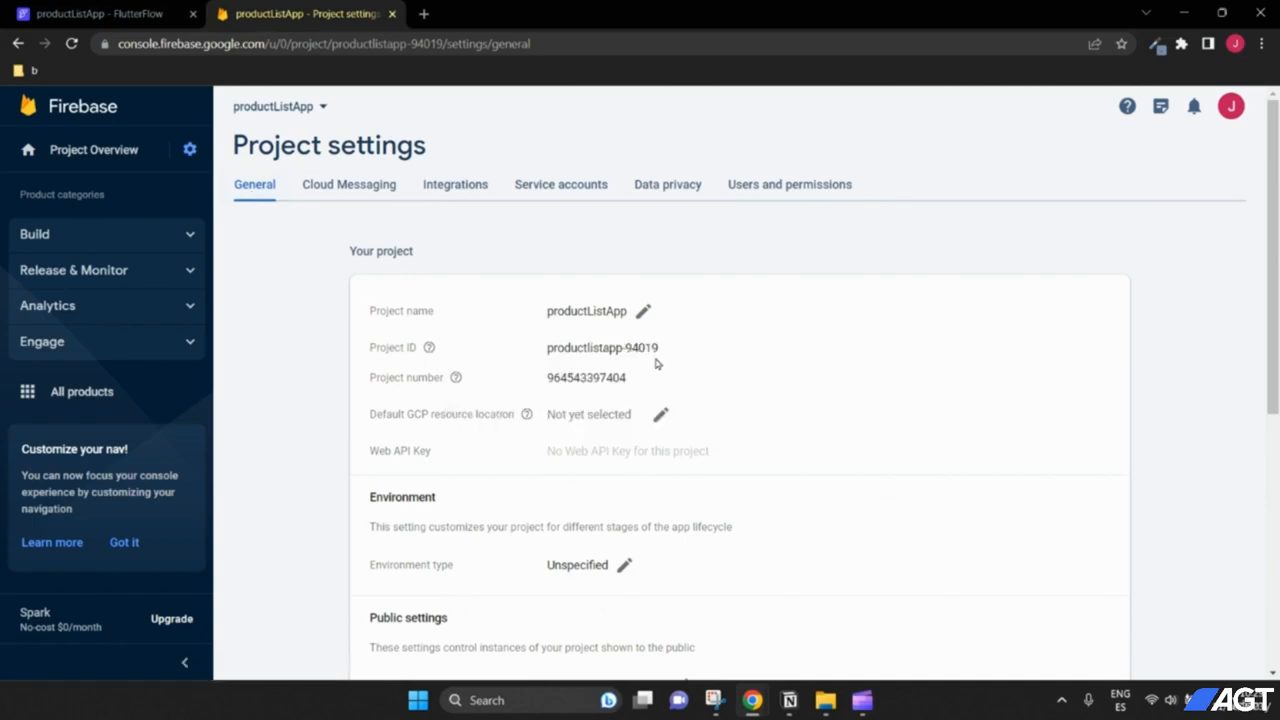
{"action": "left_click_drag", "start_coordinate": [540, 350], "coordinate": [677, 351]}
{"action": "left_click", "coordinate": [552, 350]}
{"action": "left_click_drag", "start_coordinate": [552, 350], "coordinate": [674, 354]}
{"action": "key", "text": "ctrl+c"}
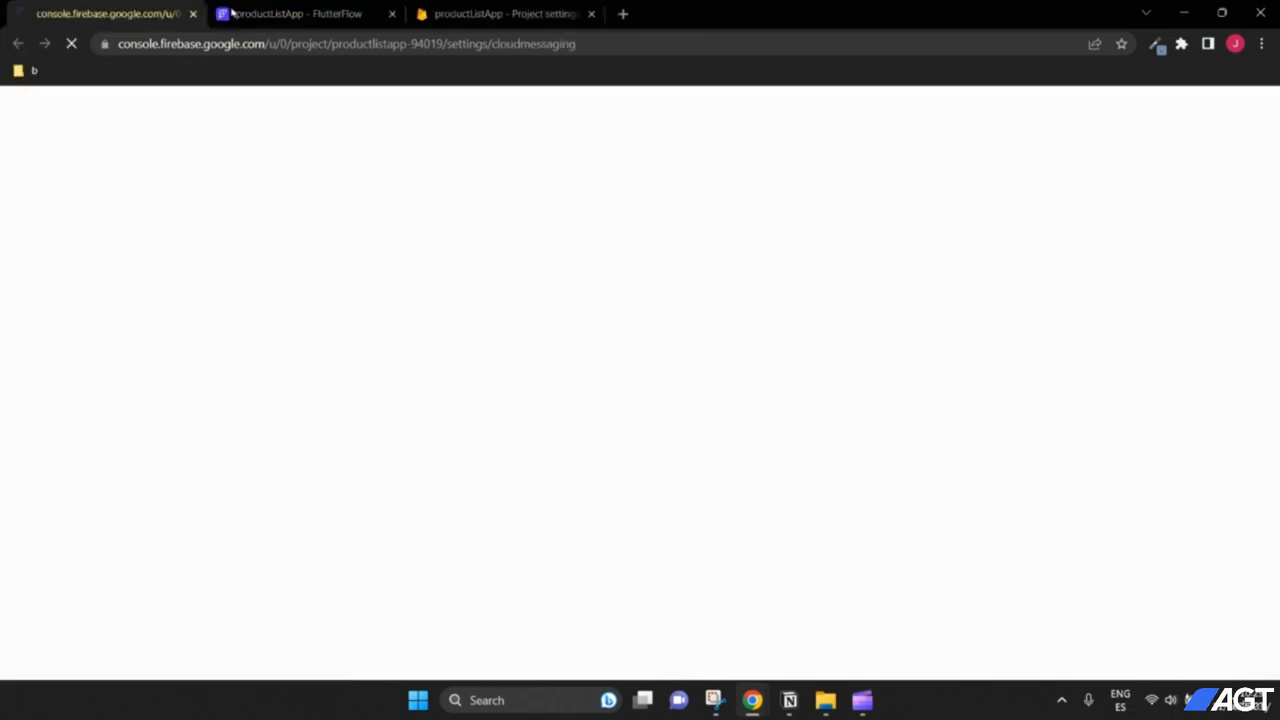
{"action": "left_click", "coordinate": [193, 14]}
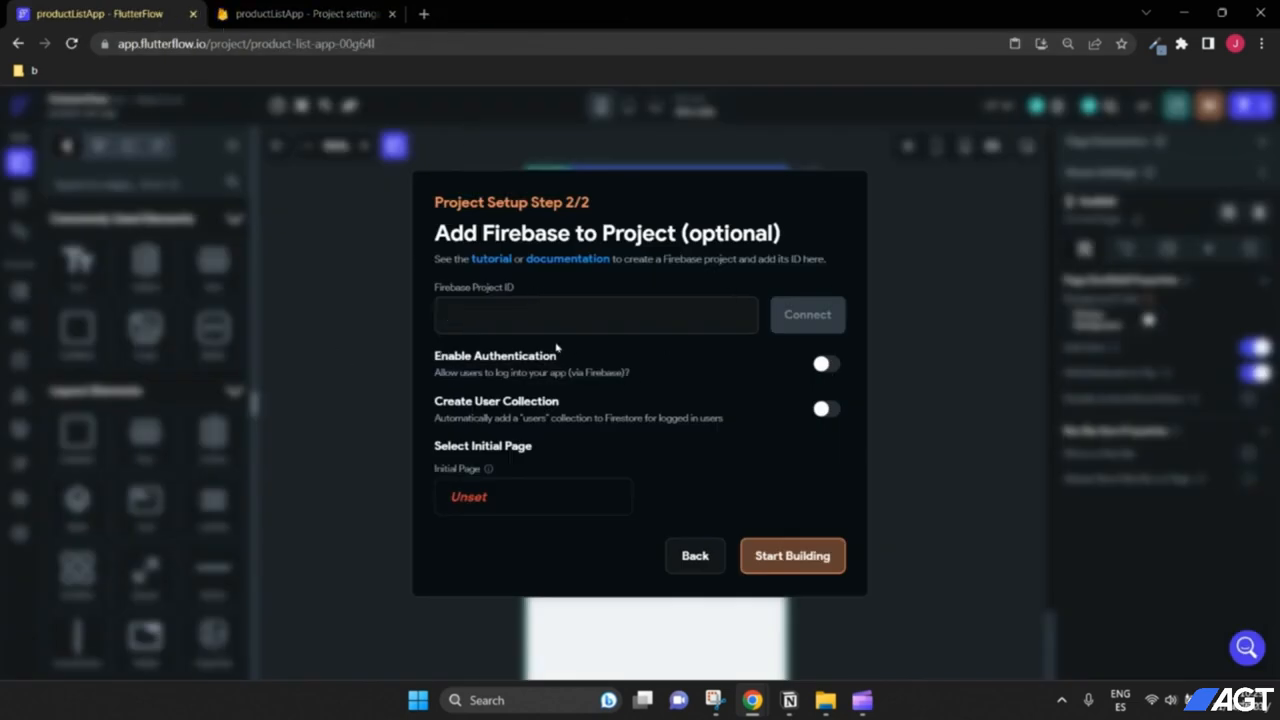
Step: Connect Firebase project productlistapp-94019, auto-generate its config files, and start building
{"action": "left_click", "coordinate": [540, 314]}
{"action": "key", "text": "ctrl+v"}
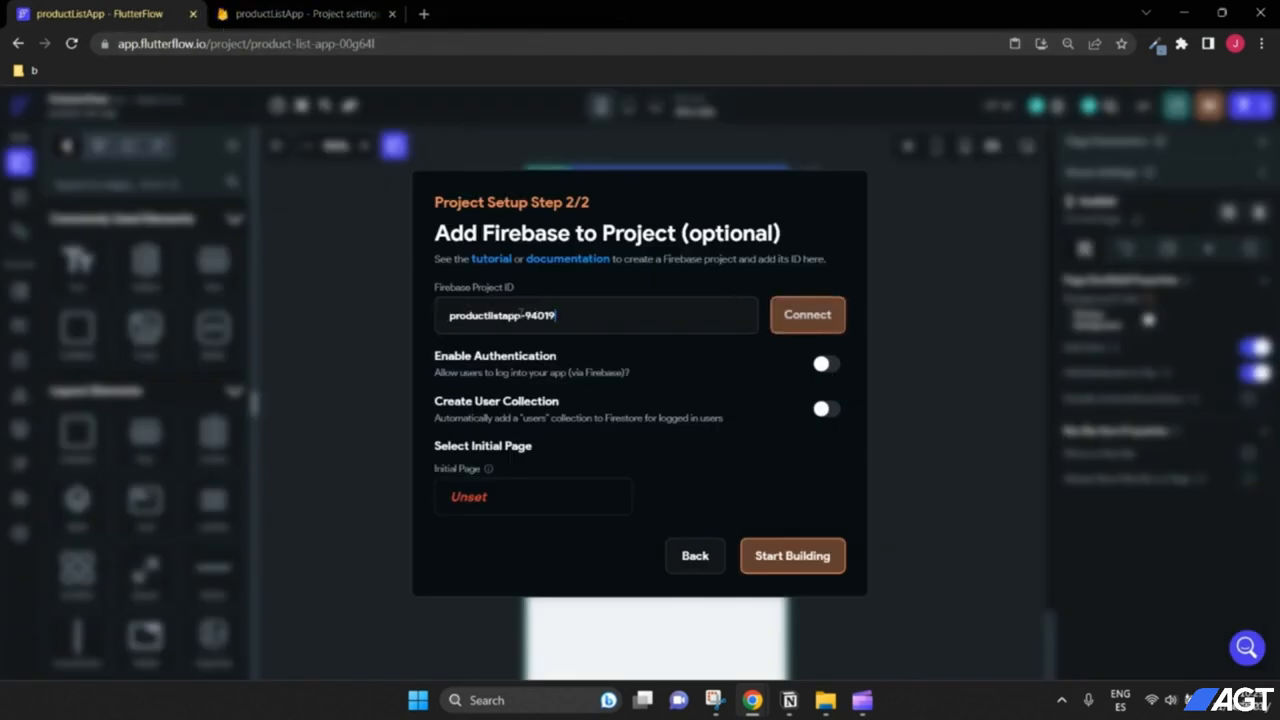
{"action": "left_click", "coordinate": [820, 328]}
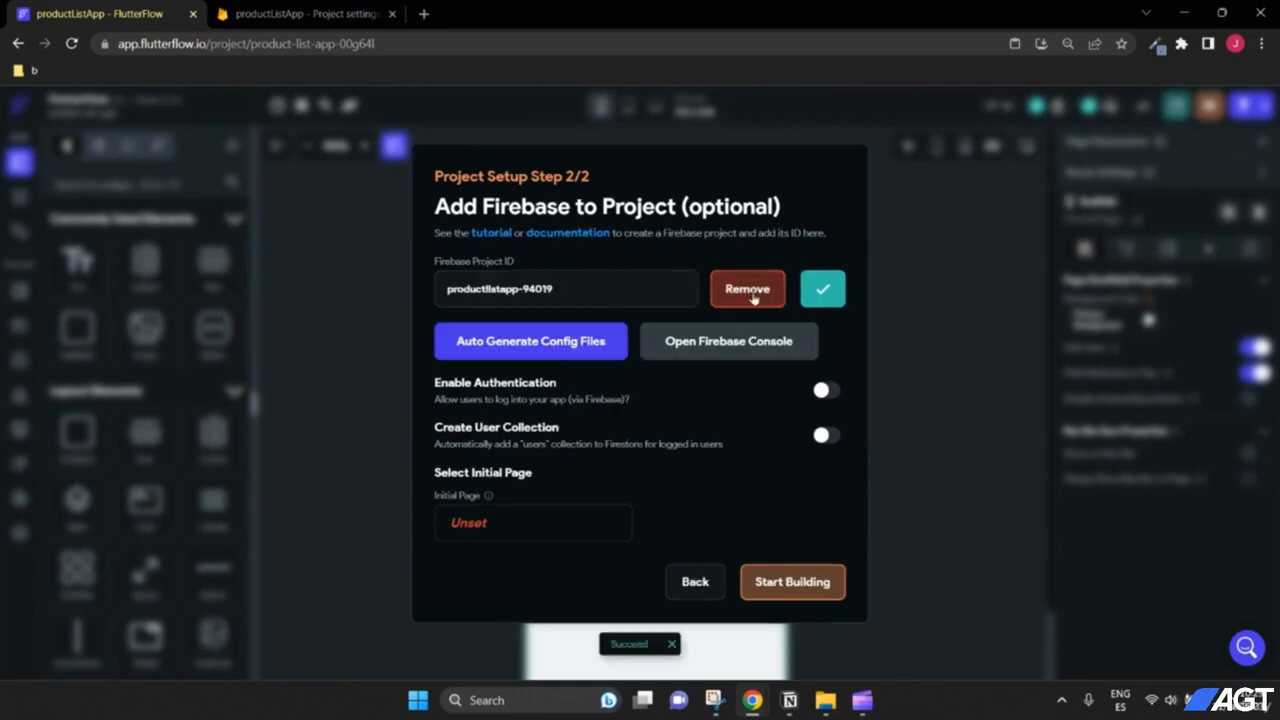
{"action": "left_click", "coordinate": [540, 355]}
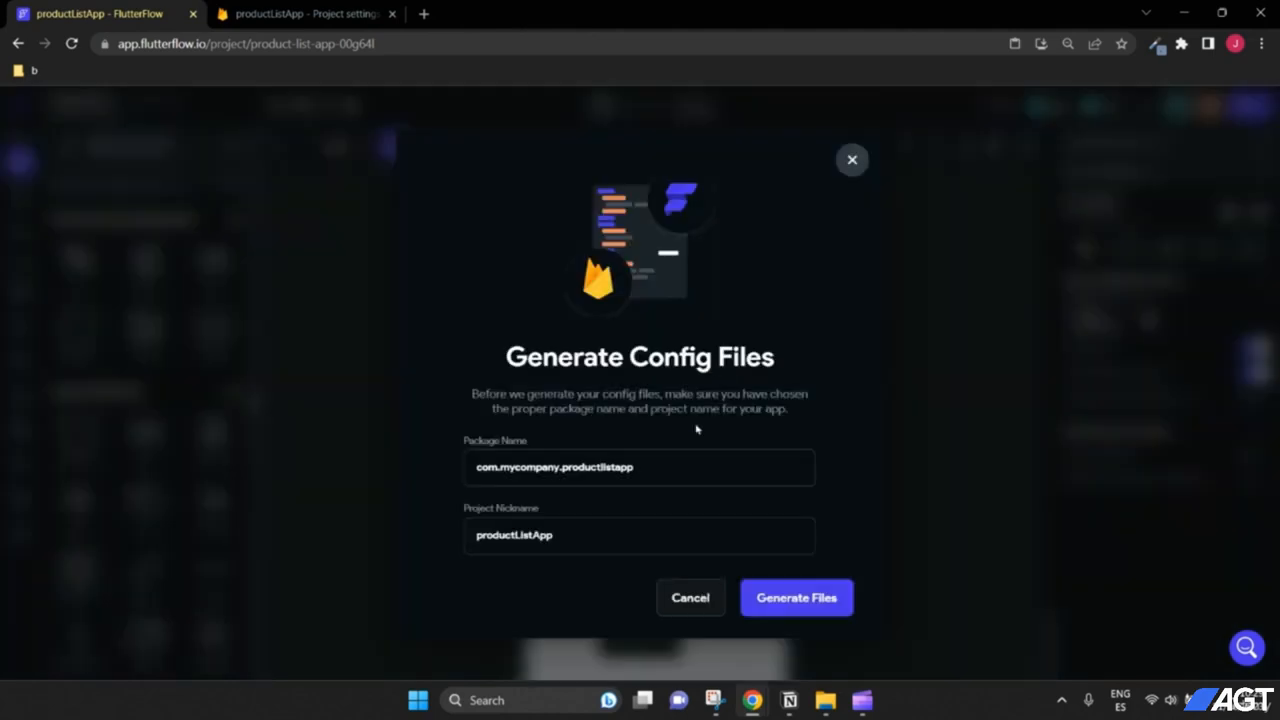
{"action": "left_click", "coordinate": [792, 598]}
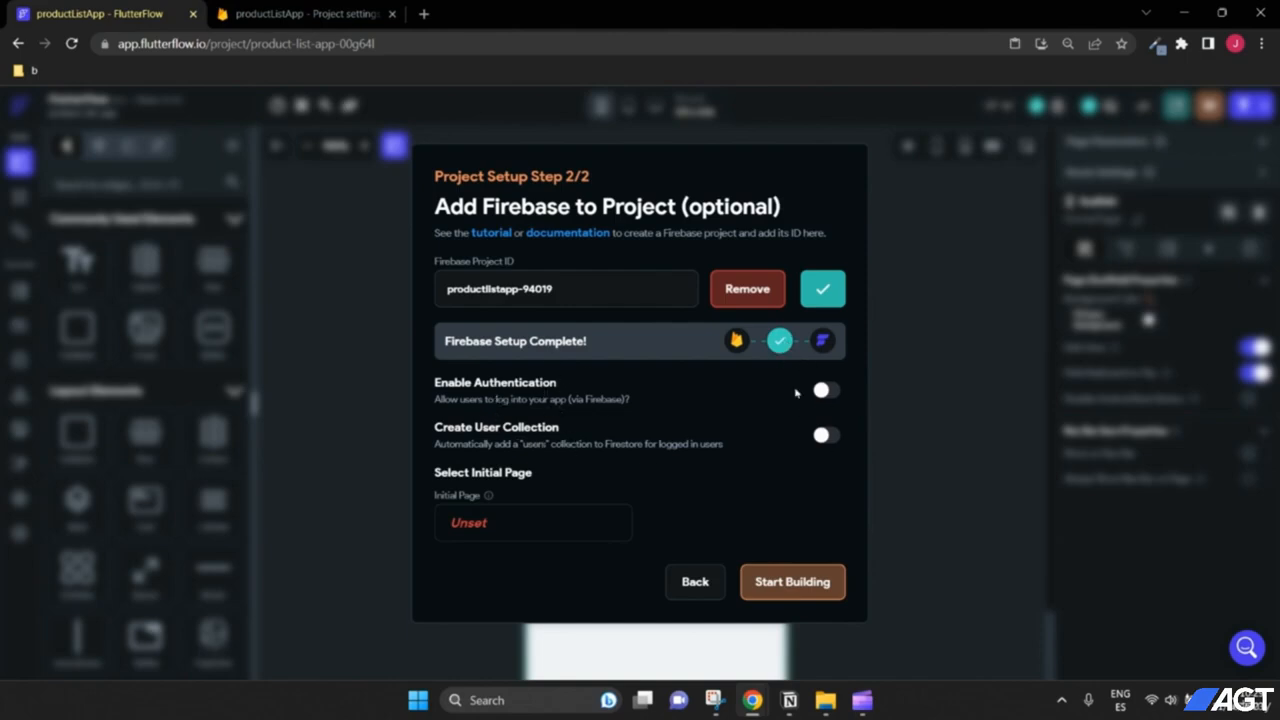
{"action": "left_click", "coordinate": [806, 583]}
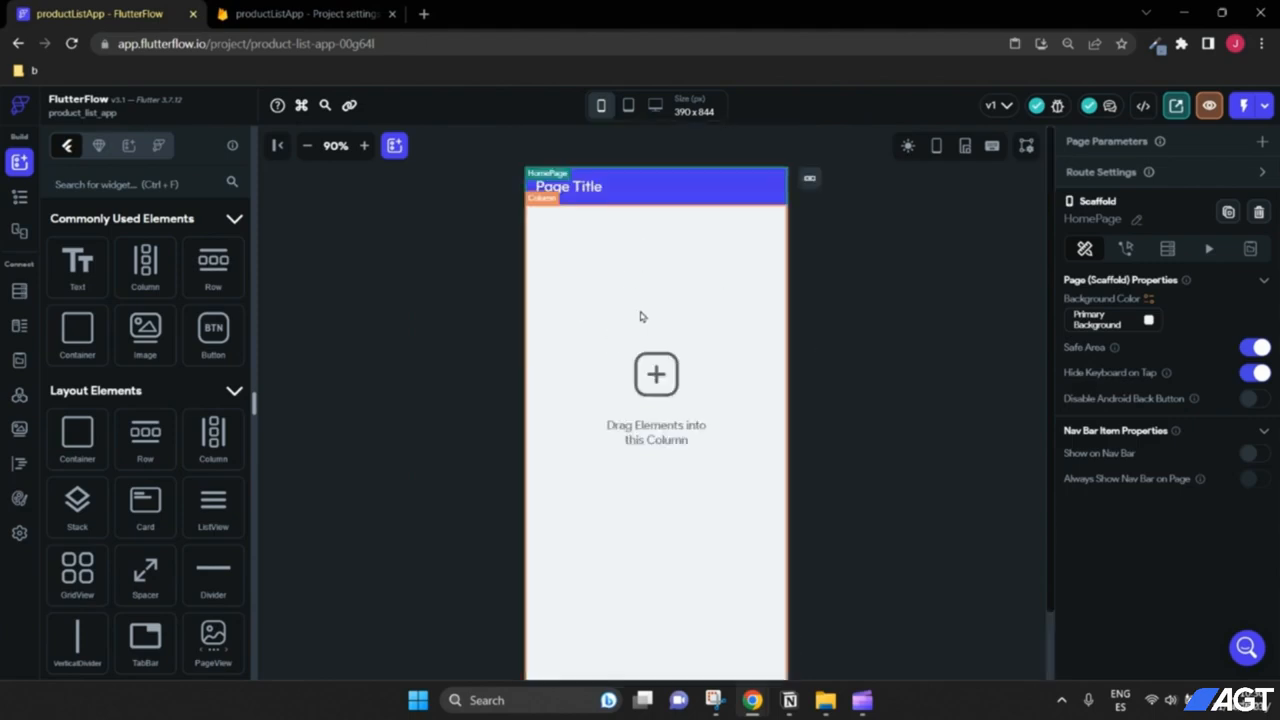
Step: Go to the Firestore Database section under Build in the Firebase project
{"action": "left_click", "coordinate": [281, 12]}
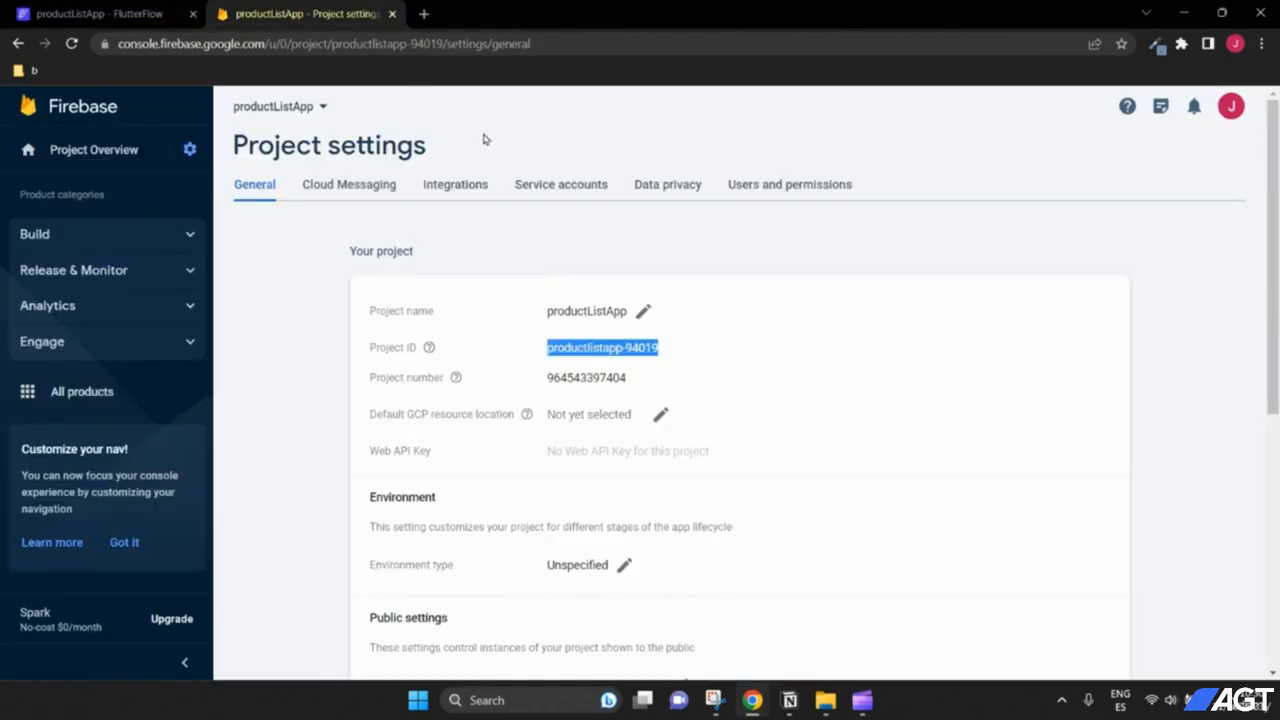
{"action": "left_click", "coordinate": [320, 236]}
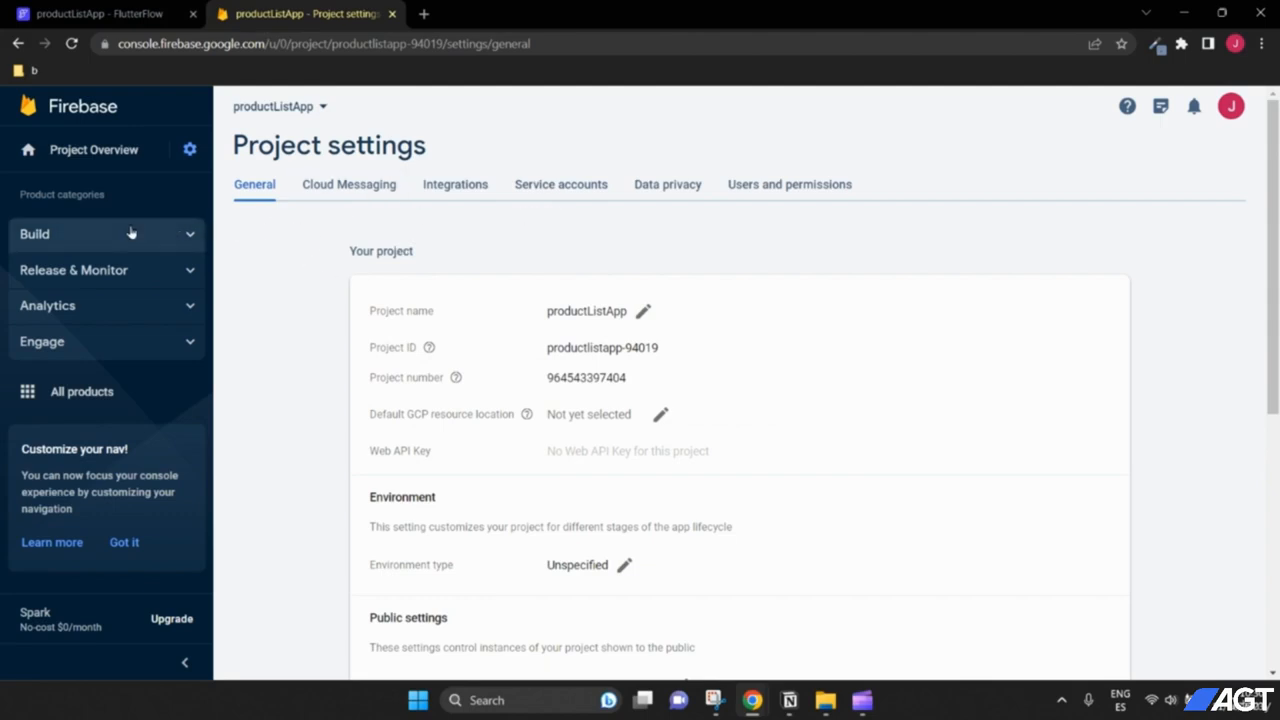
{"action": "left_click", "coordinate": [153, 236]}
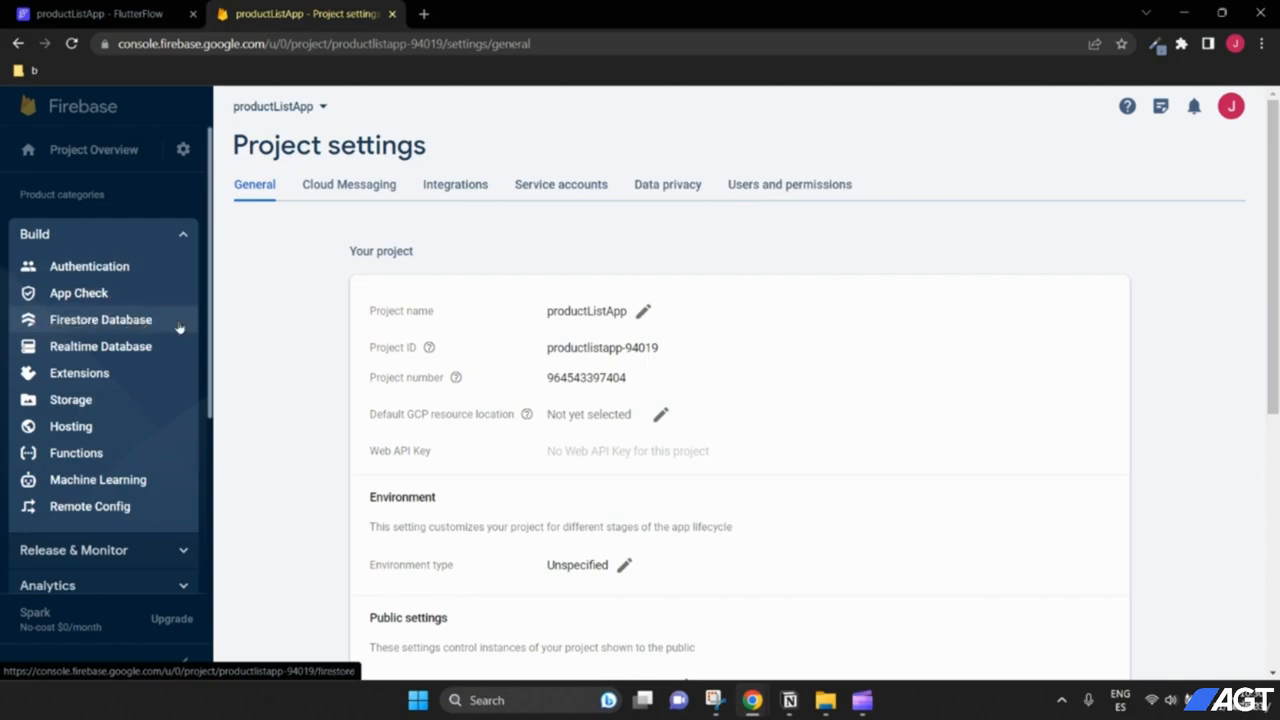
{"action": "left_click", "coordinate": [110, 330]}
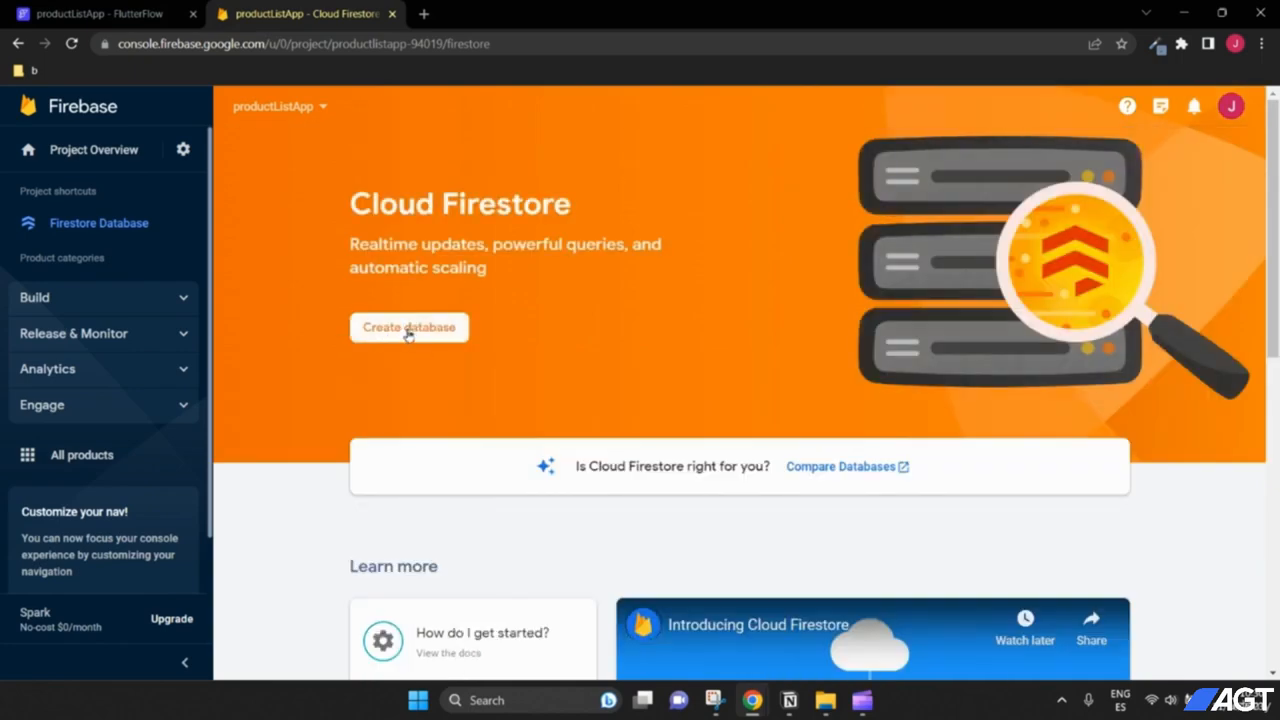
Step: Create the Cloud Firestore database in test mode at location nam5 (United States)
{"action": "left_click", "coordinate": [408, 329]}
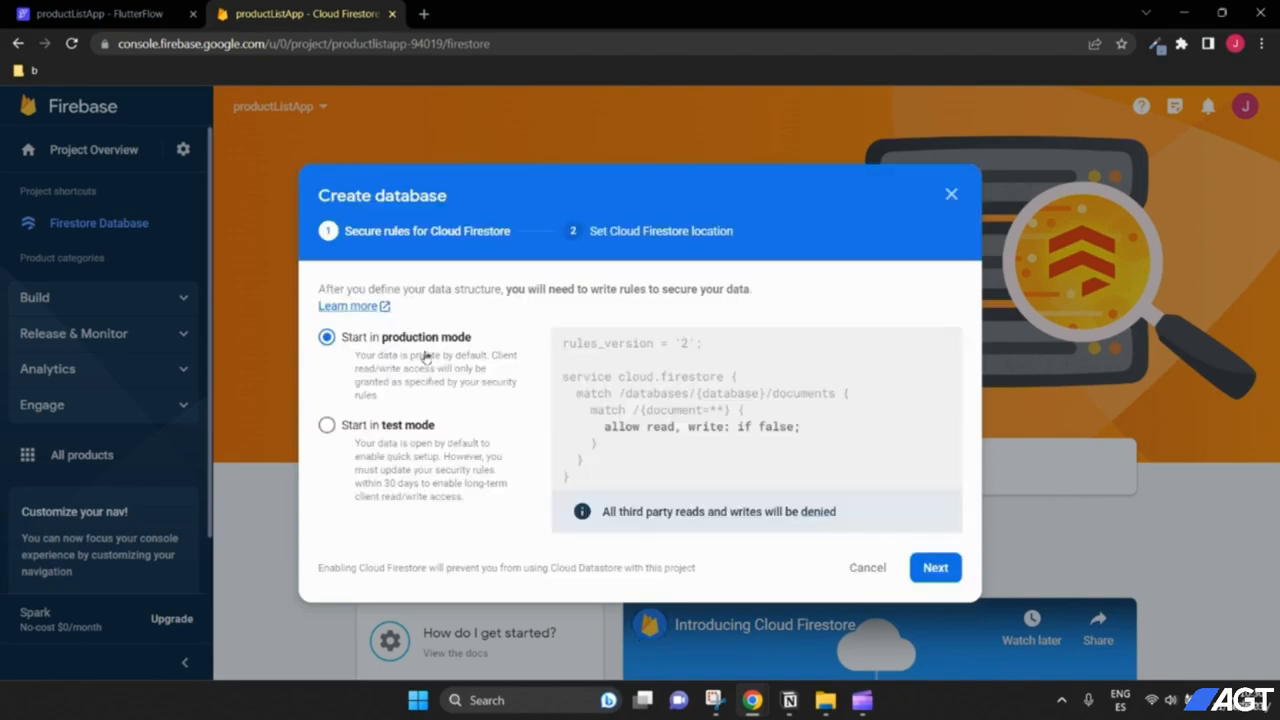
{"action": "left_click", "coordinate": [367, 427]}
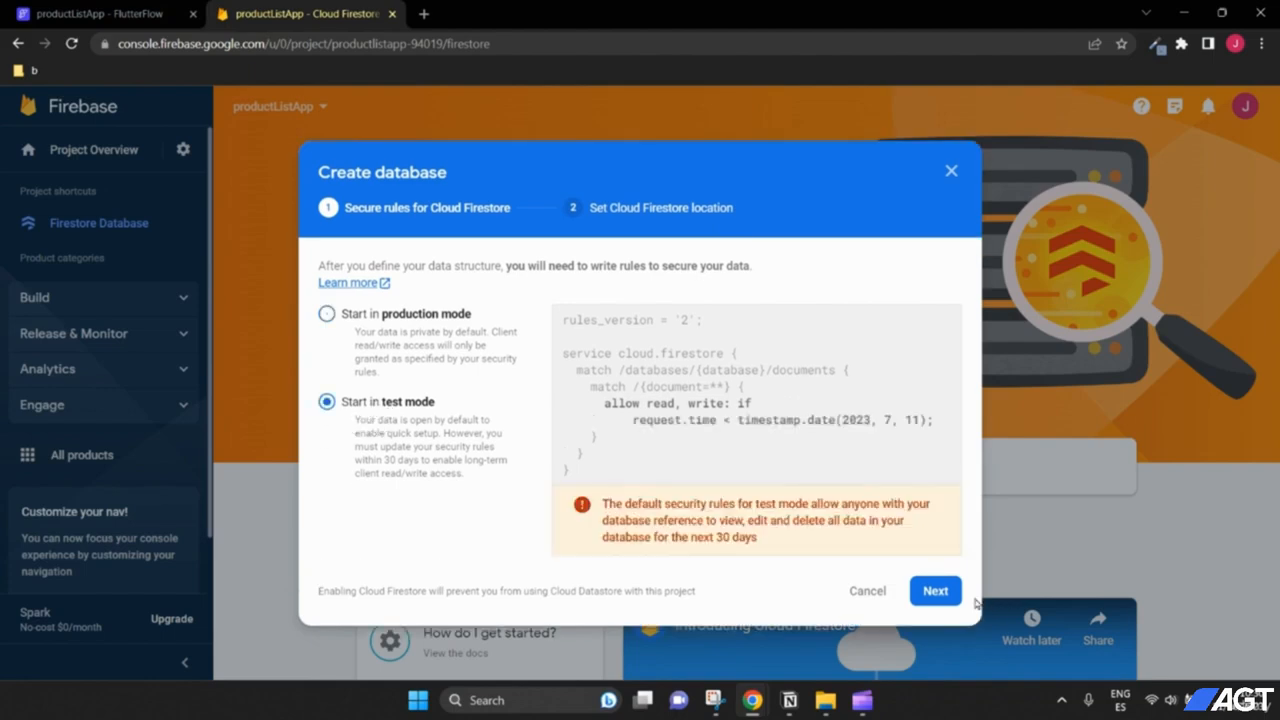
{"action": "left_click", "coordinate": [935, 591]}
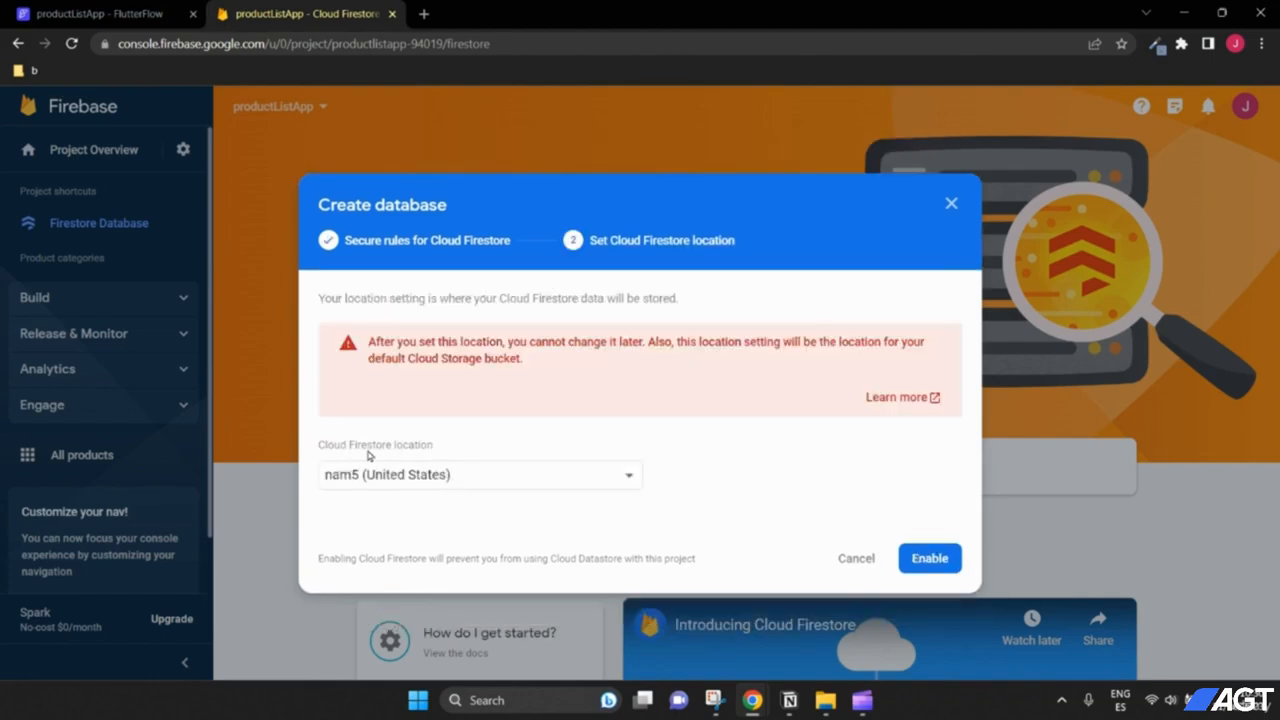
{"action": "left_click", "coordinate": [614, 478]}
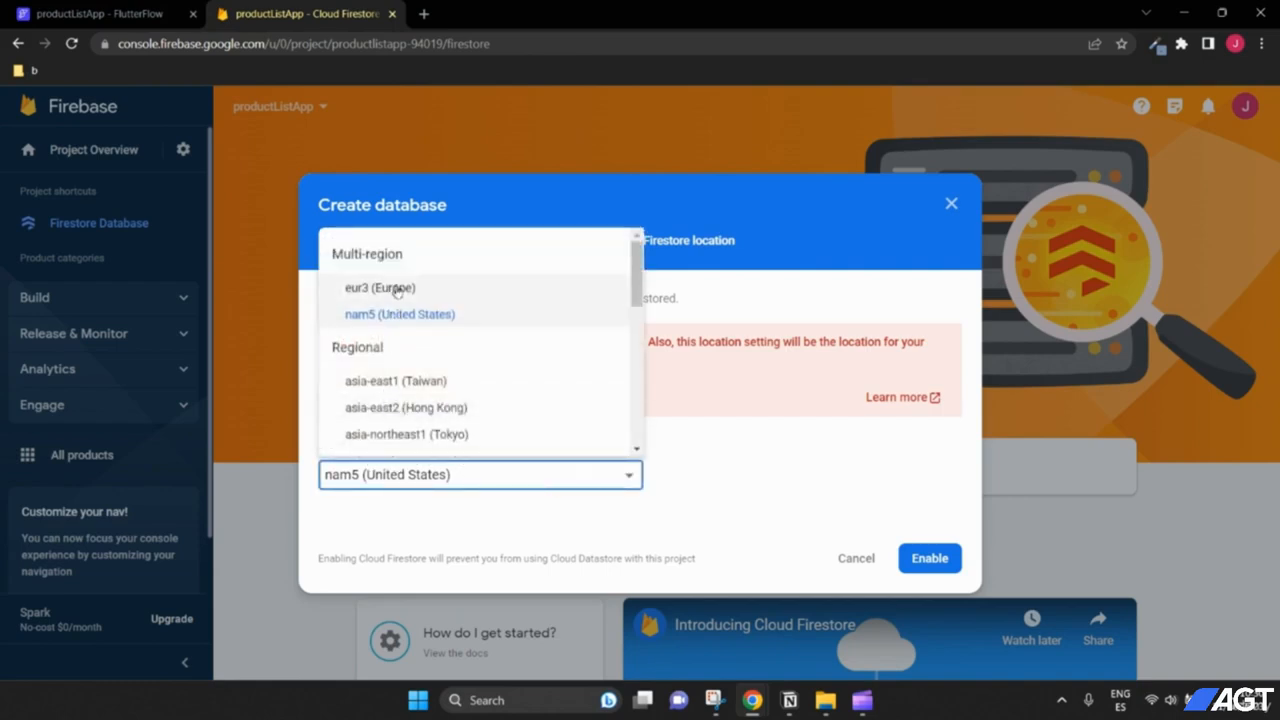
{"action": "left_click", "coordinate": [423, 316]}
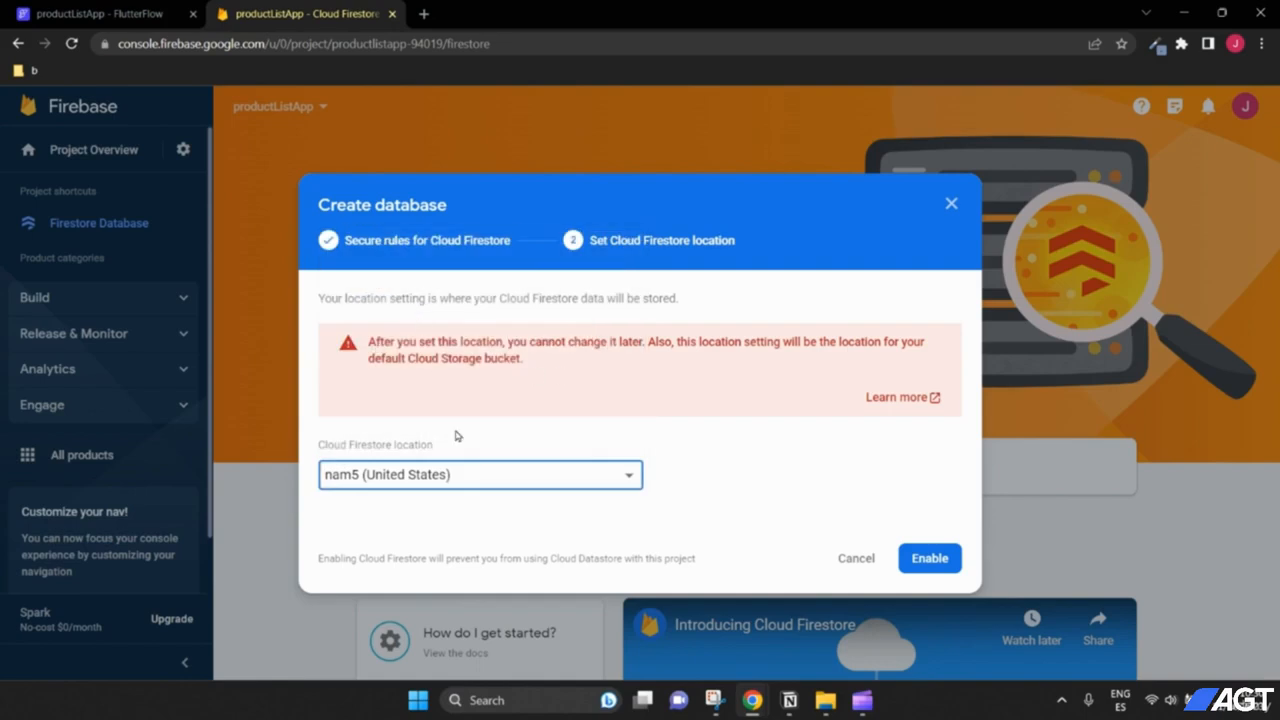
{"action": "left_click", "coordinate": [927, 558]}
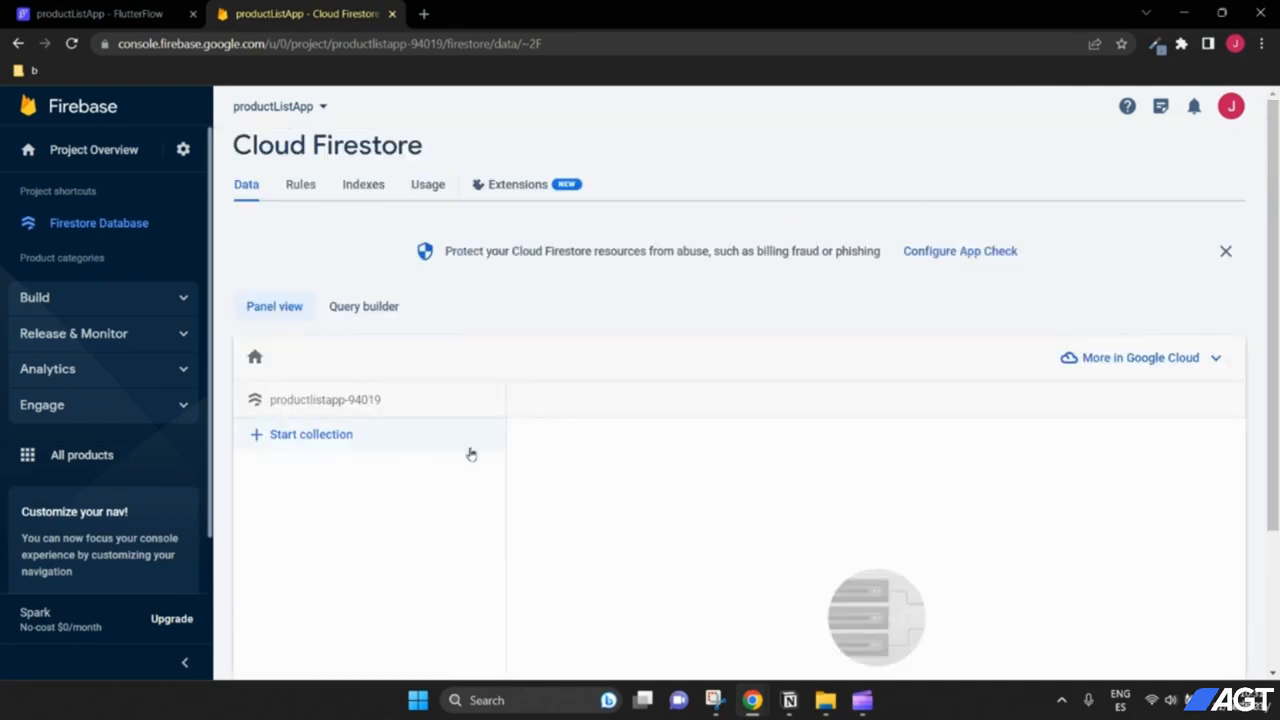
{"action": "scroll", "coordinate": [726, 412], "scroll_direction": "down", "scroll_amount": 2}
{"action": "scroll", "coordinate": [480, 358], "scroll_direction": "up", "scroll_amount": 1}
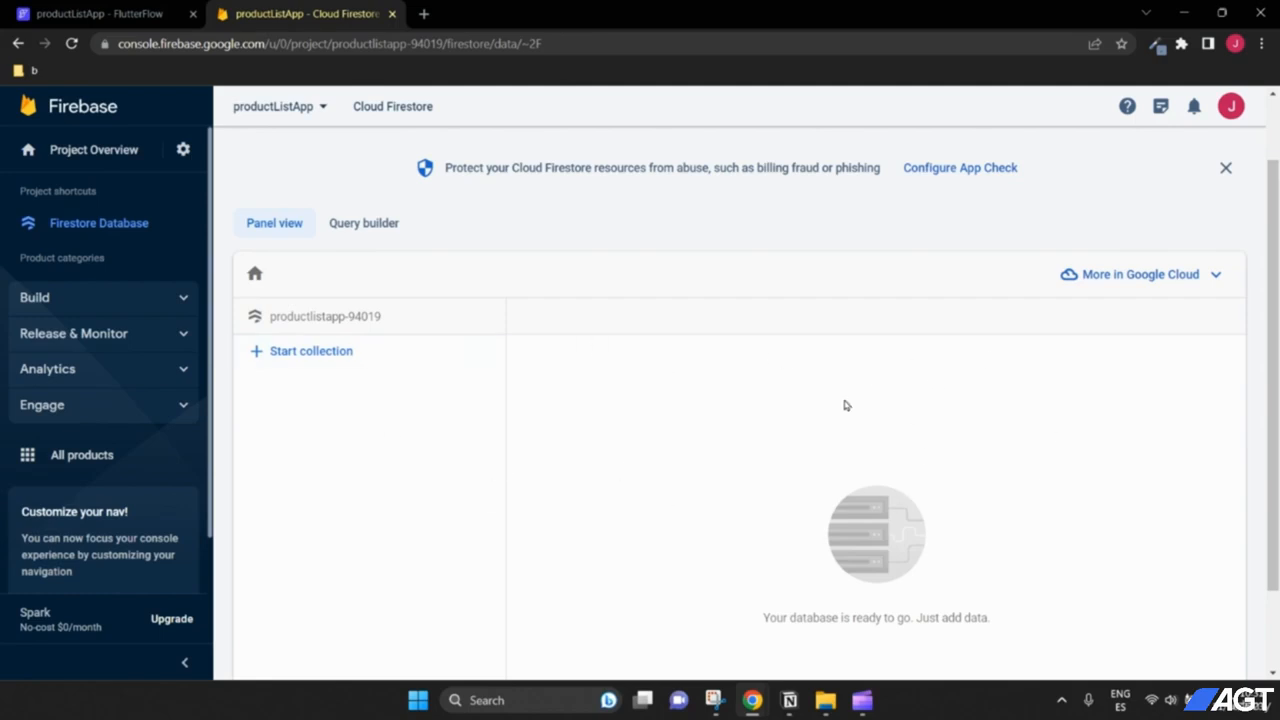
{"action": "scroll", "coordinate": [452, 441], "scroll_direction": "down", "scroll_amount": 1}
{"action": "scroll", "coordinate": [451, 349], "scroll_direction": "up", "scroll_amount": 1}
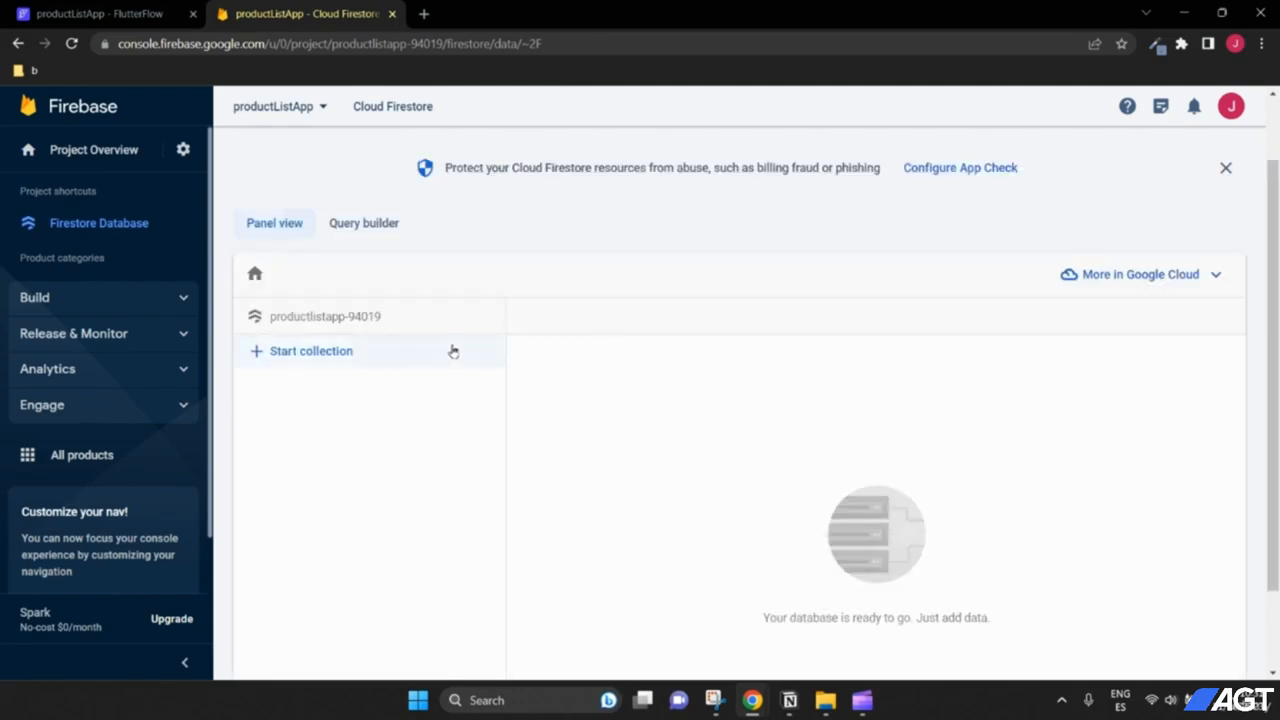
{"action": "scroll", "coordinate": [675, 419], "scroll_direction": "down", "scroll_amount": 1}
{"action": "scroll", "coordinate": [675, 419], "scroll_direction": "up", "scroll_amount": 1}
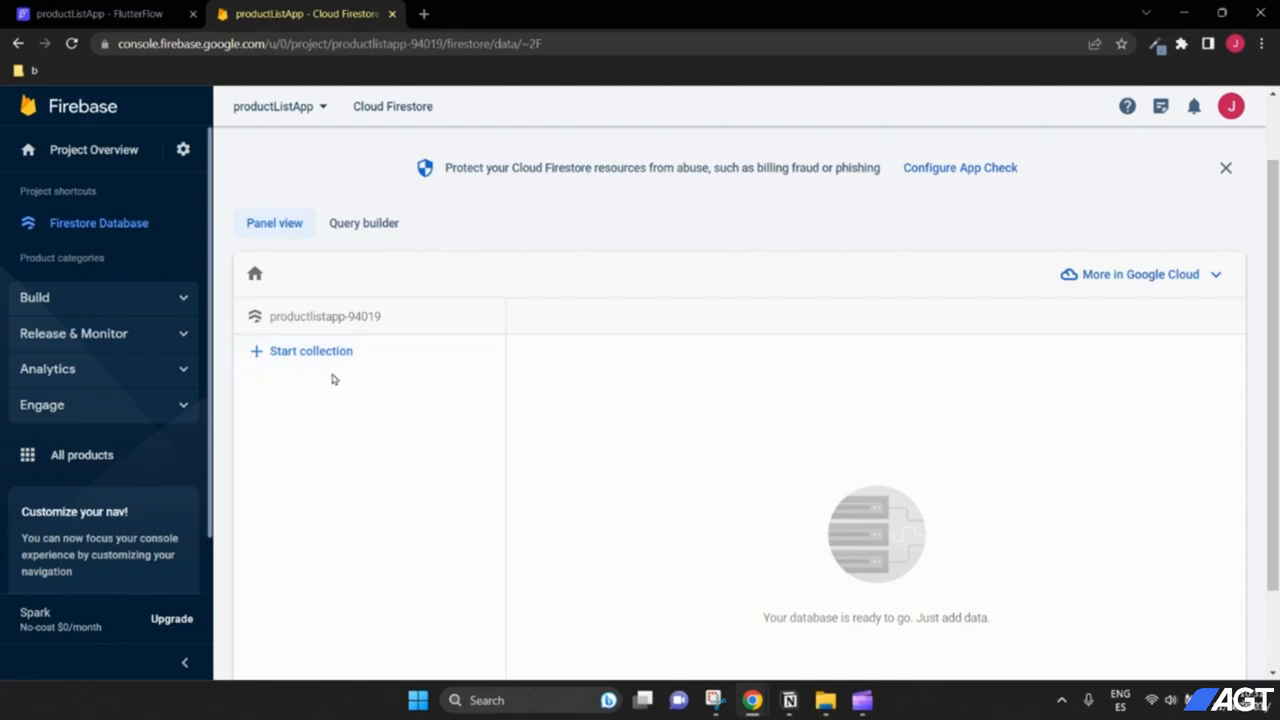
{"action": "scroll", "coordinate": [624, 401], "scroll_direction": "down", "scroll_amount": 1}
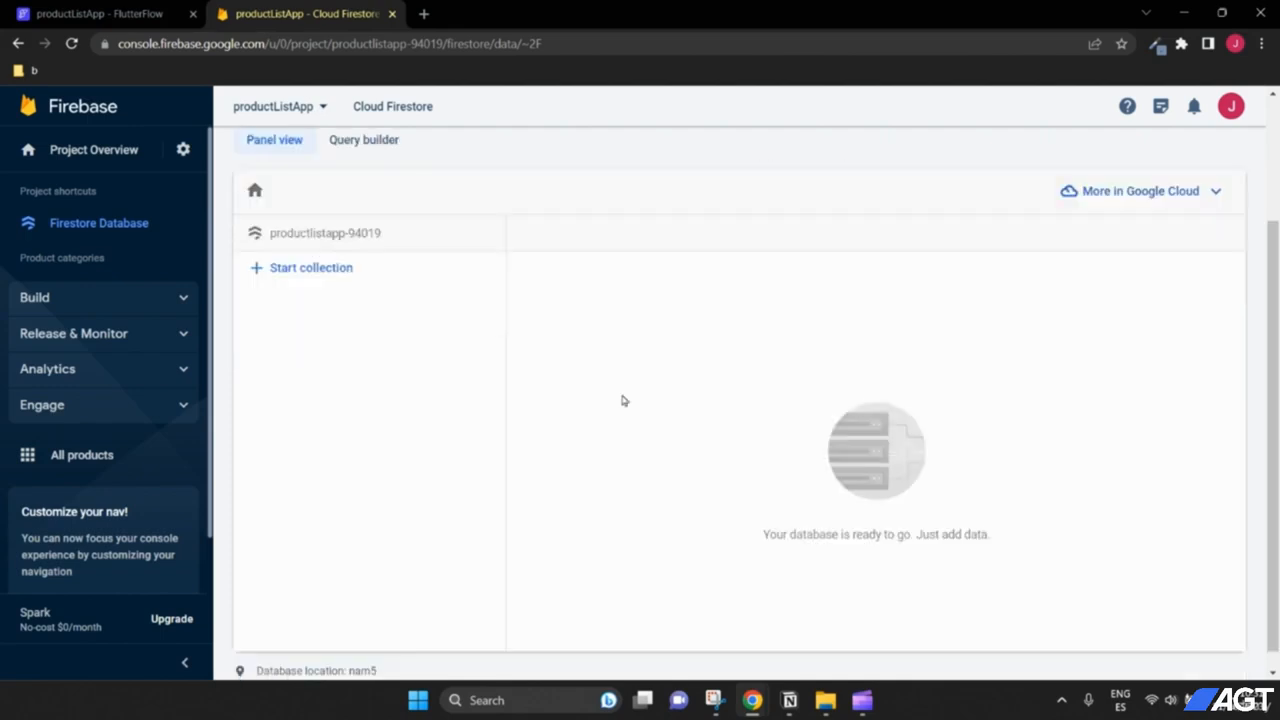
{"action": "scroll", "coordinate": [624, 401], "scroll_direction": "up", "scroll_amount": 1}
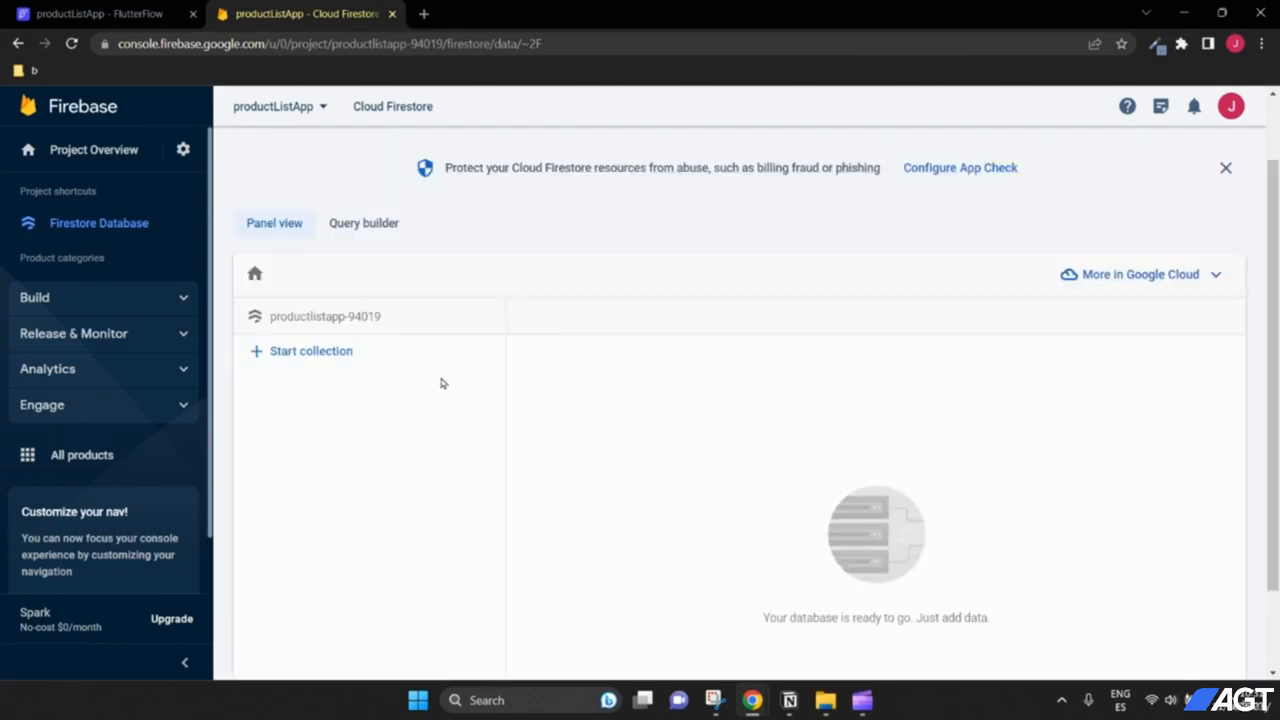
Step: Start a products collection and give its first document an auto-generated ID
{"action": "left_click", "coordinate": [350, 357]}
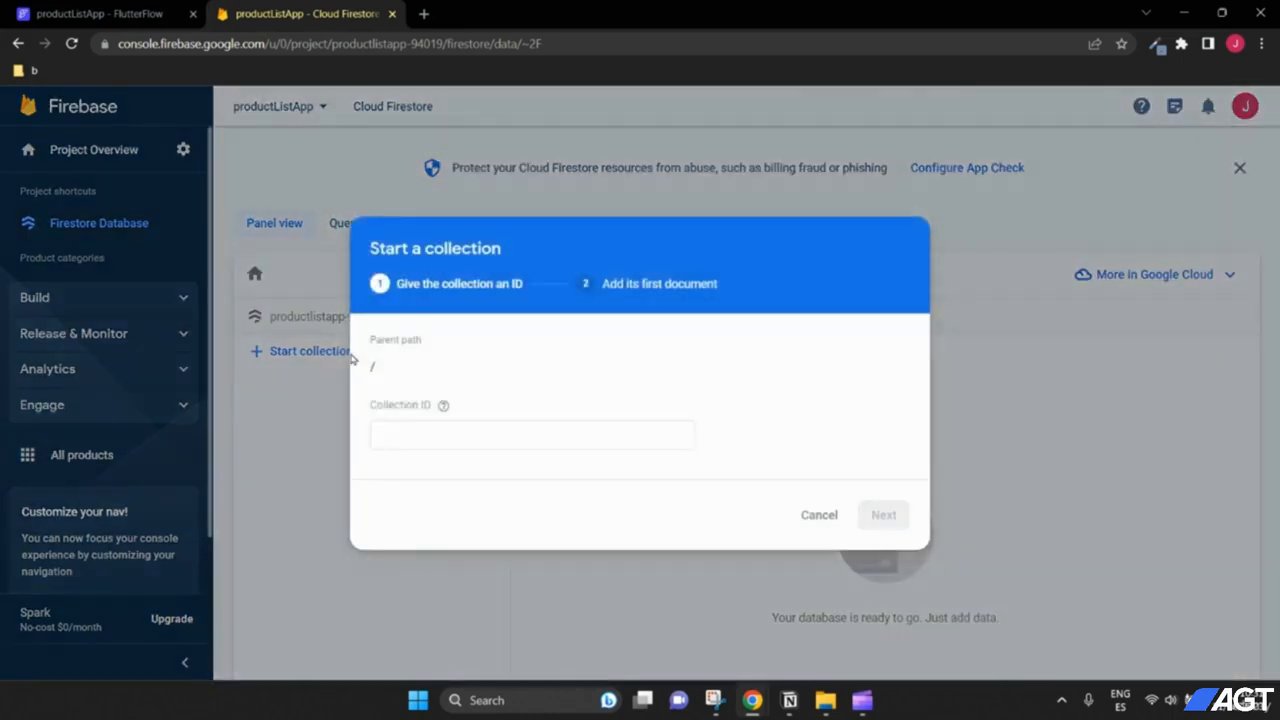
{"action": "left_click", "coordinate": [412, 438]}
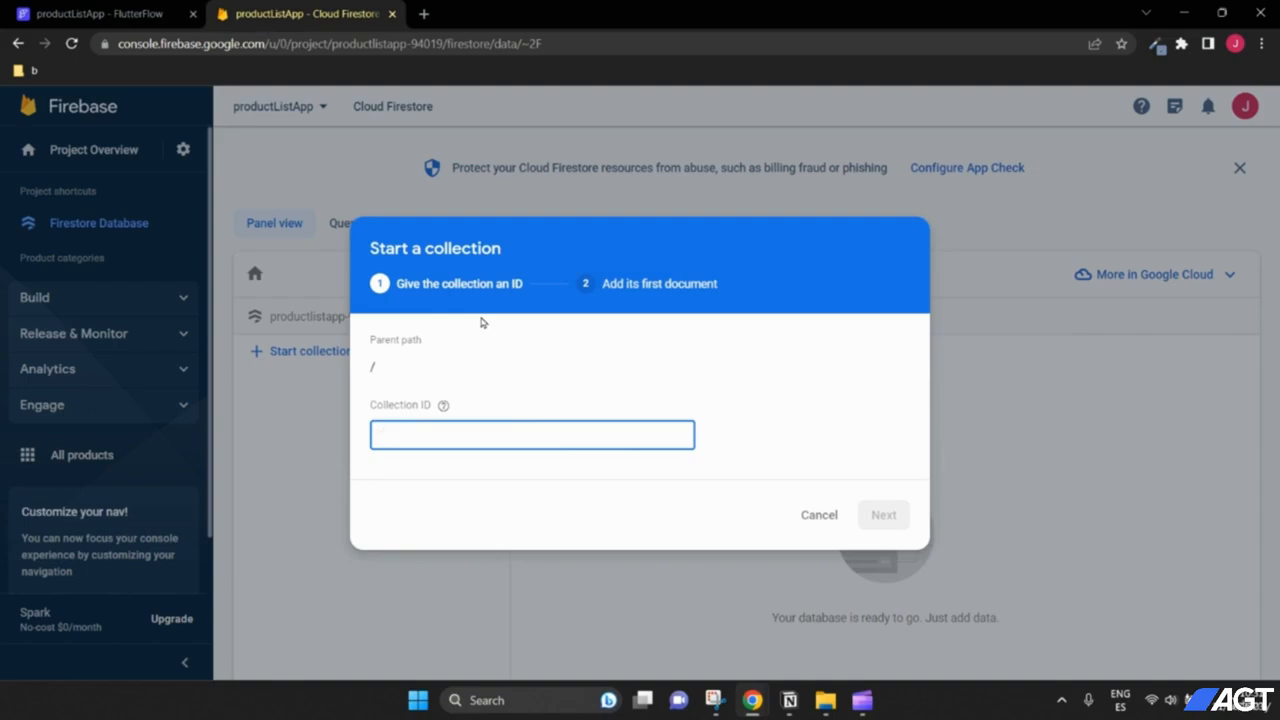
{"action": "type", "text": "products"}
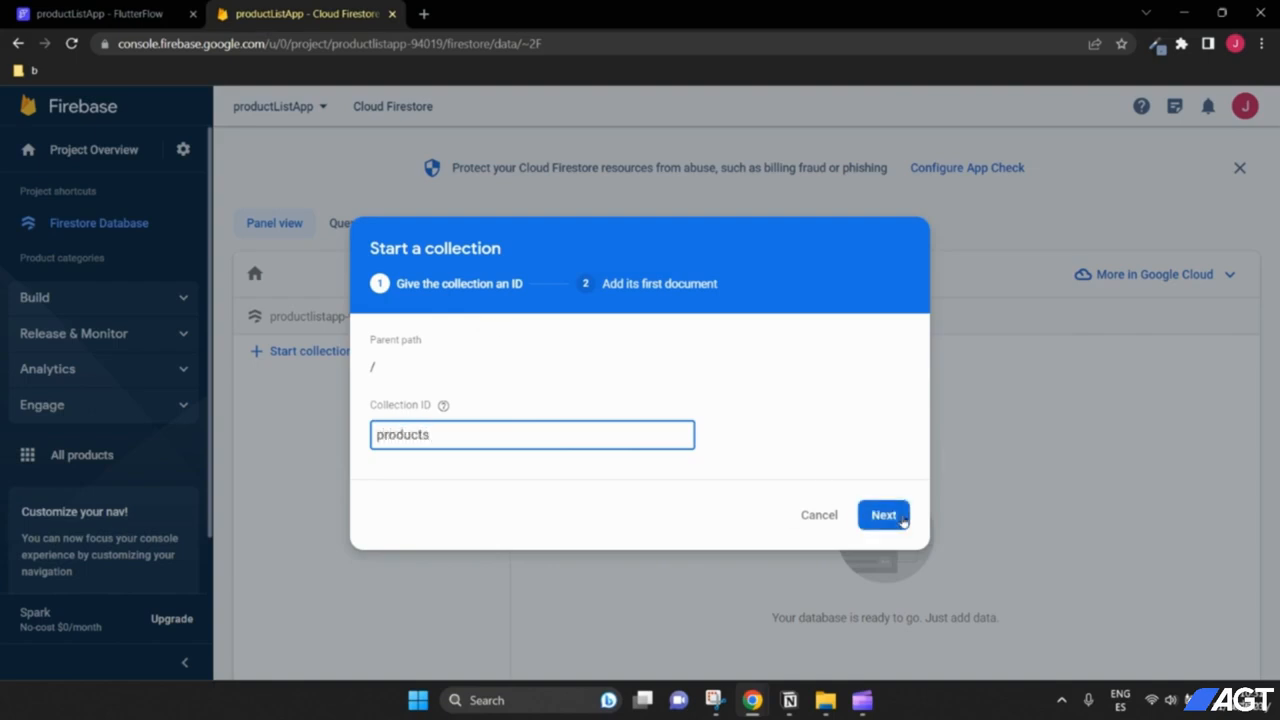
{"action": "left_click", "coordinate": [894, 517]}
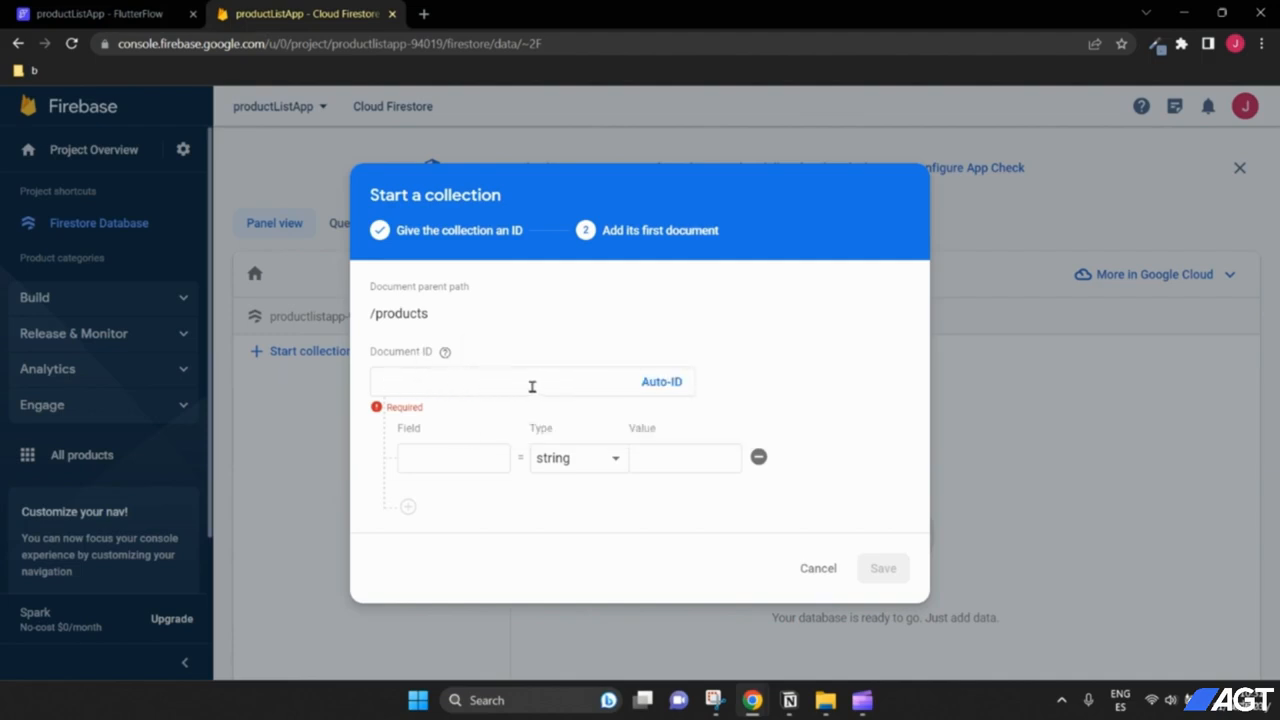
{"action": "left_click", "coordinate": [663, 385]}
{"action": "left_click_drag", "start_coordinate": [586, 384], "coordinate": [372, 381]}
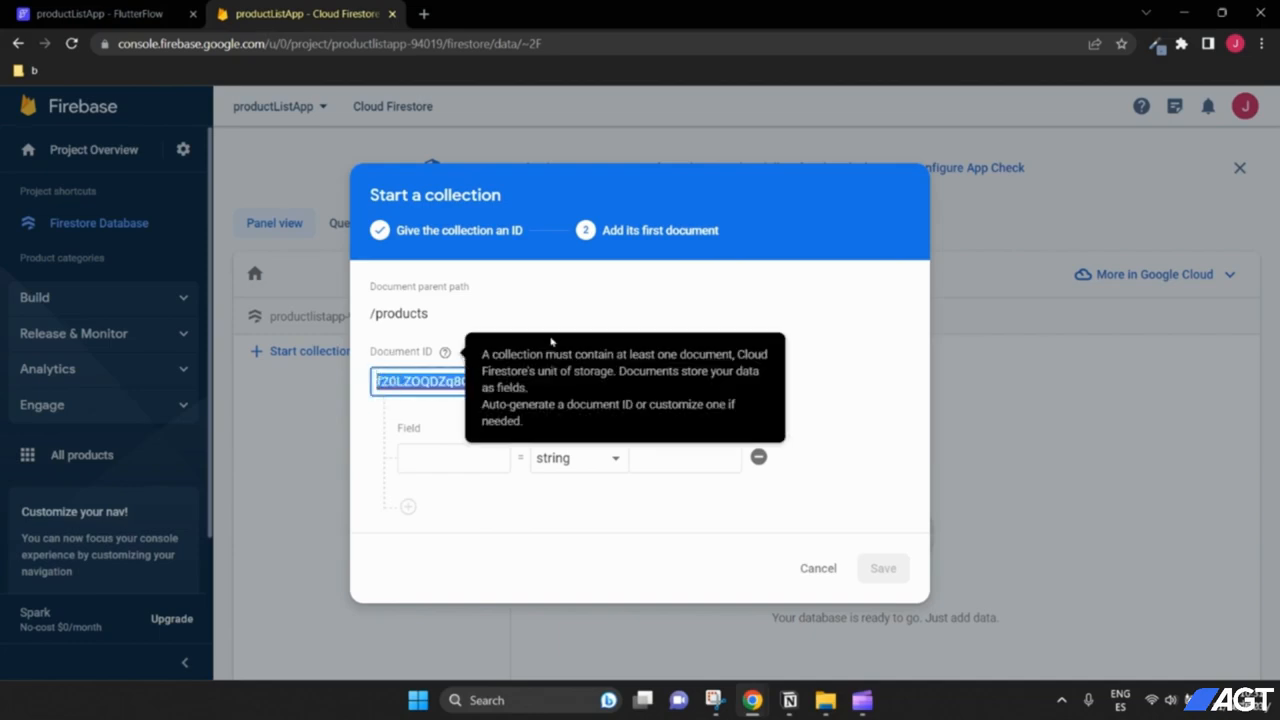
{"action": "left_click", "coordinate": [399, 380]}
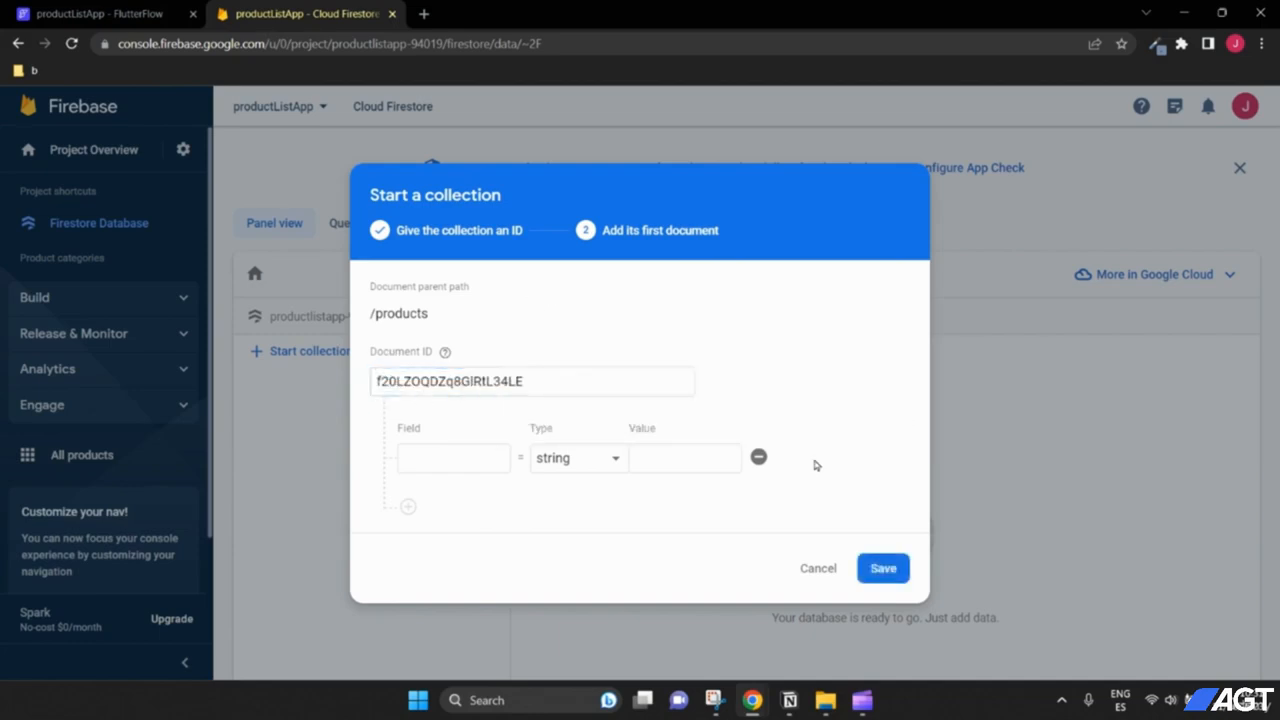
Step: Add a name field with the value car to the document
{"action": "left_click", "coordinate": [463, 457]}
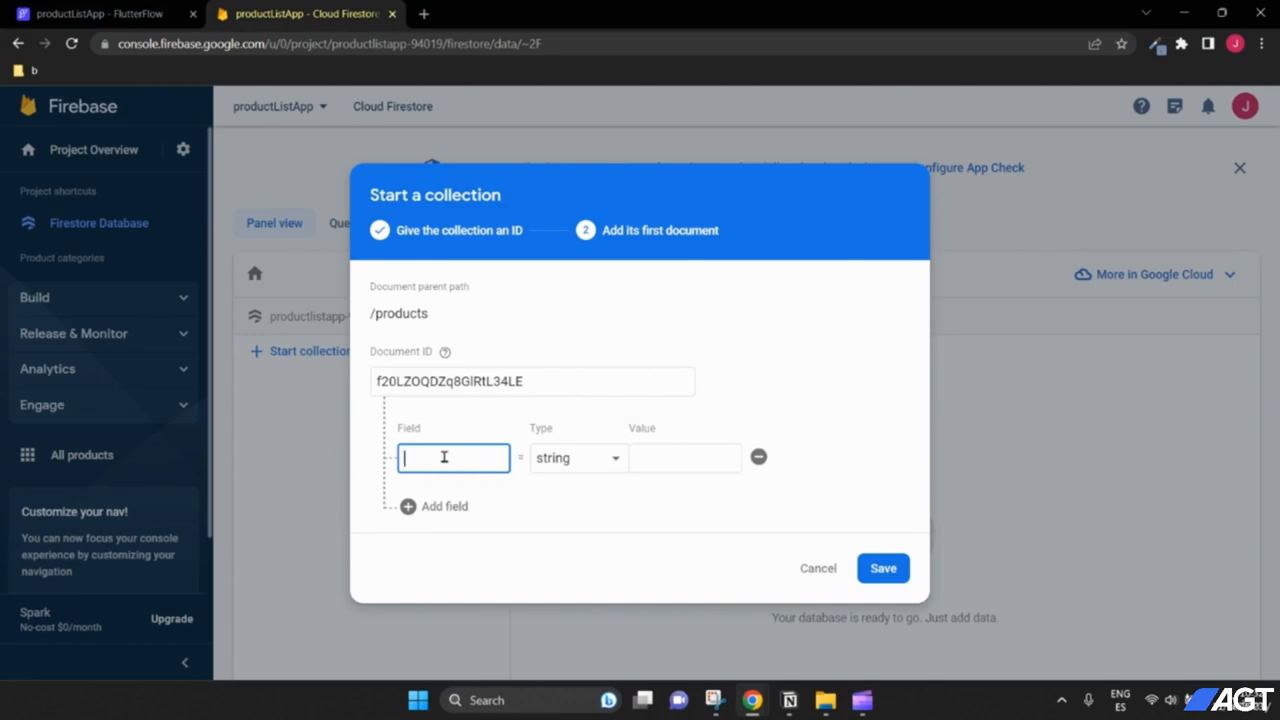
{"action": "type", "text": "name"}
{"action": "left_click", "coordinate": [668, 458]}
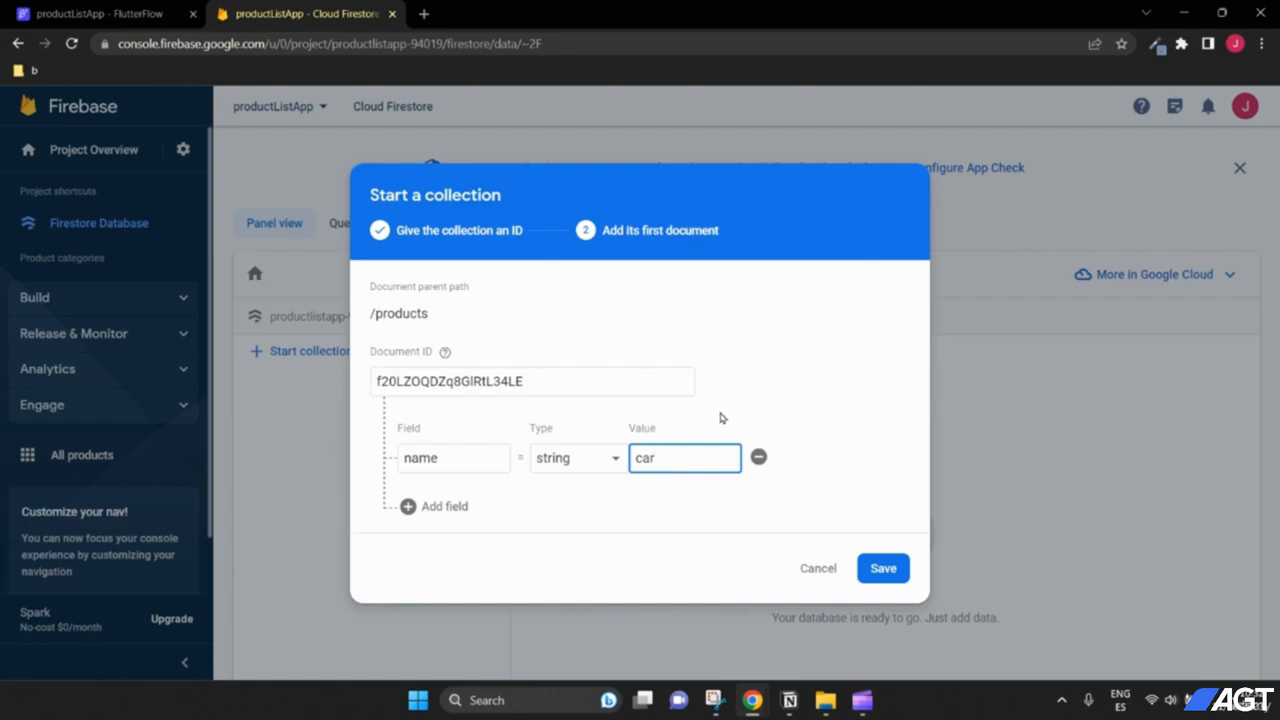
{"action": "type", "text": "car"}
Step: Add two more fields and make the second a price field of type number, 5000
{"action": "left_click", "coordinate": [410, 506]}
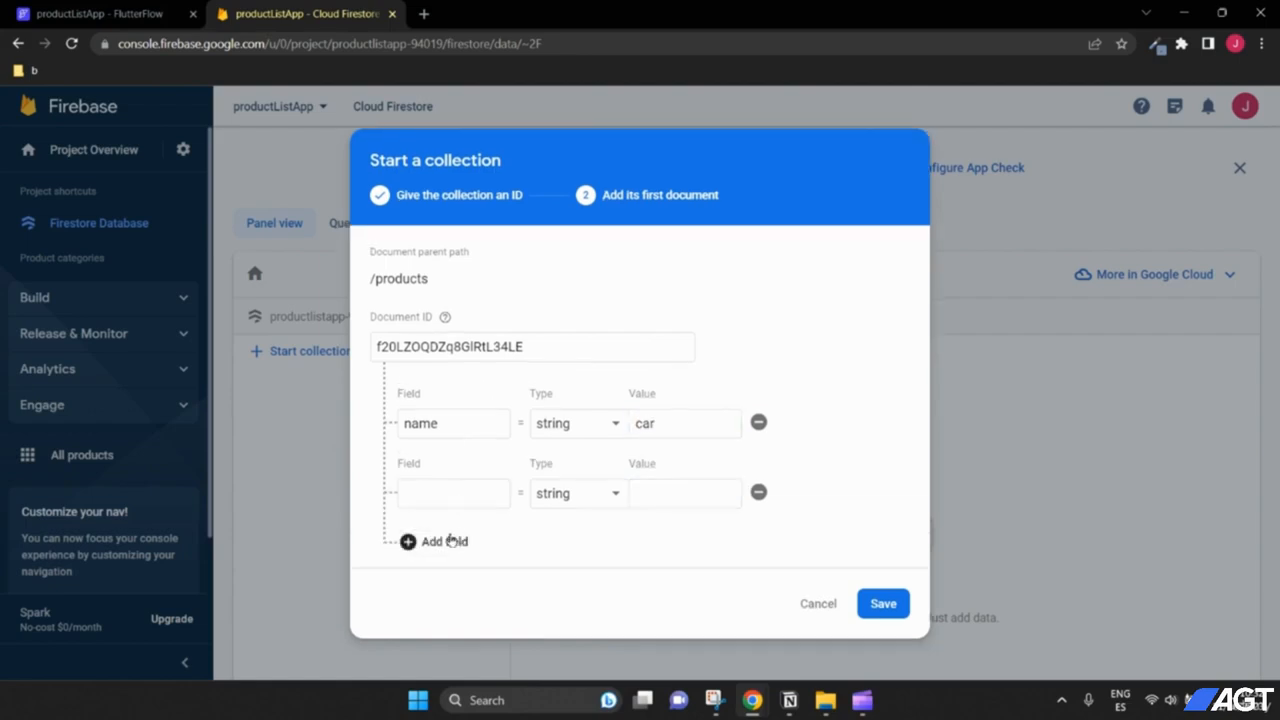
{"action": "left_click", "coordinate": [452, 541]}
{"action": "left_click", "coordinate": [437, 464]}
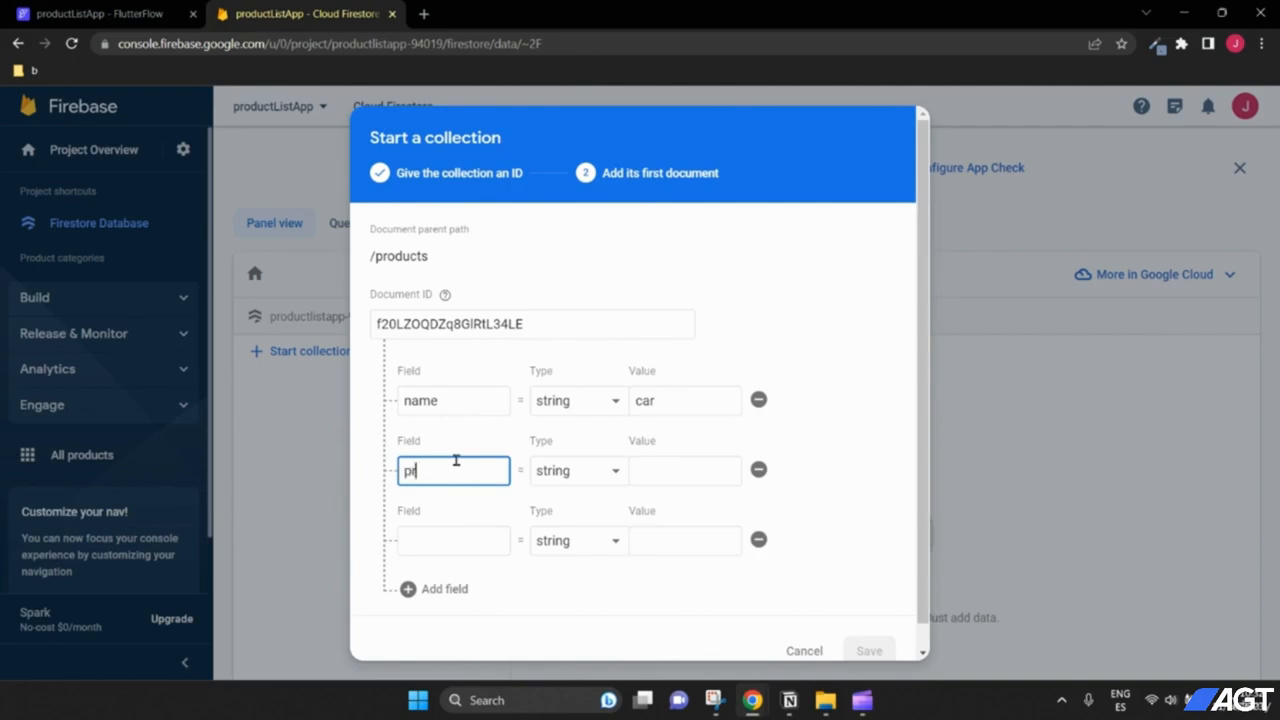
{"action": "left_click", "coordinate": [560, 471]}
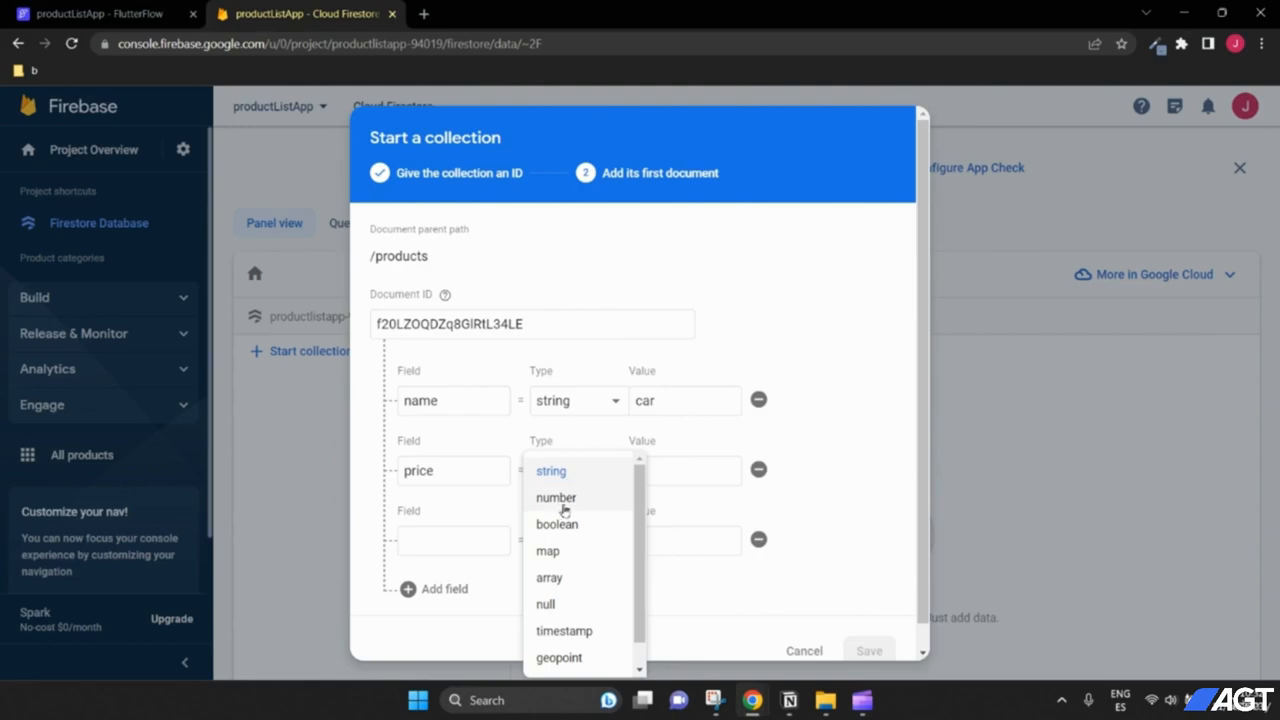
{"action": "left_click", "coordinate": [563, 505]}
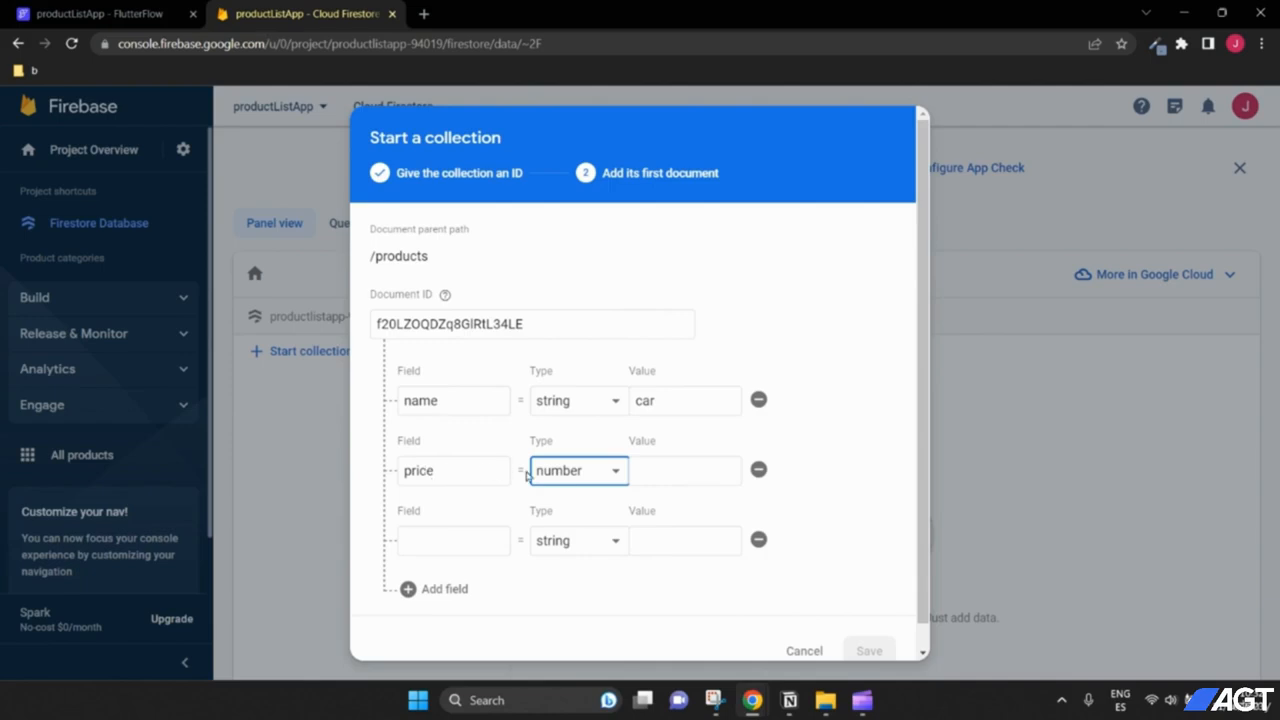
{"action": "left_click", "coordinate": [646, 474]}
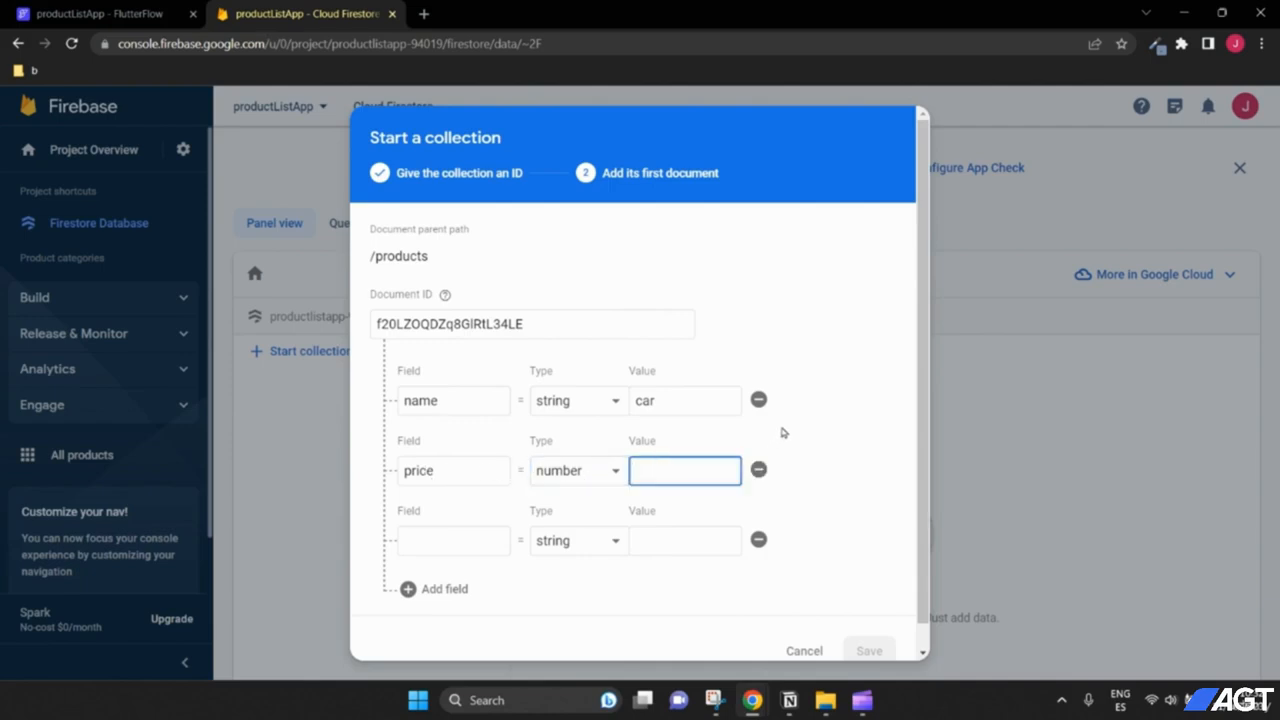
{"action": "type", "text": "5000"}
Step: Fill the third field as description with the value 'nice car'
{"action": "left_click", "coordinate": [455, 540]}
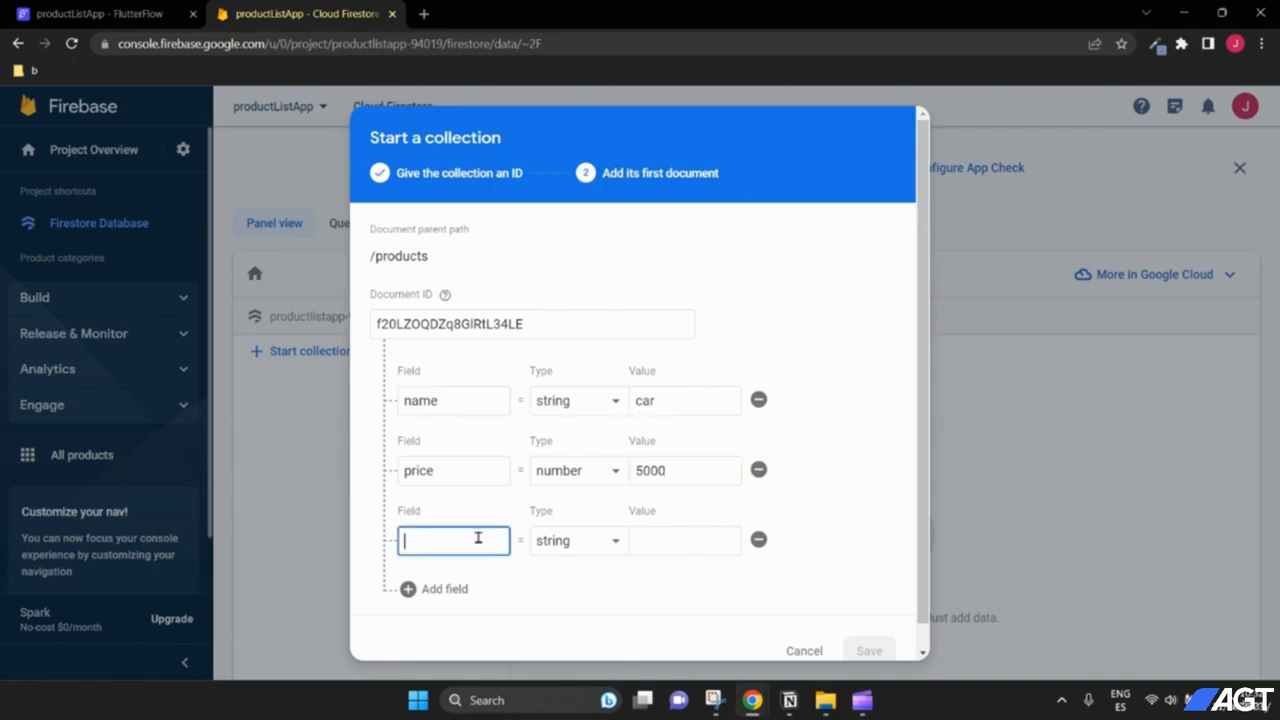
{"action": "type", "text": "de"}
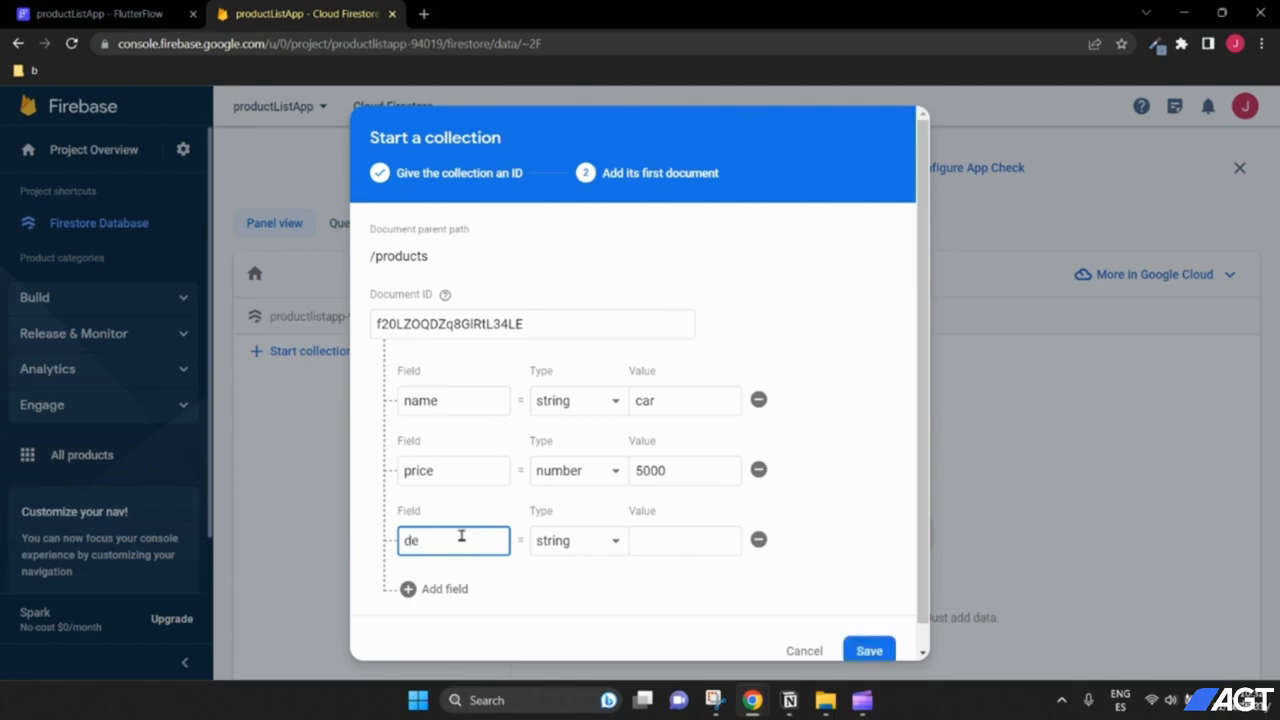
{"action": "type", "text": "scription"}
{"action": "left_click", "coordinate": [679, 544]}
{"action": "type", "text": "n"}
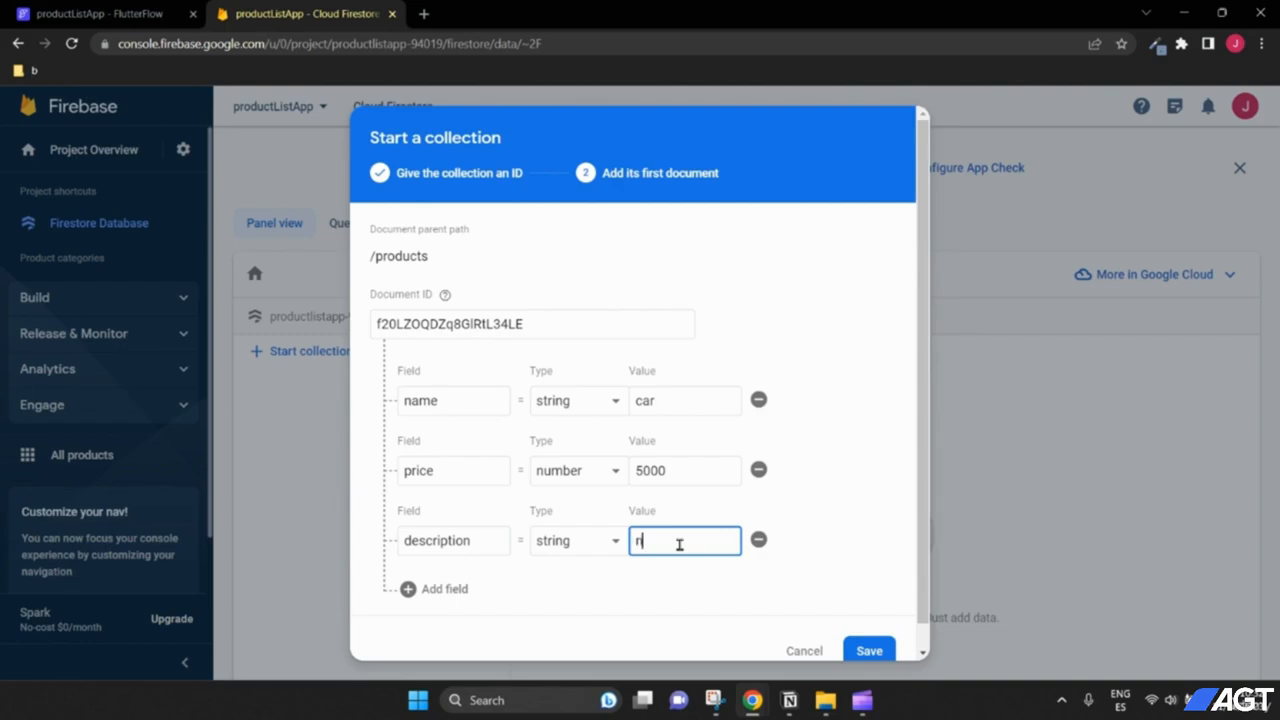
{"action": "type", "text": "ice va"}
{"action": "scroll", "coordinate": [829, 557], "scroll_direction": "down", "scroll_amount": 1}
Step: Save the products document, delete the products collection by confirming its name, and go back to FlutterFlow
{"action": "left_click", "coordinate": [866, 623]}
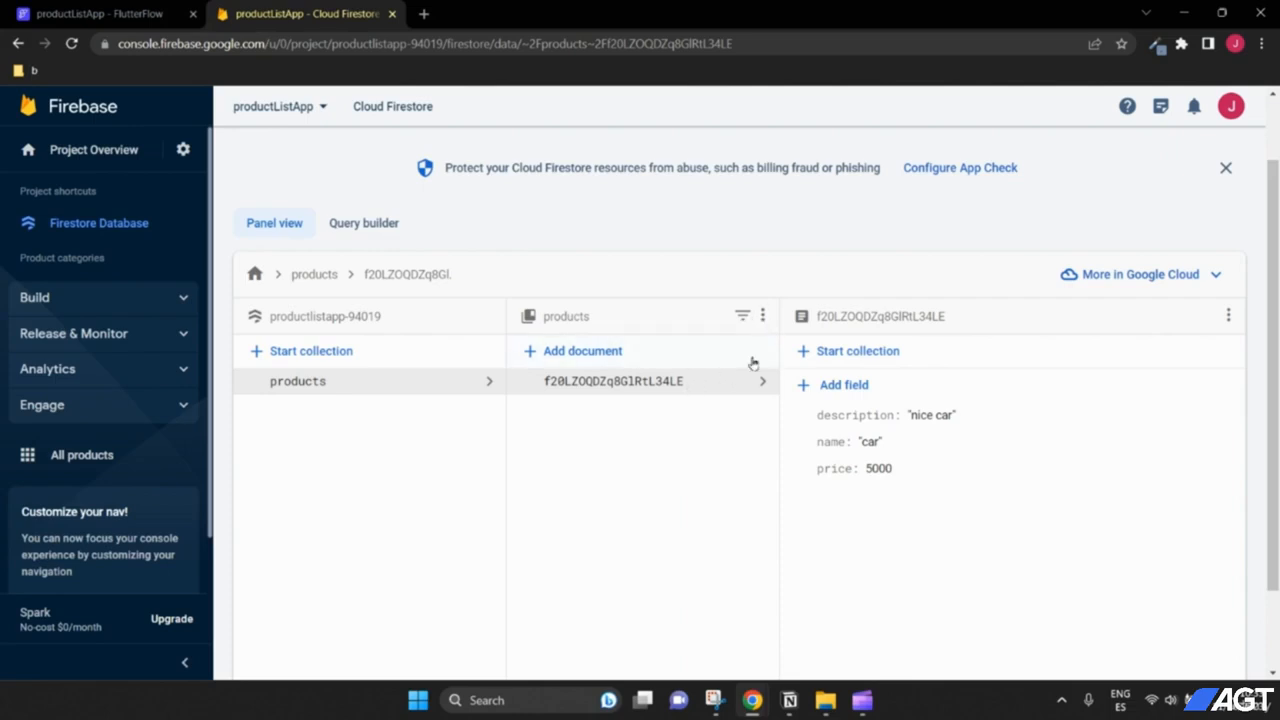
{"action": "left_click", "coordinate": [763, 318]}
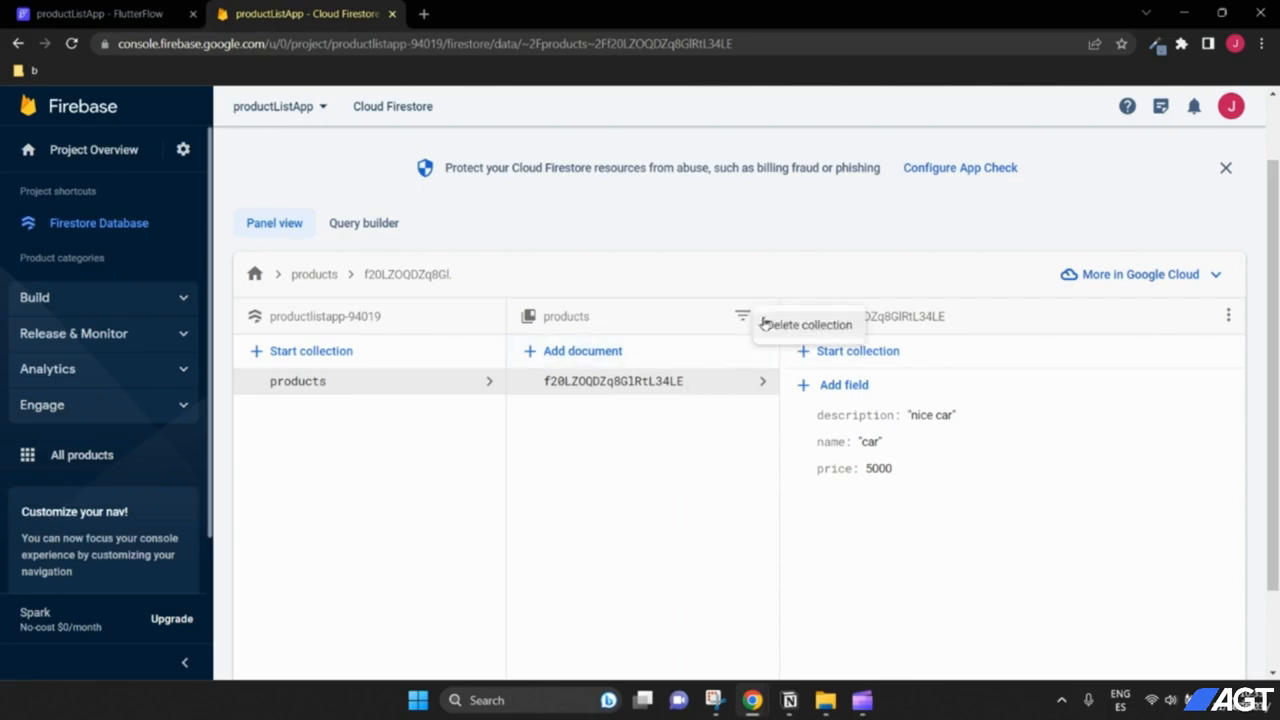
{"action": "left_click", "coordinate": [786, 328]}
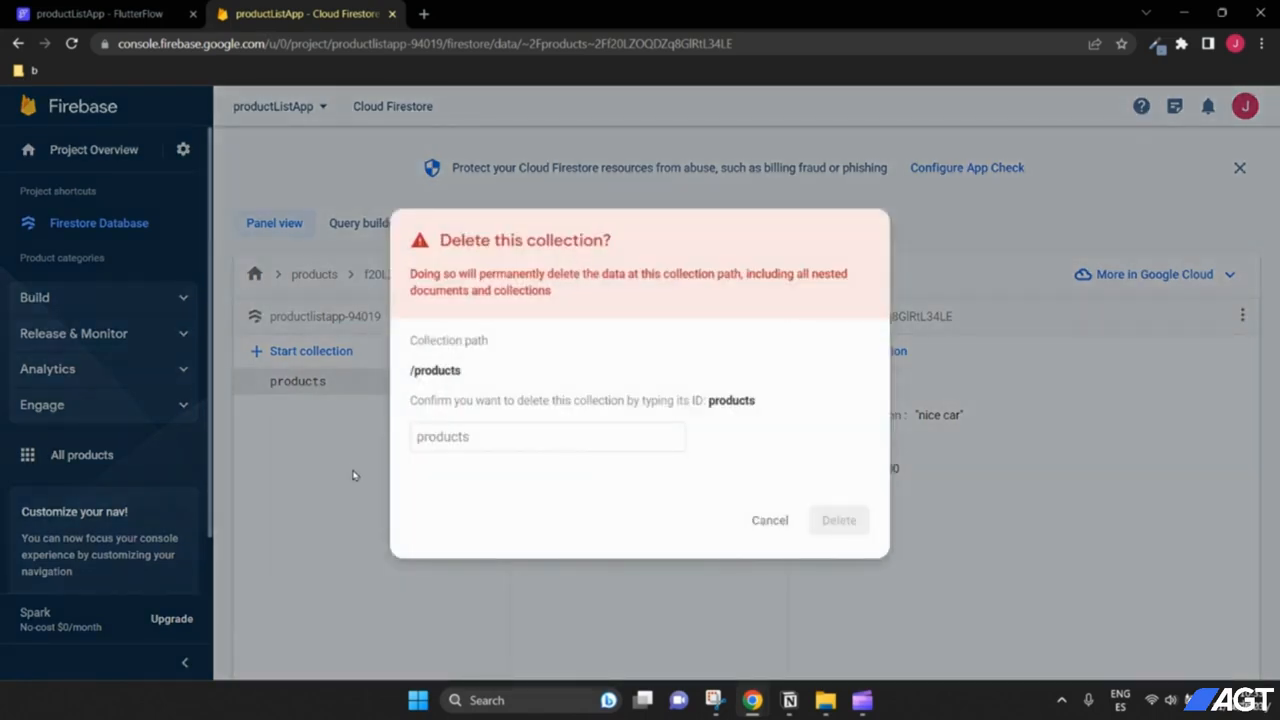
{"action": "left_click", "coordinate": [478, 436]}
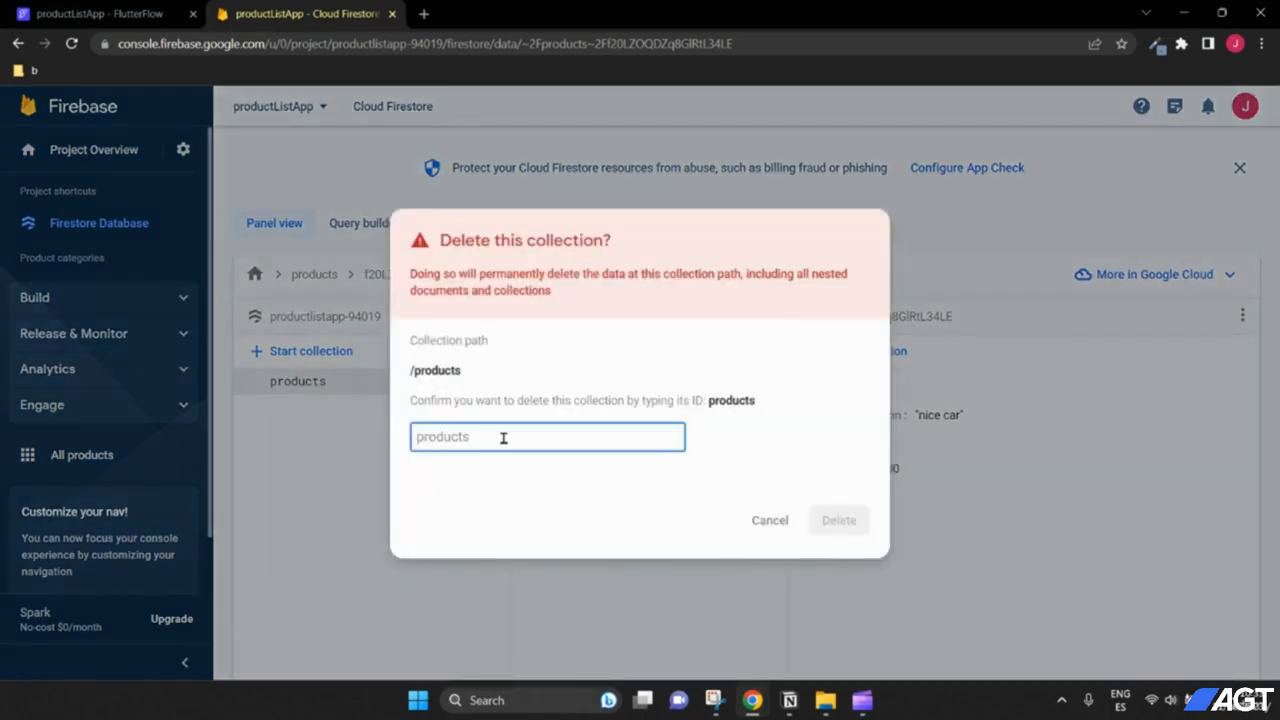
{"action": "type", "text": "products"}
{"action": "left_click_drag", "start_coordinate": [707, 399], "coordinate": [752, 400]}
{"action": "left_click", "coordinate": [560, 443]}
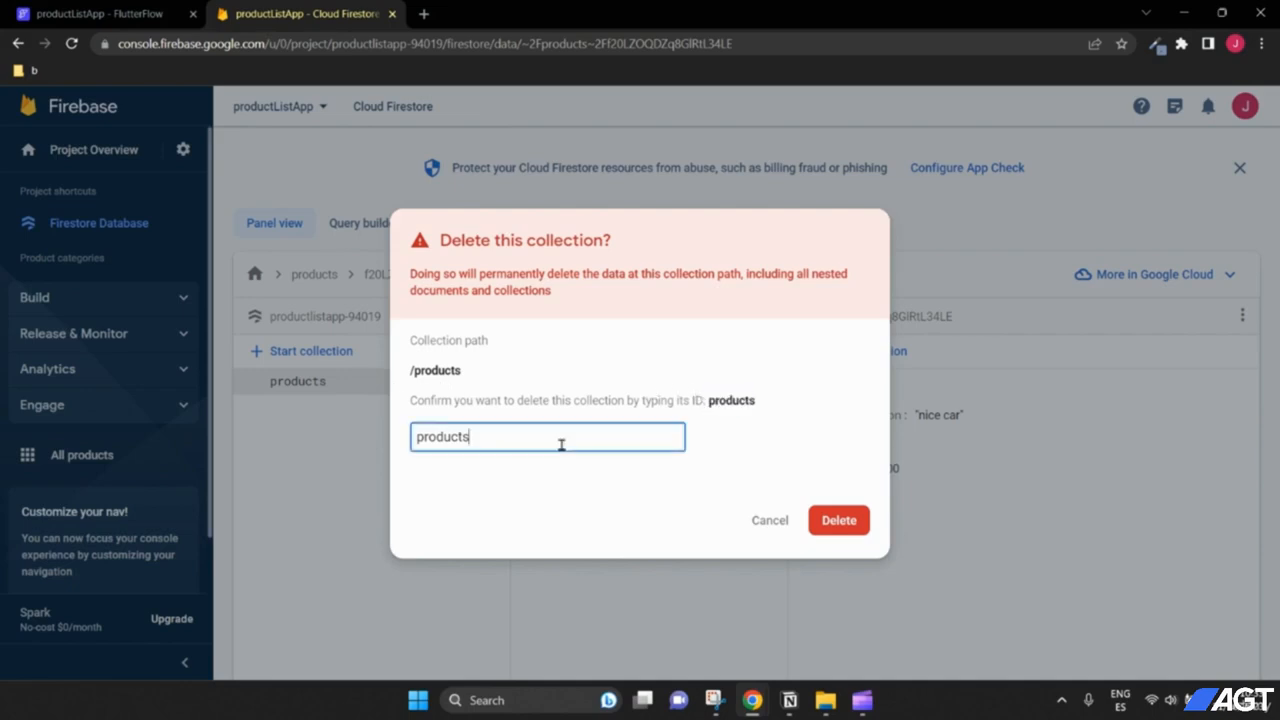
{"action": "left_click", "coordinate": [837, 525]}
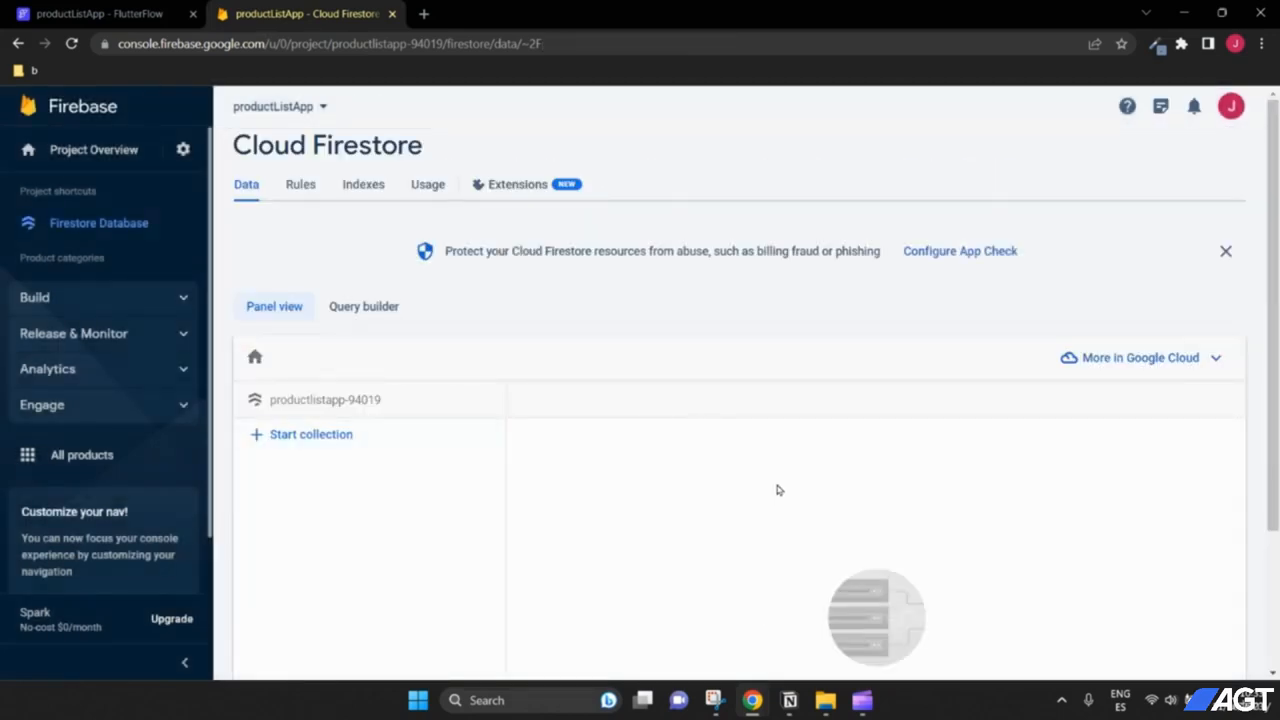
{"action": "scroll", "coordinate": [779, 490], "scroll_direction": "down", "scroll_amount": 2}
{"action": "left_click", "coordinate": [110, 12]}
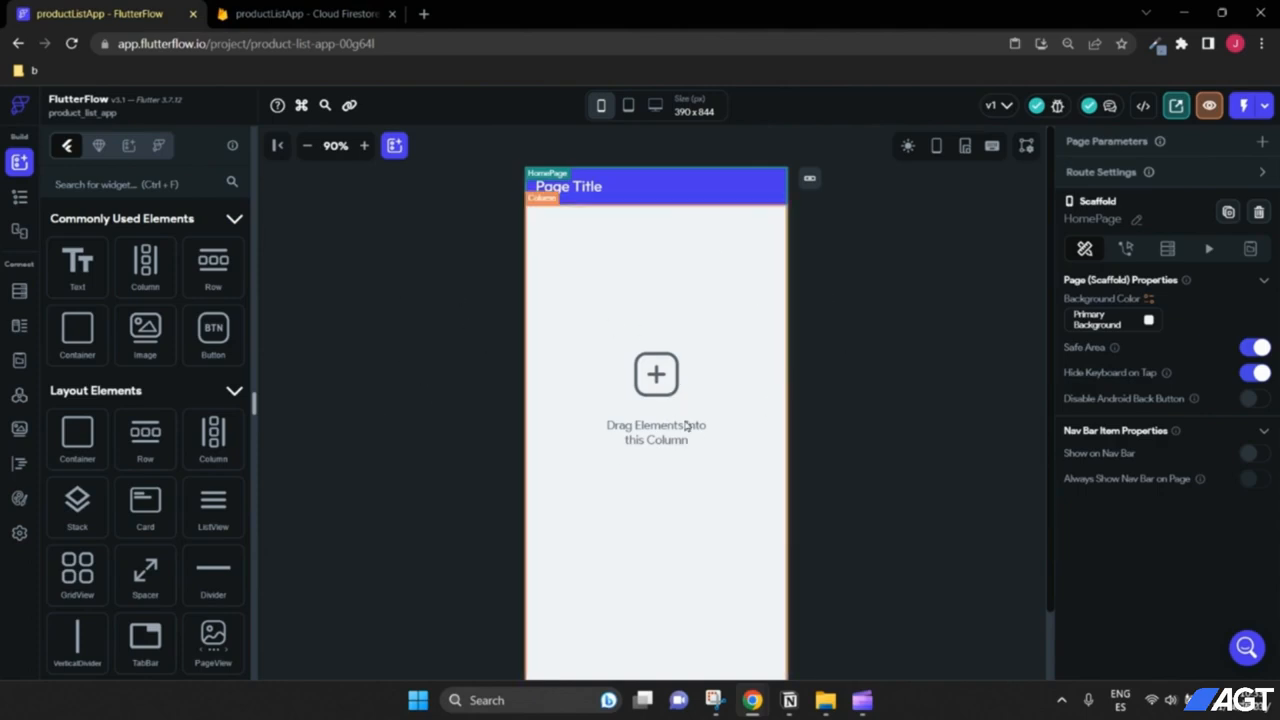
Step: Create a new Firestore collection named products from FlutterFlow's Firestore panel
{"action": "left_click", "coordinate": [18, 292]}
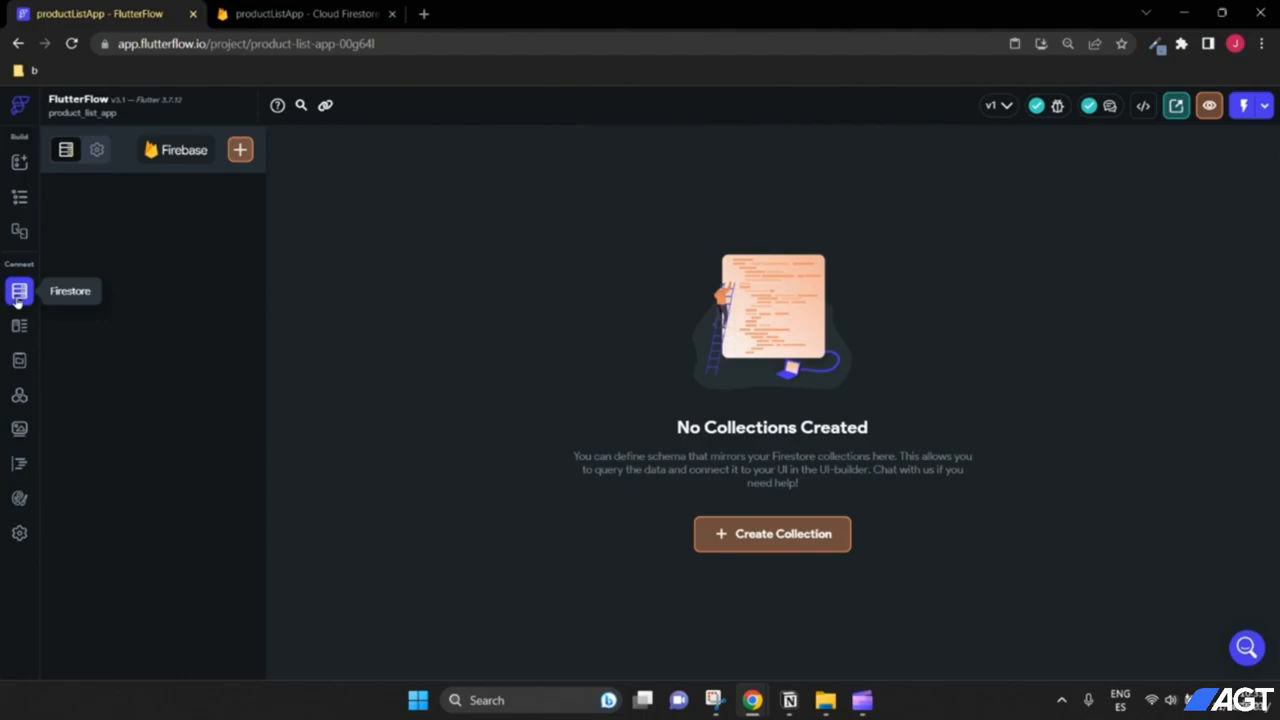
{"action": "left_click", "coordinate": [766, 534]}
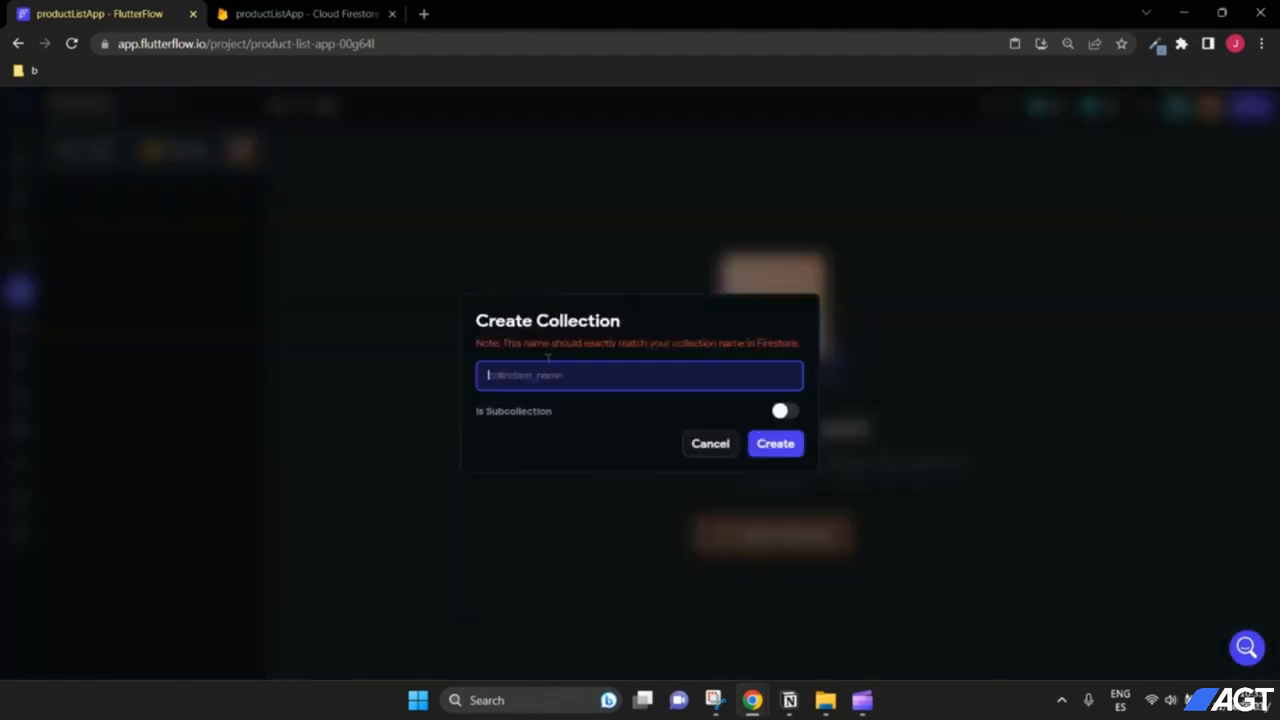
{"action": "type", "text": "products"}
{"action": "left_click_drag", "start_coordinate": [545, 376], "coordinate": [455, 373]}
{"action": "left_click", "coordinate": [588, 381]}
{"action": "left_click_drag", "start_coordinate": [535, 374], "coordinate": [490, 373]}
{"action": "left_click", "coordinate": [557, 371]}
{"action": "double_click", "coordinate": [538, 374]}
{"action": "left_click", "coordinate": [771, 444]}
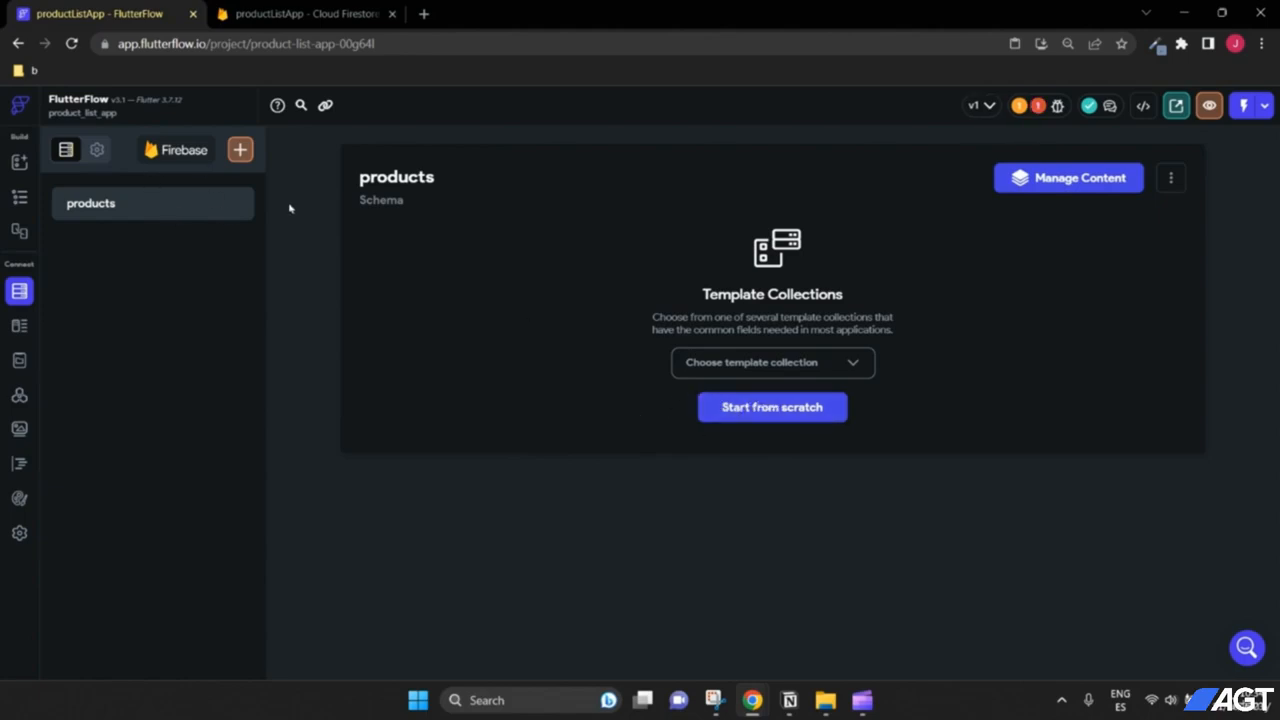
Step: Start the products schema from scratch with a name field of type String
{"action": "left_click", "coordinate": [752, 411]}
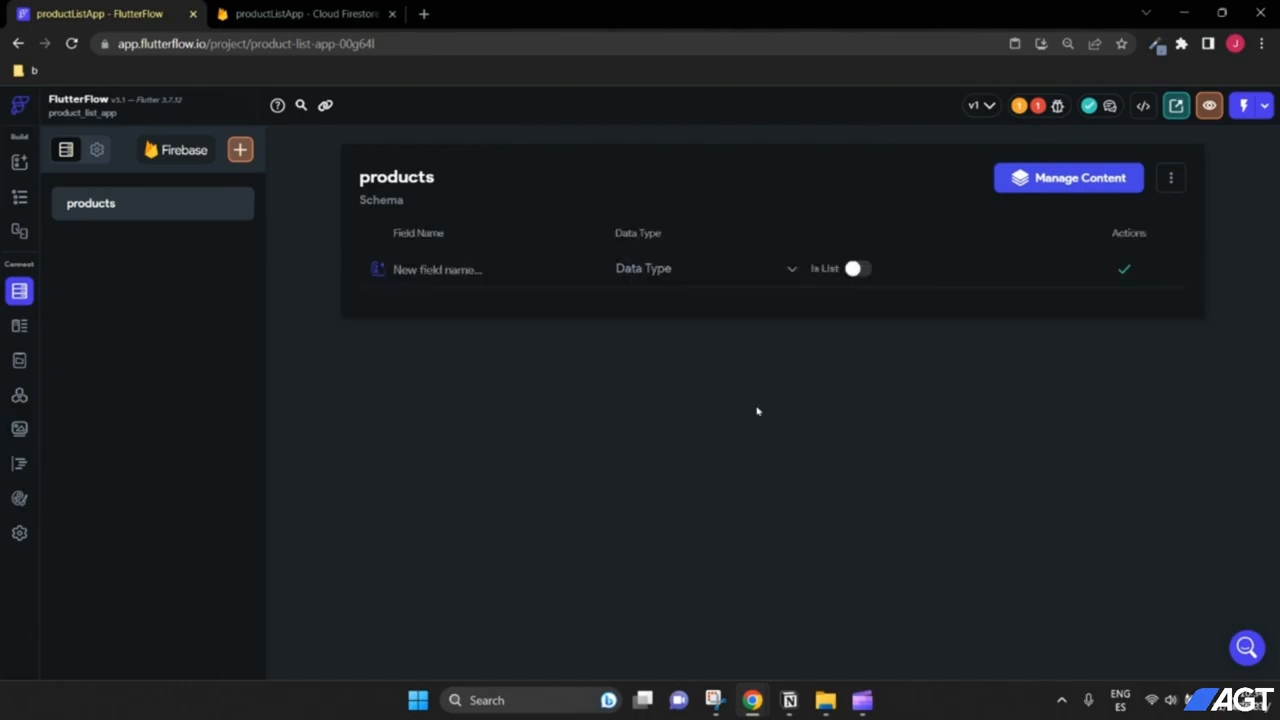
{"action": "left_click", "coordinate": [472, 271]}
{"action": "type", "text": "name"}
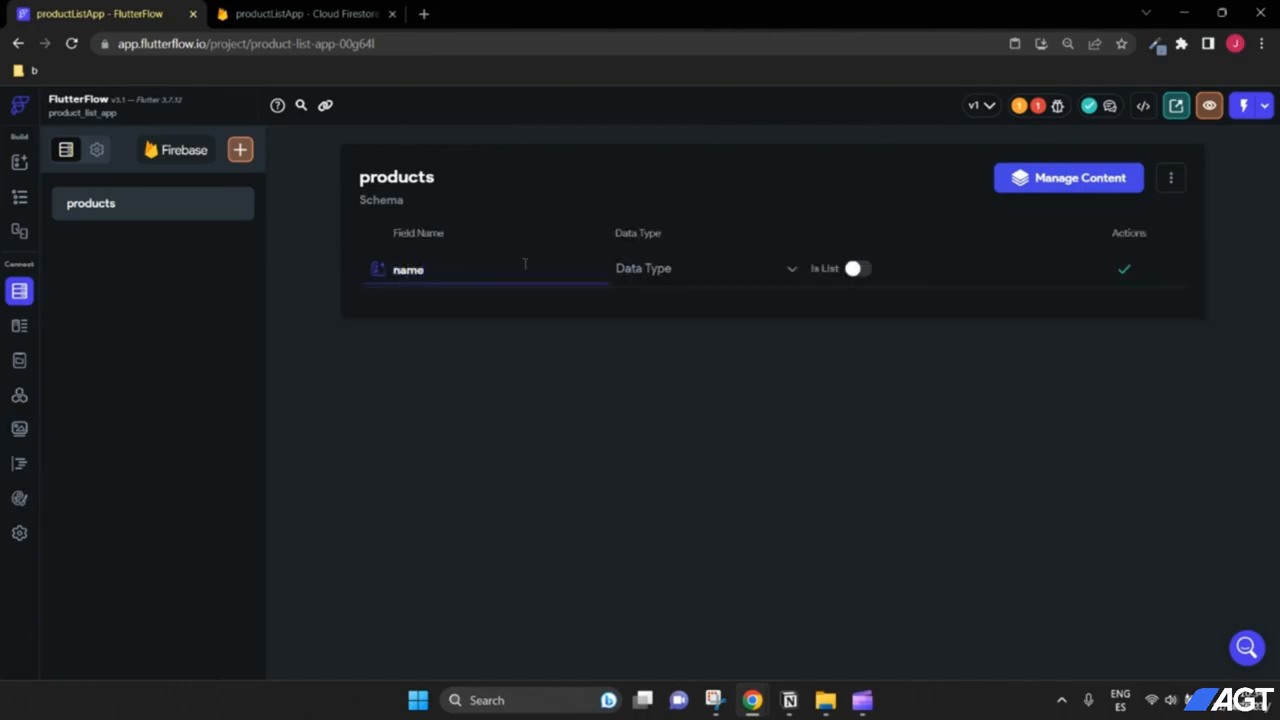
{"action": "left_click", "coordinate": [642, 275]}
{"action": "left_click", "coordinate": [654, 296]}
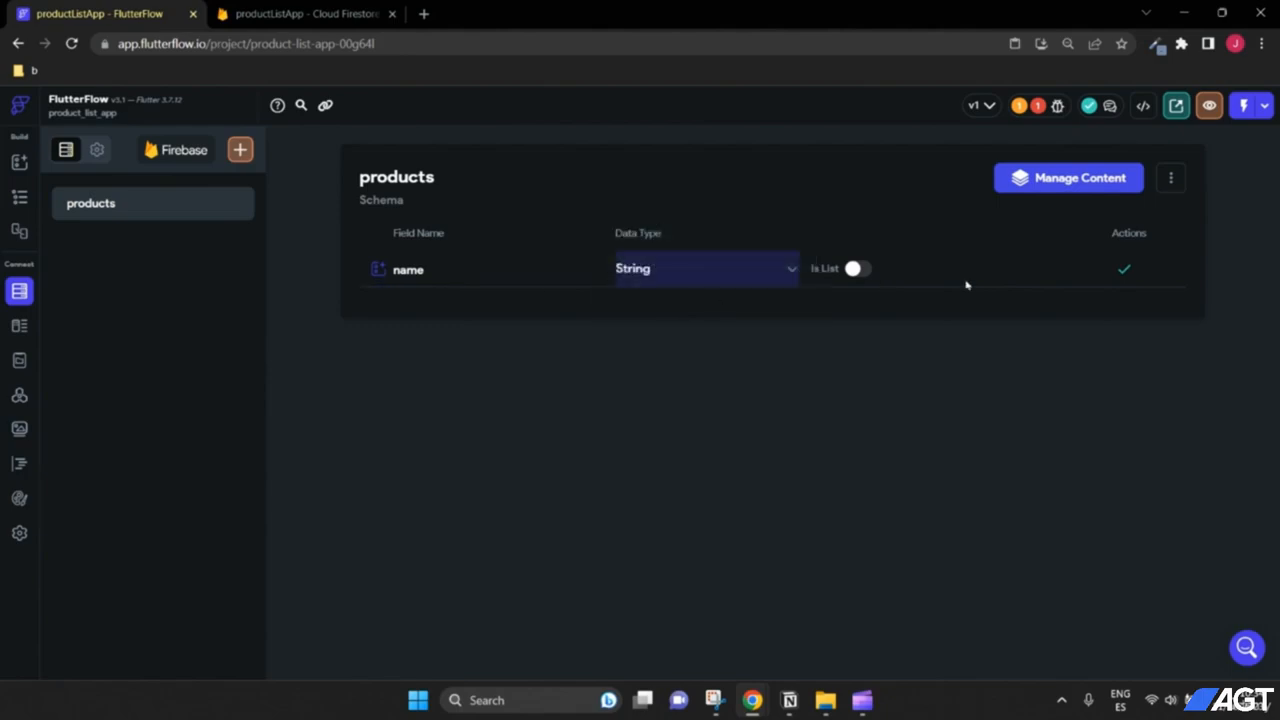
{"action": "left_click", "coordinate": [1125, 270]}
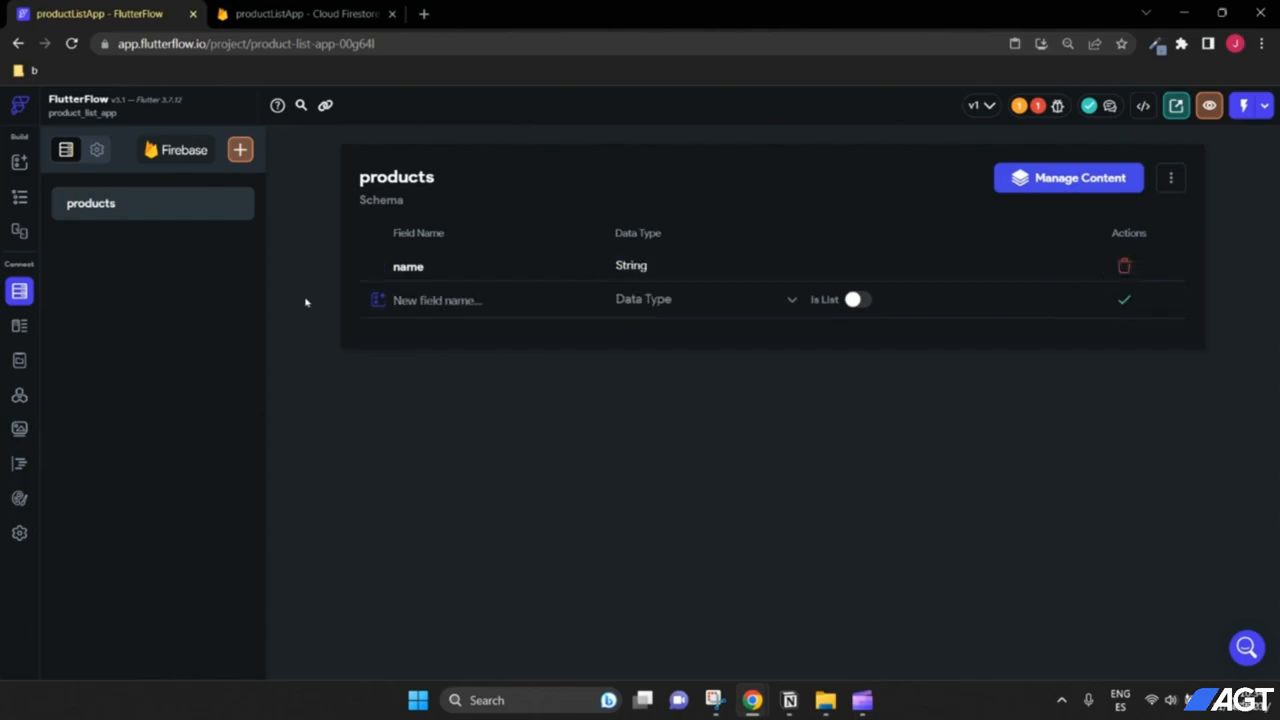
Step: Add a price field of type Integer and a description field of type String
{"action": "type", "text": "price"}
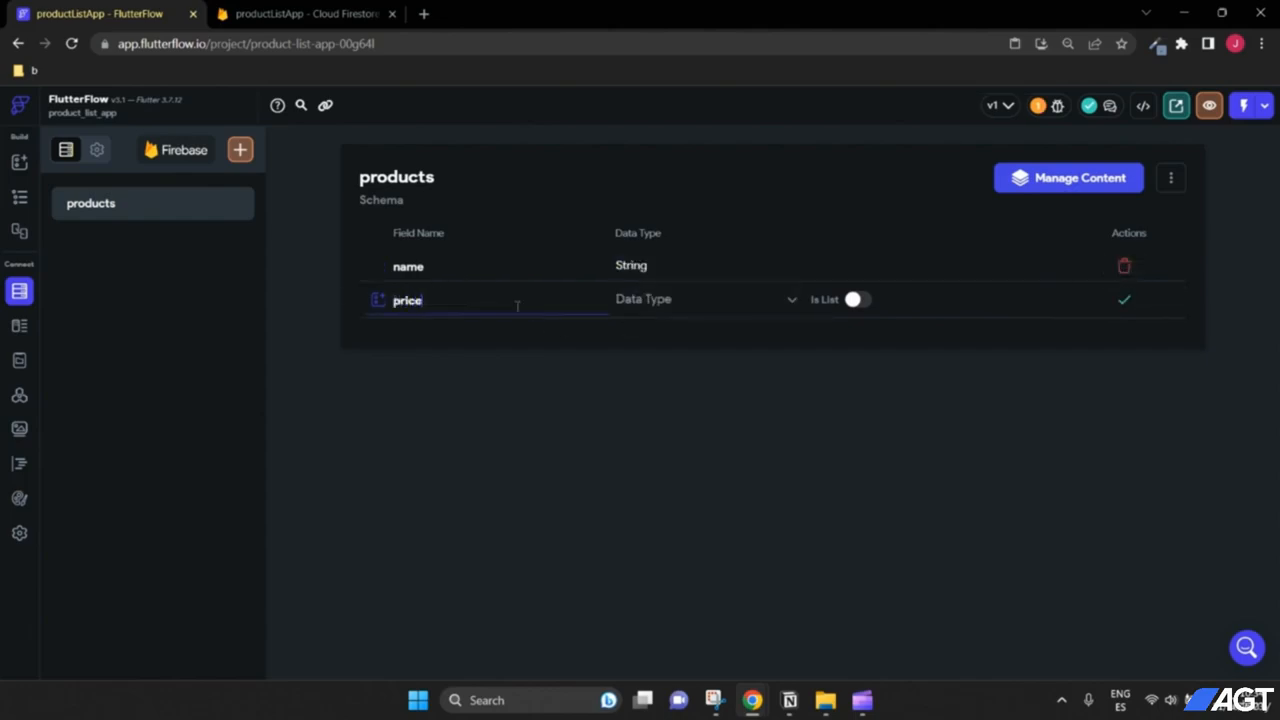
{"action": "left_click", "coordinate": [743, 305]}
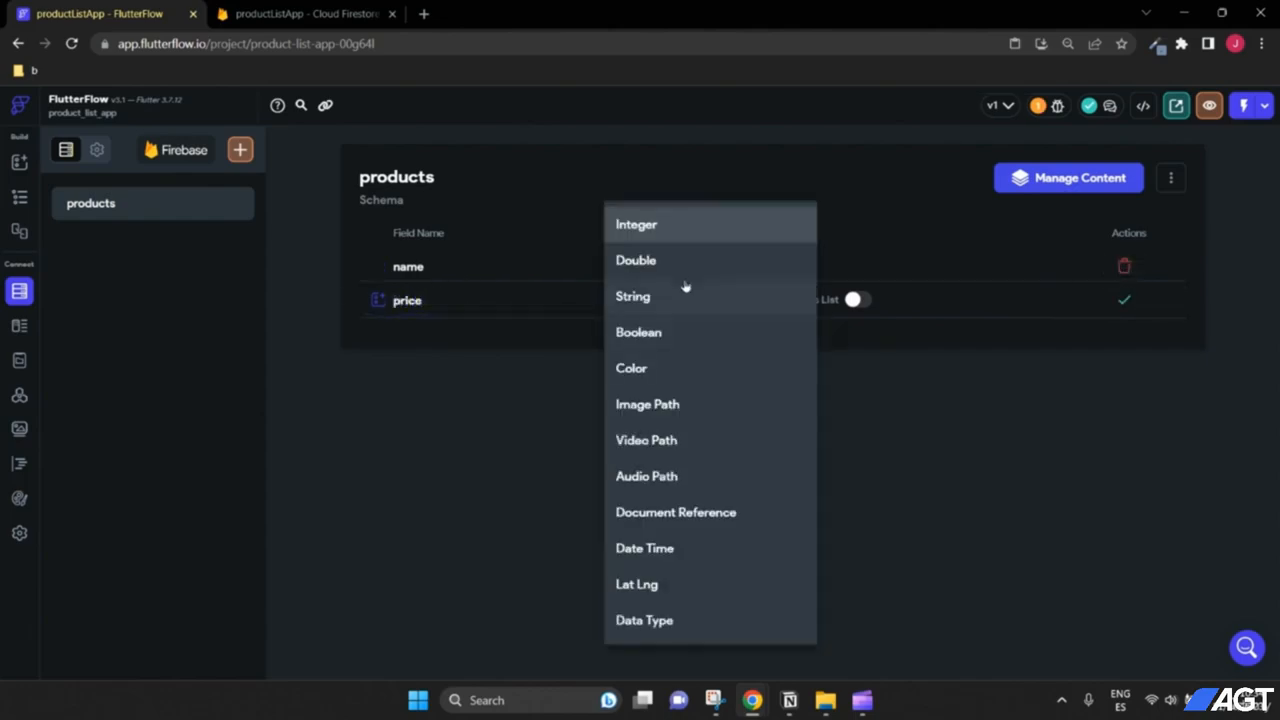
{"action": "left_click", "coordinate": [650, 226]}
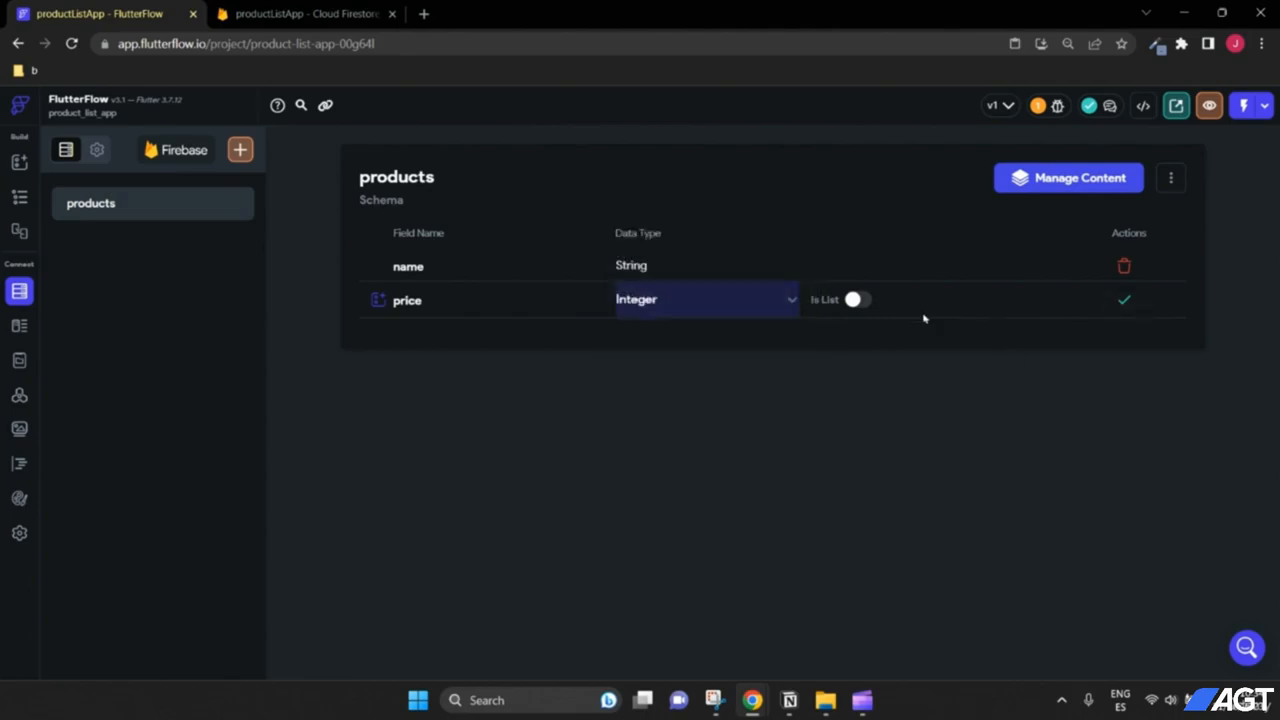
{"action": "left_click", "coordinate": [1121, 301]}
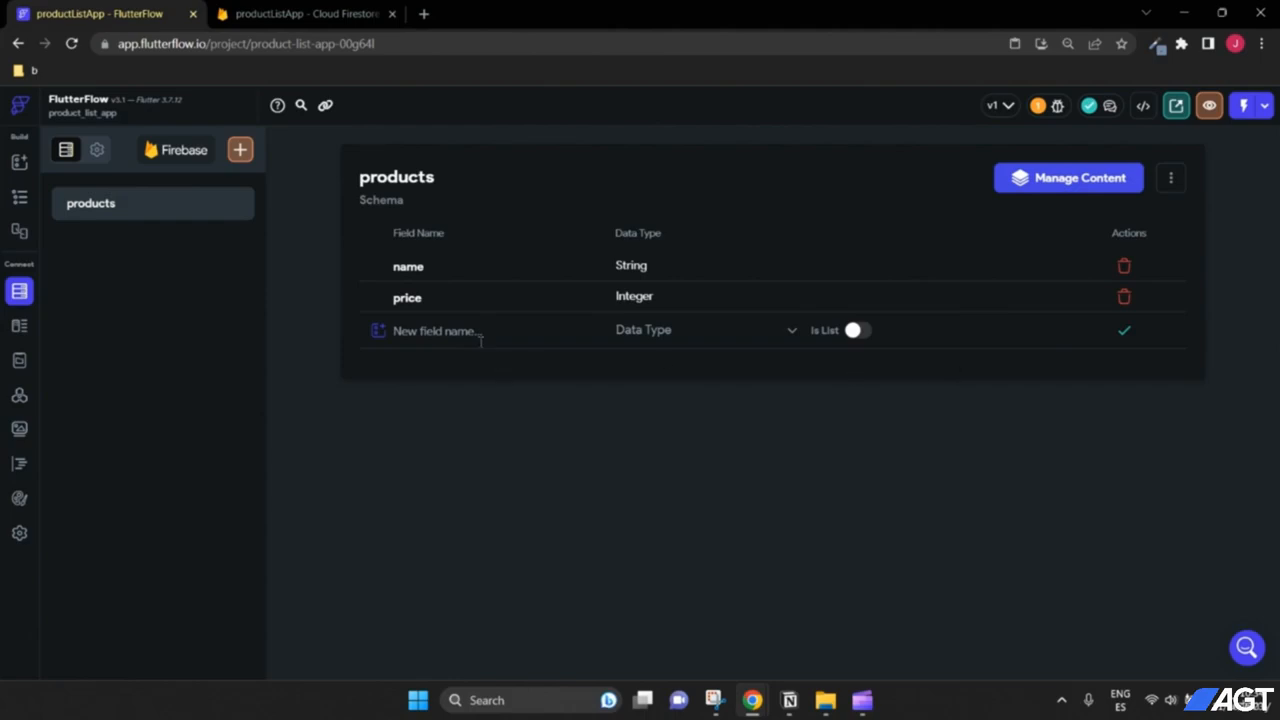
{"action": "type", "text": "descc"}
{"action": "type", "text": "ipti"}
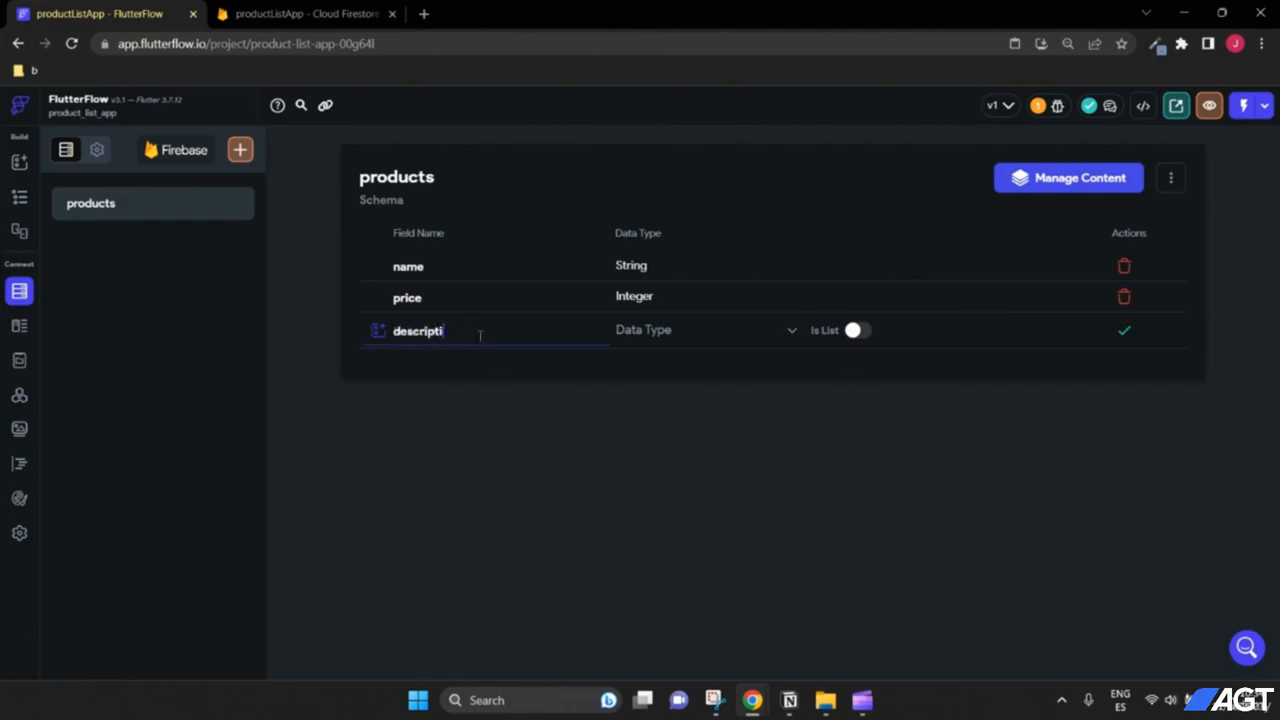
{"action": "type", "text": "on"}
{"action": "left_click", "coordinate": [740, 332]}
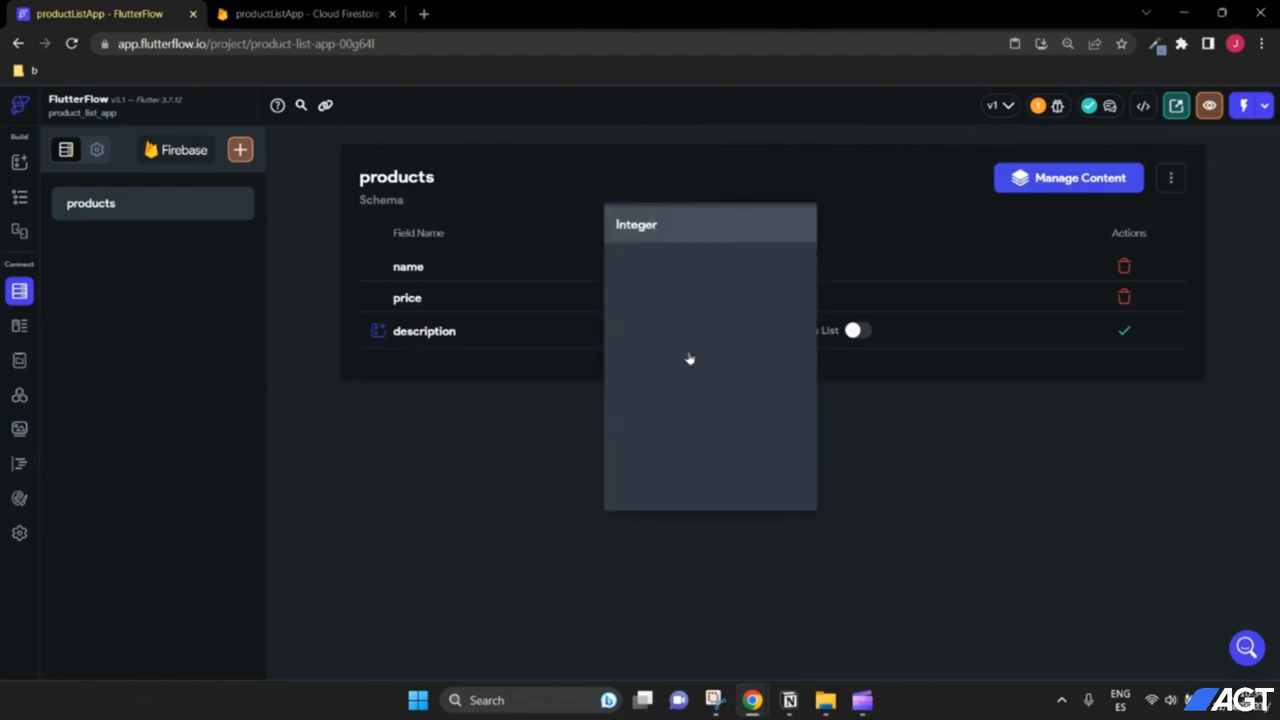
{"action": "left_click", "coordinate": [680, 298]}
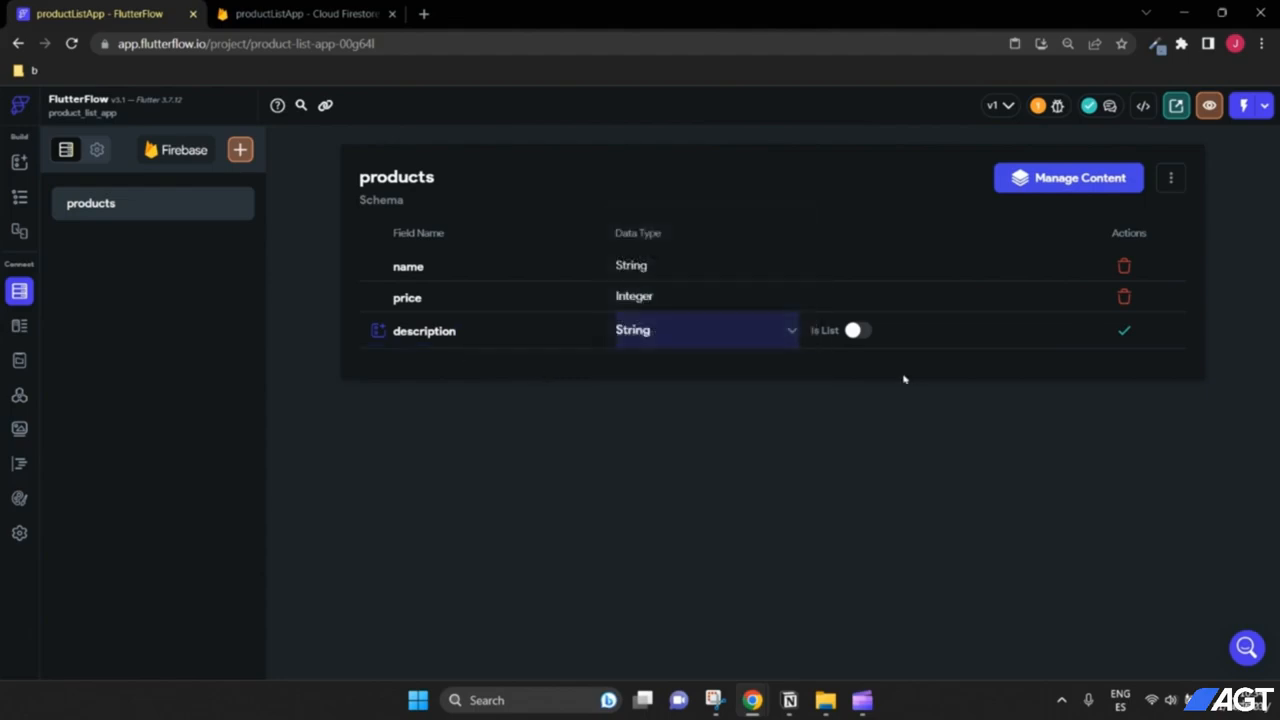
{"action": "left_click", "coordinate": [1125, 331]}
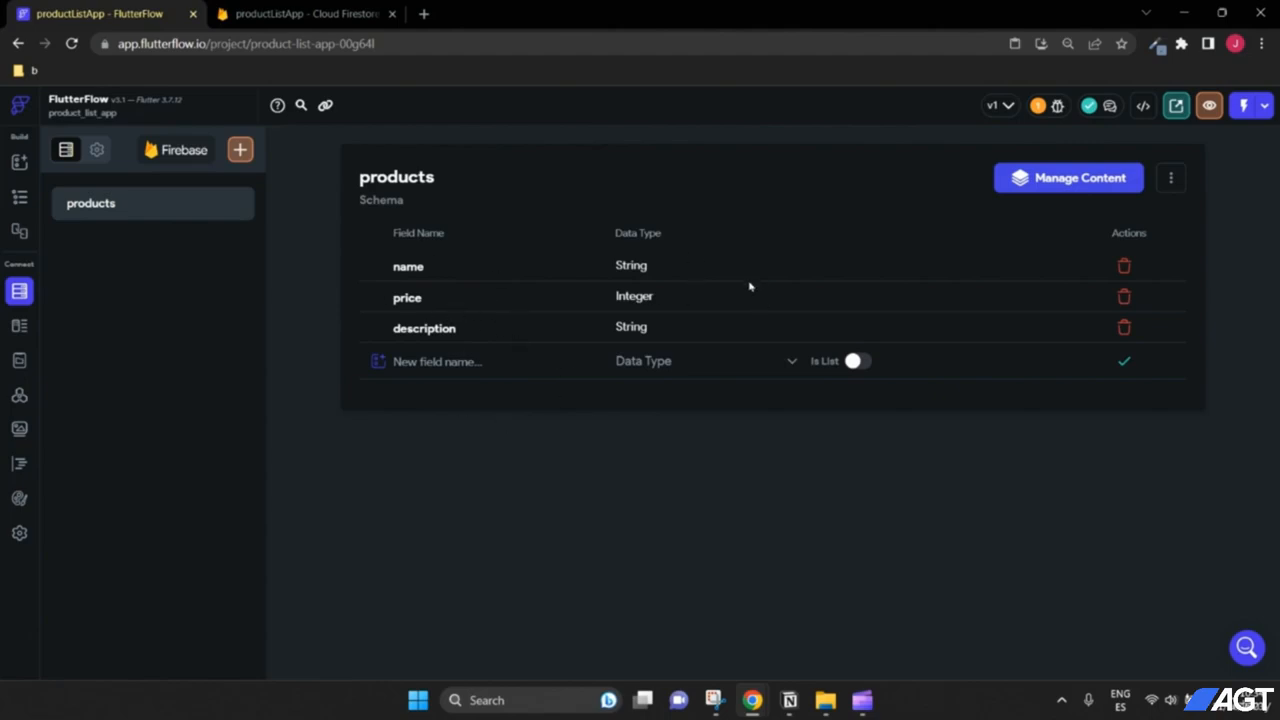
Step: Replace the HomePage app bar text 'Page Title' with 'Product List' and zoom the canvas out
{"action": "left_click", "coordinate": [19, 197]}
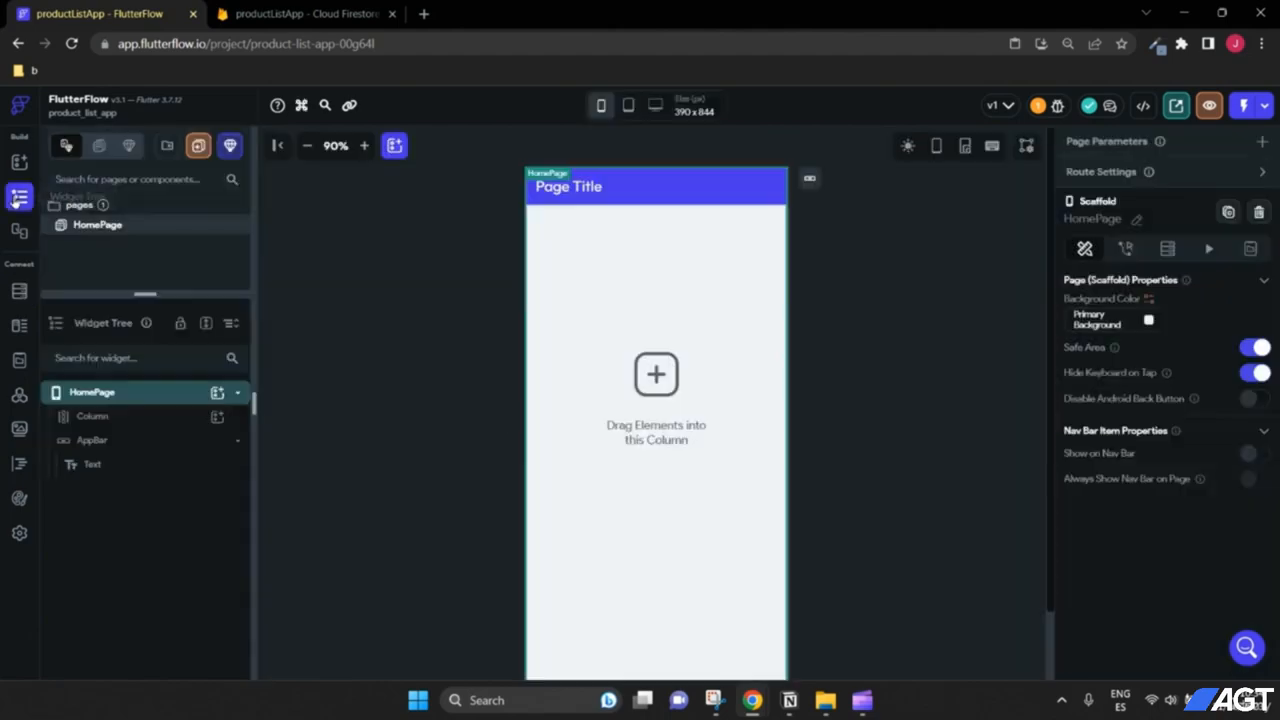
{"action": "left_click", "coordinate": [583, 189]}
{"action": "left_click_drag", "start_coordinate": [1134, 295], "coordinate": [1064, 308]}
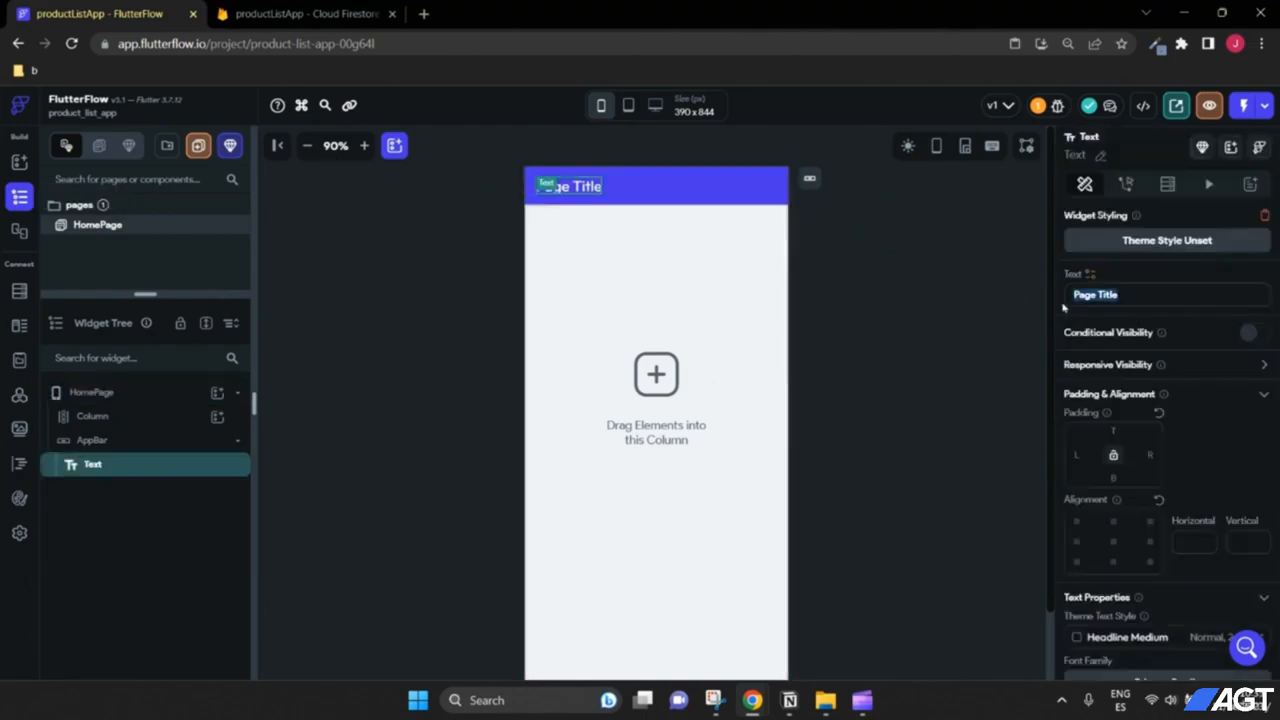
{"action": "type", "text": "Pr"}
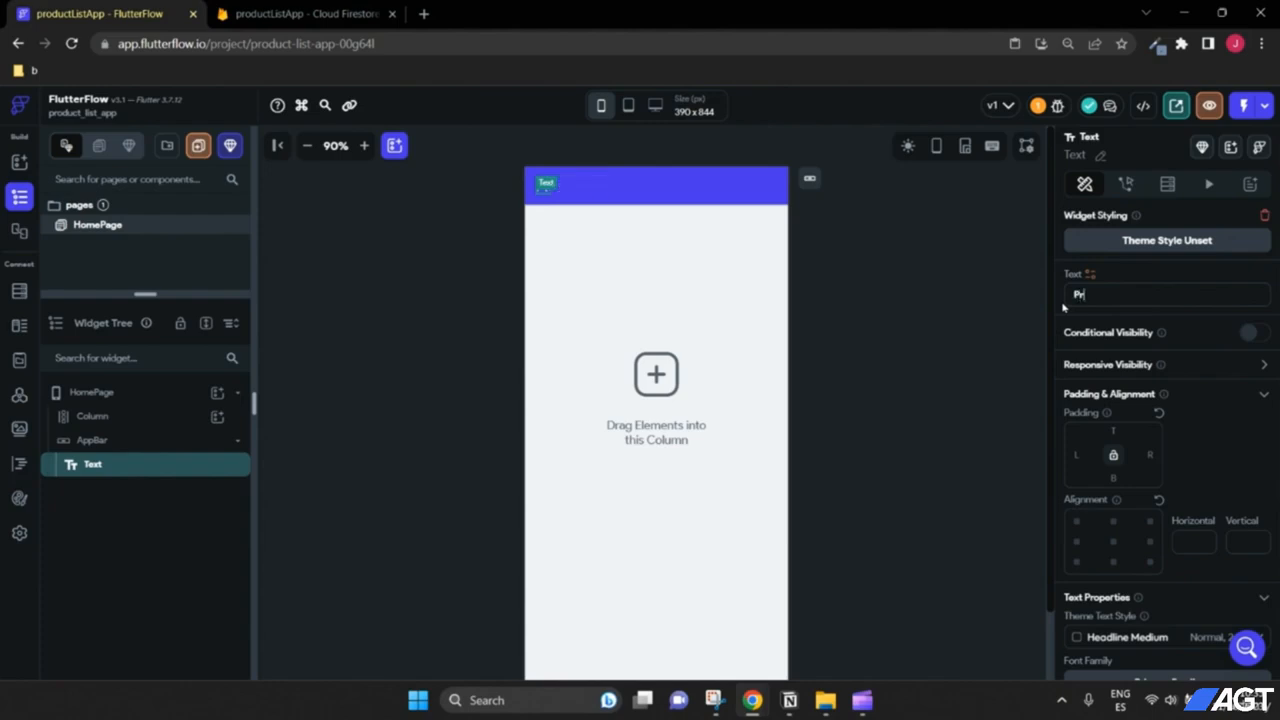
{"action": "type", "text": "oduct List"}
{"action": "left_click", "coordinate": [950, 417]}
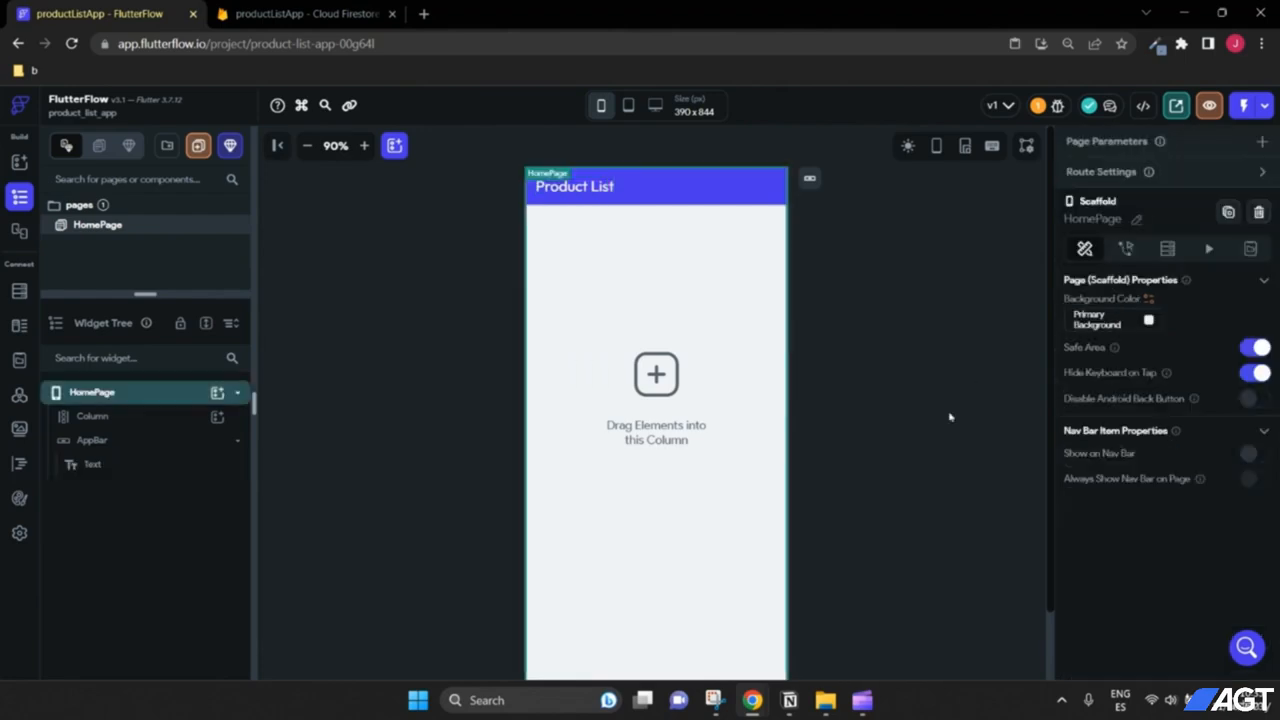
{"action": "left_click", "coordinate": [307, 145]}
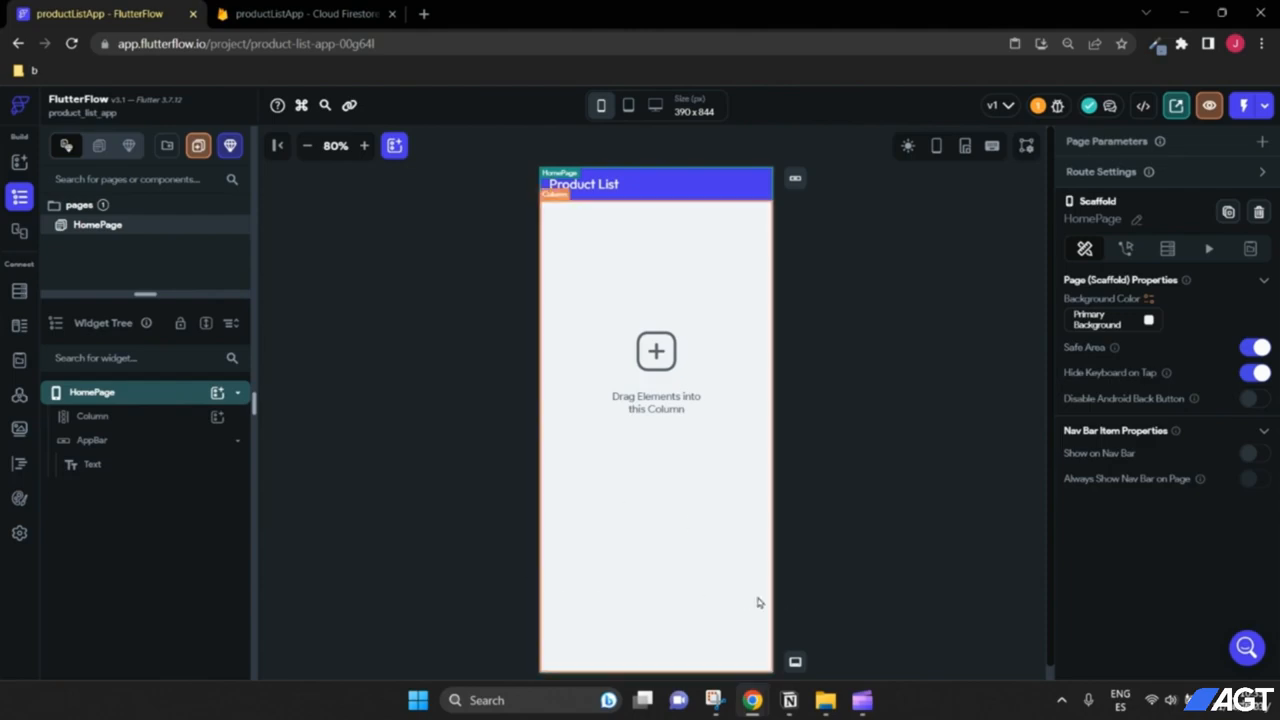
Step: Add a nested Column inside the page's main Column and name it createProduct
{"action": "scroll", "coordinate": [809, 570], "scroll_direction": "down", "scroll_amount": 1}
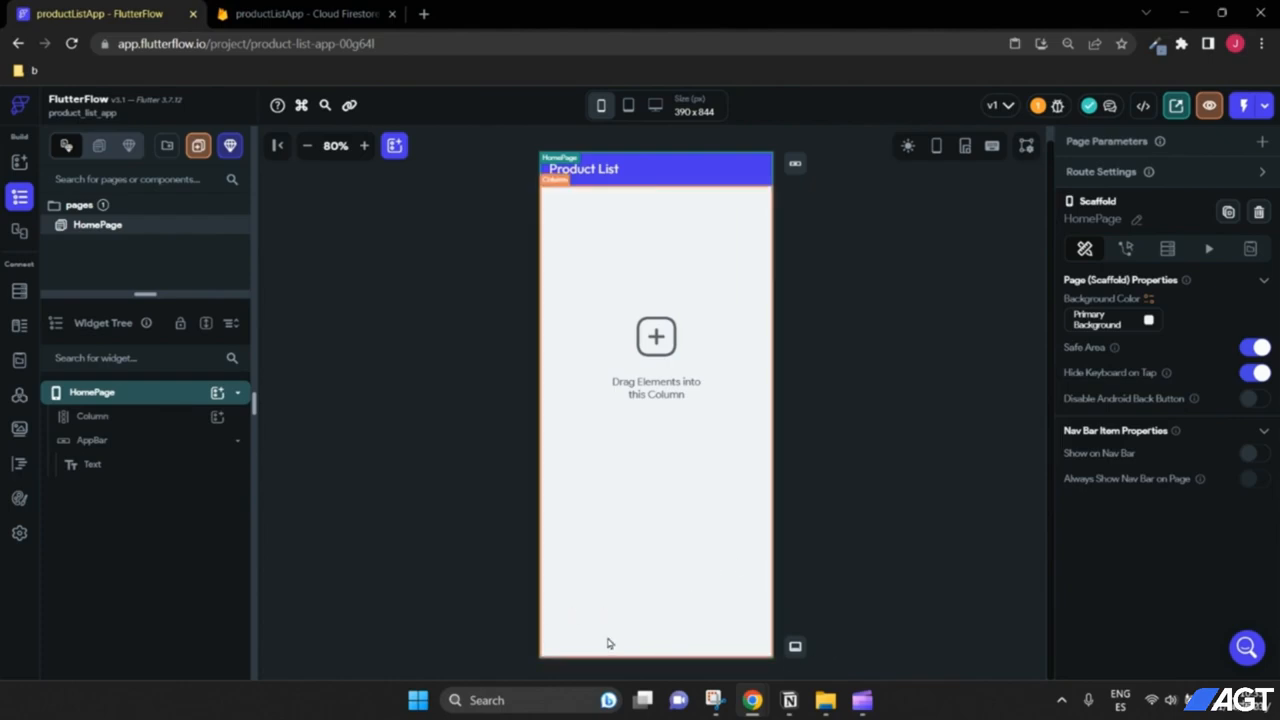
{"action": "left_click", "coordinate": [130, 427]}
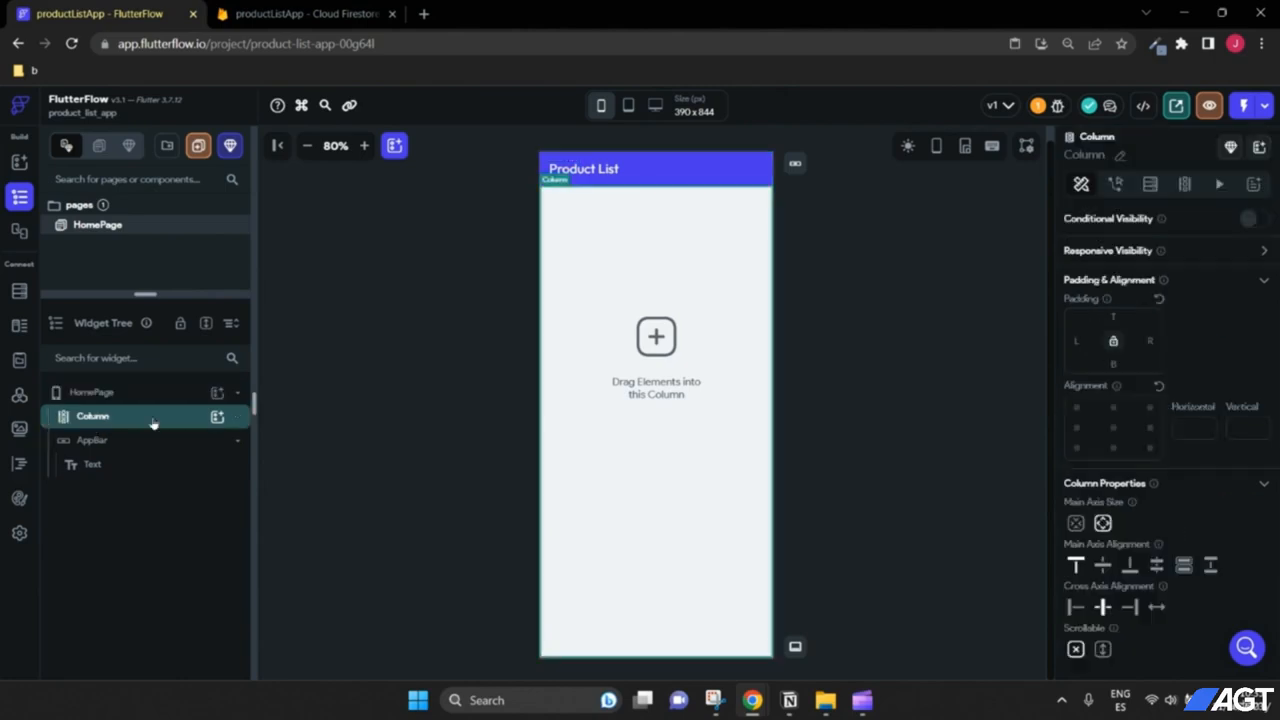
{"action": "left_click", "coordinate": [217, 417]}
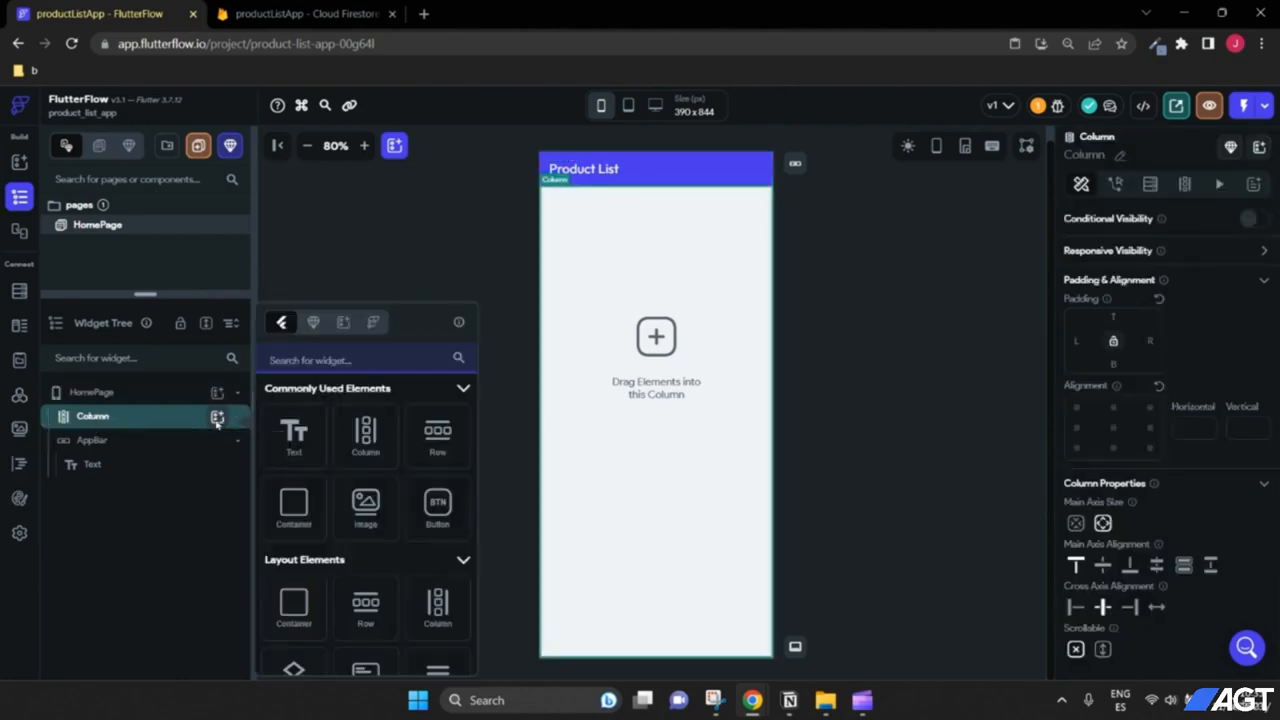
{"action": "left_click", "coordinate": [365, 435]}
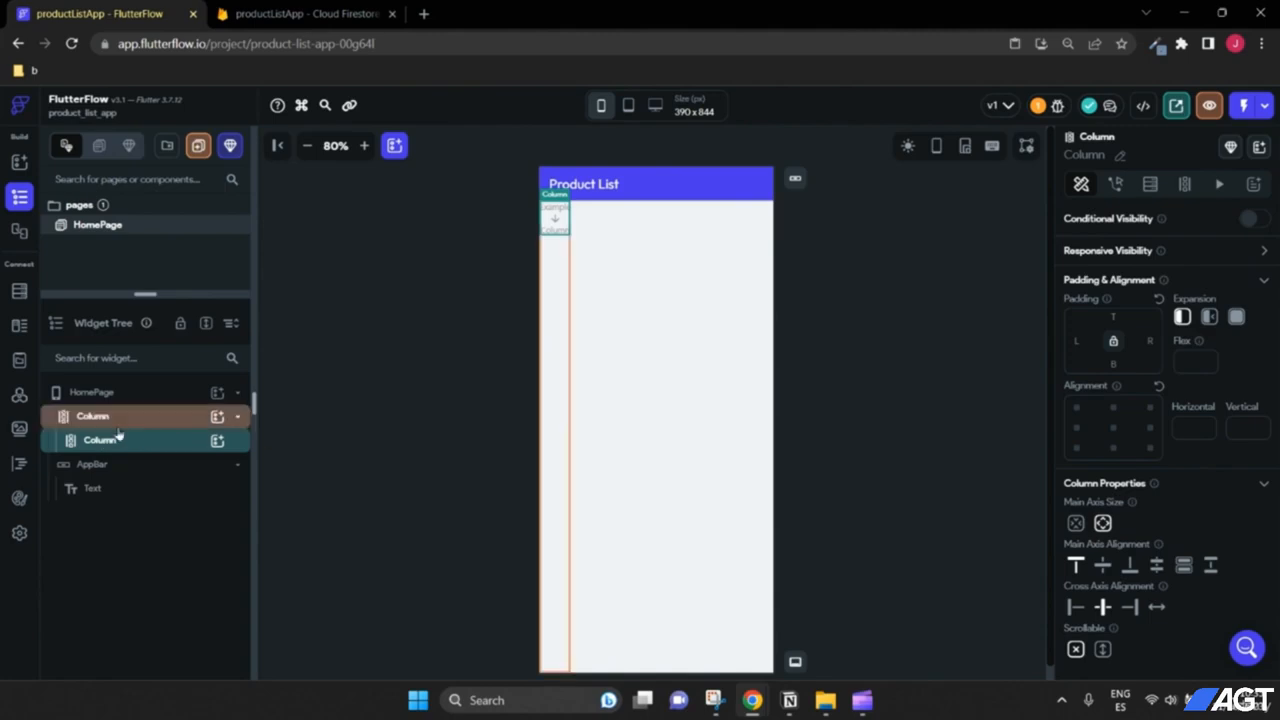
{"action": "left_click", "coordinate": [1119, 158]}
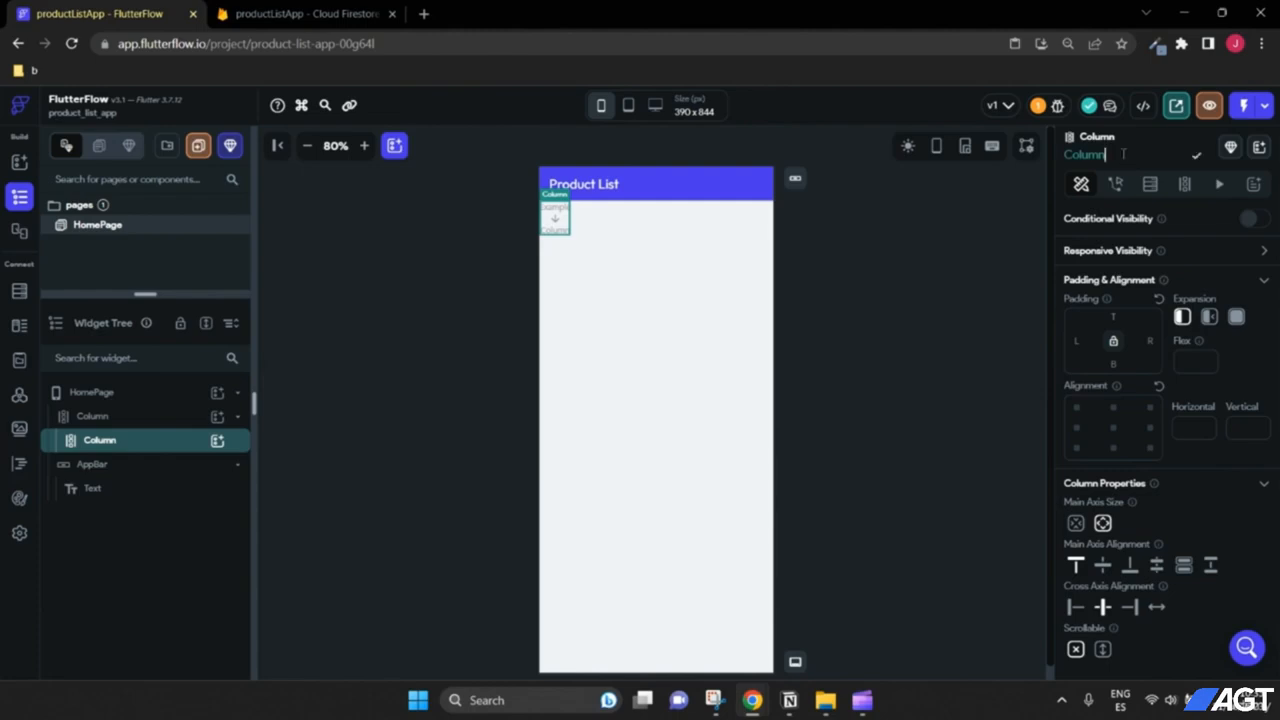
{"action": "key", "text": "ctrl+a"}
{"action": "type", "text": "pro"}
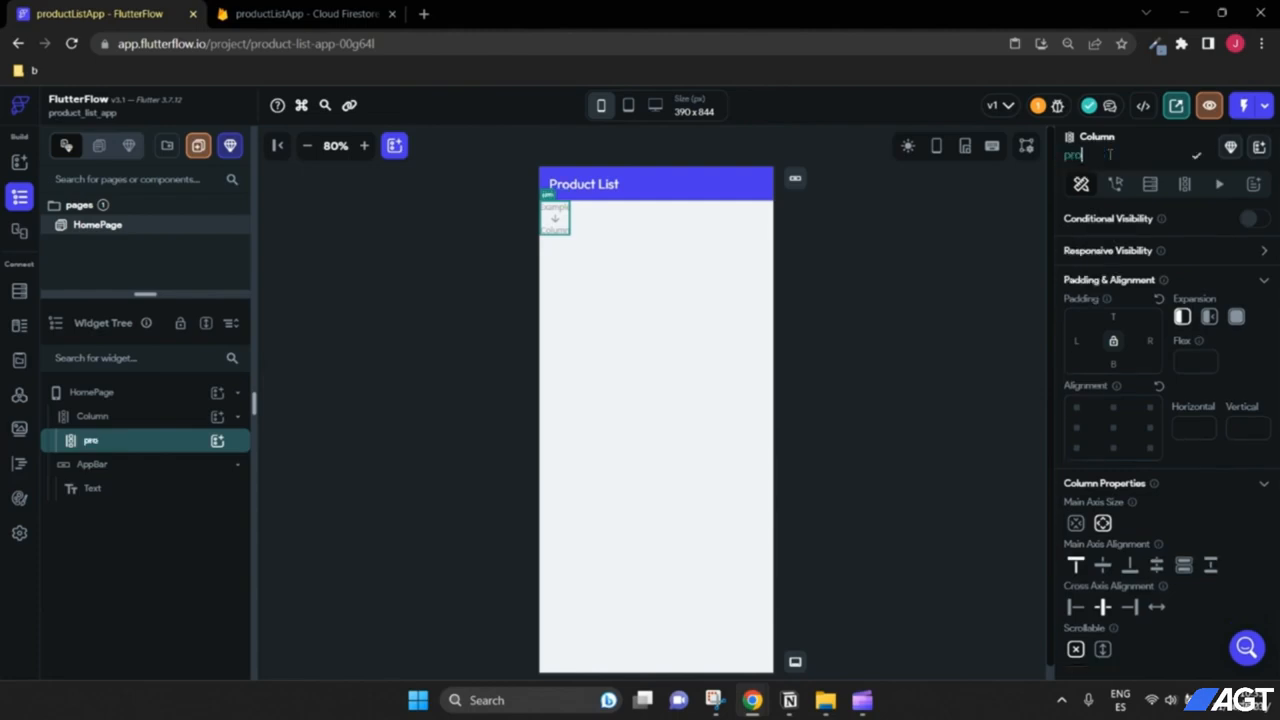
{"action": "key", "text": "BackSpace"}
{"action": "key", "text": "BackSpace"}
{"action": "key", "text": "BackSpace"}
{"action": "type", "text": "createProduct"}
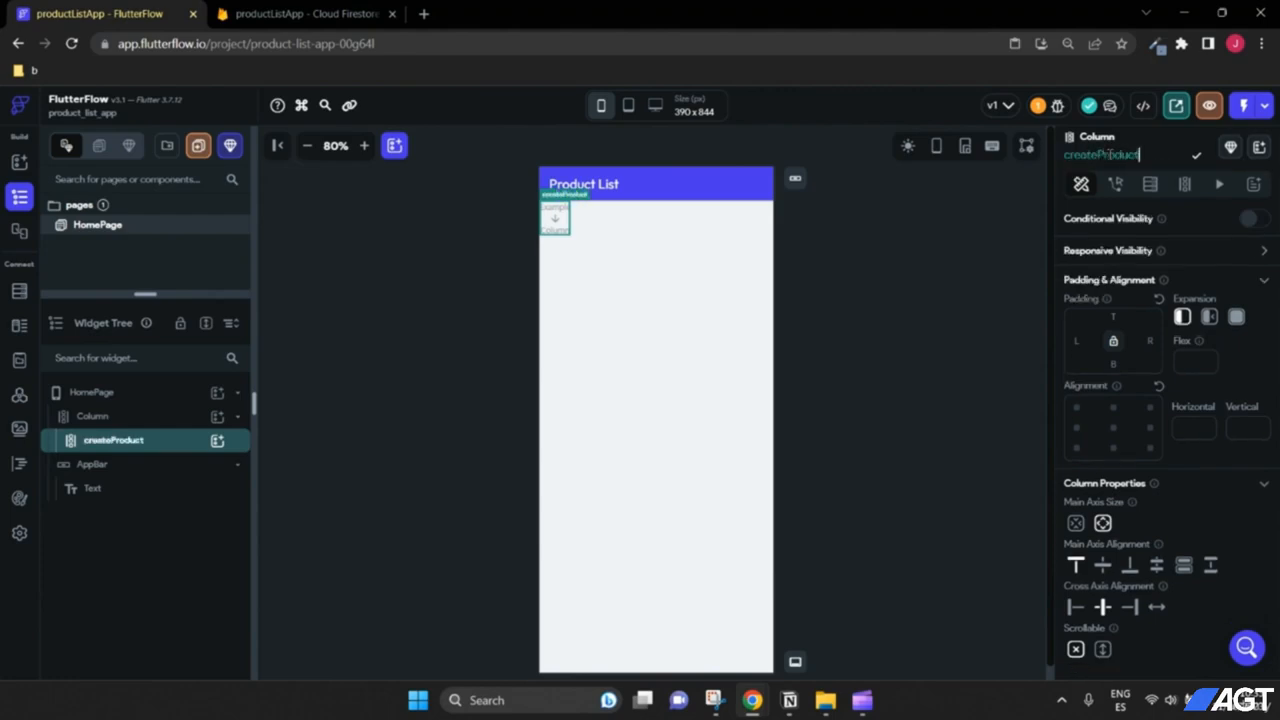
{"action": "left_click", "coordinate": [1193, 159]}
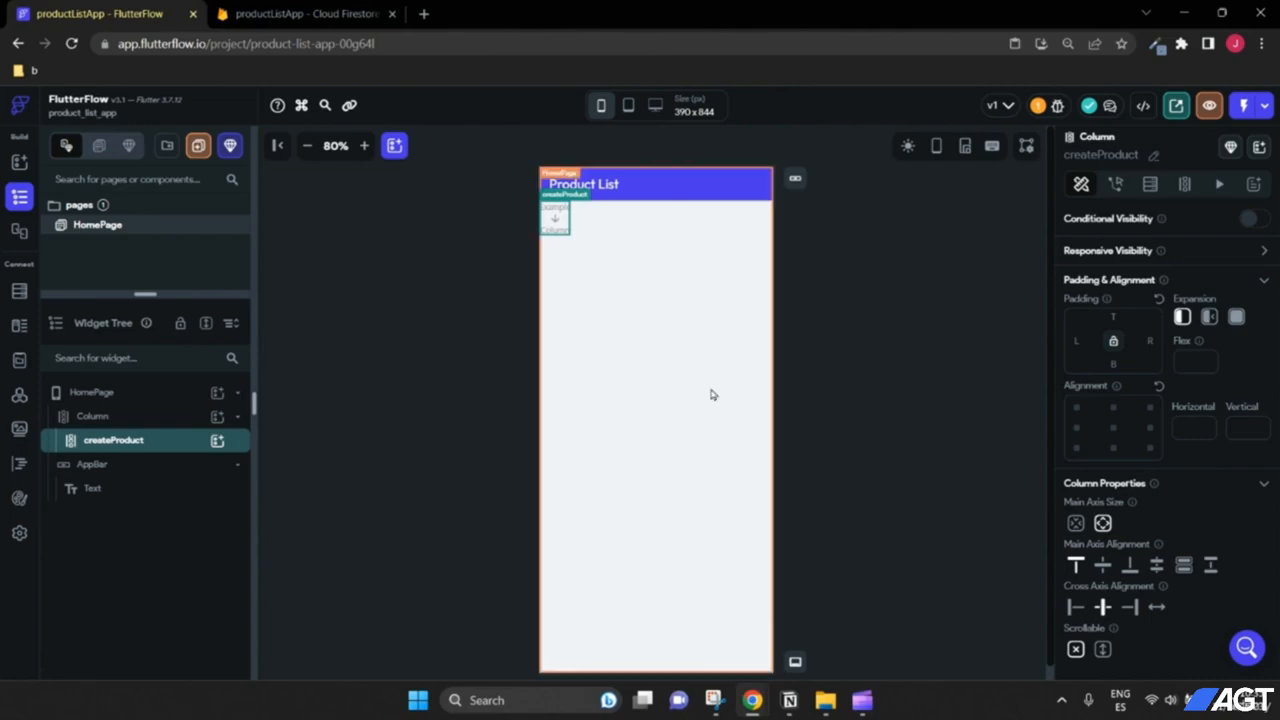
Step: Center the outer column's main-axis alignment and alignment, then select createProduct
{"action": "left_click", "coordinate": [105, 421]}
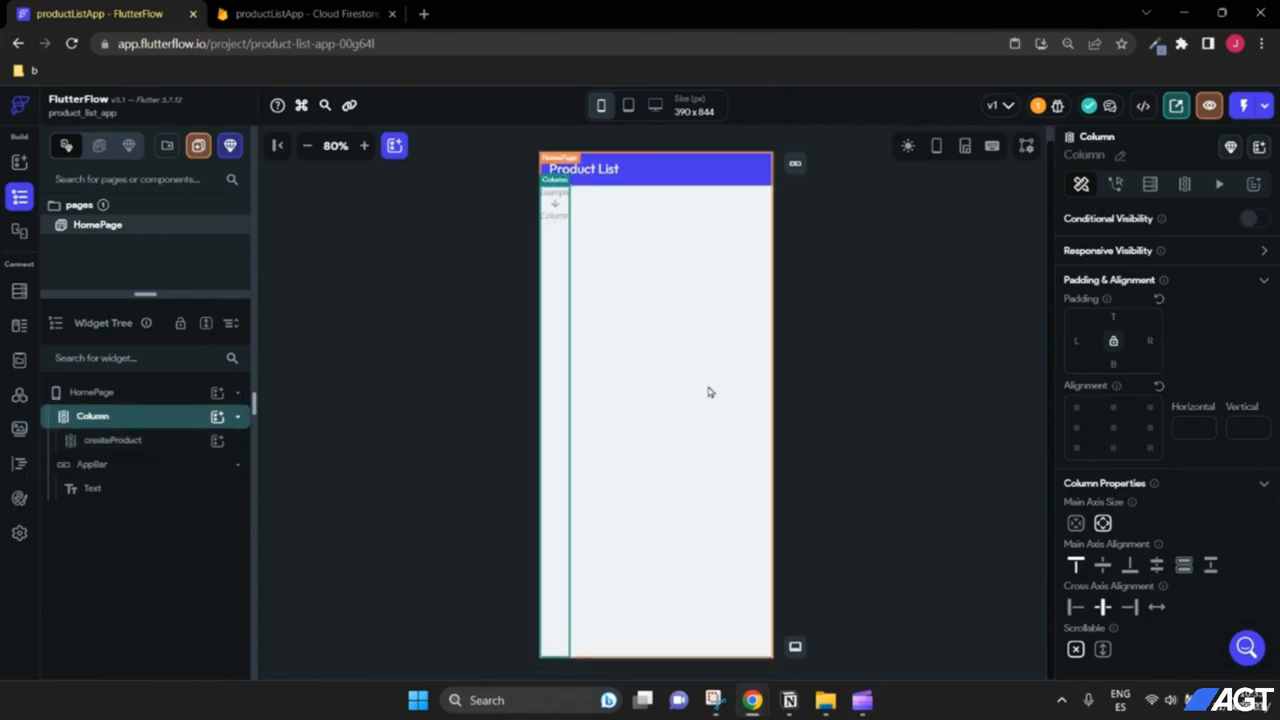
{"action": "left_click", "coordinate": [1104, 566]}
{"action": "left_click", "coordinate": [1116, 427]}
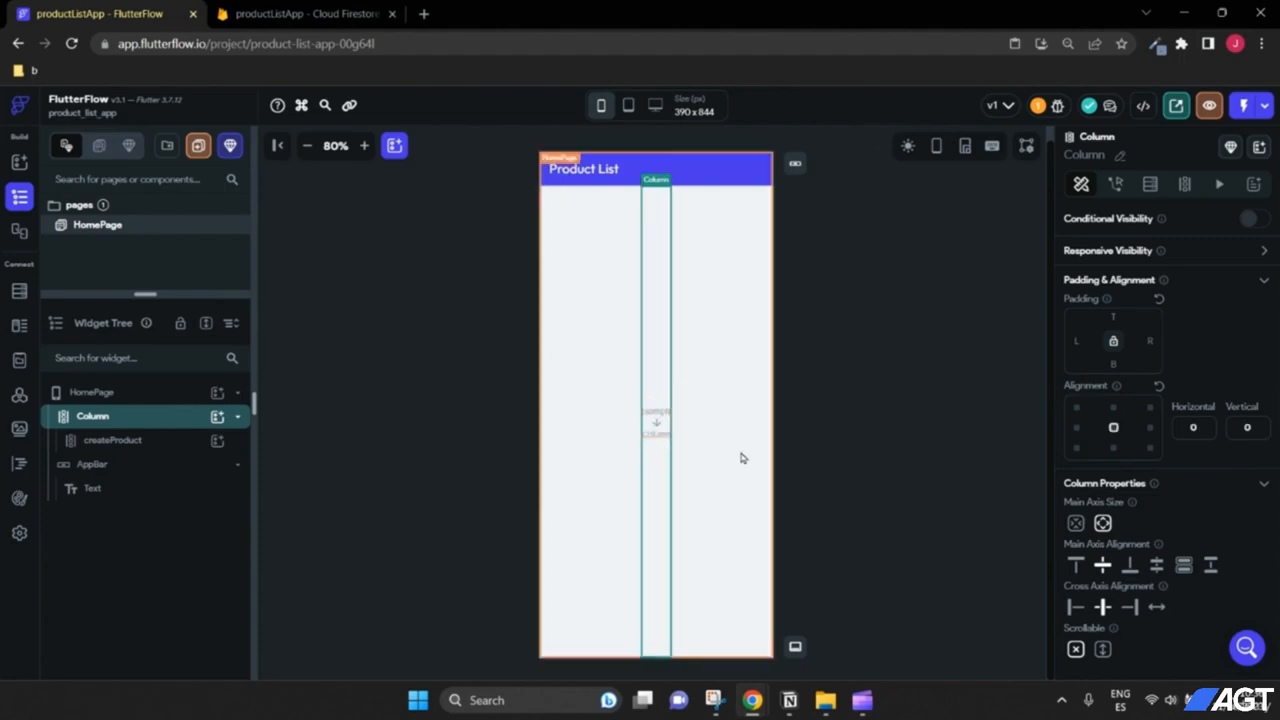
{"action": "left_click", "coordinate": [102, 441]}
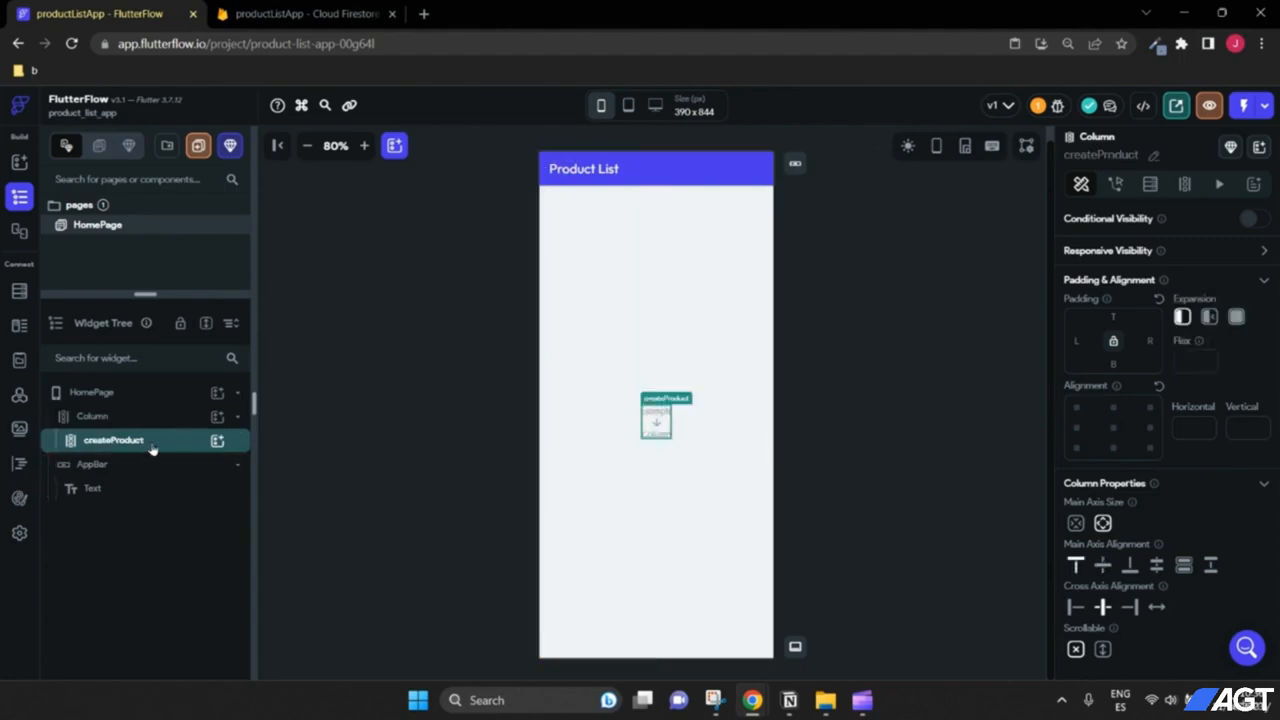
Step: Add a TextField inside createProduct with the label 'Name here...'
{"action": "left_click", "coordinate": [216, 443]}
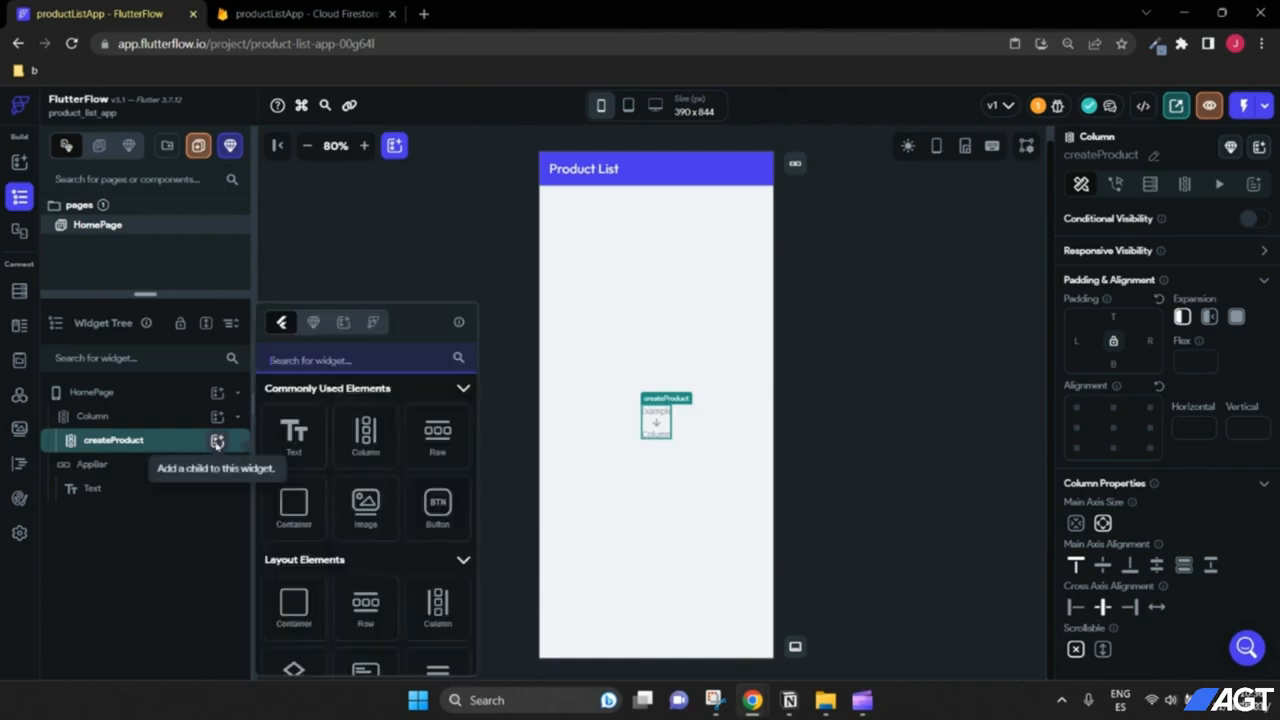
{"action": "type", "text": "text"}
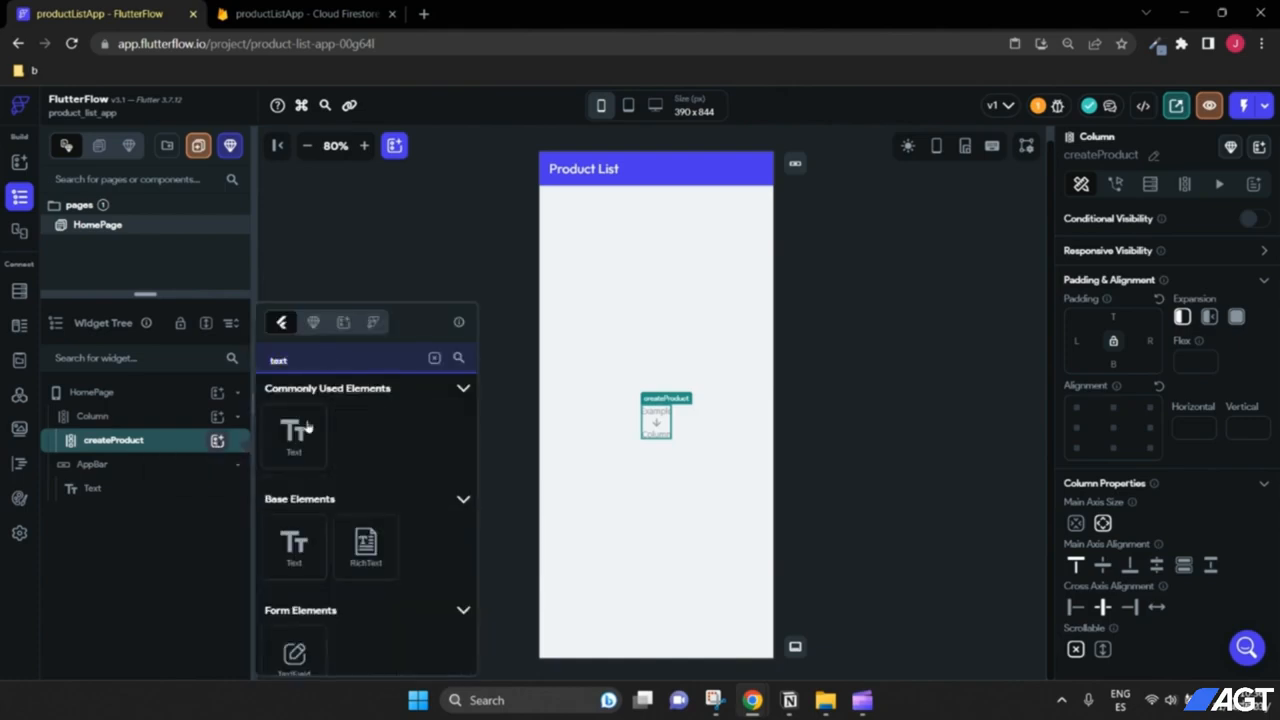
{"action": "left_click", "coordinate": [294, 650]}
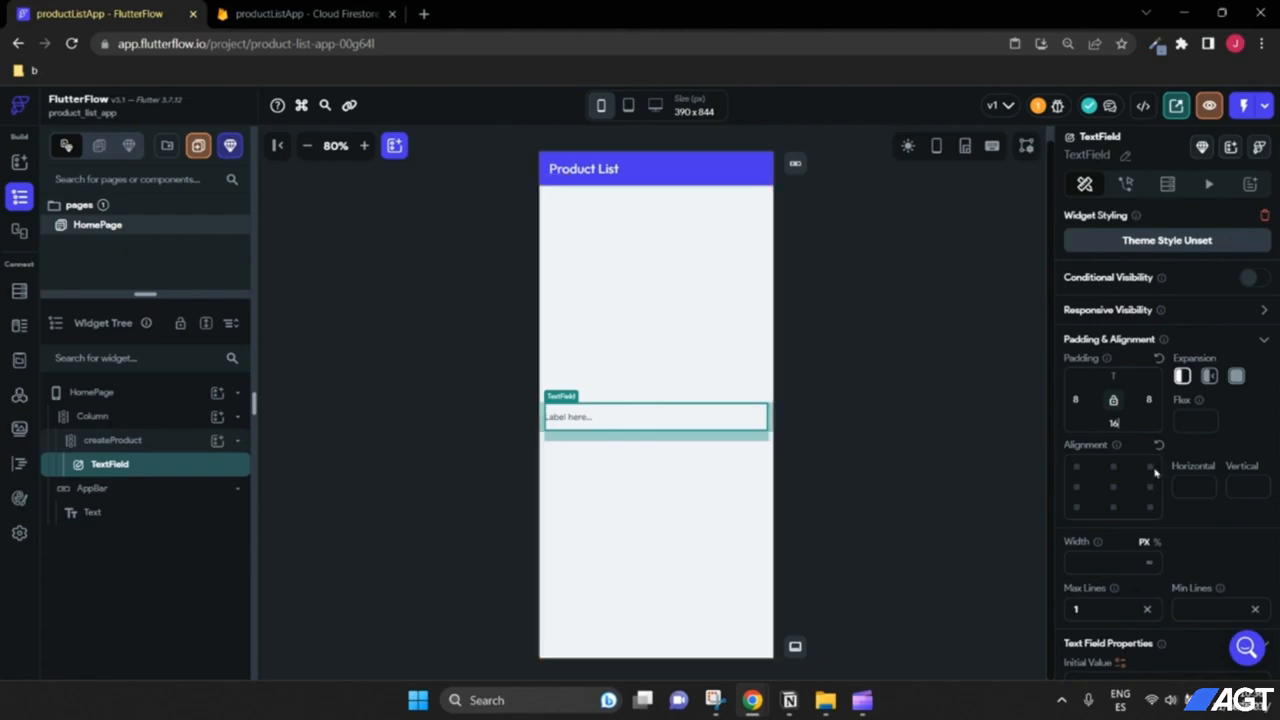
{"action": "scroll", "coordinate": [1176, 473], "scroll_direction": "down", "scroll_amount": 3}
{"action": "scroll", "coordinate": [1176, 473], "scroll_direction": "down", "scroll_amount": 3}
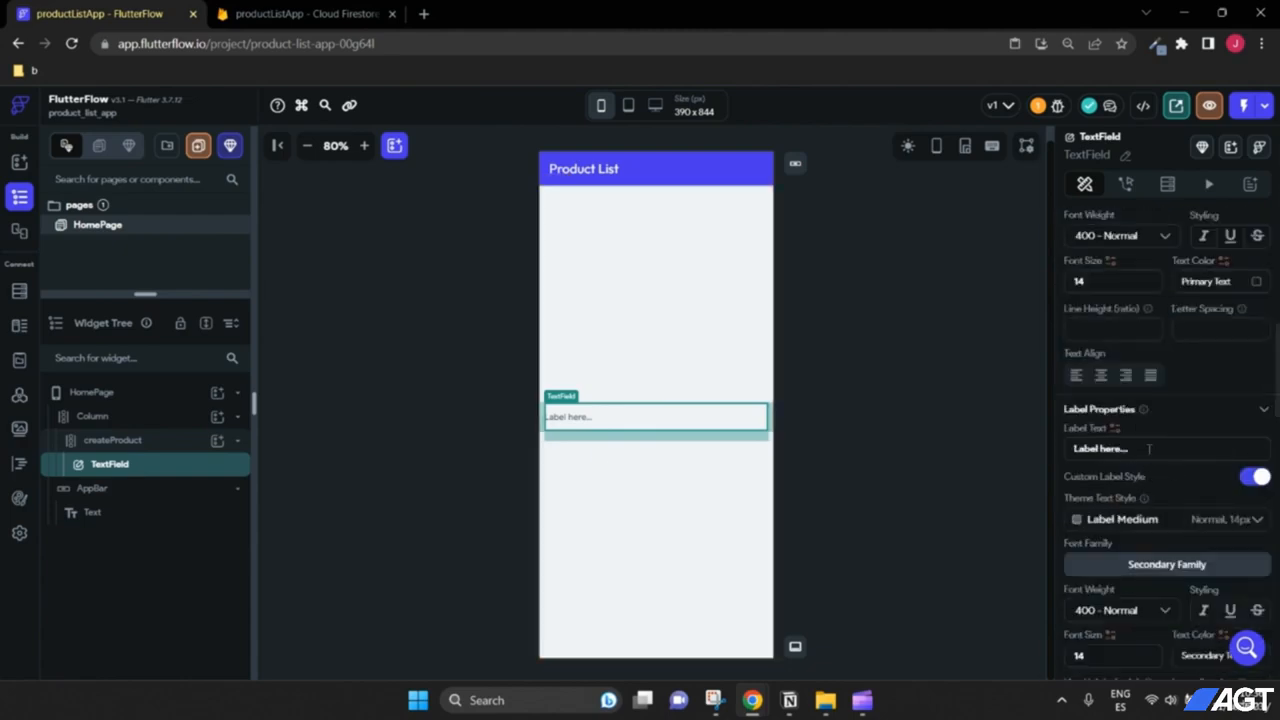
{"action": "left_click_drag", "start_coordinate": [1149, 448], "coordinate": [1034, 454]}
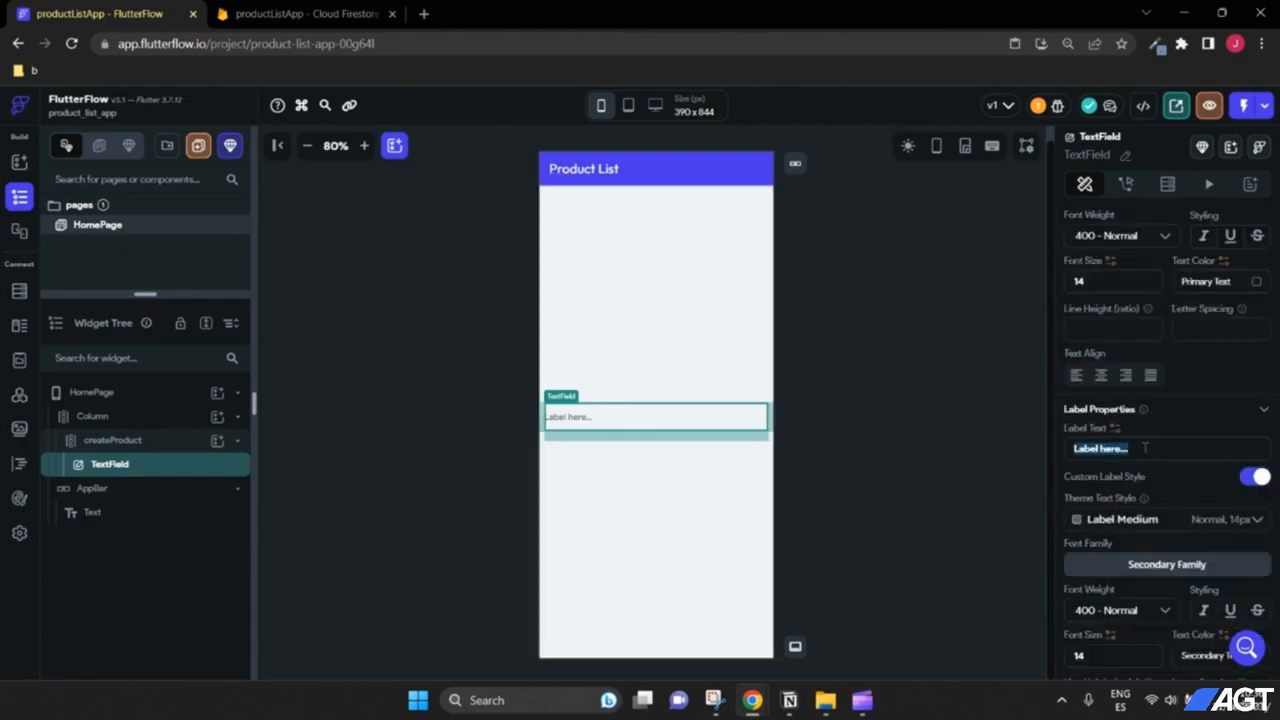
{"action": "type", "text": "Name here"}
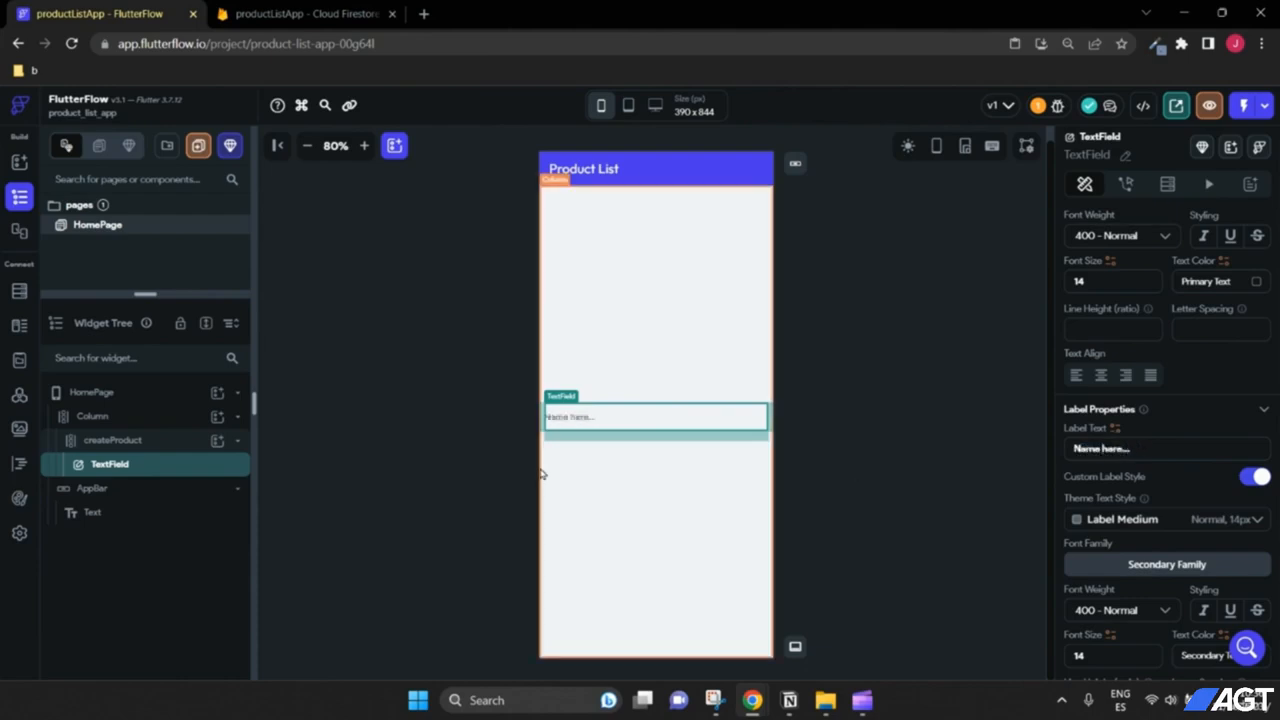
{"action": "left_click", "coordinate": [601, 489]}
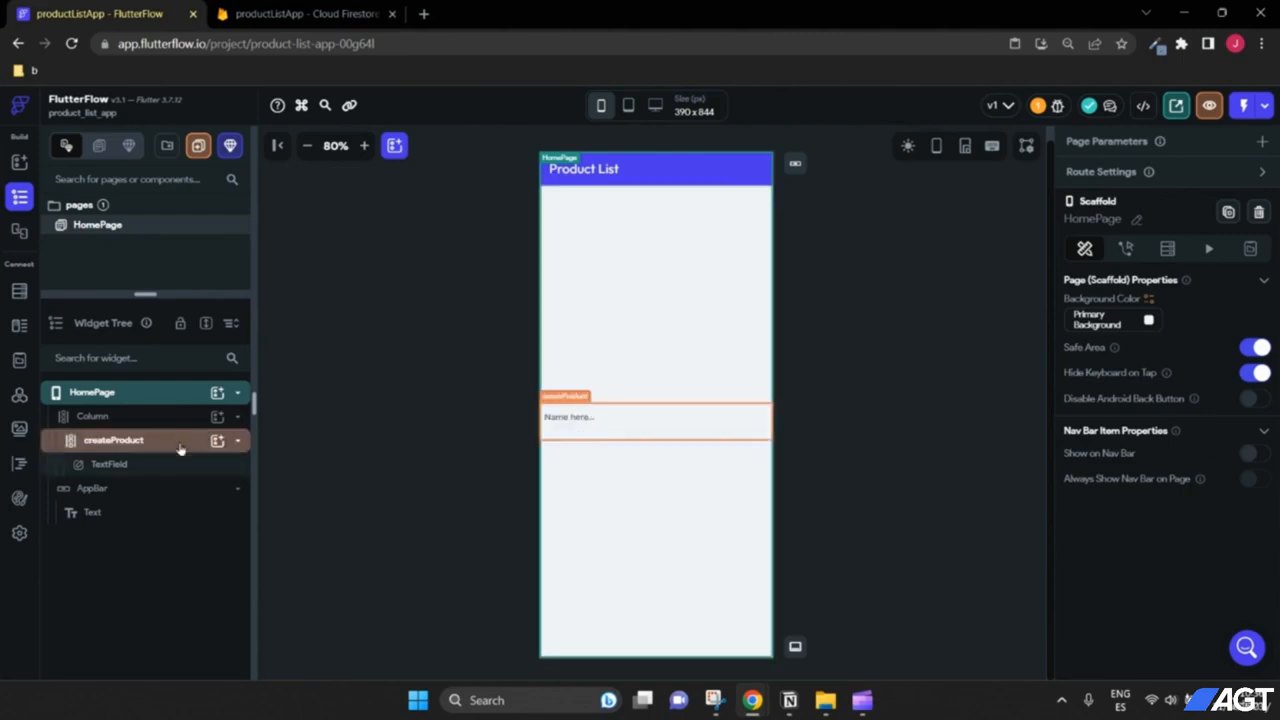
Step: Copy-paste and duplicate the text field so createProduct holds three of them
{"action": "left_click", "coordinate": [138, 466]}
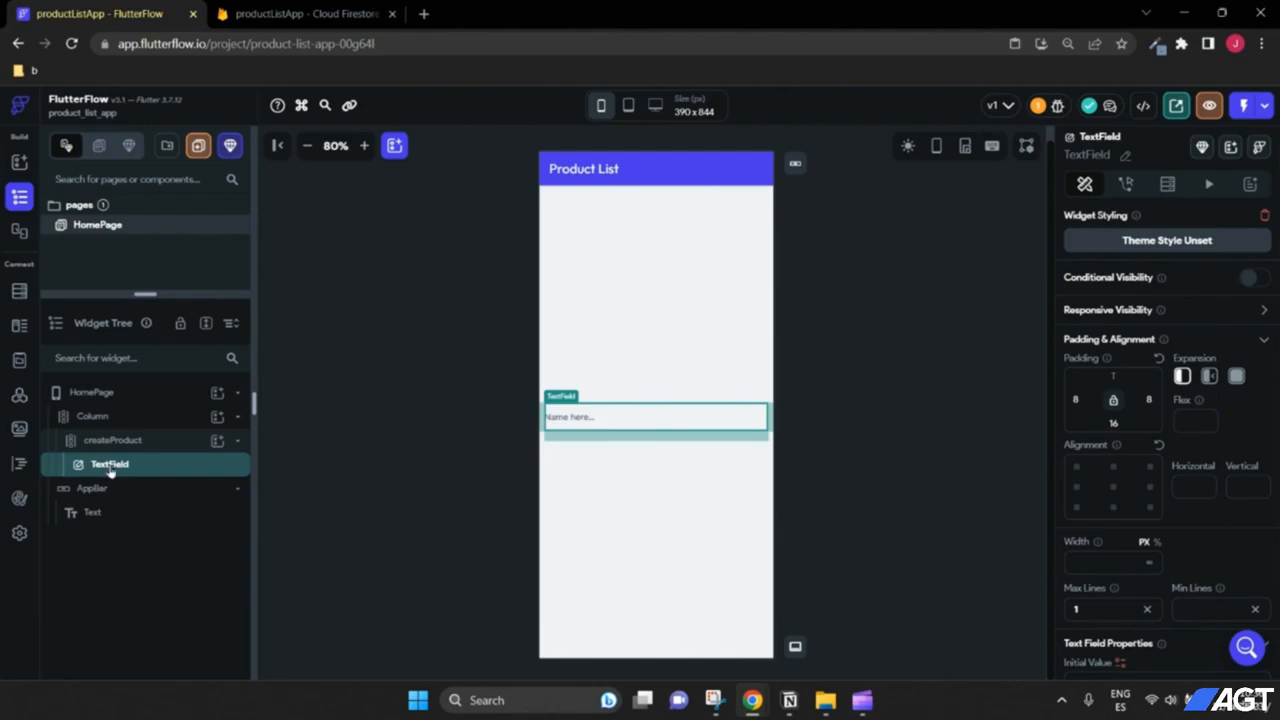
{"action": "right_click", "coordinate": [110, 470]}
{"action": "left_click", "coordinate": [183, 410]}
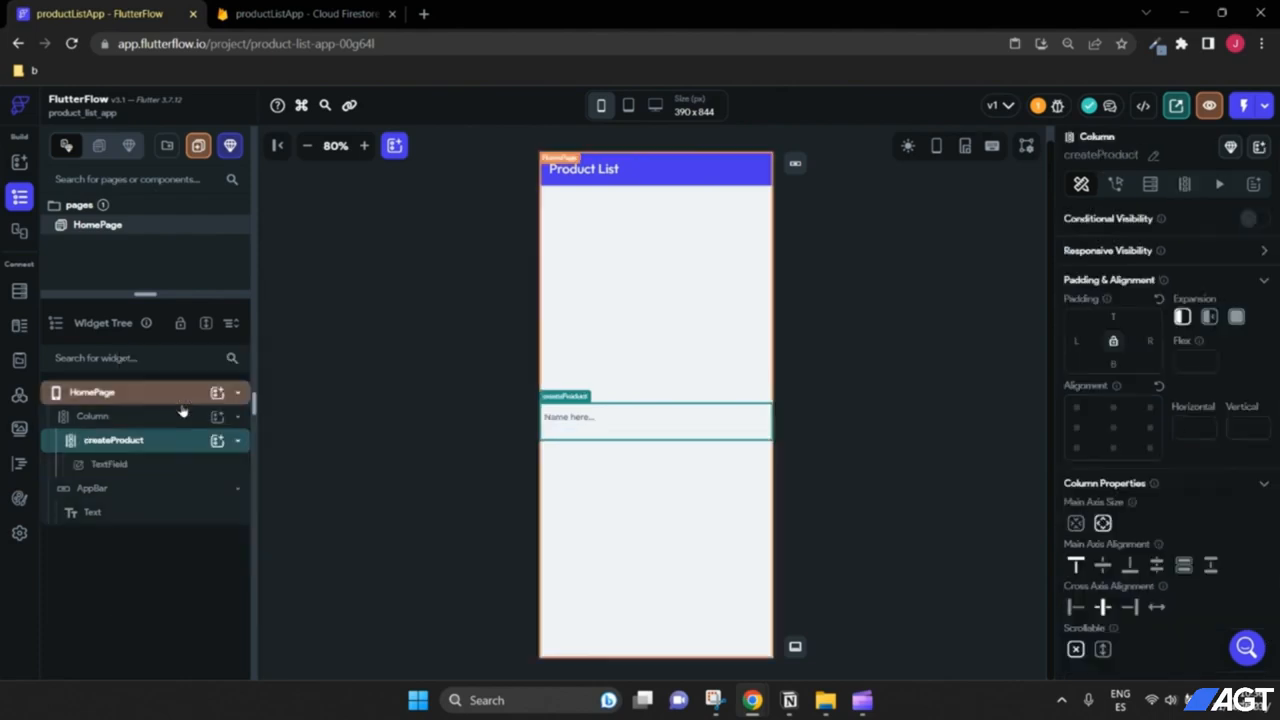
{"action": "key", "text": "ctrl+v"}
{"action": "right_click", "coordinate": [152, 456]}
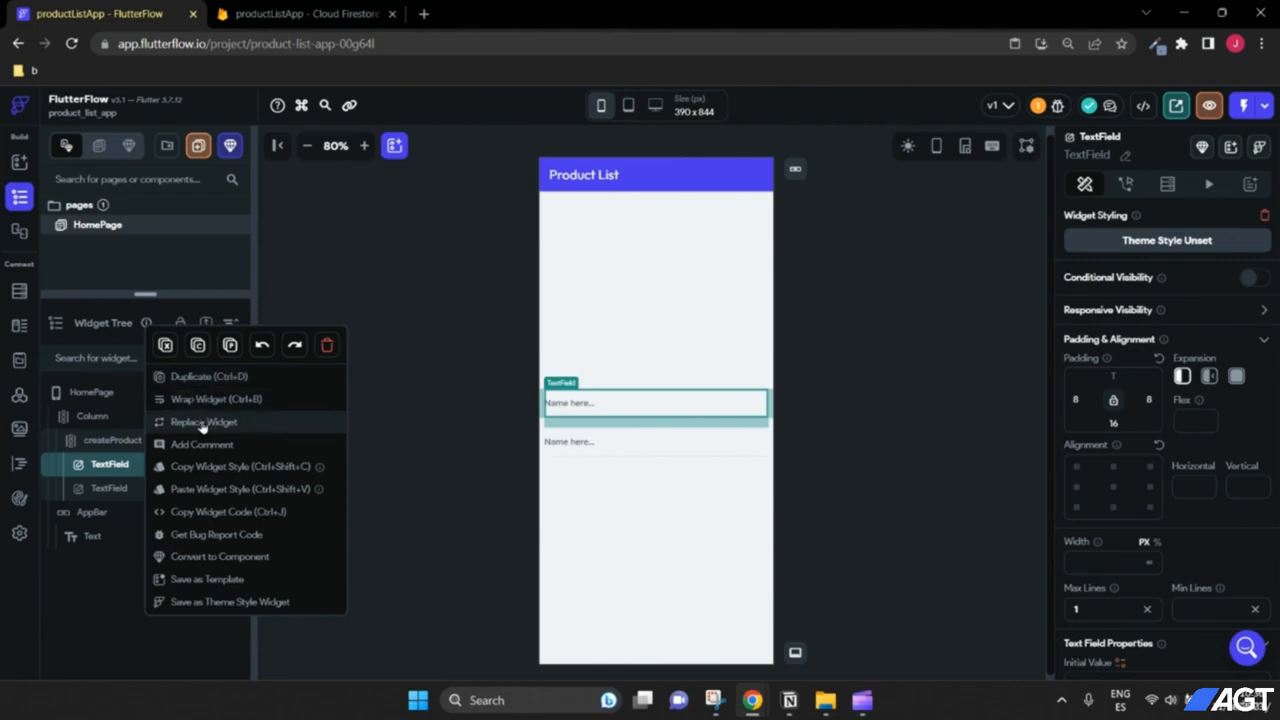
{"action": "left_click", "coordinate": [212, 378]}
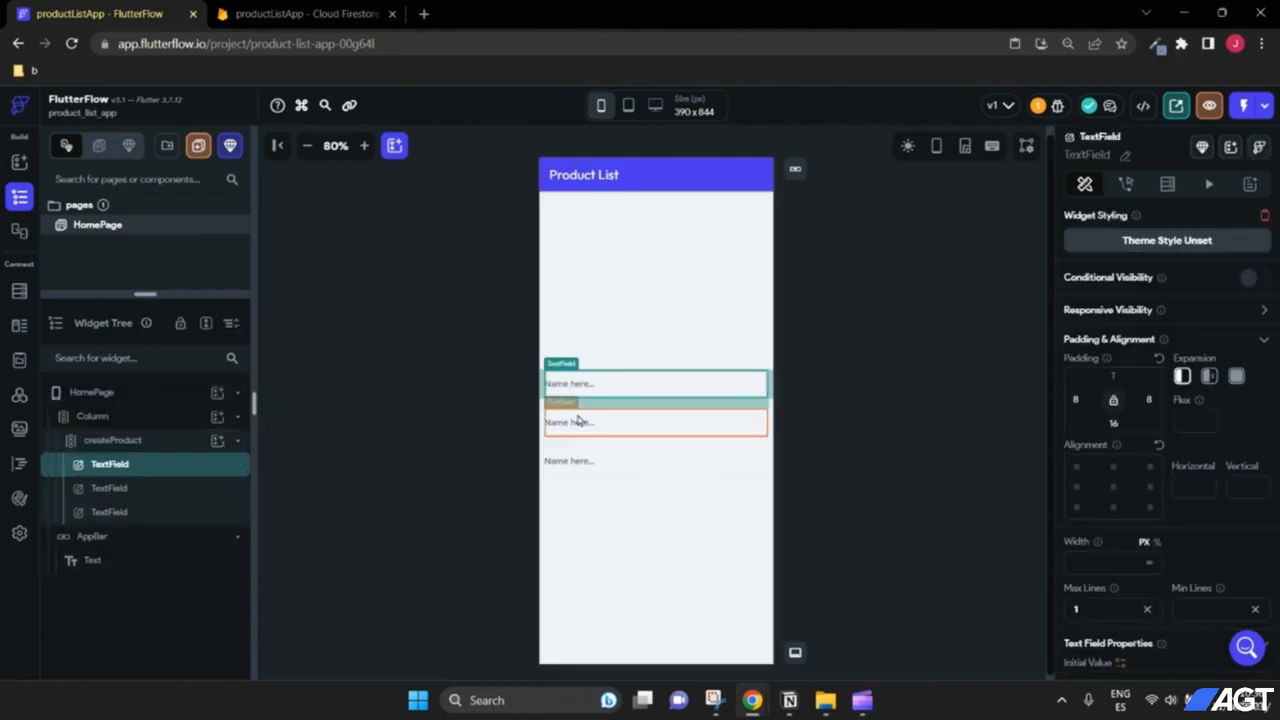
Step: Relabel the second text field 'price here...'
{"action": "left_click", "coordinate": [605, 434]}
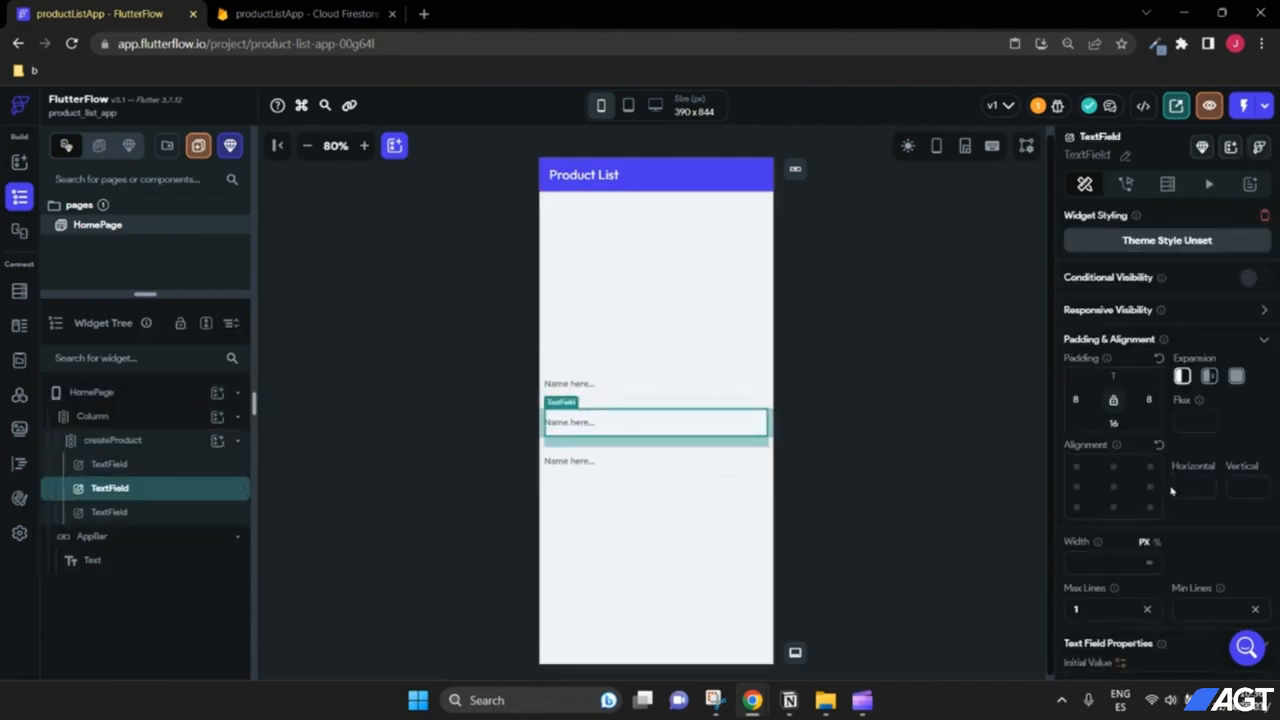
{"action": "scroll", "coordinate": [1176, 440], "scroll_direction": "down", "scroll_amount": 3}
{"action": "scroll", "coordinate": [1155, 455], "scroll_direction": "down", "scroll_amount": 5}
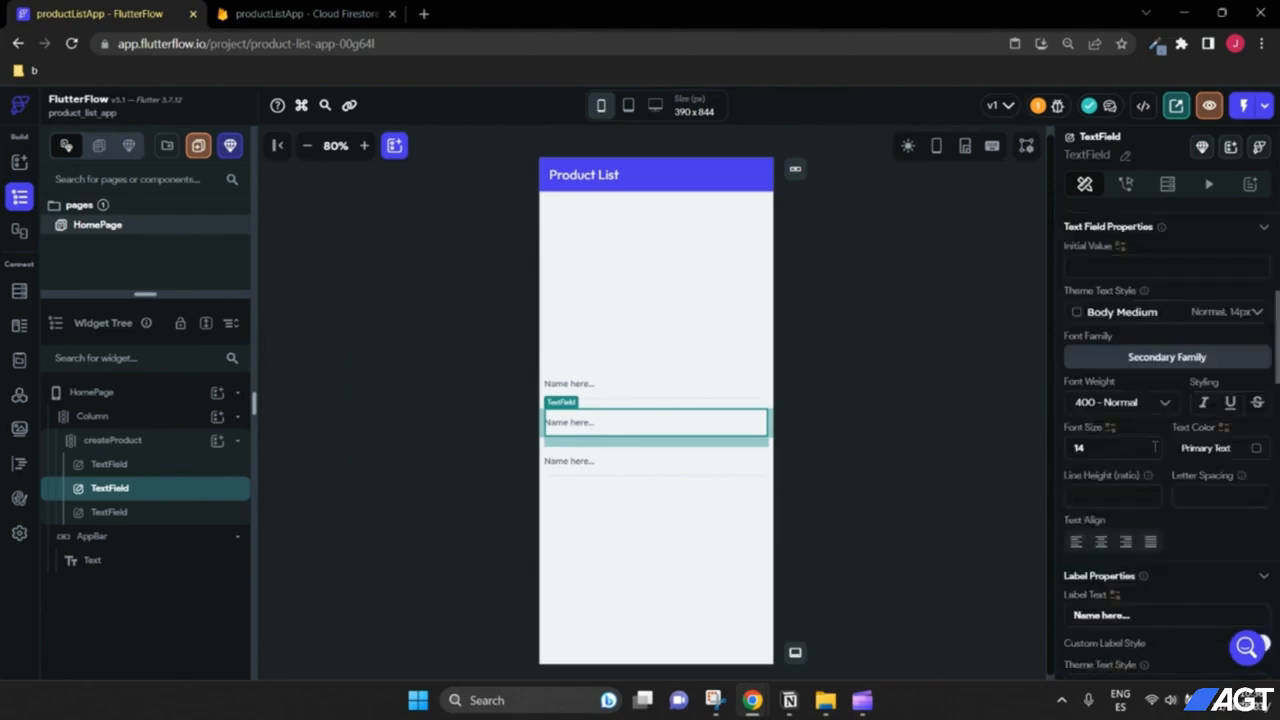
{"action": "scroll", "coordinate": [1145, 510], "scroll_direction": "up", "scroll_amount": 2}
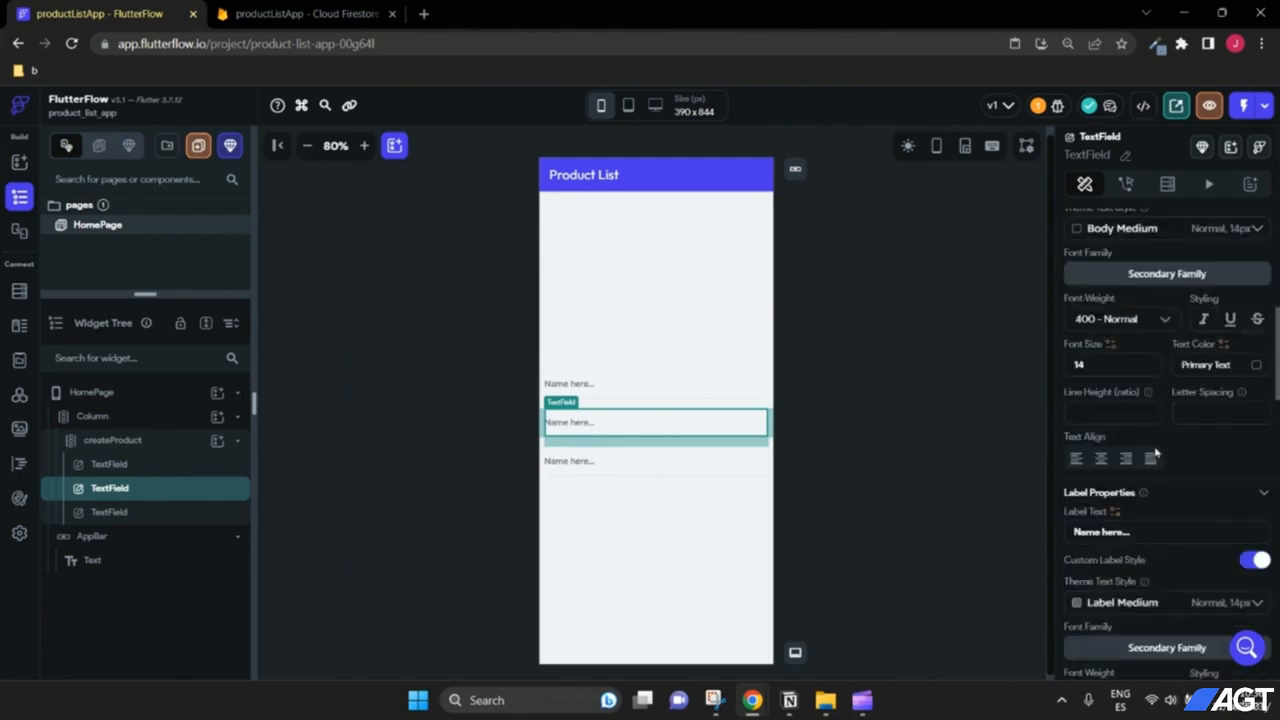
{"action": "left_click", "coordinate": [1150, 530]}
{"action": "key", "text": "BackSpace"}
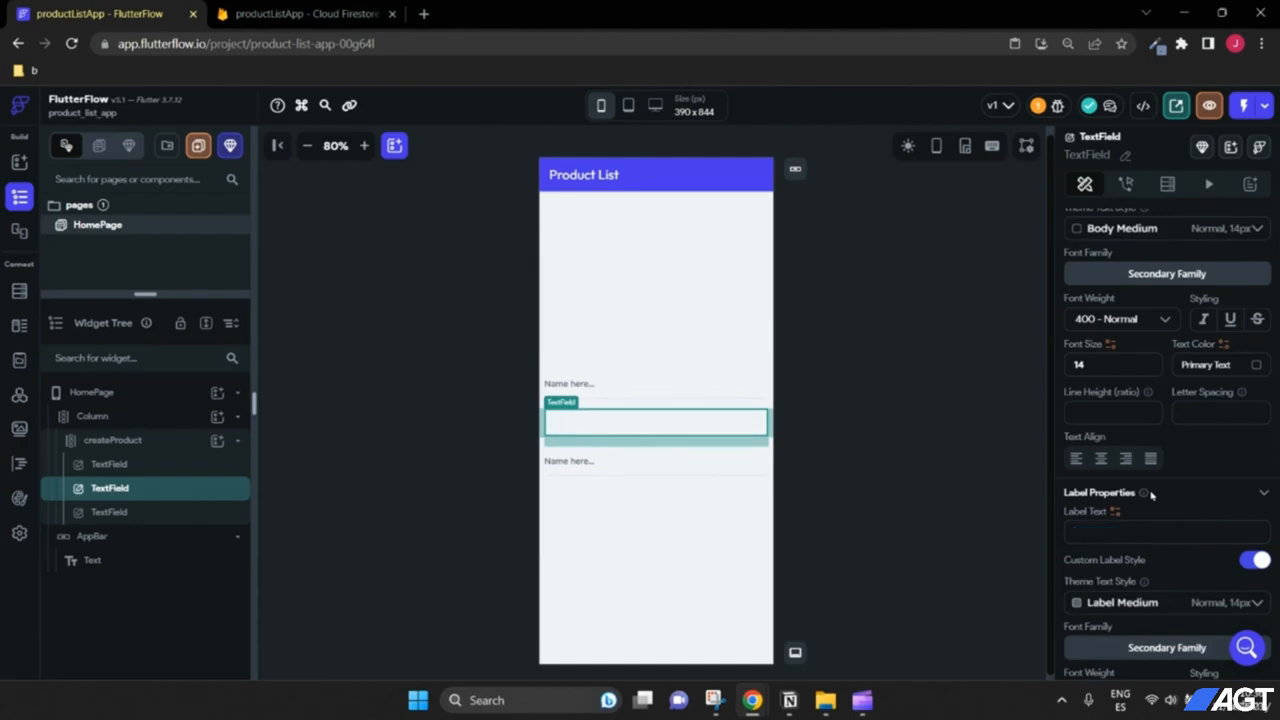
{"action": "type", "text": "price here..."}
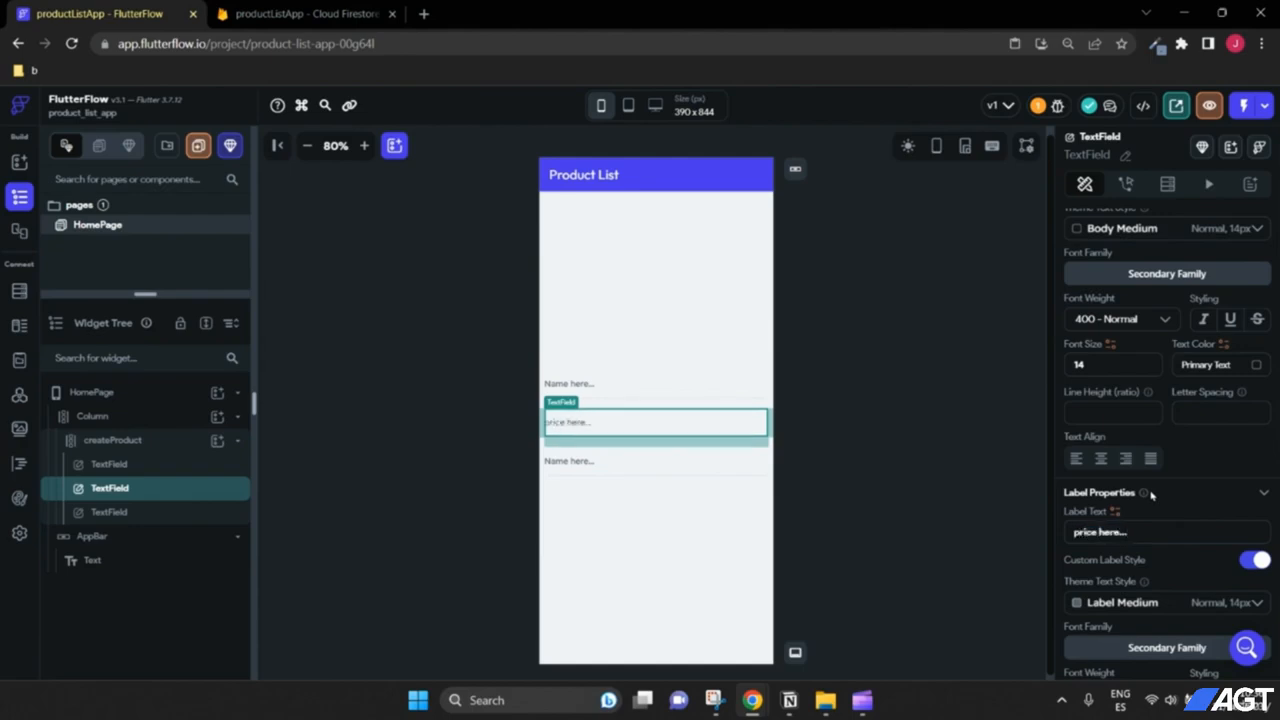
Step: Relabel the third text field 'description here...'
{"action": "left_click", "coordinate": [580, 463]}
{"action": "left_click_drag", "start_coordinate": [1075, 533], "coordinate": [1011, 539]}
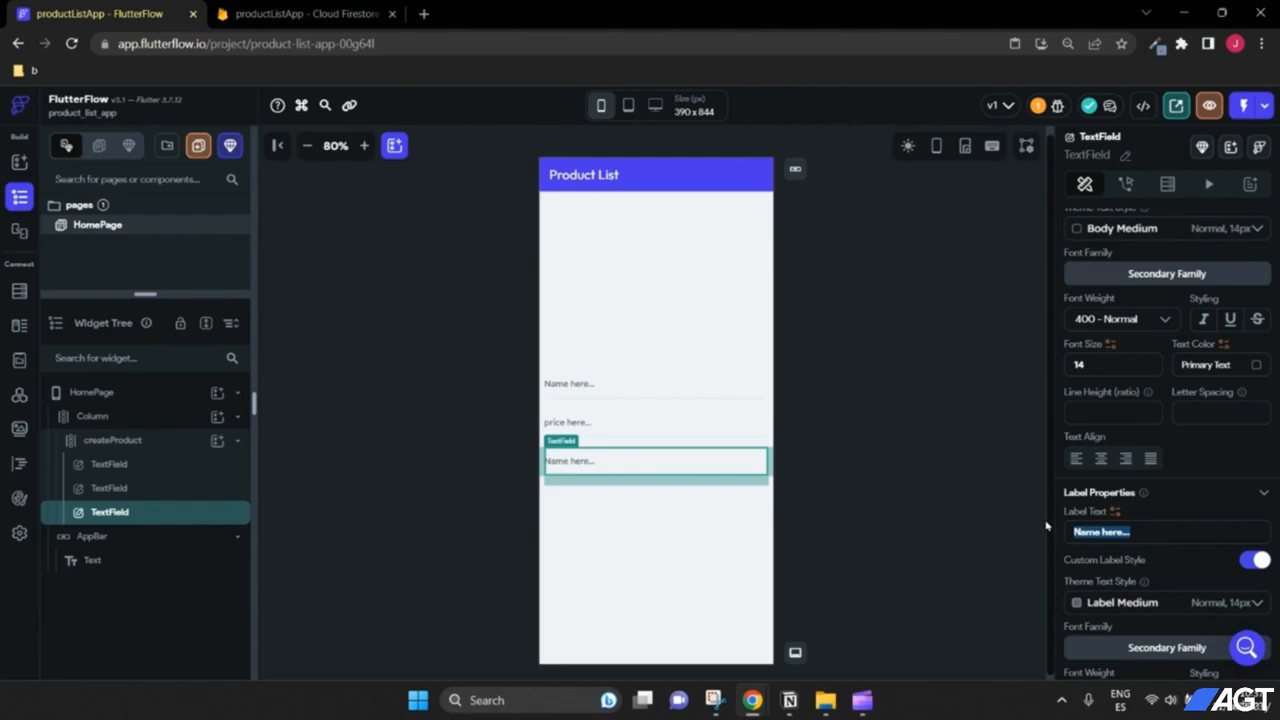
{"action": "type", "text": "description"}
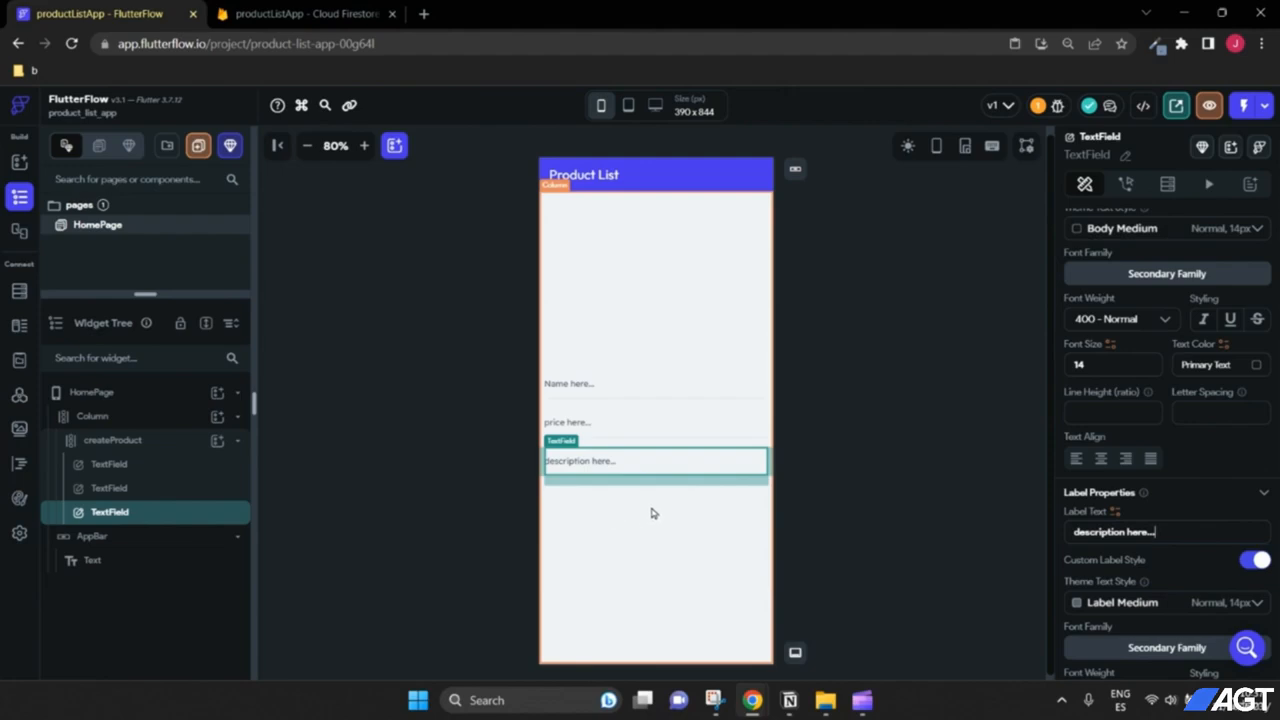
{"action": "left_click", "coordinate": [368, 10]}
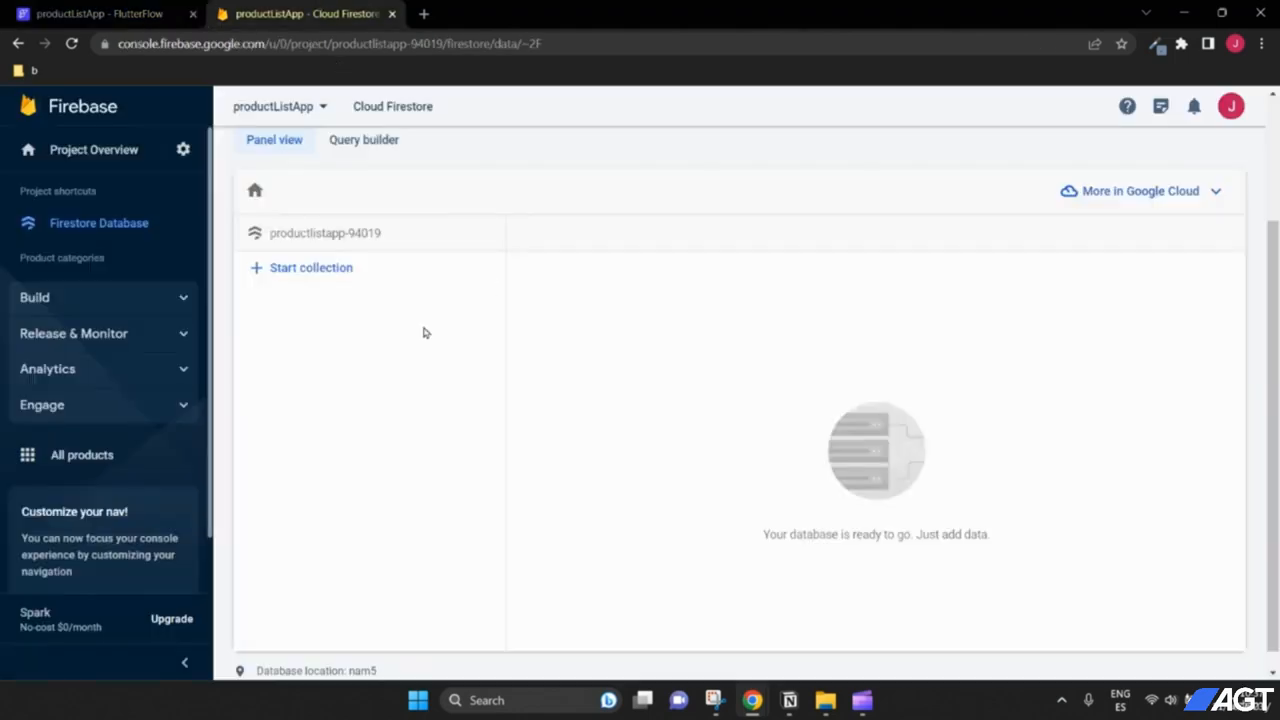
{"action": "left_click", "coordinate": [100, 13]}
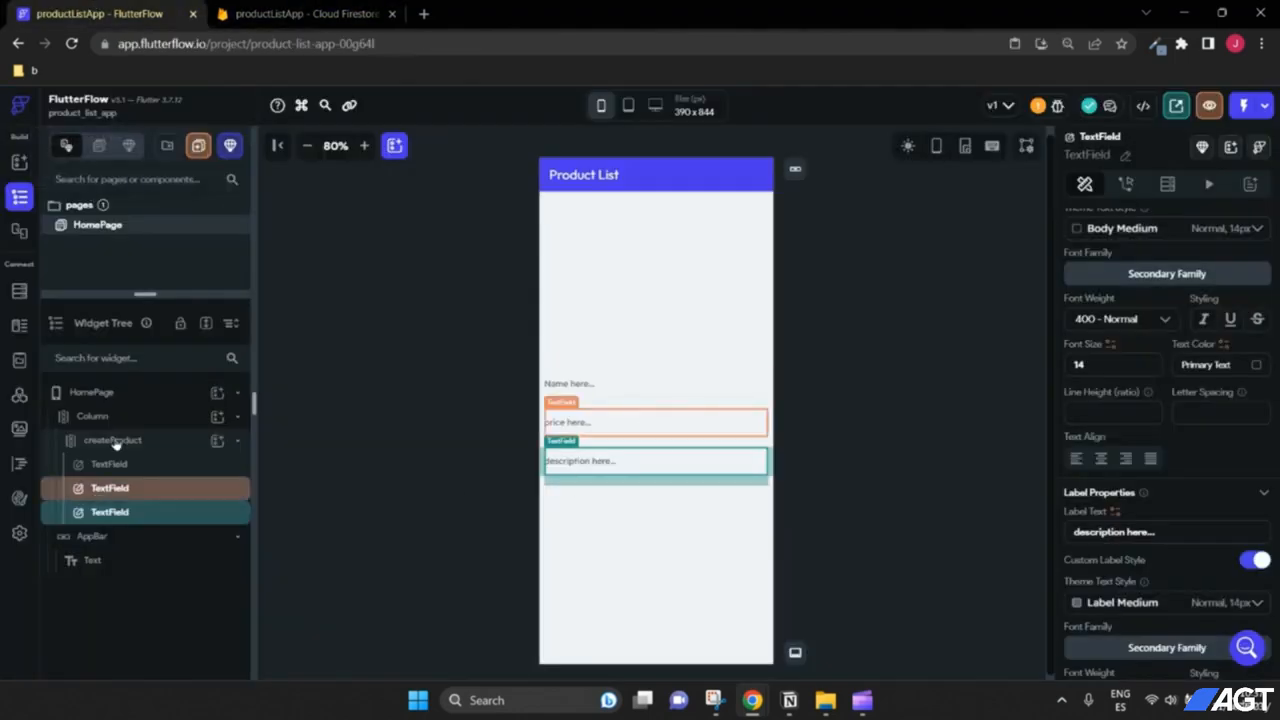
Step: Add a full-width button below the three text fields and enter 16 on the outer column
{"action": "left_click", "coordinate": [216, 441]}
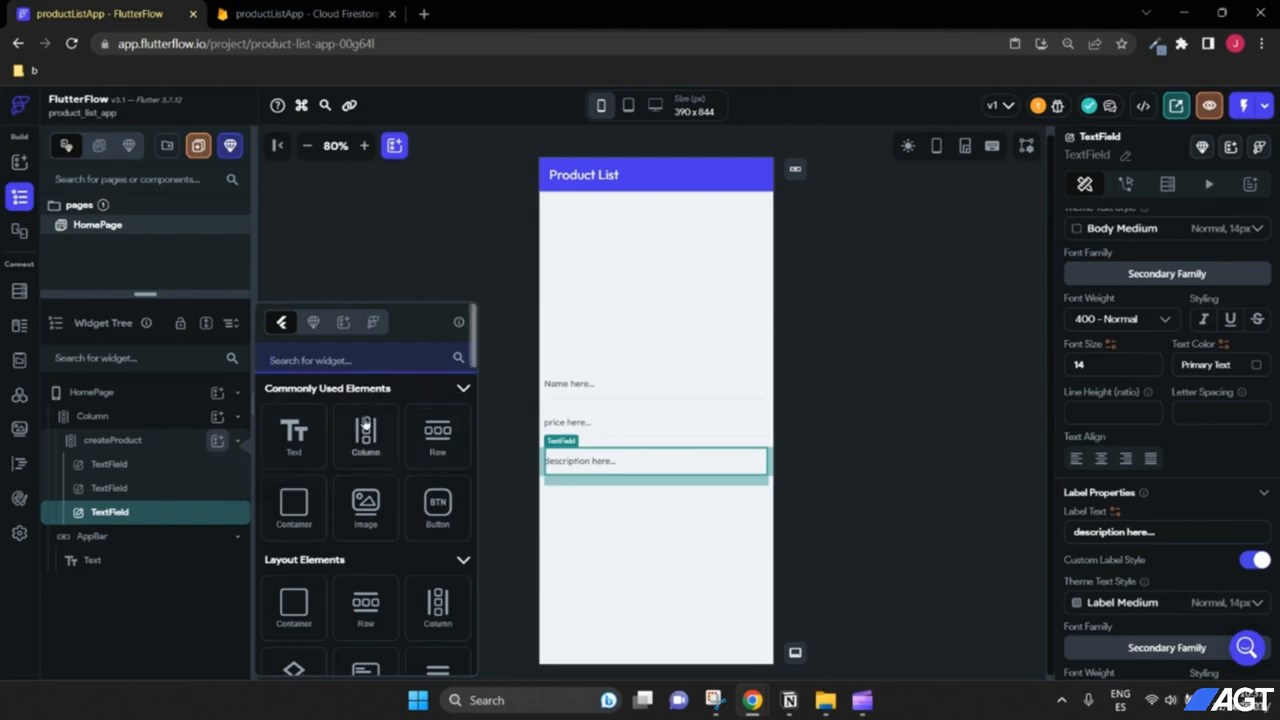
{"action": "left_click_drag", "start_coordinate": [439, 518], "coordinate": [657, 486]}
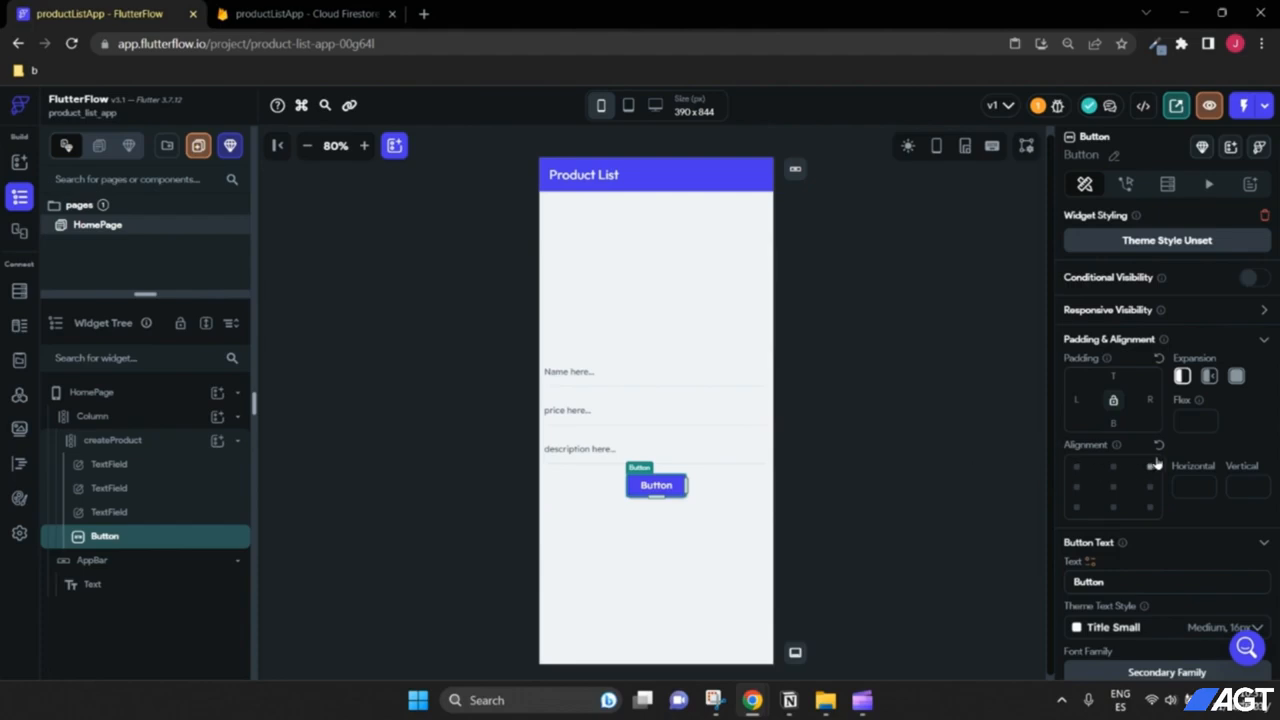
{"action": "scroll", "coordinate": [1156, 464], "scroll_direction": "down", "scroll_amount": 5}
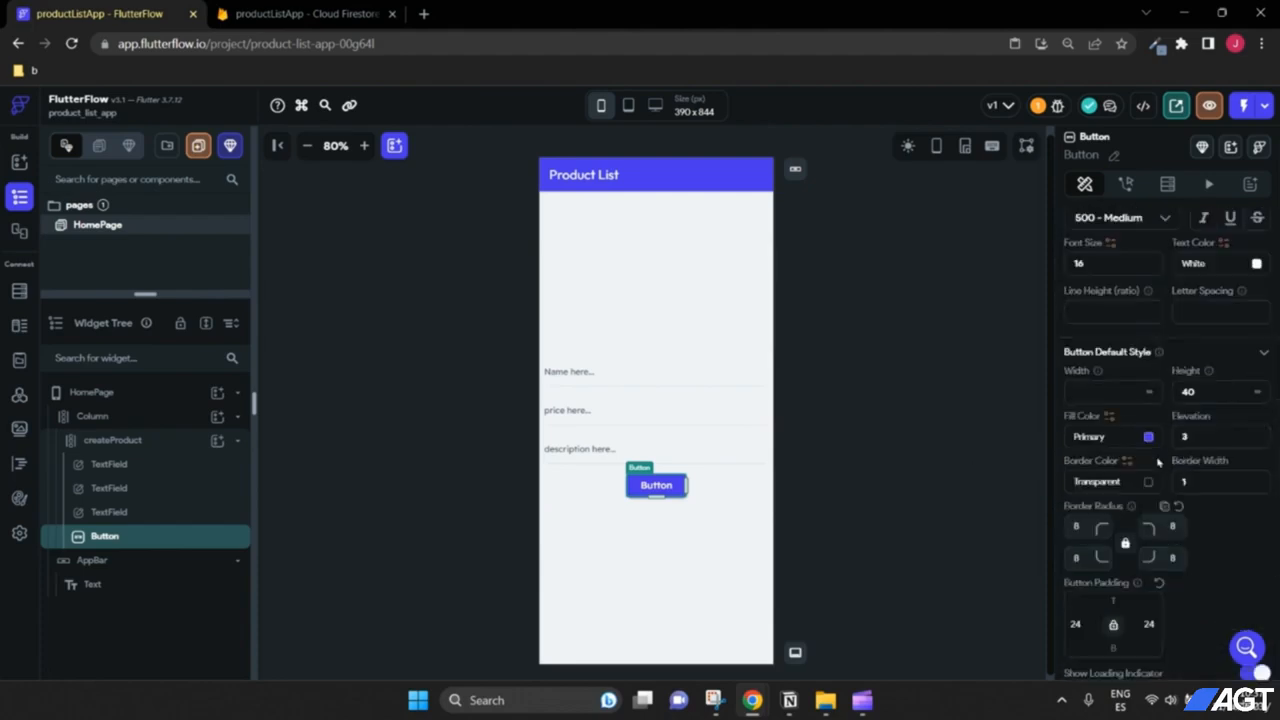
{"action": "left_click", "coordinate": [1149, 395]}
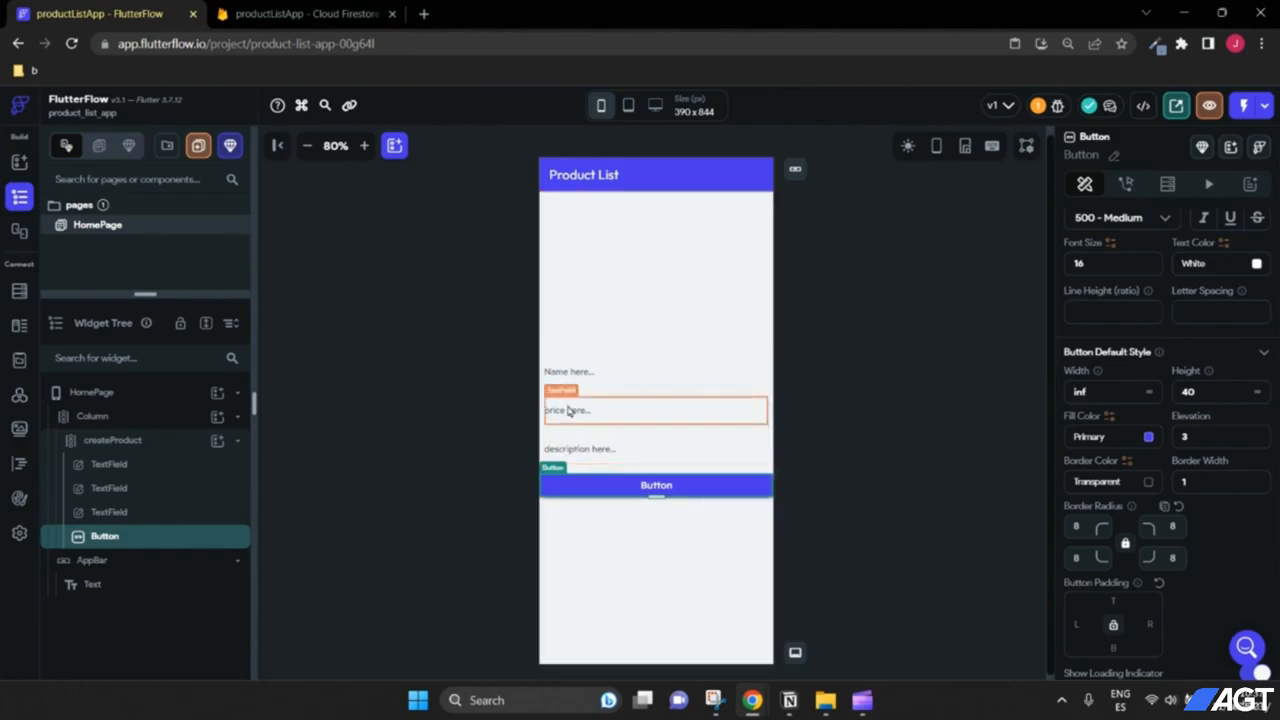
{"action": "left_click", "coordinate": [160, 421]}
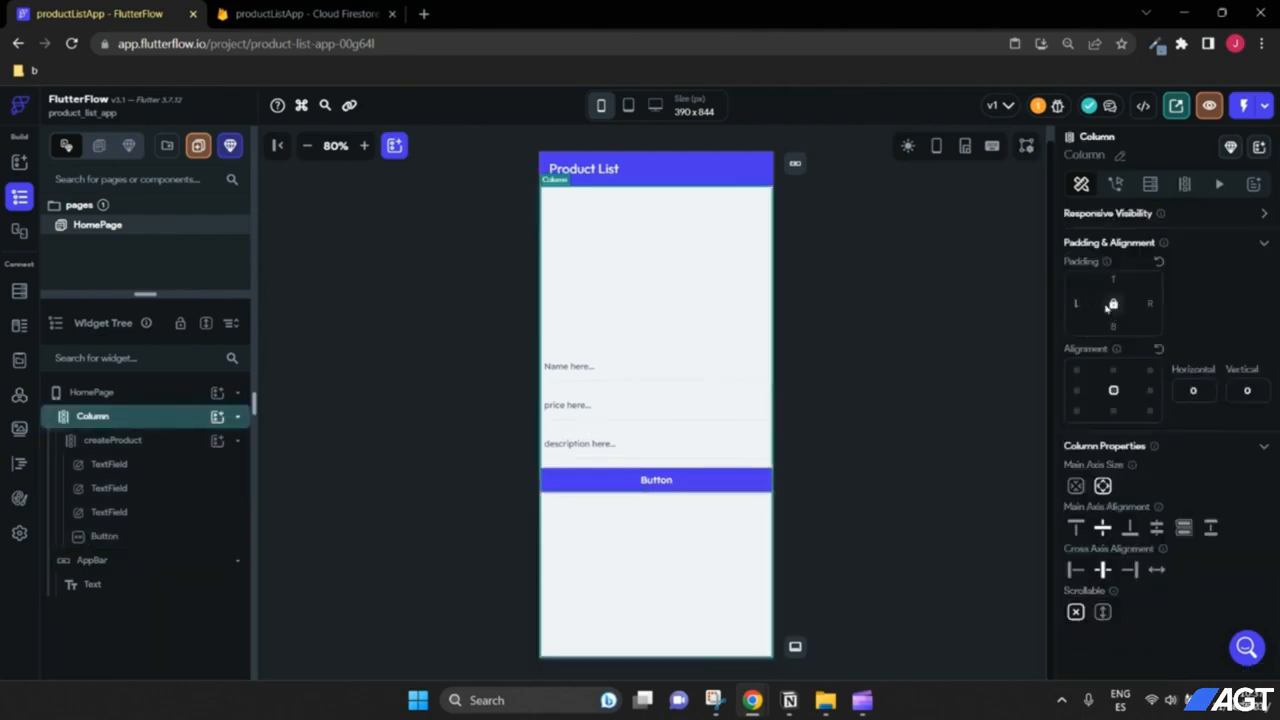
{"action": "type", "text": "16"}
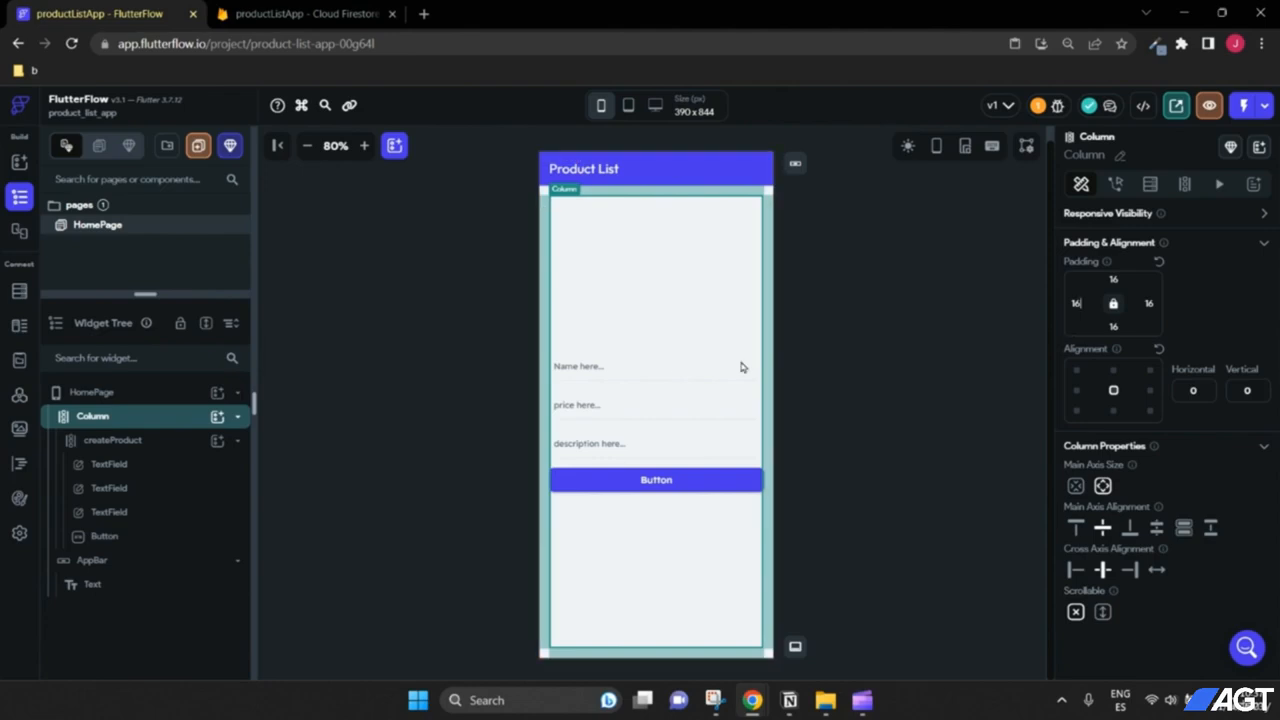
{"action": "left_click", "coordinate": [871, 550]}
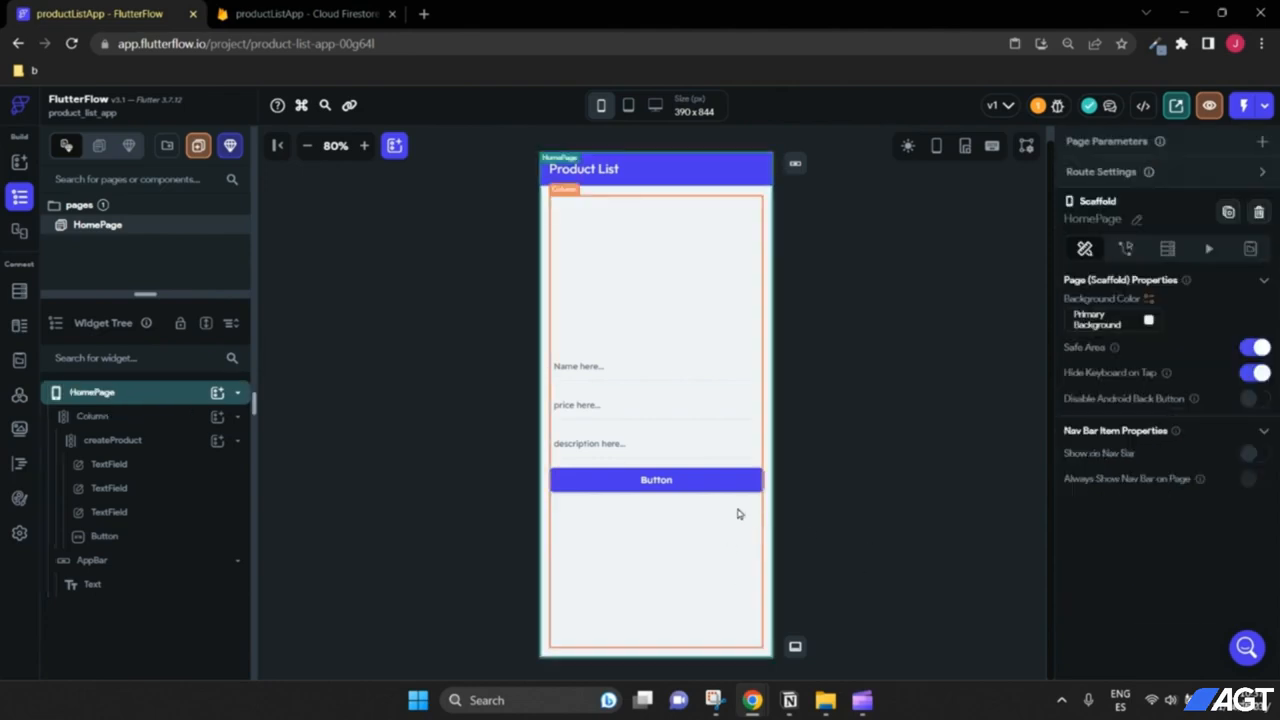
Step: Change the button's label text to 'Create Product'
{"action": "left_click", "coordinate": [682, 482]}
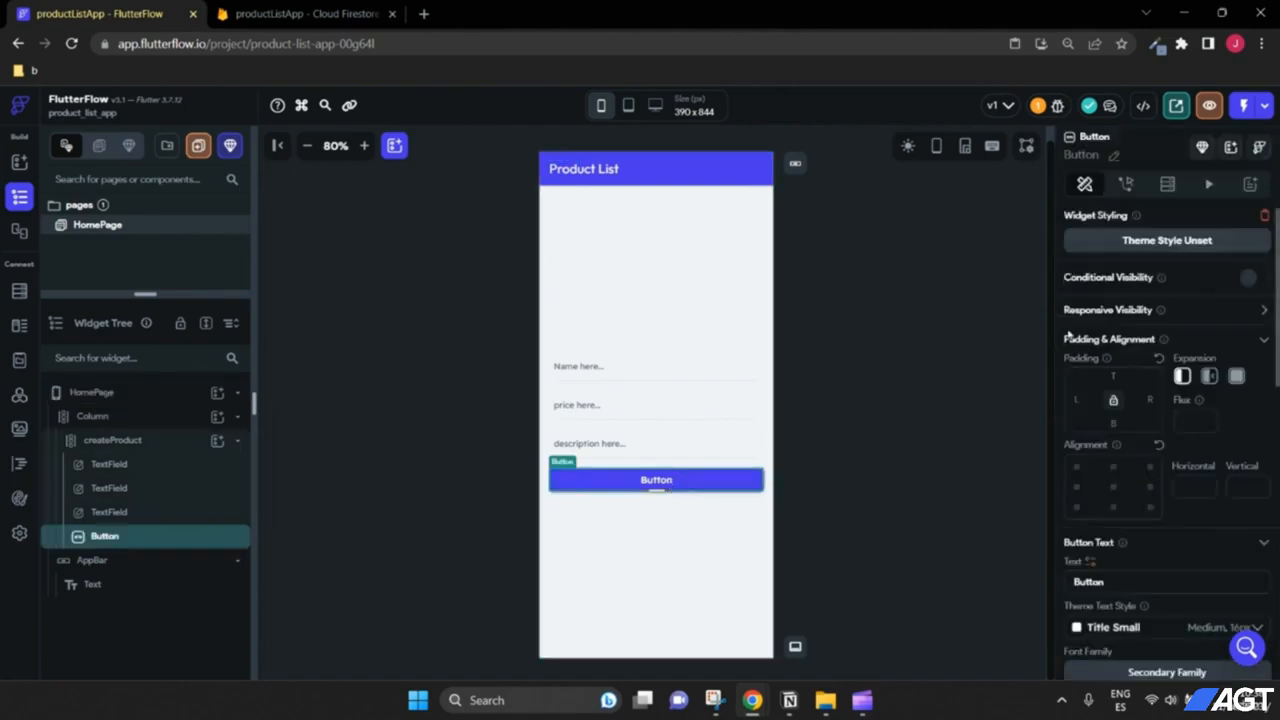
{"action": "scroll", "coordinate": [1108, 358], "scroll_direction": "down", "scroll_amount": 2}
{"action": "double_click", "coordinate": [1124, 415]}
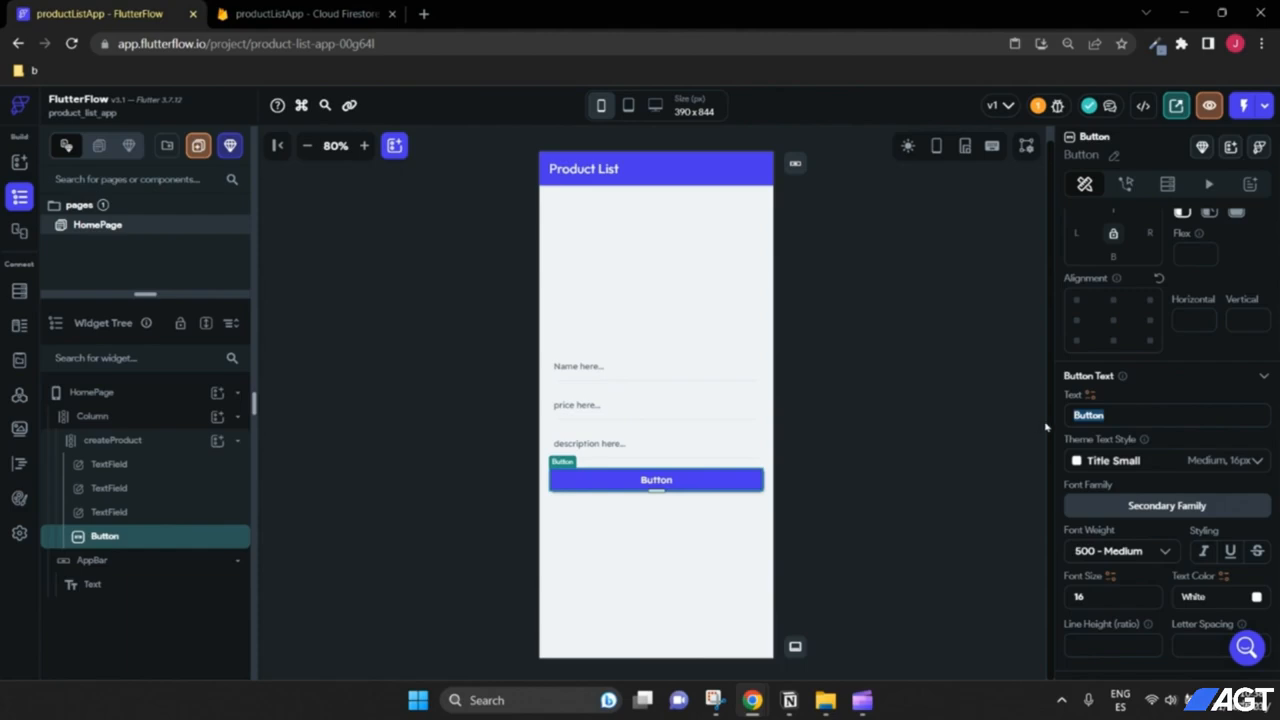
{"action": "type", "text": "Create Produc"}
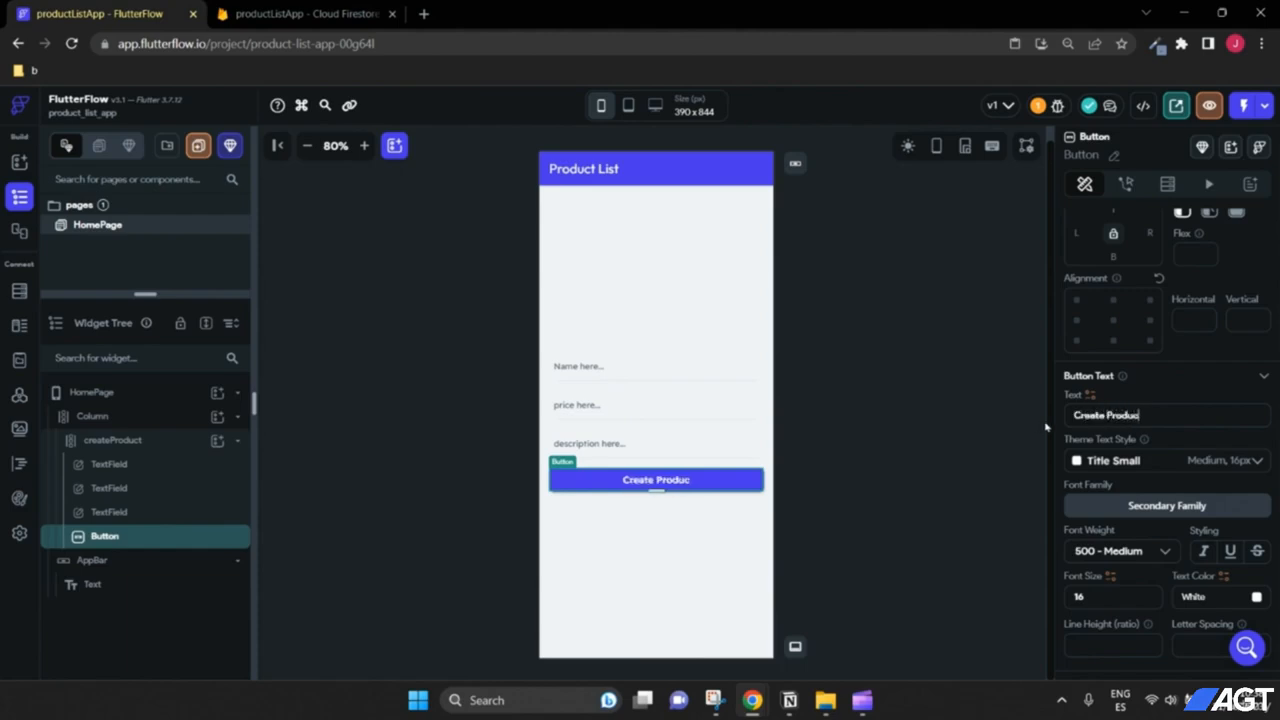
{"action": "type", "text": "t"}
{"action": "scroll", "coordinate": [1104, 322], "scroll_direction": "up", "scroll_amount": 2}
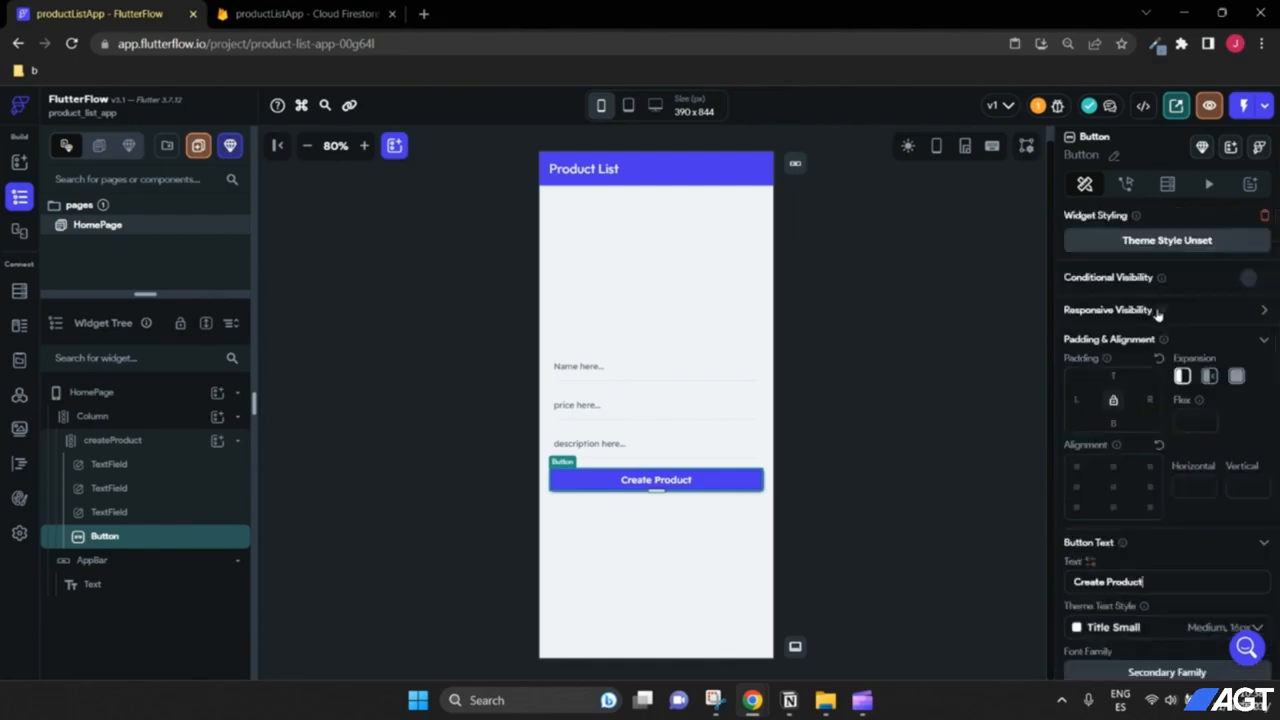
Step: Give the button an on-tap Backend/Database > Firestore Create Document action
{"action": "left_click", "coordinate": [1125, 188]}
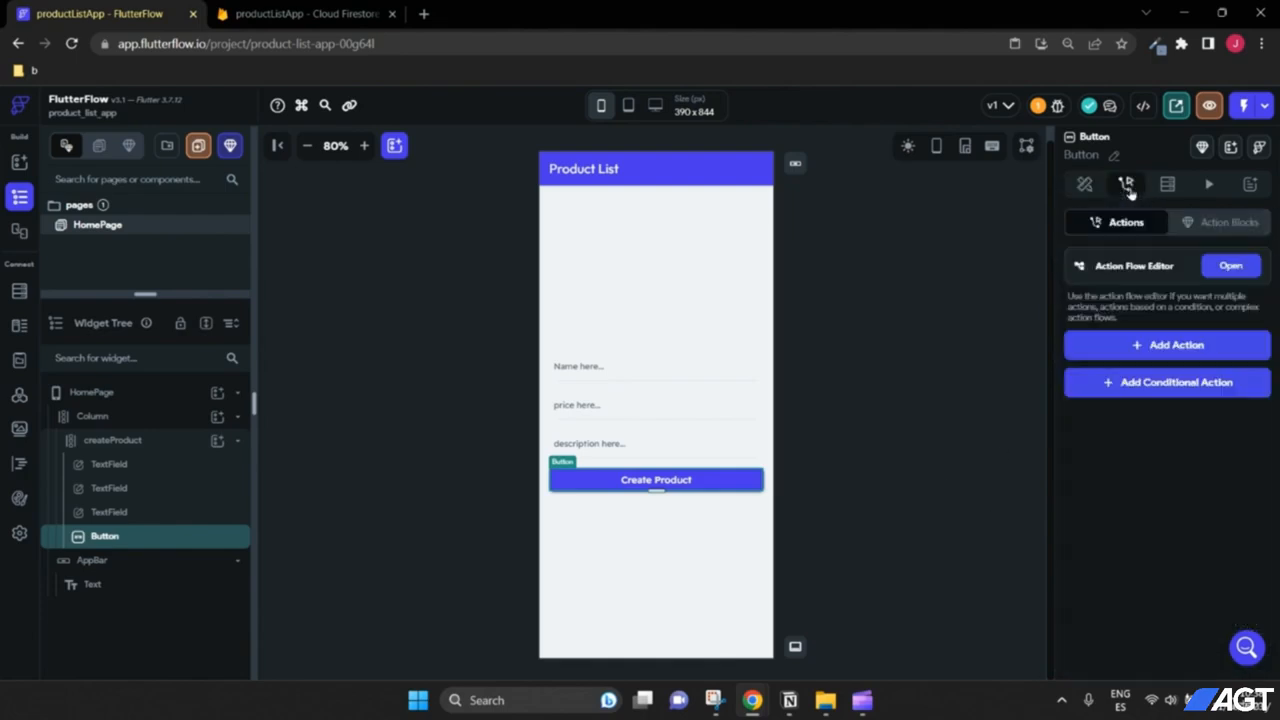
{"action": "left_click", "coordinate": [1173, 346]}
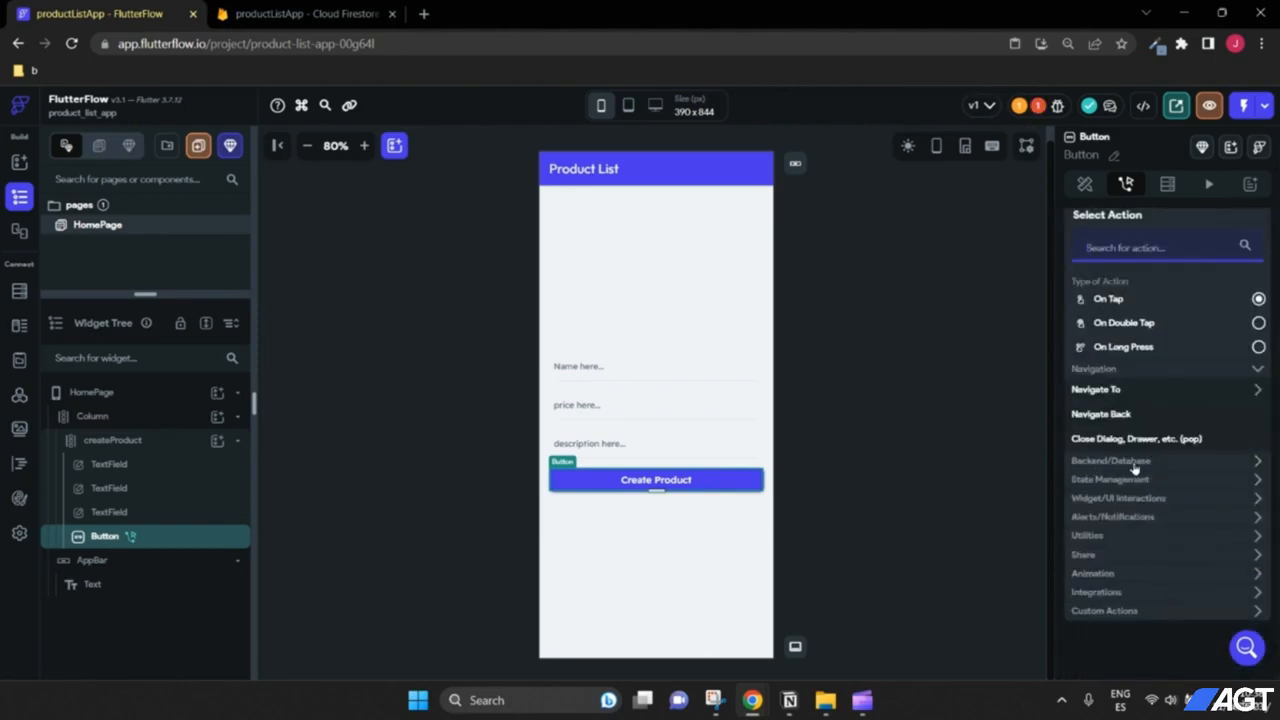
{"action": "left_click", "coordinate": [1160, 470]}
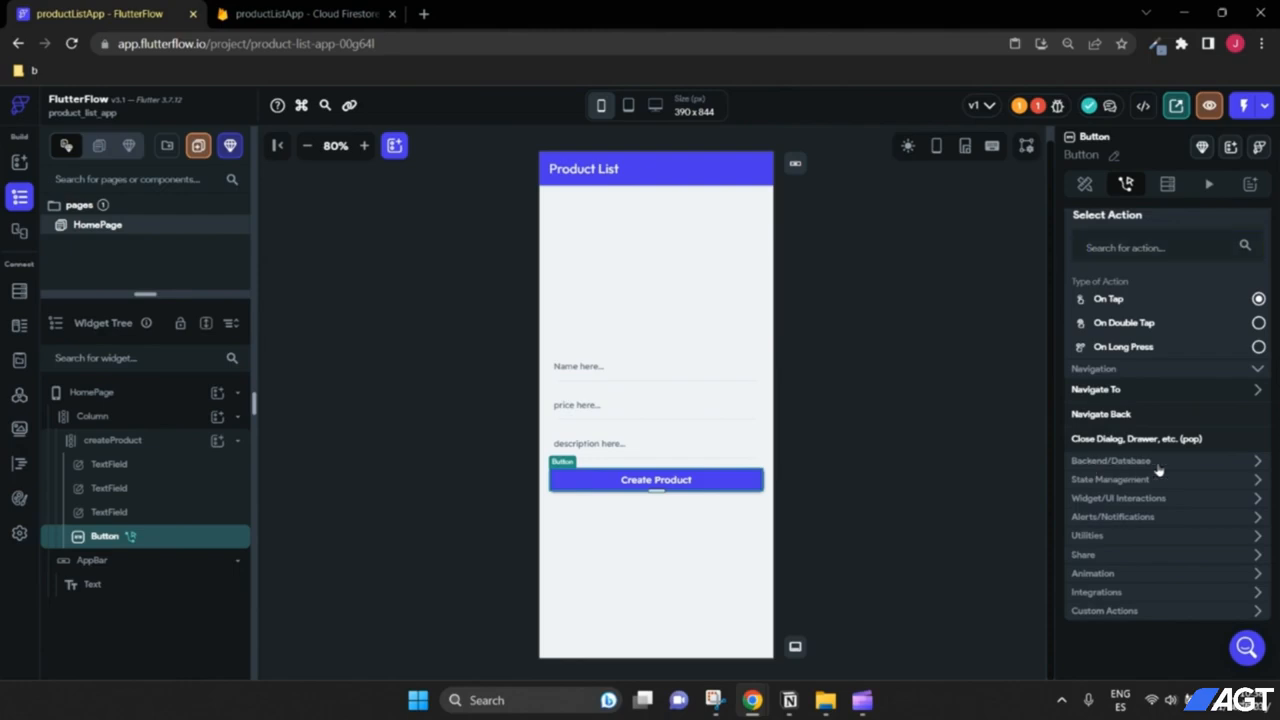
{"action": "scroll", "coordinate": [1176, 468], "scroll_direction": "down", "scroll_amount": 1}
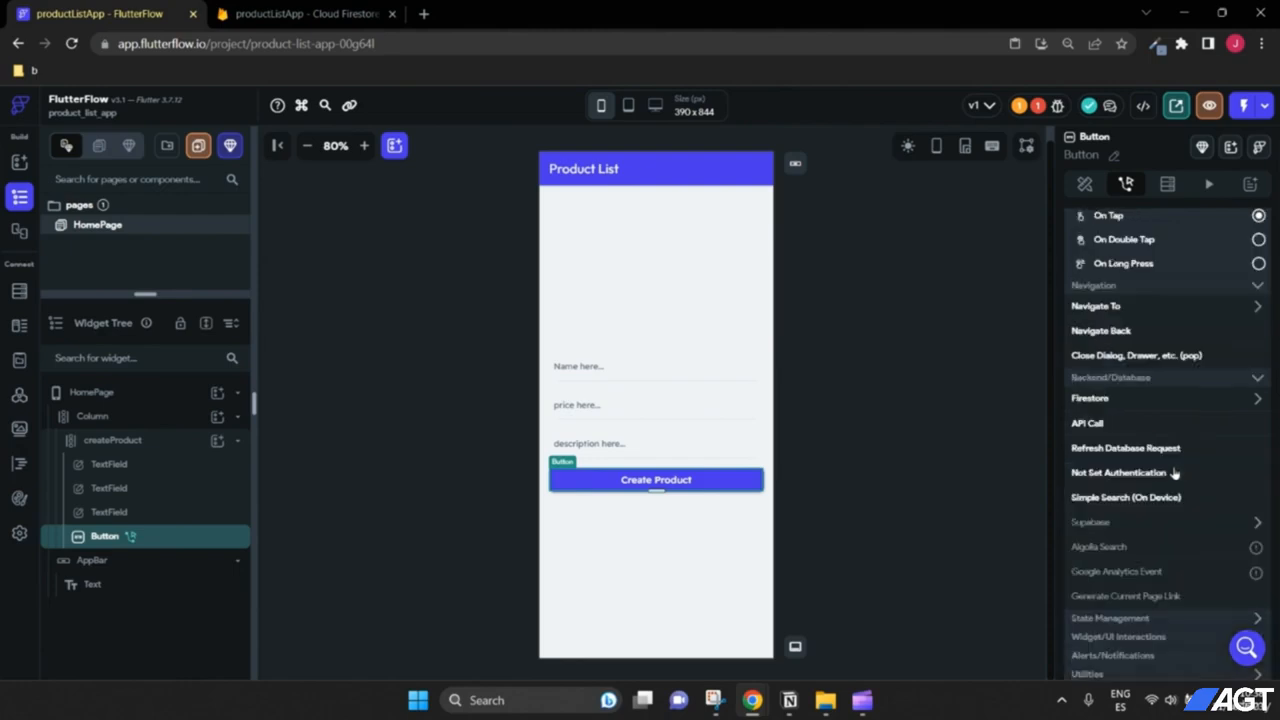
{"action": "left_click", "coordinate": [1090, 400]}
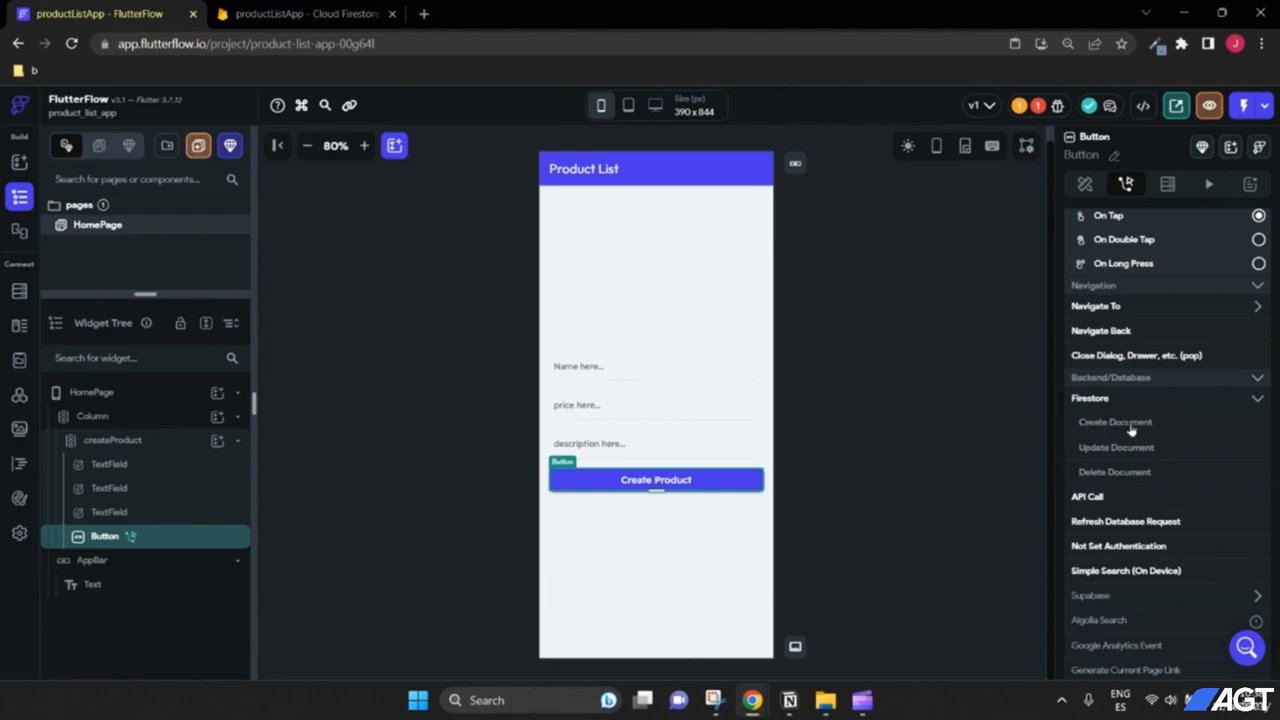
{"action": "left_click", "coordinate": [310, 13]}
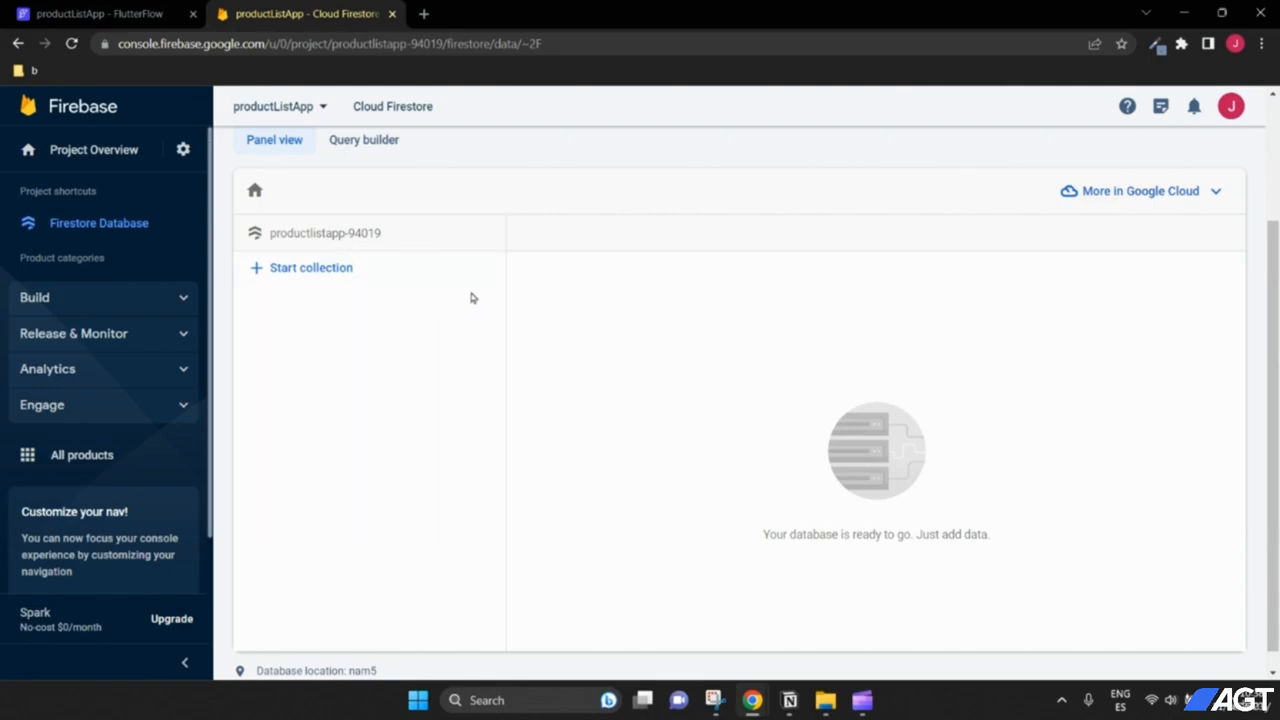
{"action": "left_click", "coordinate": [80, 13]}
{"action": "left_click", "coordinate": [1115, 424]}
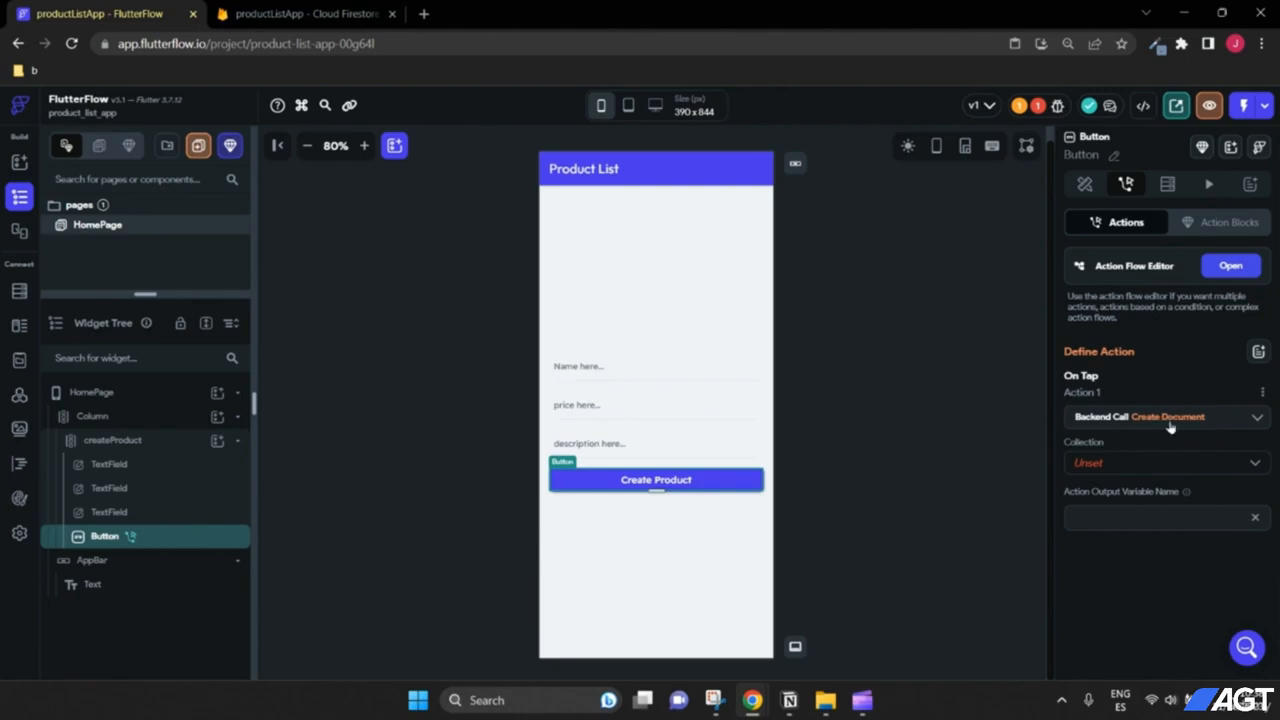
Step: Target the products collection and add the name, price and description fields to set
{"action": "left_click", "coordinate": [1146, 466]}
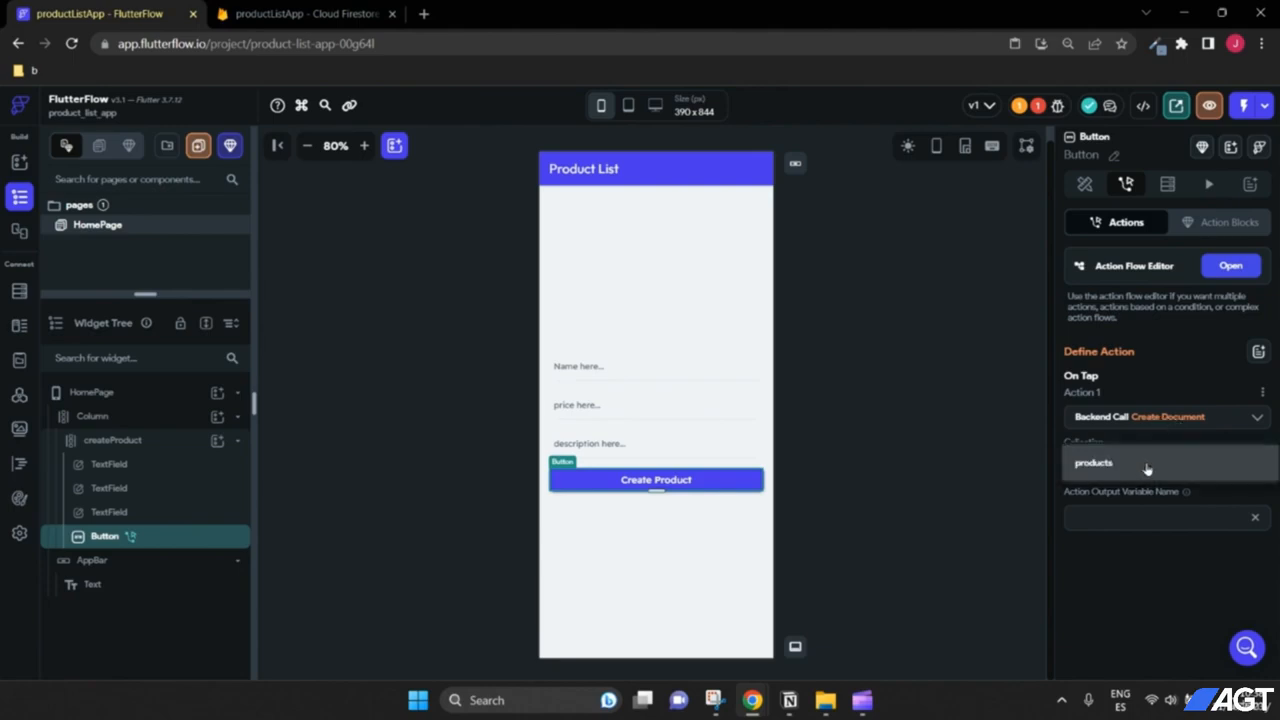
{"action": "left_click", "coordinate": [1112, 464]}
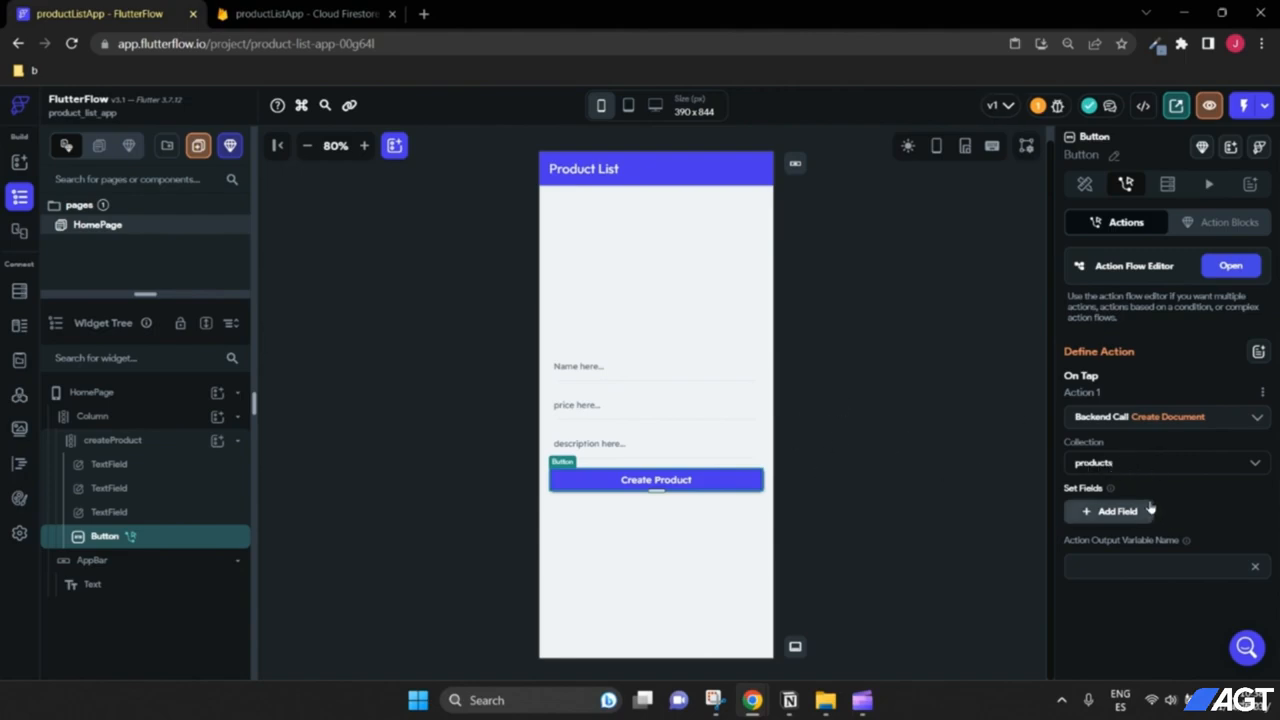
{"action": "left_click", "coordinate": [1110, 514]}
{"action": "left_click", "coordinate": [1118, 558]}
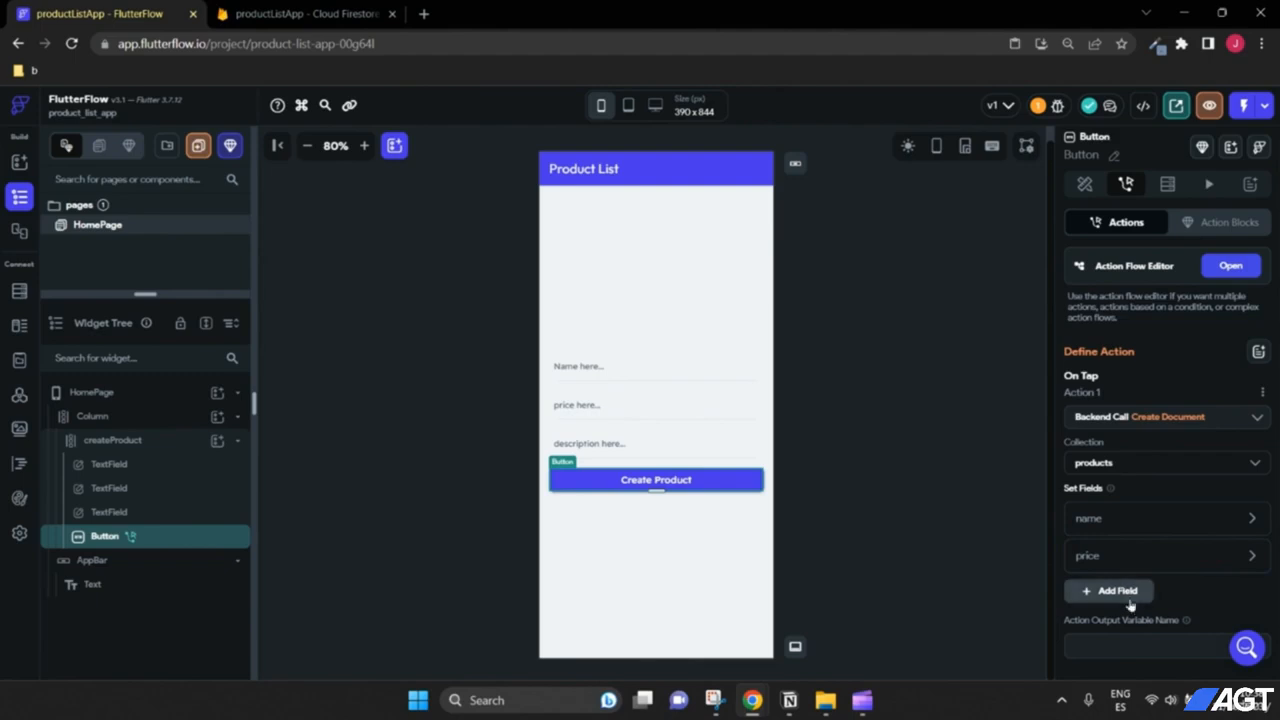
{"action": "left_click", "coordinate": [1128, 598]}
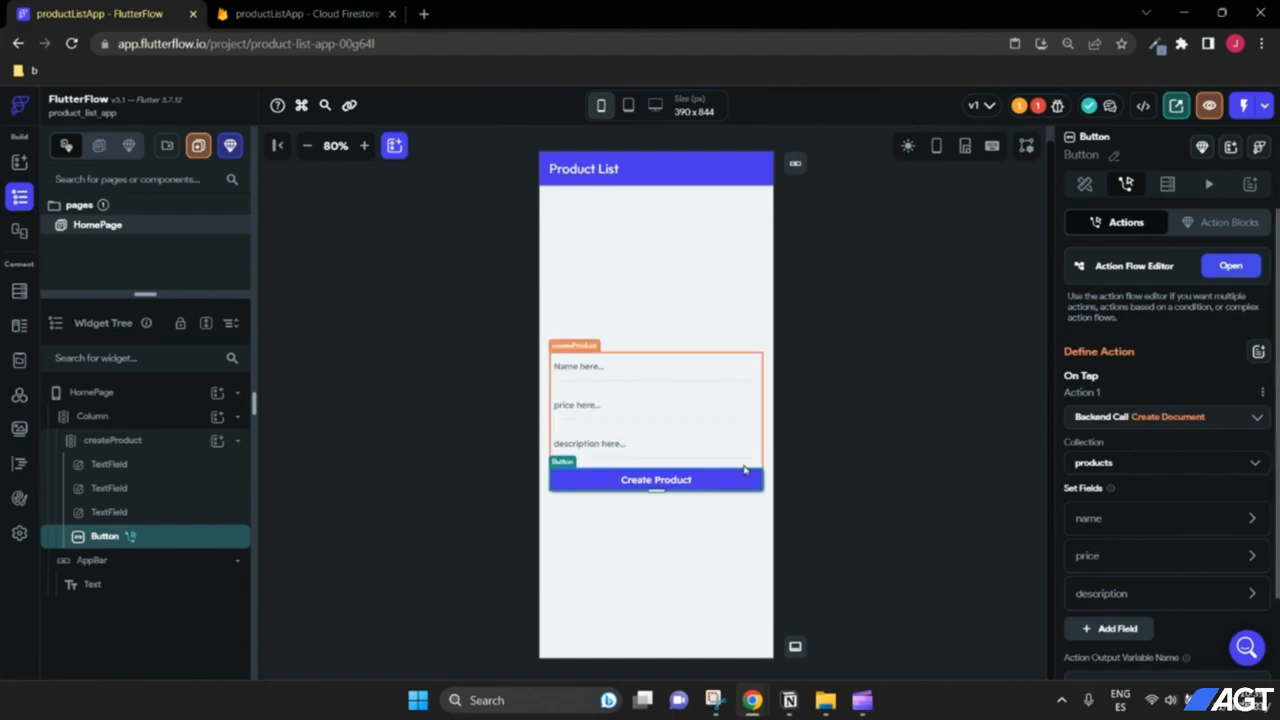
Step: Set the name field's value from the Name text field's widget state (TextField 1)
{"action": "left_click", "coordinate": [1240, 522]}
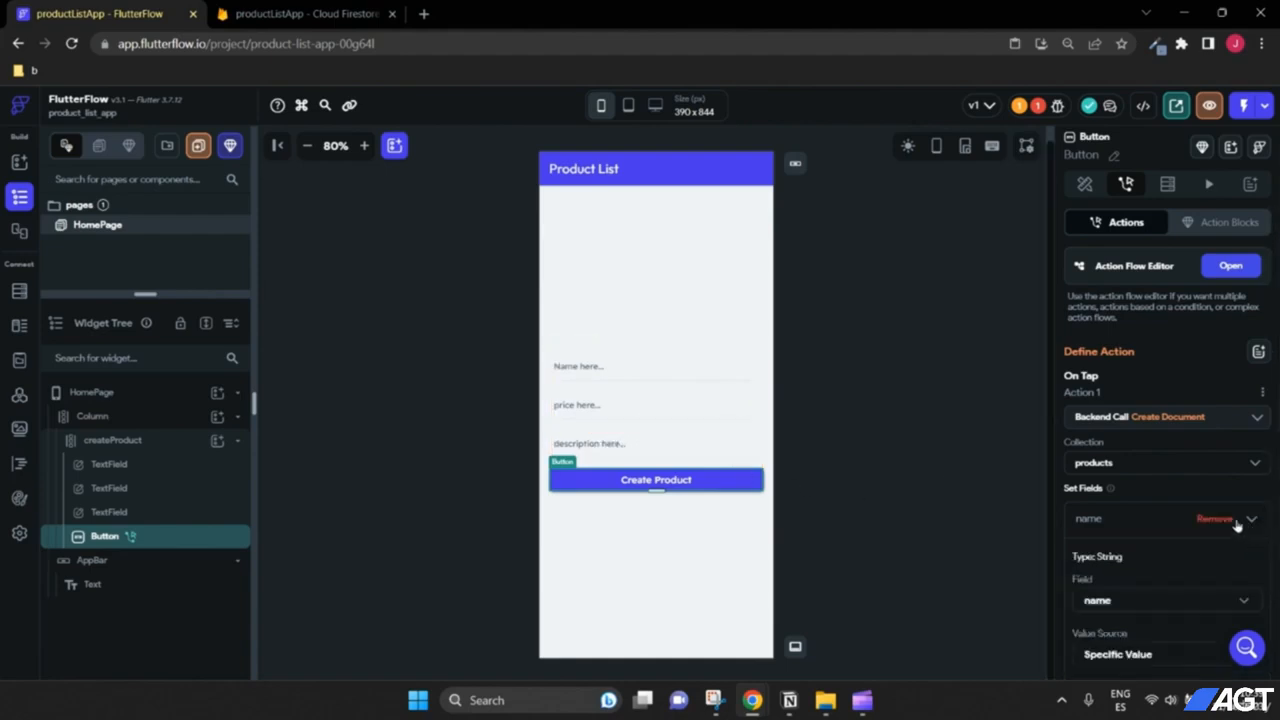
{"action": "scroll", "coordinate": [1238, 525], "scroll_direction": "down", "scroll_amount": 2}
{"action": "left_click", "coordinate": [1126, 496]}
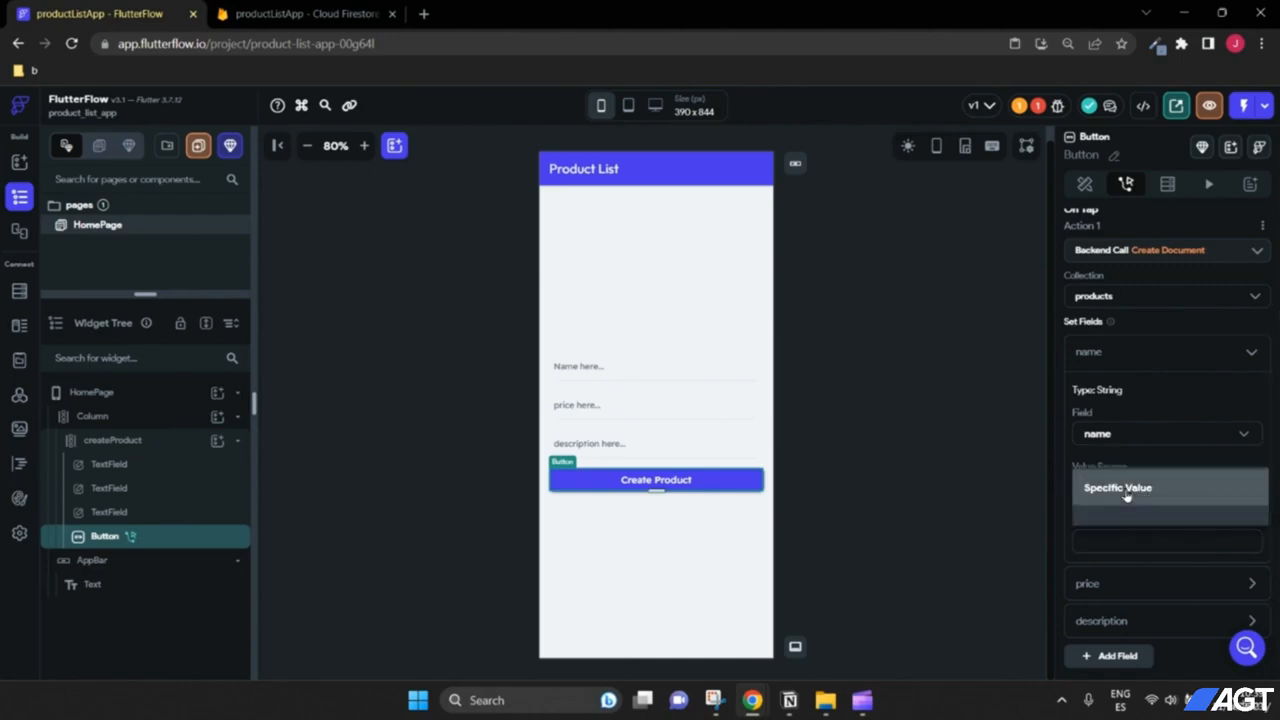
{"action": "left_click", "coordinate": [1130, 521]}
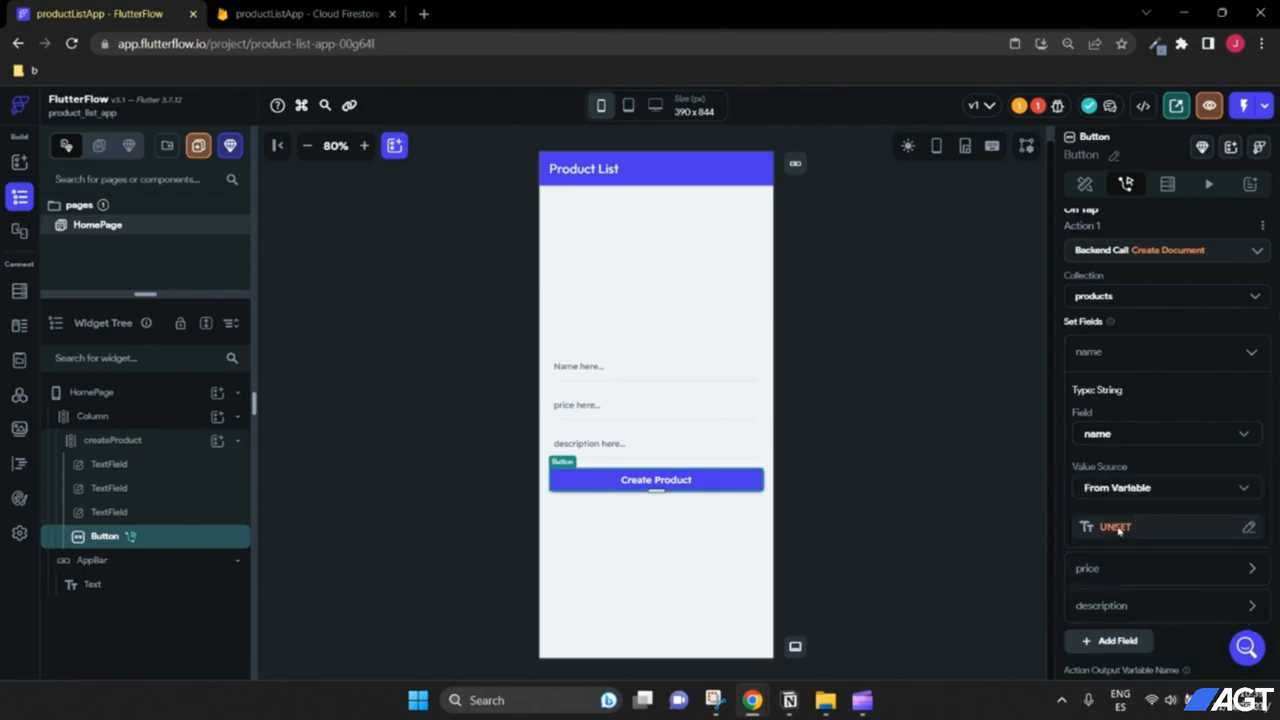
{"action": "left_click", "coordinate": [1116, 527]}
{"action": "left_click", "coordinate": [912, 493]}
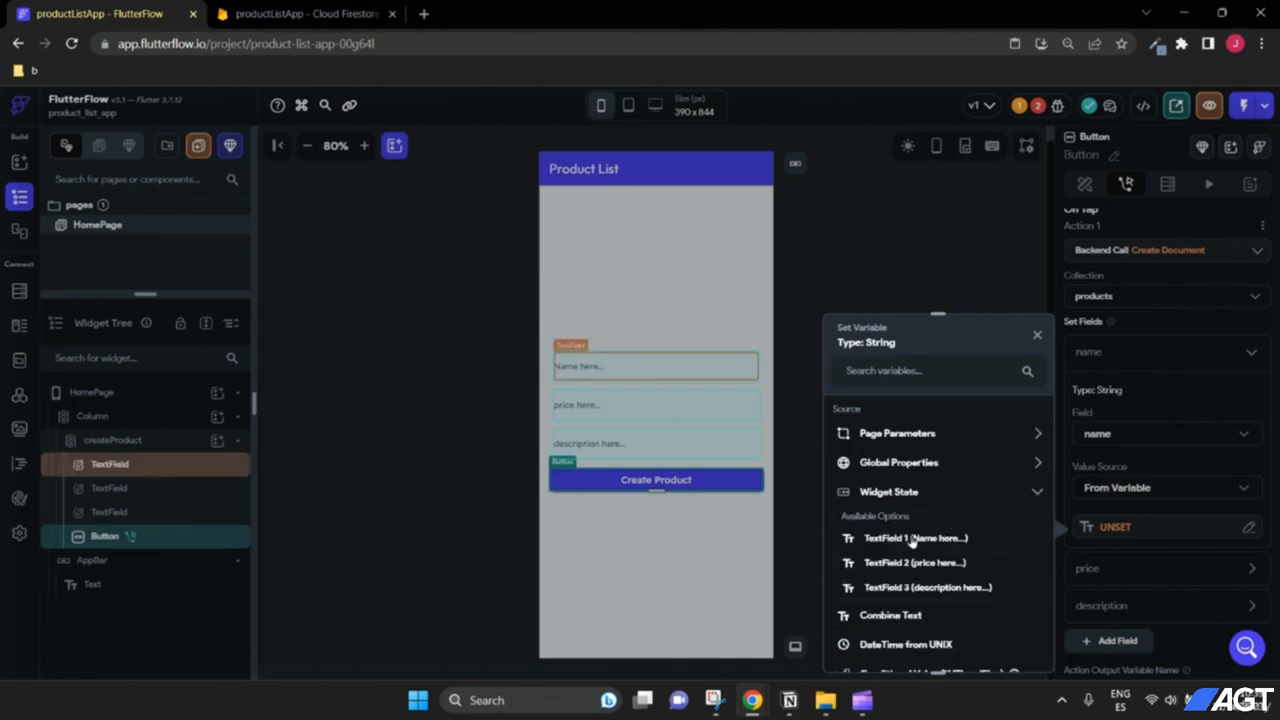
{"action": "left_click", "coordinate": [910, 539]}
Step: Set the price field's value from the price text field's widget state (TextField 2)
{"action": "scroll", "coordinate": [1211, 551], "scroll_direction": "down", "scroll_amount": 1}
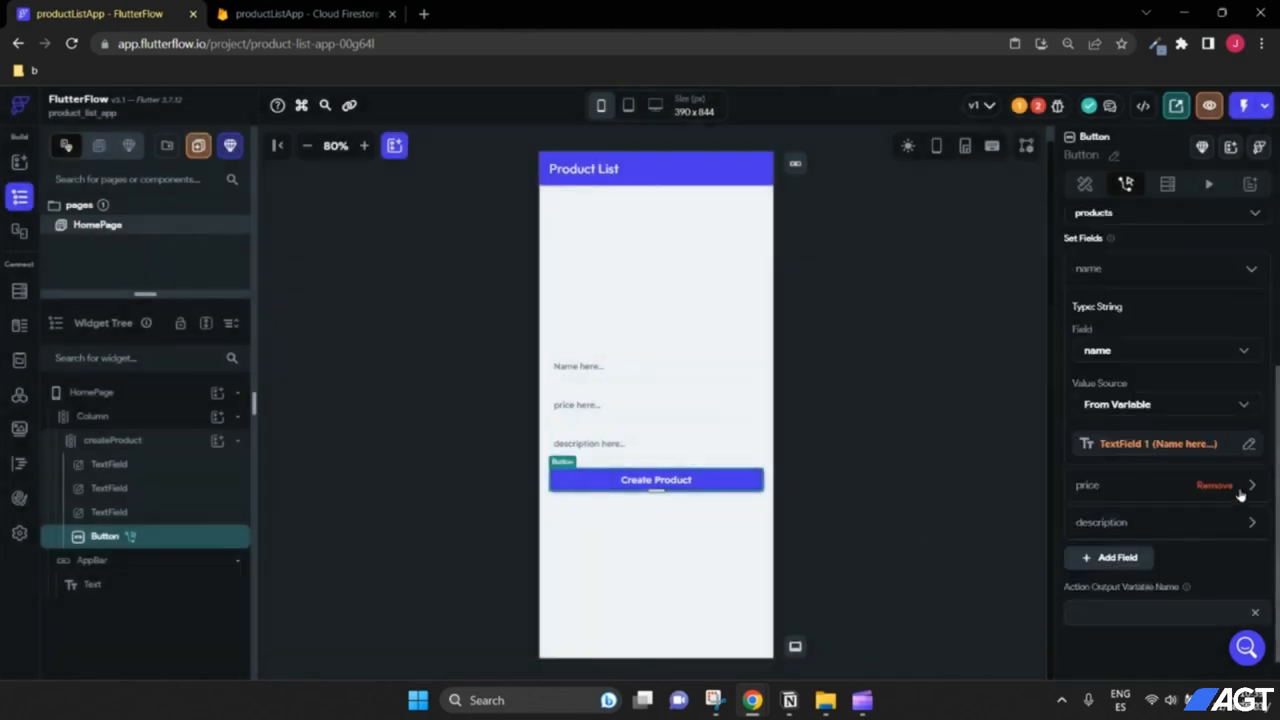
{"action": "left_click", "coordinate": [1248, 488]}
{"action": "scroll", "coordinate": [1150, 522], "scroll_direction": "down", "scroll_amount": 1}
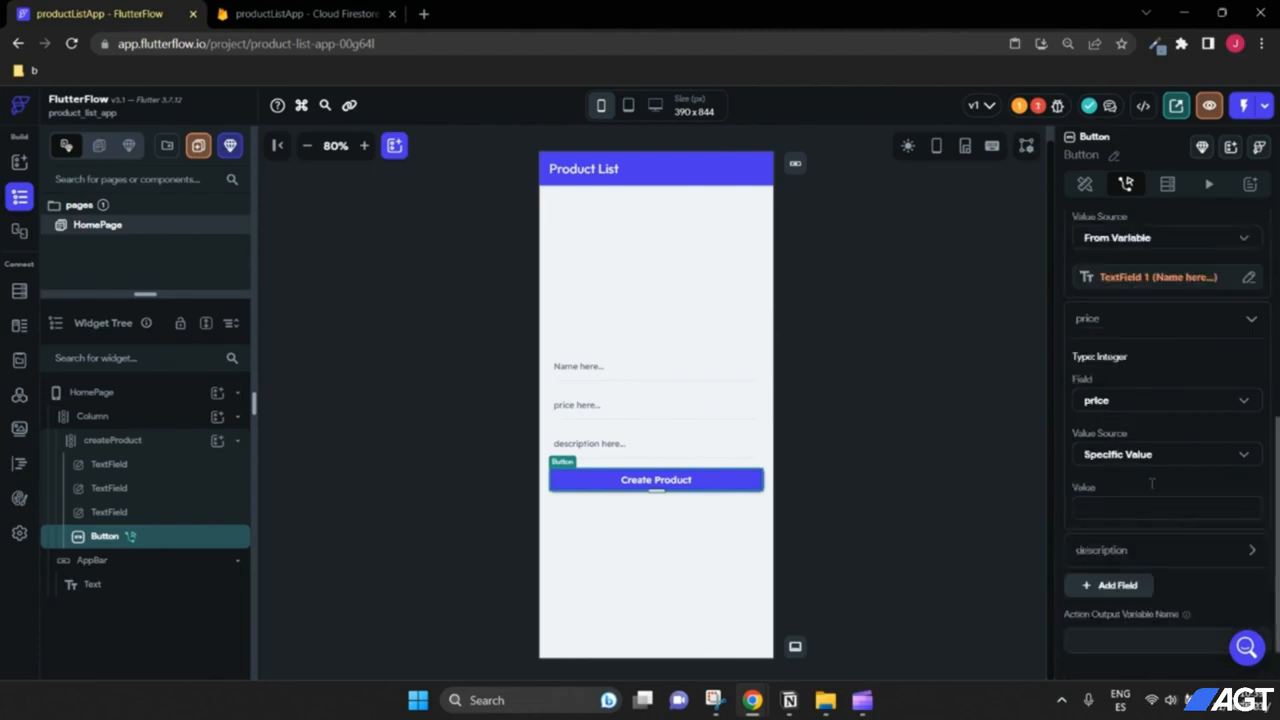
{"action": "scroll", "coordinate": [1122, 513], "scroll_direction": "down", "scroll_amount": 1}
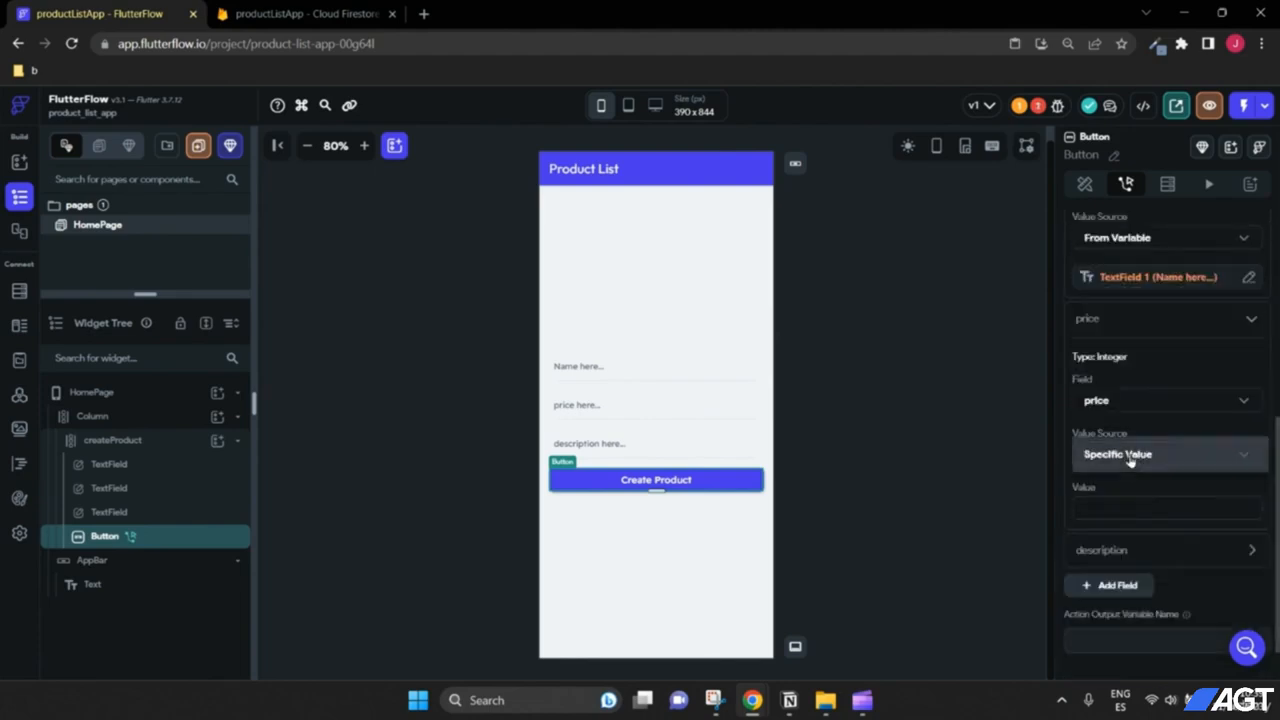
{"action": "left_click", "coordinate": [1127, 455]}
{"action": "left_click", "coordinate": [1126, 493]}
{"action": "left_click", "coordinate": [1118, 498]}
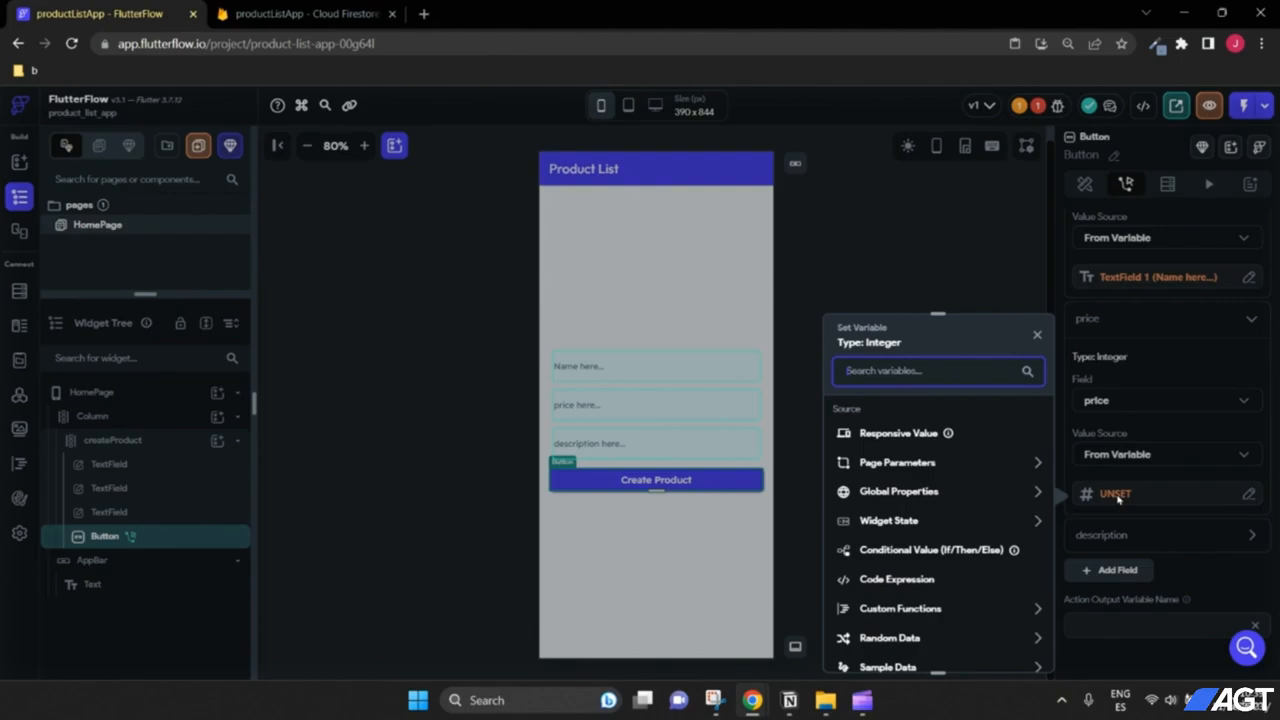
{"action": "left_click", "coordinate": [908, 520]}
{"action": "left_click", "coordinate": [914, 592]}
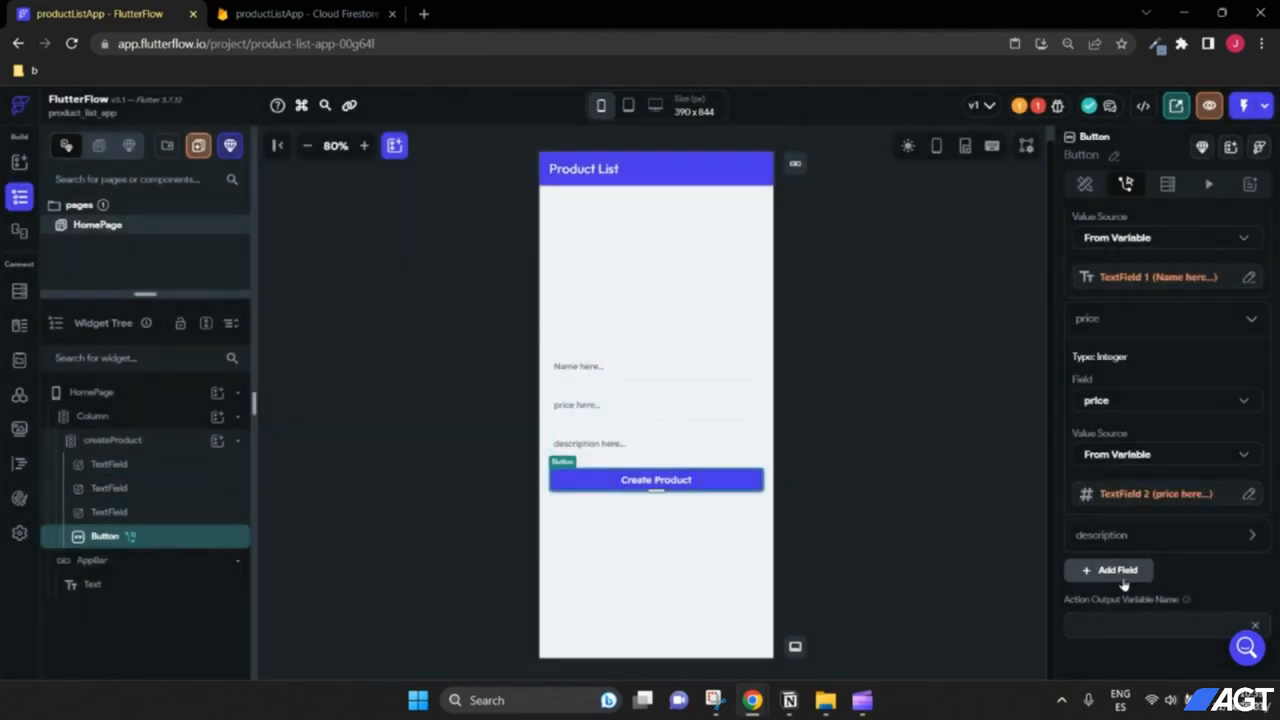
Step: Set the description field's value from the description text field's widget state (TextField 3)
{"action": "left_click", "coordinate": [1250, 538]}
{"action": "scroll", "coordinate": [1180, 520], "scroll_direction": "down", "scroll_amount": 2}
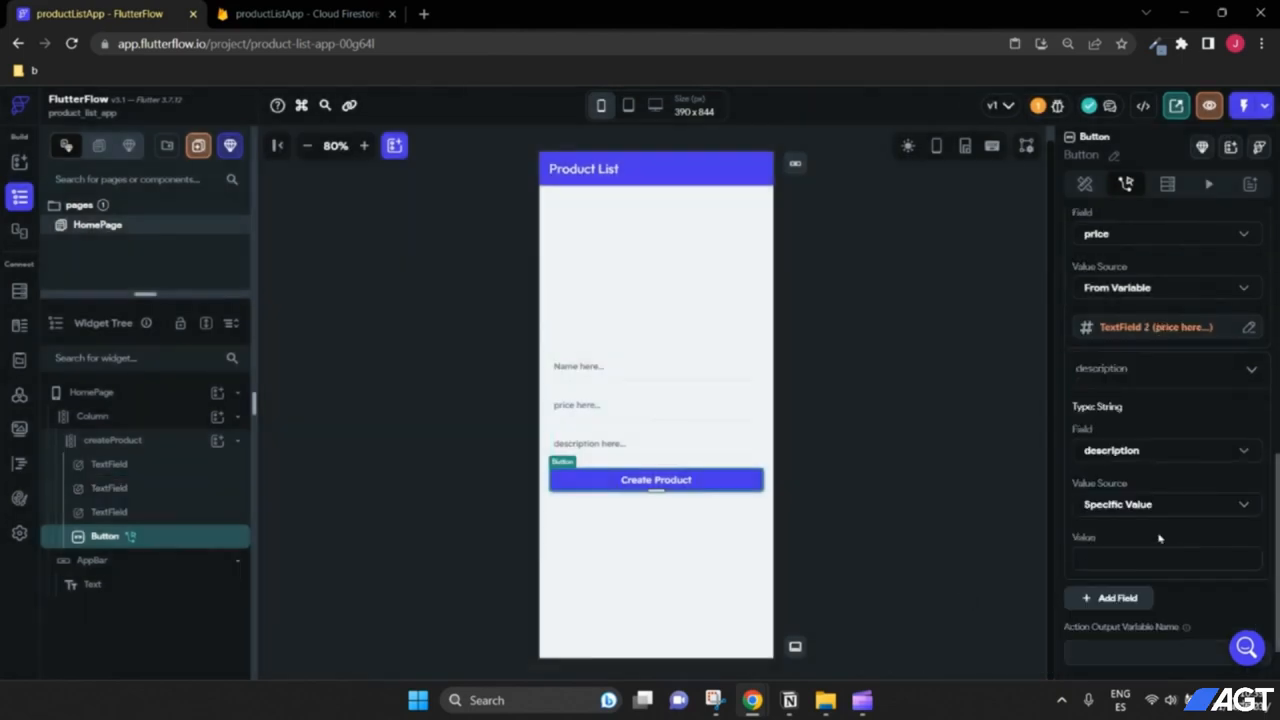
{"action": "left_click", "coordinate": [1138, 506]}
{"action": "left_click", "coordinate": [1111, 540]}
{"action": "left_click", "coordinate": [1112, 546]}
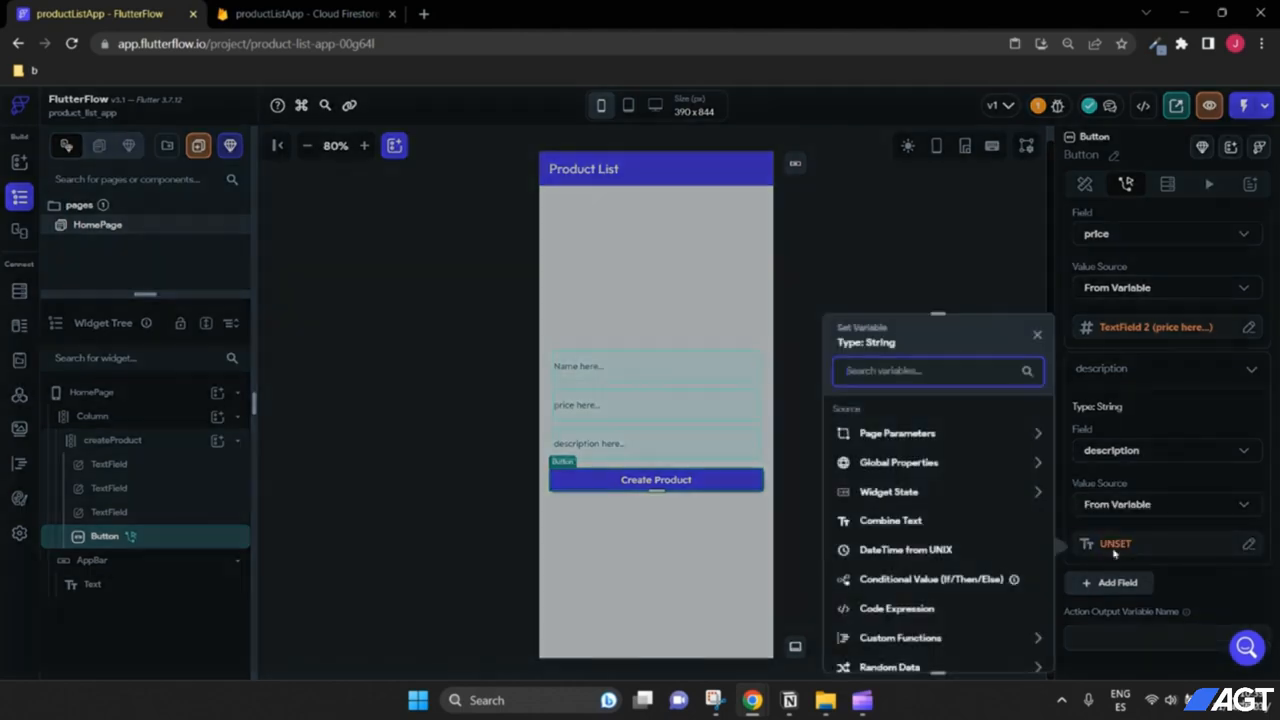
{"action": "left_click", "coordinate": [996, 495]}
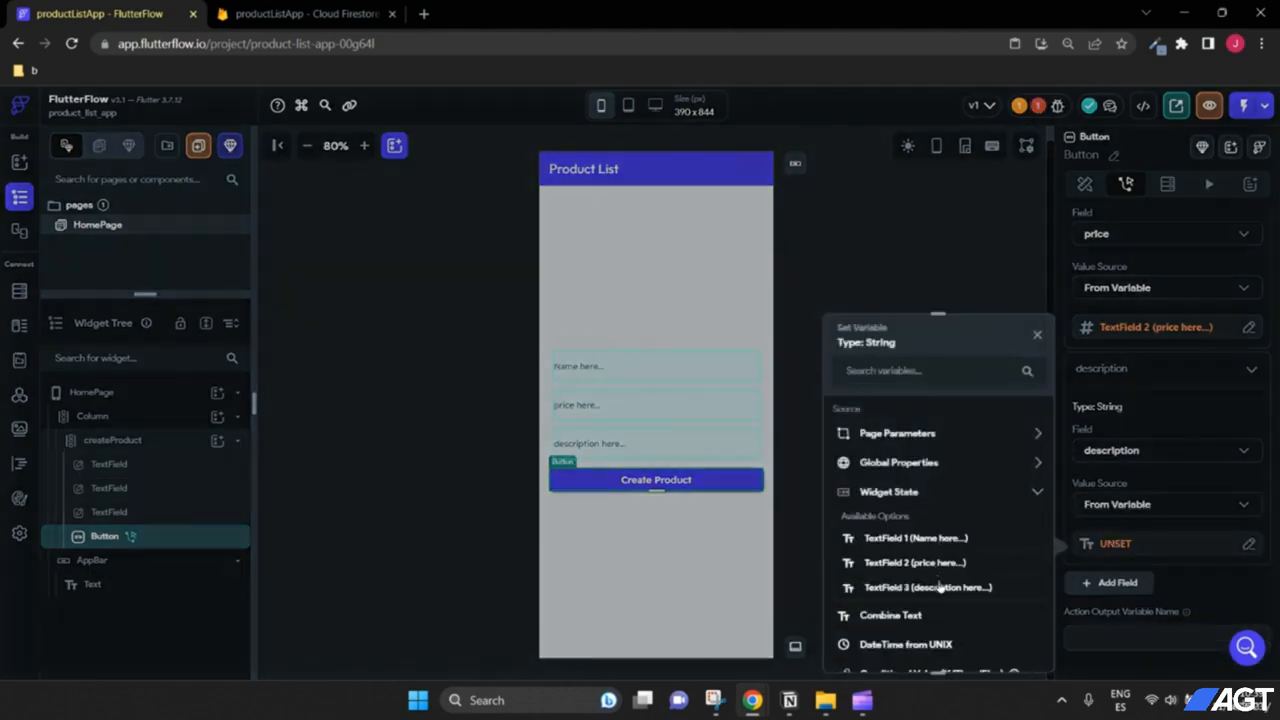
{"action": "left_click", "coordinate": [940, 584]}
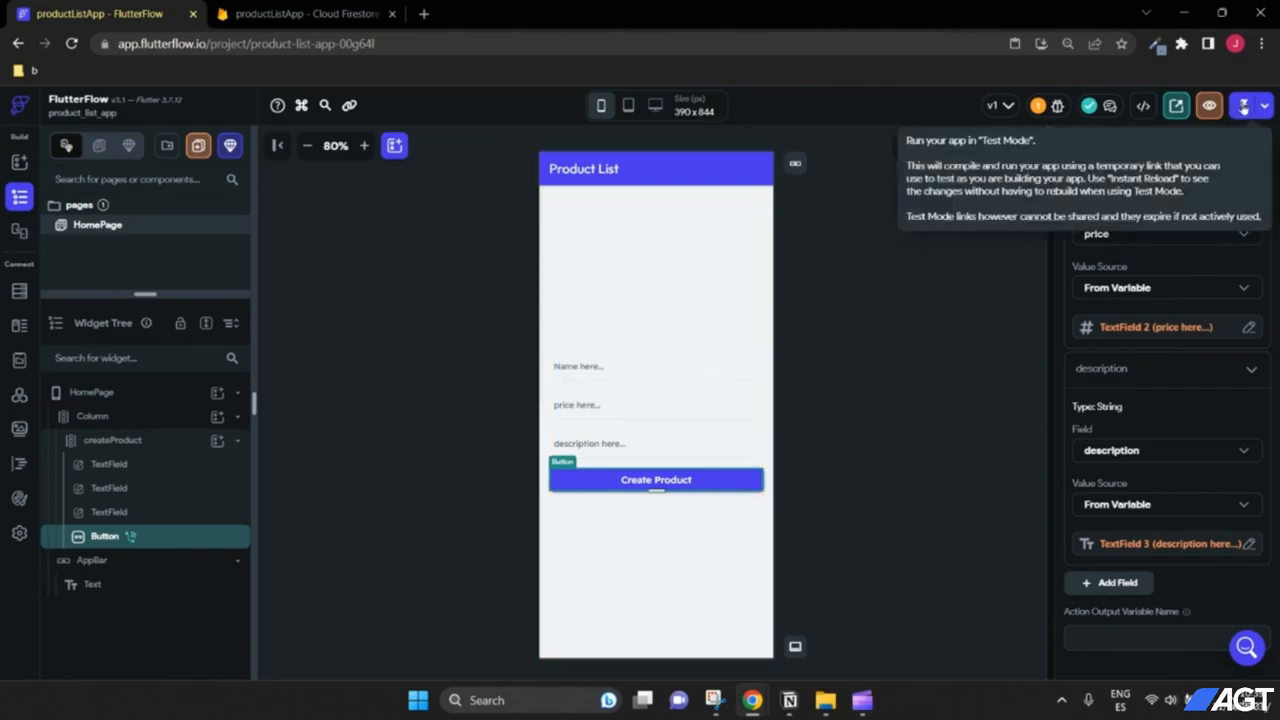
Step: Run the app in Test Mode and submit a wallet product priced 50 described 'leather'
{"action": "left_click", "coordinate": [1244, 108]}
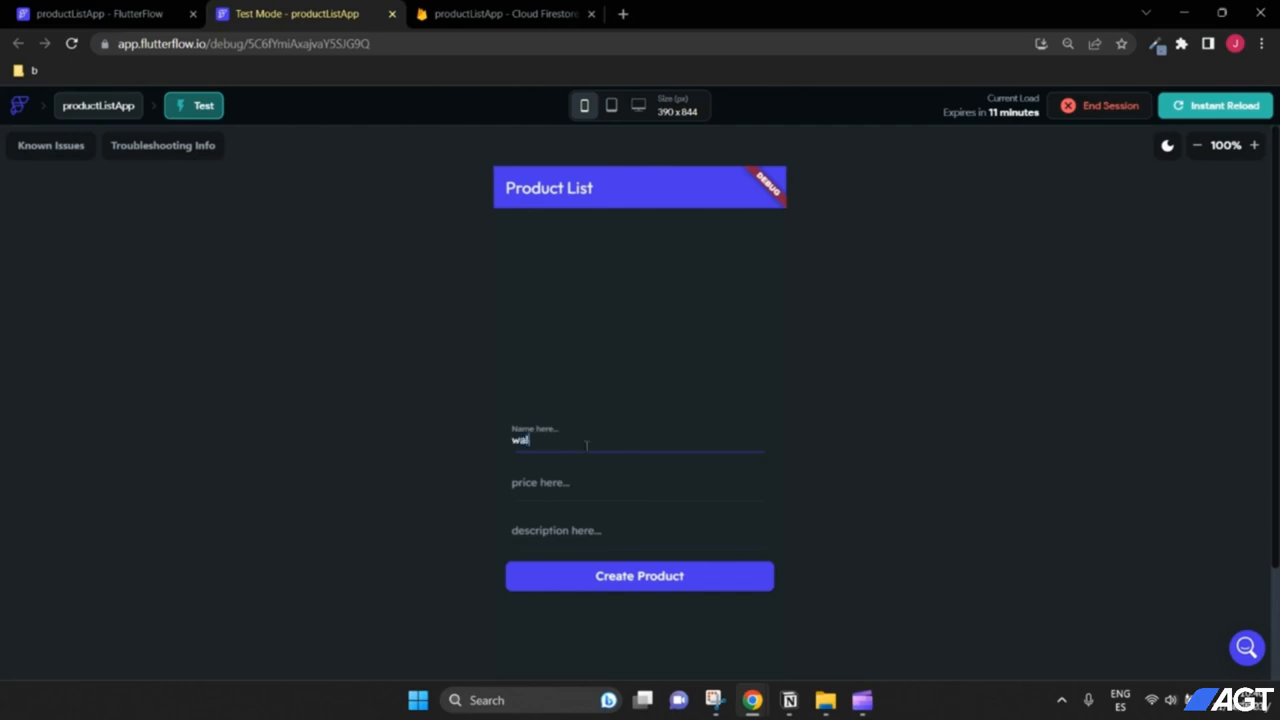
{"action": "left_click", "coordinate": [592, 483]}
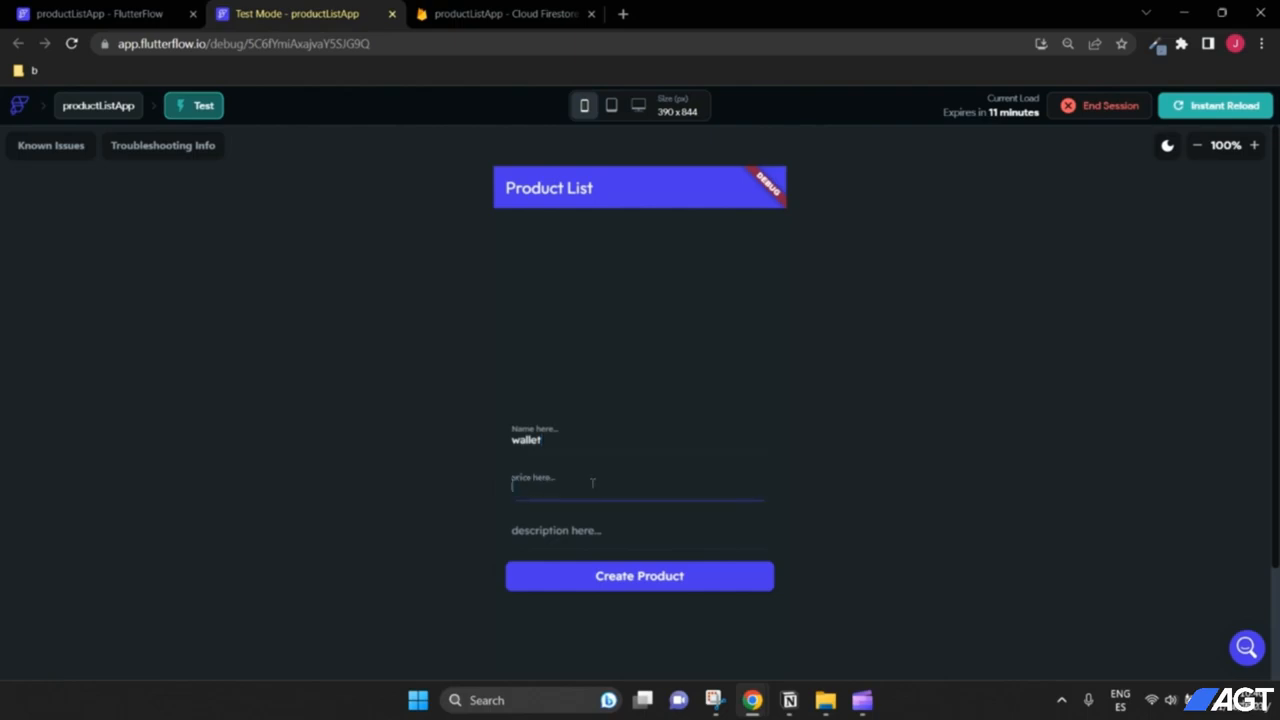
{"action": "left_click", "coordinate": [604, 523]}
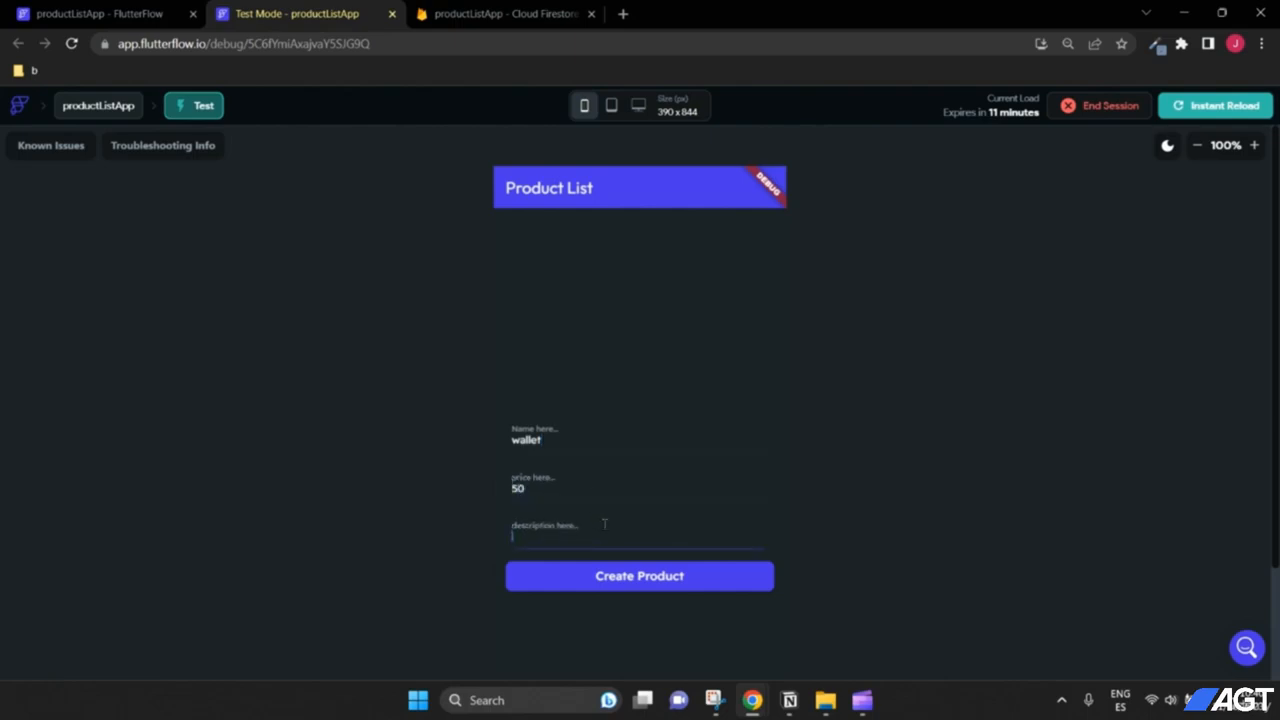
{"action": "left_click", "coordinate": [637, 581]}
Step: Switch to the Firestore data page and reload it to show the new products record
{"action": "left_click", "coordinate": [469, 16]}
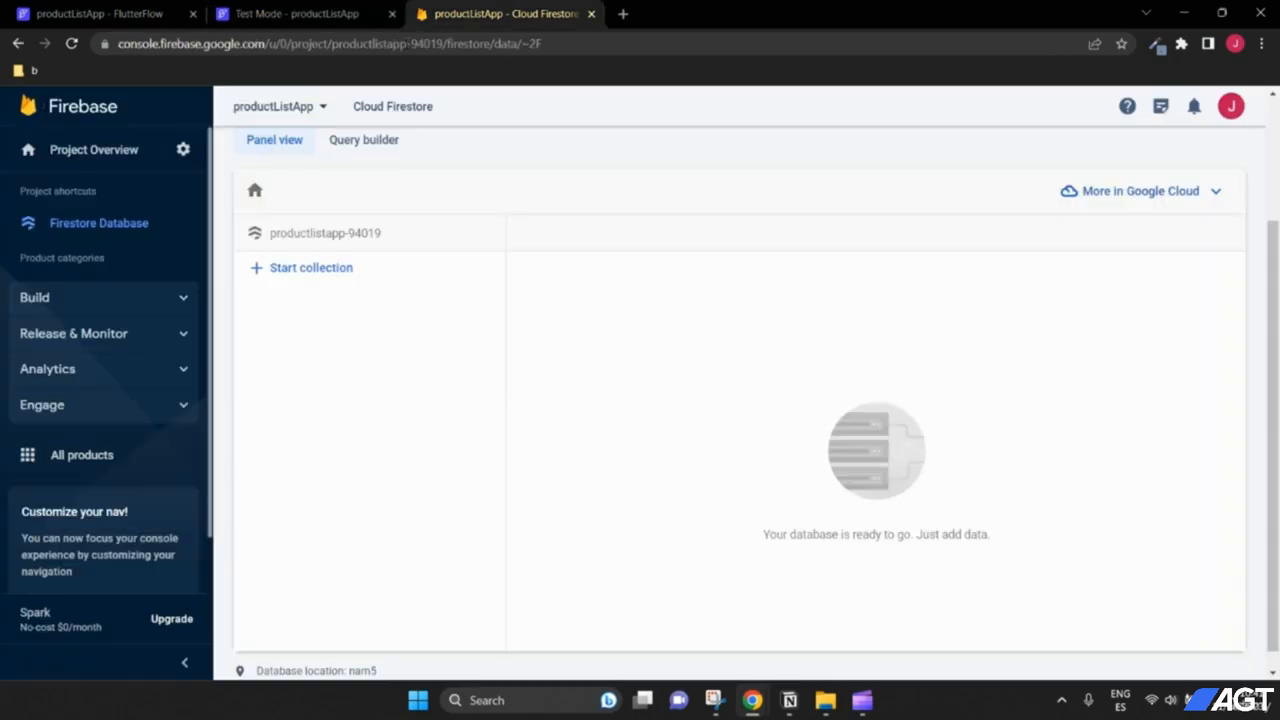
{"action": "scroll", "coordinate": [577, 340], "scroll_direction": "up", "scroll_amount": 2}
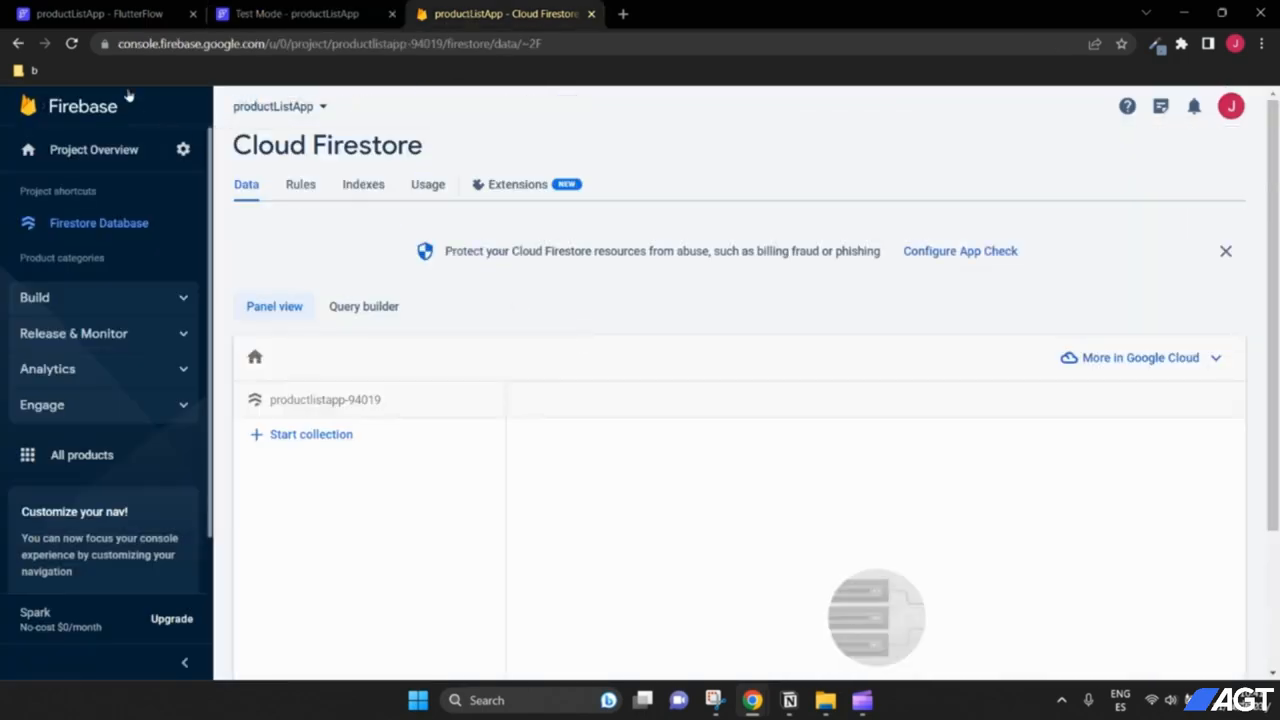
{"action": "left_click", "coordinate": [71, 43]}
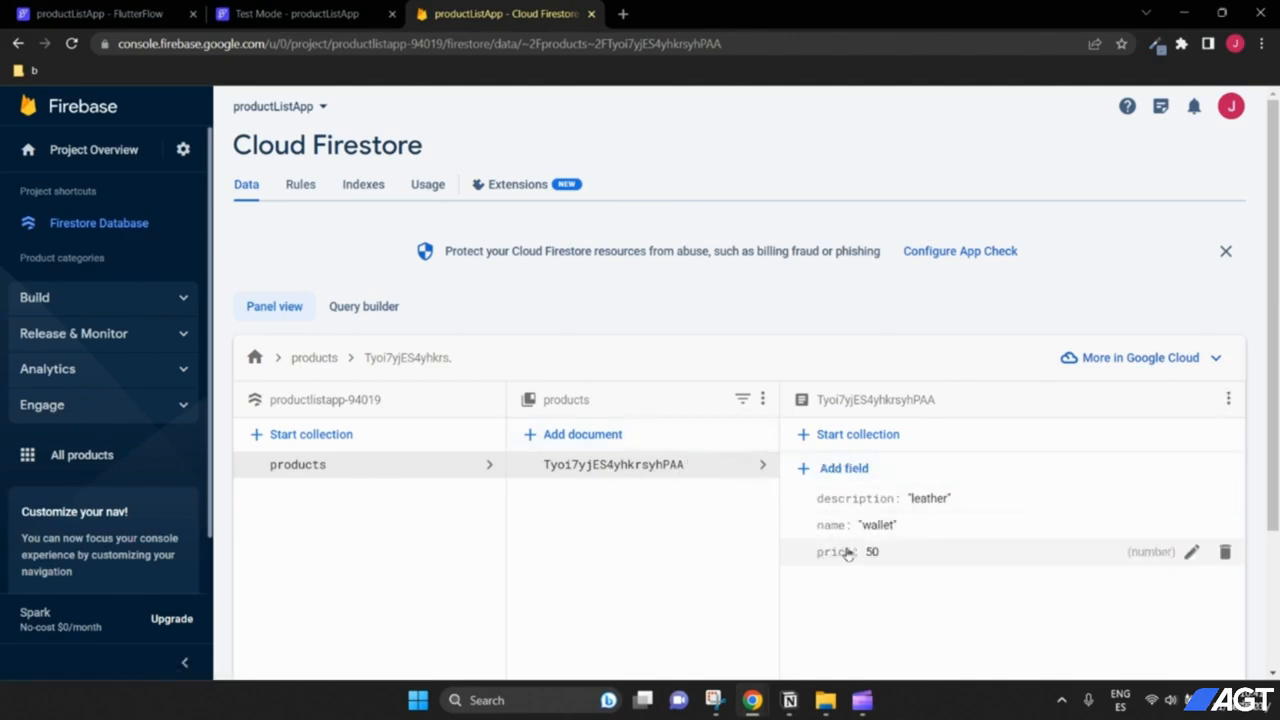
Step: In the test app, submit a laptop product priced 2500 described 'super laptop'
{"action": "left_click", "coordinate": [346, 15]}
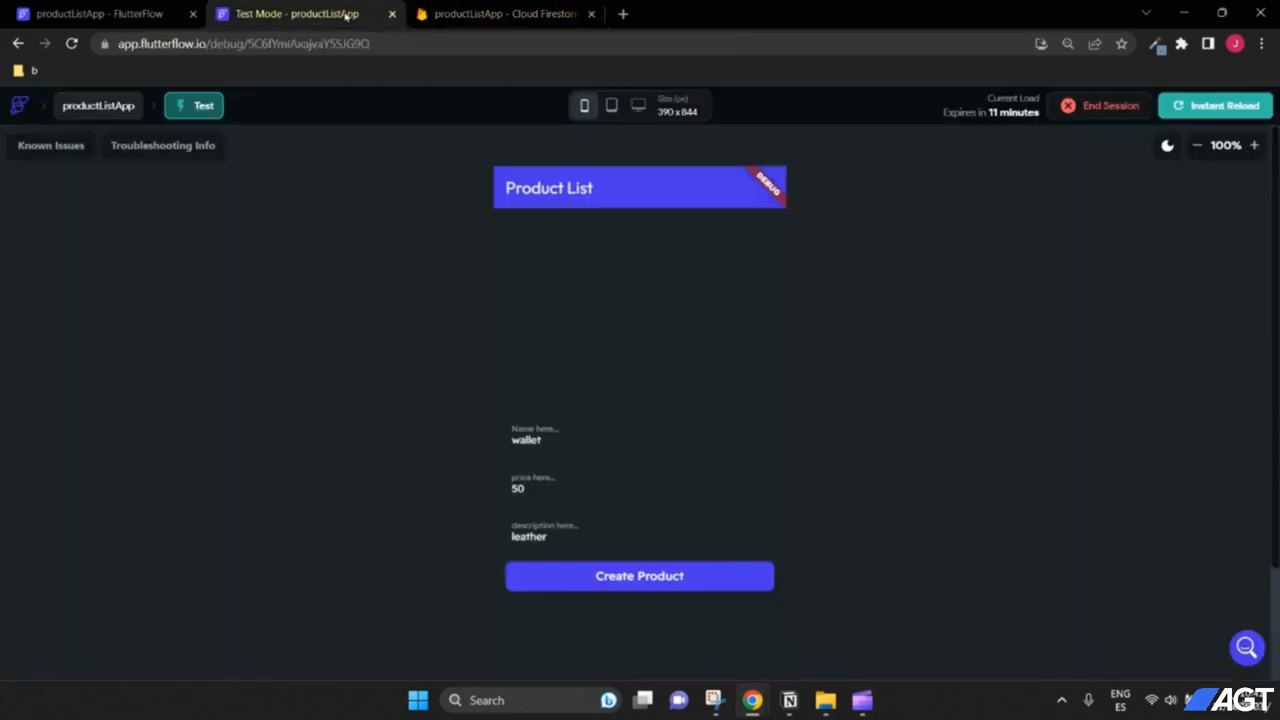
{"action": "double_click", "coordinate": [580, 440]}
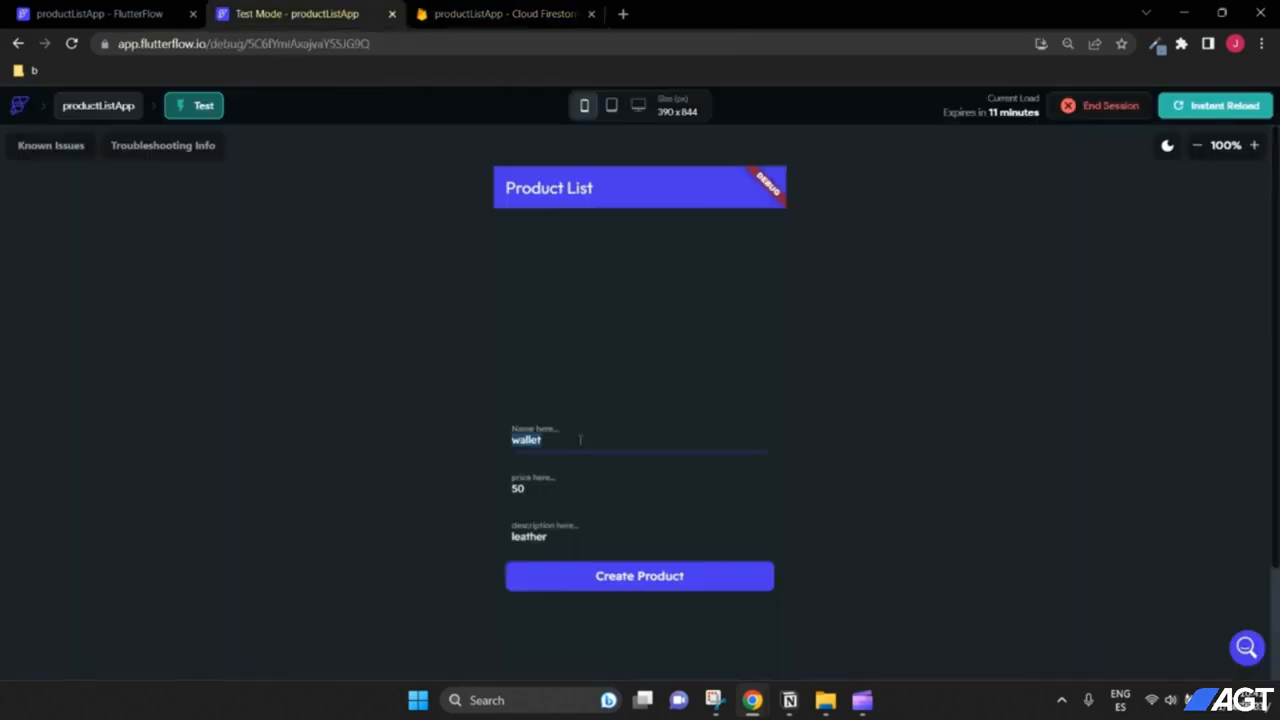
{"action": "key", "text": "BackSpace"}
{"action": "key", "text": "Tab"}
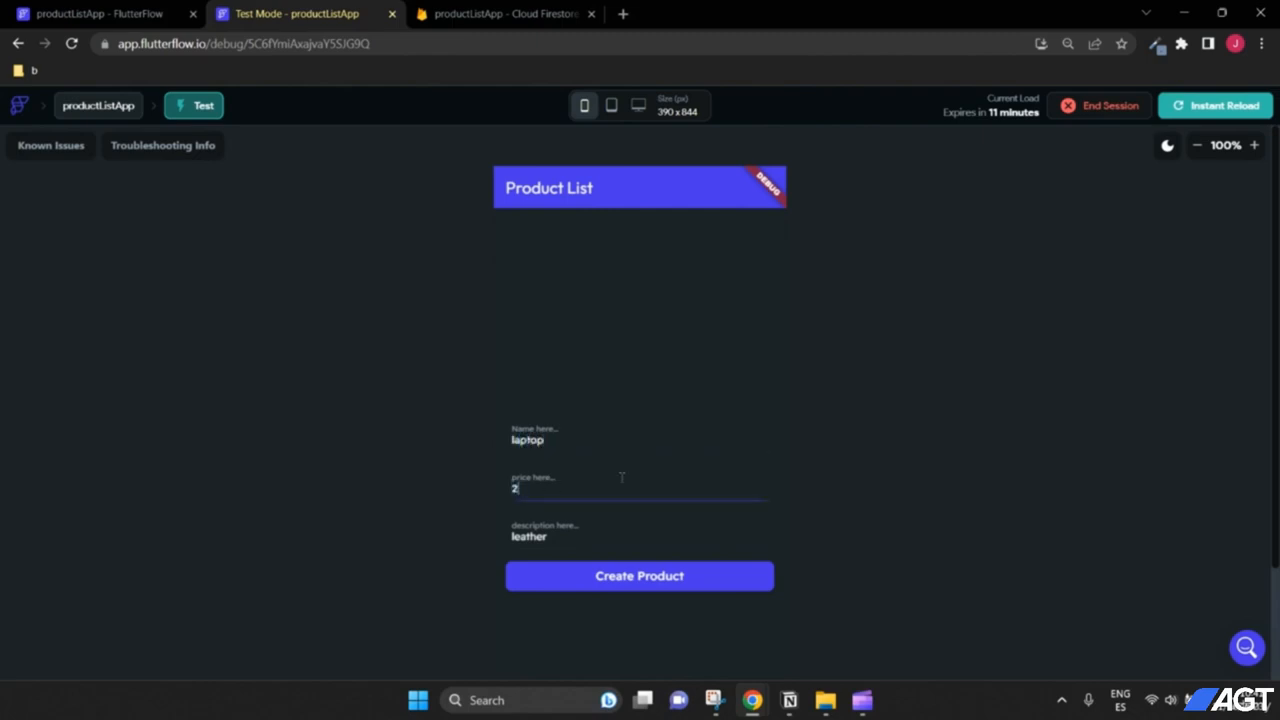
{"action": "key", "text": "Tab"}
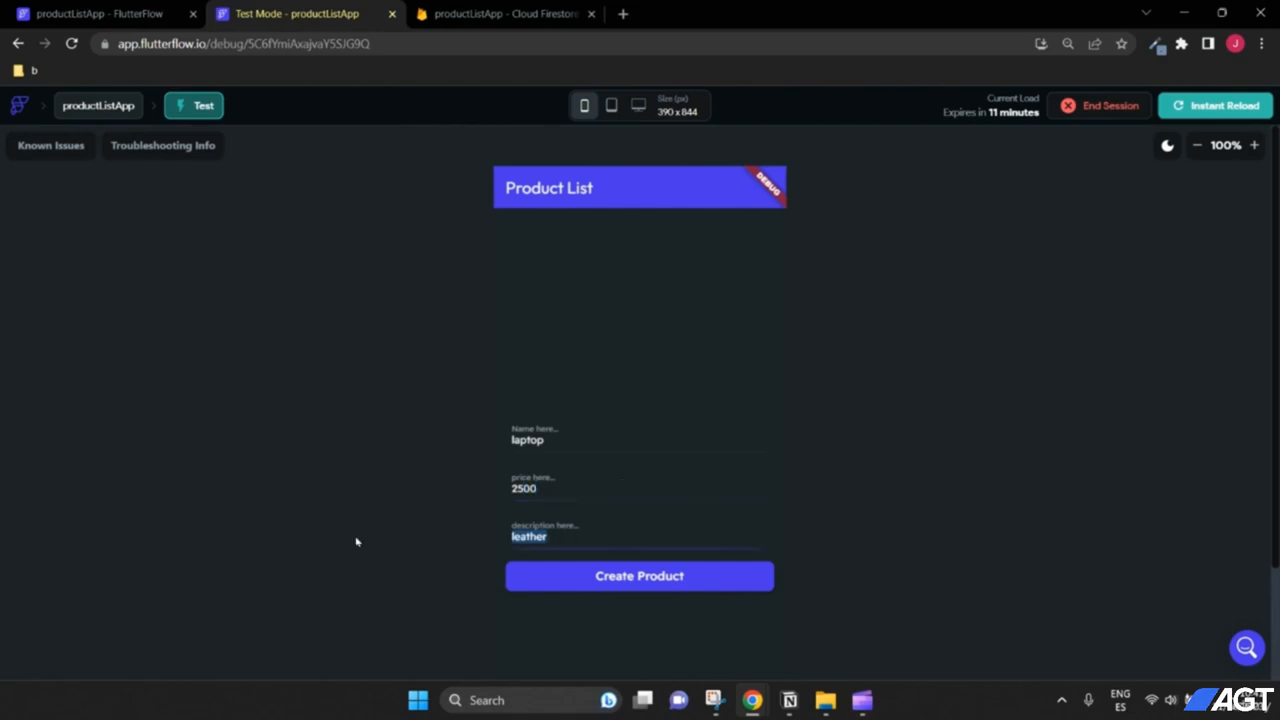
{"action": "key", "text": "BackSpace"}
{"action": "type", "text": "lsuper"}
{"action": "key", "text": "BackSpace"}
{"action": "key", "text": "BackSpace"}
{"action": "key", "text": "BackSpace"}
{"action": "key", "text": "BackSpace"}
{"action": "key", "text": "BackSpace"}
{"action": "type", "text": "super"}
{"action": "left_click", "coordinate": [640, 589]}
Step: Check the laptop document's fields in Firestore, then return to the FlutterFlow project editor
{"action": "left_click", "coordinate": [550, 14]}
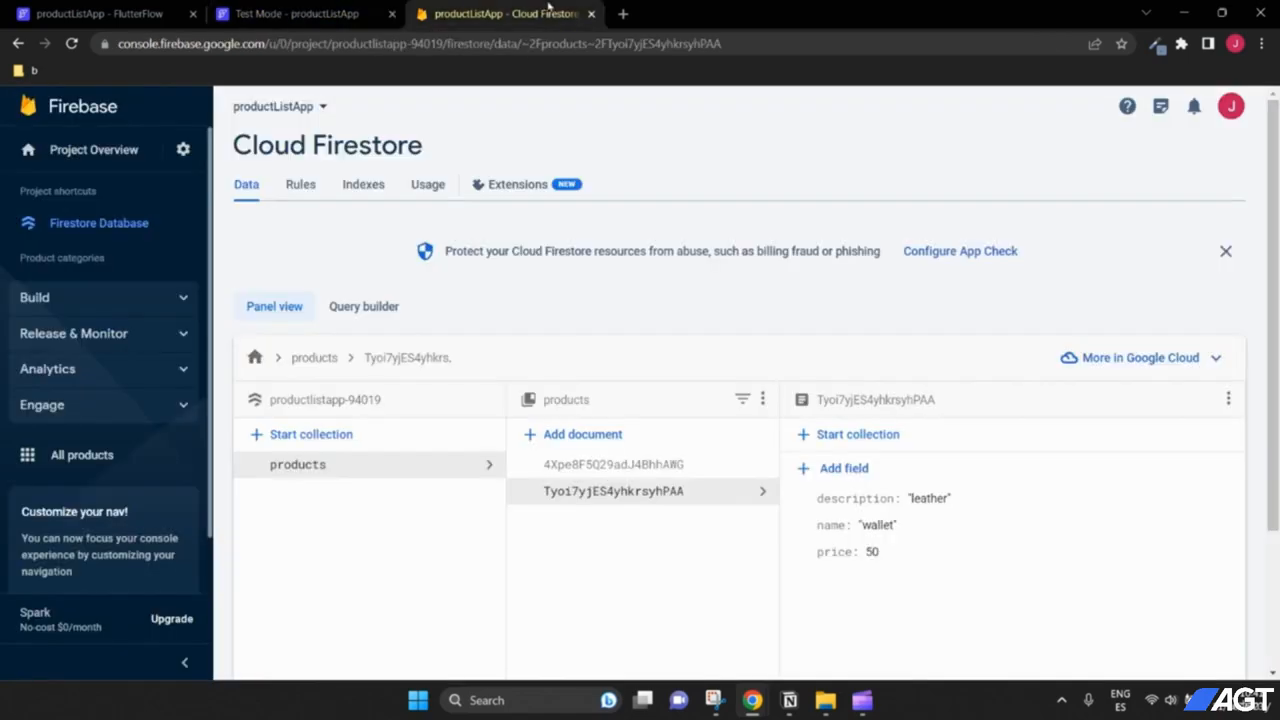
{"action": "scroll", "coordinate": [680, 468], "scroll_direction": "down", "scroll_amount": 1}
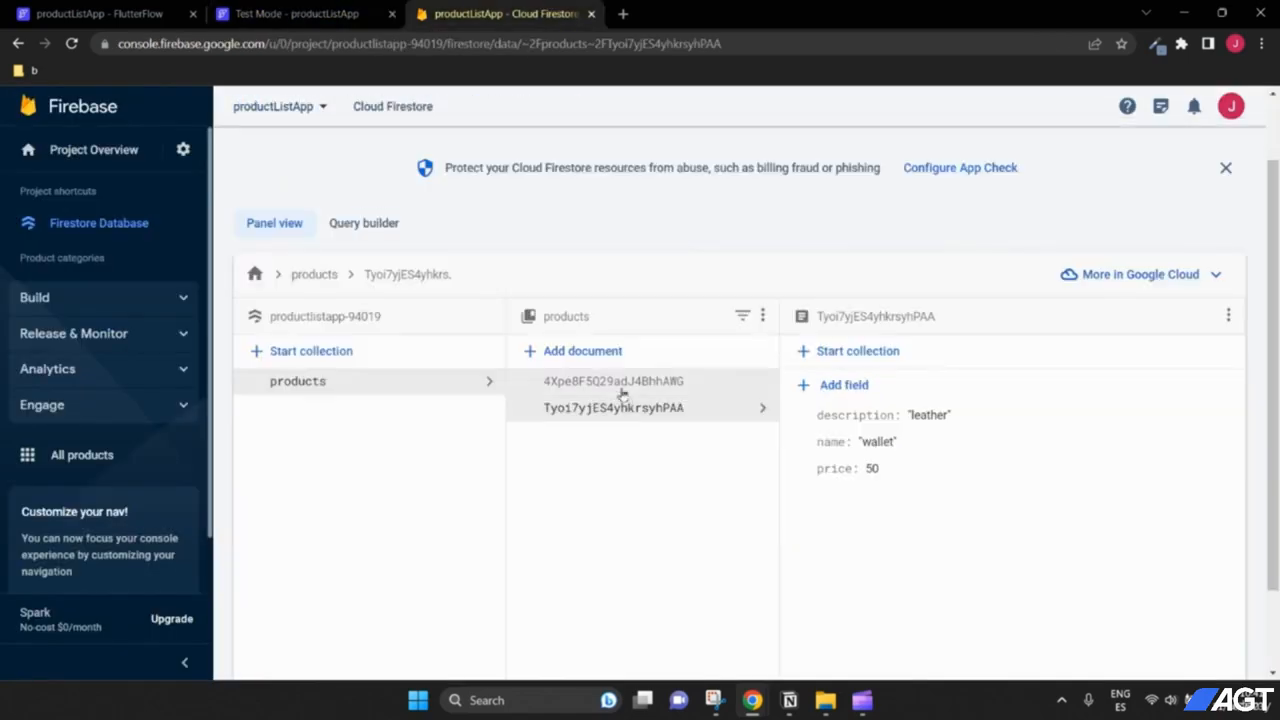
{"action": "left_click", "coordinate": [620, 385]}
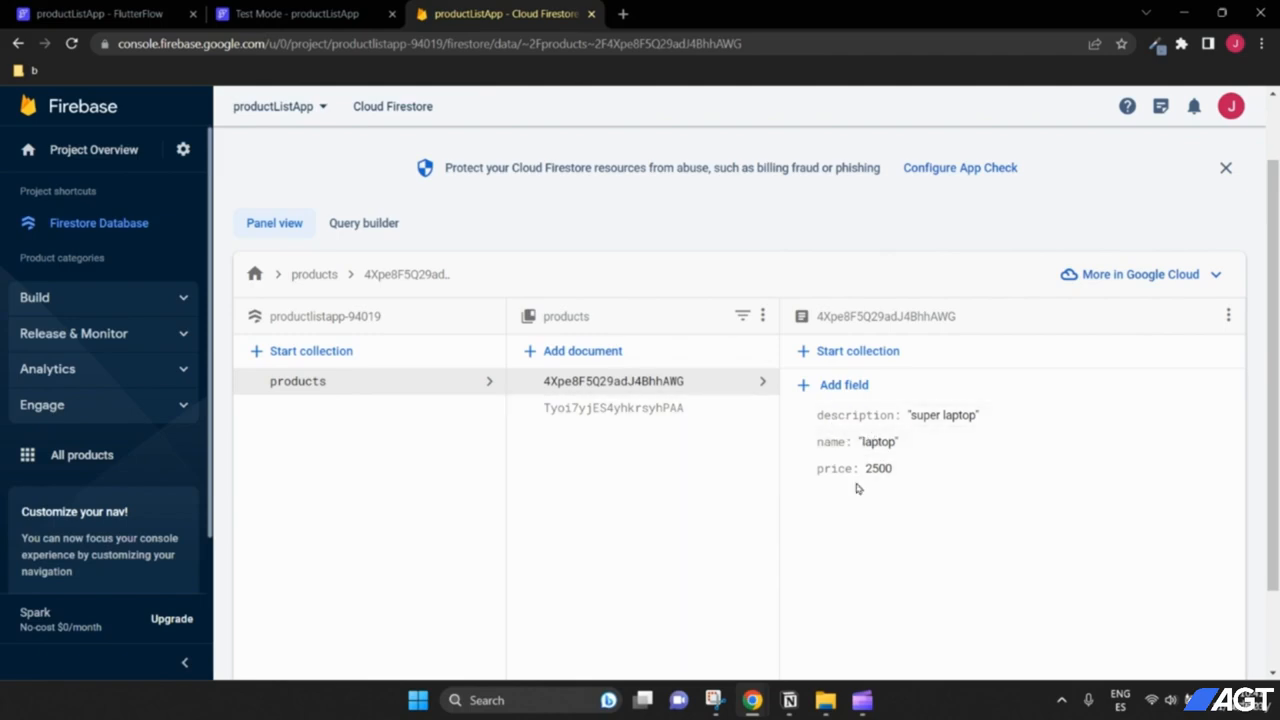
{"action": "left_click", "coordinate": [315, 16]}
{"action": "left_click", "coordinate": [100, 14]}
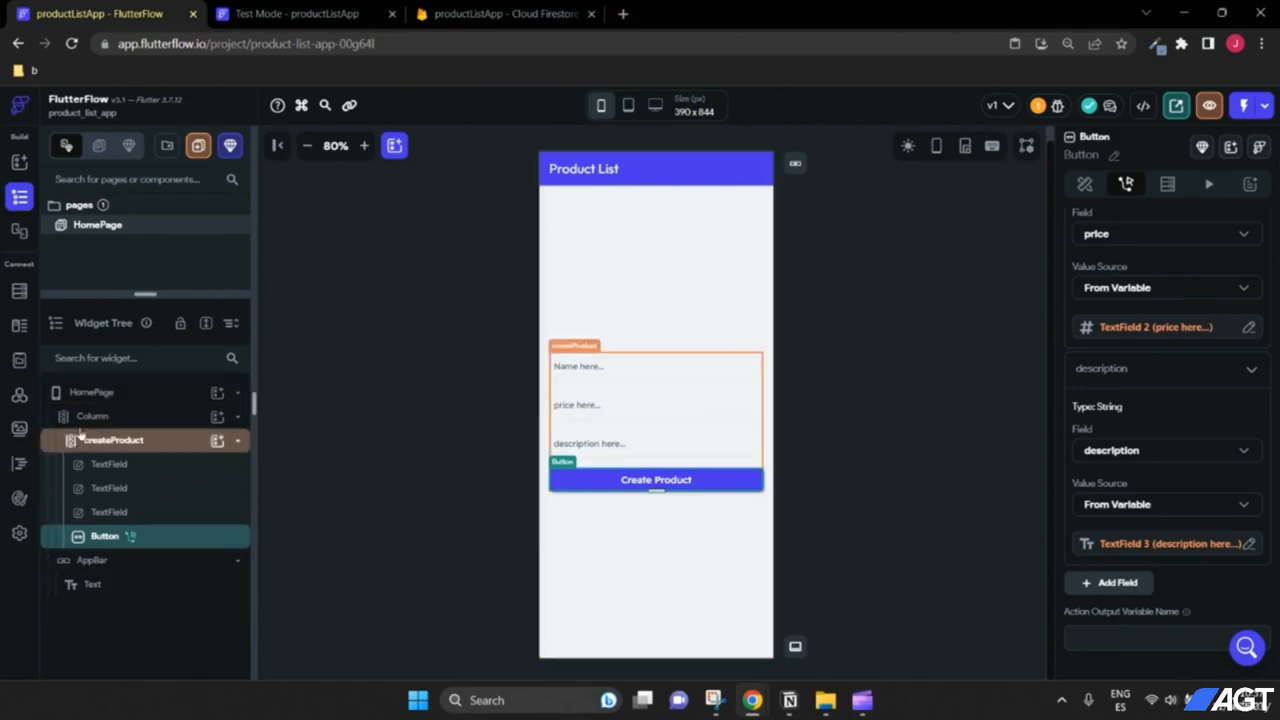
Step: Add a ListView to the page Column and place it above the createProduct form
{"action": "left_click", "coordinate": [135, 418]}
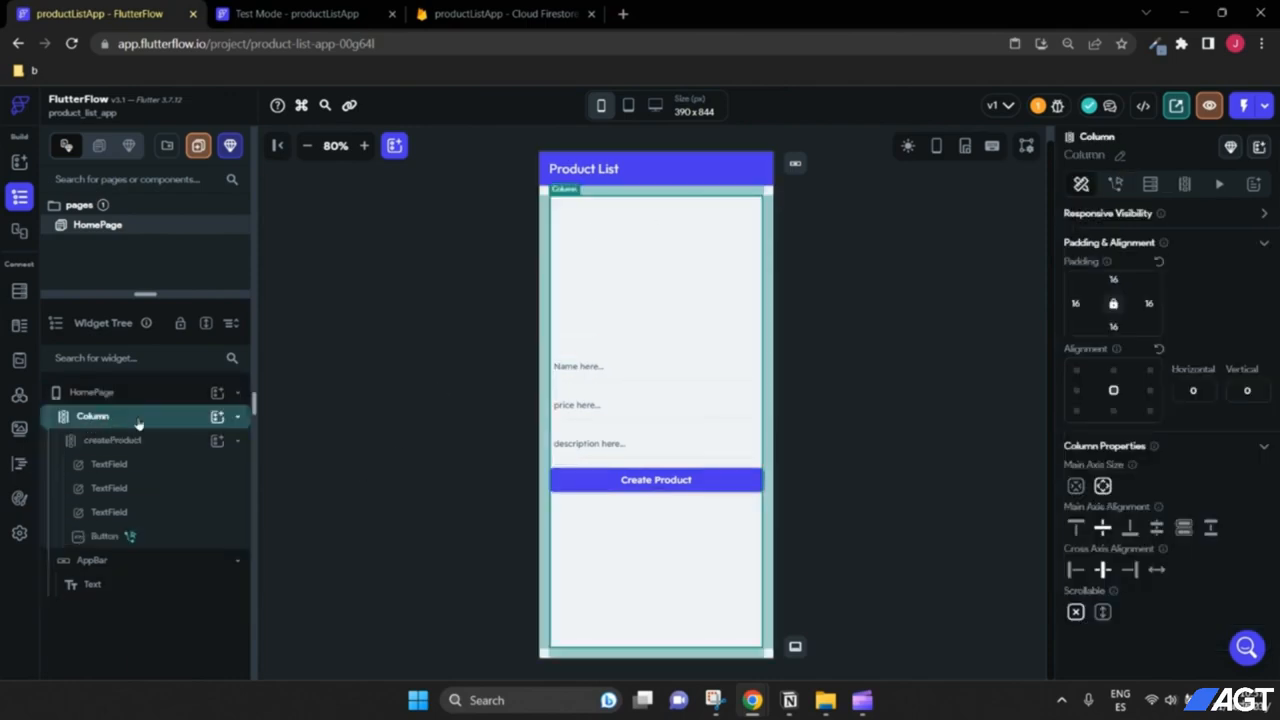
{"action": "left_click", "coordinate": [217, 418]}
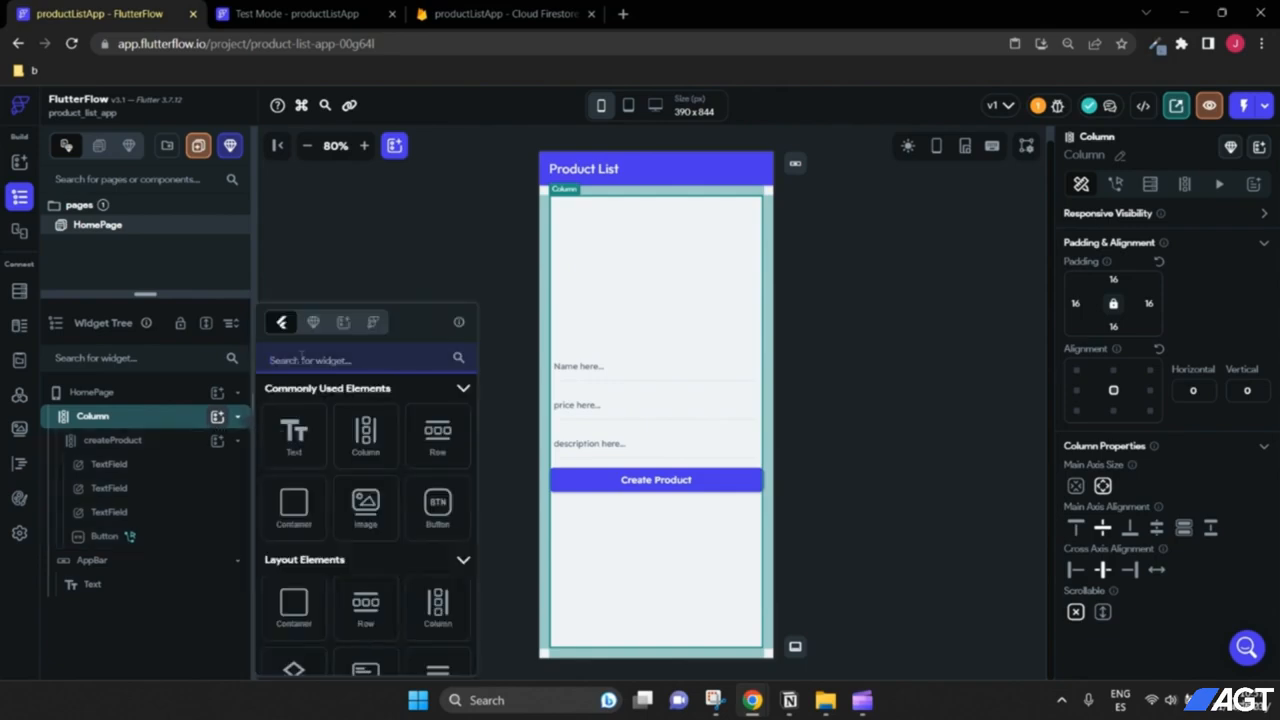
{"action": "type", "text": "list"}
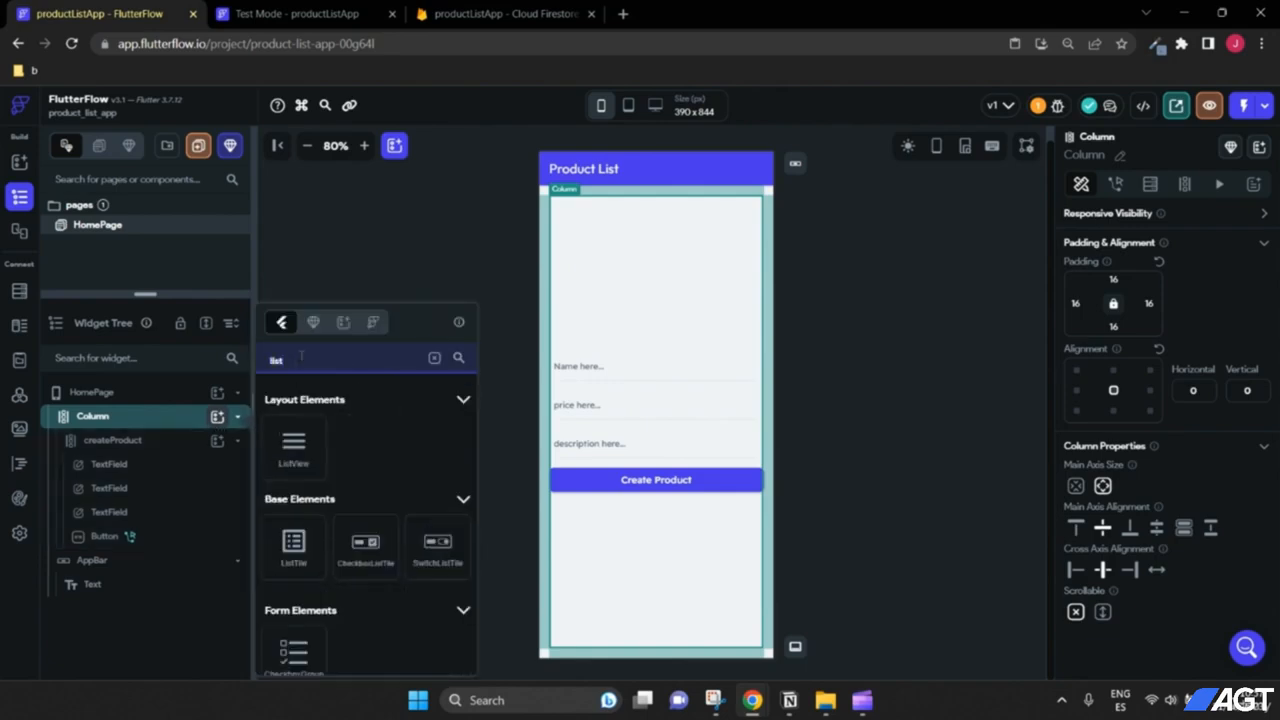
{"action": "left_click", "coordinate": [293, 447]}
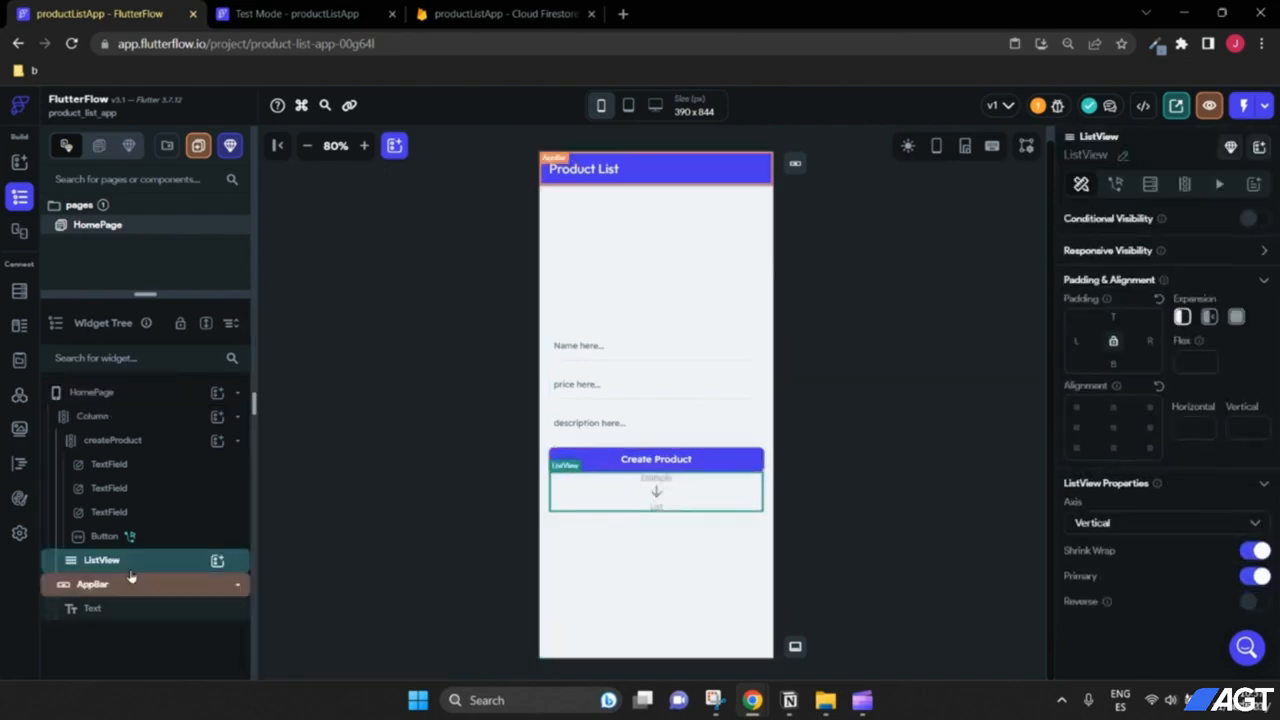
{"action": "left_click_drag", "start_coordinate": [118, 563], "coordinate": [122, 450]}
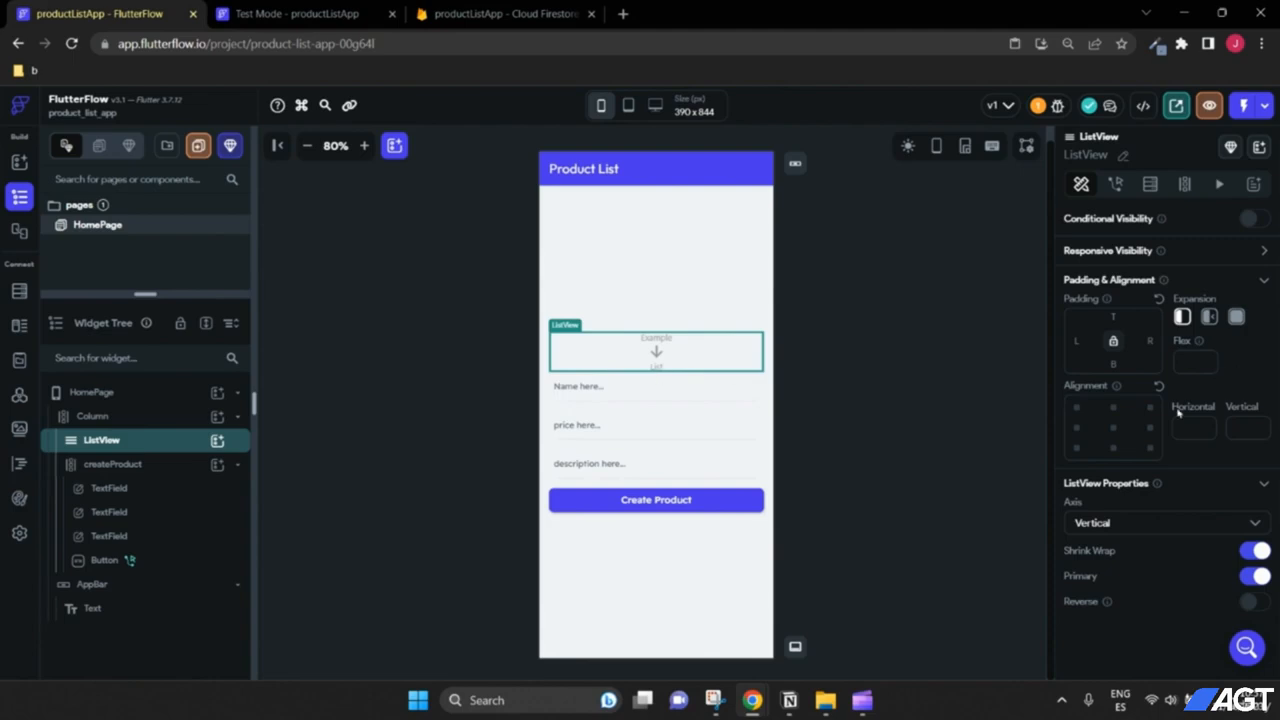
Step: Give the ListView 16 px bottom padding and make it Expanded
{"action": "left_click", "coordinate": [1115, 364]}
{"action": "type", "text": "16"}
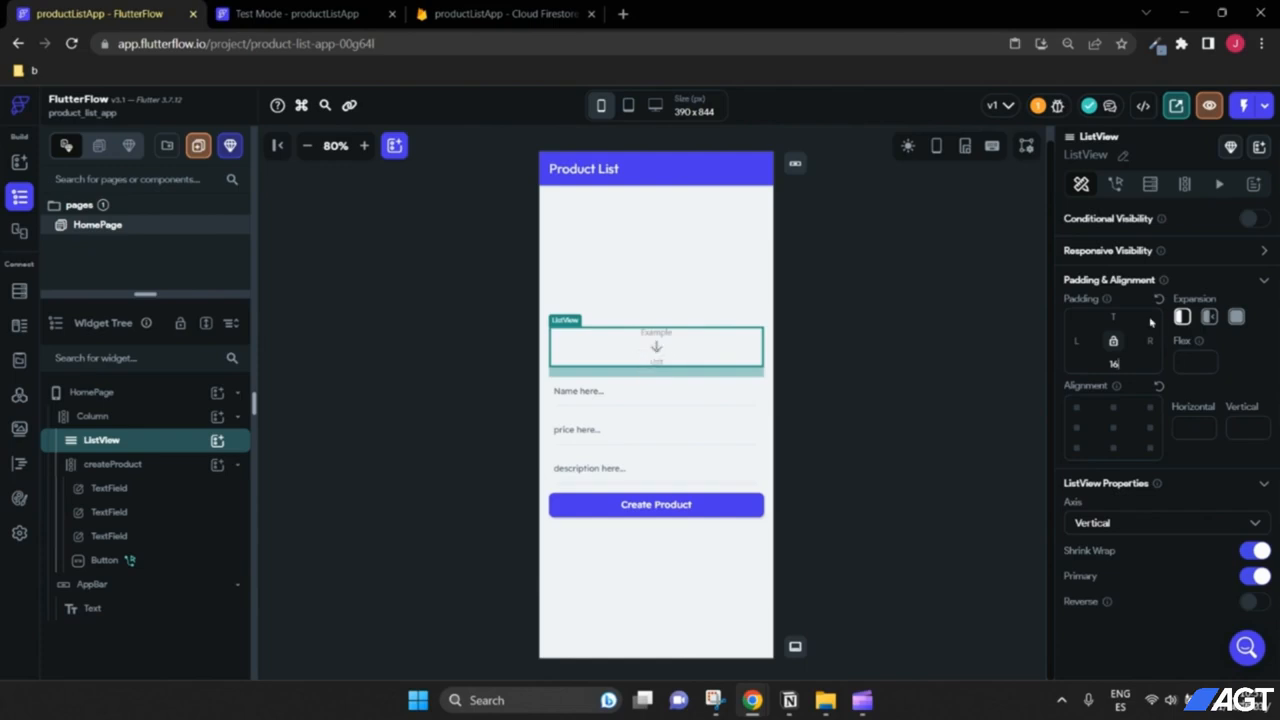
{"action": "left_click", "coordinate": [1236, 318]}
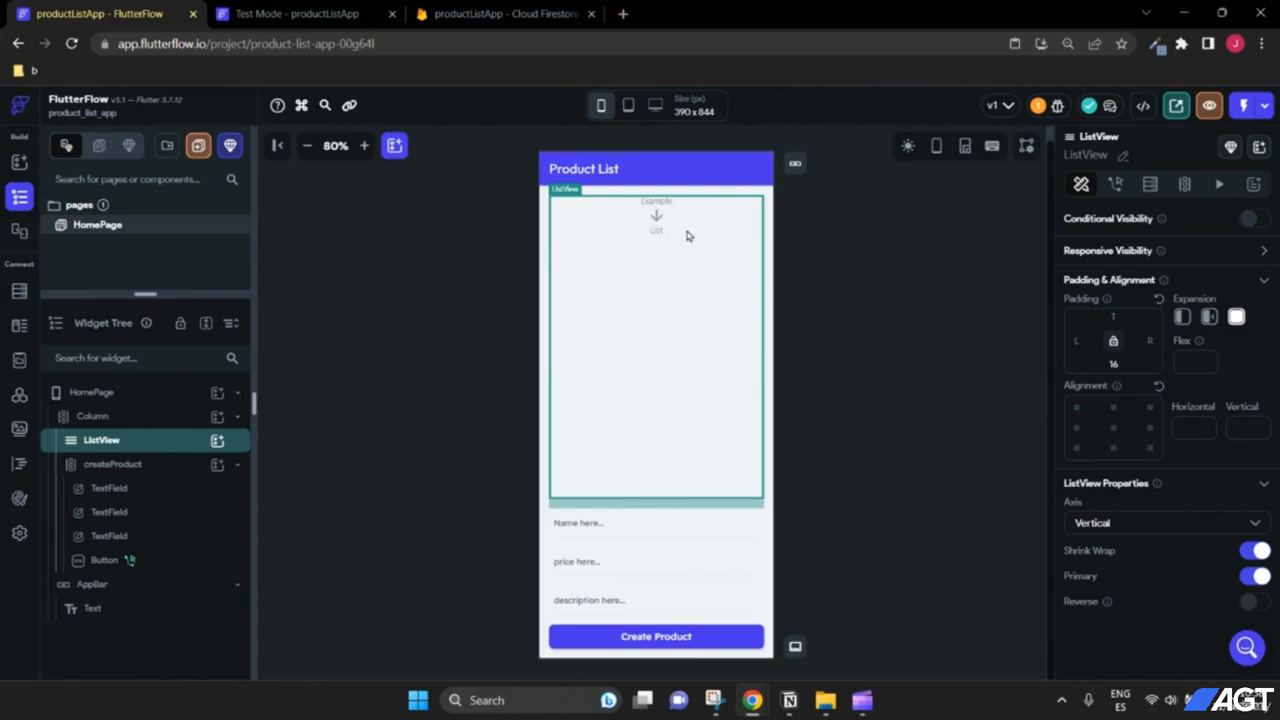
Step: Add a Row inside the ListView and put a TextField in it
{"action": "left_click", "coordinate": [217, 441]}
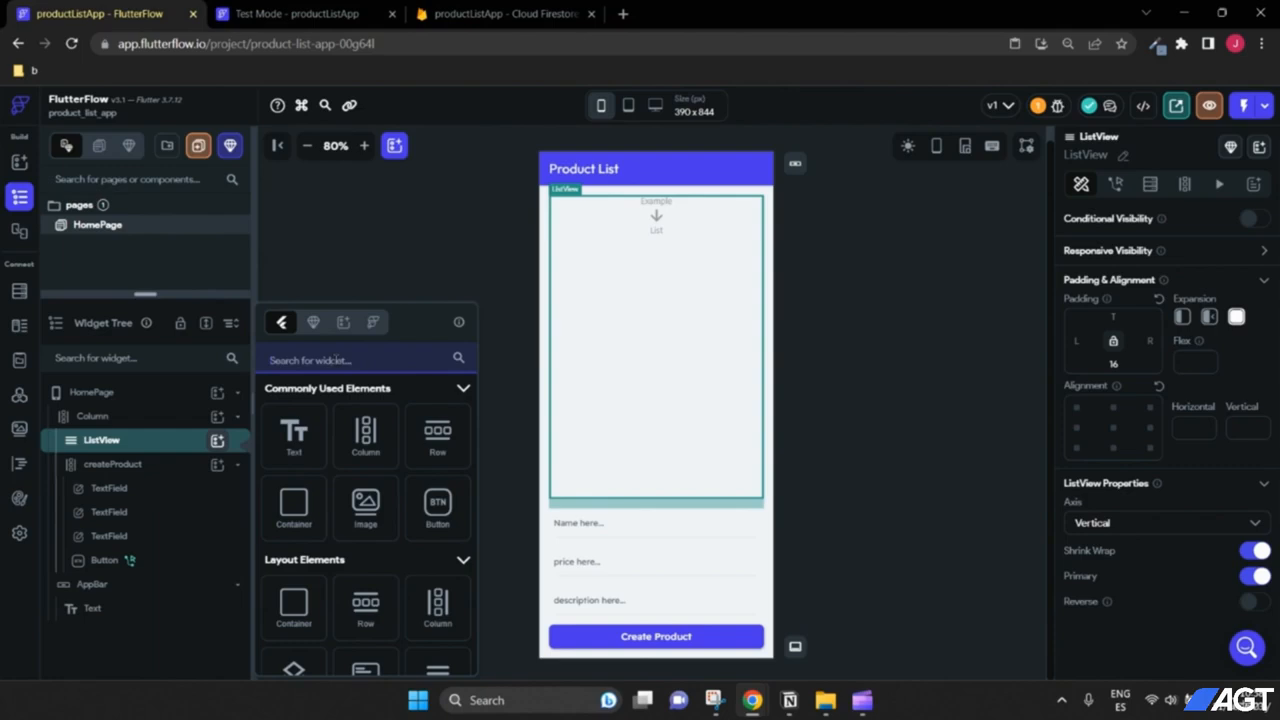
{"action": "type", "text": "row"}
{"action": "left_click", "coordinate": [294, 430]}
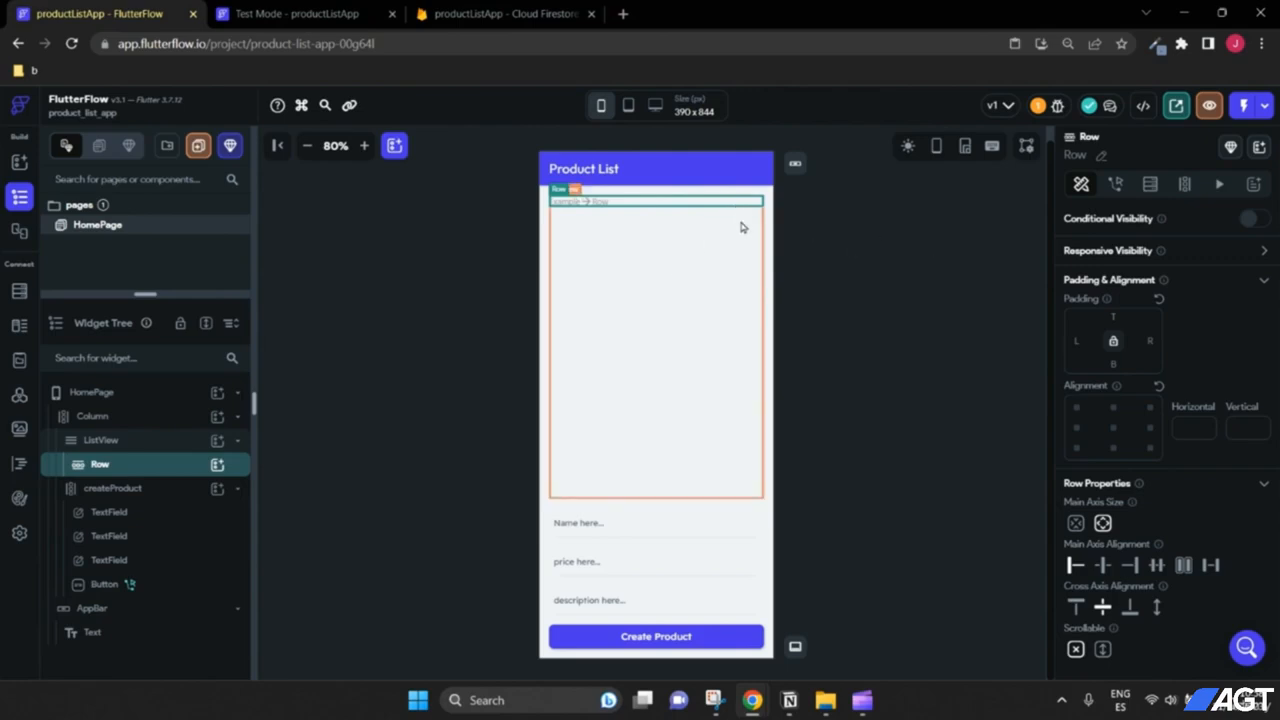
{"action": "left_click", "coordinate": [217, 465]}
{"action": "left_click", "coordinate": [150, 472]}
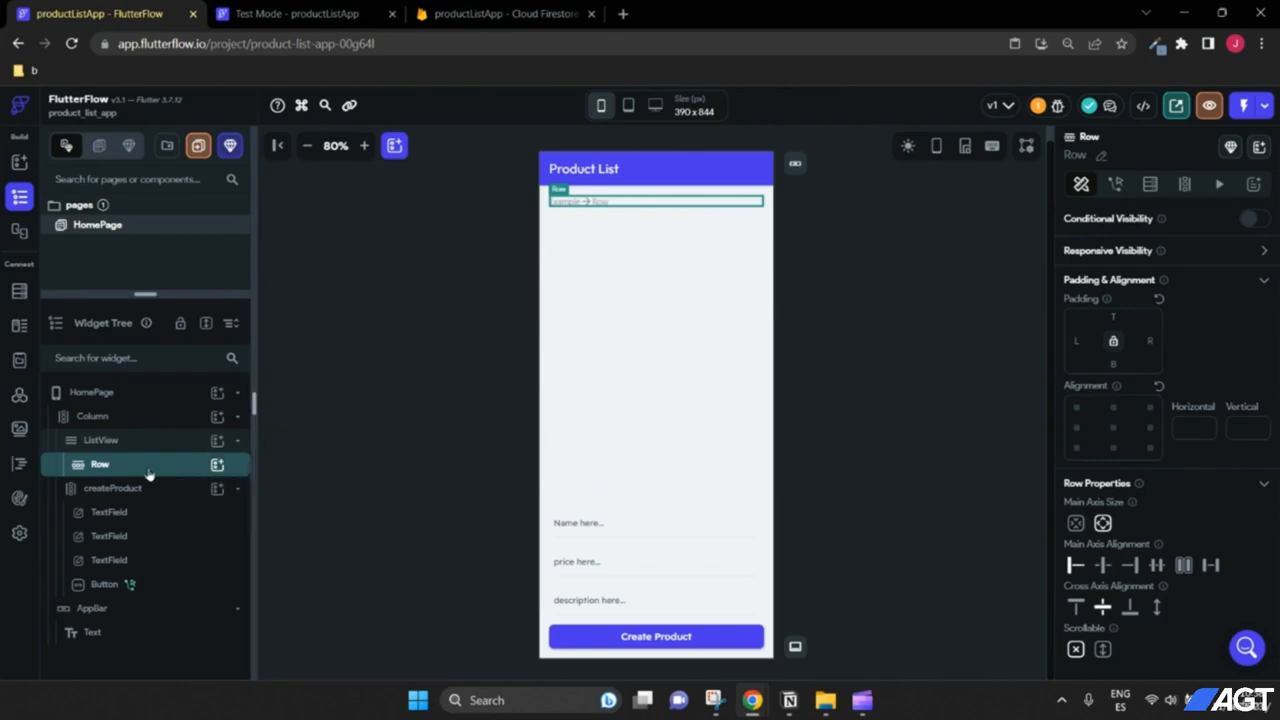
{"action": "left_click", "coordinate": [217, 465]}
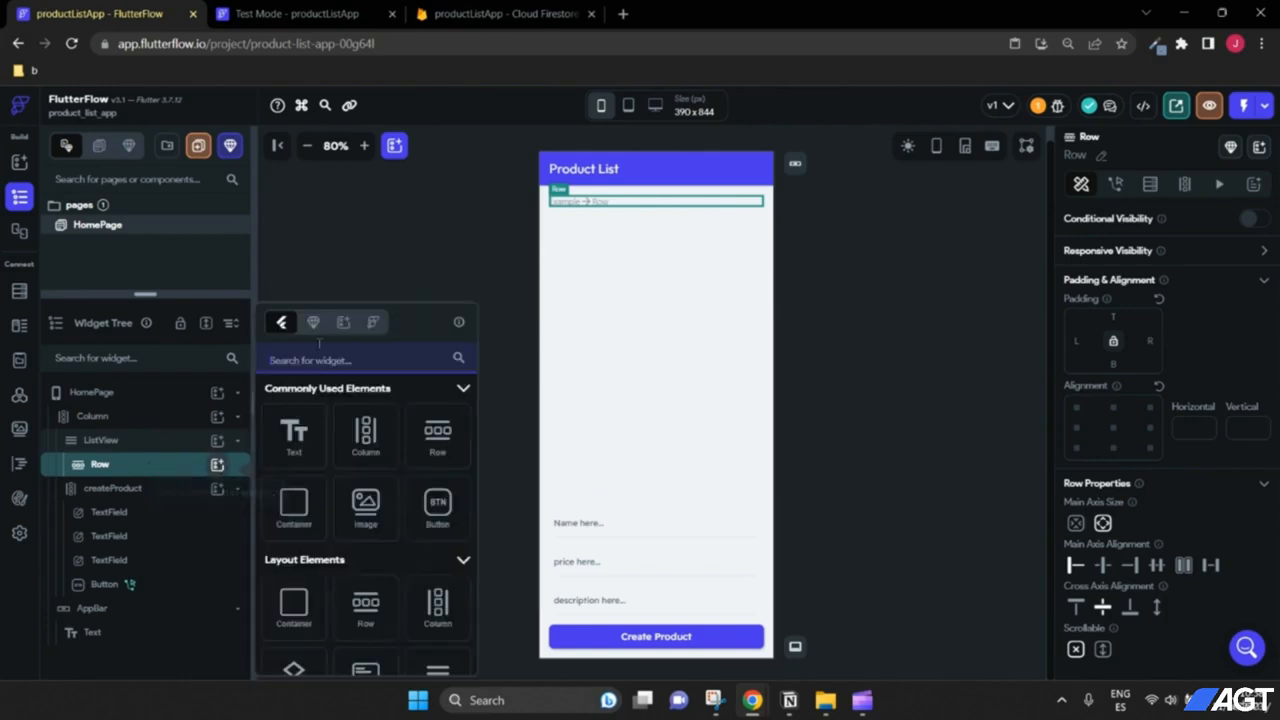
{"action": "type", "text": "text"}
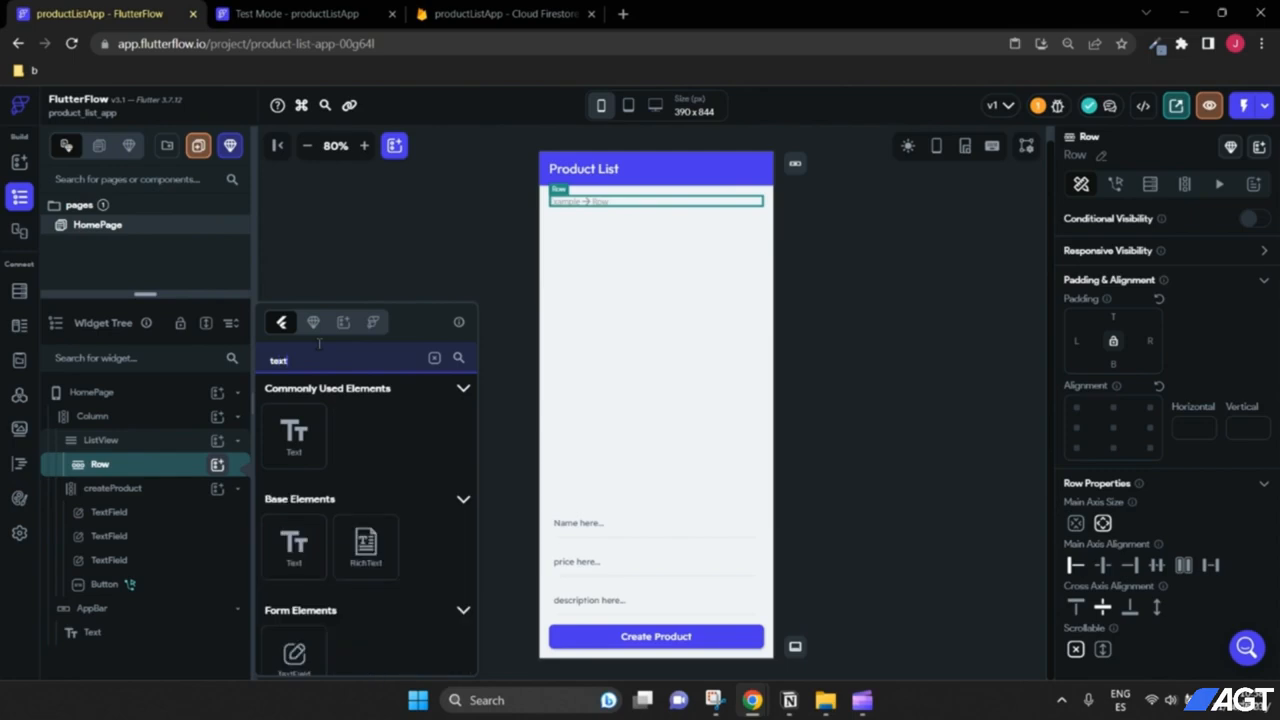
{"action": "left_click", "coordinate": [300, 650]}
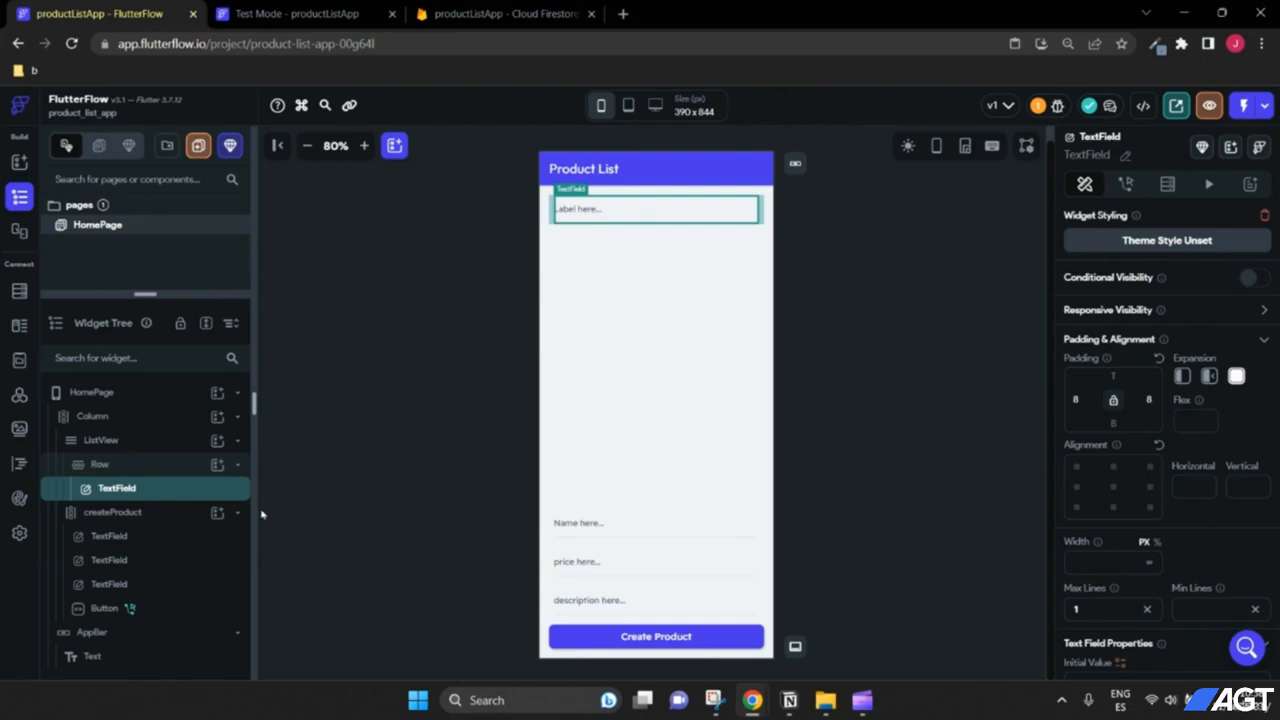
Step: Add a Button after the TextField in the Row
{"action": "left_click", "coordinate": [217, 465]}
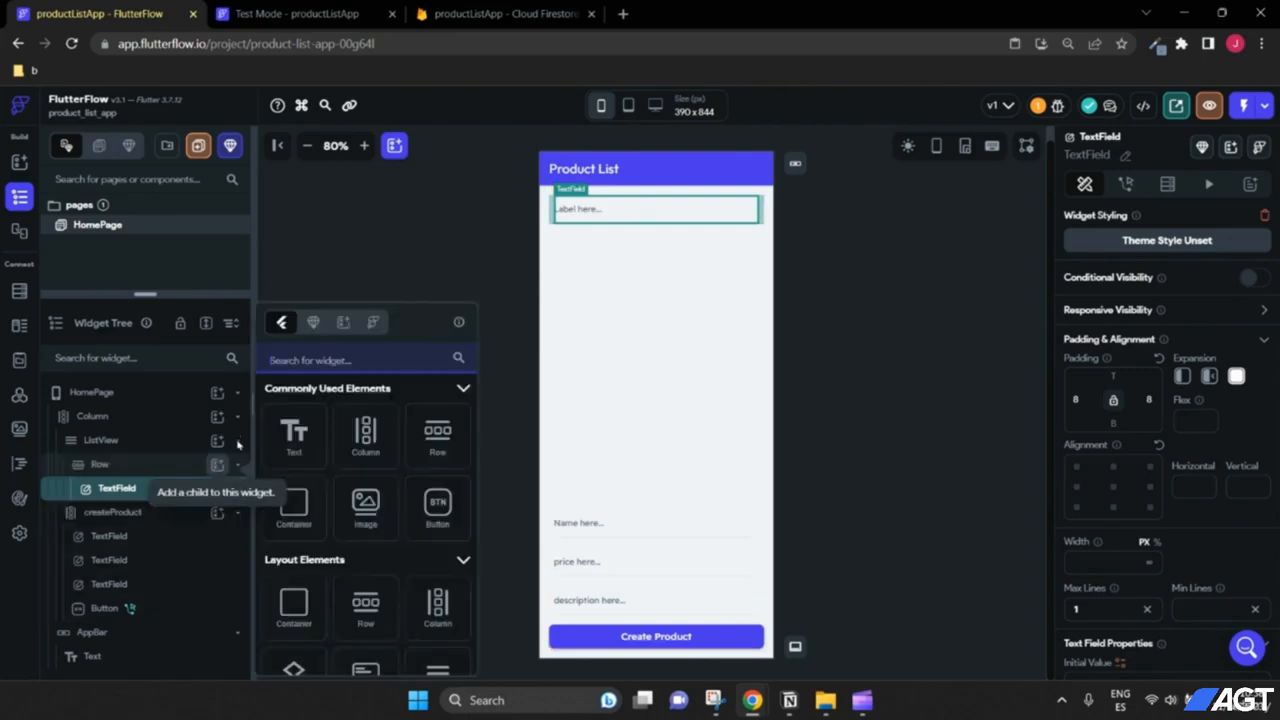
{"action": "type", "text": "but"}
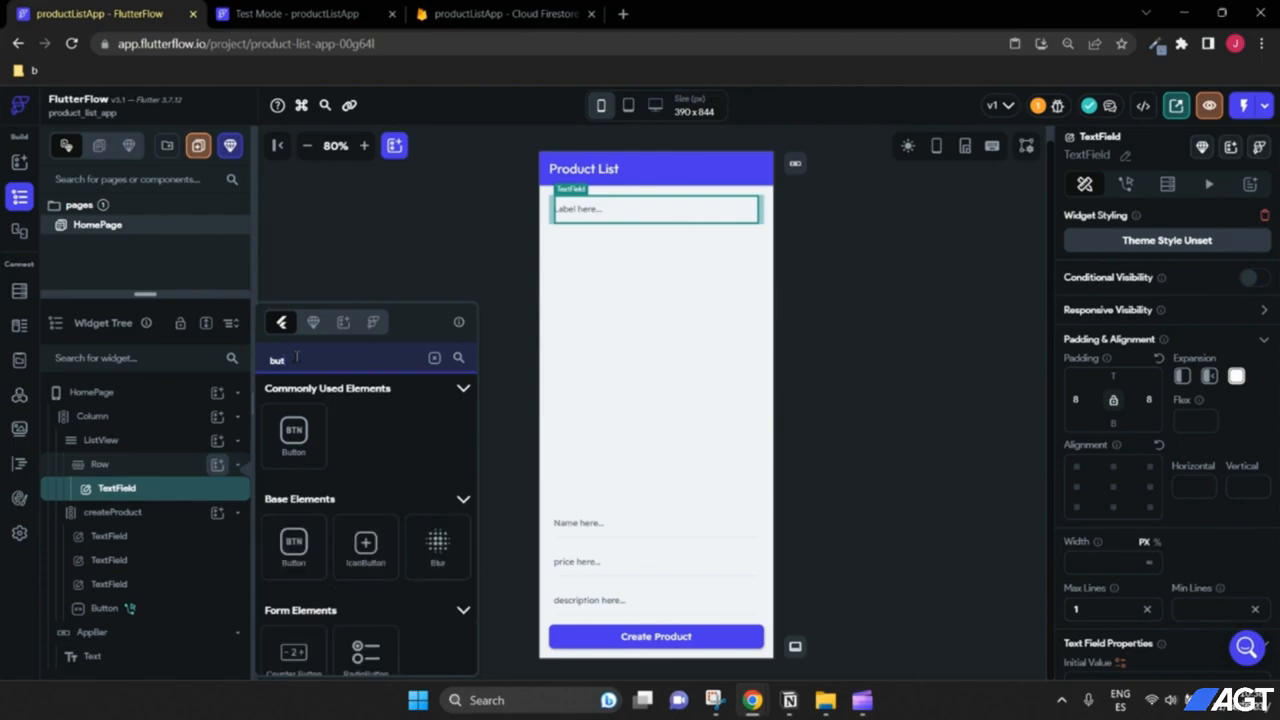
{"action": "left_click", "coordinate": [300, 440]}
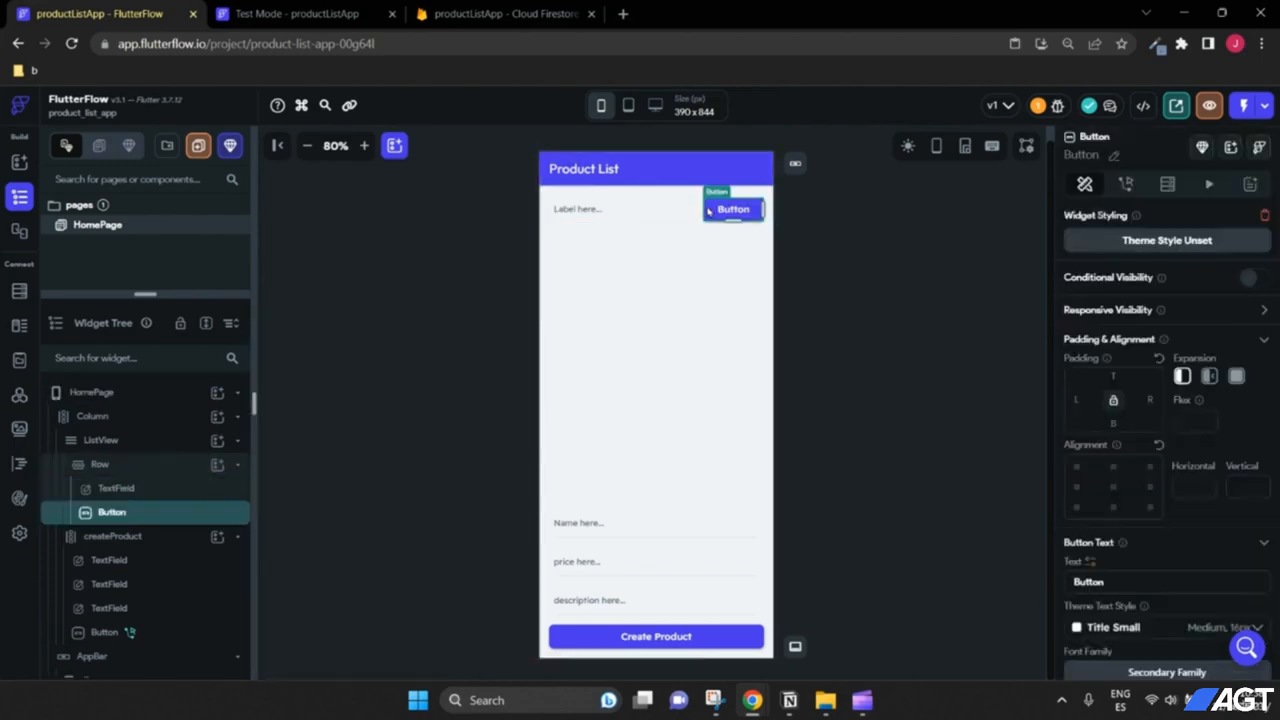
{"action": "left_click", "coordinate": [618, 218]}
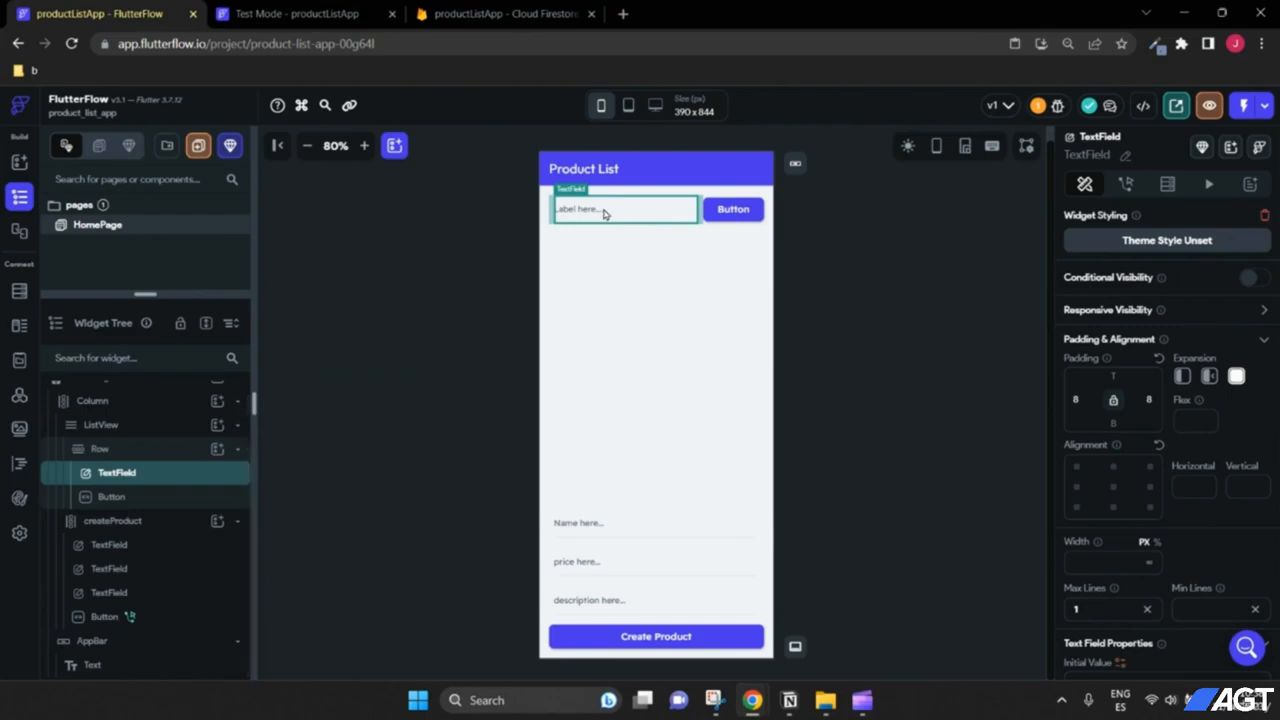
Step: Delete the TextField from the ListView's Row
{"action": "right_click", "coordinate": [115, 476]}
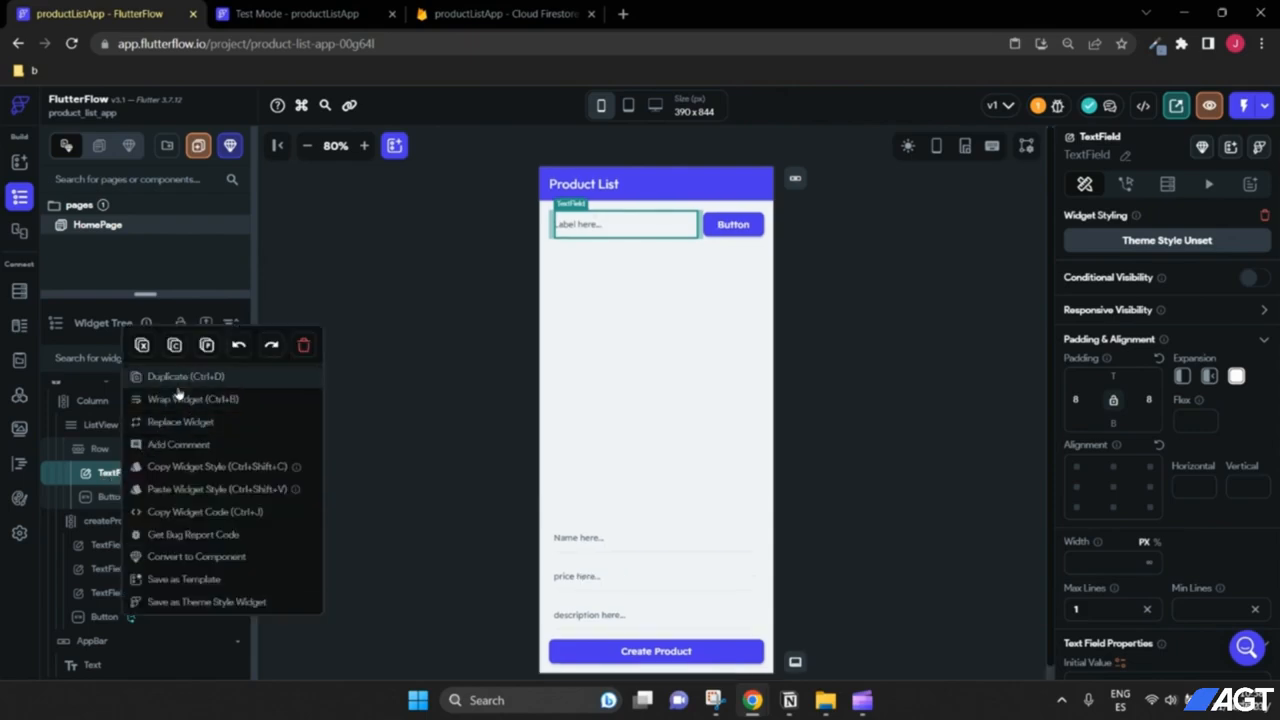
{"action": "left_click", "coordinate": [185, 424]}
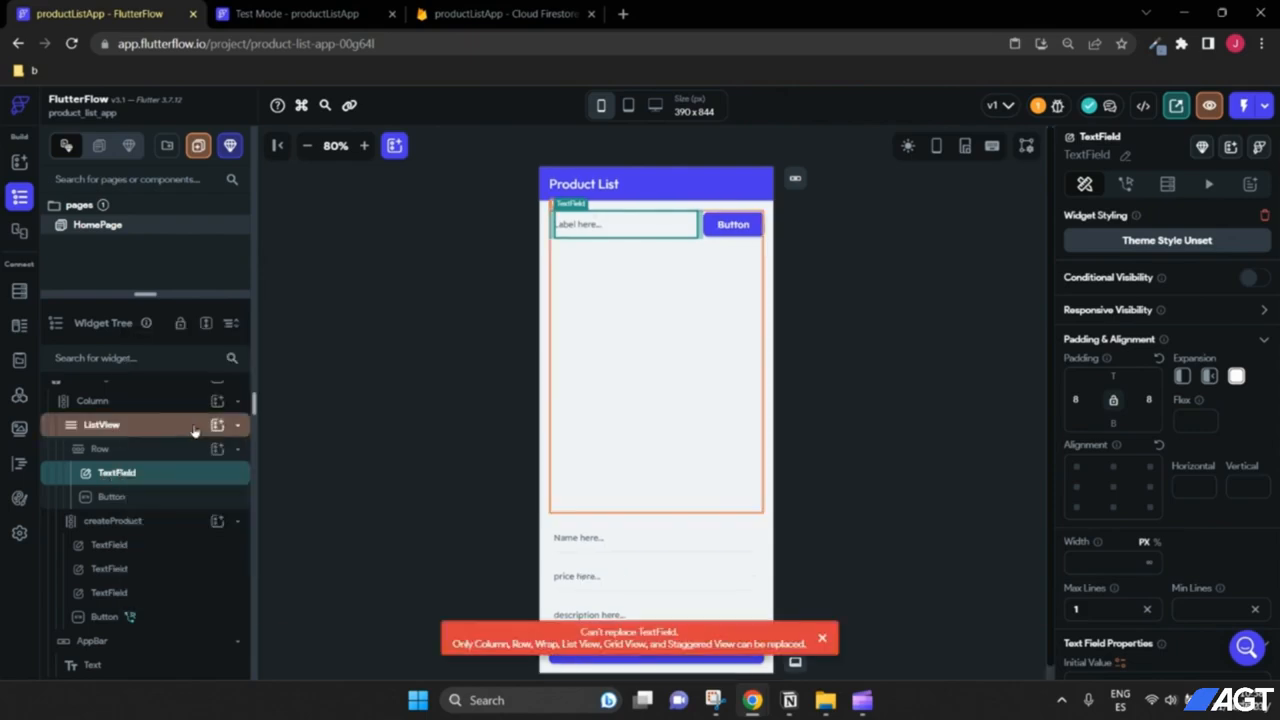
{"action": "left_click", "coordinate": [150, 494]}
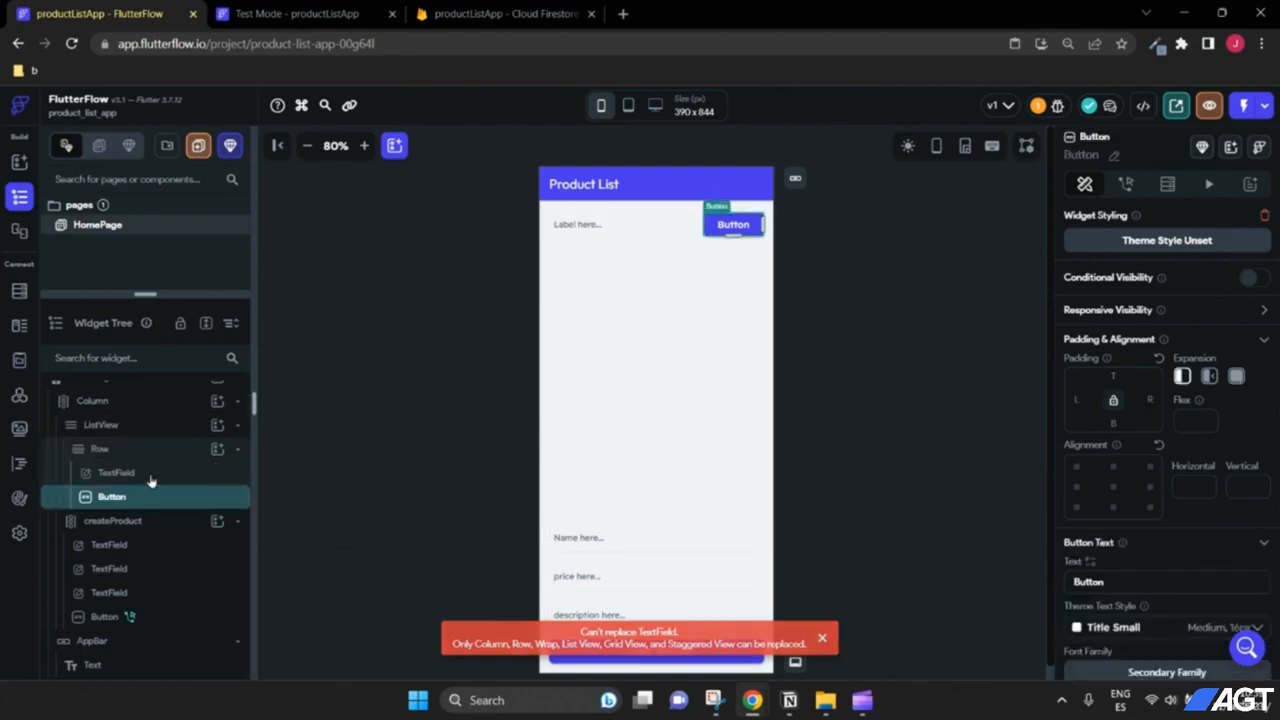
{"action": "left_click", "coordinate": [148, 476]}
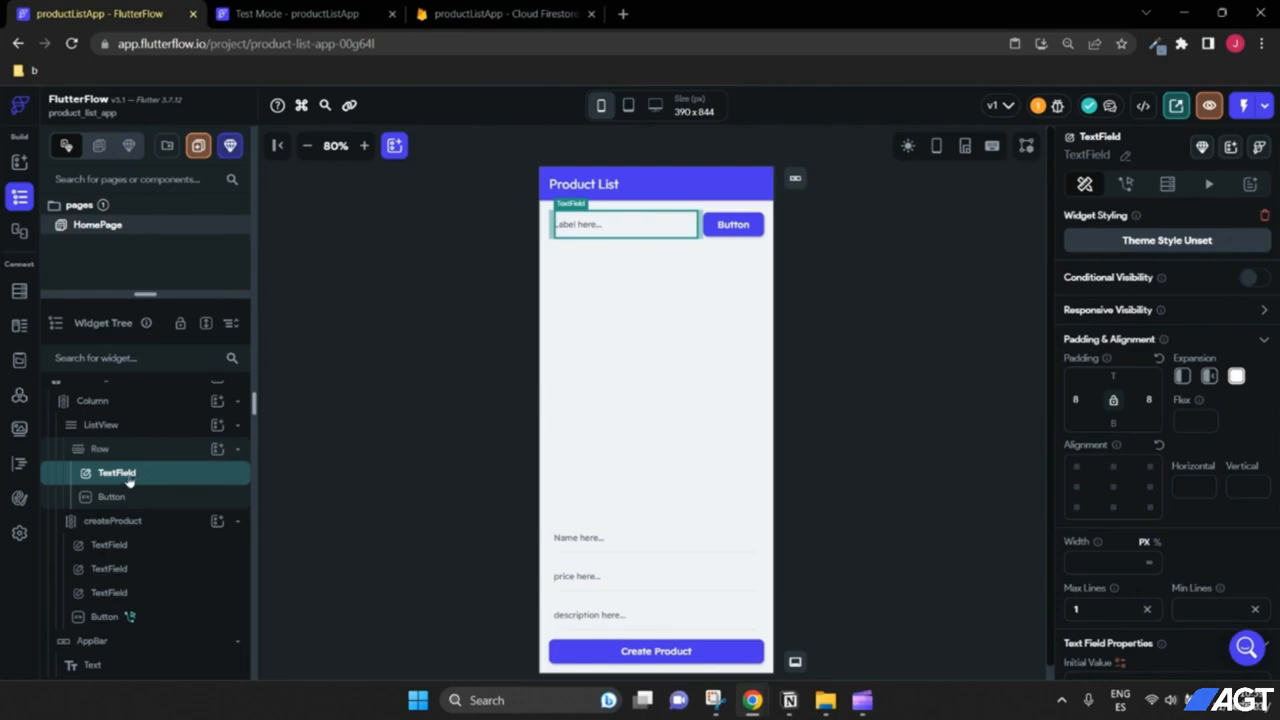
{"action": "right_click", "coordinate": [122, 478]}
{"action": "left_click", "coordinate": [318, 345]}
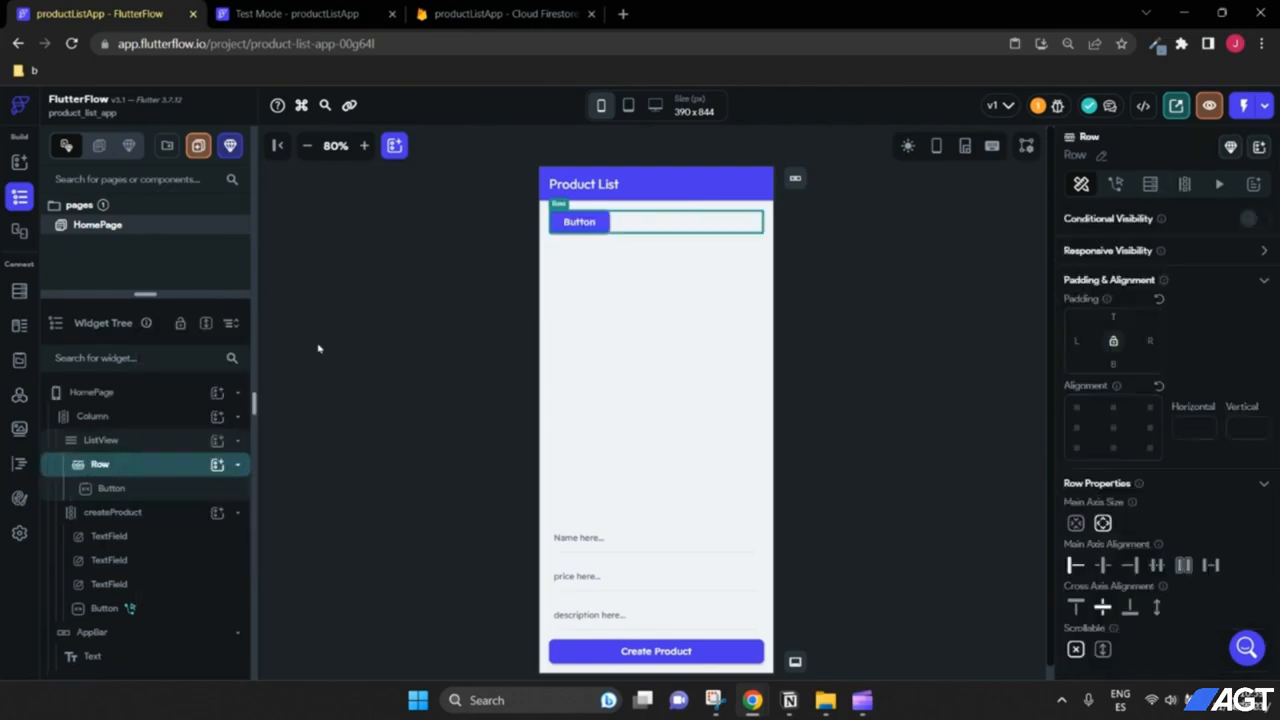
Step: Add a Hello World Text widget to the Row, placed before the Button
{"action": "left_click", "coordinate": [216, 465]}
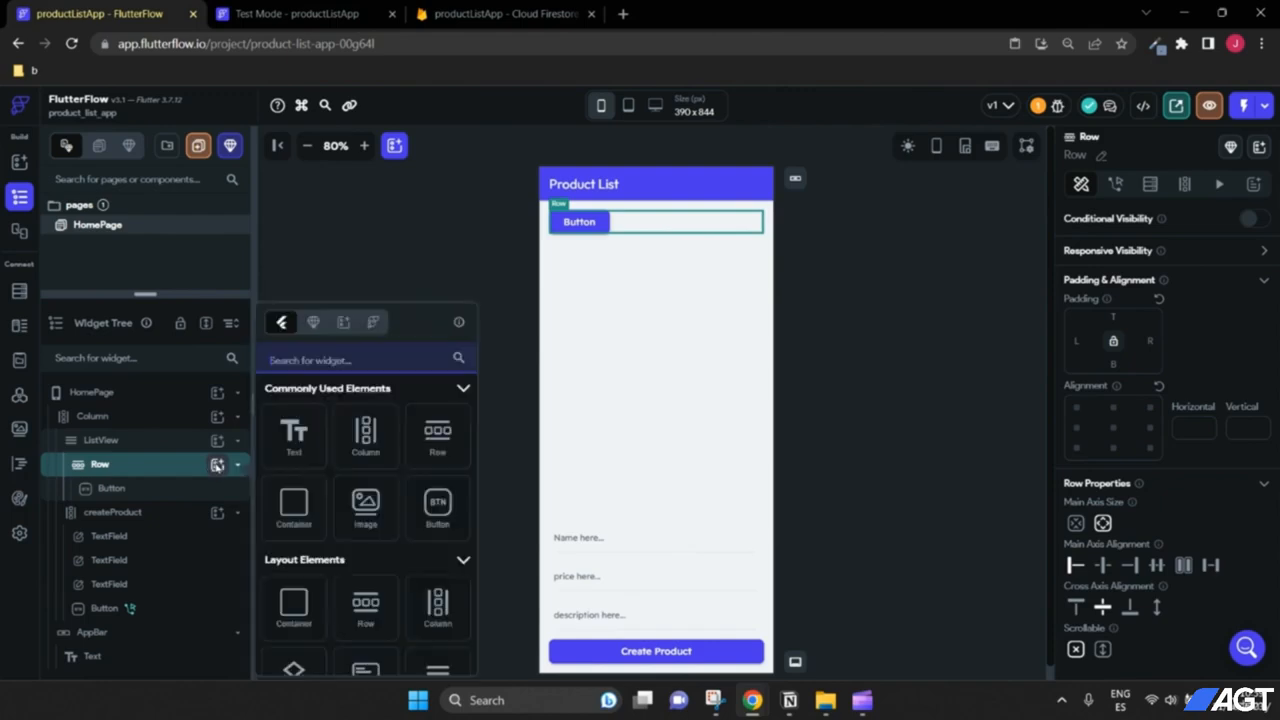
{"action": "left_click", "coordinate": [293, 432]}
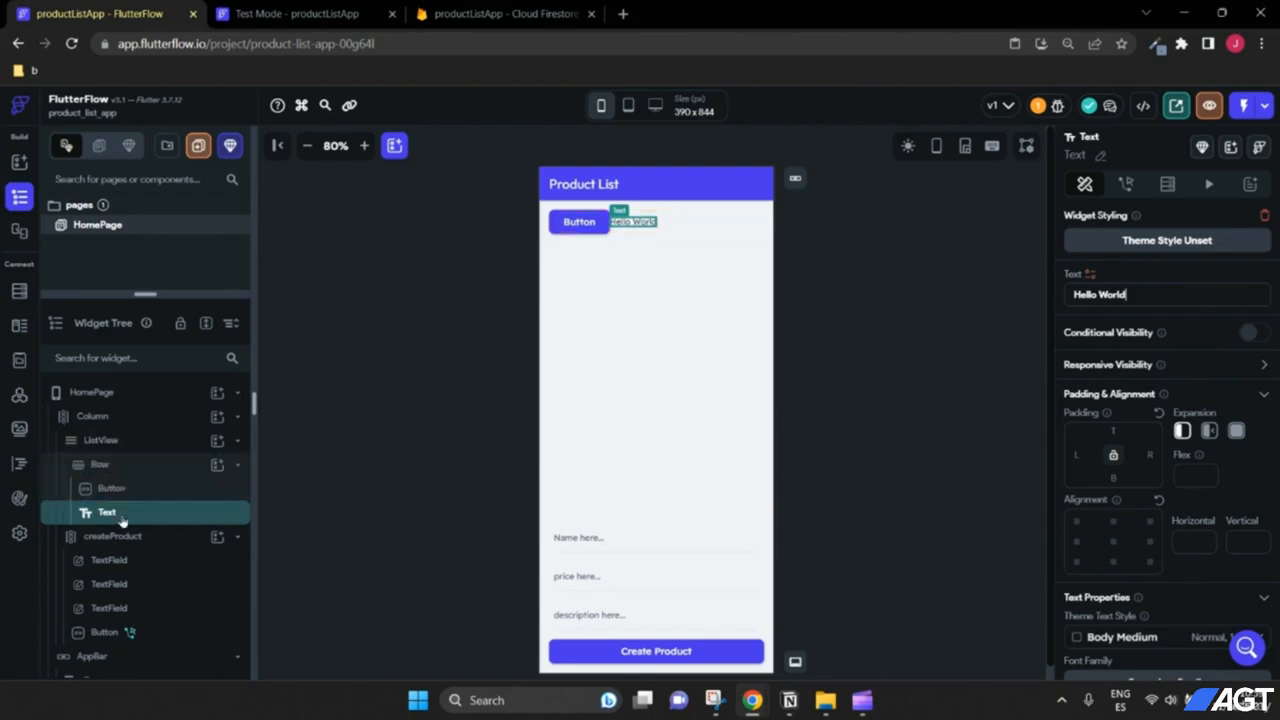
{"action": "left_click_drag", "start_coordinate": [121, 521], "coordinate": [125, 483]}
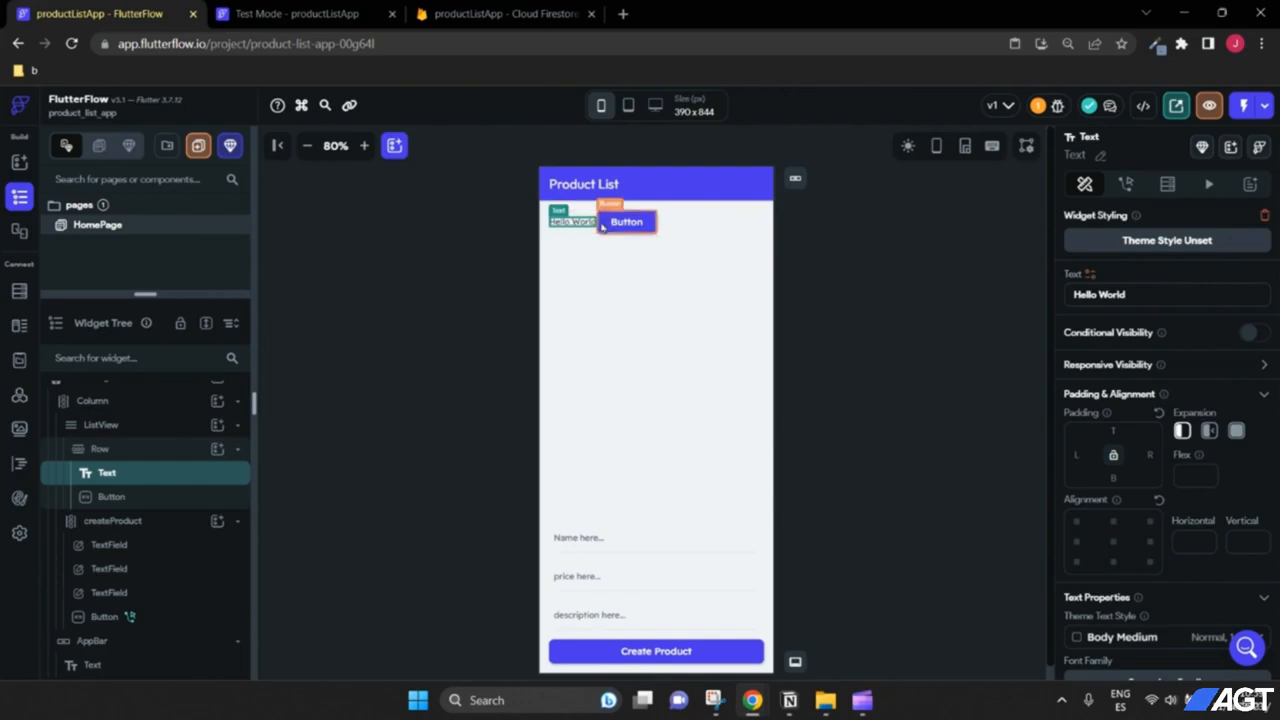
Step: Set the Row's Main Axis Alignment to Space Between
{"action": "left_click", "coordinate": [133, 450]}
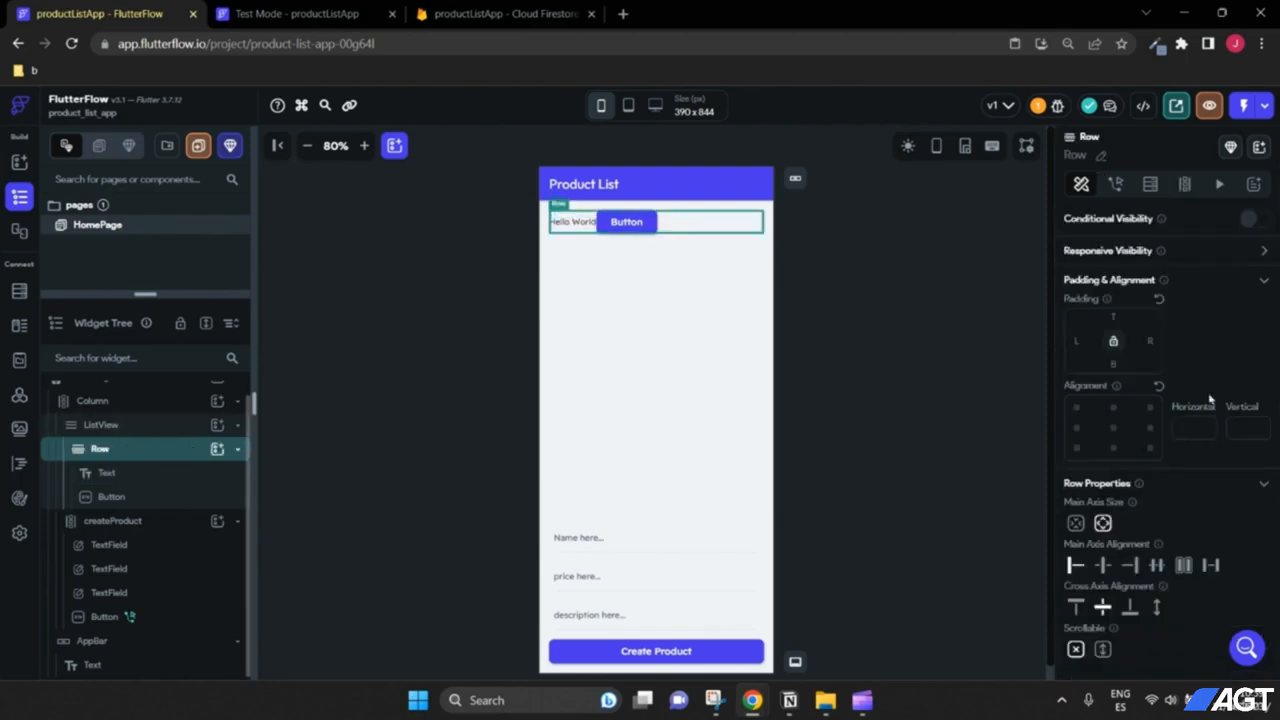
{"action": "scroll", "coordinate": [1205, 400], "scroll_direction": "down", "scroll_amount": 1}
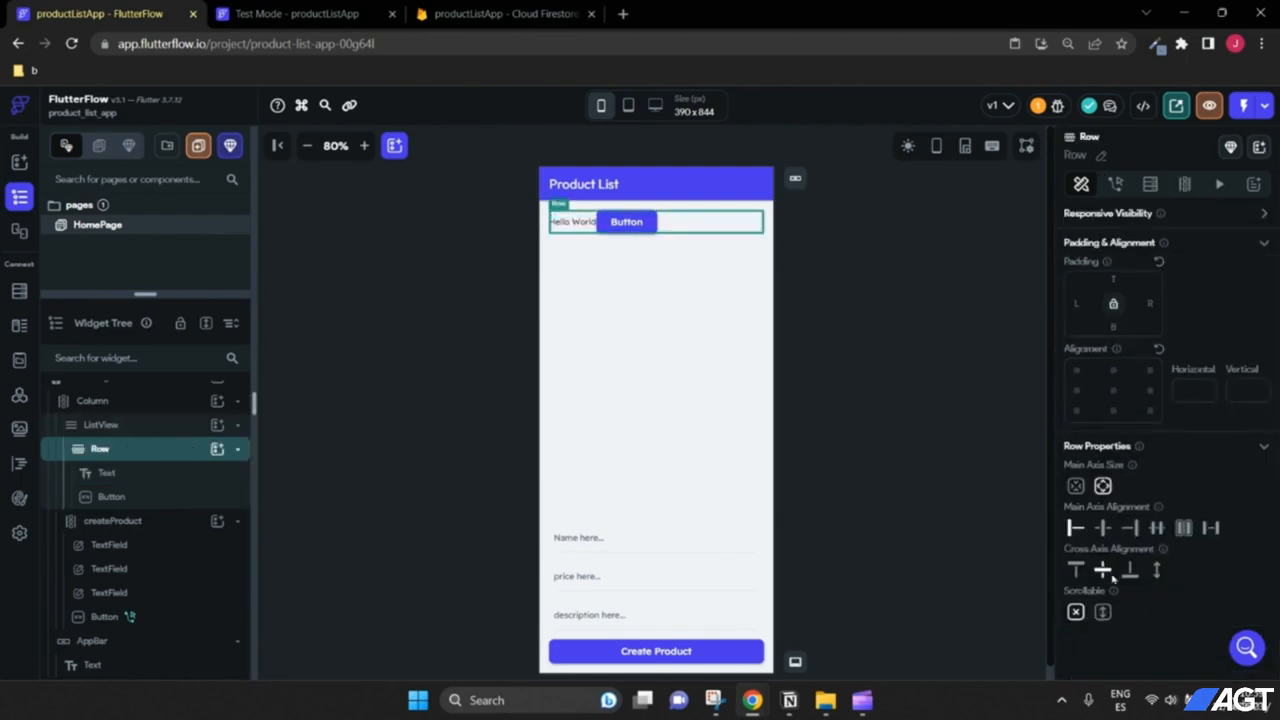
{"action": "left_click", "coordinate": [1103, 530]}
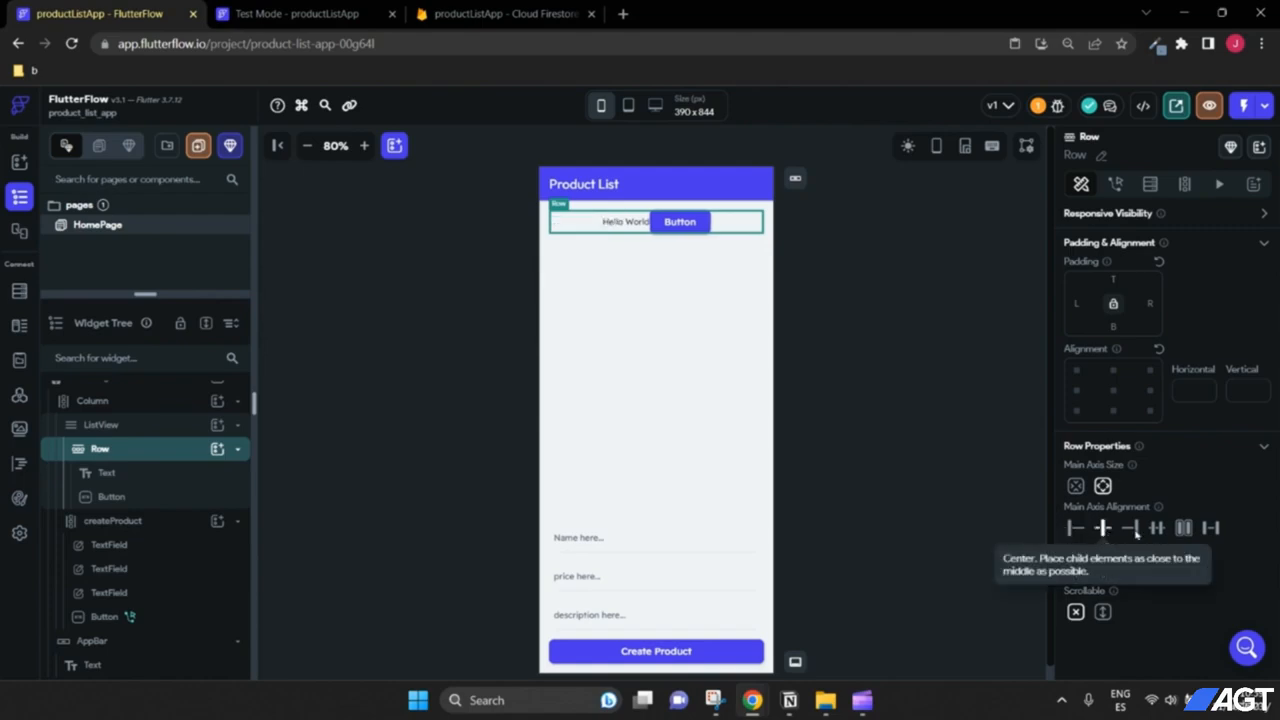
{"action": "left_click", "coordinate": [1211, 529]}
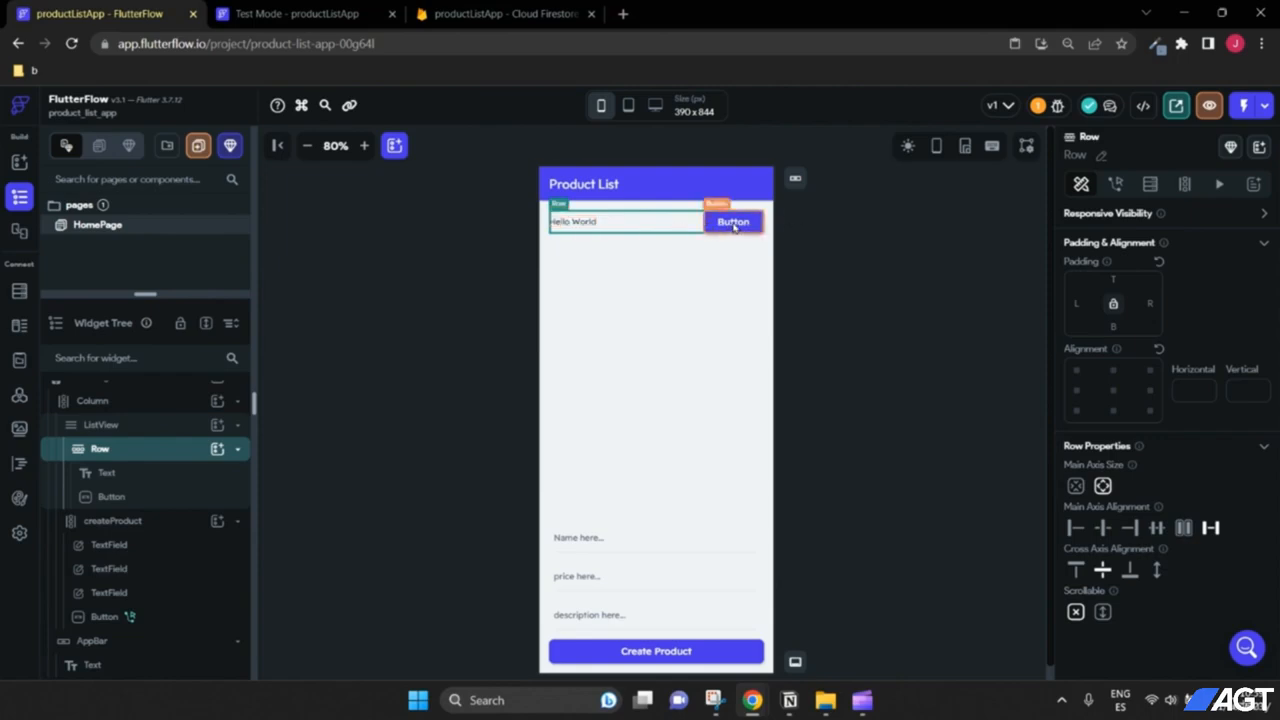
Step: Set the Hello World text's font size to 20
{"action": "left_click", "coordinate": [585, 230]}
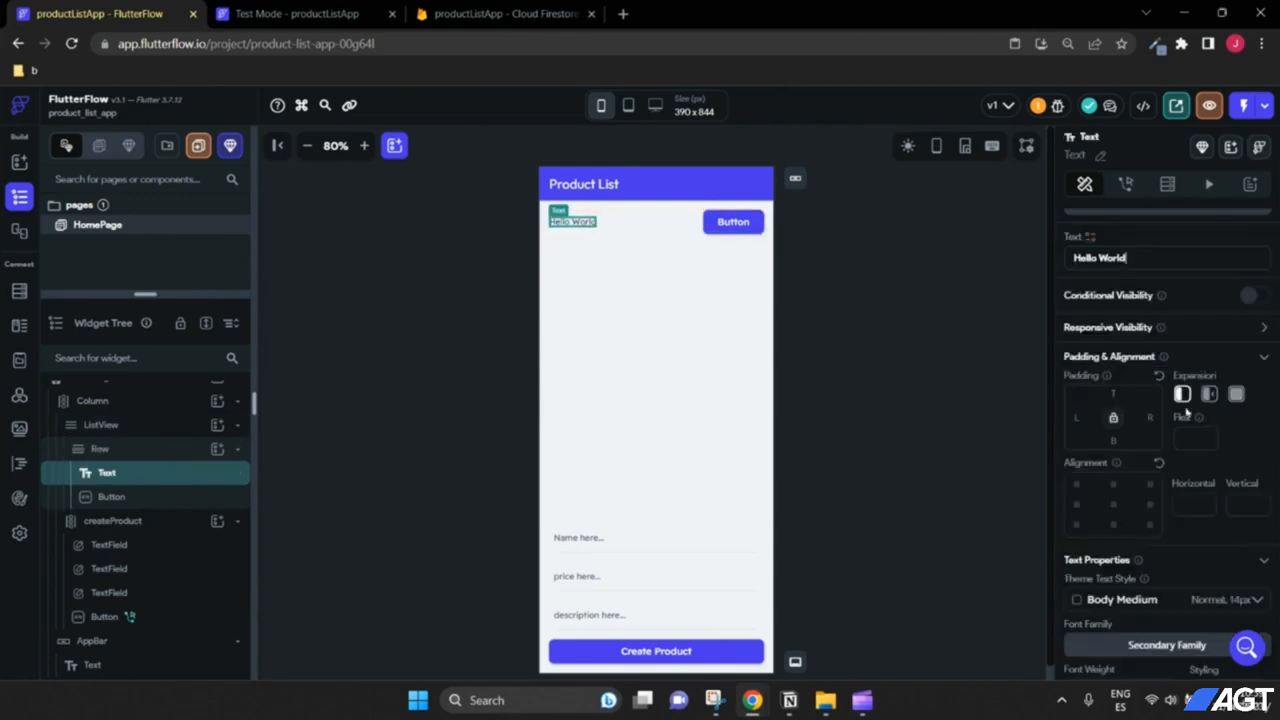
{"action": "scroll", "coordinate": [1187, 410], "scroll_direction": "down", "scroll_amount": 3}
{"action": "double_click", "coordinate": [1084, 428]}
{"action": "type", "text": "2"}
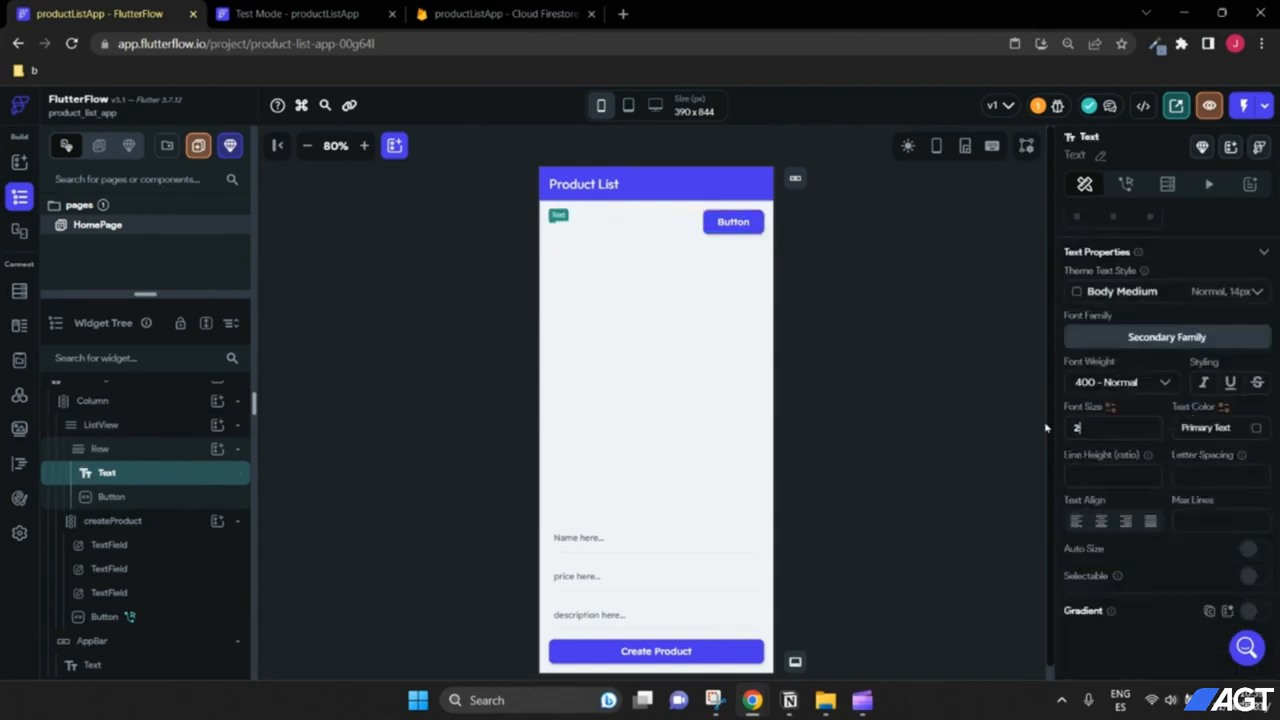
{"action": "type", "text": "0"}
Step: Change the row Button's label to 'Detail'
{"action": "left_click", "coordinate": [732, 222]}
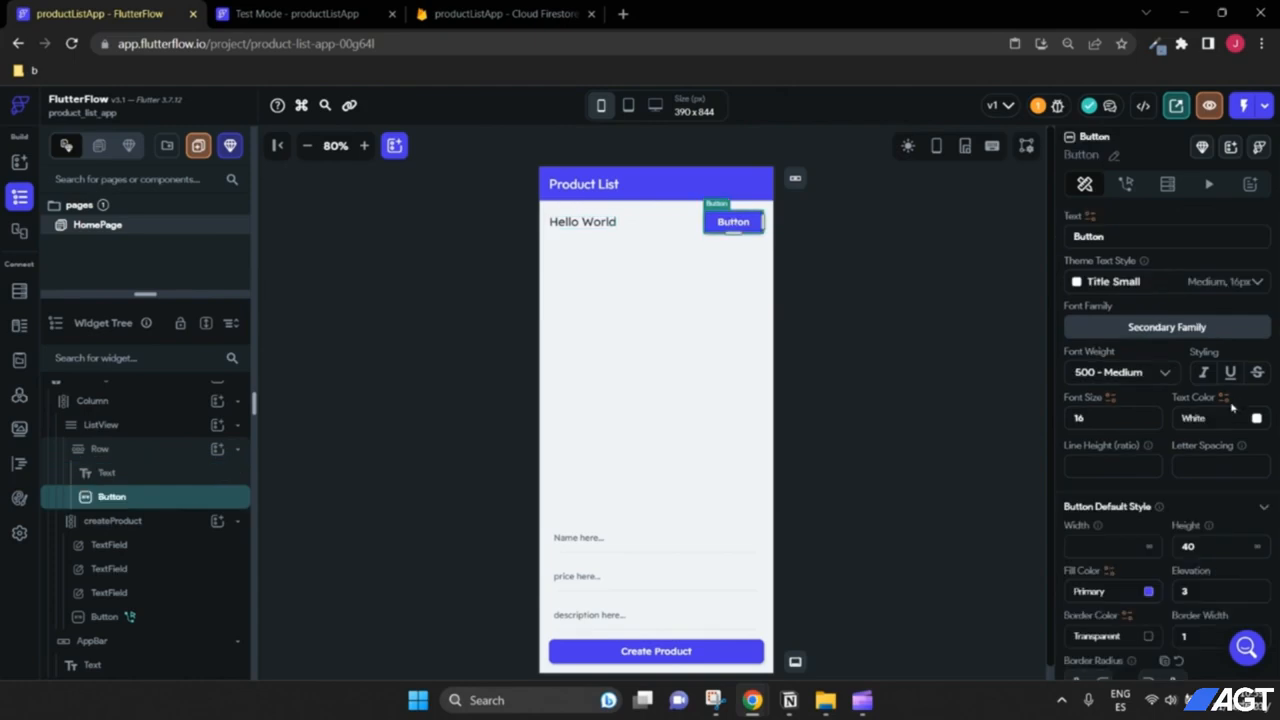
{"action": "scroll", "coordinate": [1128, 608], "scroll_direction": "down", "scroll_amount": 2}
{"action": "scroll", "coordinate": [1114, 371], "scroll_direction": "up", "scroll_amount": 5}
{"action": "scroll", "coordinate": [1135, 449], "scroll_direction": "down", "scroll_amount": 2}
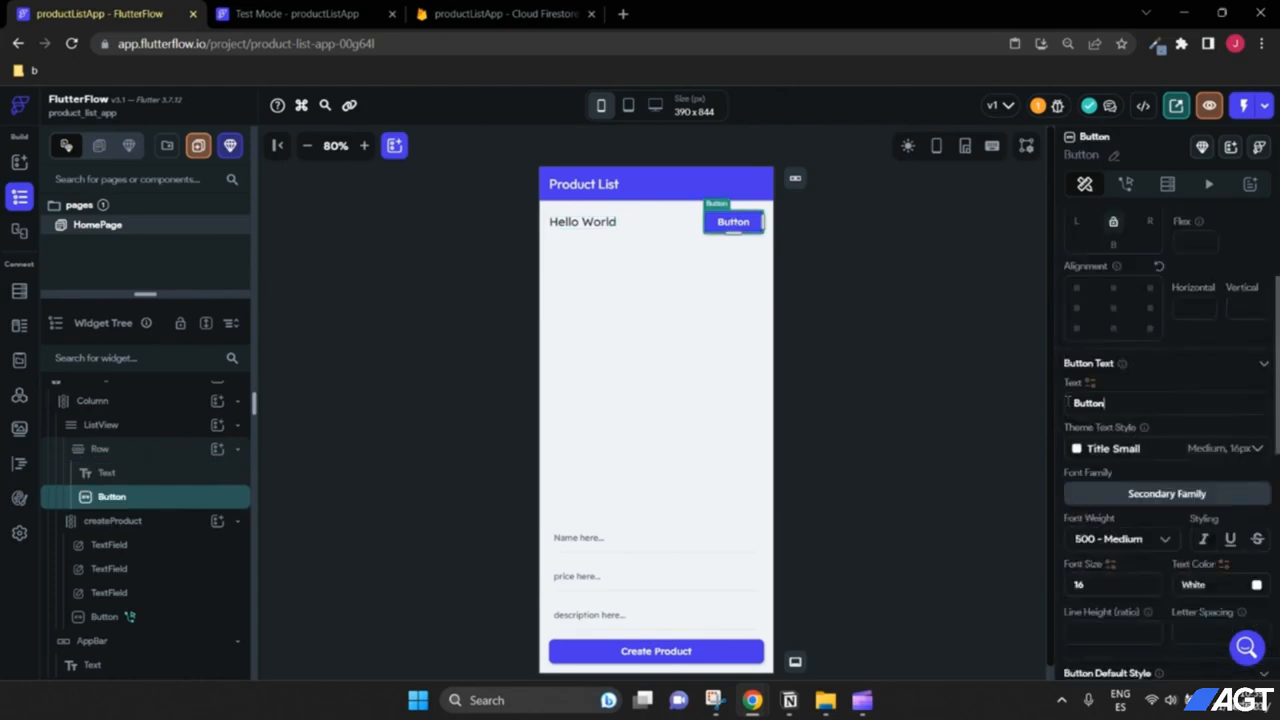
{"action": "double_click", "coordinate": [1068, 402]}
{"action": "type", "text": "Detail"}
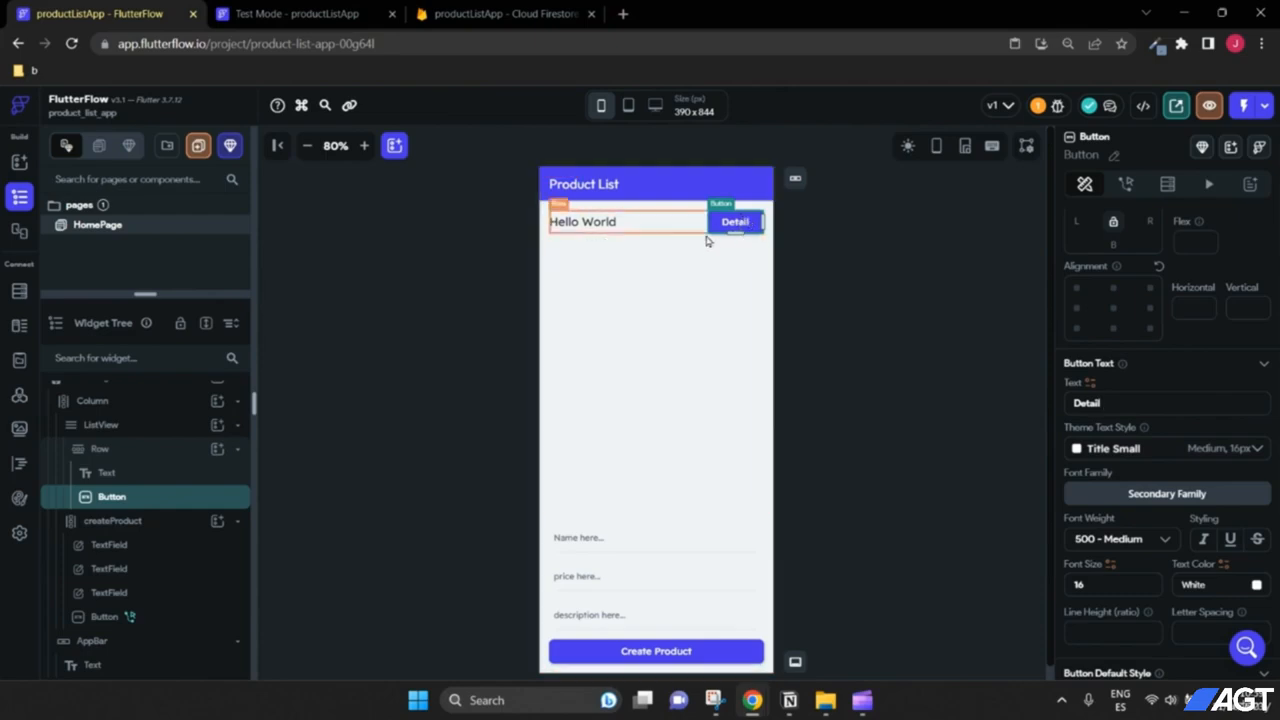
Step: Glance at the products documents in Firestore, then select the ListView back in the editor
{"action": "left_click", "coordinate": [590, 226]}
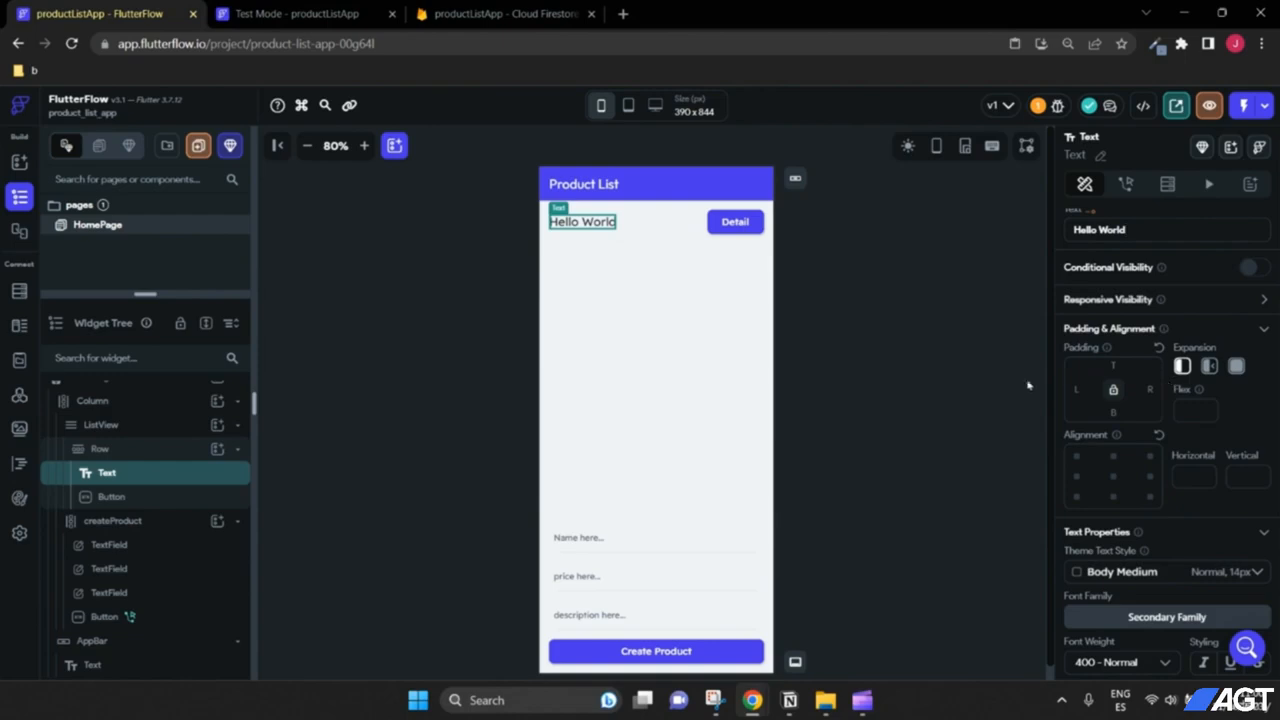
{"action": "left_click", "coordinate": [480, 13]}
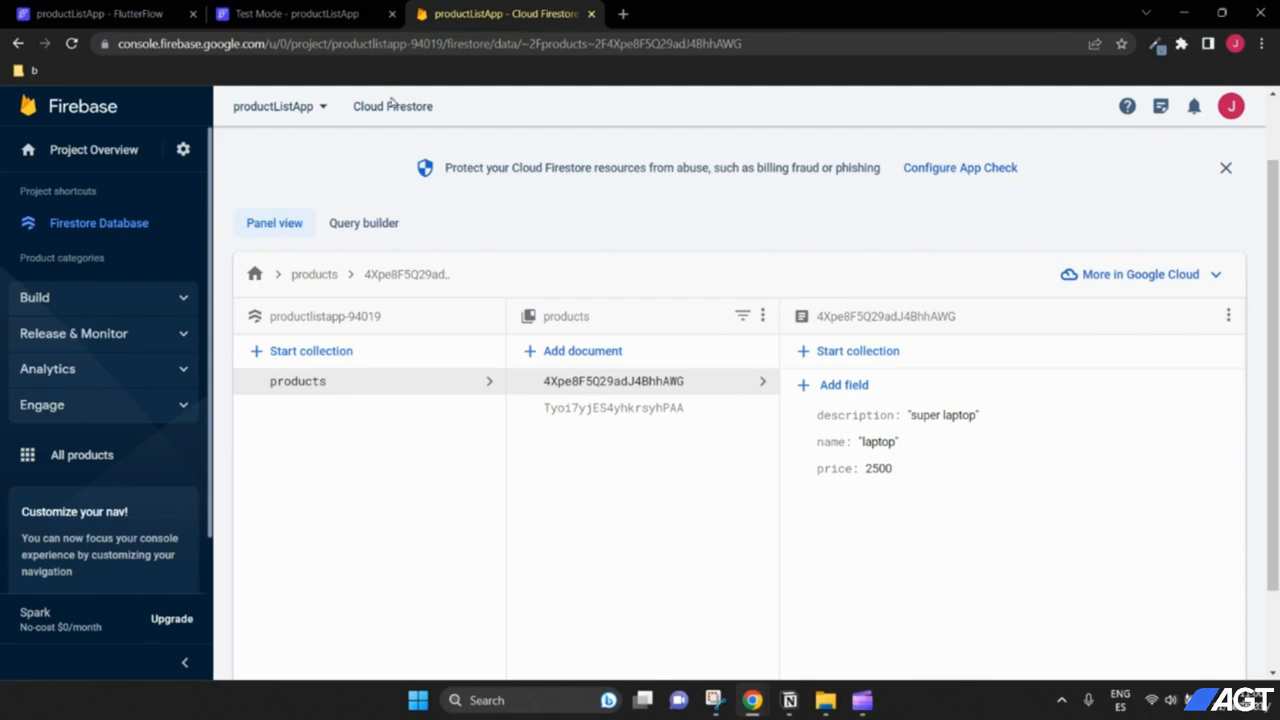
{"action": "left_click", "coordinate": [95, 14]}
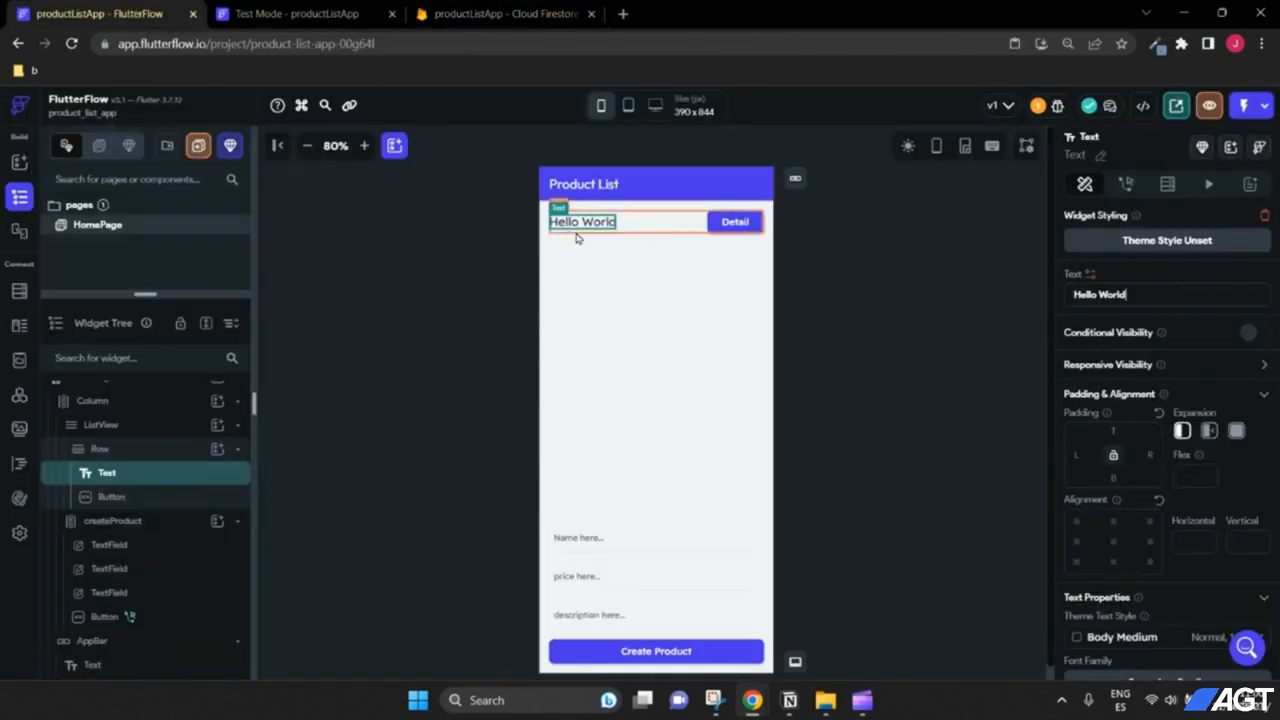
{"action": "scroll", "coordinate": [80, 450], "scroll_direction": "up", "scroll_amount": 1}
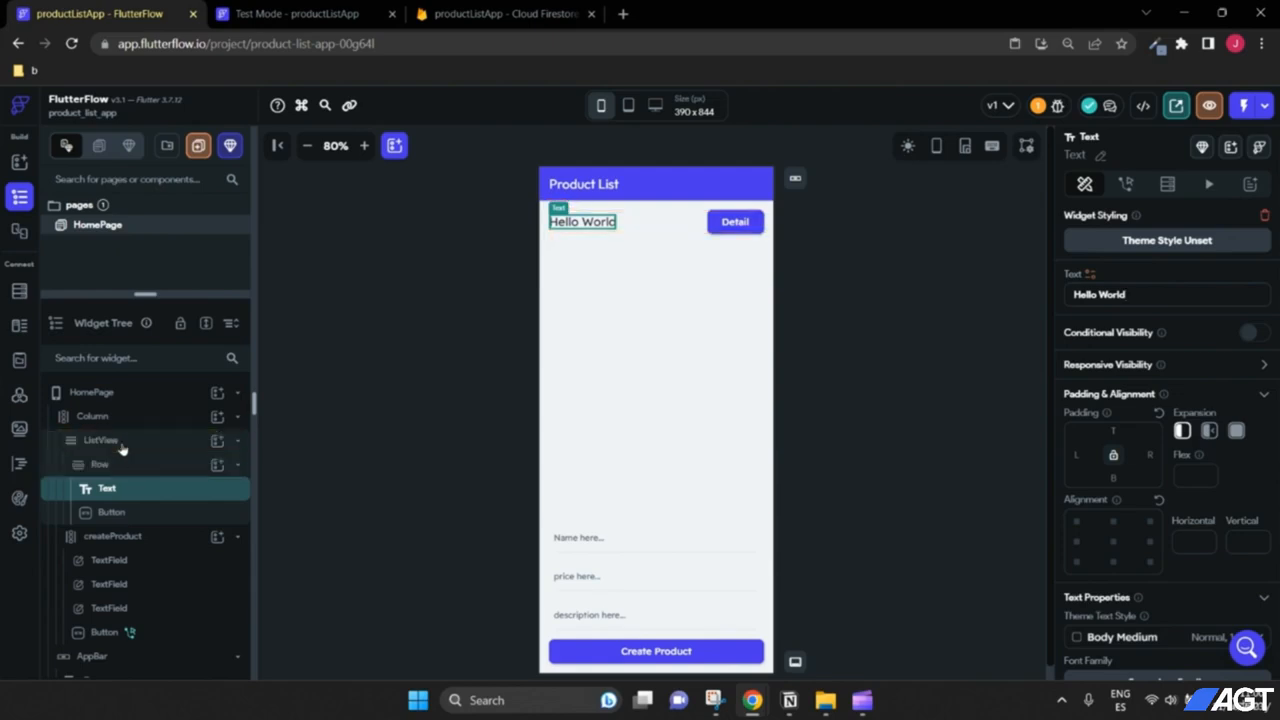
{"action": "left_click", "coordinate": [600, 393]}
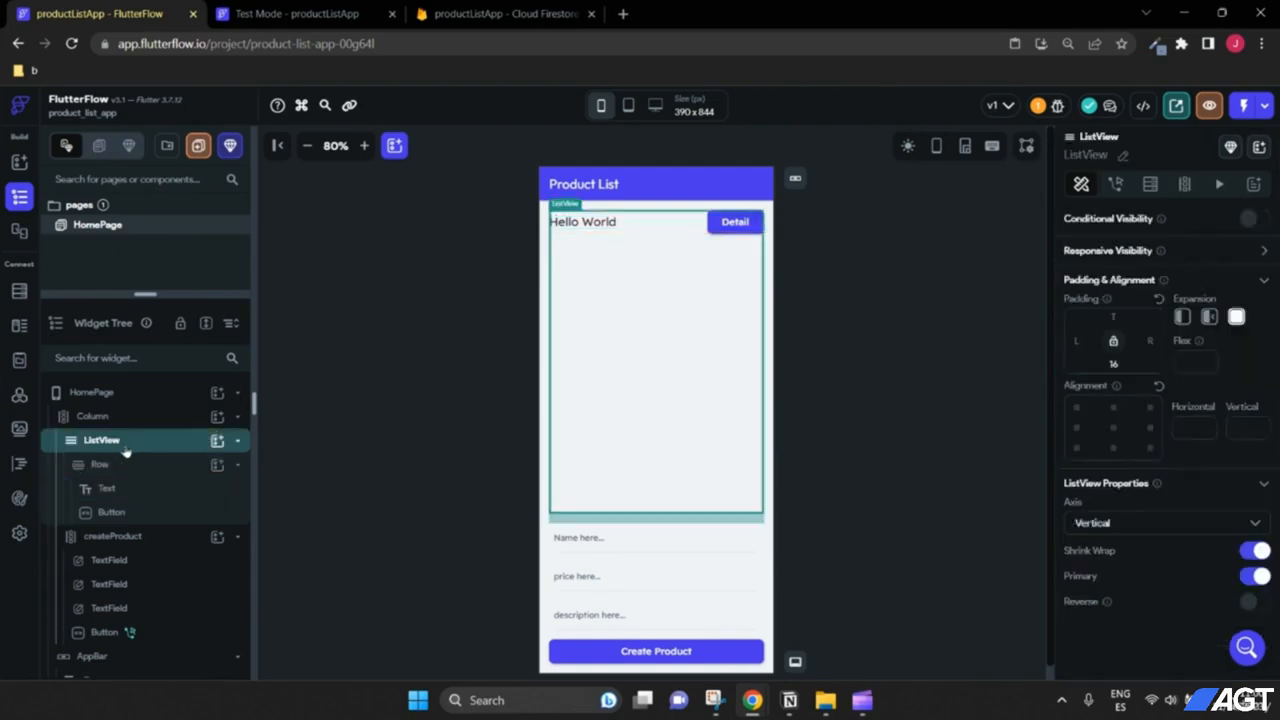
Step: Start a Firestore collection backend query on the ListView
{"action": "left_click", "coordinate": [1150, 185]}
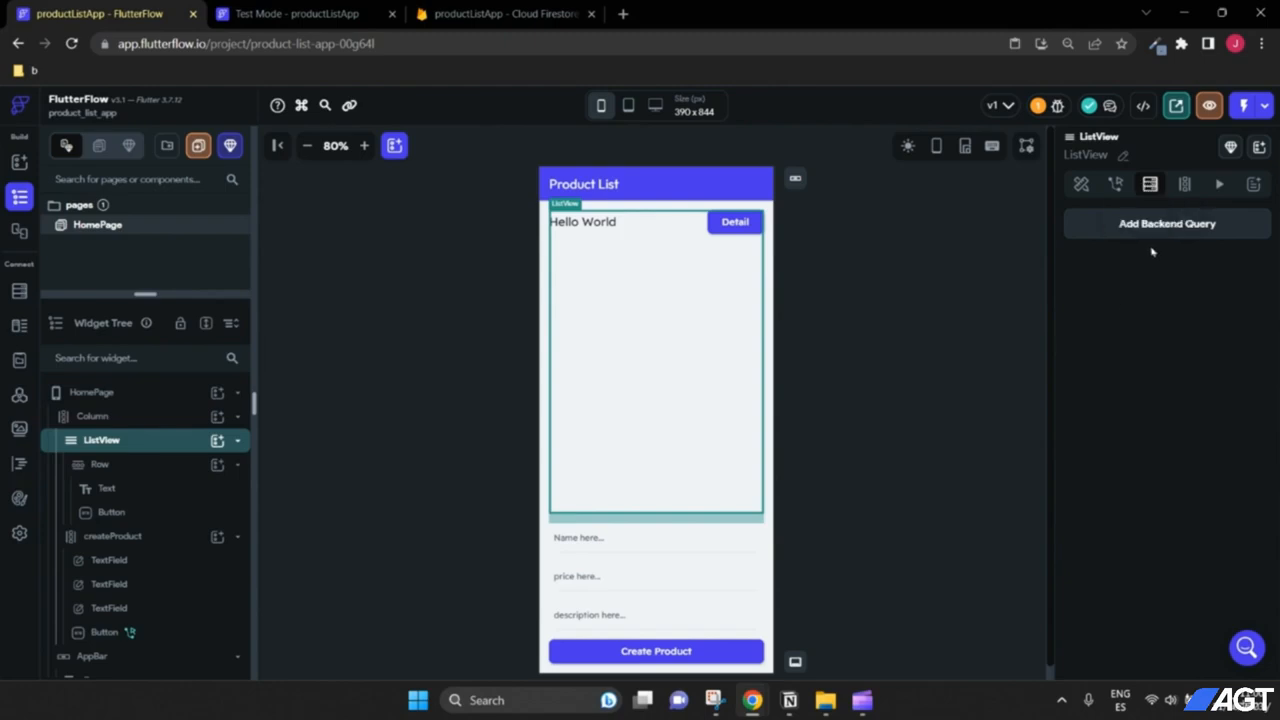
{"action": "left_click", "coordinate": [505, 14]}
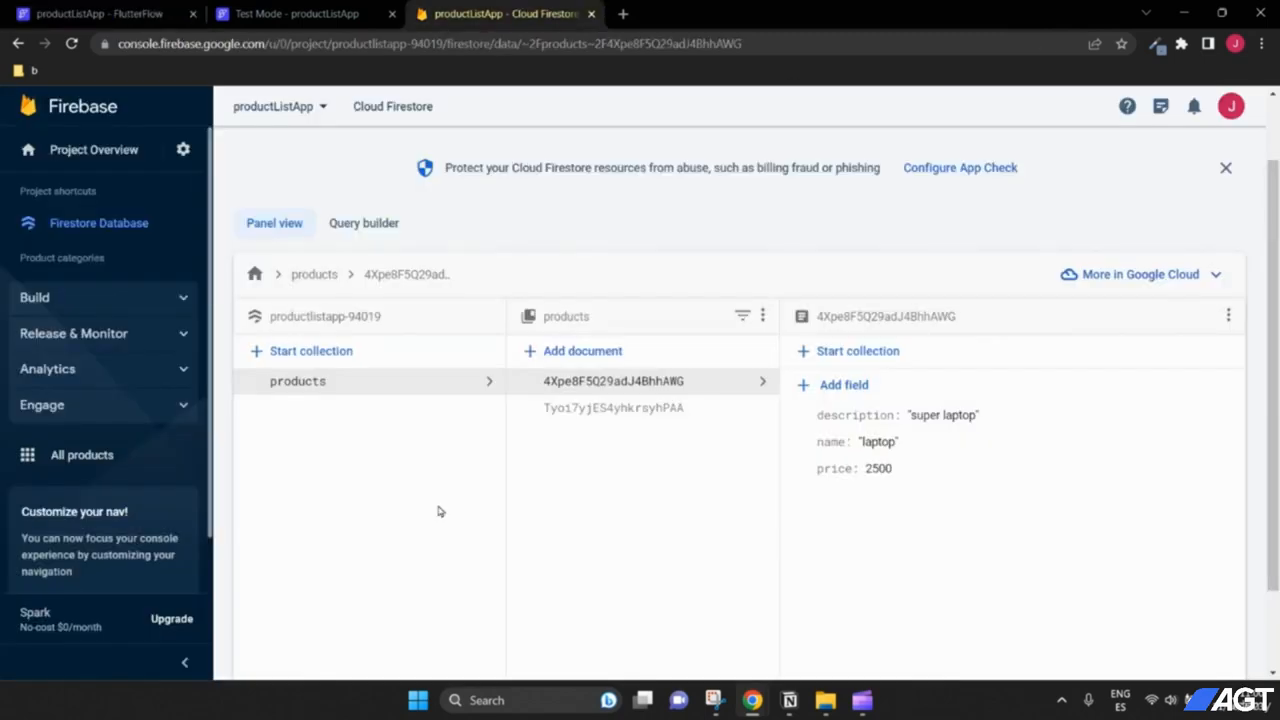
{"action": "left_click", "coordinate": [120, 14]}
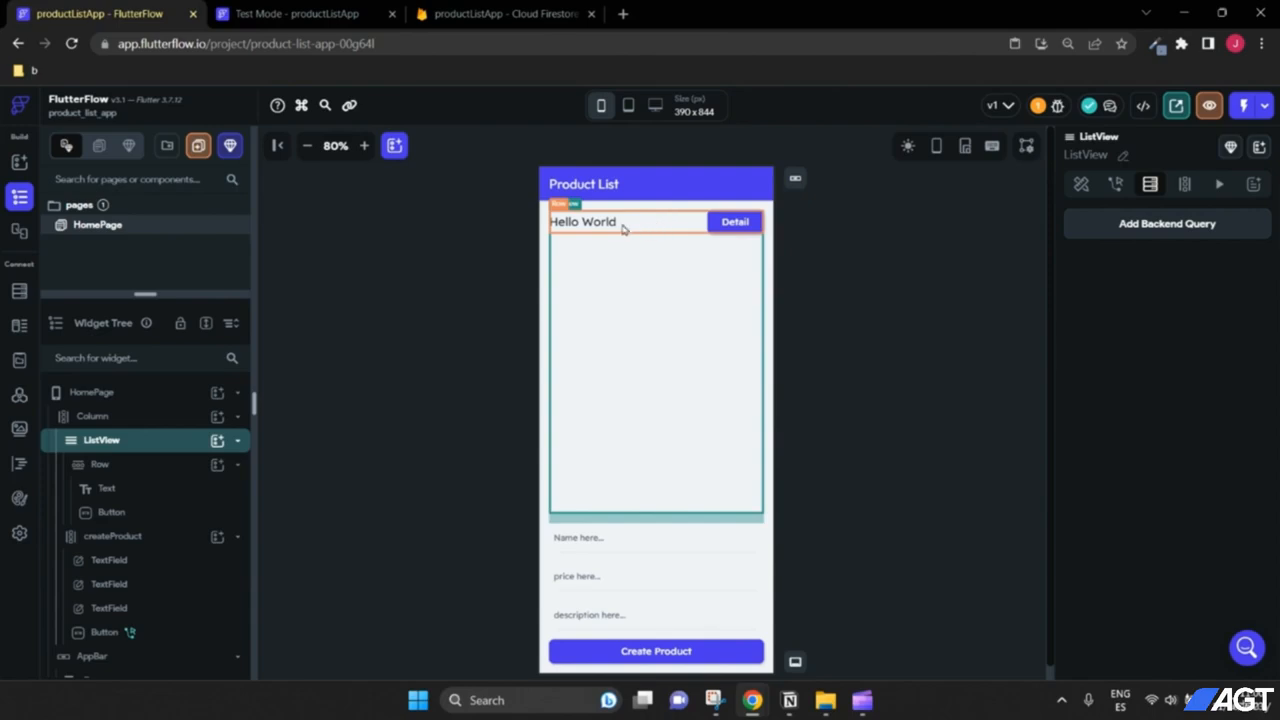
{"action": "left_click", "coordinate": [1172, 229]}
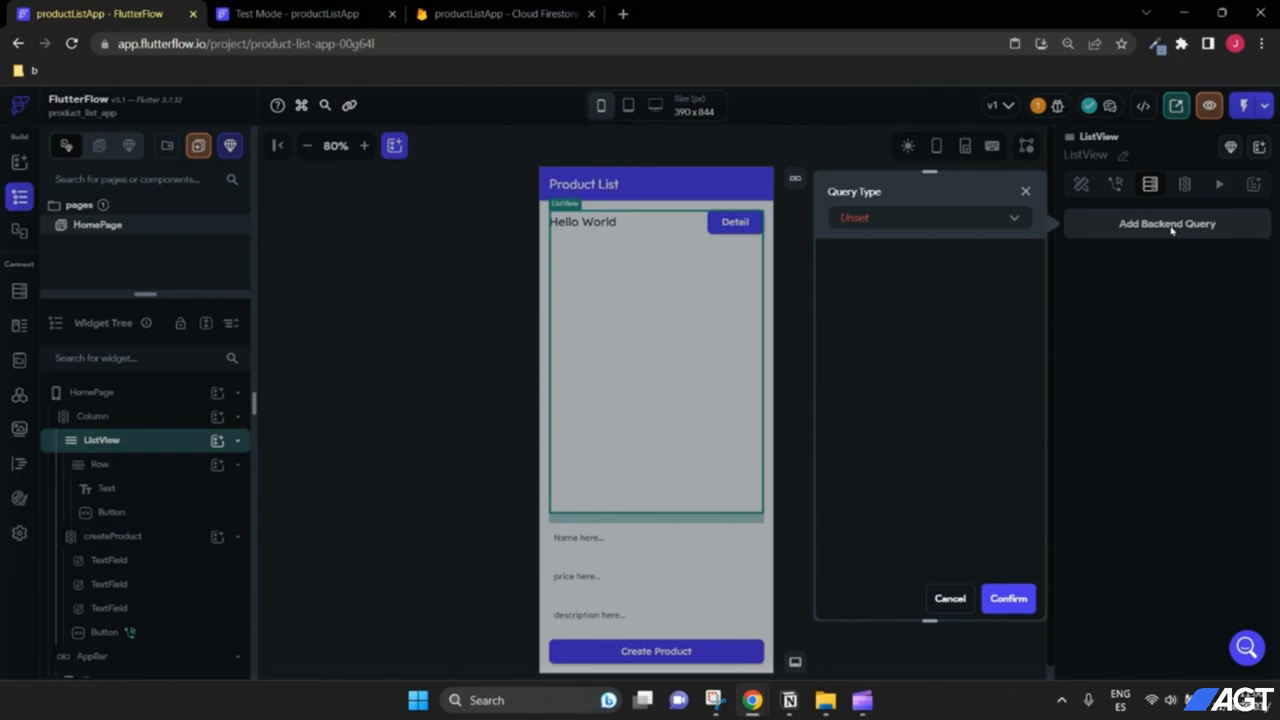
{"action": "left_click", "coordinate": [913, 218]}
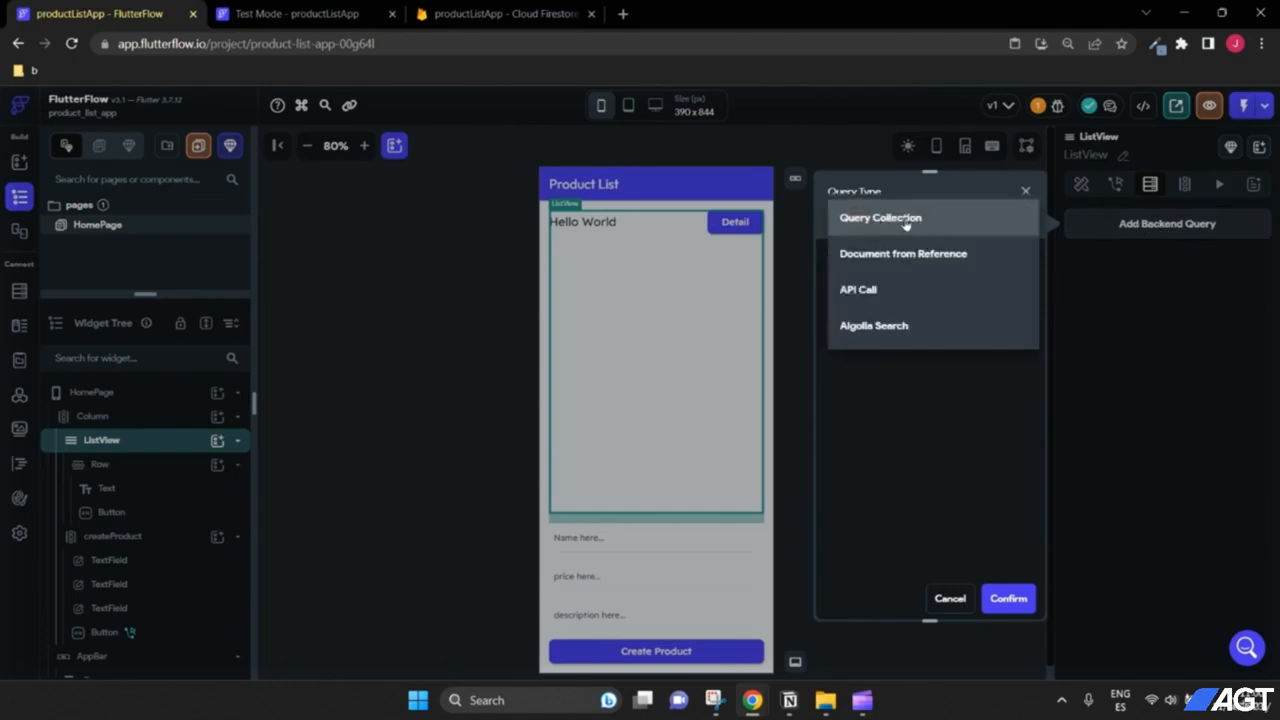
{"action": "left_click", "coordinate": [897, 222]}
Step: Query the products collection as a list of documents and confirm generating the list items
{"action": "left_click", "coordinate": [505, 14]}
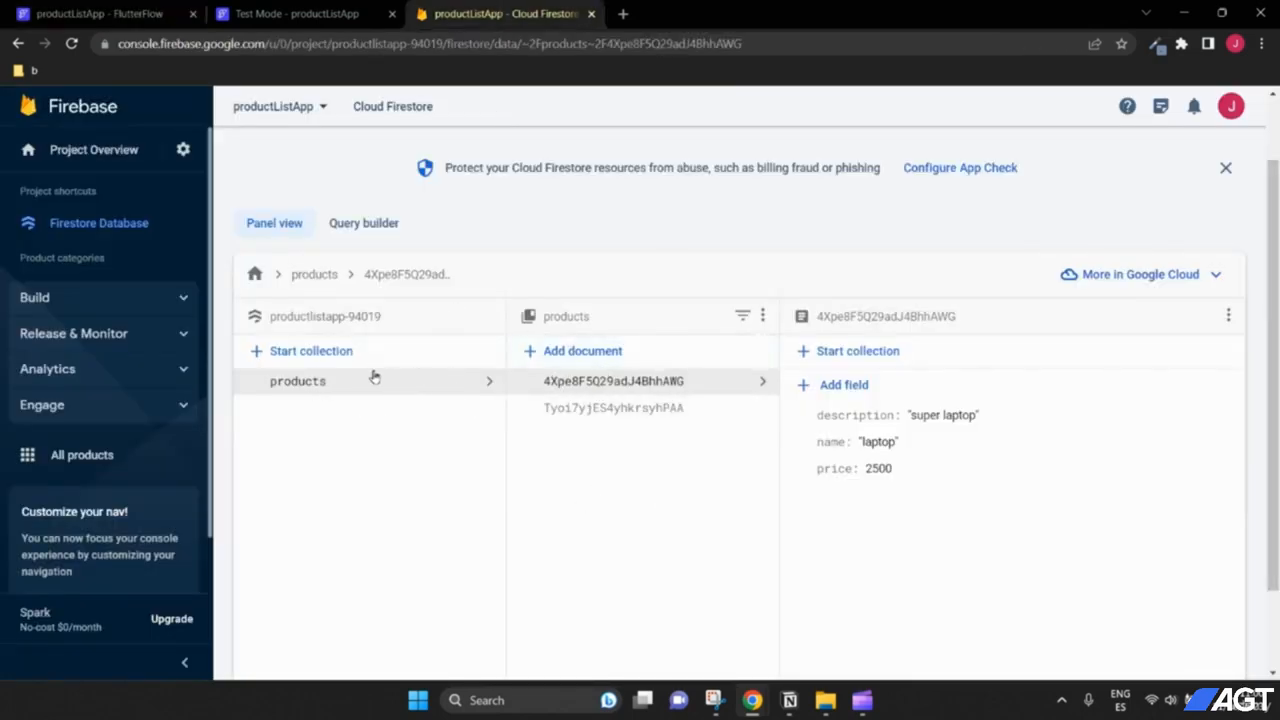
{"action": "left_click", "coordinate": [70, 13]}
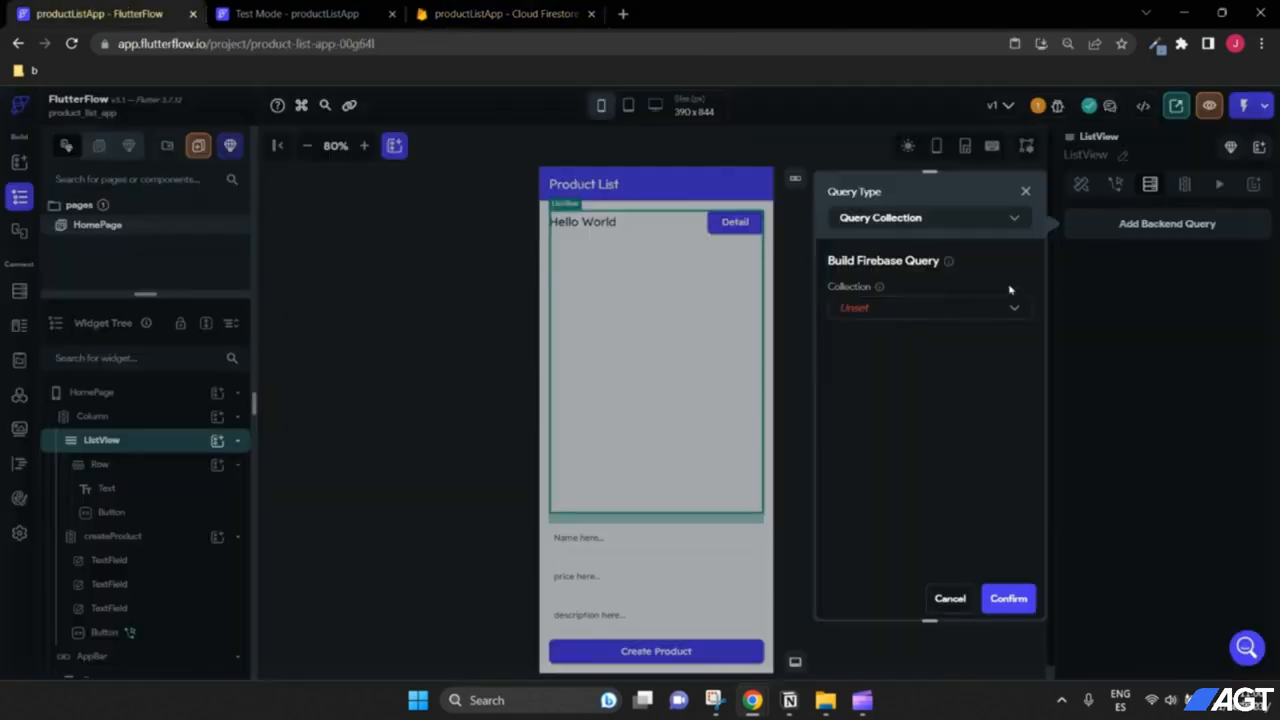
{"action": "left_click", "coordinate": [914, 309]}
{"action": "left_click", "coordinate": [909, 312]}
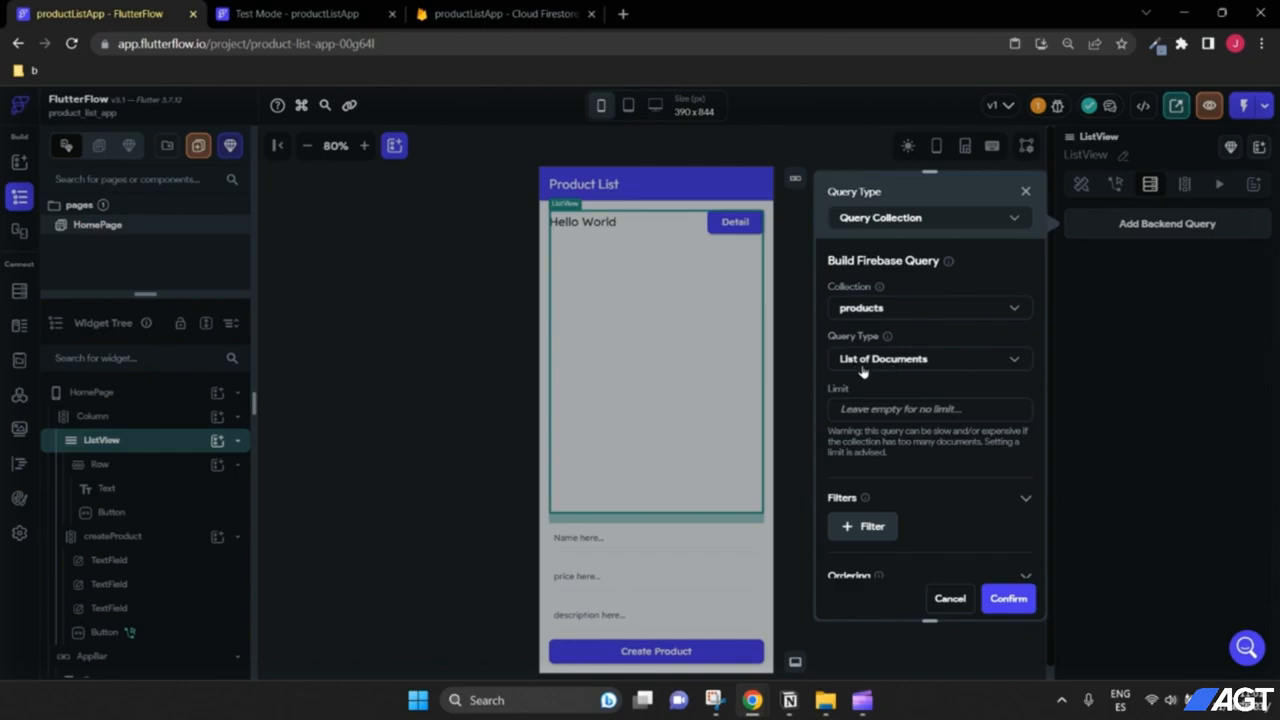
{"action": "left_click", "coordinate": [901, 366]}
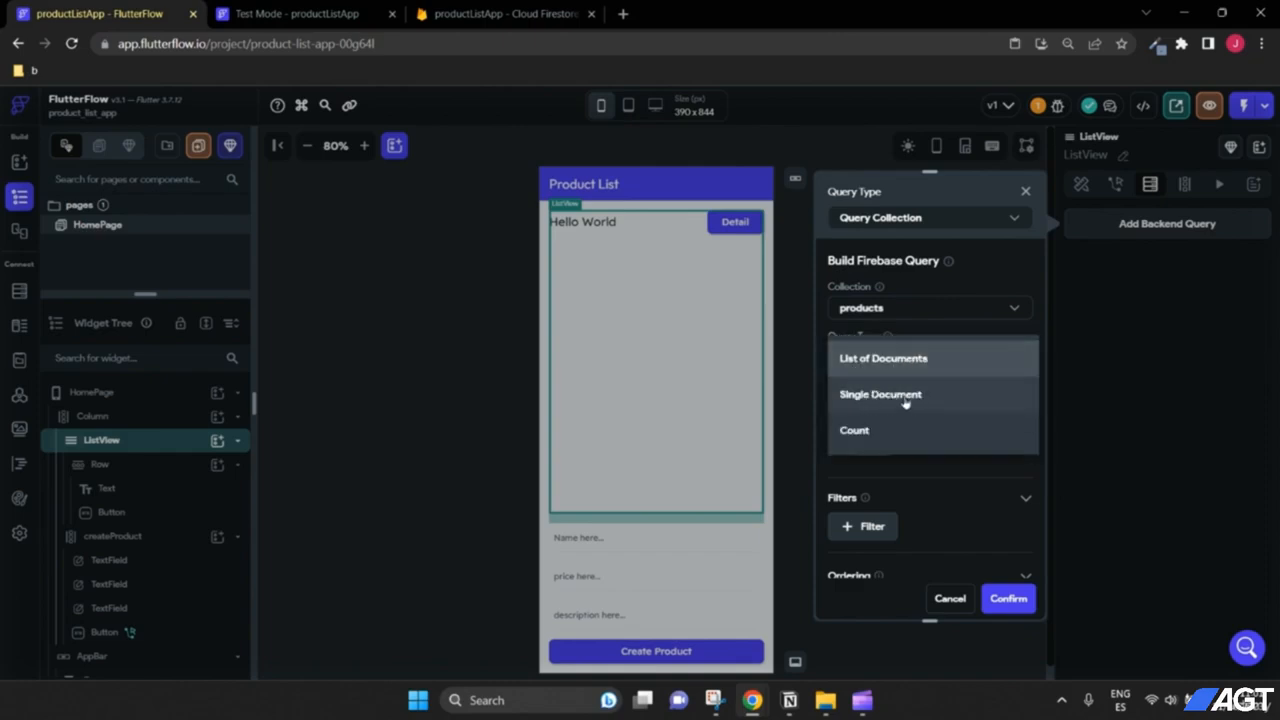
{"action": "left_click", "coordinate": [882, 368]}
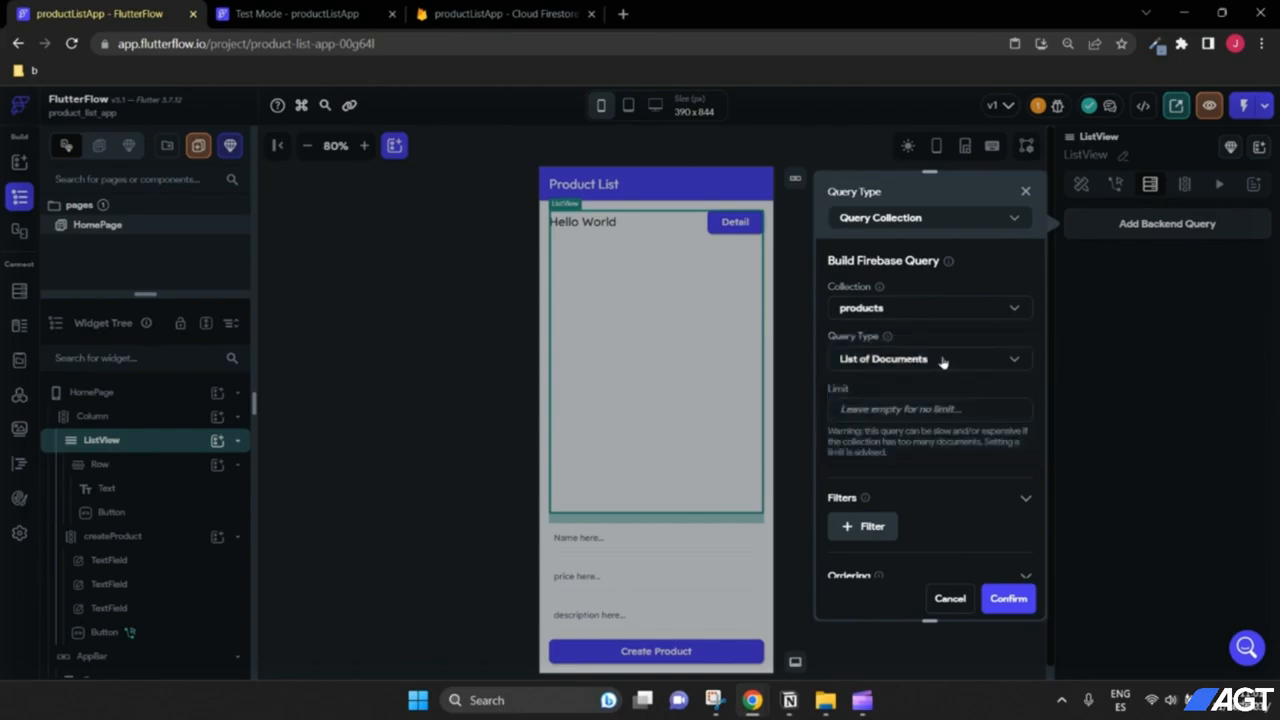
{"action": "scroll", "coordinate": [925, 390], "scroll_direction": "down", "scroll_amount": 2}
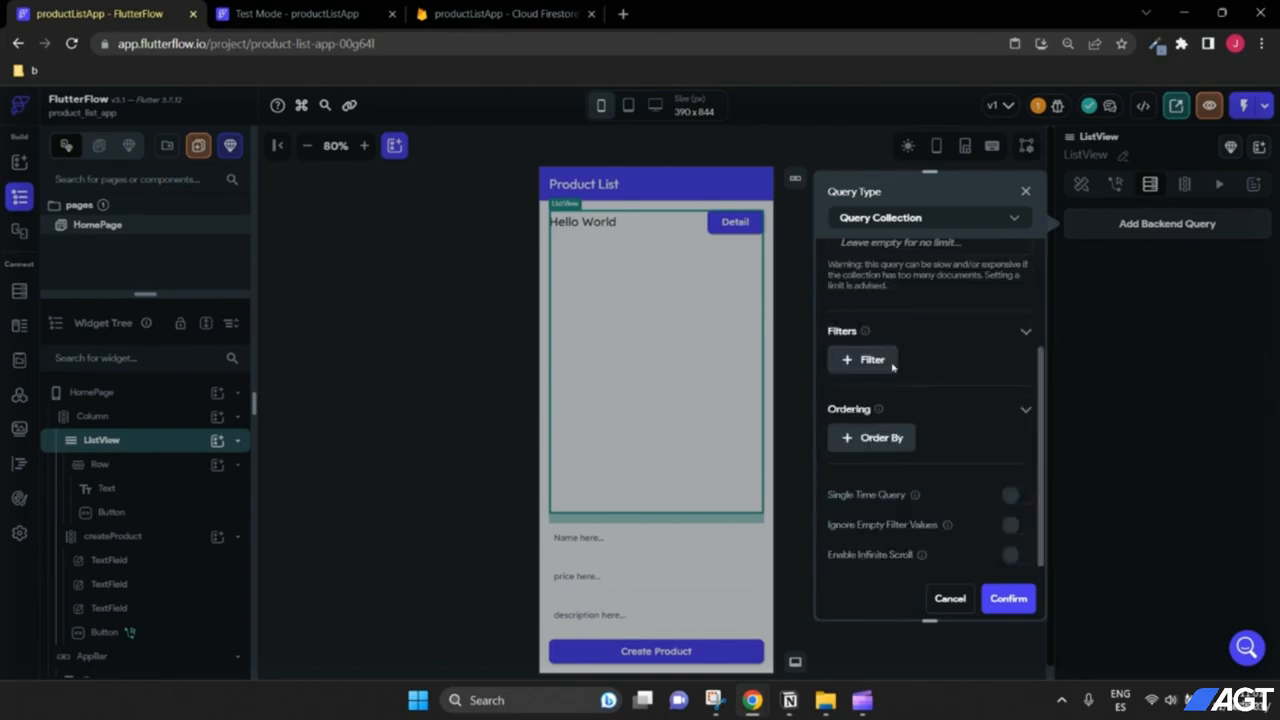
{"action": "scroll", "coordinate": [1000, 500], "scroll_direction": "down", "scroll_amount": 1}
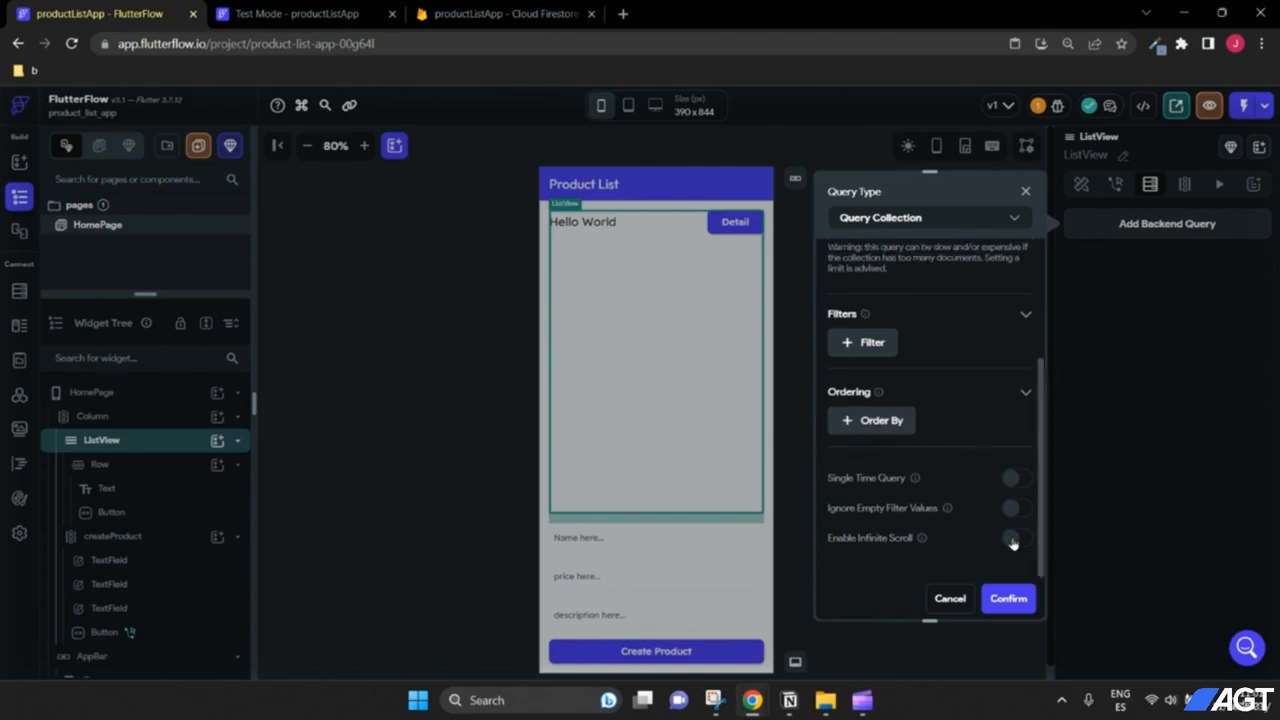
{"action": "left_click", "coordinate": [1010, 598]}
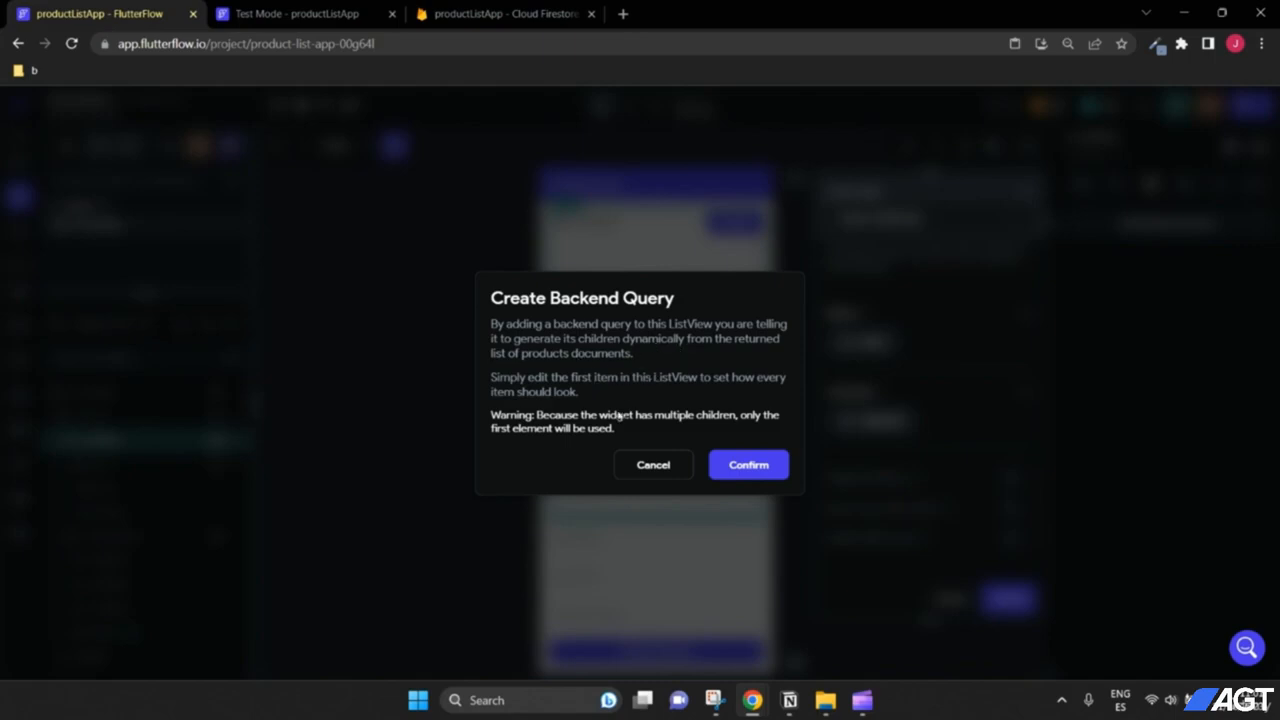
{"action": "left_click", "coordinate": [748, 465]}
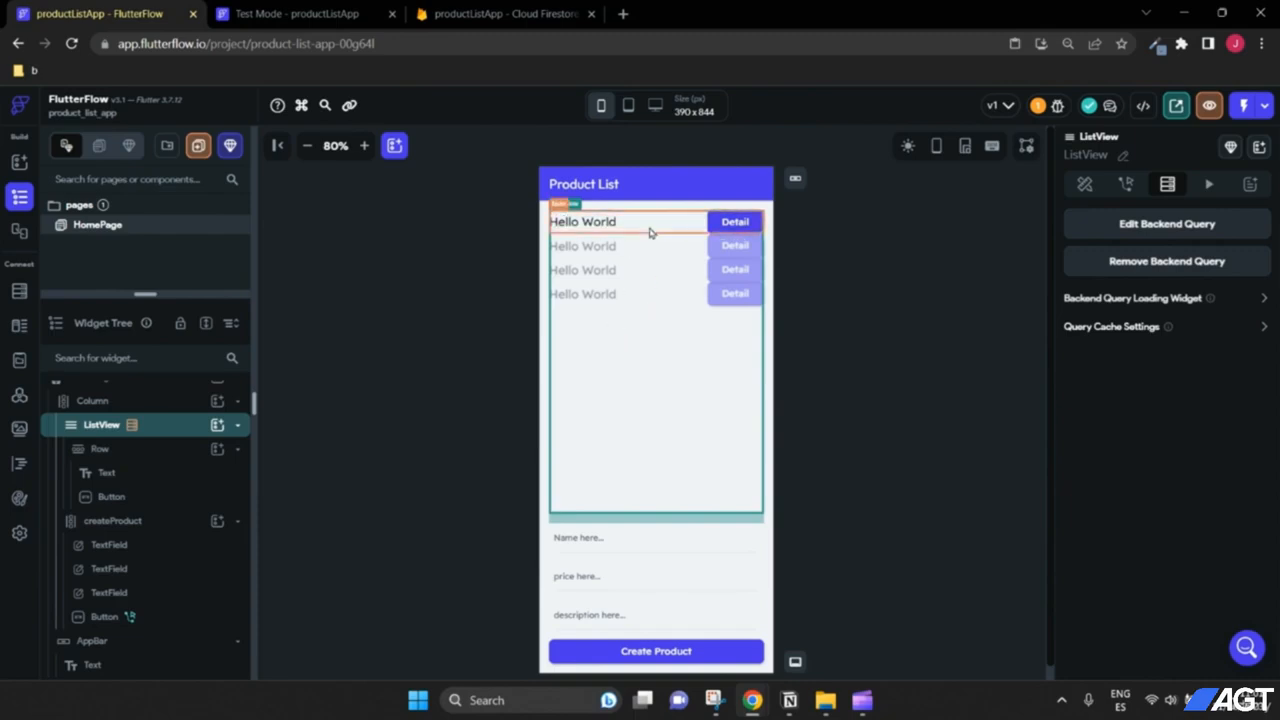
Step: Give the list item Row 16 bottom padding after checking the products documents in Firestore
{"action": "left_click", "coordinate": [500, 14]}
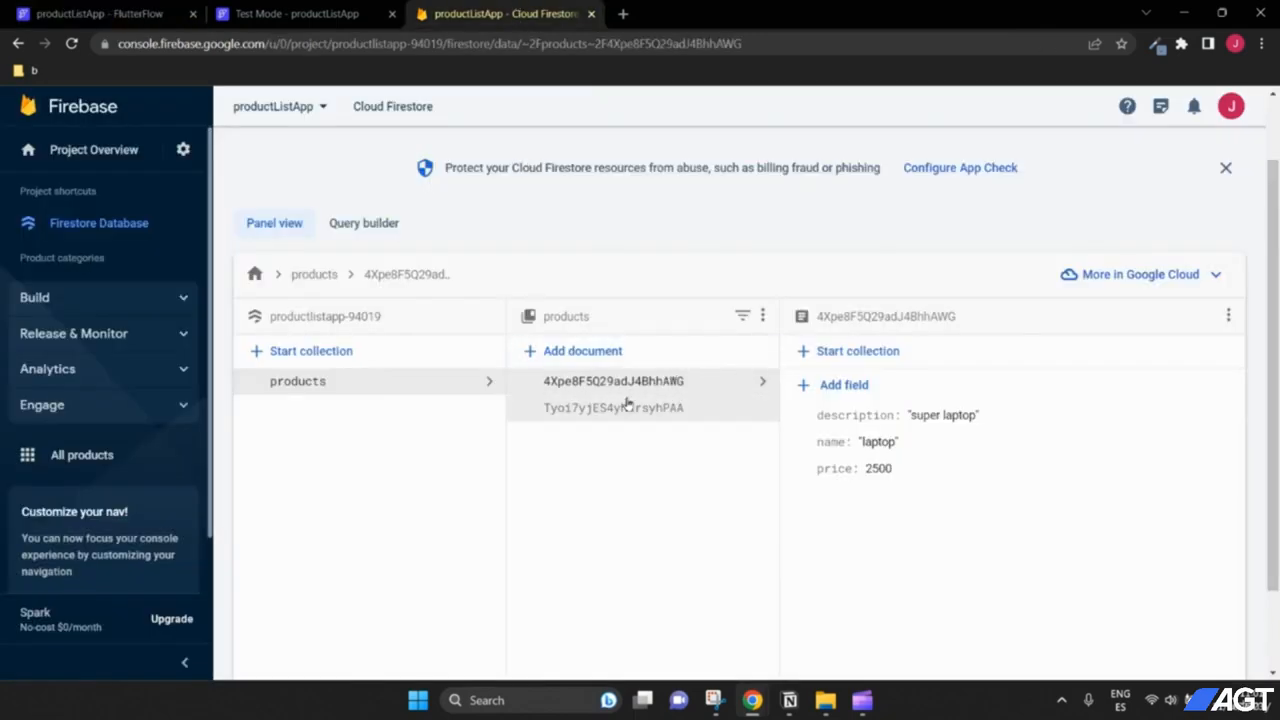
{"action": "left_click", "coordinate": [335, 7]}
{"action": "left_click", "coordinate": [118, 12]}
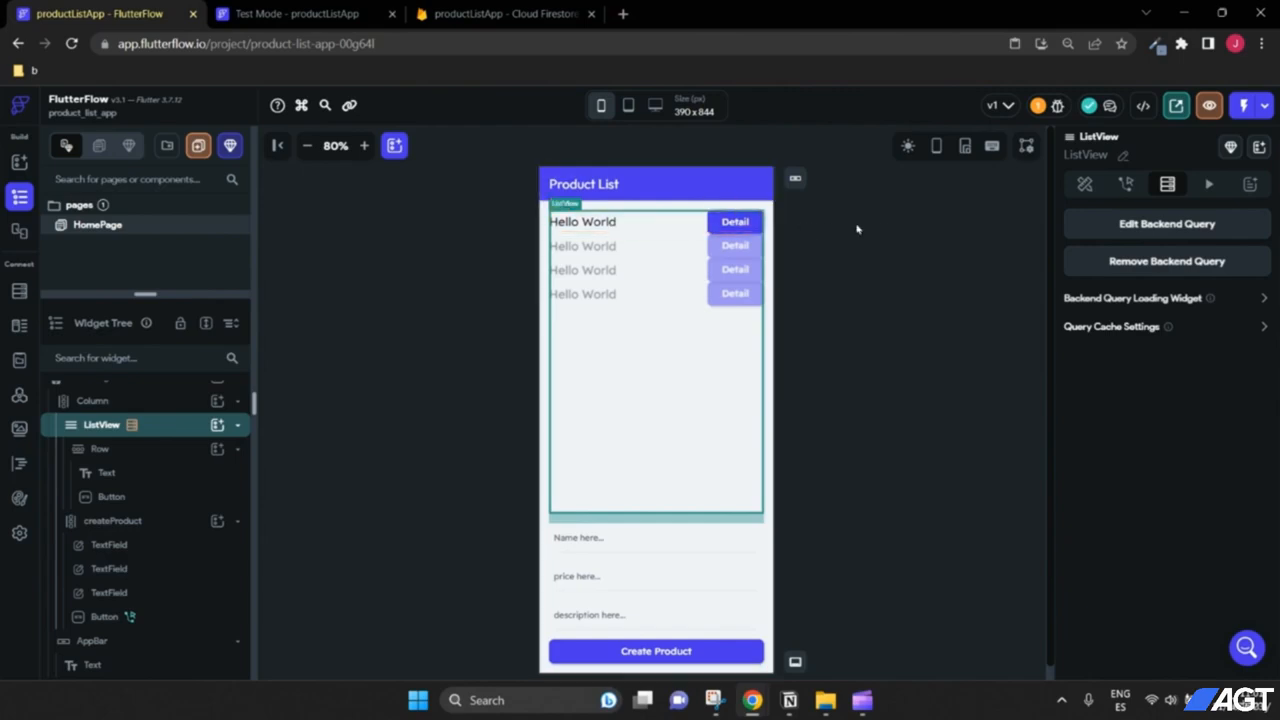
{"action": "left_click", "coordinate": [530, 12]}
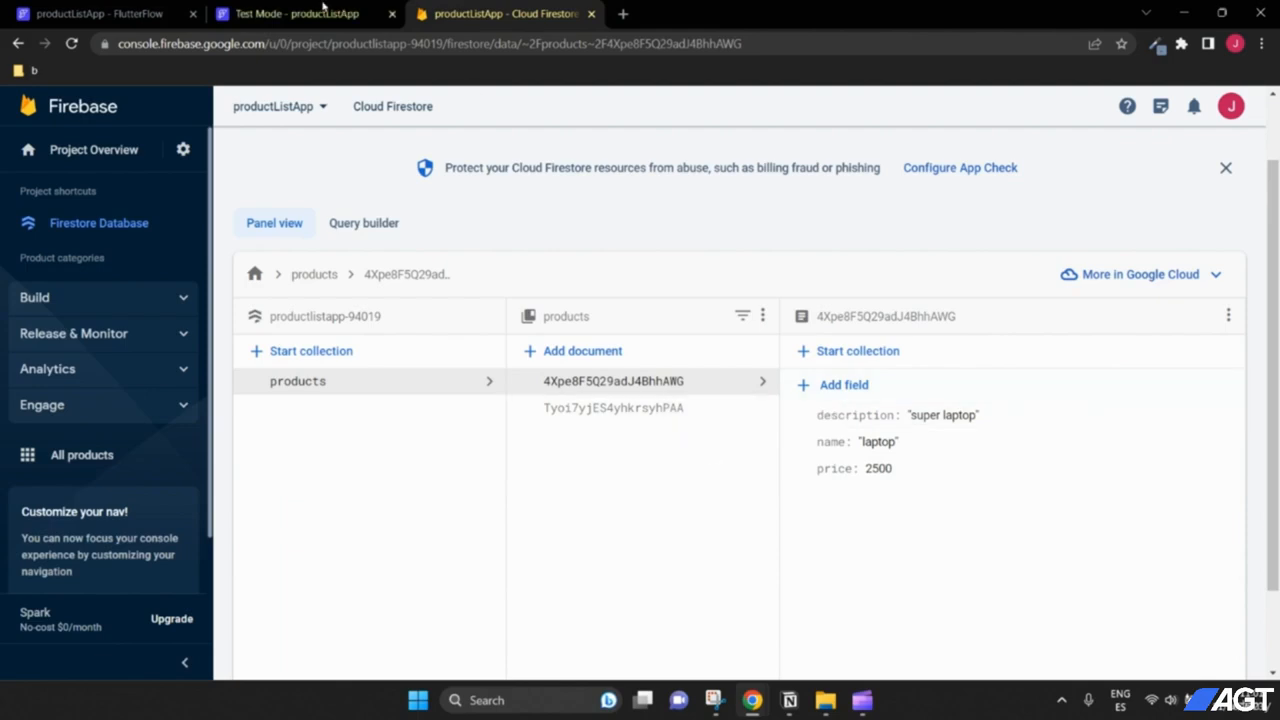
{"action": "left_click", "coordinate": [100, 13]}
{"action": "left_click", "coordinate": [680, 232]}
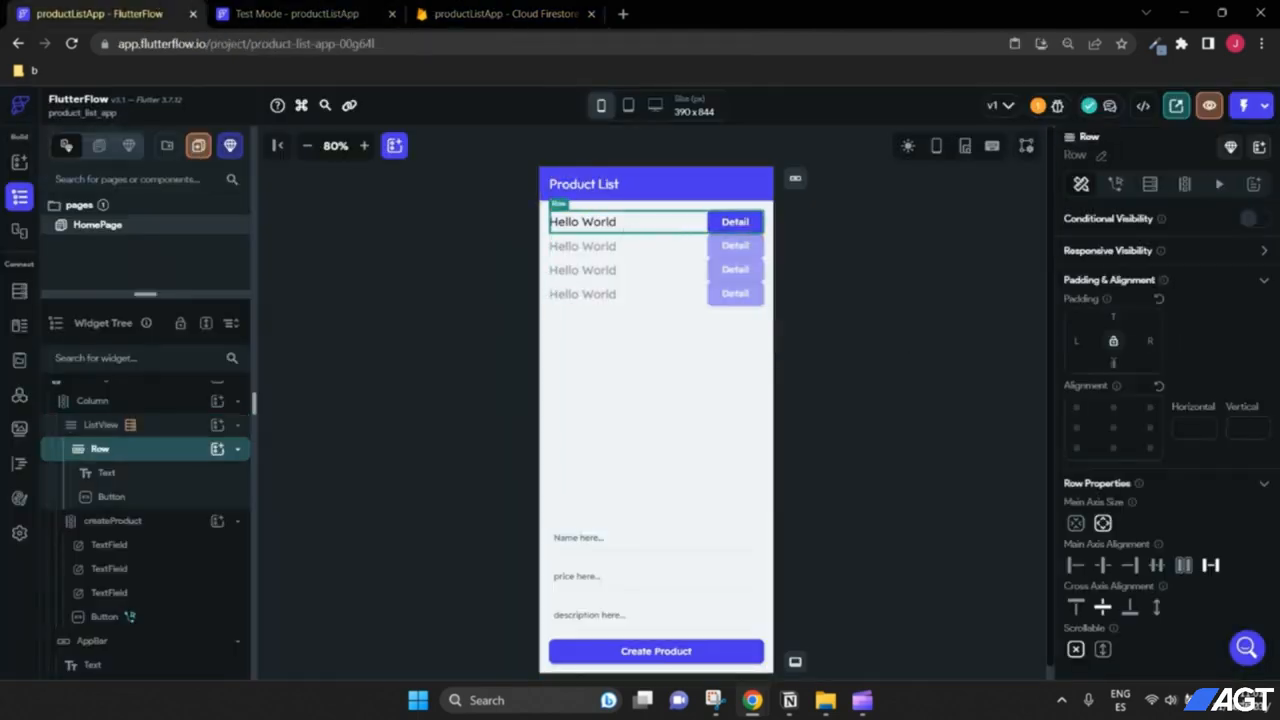
{"action": "type", "text": "16"}
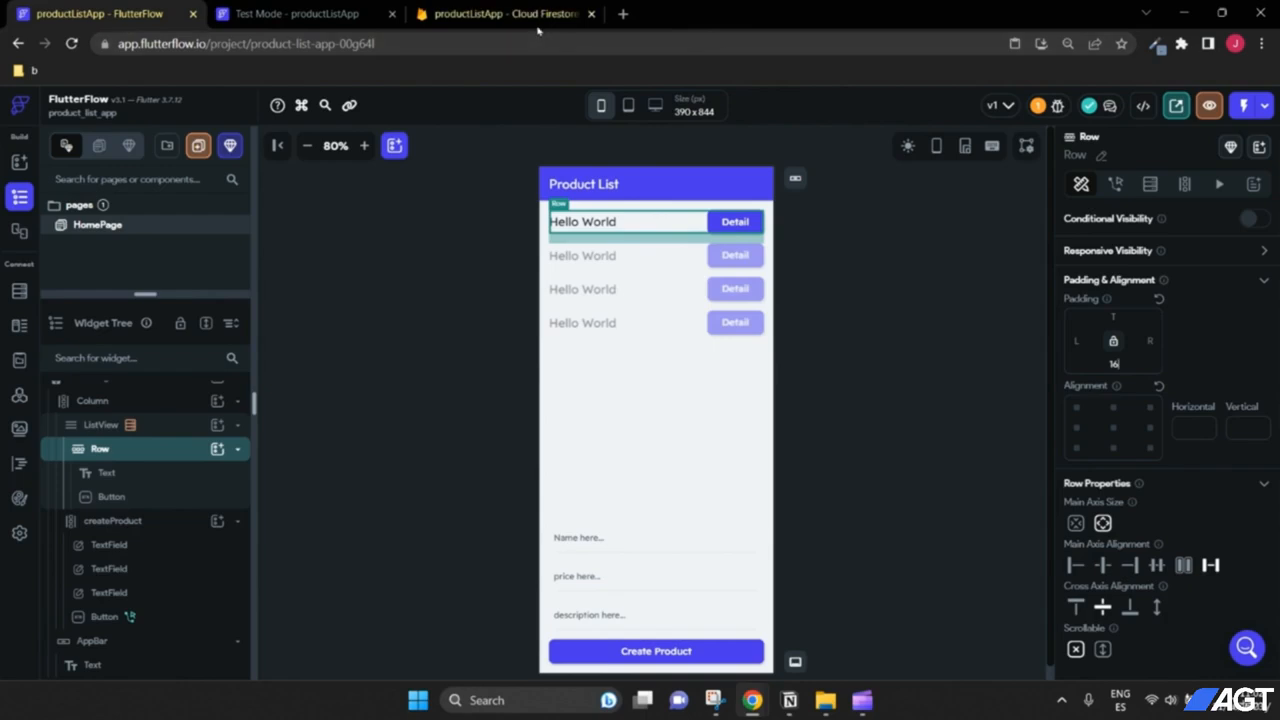
Step: Bind the Hello World text to the products document's name field, then switch to Test Mode
{"action": "left_click", "coordinate": [589, 223]}
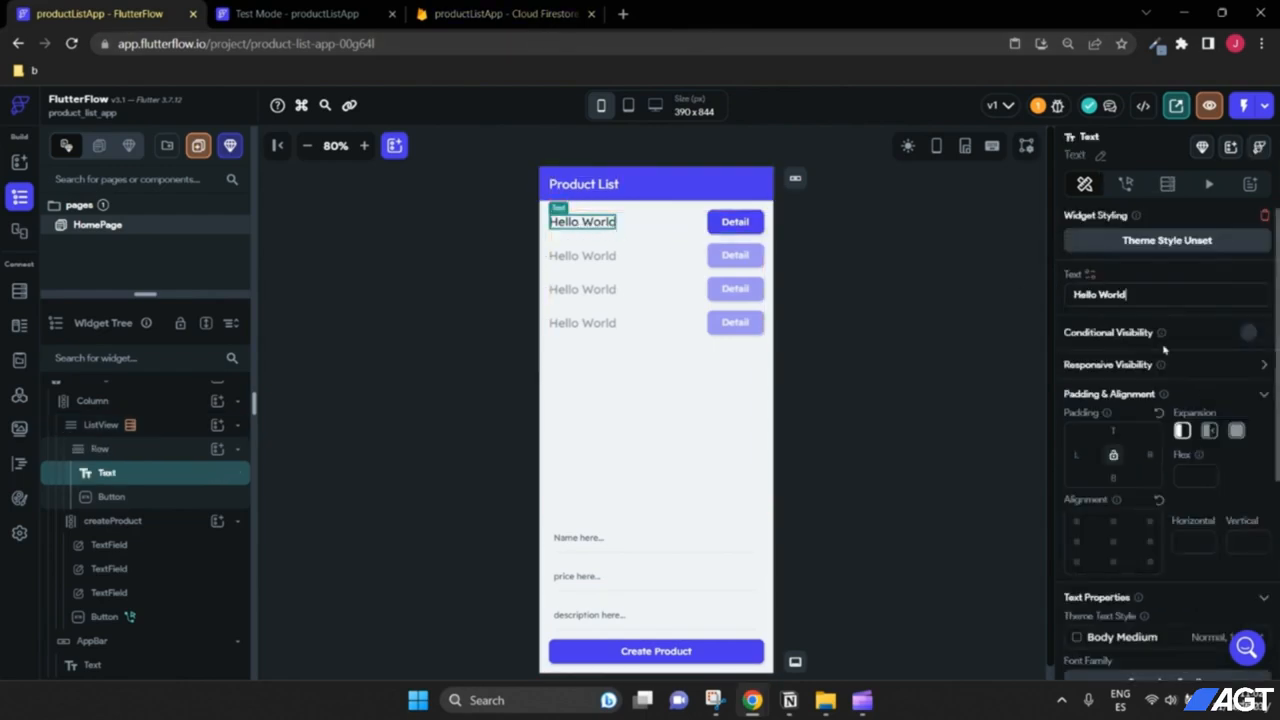
{"action": "left_click", "coordinate": [1094, 285]}
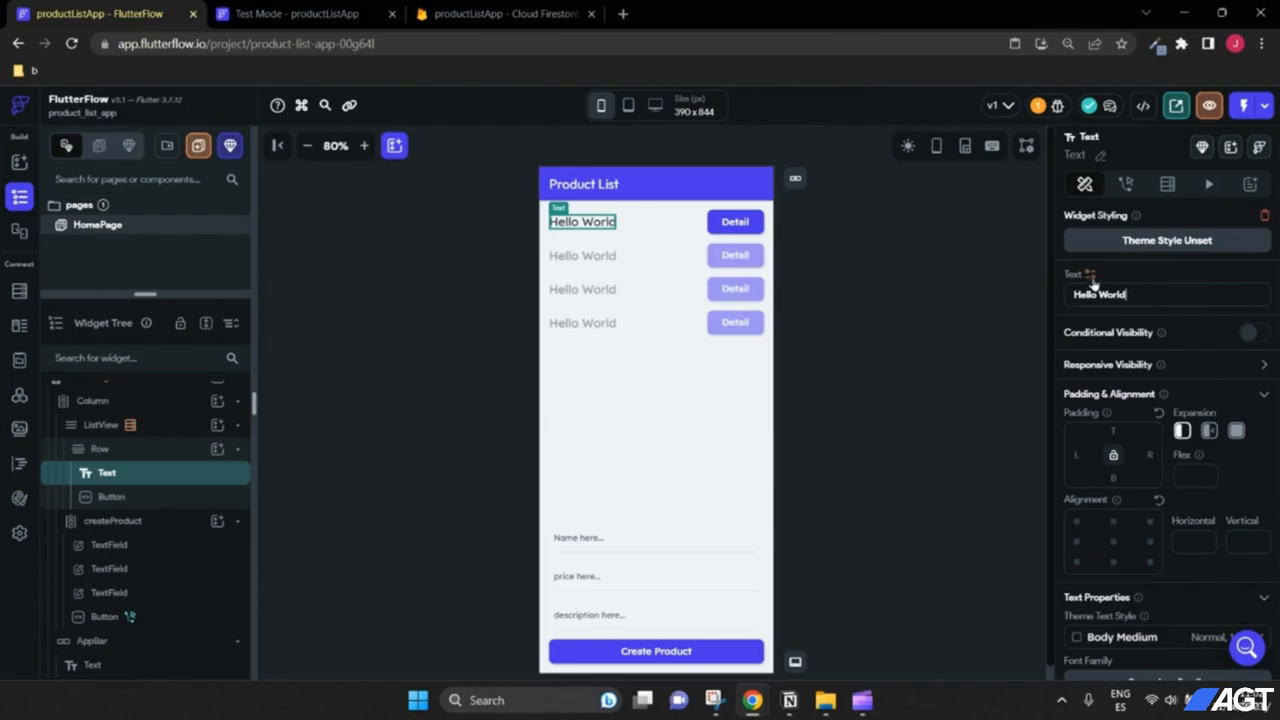
{"action": "left_click", "coordinate": [1091, 277]}
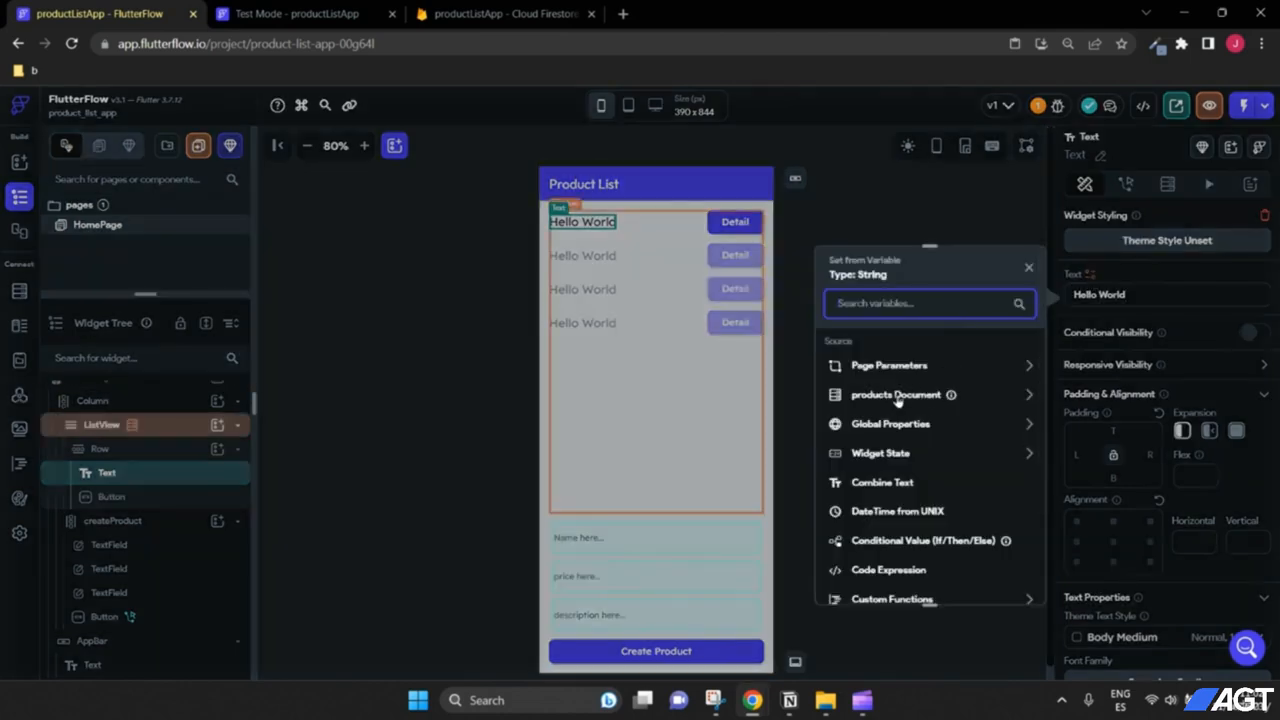
{"action": "left_click", "coordinate": [926, 398]}
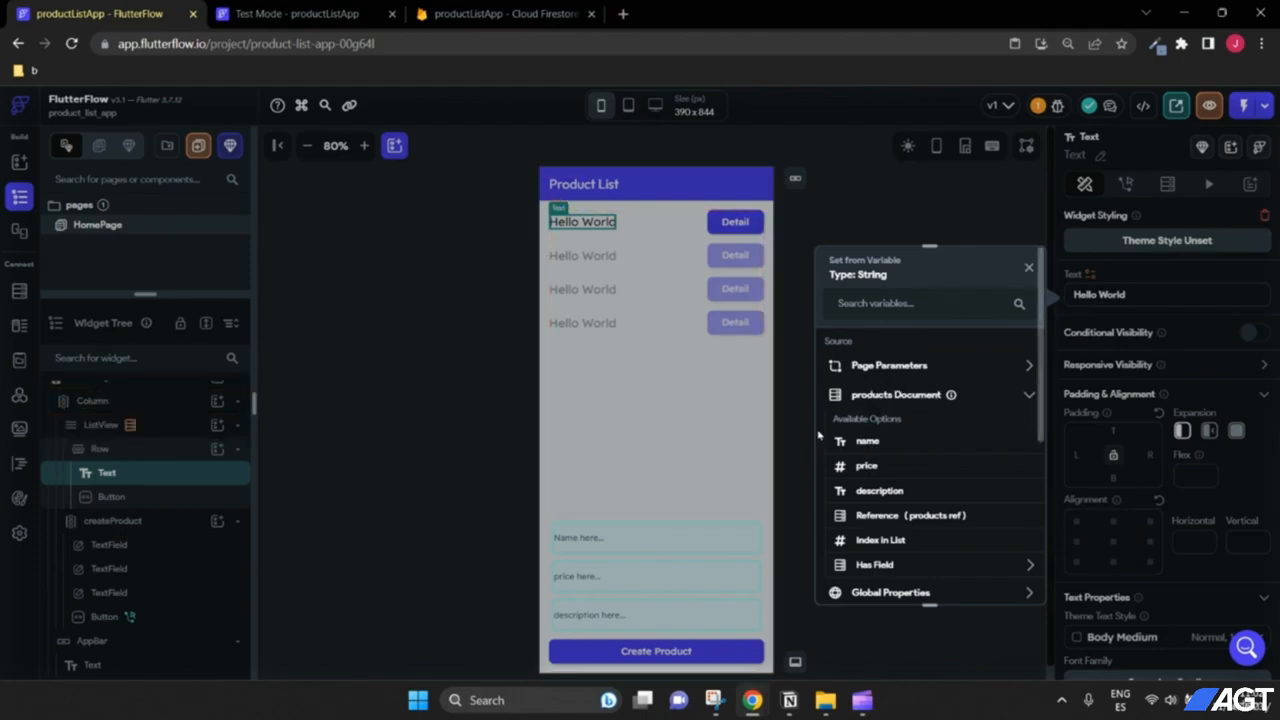
{"action": "left_click", "coordinate": [1028, 267]}
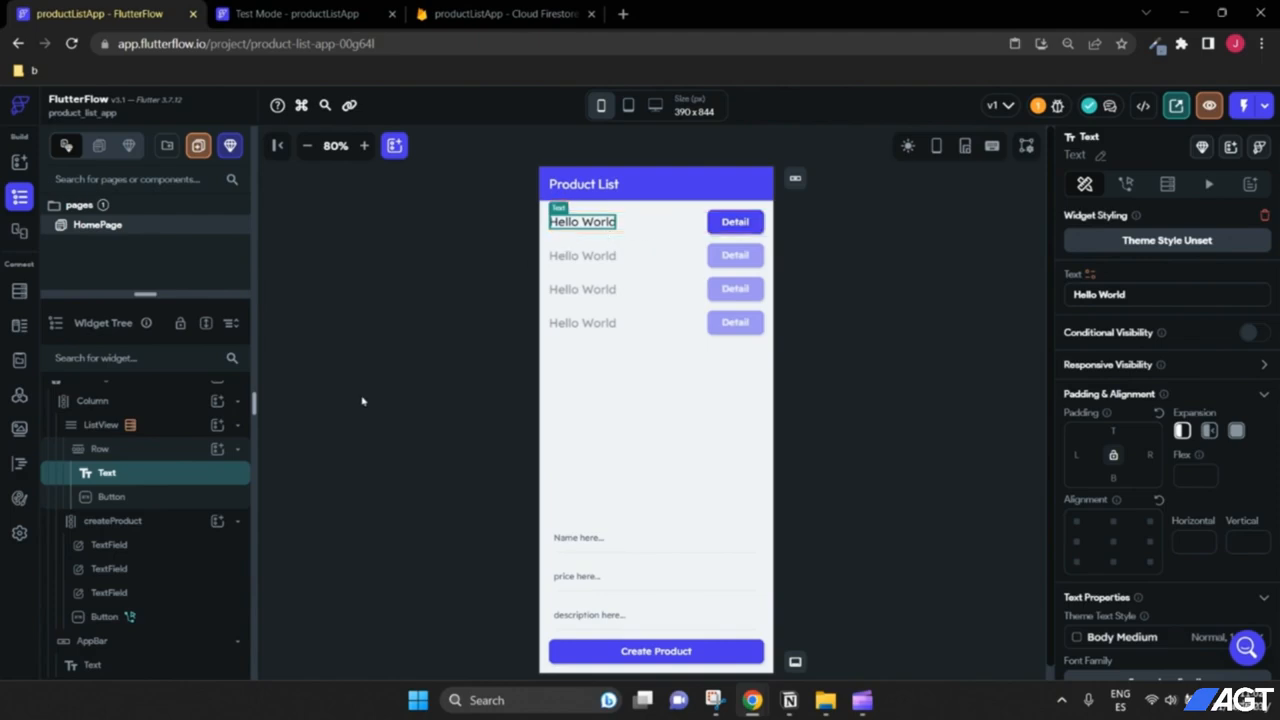
{"action": "left_click", "coordinate": [1091, 276]}
{"action": "left_click", "coordinate": [905, 396]}
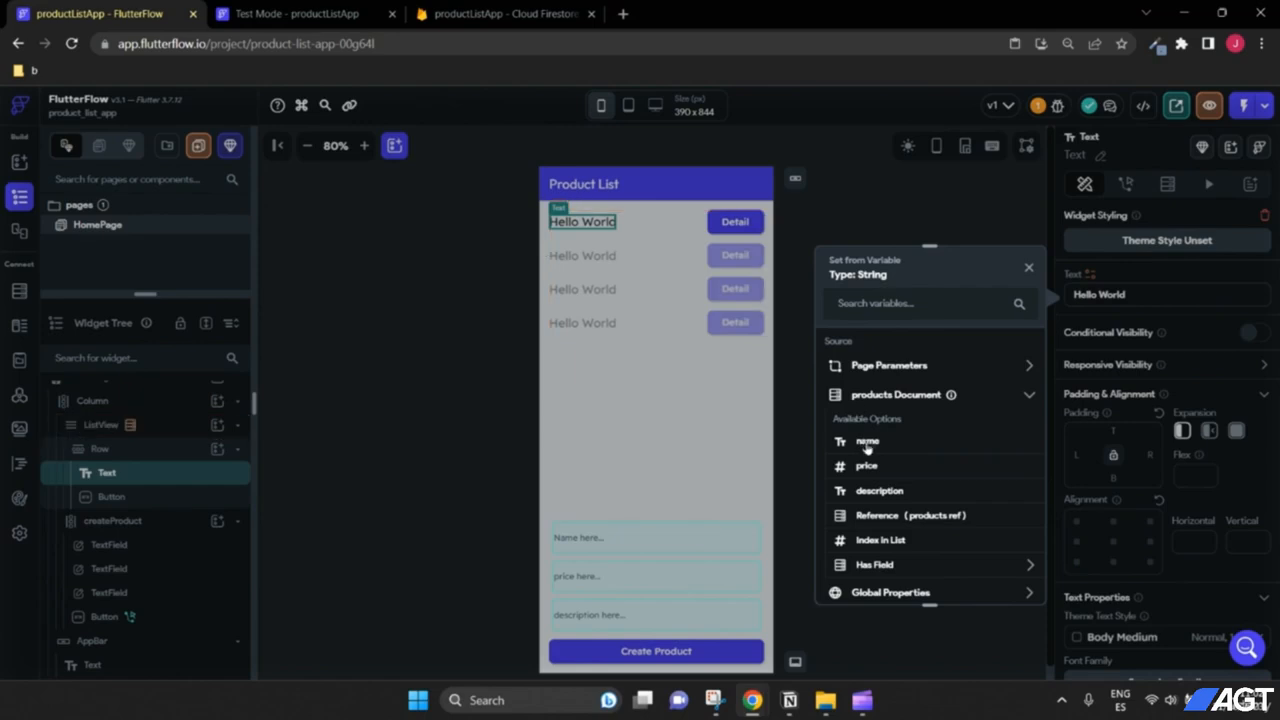
{"action": "left_click", "coordinate": [867, 443]}
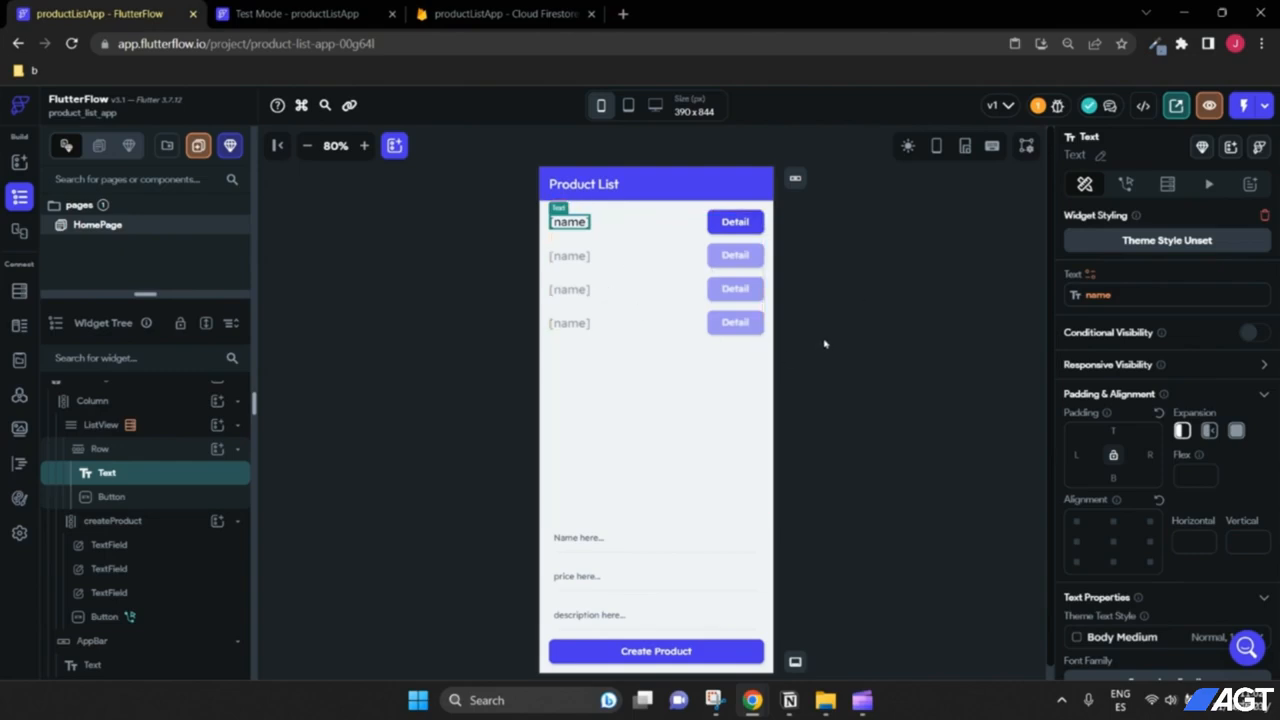
{"action": "left_click", "coordinate": [353, 20]}
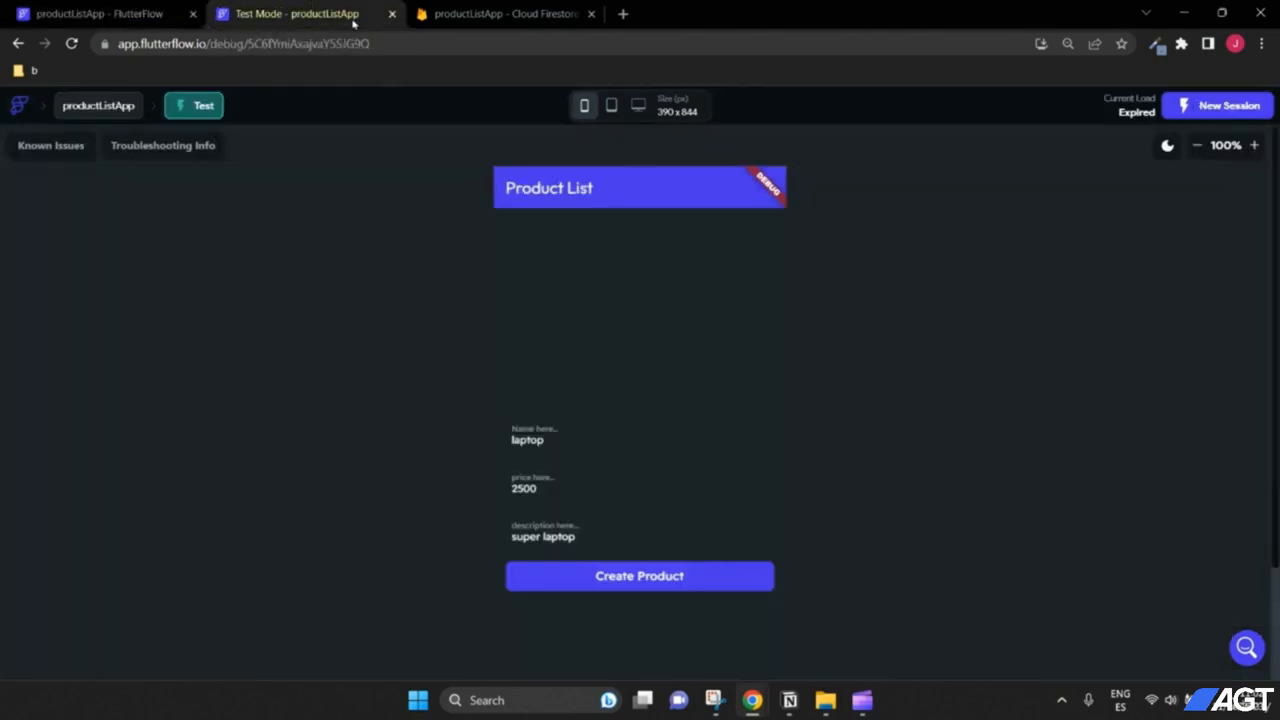
Step: Start a new Test Mode session, zoom the preview out, and compare the laptop and wallet rows with Firestore
{"action": "left_click", "coordinate": [1208, 115]}
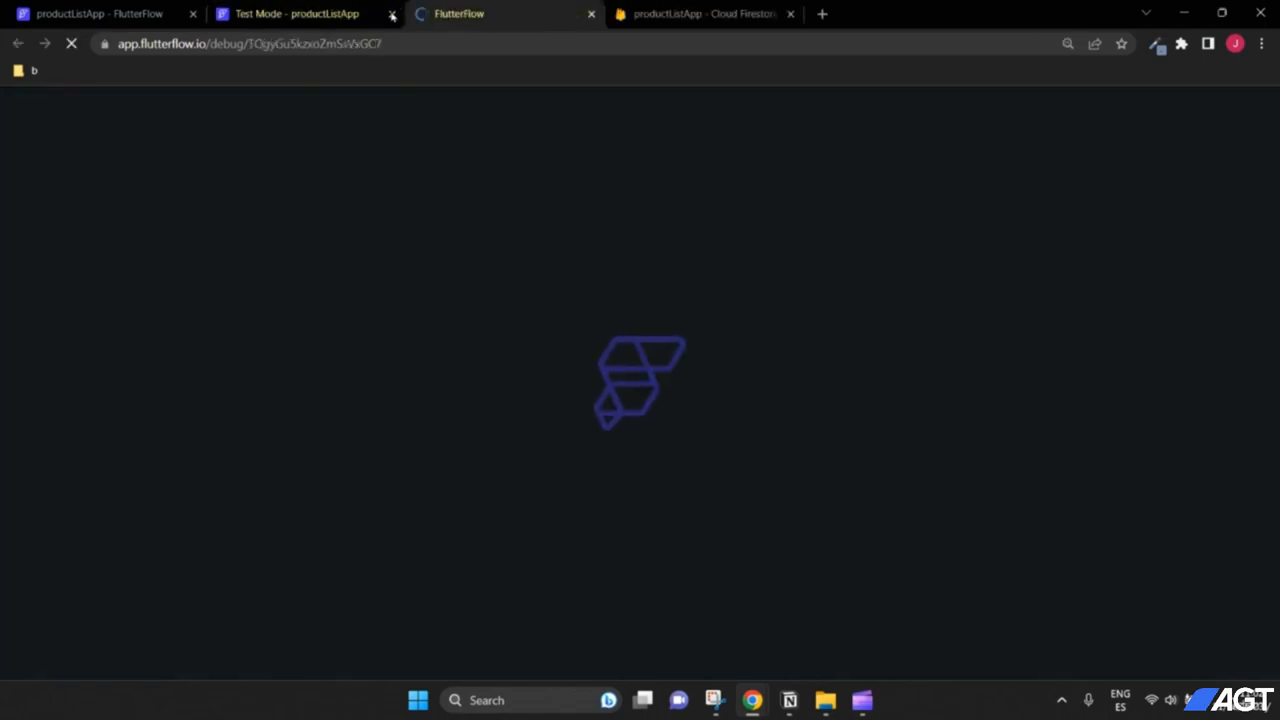
{"action": "left_click", "coordinate": [392, 15]}
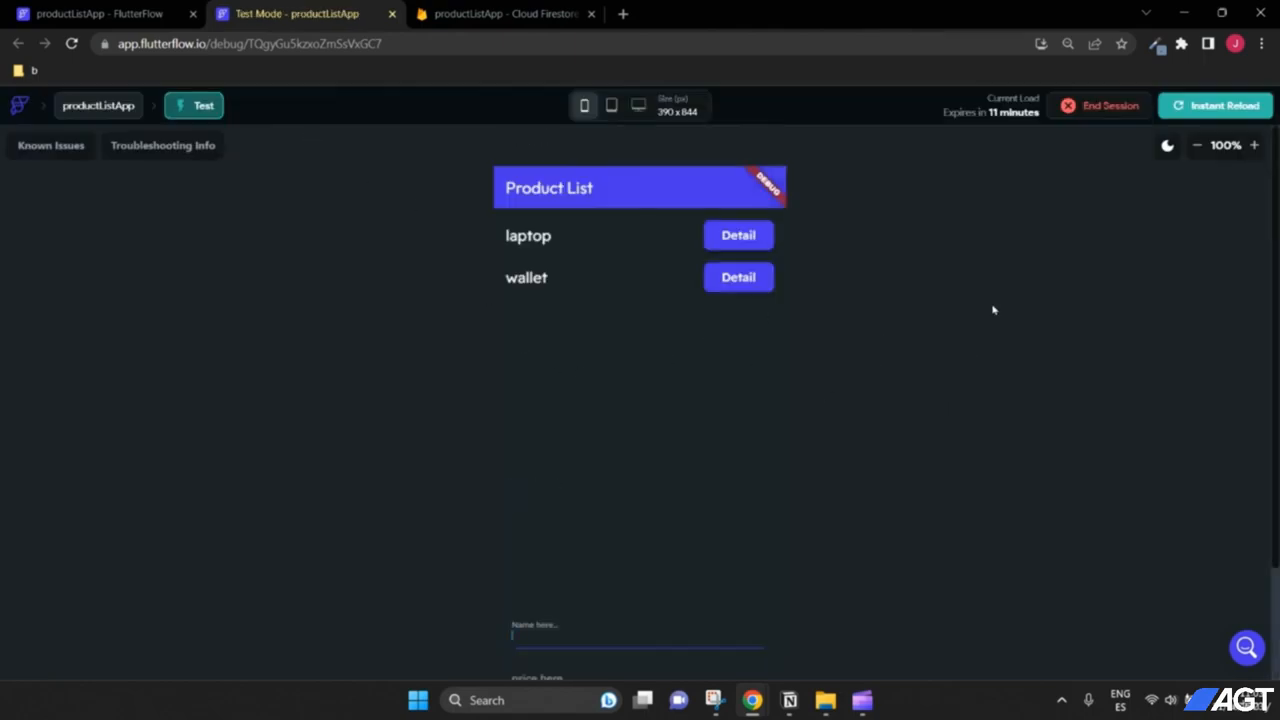
{"action": "left_click", "coordinate": [1196, 145]}
{"action": "left_click", "coordinate": [1196, 145]}
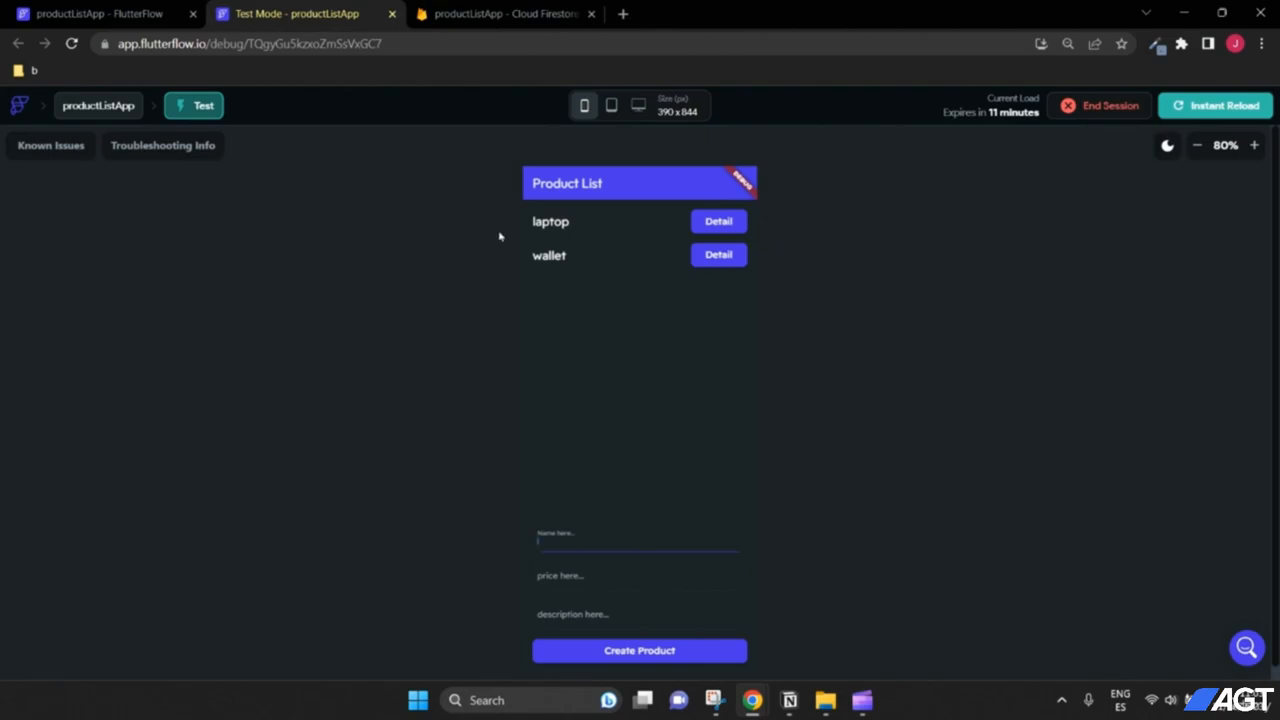
{"action": "left_click", "coordinate": [480, 14]}
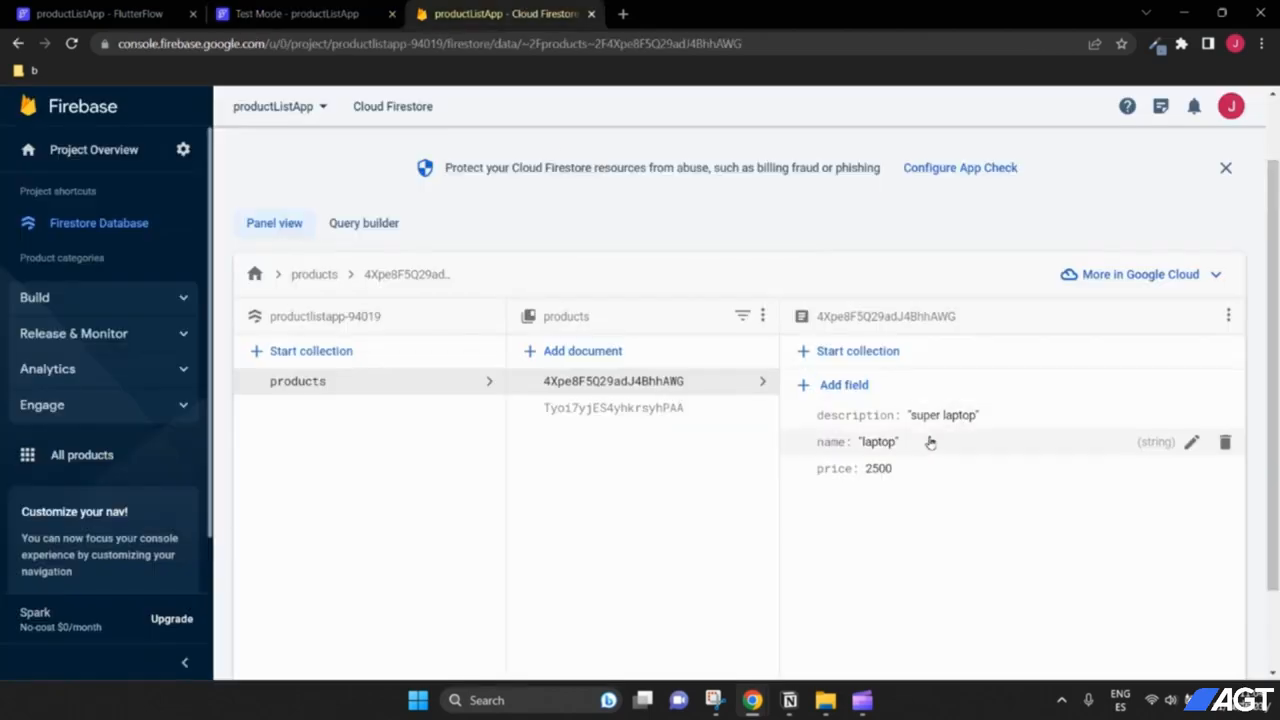
{"action": "left_click", "coordinate": [290, 10]}
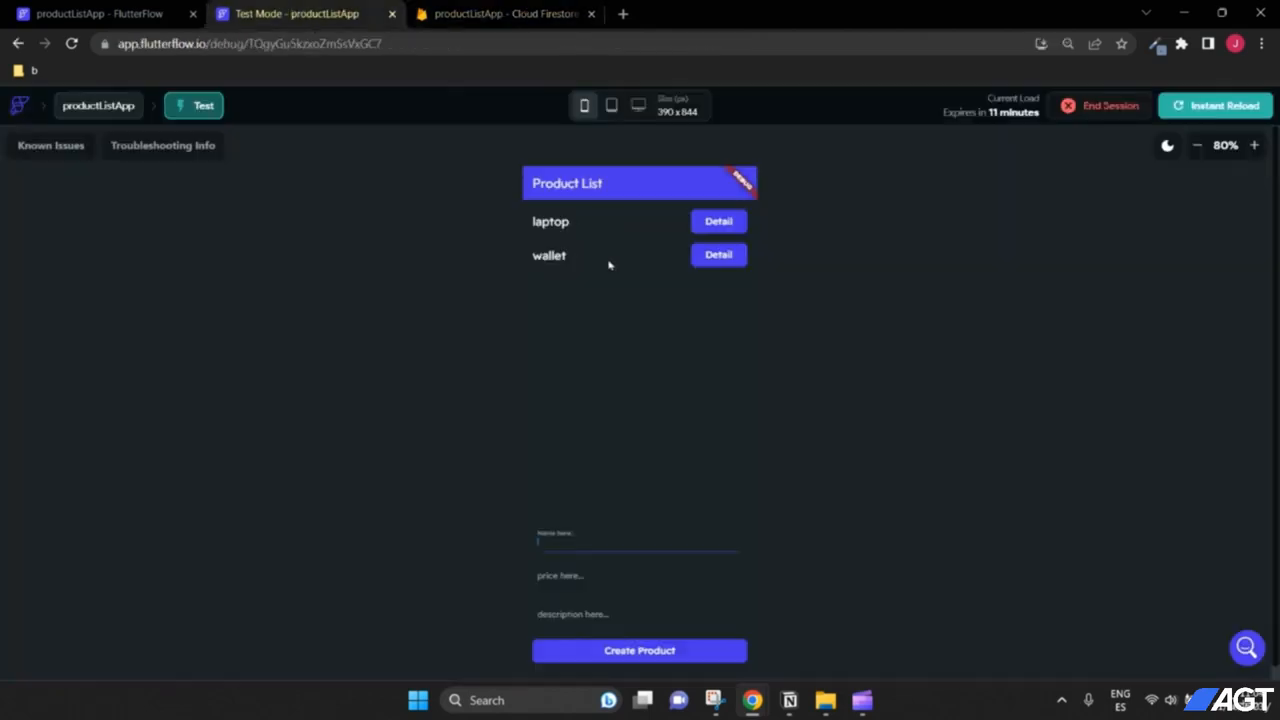
{"action": "left_click", "coordinate": [716, 221]}
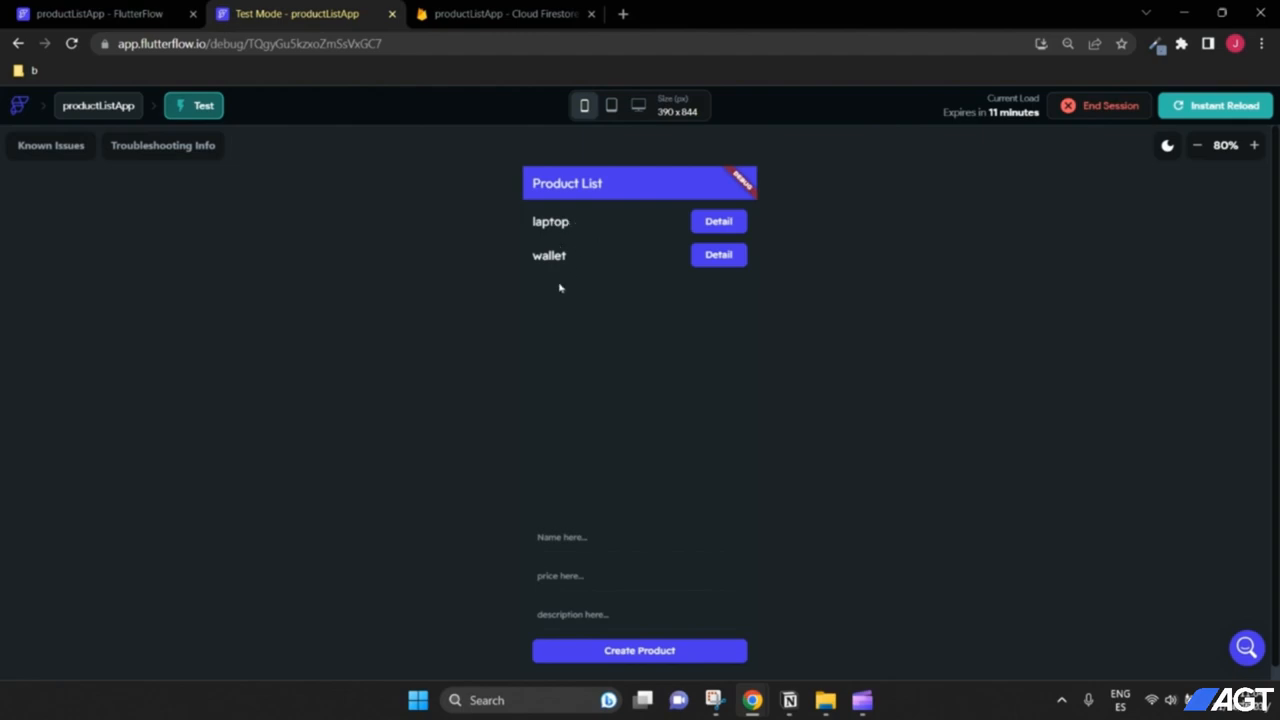
Step: Create a product named phone with price 600 and description apple
{"action": "left_click", "coordinate": [595, 537]}
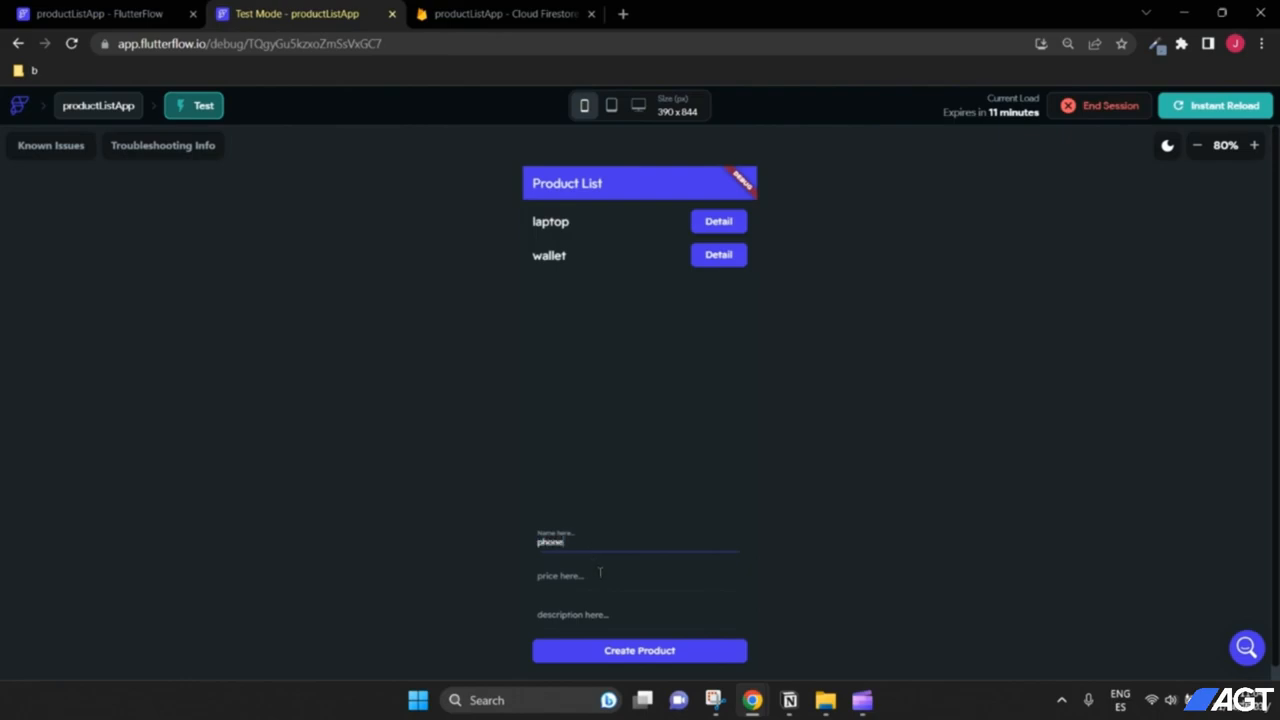
{"action": "left_click", "coordinate": [600, 572]}
{"action": "left_click", "coordinate": [617, 610]}
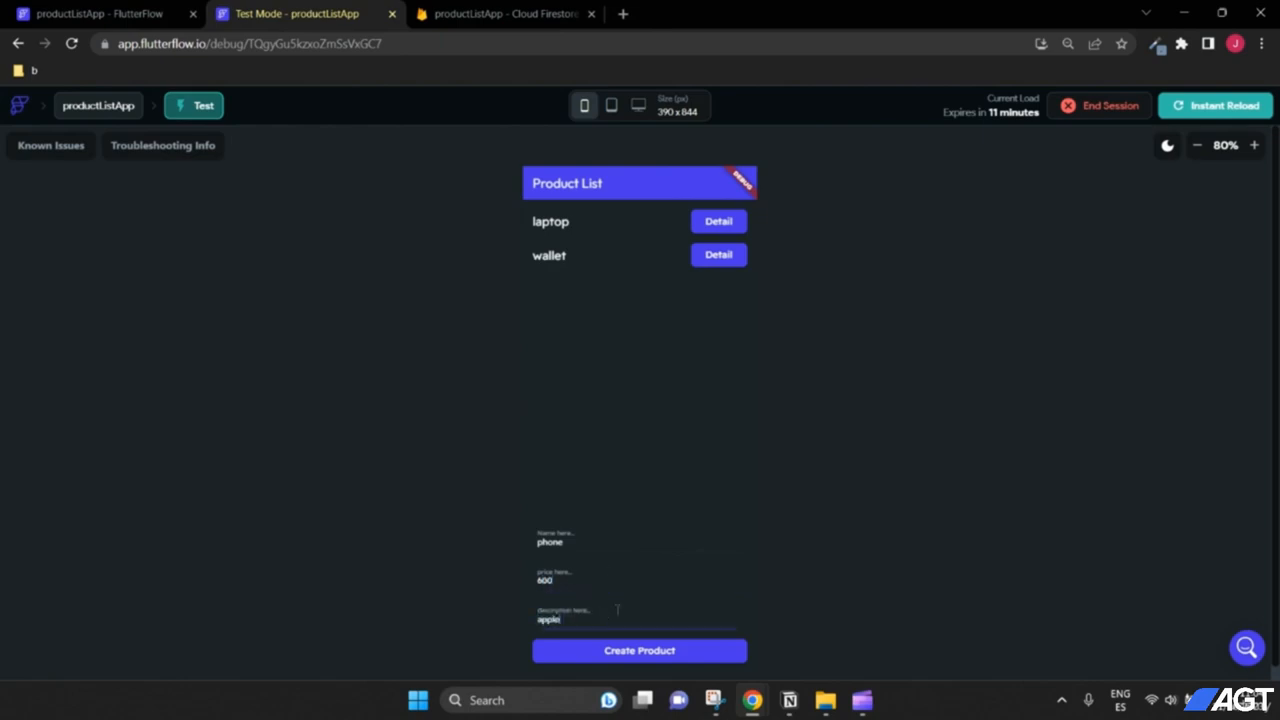
{"action": "left_click", "coordinate": [670, 658]}
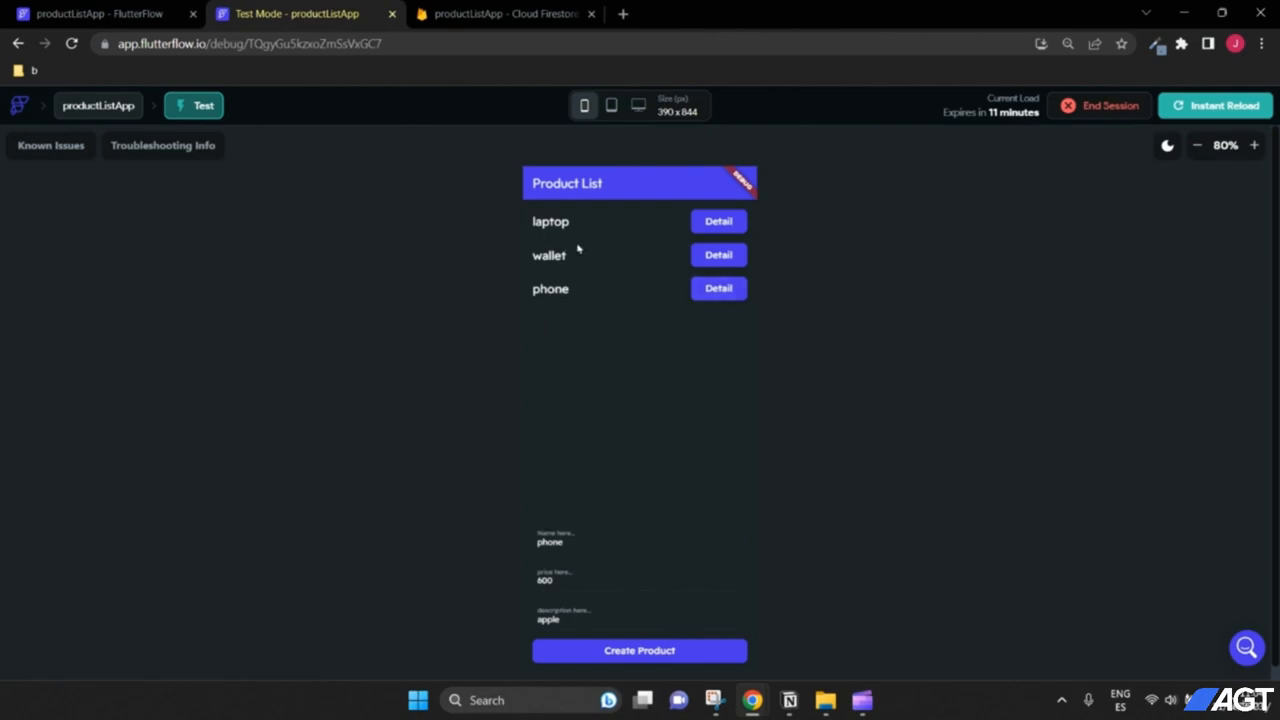
Step: Verify the phone document appears in Firestore products and return to the HomePage editor
{"action": "left_click", "coordinate": [472, 13]}
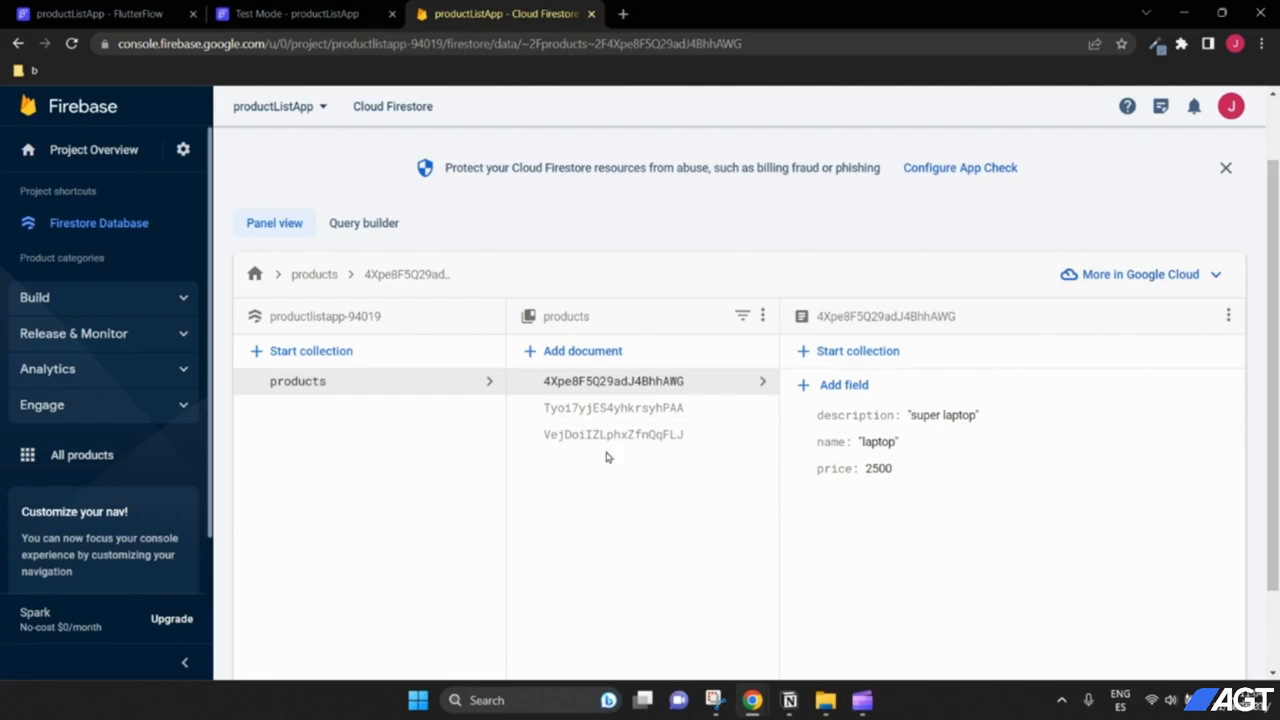
{"action": "left_click", "coordinate": [328, 12]}
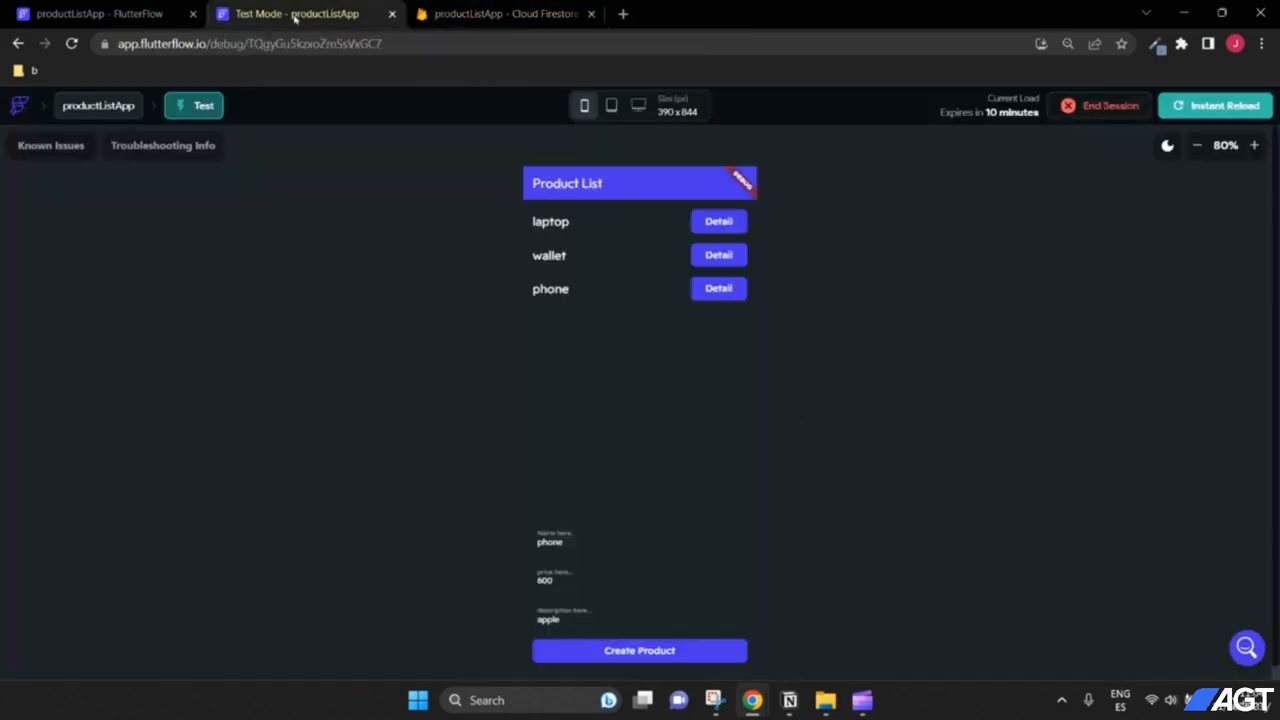
{"action": "left_click", "coordinate": [155, 12]}
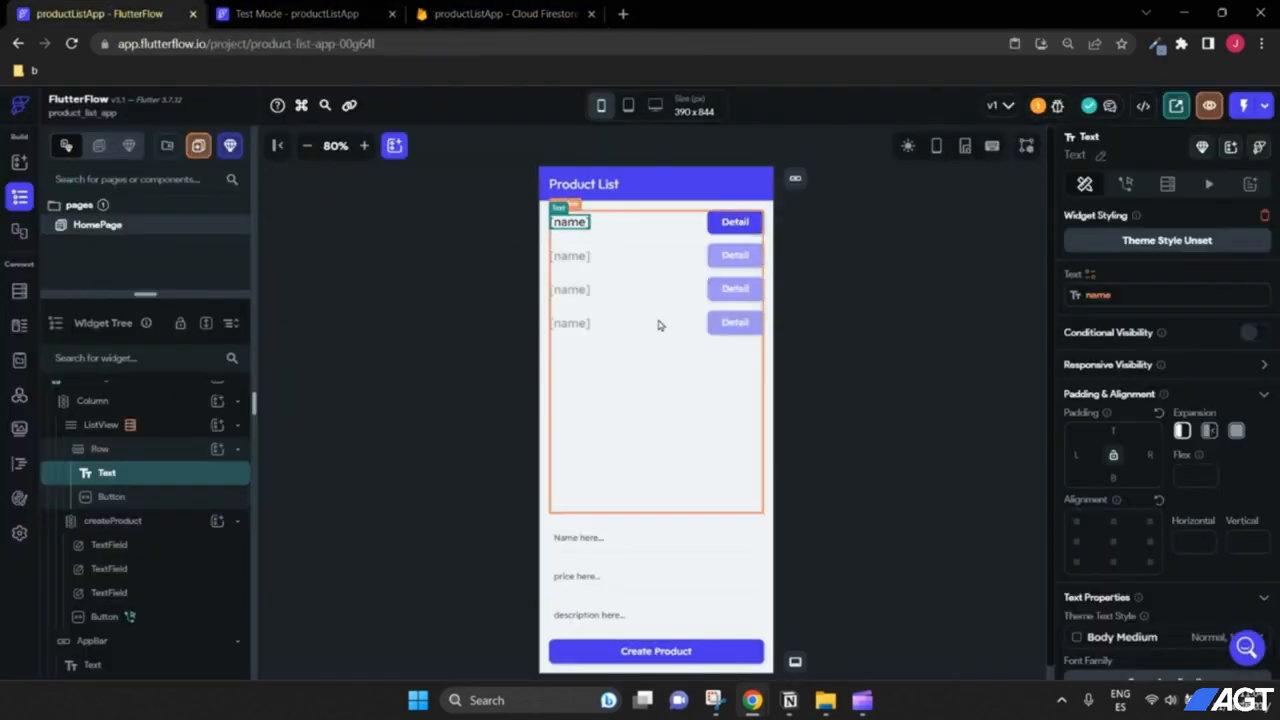
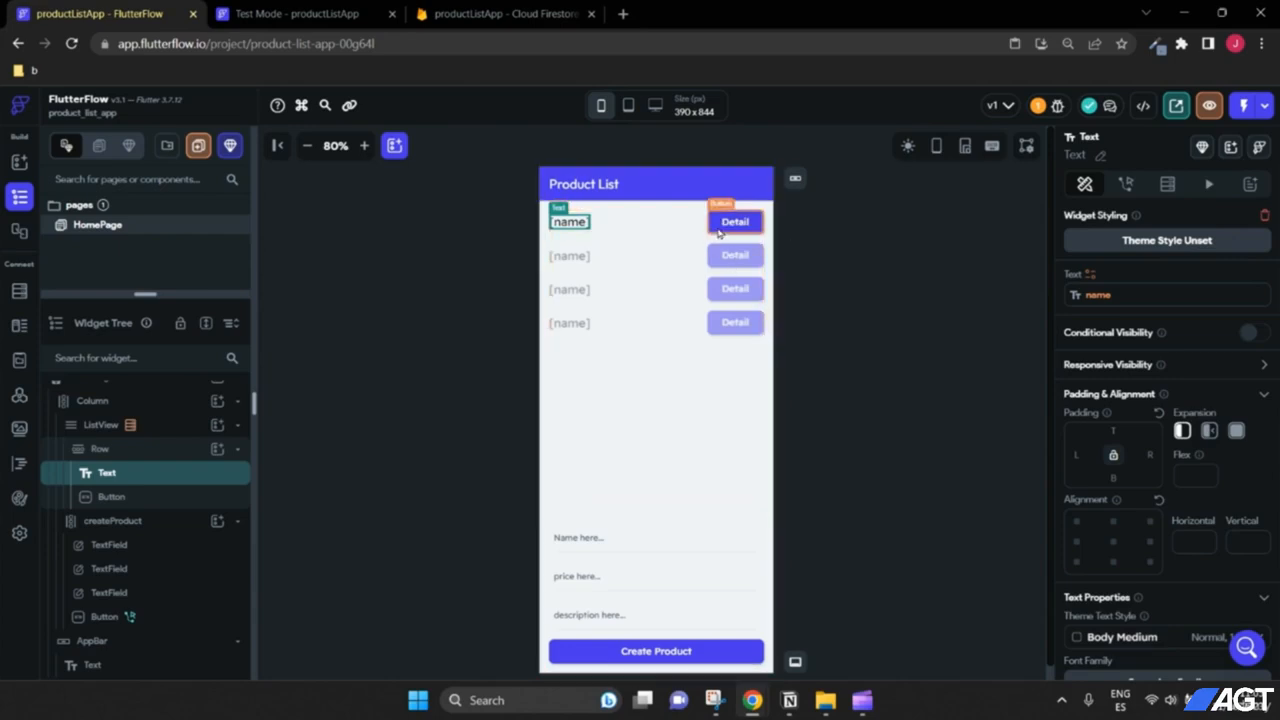
Step: Create a new blank page named ProdcutDetail
{"action": "left_click", "coordinate": [733, 226]}
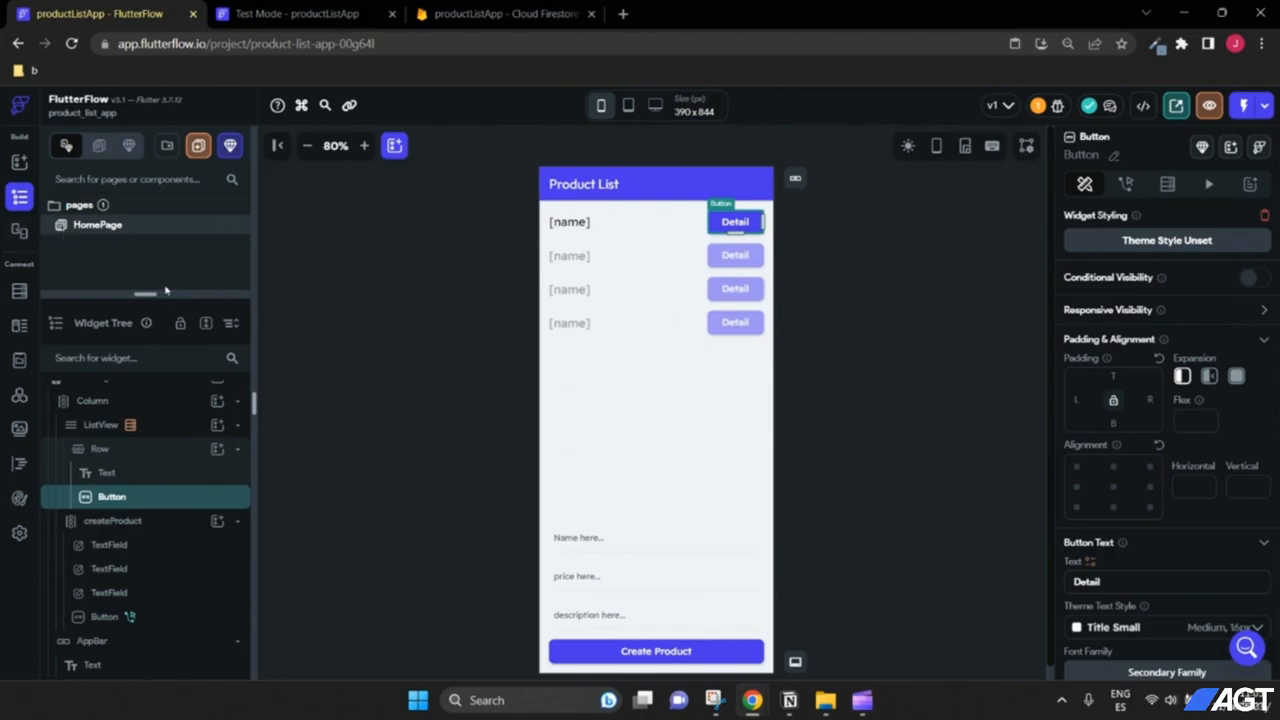
{"action": "left_click_drag", "start_coordinate": [167, 294], "coordinate": [167, 315]}
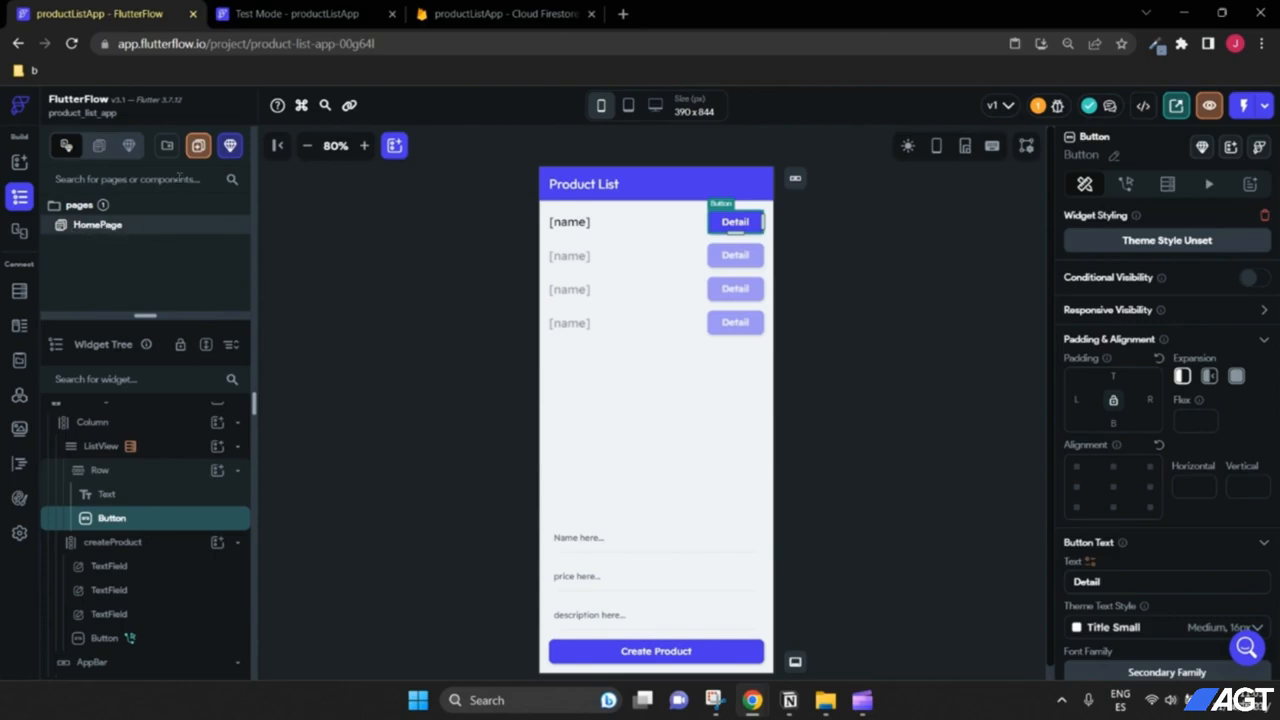
{"action": "left_click", "coordinate": [197, 147]}
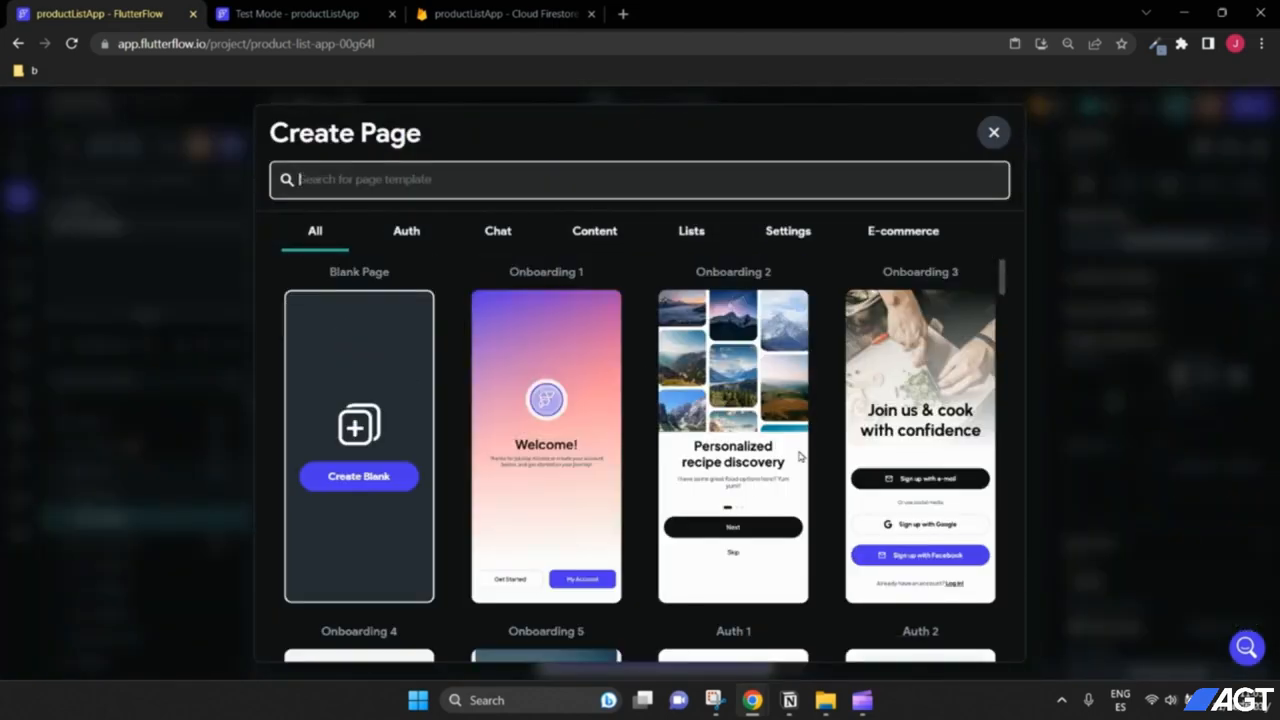
{"action": "left_click", "coordinate": [378, 476]}
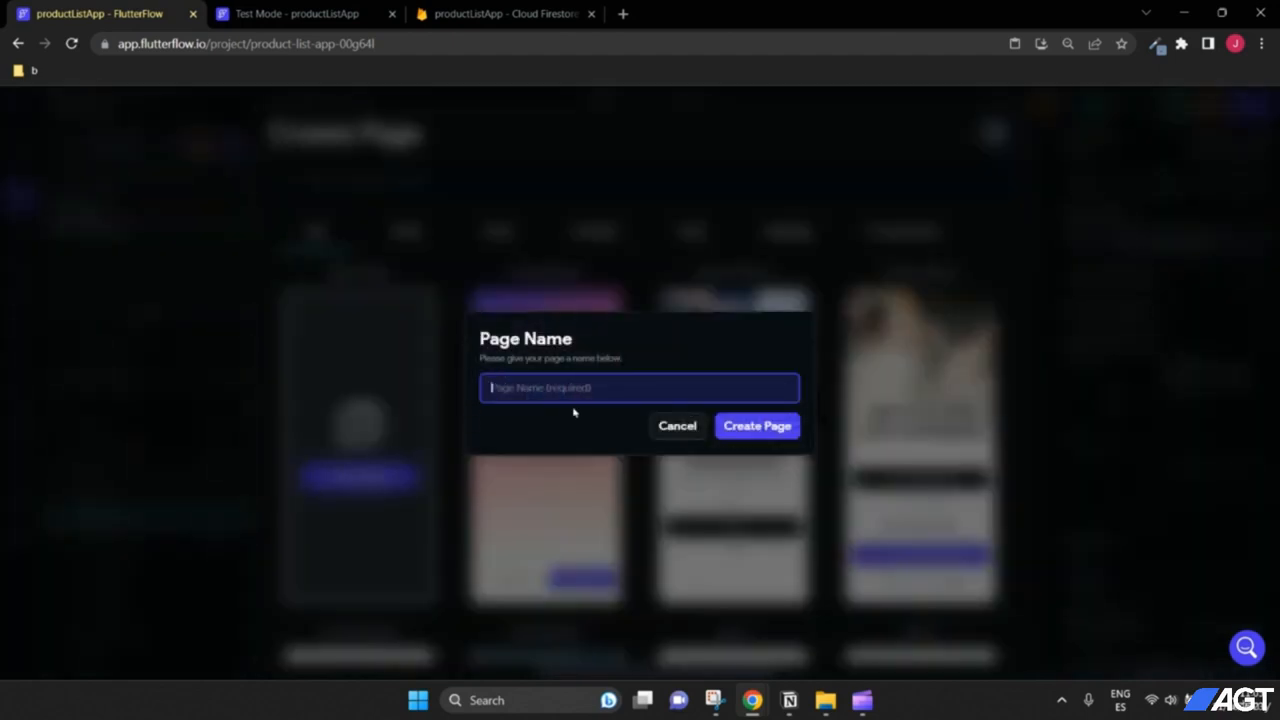
{"action": "type", "text": "ProdcutDetail"}
{"action": "left_click", "coordinate": [767, 428]}
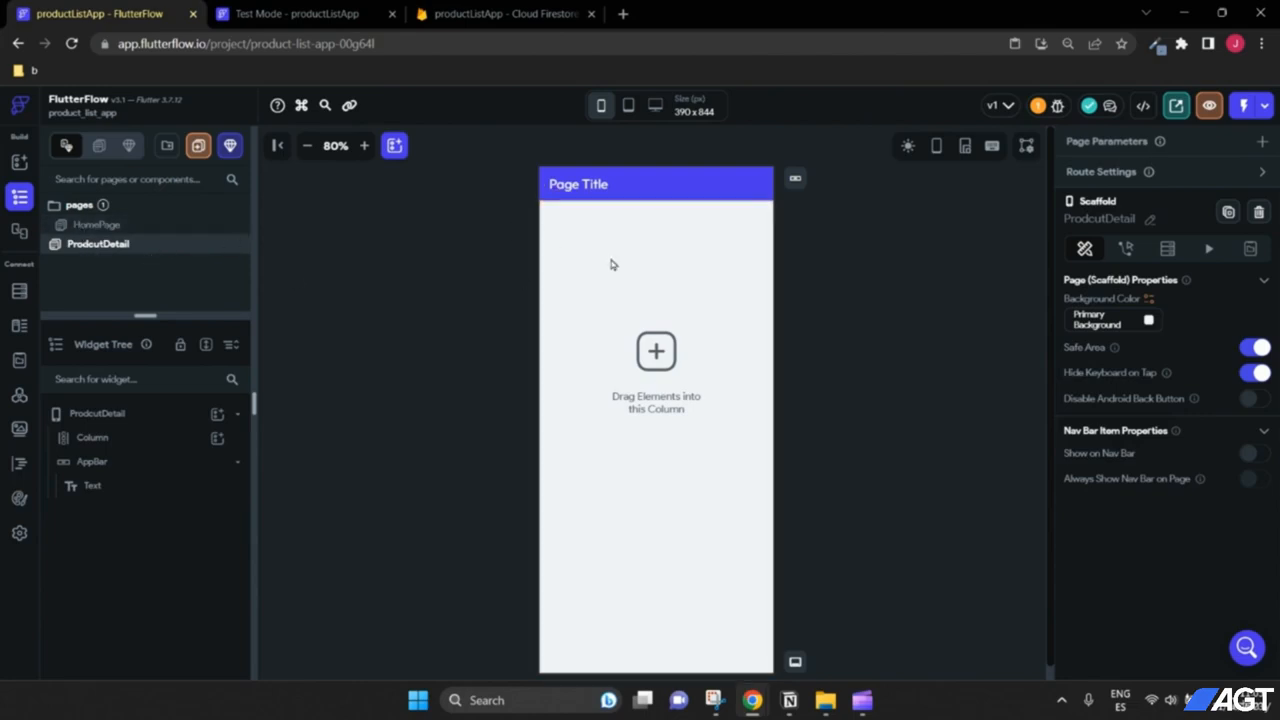
Step: Change the page's app bar title text to Product Detail
{"action": "left_click", "coordinate": [589, 193]}
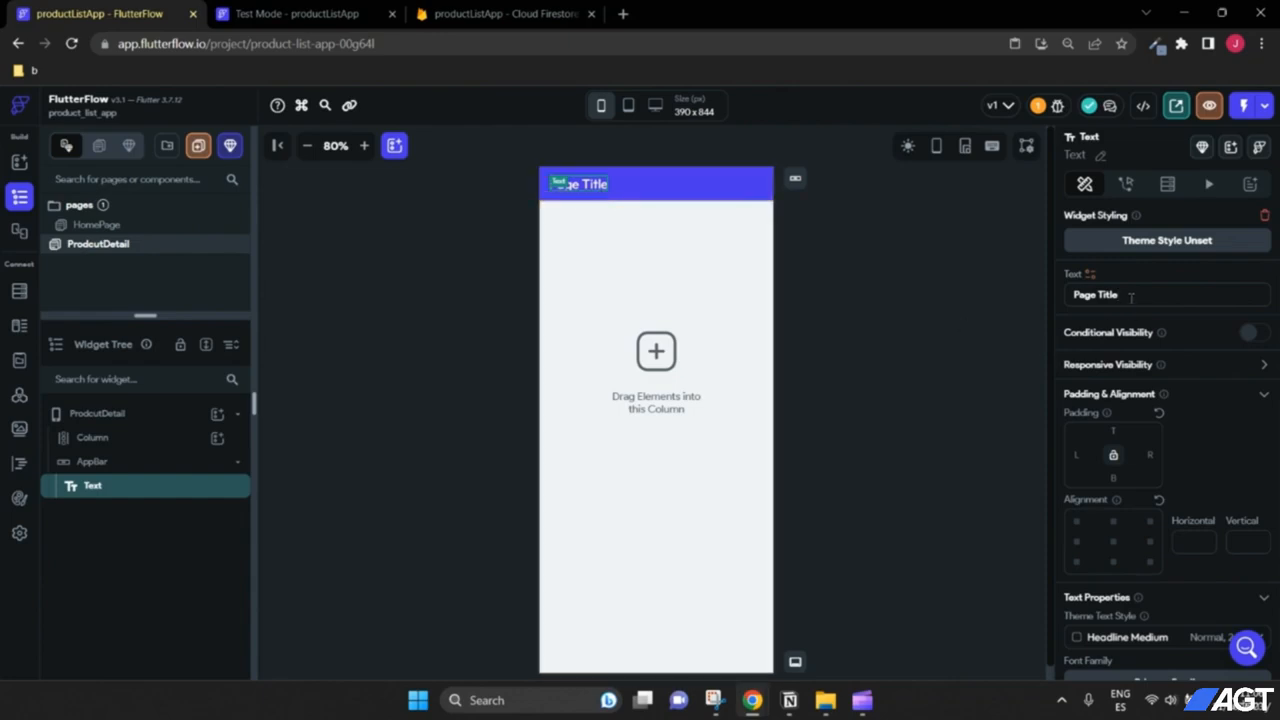
{"action": "key", "text": "ctrl+a"}
{"action": "type", "text": "Product Detail"}
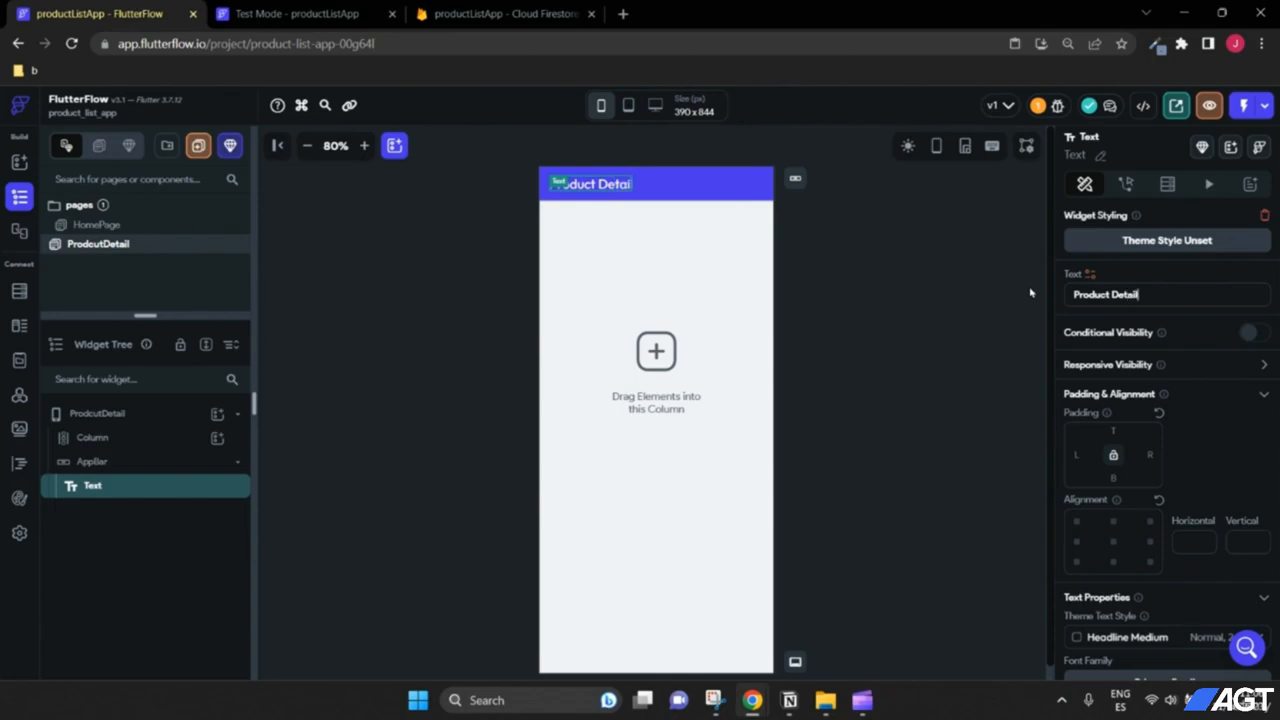
{"action": "left_click", "coordinate": [901, 346]}
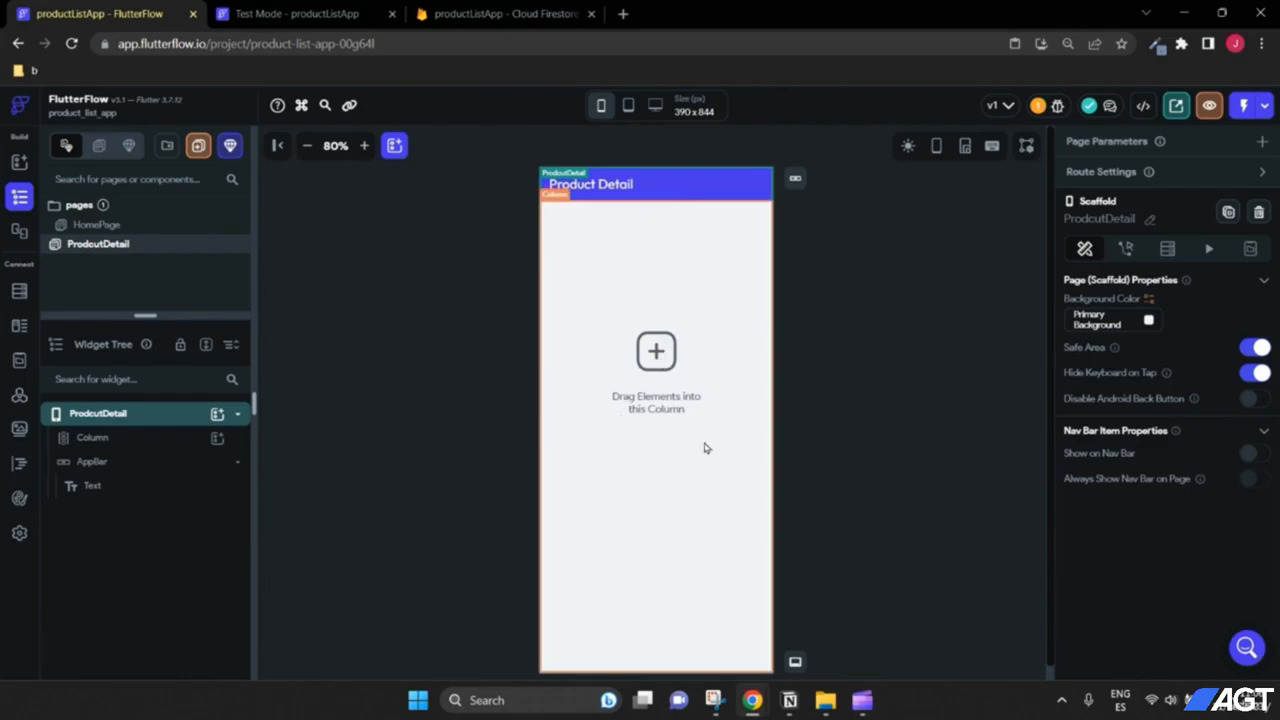
Step: Add a child column inside the main column and set the outer column's alignment to center
{"action": "left_click", "coordinate": [175, 437]}
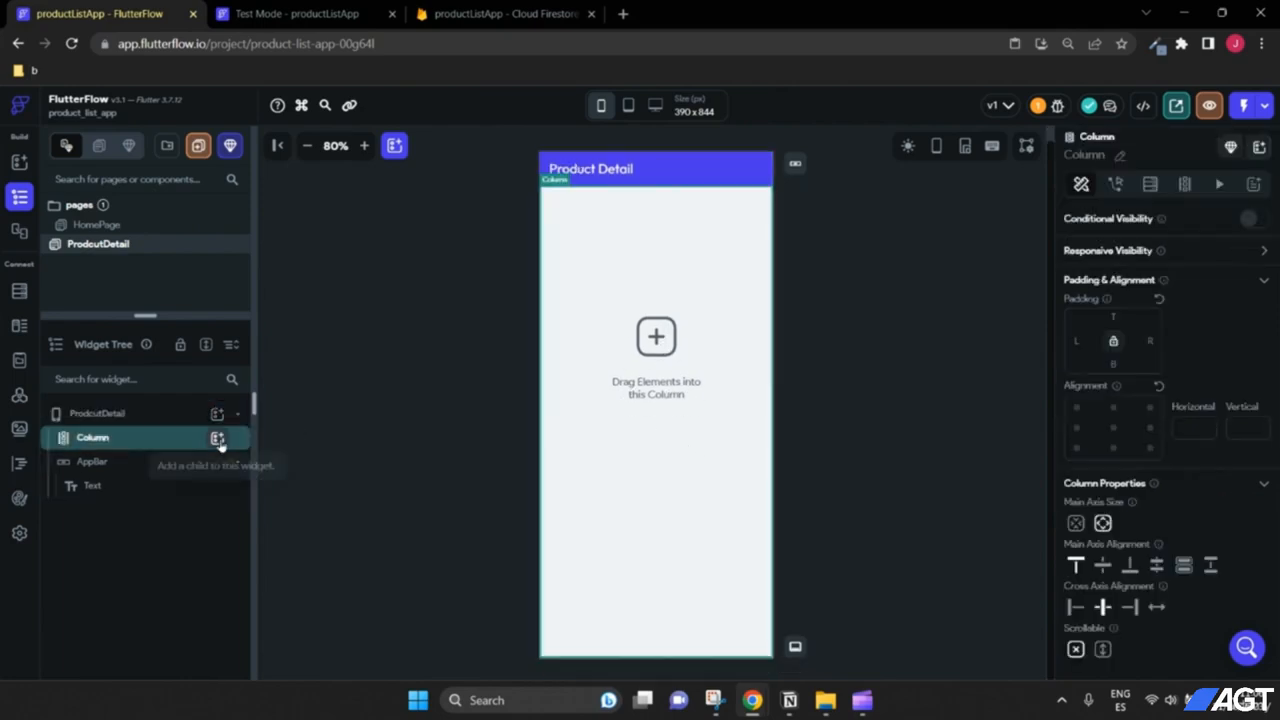
{"action": "left_click", "coordinate": [217, 438]}
{"action": "left_click", "coordinate": [373, 455]}
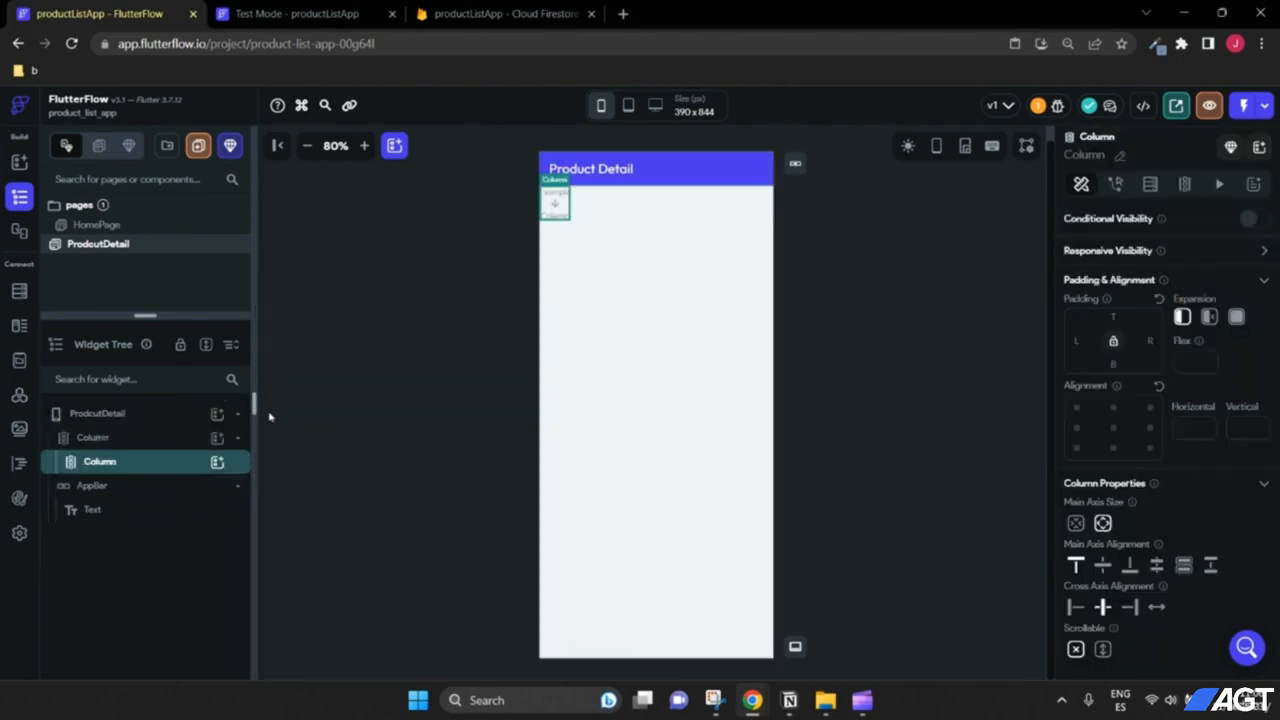
{"action": "left_click", "coordinate": [139, 444]}
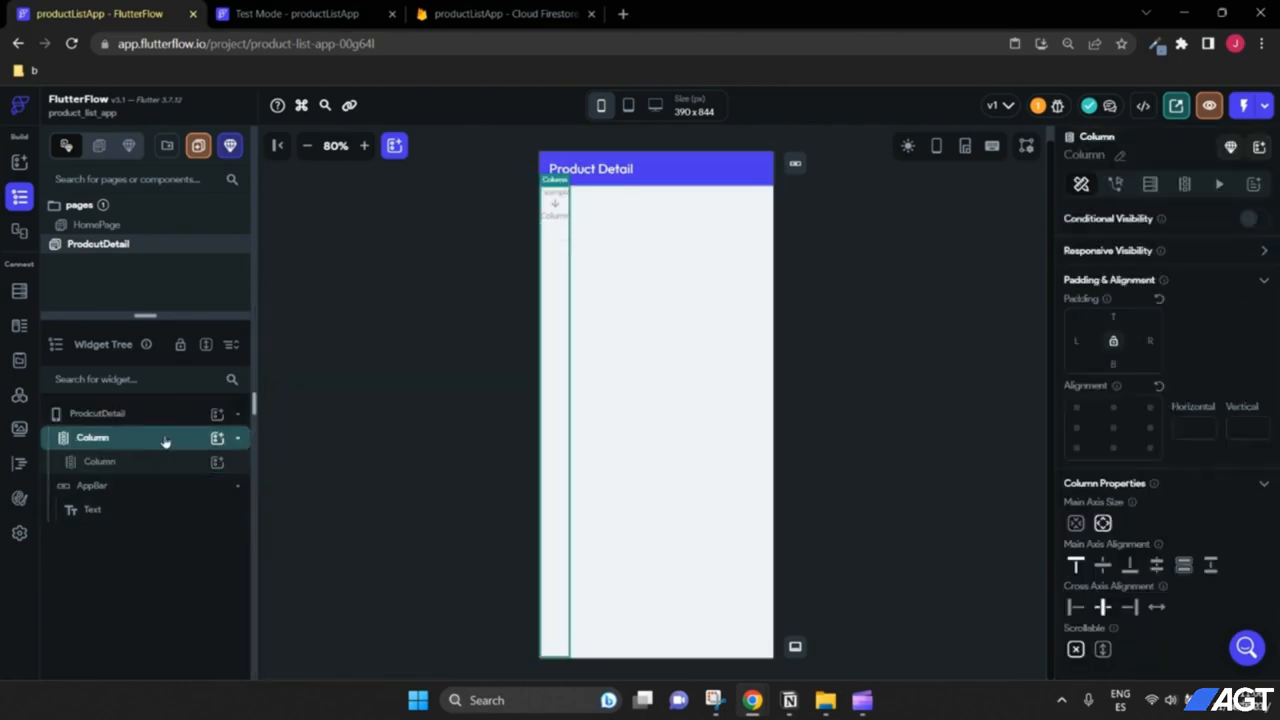
{"action": "left_click", "coordinate": [1113, 427]}
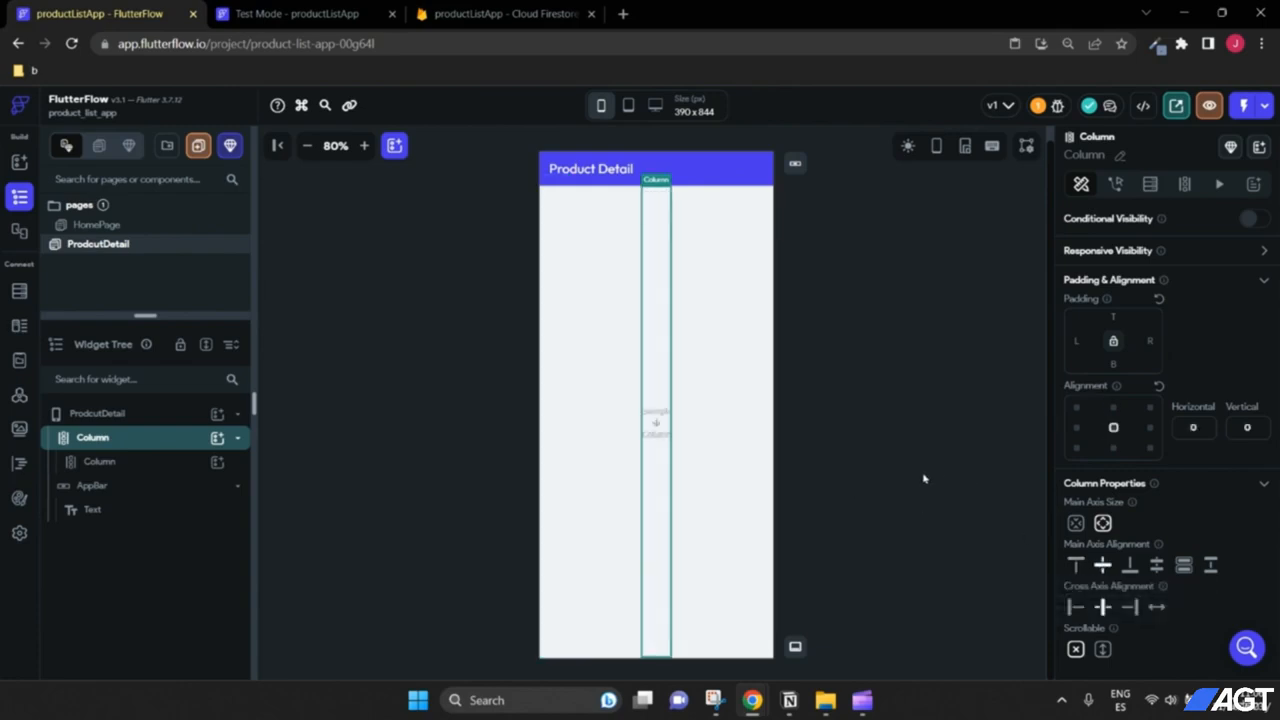
Step: Rename the nested column to ProductInfo
{"action": "left_click", "coordinate": [172, 463]}
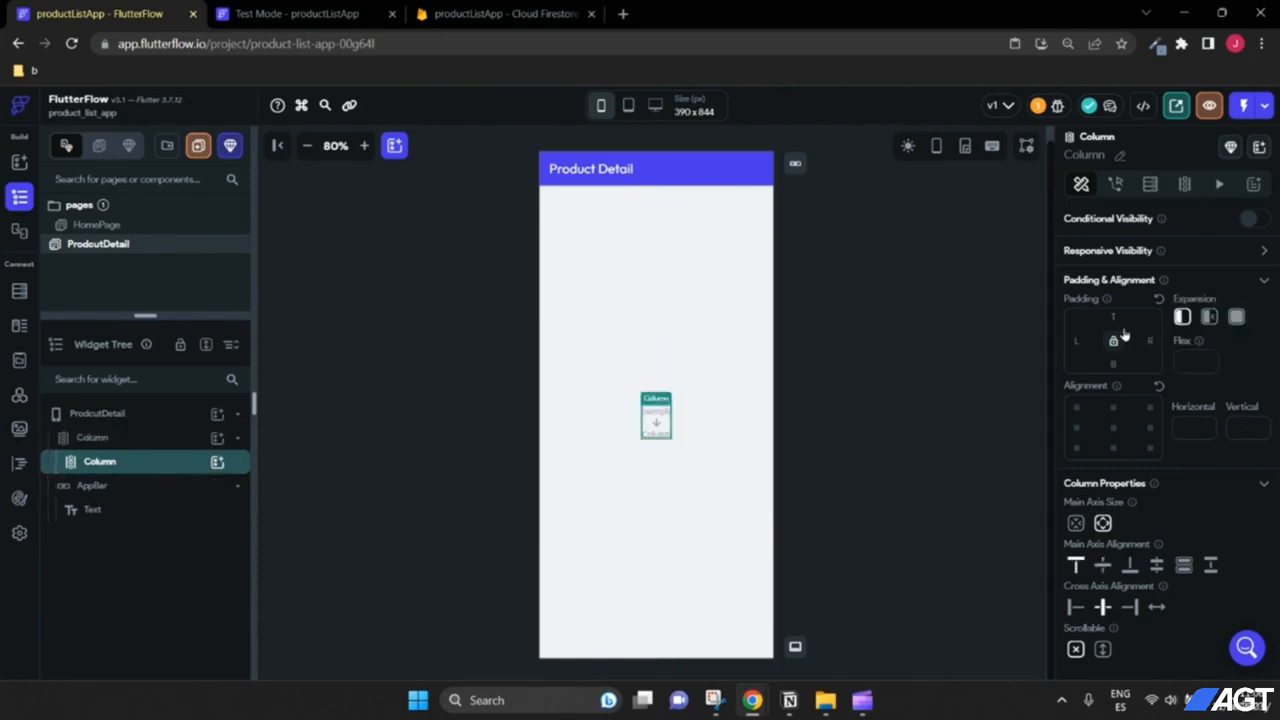
{"action": "left_click", "coordinate": [1120, 156]}
{"action": "left_click_drag", "start_coordinate": [1108, 156], "coordinate": [1055, 147]}
{"action": "type", "text": "Prodc"}
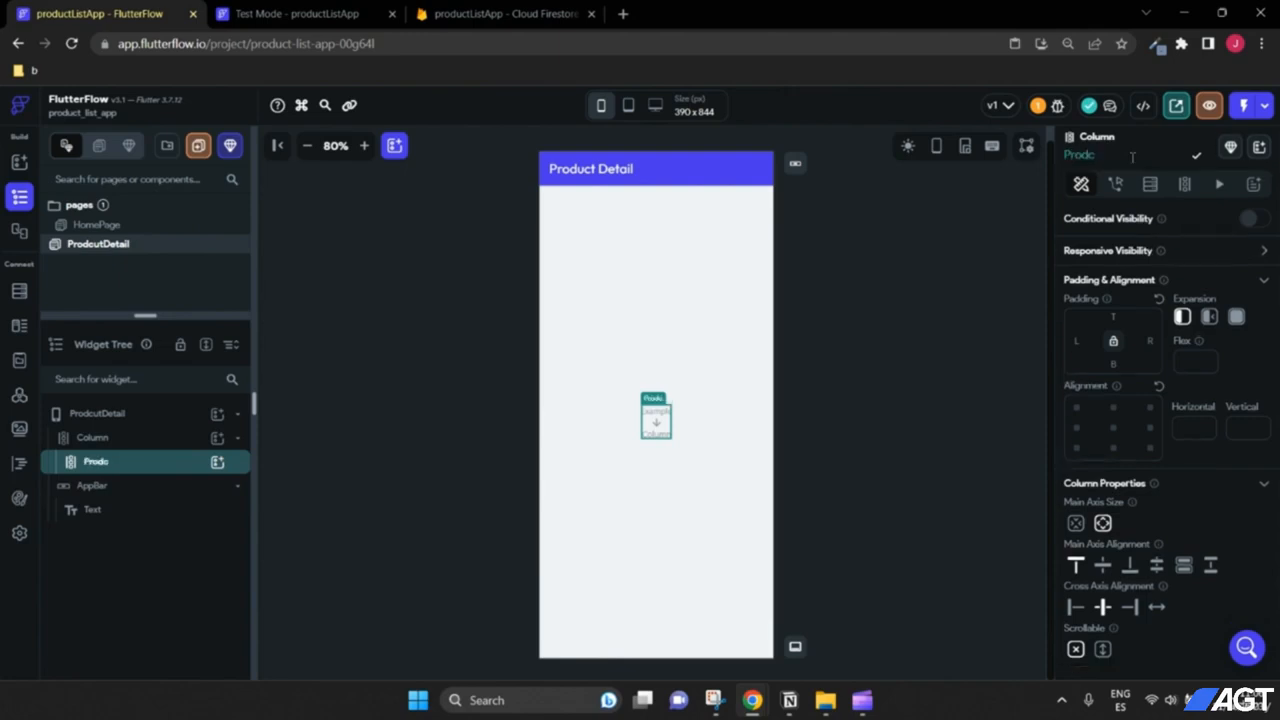
{"action": "key", "text": "BackSpace"}
{"action": "type", "text": "uctInfo"}
{"action": "left_click", "coordinate": [1042, 208]}
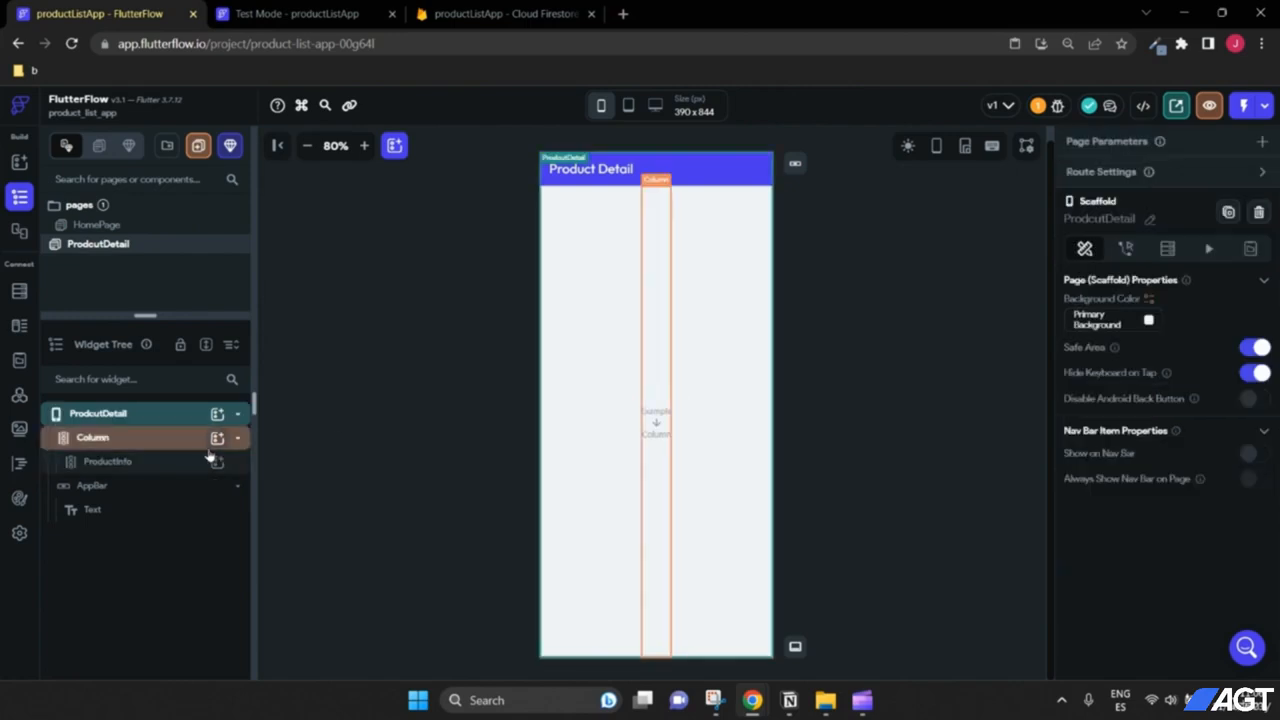
{"action": "left_click", "coordinate": [105, 440]}
{"action": "left_click", "coordinate": [130, 463]}
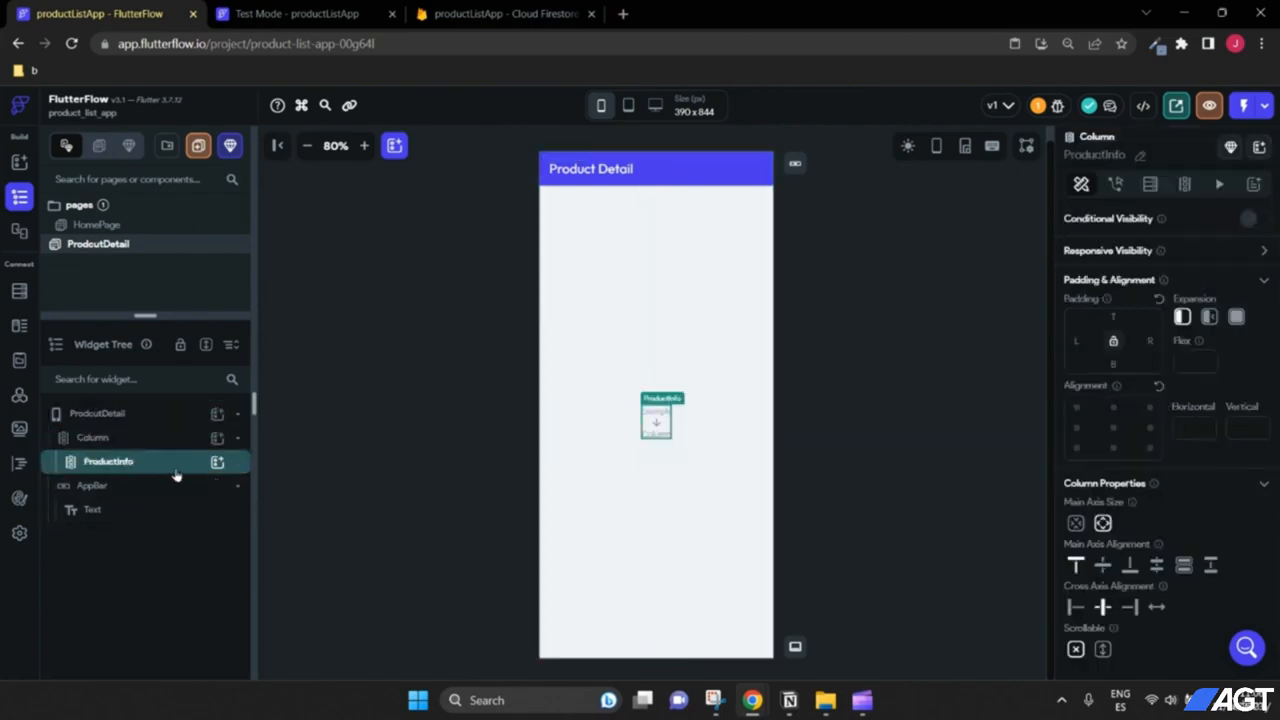
Step: Add a Hello World text to ProductInfo with font size 20 and bottom padding 16
{"action": "left_click", "coordinate": [215, 464]}
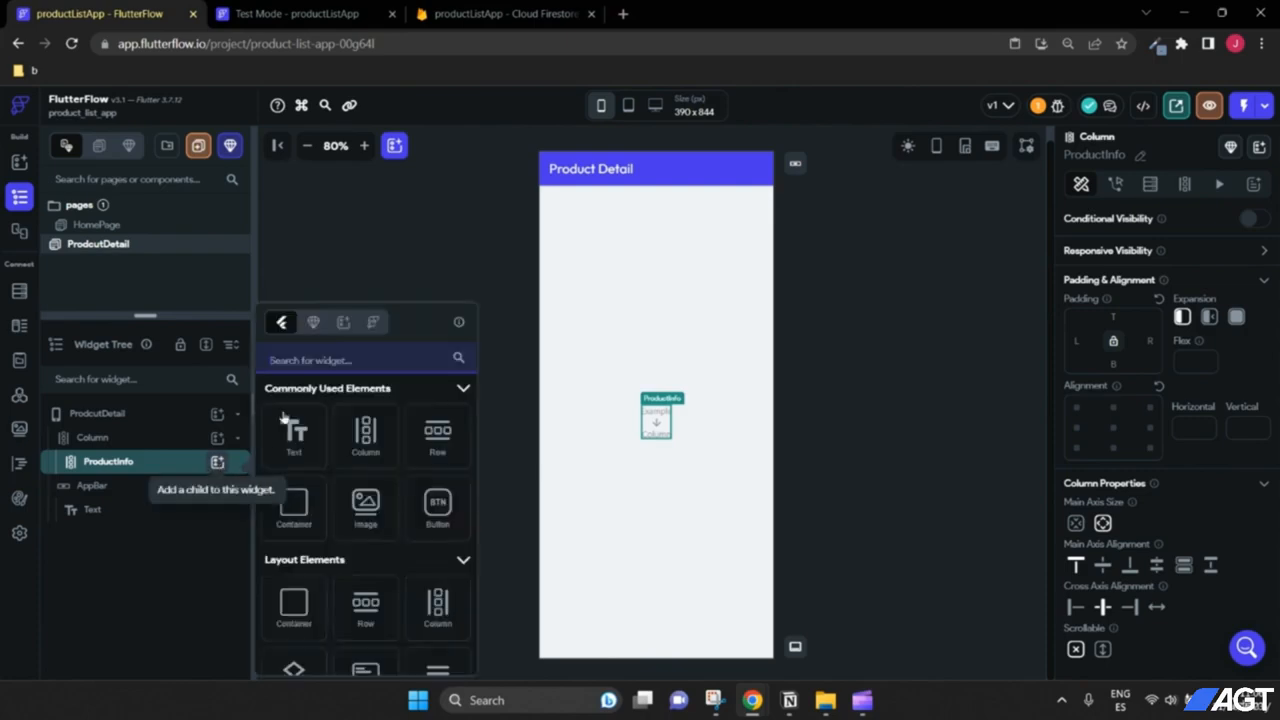
{"action": "left_click", "coordinate": [292, 440]}
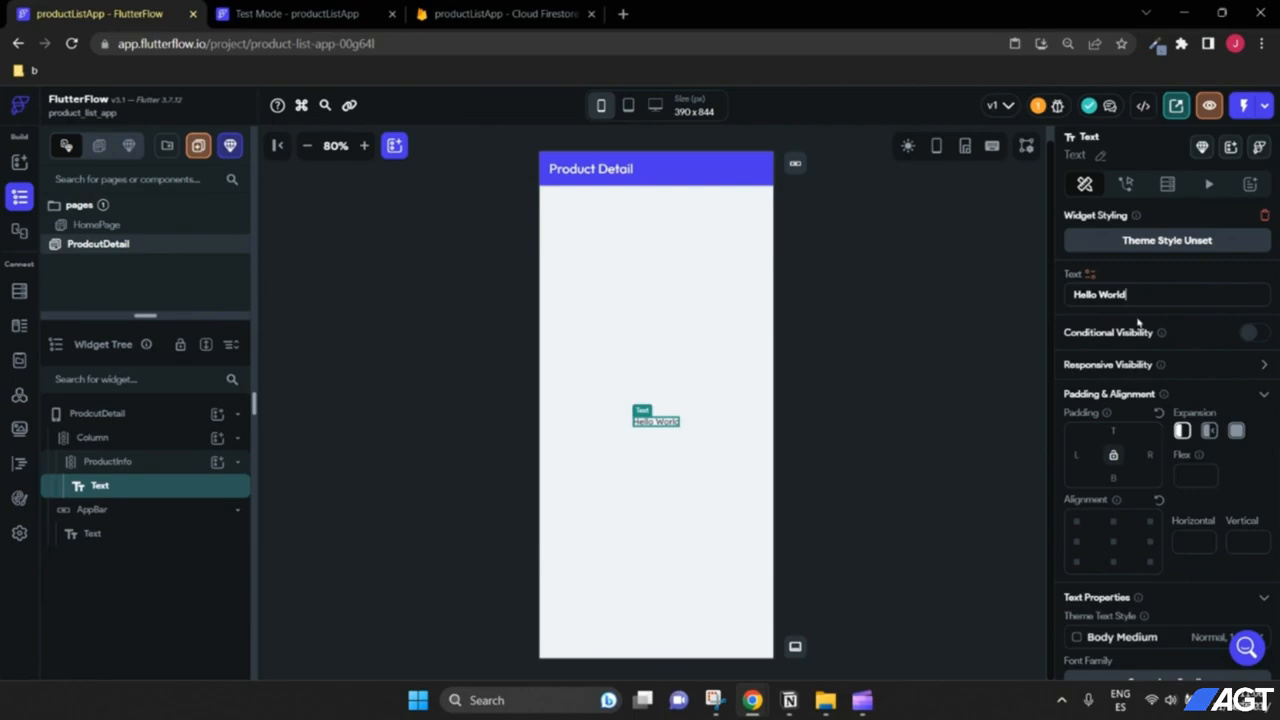
{"action": "scroll", "coordinate": [1142, 418], "scroll_direction": "down", "scroll_amount": 2}
{"action": "left_click", "coordinate": [1064, 607]}
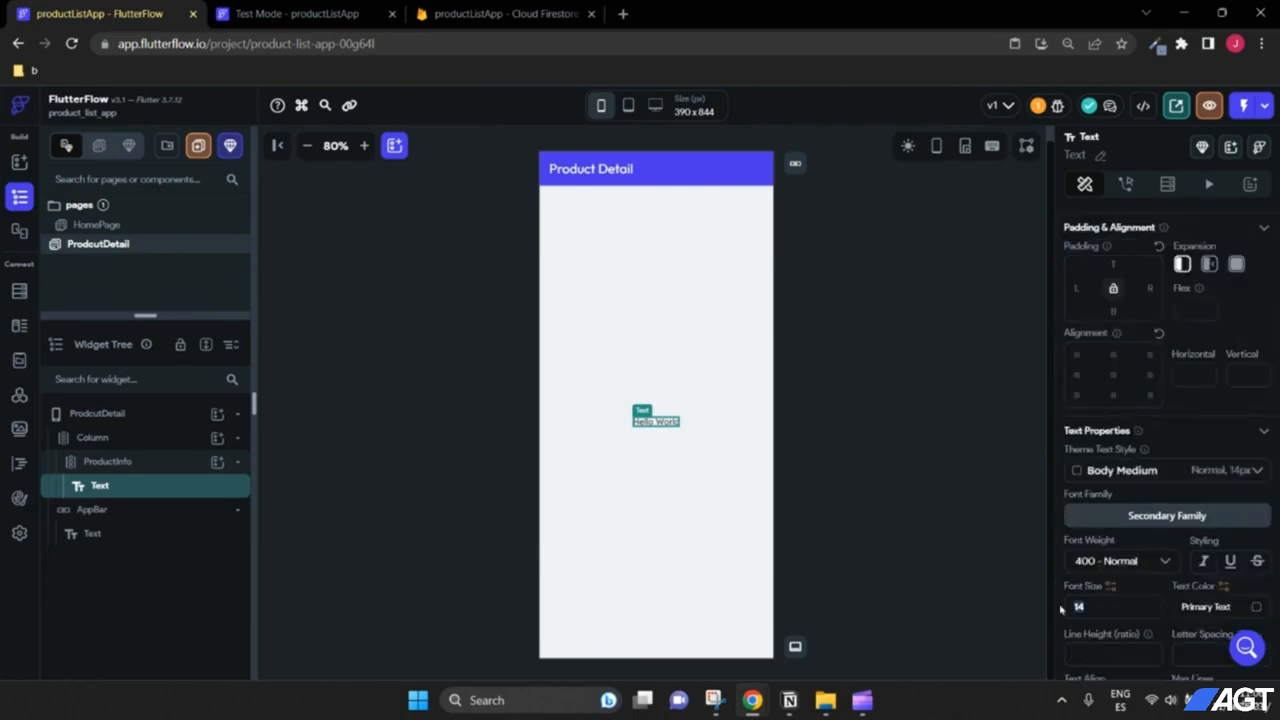
{"action": "type", "text": "20"}
{"action": "scroll", "coordinate": [1120, 350], "scroll_direction": "up", "scroll_amount": 1}
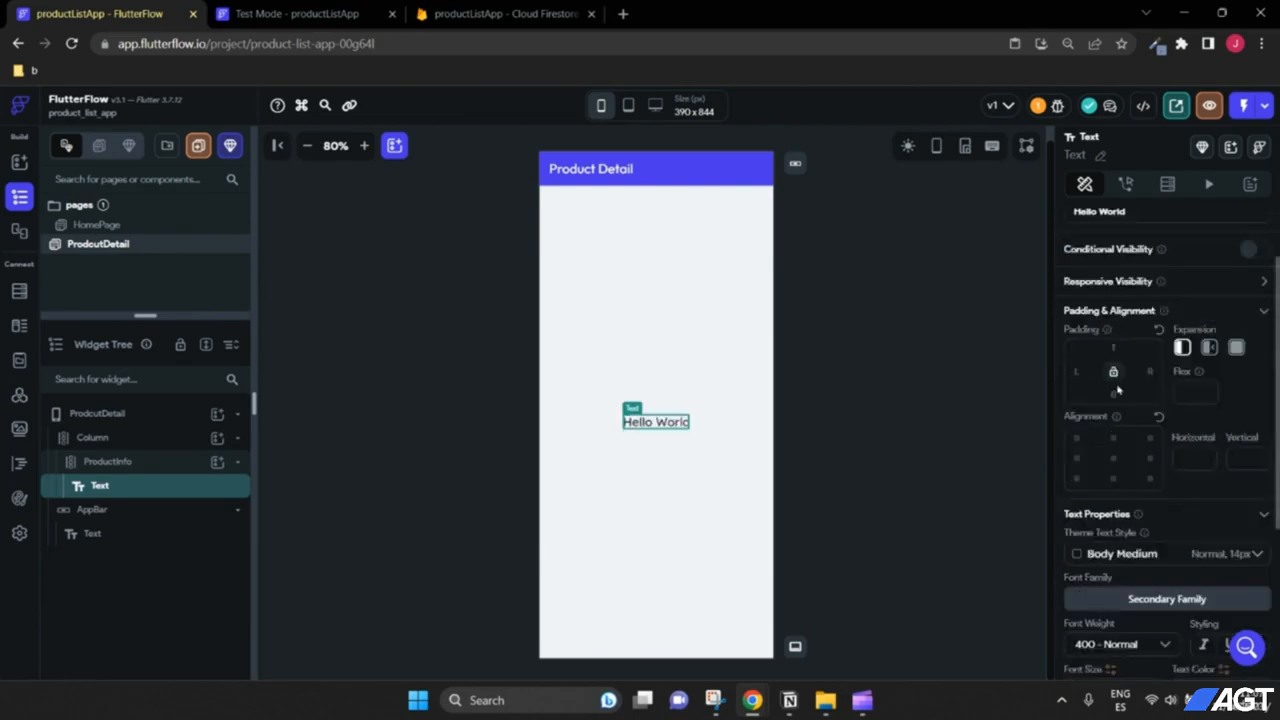
{"action": "type", "text": "16"}
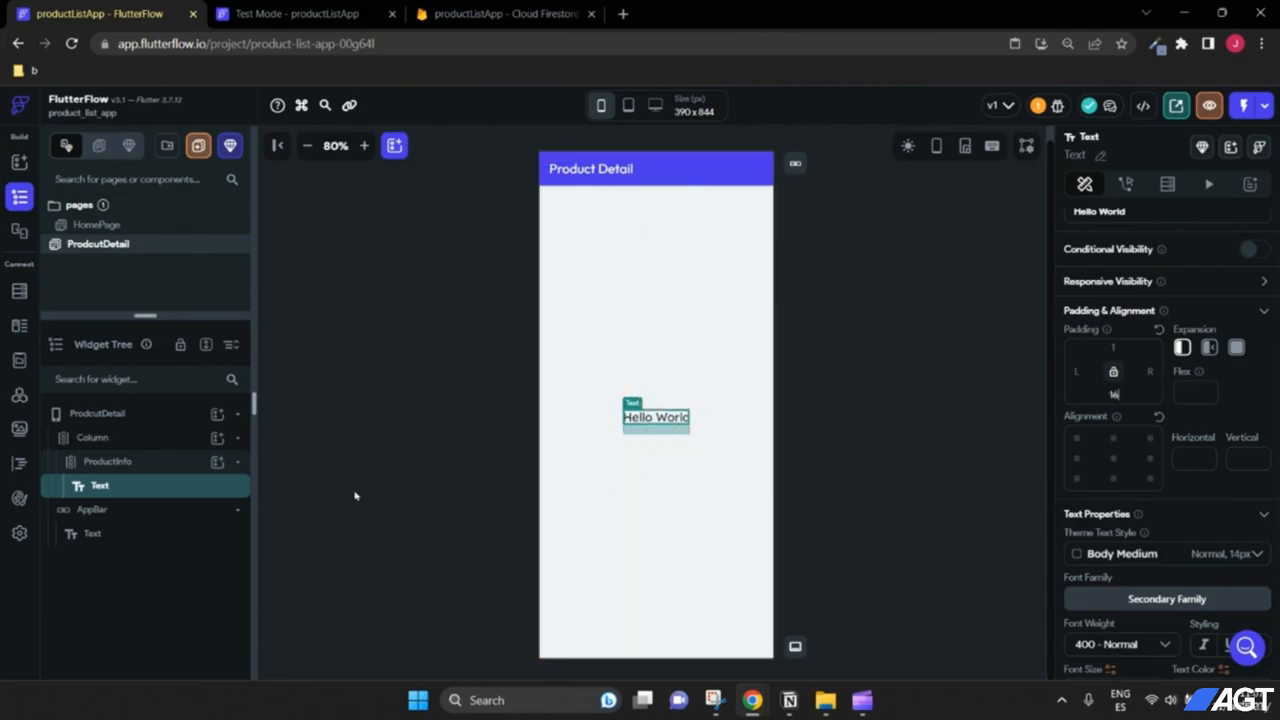
Step: Duplicate the text twice and bring up the Firestore products data
{"action": "right_click", "coordinate": [92, 495]}
{"action": "left_click", "coordinate": [157, 400]}
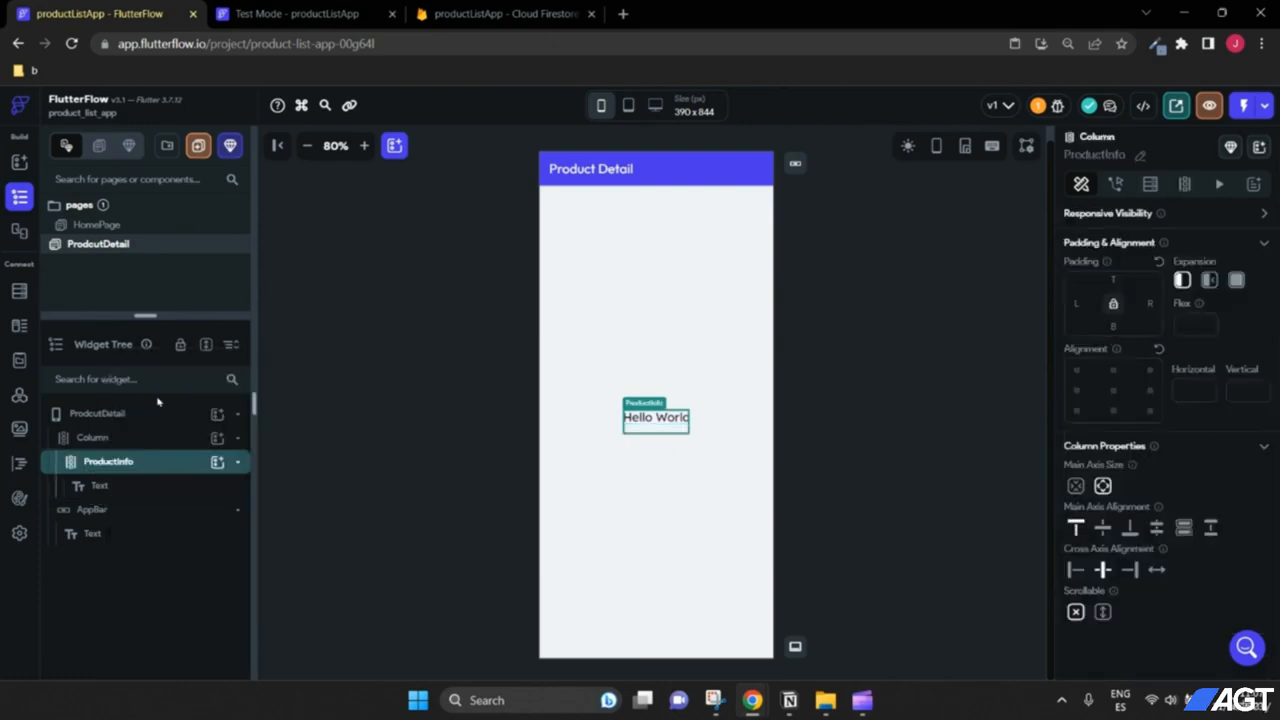
{"action": "right_click", "coordinate": [122, 490]}
{"action": "left_click", "coordinate": [190, 378]}
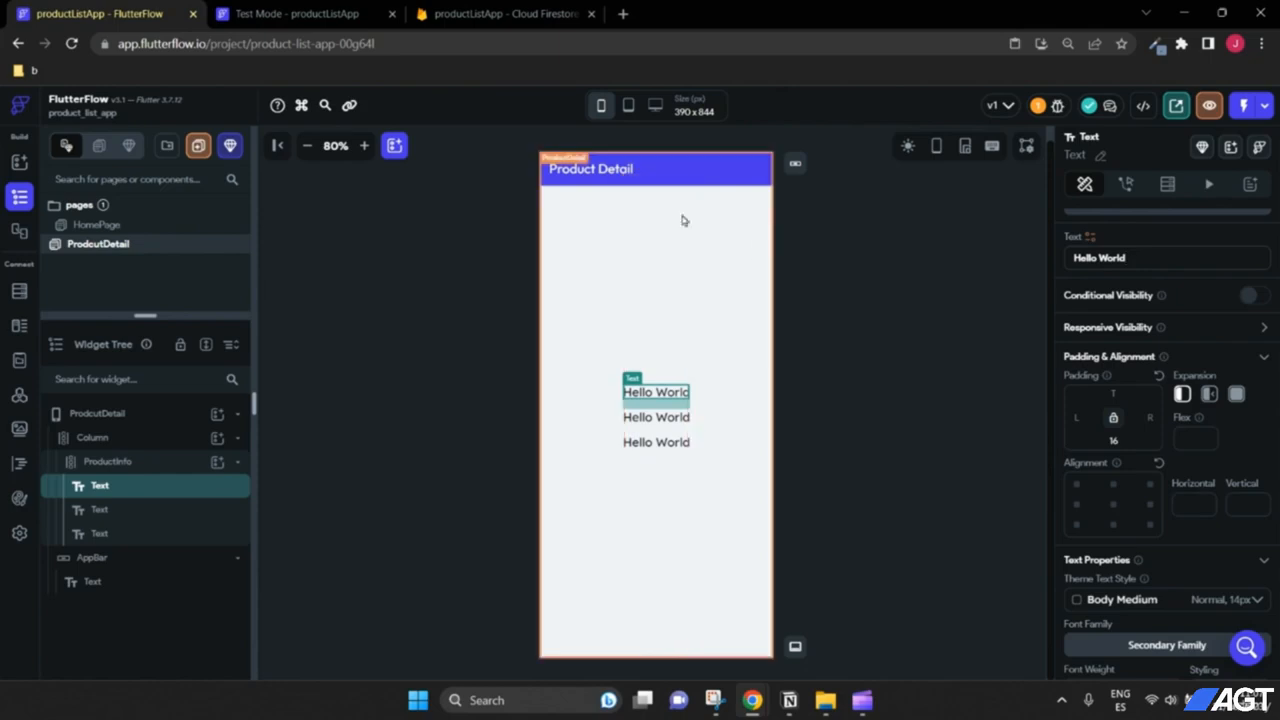
{"action": "left_click", "coordinate": [466, 14]}
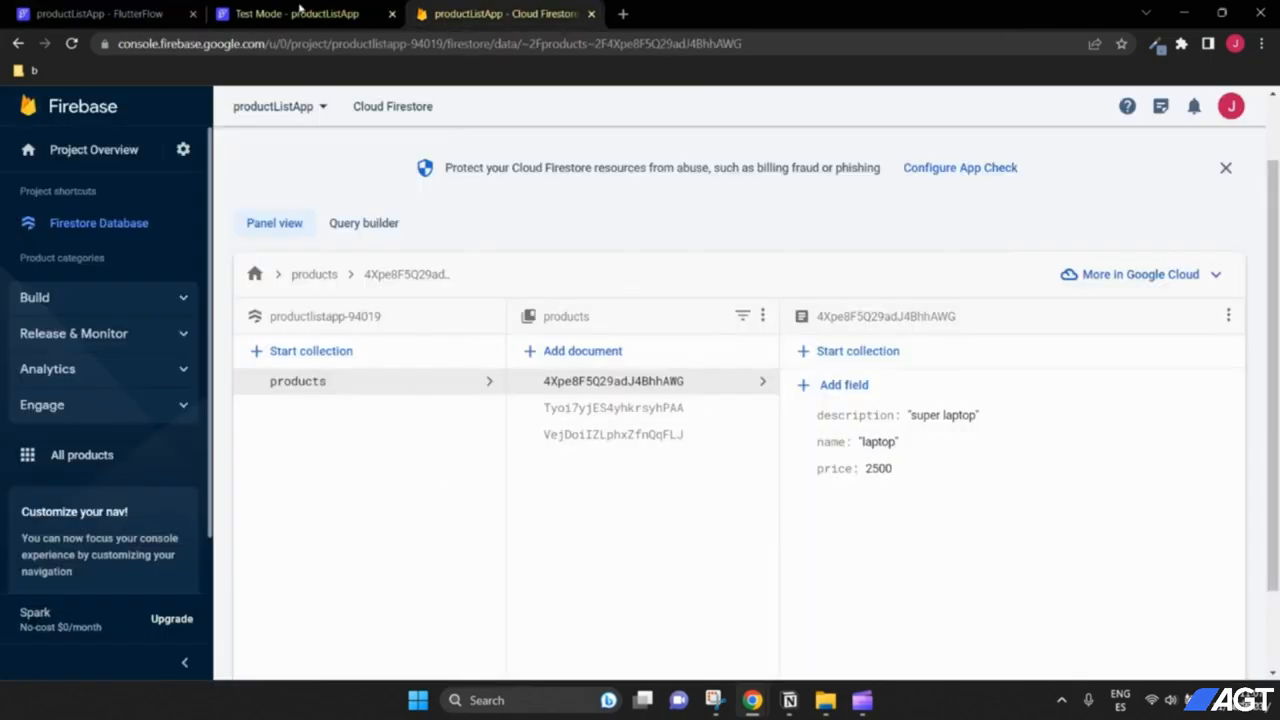
Step: Select the HomePage product ListView and compare it against the Firestore products data
{"action": "left_click", "coordinate": [95, 14]}
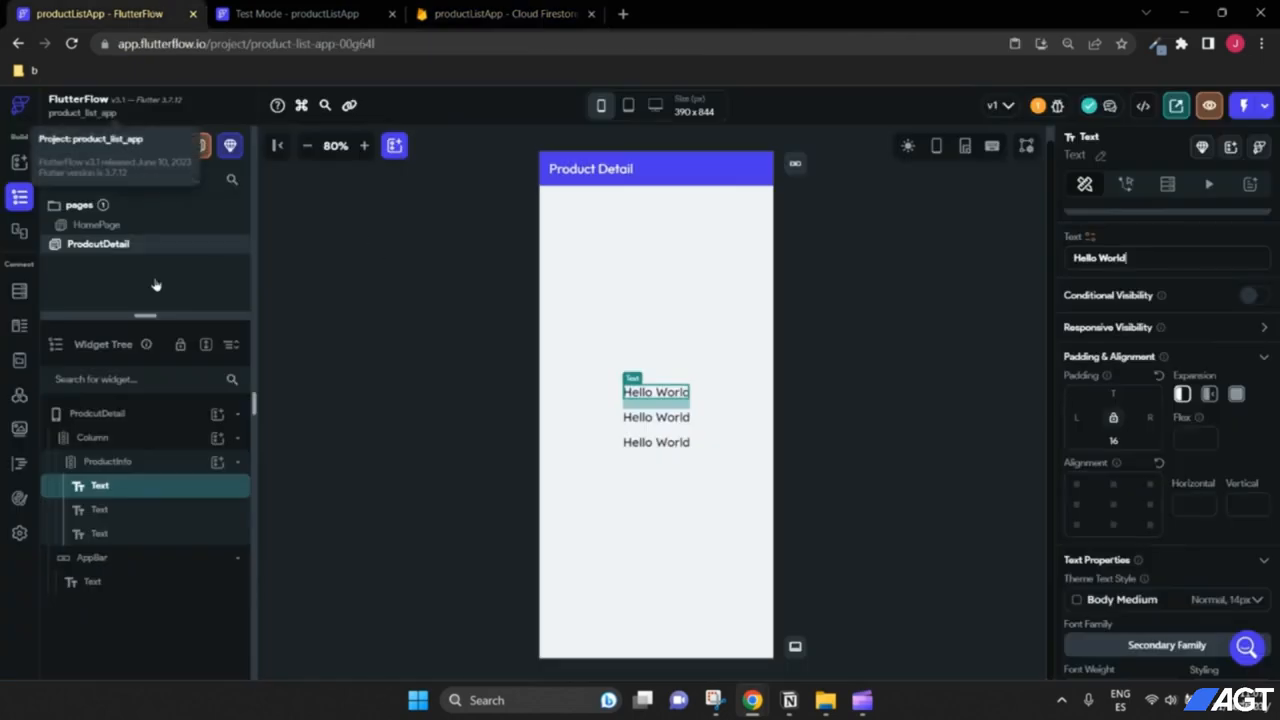
{"action": "left_click", "coordinate": [100, 227]}
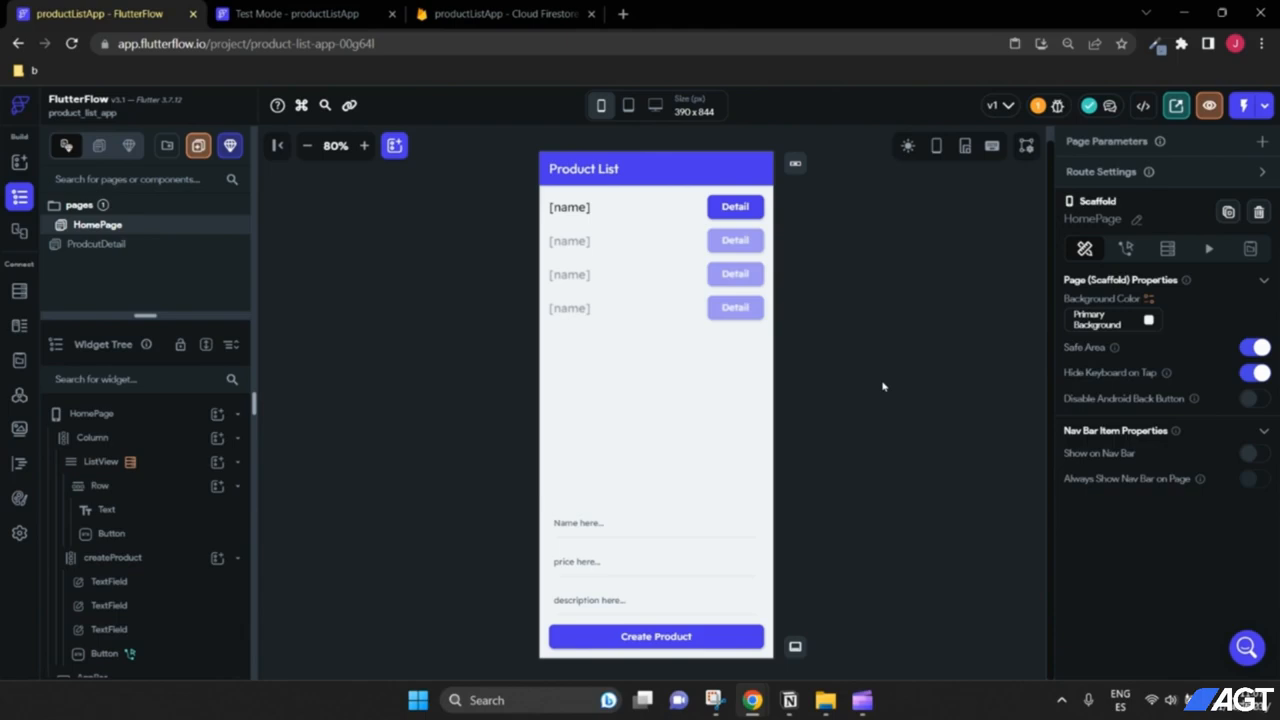
{"action": "left_click", "coordinate": [100, 468]}
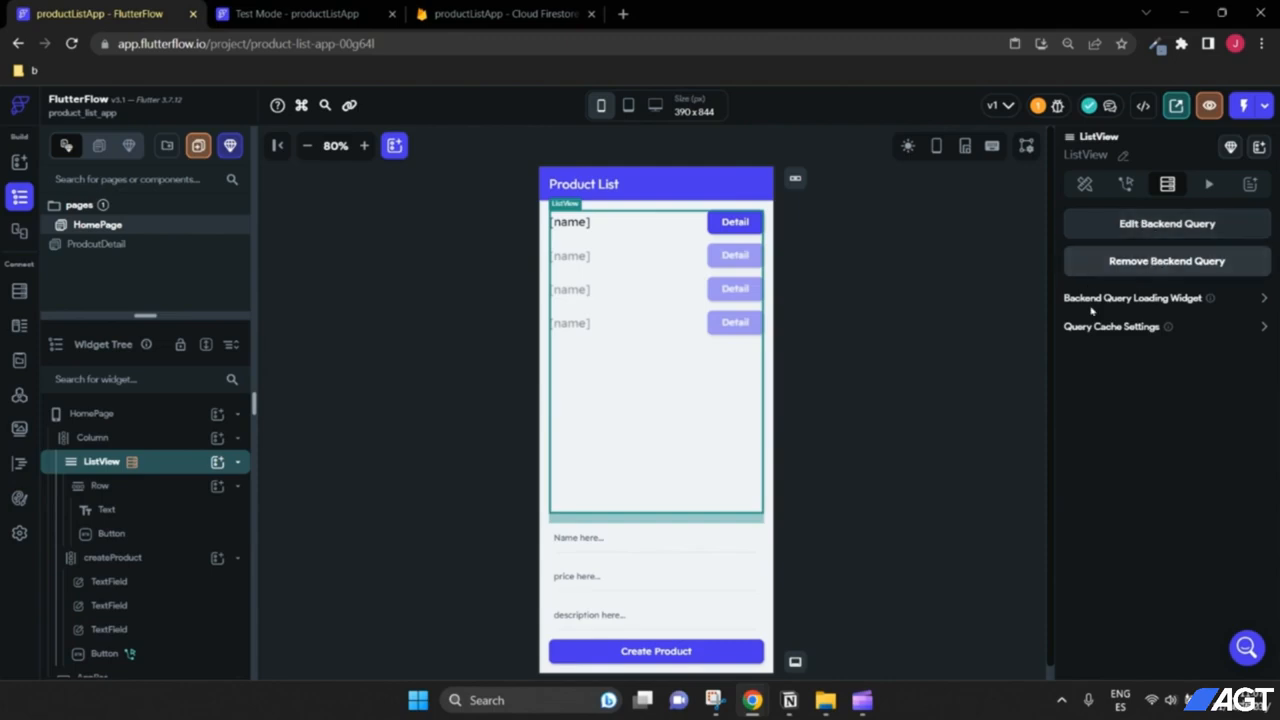
{"action": "left_click", "coordinate": [470, 13]}
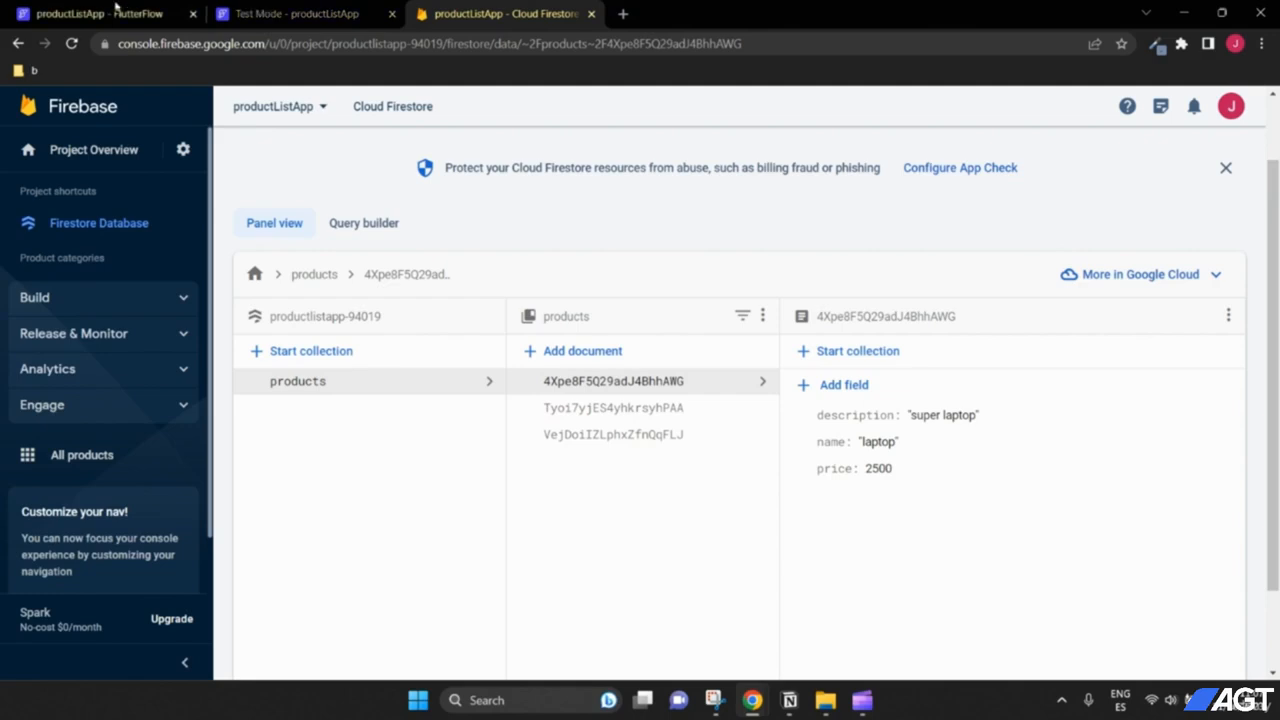
{"action": "left_click", "coordinate": [137, 8]}
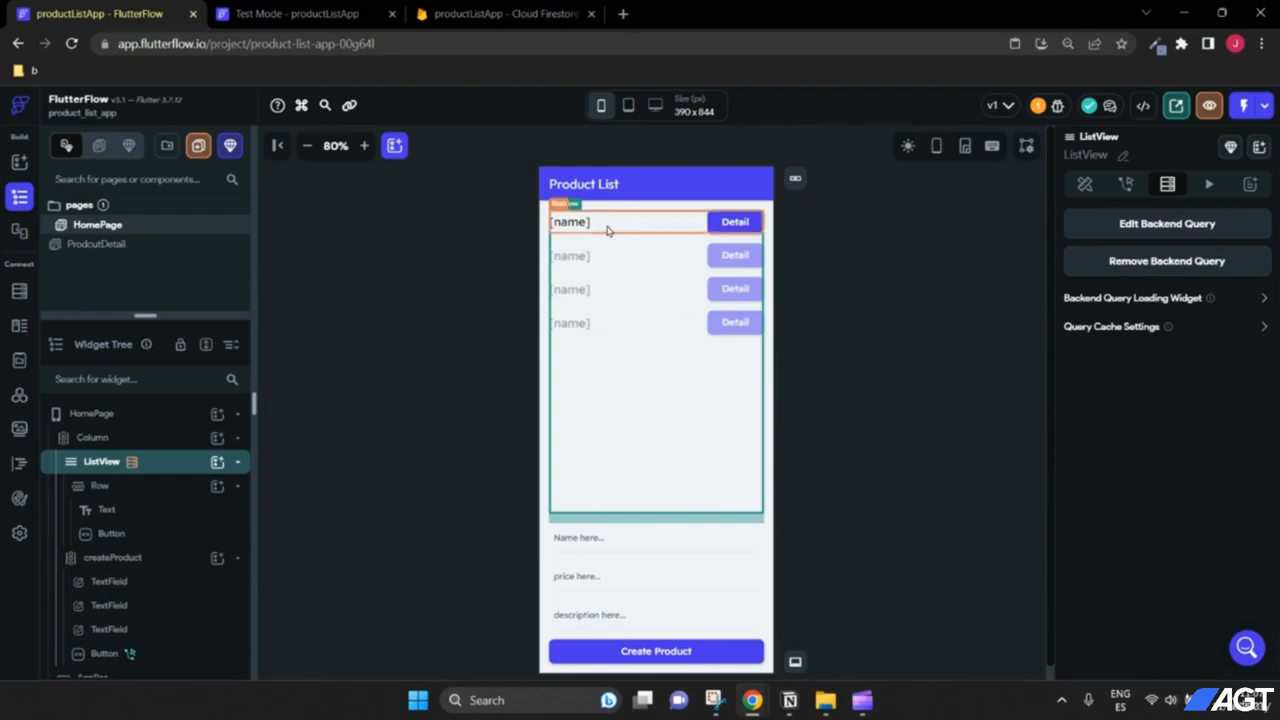
{"action": "left_click", "coordinate": [470, 14]}
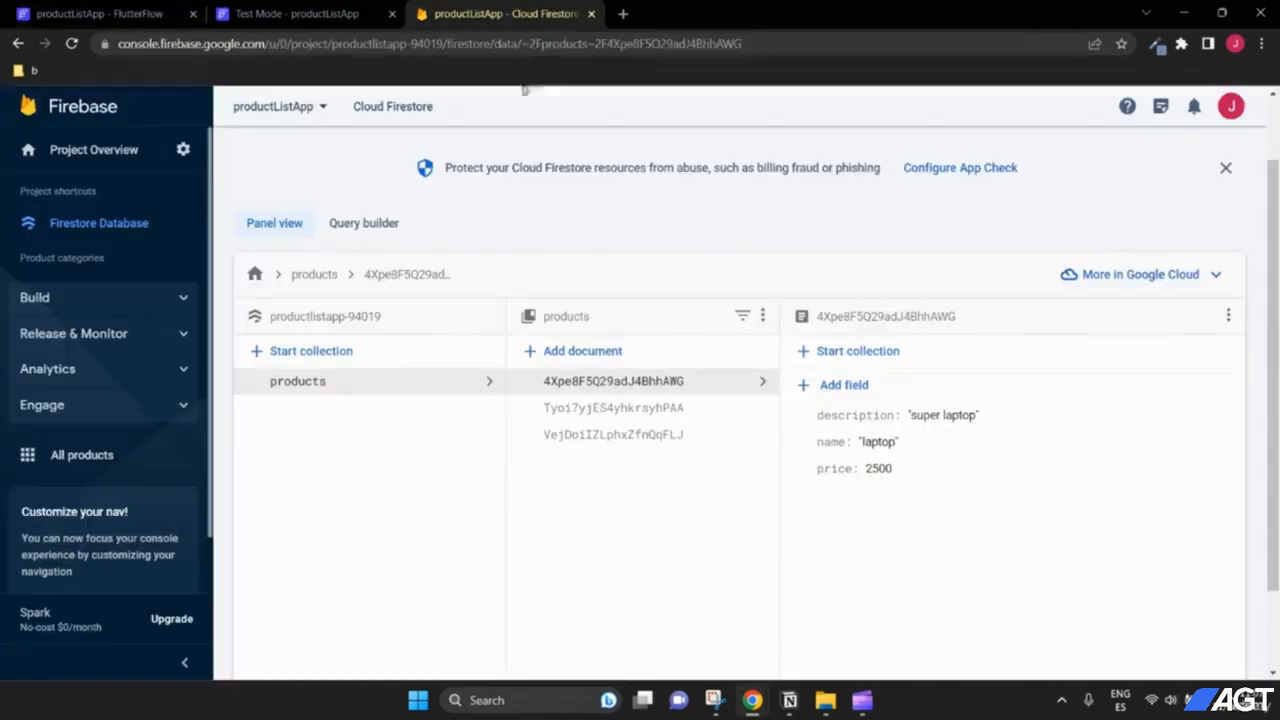
{"action": "left_click", "coordinate": [100, 13]}
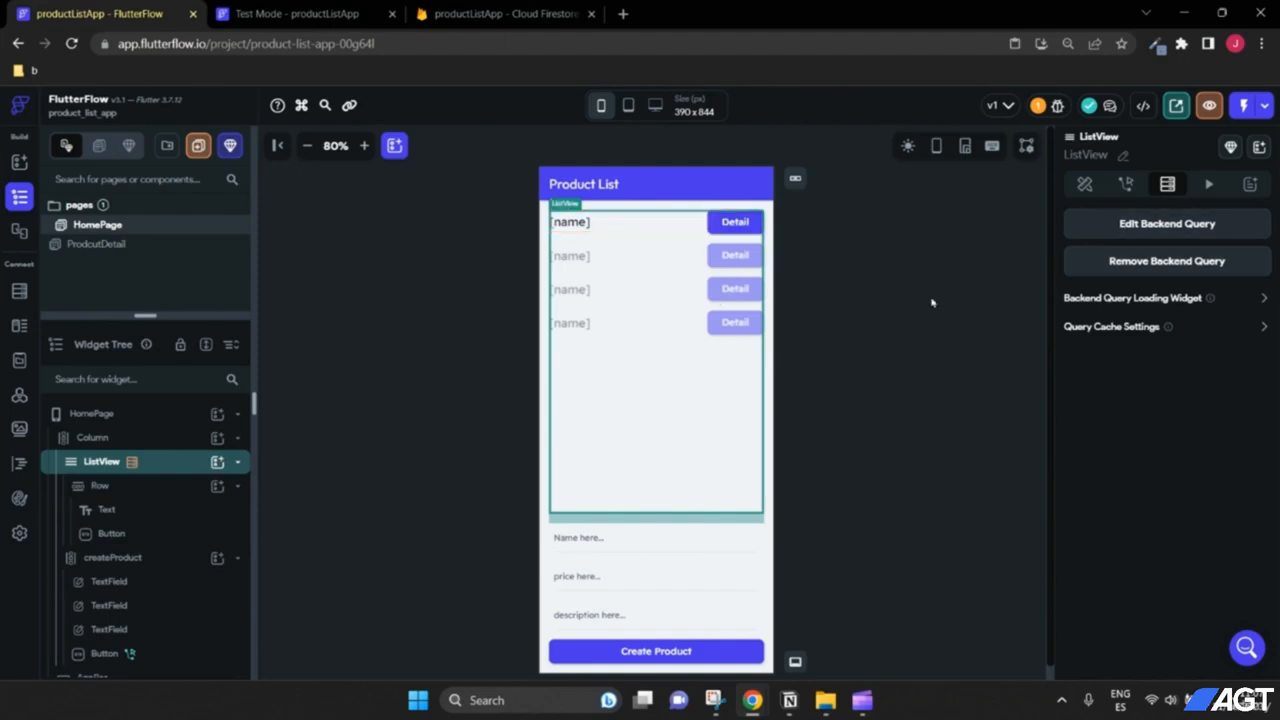
Step: Check the running test app's product list, then open ProdcutDetail and select its root
{"action": "key", "text": "ctrl+Tab"}
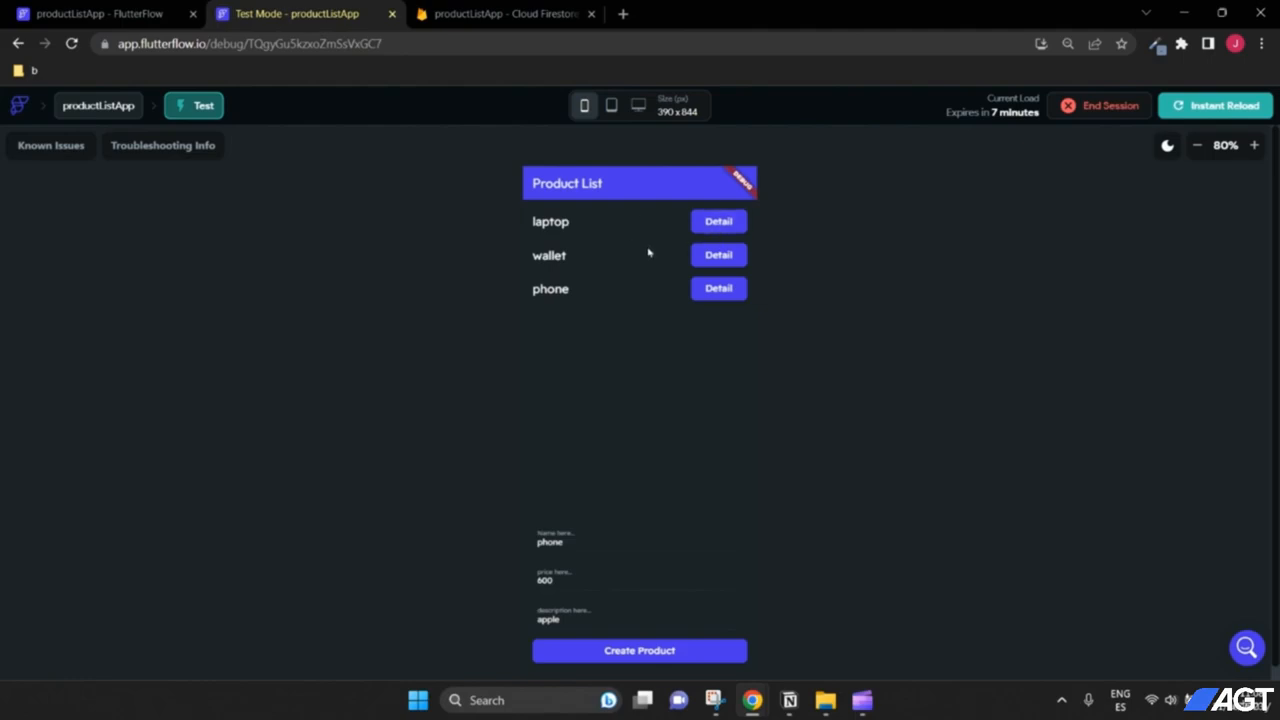
{"action": "left_click", "coordinate": [97, 9]}
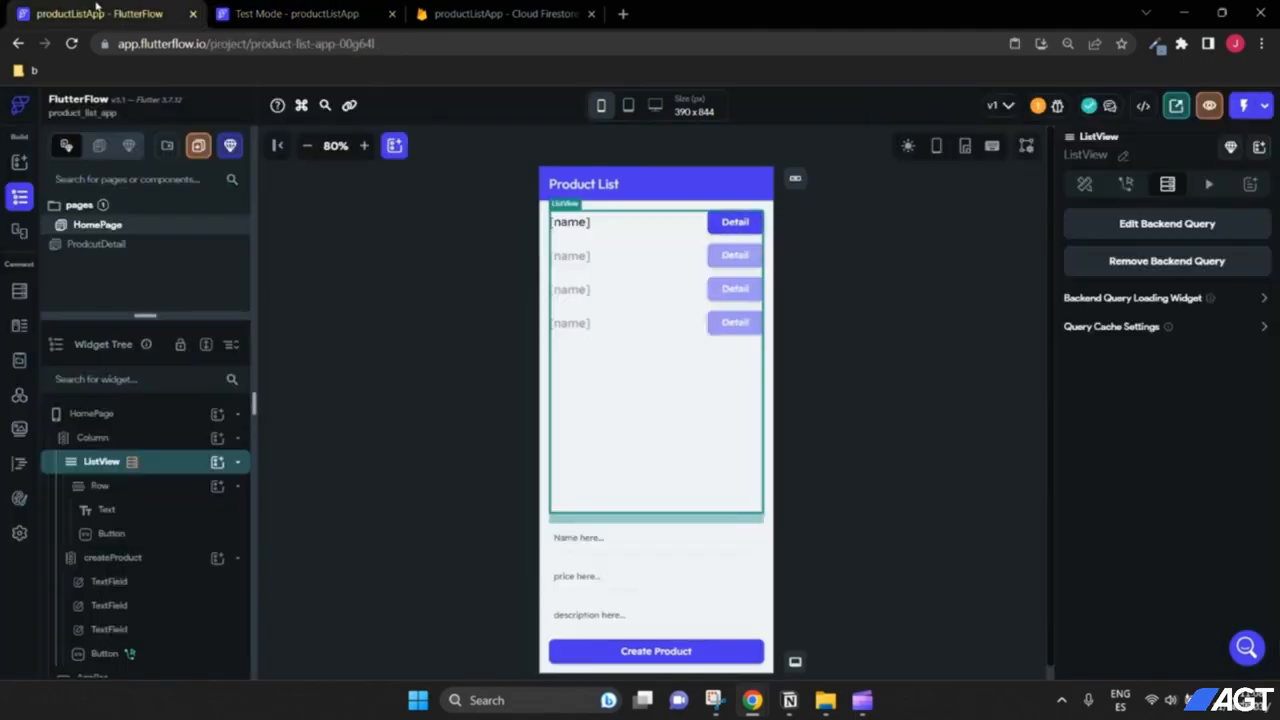
{"action": "left_click", "coordinate": [113, 250]}
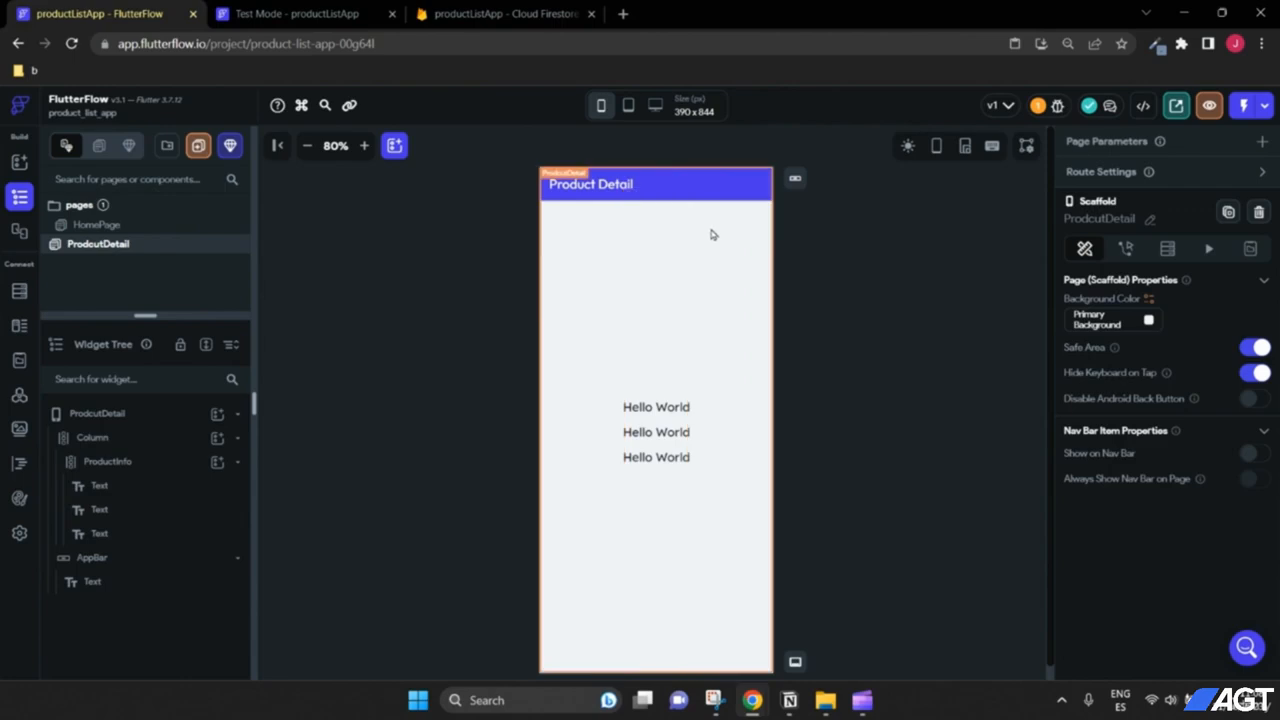
{"action": "left_click", "coordinate": [110, 418]}
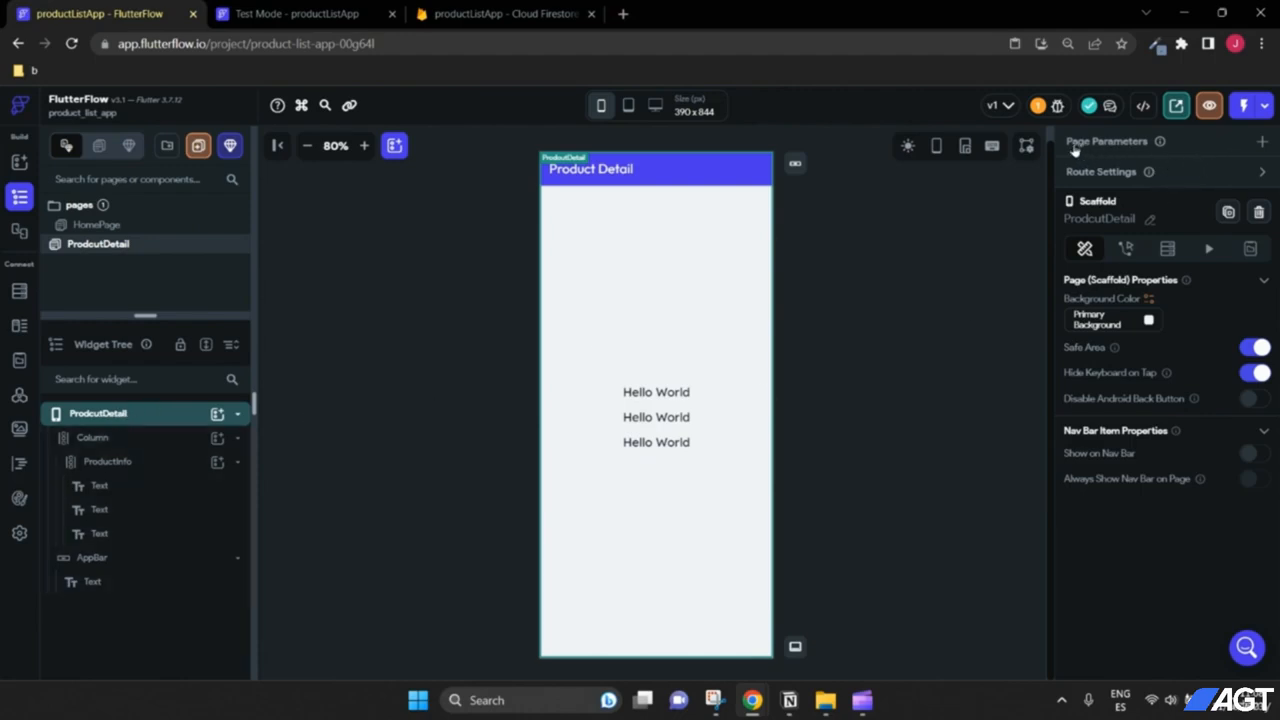
Step: Add a page parameter named productDocumentRef
{"action": "left_click", "coordinate": [1264, 142]}
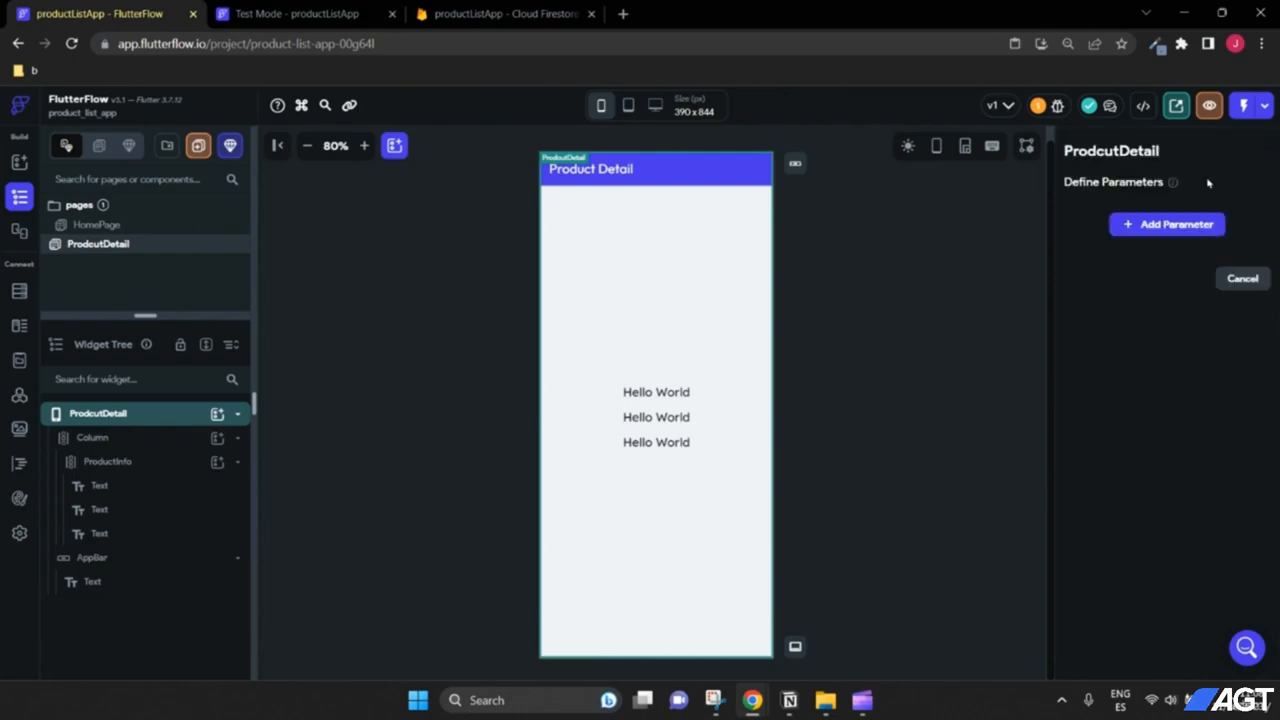
{"action": "left_click", "coordinate": [1164, 226]}
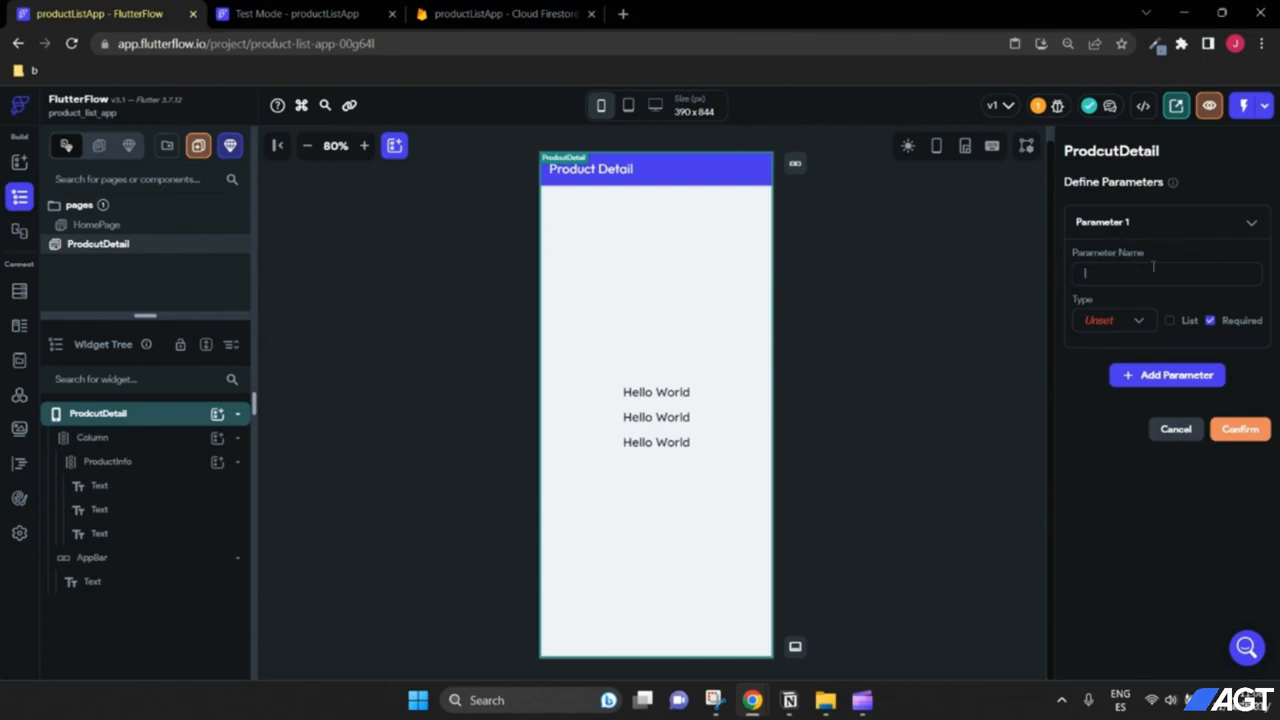
{"action": "left_click", "coordinate": [1153, 266]}
{"action": "type", "text": "Prod"}
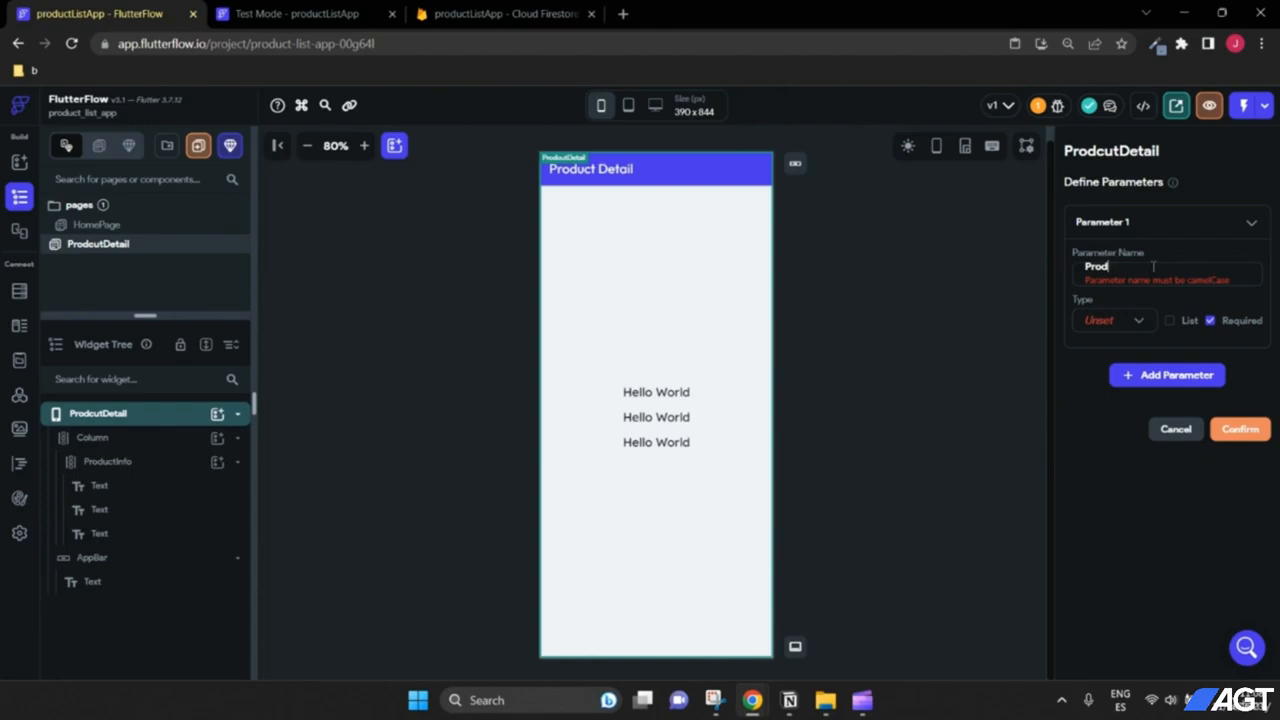
{"action": "type", "text": "uctDocumentRef"}
{"action": "left_click_drag", "start_coordinate": [1220, 265], "coordinate": [1065, 263]}
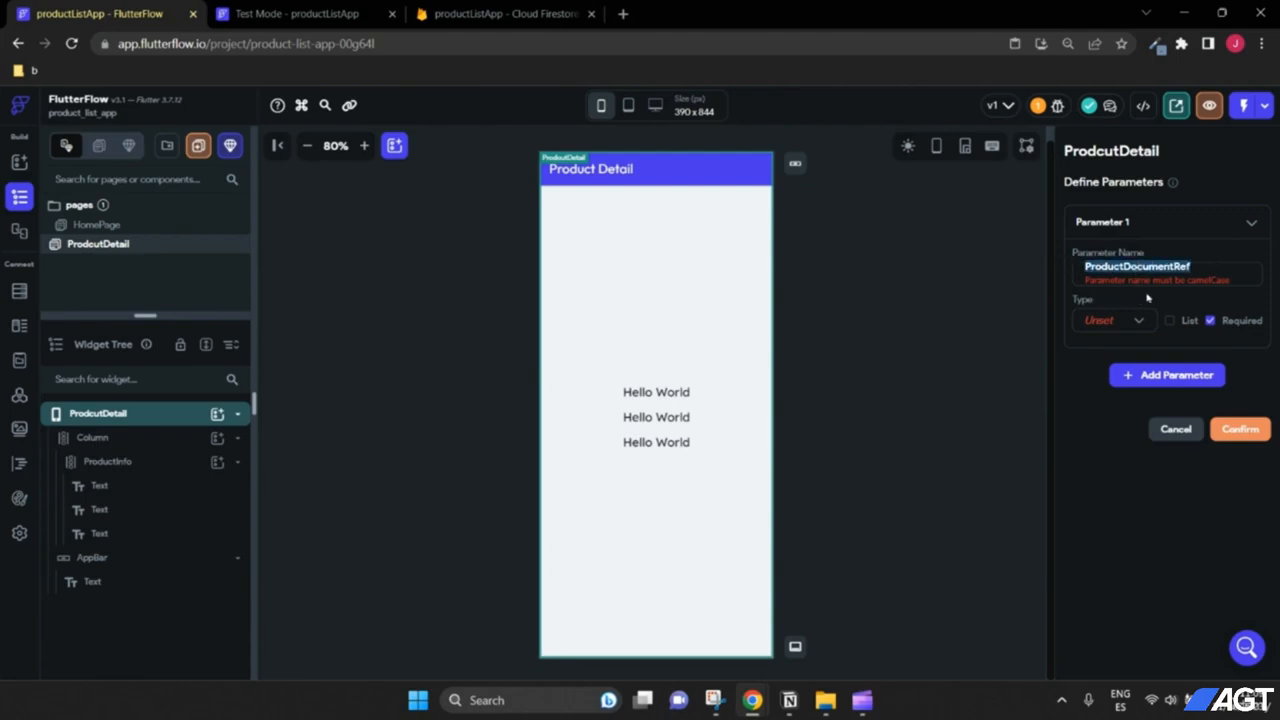
{"action": "left_click", "coordinate": [1092, 266]}
{"action": "key", "text": "BackSpace"}
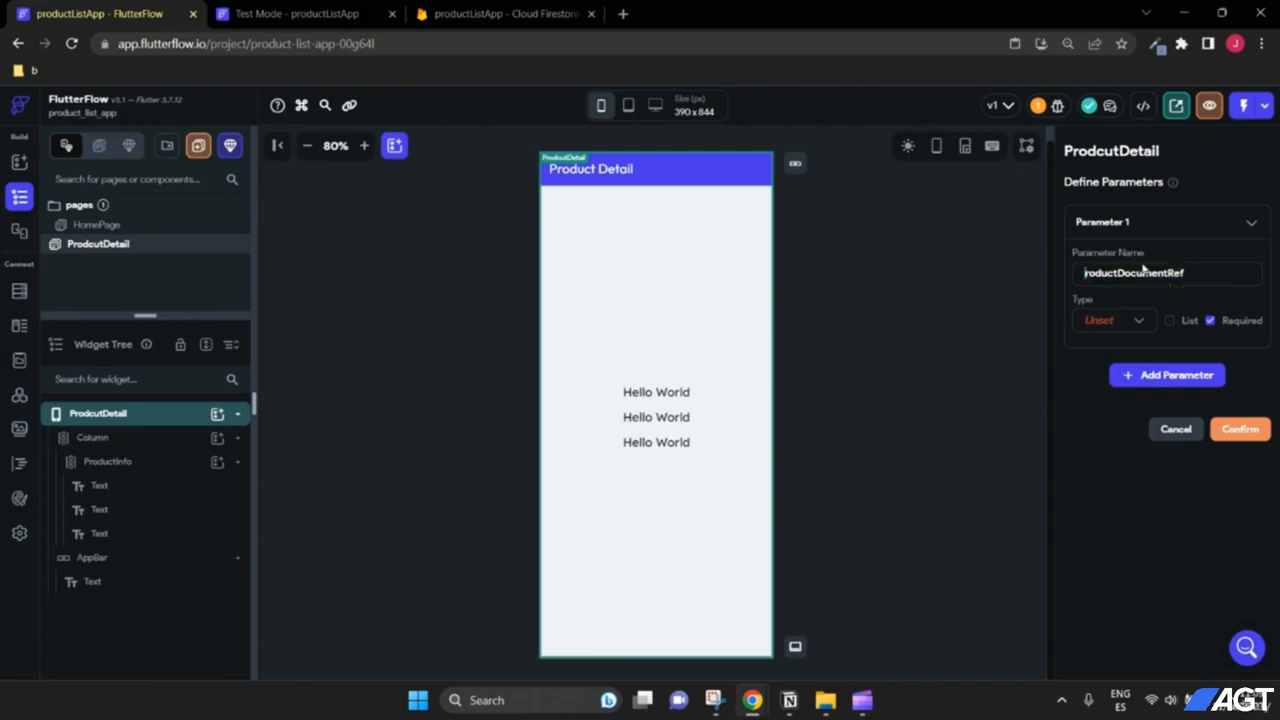
{"action": "type", "text": "p"}
{"action": "left_click_drag", "start_coordinate": [1084, 273], "coordinate": [1142, 274]}
{"action": "left_click", "coordinate": [1142, 274]}
{"action": "left_click_drag", "start_coordinate": [1207, 273], "coordinate": [1090, 269]}
{"action": "left_click", "coordinate": [1205, 274]}
Step: Make productDocumentRef a DocumentReference to the products collection and confirm it
{"action": "left_click", "coordinate": [1134, 324]}
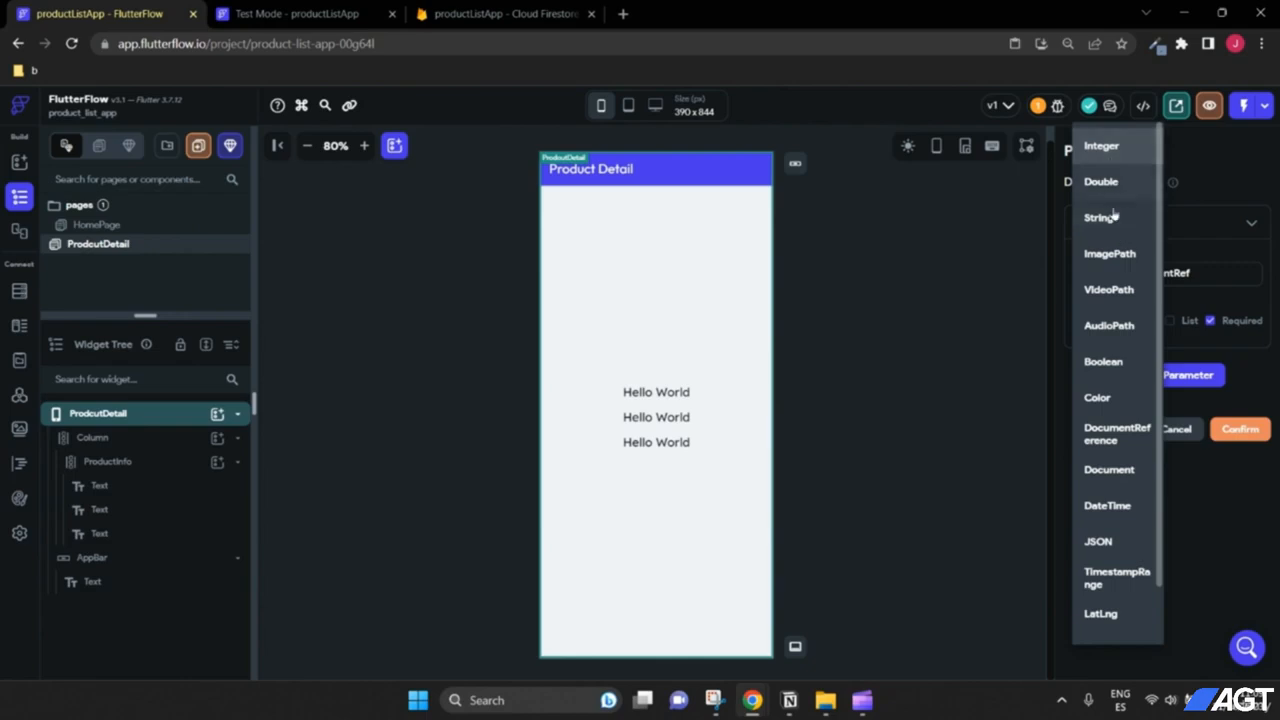
{"action": "left_click", "coordinate": [1108, 437]}
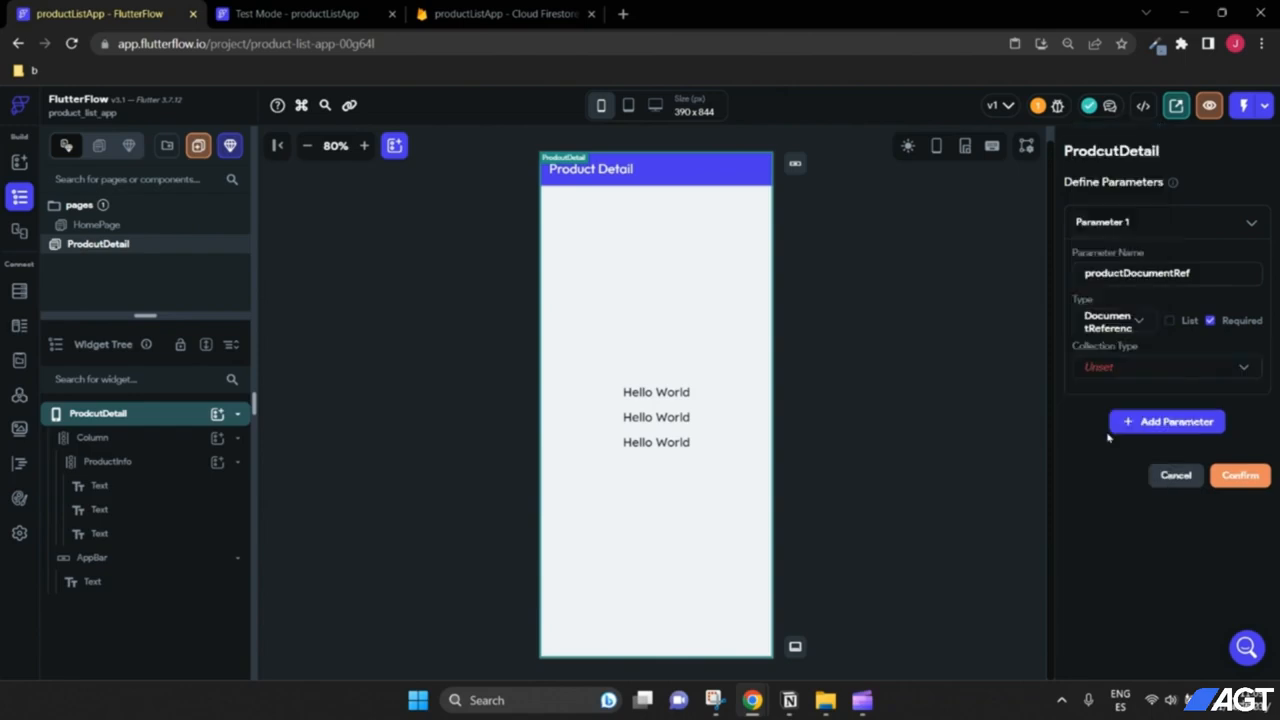
{"action": "left_click", "coordinate": [1113, 369]}
{"action": "left_click", "coordinate": [1106, 373]}
{"action": "left_click", "coordinate": [1238, 476]}
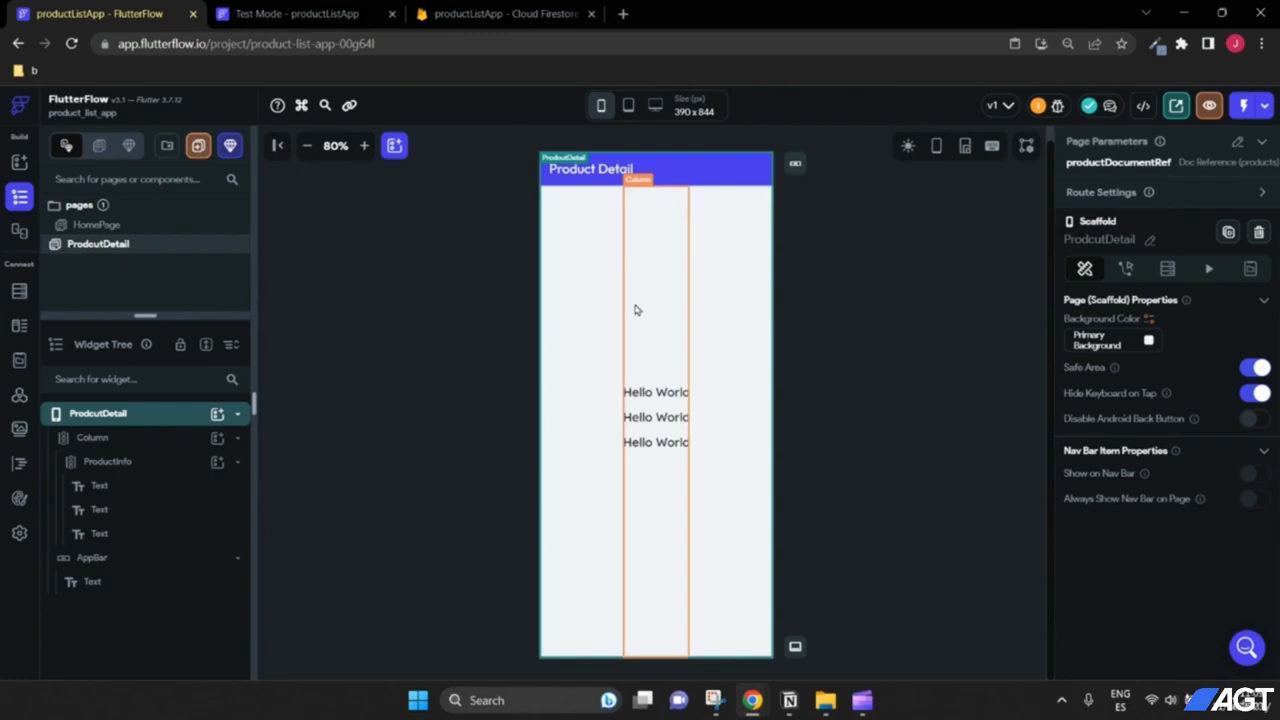
Step: Give HomePage's Detail button an On Tap action navigating to ProdcutDetail
{"action": "left_click", "coordinate": [115, 228]}
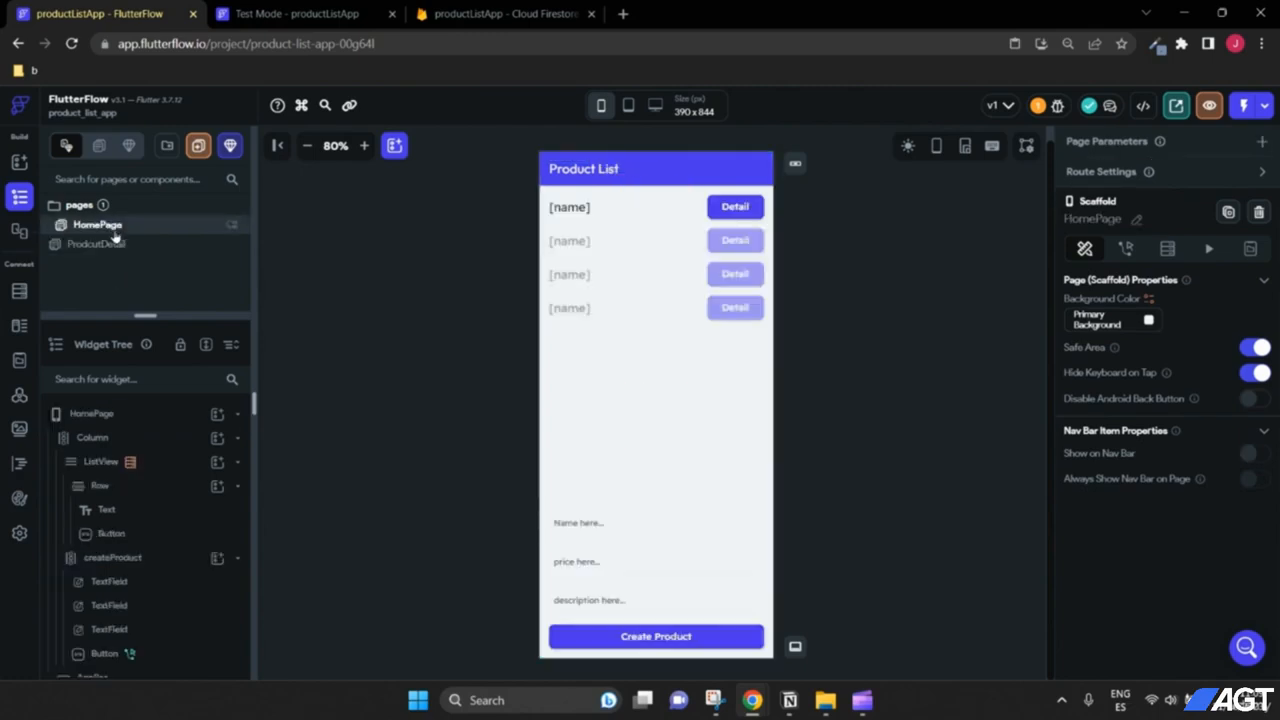
{"action": "left_click", "coordinate": [729, 217]}
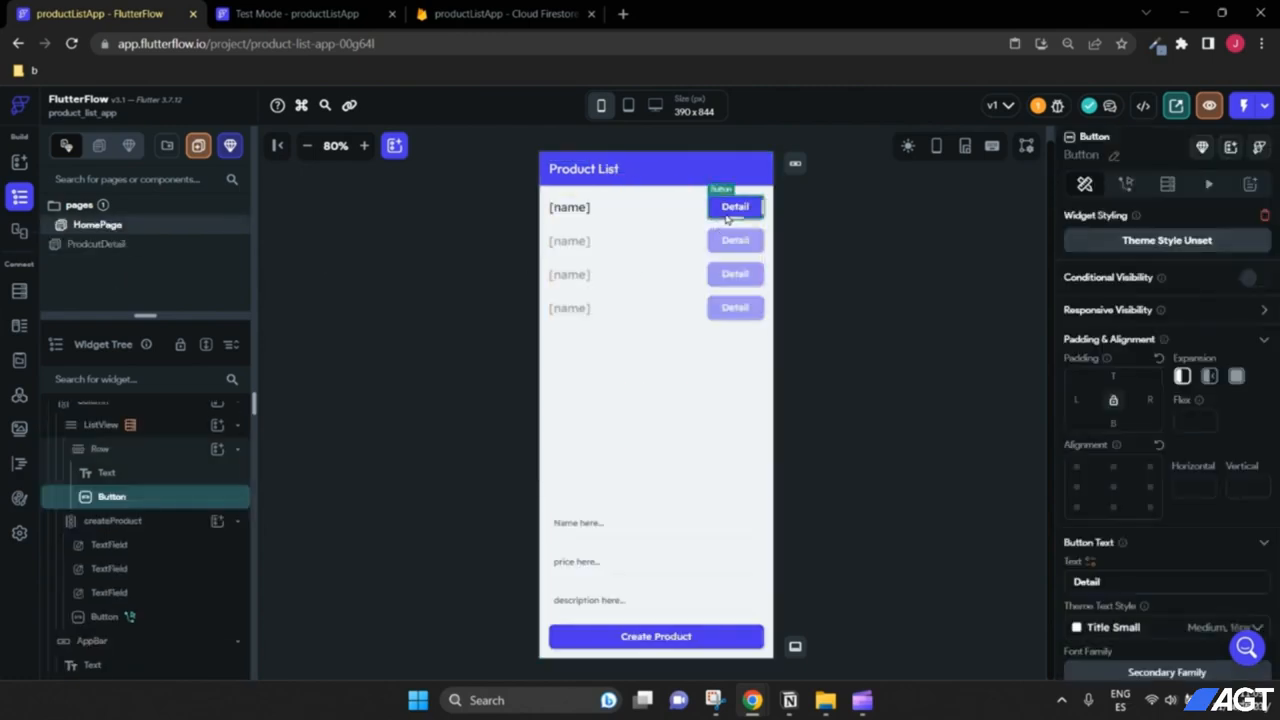
{"action": "left_click", "coordinate": [1127, 186]}
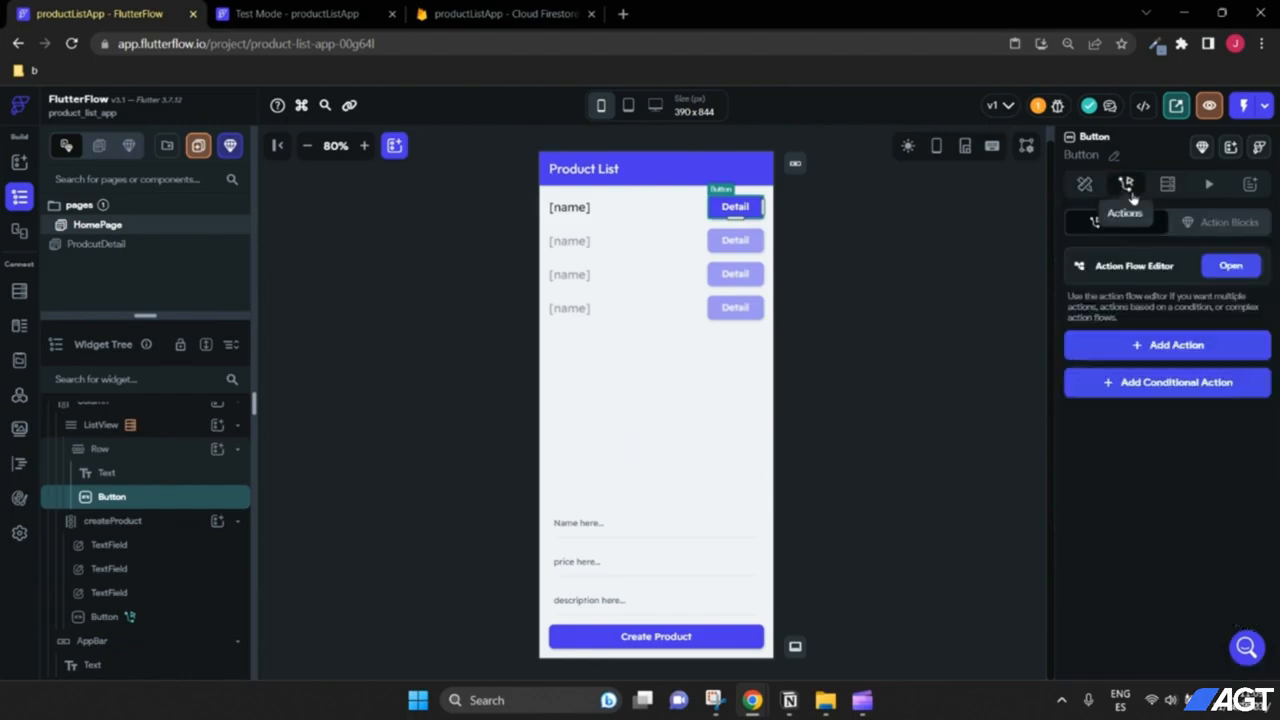
{"action": "left_click", "coordinate": [1152, 352]}
{"action": "scroll", "coordinate": [1150, 372], "scroll_direction": "down", "scroll_amount": 2}
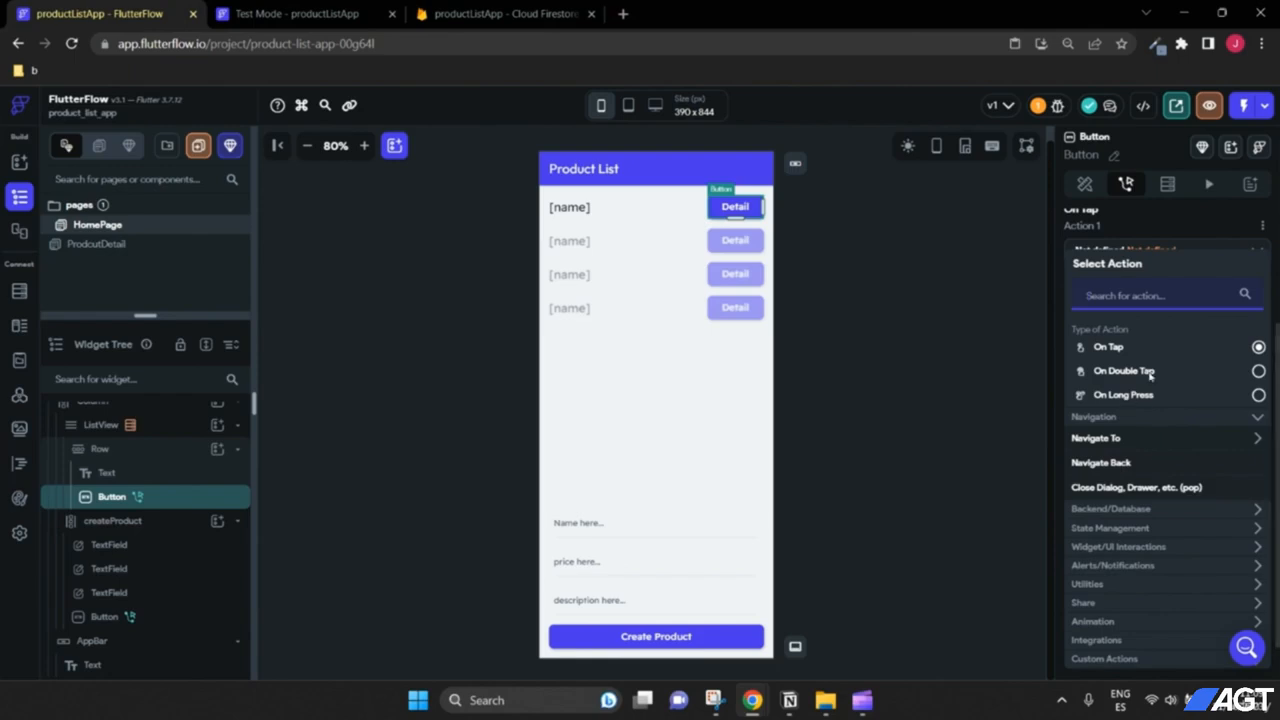
{"action": "scroll", "coordinate": [1150, 372], "scroll_direction": "down", "scroll_amount": 1}
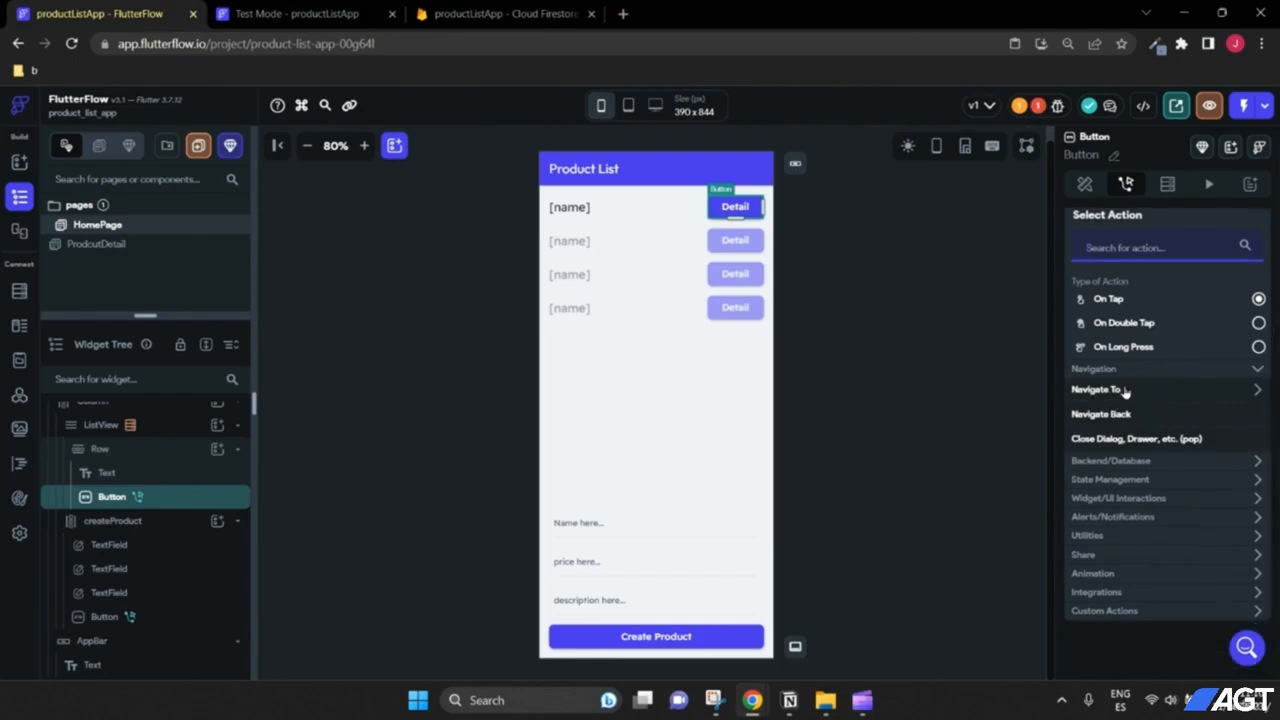
{"action": "left_click", "coordinate": [1120, 398]}
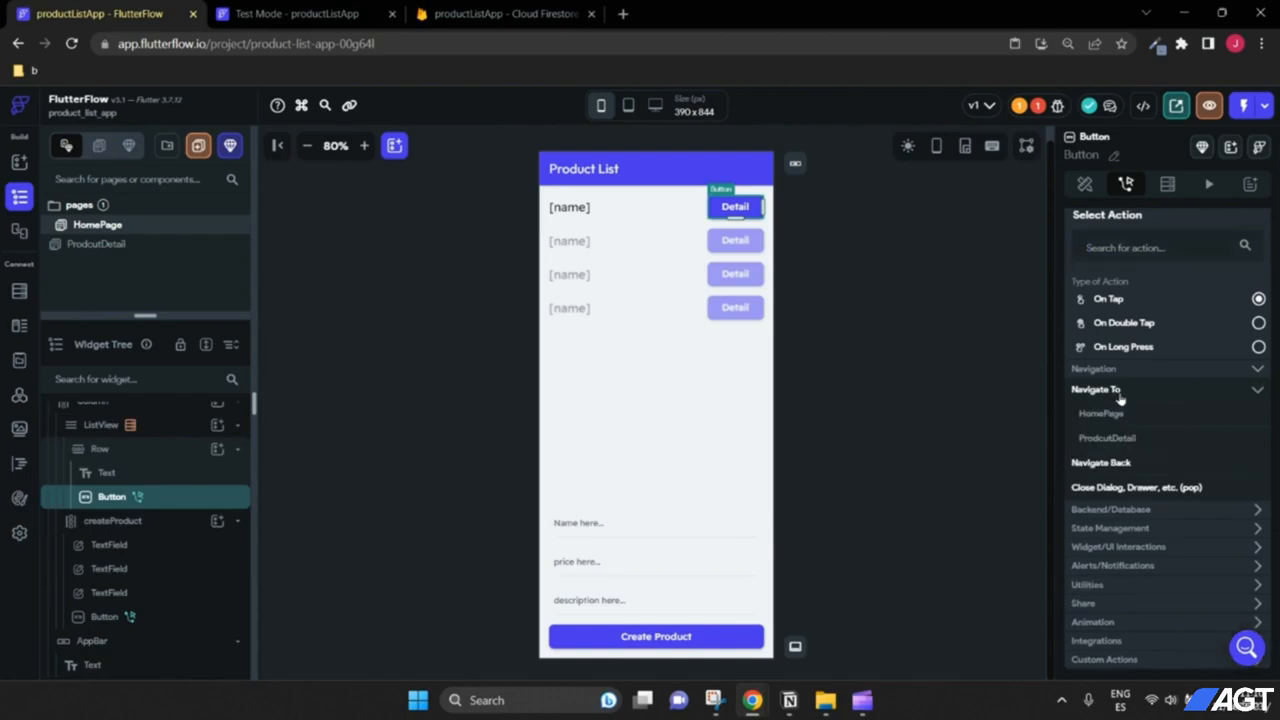
{"action": "left_click", "coordinate": [1118, 440]}
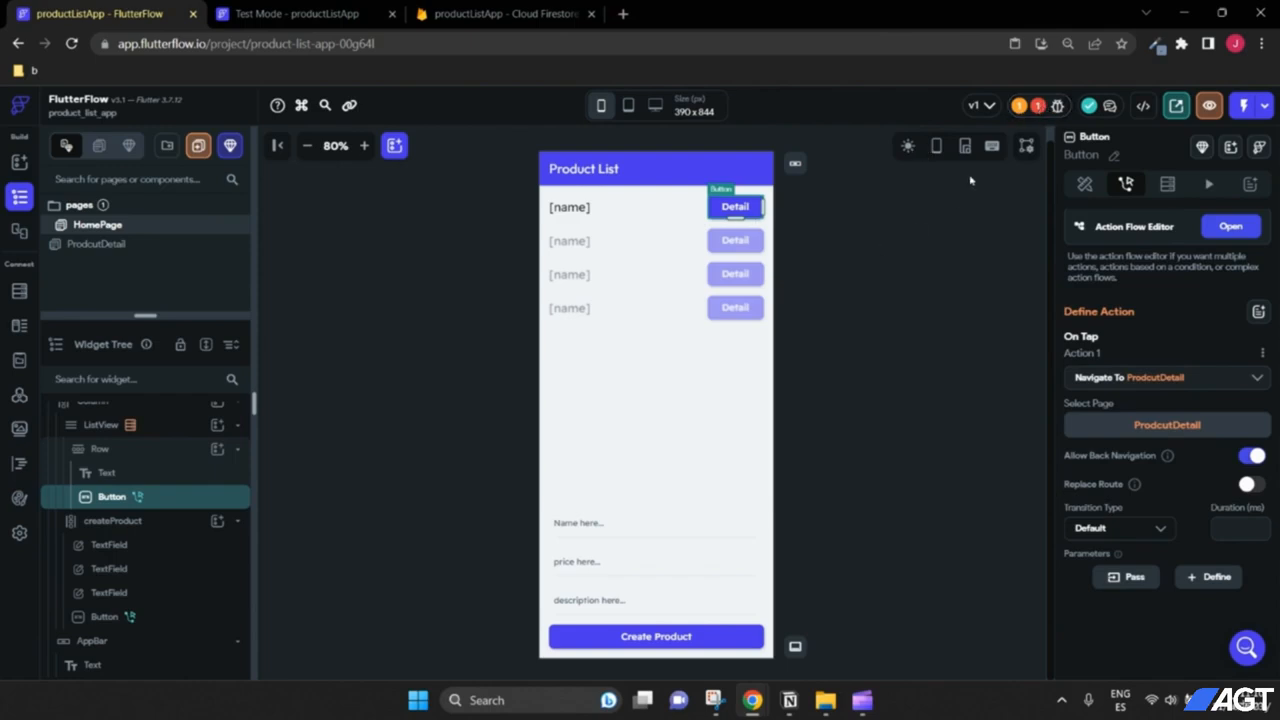
Step: Review the Issues list's missing productDocumentRef parameter error
{"action": "left_click", "coordinate": [1038, 105]}
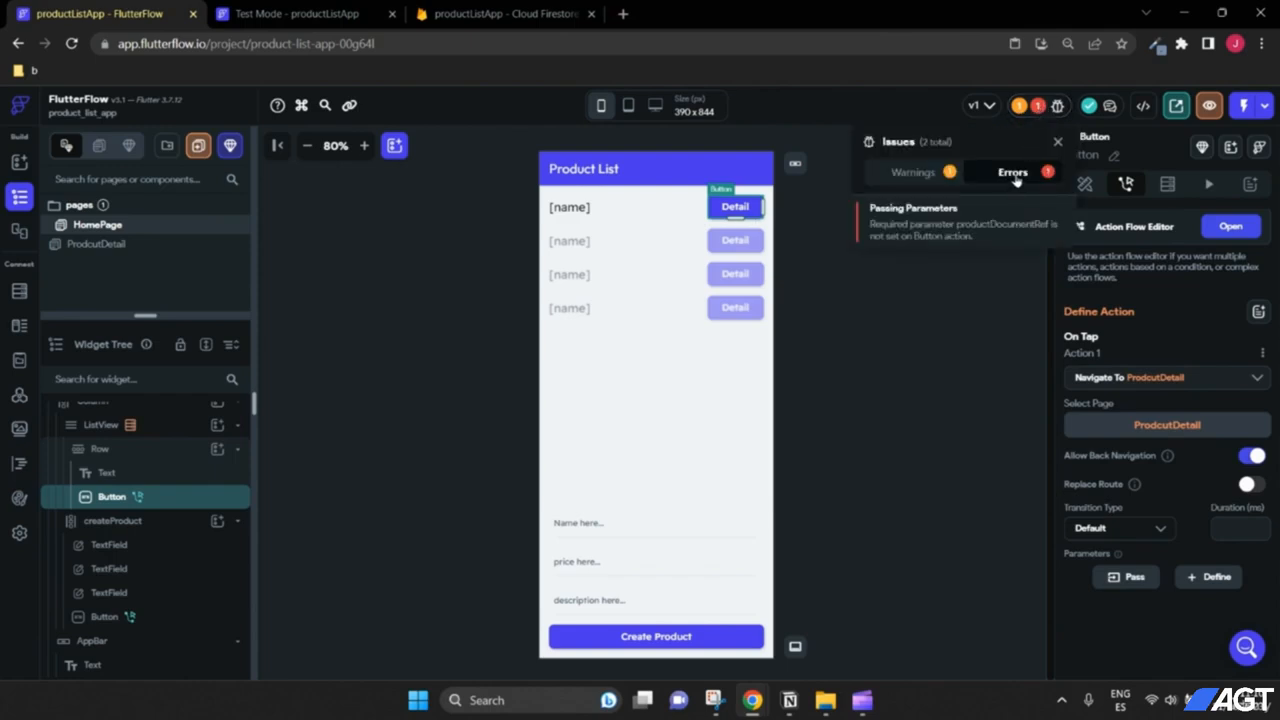
{"action": "left_click_drag", "start_coordinate": [872, 224], "coordinate": [1056, 226]}
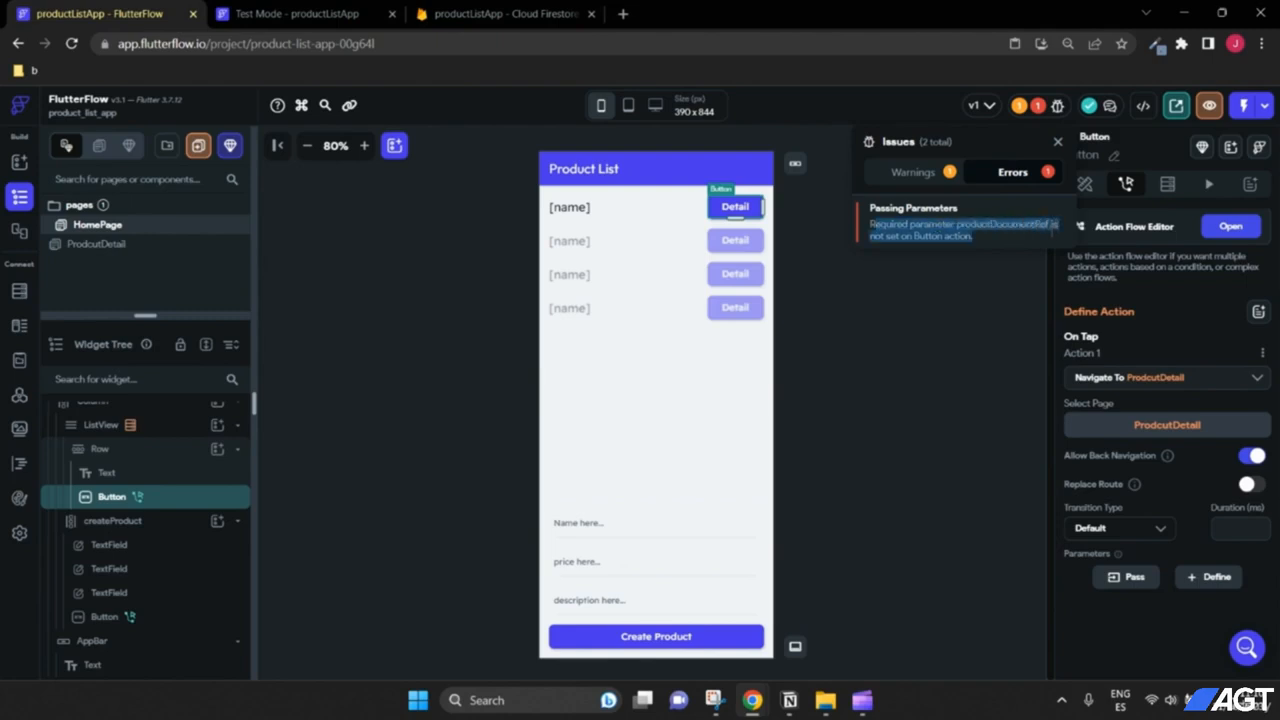
{"action": "left_click", "coordinate": [1134, 608]}
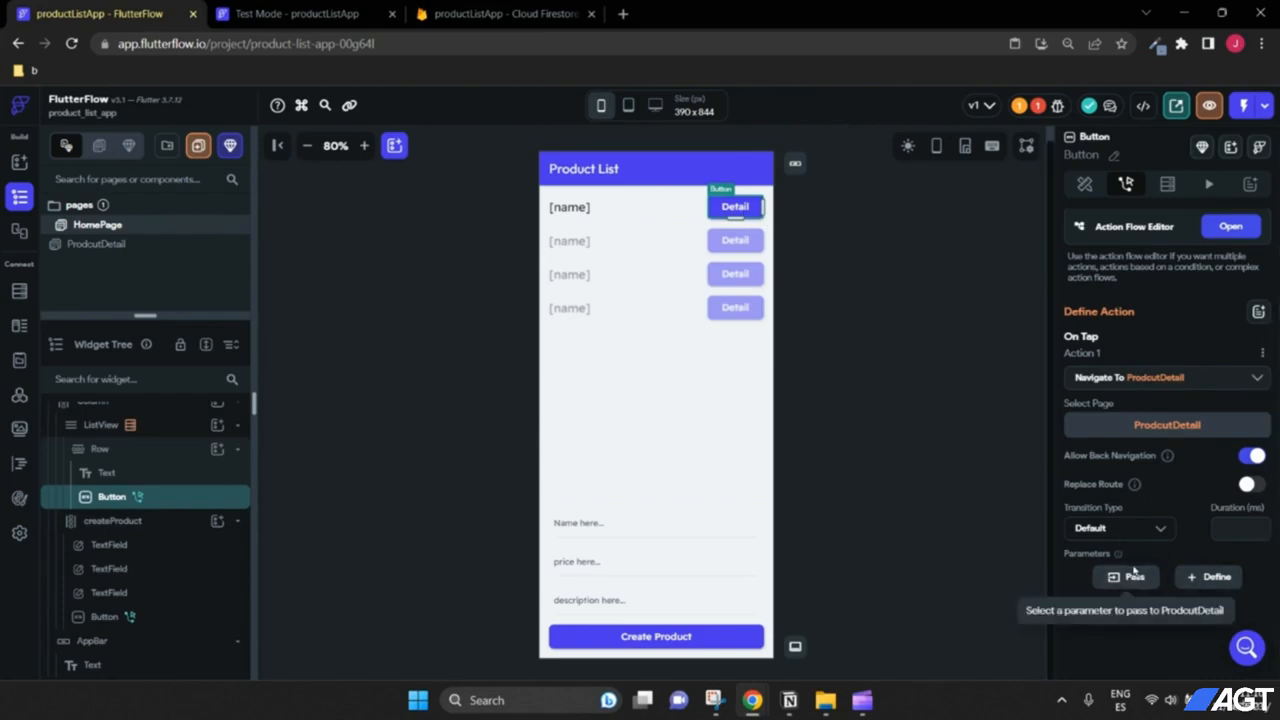
Step: Set the navigation's productDocumentRef parameter to the products Document's Reference and confirm
{"action": "left_click", "coordinate": [1125, 579]}
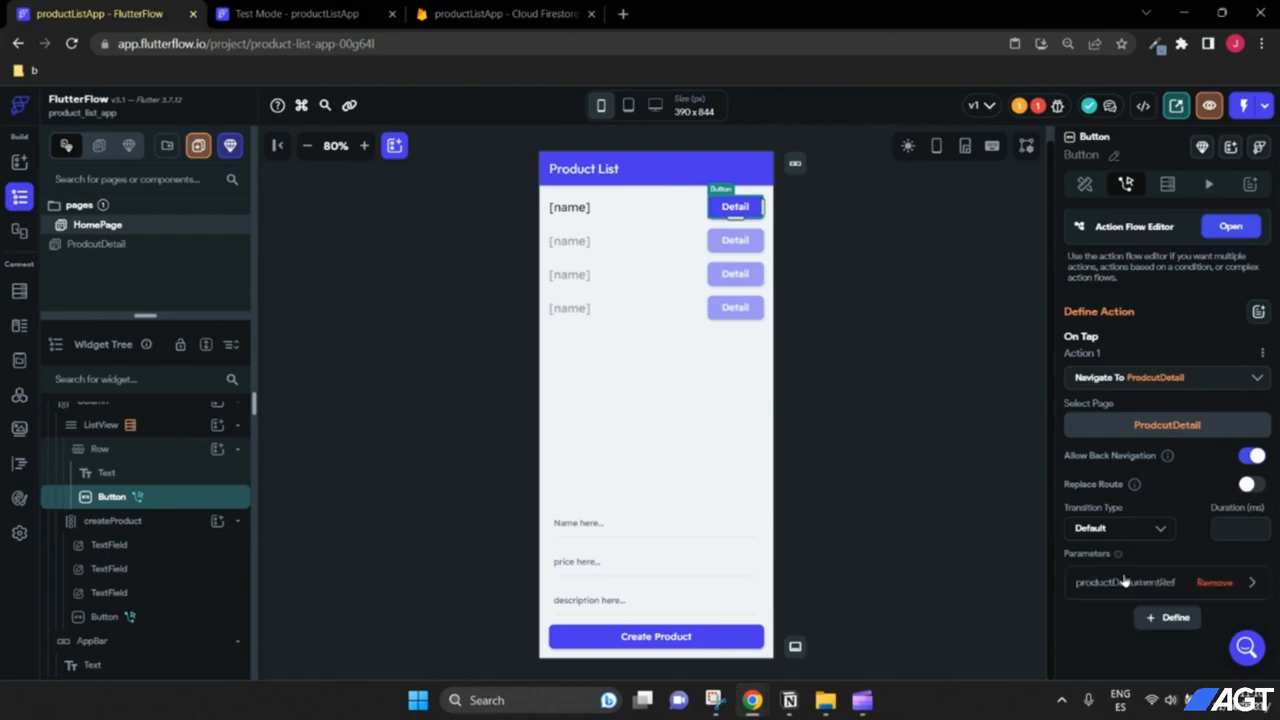
{"action": "scroll", "coordinate": [1130, 555], "scroll_direction": "down", "scroll_amount": 1}
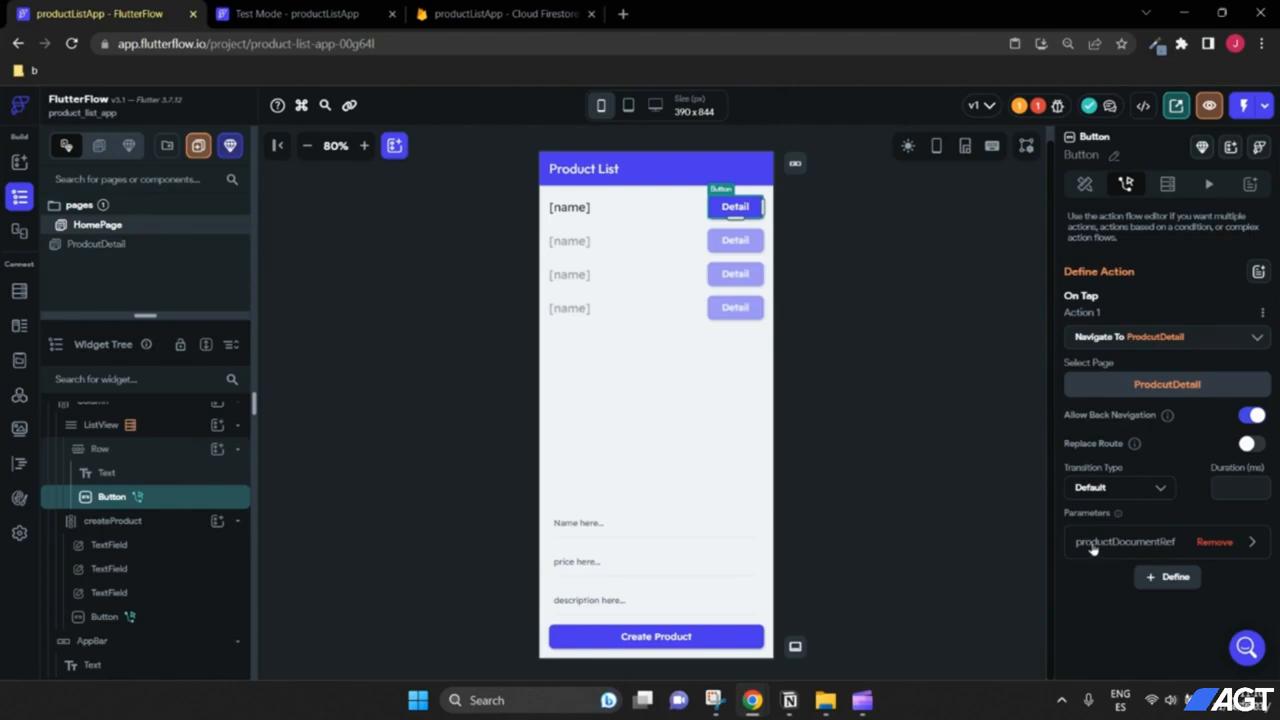
{"action": "left_click", "coordinate": [1253, 546]}
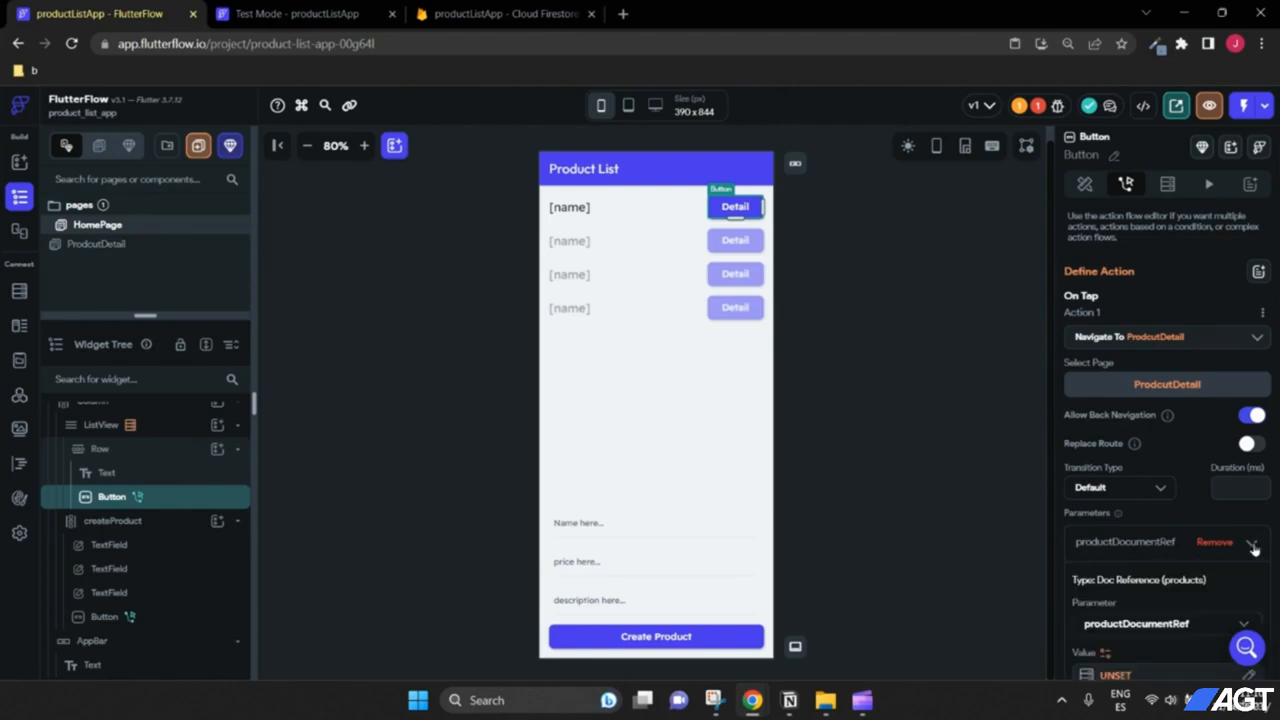
{"action": "scroll", "coordinate": [1206, 511], "scroll_direction": "down", "scroll_amount": 1}
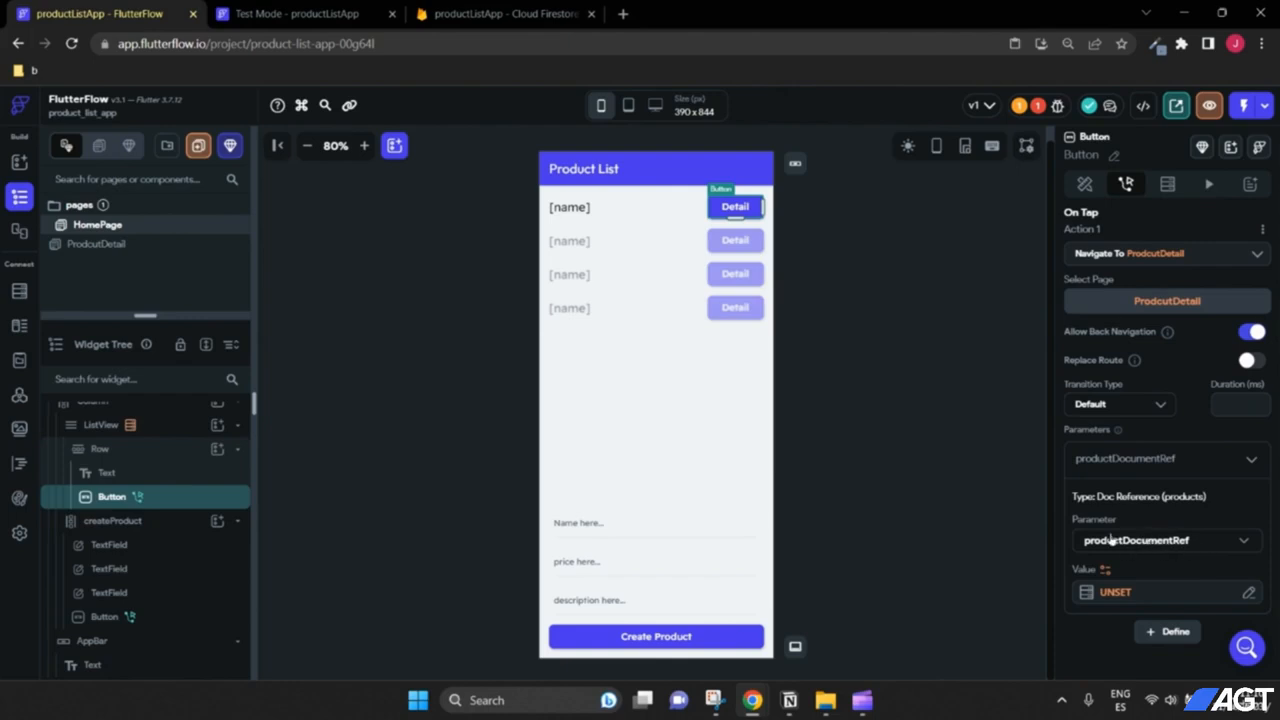
{"action": "scroll", "coordinate": [1150, 552], "scroll_direction": "down", "scroll_amount": 1}
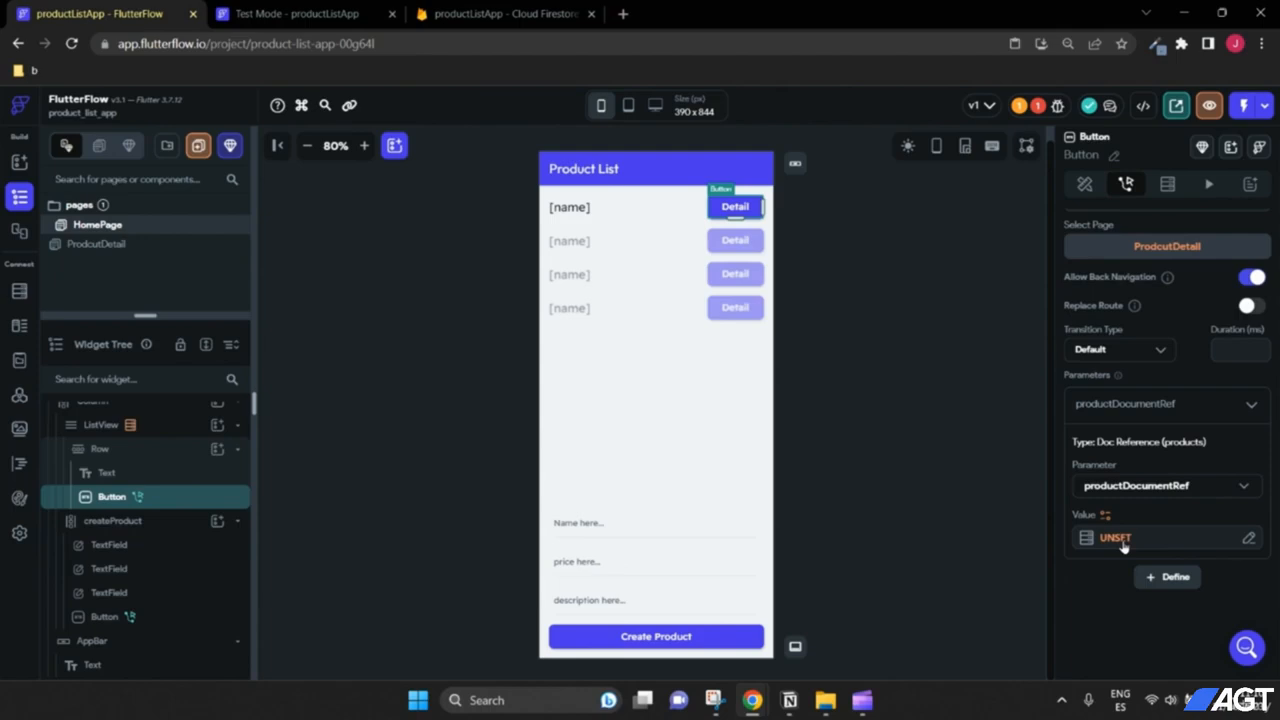
{"action": "left_click", "coordinate": [1124, 546]}
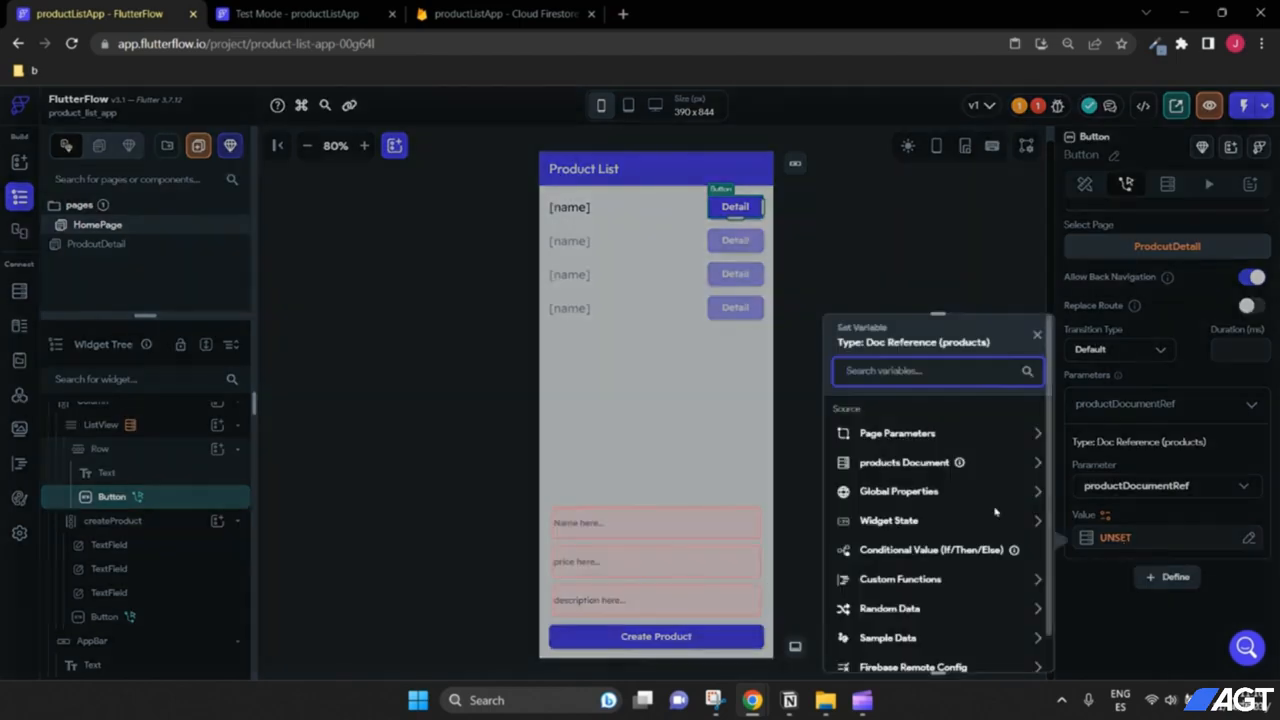
{"action": "left_click", "coordinate": [913, 466]}
{"action": "scroll", "coordinate": [913, 470], "scroll_direction": "down", "scroll_amount": 1}
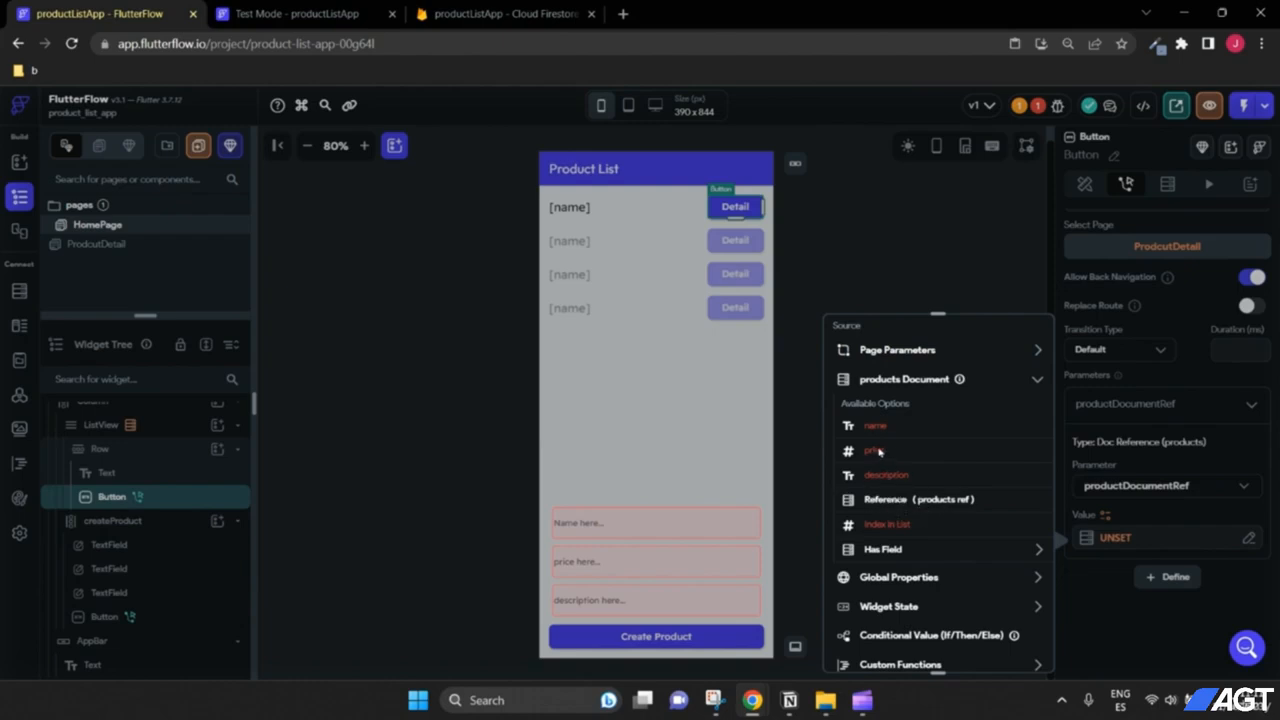
{"action": "left_click", "coordinate": [900, 500]}
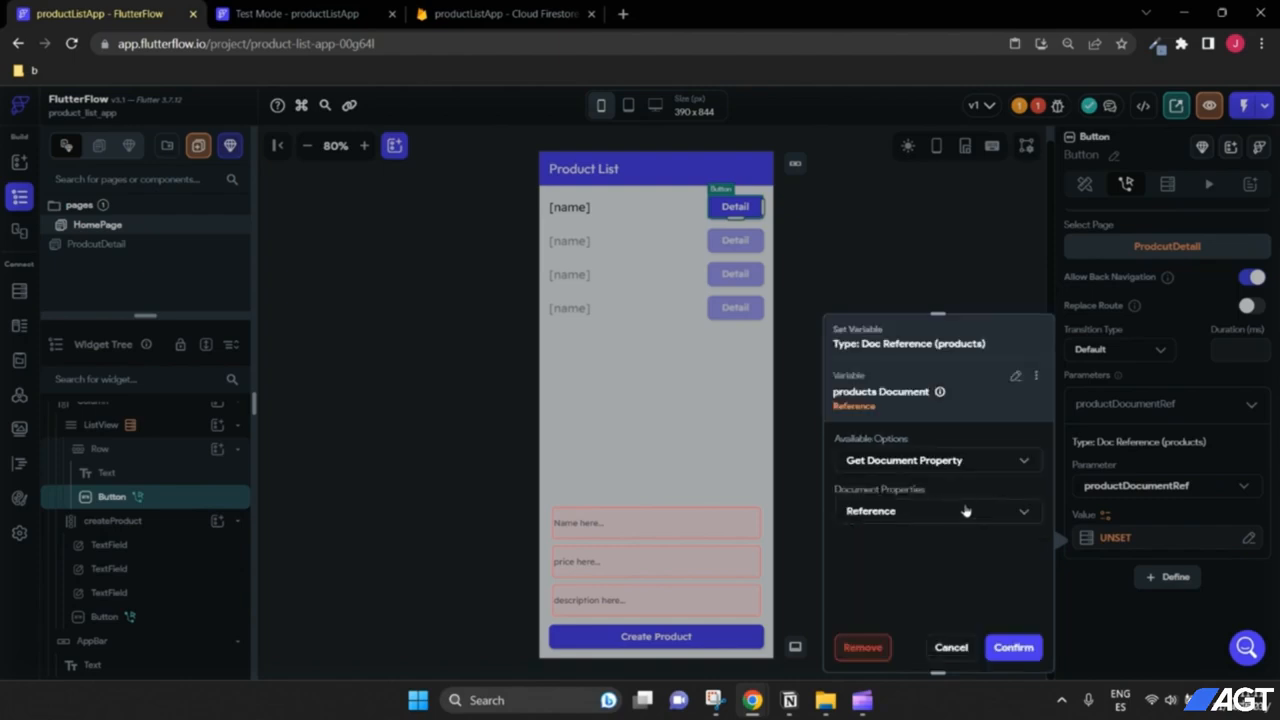
{"action": "left_click", "coordinate": [1008, 646]}
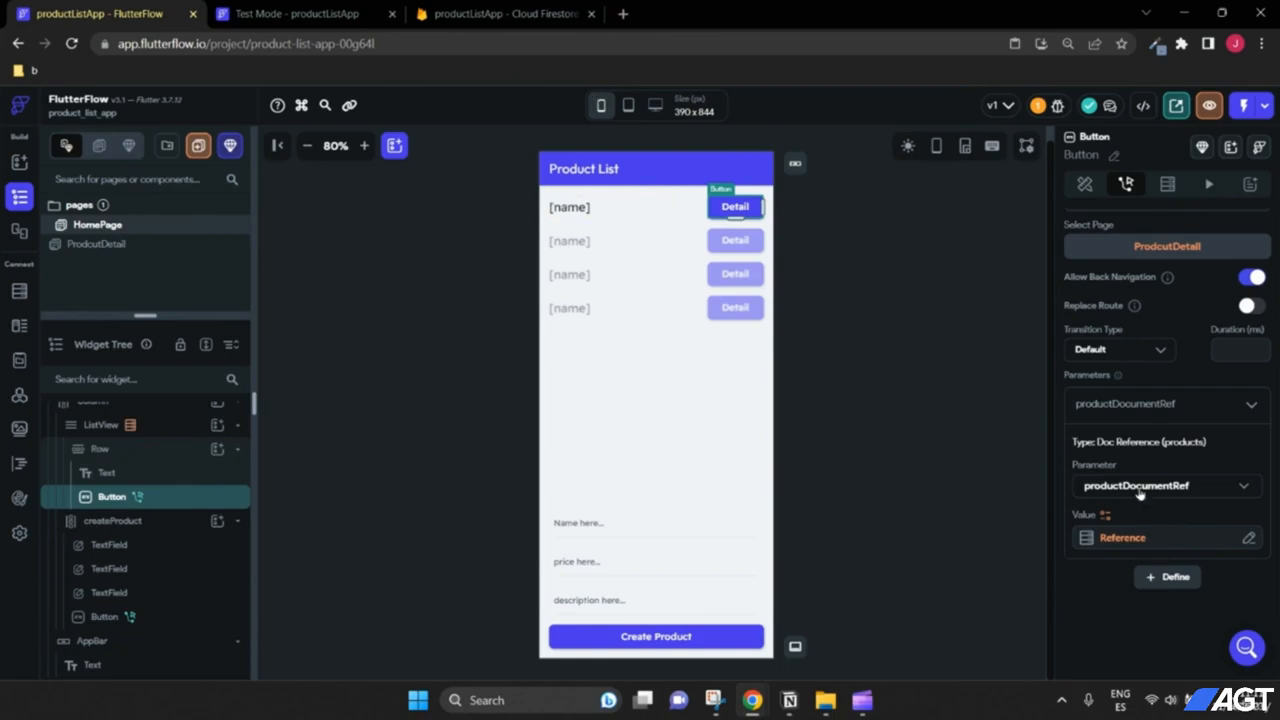
{"action": "left_click", "coordinate": [908, 417]}
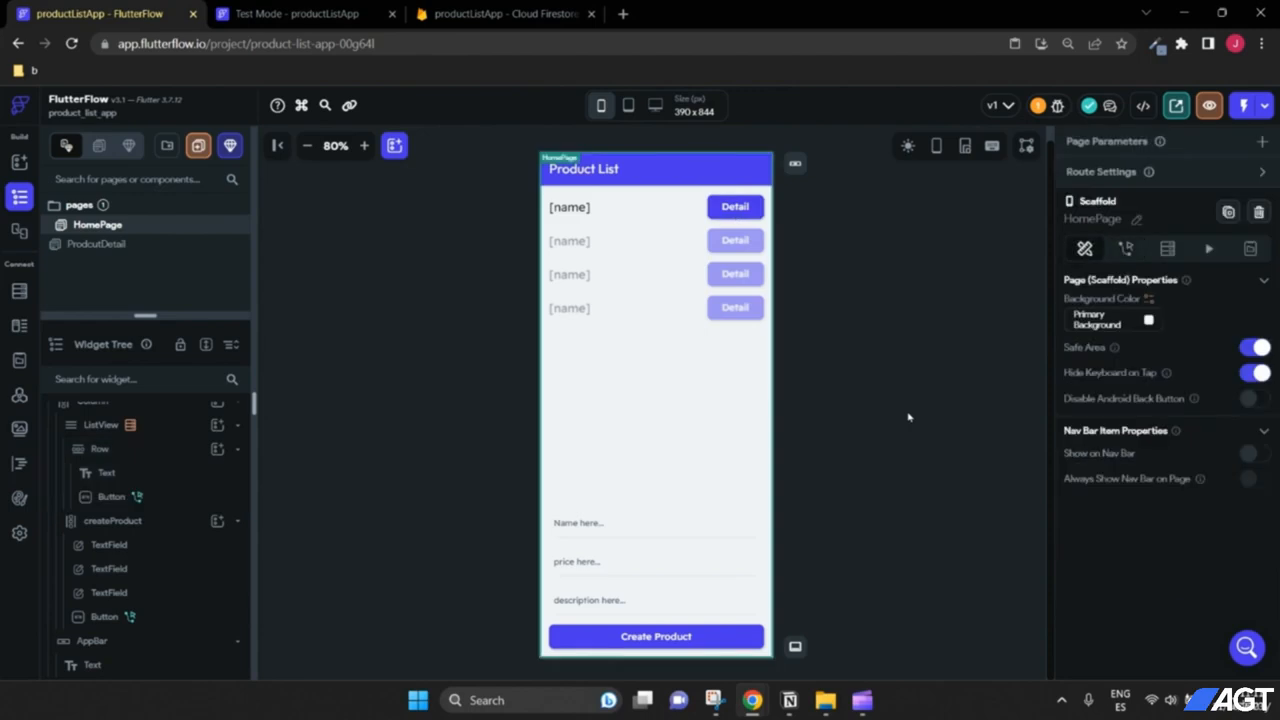
Step: On ProdcutDetail, select the ProductInfo column and start adding a Backend Query to it
{"action": "left_click", "coordinate": [133, 246]}
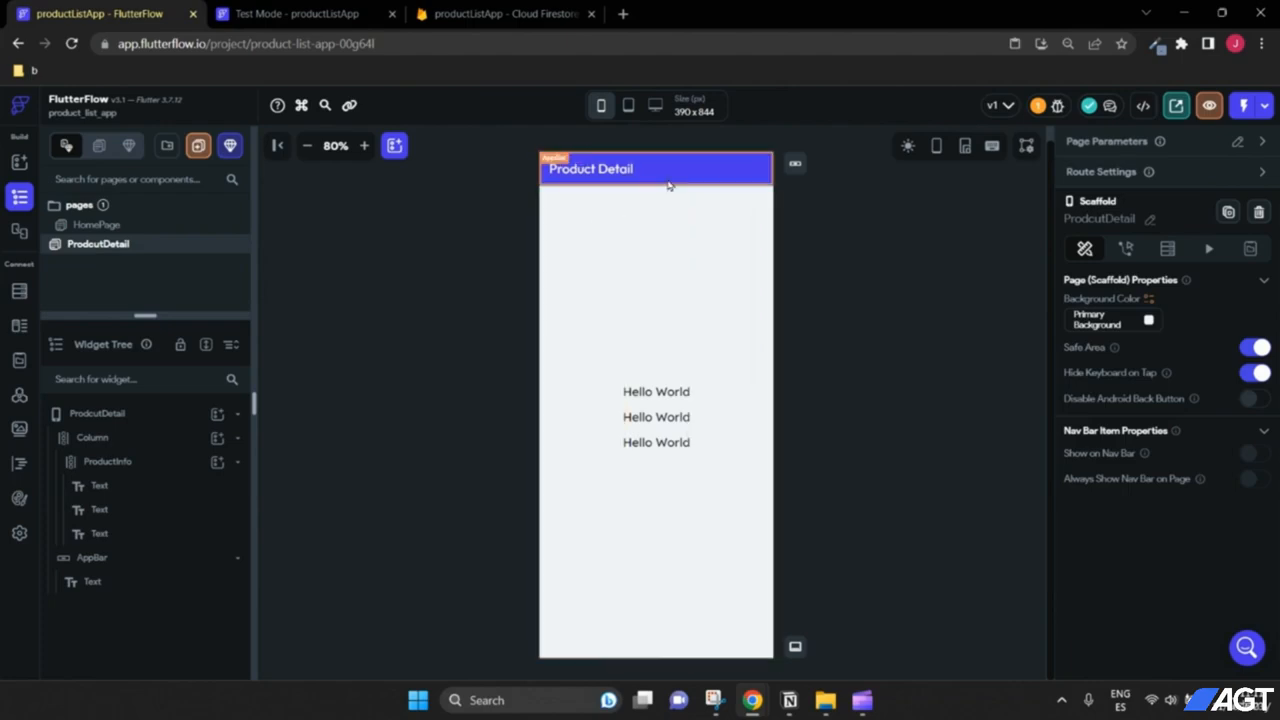
{"action": "left_click", "coordinate": [677, 409]}
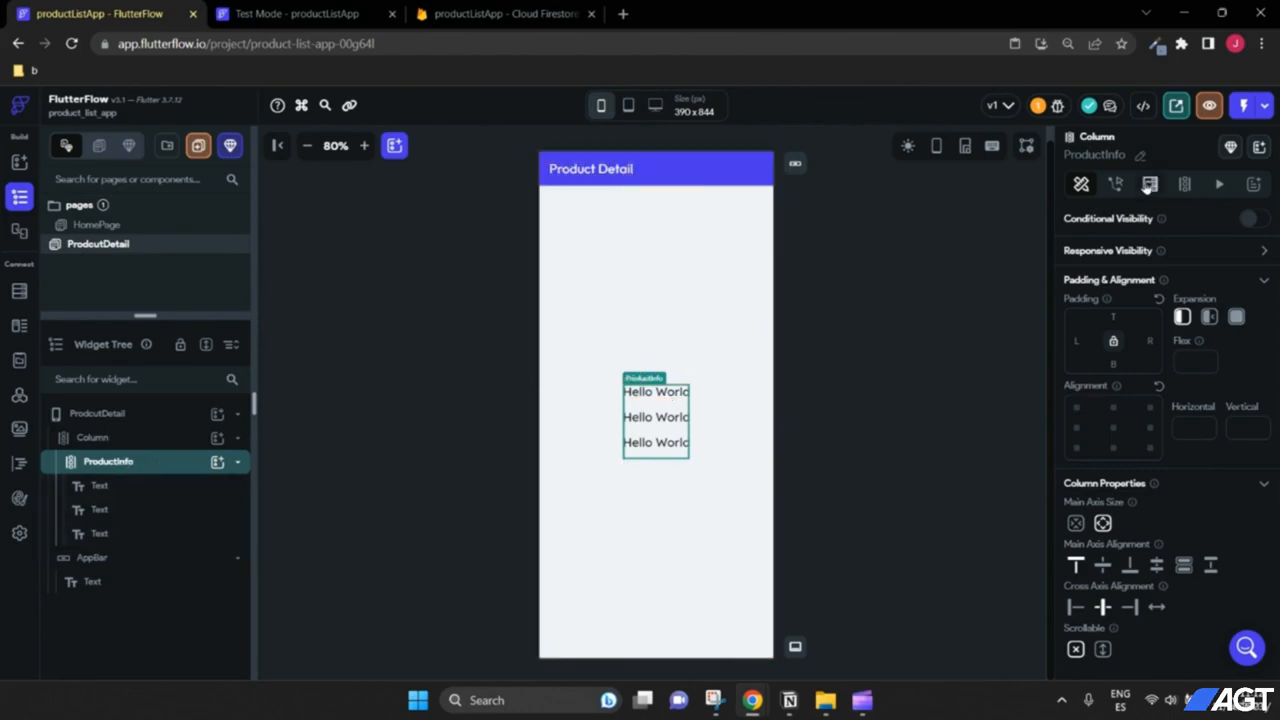
{"action": "left_click", "coordinate": [1148, 185]}
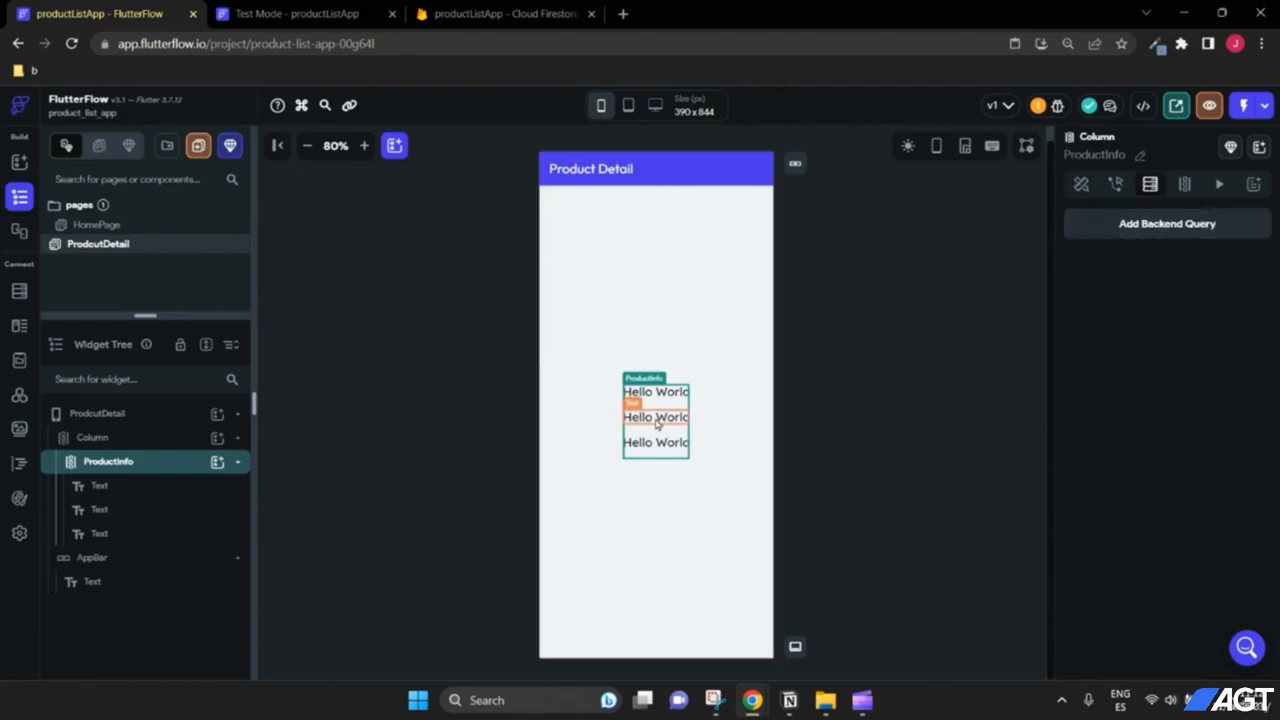
{"action": "left_click", "coordinate": [492, 14]}
{"action": "key", "text": "ctrl+shift+Tab"}
{"action": "key", "text": "ctrl+shift+Tab"}
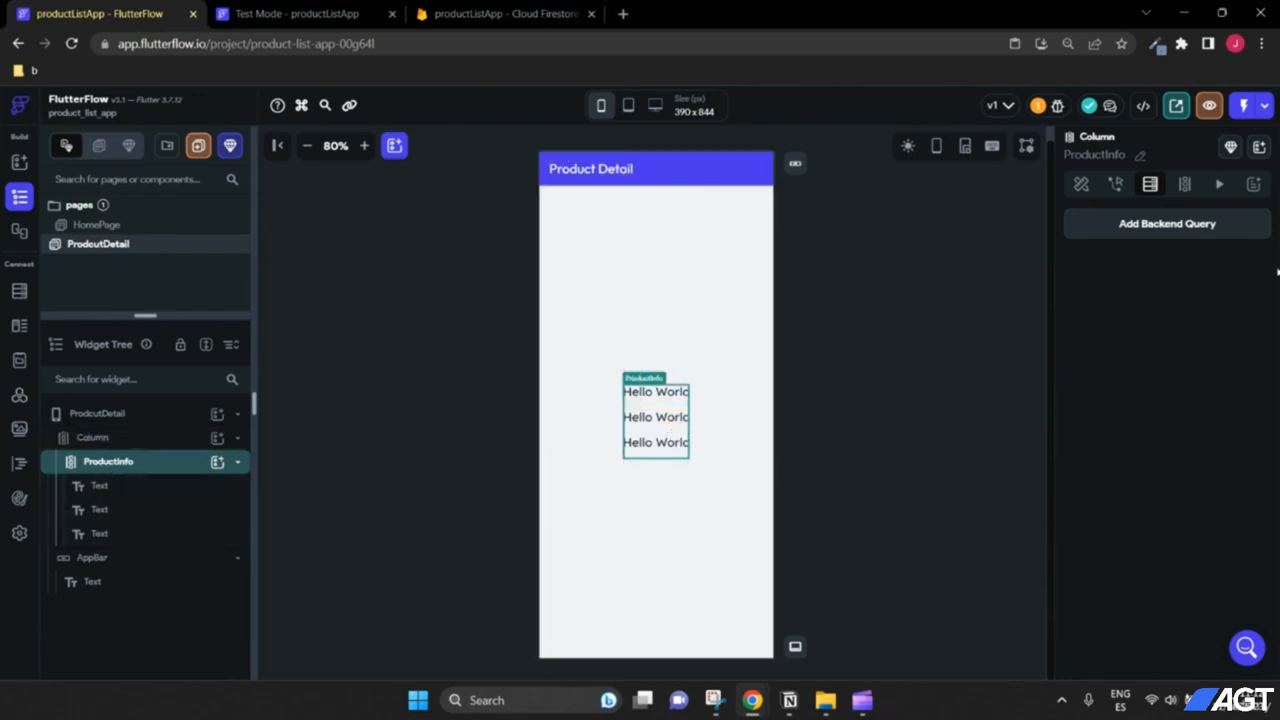
{"action": "left_click", "coordinate": [1172, 226]}
Step: Query a products Document from Reference using the productDocumentRef page parameter, and confirm
{"action": "left_click", "coordinate": [982, 226]}
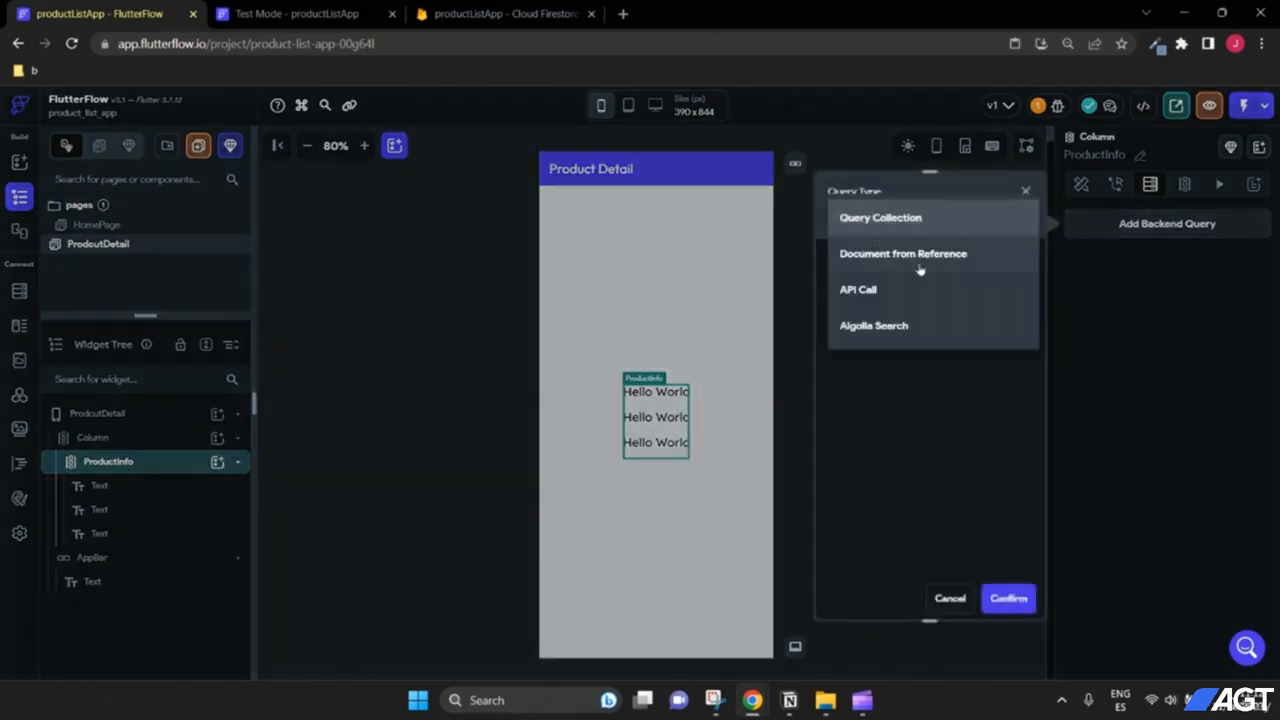
{"action": "left_click", "coordinate": [918, 258]}
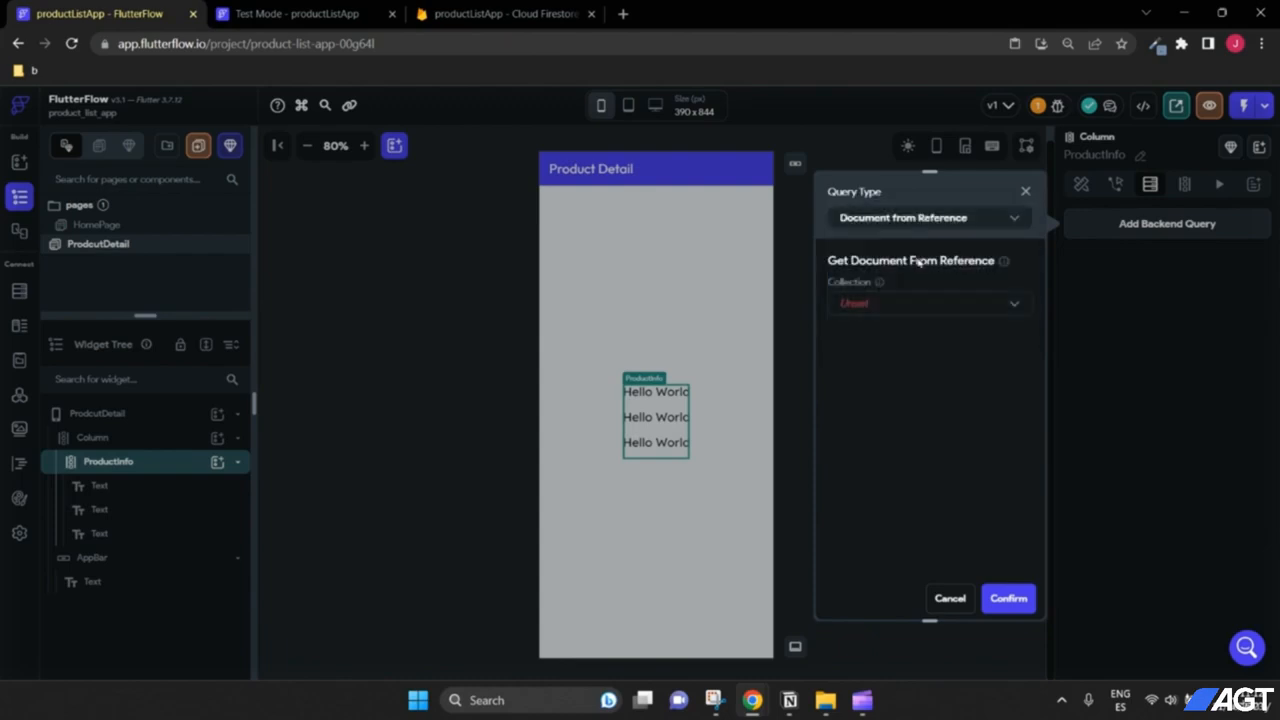
{"action": "left_click", "coordinate": [916, 305]}
{"action": "left_click", "coordinate": [918, 307]}
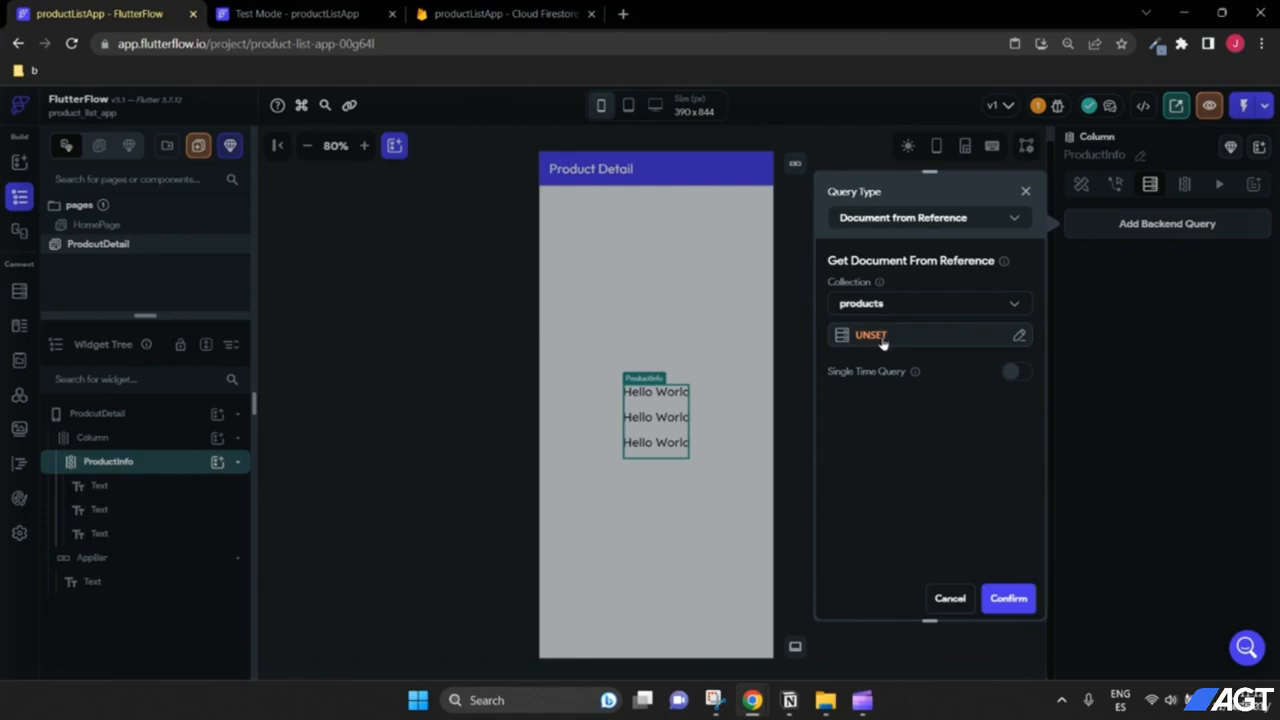
{"action": "left_click", "coordinate": [883, 340]}
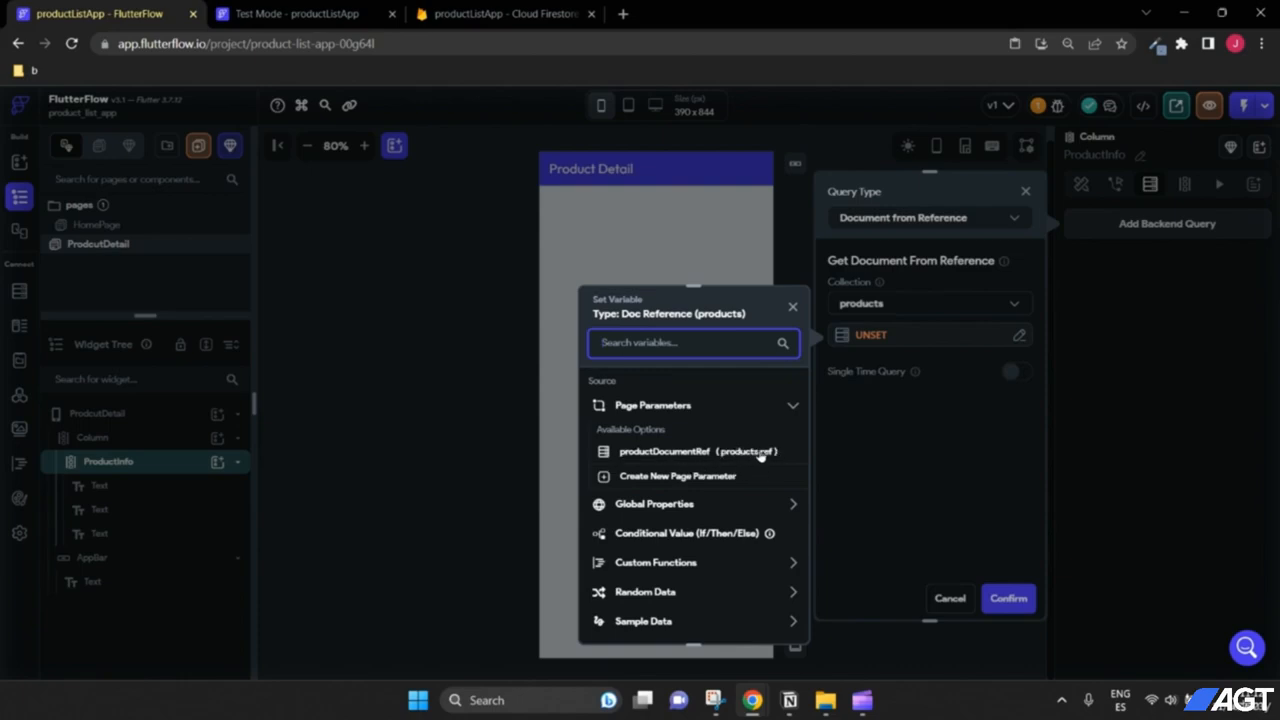
{"action": "left_click", "coordinate": [667, 452]}
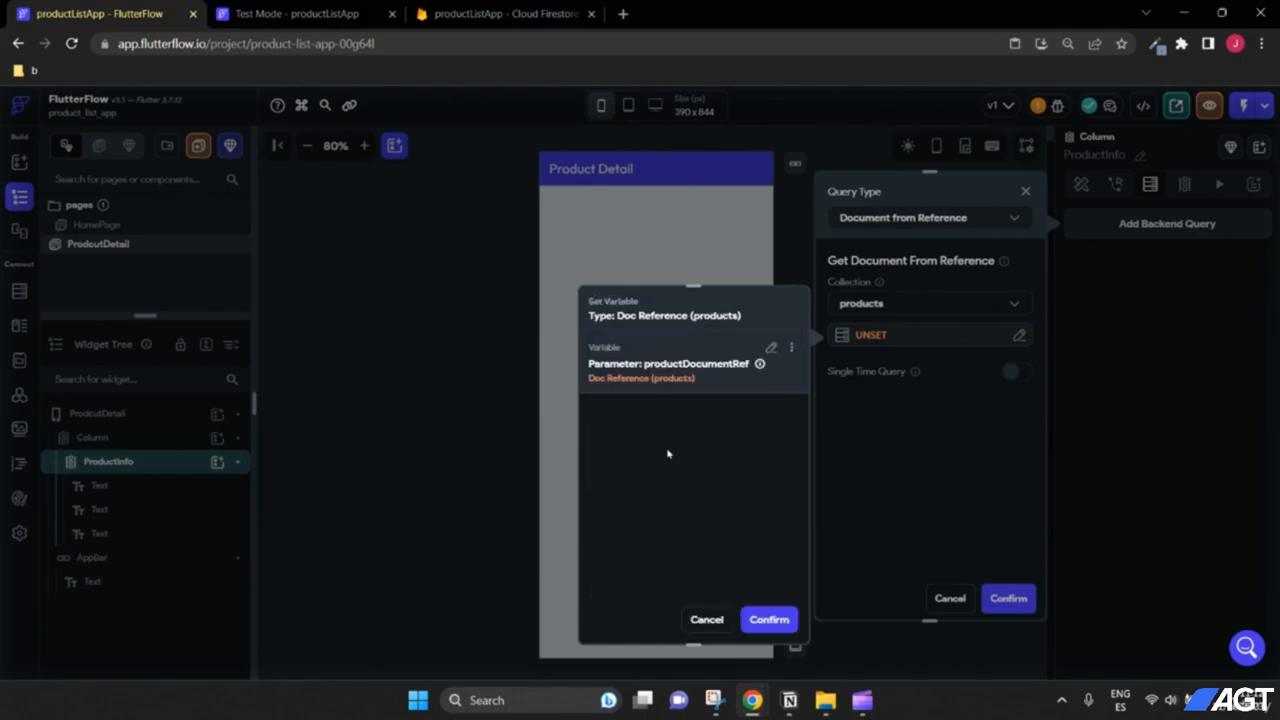
{"action": "left_click", "coordinate": [770, 620]}
{"action": "left_click", "coordinate": [1006, 598]}
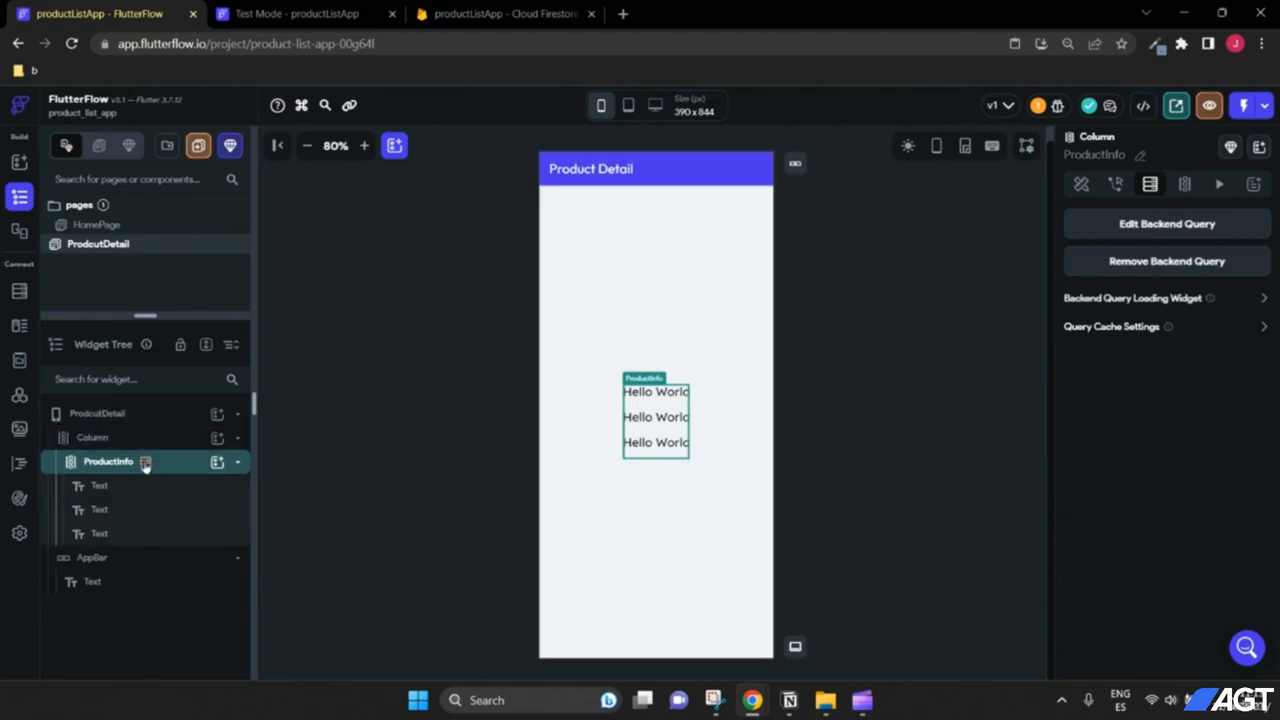
Step: Bind the first text to the products document's name
{"action": "mouse_move", "coordinate": [147, 470]}
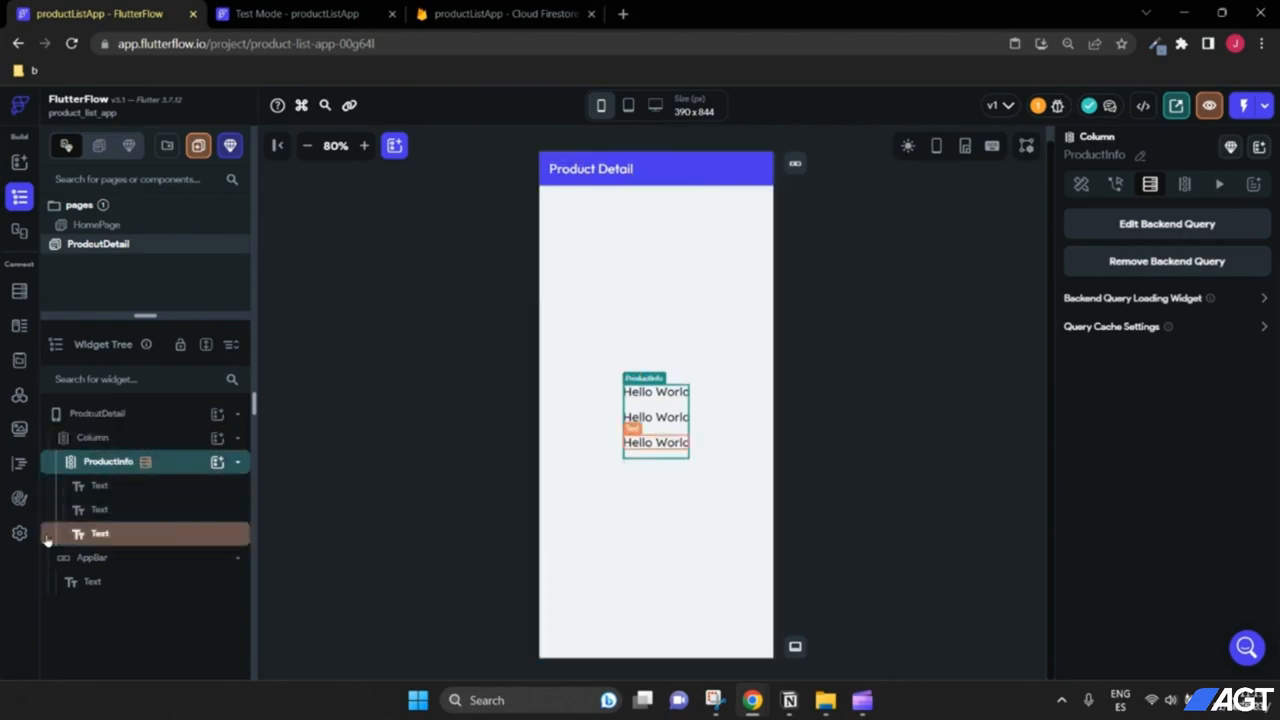
{"action": "left_click", "coordinate": [126, 487]}
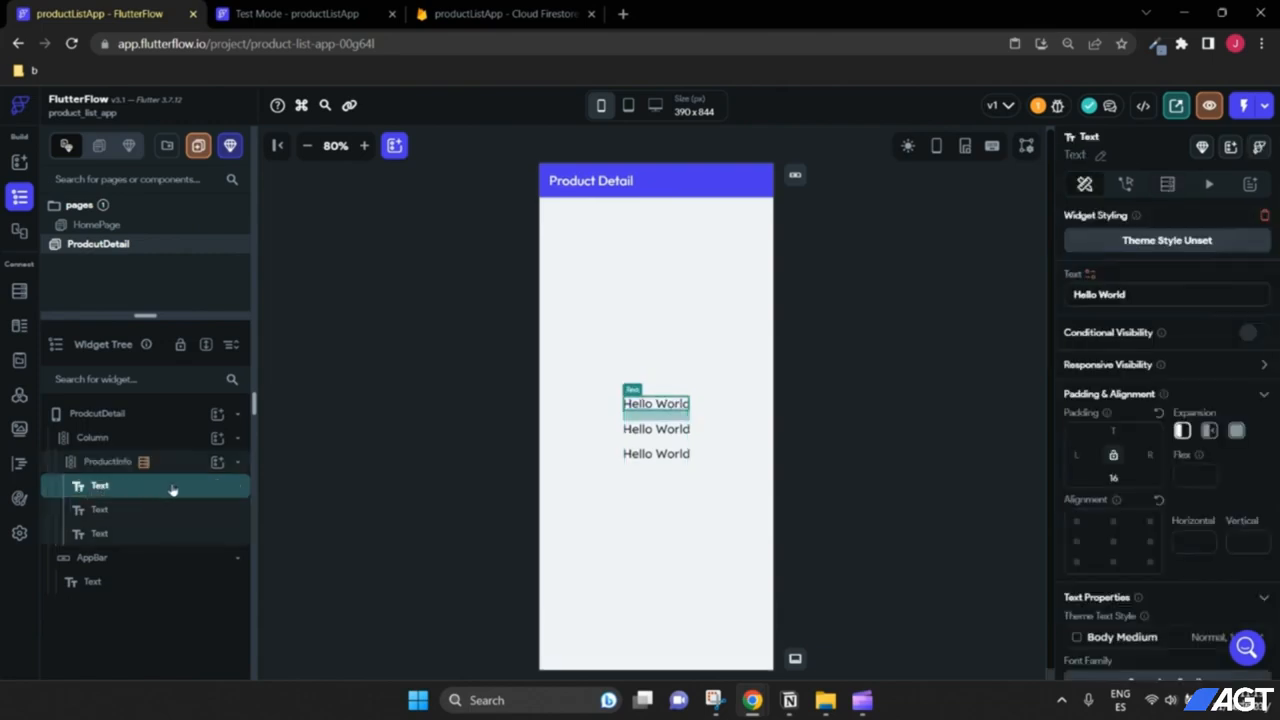
{"action": "left_click", "coordinate": [1092, 276]}
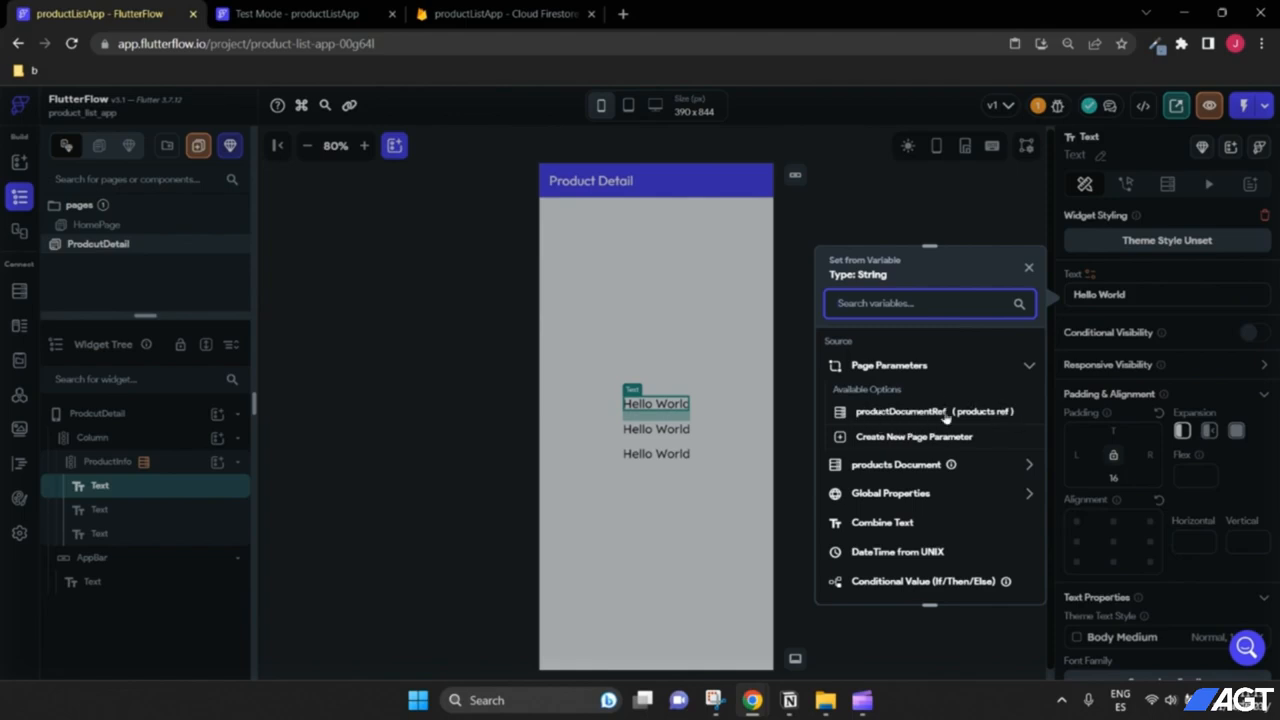
{"action": "left_click", "coordinate": [922, 468]}
{"action": "scroll", "coordinate": [924, 472], "scroll_direction": "down", "scroll_amount": 2}
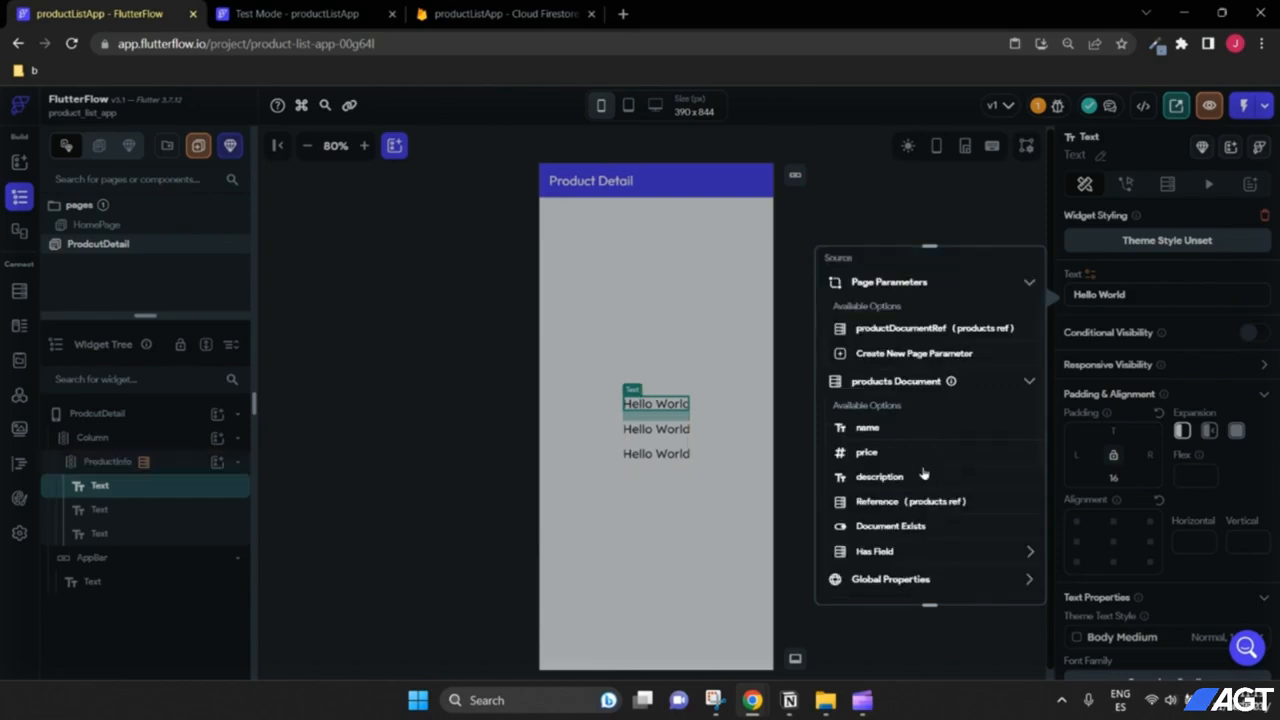
{"action": "left_click", "coordinate": [879, 435]}
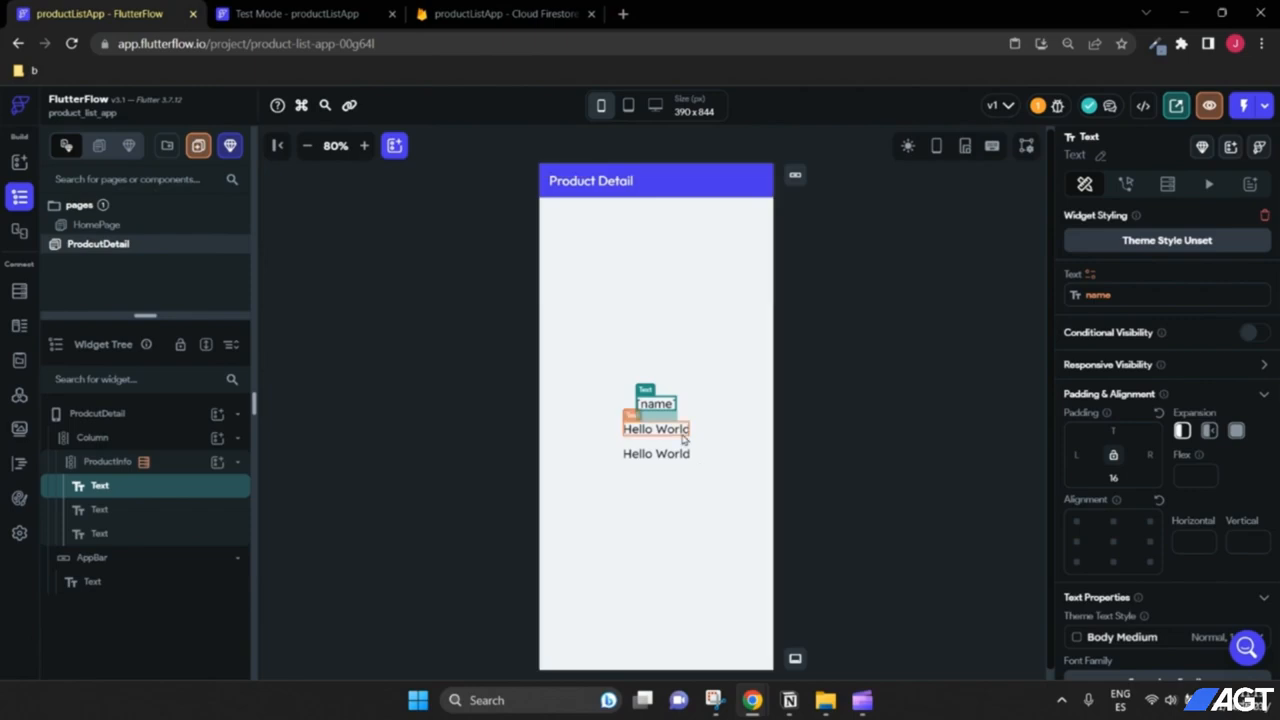
Step: Bind the second text to the products document's price
{"action": "left_click", "coordinate": [660, 430]}
{"action": "left_click", "coordinate": [1090, 274]}
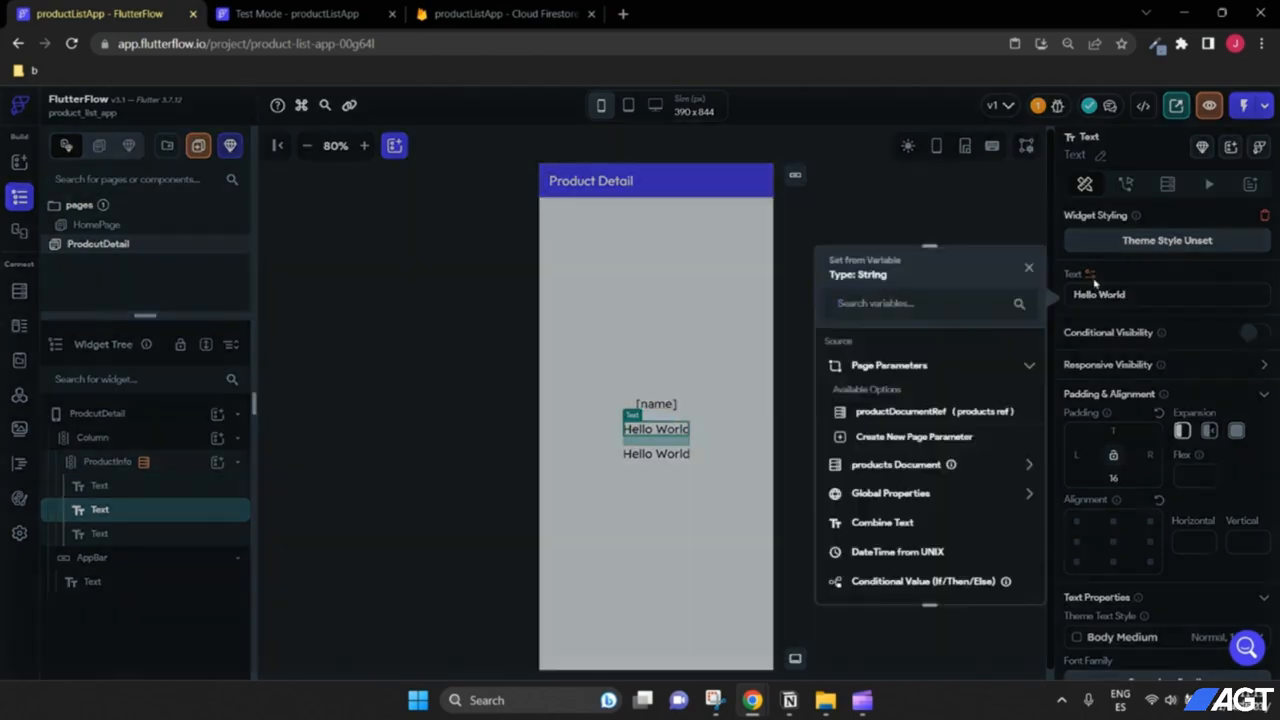
{"action": "left_click", "coordinate": [907, 477]}
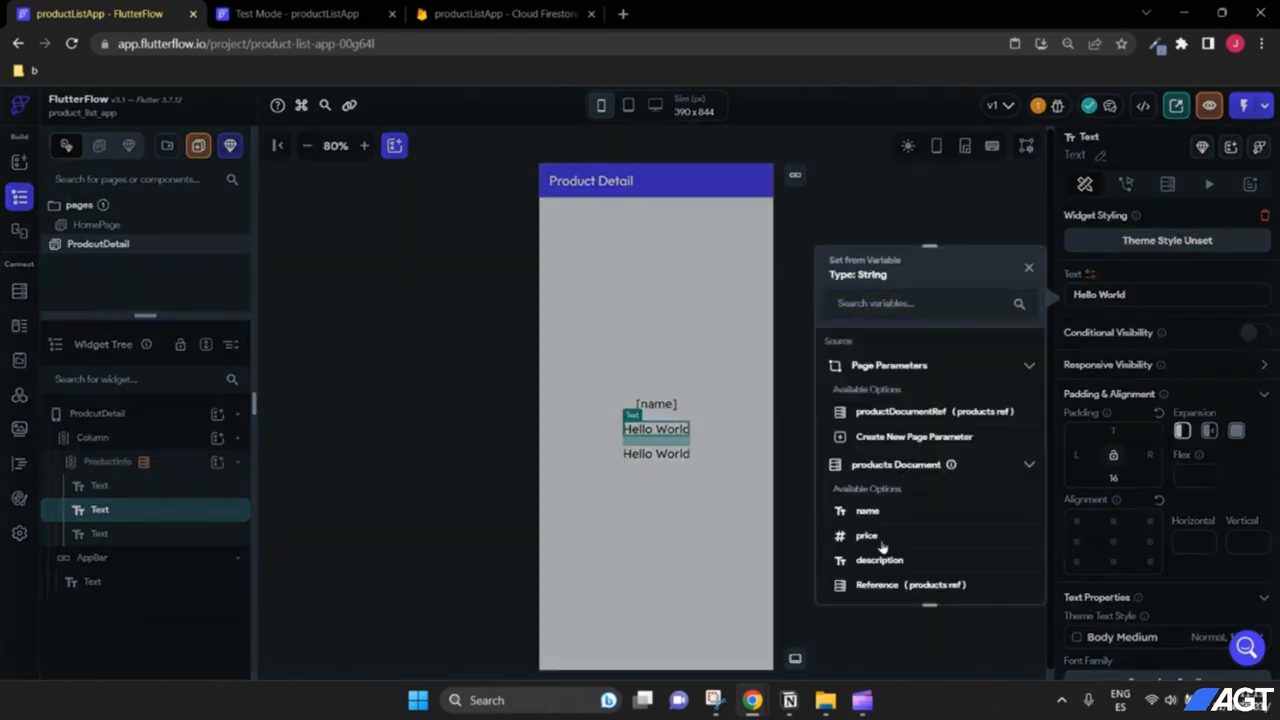
{"action": "left_click", "coordinate": [884, 540]}
{"action": "left_click", "coordinate": [1005, 580]}
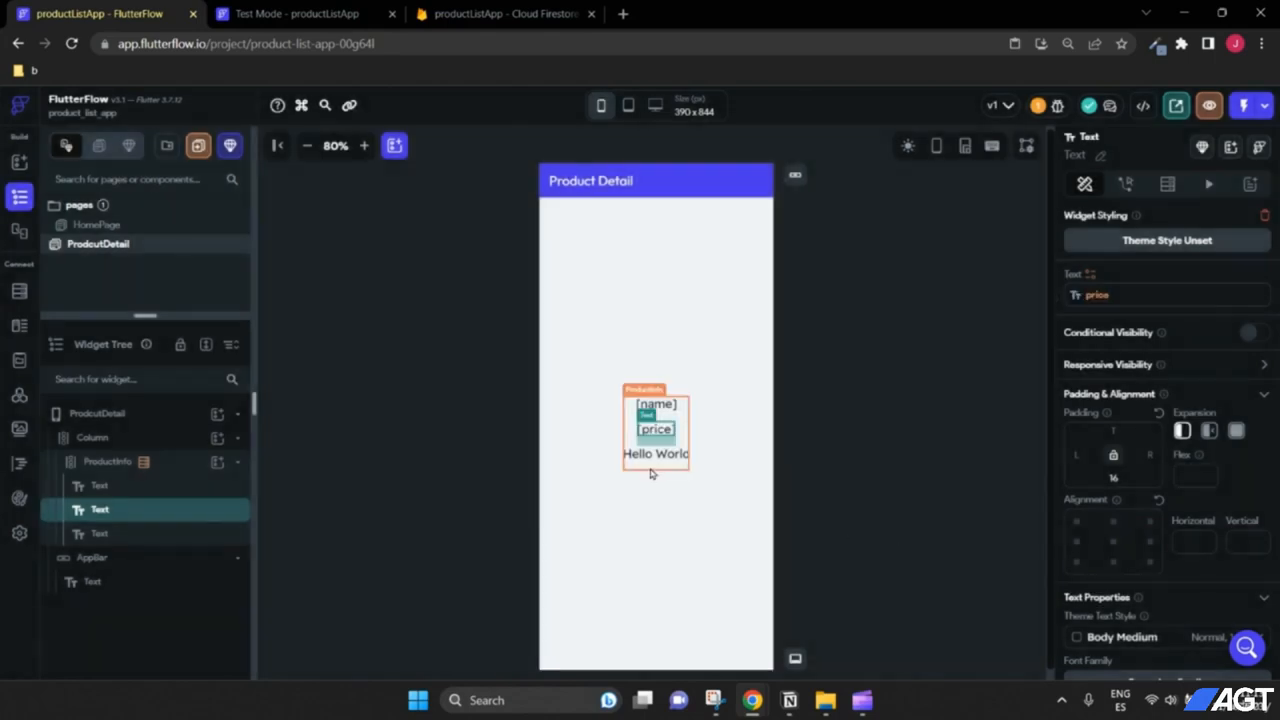
{"action": "left_click", "coordinate": [651, 466]}
Step: Bind the third text to the products document's description, then return to HomePage
{"action": "left_click", "coordinate": [656, 453]}
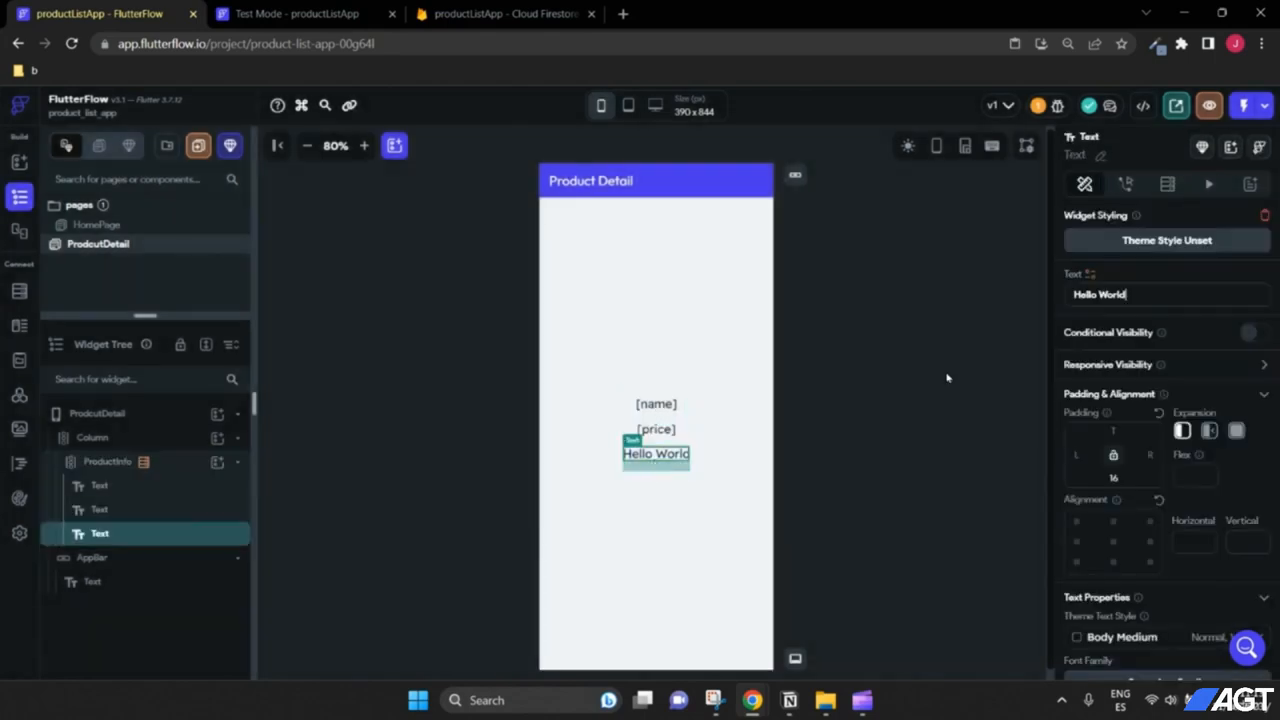
{"action": "left_click", "coordinate": [1091, 275]}
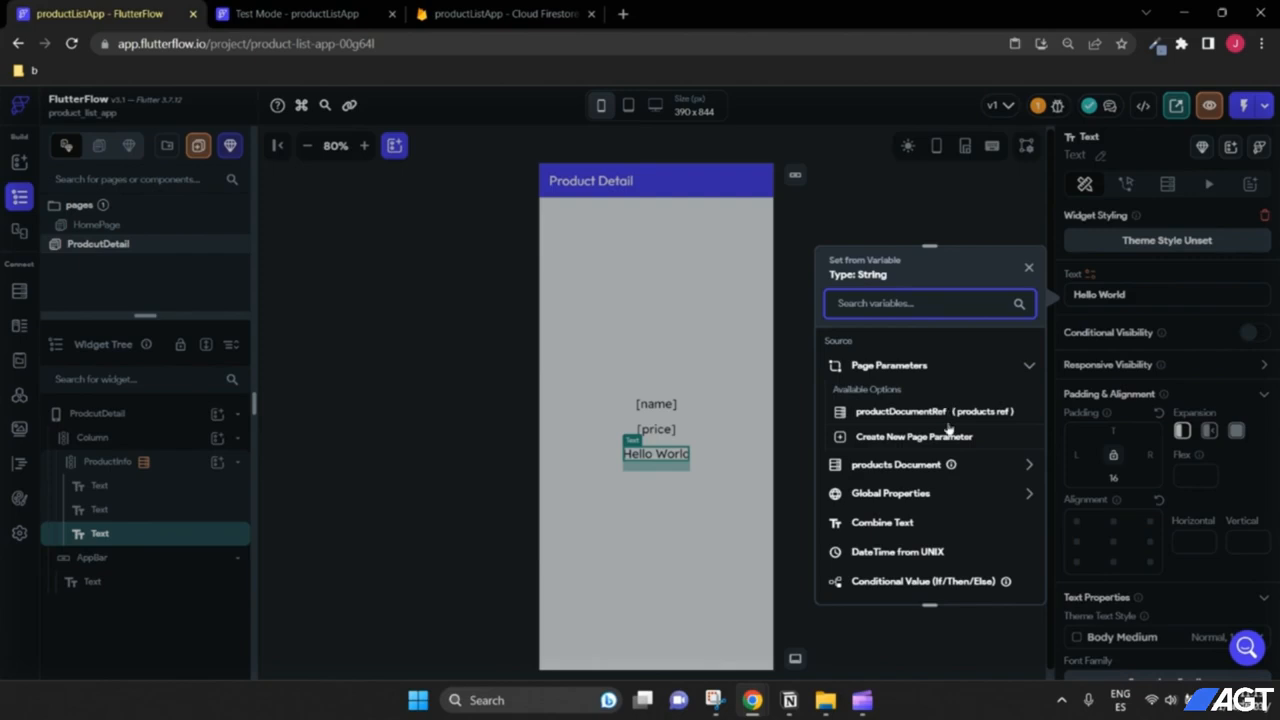
{"action": "left_click", "coordinate": [922, 465]}
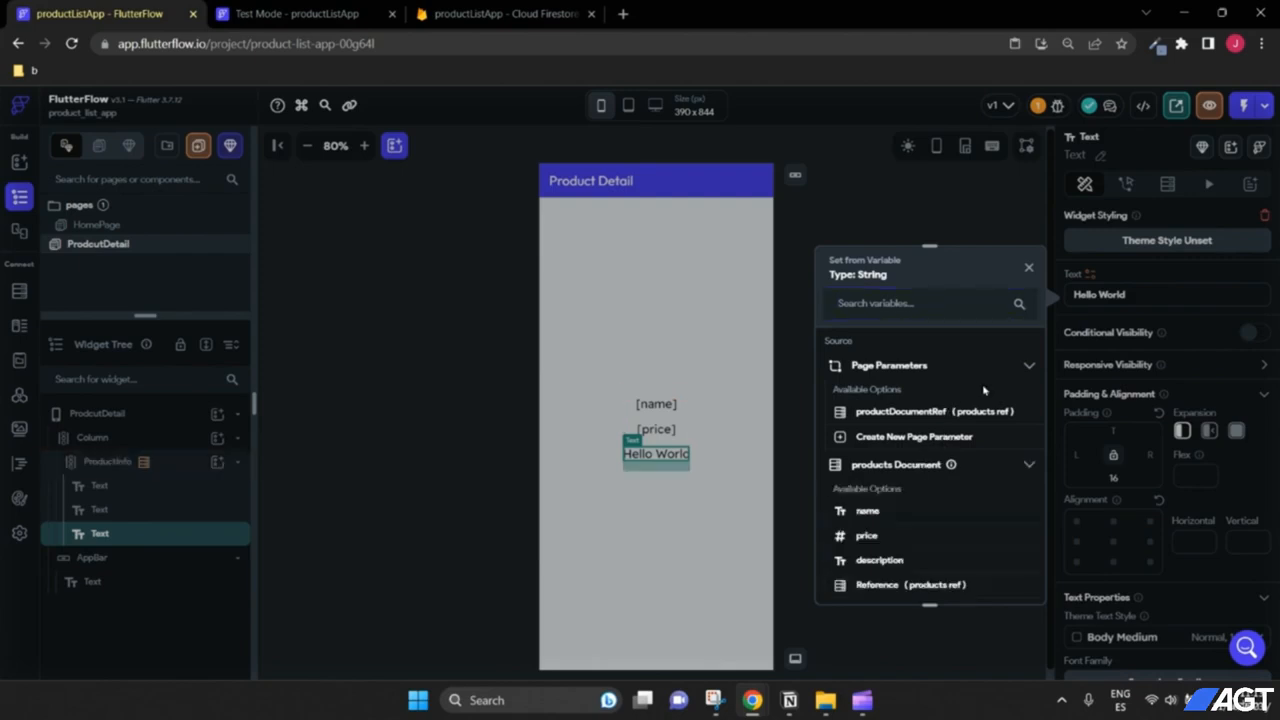
{"action": "scroll", "coordinate": [930, 470], "scroll_direction": "down", "scroll_amount": 2}
{"action": "left_click", "coordinate": [898, 480]}
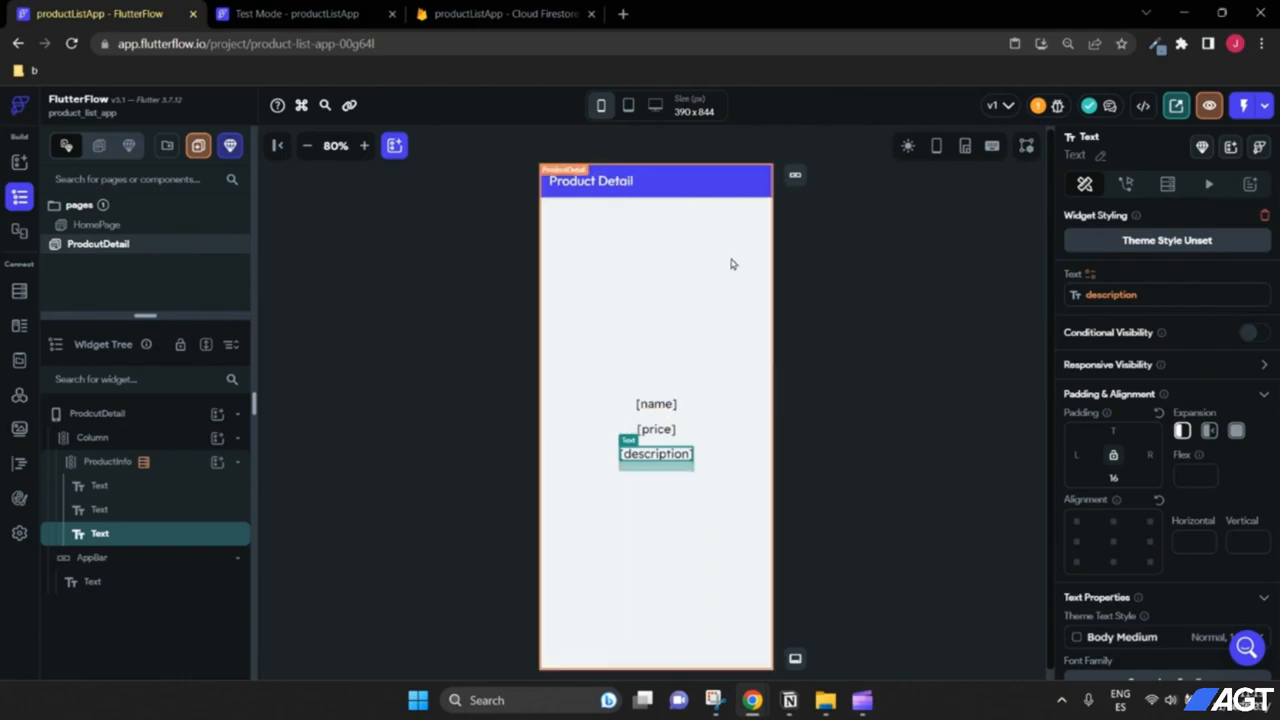
{"action": "left_click", "coordinate": [97, 225]}
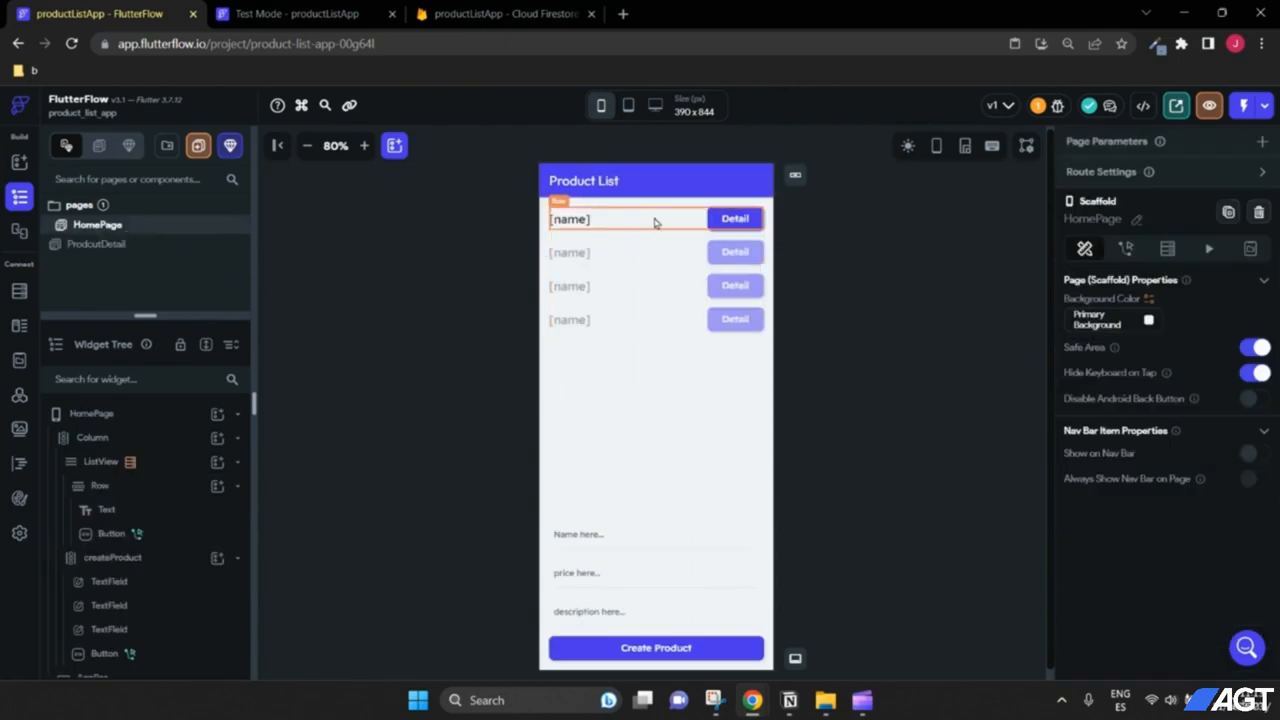
{"action": "left_click", "coordinate": [480, 14]}
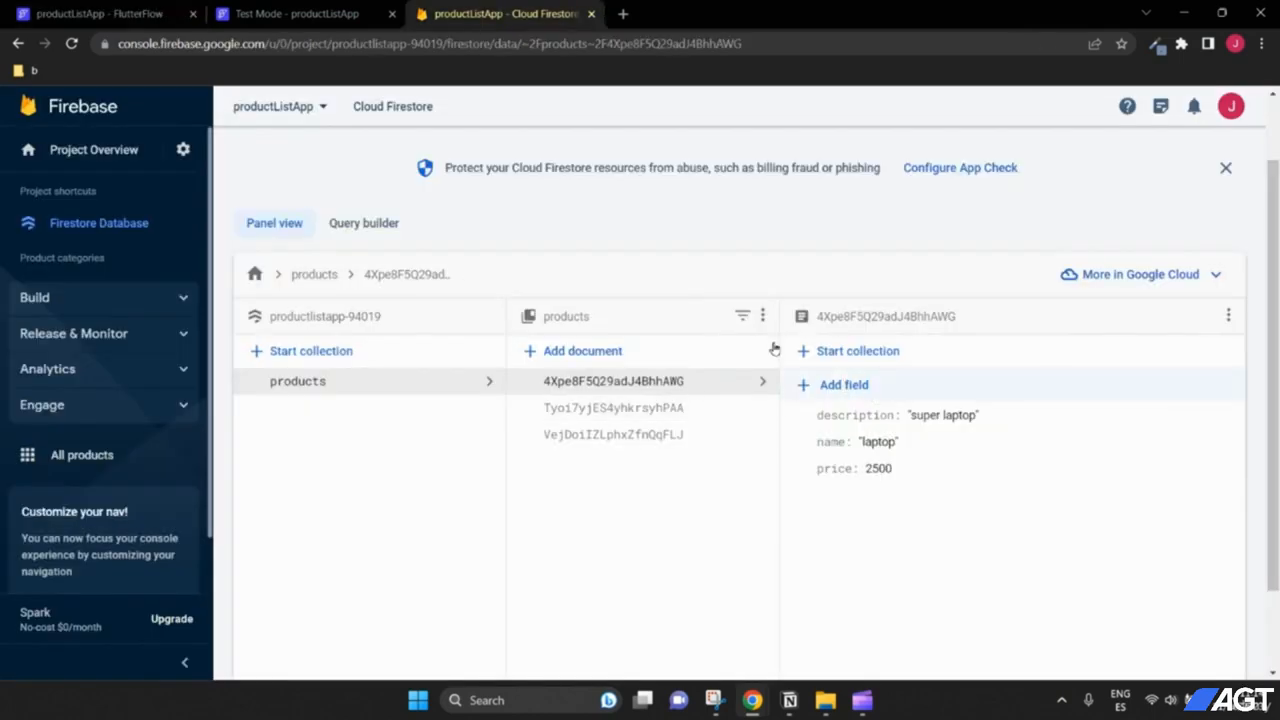
{"action": "left_click", "coordinate": [131, 12]}
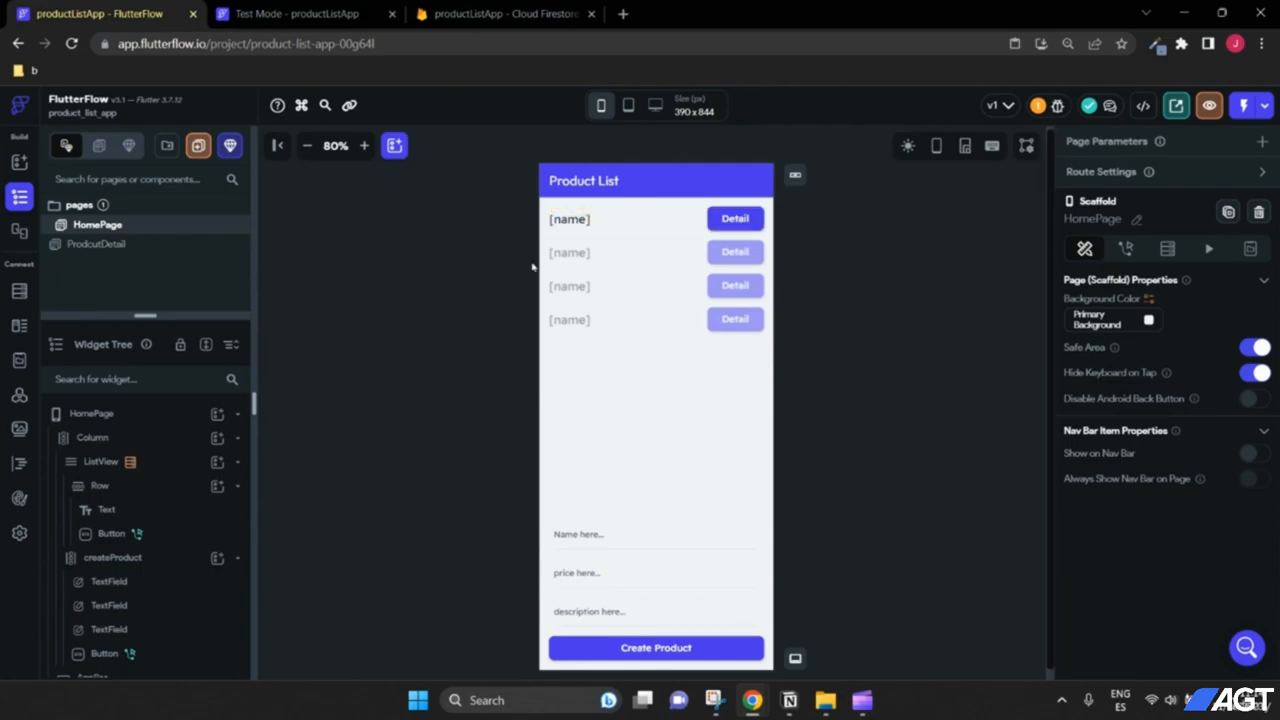
Step: Reload the test app and check the laptop's detail page shows laptop, 2500 and super laptop
{"action": "left_click", "coordinate": [151, 244]}
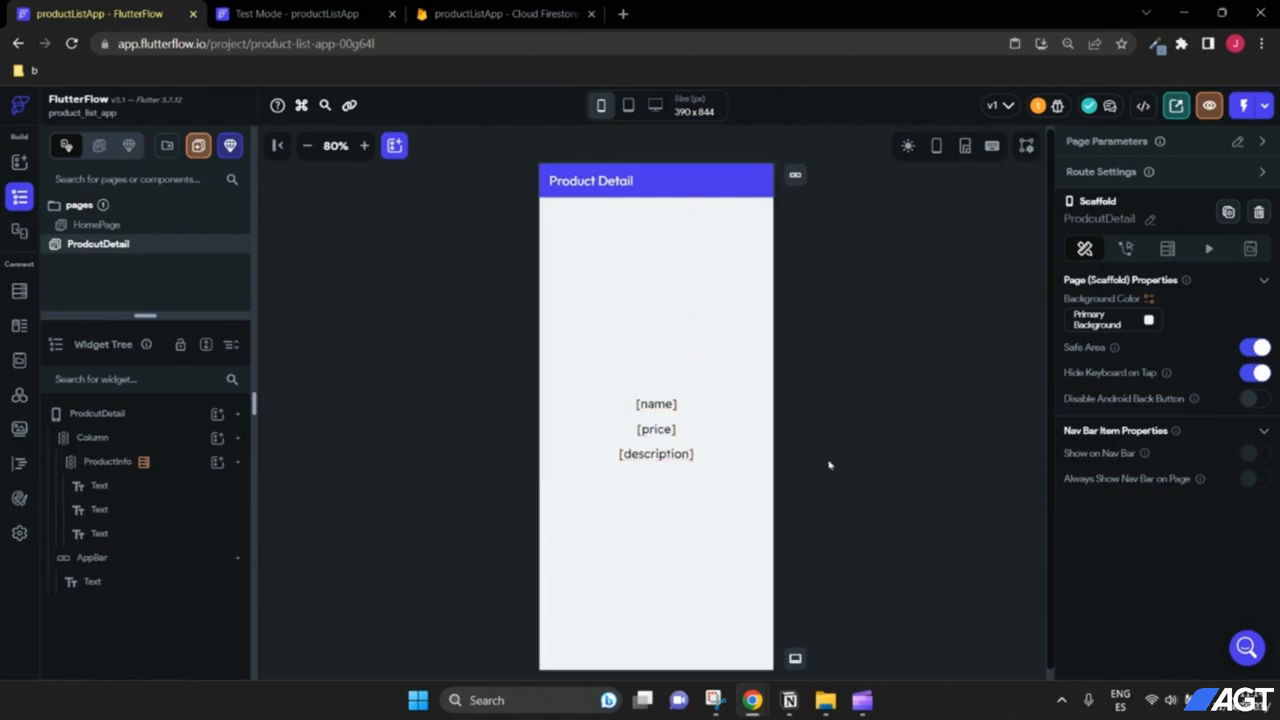
{"action": "left_click", "coordinate": [297, 14]}
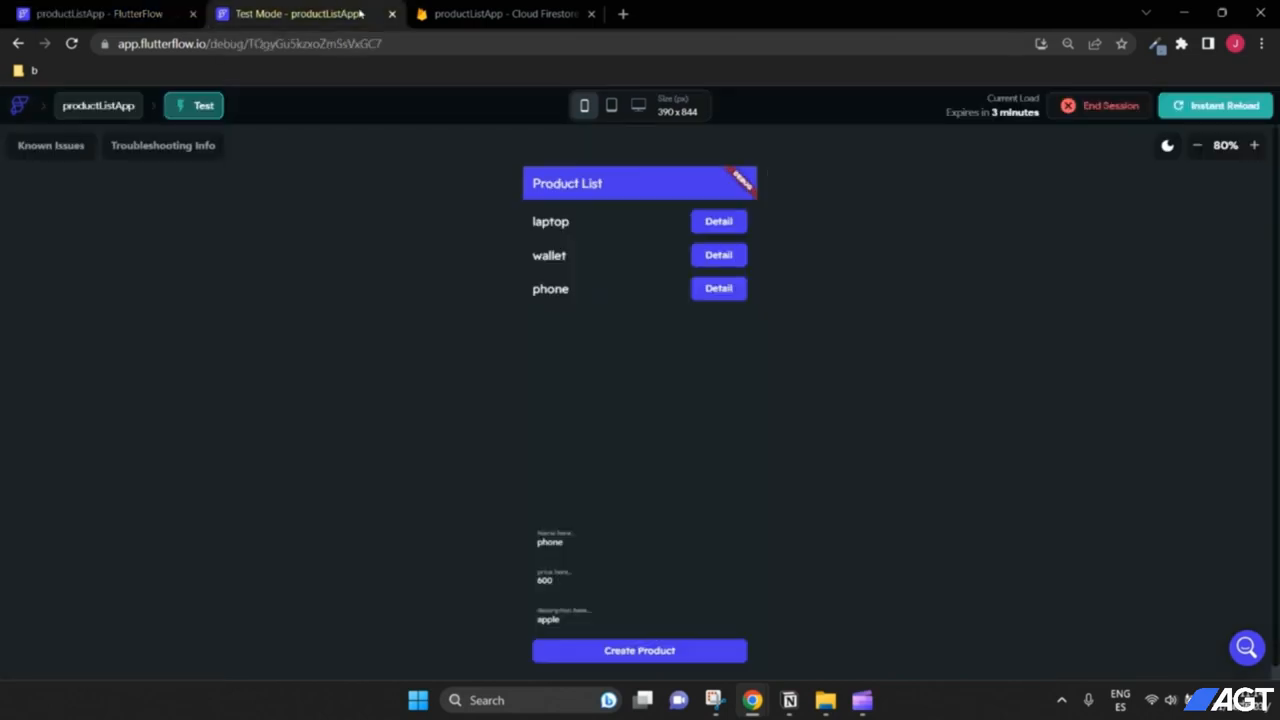
{"action": "left_click", "coordinate": [1224, 110]}
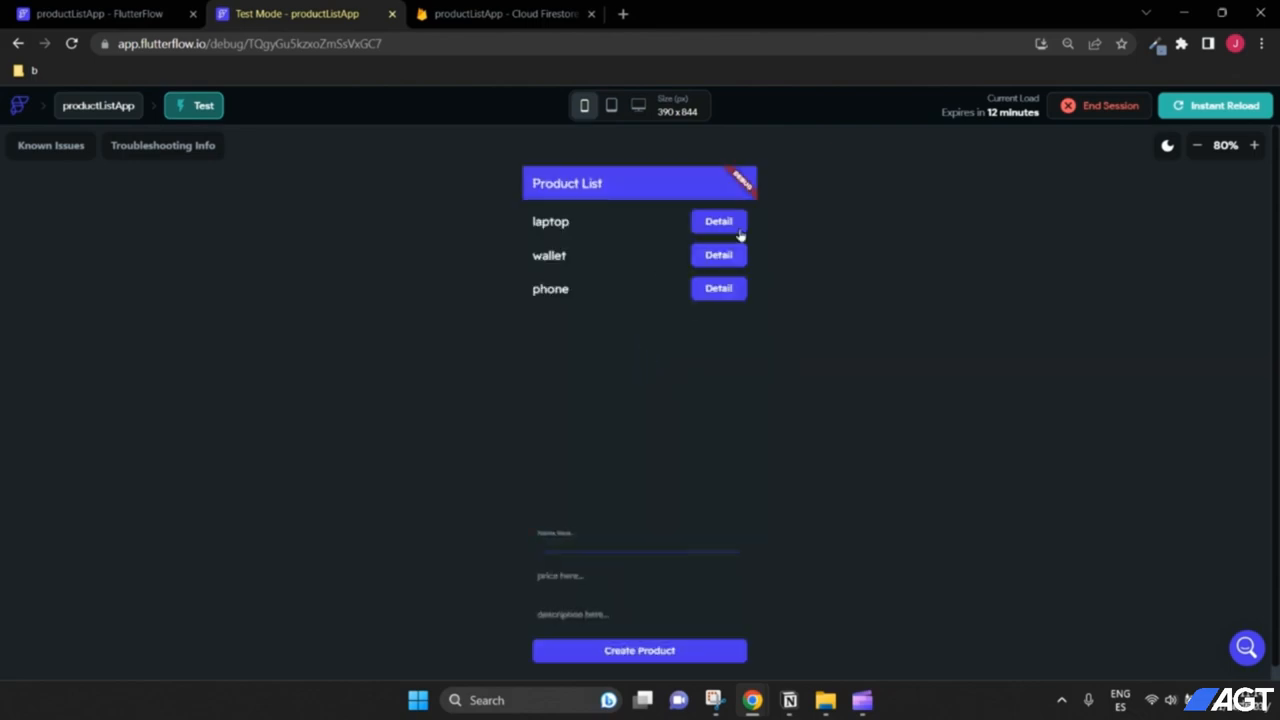
{"action": "left_click", "coordinate": [740, 232]}
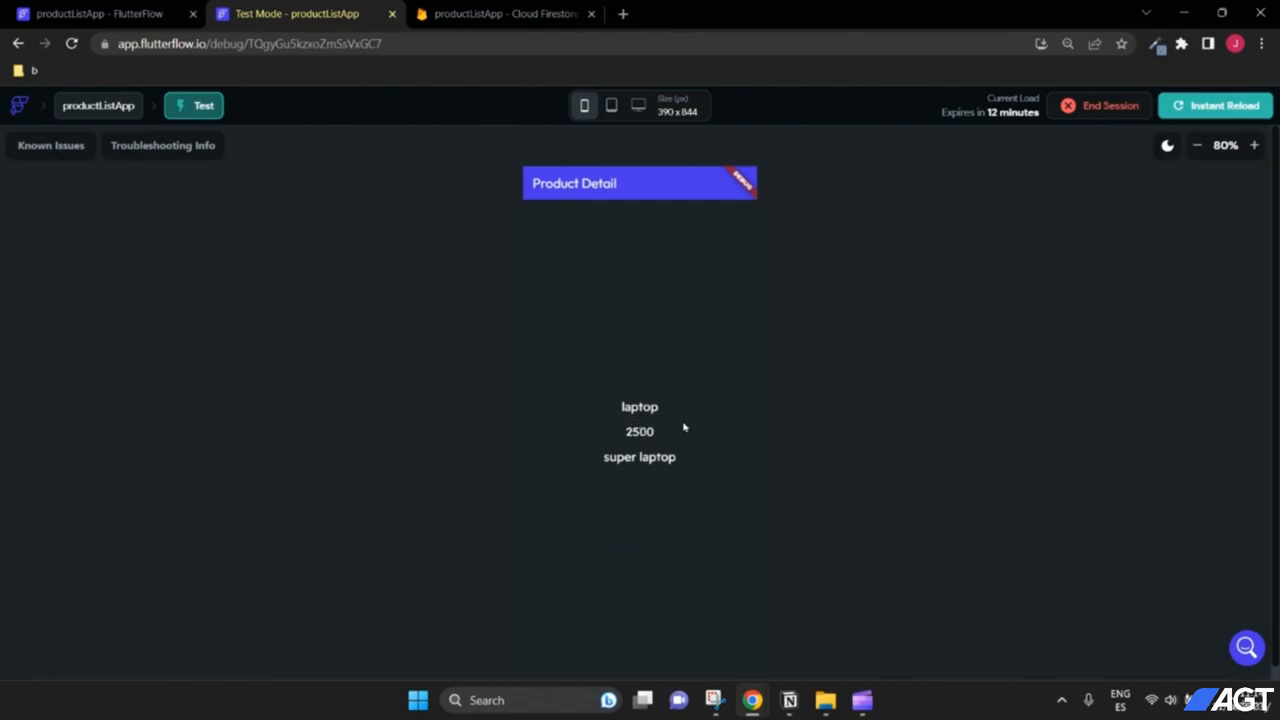
{"action": "scroll", "coordinate": [829, 407], "scroll_direction": "down", "scroll_amount": 1}
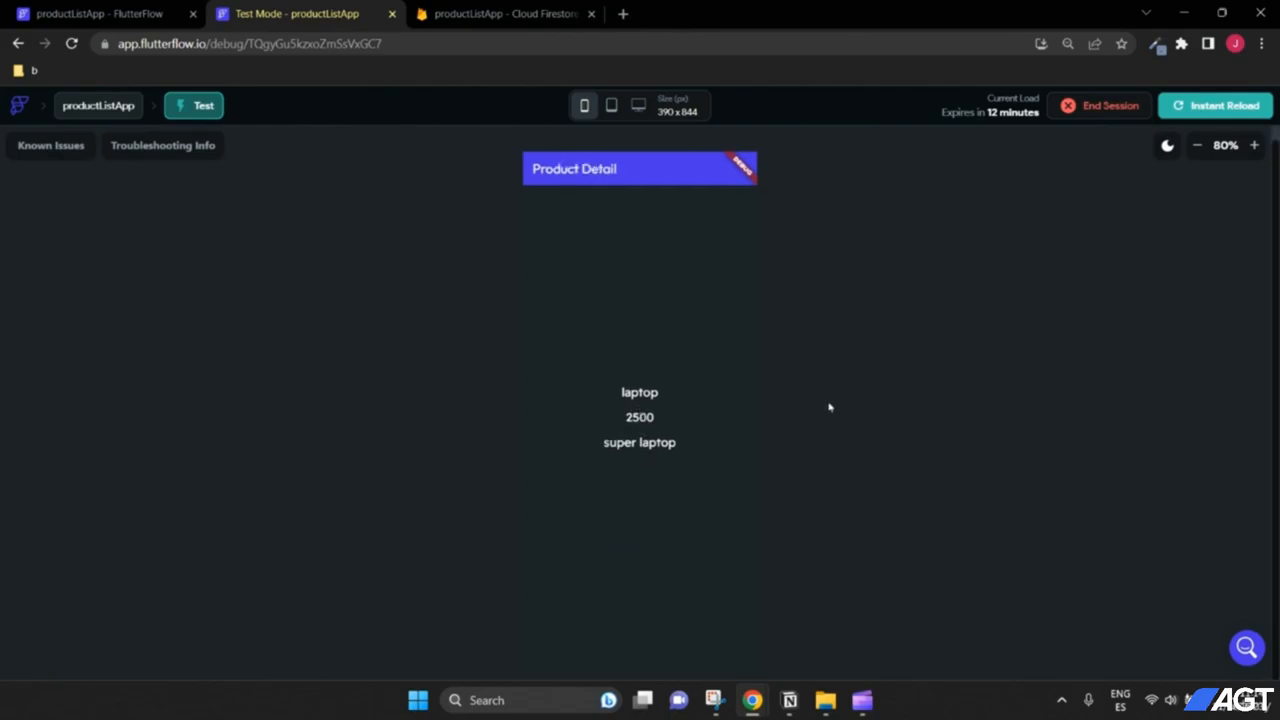
{"action": "left_click", "coordinate": [99, 8]}
Step: Apply the 'Back Button → Center Title' style to the Product Detail app bar
{"action": "left_click", "coordinate": [609, 181]}
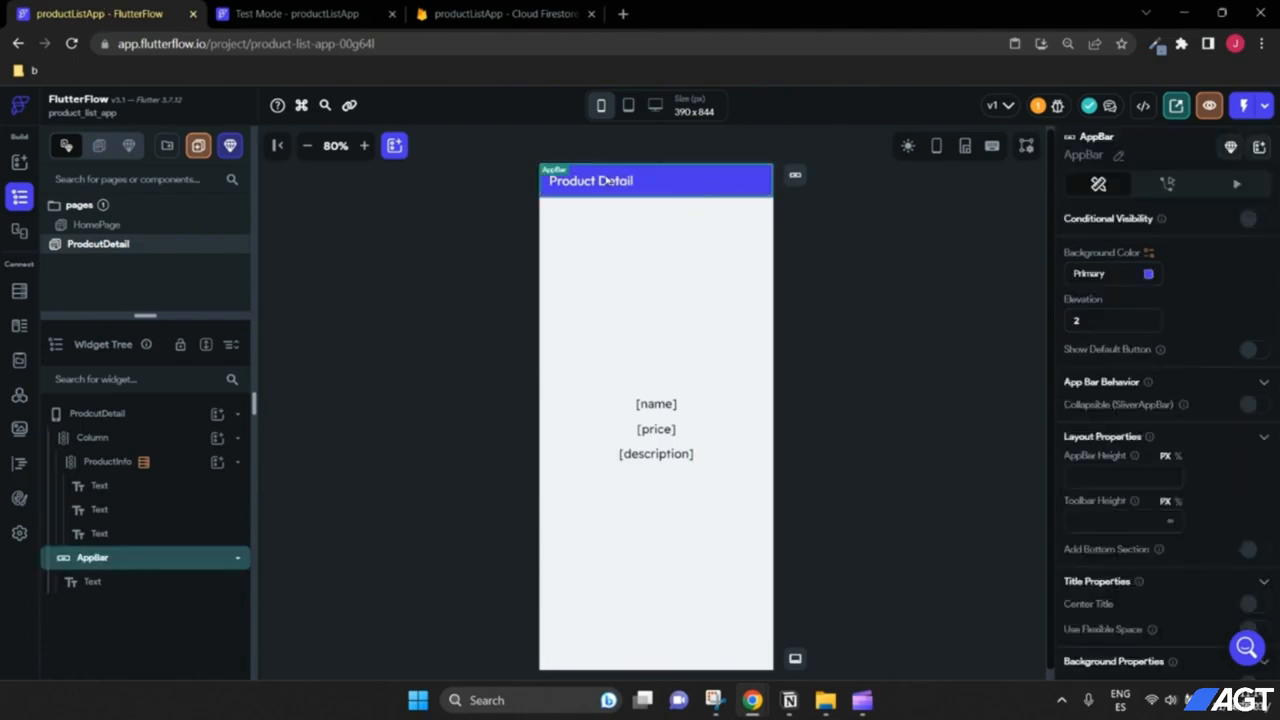
{"action": "left_click", "coordinate": [794, 178]}
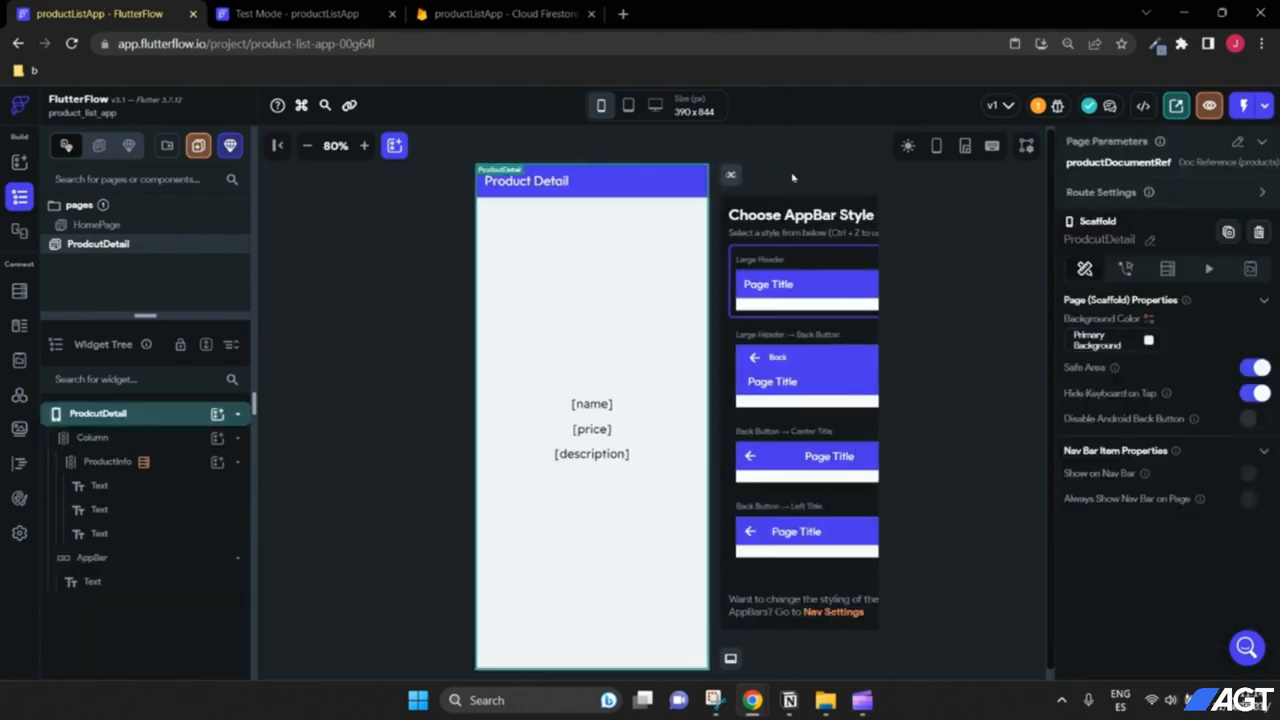
{"action": "left_click", "coordinate": [790, 467]}
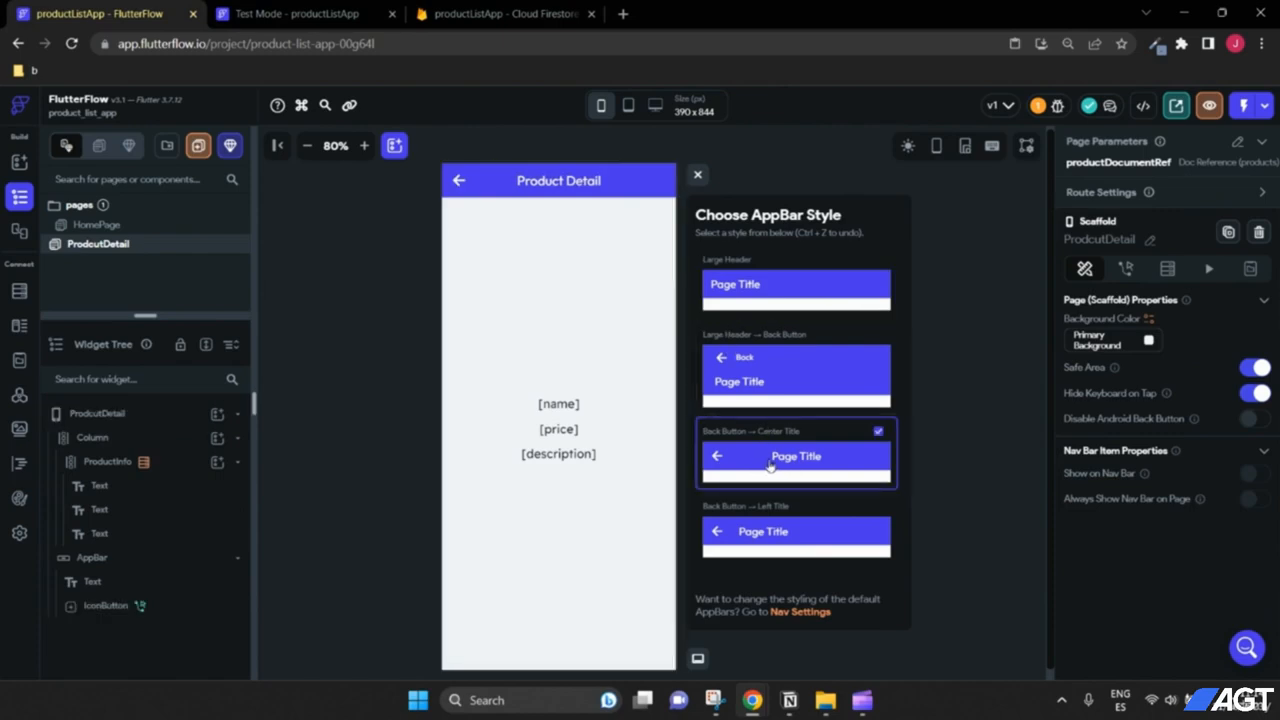
{"action": "left_click", "coordinate": [697, 175]}
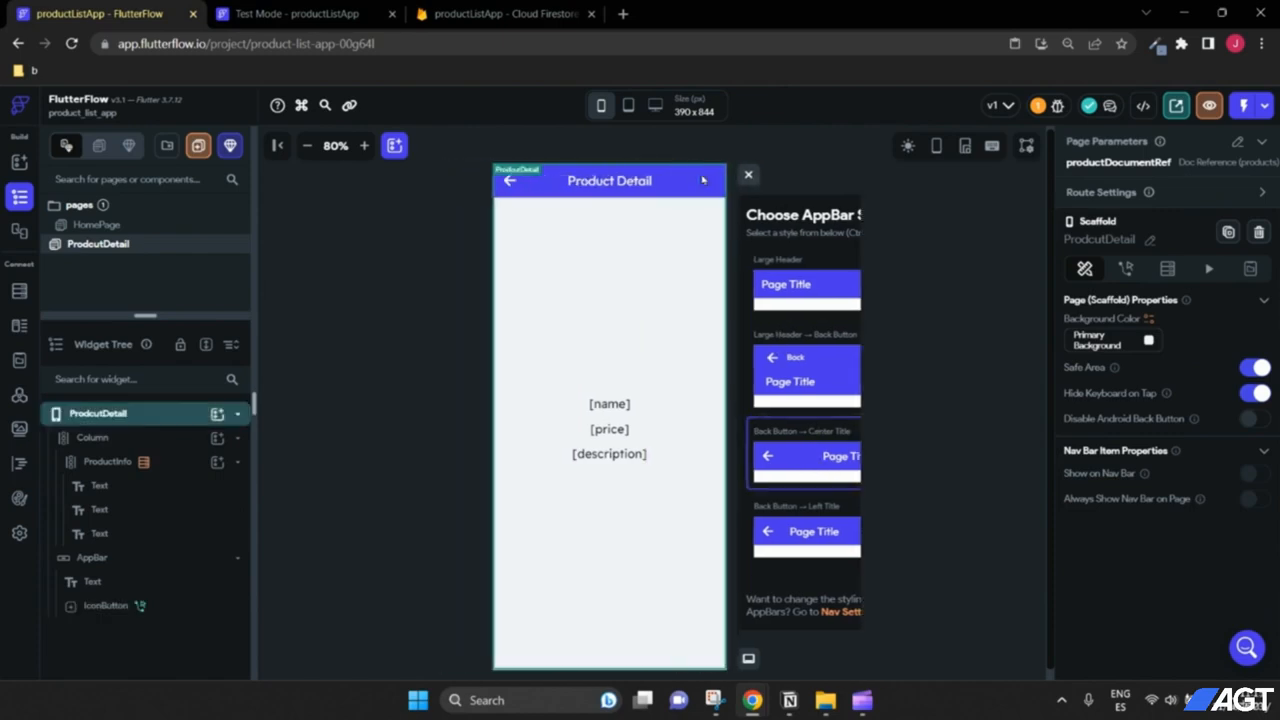
{"action": "left_click", "coordinate": [330, 12]}
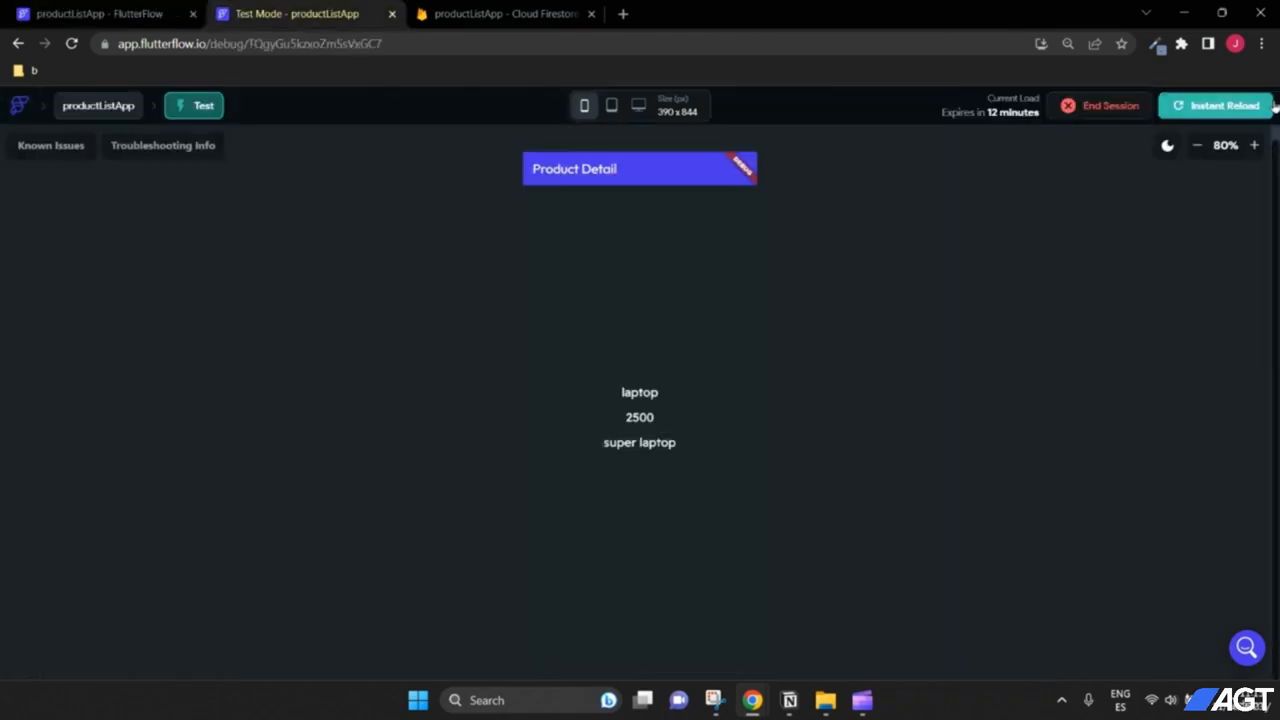
Step: Reload the test app and open the wallet and phone detail pages, returning to the list with the back arrow each time
{"action": "left_click", "coordinate": [1230, 105]}
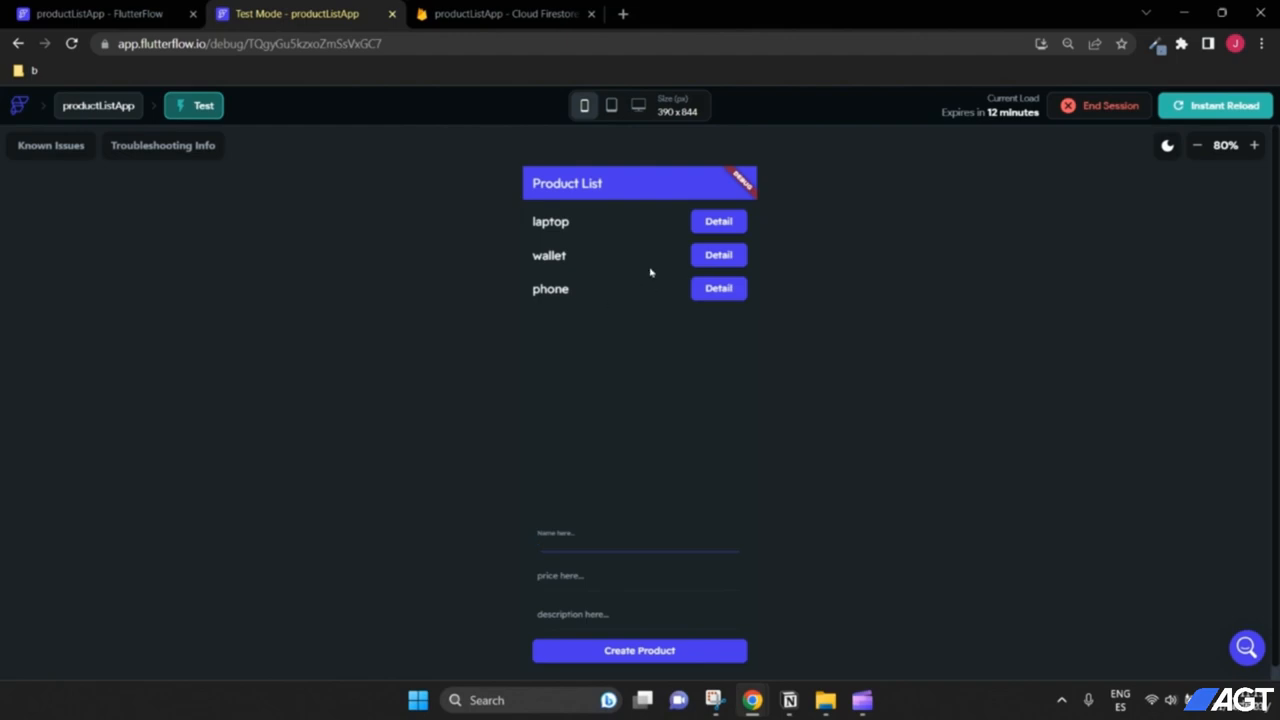
{"action": "left_click", "coordinate": [712, 255]}
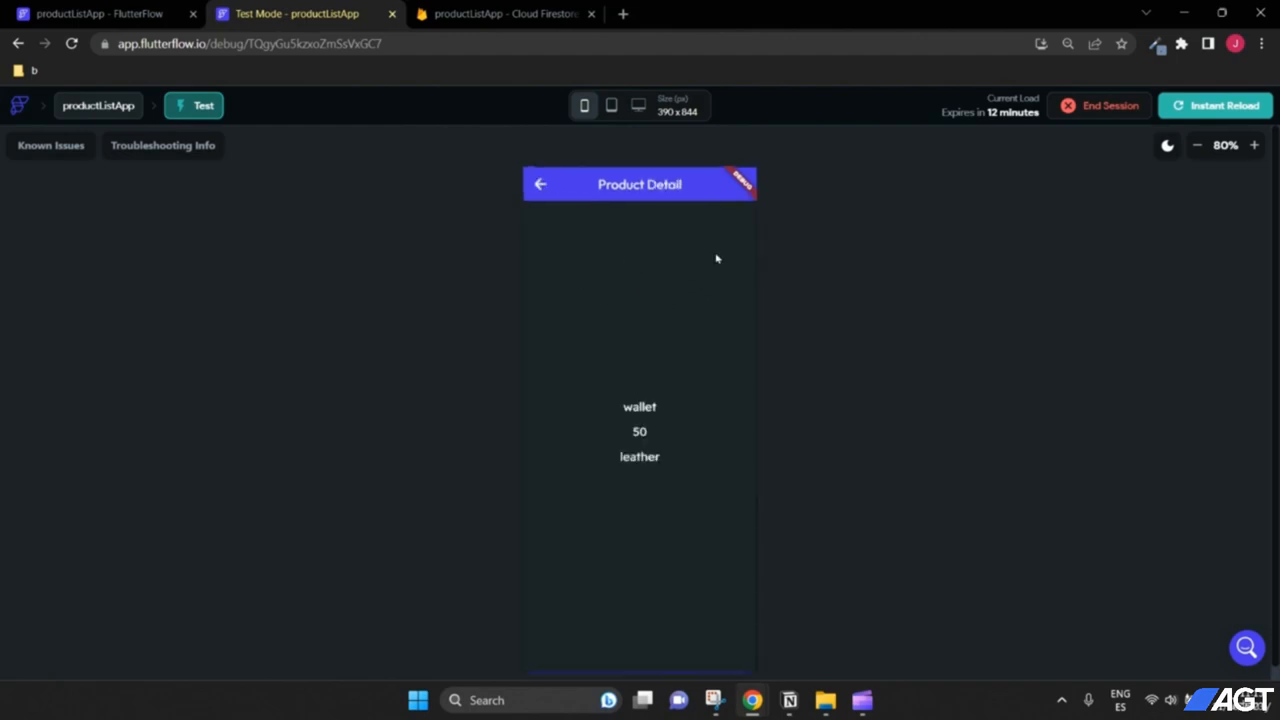
{"action": "left_click", "coordinate": [540, 185]}
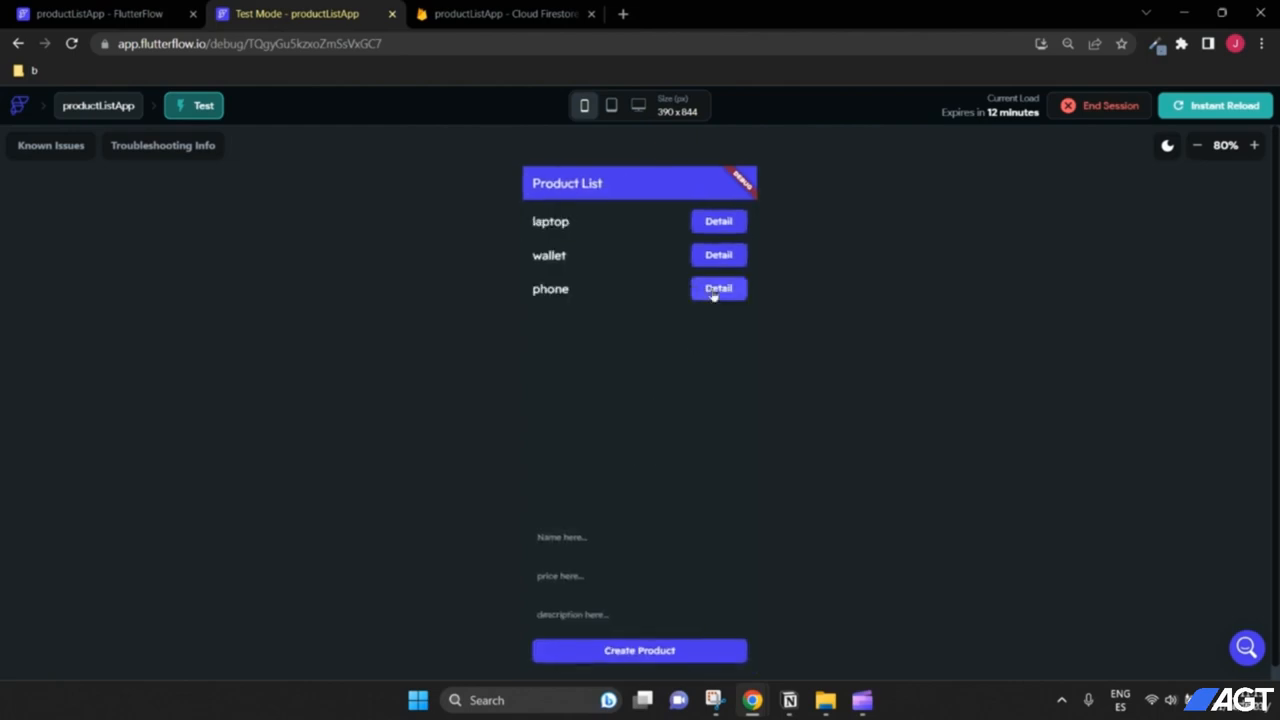
{"action": "left_click", "coordinate": [714, 291]}
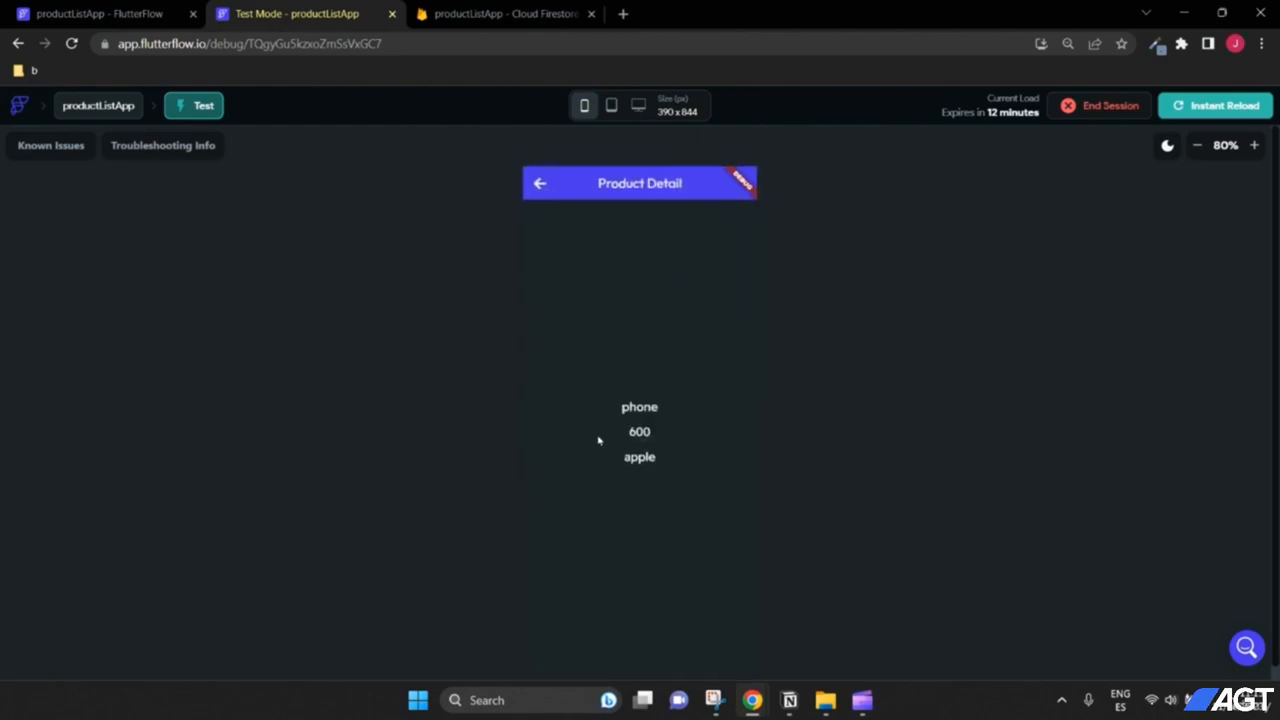
{"action": "left_click", "coordinate": [540, 184]}
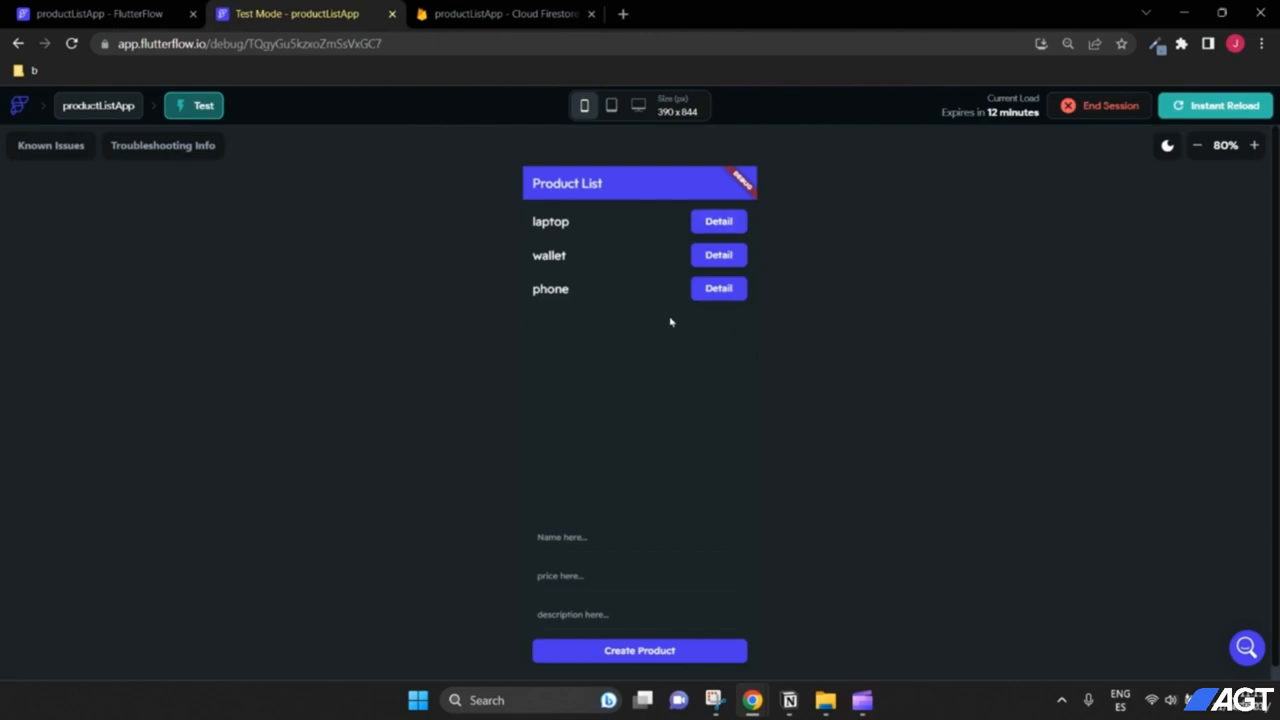
{"action": "scroll", "coordinate": [797, 324], "scroll_direction": "down", "scroll_amount": 1}
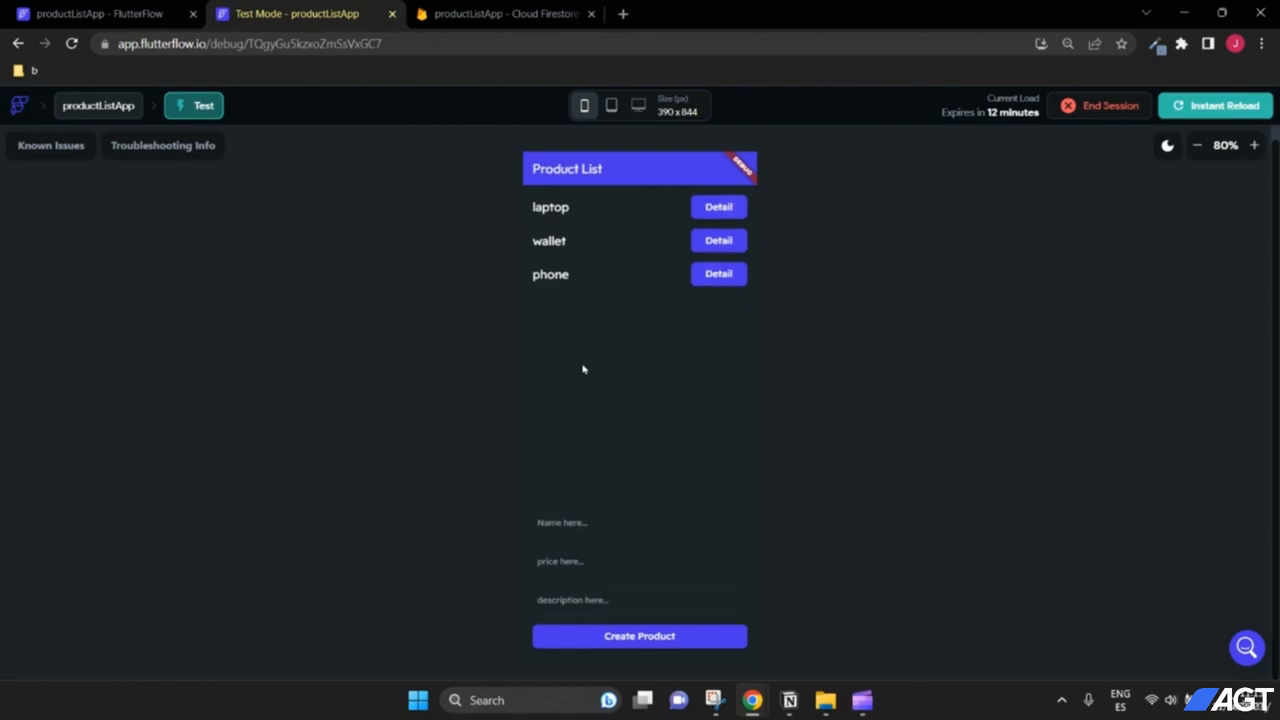
{"action": "scroll", "coordinate": [801, 370], "scroll_direction": "up", "scroll_amount": 1}
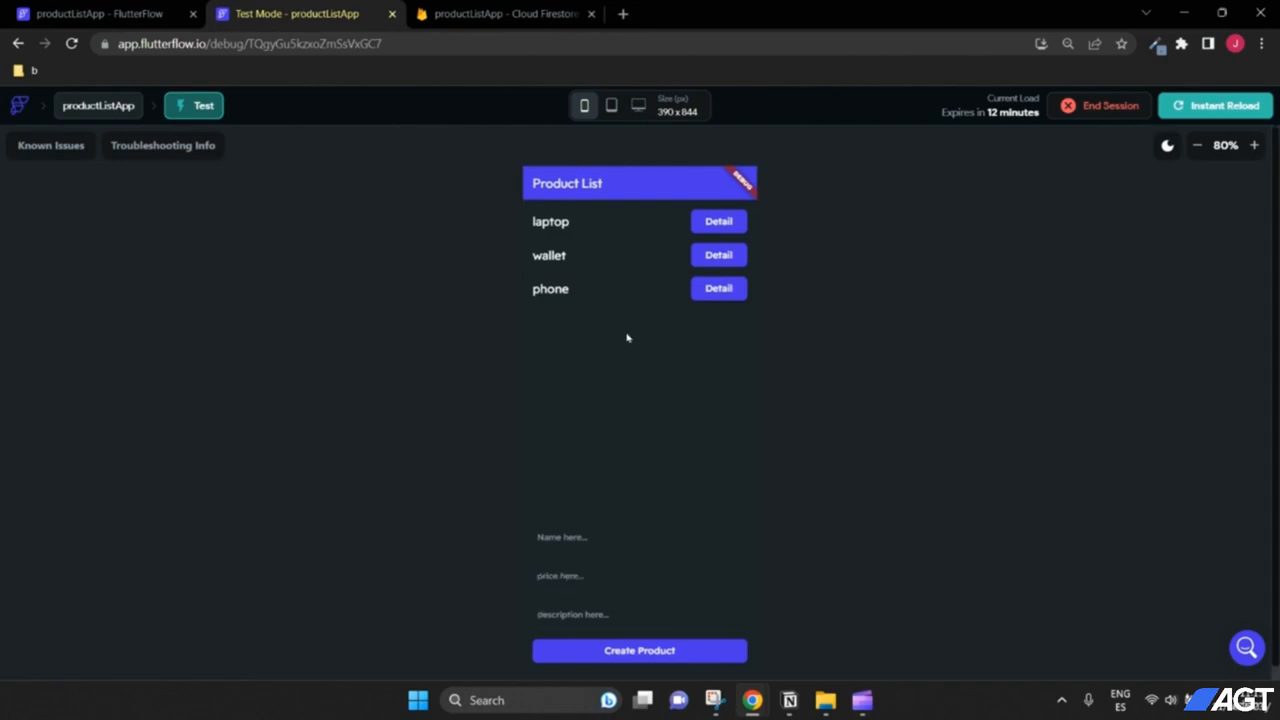
{"action": "left_click", "coordinate": [712, 256]}
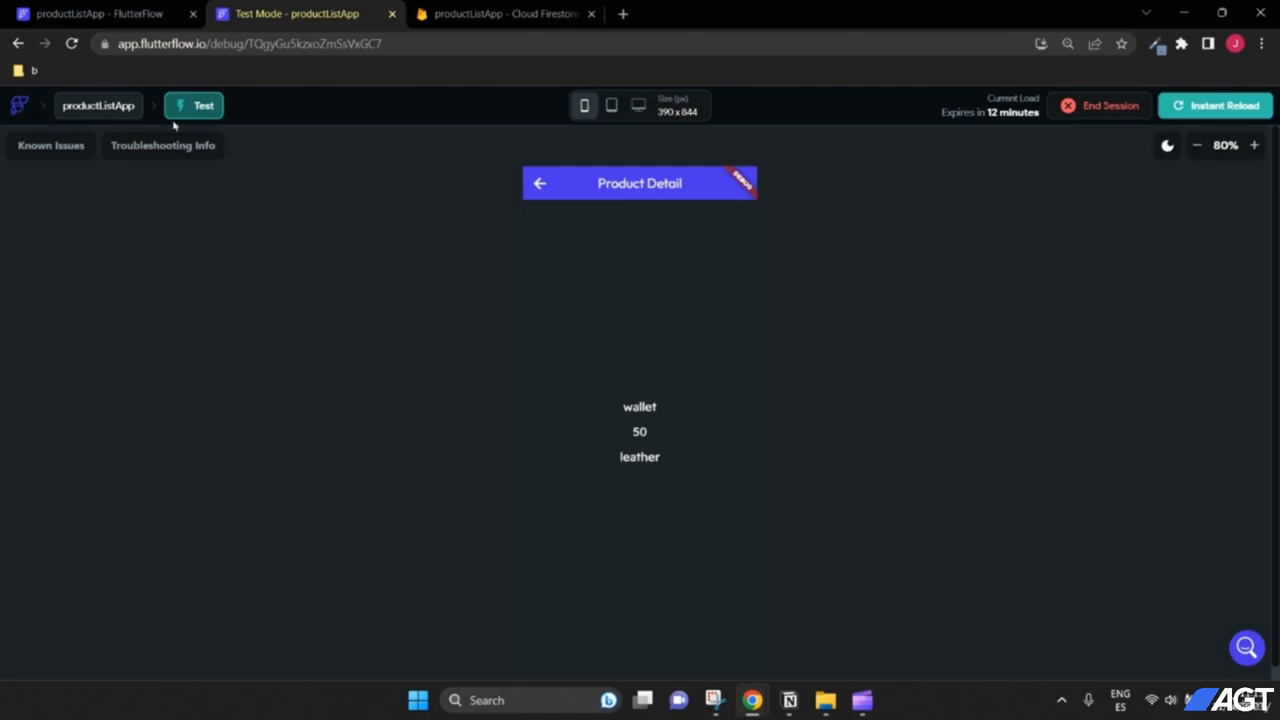
{"action": "key", "text": "ctrl+1"}
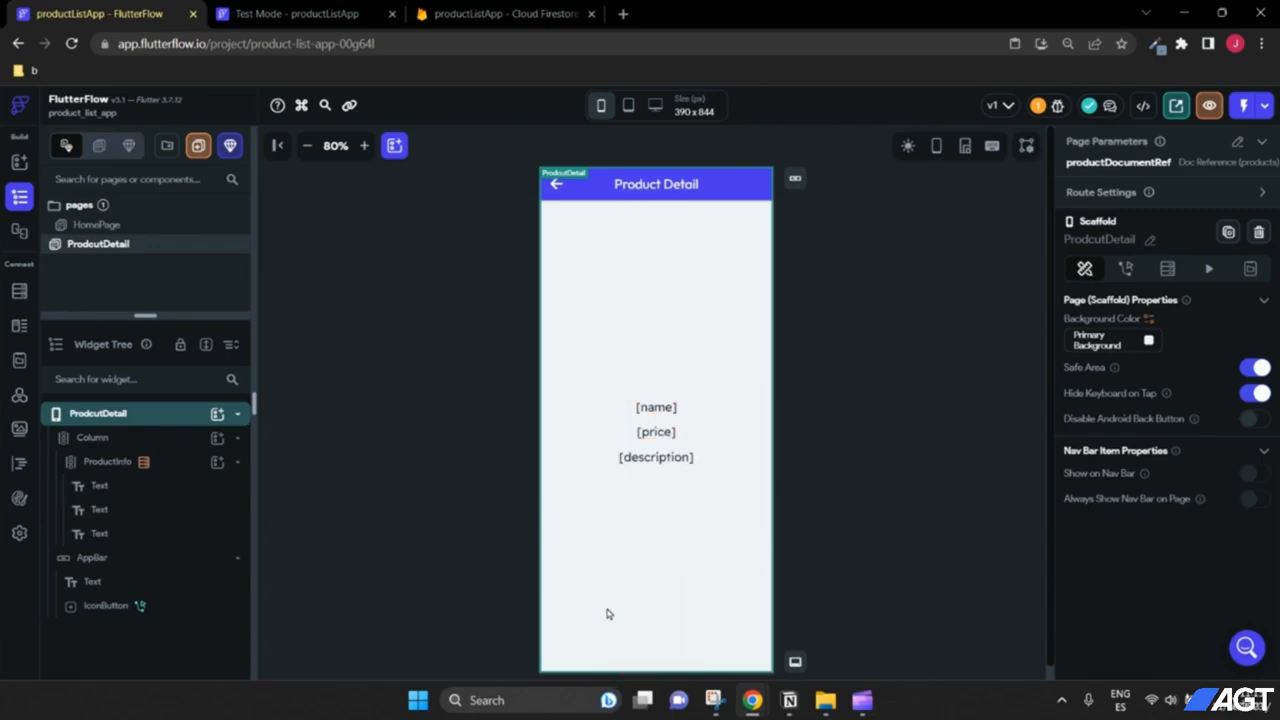
Step: Copy the createProduct form column from the HomePage widget tree
{"action": "scroll", "coordinate": [825, 563], "scroll_direction": "down", "scroll_amount": 1}
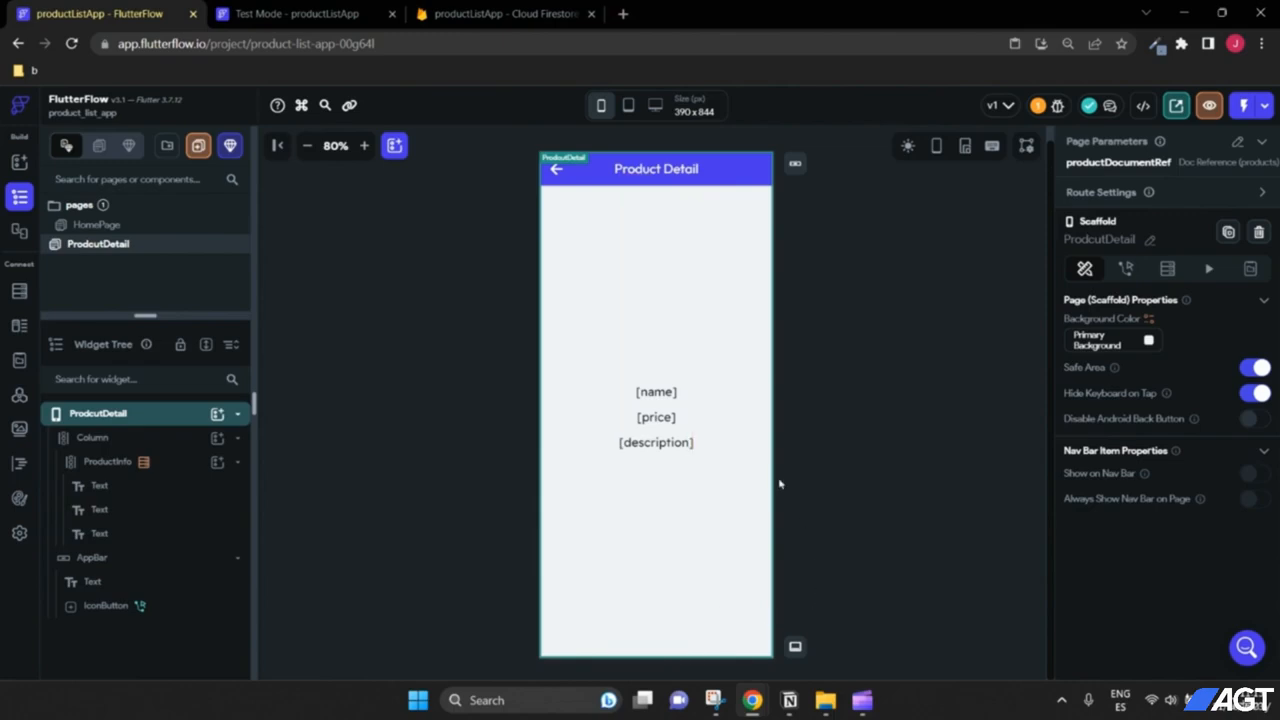
{"action": "left_click", "coordinate": [99, 226]}
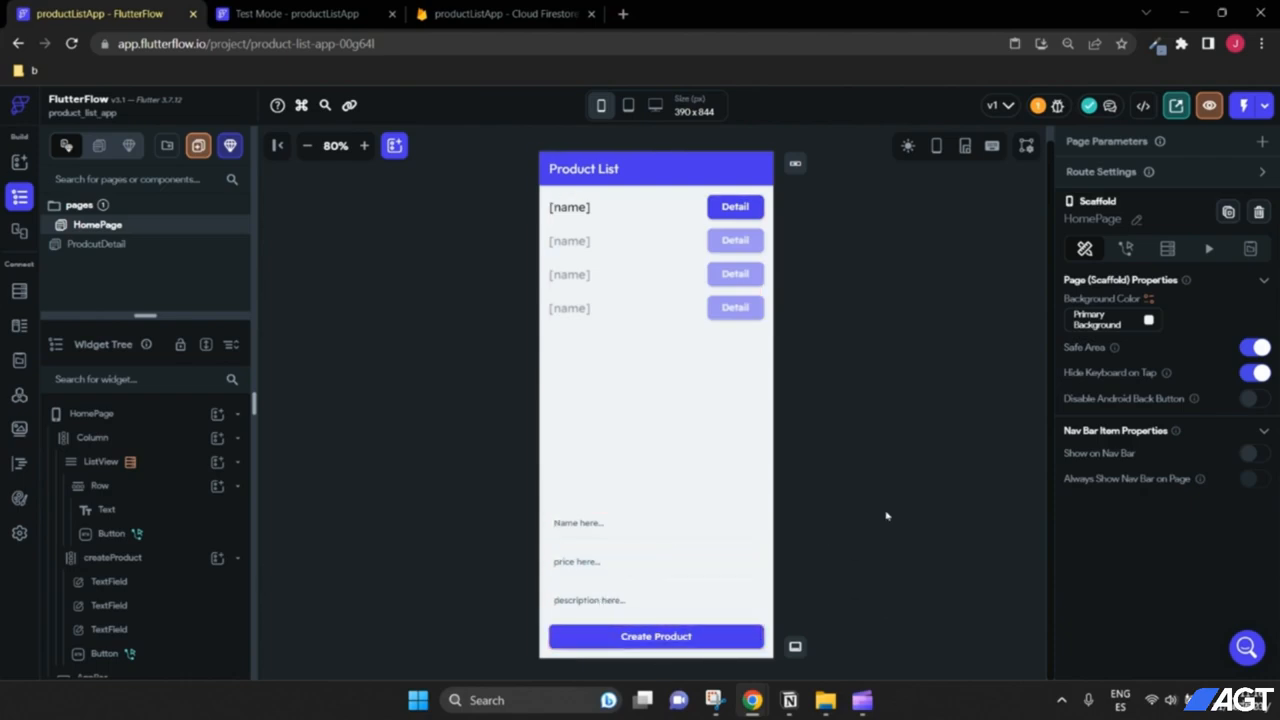
{"action": "scroll", "coordinate": [115, 548], "scroll_direction": "down", "scroll_amount": 1}
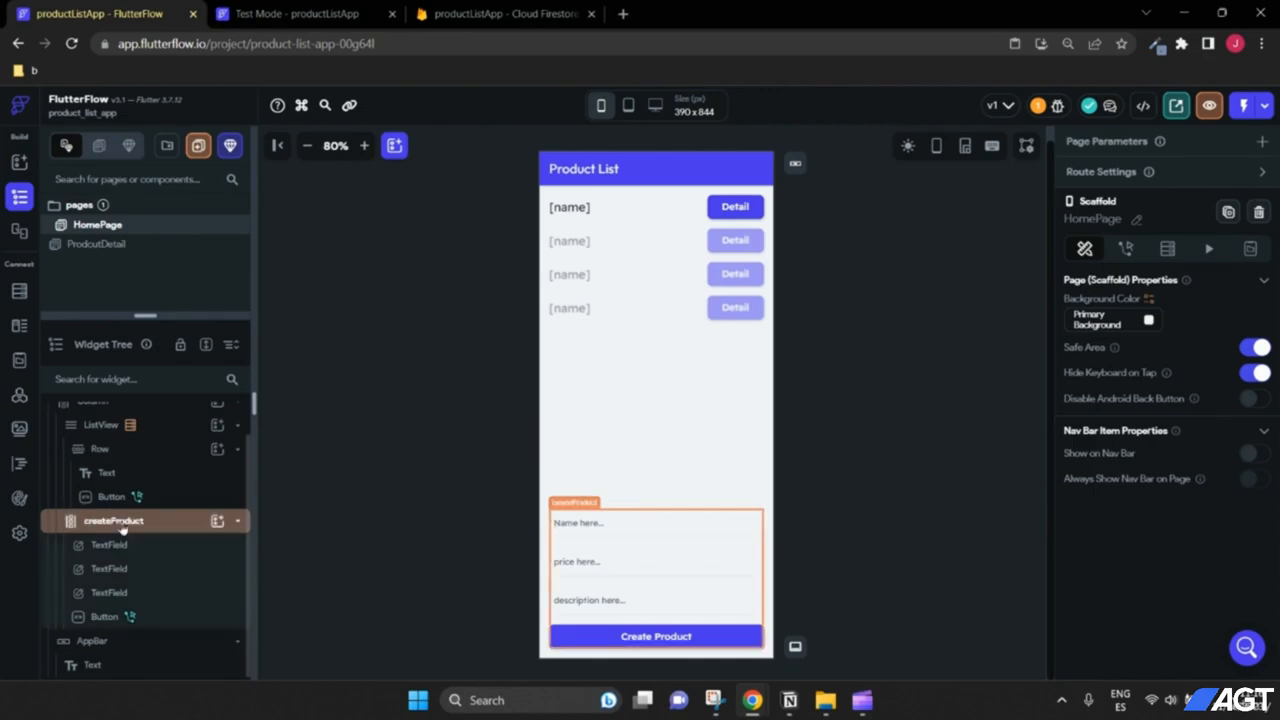
{"action": "left_click", "coordinate": [122, 530]}
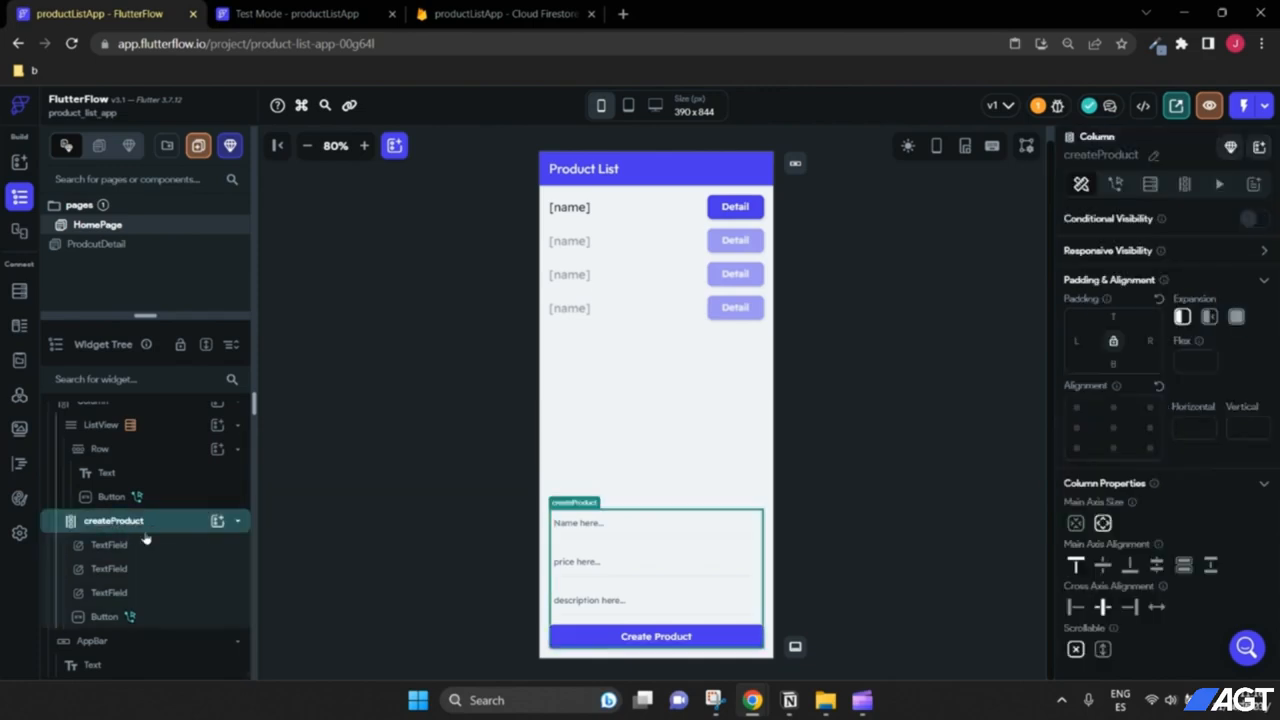
{"action": "right_click", "coordinate": [139, 528]}
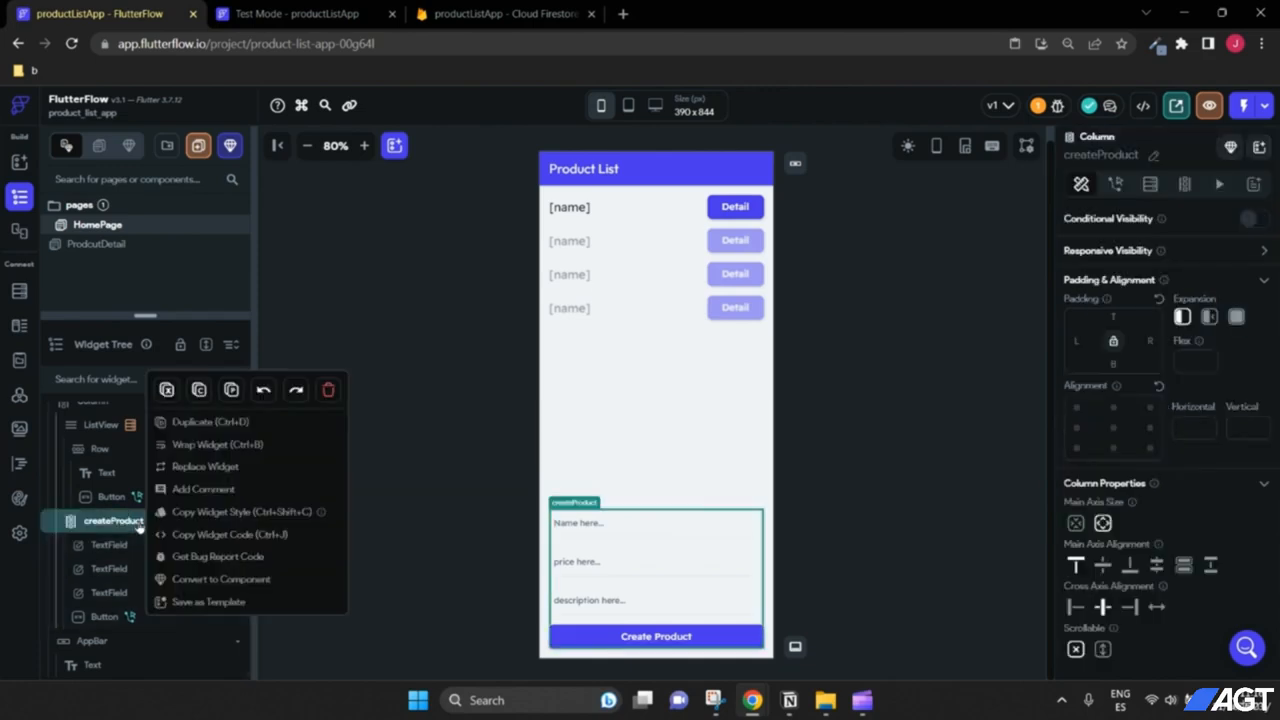
{"action": "left_click", "coordinate": [201, 390]}
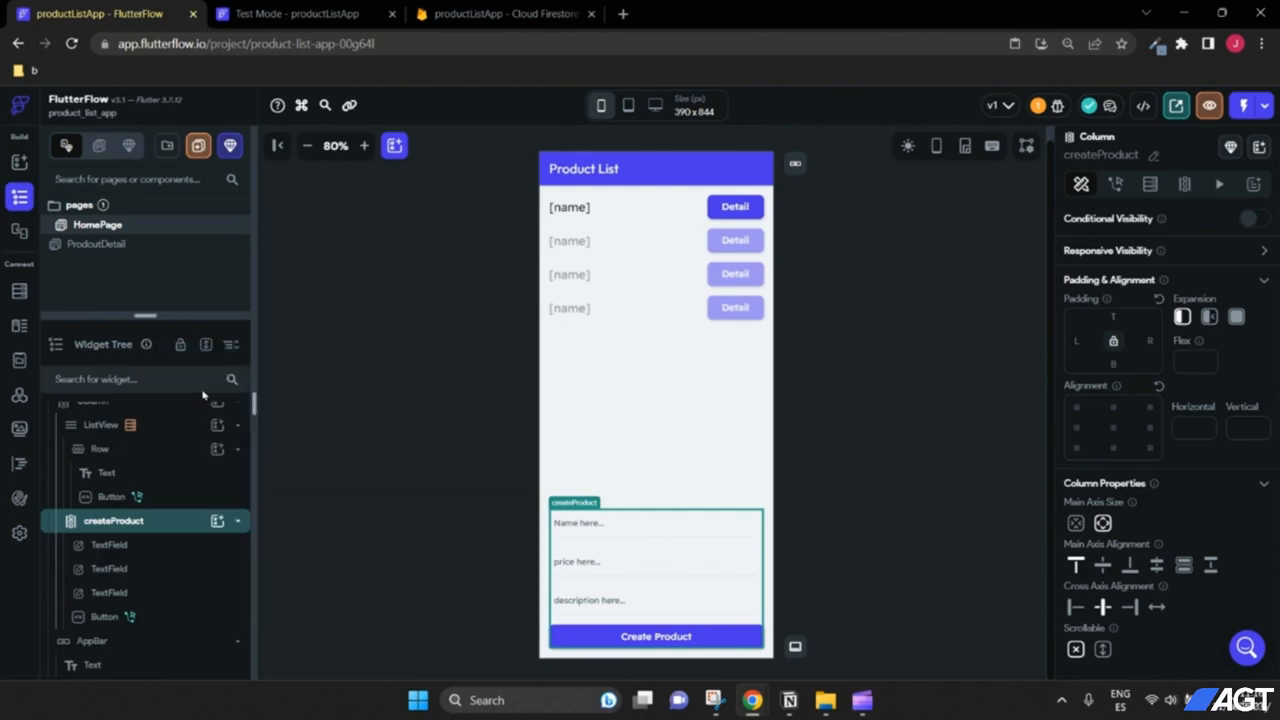
Step: Paste the createProduct form into the ProductDetail page's main column below ProductInfo
{"action": "left_click", "coordinate": [88, 245]}
{"action": "left_click", "coordinate": [97, 439]}
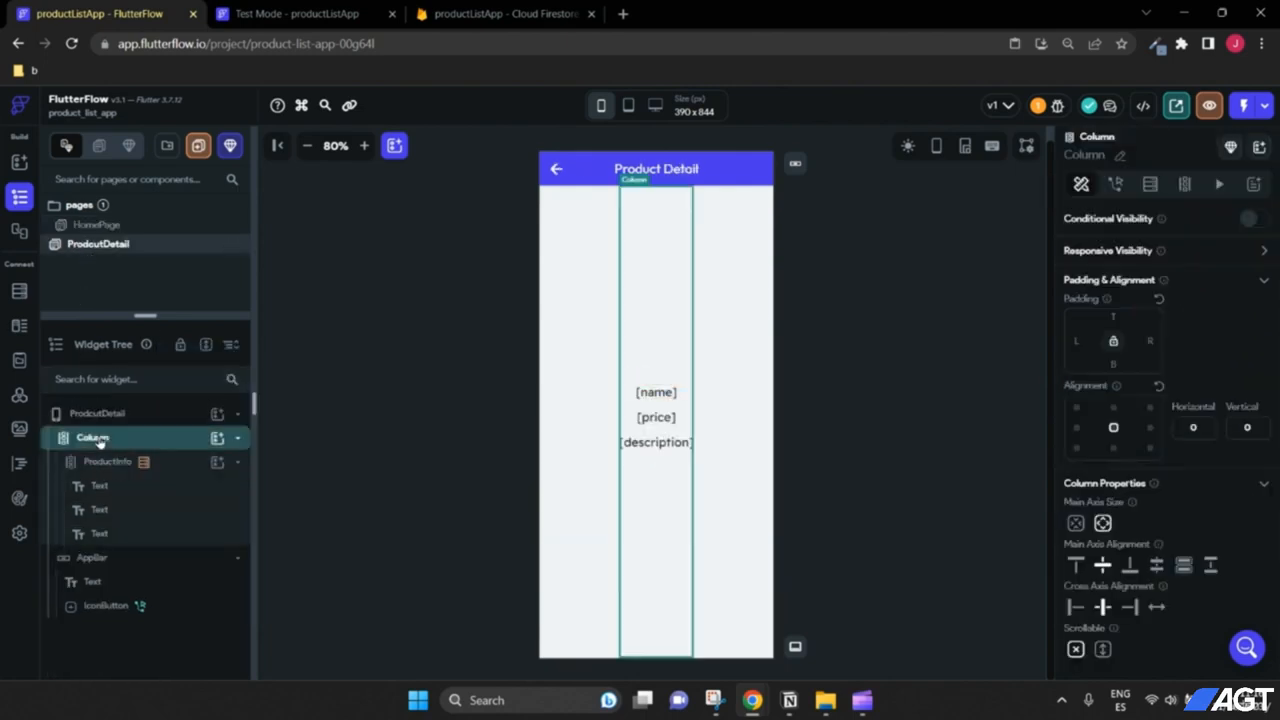
{"action": "right_click", "coordinate": [97, 440]}
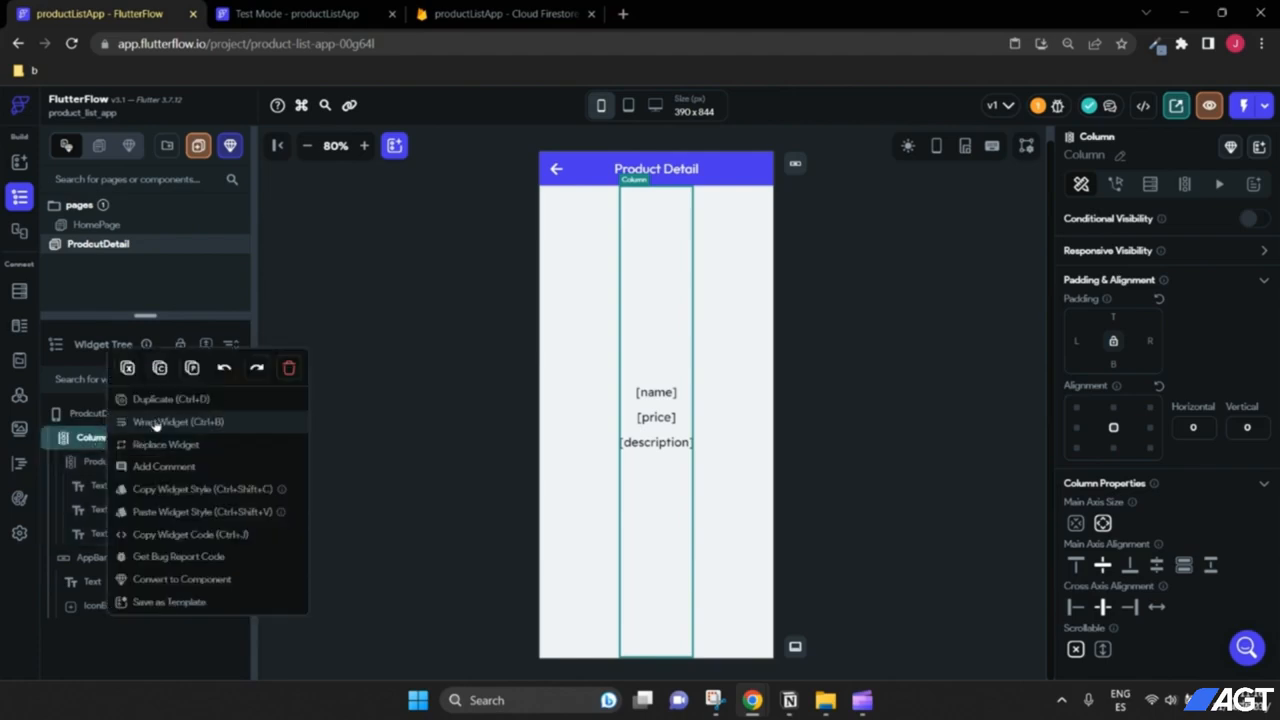
{"action": "left_click", "coordinate": [192, 369]}
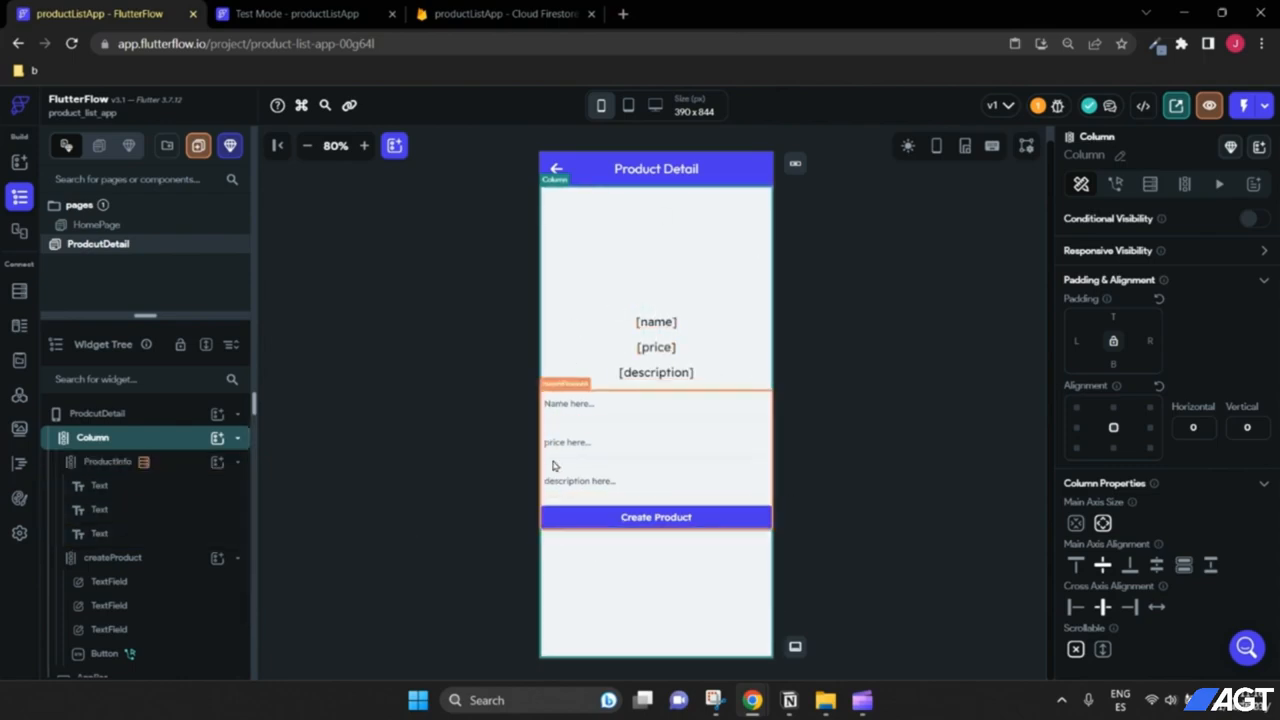
Step: Set the ProductDetail main column's padding to 16 on all sides
{"action": "left_click", "coordinate": [217, 437]}
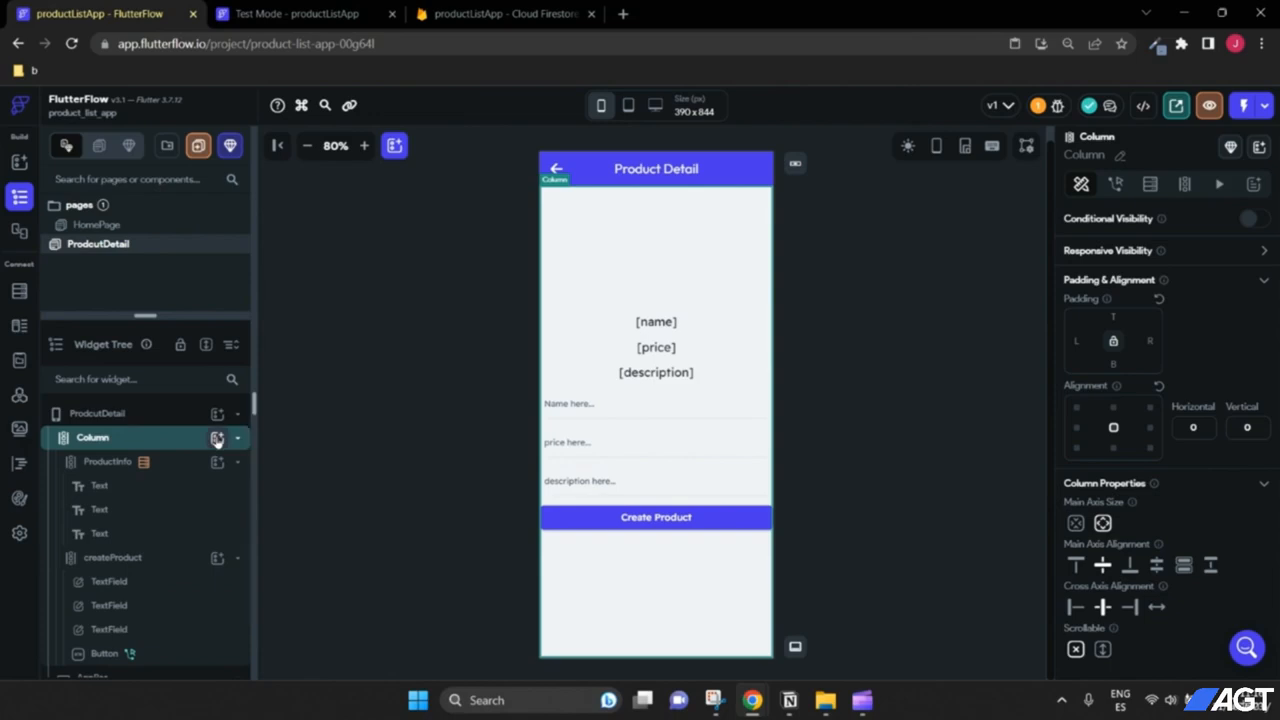
{"action": "left_click", "coordinate": [160, 413]}
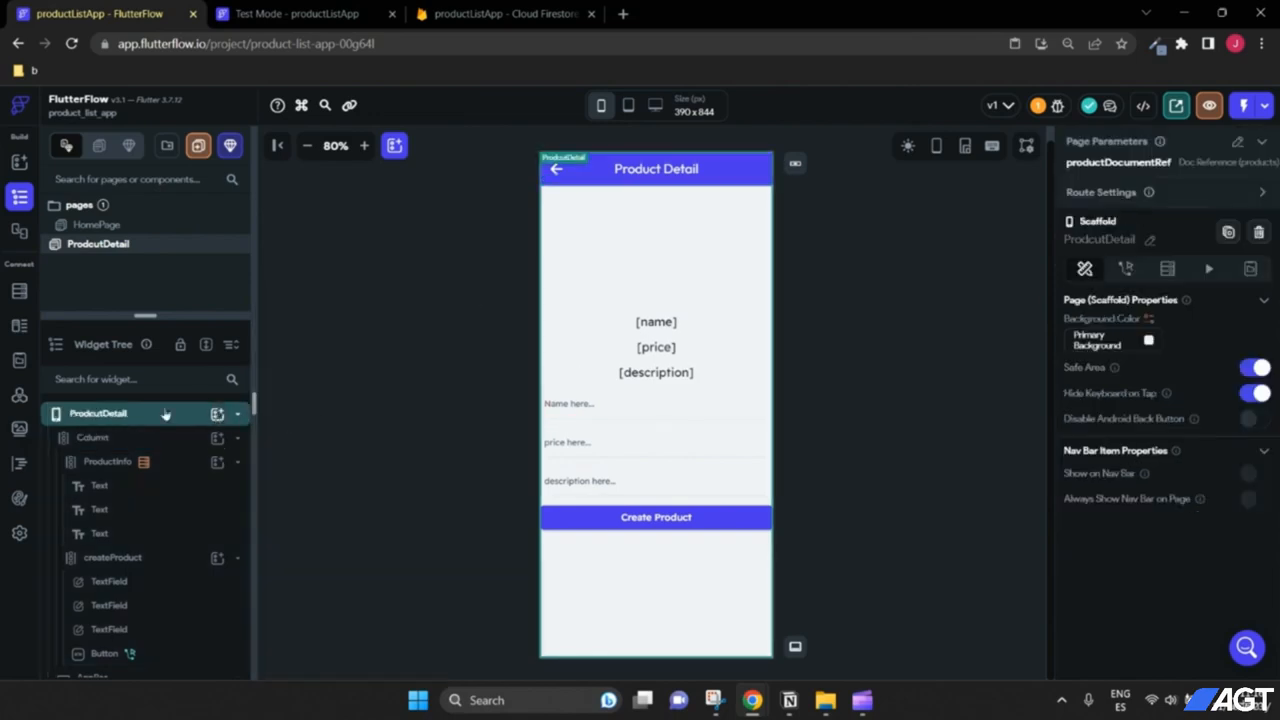
{"action": "left_click", "coordinate": [125, 442]}
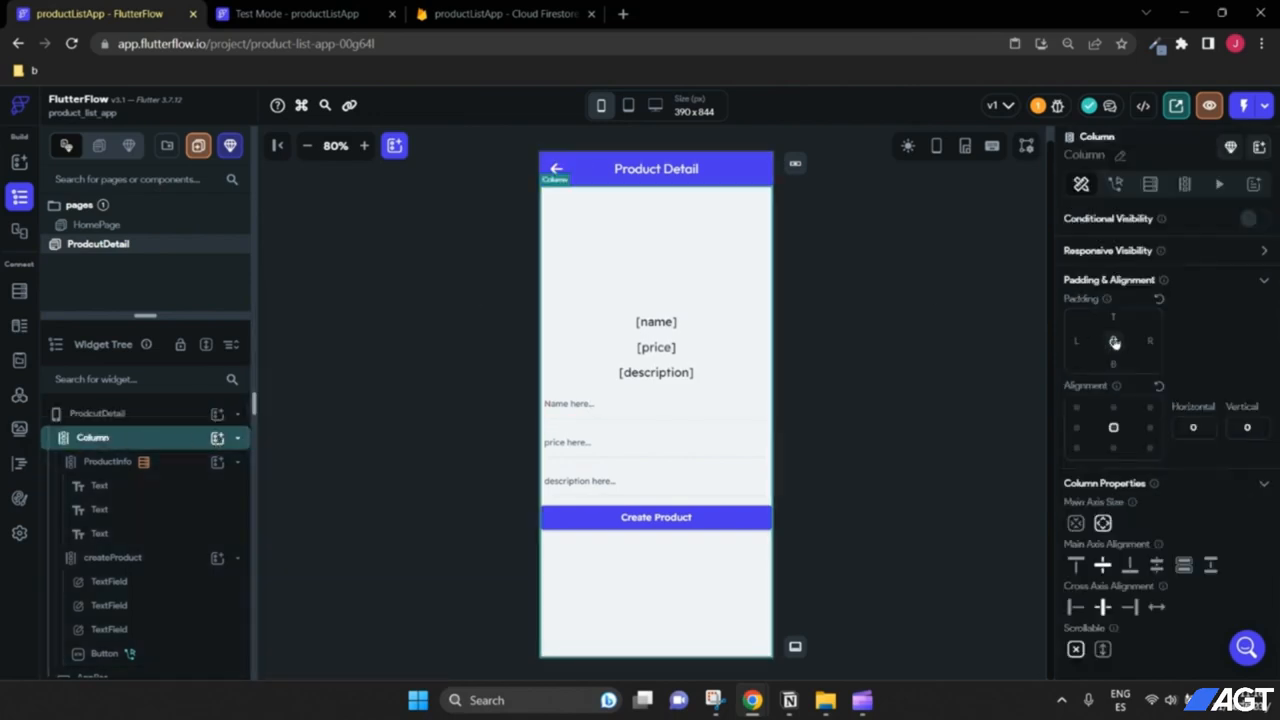
{"action": "left_click", "coordinate": [1080, 341]}
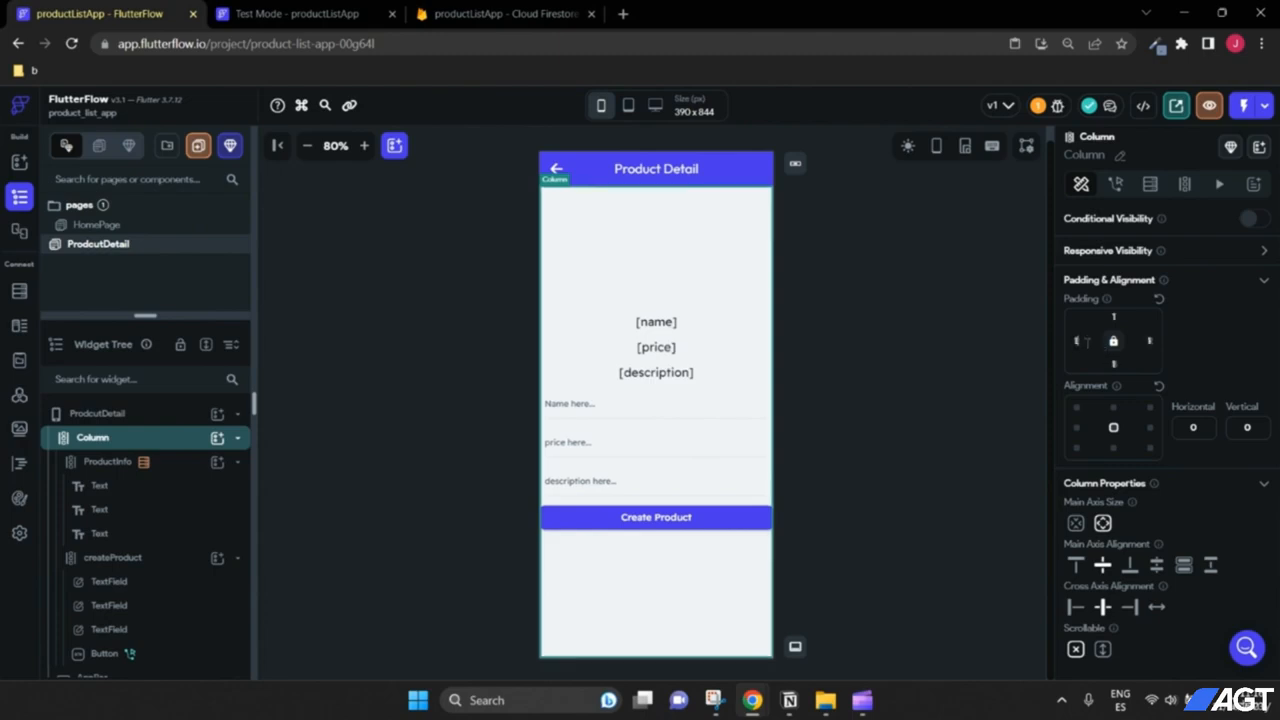
{"action": "type", "text": "16"}
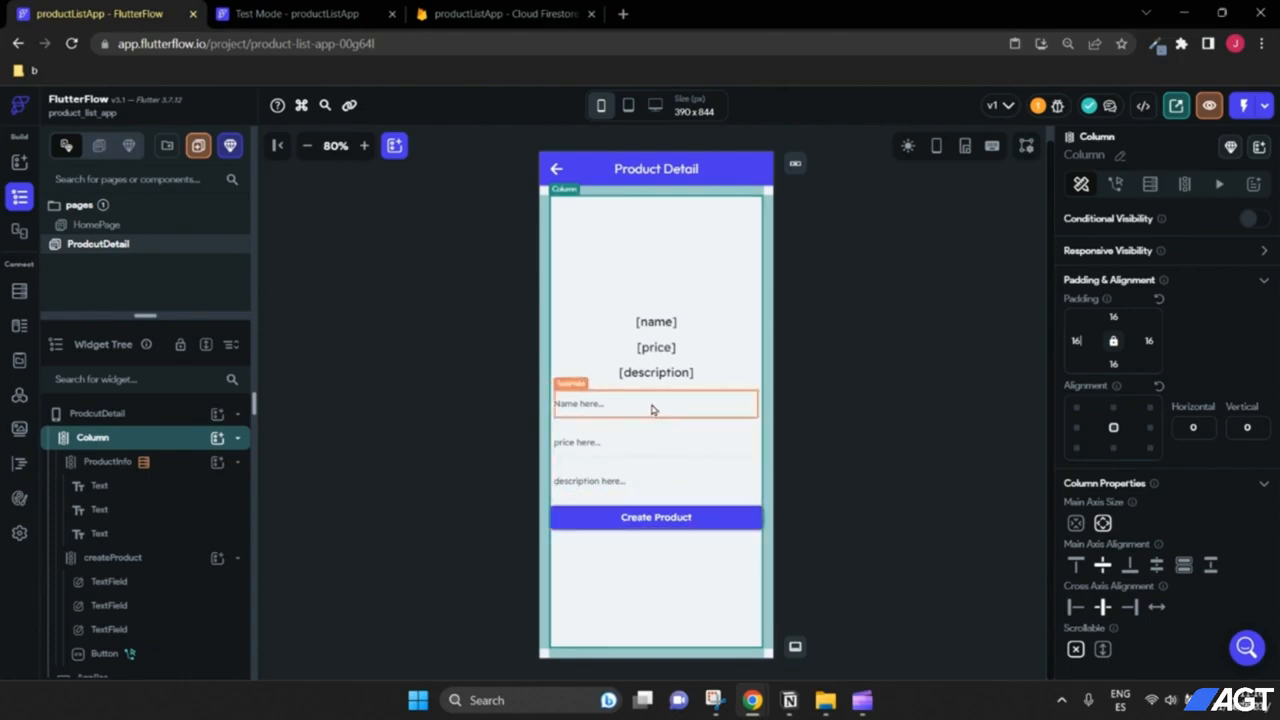
{"action": "left_click", "coordinate": [664, 524]}
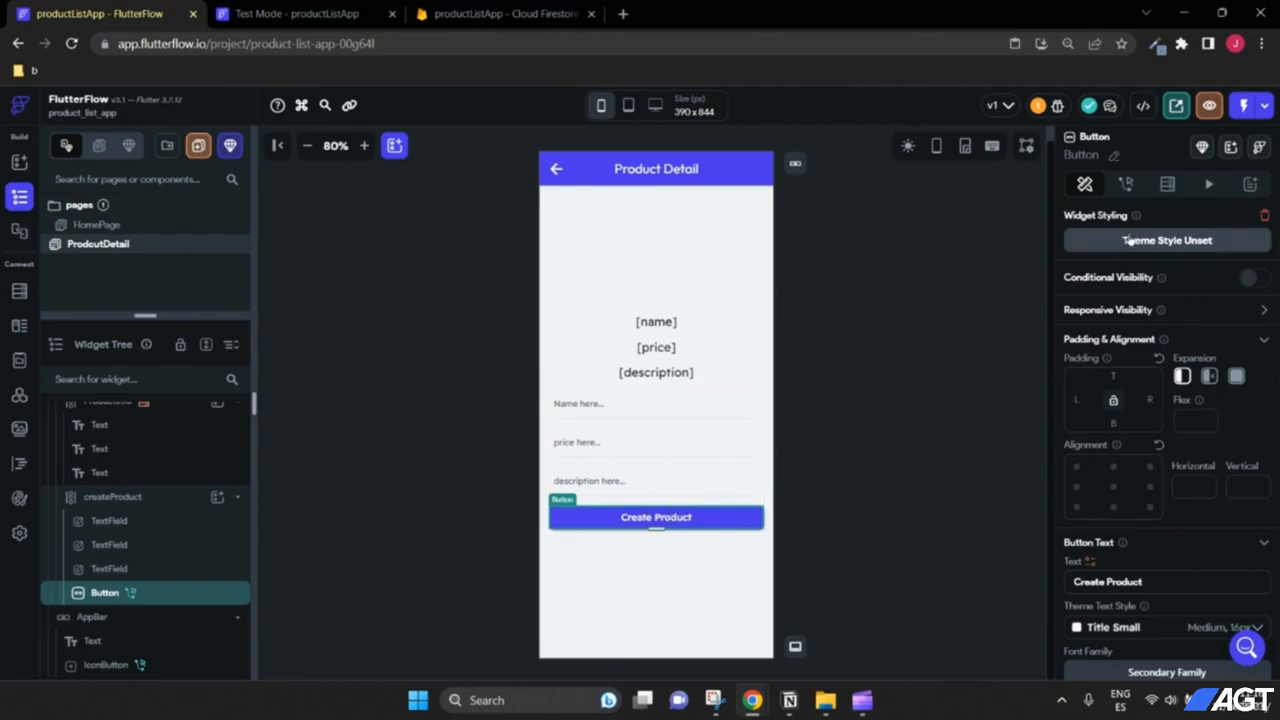
Step: Review the button's On Tap Create Document action for the products collection
{"action": "left_click", "coordinate": [1123, 186]}
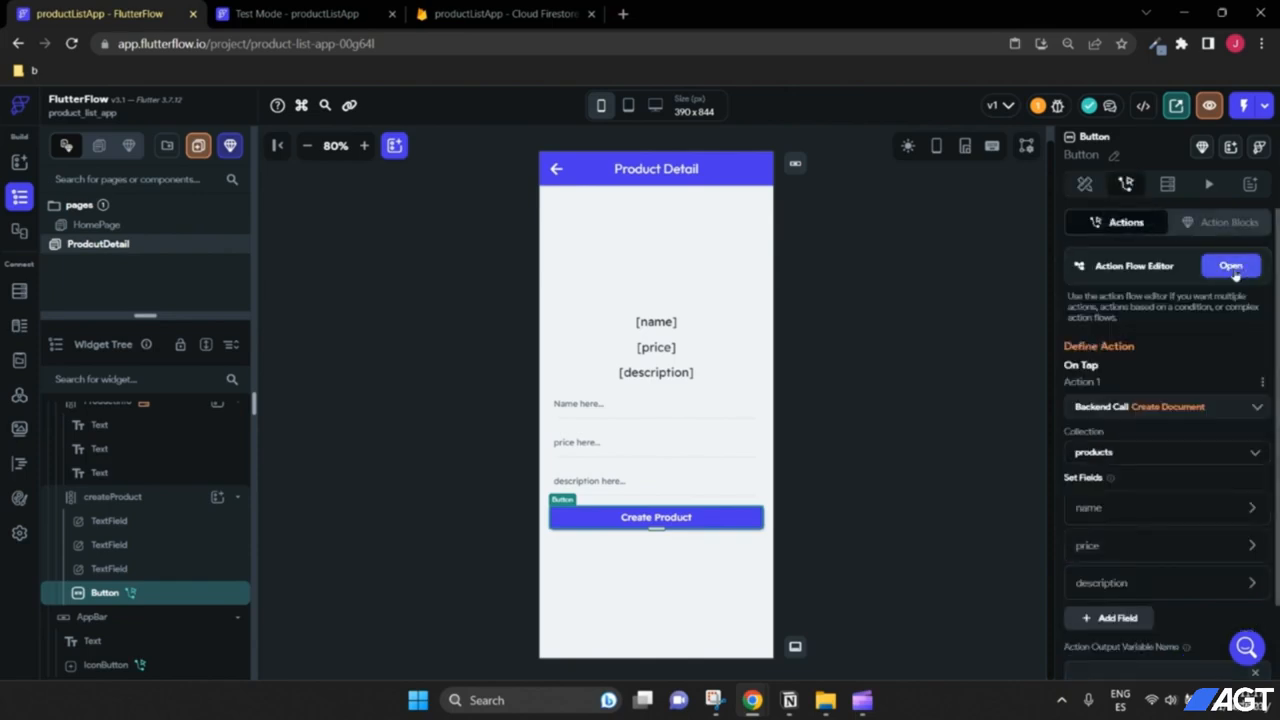
{"action": "scroll", "coordinate": [1180, 325], "scroll_direction": "down", "scroll_amount": 2}
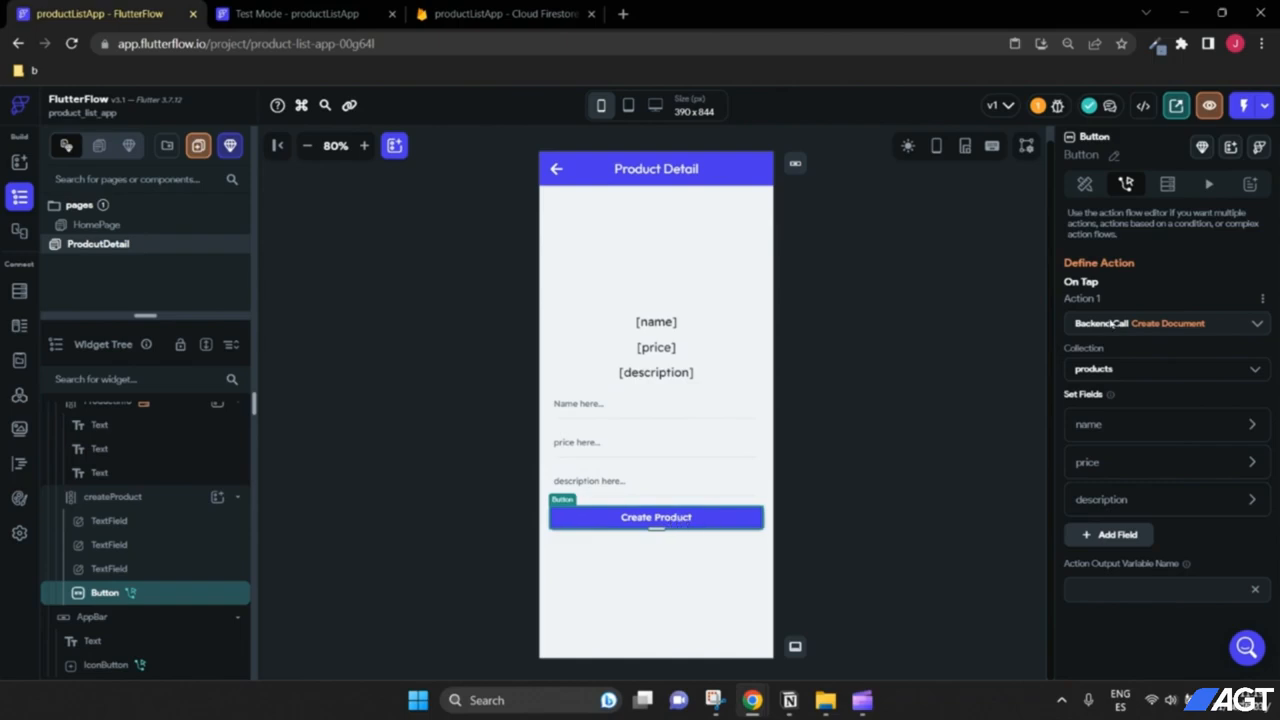
{"action": "left_click", "coordinate": [1086, 185]}
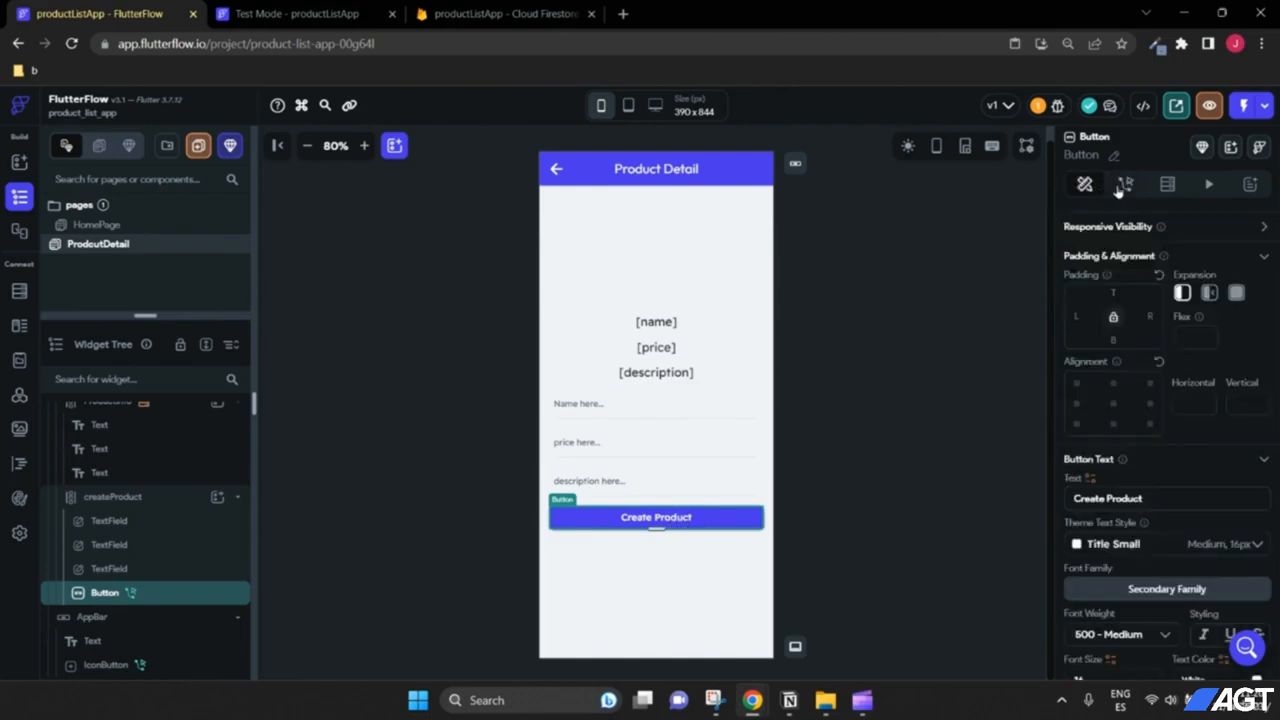
{"action": "left_click", "coordinate": [1126, 184]}
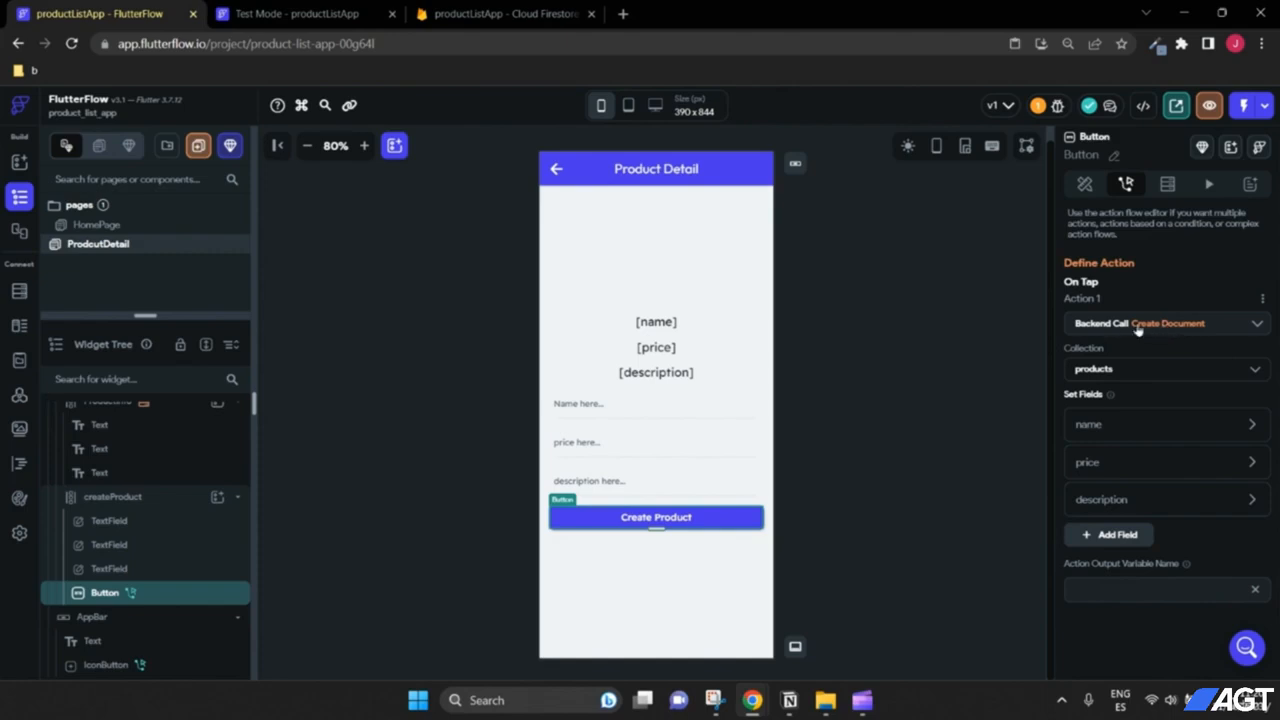
{"action": "left_click", "coordinate": [1262, 302]}
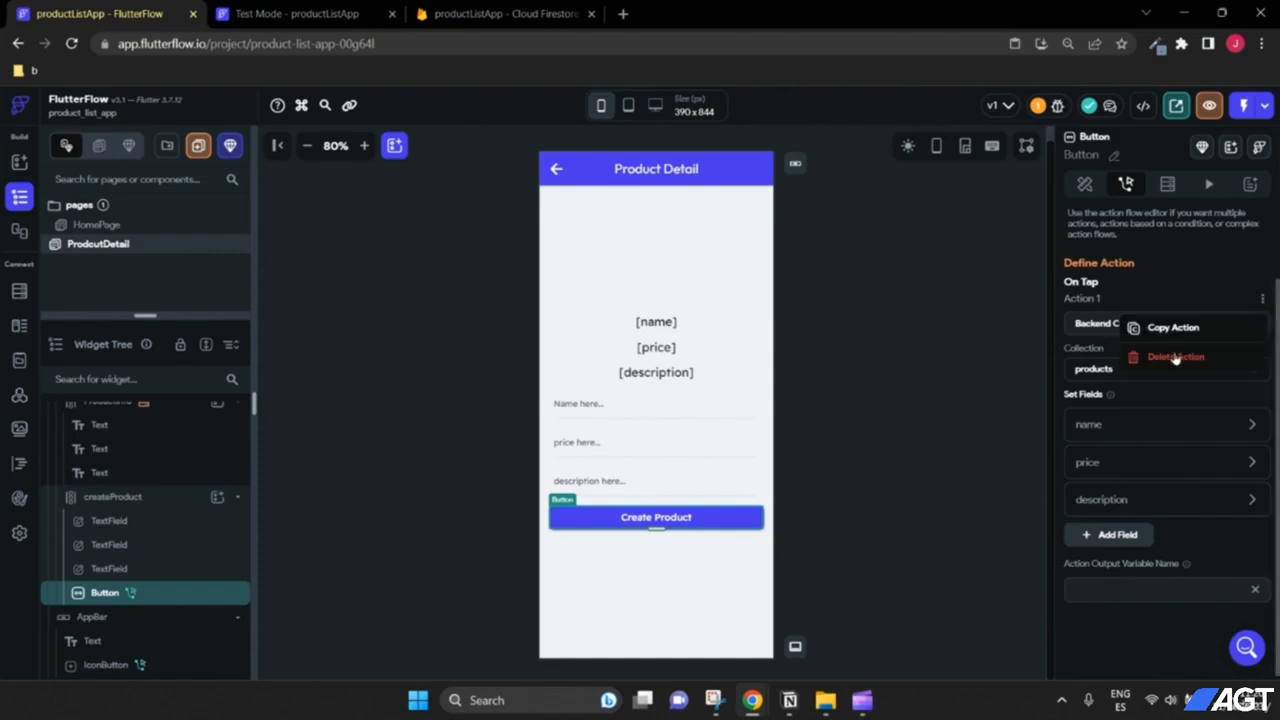
Step: Delete the button's existing Create Document action
{"action": "left_click", "coordinate": [1220, 292]}
{"action": "left_click", "coordinate": [1262, 300]}
{"action": "left_click", "coordinate": [1207, 356]}
{"action": "left_click", "coordinate": [737, 420]}
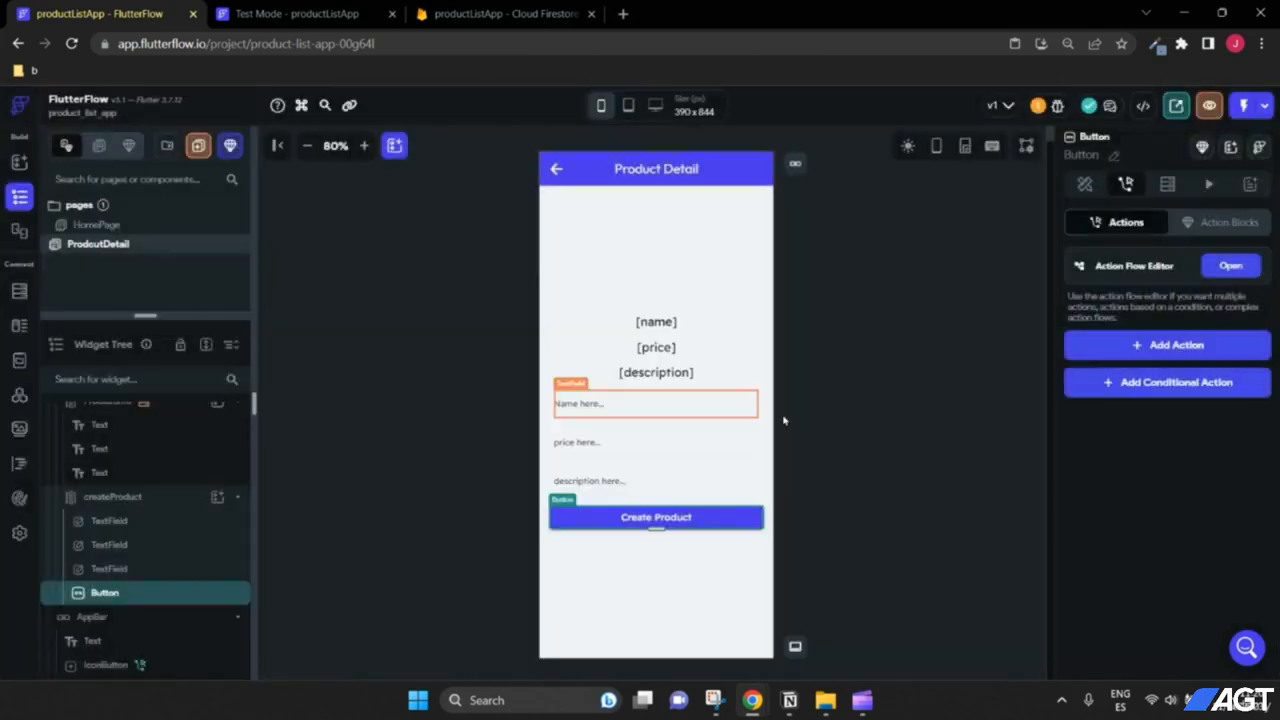
Step: Add a Firestore Update Document action and bring up its reference-to-update choices
{"action": "left_click", "coordinate": [1154, 358]}
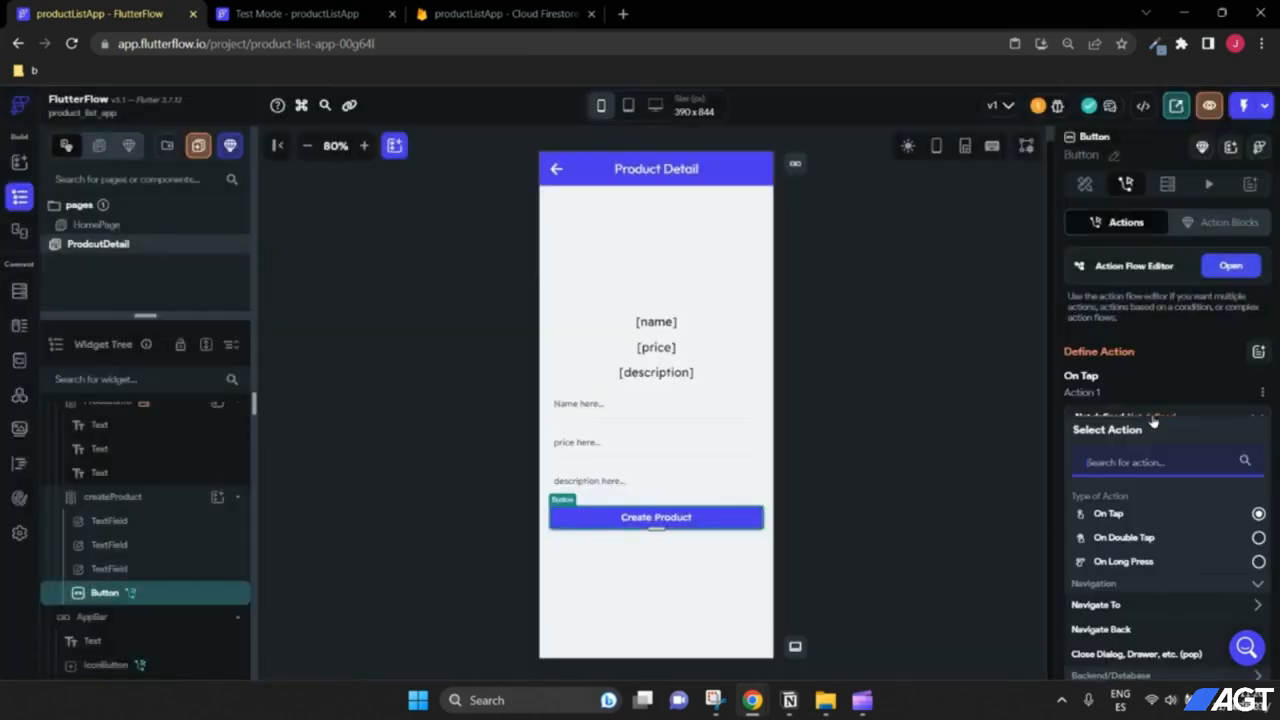
{"action": "scroll", "coordinate": [1170, 400], "scroll_direction": "down", "scroll_amount": 3}
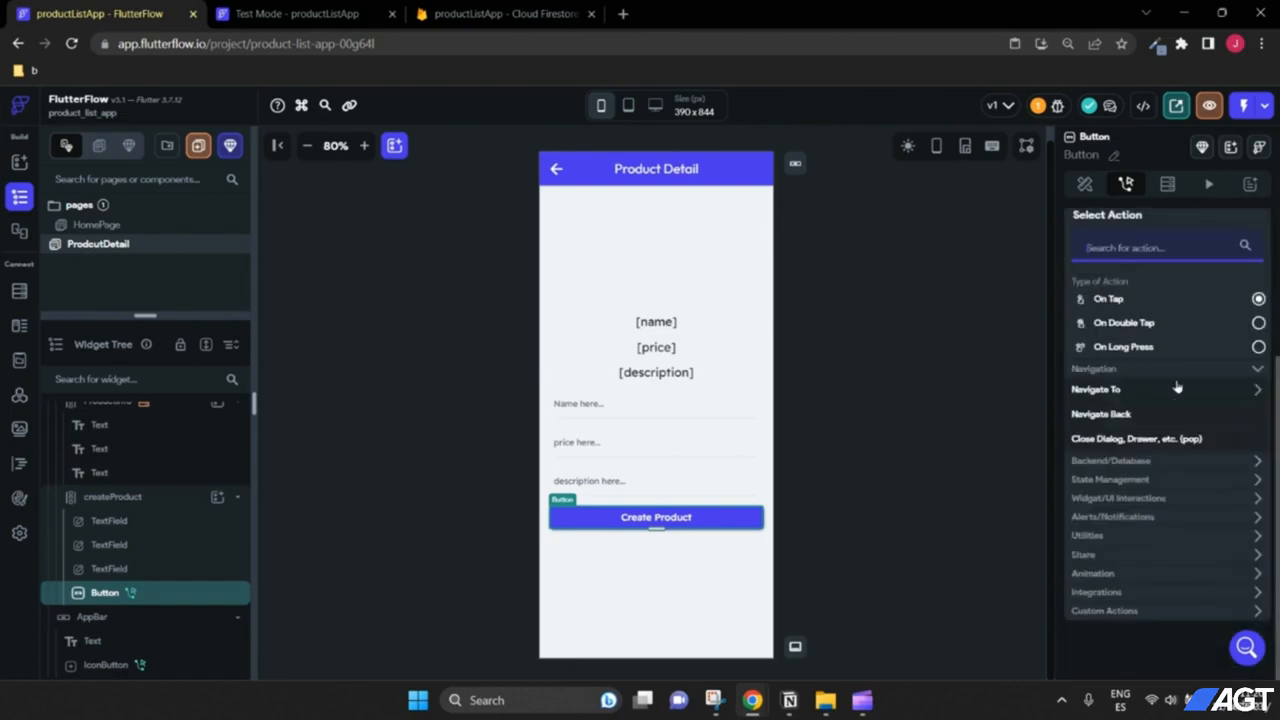
{"action": "left_click", "coordinate": [1131, 462]}
{"action": "scroll", "coordinate": [1131, 488], "scroll_direction": "down", "scroll_amount": 1}
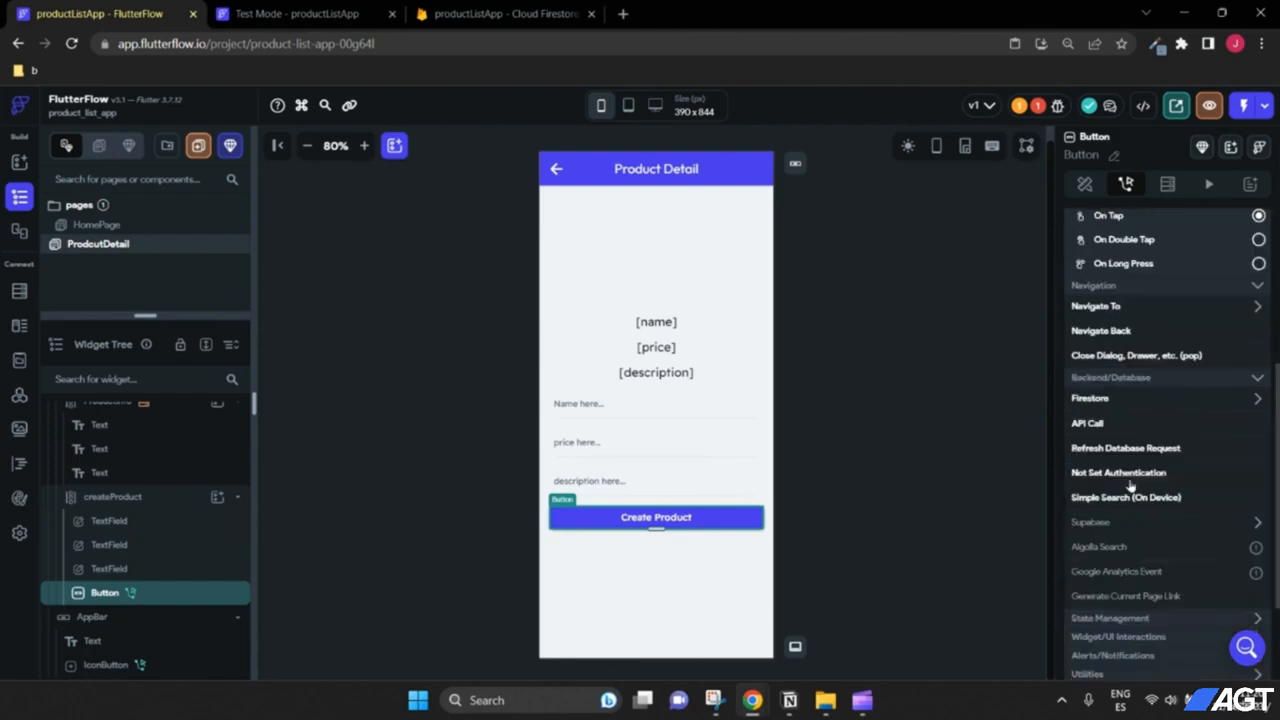
{"action": "left_click", "coordinate": [1121, 403]}
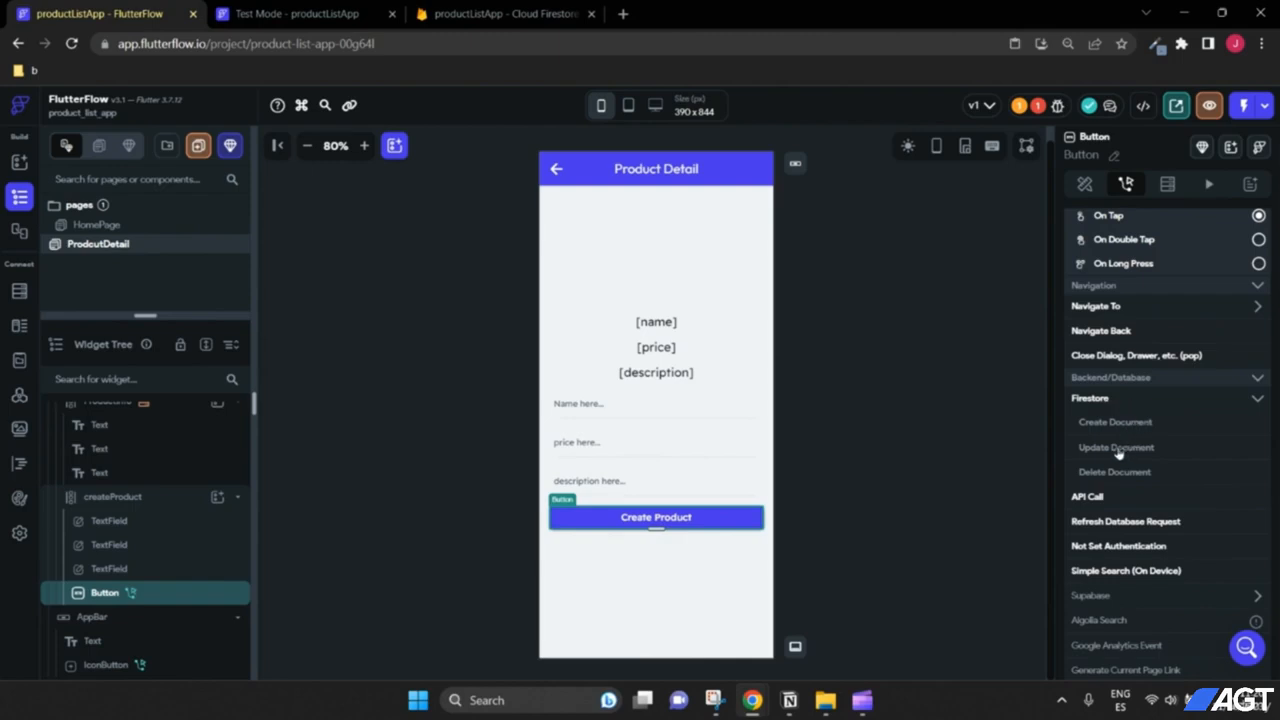
{"action": "left_click", "coordinate": [1118, 451]}
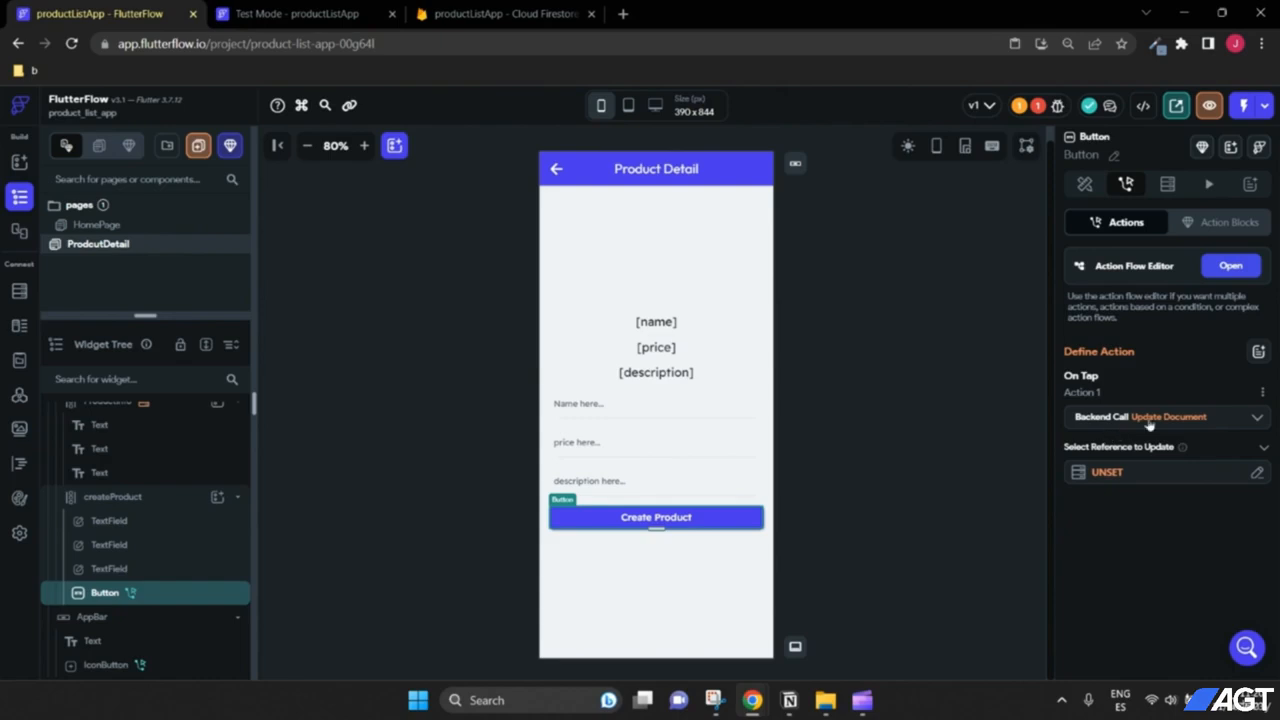
{"action": "left_click", "coordinate": [1108, 474]}
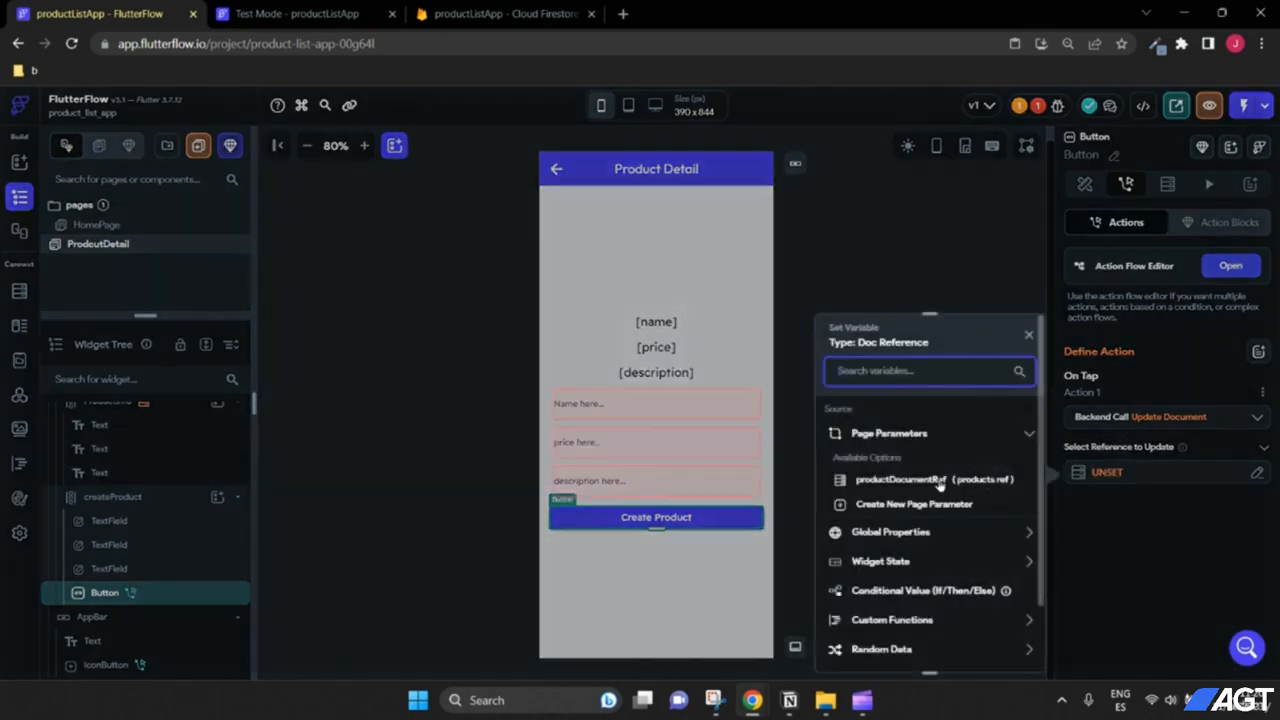
{"action": "scroll", "coordinate": [941, 492], "scroll_direction": "down", "scroll_amount": 1}
{"action": "scroll", "coordinate": [945, 495], "scroll_direction": "up", "scroll_amount": 1}
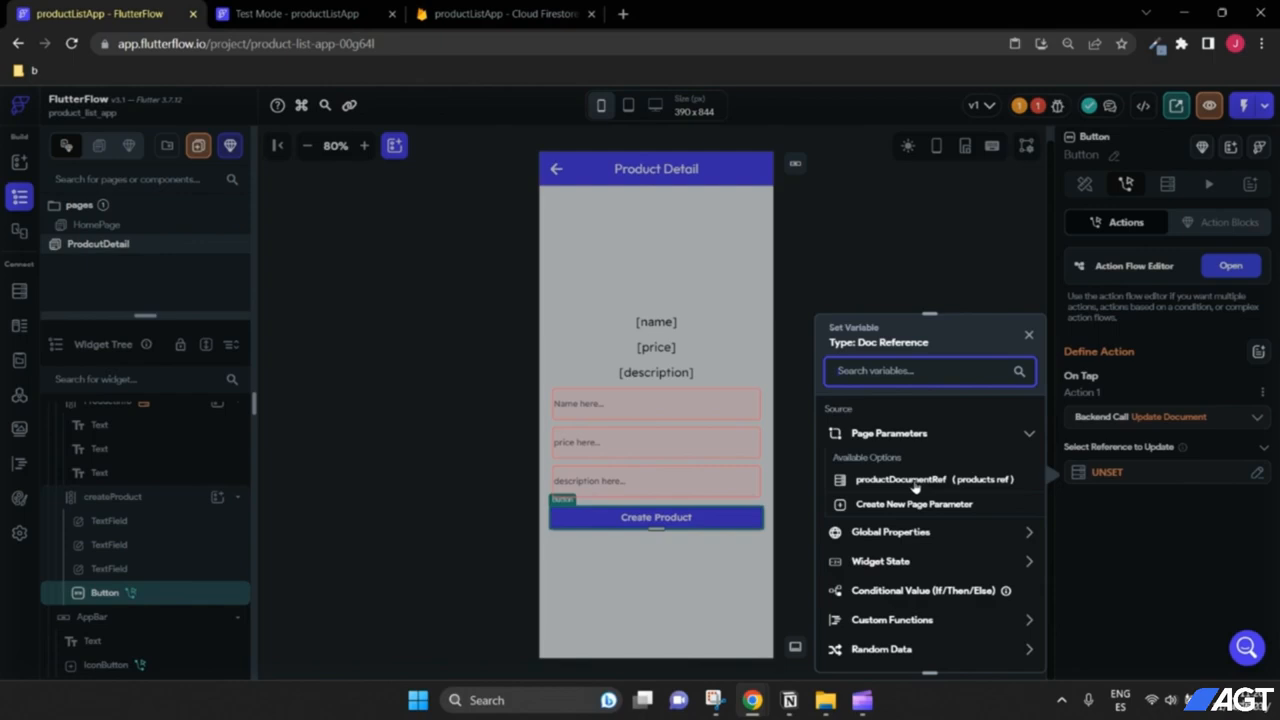
Step: Target productDocumentRef and add the name, price and description fields to the update
{"action": "left_click", "coordinate": [915, 486]}
{"action": "left_click", "coordinate": [1008, 647]}
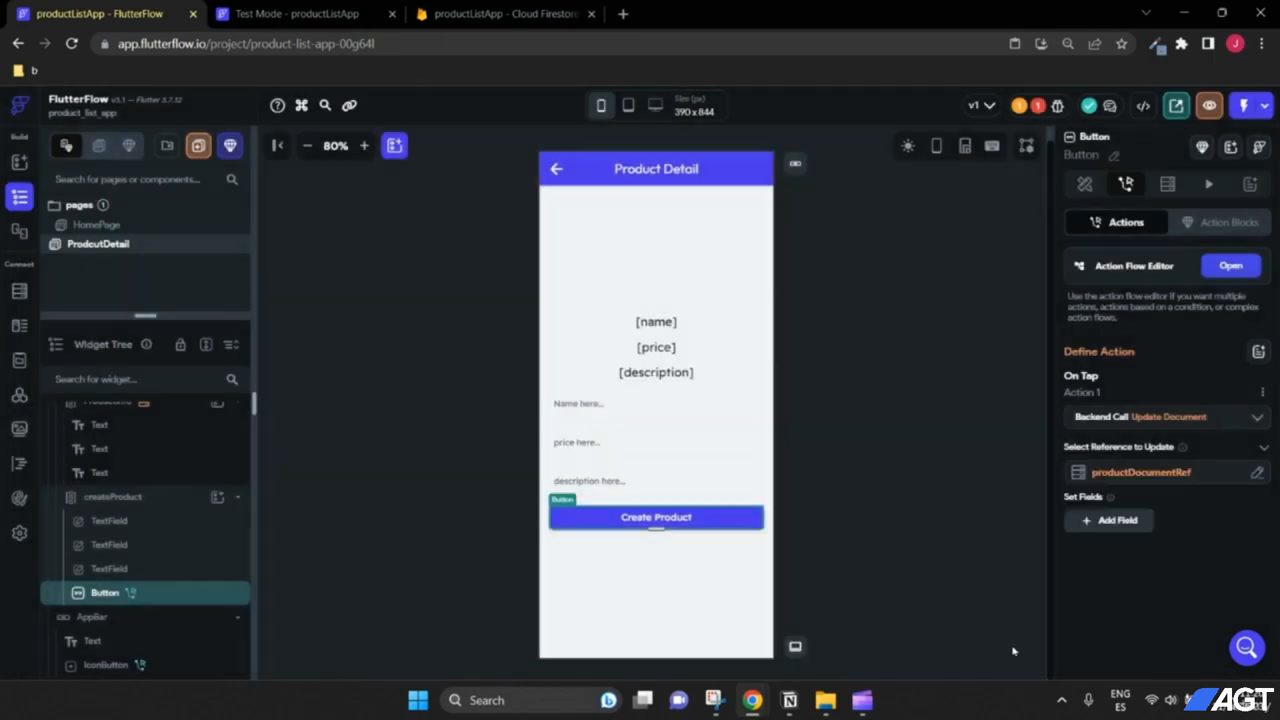
{"action": "left_click", "coordinate": [1118, 521]}
{"action": "left_click", "coordinate": [1108, 564]}
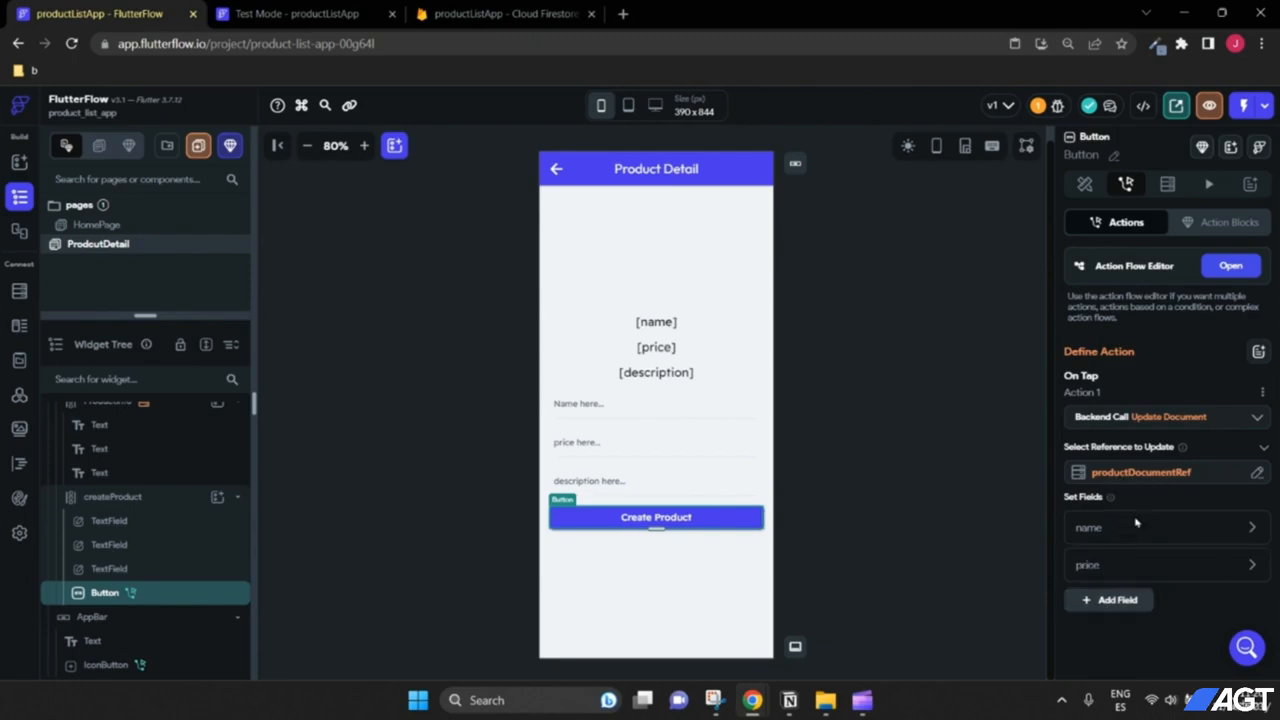
{"action": "left_click", "coordinate": [1104, 604]}
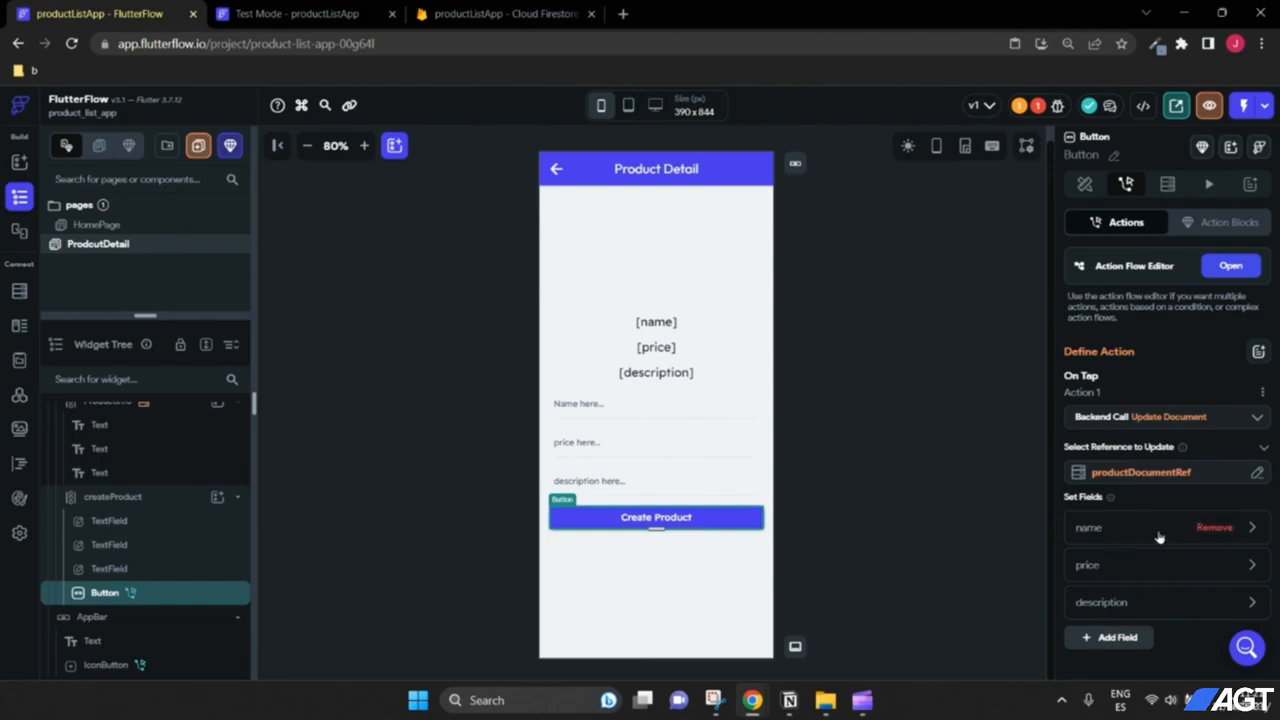
Step: Set the name field's value from the TextField 1 widget state
{"action": "left_click", "coordinate": [1250, 530]}
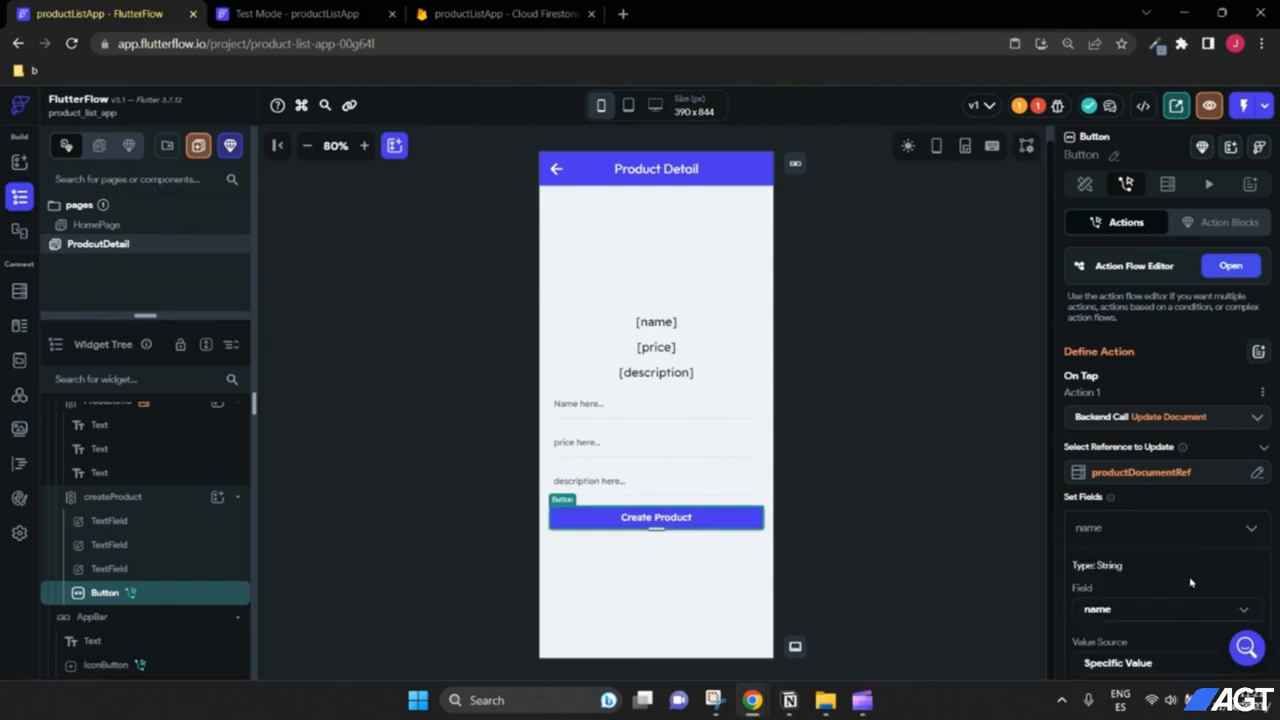
{"action": "scroll", "coordinate": [1160, 500], "scroll_direction": "down", "scroll_amount": 2}
{"action": "left_click", "coordinate": [1134, 505]}
{"action": "left_click", "coordinate": [1125, 537]}
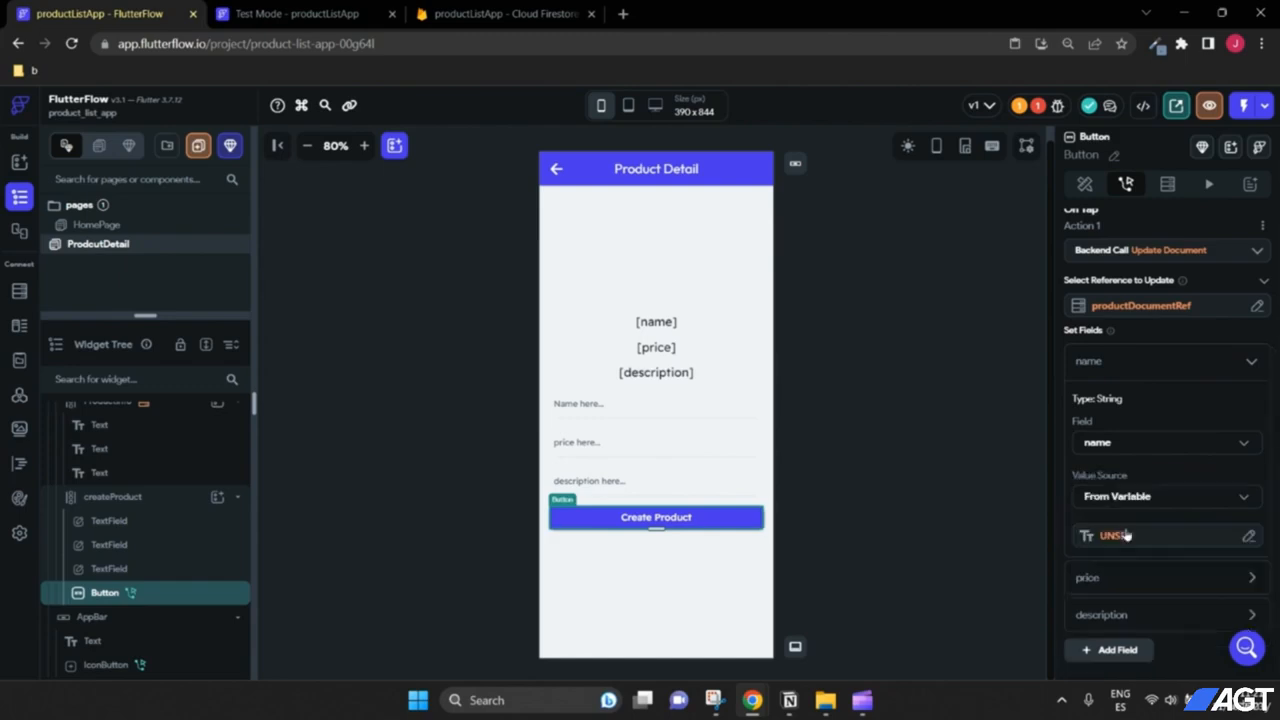
{"action": "left_click", "coordinate": [1118, 537]}
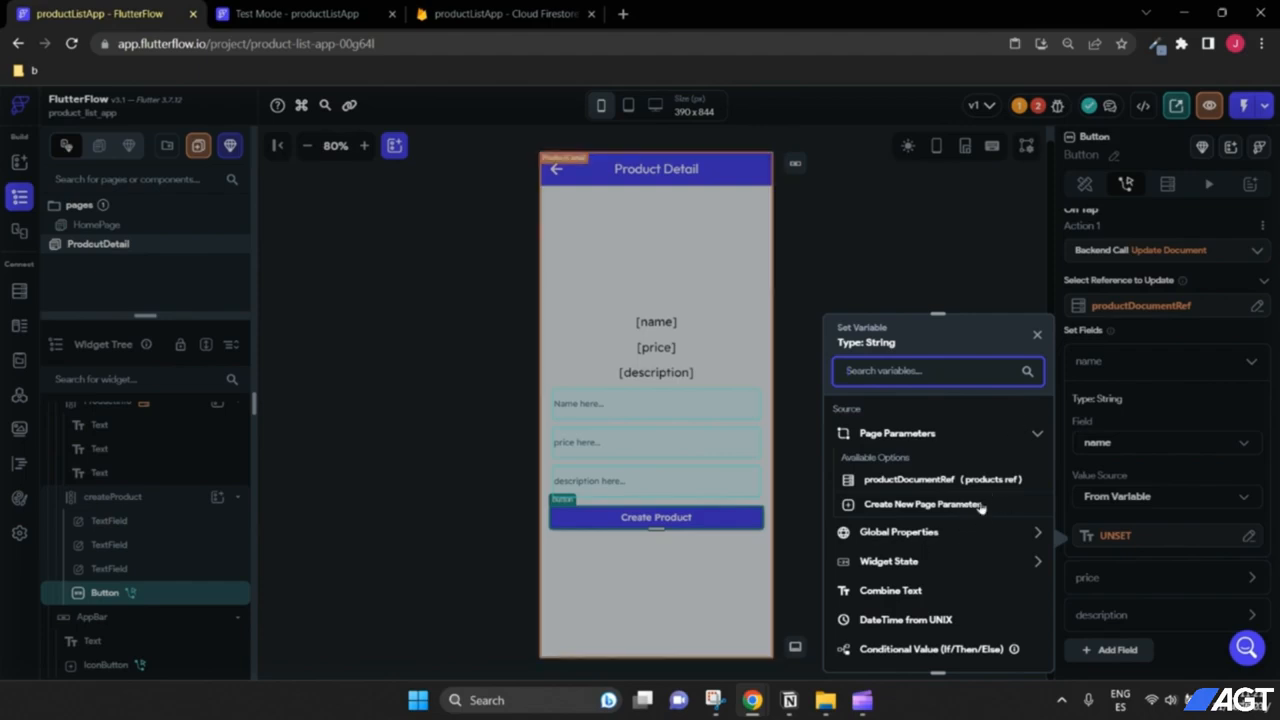
{"action": "left_click", "coordinate": [1037, 334]}
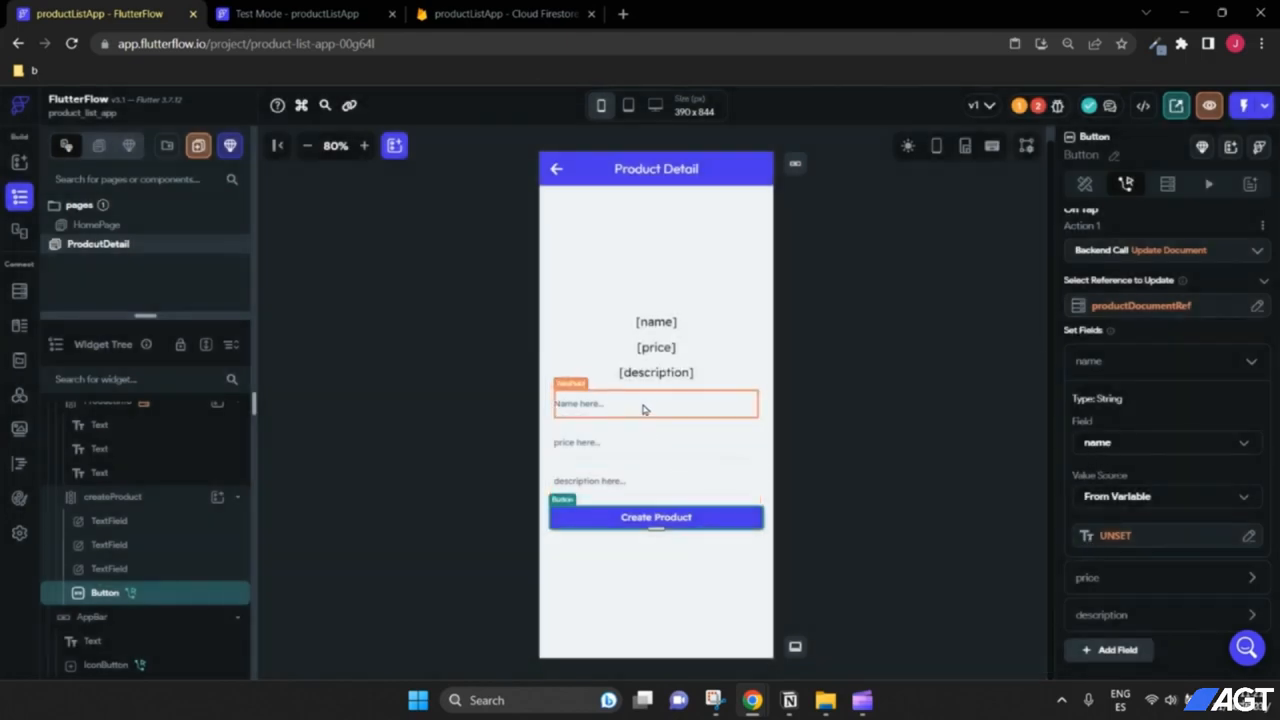
{"action": "left_click", "coordinate": [1122, 538]}
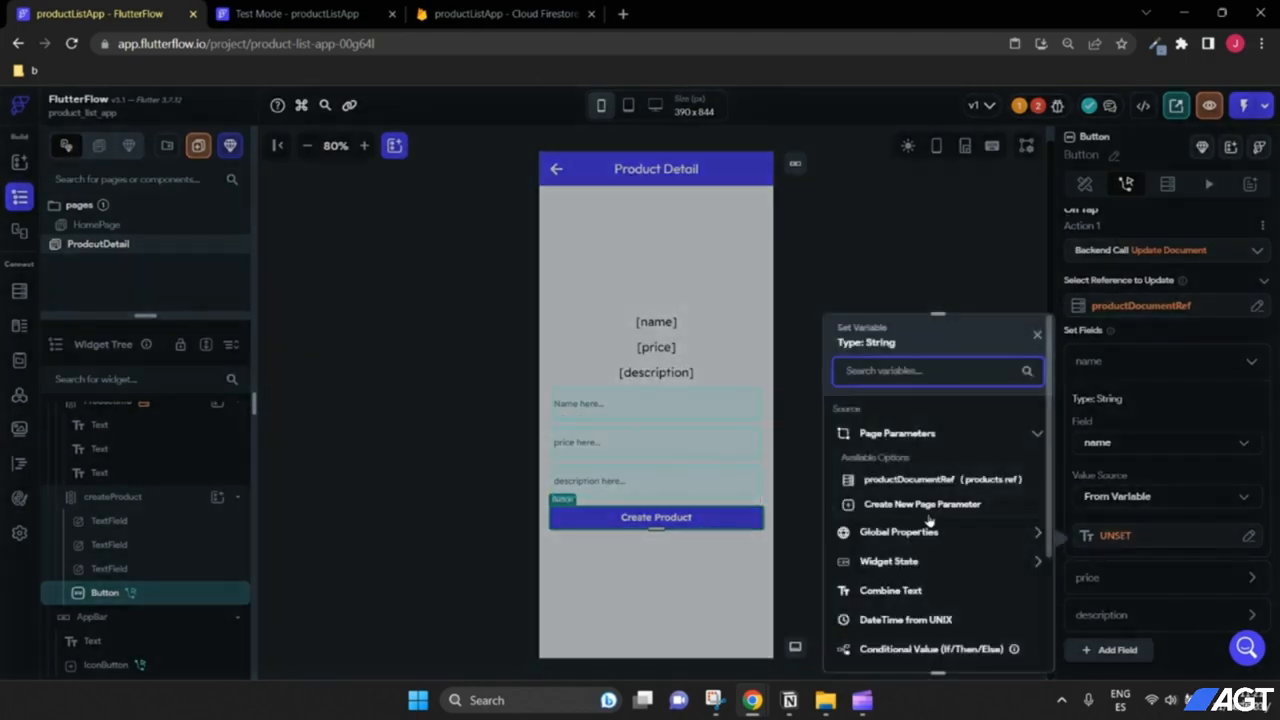
{"action": "left_click", "coordinate": [906, 561]}
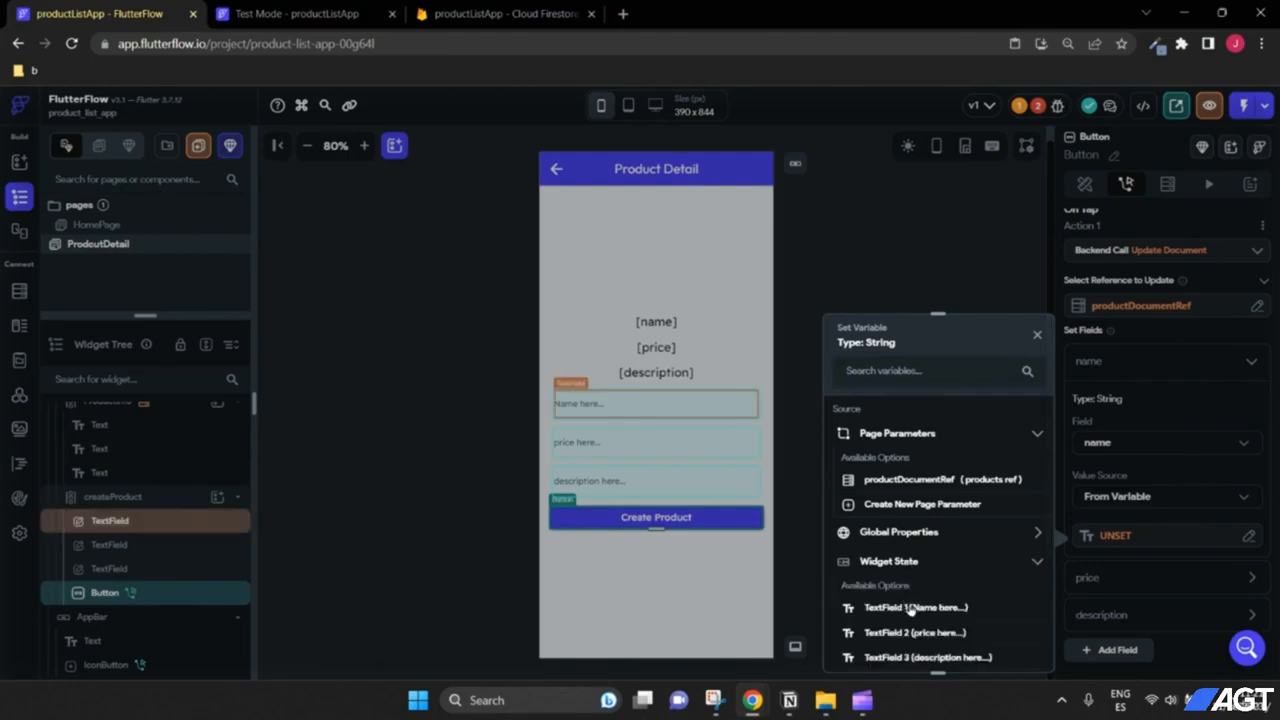
{"action": "left_click", "coordinate": [908, 607]}
Step: Set the price field's value from the TextField 2 widget state
{"action": "left_click", "coordinate": [1250, 578]}
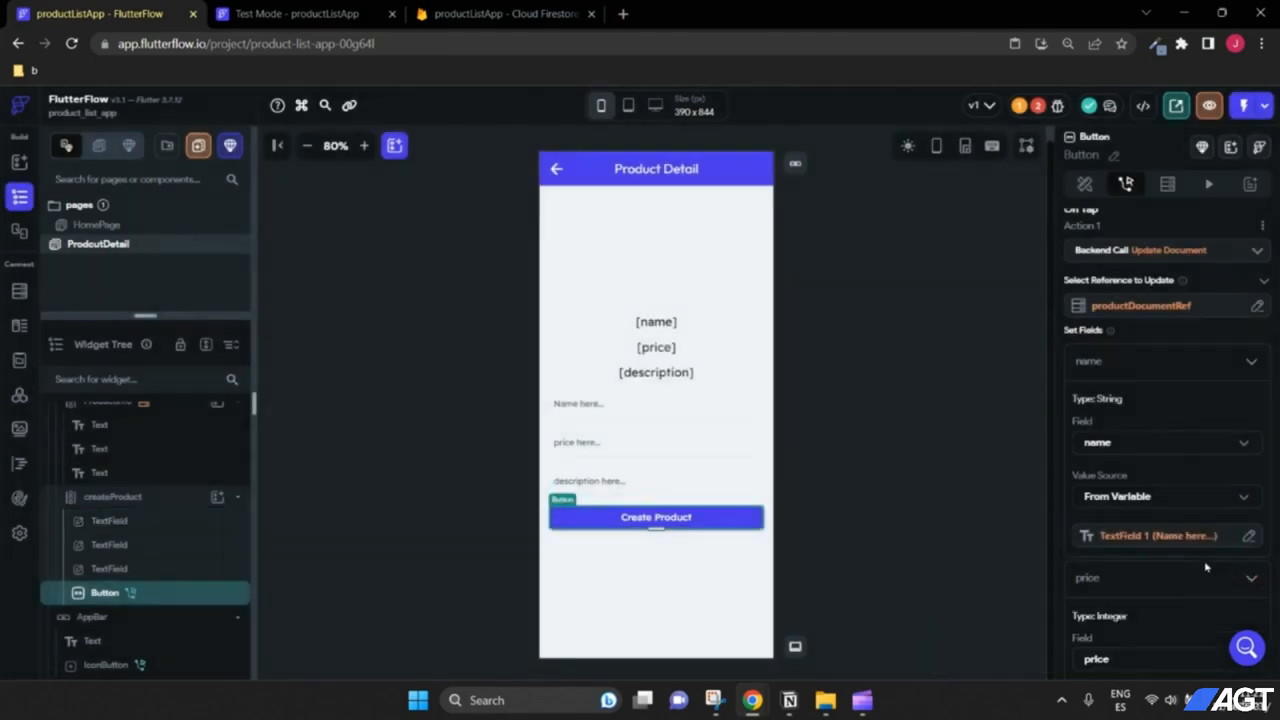
{"action": "scroll", "coordinate": [1200, 568], "scroll_direction": "down", "scroll_amount": 2}
{"action": "left_click", "coordinate": [1137, 564]}
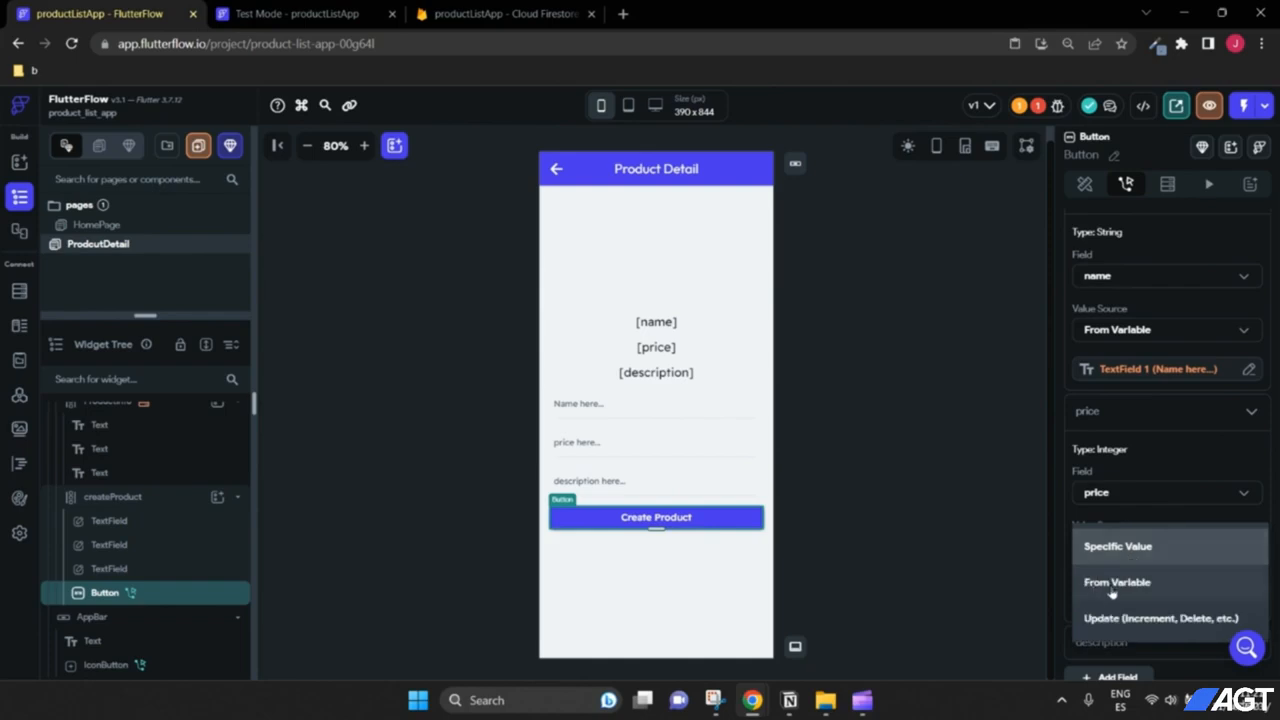
{"action": "left_click", "coordinate": [1111, 590]}
{"action": "scroll", "coordinate": [1118, 554], "scroll_direction": "down", "scroll_amount": 1}
{"action": "left_click", "coordinate": [1118, 508]}
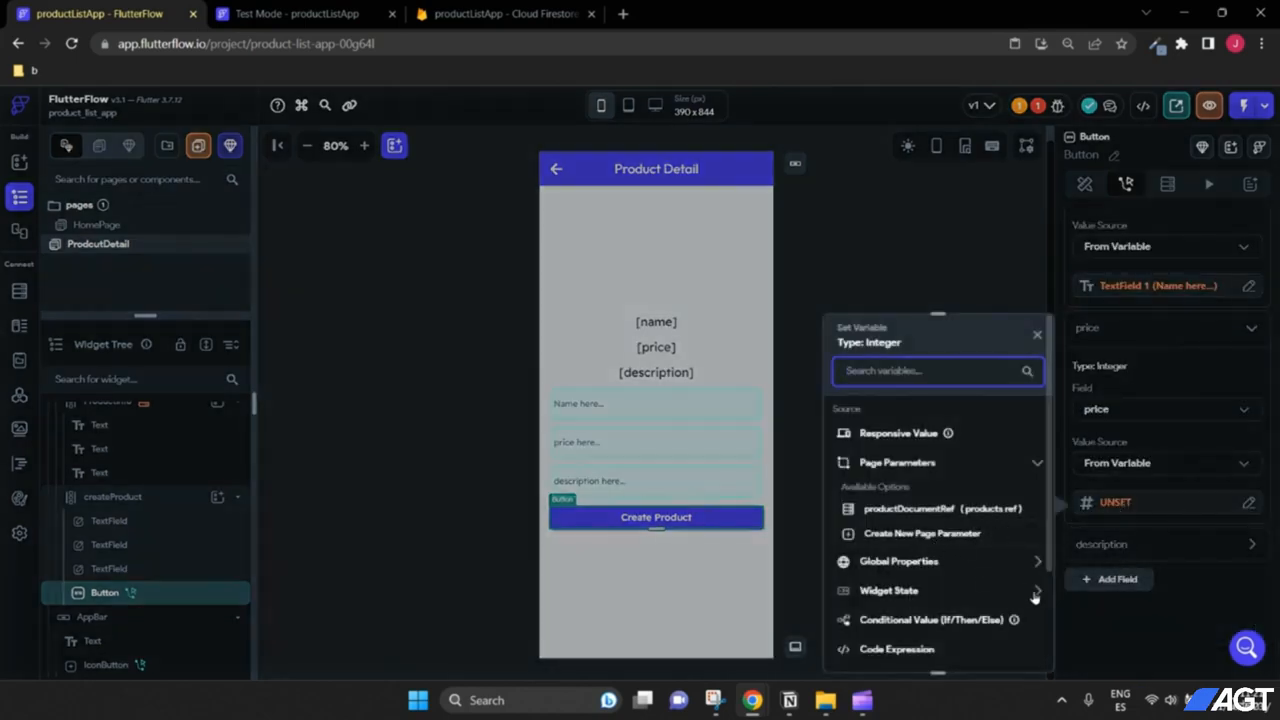
{"action": "left_click", "coordinate": [1036, 590]}
{"action": "left_click", "coordinate": [934, 580]}
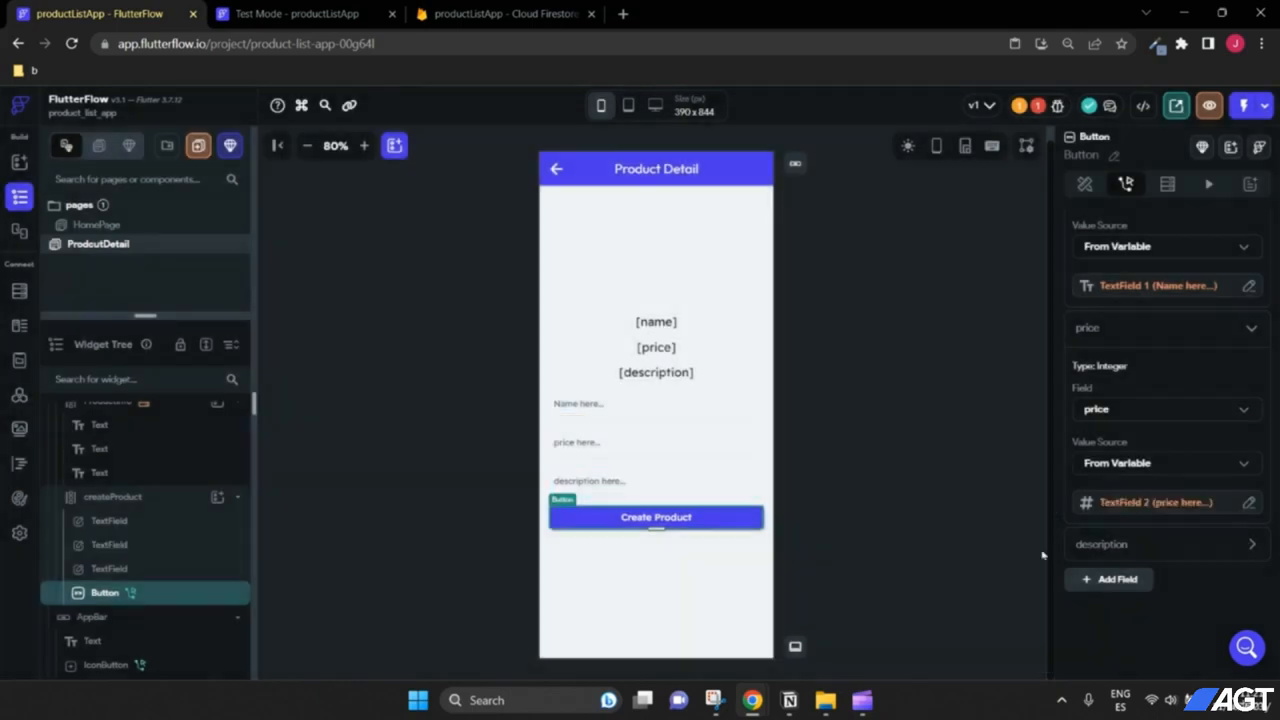
Step: Set the description field's value from the TextField 3 widget state
{"action": "left_click", "coordinate": [1250, 547]}
{"action": "left_click", "coordinate": [1130, 515]}
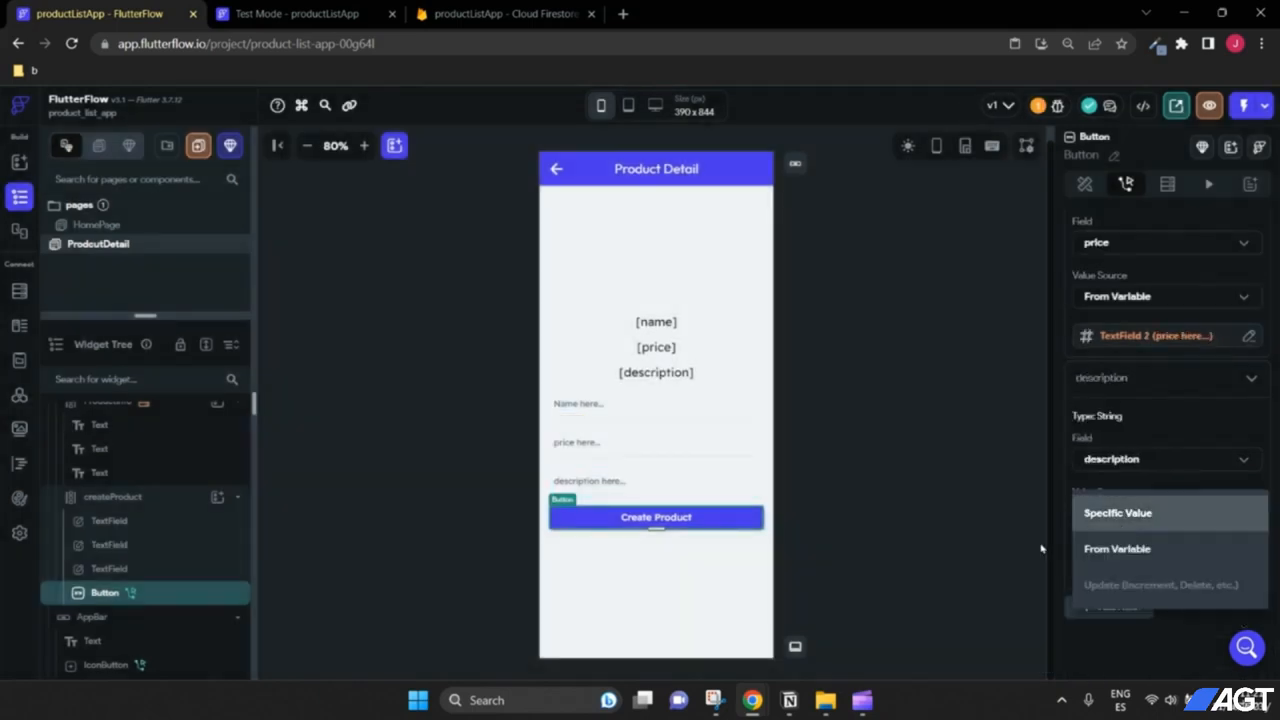
{"action": "left_click", "coordinate": [1098, 550]}
{"action": "left_click", "coordinate": [1098, 560]}
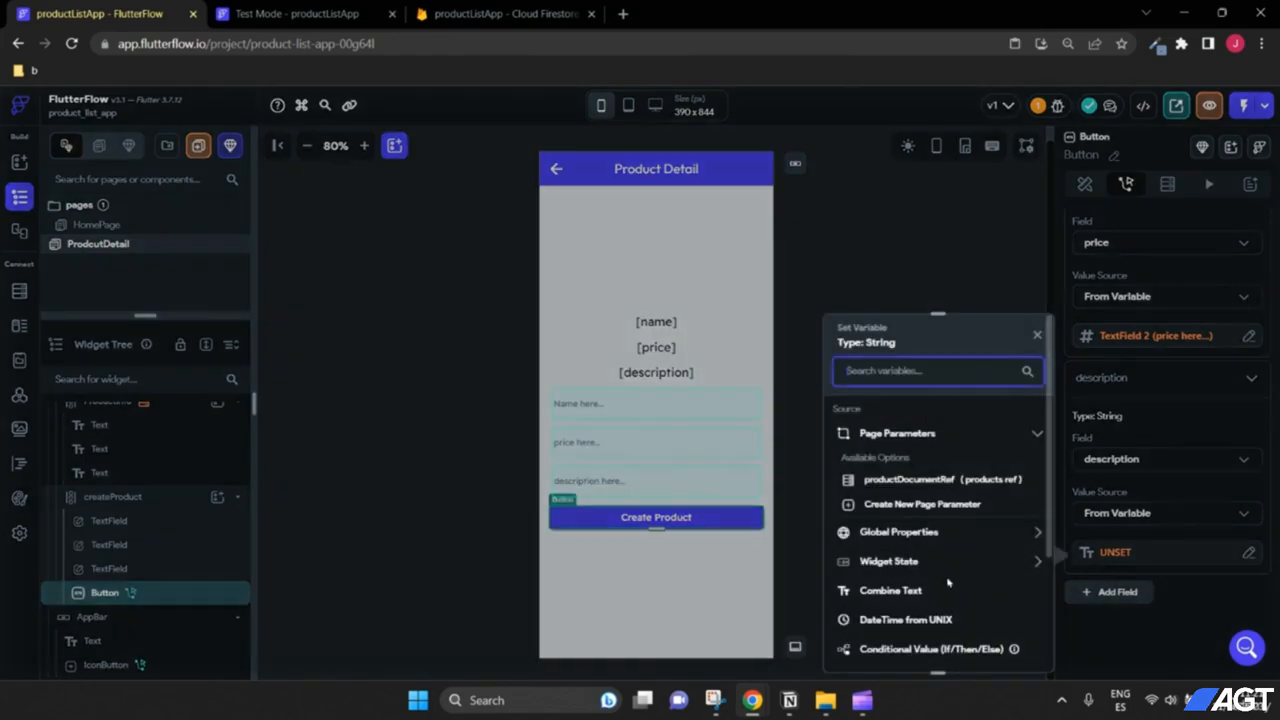
{"action": "left_click", "coordinate": [951, 565]}
{"action": "scroll", "coordinate": [953, 570], "scroll_direction": "down", "scroll_amount": 2}
{"action": "left_click", "coordinate": [930, 491]}
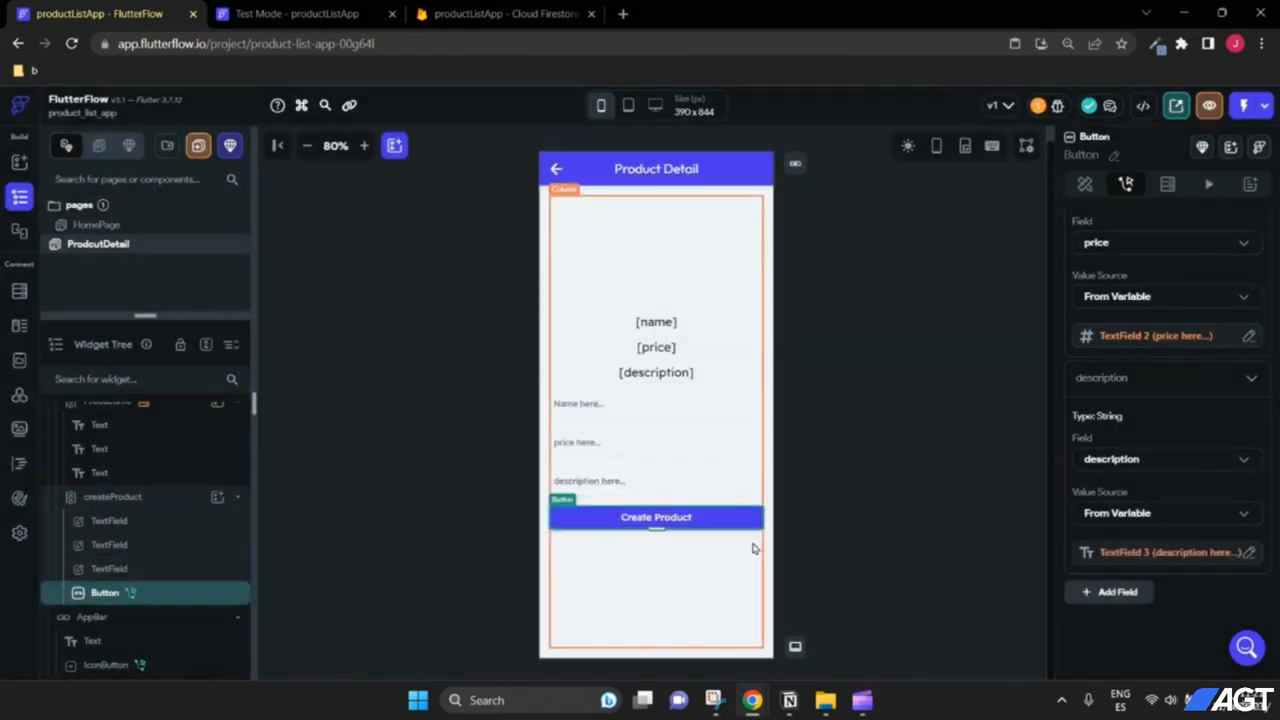
{"action": "left_click", "coordinate": [695, 516]}
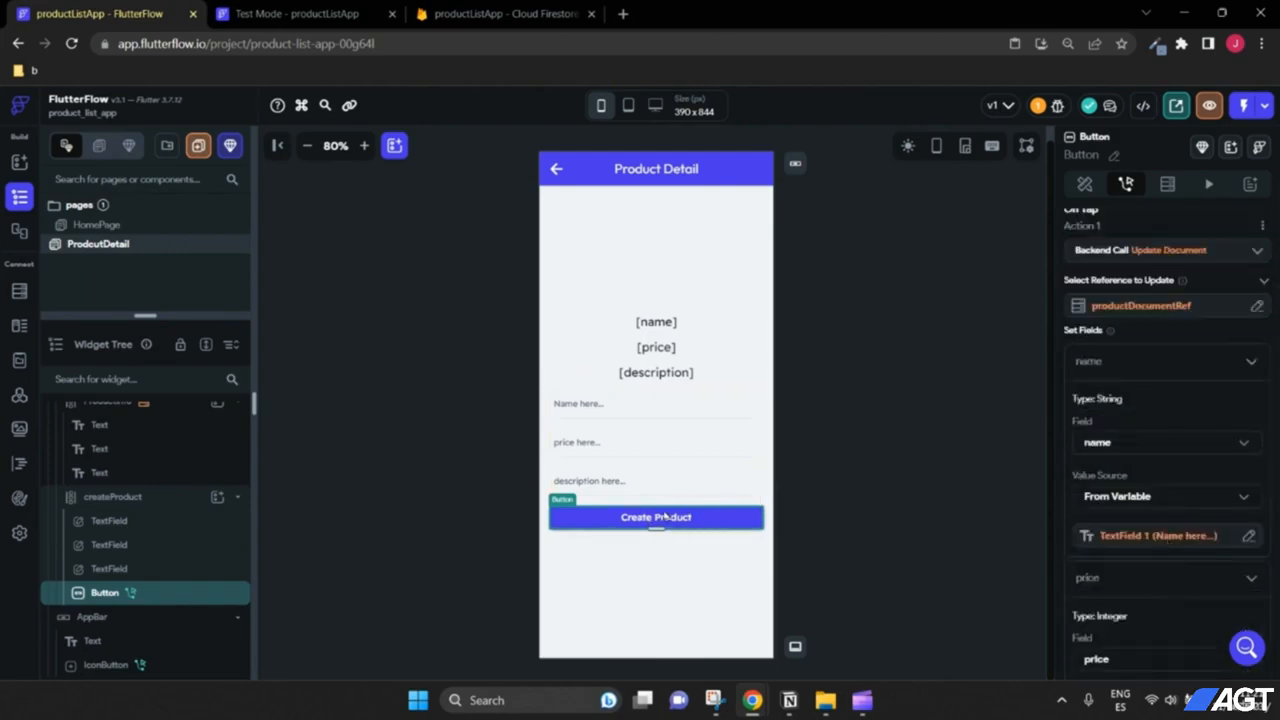
Step: Change the button text from 'Create Product' to 'Update Product'
{"action": "scroll", "coordinate": [1131, 327], "scroll_direction": "up", "scroll_amount": 3}
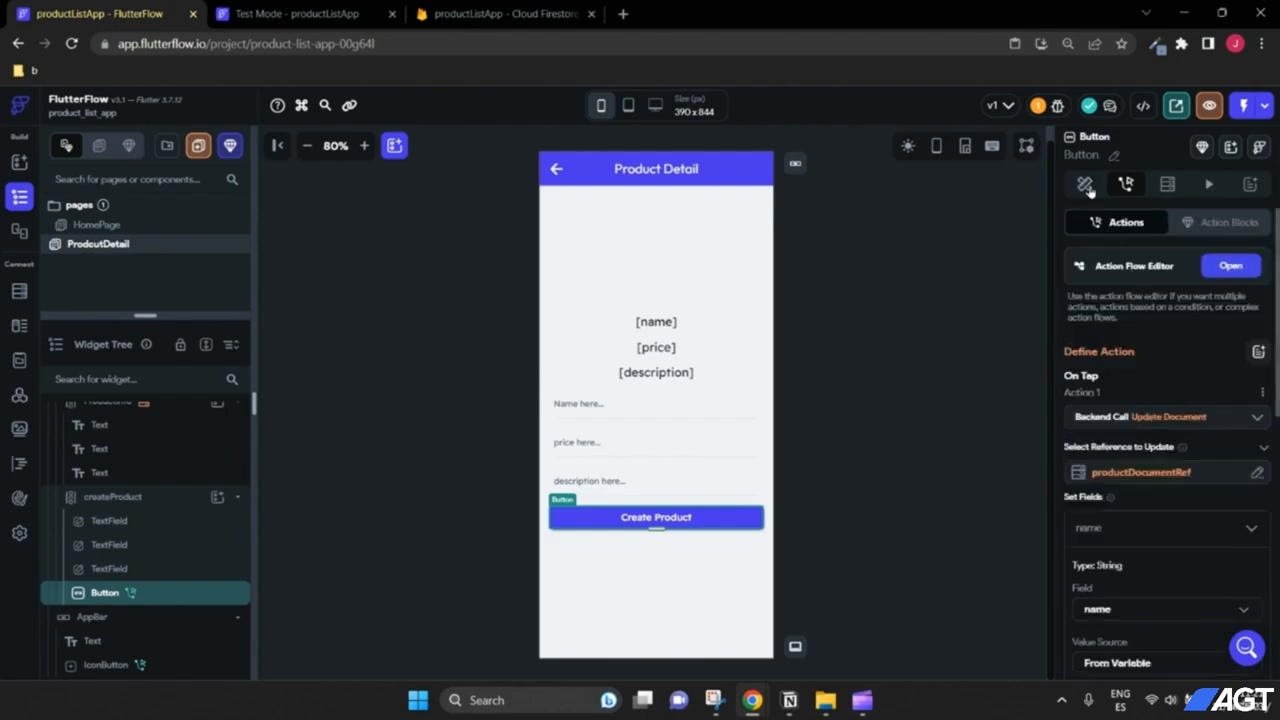
{"action": "left_click", "coordinate": [1084, 184]}
{"action": "scroll", "coordinate": [1158, 327], "scroll_direction": "down", "scroll_amount": 5}
{"action": "left_click_drag", "start_coordinate": [1158, 330], "coordinate": [1066, 331]}
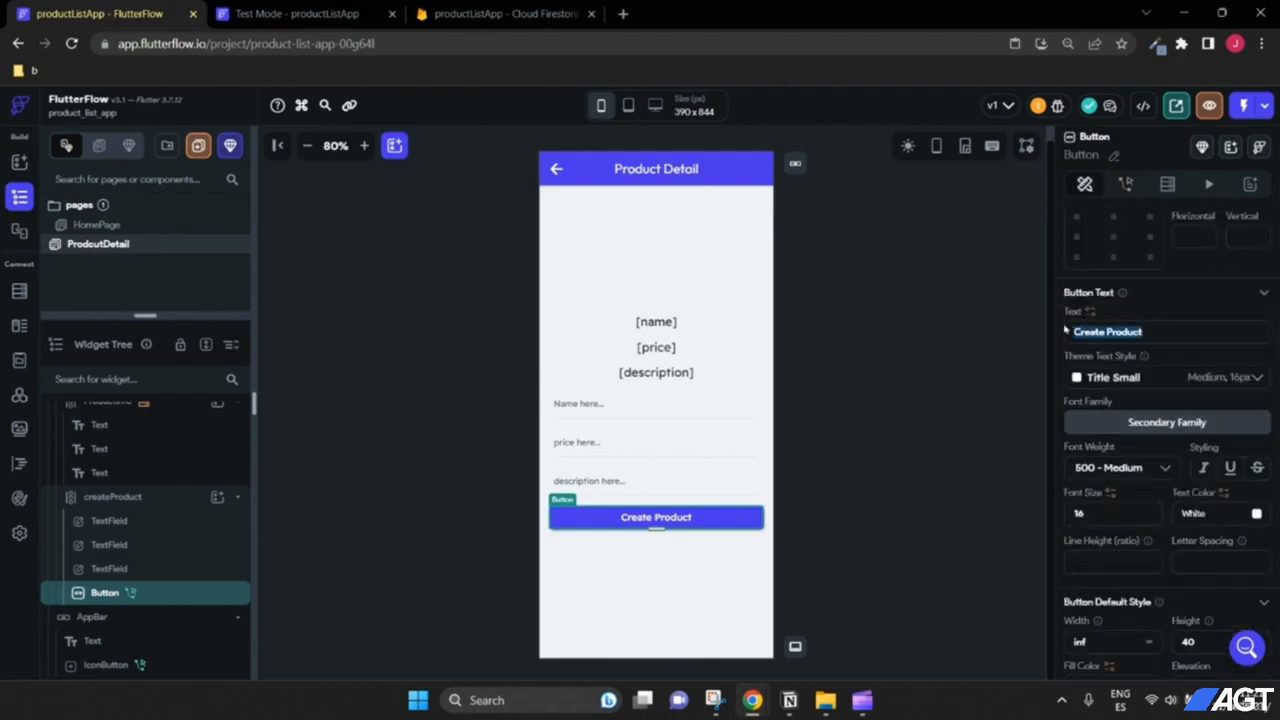
{"action": "left_click", "coordinate": [1091, 331]}
{"action": "left_click_drag", "start_coordinate": [1100, 331], "coordinate": [1072, 331]}
{"action": "type", "text": "update"}
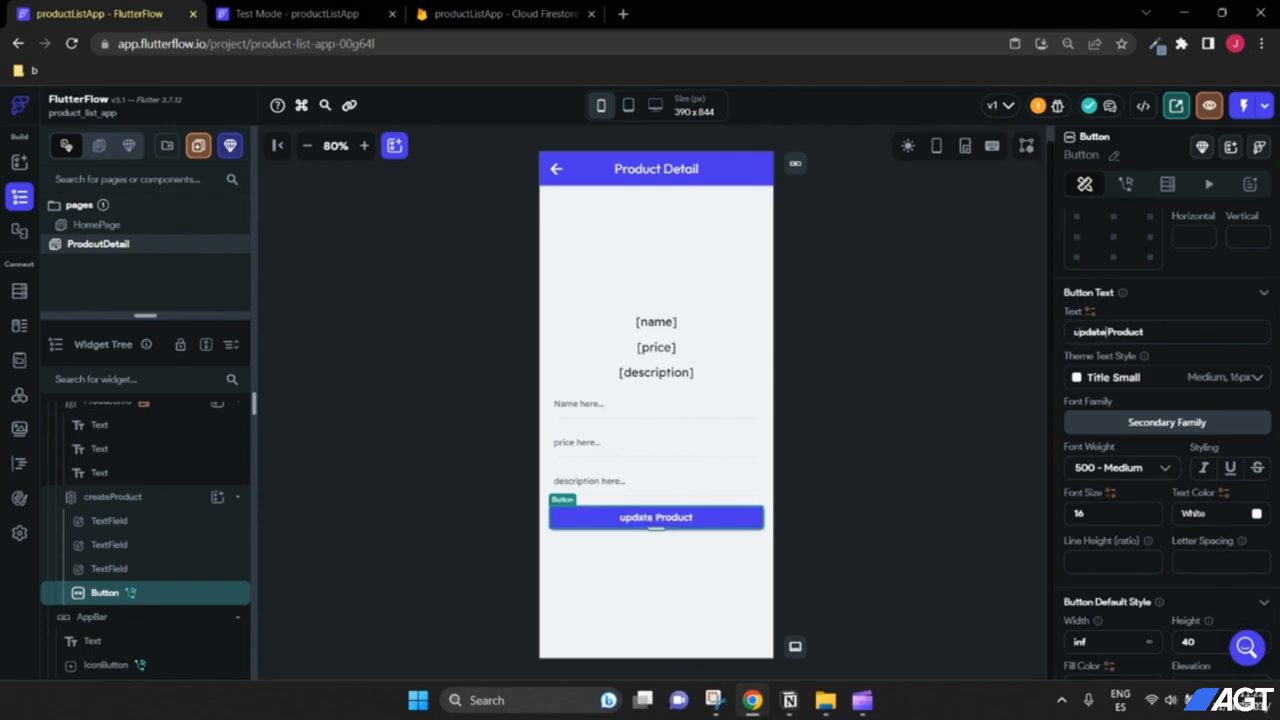
{"action": "left_click", "coordinate": [1080, 331]}
{"action": "key", "text": "BackSpace"}
{"action": "type", "text": "U"}
Step: Give the ProductInfo column a bottom padding of 10
{"action": "left_click", "coordinate": [686, 358]}
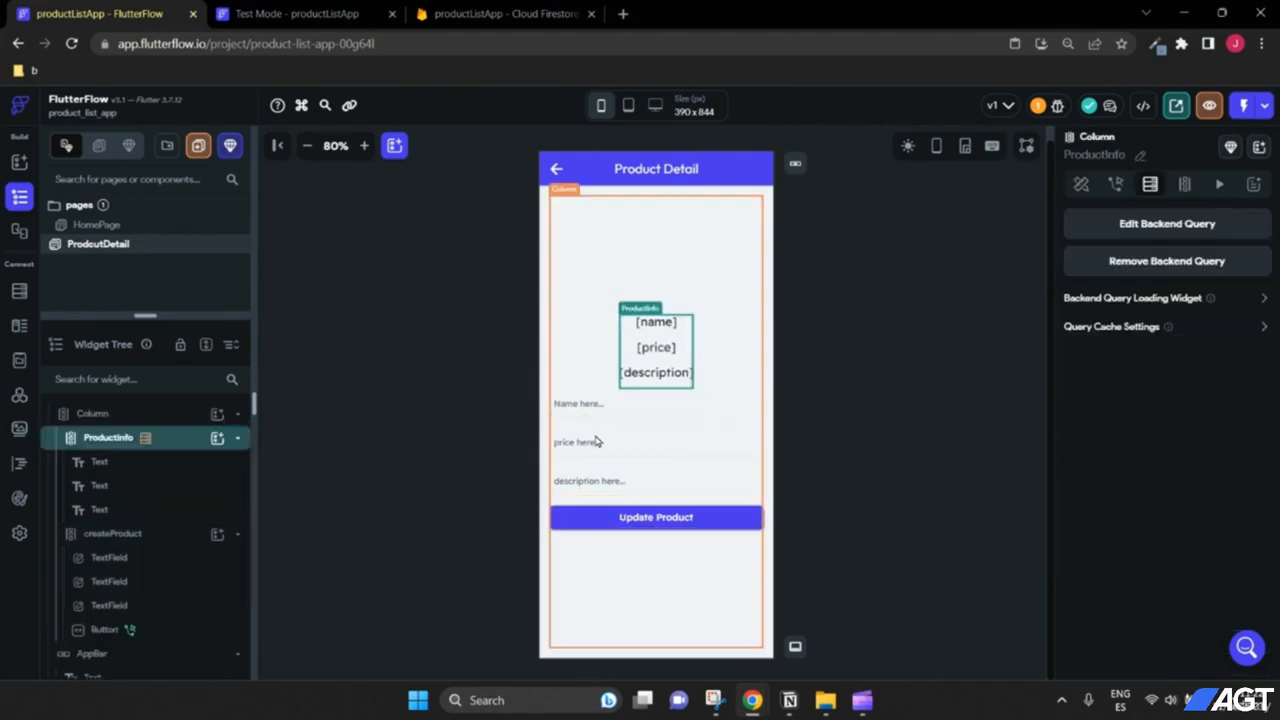
{"action": "left_click", "coordinate": [1081, 184]}
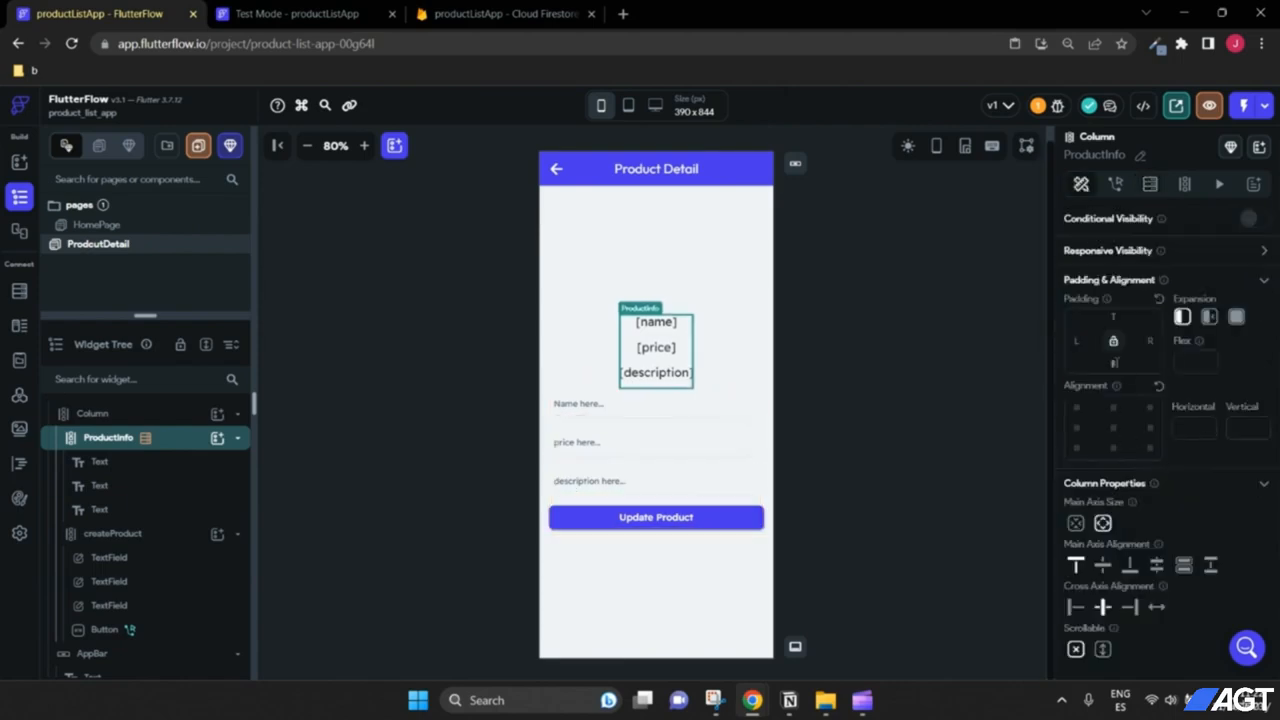
{"action": "left_click", "coordinate": [1114, 362]}
{"action": "type", "text": "10"}
{"action": "left_click", "coordinate": [940, 414]}
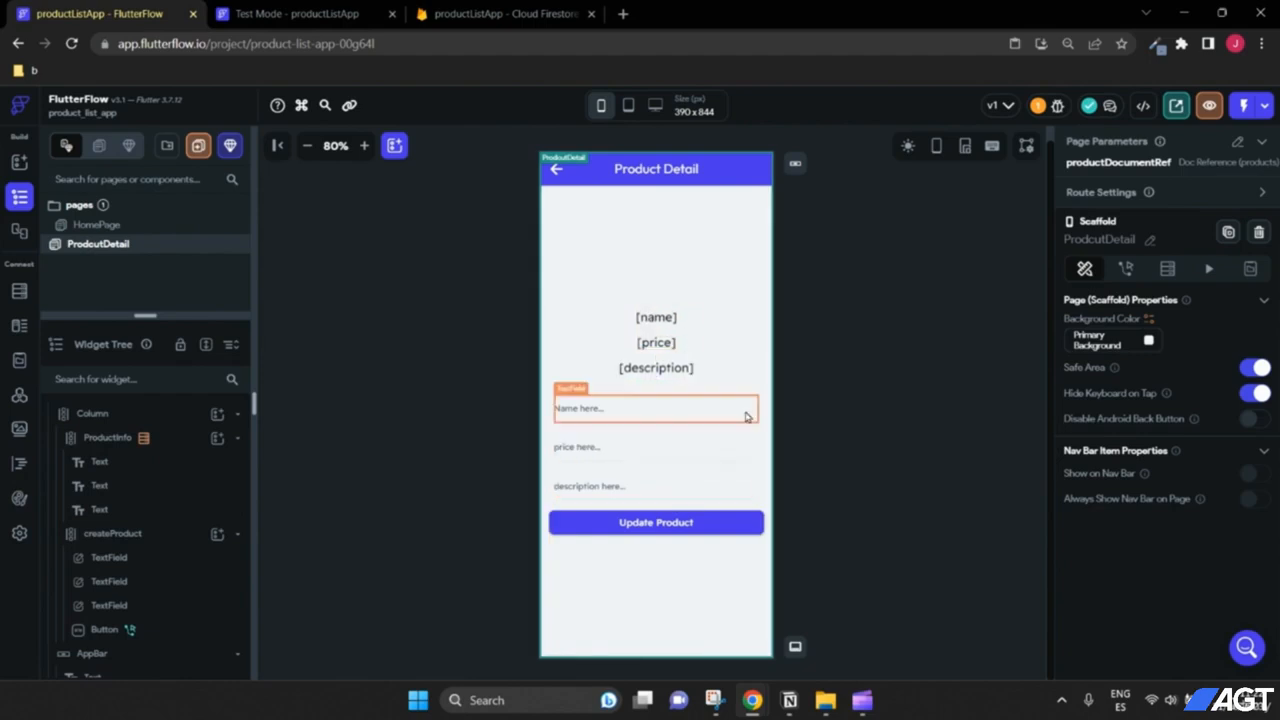
Step: Reload the test app and open the laptop's detail page
{"action": "left_click", "coordinate": [366, 8]}
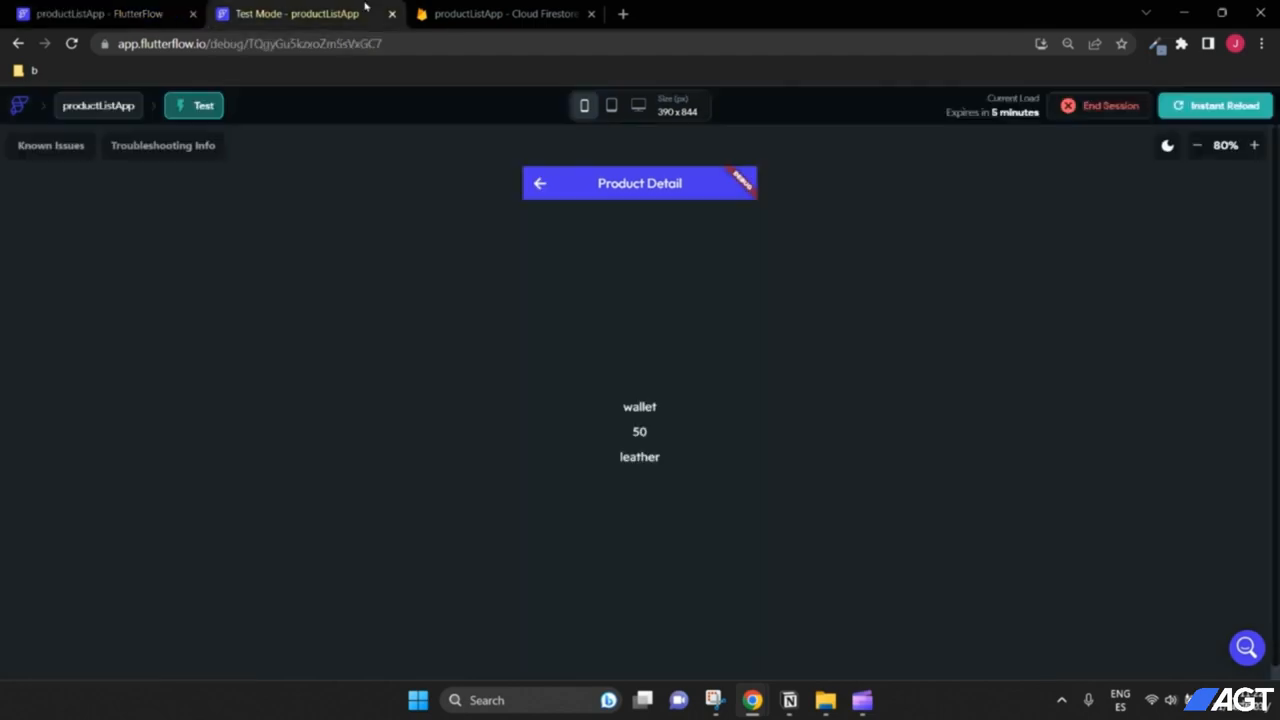
{"action": "left_click", "coordinate": [1211, 108]}
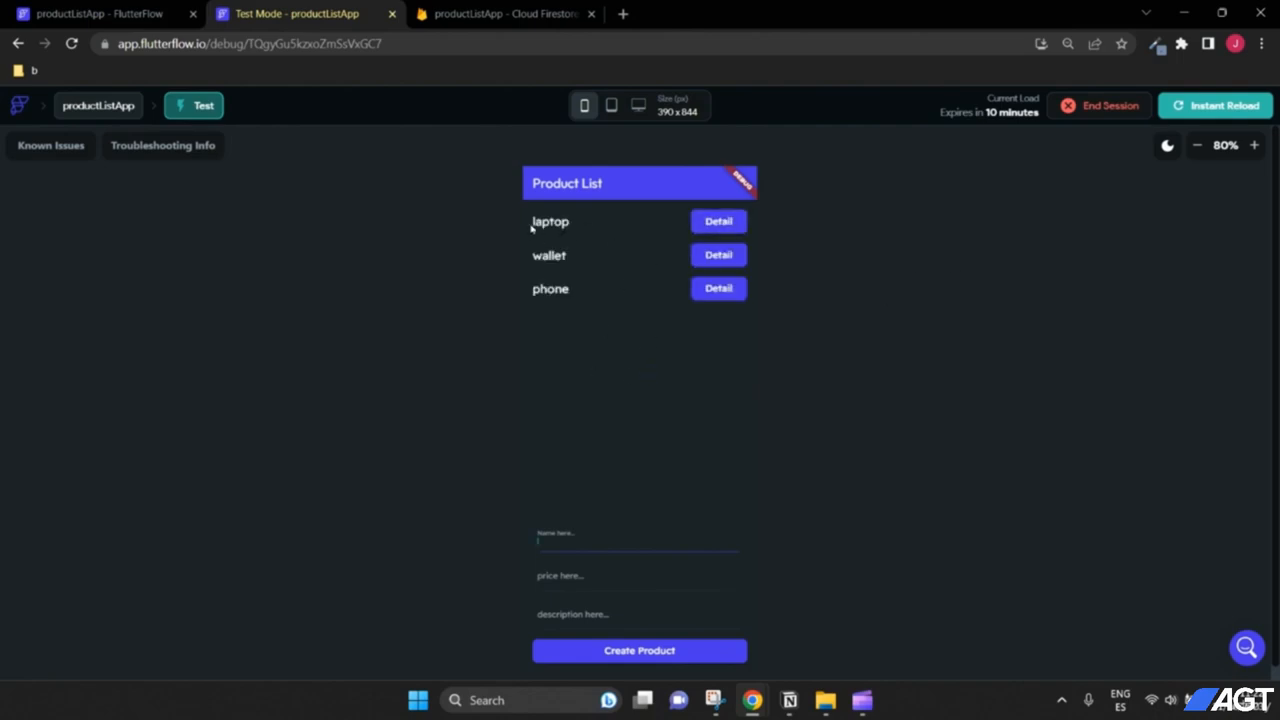
{"action": "left_click", "coordinate": [712, 222]}
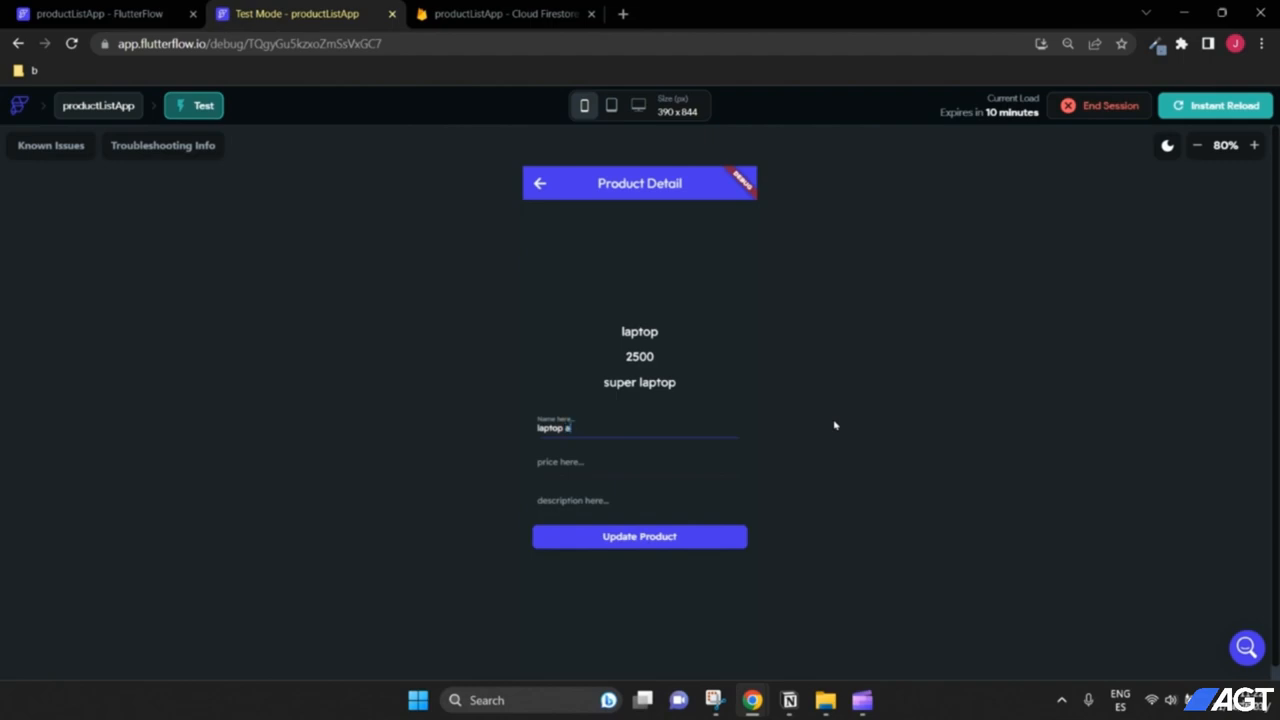
Step: Update the laptop to 'laptop air', 3000, 'super laptop air' and verify the Firestore document
{"action": "left_click", "coordinate": [630, 452]}
{"action": "left_click", "coordinate": [631, 489]}
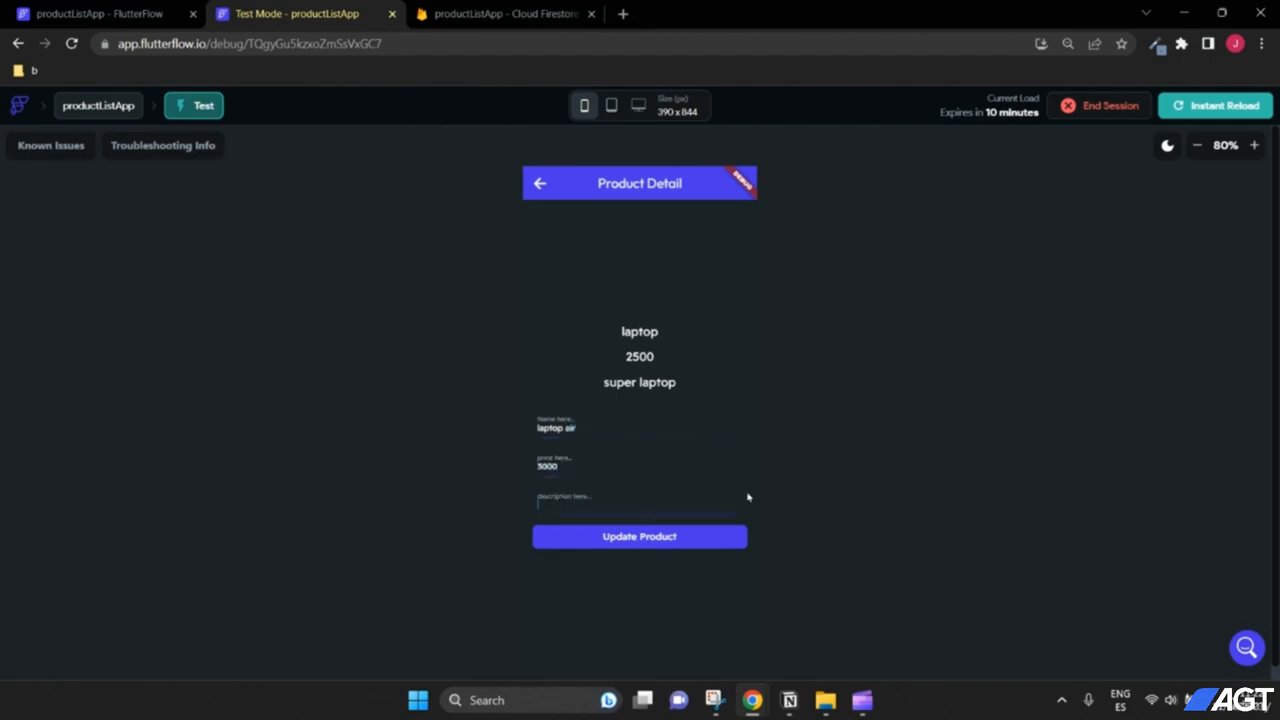
{"action": "type", "text": "super laptop air"}
{"action": "left_click", "coordinate": [699, 532]}
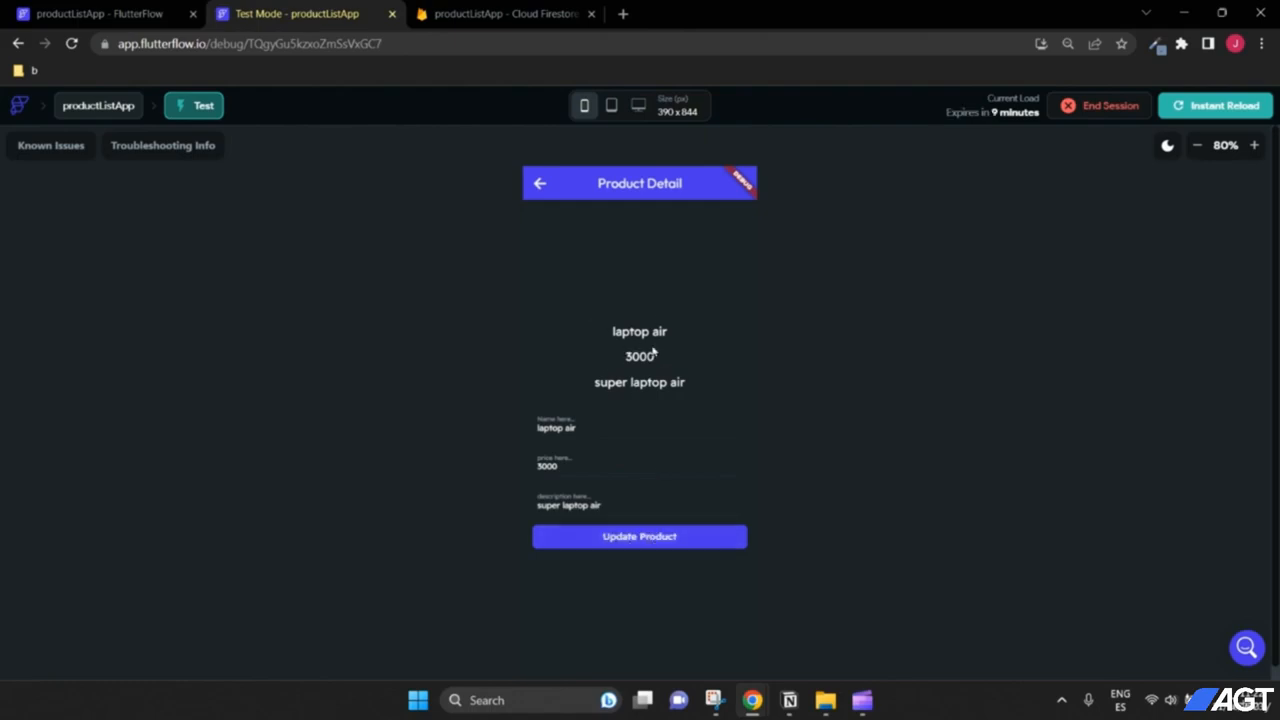
{"action": "left_click", "coordinate": [495, 14]}
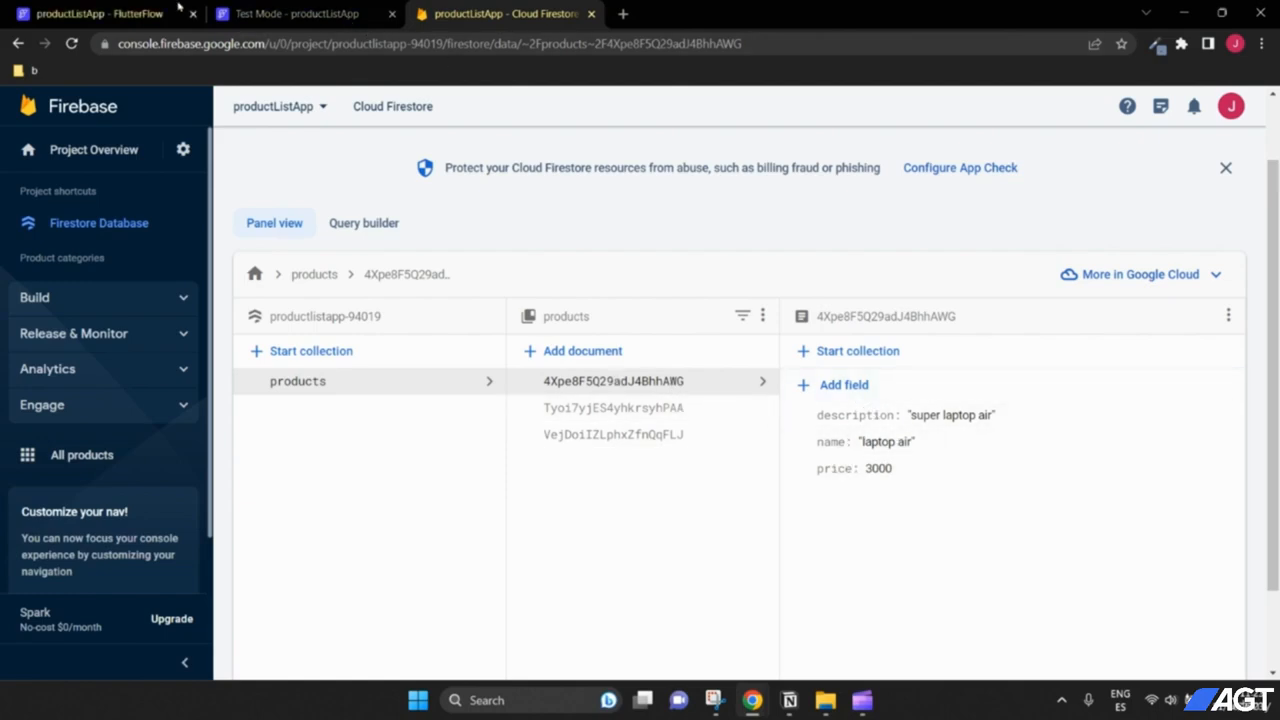
{"action": "left_click", "coordinate": [270, 9]}
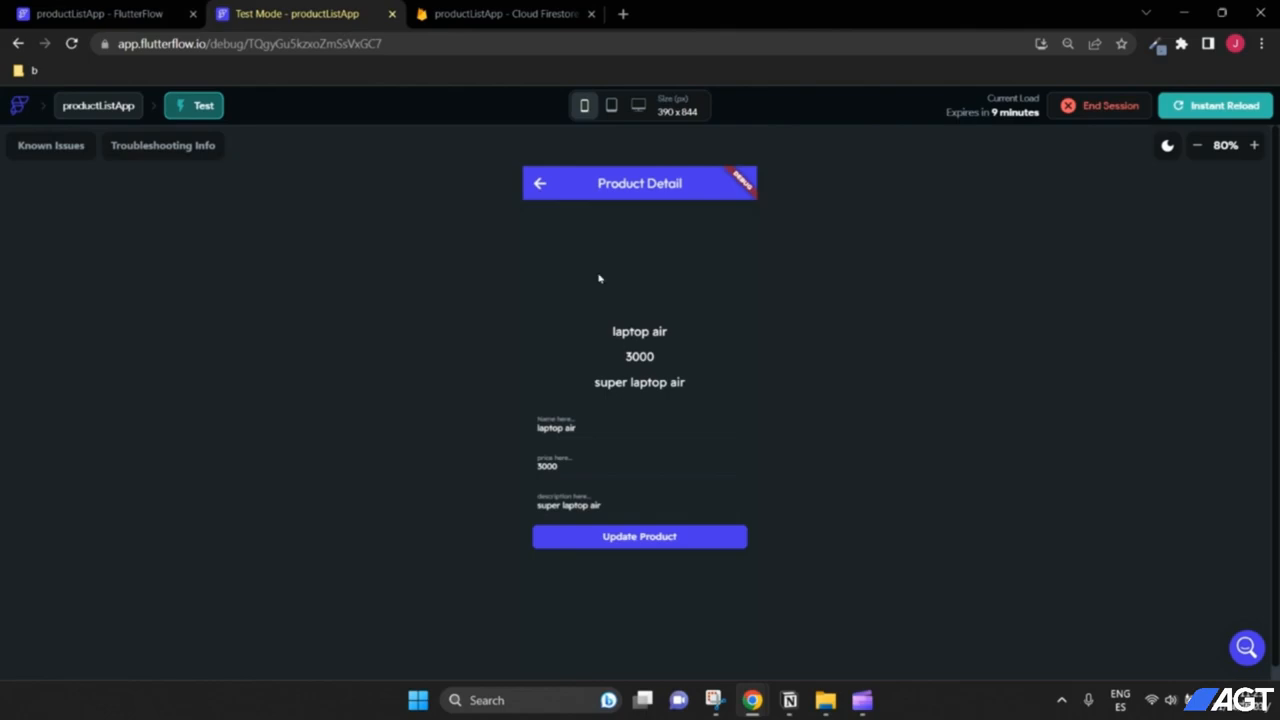
Step: Go back to the test app's product list, now showing laptop air, wallet and phone, then return to the FlutterFlow editor
{"action": "left_click", "coordinate": [539, 183]}
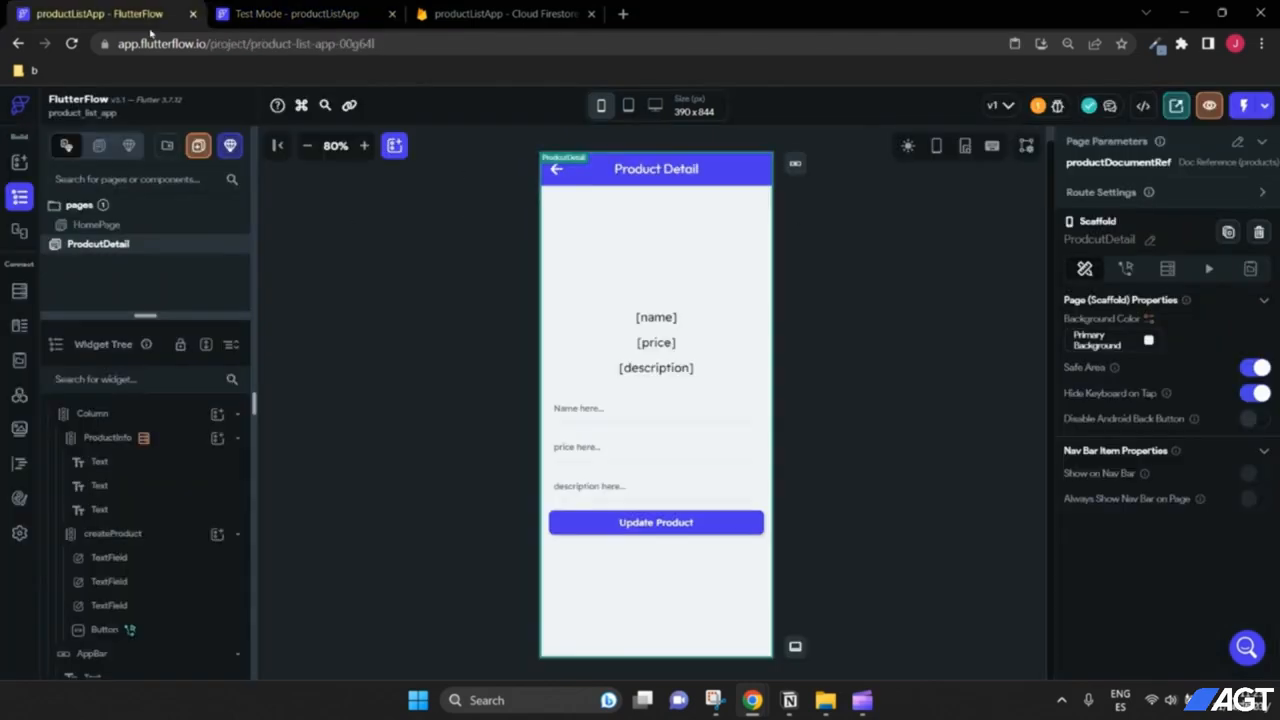
{"action": "left_click", "coordinate": [146, 15]}
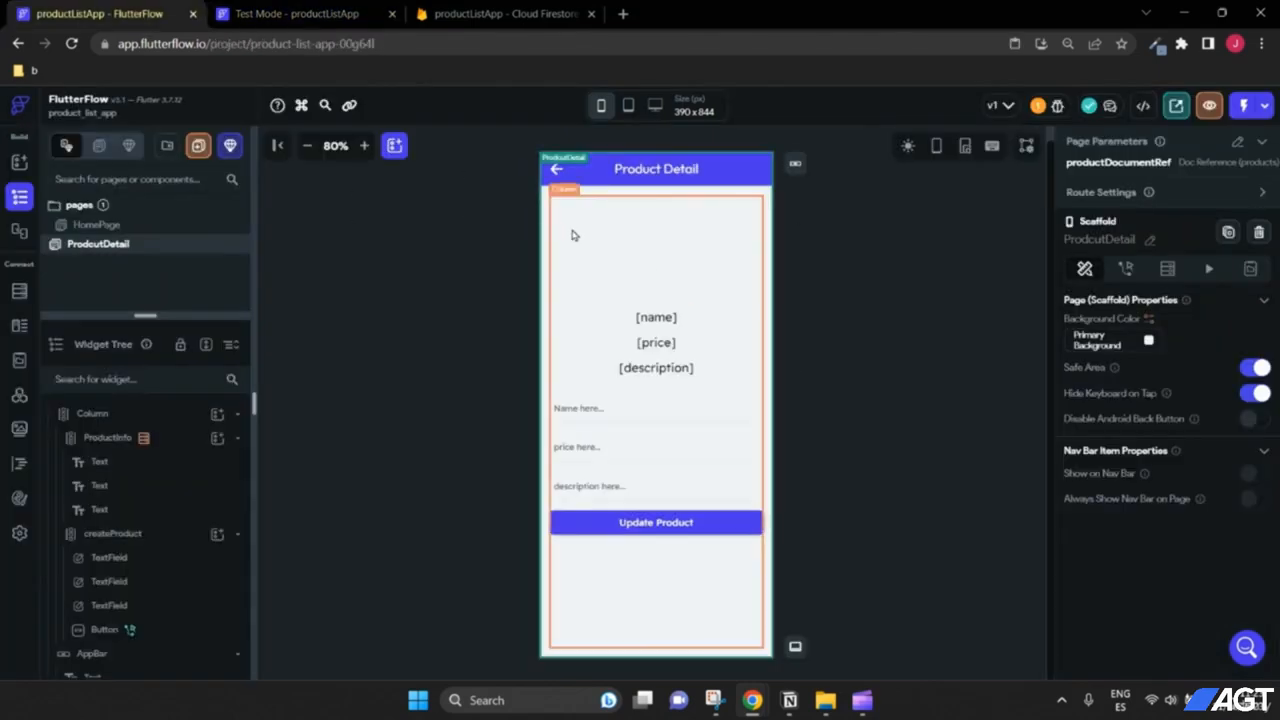
Step: On HomePage, add a Row inside the list row, name it 'icons', and move it above the Text
{"action": "left_click", "coordinate": [88, 225]}
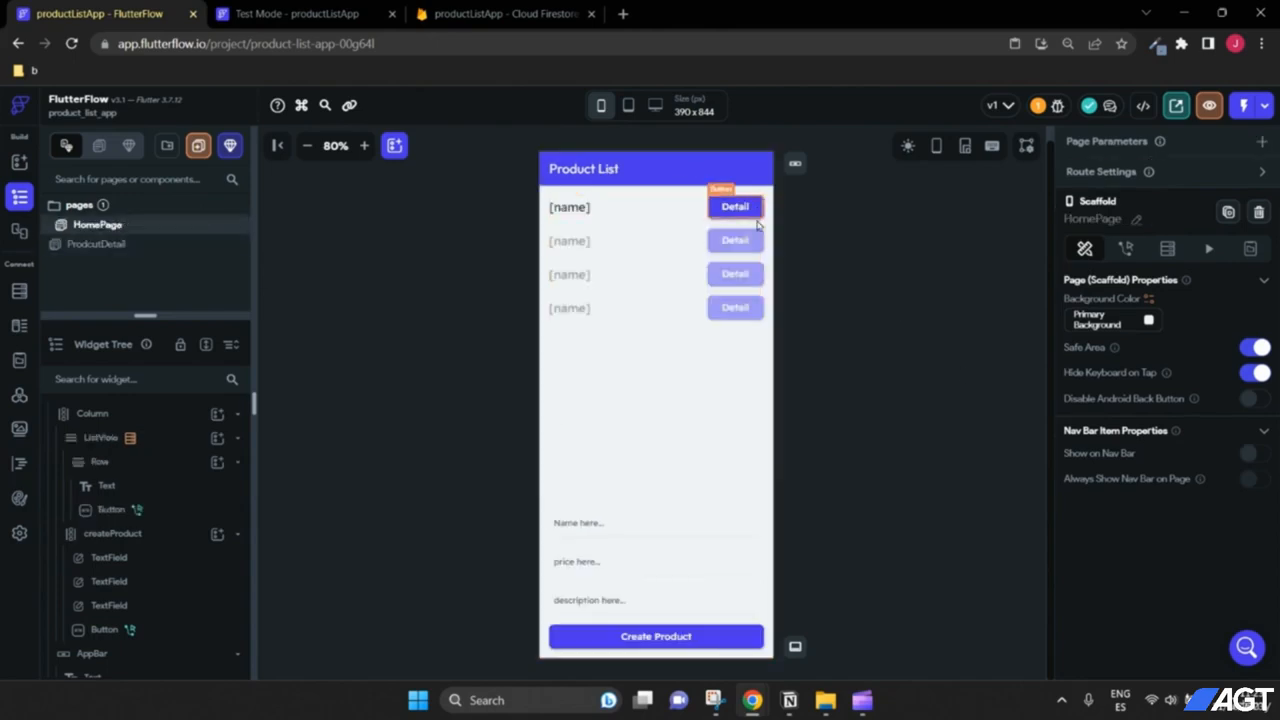
{"action": "left_click", "coordinate": [665, 210]}
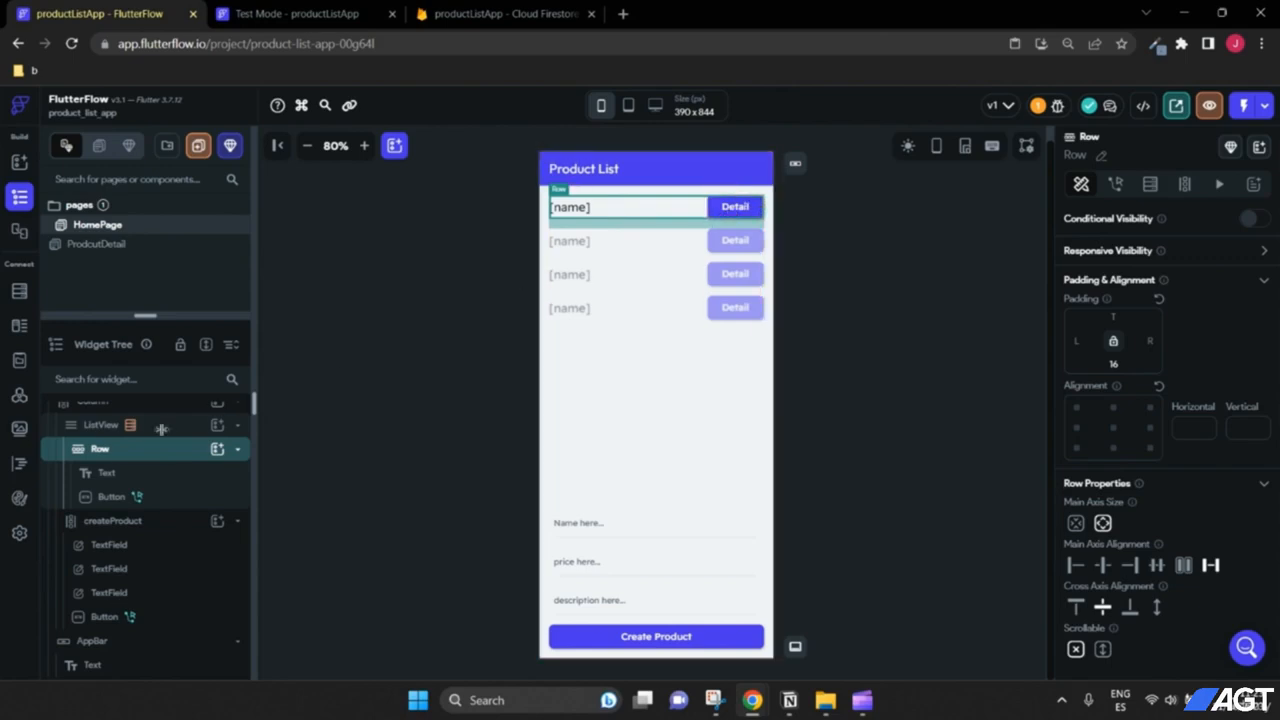
{"action": "scroll", "coordinate": [175, 456], "scroll_direction": "up", "scroll_amount": 1}
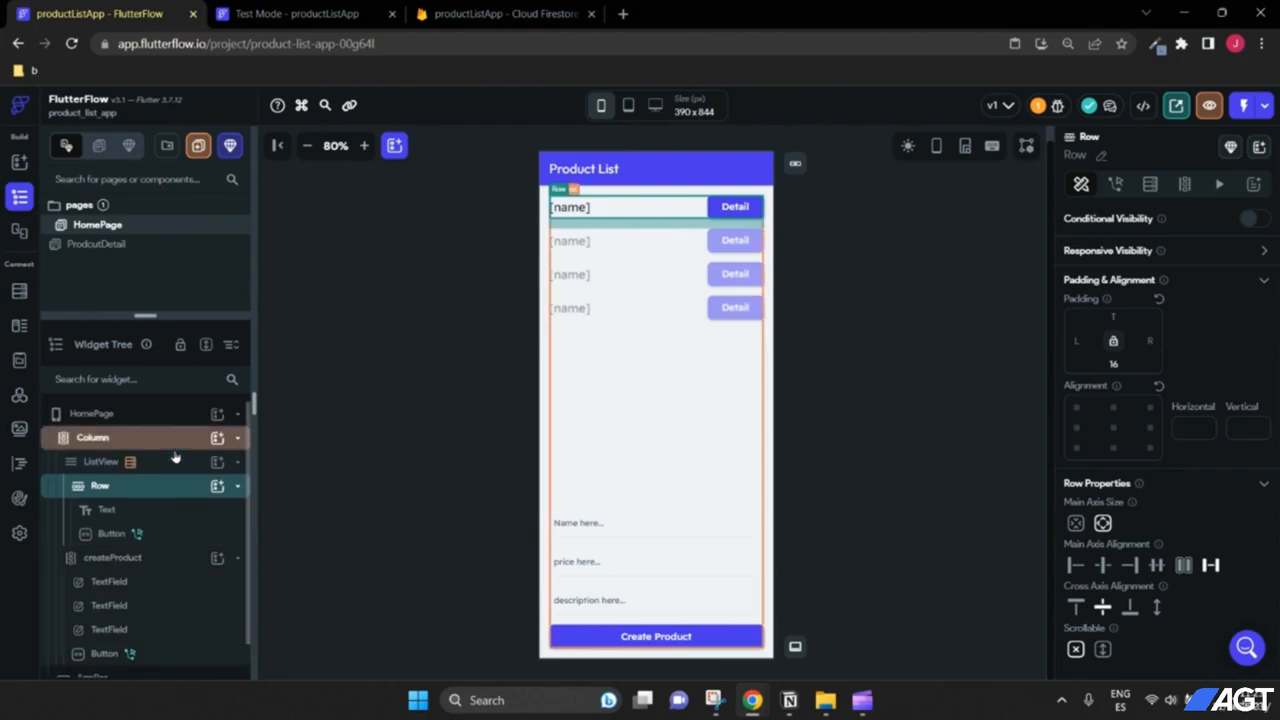
{"action": "scroll", "coordinate": [172, 457], "scroll_direction": "down", "scroll_amount": 1}
{"action": "left_click", "coordinate": [217, 450]}
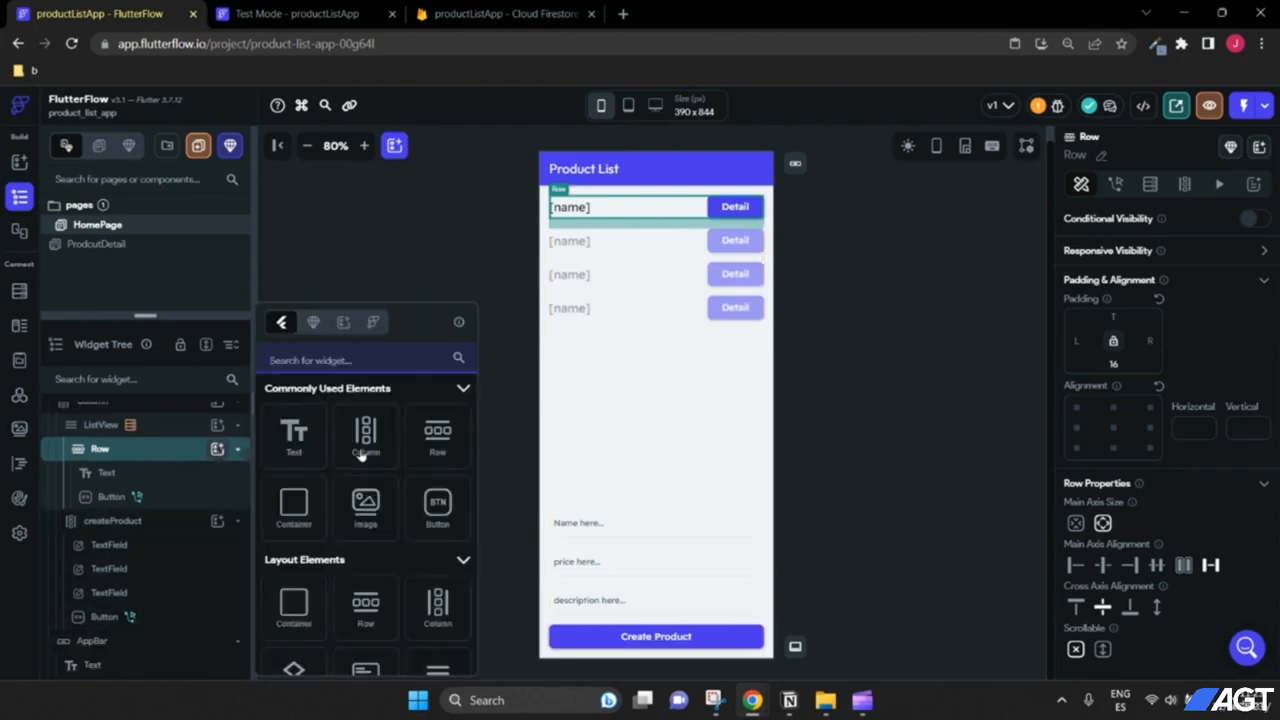
{"action": "left_click", "coordinate": [434, 437]}
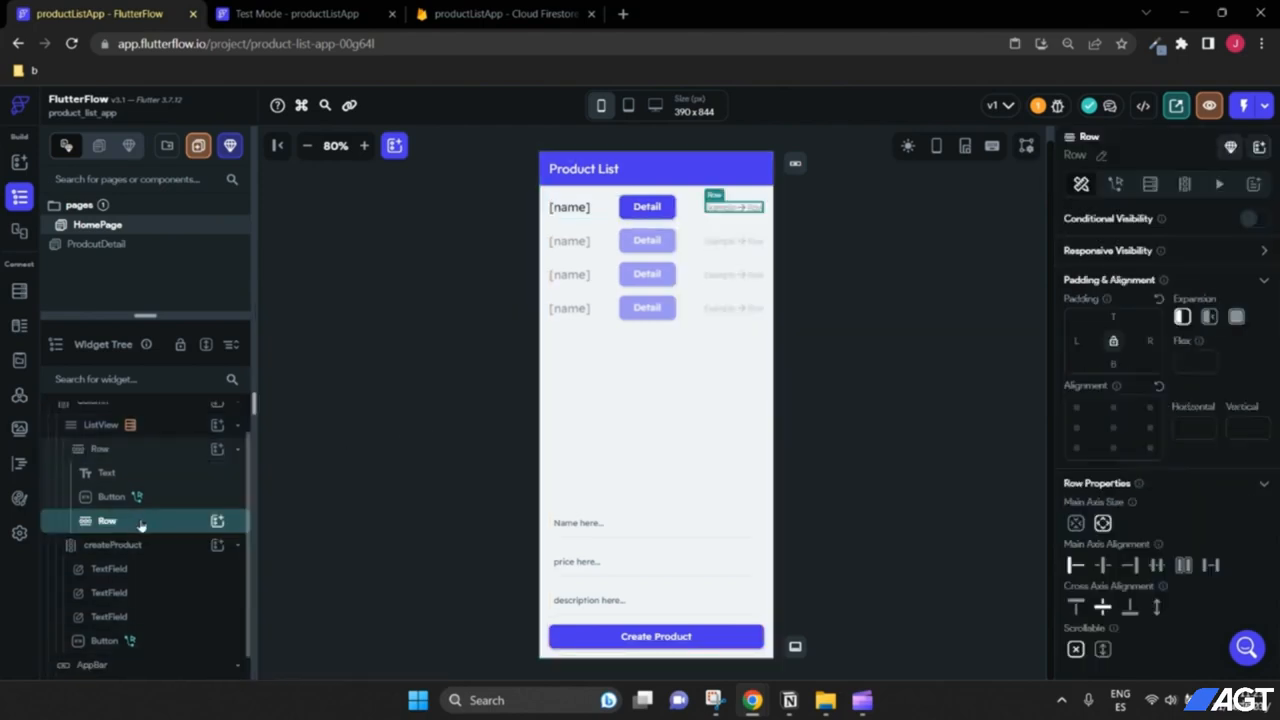
{"action": "left_click", "coordinate": [1103, 159]}
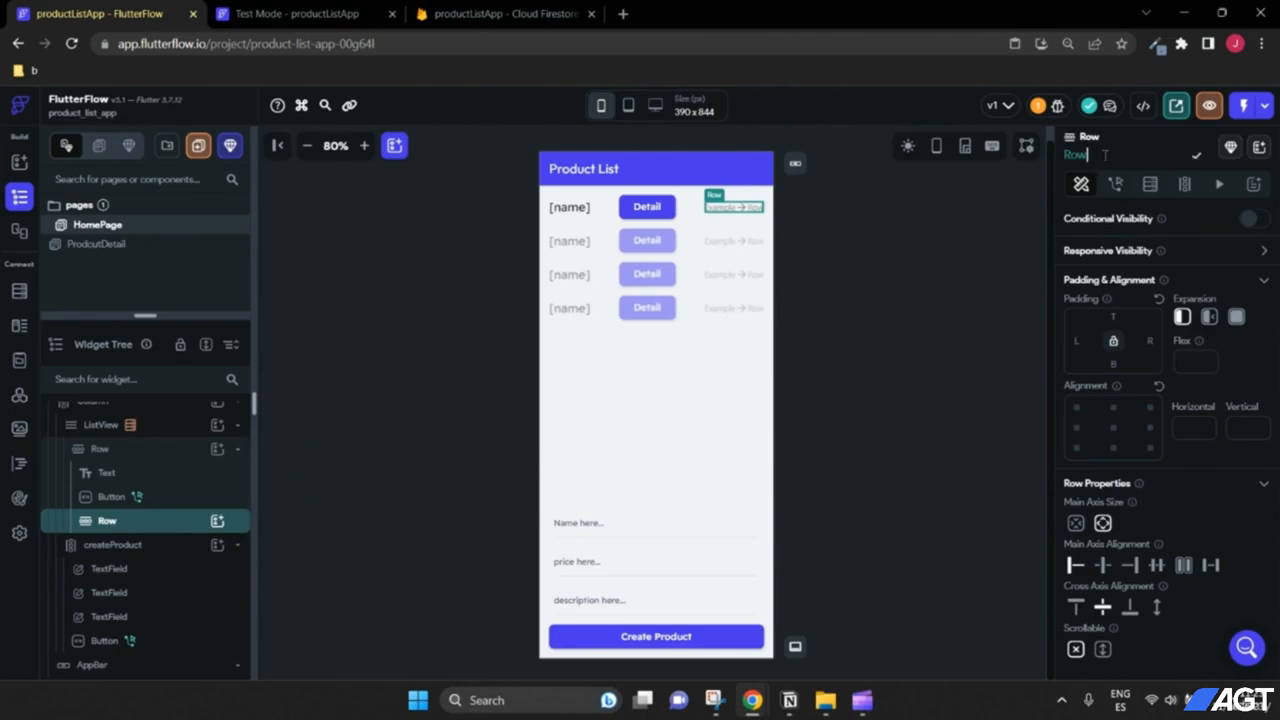
{"action": "type", "text": "icons"}
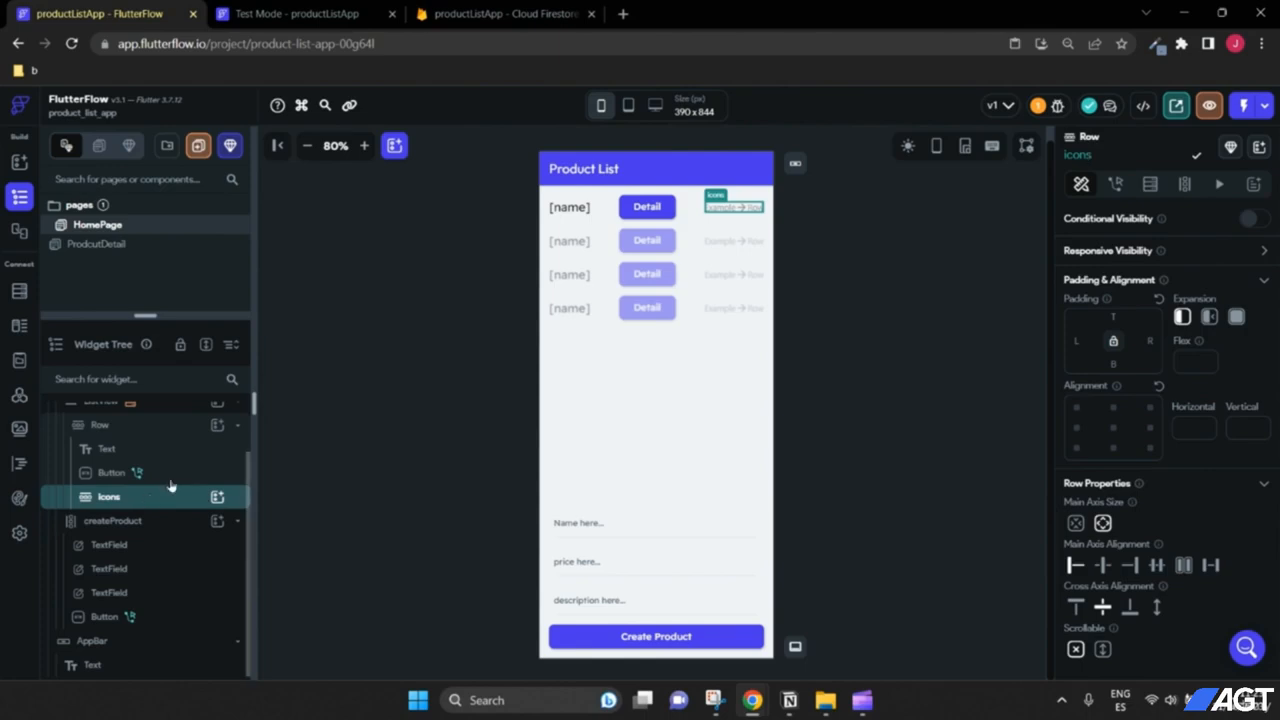
{"action": "left_click_drag", "start_coordinate": [151, 505], "coordinate": [110, 435]}
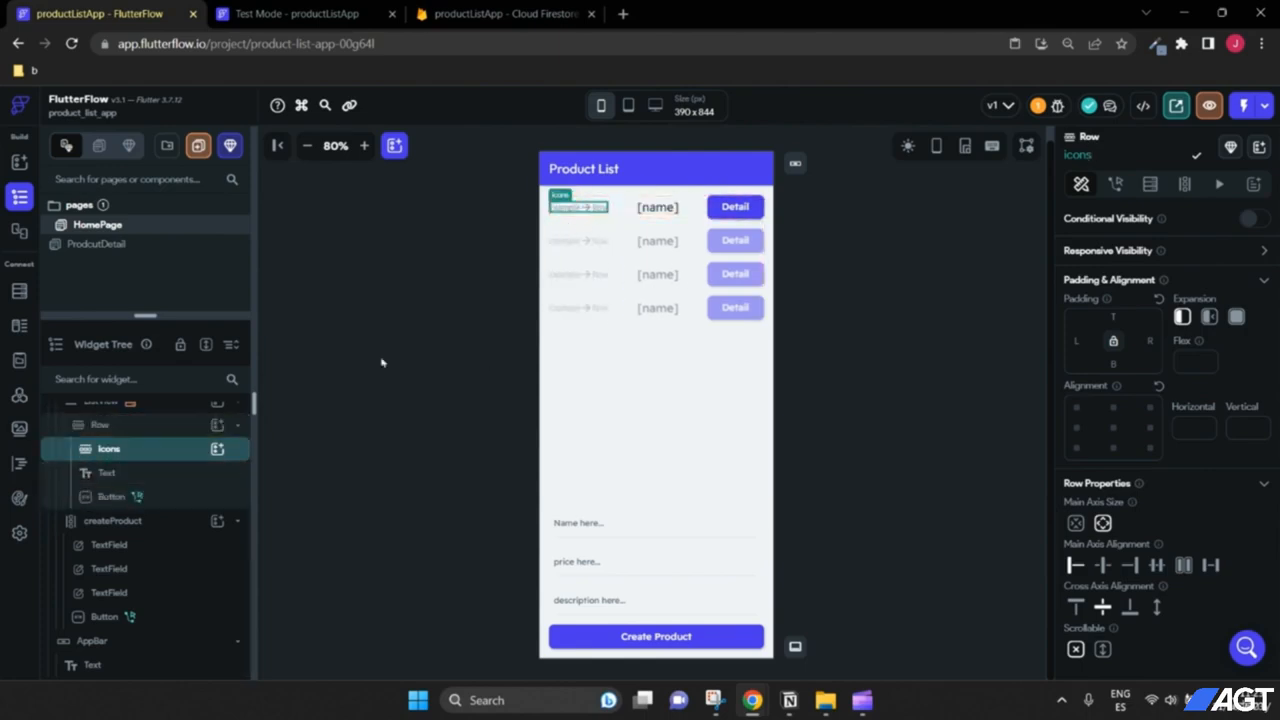
Step: Drag the Detail button into the icons row in the Widget Tree, adjusting its position
{"action": "scroll", "coordinate": [168, 458], "scroll_direction": "up", "scroll_amount": 1}
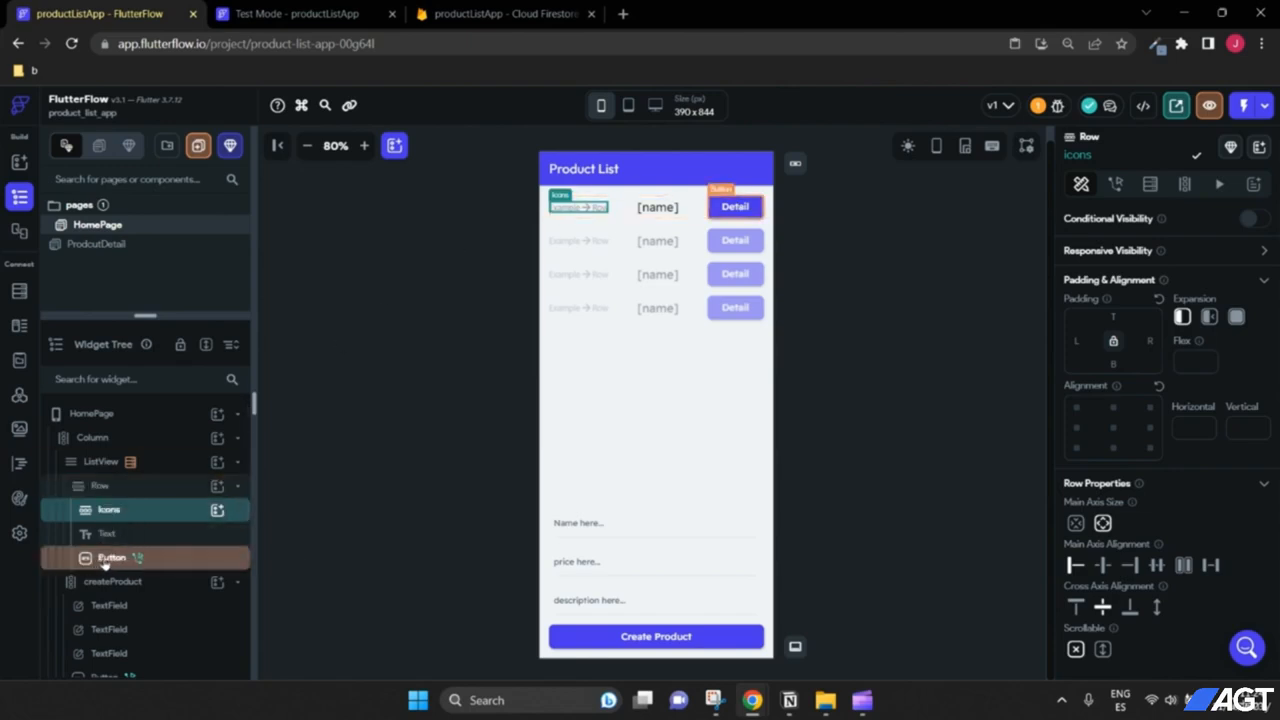
{"action": "left_click_drag", "start_coordinate": [253, 541], "coordinate": [292, 541]}
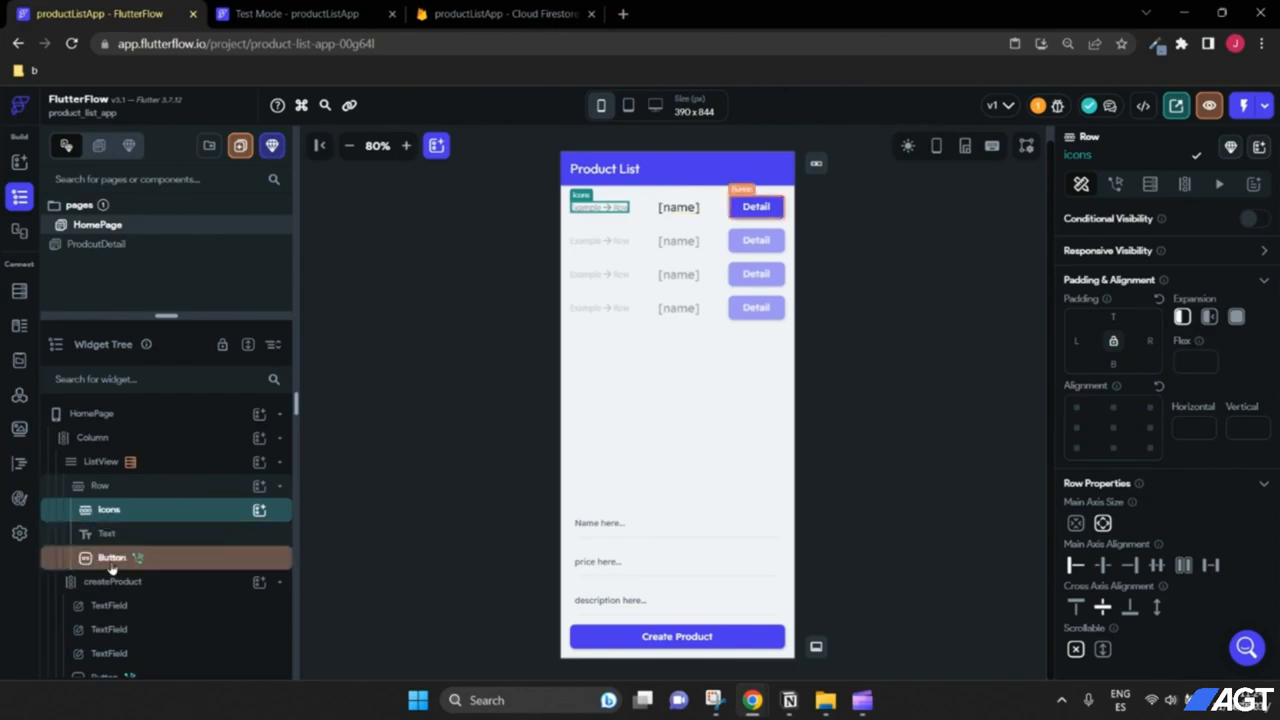
{"action": "left_click_drag", "start_coordinate": [115, 557], "coordinate": [143, 510]}
{"action": "scroll", "coordinate": [140, 496], "scroll_direction": "up", "scroll_amount": 1}
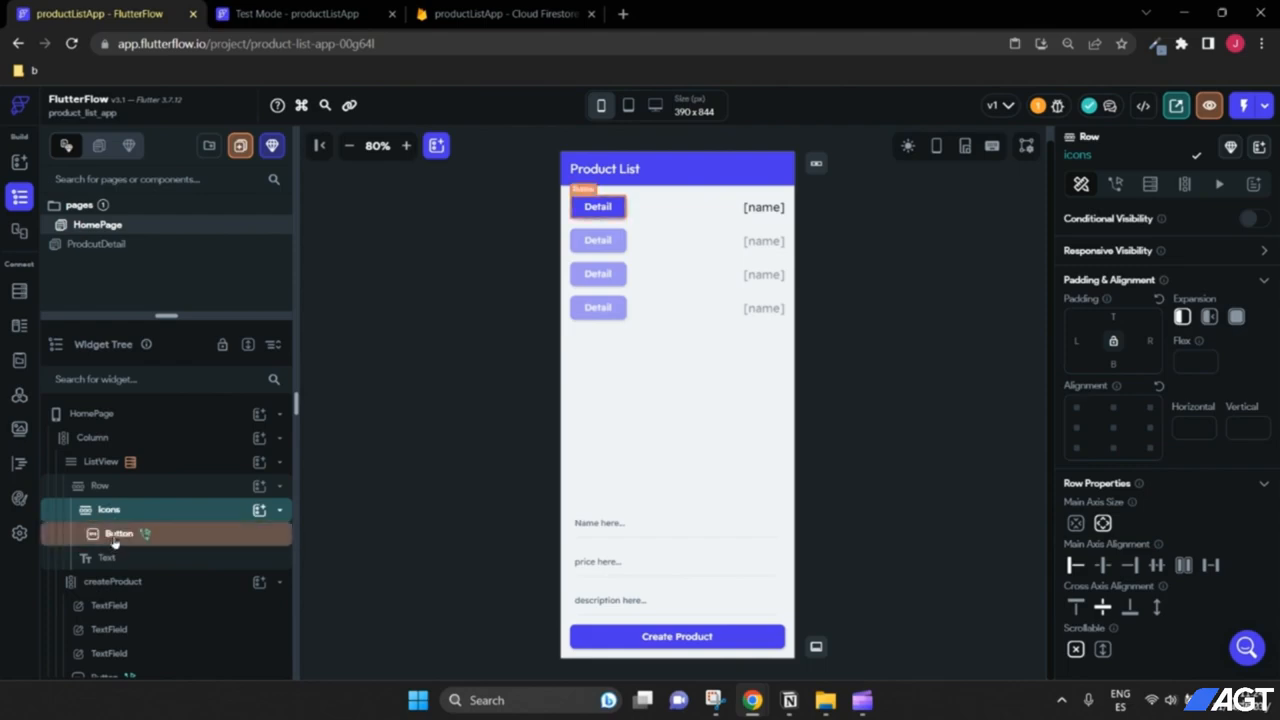
{"action": "mouse_move", "coordinate": [115, 541]}
{"action": "left_mouse_down"}
{"action": "mouse_move", "coordinate": [114, 520]}
{"action": "mouse_move", "coordinate": [116, 545]}
{"action": "left_mouse_up"}
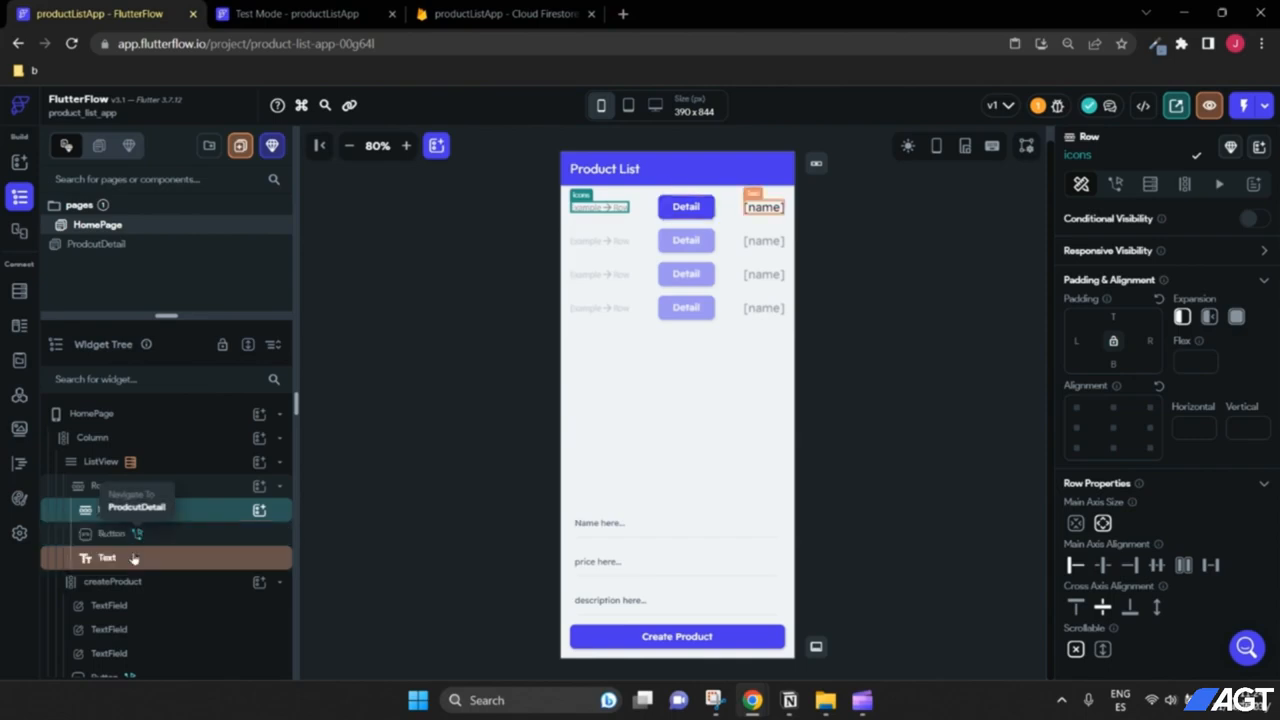
{"action": "left_click_drag", "start_coordinate": [148, 534], "coordinate": [168, 528]}
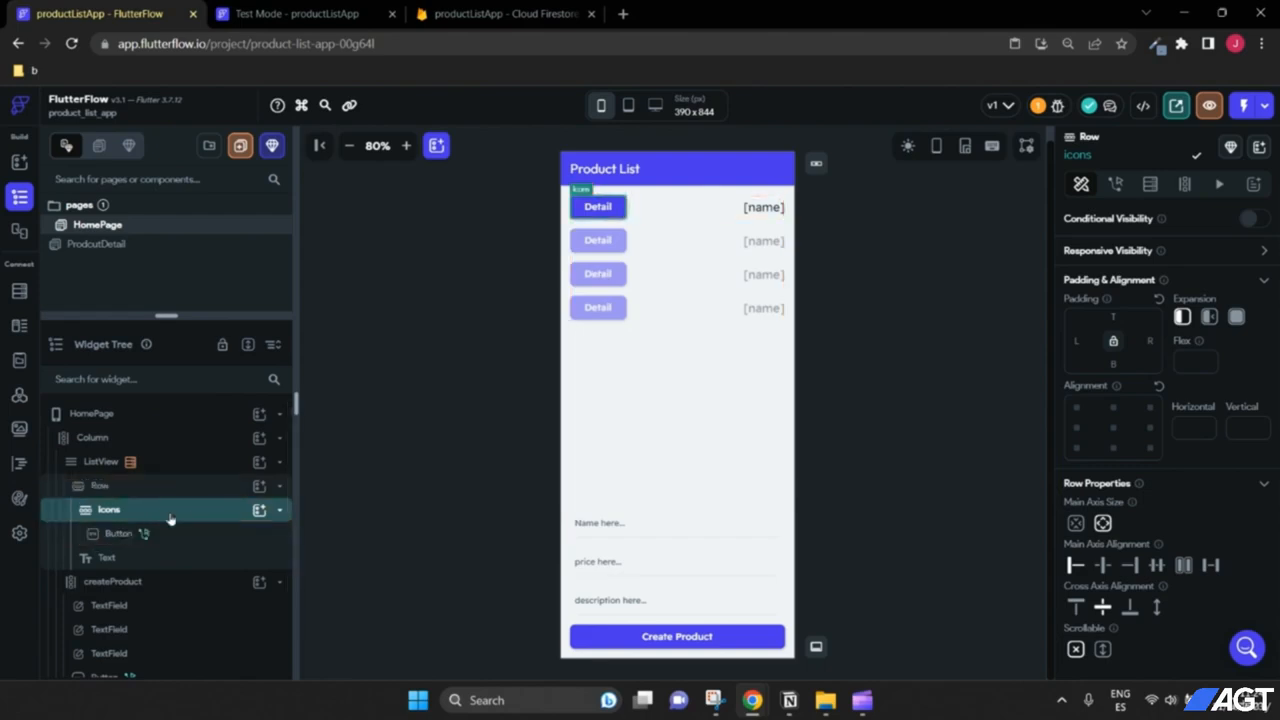
Step: Duplicate the Detail button and move the name Text ahead of the icons row
{"action": "left_click", "coordinate": [116, 535]}
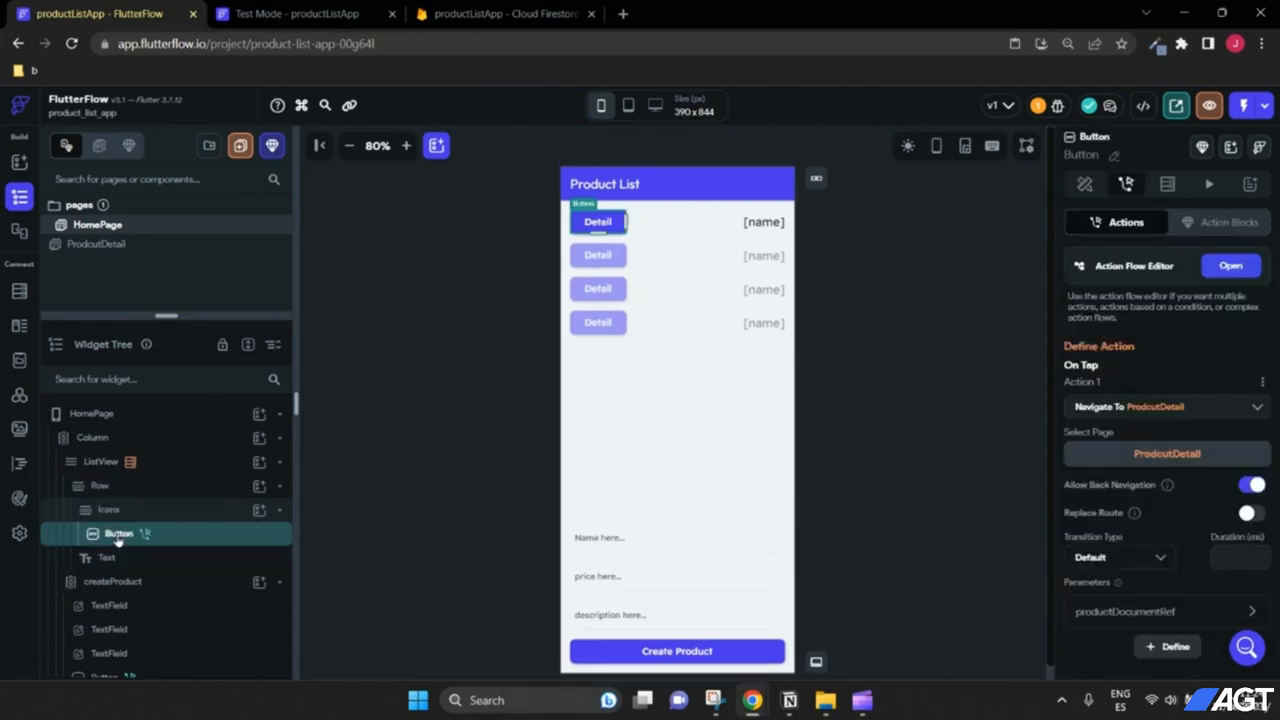
{"action": "right_click", "coordinate": [117, 537]}
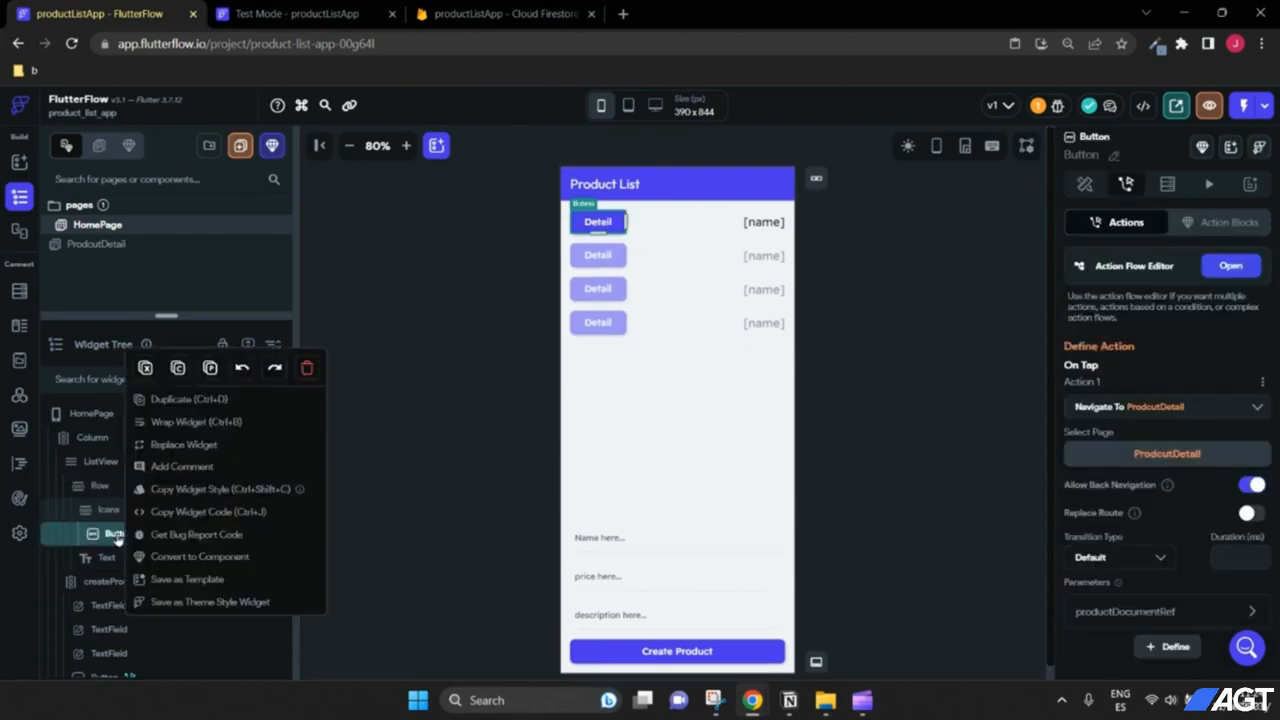
{"action": "left_click", "coordinate": [190, 400]}
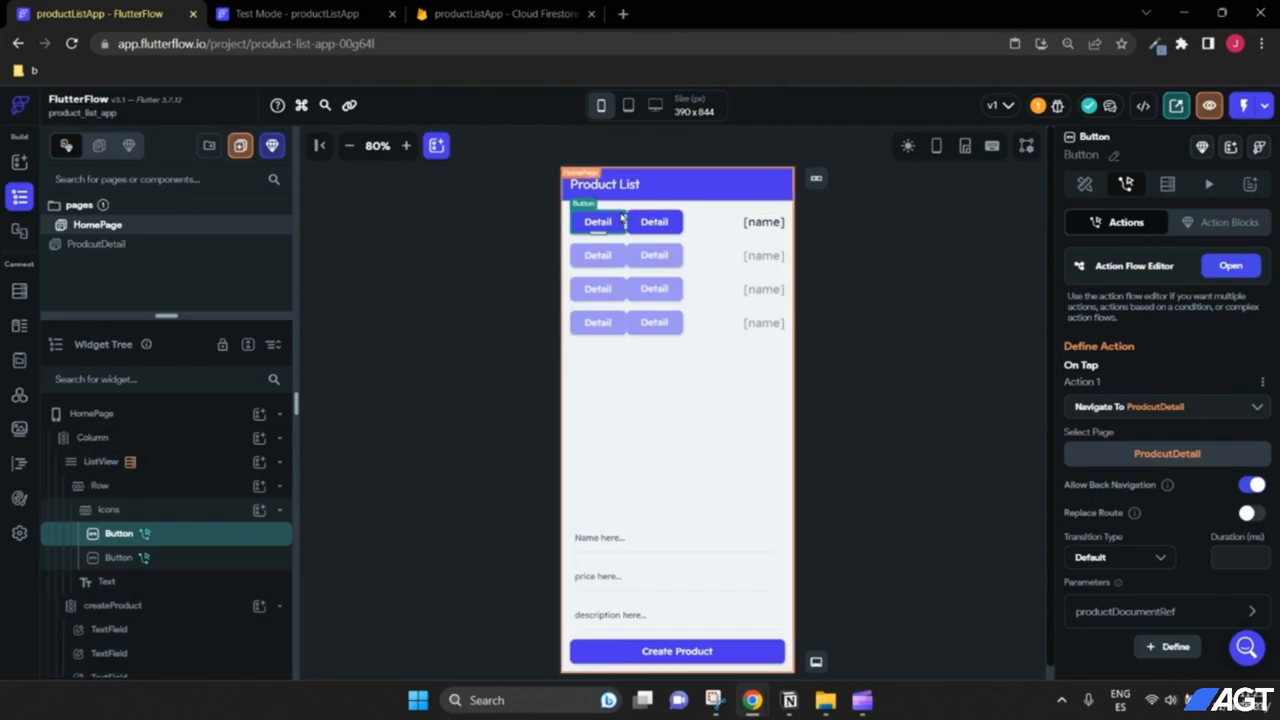
{"action": "left_click_drag", "start_coordinate": [117, 583], "coordinate": [135, 498]}
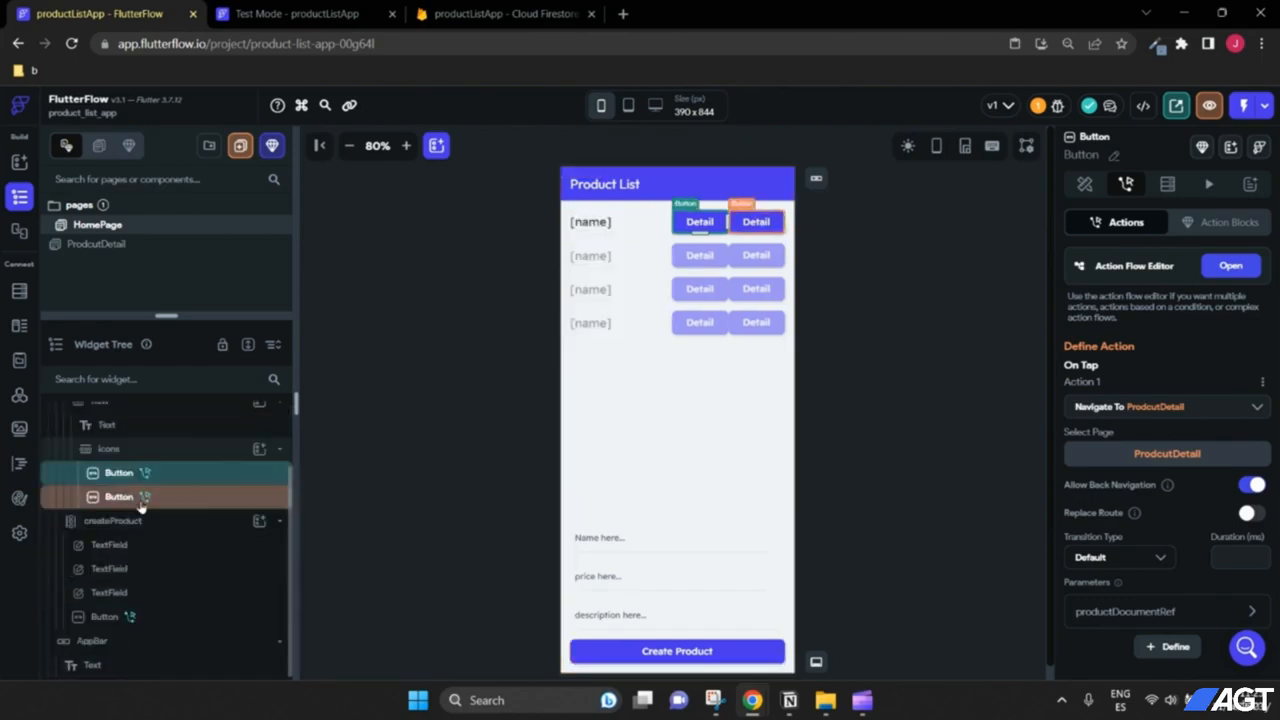
{"action": "scroll", "coordinate": [180, 520], "scroll_direction": "up", "scroll_amount": 2}
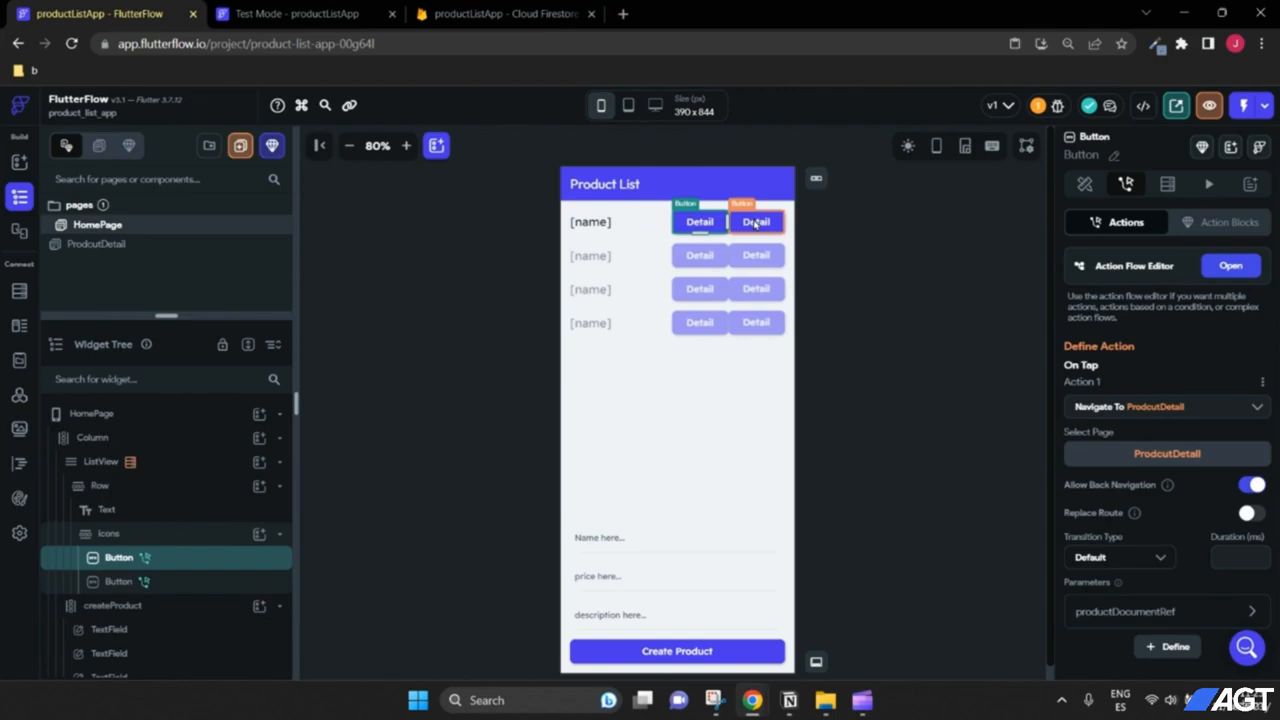
{"action": "left_click", "coordinate": [755, 223]}
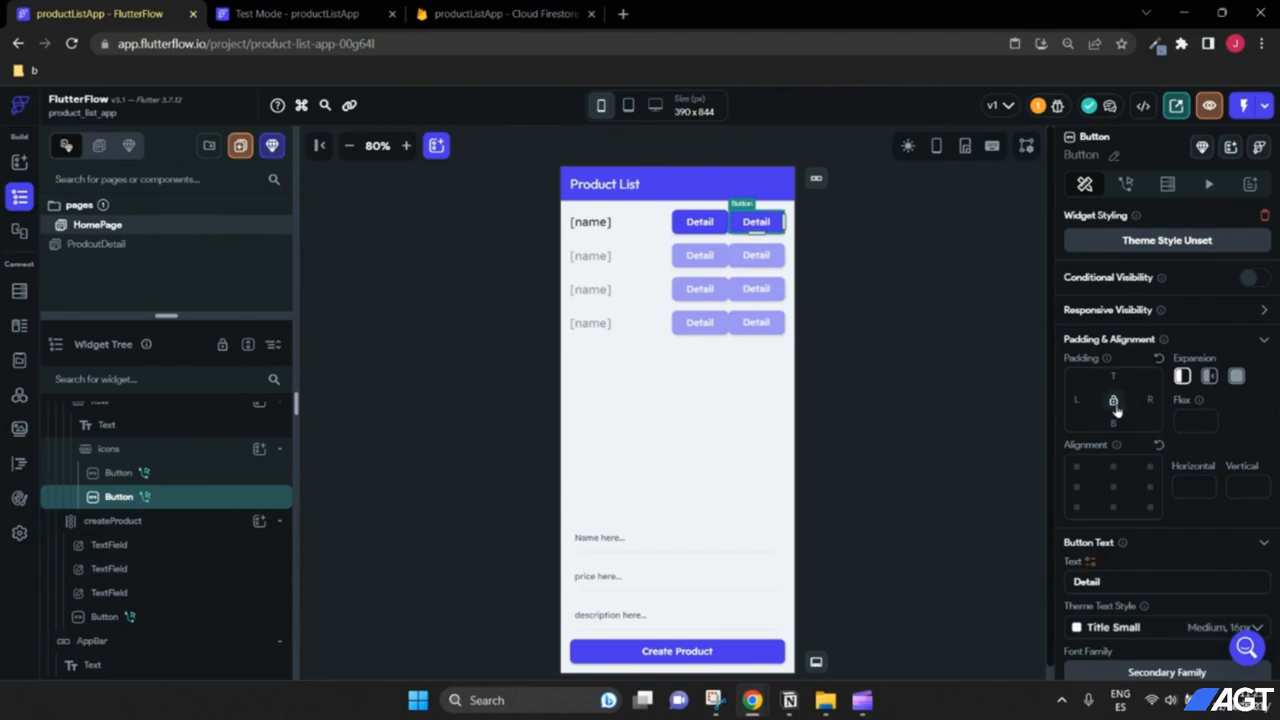
Step: Relabel the second button 'Del' and set its fill colour to the red Error colour
{"action": "scroll", "coordinate": [1108, 352], "scroll_direction": "down", "scroll_amount": 2}
{"action": "double_click", "coordinate": [1088, 414]}
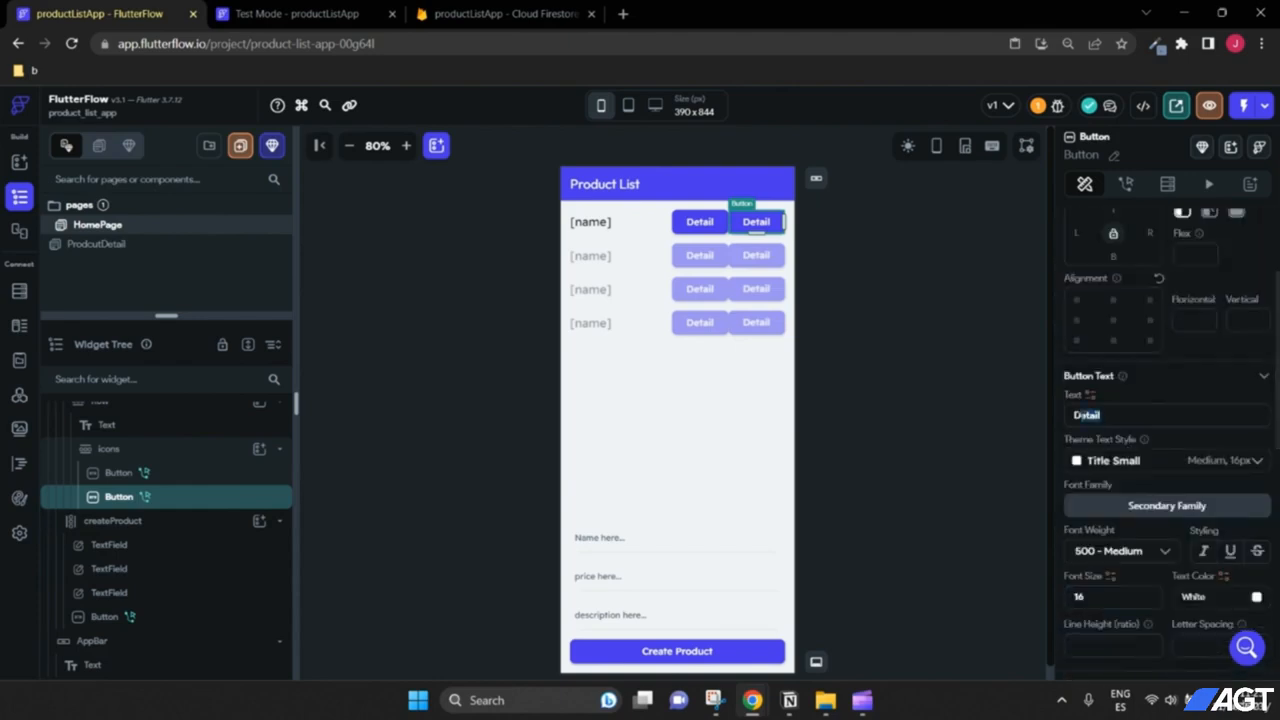
{"action": "type", "text": "Del"}
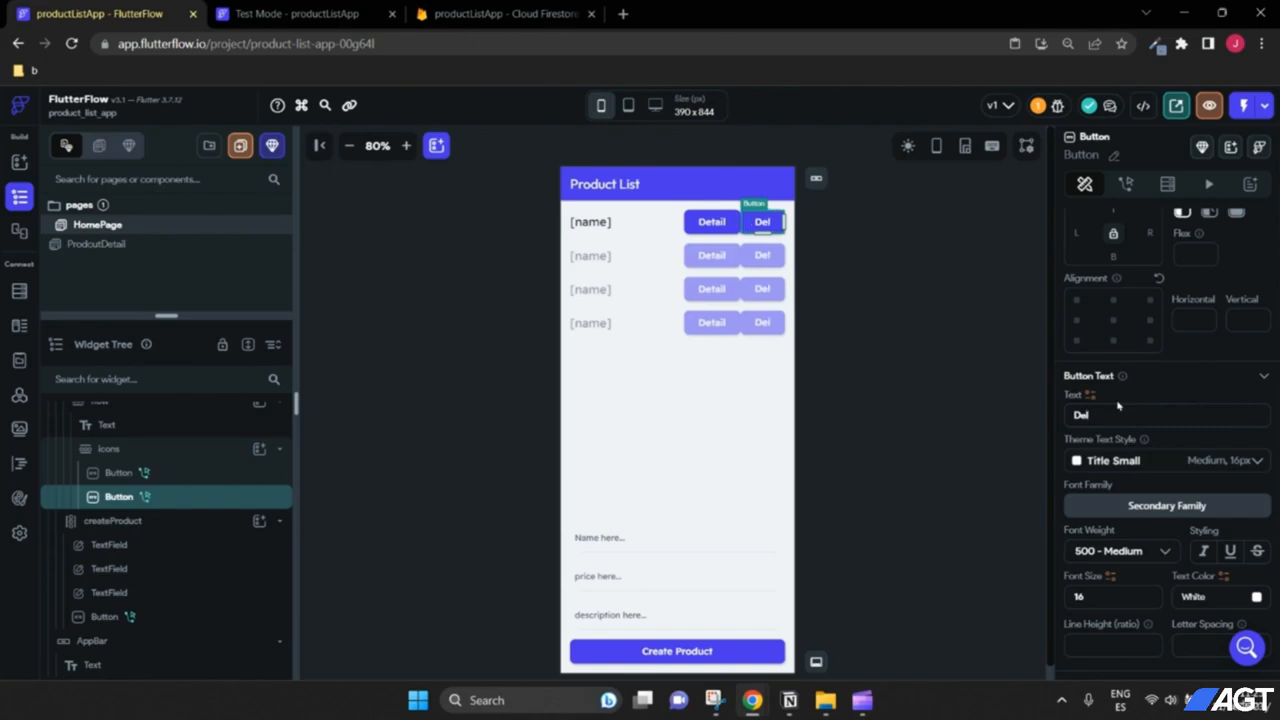
{"action": "scroll", "coordinate": [1200, 450], "scroll_direction": "down", "scroll_amount": 3}
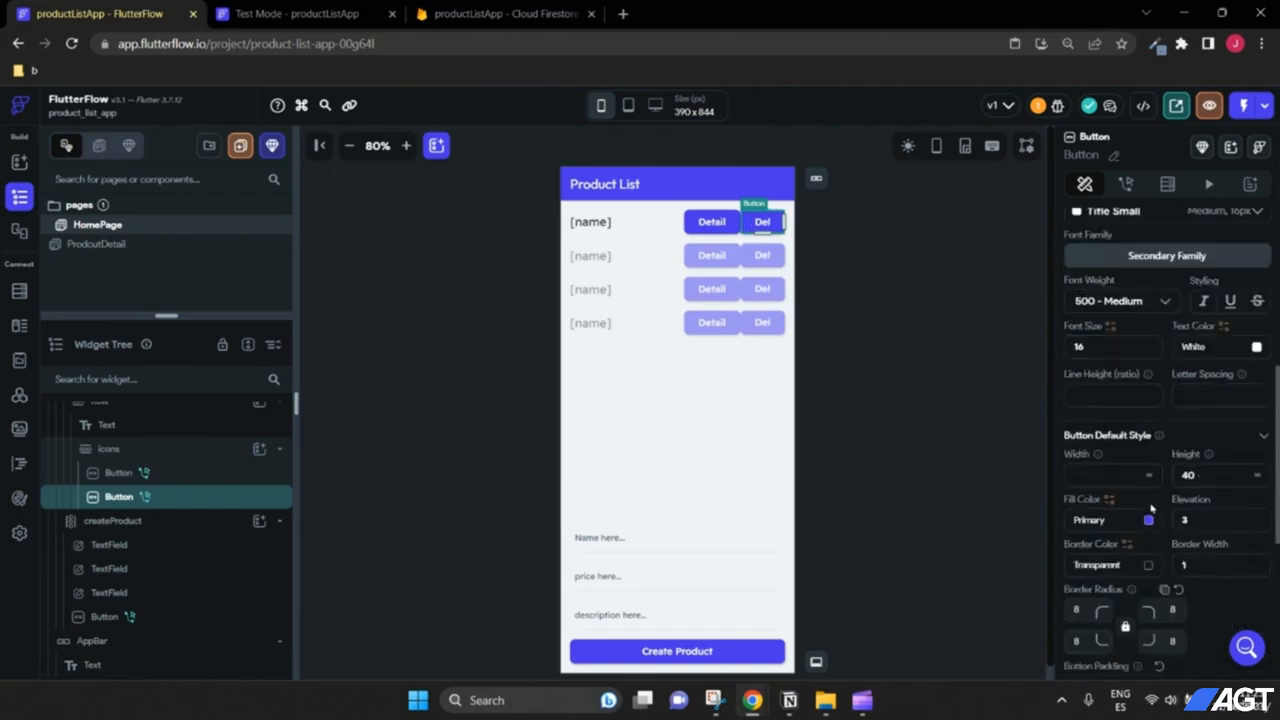
{"action": "scroll", "coordinate": [1150, 510], "scroll_direction": "down", "scroll_amount": 1}
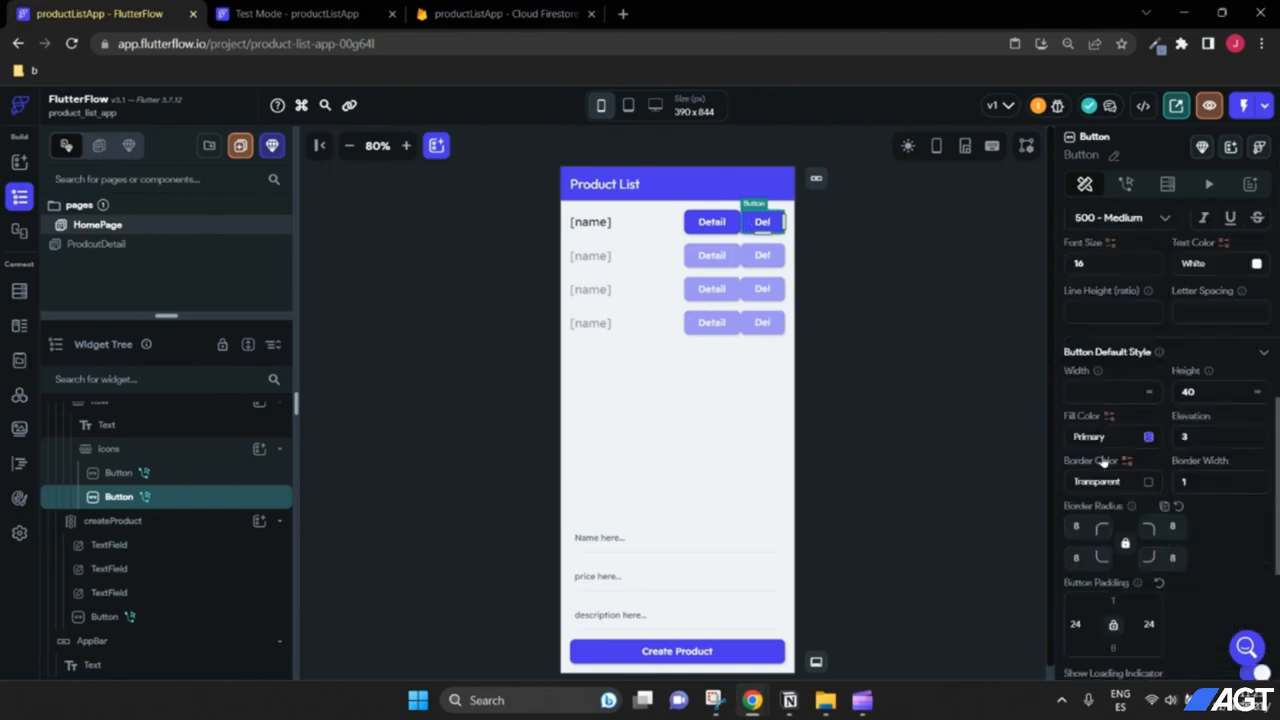
{"action": "left_click", "coordinate": [1148, 438]}
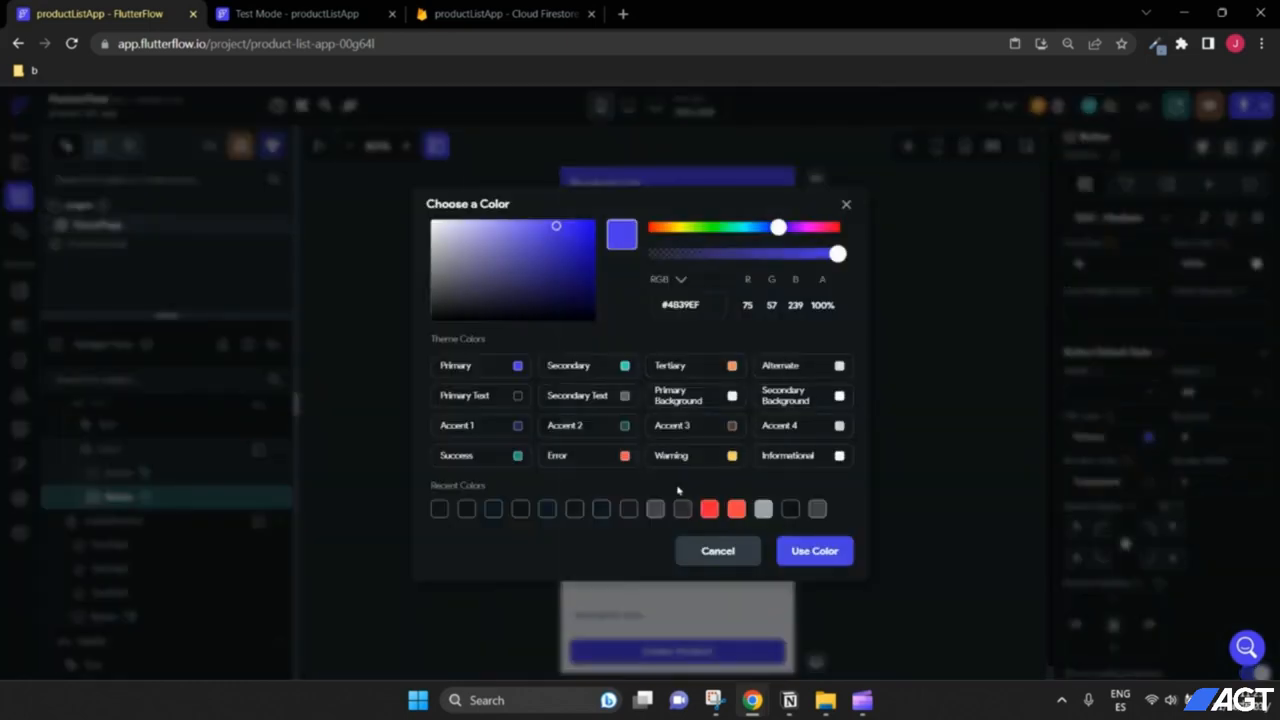
{"action": "left_click", "coordinate": [625, 460]}
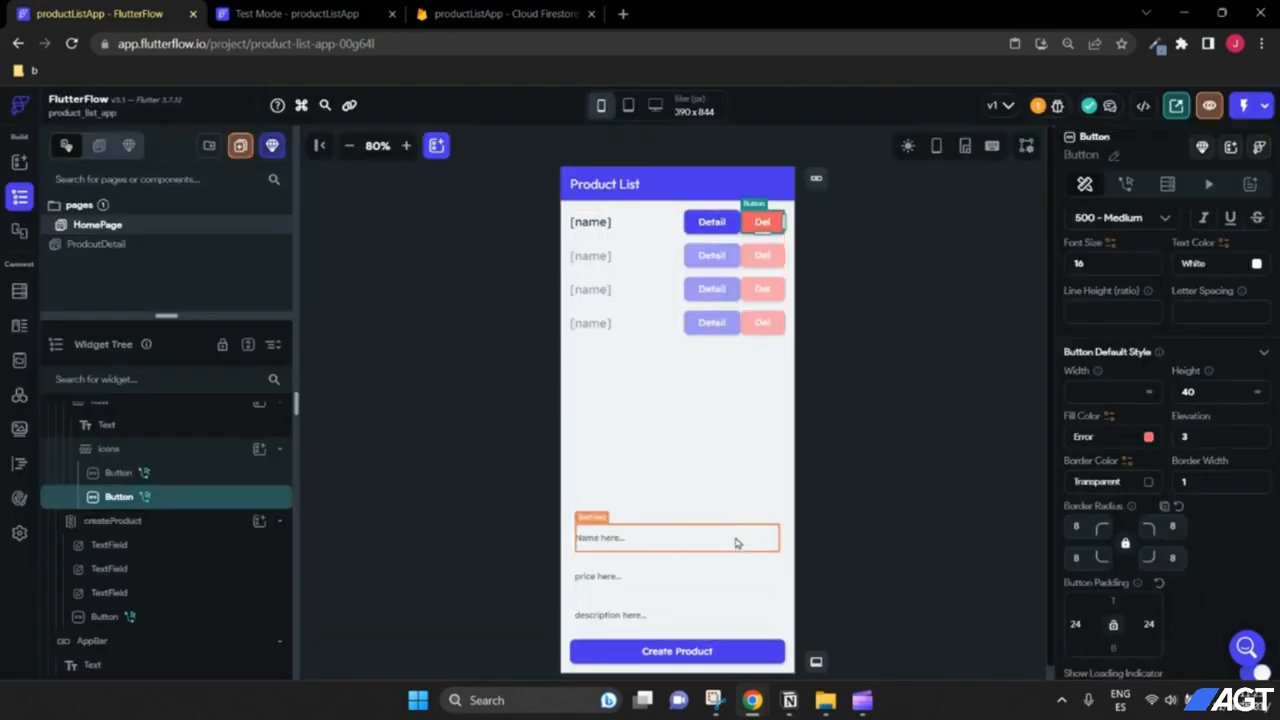
Step: Give the Detail button a right padding of 4, then reselect the Del button
{"action": "left_click", "coordinate": [711, 222]}
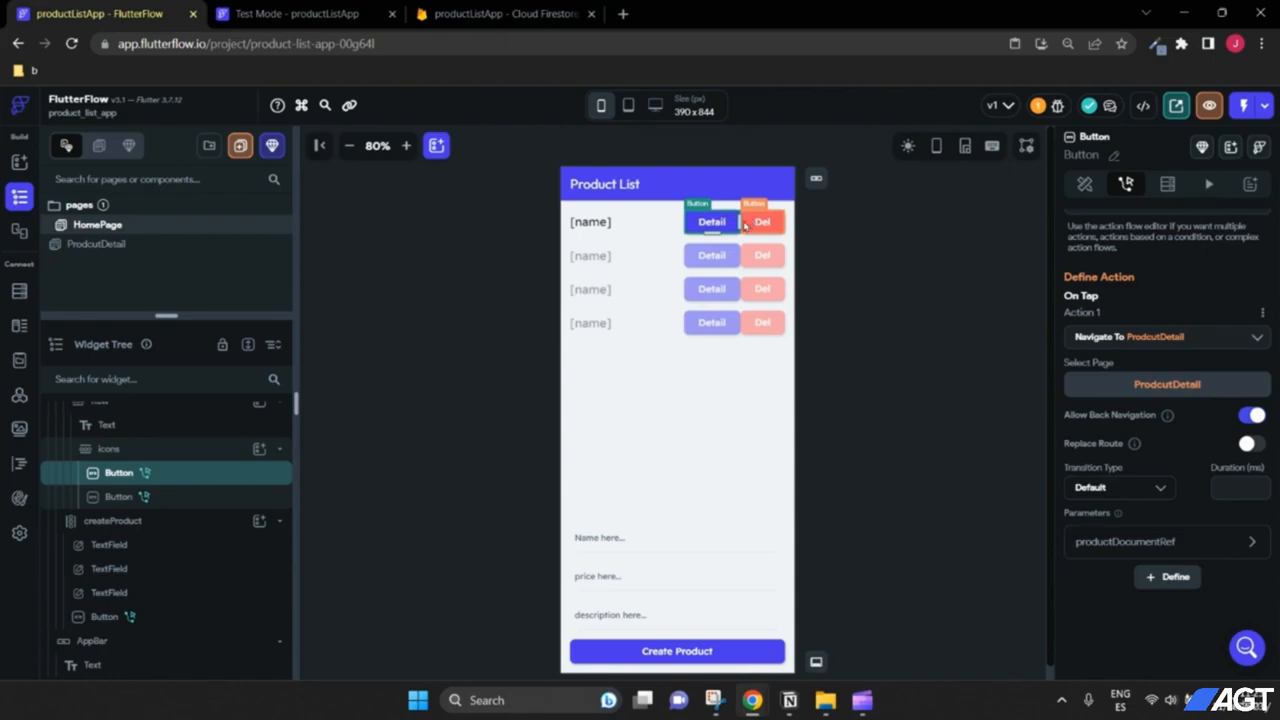
{"action": "left_click", "coordinate": [1084, 184]}
{"action": "scroll", "coordinate": [1148, 460], "scroll_direction": "up", "scroll_amount": 1}
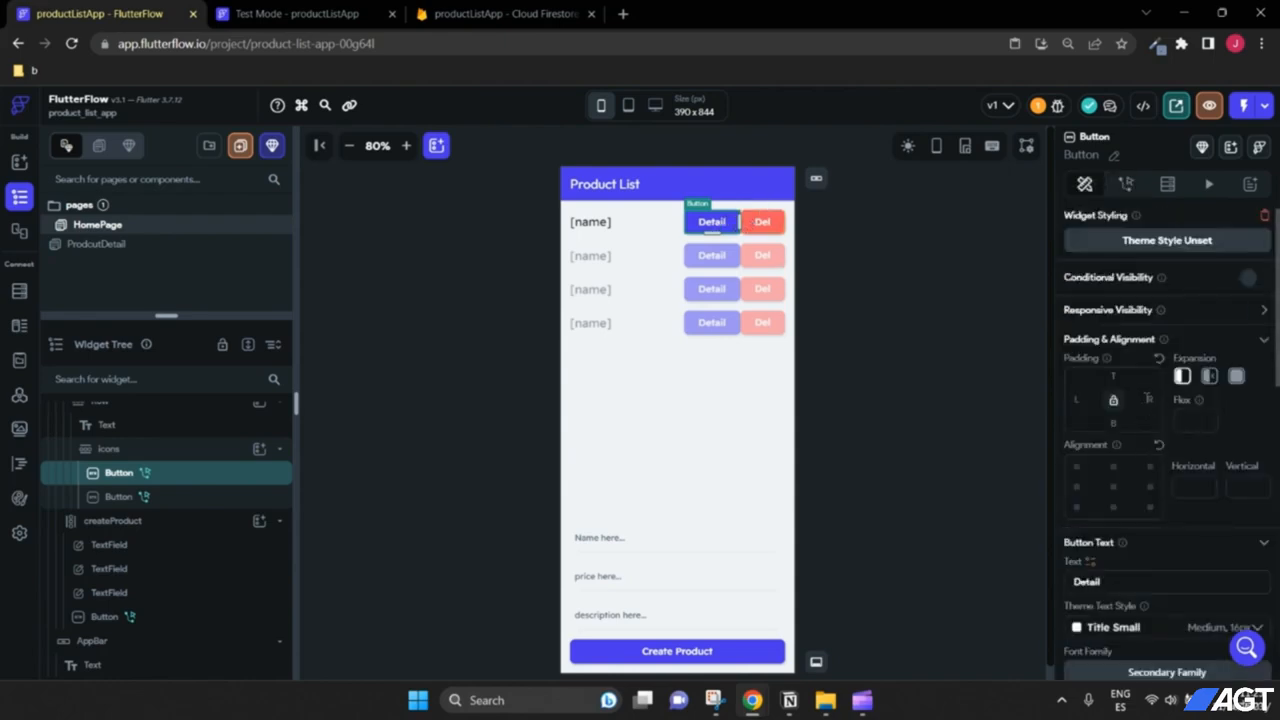
{"action": "type", "text": "4"}
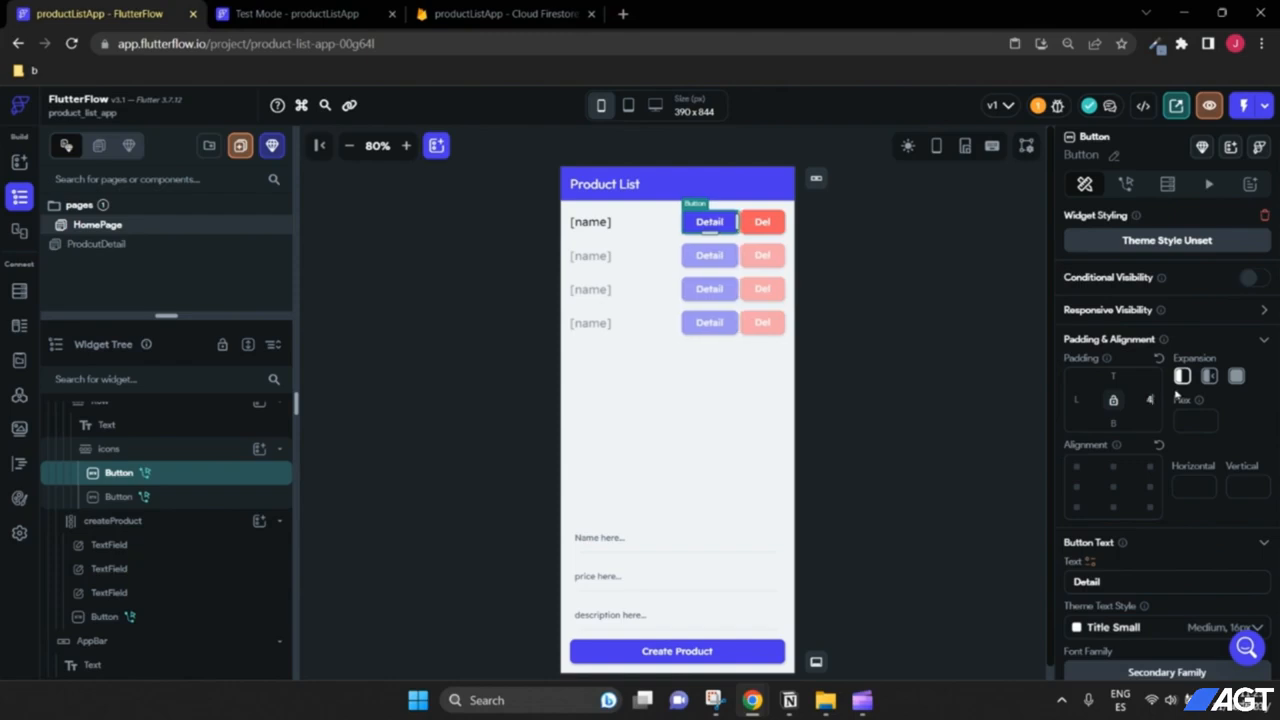
{"action": "left_click", "coordinate": [912, 399]}
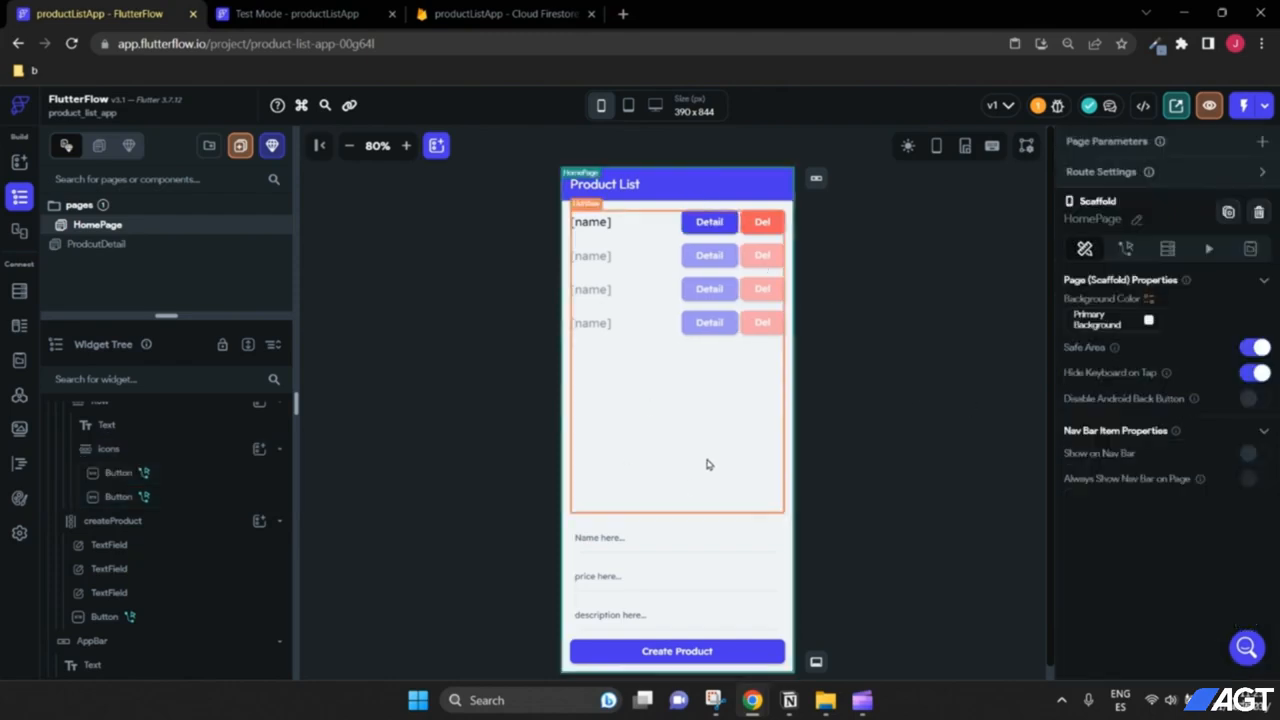
{"action": "left_click", "coordinate": [764, 225]}
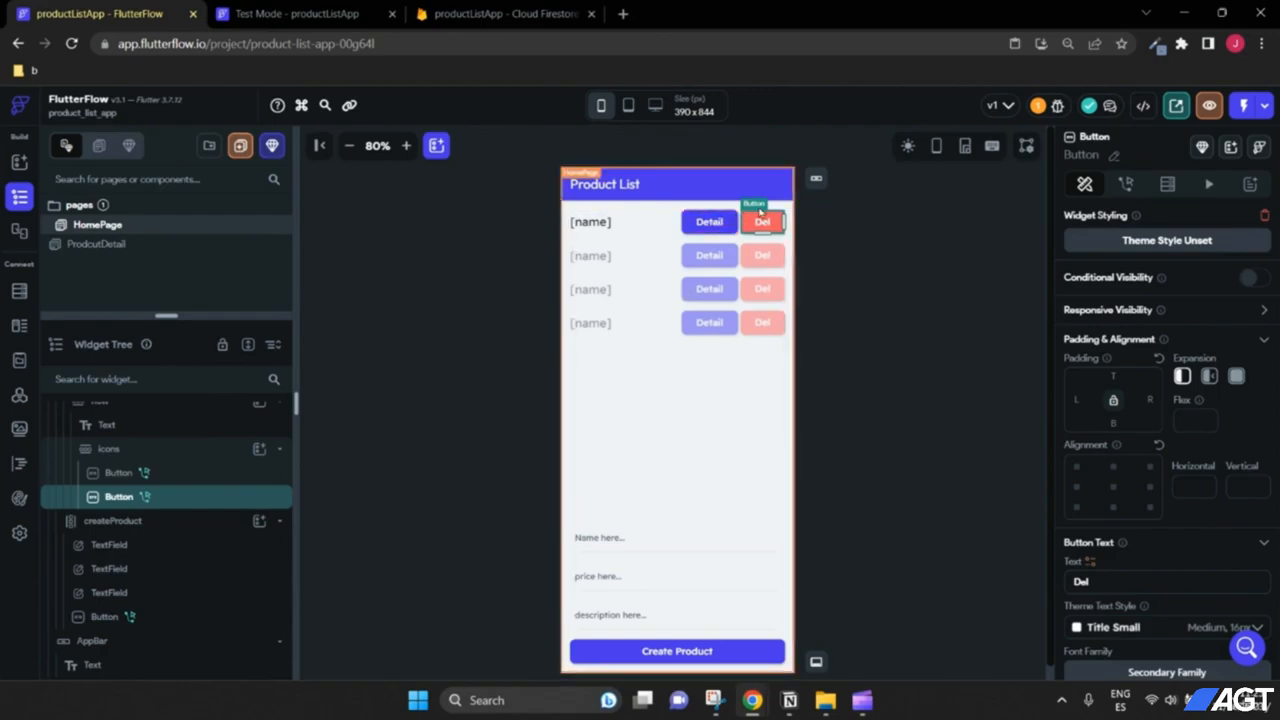
{"action": "scroll", "coordinate": [196, 541], "scroll_direction": "up", "scroll_amount": 2}
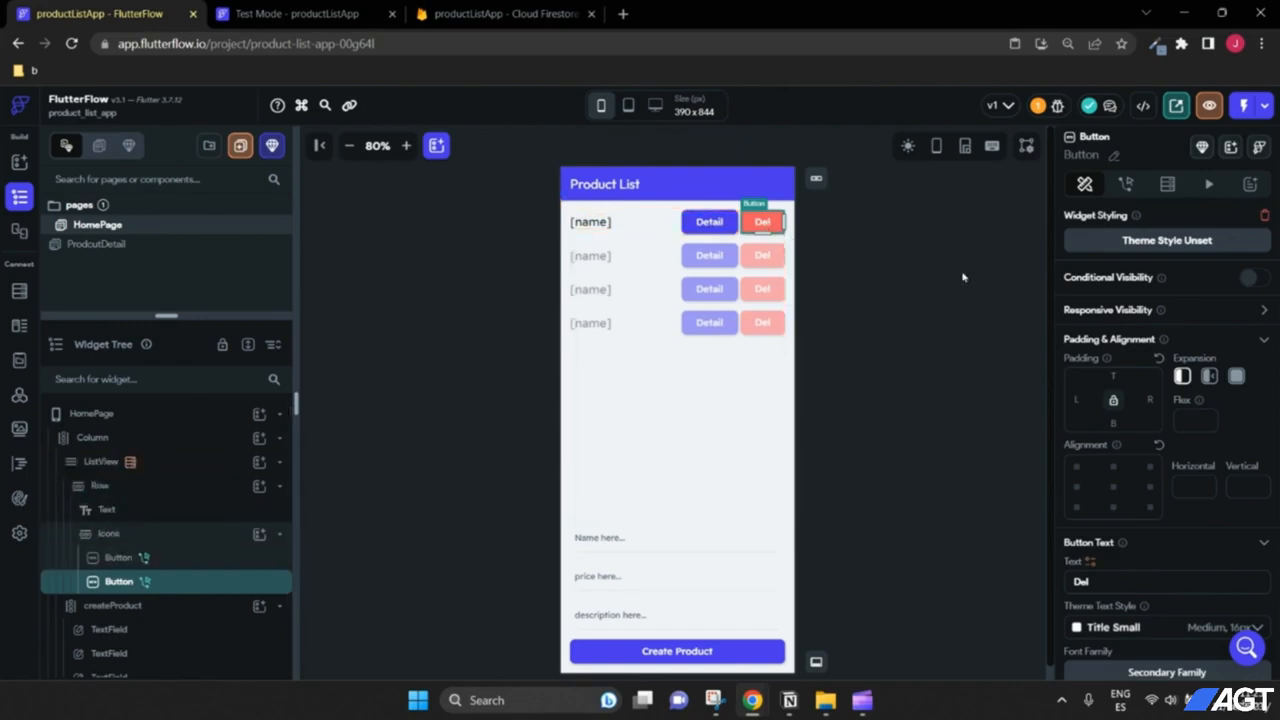
Step: Replace the Del button's Navigate To action with a Firestore Delete Document action
{"action": "left_click", "coordinate": [1126, 184]}
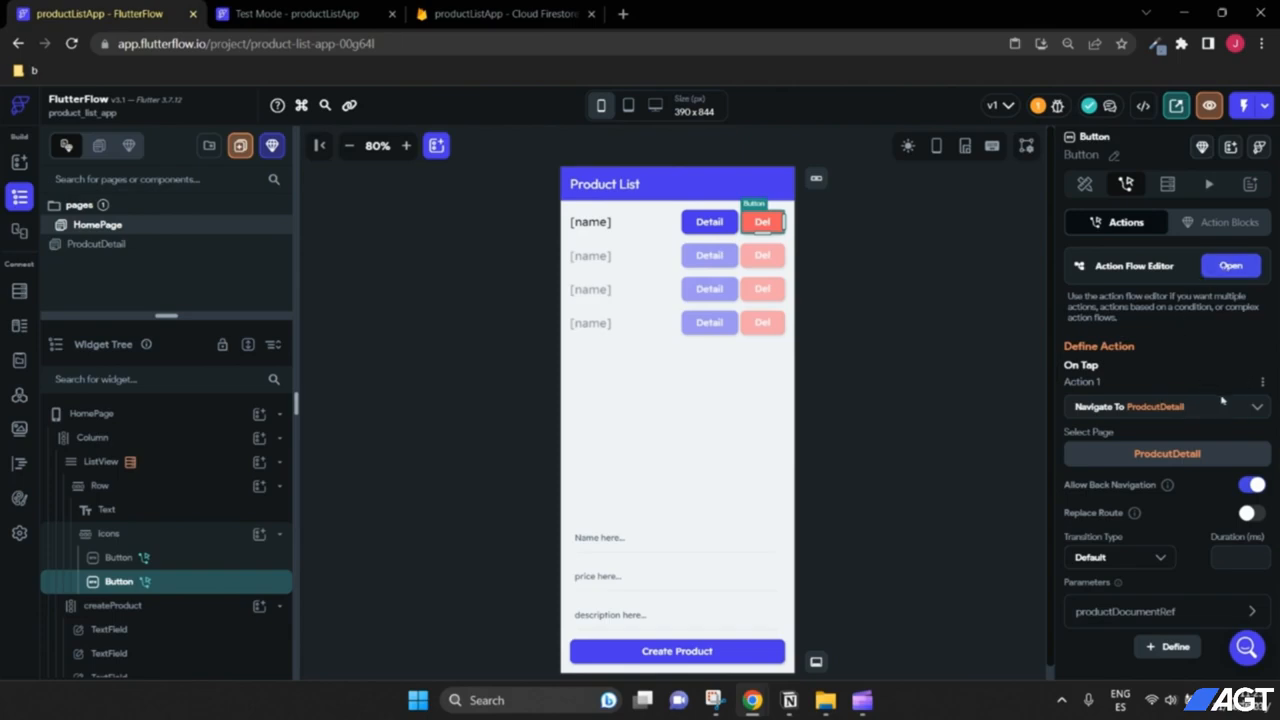
{"action": "scroll", "coordinate": [1180, 390], "scroll_direction": "down", "scroll_amount": 1}
{"action": "scroll", "coordinate": [1163, 387], "scroll_direction": "up", "scroll_amount": 1}
{"action": "left_click", "coordinate": [1155, 411]}
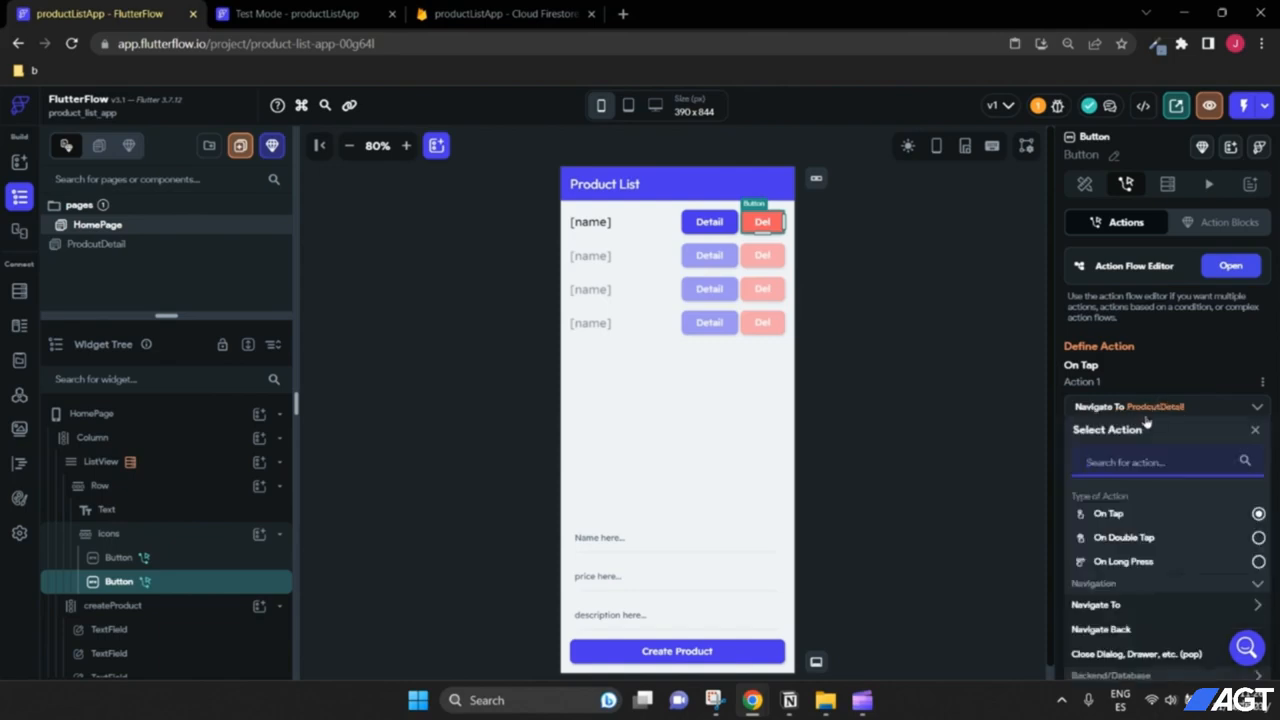
{"action": "scroll", "coordinate": [1148, 425], "scroll_direction": "down", "scroll_amount": 2}
{"action": "scroll", "coordinate": [1196, 430], "scroll_direction": "down", "scroll_amount": 1}
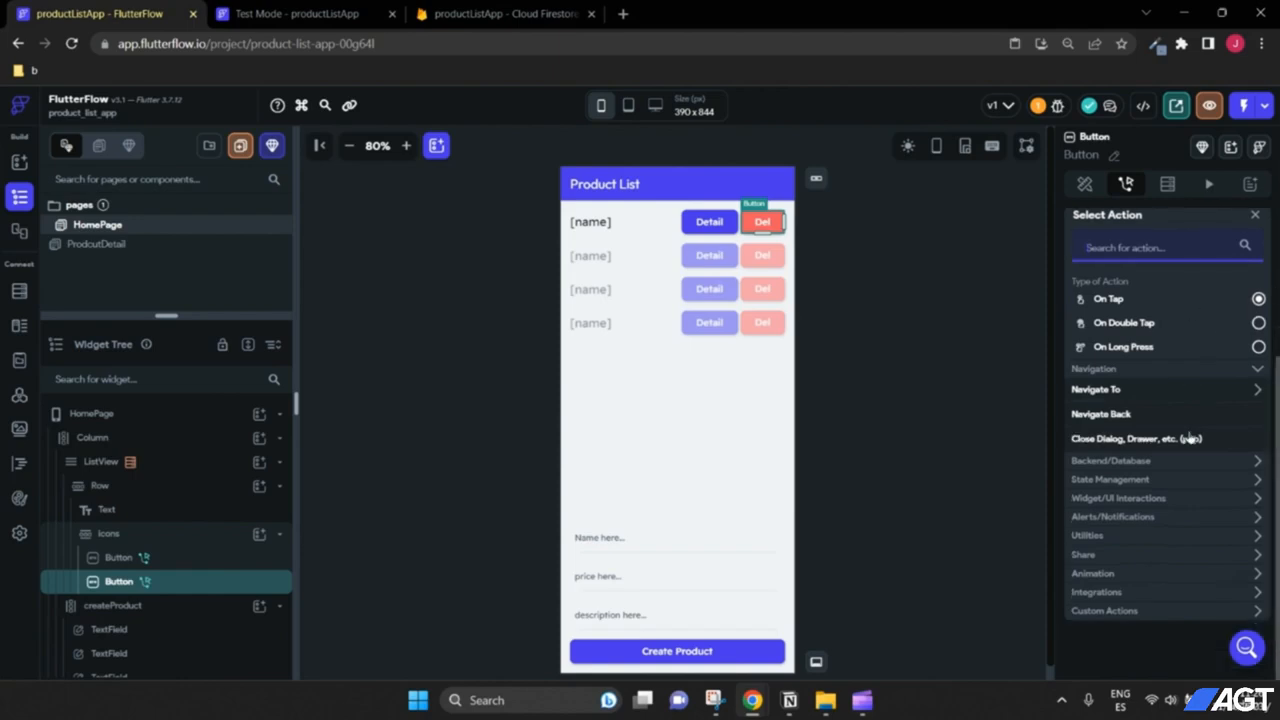
{"action": "left_click", "coordinate": [1131, 463]}
{"action": "scroll", "coordinate": [1113, 463], "scroll_direction": "down", "scroll_amount": 1}
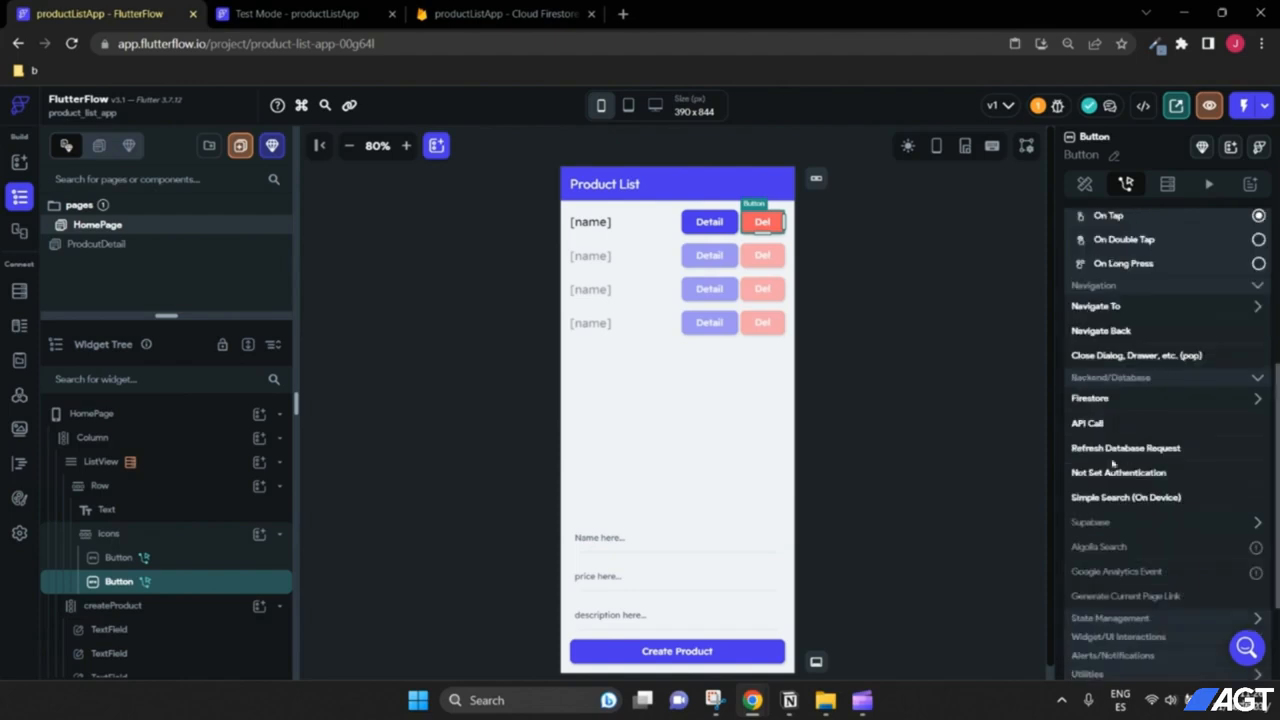
{"action": "left_click", "coordinate": [1115, 402]}
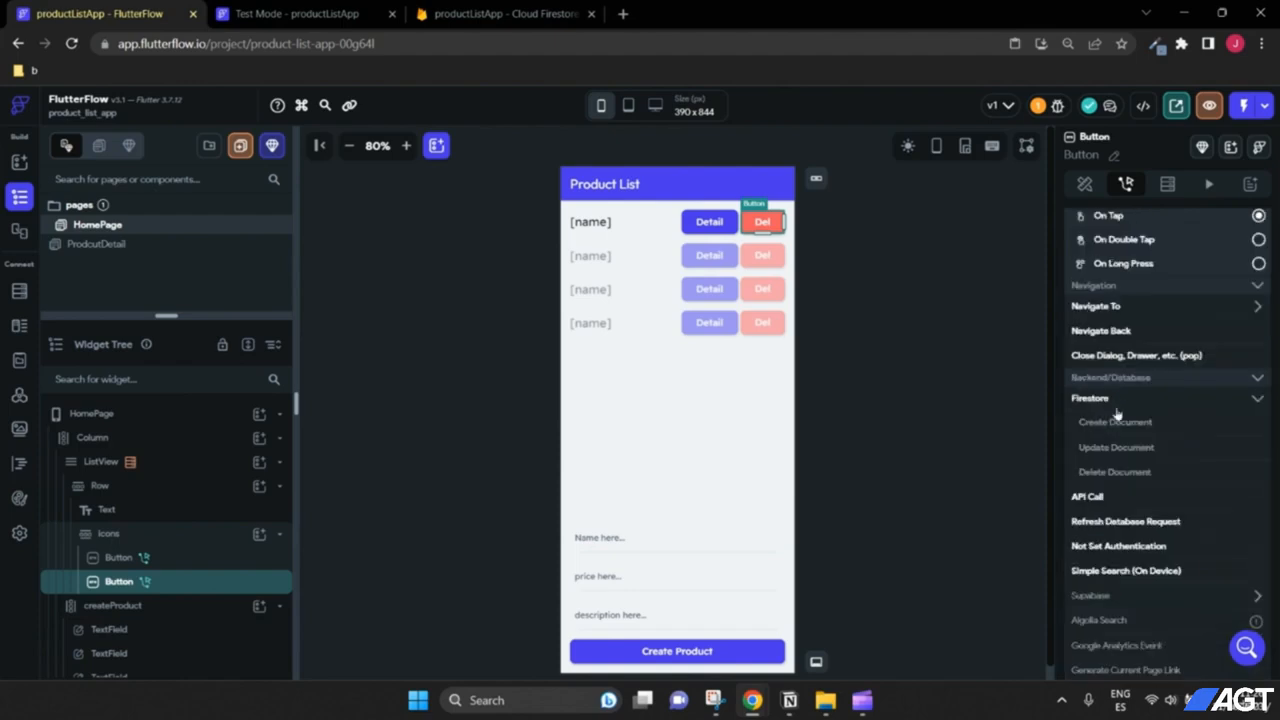
{"action": "left_click", "coordinate": [1120, 474]}
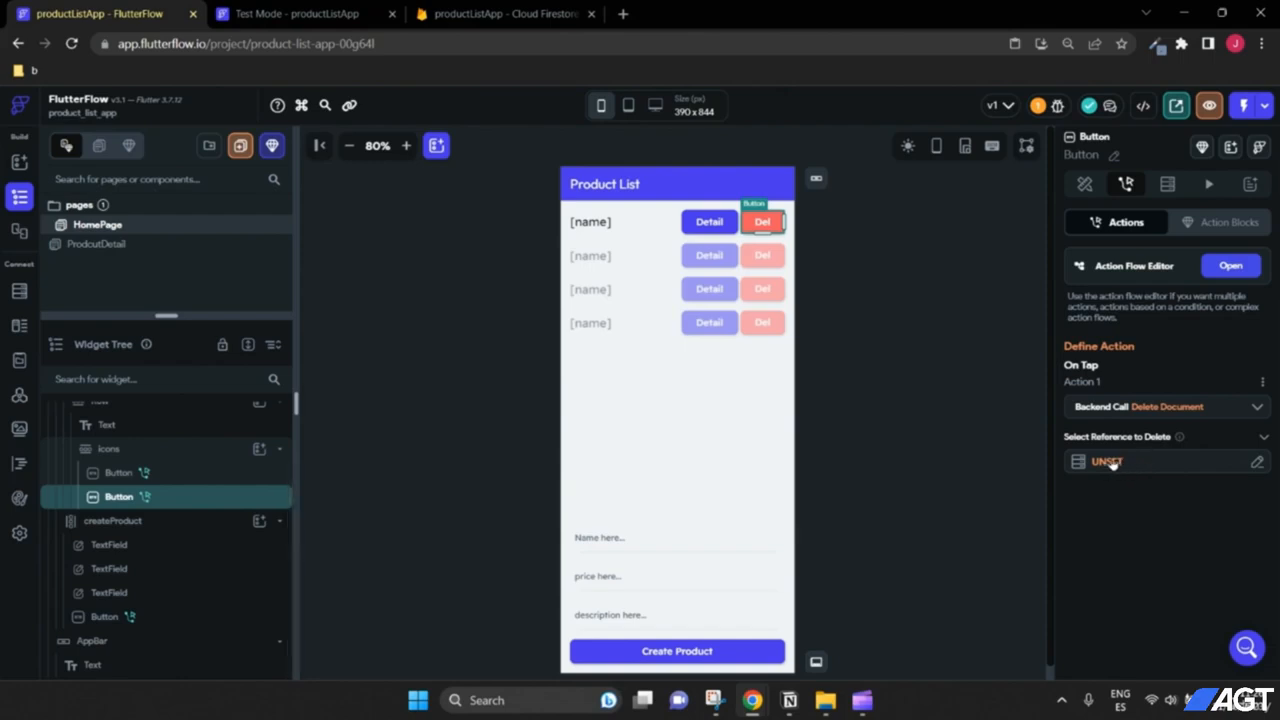
Step: Set the document to delete to the row's products Document > Reference
{"action": "left_click", "coordinate": [1107, 462]}
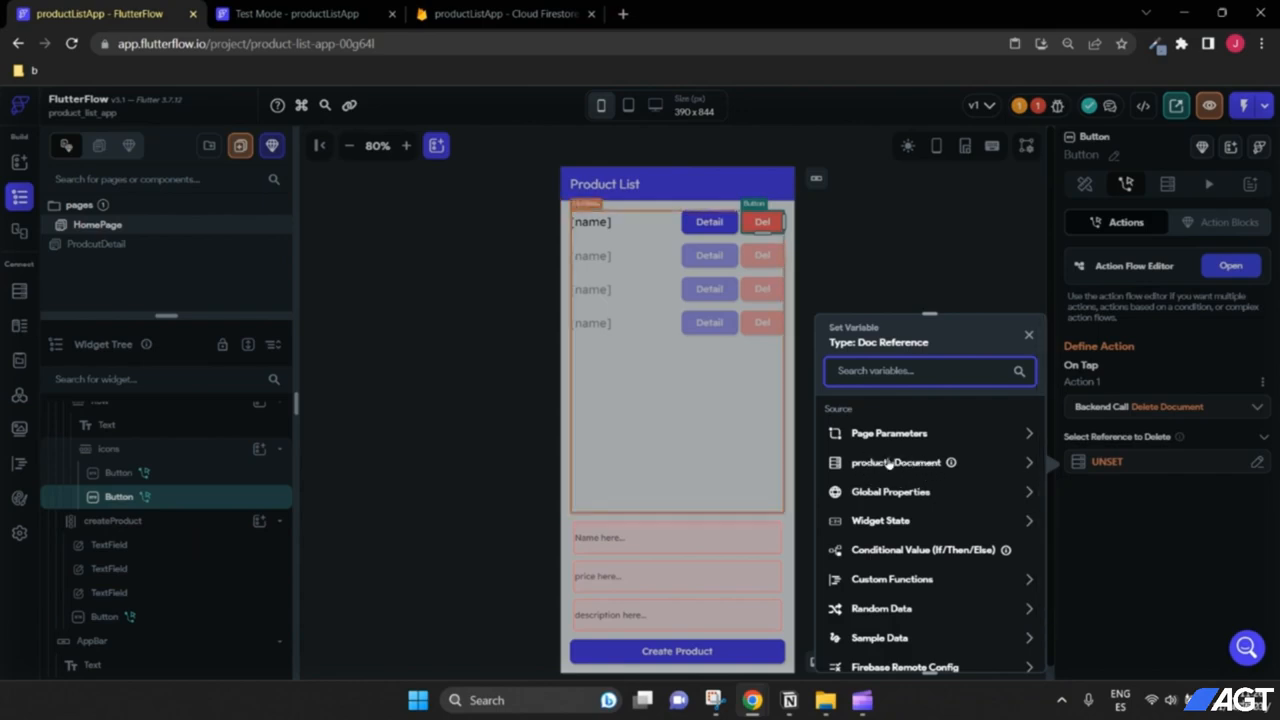
{"action": "left_click", "coordinate": [918, 462]}
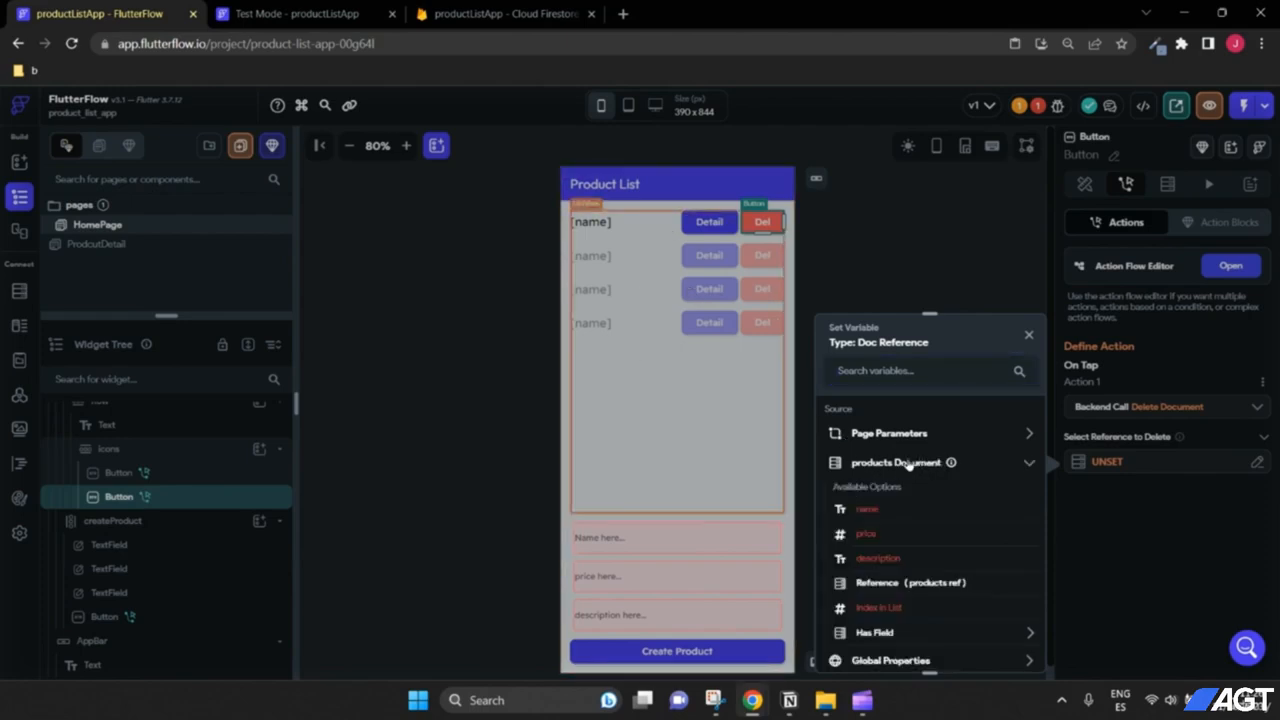
{"action": "scroll", "coordinate": [910, 470], "scroll_direction": "down", "scroll_amount": 1}
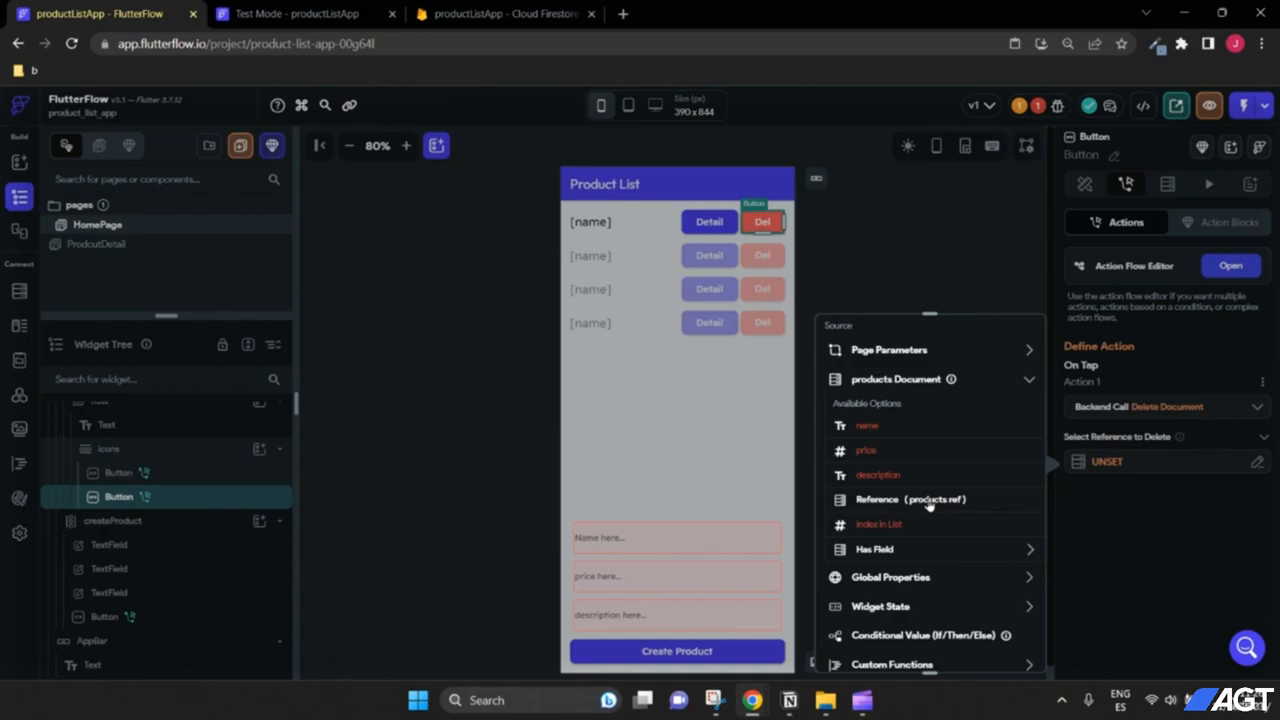
{"action": "left_click", "coordinate": [929, 500]}
{"action": "left_click", "coordinate": [1006, 650]}
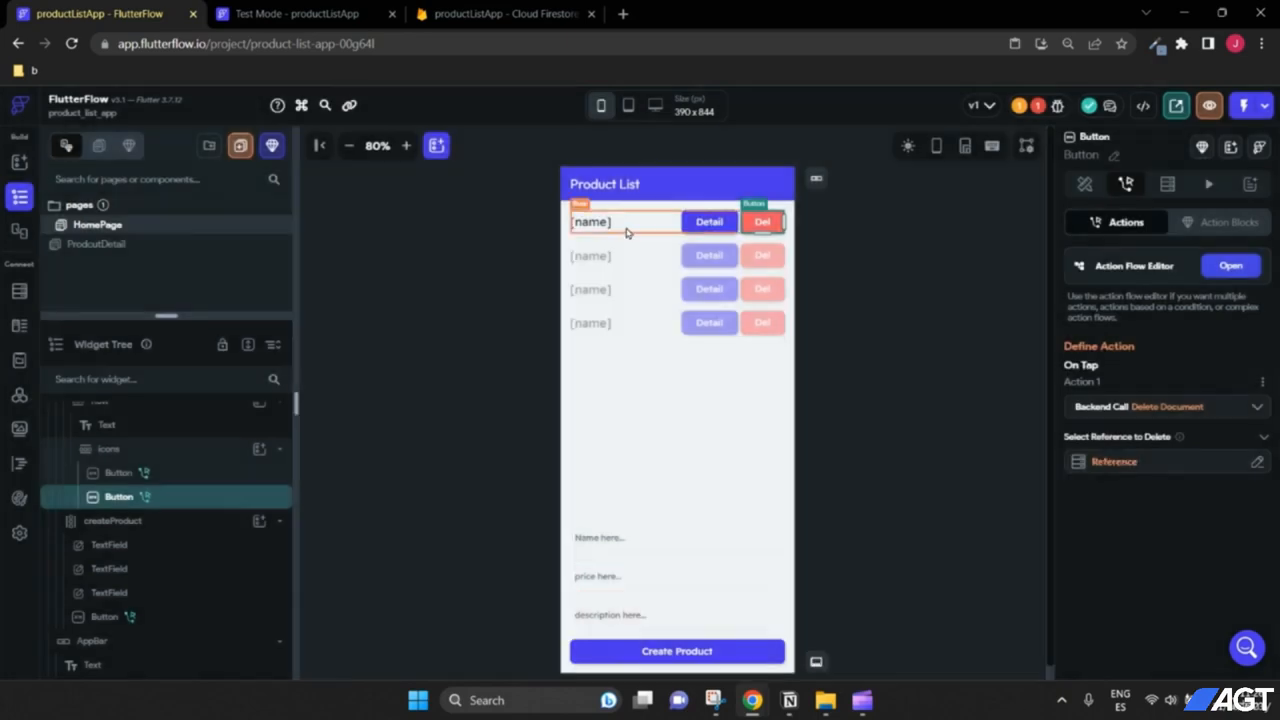
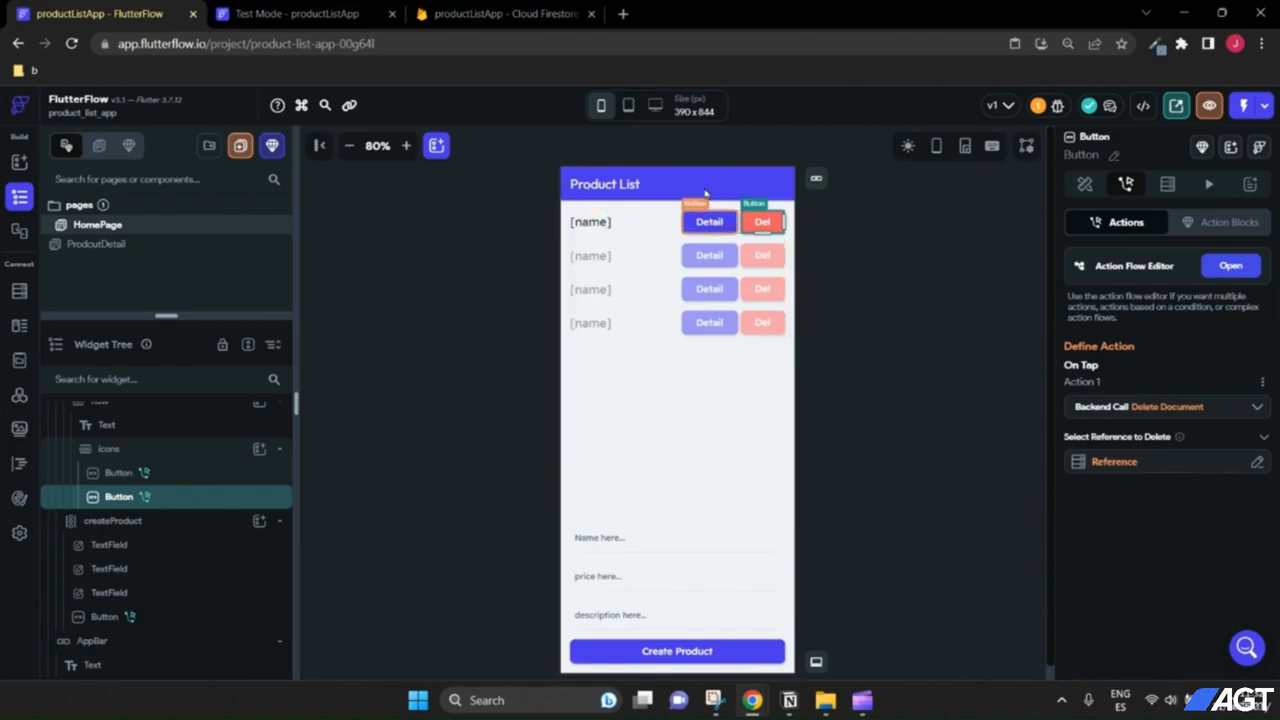
Step: Switch to the 'Test Mode - productListApp' tab showing laptop air, wallet and phone with Del buttons
{"action": "left_click", "coordinate": [297, 13]}
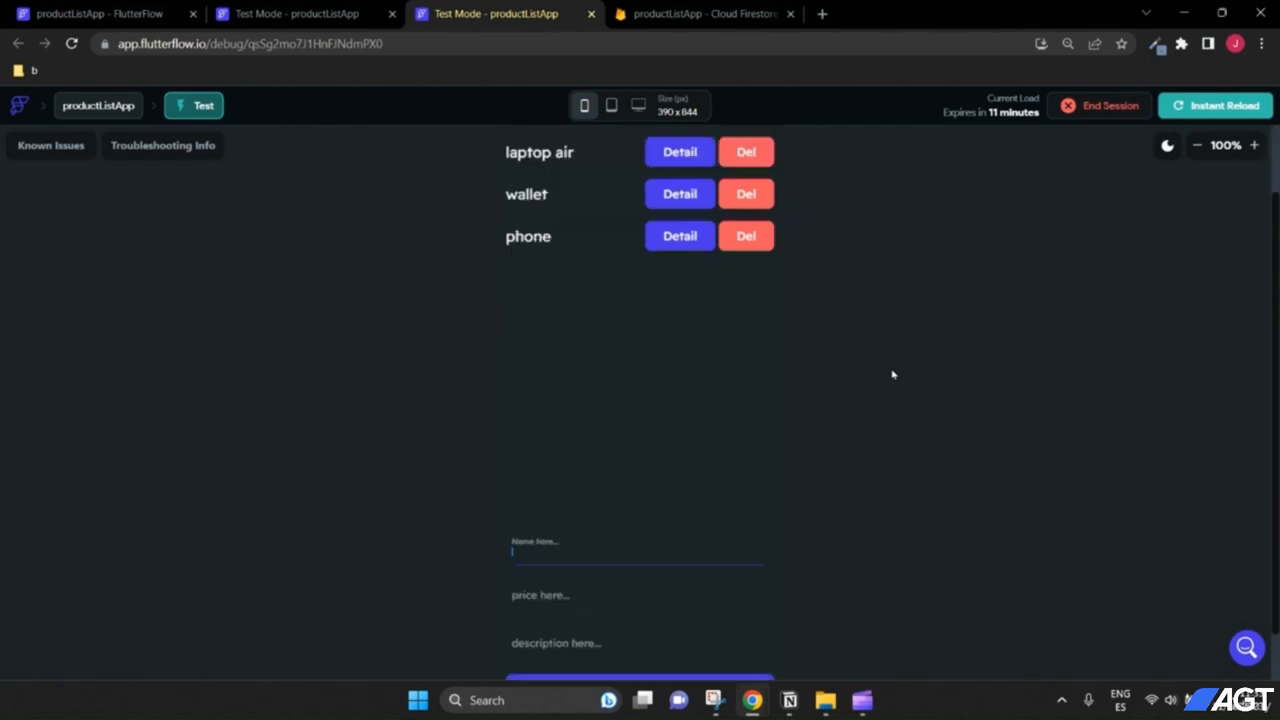
Step: Delete the laptop air, wallet and phone products from the test app
{"action": "left_click", "coordinate": [747, 236]}
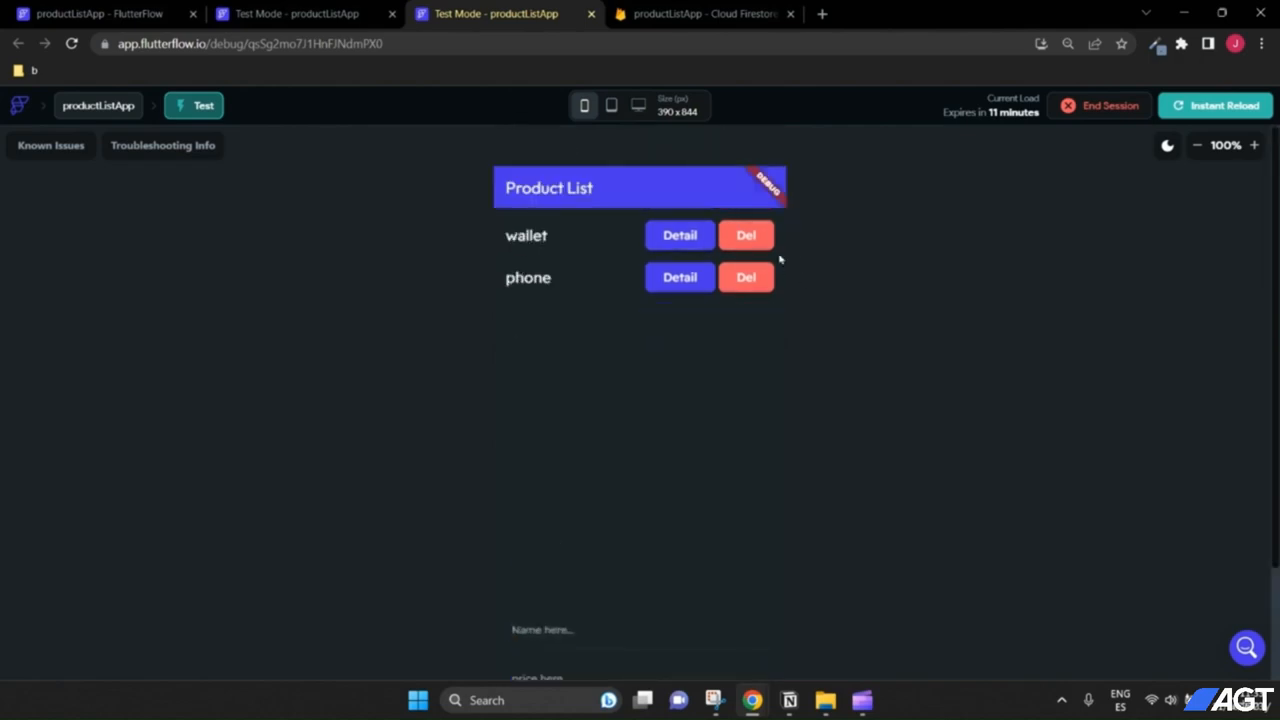
{"action": "left_click", "coordinate": [748, 237]}
{"action": "left_click", "coordinate": [748, 238]}
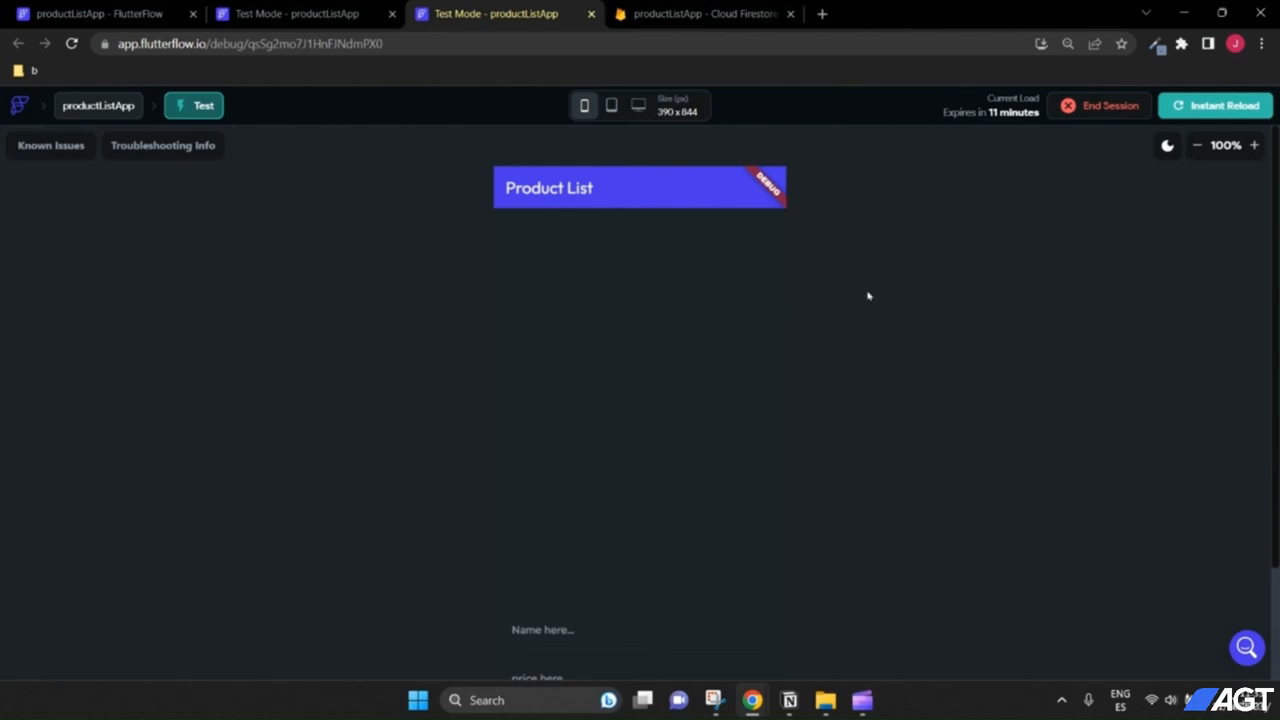
Step: Create a new car product priced 500 with a description
{"action": "scroll", "coordinate": [869, 297], "scroll_direction": "down", "scroll_amount": 1}
{"action": "left_click", "coordinate": [597, 540]}
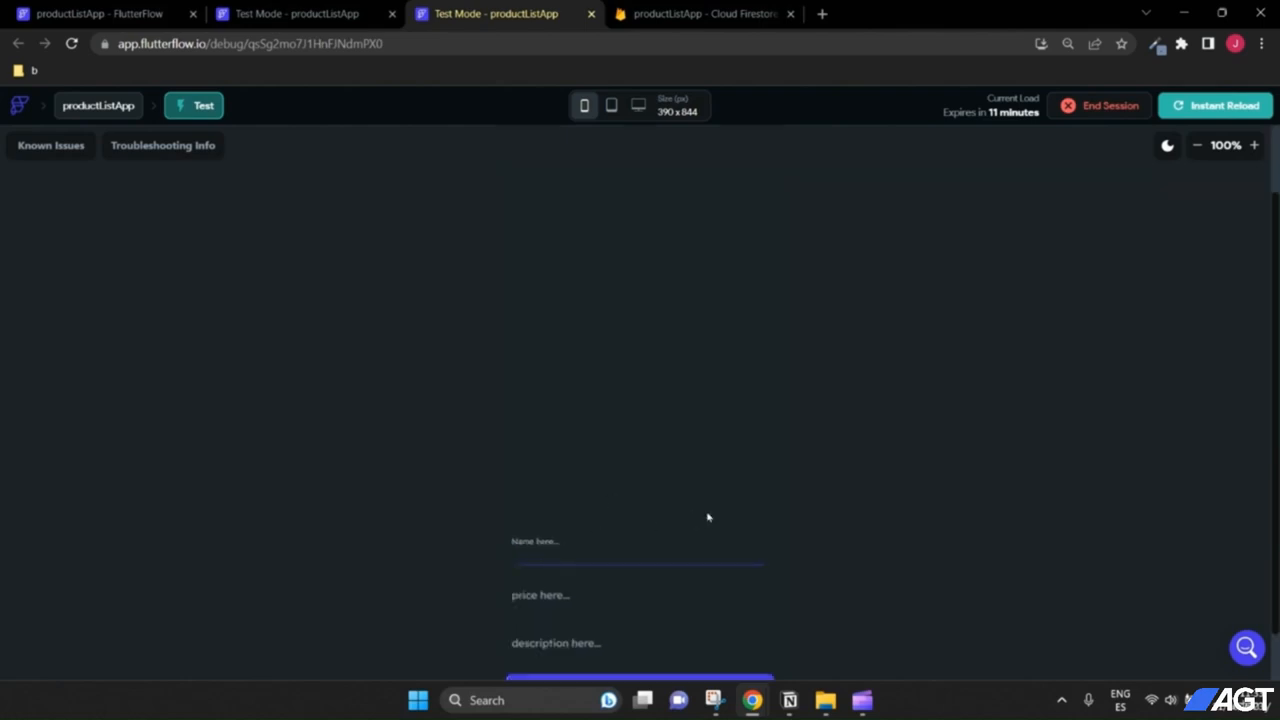
{"action": "left_click", "coordinate": [679, 584]}
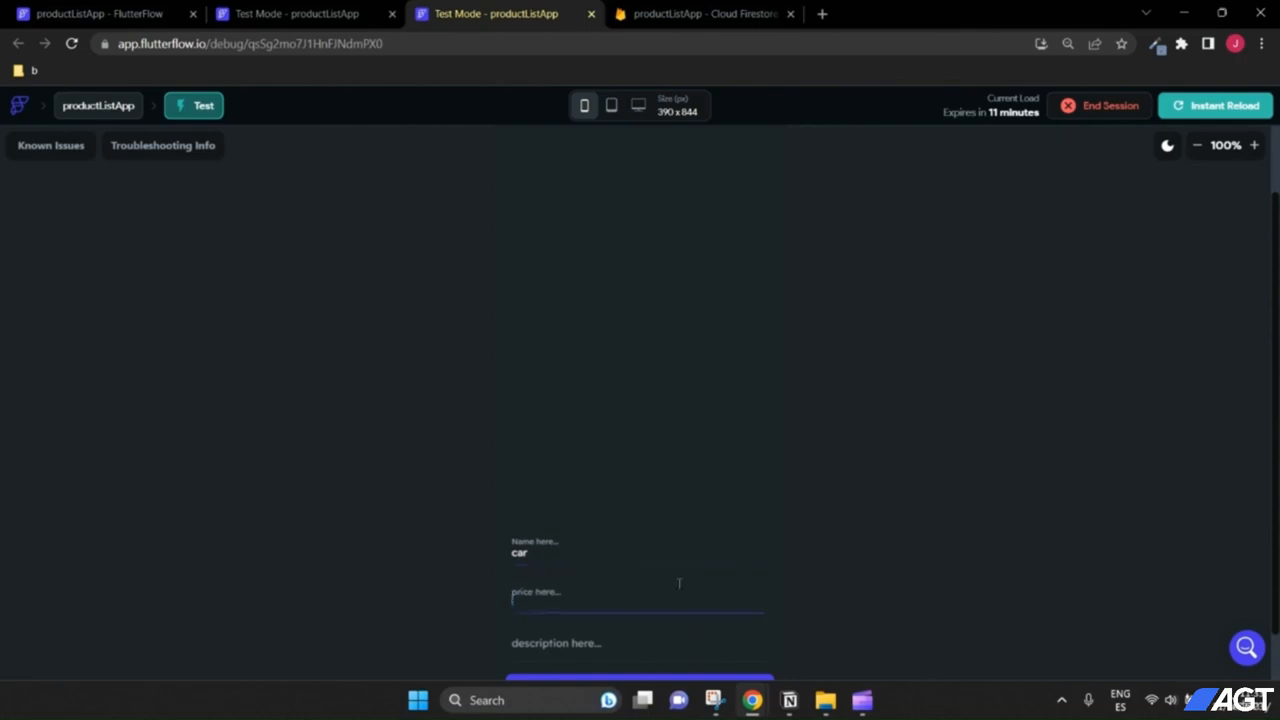
{"action": "type", "text": "5000"}
{"action": "left_click", "coordinate": [657, 642]}
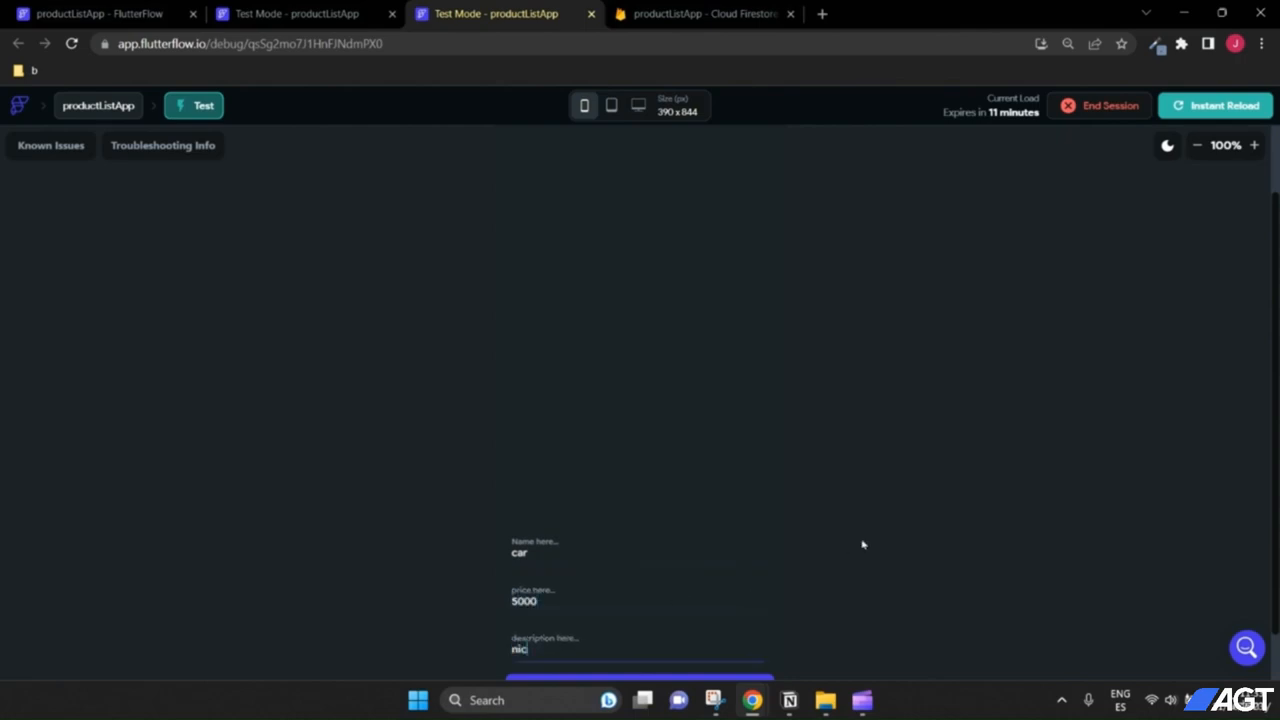
{"action": "scroll", "coordinate": [830, 557], "scroll_direction": "down", "scroll_amount": 1}
{"action": "scroll", "coordinate": [852, 543], "scroll_direction": "up", "scroll_amount": 1}
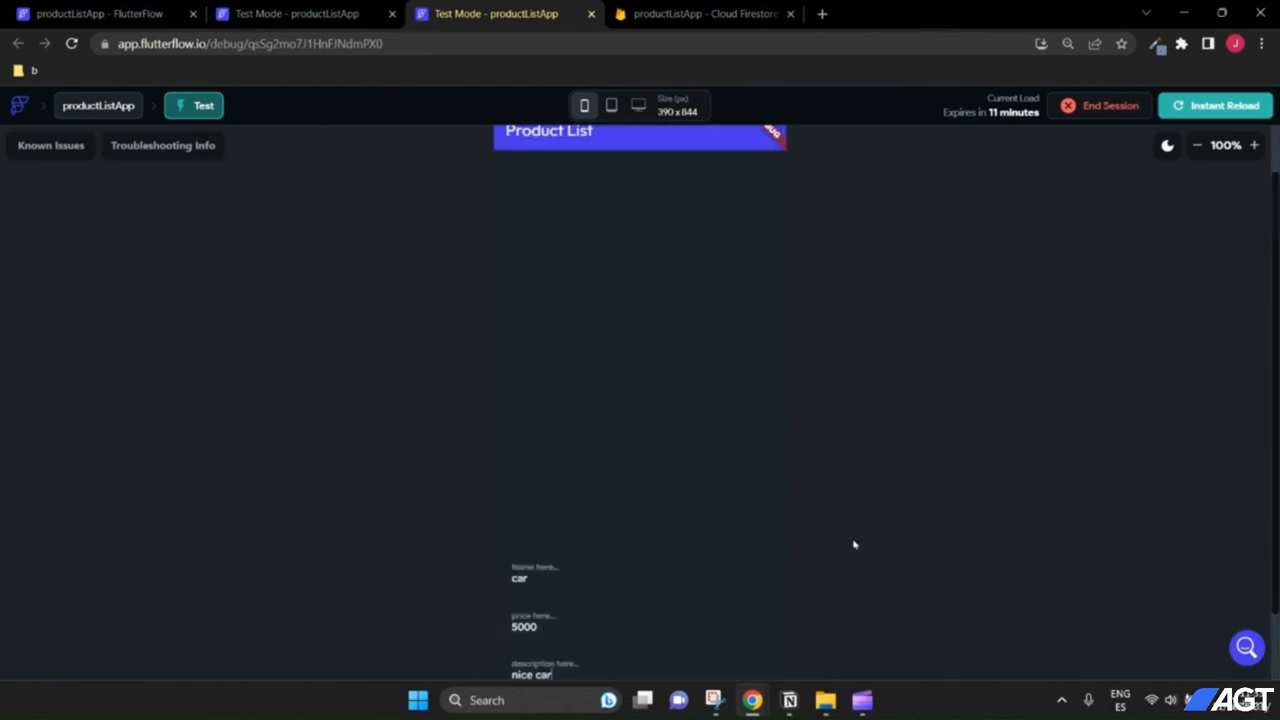
{"action": "scroll", "coordinate": [852, 545], "scroll_direction": "down", "scroll_amount": 1}
{"action": "left_click", "coordinate": [744, 623]}
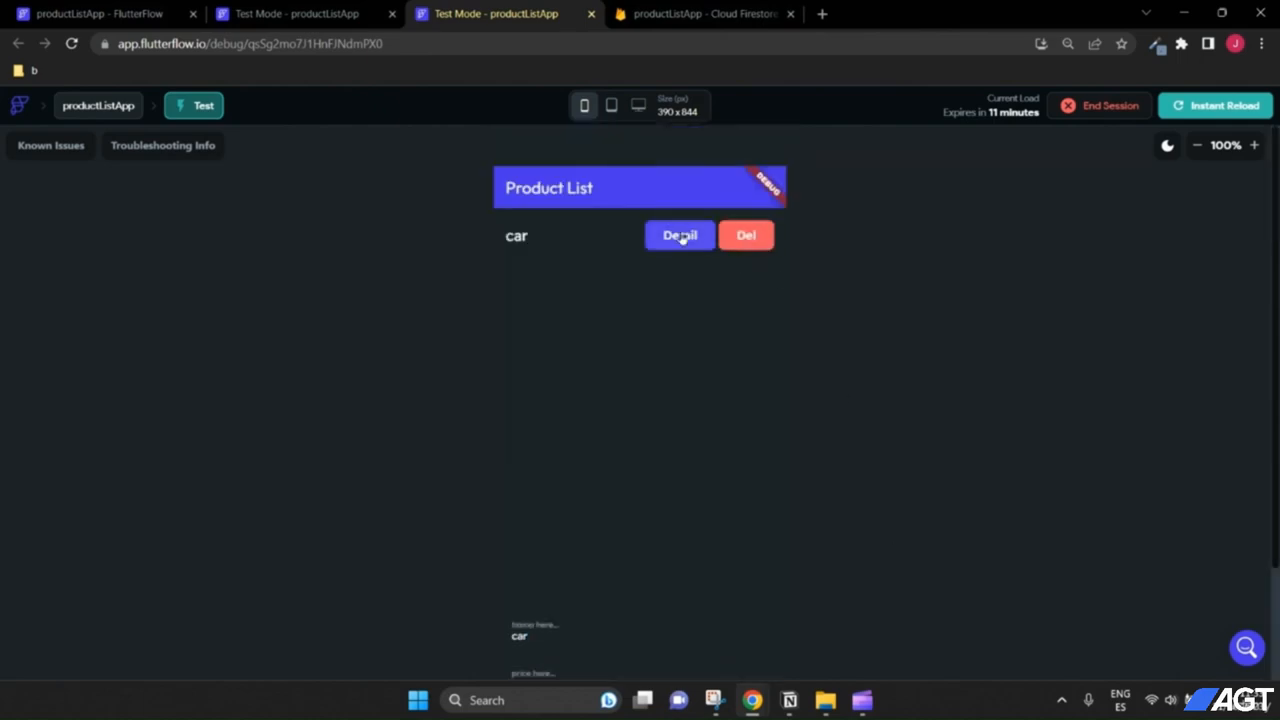
Step: Update the car to super car priced 7000, then delete it from the list
{"action": "left_click", "coordinate": [682, 236]}
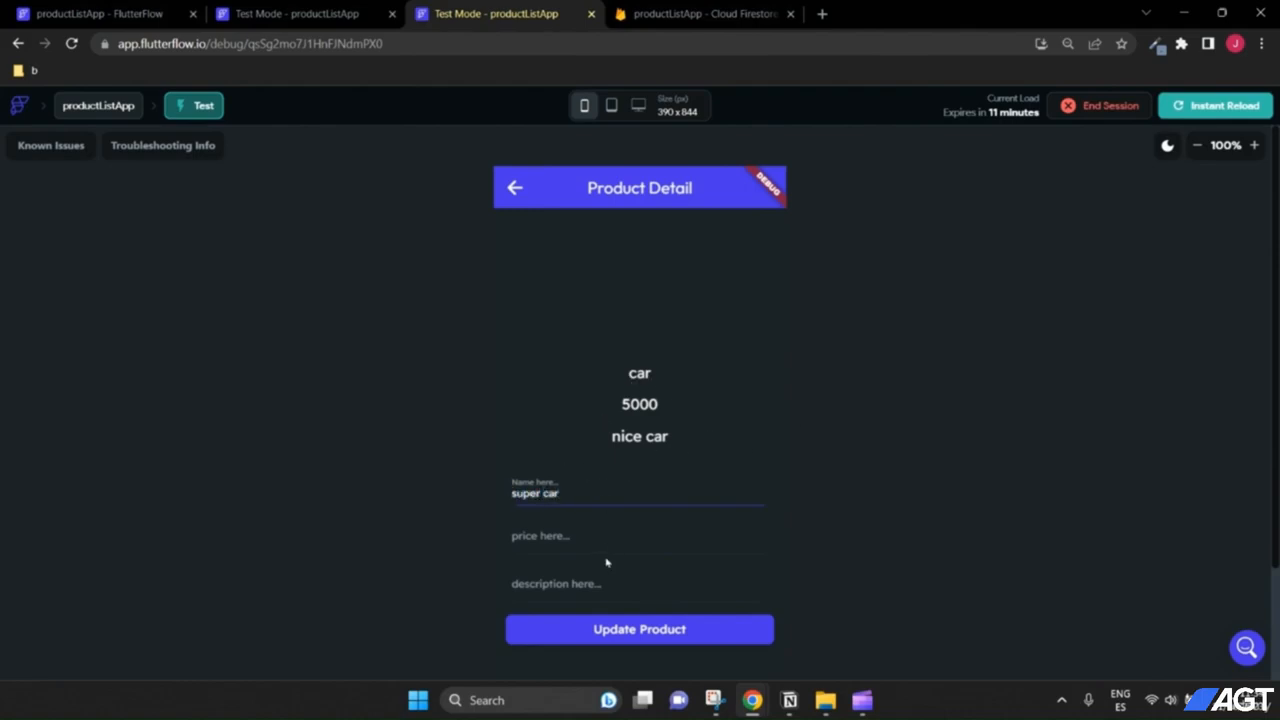
{"action": "left_click", "coordinate": [618, 530]}
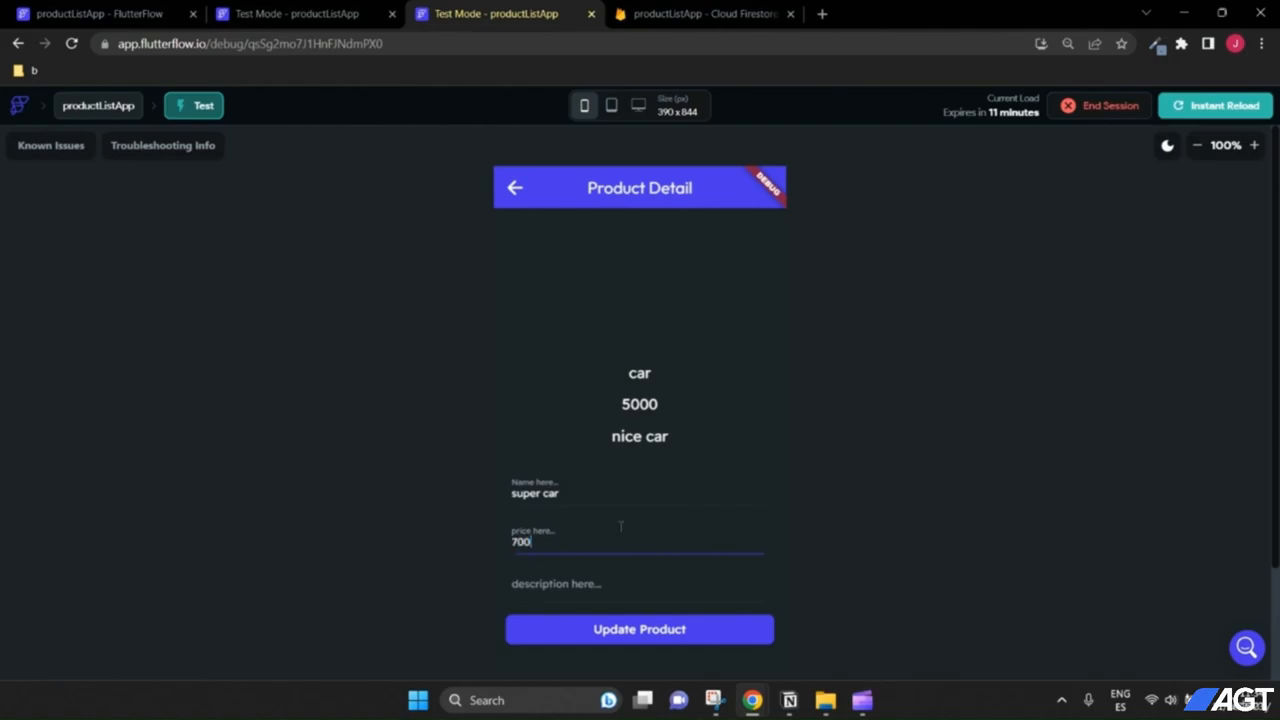
{"action": "left_click", "coordinate": [600, 584]}
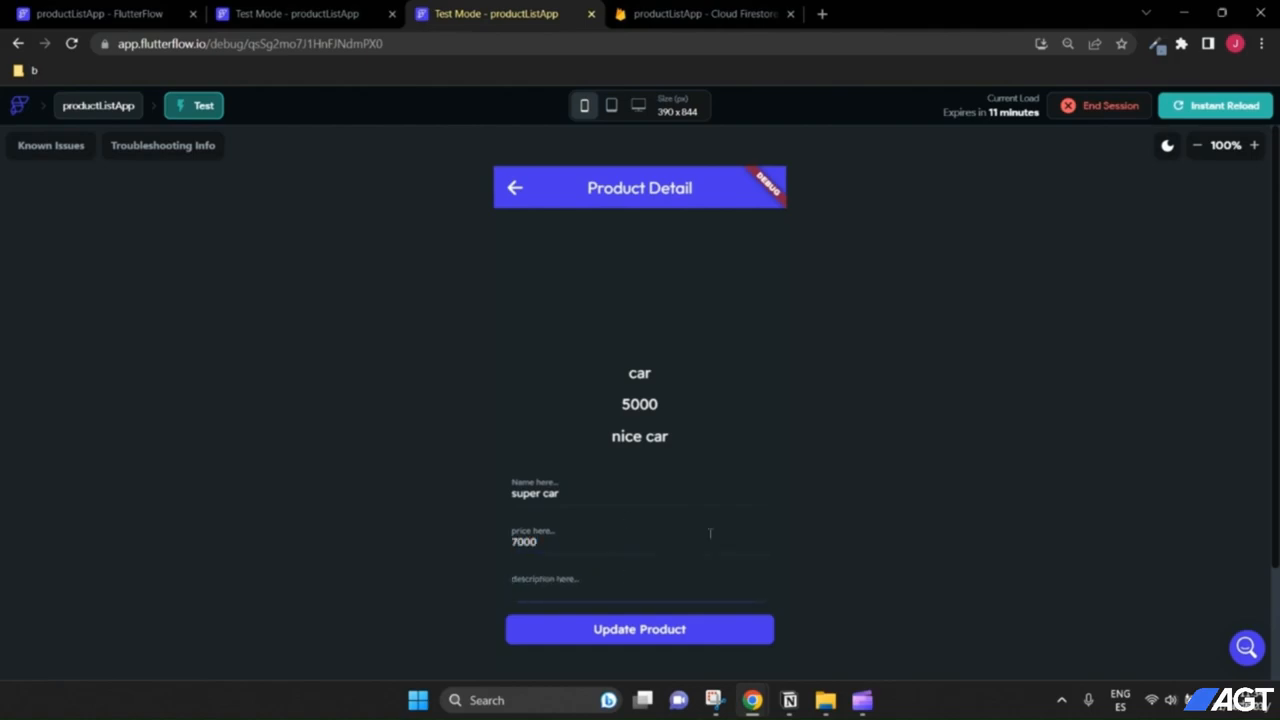
{"action": "type", "text": "super car"}
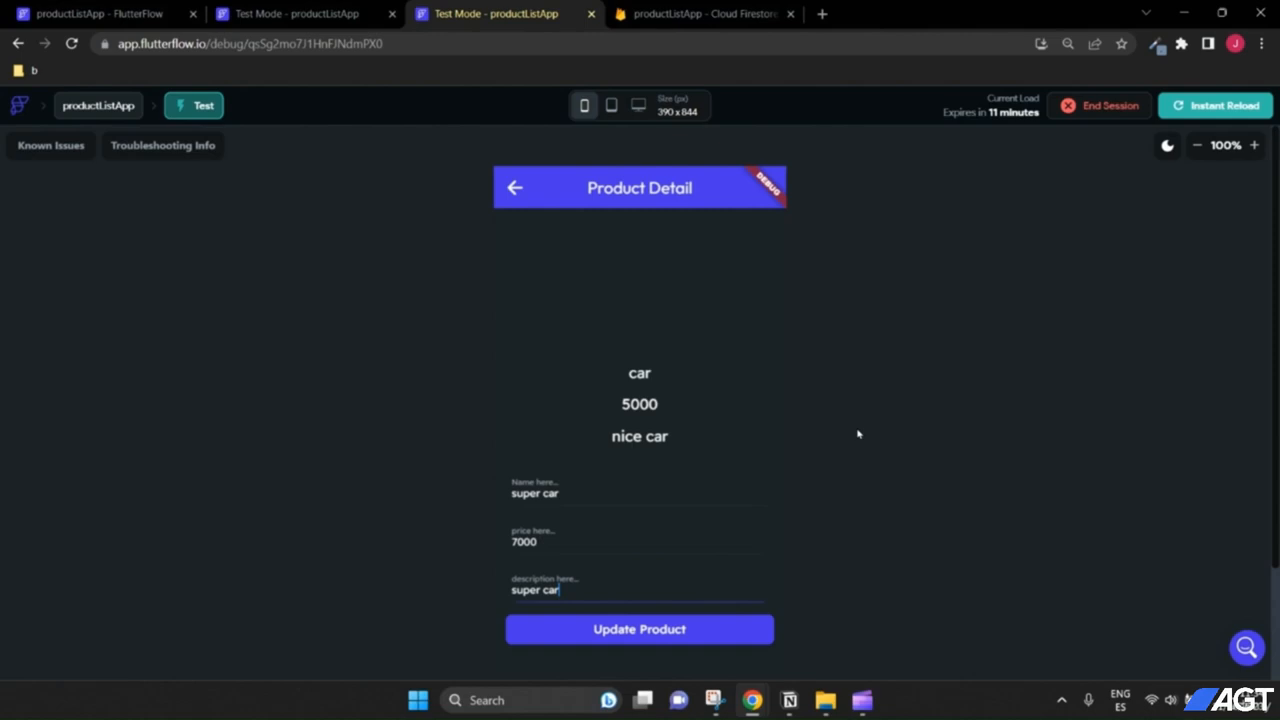
{"action": "left_click", "coordinate": [623, 628]}
{"action": "left_click", "coordinate": [514, 187]}
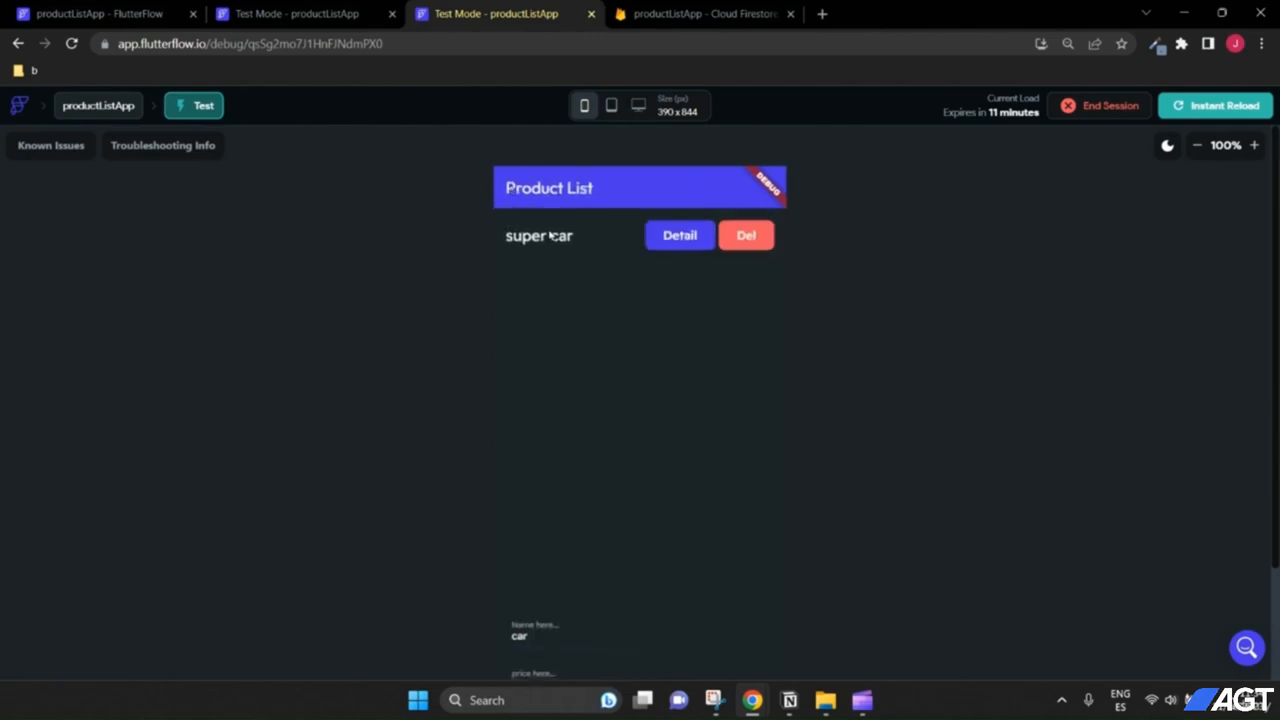
{"action": "left_click", "coordinate": [749, 237]}
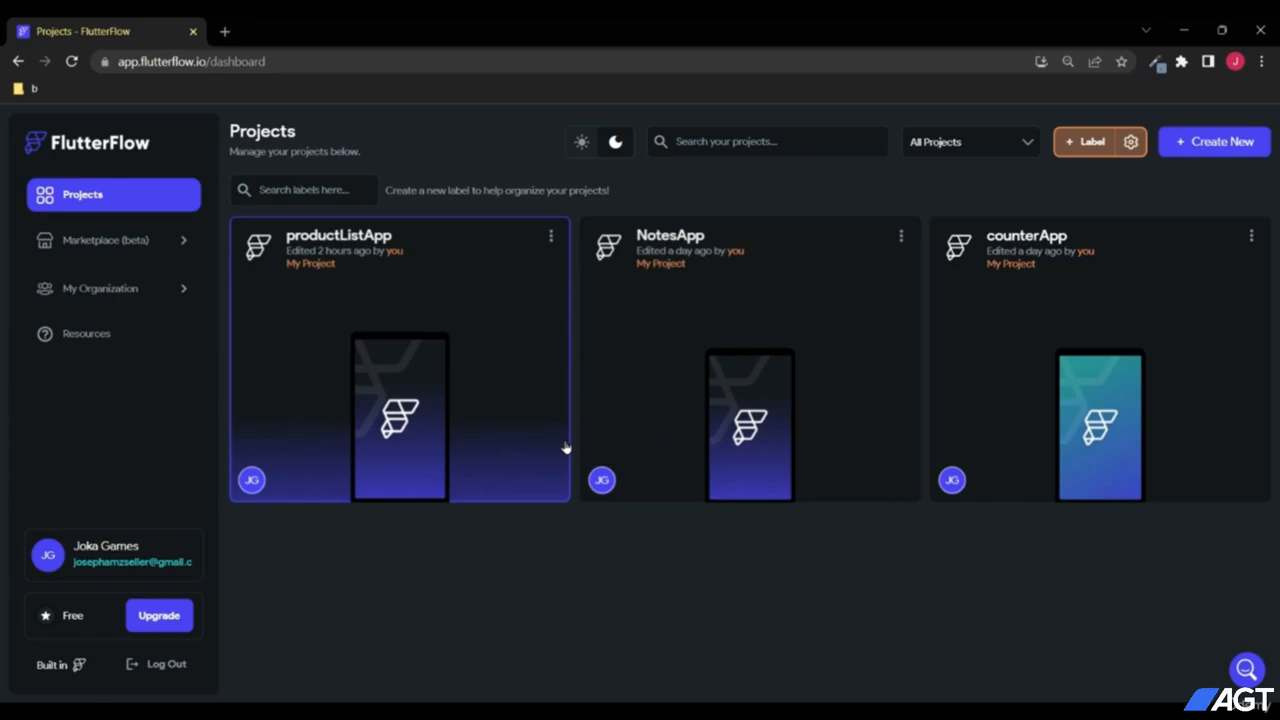
Step: Create a blank FlutterFlow project named SocialApp and open a new browser tab
{"action": "left_click", "coordinate": [1200, 145]}
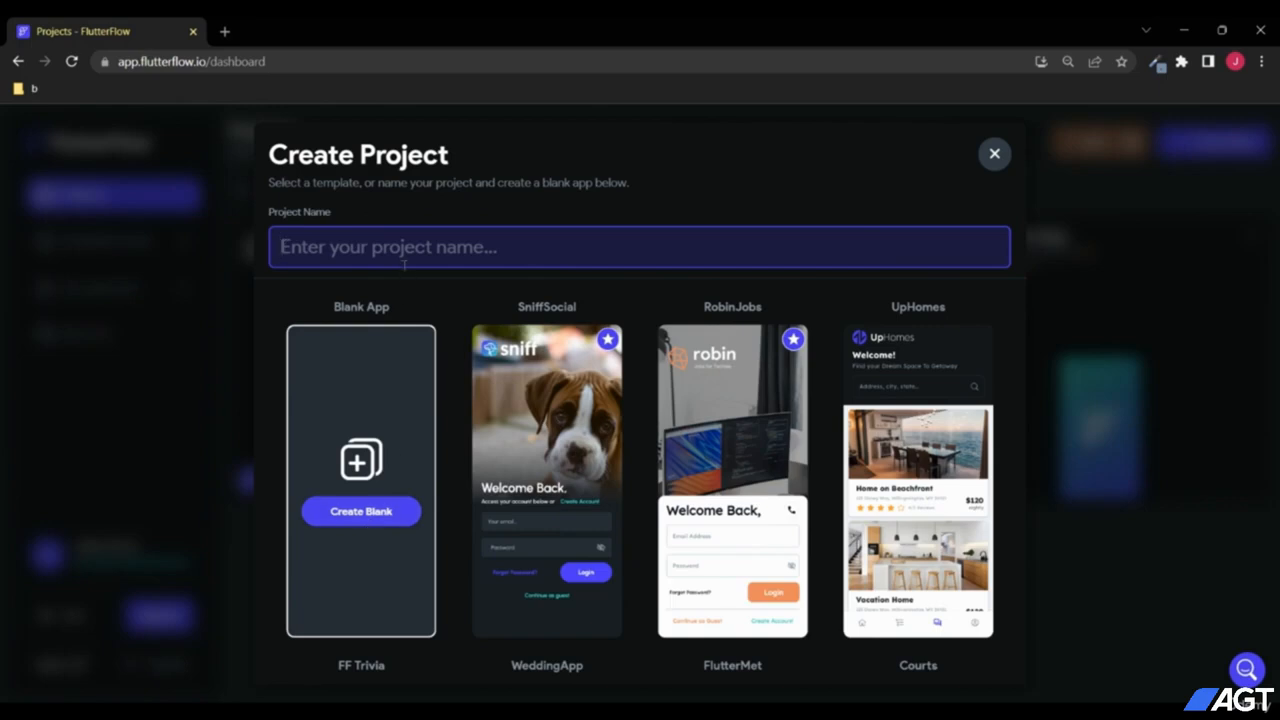
{"action": "type", "text": "So"}
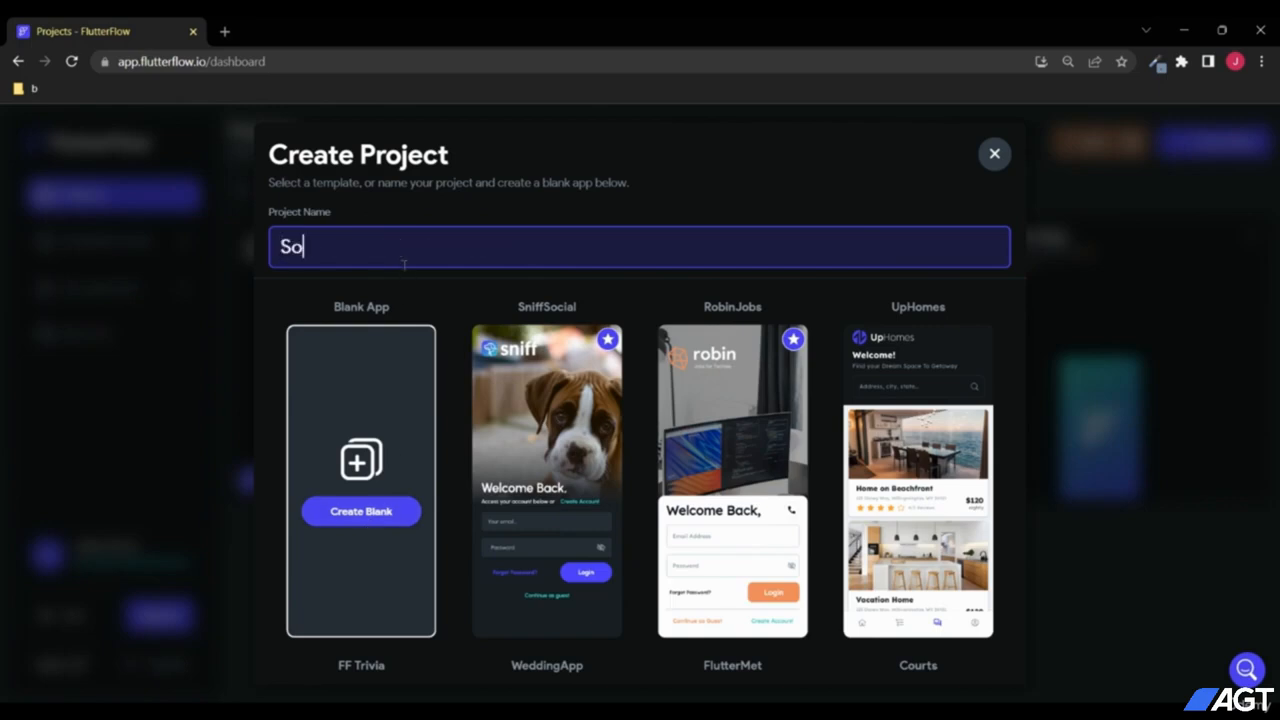
{"action": "type", "text": "cialApp"}
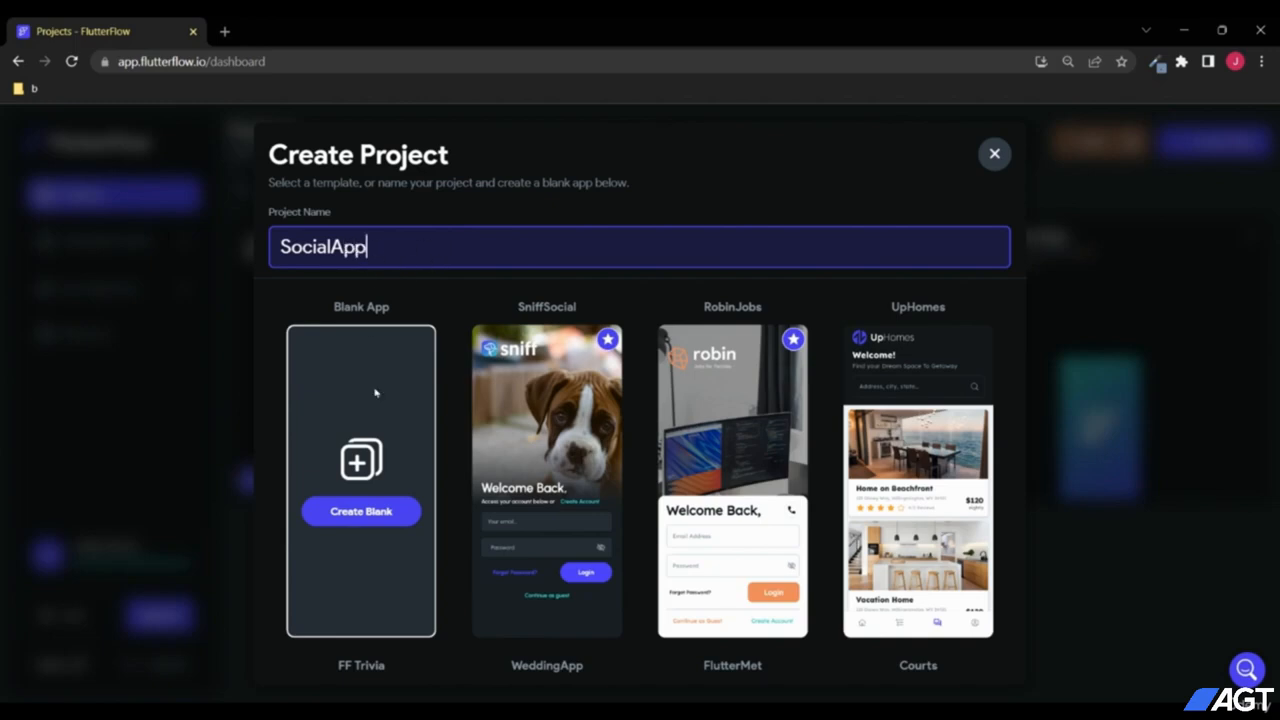
{"action": "left_click", "coordinate": [383, 512]}
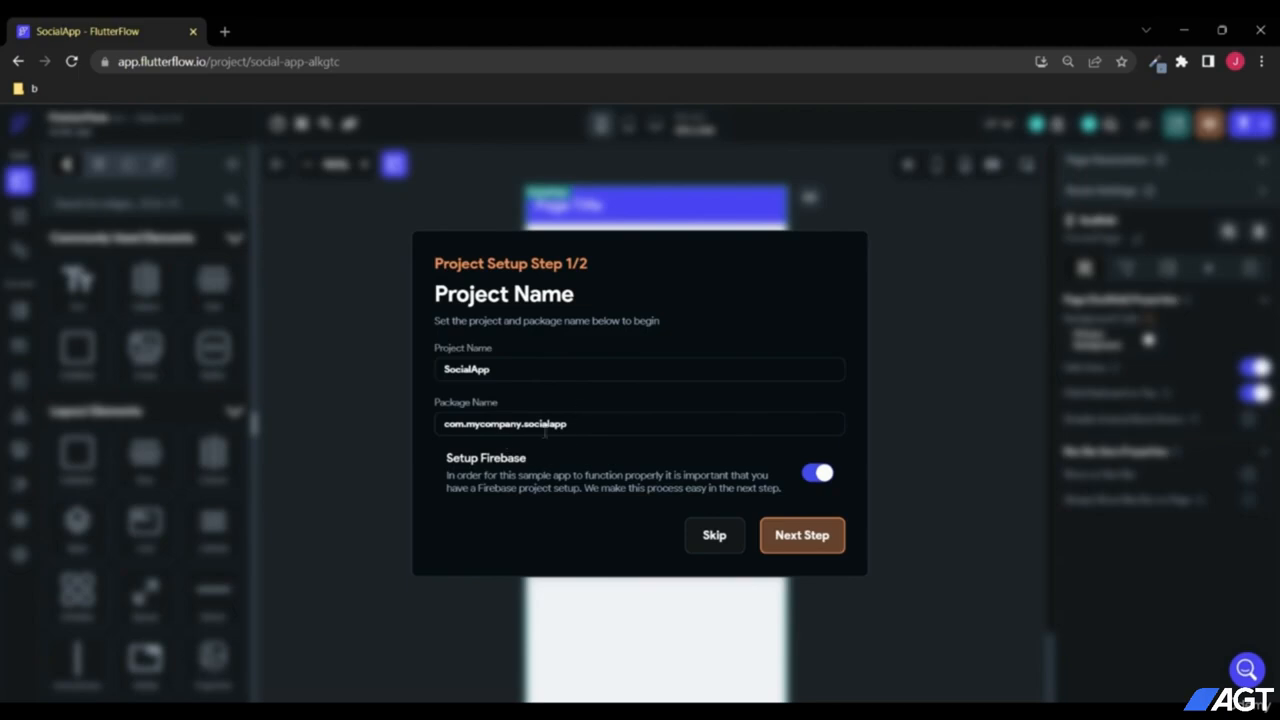
{"action": "left_click", "coordinate": [225, 31]}
Step: Go to the Firebase site and start adding a project named SocialApp
{"action": "type", "text": "firebase.google.com"}
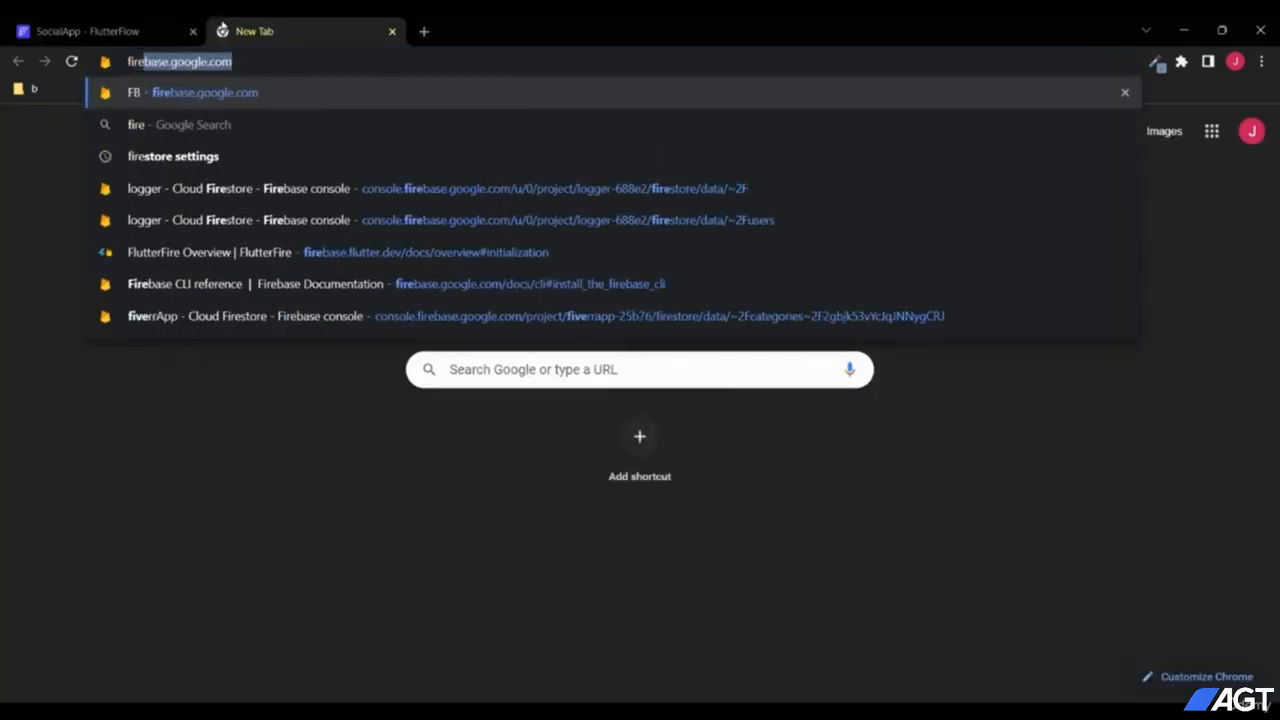
{"action": "key", "text": "Return"}
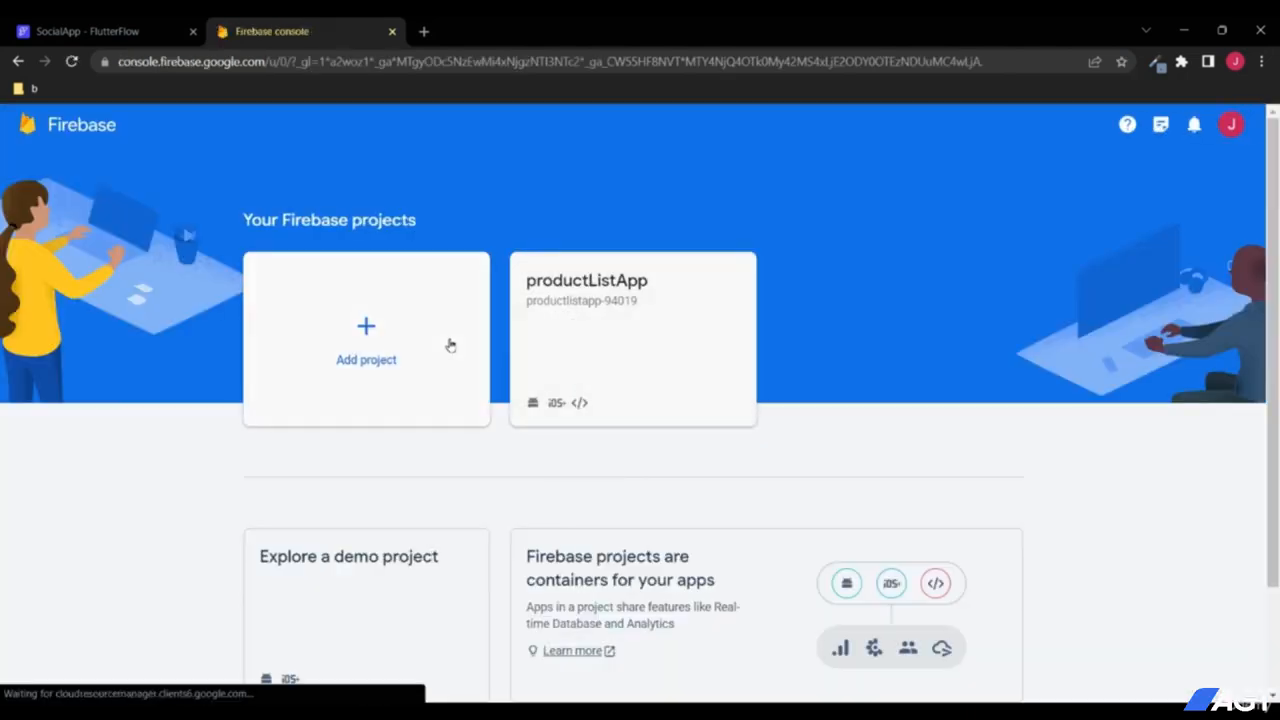
{"action": "left_click", "coordinate": [392, 326]}
{"action": "left_click", "coordinate": [296, 450]}
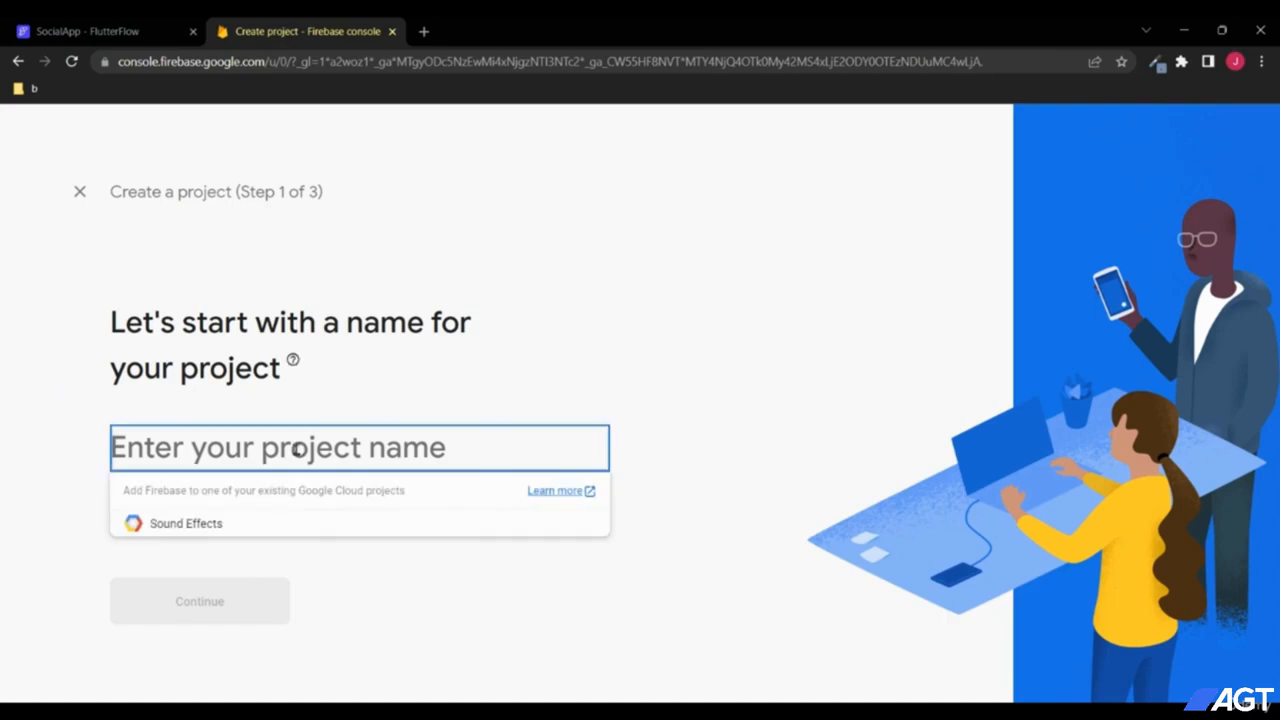
{"action": "type", "text": "Social"}
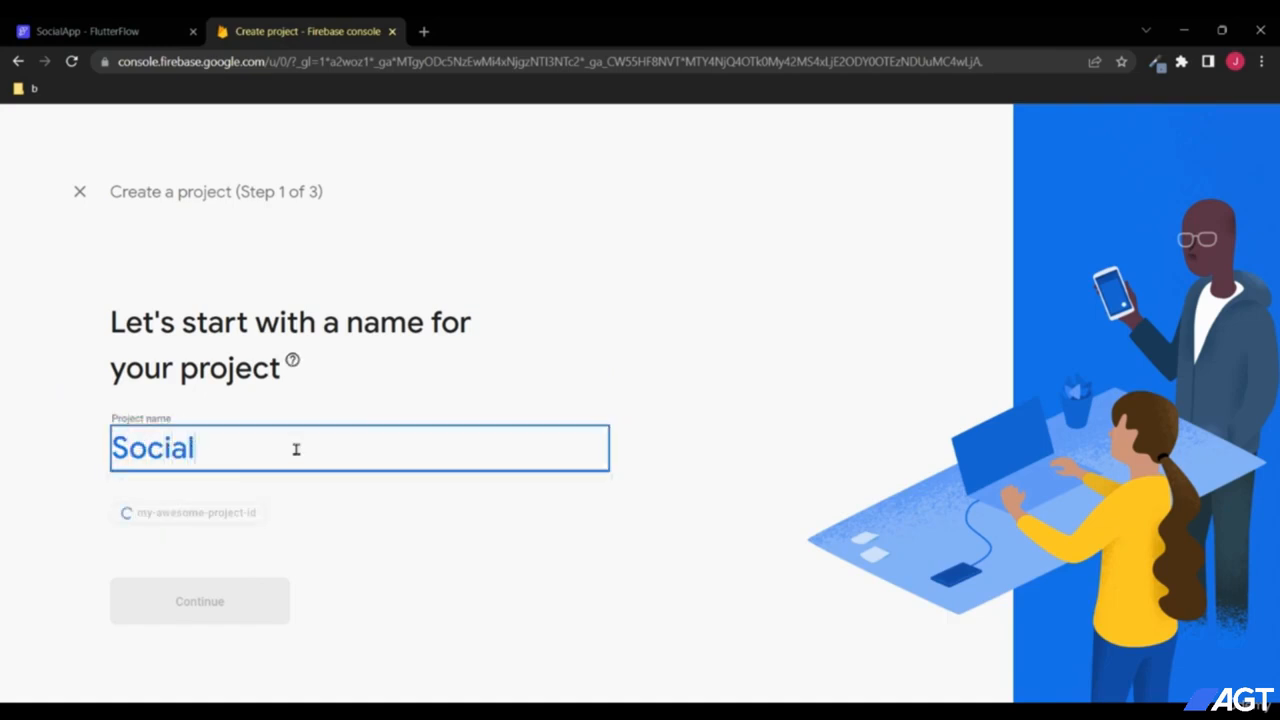
{"action": "type", "text": "App"}
{"action": "left_click", "coordinate": [205, 598]}
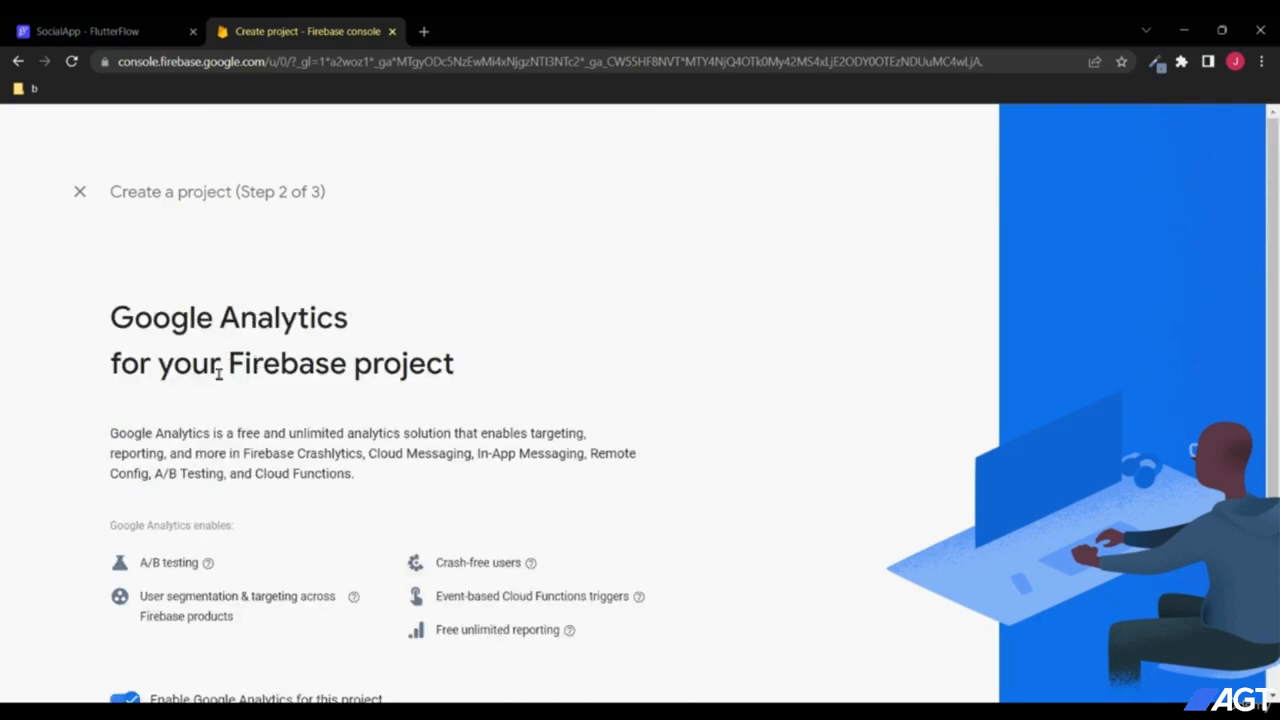
Step: Disable Google Analytics, create the SocialApp project and open its overview
{"action": "scroll", "coordinate": [323, 371], "scroll_direction": "down", "scroll_amount": 1}
{"action": "left_click", "coordinate": [125, 616]}
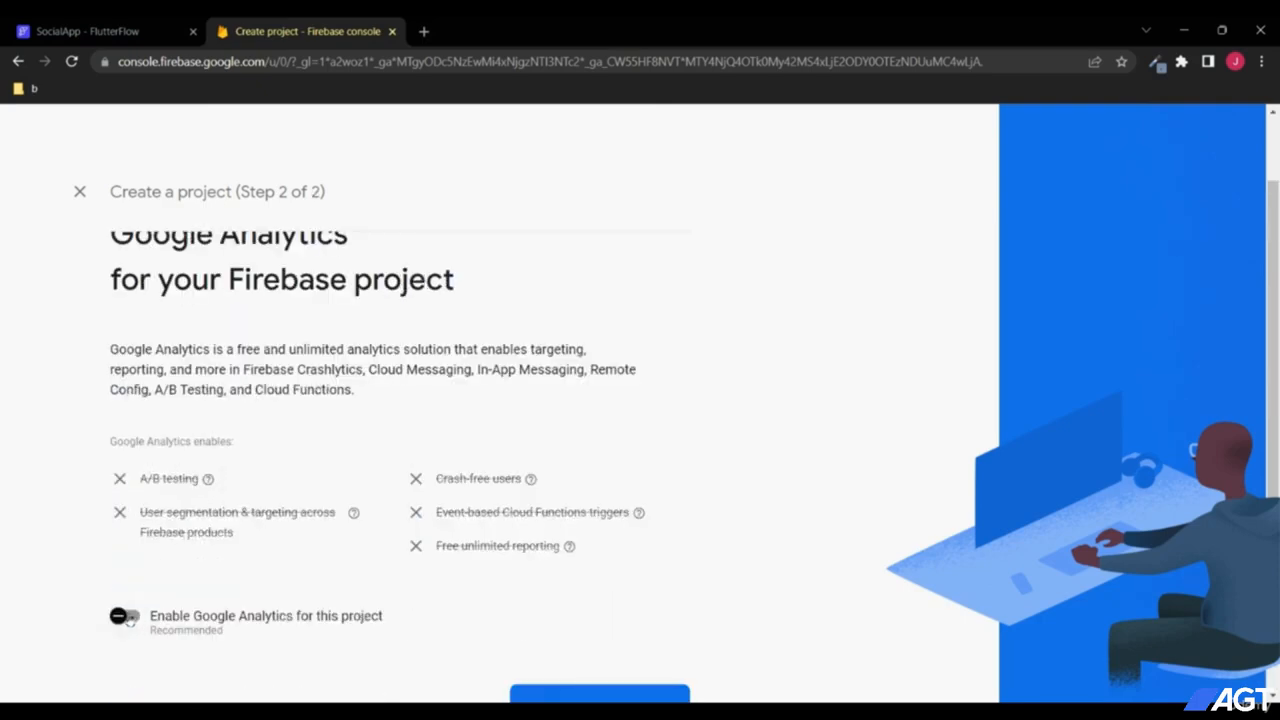
{"action": "scroll", "coordinate": [236, 558], "scroll_direction": "down", "scroll_amount": 1}
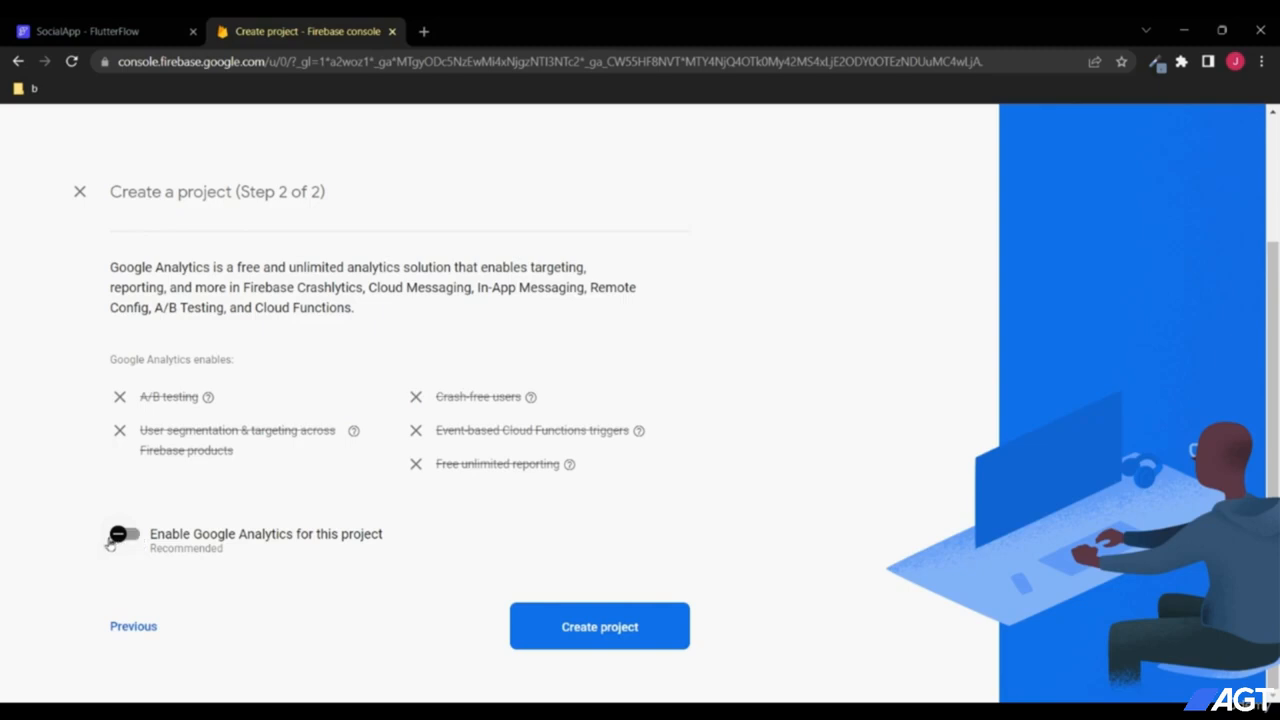
{"action": "left_click", "coordinate": [594, 636]}
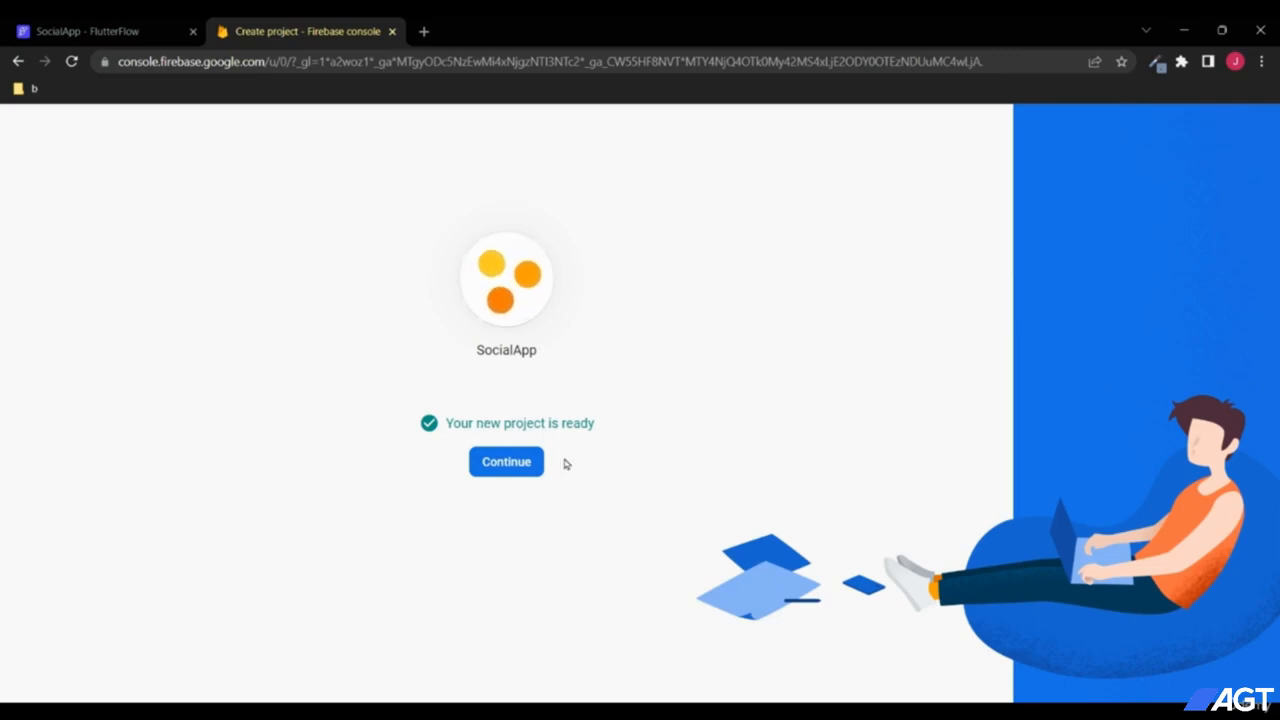
{"action": "left_click", "coordinate": [503, 461]}
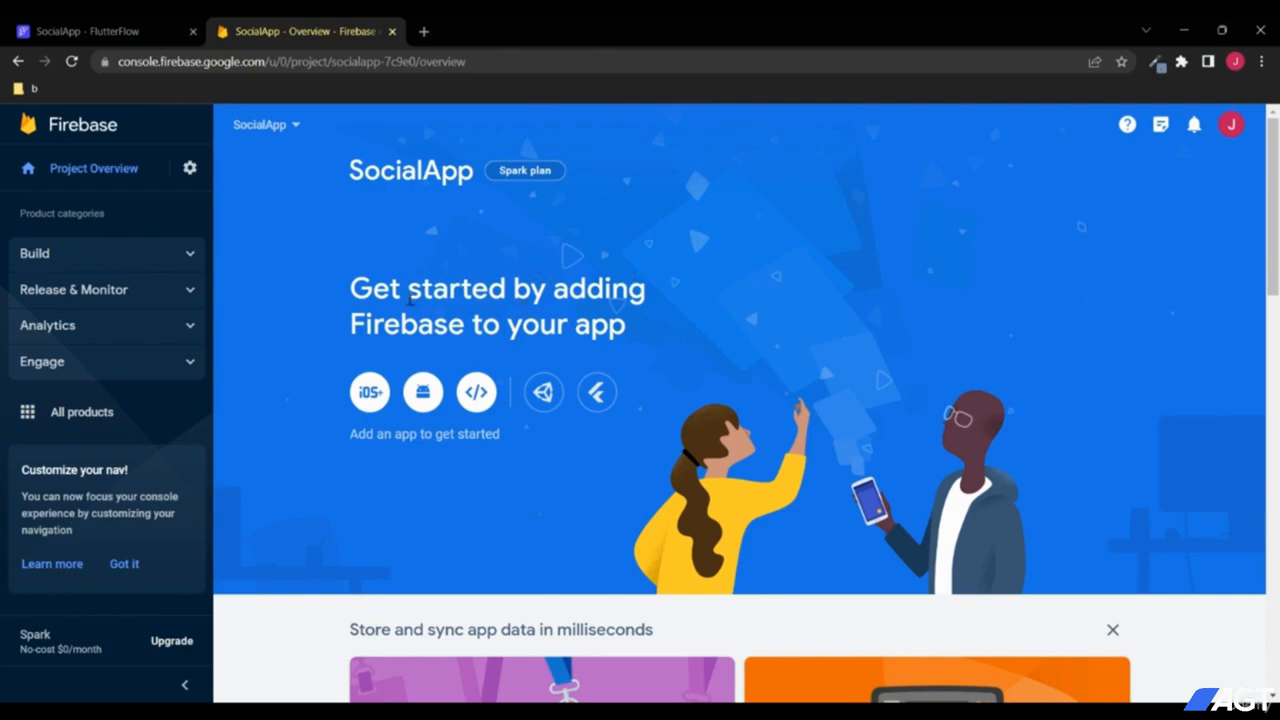
Step: In Users and permissions, add FlutterFlow's service account address as an Editor member
{"action": "left_click", "coordinate": [190, 168]}
{"action": "left_click", "coordinate": [232, 173]}
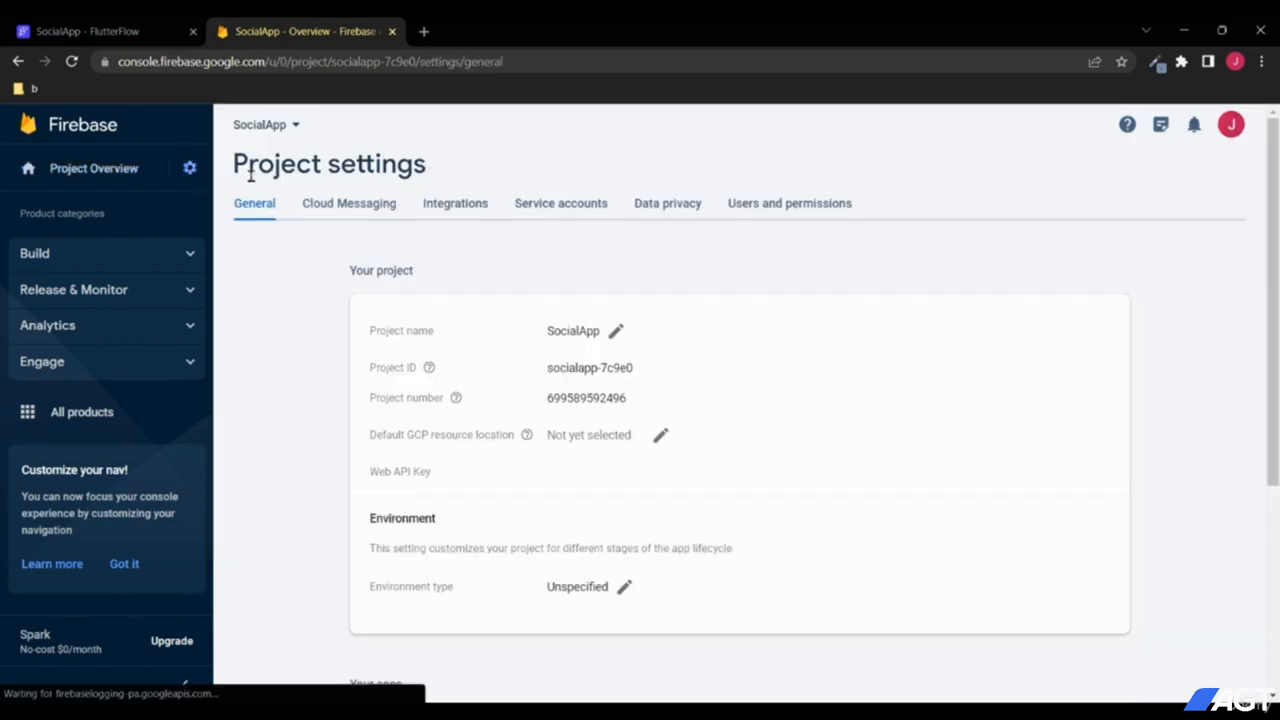
{"action": "left_click", "coordinate": [745, 207]}
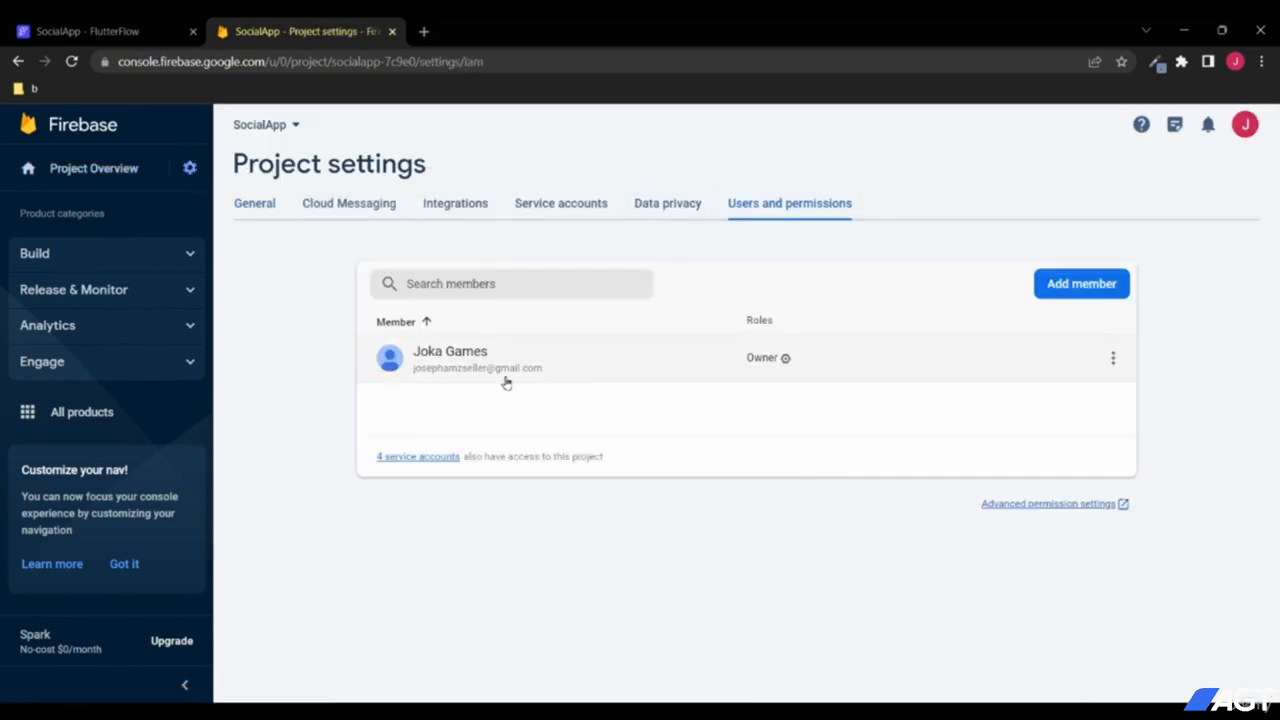
{"action": "left_click", "coordinate": [1070, 284]}
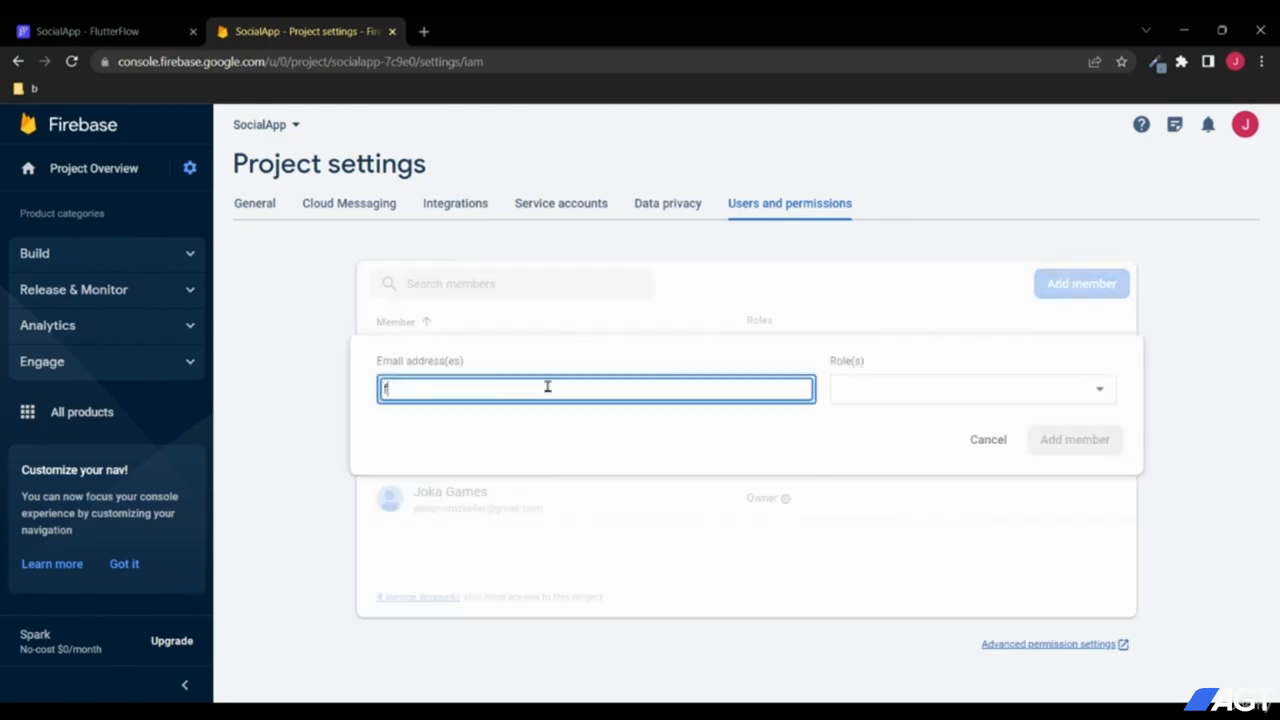
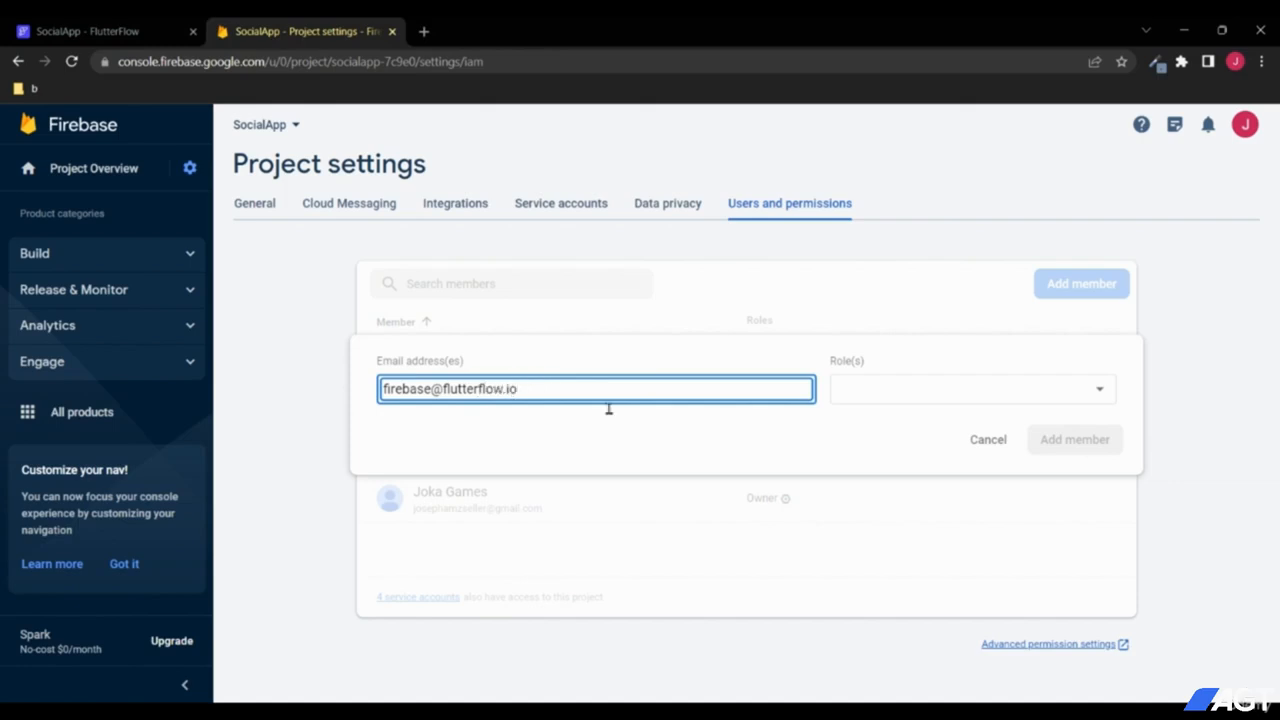
{"action": "left_click", "coordinate": [872, 405]}
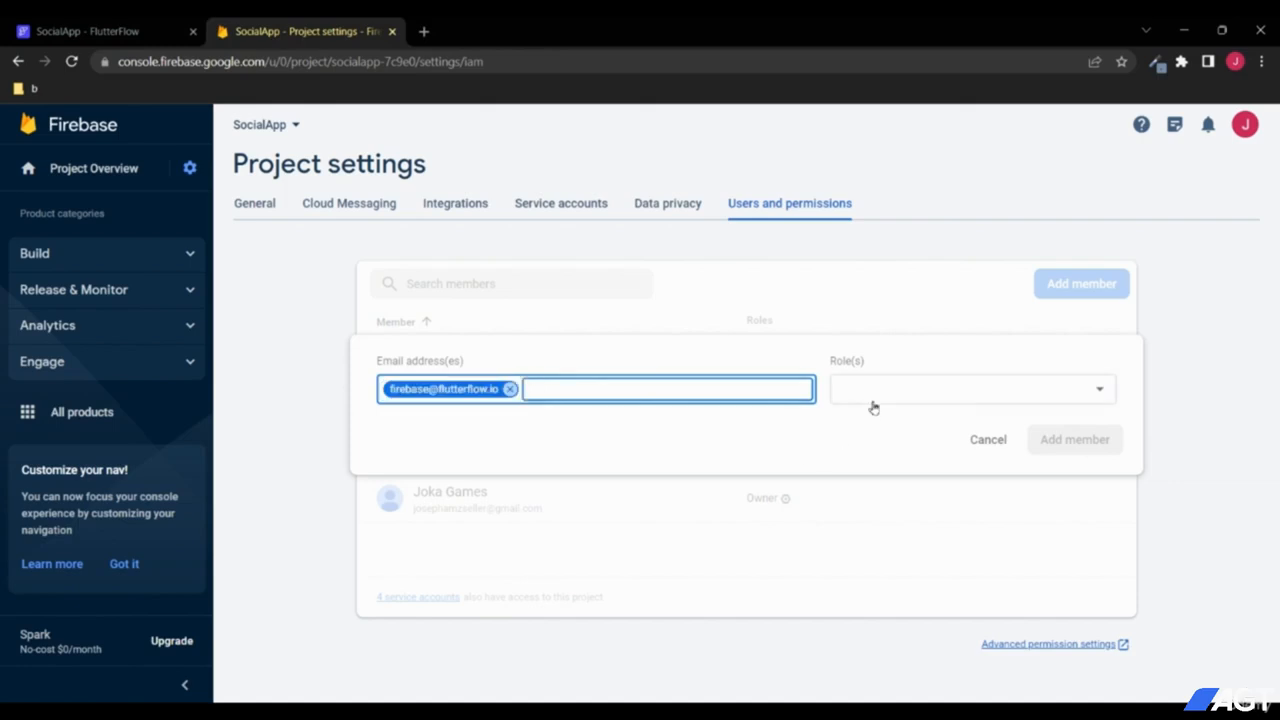
{"action": "left_click", "coordinate": [883, 425]}
{"action": "left_click", "coordinate": [1056, 559]}
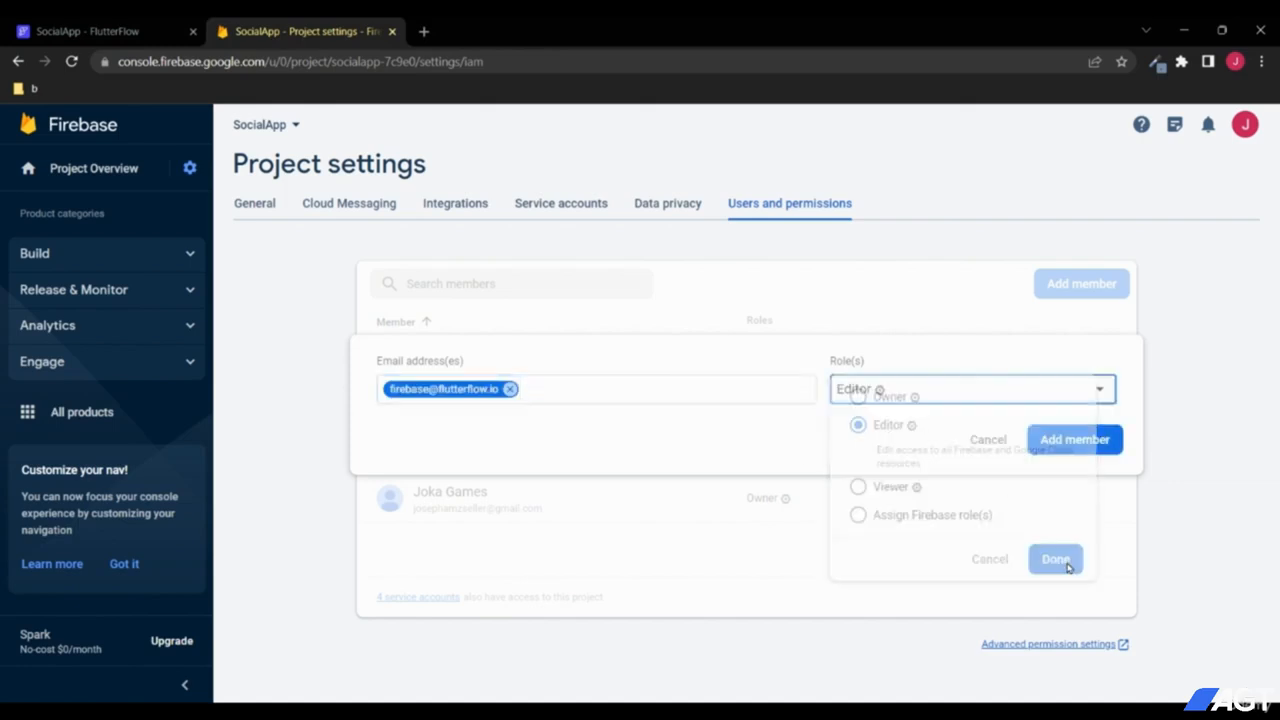
{"action": "left_click", "coordinate": [1065, 447]}
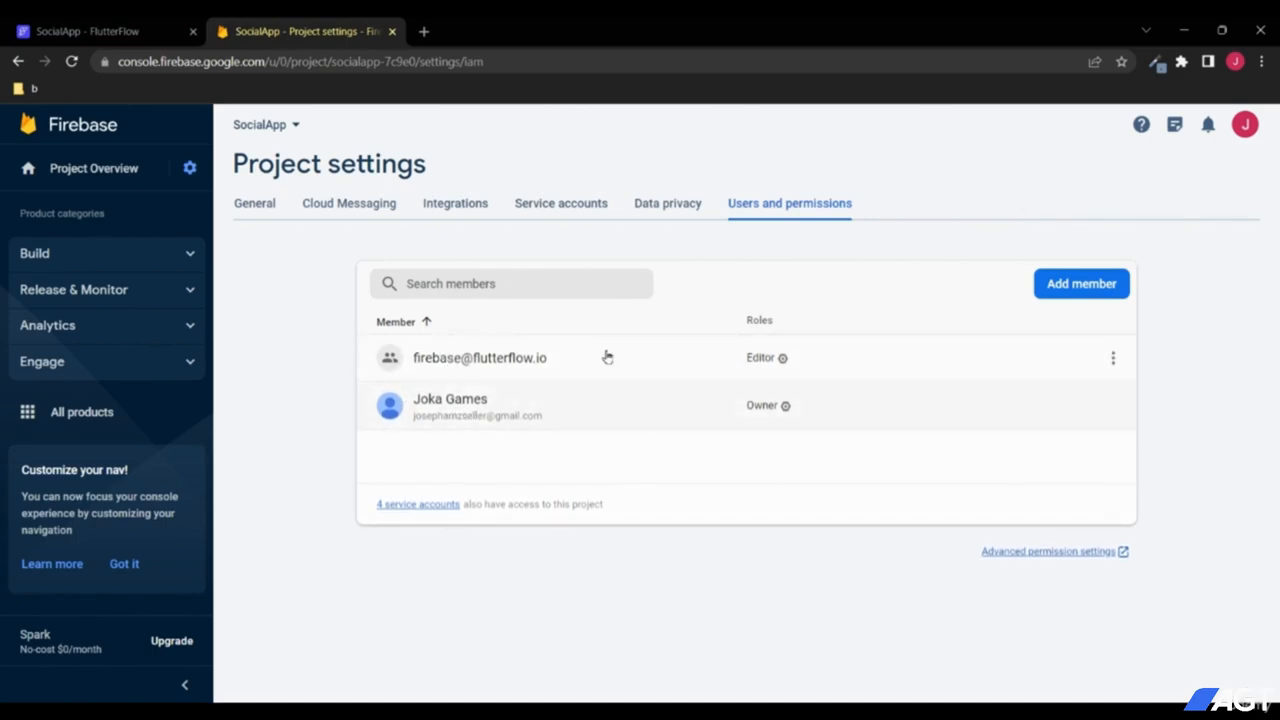
{"action": "left_click", "coordinate": [121, 259]}
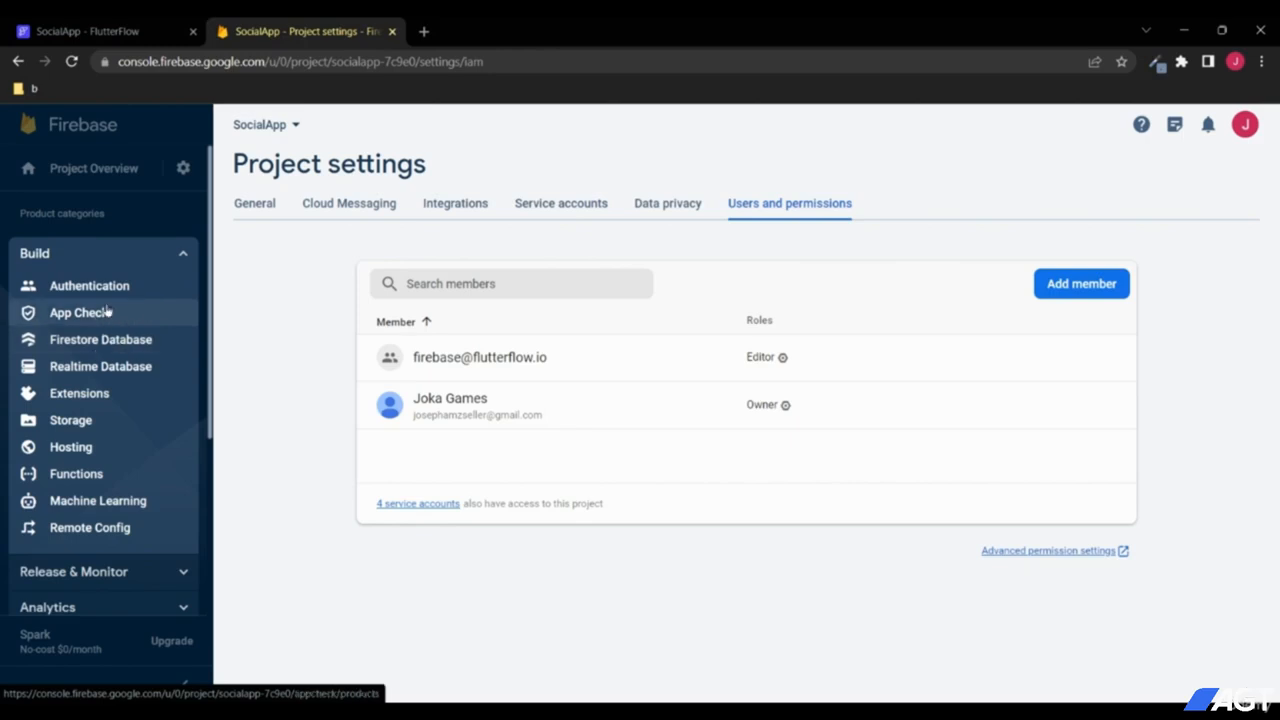
Step: Enable and save the Email/Password sign-in provider, then check the empty Users list
{"action": "left_click", "coordinate": [90, 289]}
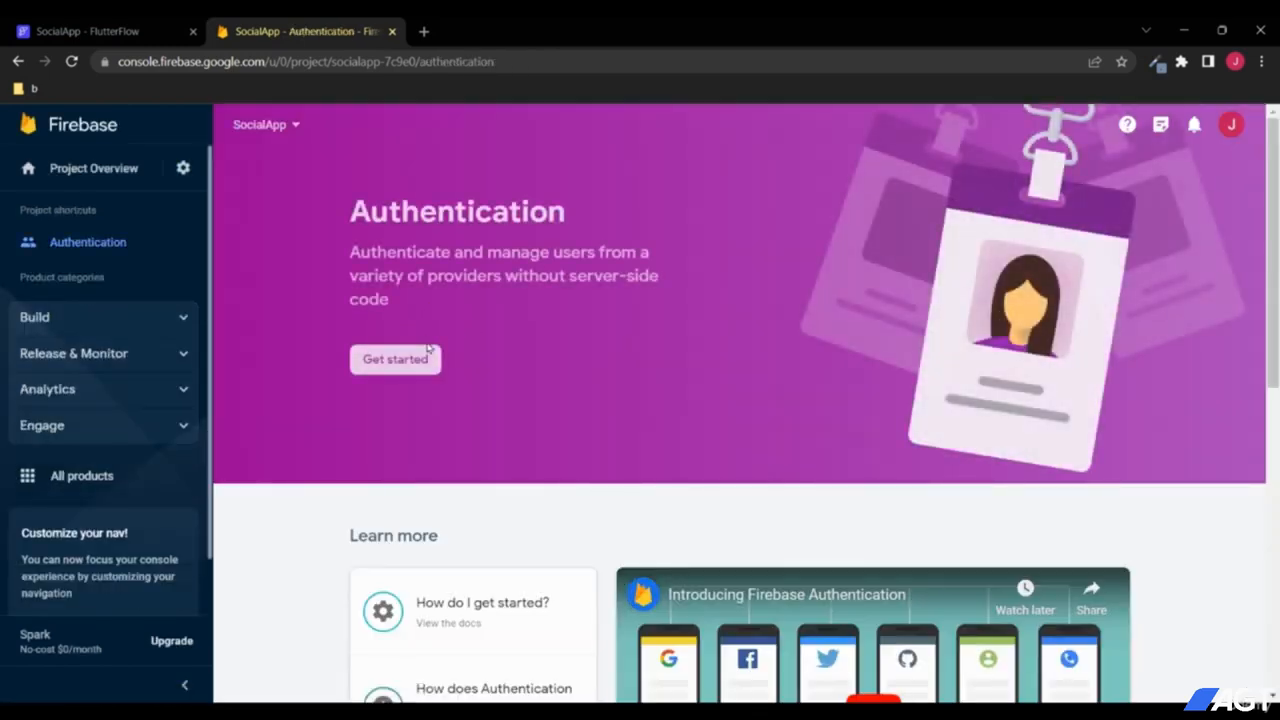
{"action": "left_click", "coordinate": [409, 360]}
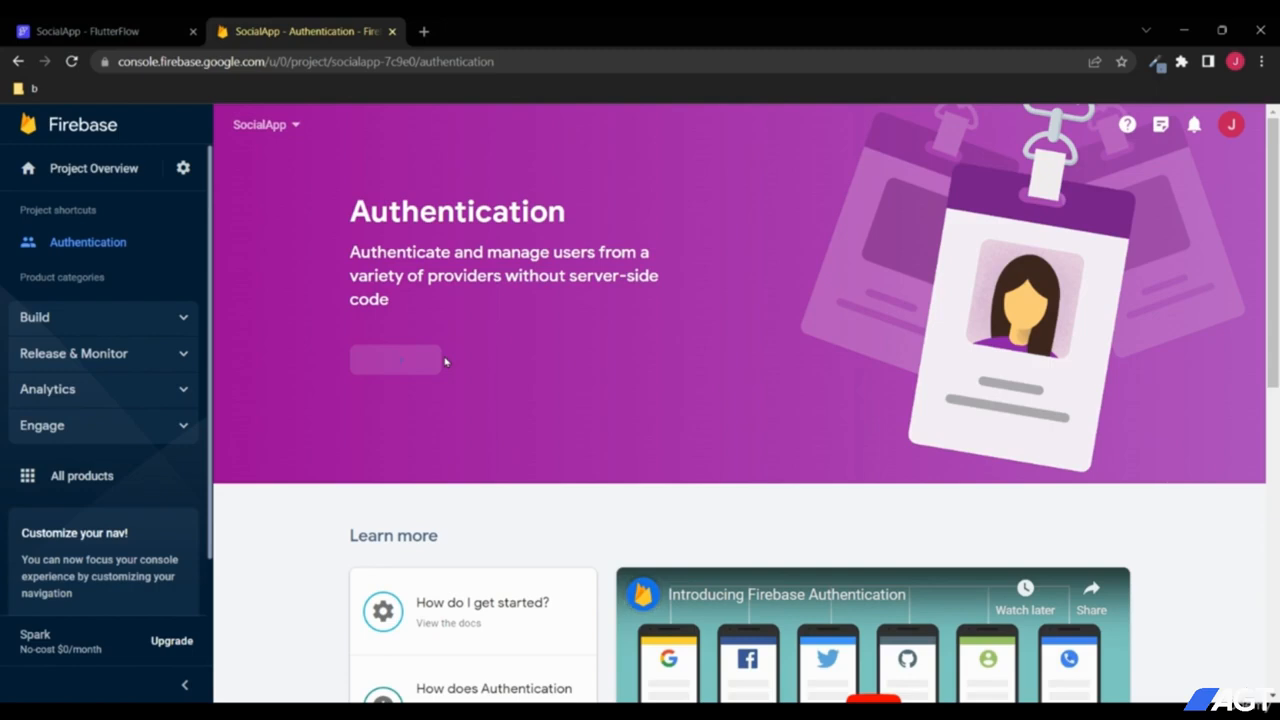
{"action": "scroll", "coordinate": [466, 380], "scroll_direction": "down", "scroll_amount": 1}
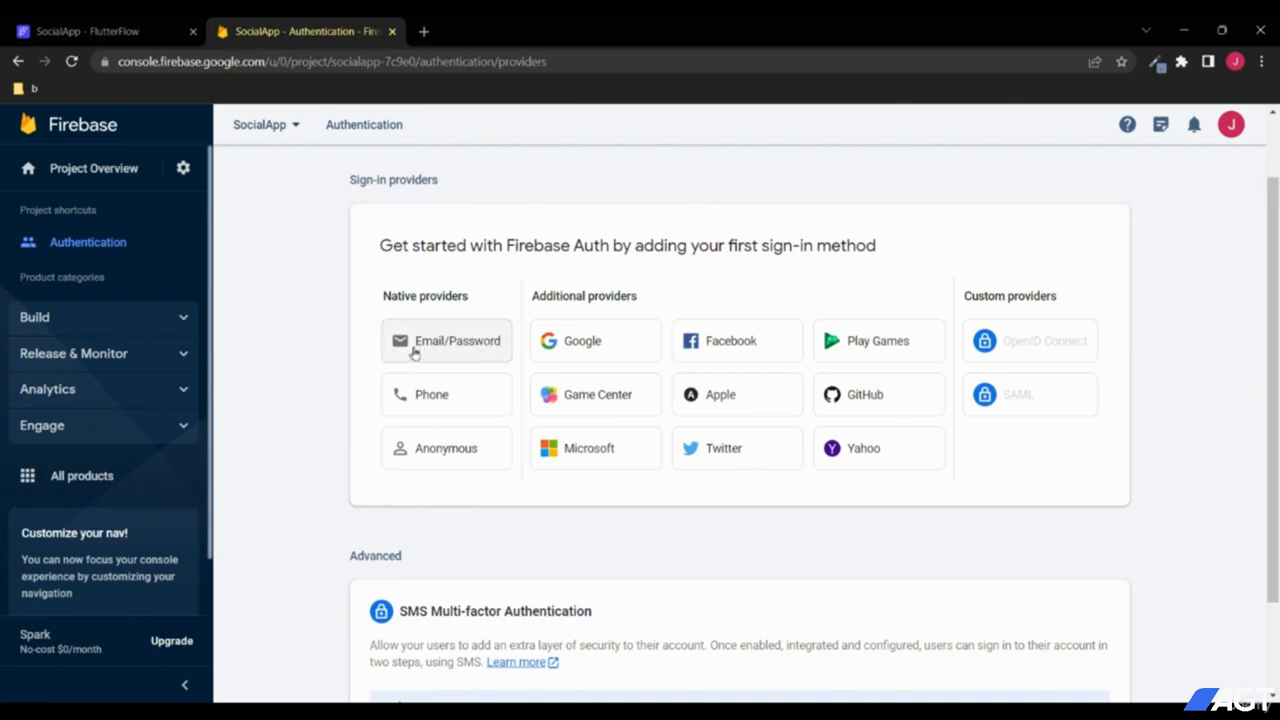
{"action": "left_click", "coordinate": [444, 346]}
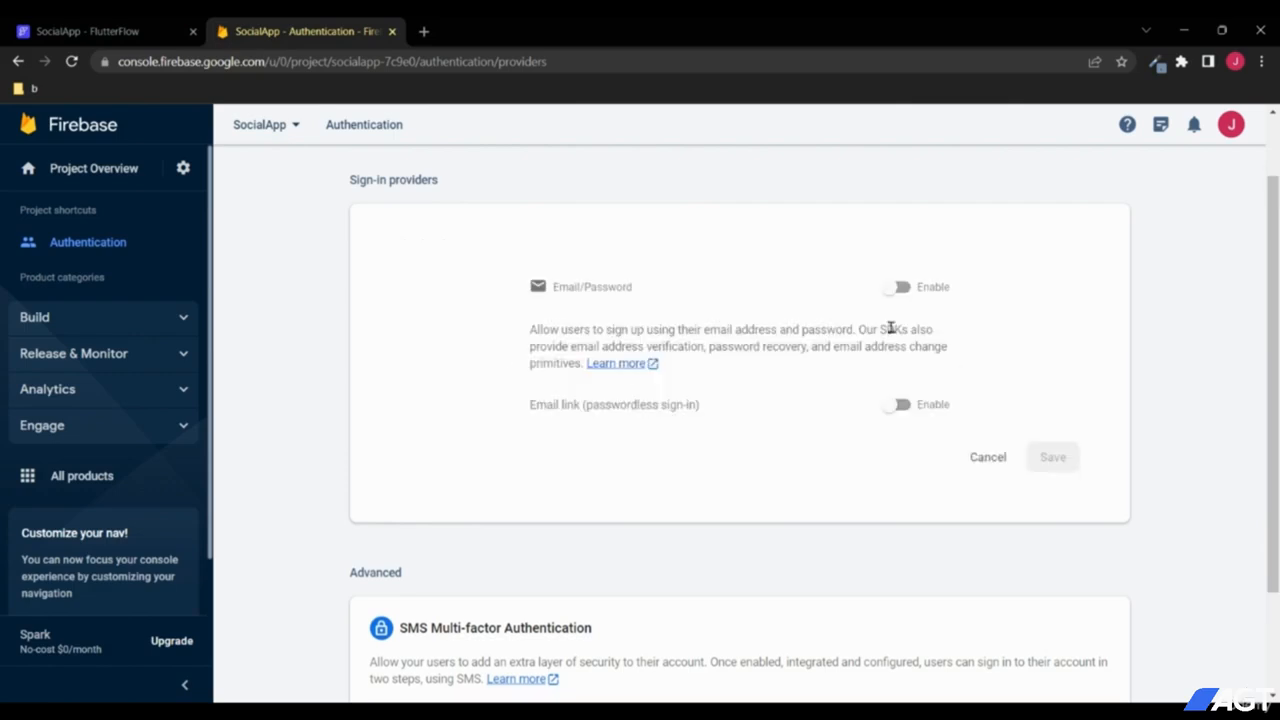
{"action": "left_click", "coordinate": [900, 292]}
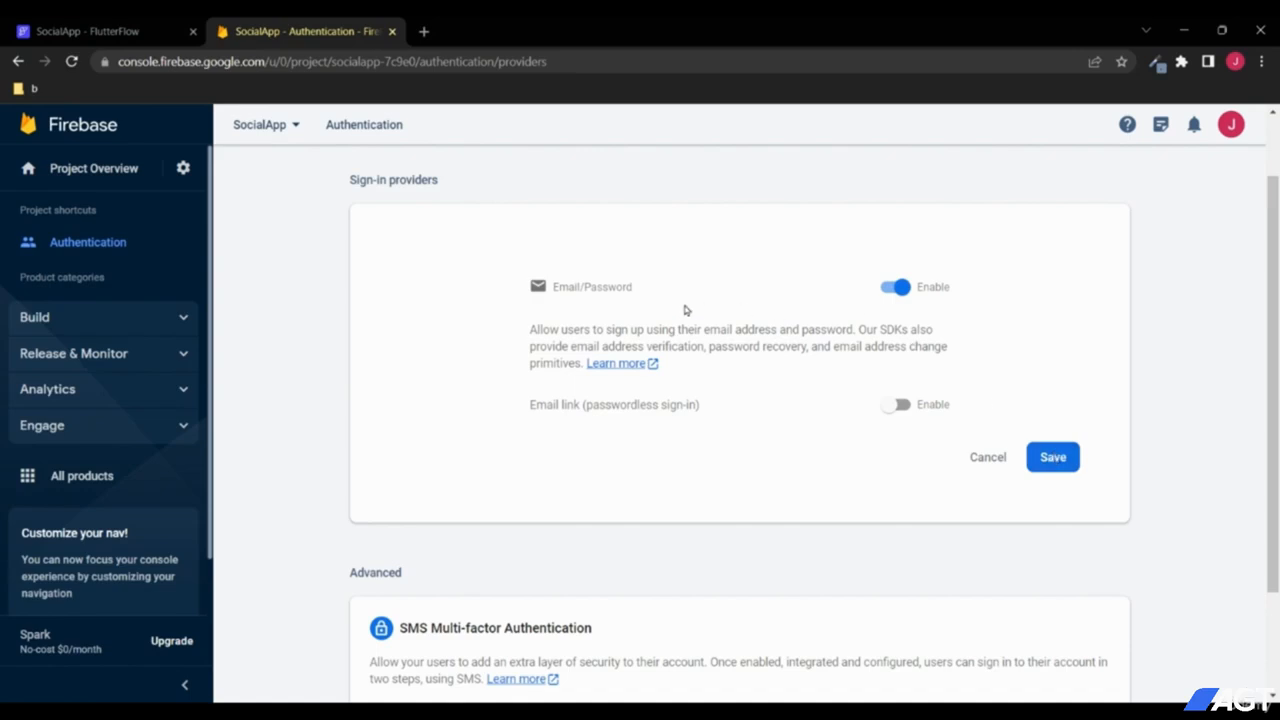
{"action": "left_click", "coordinate": [1053, 457]}
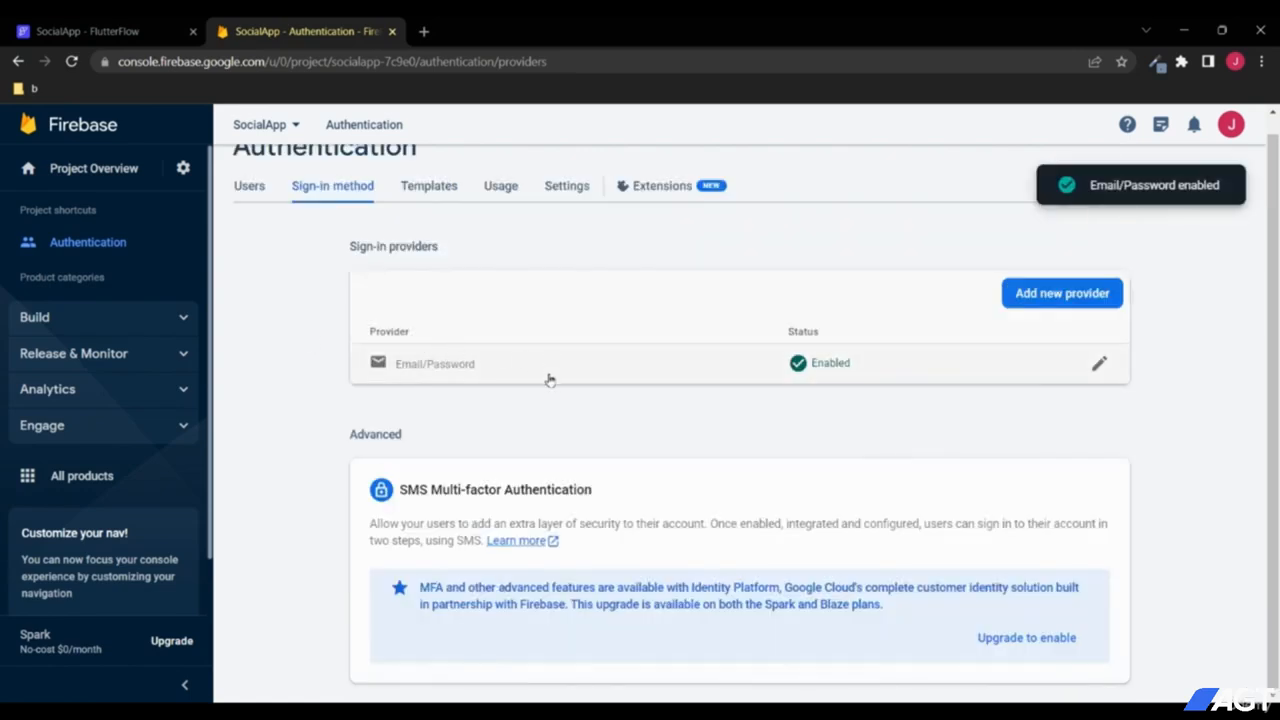
{"action": "scroll", "coordinate": [240, 254], "scroll_direction": "up", "scroll_amount": 1}
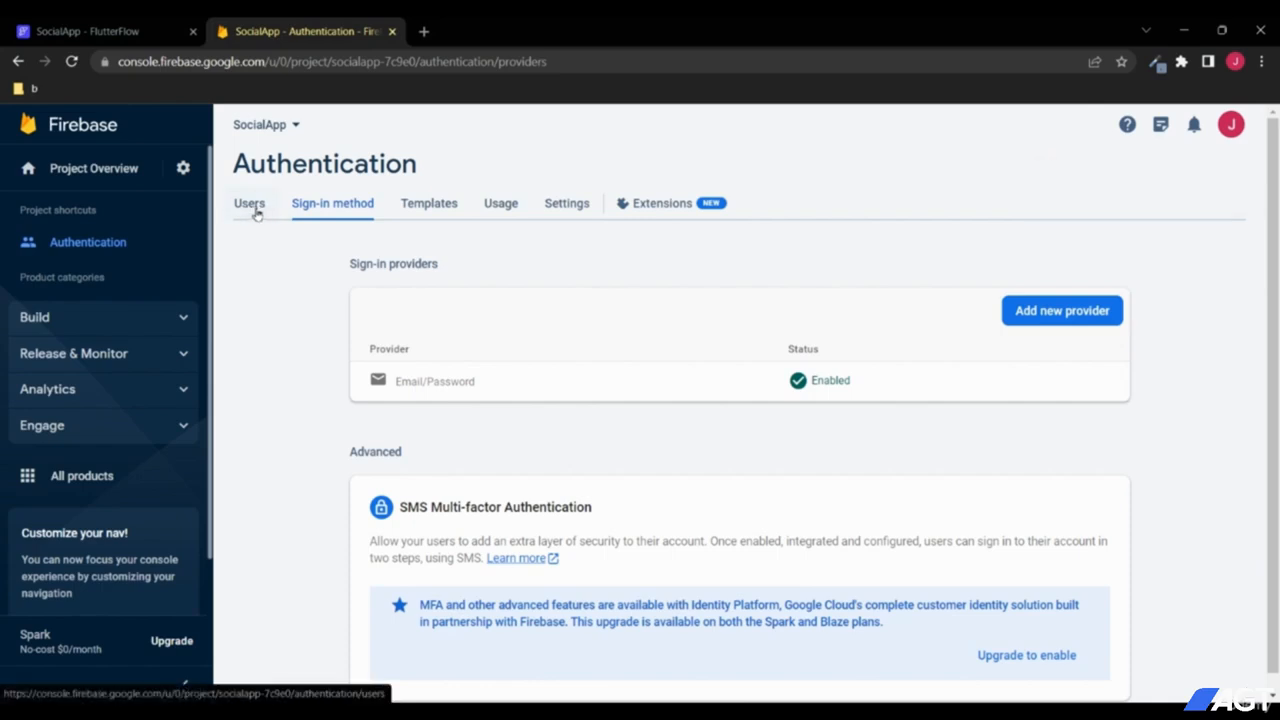
{"action": "left_click", "coordinate": [250, 206]}
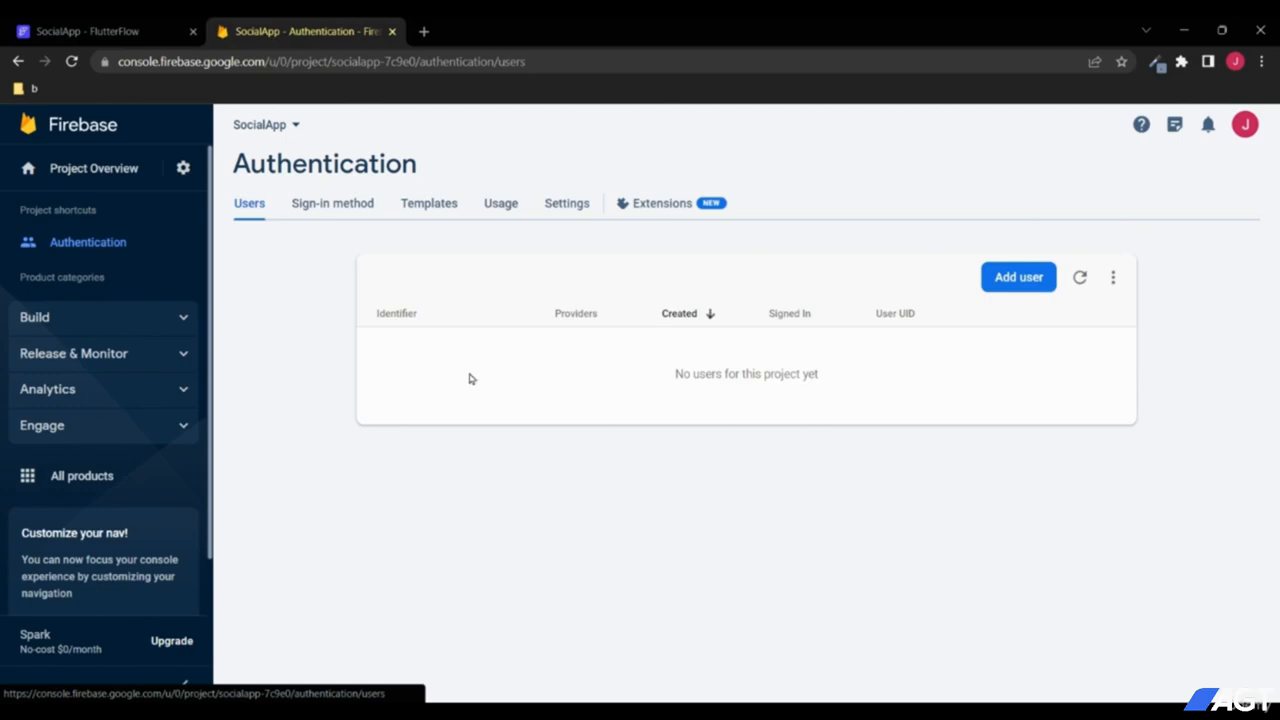
{"action": "left_click", "coordinate": [158, 322]}
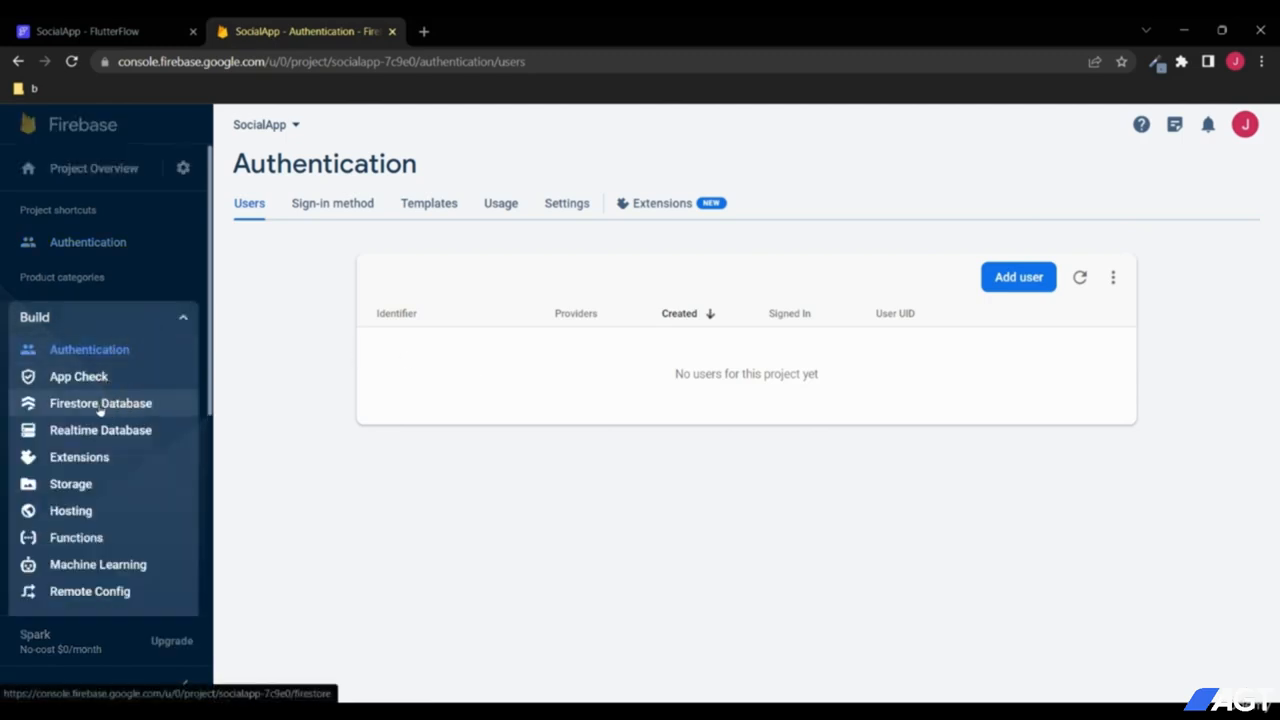
Step: Create a Firestore database starting in test mode, located in nam5 (United States)
{"action": "left_click", "coordinate": [106, 405]}
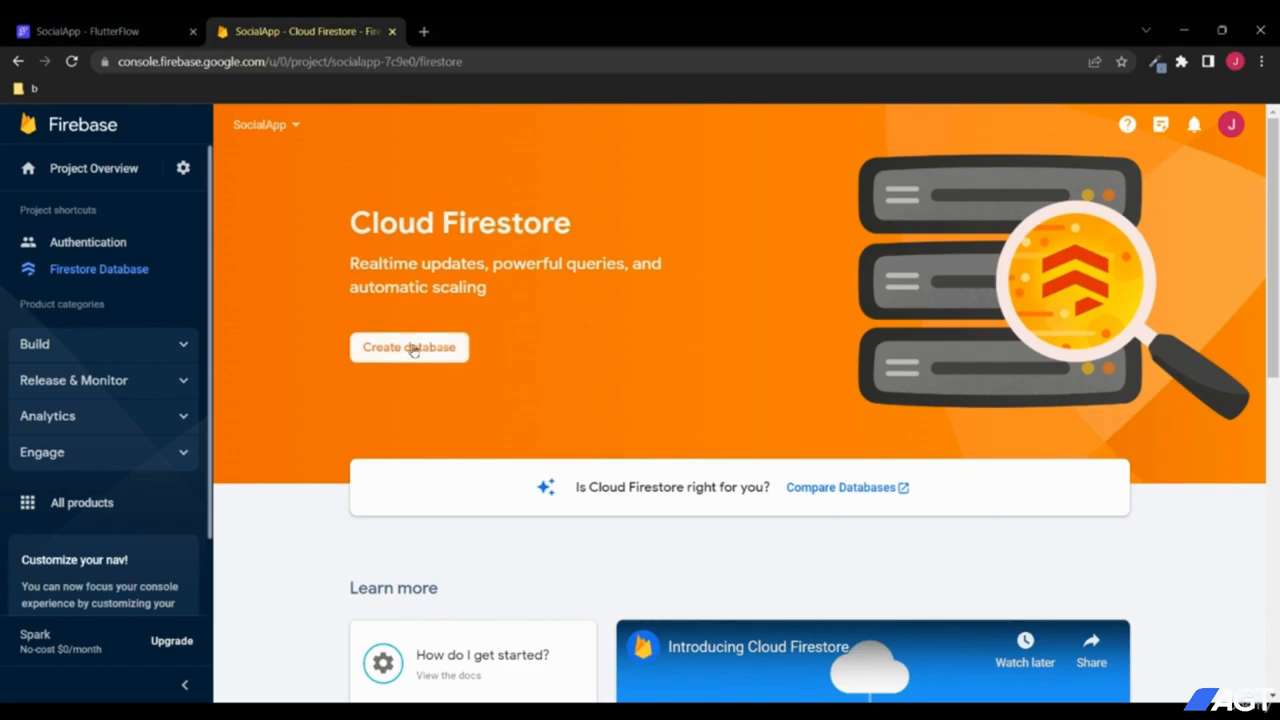
{"action": "left_click", "coordinate": [420, 358]}
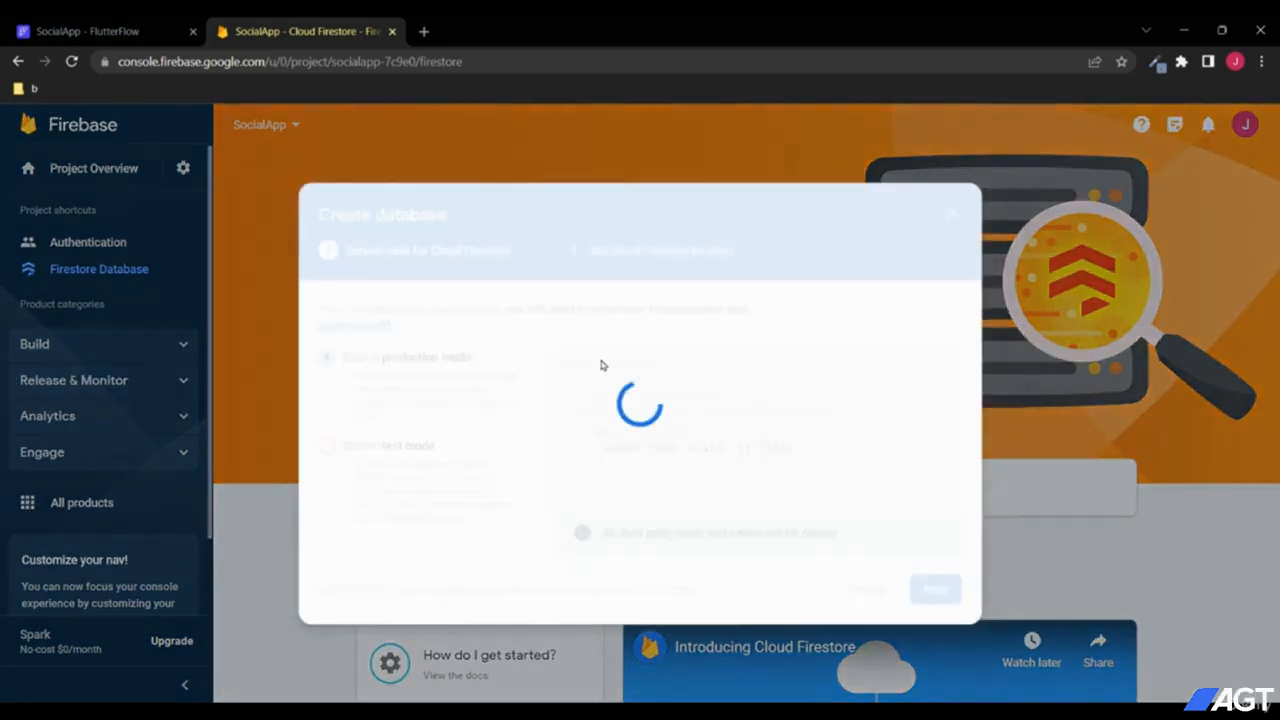
{"action": "left_click", "coordinate": [390, 452]}
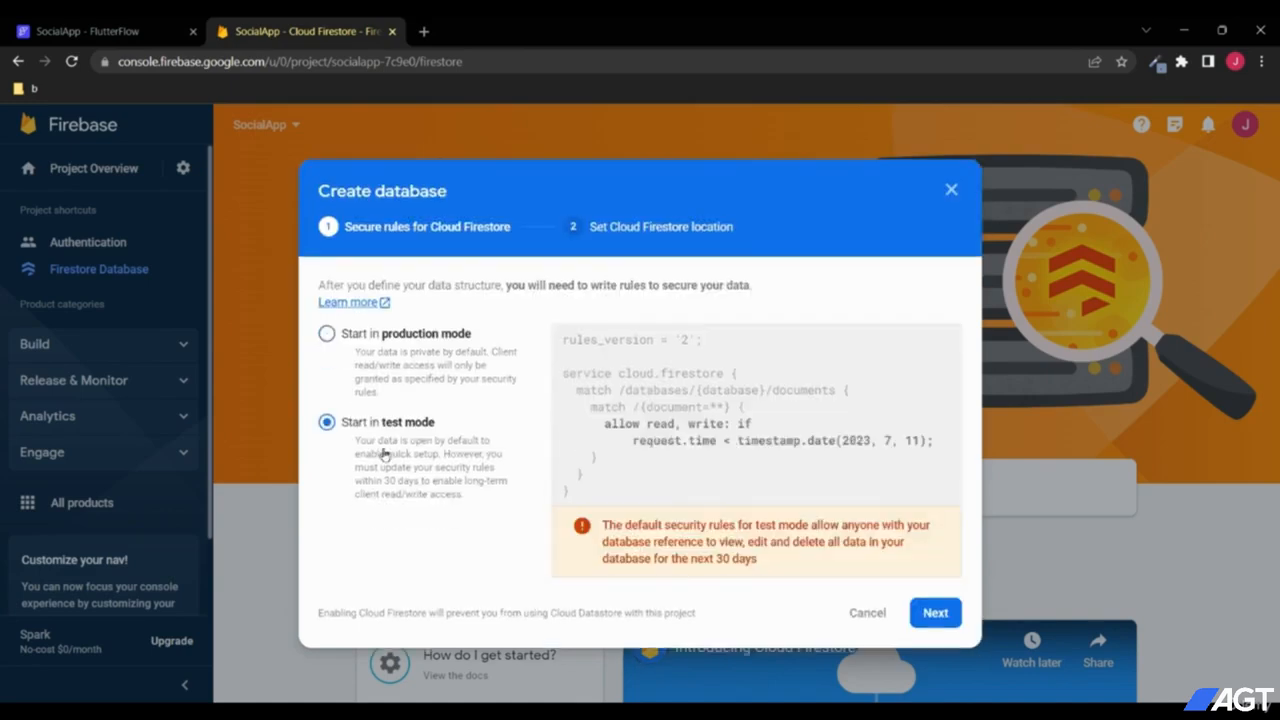
{"action": "left_click", "coordinate": [930, 611]}
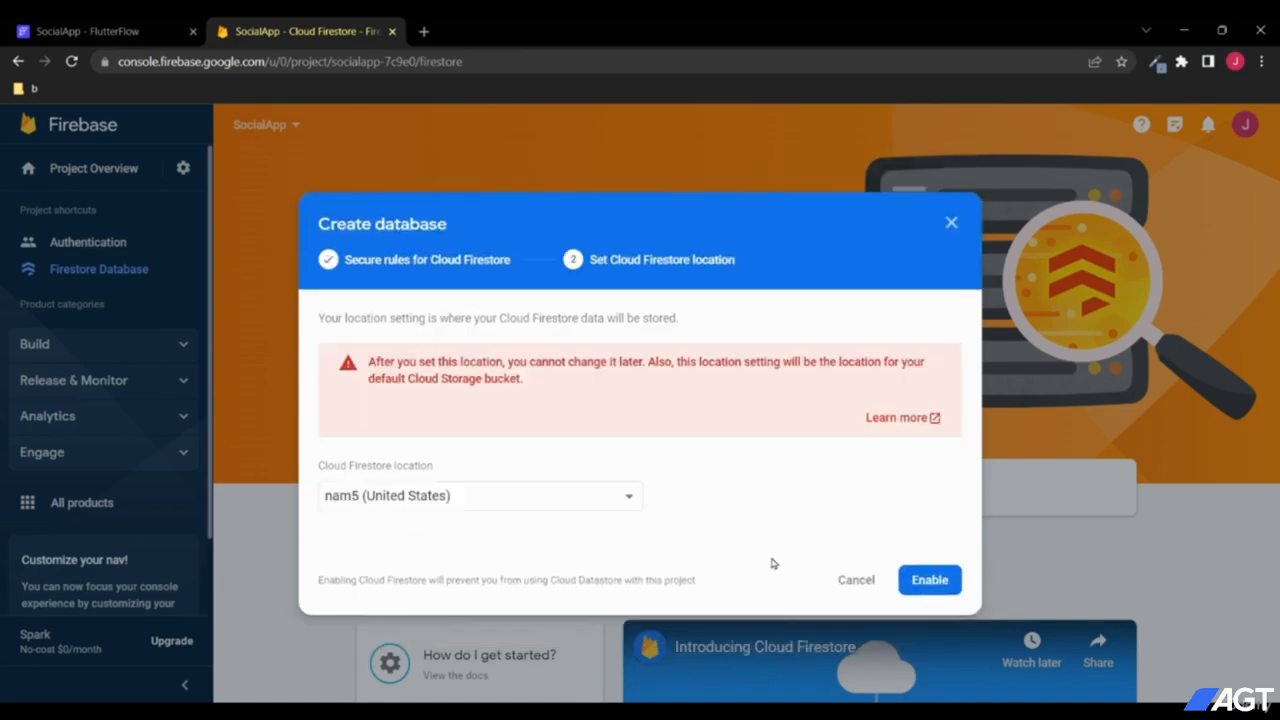
{"action": "left_click", "coordinate": [942, 578]}
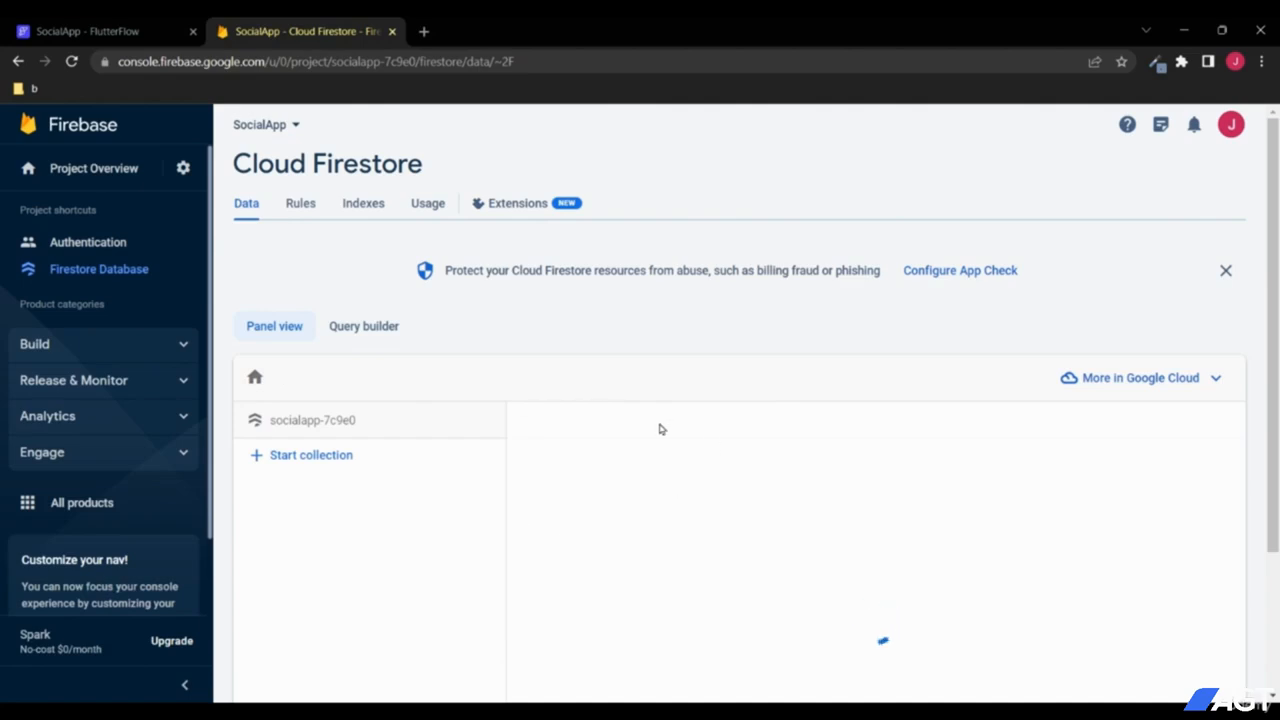
{"action": "scroll", "coordinate": [625, 457], "scroll_direction": "down", "scroll_amount": 2}
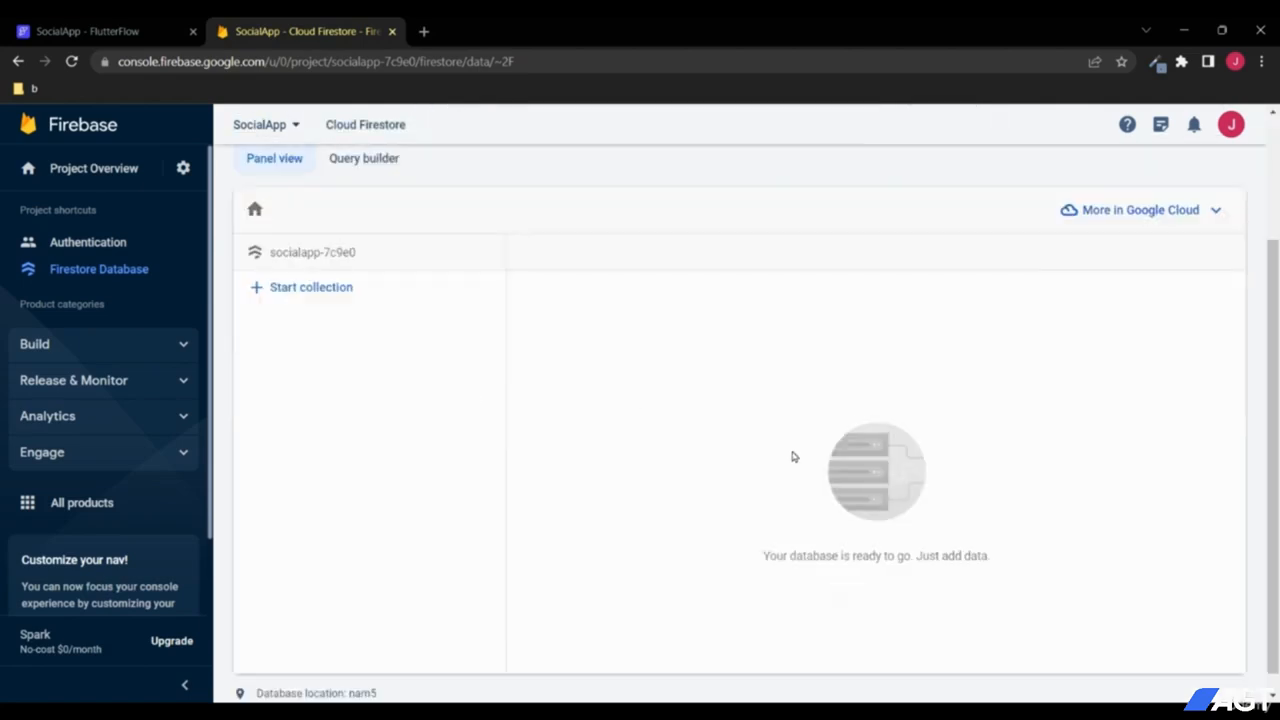
{"action": "scroll", "coordinate": [634, 474], "scroll_direction": "up", "scroll_amount": 2}
{"action": "scroll", "coordinate": [737, 474], "scroll_direction": "down", "scroll_amount": 1}
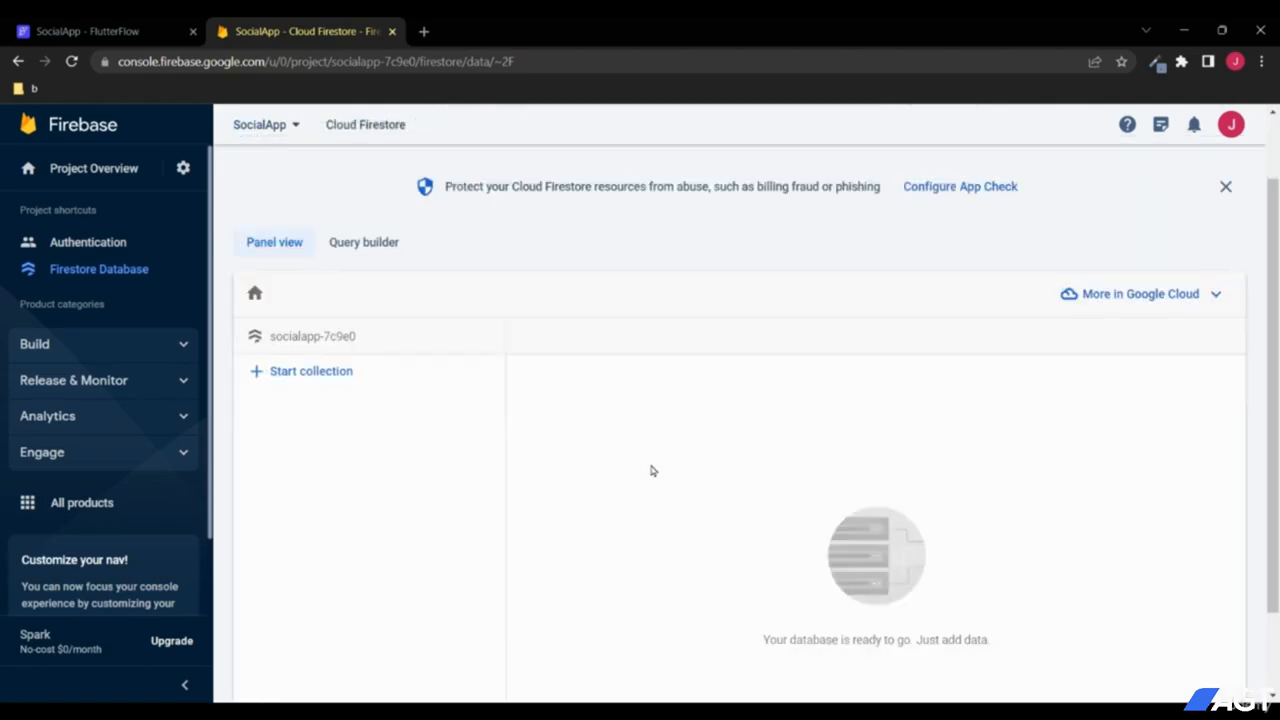
Step: Copy the project ID socialapp-7c9e0 from Firebase settings and connect it in FlutterFlow
{"action": "left_click", "coordinate": [141, 35]}
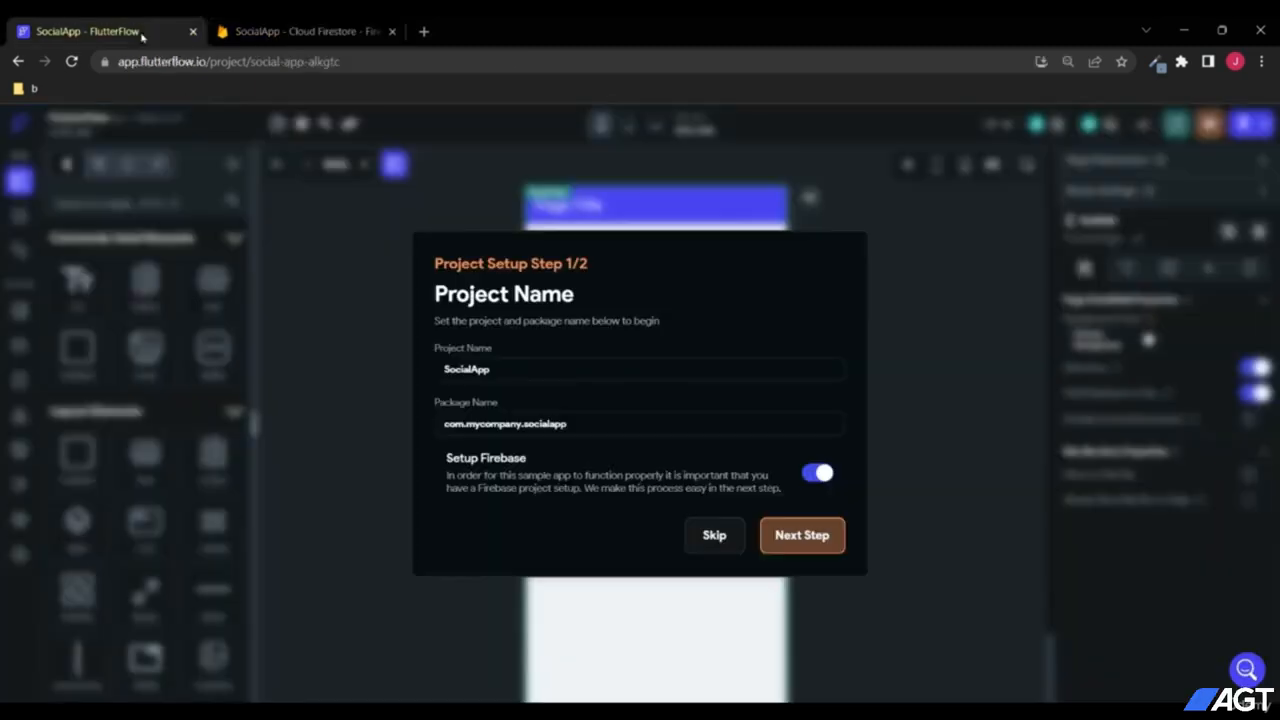
{"action": "left_click", "coordinate": [776, 528]}
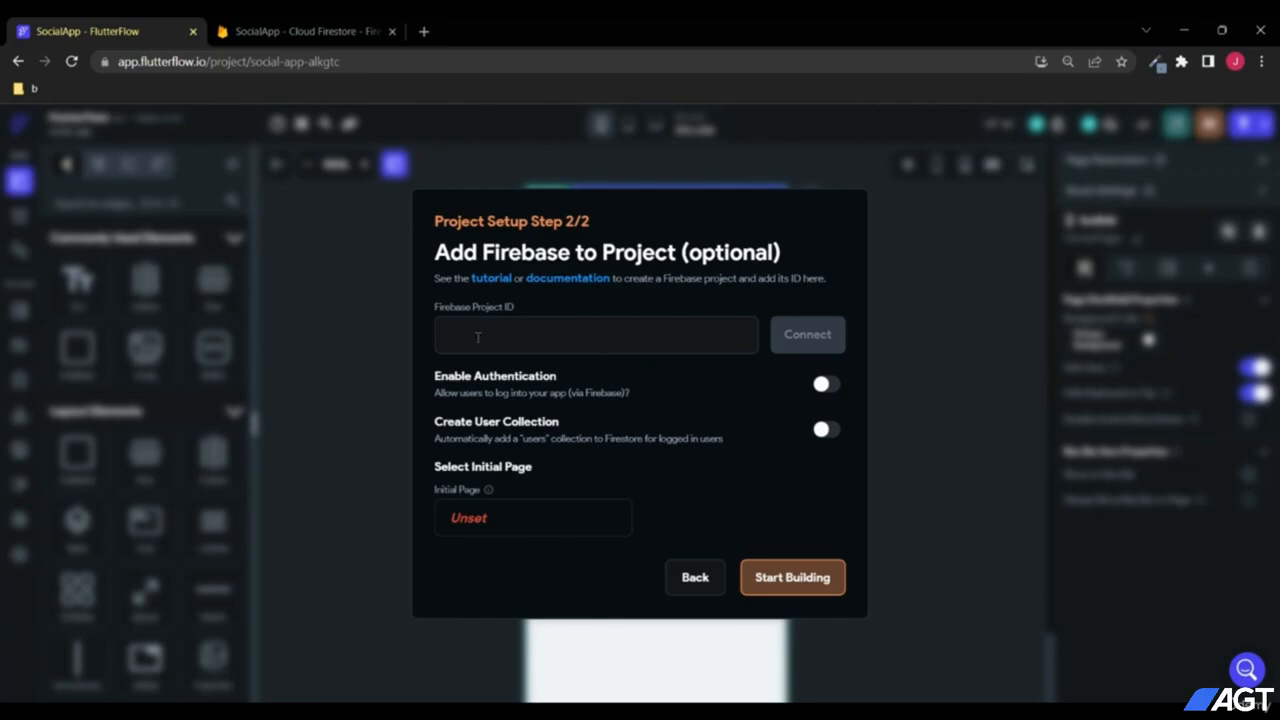
{"action": "left_click", "coordinate": [300, 31]}
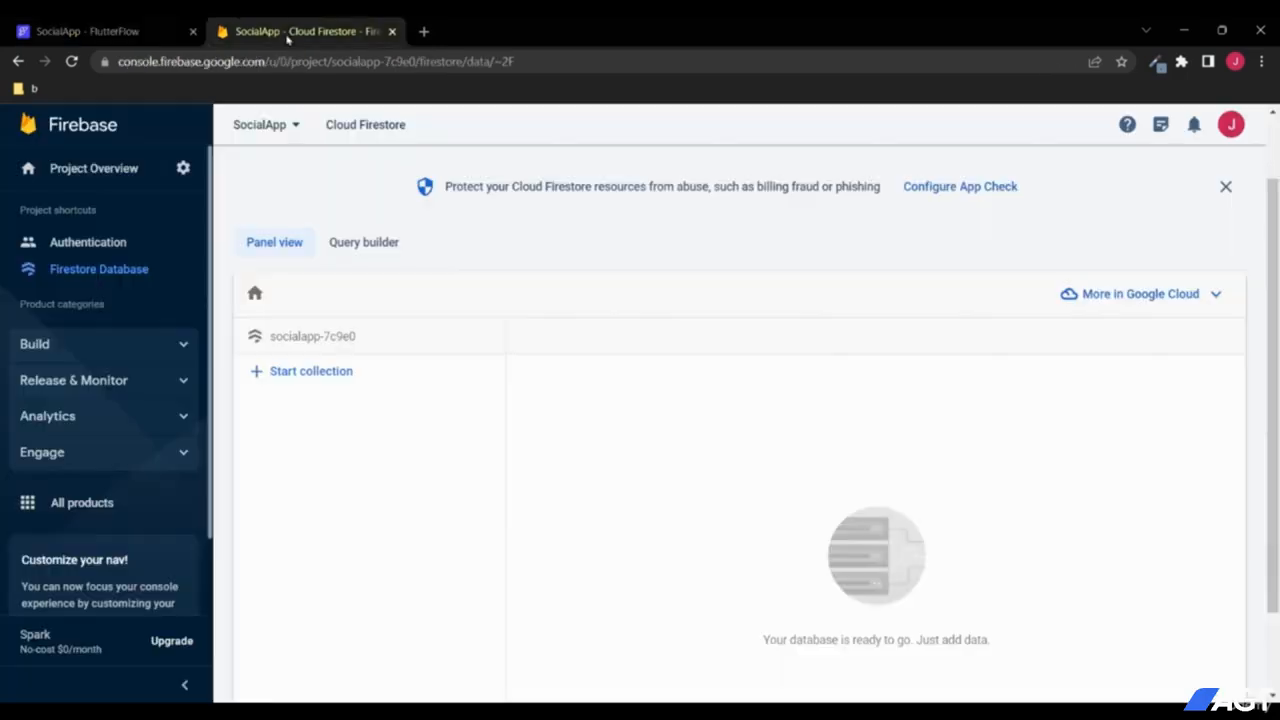
{"action": "left_click", "coordinate": [180, 168]}
{"action": "left_click", "coordinate": [243, 173]}
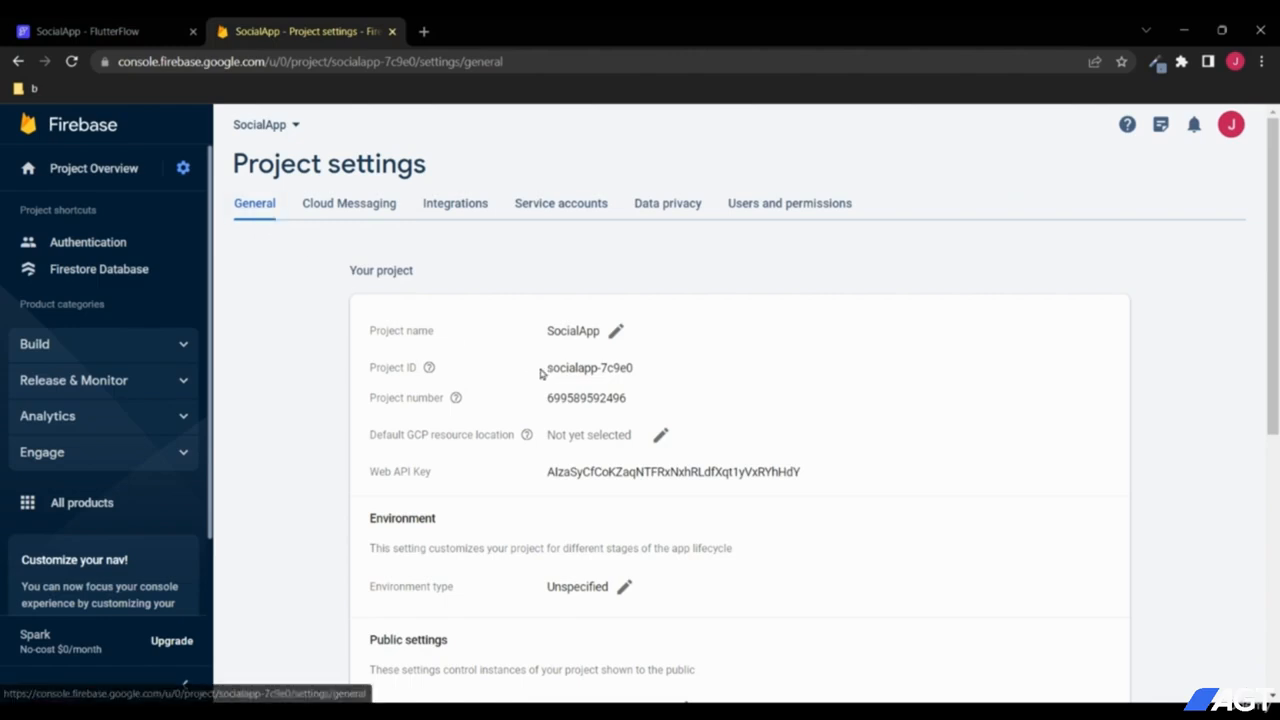
{"action": "left_click_drag", "start_coordinate": [543, 369], "coordinate": [667, 372]}
{"action": "key", "text": "ctrl+c"}
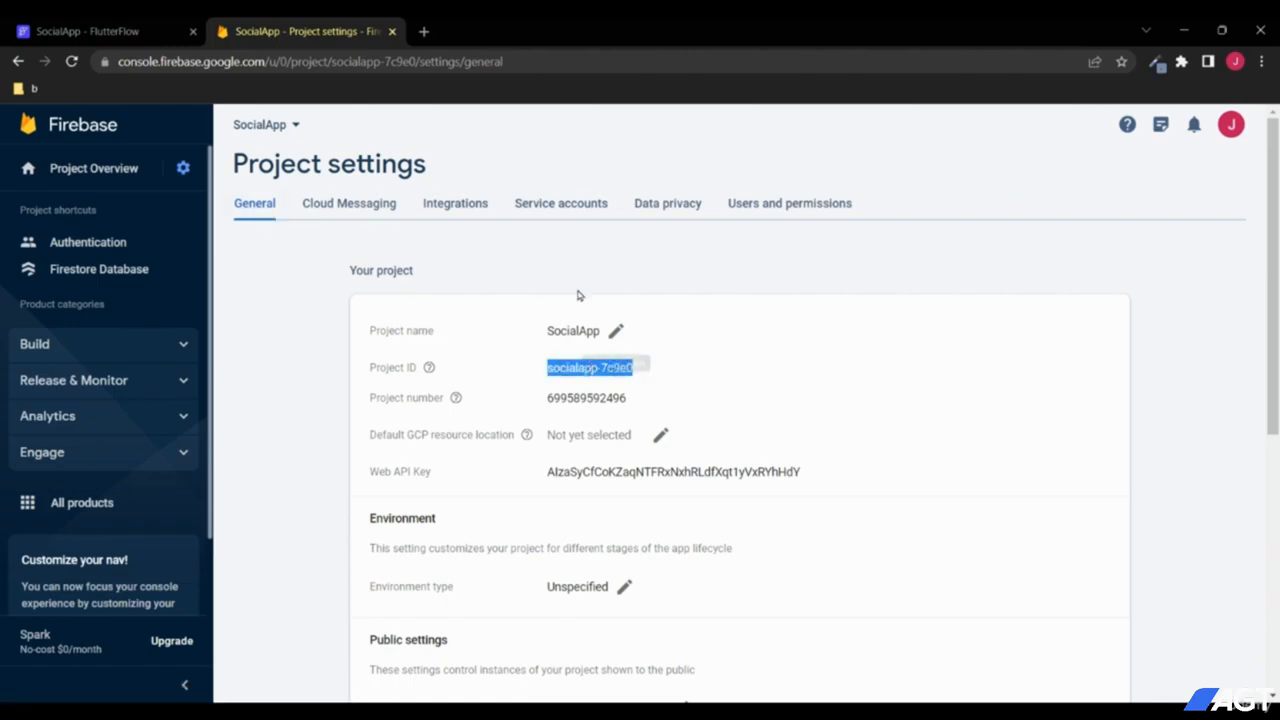
{"action": "left_click", "coordinate": [170, 32]}
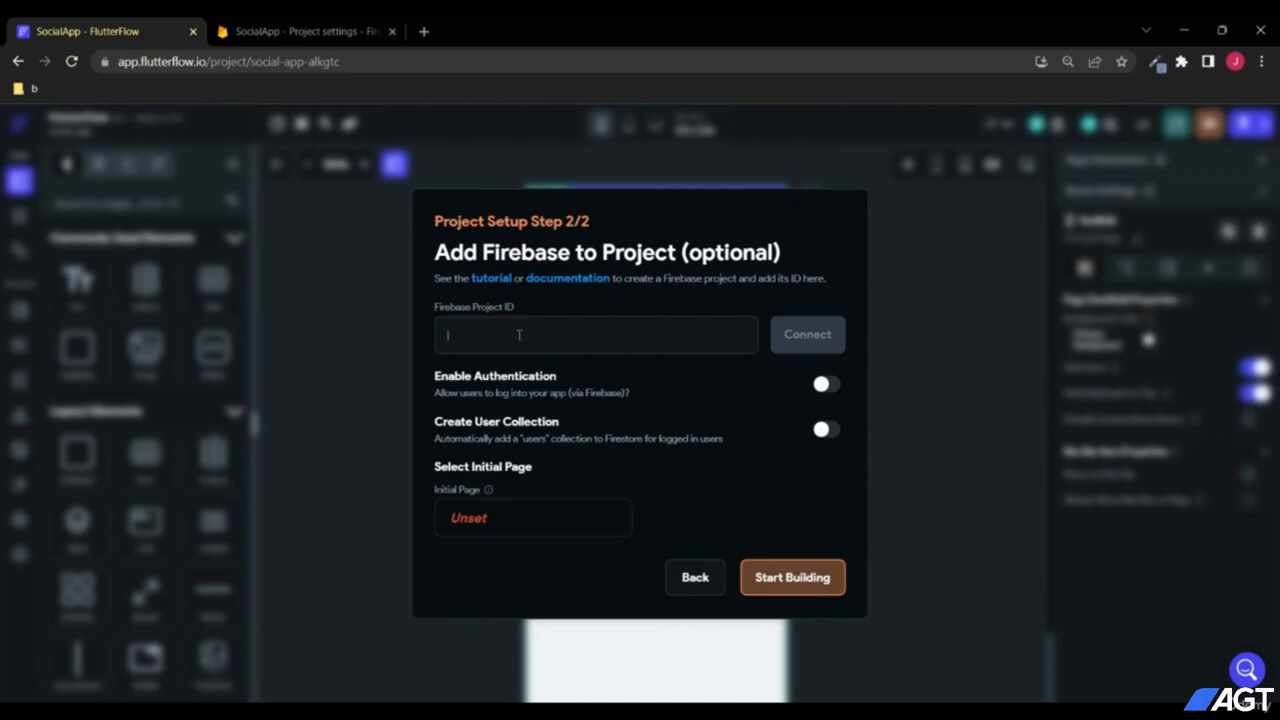
{"action": "key", "text": "ctrl+v"}
{"action": "left_click", "coordinate": [791, 334]}
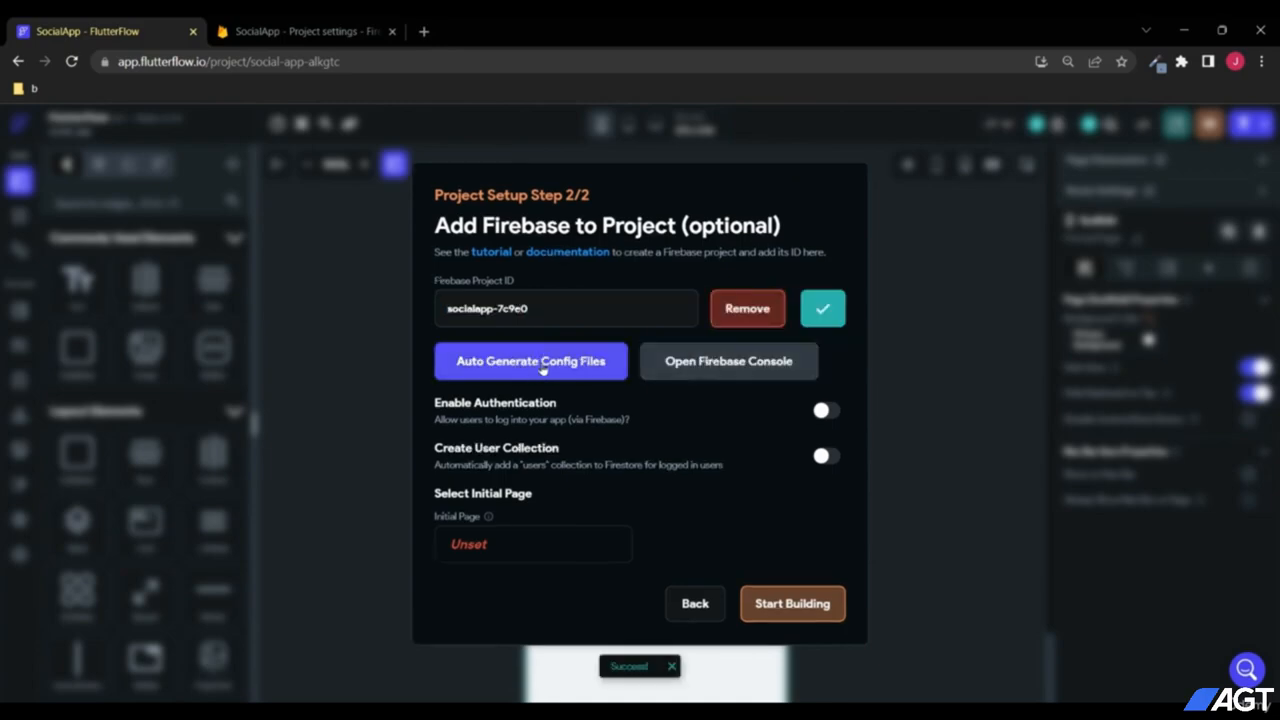
Step: Generate the Firebase config files and enable authentication plus an automatic users collection
{"action": "left_click", "coordinate": [543, 368]}
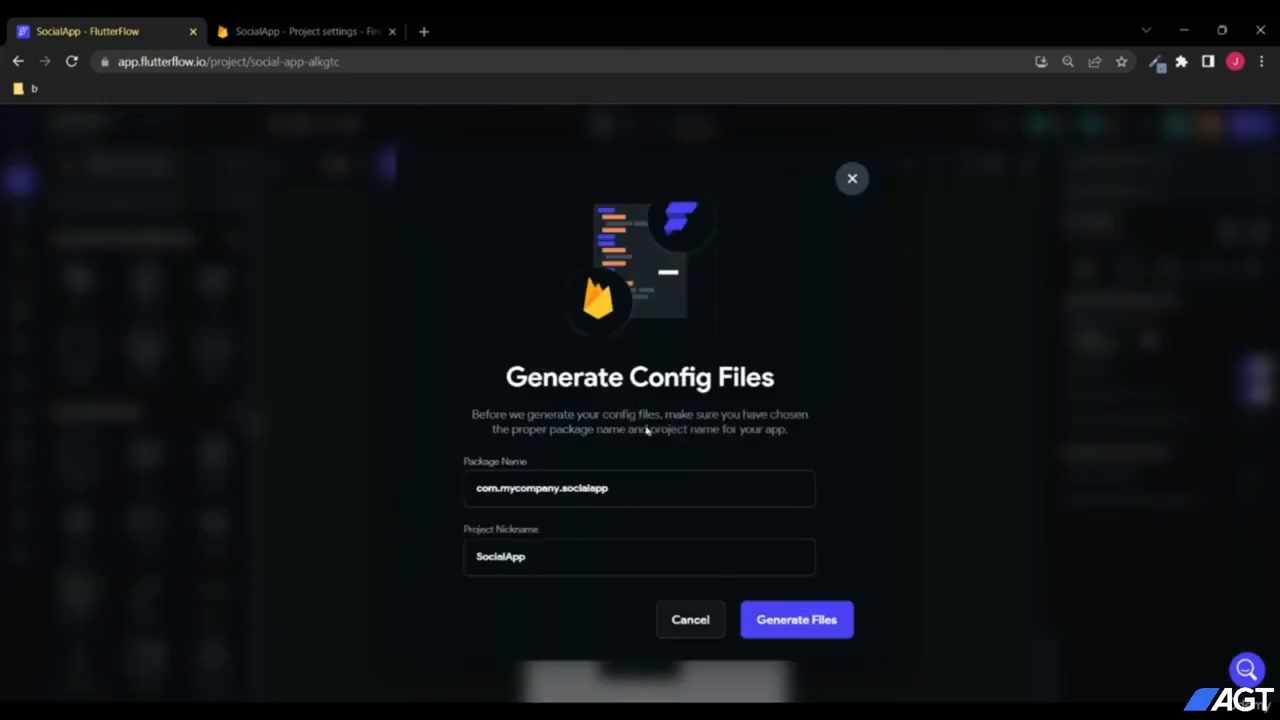
{"action": "left_click", "coordinate": [791, 622]}
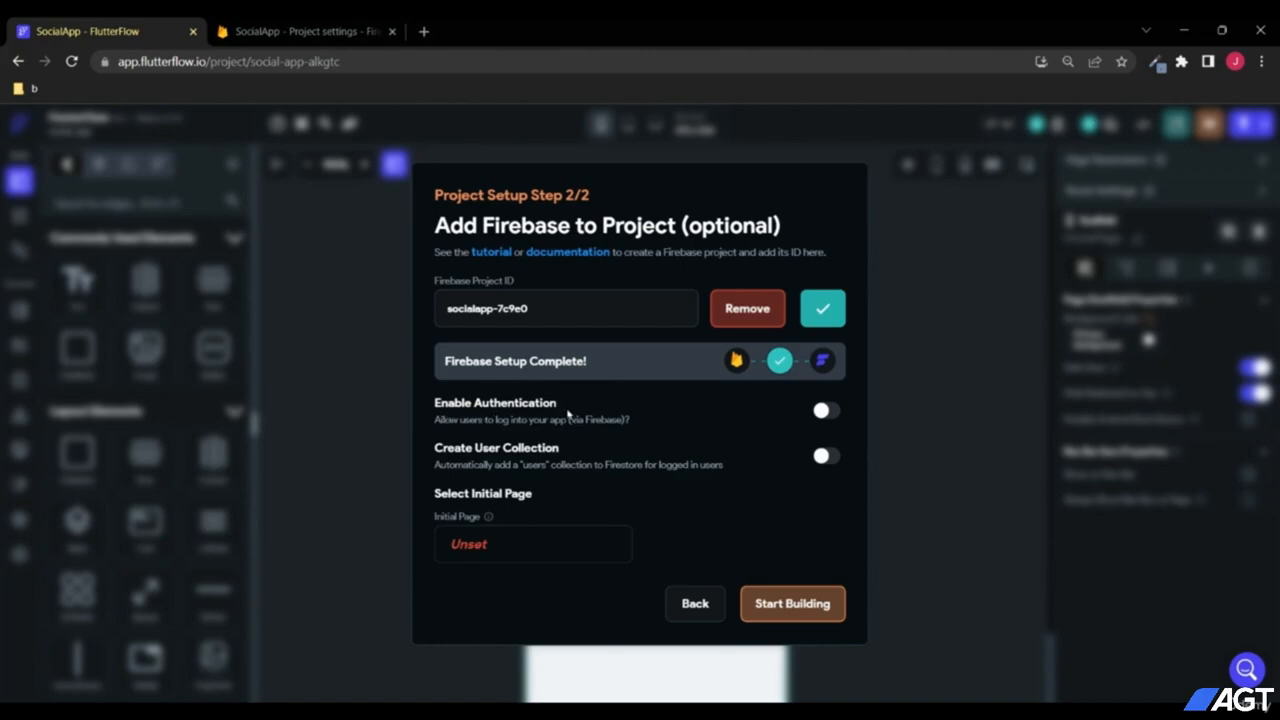
{"action": "left_click", "coordinate": [822, 411]}
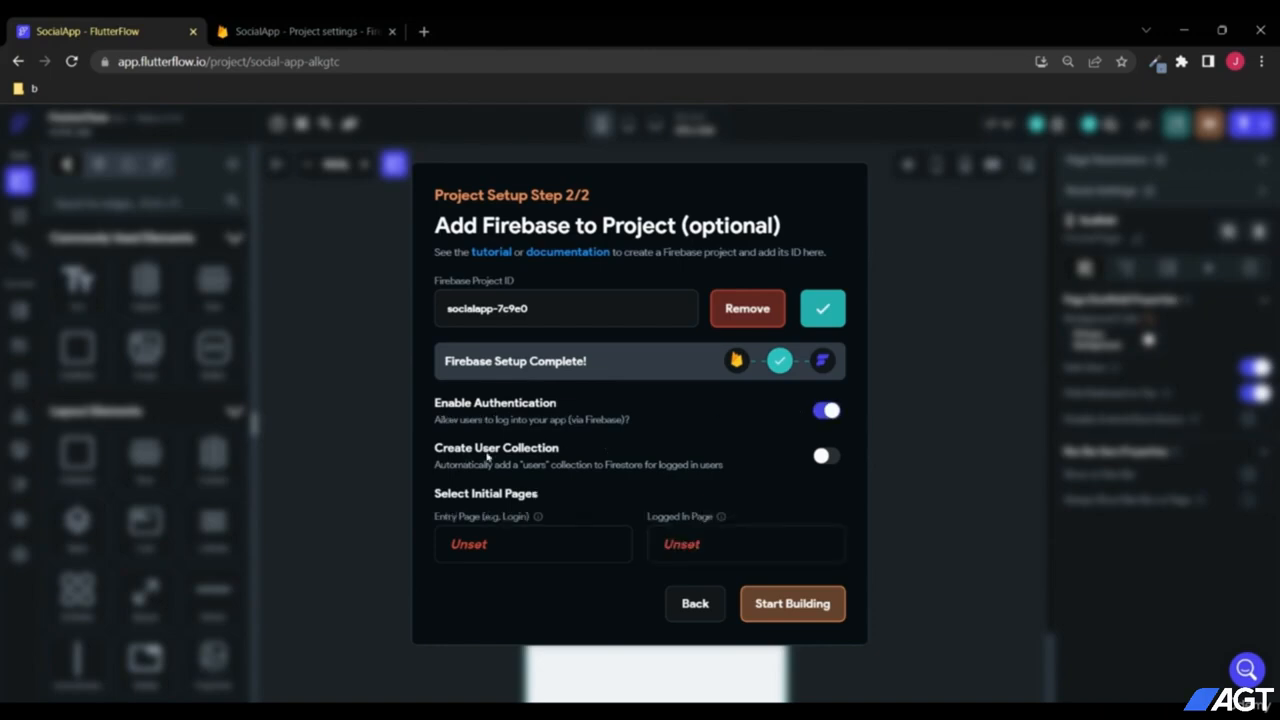
{"action": "left_click", "coordinate": [824, 455]}
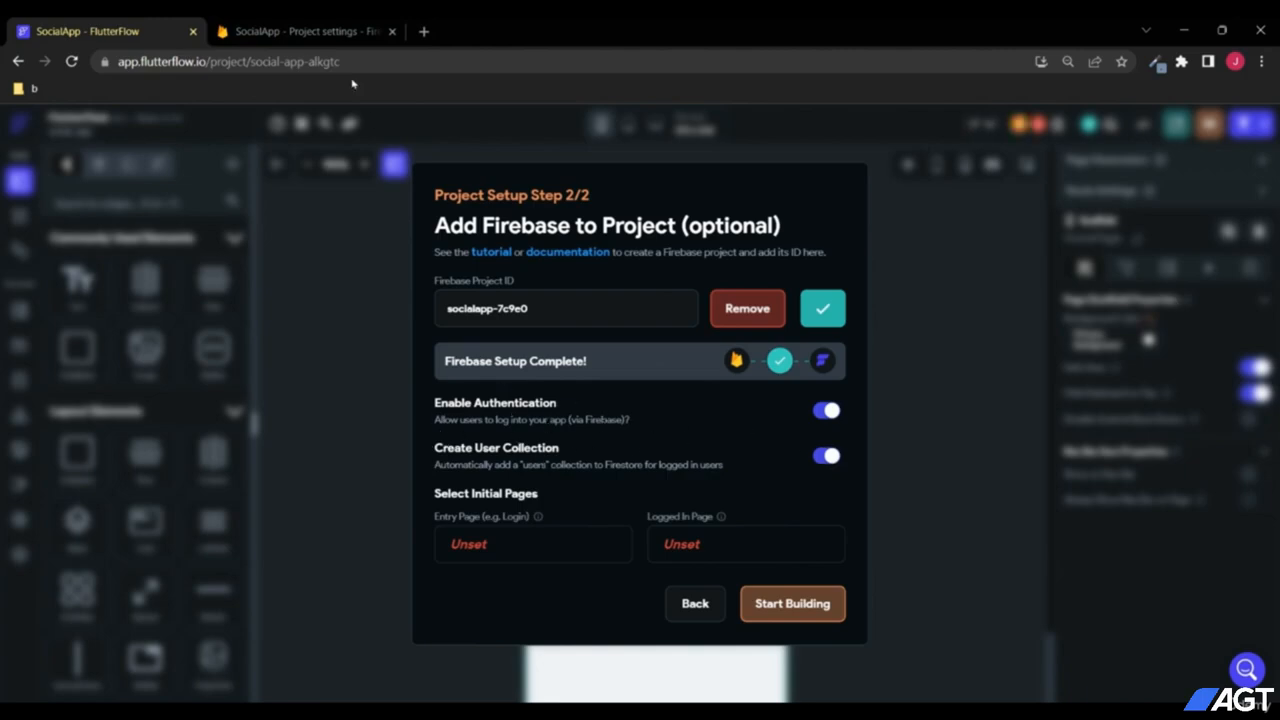
{"action": "left_click", "coordinate": [340, 31]}
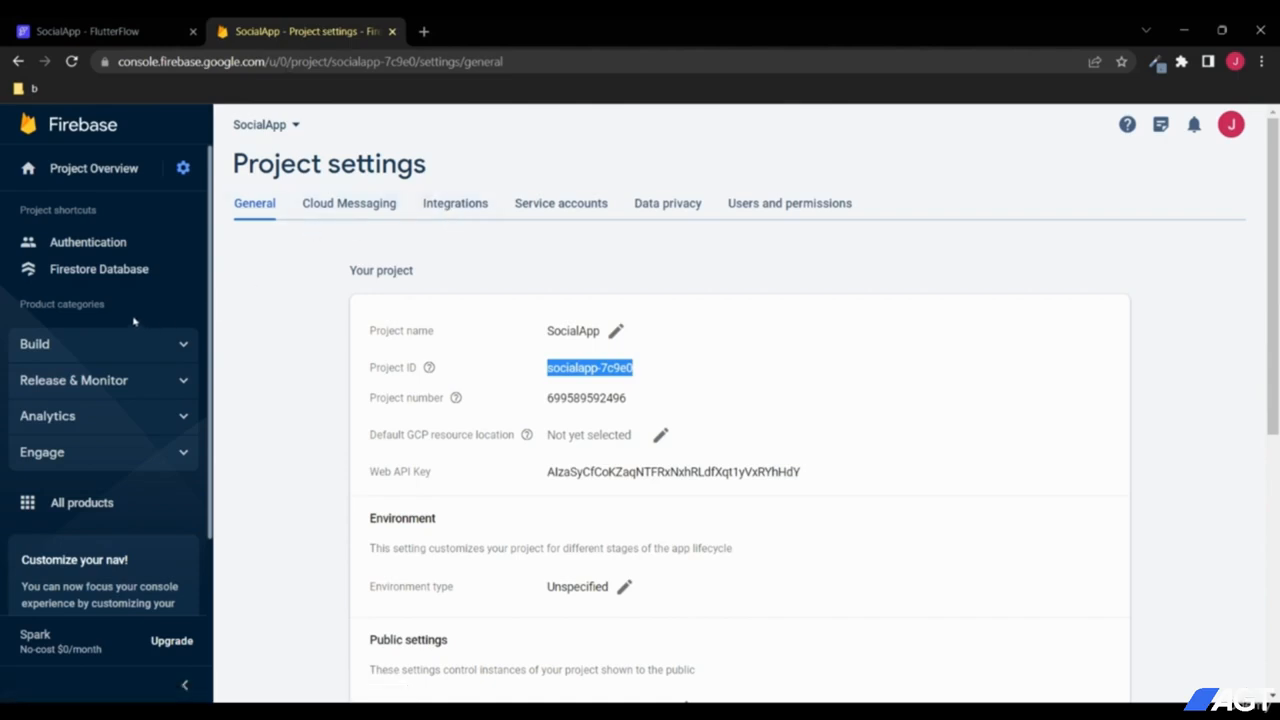
Step: Check Authentication has no users and Firestore is empty, then return to FlutterFlow setup
{"action": "left_click", "coordinate": [118, 250]}
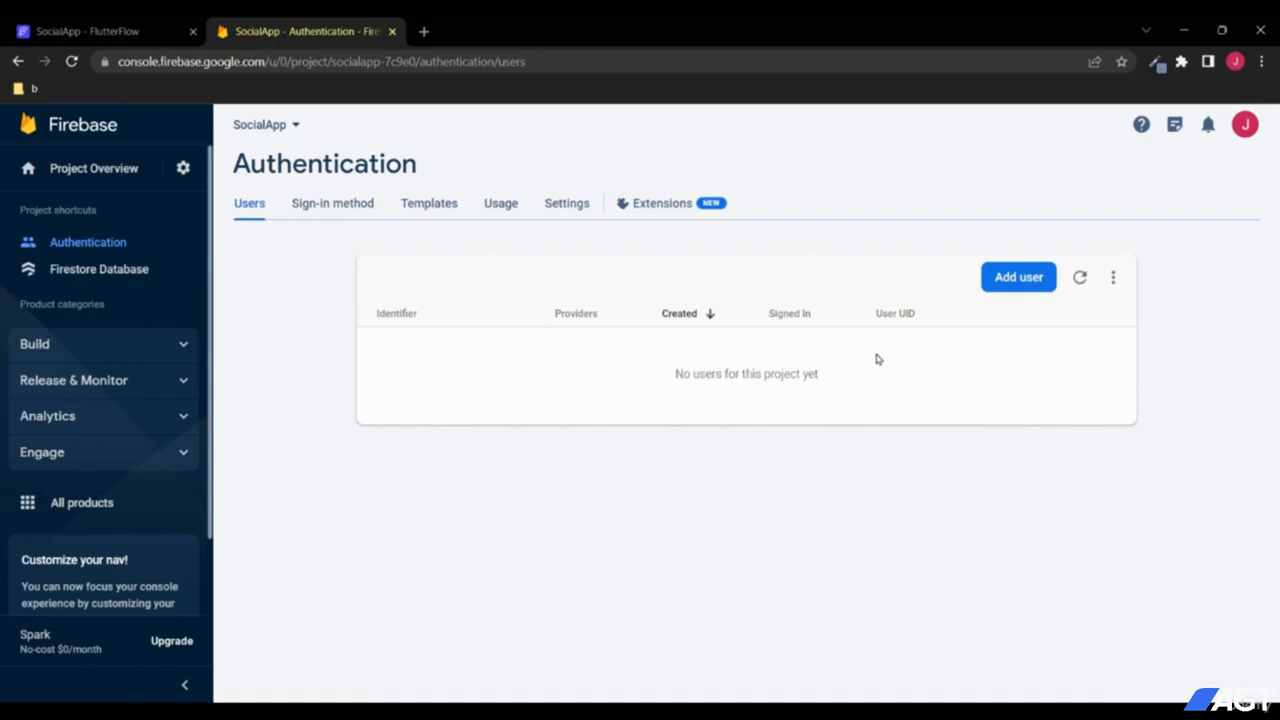
{"action": "left_click", "coordinate": [148, 272]}
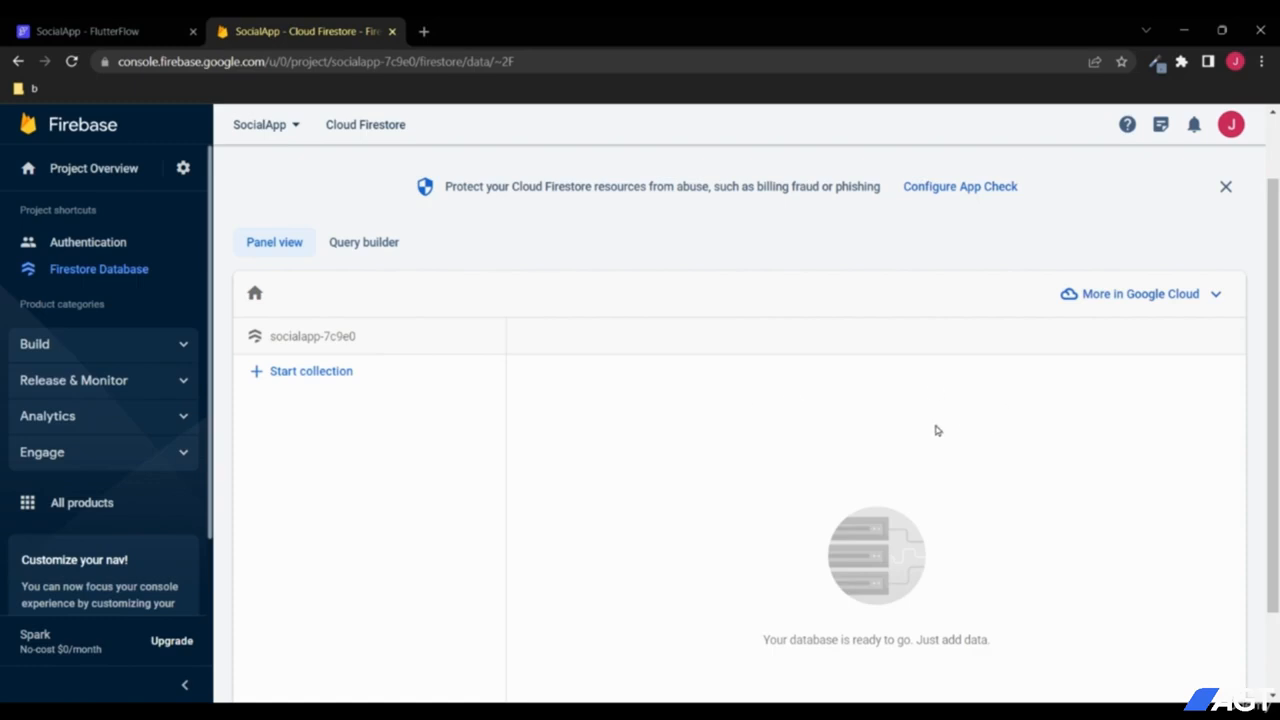
{"action": "left_click", "coordinate": [102, 26]}
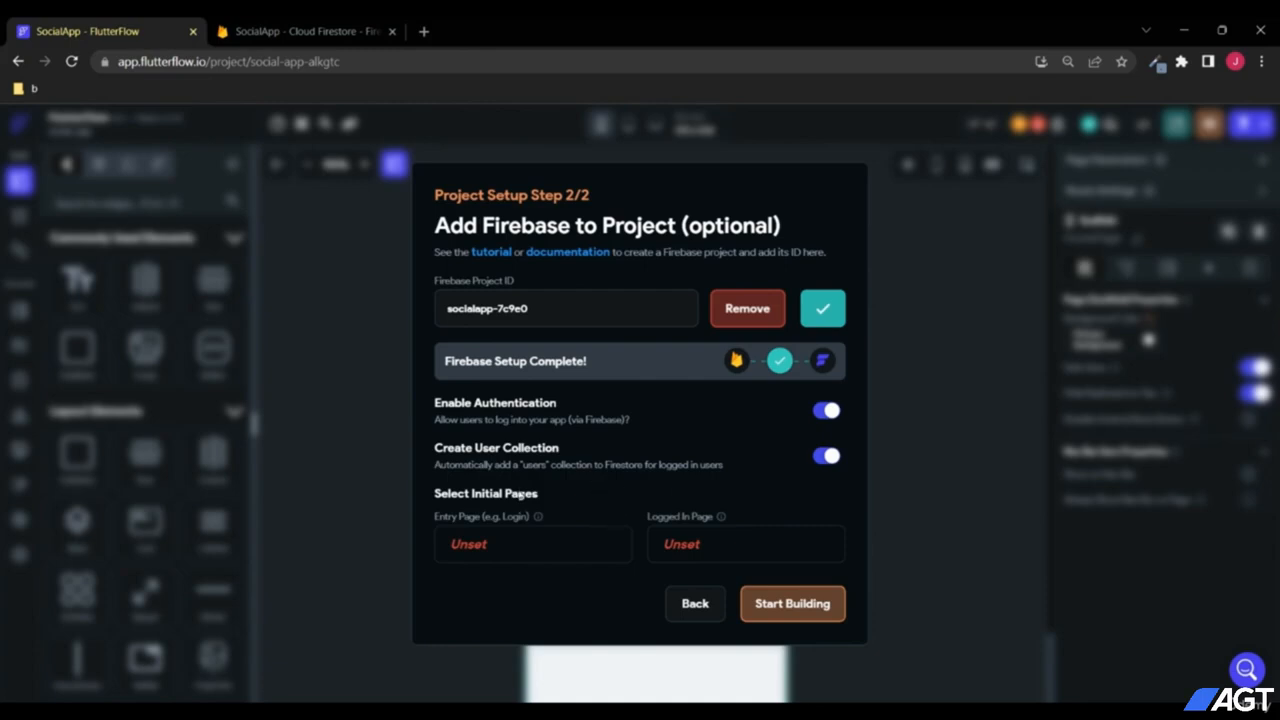
Step: Create a blank page named login as the app's entry page
{"action": "left_click", "coordinate": [478, 544]}
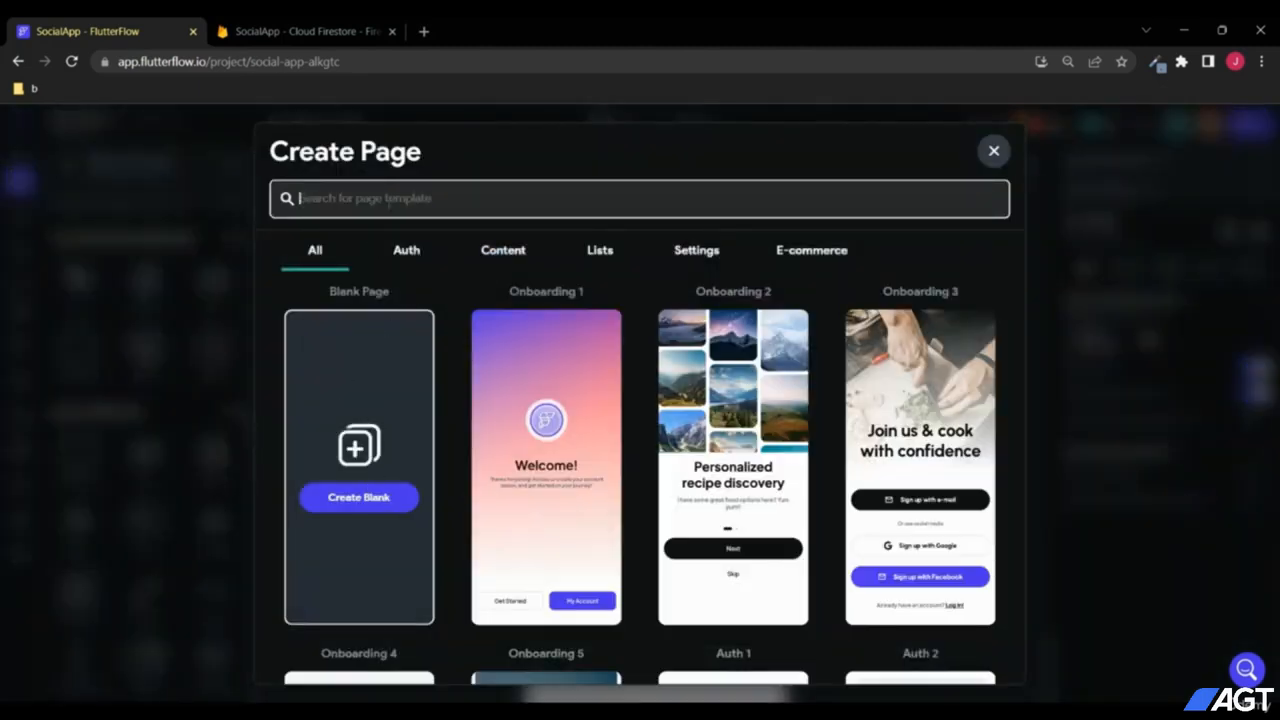
{"action": "type", "text": "login"}
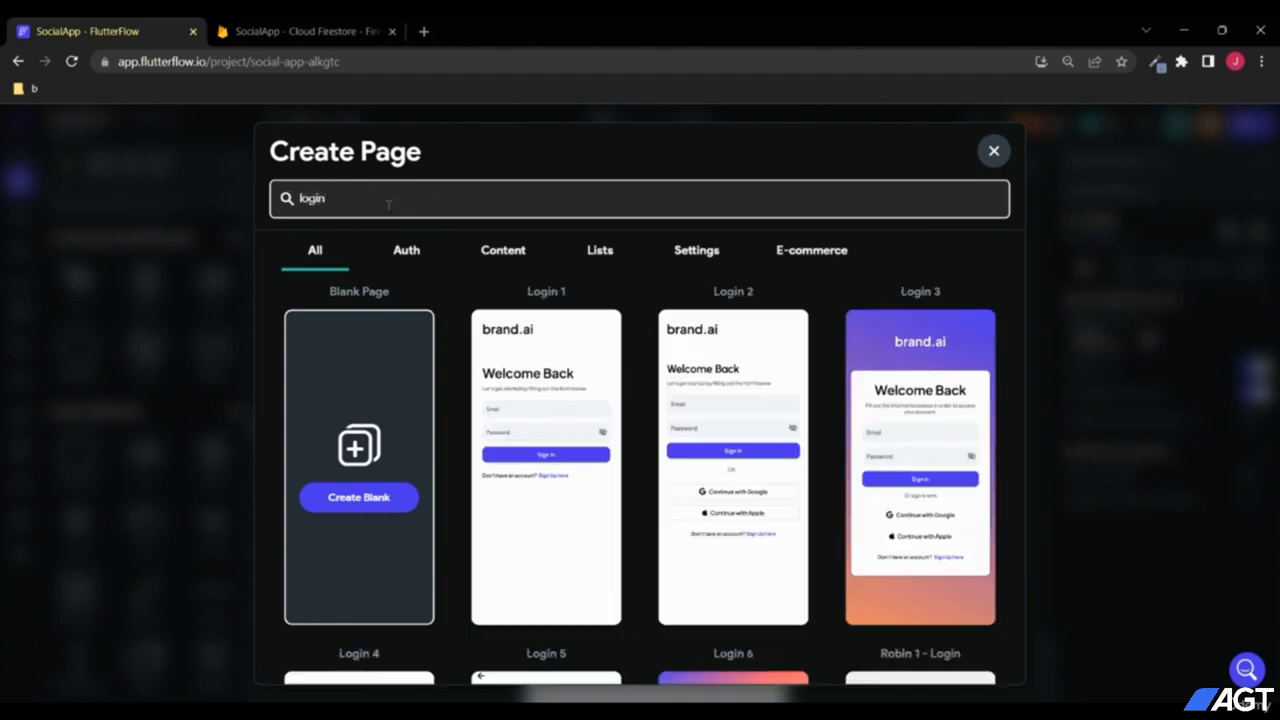
{"action": "left_click", "coordinate": [376, 508]}
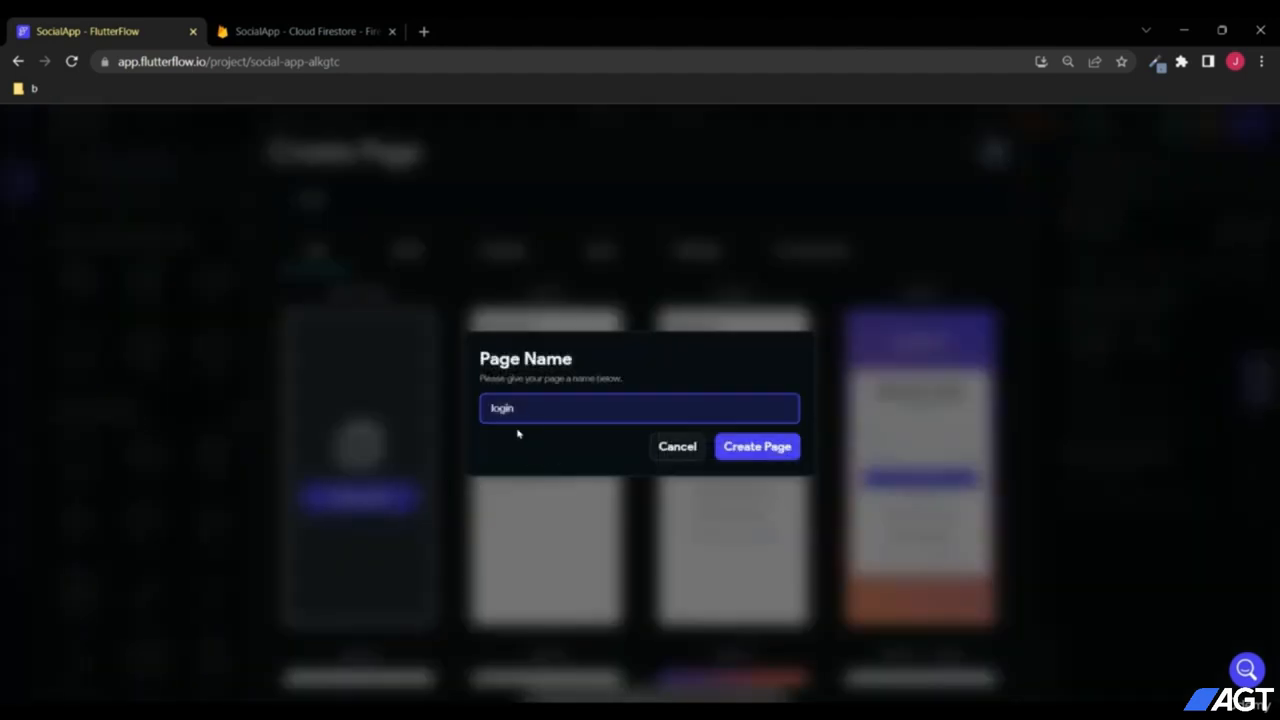
{"action": "left_click", "coordinate": [758, 461]}
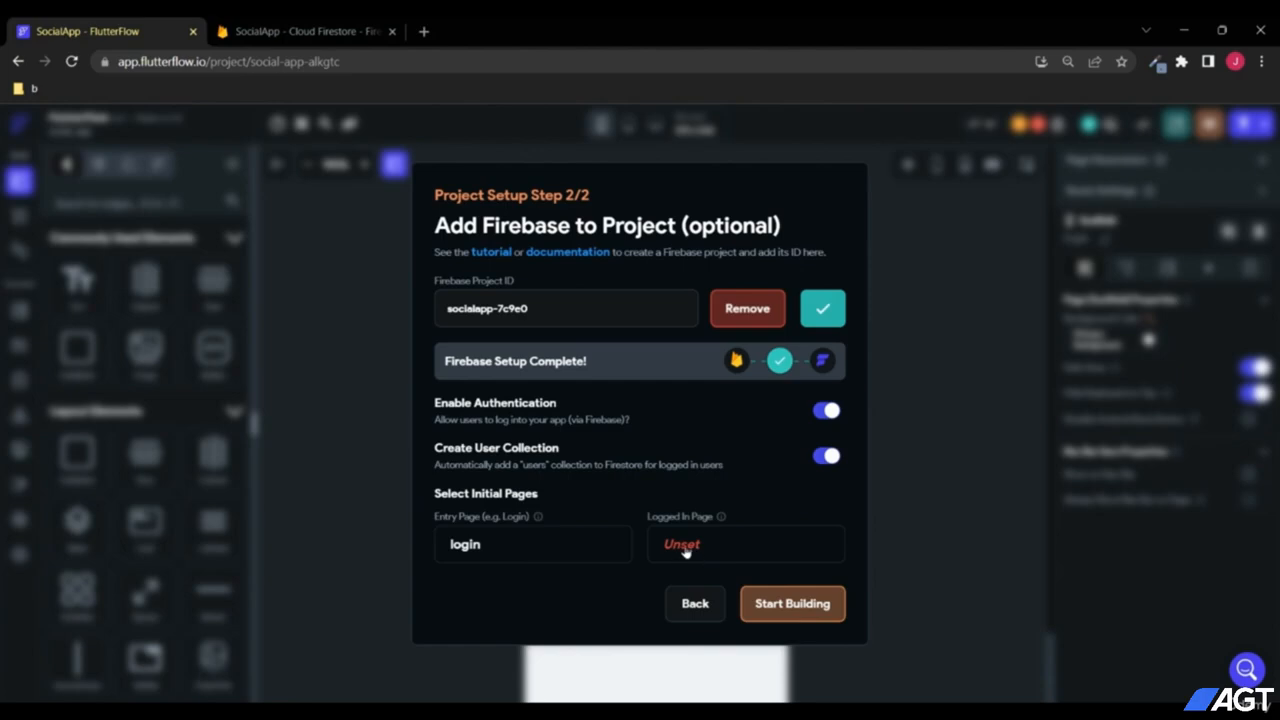
Step: Create a blank feed page as the logged-in page and start building
{"action": "left_click", "coordinate": [685, 548]}
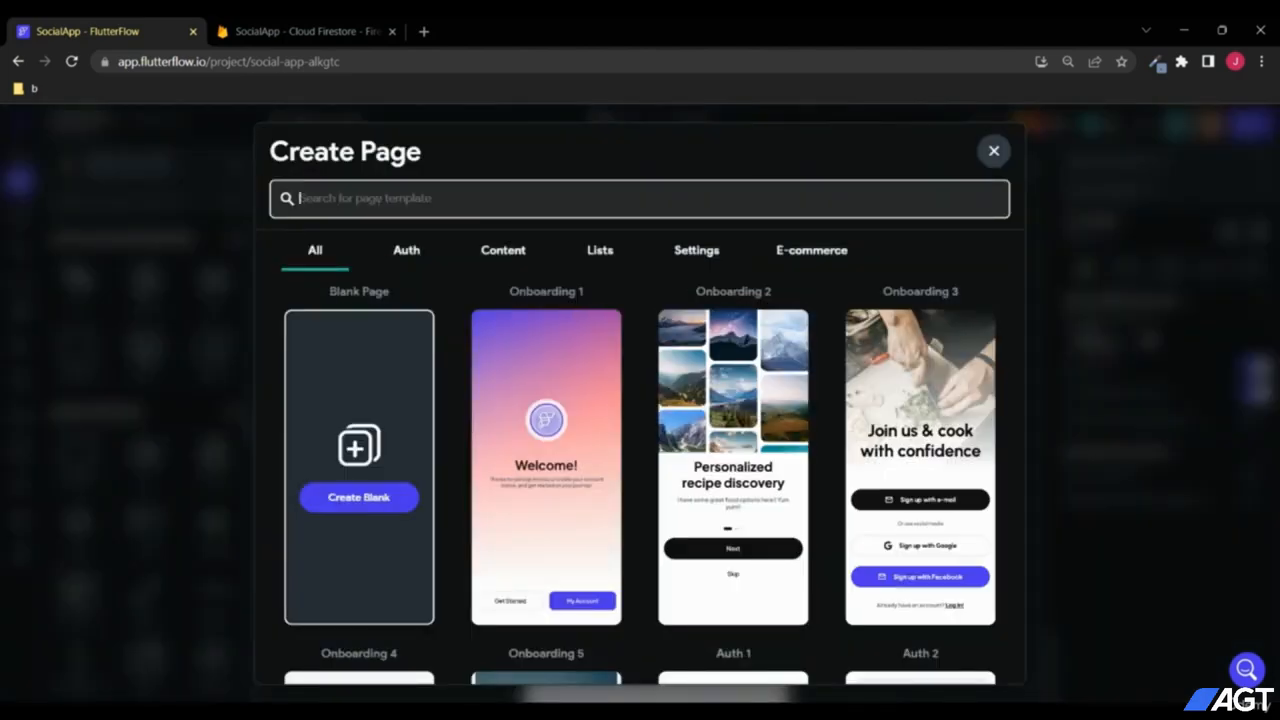
{"action": "type", "text": "feed"}
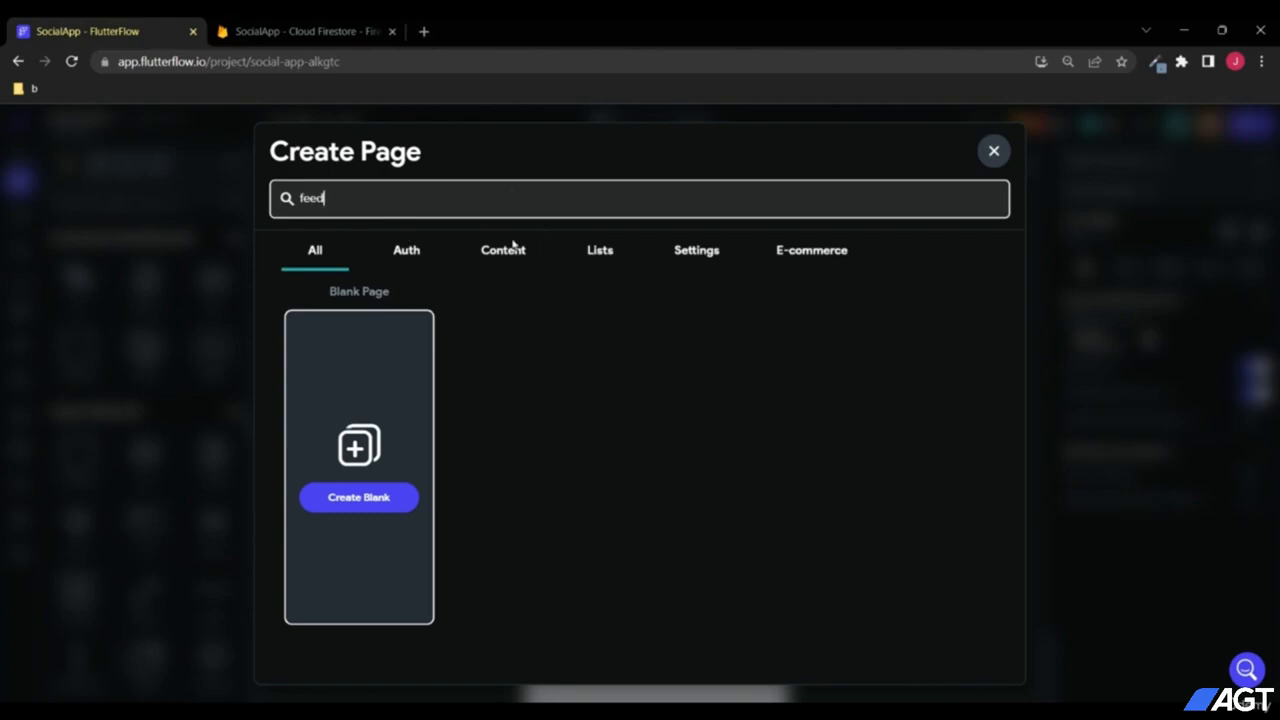
{"action": "left_click", "coordinate": [378, 496]}
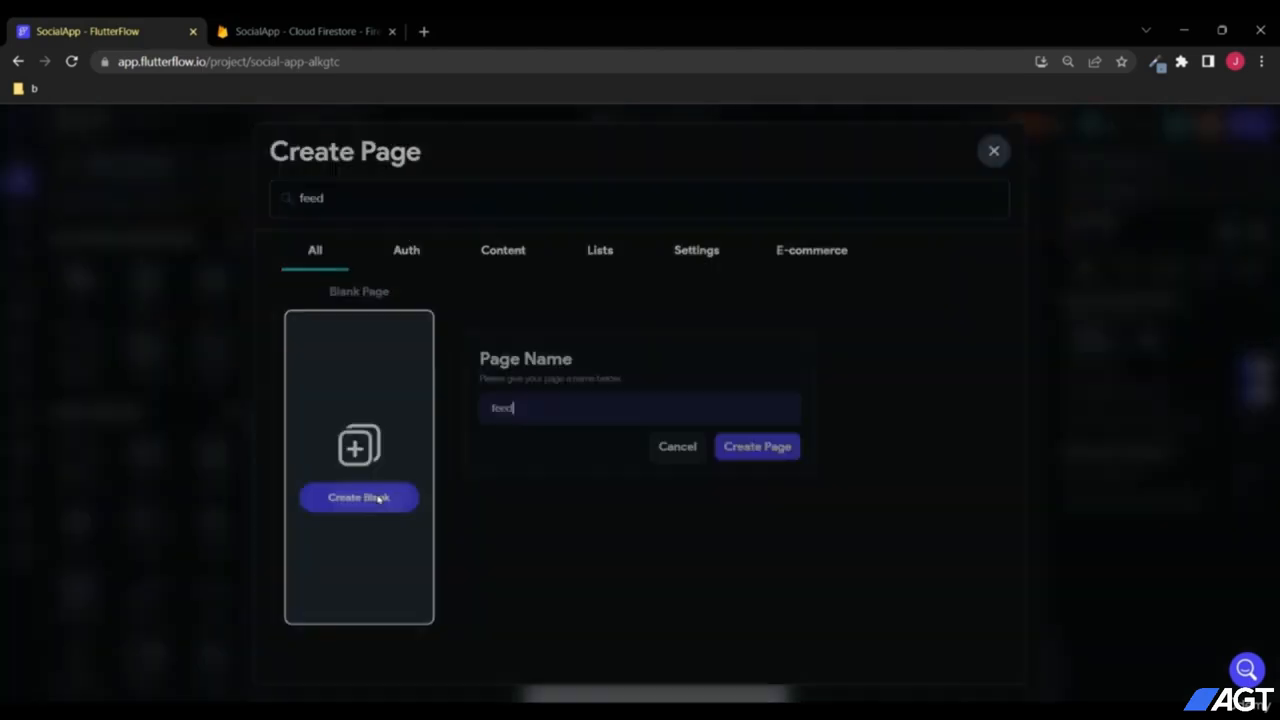
{"action": "left_click", "coordinate": [757, 449]}
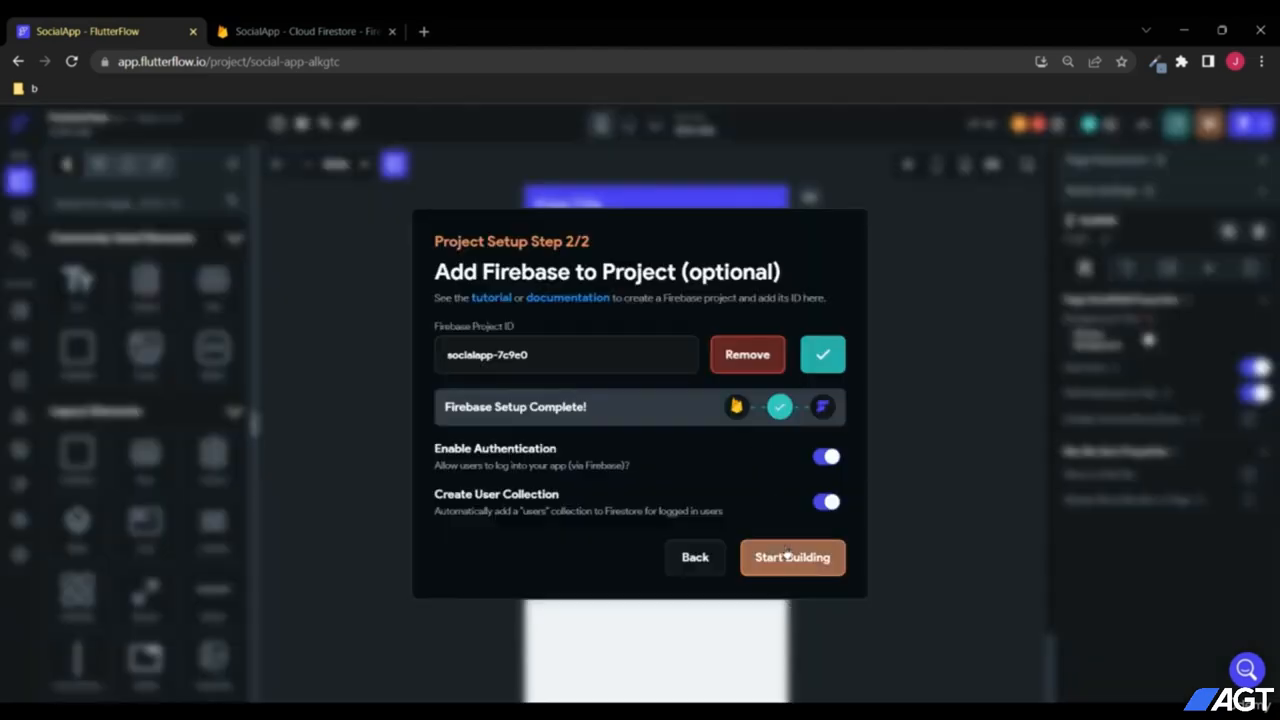
{"action": "left_click", "coordinate": [787, 556]}
Step: Change the login page's app bar title to "Log in"
{"action": "left_click", "coordinate": [21, 222]}
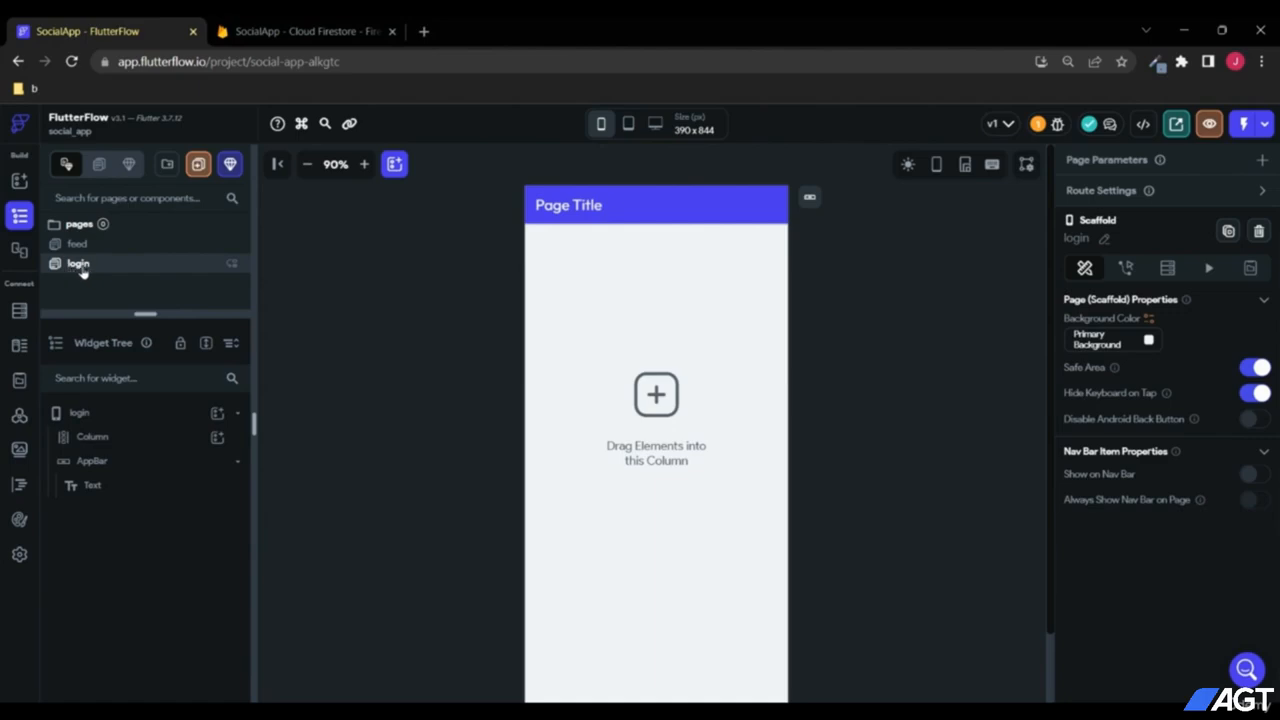
{"action": "left_click", "coordinate": [586, 205]}
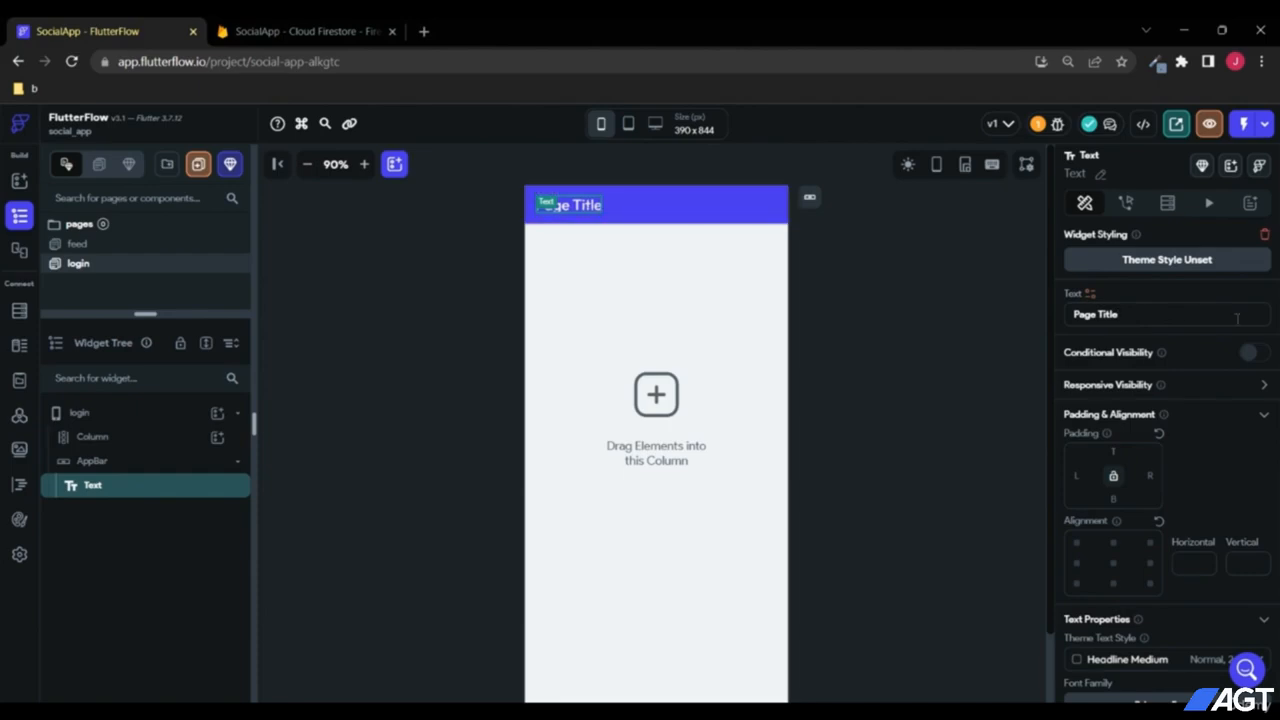
{"action": "left_click_drag", "start_coordinate": [1065, 312], "coordinate": [1024, 319]}
{"action": "type", "text": "Login"}
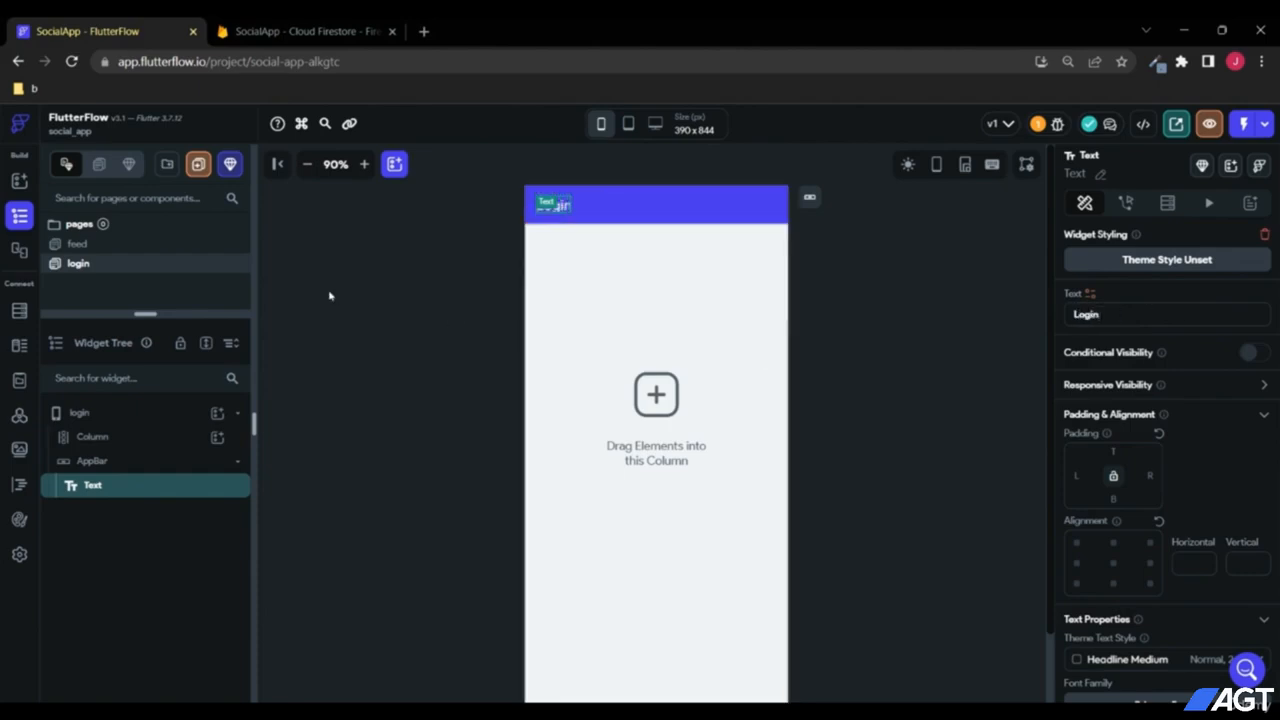
{"action": "left_click", "coordinate": [1090, 314]}
Step: Change the feed page's app bar title to "Feed"
{"action": "left_click", "coordinate": [80, 244]}
{"action": "left_click", "coordinate": [595, 207]}
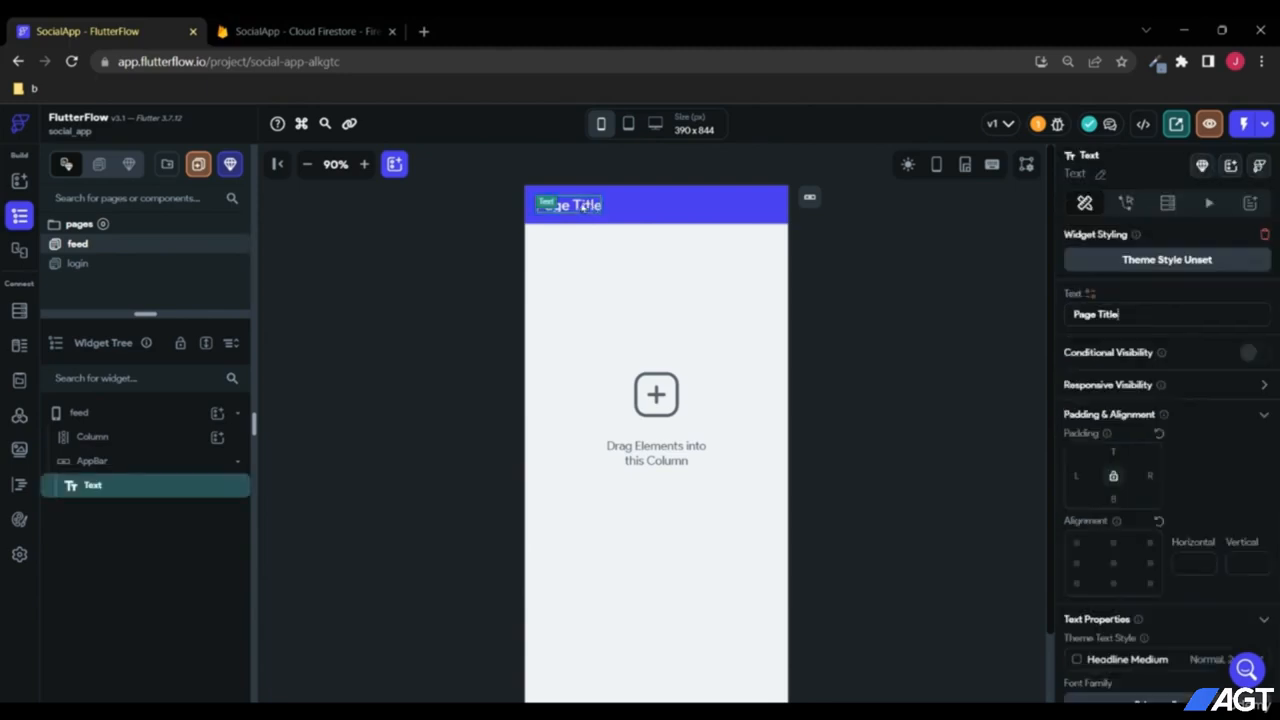
{"action": "left_click_drag", "start_coordinate": [1138, 314], "coordinate": [998, 314]}
{"action": "type", "text": "Feed"}
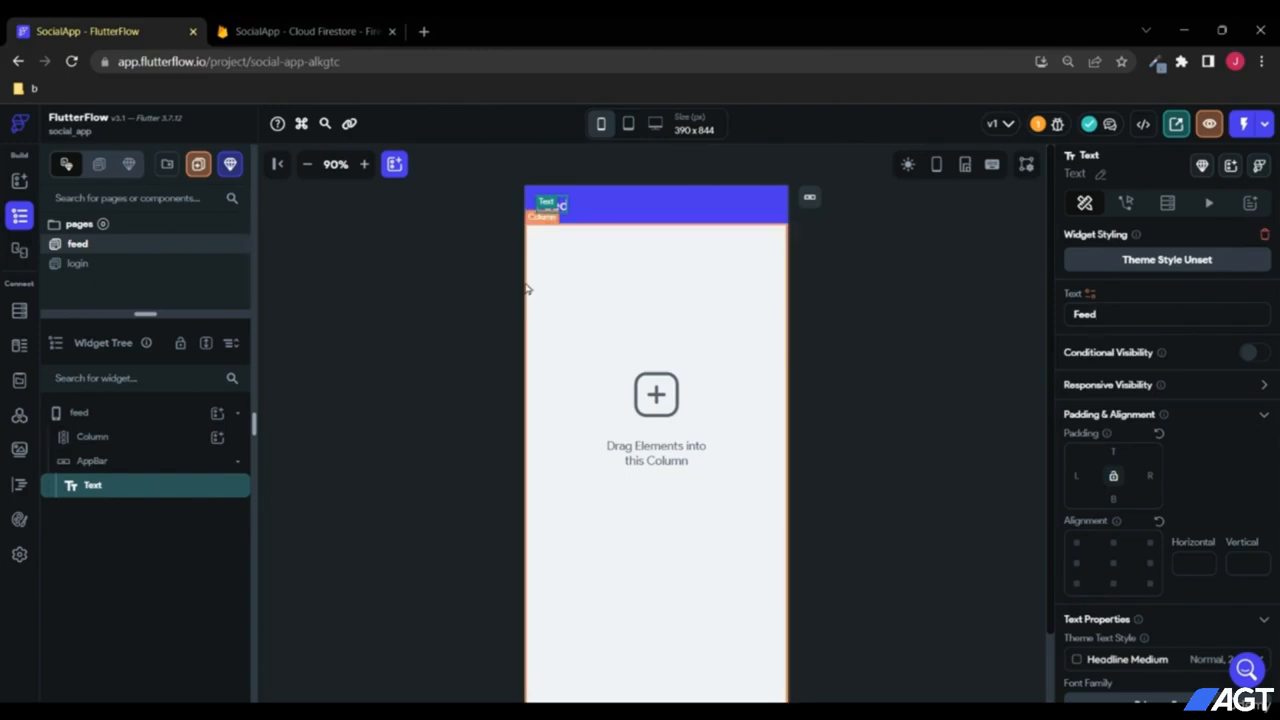
Step: Set the login page Column's alignment and Main Axis Alignment to Center
{"action": "left_click", "coordinate": [63, 266]}
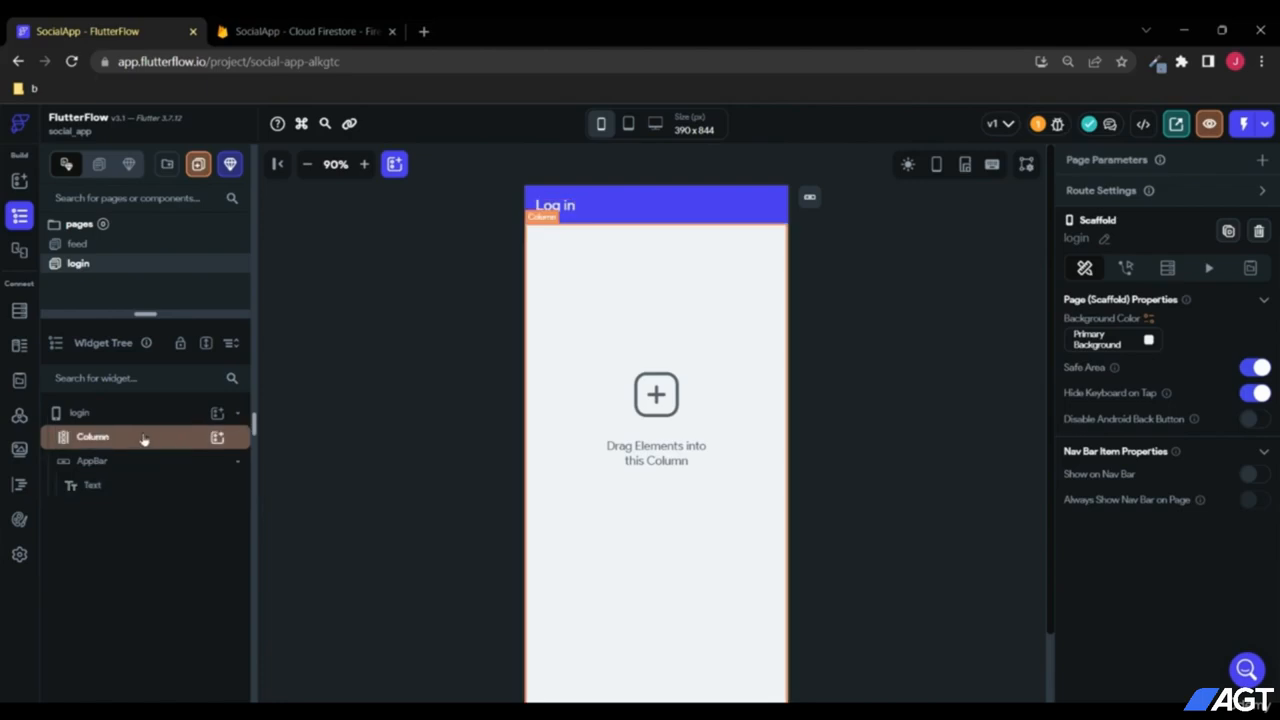
{"action": "left_click", "coordinate": [91, 440]}
{"action": "left_click", "coordinate": [1113, 448]}
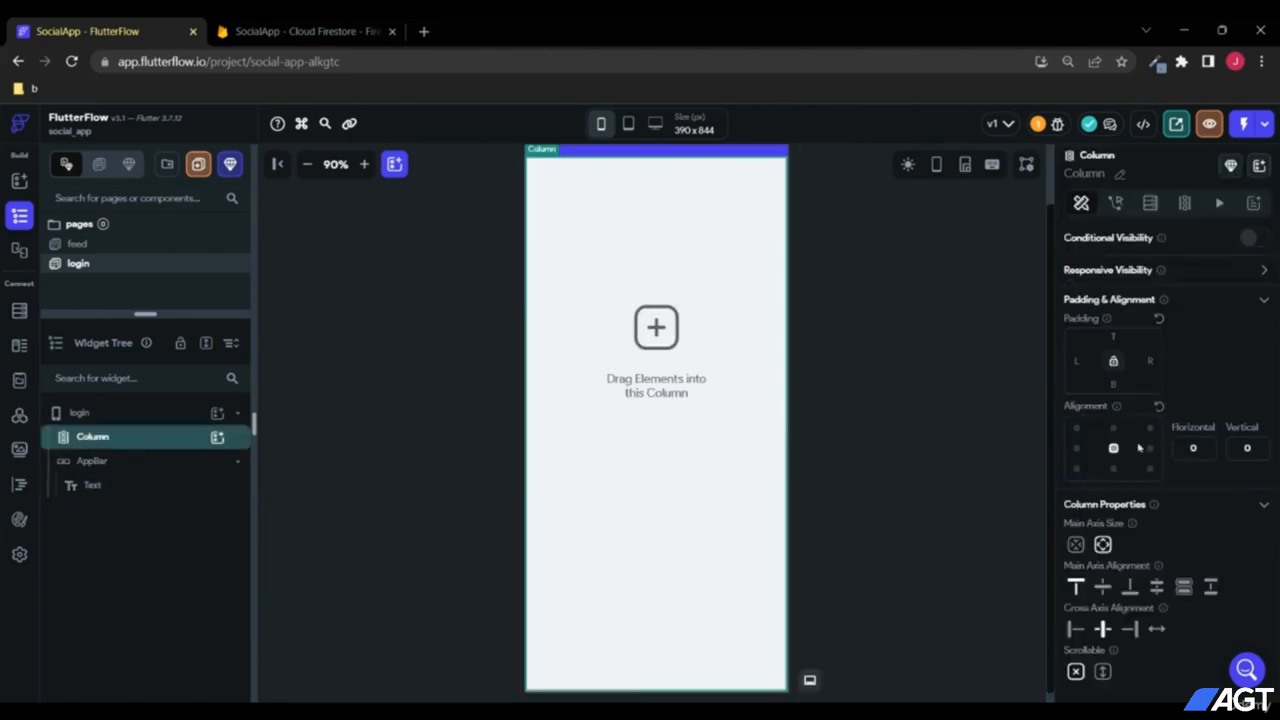
{"action": "scroll", "coordinate": [1140, 480], "scroll_direction": "down", "scroll_amount": 1}
{"action": "left_click", "coordinate": [1103, 548]}
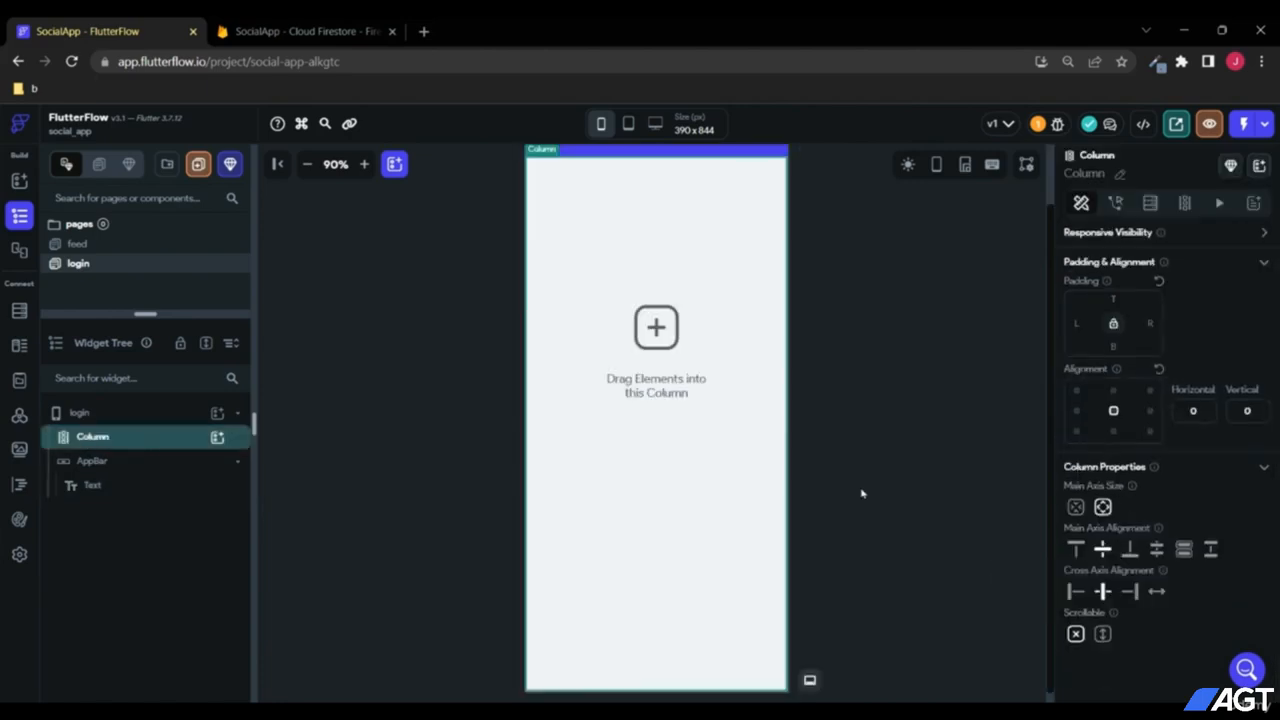
Step: Add an Icon widget inside the login page's Column
{"action": "left_click", "coordinate": [216, 439]}
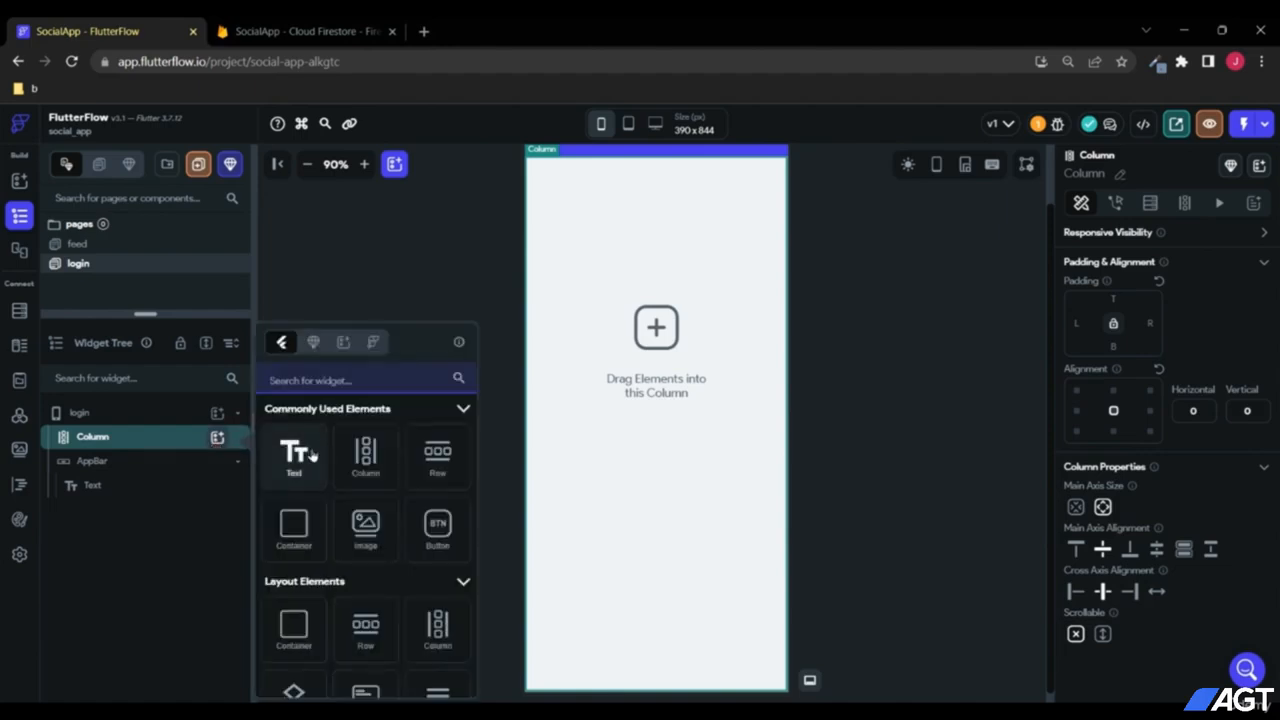
{"action": "left_click", "coordinate": [338, 381]}
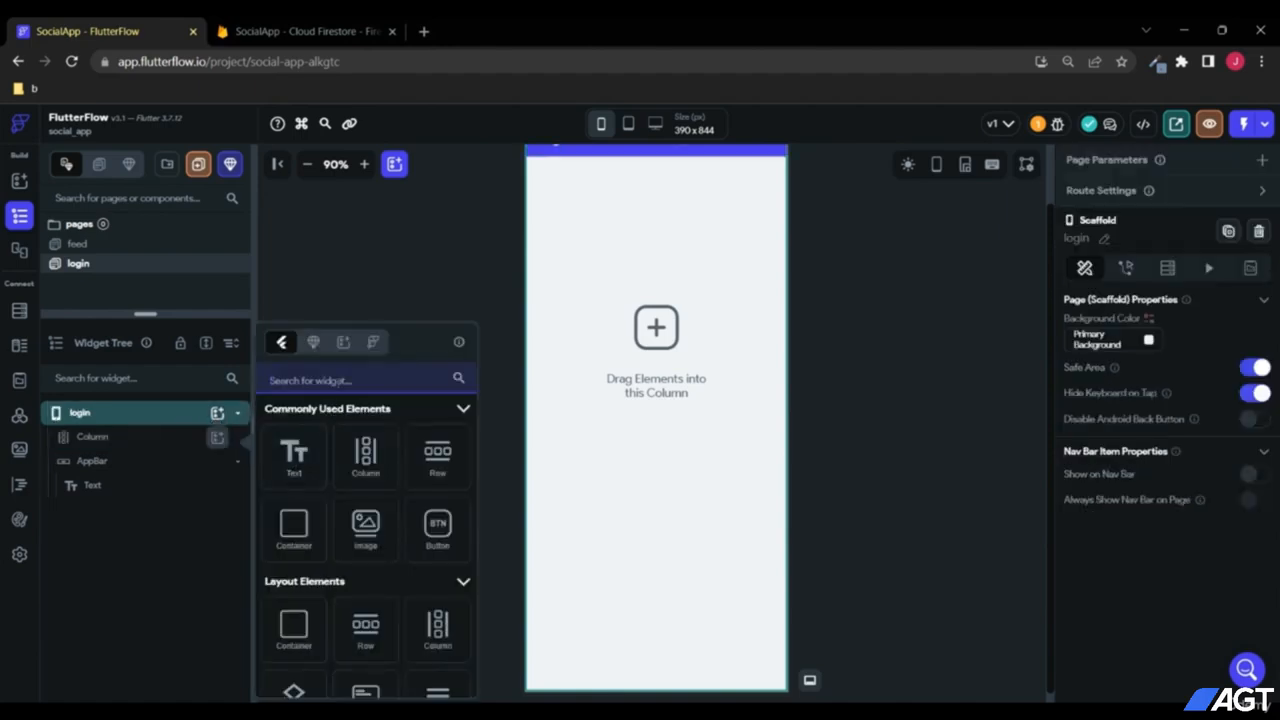
{"action": "type", "text": "icon"}
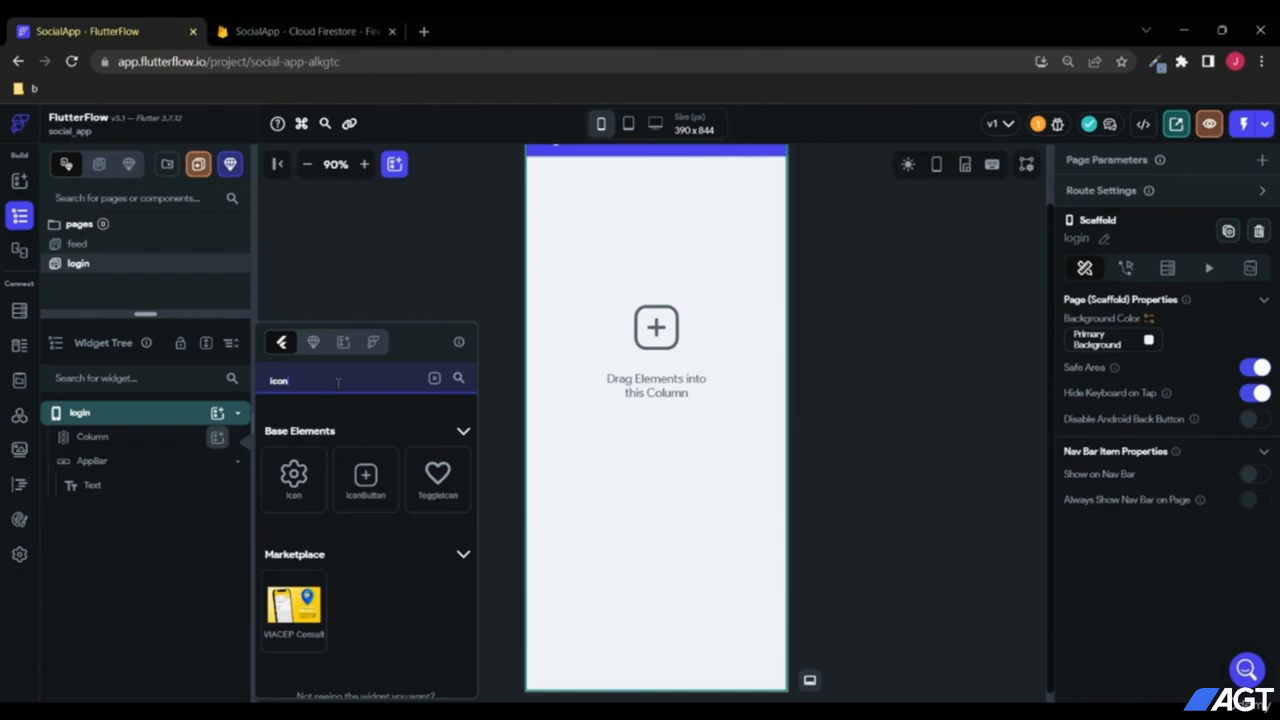
{"action": "left_click", "coordinate": [290, 470]}
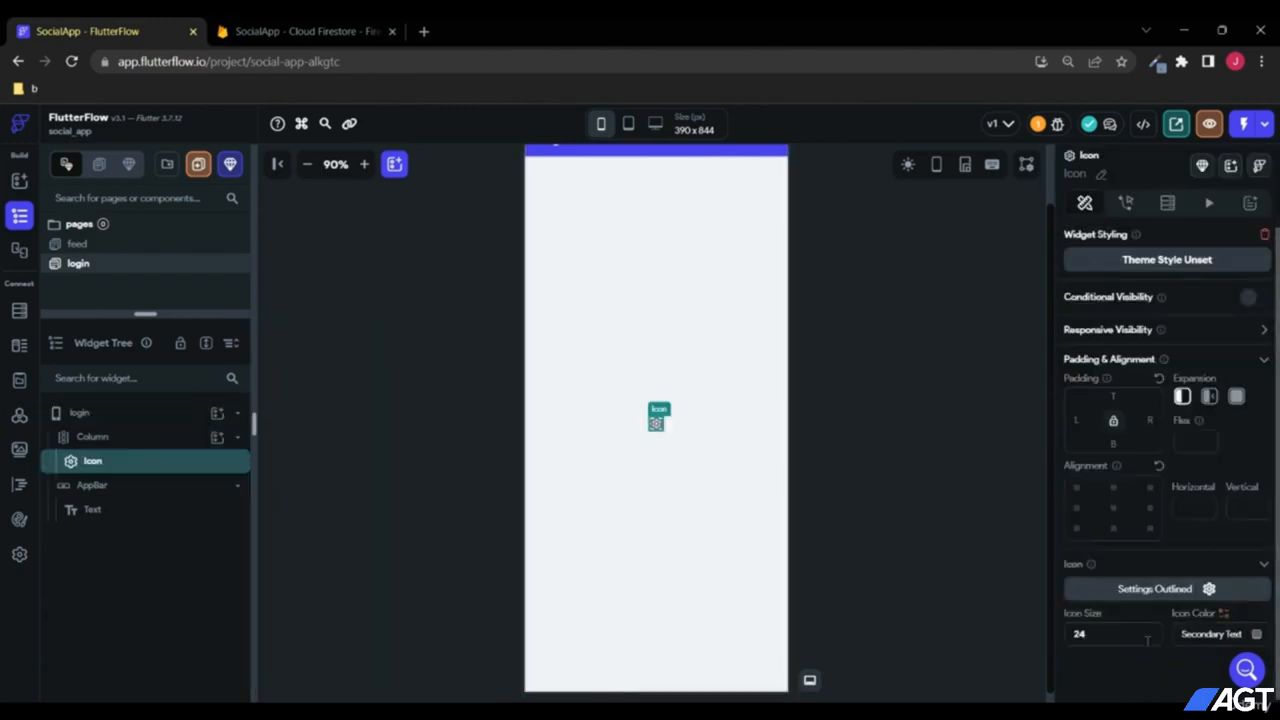
Step: Set the icon's size to 150 and pick the person icon
{"action": "left_click", "coordinate": [1116, 630]}
{"action": "type", "text": "15"}
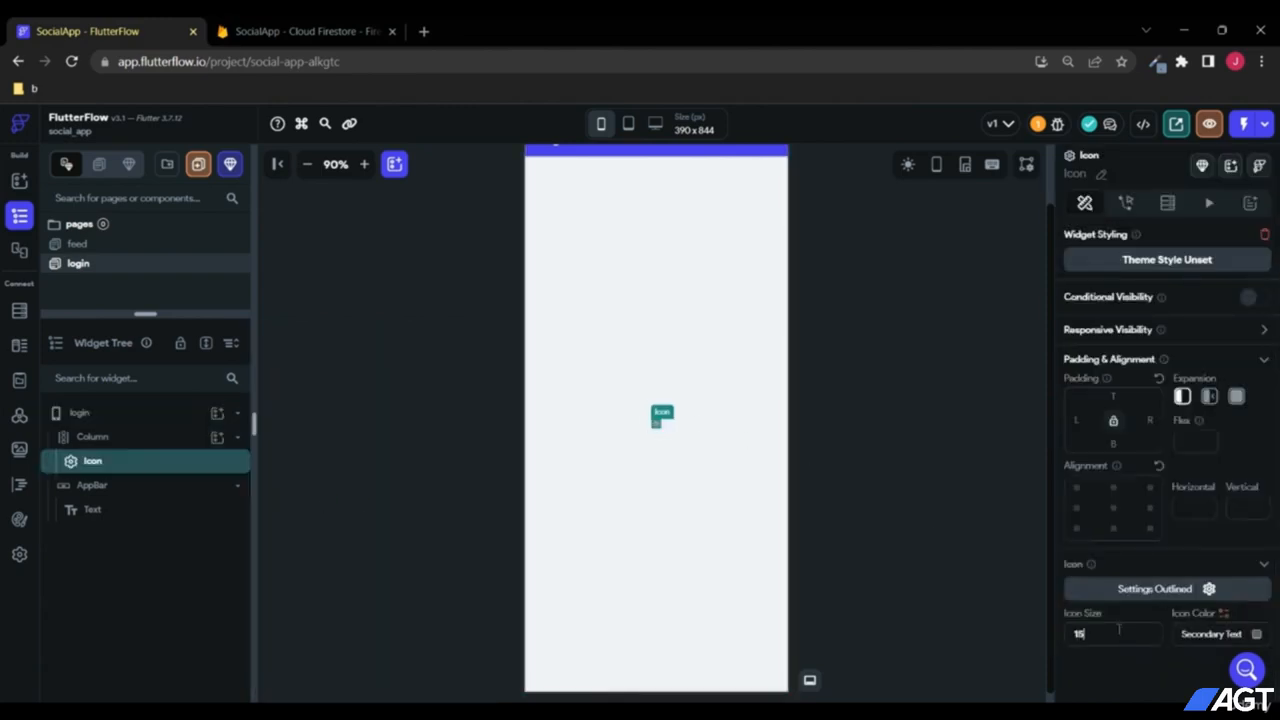
{"action": "type", "text": "0"}
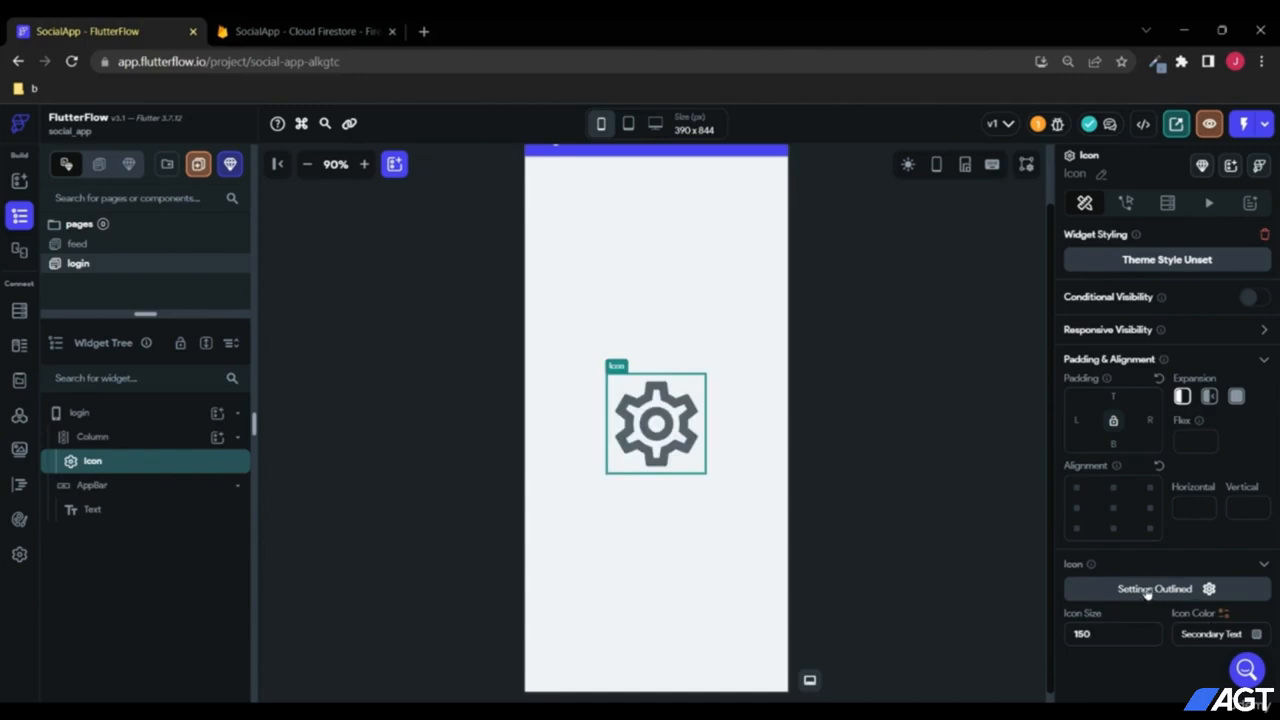
{"action": "left_click", "coordinate": [1150, 592]}
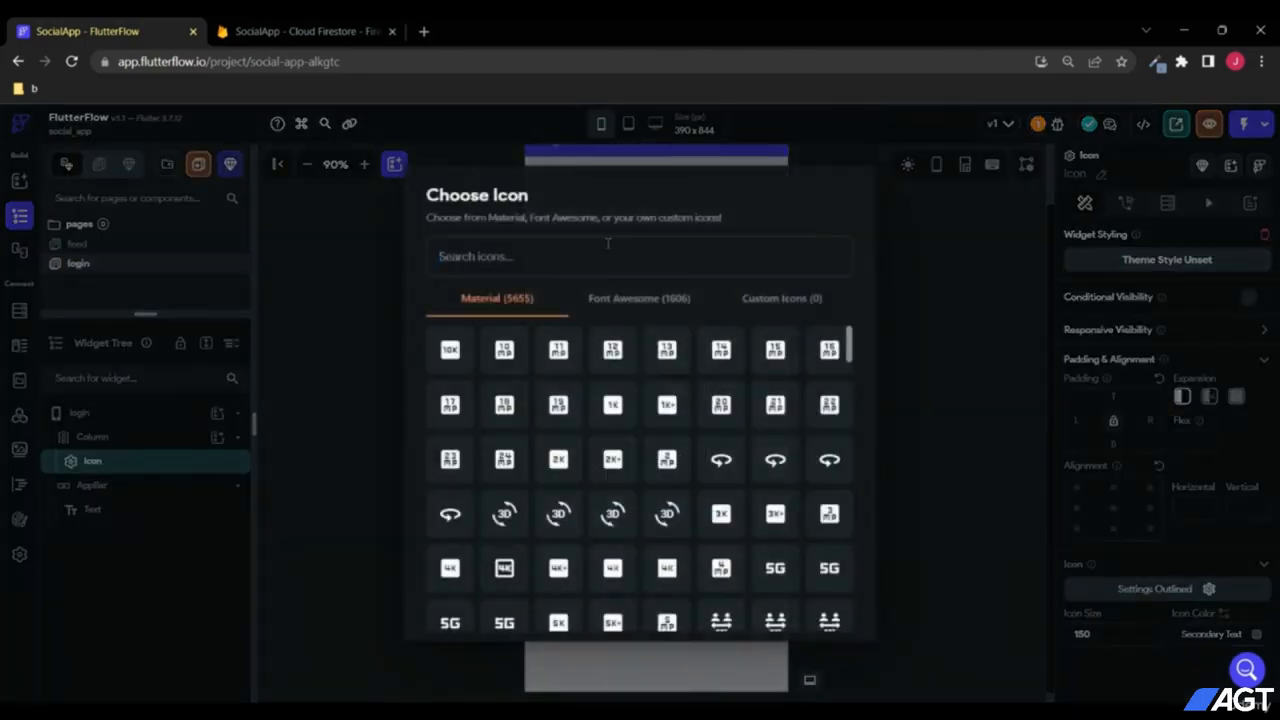
{"action": "type", "text": "user"}
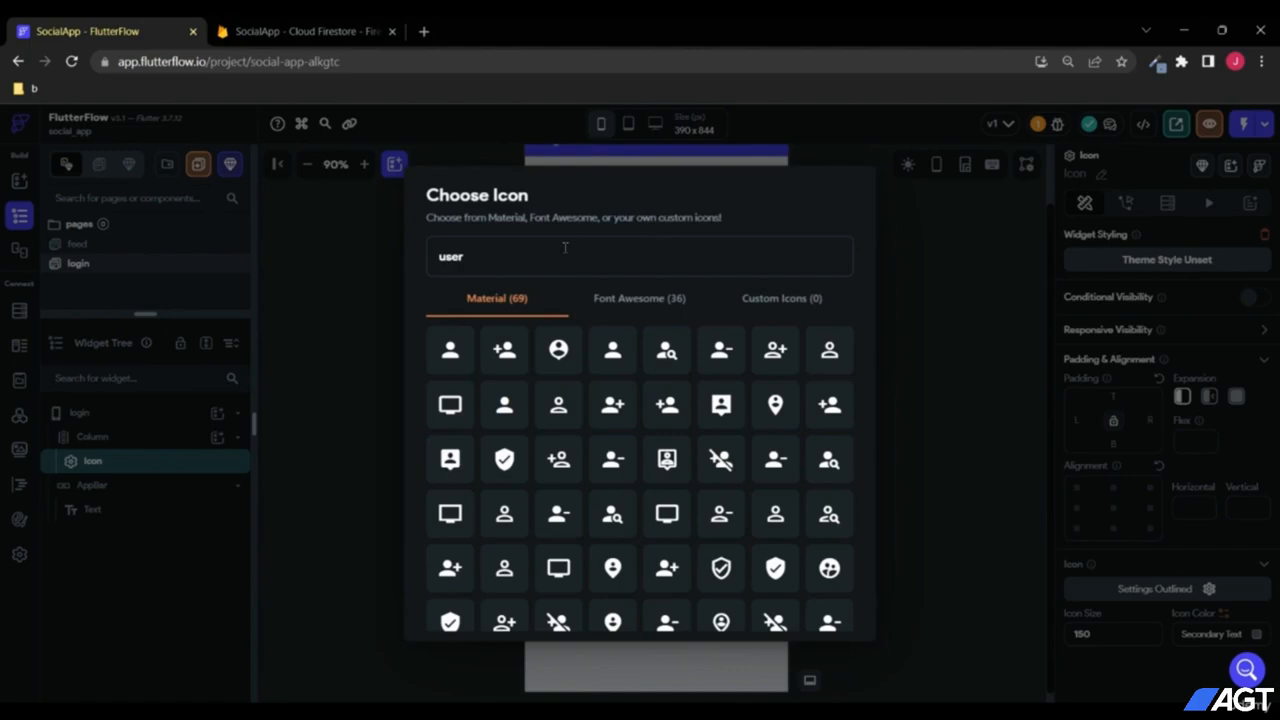
{"action": "left_click", "coordinate": [455, 347]}
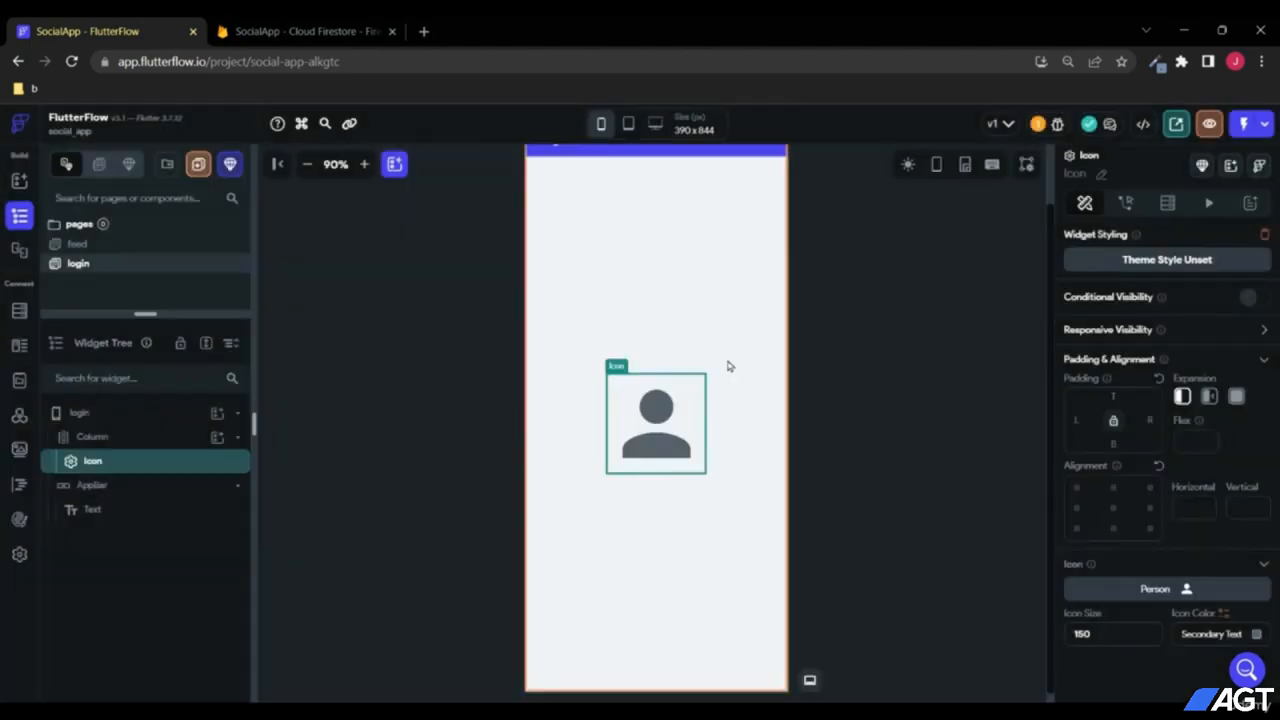
{"action": "left_click", "coordinate": [216, 441]}
{"action": "left_click", "coordinate": [155, 440]}
Step: Add a TextField below the person icon with the label text "Email here"
{"action": "left_click", "coordinate": [153, 441]}
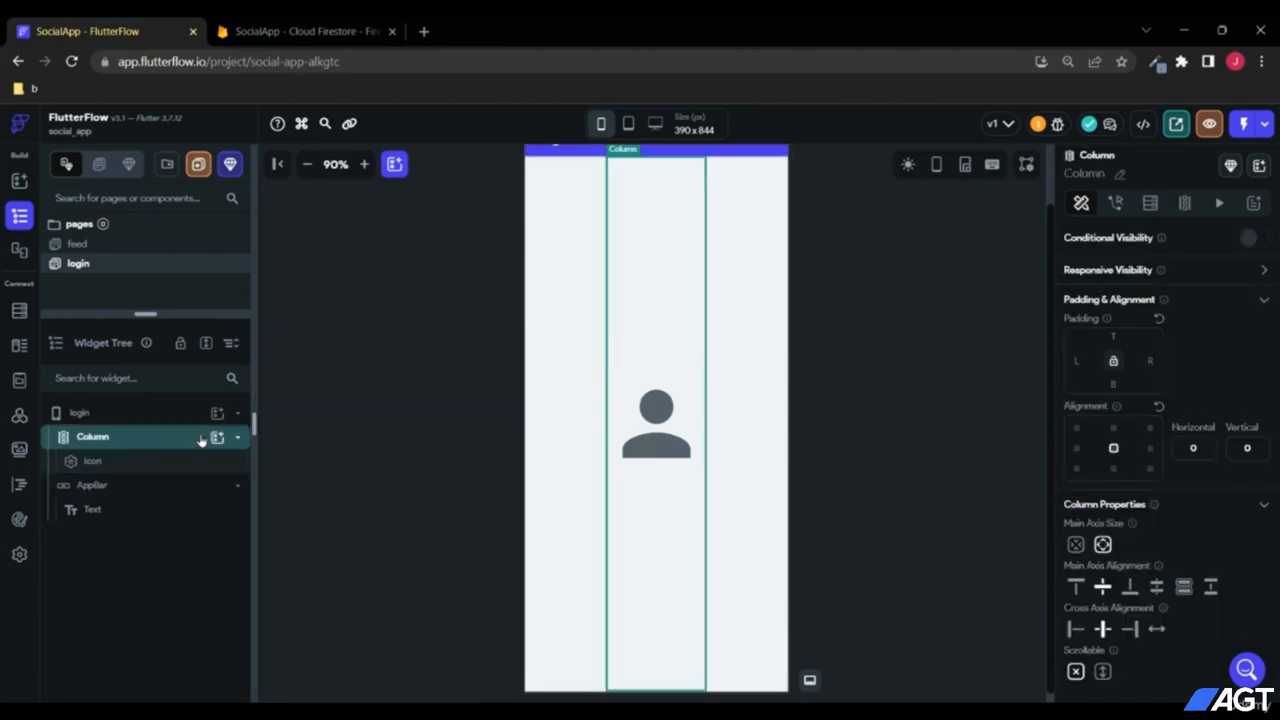
{"action": "left_click", "coordinate": [216, 437]}
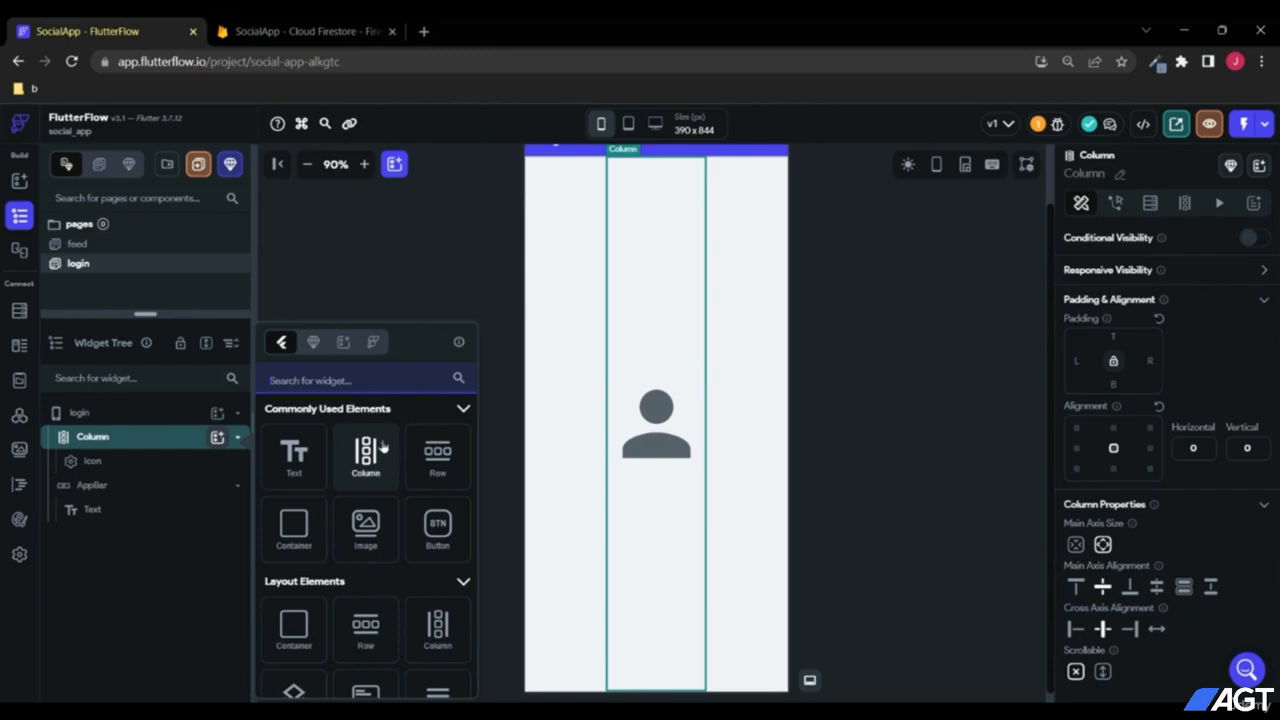
{"action": "left_click", "coordinate": [344, 387]}
{"action": "type", "text": "text"}
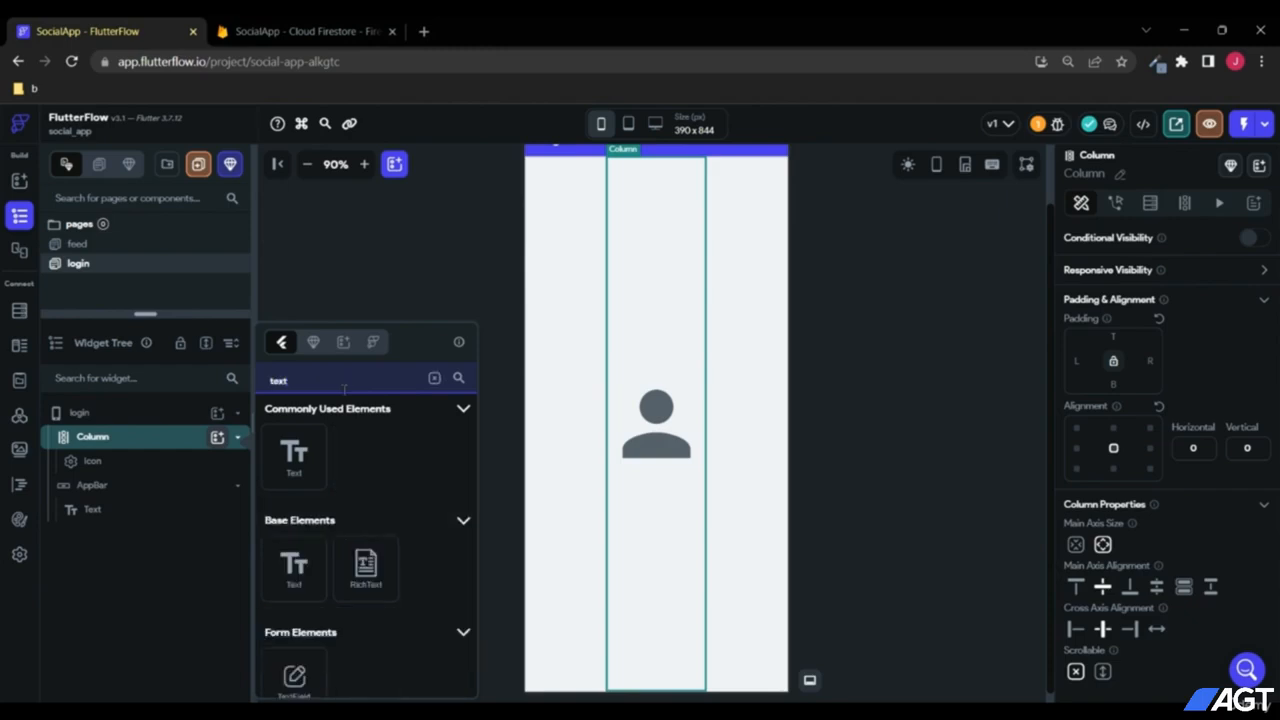
{"action": "left_click", "coordinate": [294, 668]}
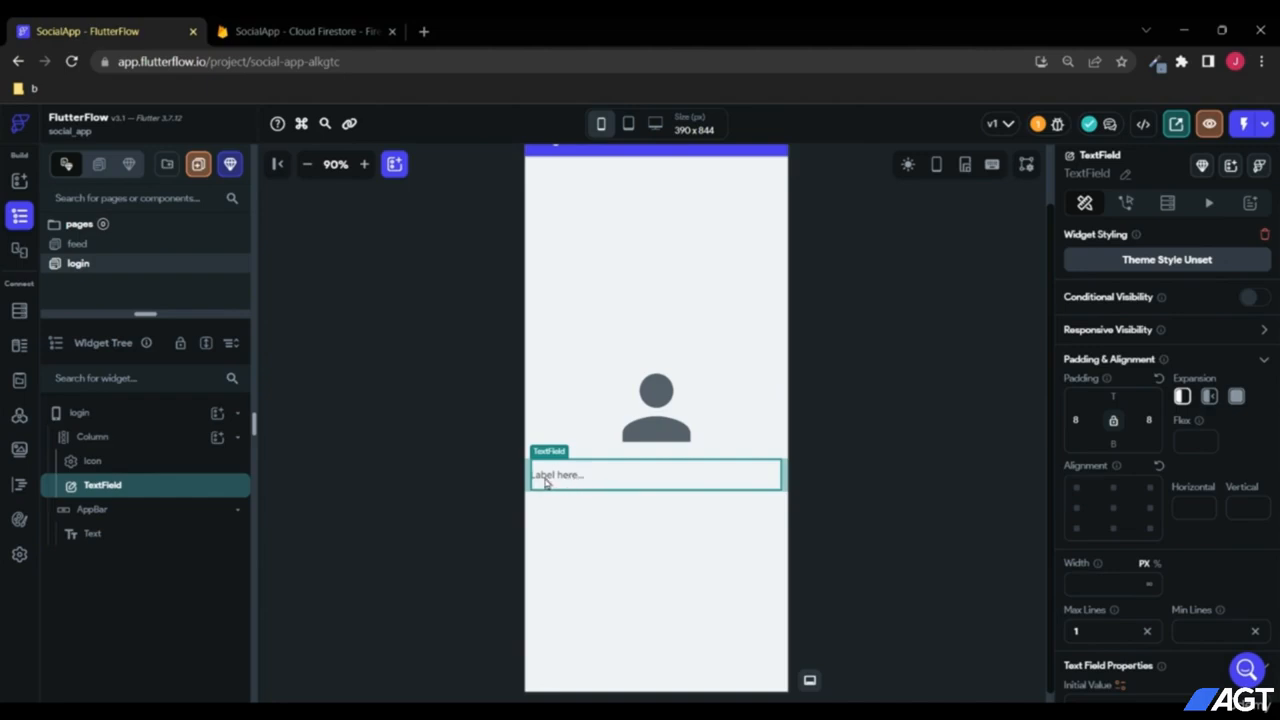
{"action": "scroll", "coordinate": [1216, 463], "scroll_direction": "down", "scroll_amount": 5}
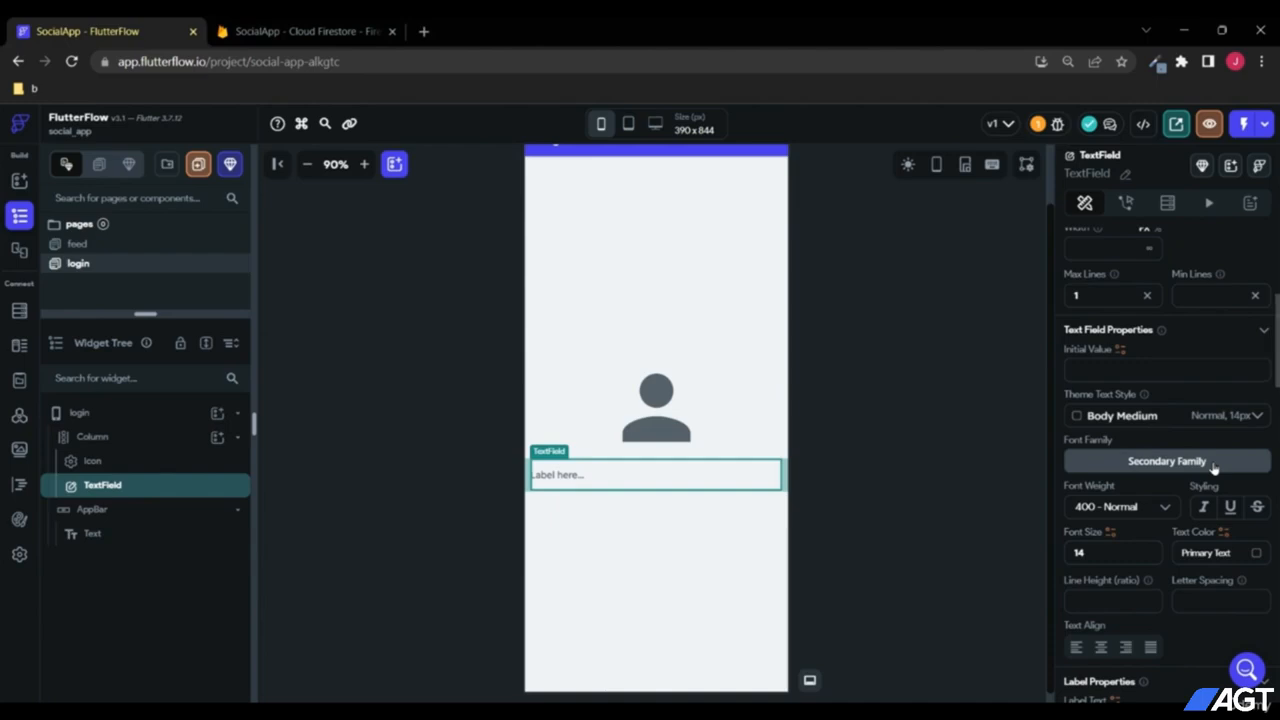
{"action": "scroll", "coordinate": [1214, 466], "scroll_direction": "down", "scroll_amount": 2}
{"action": "left_click_drag", "start_coordinate": [1147, 475], "coordinate": [1015, 476]}
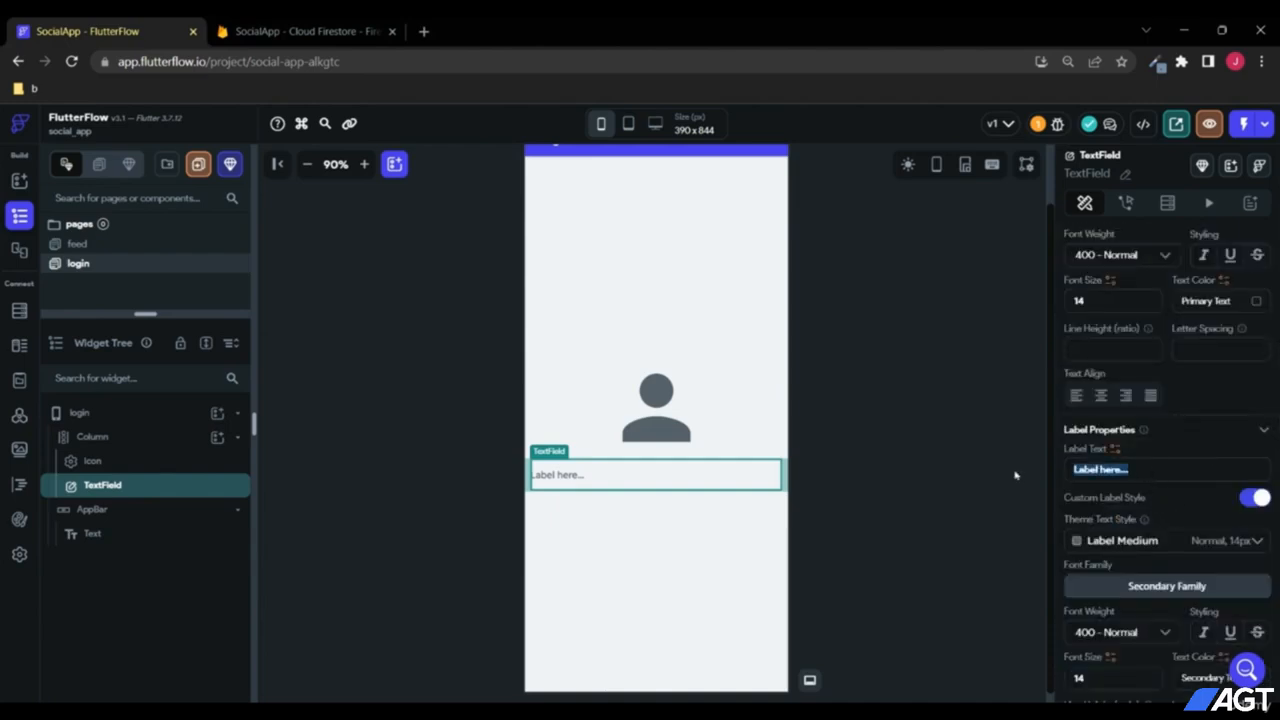
{"action": "type", "text": "Email"}
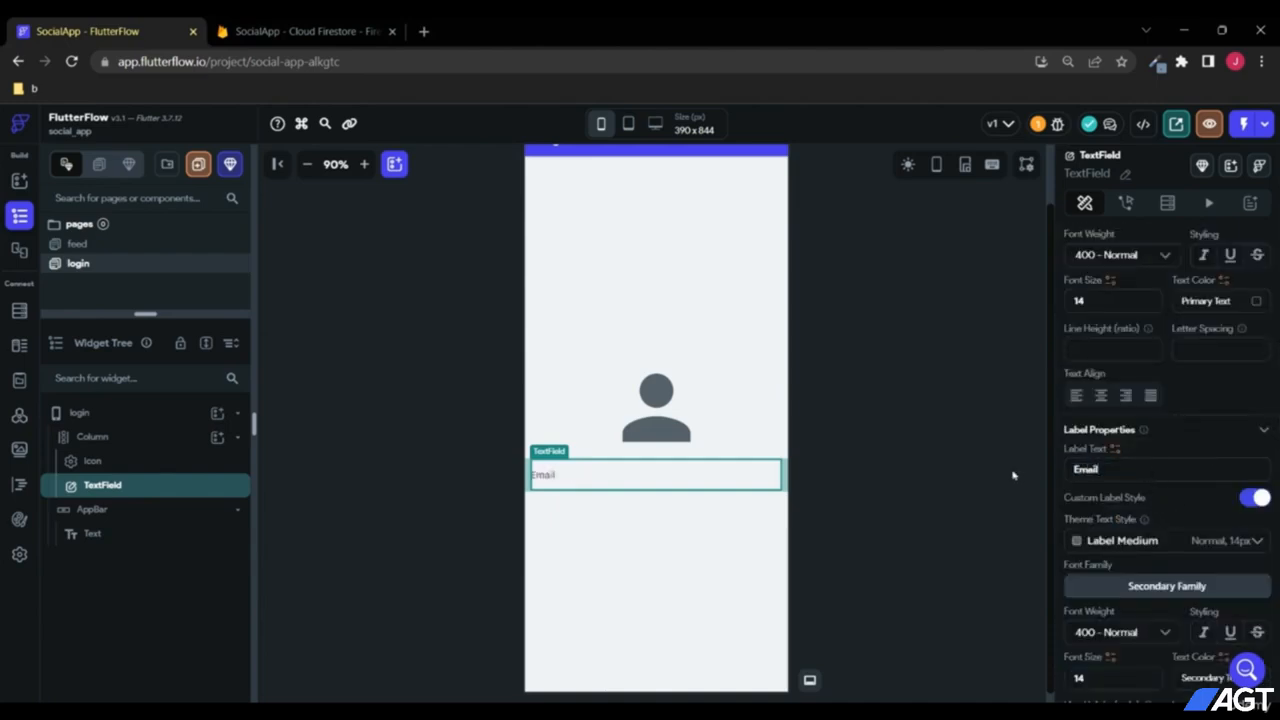
{"action": "type", "text": " here..."}
Step: Duplicate the email TextField and give the email field 16 bottom padding
{"action": "right_click", "coordinate": [86, 487]}
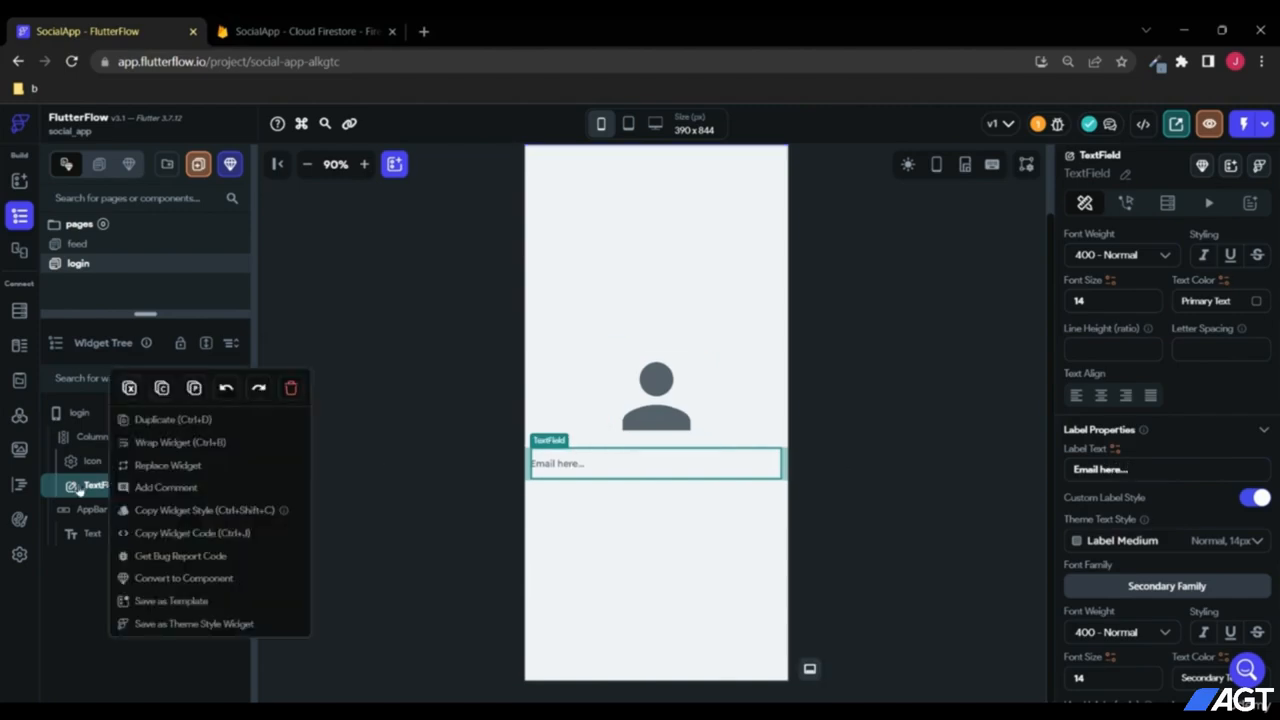
{"action": "left_click", "coordinate": [80, 489]}
{"action": "right_click", "coordinate": [92, 490]}
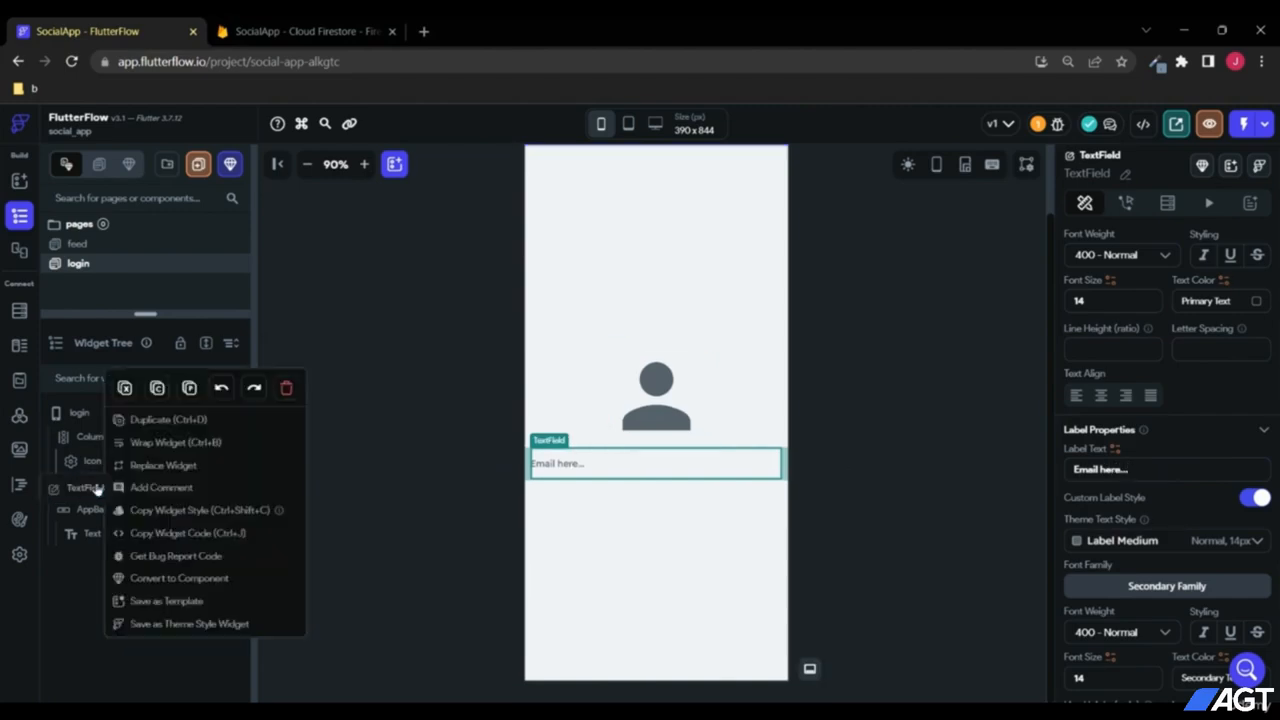
{"action": "left_click", "coordinate": [160, 423]}
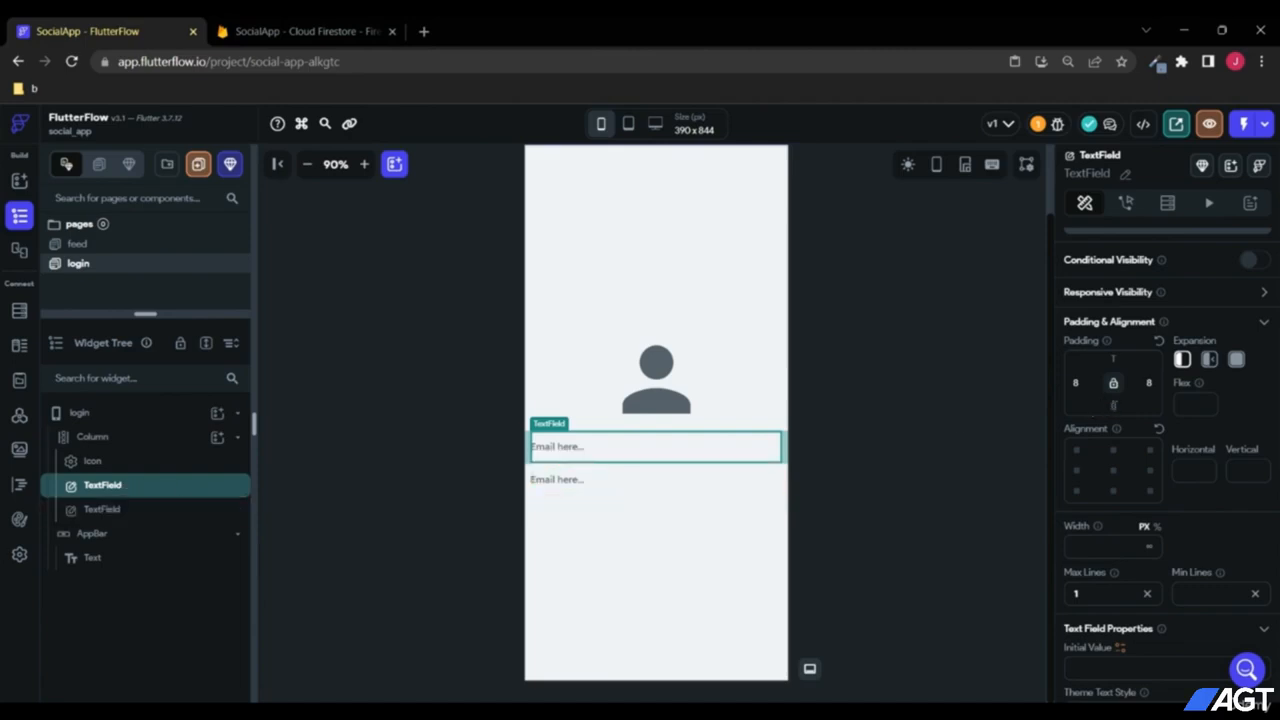
{"action": "left_click", "coordinate": [1113, 404]}
{"action": "type", "text": "16"}
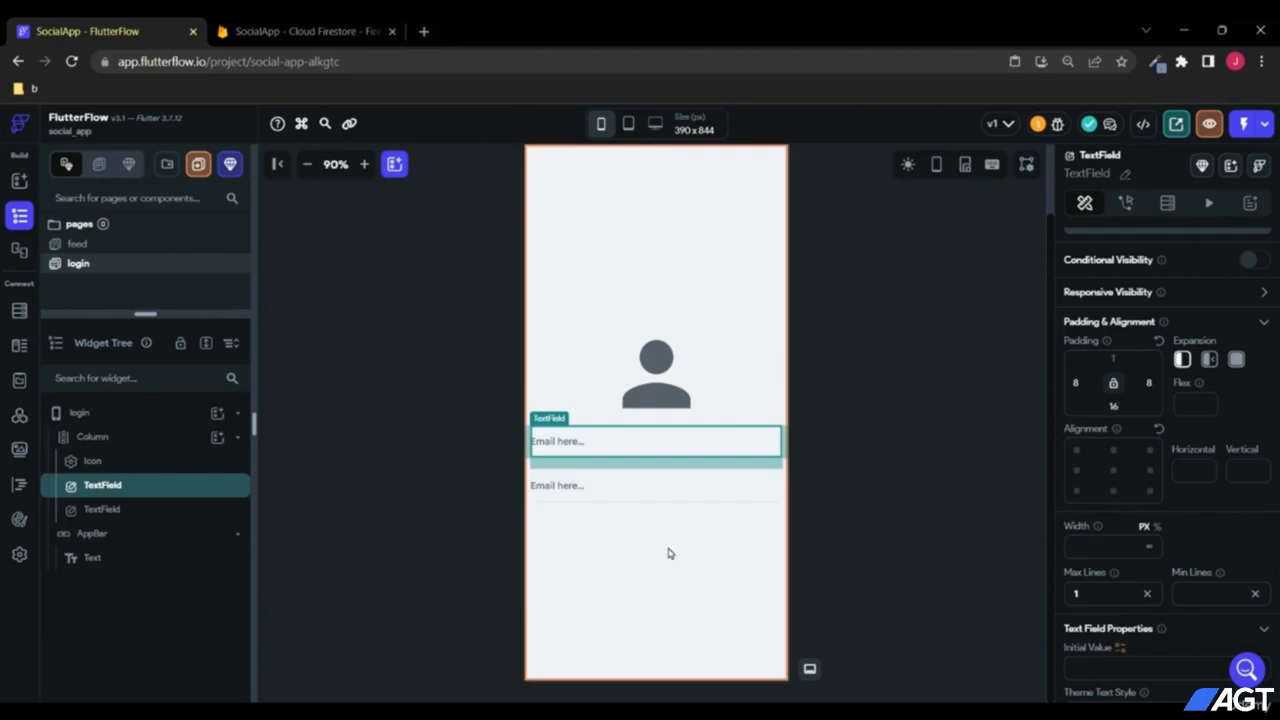
Step: Change the copied field's label text to "Password here"
{"action": "left_click", "coordinate": [587, 496]}
{"action": "scroll", "coordinate": [1216, 498], "scroll_direction": "down", "scroll_amount": 4}
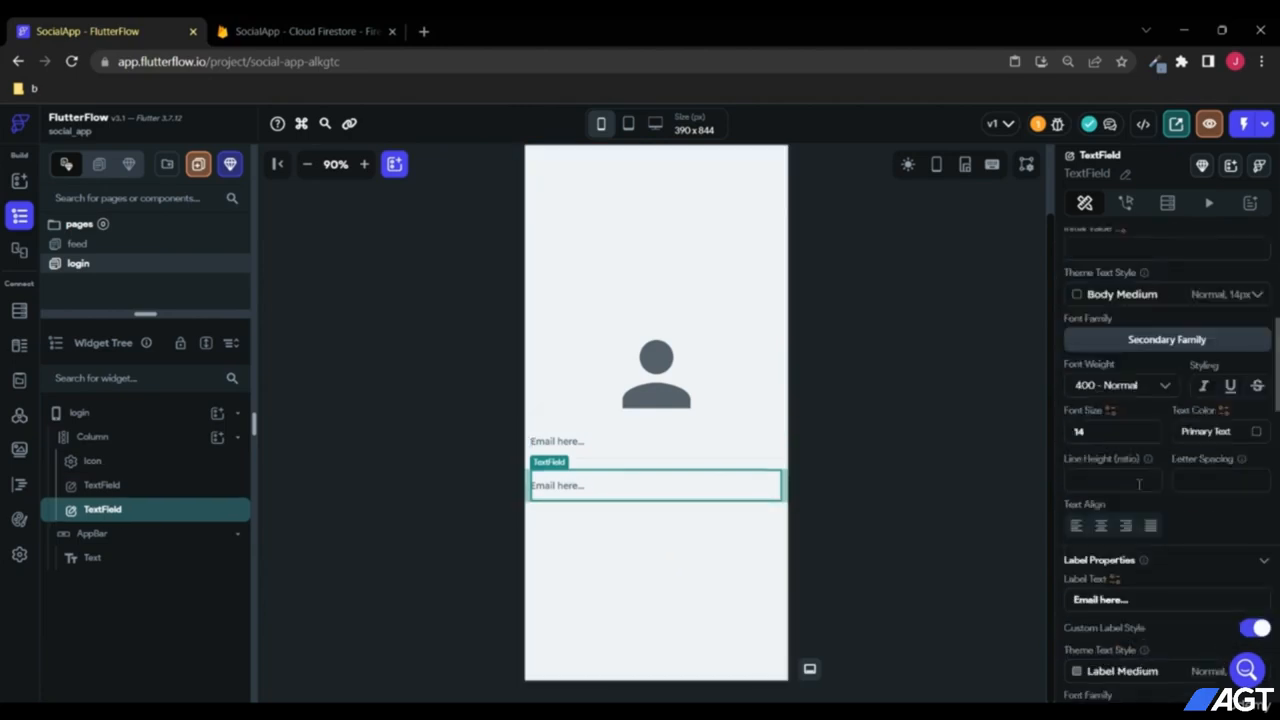
{"action": "scroll", "coordinate": [1137, 474], "scroll_direction": "up", "scroll_amount": 1}
{"action": "scroll", "coordinate": [1135, 470], "scroll_direction": "down", "scroll_amount": 3}
{"action": "left_click_drag", "start_coordinate": [1131, 515], "coordinate": [1004, 520]}
{"action": "type", "text": "Pa"}
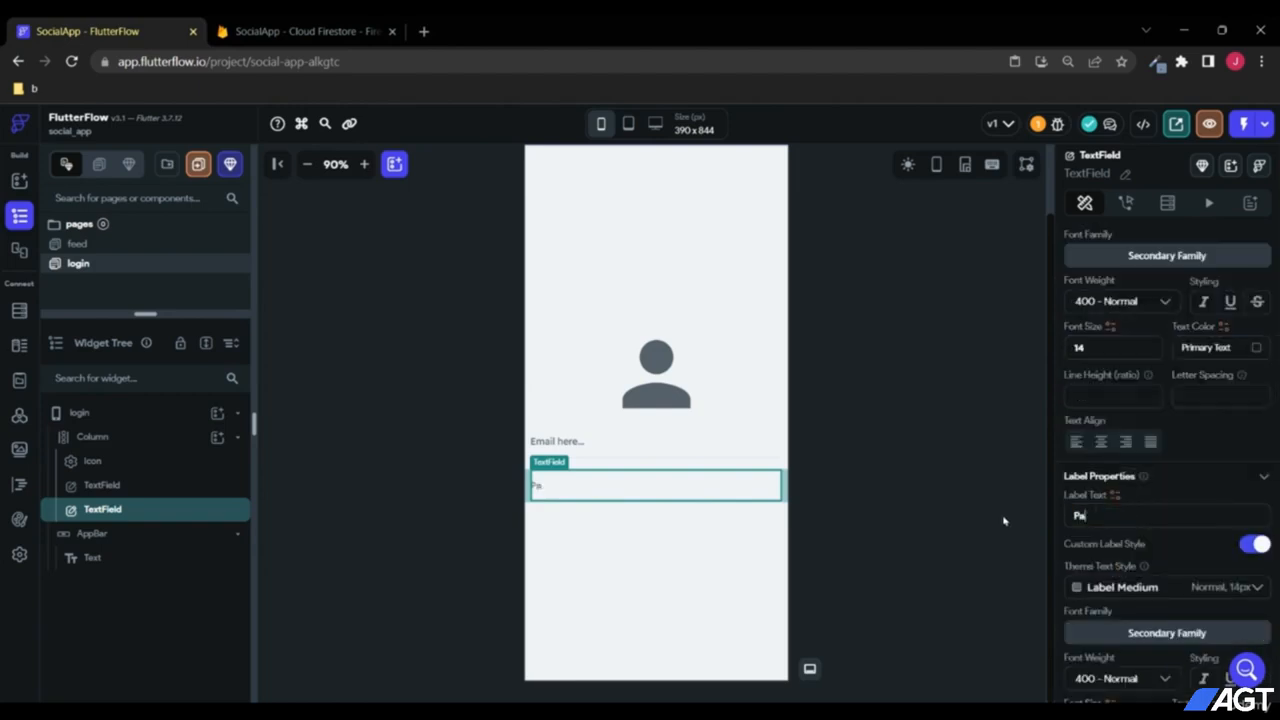
{"action": "type", "text": "ssword here"}
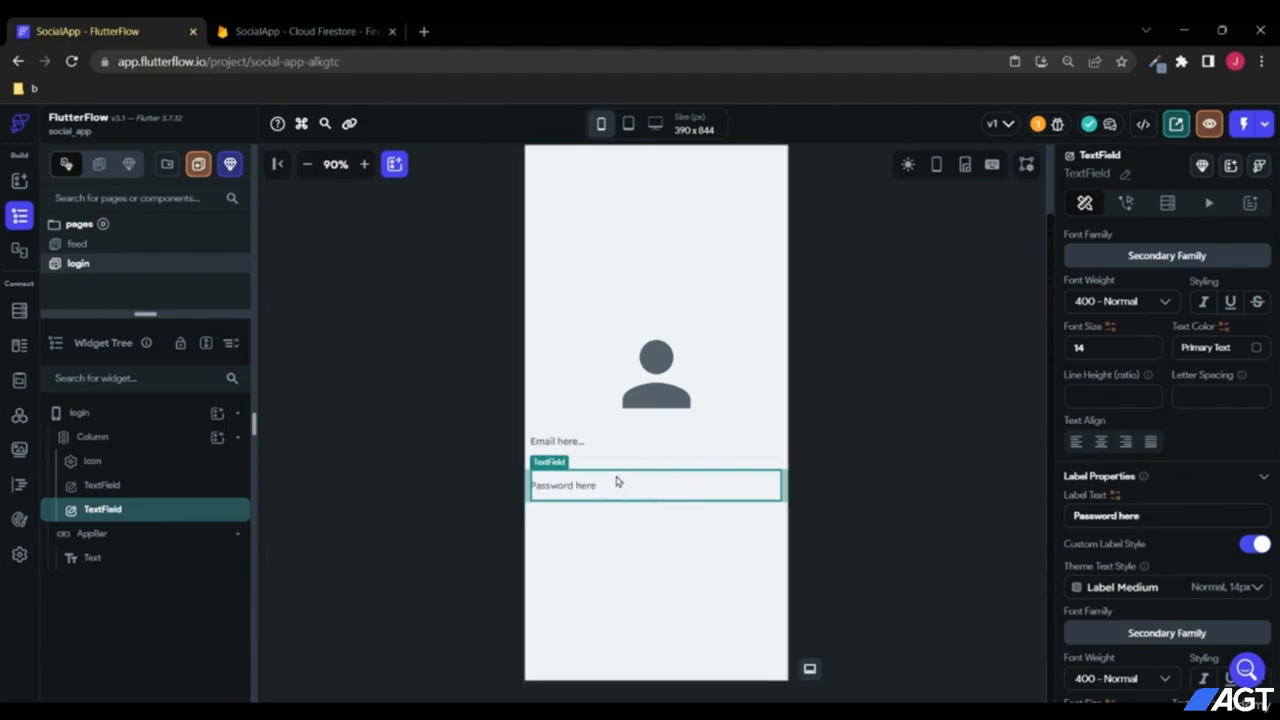
Step: Make "Password here" a password field with a size-24 show/hide toggle icon
{"action": "left_click", "coordinate": [1126, 441]}
{"action": "scroll", "coordinate": [1163, 440], "scroll_direction": "down", "scroll_amount": 10}
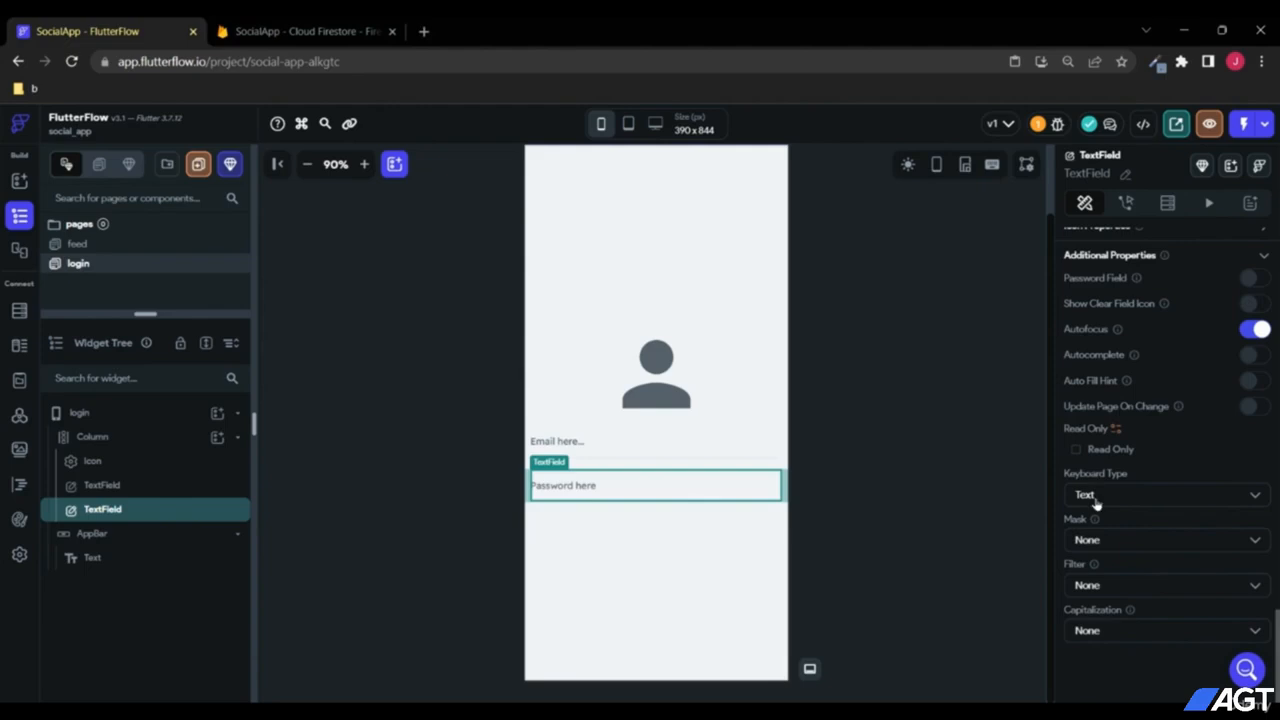
{"action": "scroll", "coordinate": [1140, 495], "scroll_direction": "up", "scroll_amount": 1}
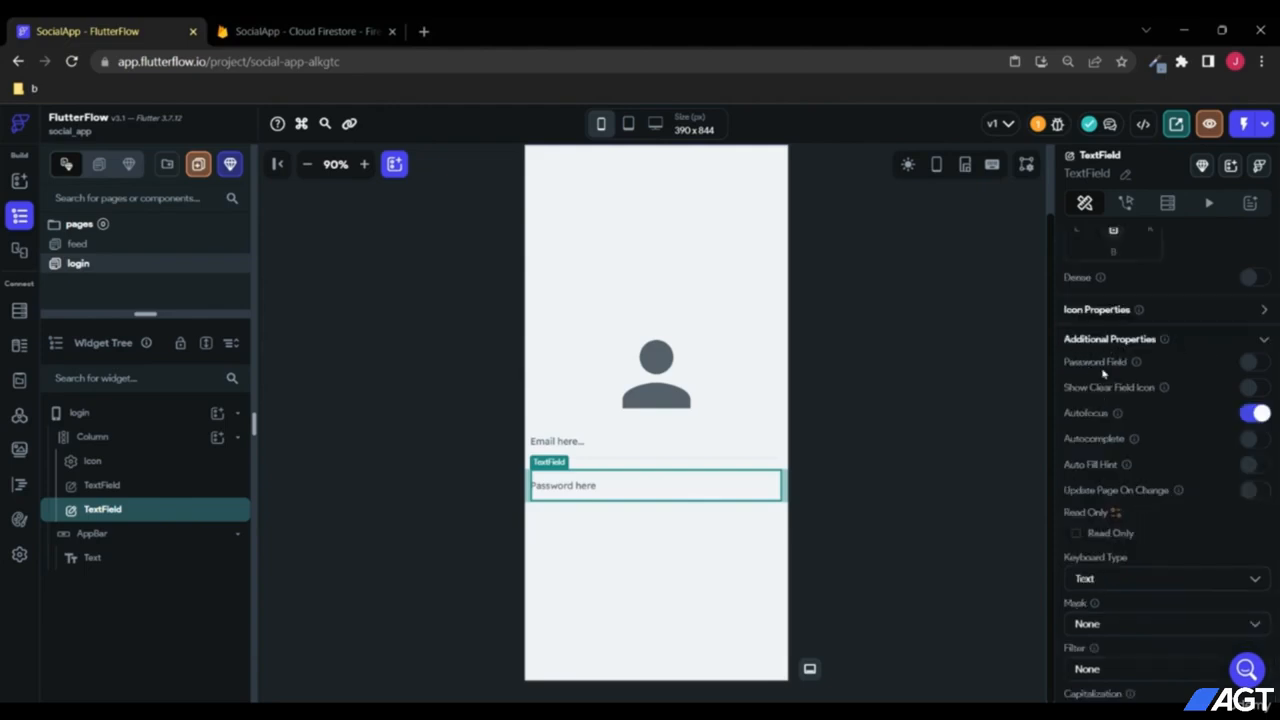
{"action": "left_click", "coordinate": [1253, 364]}
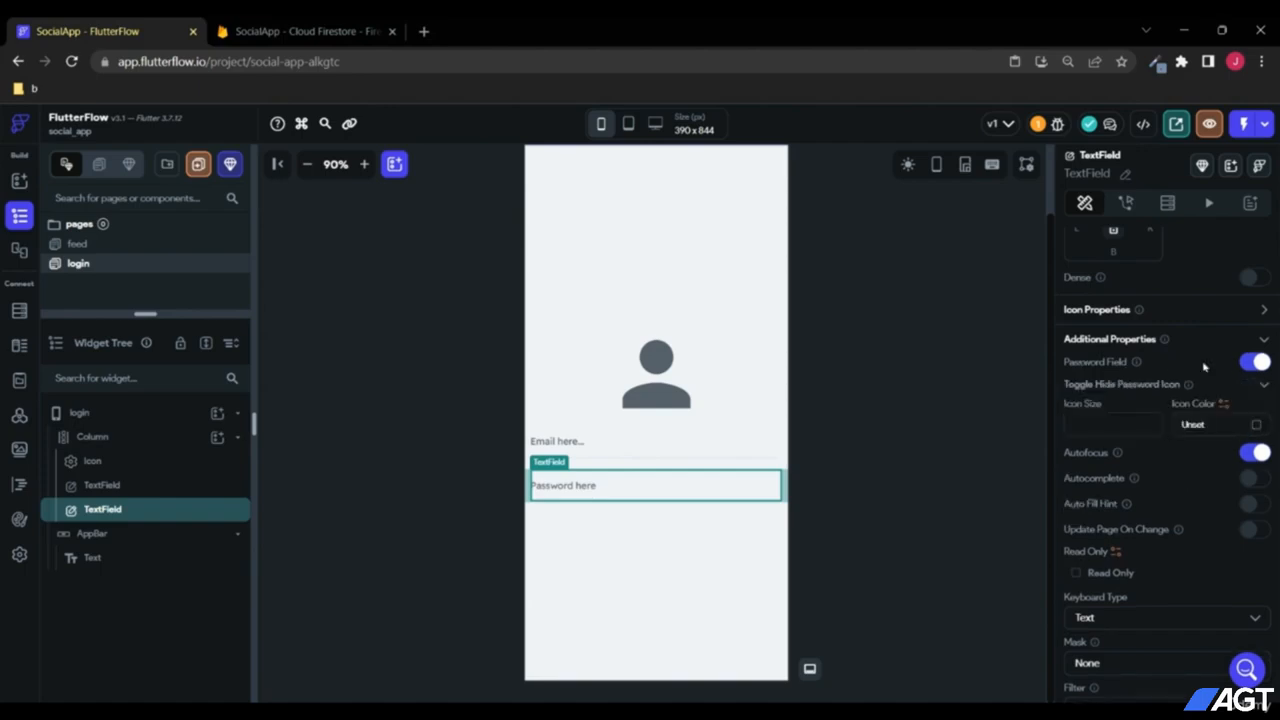
{"action": "left_click", "coordinate": [1114, 423]}
{"action": "type", "text": "24"}
{"action": "left_click", "coordinate": [1100, 428]}
{"action": "left_click", "coordinate": [665, 395]}
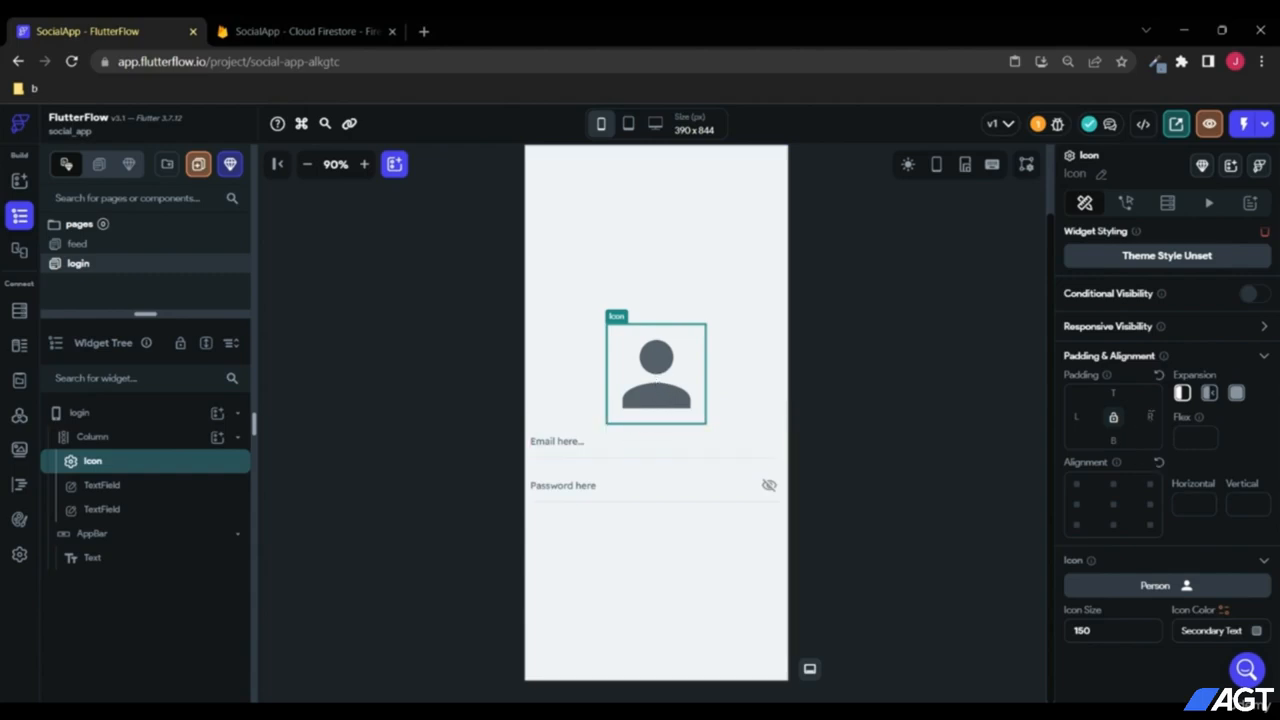
{"action": "scroll", "coordinate": [1150, 414], "scroll_direction": "up", "scroll_amount": 1}
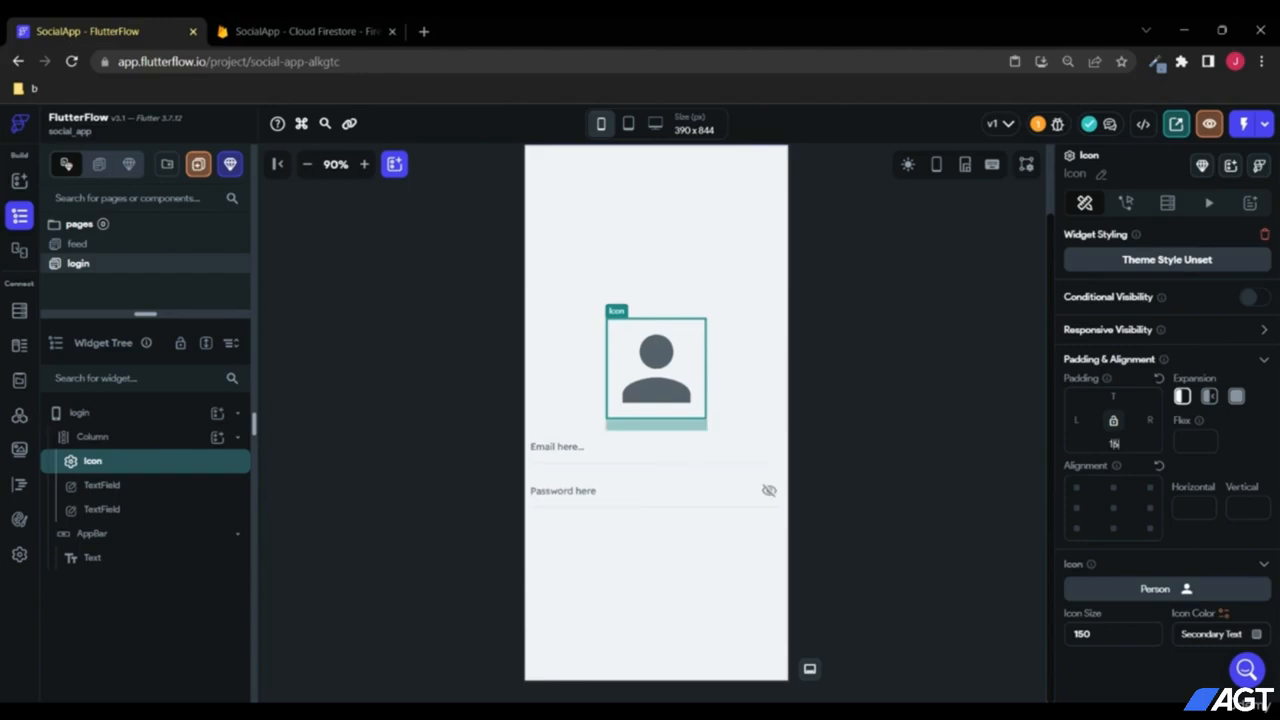
{"action": "left_click", "coordinate": [613, 573]}
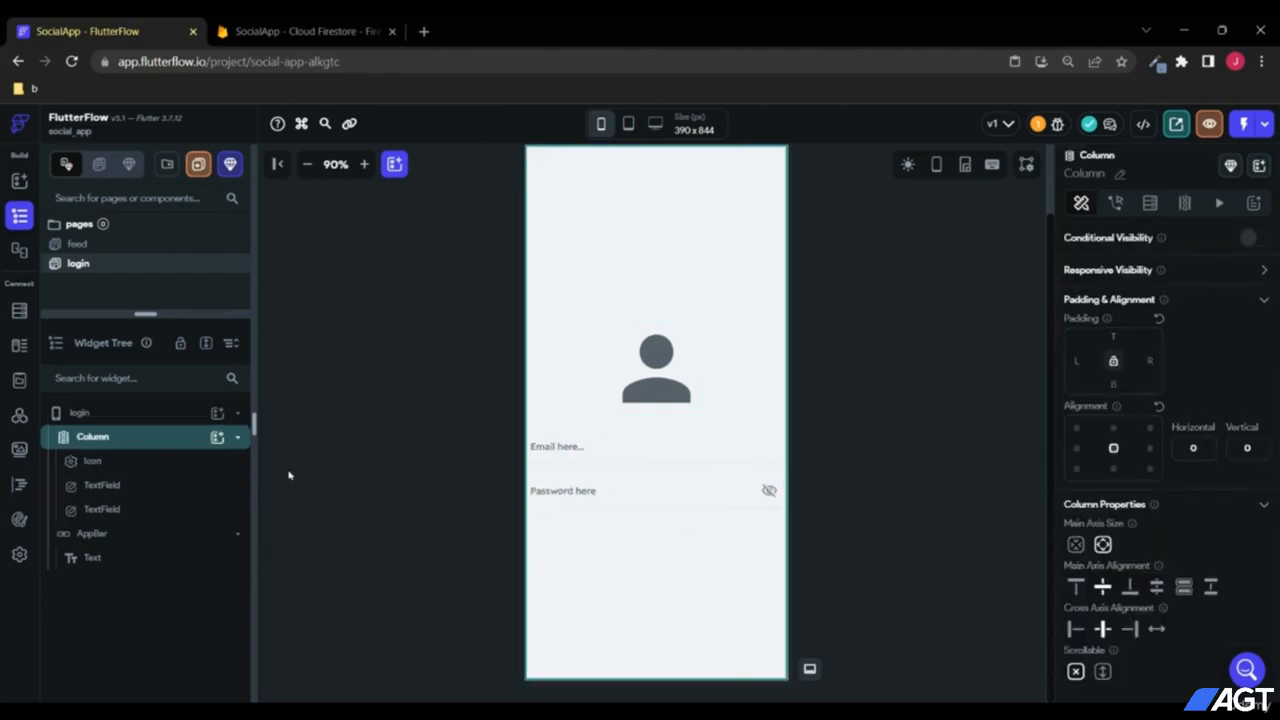
Step: Add a Button to the Column and give the password field 16 bottom spacing
{"action": "left_click", "coordinate": [217, 439]}
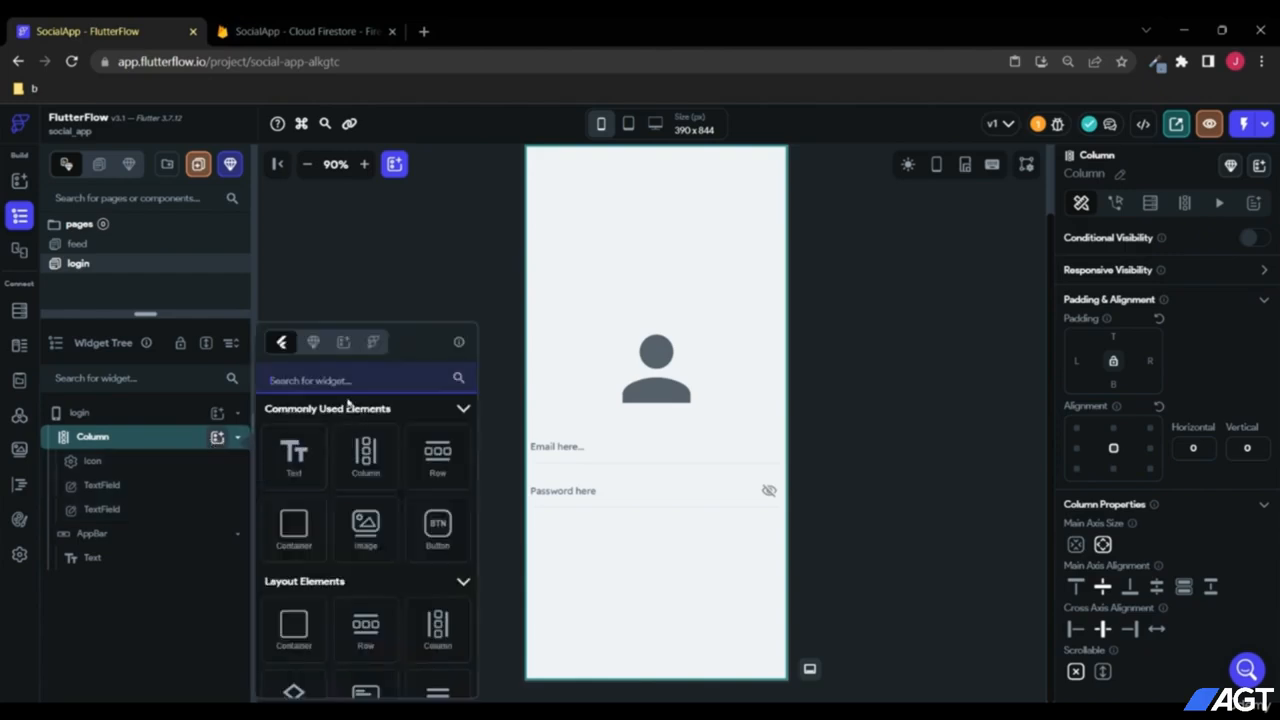
{"action": "type", "text": "butt"}
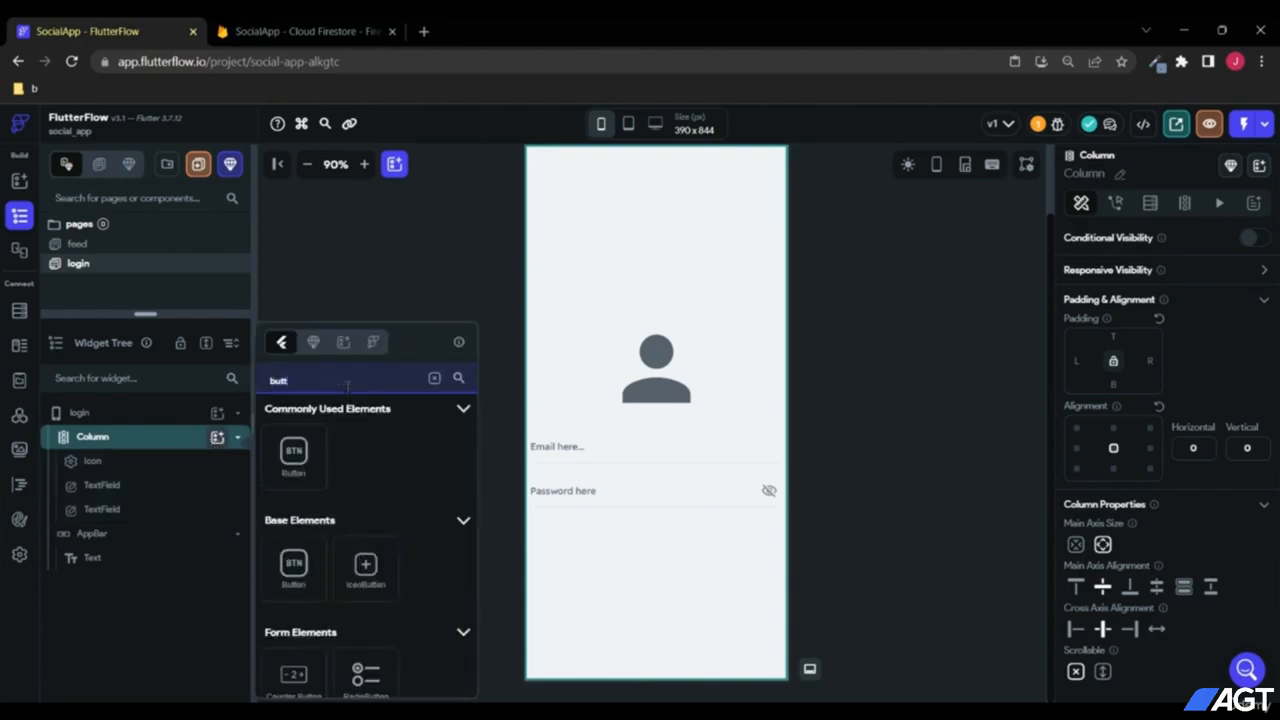
{"action": "left_click", "coordinate": [294, 455]}
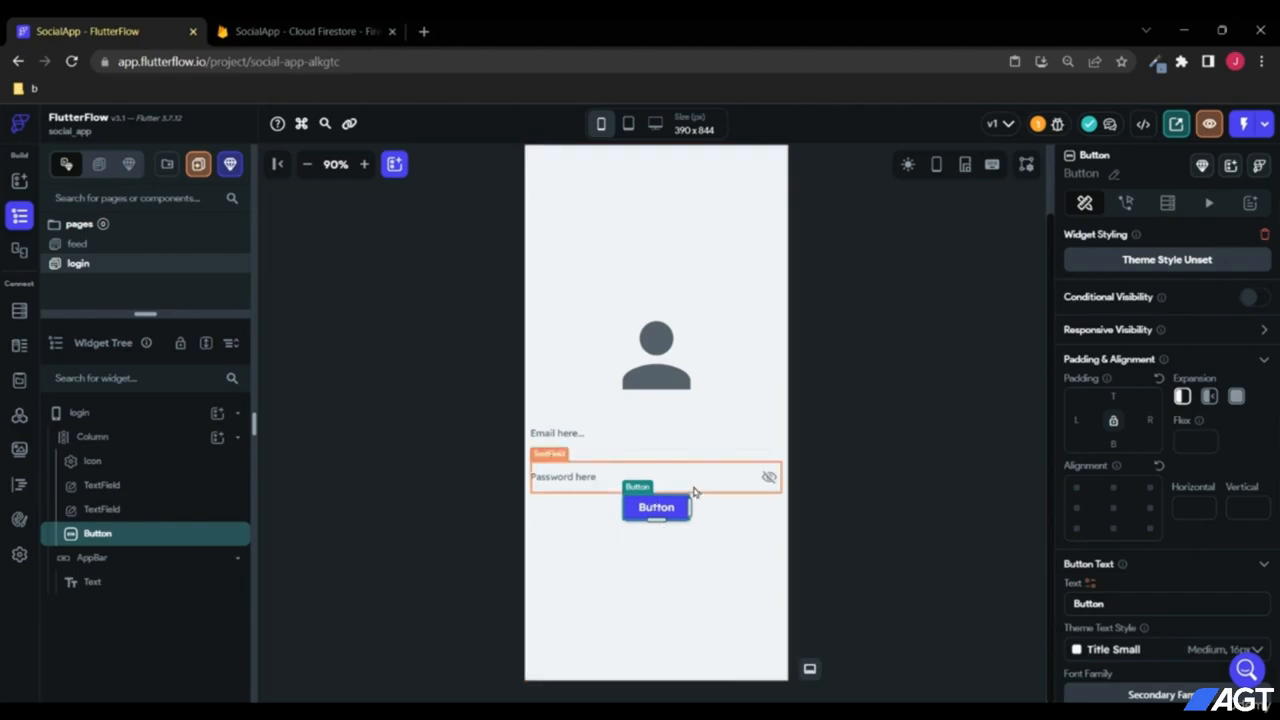
{"action": "left_click", "coordinate": [171, 512]}
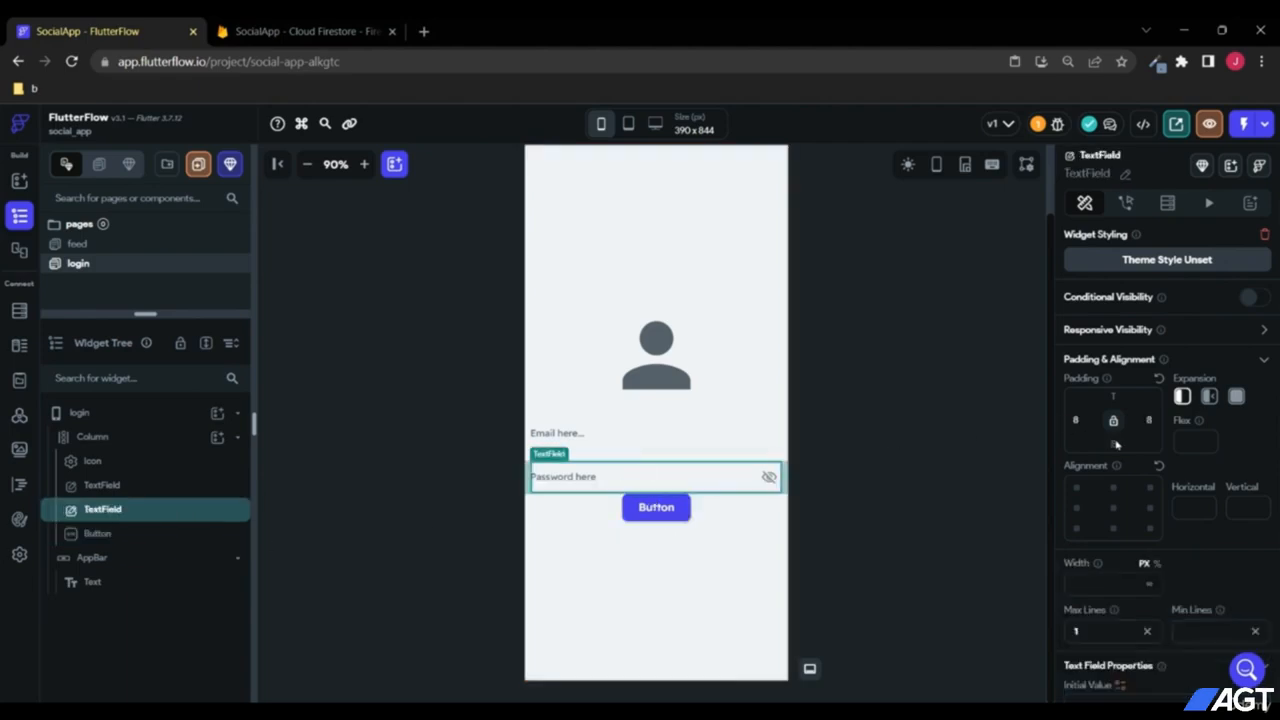
{"action": "type", "text": "8"}
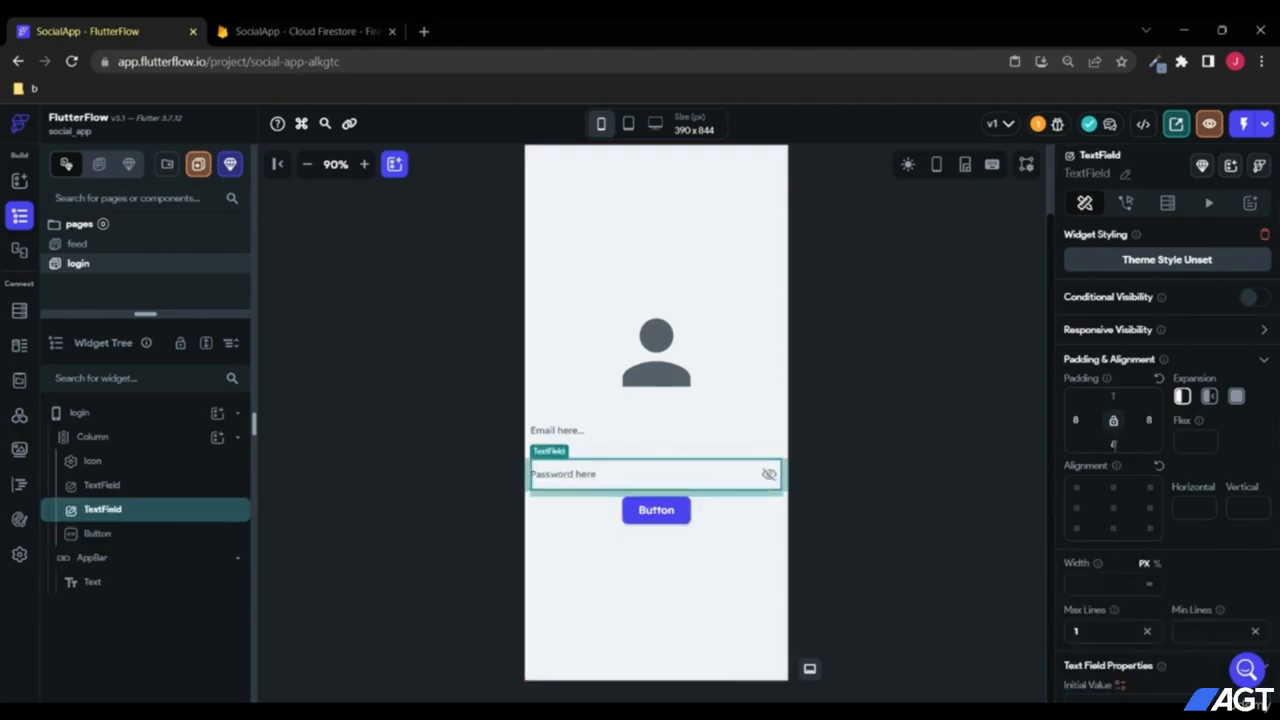
{"action": "key", "text": "BackSpace"}
{"action": "type", "text": "16"}
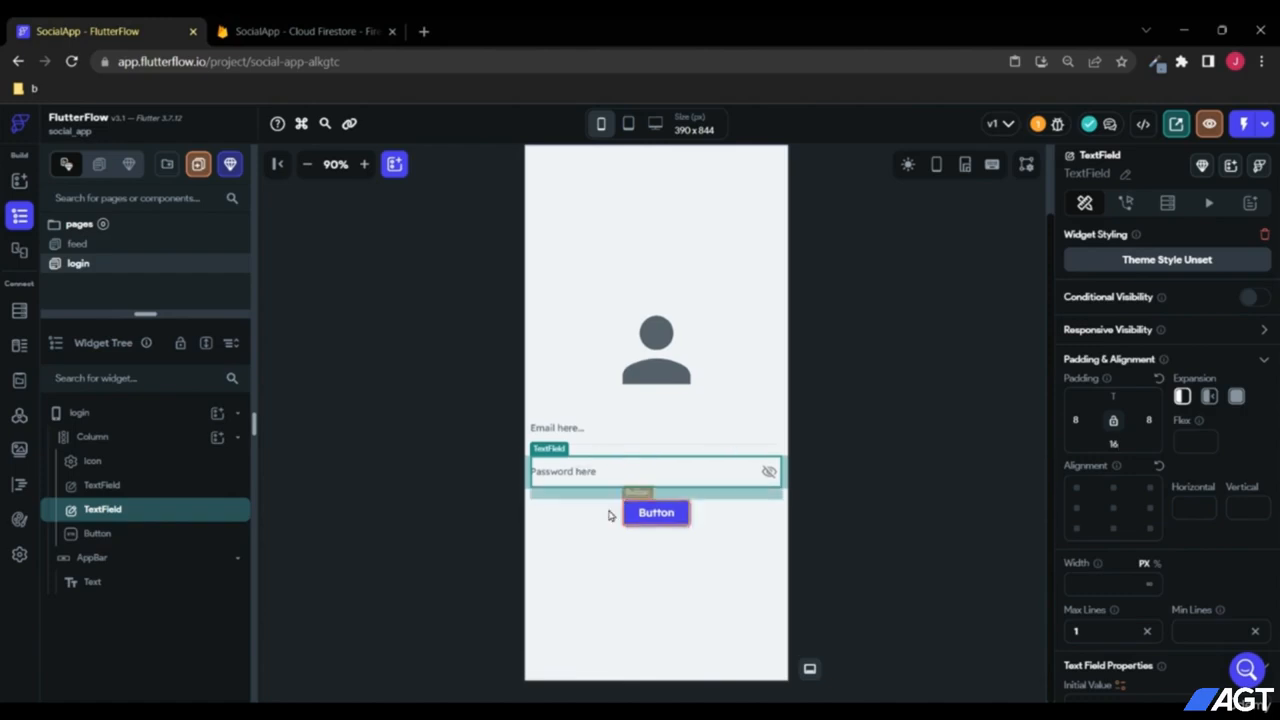
Step: Label the button "Log in" and bring up its Button Default Style settings
{"action": "left_click", "coordinate": [667, 519]}
{"action": "scroll", "coordinate": [1168, 466], "scroll_direction": "down", "scroll_amount": 2}
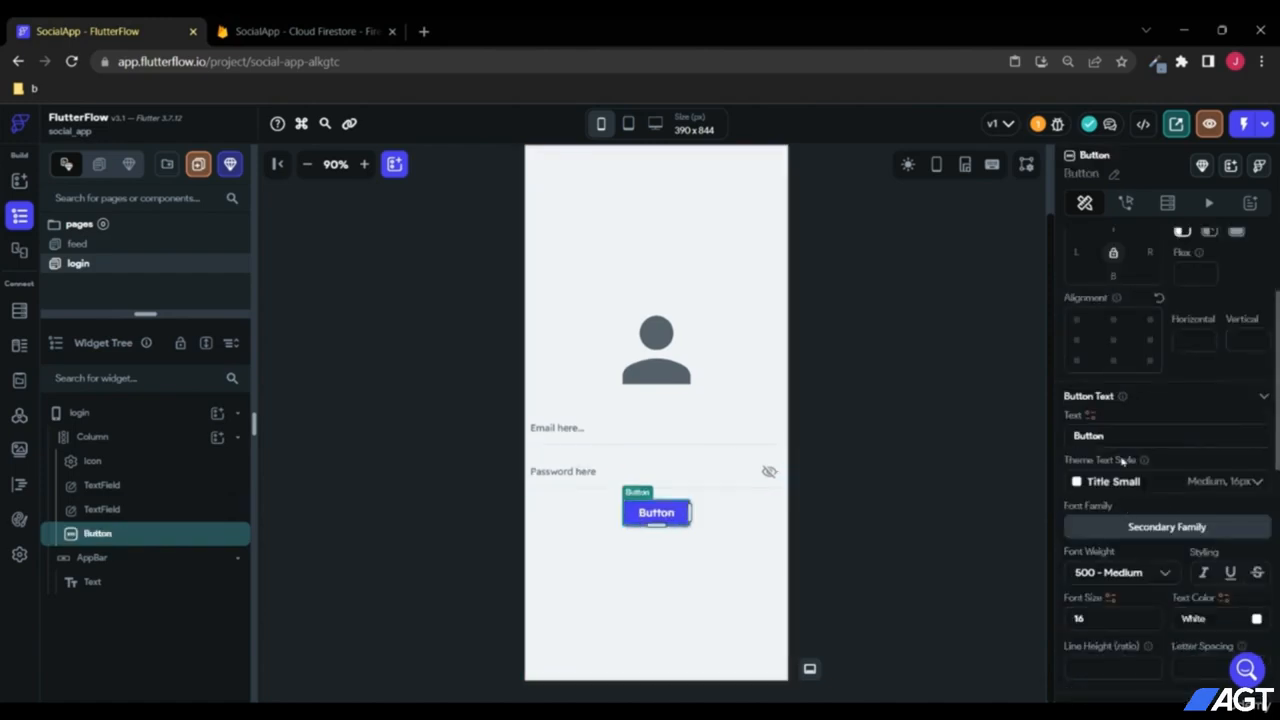
{"action": "left_click_drag", "start_coordinate": [1118, 437], "coordinate": [997, 432]}
{"action": "type", "text": "L"}
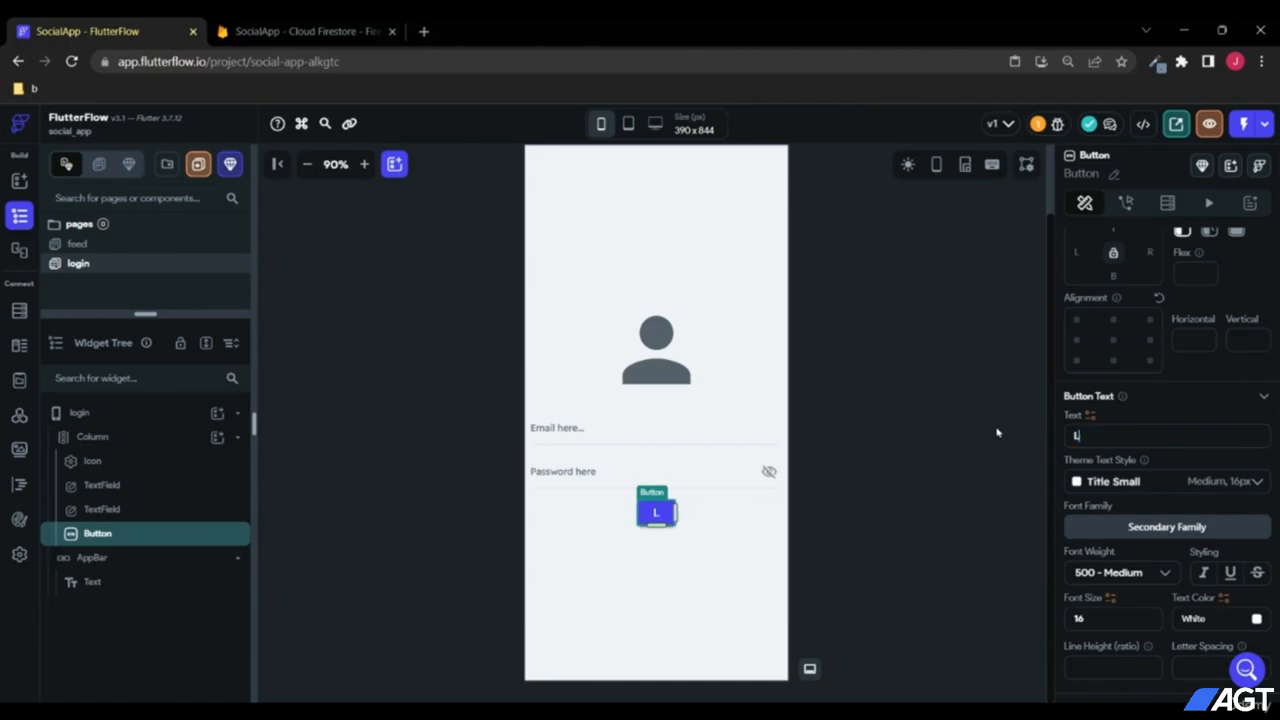
{"action": "type", "text": "ogi"}
{"action": "key", "text": "BackSpace"}
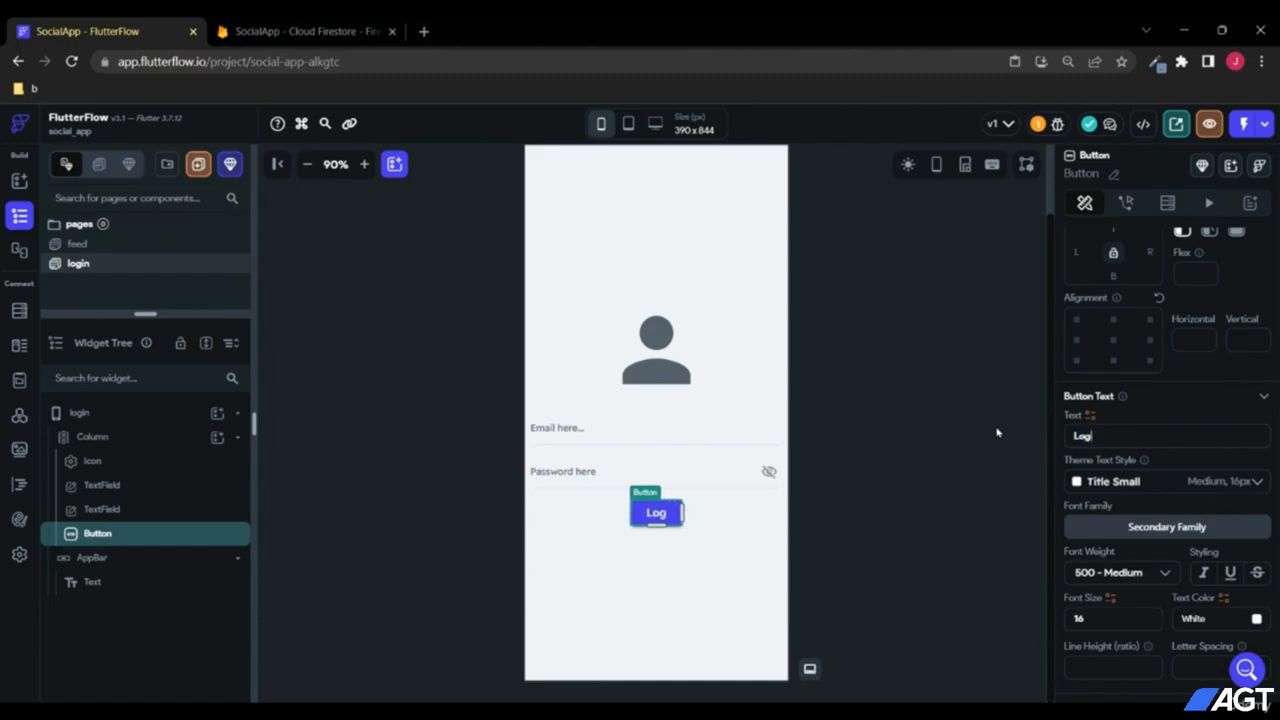
{"action": "type", "text": "In"}
{"action": "key", "text": "BackSpace"}
{"action": "key", "text": "BackSpace"}
{"action": "type", "text": "in"}
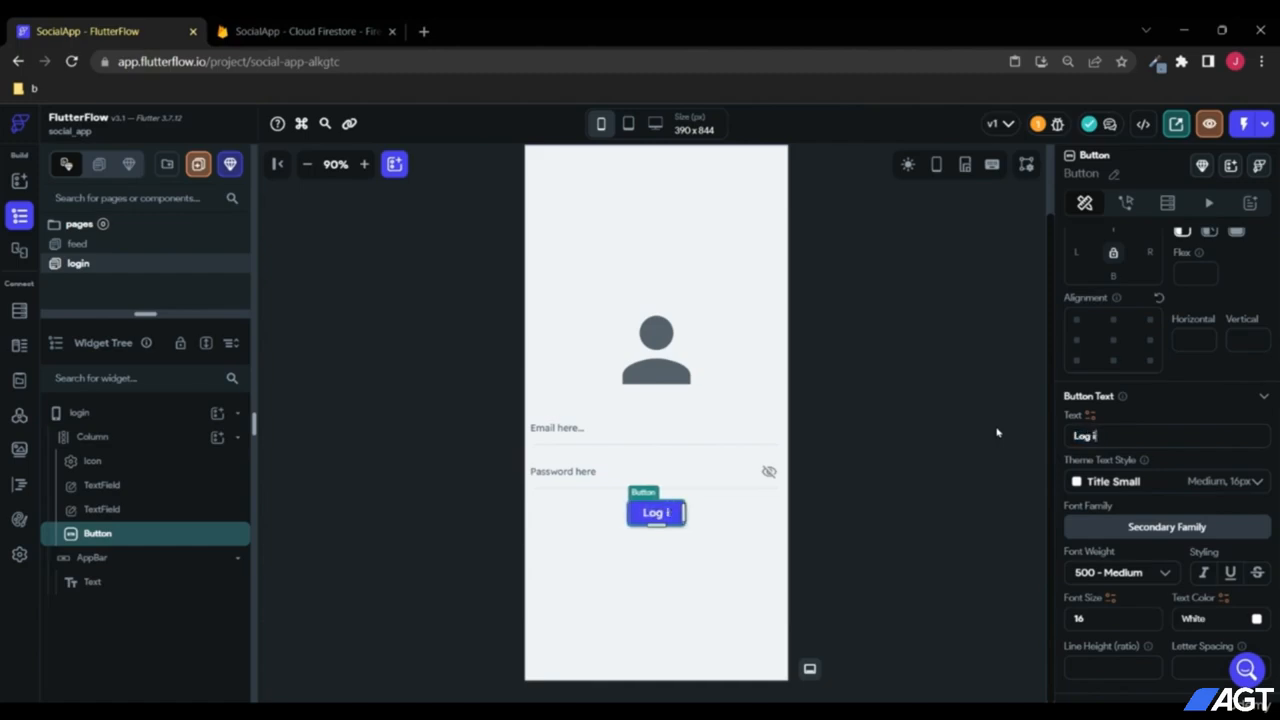
{"action": "left_click", "coordinate": [676, 591]}
{"action": "left_click", "coordinate": [680, 527]}
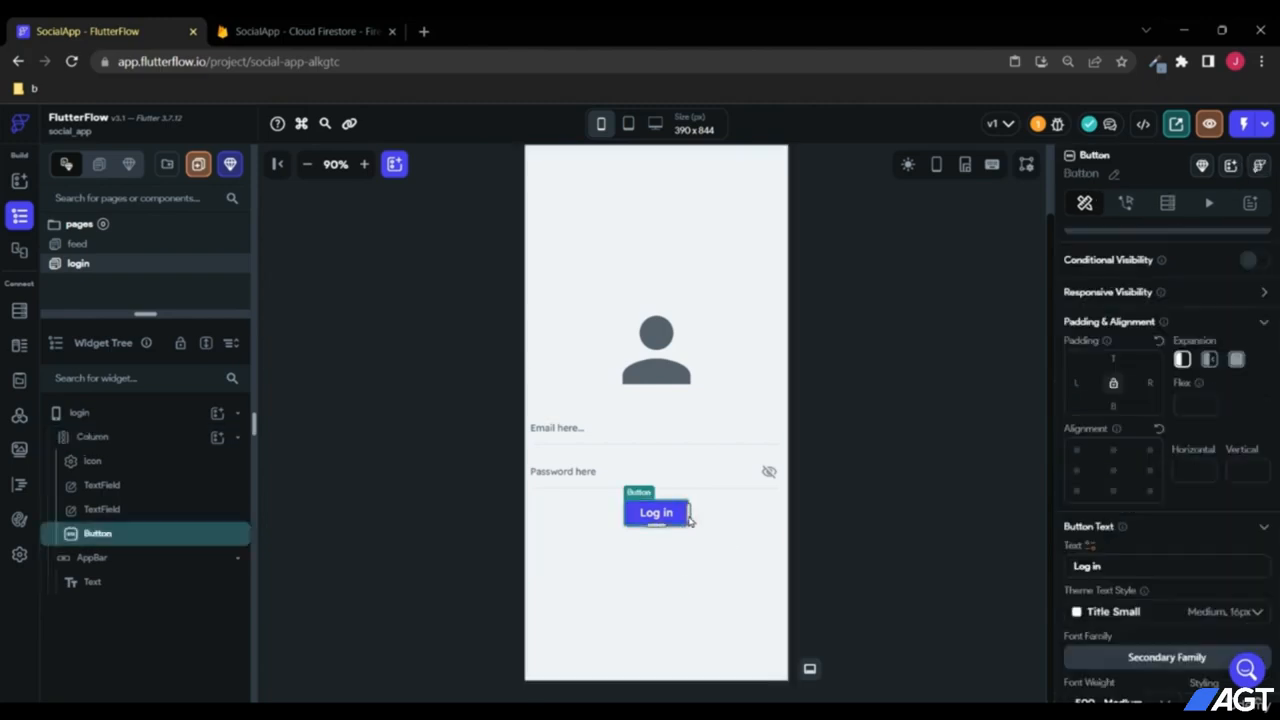
{"action": "scroll", "coordinate": [1205, 513], "scroll_direction": "down", "scroll_amount": 5}
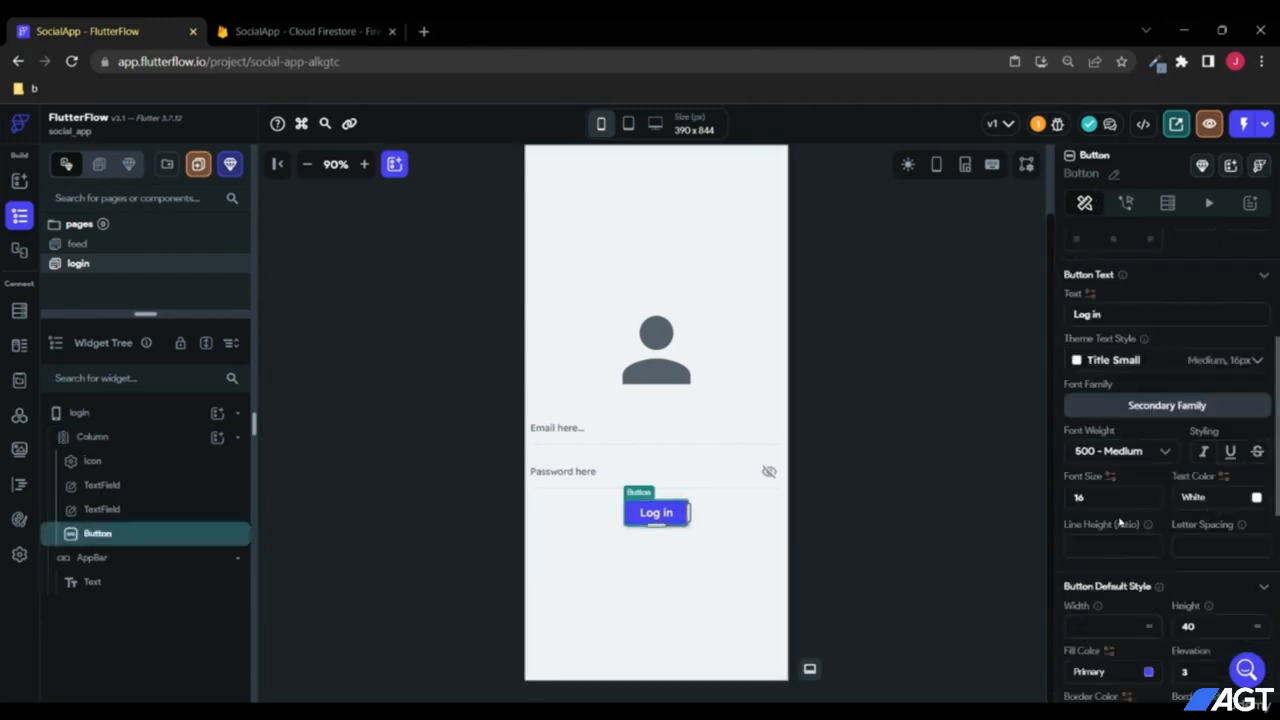
{"action": "scroll", "coordinate": [1120, 440], "scroll_direction": "down", "scroll_amount": 1}
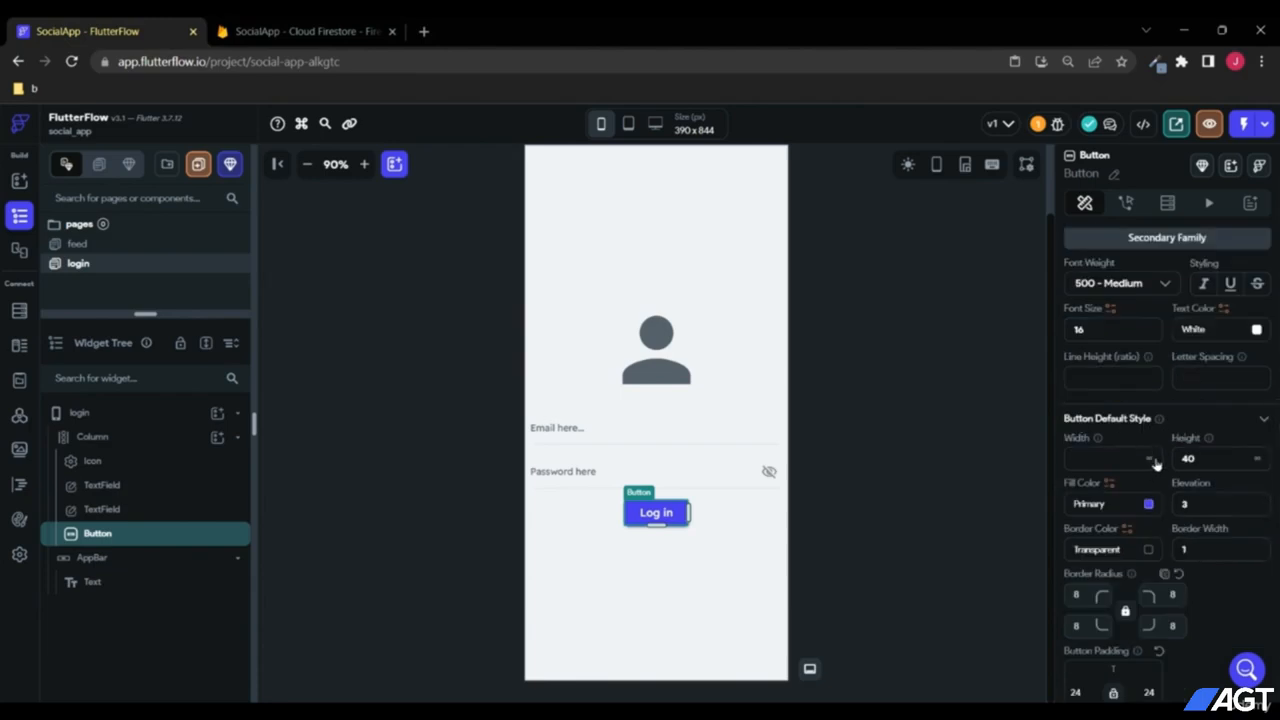
Step: Set the Log in button's width to infinity and pad the Column 16 on all sides
{"action": "left_click", "coordinate": [1149, 462]}
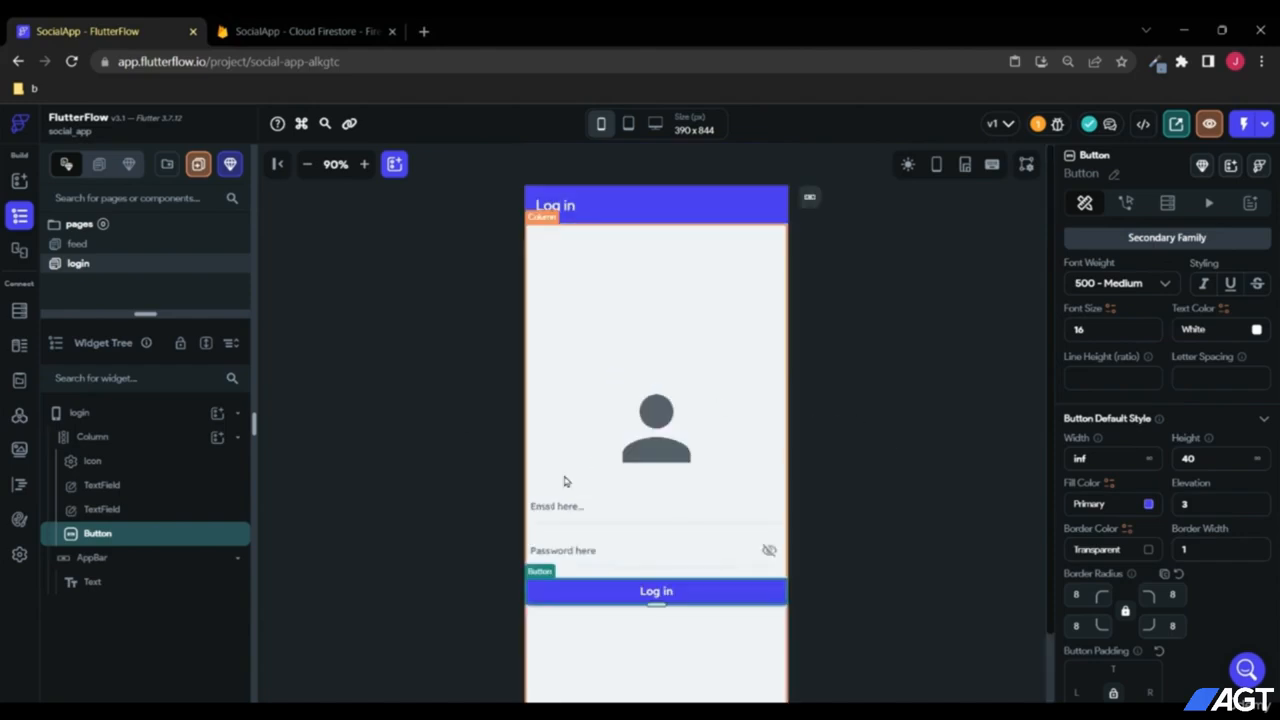
{"action": "left_click", "coordinate": [95, 437]}
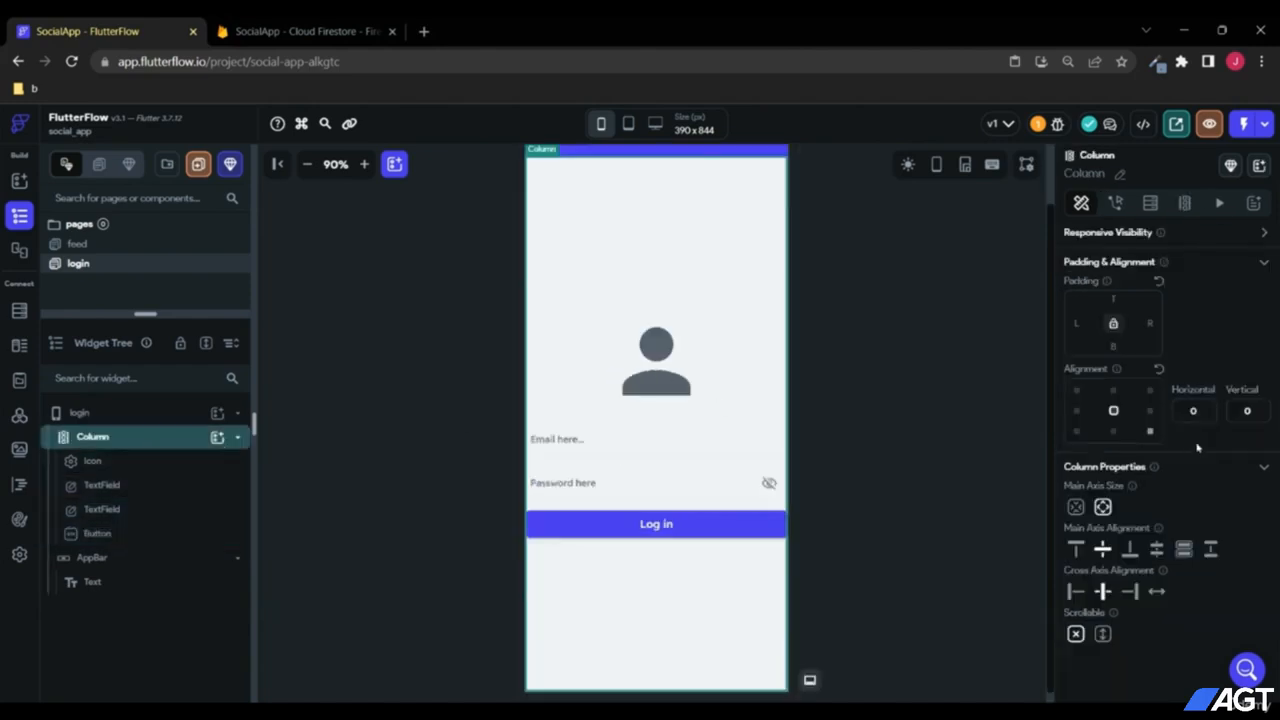
{"action": "left_click", "coordinate": [1079, 323]}
{"action": "type", "text": "16"}
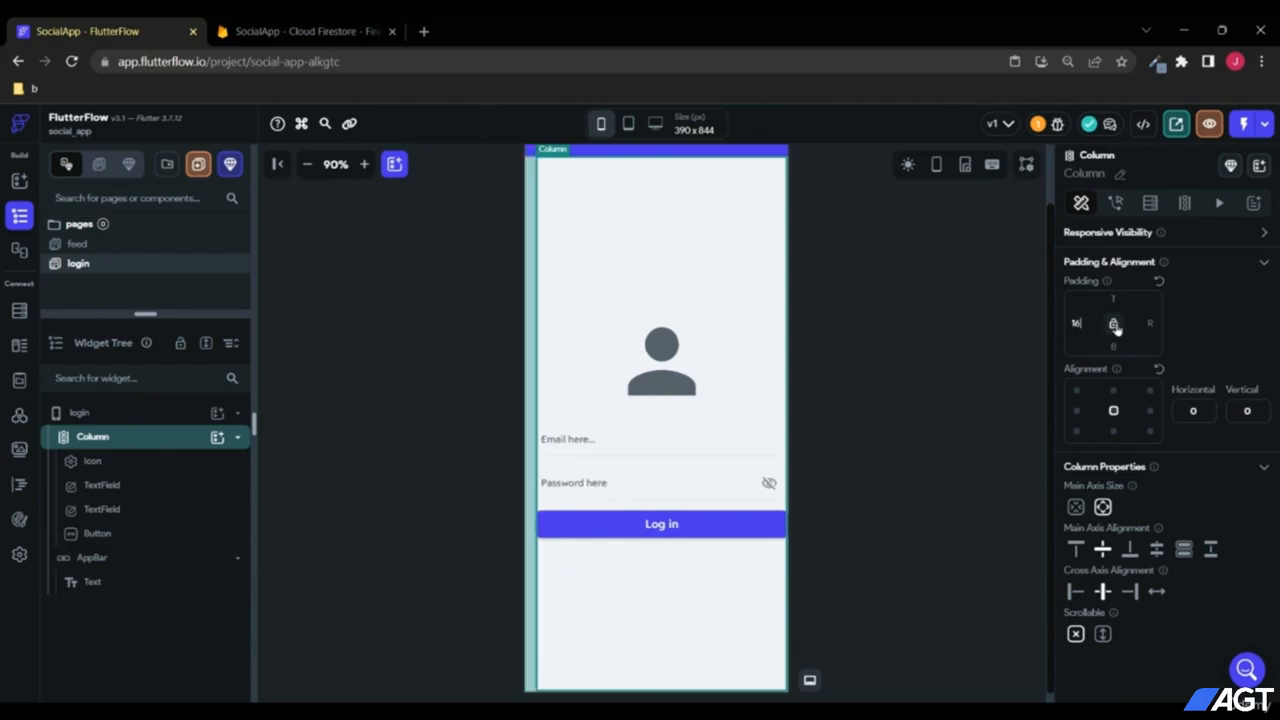
{"action": "left_click", "coordinate": [1113, 325]}
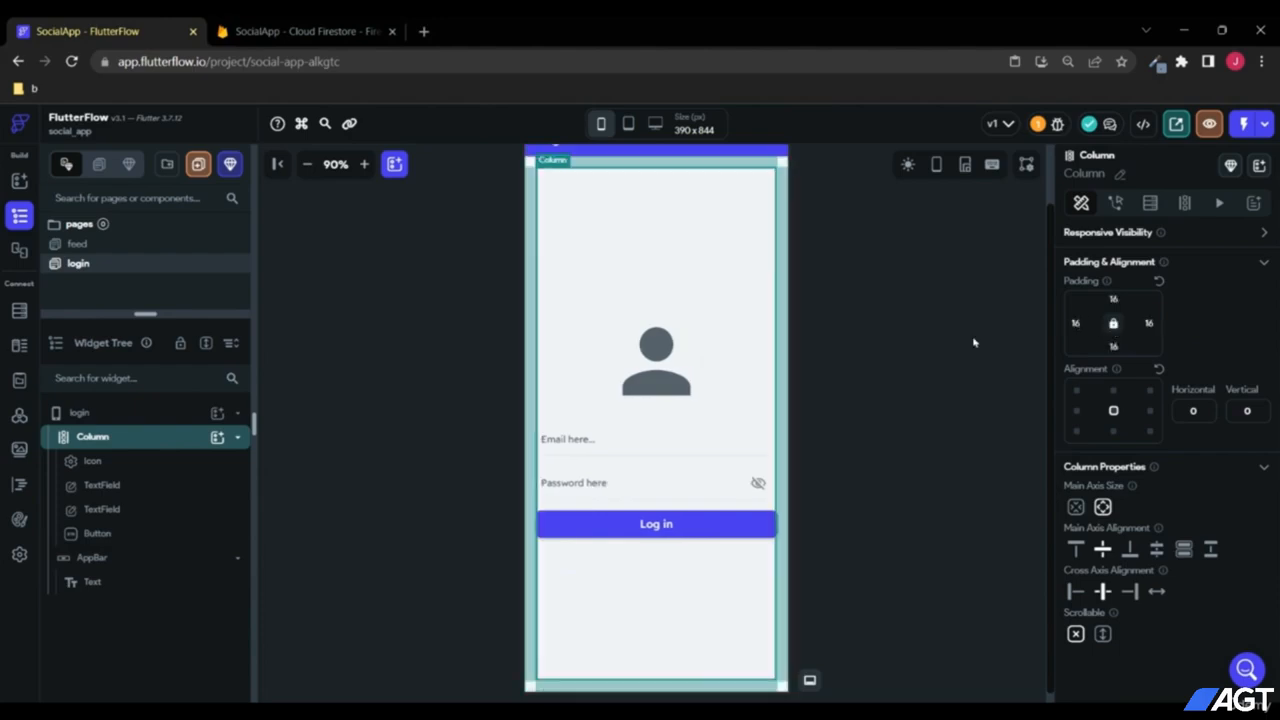
{"action": "scroll", "coordinate": [860, 391], "scroll_direction": "up", "scroll_amount": 2}
{"action": "scroll", "coordinate": [860, 391], "scroll_direction": "down", "scroll_amount": 3}
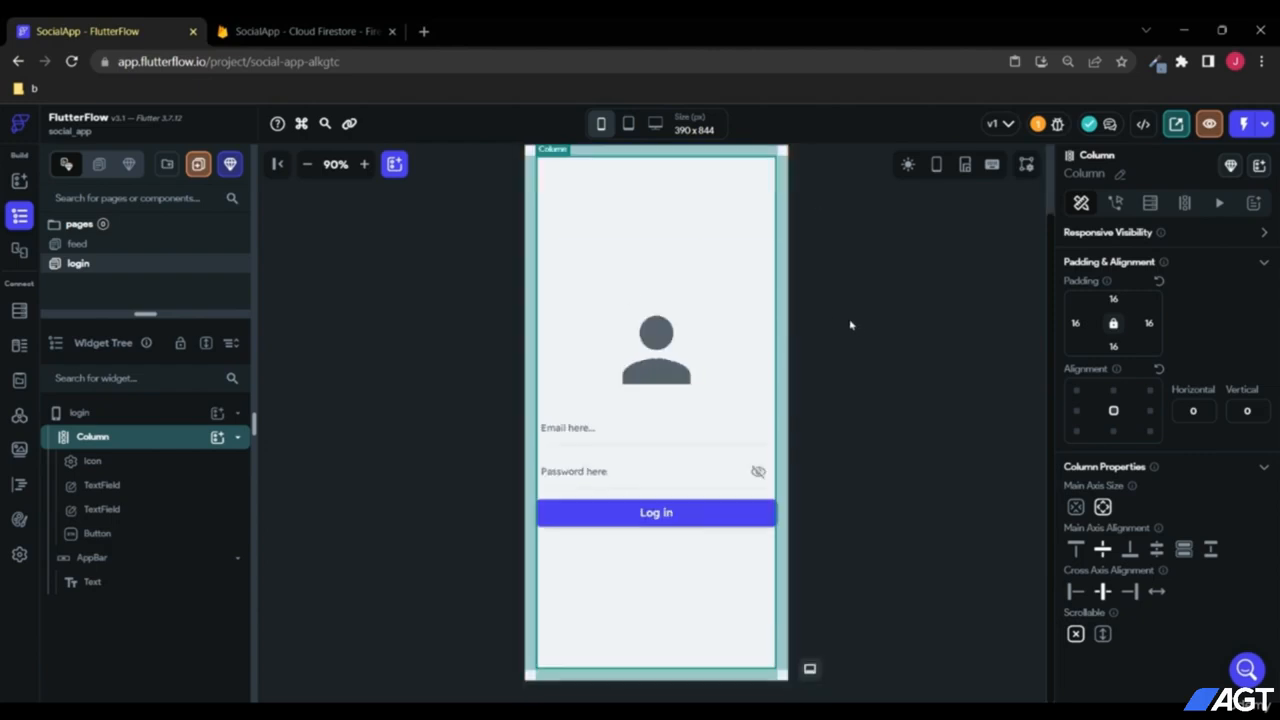
Step: Review the login page, then select the email field and the Log in button
{"action": "left_click", "coordinate": [806, 312]}
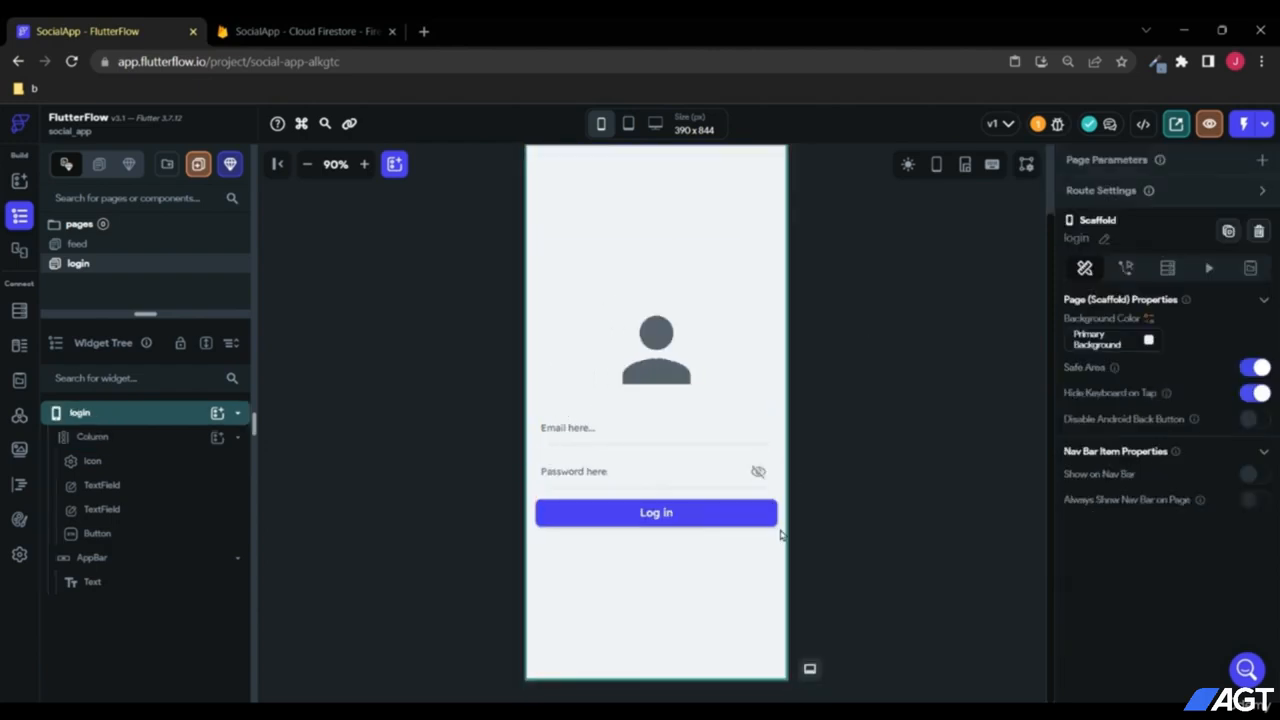
{"action": "scroll", "coordinate": [895, 443], "scroll_direction": "up", "scroll_amount": 2}
{"action": "scroll", "coordinate": [895, 443], "scroll_direction": "down", "scroll_amount": 2}
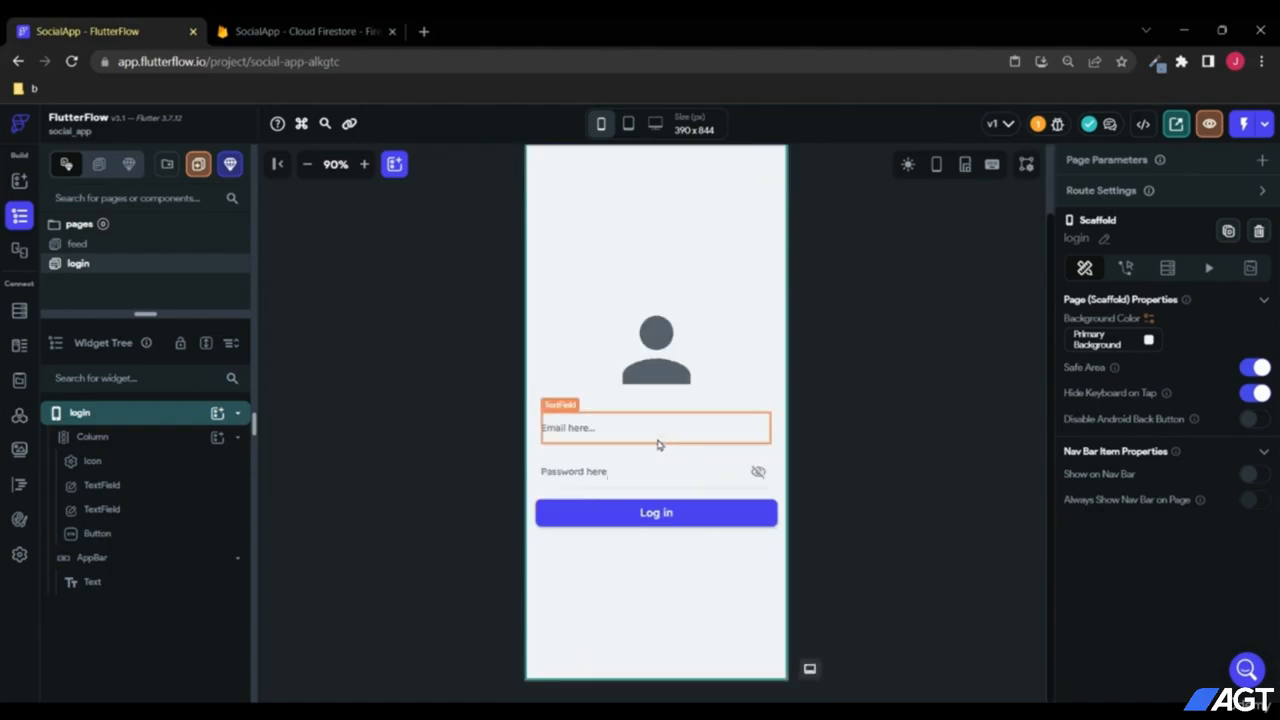
{"action": "scroll", "coordinate": [854, 449], "scroll_direction": "up", "scroll_amount": 2}
{"action": "scroll", "coordinate": [854, 449], "scroll_direction": "down", "scroll_amount": 2}
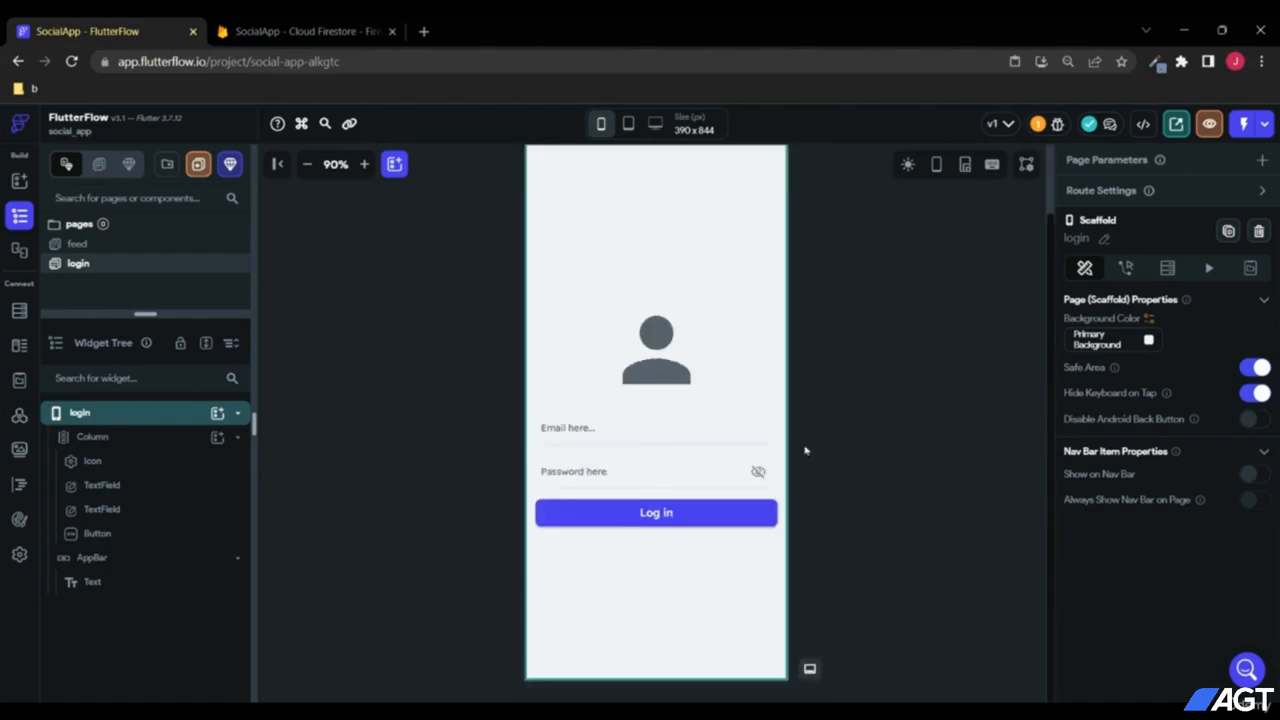
{"action": "scroll", "coordinate": [828, 403], "scroll_direction": "up", "scroll_amount": 2}
{"action": "scroll", "coordinate": [850, 403], "scroll_direction": "down", "scroll_amount": 2}
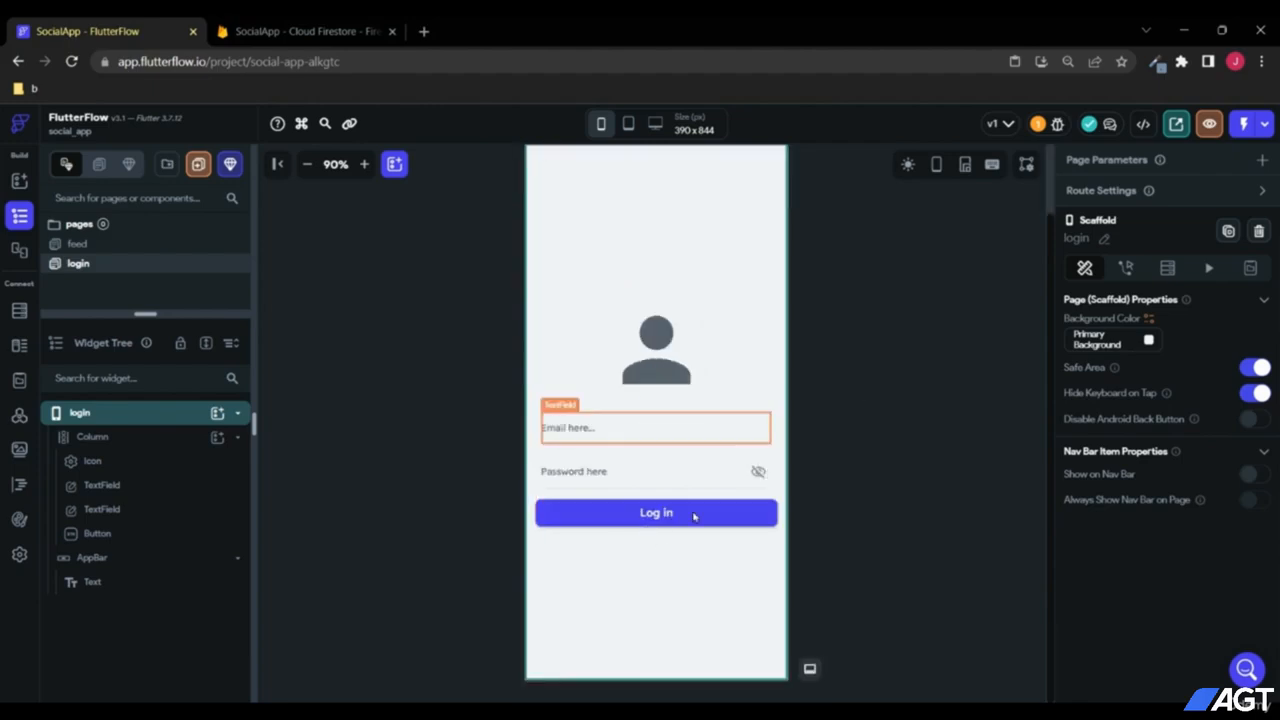
{"action": "left_click", "coordinate": [650, 430]}
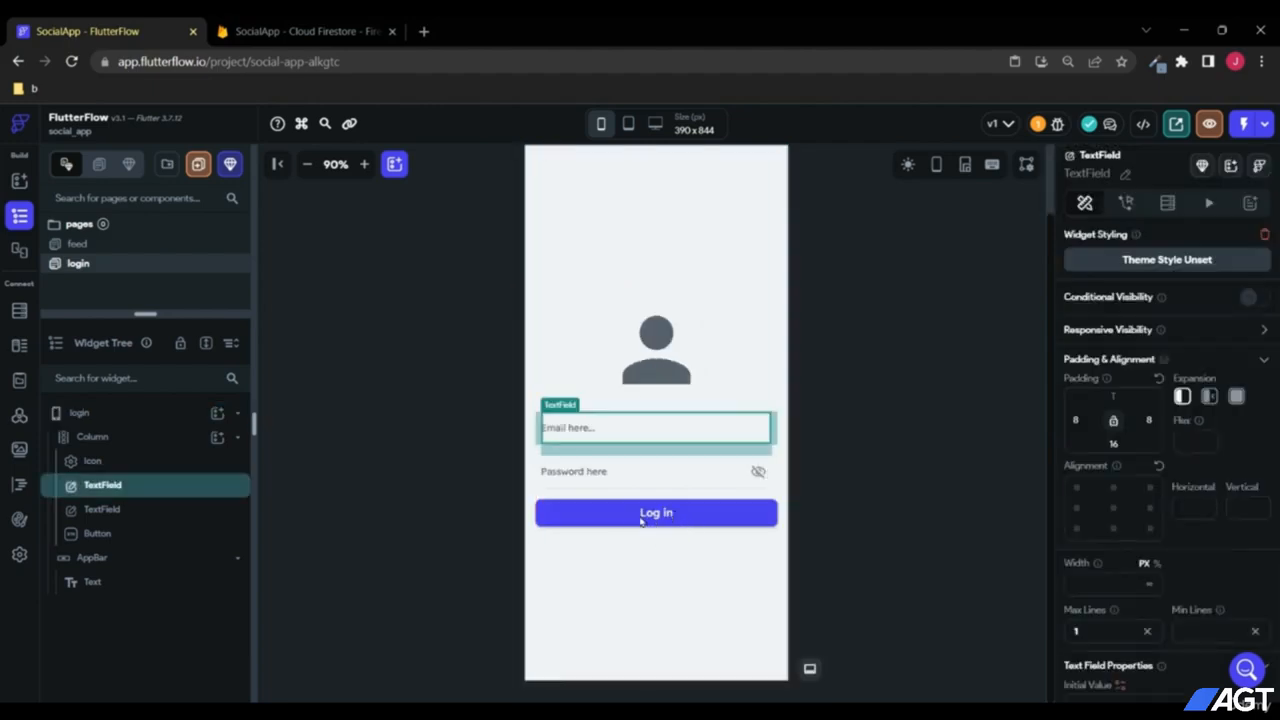
{"action": "left_click", "coordinate": [137, 535]}
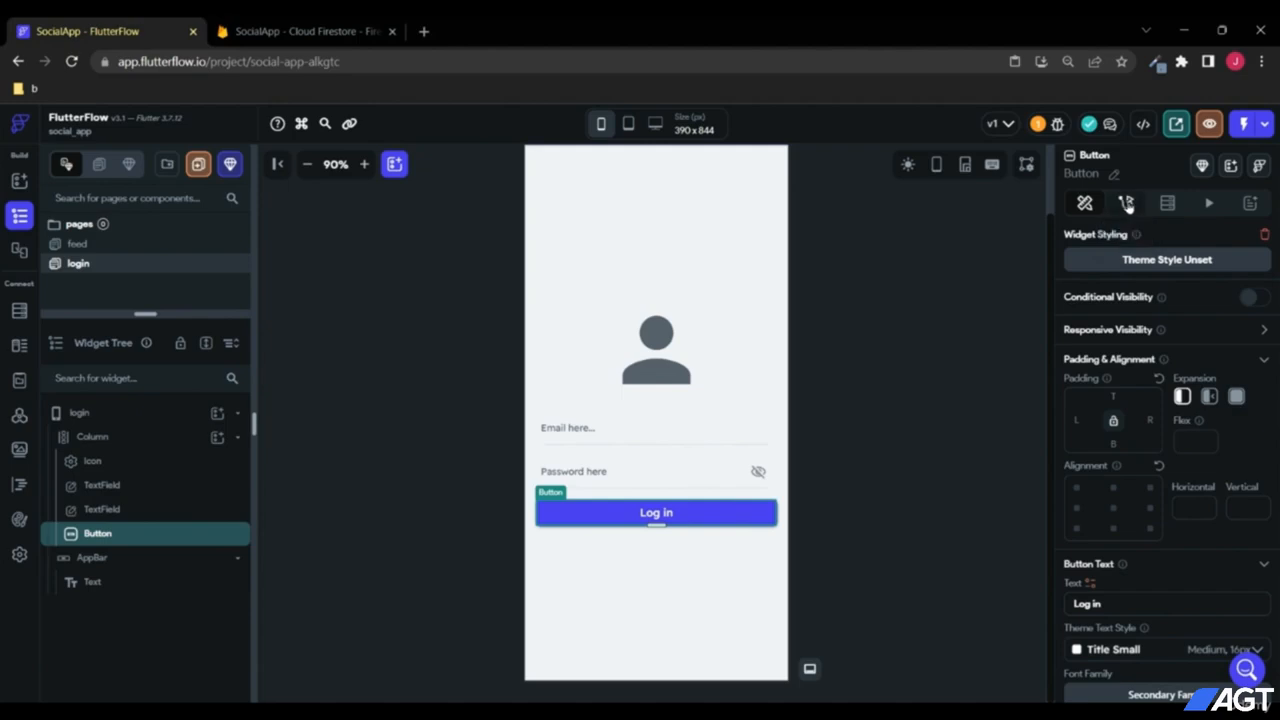
Step: Add a Firebase Authentication Log In action to the Log in button's tap
{"action": "left_click", "coordinate": [1126, 203]}
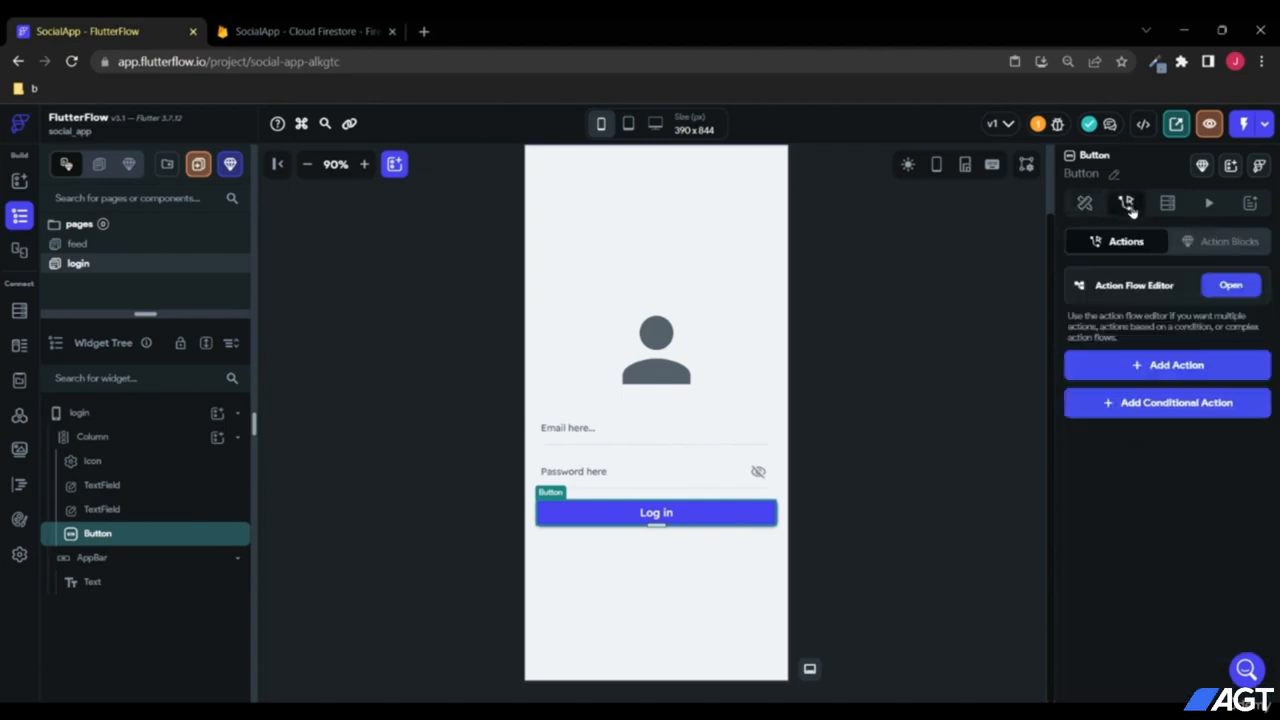
{"action": "left_click", "coordinate": [1161, 366]}
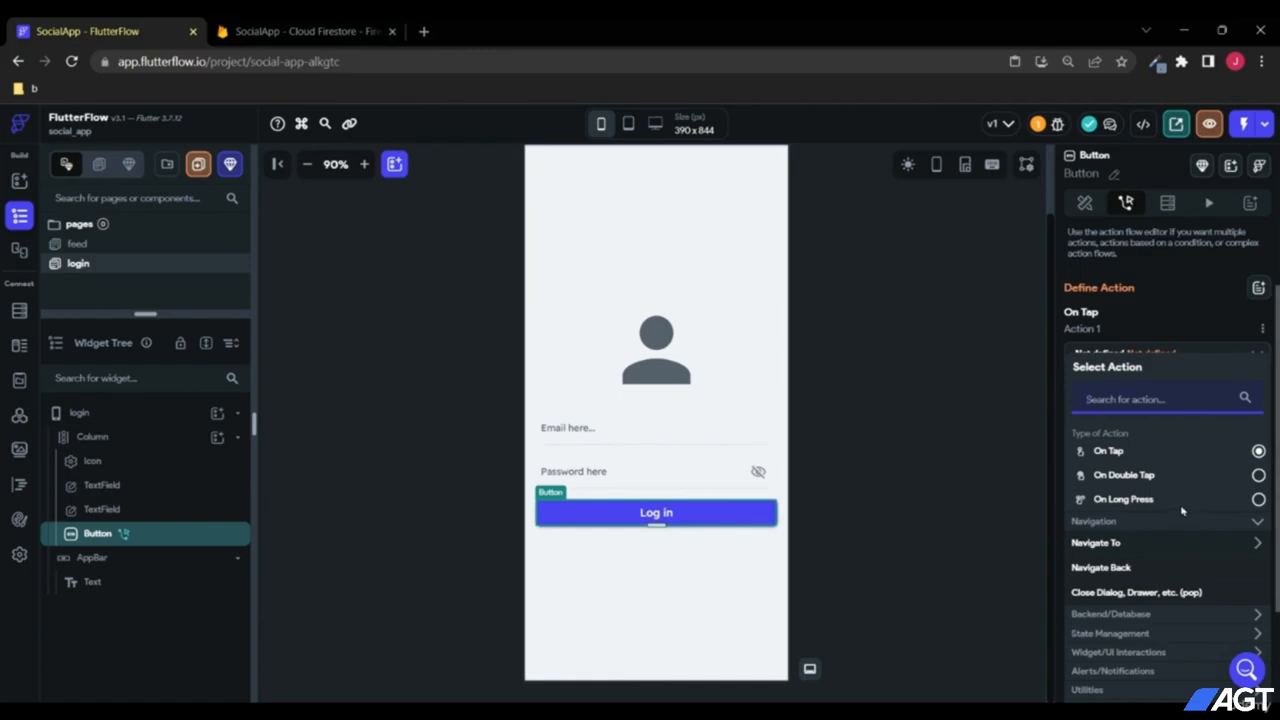
{"action": "scroll", "coordinate": [1184, 510], "scroll_direction": "down", "scroll_amount": 2}
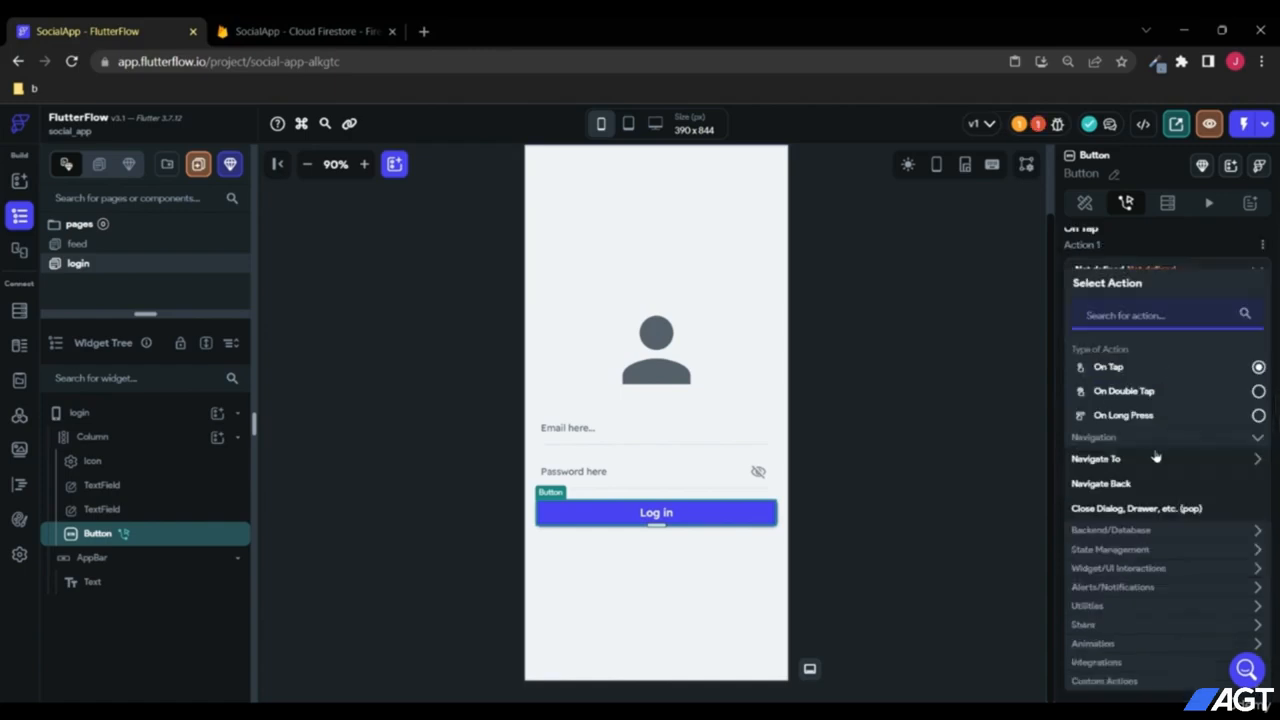
{"action": "scroll", "coordinate": [1156, 456], "scroll_direction": "down", "scroll_amount": 1}
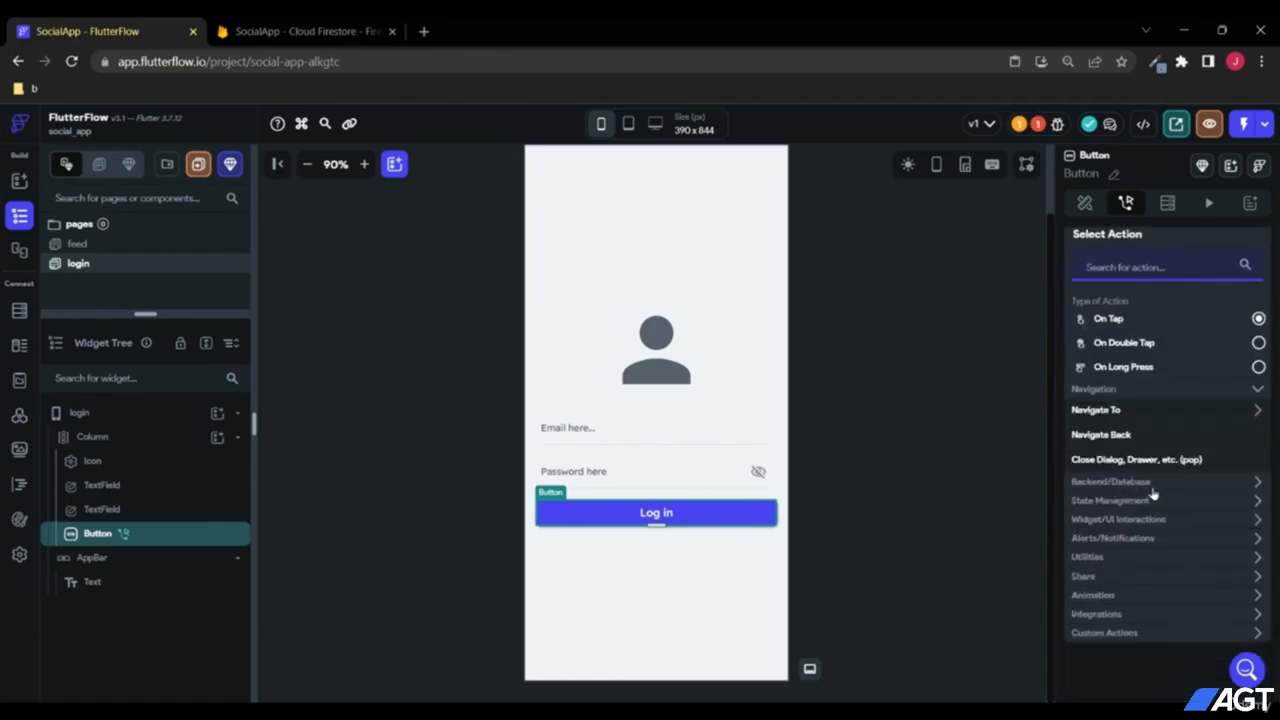
{"action": "left_click", "coordinate": [1153, 483]}
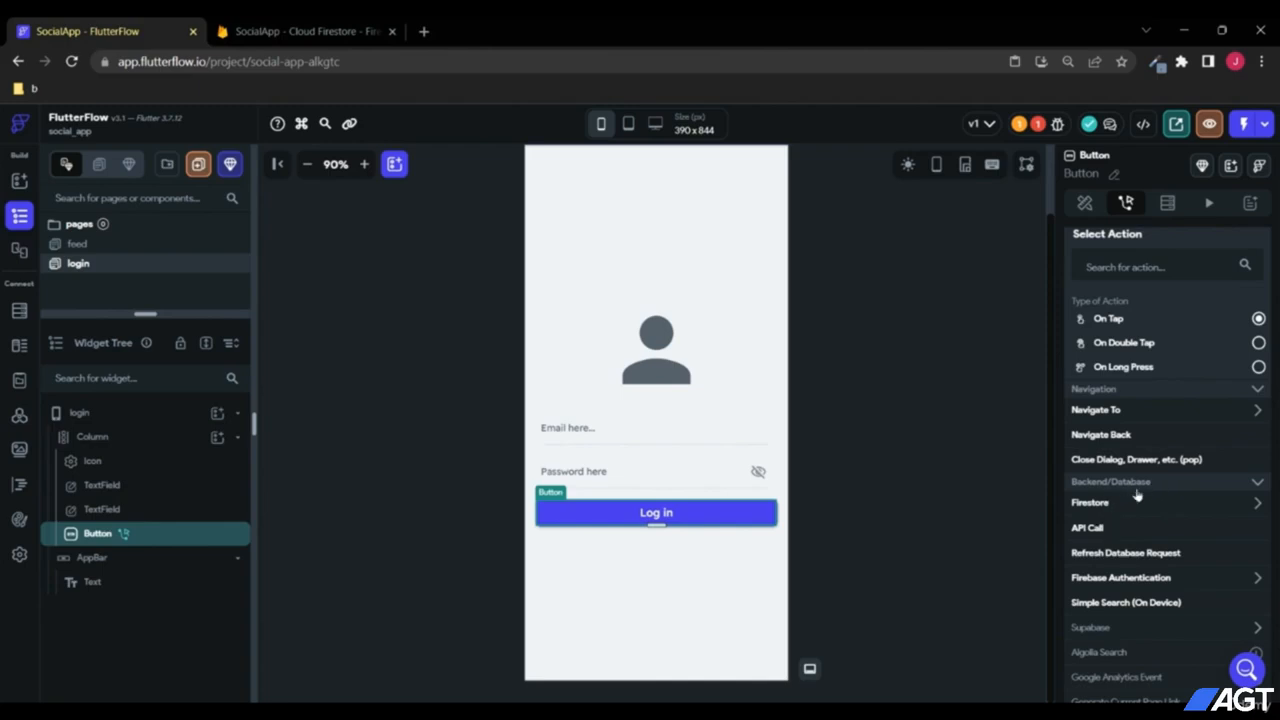
{"action": "scroll", "coordinate": [1125, 563], "scroll_direction": "down", "scroll_amount": 2}
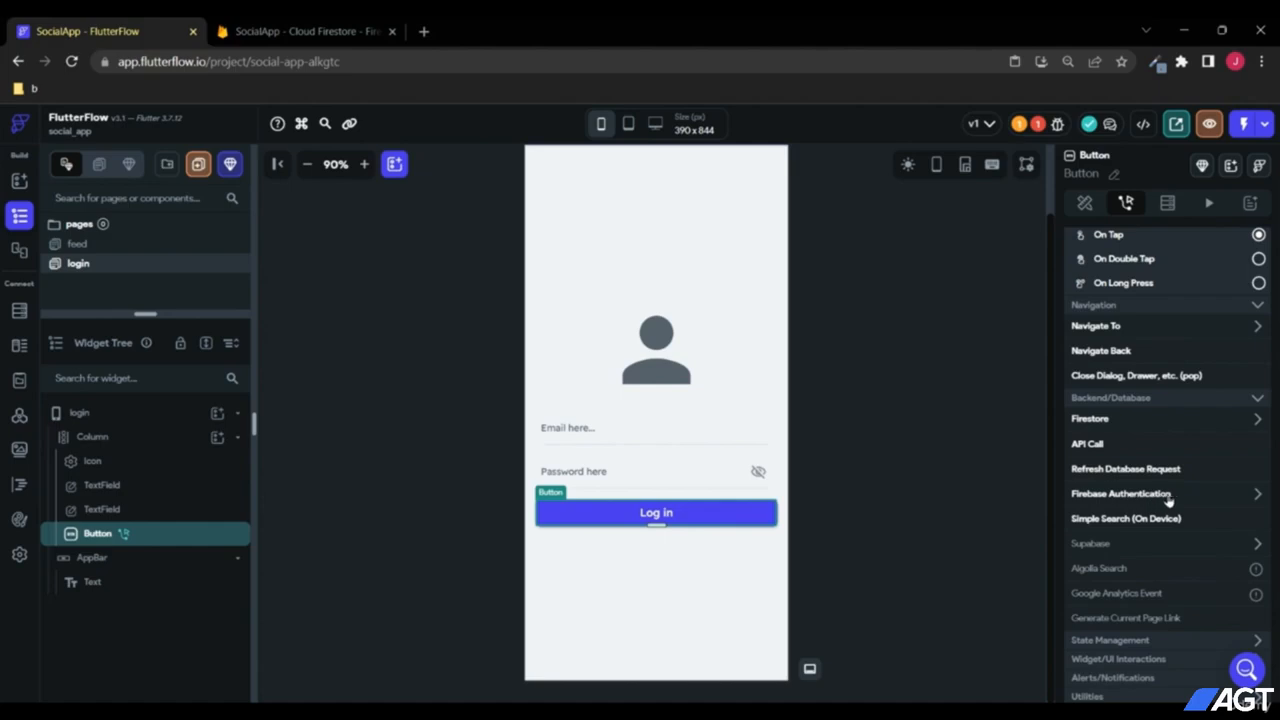
{"action": "left_click", "coordinate": [1126, 494]}
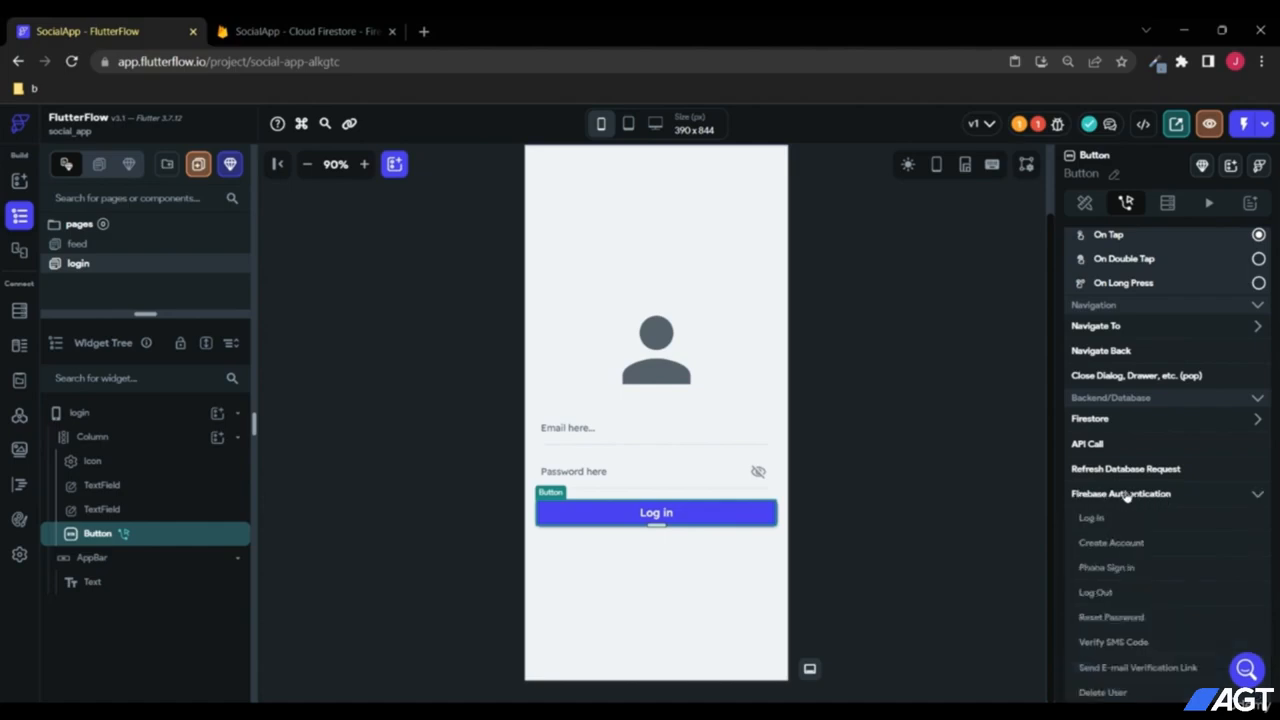
{"action": "scroll", "coordinate": [1126, 497], "scroll_direction": "down", "scroll_amount": 2}
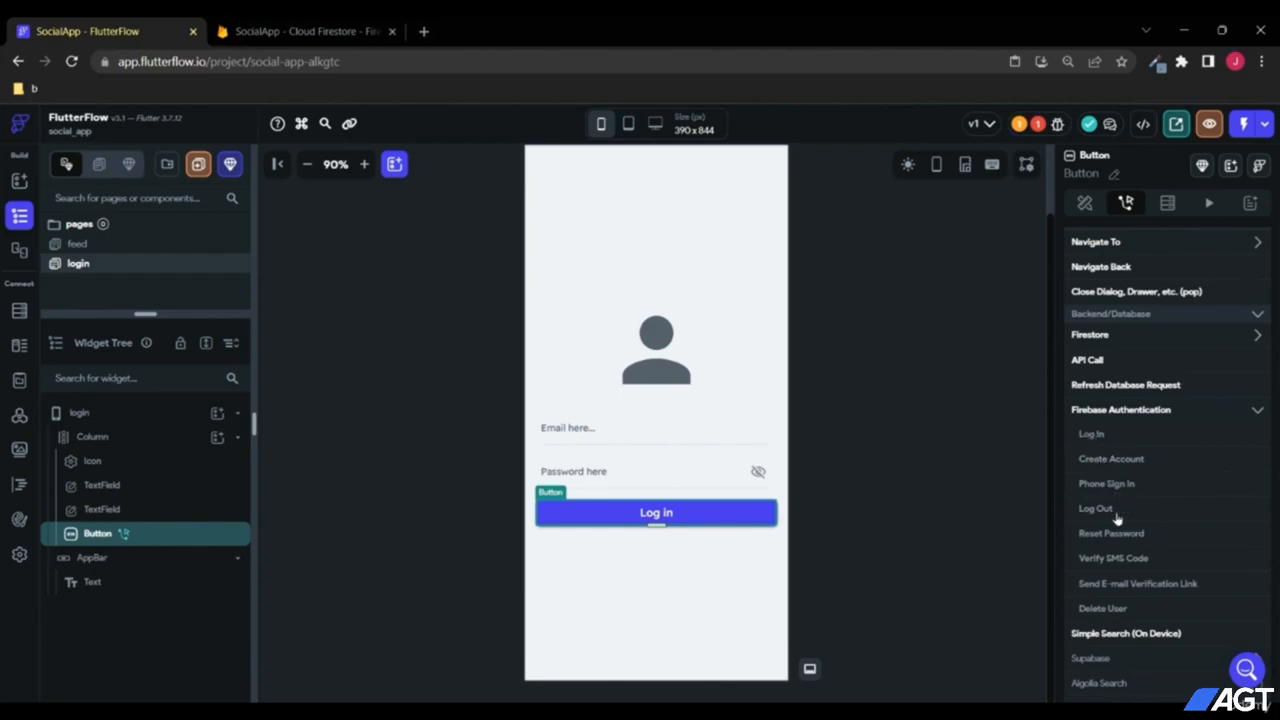
{"action": "left_click", "coordinate": [1091, 434]}
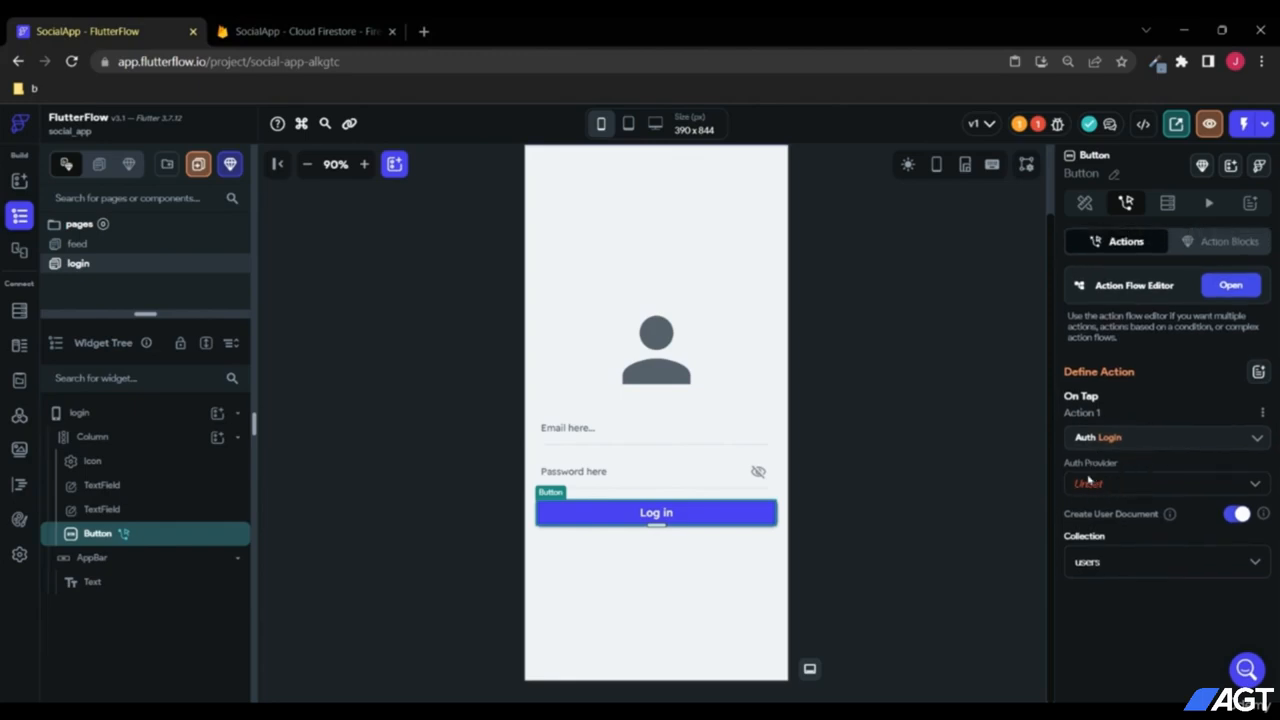
Step: Set the login action to Email provider, Text Field 1 and Password Field 1
{"action": "left_click", "coordinate": [1100, 486]}
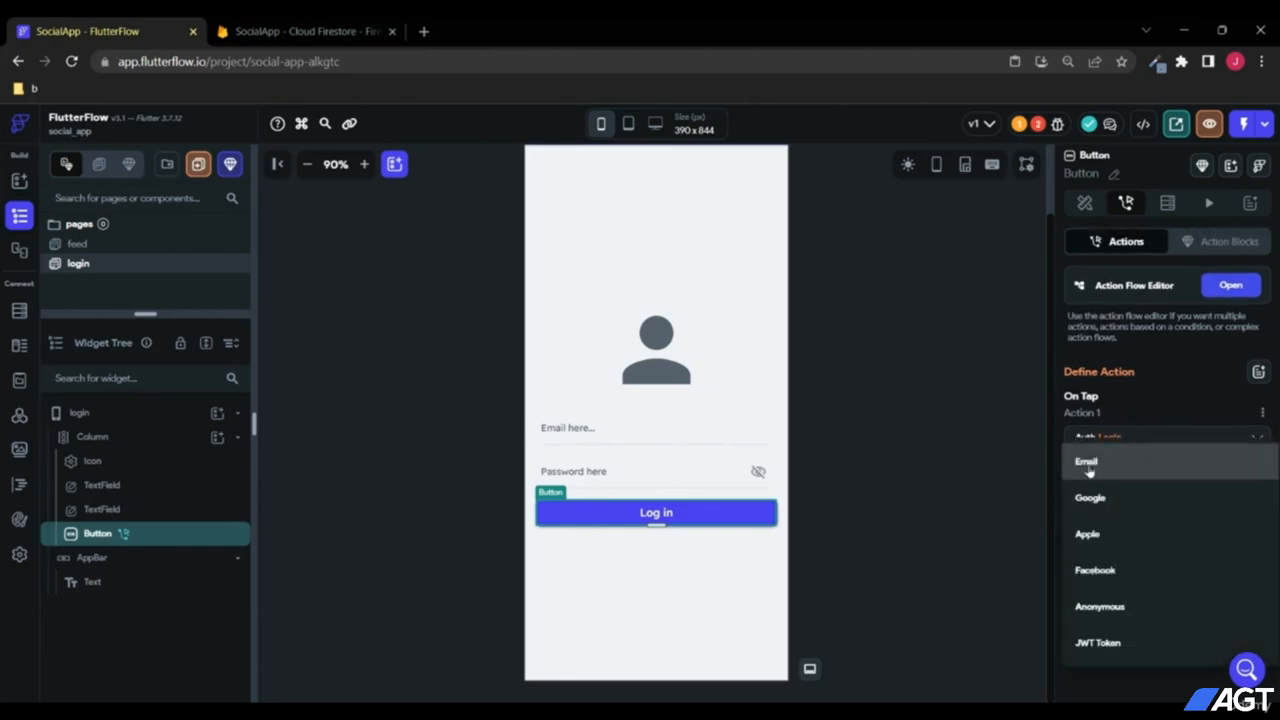
{"action": "left_click", "coordinate": [1104, 468]}
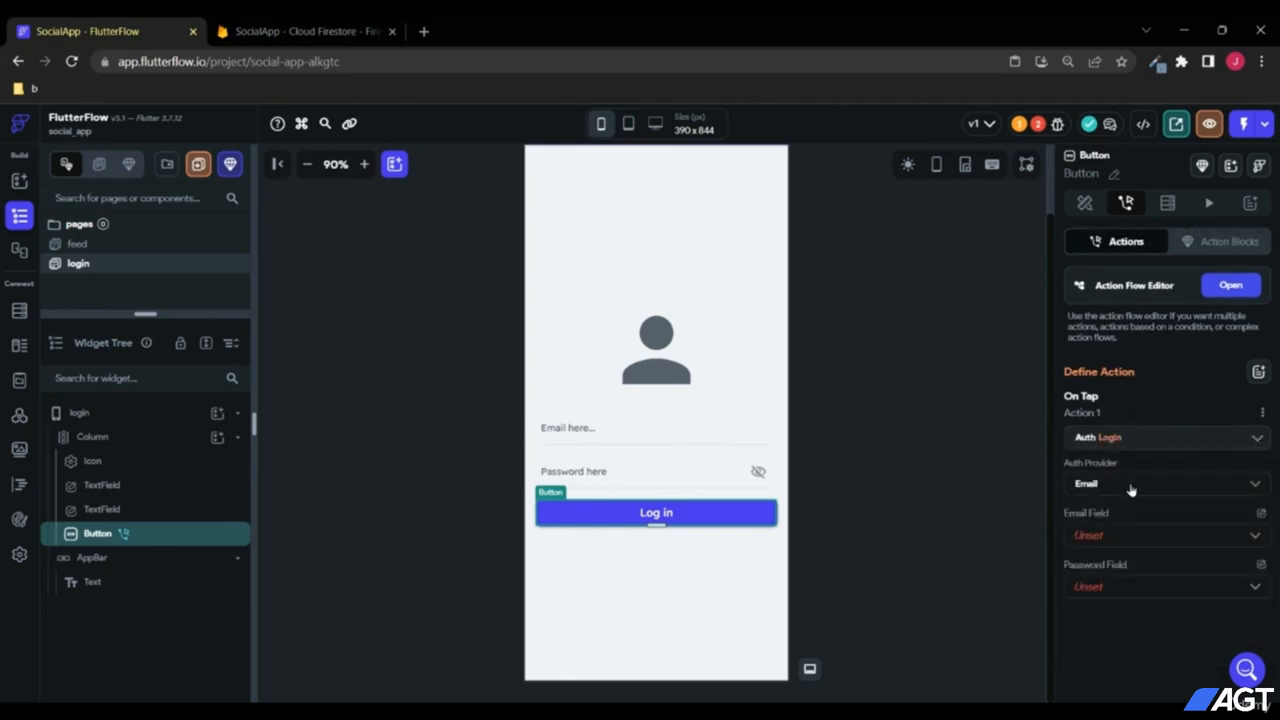
{"action": "left_click", "coordinate": [1105, 537]}
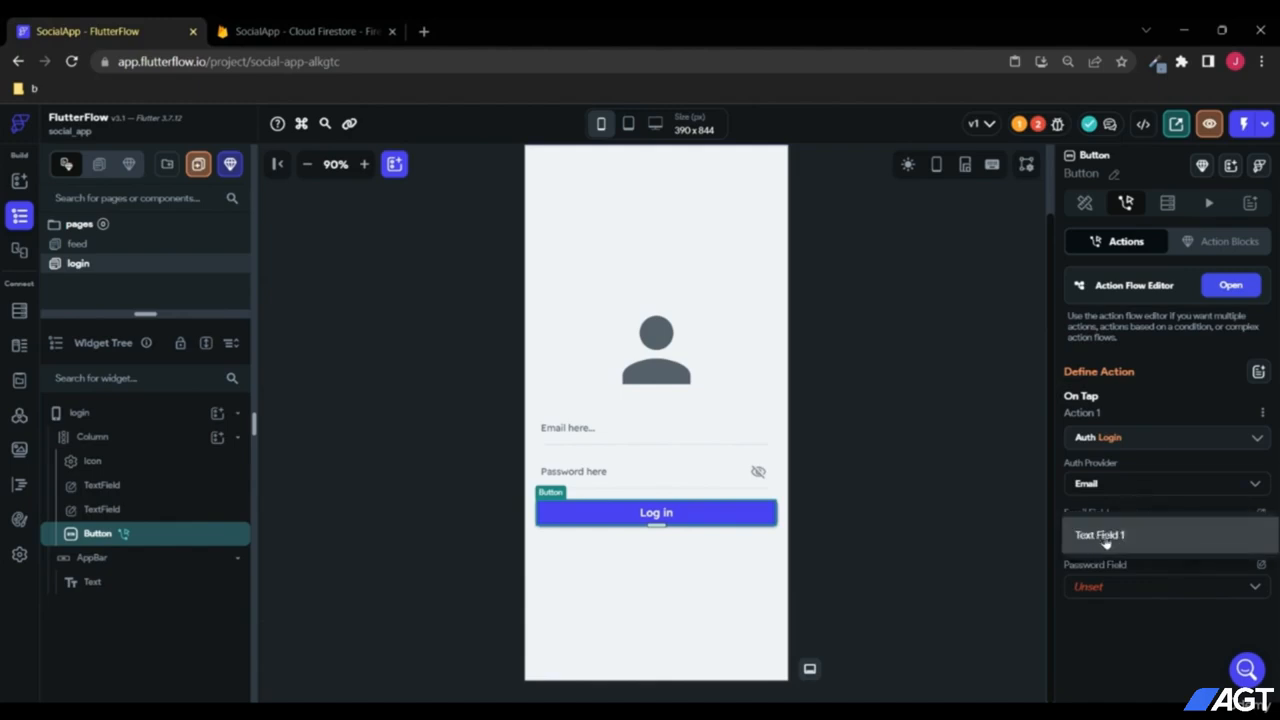
{"action": "left_click", "coordinate": [1105, 540]}
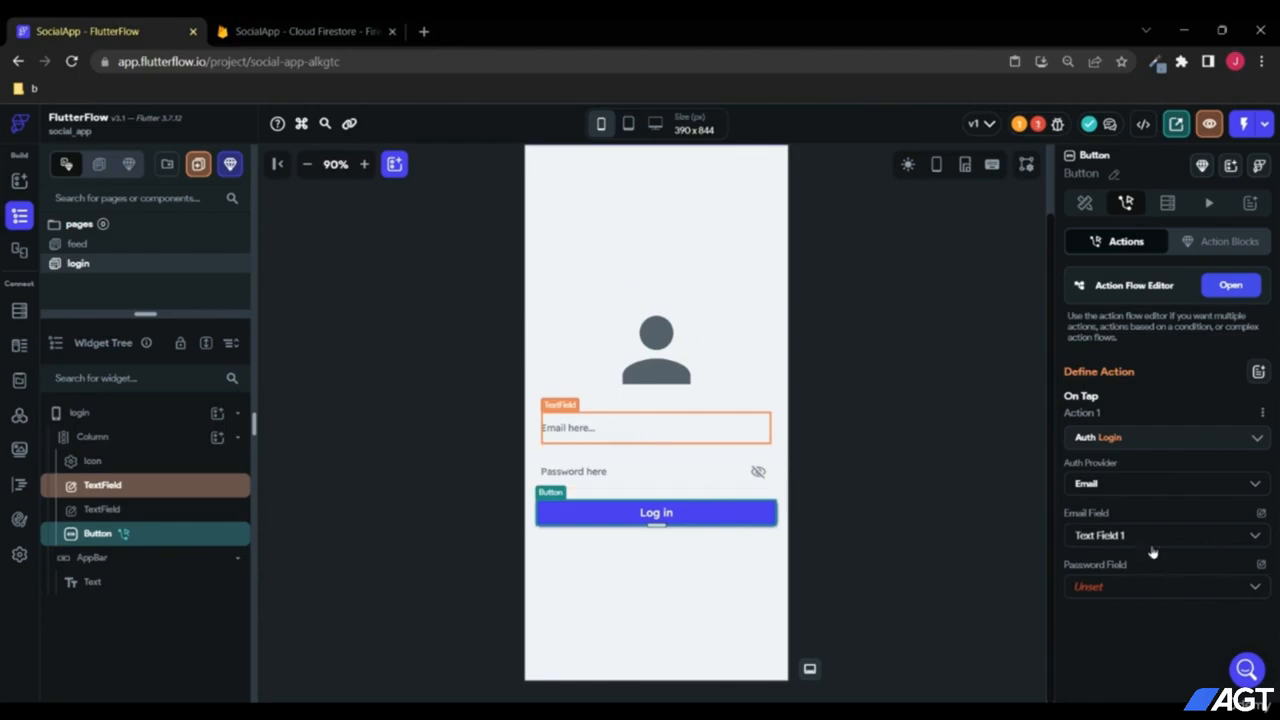
{"action": "left_click", "coordinate": [1150, 590]}
{"action": "left_click", "coordinate": [1130, 590]}
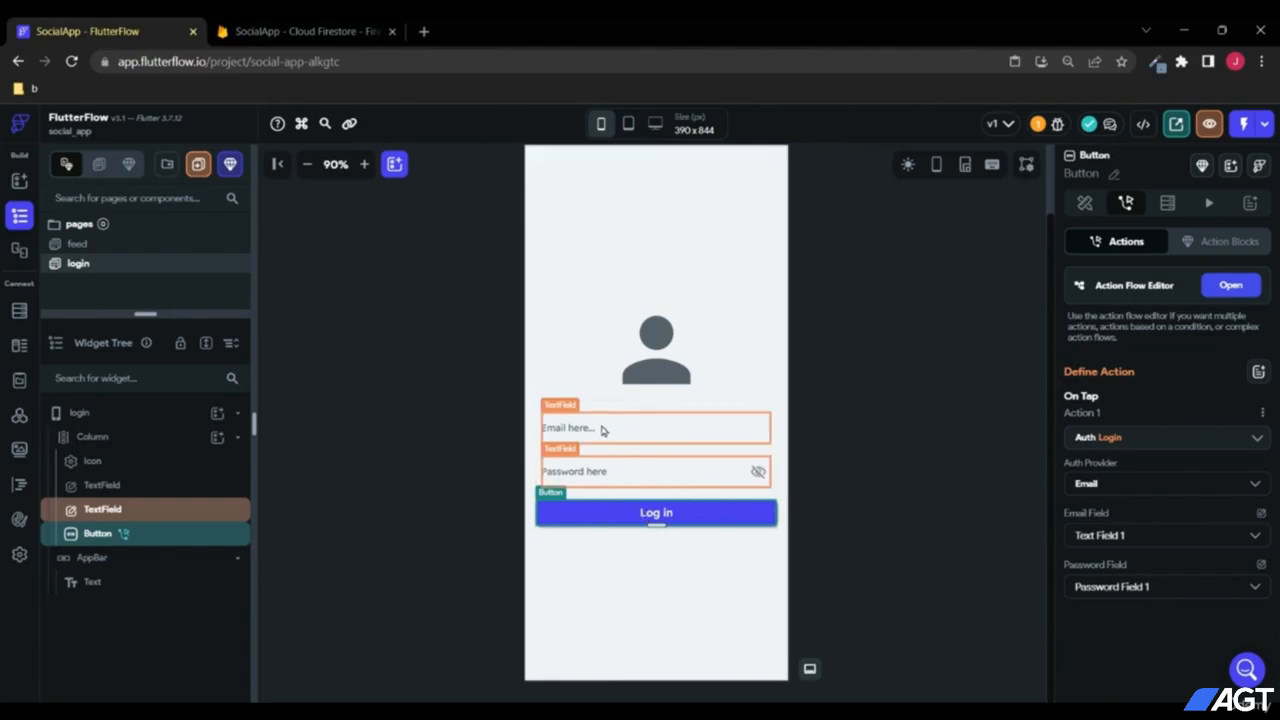
{"action": "scroll", "coordinate": [852, 508], "scroll_direction": "up", "scroll_amount": 2}
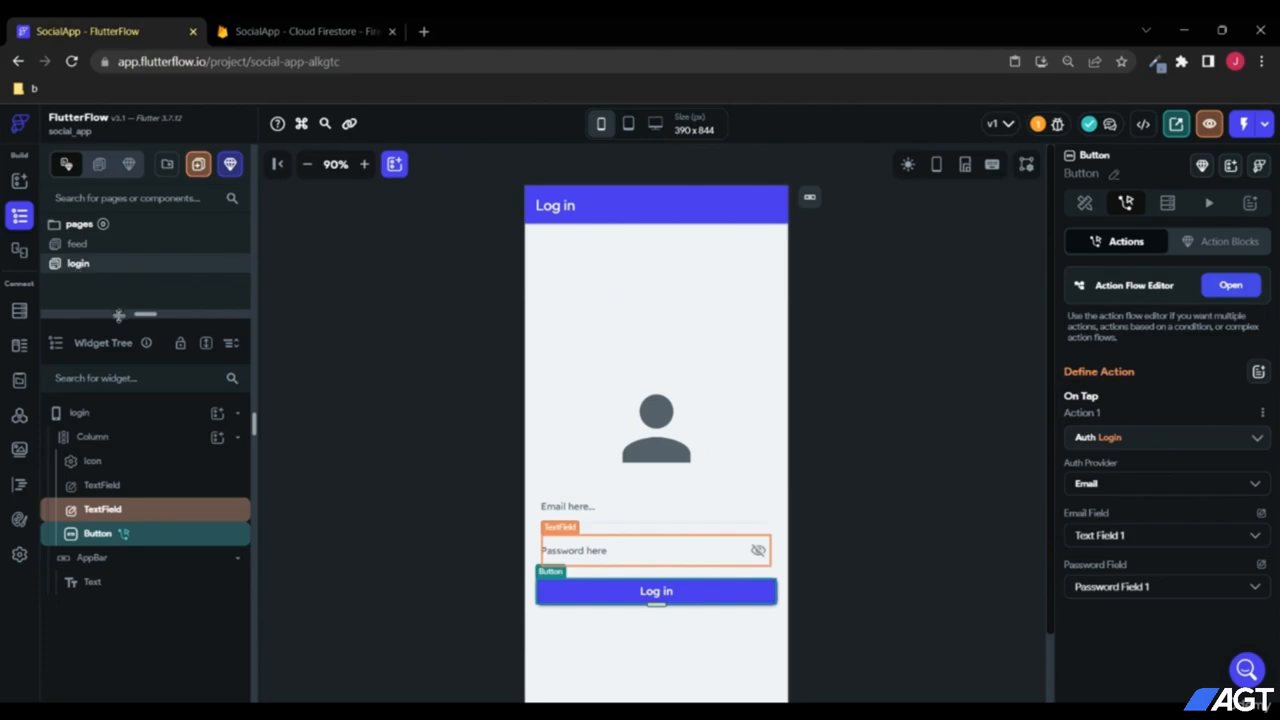
{"action": "left_click_drag", "start_coordinate": [119, 315], "coordinate": [119, 350]}
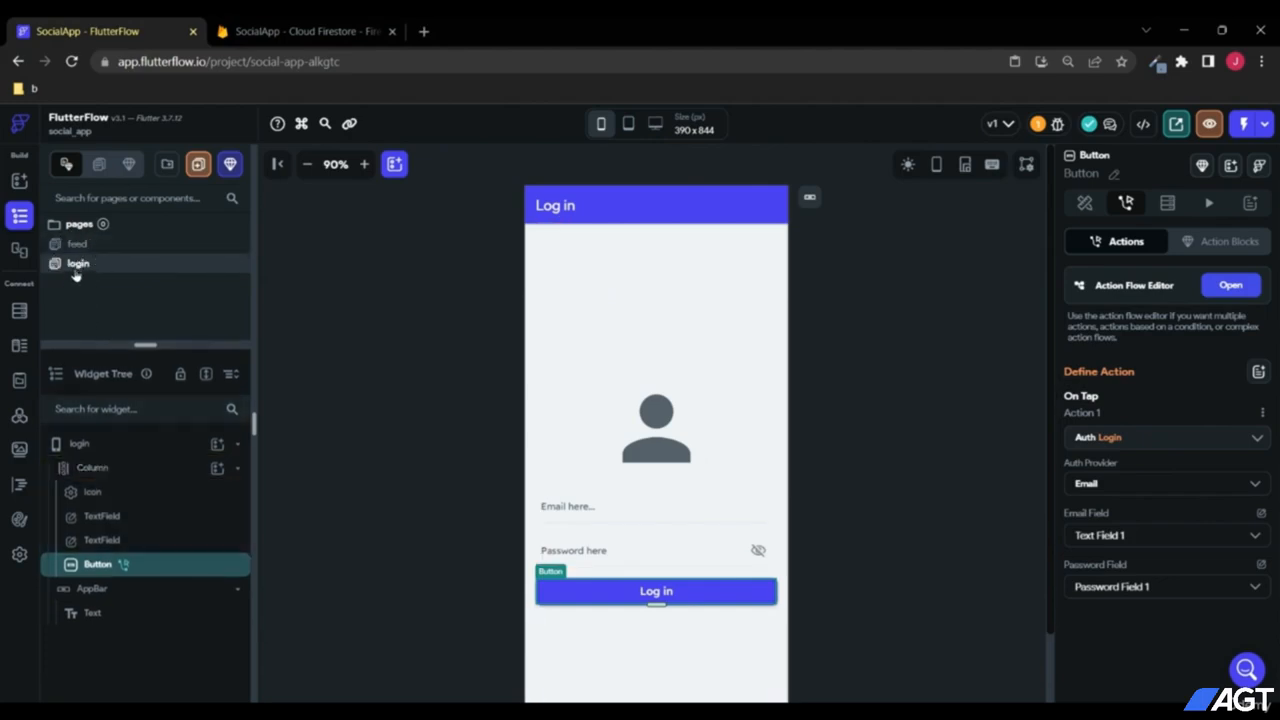
Step: Duplicate the login page and rename the copy to Register
{"action": "left_click", "coordinate": [76, 247]}
{"action": "left_click", "coordinate": [80, 264]}
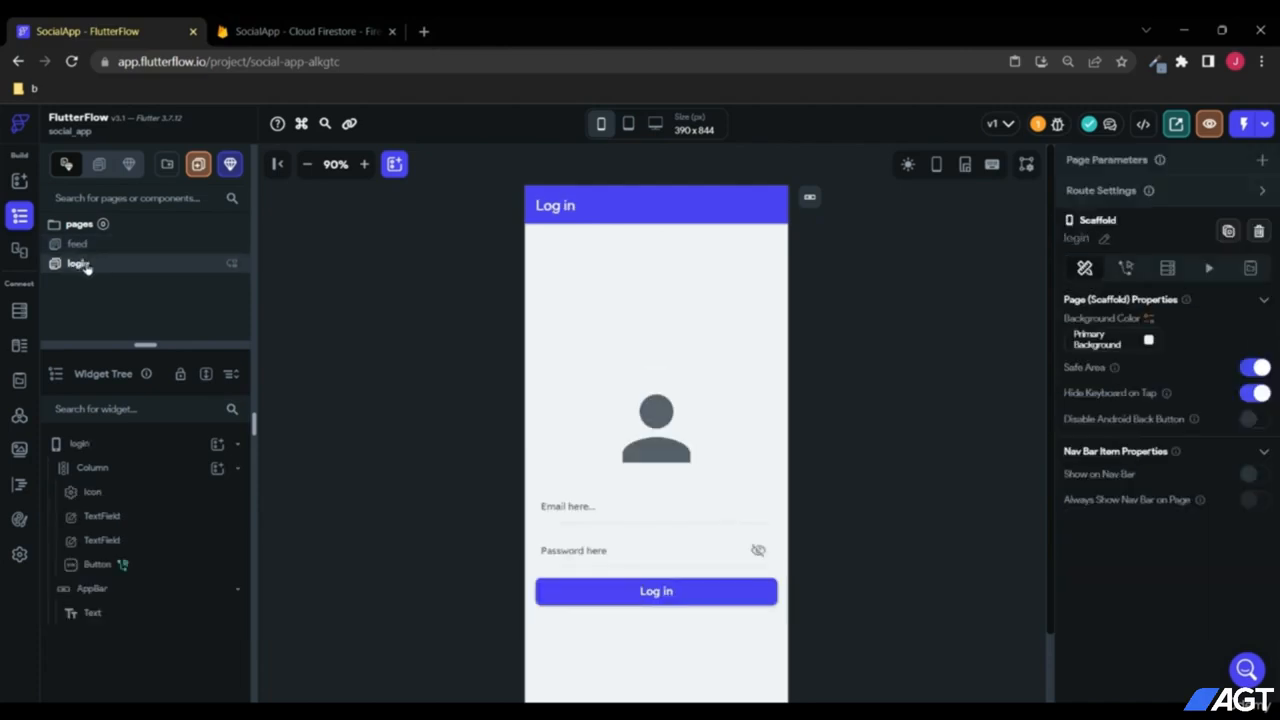
{"action": "right_click", "coordinate": [77, 264]}
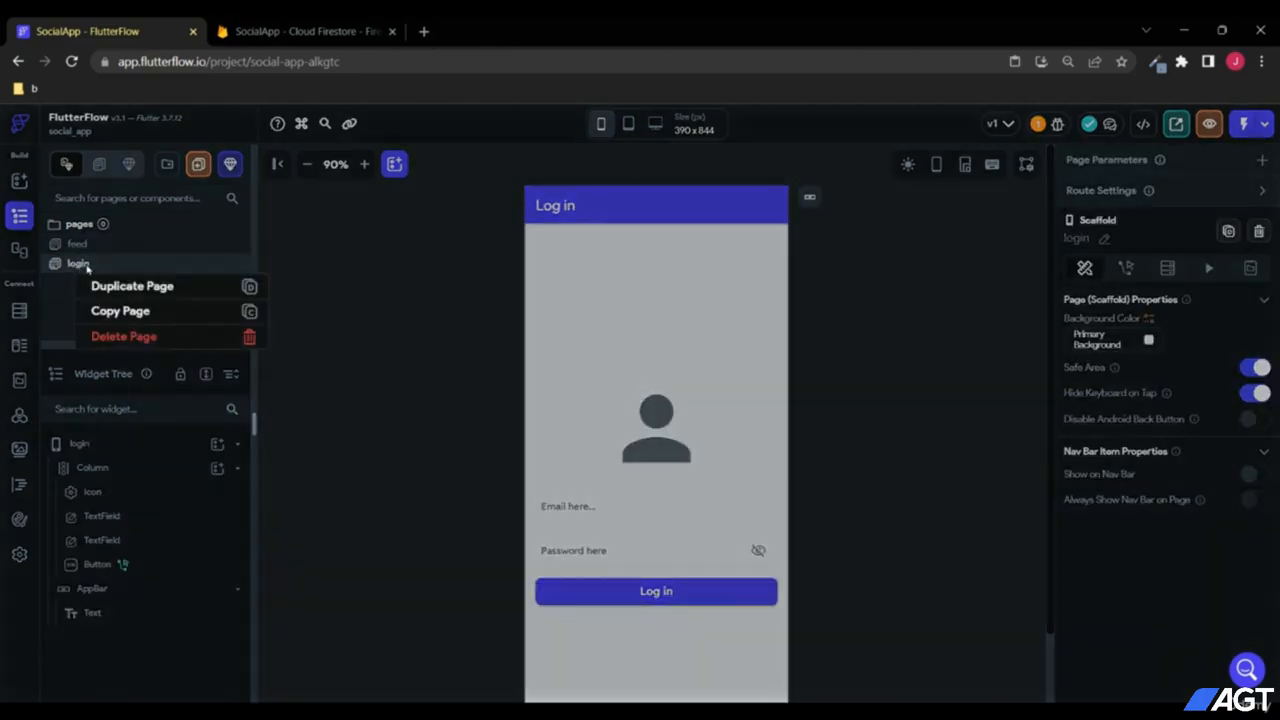
{"action": "left_click", "coordinate": [118, 288]}
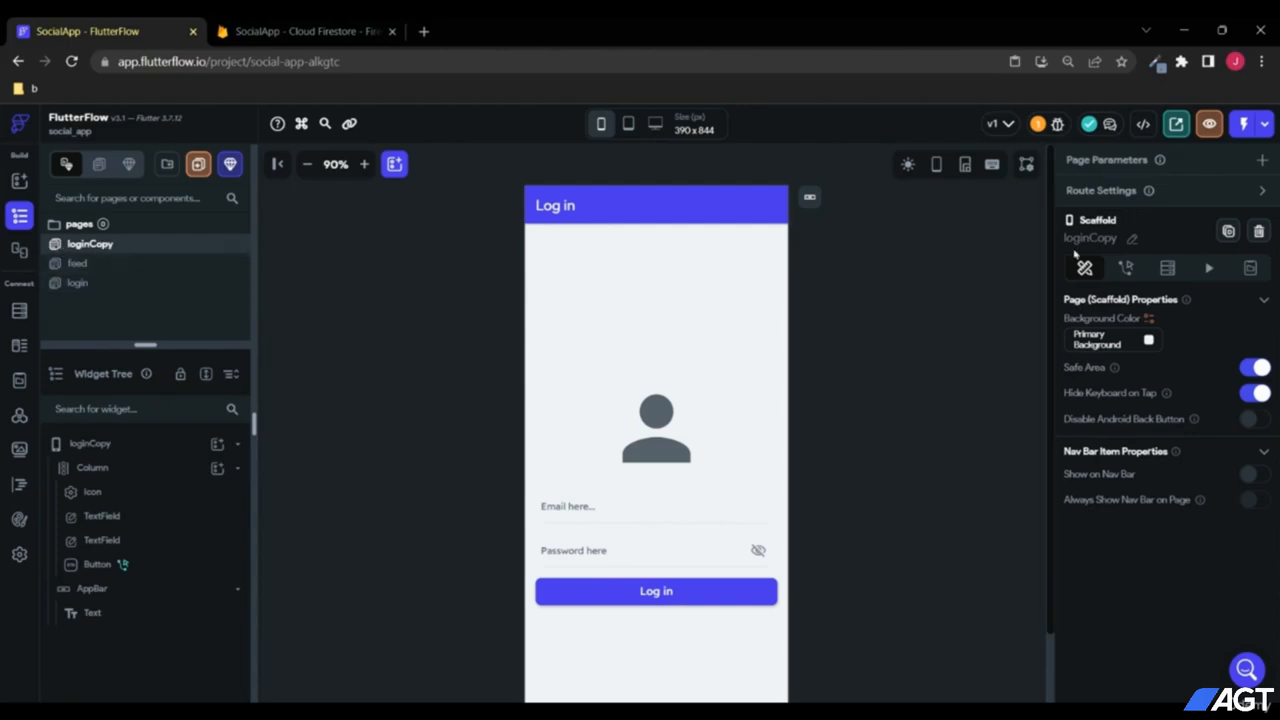
{"action": "left_click", "coordinate": [1132, 239]}
{"action": "key", "text": "ctrl+a"}
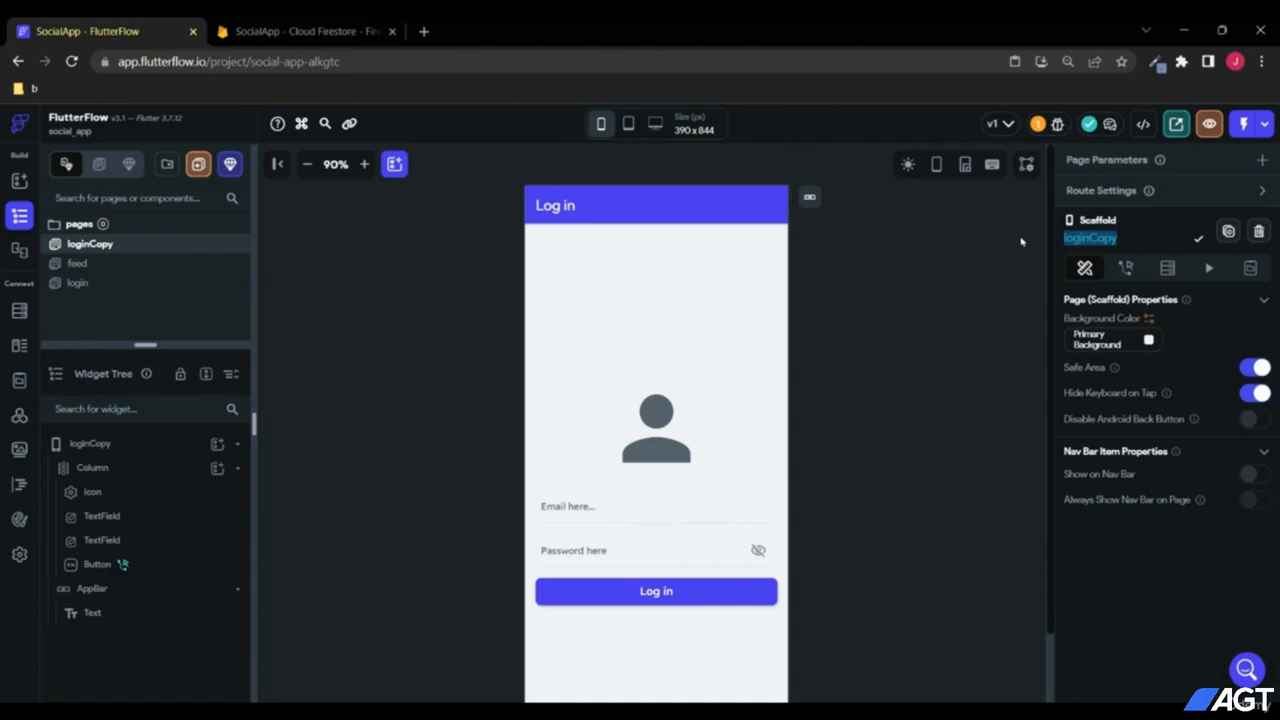
{"action": "type", "text": "r"}
{"action": "type", "text": "Registe"}
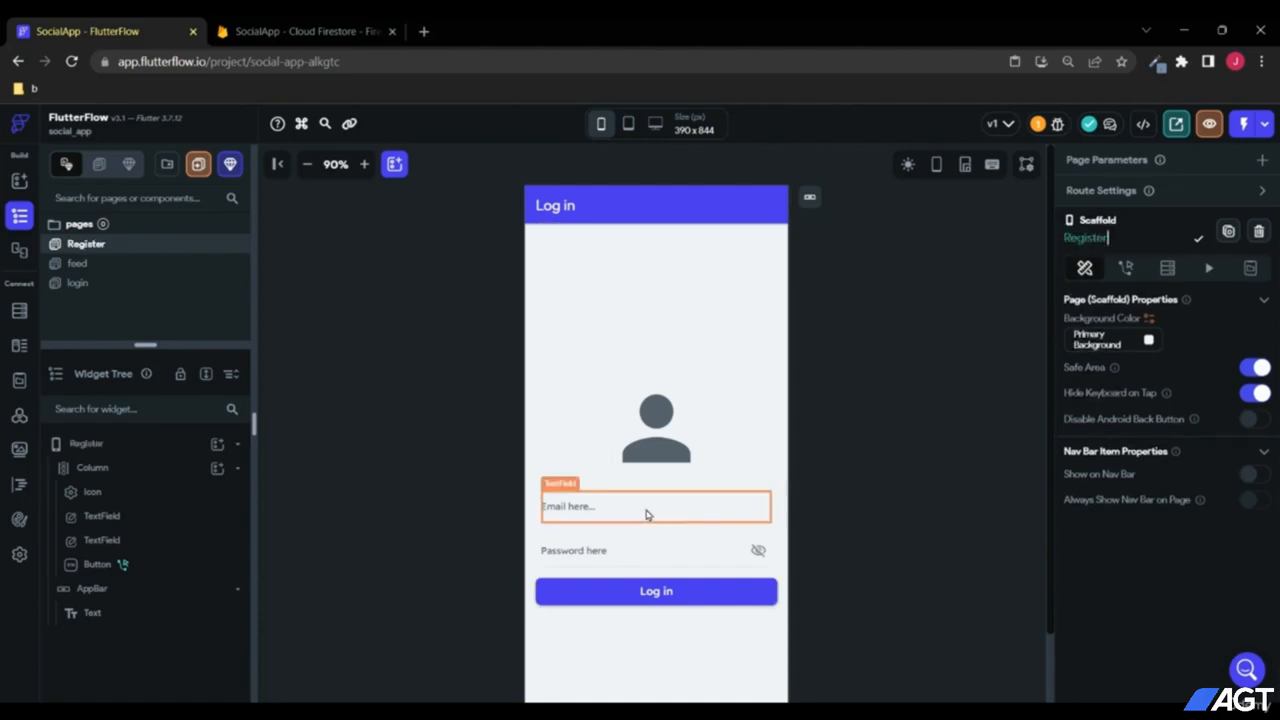
Step: Change the copied page's button text to "Register"
{"action": "left_click", "coordinate": [648, 595]}
{"action": "scroll", "coordinate": [1075, 560], "scroll_direction": "down", "scroll_amount": 1}
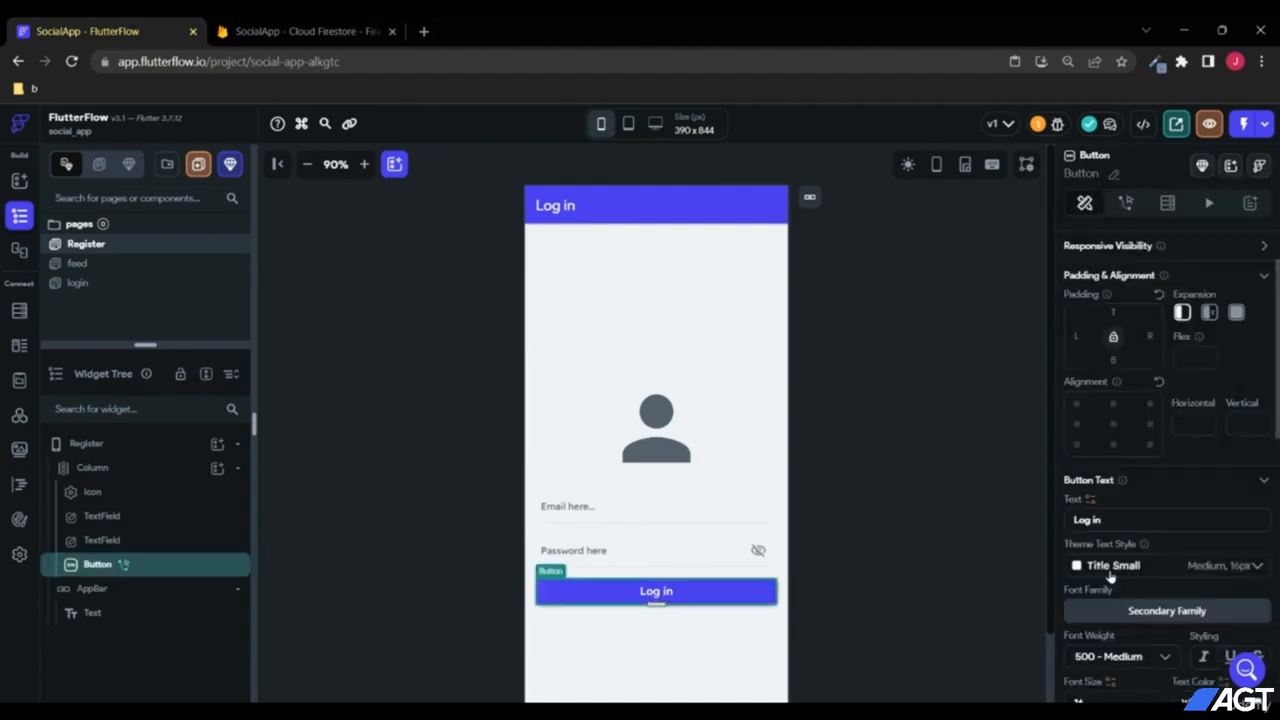
{"action": "left_click_drag", "start_coordinate": [1104, 520], "coordinate": [1037, 523]}
{"action": "type", "text": "Register"}
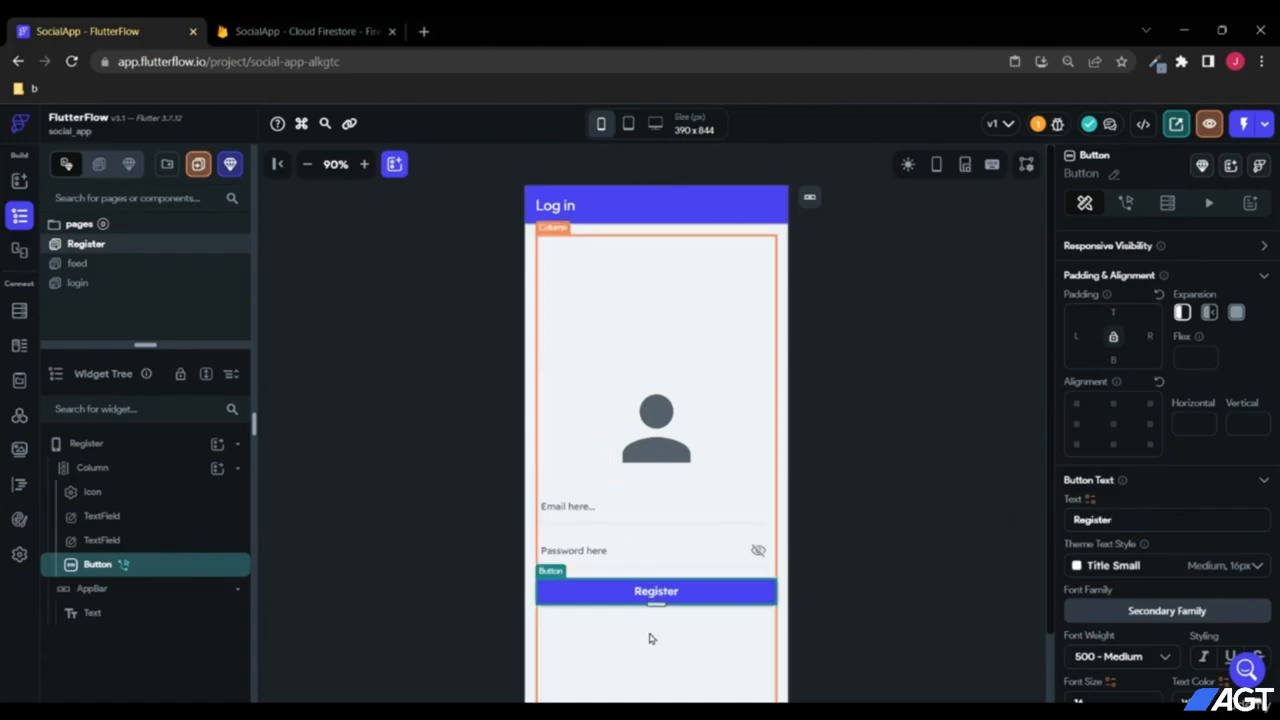
{"action": "scroll", "coordinate": [720, 640], "scroll_direction": "down", "scroll_amount": 2}
{"action": "left_click", "coordinate": [717, 560]}
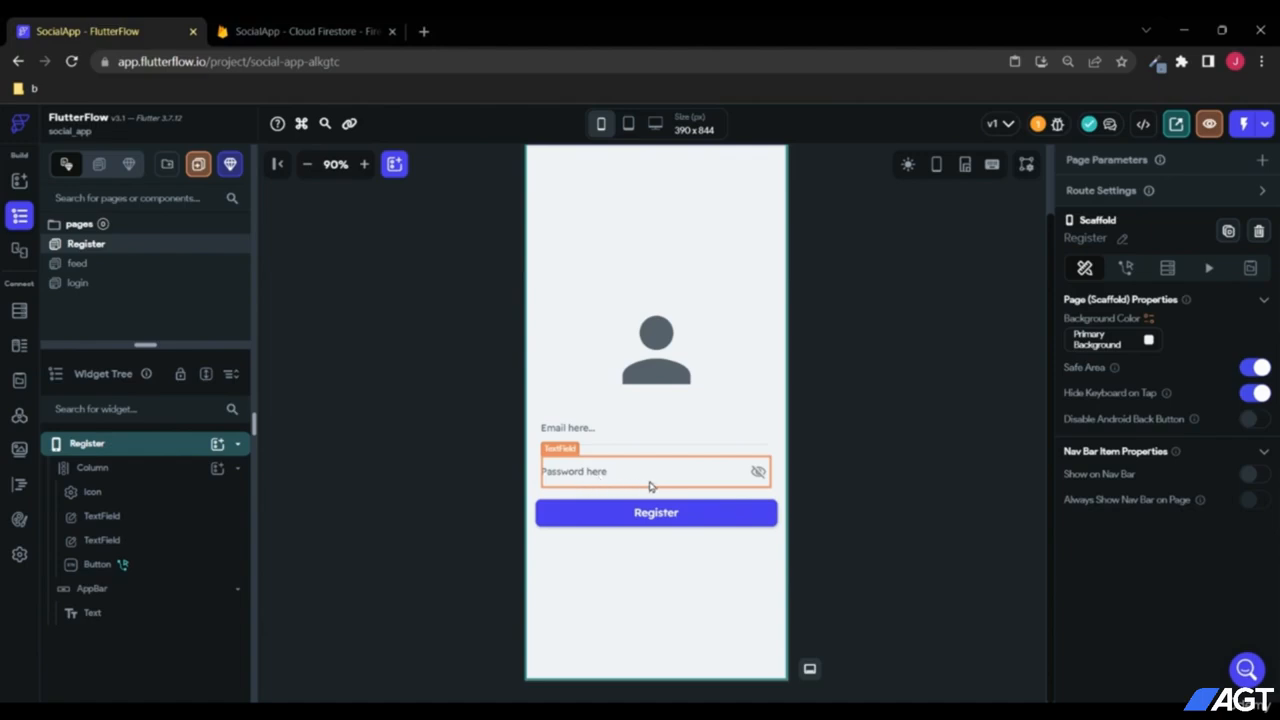
Step: Duplicate the password field and relabel the copy "Confirm password here"
{"action": "left_click", "coordinate": [548, 477]}
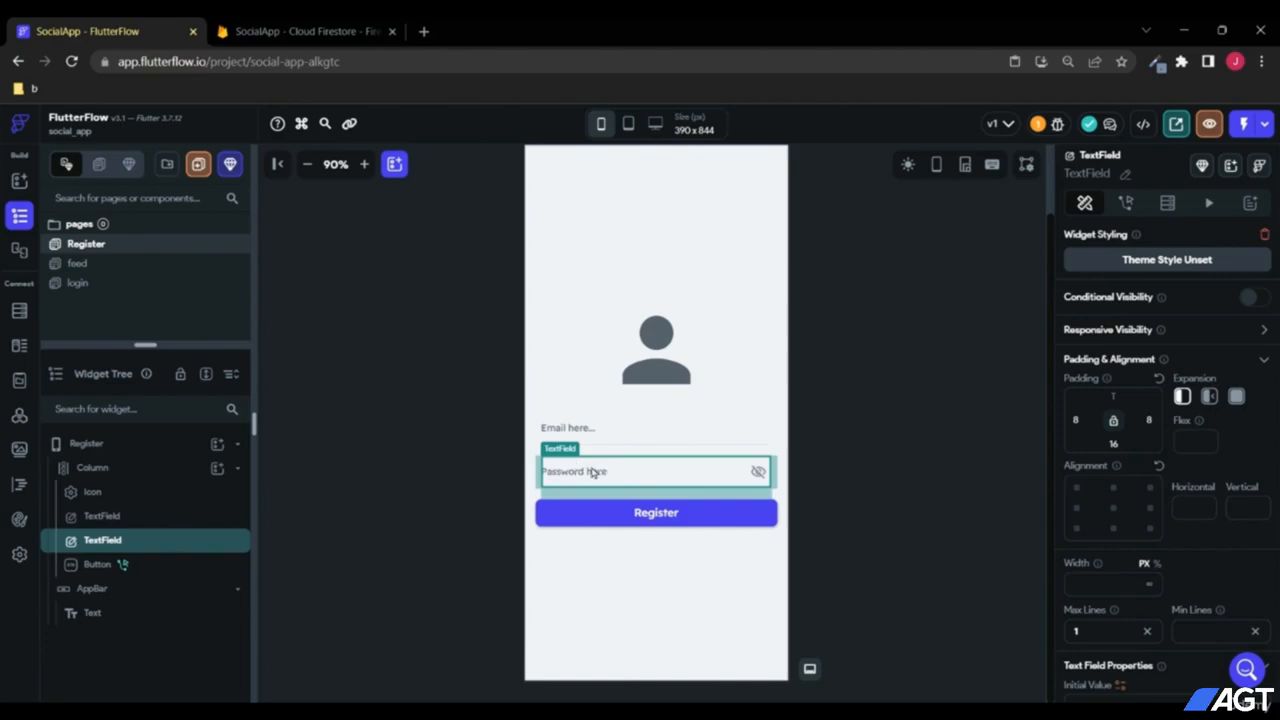
{"action": "right_click", "coordinate": [107, 548]}
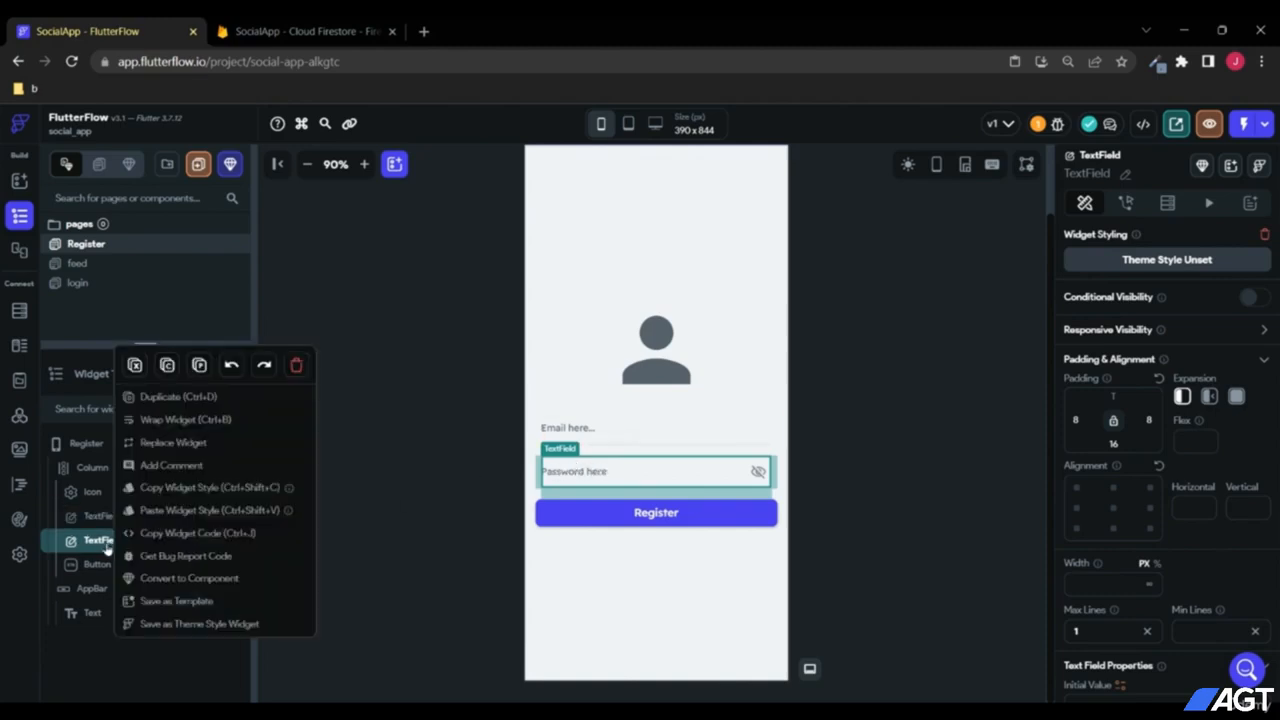
{"action": "left_click", "coordinate": [175, 405]}
{"action": "left_click", "coordinate": [614, 502]}
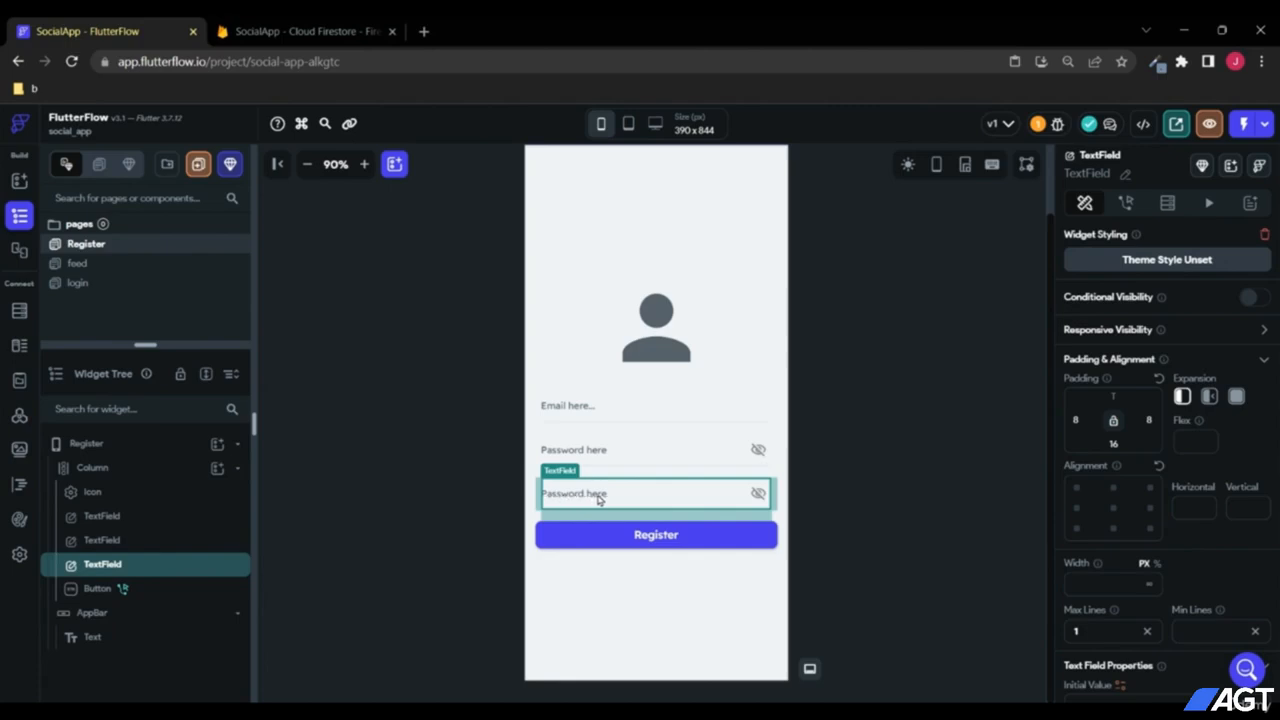
{"action": "scroll", "coordinate": [1249, 545], "scroll_direction": "down", "scroll_amount": 3}
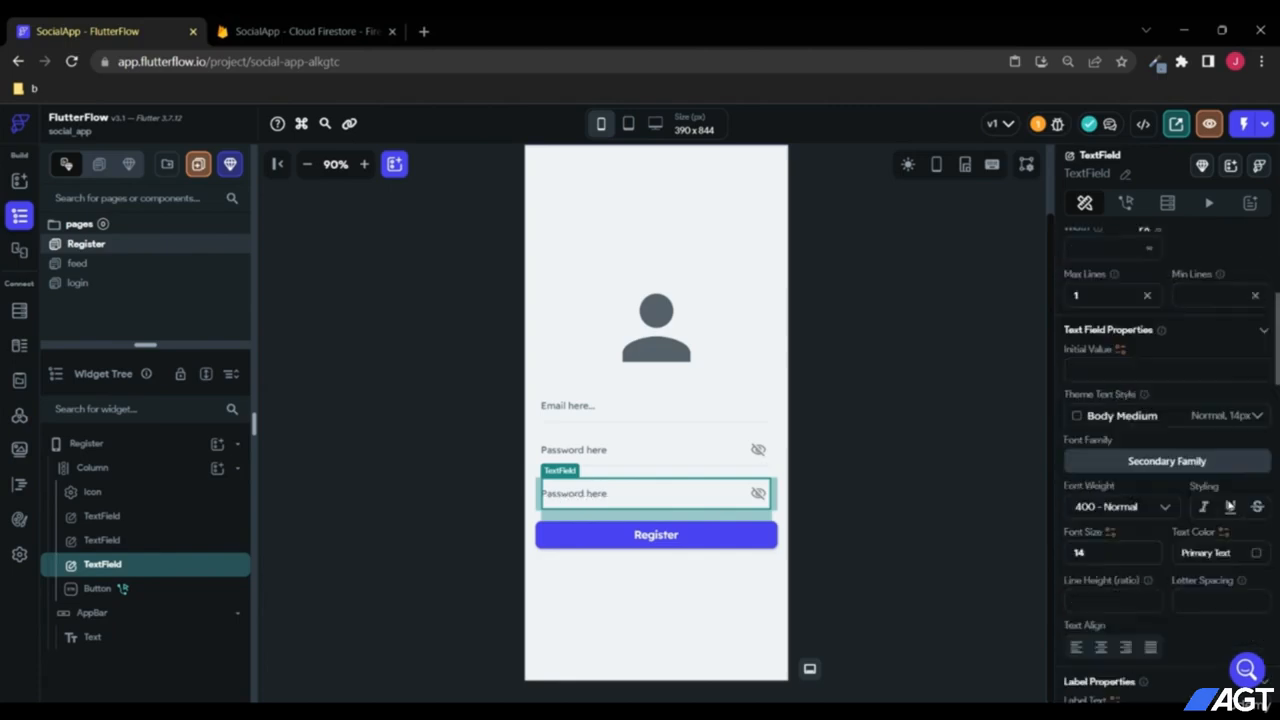
{"action": "scroll", "coordinate": [1230, 506], "scroll_direction": "down", "scroll_amount": 3}
{"action": "left_click_drag", "start_coordinate": [1150, 469], "coordinate": [1009, 468]}
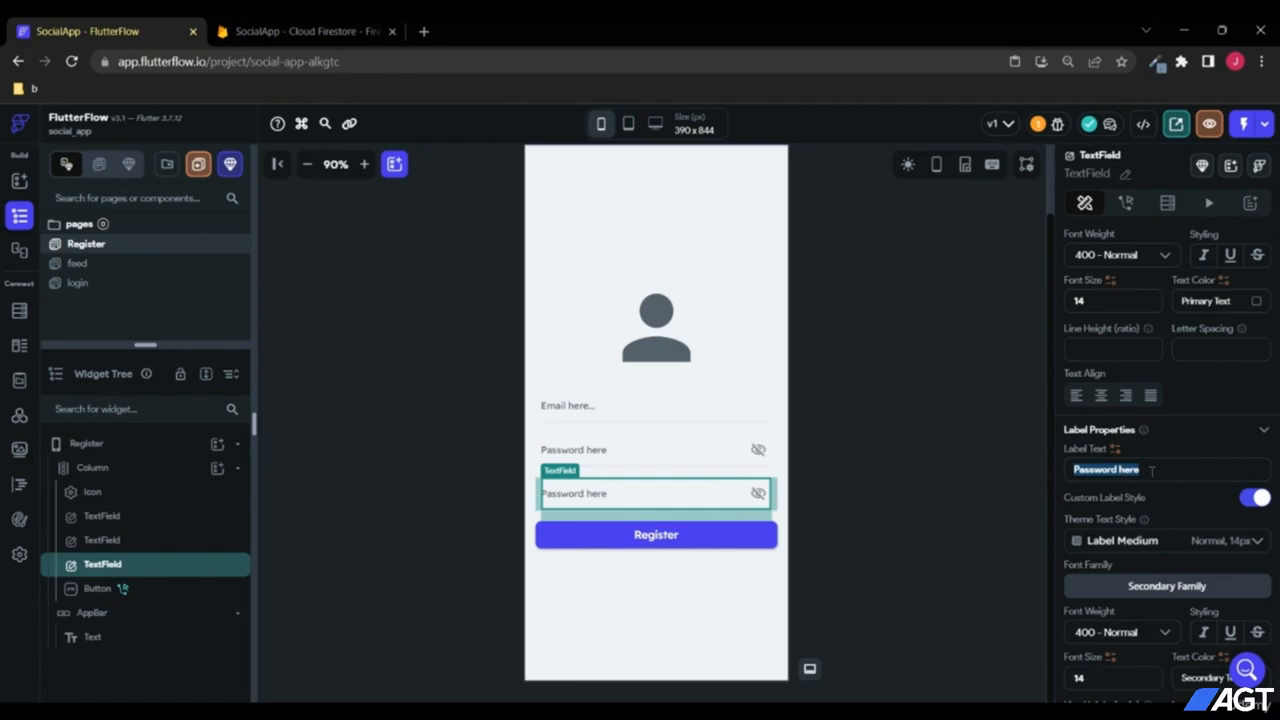
{"action": "type", "text": "Confirm"}
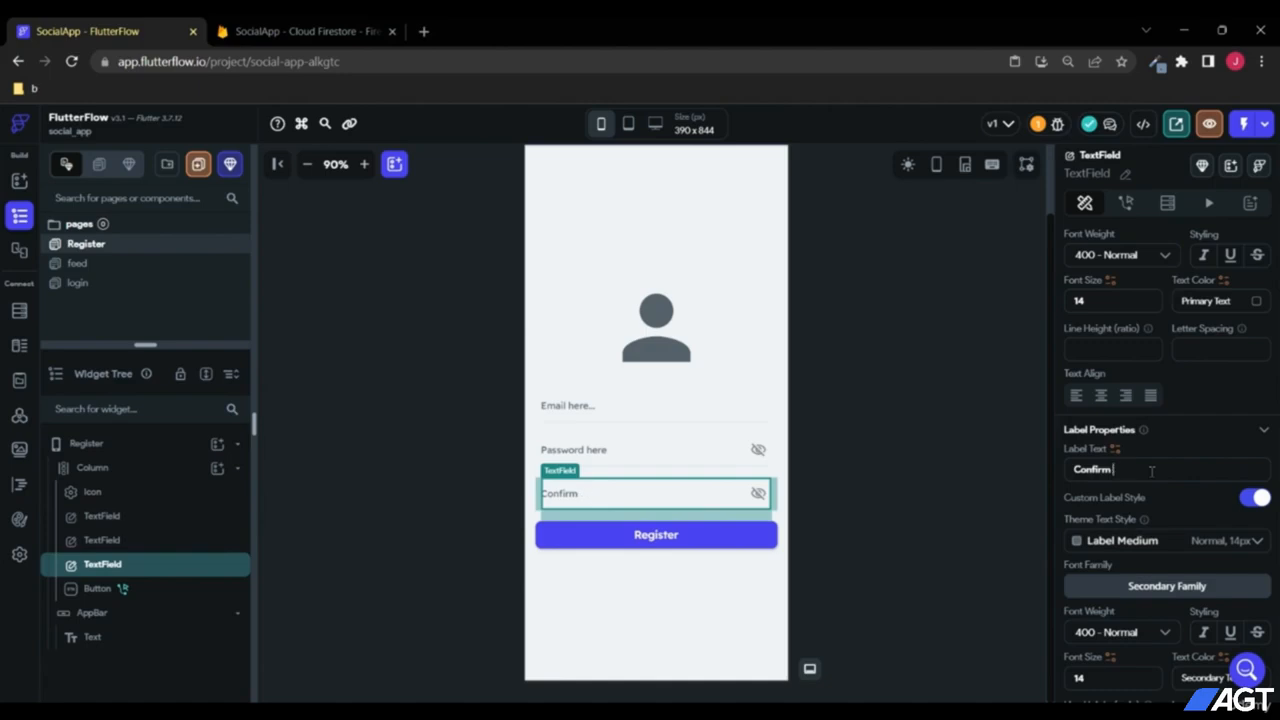
{"action": "type", "text": " password here..."}
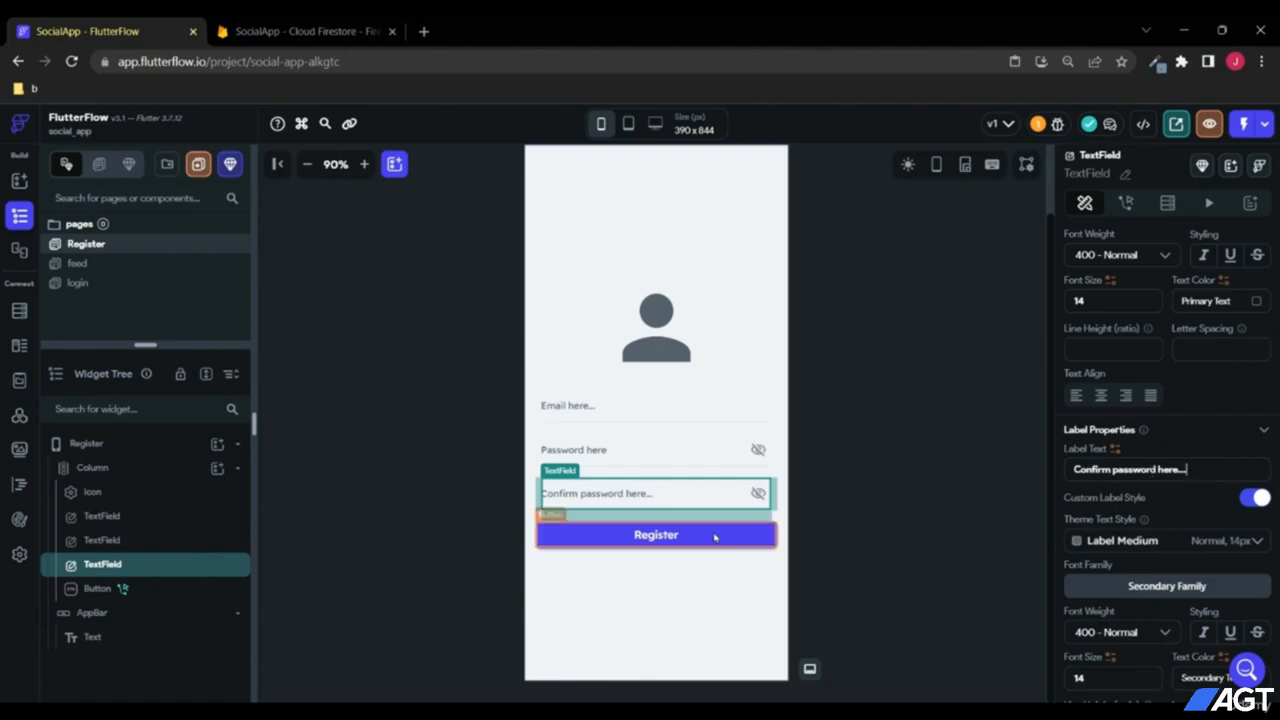
{"action": "left_click", "coordinate": [672, 538]}
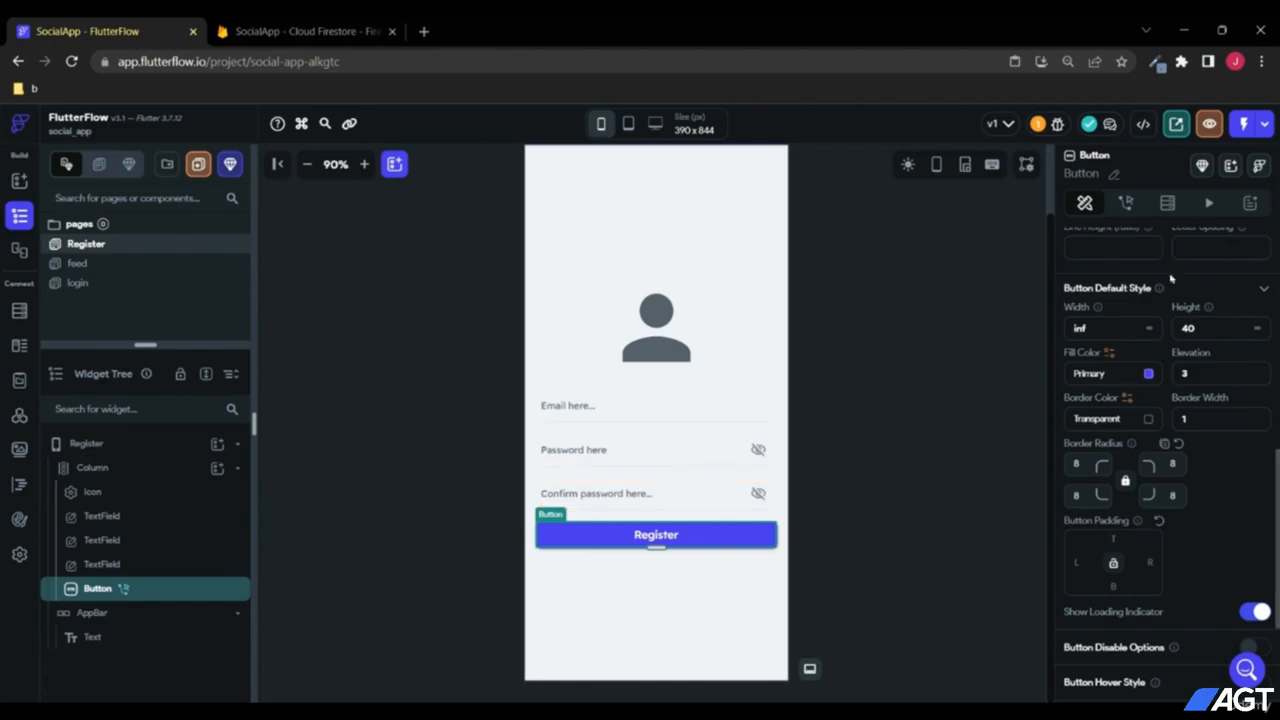
Step: Replace the Register button's Auth Login action with Firebase Authentication > Create Account
{"action": "left_click", "coordinate": [1127, 204]}
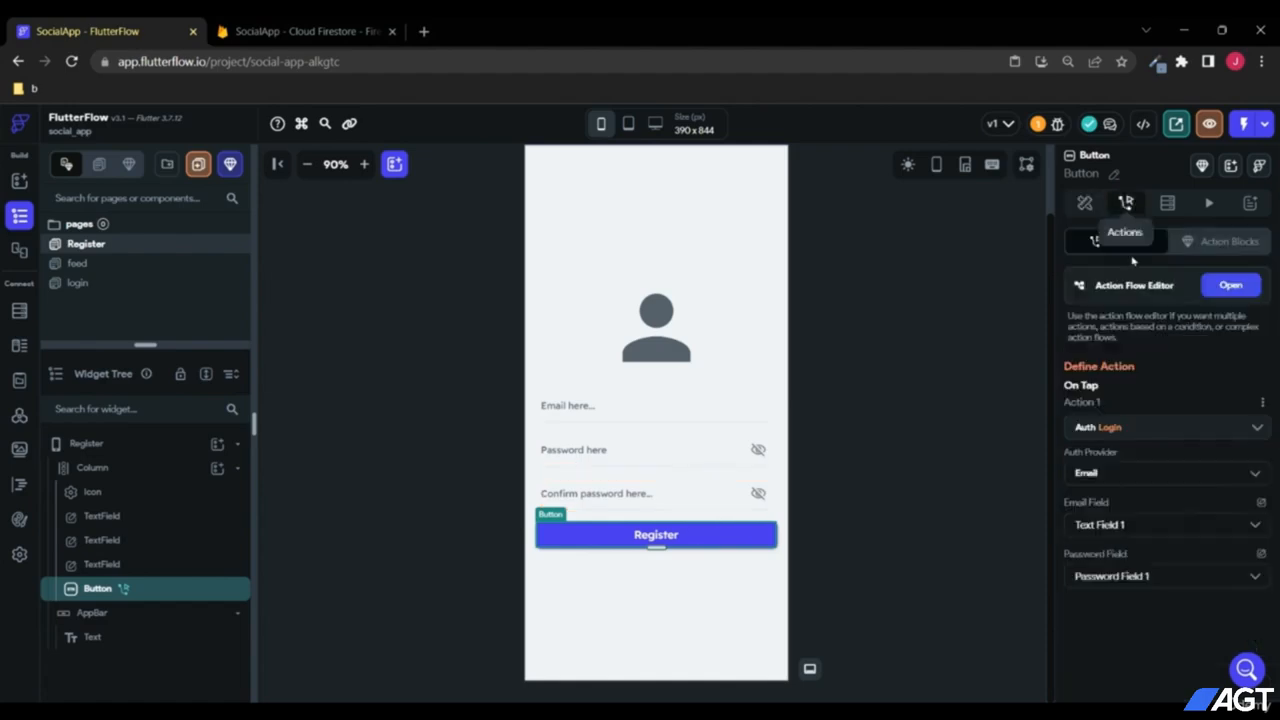
{"action": "left_click", "coordinate": [1136, 436]}
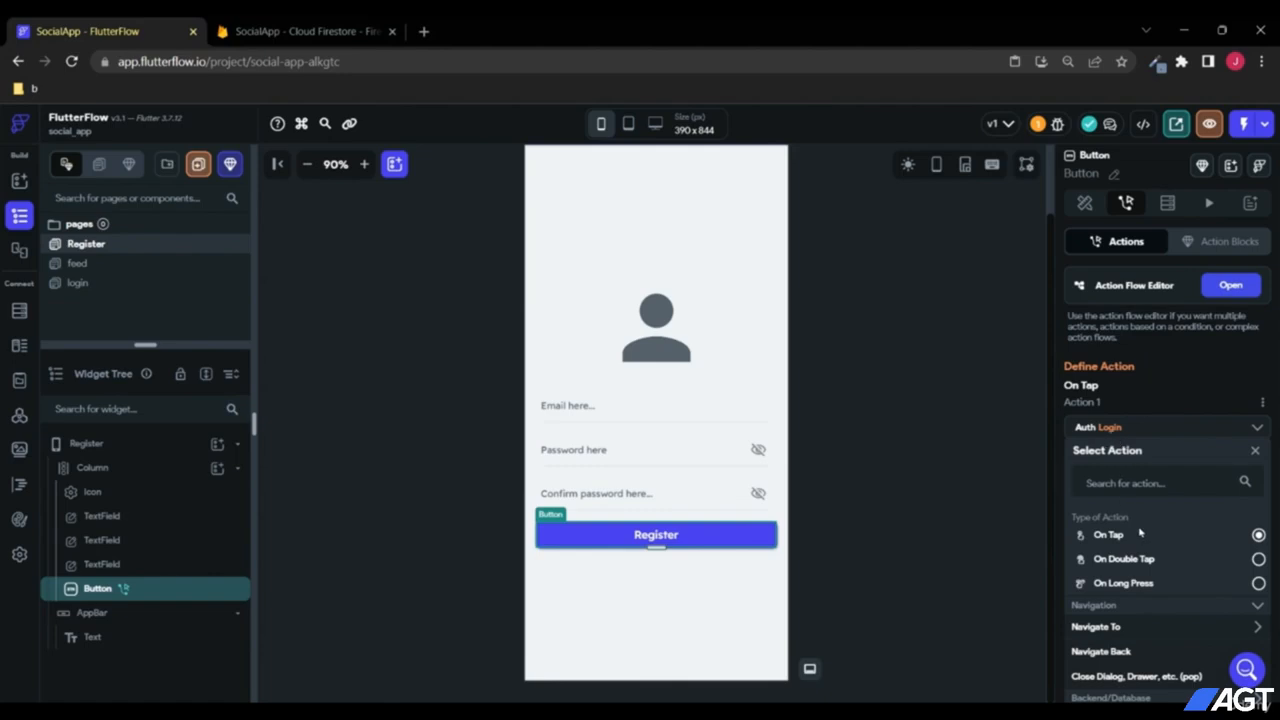
{"action": "scroll", "coordinate": [1146, 543], "scroll_direction": "down", "scroll_amount": 3}
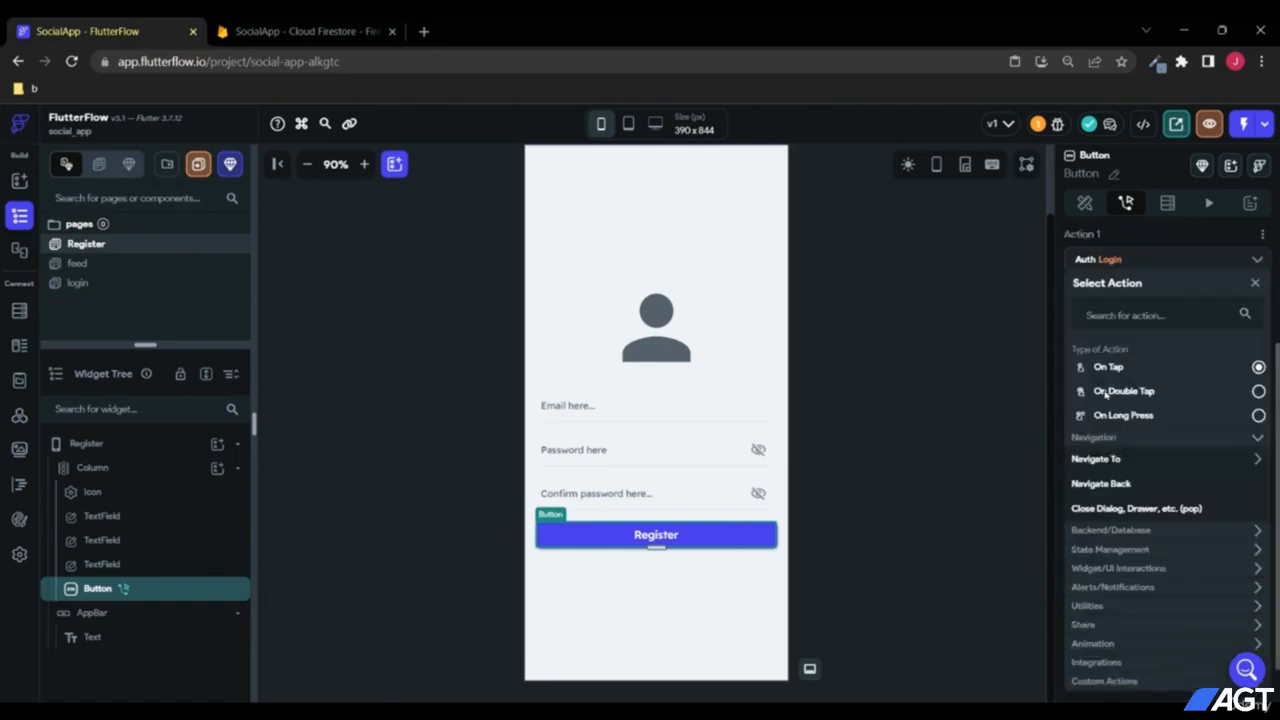
{"action": "left_click", "coordinate": [1139, 534]}
{"action": "scroll", "coordinate": [1141, 541], "scroll_direction": "down", "scroll_amount": 2}
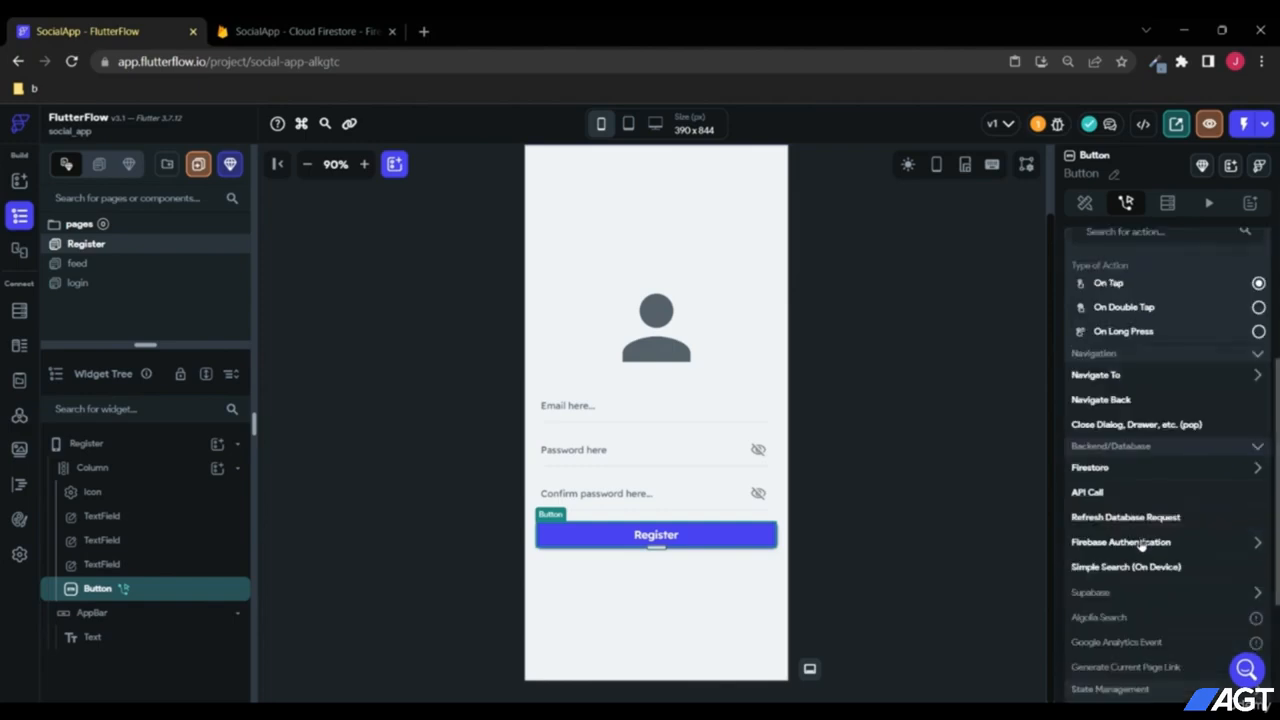
{"action": "left_click", "coordinate": [1130, 543]}
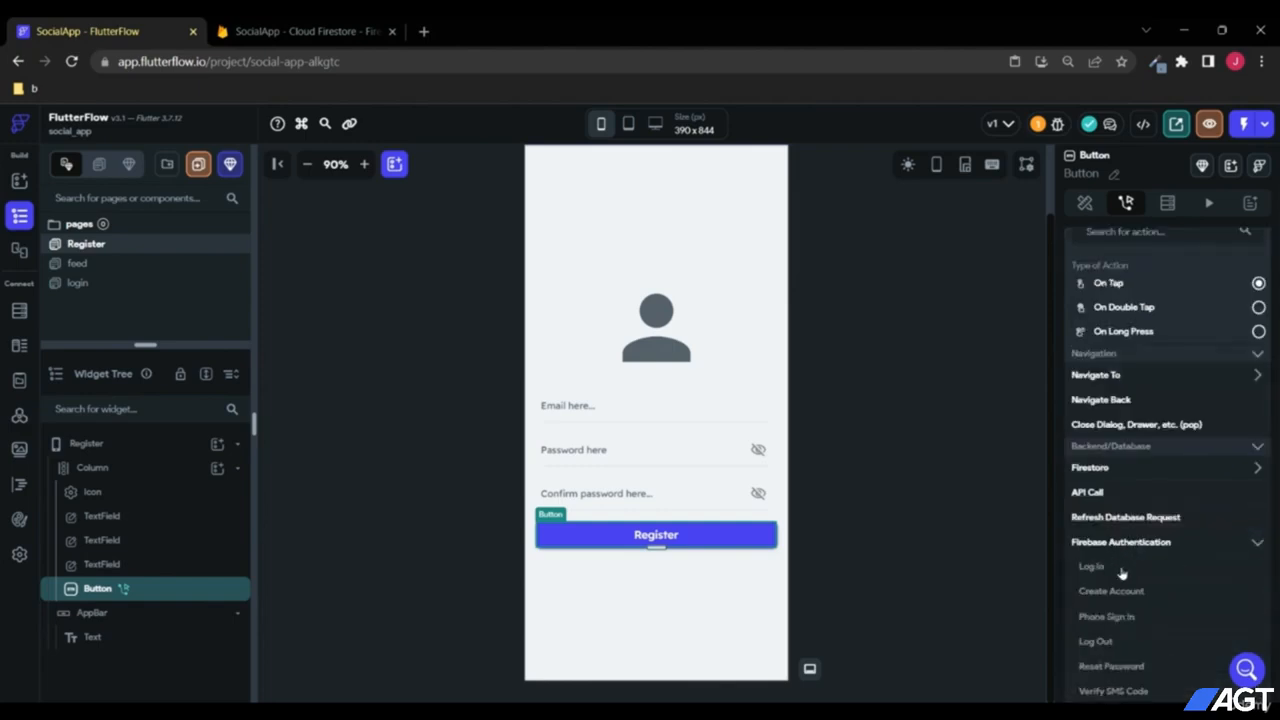
{"action": "scroll", "coordinate": [1124, 573], "scroll_direction": "down", "scroll_amount": 2}
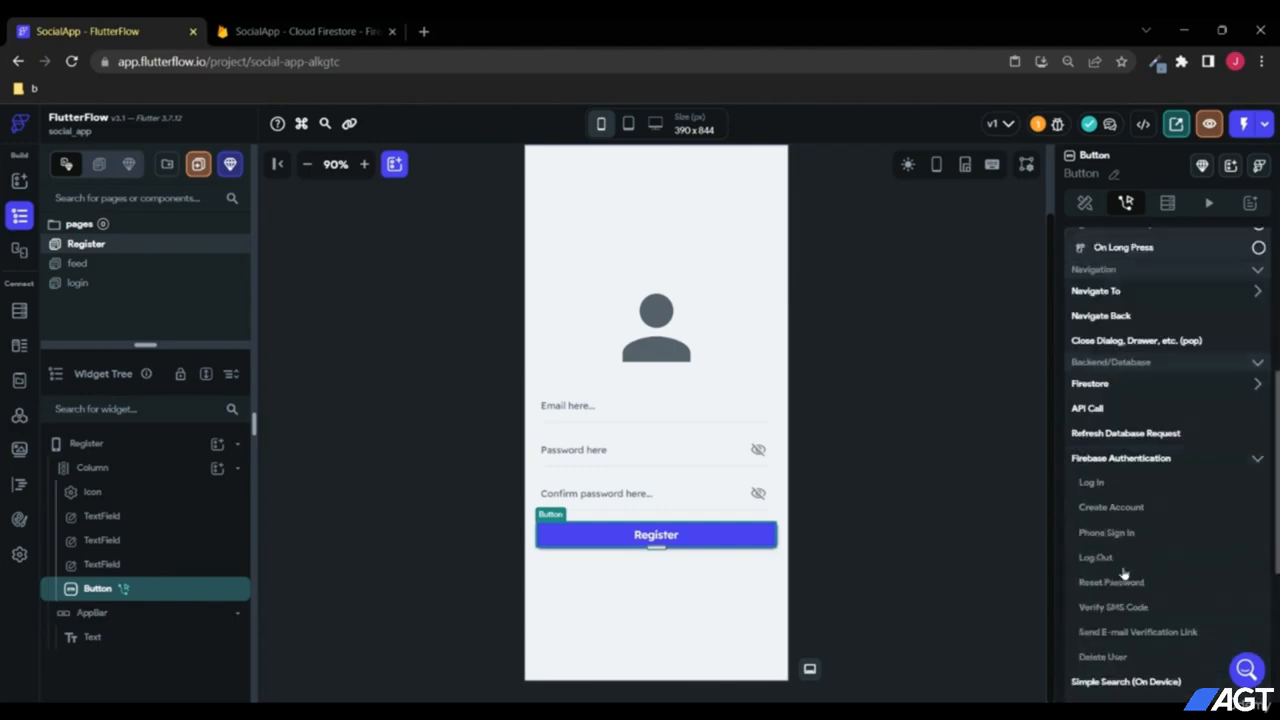
{"action": "left_click", "coordinate": [1108, 509]}
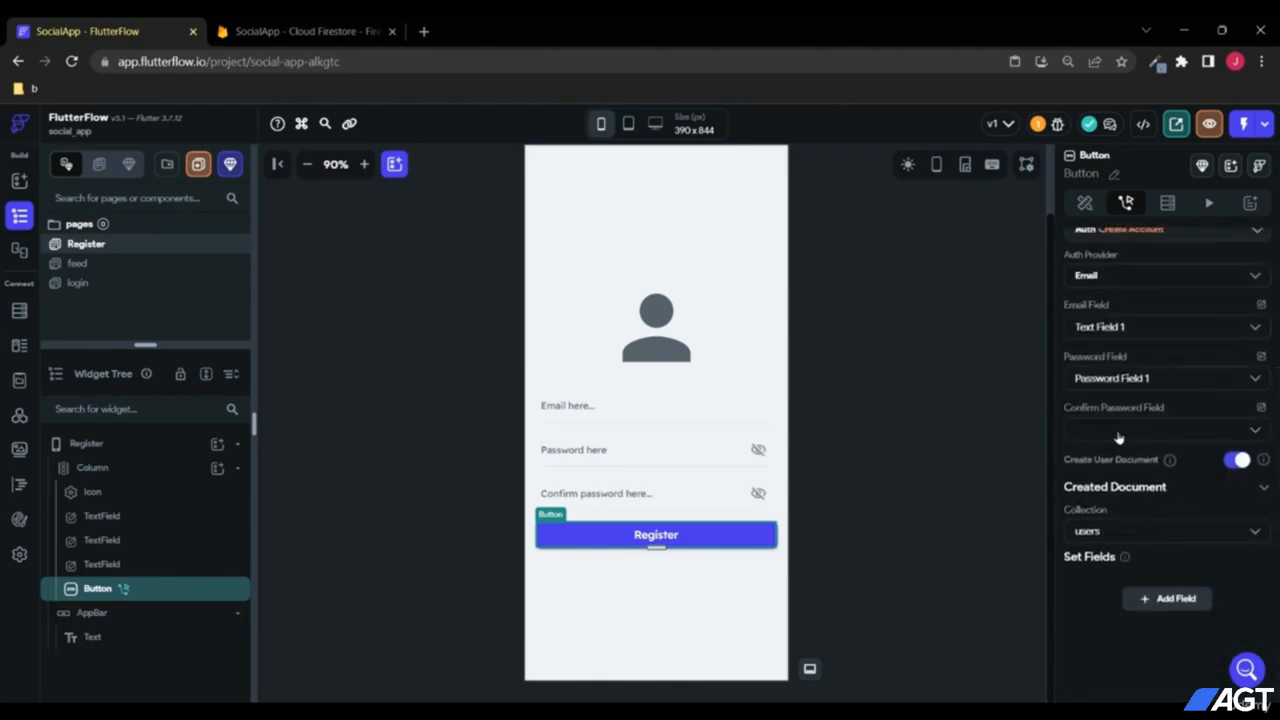
{"action": "scroll", "coordinate": [1132, 452], "scroll_direction": "up", "scroll_amount": 2}
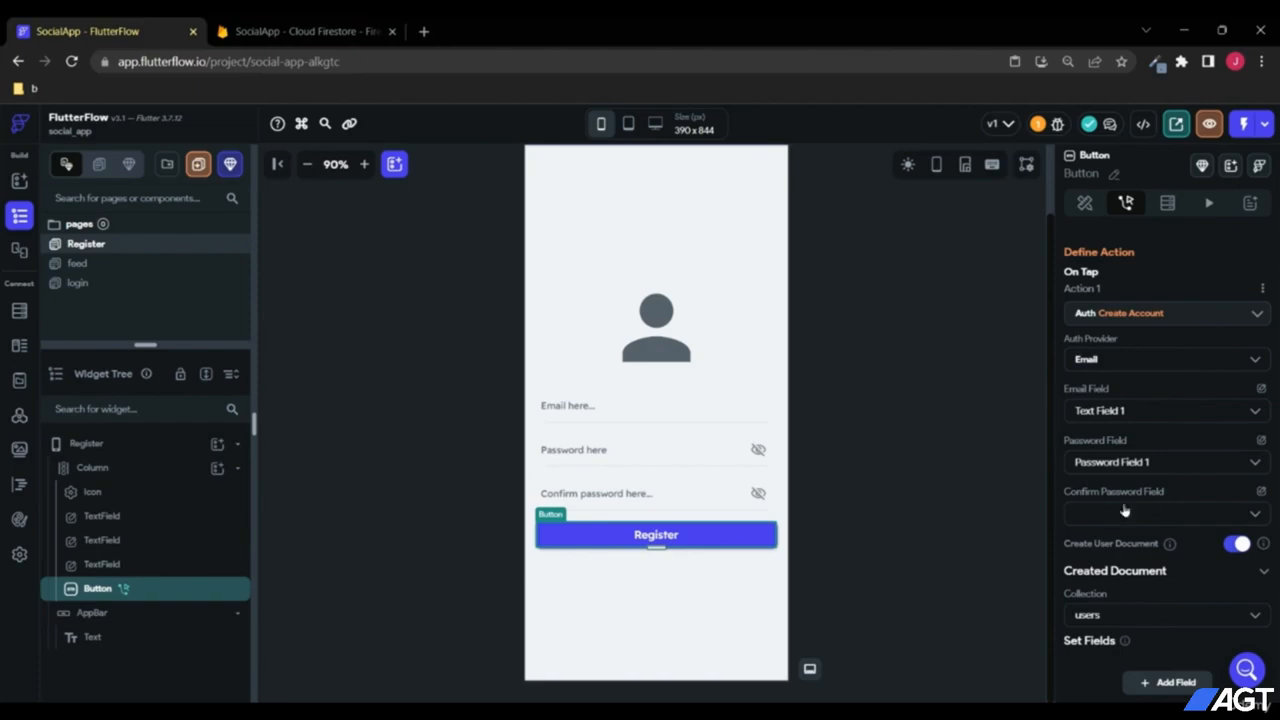
Step: Set the Create Account action's Confirm Password Field to Password Field 2
{"action": "left_click", "coordinate": [1151, 517]}
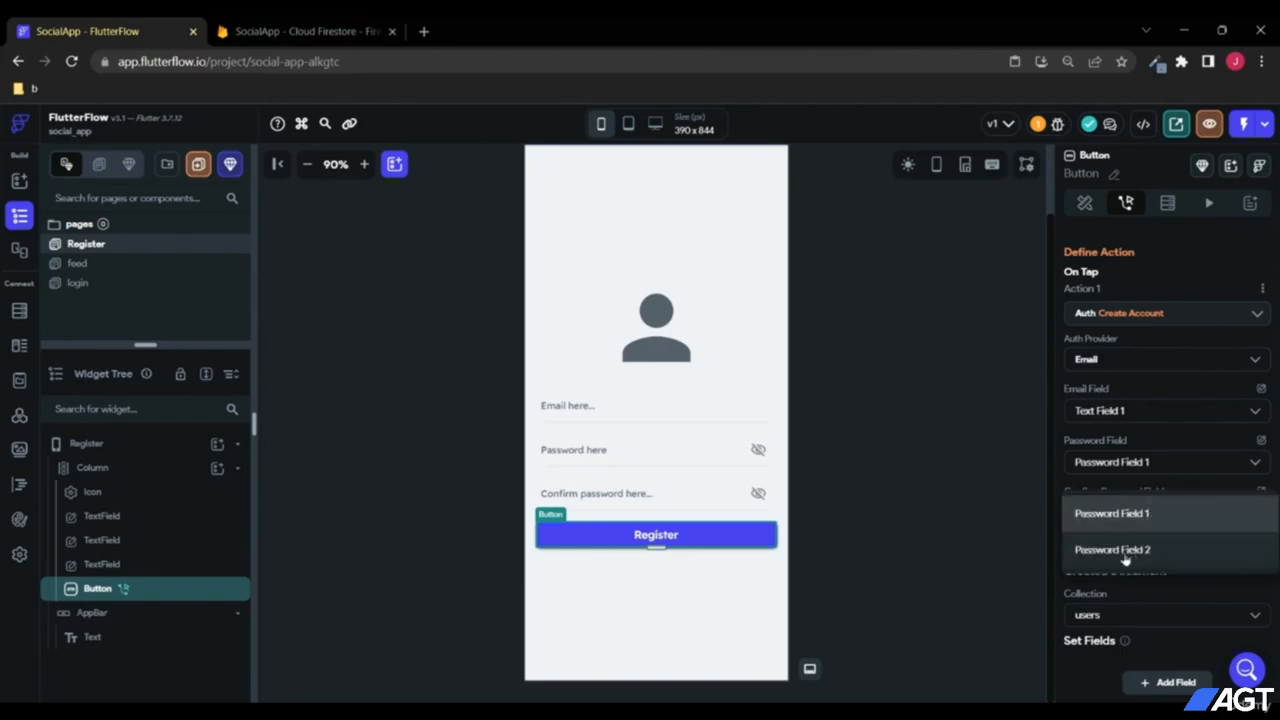
{"action": "left_click", "coordinate": [1142, 556]}
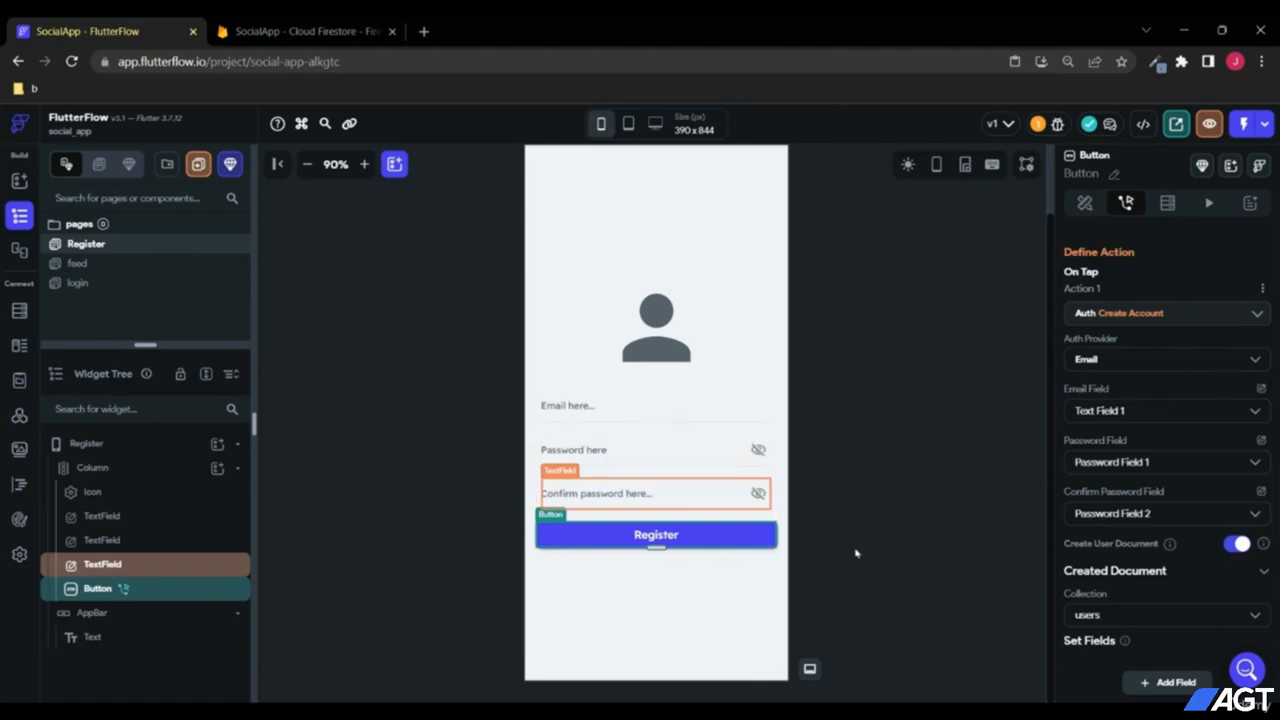
{"action": "scroll", "coordinate": [855, 553], "scroll_direction": "up", "scroll_amount": 1}
{"action": "scroll", "coordinate": [856, 551], "scroll_direction": "down", "scroll_amount": 1}
{"action": "scroll", "coordinate": [857, 551], "scroll_direction": "up", "scroll_amount": 1}
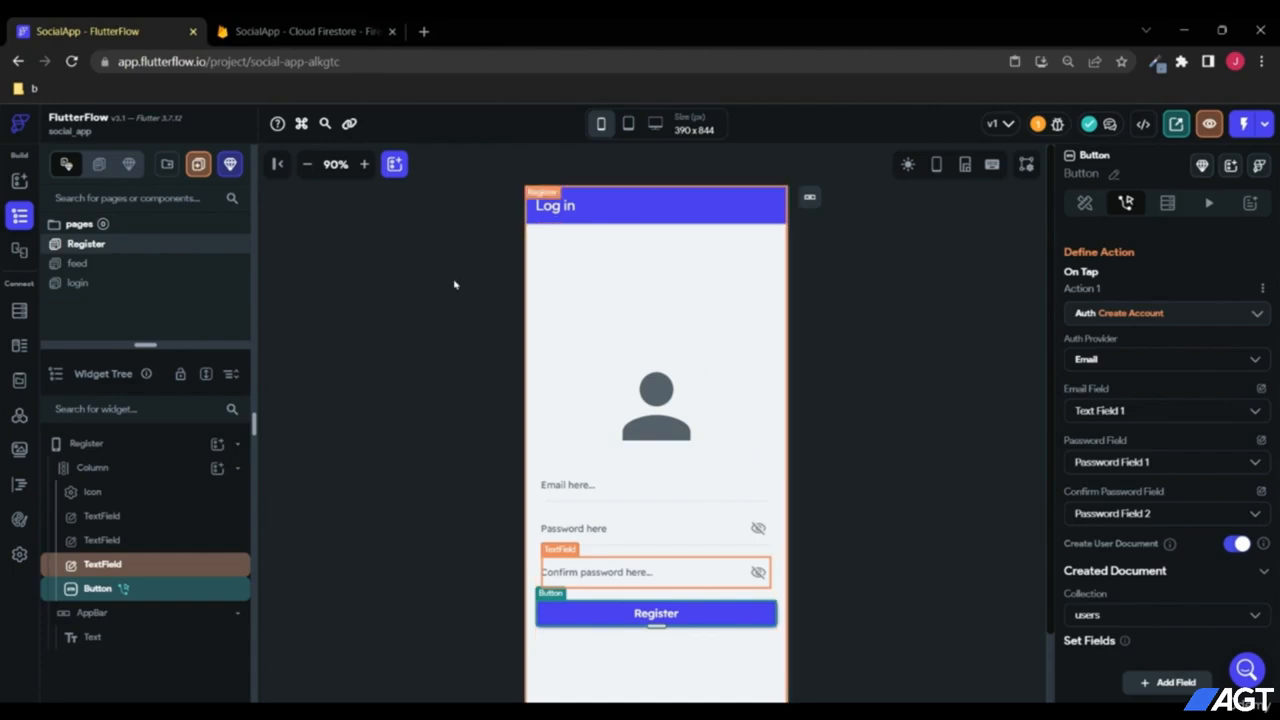
{"action": "scroll", "coordinate": [882, 358], "scroll_direction": "down", "scroll_amount": 1}
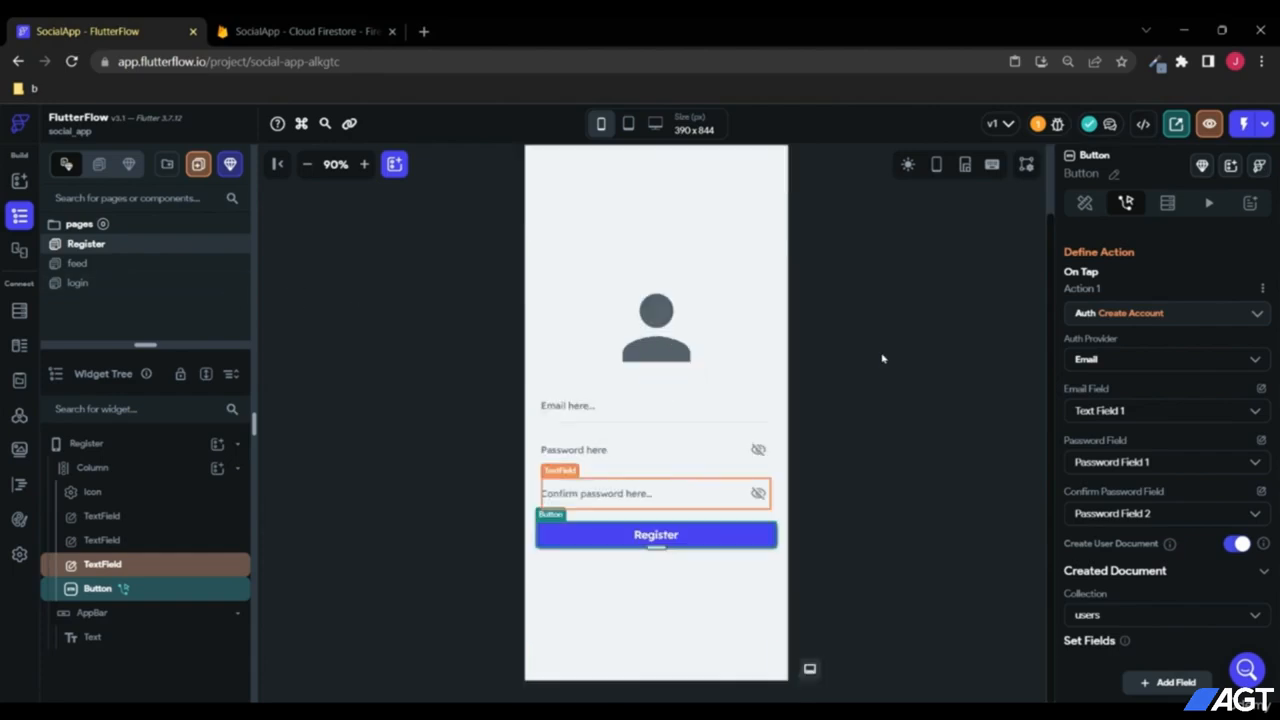
{"action": "left_click", "coordinate": [78, 283]}
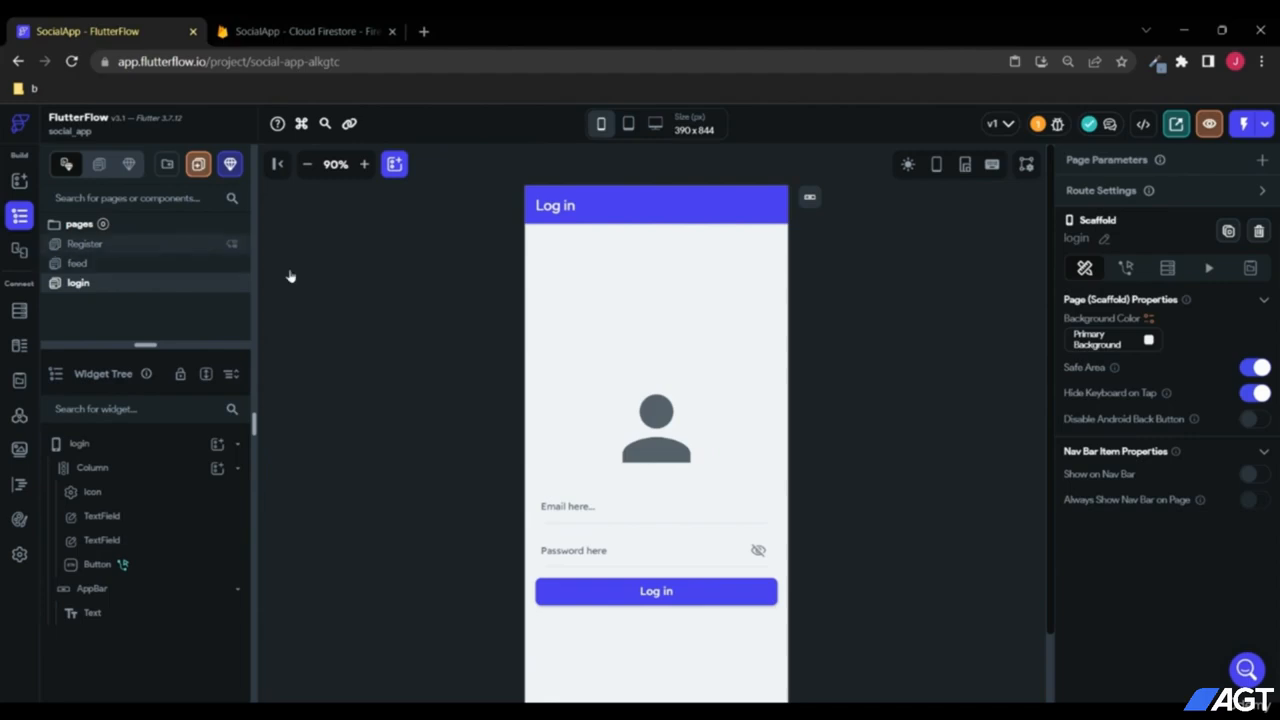
Step: Add a Row to the login page's Column below the Log in button, with 52 top padding
{"action": "scroll", "coordinate": [843, 382], "scroll_direction": "down", "scroll_amount": 2}
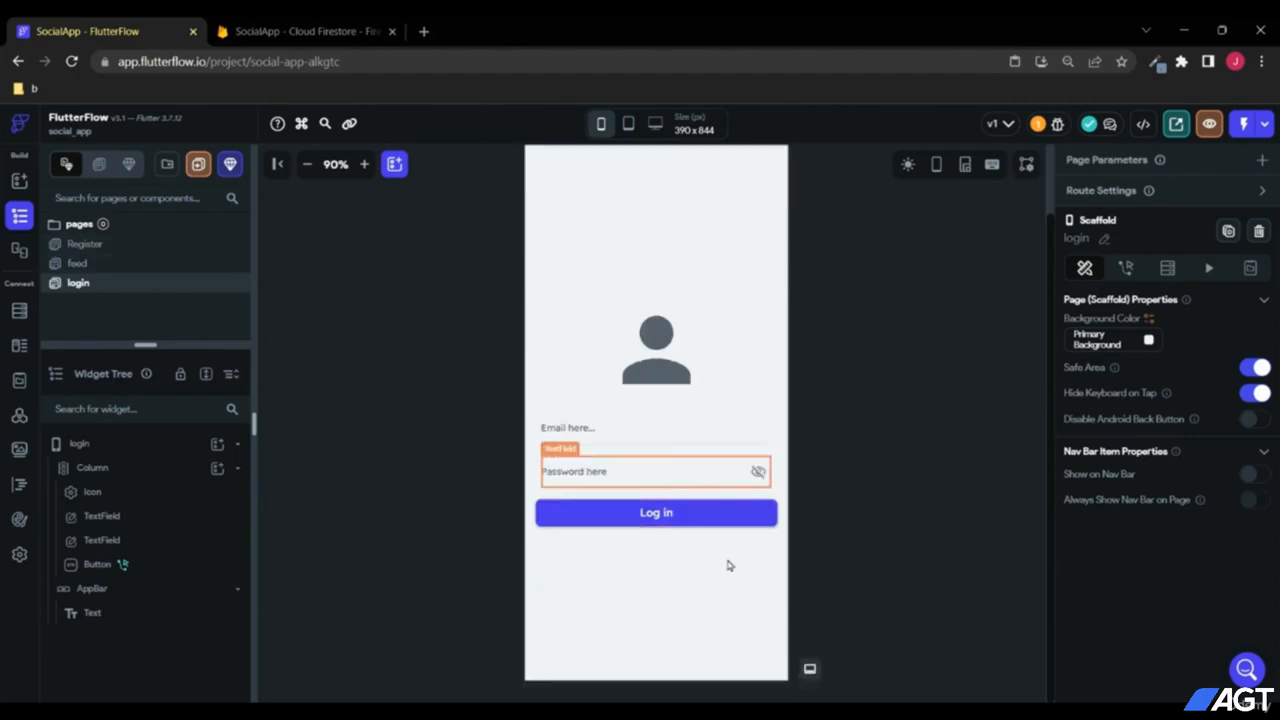
{"action": "scroll", "coordinate": [844, 558], "scroll_direction": "up", "scroll_amount": 2}
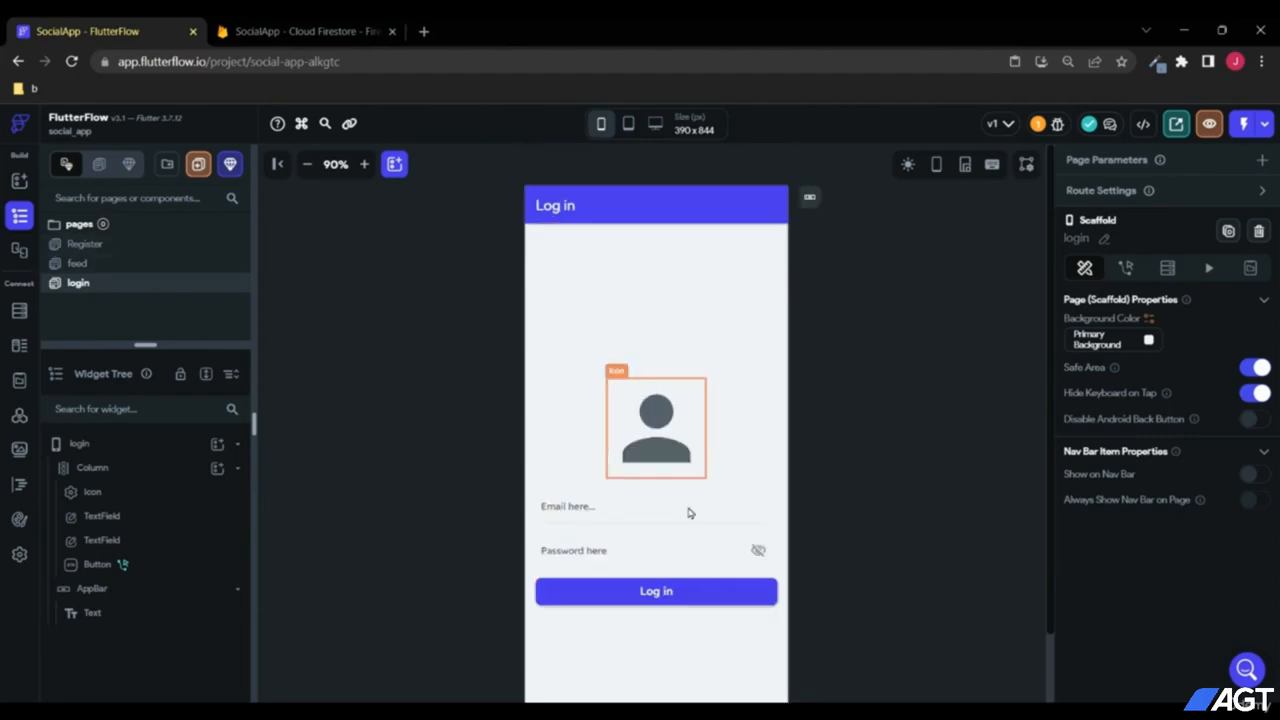
{"action": "scroll", "coordinate": [834, 467], "scroll_direction": "down", "scroll_amount": 2}
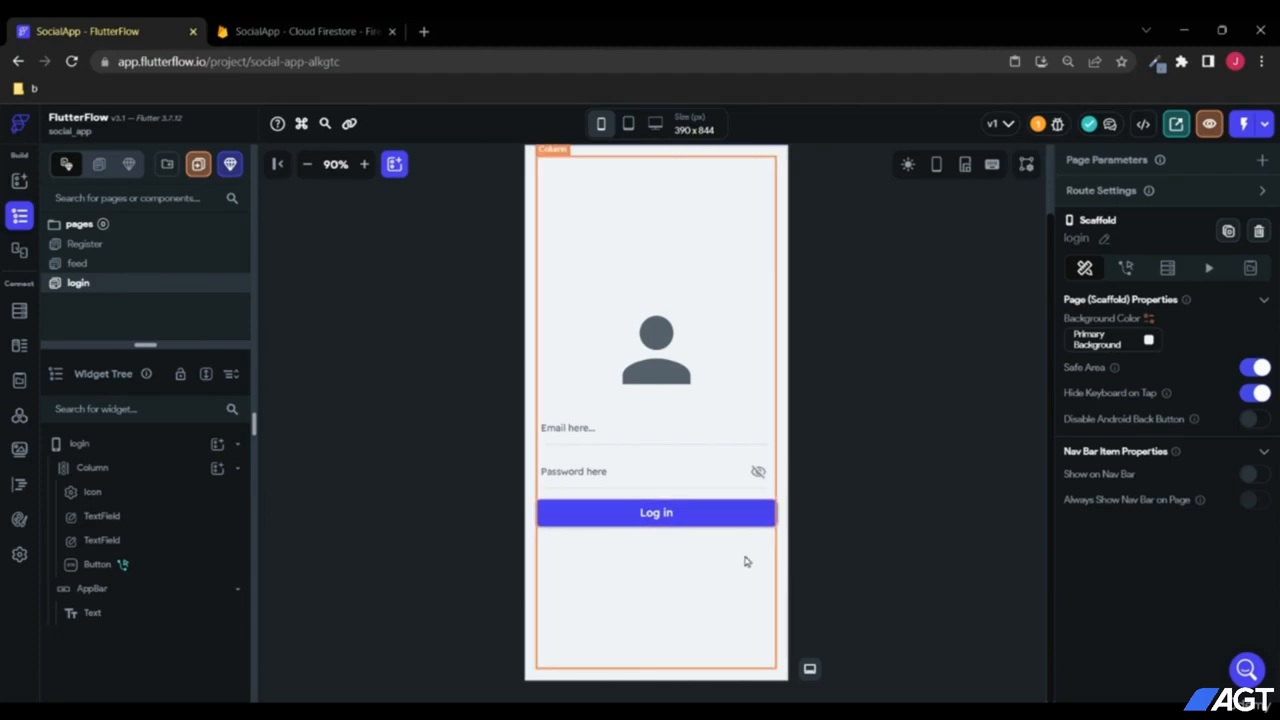
{"action": "left_click", "coordinate": [90, 474]}
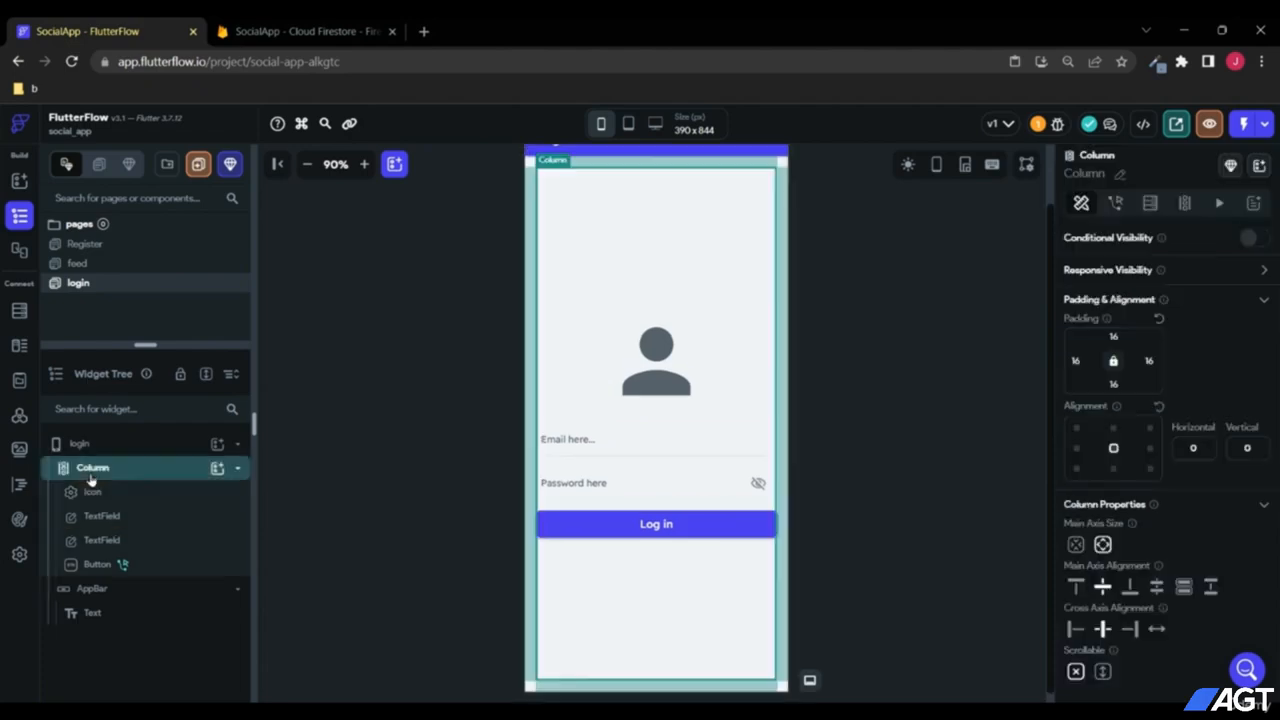
{"action": "left_click", "coordinate": [217, 468]}
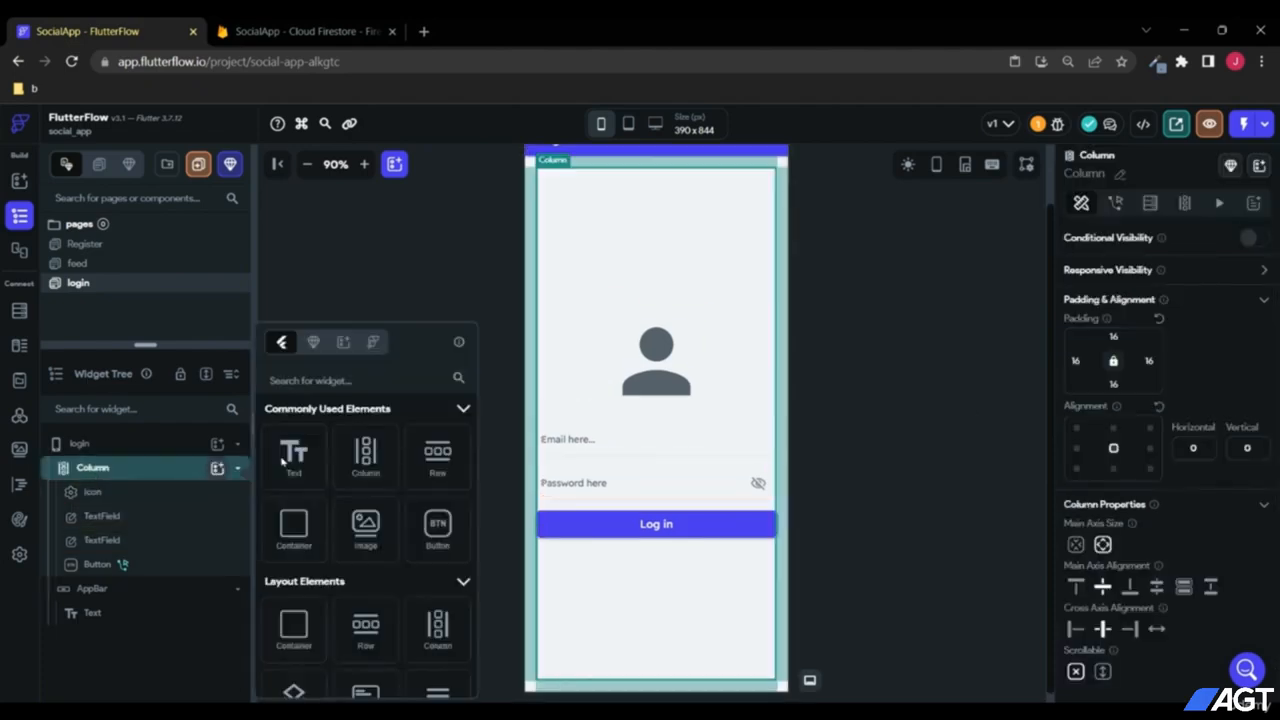
{"action": "left_click", "coordinate": [438, 460]}
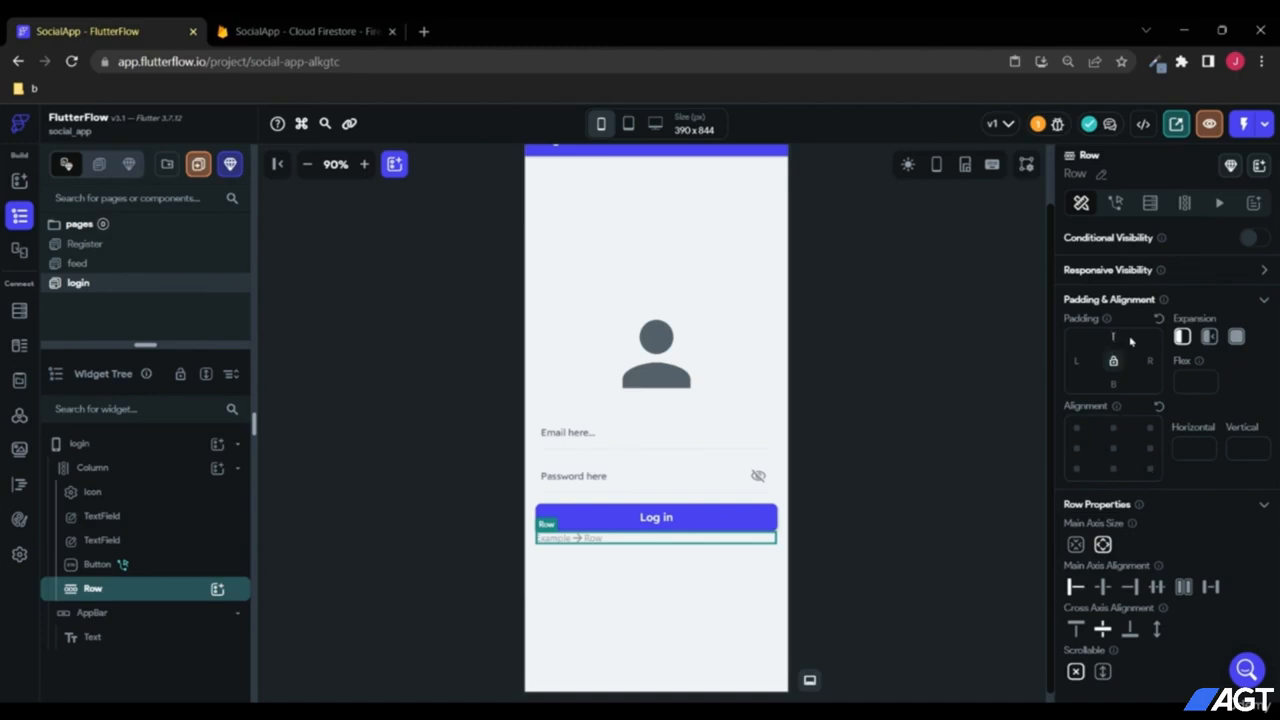
{"action": "type", "text": "52"}
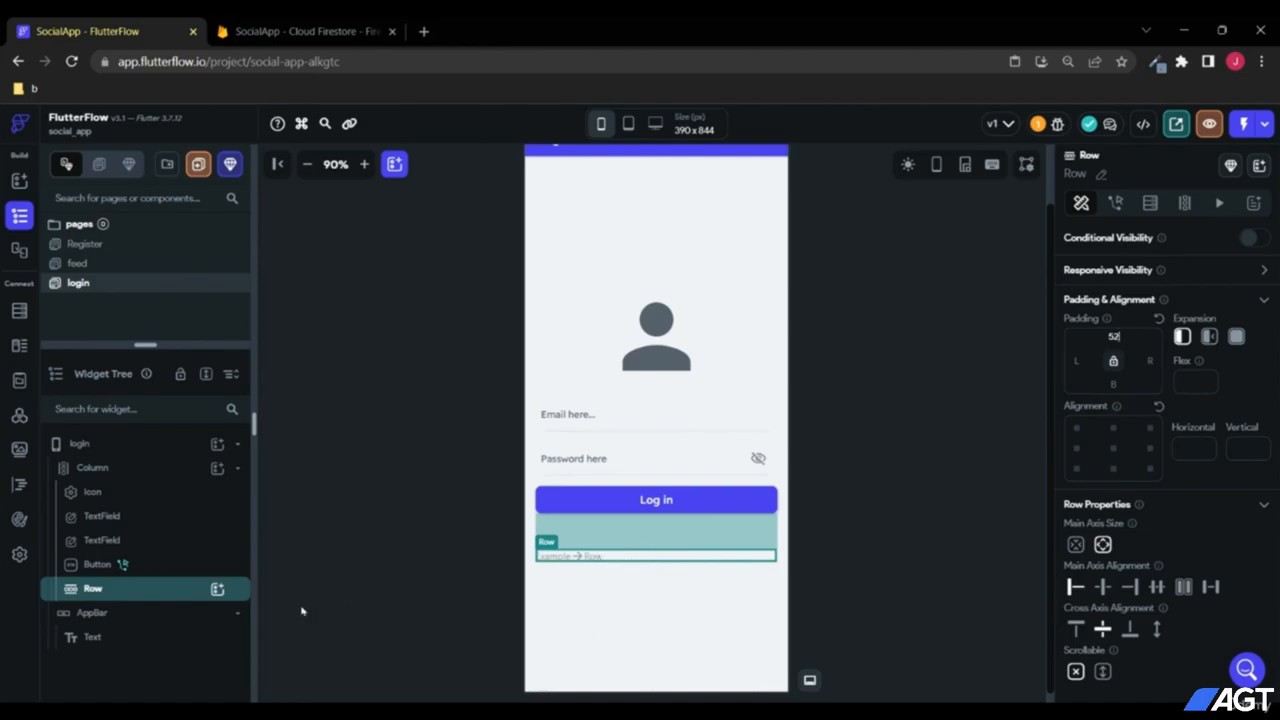
{"action": "left_click", "coordinate": [218, 589]}
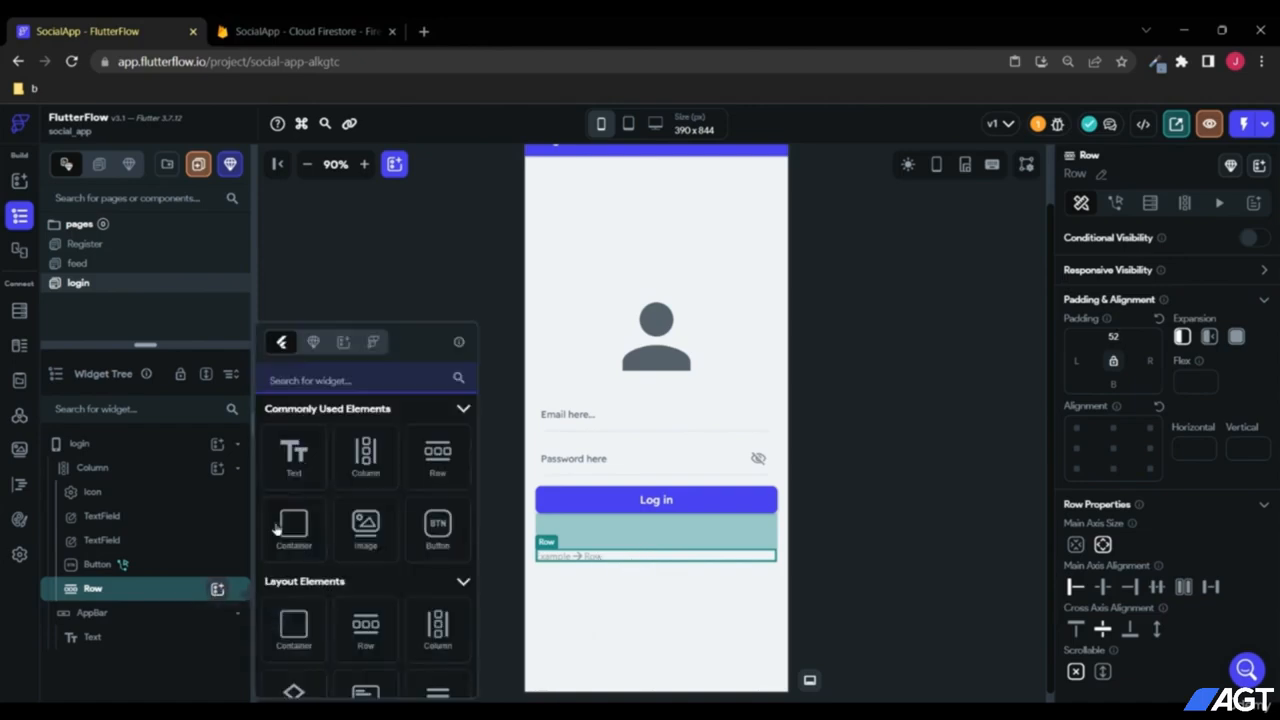
Step: Add two Text widgets to the Row and centre them with Main Axis Alignment Center
{"action": "left_click", "coordinate": [294, 449]}
{"action": "left_click", "coordinate": [218, 589]}
{"action": "left_click", "coordinate": [292, 455]}
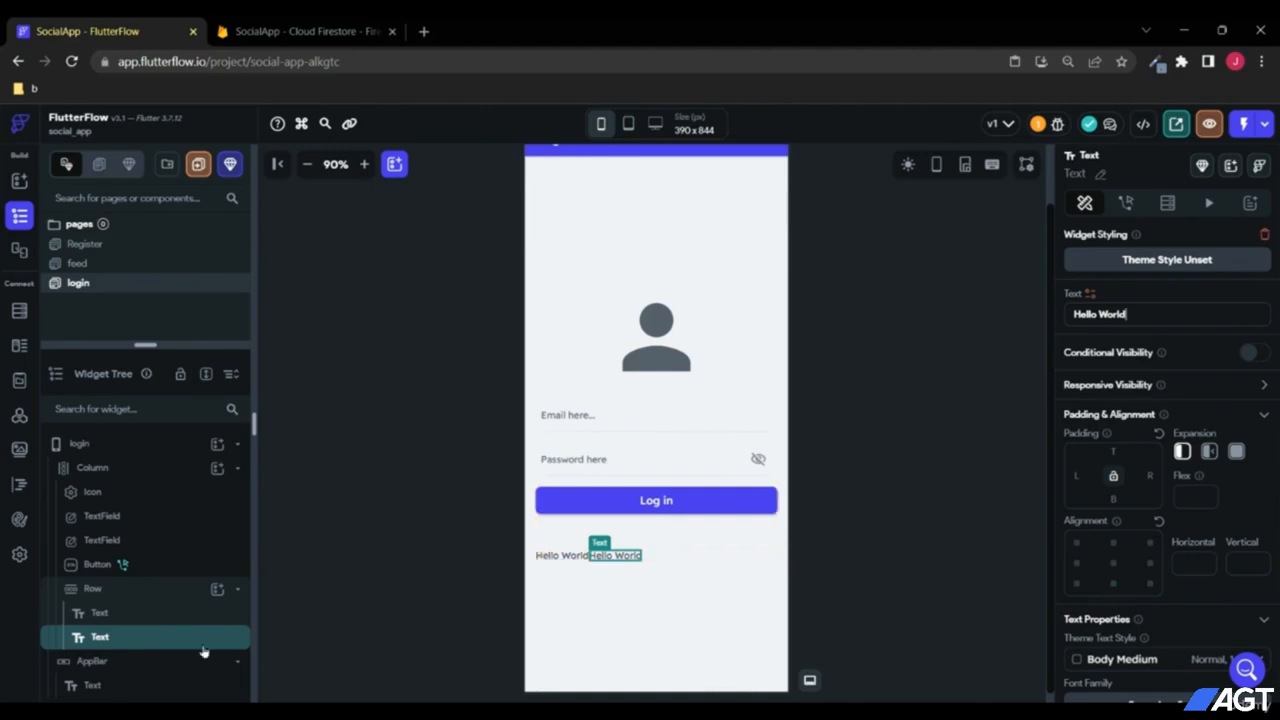
{"action": "left_click", "coordinate": [160, 592]}
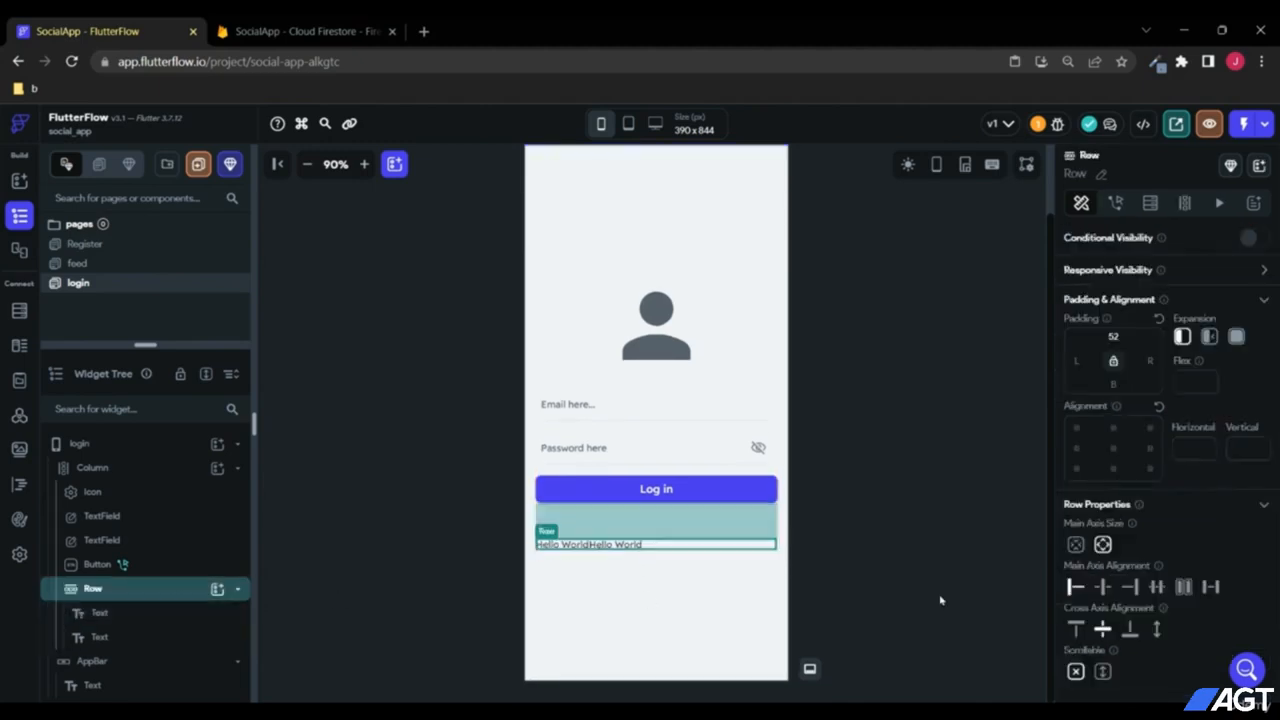
{"action": "left_click", "coordinate": [1104, 590]}
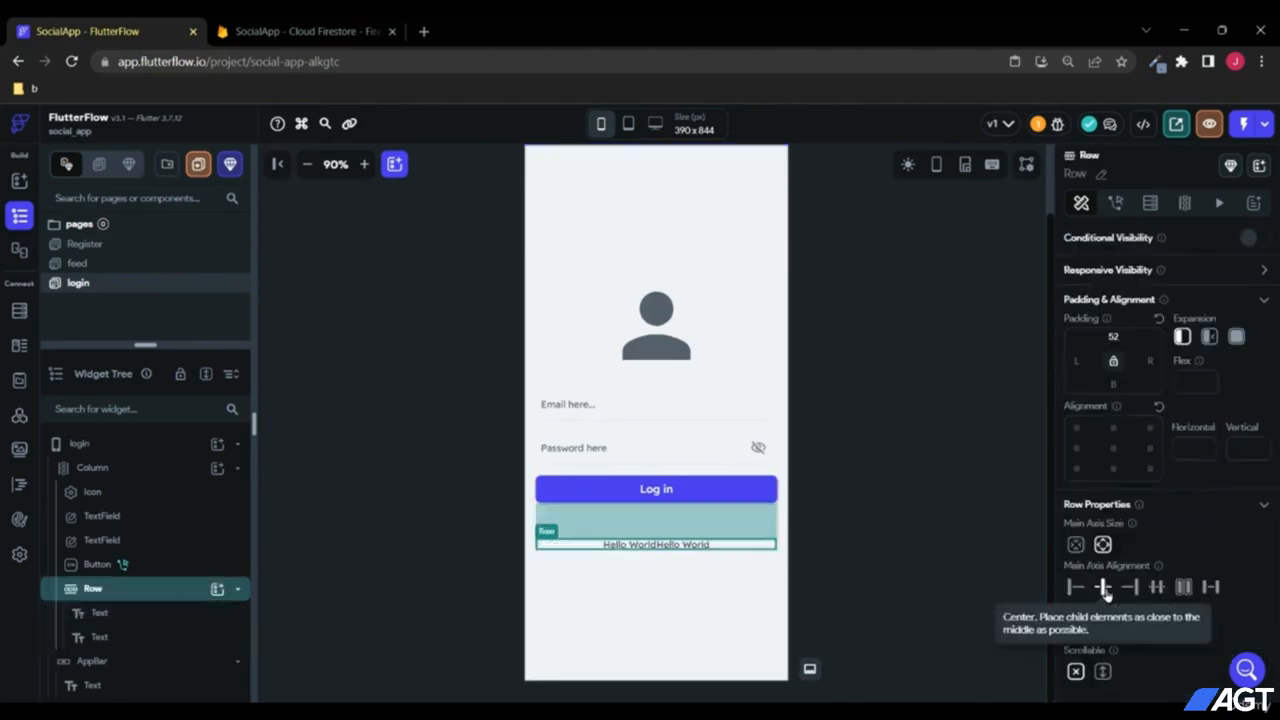
Step: Change the texts to "Don't have an account?" and "Register now"
{"action": "left_click", "coordinate": [637, 550]}
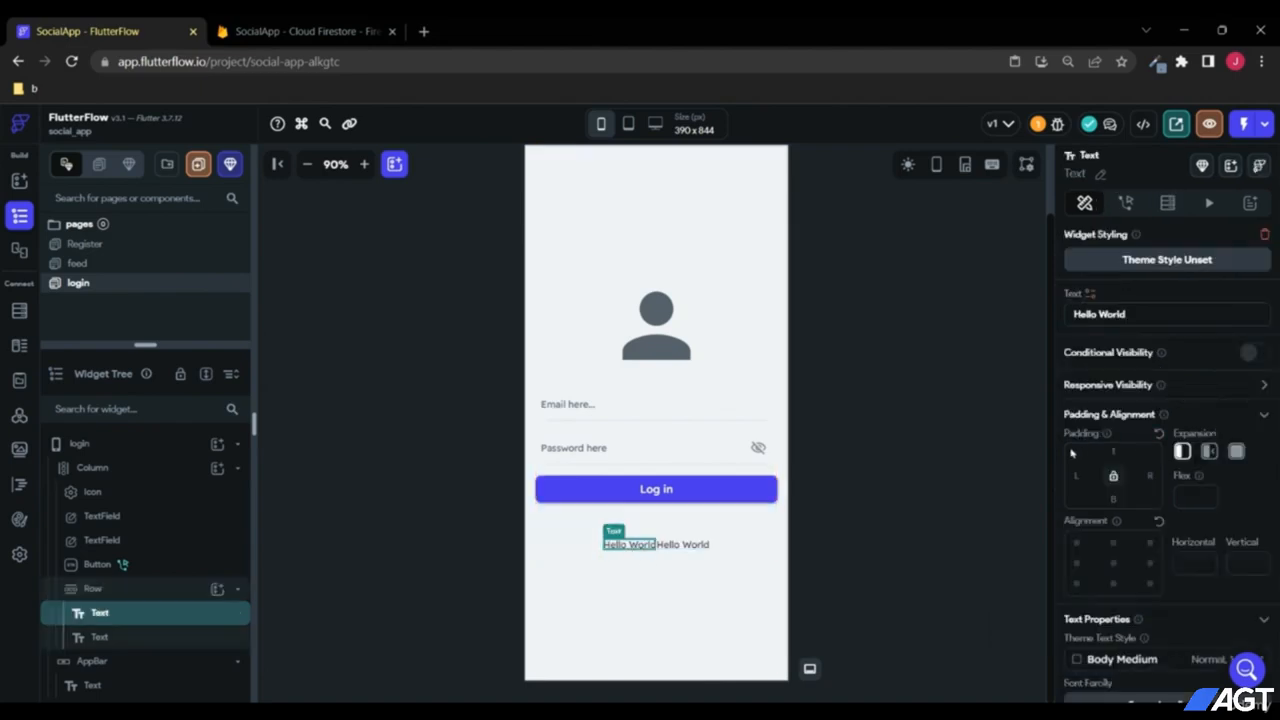
{"action": "scroll", "coordinate": [1071, 453], "scroll_direction": "down", "scroll_amount": 2}
{"action": "scroll", "coordinate": [1071, 453], "scroll_direction": "up", "scroll_amount": 2}
{"action": "left_click_drag", "start_coordinate": [1155, 313], "coordinate": [1019, 309]}
{"action": "type", "text": "Den'"}
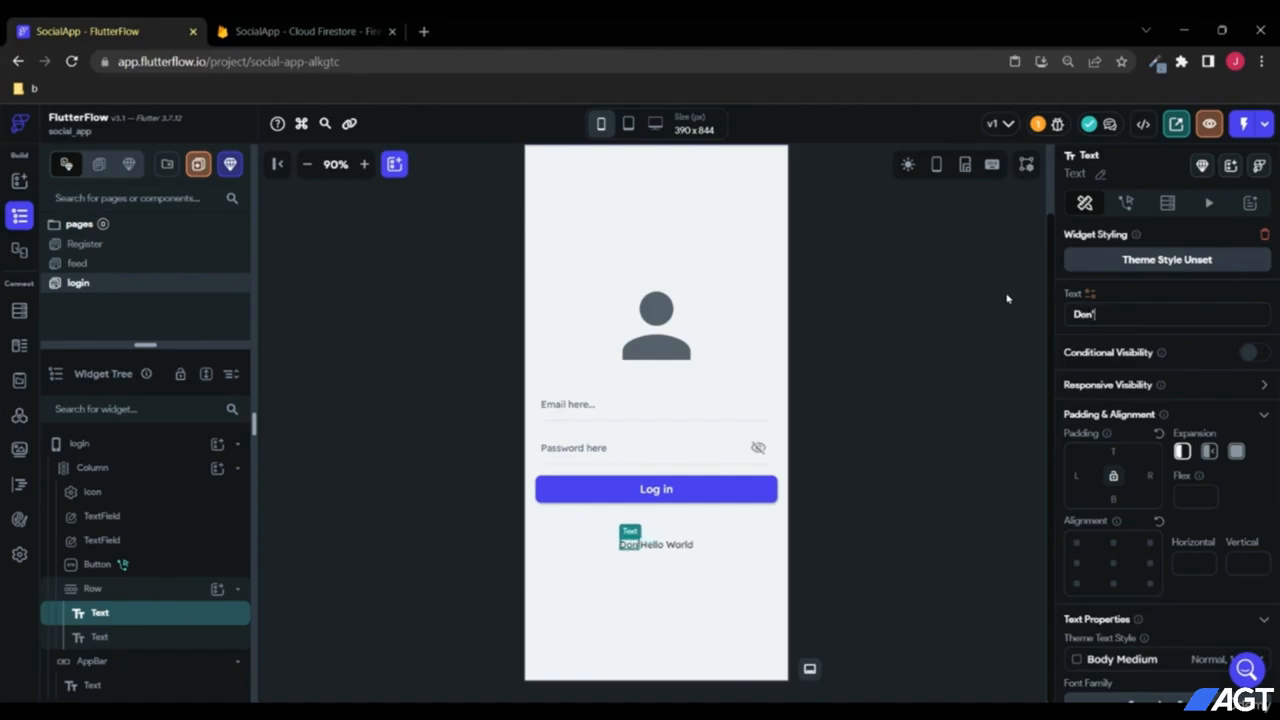
{"action": "type", "text": "t have an account?"}
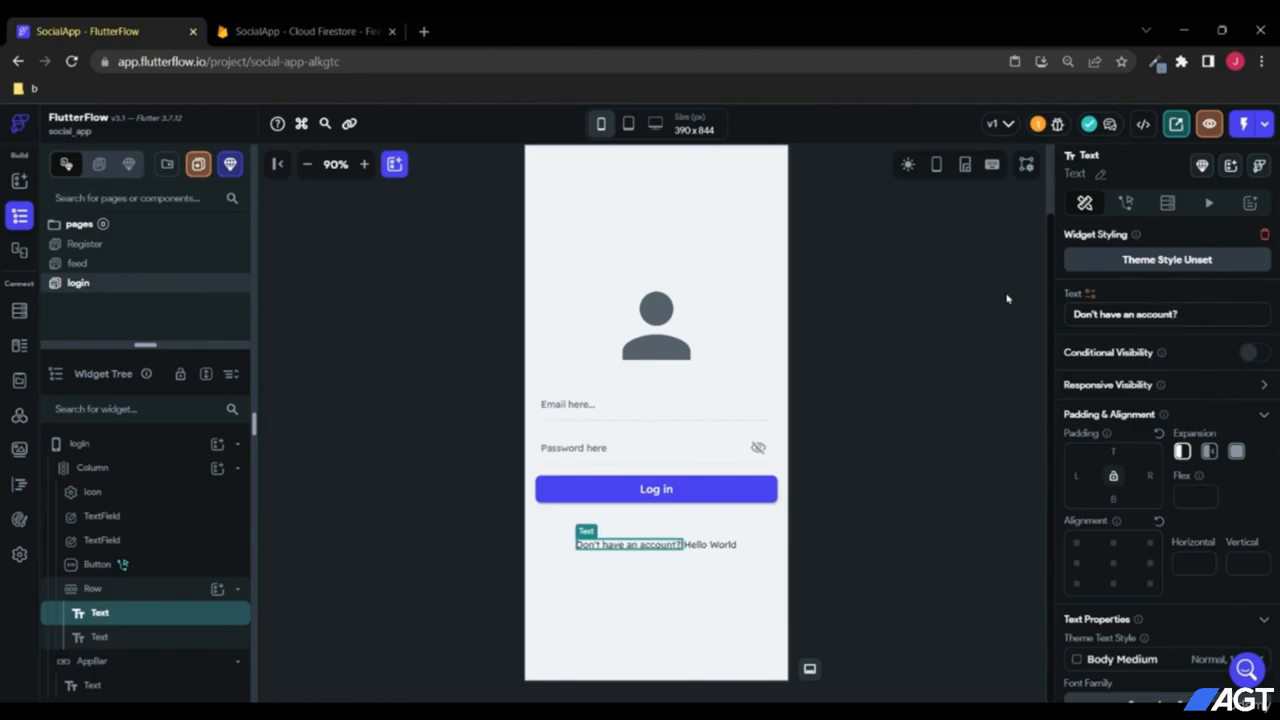
{"action": "left_click", "coordinate": [709, 550]}
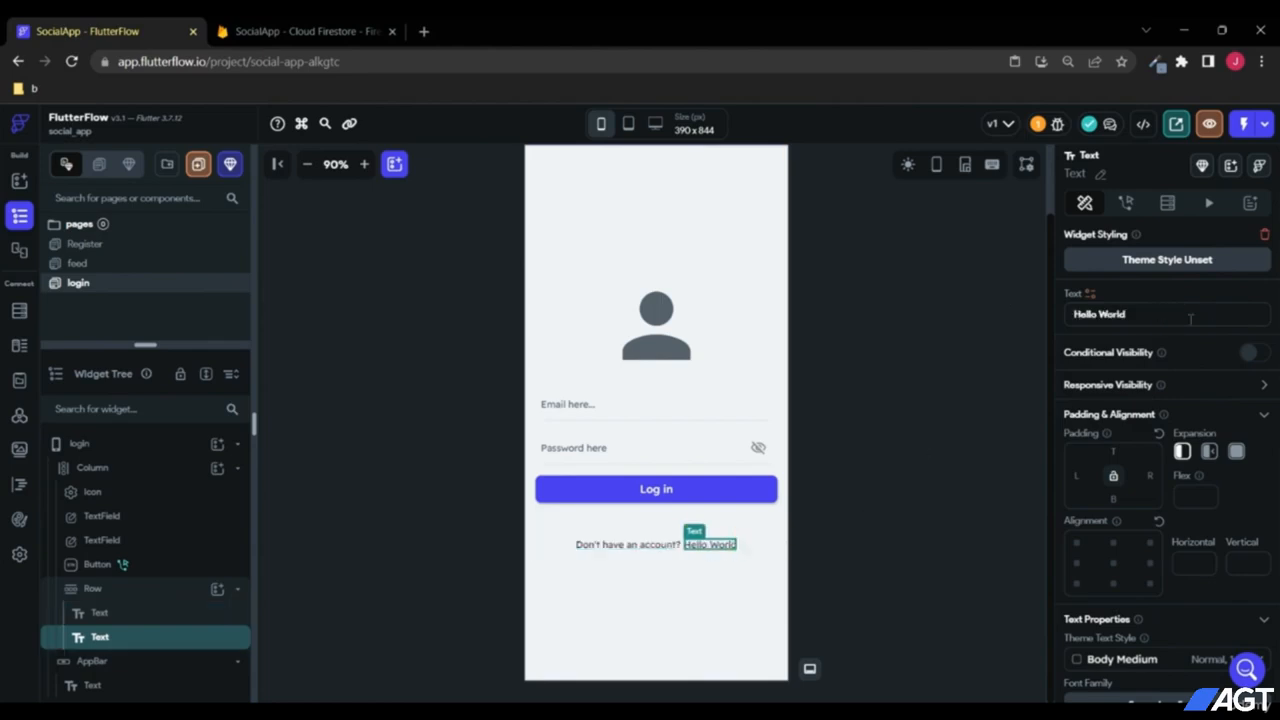
{"action": "left_click_drag", "start_coordinate": [1190, 318], "coordinate": [1035, 316]}
{"action": "type", "text": "Regis"}
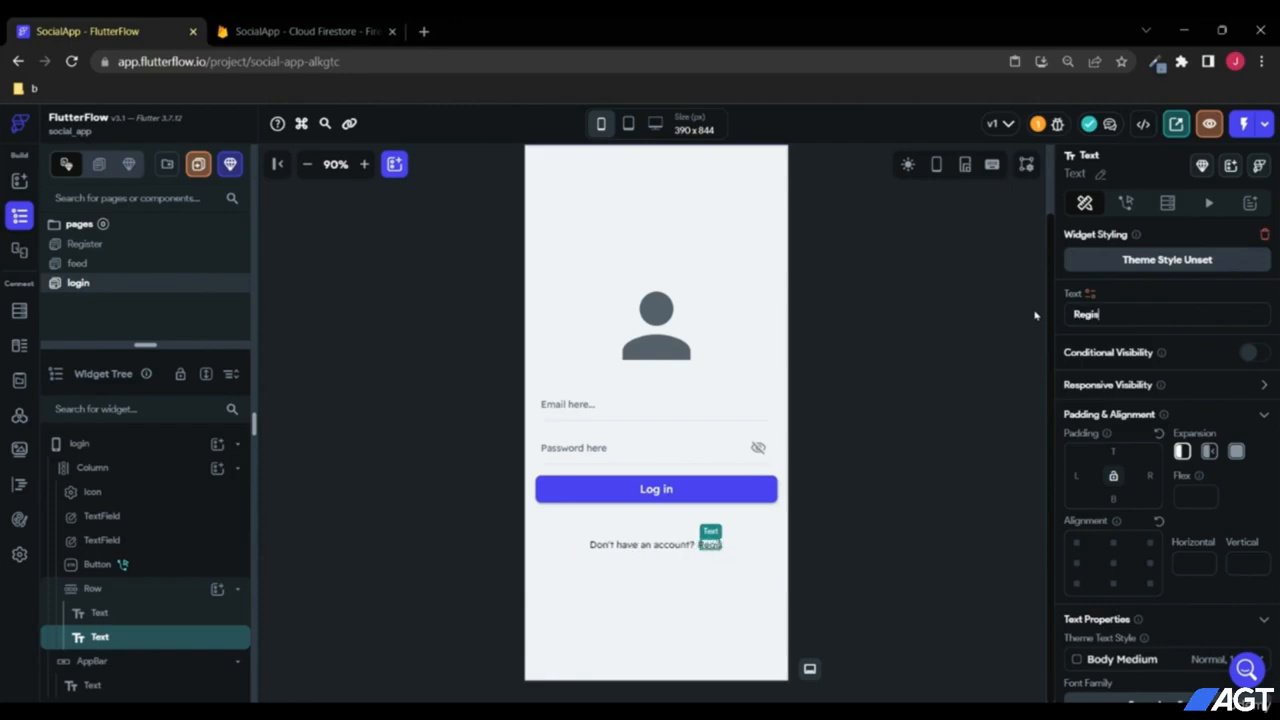
{"action": "type", "text": "ter now"}
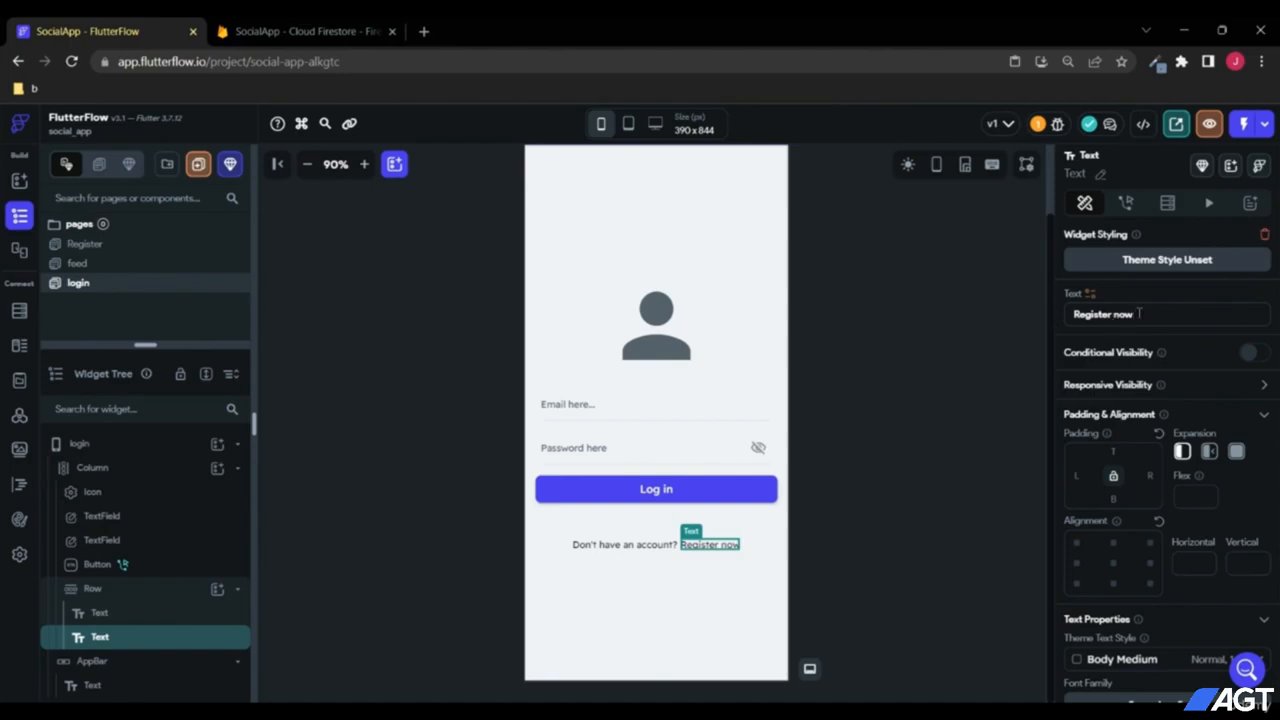
Step: Make "Register now" 700 Bold in the Primary theme colour
{"action": "scroll", "coordinate": [1122, 352], "scroll_direction": "down", "scroll_amount": 2}
{"action": "scroll", "coordinate": [1140, 350], "scroll_direction": "up", "scroll_amount": 2}
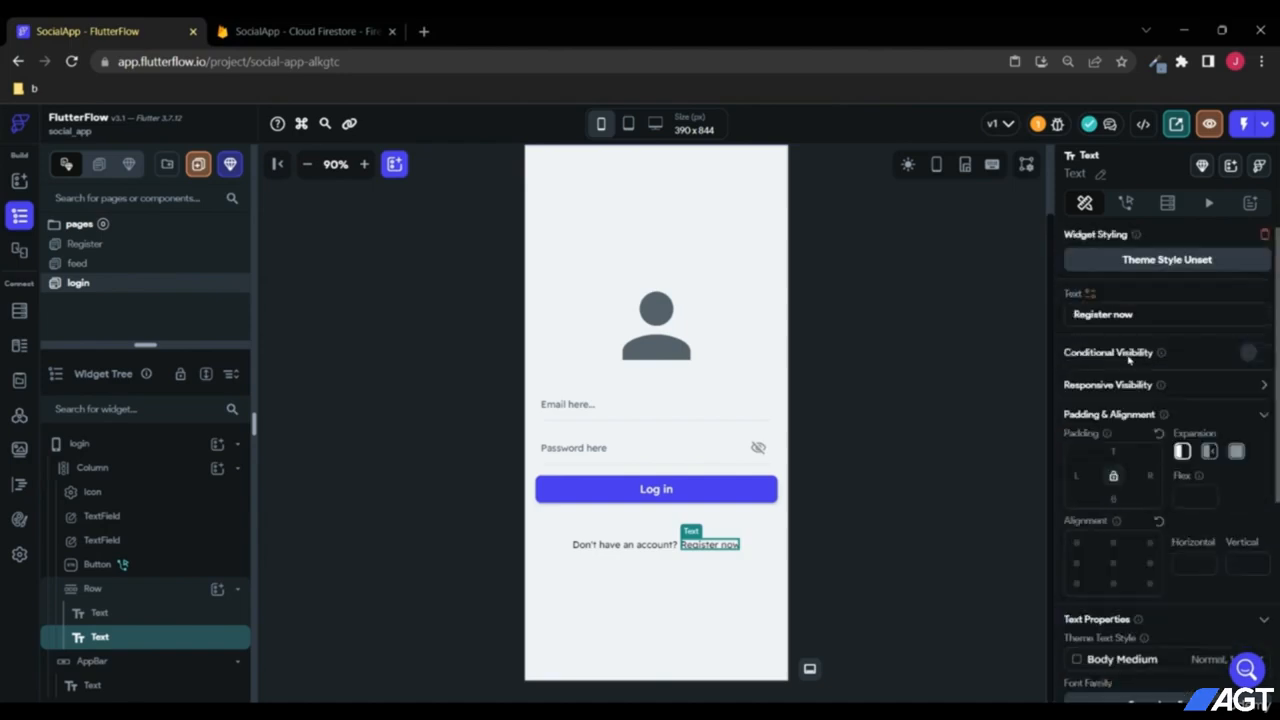
{"action": "scroll", "coordinate": [1130, 352], "scroll_direction": "down", "scroll_amount": 3}
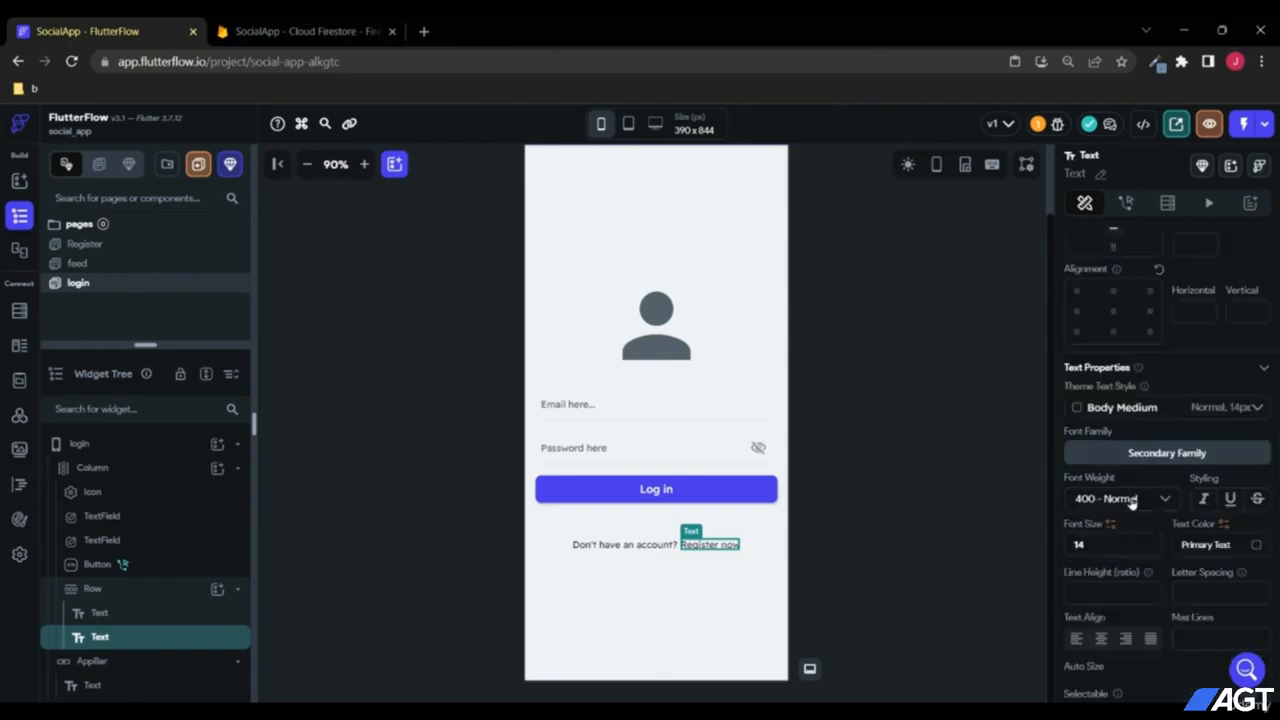
{"action": "left_click", "coordinate": [1131, 502]}
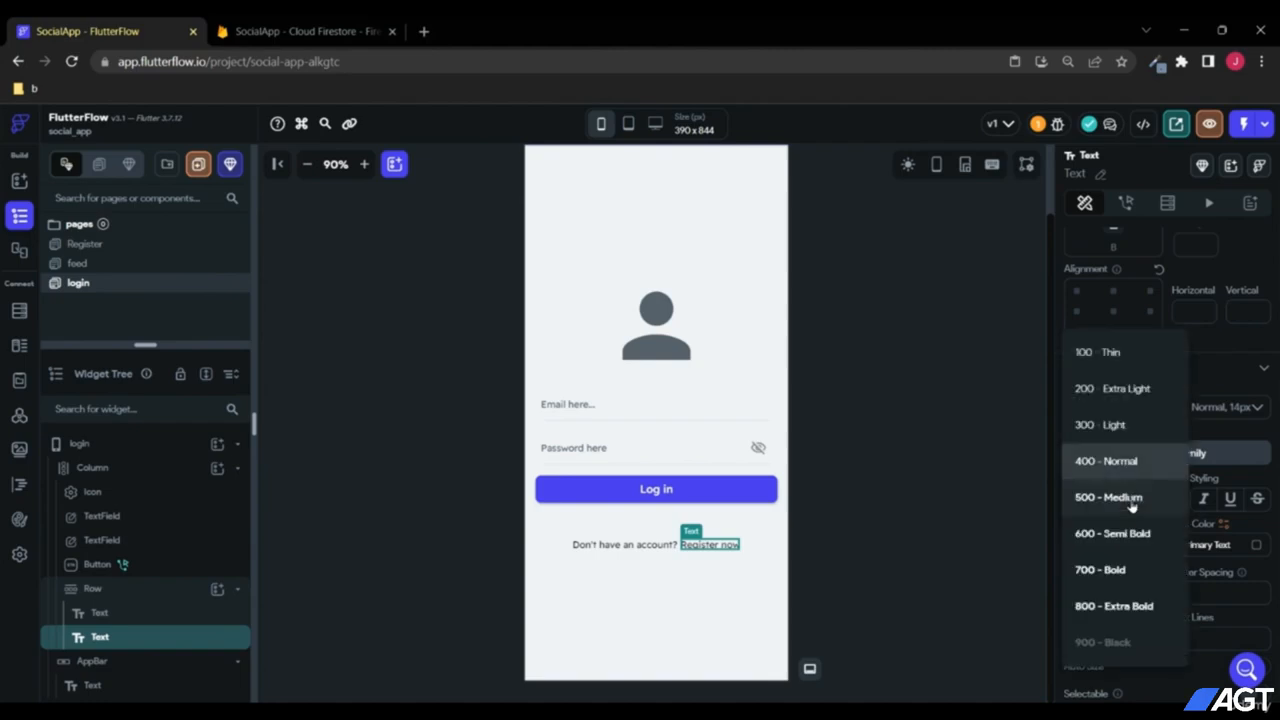
{"action": "left_click", "coordinate": [1132, 566]}
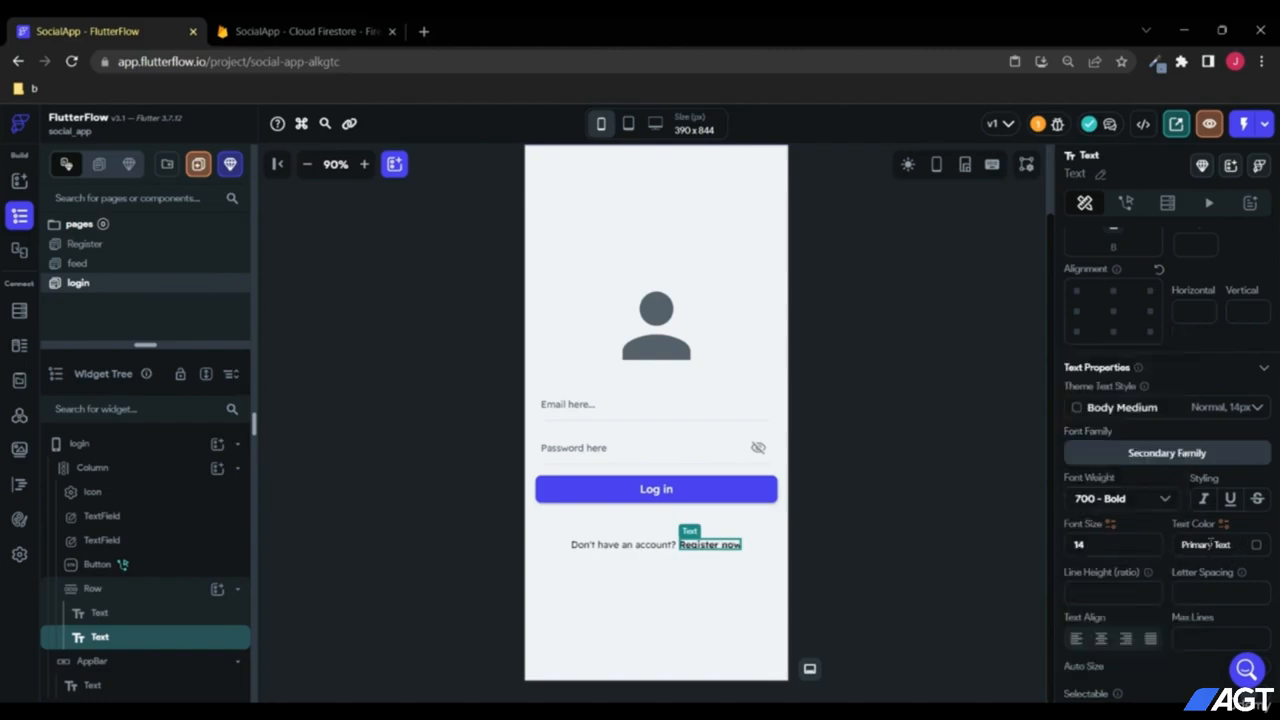
{"action": "left_click", "coordinate": [1256, 547]}
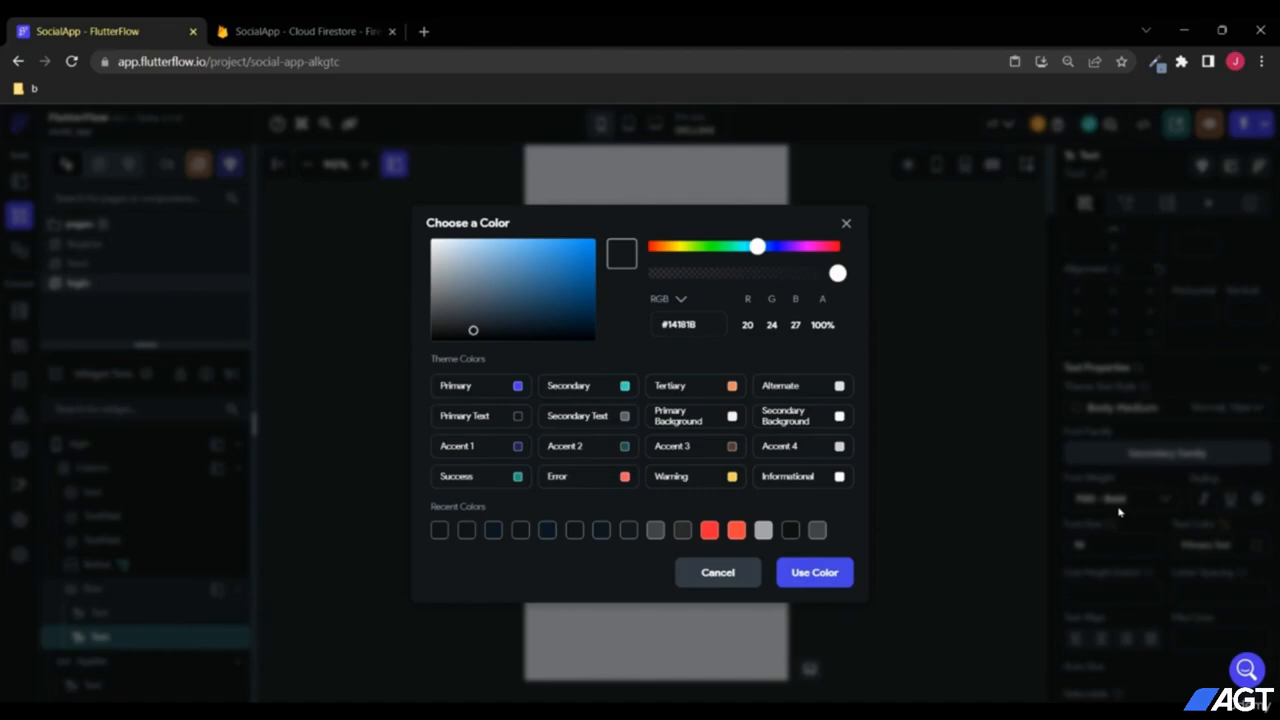
{"action": "left_click", "coordinate": [517, 389]}
{"action": "left_click", "coordinate": [722, 602]}
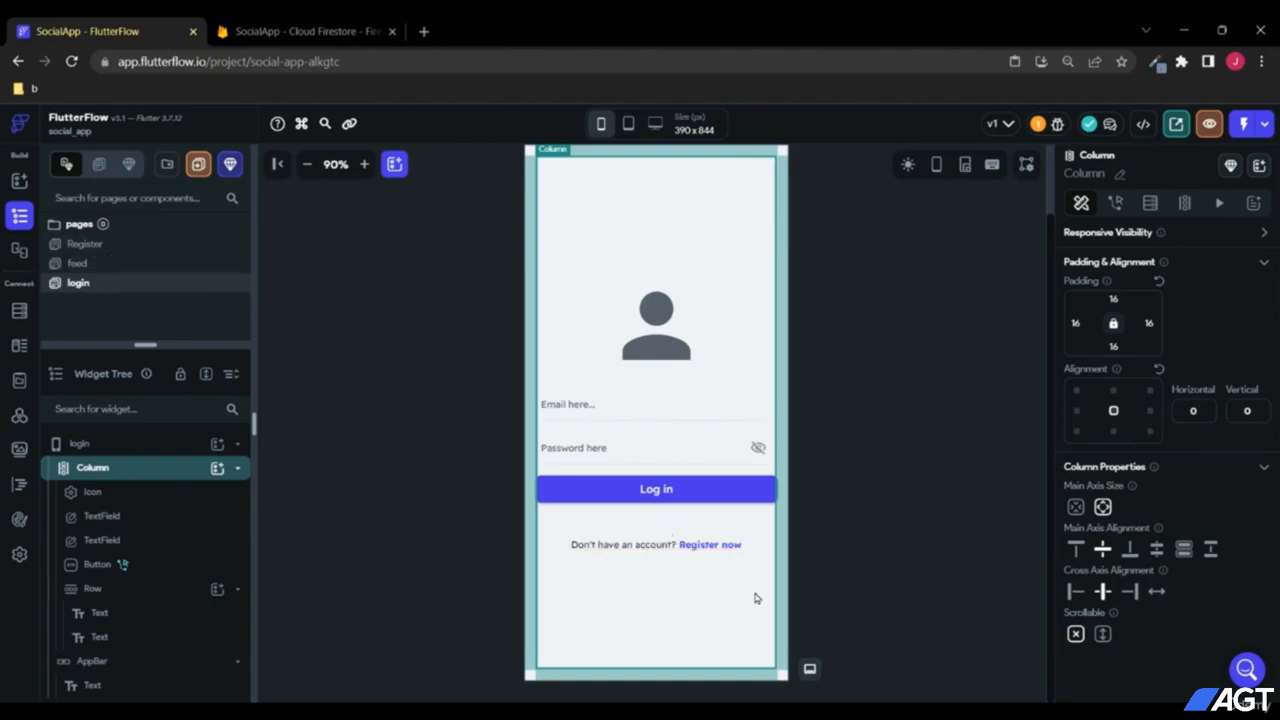
{"action": "left_click", "coordinate": [716, 546]}
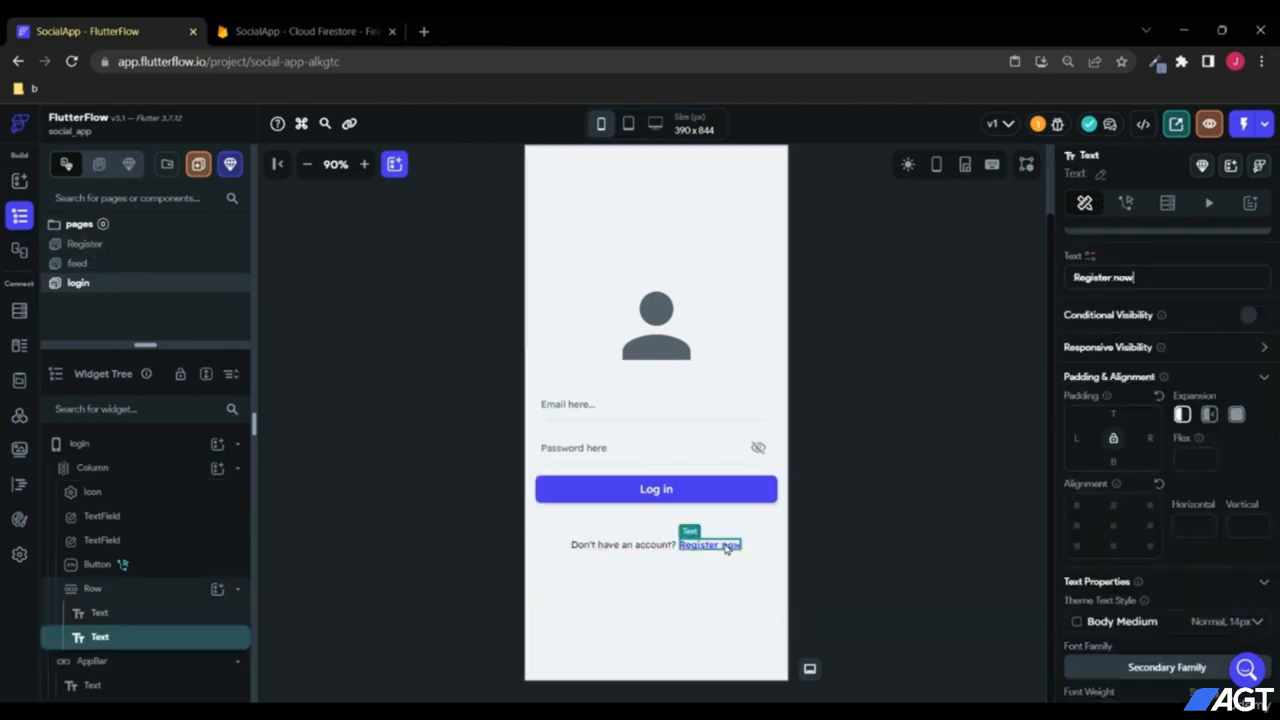
Step: Give the "Register now" text an On Tap action that navigates to the Register page
{"action": "left_click", "coordinate": [1125, 203]}
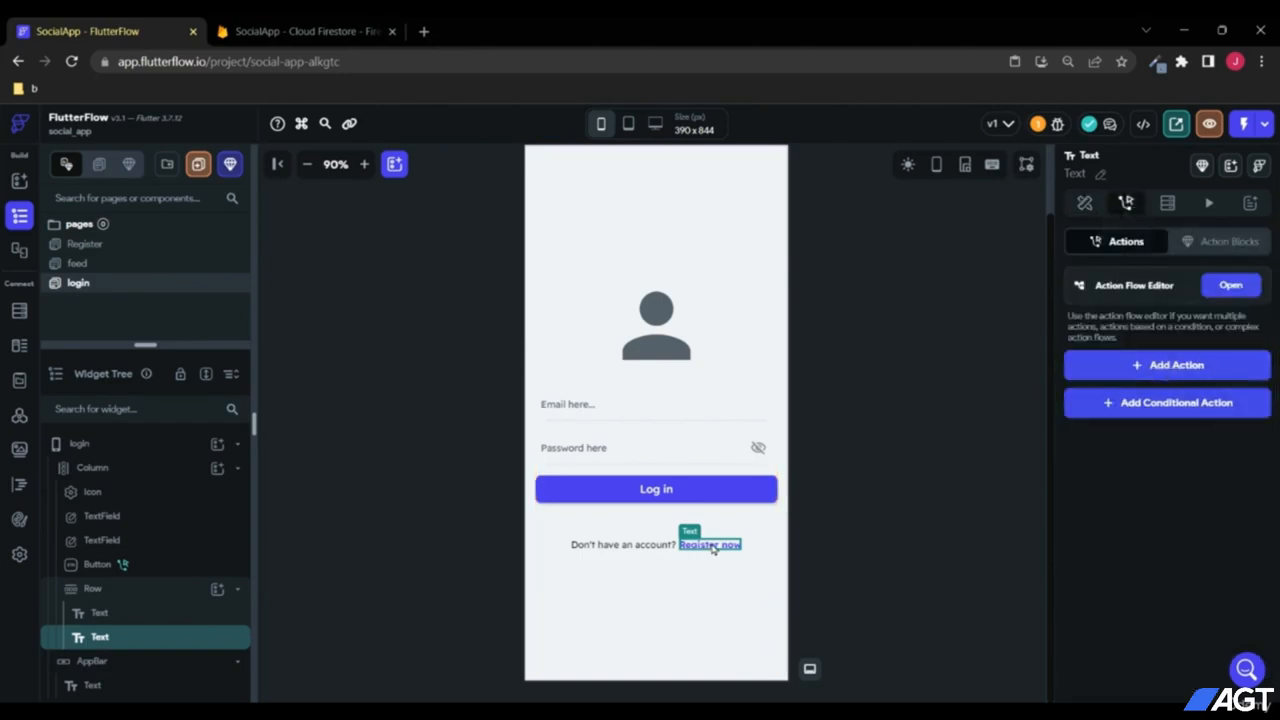
{"action": "left_click", "coordinate": [1198, 372]}
{"action": "scroll", "coordinate": [1163, 547], "scroll_direction": "down", "scroll_amount": 2}
{"action": "left_click", "coordinate": [1134, 462]}
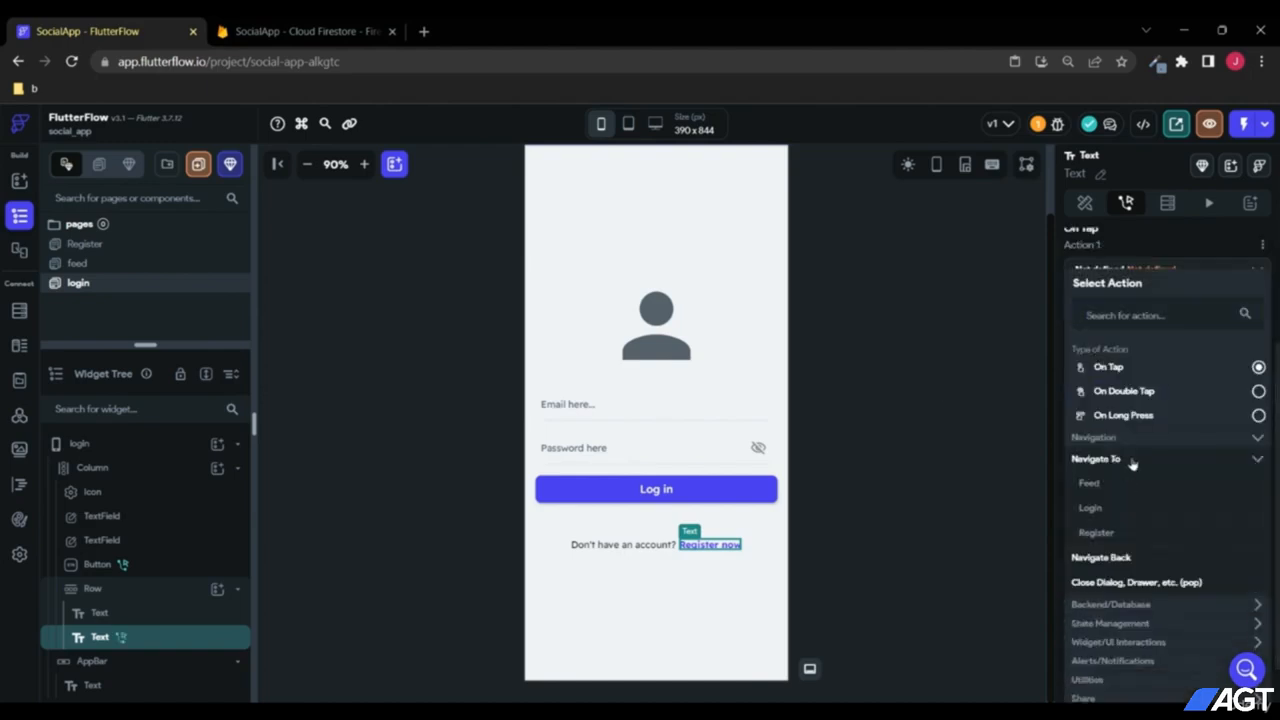
{"action": "left_click", "coordinate": [1096, 532]}
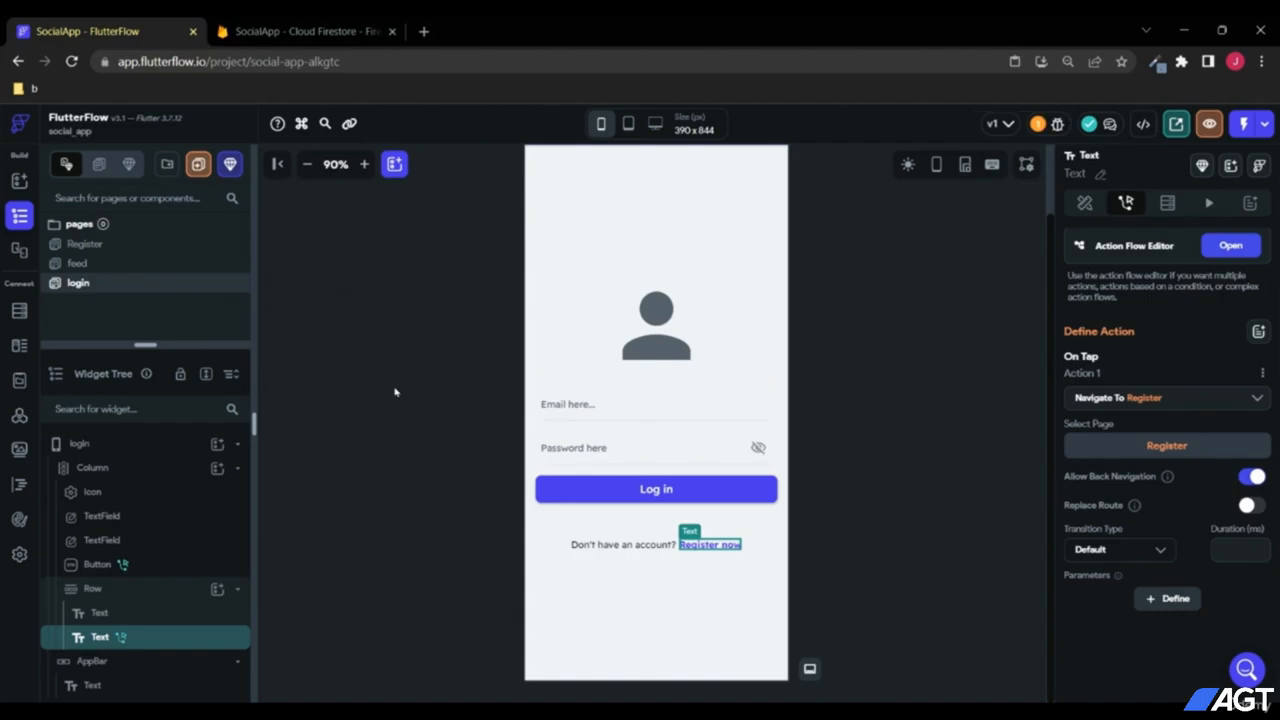
Step: Copy the "Don't have an account? Register now" Row and paste it into the Register page's Column
{"action": "left_click", "coordinate": [118, 596]}
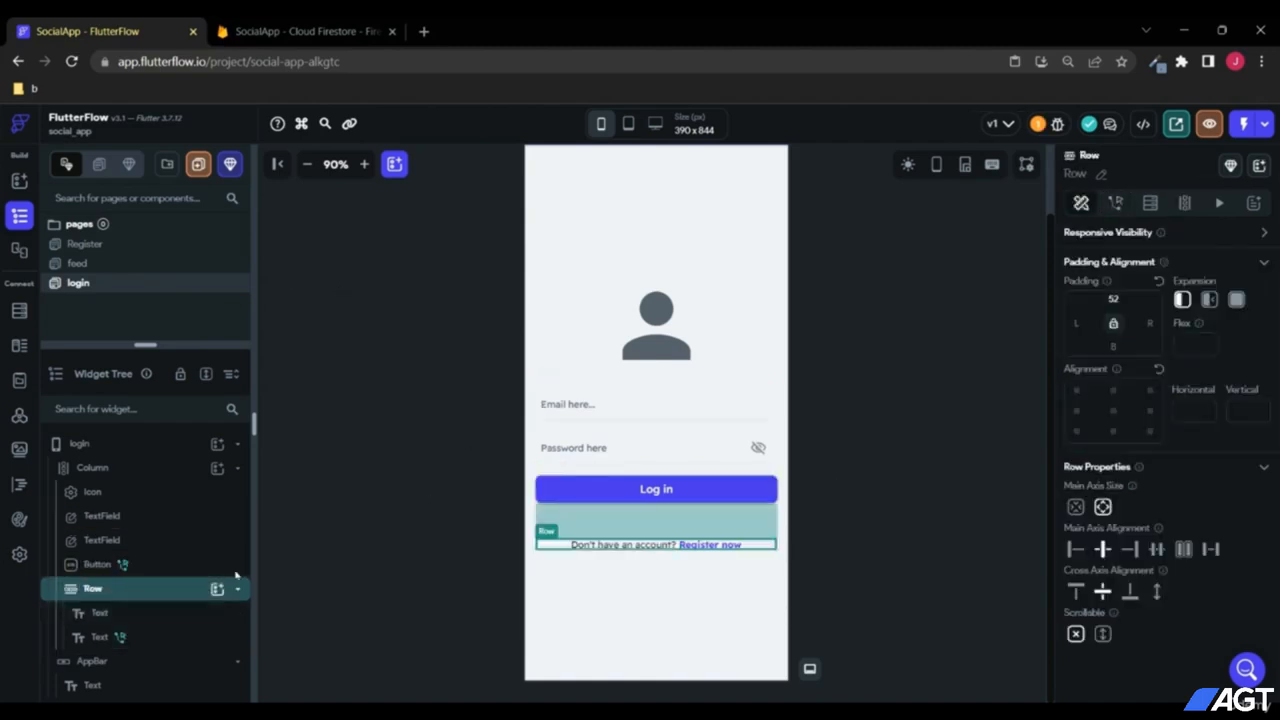
{"action": "right_click", "coordinate": [100, 592]}
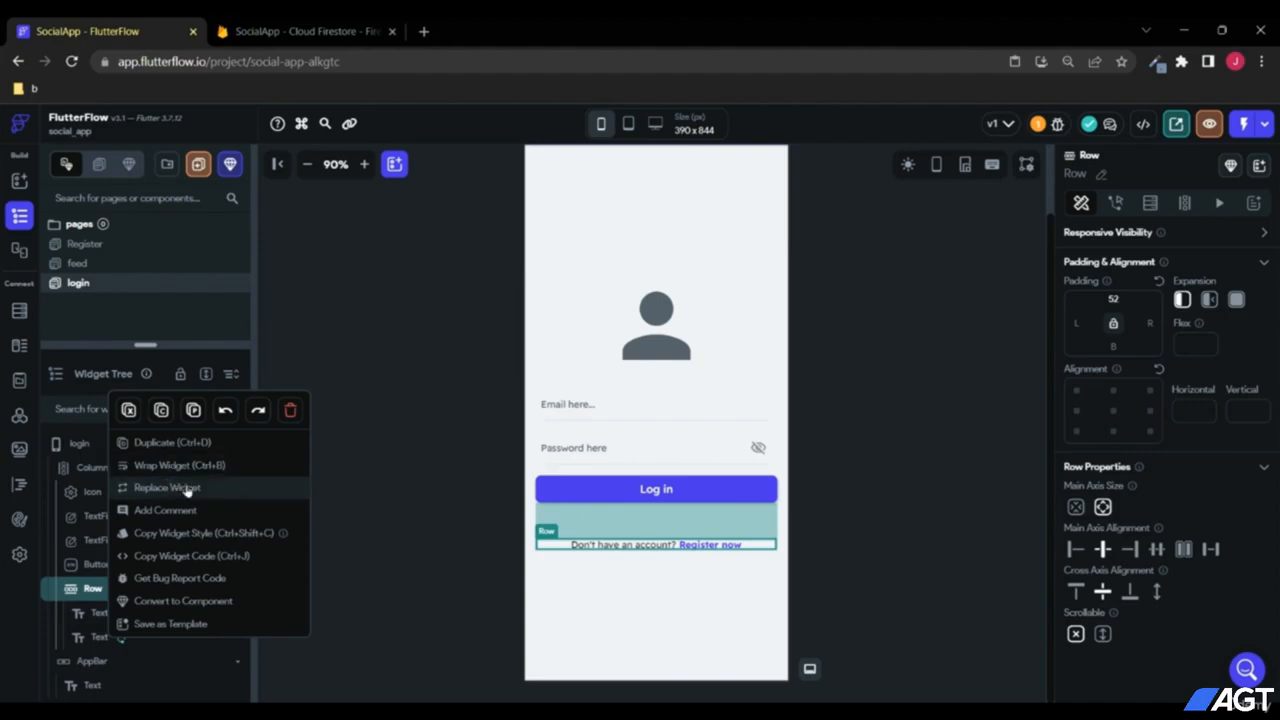
{"action": "left_click", "coordinate": [161, 411]}
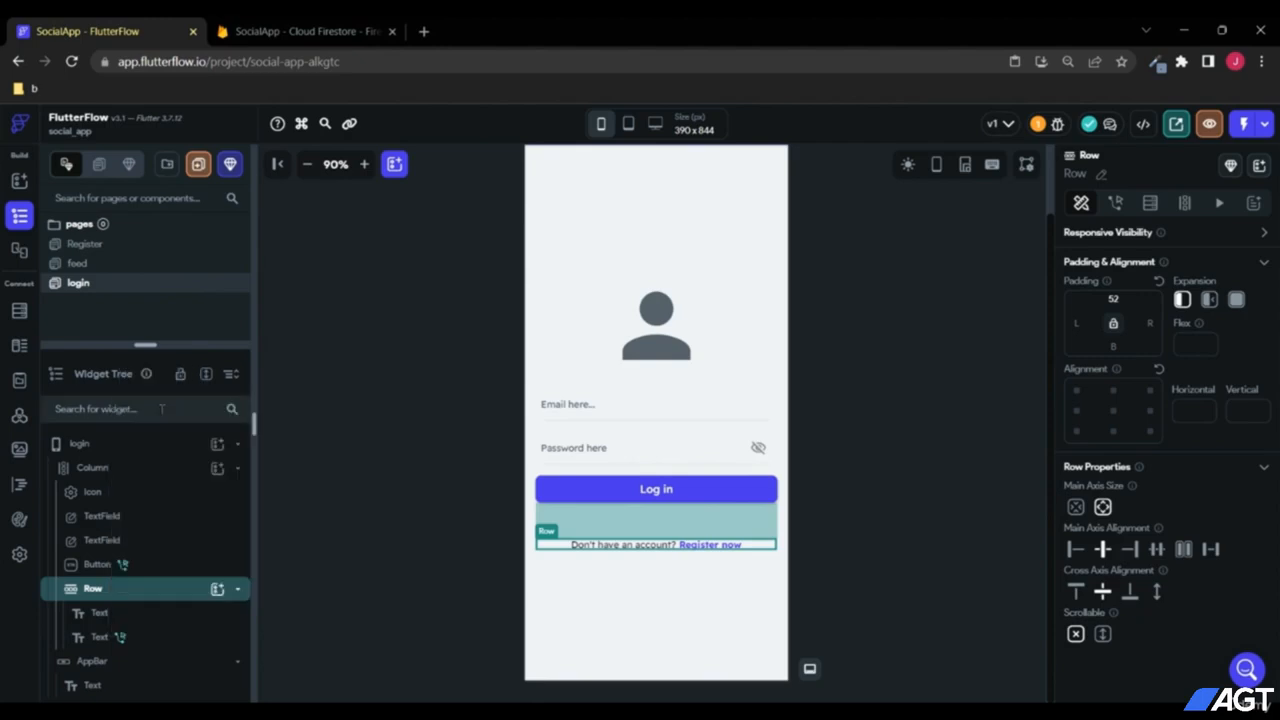
{"action": "left_click", "coordinate": [88, 245]}
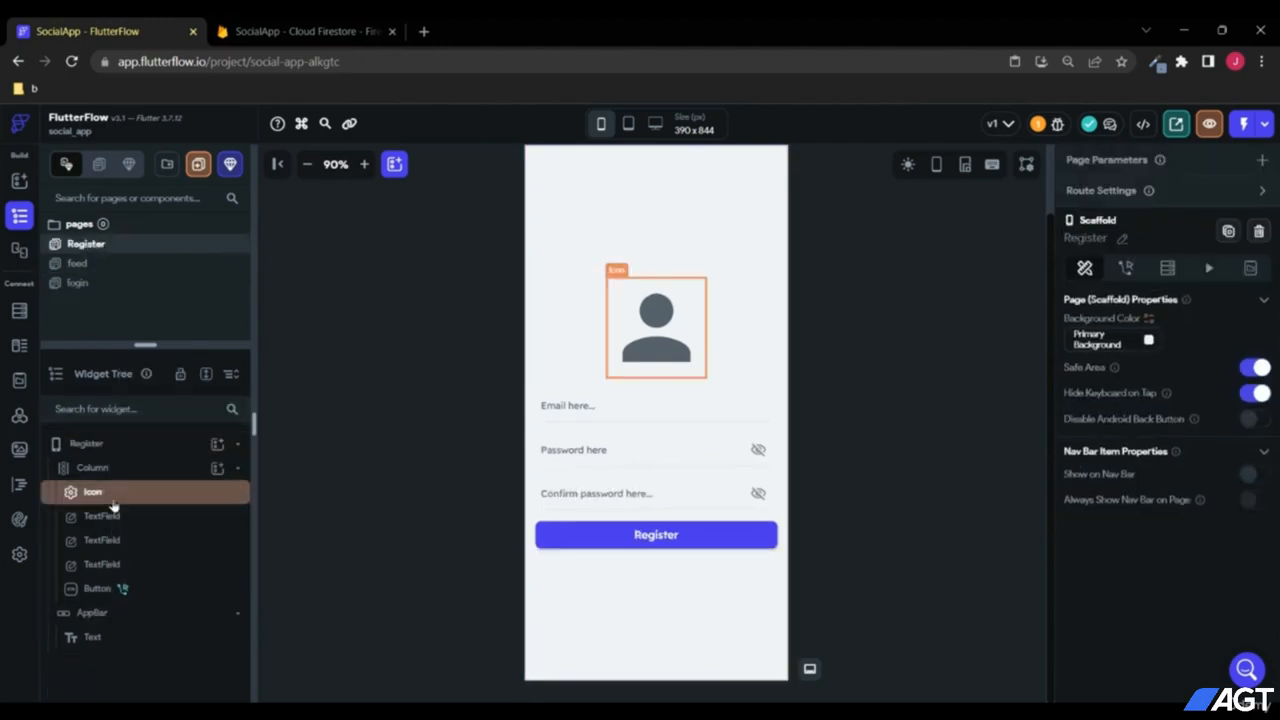
{"action": "left_click", "coordinate": [108, 470]}
{"action": "right_click", "coordinate": [102, 476]}
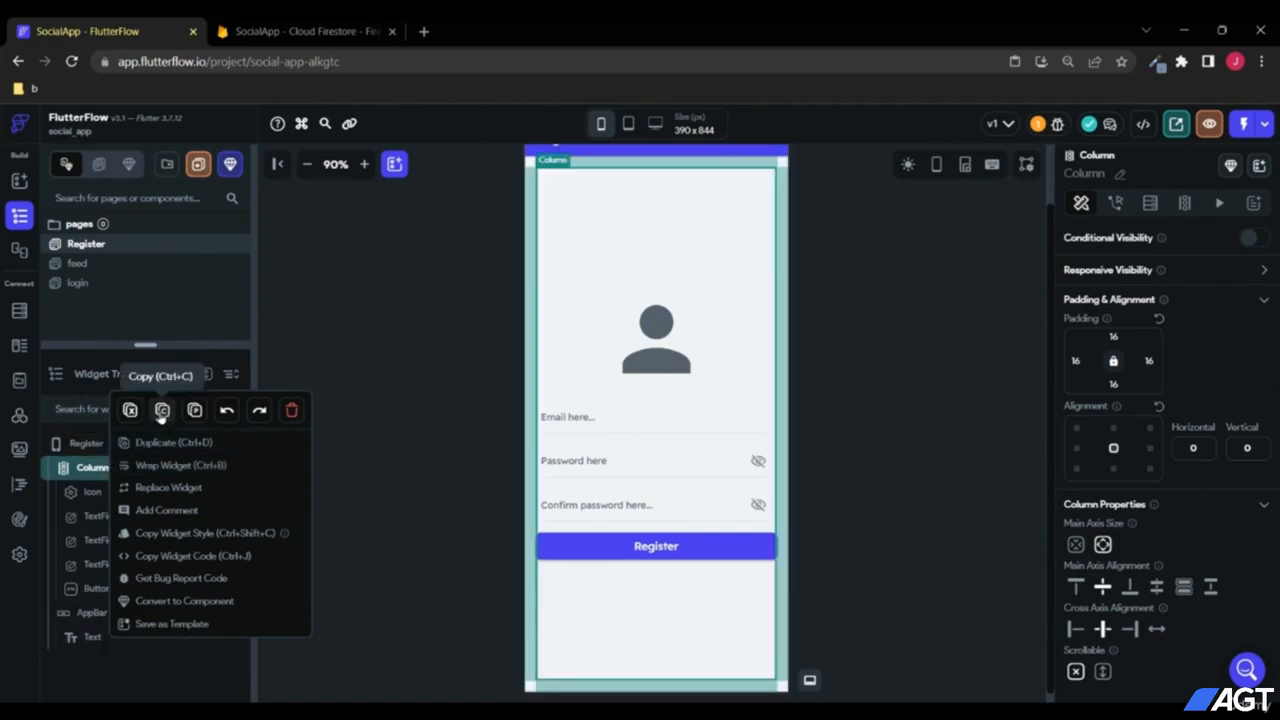
{"action": "left_click", "coordinate": [194, 410]}
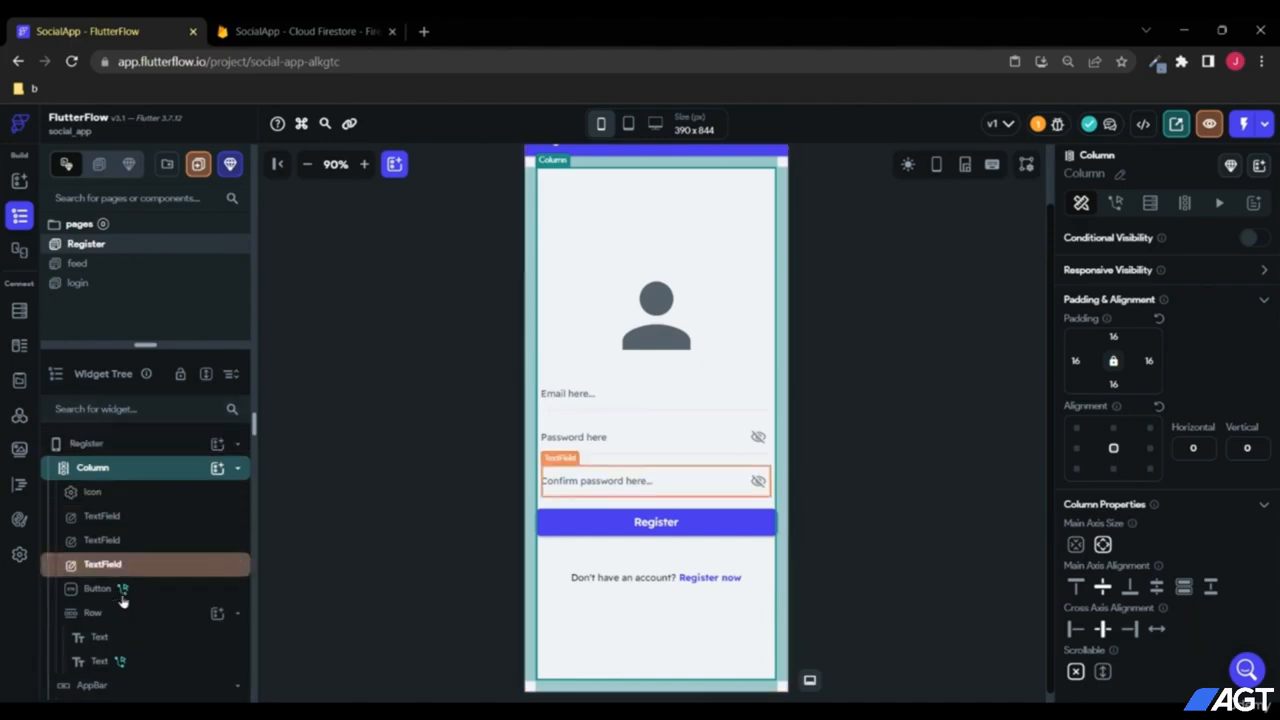
Step: Change the copied texts to "Already have an account?" and "Log in now"
{"action": "left_click", "coordinate": [643, 584]}
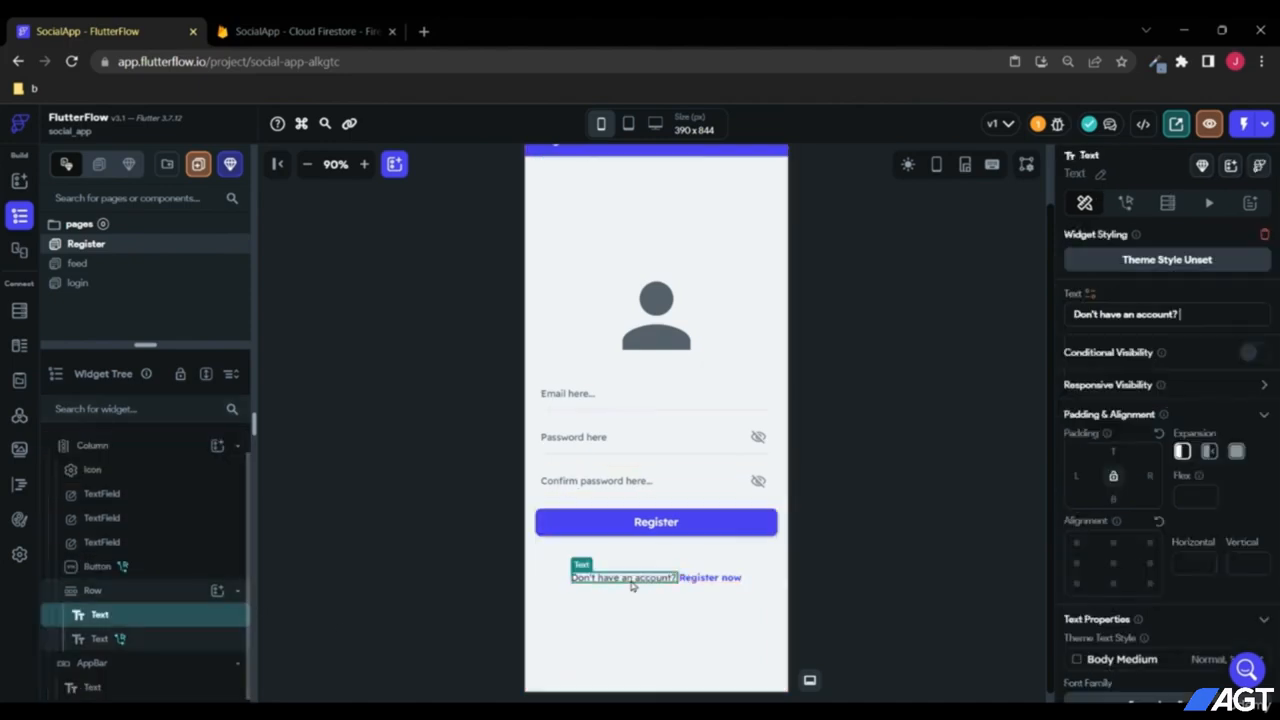
{"action": "double_click", "coordinate": [1097, 314]}
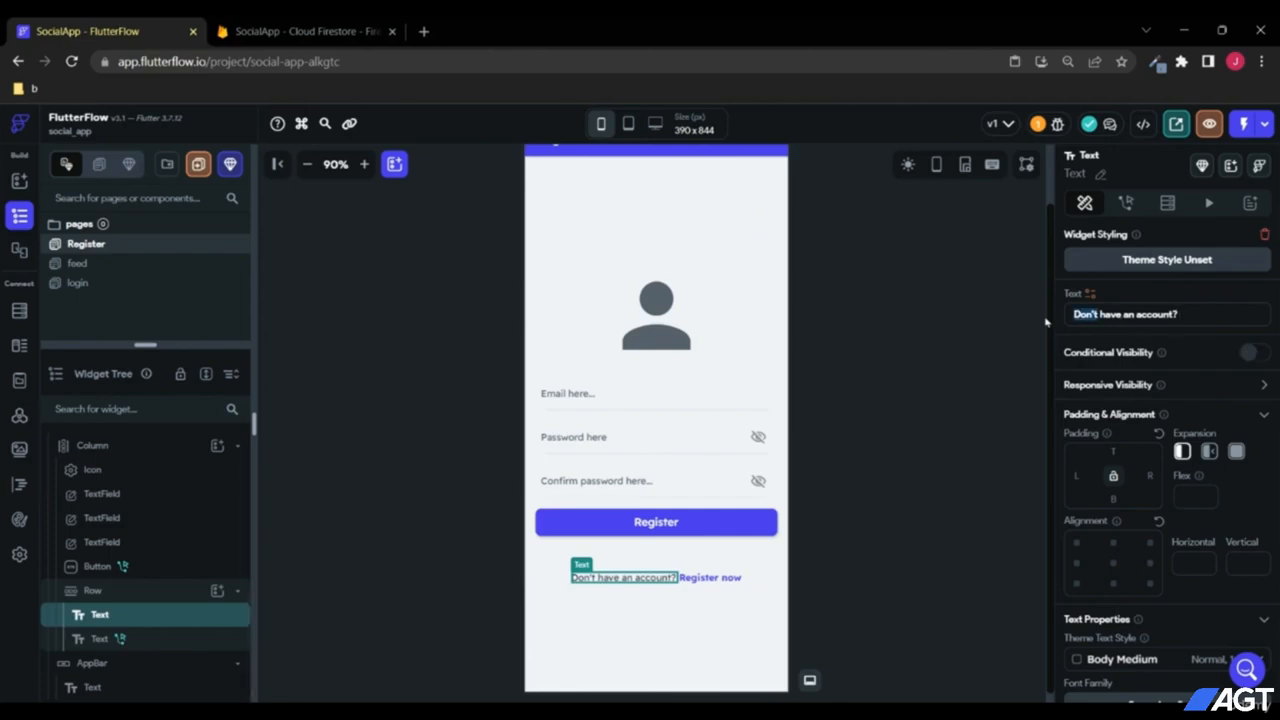
{"action": "type", "text": "Alra"}
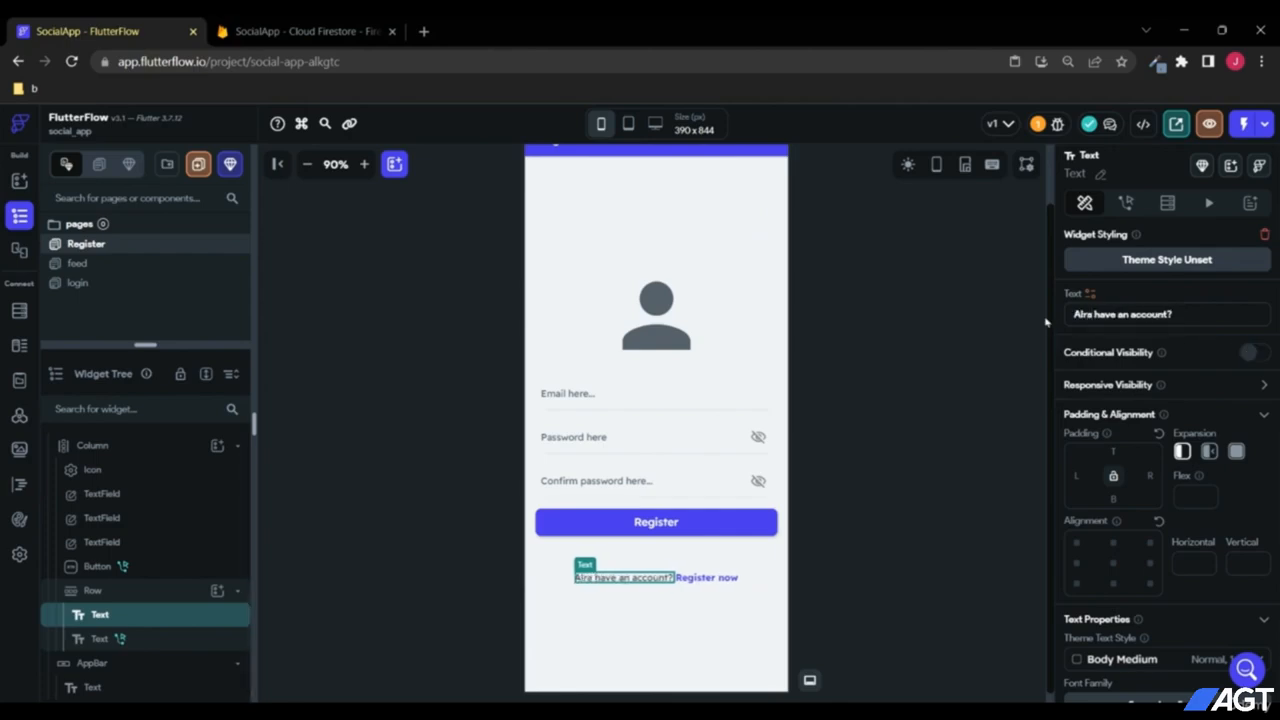
{"action": "key", "text": "BackSpace"}
{"action": "type", "text": "eady"}
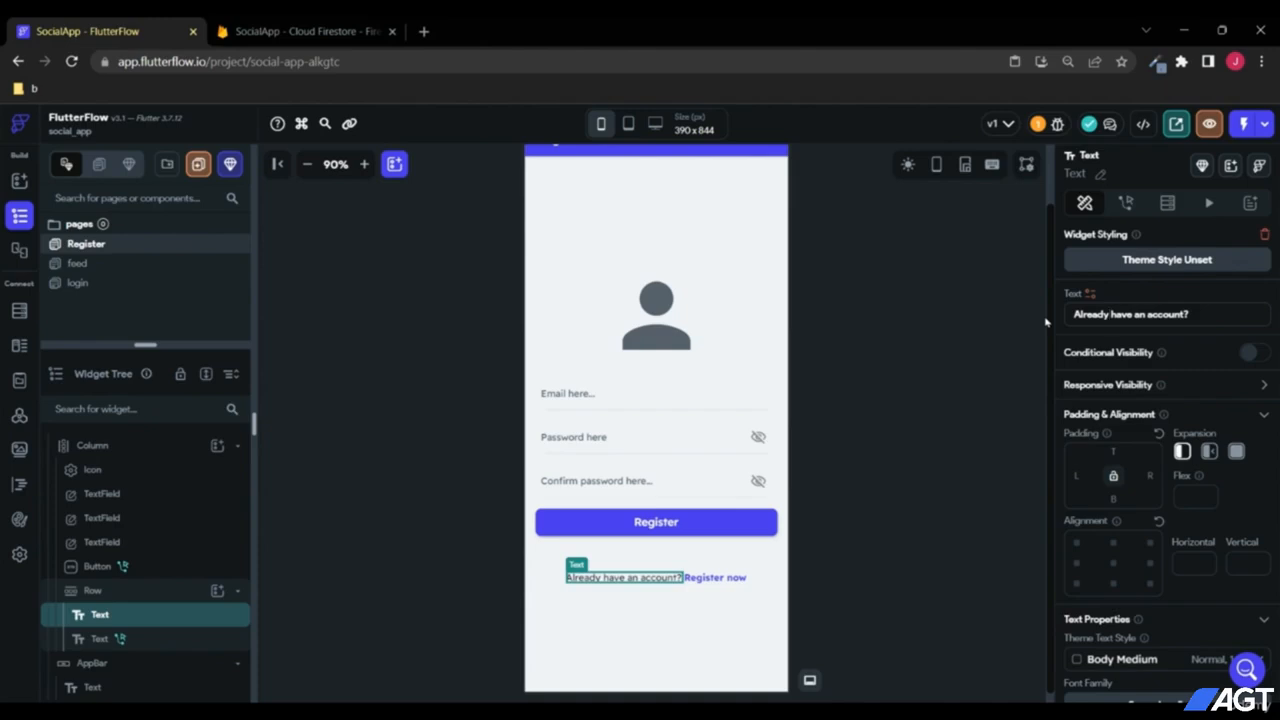
{"action": "left_click", "coordinate": [715, 577]}
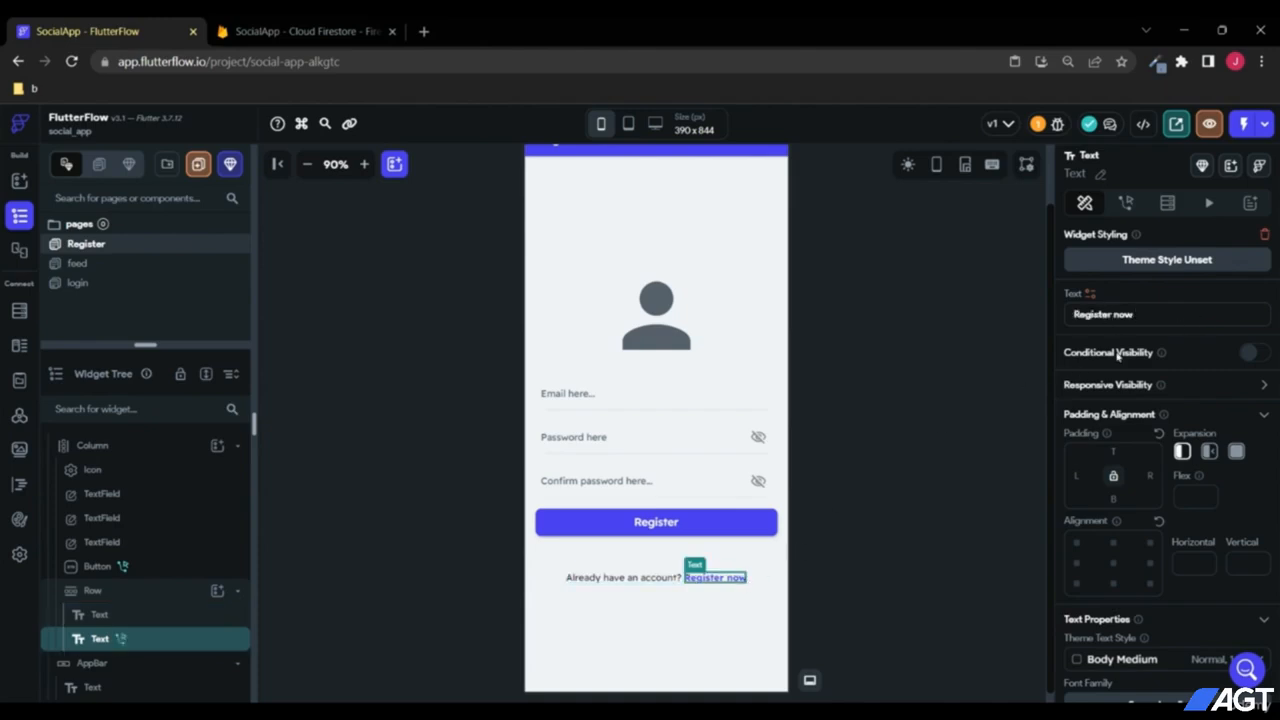
{"action": "left_click_drag", "start_coordinate": [1149, 318], "coordinate": [1006, 322]}
{"action": "type", "text": "Log"}
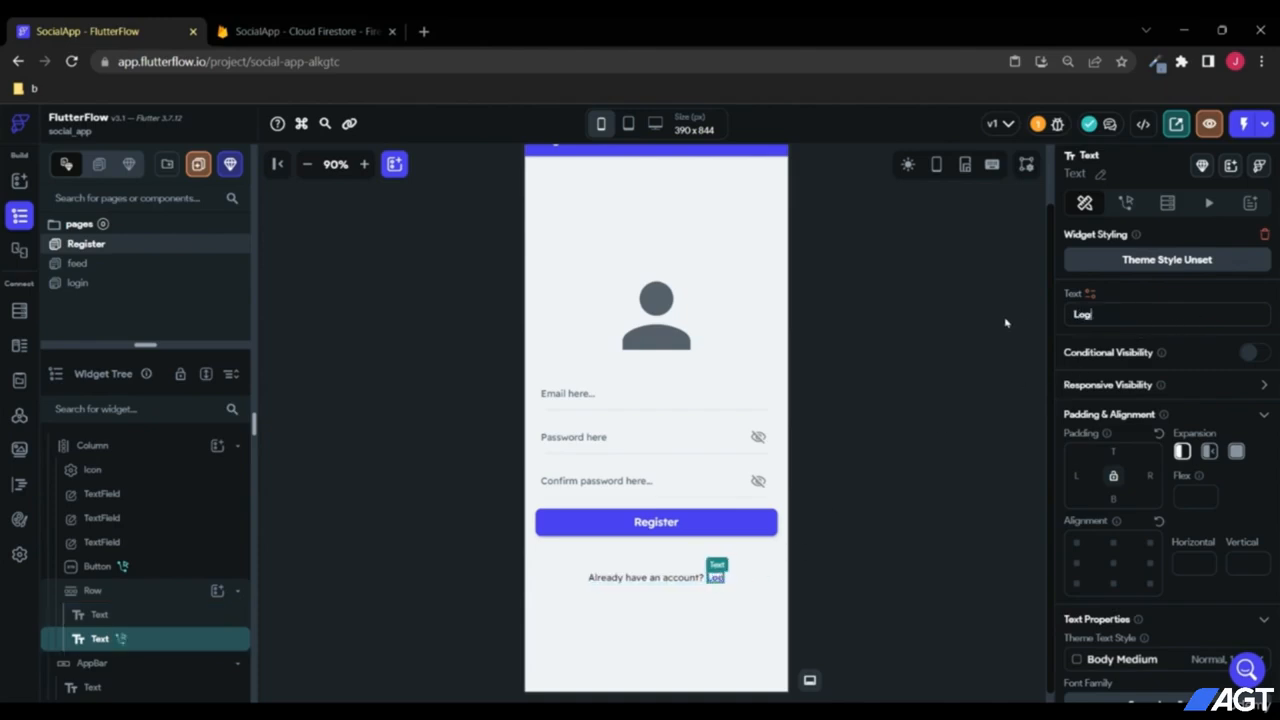
{"action": "type", "text": " in now"}
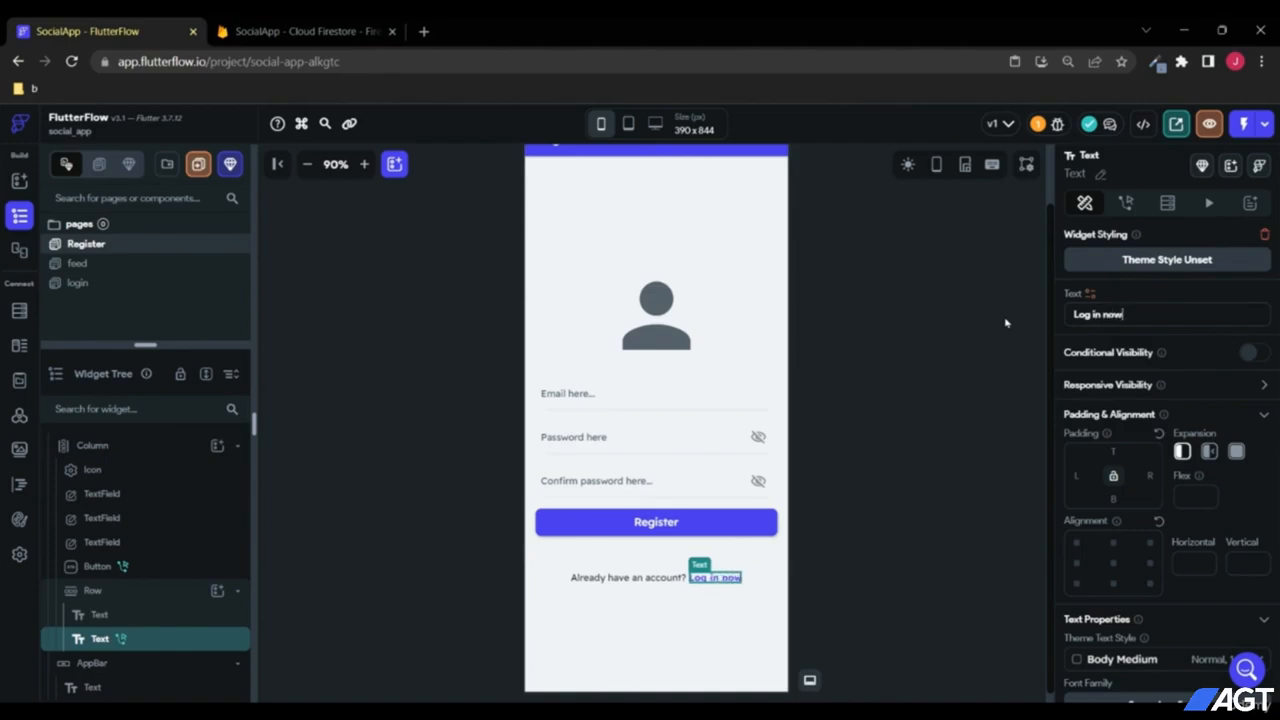
{"action": "left_click", "coordinate": [726, 635]}
{"action": "left_click", "coordinate": [715, 578]}
Step: Change the "Log in now" On Tap action to navigate to the login page
{"action": "left_click", "coordinate": [1127, 203]}
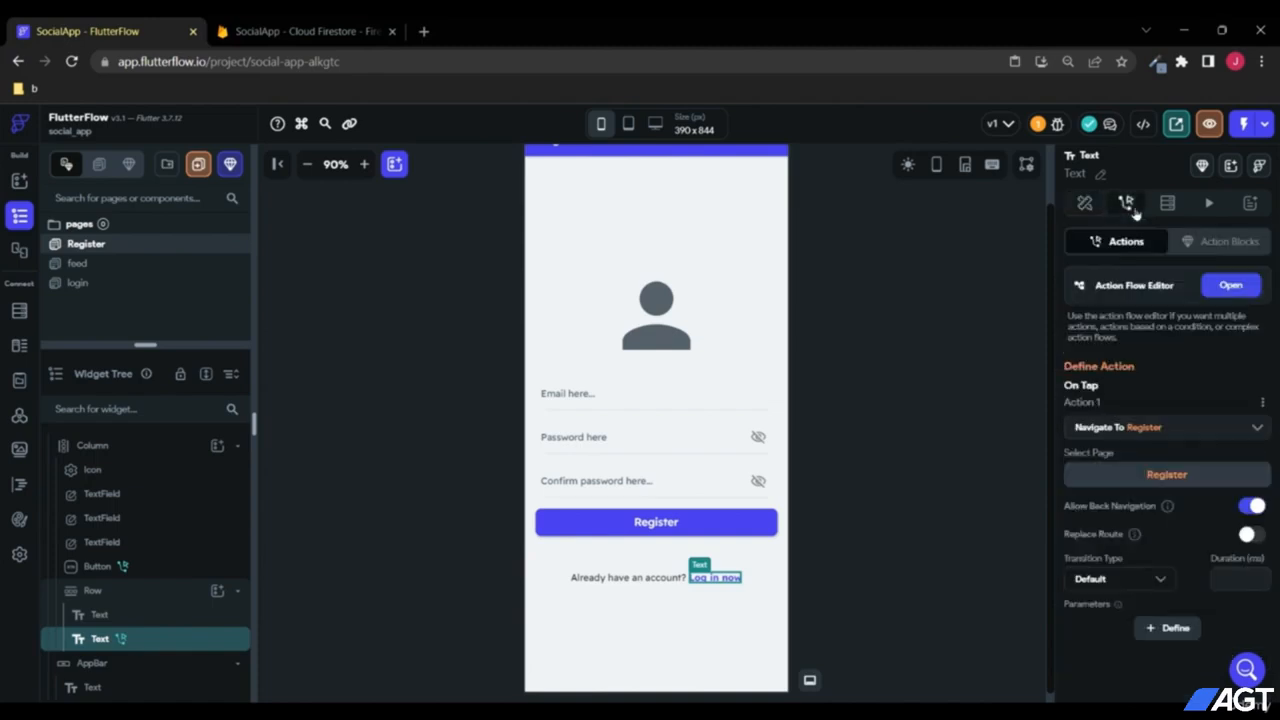
{"action": "left_click", "coordinate": [1133, 430]}
{"action": "scroll", "coordinate": [1143, 537], "scroll_direction": "down", "scroll_amount": 2}
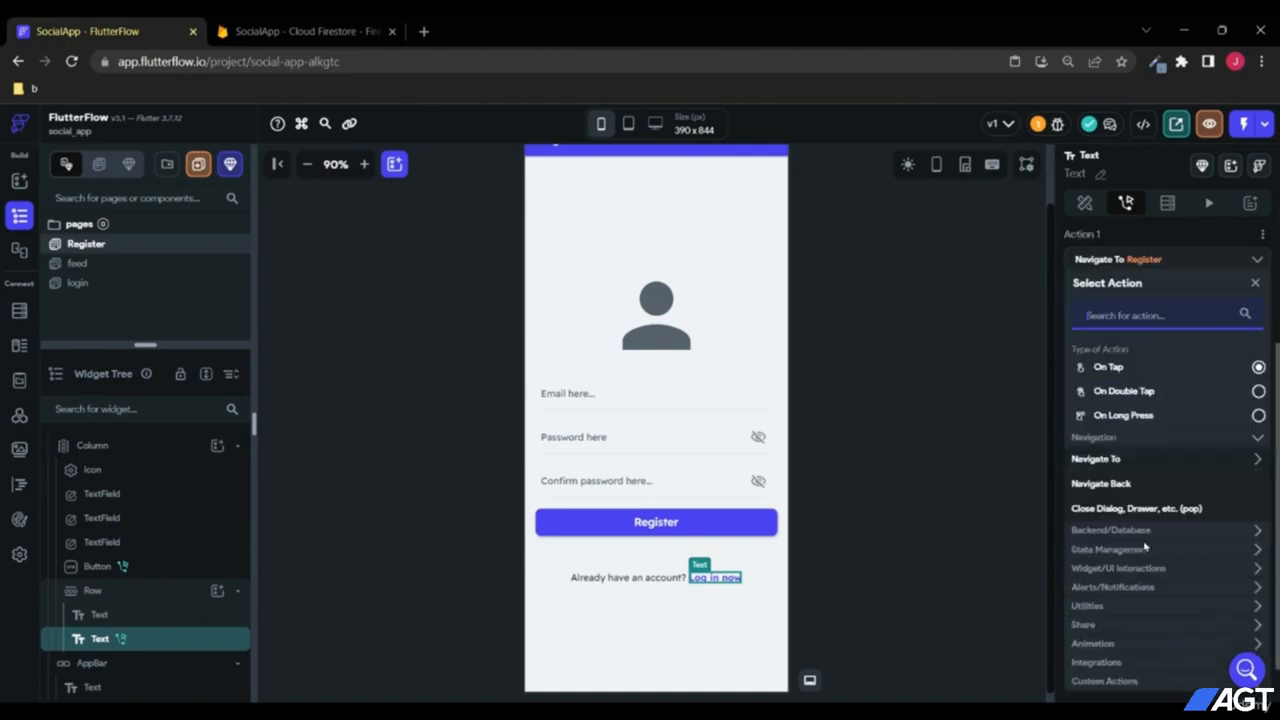
{"action": "left_click", "coordinate": [1135, 459]}
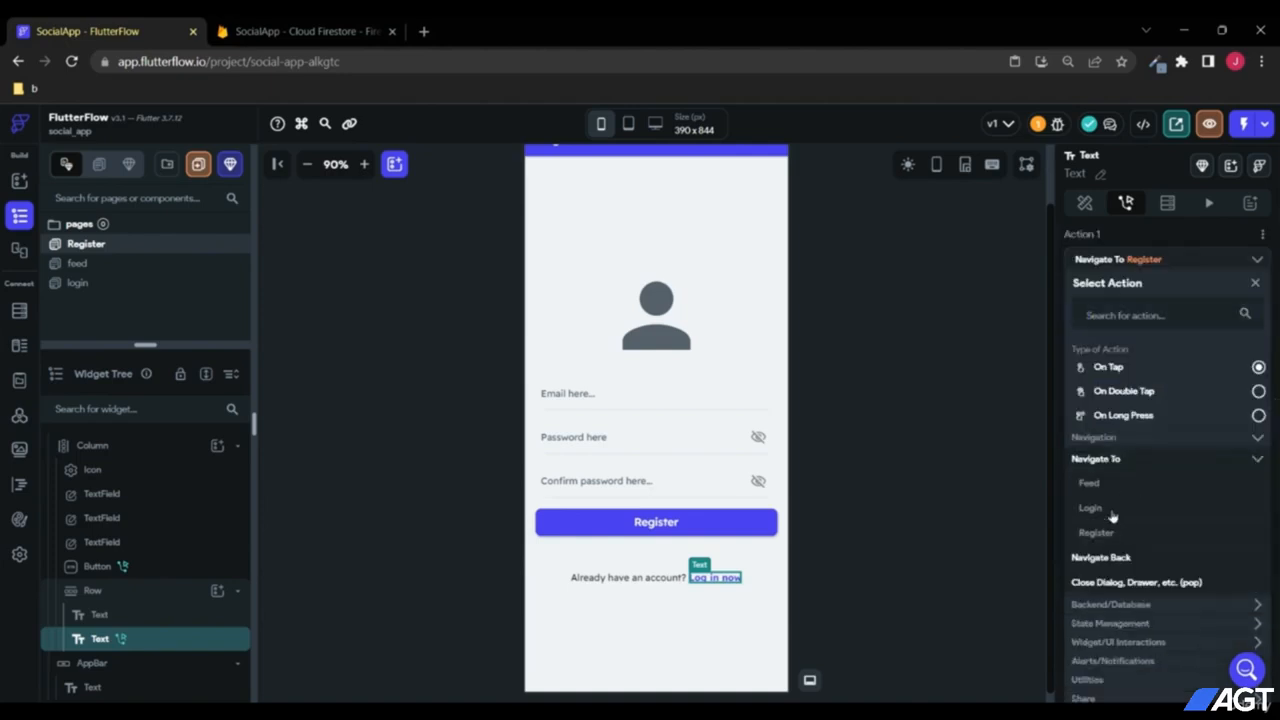
{"action": "left_click", "coordinate": [1113, 513]}
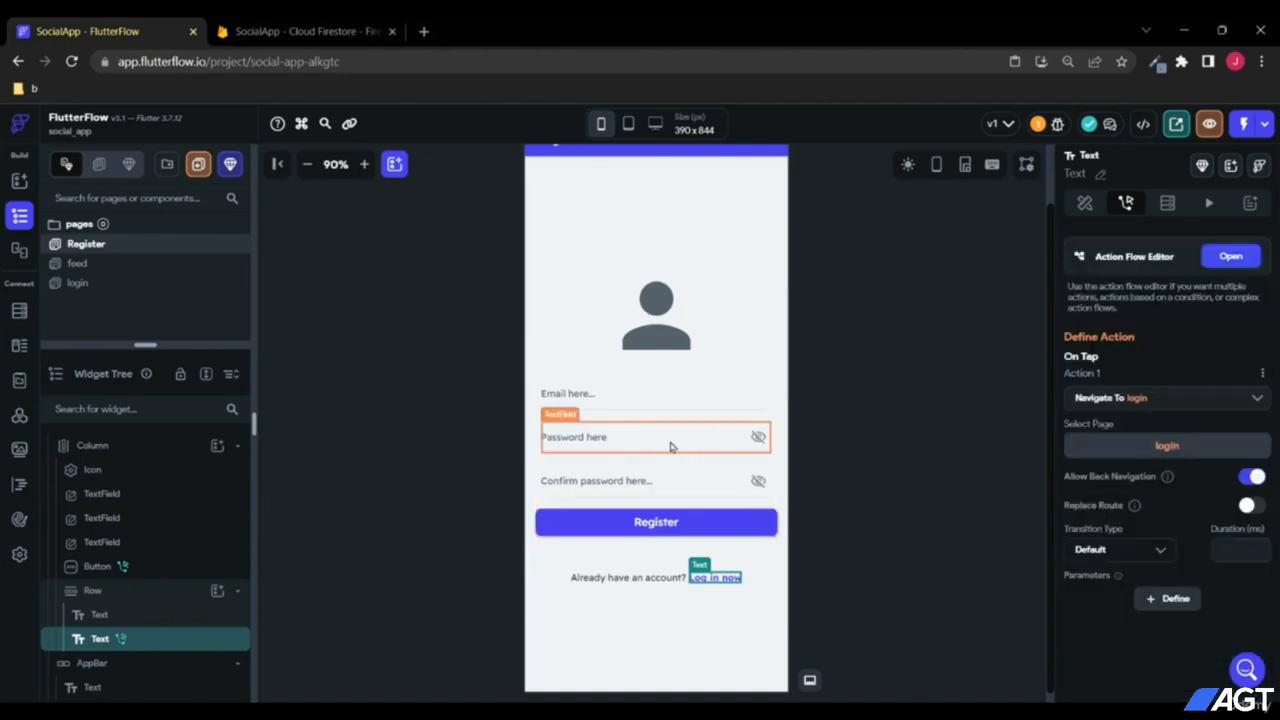
{"action": "scroll", "coordinate": [700, 430], "scroll_direction": "up", "scroll_amount": 2}
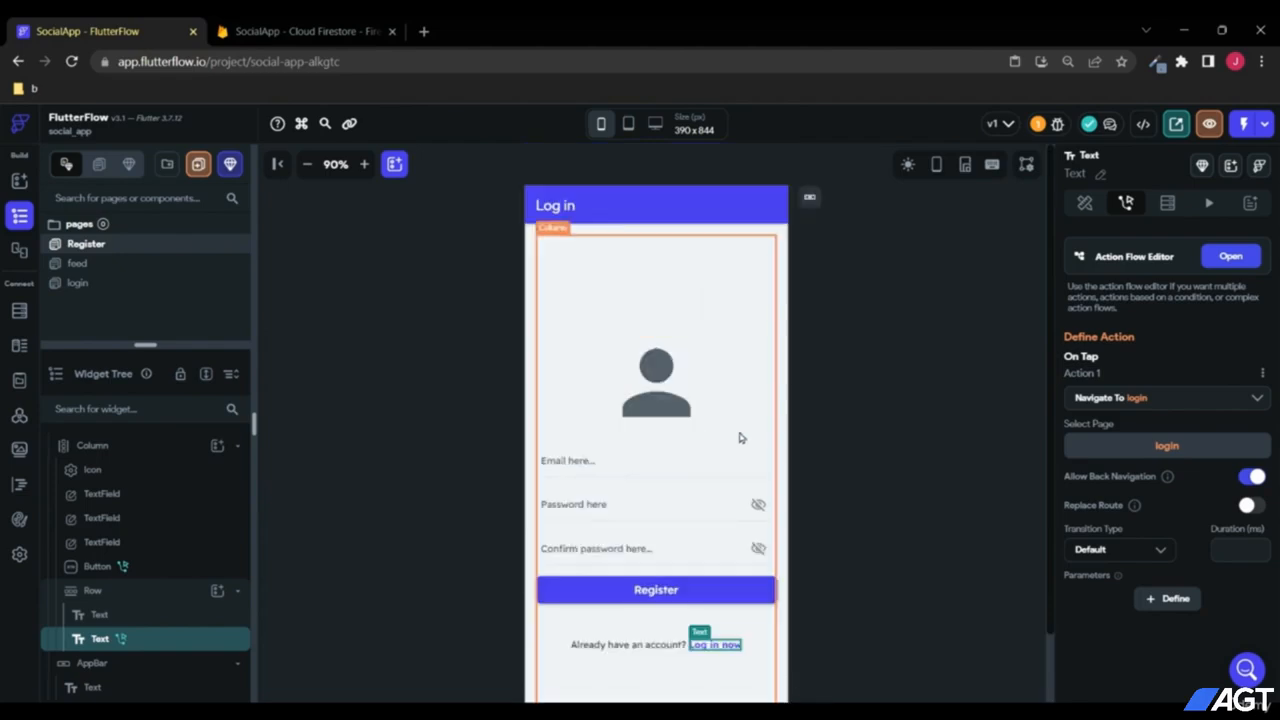
{"action": "left_click", "coordinate": [310, 31]}
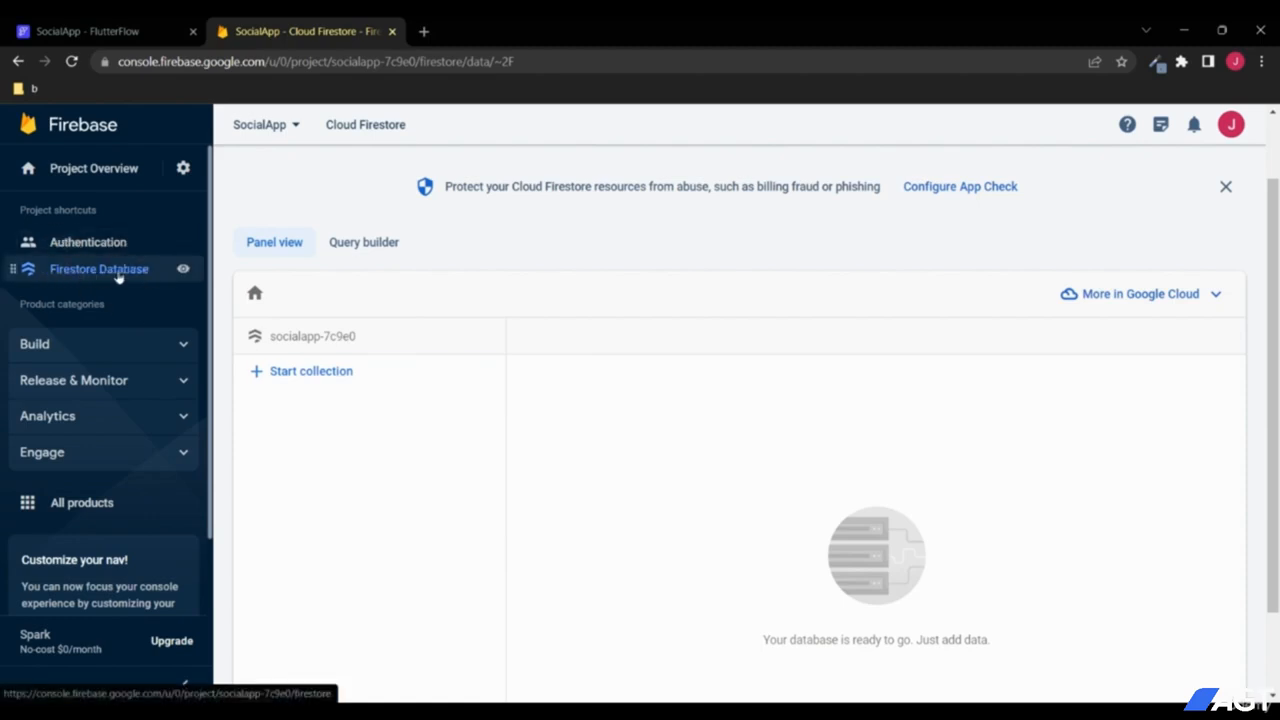
Step: Leave the empty Cloud Firestore view and return to the FlutterFlow editor
{"action": "left_click", "coordinate": [175, 31]}
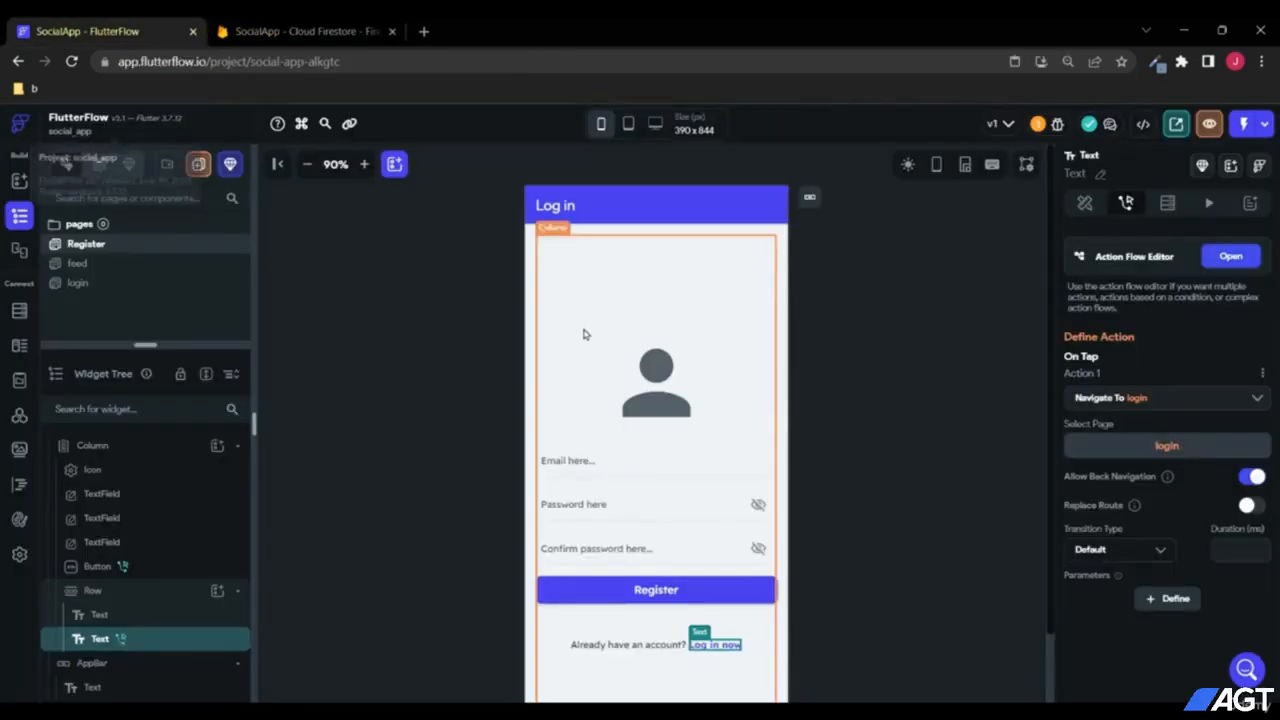
Step: Launch Test Mode, scale the preview to 90%, and go to the registration form
{"action": "left_click", "coordinate": [1244, 124]}
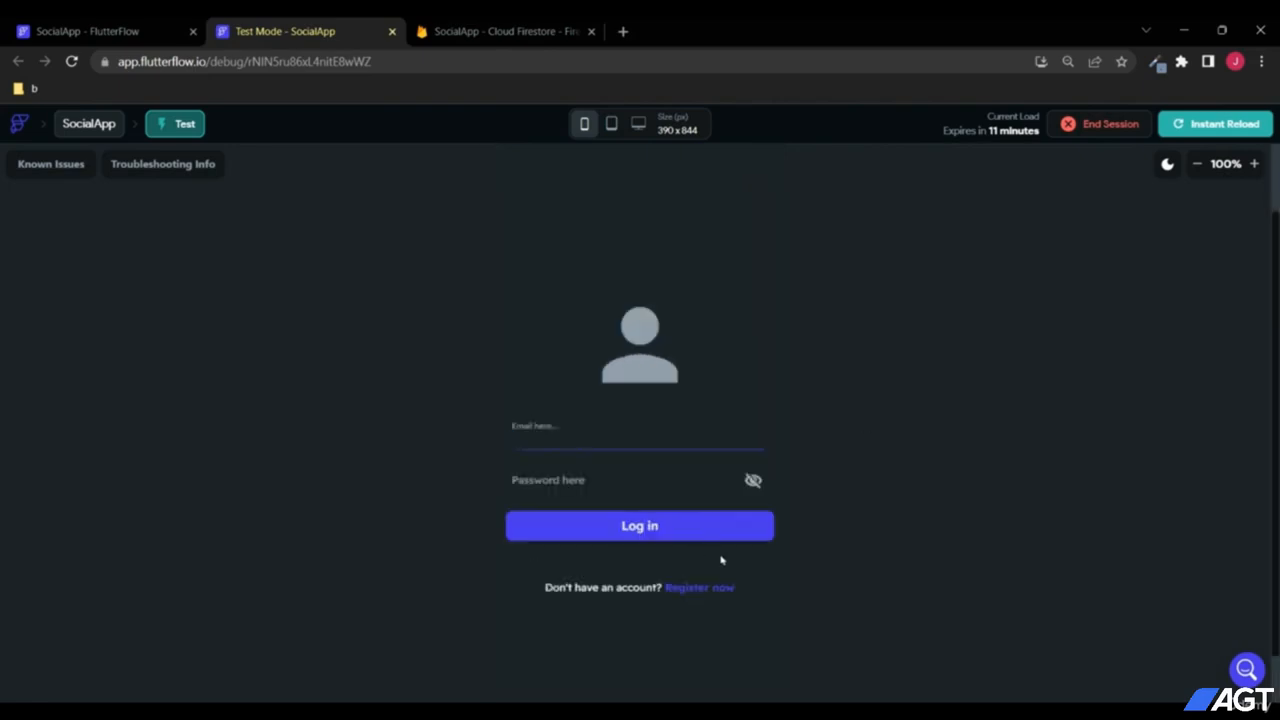
{"action": "left_click", "coordinate": [1196, 164]}
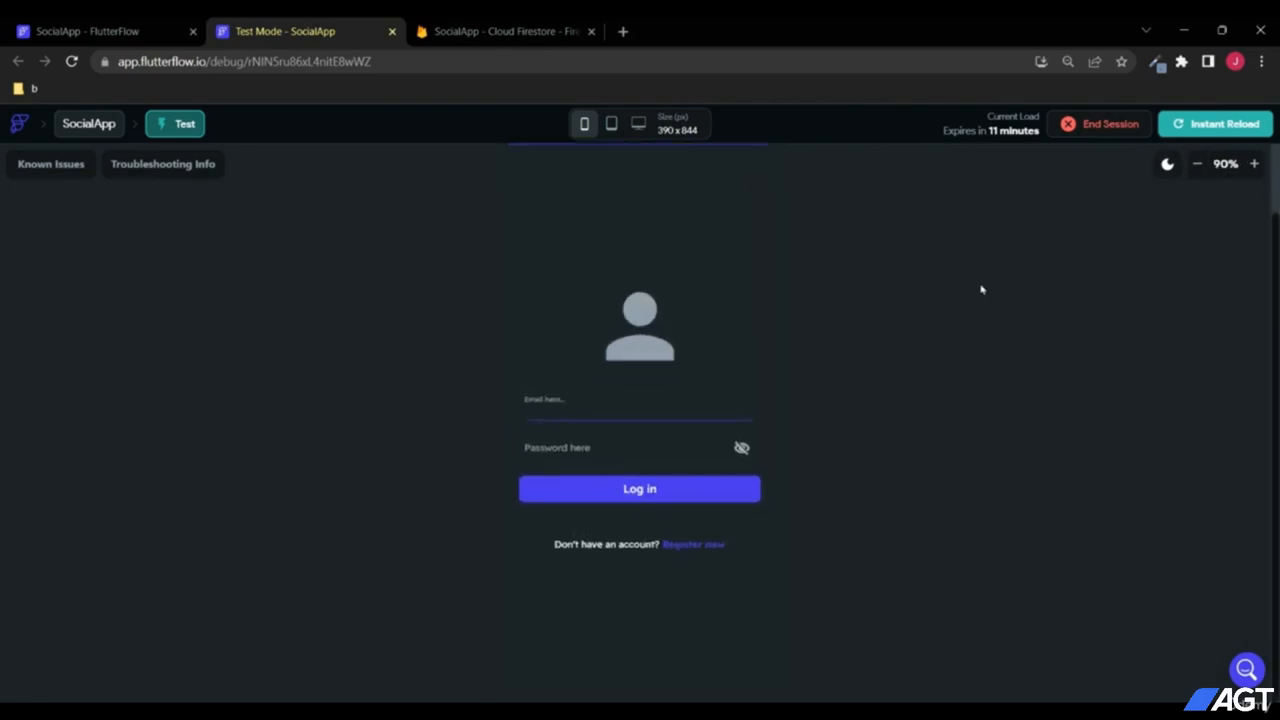
{"action": "left_click", "coordinate": [688, 548]}
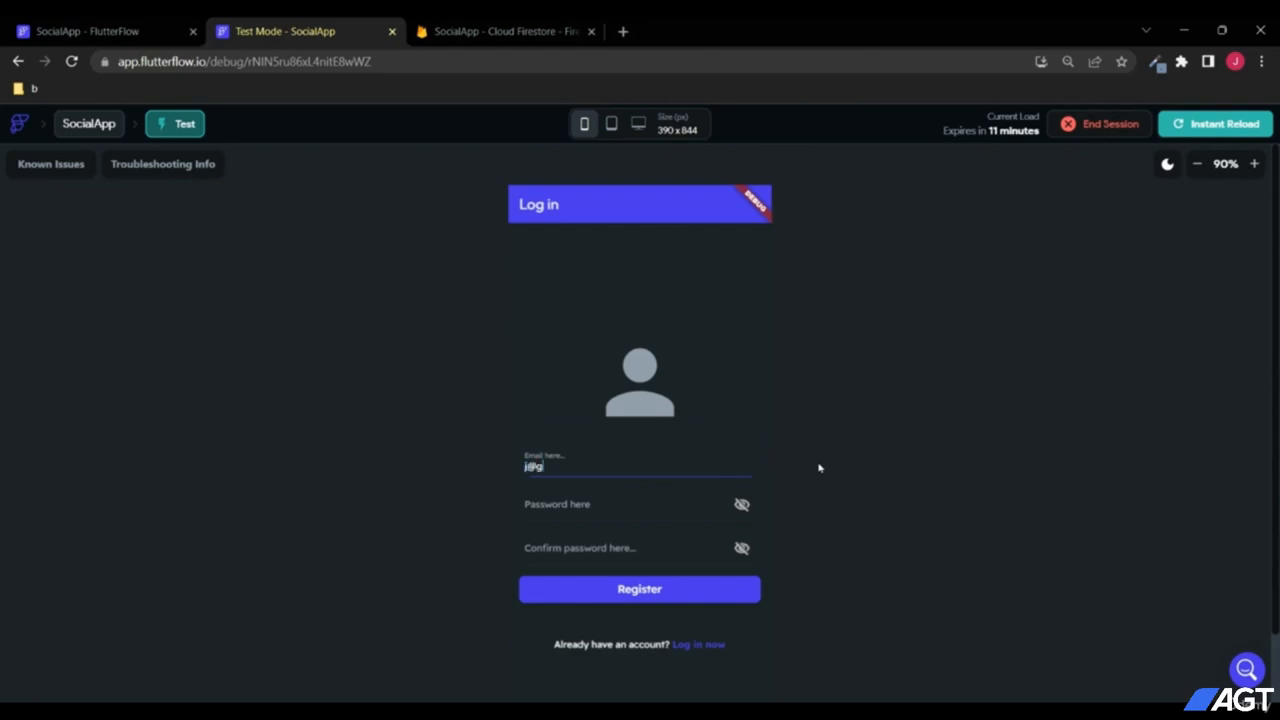
Step: Register a test account by entering the email, password and confirm password, reaching the Feed page
{"action": "left_click", "coordinate": [624, 502]}
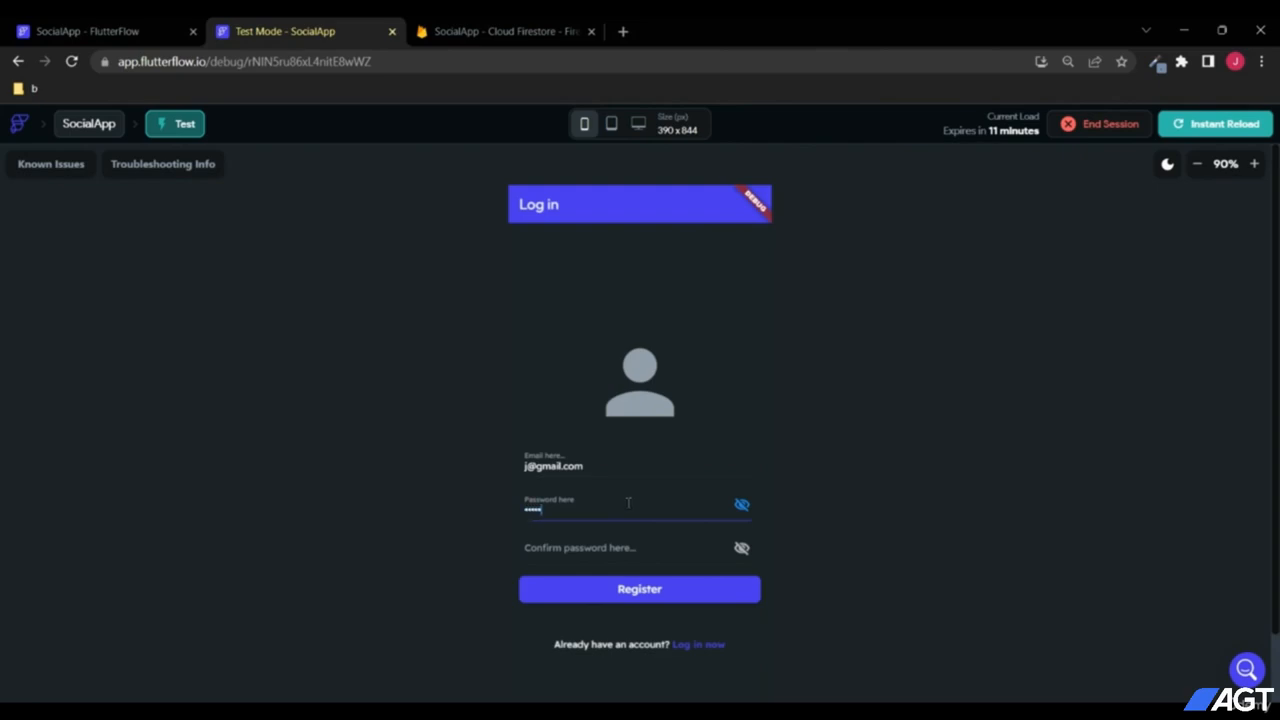
{"action": "left_click", "coordinate": [627, 541]}
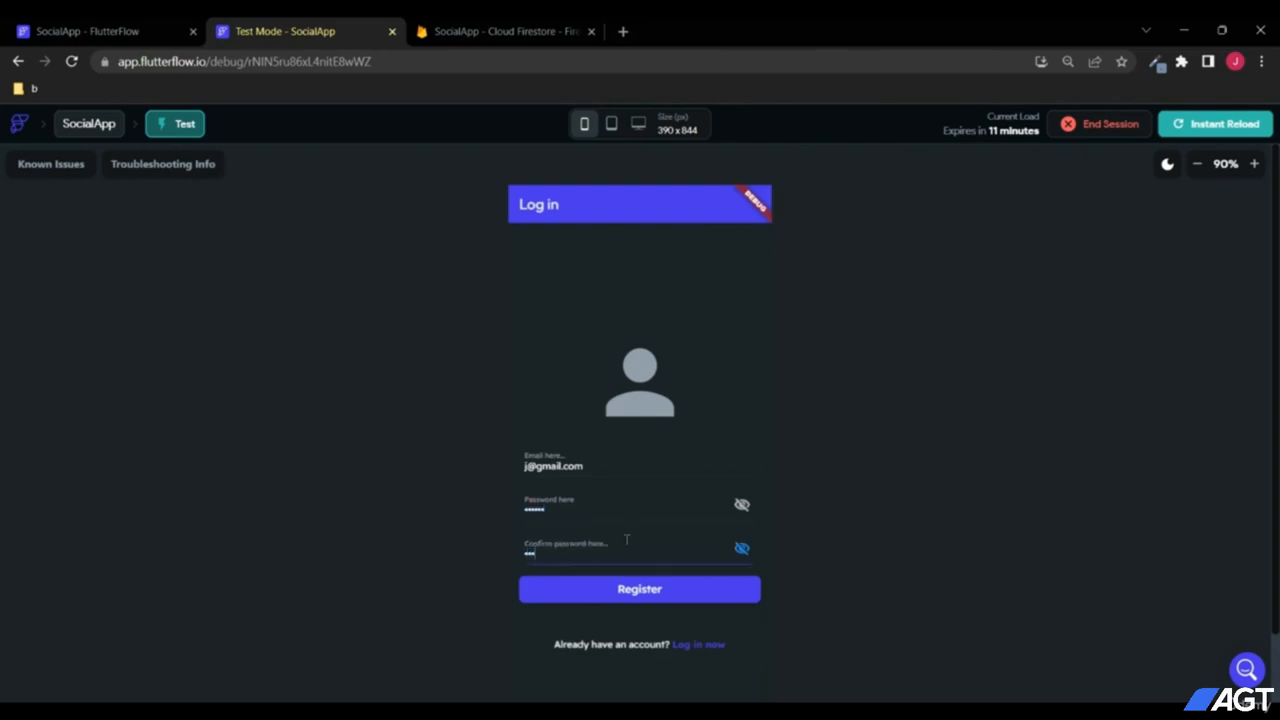
{"action": "type", "text": "••••••"}
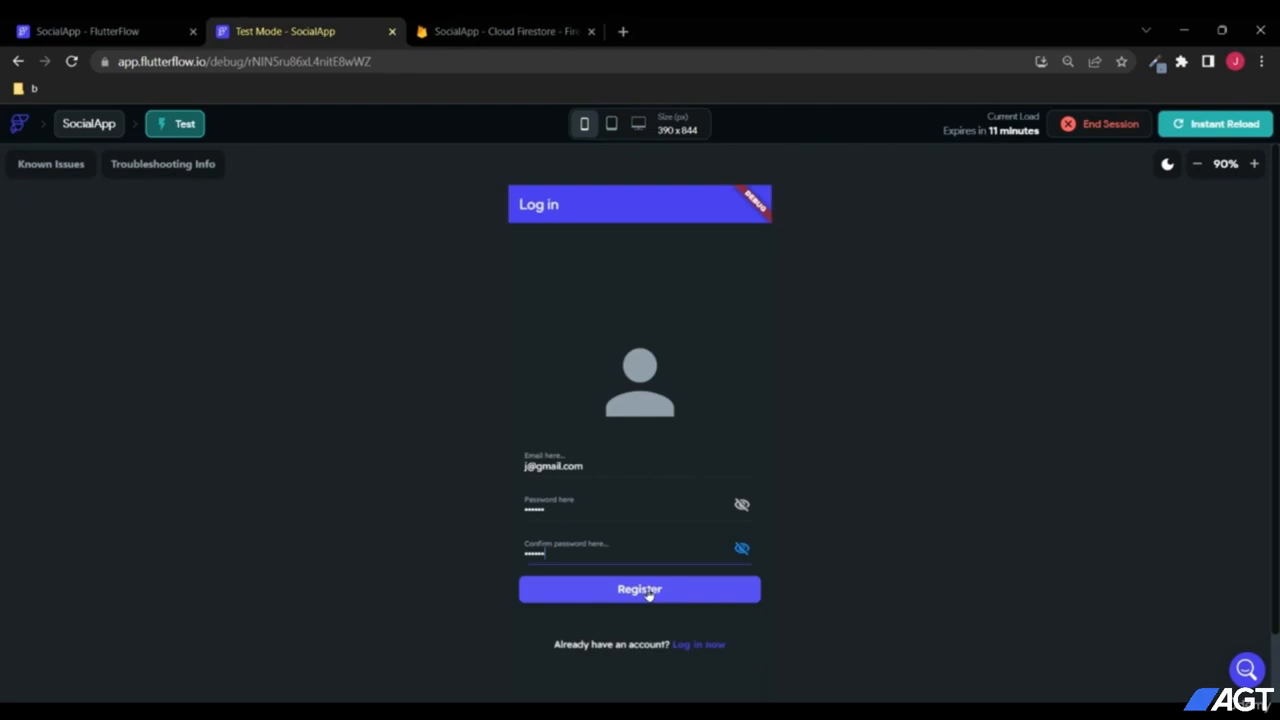
{"action": "left_click", "coordinate": [648, 591]}
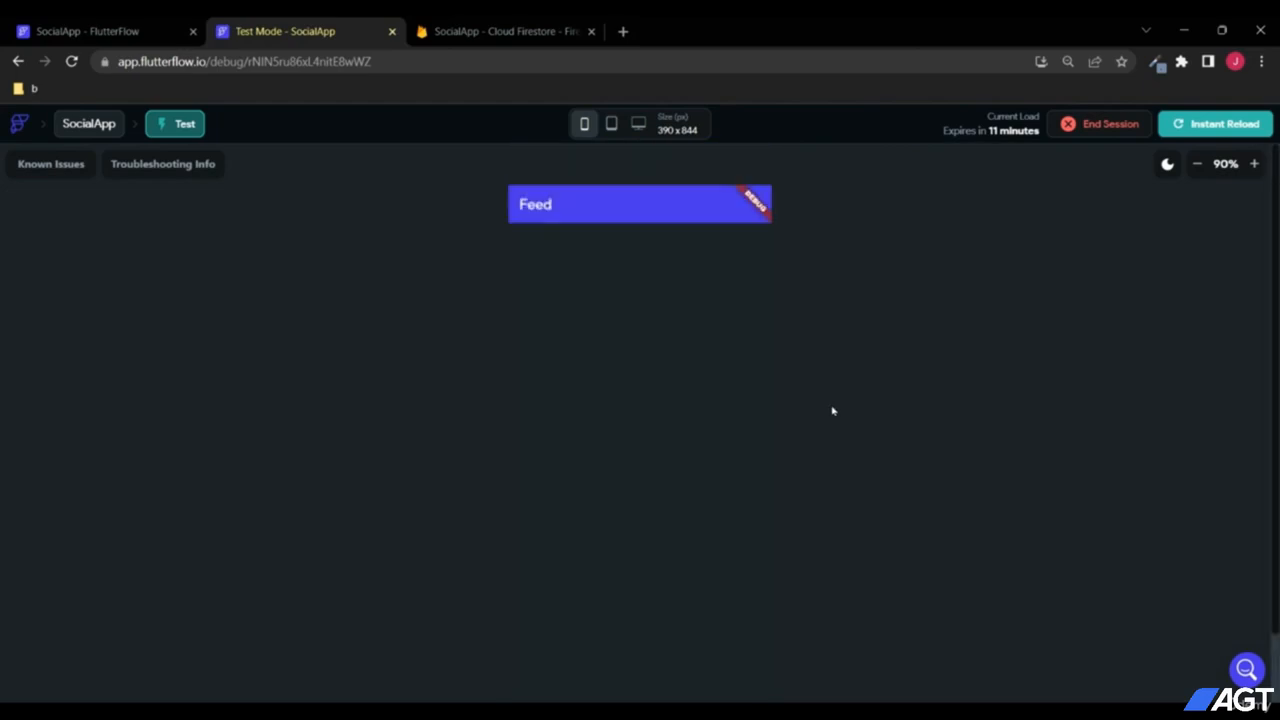
{"action": "left_click", "coordinate": [1196, 164]}
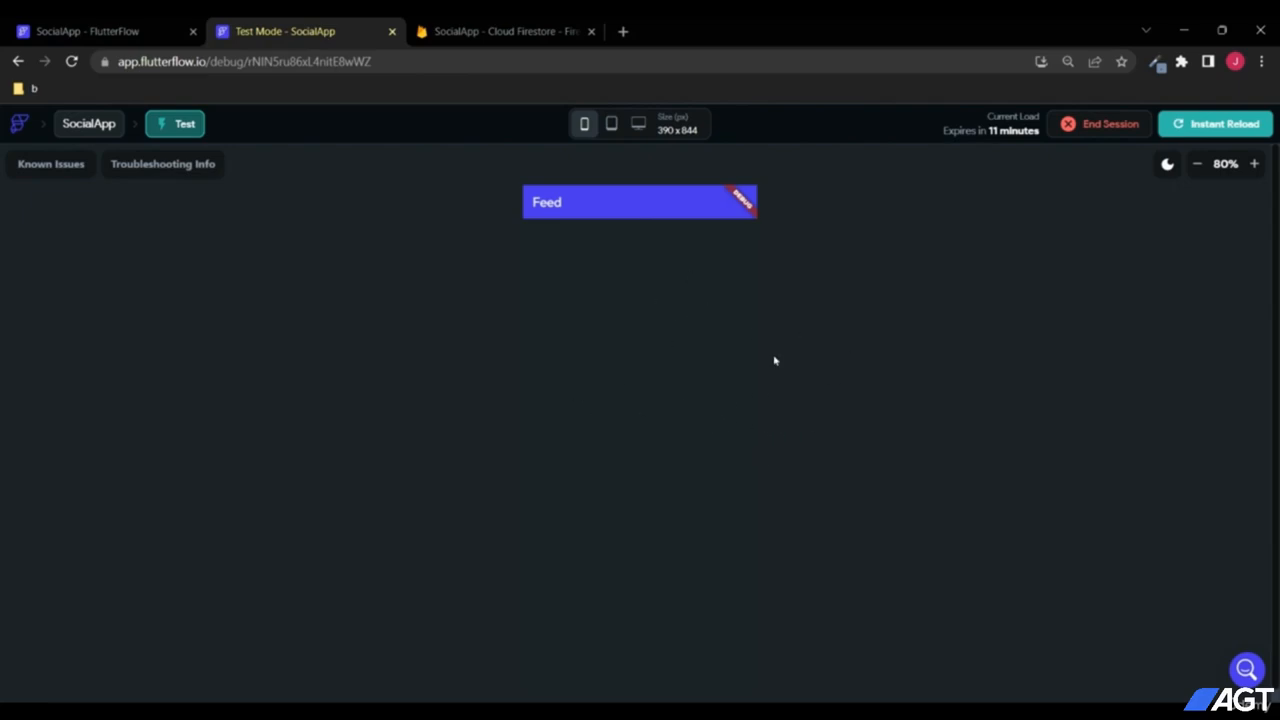
Step: Reload Cloud Firestore and check that the new users document has email, created_time and uid
{"action": "left_click", "coordinate": [464, 26]}
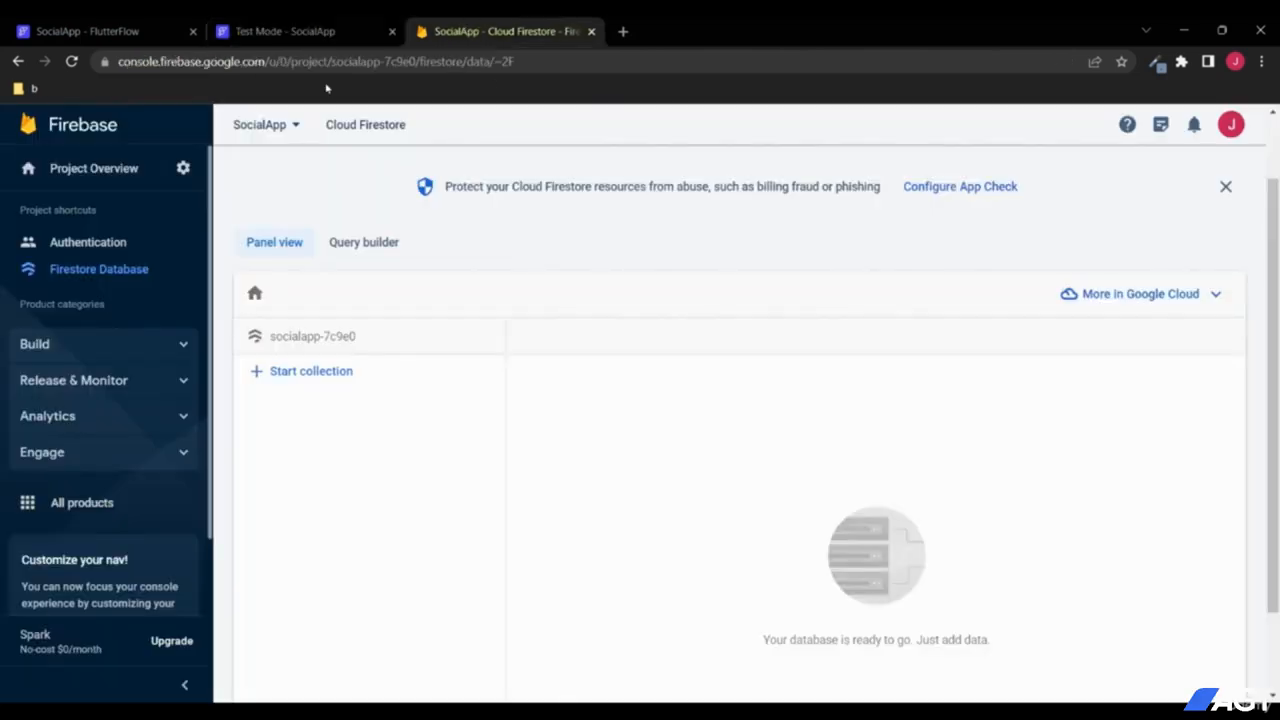
{"action": "left_click", "coordinate": [71, 61]}
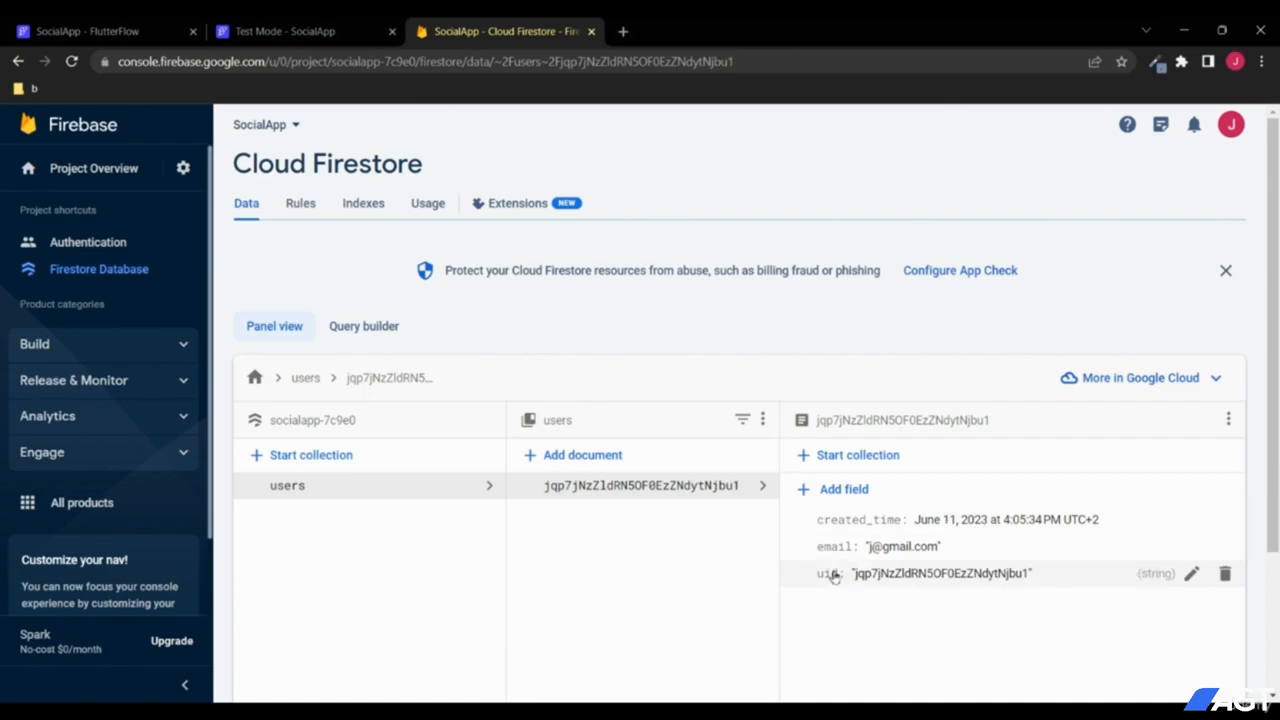
{"action": "scroll", "coordinate": [706, 531], "scroll_direction": "down", "scroll_amount": 2}
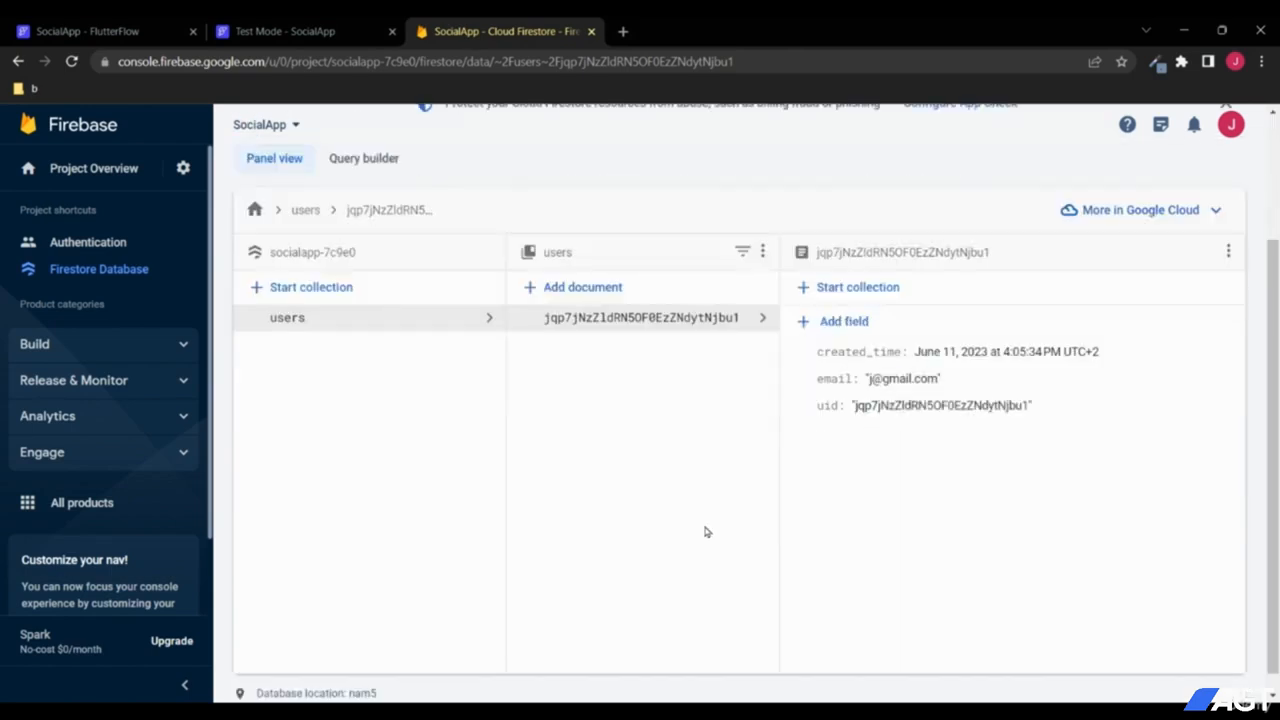
{"action": "scroll", "coordinate": [706, 531], "scroll_direction": "up", "scroll_amount": 2}
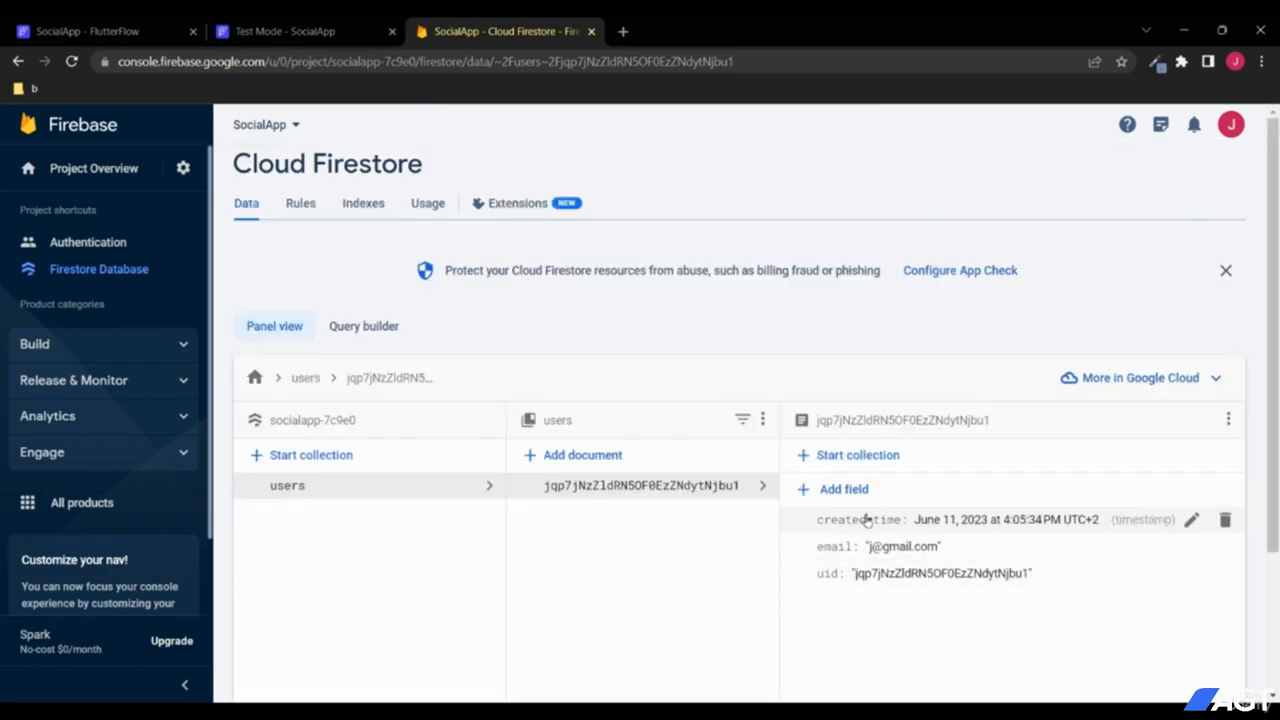
{"action": "scroll", "coordinate": [716, 564], "scroll_direction": "down", "scroll_amount": 1}
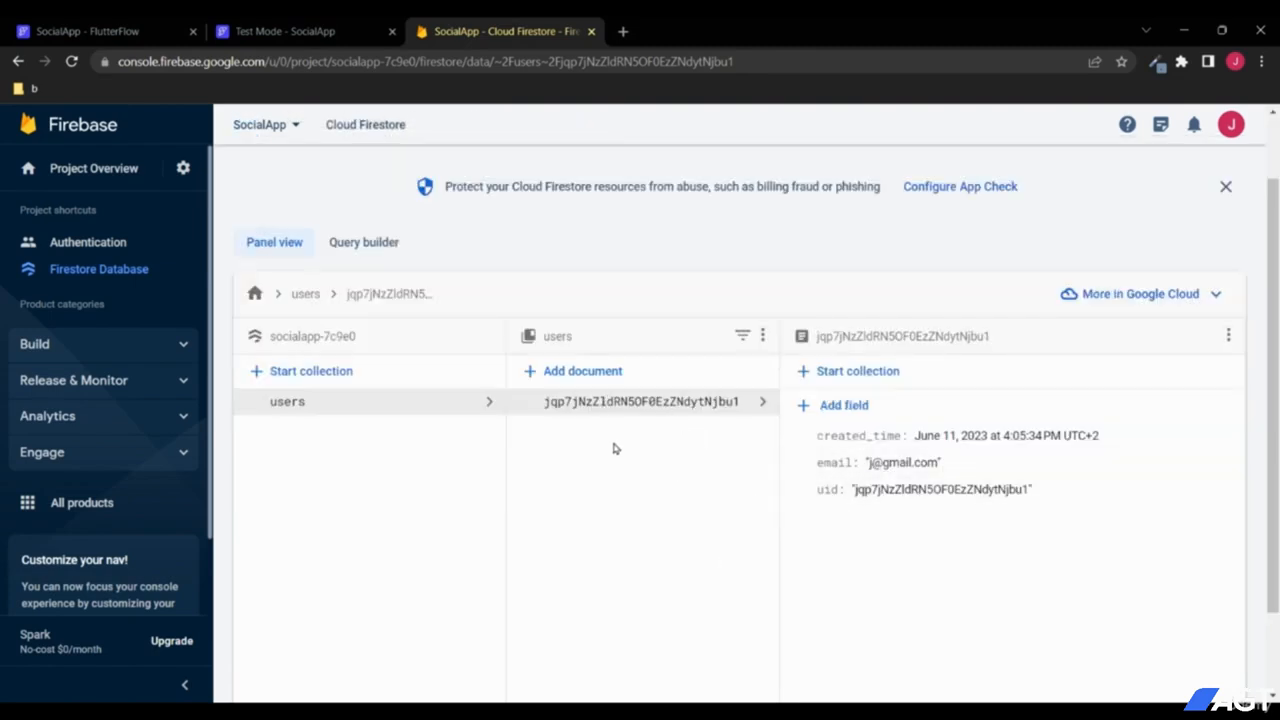
{"action": "left_click", "coordinate": [310, 26]}
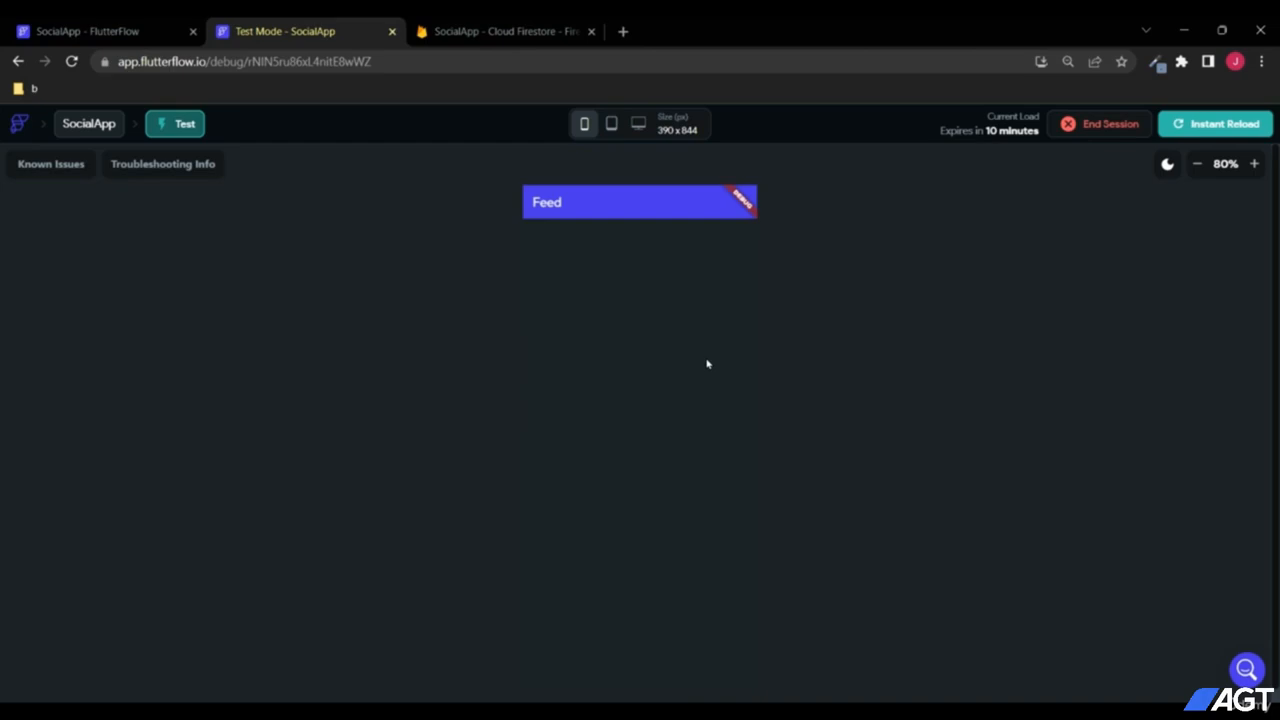
Step: Back in the editor, deselect the Register page and open the feed page
{"action": "left_click", "coordinate": [140, 31]}
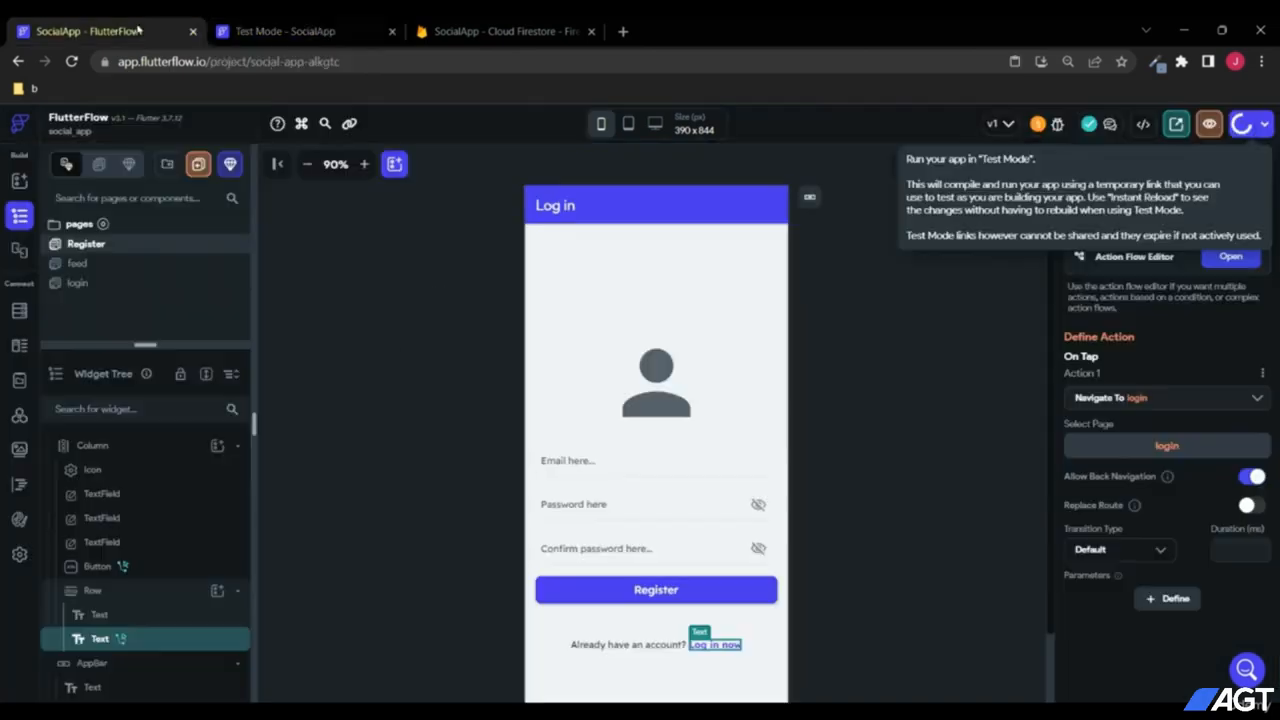
{"action": "left_click", "coordinate": [864, 369]}
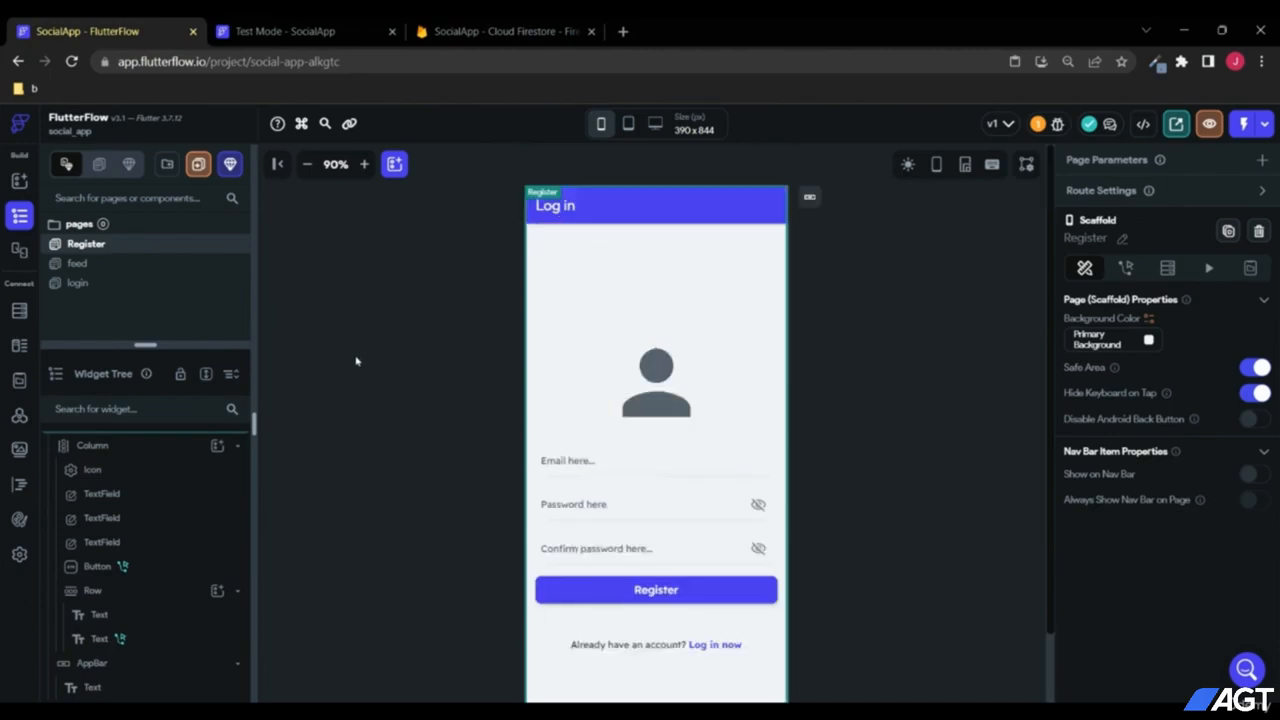
{"action": "left_click", "coordinate": [84, 266]}
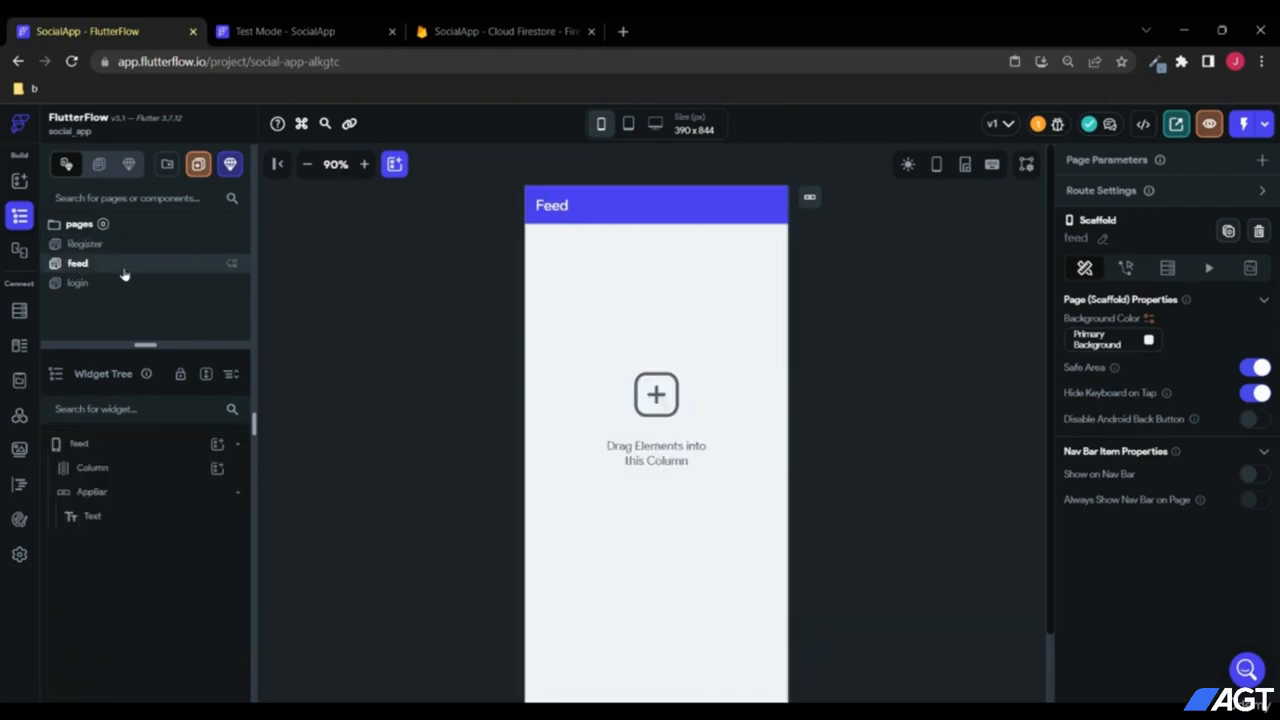
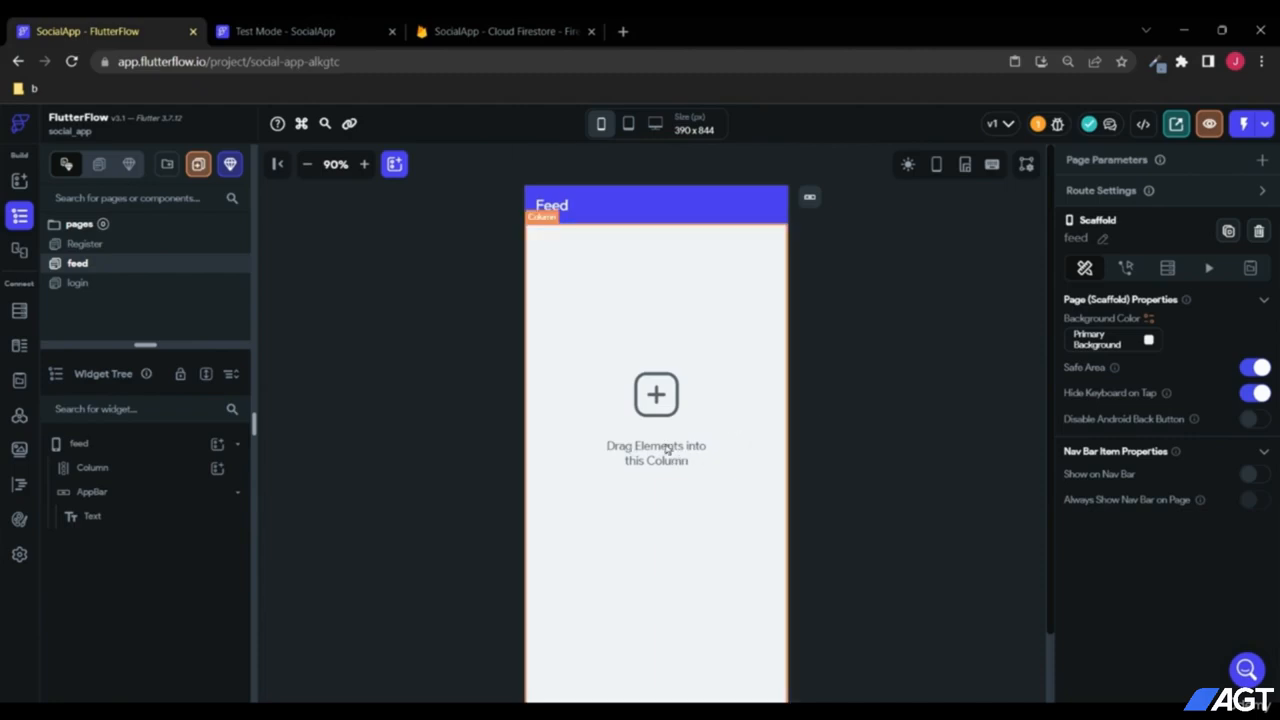
Step: Add a Row inside the feed page's Column and centre the Column's contents
{"action": "left_click", "coordinate": [119, 479]}
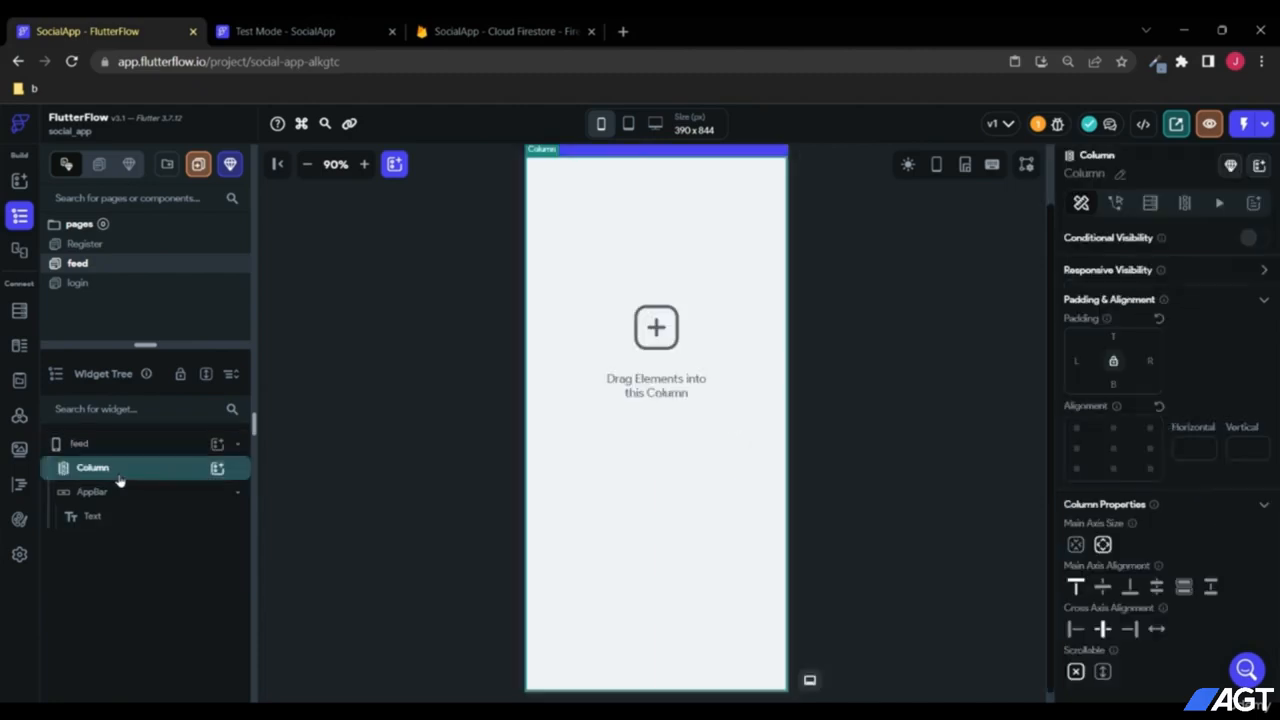
{"action": "left_click", "coordinate": [217, 470]}
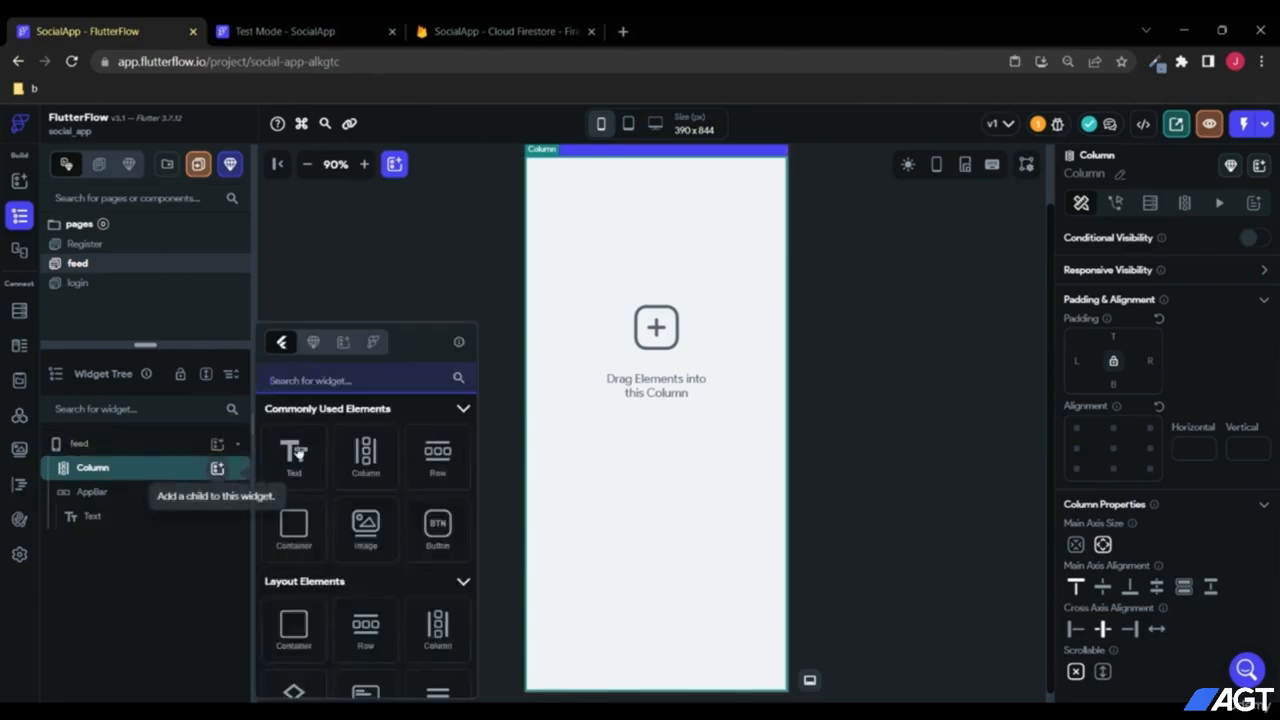
{"action": "left_click", "coordinate": [437, 451]}
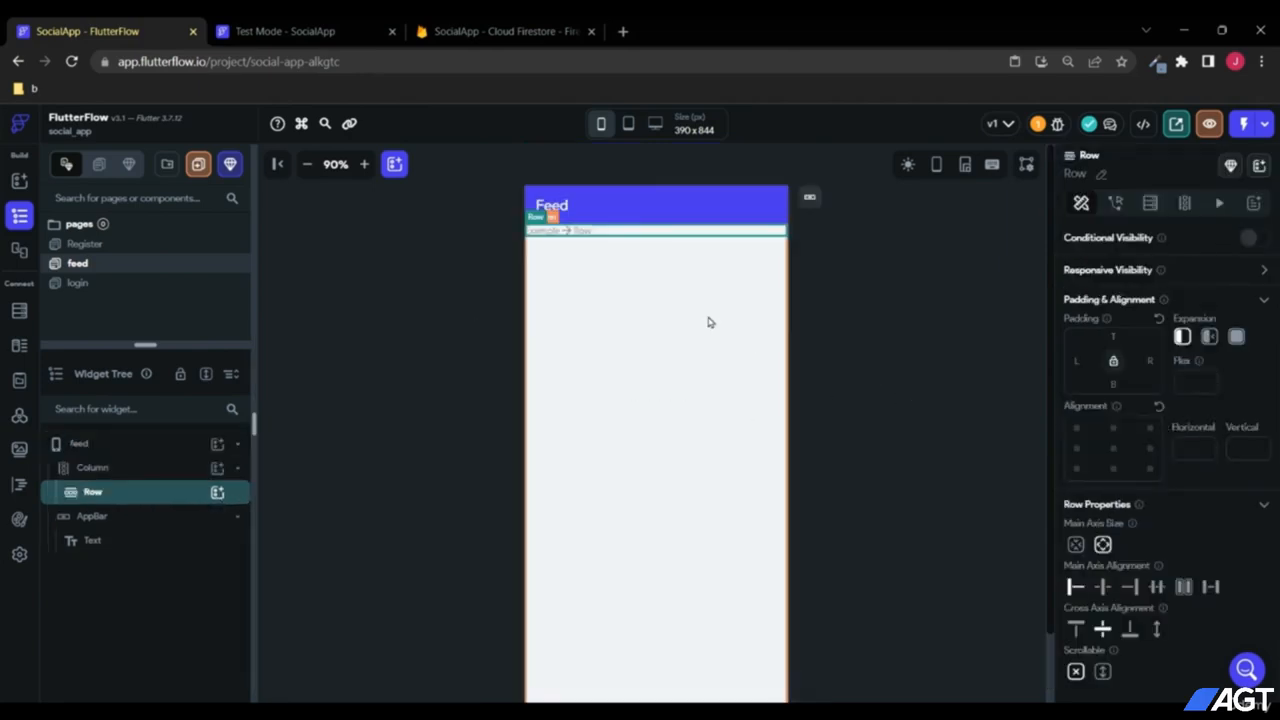
{"action": "left_click", "coordinate": [133, 471]}
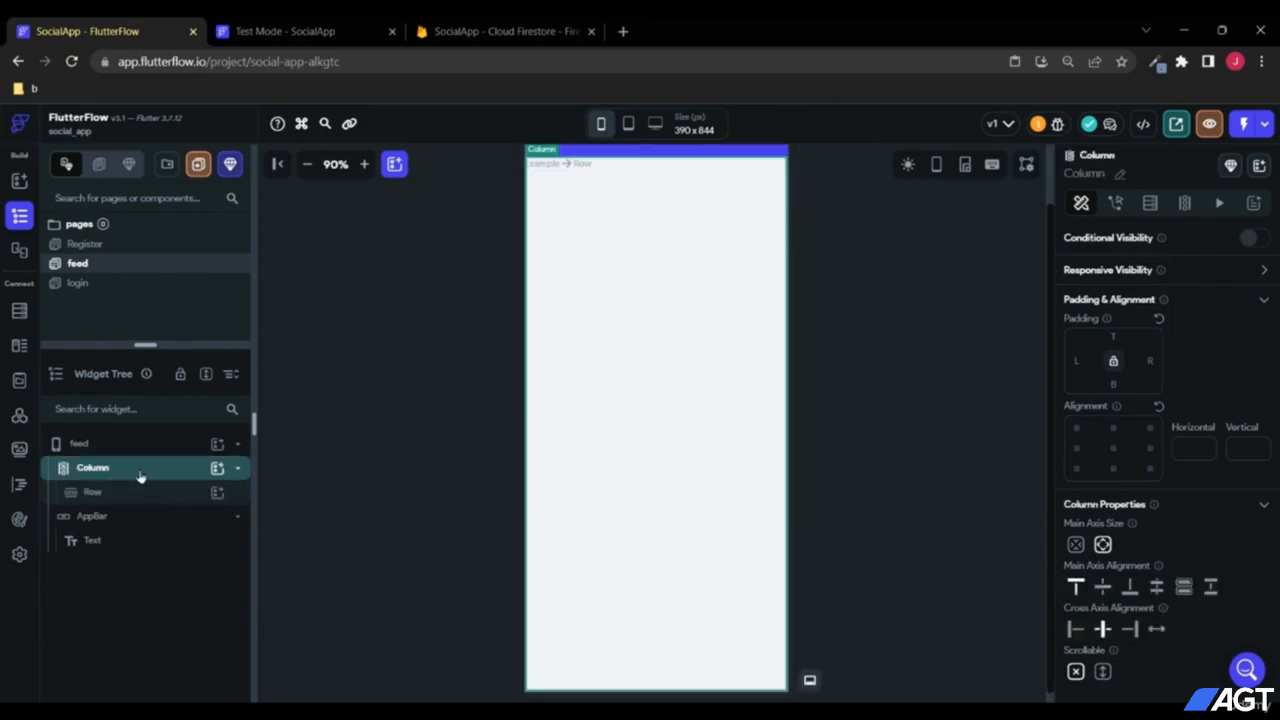
{"action": "left_click", "coordinate": [1113, 448]}
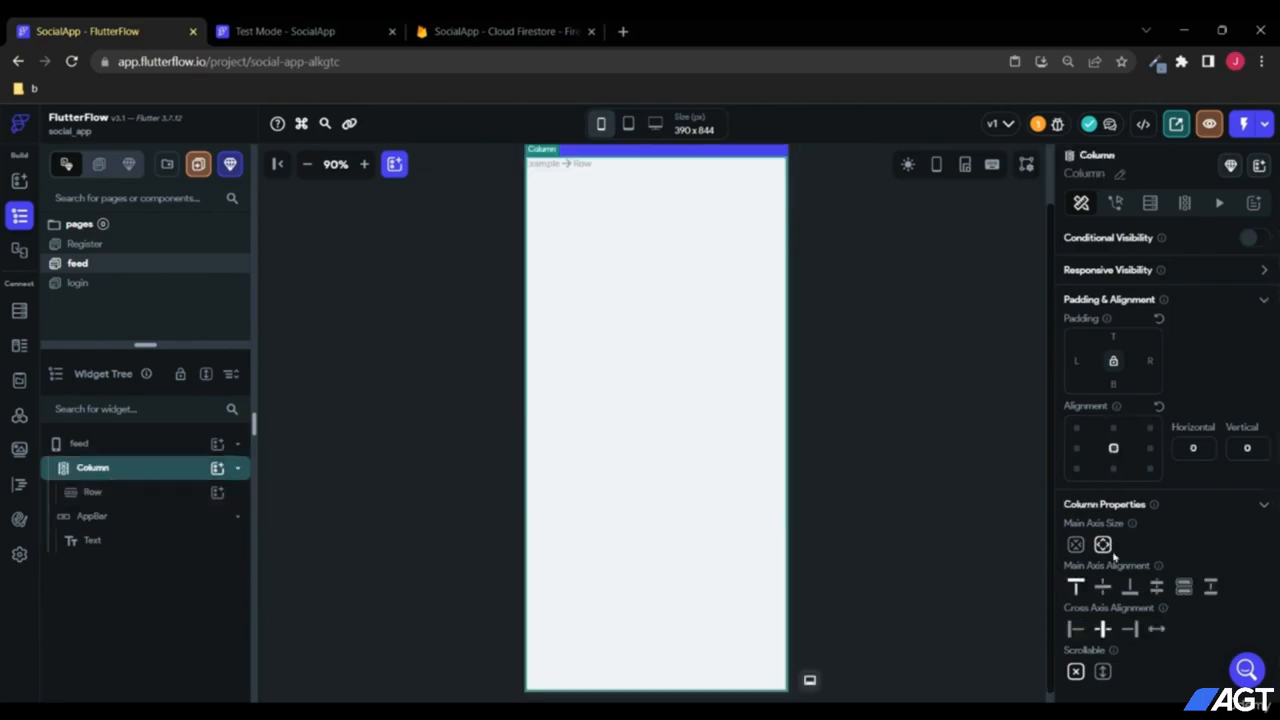
{"action": "left_click", "coordinate": [1102, 587]}
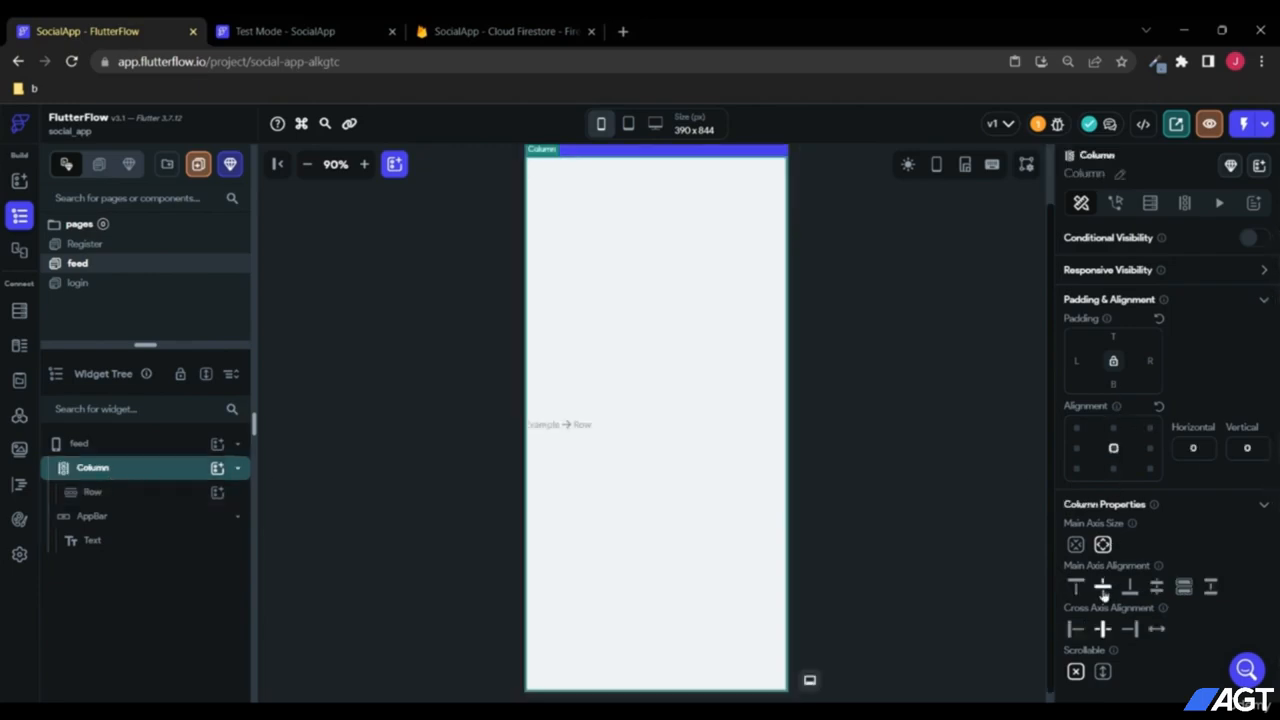
Step: Add a TextField followed by an Icon inside the new Row
{"action": "left_click", "coordinate": [166, 495]}
{"action": "left_click", "coordinate": [217, 492]}
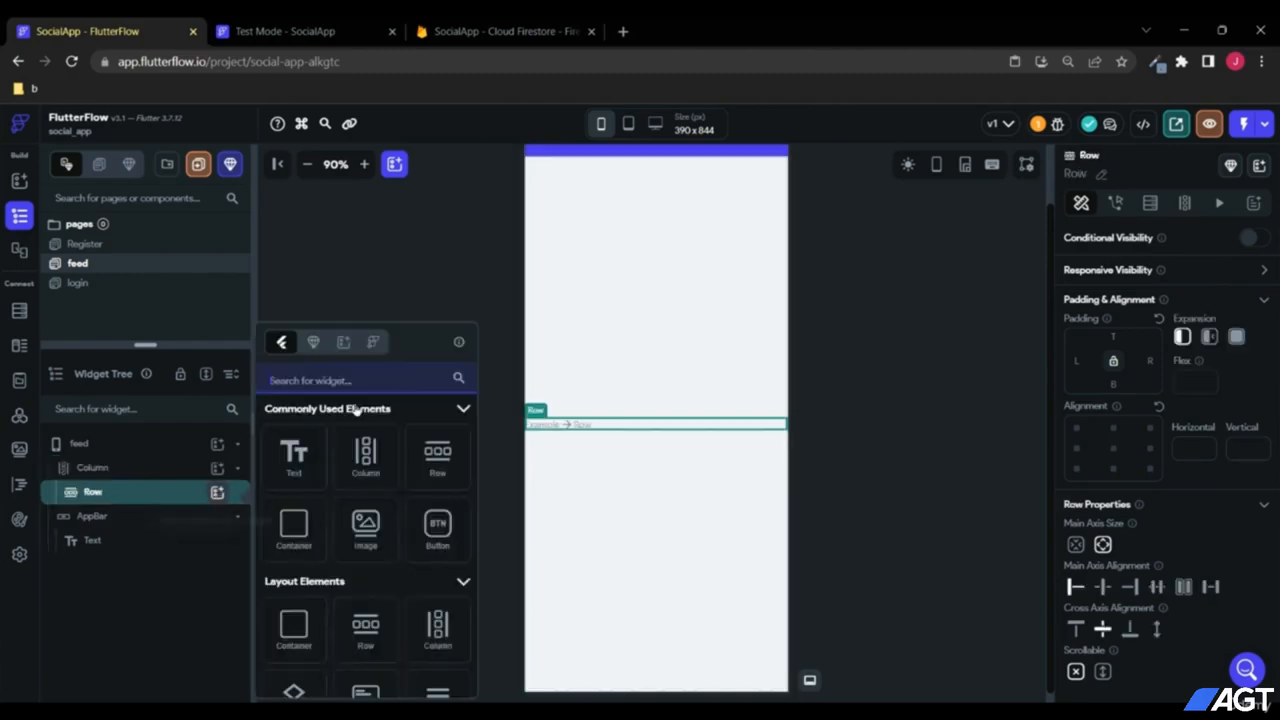
{"action": "type", "text": "text"}
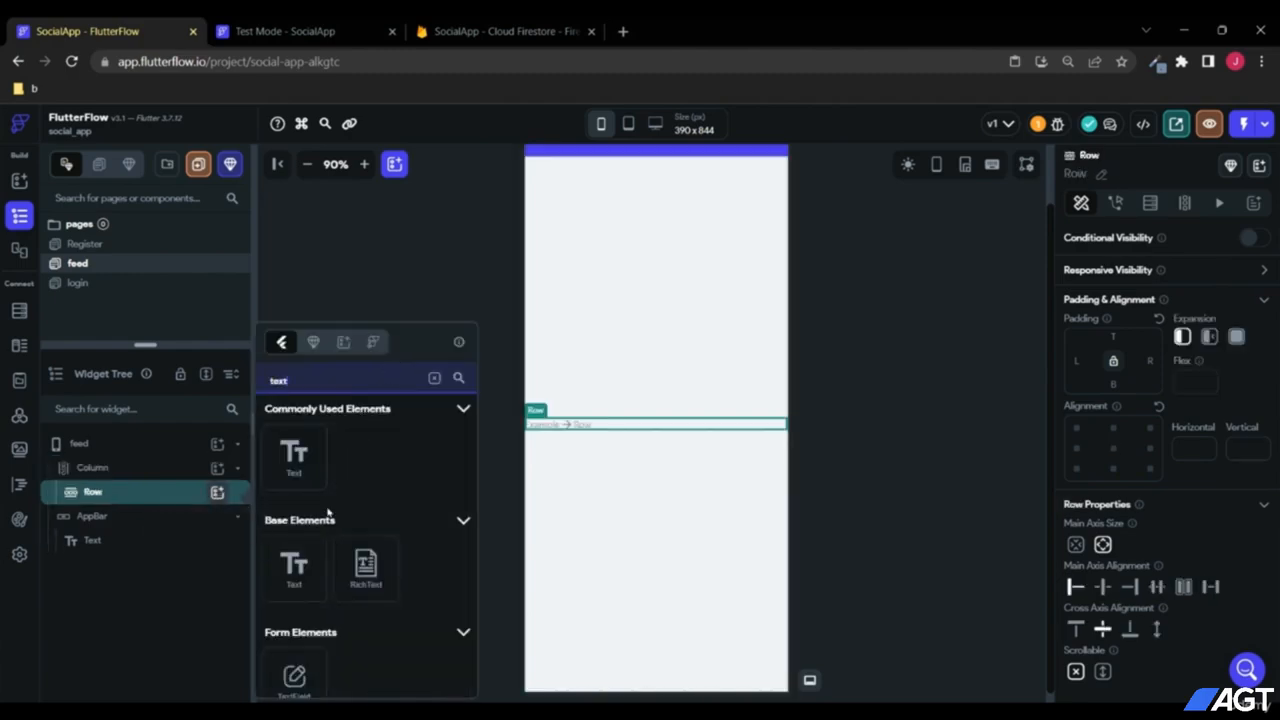
{"action": "left_click", "coordinate": [298, 676]}
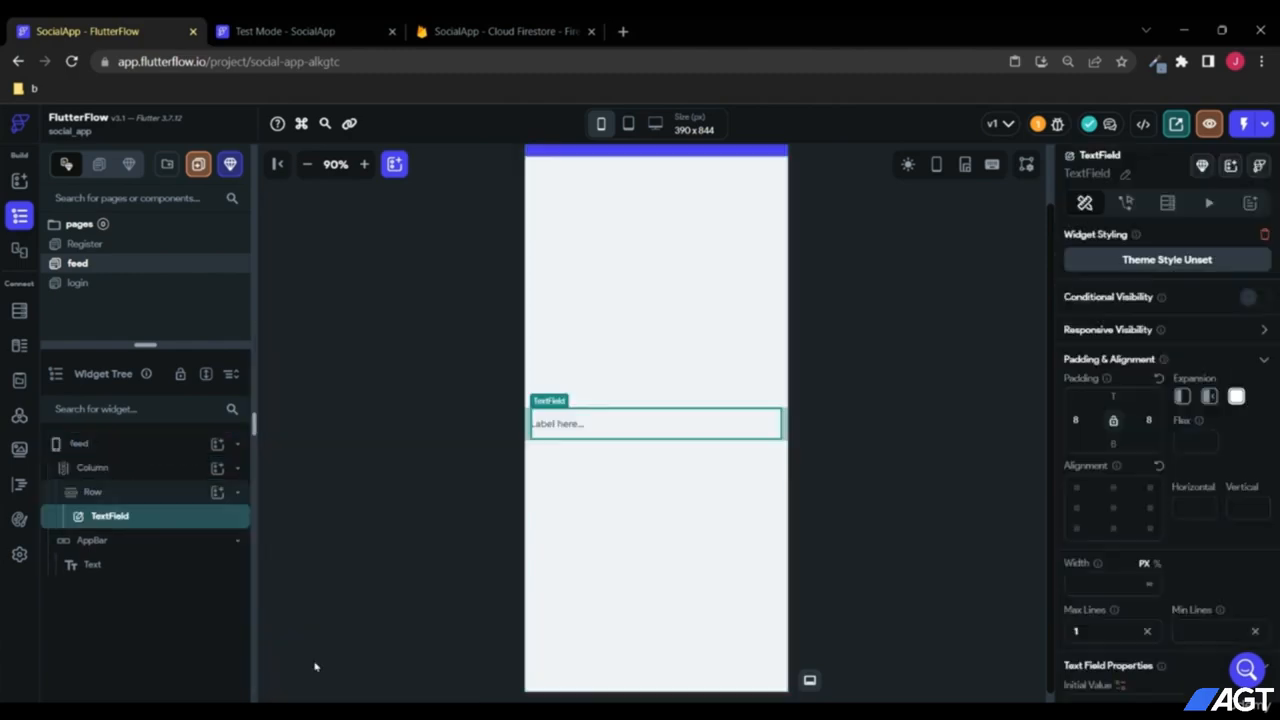
{"action": "left_click", "coordinate": [218, 494]}
{"action": "type", "text": "Icon"}
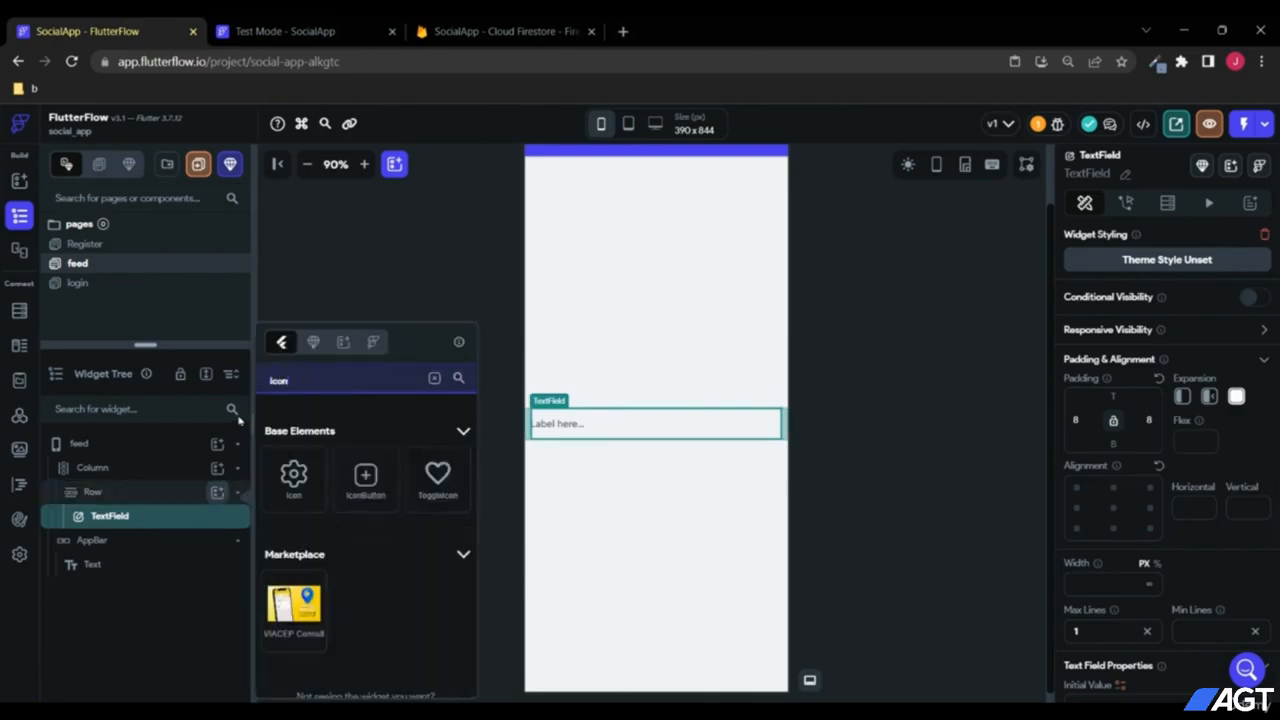
{"action": "left_click", "coordinate": [293, 478]}
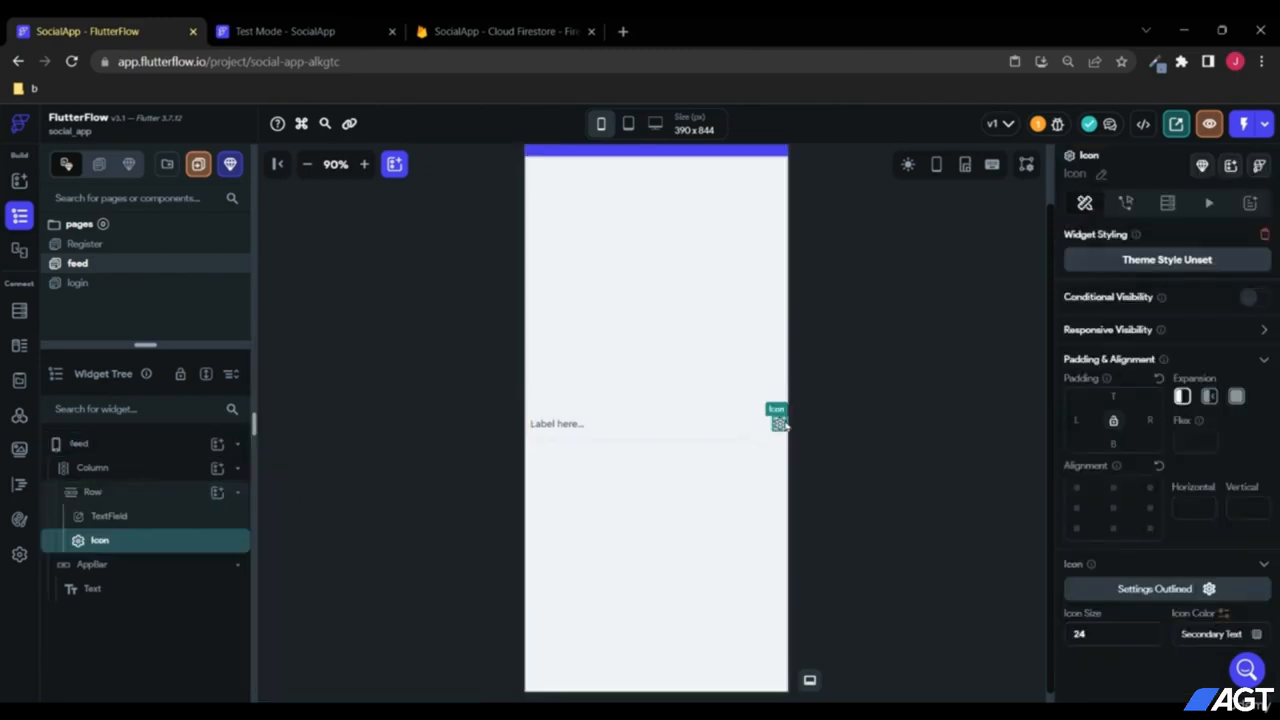
Step: Set the row's icon to size 50, Primary colour, and the Arrow Circle Up glyph
{"action": "left_click", "coordinate": [1128, 630]}
{"action": "type", "text": "50"}
{"action": "left_click", "coordinate": [1256, 634]}
{"action": "left_click", "coordinate": [494, 389]}
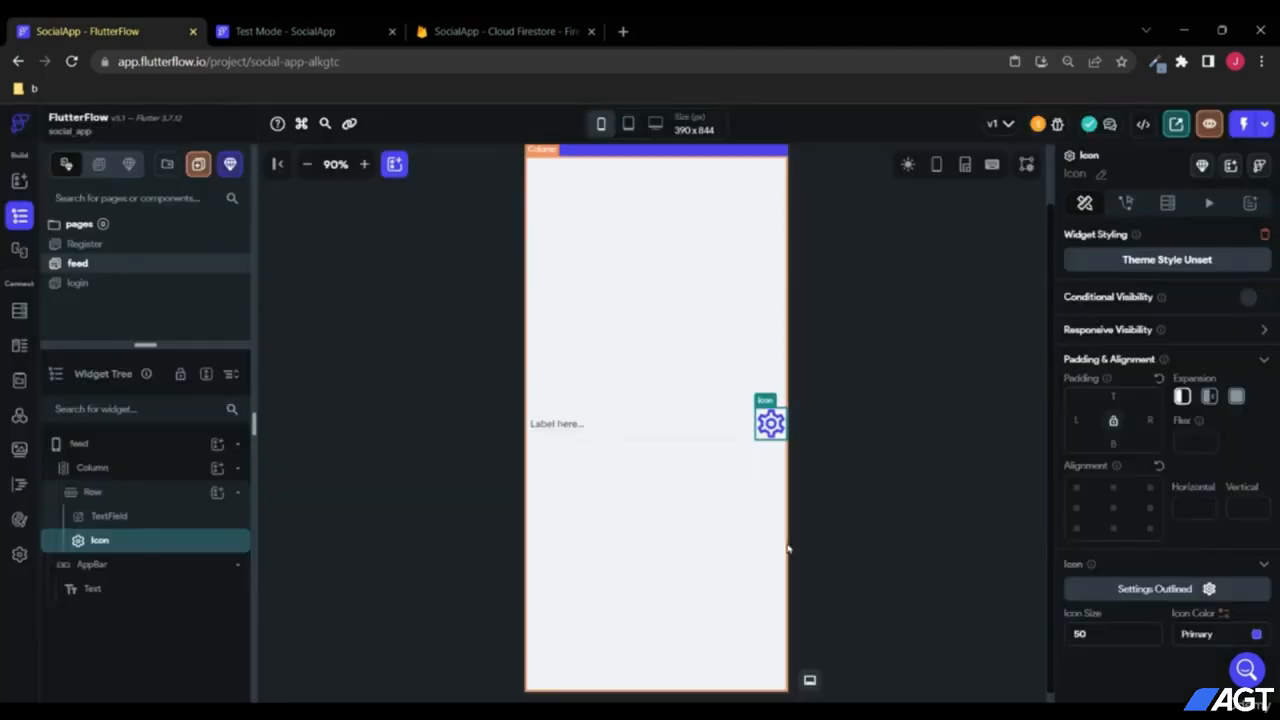
{"action": "left_click", "coordinate": [1145, 590]}
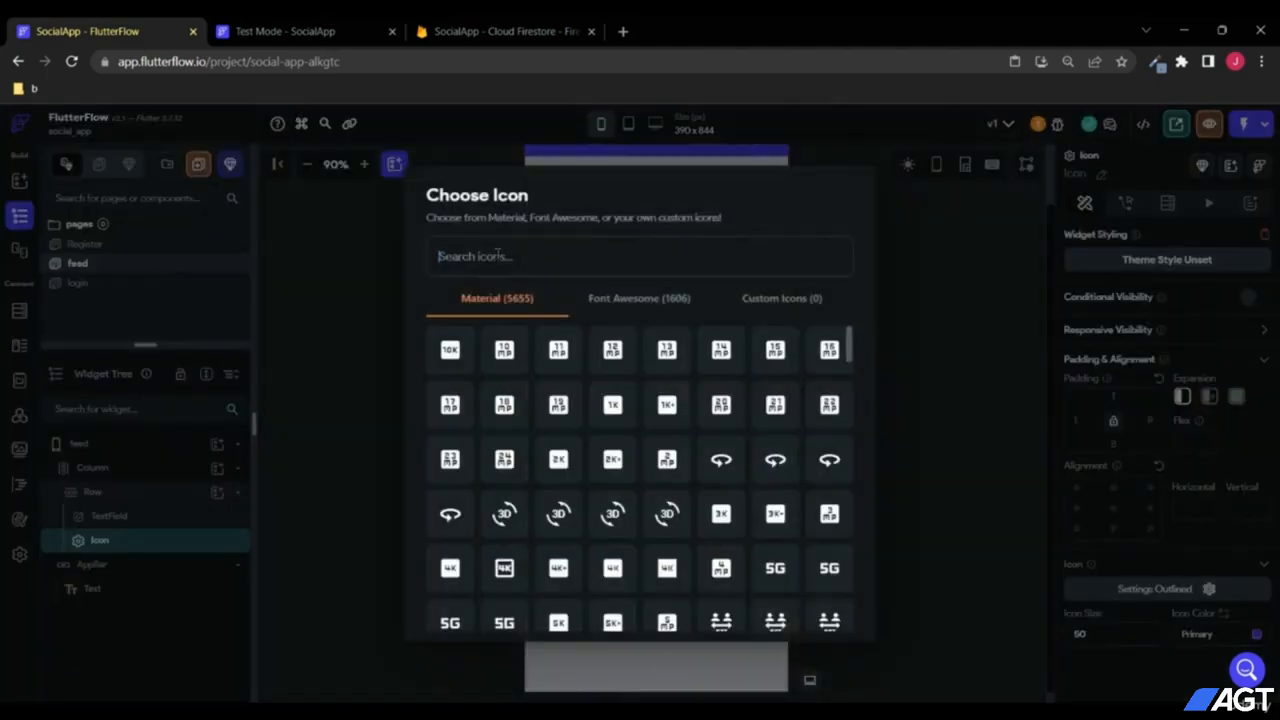
{"action": "type", "text": "circle"}
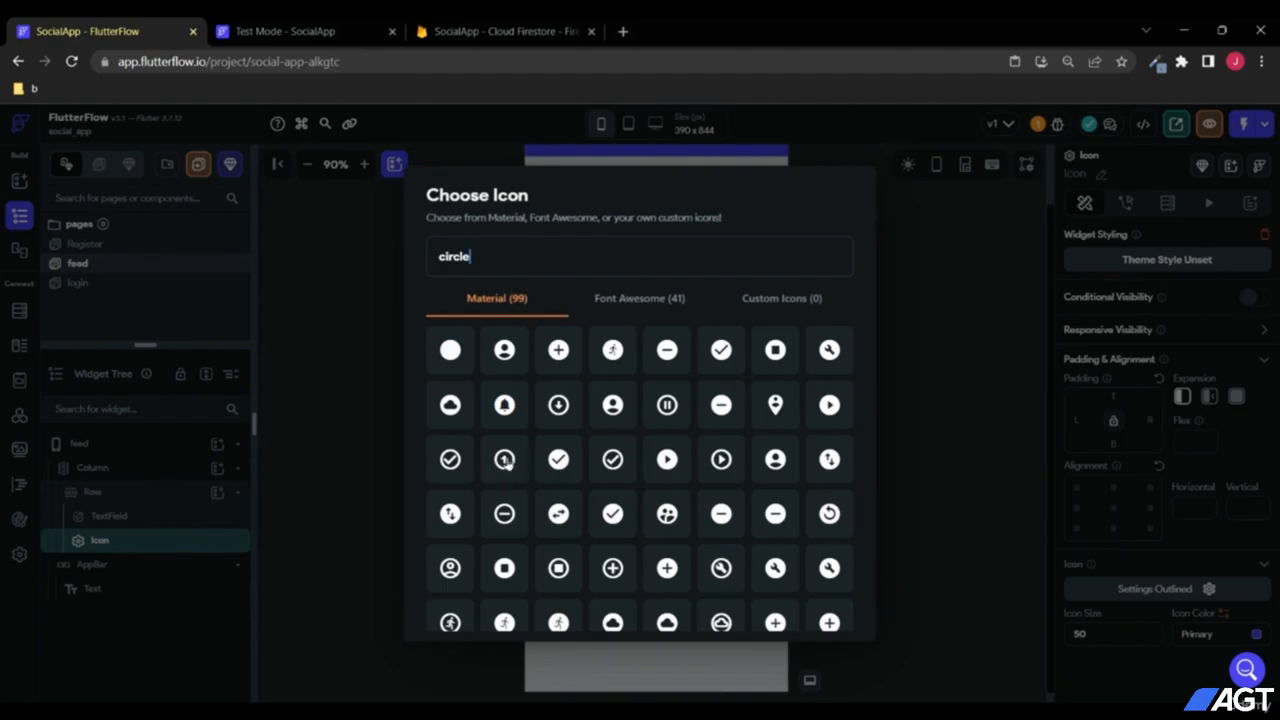
{"action": "left_click", "coordinate": [505, 460]}
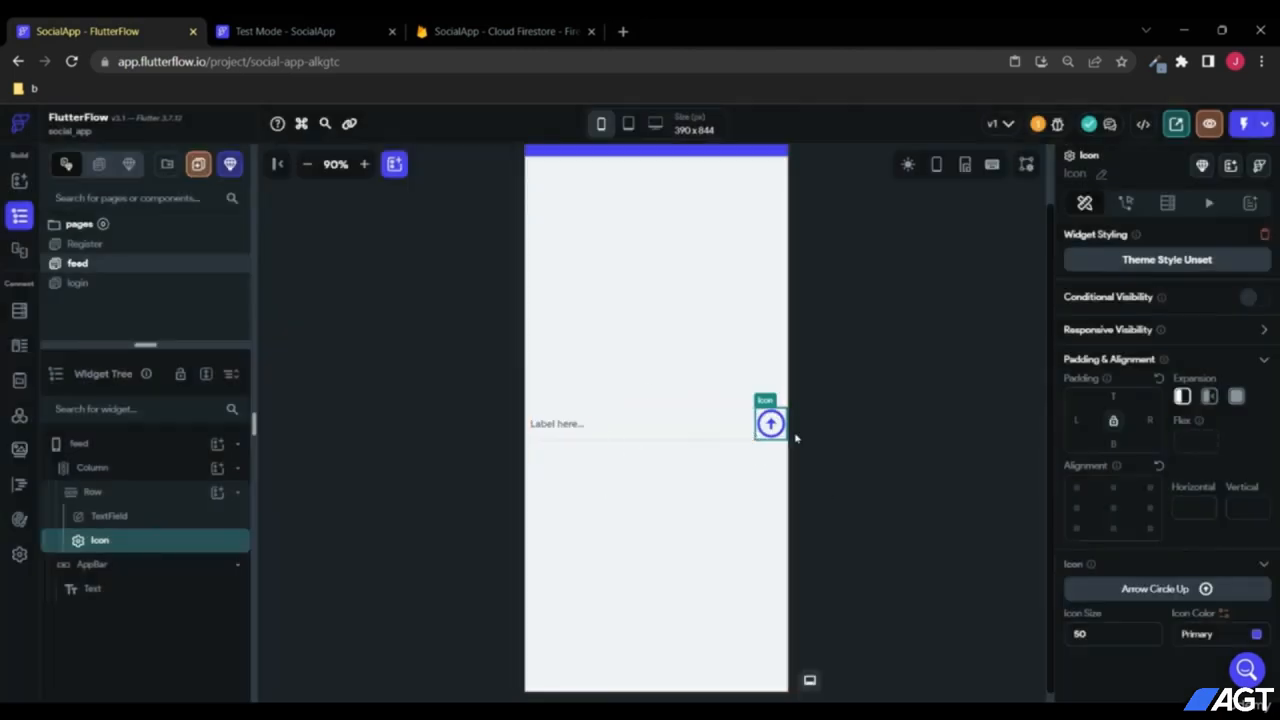
{"action": "left_click", "coordinate": [155, 470]}
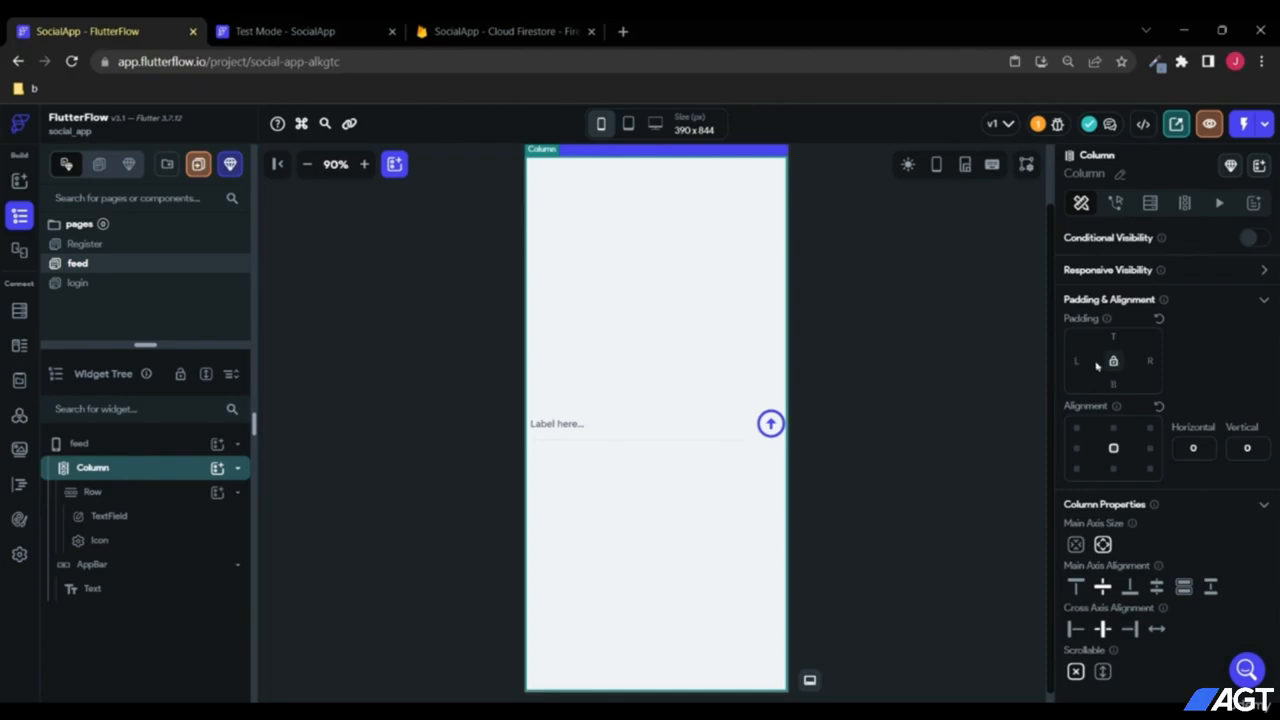
Step: Give the Column 16 padding locked on all four sides
{"action": "type", "text": "16"}
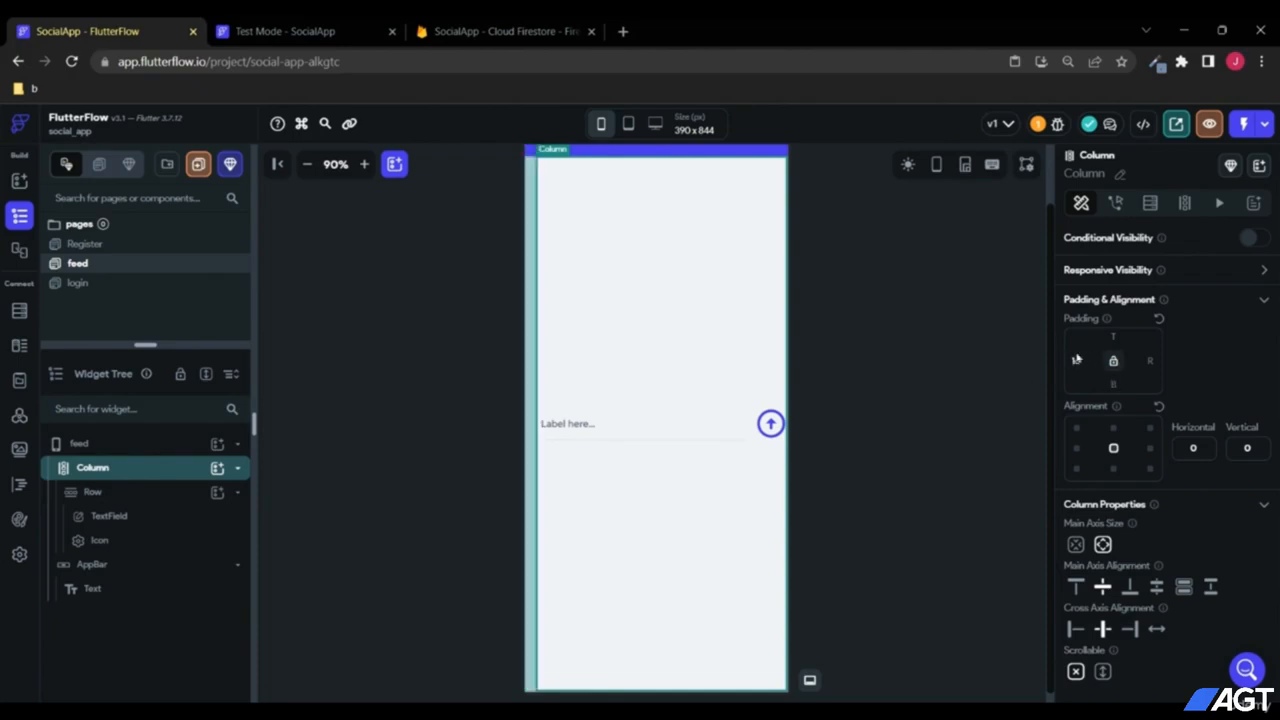
{"action": "left_click", "coordinate": [1114, 362]}
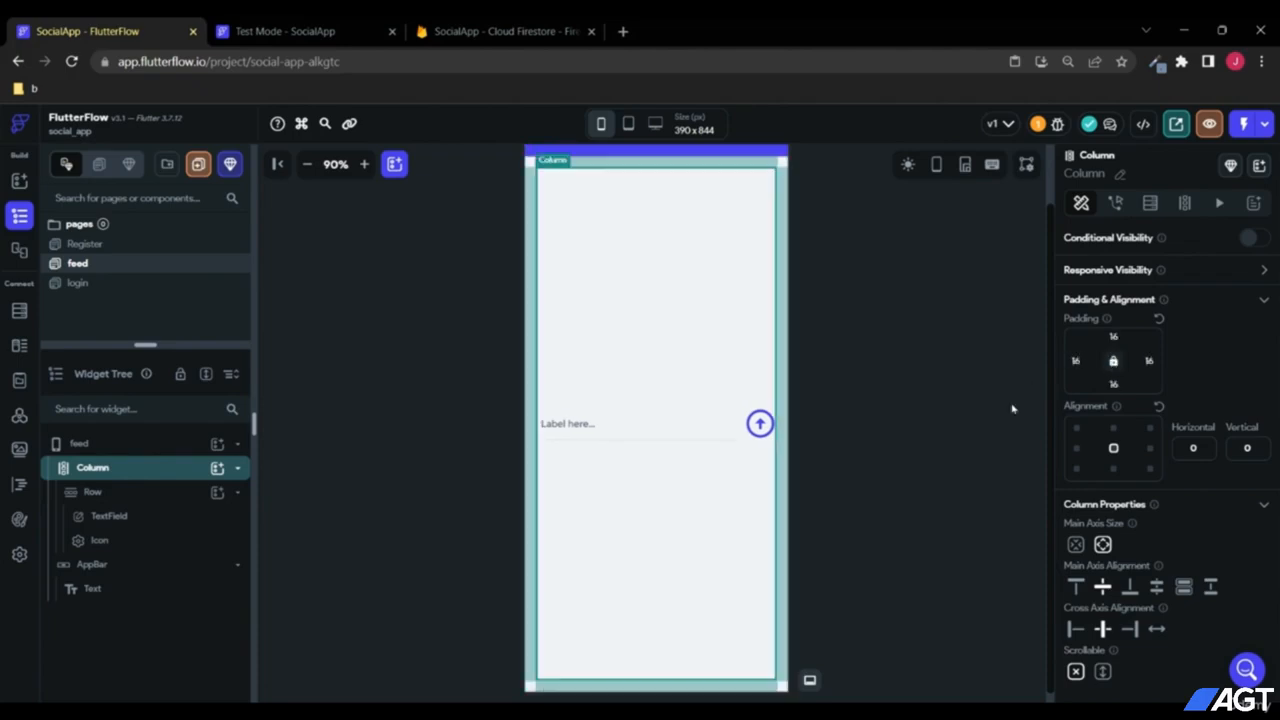
{"action": "left_click", "coordinate": [930, 343]}
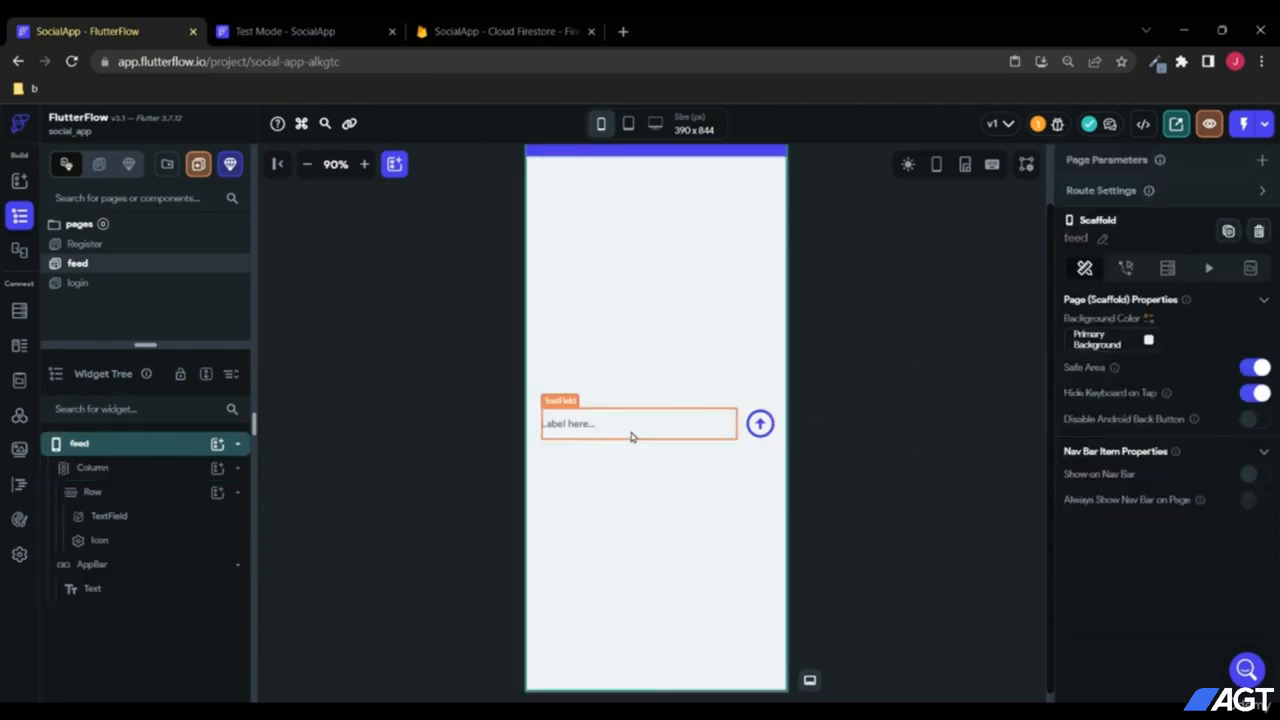
Step: Change the TextField's label text to 'Message here...'
{"action": "left_click", "coordinate": [601, 436]}
{"action": "scroll", "coordinate": [1143, 510], "scroll_direction": "down", "scroll_amount": 5}
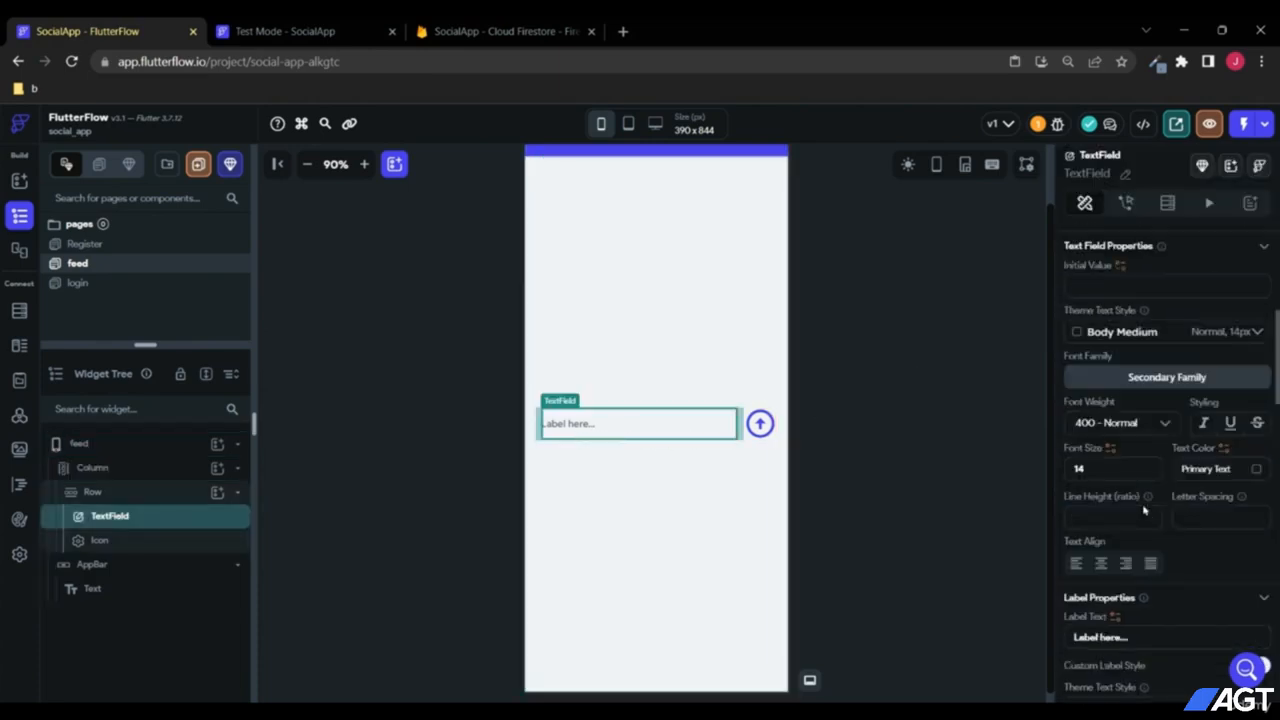
{"action": "scroll", "coordinate": [1143, 510], "scroll_direction": "down", "scroll_amount": 1}
{"action": "left_click", "coordinate": [1148, 469]}
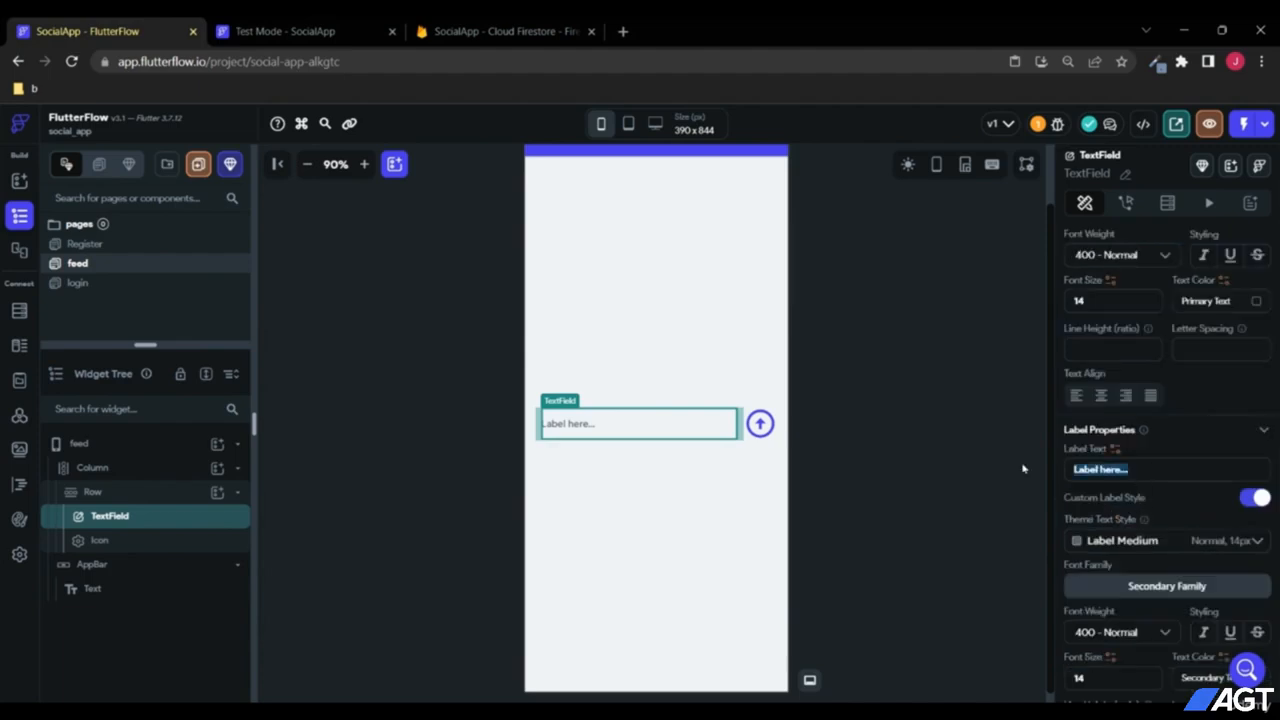
{"action": "type", "text": "Me"}
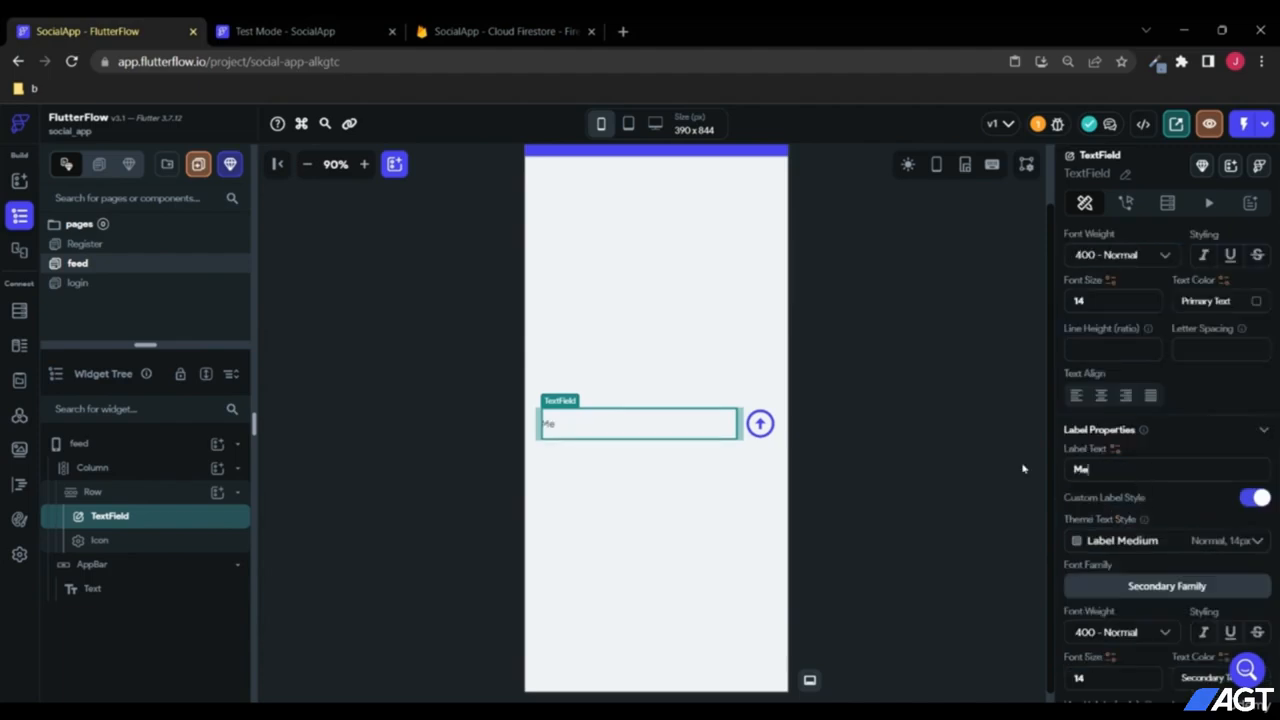
{"action": "type", "text": "ssage here..."}
{"action": "left_click", "coordinate": [988, 534]}
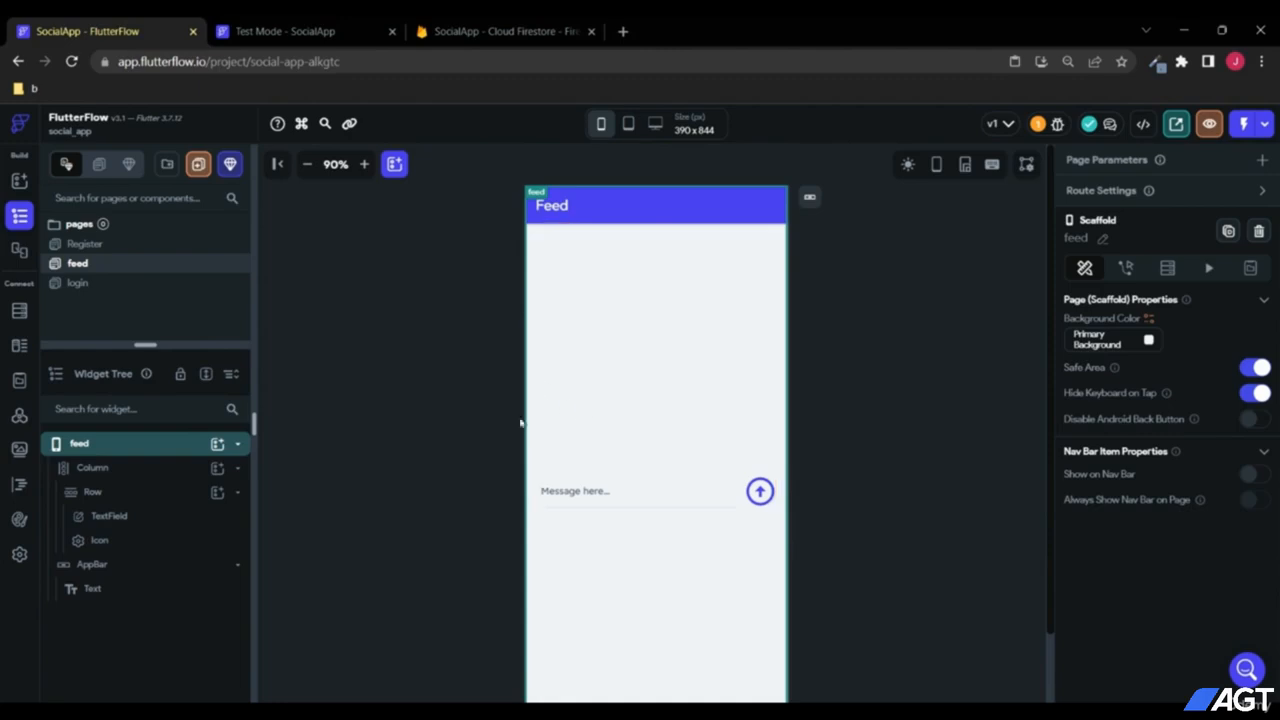
Step: From the Firestore panel, add the userPosts collection and choose Start from scratch
{"action": "left_click", "coordinate": [20, 316]}
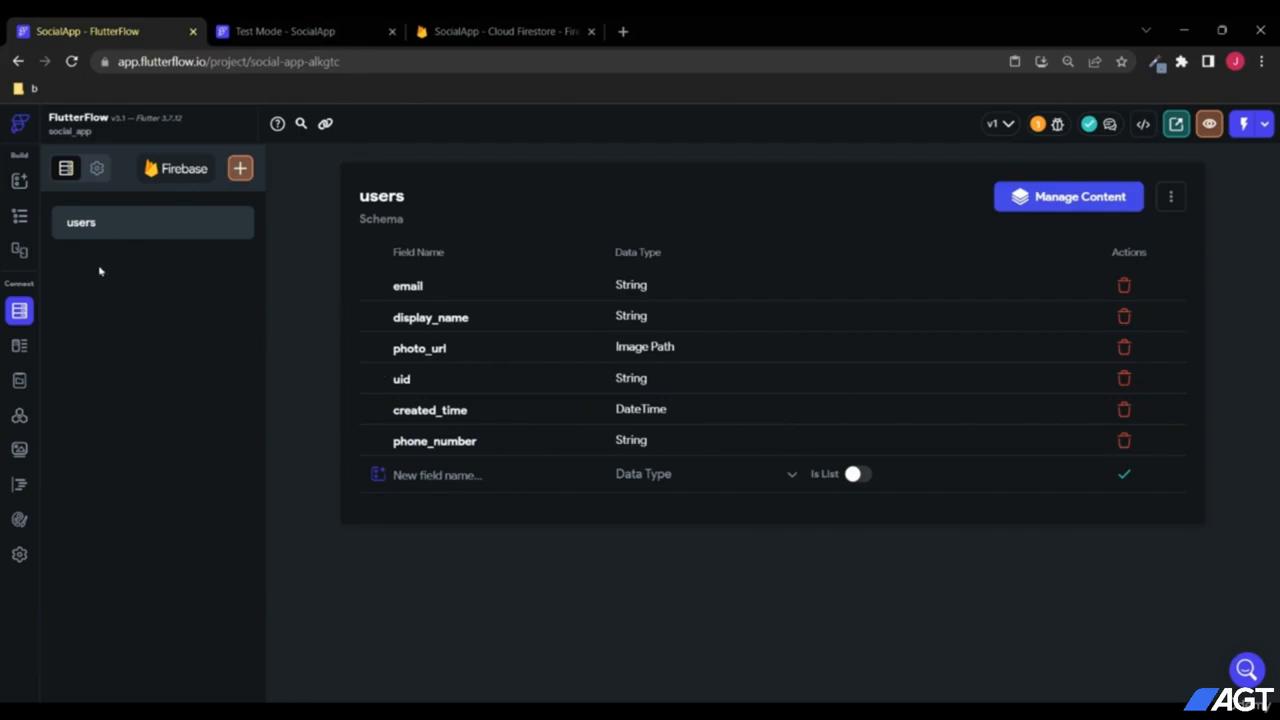
{"action": "left_click", "coordinate": [240, 168]}
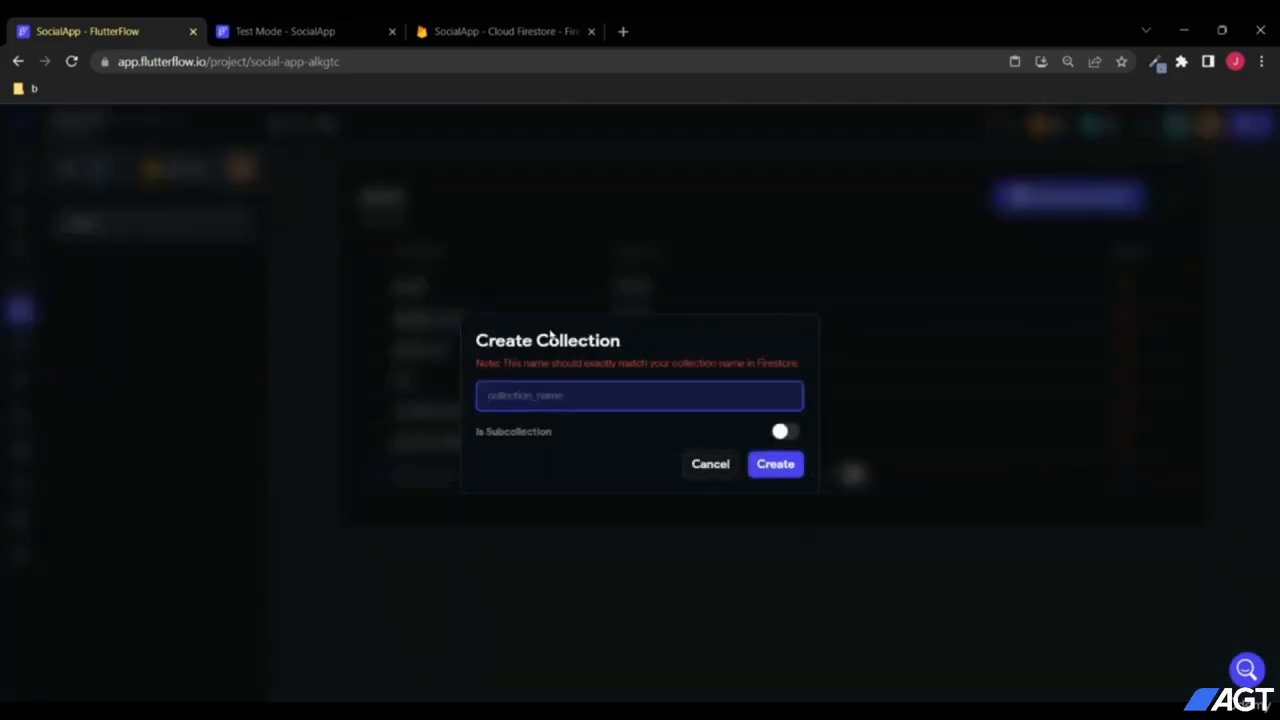
{"action": "type", "text": "userPosts"}
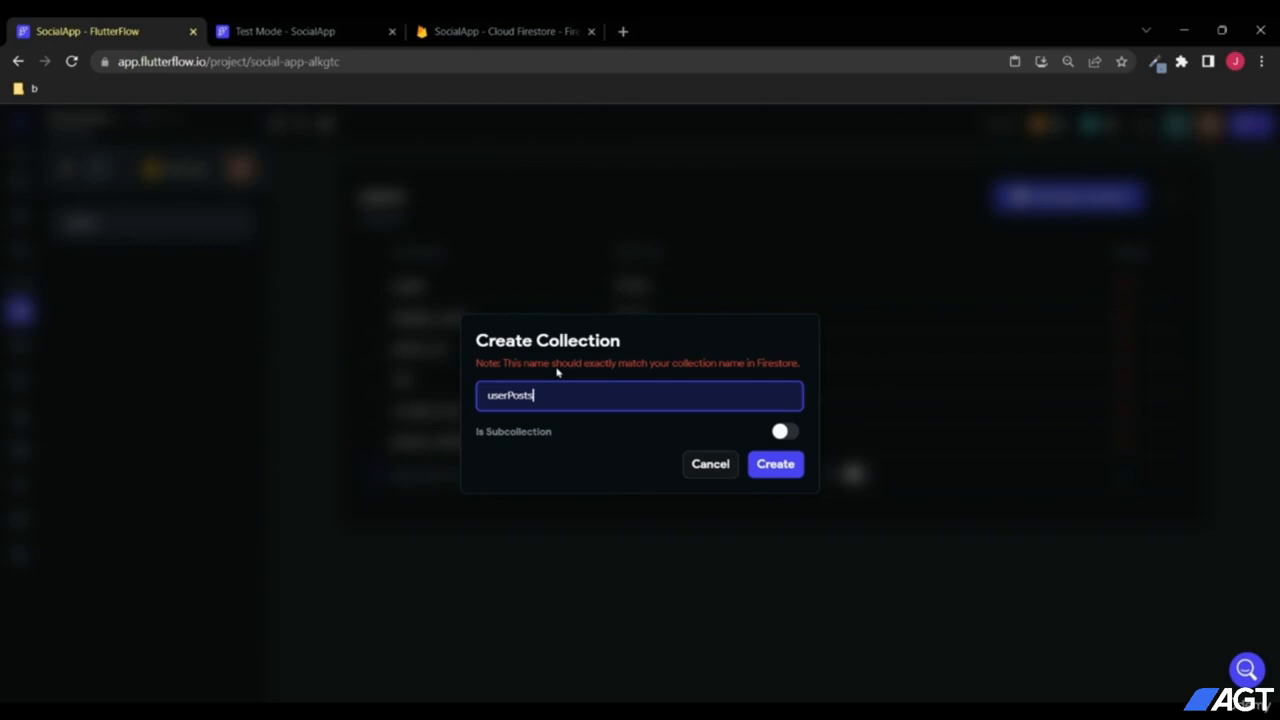
{"action": "left_click", "coordinate": [778, 467]}
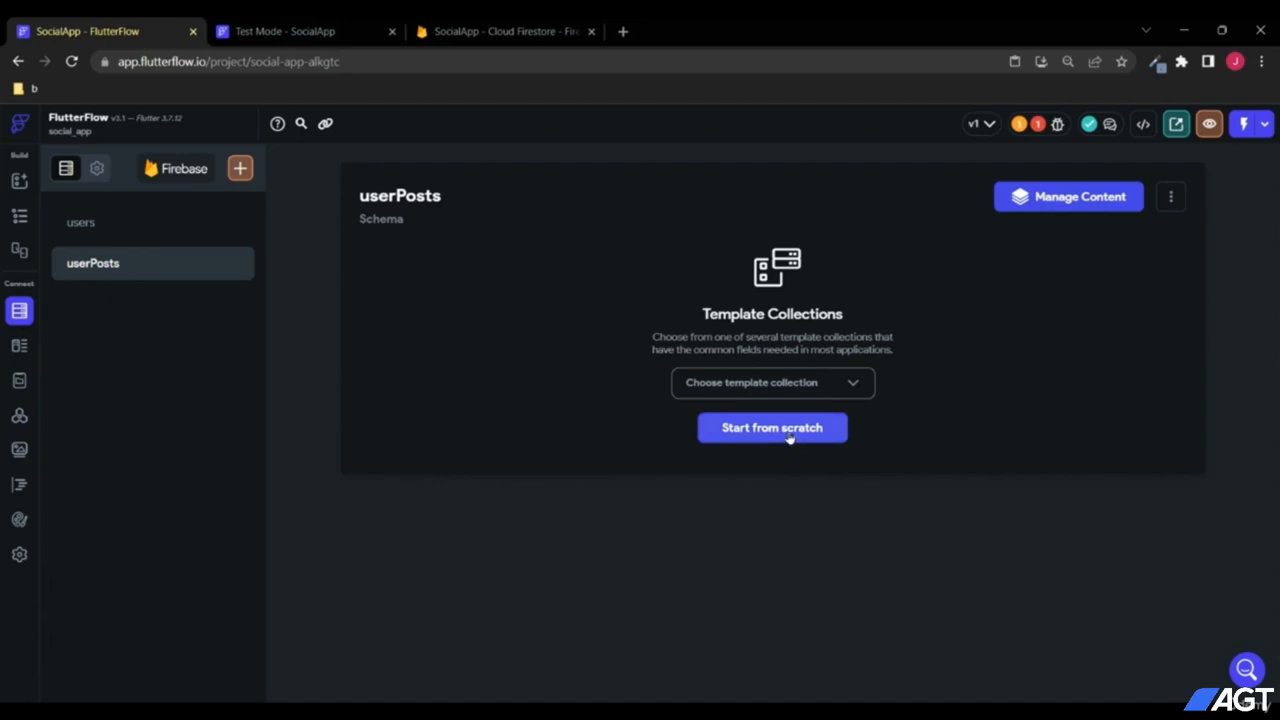
{"action": "left_click", "coordinate": [789, 437]}
Step: Add the String fields message and userEmail to the userPosts schema
{"action": "left_click", "coordinate": [496, 297]}
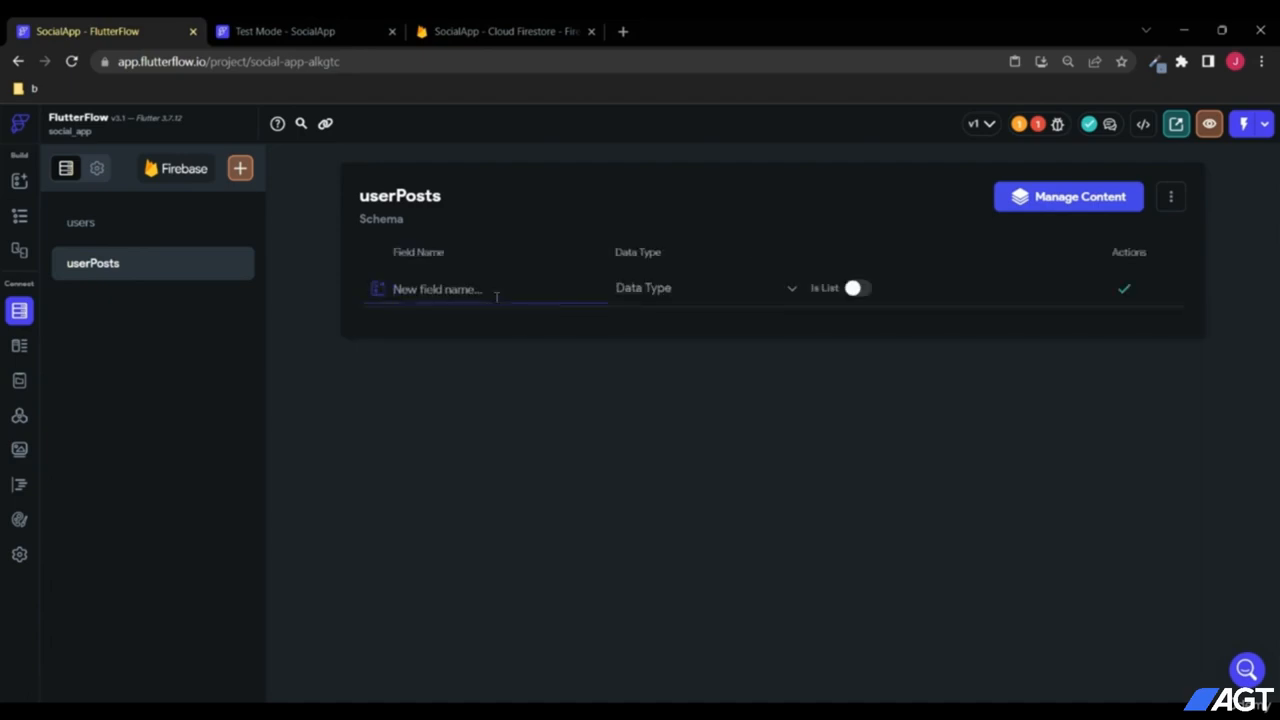
{"action": "type", "text": "message"}
{"action": "left_click", "coordinate": [657, 297]}
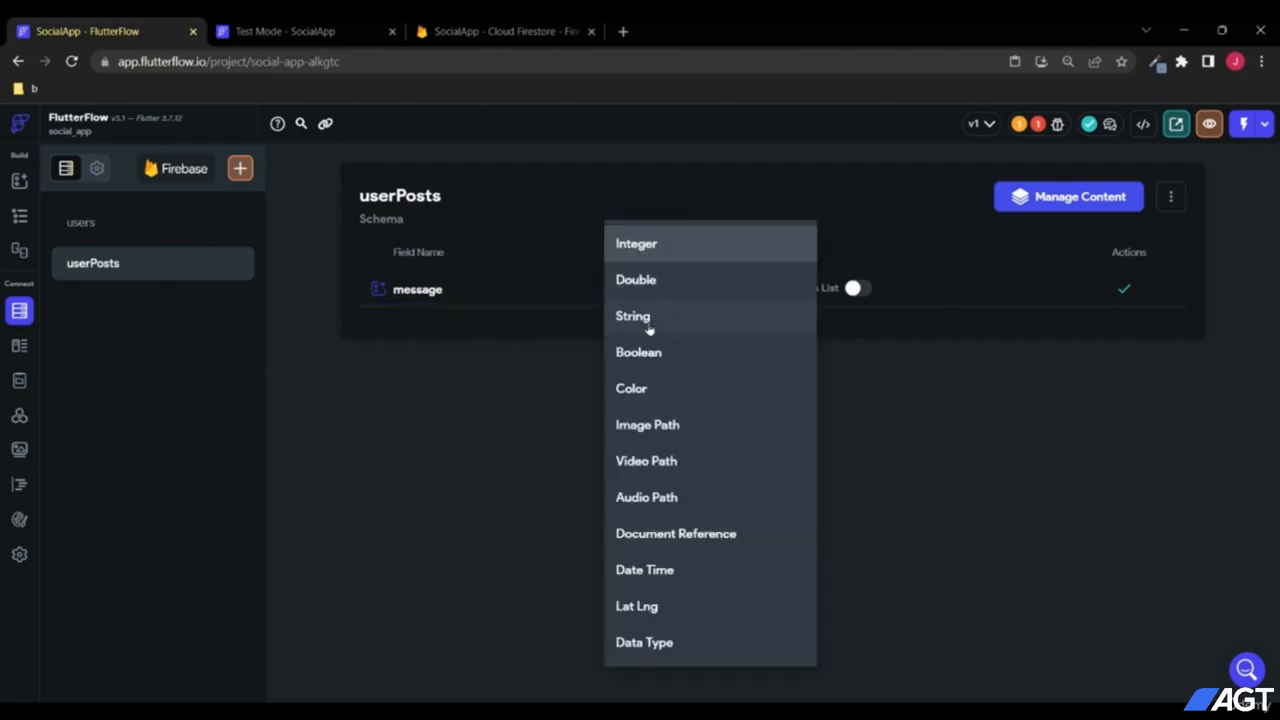
{"action": "left_click", "coordinate": [650, 318]}
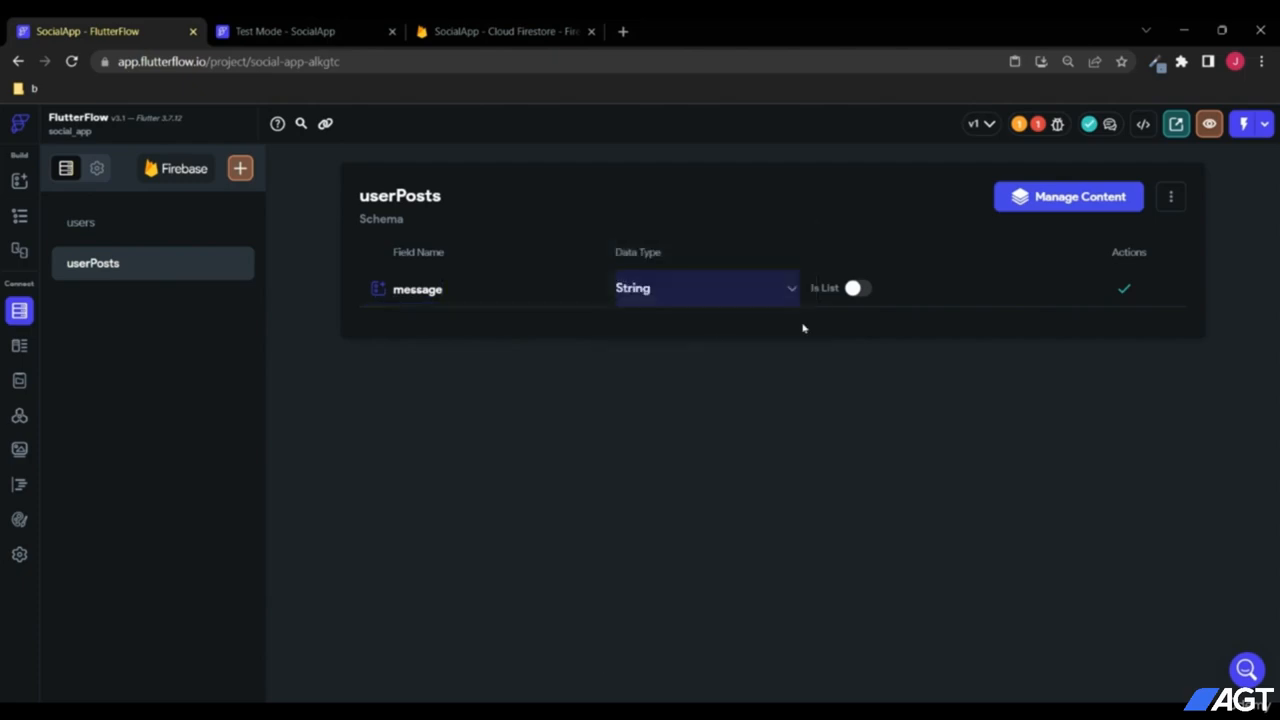
{"action": "left_click", "coordinate": [1124, 289]}
{"action": "left_click", "coordinate": [488, 319]}
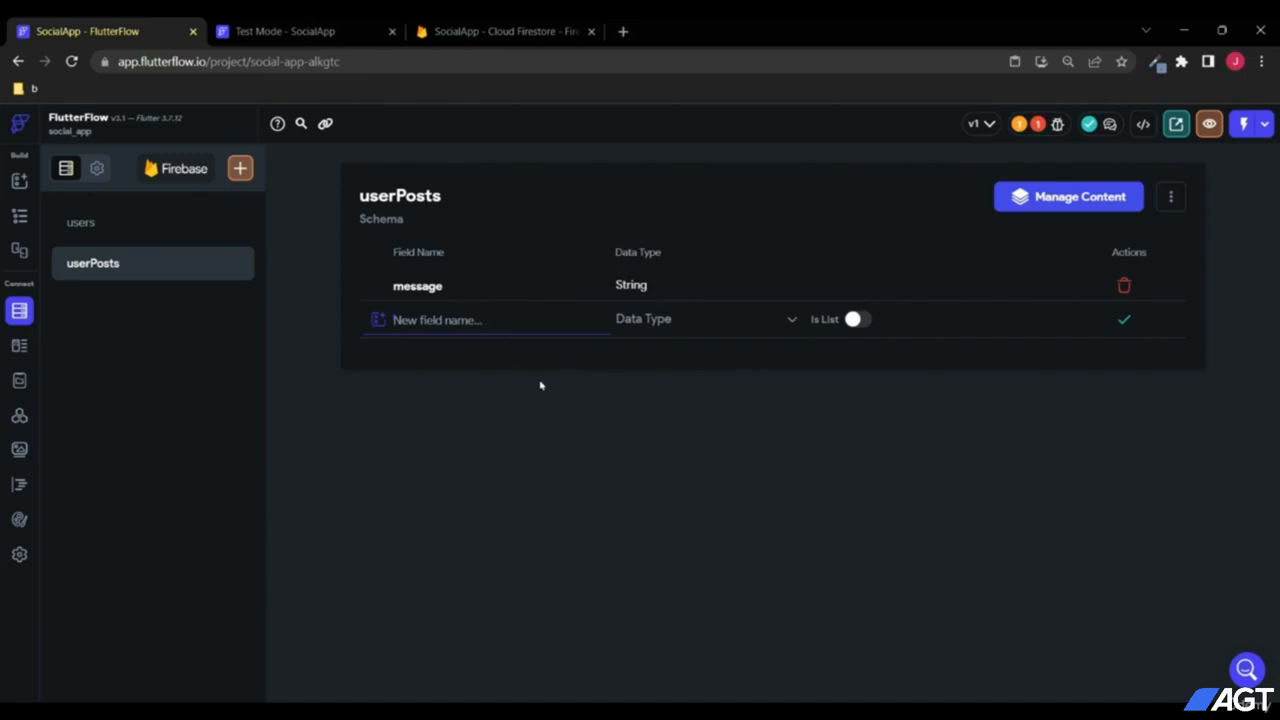
{"action": "type", "text": "userEmail"}
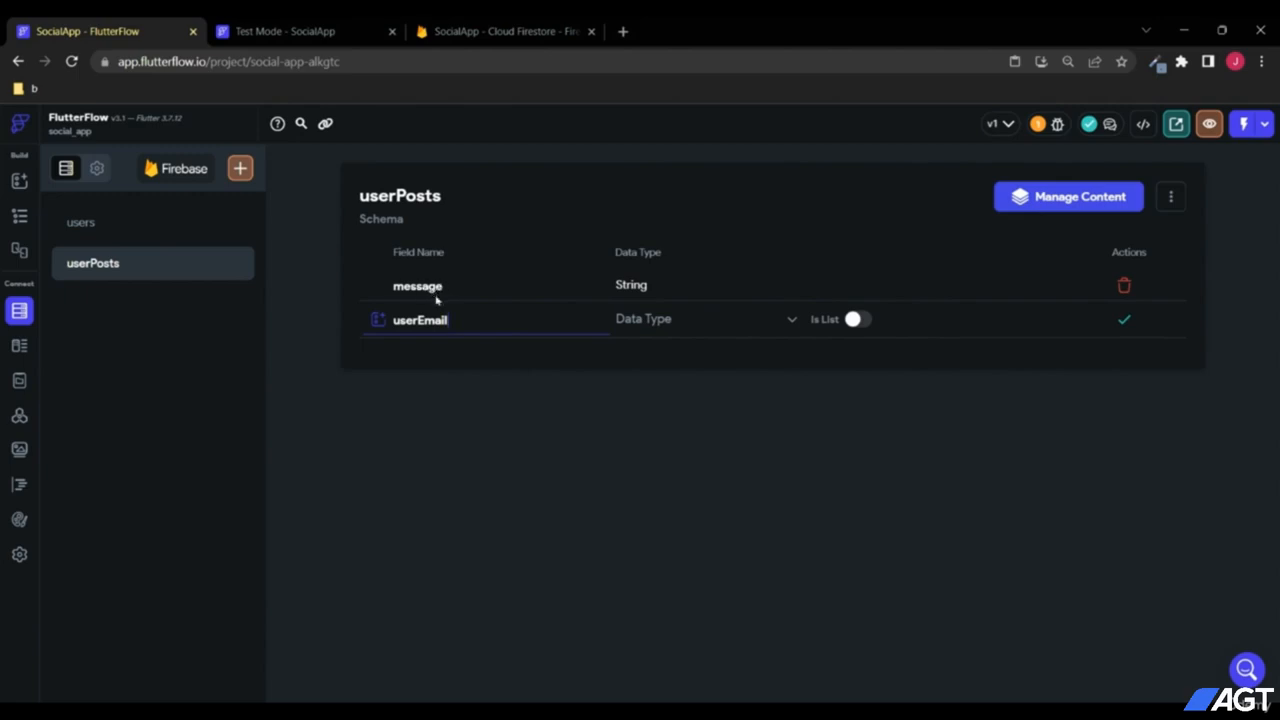
{"action": "left_click", "coordinate": [645, 330]}
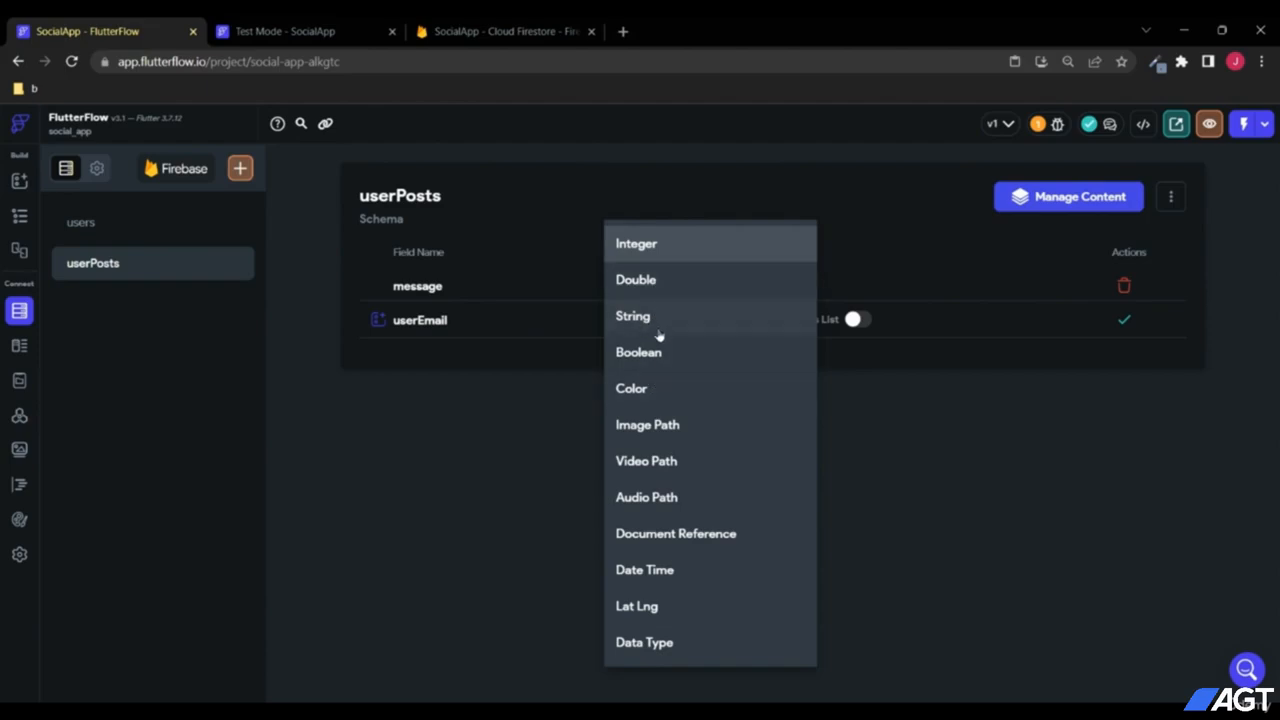
{"action": "left_click", "coordinate": [655, 328]}
{"action": "left_click", "coordinate": [1124, 319]}
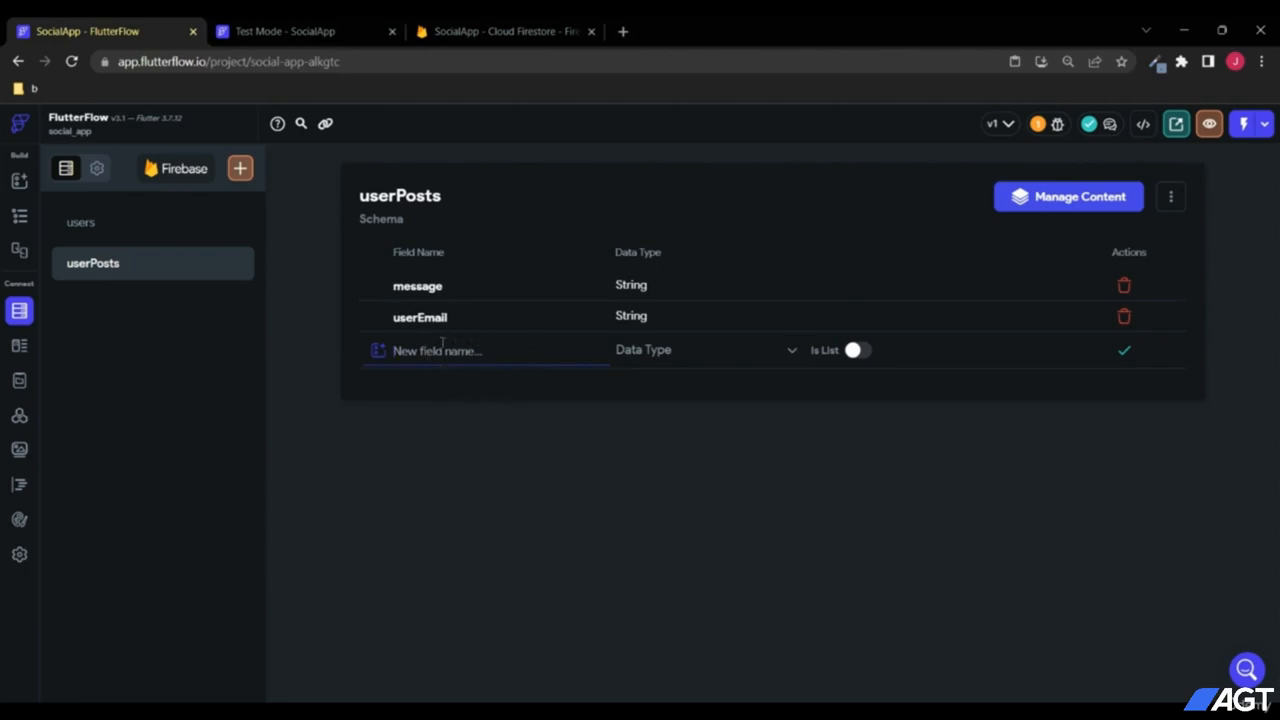
Step: Add a created_time field of type Date Time to userPosts
{"action": "type", "text": "created_time"}
{"action": "left_click", "coordinate": [626, 352]}
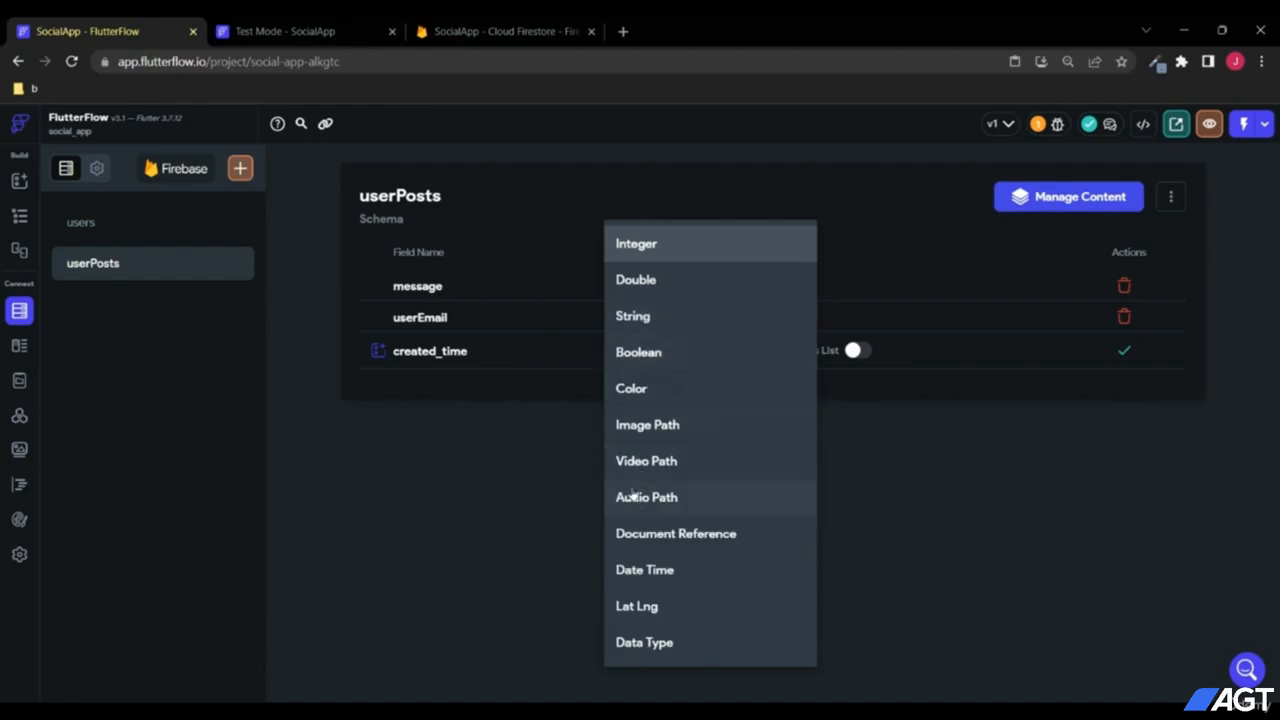
{"action": "left_click", "coordinate": [640, 576]}
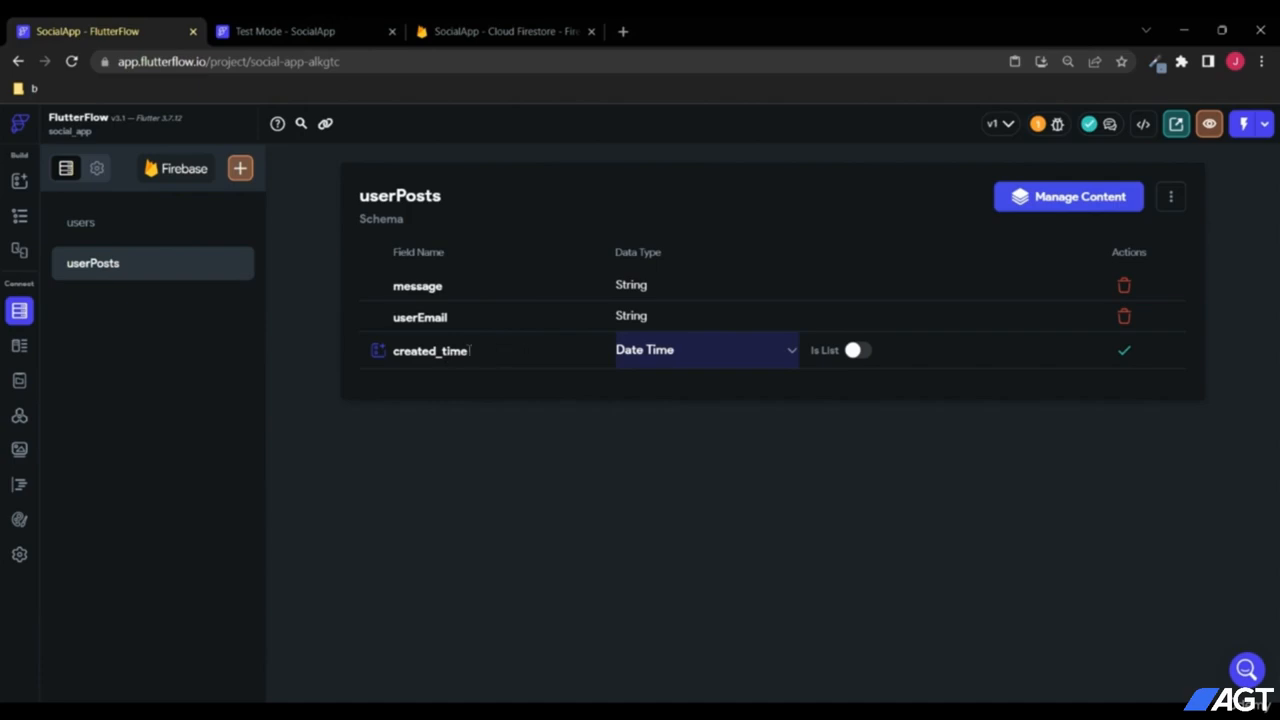
{"action": "left_click_drag", "start_coordinate": [475, 350], "coordinate": [373, 352]}
{"action": "left_click", "coordinate": [518, 400]}
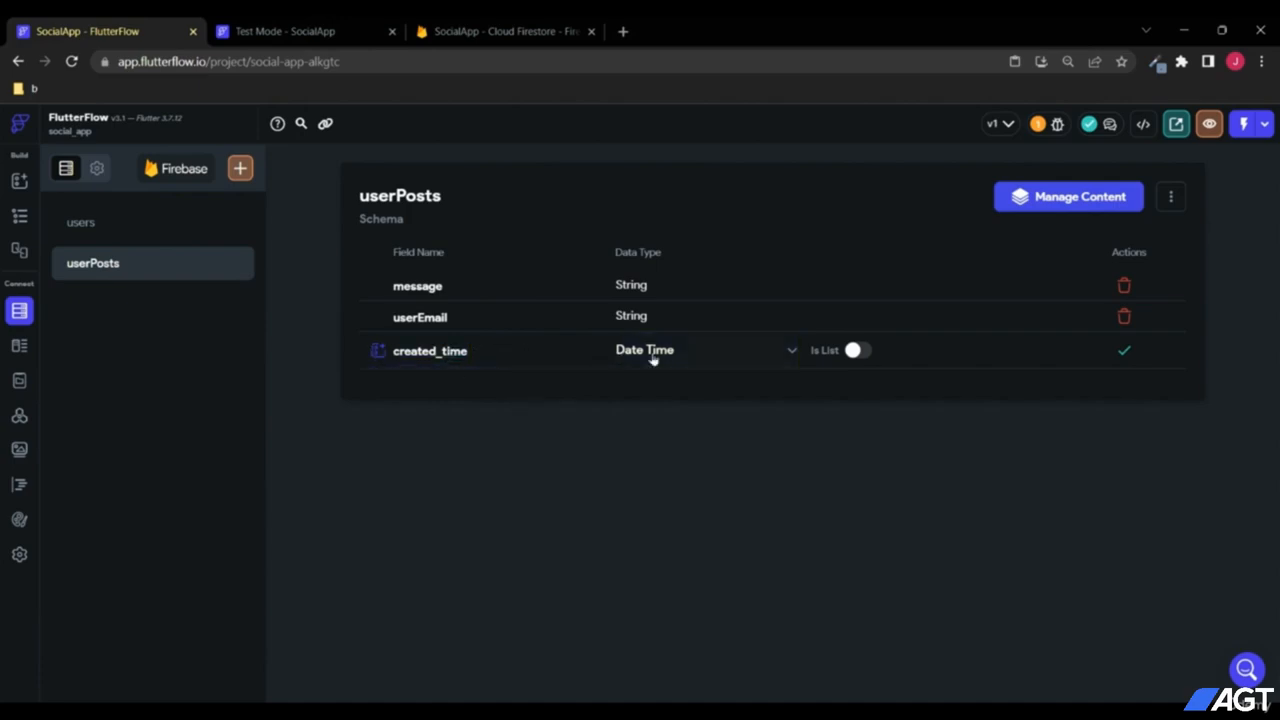
{"action": "left_click", "coordinate": [1124, 352]}
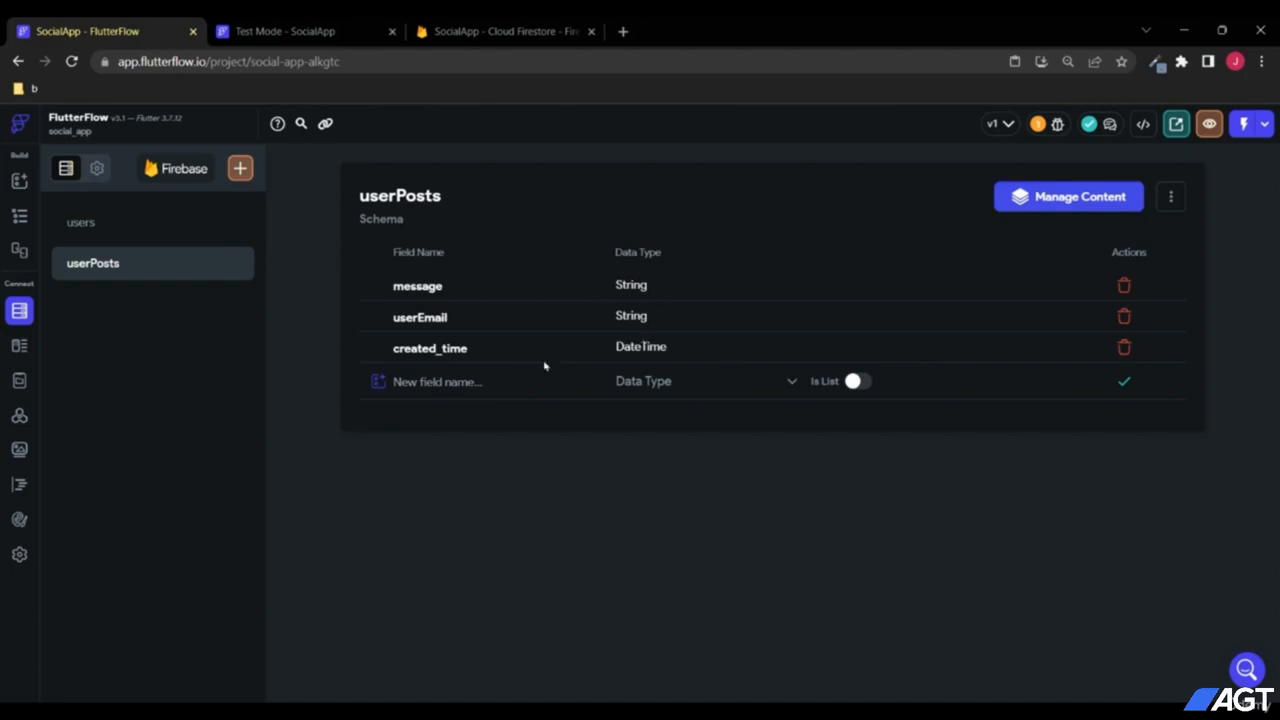
Step: Return to the feed page in the editor, then bring up the Test Mode preview
{"action": "left_click", "coordinate": [19, 215]}
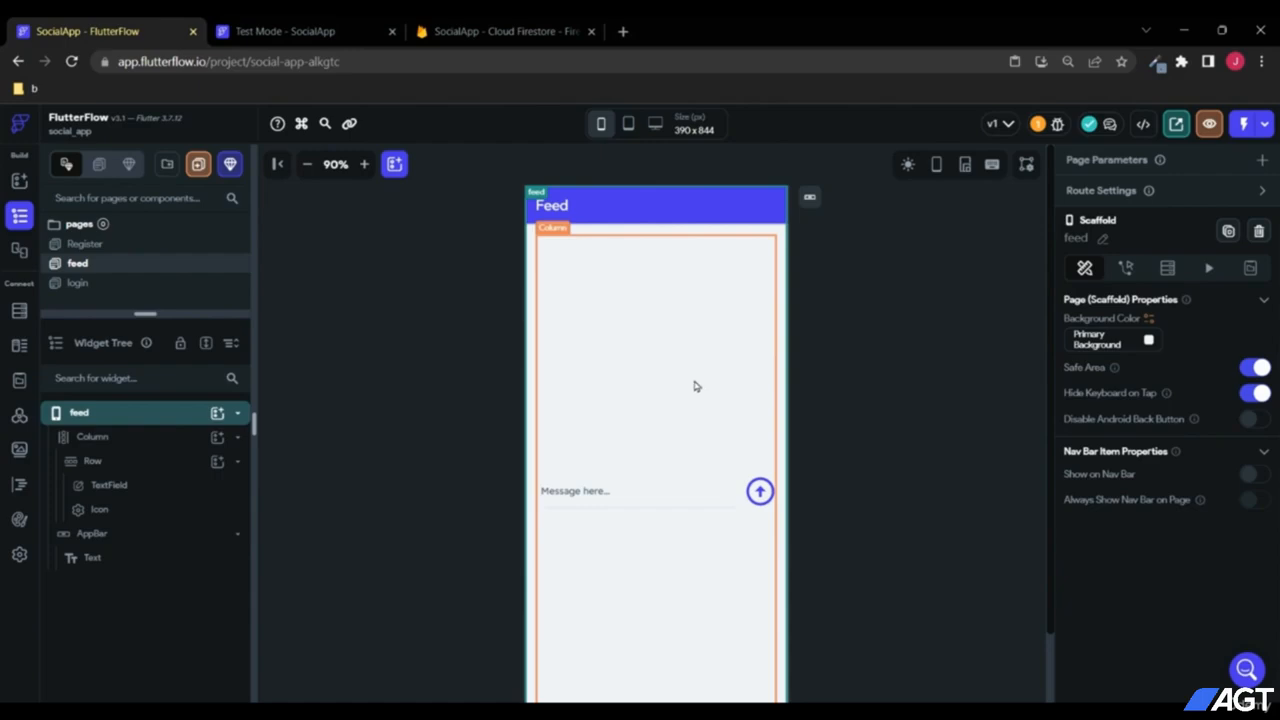
{"action": "scroll", "coordinate": [845, 353], "scroll_direction": "down", "scroll_amount": 2}
{"action": "scroll", "coordinate": [845, 353], "scroll_direction": "up", "scroll_amount": 2}
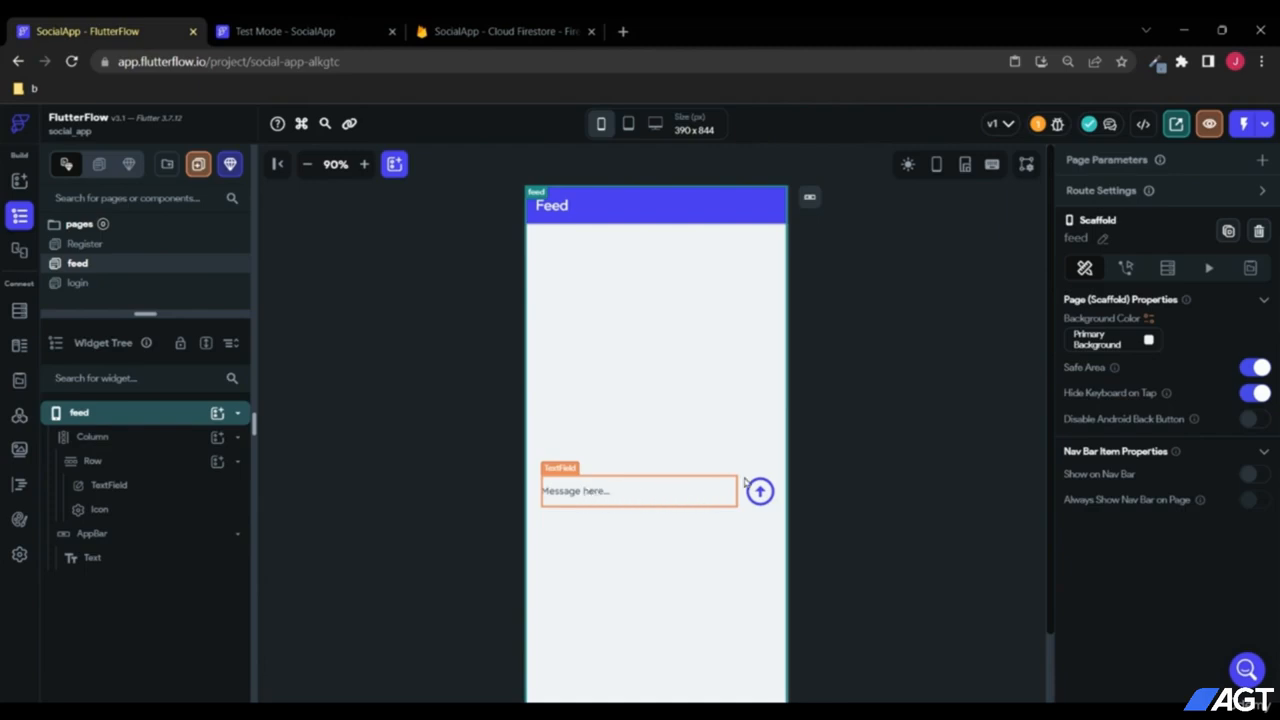
{"action": "left_click", "coordinate": [380, 31]}
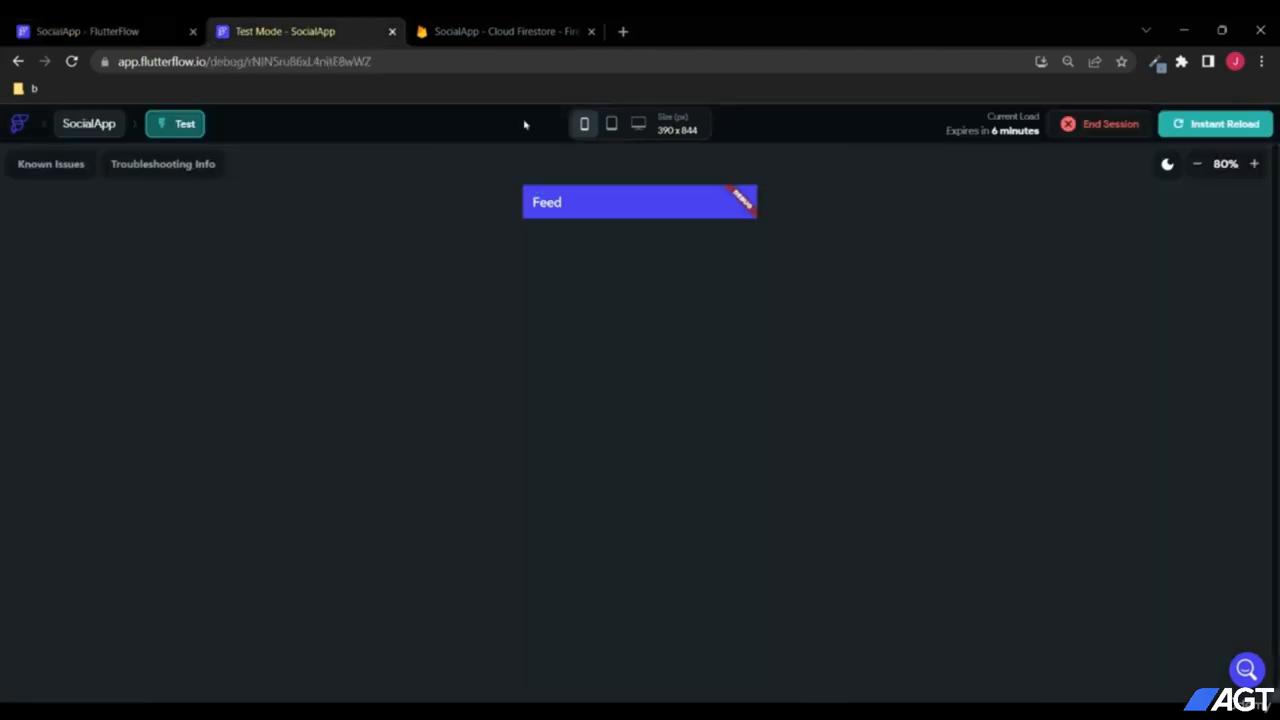
Step: Instant-reload the test app, send 'my first post', and check Firestore for it
{"action": "left_click", "coordinate": [1198, 134]}
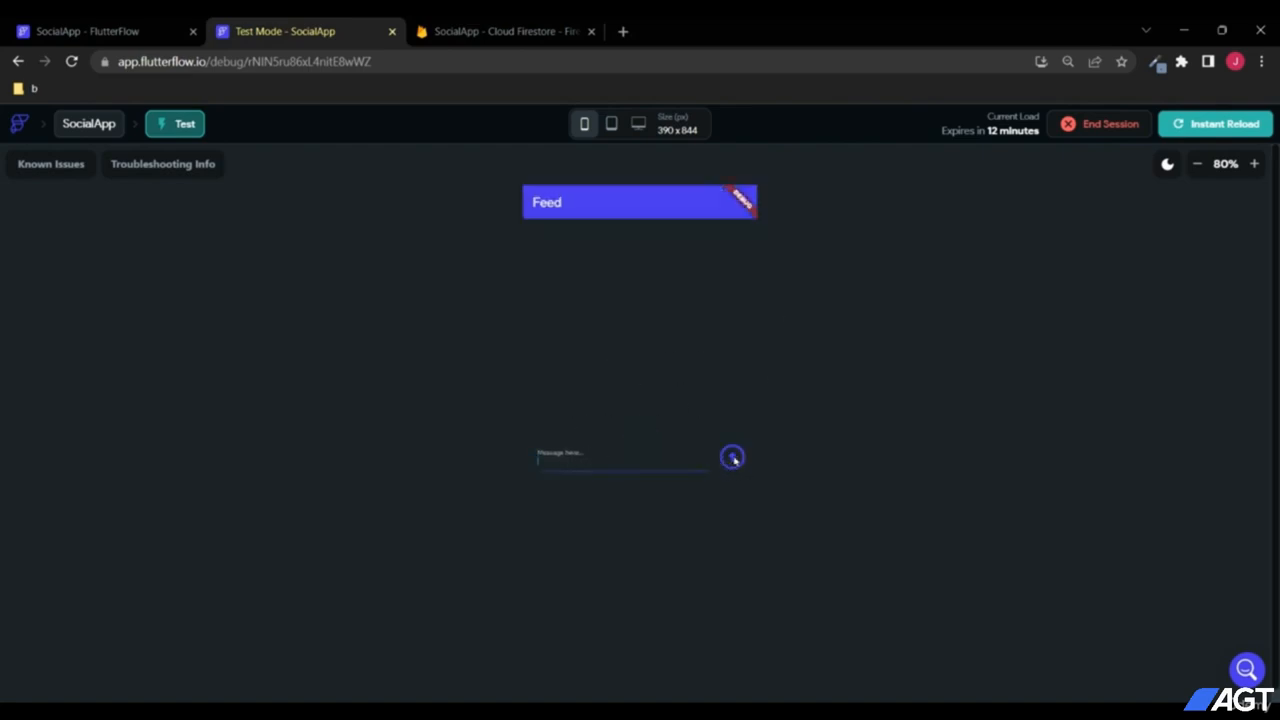
{"action": "left_click", "coordinate": [474, 23]}
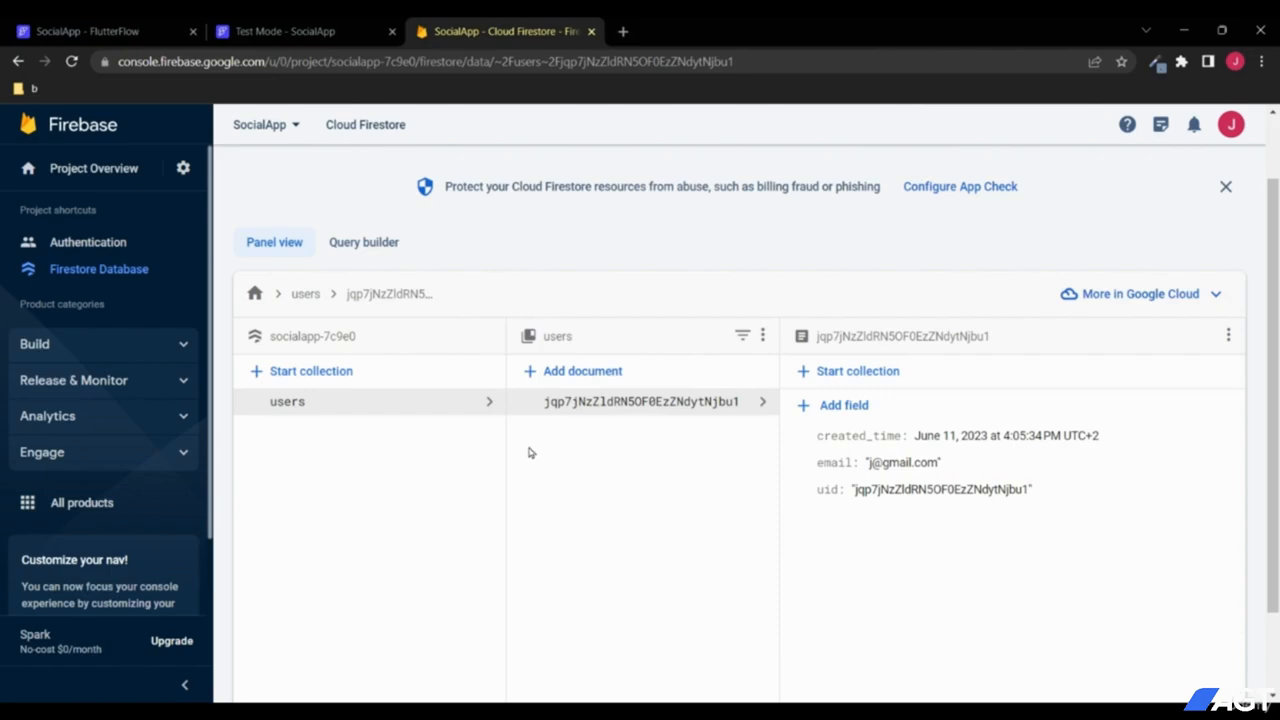
{"action": "left_click", "coordinate": [250, 26]}
{"action": "type", "text": "fdsf"}
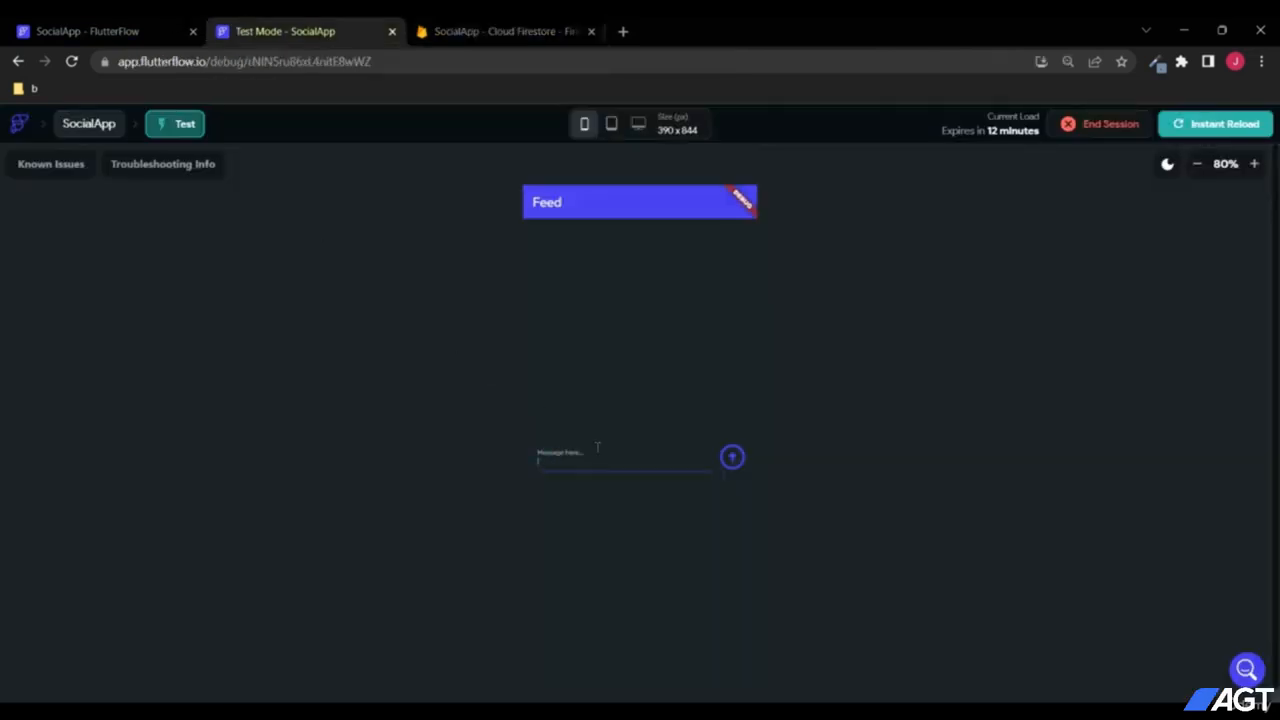
{"action": "type", "text": "my first post"}
{"action": "left_click", "coordinate": [730, 457]}
{"action": "key", "text": "ctrl+Tab"}
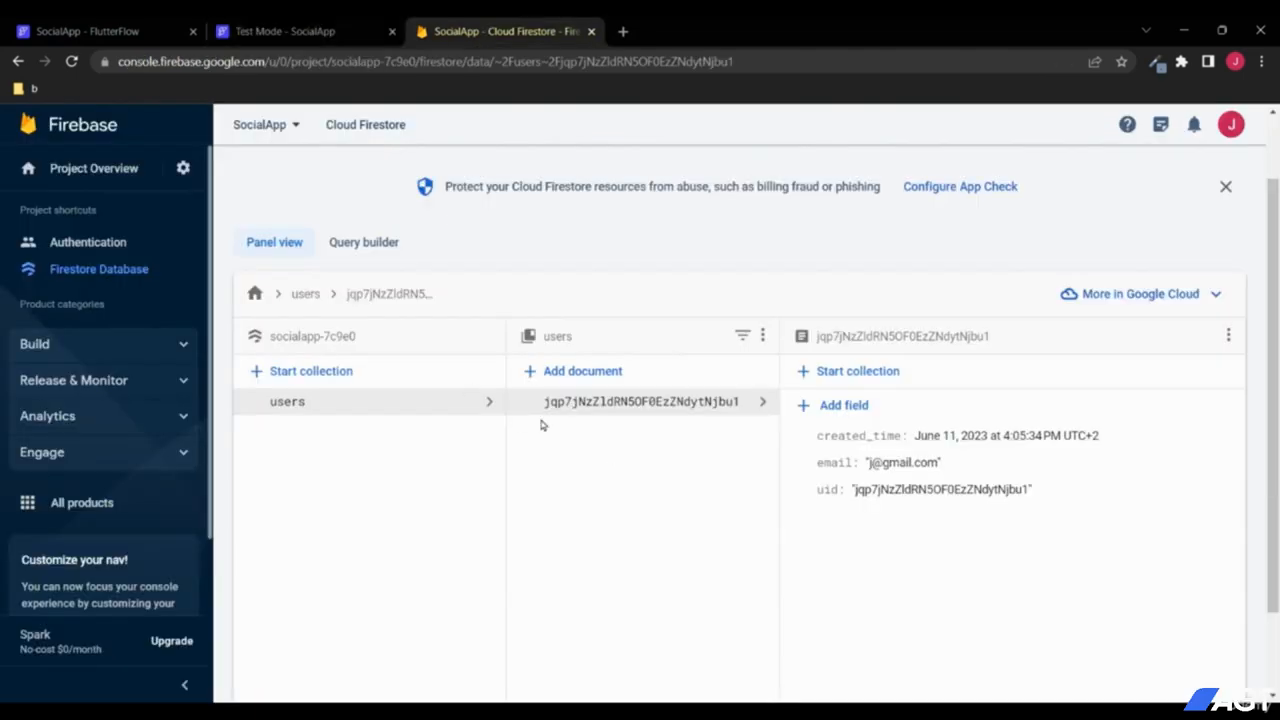
Step: Give the feed page's send icon an On Tap Firestore Create Document action
{"action": "left_click", "coordinate": [298, 27]}
{"action": "left_click", "coordinate": [90, 31]}
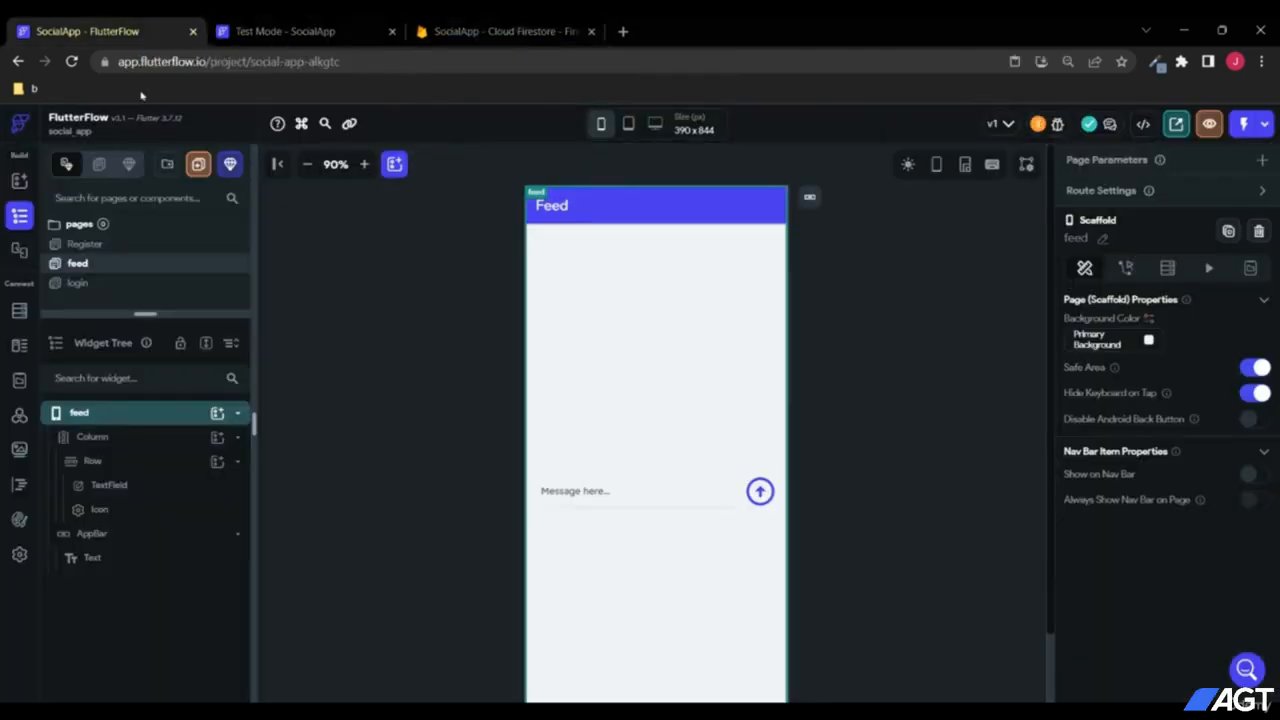
{"action": "left_click", "coordinate": [760, 490]}
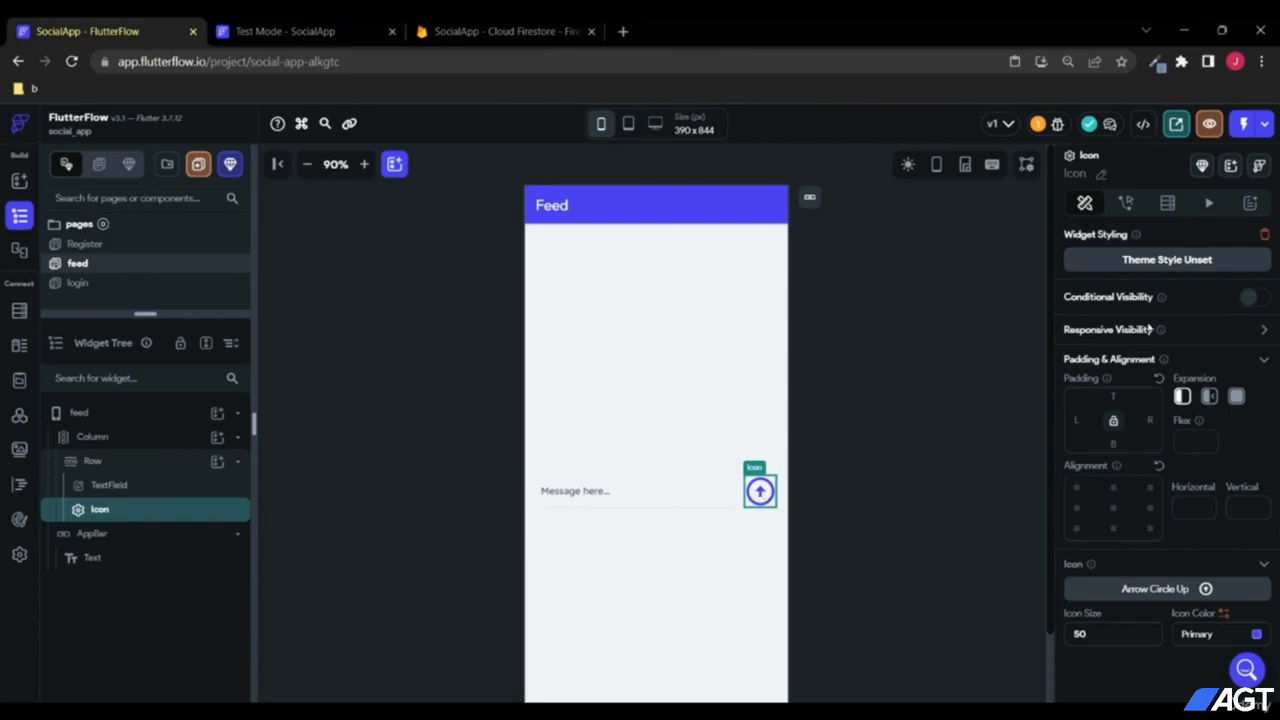
{"action": "left_click", "coordinate": [1126, 203]}
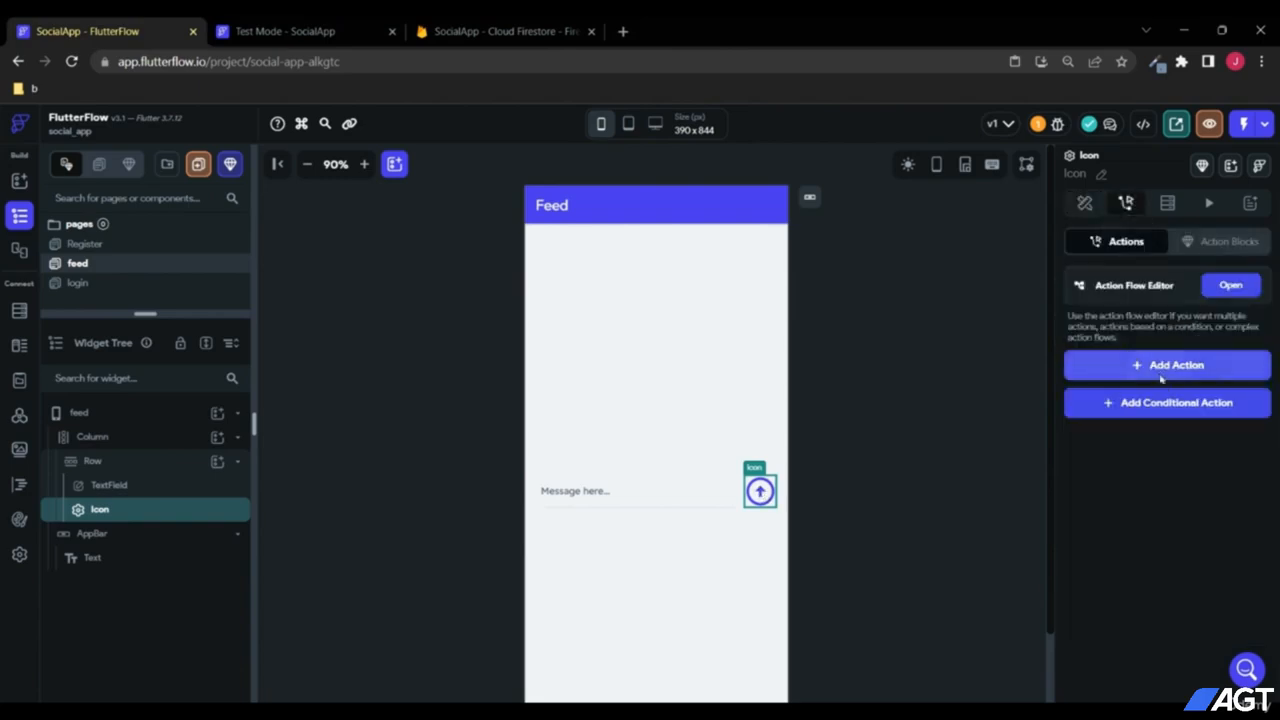
{"action": "left_click", "coordinate": [1140, 366]}
{"action": "scroll", "coordinate": [1148, 512], "scroll_direction": "down", "scroll_amount": 1}
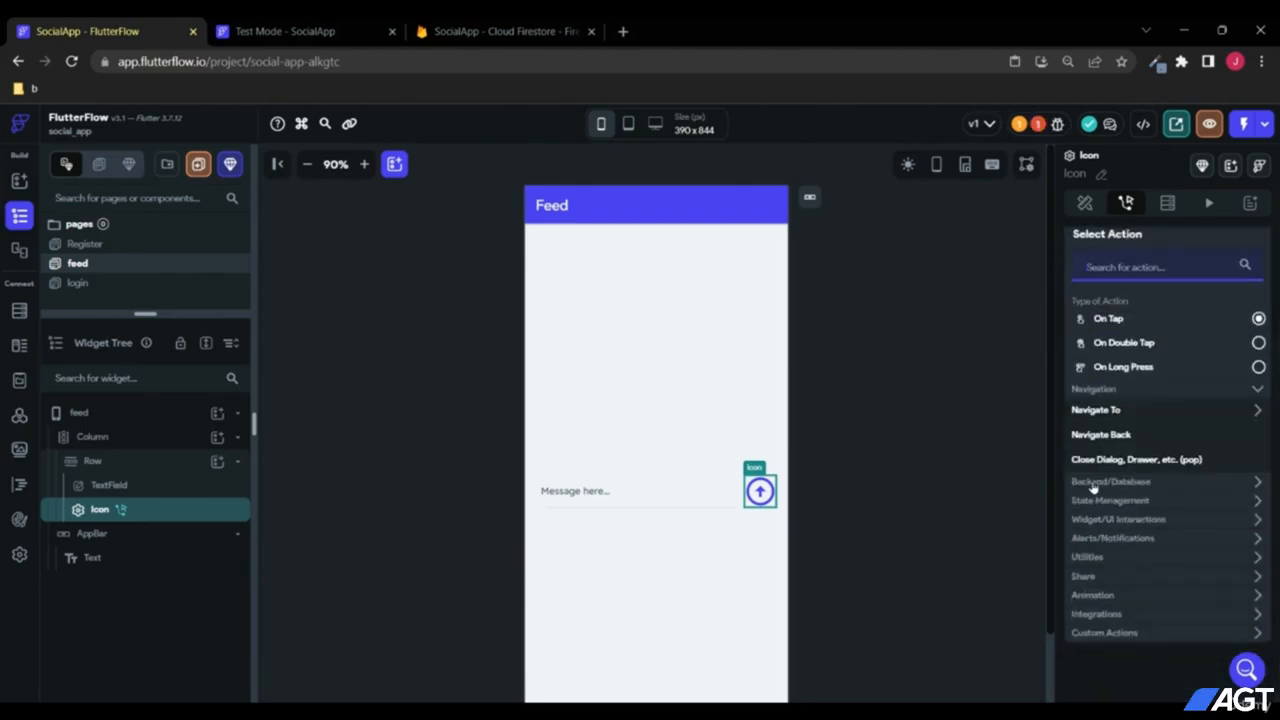
{"action": "left_click", "coordinate": [1128, 484]}
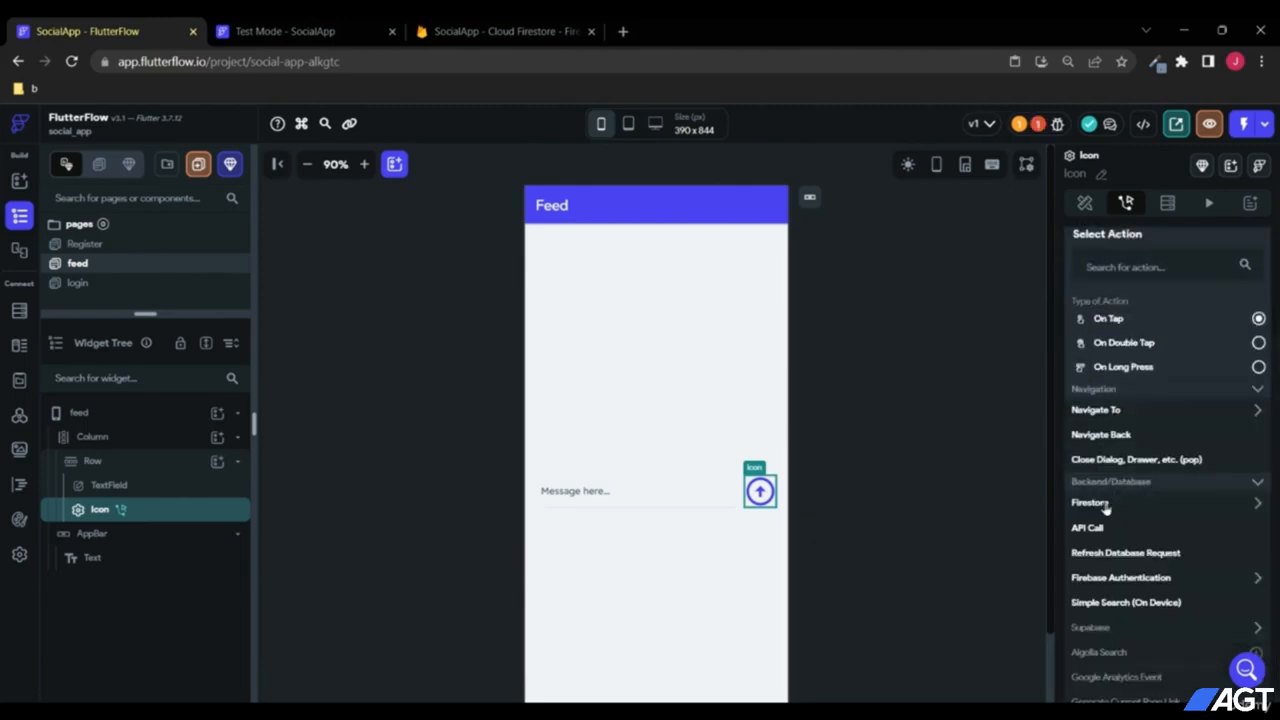
{"action": "left_click", "coordinate": [1102, 505]}
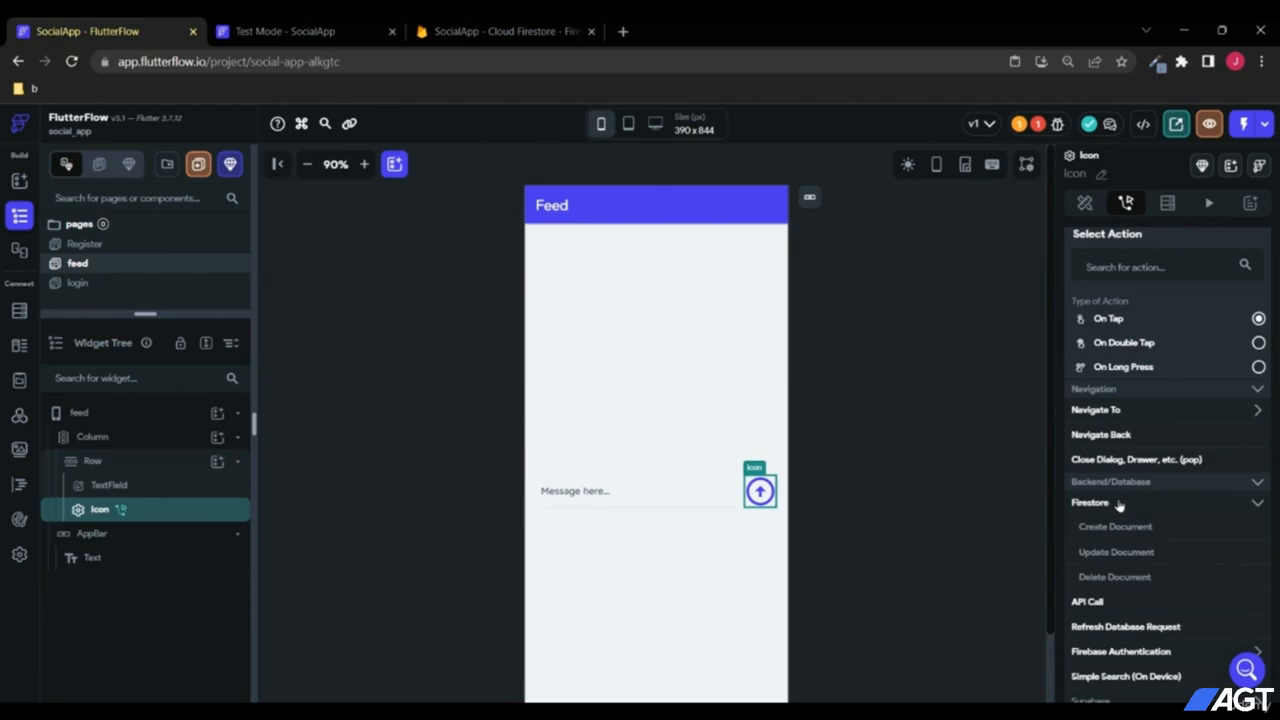
{"action": "scroll", "coordinate": [1110, 505], "scroll_direction": "down", "scroll_amount": 2}
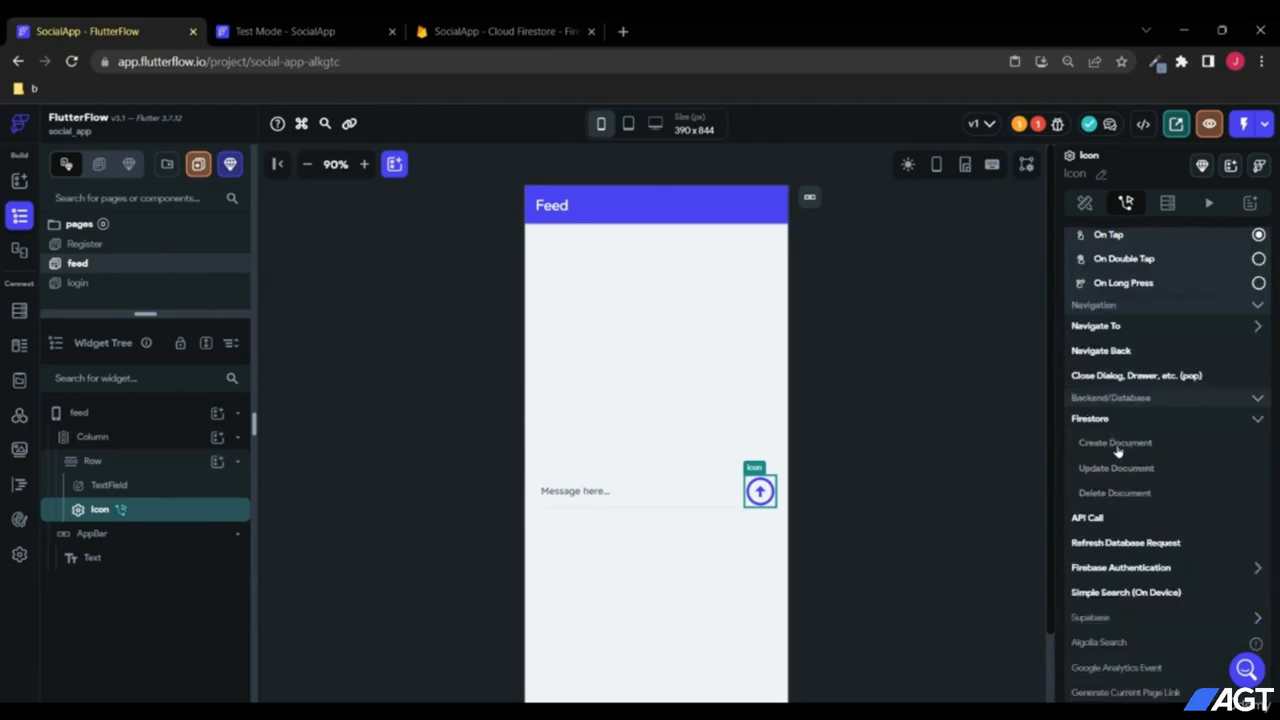
{"action": "left_click", "coordinate": [1117, 449]}
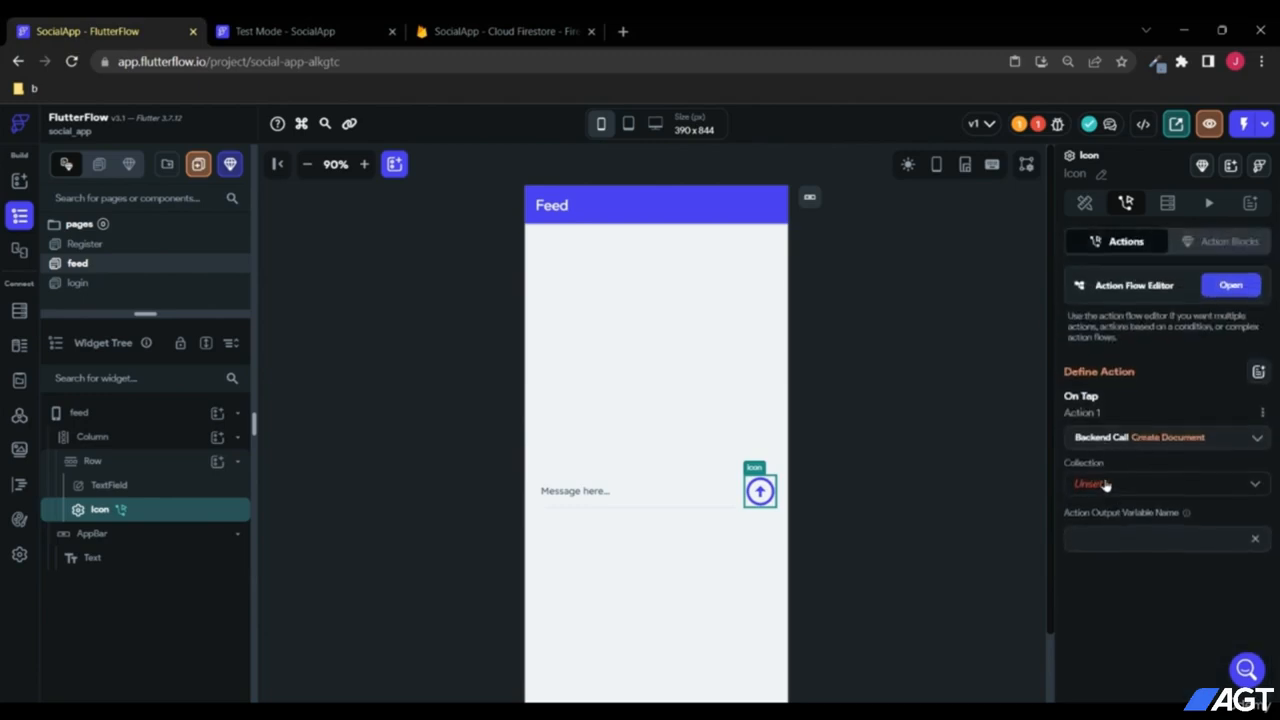
Step: Target the userPosts collection and add the message, userEmail and created_time fields
{"action": "left_click", "coordinate": [1098, 487]}
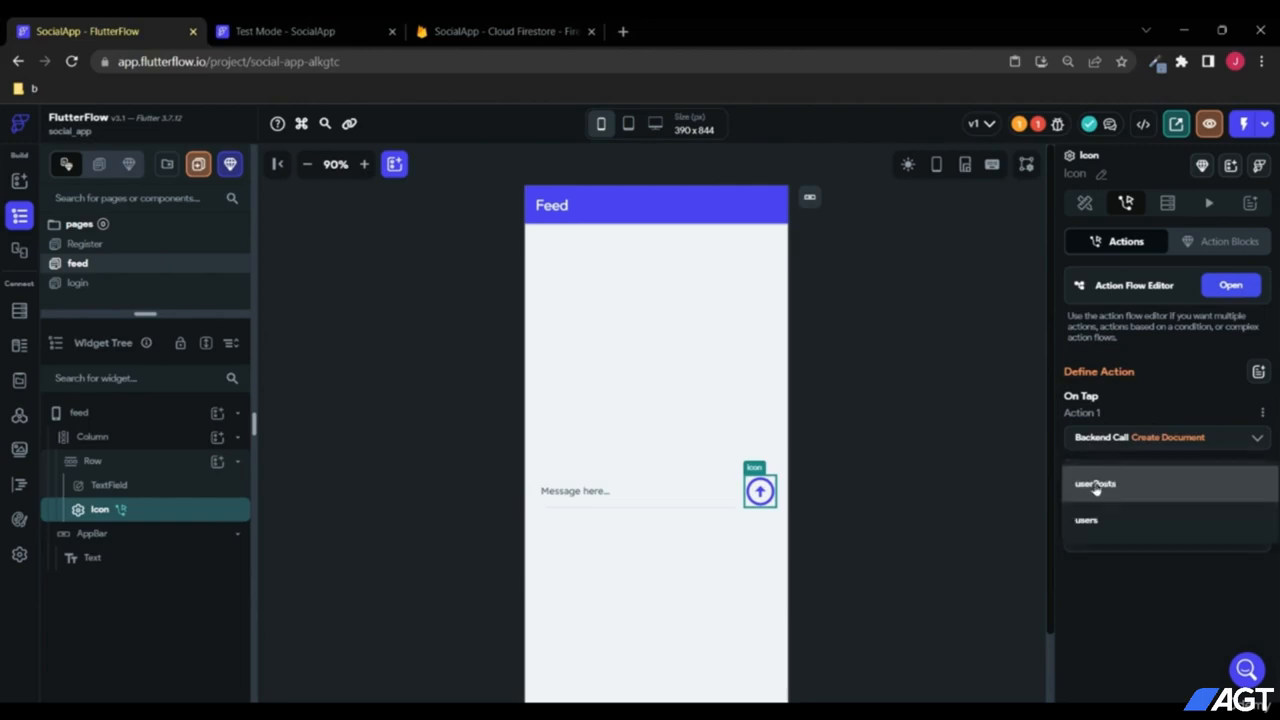
{"action": "left_click", "coordinate": [1105, 487]}
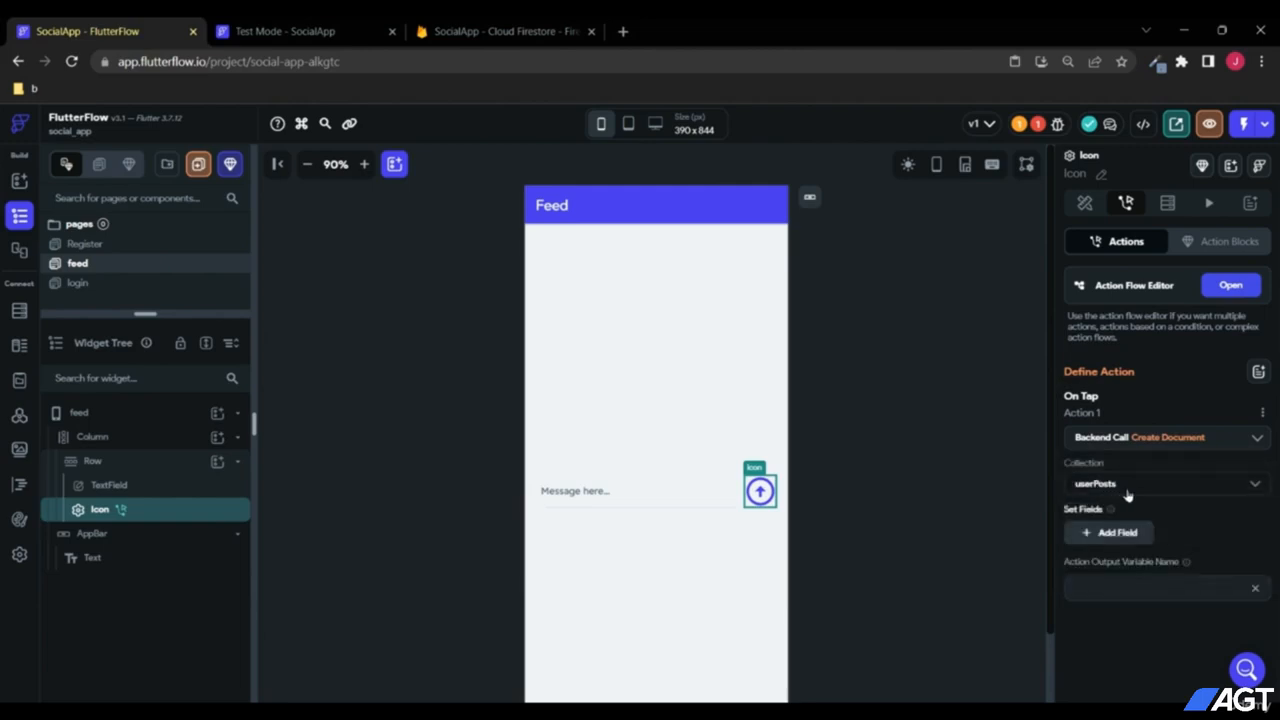
{"action": "left_click", "coordinate": [1110, 532]}
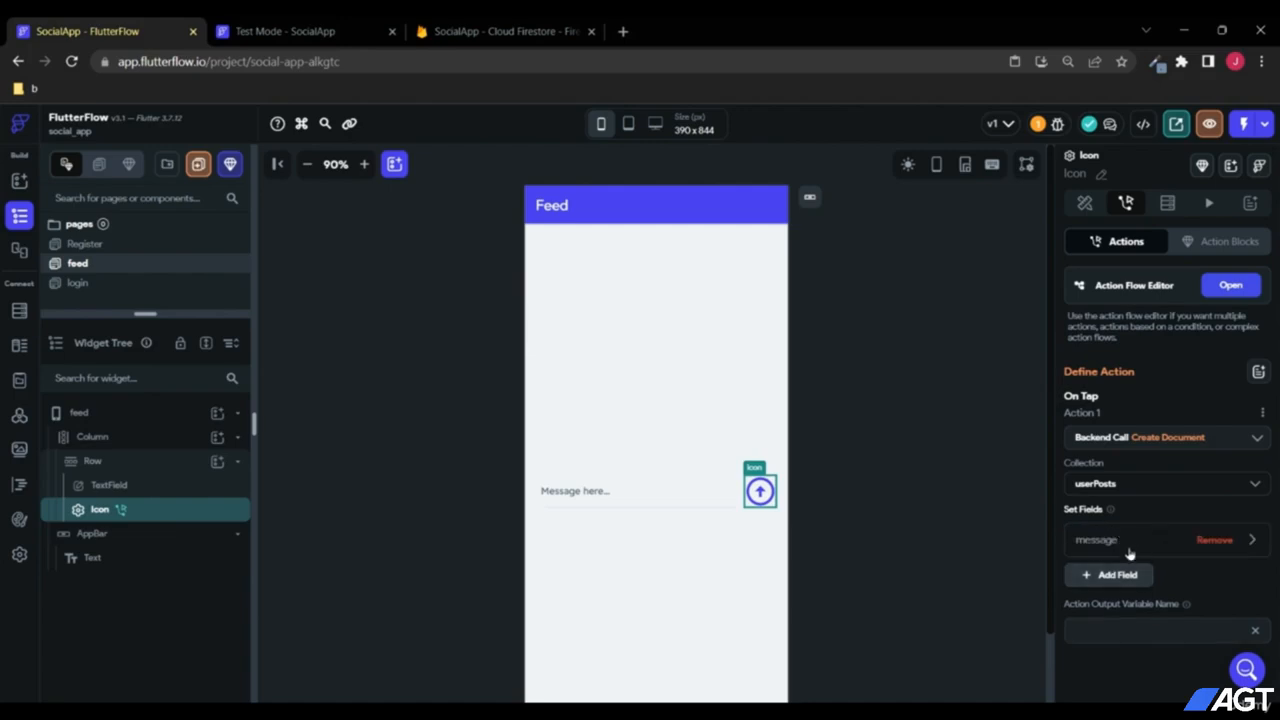
{"action": "left_click", "coordinate": [1113, 577]}
{"action": "left_click", "coordinate": [1118, 611]}
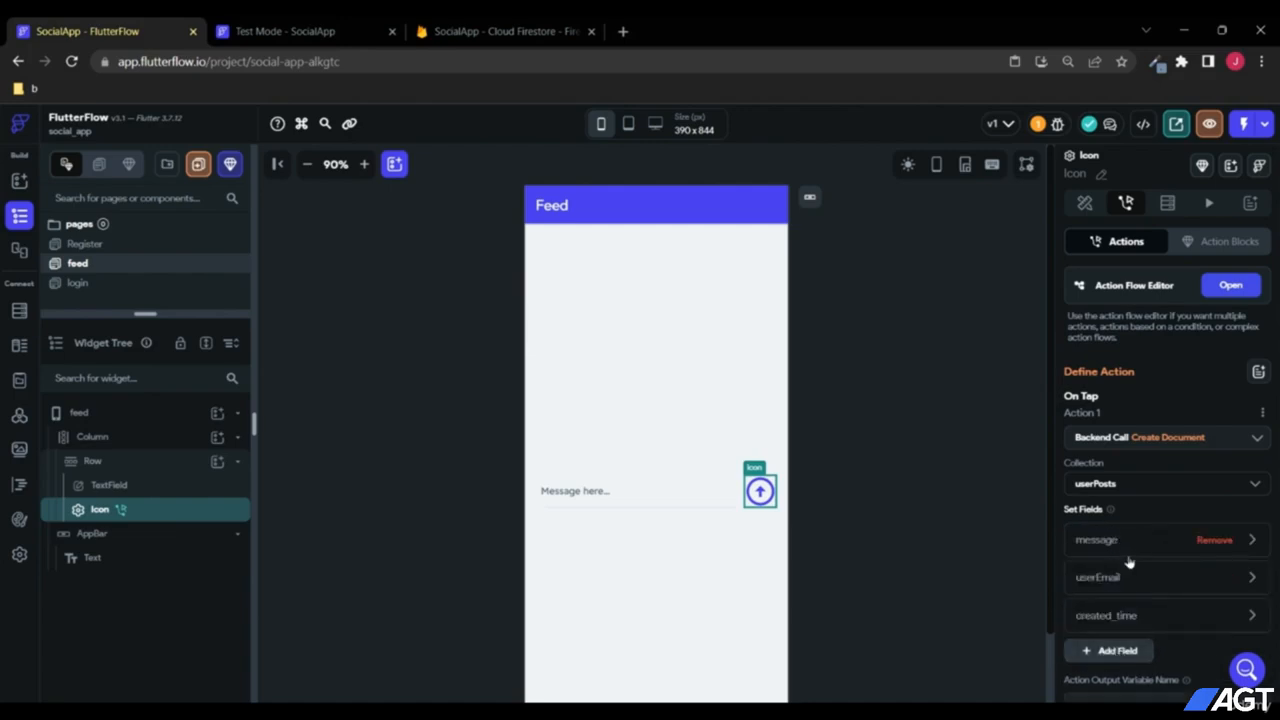
{"action": "scroll", "coordinate": [1115, 560], "scroll_direction": "down", "scroll_amount": 1}
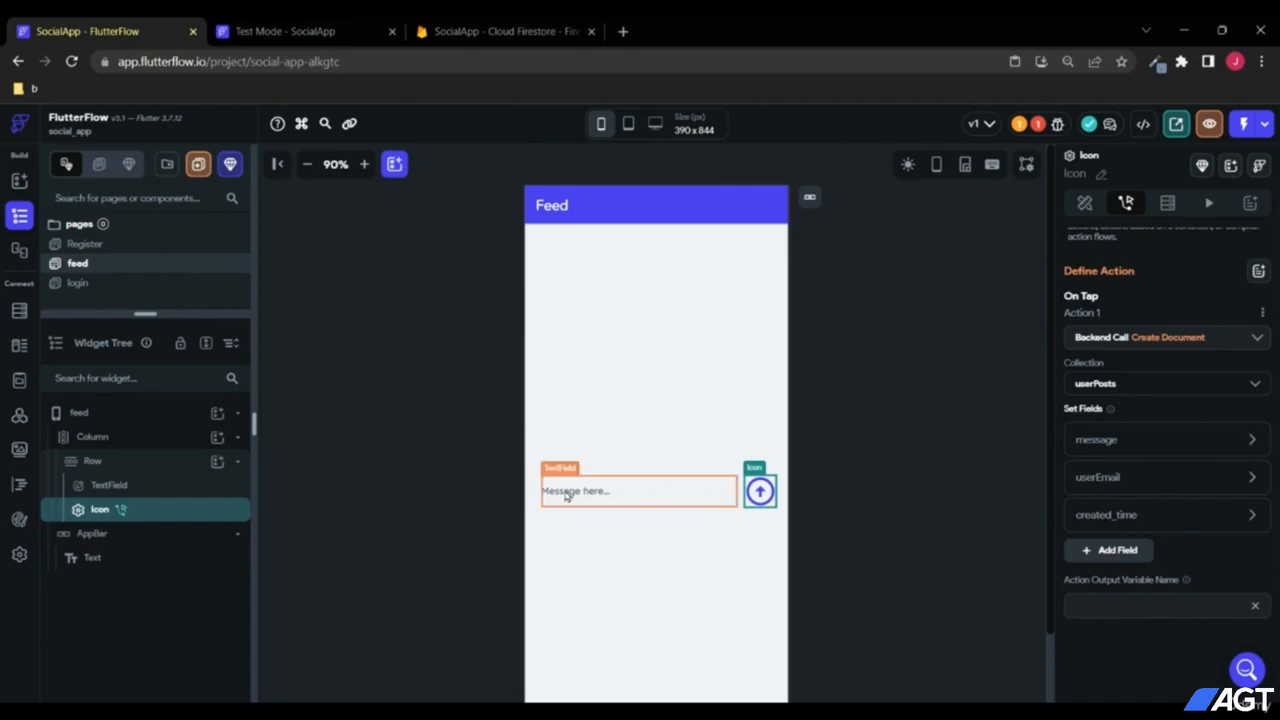
{"action": "left_click", "coordinate": [1253, 441]}
Step: Set the message field's value to the TextField's widget state
{"action": "scroll", "coordinate": [1150, 565], "scroll_direction": "down", "scroll_amount": 1}
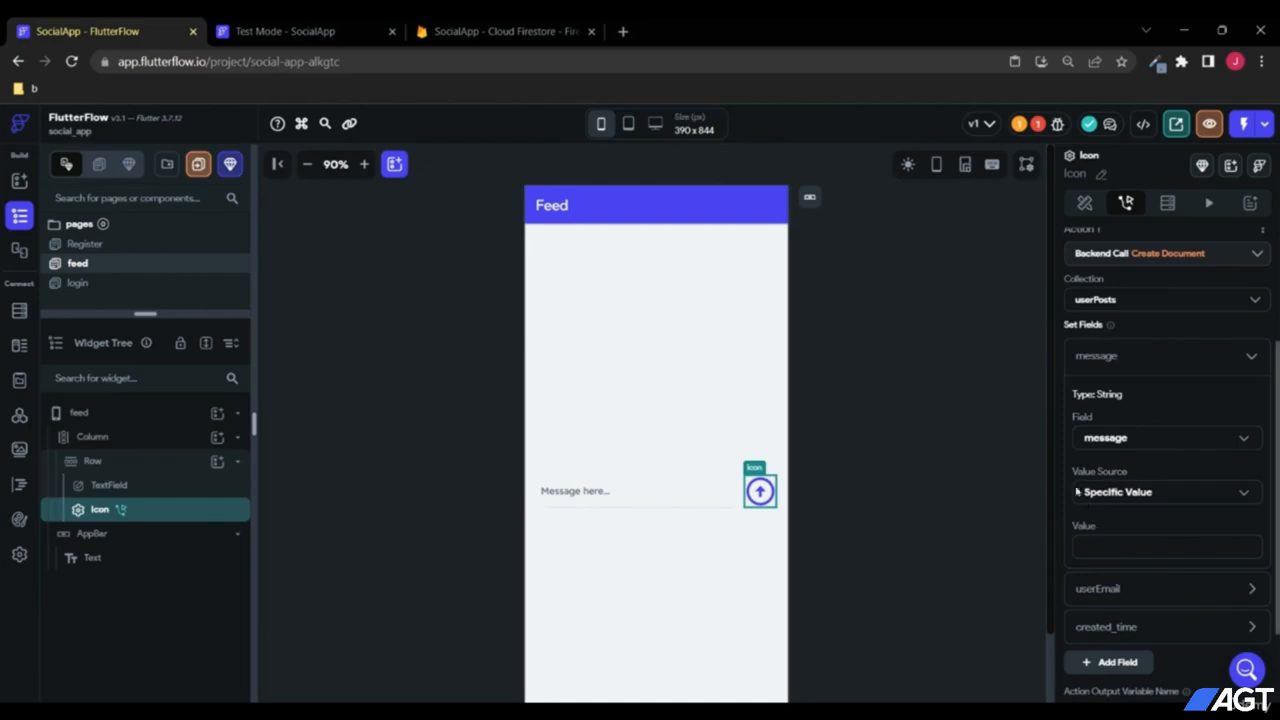
{"action": "left_click", "coordinate": [1126, 491]}
{"action": "left_click", "coordinate": [1121, 528]}
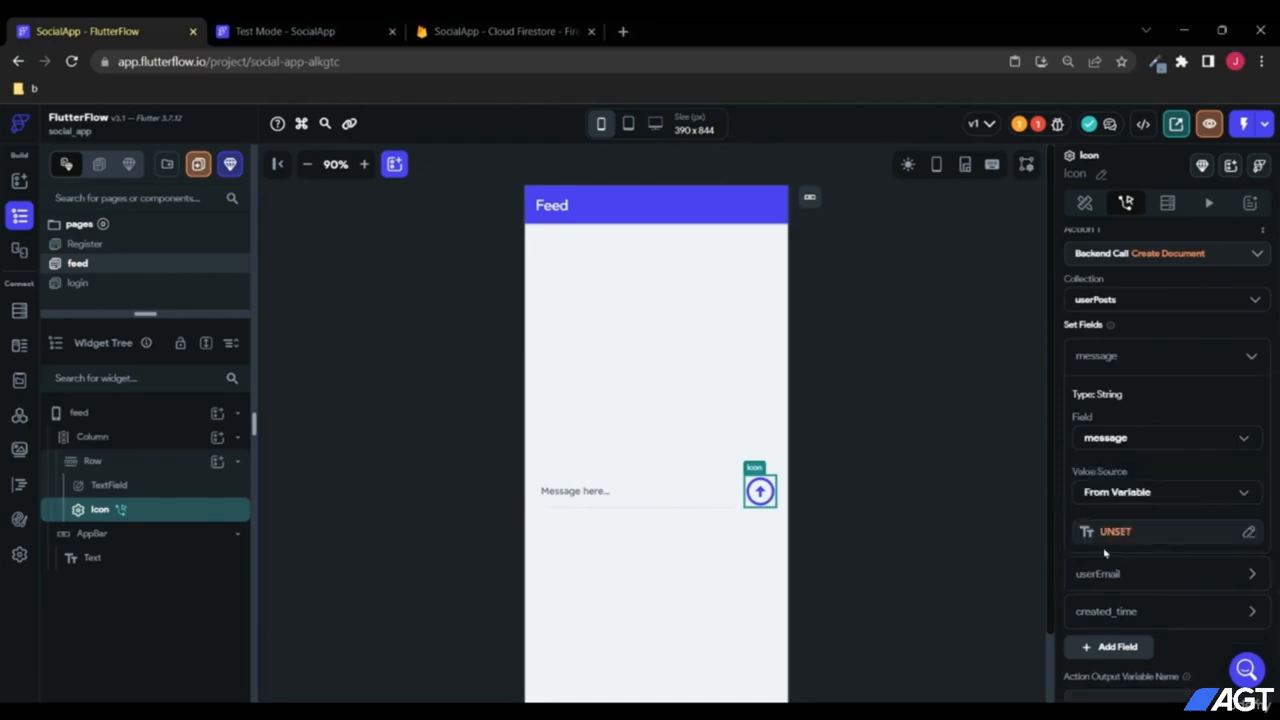
{"action": "left_click", "coordinate": [1114, 534]}
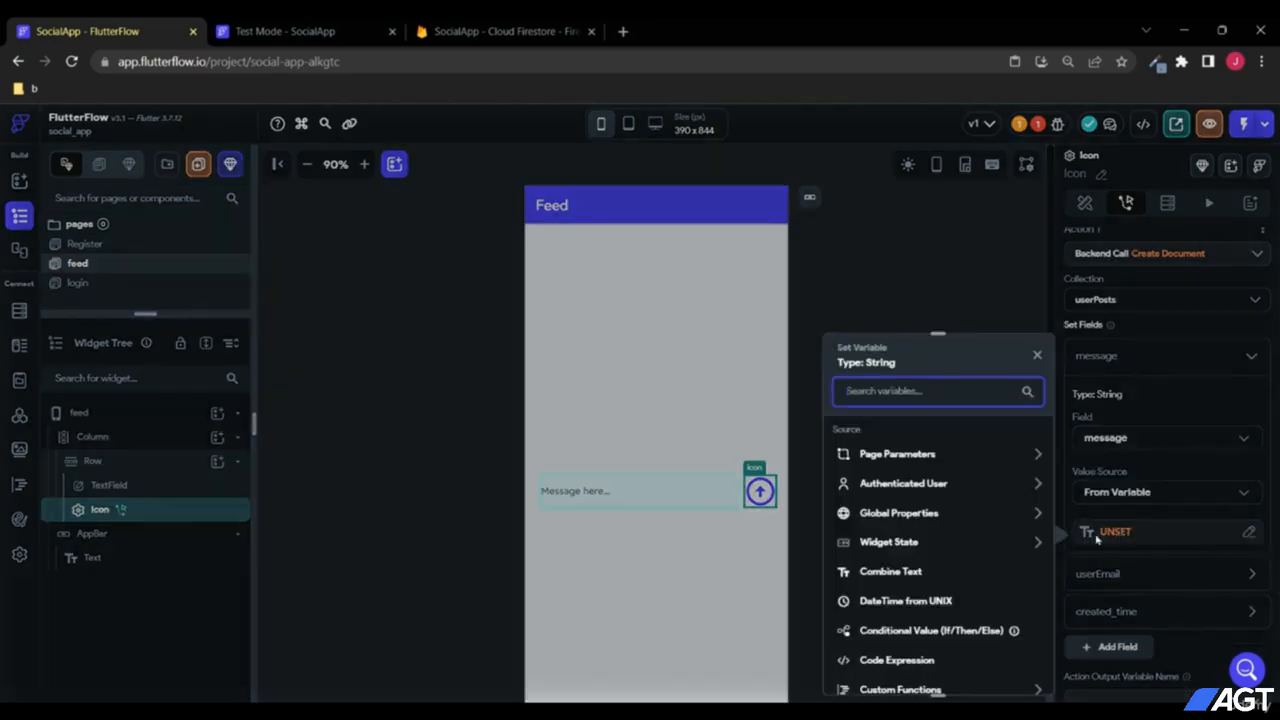
{"action": "left_click", "coordinate": [910, 545]}
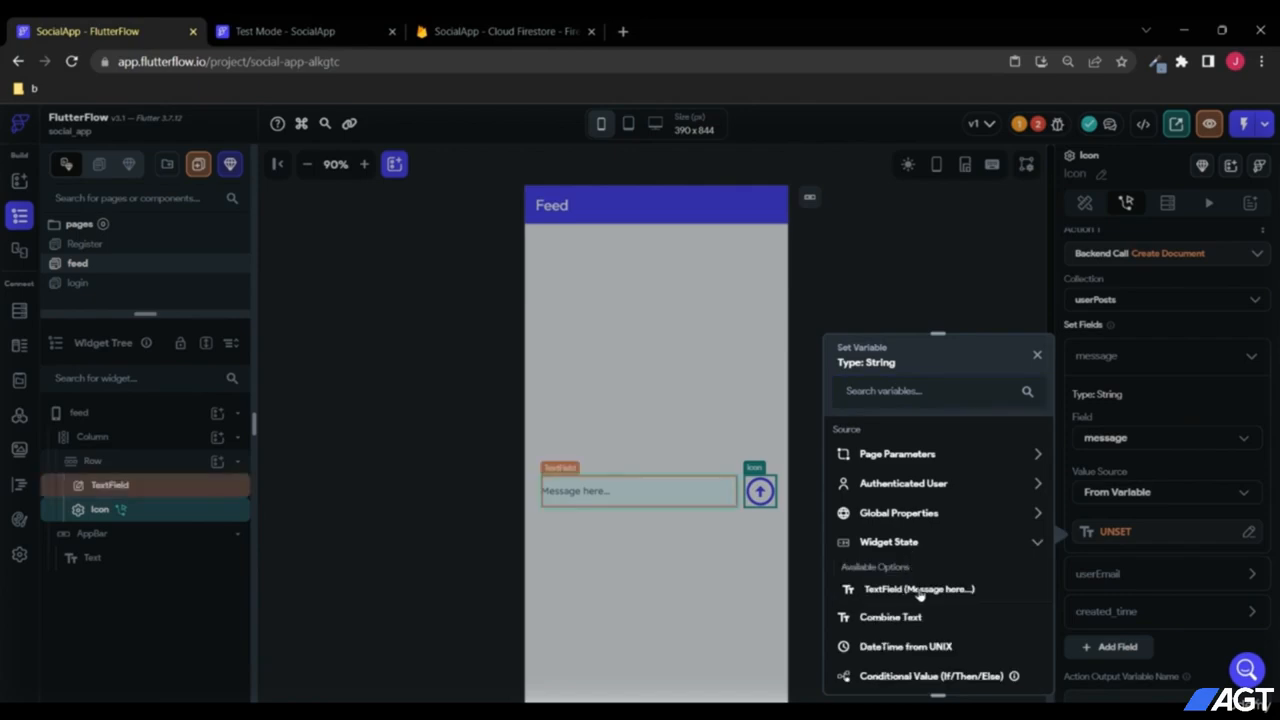
{"action": "left_click", "coordinate": [920, 593]}
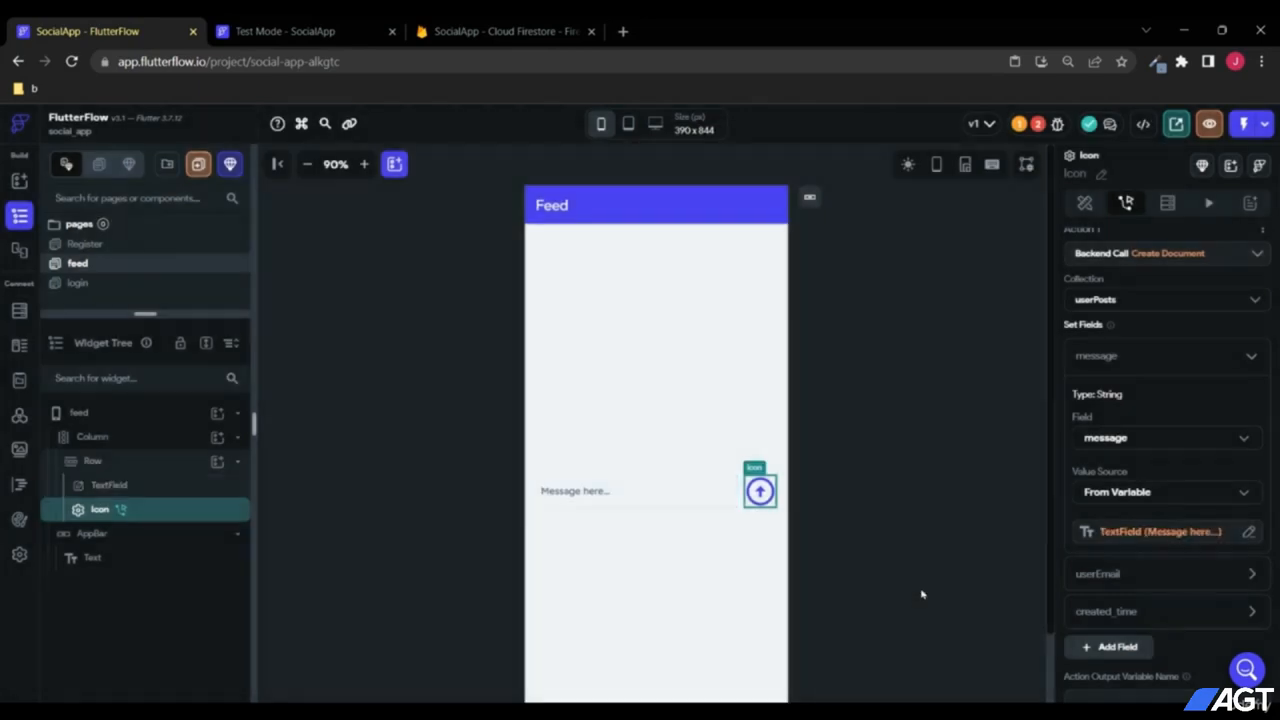
{"action": "left_click", "coordinate": [1251, 356]}
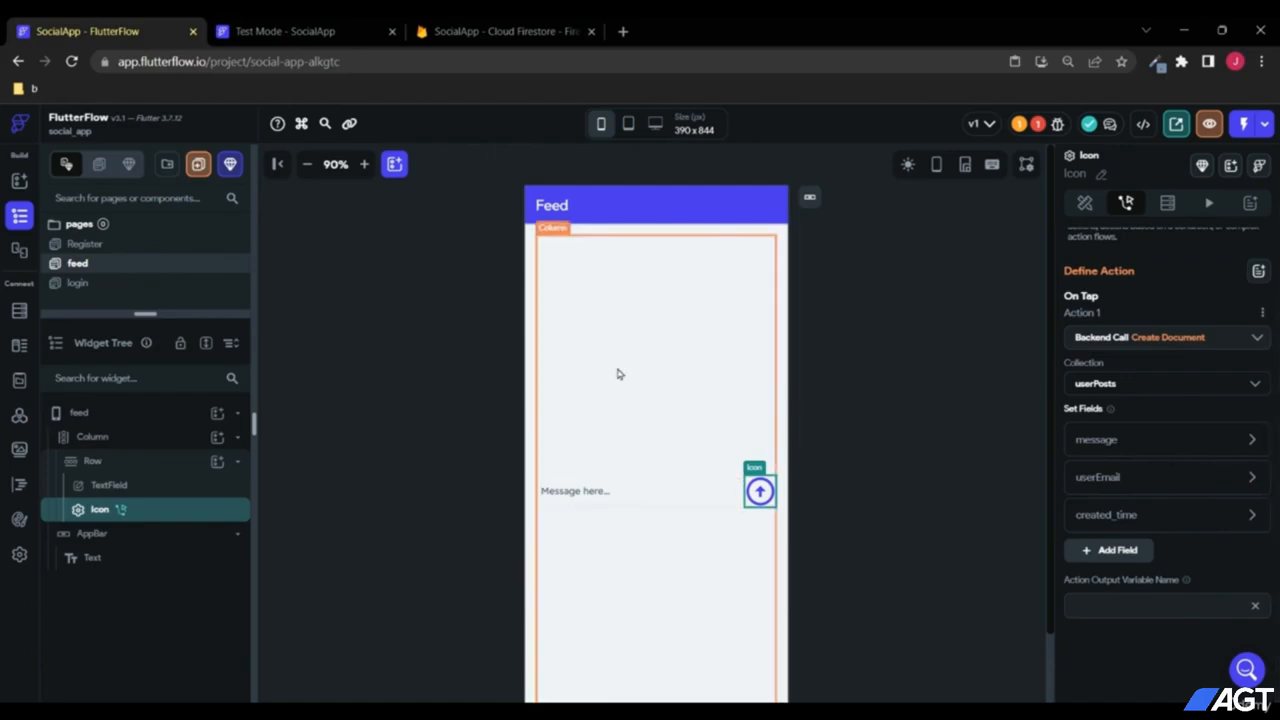
Step: Set userEmail to the authenticated user's Email
{"action": "left_click", "coordinate": [1253, 479]}
{"action": "scroll", "coordinate": [1210, 497], "scroll_direction": "down", "scroll_amount": 2}
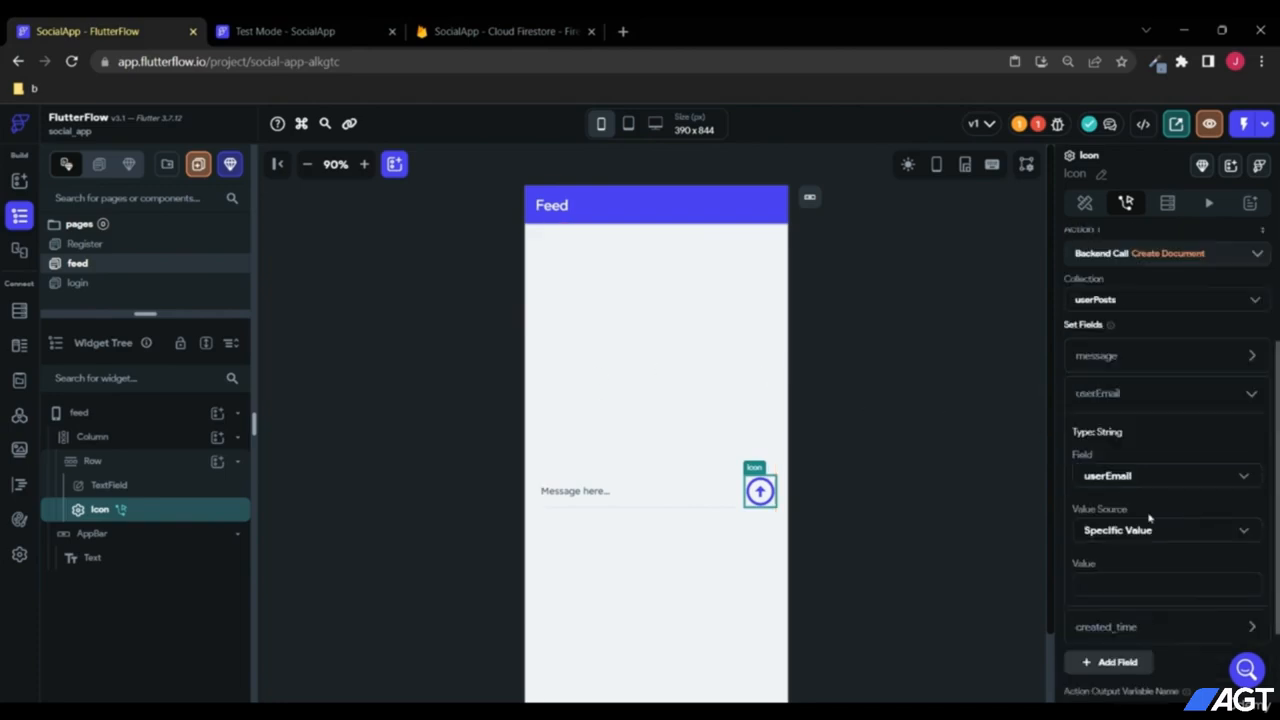
{"action": "left_click", "coordinate": [1114, 532]}
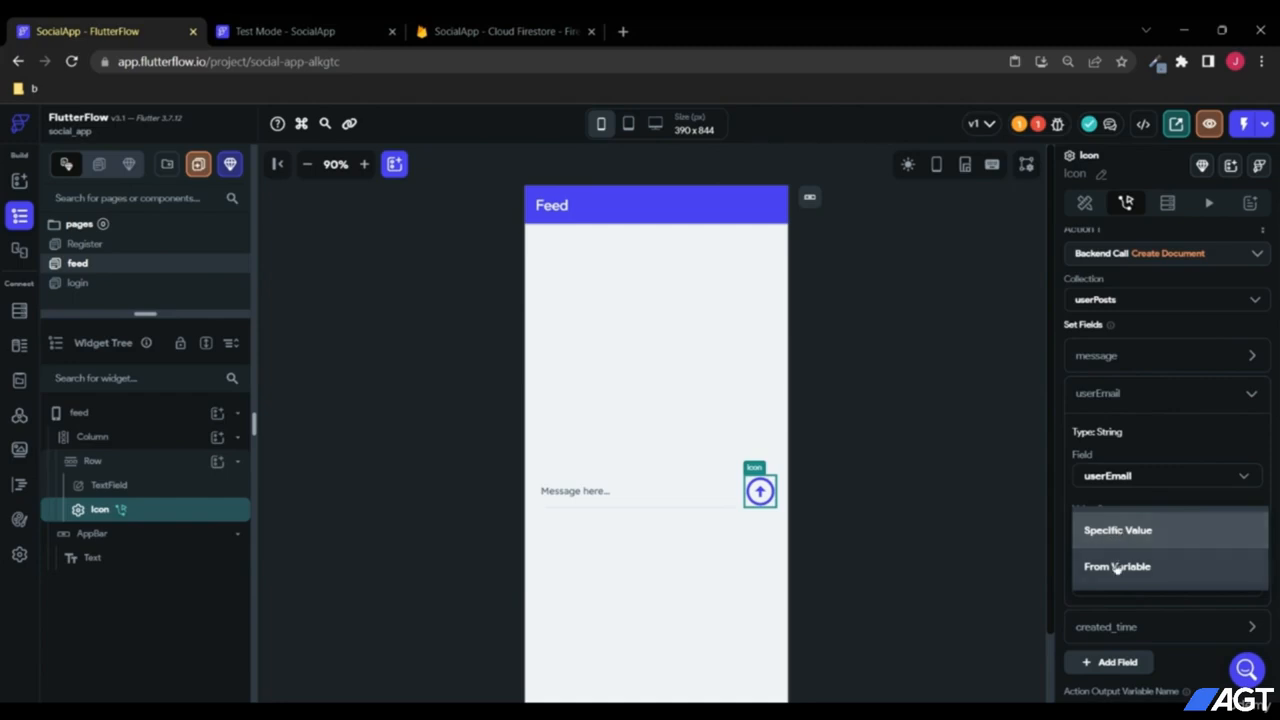
{"action": "left_click", "coordinate": [1116, 566]}
{"action": "left_click", "coordinate": [1115, 573]}
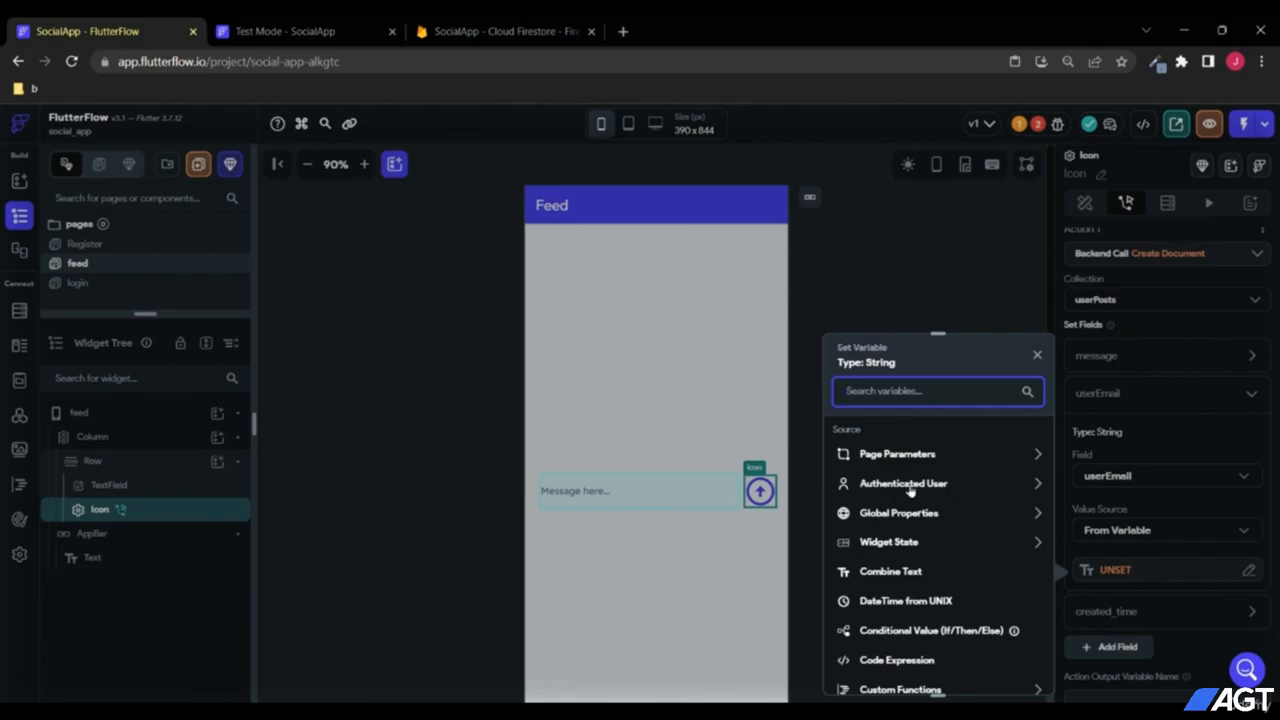
{"action": "left_click", "coordinate": [920, 488]}
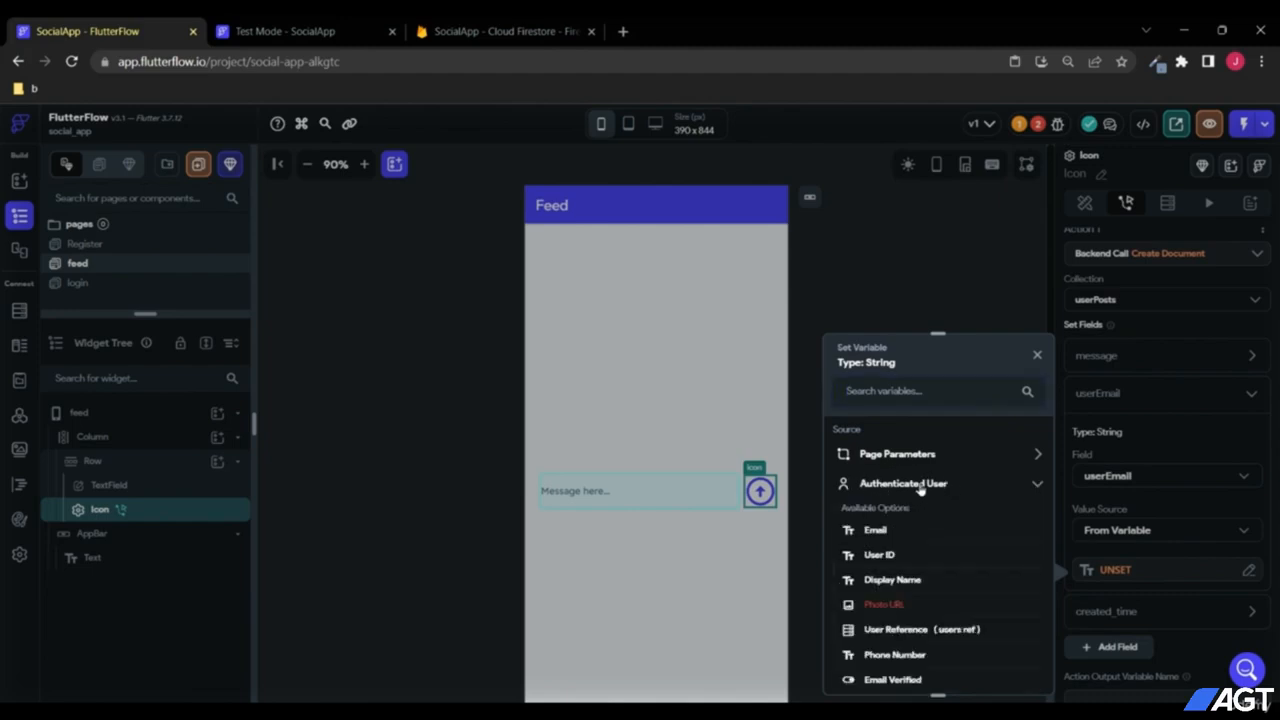
{"action": "left_click", "coordinate": [876, 531]}
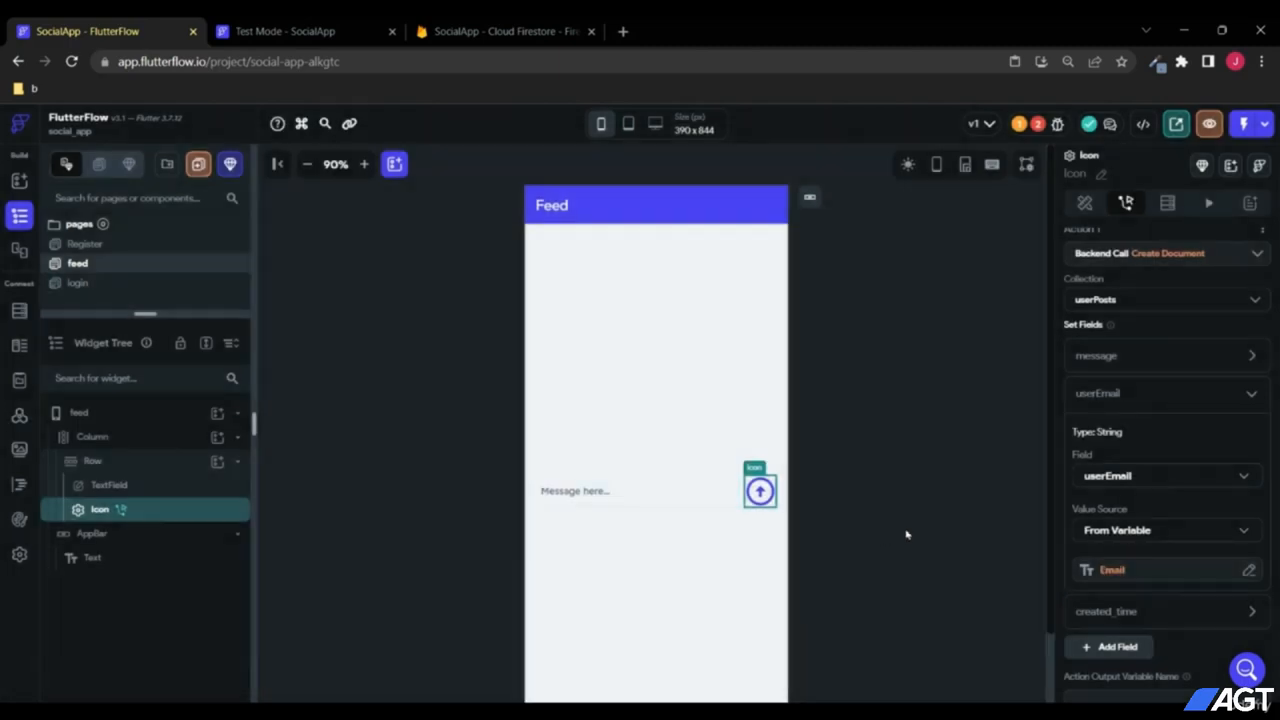
{"action": "left_click", "coordinate": [1254, 398]}
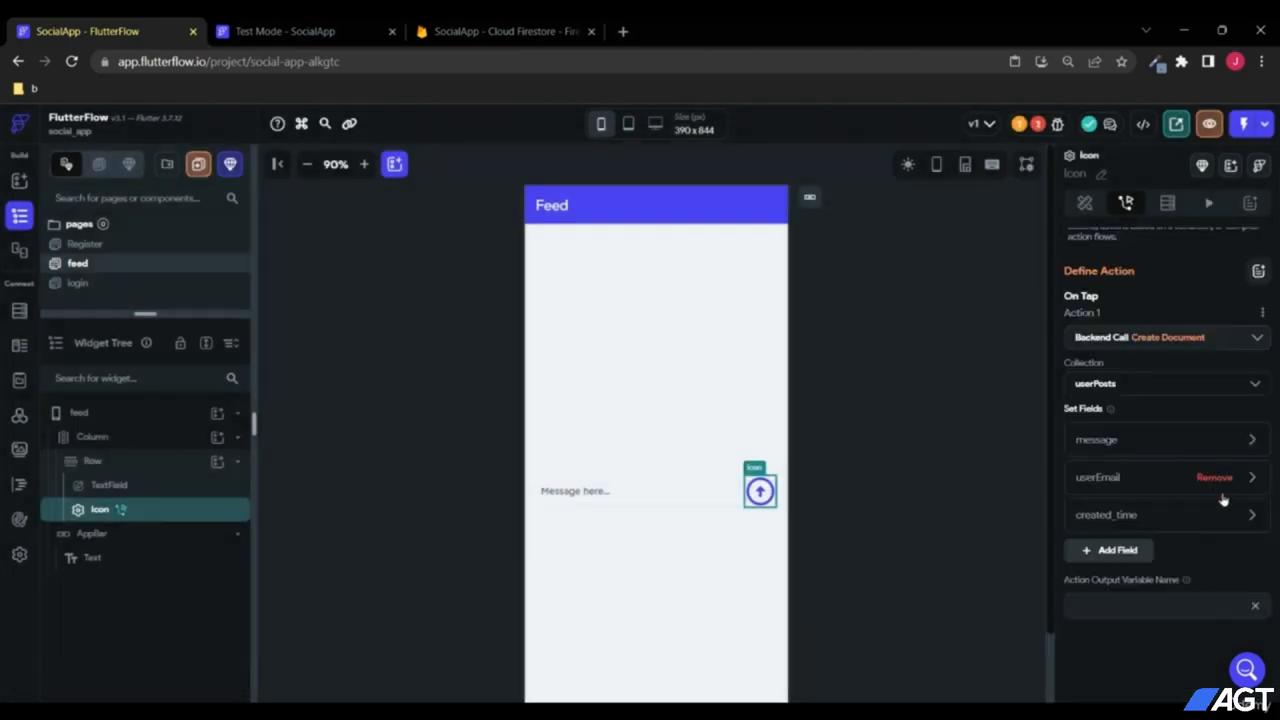
Step: Set created_time to Firestore Server Timestamp
{"action": "left_click", "coordinate": [1250, 515]}
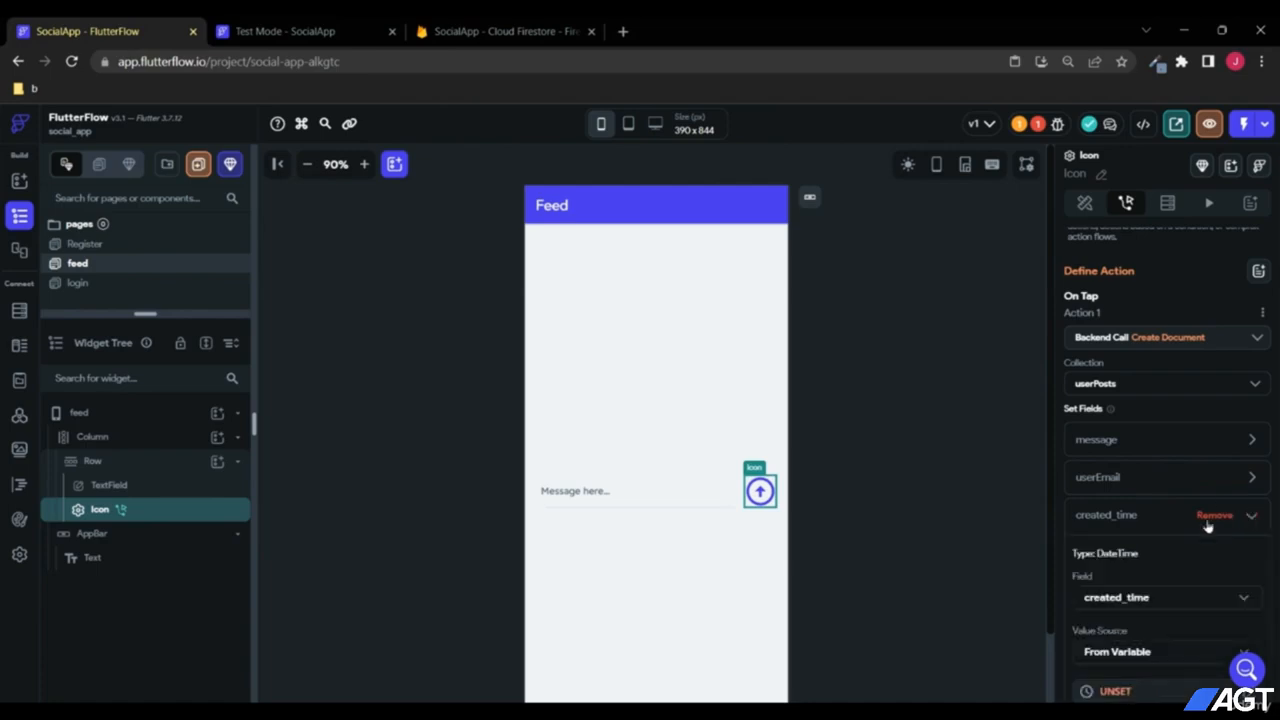
{"action": "left_click", "coordinate": [1132, 570]}
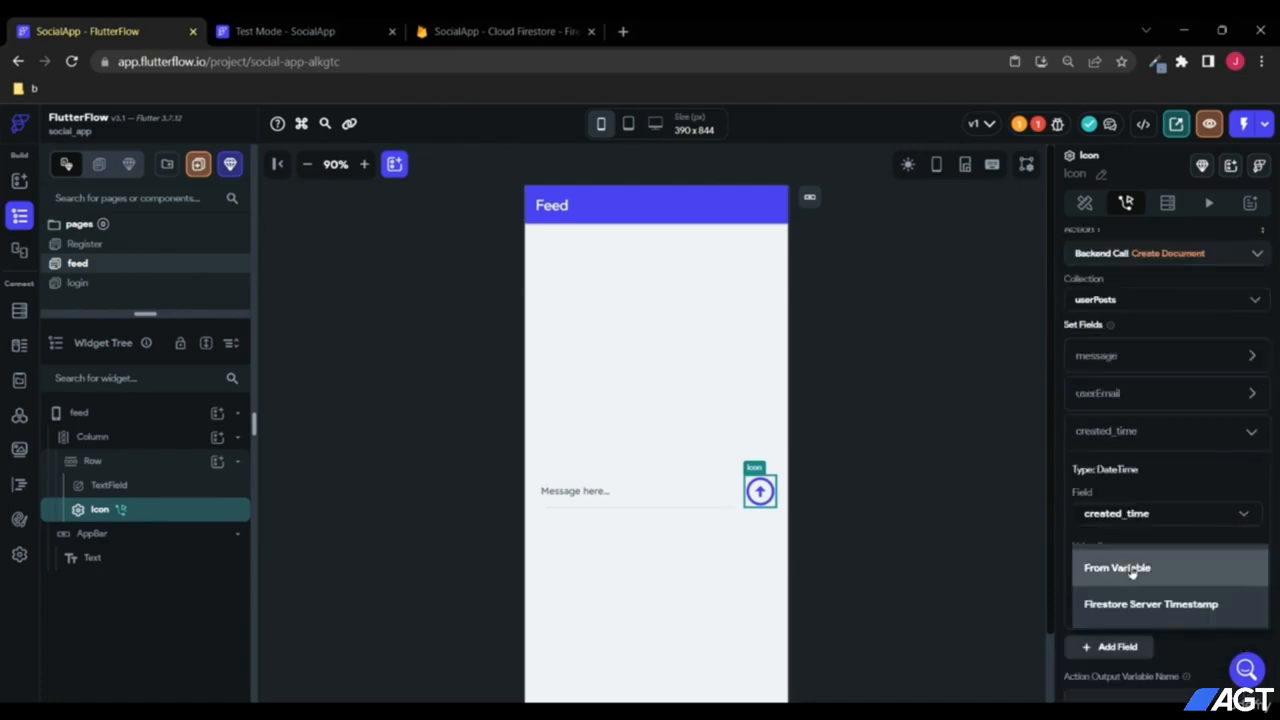
{"action": "left_click", "coordinate": [1161, 611]}
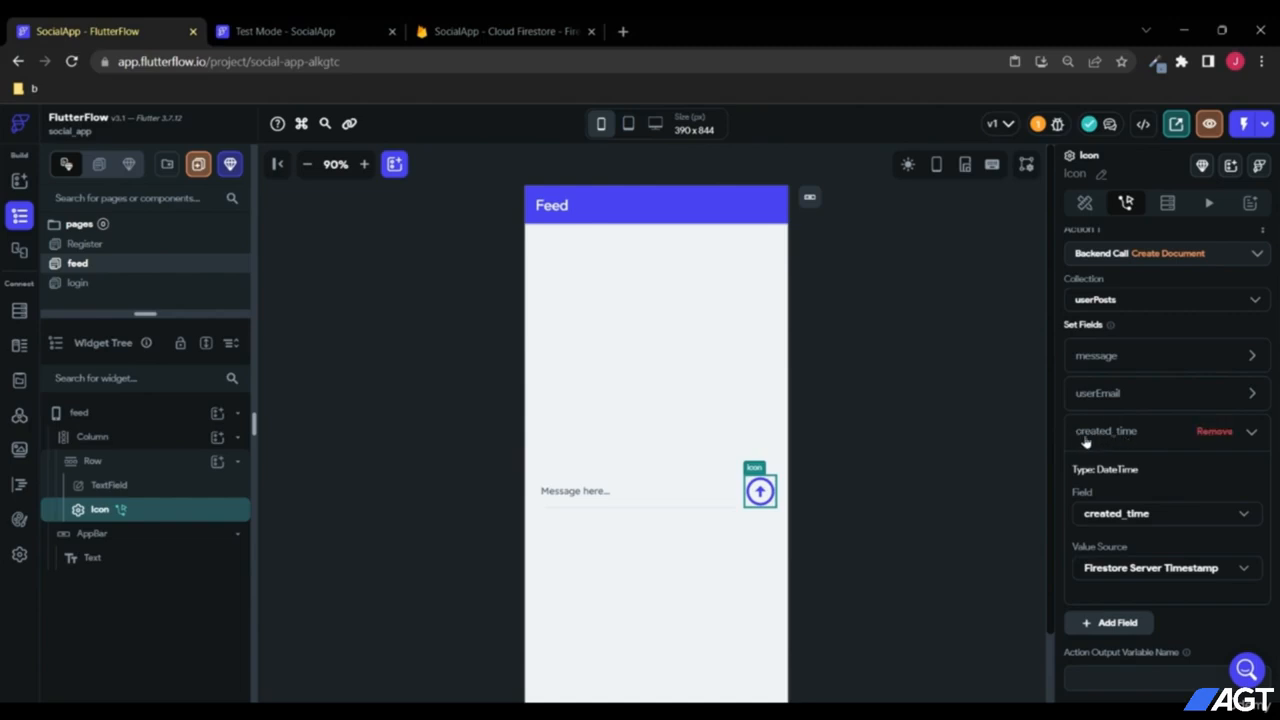
{"action": "left_click", "coordinate": [1250, 436]}
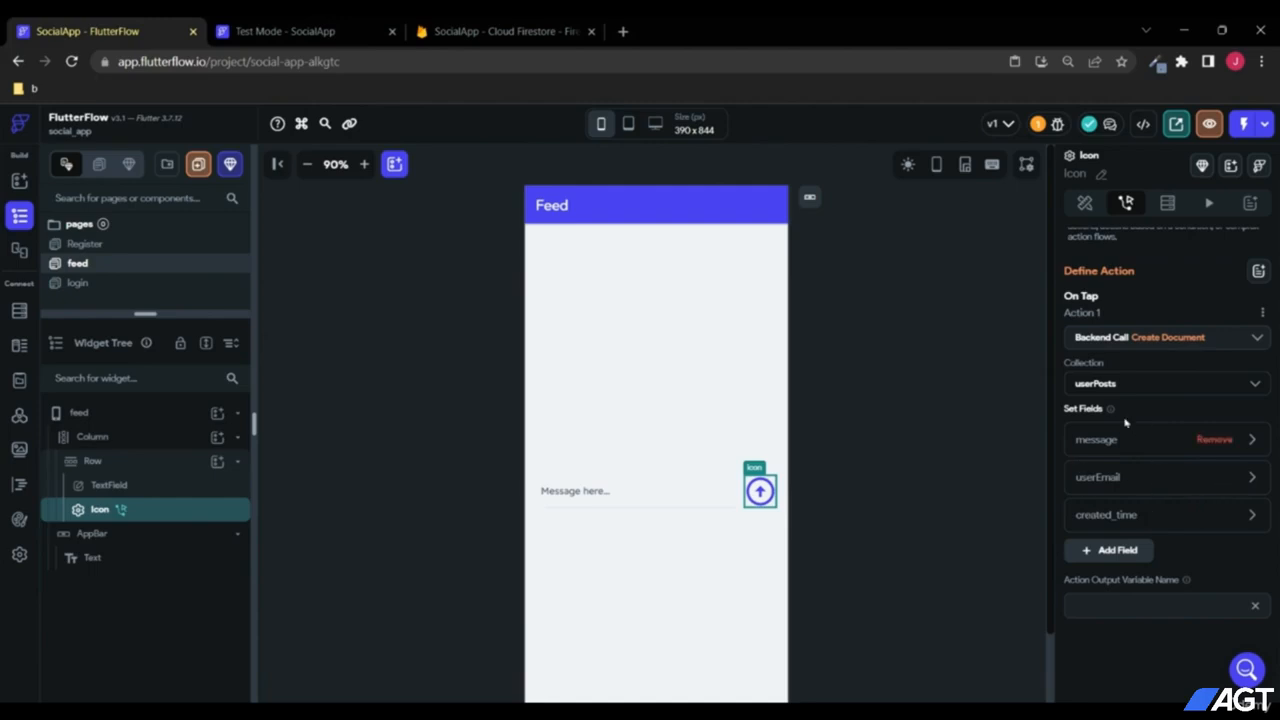
Step: In the Test Mode app's Feed page, send a post reading 'first post'
{"action": "left_click", "coordinate": [310, 28]}
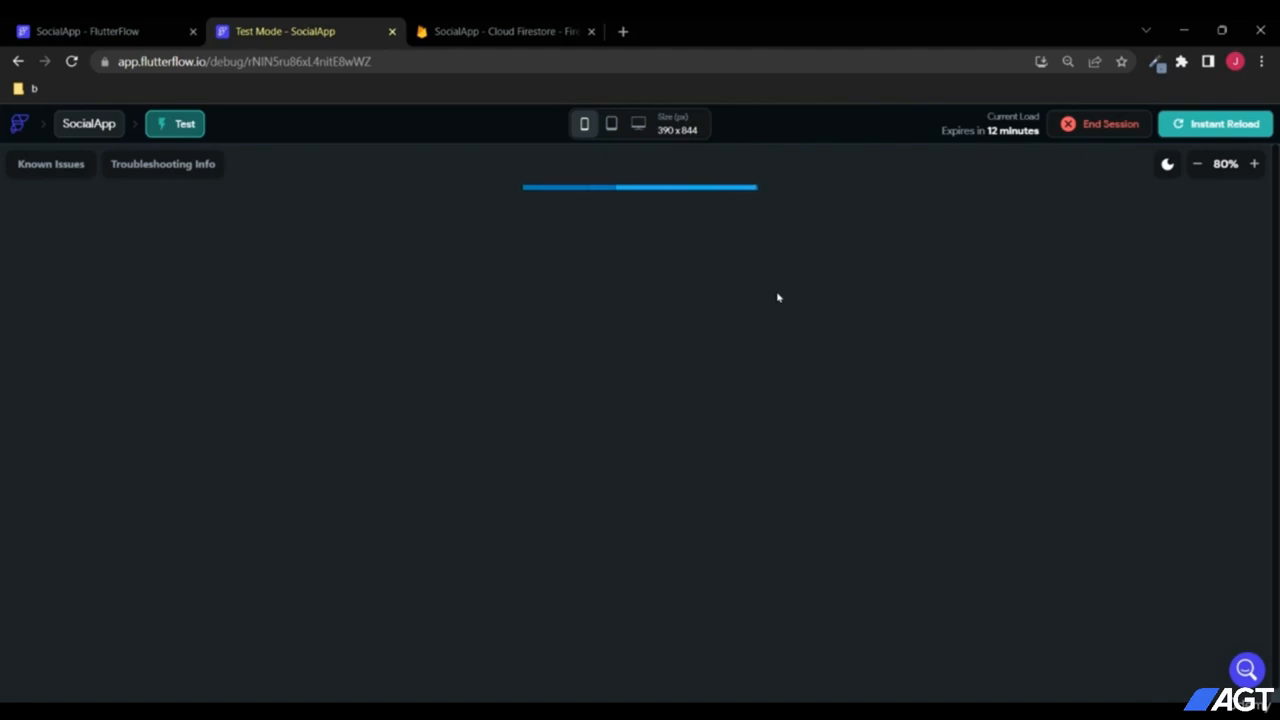
{"action": "scroll", "coordinate": [799, 345], "scroll_direction": "down", "scroll_amount": 1}
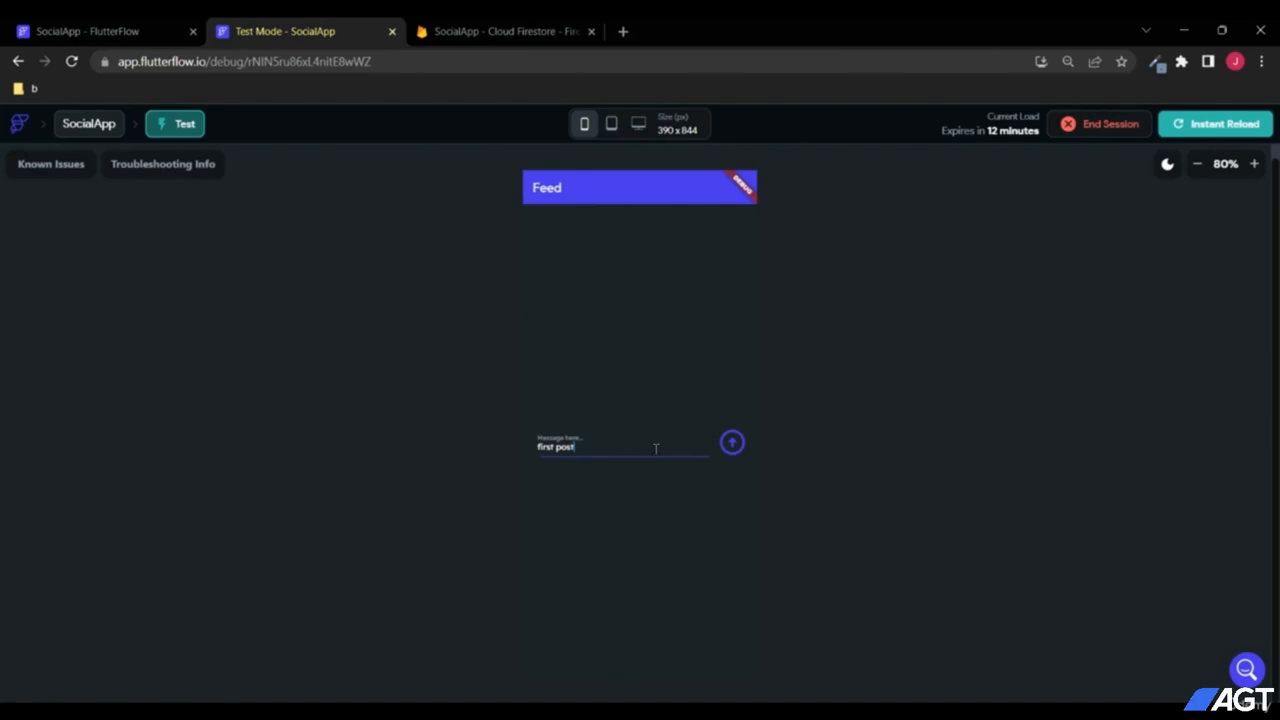
{"action": "left_click", "coordinate": [733, 447]}
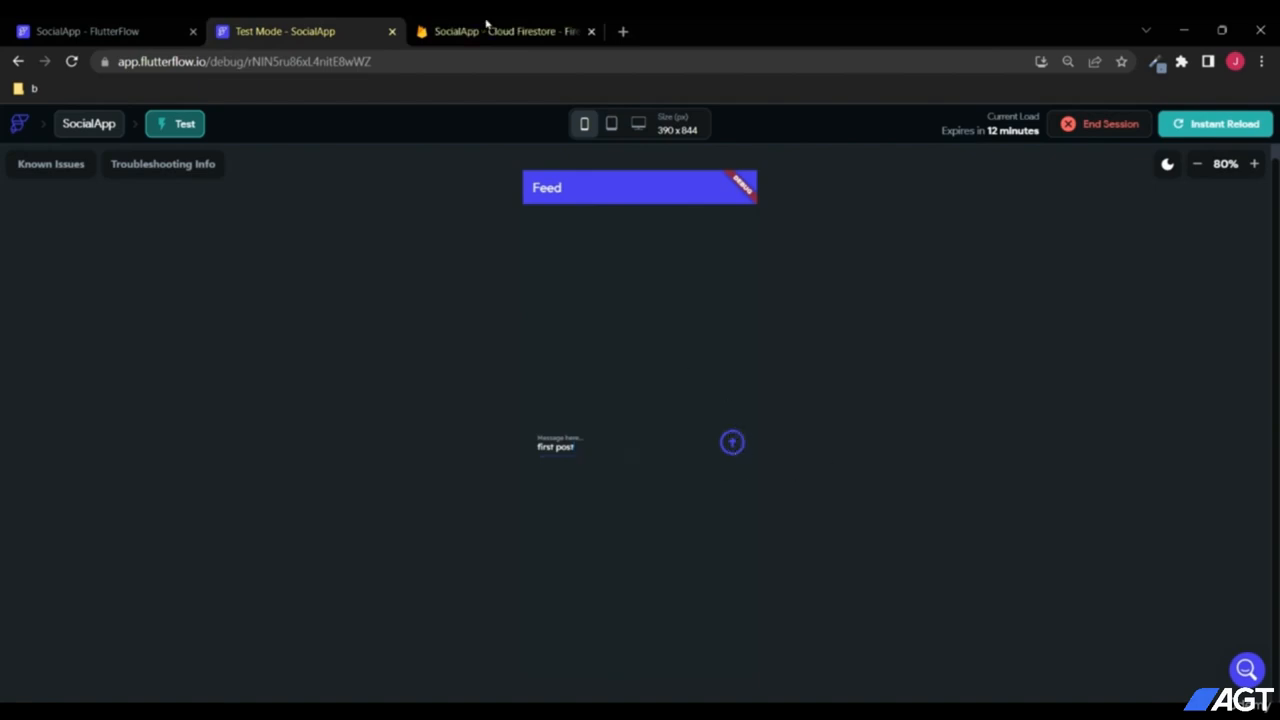
Step: Refresh Firestore and check that userPosts holds the first post with message, userEmail and created_time
{"action": "left_click", "coordinate": [487, 31]}
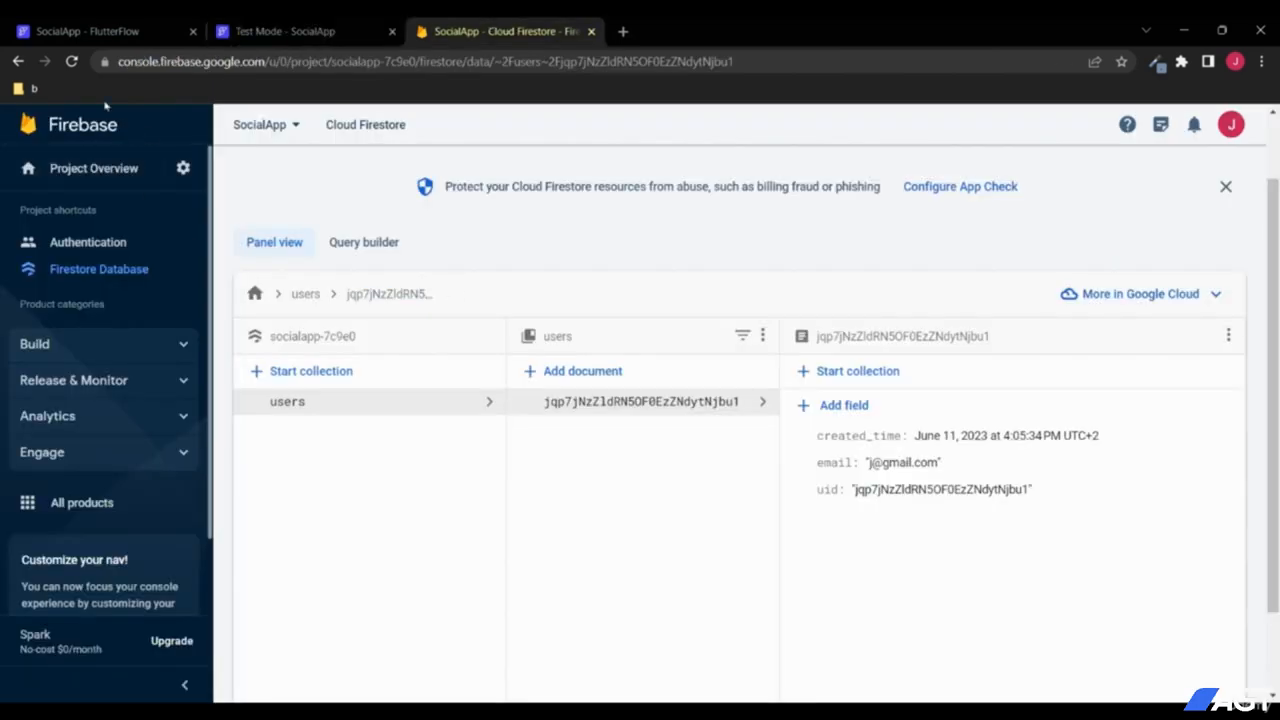
{"action": "left_click", "coordinate": [72, 62]}
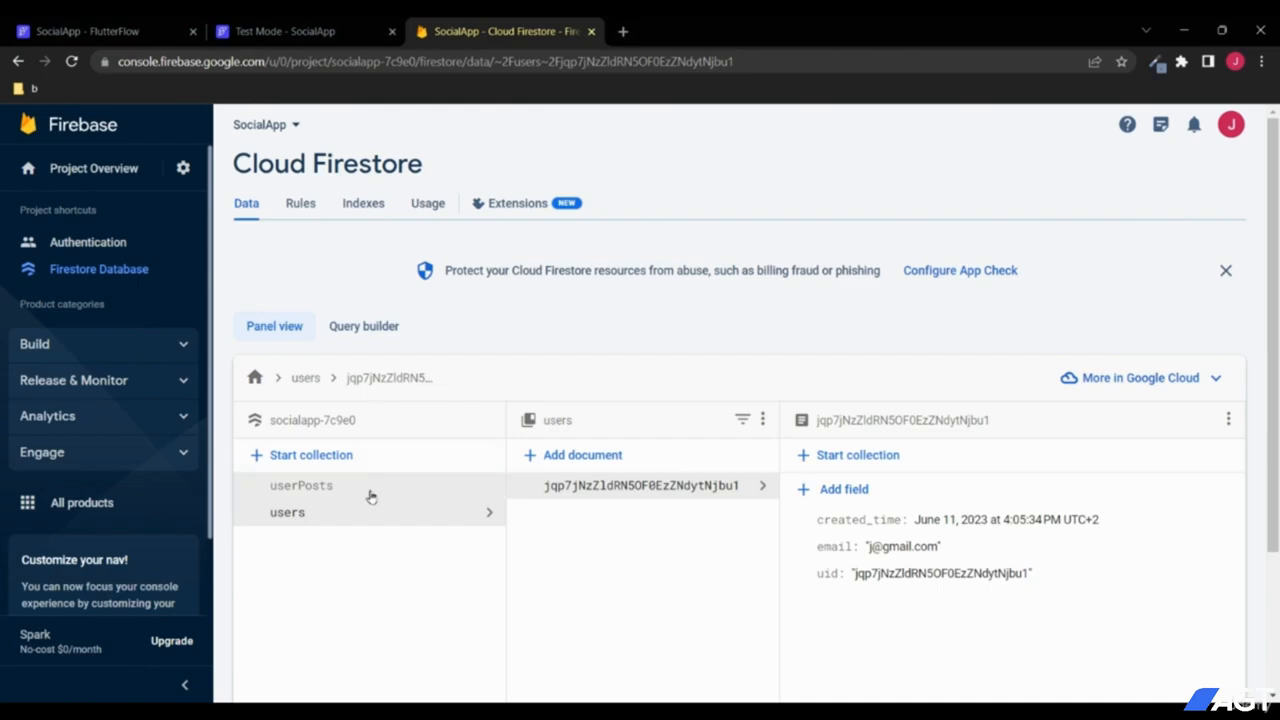
{"action": "left_click", "coordinate": [366, 492]}
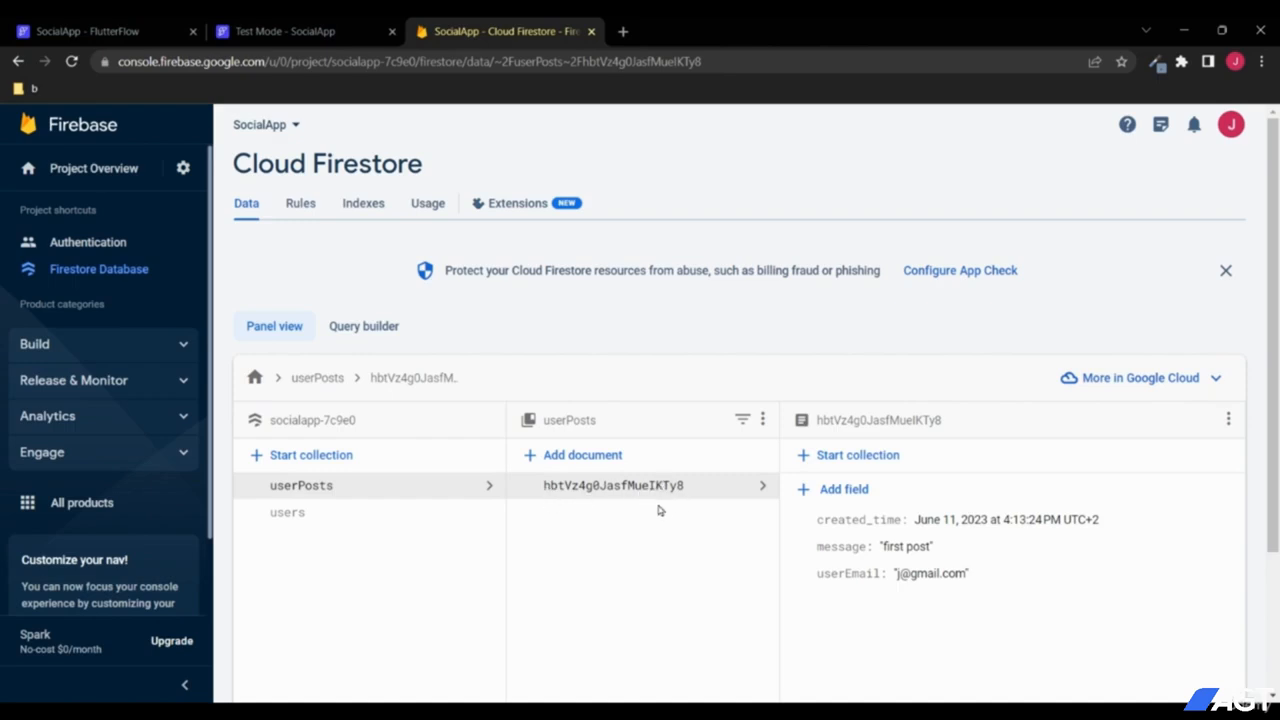
{"action": "scroll", "coordinate": [662, 512], "scroll_direction": "down", "scroll_amount": 1}
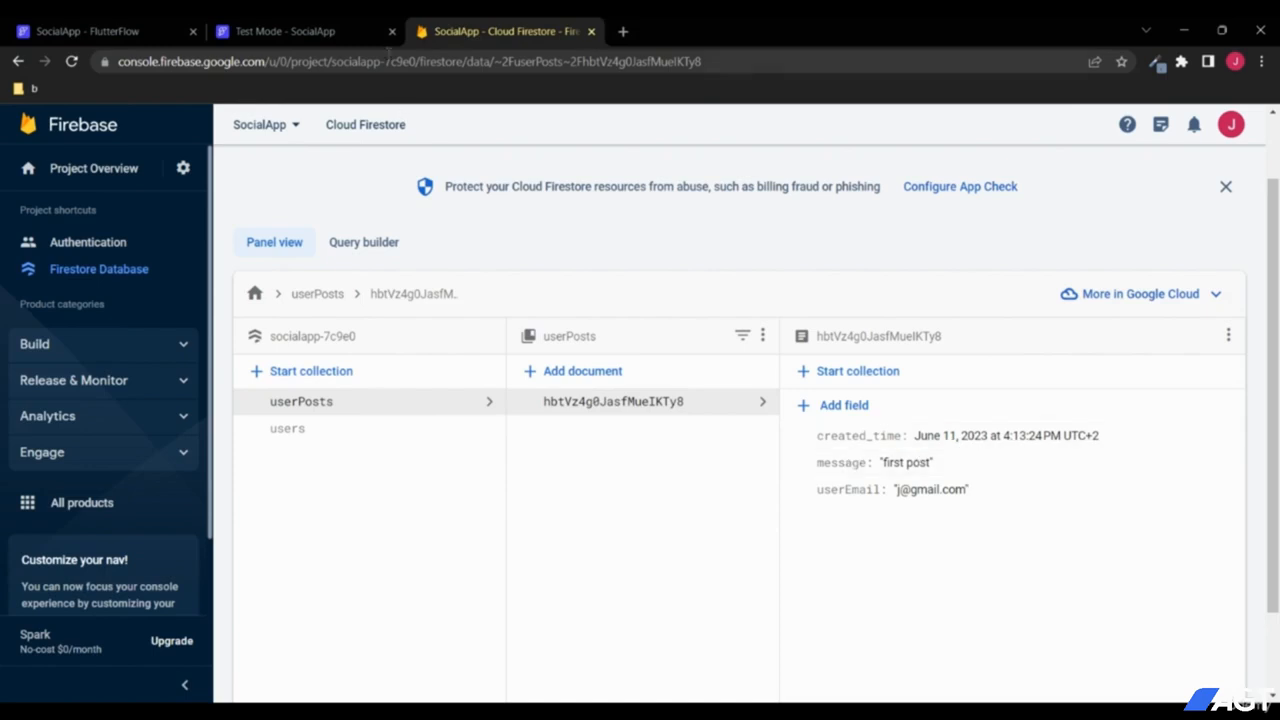
{"action": "left_click", "coordinate": [328, 28]}
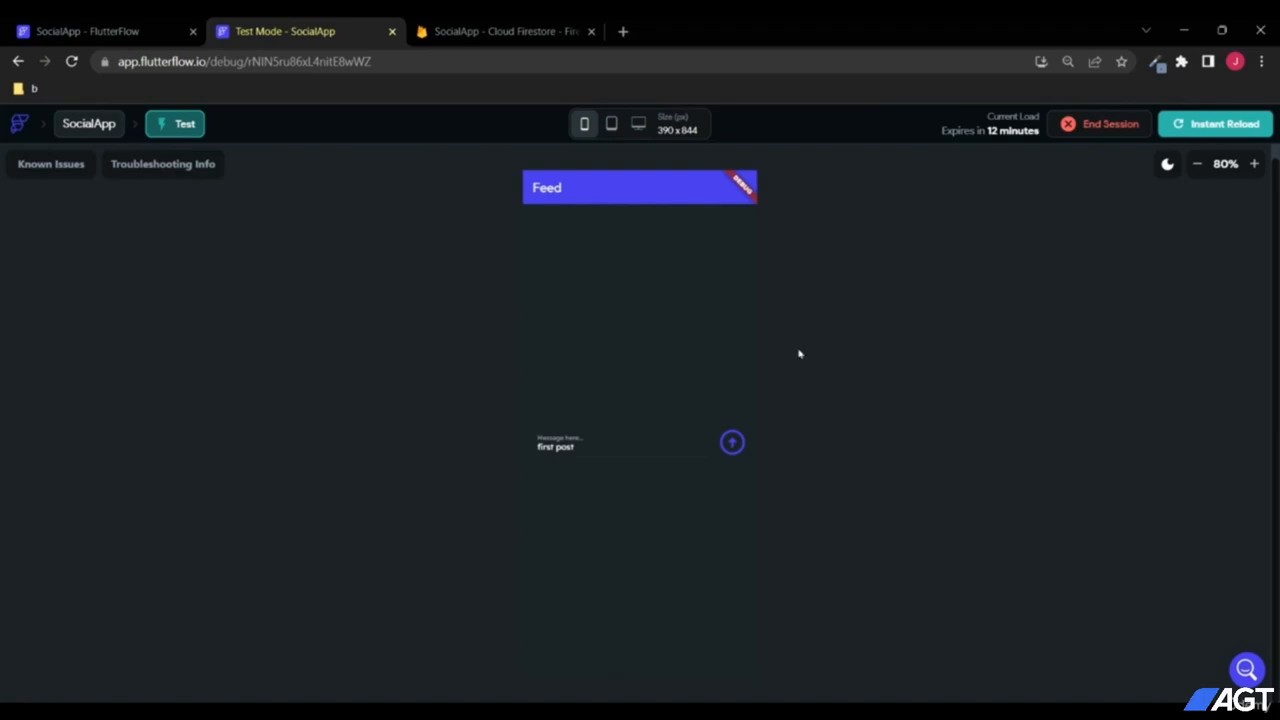
Step: Change the message TextField's input text font size from 14 to 16
{"action": "left_click", "coordinate": [130, 26]}
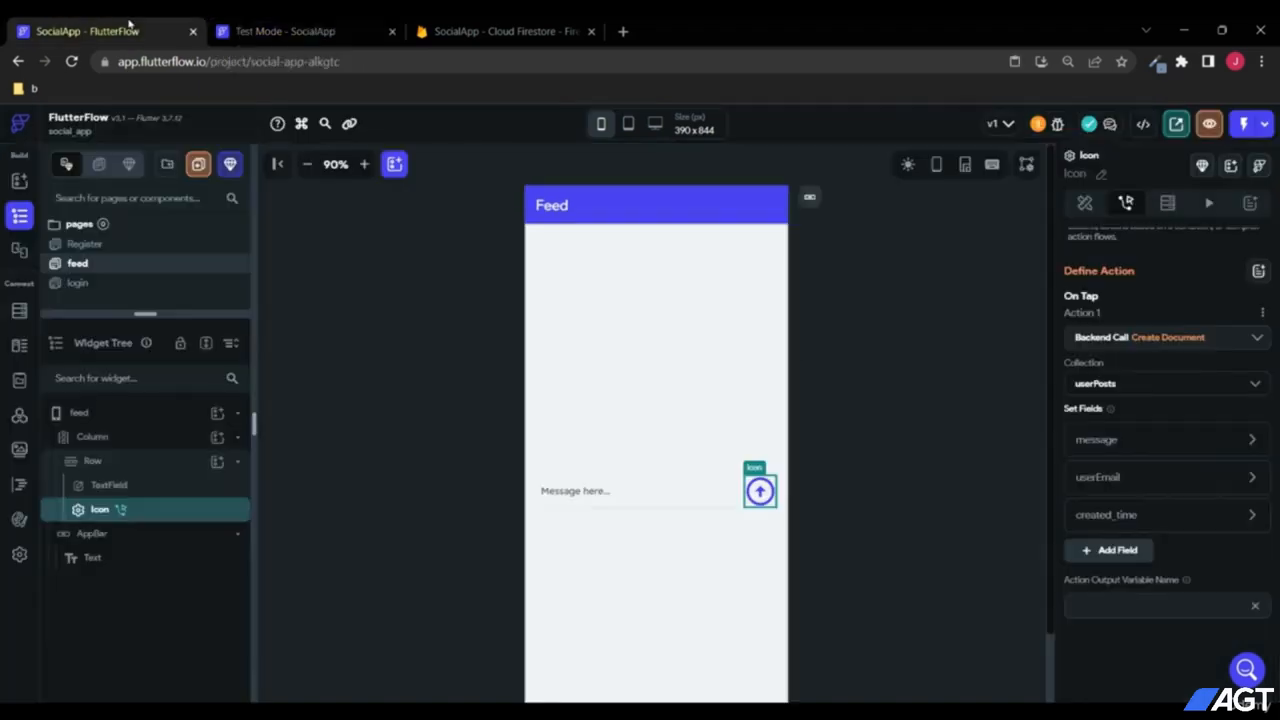
{"action": "left_click", "coordinate": [606, 497]}
{"action": "scroll", "coordinate": [1156, 494], "scroll_direction": "down", "scroll_amount": 5}
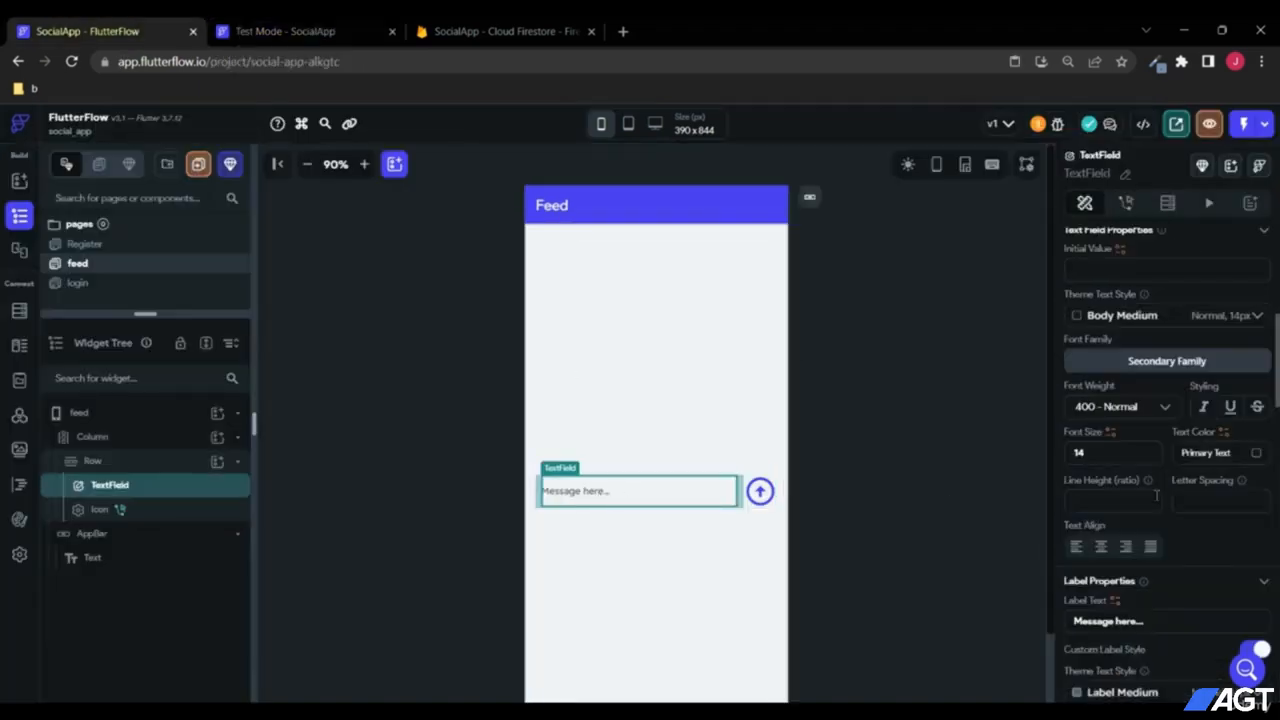
{"action": "scroll", "coordinate": [1103, 443], "scroll_direction": "up", "scroll_amount": 1}
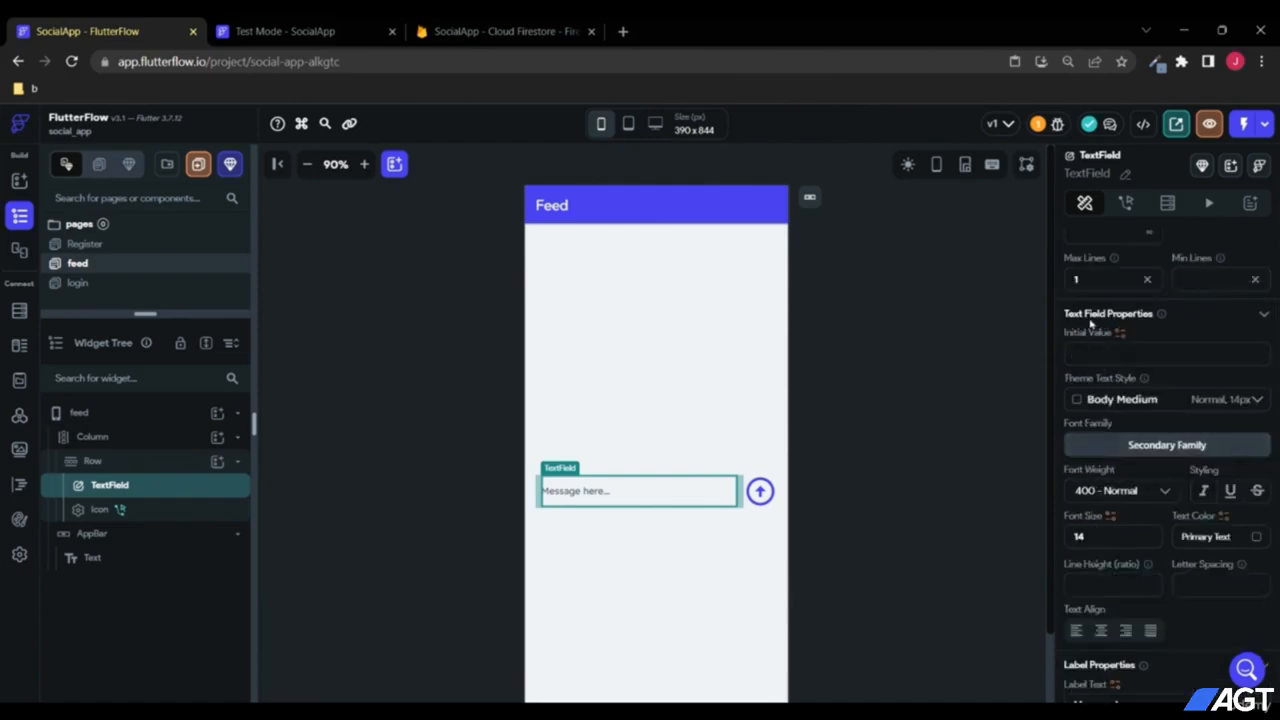
{"action": "double_click", "coordinate": [1100, 541]}
{"action": "type", "text": "16"}
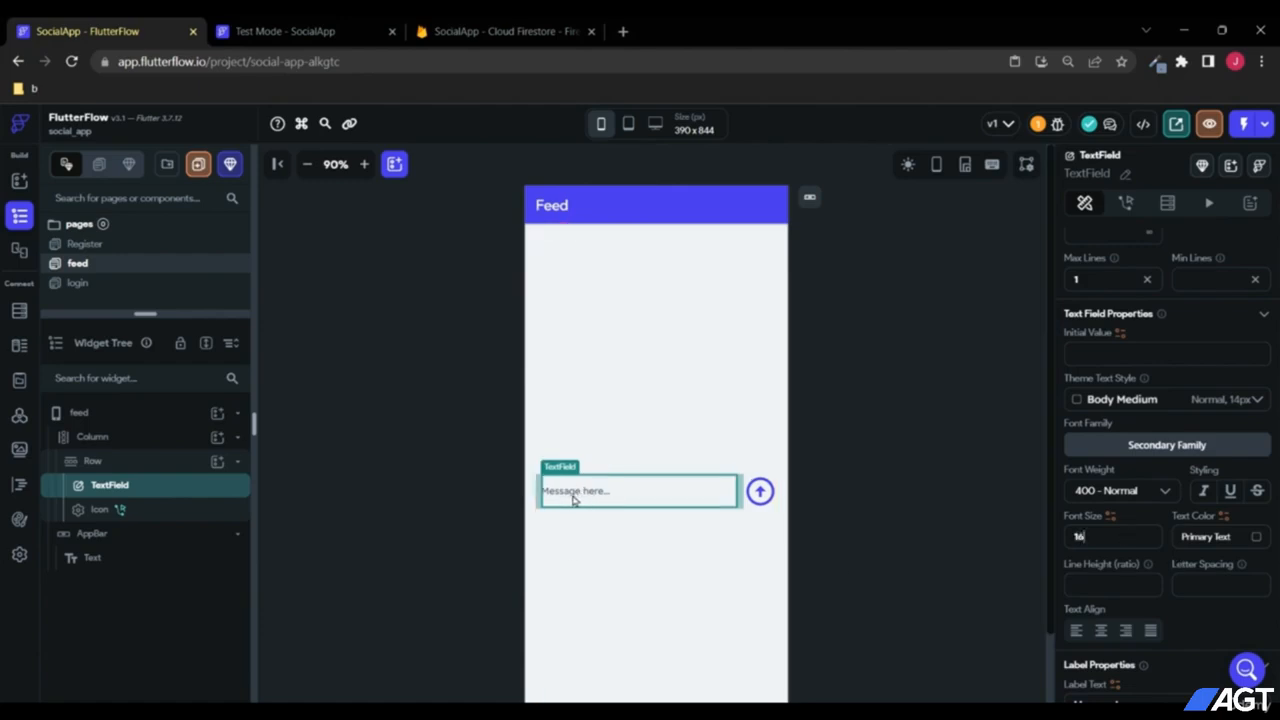
Step: Set the TextField's label font size to 16 as well
{"action": "scroll", "coordinate": [1170, 511], "scroll_direction": "down", "scroll_amount": 2}
{"action": "scroll", "coordinate": [1170, 511], "scroll_direction": "down", "scroll_amount": 3}
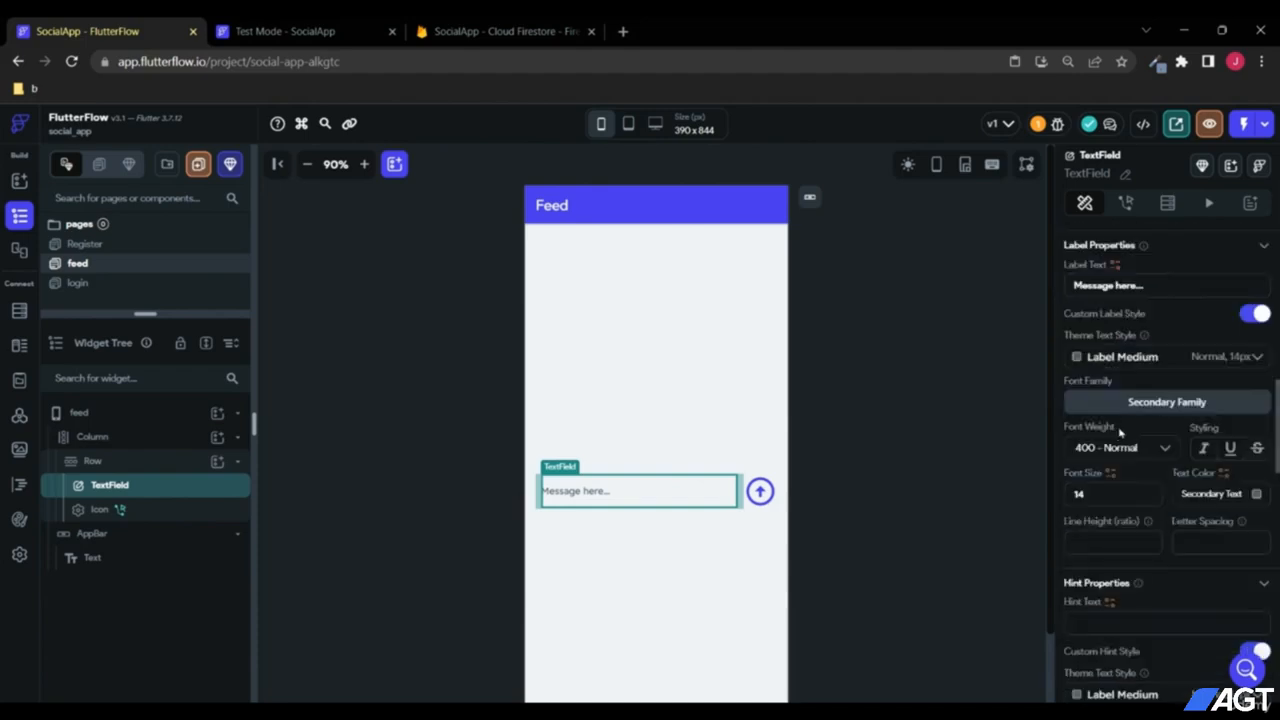
{"action": "scroll", "coordinate": [1117, 430], "scroll_direction": "up", "scroll_amount": 2}
{"action": "scroll", "coordinate": [1117, 425], "scroll_direction": "down", "scroll_amount": 2}
{"action": "type", "text": "16"}
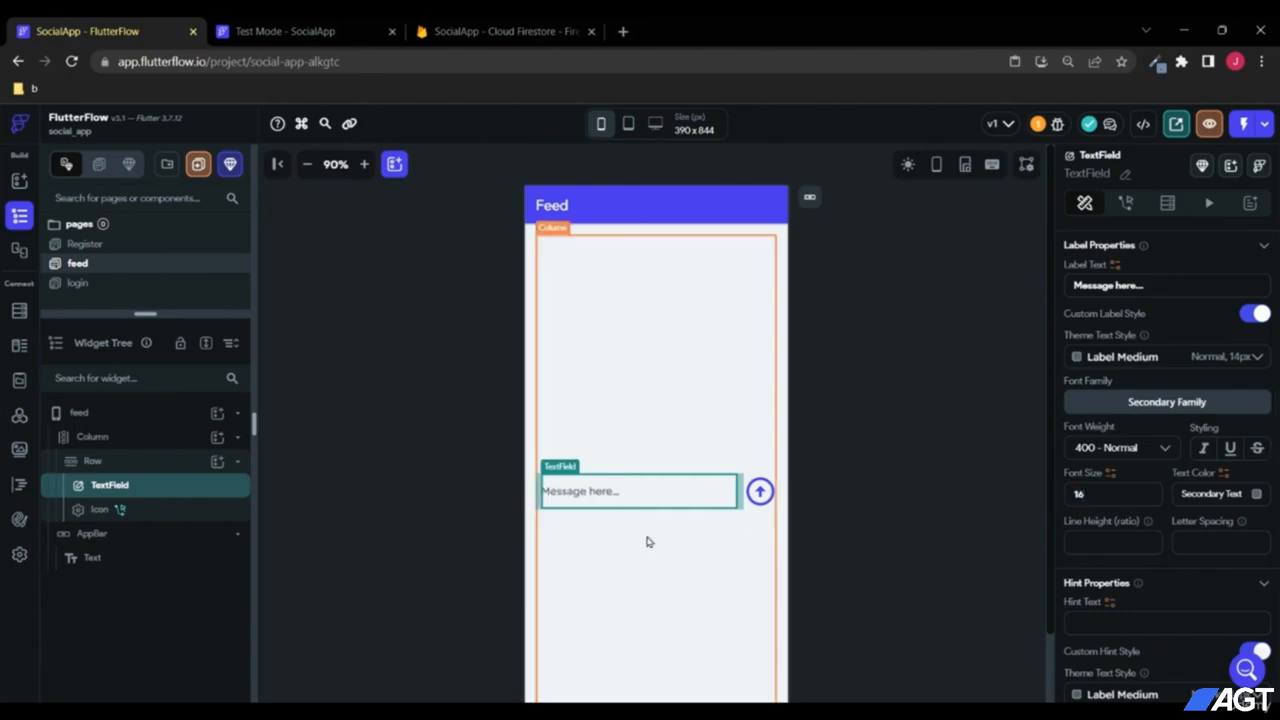
{"action": "left_click", "coordinate": [760, 491]}
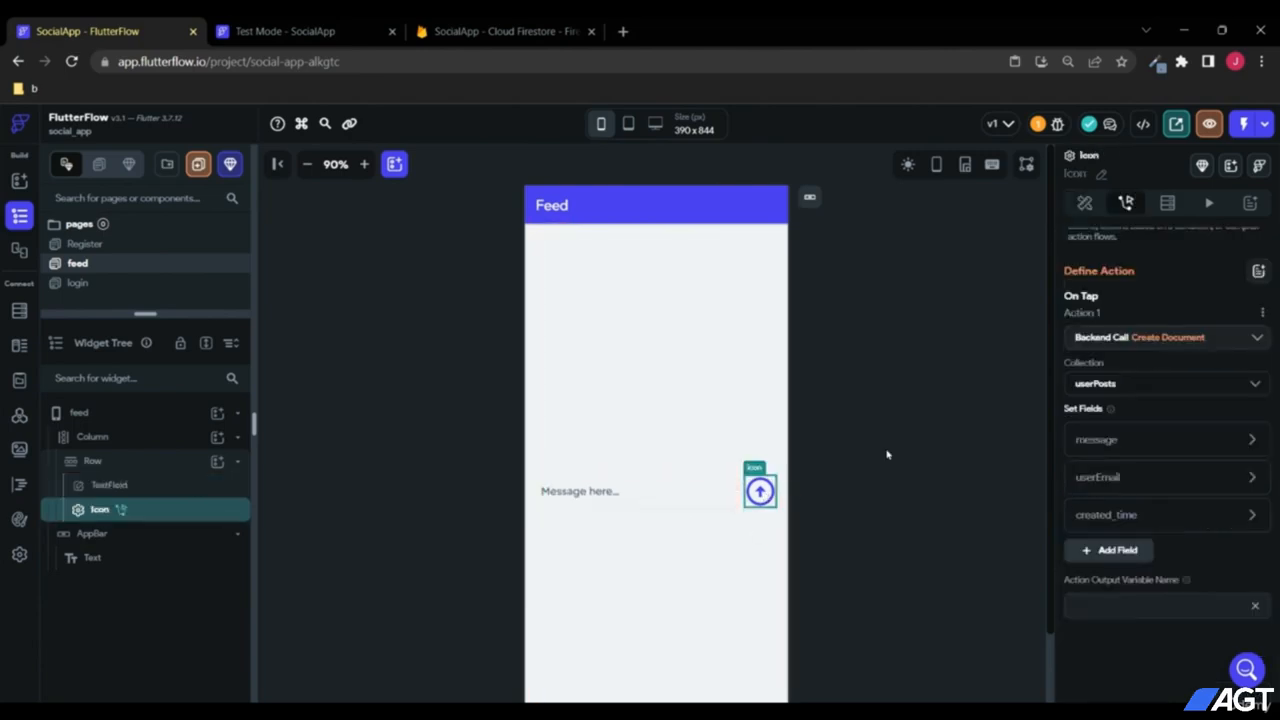
{"action": "scroll", "coordinate": [1138, 238], "scroll_direction": "up", "scroll_amount": 2}
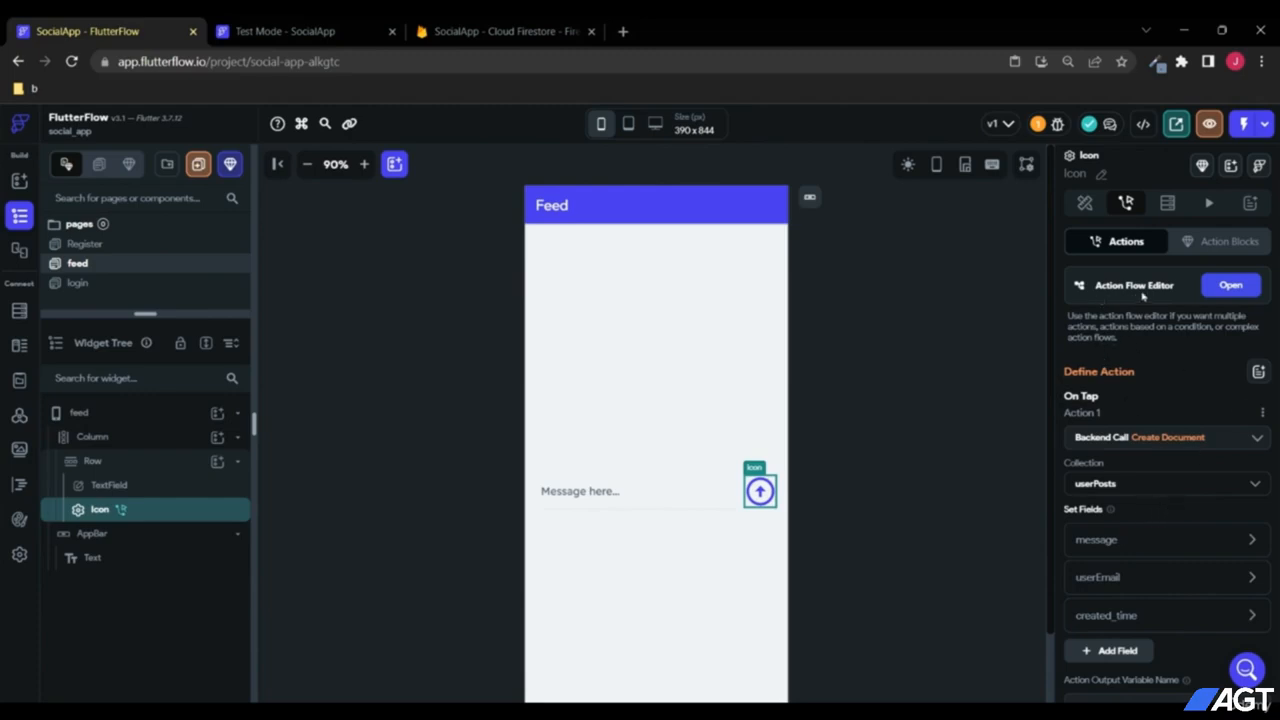
Step: Add a second tap action to the send icon: Clear Text Fields on TextField_1
{"action": "left_click", "coordinate": [1220, 290]}
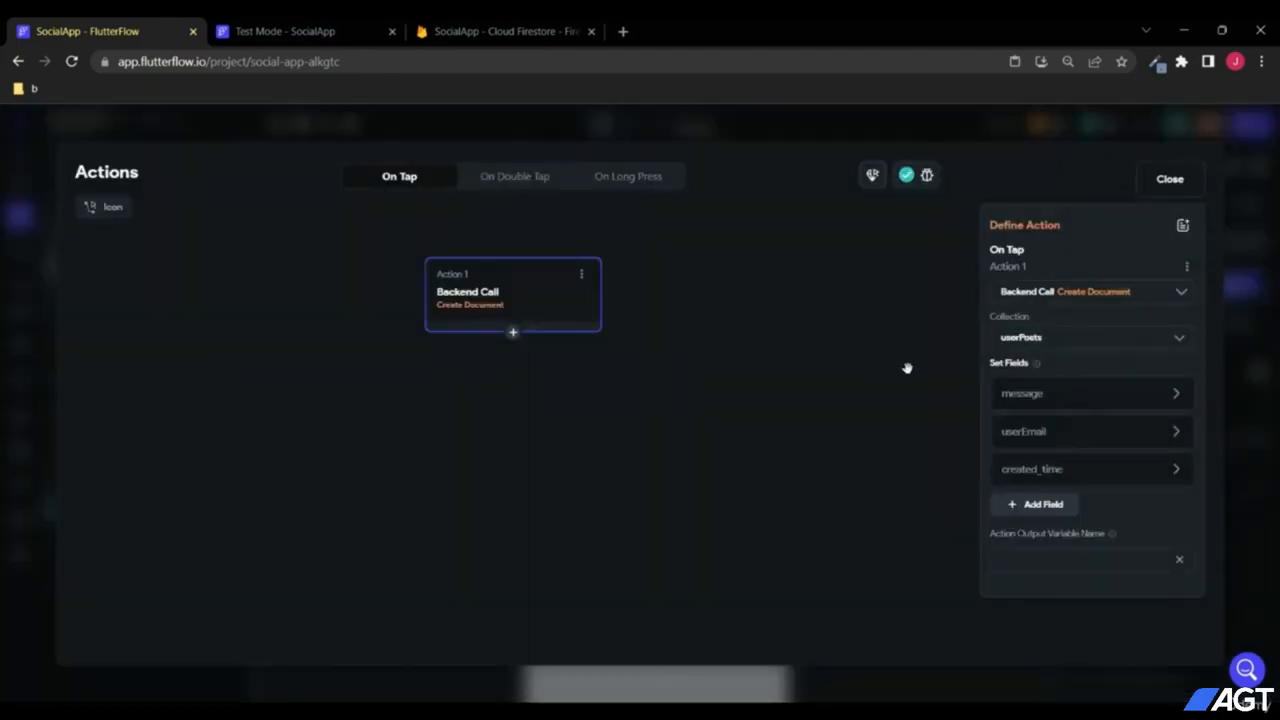
{"action": "left_click", "coordinate": [527, 330]}
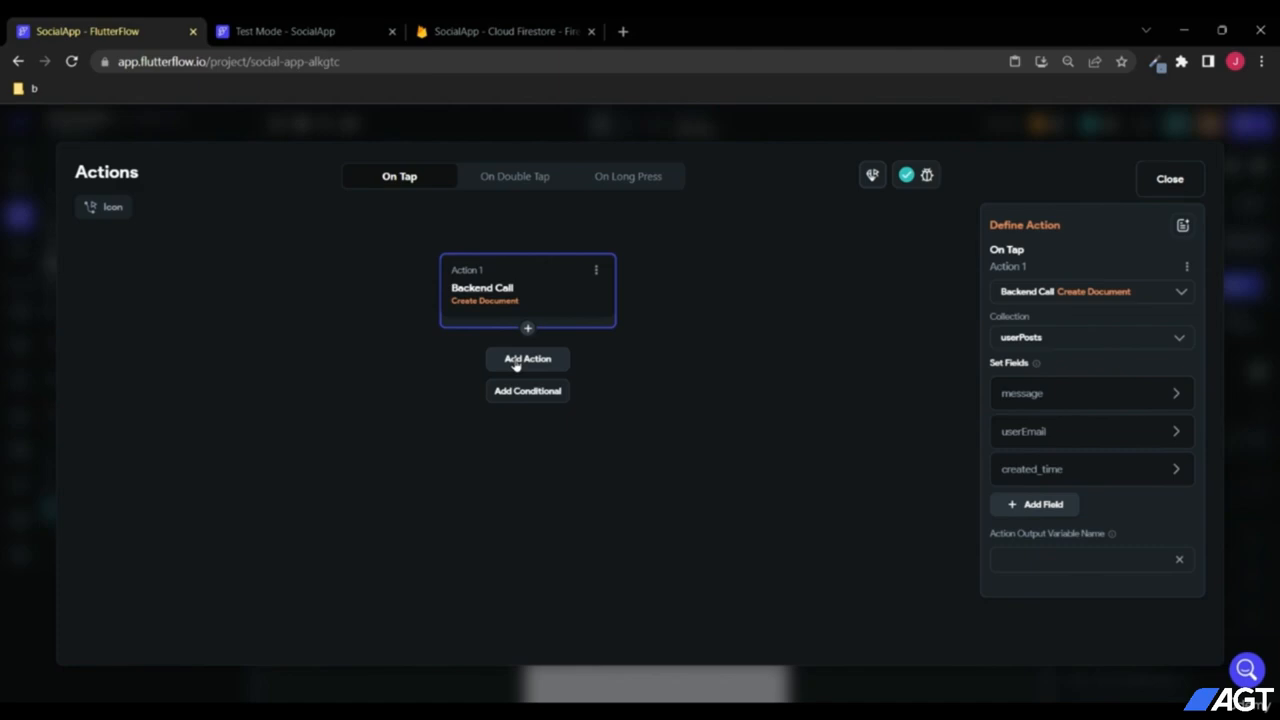
{"action": "left_click", "coordinate": [515, 362]}
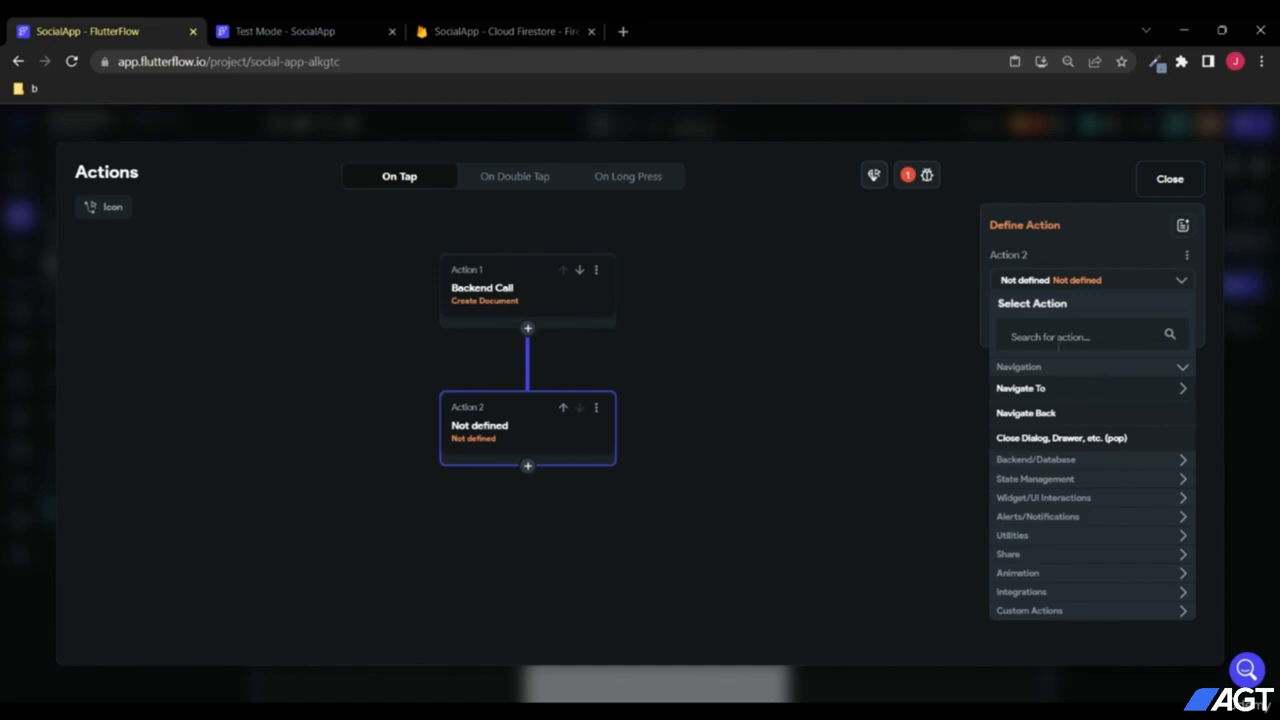
{"action": "left_click", "coordinate": [1063, 337]}
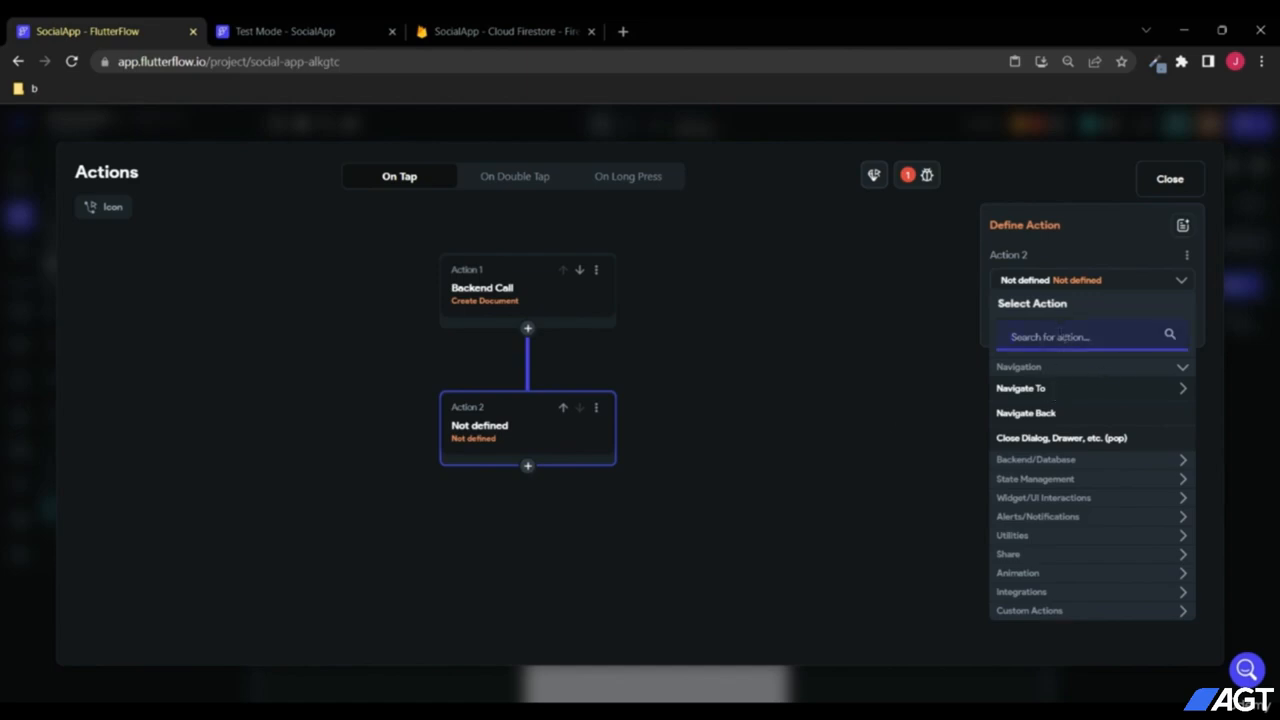
{"action": "type", "text": "clear"}
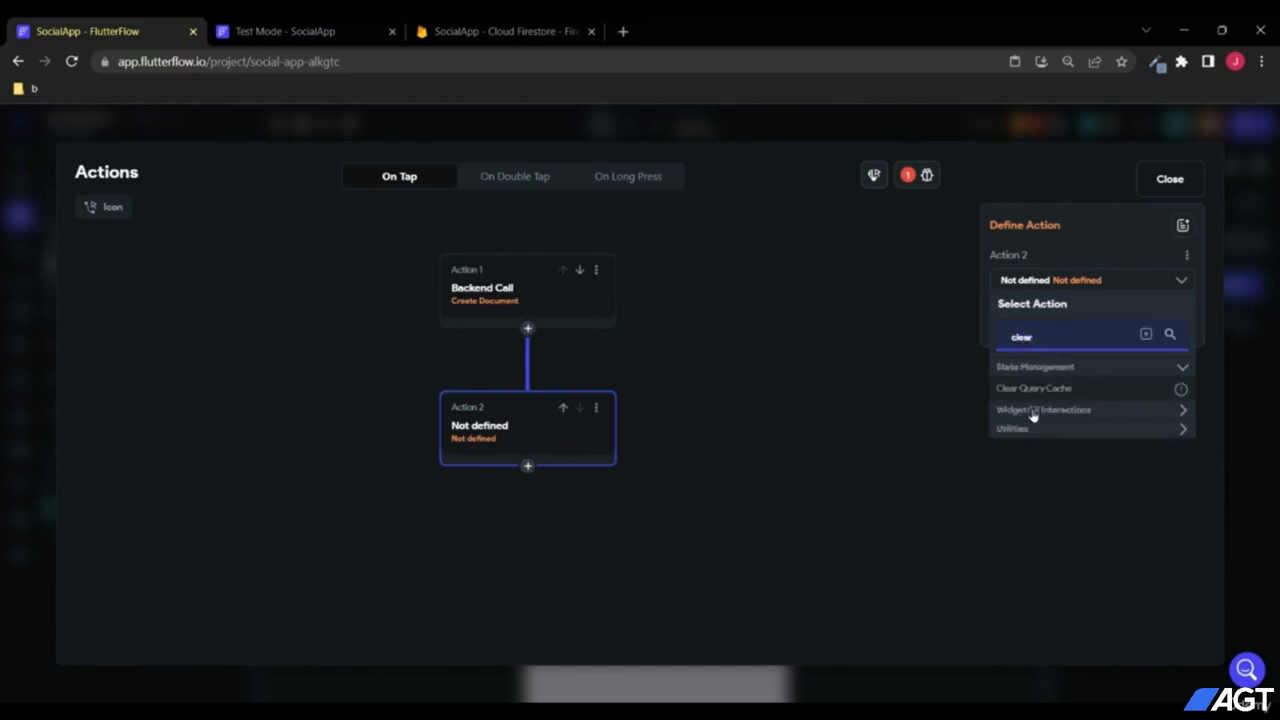
{"action": "left_click", "coordinate": [1061, 413]}
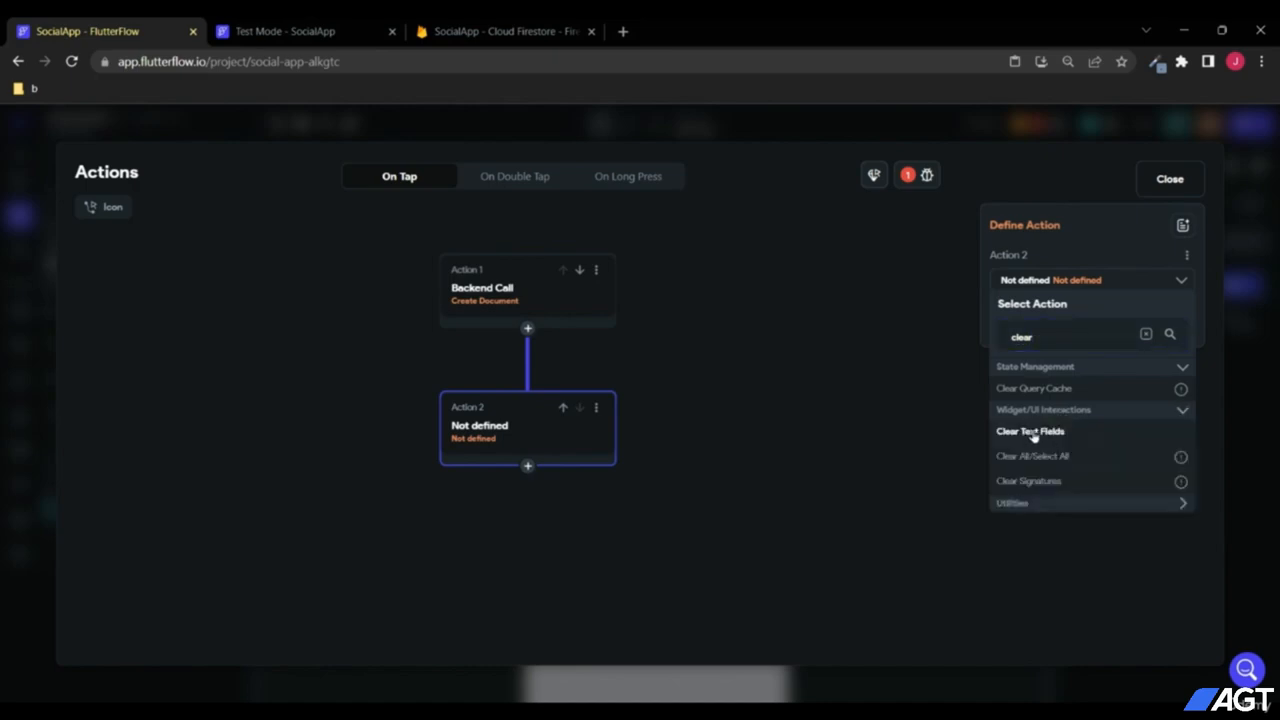
{"action": "left_click", "coordinate": [1035, 433]}
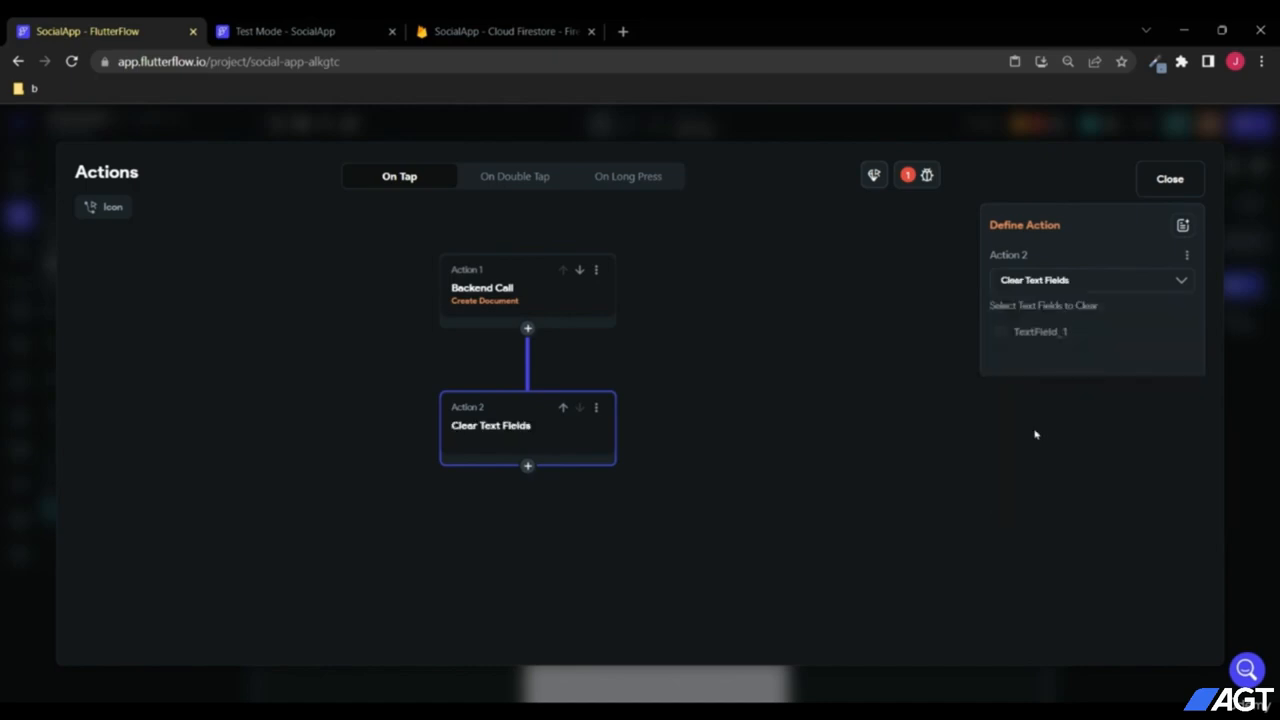
{"action": "left_click", "coordinate": [1000, 333]}
{"action": "left_click", "coordinate": [1168, 182]}
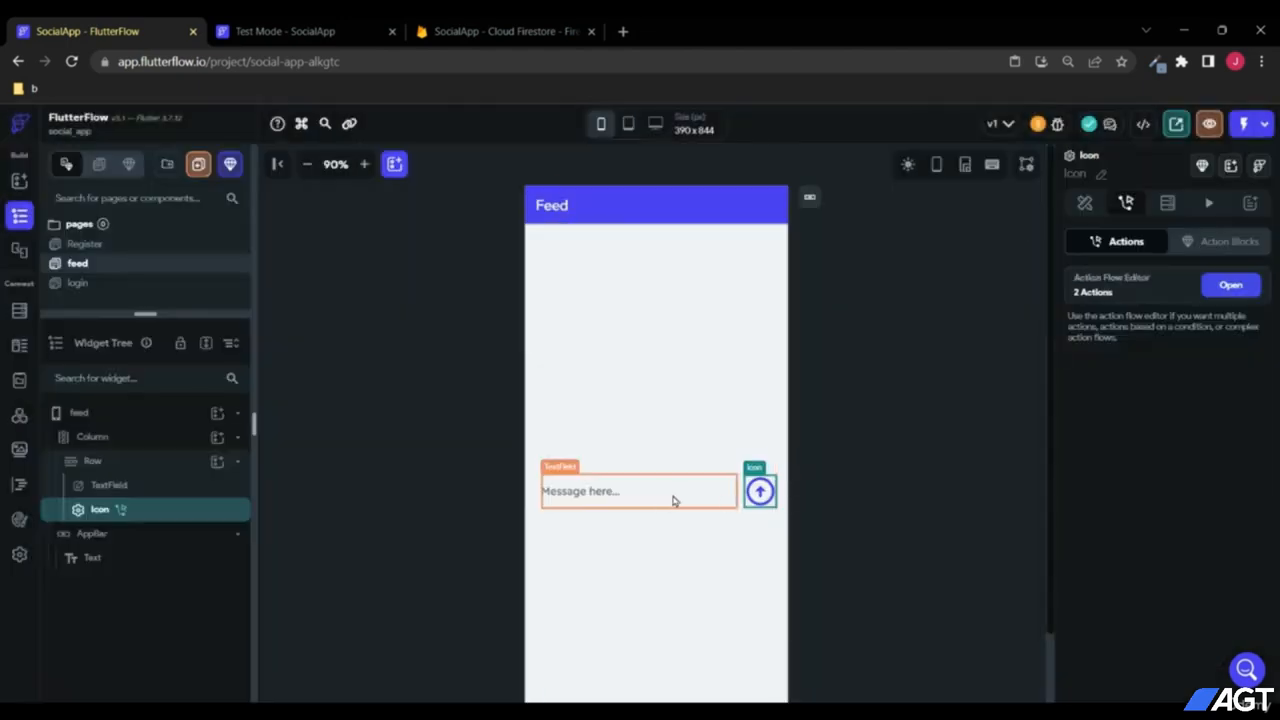
Step: Instant-reload the test app, send a second post, and verify its new userPosts document in Firestore
{"action": "left_click", "coordinate": [290, 31]}
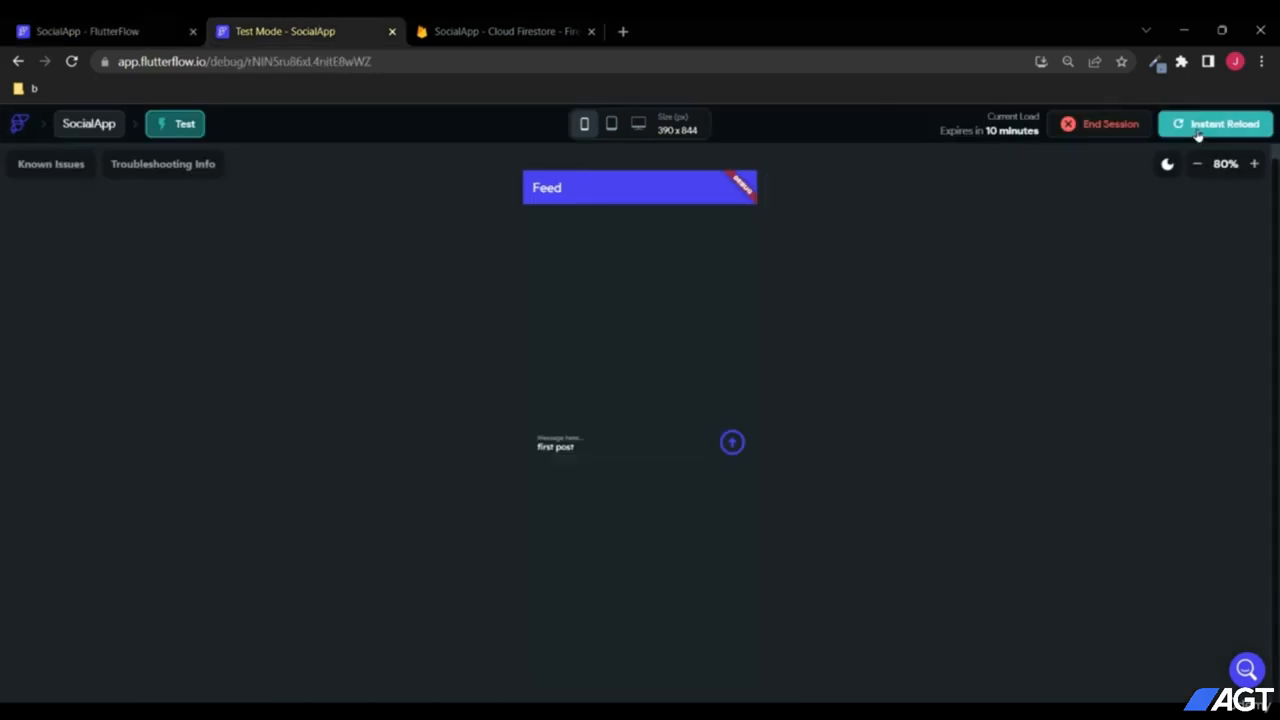
{"action": "left_click", "coordinate": [1201, 126]}
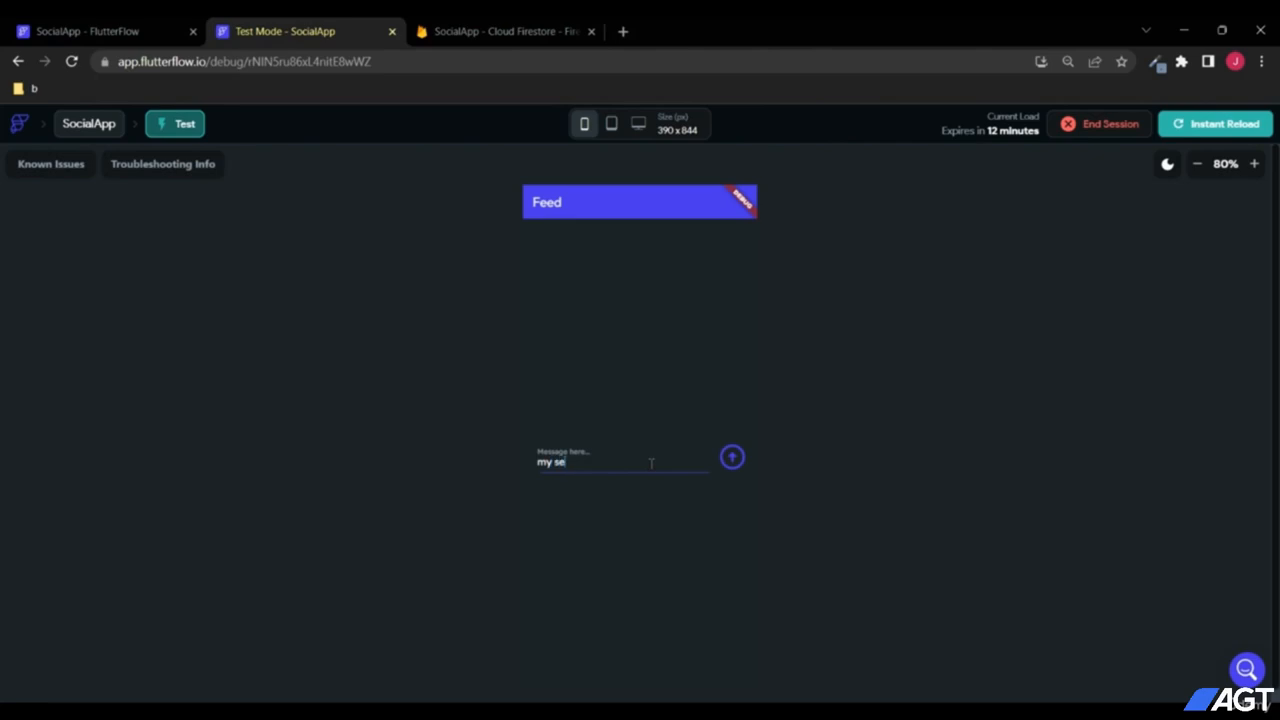
{"action": "left_click", "coordinate": [721, 481]}
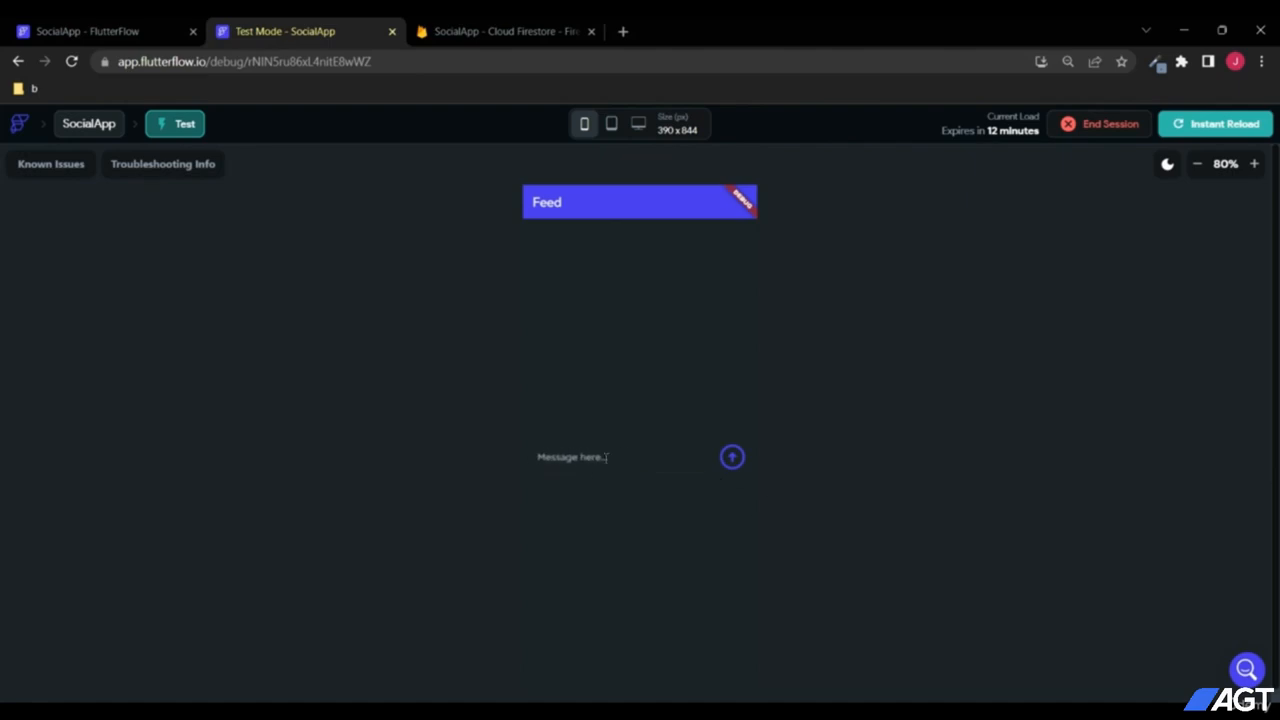
{"action": "left_click", "coordinate": [505, 31]}
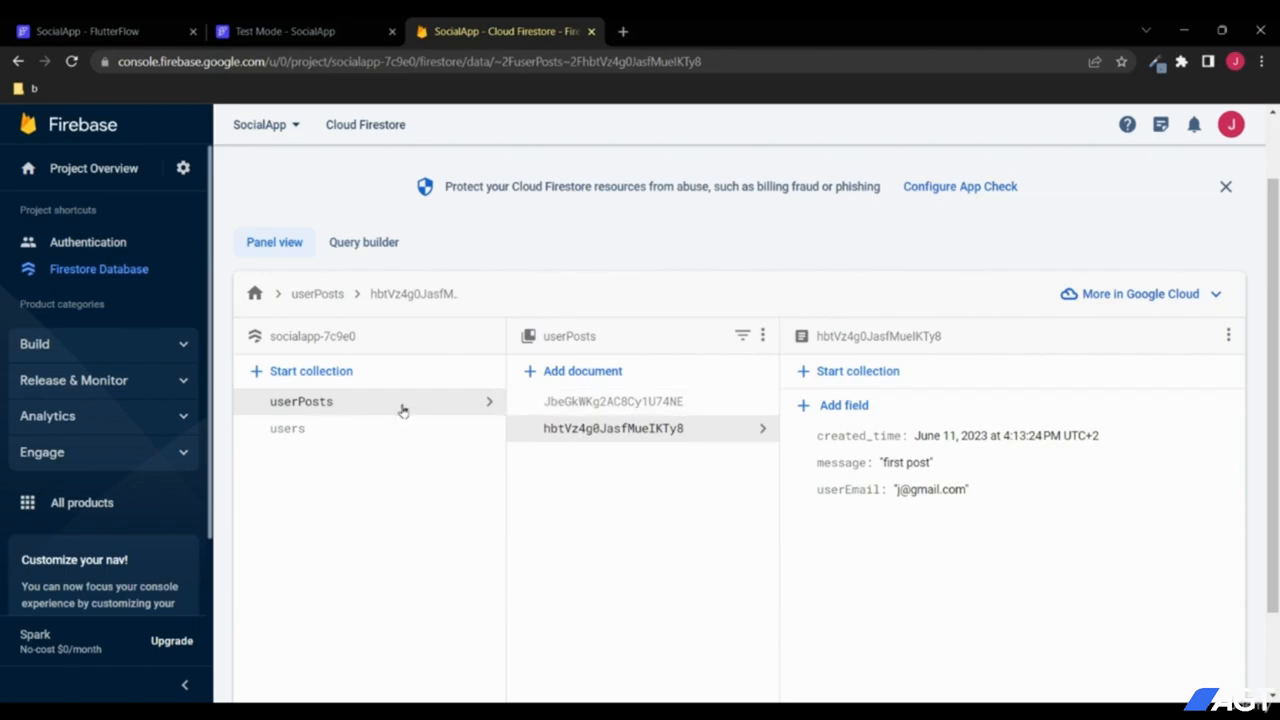
{"action": "left_click", "coordinate": [596, 405]}
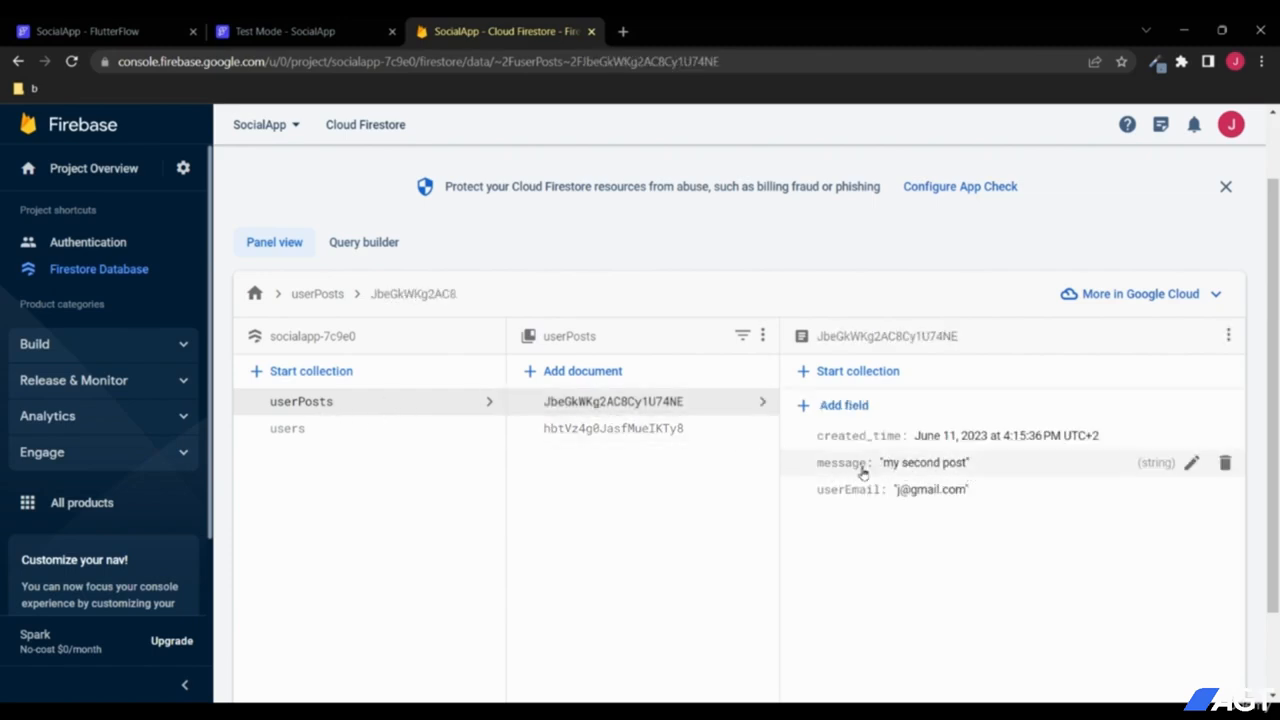
{"action": "left_click", "coordinate": [285, 33]}
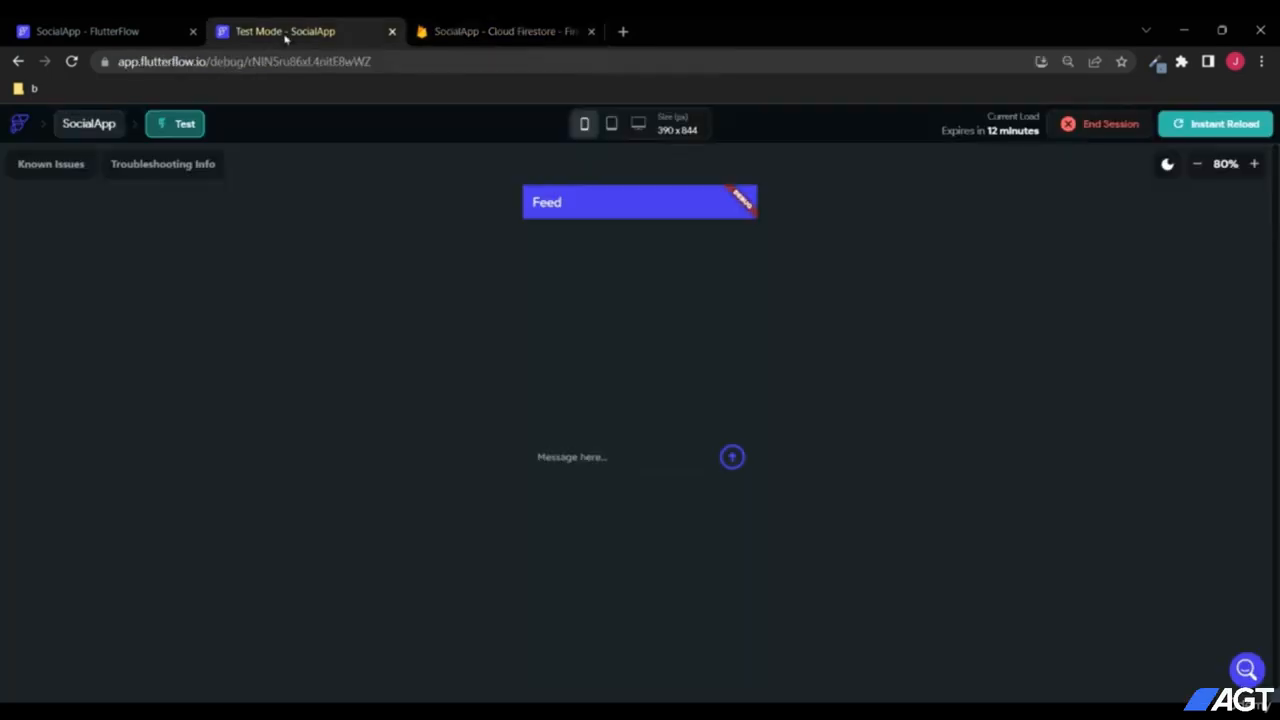
{"action": "left_click", "coordinate": [120, 30]}
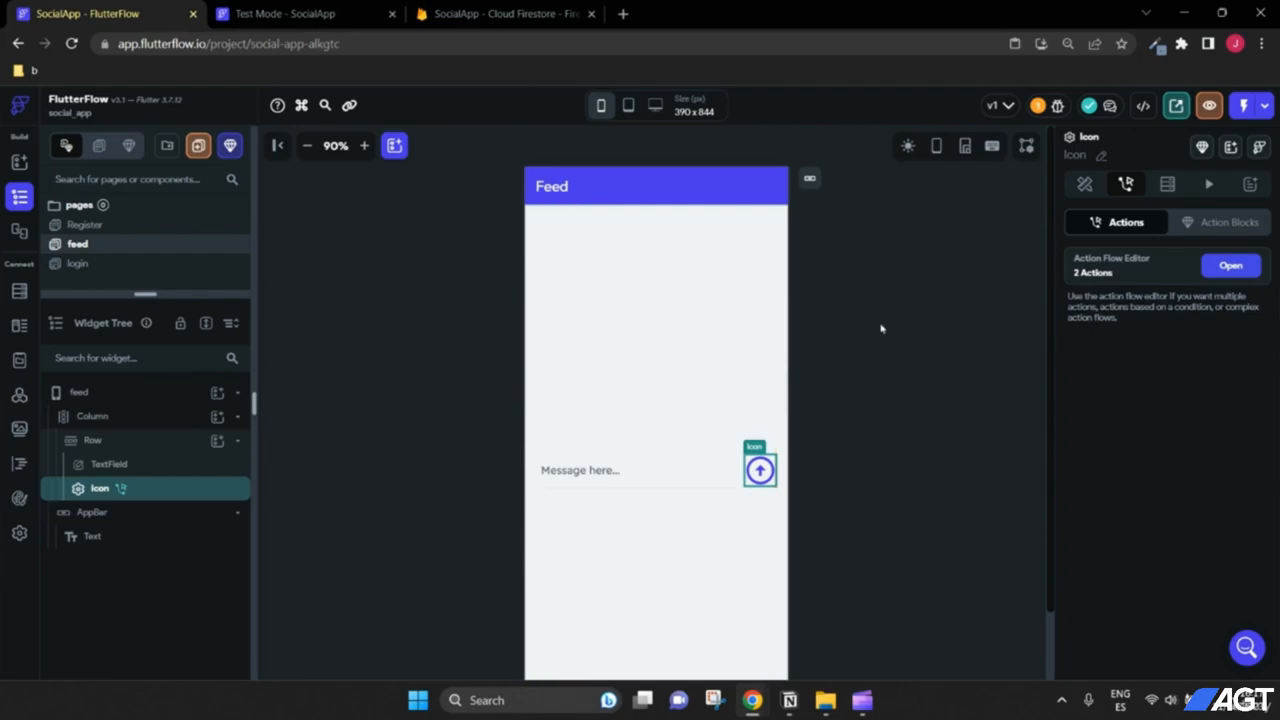
Step: Add a ListView above the message Row in the Column and set it to expanded
{"action": "left_click", "coordinate": [217, 416]}
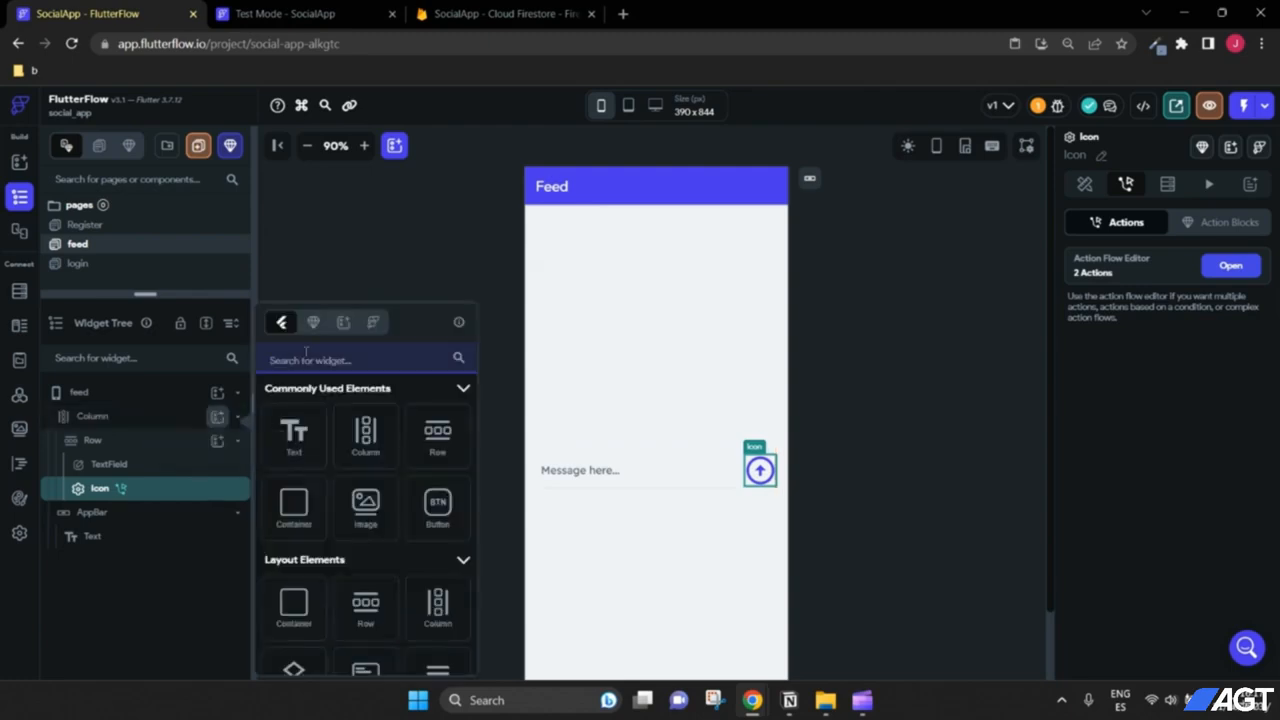
{"action": "type", "text": "list"}
{"action": "left_click", "coordinate": [293, 447]}
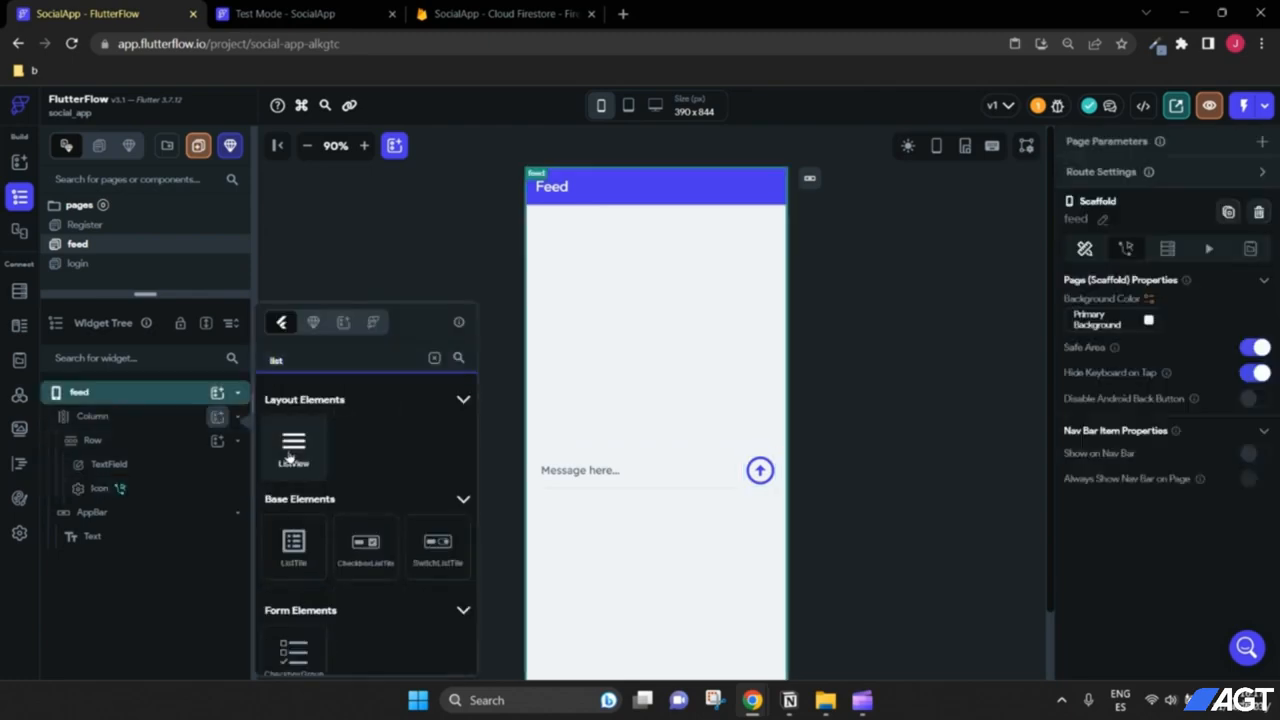
{"action": "left_click_drag", "start_coordinate": [148, 517], "coordinate": [128, 428]}
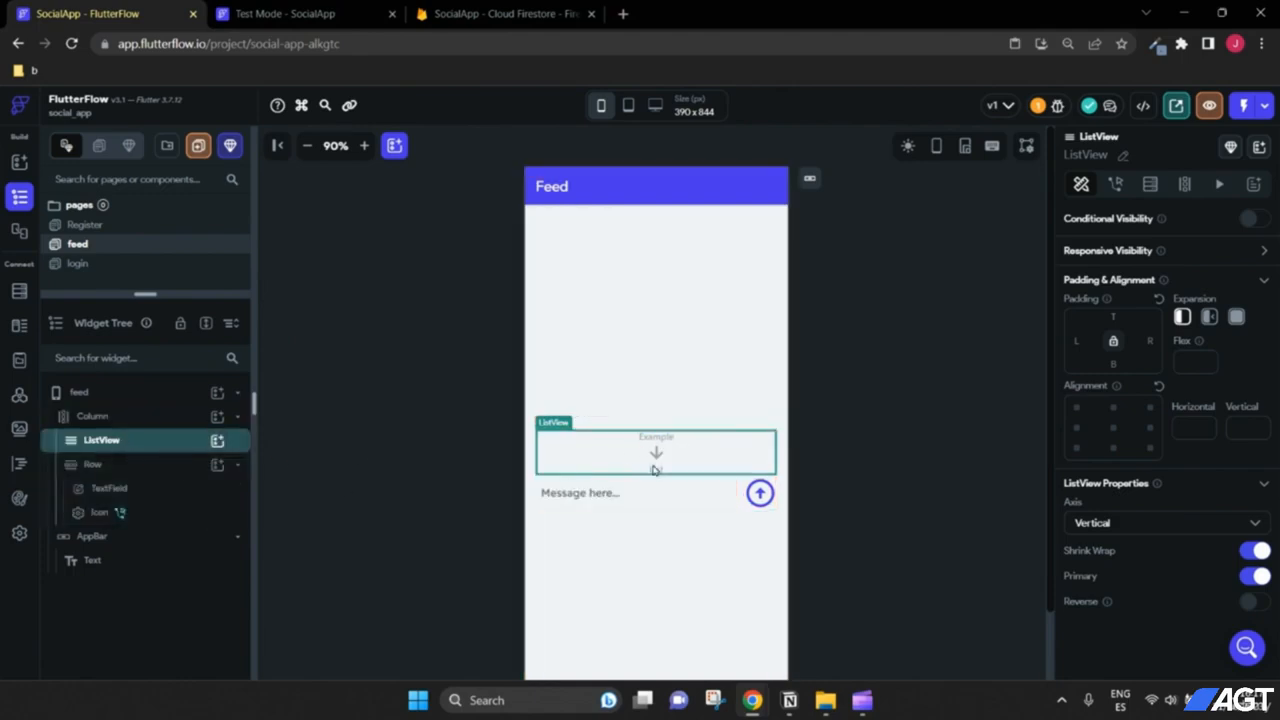
{"action": "left_click", "coordinate": [1236, 318]}
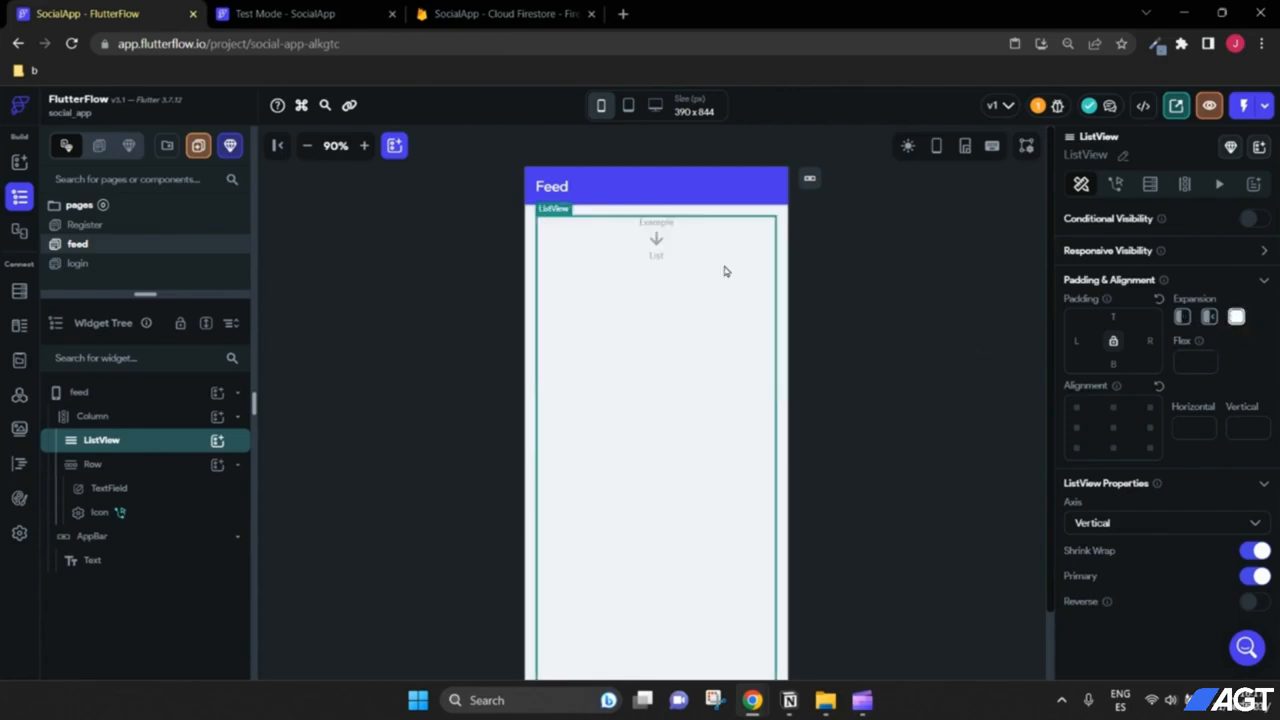
Step: Give the message Row a bottom padding of 30
{"action": "scroll", "coordinate": [685, 483], "scroll_direction": "down", "scroll_amount": 2}
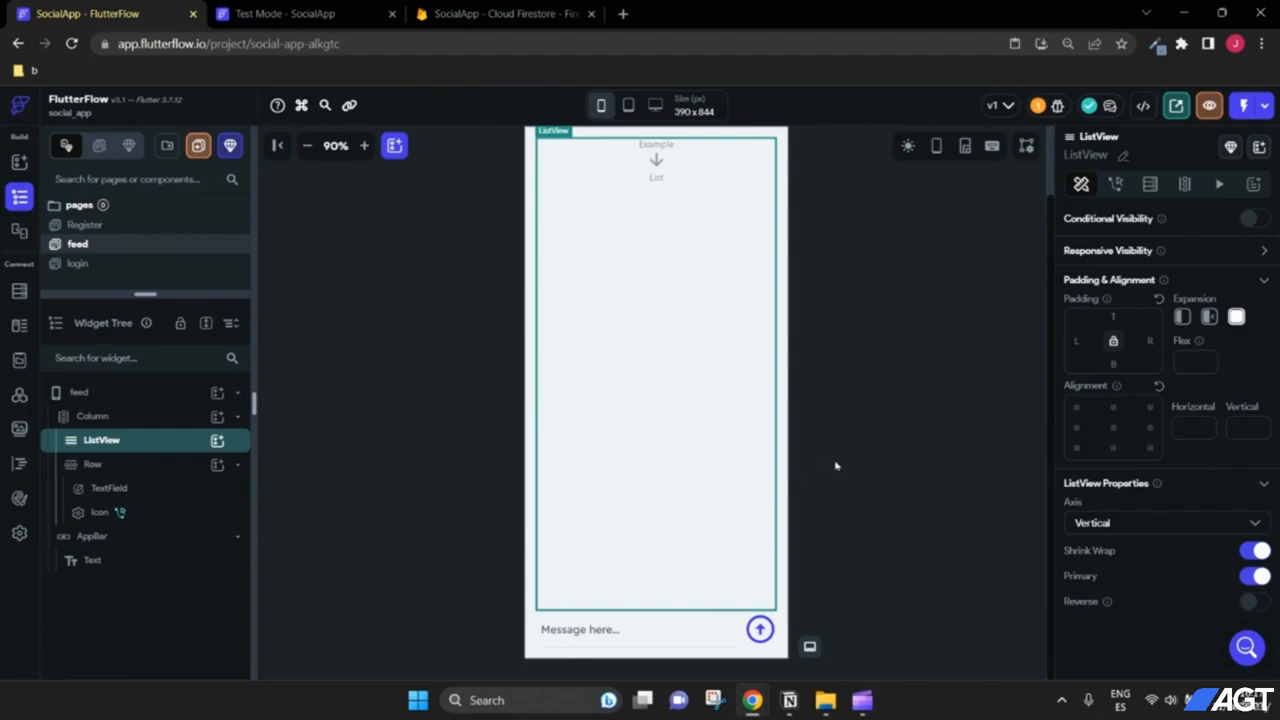
{"action": "left_click", "coordinate": [95, 464]}
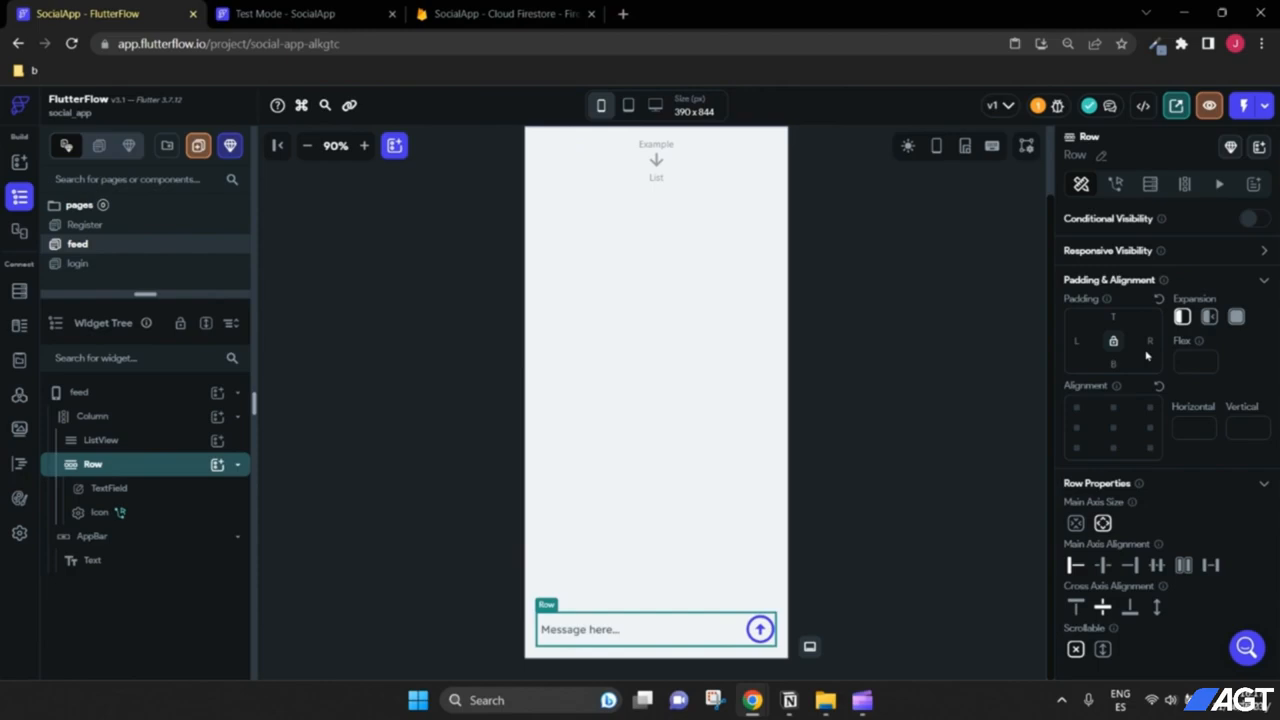
{"action": "type", "text": "30"}
{"action": "left_click", "coordinate": [729, 574]}
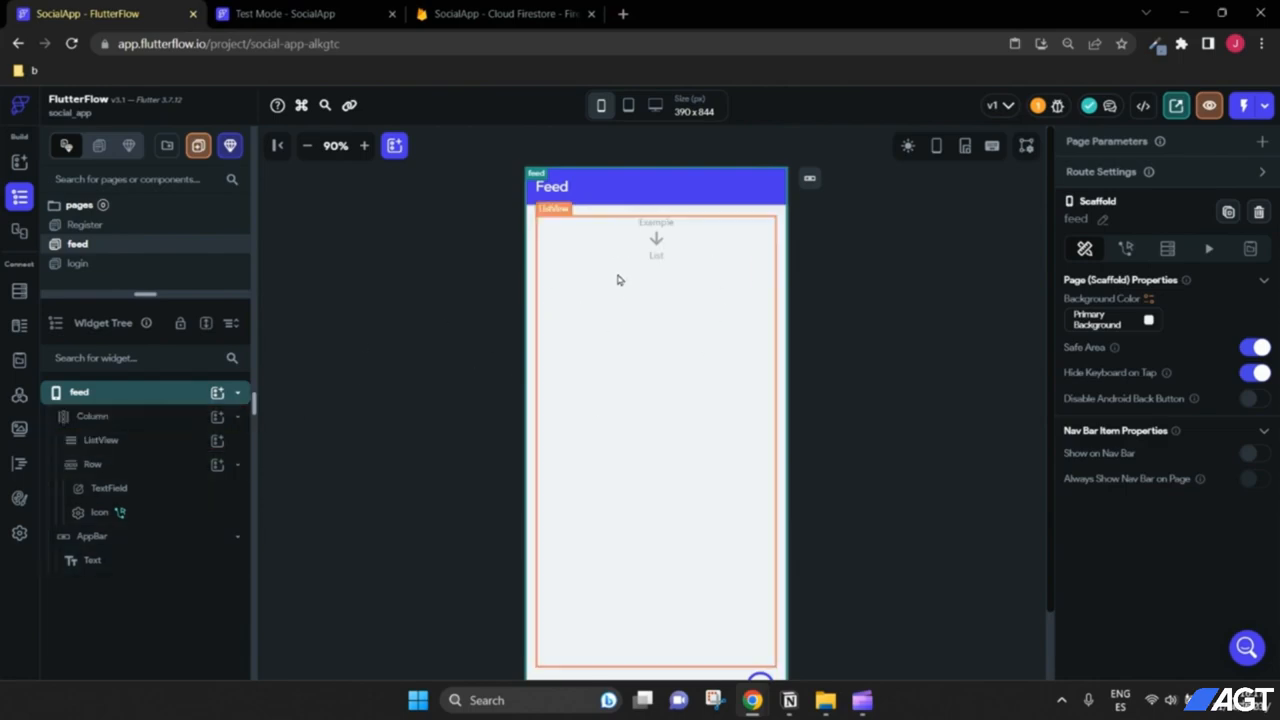
{"action": "left_click", "coordinate": [479, 13]}
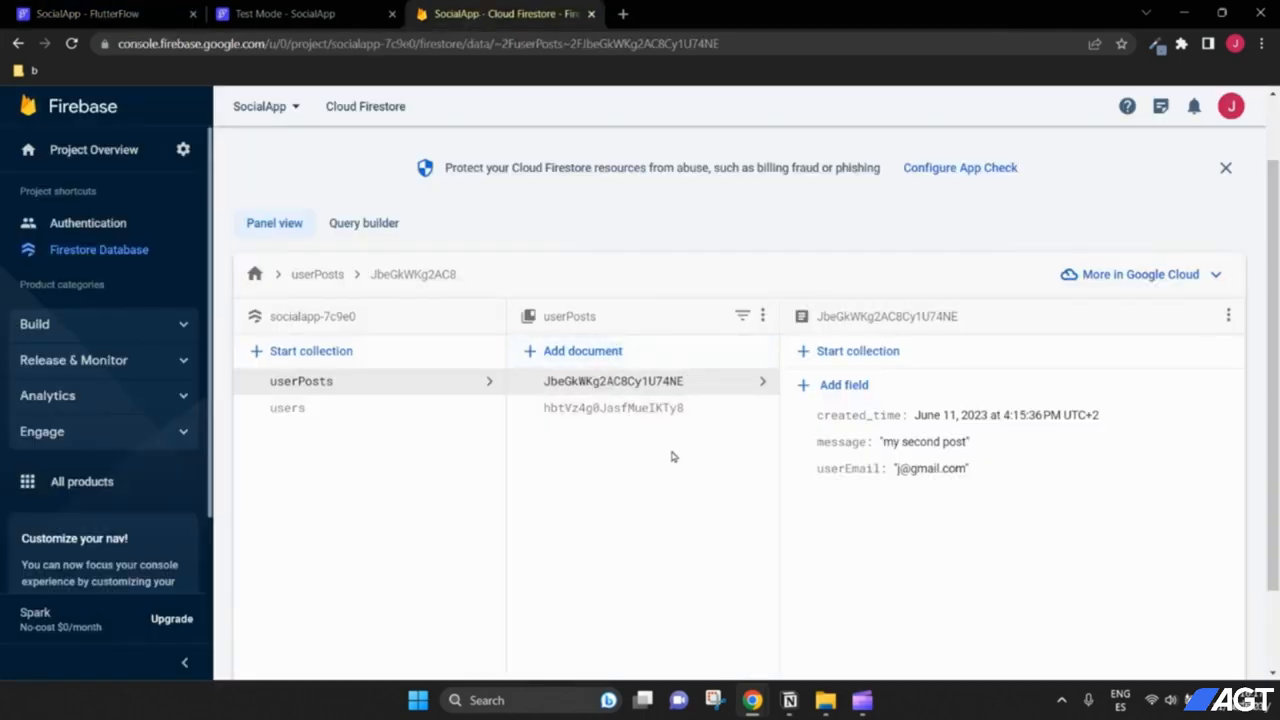
{"action": "left_click", "coordinate": [614, 408]}
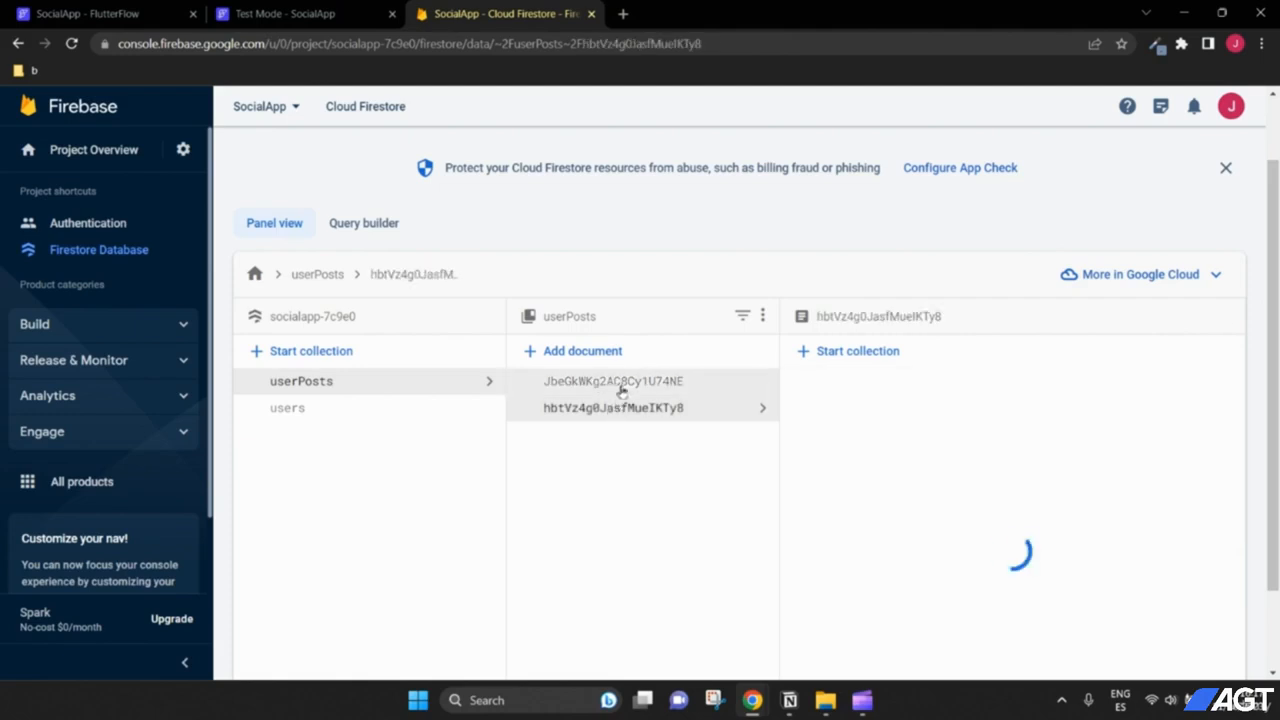
{"action": "left_click", "coordinate": [621, 386]}
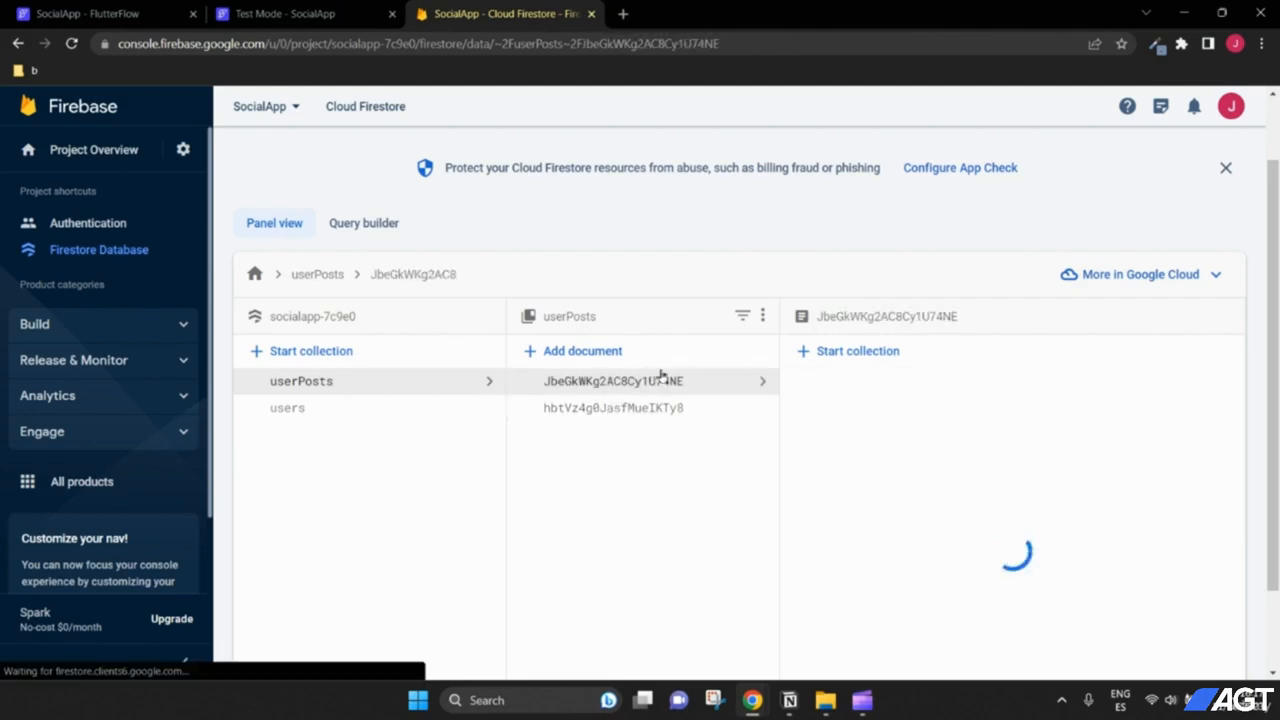
{"action": "left_click", "coordinate": [305, 13]}
{"action": "left_click", "coordinate": [90, 13]}
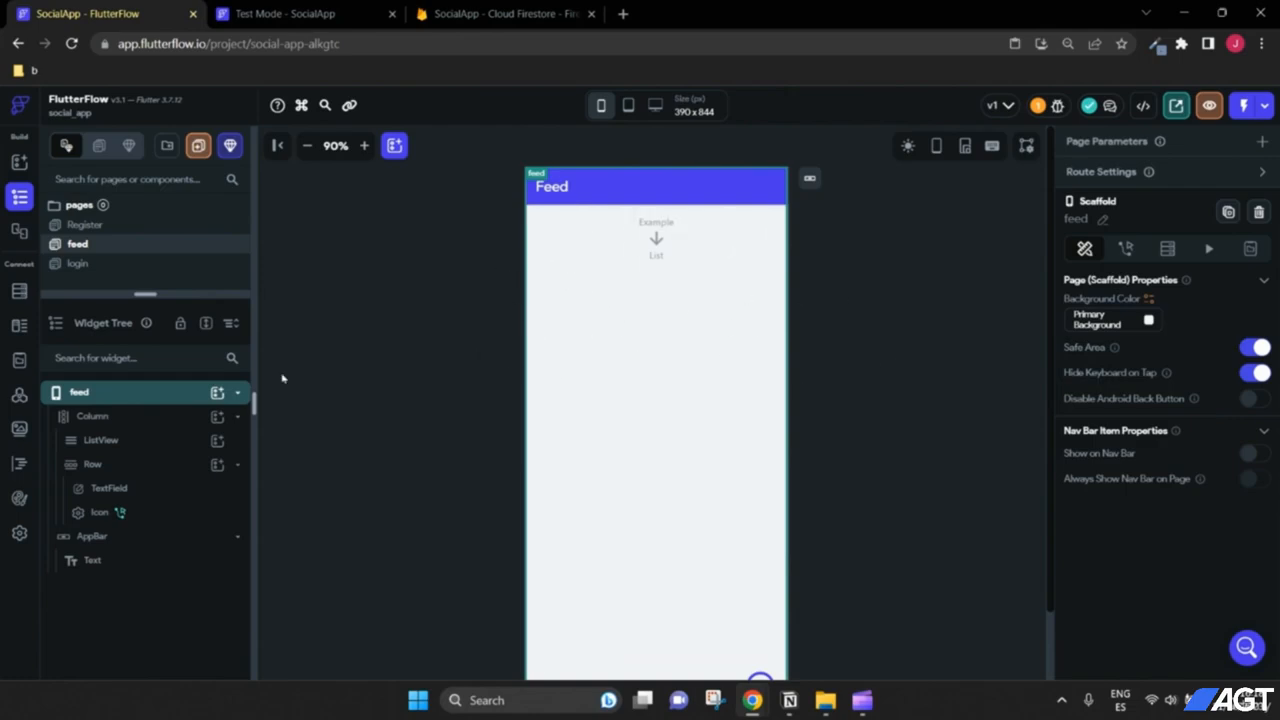
Step: Add a Container as the first item inside the ListView
{"action": "left_click", "coordinate": [163, 443]}
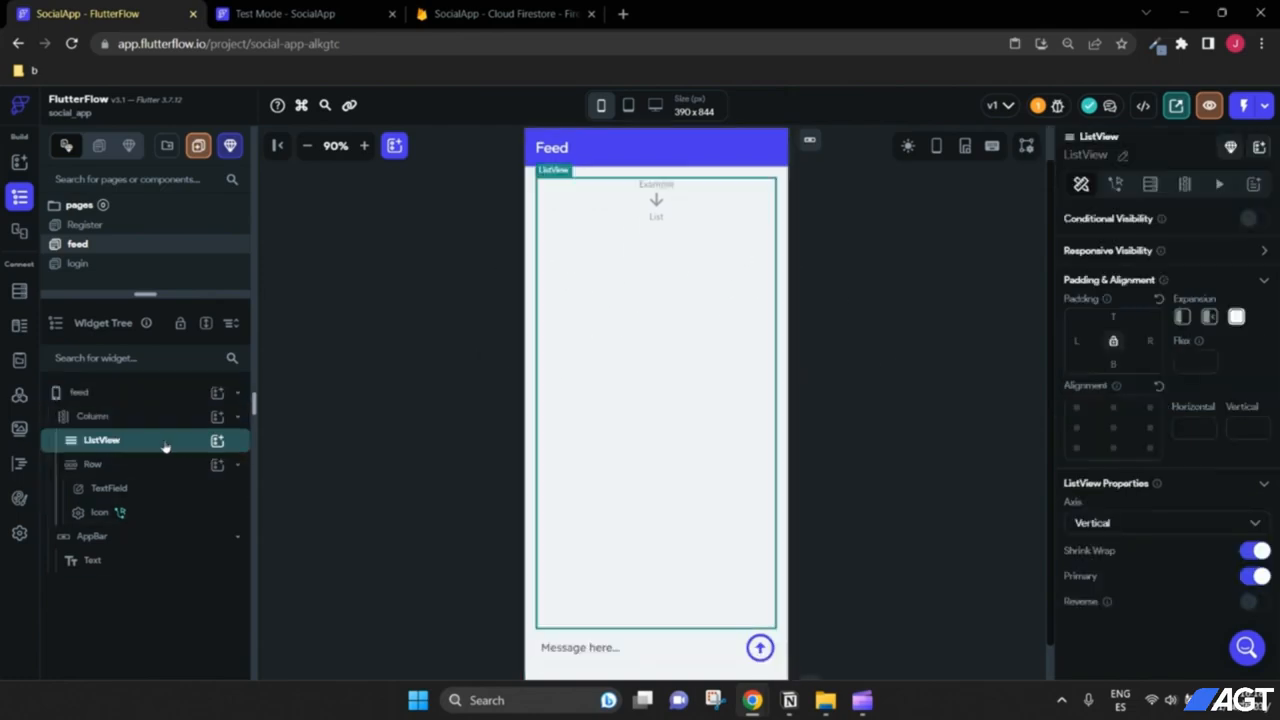
{"action": "left_click", "coordinate": [216, 443]}
{"action": "type", "text": "col"}
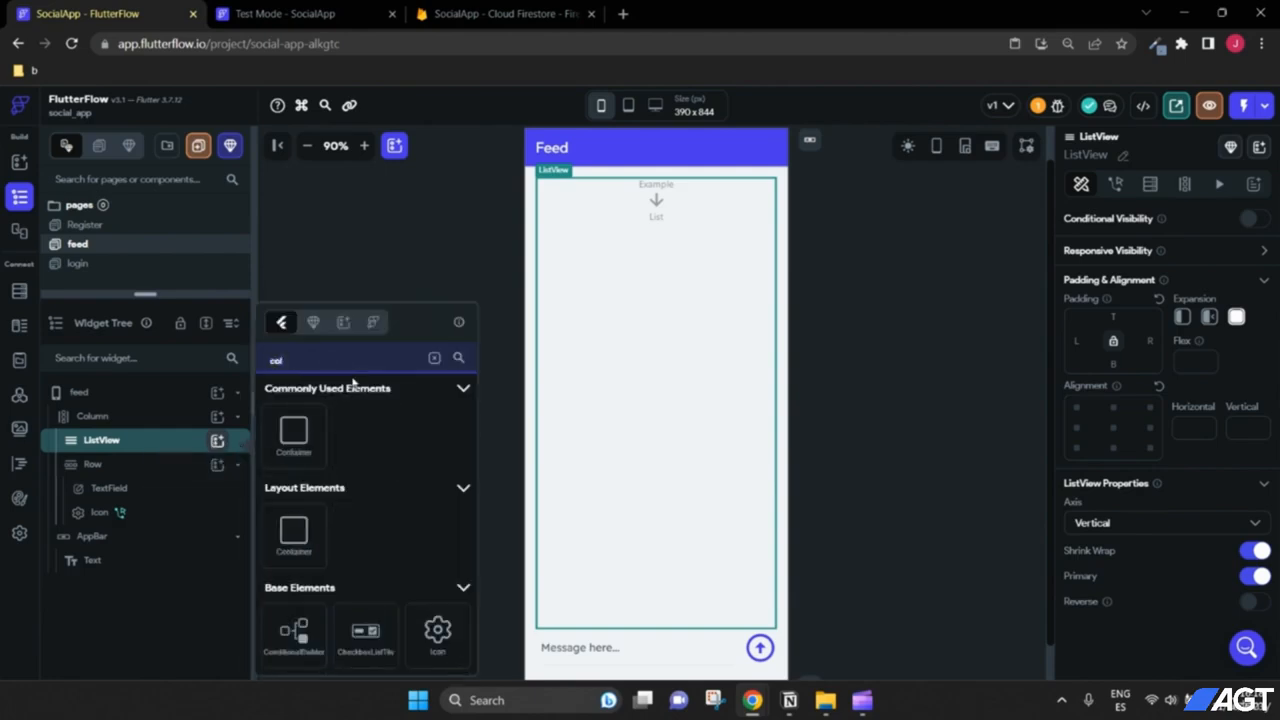
{"action": "type", "text": "u"}
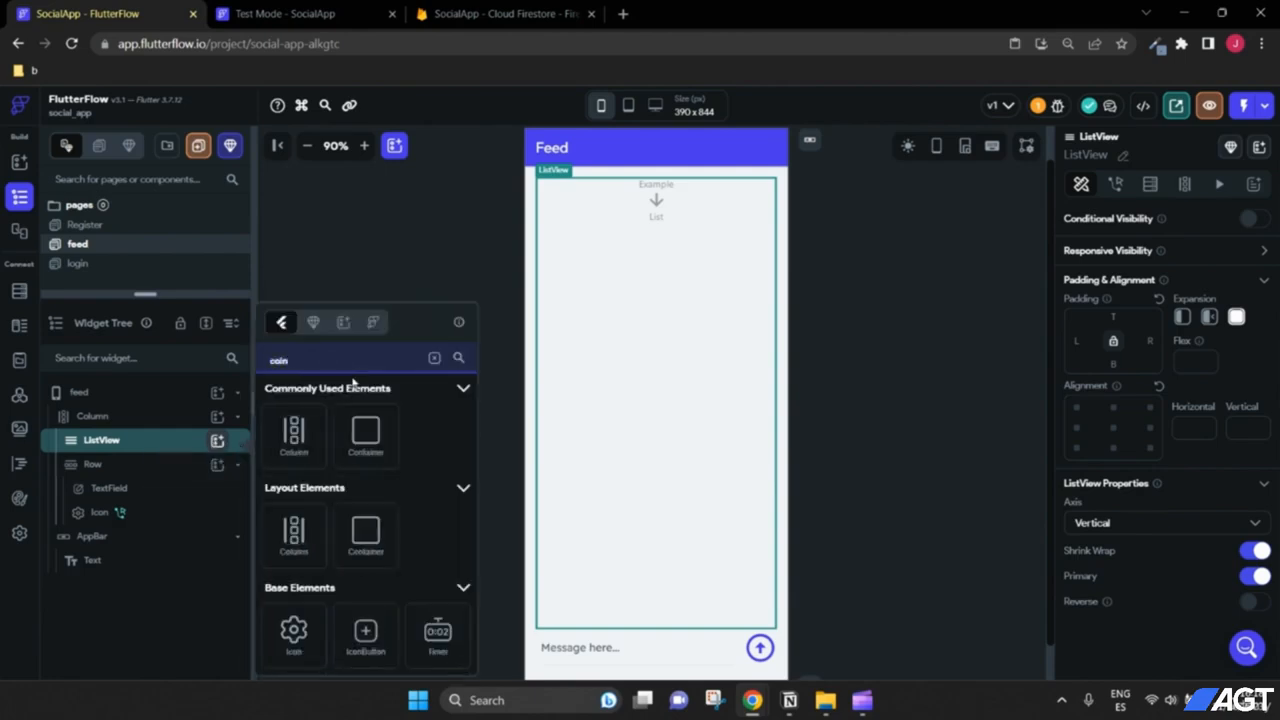
{"action": "left_click", "coordinate": [381, 455]}
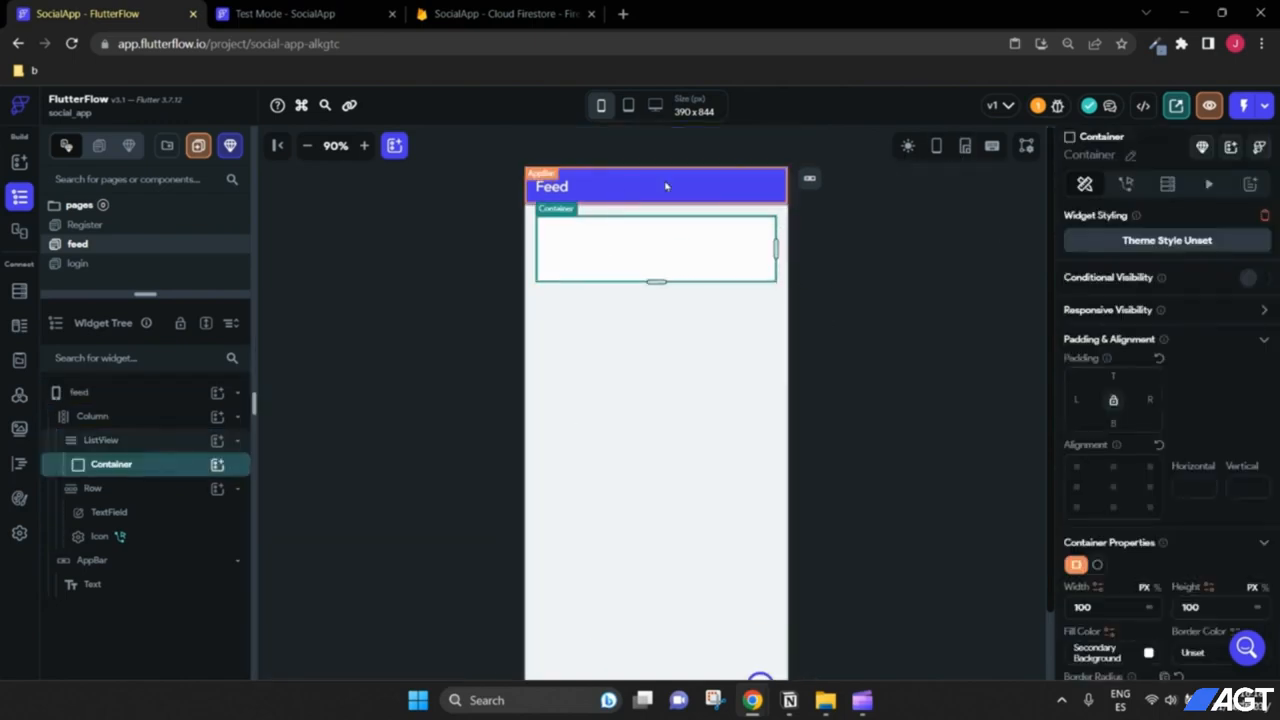
Step: Zoom the canvas to 150% and set the Container's height to 150
{"action": "left_click", "coordinate": [365, 146]}
{"action": "left_click", "coordinate": [365, 146]}
{"action": "left_click", "coordinate": [365, 146]}
{"action": "left_click", "coordinate": [365, 146]}
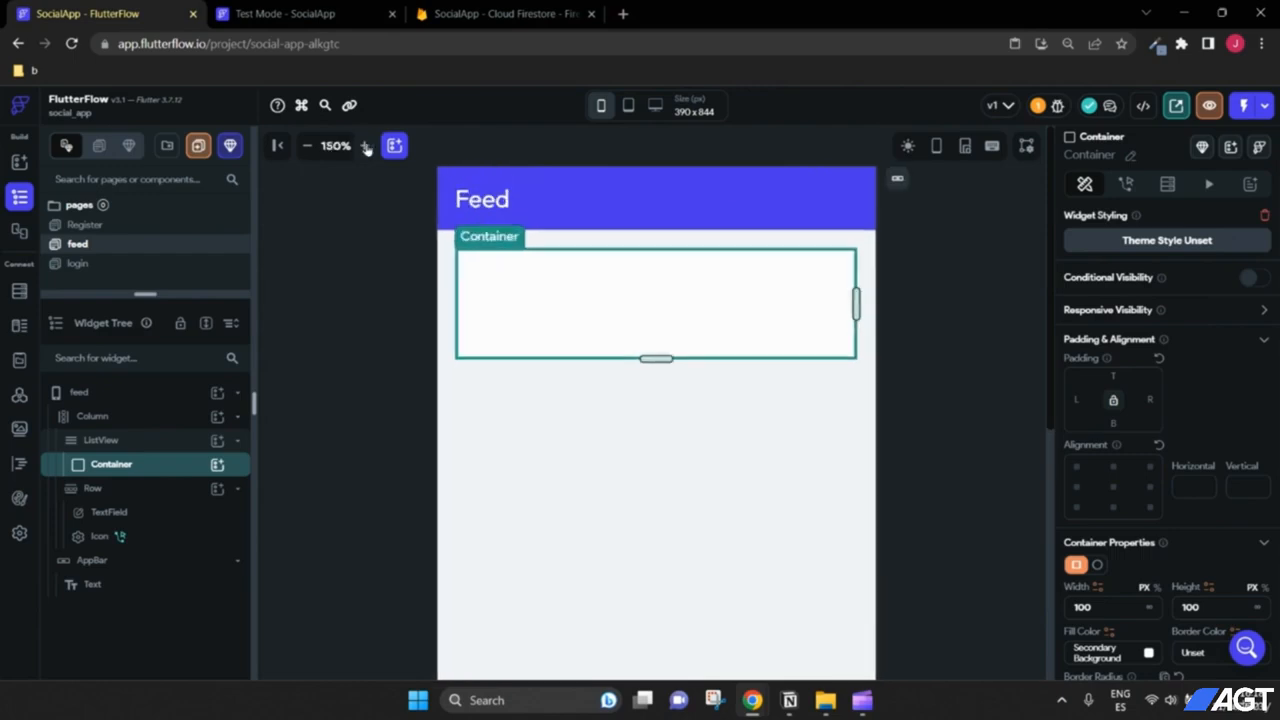
{"action": "left_click", "coordinate": [365, 146]}
{"action": "left_click", "coordinate": [307, 146]}
{"action": "scroll", "coordinate": [1180, 385], "scroll_direction": "down", "scroll_amount": 1}
{"action": "scroll", "coordinate": [1180, 450], "scroll_direction": "down", "scroll_amount": 1}
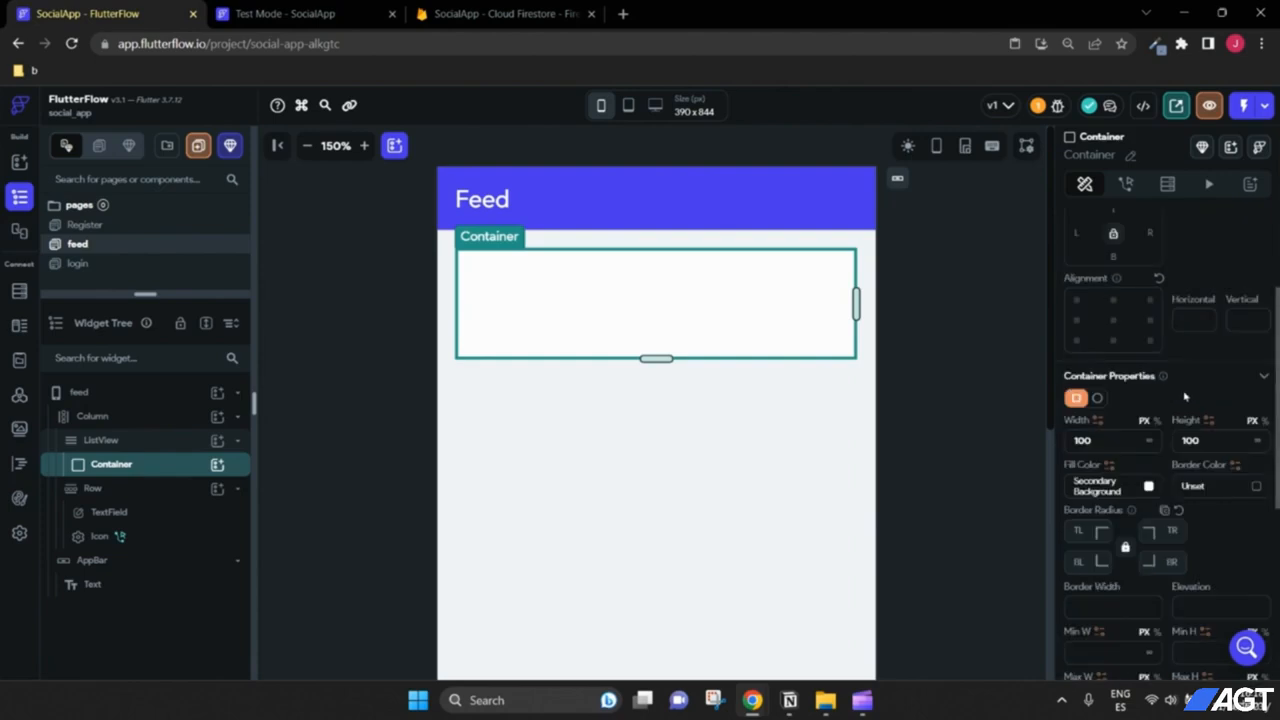
{"action": "double_click", "coordinate": [1204, 441]}
{"action": "scroll", "coordinate": [1204, 441], "scroll_direction": "down", "scroll_amount": 1}
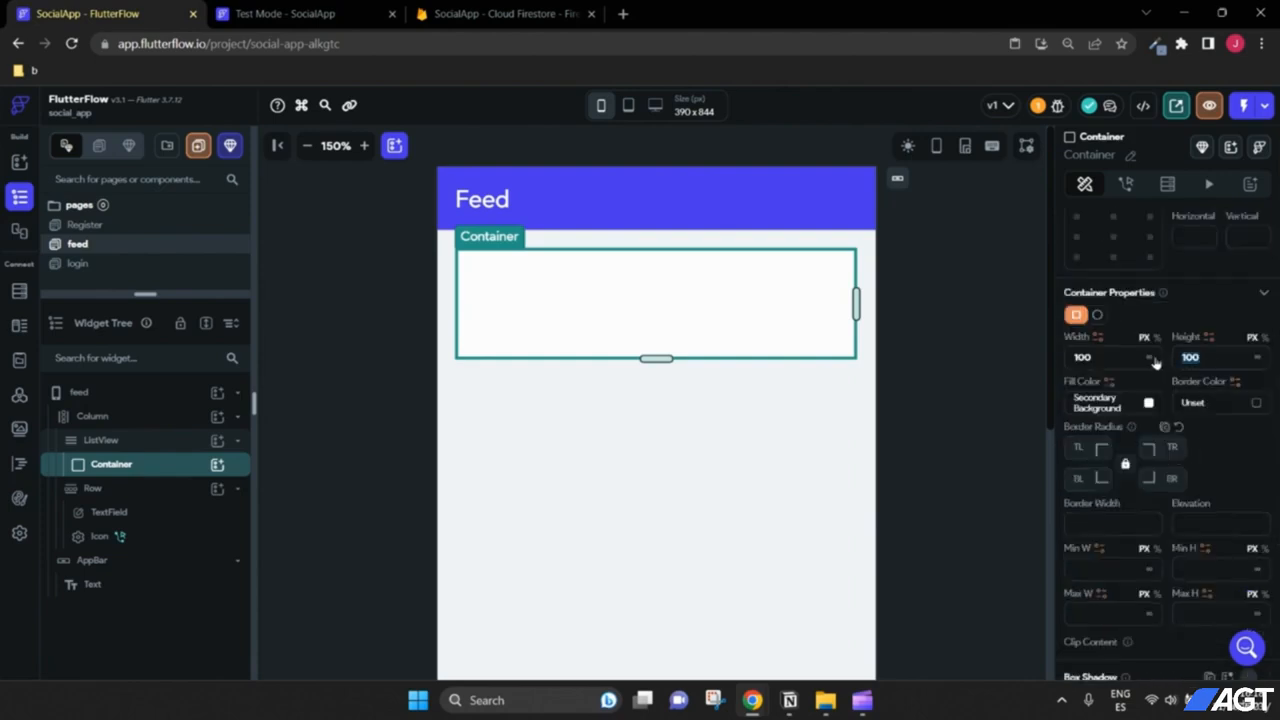
{"action": "type", "text": "150"}
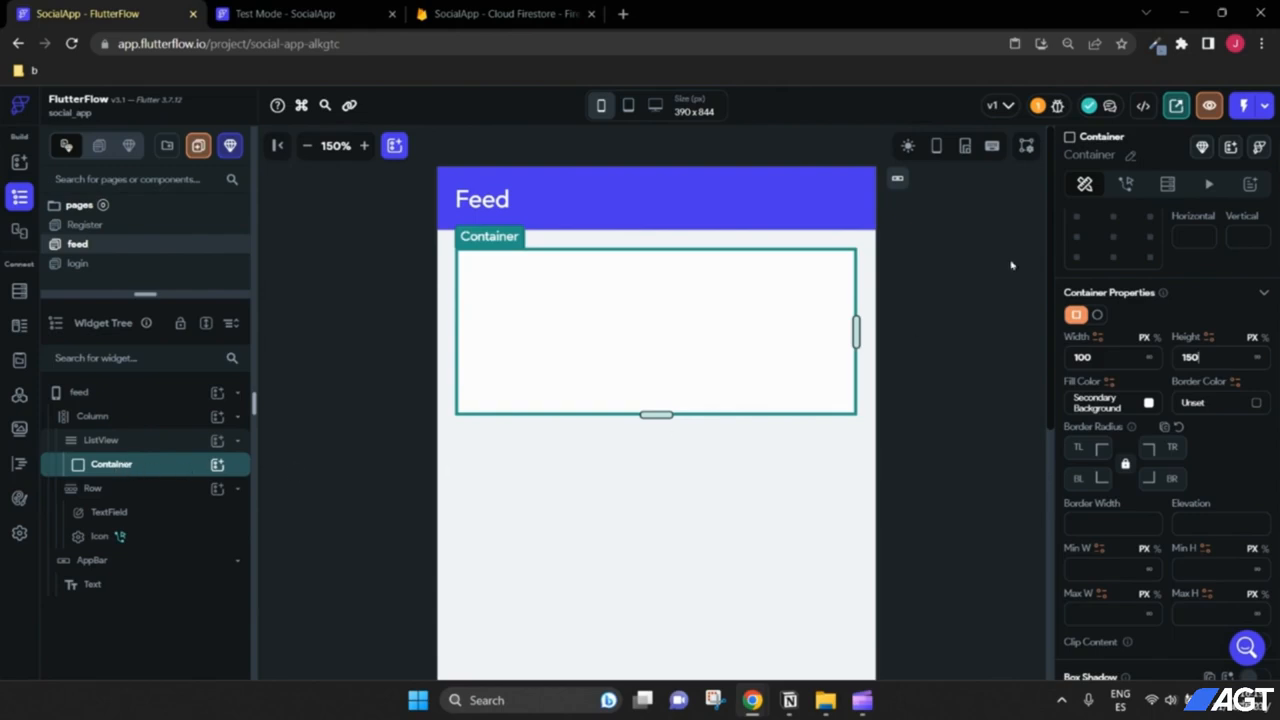
Step: Rename the Container to userPost and add a Row inside it, also named userPost
{"action": "left_click", "coordinate": [1129, 159]}
{"action": "left_click_drag", "start_coordinate": [1120, 154], "coordinate": [1049, 160]}
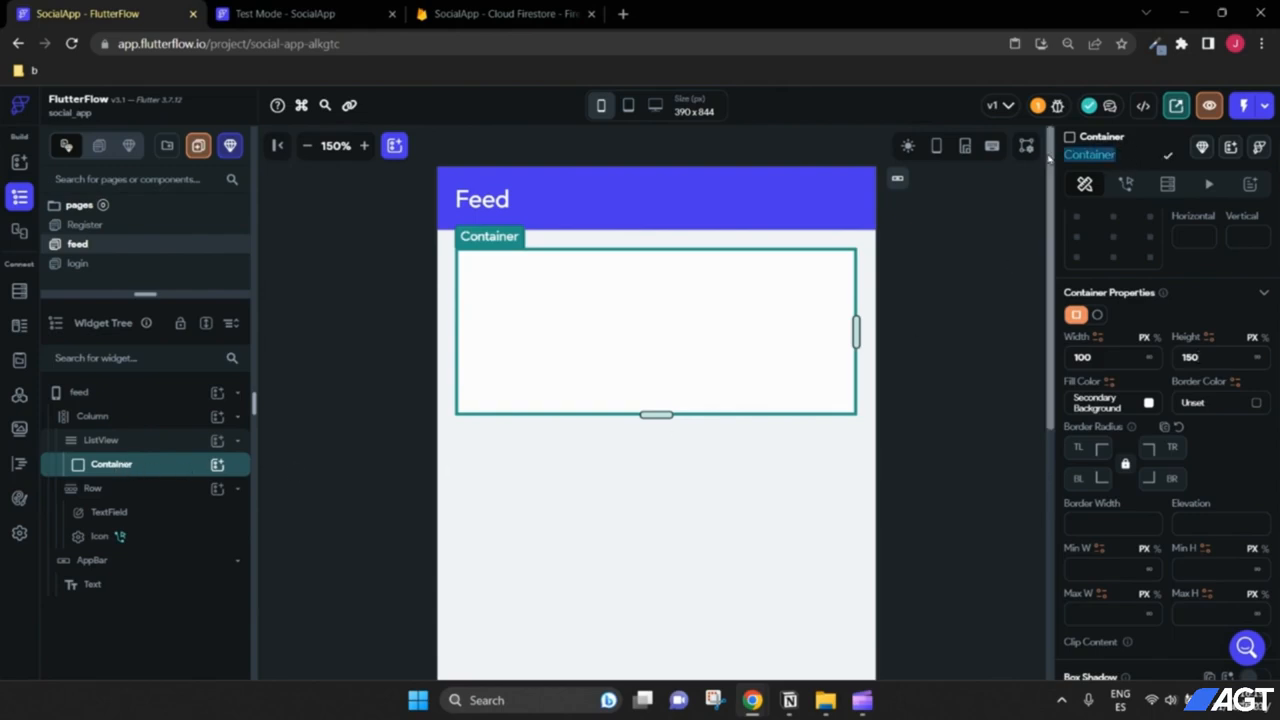
{"action": "type", "text": "user"}
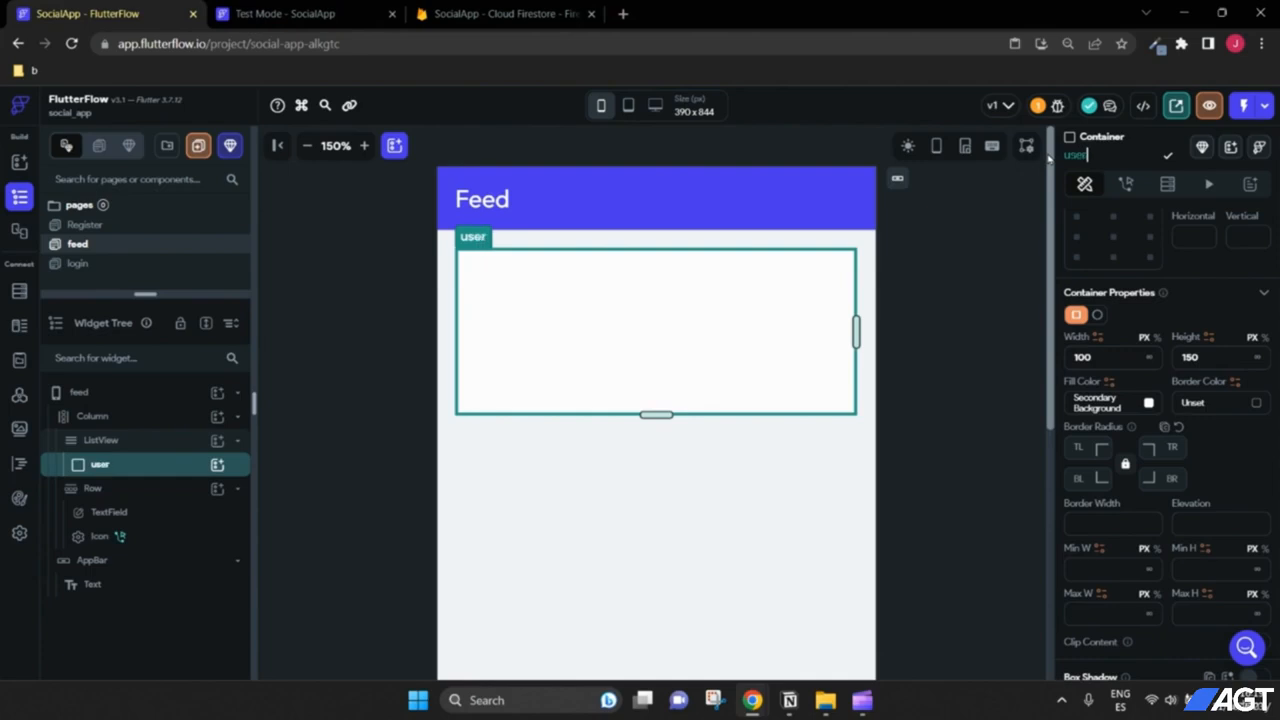
{"action": "type", "text": "Post"}
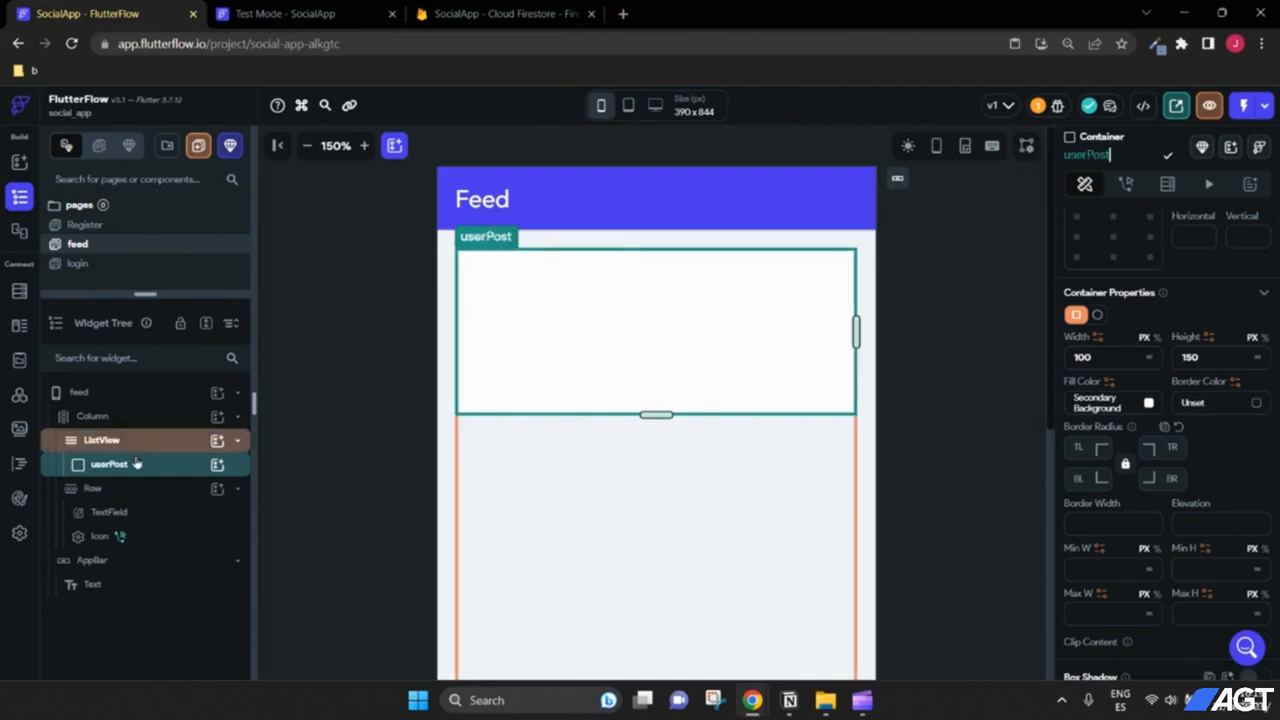
{"action": "left_click", "coordinate": [217, 467]}
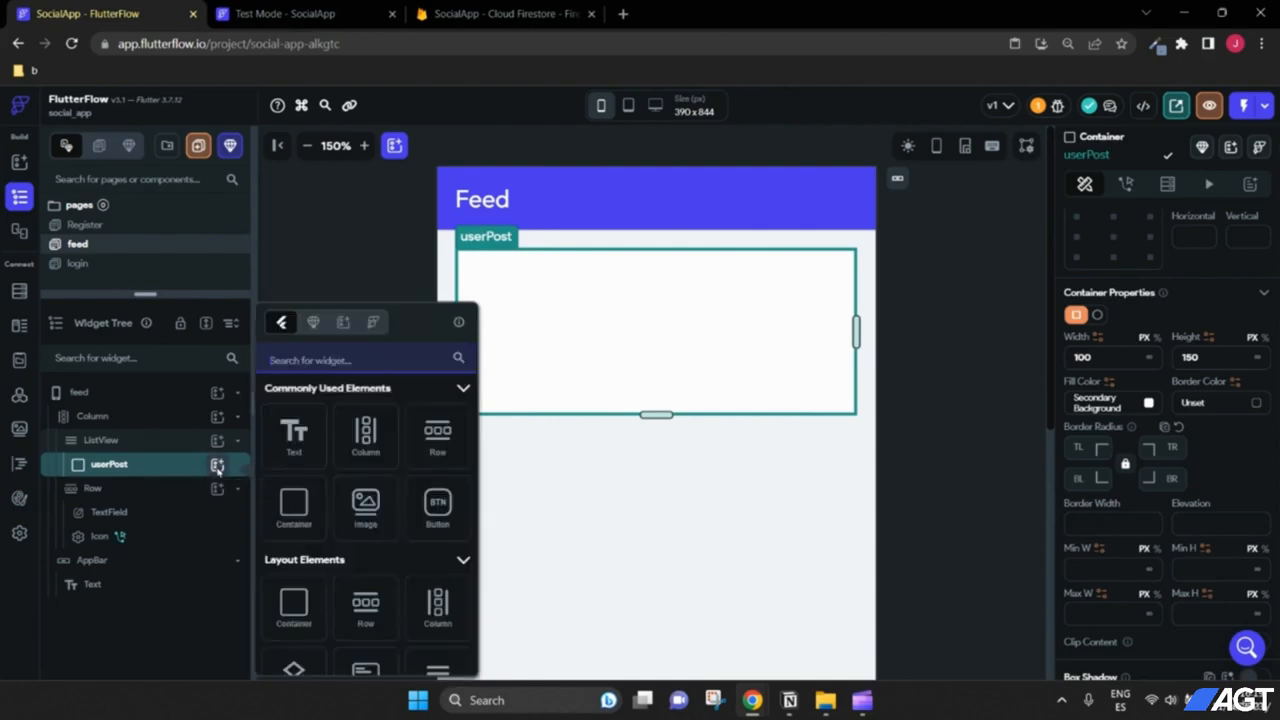
{"action": "left_click", "coordinate": [437, 433]}
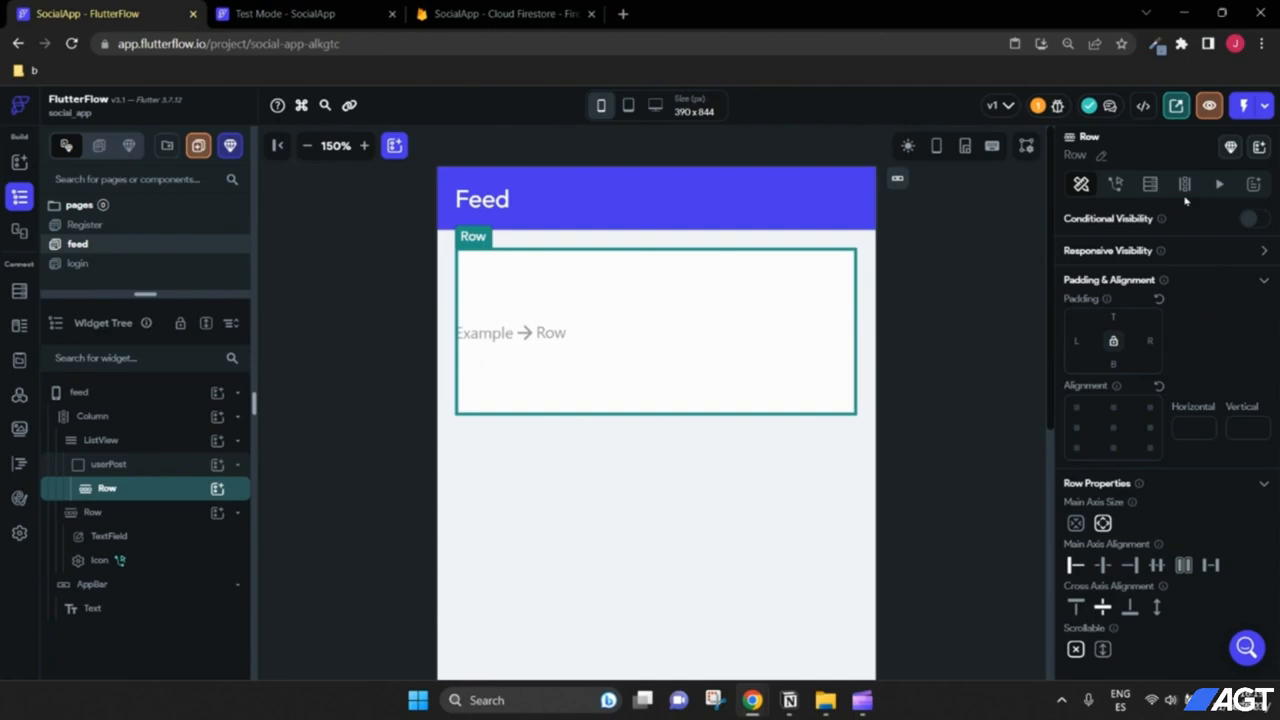
{"action": "left_click", "coordinate": [1101, 155]}
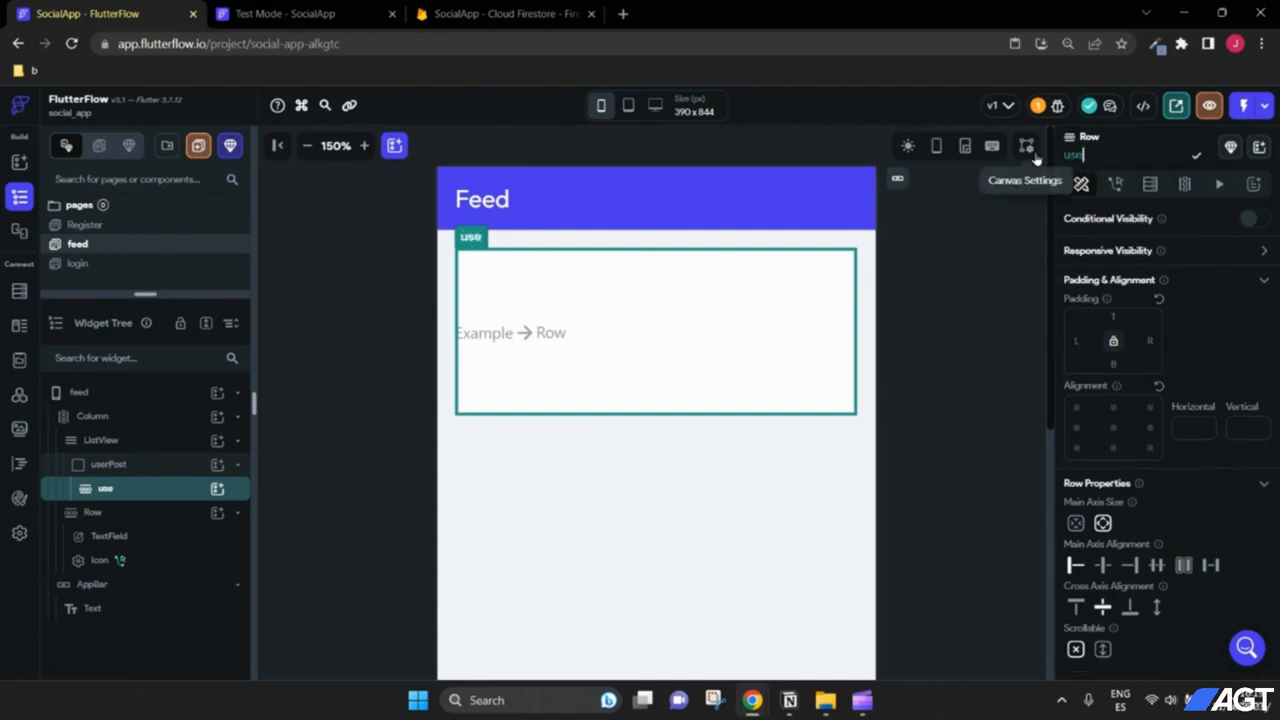
{"action": "type", "text": "userPOst"}
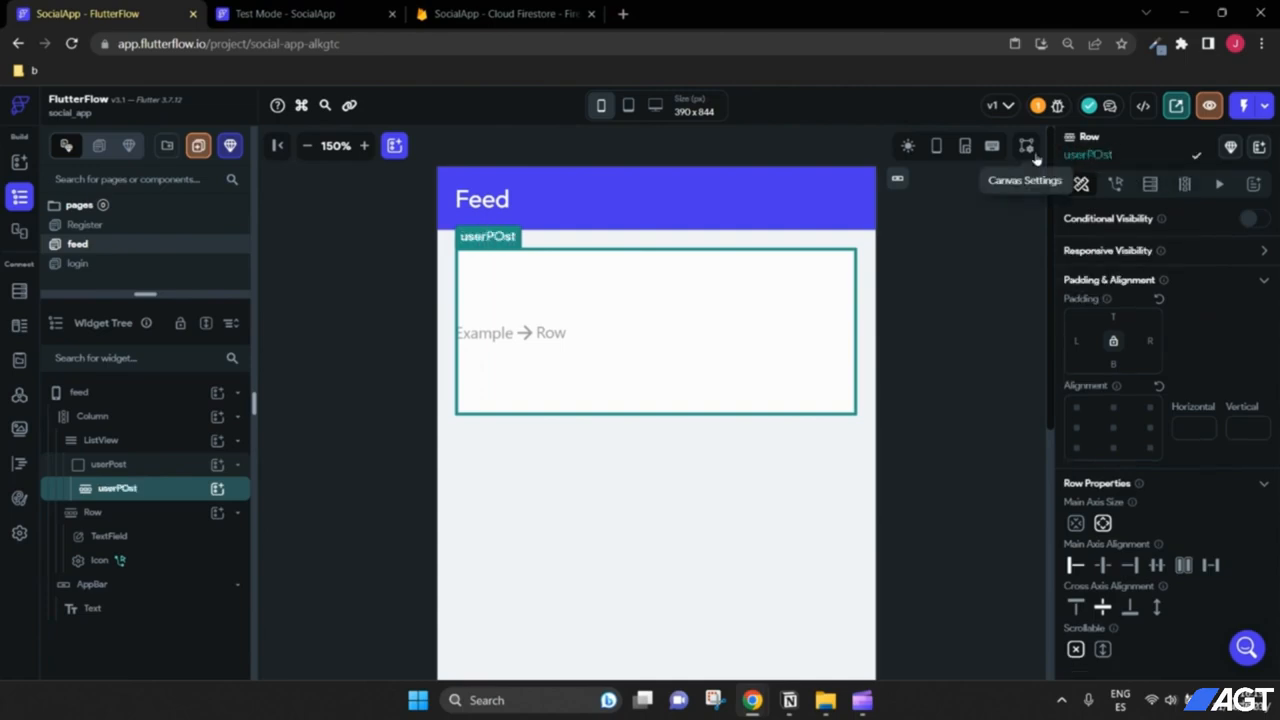
{"action": "key", "text": "BackSpace"}
{"action": "key", "text": "BackSpace"}
{"action": "key", "text": "BackSpace"}
{"action": "type", "text": "ost"}
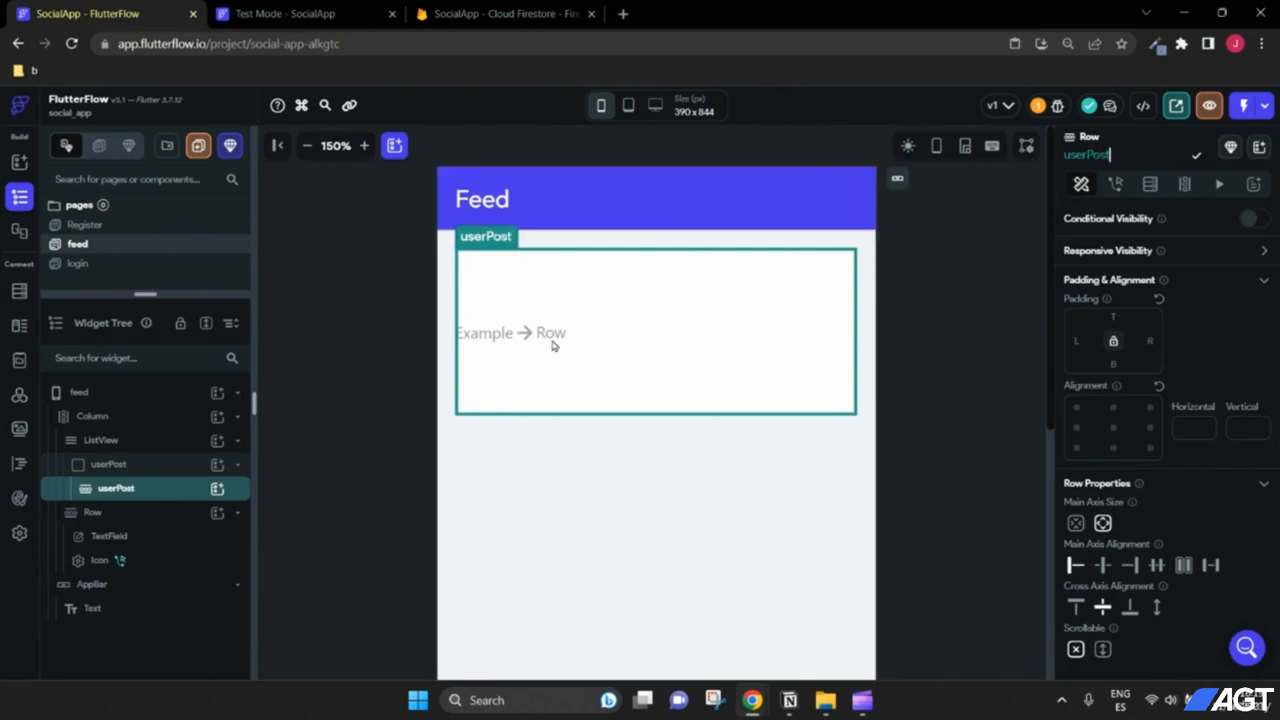
Step: Add a Column inside the userPost row
{"action": "left_click", "coordinate": [216, 488]}
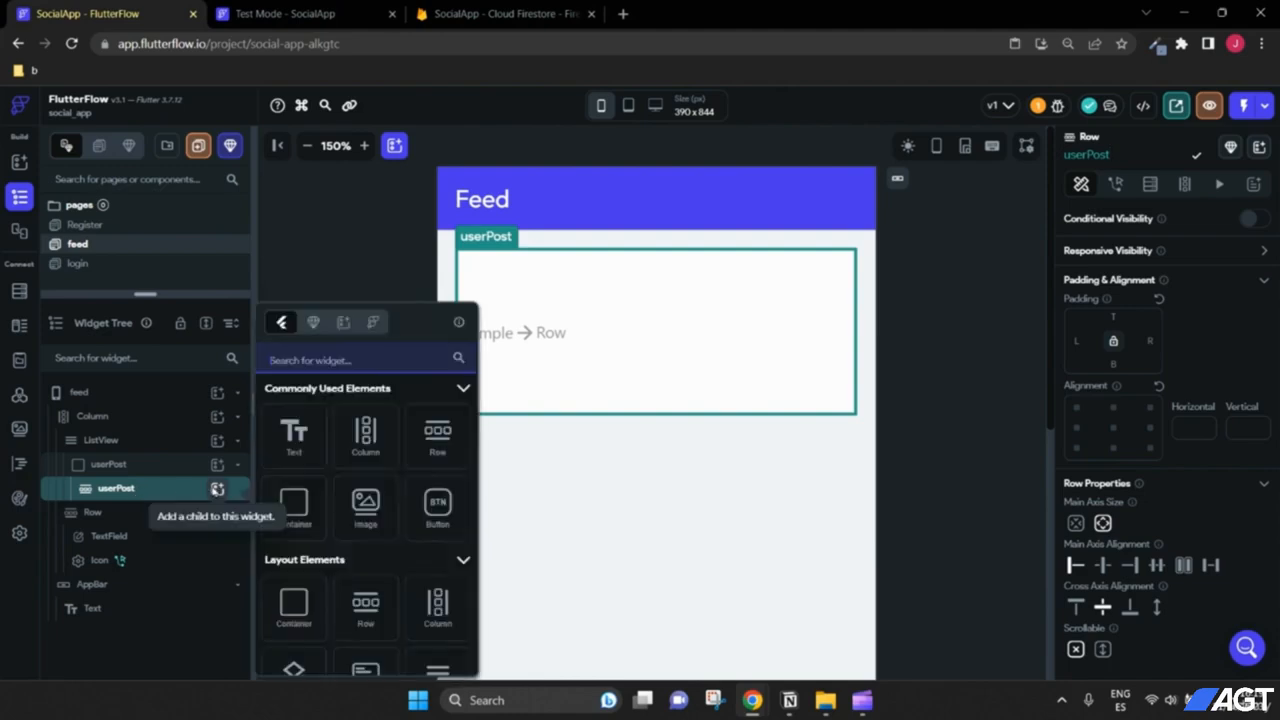
{"action": "left_click", "coordinate": [366, 435]}
{"action": "left_click", "coordinate": [1122, 156]}
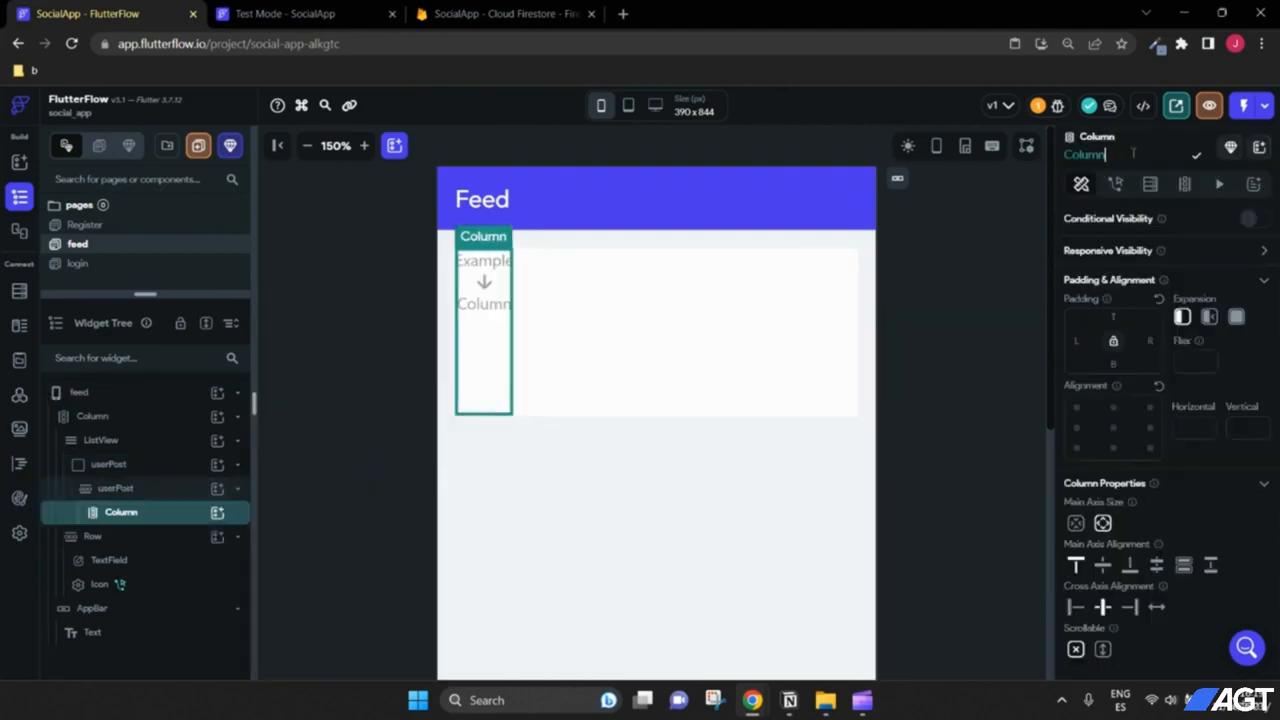
{"action": "left_click_drag", "start_coordinate": [1108, 155], "coordinate": [1057, 153]}
Step: Name the first column likeIcon and add a second Column to the userPost row
{"action": "key", "text": "BackSpace"}
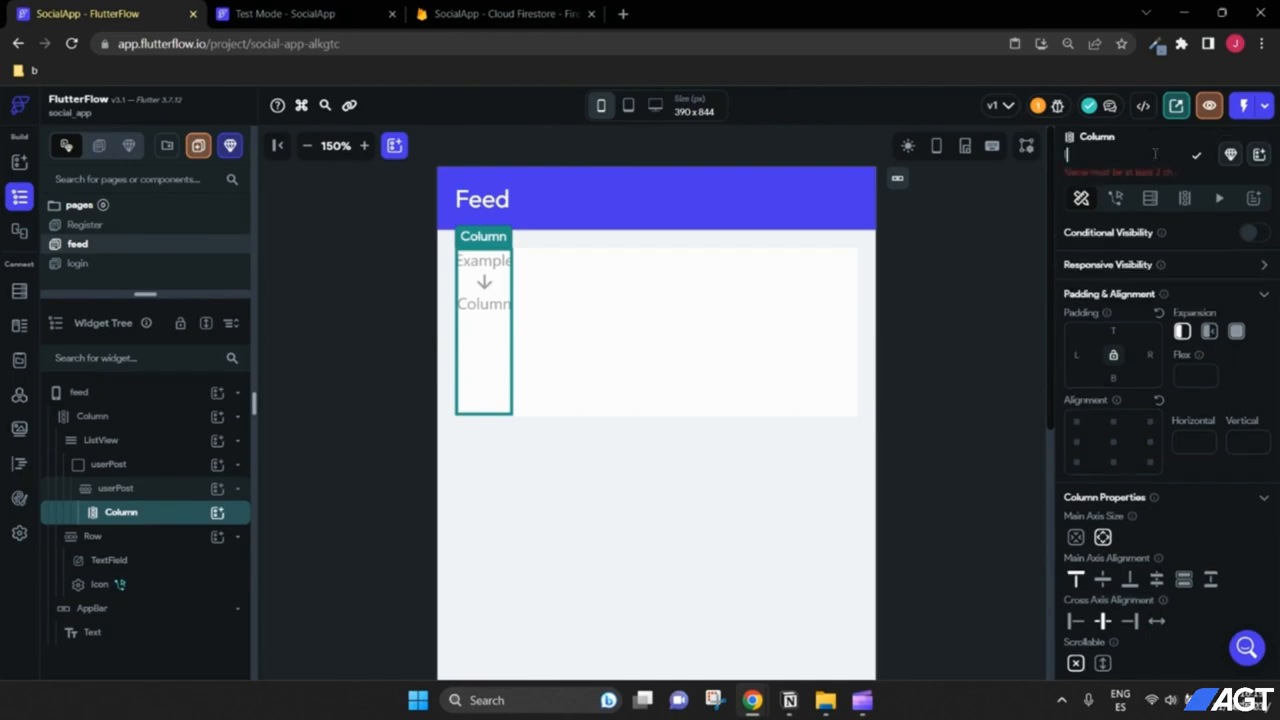
{"action": "type", "text": "likeBu"}
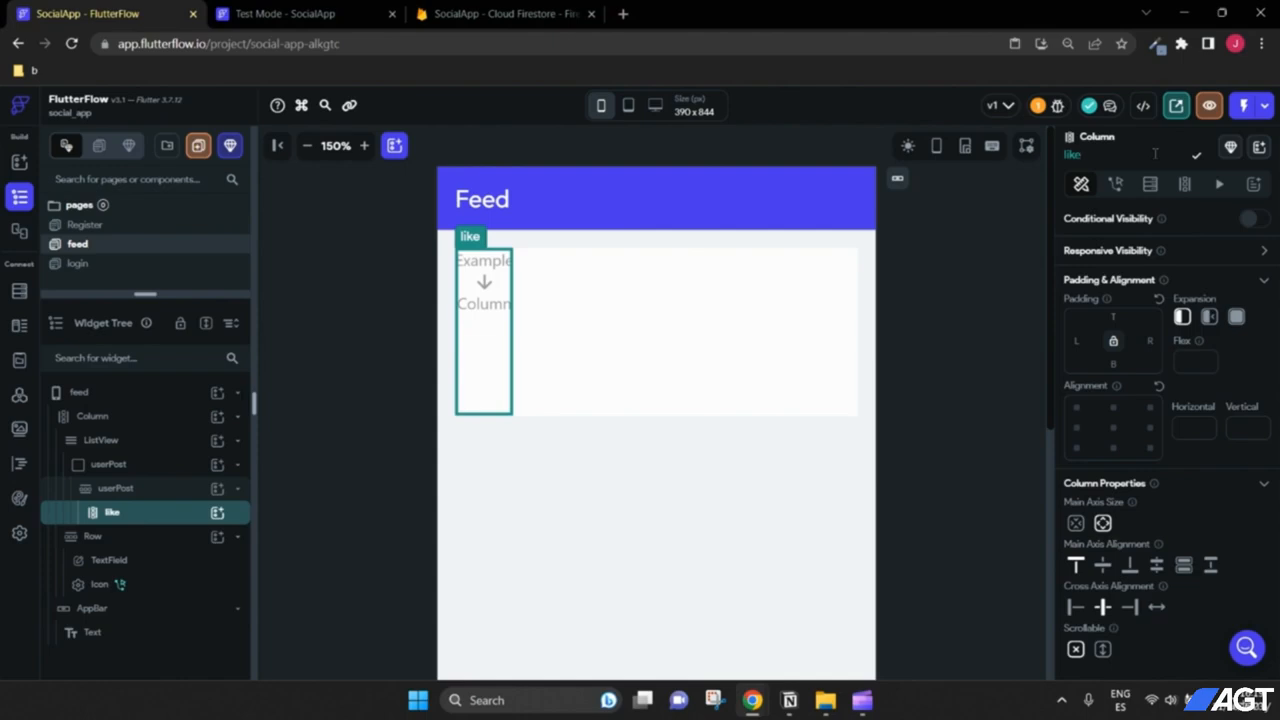
{"action": "type", "text": "con"}
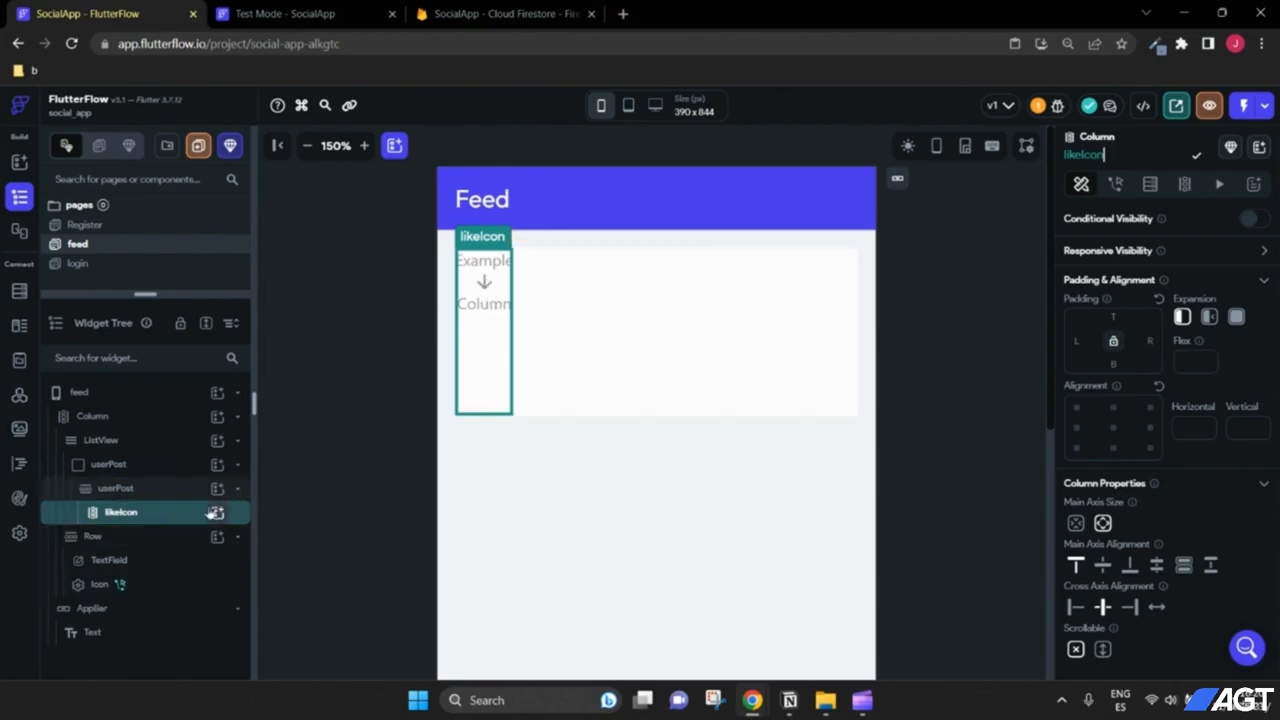
{"action": "left_click", "coordinate": [170, 488]}
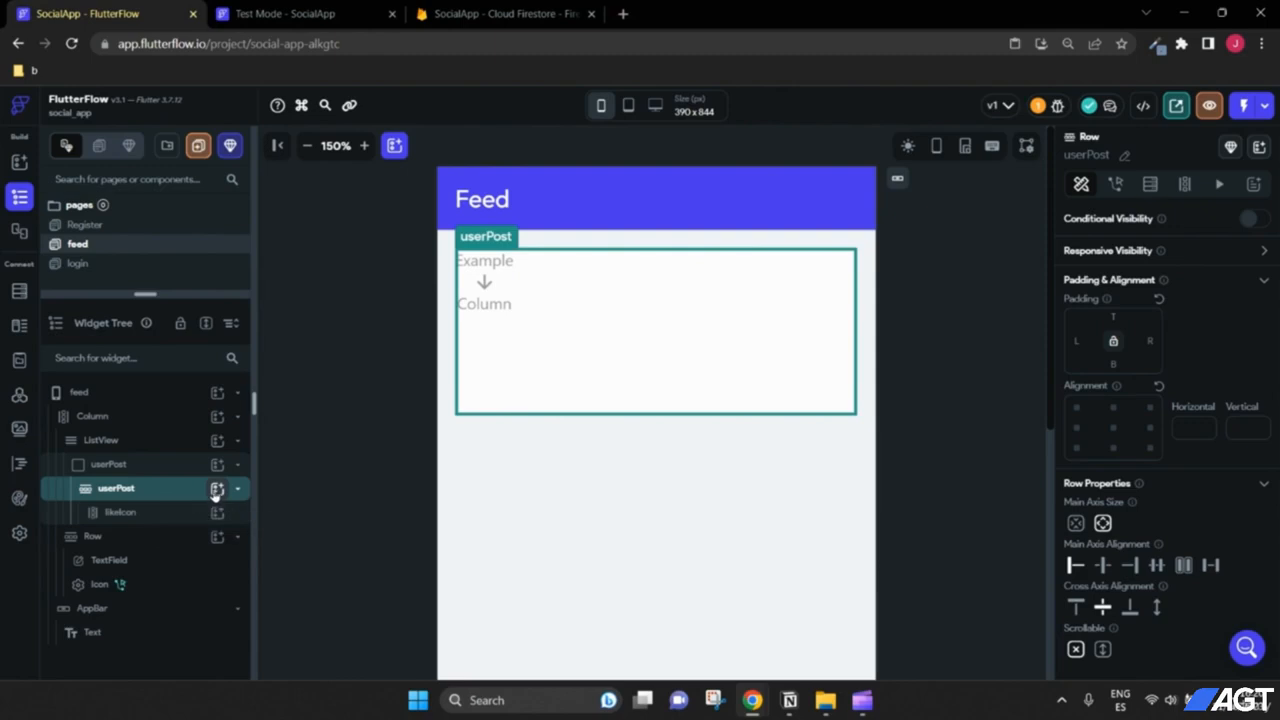
{"action": "left_click", "coordinate": [216, 489]}
{"action": "left_click", "coordinate": [366, 432]}
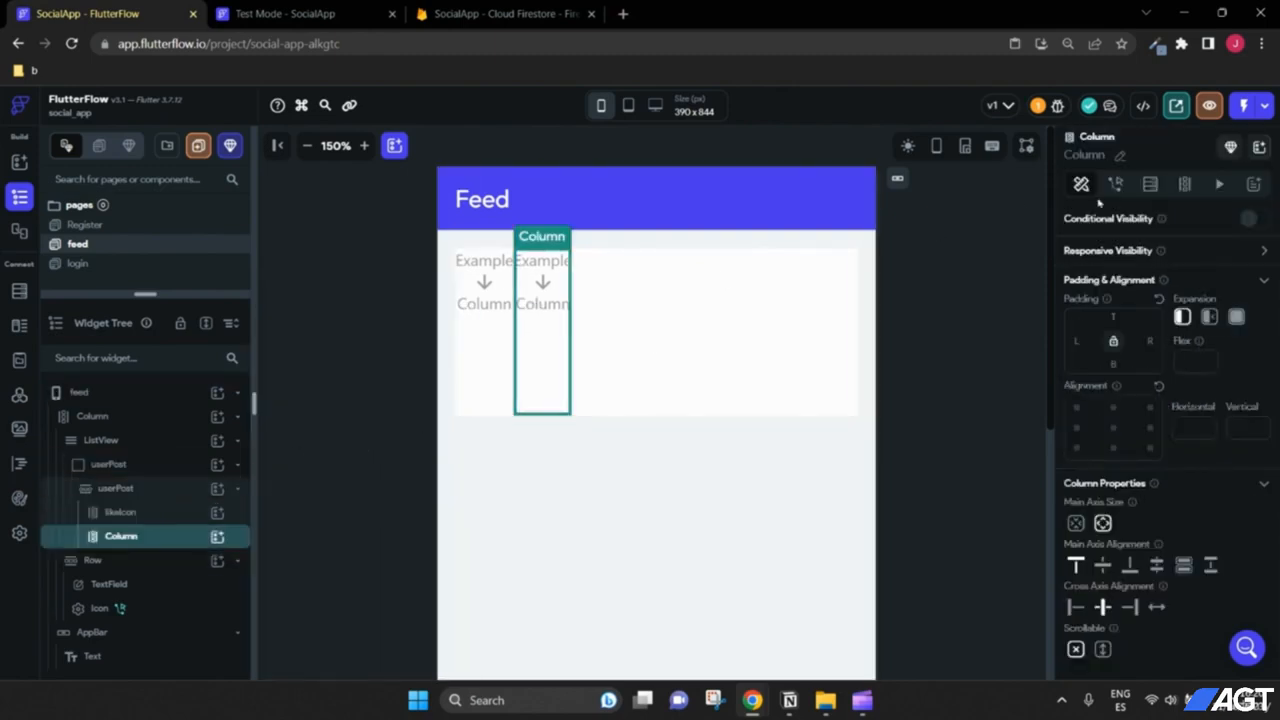
Step: Name the second column postInfo and set its Expansion to expanded
{"action": "left_click", "coordinate": [1119, 159]}
{"action": "type", "text": "Postin"}
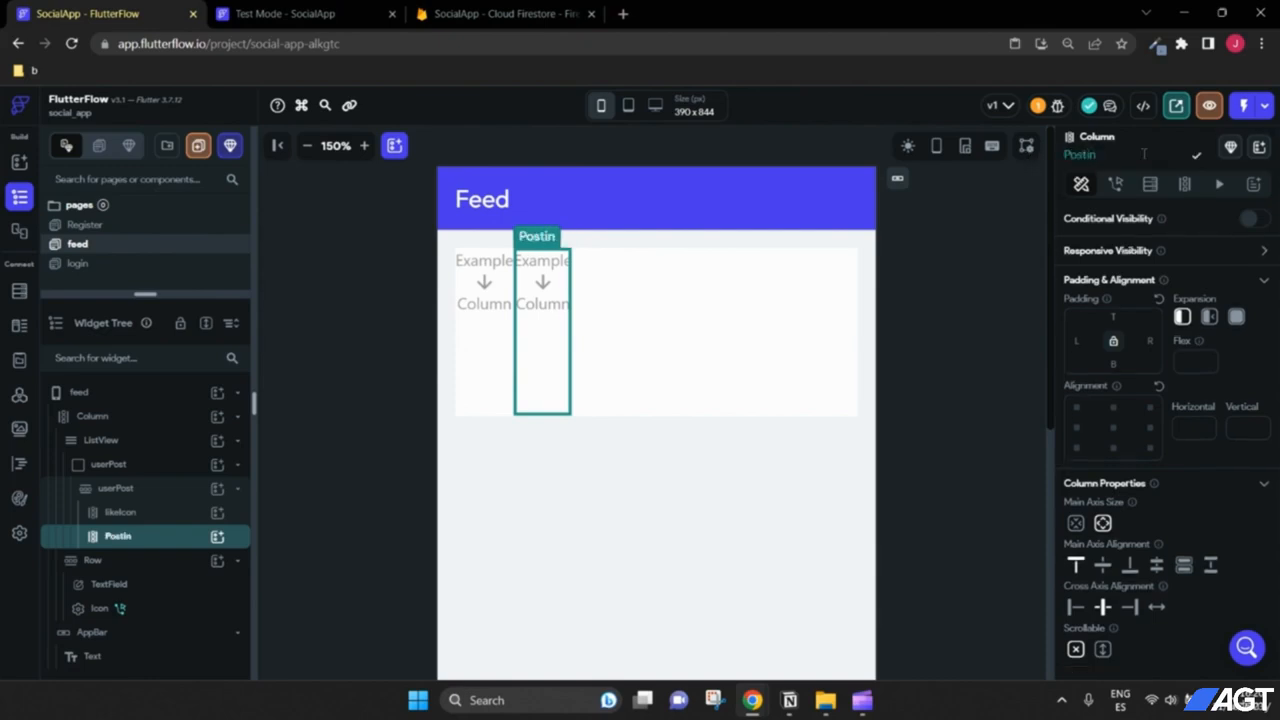
{"action": "type", "text": "fo"}
{"action": "left_click", "coordinate": [1068, 155]}
{"action": "key", "text": "BackSpace"}
{"action": "type", "text": "p"}
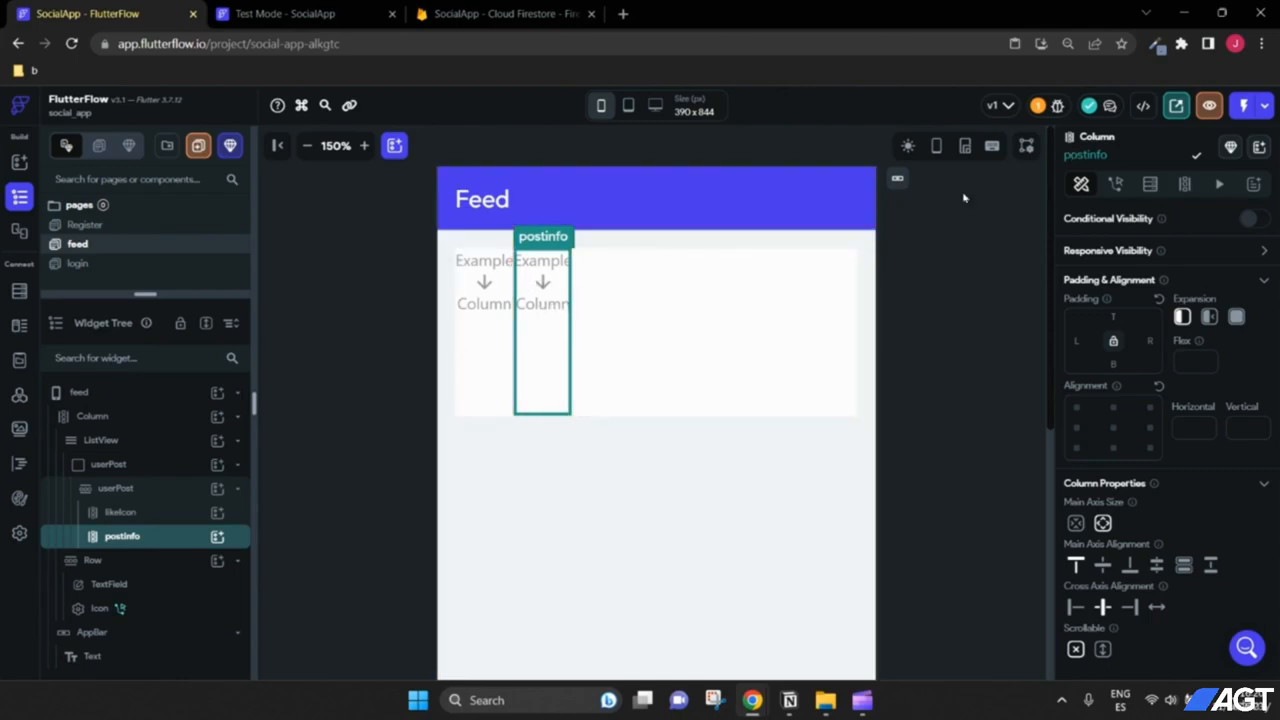
{"action": "key", "text": "BackSpace"}
{"action": "type", "text": "I"}
{"action": "left_click", "coordinate": [1236, 318]}
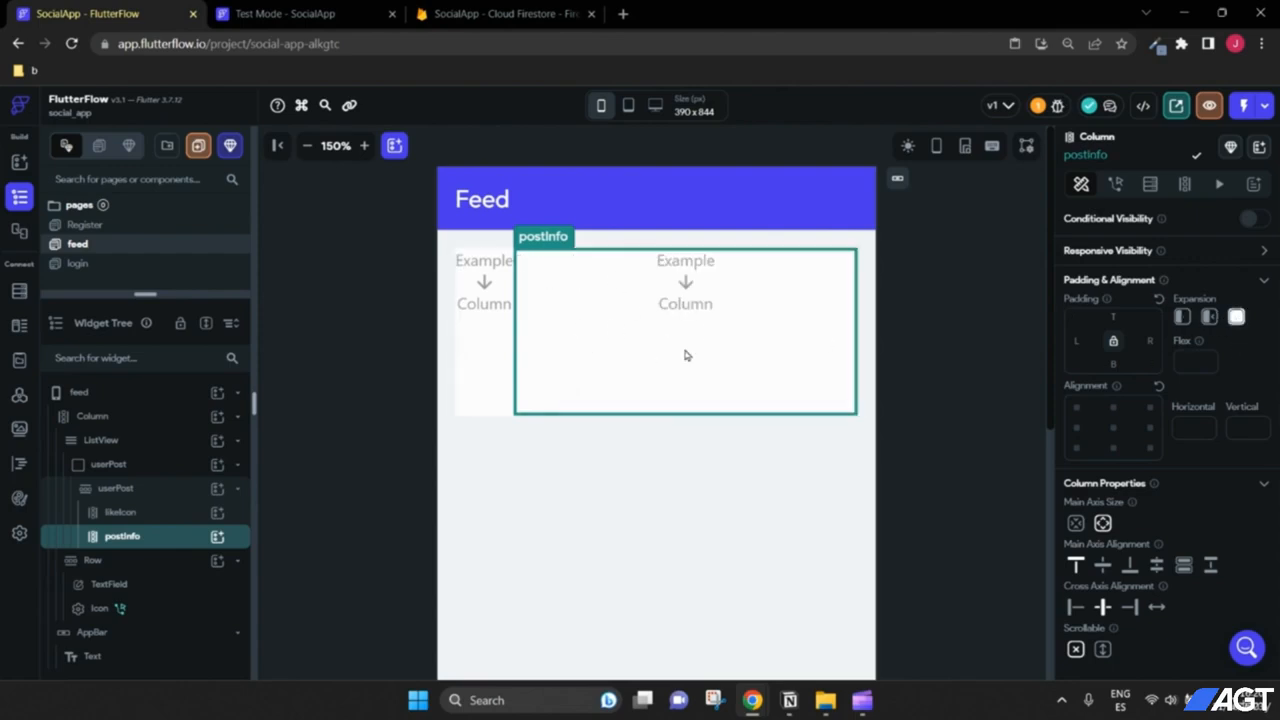
{"action": "left_click", "coordinate": [480, 350]}
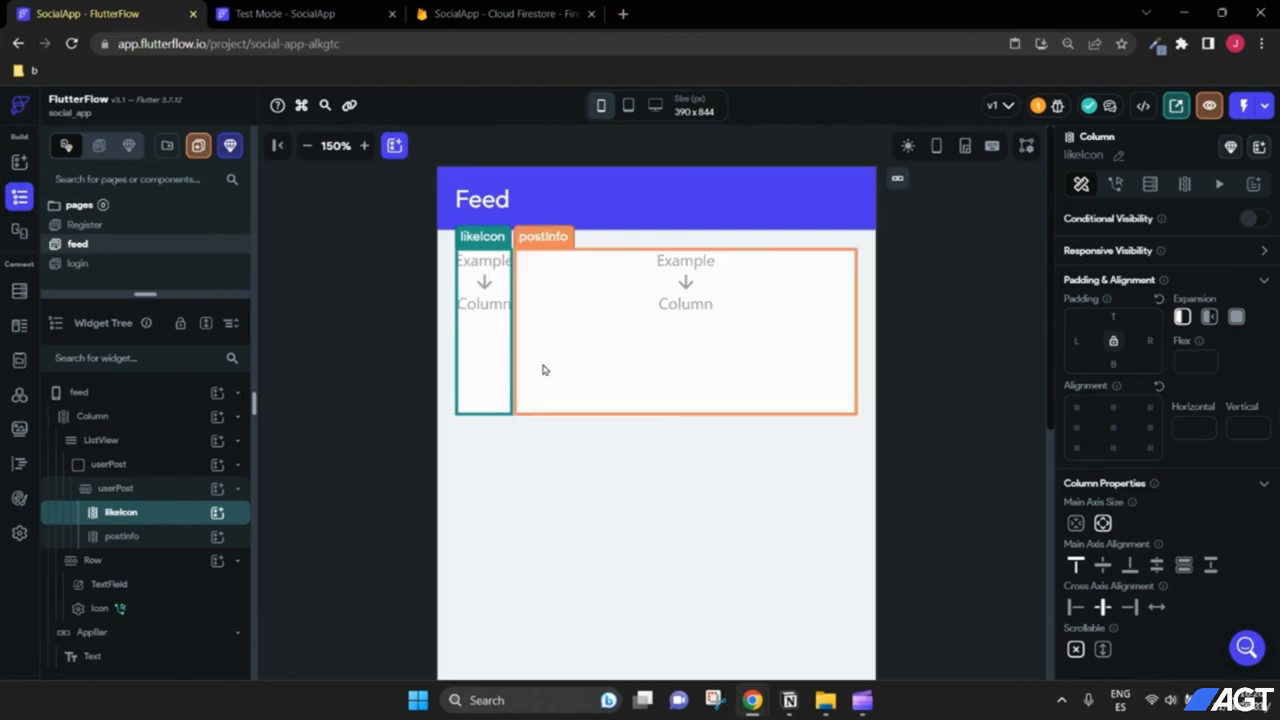
{"action": "left_click", "coordinate": [605, 362]}
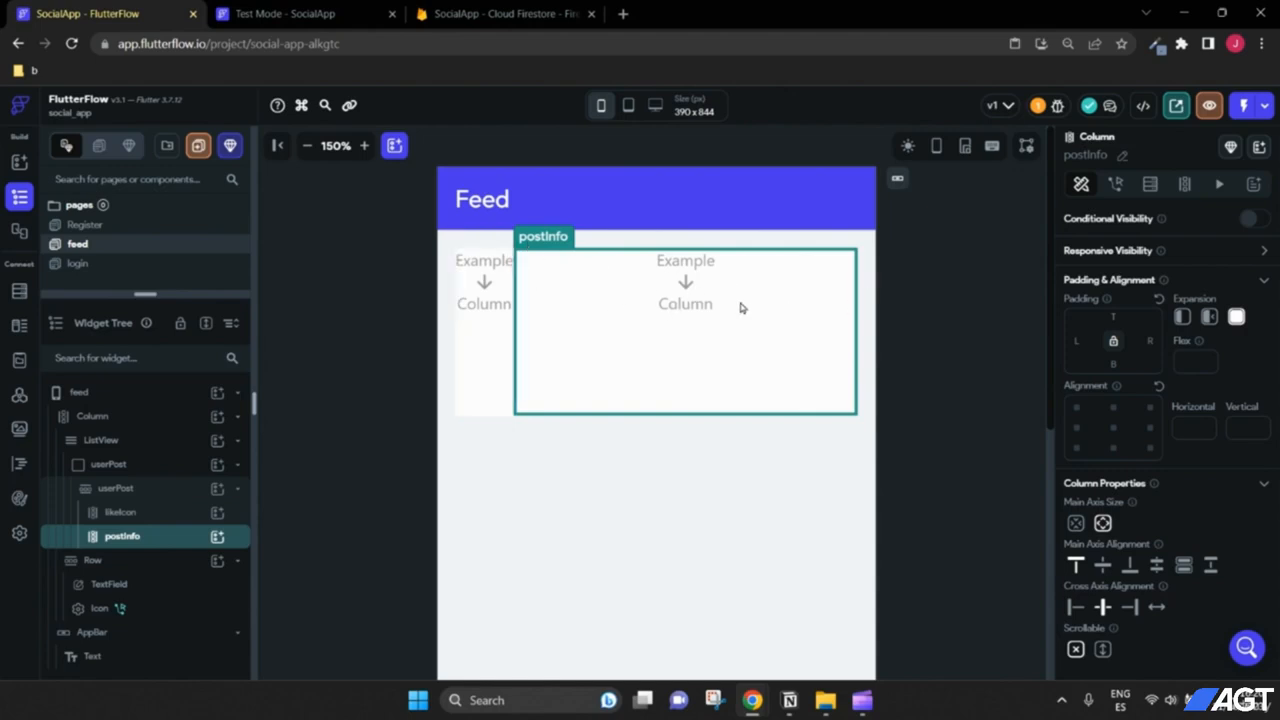
Step: Add a Row named userEmail to postInfo with a Text widget inside
{"action": "left_click", "coordinate": [217, 537]}
{"action": "left_click", "coordinate": [437, 432]}
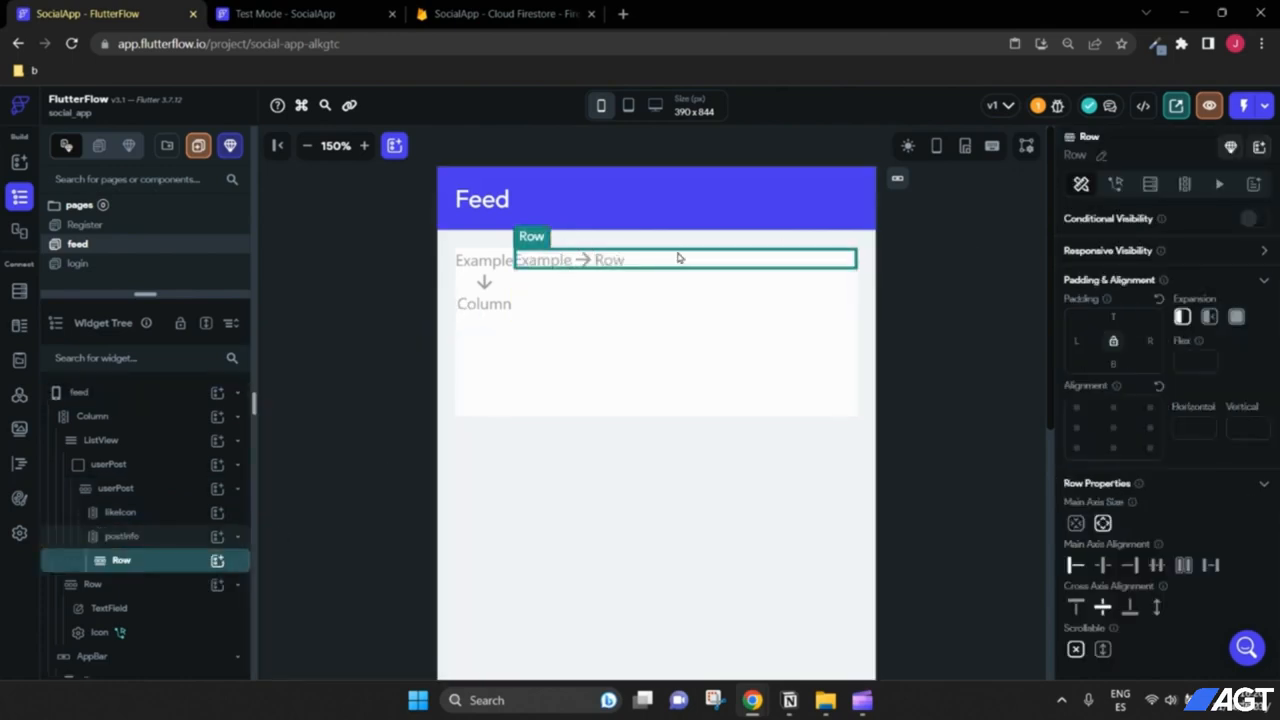
{"action": "left_click", "coordinate": [1101, 156]}
{"action": "left_click_drag", "start_coordinate": [1090, 155], "coordinate": [1044, 160]}
{"action": "type", "text": "userEmail"}
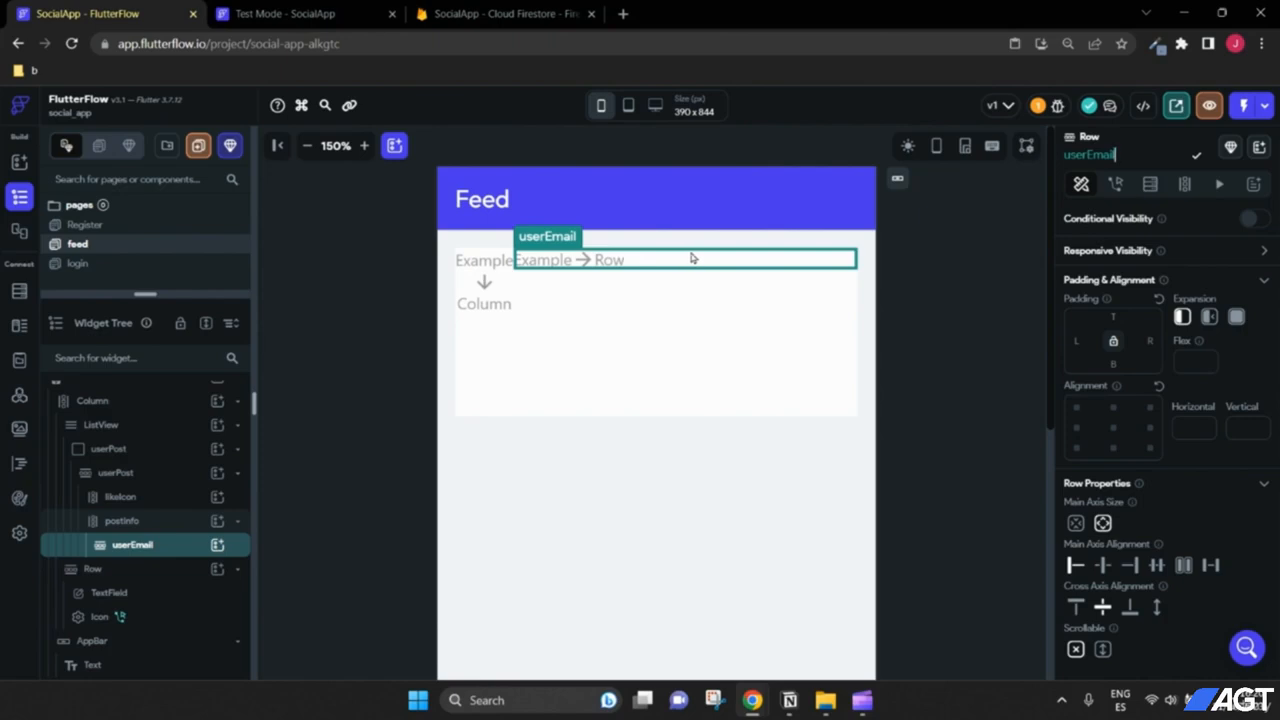
{"action": "left_click", "coordinate": [217, 544]}
{"action": "left_click", "coordinate": [293, 435]}
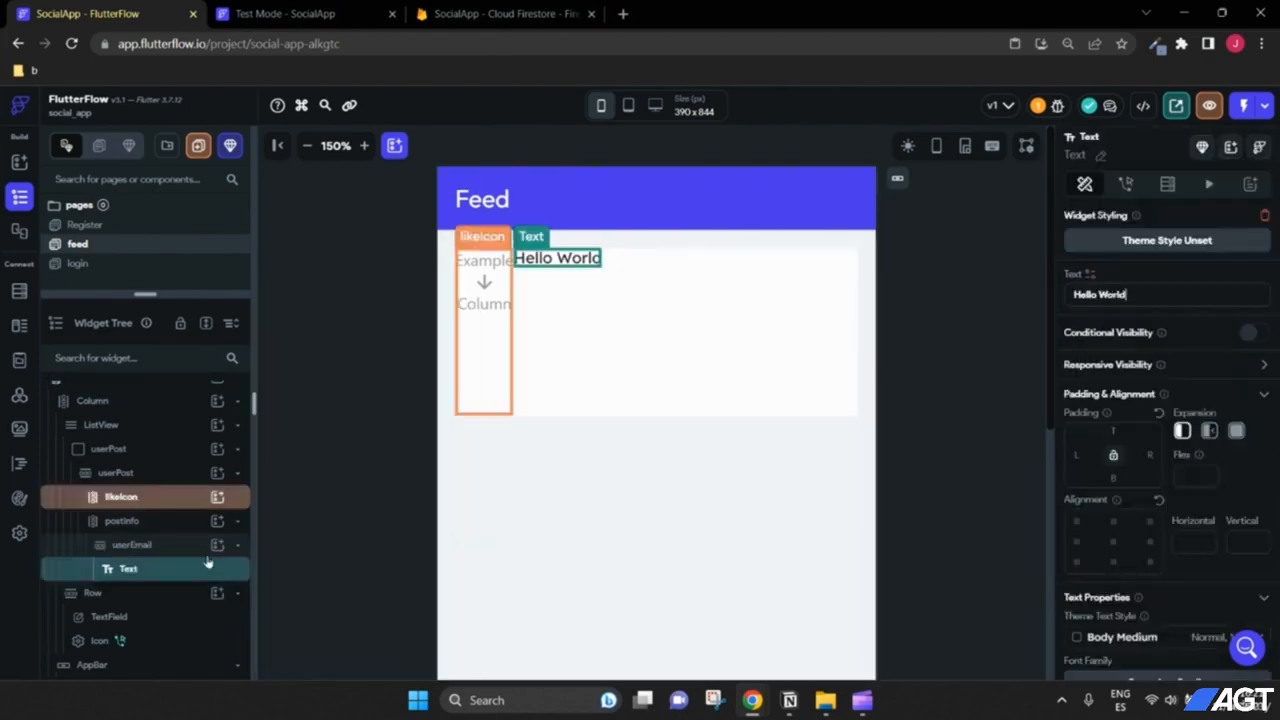
Step: Duplicate the userEmail row twice so postInfo holds three rows
{"action": "left_click", "coordinate": [145, 547]}
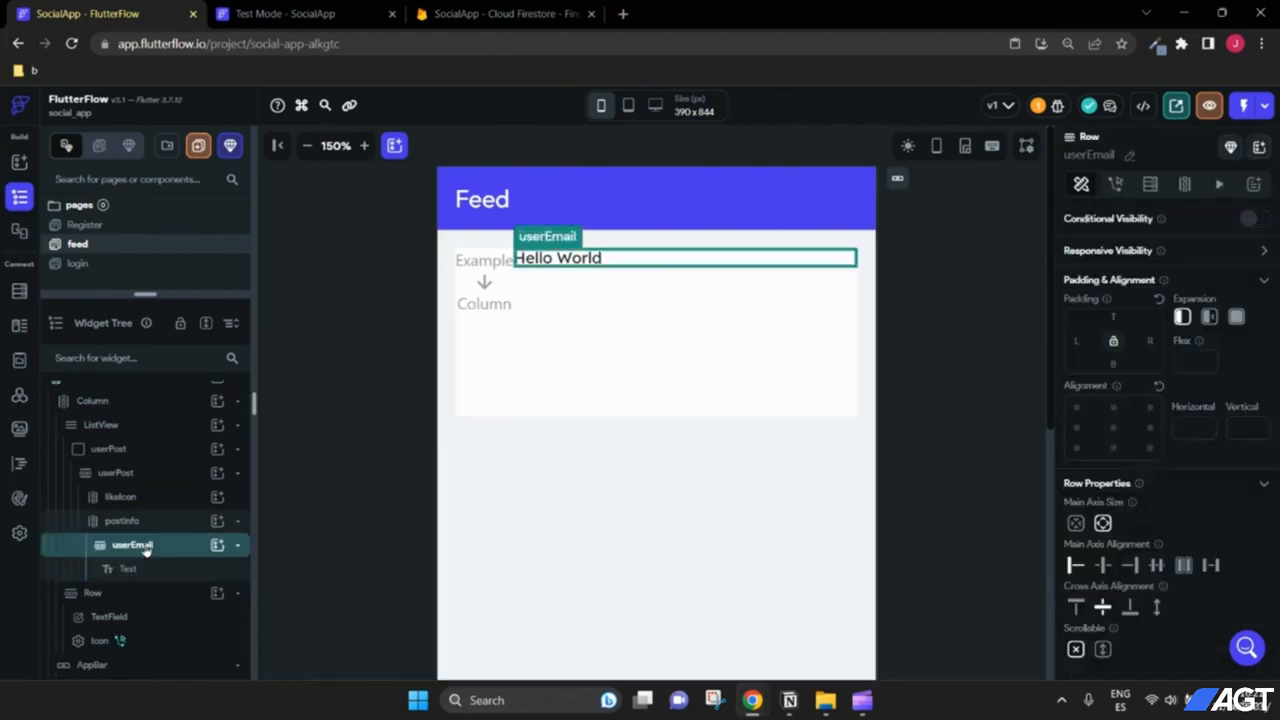
{"action": "right_click", "coordinate": [145, 547]}
{"action": "left_click", "coordinate": [214, 399]}
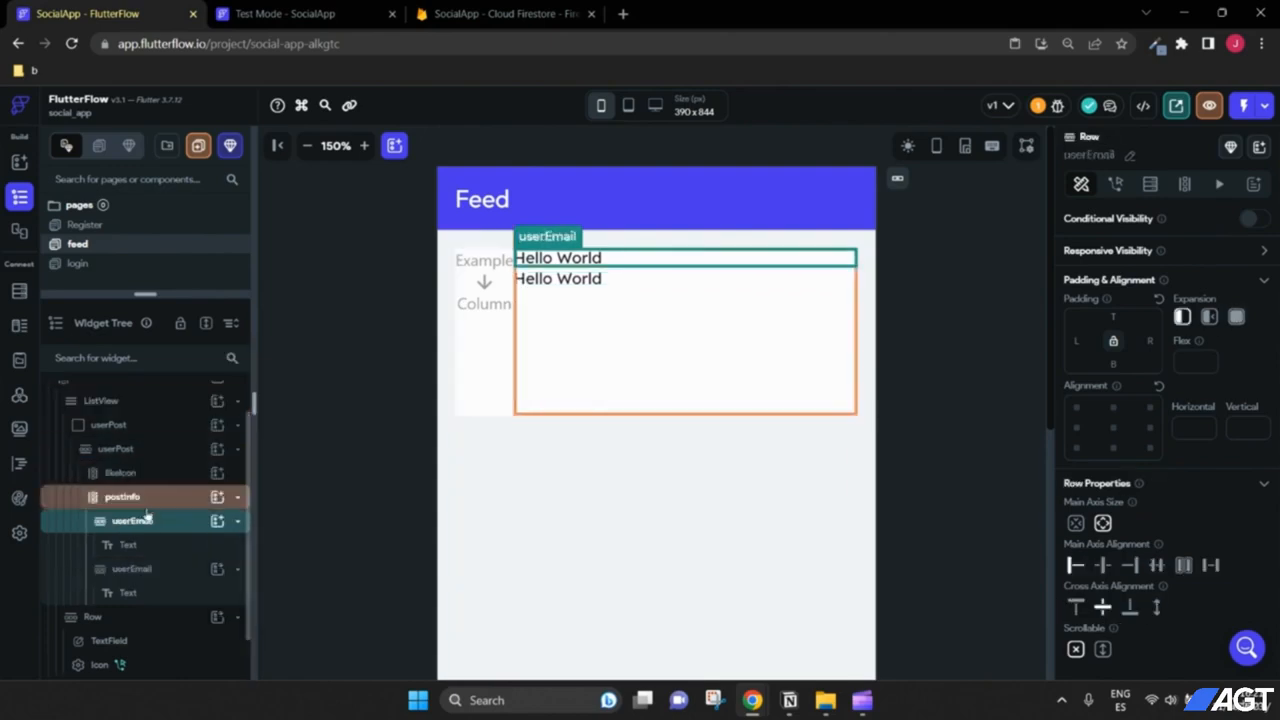
{"action": "right_click", "coordinate": [139, 527]}
{"action": "left_click", "coordinate": [214, 399]}
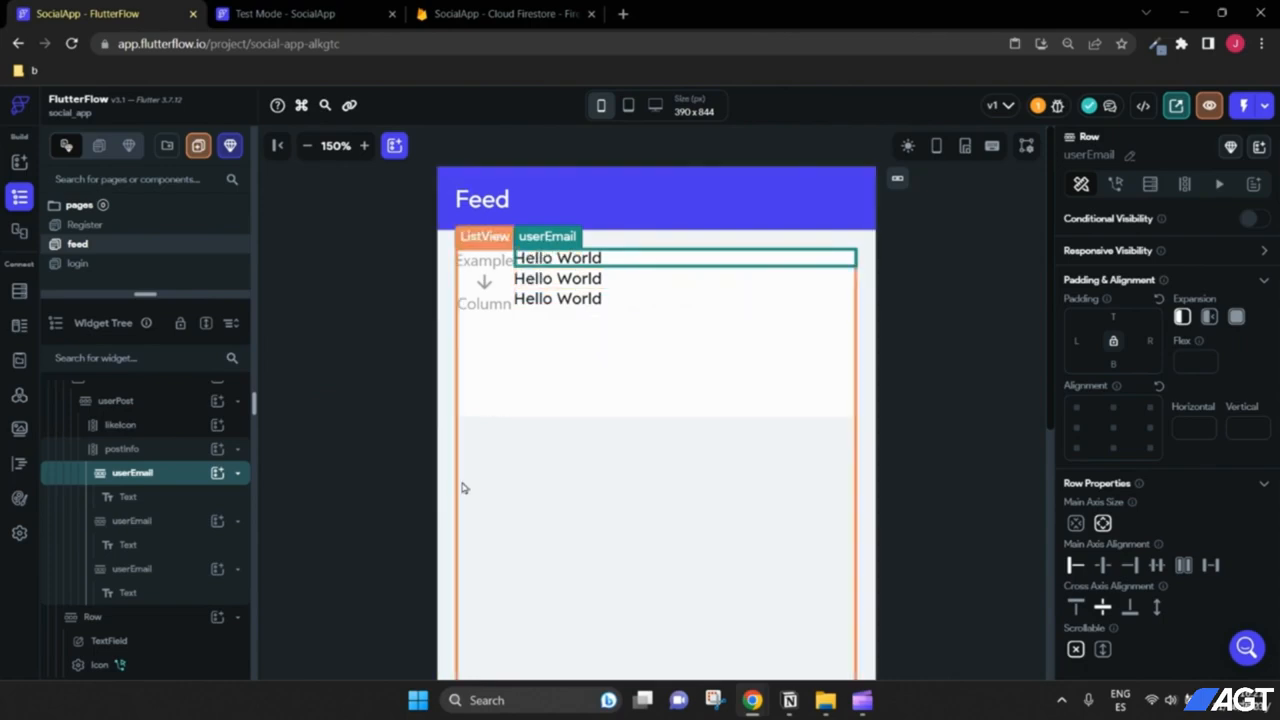
Step: Set the first text to Email, and rename the second row Message with text message
{"action": "left_click", "coordinate": [170, 507]}
{"action": "left_click_drag", "start_coordinate": [1134, 294], "coordinate": [1045, 296]}
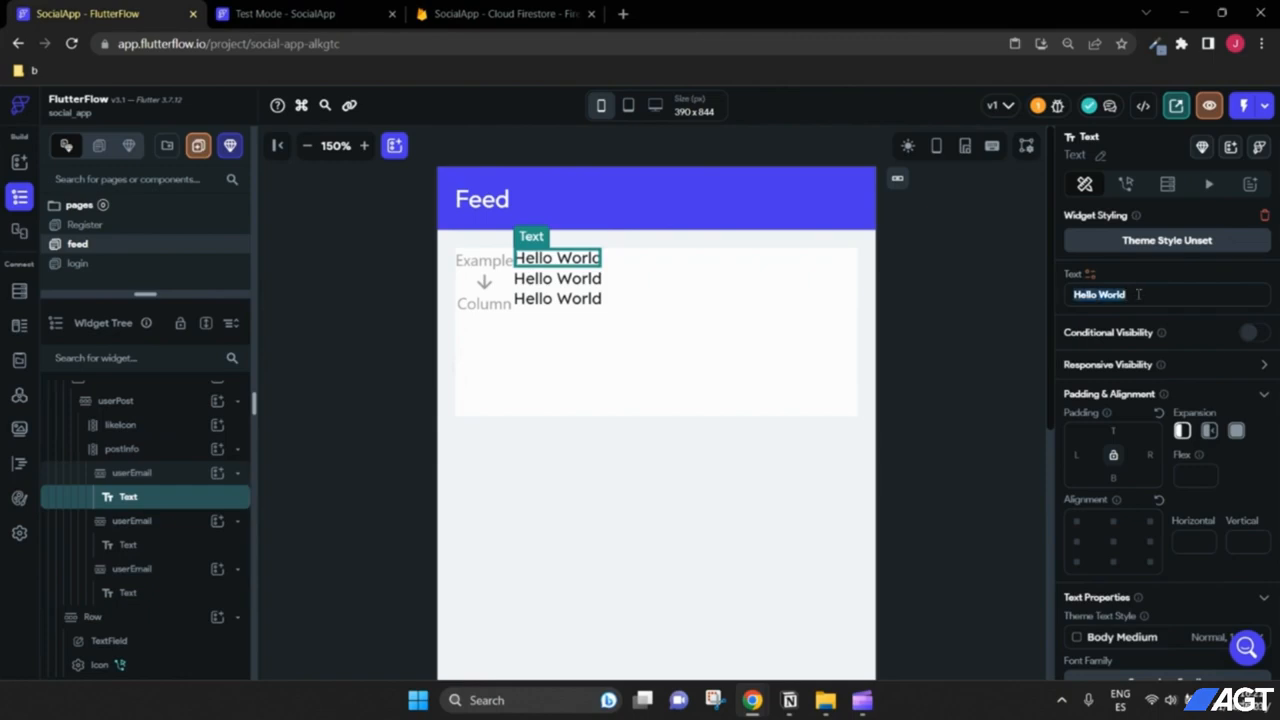
{"action": "type", "text": "Email"}
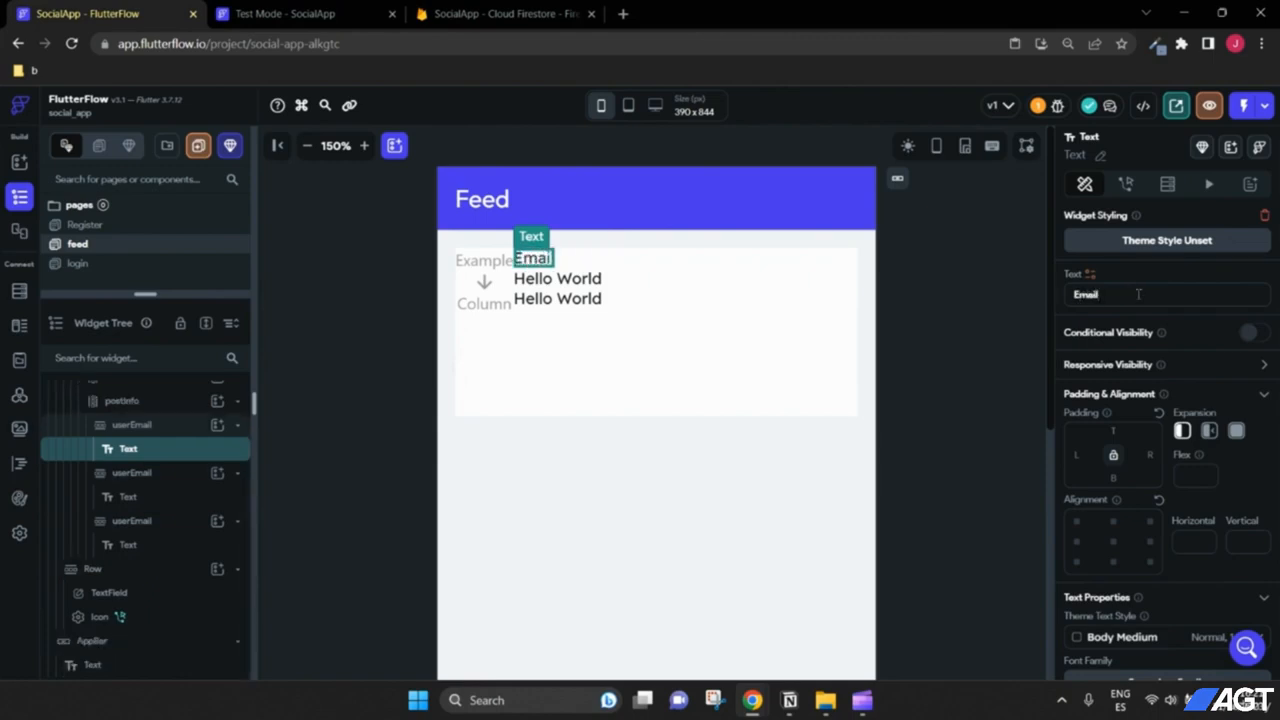
{"action": "left_click", "coordinate": [142, 474]}
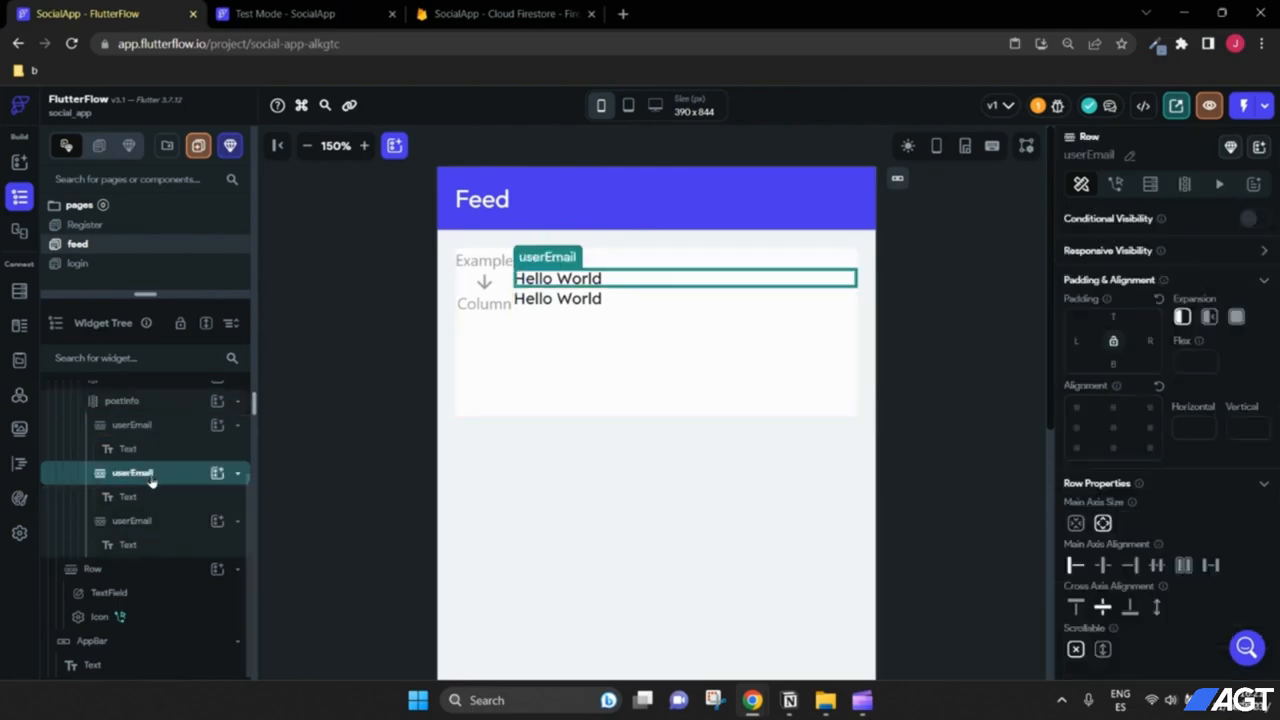
{"action": "left_click", "coordinate": [1129, 155]}
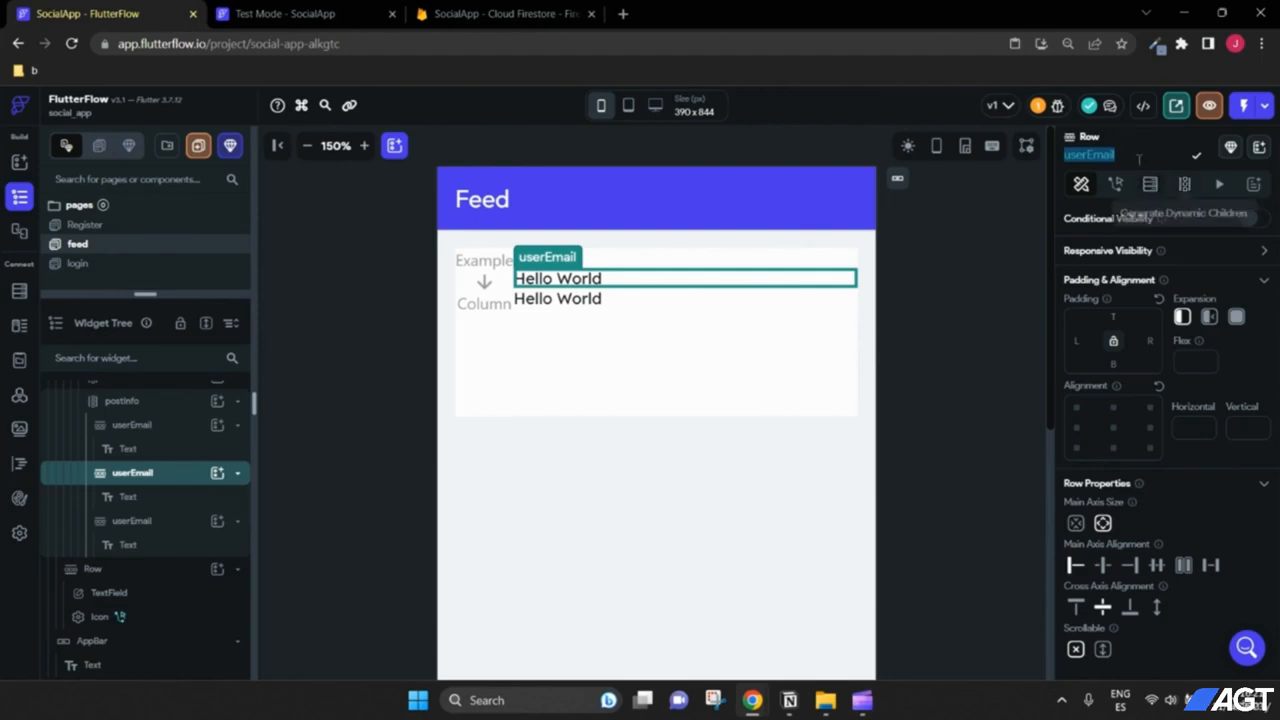
{"action": "type", "text": "Message"}
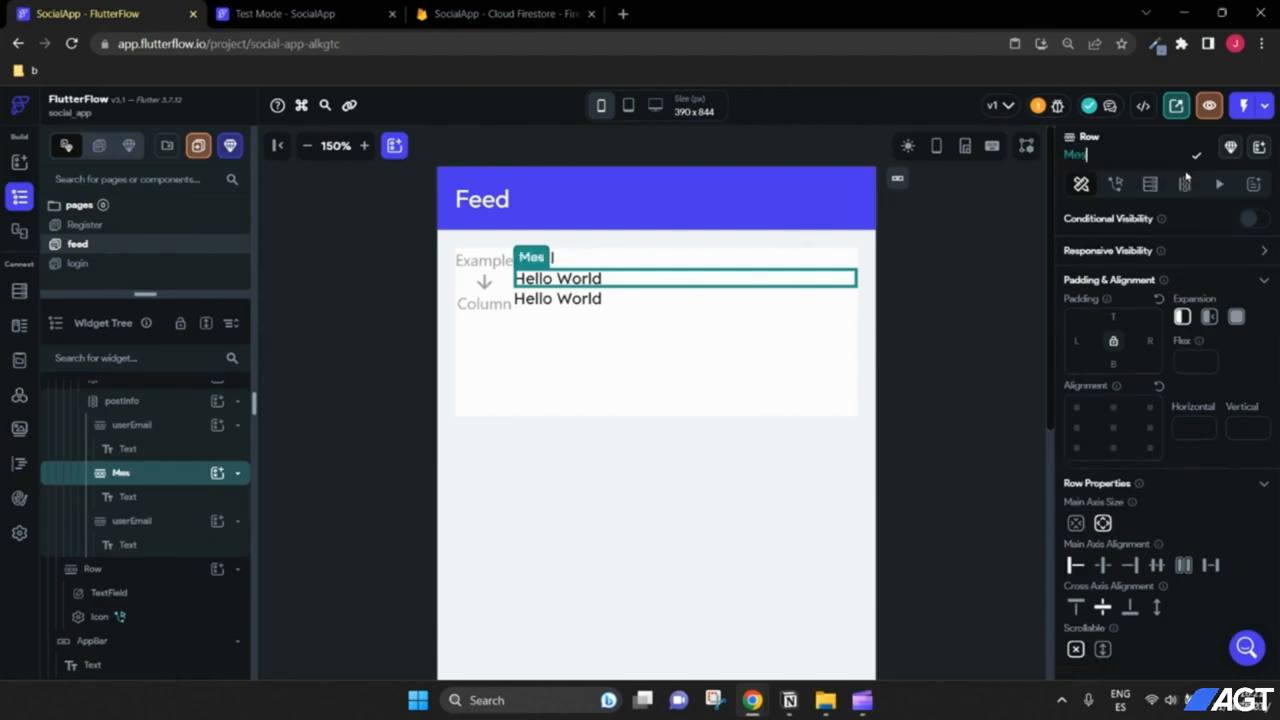
{"action": "left_click", "coordinate": [157, 505]}
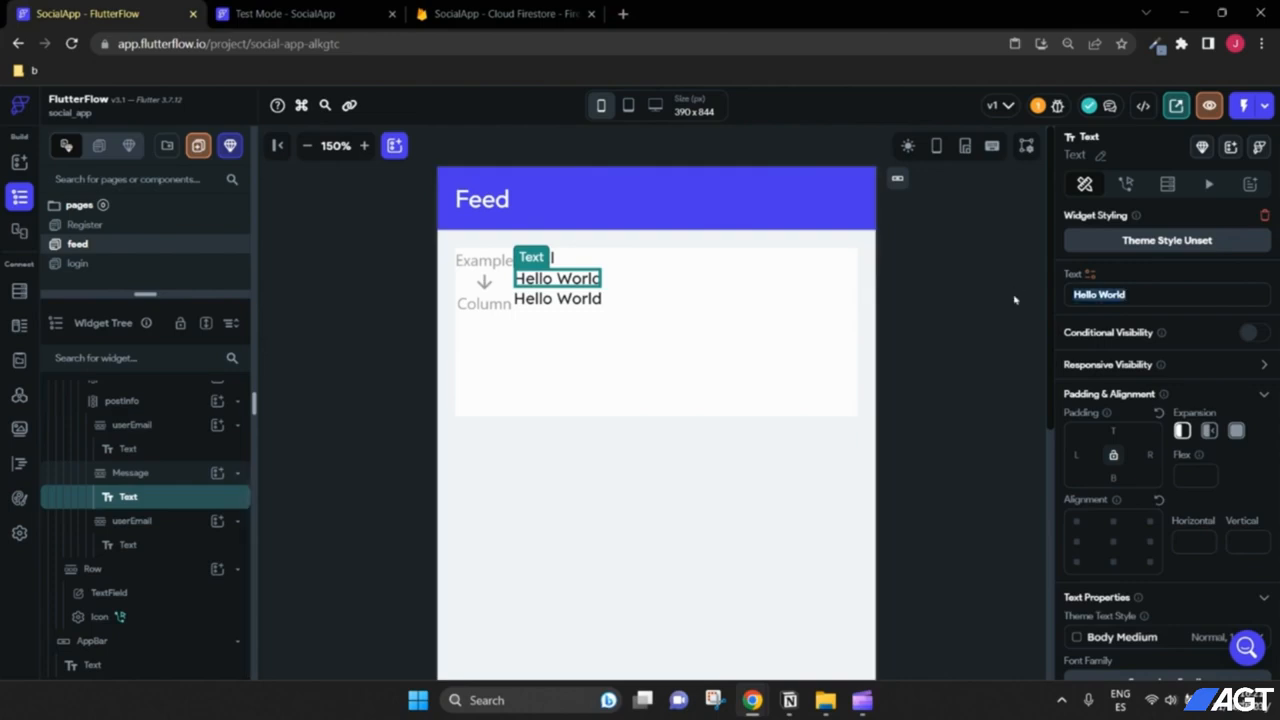
{"action": "type", "text": "message"}
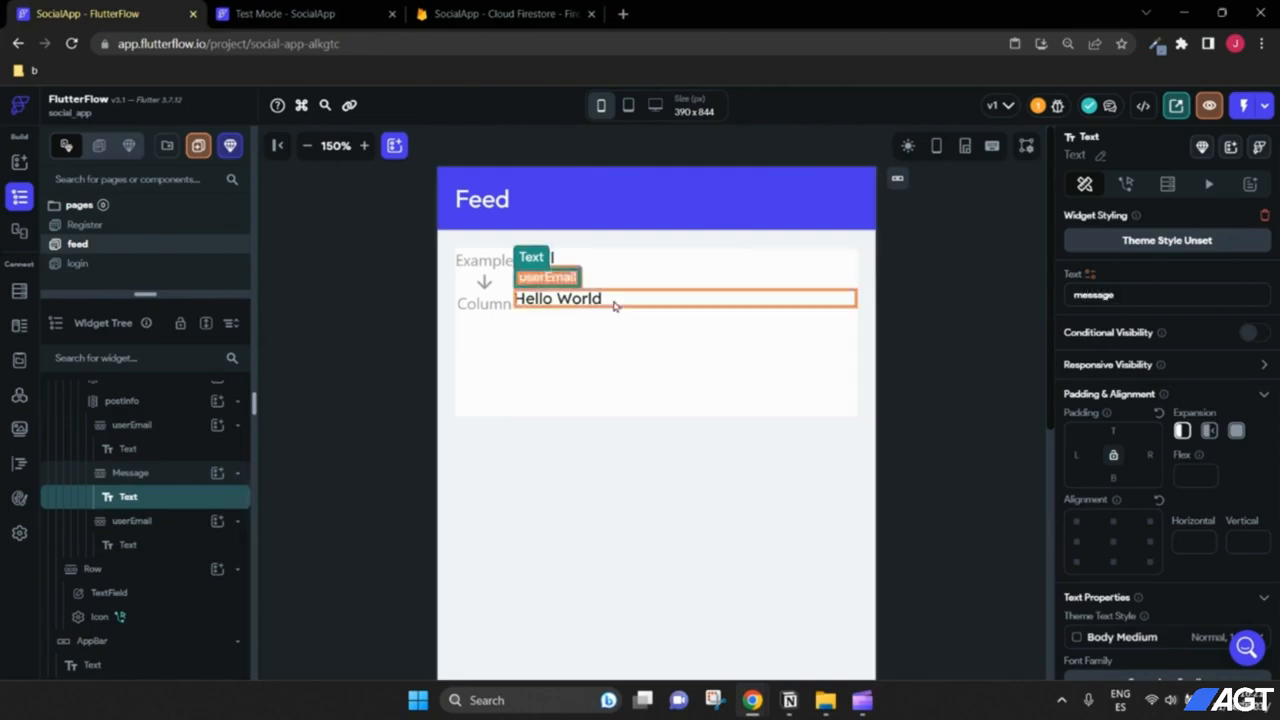
Step: Rename the third row Time and its text widget time
{"action": "left_click", "coordinate": [640, 307]}
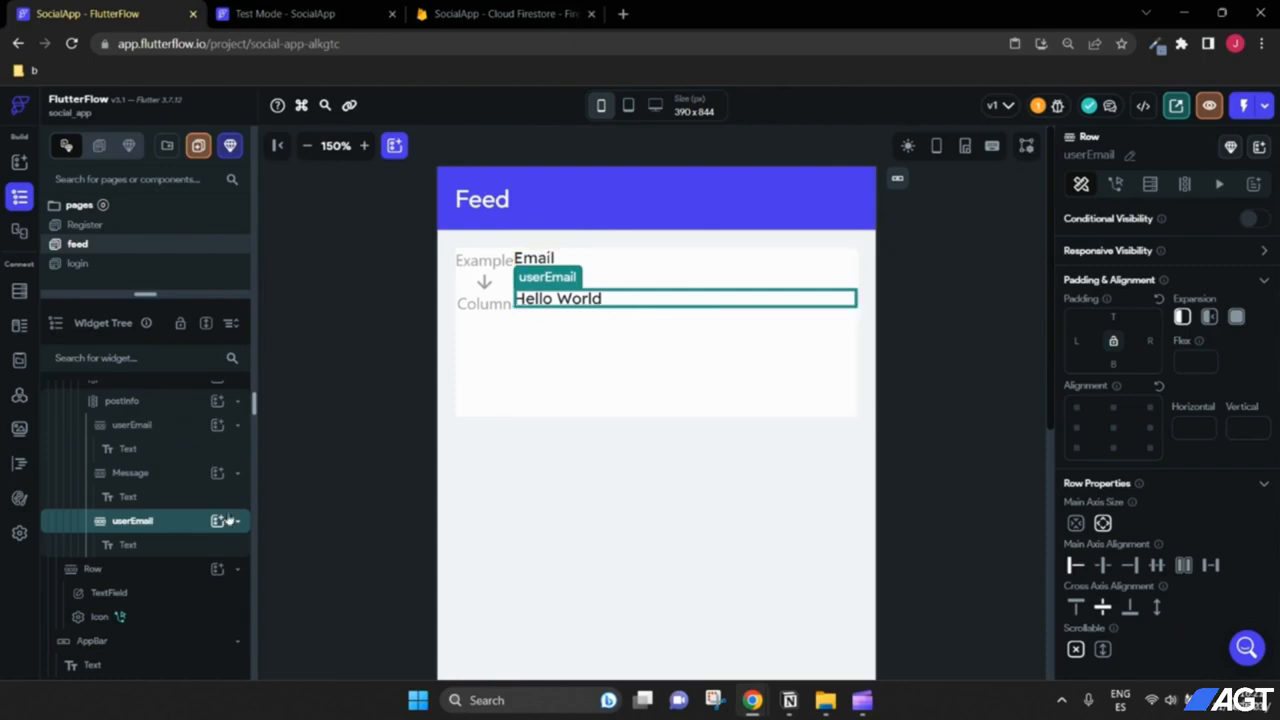
{"action": "left_click", "coordinate": [1130, 155]}
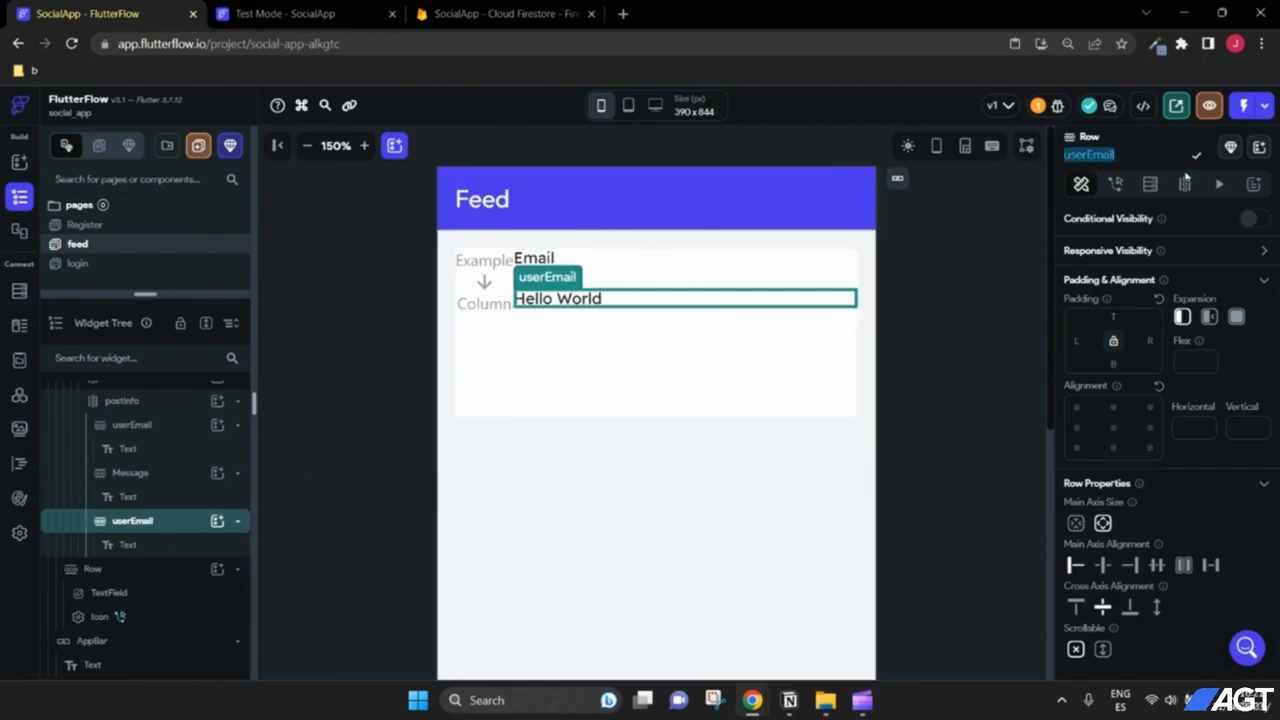
{"action": "type", "text": "Time"}
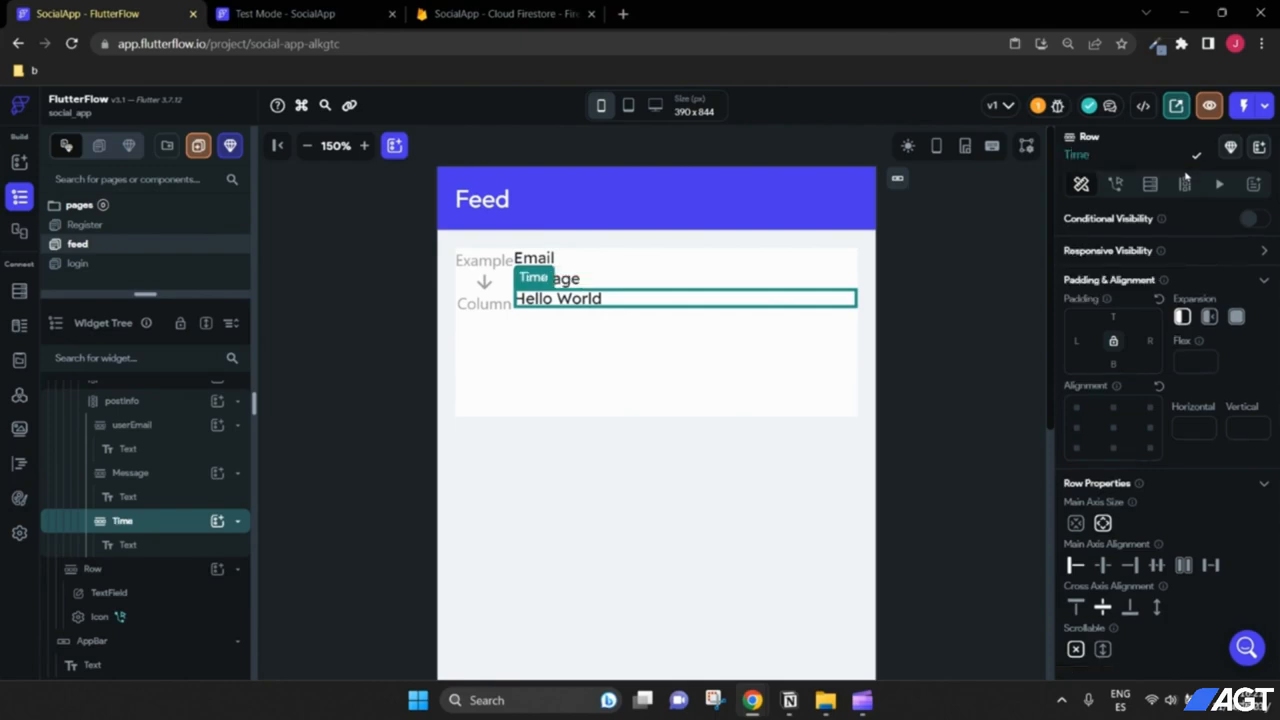
{"action": "left_click", "coordinate": [130, 545]}
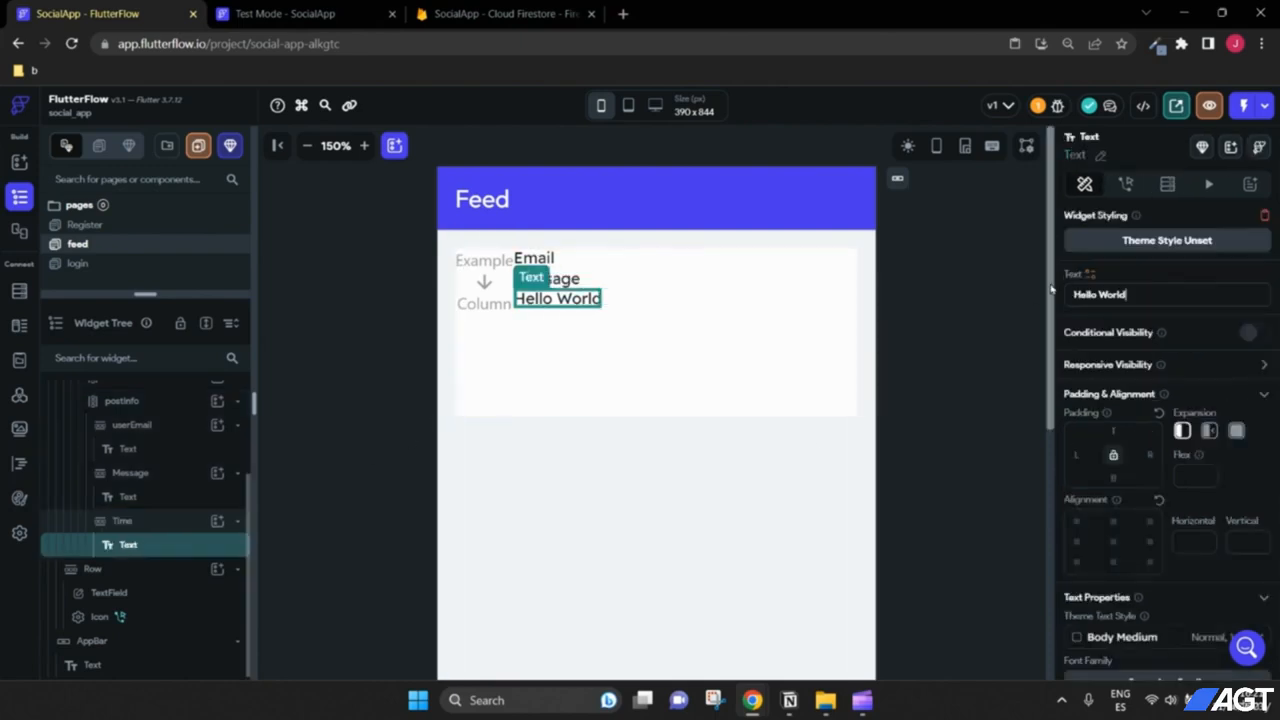
{"action": "left_click", "coordinate": [1100, 155]}
{"action": "type", "text": "tim"}
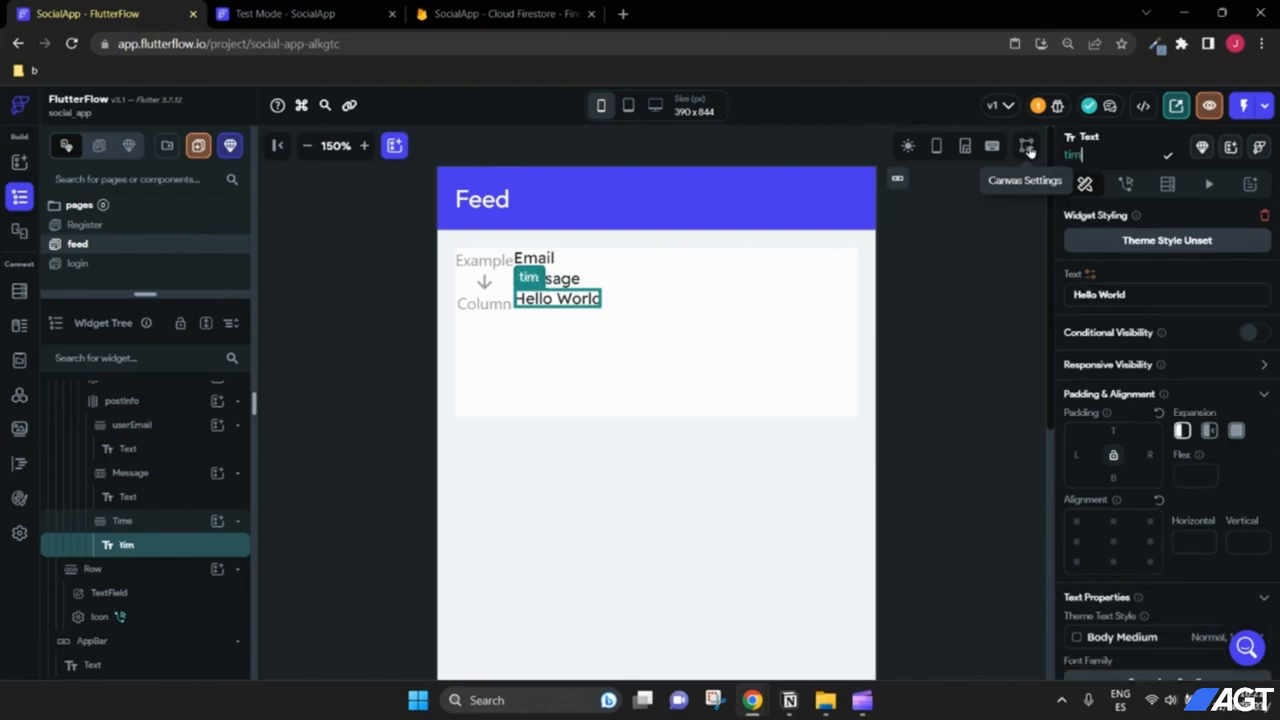
{"action": "type", "text": "e"}
{"action": "left_click", "coordinate": [973, 326]}
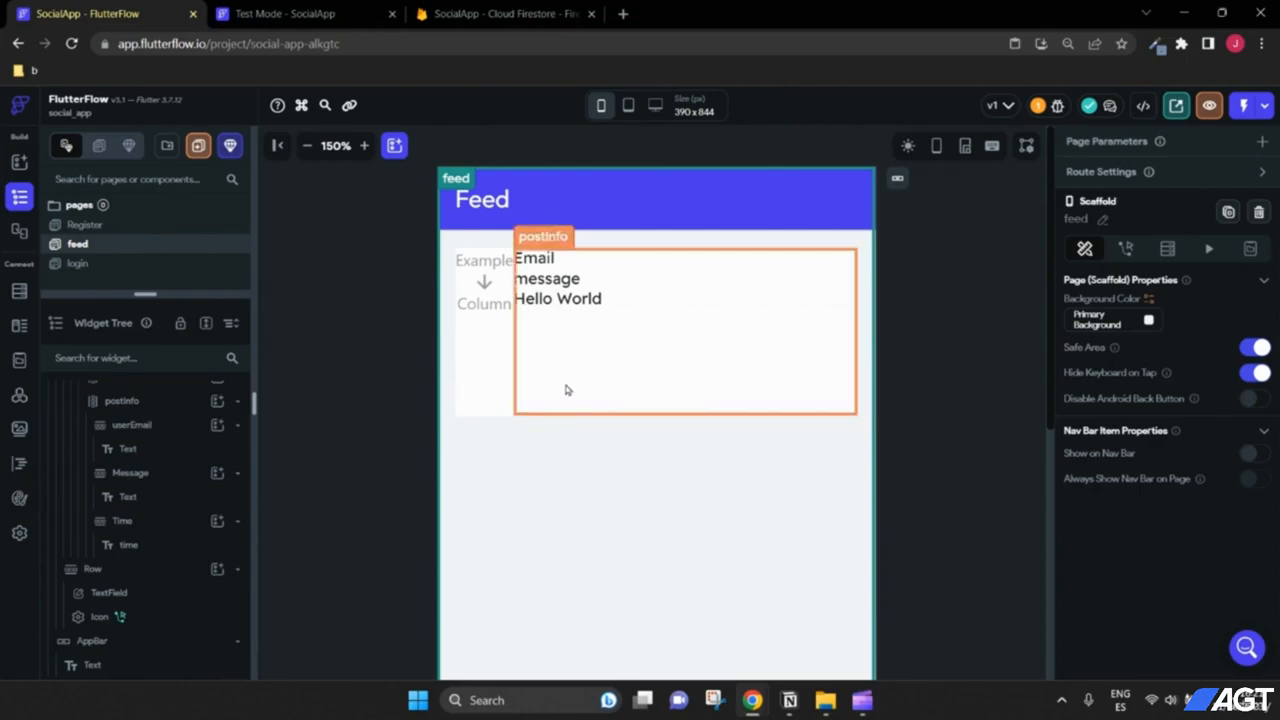
Step: Set the postInfo column's Main Axis Alignment to Space Between
{"action": "scroll", "coordinate": [160, 440], "scroll_direction": "up", "scroll_amount": 1}
{"action": "left_click", "coordinate": [141, 487]}
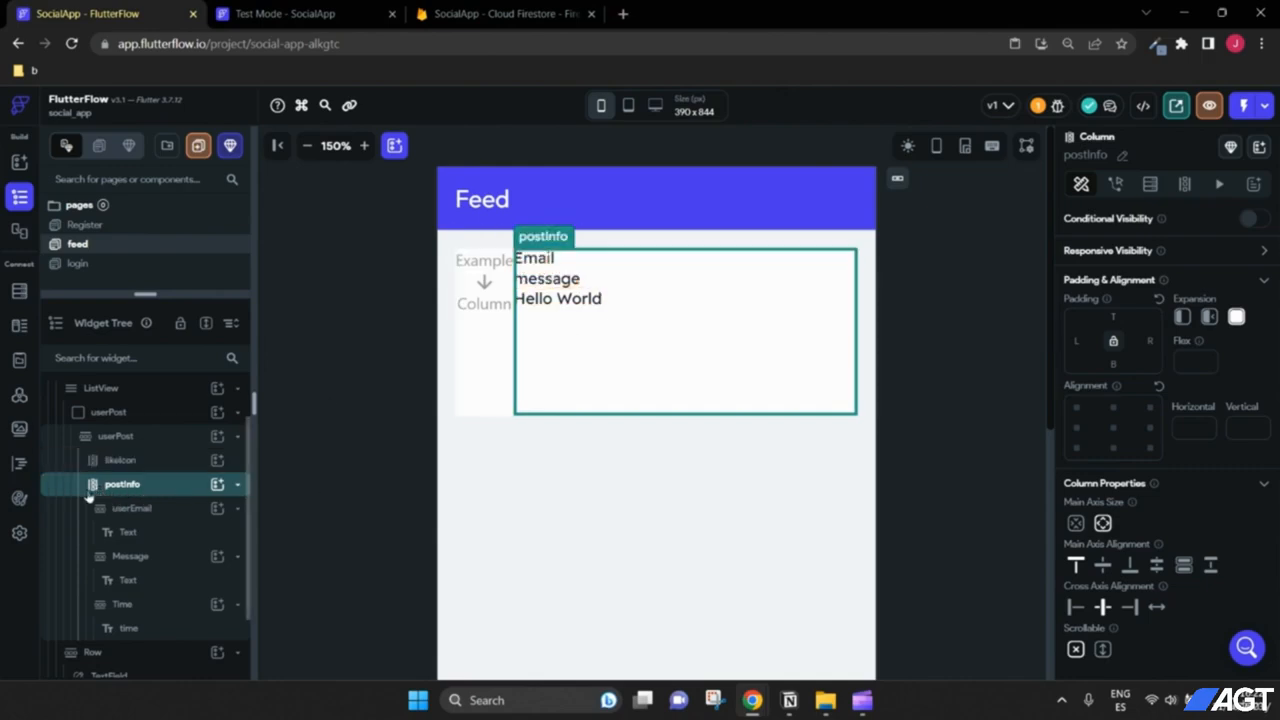
{"action": "scroll", "coordinate": [1159, 431], "scroll_direction": "down", "scroll_amount": 1}
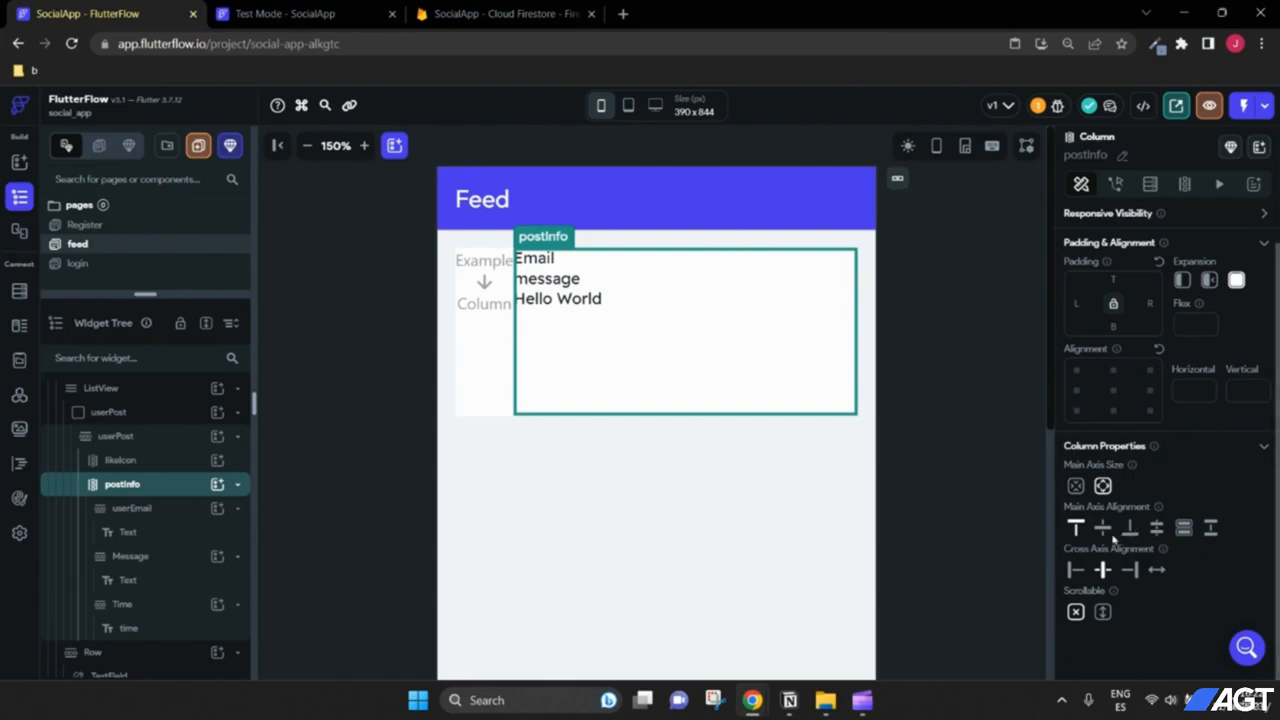
{"action": "left_click", "coordinate": [1214, 534]}
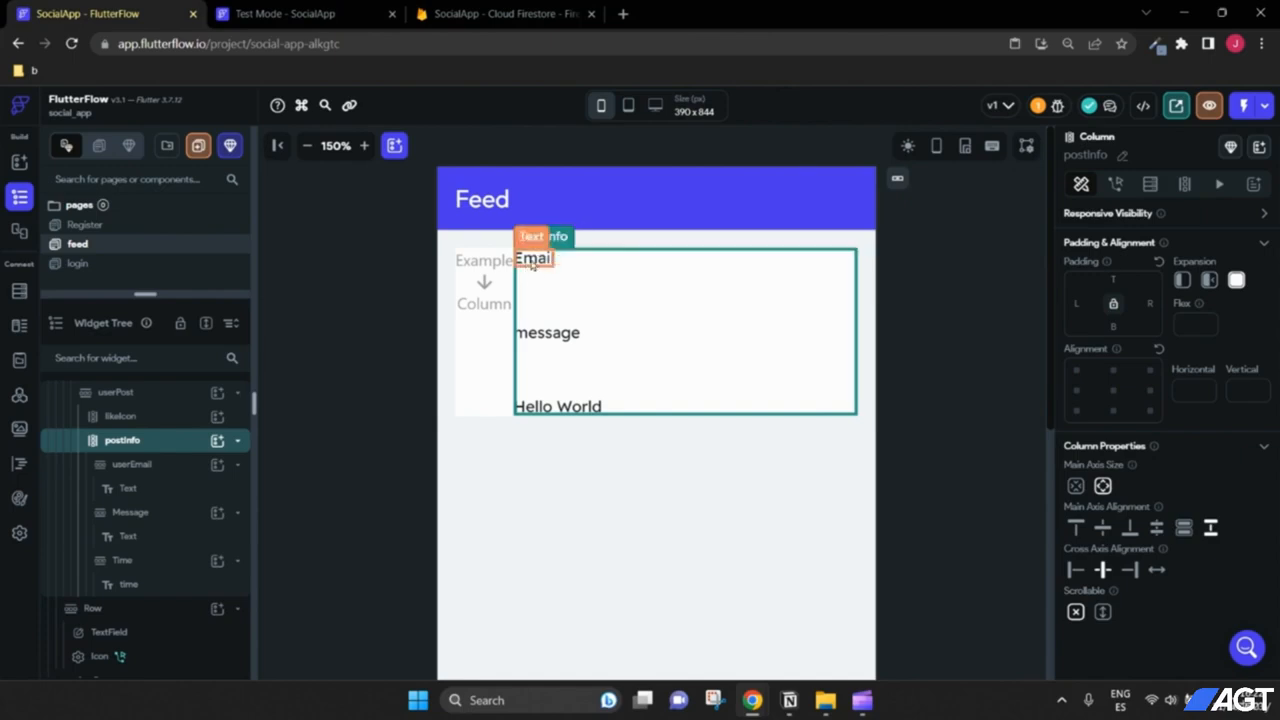
Step: Change the bottom Hello World text to read time
{"action": "left_click", "coordinate": [575, 408]}
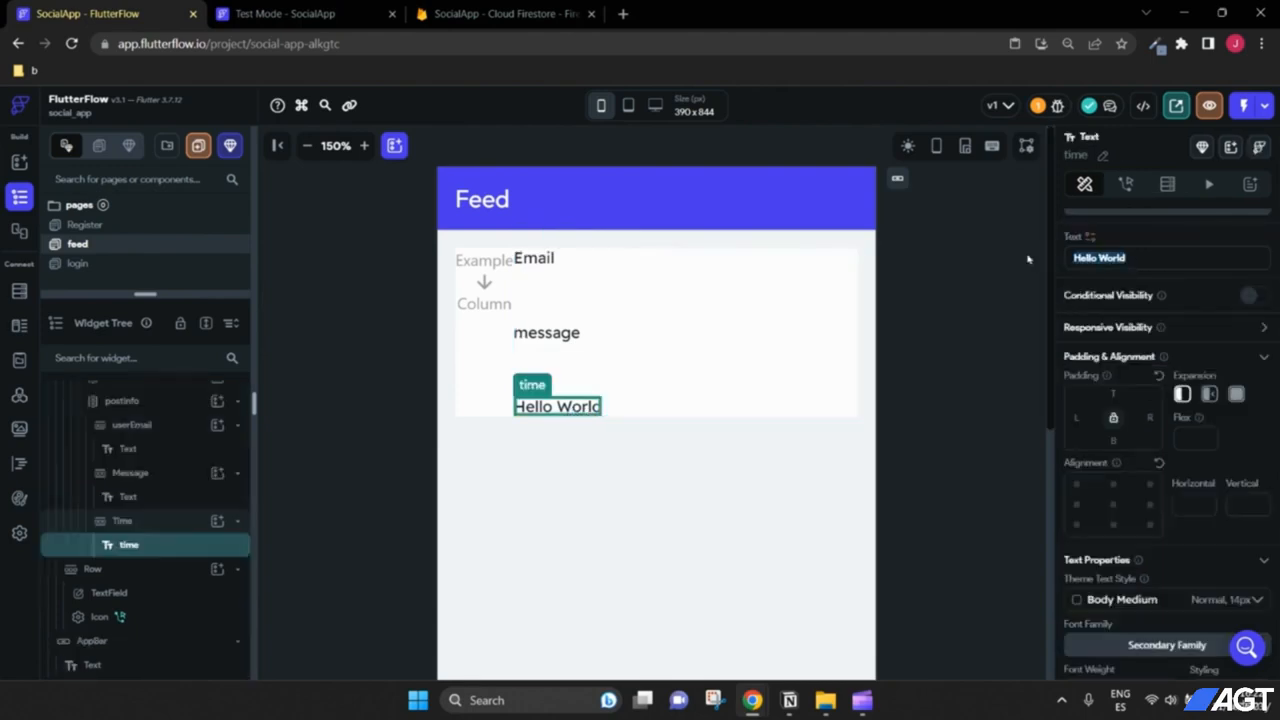
{"action": "type", "text": "time"}
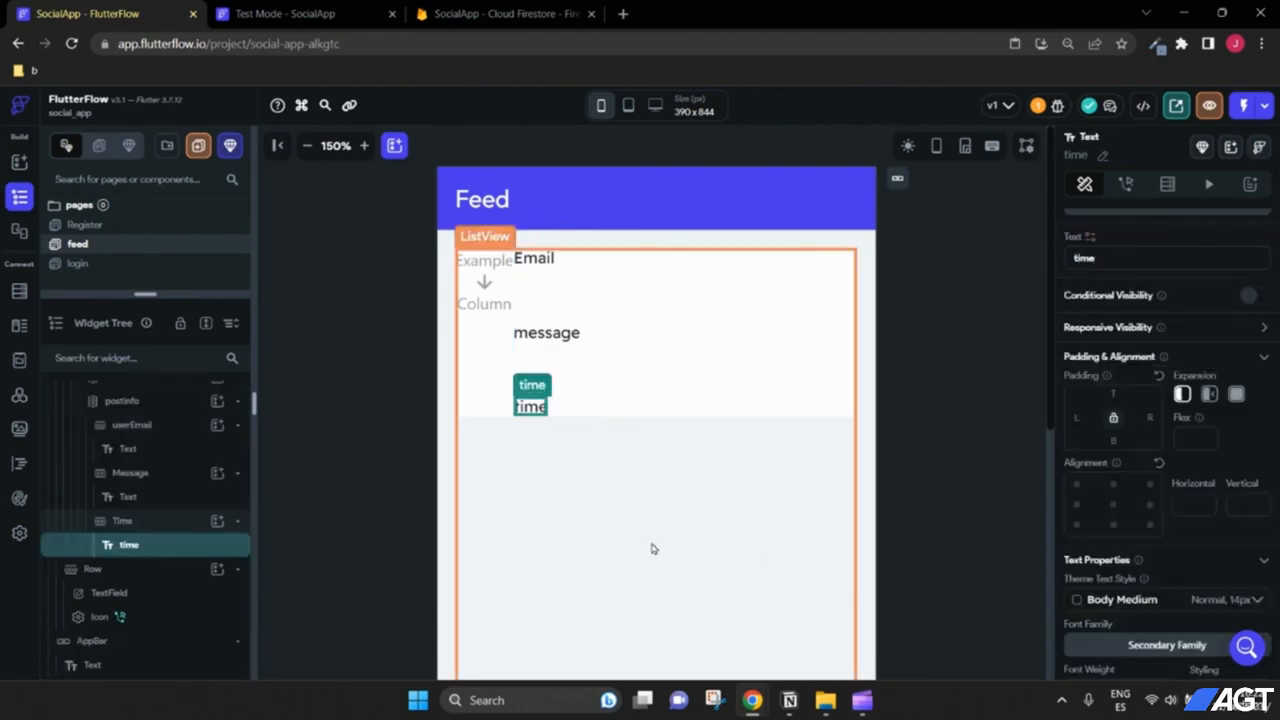
{"action": "left_click", "coordinate": [651, 547]}
{"action": "left_click", "coordinate": [537, 409]}
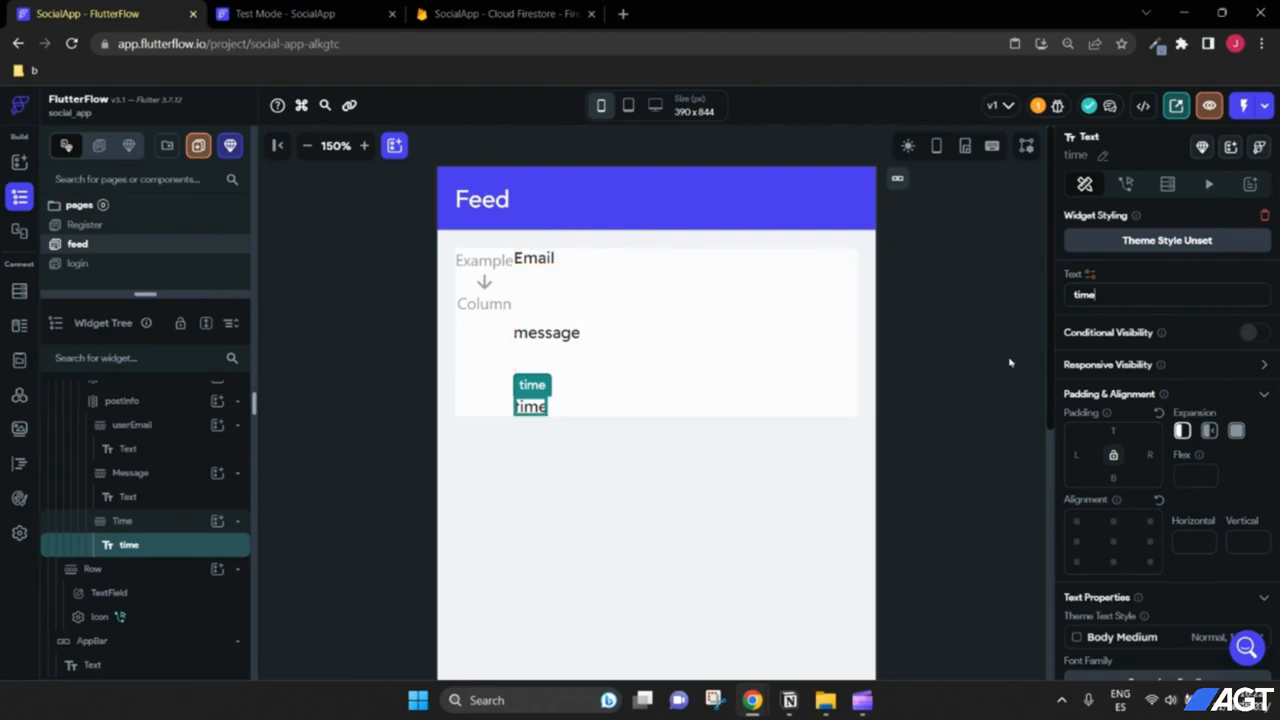
{"action": "left_click", "coordinate": [527, 260]}
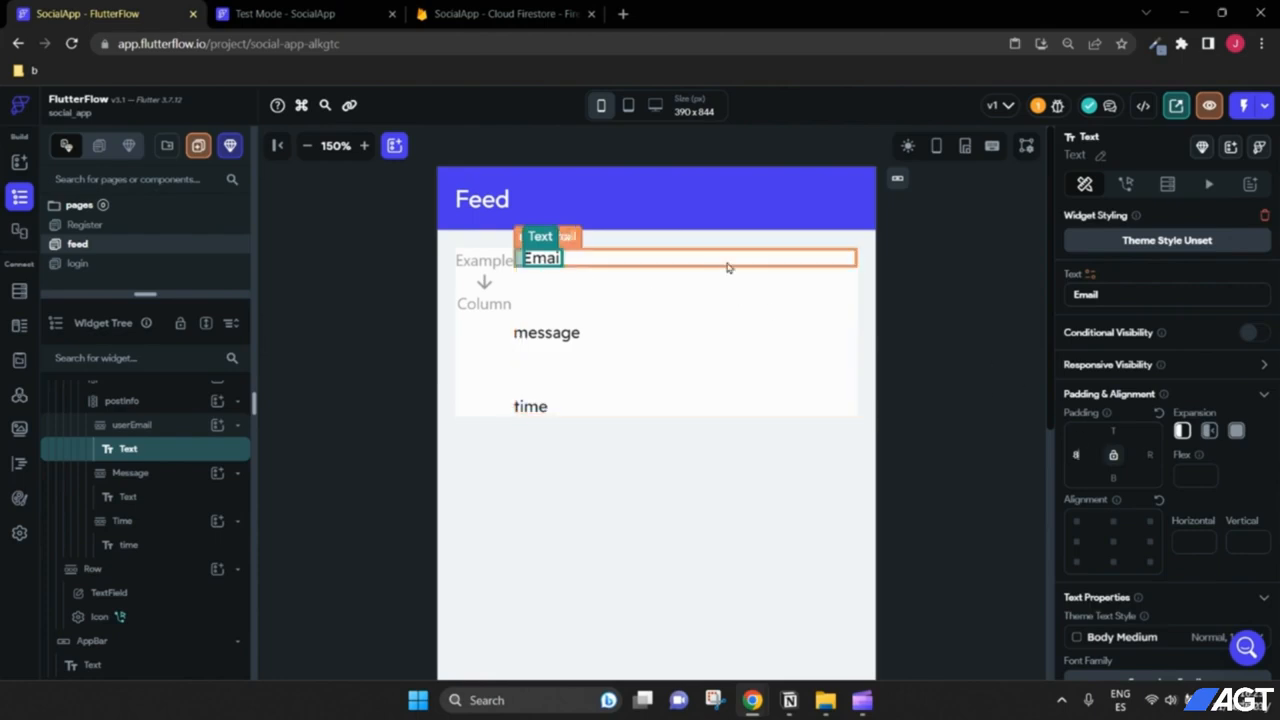
{"action": "left_click", "coordinate": [726, 264]}
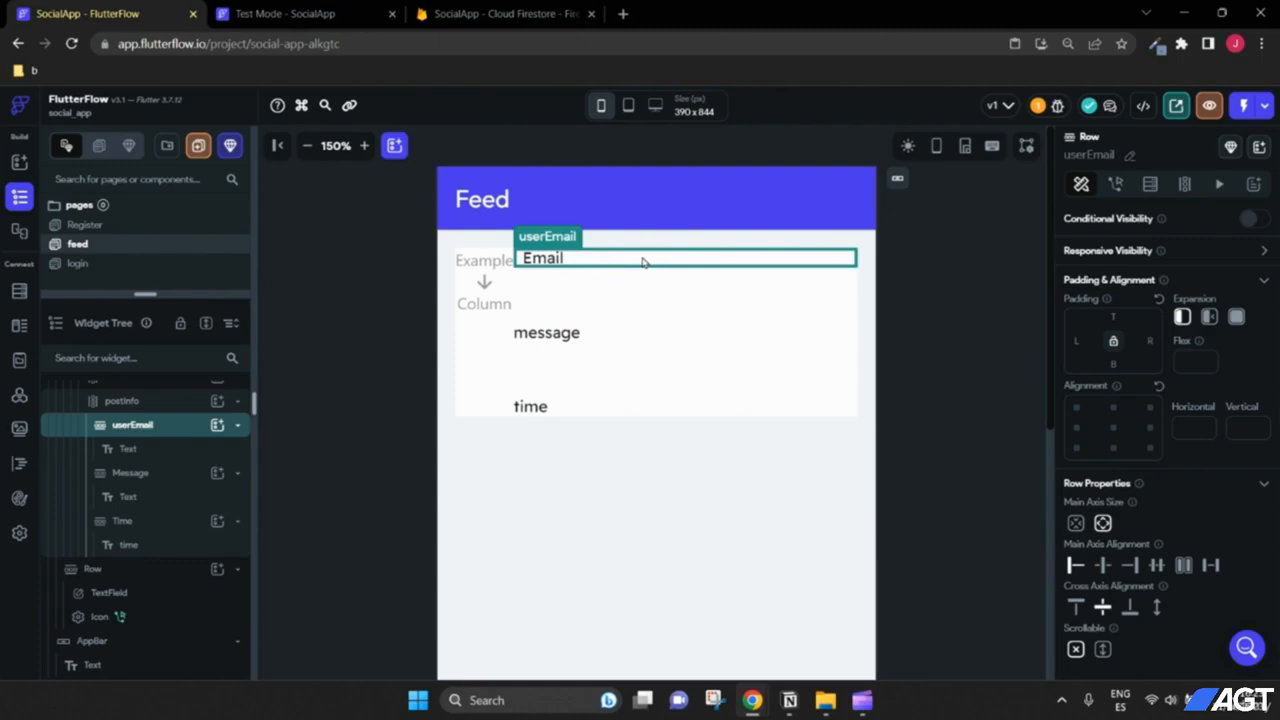
Step: Give the email row and the message text 8 px of padding
{"action": "left_click", "coordinate": [1113, 317]}
{"action": "type", "text": "8"}
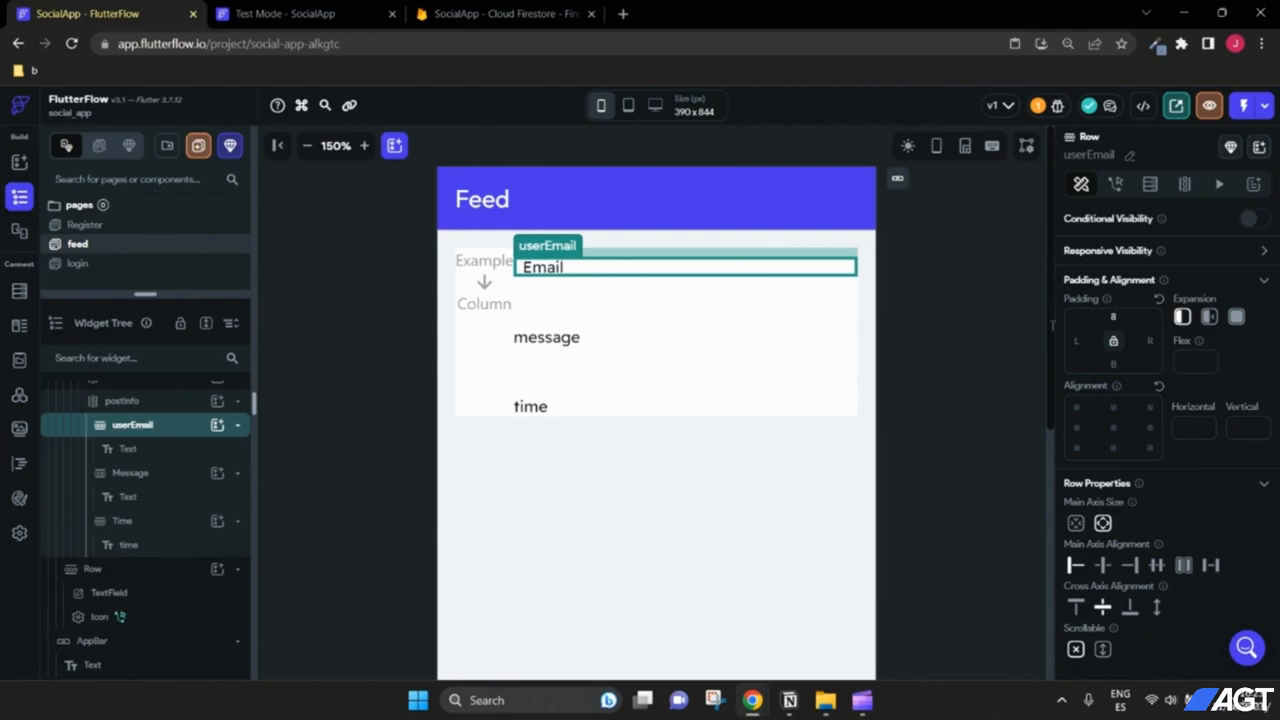
{"action": "left_click", "coordinate": [609, 343]}
{"action": "left_click", "coordinate": [576, 338]}
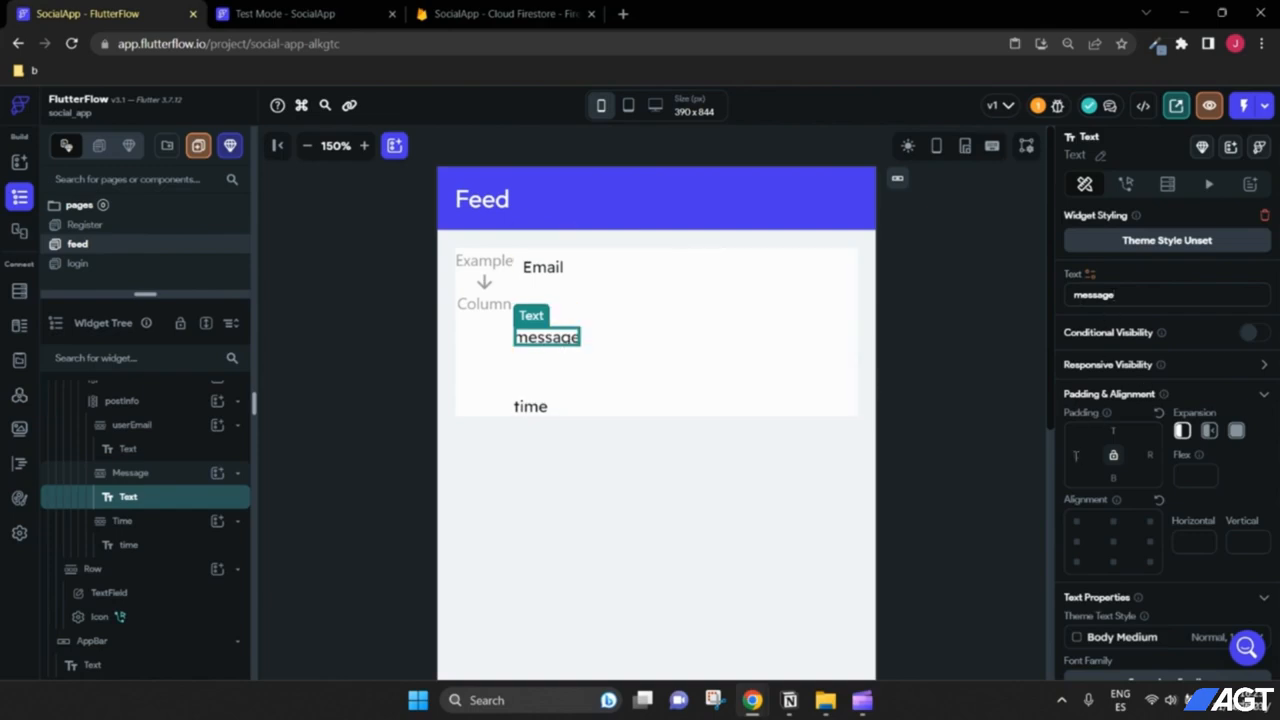
{"action": "type", "text": "8"}
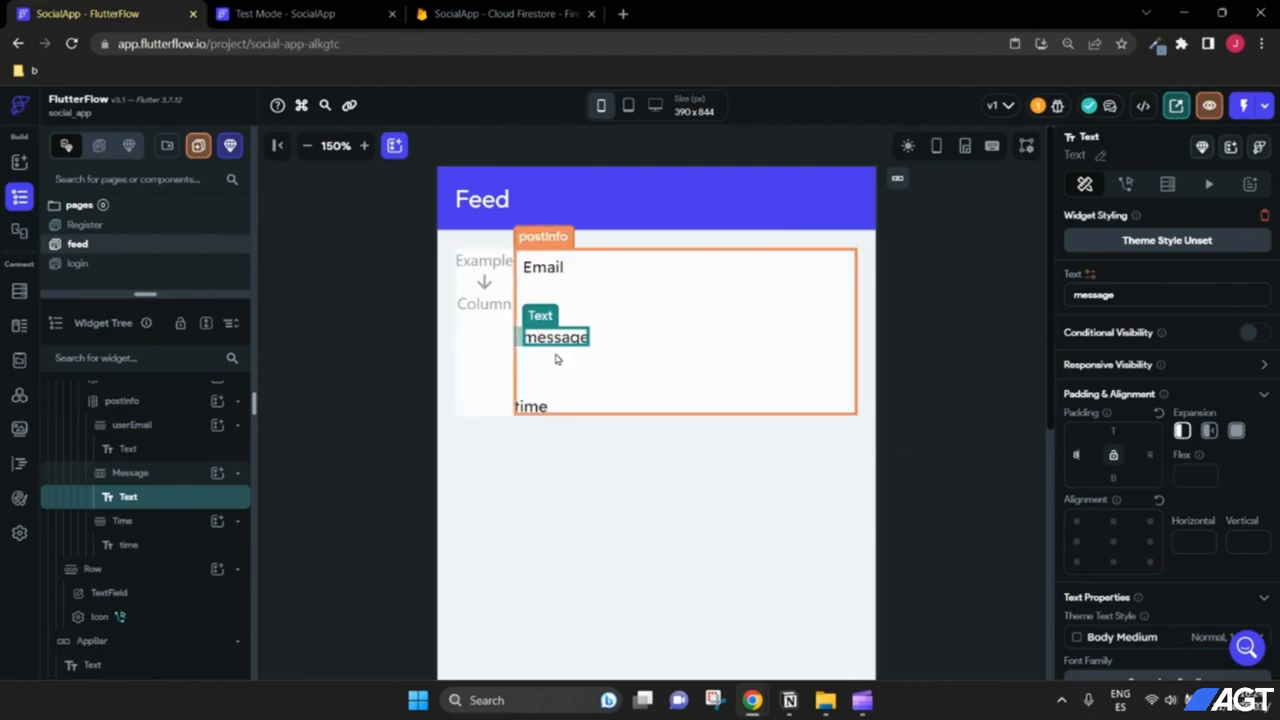
Step: Align the time text to the right end of the Time row
{"action": "left_click", "coordinate": [537, 415]}
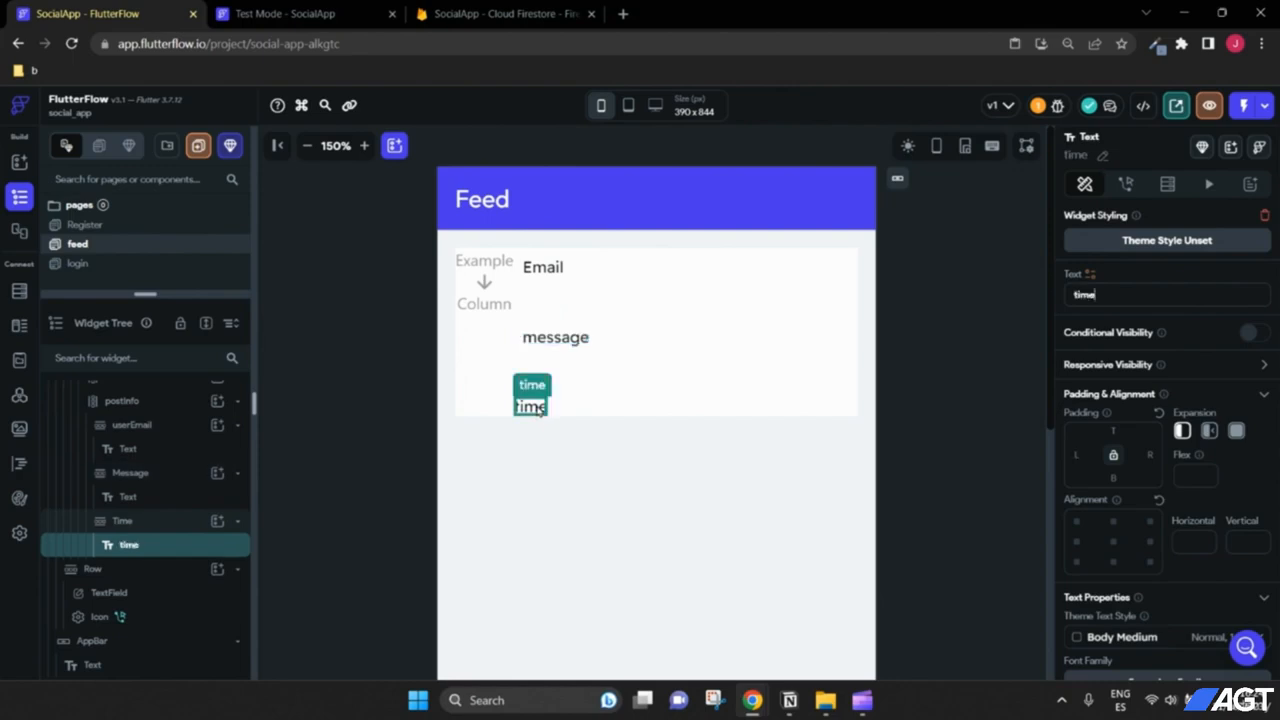
{"action": "left_click", "coordinate": [563, 410]}
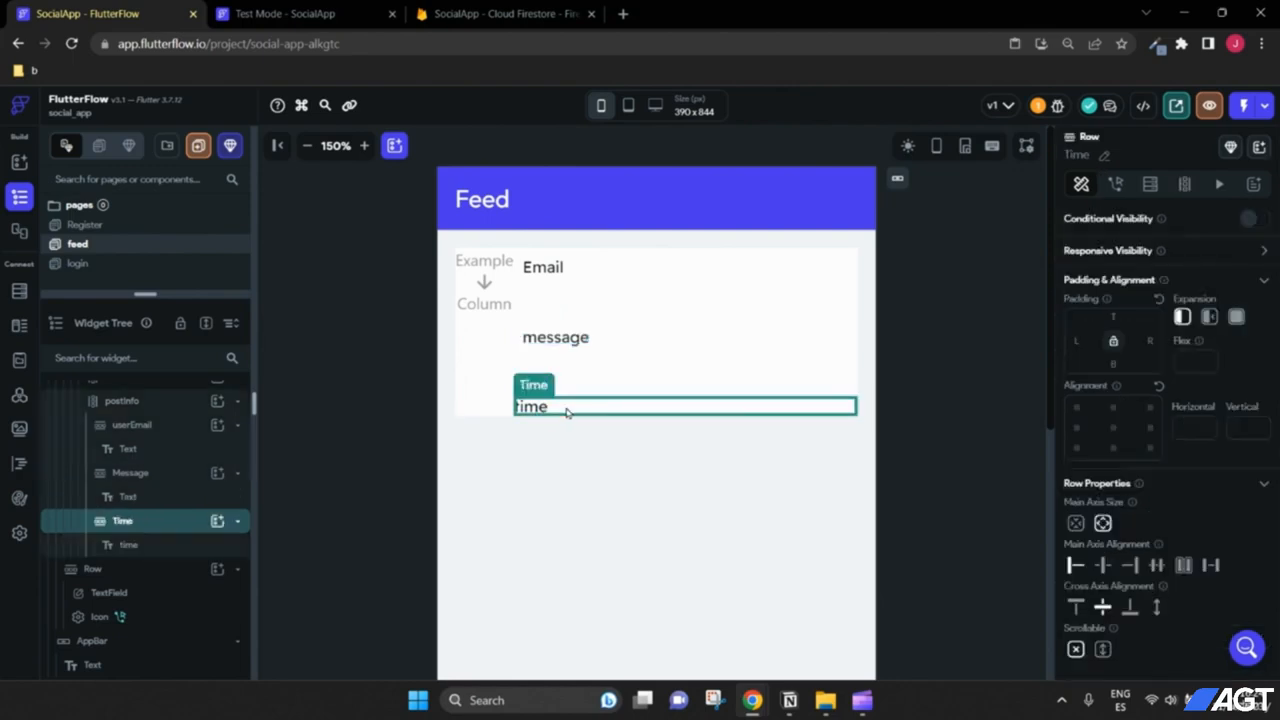
{"action": "scroll", "coordinate": [1180, 491], "scroll_direction": "down", "scroll_amount": 1}
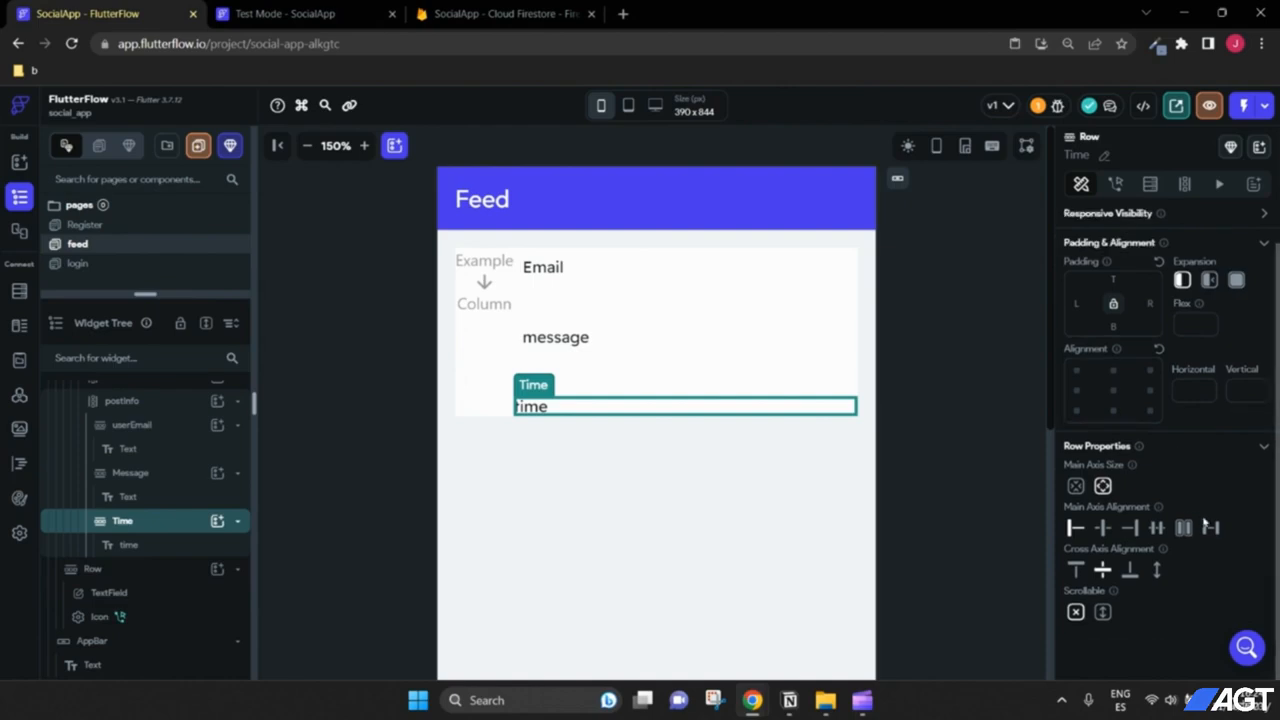
{"action": "left_click", "coordinate": [1131, 528]}
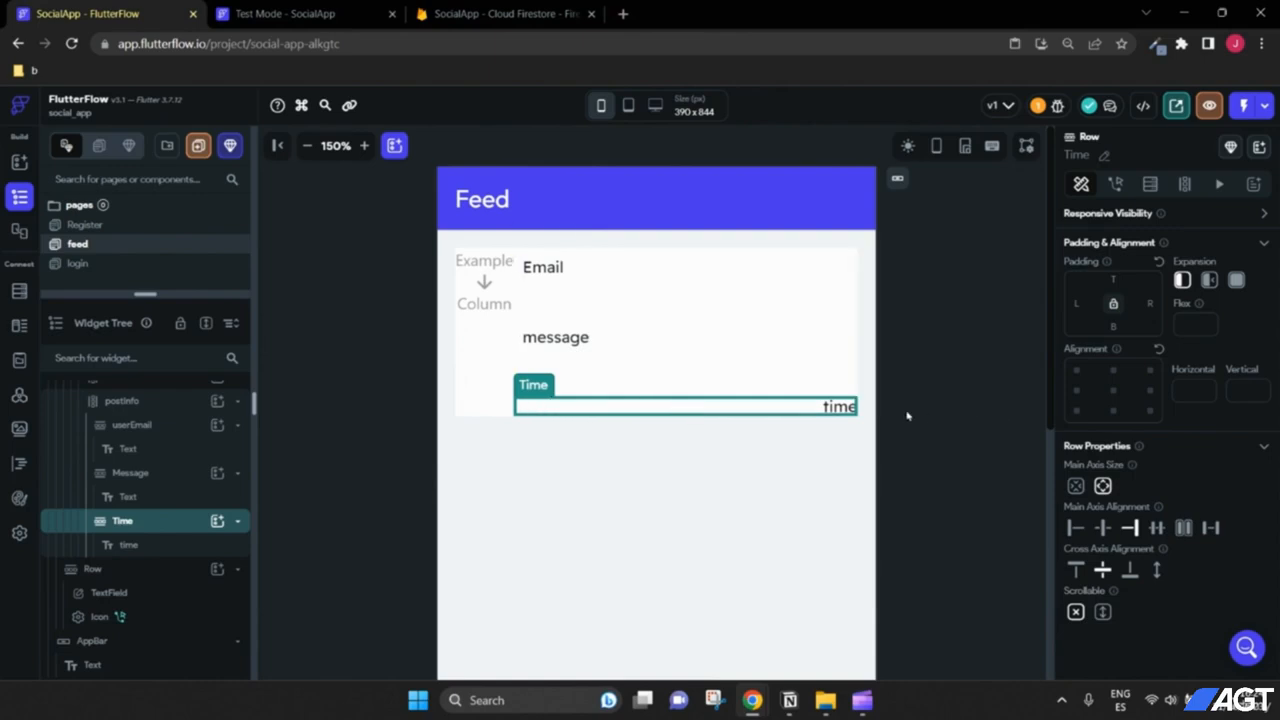
Step: Set the Time row's bottom padding to 8
{"action": "left_click", "coordinate": [845, 412]}
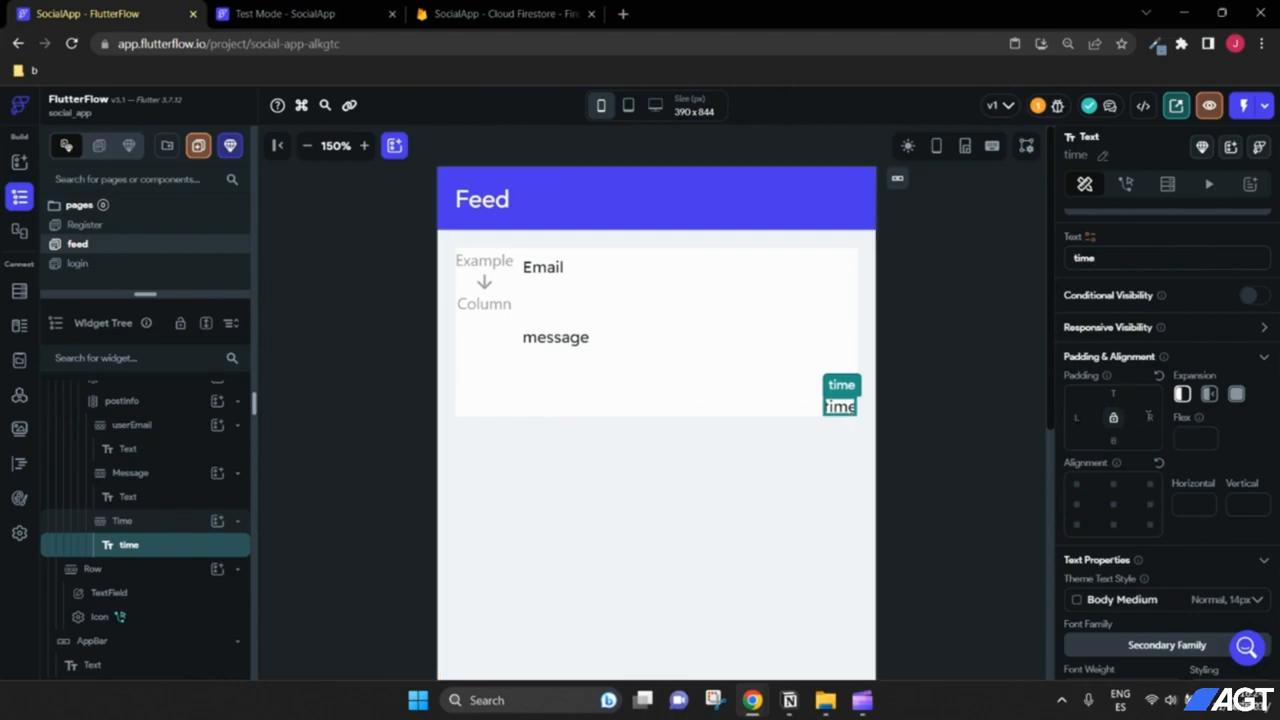
{"action": "left_click", "coordinate": [768, 412]}
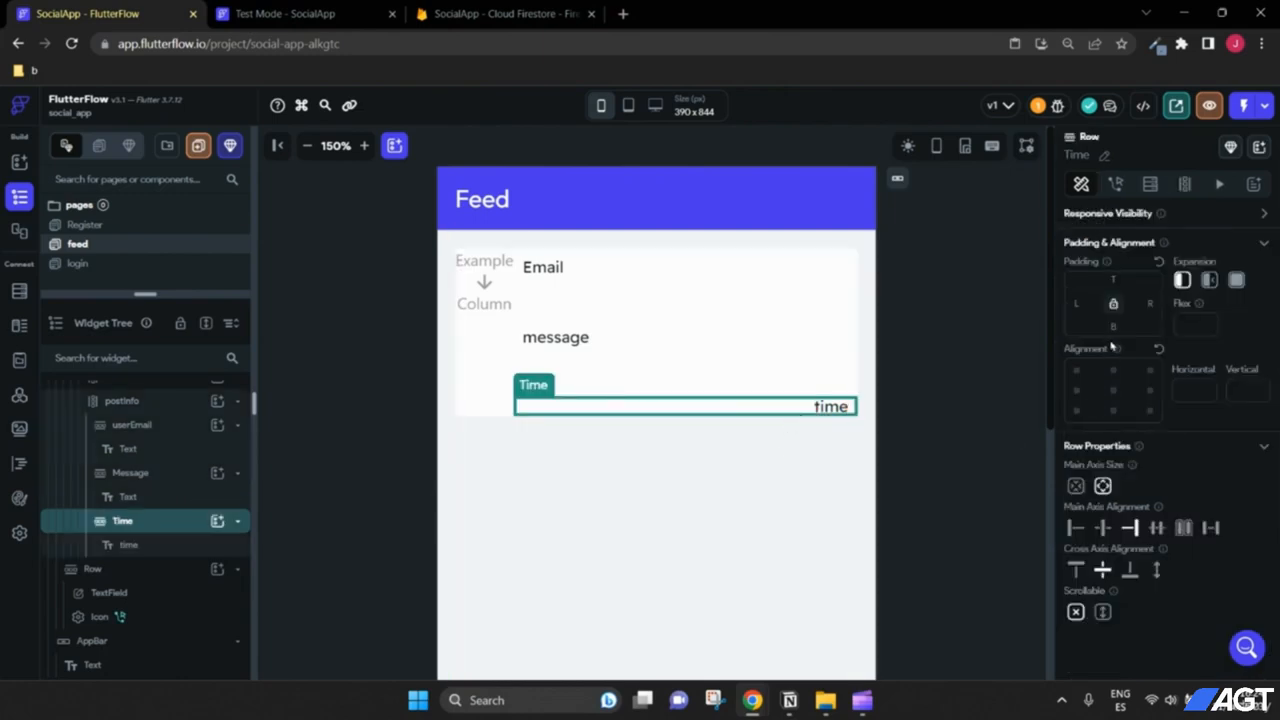
{"action": "type", "text": "8"}
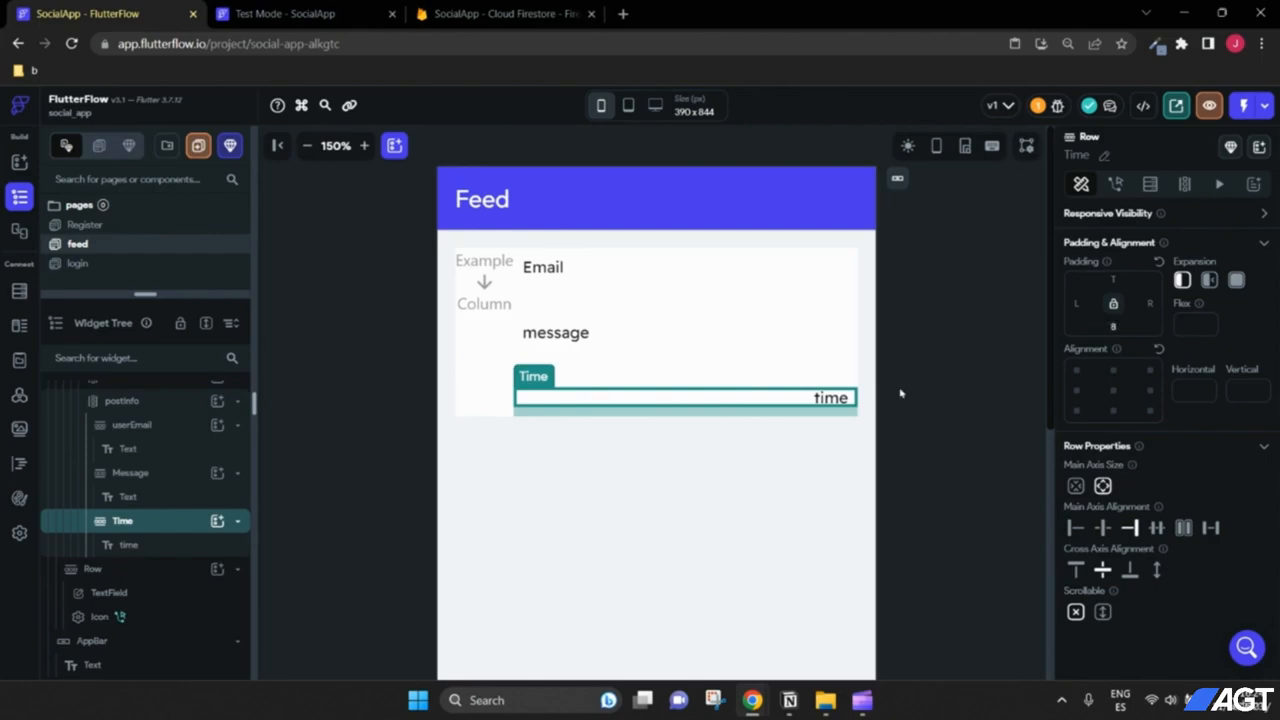
{"action": "left_click", "coordinate": [910, 405]}
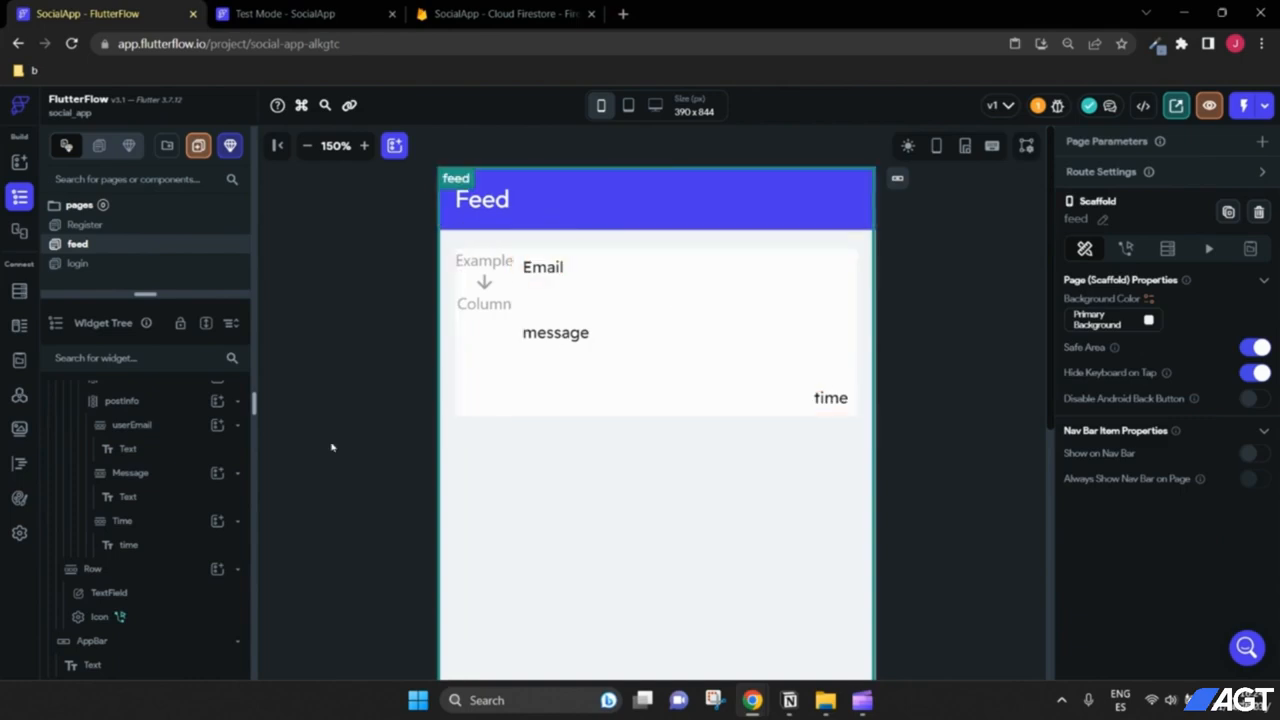
Step: Select the userPost card container and bring up the FF Course notes in Notion
{"action": "scroll", "coordinate": [146, 487], "scroll_direction": "up", "scroll_amount": 3}
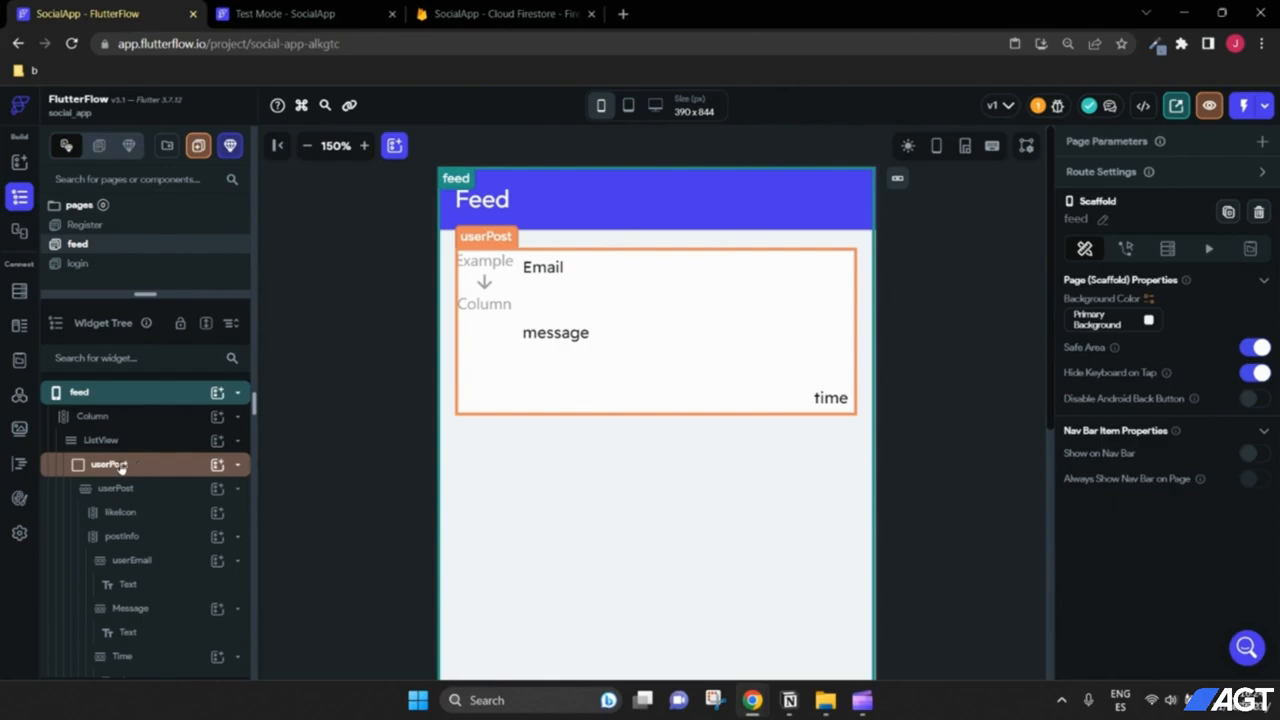
{"action": "left_click", "coordinate": [137, 470]}
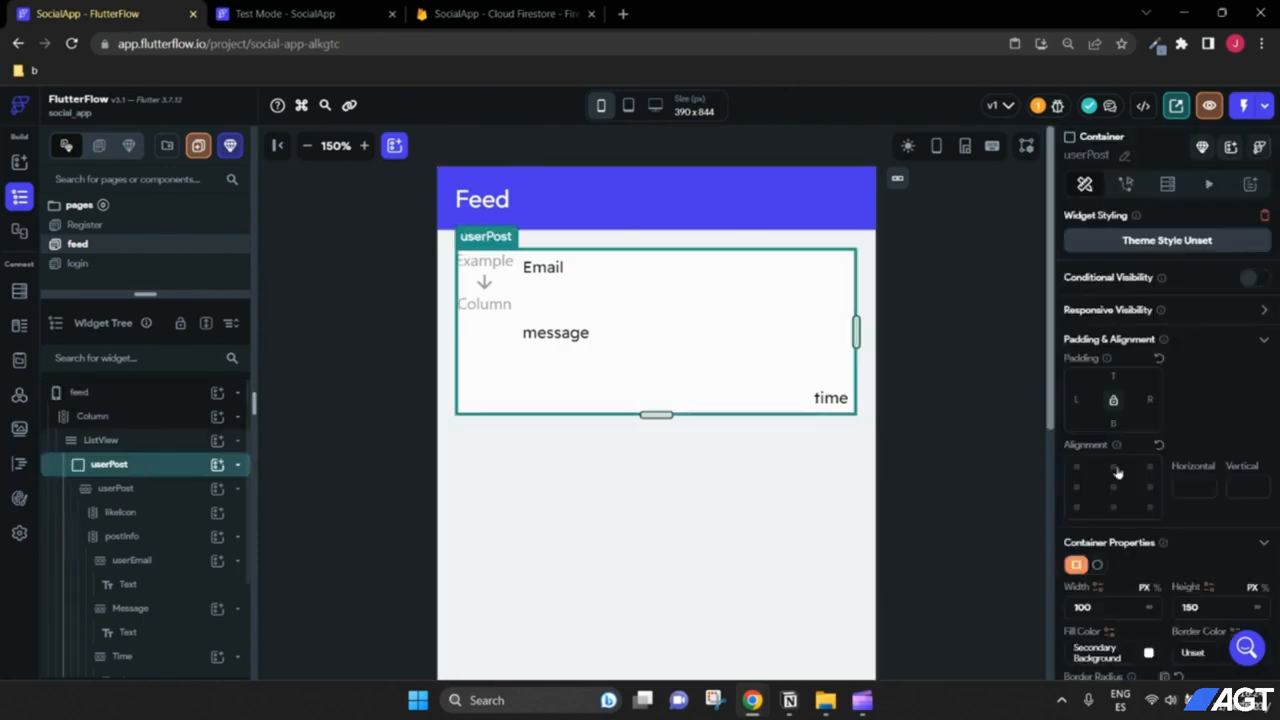
{"action": "scroll", "coordinate": [1190, 476], "scroll_direction": "down", "scroll_amount": 2}
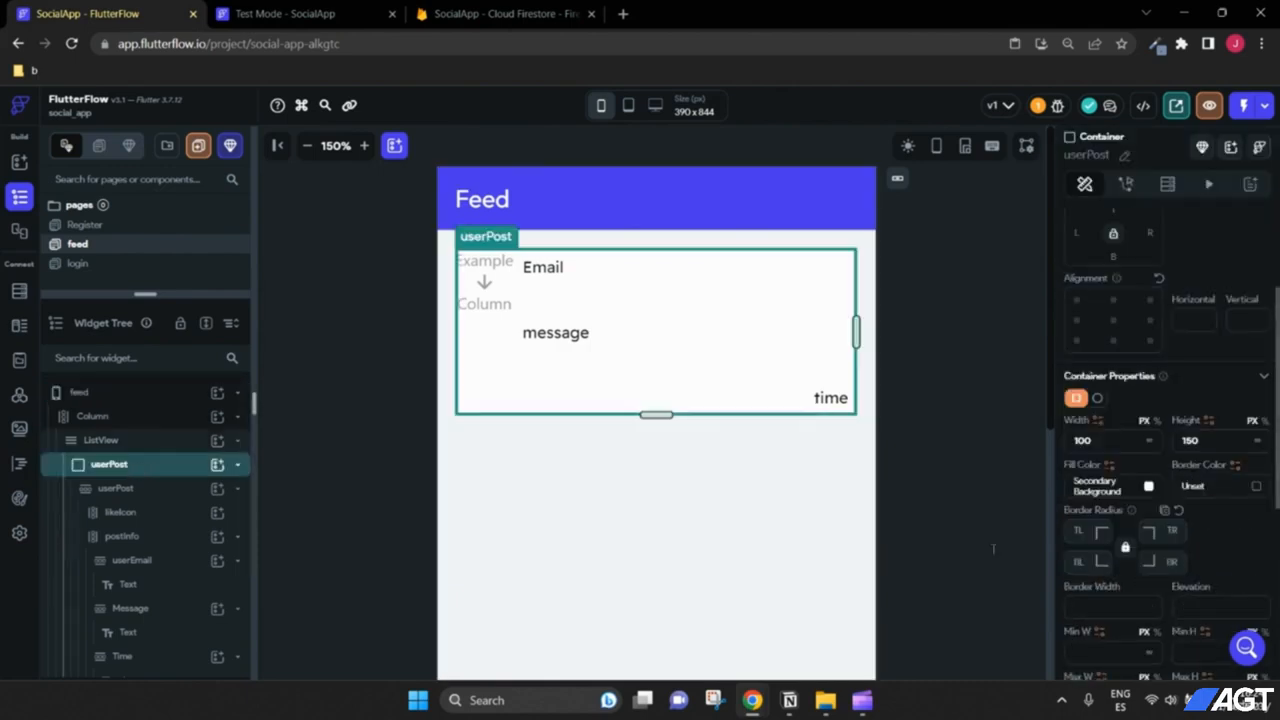
{"action": "left_click", "coordinate": [791, 700]}
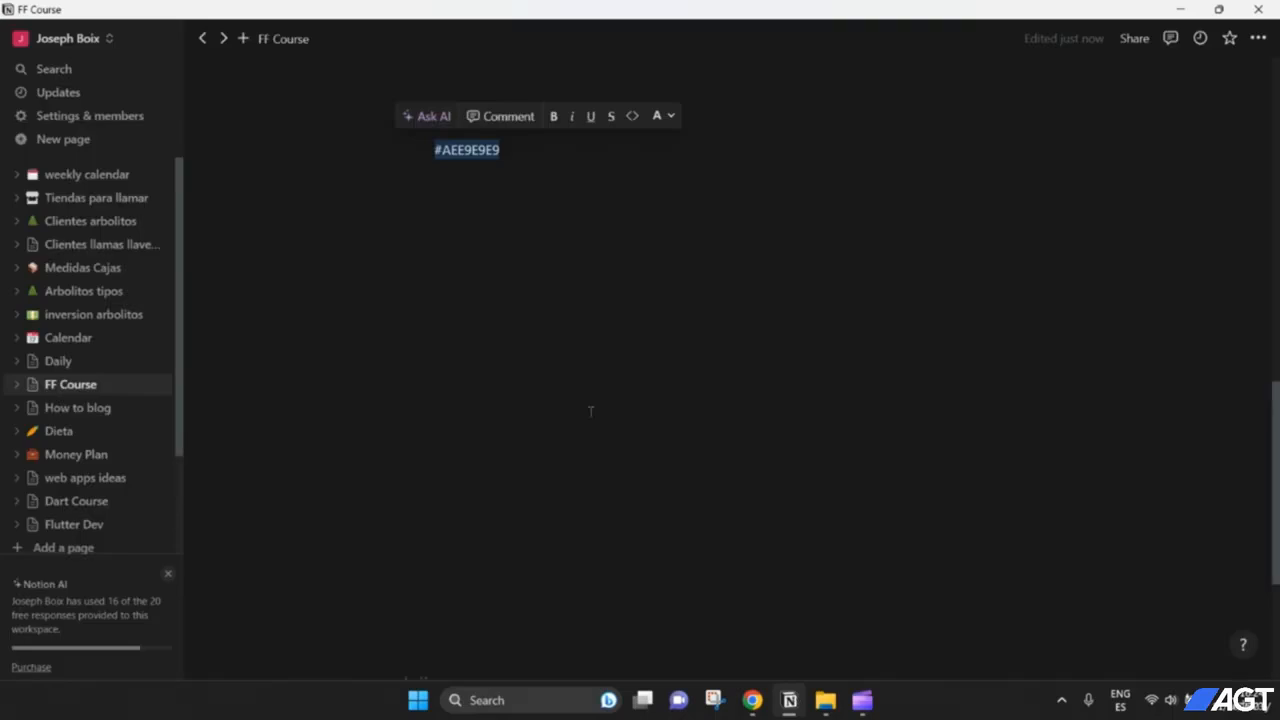
Step: Copy the colour code #AEE9E9E9 from the FF Course page and switch back to FlutterFlow
{"action": "left_click", "coordinate": [521, 166]}
{"action": "left_click_drag", "start_coordinate": [523, 149], "coordinate": [420, 148]}
{"action": "key", "text": "ctrl+c"}
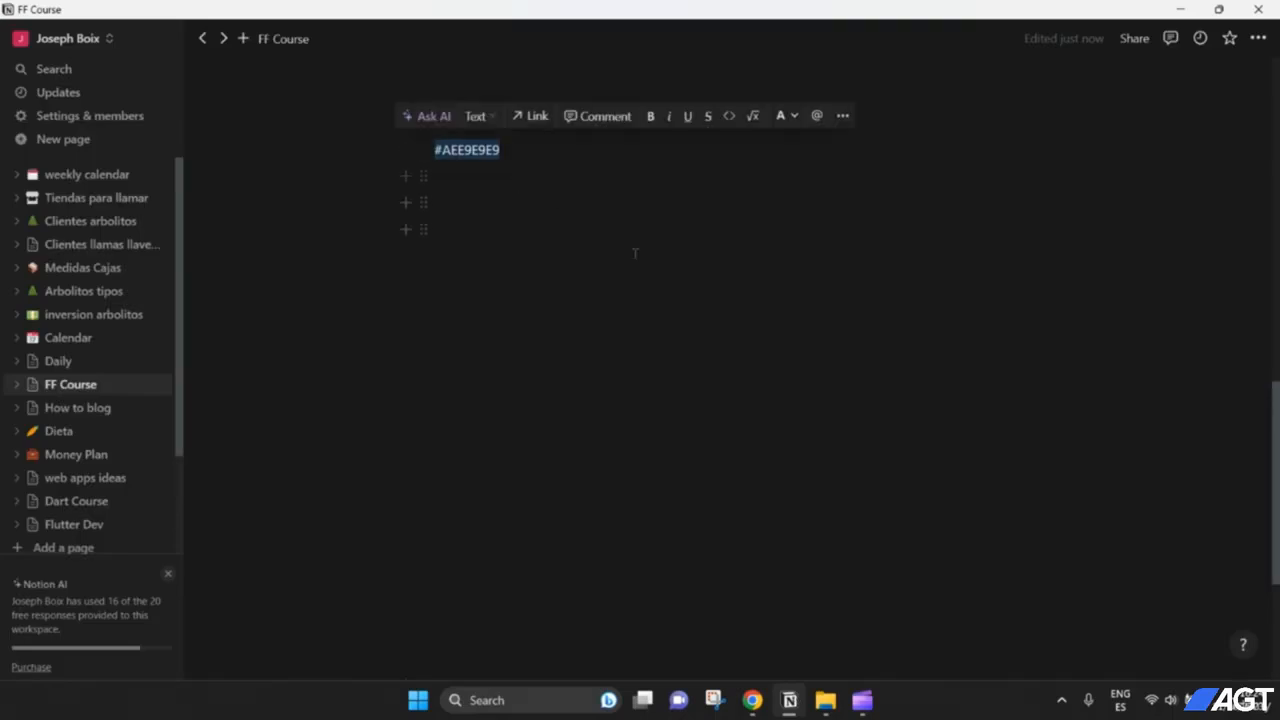
{"action": "mouse_move", "coordinate": [758, 713]}
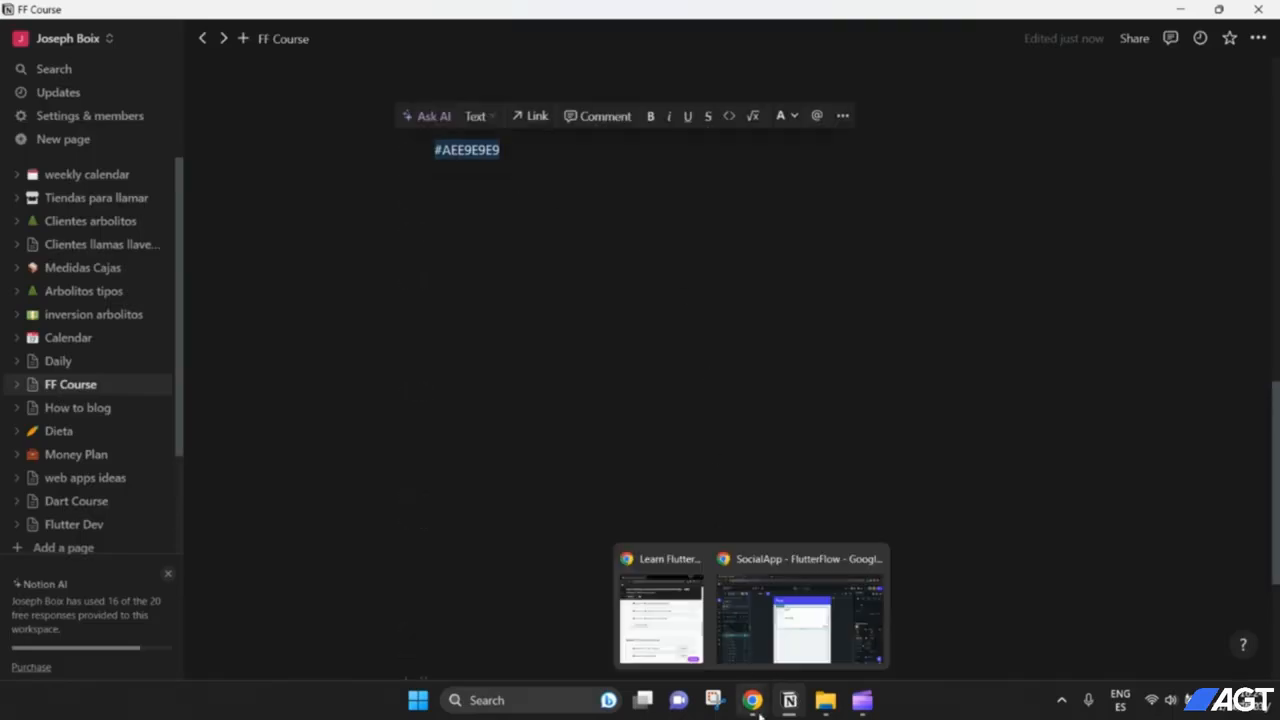
{"action": "left_click", "coordinate": [791, 640]}
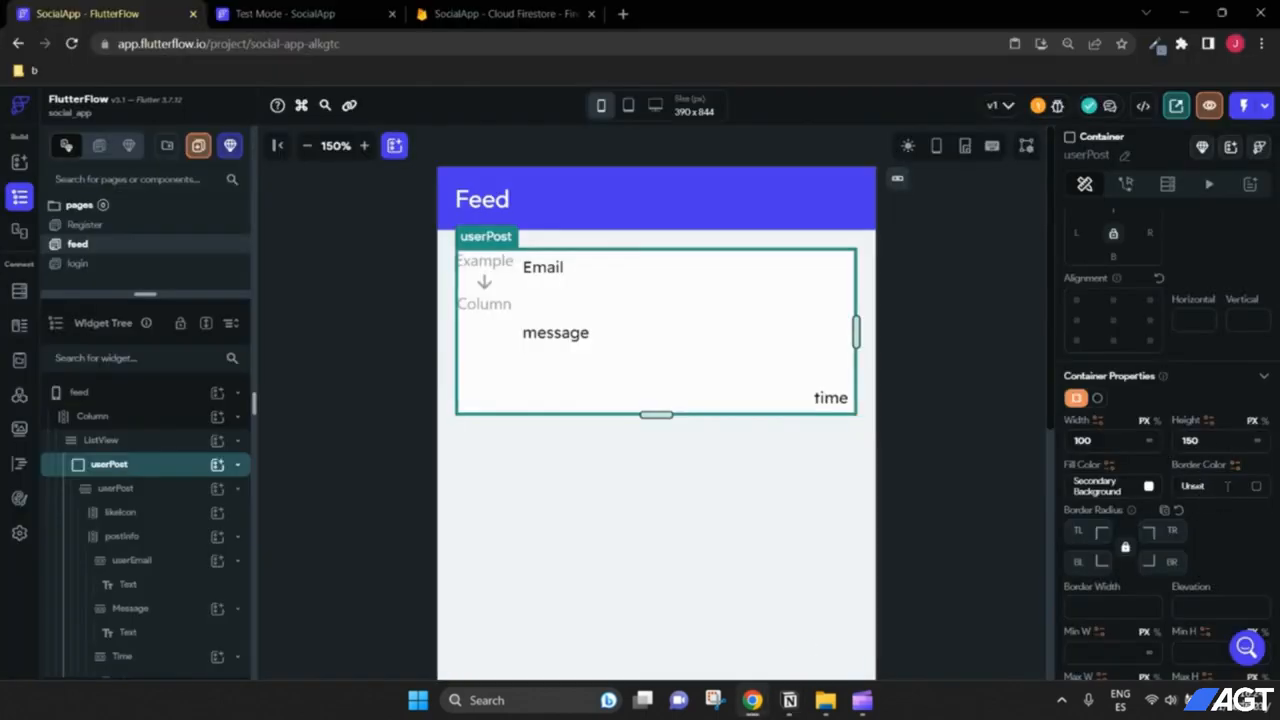
Step: Set the userPost card's fill colour to #AEE9E9E9
{"action": "scroll", "coordinate": [1227, 486], "scroll_direction": "up", "scroll_amount": 2}
{"action": "scroll", "coordinate": [1227, 486], "scroll_direction": "down", "scroll_amount": 4}
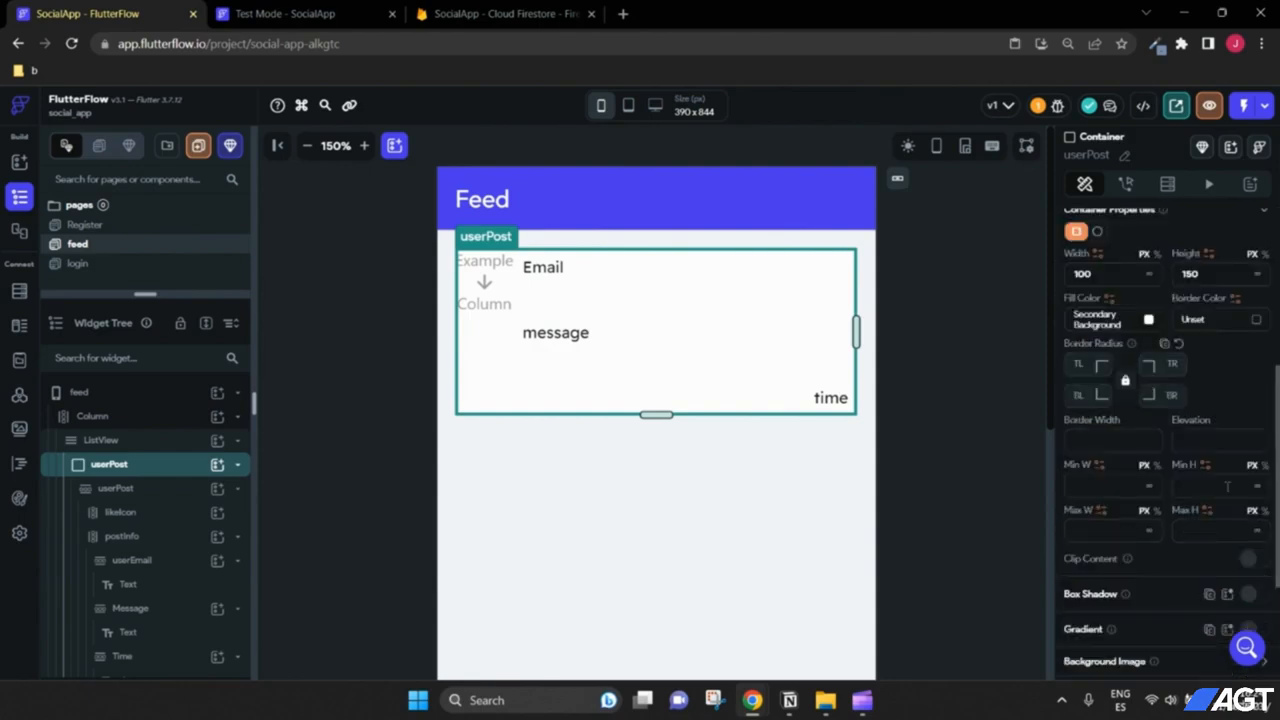
{"action": "scroll", "coordinate": [1227, 486], "scroll_direction": "down", "scroll_amount": 2}
{"action": "scroll", "coordinate": [1227, 486], "scroll_direction": "down", "scroll_amount": 2}
{"action": "scroll", "coordinate": [1228, 492], "scroll_direction": "up", "scroll_amount": 5}
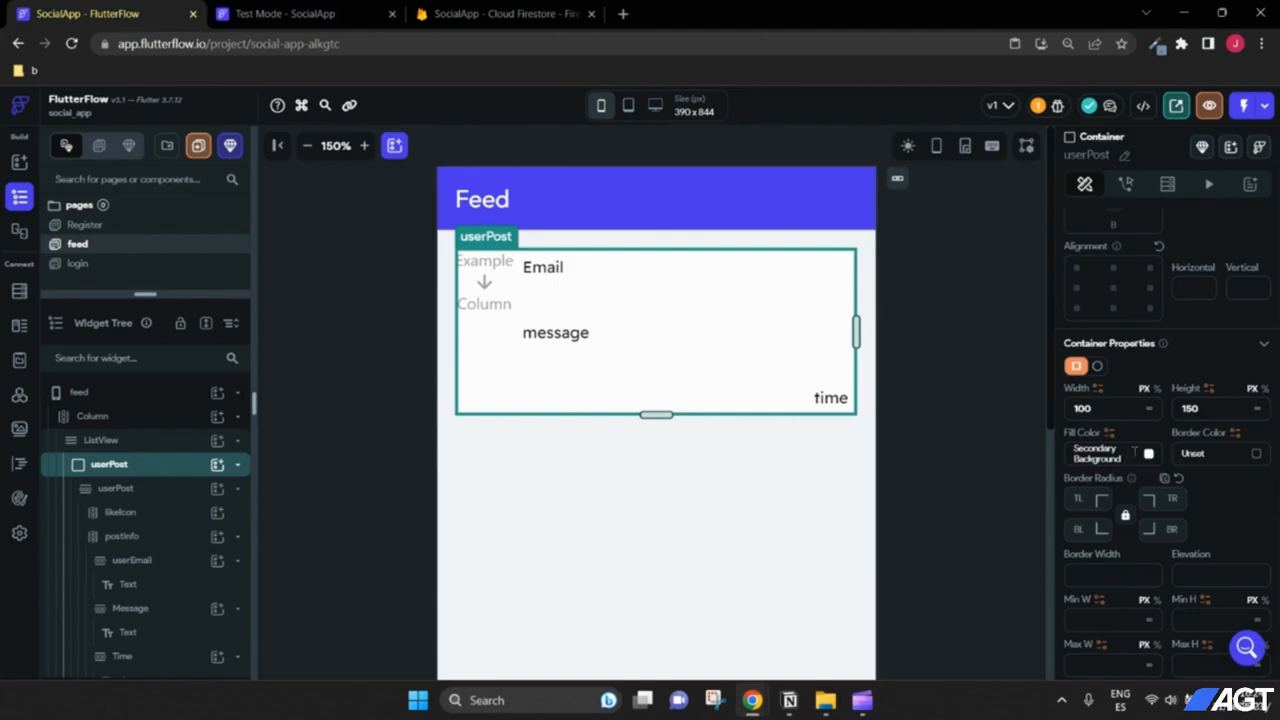
{"action": "left_click", "coordinate": [1148, 457]}
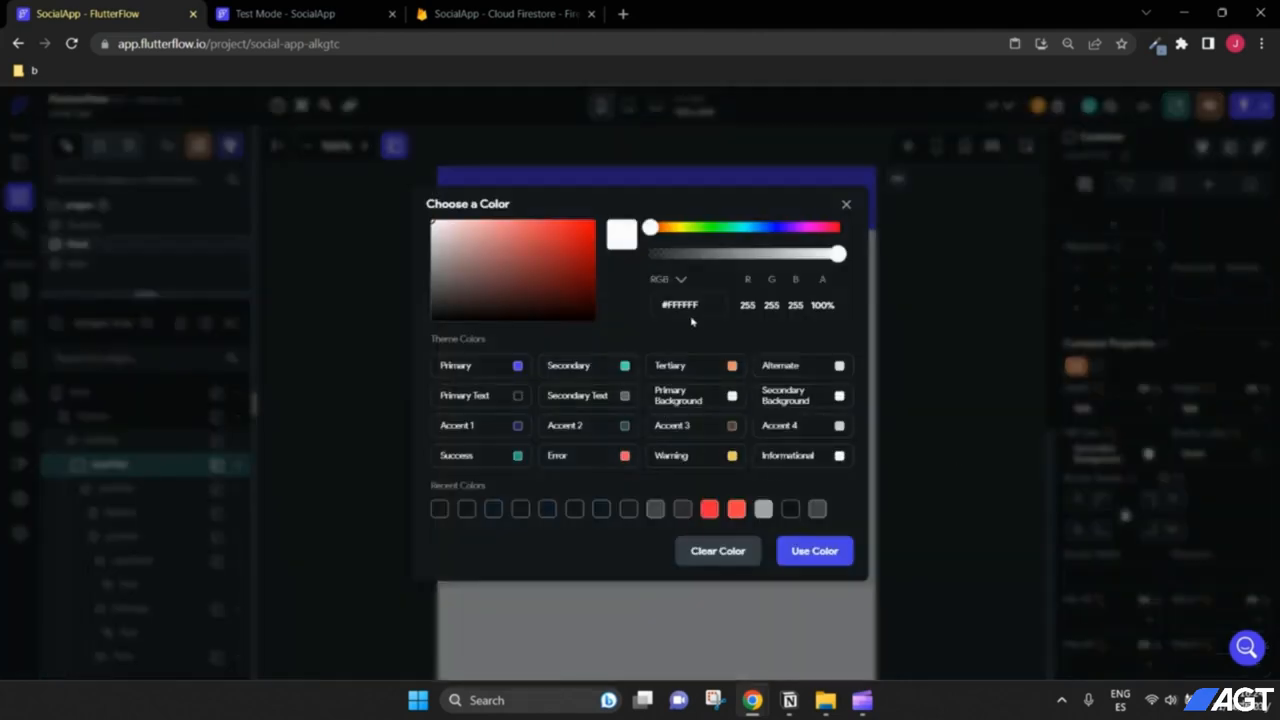
{"action": "left_click", "coordinate": [666, 303]}
{"action": "key", "text": "ctrl+v"}
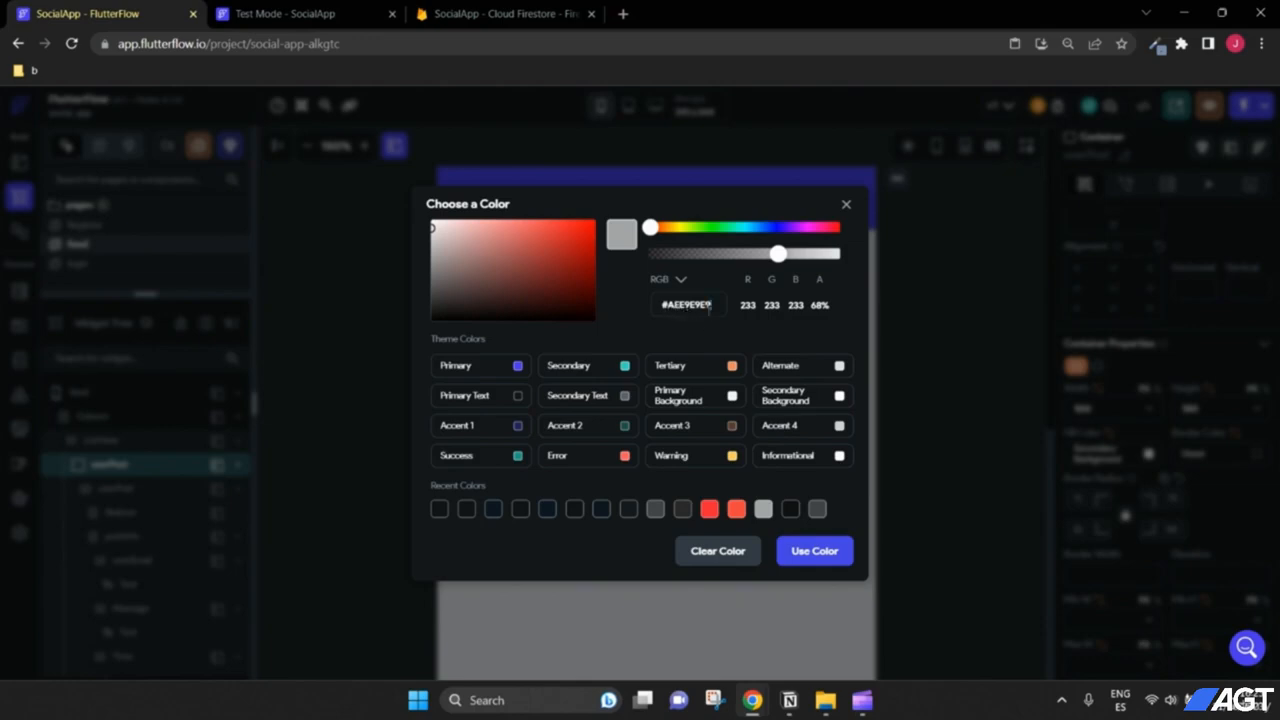
{"action": "left_click", "coordinate": [814, 551]}
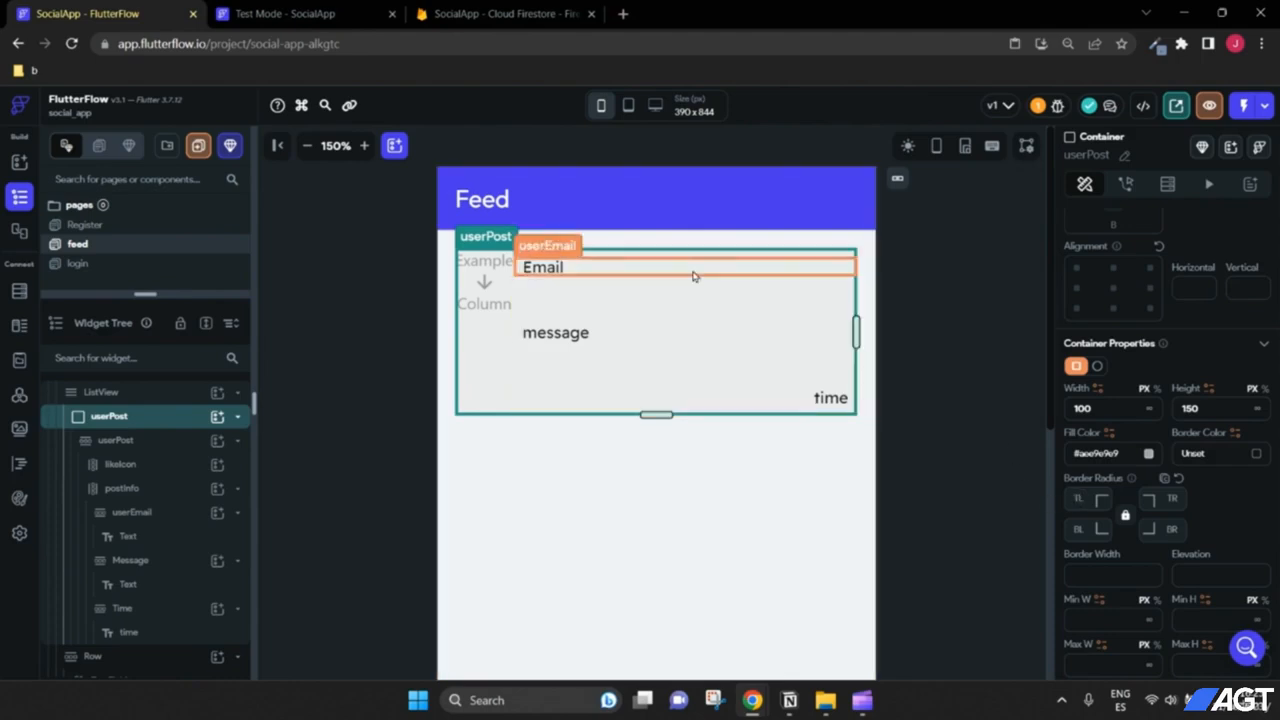
Step: Give the card a border radius of 8 on all corners
{"action": "scroll", "coordinate": [1123, 505], "scroll_direction": "down", "scroll_amount": 1}
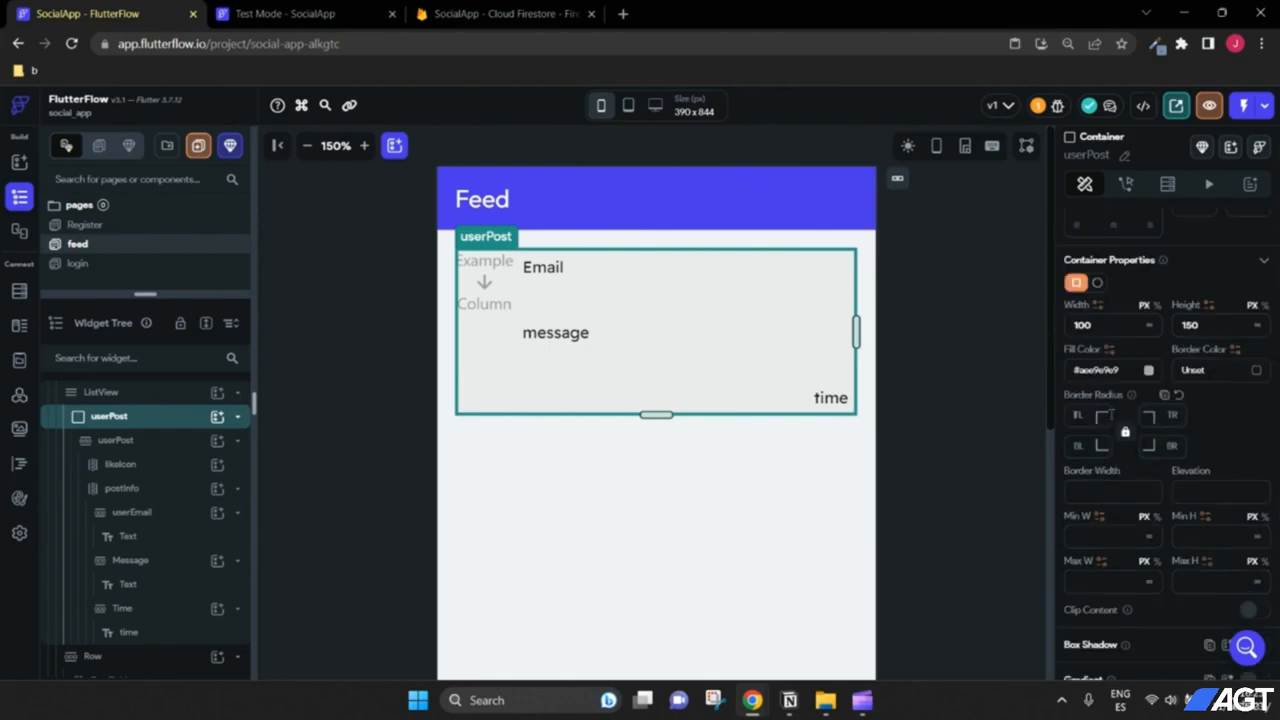
{"action": "left_click", "coordinate": [1100, 415]}
{"action": "type", "text": "8"}
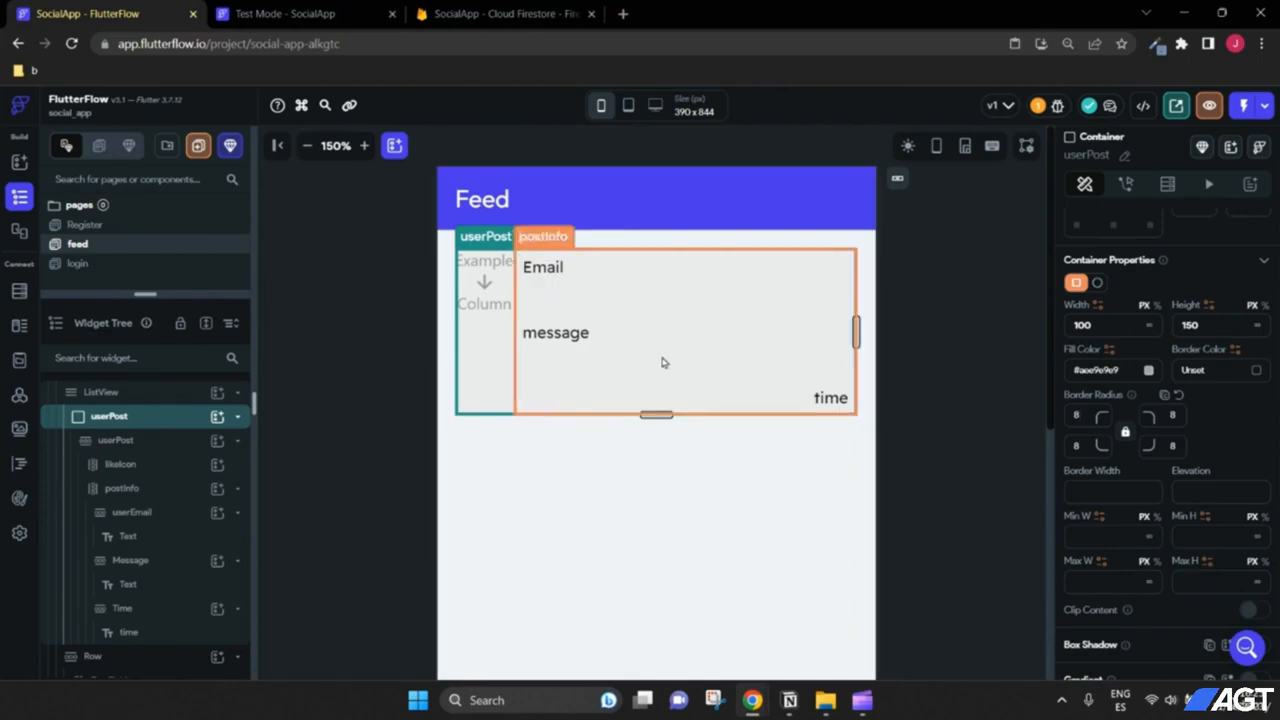
Step: Review the post data in Firestore, then select the feed's ListView
{"action": "left_click", "coordinate": [521, 18]}
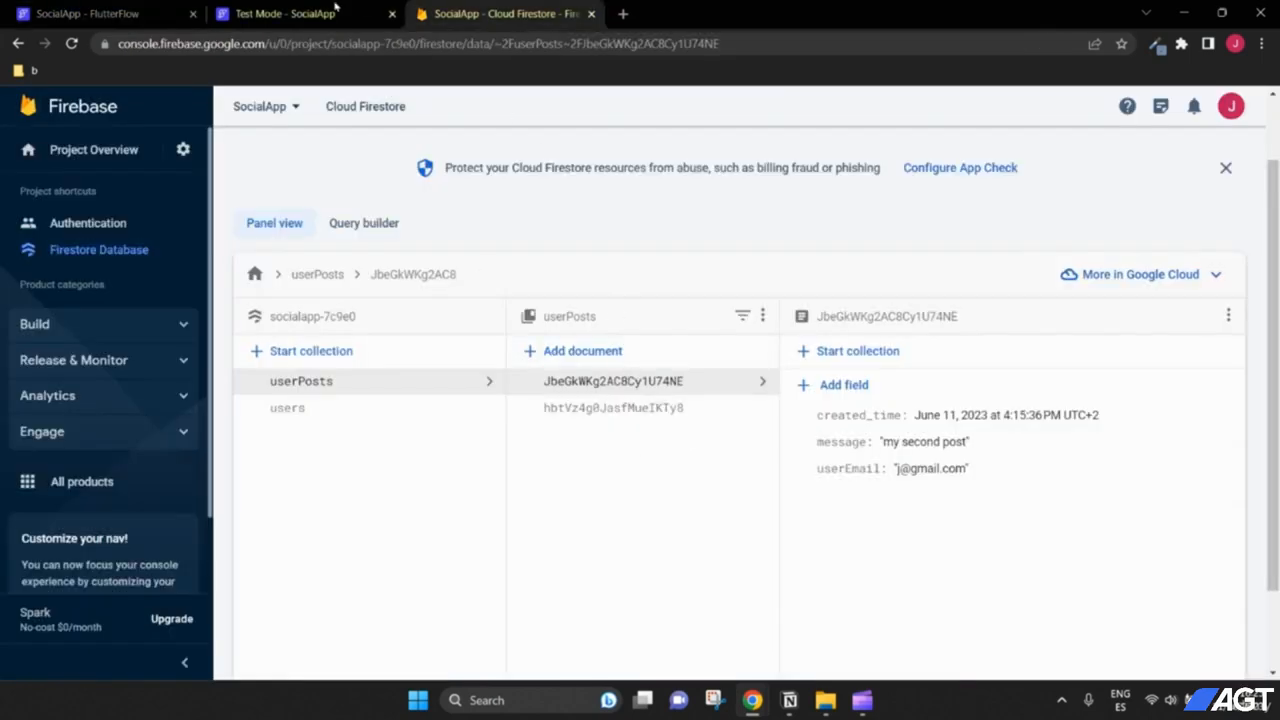
{"action": "left_click", "coordinate": [161, 6]}
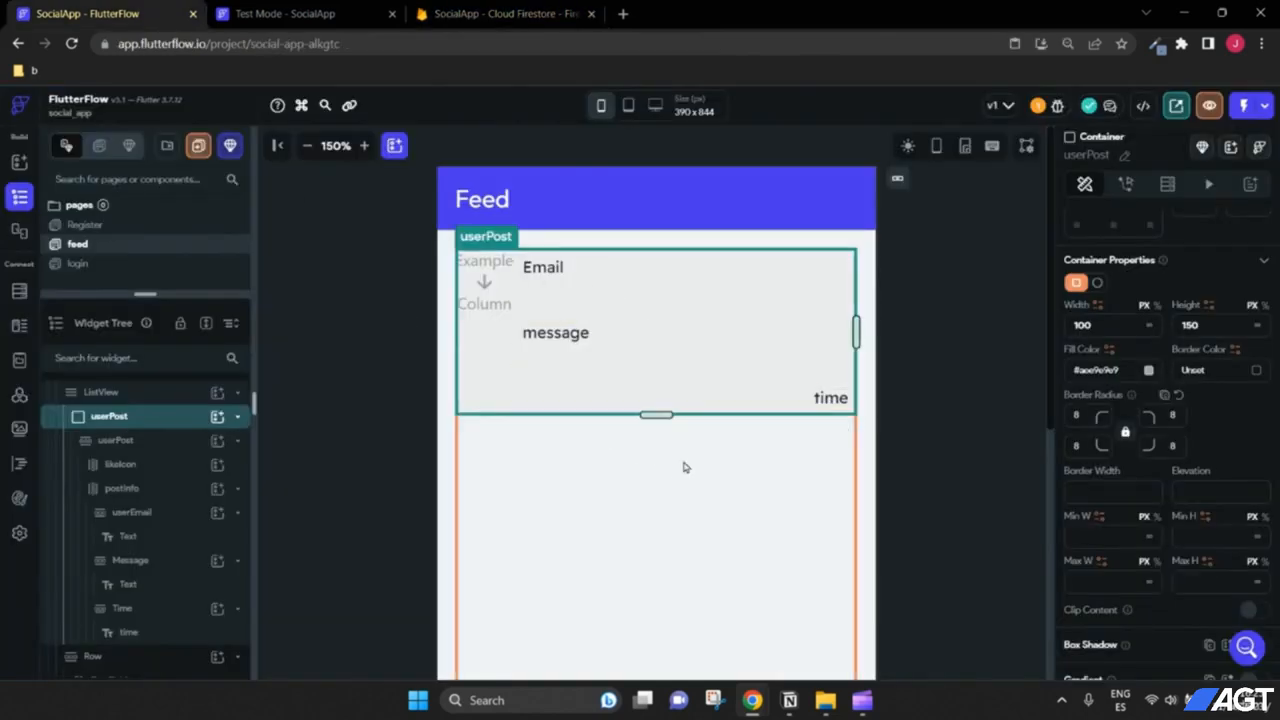
{"action": "scroll", "coordinate": [135, 444], "scroll_direction": "up", "scroll_amount": 1}
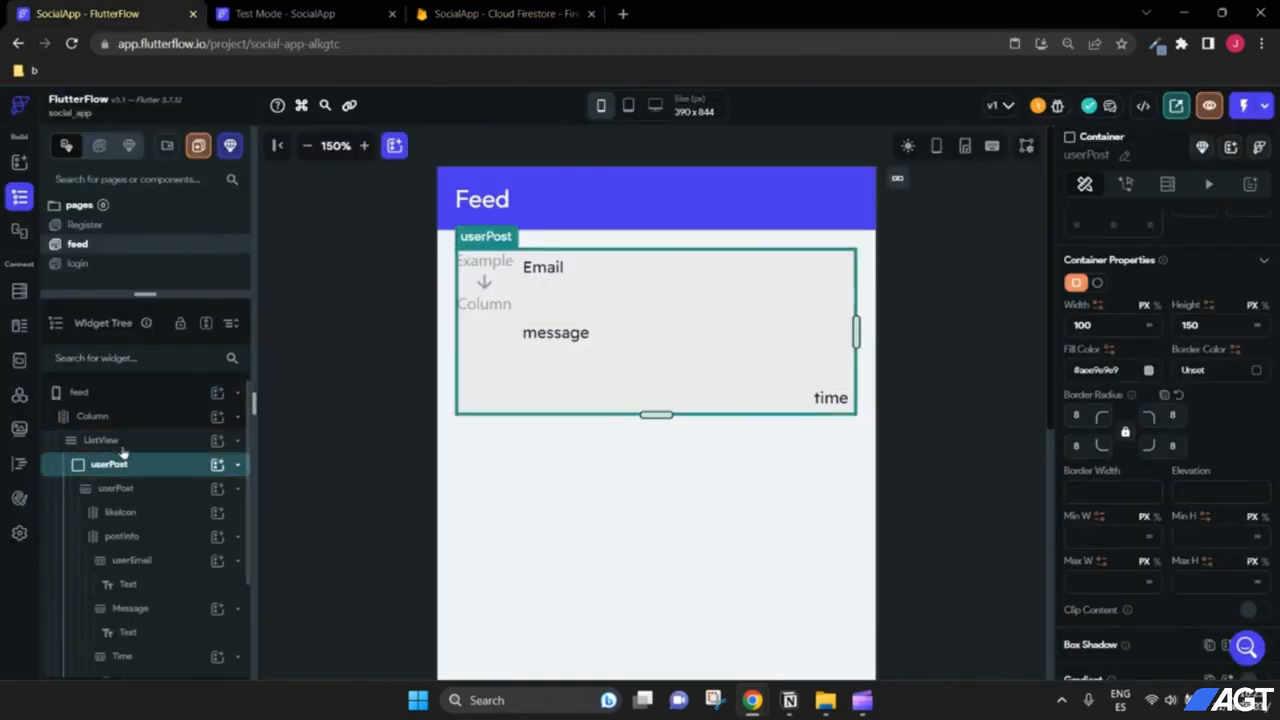
{"action": "left_click", "coordinate": [122, 446]}
{"action": "scroll", "coordinate": [898, 416], "scroll_direction": "up", "scroll_amount": 2}
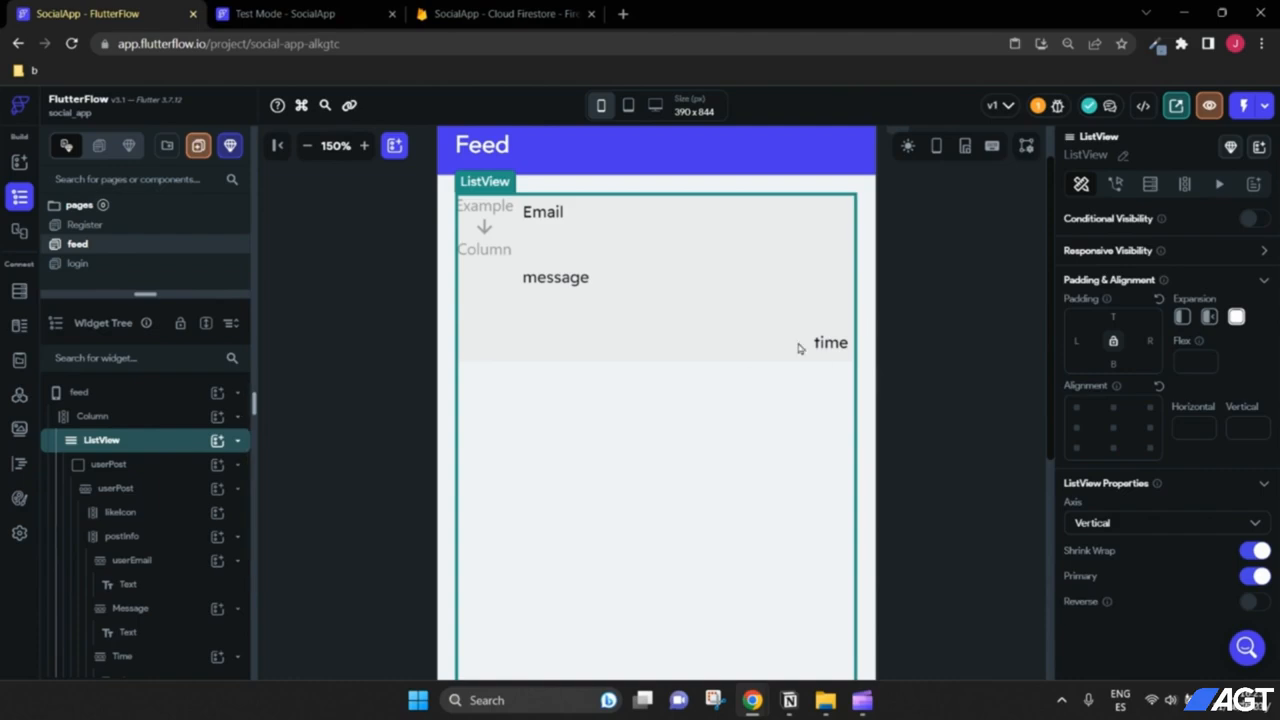
Step: Add a Firestore backend query on the userPosts collection to the ListView
{"action": "left_click", "coordinate": [1150, 186]}
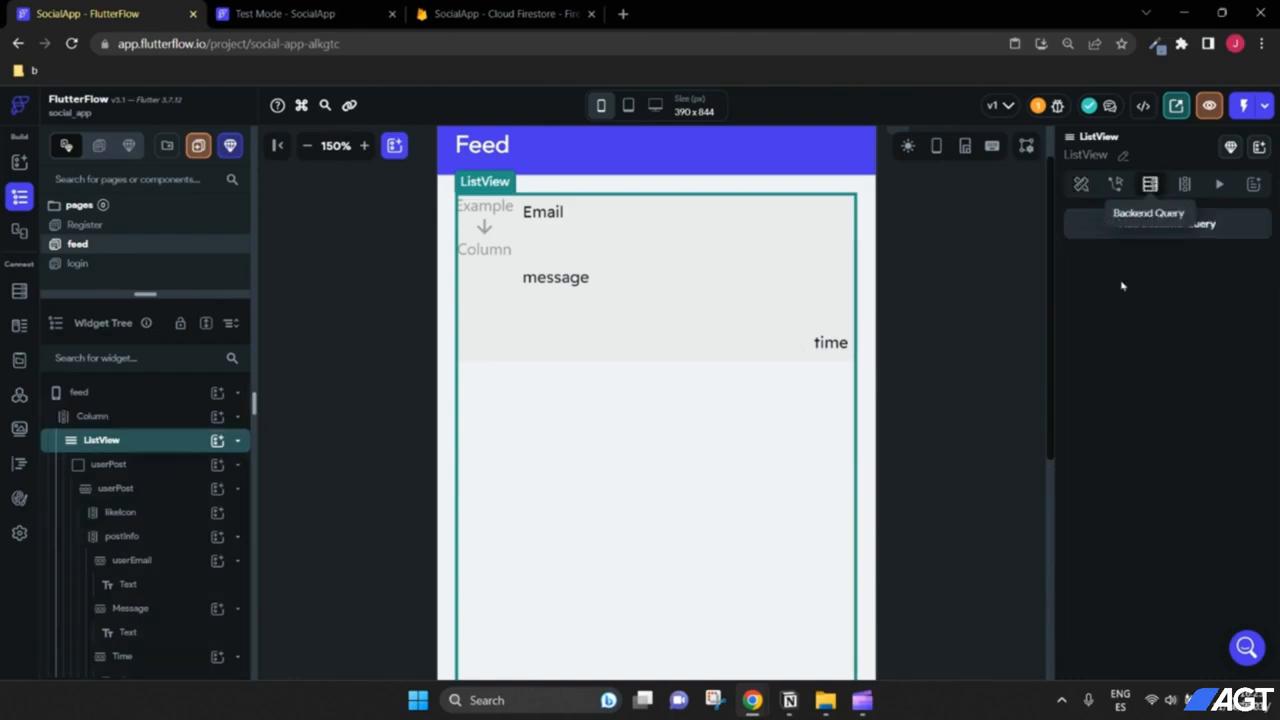
{"action": "left_click", "coordinate": [1151, 234]}
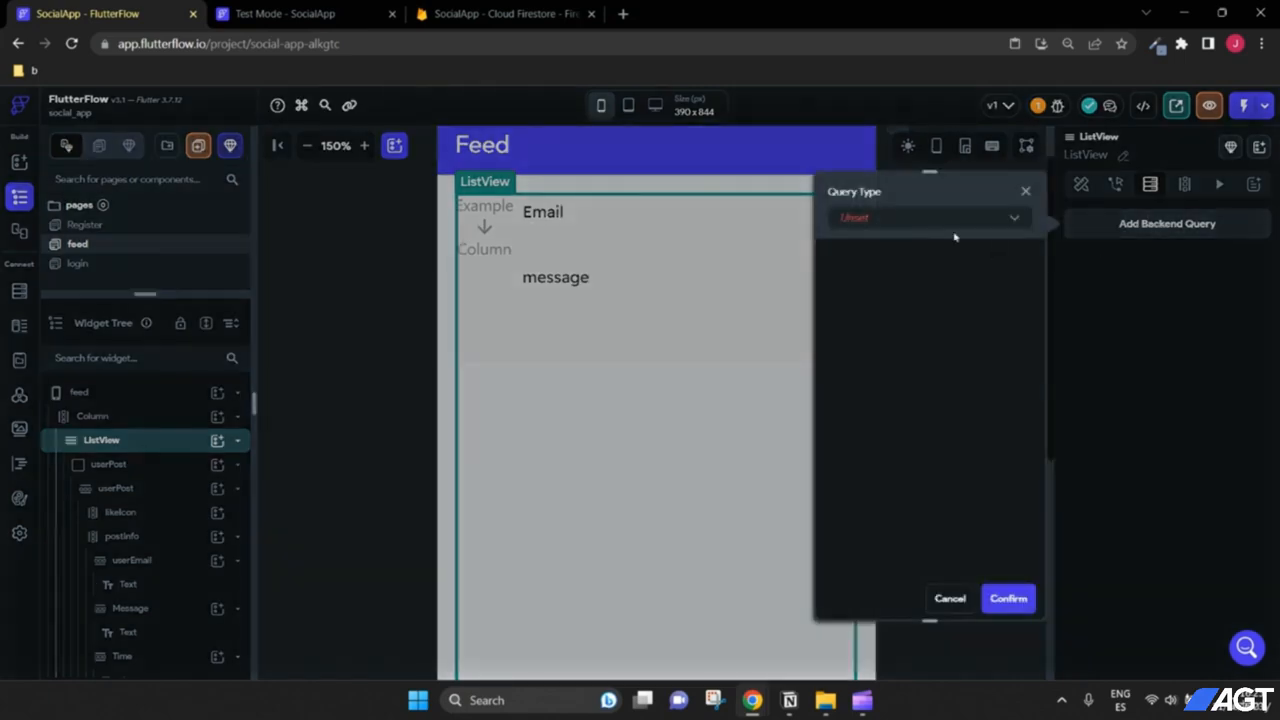
{"action": "left_click", "coordinate": [948, 226]}
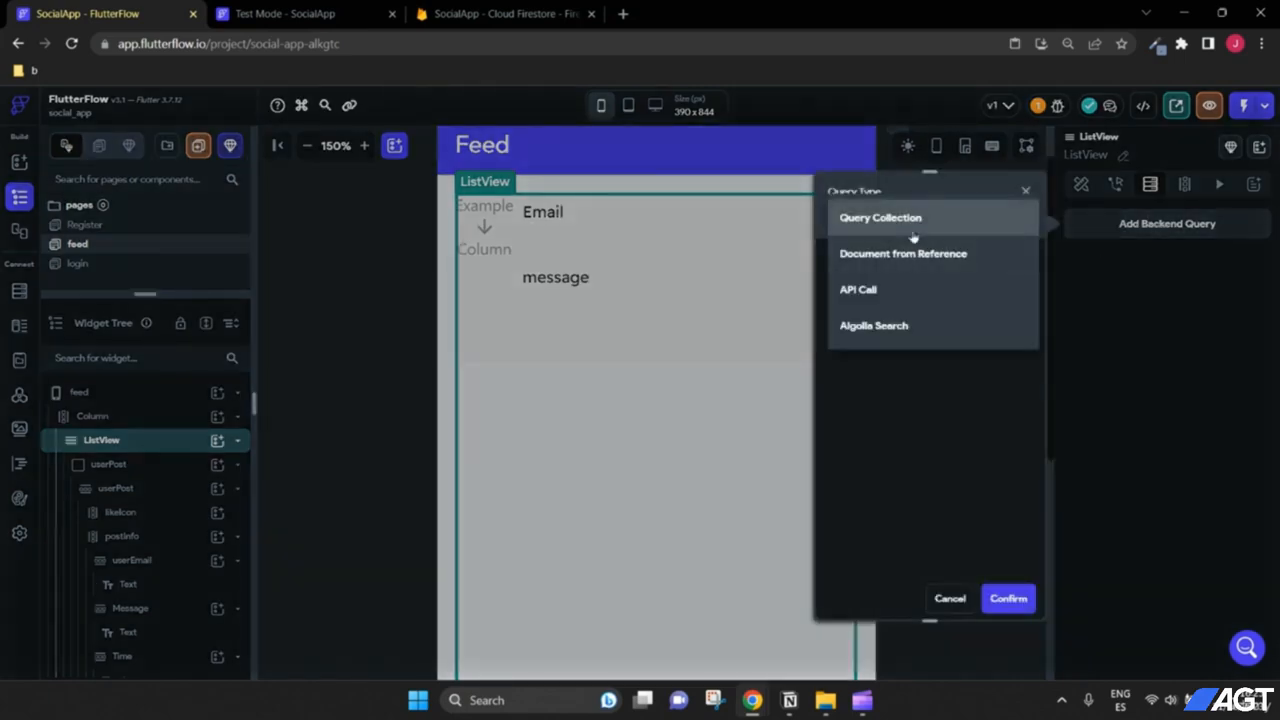
{"action": "left_click", "coordinate": [919, 228]}
{"action": "left_click", "coordinate": [895, 309]}
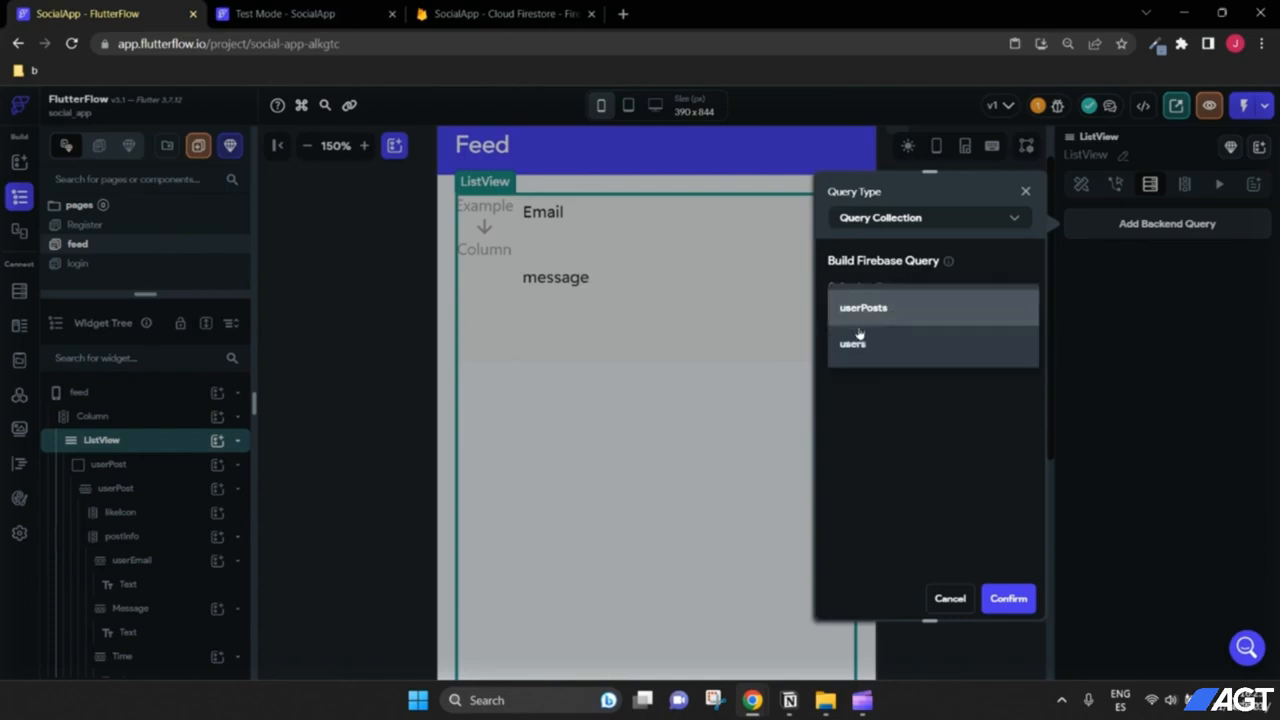
{"action": "left_click", "coordinate": [878, 316]}
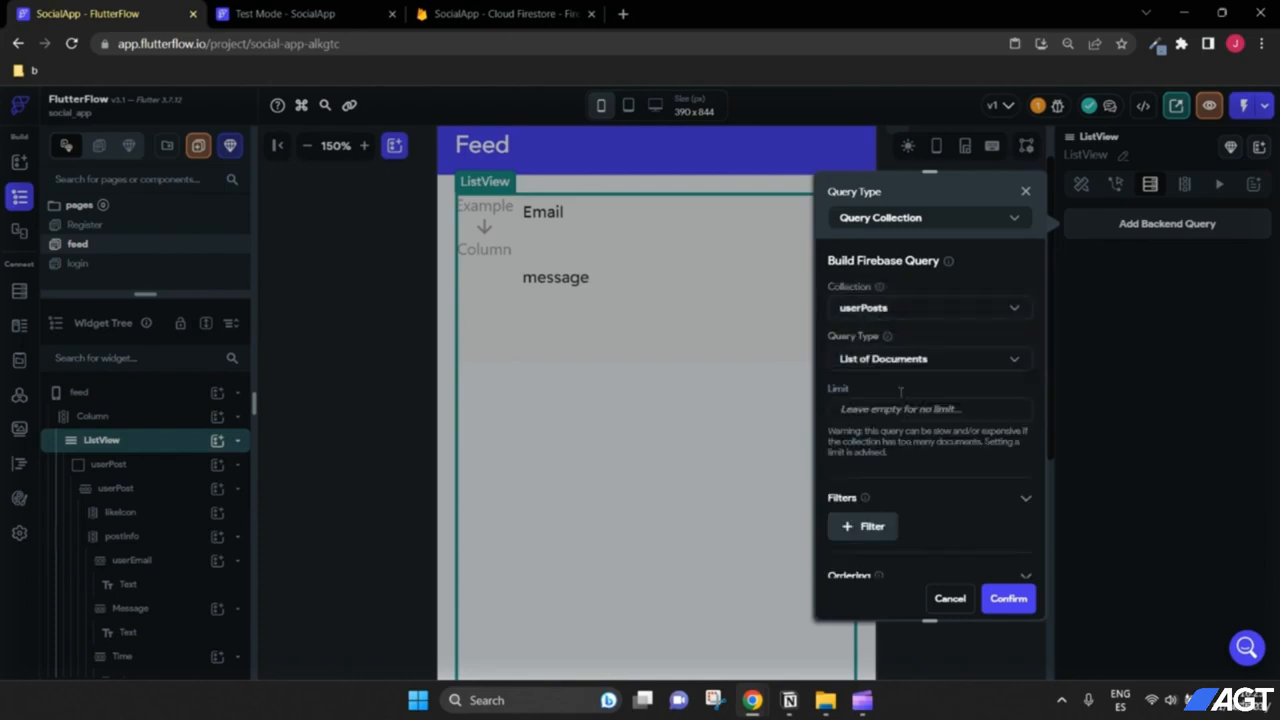
{"action": "scroll", "coordinate": [908, 366], "scroll_direction": "down", "scroll_amount": 3}
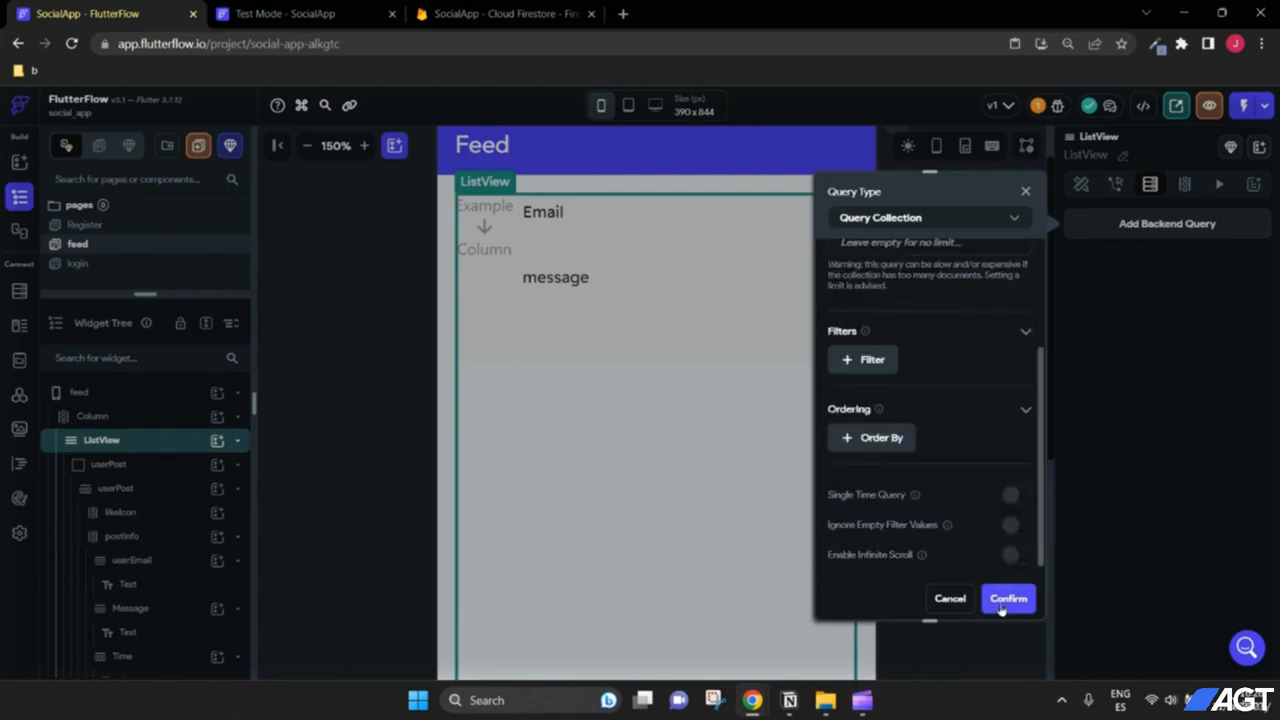
{"action": "left_click", "coordinate": [1006, 600]}
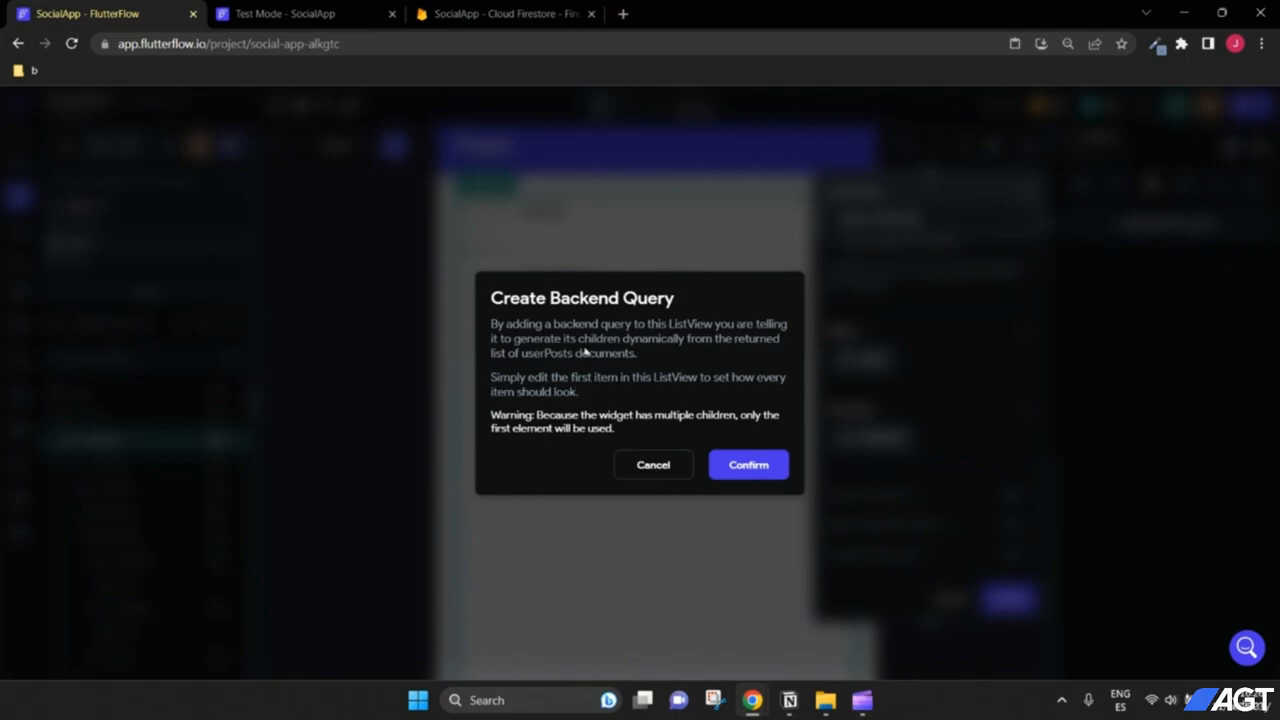
Step: Generate dynamic list items from the userPosts query results
{"action": "left_click", "coordinate": [536, 18]}
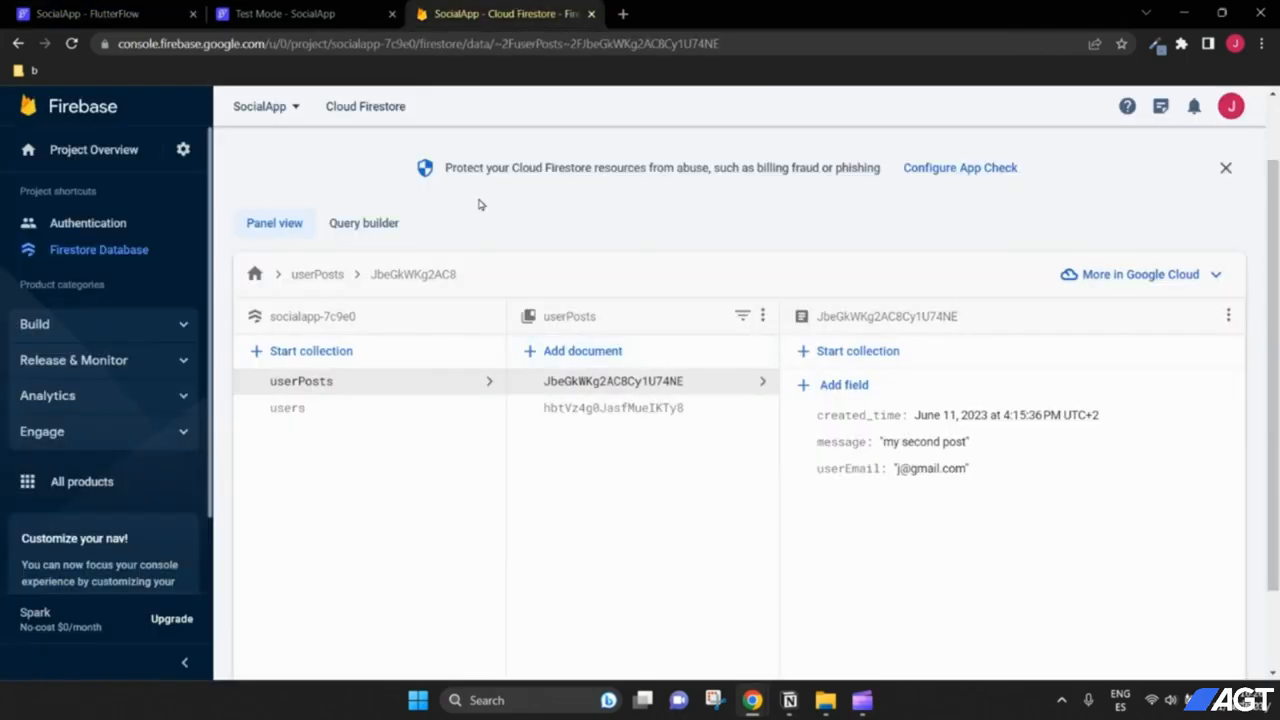
{"action": "left_click", "coordinate": [150, 13]}
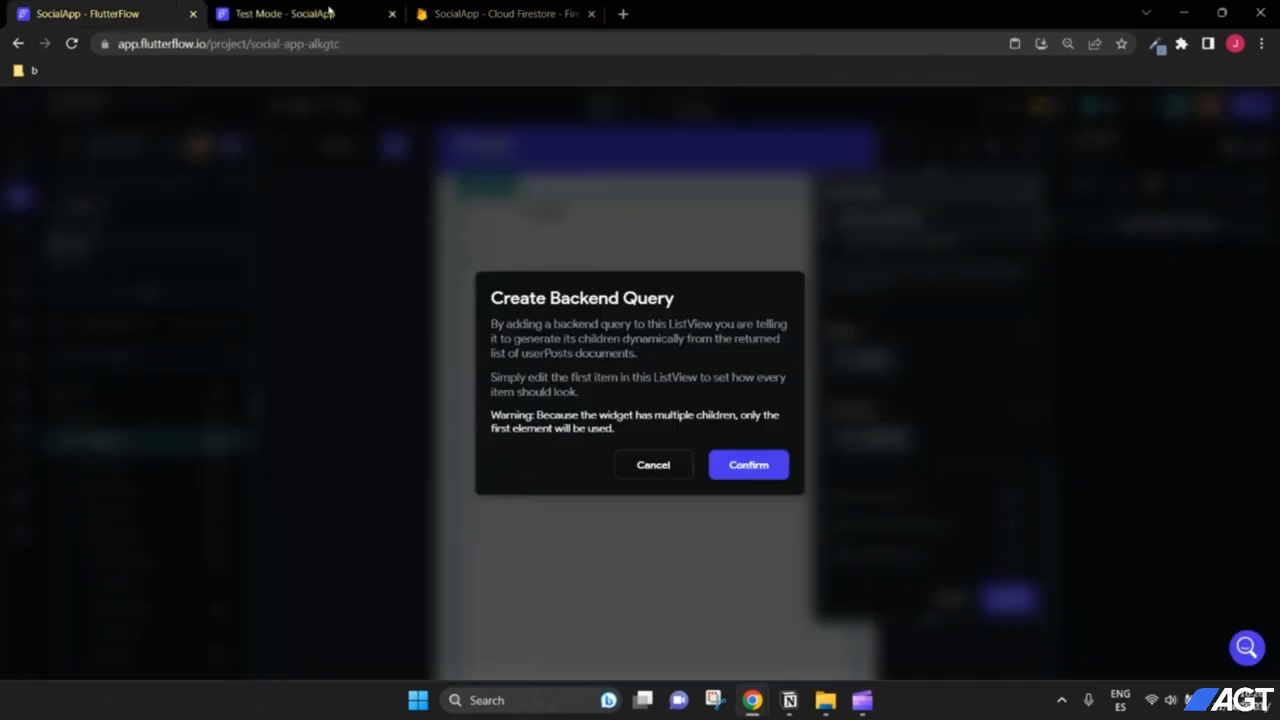
{"action": "left_click", "coordinate": [736, 464]}
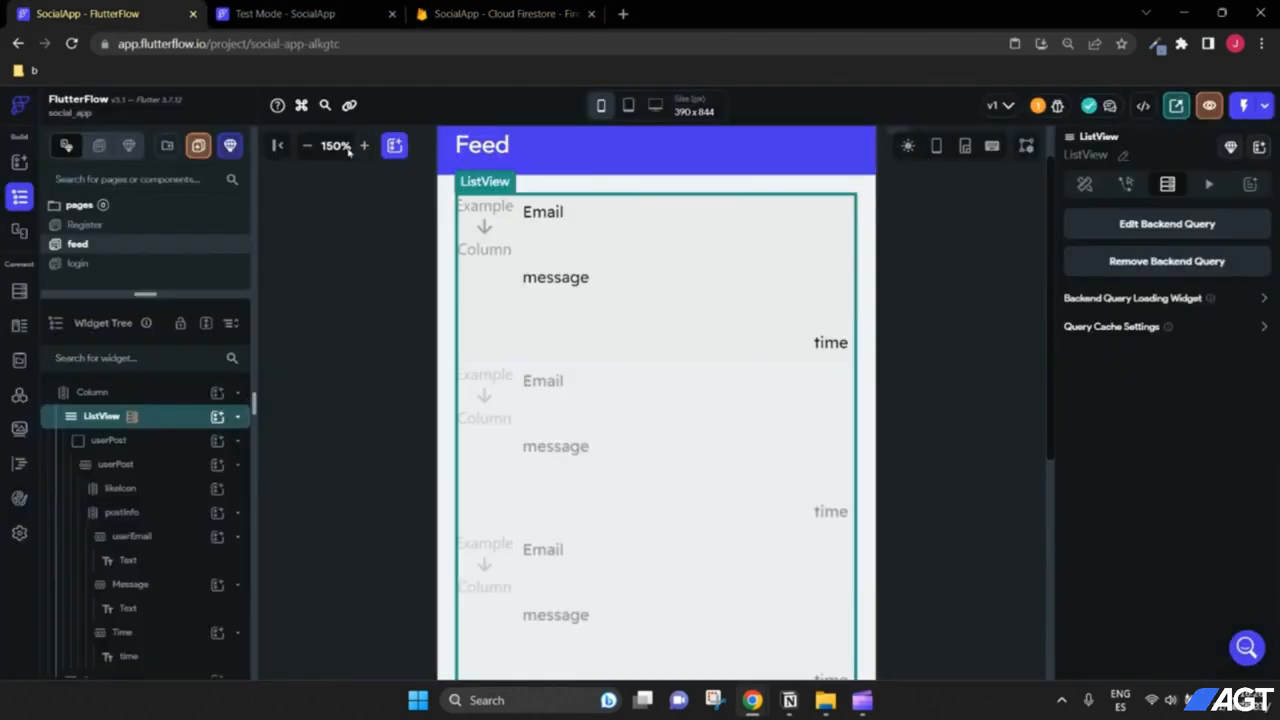
{"action": "left_click", "coordinate": [307, 145]}
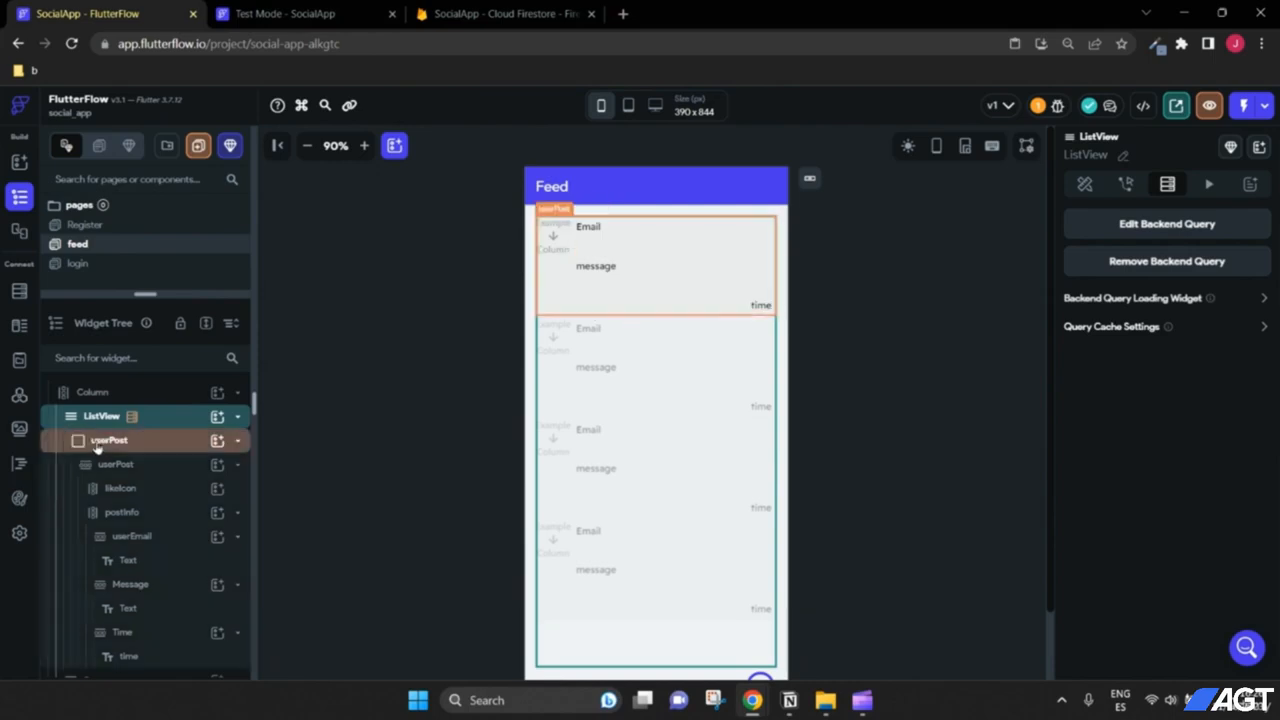
Step: Set the userPost card's bottom padding to 16 and zoom back in on the feed
{"action": "left_click", "coordinate": [630, 300]}
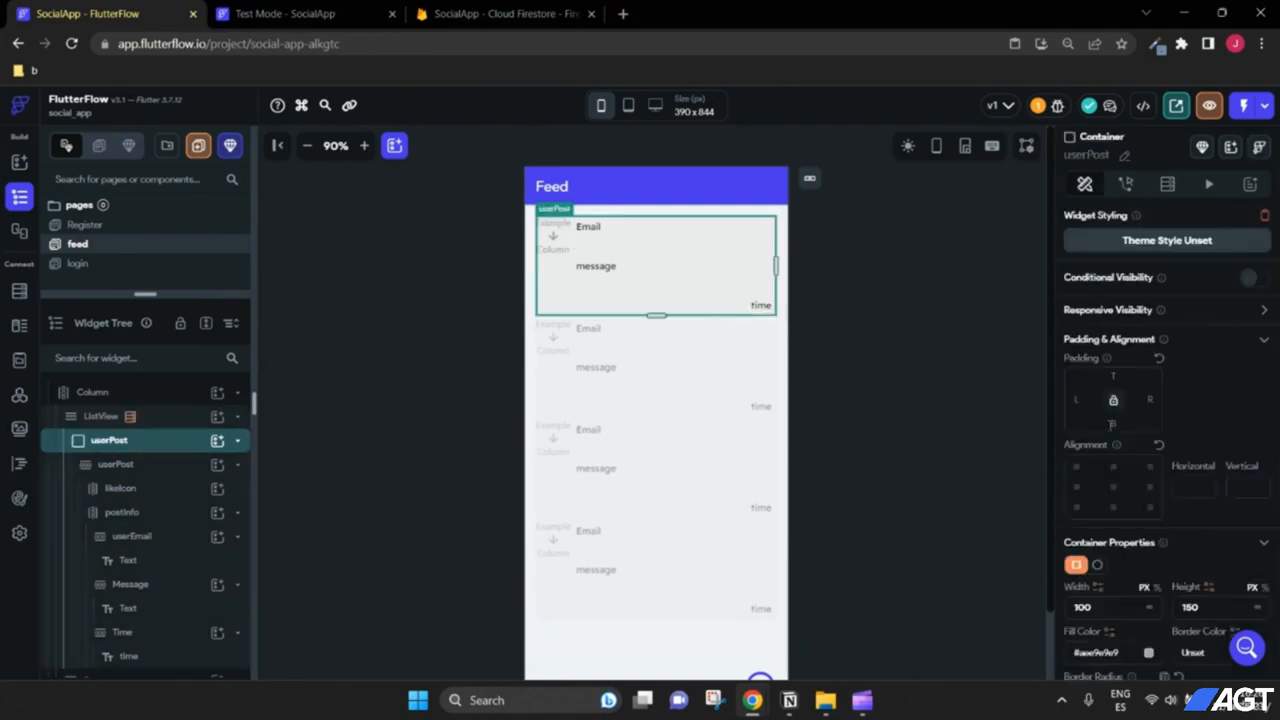
{"action": "type", "text": "16"}
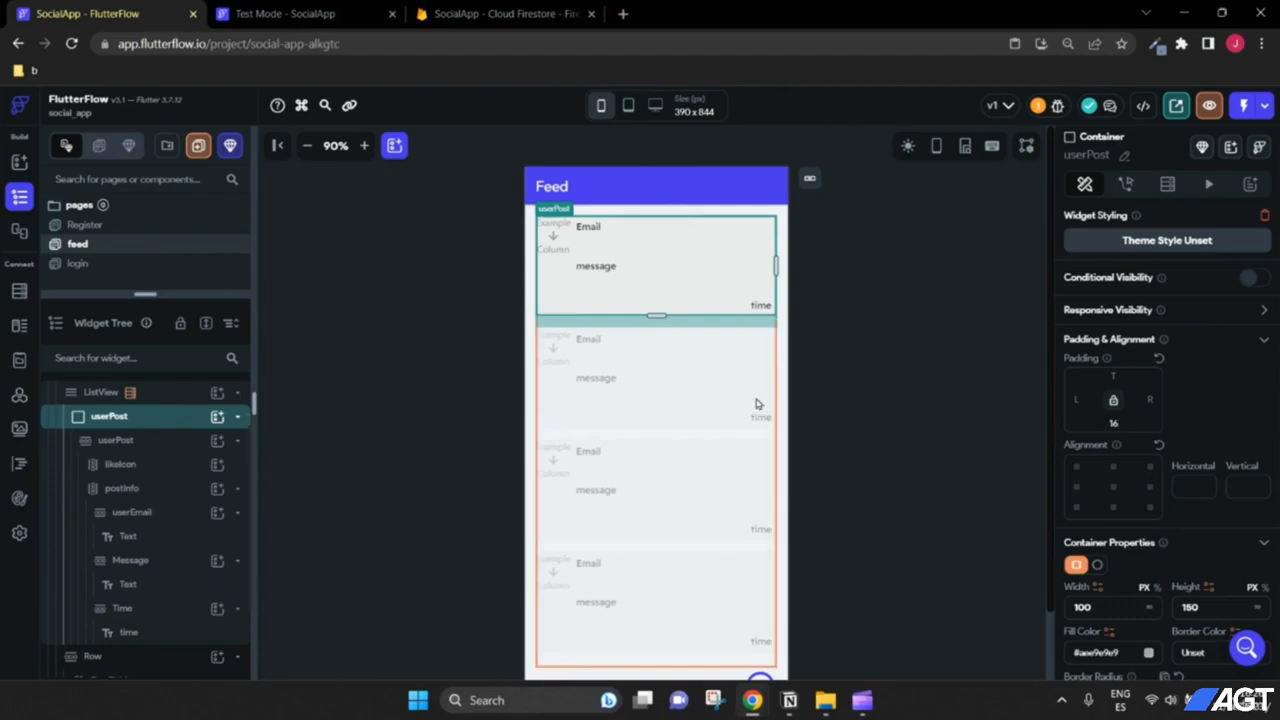
{"action": "left_click", "coordinate": [894, 423]}
{"action": "scroll", "coordinate": [740, 448], "scroll_direction": "down", "scroll_amount": 2}
{"action": "scroll", "coordinate": [826, 478], "scroll_direction": "up", "scroll_amount": 2}
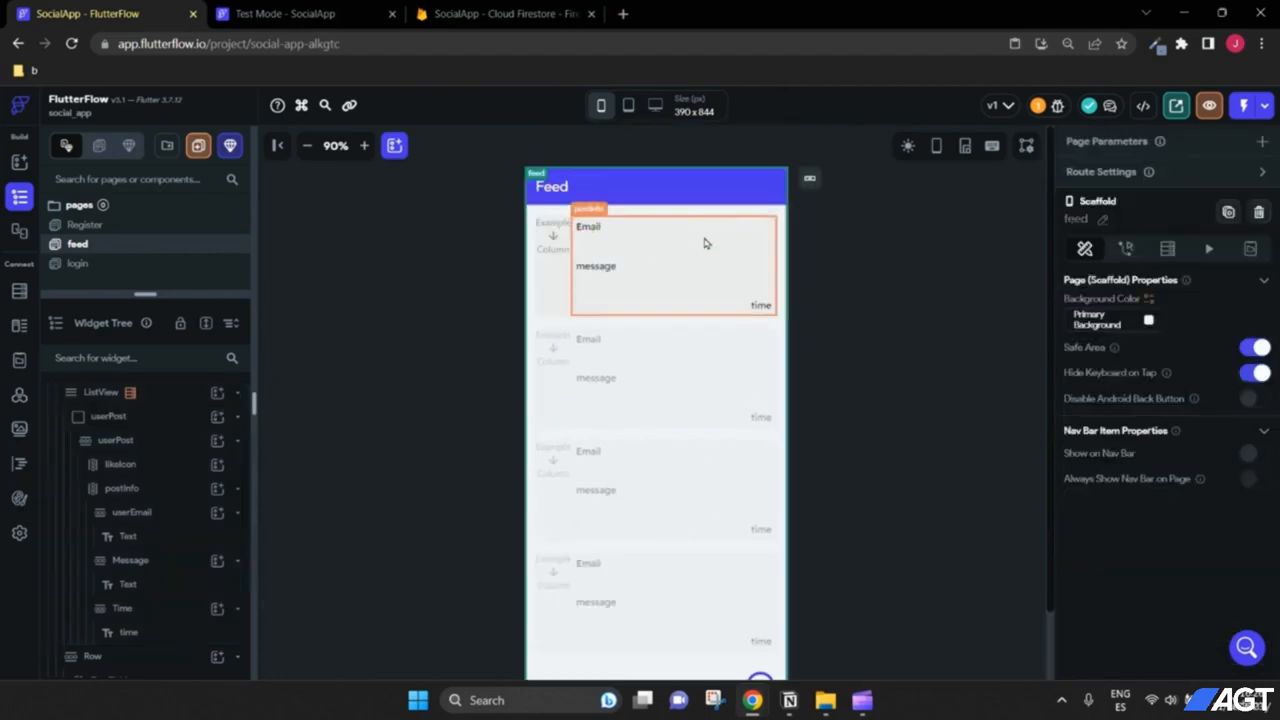
{"action": "left_click", "coordinate": [363, 147]}
{"action": "left_click", "coordinate": [363, 147]}
{"action": "left_click", "coordinate": [363, 147]}
{"action": "left_click", "coordinate": [363, 147]}
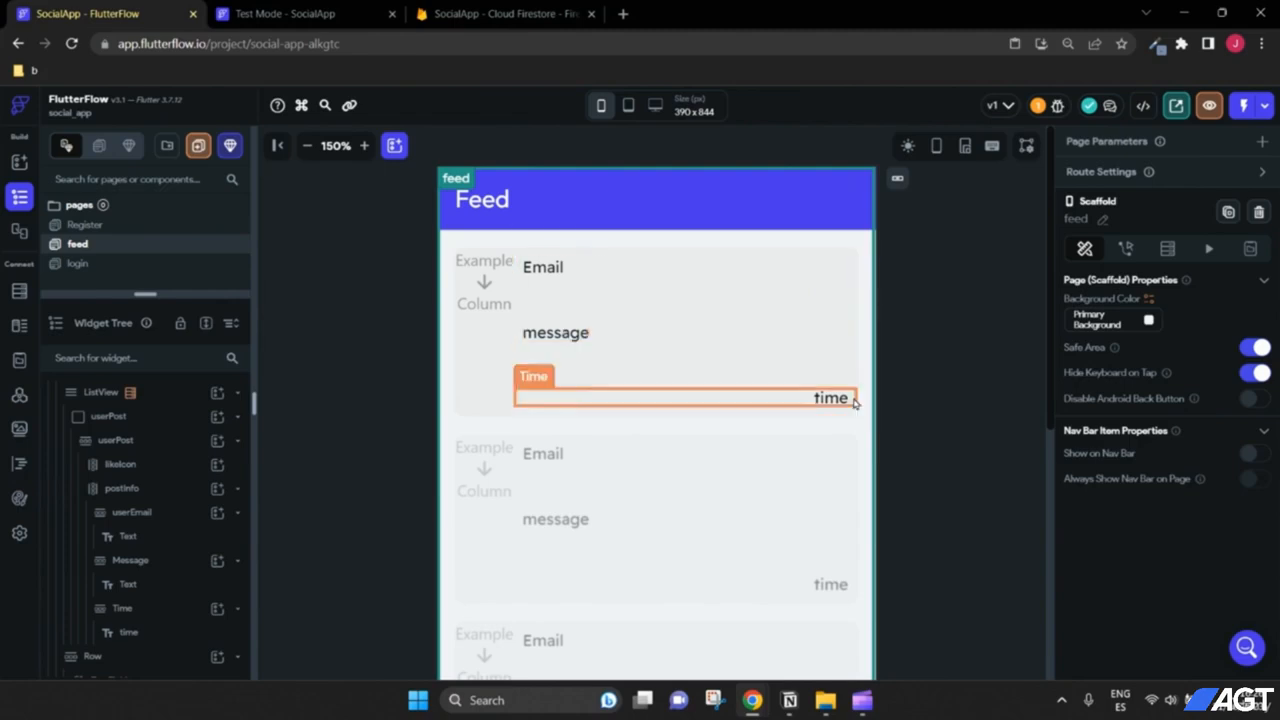
{"action": "left_click", "coordinate": [506, 8]}
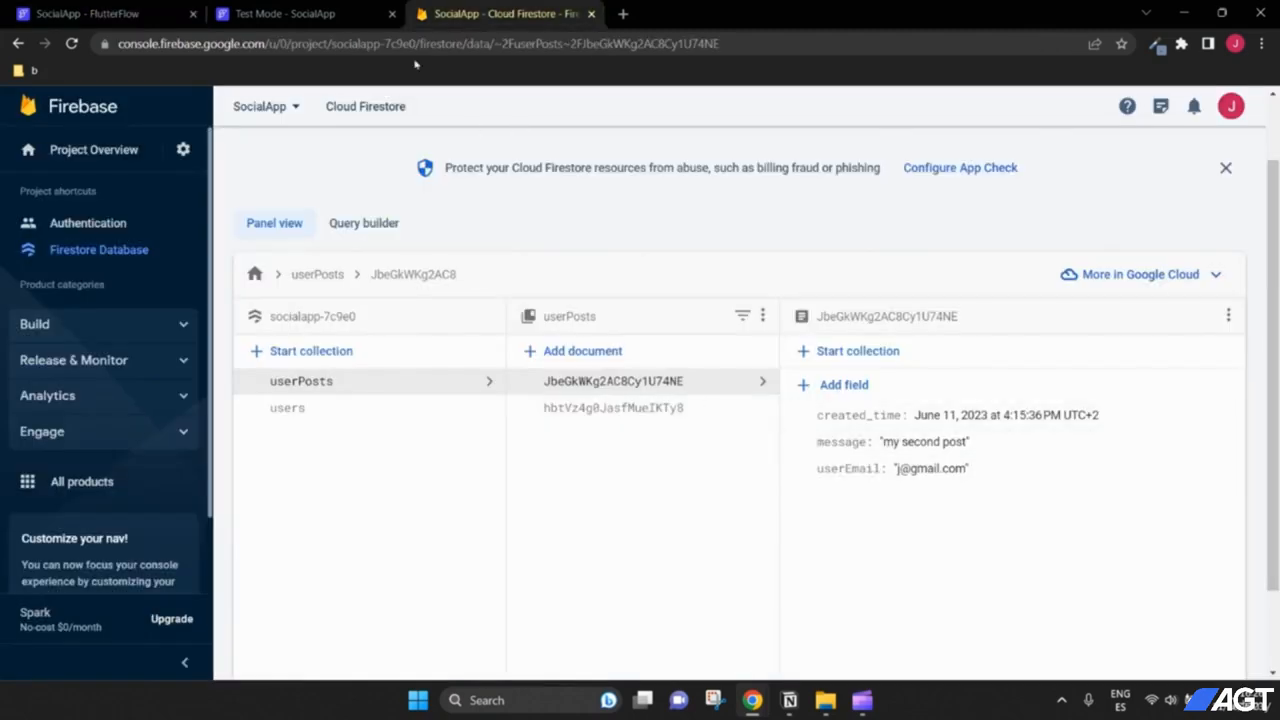
{"action": "left_click", "coordinate": [290, 13]}
Step: Bind the Email and message texts to the userPosts document's userEmail and message fields
{"action": "left_click", "coordinate": [90, 13]}
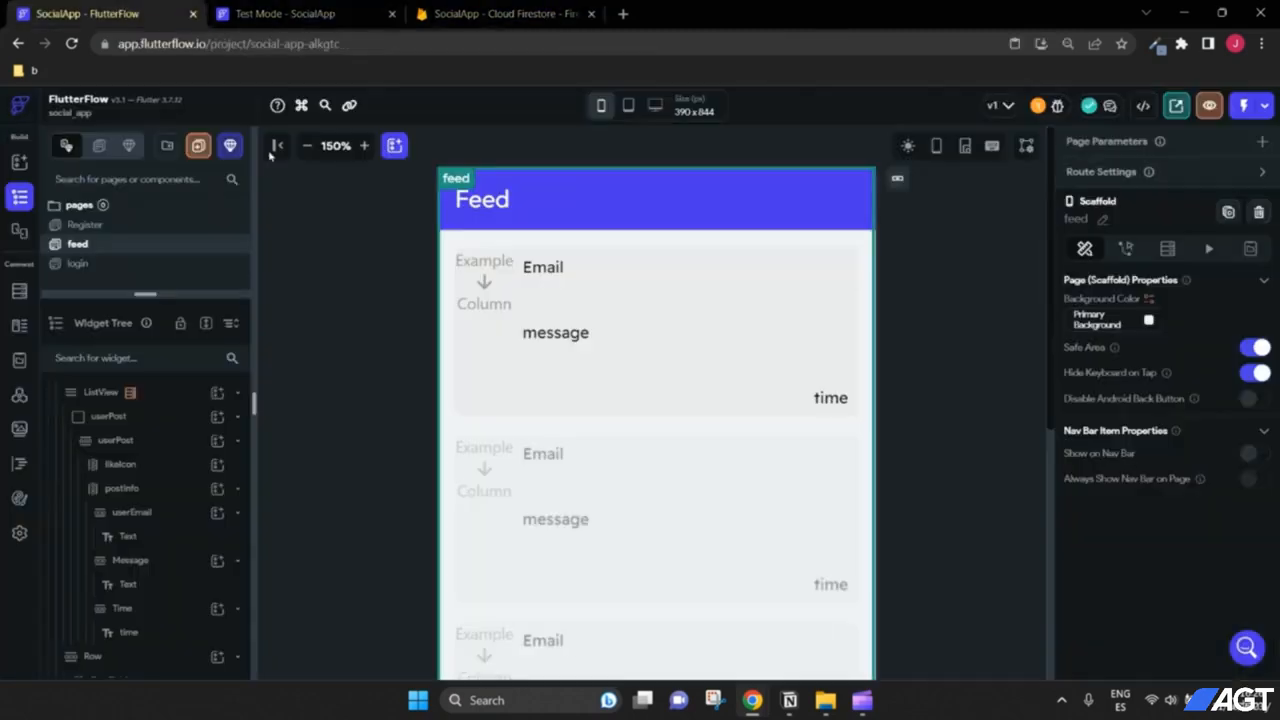
{"action": "left_click", "coordinate": [556, 278]}
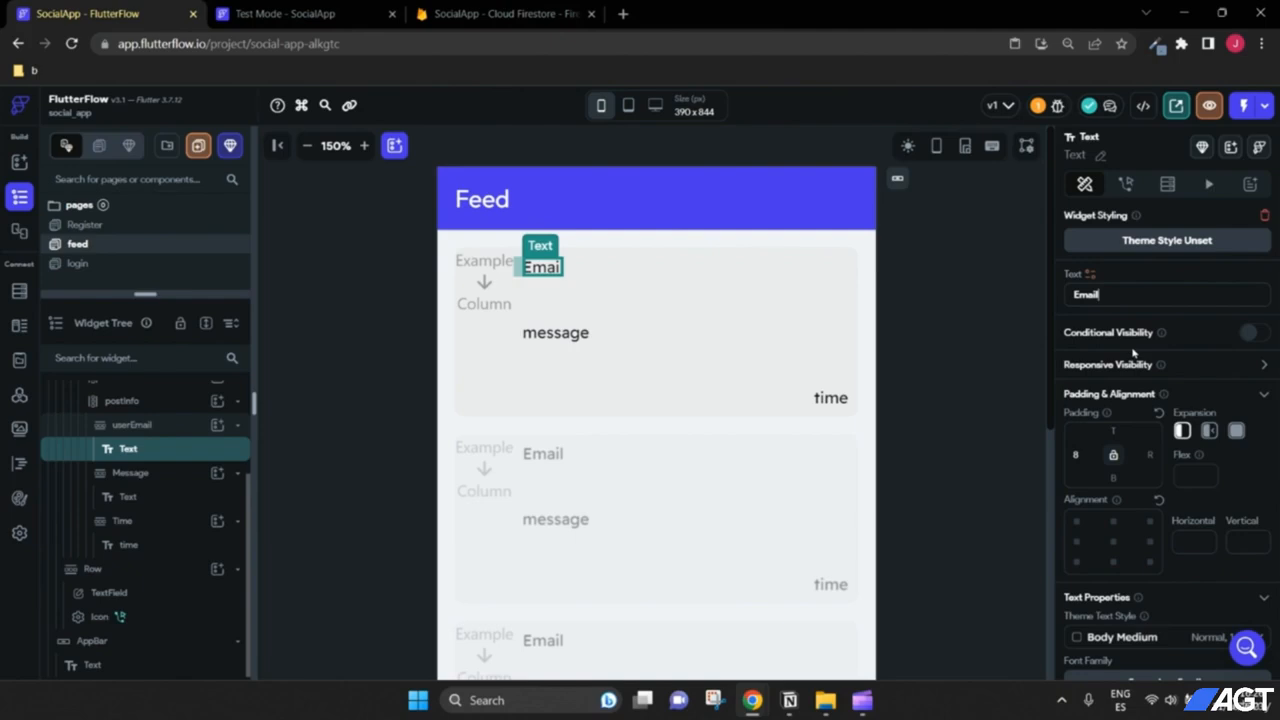
{"action": "left_click", "coordinate": [1092, 279]}
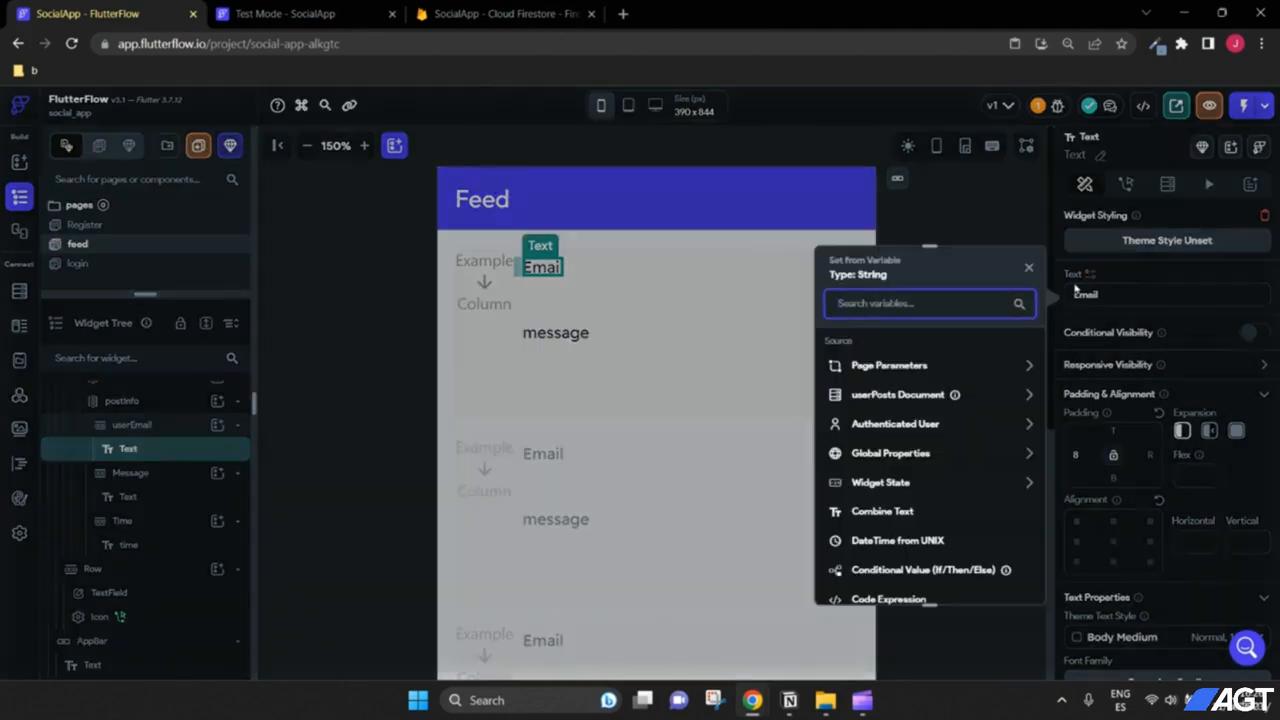
{"action": "left_click", "coordinate": [921, 400]}
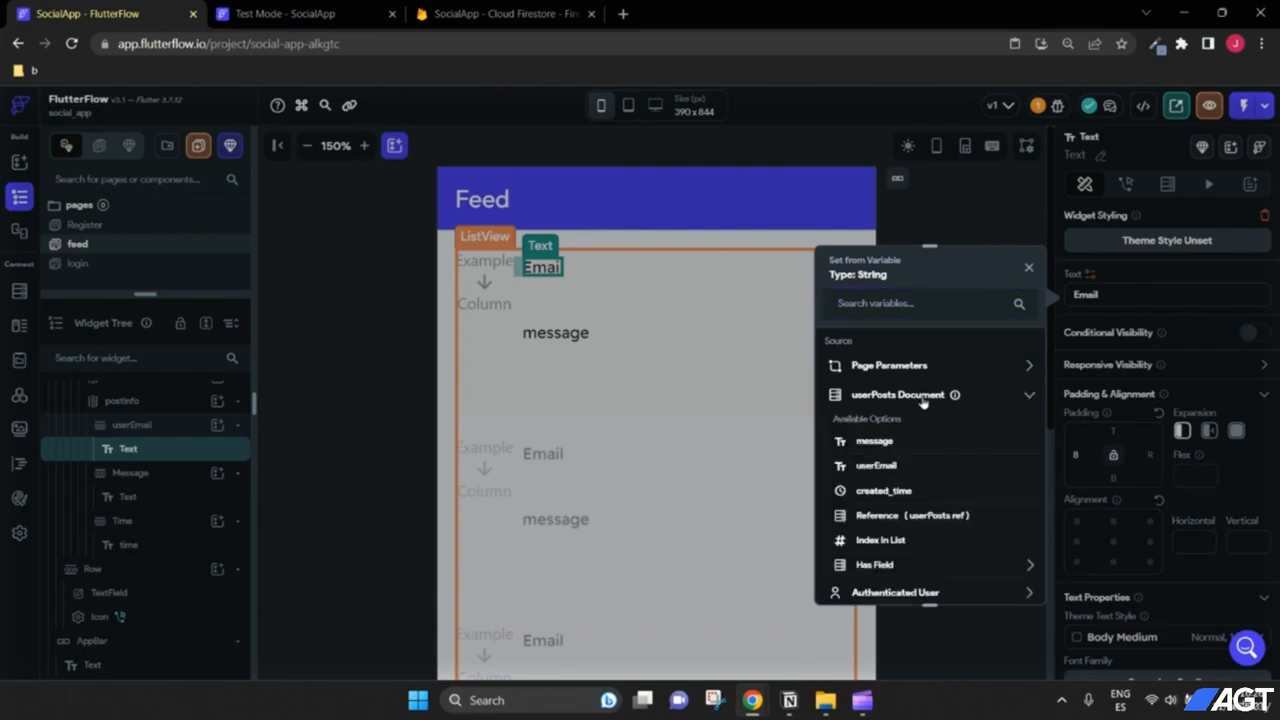
{"action": "left_click", "coordinate": [878, 466]}
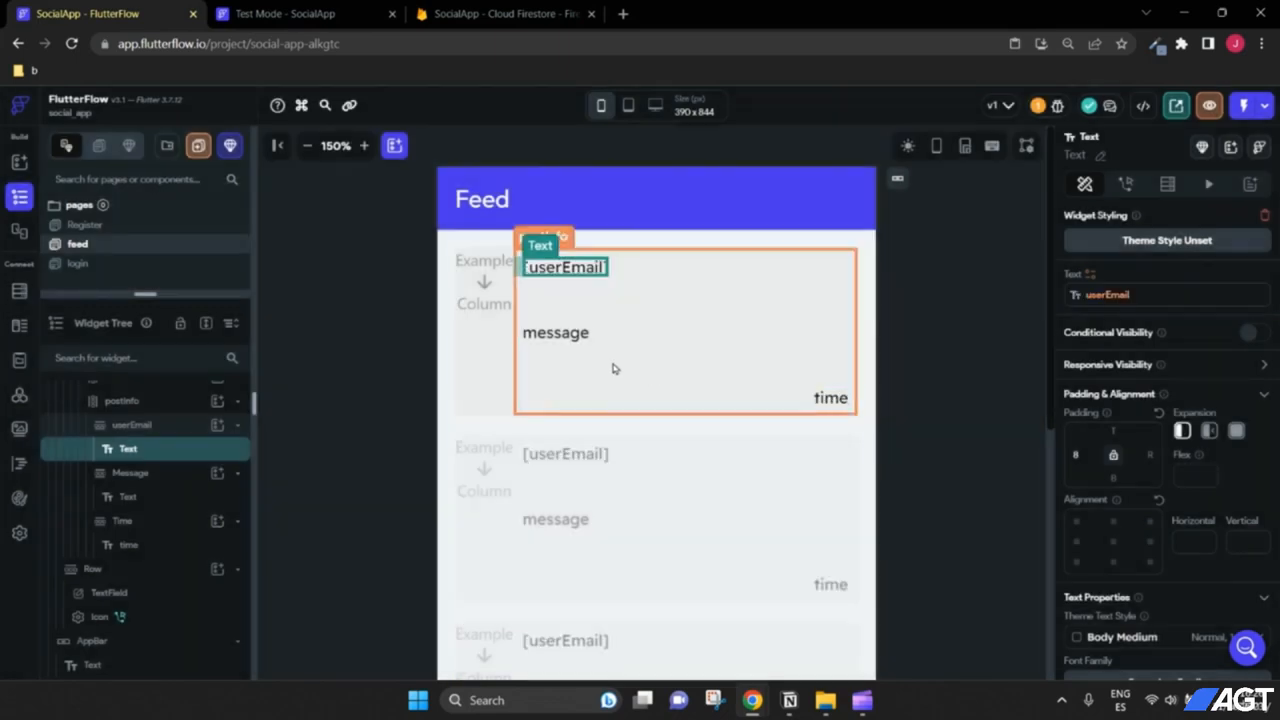
{"action": "left_click", "coordinate": [570, 333]}
{"action": "left_click", "coordinate": [1090, 275]}
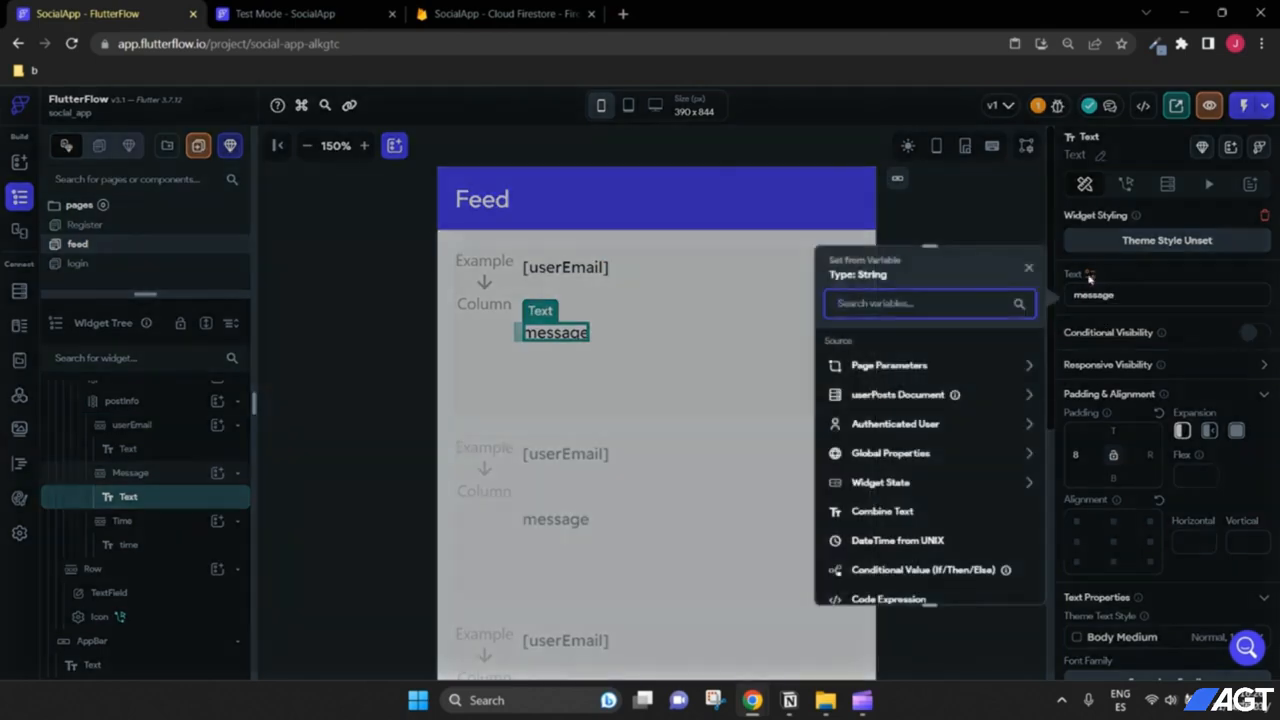
{"action": "left_click", "coordinate": [893, 395]}
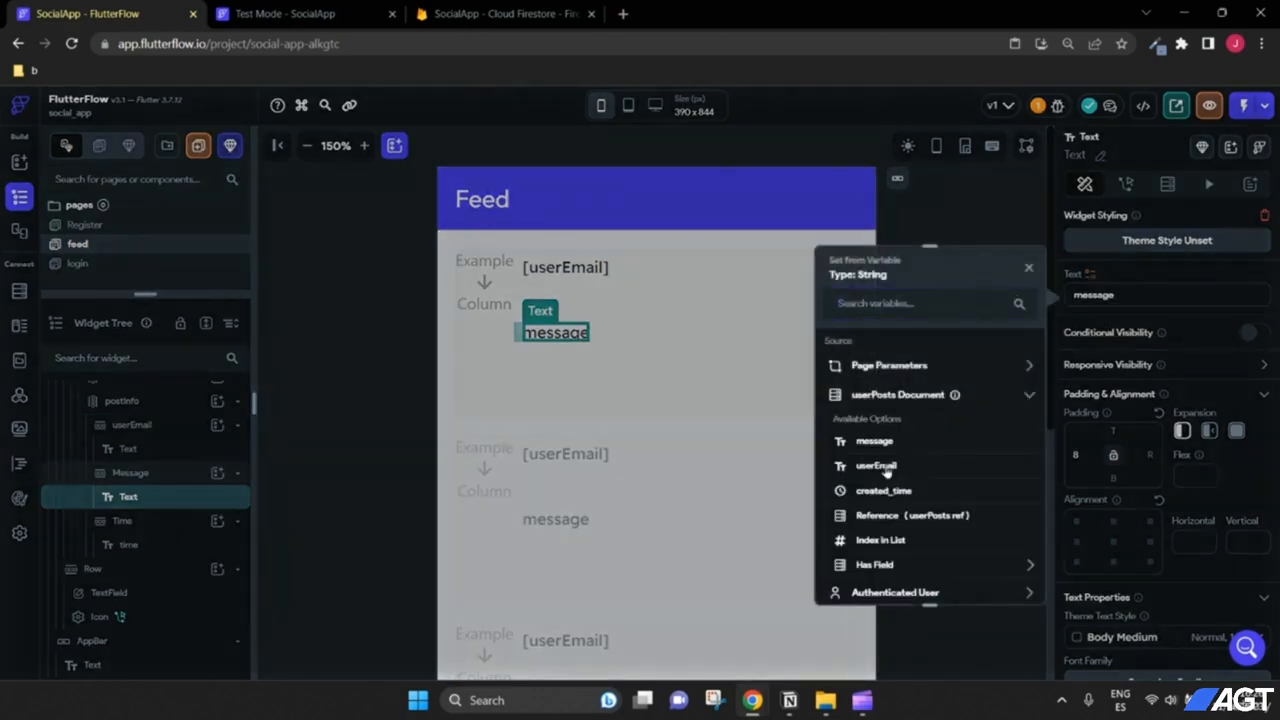
{"action": "left_click", "coordinate": [874, 441]}
Step: Bind the time text to the userPosts document's created_time field
{"action": "left_click", "coordinate": [832, 390]}
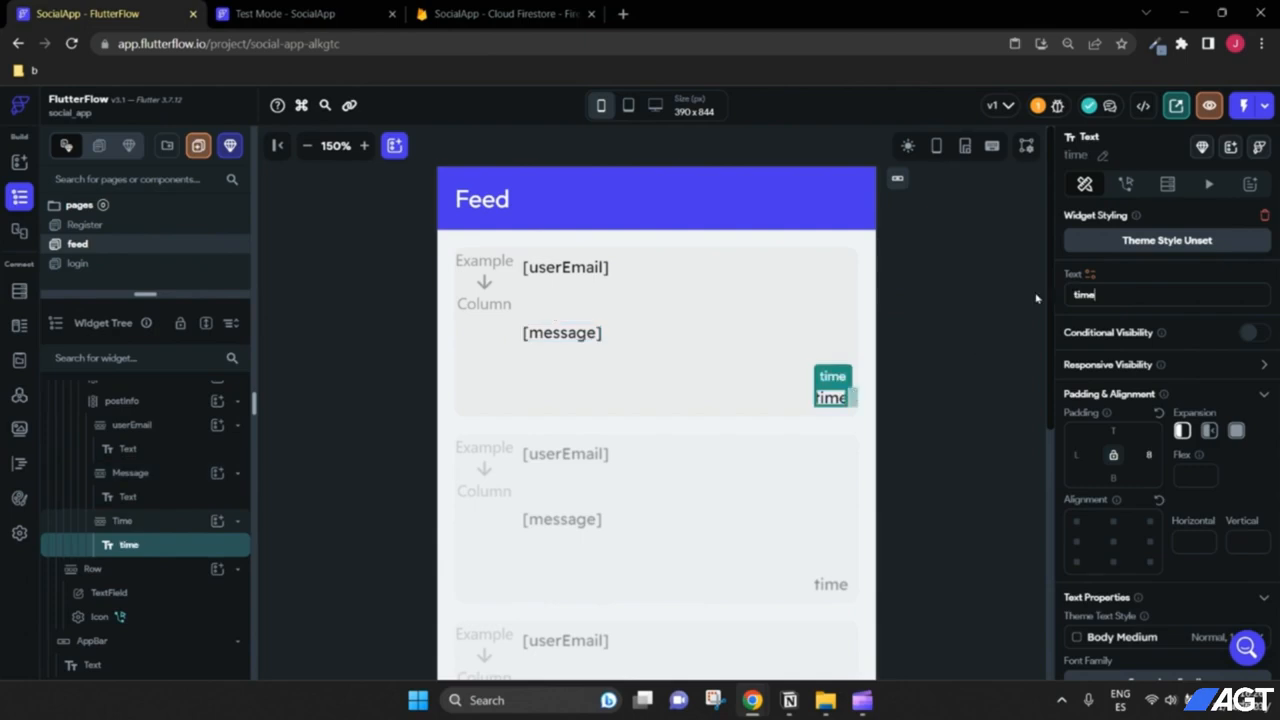
{"action": "left_click", "coordinate": [1090, 276]}
{"action": "left_click", "coordinate": [905, 396]}
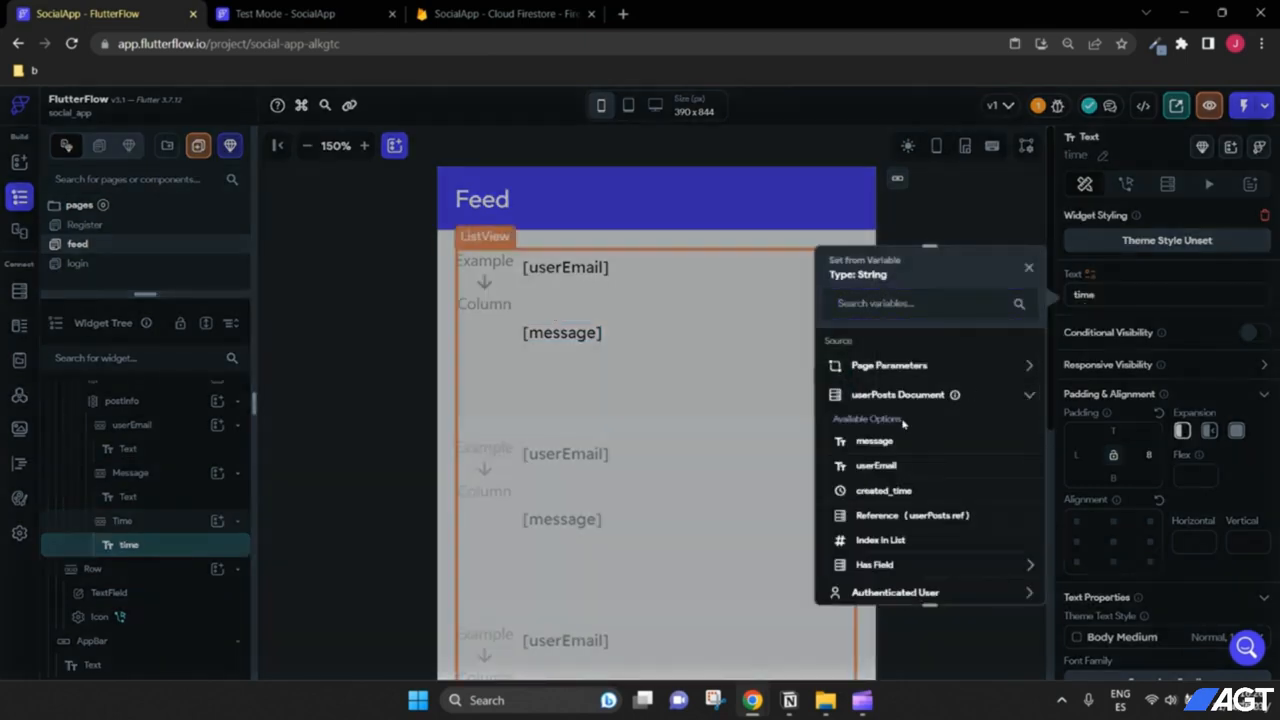
{"action": "left_click", "coordinate": [892, 492]}
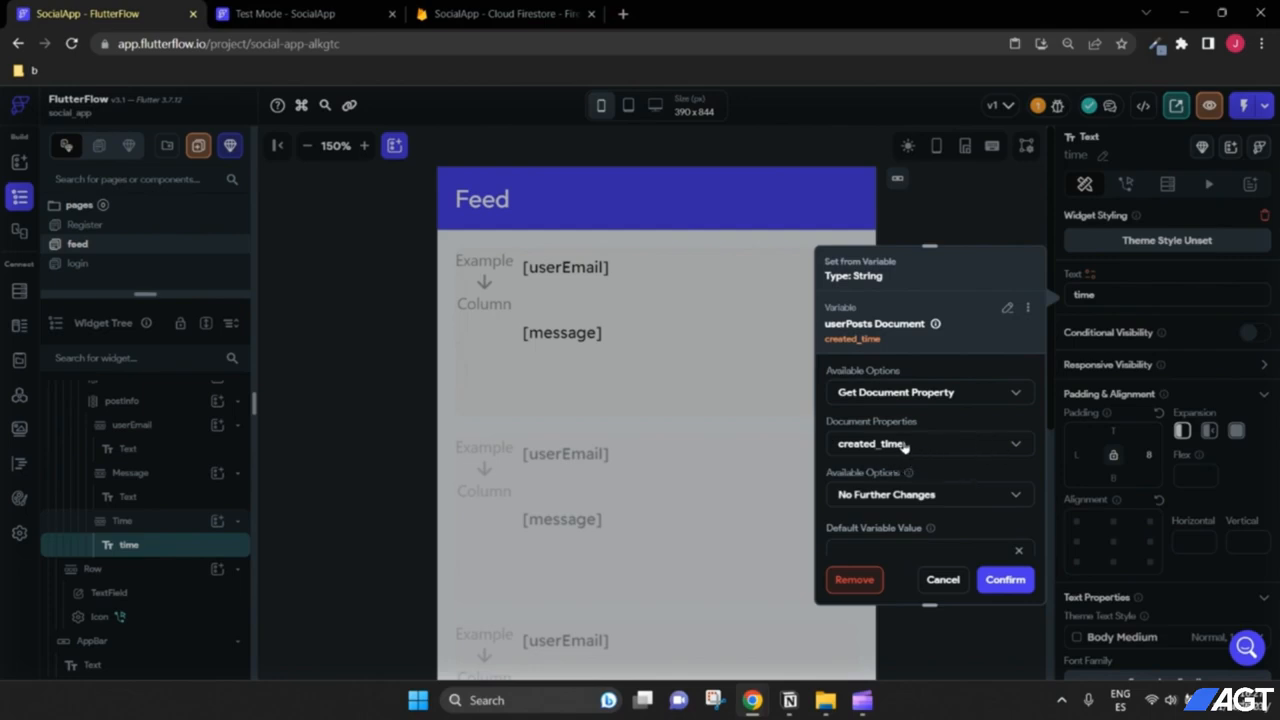
Step: Format created_time as a relative DateTime and confirm the binding
{"action": "left_click", "coordinate": [530, 12]}
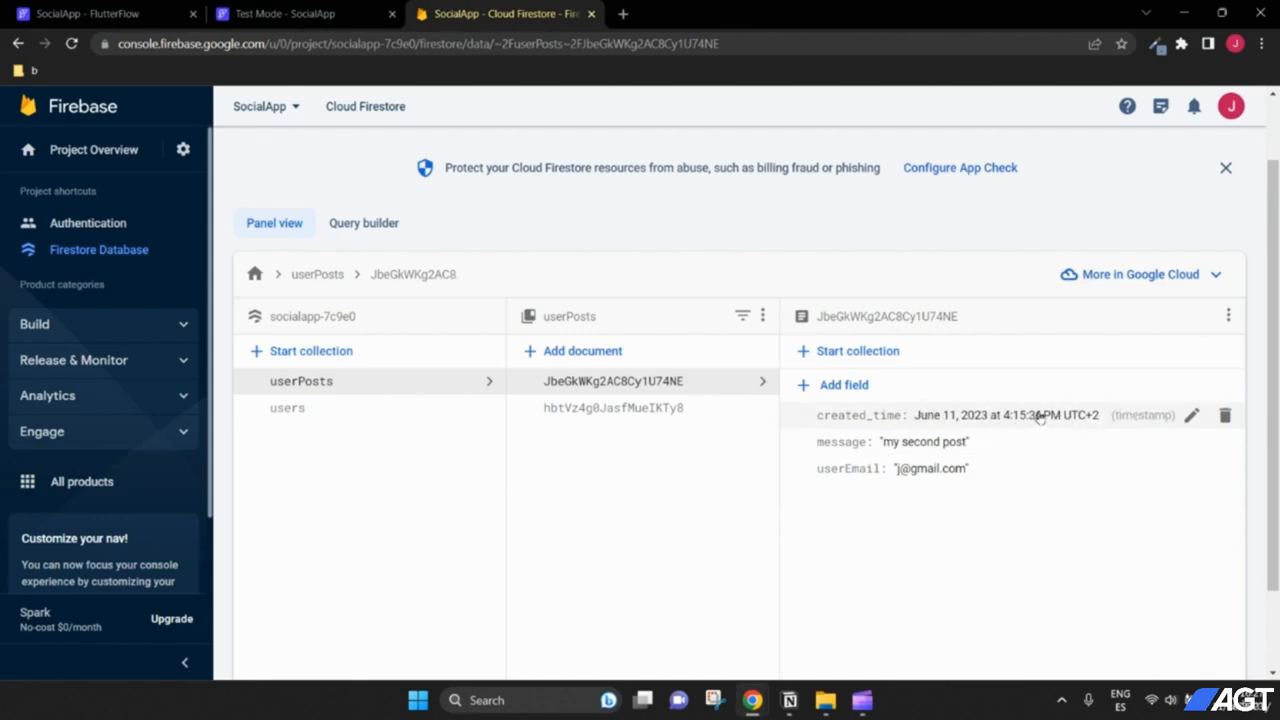
{"action": "left_click", "coordinate": [100, 13]}
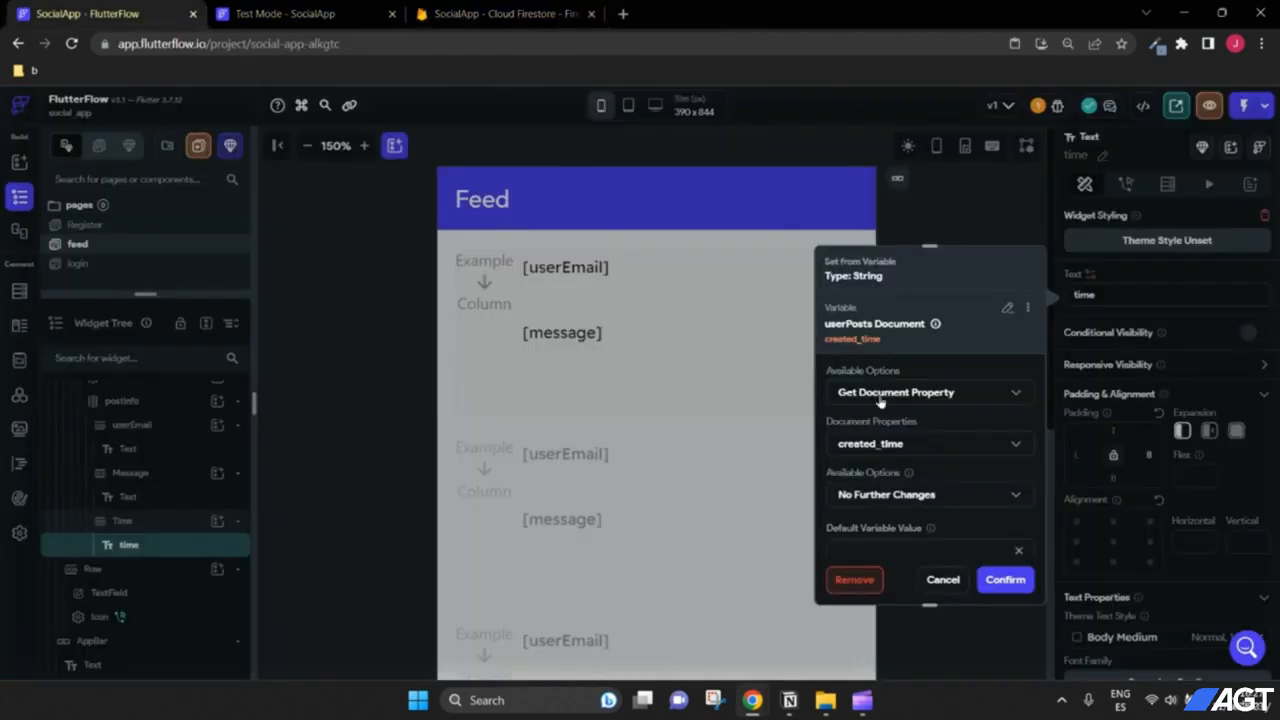
{"action": "scroll", "coordinate": [934, 422], "scroll_direction": "down", "scroll_amount": 1}
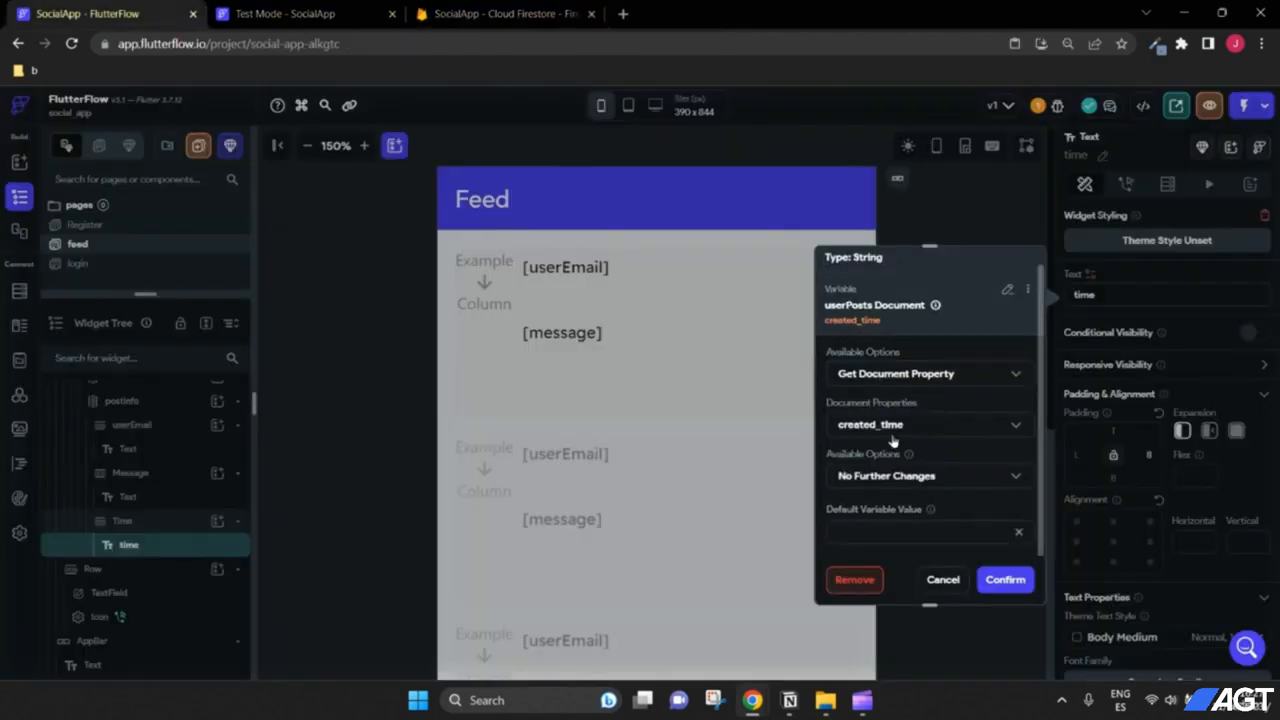
{"action": "left_click", "coordinate": [922, 478]}
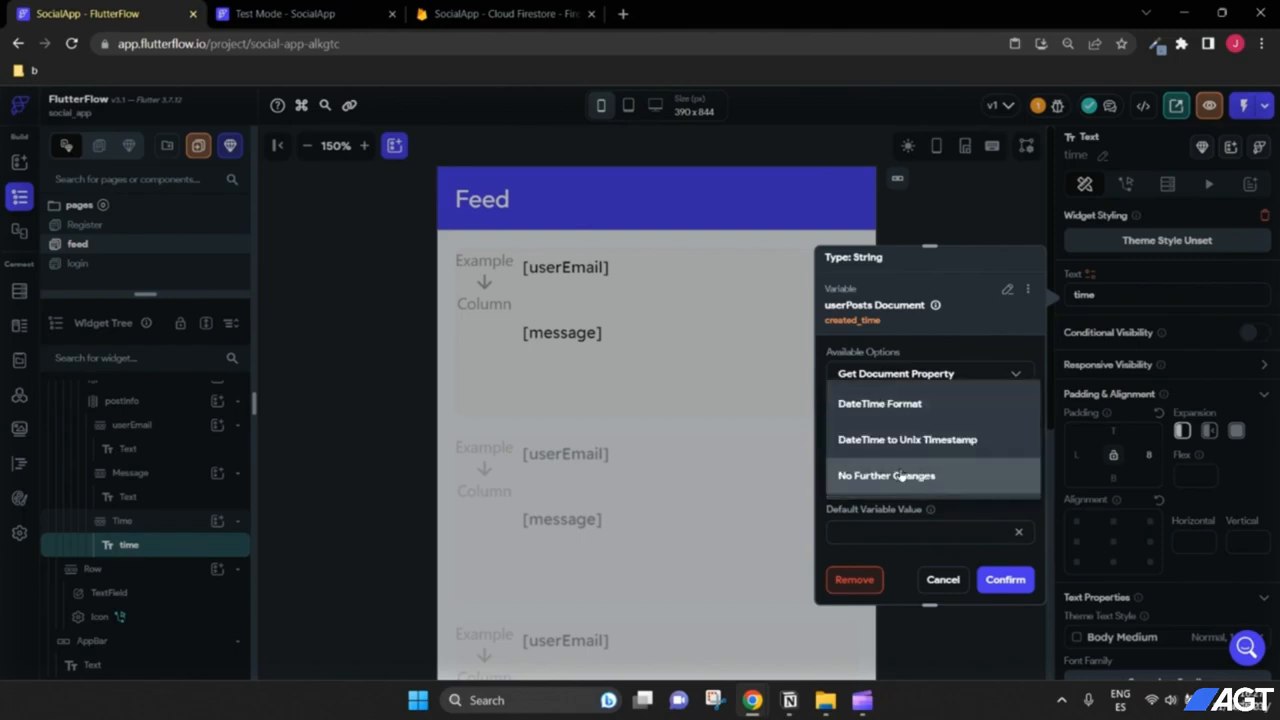
{"action": "left_click", "coordinate": [905, 410]}
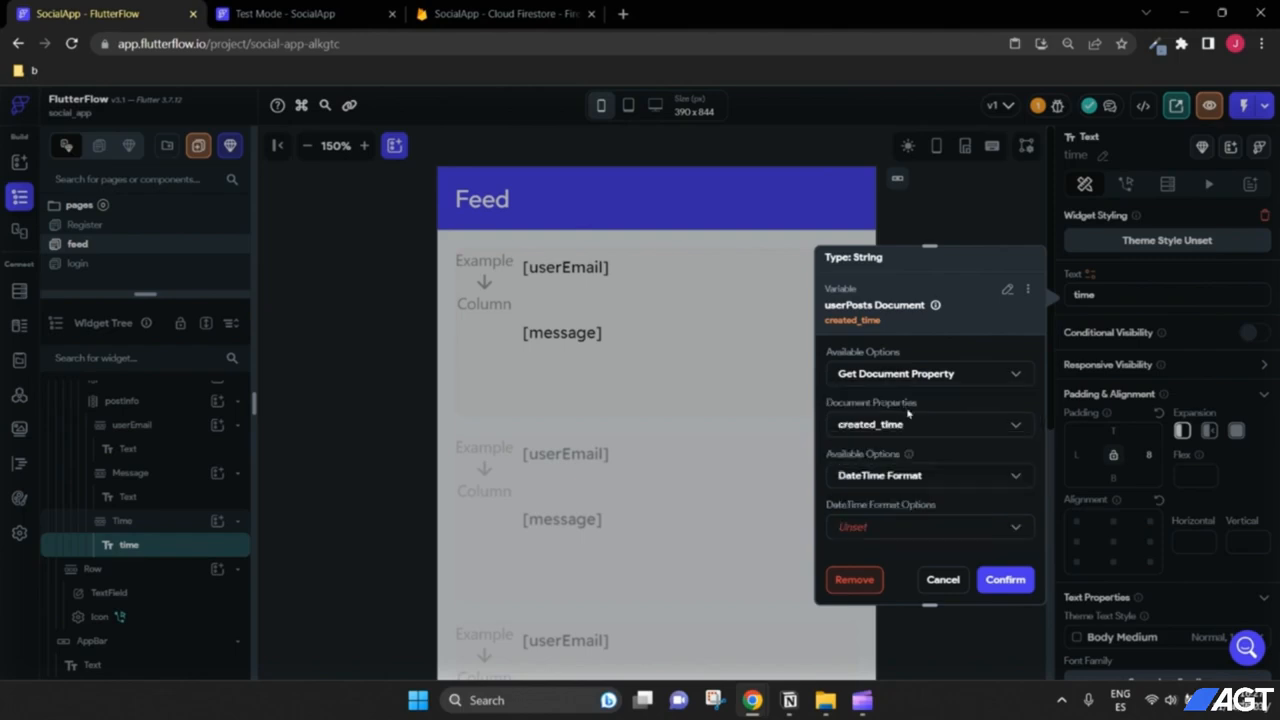
{"action": "scroll", "coordinate": [880, 450], "scroll_direction": "down", "scroll_amount": 3}
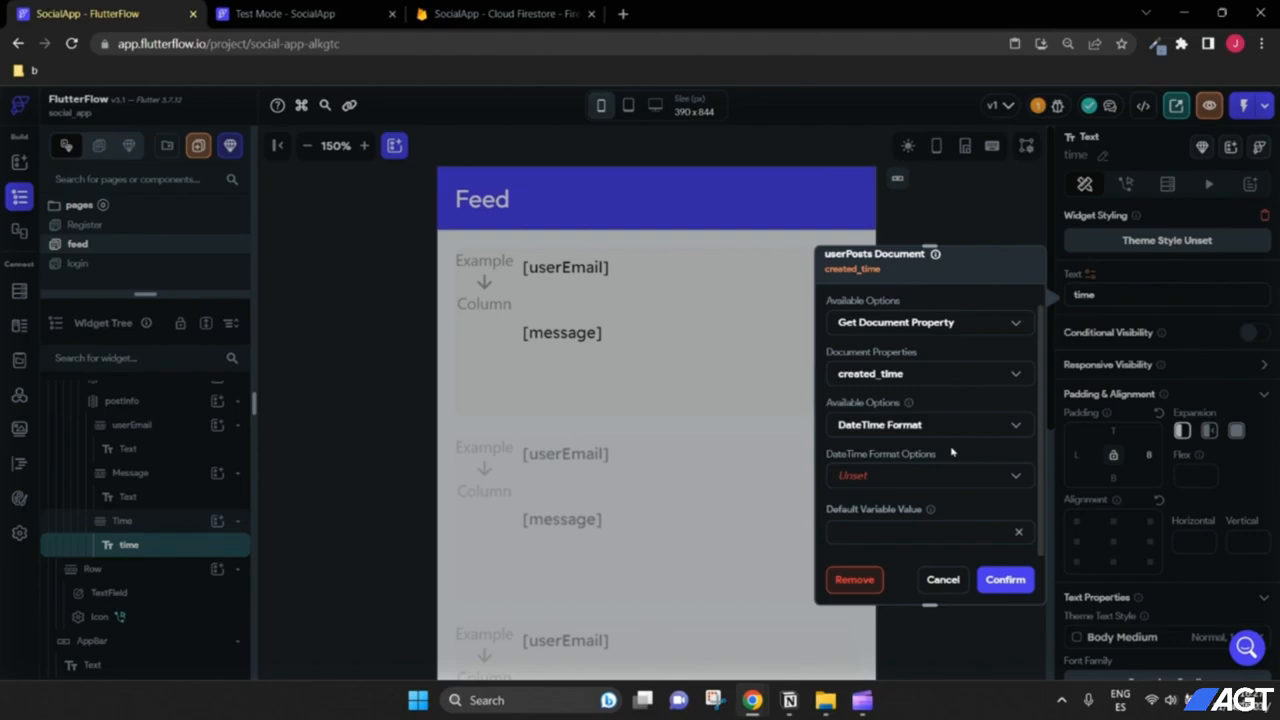
{"action": "left_click", "coordinate": [862, 478]}
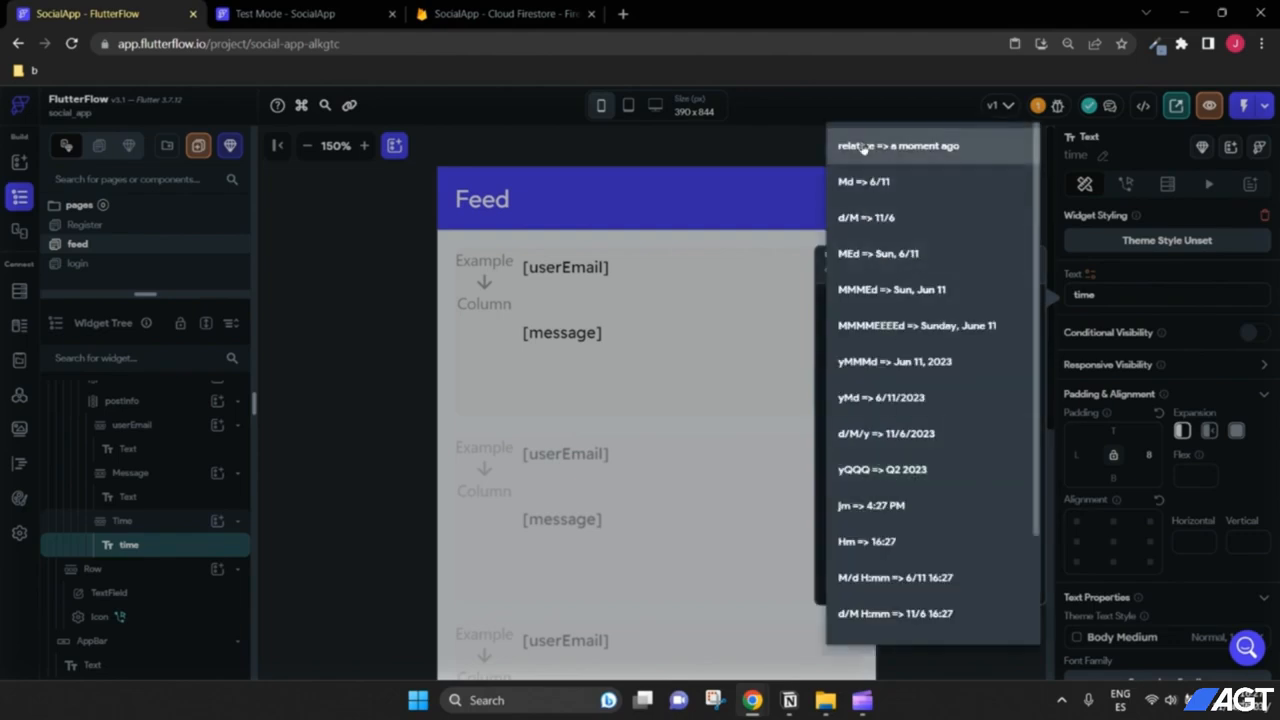
{"action": "left_click", "coordinate": [891, 147]}
{"action": "scroll", "coordinate": [966, 460], "scroll_direction": "down", "scroll_amount": 1}
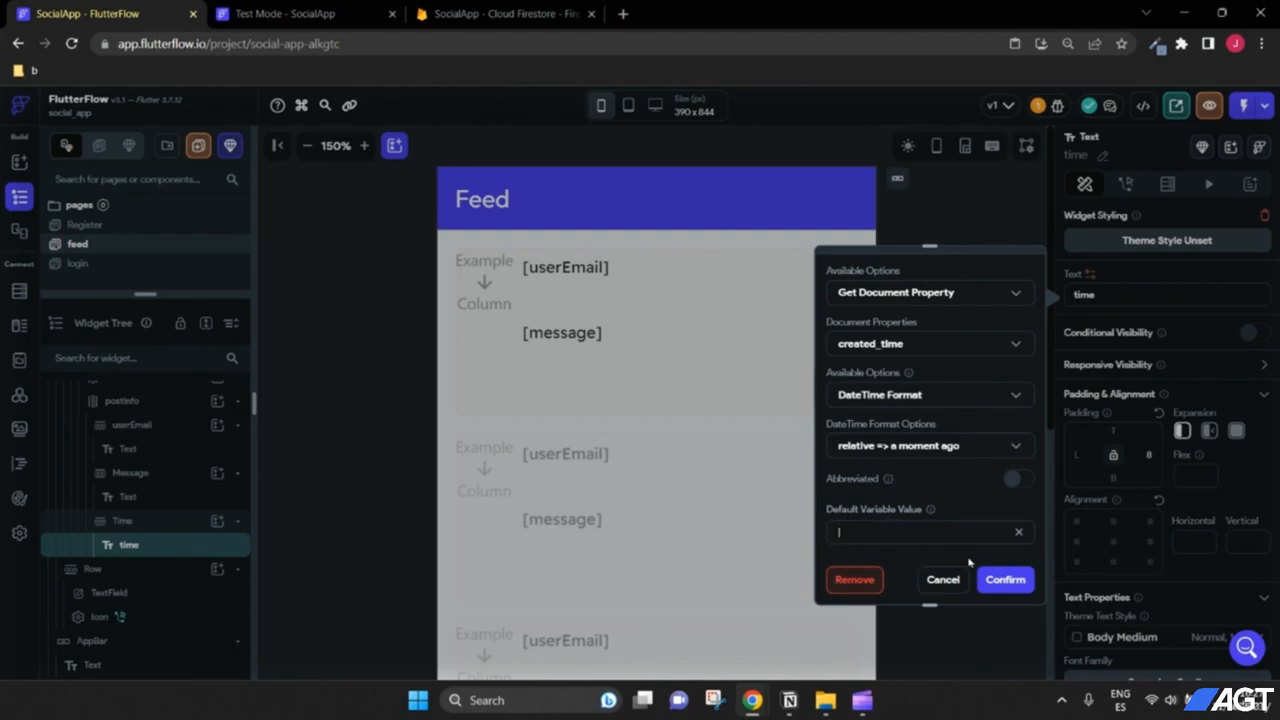
{"action": "left_click", "coordinate": [1006, 579]}
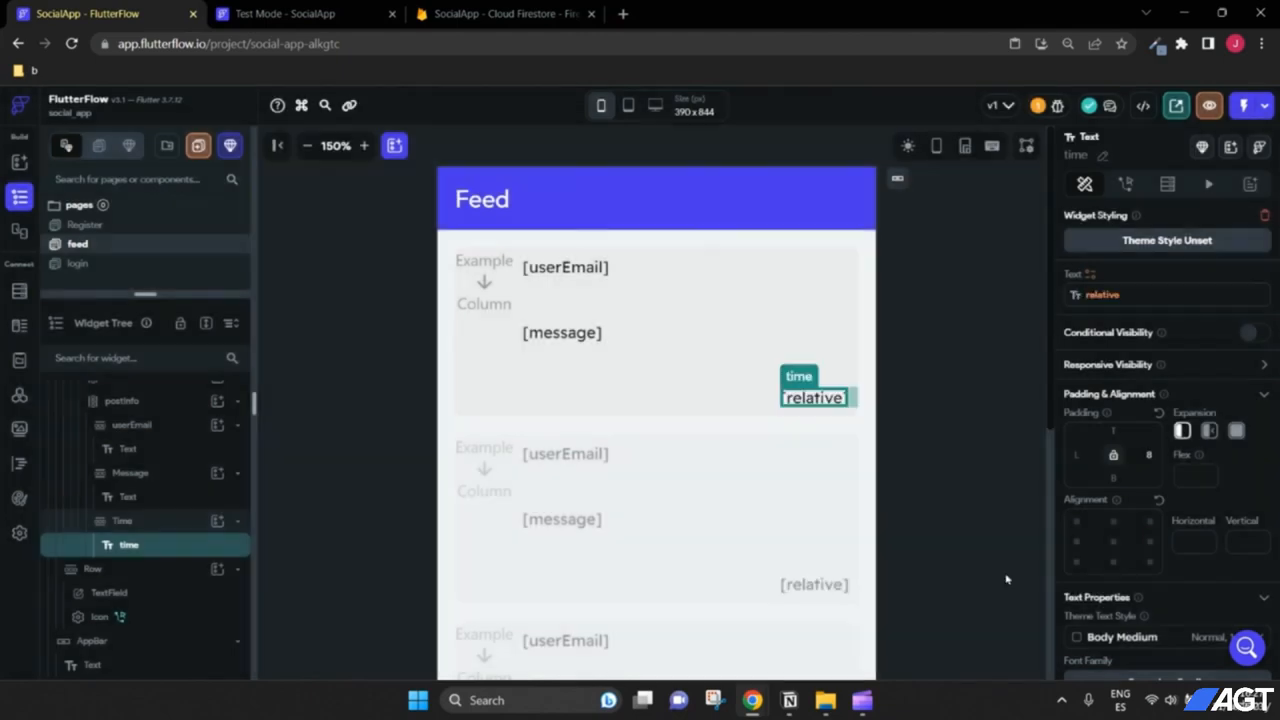
Step: Zoom out on the feed page and check the bound post cards in the test mode preview
{"action": "left_click", "coordinate": [967, 438]}
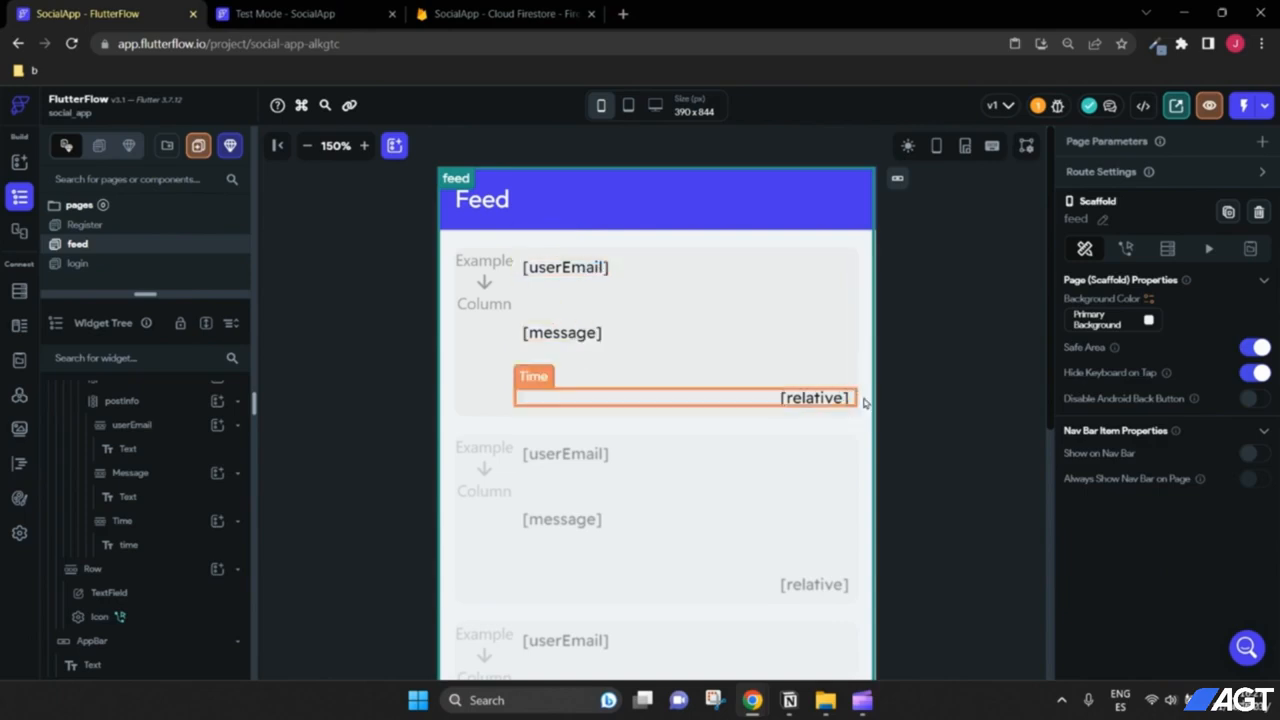
{"action": "left_click", "coordinate": [307, 146]}
{"action": "left_click", "coordinate": [307, 146]}
{"action": "scroll", "coordinate": [858, 383], "scroll_direction": "down", "scroll_amount": 5}
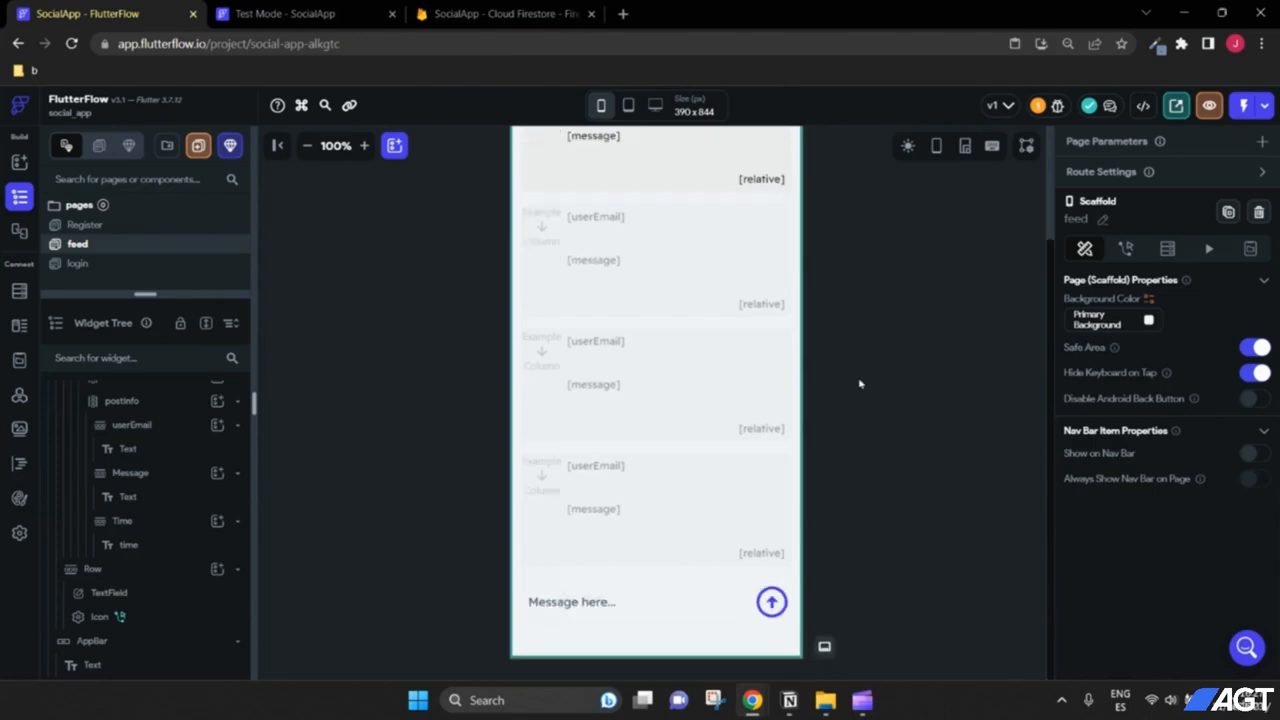
{"action": "scroll", "coordinate": [860, 384], "scroll_direction": "up", "scroll_amount": 3}
{"action": "left_click", "coordinate": [300, 9]}
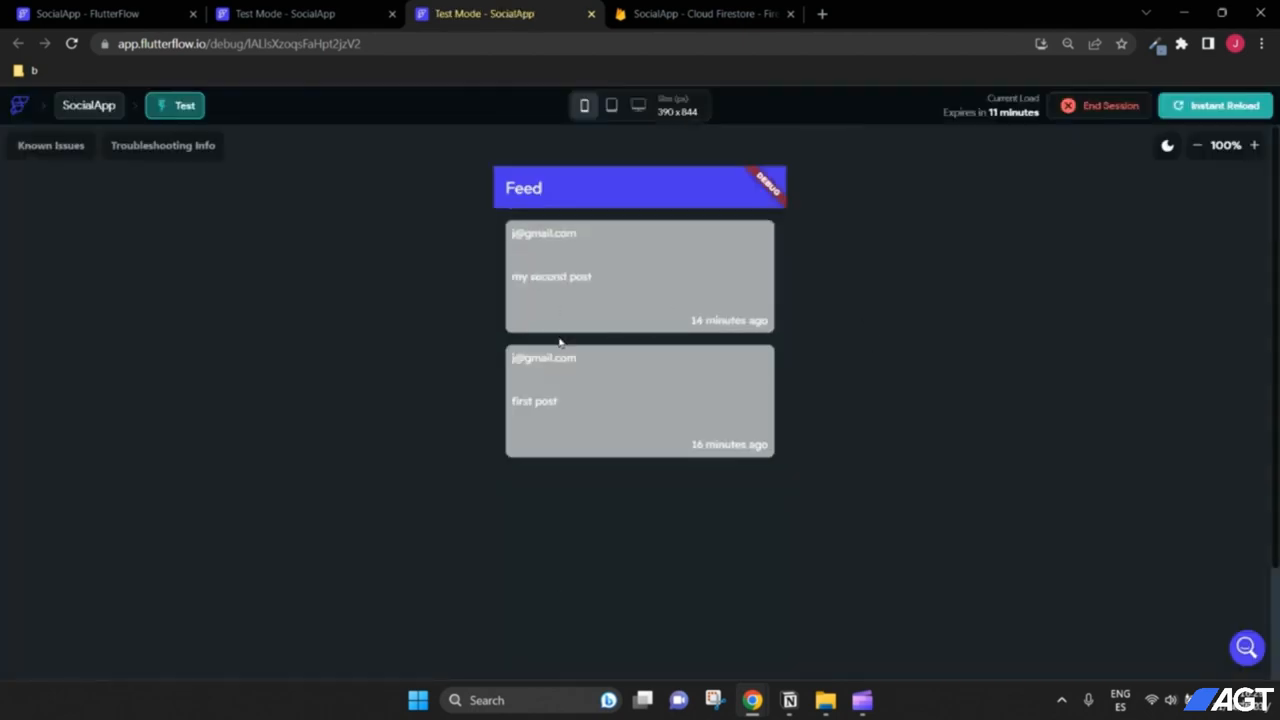
{"action": "scroll", "coordinate": [843, 414], "scroll_direction": "down", "scroll_amount": 2}
{"action": "scroll", "coordinate": [846, 408], "scroll_direction": "up", "scroll_amount": 2}
{"action": "left_click", "coordinate": [302, 14]}
{"action": "left_click", "coordinate": [90, 14]}
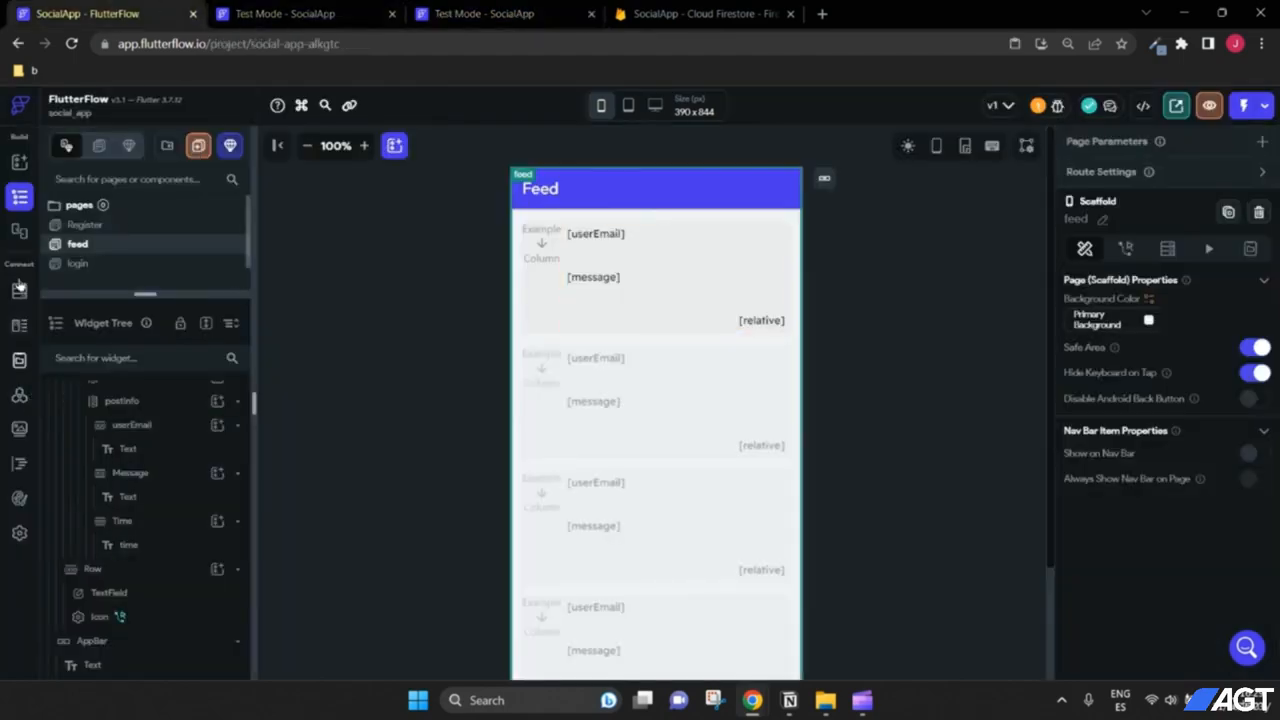
Step: Turn off the Dark Mode Theme in the theme's Colors settings
{"action": "left_click", "coordinate": [19, 498]}
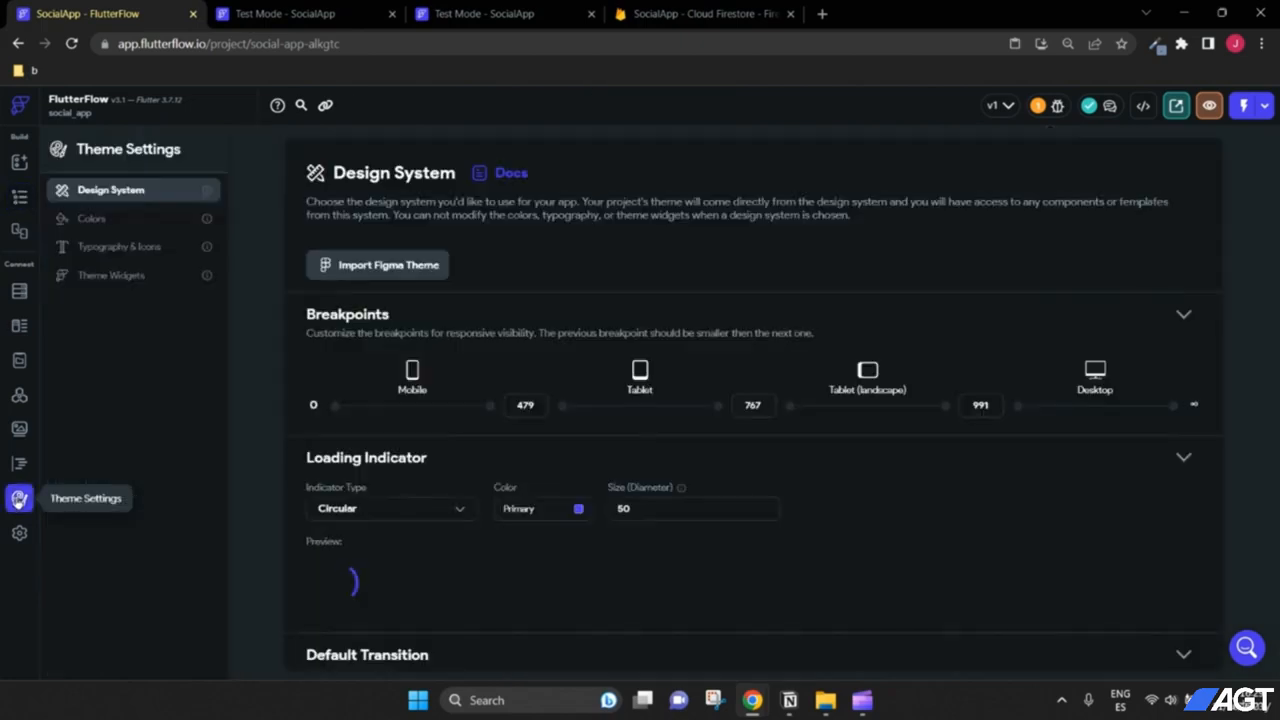
{"action": "left_click", "coordinate": [92, 220]}
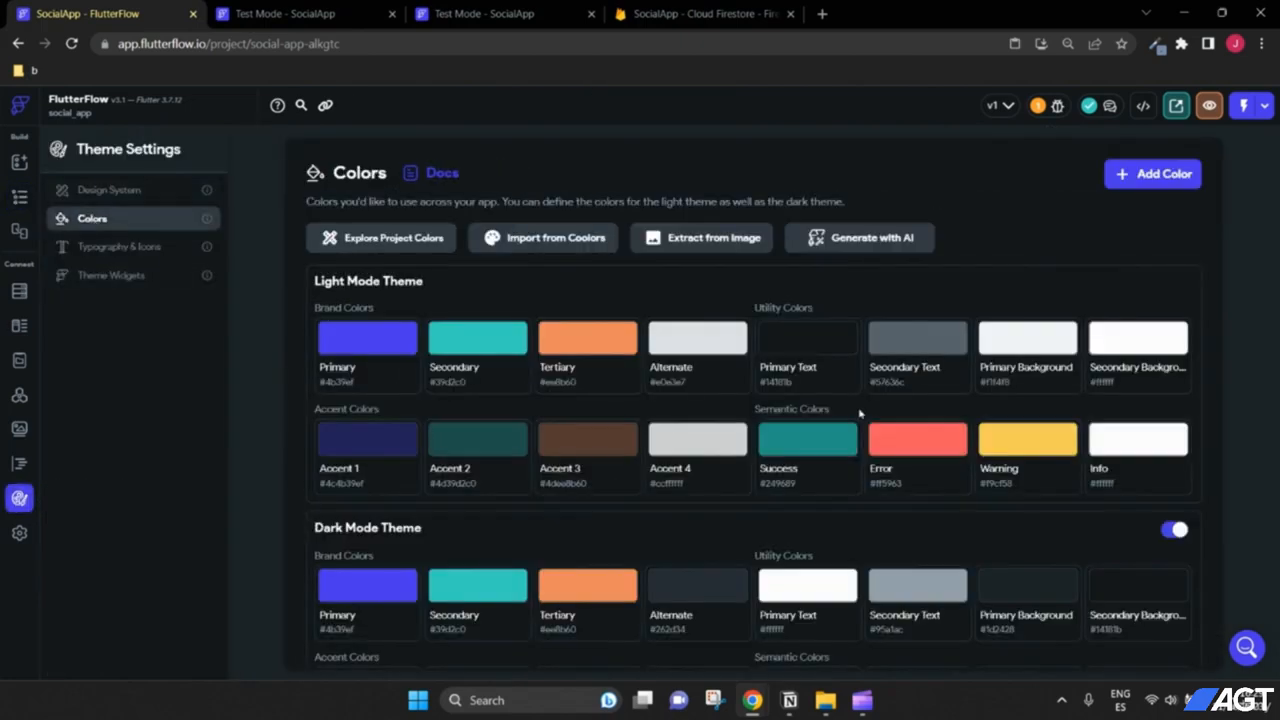
{"action": "scroll", "coordinate": [859, 412], "scroll_direction": "down", "scroll_amount": 1}
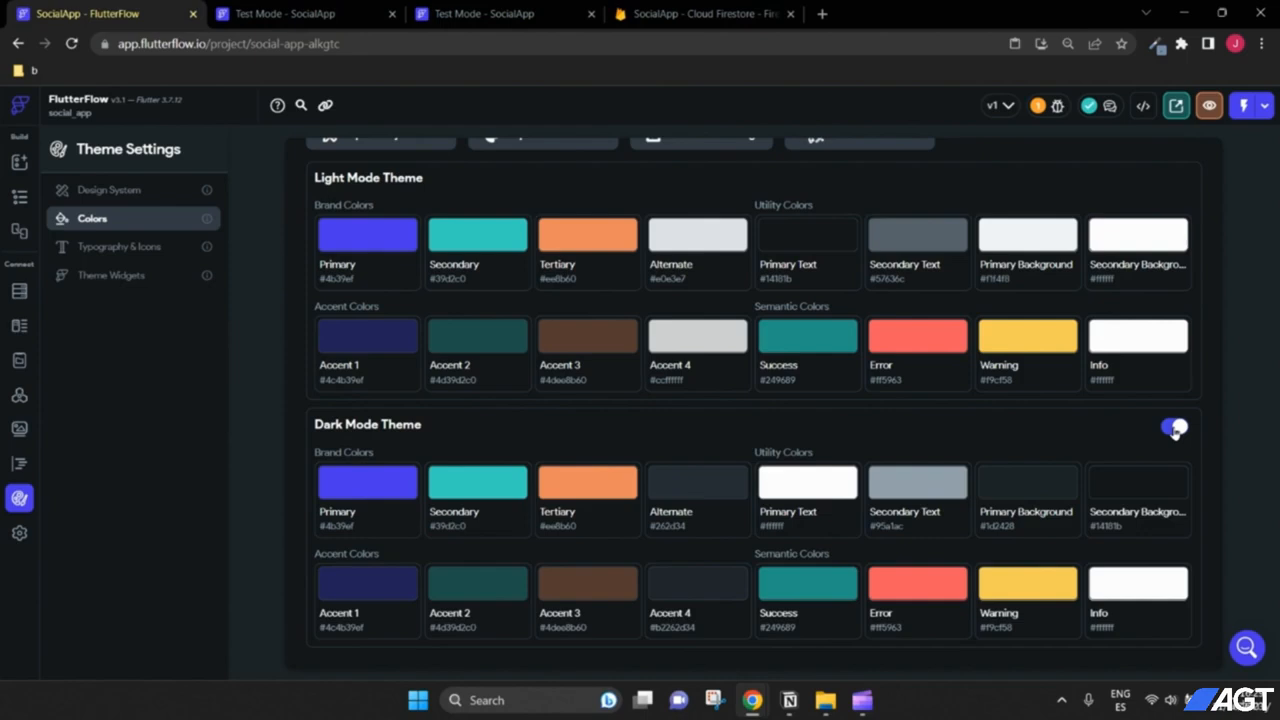
{"action": "left_click", "coordinate": [1175, 428]}
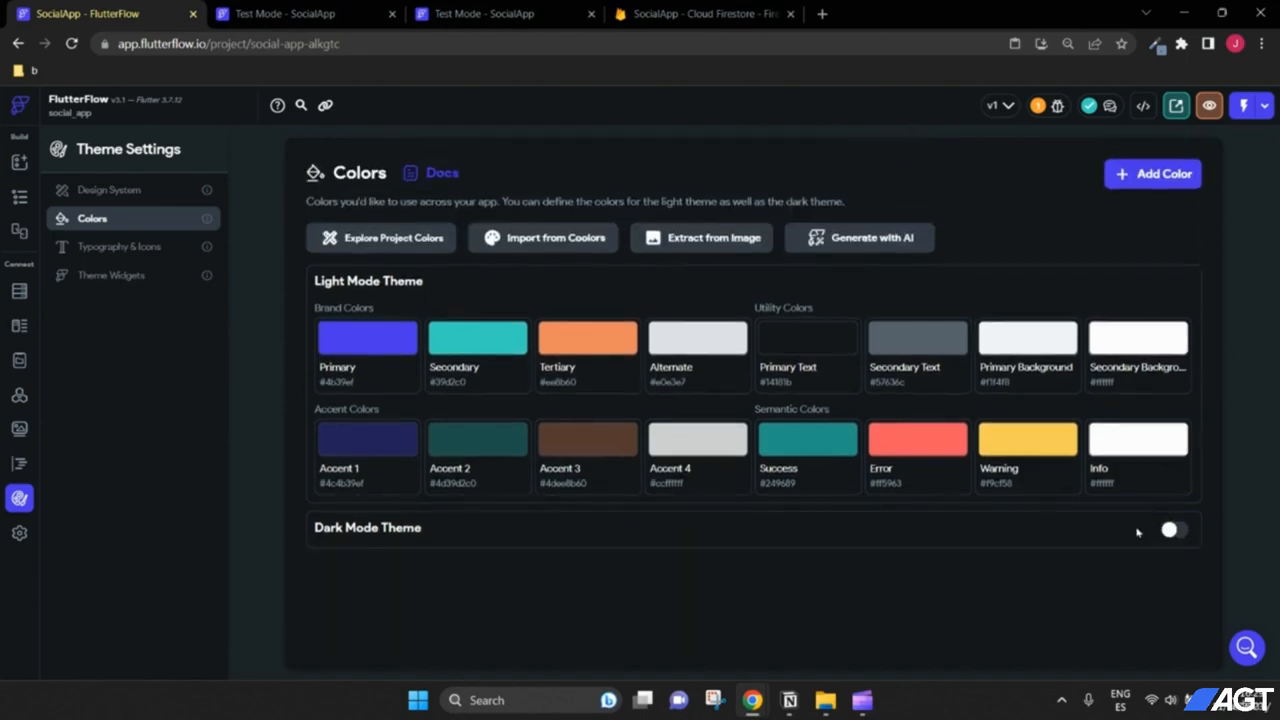
Step: Close the duplicate test session and instant-reload the running test app
{"action": "left_click", "coordinate": [300, 13]}
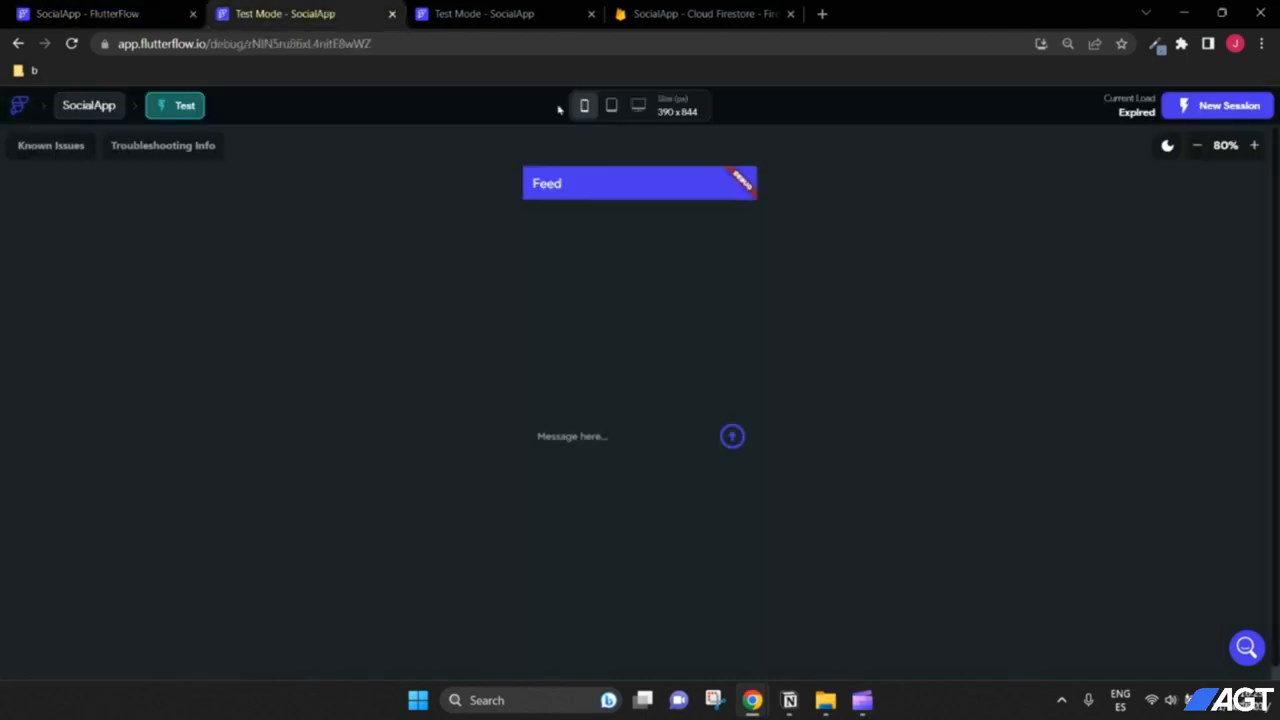
{"action": "left_click", "coordinate": [392, 13]}
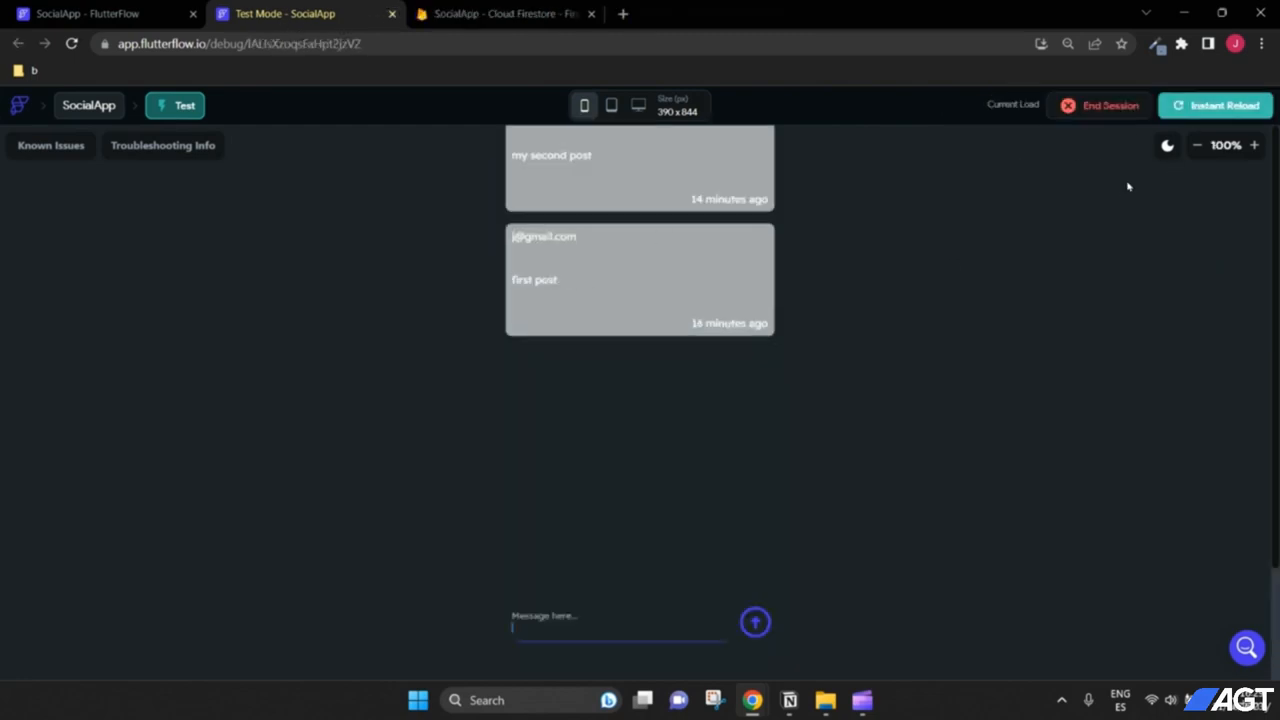
{"action": "left_click", "coordinate": [1212, 108]}
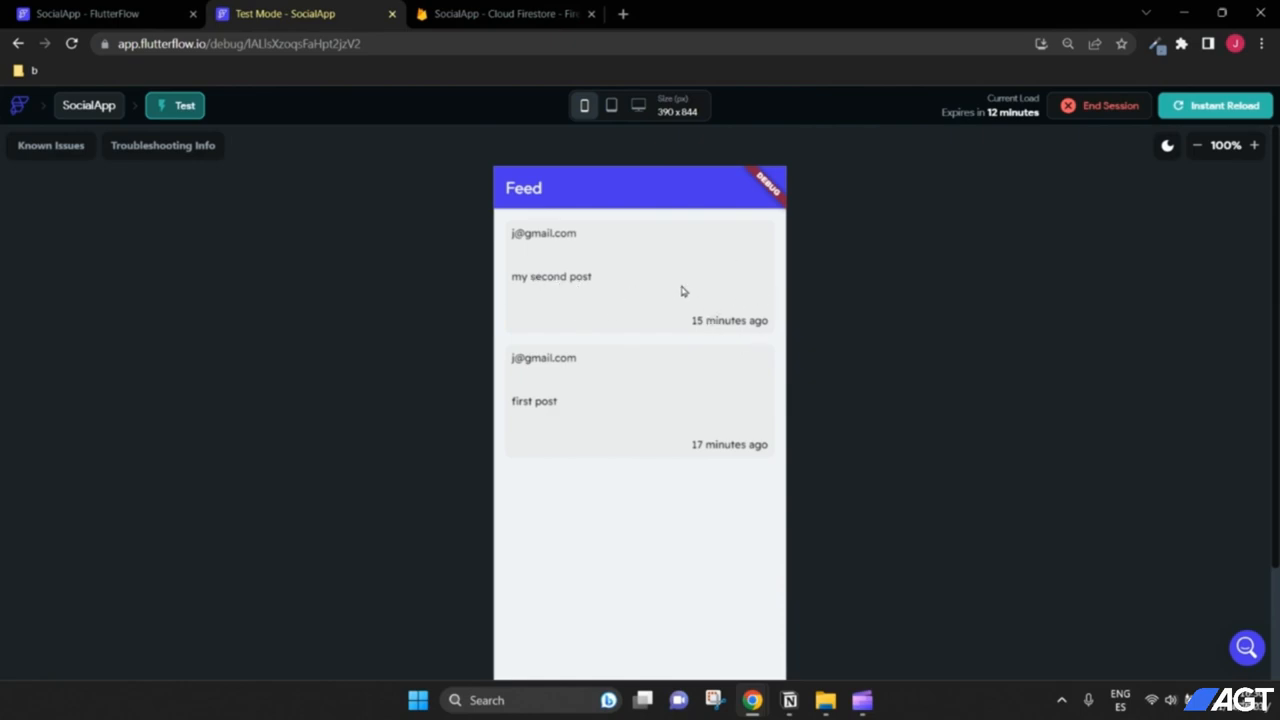
{"action": "scroll", "coordinate": [669, 566], "scroll_direction": "down", "scroll_amount": 2}
{"action": "scroll", "coordinate": [651, 586], "scroll_direction": "up", "scroll_amount": 2}
{"action": "scroll", "coordinate": [901, 478], "scroll_direction": "down", "scroll_amount": 1}
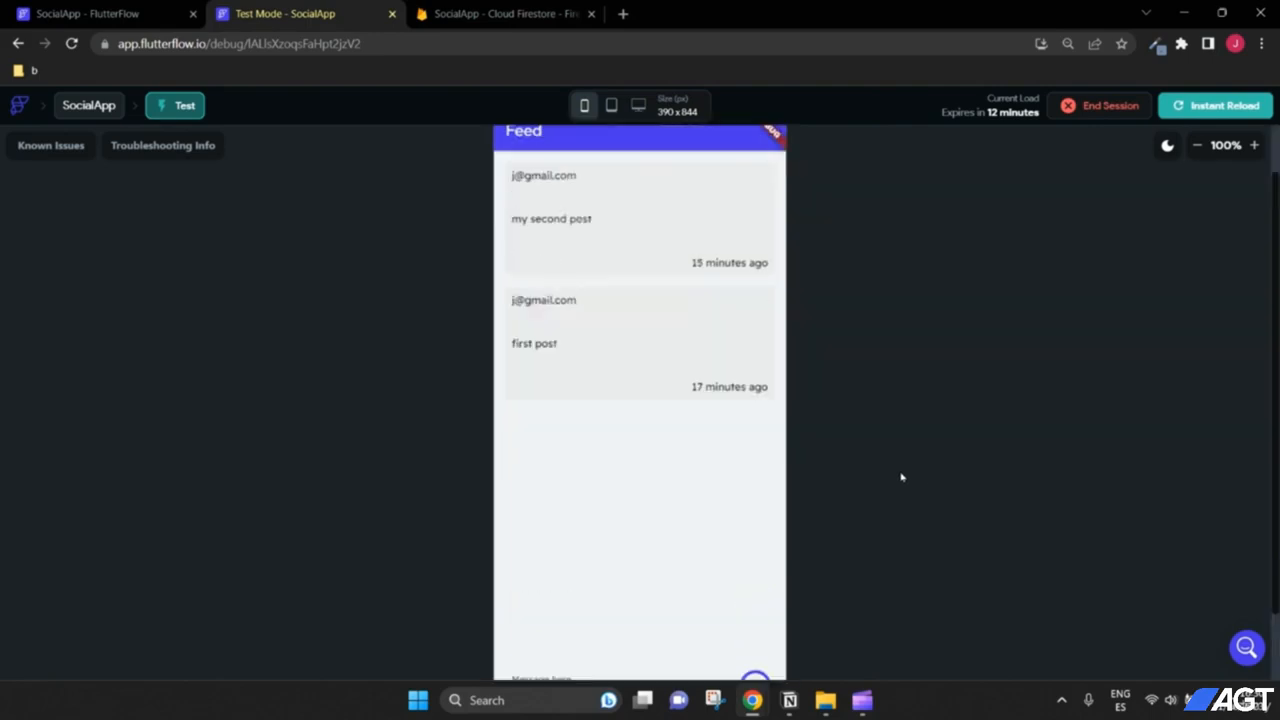
{"action": "scroll", "coordinate": [901, 478], "scroll_direction": "down", "scroll_amount": 1}
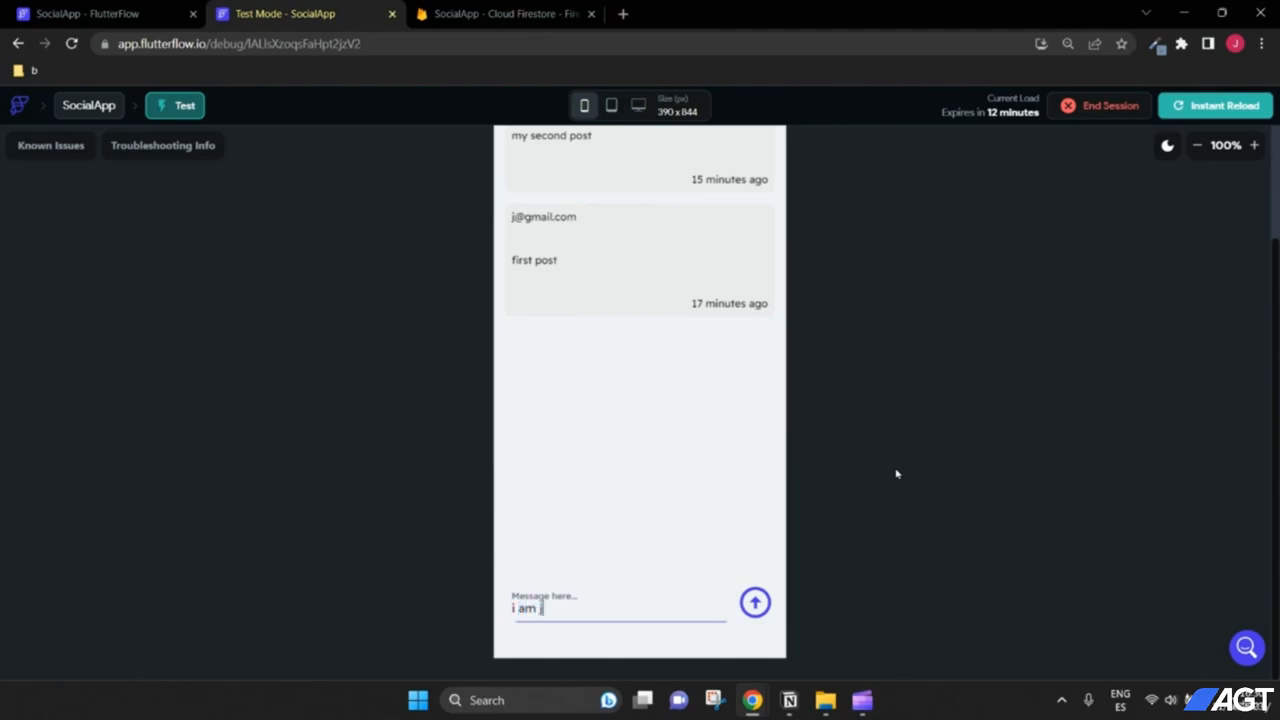
Step: Post the message 'i am j' and confirm it tops the feed
{"action": "left_click", "coordinate": [766, 603]}
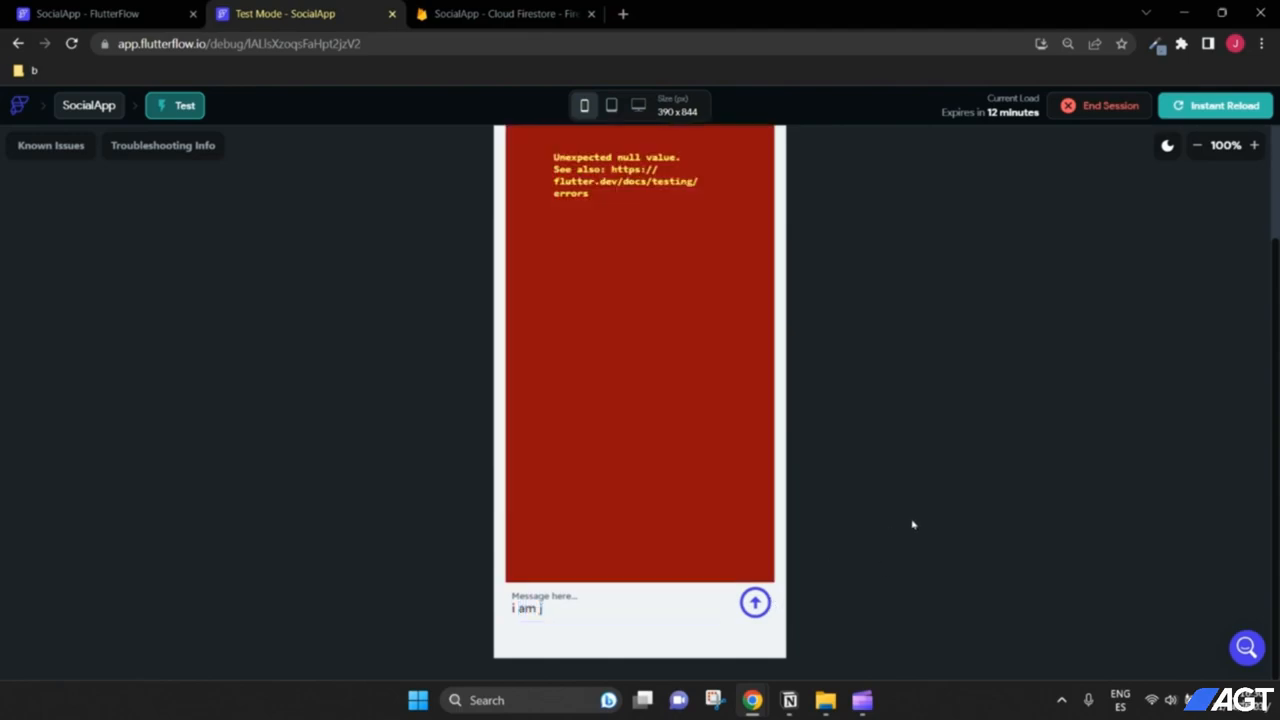
{"action": "scroll", "coordinate": [912, 523], "scroll_direction": "up", "scroll_amount": 1}
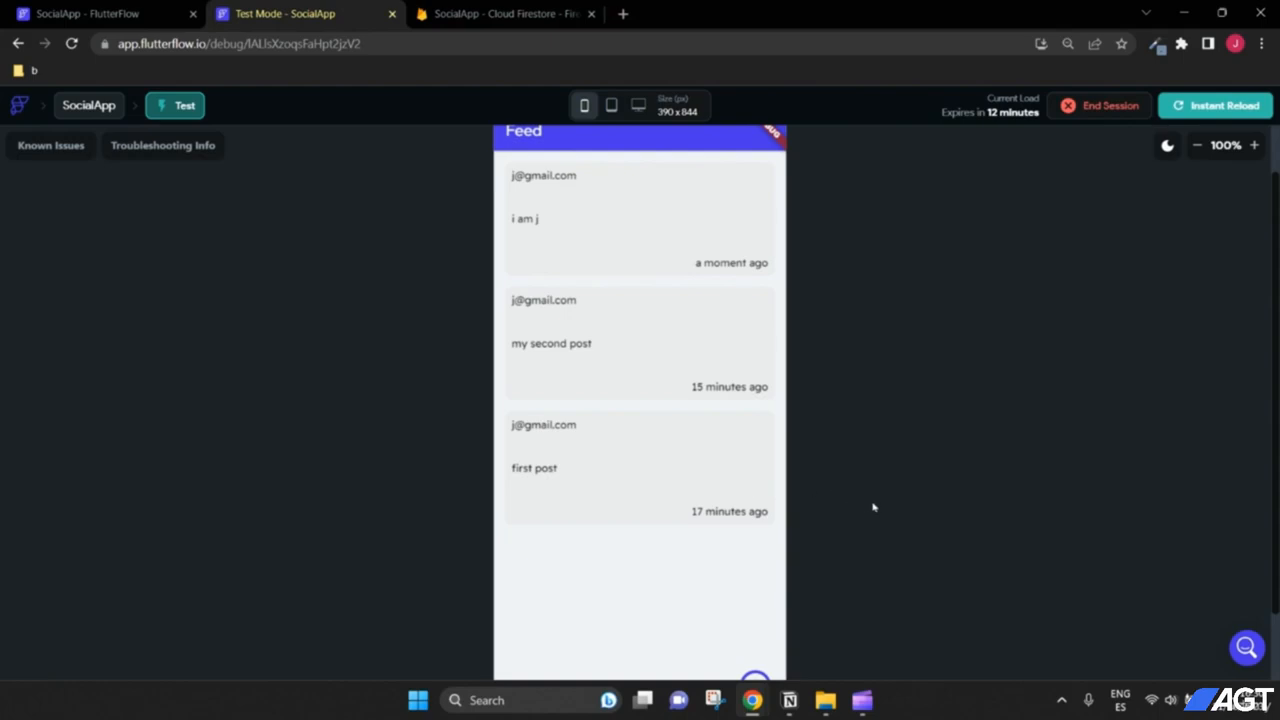
{"action": "scroll", "coordinate": [902, 509], "scroll_direction": "up", "scroll_amount": 1}
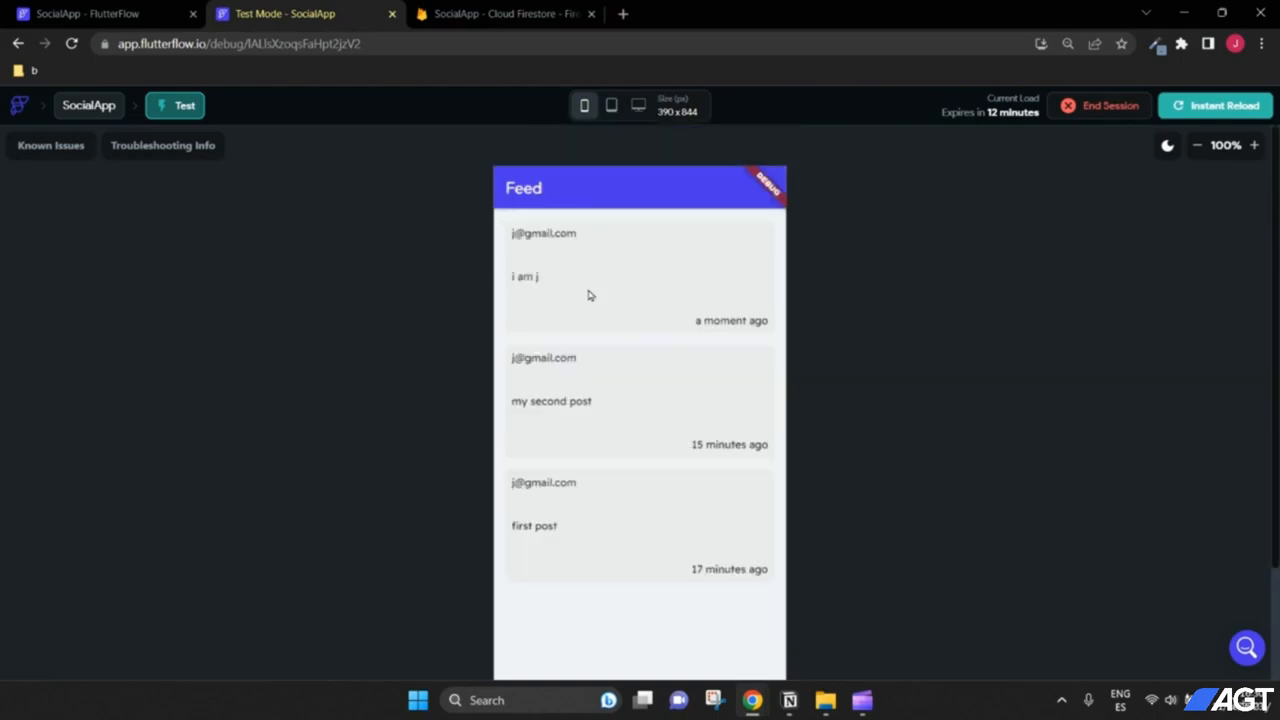
{"action": "scroll", "coordinate": [889, 323], "scroll_direction": "down", "scroll_amount": 1}
{"action": "scroll", "coordinate": [889, 325], "scroll_direction": "up", "scroll_amount": 1}
{"action": "scroll", "coordinate": [866, 388], "scroll_direction": "down", "scroll_amount": 2}
{"action": "scroll", "coordinate": [829, 509], "scroll_direction": "up", "scroll_amount": 1}
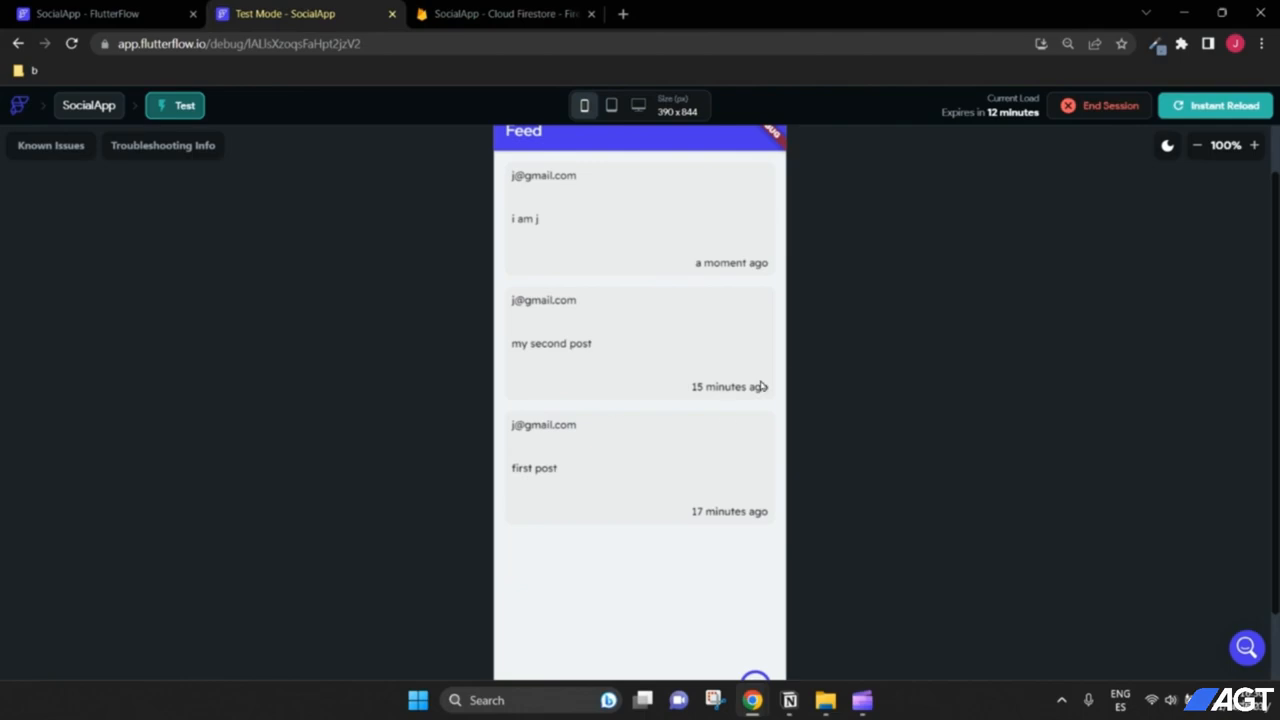
{"action": "scroll", "coordinate": [908, 441], "scroll_direction": "up", "scroll_amount": 1}
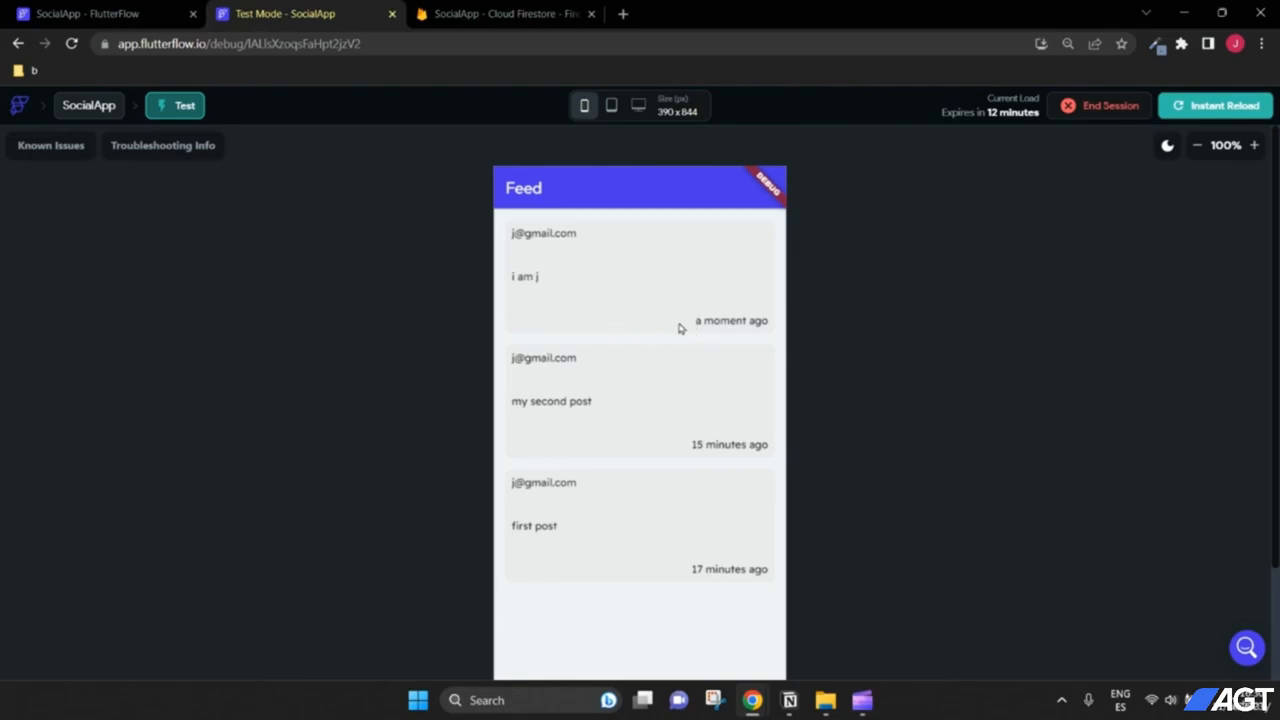
Step: Open the Feed page, select the relative time text and compare it with the Firestore documents
{"action": "left_click", "coordinate": [170, 14]}
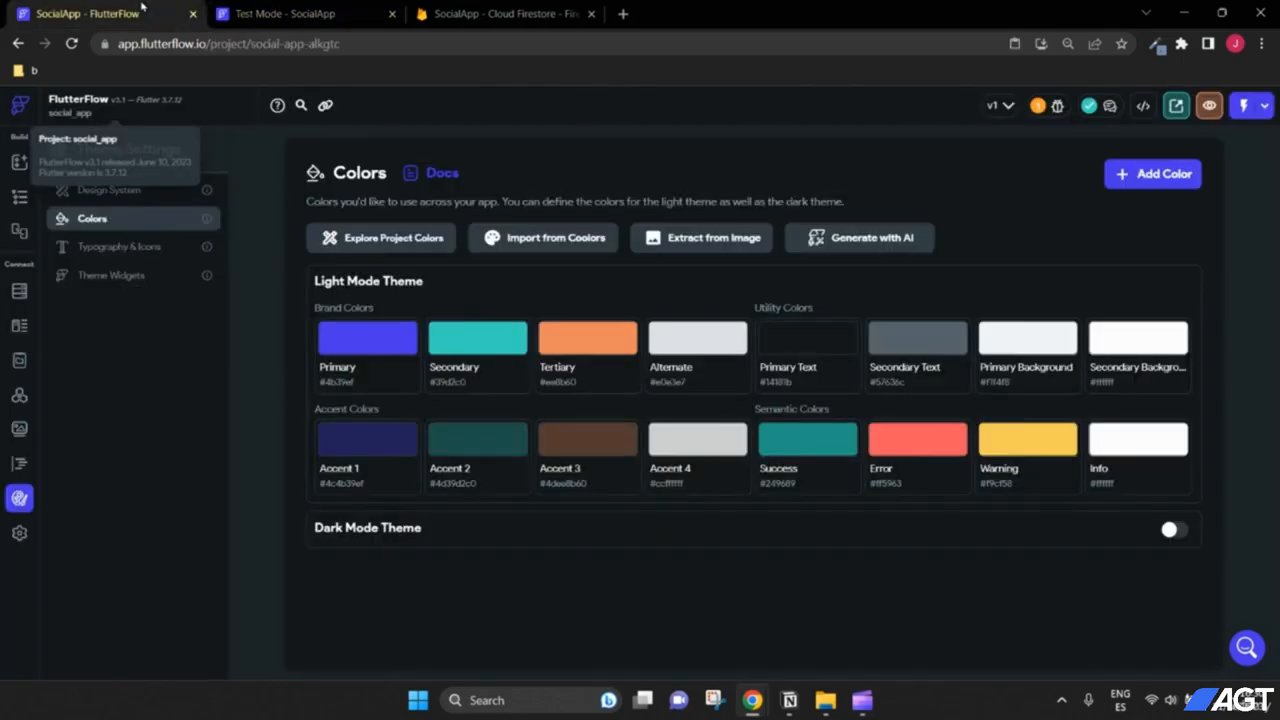
{"action": "left_click", "coordinate": [19, 199]}
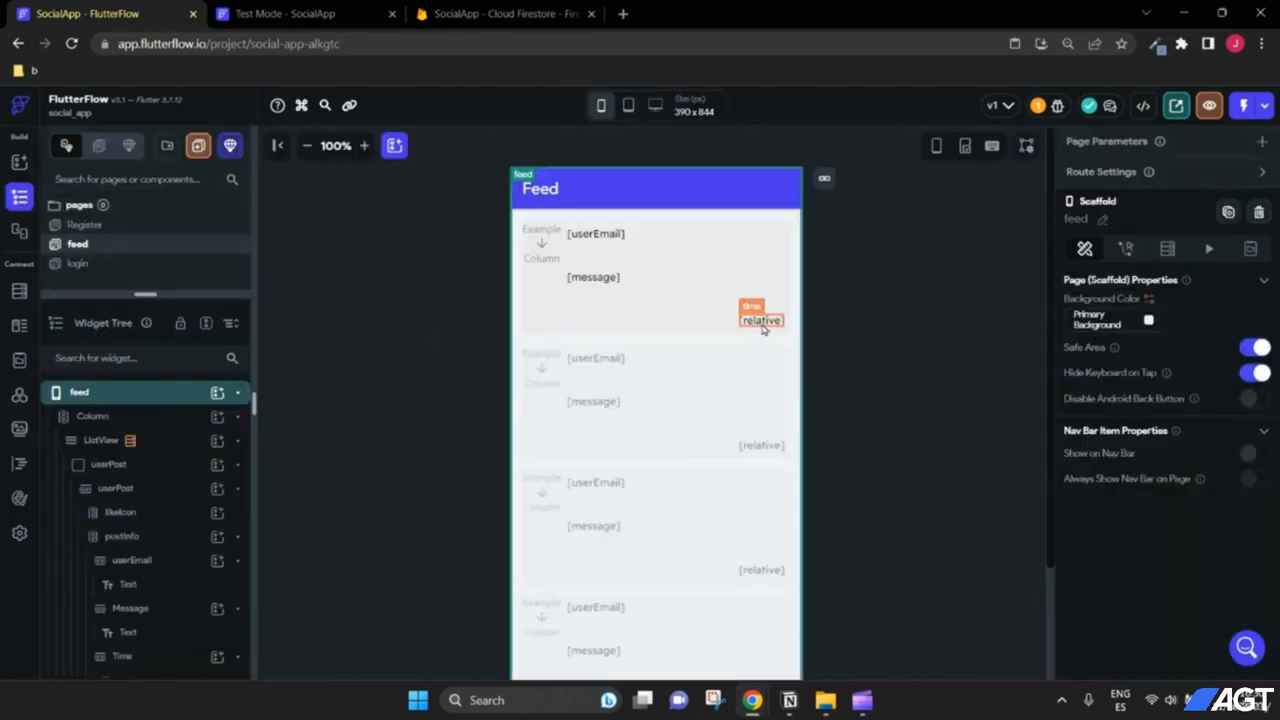
{"action": "left_click", "coordinate": [364, 145]}
{"action": "left_click", "coordinate": [840, 437]}
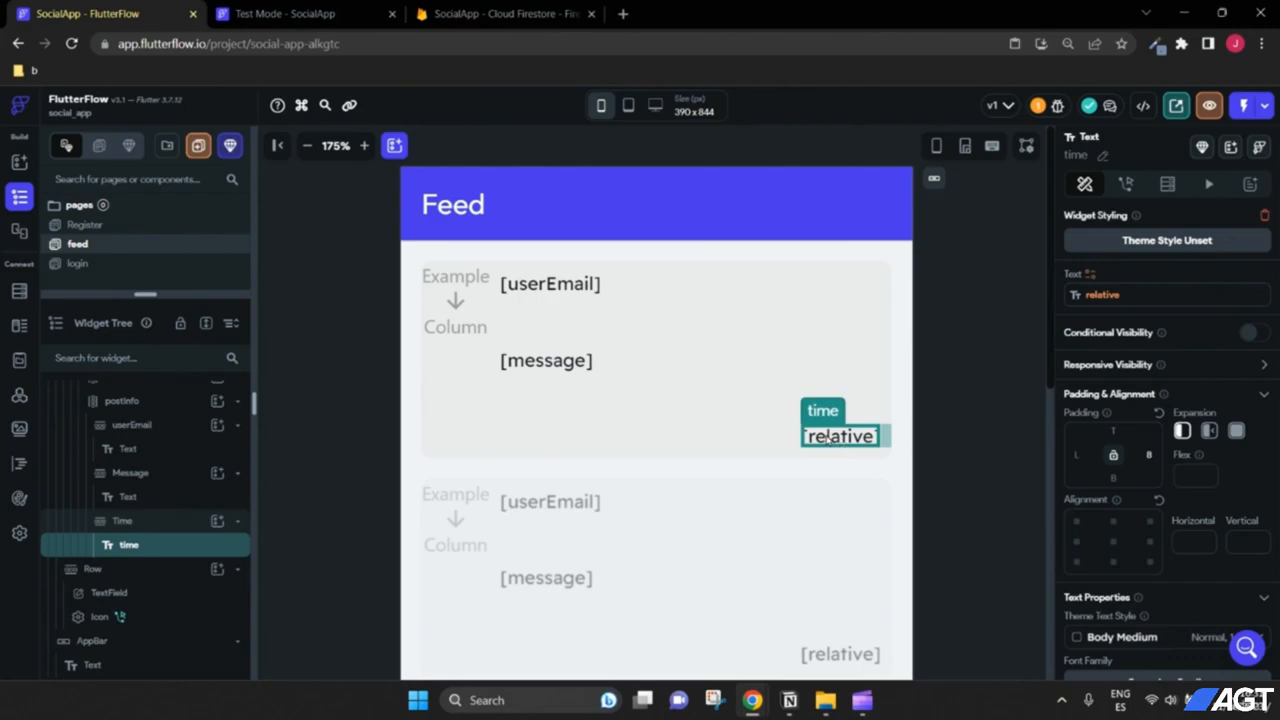
{"action": "left_click", "coordinate": [500, 13]}
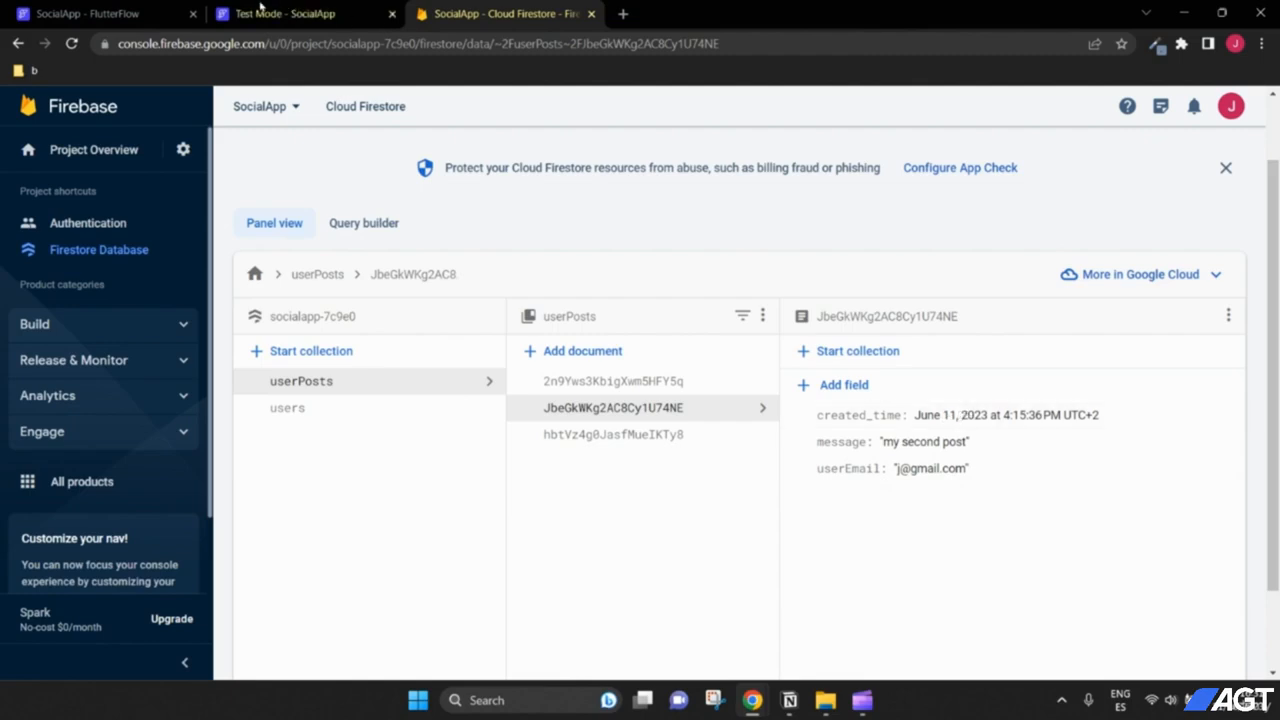
{"action": "left_click", "coordinate": [110, 12]}
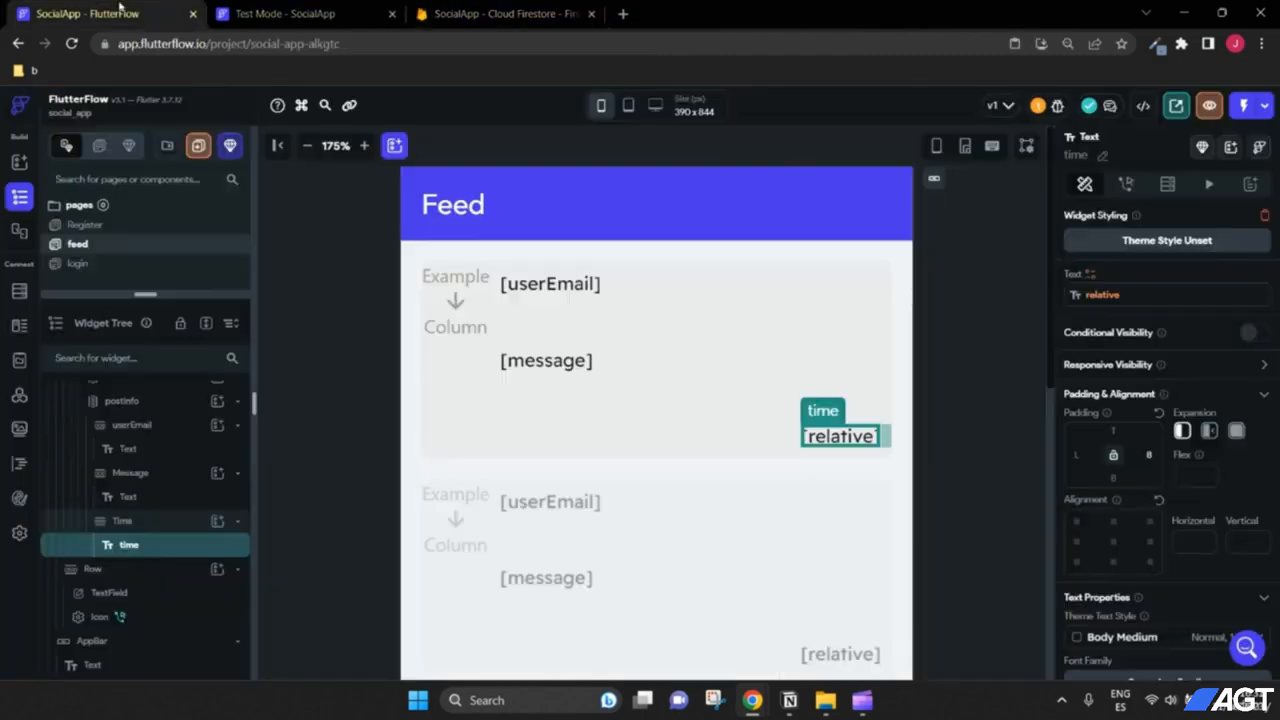
{"action": "left_click", "coordinate": [307, 146]}
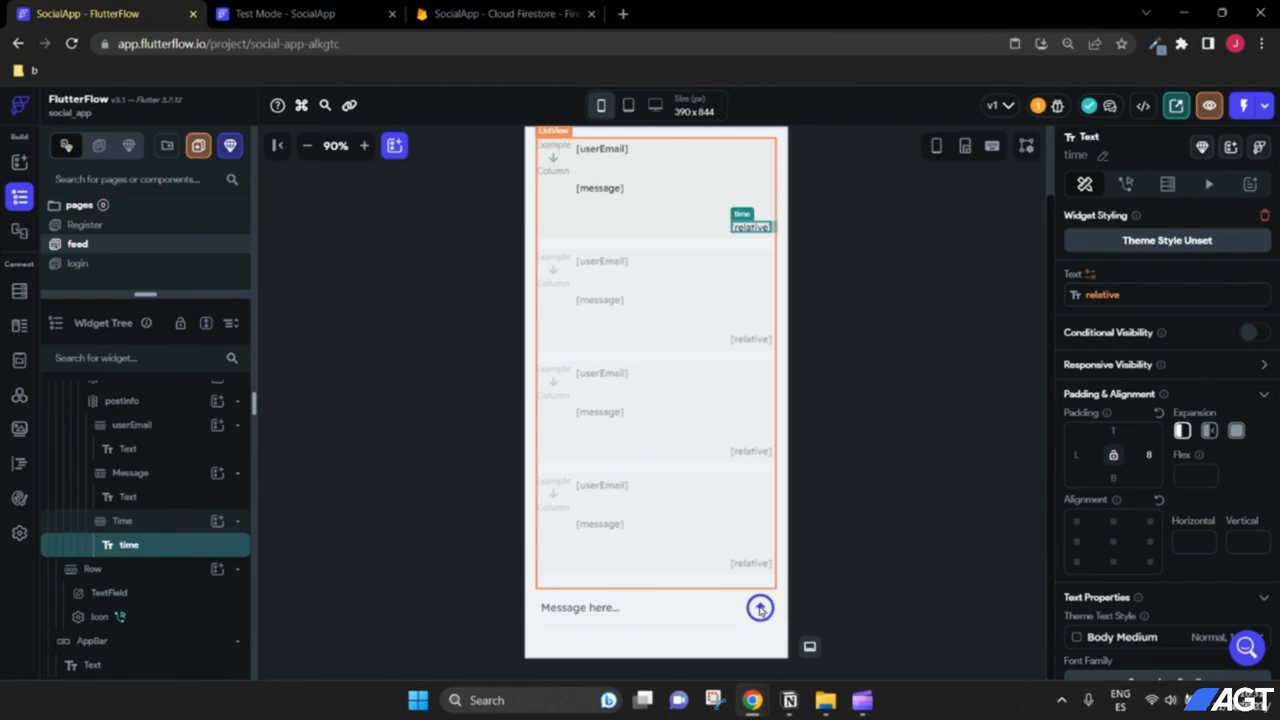
Step: Open the send icon's action flow and expand created_time to show its Server Timestamp
{"action": "left_click", "coordinate": [126, 620]}
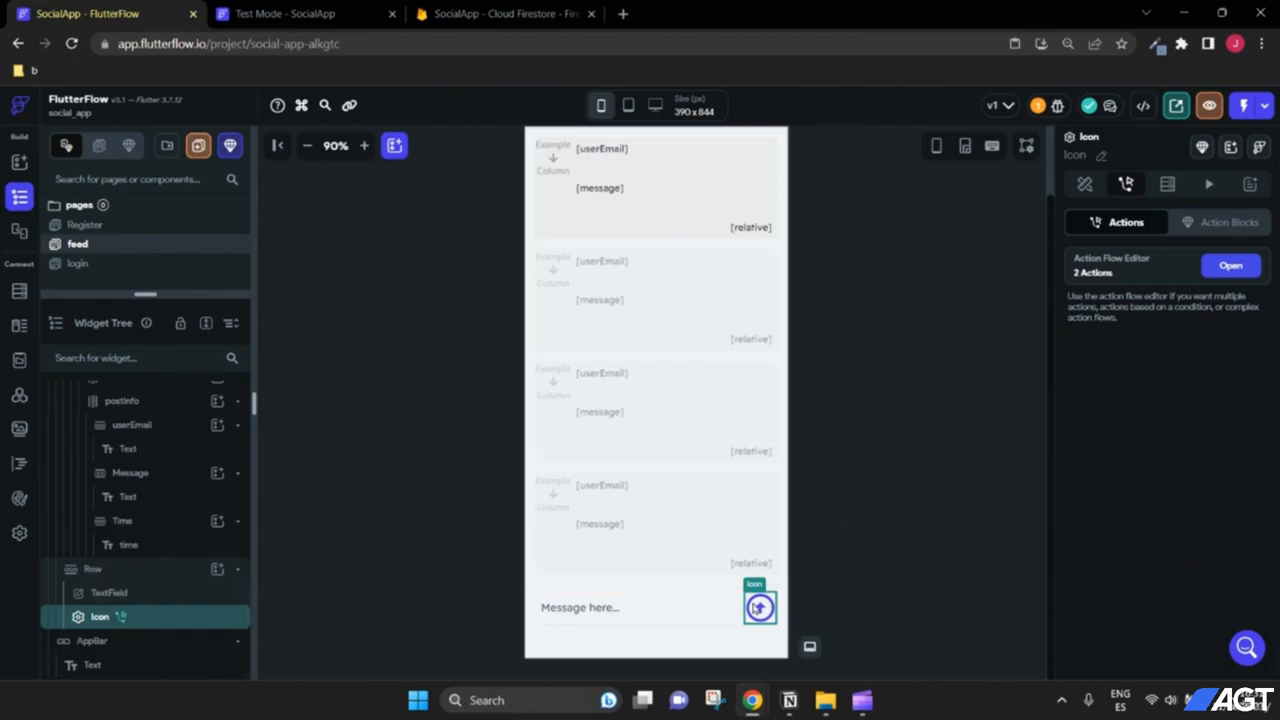
{"action": "left_click", "coordinate": [1249, 274]}
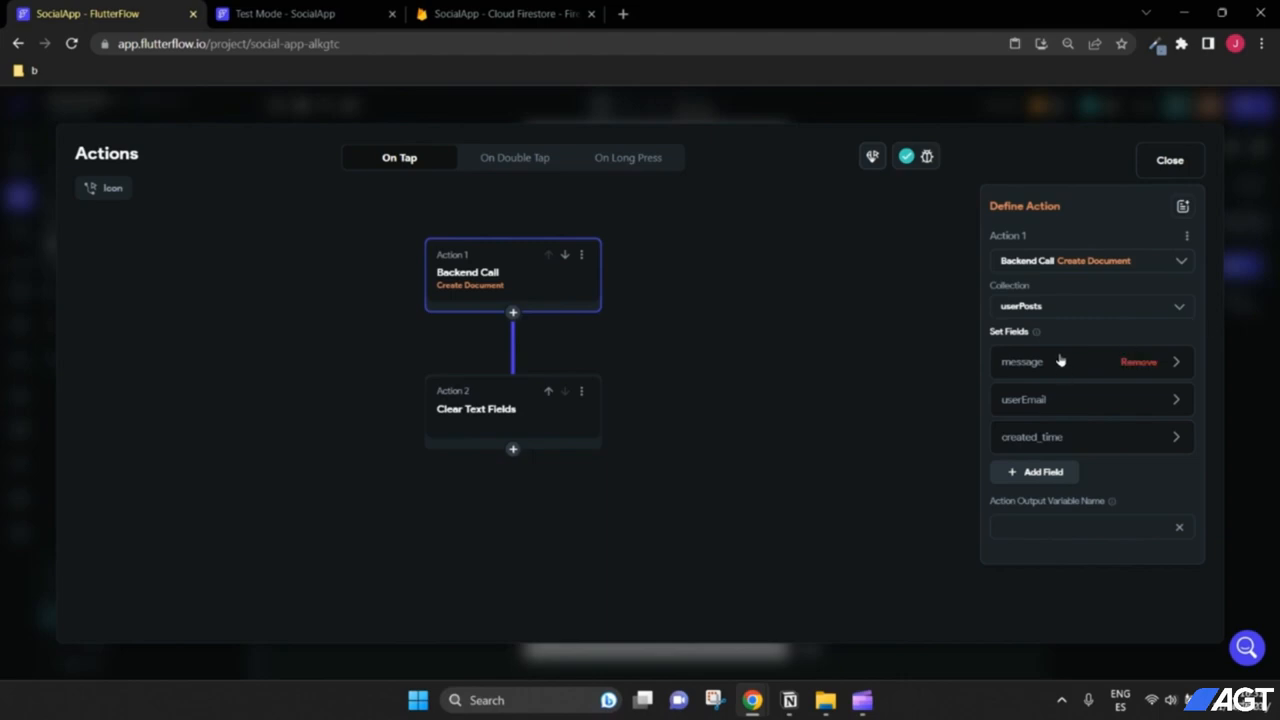
{"action": "left_click", "coordinate": [1176, 440]}
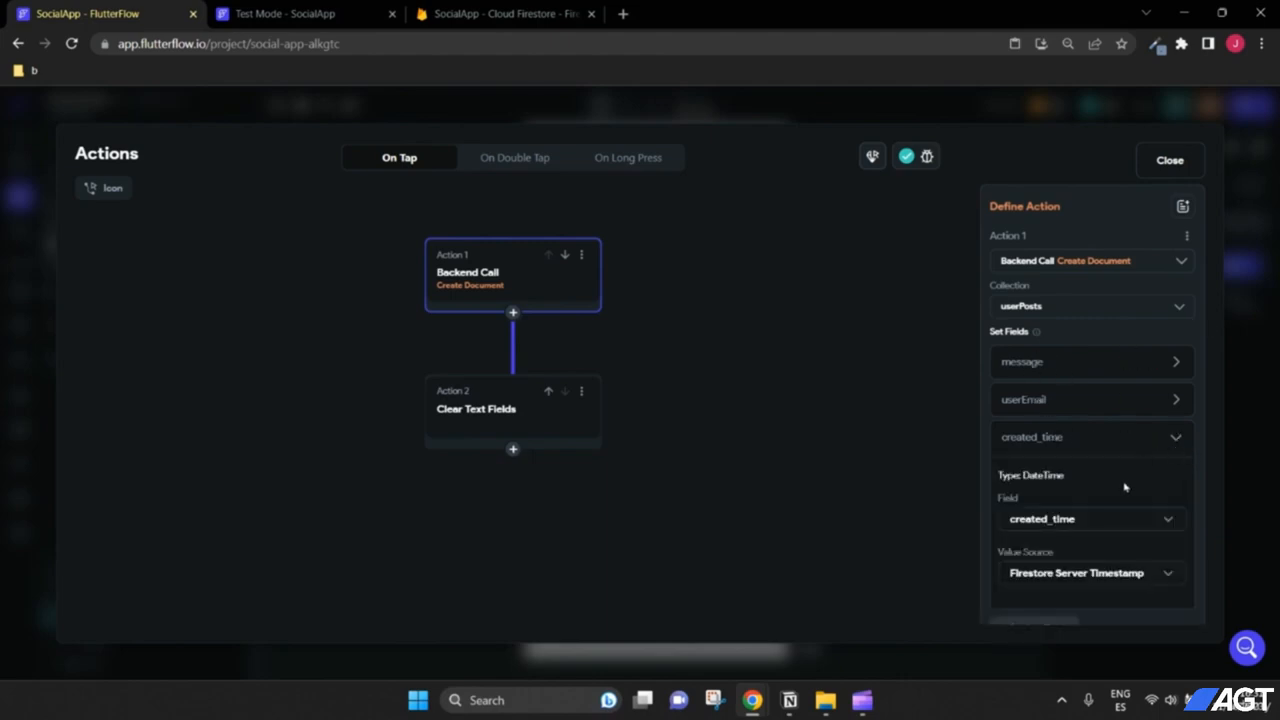
{"action": "scroll", "coordinate": [1124, 488], "scroll_direction": "down", "scroll_amount": 1}
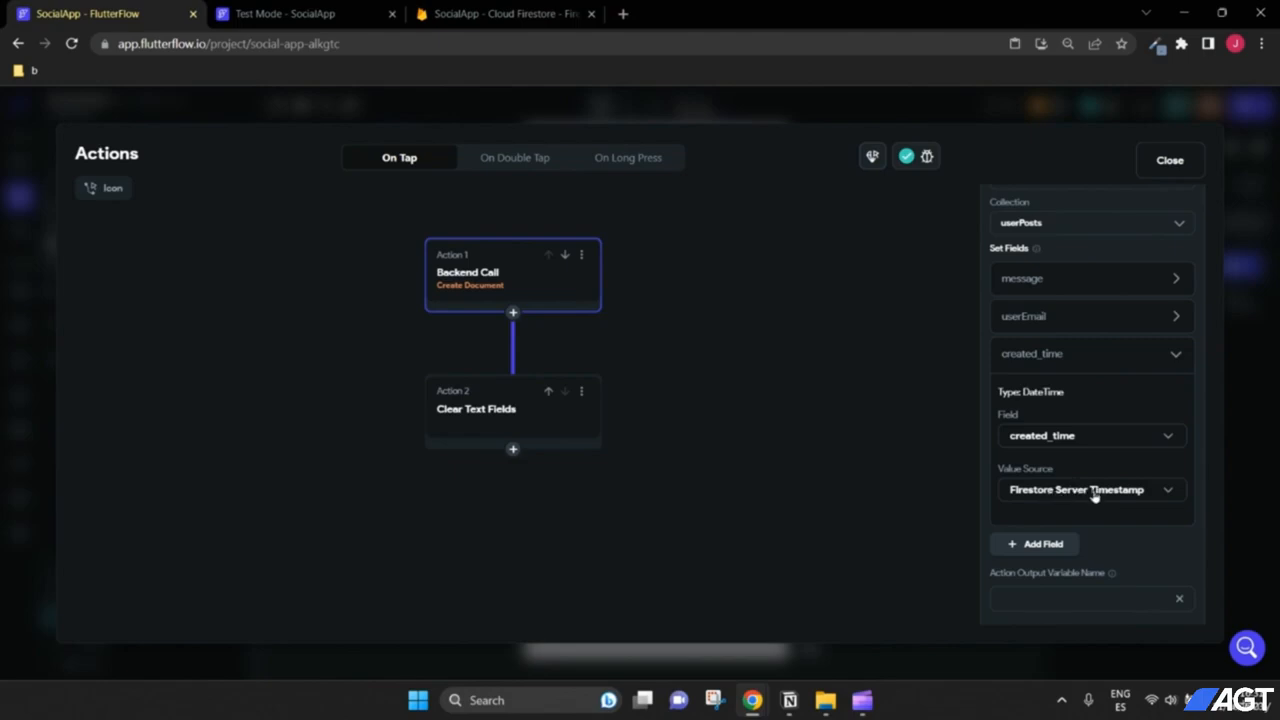
Step: Close the action flow editor and check the stored post document's created_time in Firestore
{"action": "left_click", "coordinate": [1170, 160]}
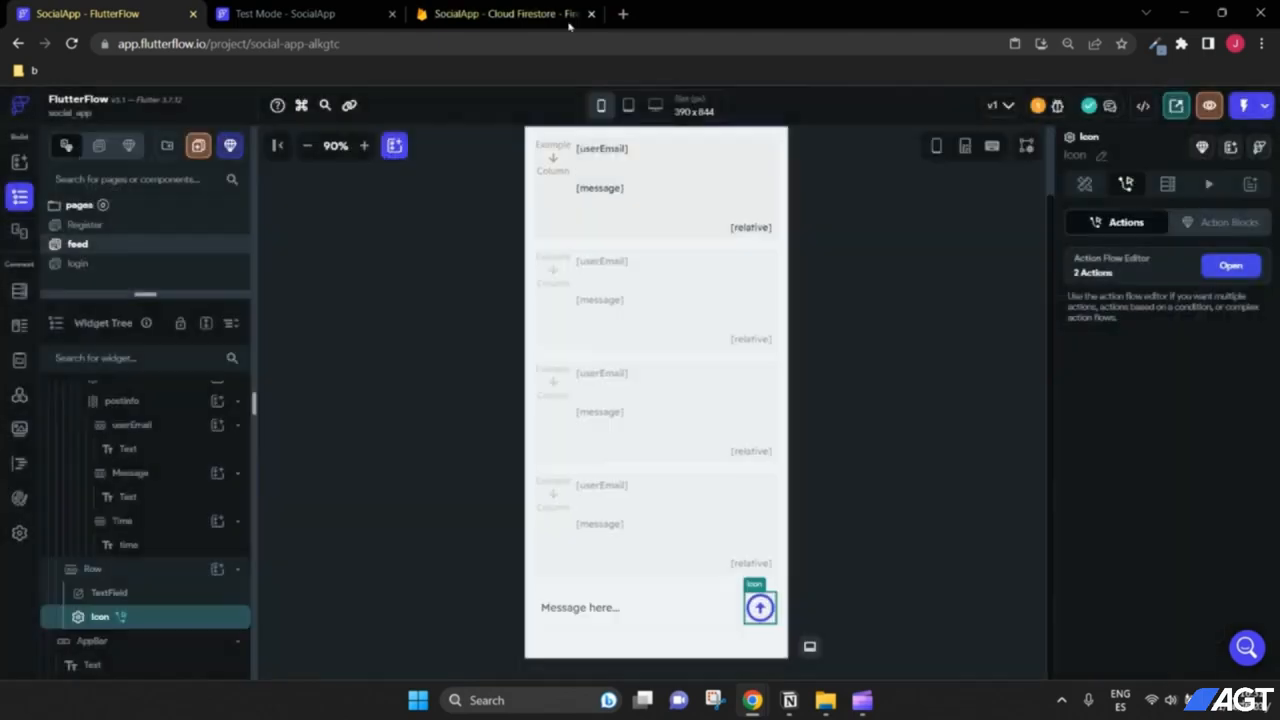
{"action": "left_click", "coordinate": [568, 27]}
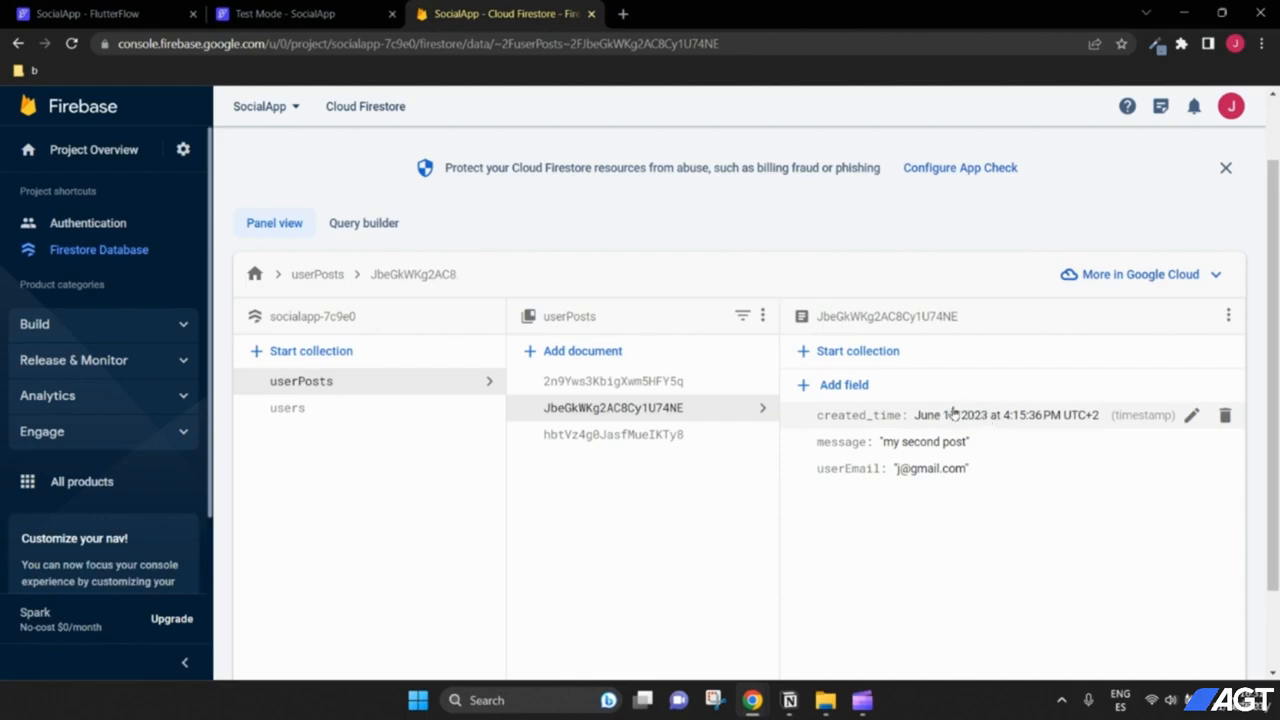
Step: Enlarge the phone preview and compare the feed's time text with the Firestore created_time value
{"action": "left_click", "coordinate": [145, 8]}
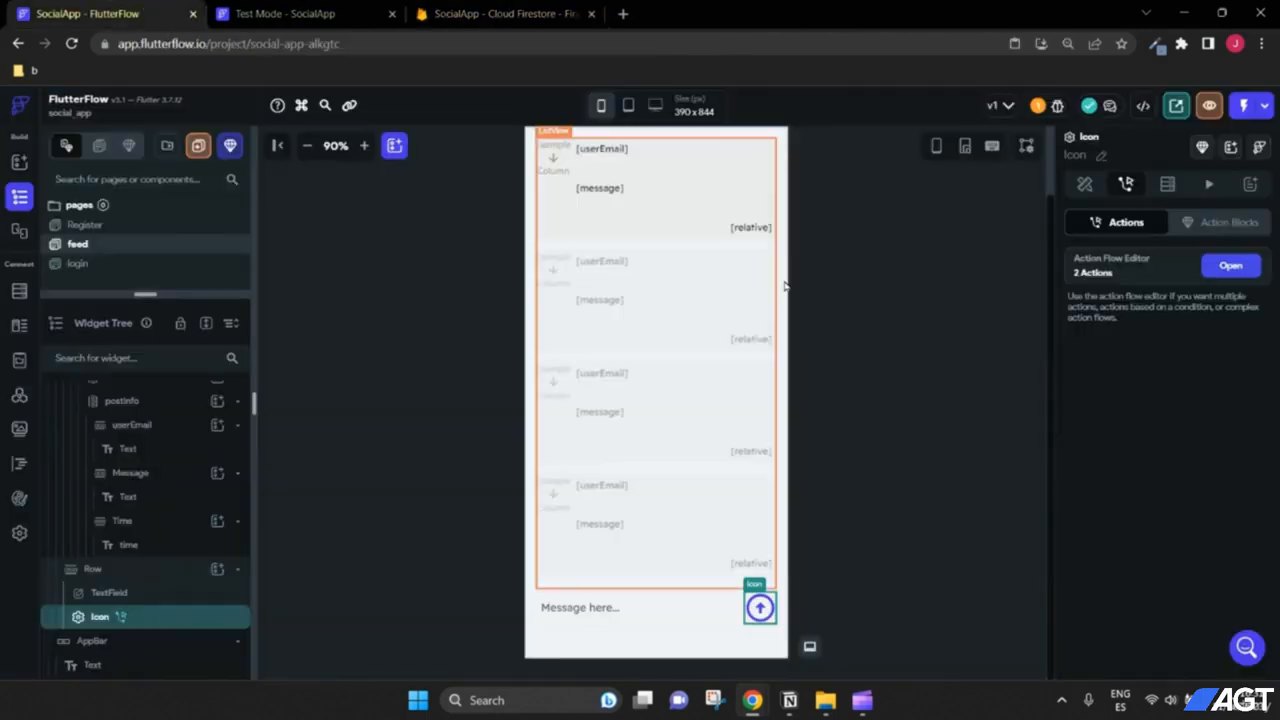
{"action": "scroll", "coordinate": [731, 248], "scroll_direction": "up", "scroll_amount": 1}
{"action": "left_click", "coordinate": [364, 147]}
{"action": "left_click", "coordinate": [364, 147]}
{"action": "left_click", "coordinate": [364, 147]}
{"action": "left_click", "coordinate": [364, 147]}
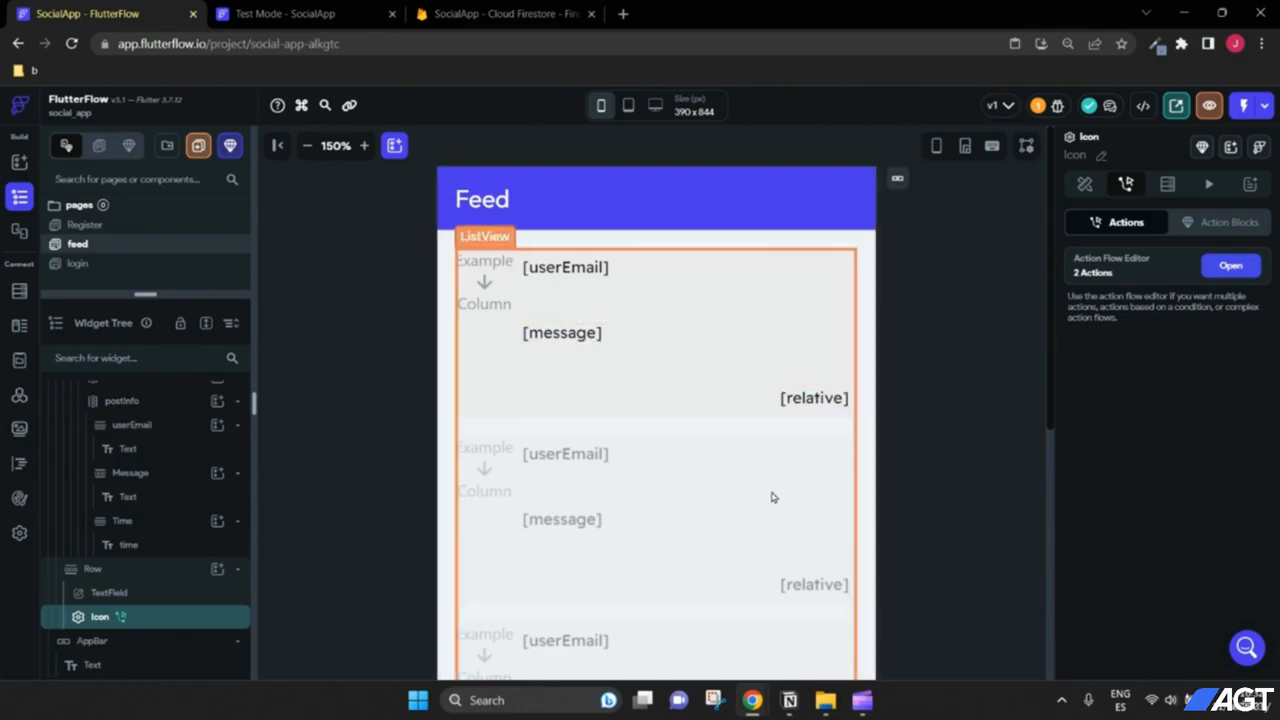
{"action": "left_click", "coordinate": [509, 11]}
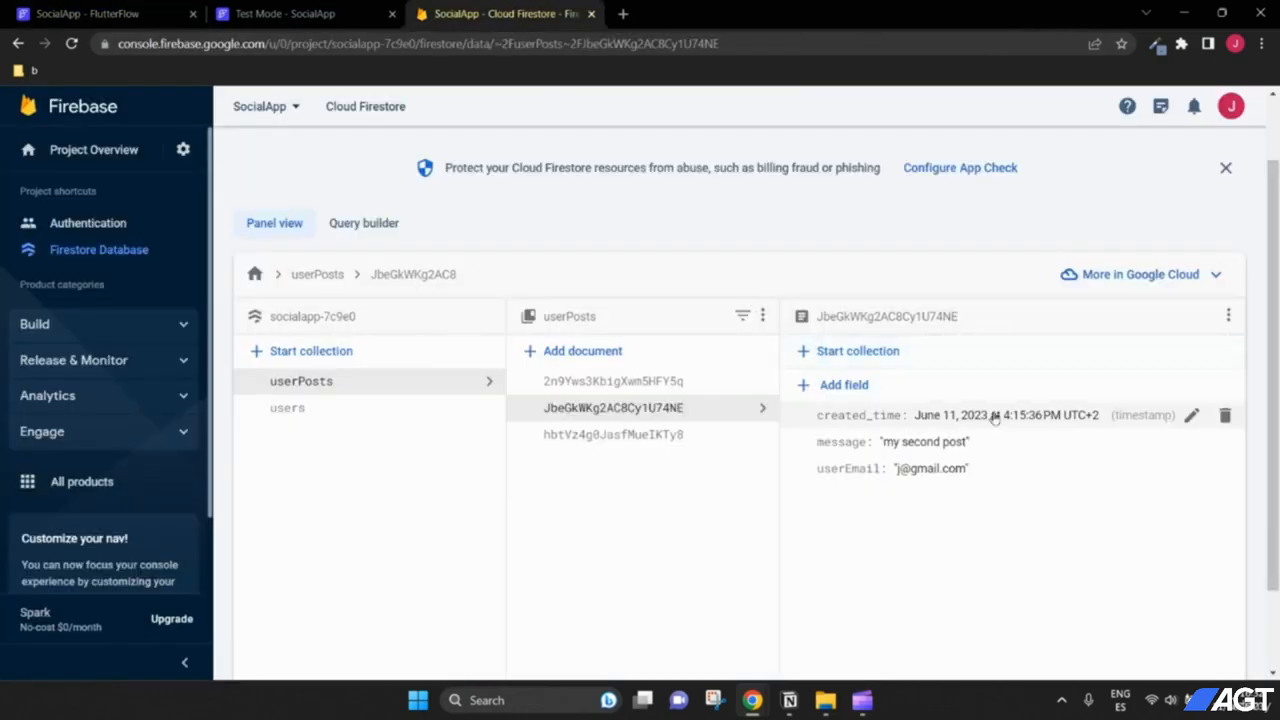
{"action": "left_click", "coordinate": [143, 10]}
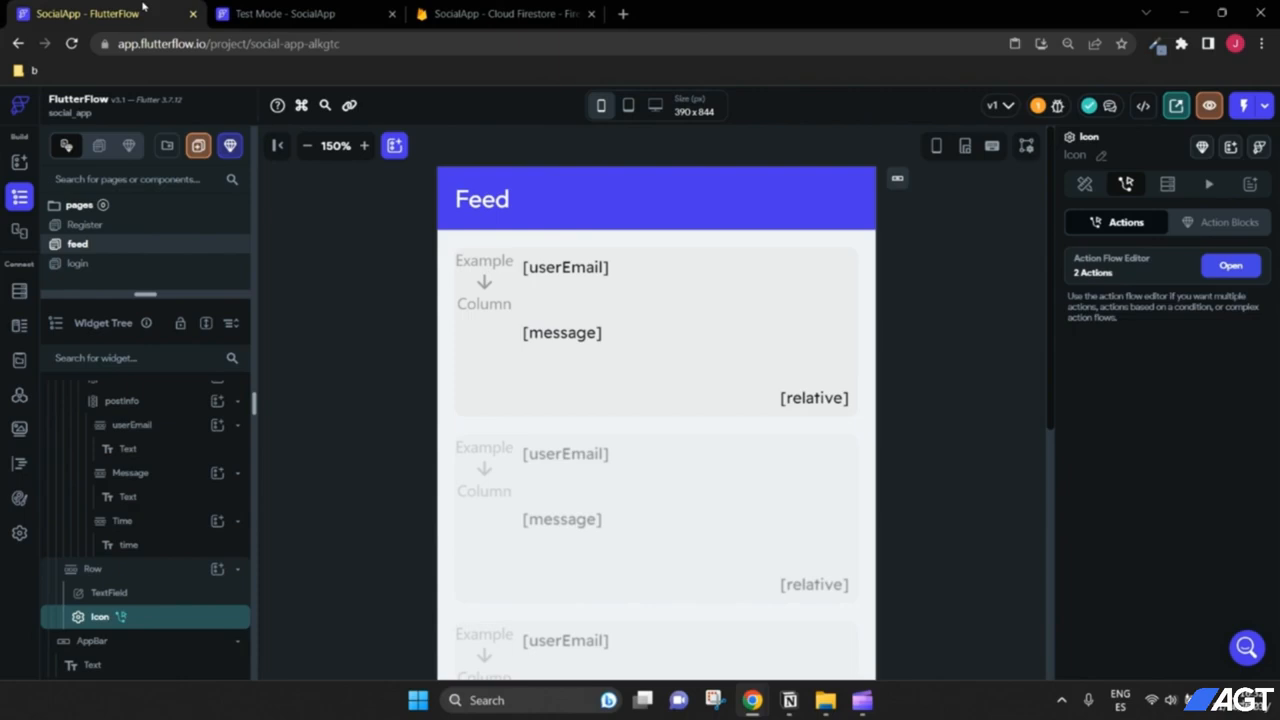
Step: Give the post's time text binding the default value 'a moment ago' and confirm it
{"action": "left_click", "coordinate": [812, 400]}
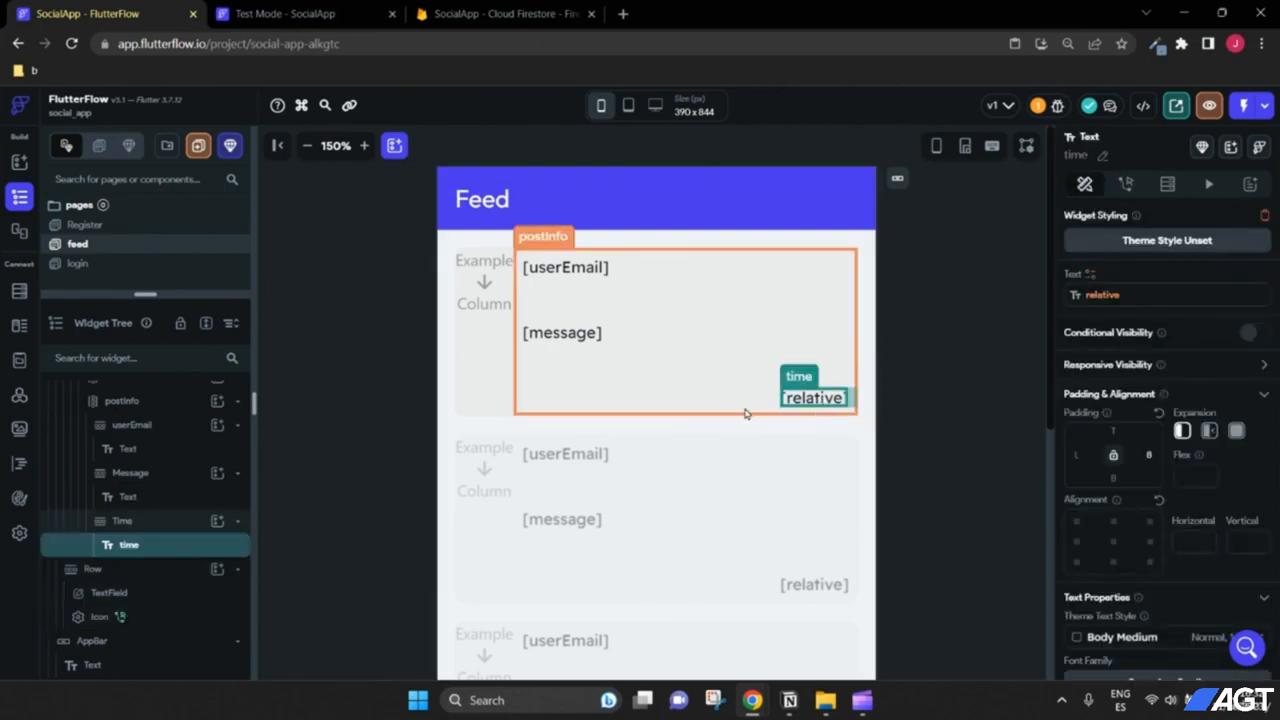
{"action": "left_click", "coordinate": [1091, 276]}
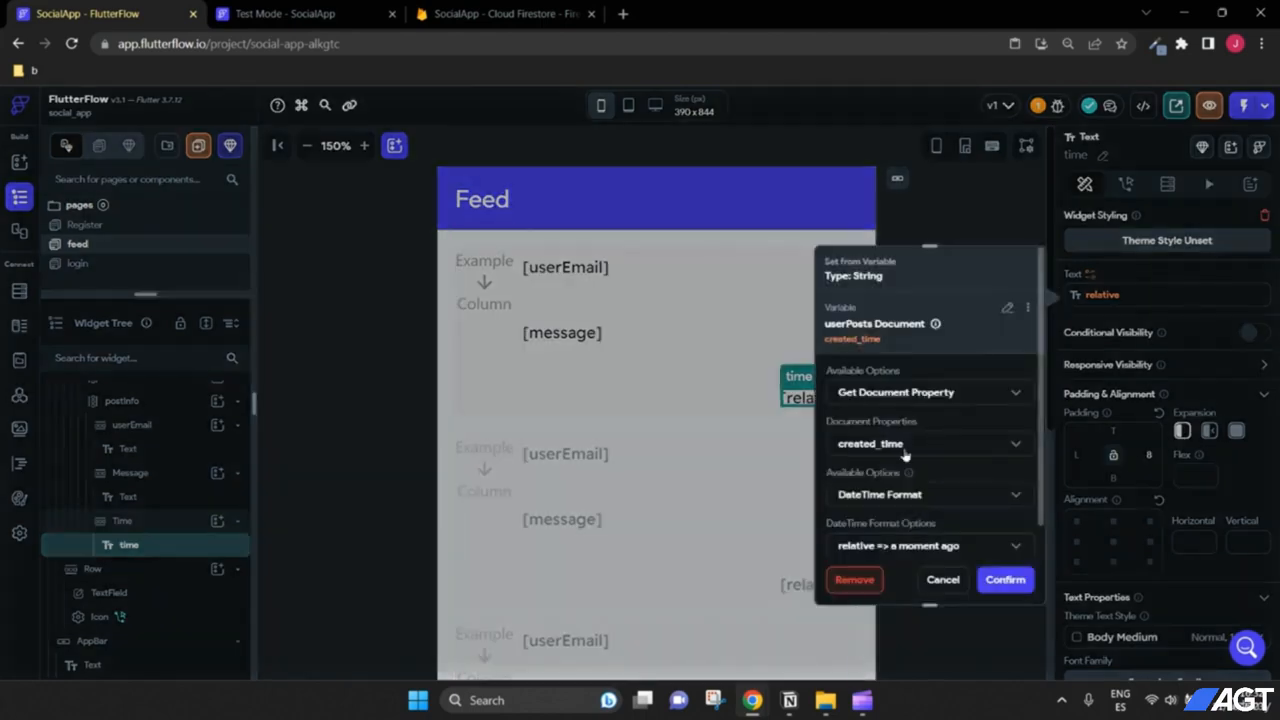
{"action": "scroll", "coordinate": [906, 456], "scroll_direction": "down", "scroll_amount": 2}
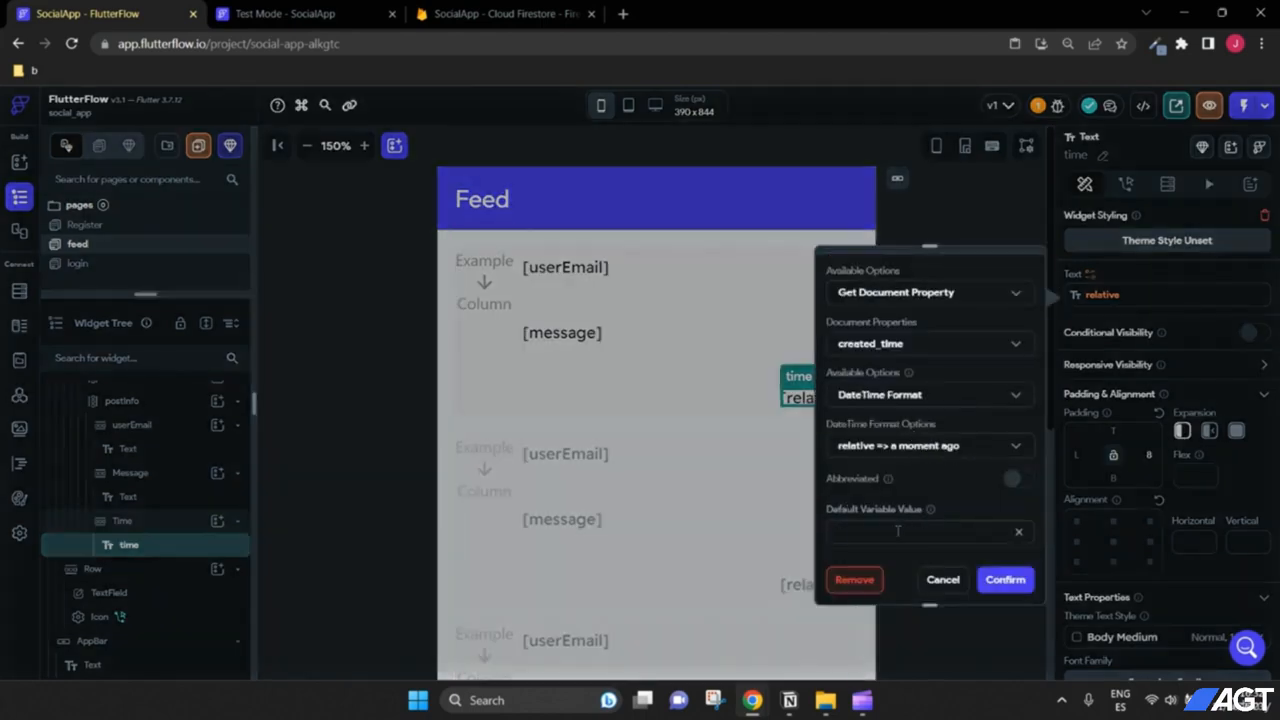
{"action": "left_click", "coordinate": [899, 533]}
{"action": "type", "text": "a moment ago"}
{"action": "left_click_drag", "start_coordinate": [922, 532], "coordinate": [830, 532]}
{"action": "left_click", "coordinate": [927, 538]}
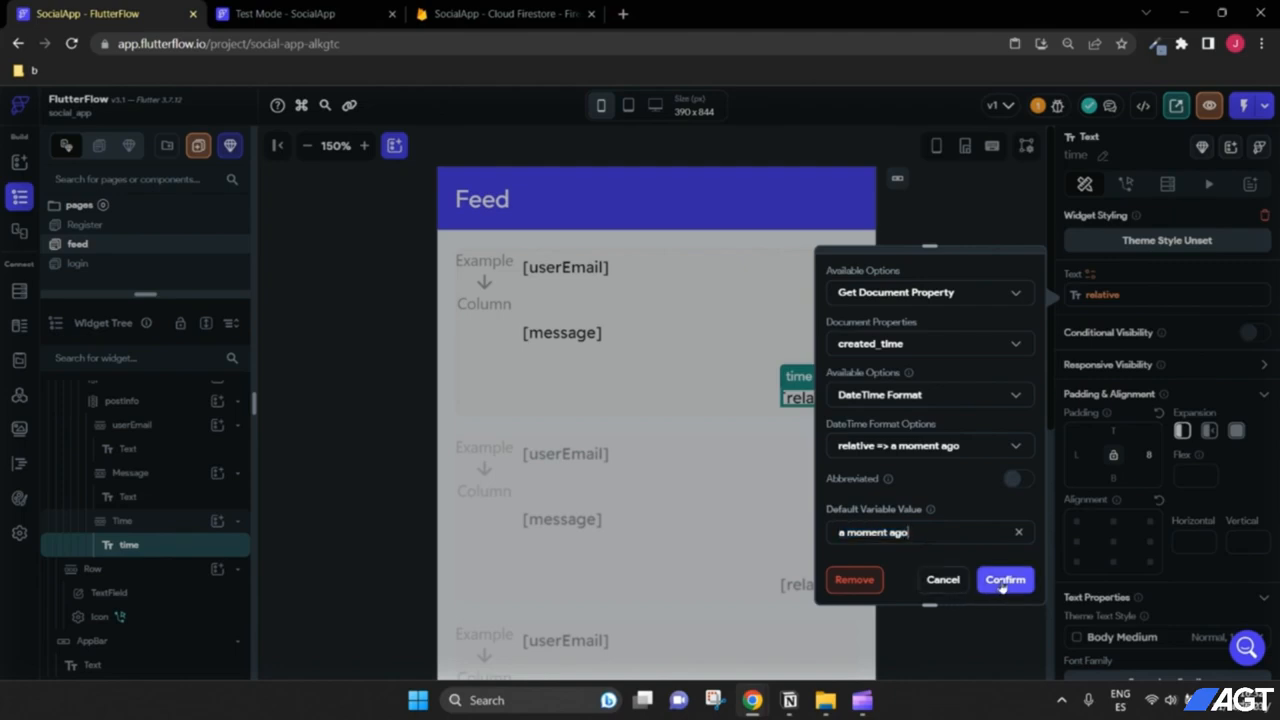
{"action": "left_click", "coordinate": [1002, 582]}
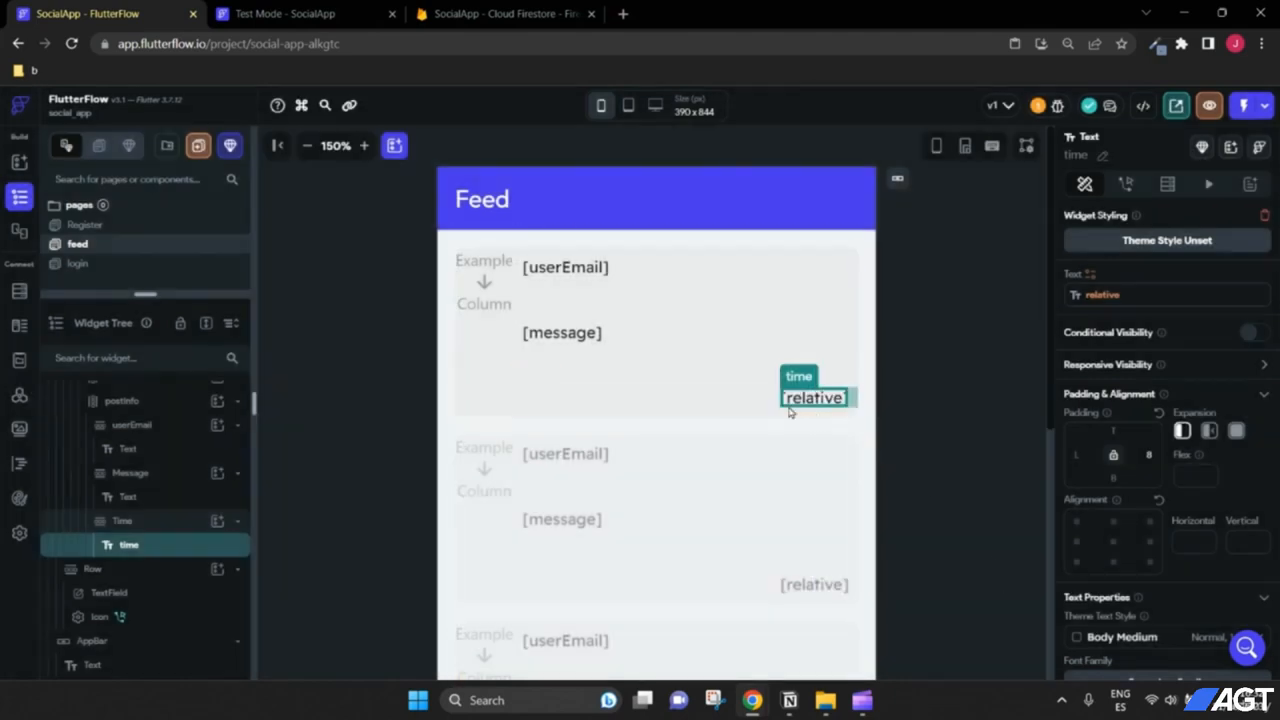
{"action": "left_click", "coordinate": [341, 13]}
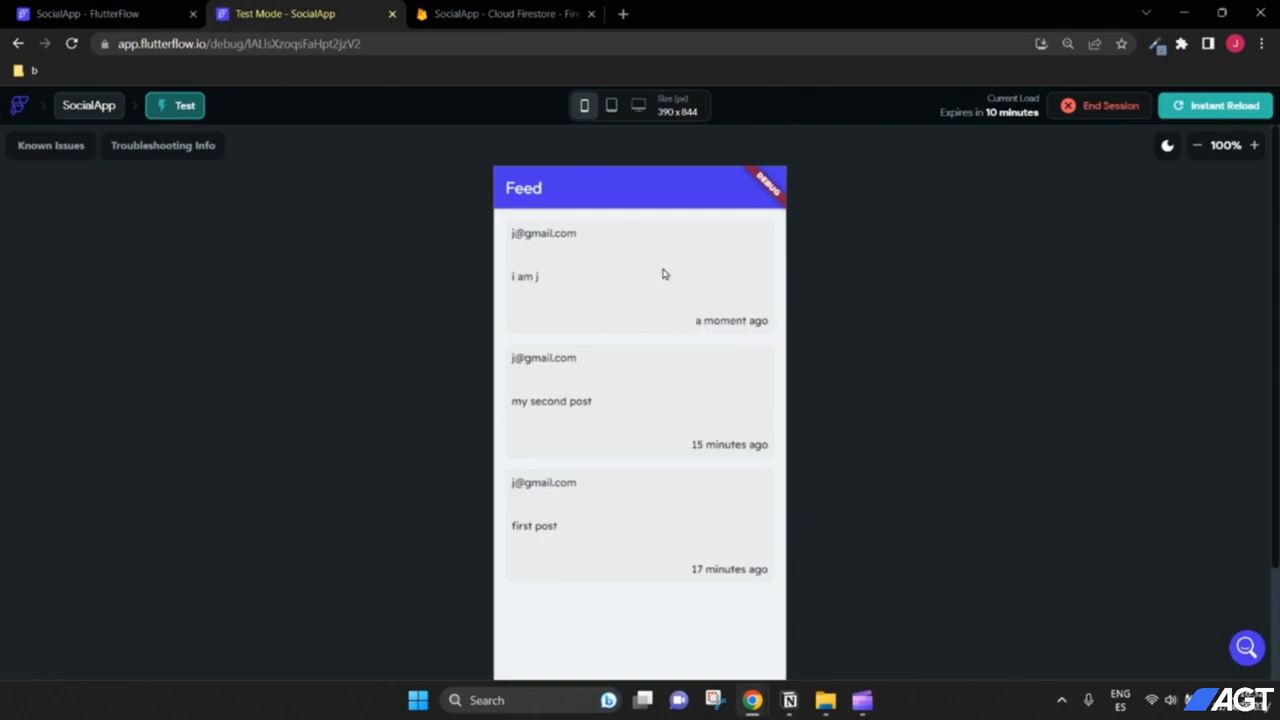
Step: Compare the posts in the running test app against the Firestore documents
{"action": "left_click", "coordinate": [495, 13]}
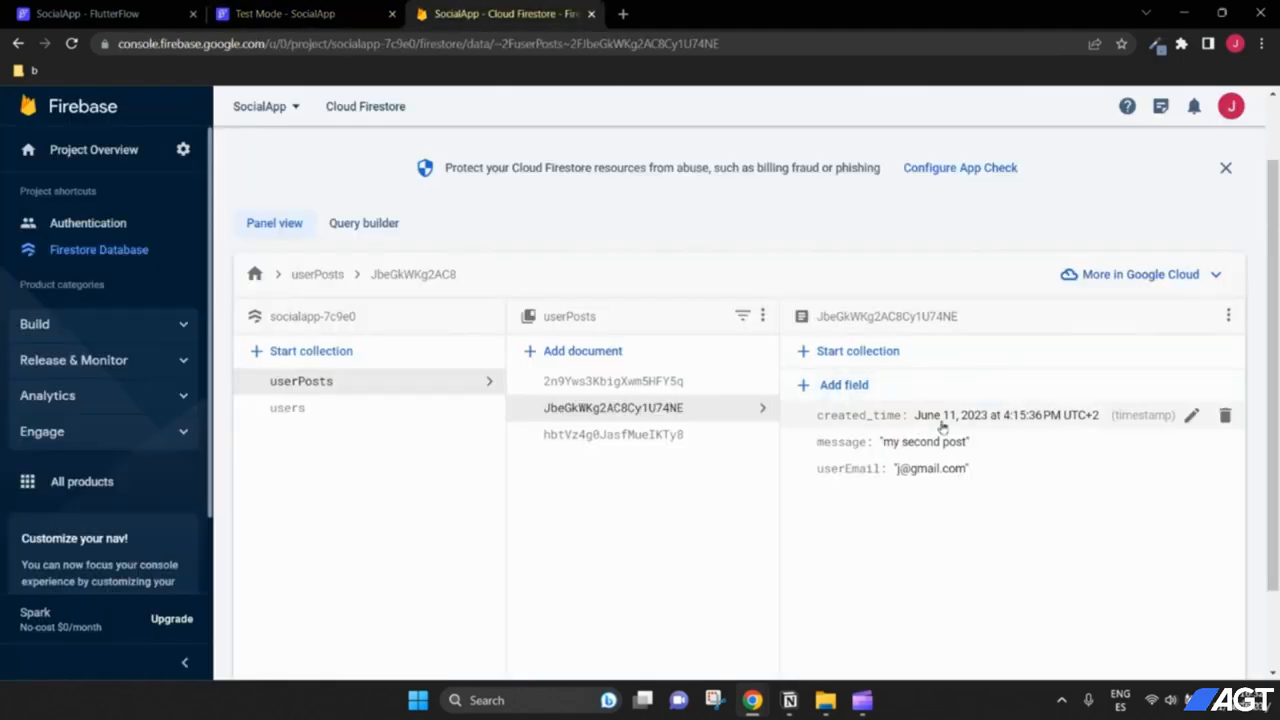
{"action": "left_click", "coordinate": [299, 8]}
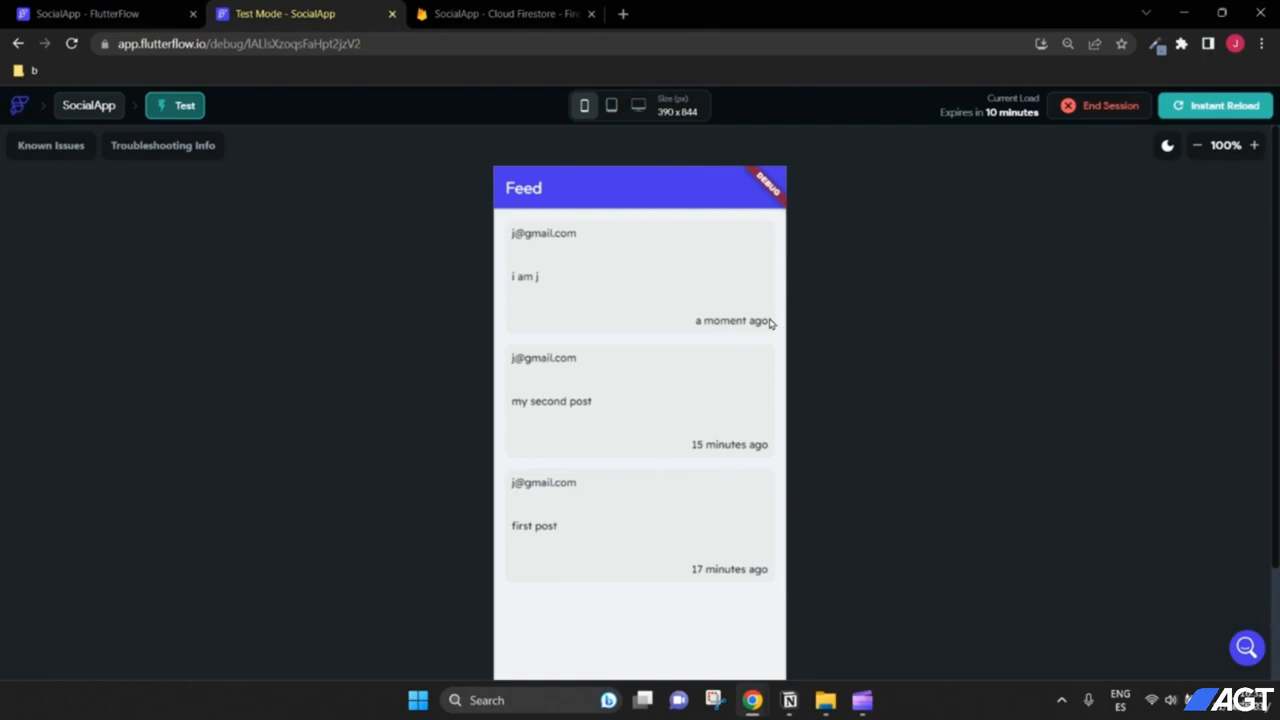
{"action": "left_click", "coordinate": [480, 13]}
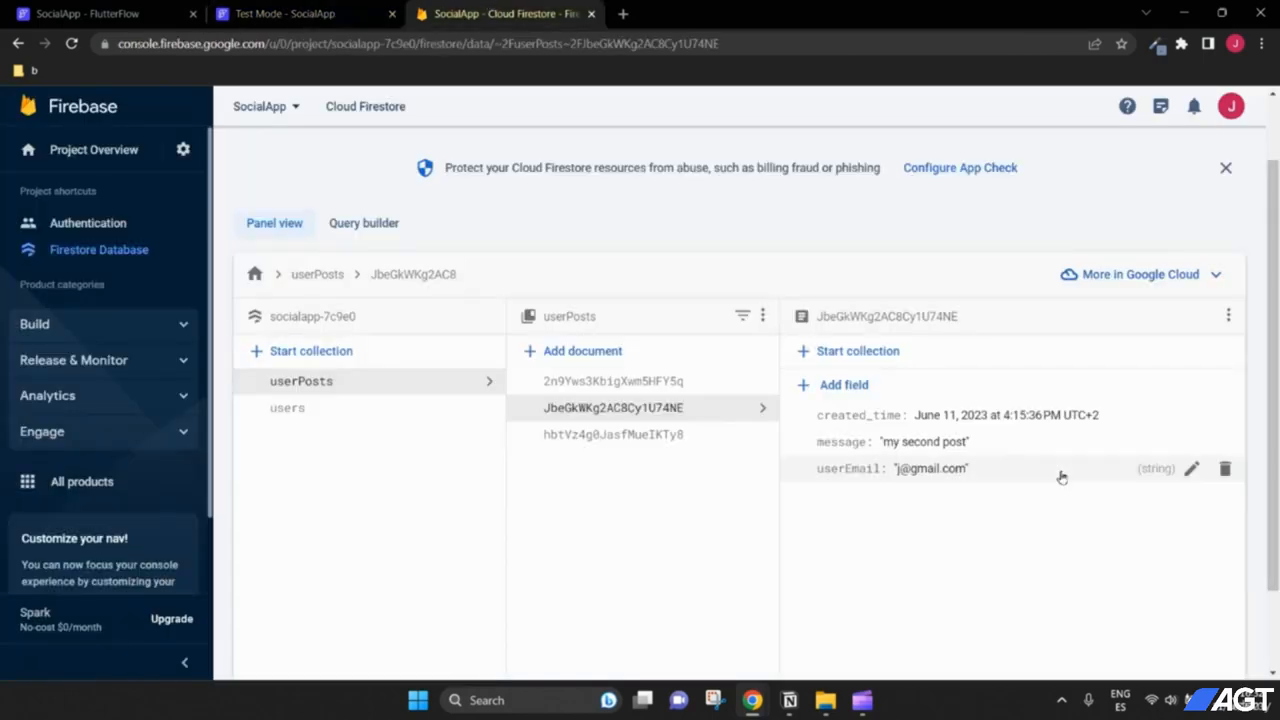
{"action": "left_click", "coordinate": [293, 10]}
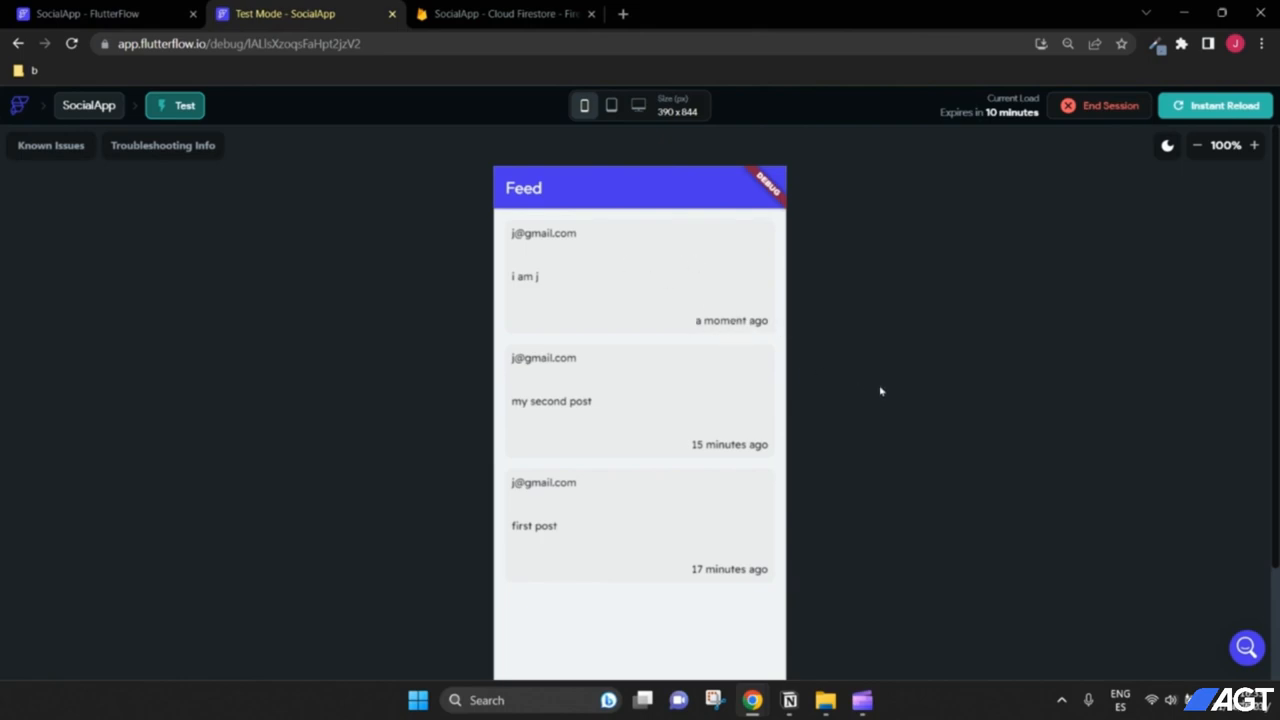
{"action": "scroll", "coordinate": [881, 391], "scroll_direction": "down", "scroll_amount": 3}
{"action": "scroll", "coordinate": [881, 391], "scroll_direction": "up", "scroll_amount": 3}
Step: Reload the test app, post 'i am joseph' and check it in the feed
{"action": "left_click", "coordinate": [1199, 108]}
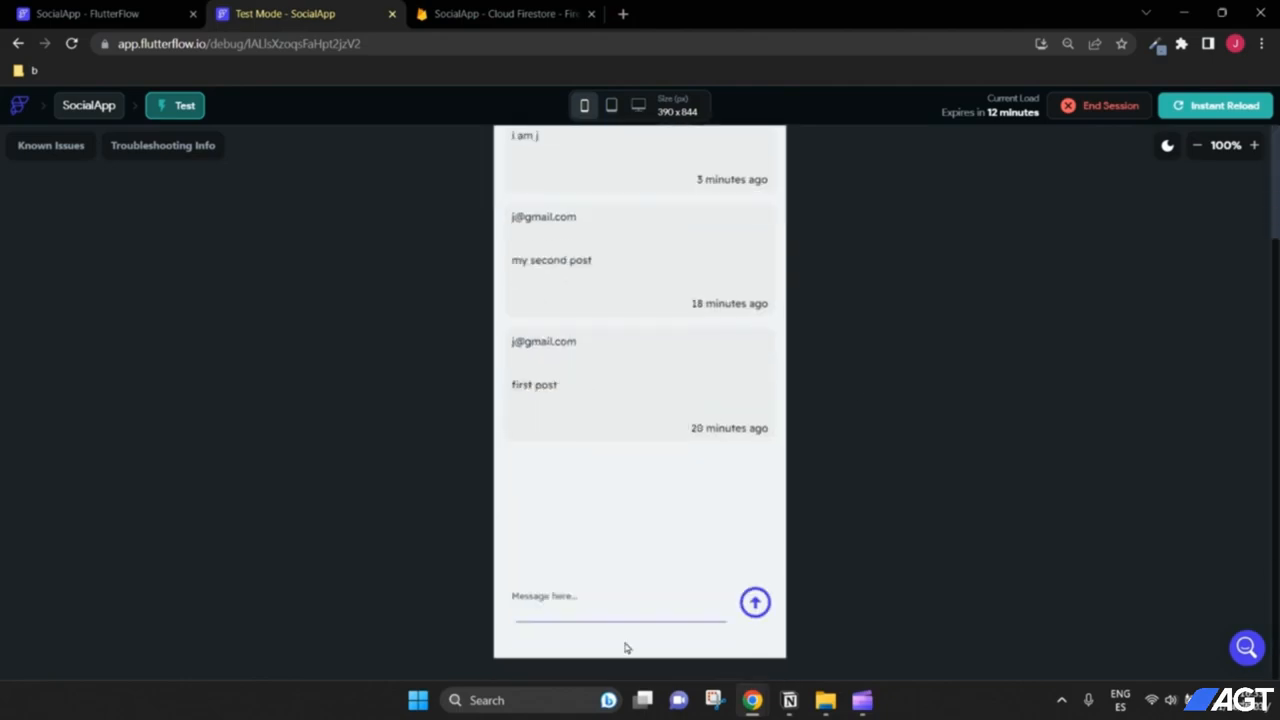
{"action": "left_click", "coordinate": [631, 612]}
{"action": "type", "text": "i am joseph"}
{"action": "left_click", "coordinate": [754, 602]}
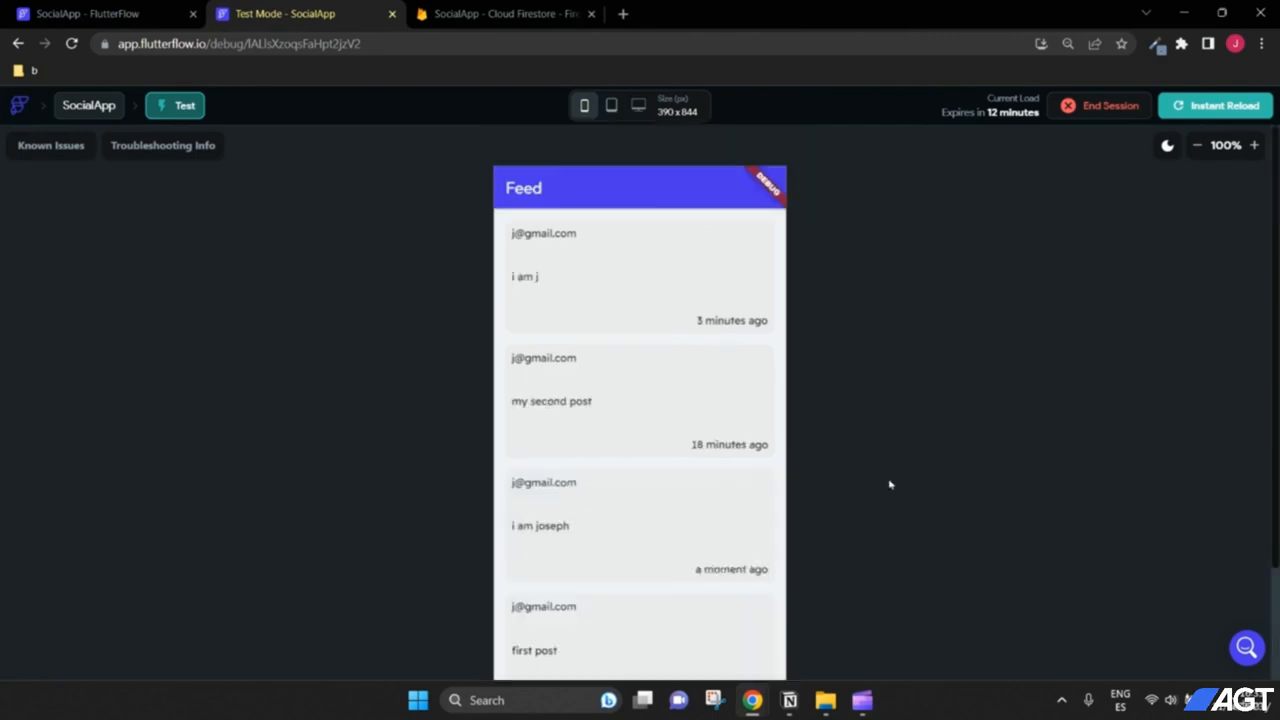
{"action": "scroll", "coordinate": [838, 450], "scroll_direction": "up", "scroll_amount": 1}
{"action": "scroll", "coordinate": [870, 354], "scroll_direction": "down", "scroll_amount": 2}
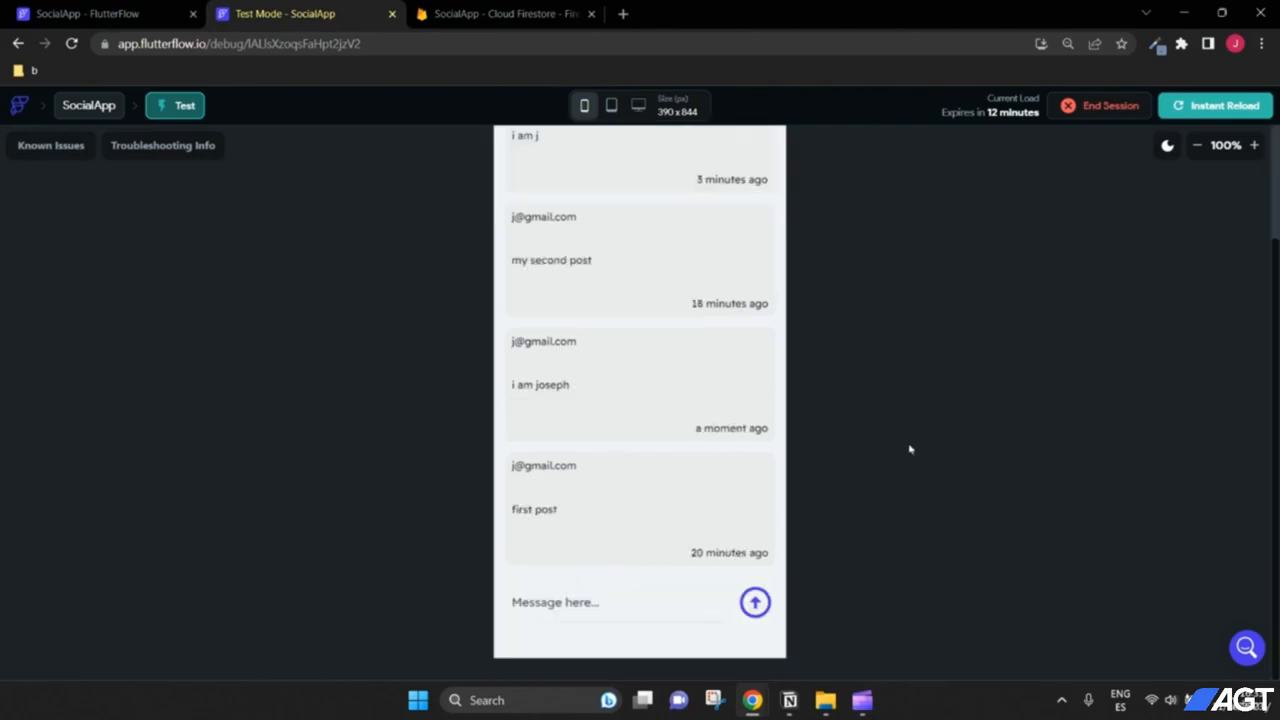
{"action": "scroll", "coordinate": [910, 449], "scroll_direction": "up", "scroll_amount": 2}
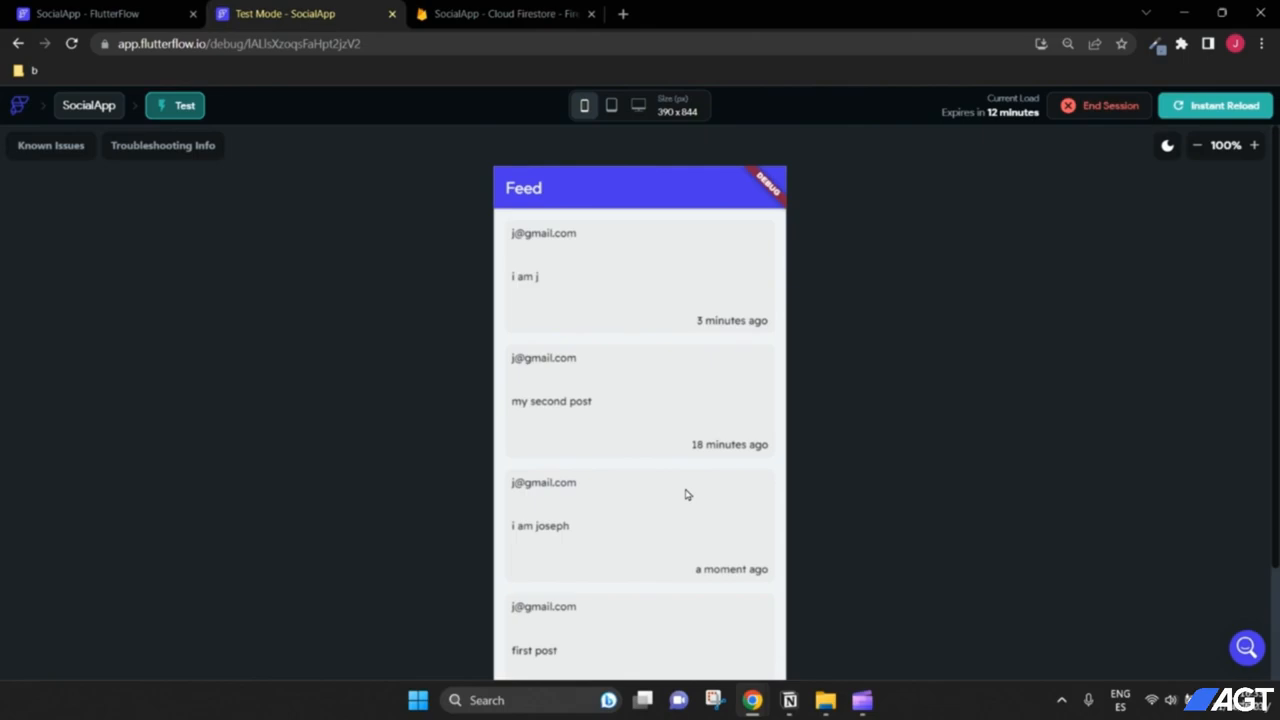
{"action": "left_click", "coordinate": [100, 8]}
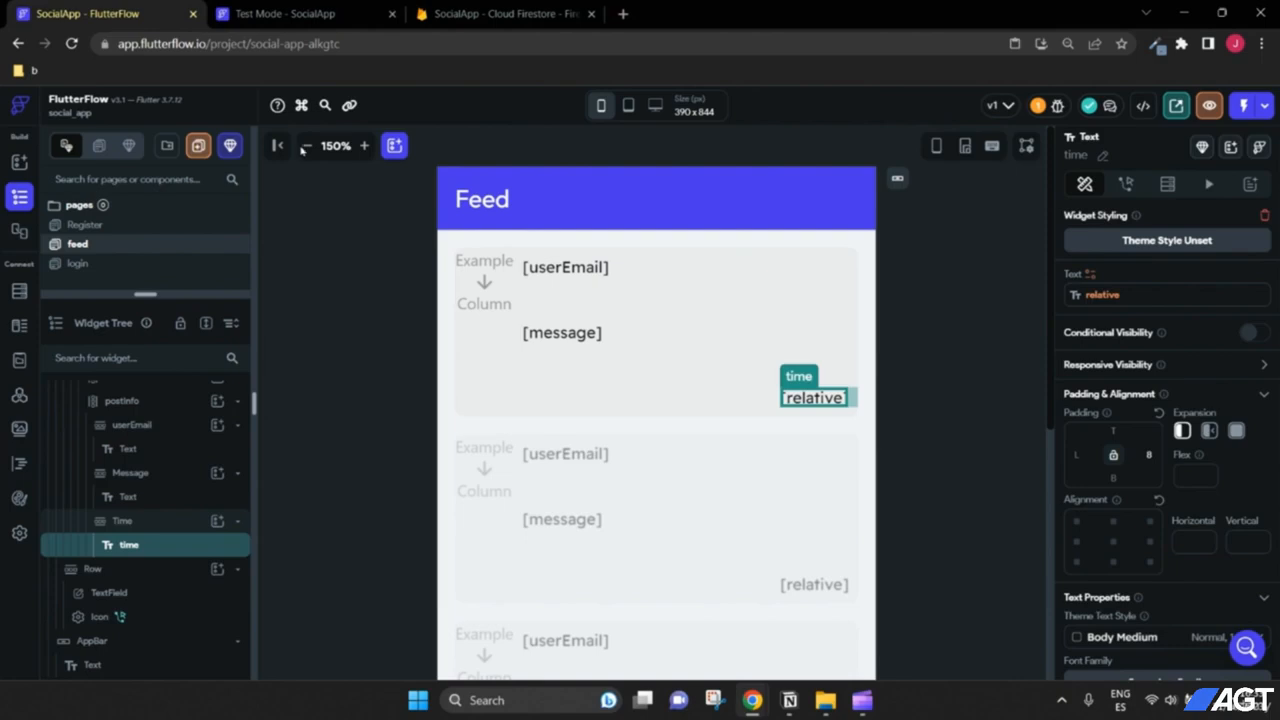
Step: Select the posts ListView and bring up its backend query settings
{"action": "scroll", "coordinate": [150, 470], "scroll_direction": "up", "scroll_amount": 3}
{"action": "left_click", "coordinate": [148, 438]}
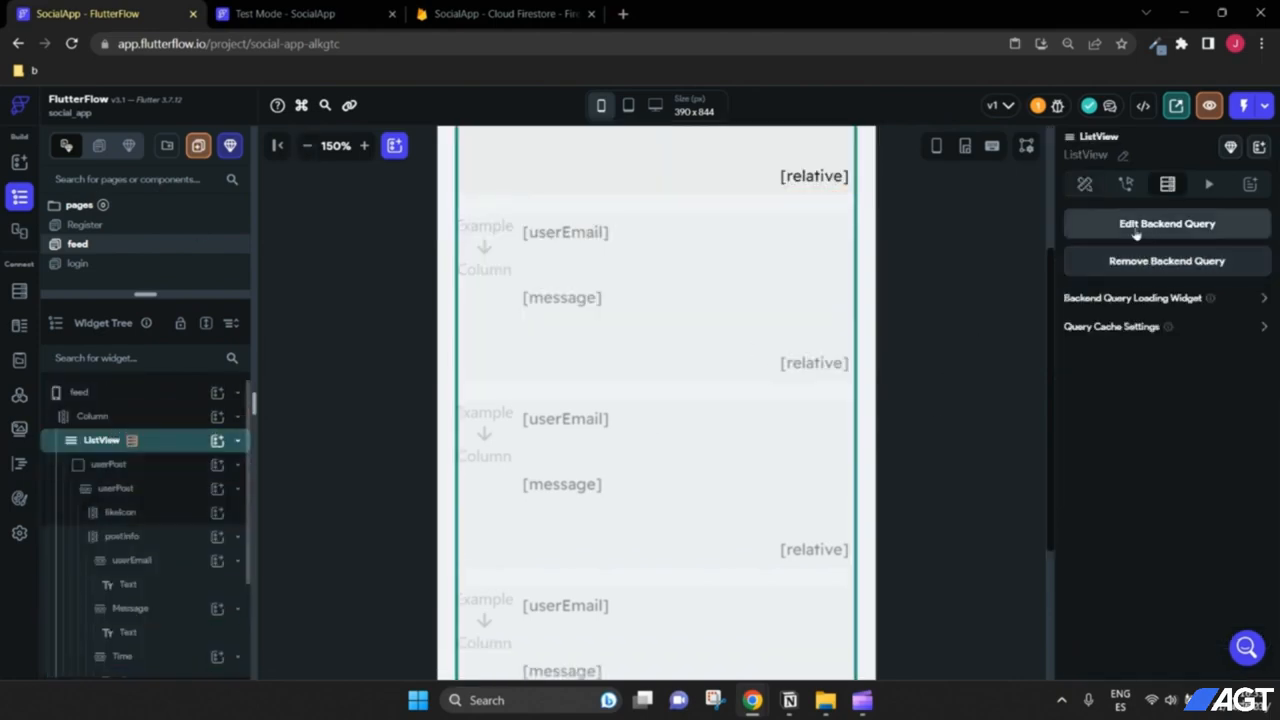
{"action": "left_click", "coordinate": [1170, 231]}
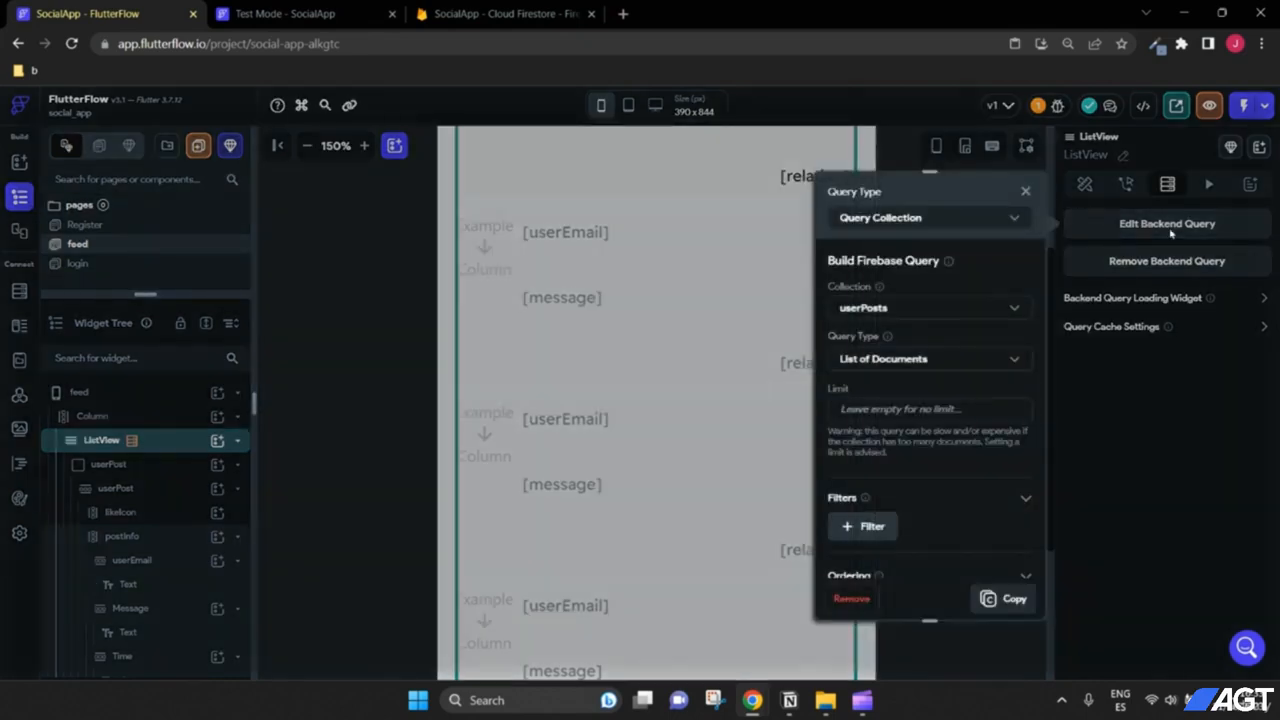
{"action": "scroll", "coordinate": [946, 360], "scroll_direction": "down", "scroll_amount": 3}
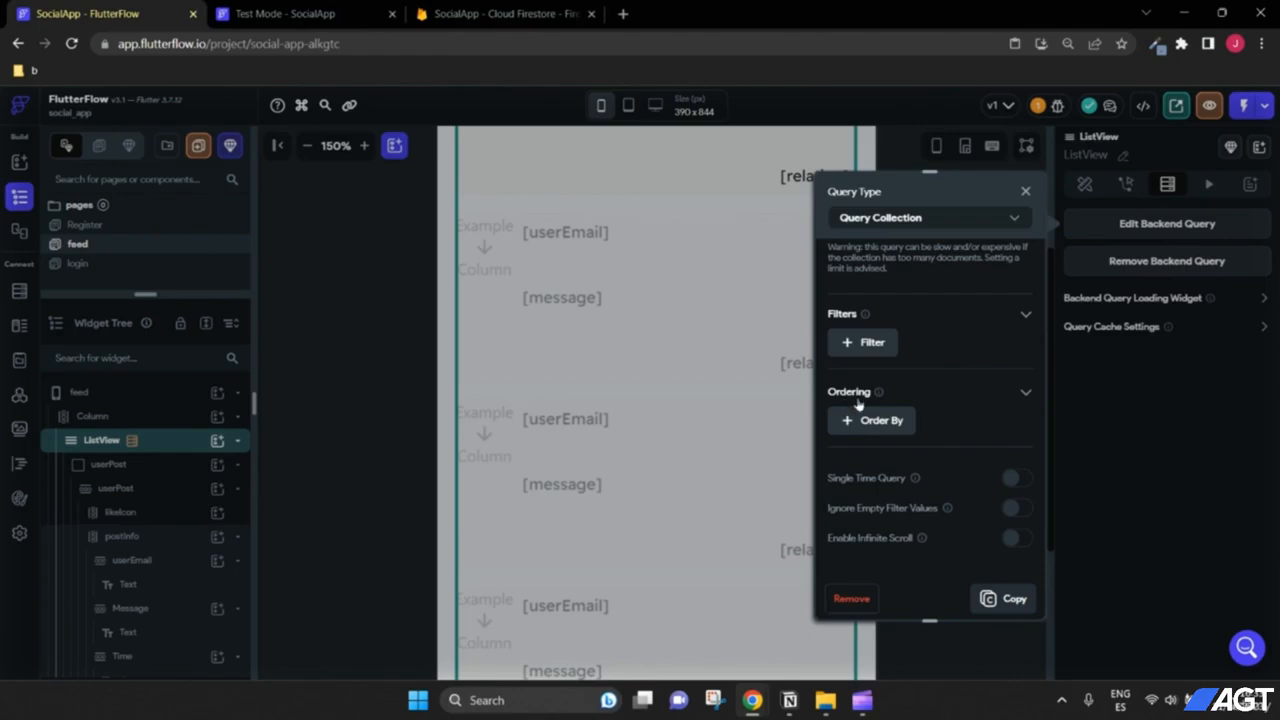
Step: Order the posts query by created_time, Decreasing, and reload the test app
{"action": "left_click", "coordinate": [905, 420]}
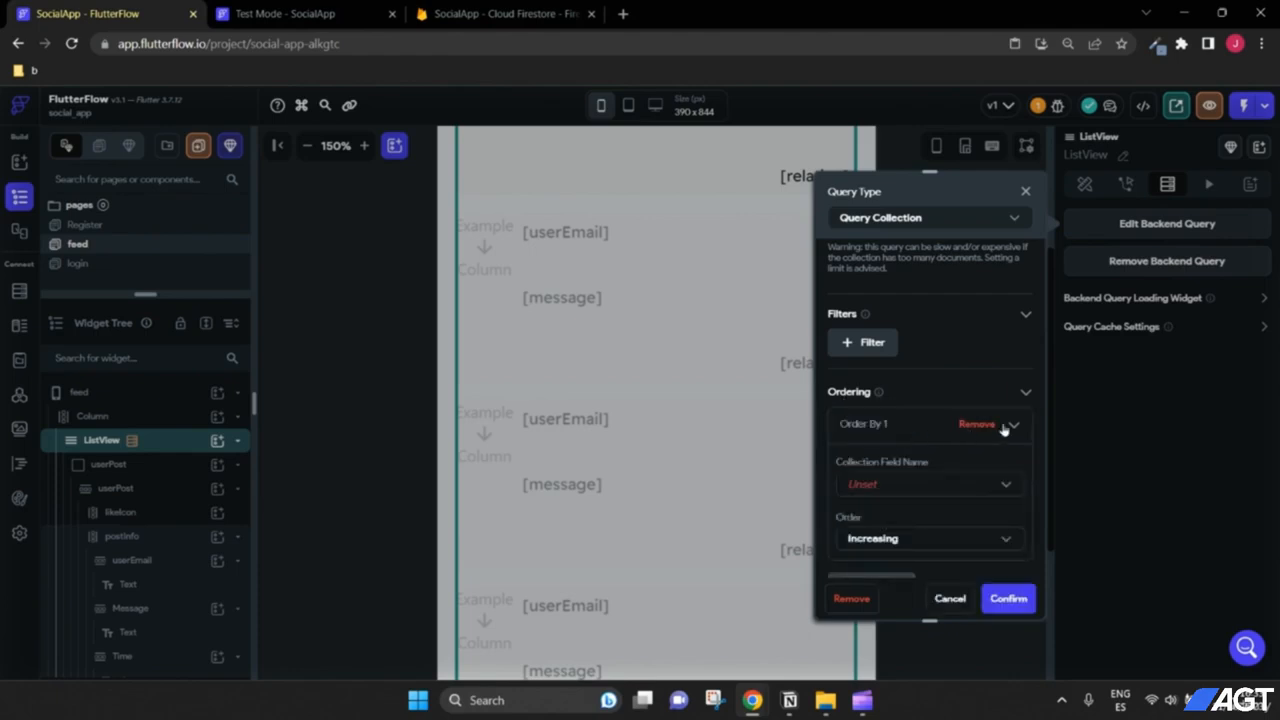
{"action": "scroll", "coordinate": [885, 327], "scroll_direction": "down", "scroll_amount": 1}
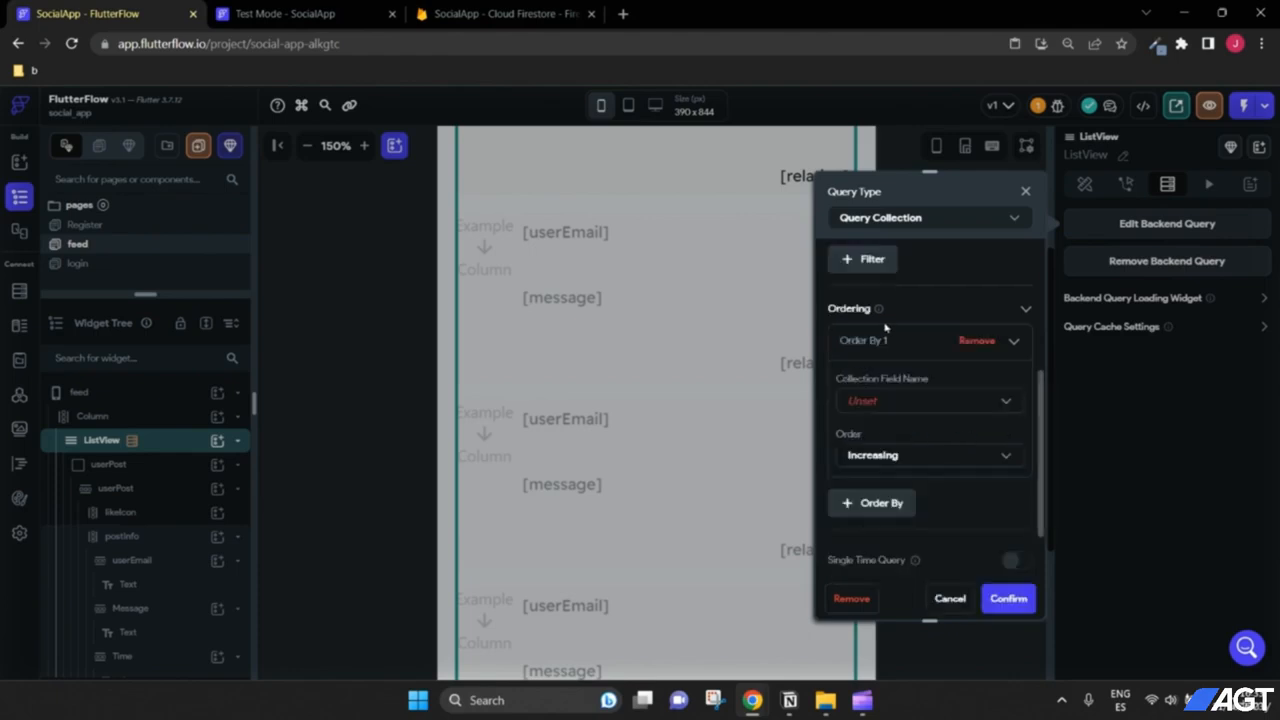
{"action": "left_click", "coordinate": [869, 403]}
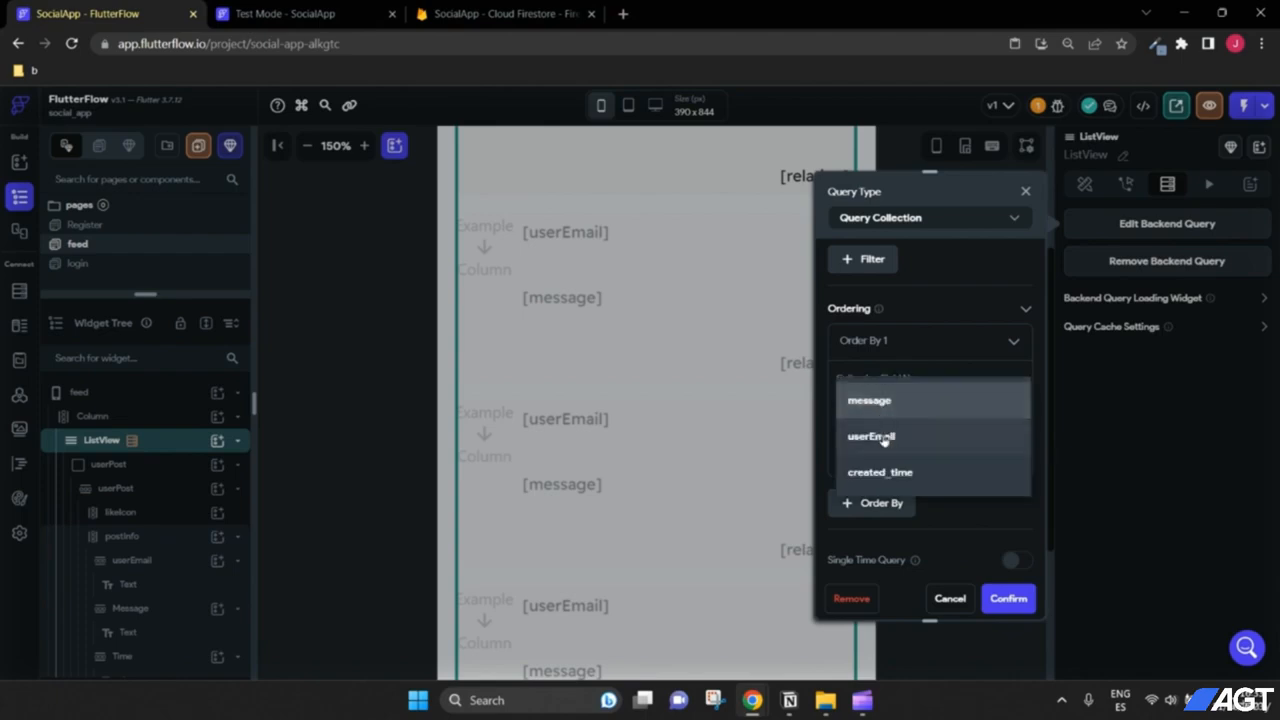
{"action": "left_click", "coordinate": [895, 476]}
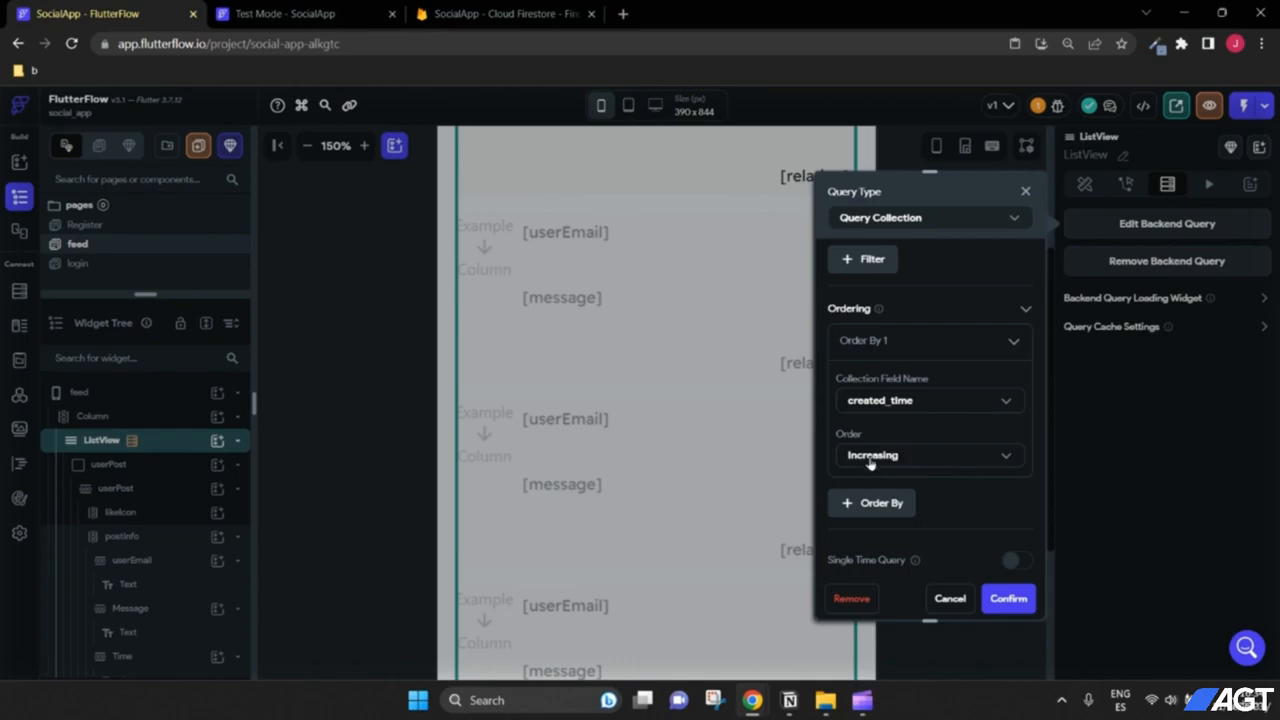
{"action": "left_click", "coordinate": [897, 462]}
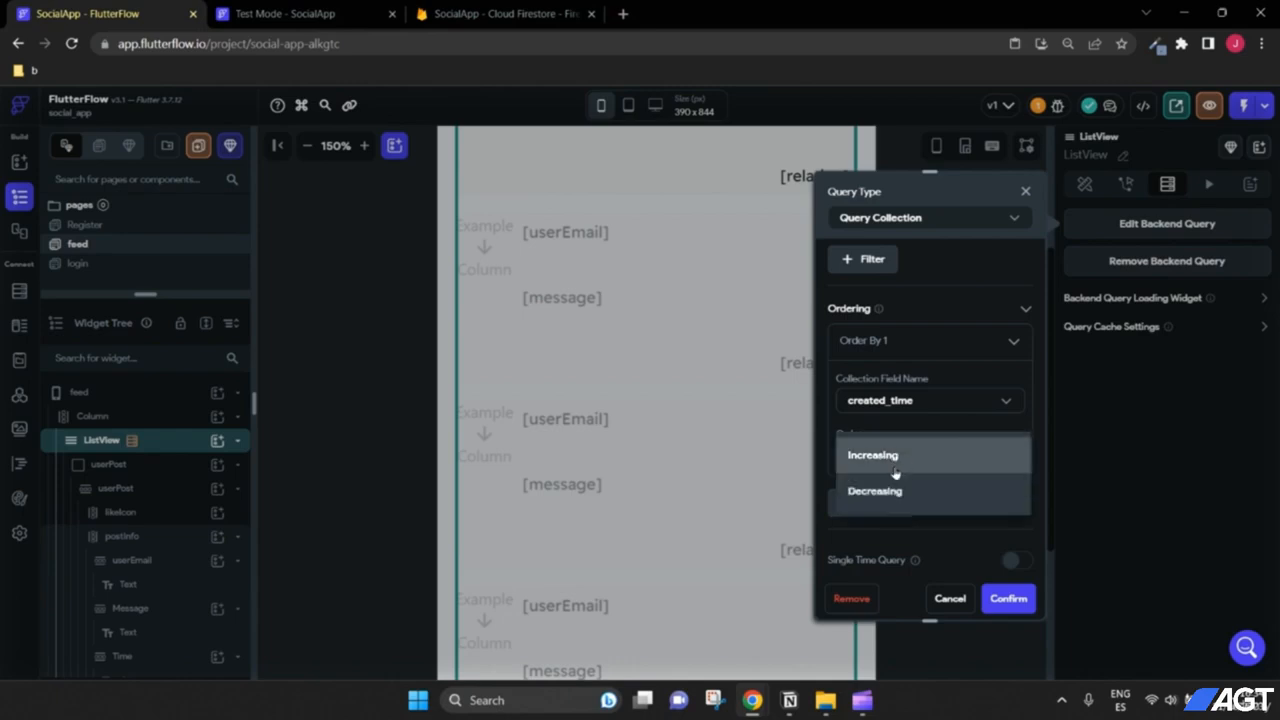
{"action": "left_click", "coordinate": [885, 492]}
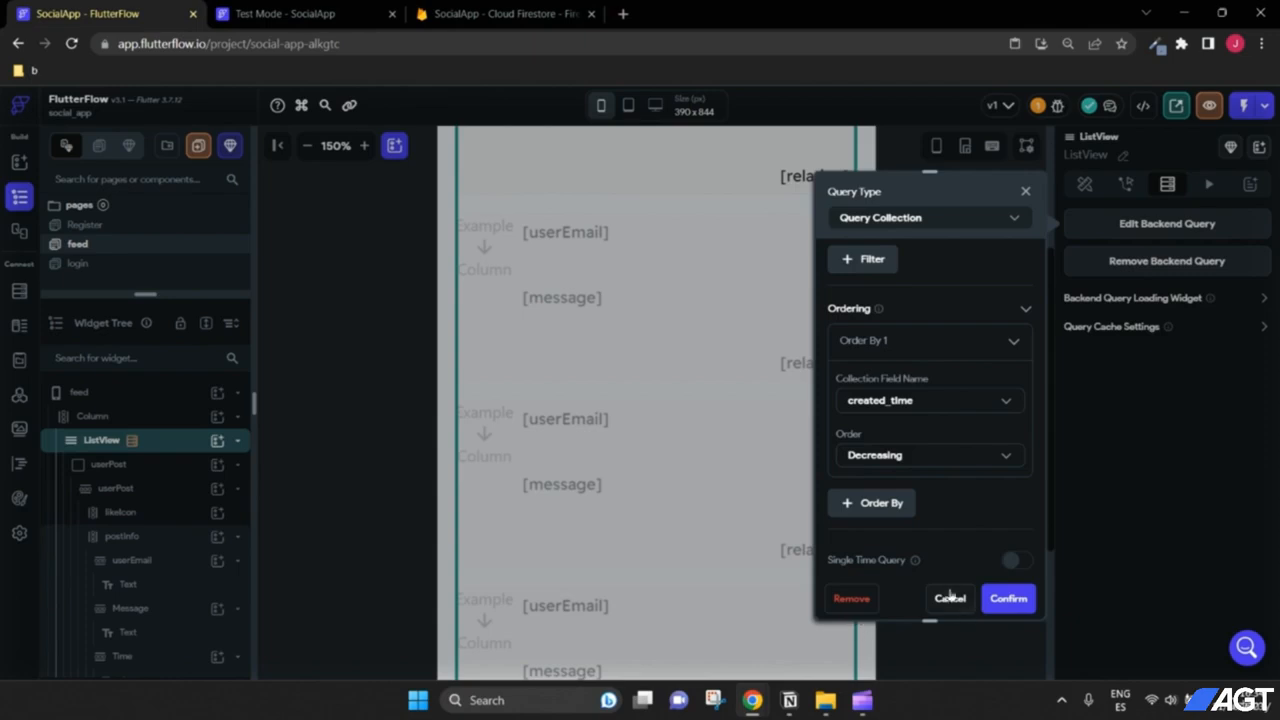
{"action": "left_click", "coordinate": [920, 466]}
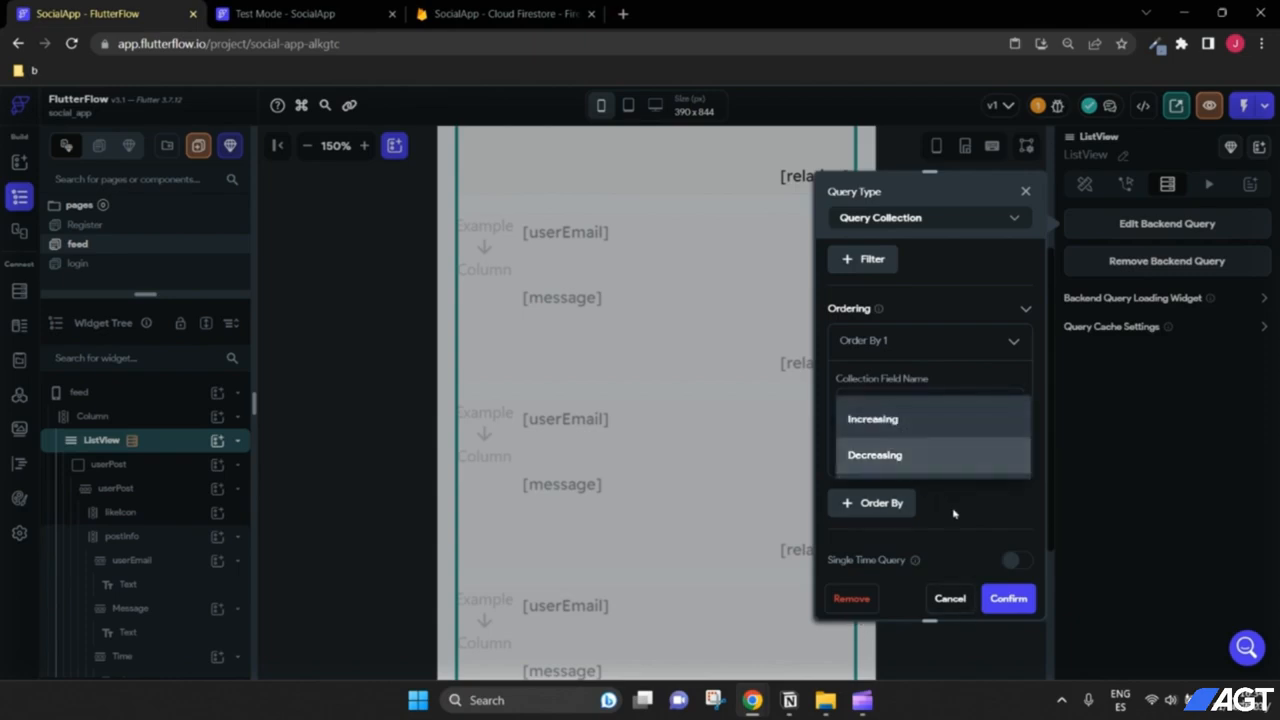
{"action": "left_click", "coordinate": [875, 455]}
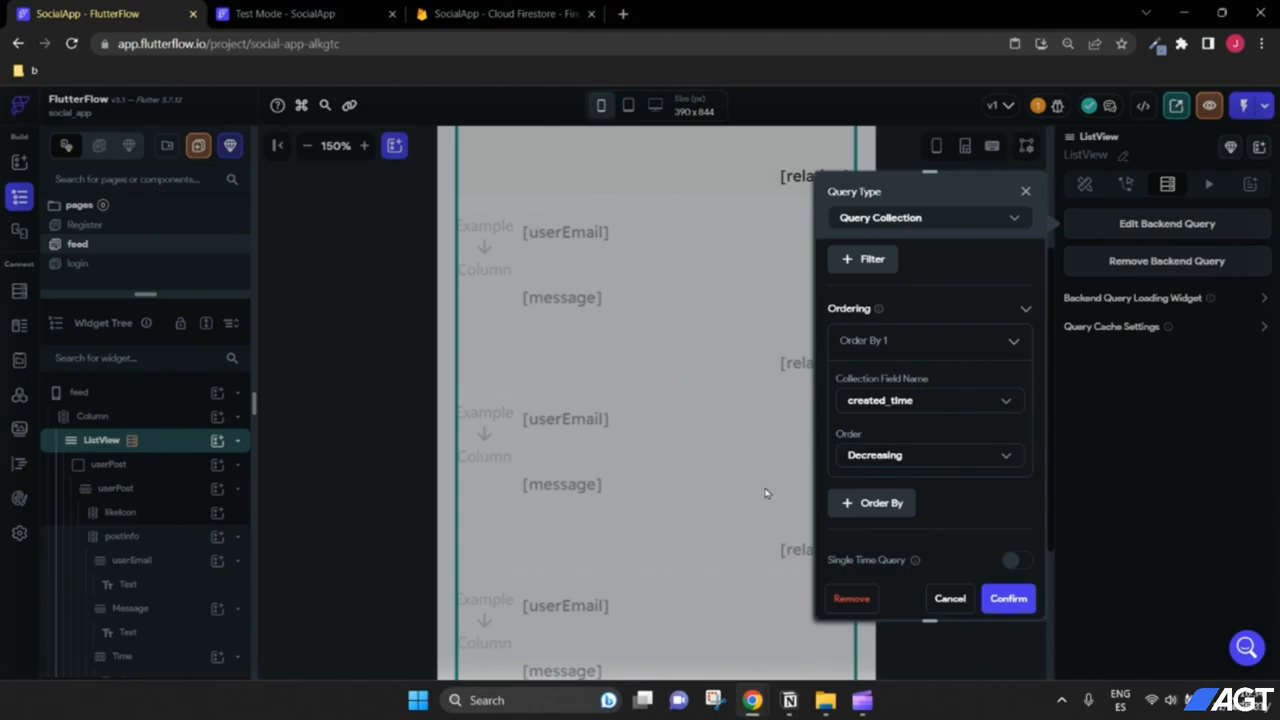
{"action": "left_click", "coordinate": [1014, 606]}
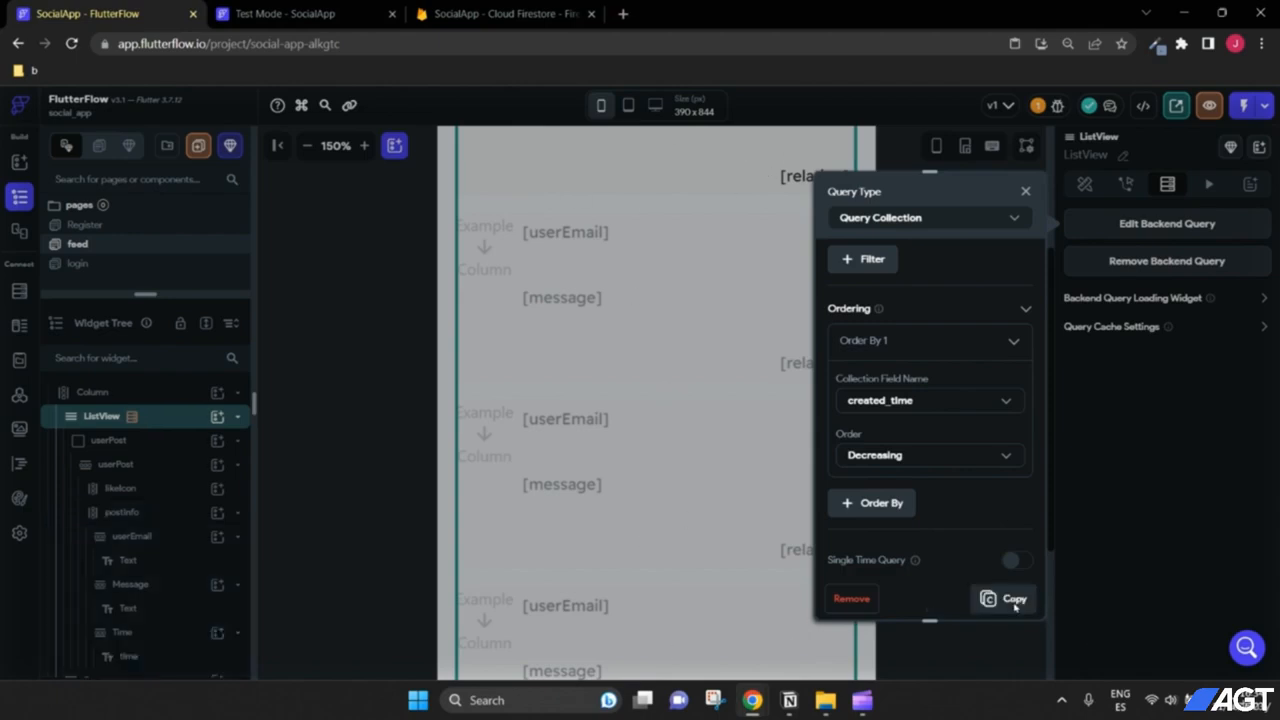
{"action": "left_click", "coordinate": [350, 14]}
{"action": "left_click", "coordinate": [1205, 108]}
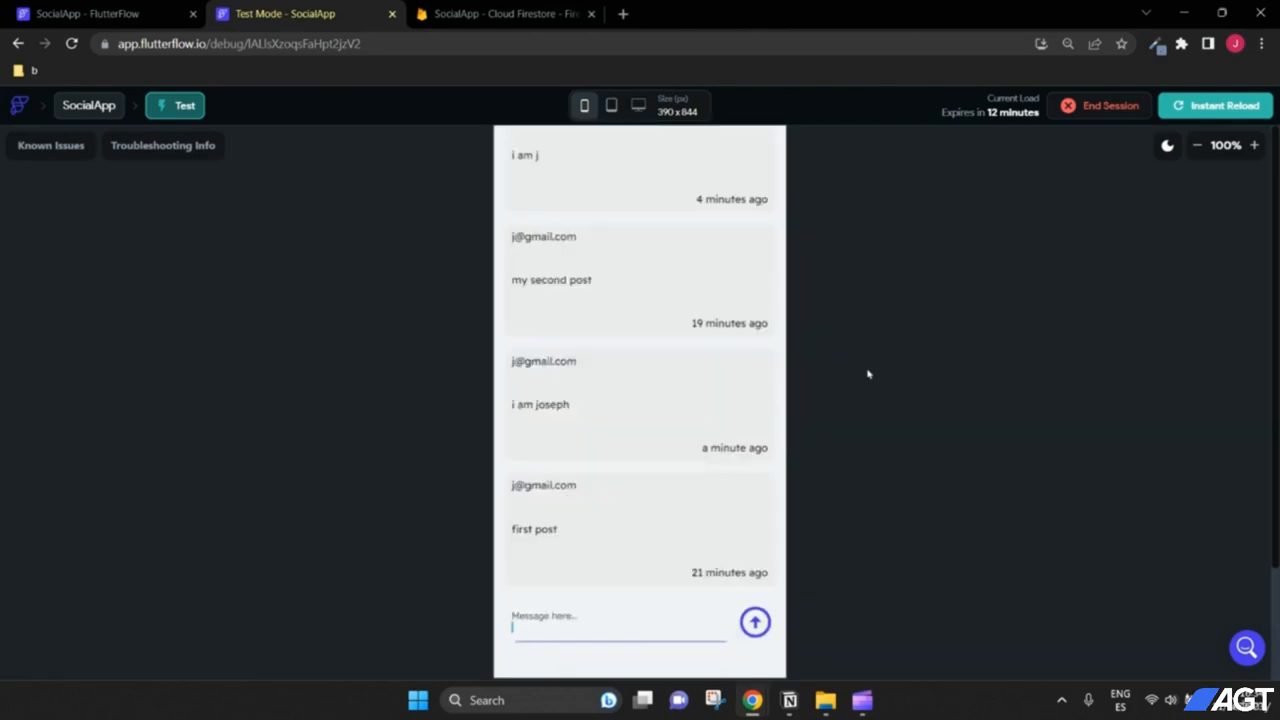
Step: Send the test message 'sdfdsf' and scroll the feed to find it
{"action": "type", "text": "sdfdsf"}
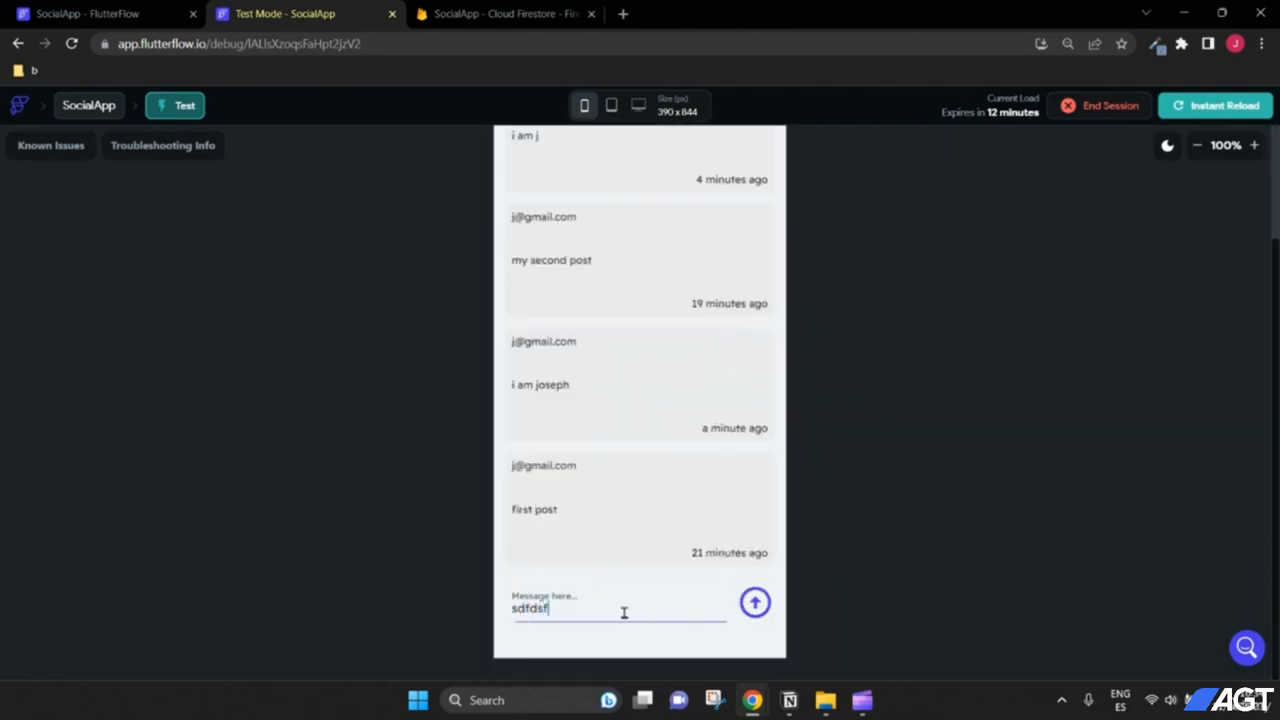
{"action": "left_click", "coordinate": [754, 615]}
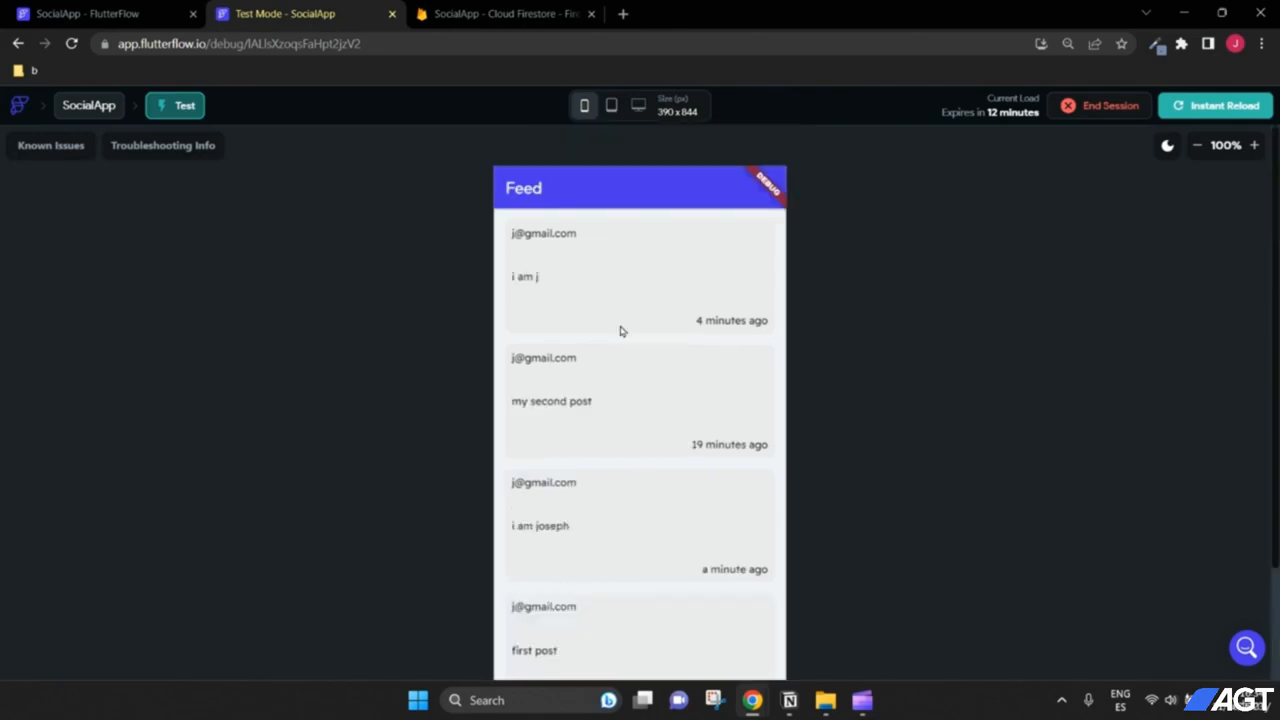
{"action": "scroll", "coordinate": [697, 358], "scroll_direction": "down", "scroll_amount": 1}
{"action": "scroll", "coordinate": [697, 358], "scroll_direction": "up", "scroll_amount": 1}
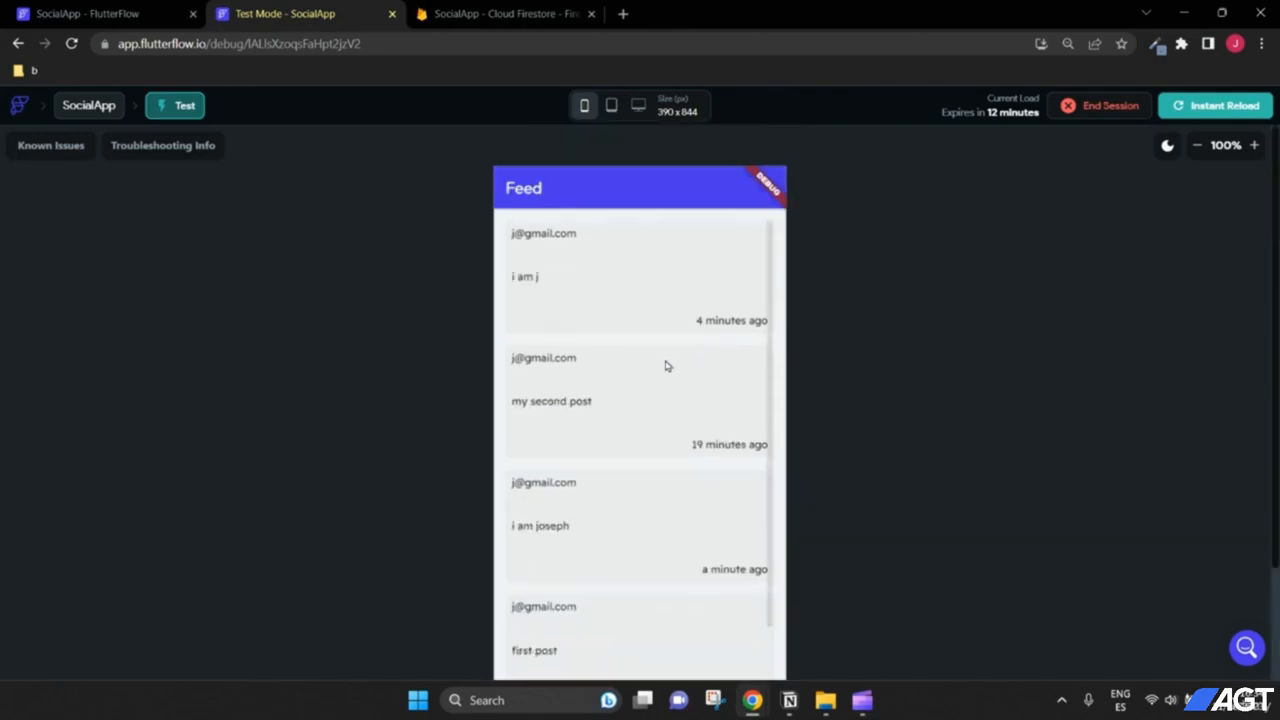
{"action": "scroll", "coordinate": [820, 378], "scroll_direction": "down", "scroll_amount": 3}
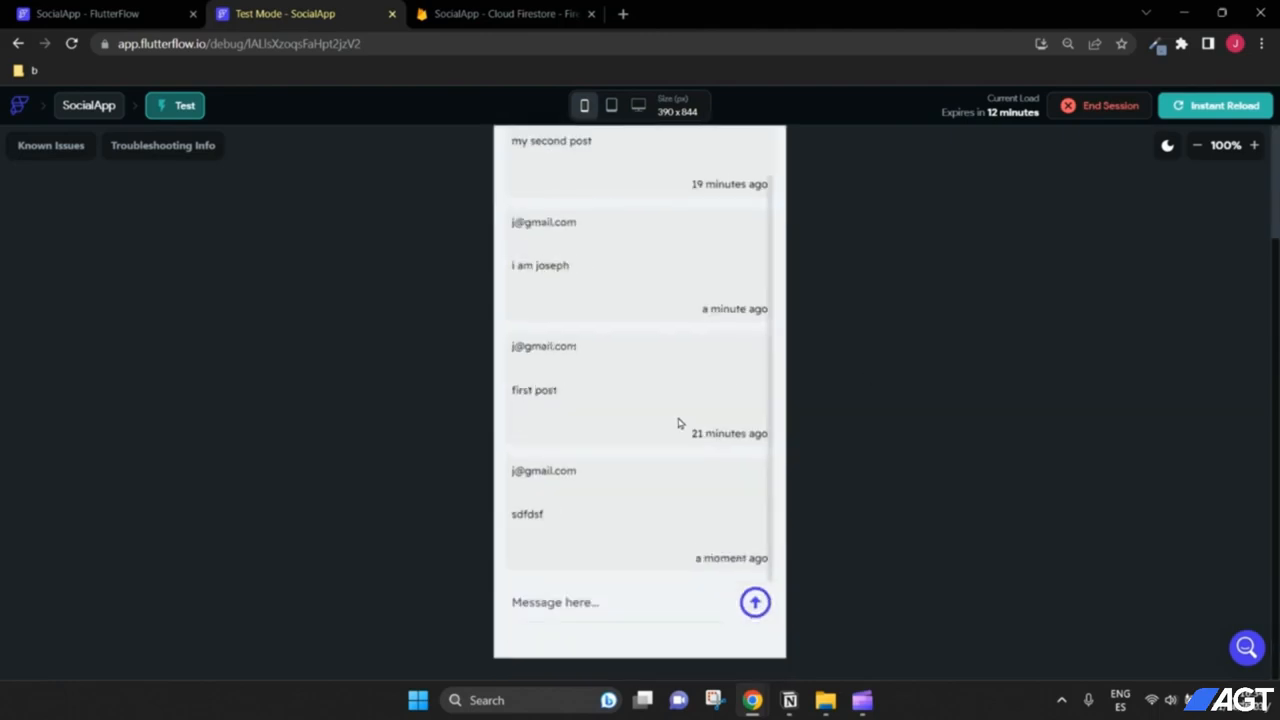
{"action": "scroll", "coordinate": [885, 457], "scroll_direction": "up", "scroll_amount": 2}
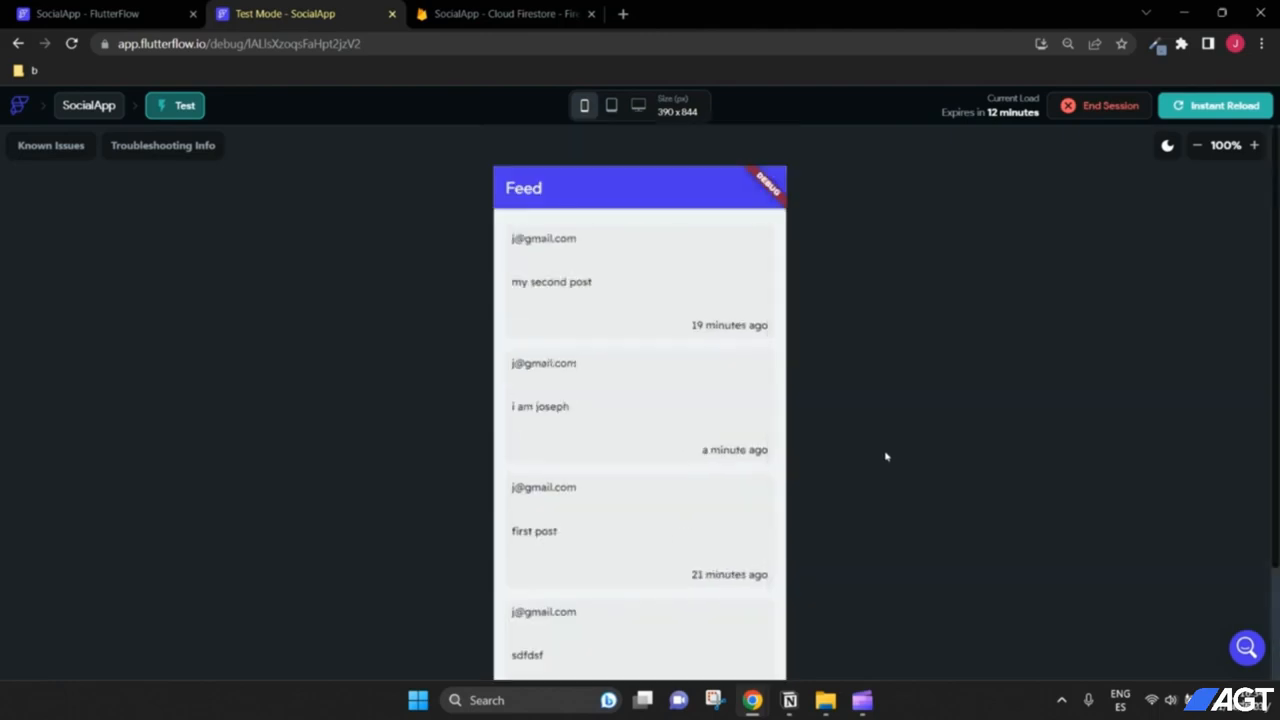
Step: Reload the test app and verify posts list newest first, from 'i am joseph' down
{"action": "left_click", "coordinate": [1238, 107]}
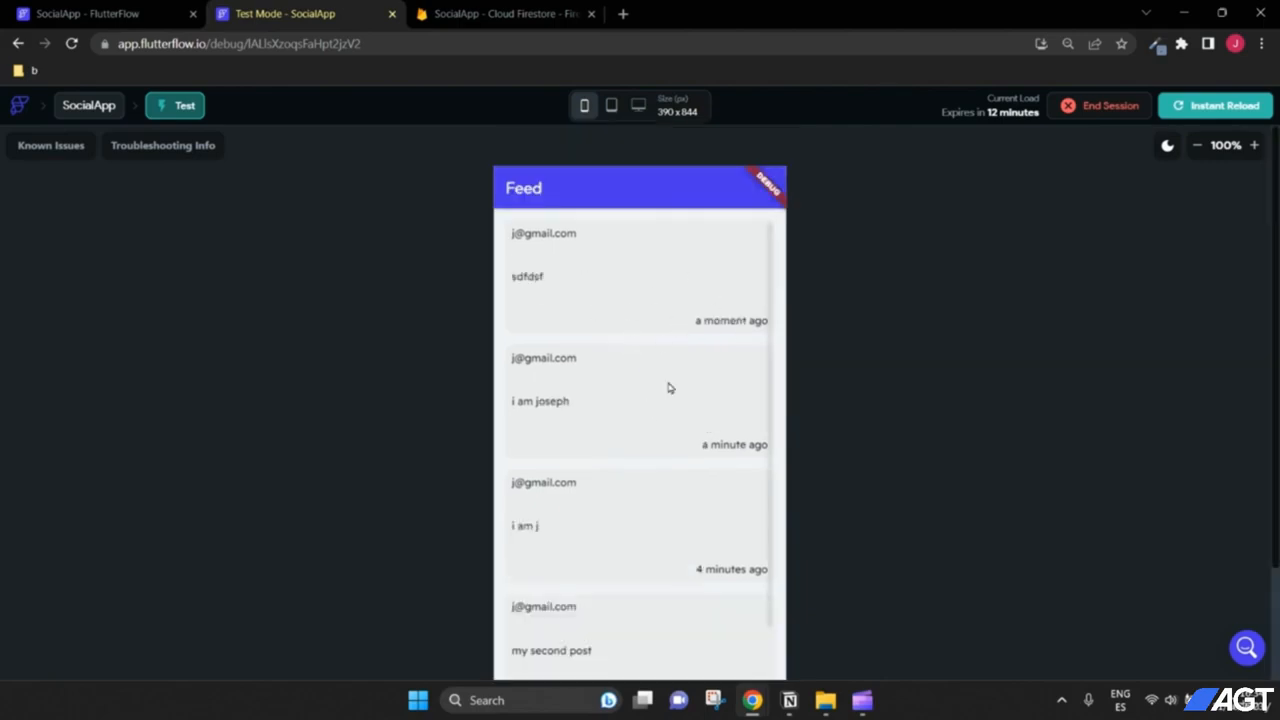
{"action": "scroll", "coordinate": [680, 420], "scroll_direction": "down", "scroll_amount": 2}
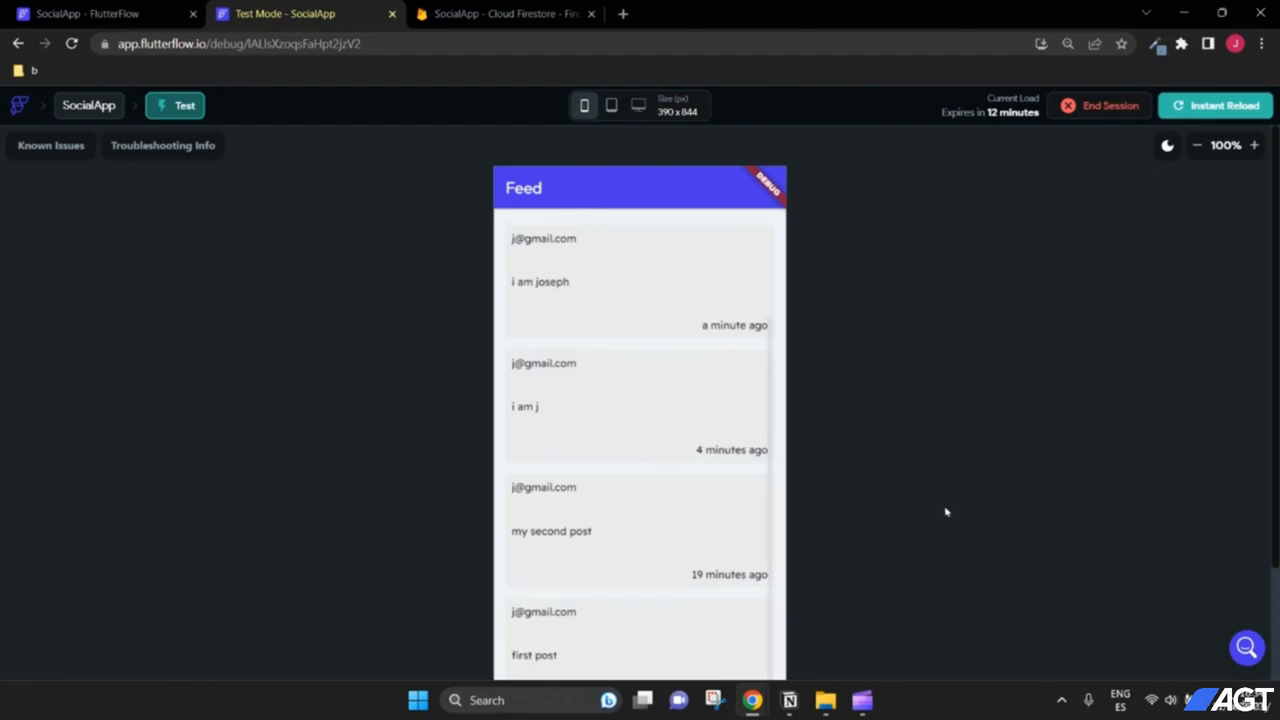
{"action": "scroll", "coordinate": [720, 542], "scroll_direction": "down", "scroll_amount": 2}
{"action": "scroll", "coordinate": [818, 453], "scroll_direction": "up", "scroll_amount": 4}
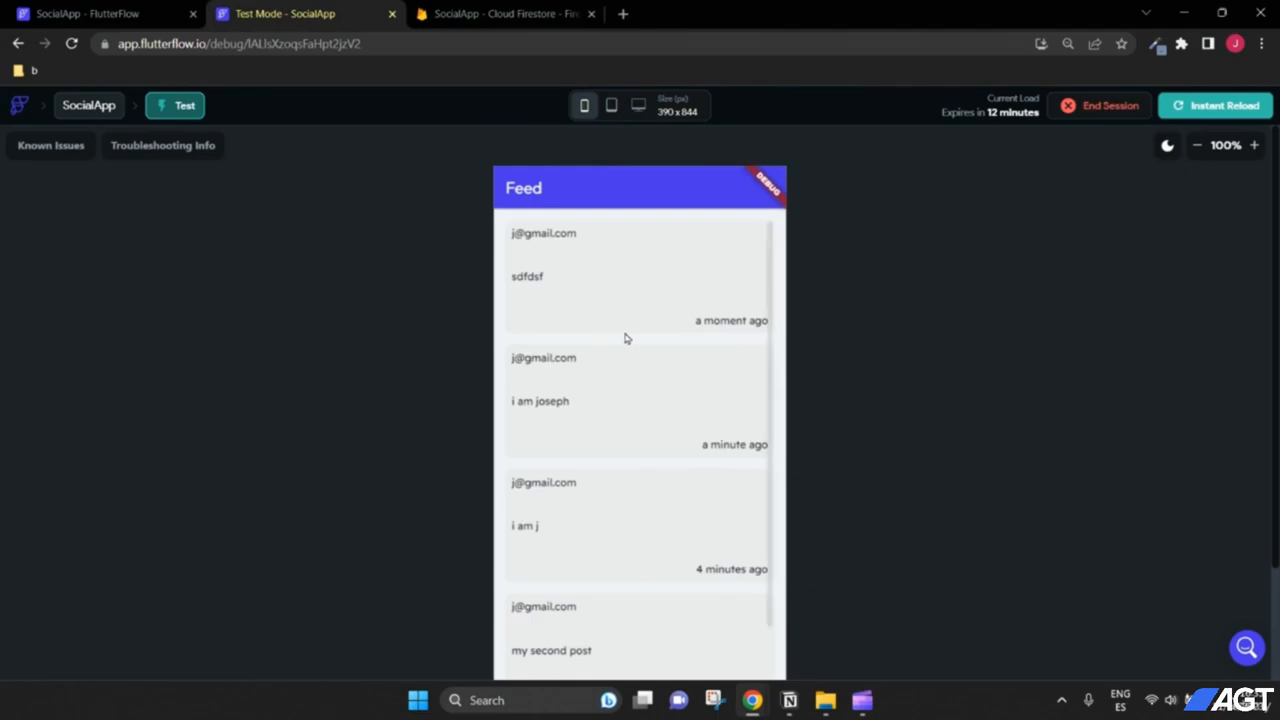
{"action": "scroll", "coordinate": [626, 337], "scroll_direction": "down", "scroll_amount": 2}
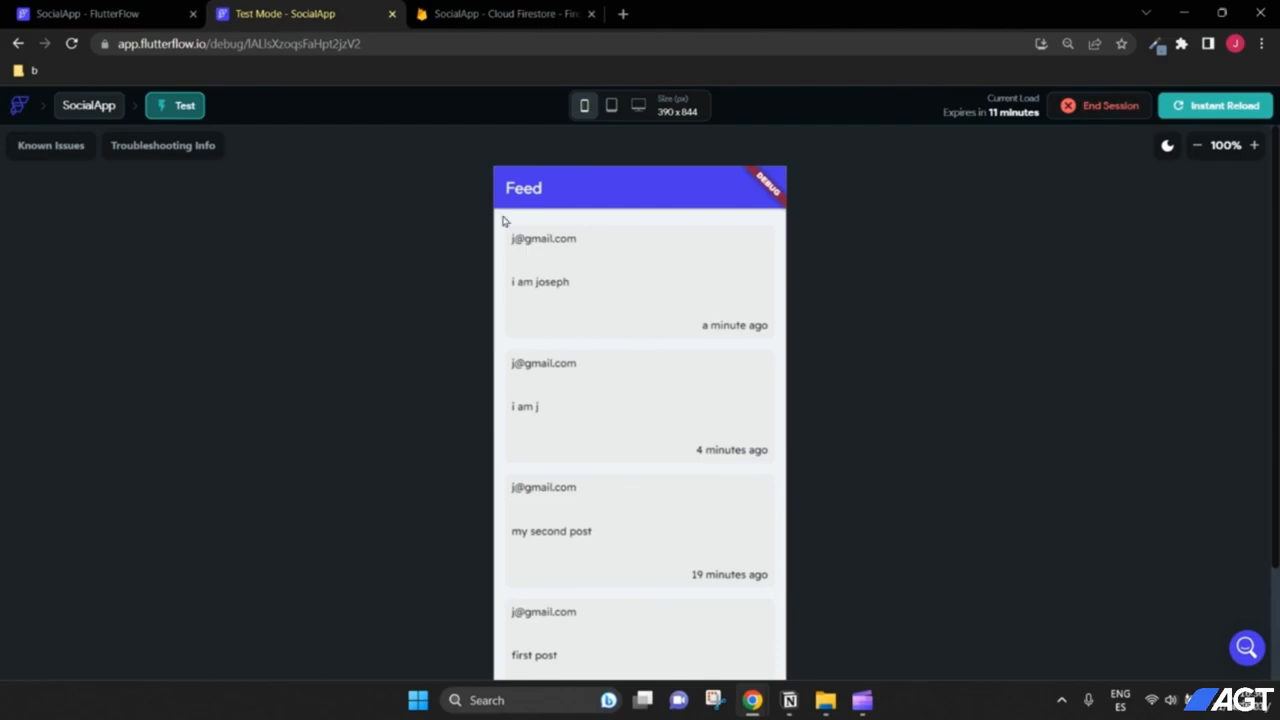
{"action": "left_click", "coordinate": [148, 22]}
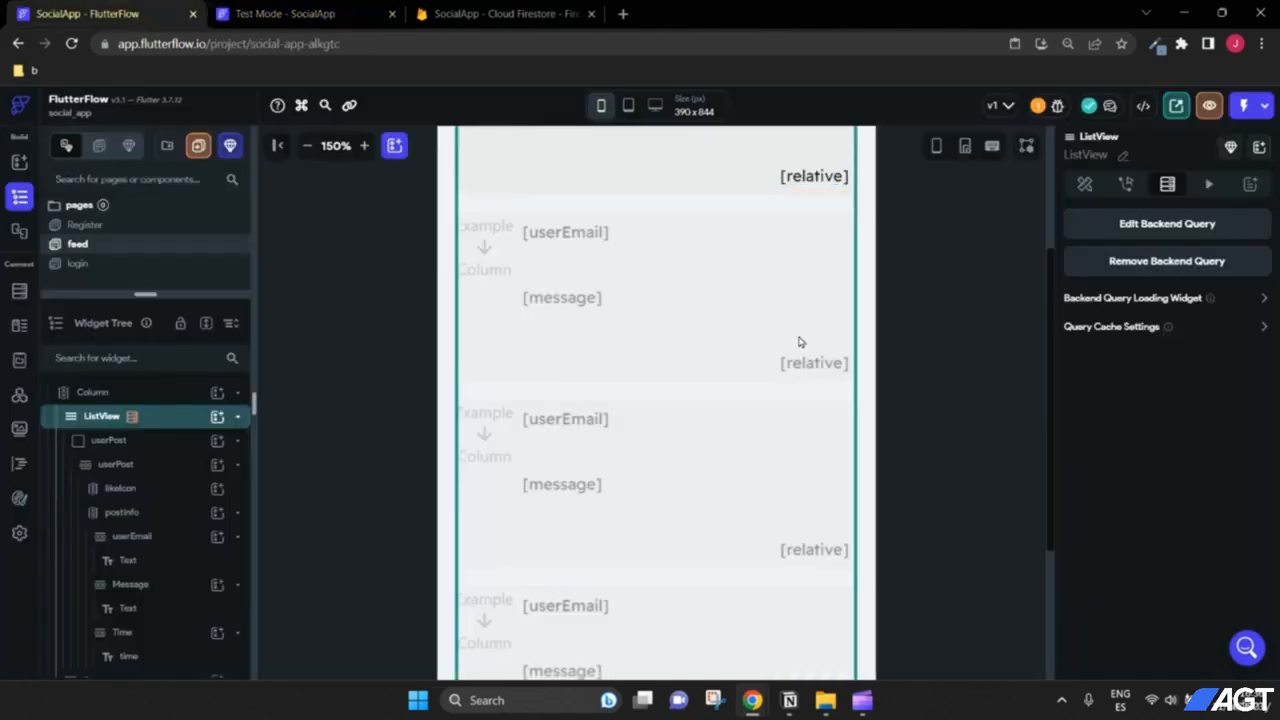
Step: Zoom out on the feed page and compare the first post's postInfo column with the test app
{"action": "scroll", "coordinate": [920, 346], "scroll_direction": "up", "scroll_amount": 3}
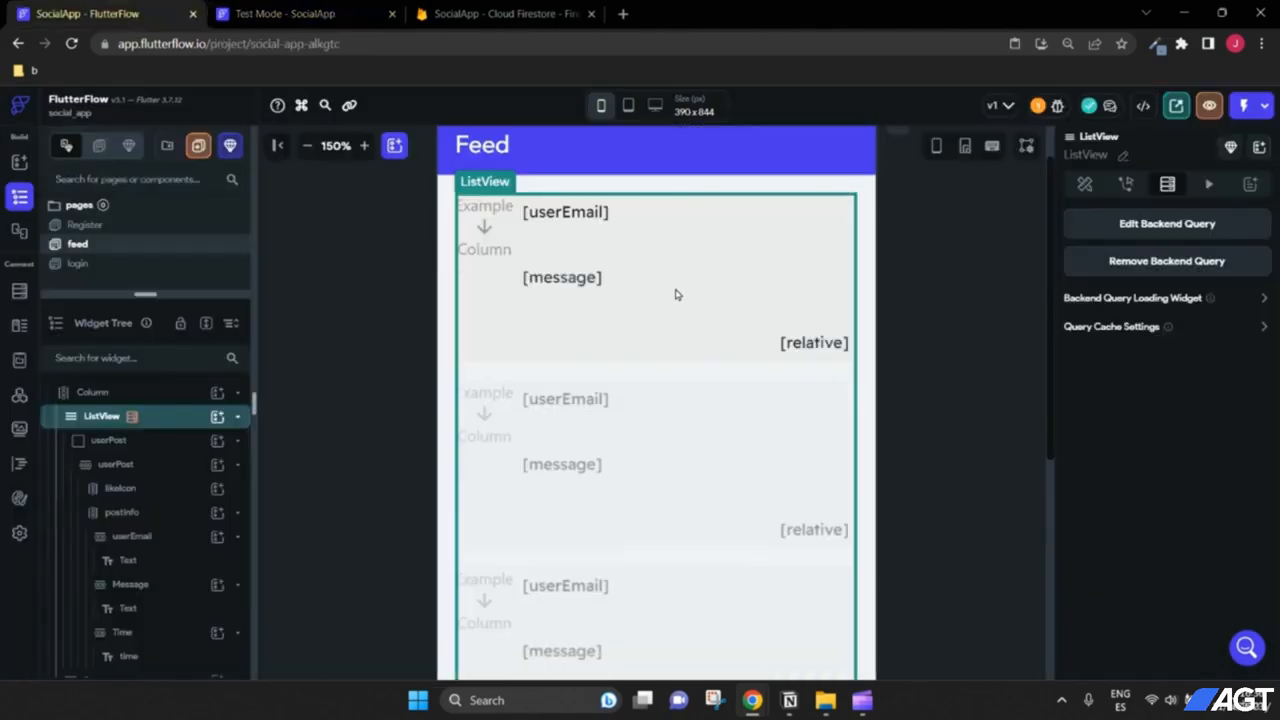
{"action": "left_click", "coordinate": [308, 146]}
{"action": "left_click", "coordinate": [308, 146]}
{"action": "left_click", "coordinate": [308, 146]}
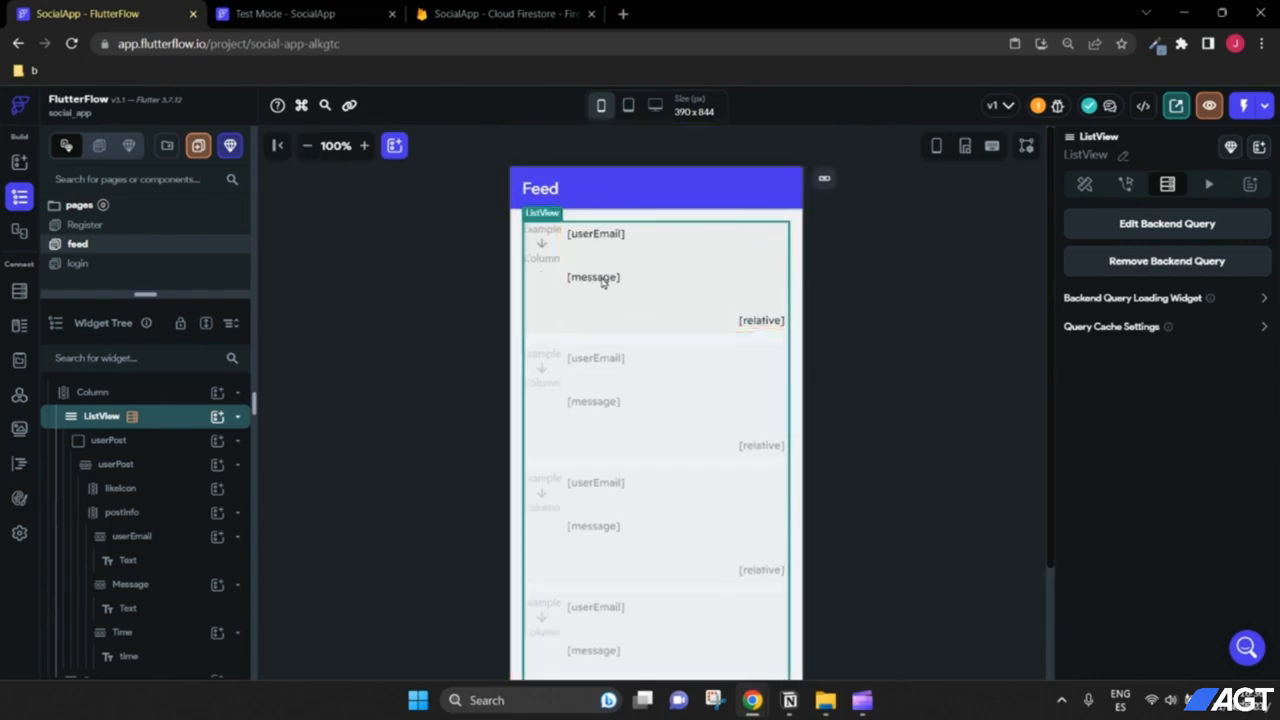
{"action": "left_click", "coordinate": [602, 283]}
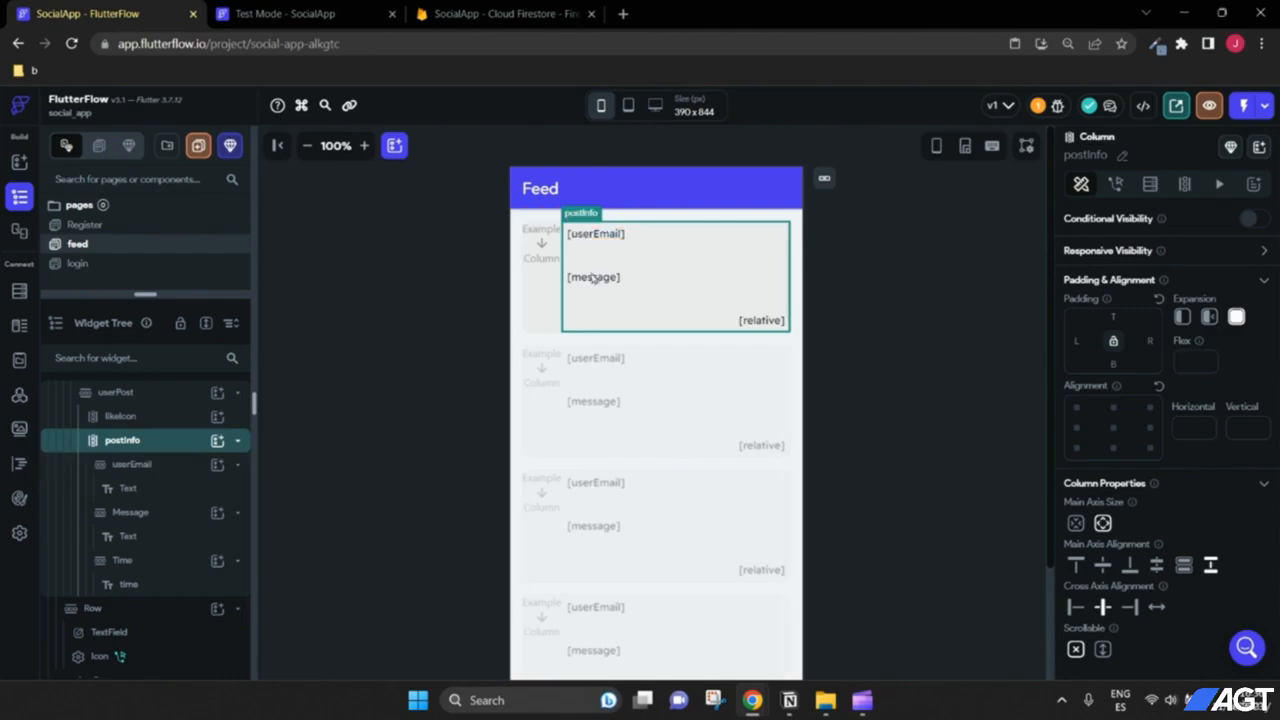
{"action": "left_click", "coordinate": [355, 14]}
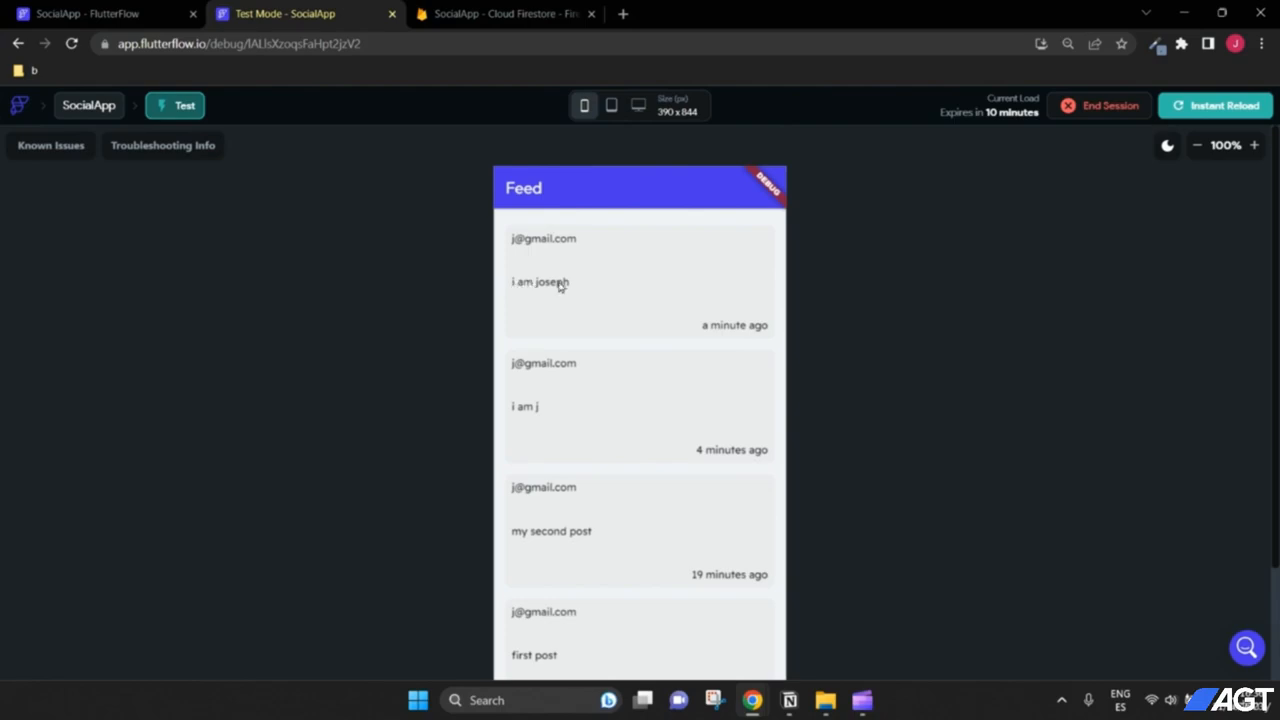
{"action": "left_click", "coordinate": [150, 14]}
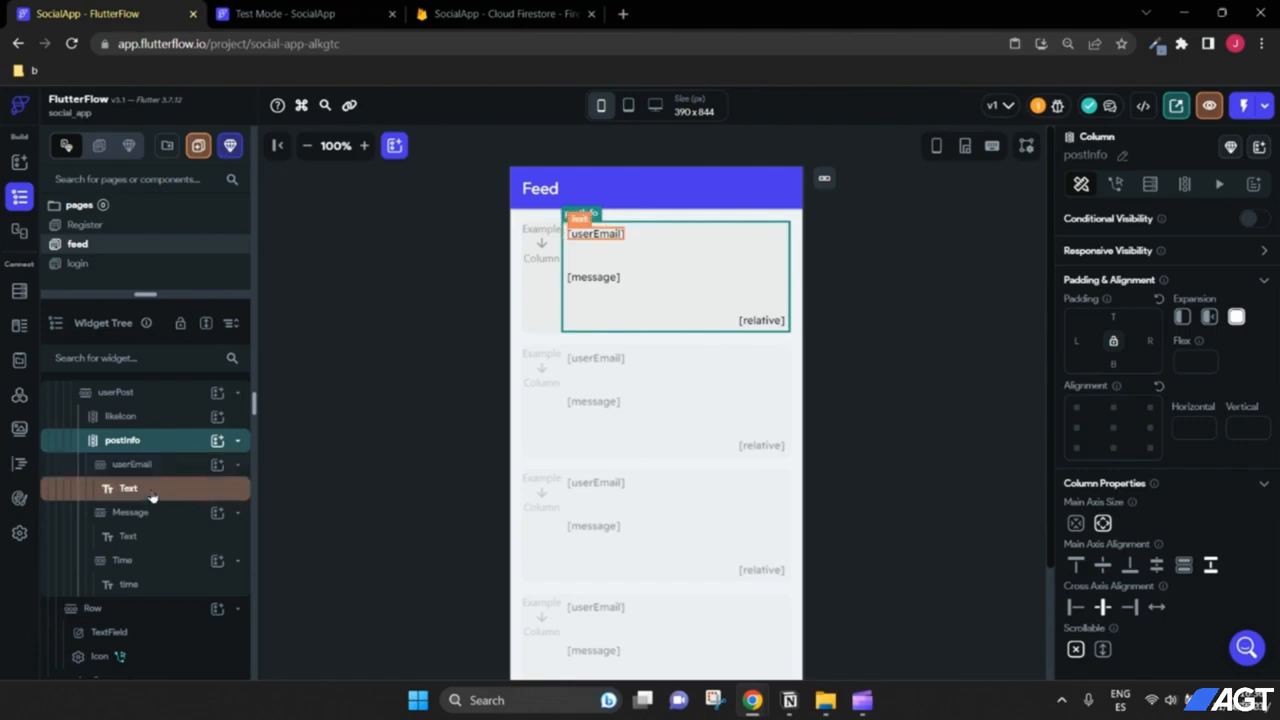
Step: Set the post message text to font size 16 and 700 - Bold weight
{"action": "left_click", "coordinate": [152, 536]}
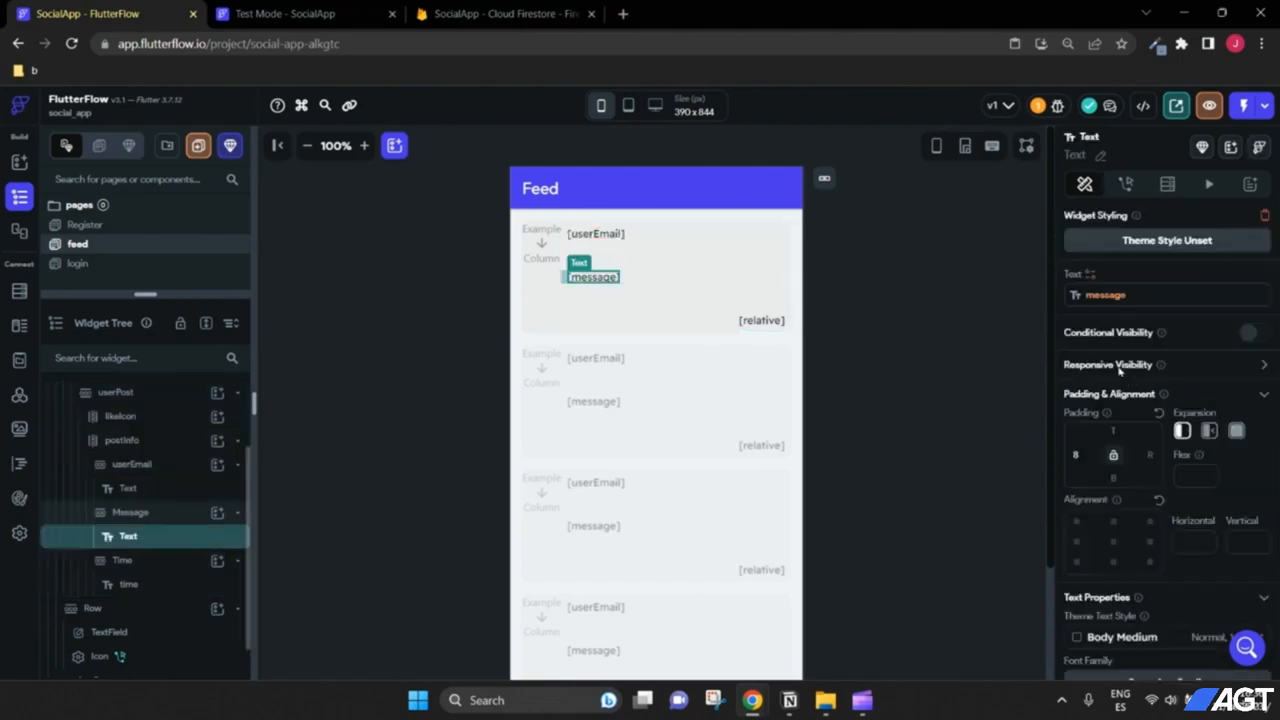
{"action": "scroll", "coordinate": [1138, 494], "scroll_direction": "down", "scroll_amount": 3}
{"action": "left_click", "coordinate": [1132, 516]}
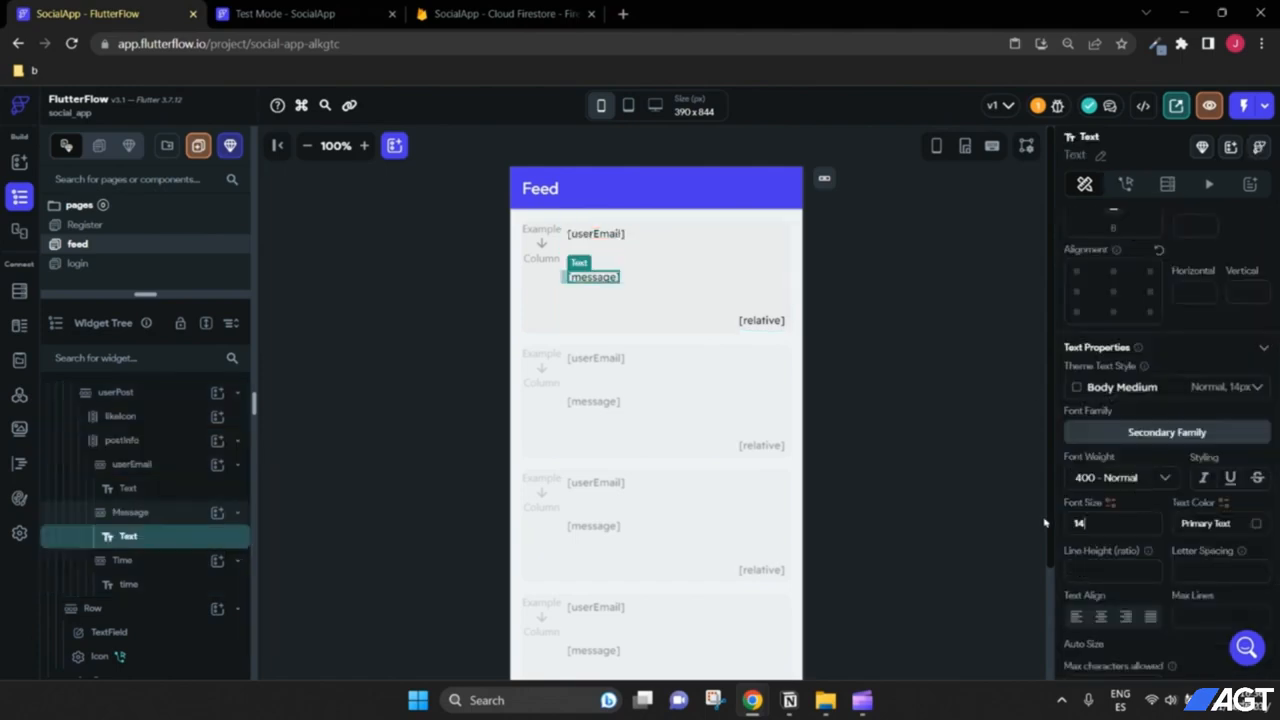
{"action": "type", "text": "16"}
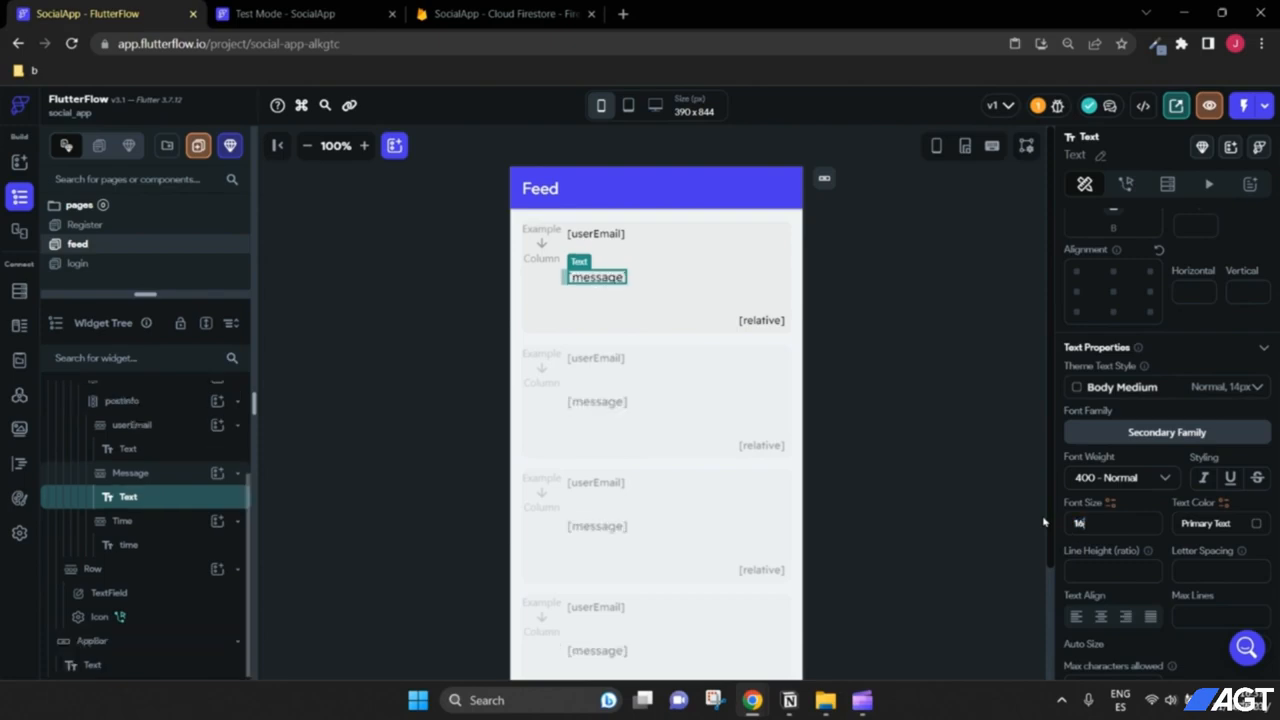
{"action": "left_click", "coordinate": [1137, 487]}
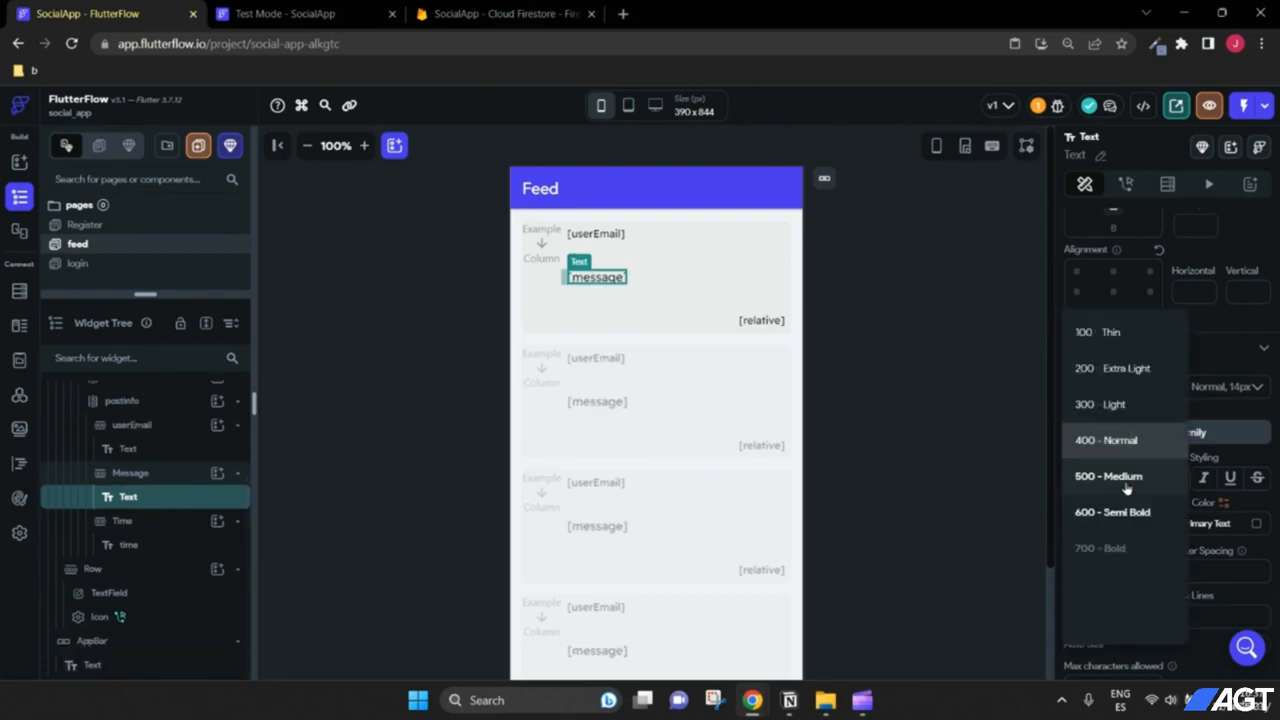
{"action": "left_click", "coordinate": [1131, 546]}
{"action": "left_click", "coordinate": [896, 434]}
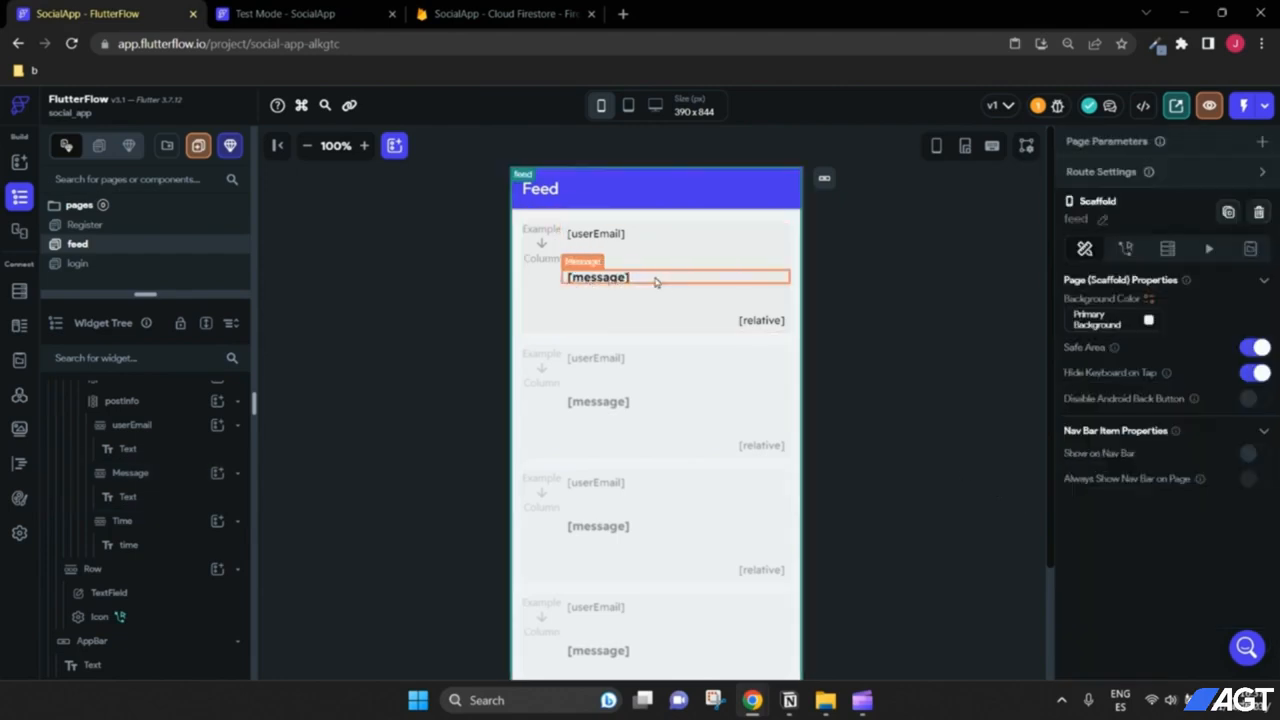
Step: Select the first post's likeIcon column and place a ToggleIcon inside it
{"action": "left_click", "coordinate": [547, 264]}
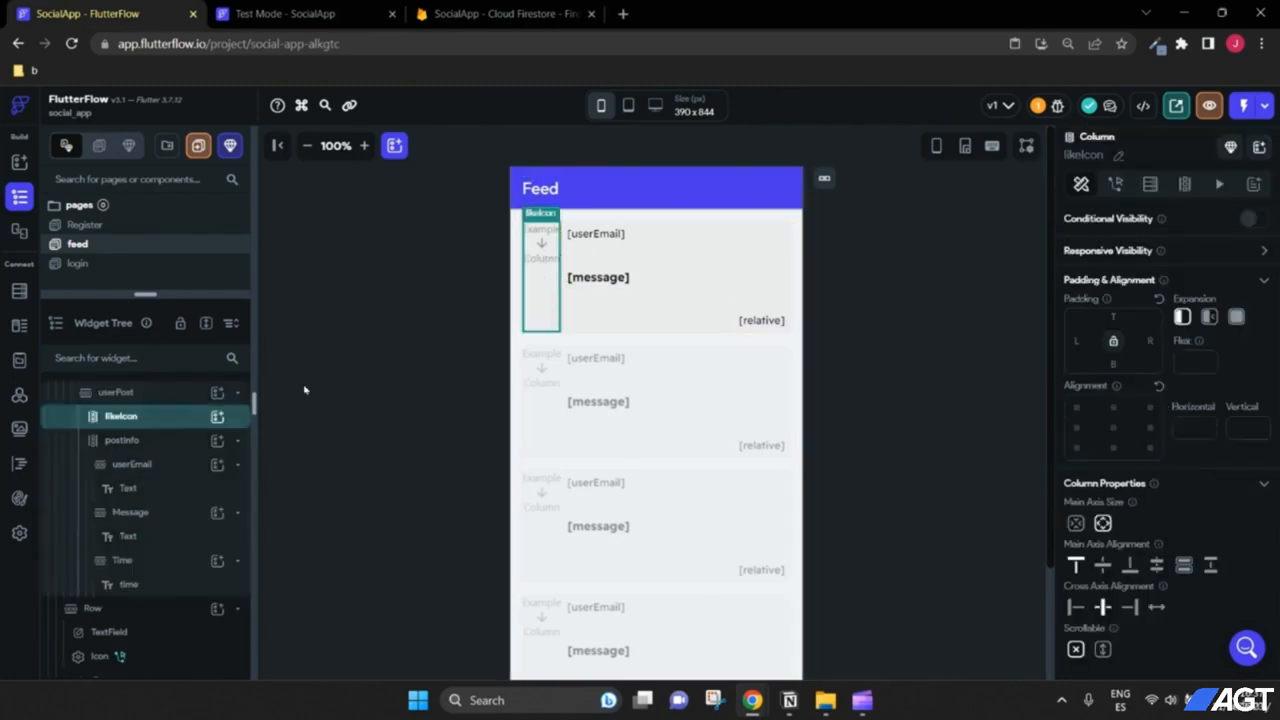
{"action": "scroll", "coordinate": [180, 489], "scroll_direction": "up", "scroll_amount": 1}
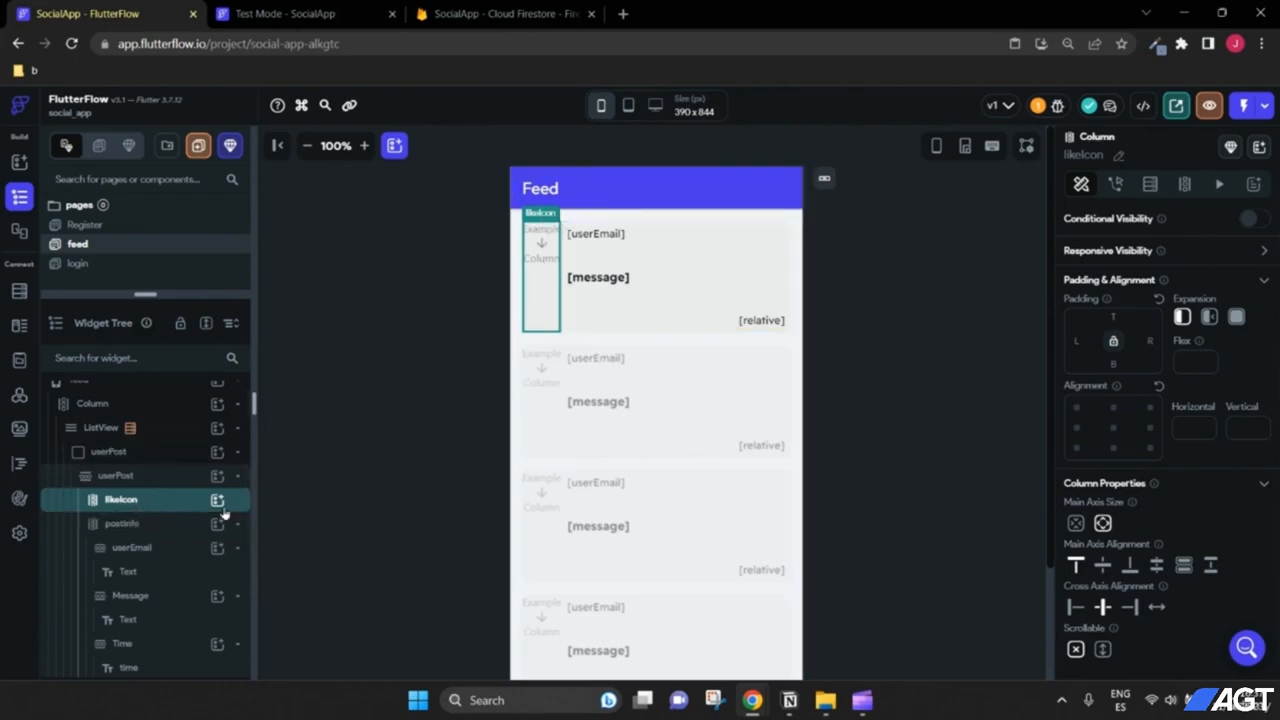
{"action": "left_click_drag", "start_coordinate": [252, 511], "coordinate": [285, 508]}
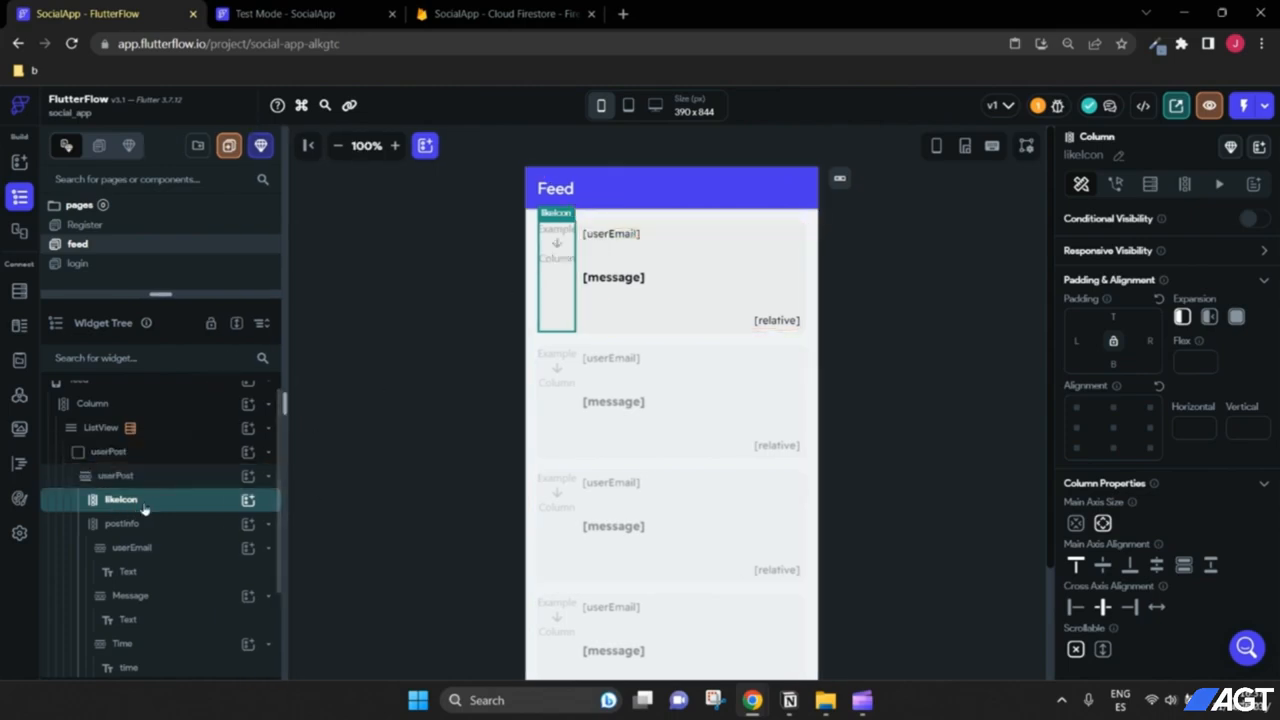
{"action": "left_click", "coordinate": [247, 502]}
{"action": "type", "text": "Icon"}
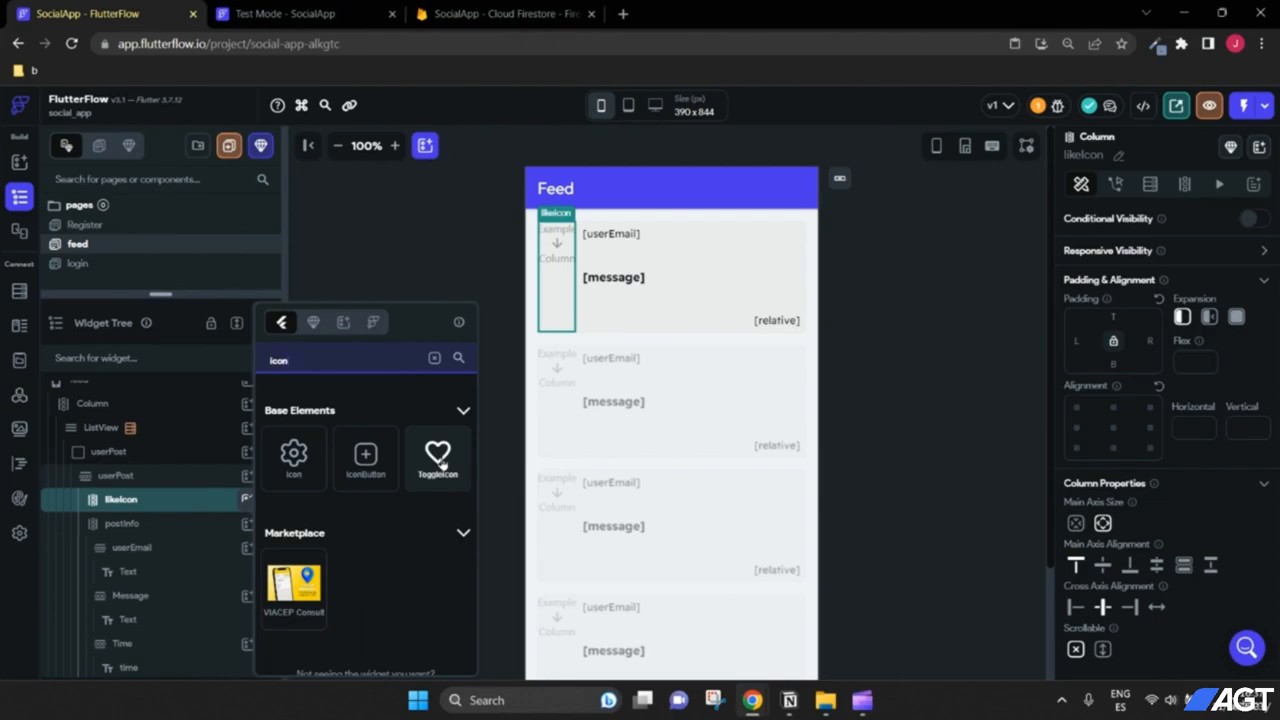
{"action": "left_click_drag", "start_coordinate": [440, 462], "coordinate": [160, 499]}
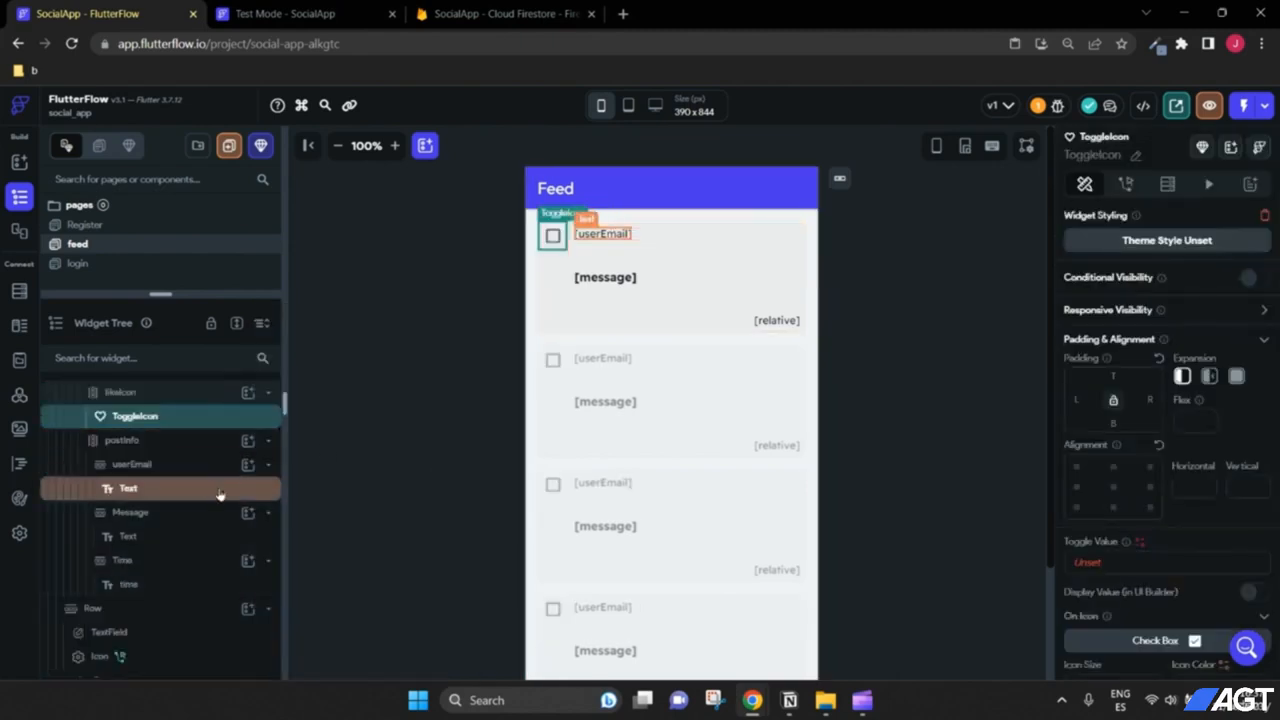
{"action": "scroll", "coordinate": [200, 490], "scroll_direction": "up", "scroll_amount": 2}
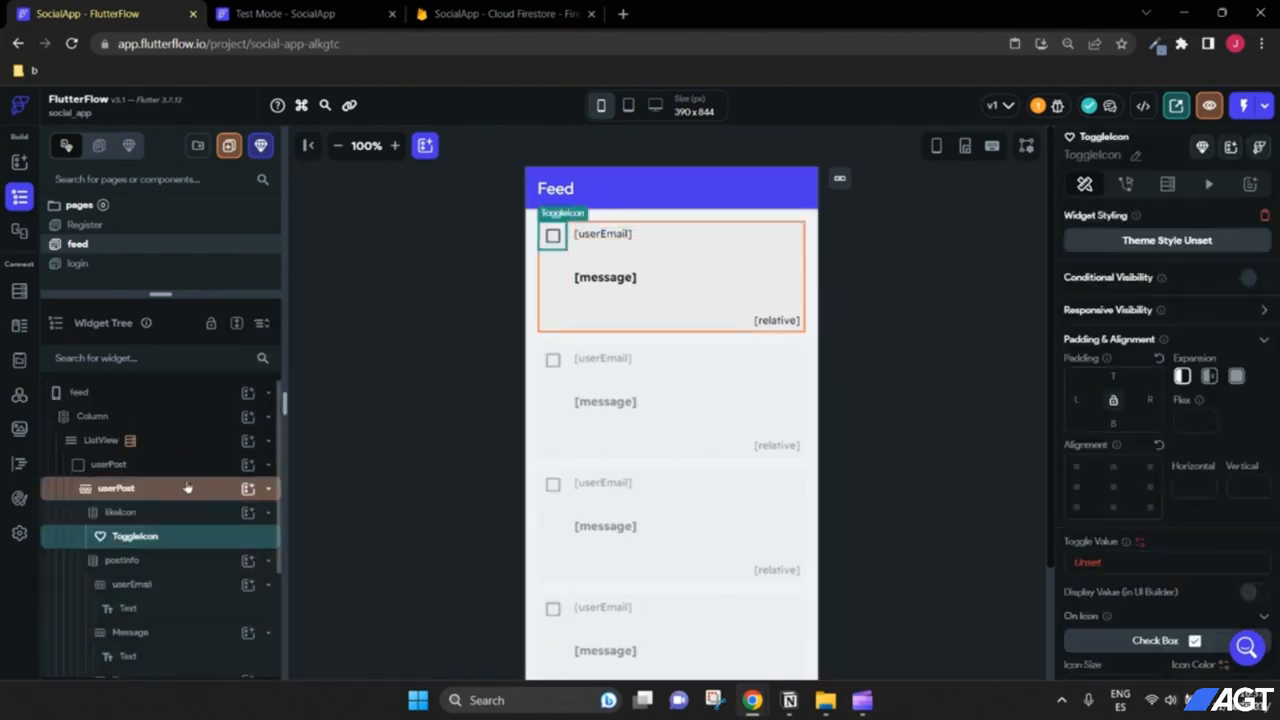
Step: Add a Text widget under likeIcon and set the column's Main Axis Alignment to Center
{"action": "left_click", "coordinate": [248, 514]}
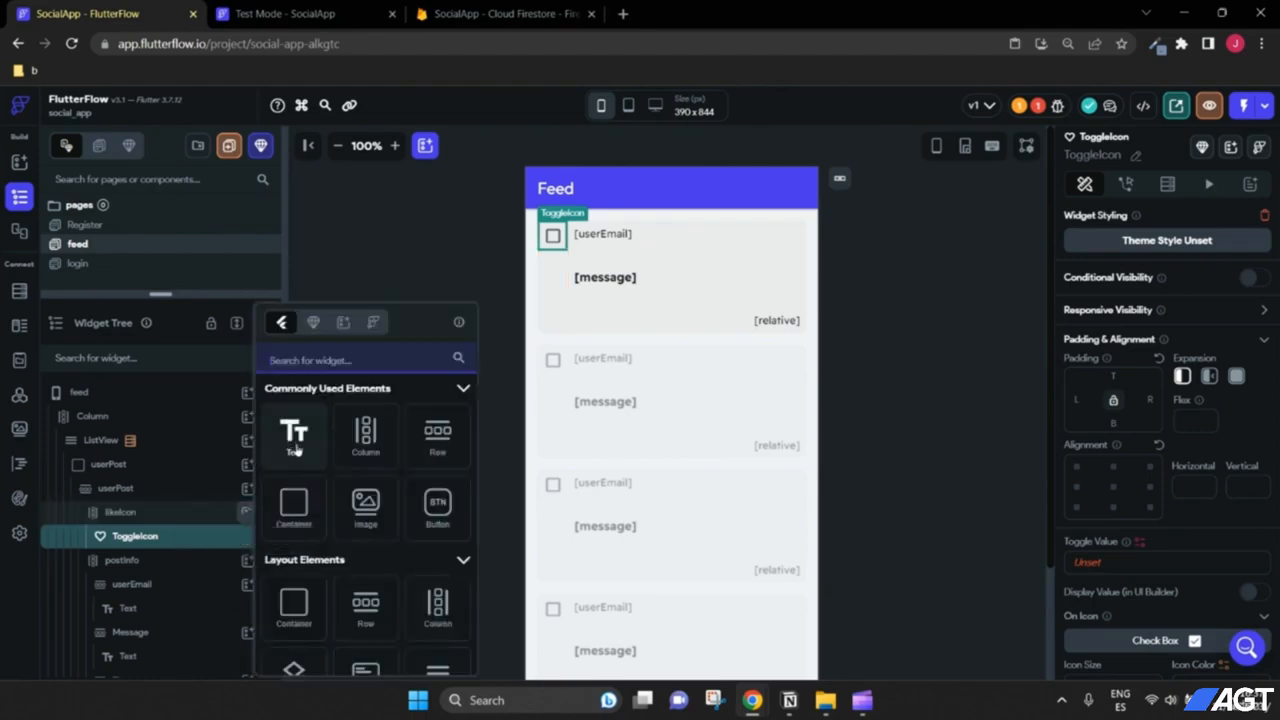
{"action": "left_click", "coordinate": [292, 440]}
{"action": "scroll", "coordinate": [202, 470], "scroll_direction": "up", "scroll_amount": 2}
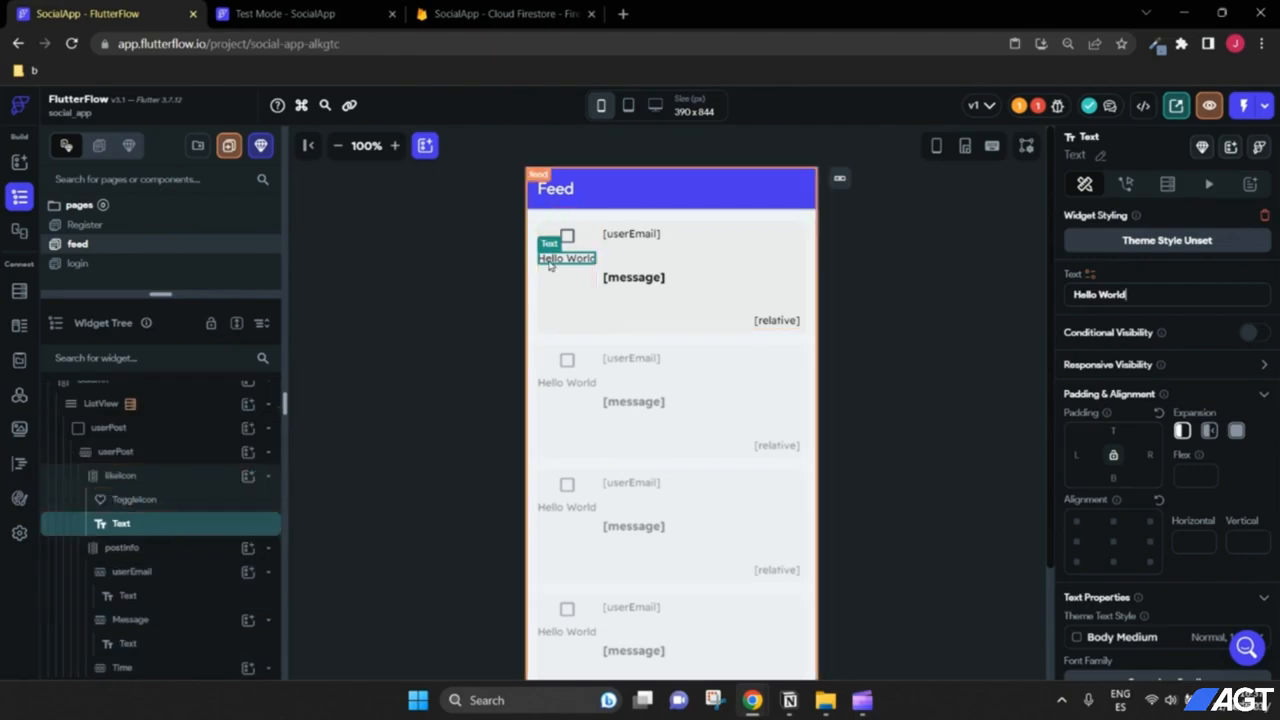
{"action": "left_click", "coordinate": [395, 145]}
{"action": "left_click", "coordinate": [395, 145]}
{"action": "left_click", "coordinate": [395, 145]}
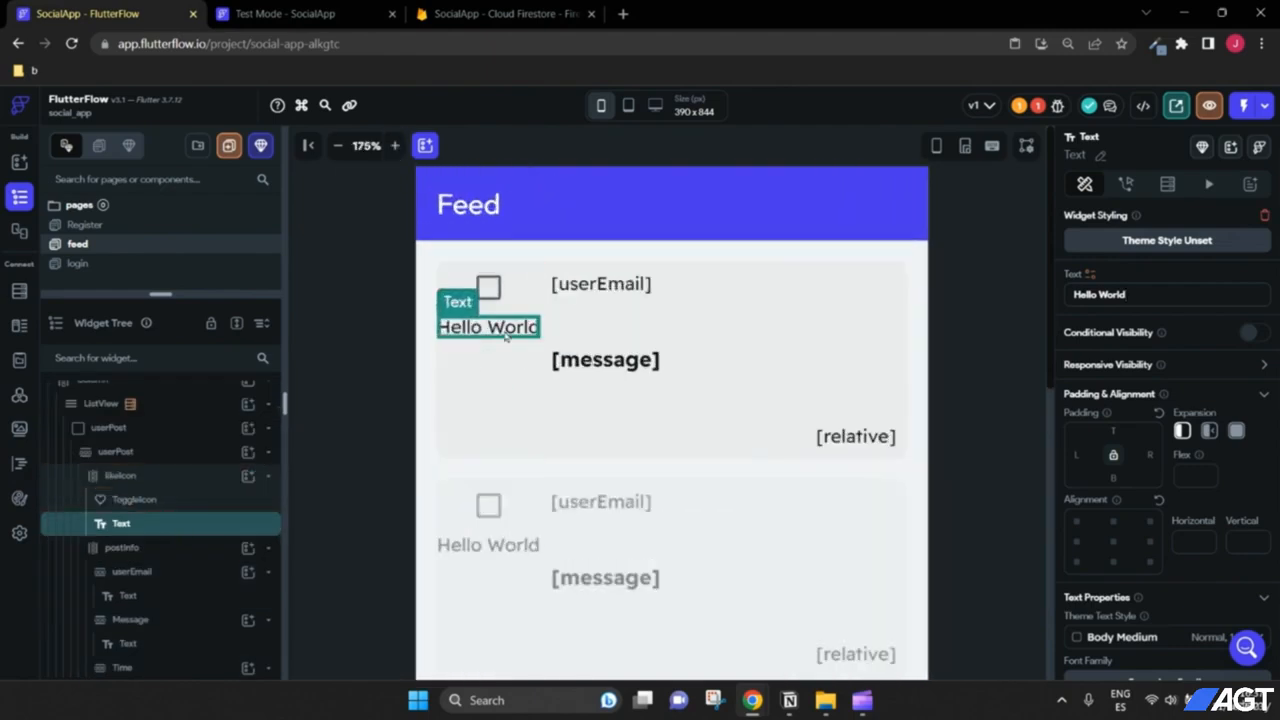
{"action": "left_click", "coordinate": [150, 476]}
{"action": "scroll", "coordinate": [1155, 505], "scroll_direction": "down", "scroll_amount": 1}
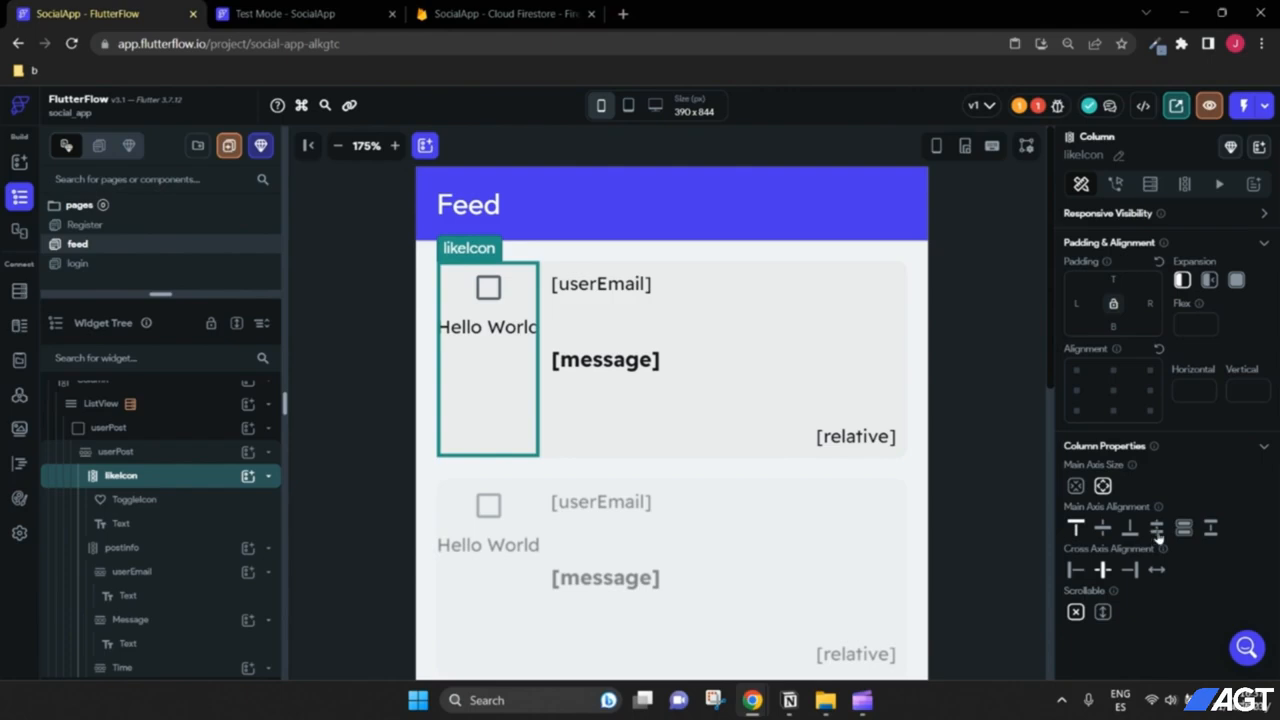
{"action": "left_click", "coordinate": [1102, 527]}
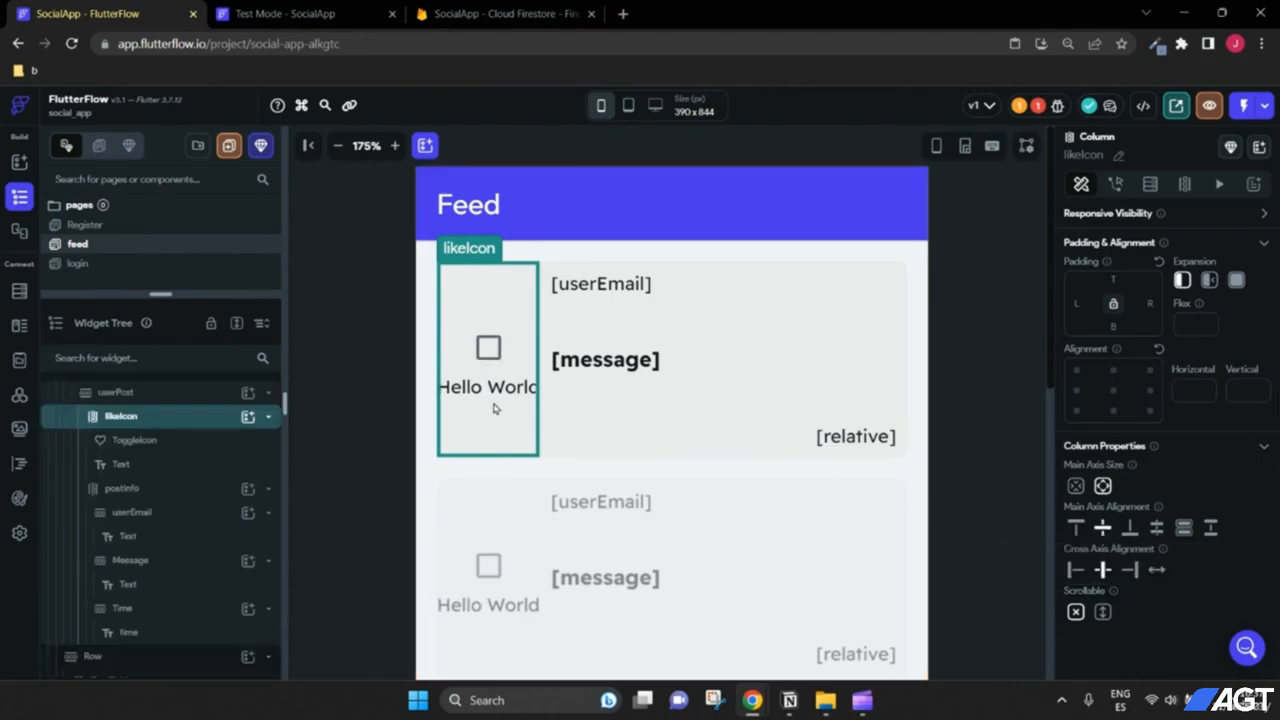
Step: Change the Hello World text to '0' with font size 16 and 700 - Bold weight
{"action": "left_click", "coordinate": [520, 390]}
{"action": "left_click_drag", "start_coordinate": [1134, 257], "coordinate": [1033, 250]}
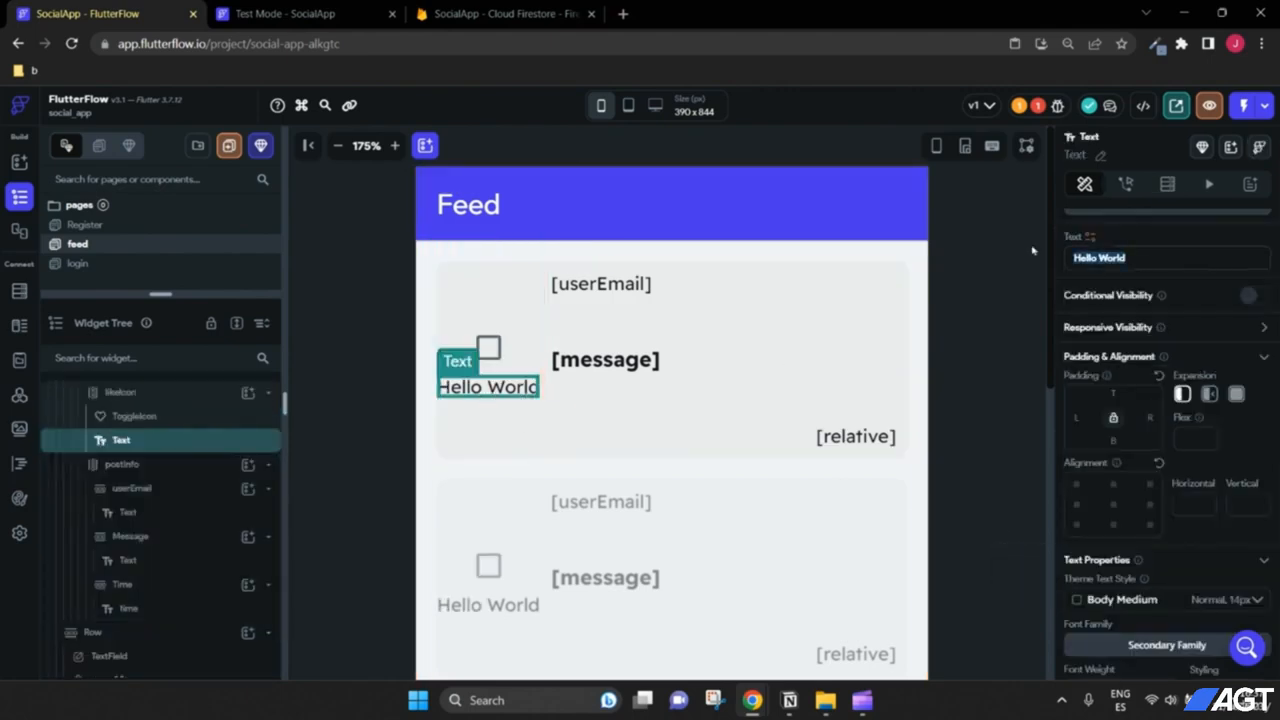
{"action": "type", "text": "0"}
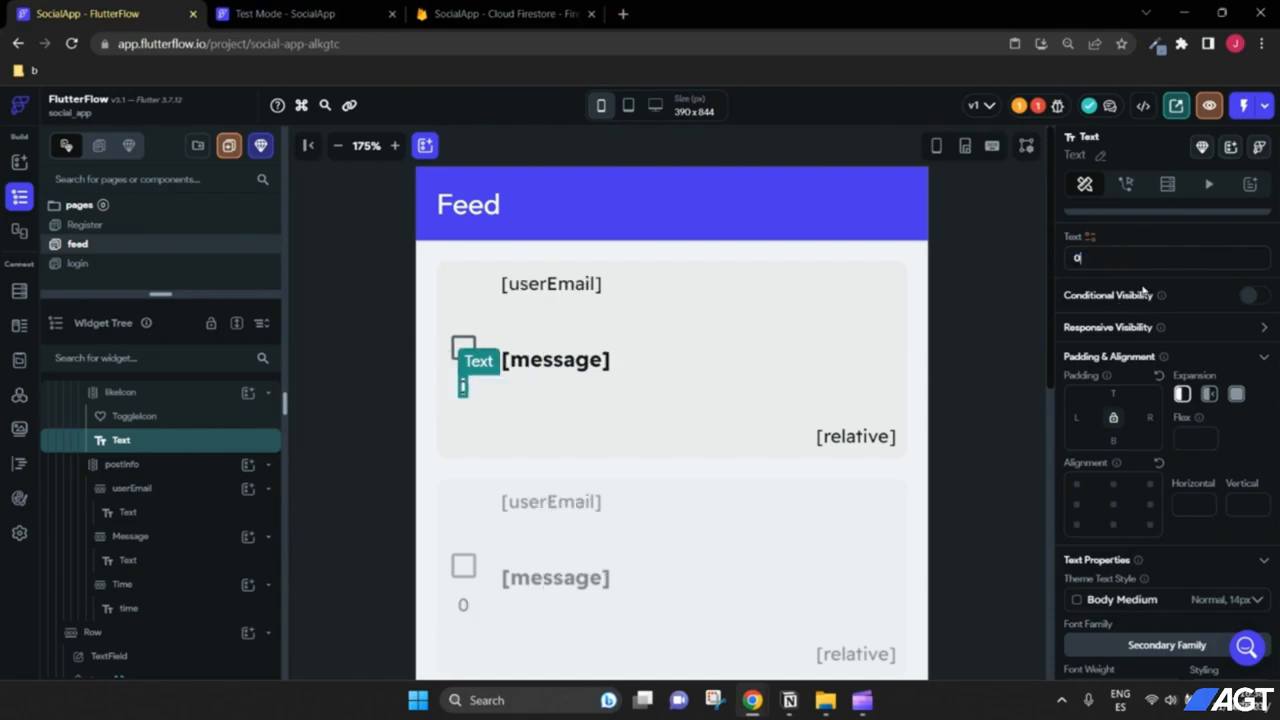
{"action": "scroll", "coordinate": [1094, 330], "scroll_direction": "down", "scroll_amount": 3}
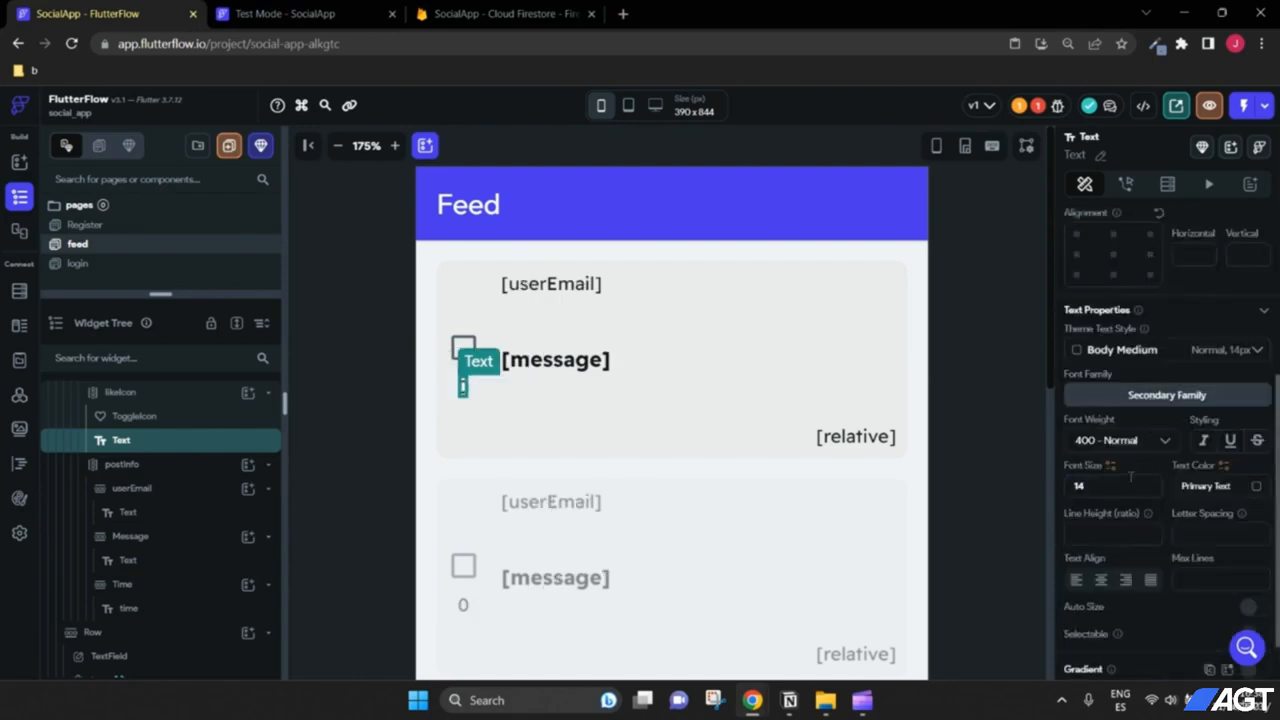
{"action": "type", "text": "16"}
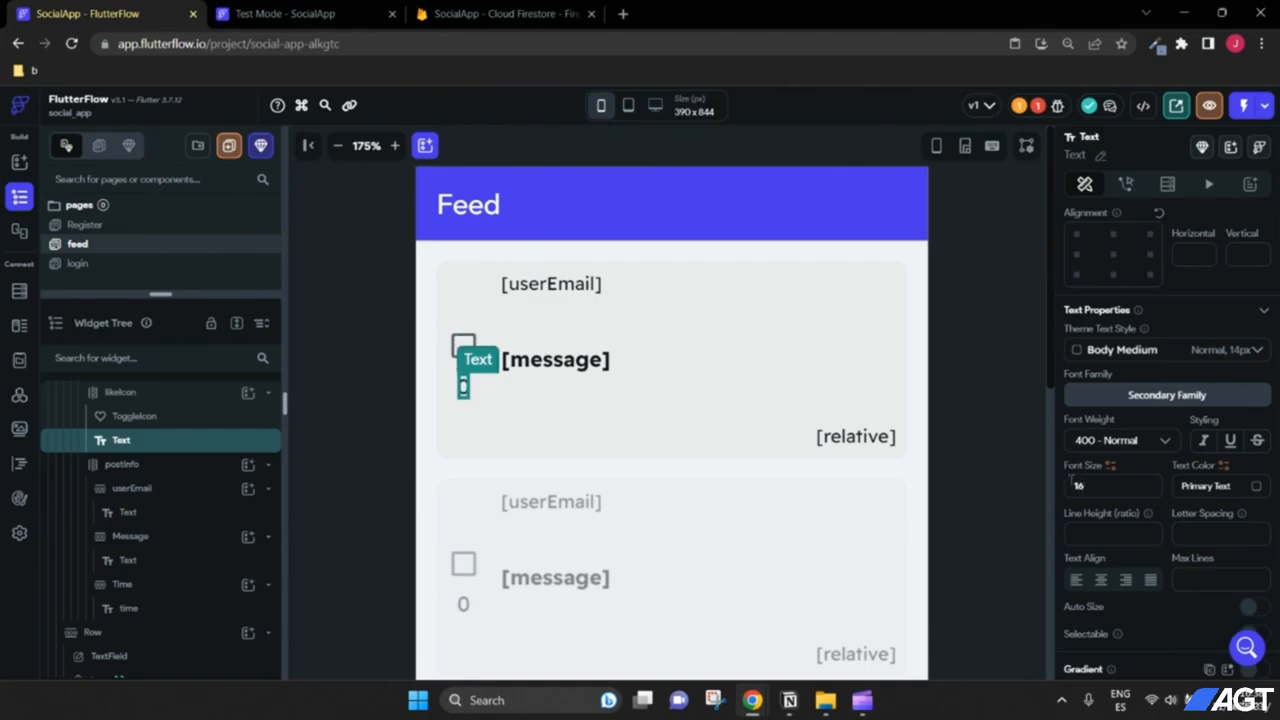
{"action": "left_click", "coordinate": [1140, 445]}
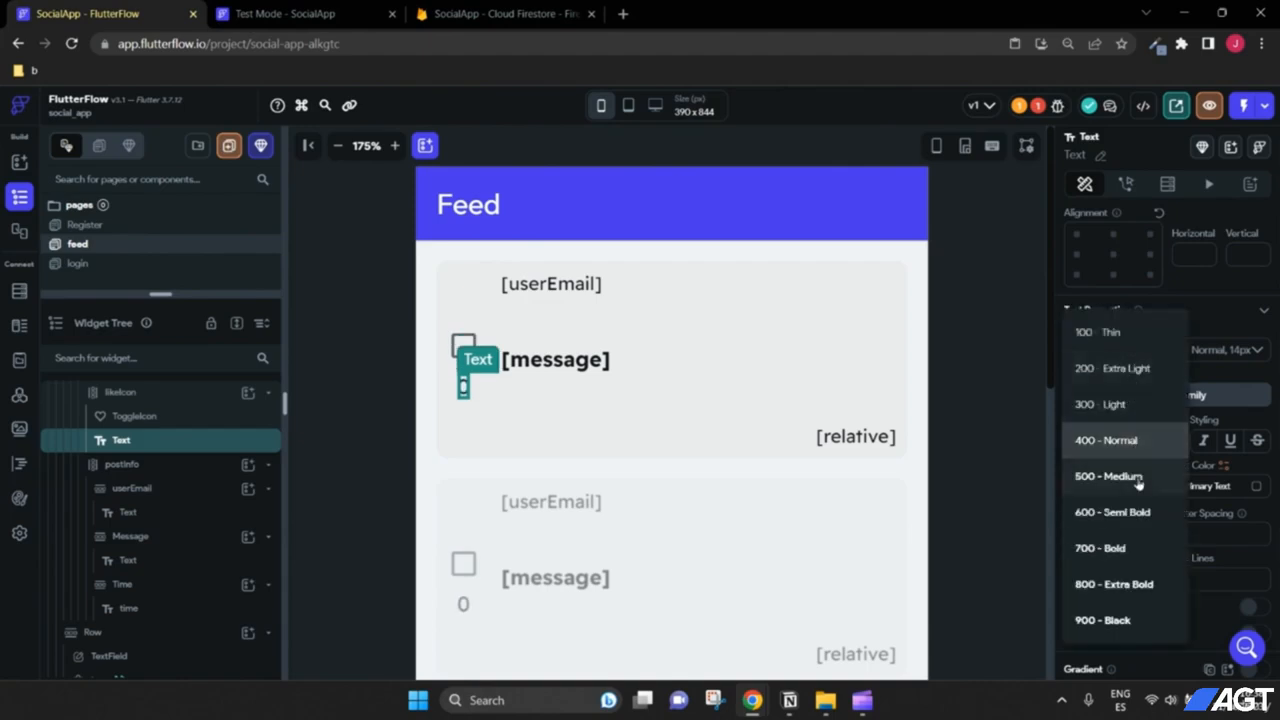
{"action": "left_click", "coordinate": [1140, 548]}
Step: Set the like toggle's On Icon to a filled heart and Off Icon to an outlined heart
{"action": "left_click", "coordinate": [752, 472]}
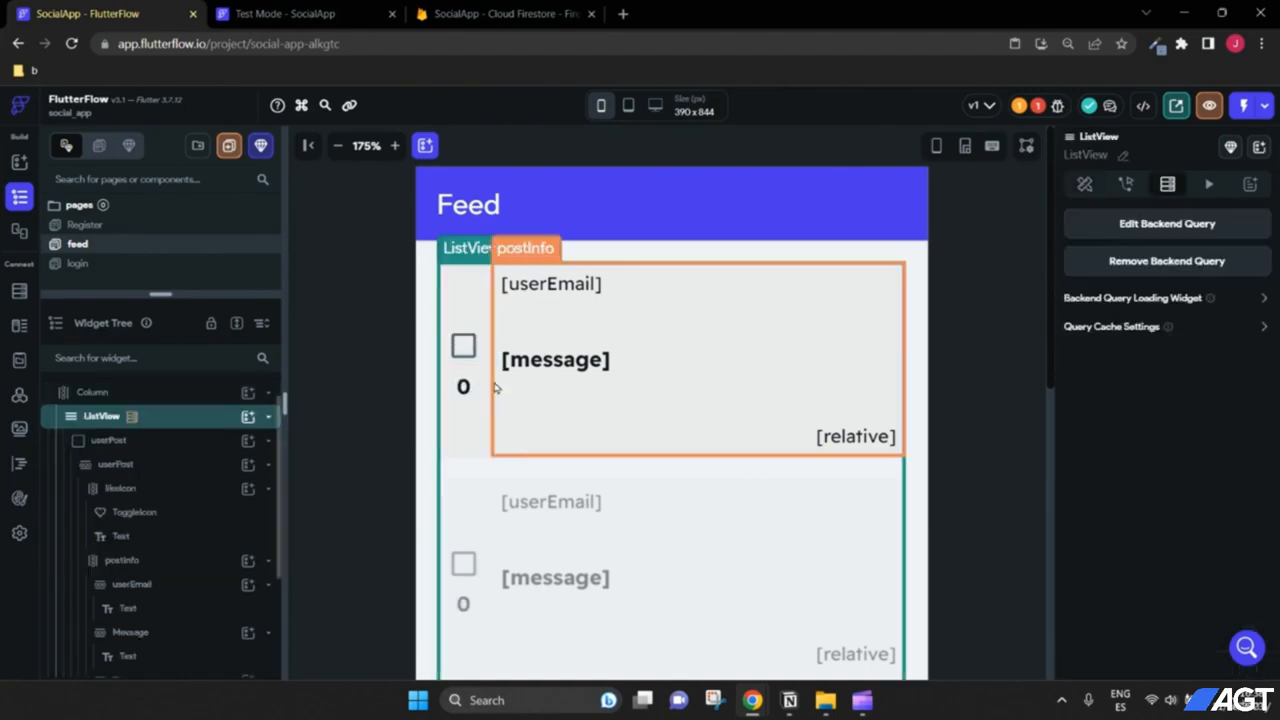
{"action": "left_click", "coordinate": [466, 343]}
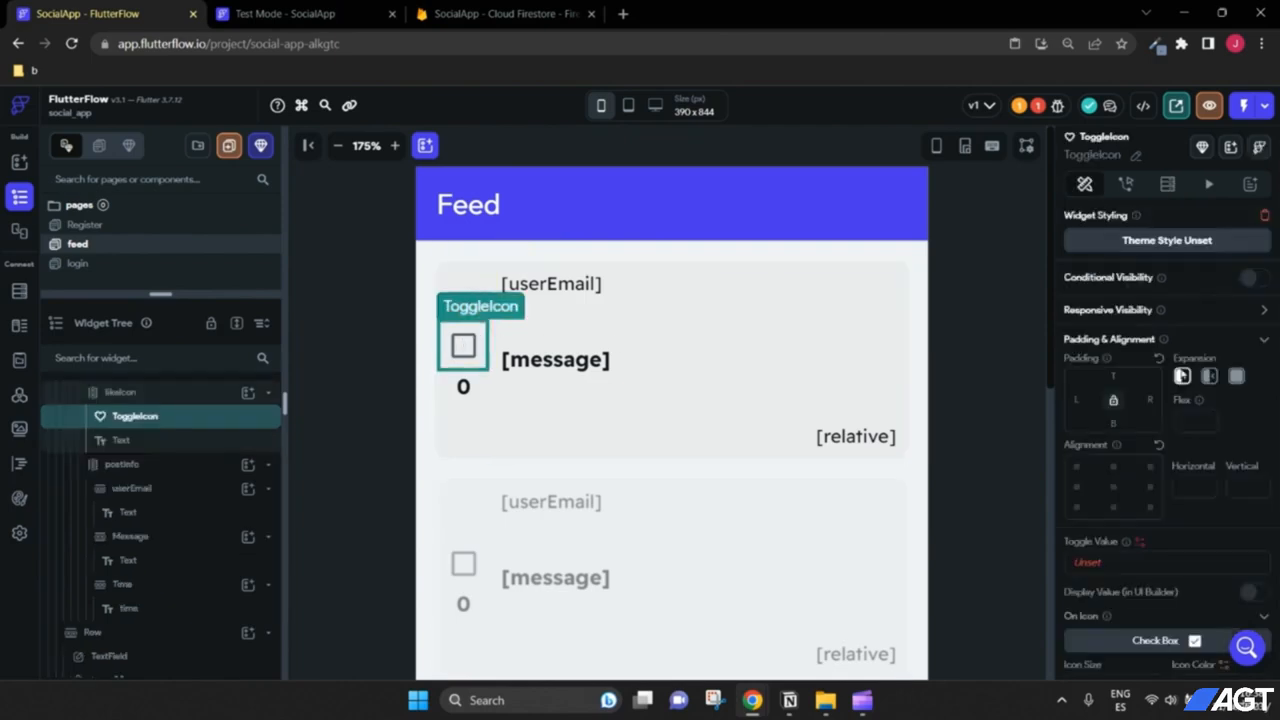
{"action": "scroll", "coordinate": [1186, 392], "scroll_direction": "down", "scroll_amount": 2}
{"action": "scroll", "coordinate": [1183, 415], "scroll_direction": "up", "scroll_amount": 2}
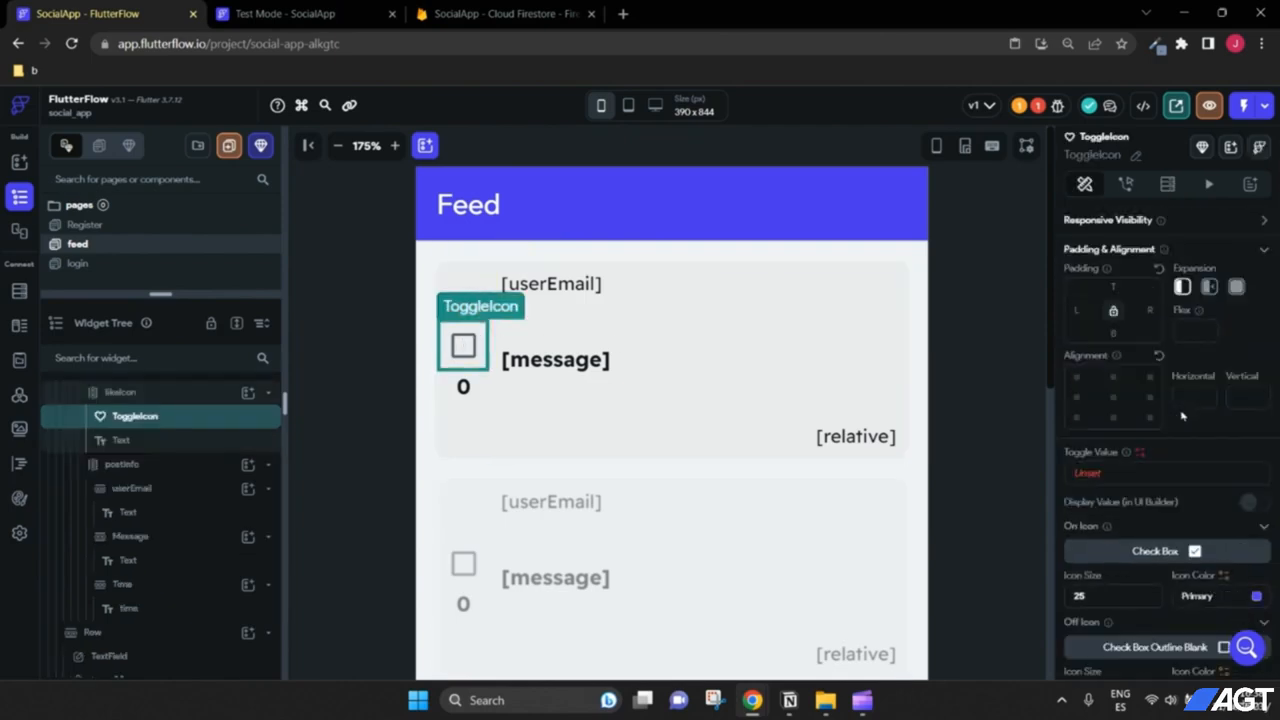
{"action": "scroll", "coordinate": [1218, 387], "scroll_direction": "down", "scroll_amount": 2}
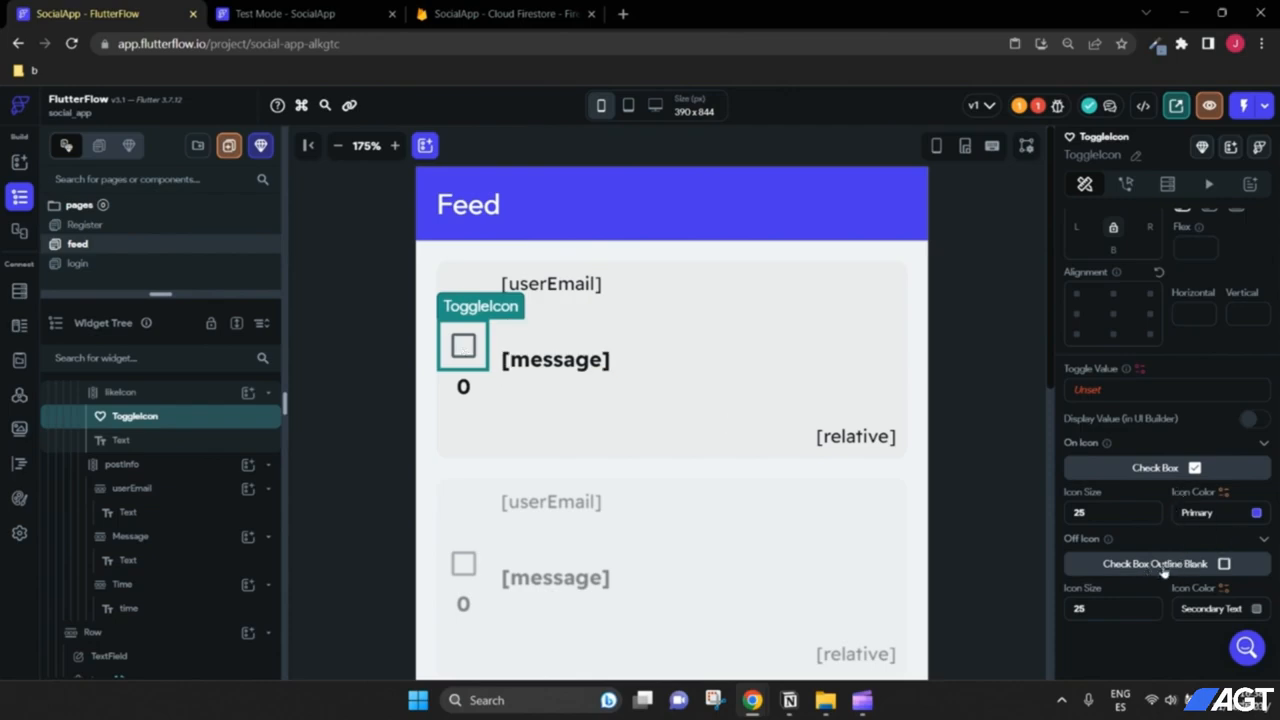
{"action": "left_click", "coordinate": [1170, 468]}
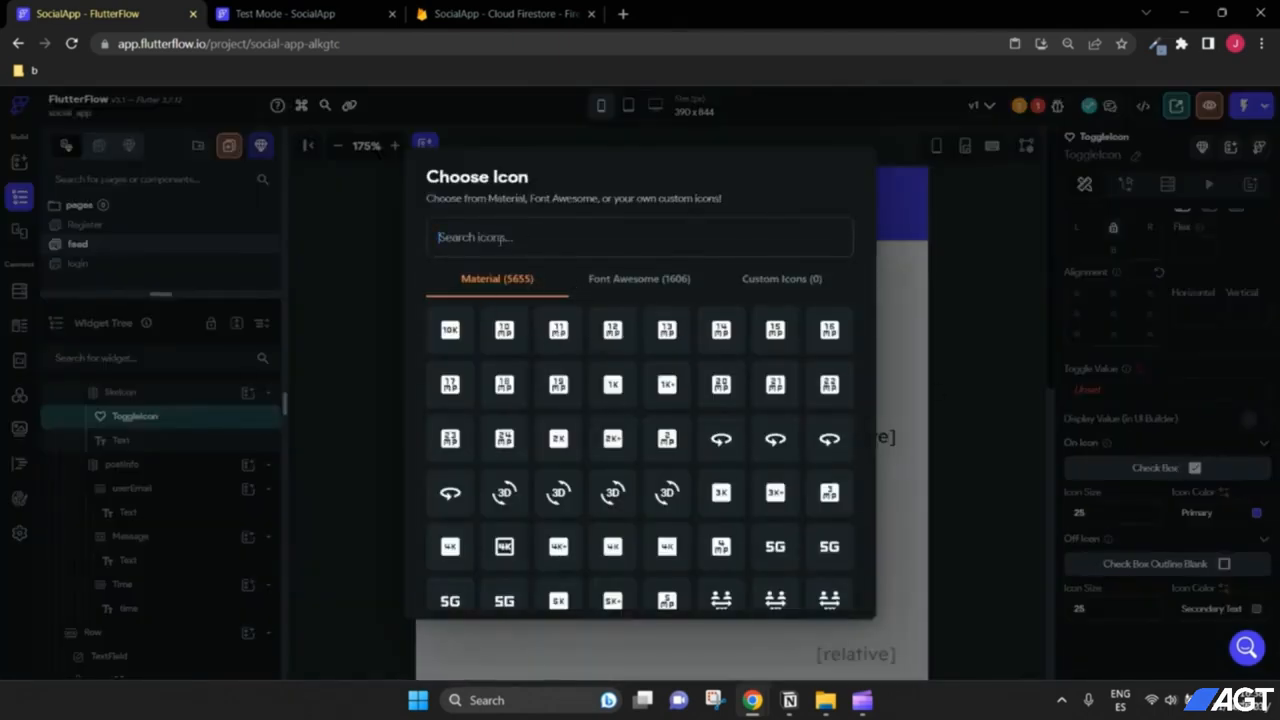
{"action": "left_click", "coordinate": [475, 237]}
{"action": "type", "text": "heart"}
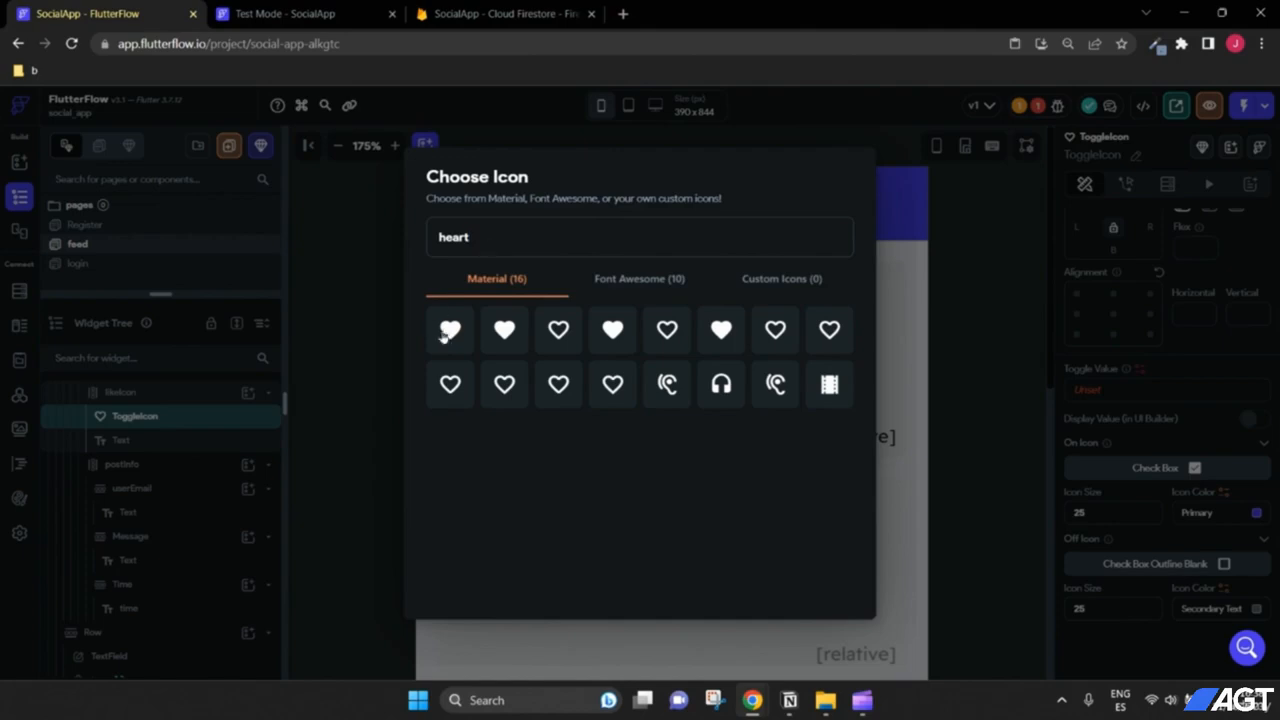
{"action": "left_click", "coordinate": [450, 332]}
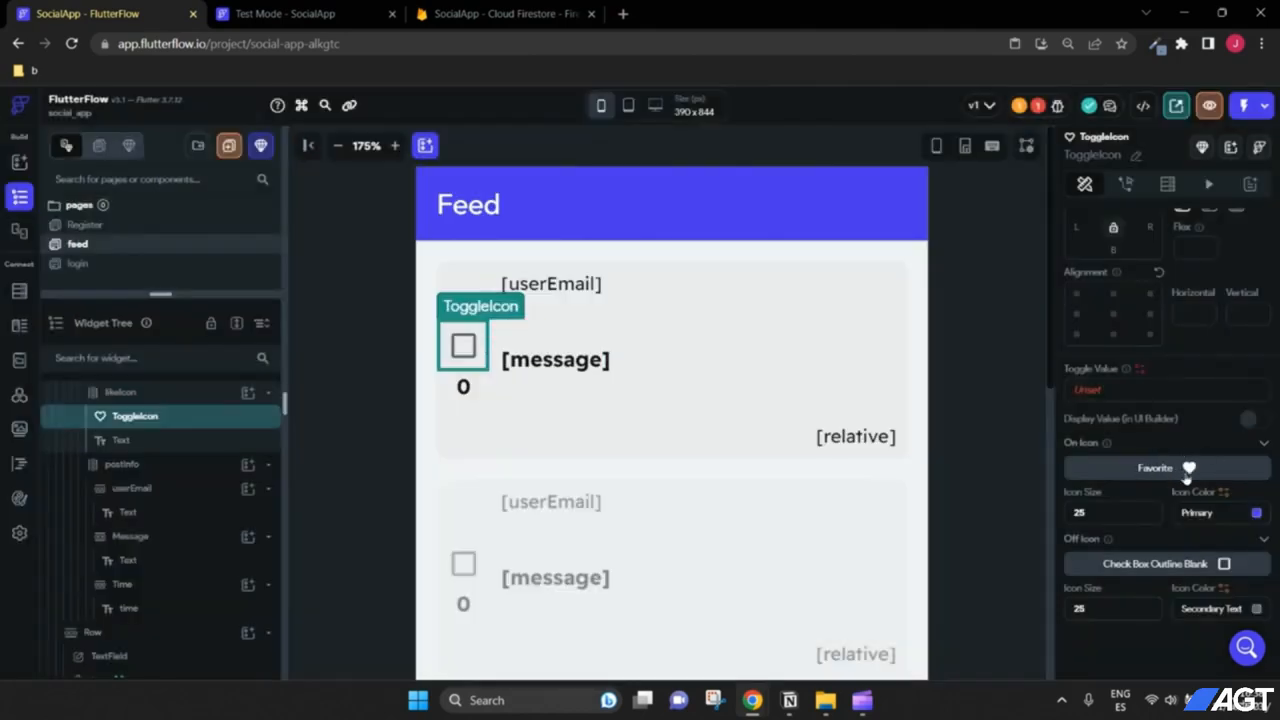
{"action": "left_click", "coordinate": [1167, 569]}
{"action": "type", "text": "heart"}
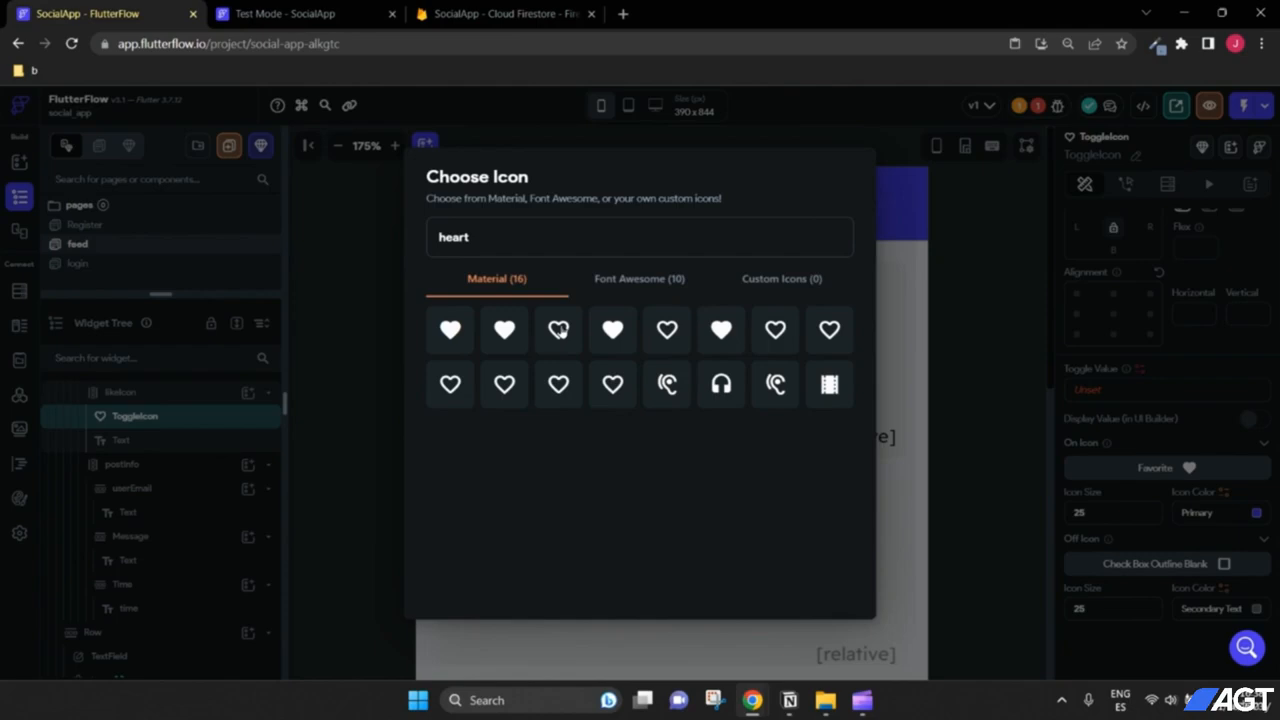
{"action": "left_click", "coordinate": [559, 330]}
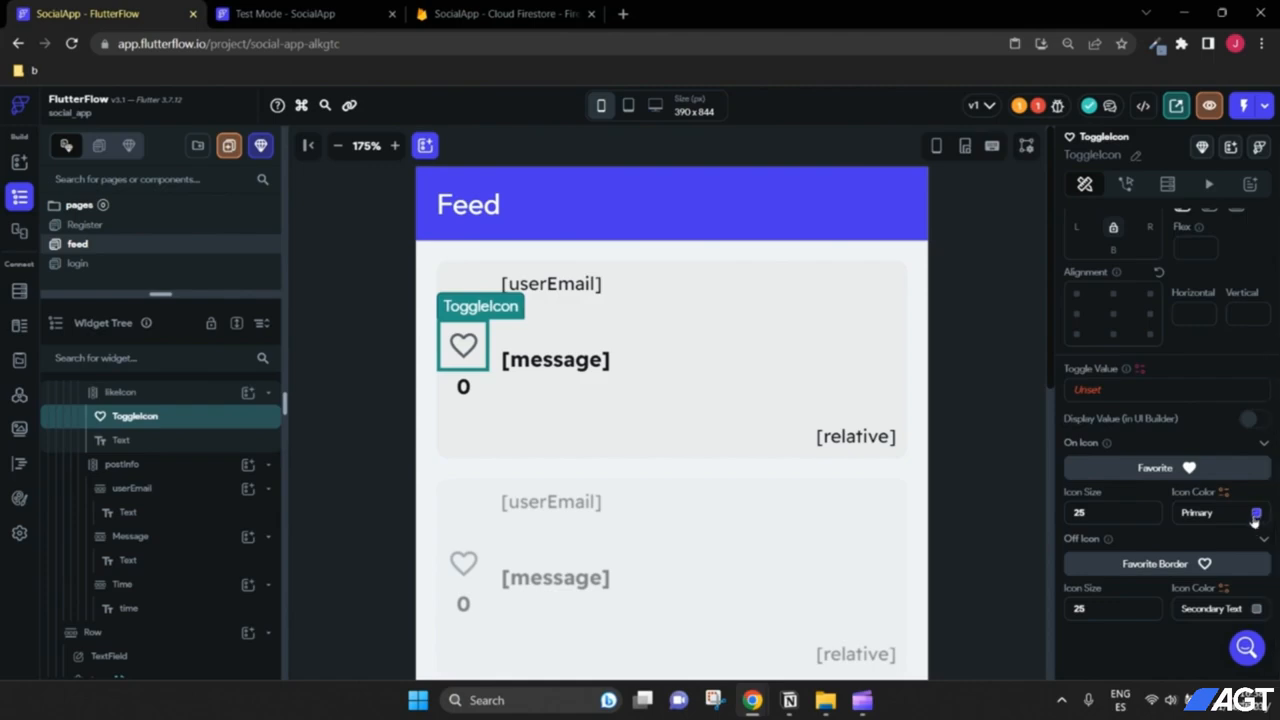
Step: Color the on-state heart with Error red and preview the toggle's on and off states
{"action": "left_click", "coordinate": [1255, 514]}
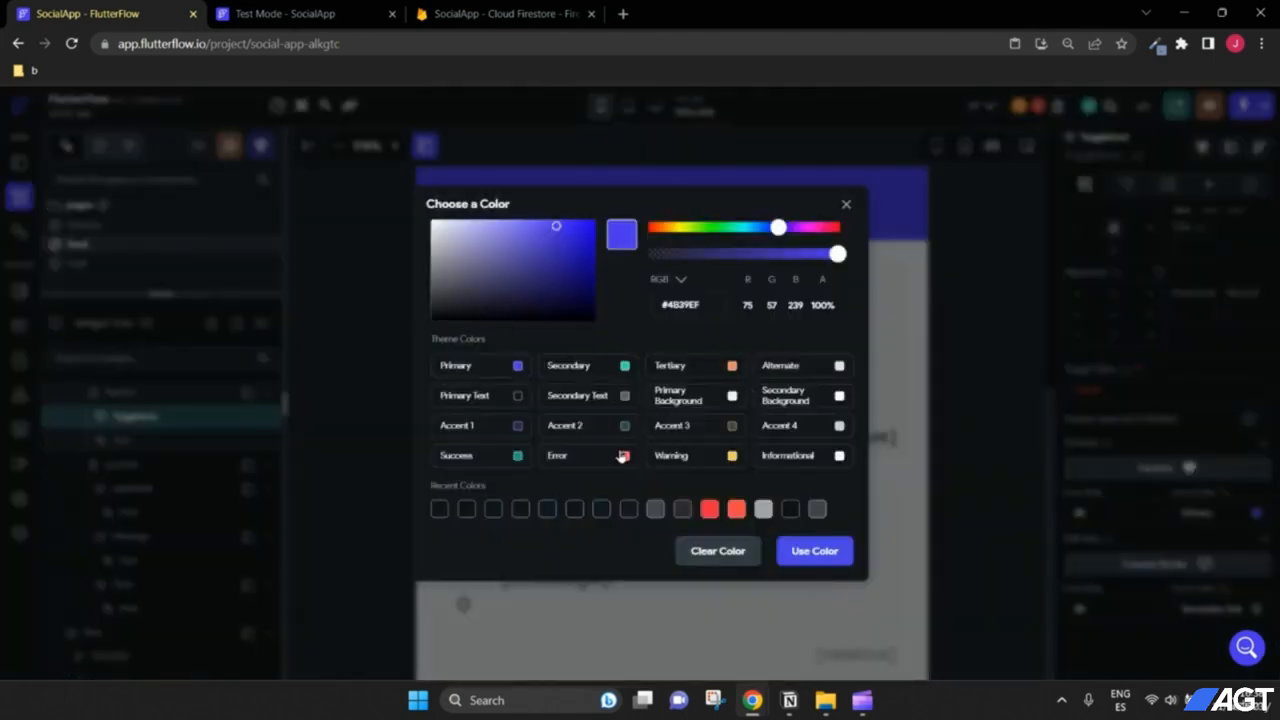
{"action": "left_click", "coordinate": [622, 456]}
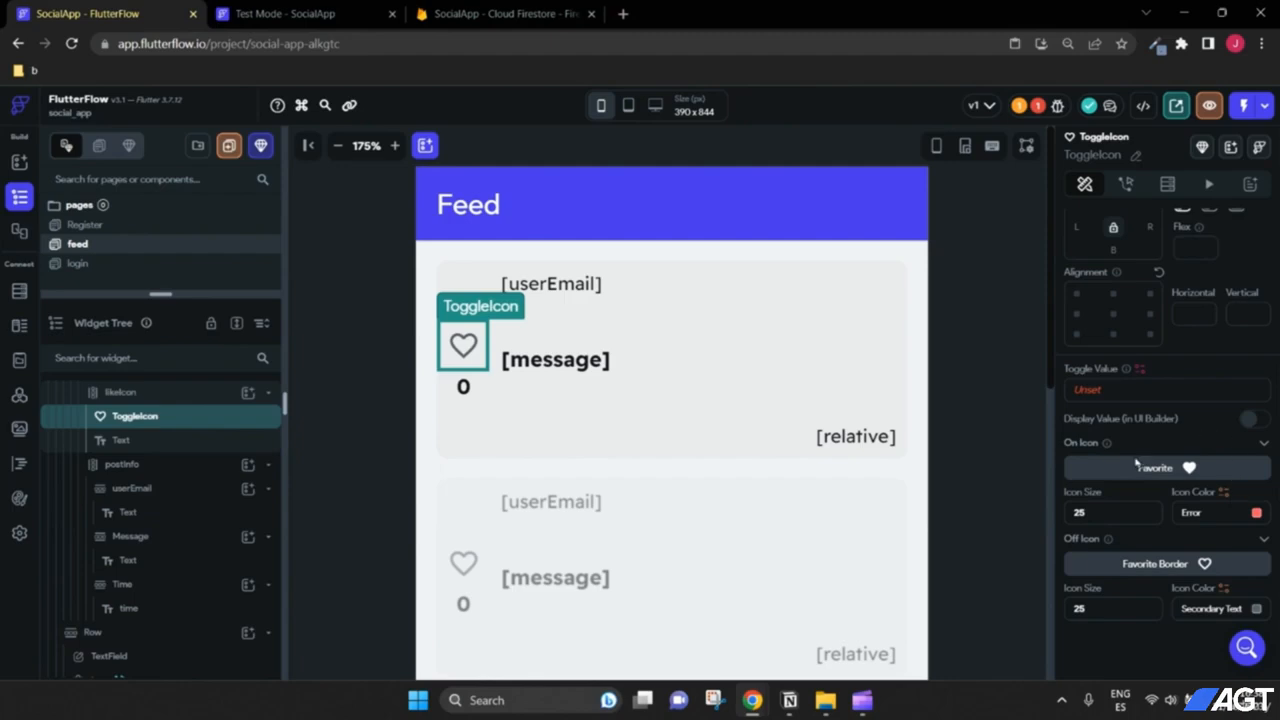
{"action": "left_click", "coordinate": [1250, 420]}
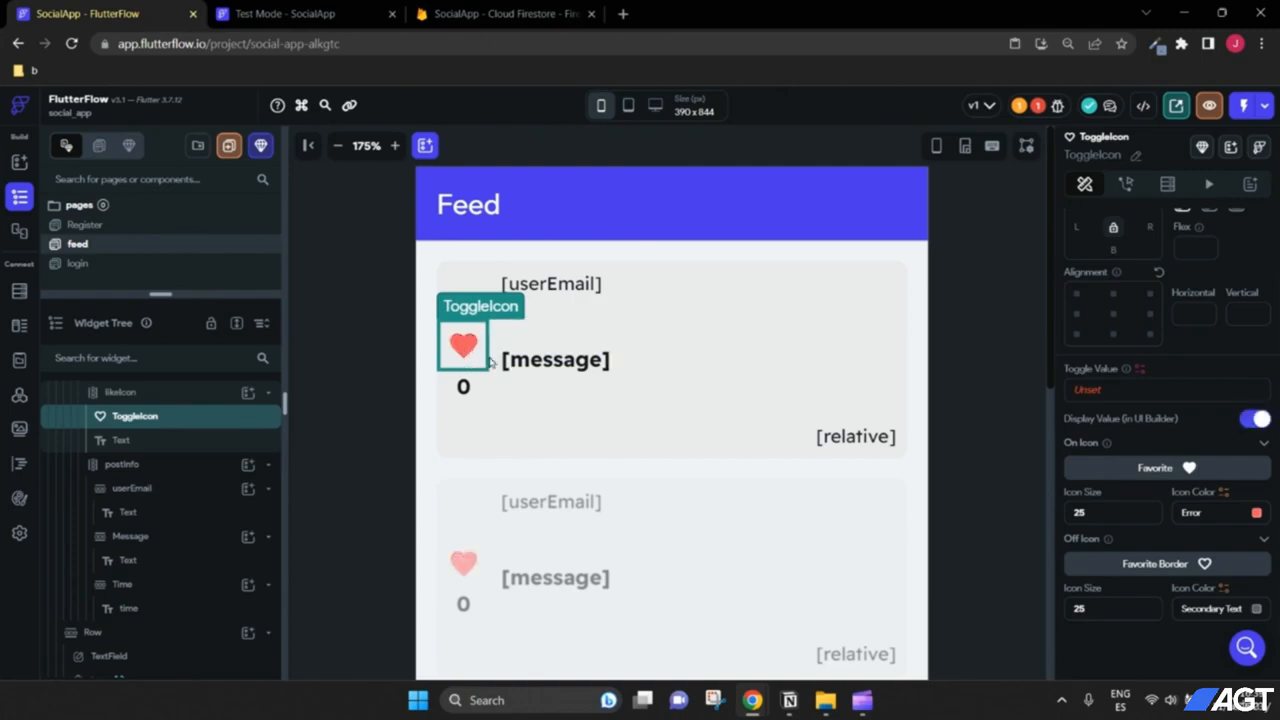
{"action": "left_click", "coordinate": [1252, 420]}
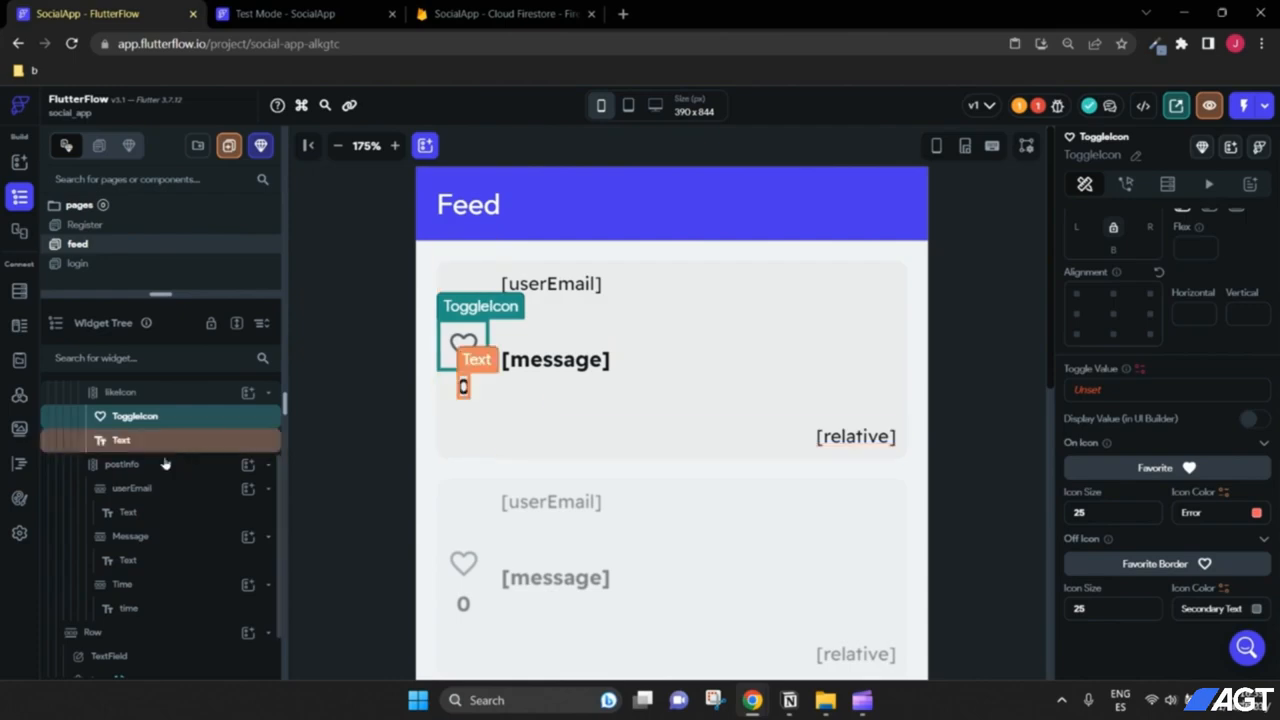
{"action": "scroll", "coordinate": [140, 470], "scroll_direction": "up", "scroll_amount": 2}
{"action": "left_click", "coordinate": [134, 478]}
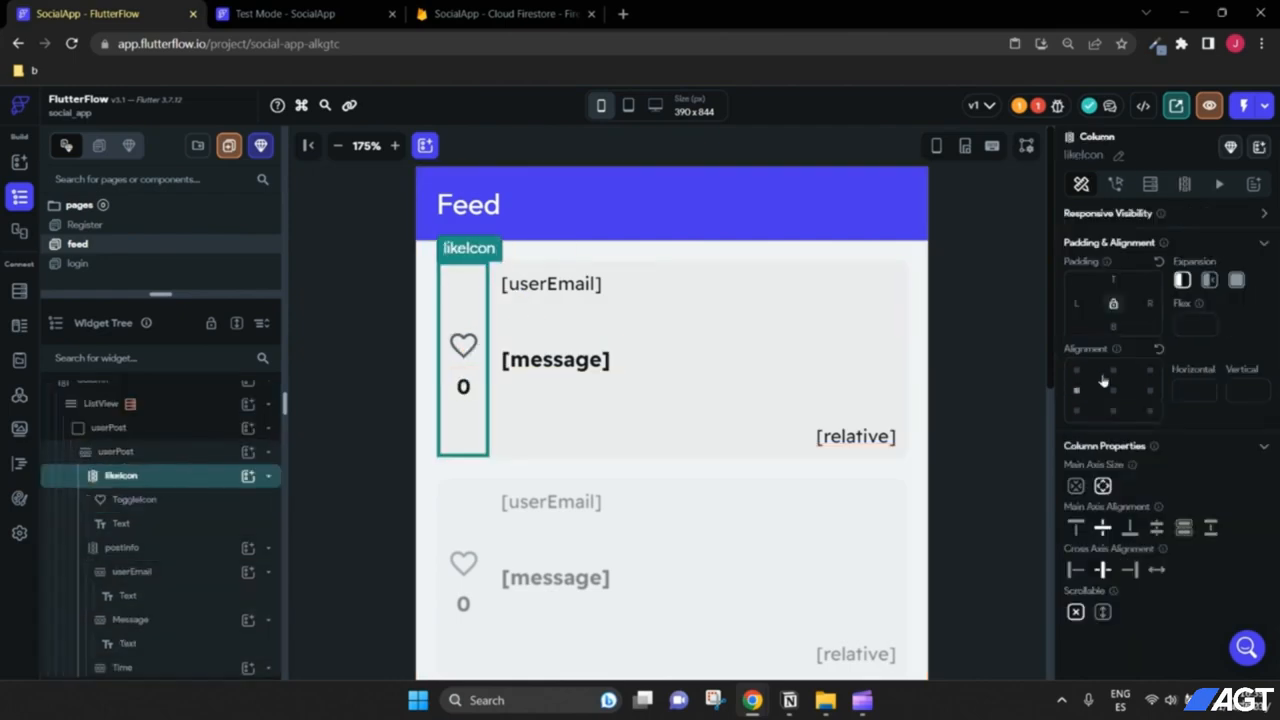
Step: Give the like column right padding 8 and the message row bottom padding 20
{"action": "type", "text": "8"}
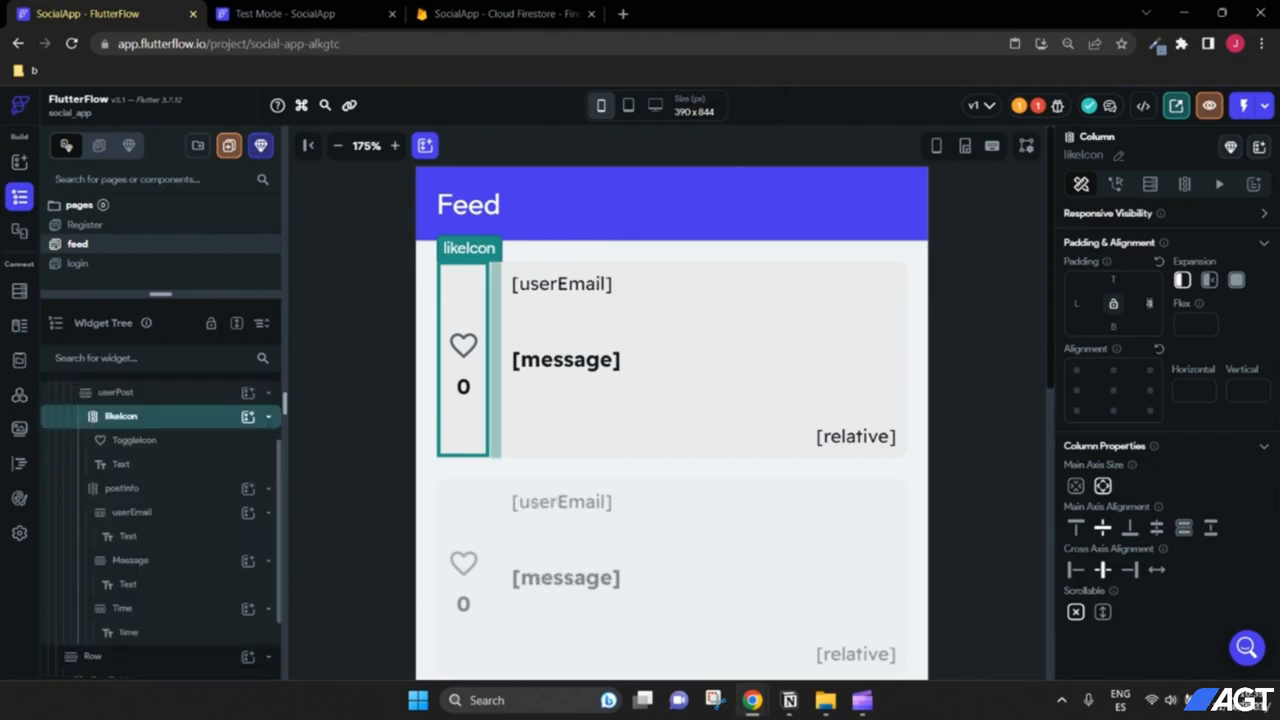
{"action": "type", "text": "8"}
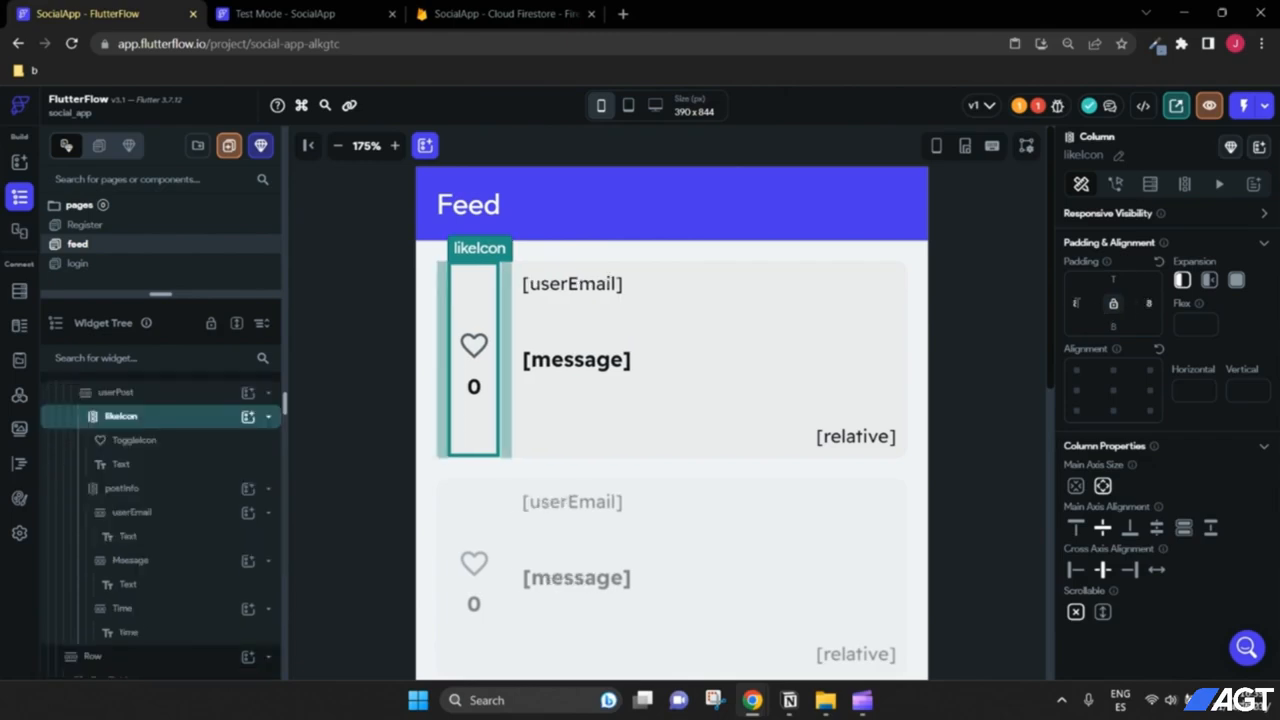
{"action": "left_click", "coordinate": [985, 380]}
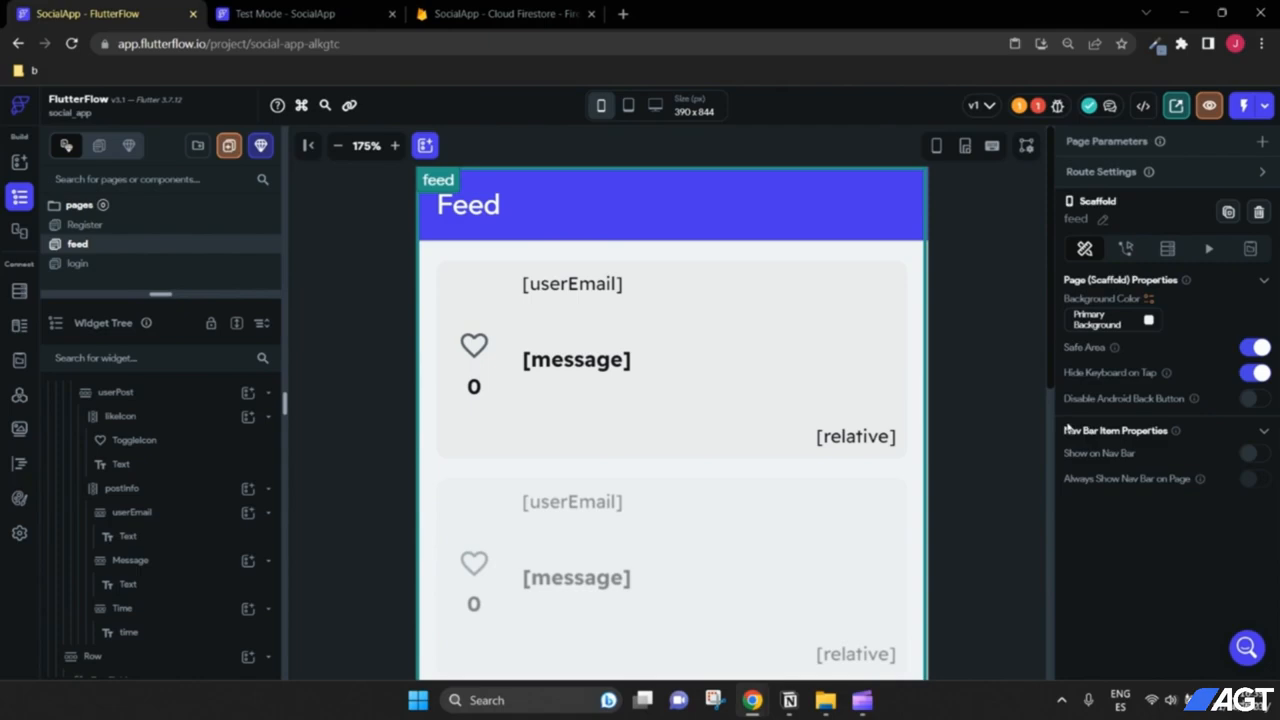
{"action": "left_click", "coordinate": [683, 369]}
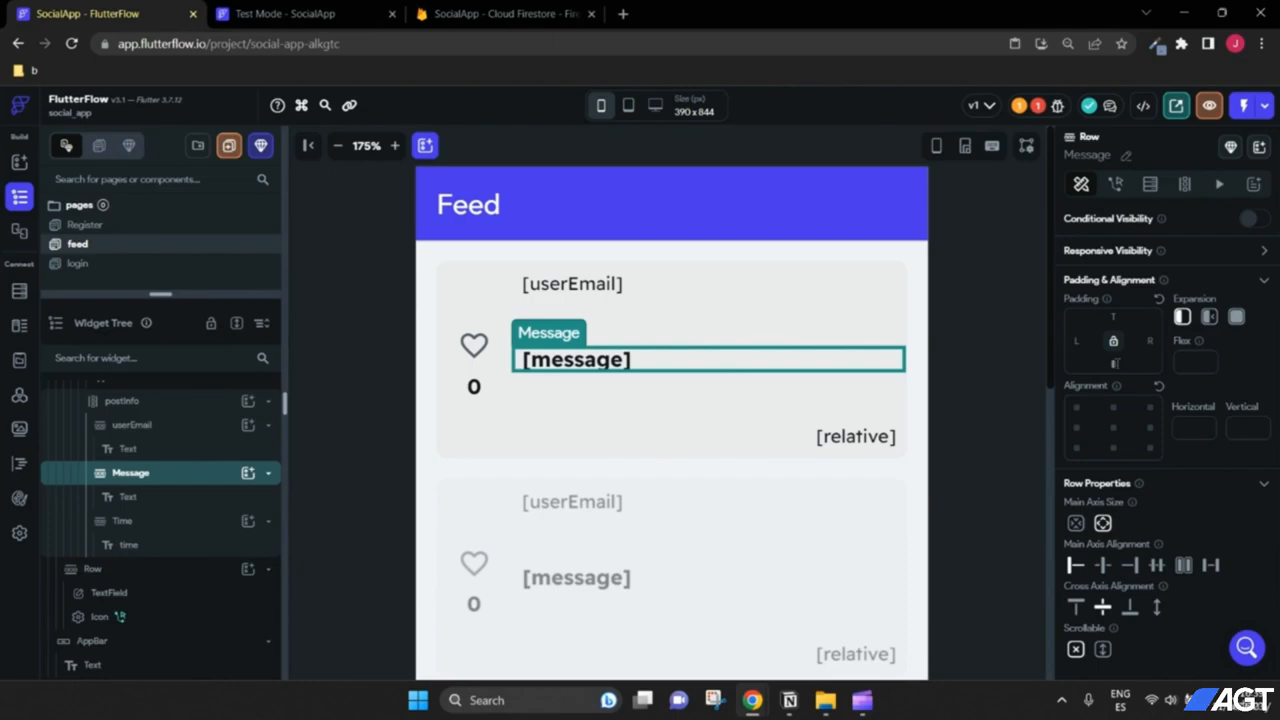
{"action": "type", "text": "20"}
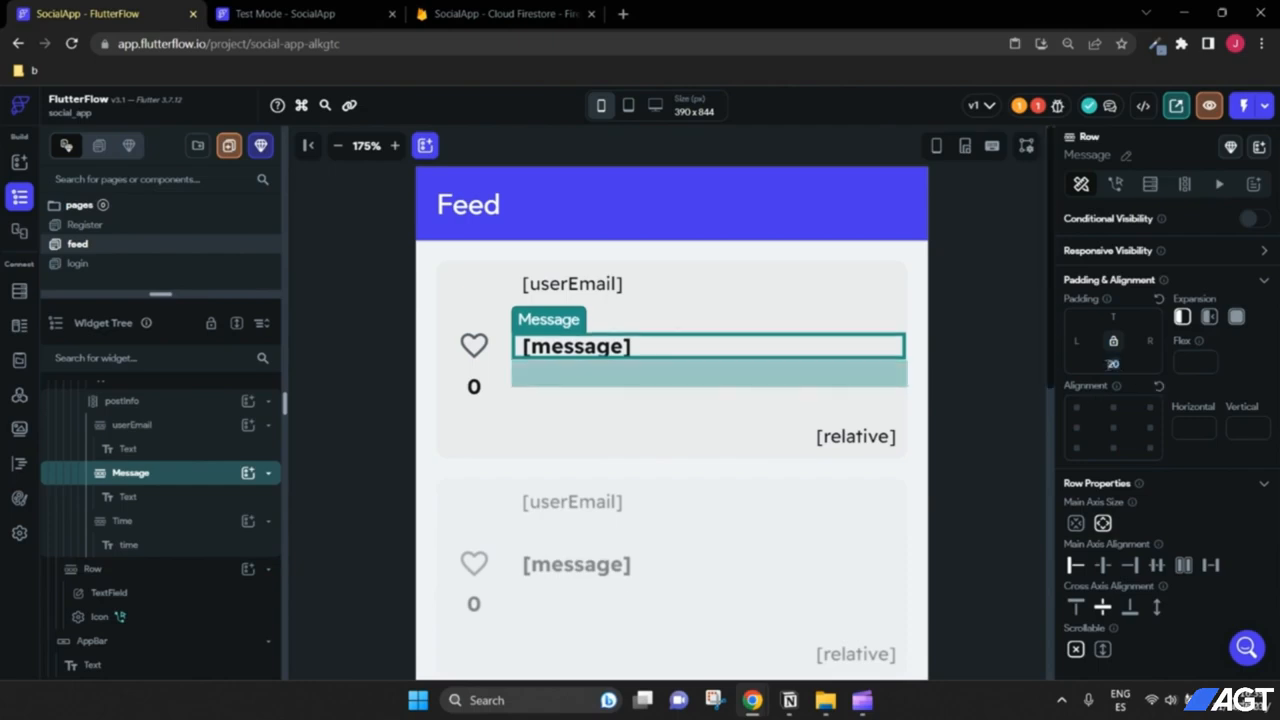
{"action": "key", "text": "BackSpace"}
{"action": "type", "text": "5"}
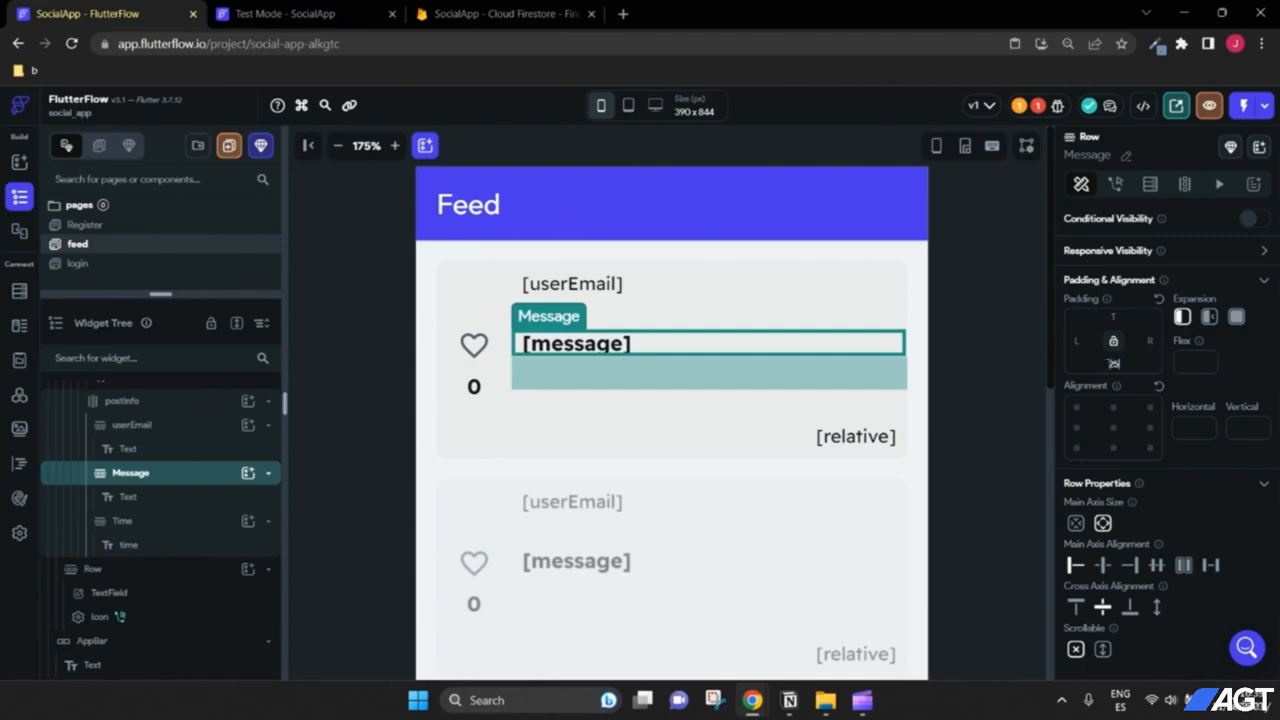
{"action": "key", "text": "BackSpace"}
{"action": "type", "text": "3"}
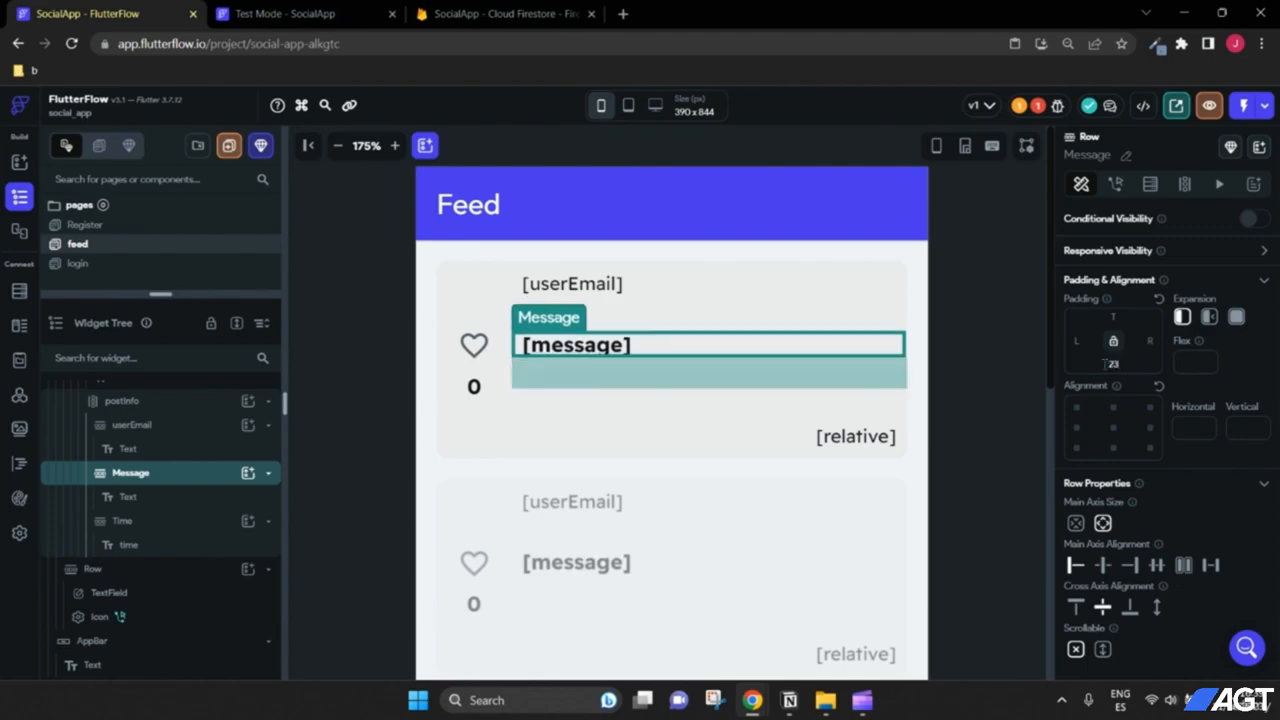
{"action": "left_click_drag", "start_coordinate": [1120, 370], "coordinate": [1098, 372]}
{"action": "type", "text": "20"}
{"action": "left_click", "coordinate": [1020, 397]}
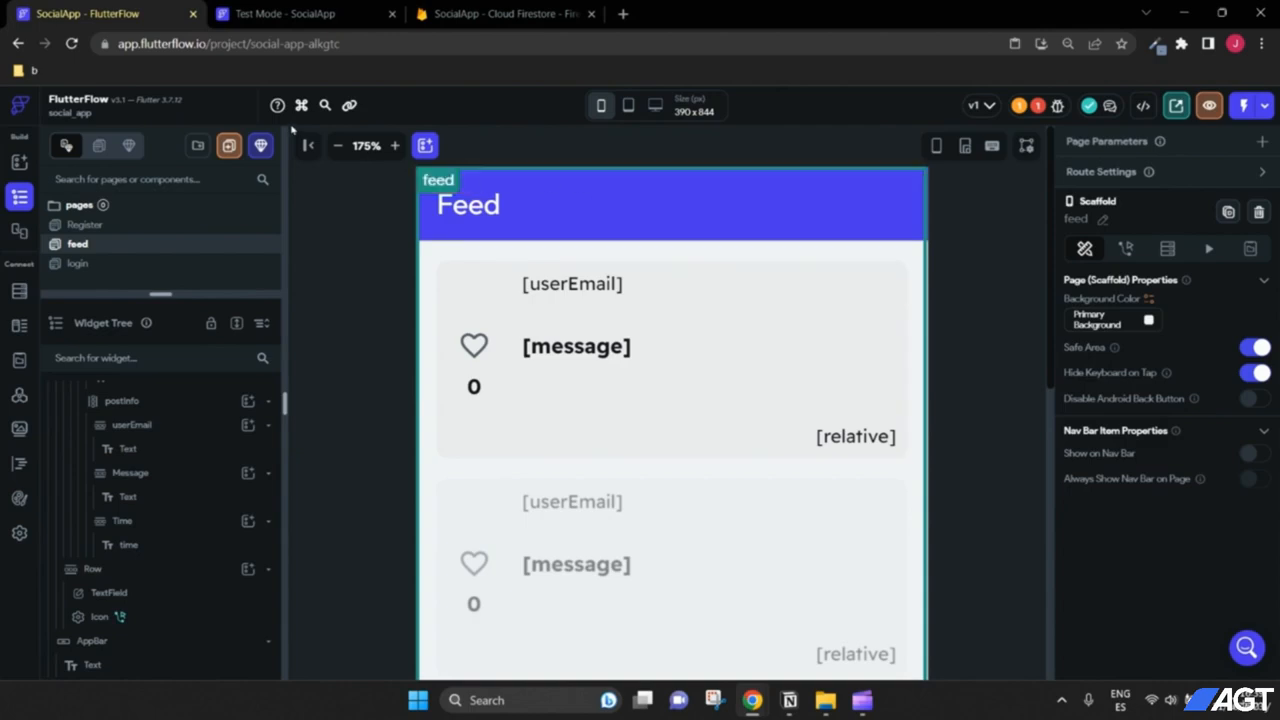
Step: Zoom the canvas out to 110% to see more of the feed page
{"action": "left_click", "coordinate": [339, 145]}
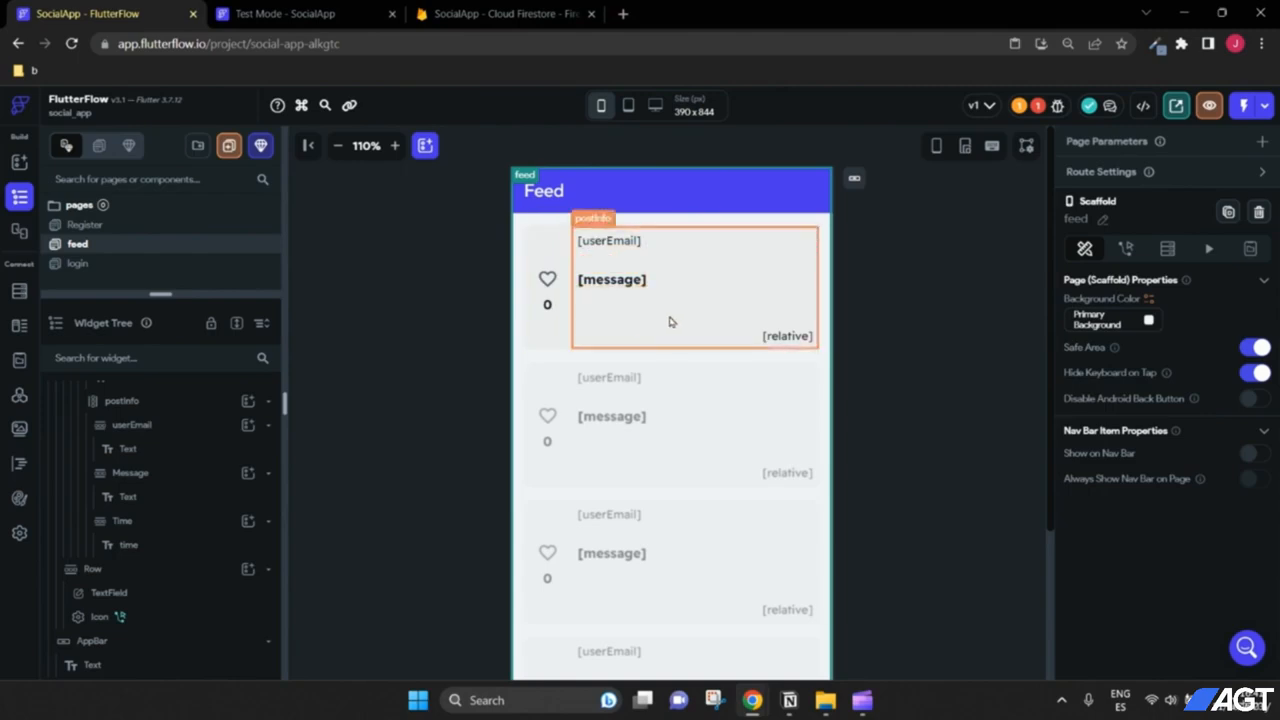
Step: Add a 'likes' field of type List<String> to userPosts, then return to the feed page
{"action": "left_click", "coordinate": [16, 292]}
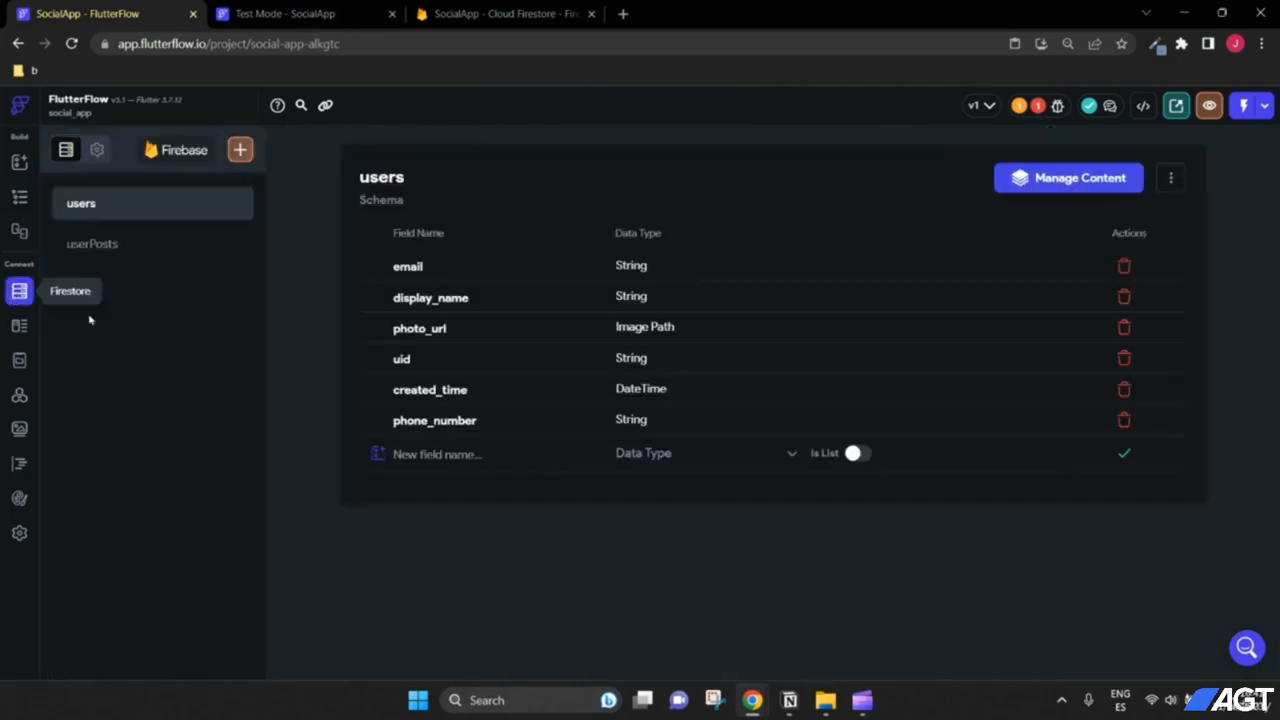
{"action": "left_click", "coordinate": [131, 248]}
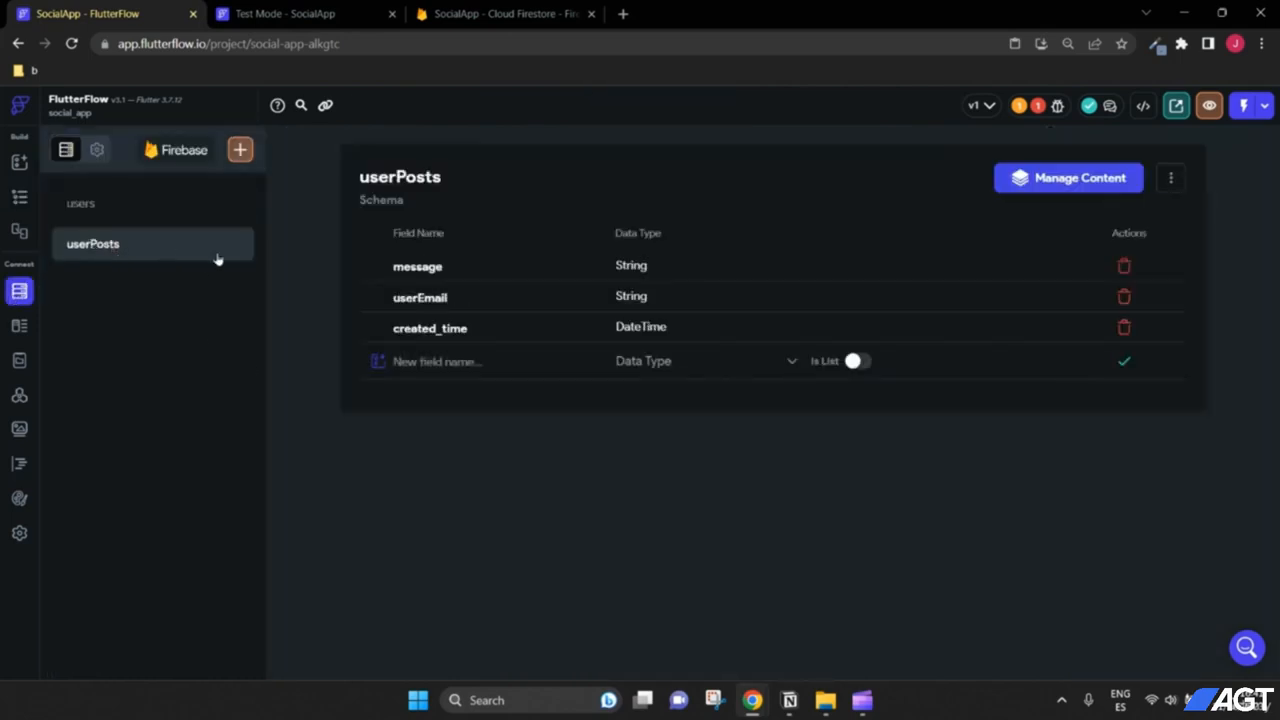
{"action": "left_click", "coordinate": [446, 368]}
{"action": "type", "text": "likes"}
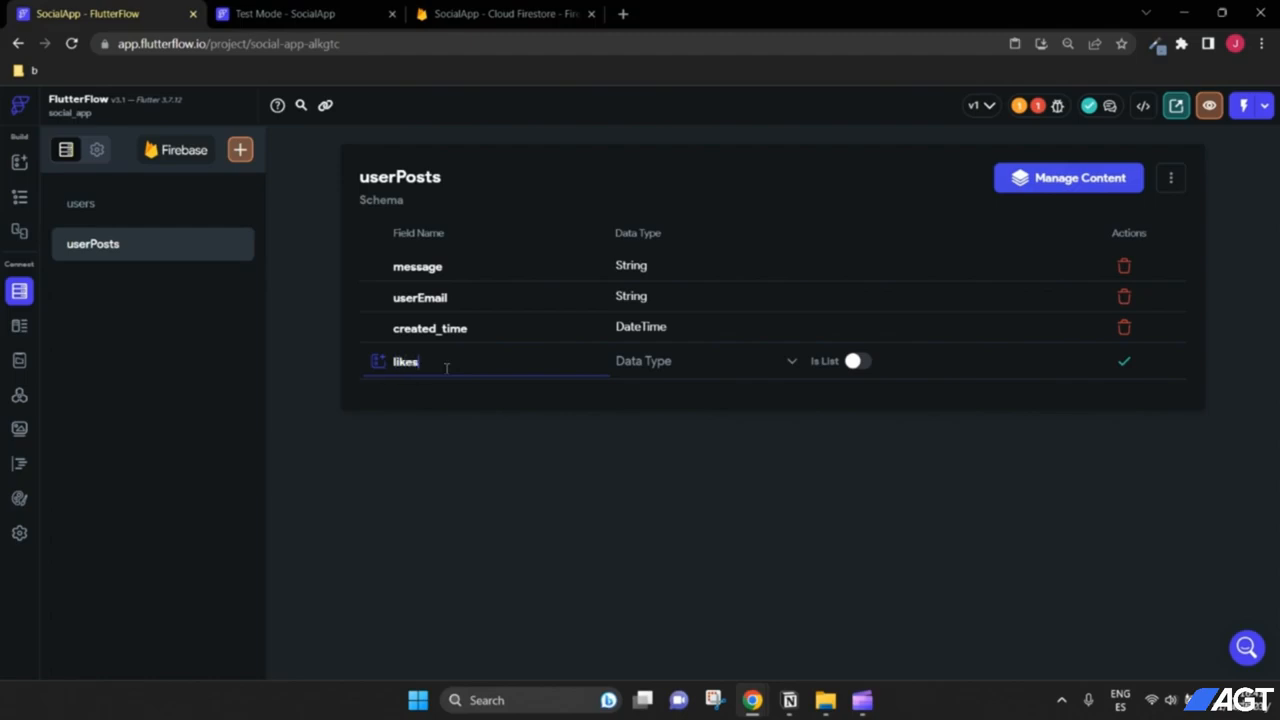
{"action": "left_click", "coordinate": [677, 376]}
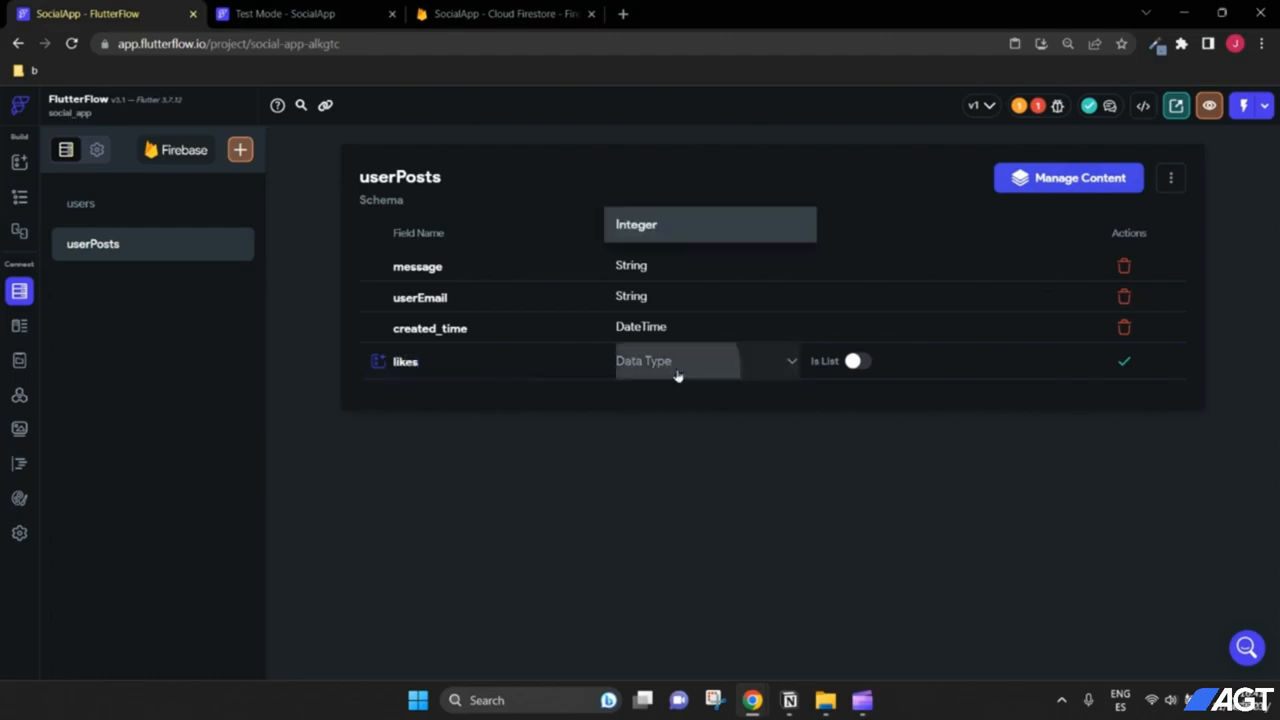
{"action": "left_click", "coordinate": [667, 297]}
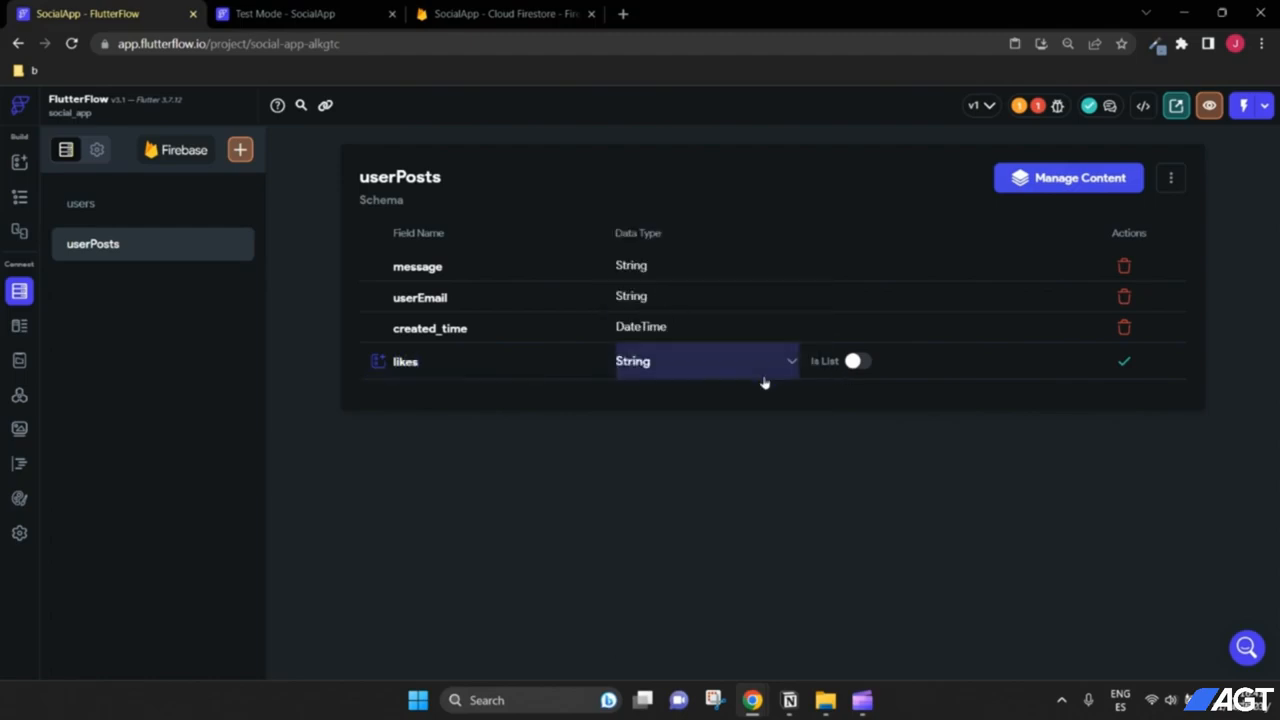
{"action": "left_click", "coordinate": [854, 362]}
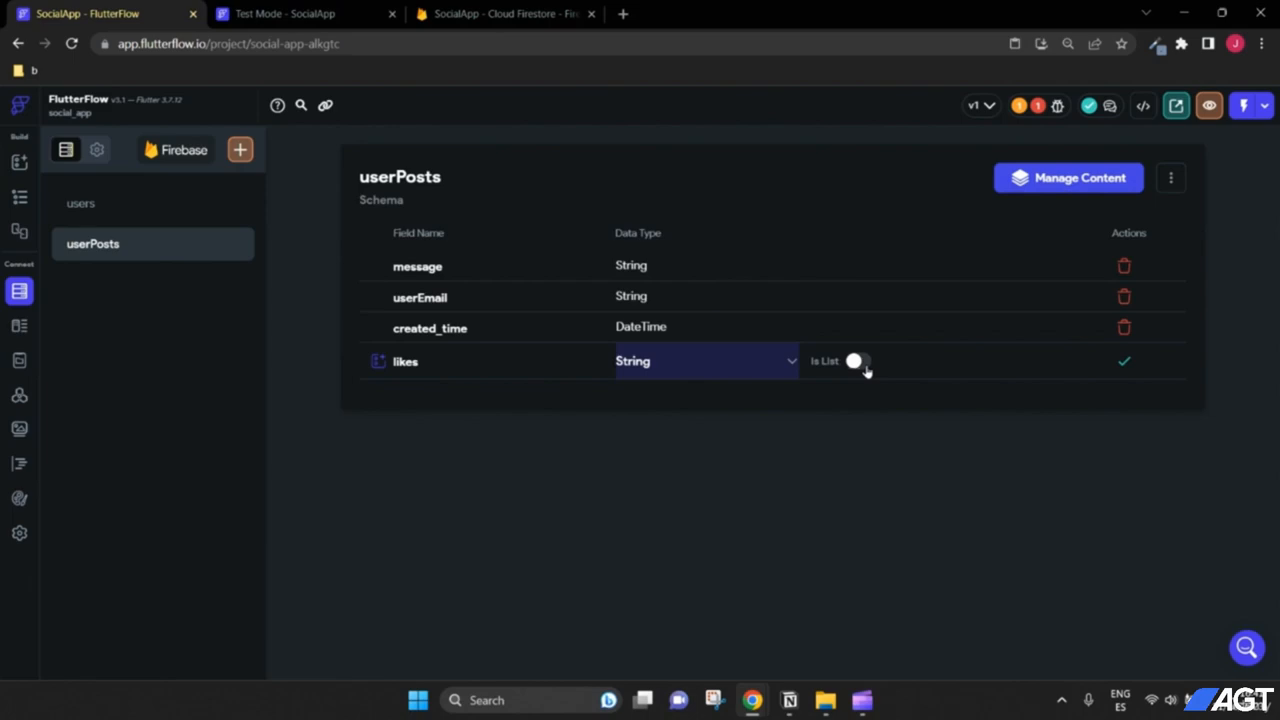
{"action": "left_click", "coordinate": [1124, 364]}
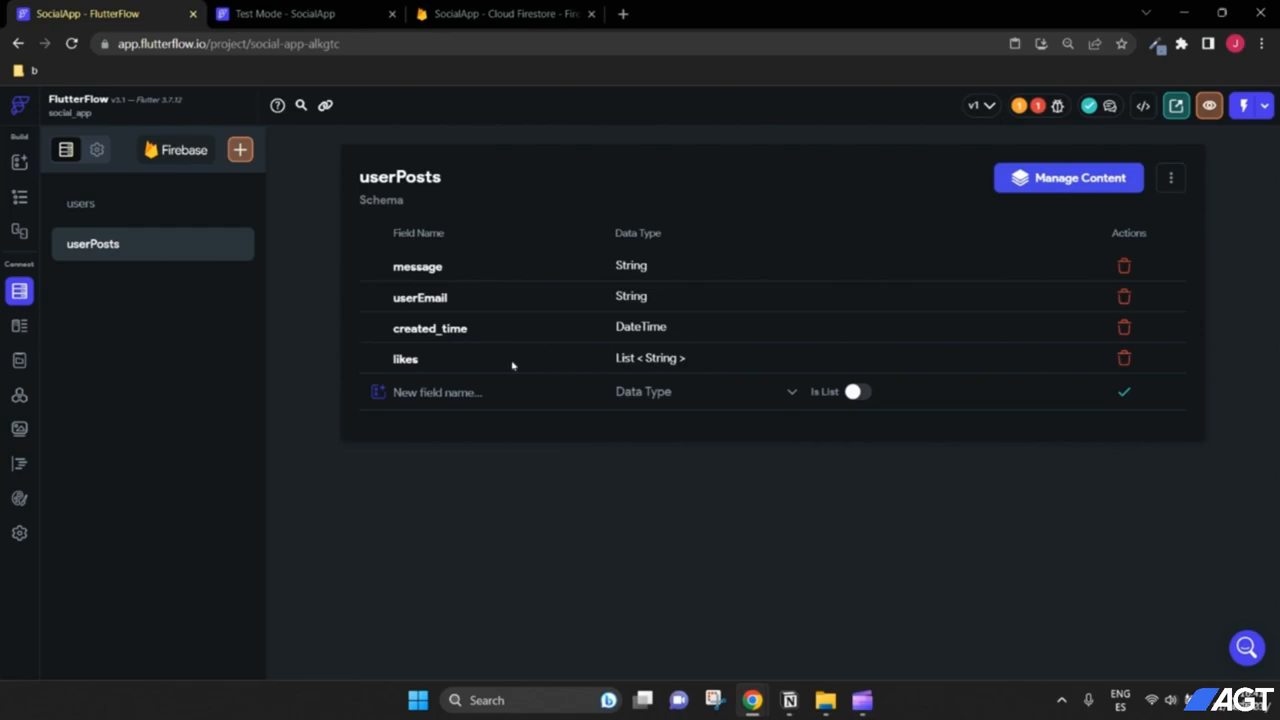
{"action": "left_click", "coordinate": [19, 197]}
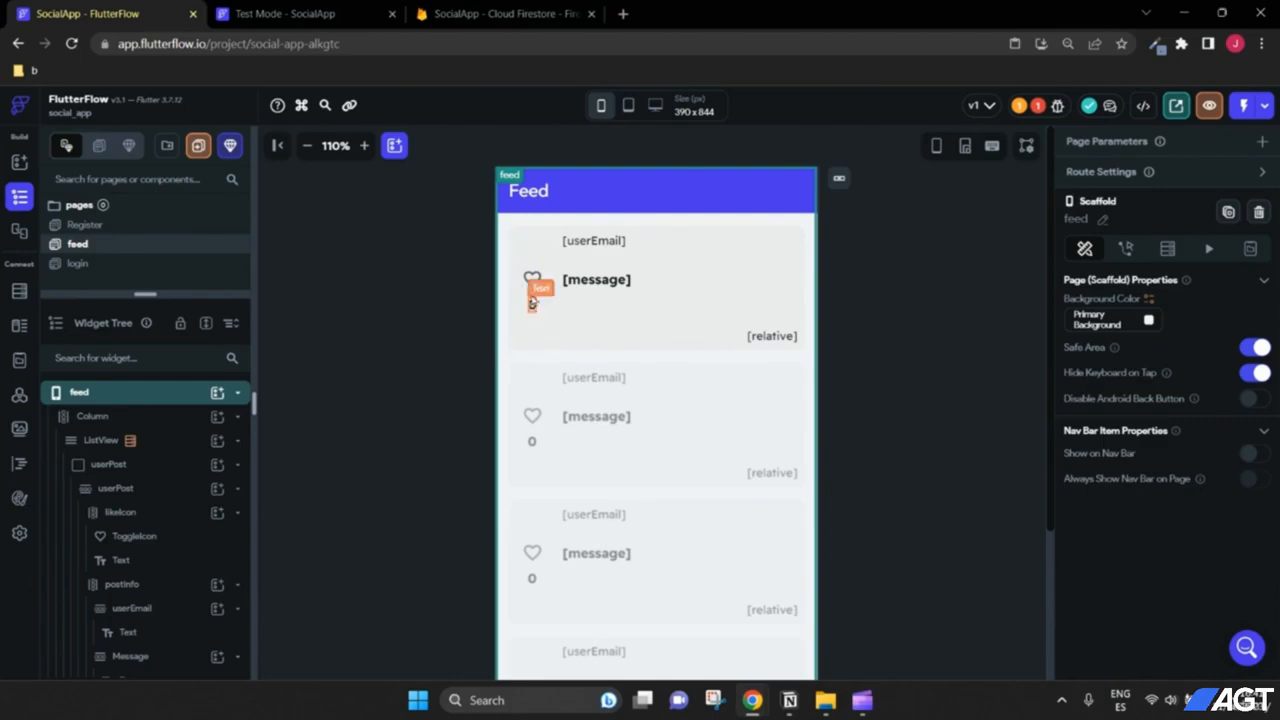
Step: Bind the heart toggle's value to likes List Contains Item with Authenticated User Email
{"action": "left_click", "coordinate": [533, 284]}
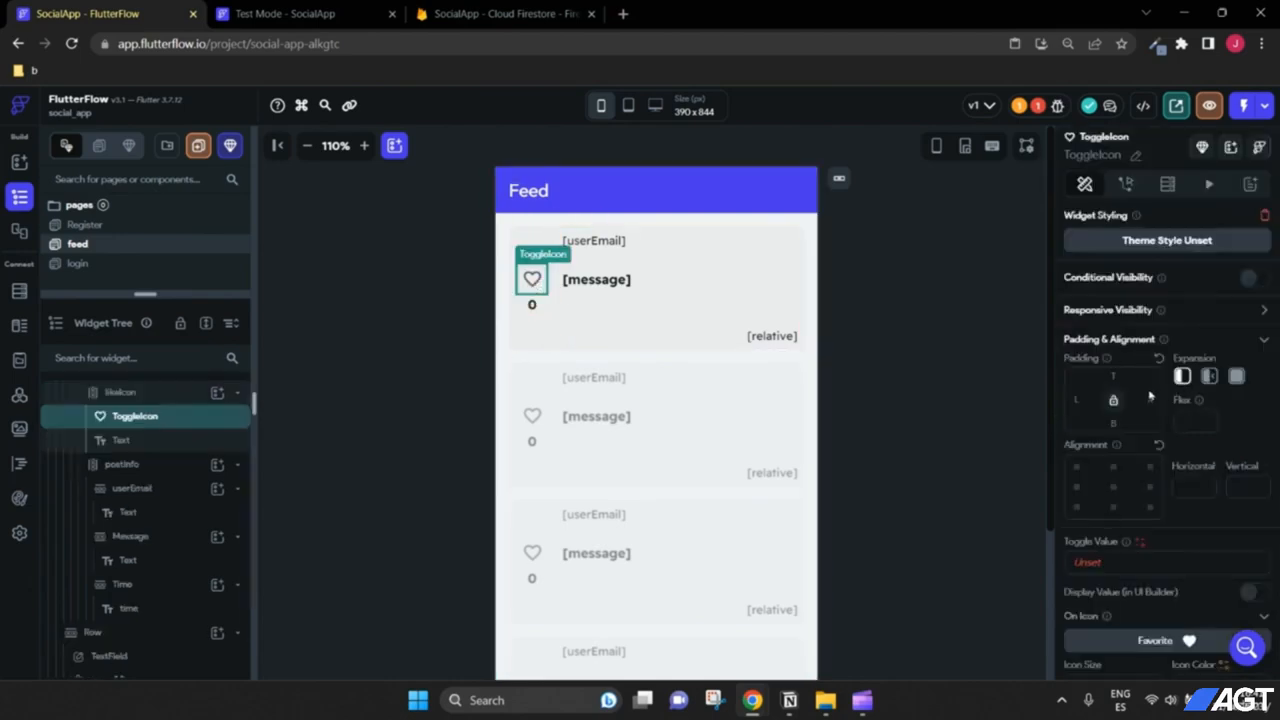
{"action": "scroll", "coordinate": [1065, 400], "scroll_direction": "down", "scroll_amount": 3}
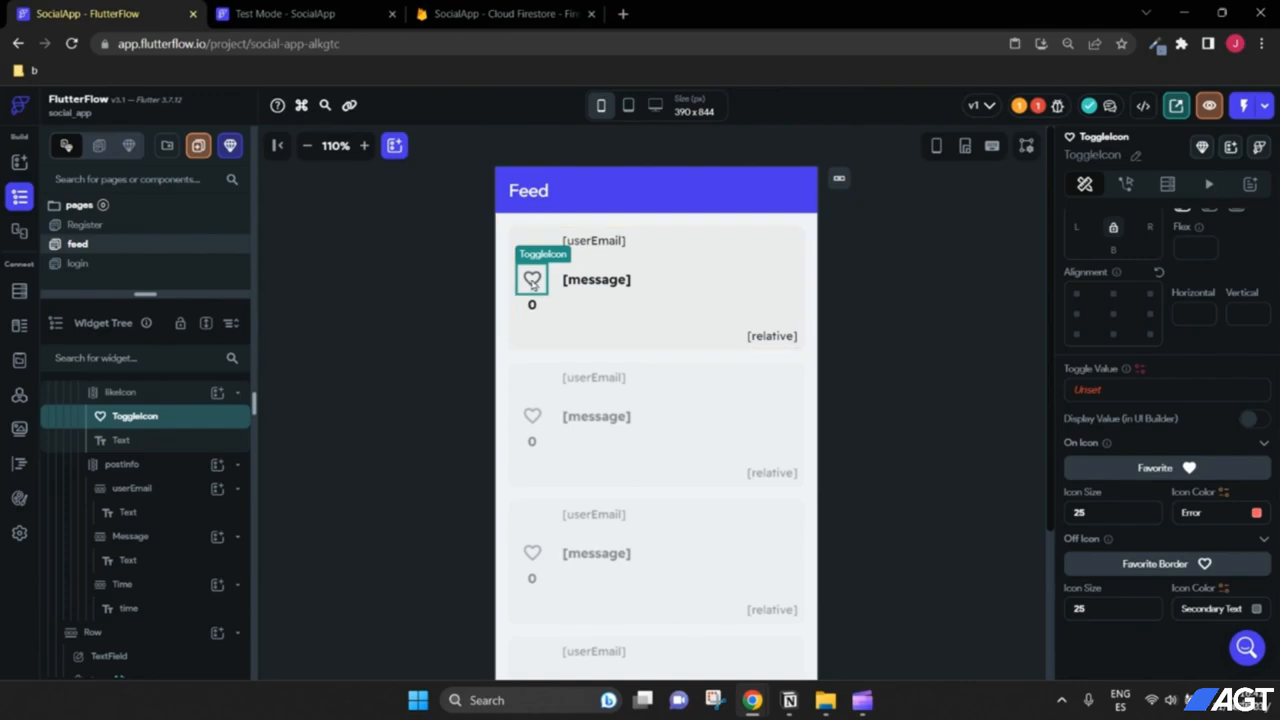
{"action": "left_click", "coordinate": [1093, 391]}
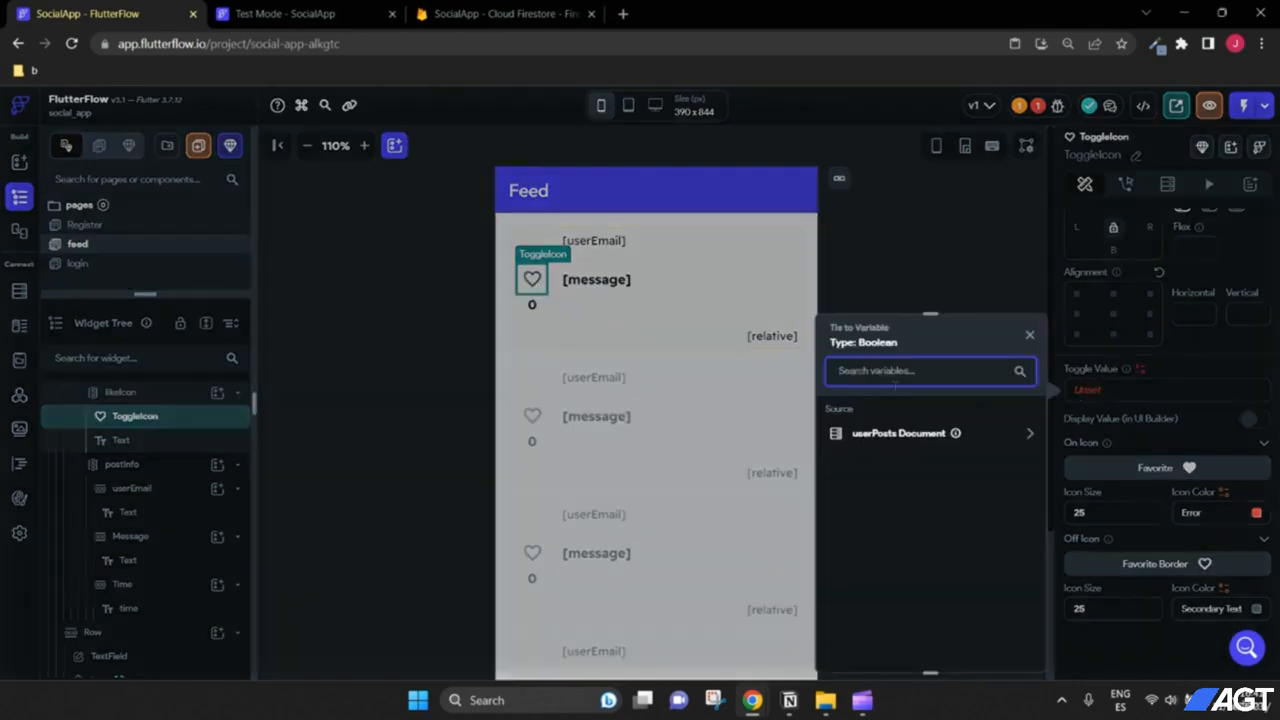
{"action": "left_click", "coordinate": [905, 434]}
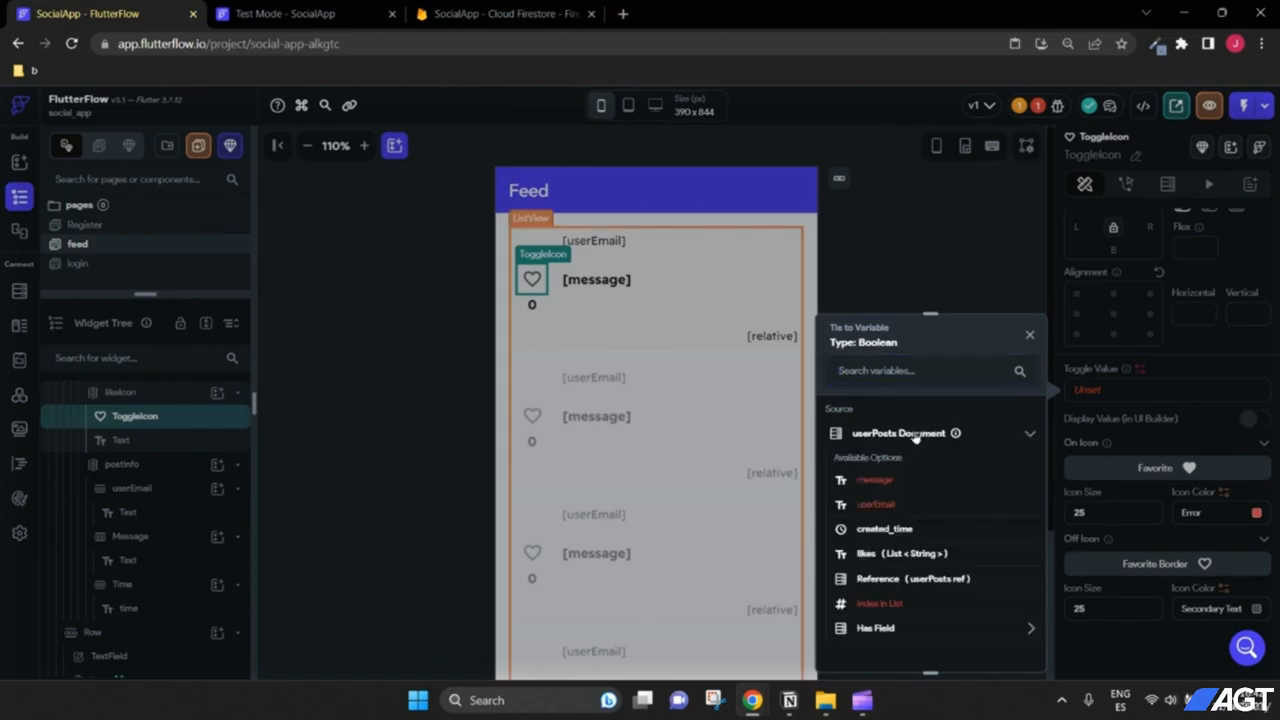
{"action": "left_click", "coordinate": [880, 558]}
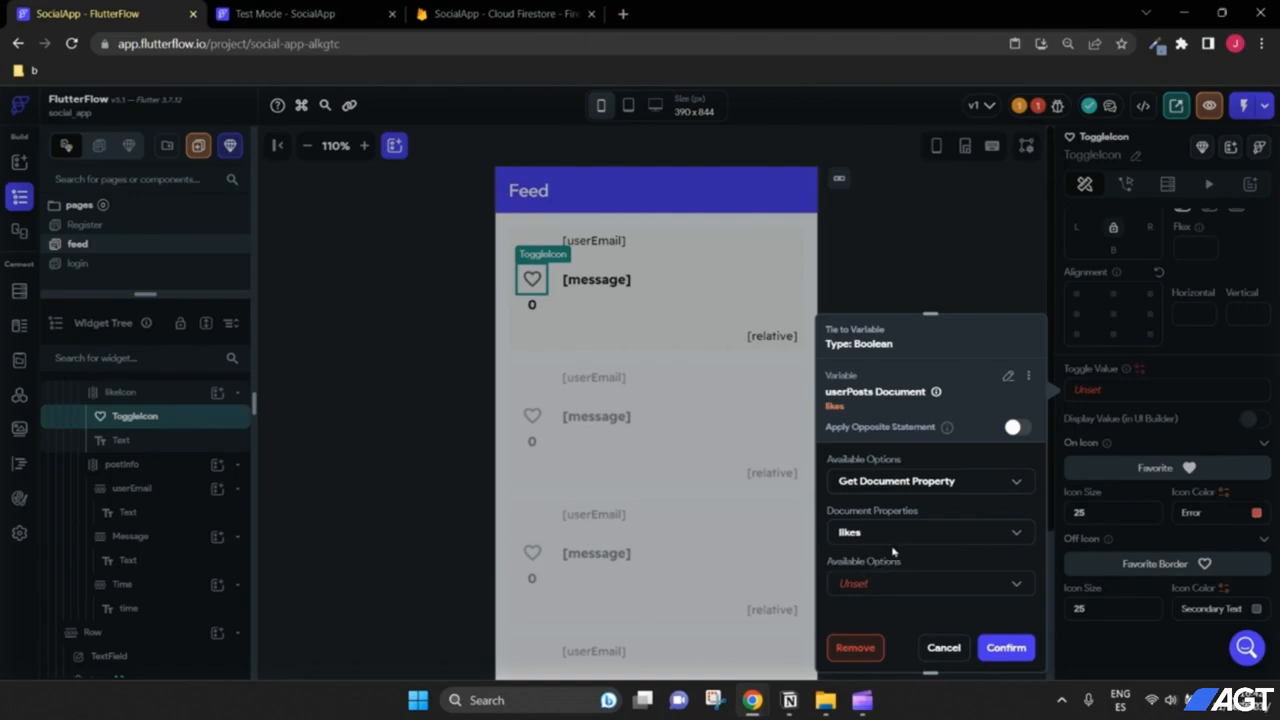
{"action": "left_click", "coordinate": [857, 589]}
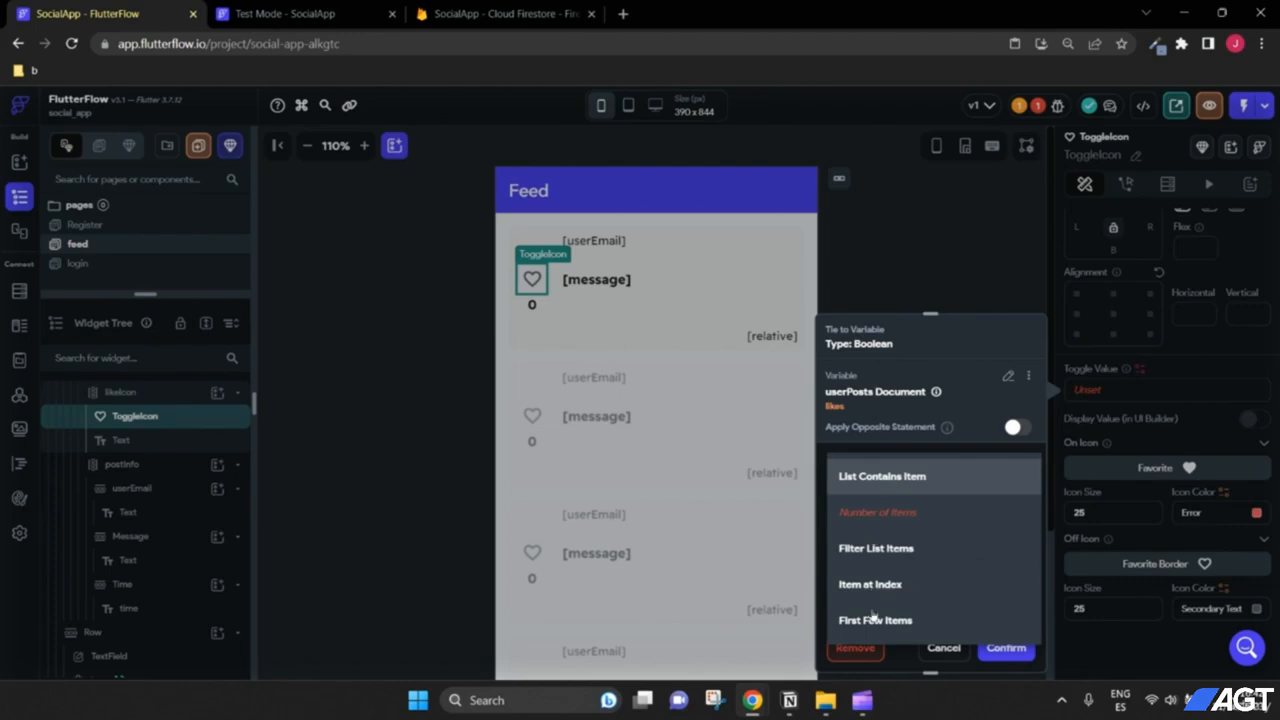
{"action": "left_click", "coordinate": [886, 487]}
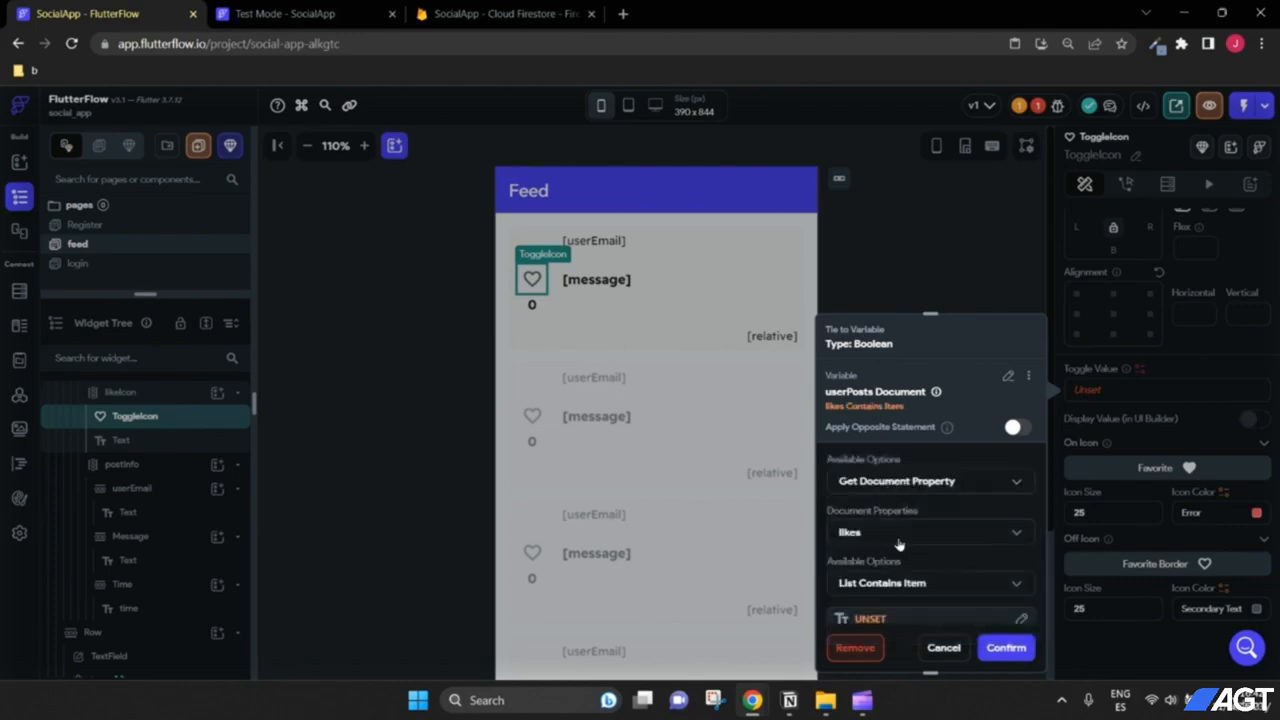
{"action": "scroll", "coordinate": [899, 540], "scroll_direction": "down", "scroll_amount": 1}
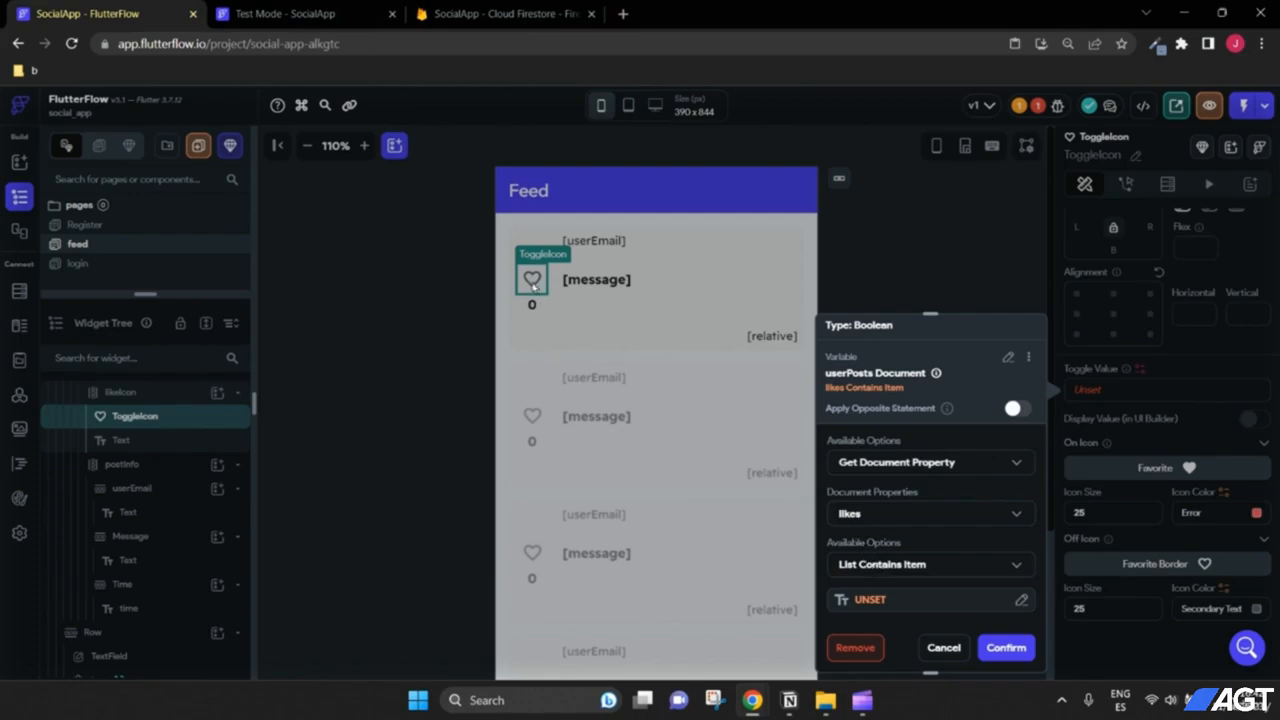
{"action": "left_click", "coordinate": [870, 600]}
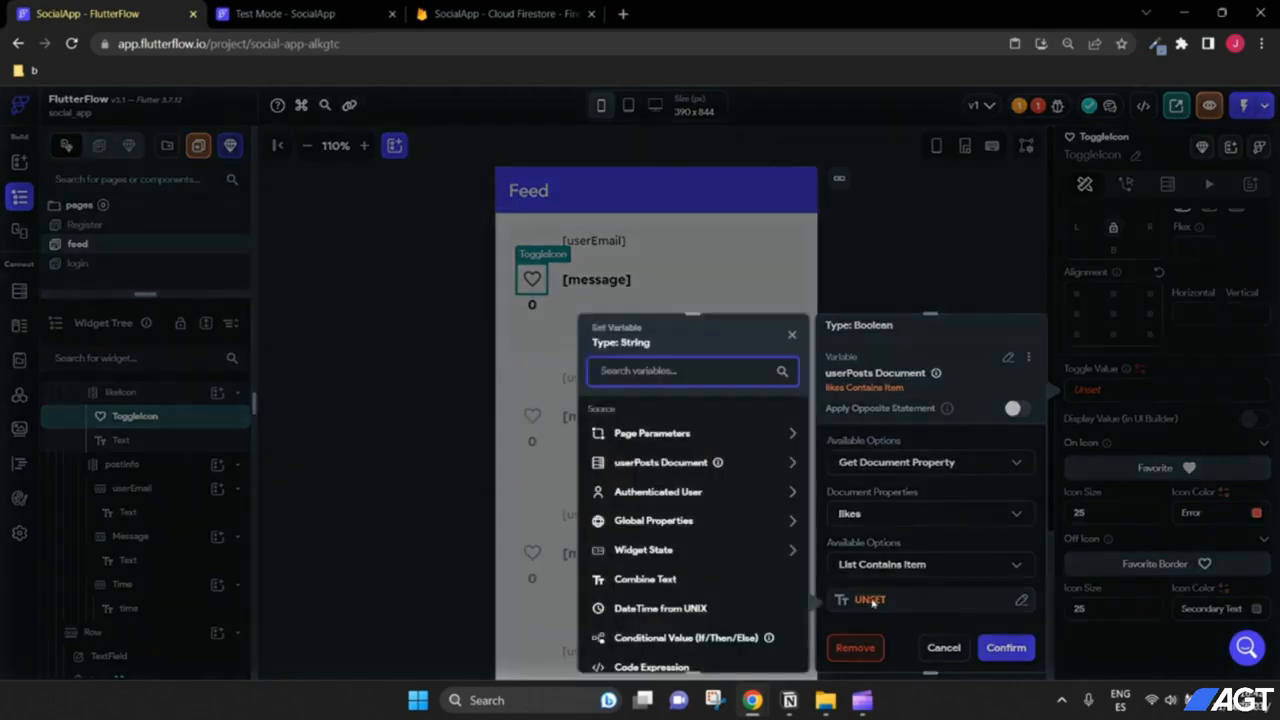
{"action": "left_click", "coordinate": [661, 492]}
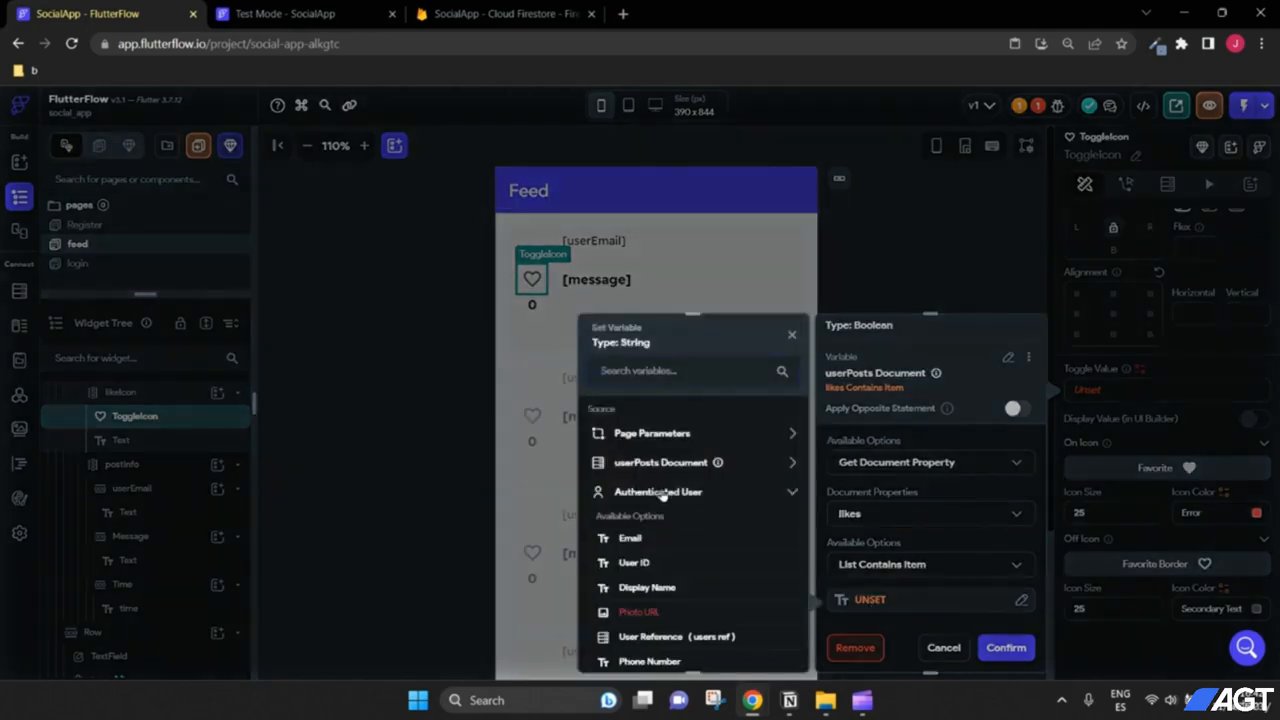
{"action": "left_click", "coordinate": [630, 538]}
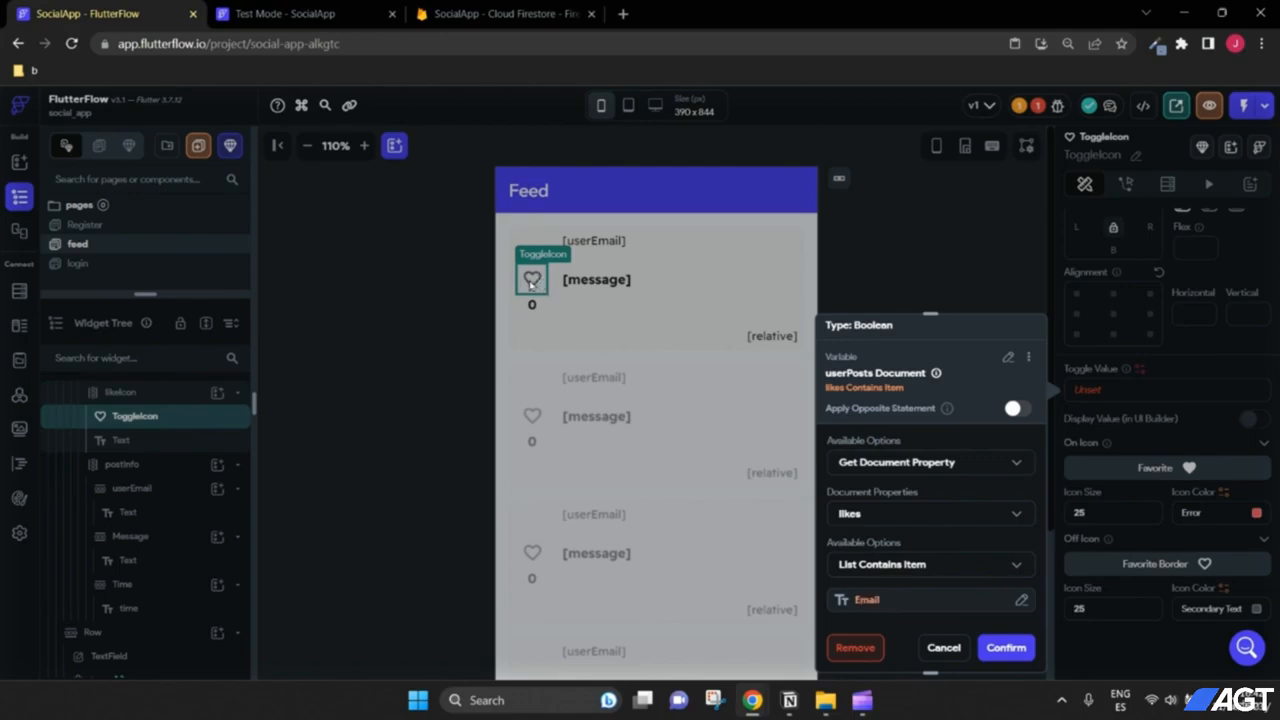
{"action": "left_click", "coordinate": [1006, 647]}
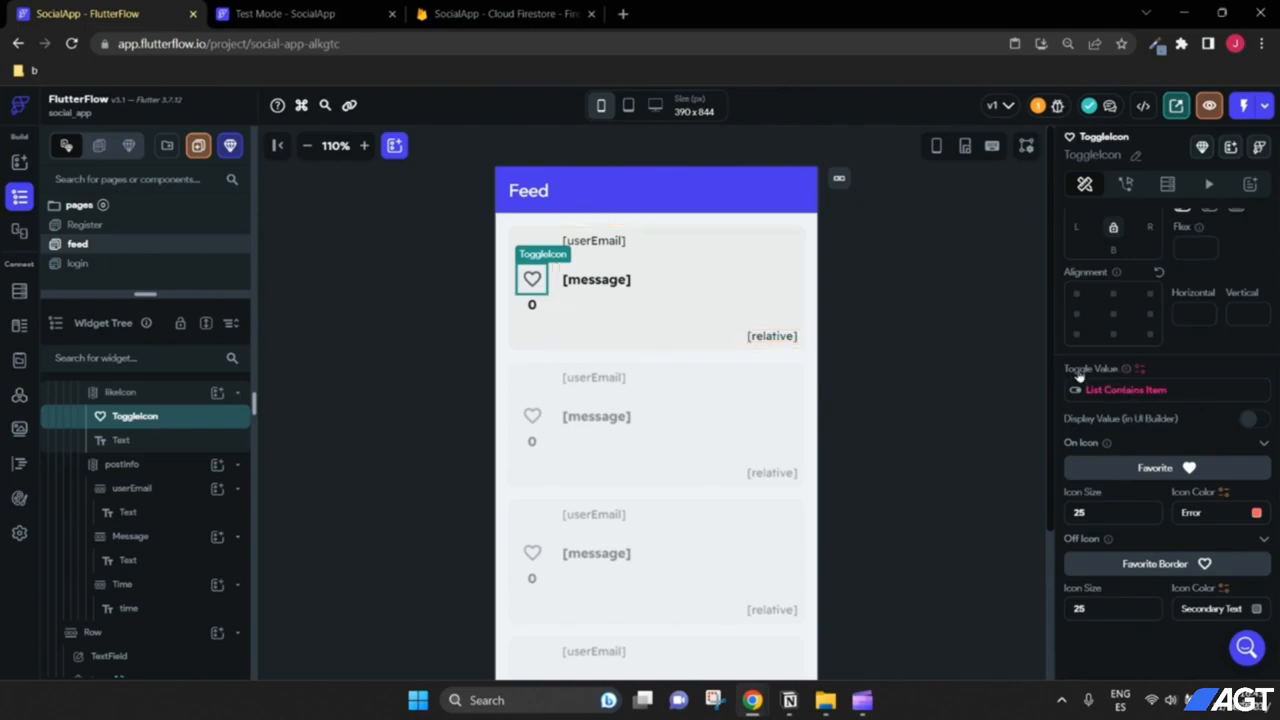
{"action": "mouse_move", "coordinate": [1127, 374]}
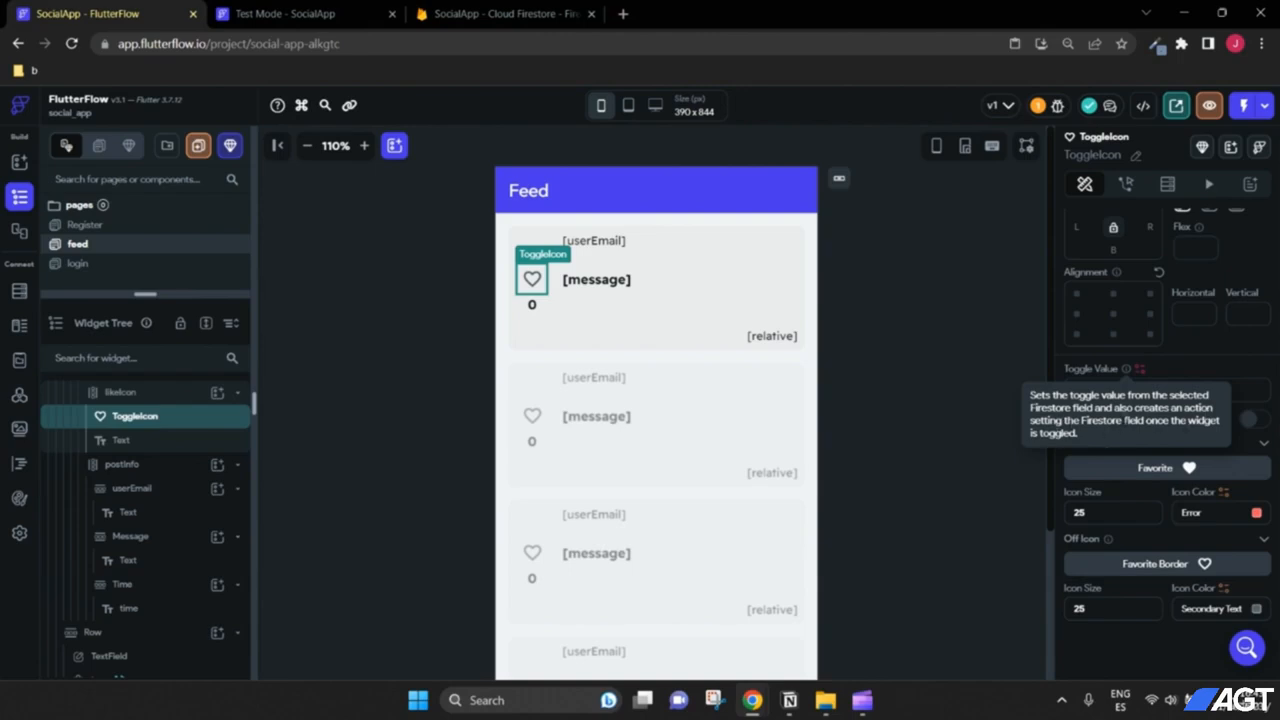
{"action": "left_click_drag", "start_coordinate": [1108, 407], "coordinate": [1127, 432]}
{"action": "left_click", "coordinate": [1117, 409]}
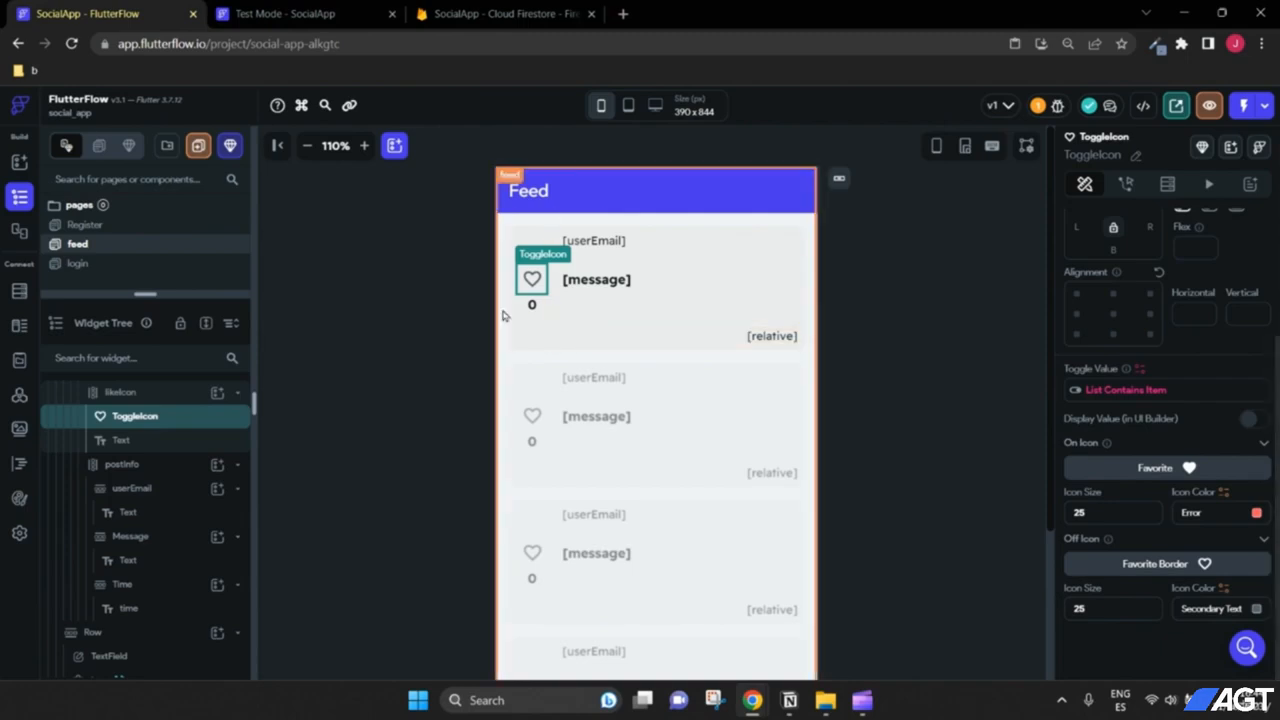
Step: In the running test app, tap the heart on the first post, sdfdsf
{"action": "left_click", "coordinate": [333, 15]}
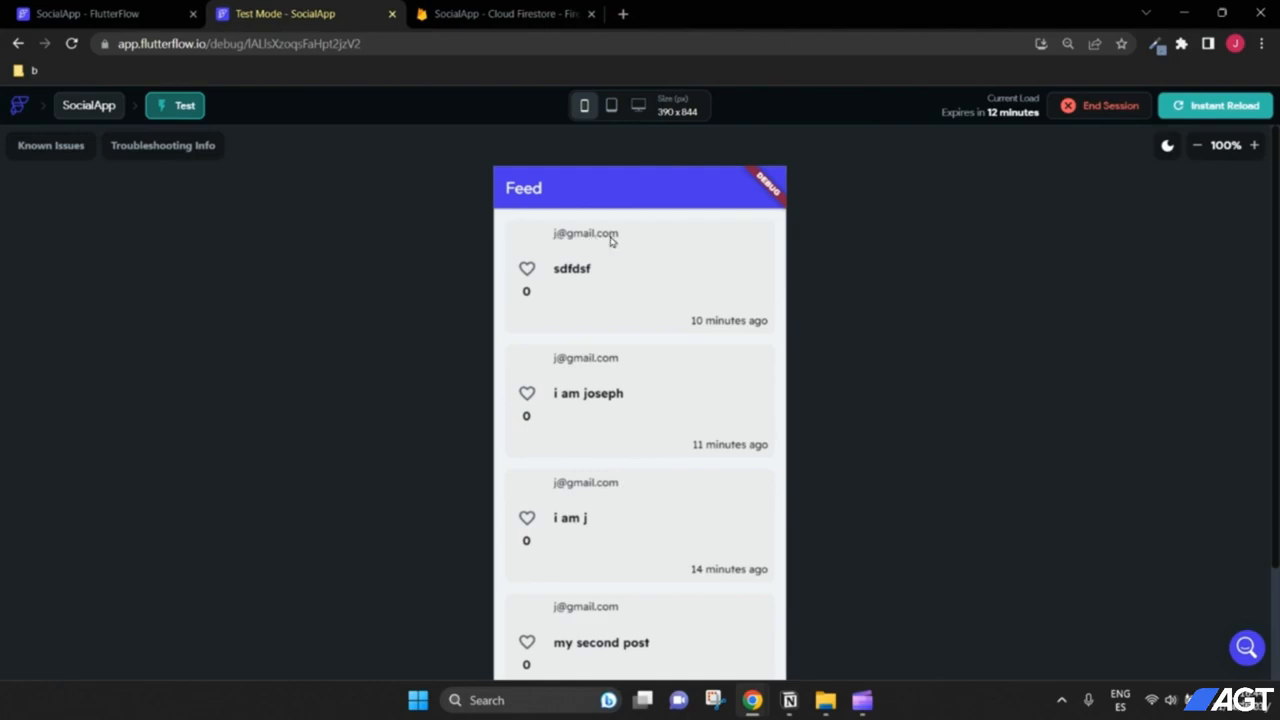
{"action": "left_click", "coordinate": [526, 271]}
Step: Open the sdfdsf post's Firestore document to check its likes holds the email, then return
{"action": "left_click", "coordinate": [500, 16]}
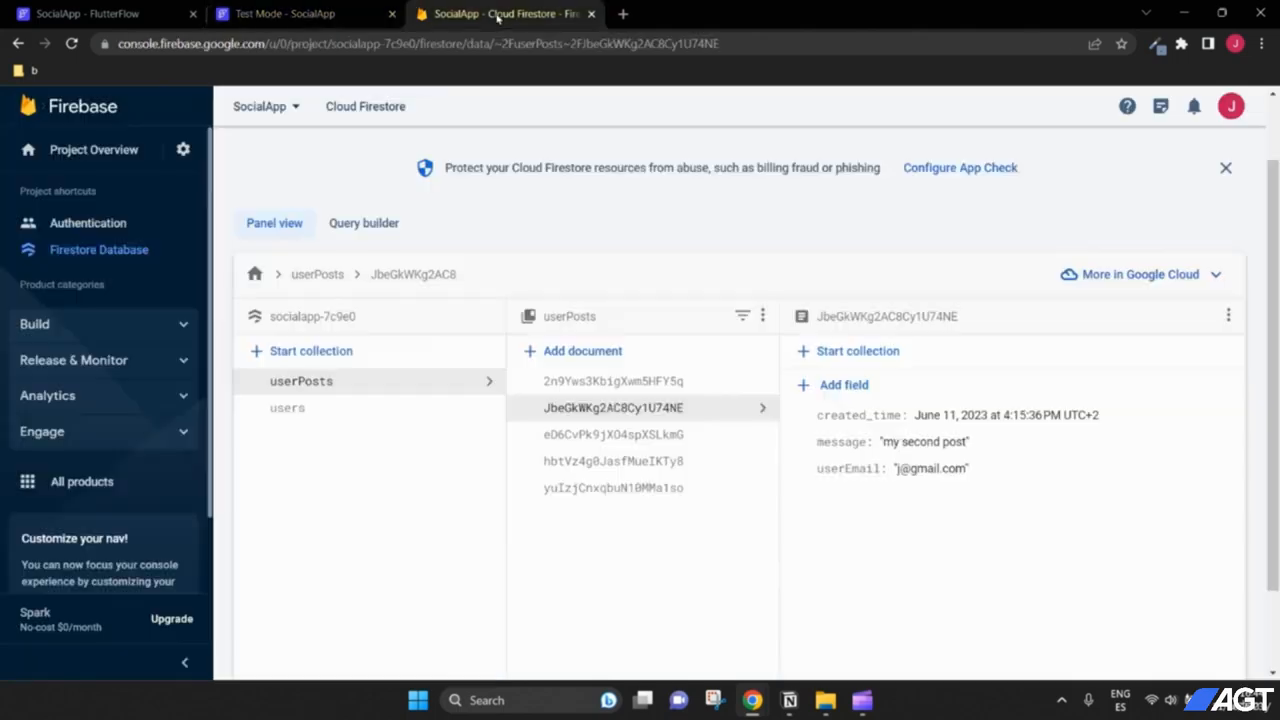
{"action": "left_click", "coordinate": [645, 437]}
{"action": "left_click", "coordinate": [649, 461]}
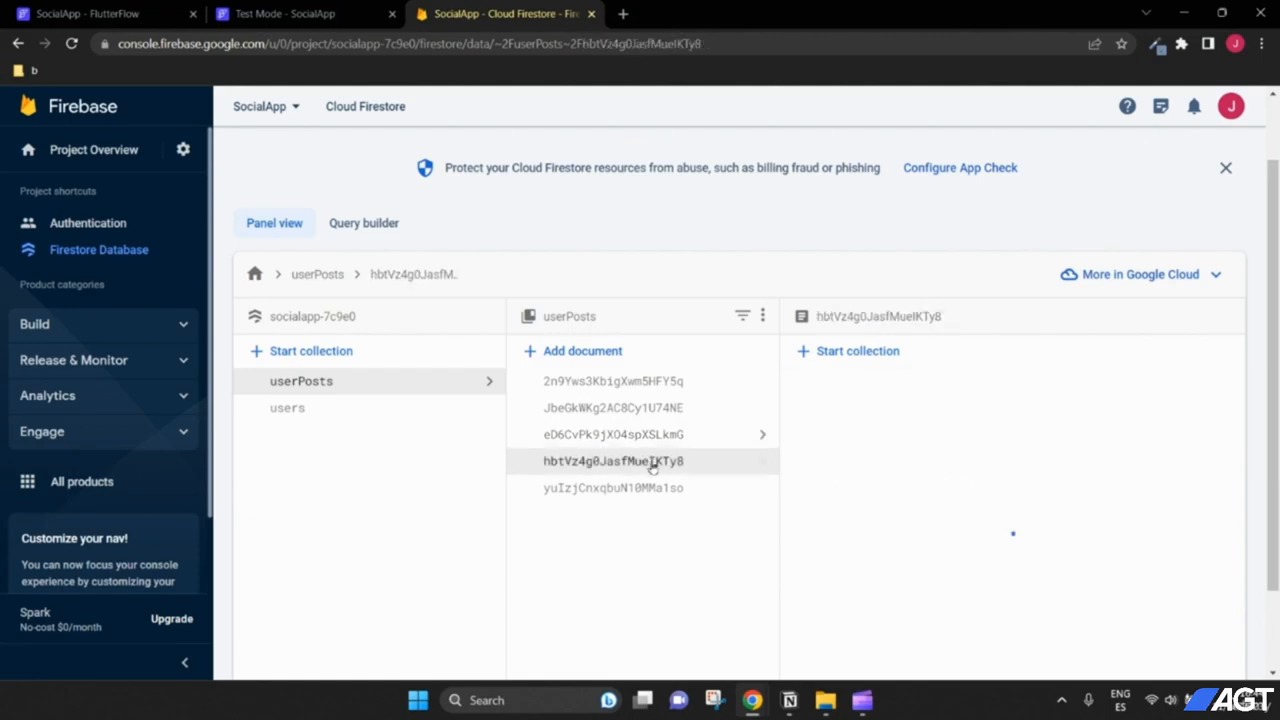
{"action": "left_click", "coordinate": [655, 488]}
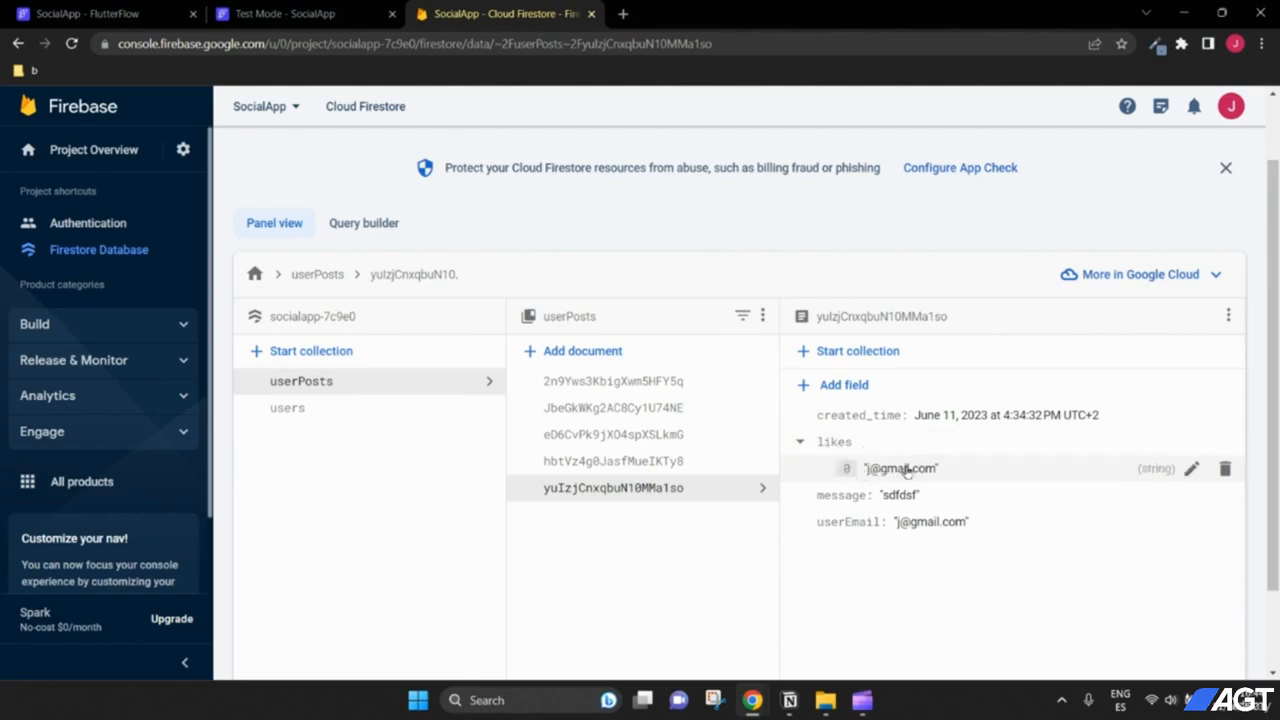
{"action": "left_click", "coordinate": [358, 7]}
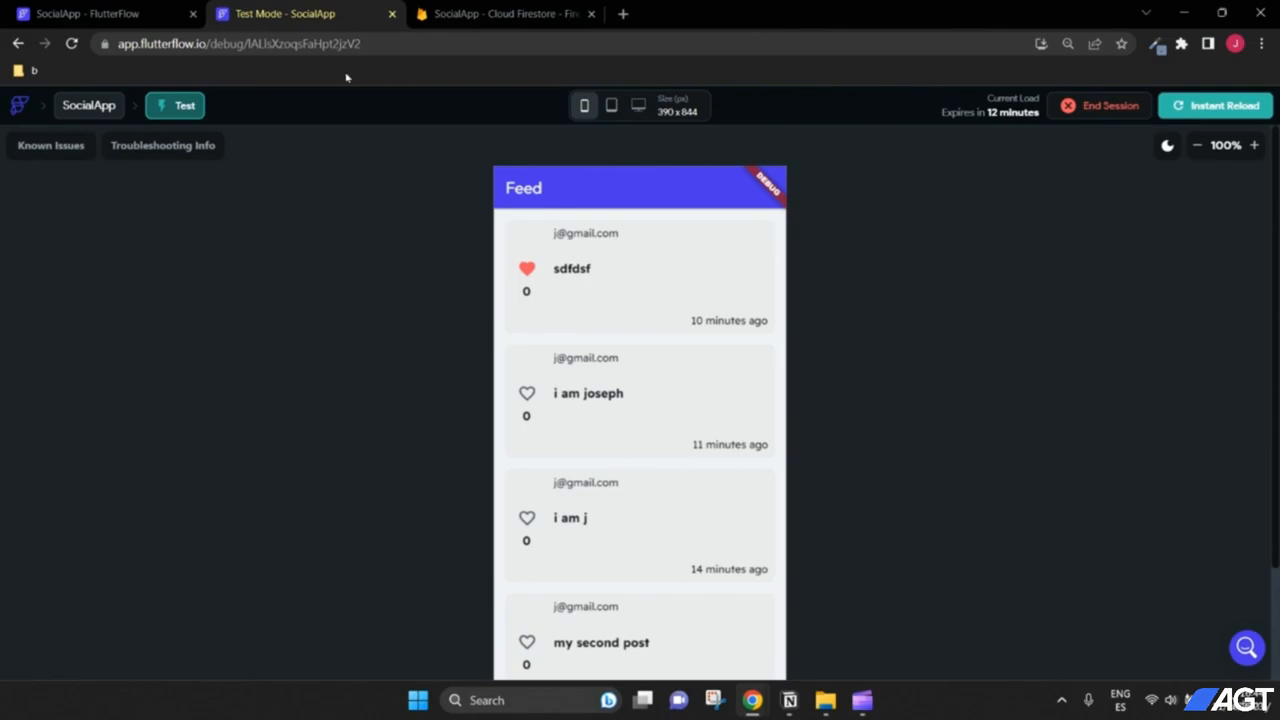
Step: Like and then unlike a post in Test Mode, then view the Firestore data
{"action": "left_click", "coordinate": [527, 394]}
{"action": "left_click", "coordinate": [530, 400]}
{"action": "left_click", "coordinate": [504, 13]}
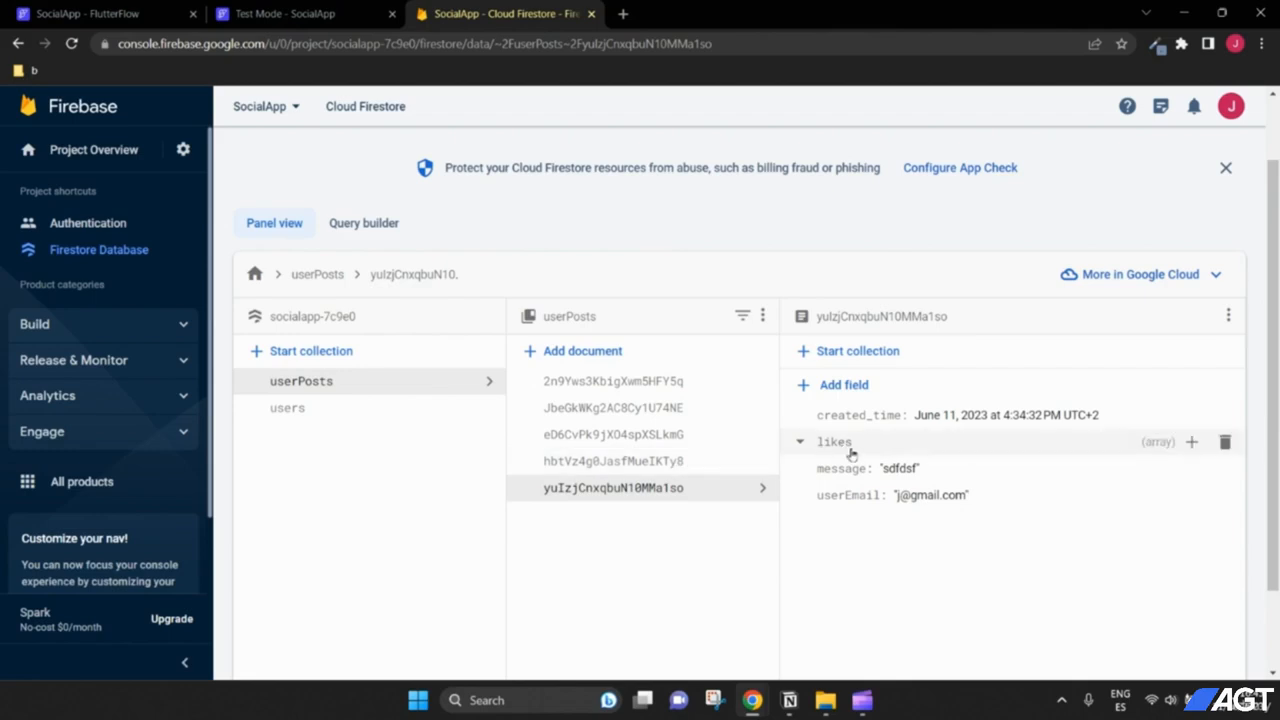
Step: Re-like the sdfdsf post, confirm its email is back in likes, then select the like count text
{"action": "left_click", "coordinate": [300, 13]}
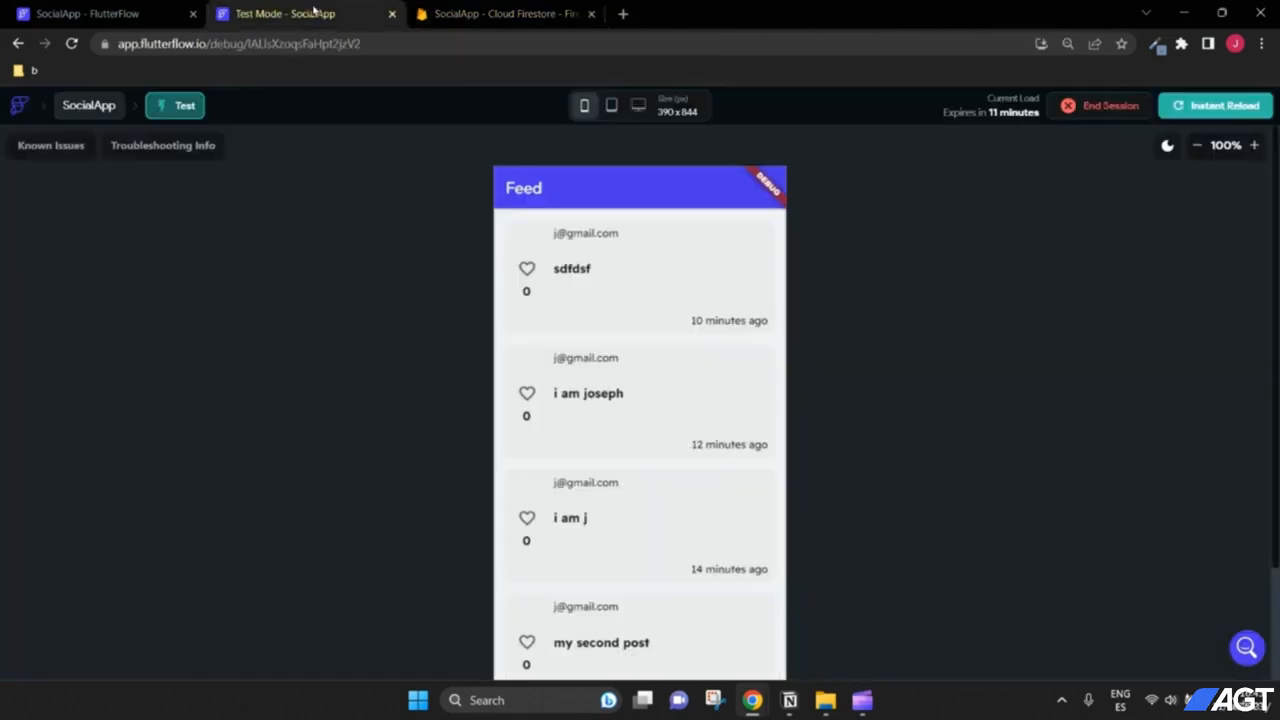
{"action": "left_click", "coordinate": [528, 269]}
{"action": "left_click", "coordinate": [505, 14]}
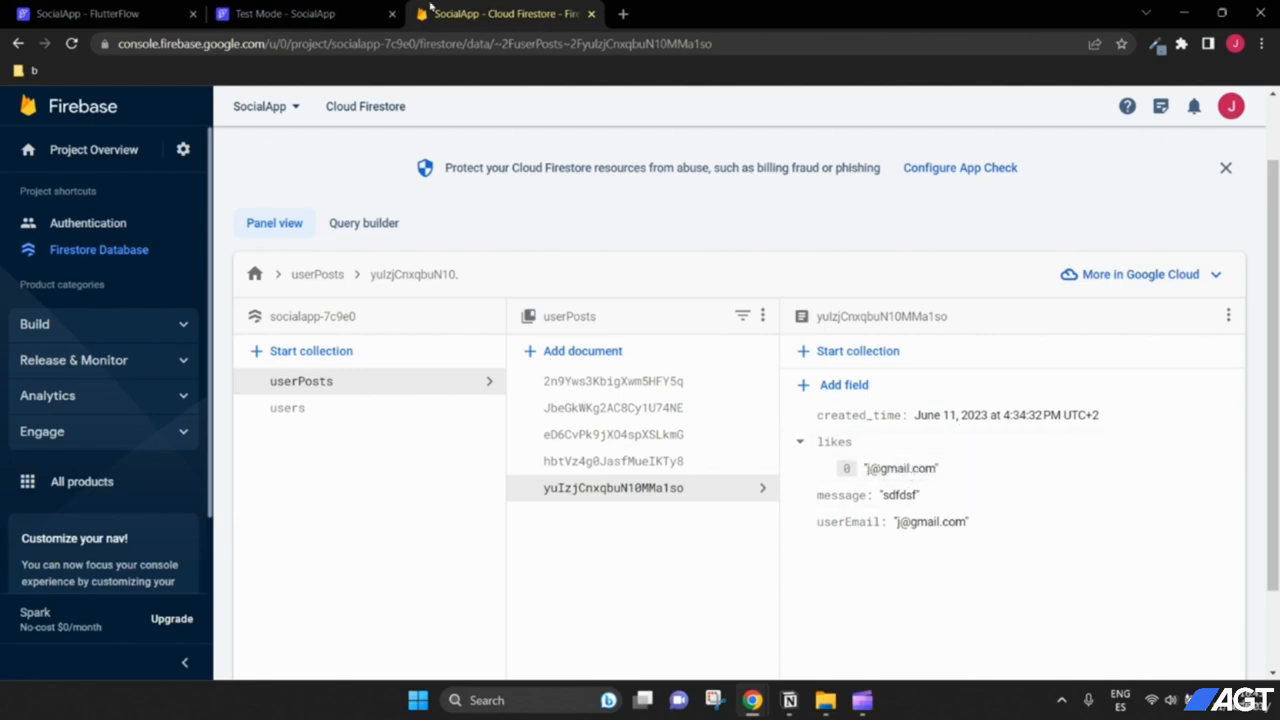
{"action": "left_click", "coordinate": [285, 14]}
{"action": "left_click", "coordinate": [80, 13]}
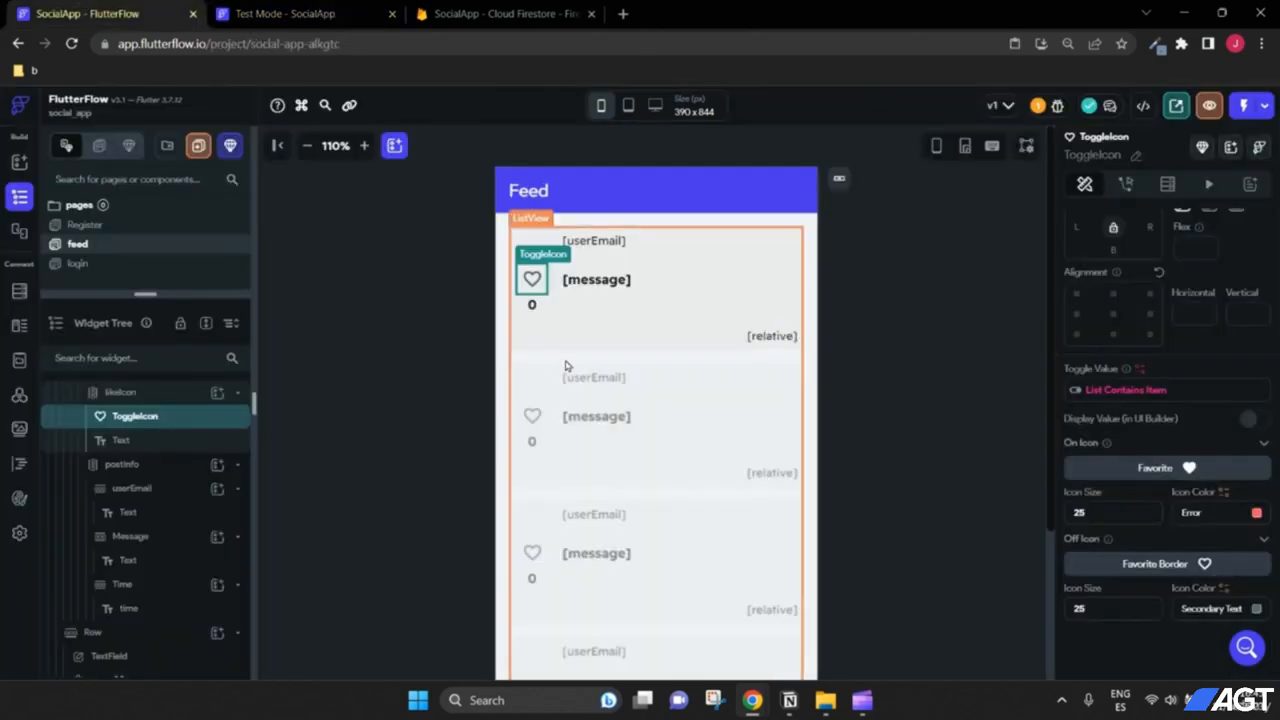
{"action": "left_click", "coordinate": [531, 304]}
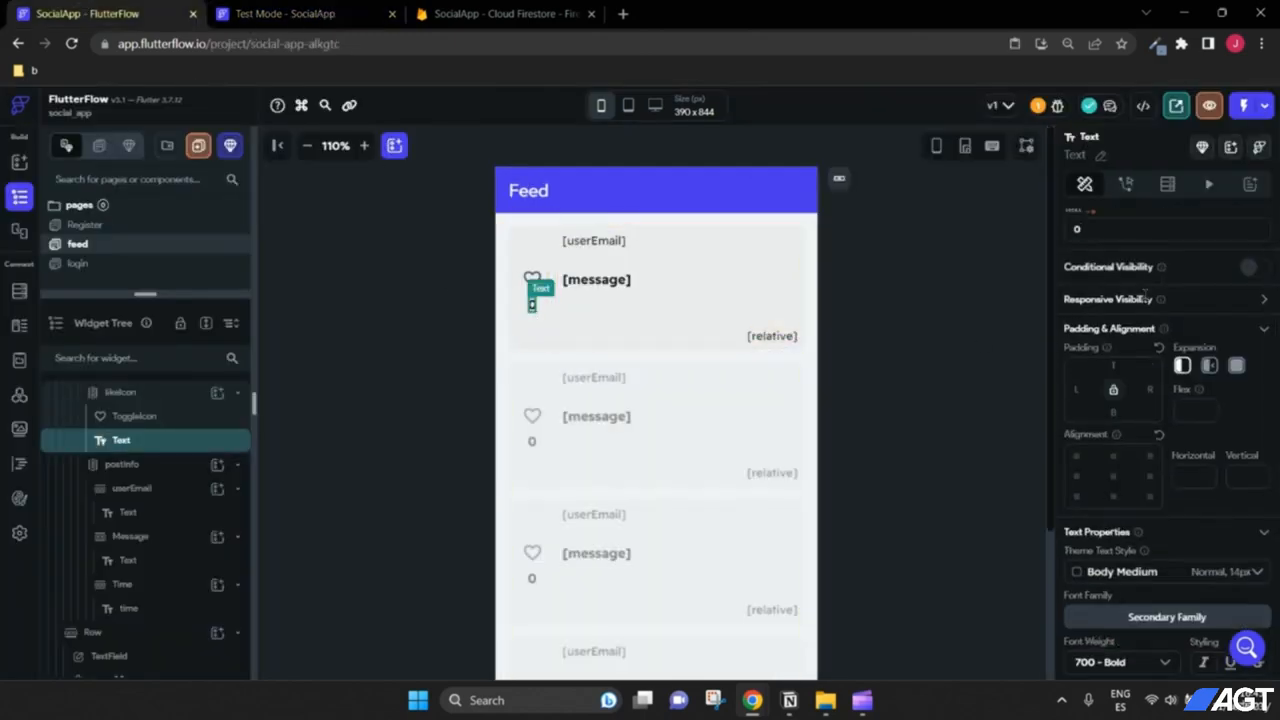
Step: Bind the like count text to the likes list's Number of Items with default 0
{"action": "scroll", "coordinate": [1145, 292], "scroll_direction": "up", "scroll_amount": 1}
{"action": "left_click", "coordinate": [1090, 275]}
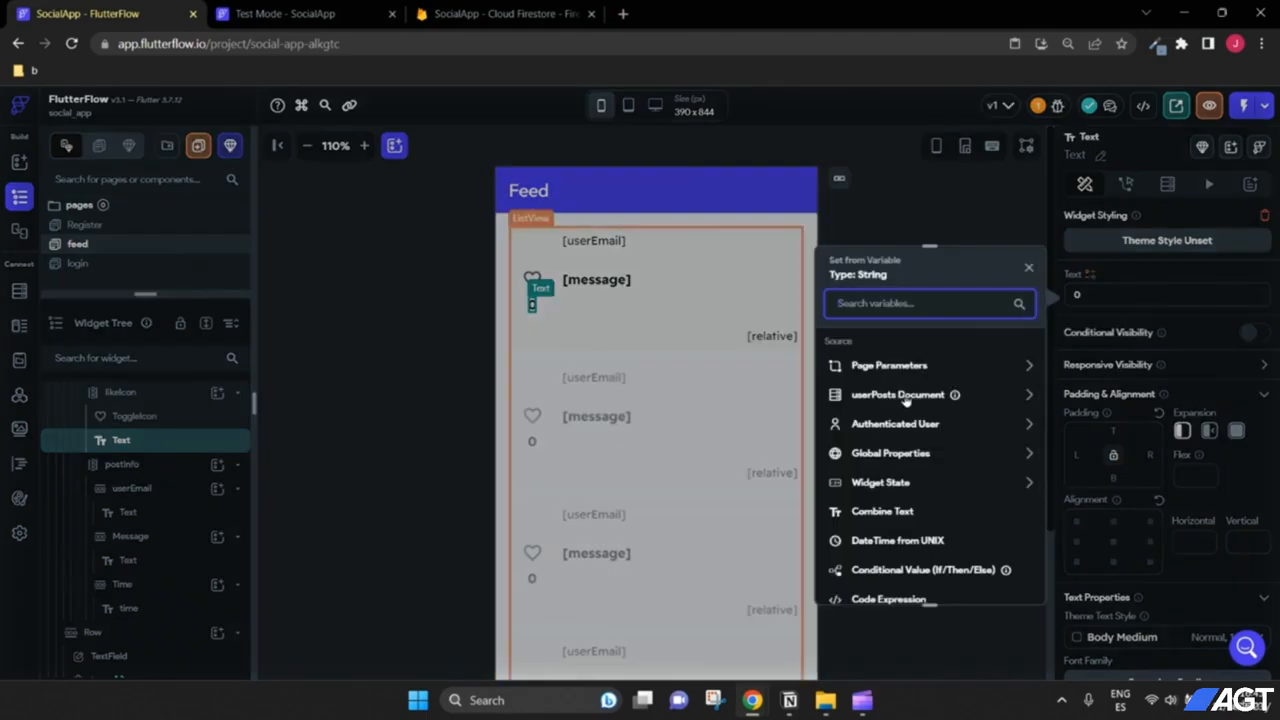
{"action": "left_click", "coordinate": [905, 398]}
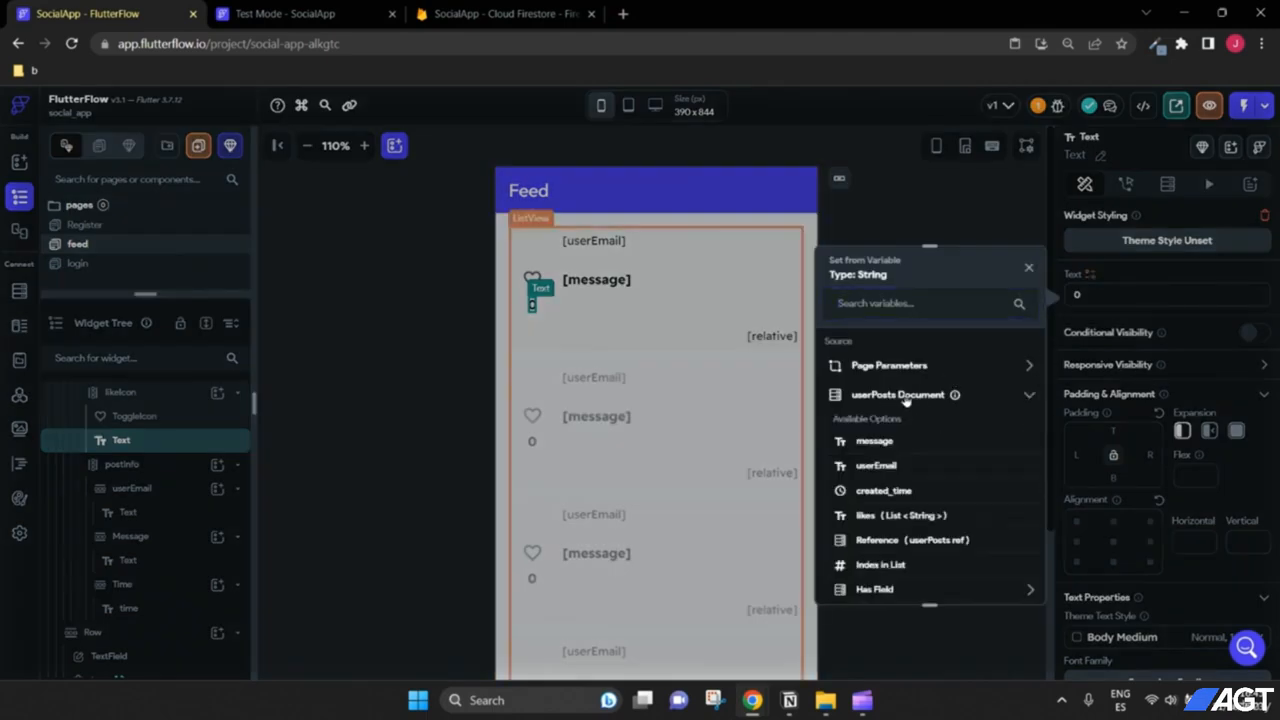
{"action": "left_click", "coordinate": [884, 518]}
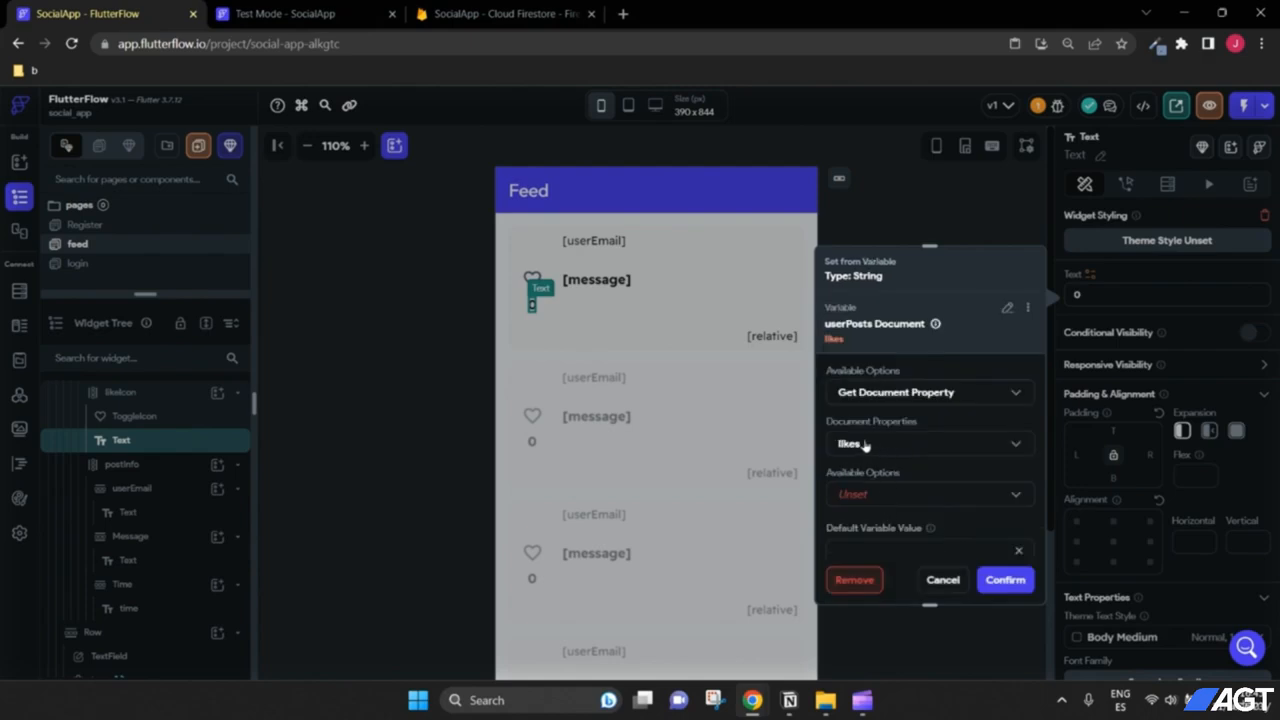
{"action": "left_click", "coordinate": [879, 497]}
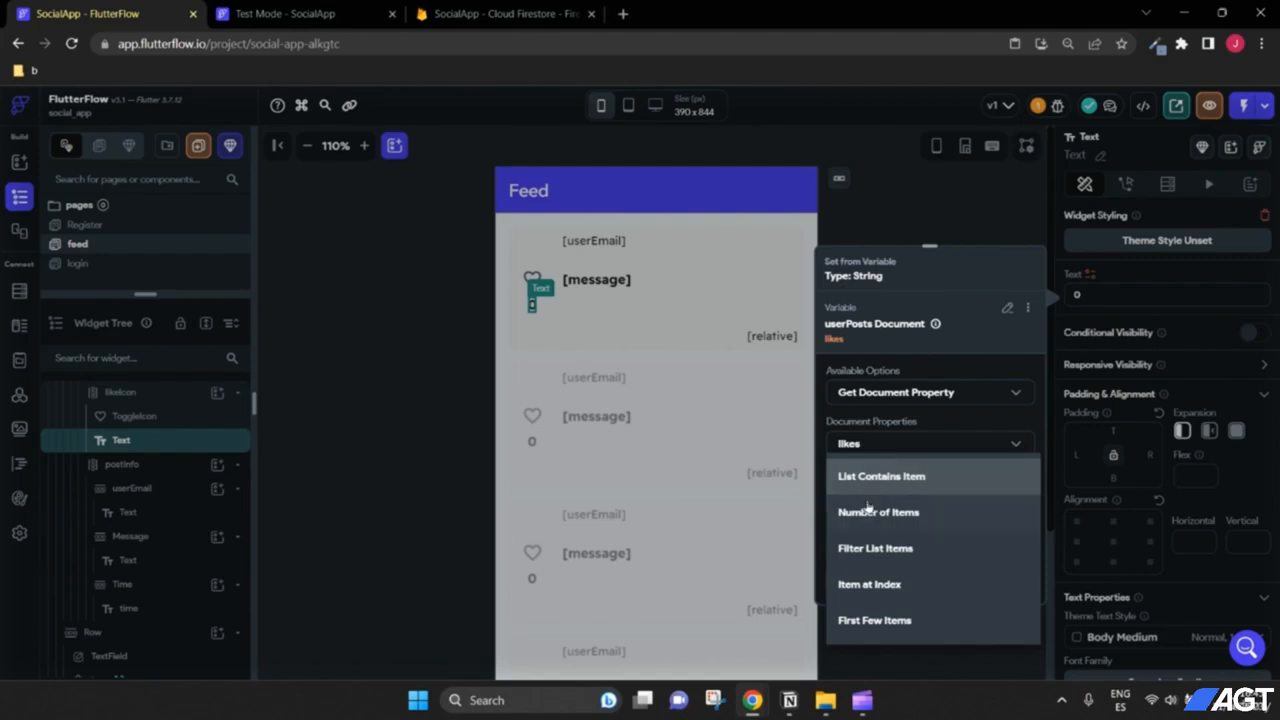
{"action": "left_click", "coordinate": [899, 513]}
{"action": "scroll", "coordinate": [908, 495], "scroll_direction": "down", "scroll_amount": 1}
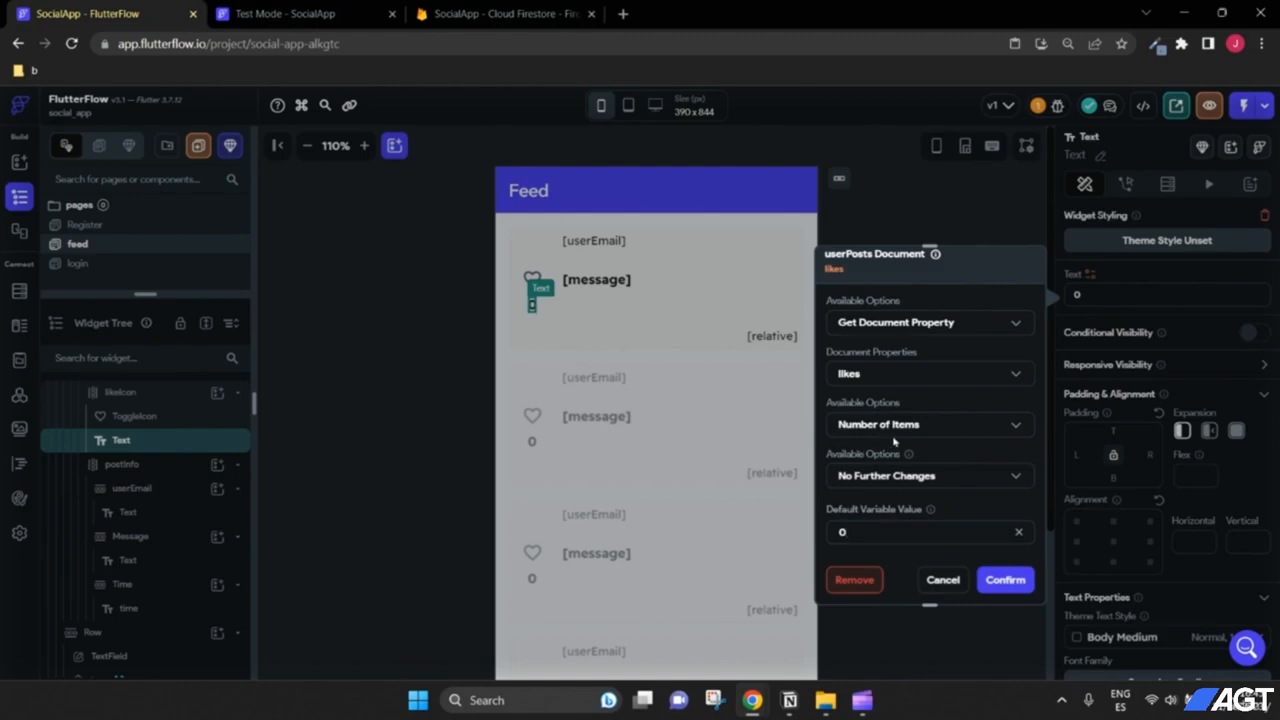
{"action": "left_click", "coordinate": [1005, 583]}
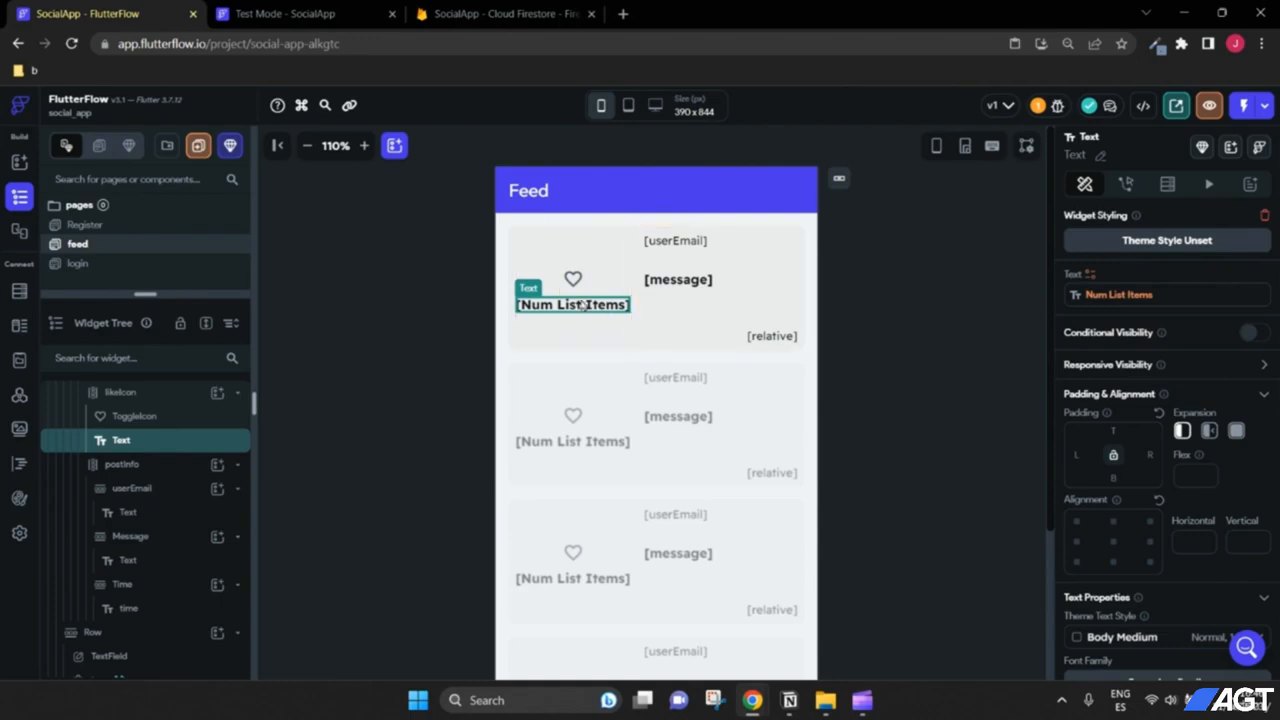
{"action": "left_click", "coordinate": [279, 12]}
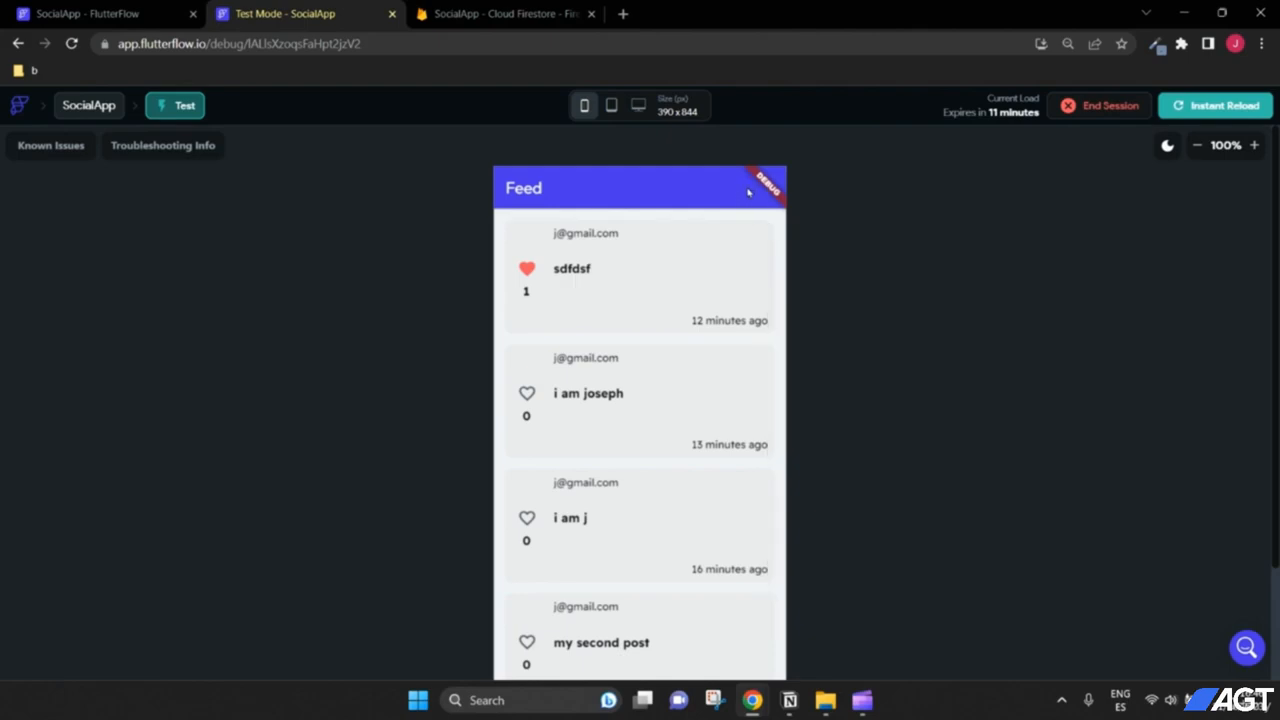
{"action": "left_click", "coordinate": [88, 13]}
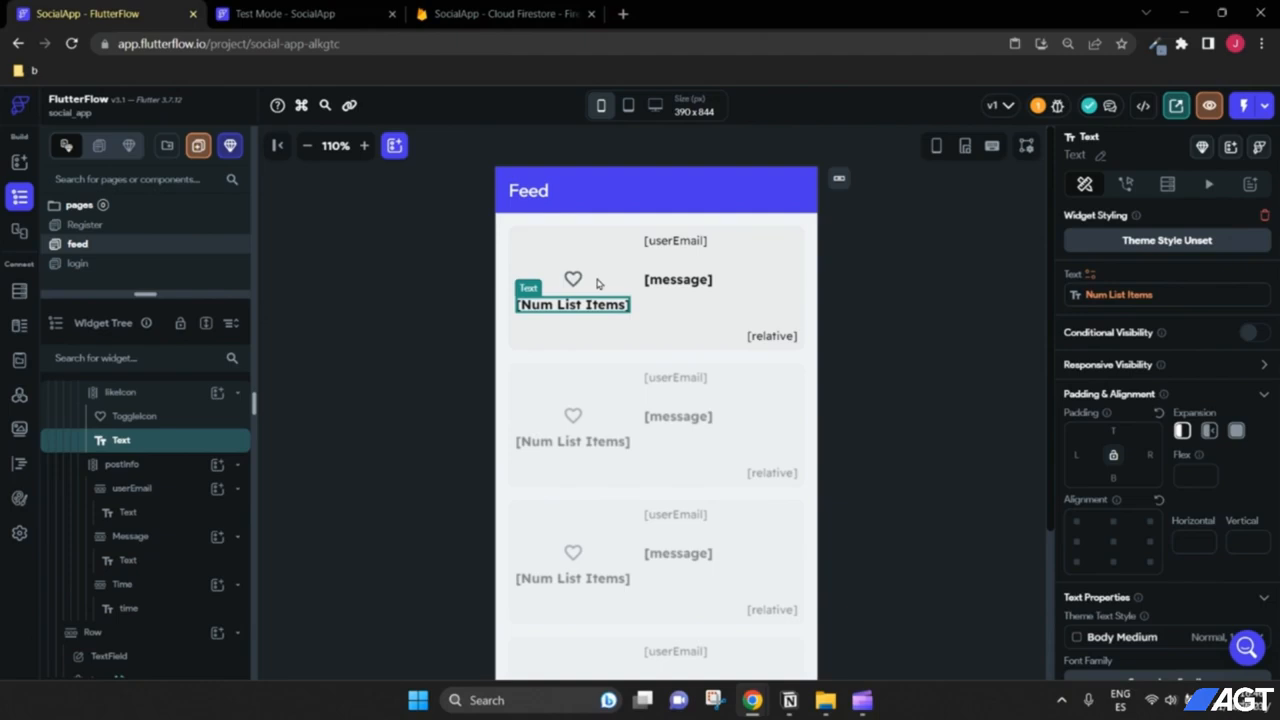
Step: Add an Icon element, found by searching 'icon', into the Feed page's app bar
{"action": "left_click", "coordinate": [602, 204]}
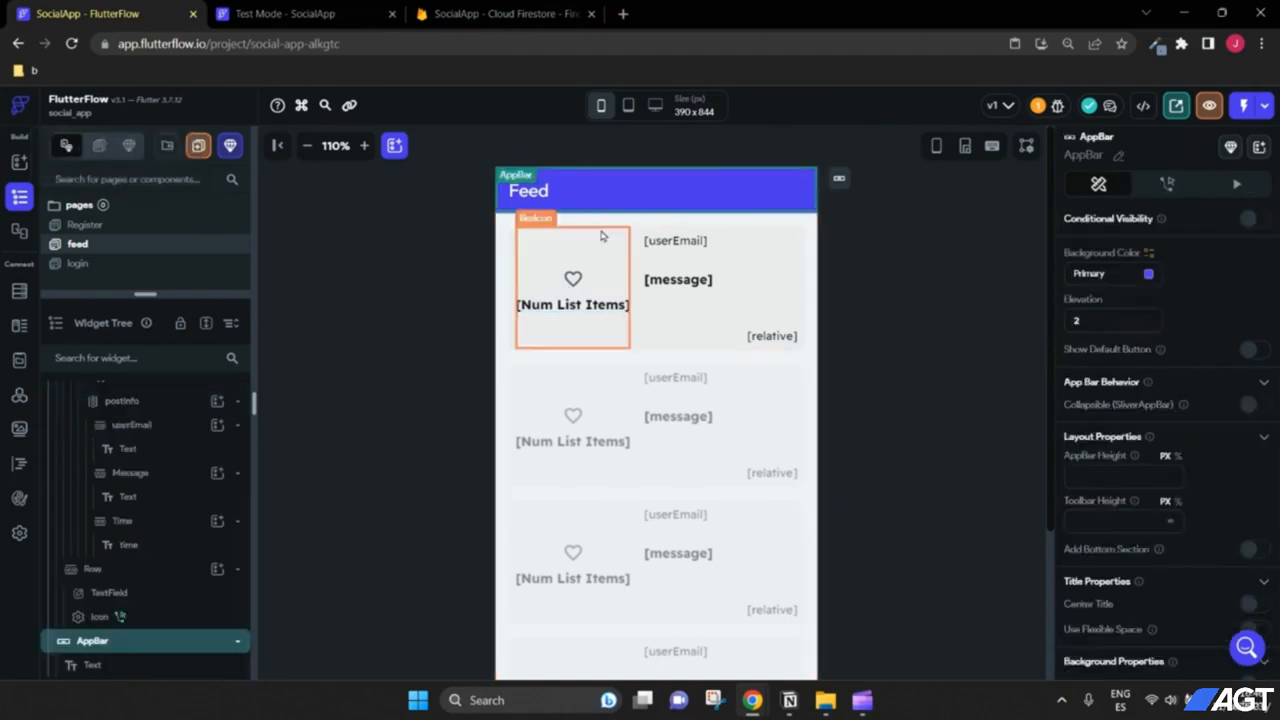
{"action": "left_click", "coordinate": [395, 148]}
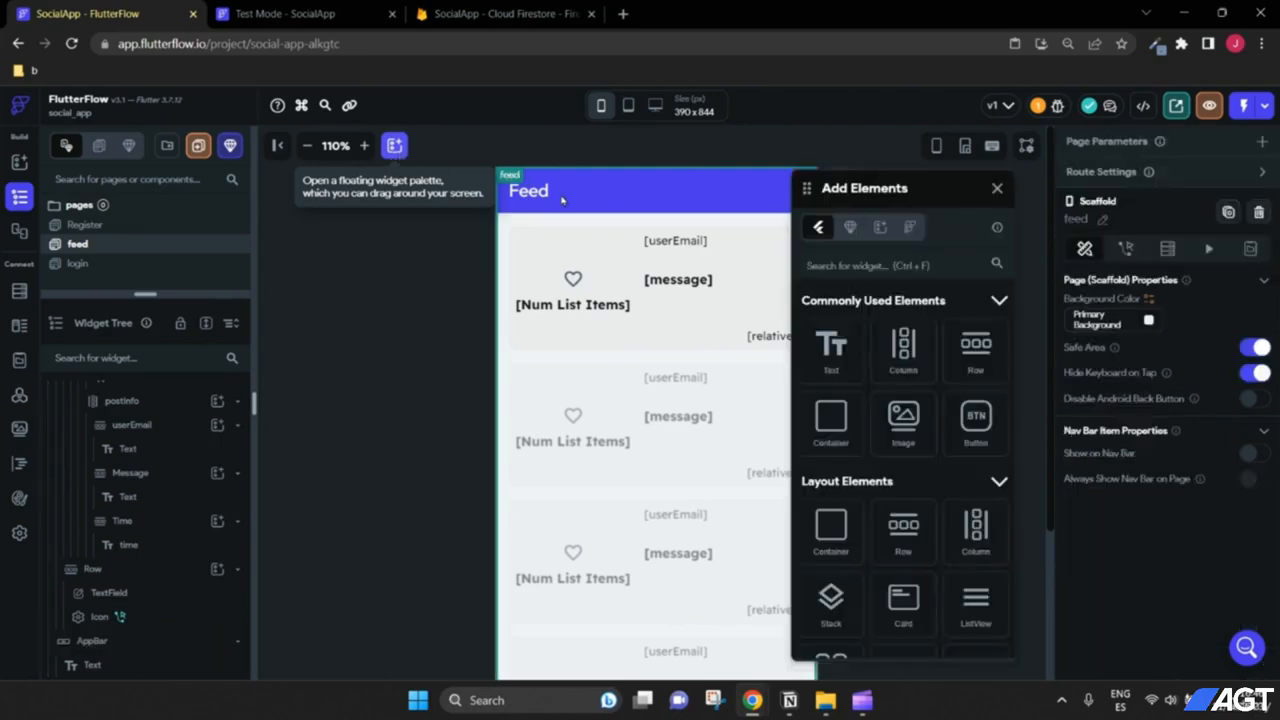
{"action": "left_click_drag", "start_coordinate": [938, 193], "coordinate": [998, 206]}
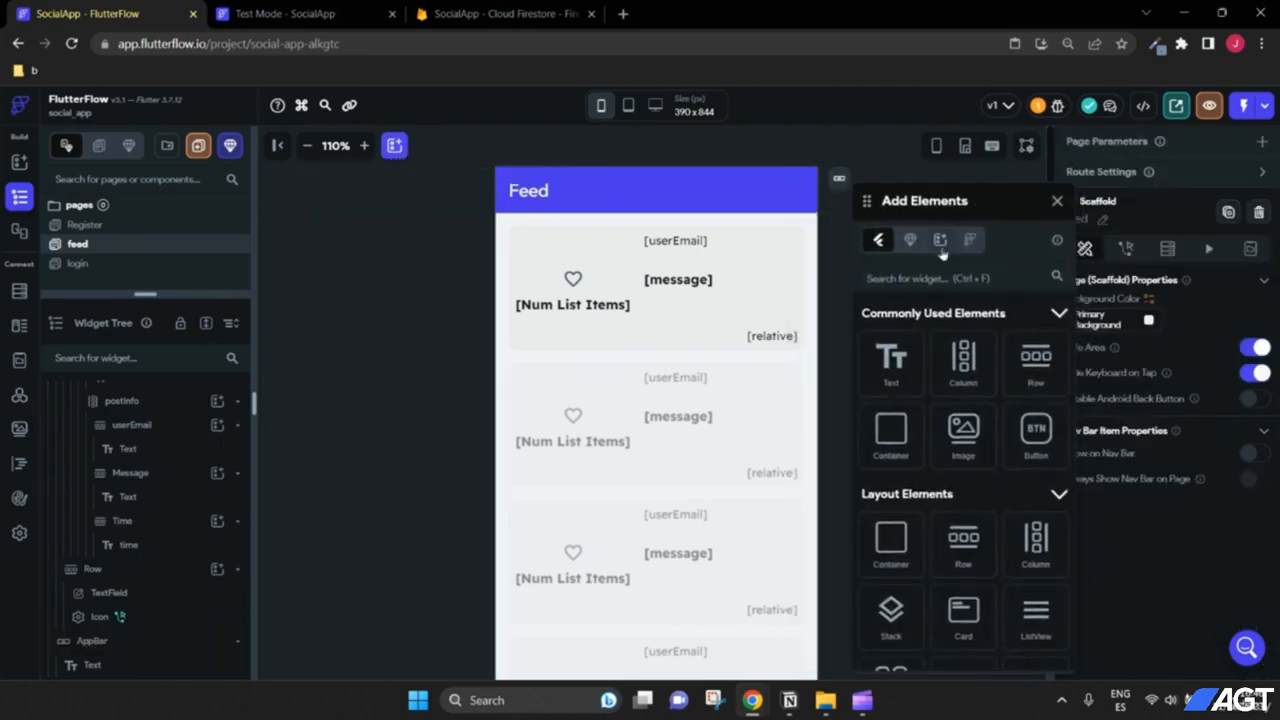
{"action": "left_click", "coordinate": [918, 278]}
{"action": "type", "text": "icon"}
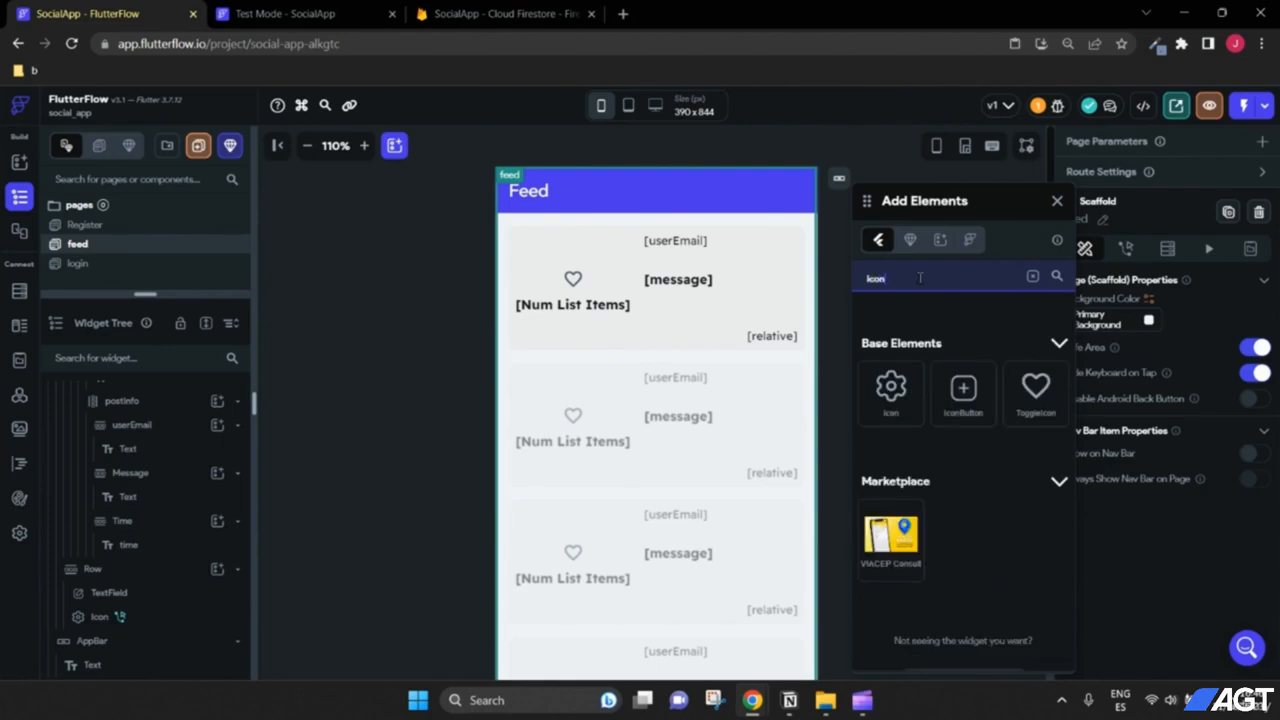
{"action": "left_click_drag", "start_coordinate": [883, 410], "coordinate": [770, 212]}
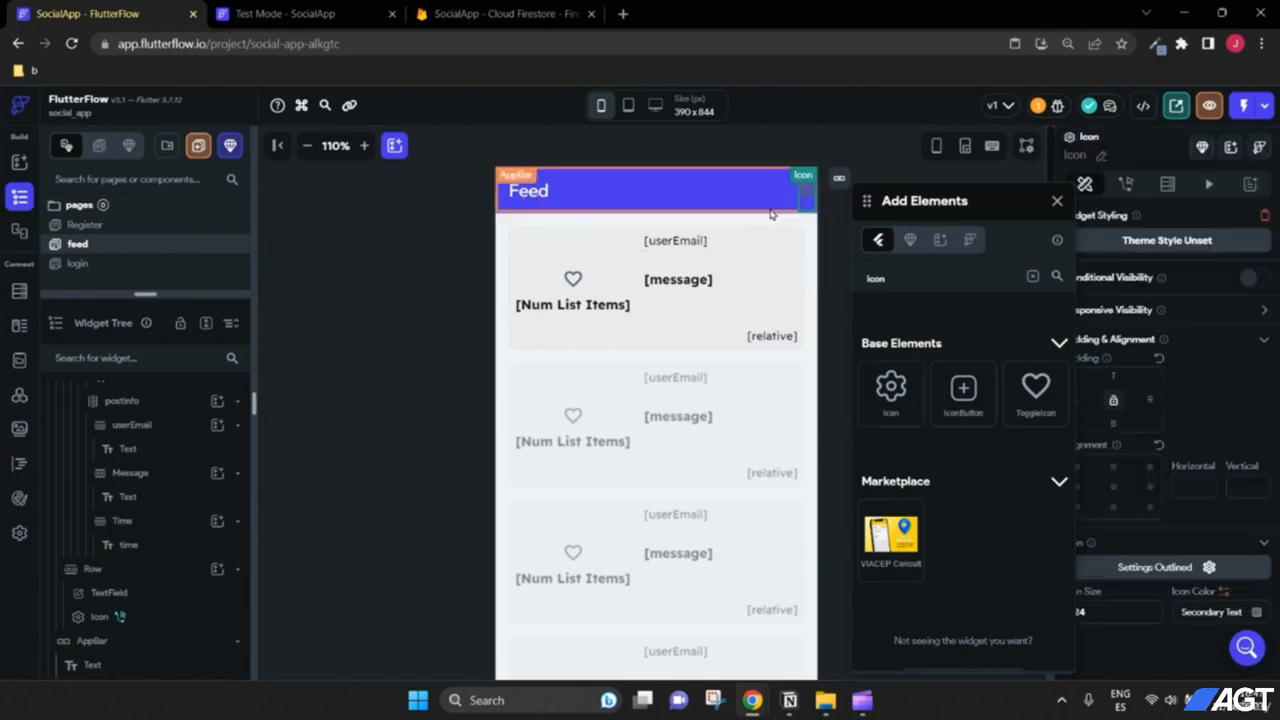
{"action": "left_click", "coordinate": [1055, 202]}
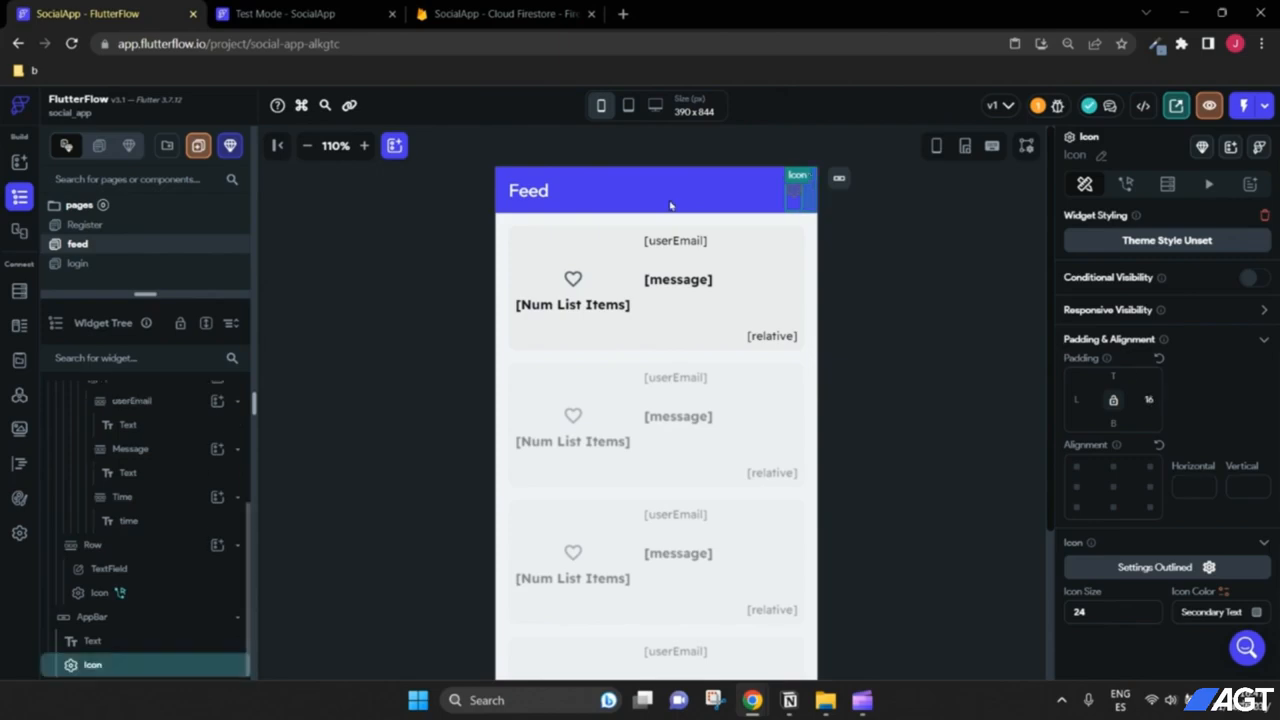
Step: Give the new icon size 32, white colour and the Material logout symbol
{"action": "left_click", "coordinate": [364, 145]}
{"action": "left_click", "coordinate": [364, 145]}
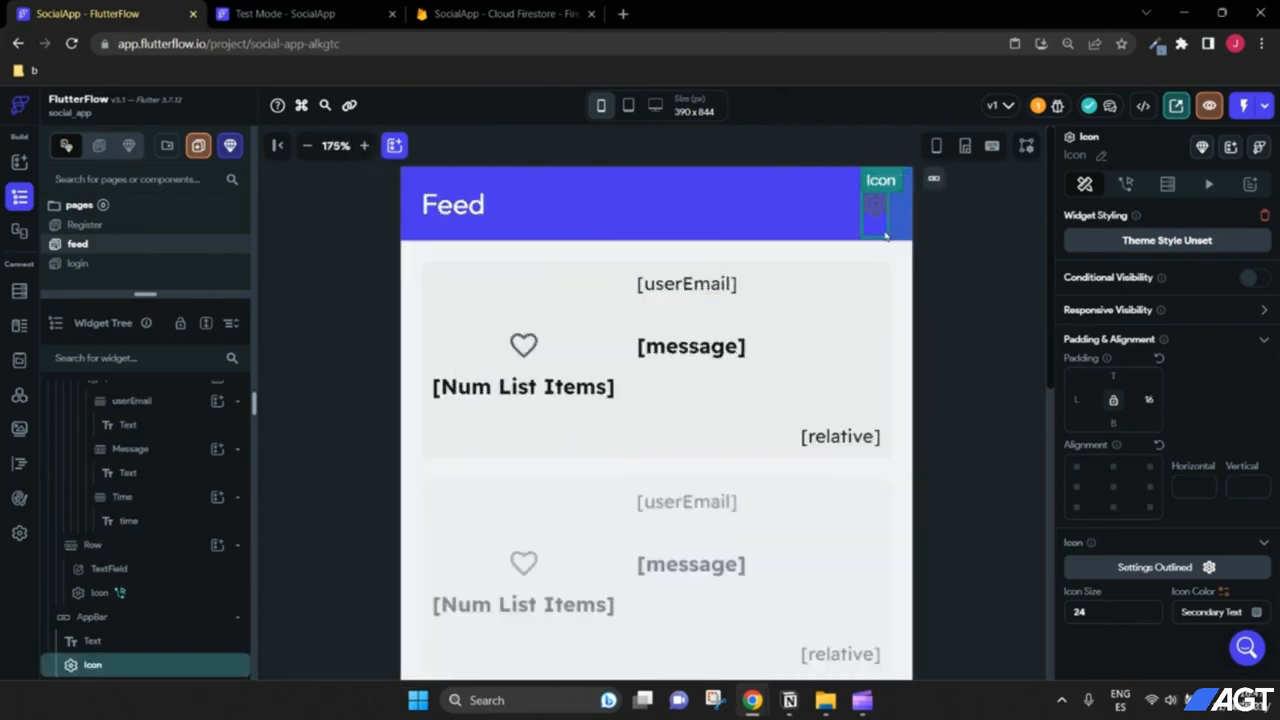
{"action": "left_click", "coordinate": [1111, 606]}
{"action": "left_click", "coordinate": [1256, 612]}
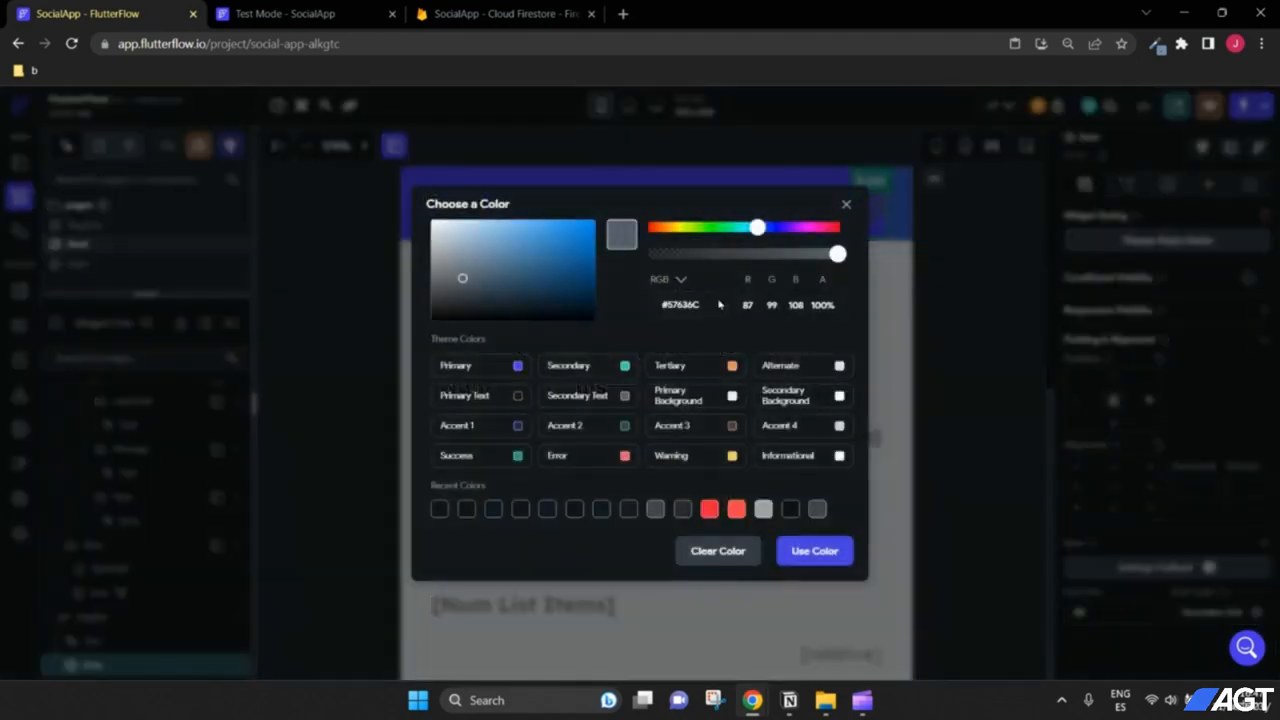
{"action": "left_click_drag", "start_coordinate": [538, 276], "coordinate": [270, 168]}
{"action": "left_click", "coordinate": [837, 560]}
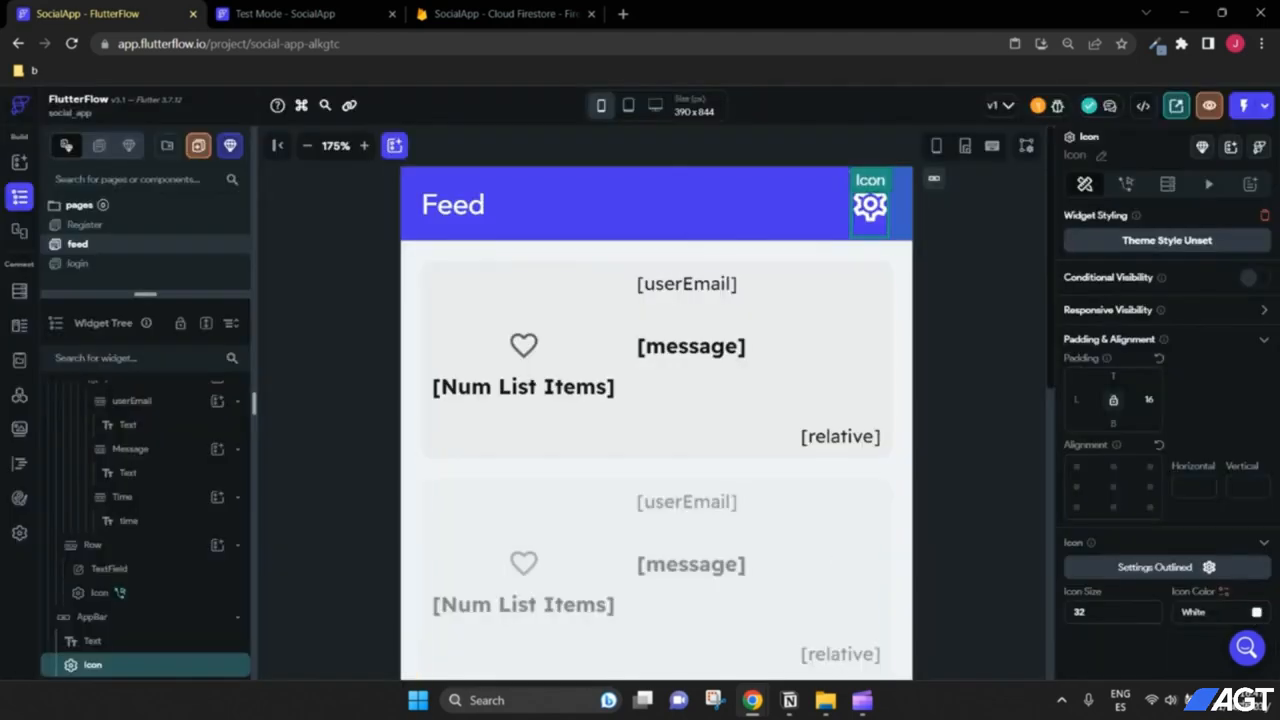
{"action": "left_click", "coordinate": [1209, 567]}
{"action": "left_click", "coordinate": [546, 236]}
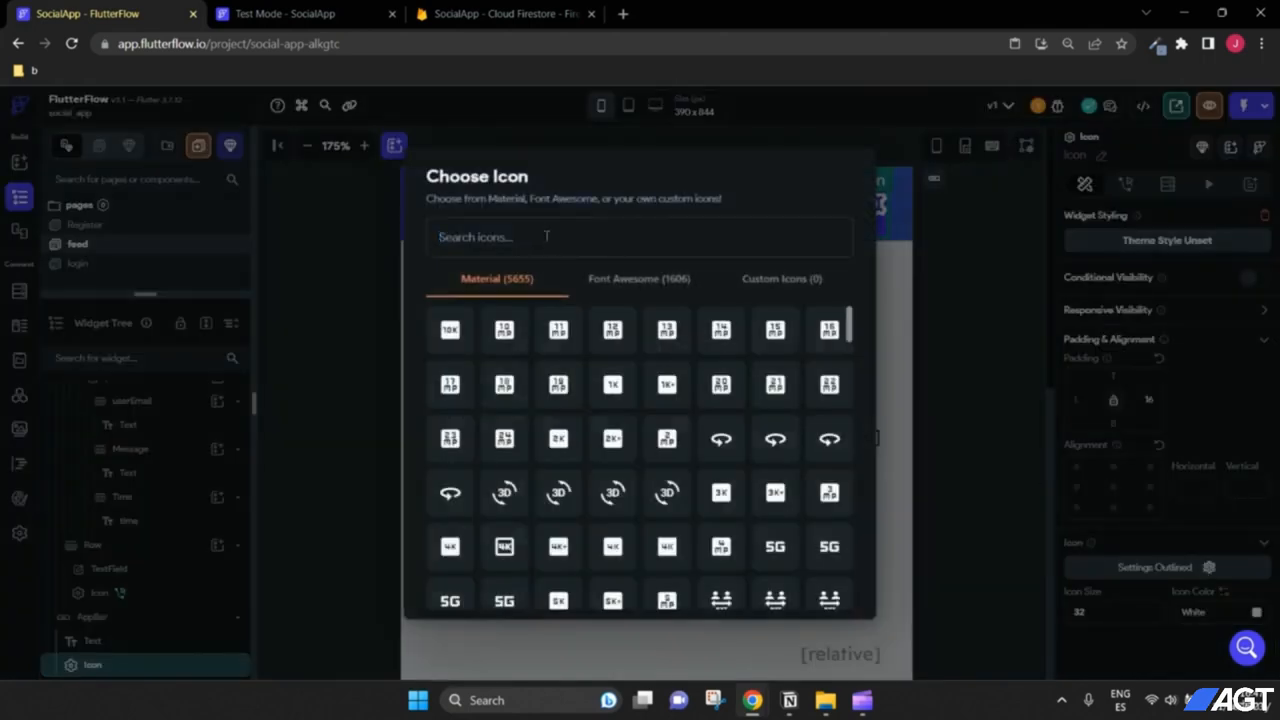
{"action": "type", "text": "logou"}
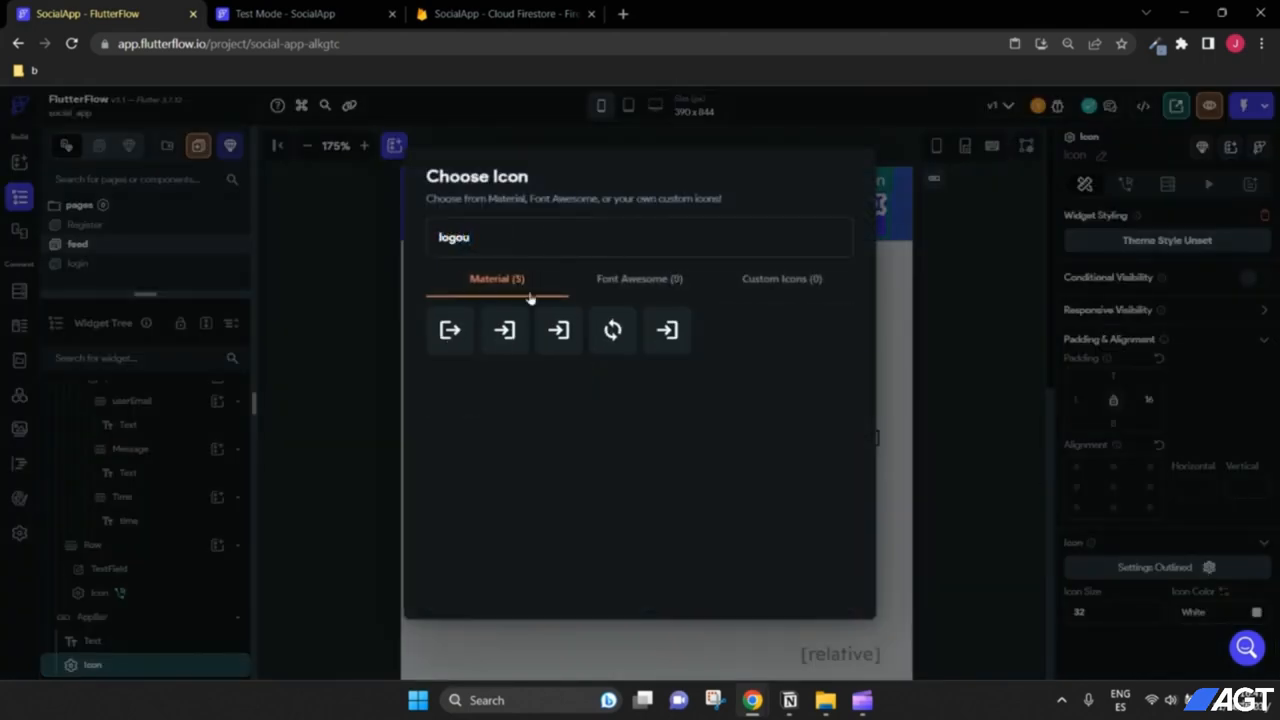
{"action": "left_click", "coordinate": [452, 333]}
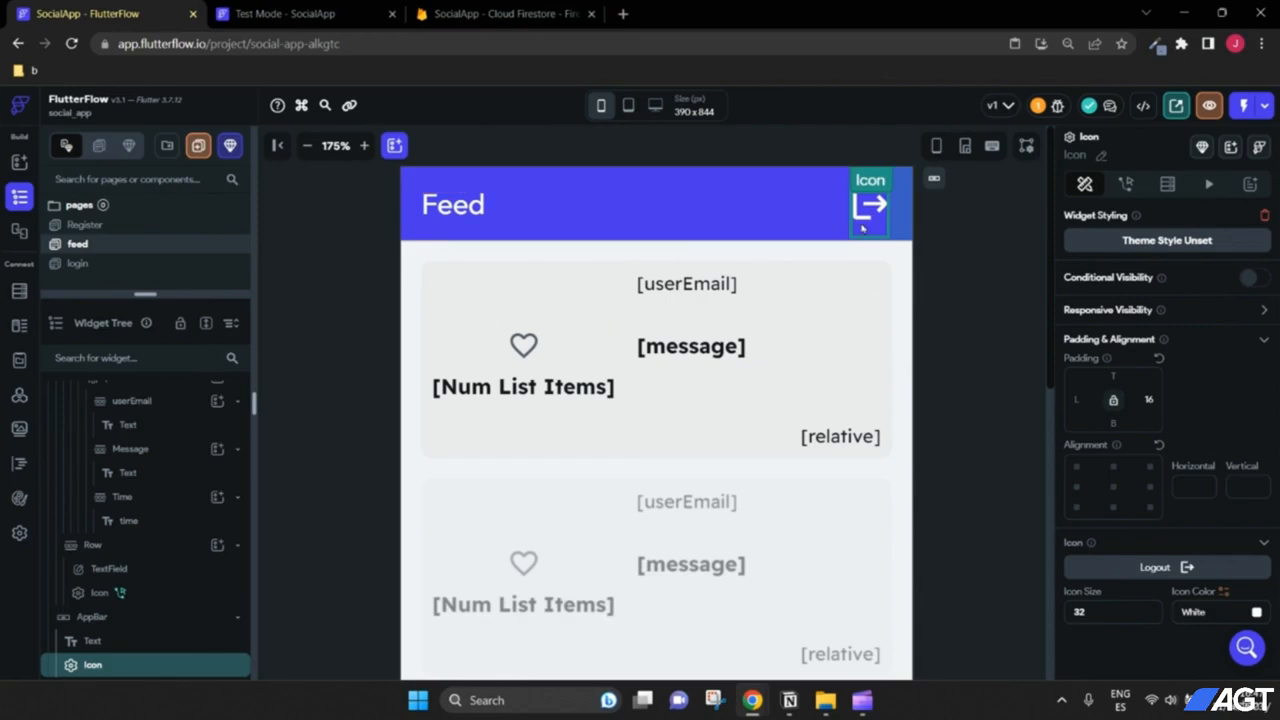
{"action": "left_click", "coordinate": [1126, 184]}
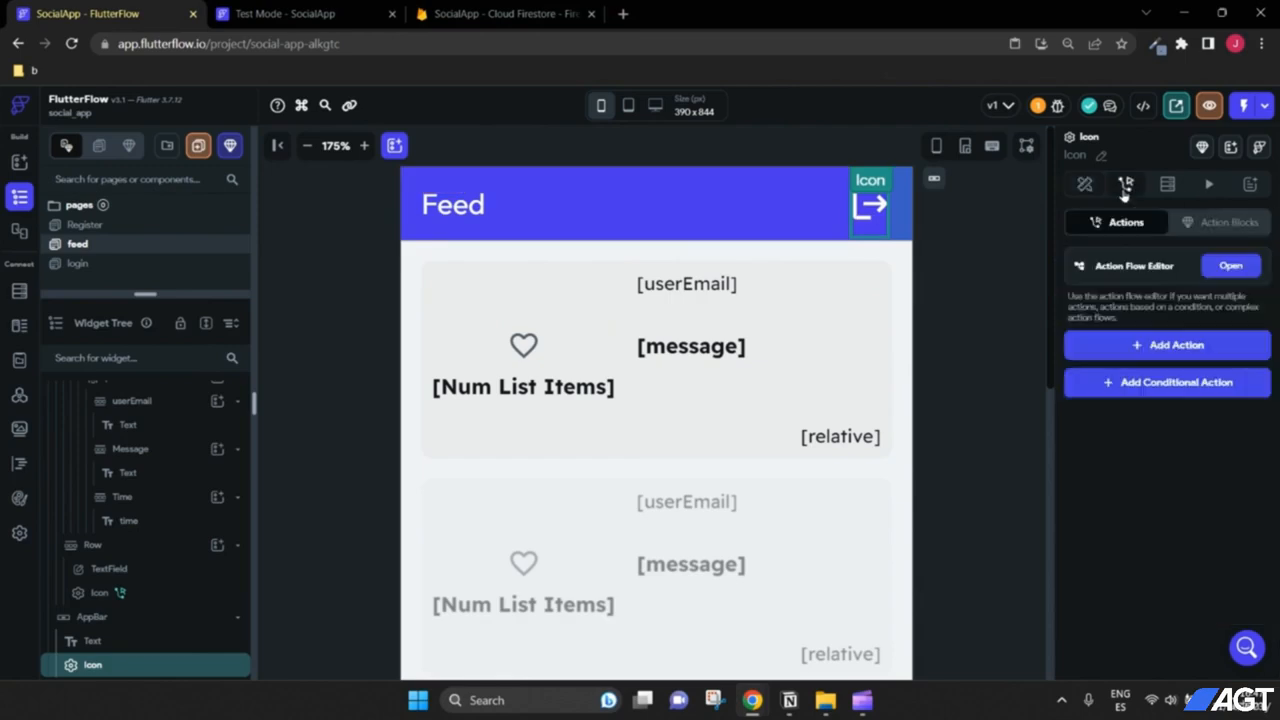
Step: Add a Firebase Authentication Log Out action to the logout icon's on-tap
{"action": "left_click", "coordinate": [1144, 344]}
{"action": "scroll", "coordinate": [1170, 532], "scroll_direction": "down", "scroll_amount": 4}
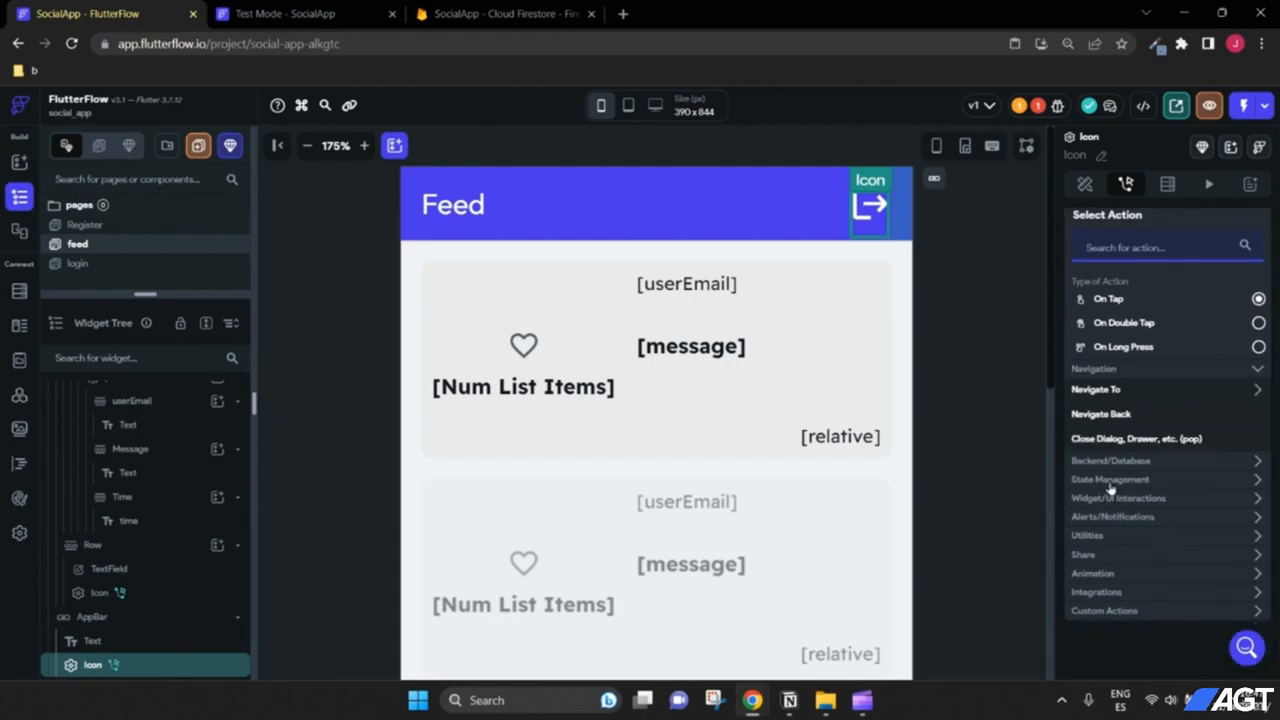
{"action": "left_click", "coordinate": [1115, 462]}
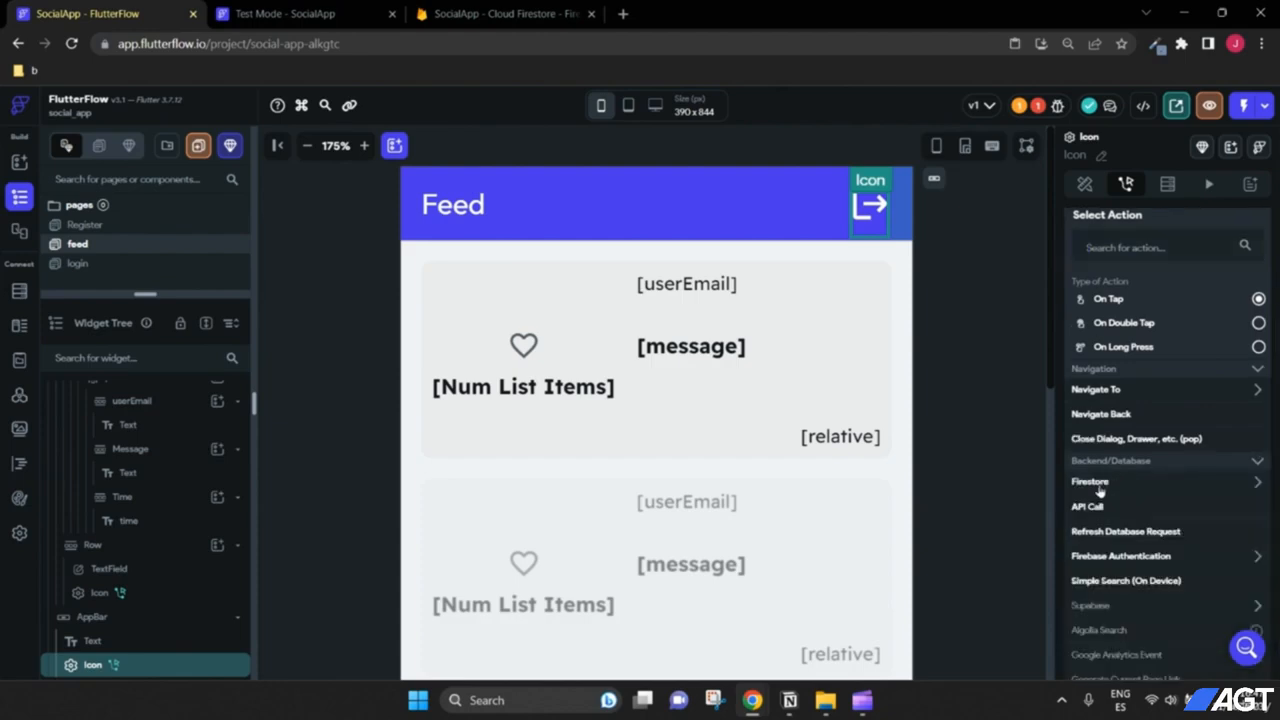
{"action": "left_click", "coordinate": [1099, 484]}
{"action": "left_click", "coordinate": [1105, 483]}
{"action": "left_click", "coordinate": [1112, 560]}
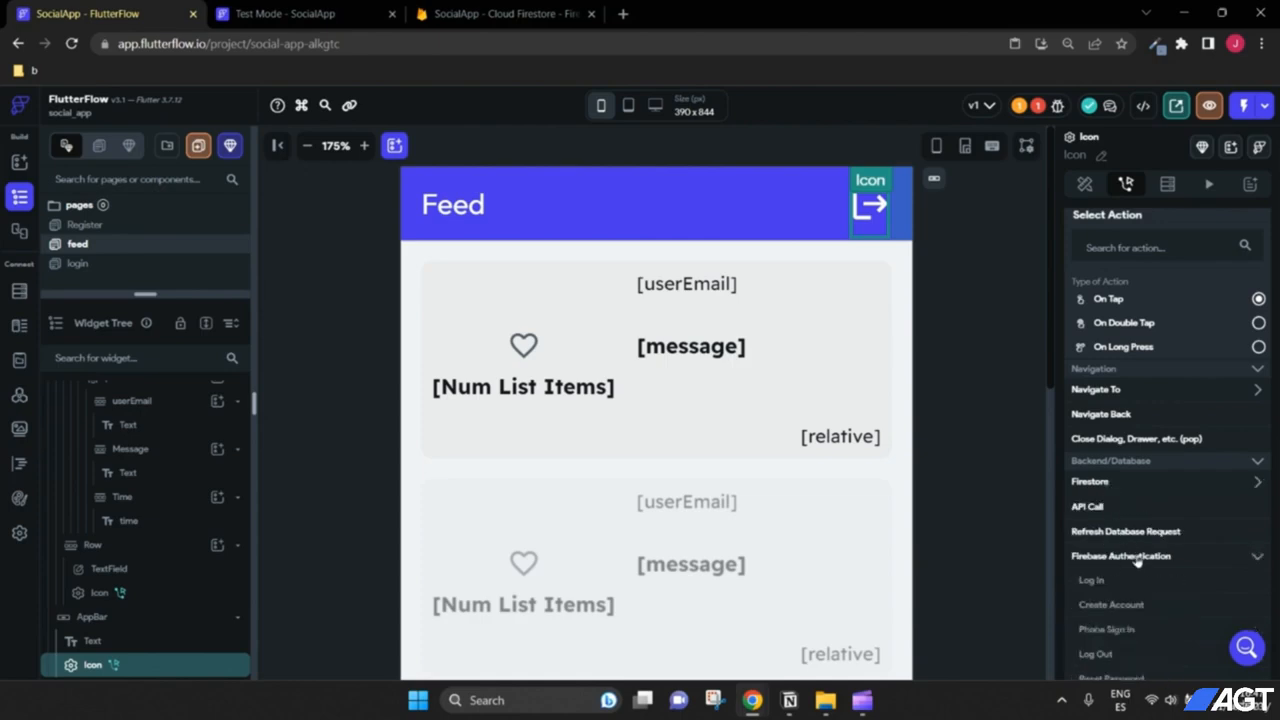
{"action": "scroll", "coordinate": [1110, 566], "scroll_direction": "down", "scroll_amount": 1}
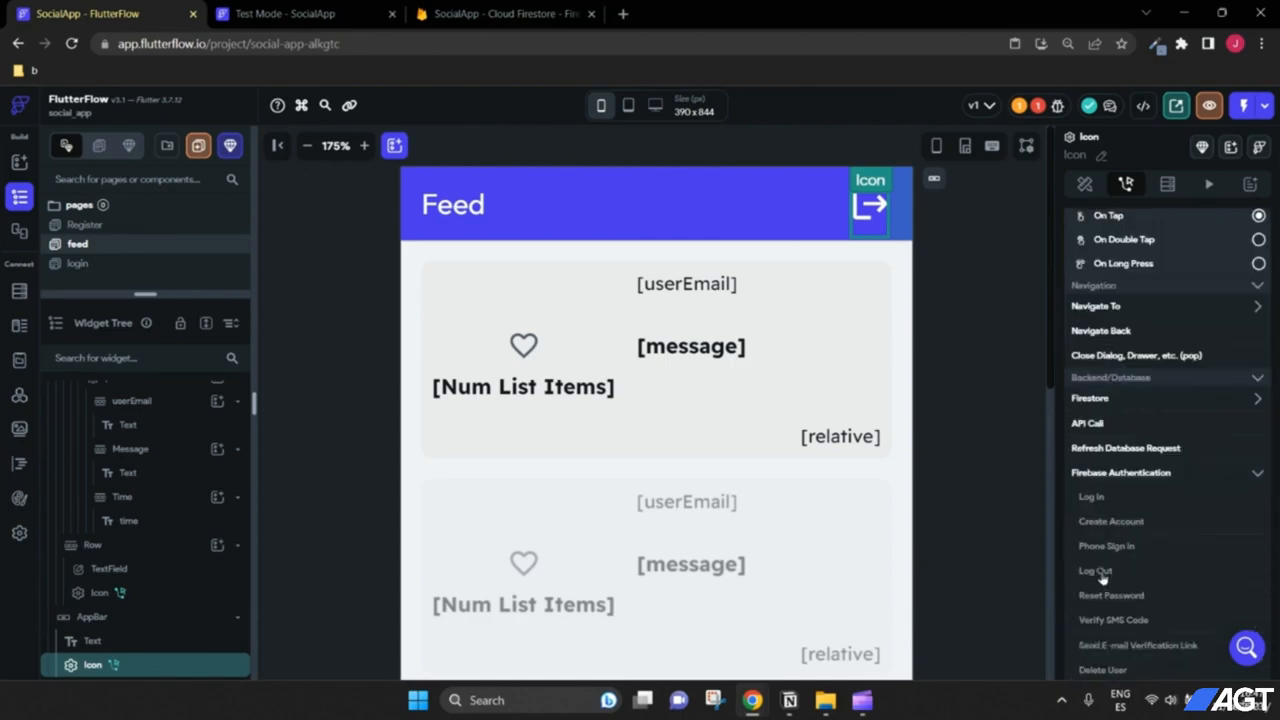
{"action": "left_click", "coordinate": [1095, 570]}
Step: Reload the test app and confirm the logout icon returns to the Log in page
{"action": "left_click", "coordinate": [320, 12]}
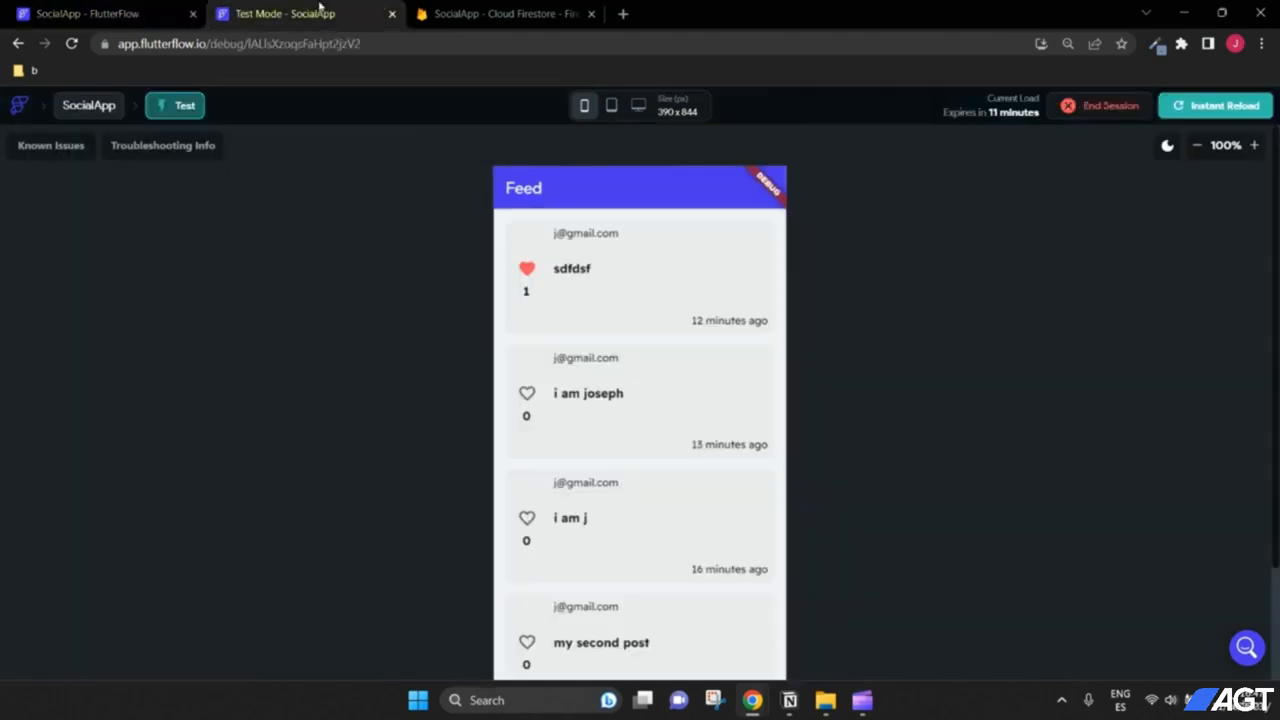
{"action": "left_click", "coordinate": [1234, 113]}
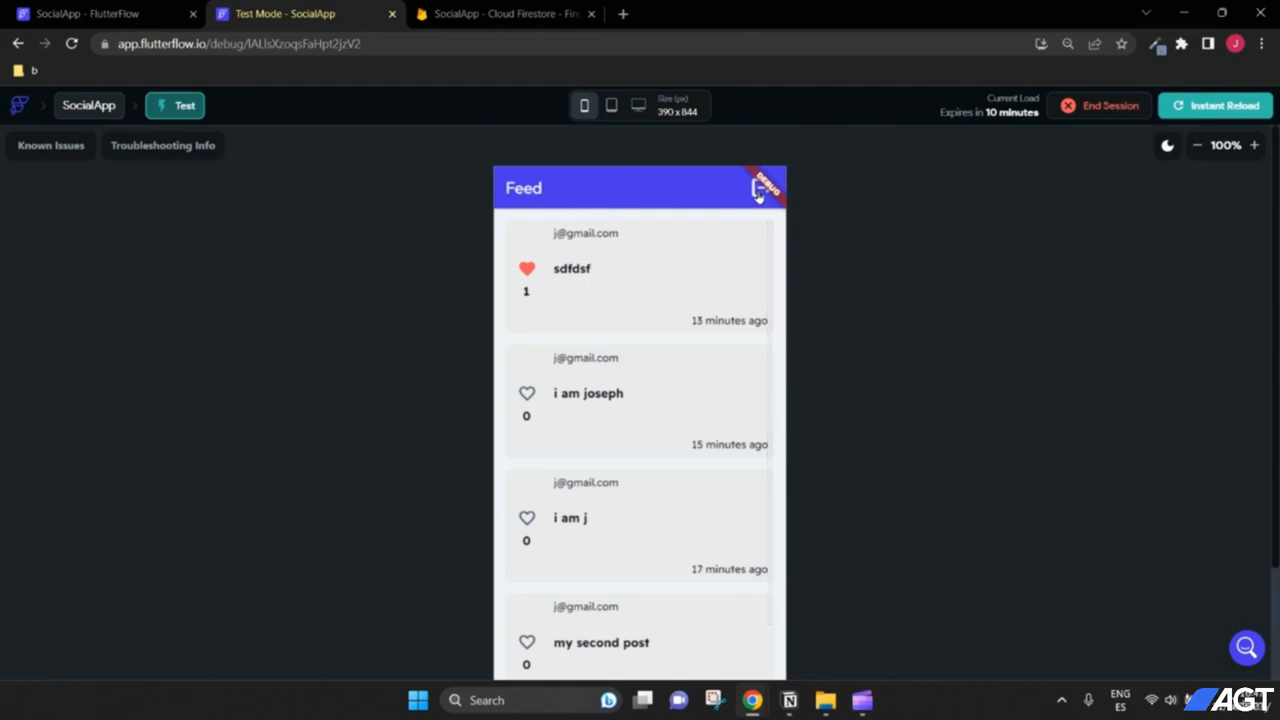
{"action": "left_click", "coordinate": [758, 192]}
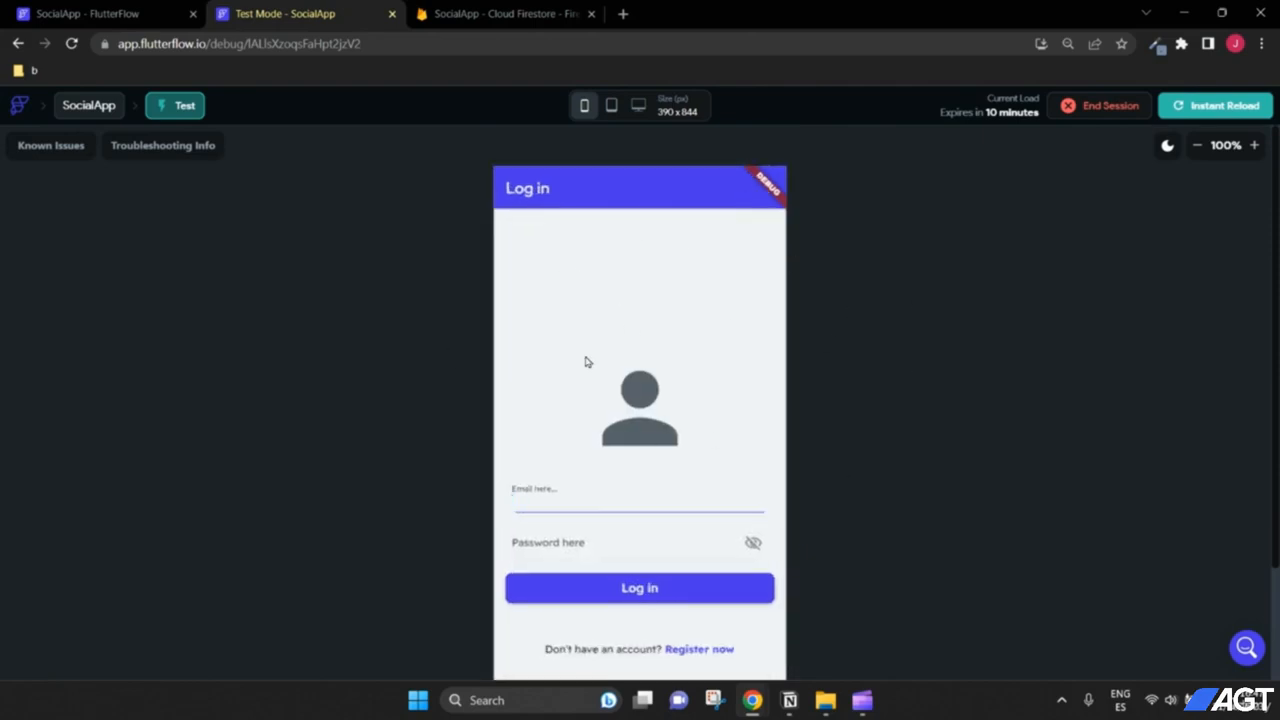
{"action": "key", "text": "ctrl+shift+Tab"}
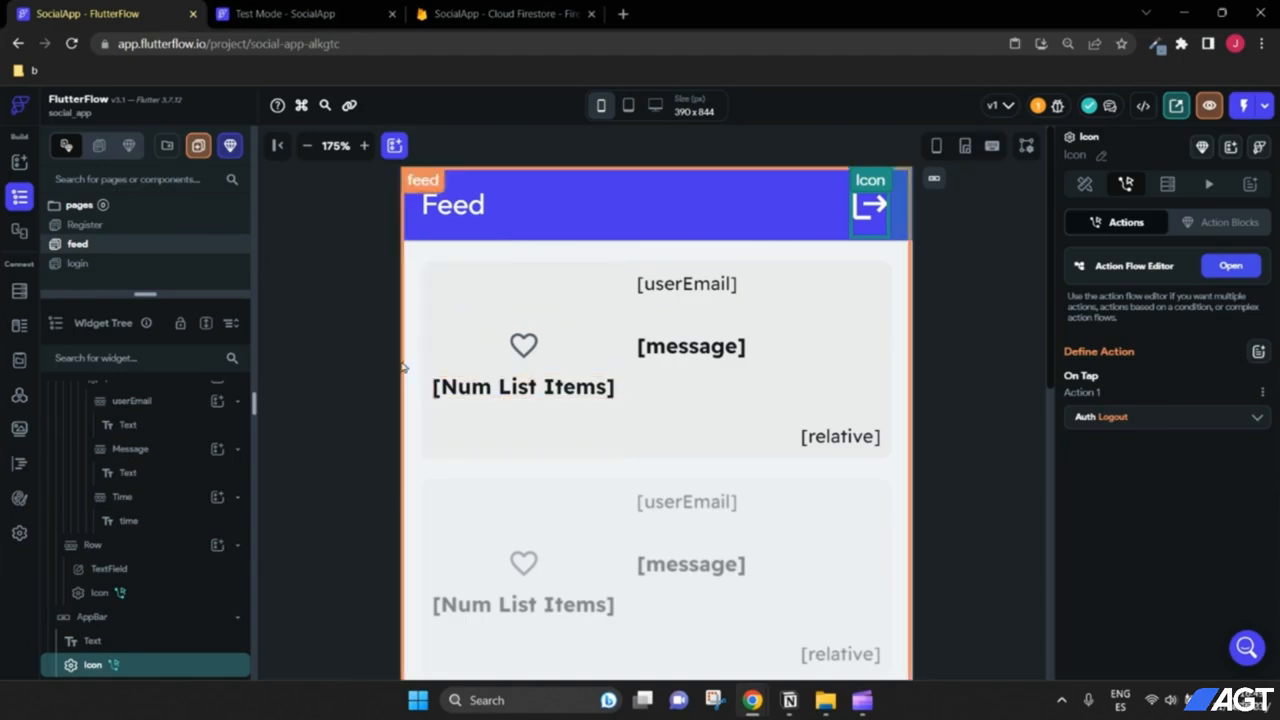
Step: Zoom the Feed page canvas out and give the pages list more room
{"action": "left_click", "coordinate": [307, 145]}
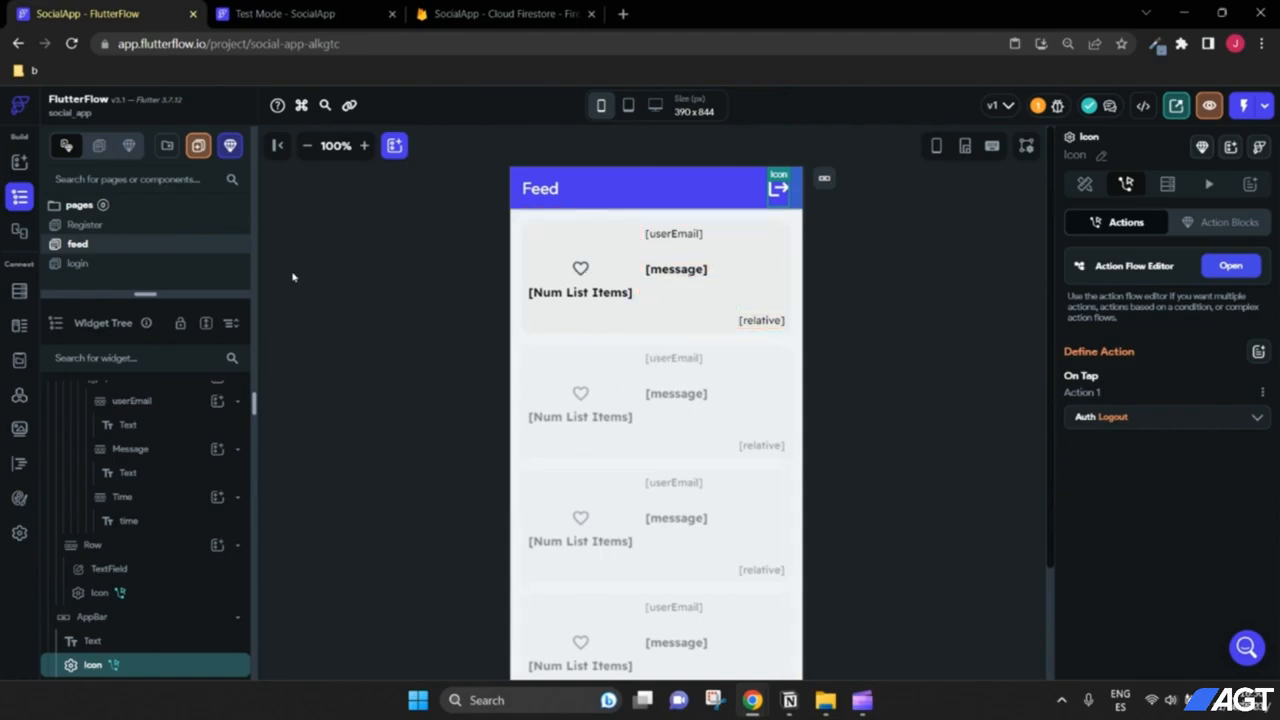
{"action": "left_click_drag", "start_coordinate": [140, 295], "coordinate": [140, 311]}
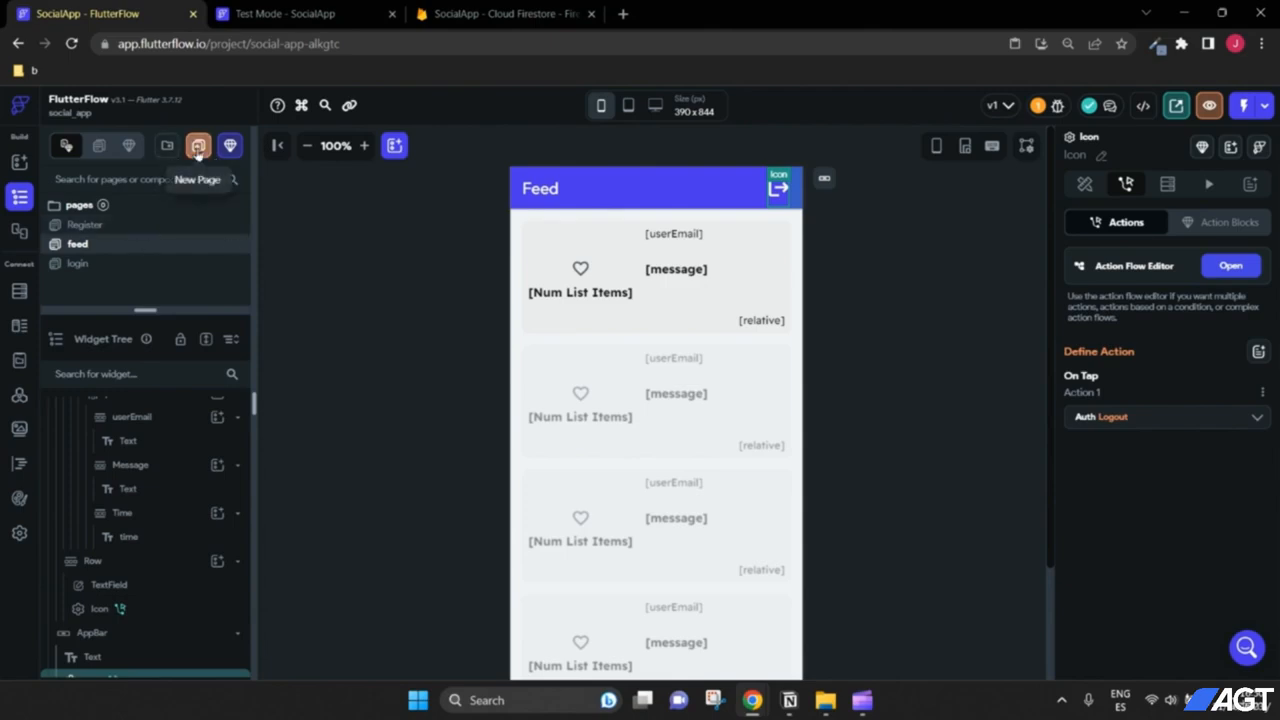
Step: Create a blank page named MyPosts
{"action": "left_click", "coordinate": [197, 147]}
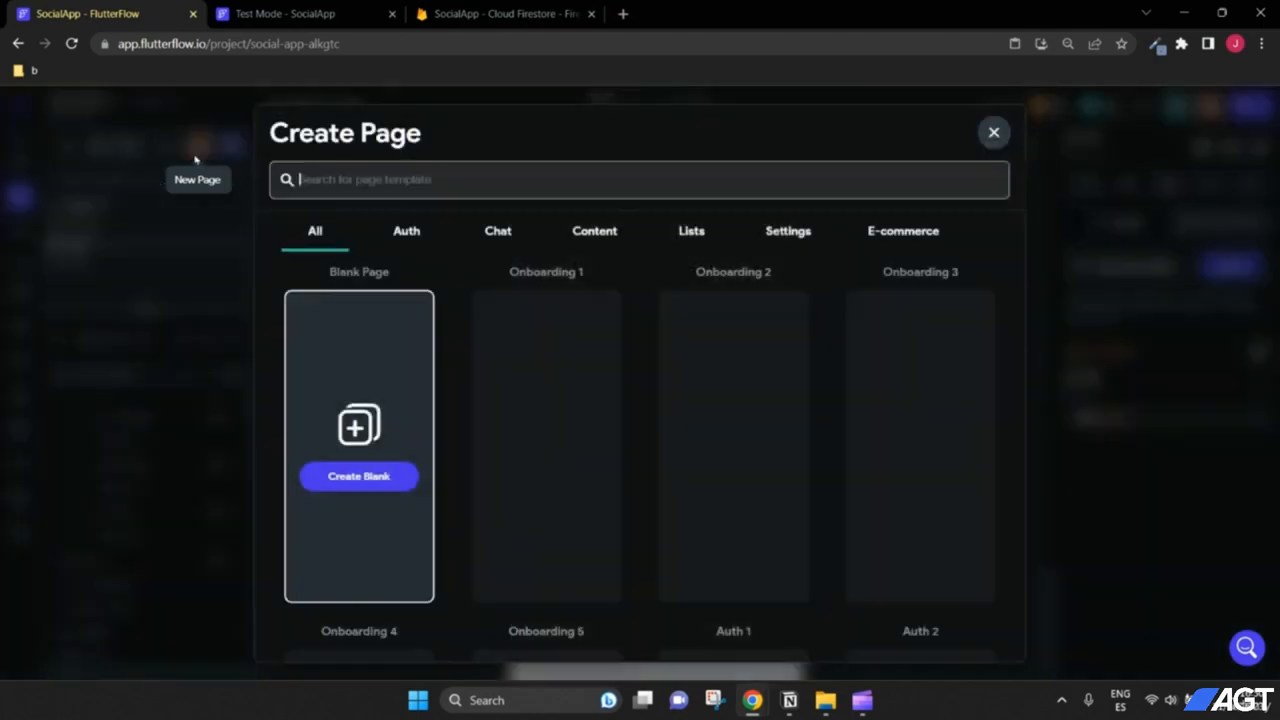
{"action": "type", "text": "My Posts"}
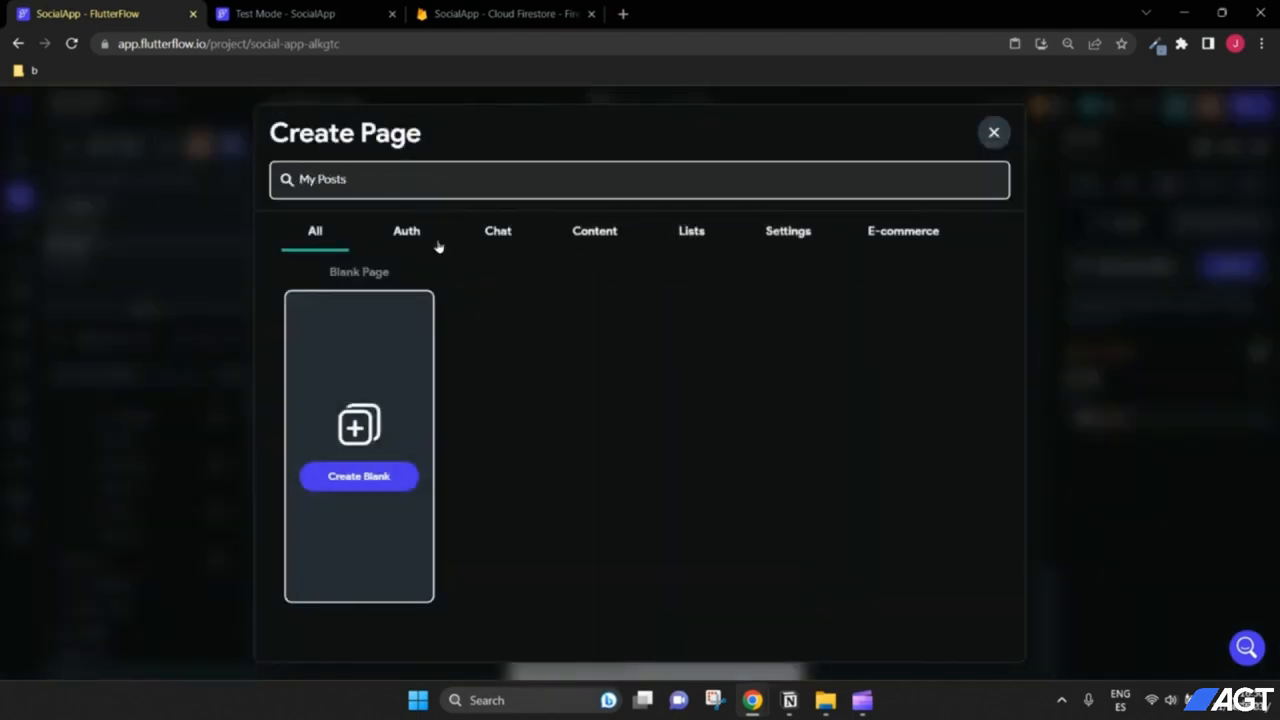
{"action": "left_click", "coordinate": [372, 477]}
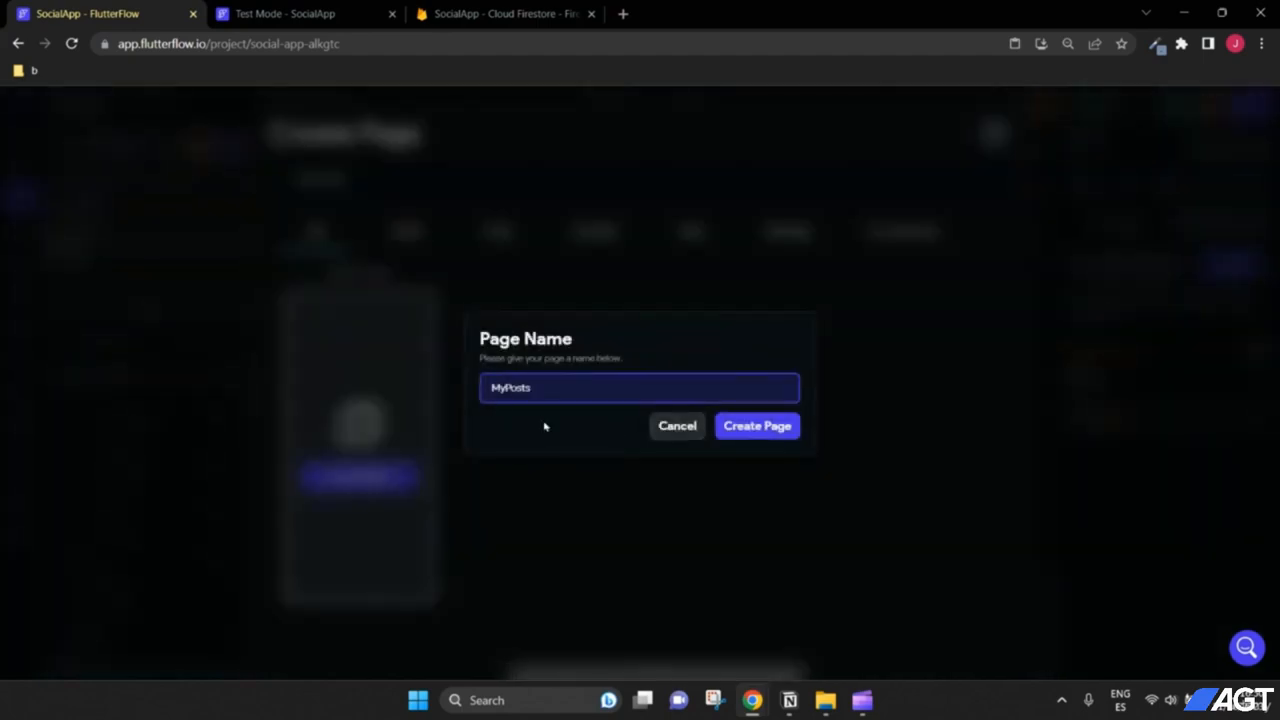
{"action": "left_click", "coordinate": [723, 428]}
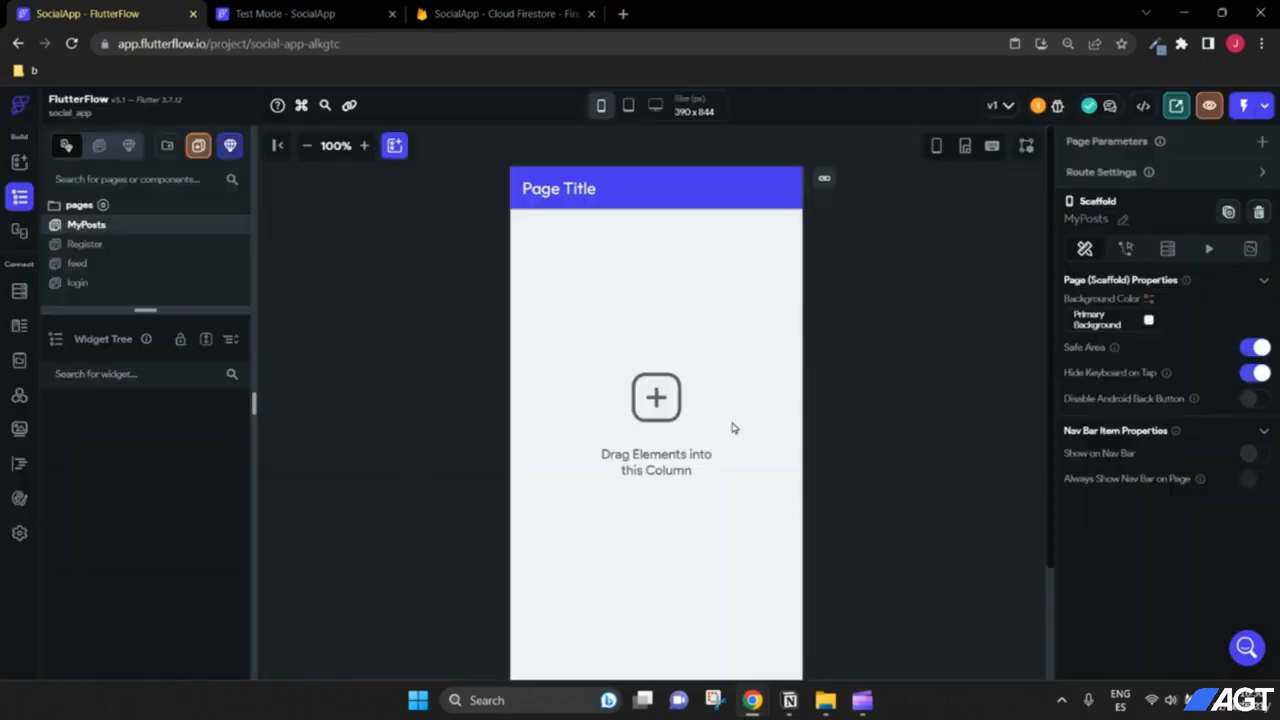
Step: Replace the MyPosts app bar title 'Page Title' with 'My Posts'
{"action": "left_click", "coordinate": [568, 195]}
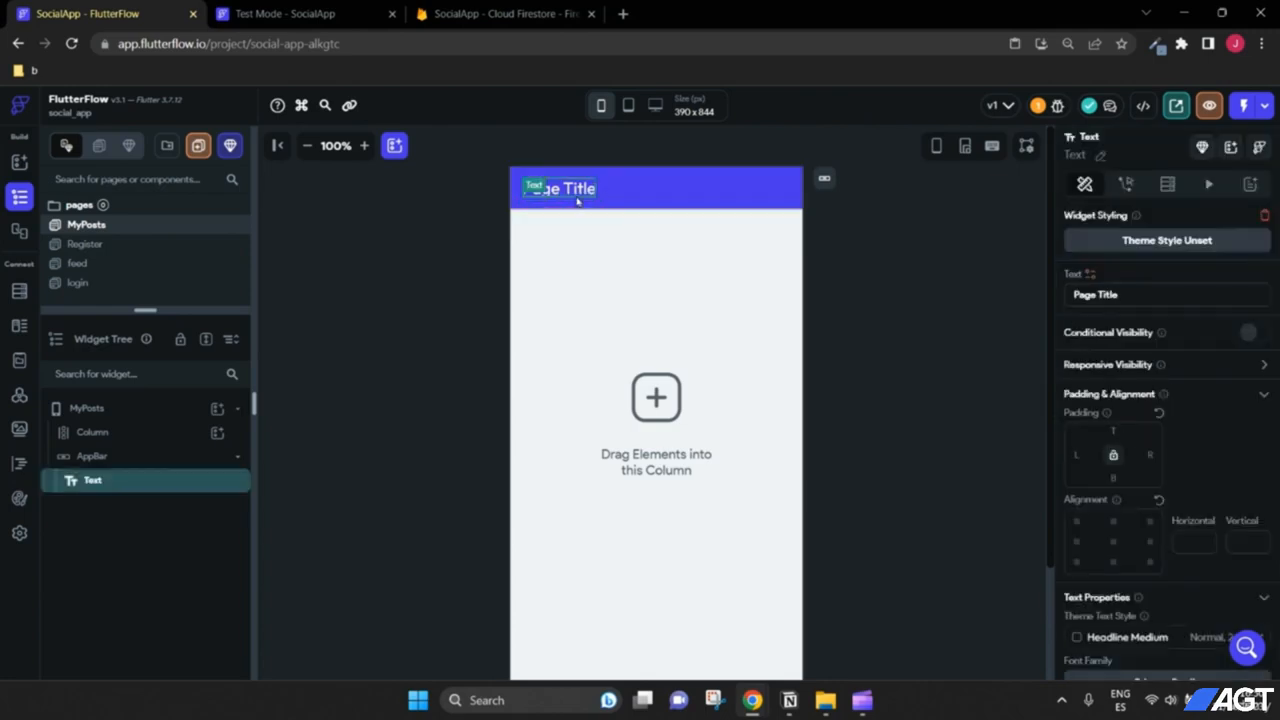
{"action": "key", "text": "ctrl+a"}
{"action": "type", "text": "My Posts"}
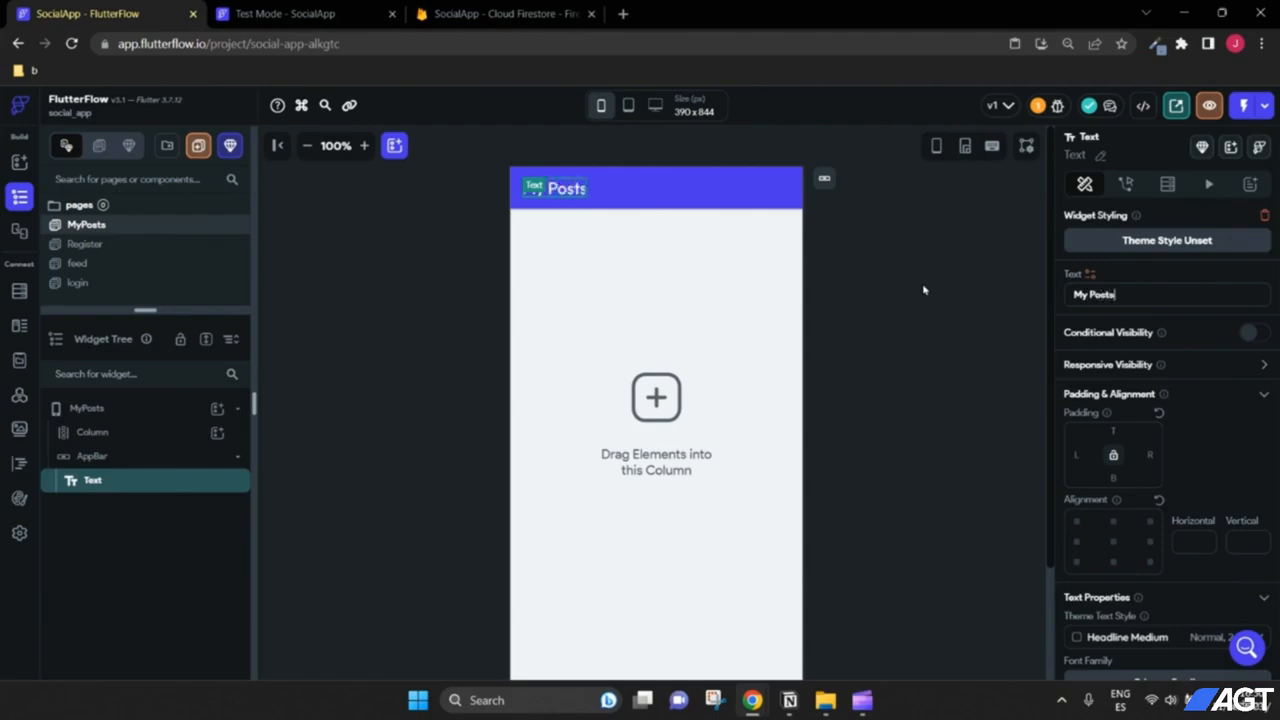
{"action": "left_click", "coordinate": [922, 302]}
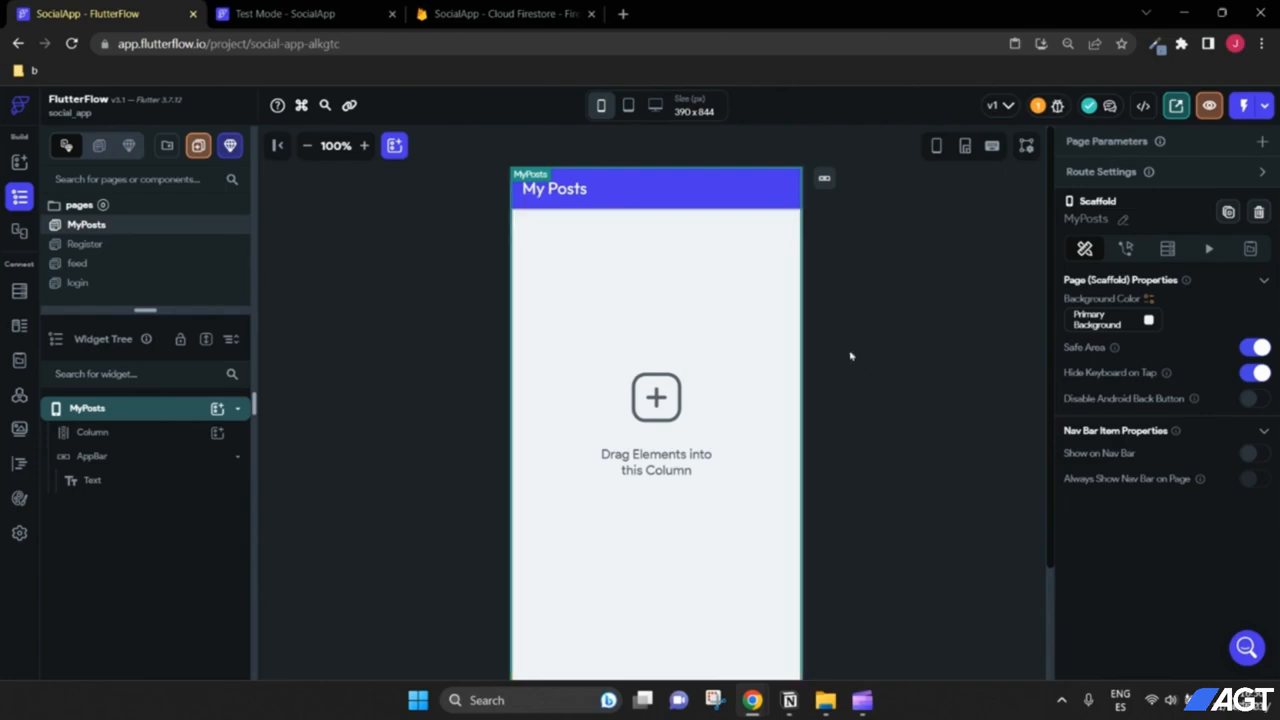
{"action": "scroll", "coordinate": [852, 357], "scroll_direction": "down", "scroll_amount": 1}
{"action": "scroll", "coordinate": [853, 355], "scroll_direction": "up", "scroll_amount": 1}
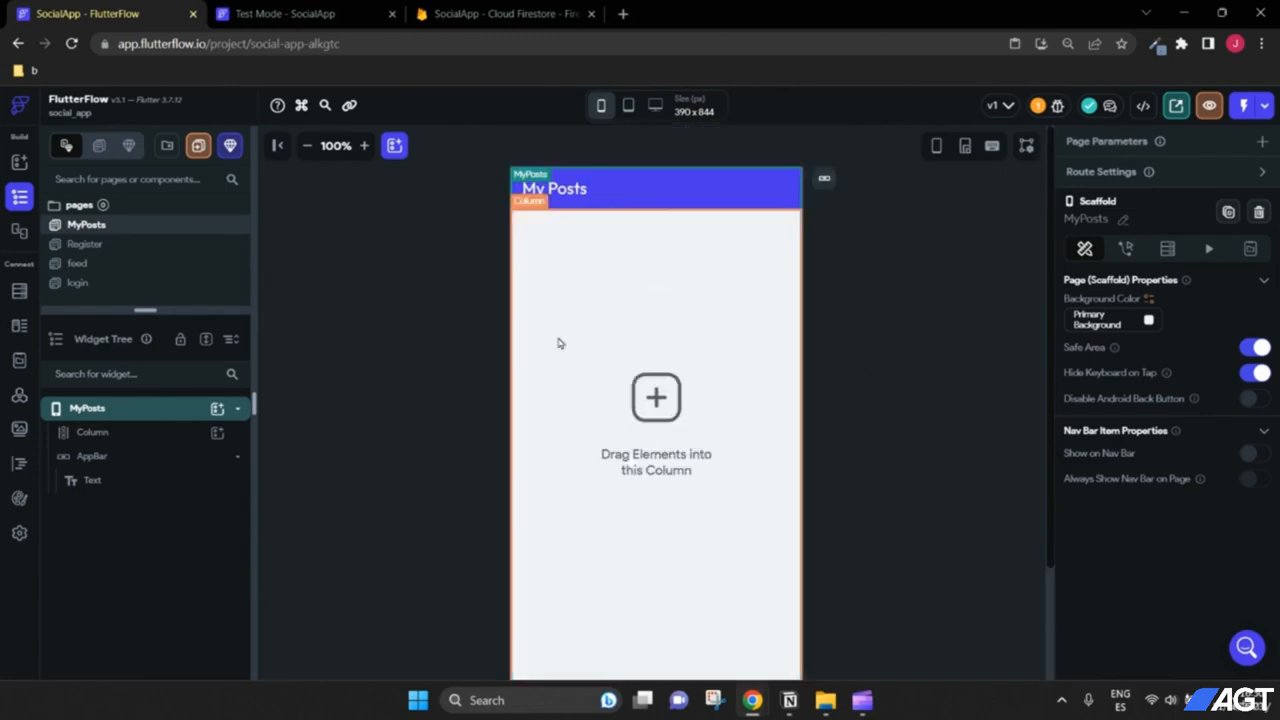
Step: Reopen the feed page and drag the left panel divider wider
{"action": "left_click", "coordinate": [101, 273]}
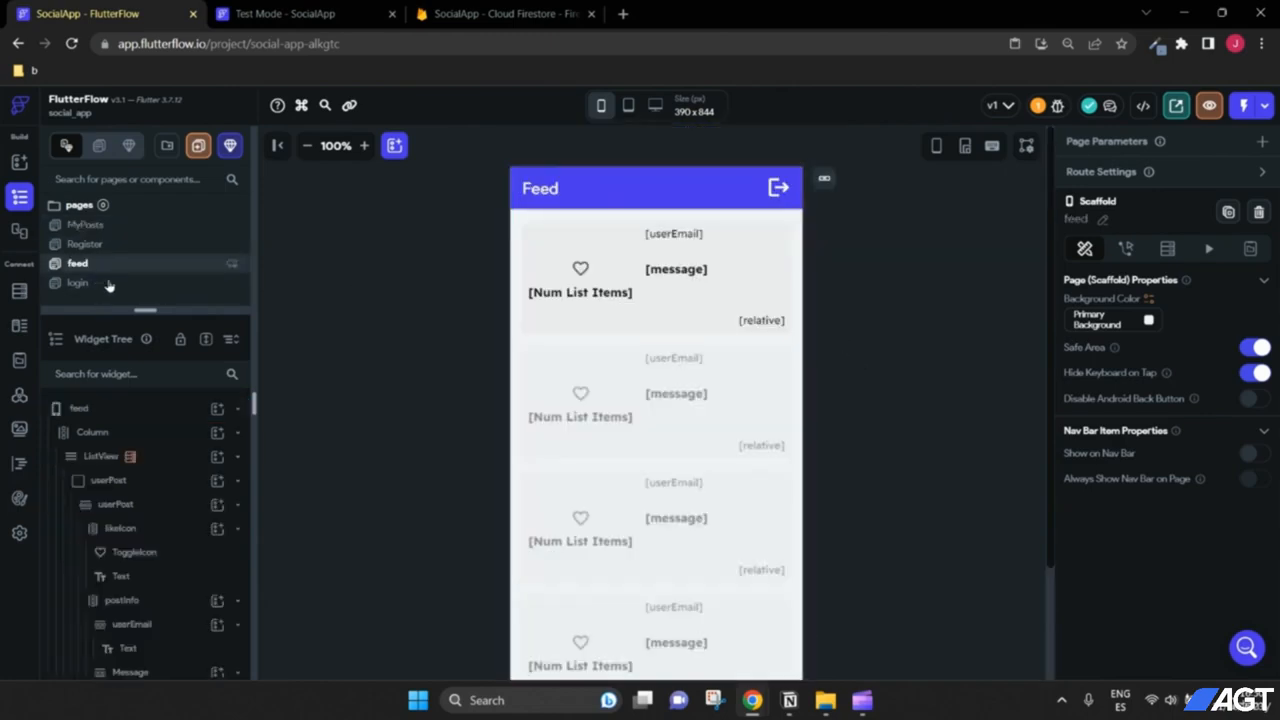
{"action": "left_click_drag", "start_coordinate": [256, 410], "coordinate": [269, 416]}
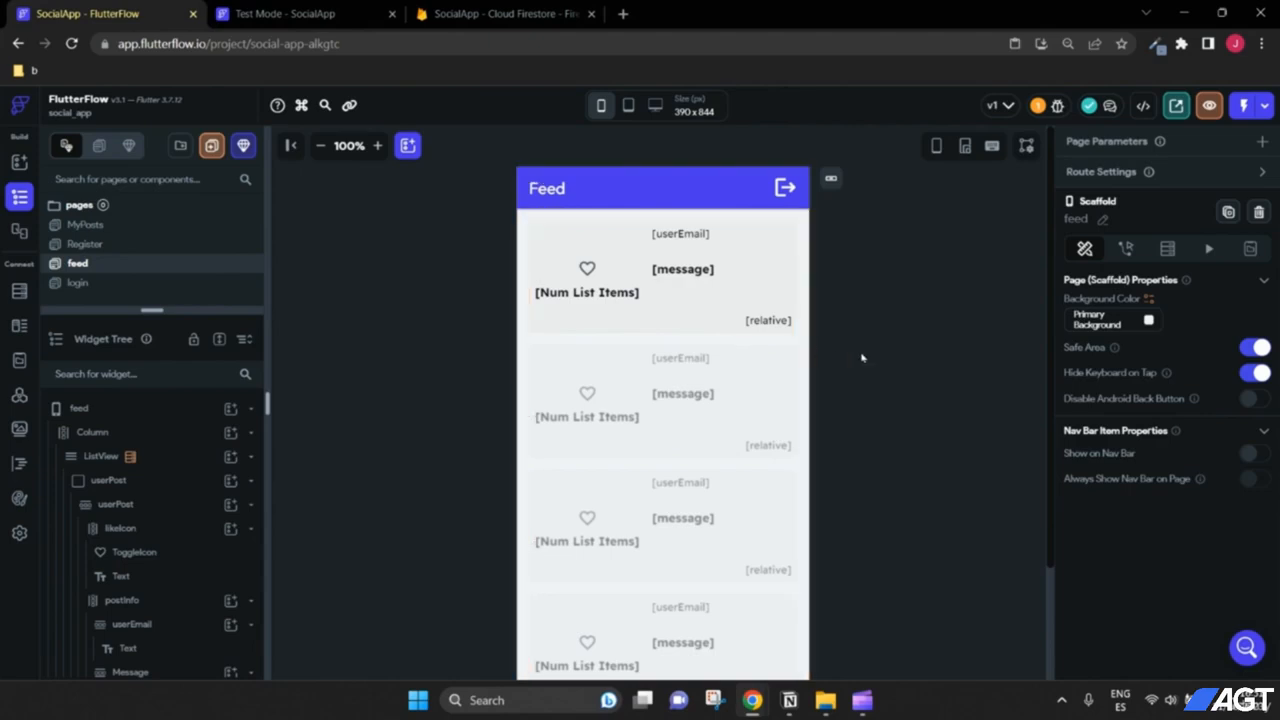
{"action": "left_click", "coordinate": [100, 225]}
Step: Copy the feed page's post ListView and paste it into the MyPosts Column
{"action": "left_click", "coordinate": [108, 264]}
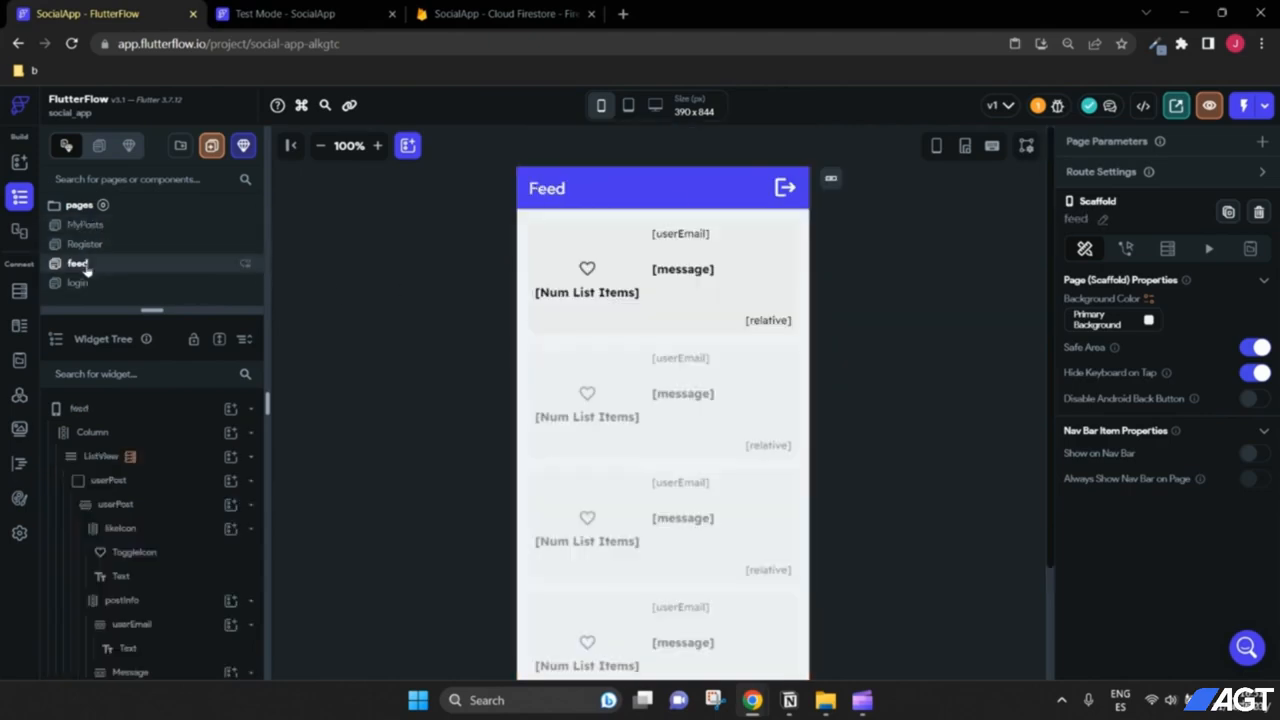
{"action": "right_click", "coordinate": [100, 456]}
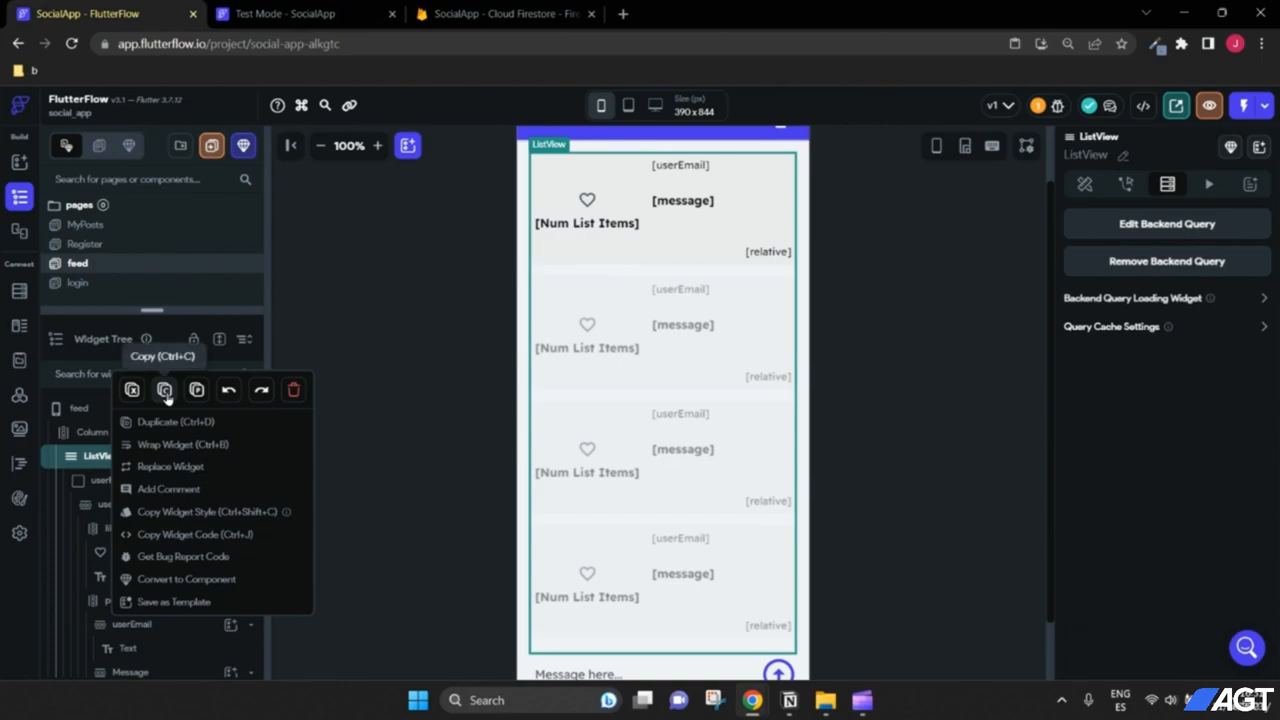
{"action": "left_click", "coordinate": [165, 392]}
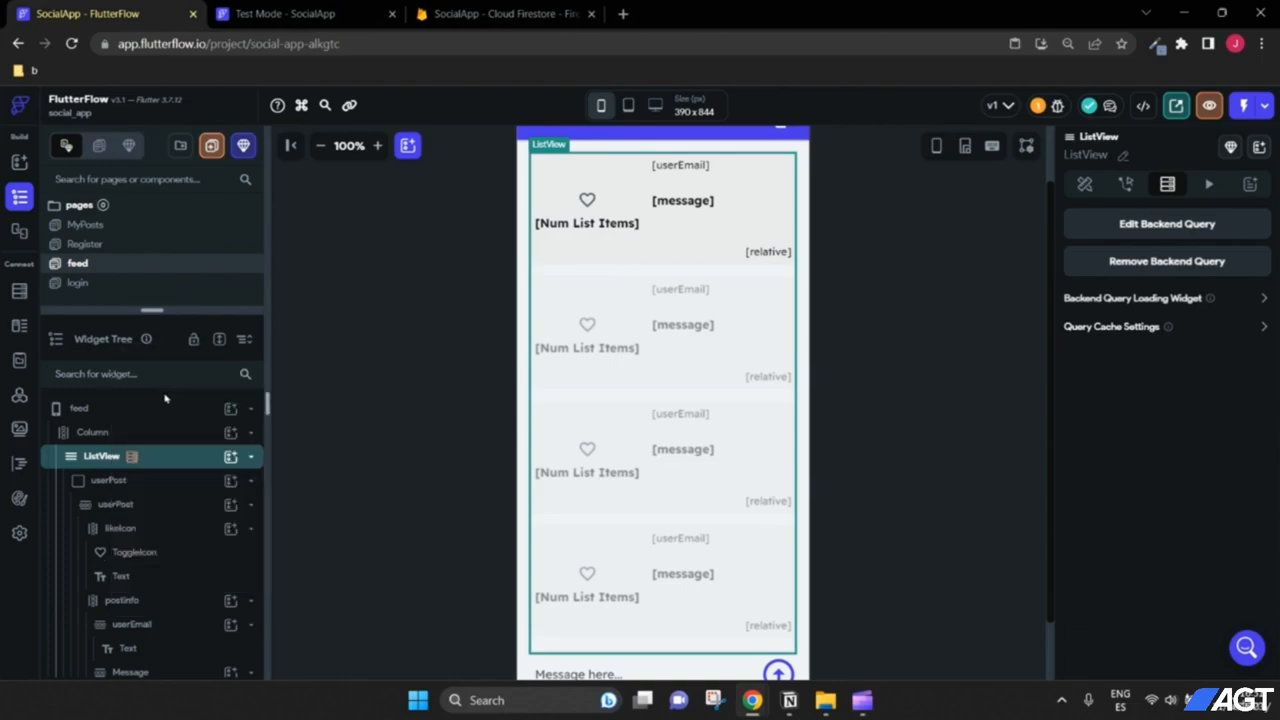
{"action": "left_click", "coordinate": [86, 225]}
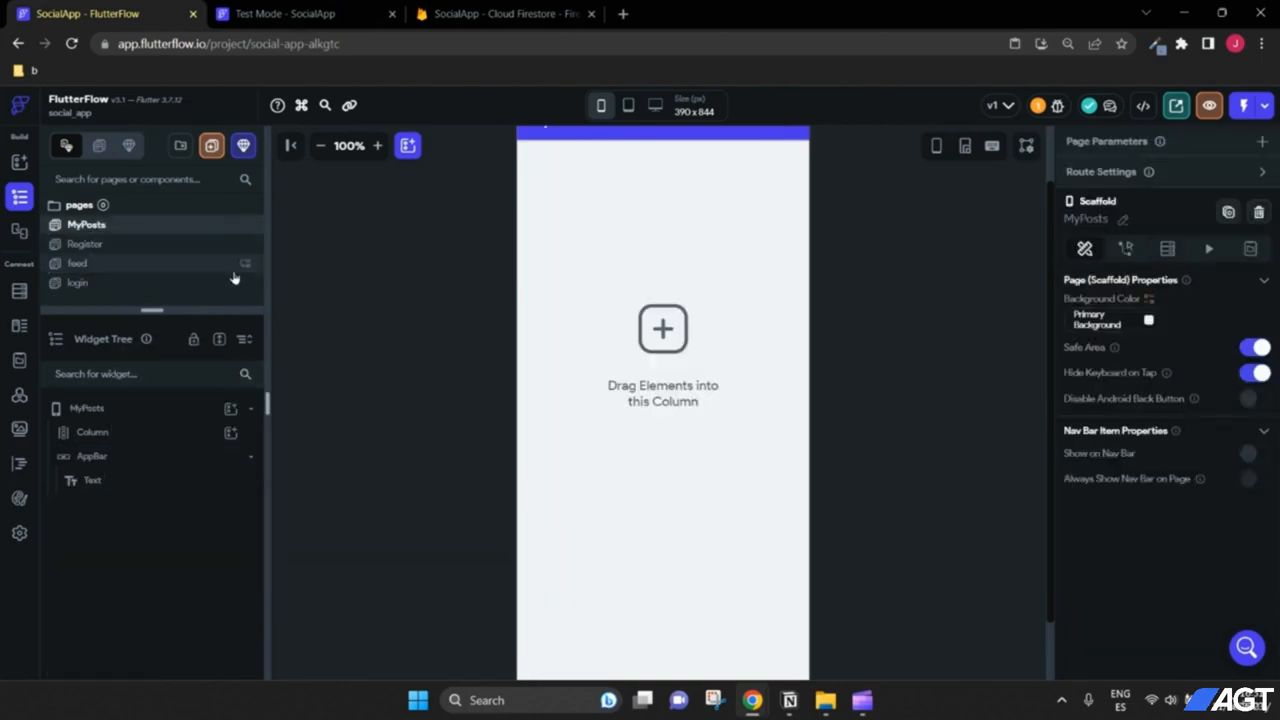
{"action": "left_click", "coordinate": [94, 434]}
{"action": "right_click", "coordinate": [96, 440]}
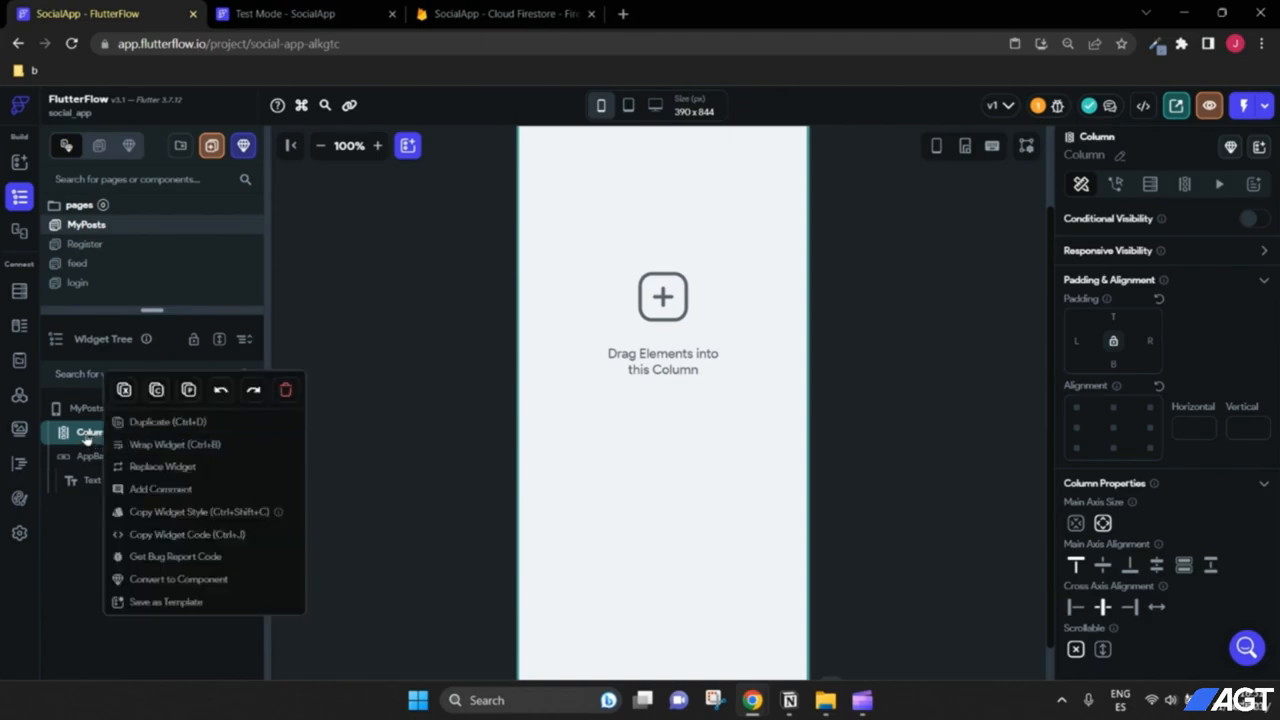
{"action": "right_click", "coordinate": [90, 437]}
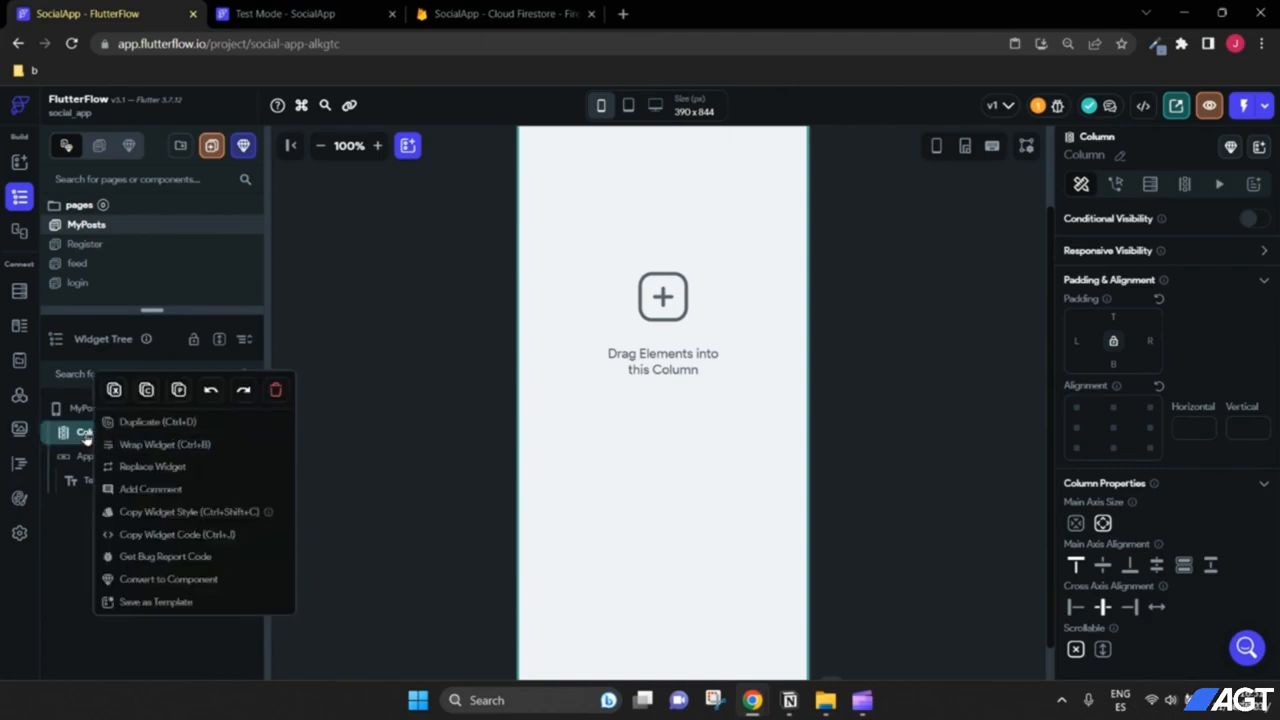
{"action": "left_click", "coordinate": [178, 390]}
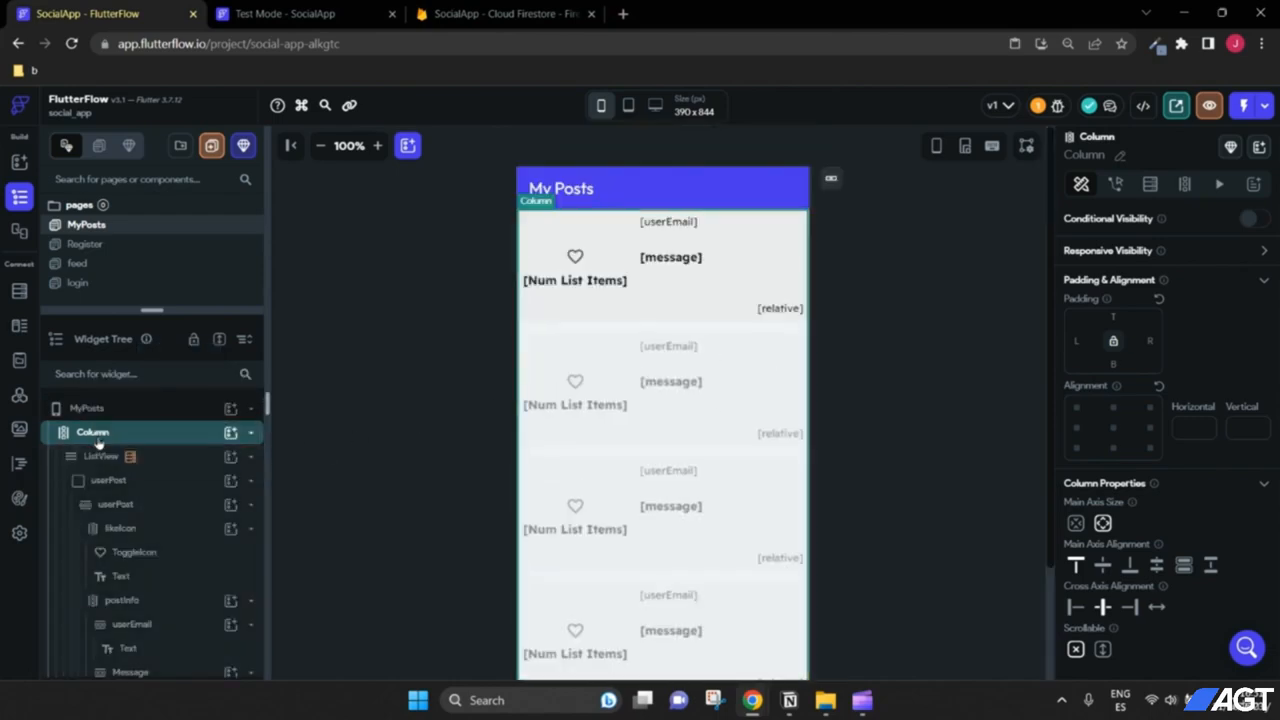
Step: Set the Column's Main Axis Alignment to Center with 16 padding on all sides
{"action": "left_click", "coordinate": [251, 433]}
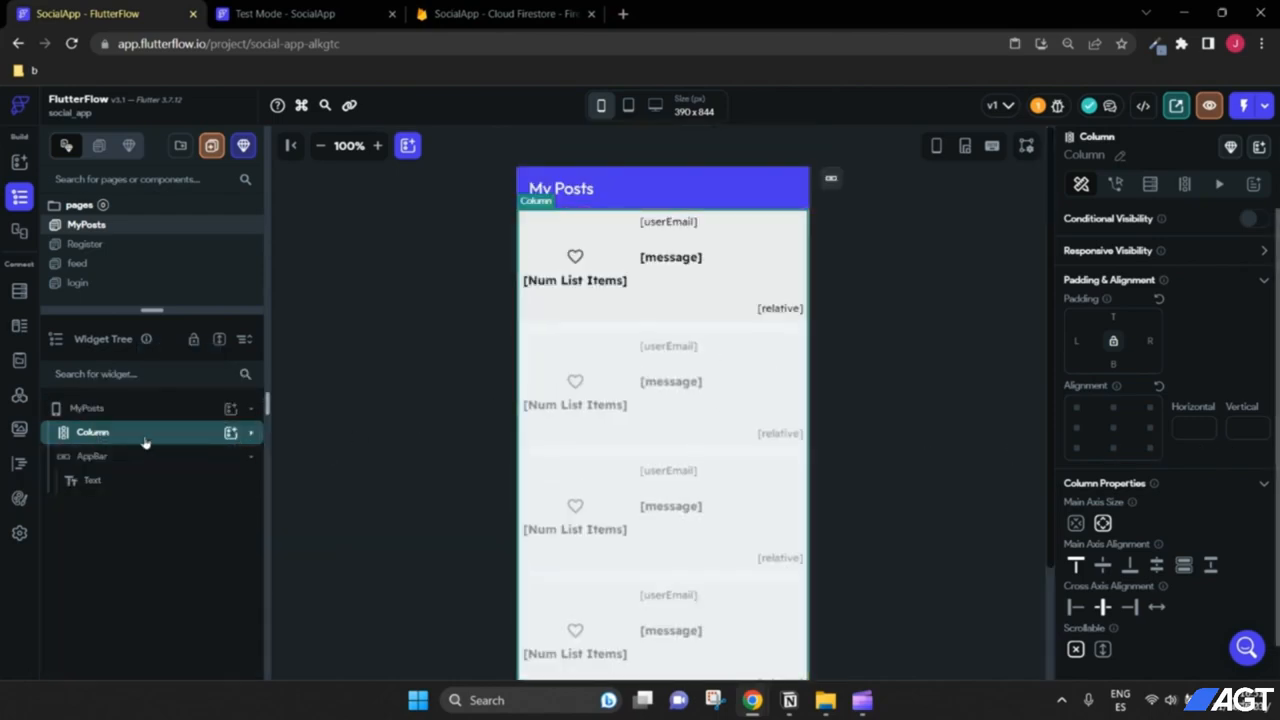
{"action": "scroll", "coordinate": [1202, 438], "scroll_direction": "down", "scroll_amount": 1}
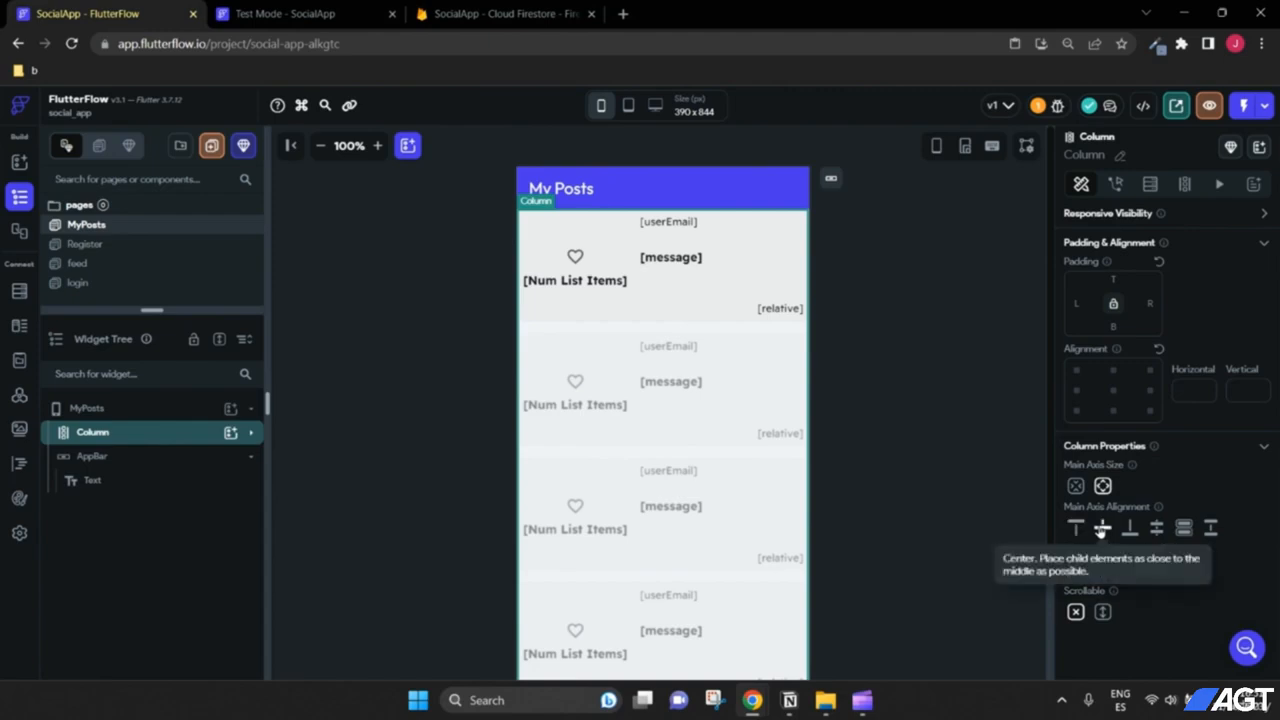
{"action": "left_click", "coordinate": [1102, 528]}
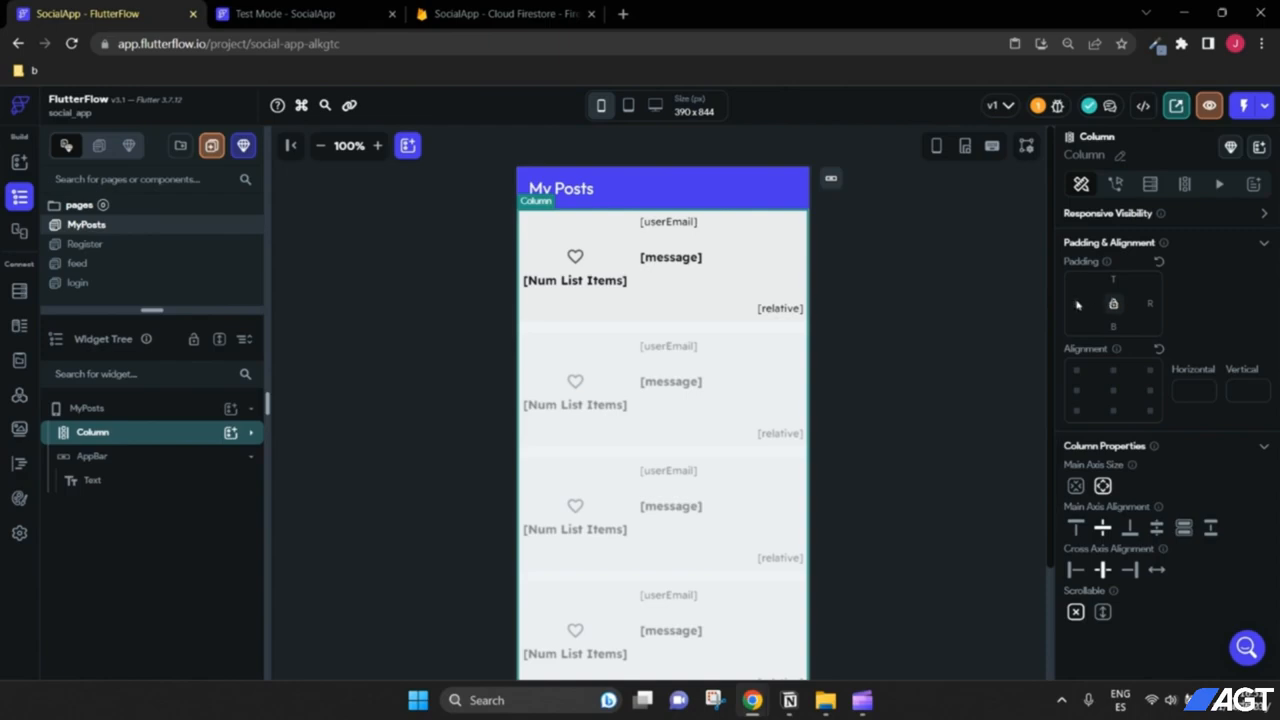
{"action": "type", "text": "16"}
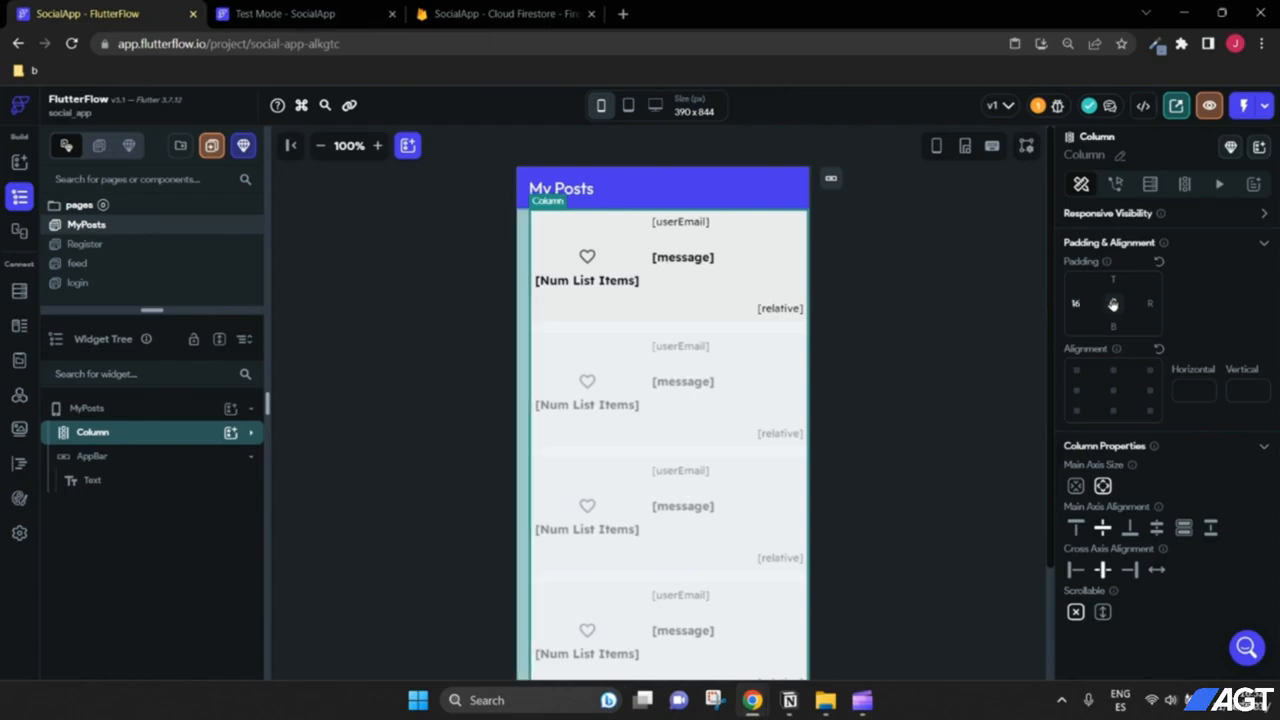
{"action": "left_click", "coordinate": [1113, 304]}
Step: Expand the Column in the widget tree and select the pasted ListView
{"action": "left_click", "coordinate": [914, 370]}
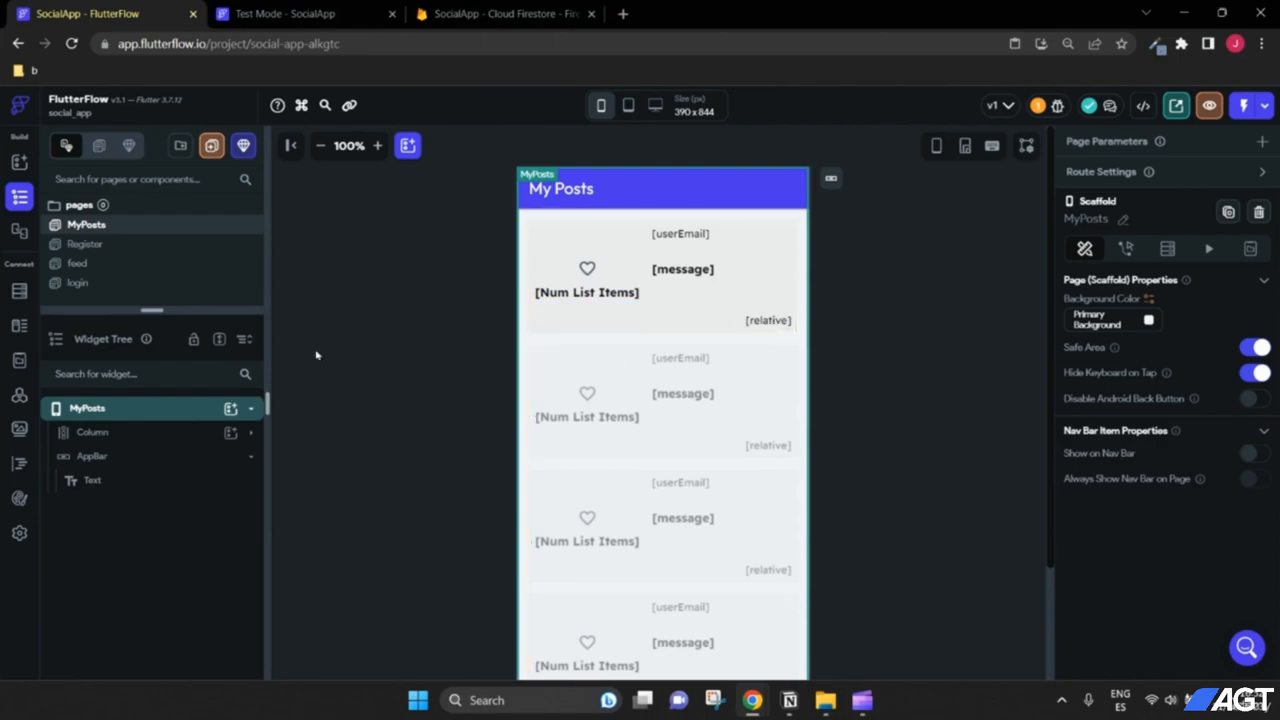
{"action": "scroll", "coordinate": [792, 452], "scroll_direction": "down", "scroll_amount": 2}
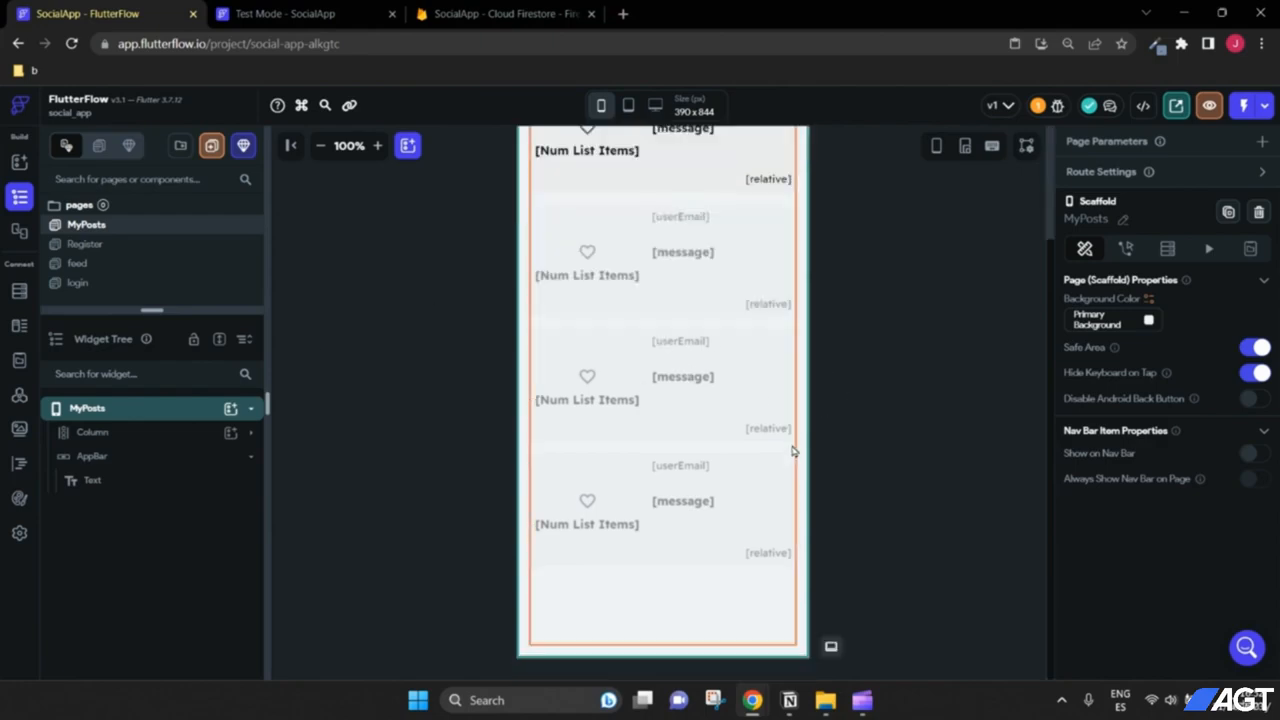
{"action": "scroll", "coordinate": [792, 452], "scroll_direction": "up", "scroll_amount": 2}
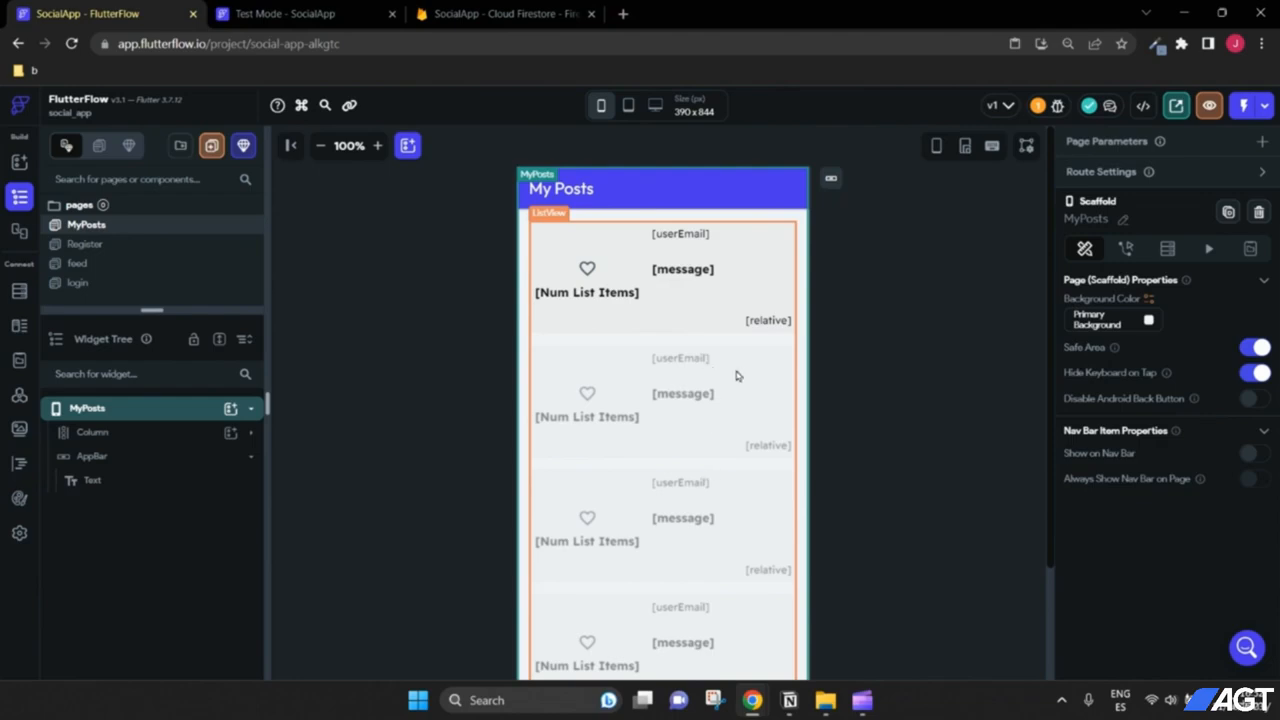
{"action": "left_click", "coordinate": [251, 437]}
{"action": "left_click", "coordinate": [110, 456]}
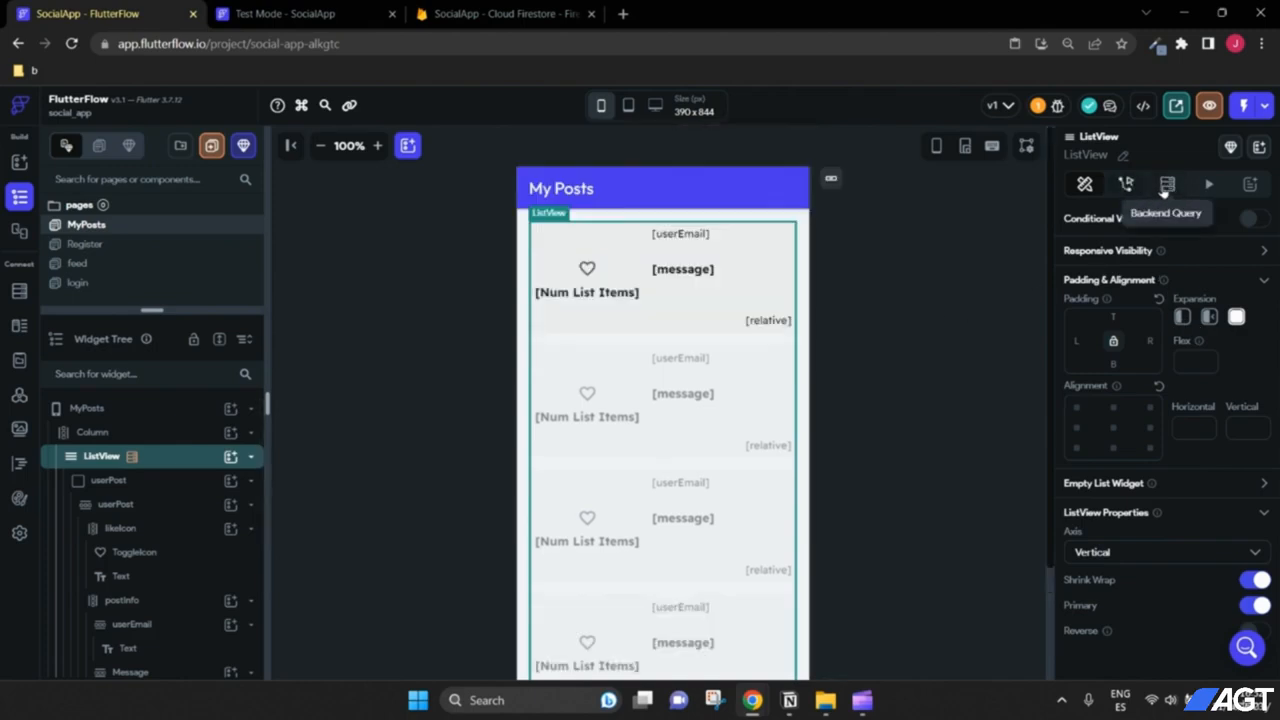
Step: Open the ListView's Firebase query and add a filter where userEmail is equal to a value
{"action": "left_click", "coordinate": [1167, 185]}
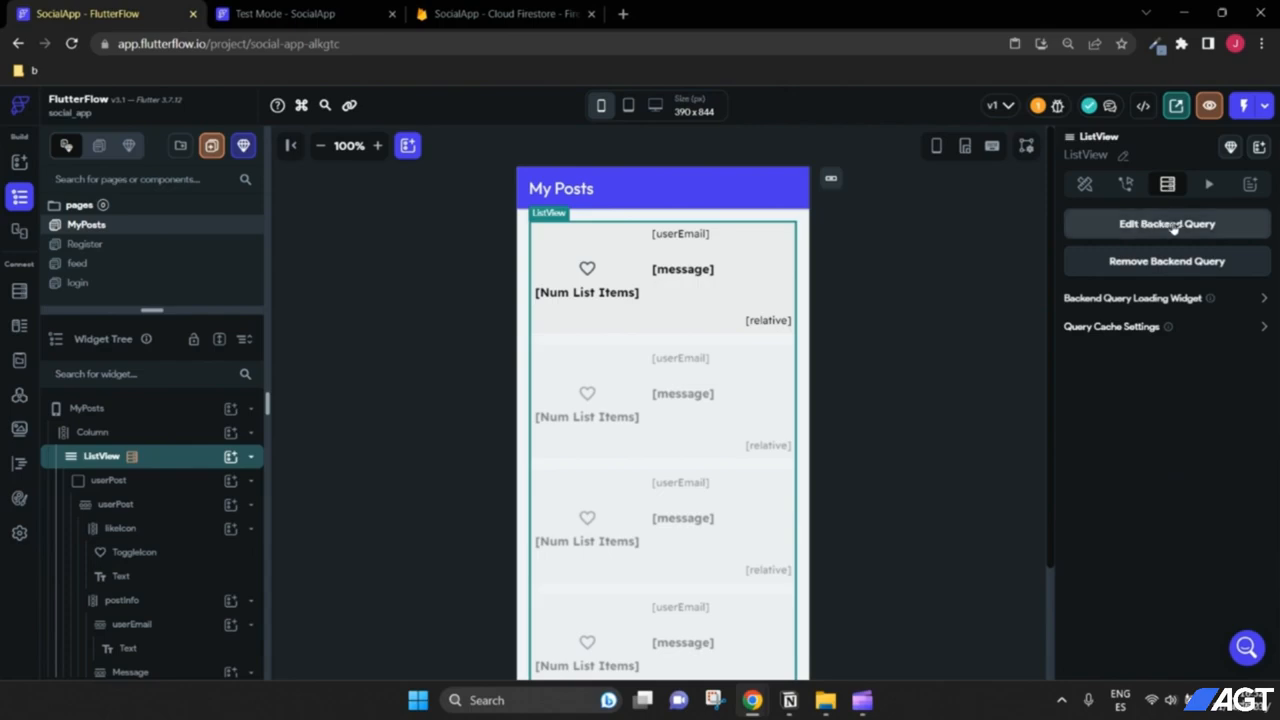
{"action": "left_click", "coordinate": [1170, 226]}
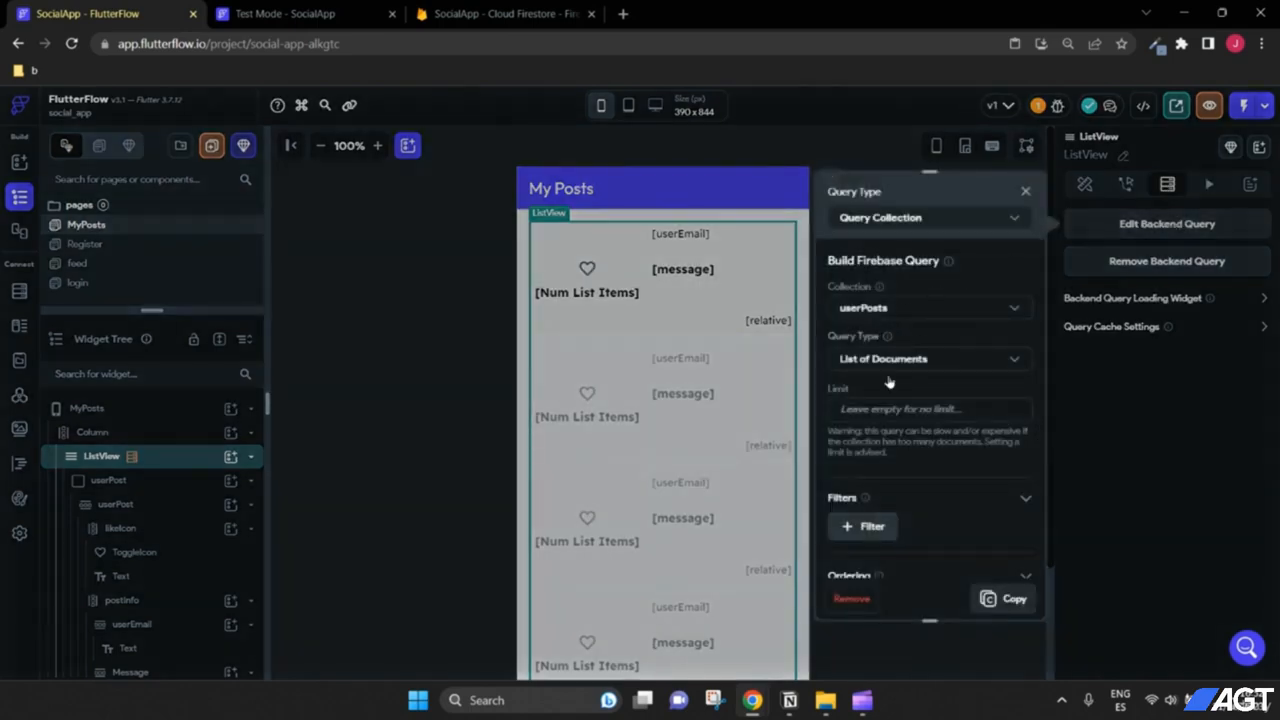
{"action": "scroll", "coordinate": [893, 386], "scroll_direction": "down", "scroll_amount": 2}
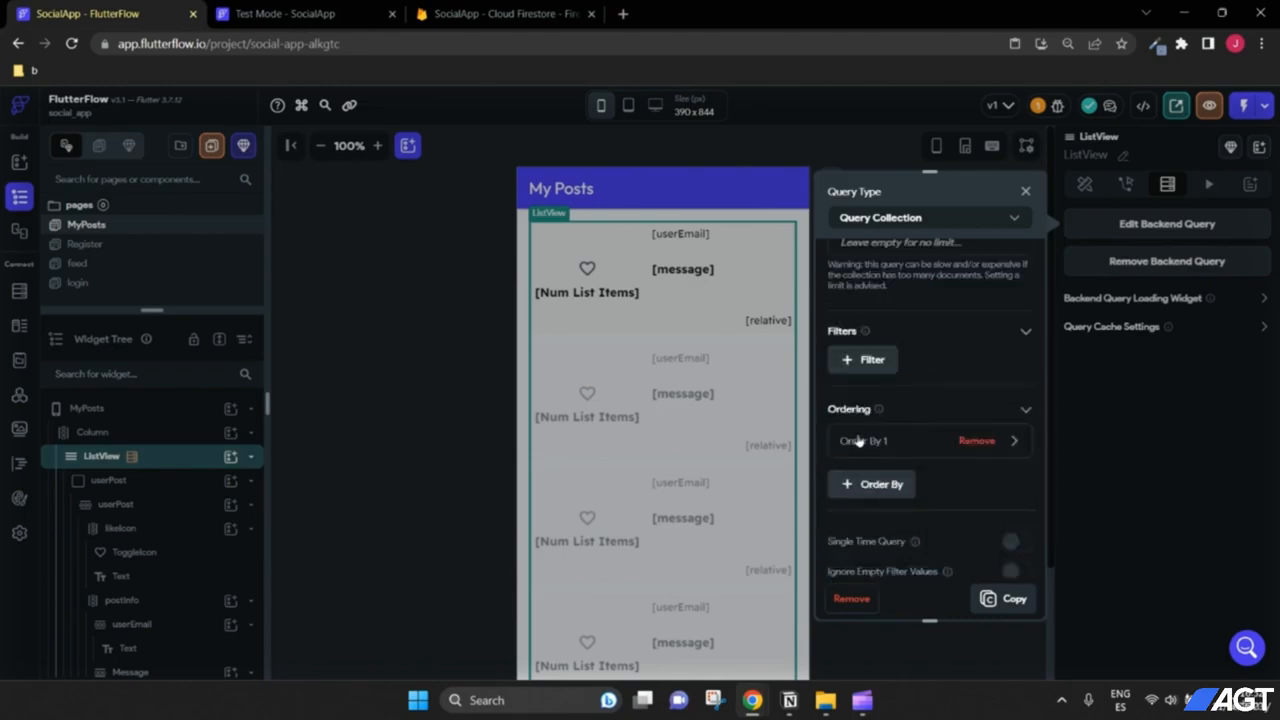
{"action": "left_click", "coordinate": [866, 360]}
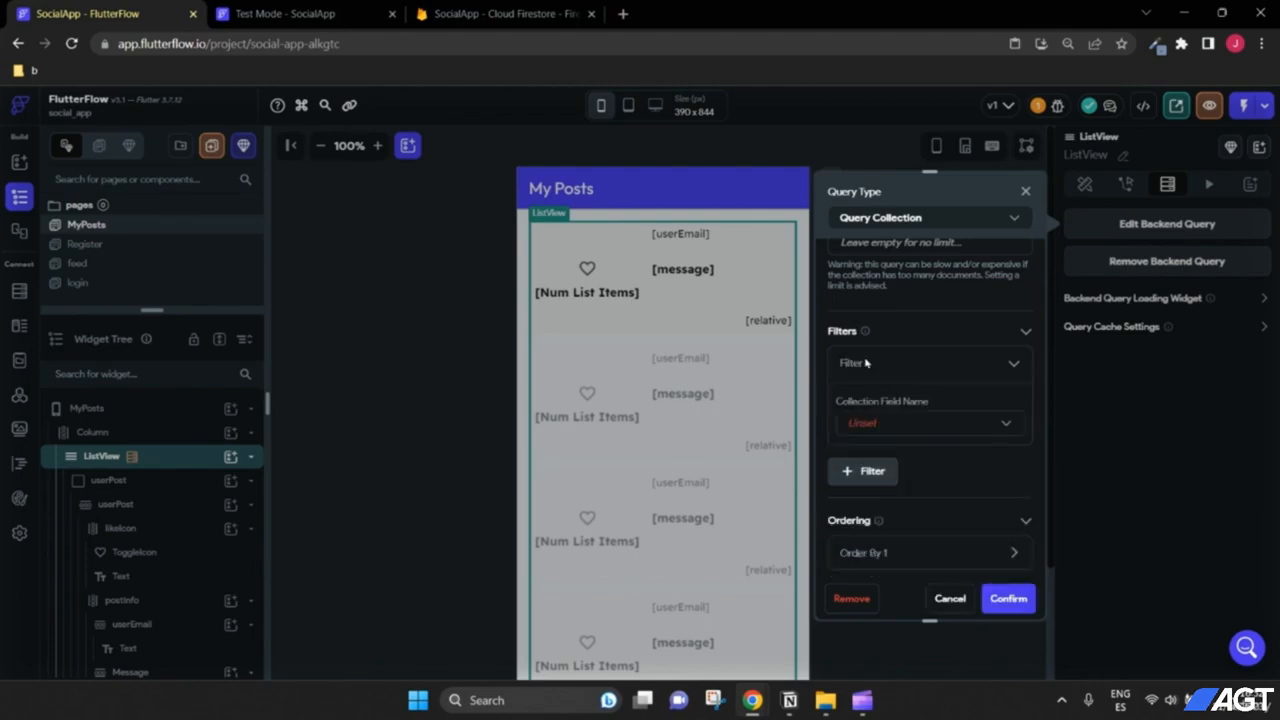
{"action": "left_click", "coordinate": [898, 424]}
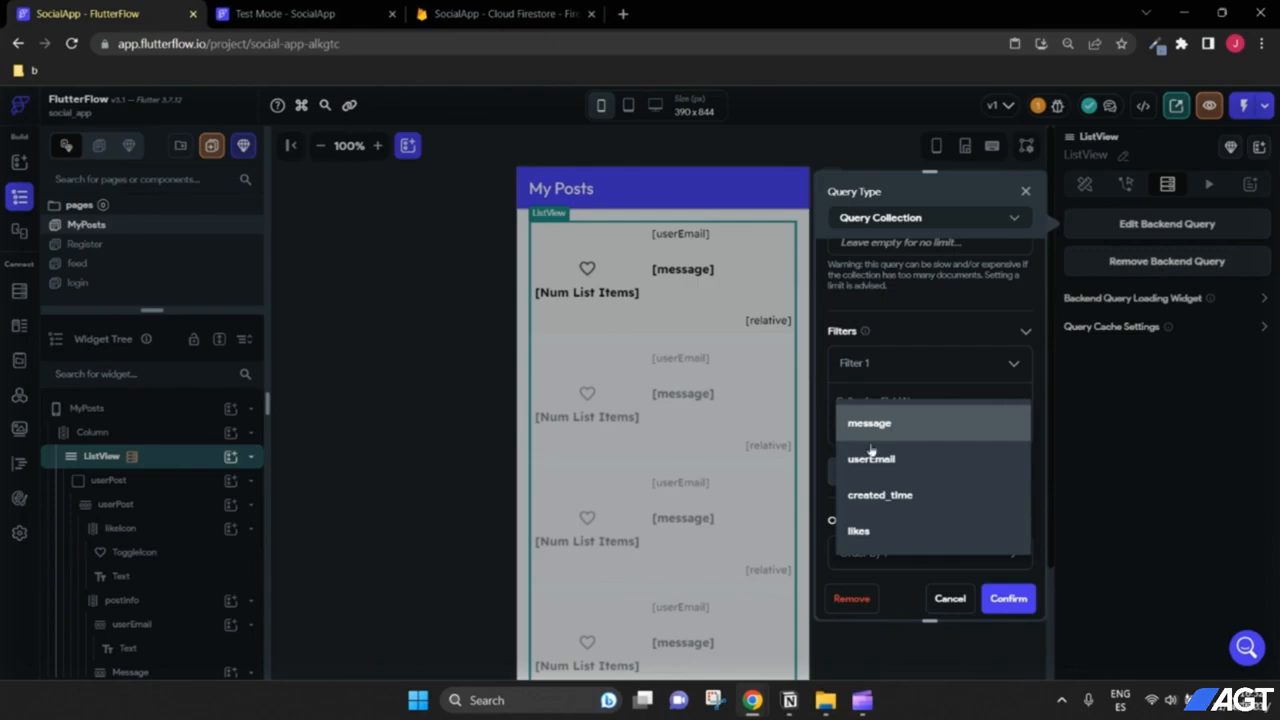
{"action": "left_click", "coordinate": [884, 458]}
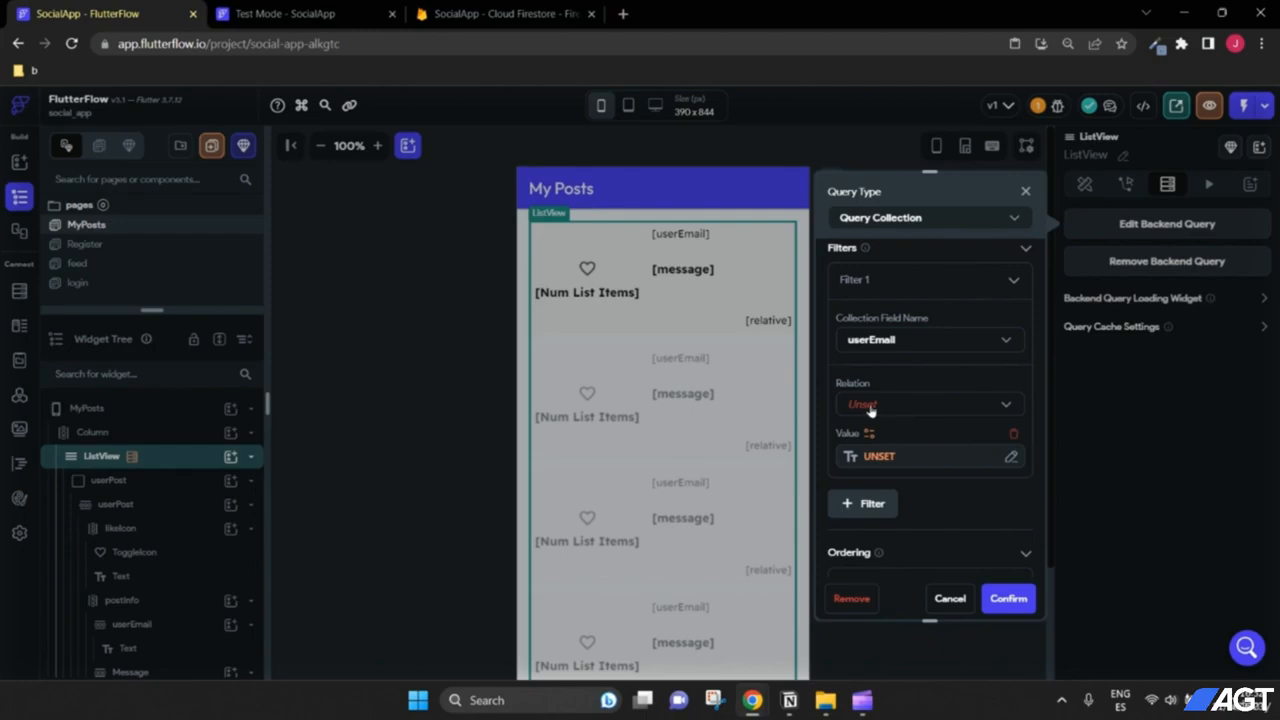
{"action": "left_click", "coordinate": [870, 406]}
{"action": "left_click", "coordinate": [874, 374]}
Step: Set the filter value to the authenticated user's Email and confirm the query
{"action": "left_click", "coordinate": [880, 457]}
{"action": "left_click", "coordinate": [702, 464]}
{"action": "left_click", "coordinate": [636, 510]}
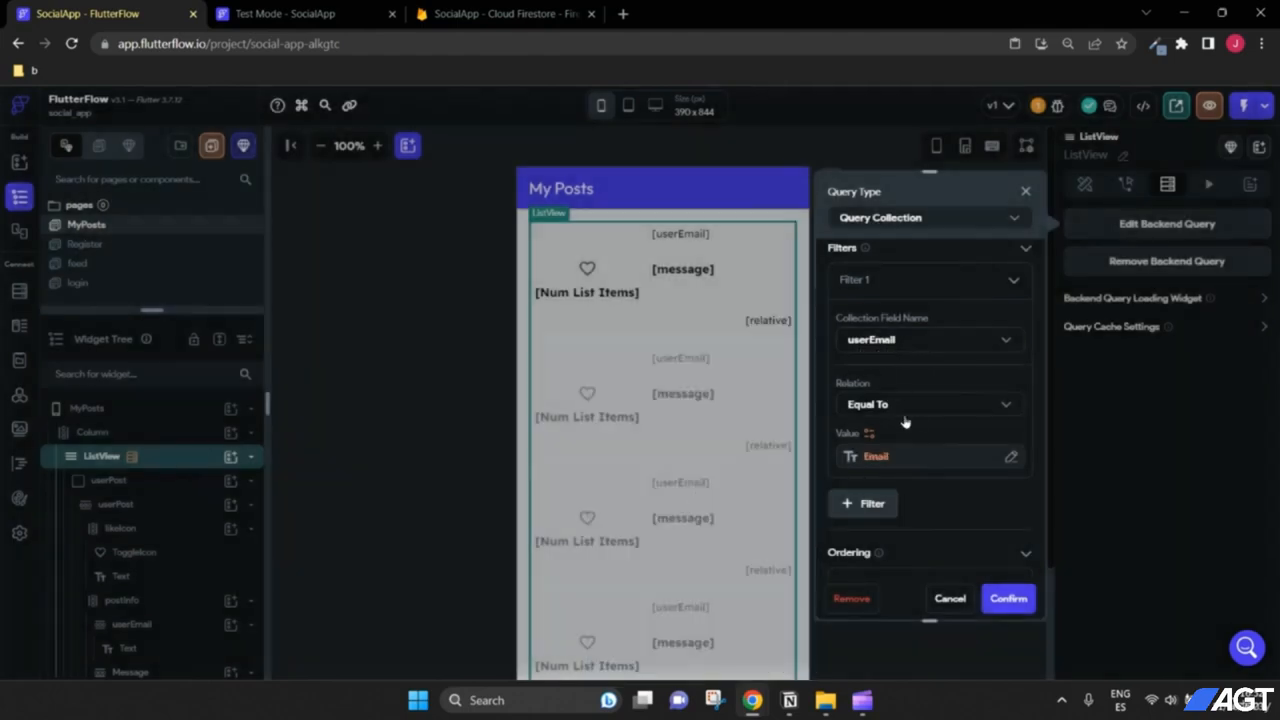
{"action": "left_click", "coordinate": [1024, 598]}
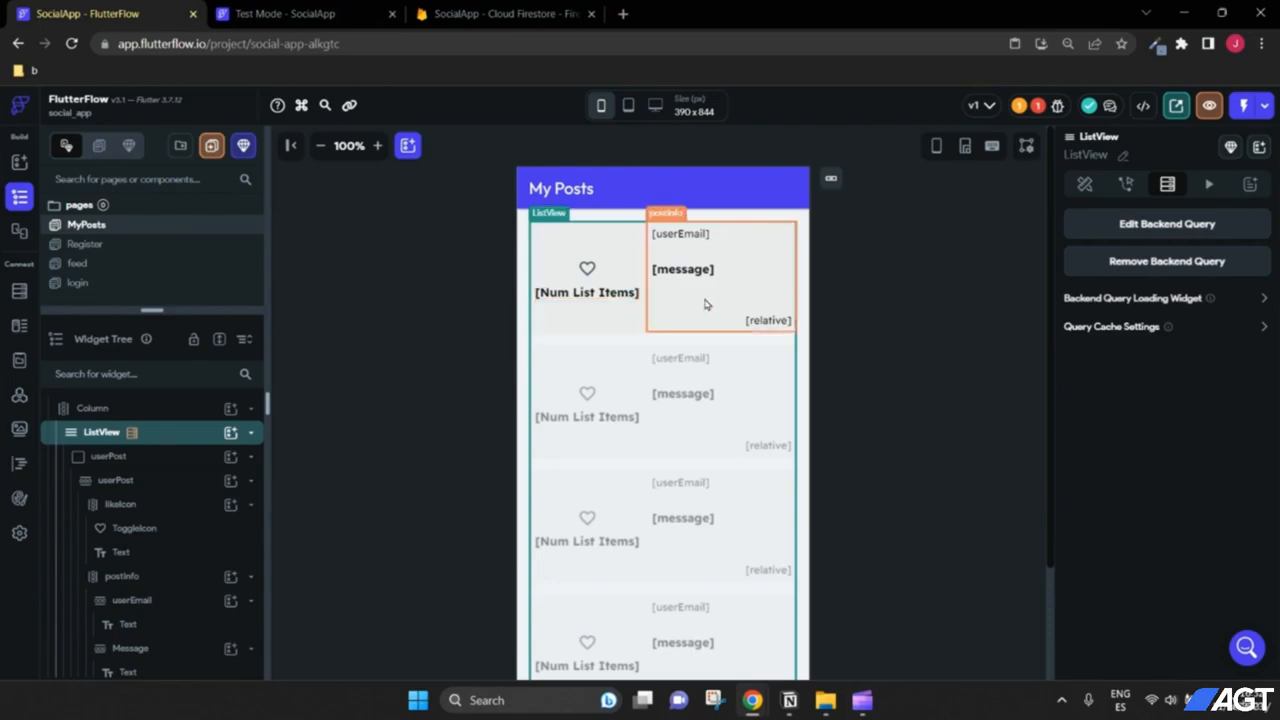
{"action": "scroll", "coordinate": [886, 449], "scroll_direction": "down", "scroll_amount": 1}
{"action": "scroll", "coordinate": [880, 445], "scroll_direction": "up", "scroll_amount": 1}
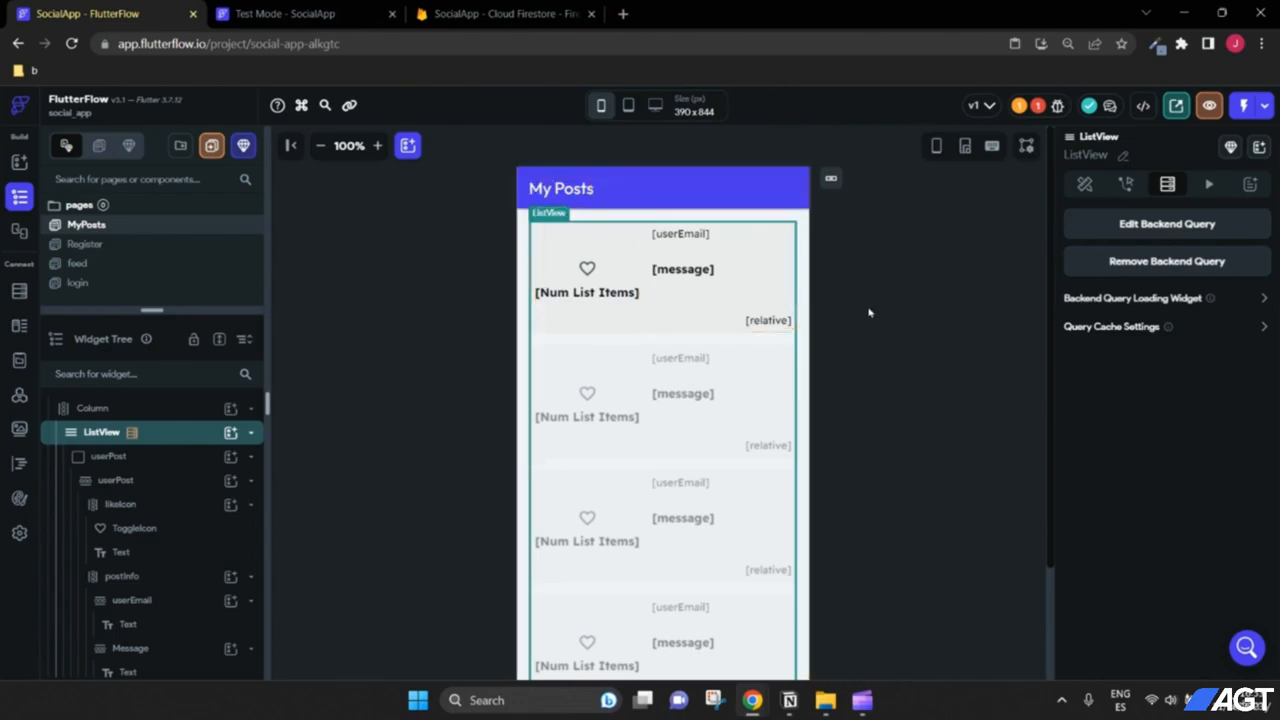
{"action": "scroll", "coordinate": [880, 312], "scroll_direction": "down", "scroll_amount": 2}
{"action": "scroll", "coordinate": [886, 310], "scroll_direction": "up", "scroll_amount": 2}
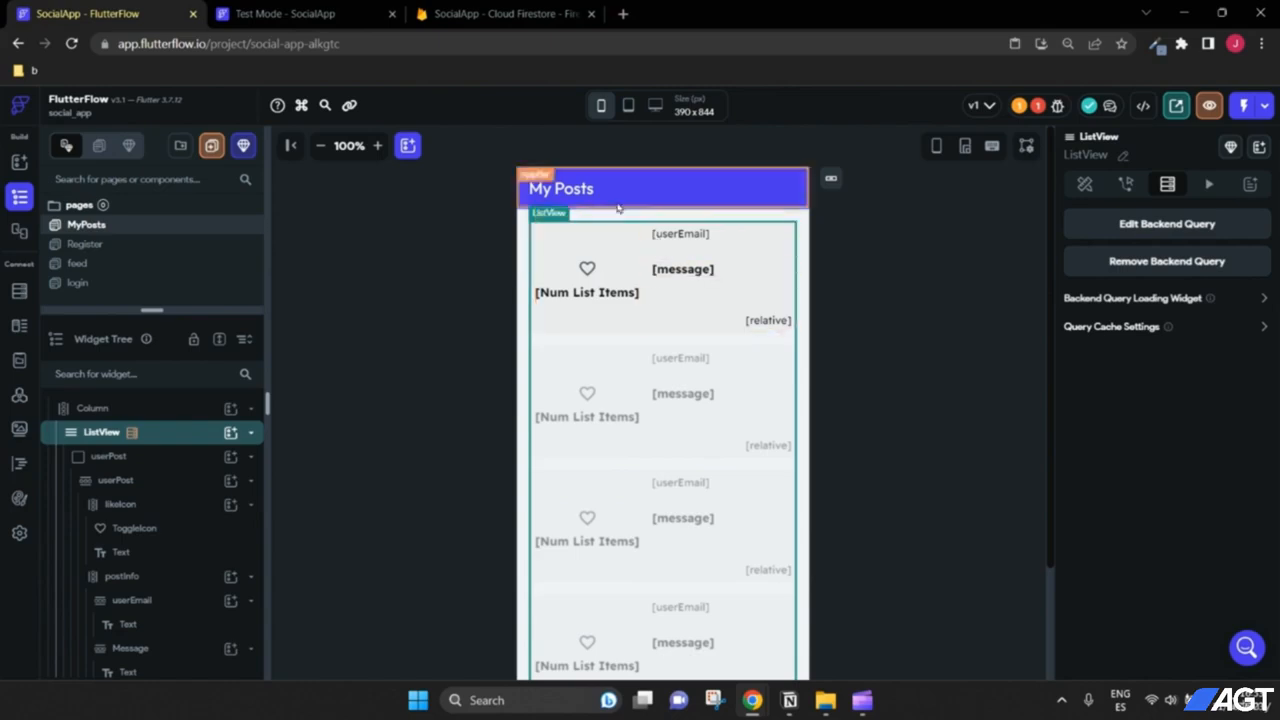
Step: Open the feed page, review the Issues warnings, then return to the Firestore Setup error
{"action": "left_click", "coordinate": [104, 267]}
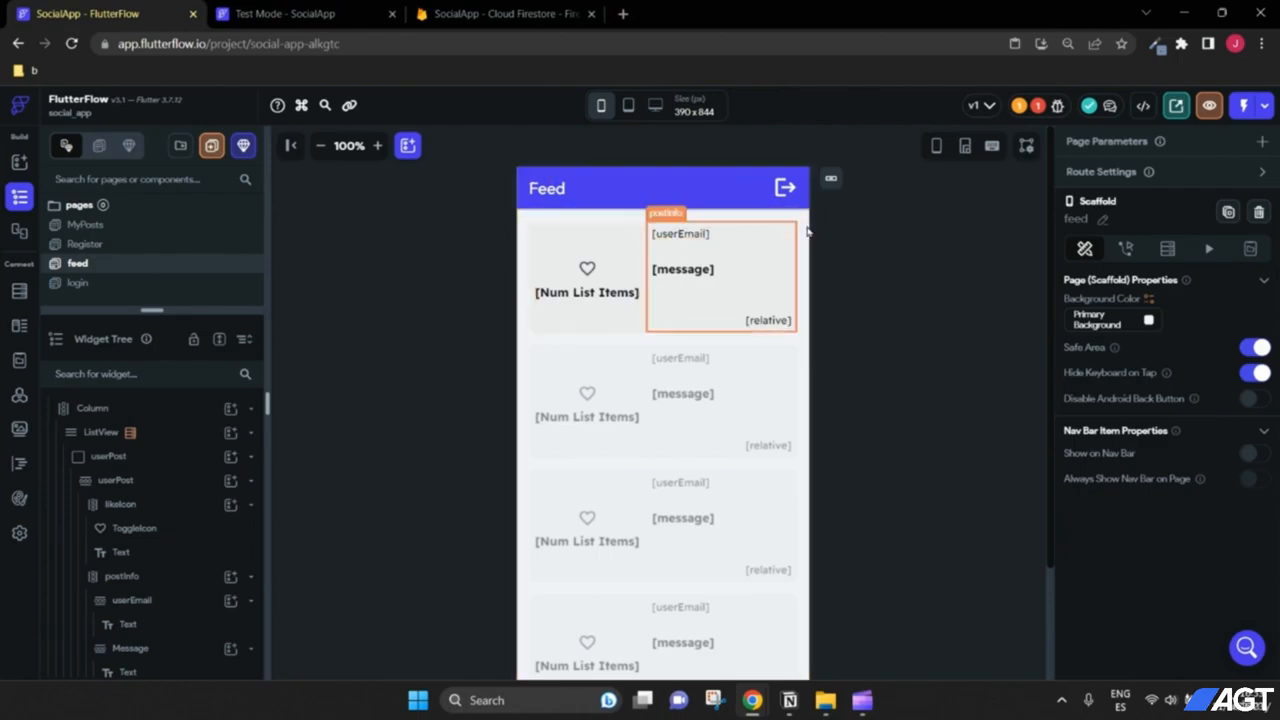
{"action": "left_click", "coordinate": [1040, 108]}
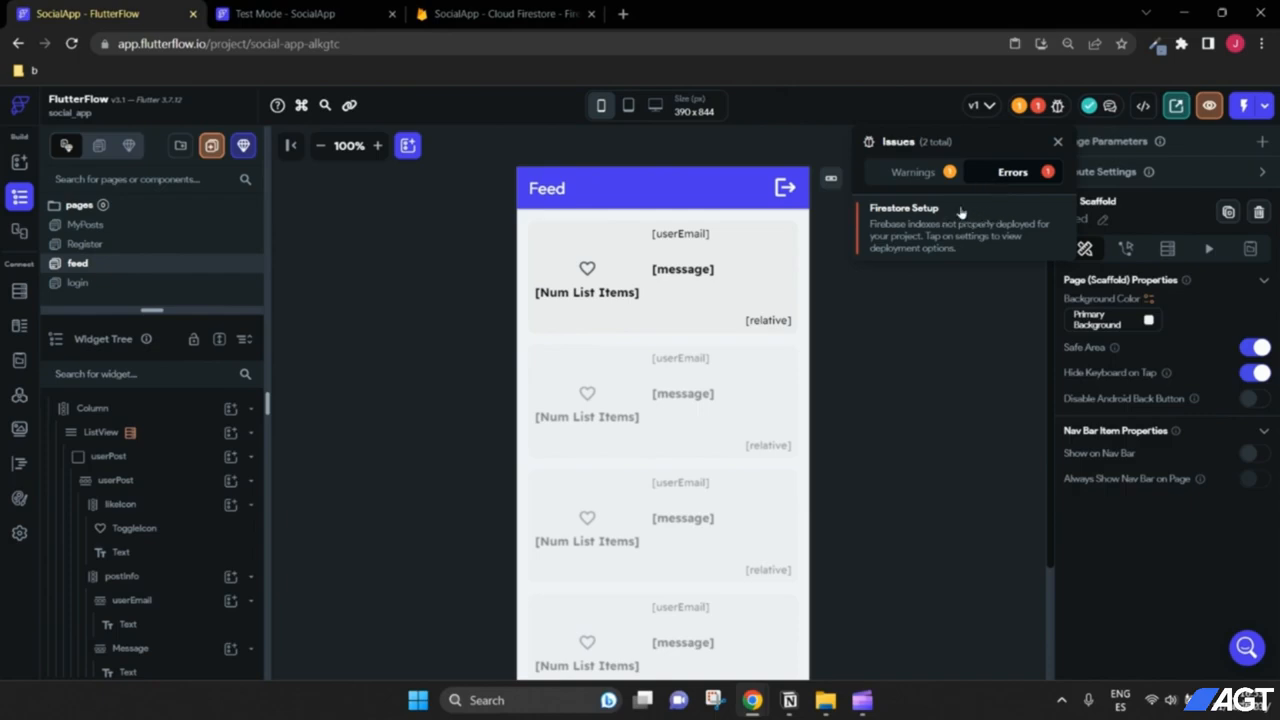
{"action": "left_click", "coordinate": [912, 182]}
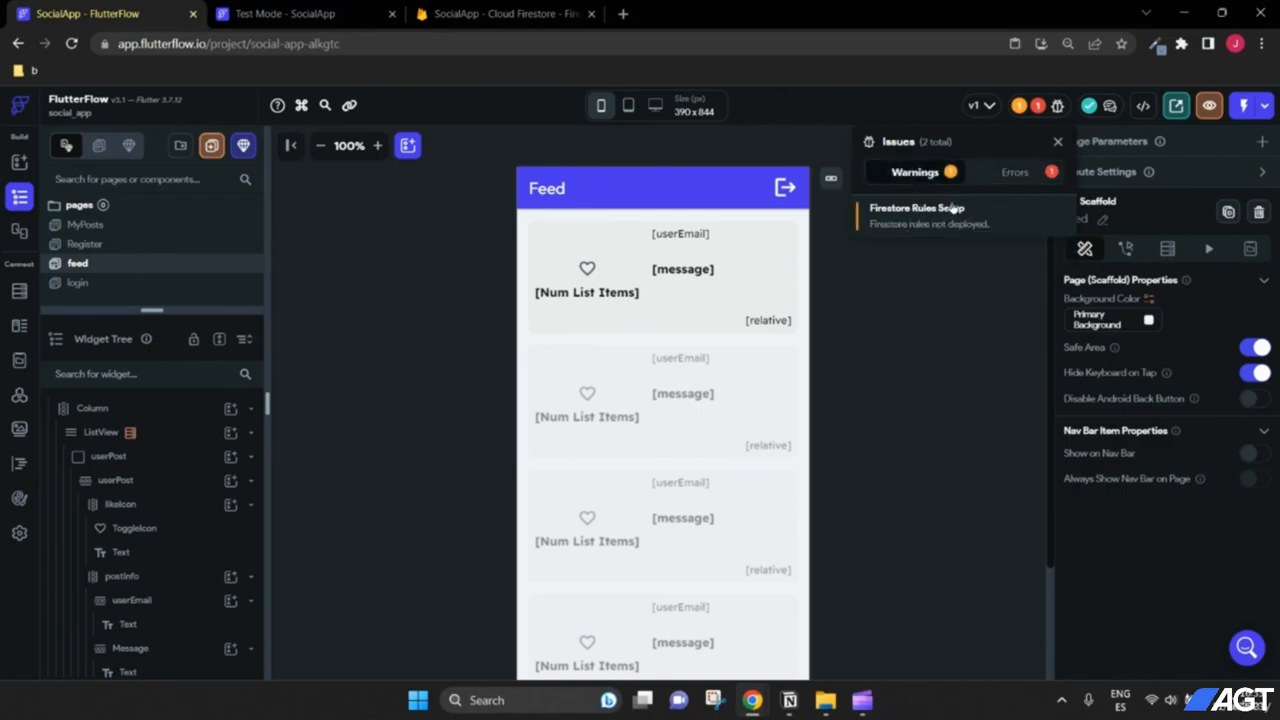
{"action": "left_click", "coordinate": [1006, 176]}
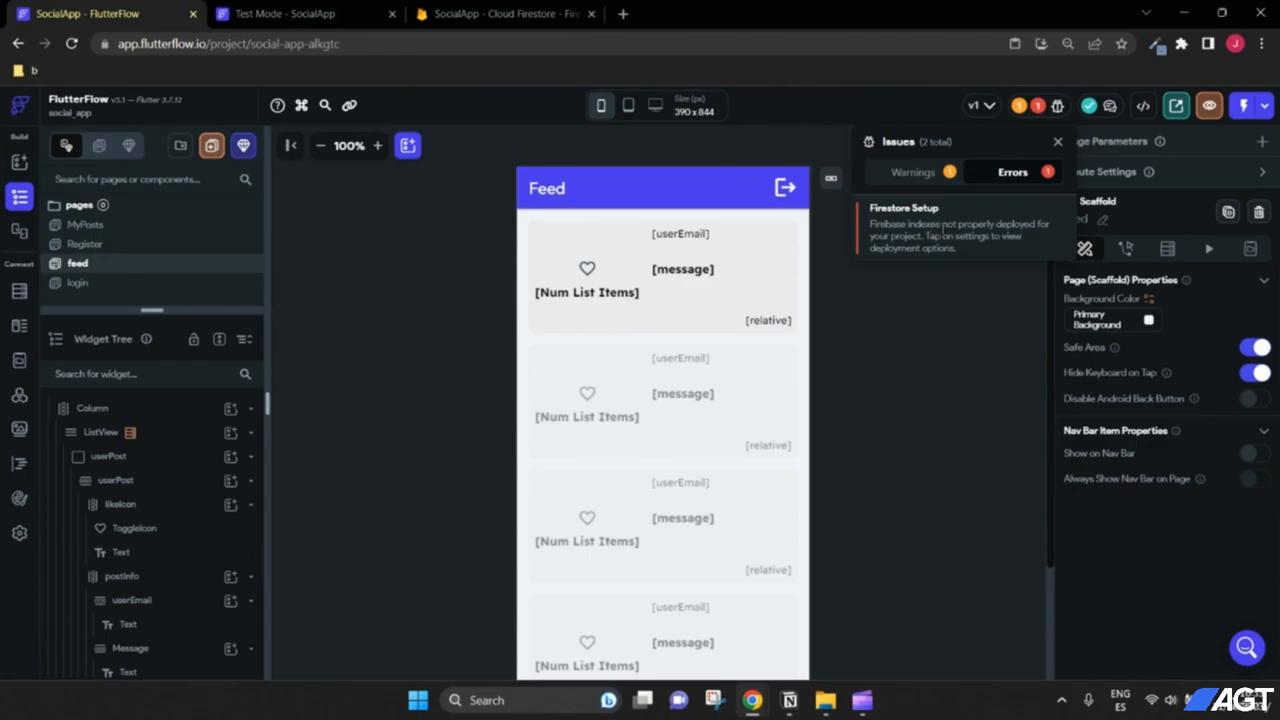
Step: Deploy the Firestore indexes from the Firestore Setup settings and return to the Feed page
{"action": "left_click", "coordinate": [944, 225]}
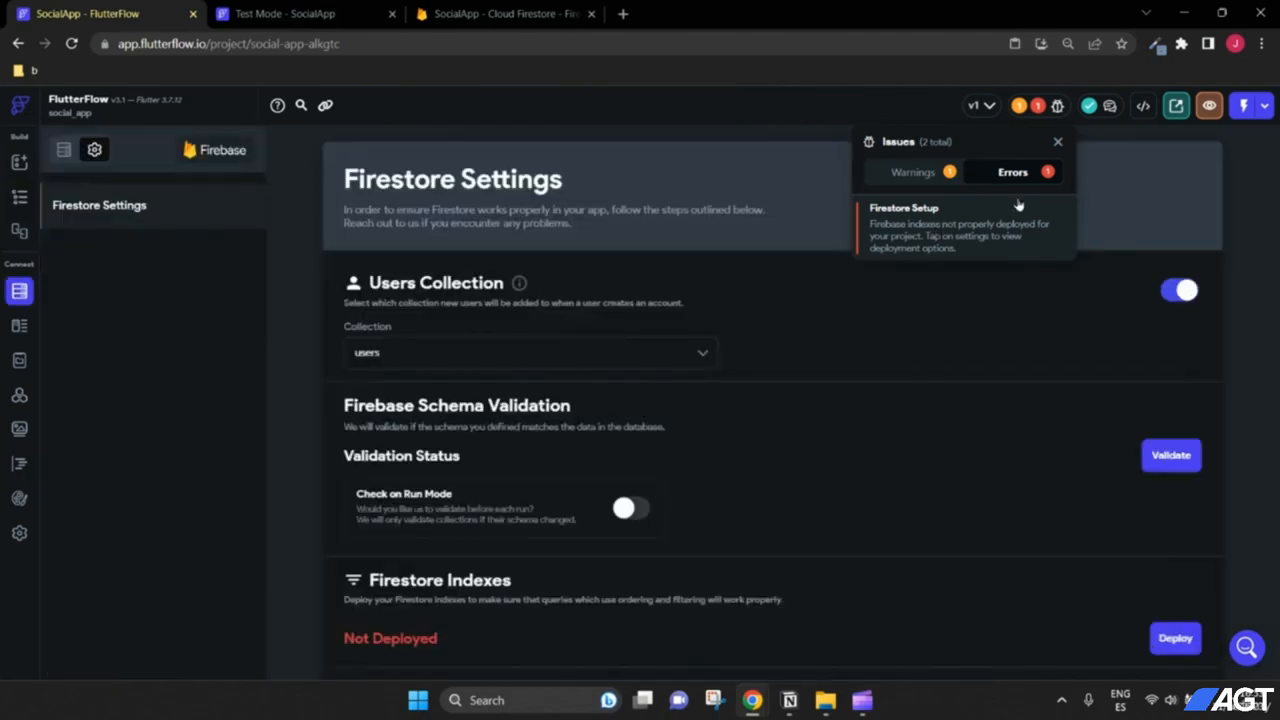
{"action": "left_click", "coordinate": [1058, 142]}
{"action": "scroll", "coordinate": [897, 374], "scroll_direction": "down", "scroll_amount": 1}
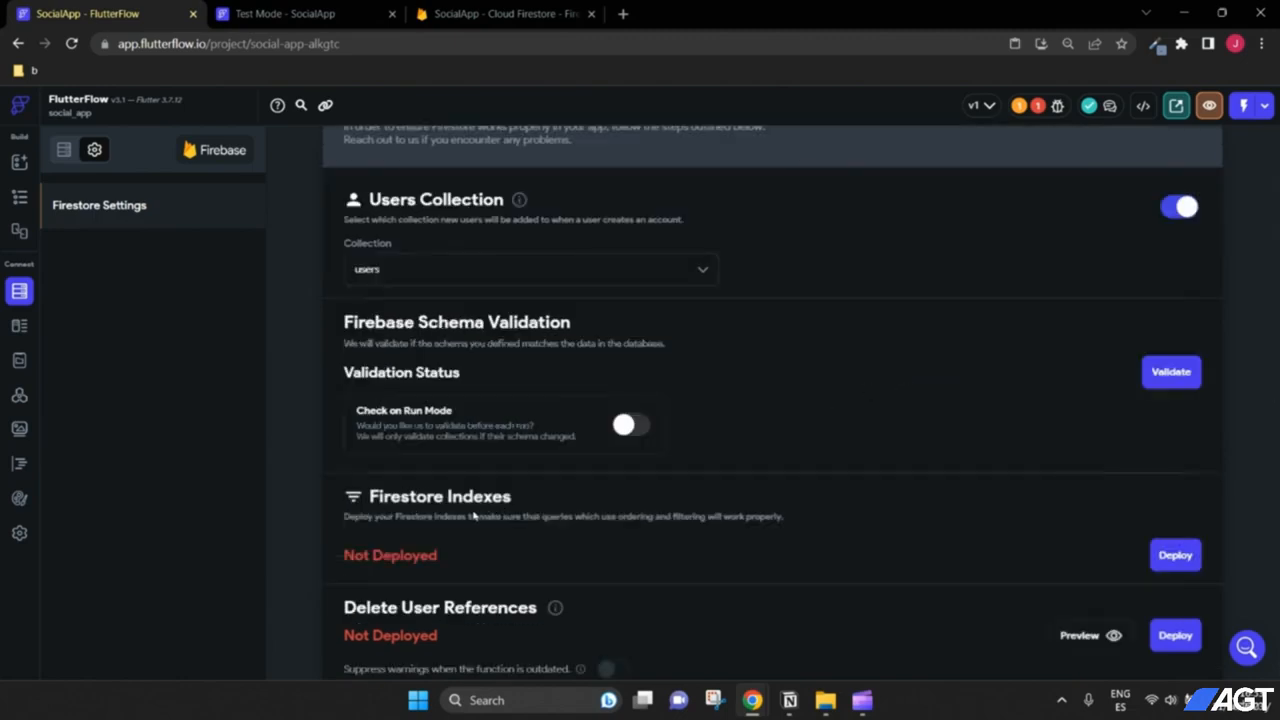
{"action": "scroll", "coordinate": [474, 516], "scroll_direction": "down", "scroll_amount": 1}
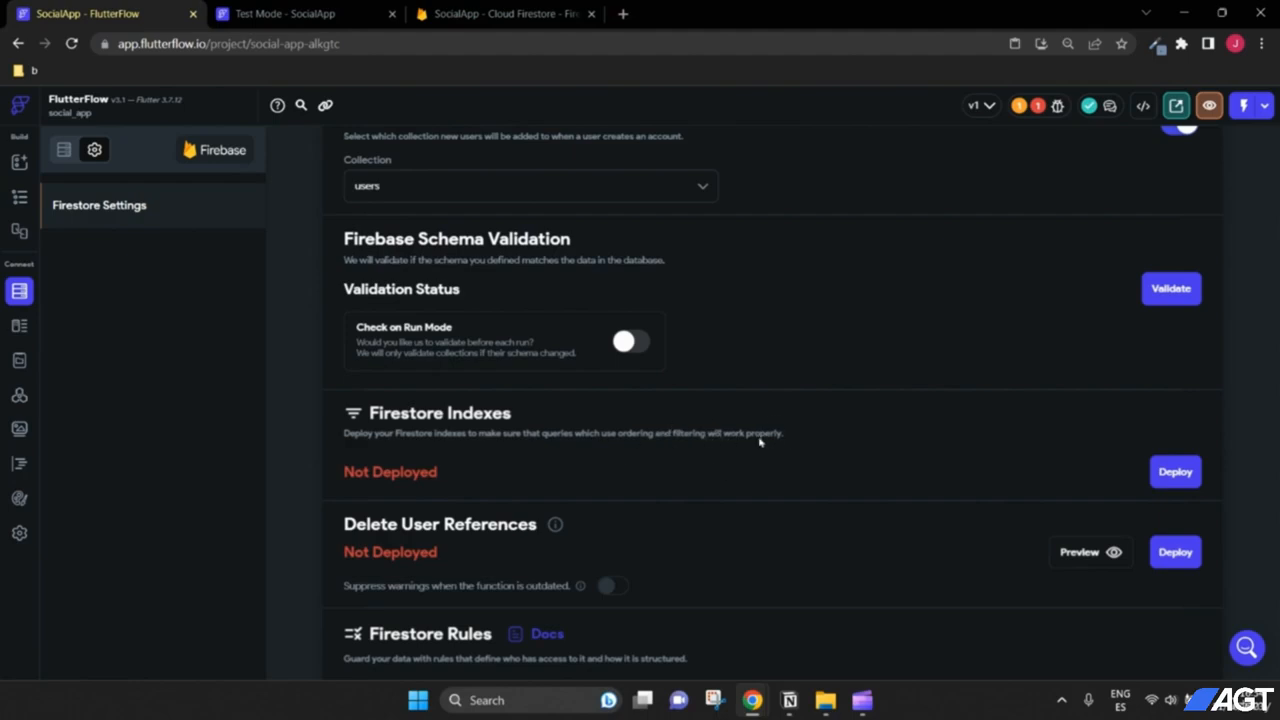
{"action": "left_click", "coordinate": [1175, 471]}
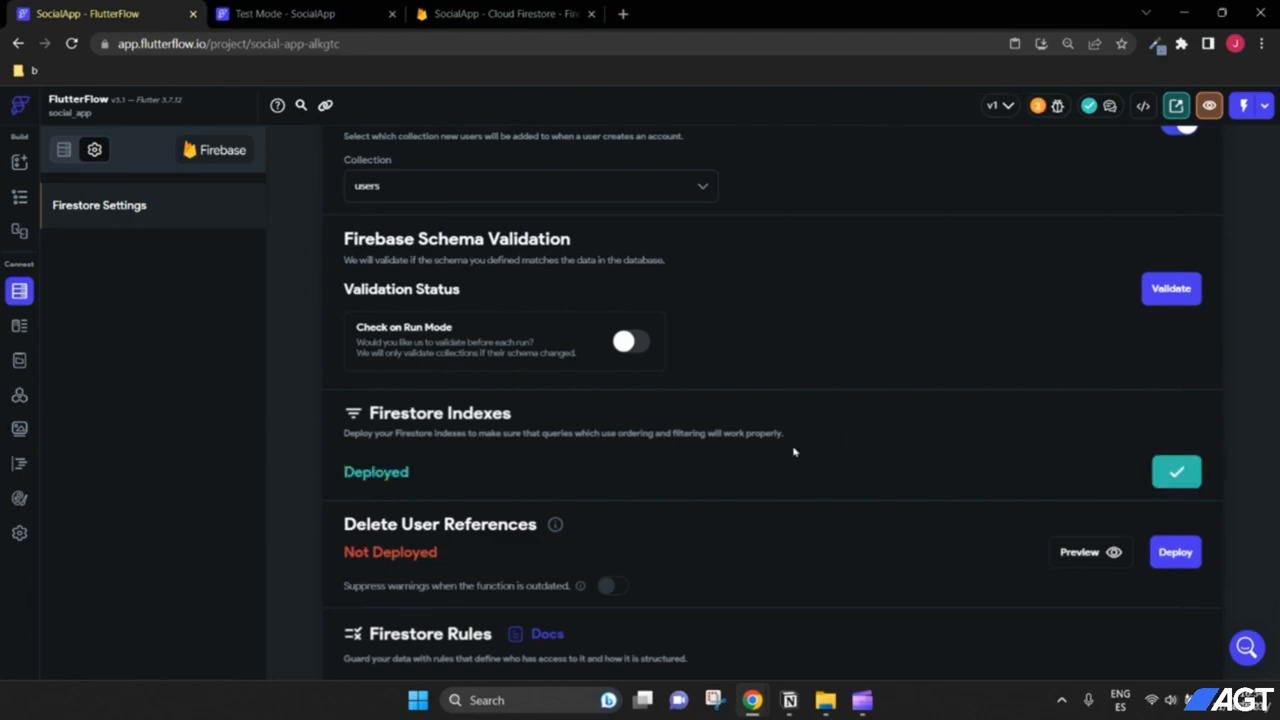
{"action": "left_click", "coordinate": [19, 197]}
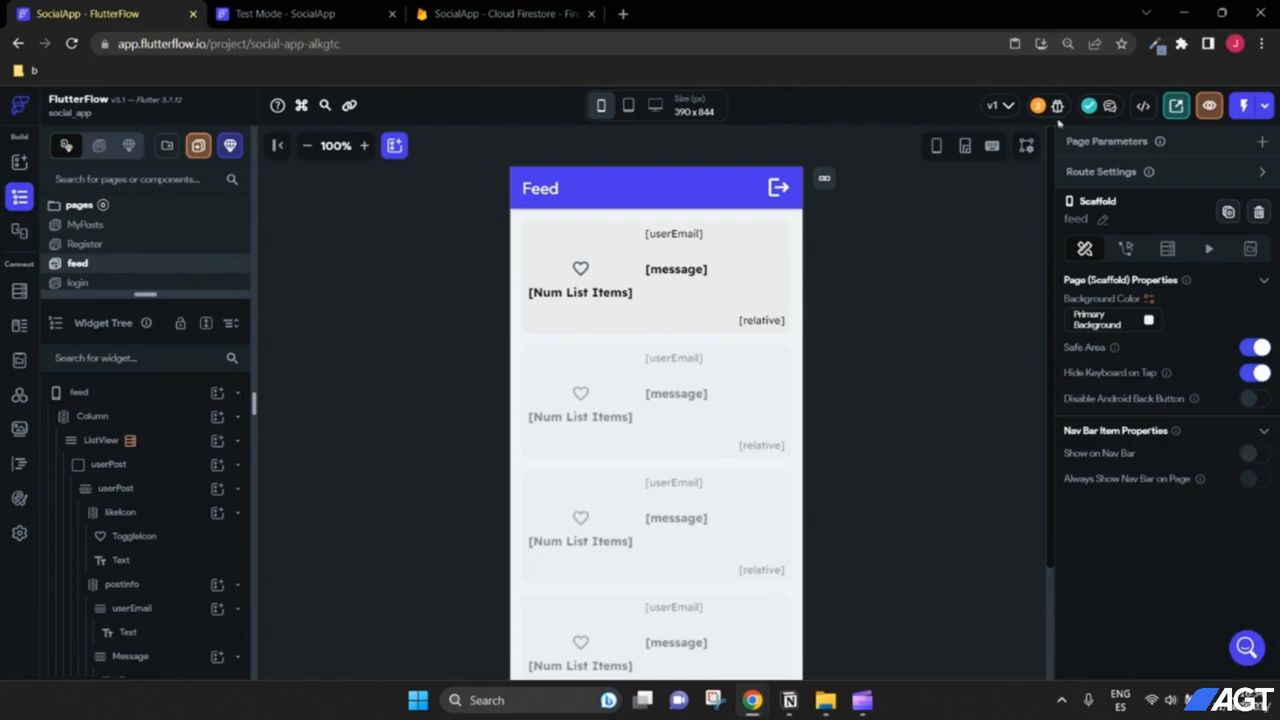
Step: Enlarge the Feed page preview and select its app bar
{"action": "scroll", "coordinate": [930, 310], "scroll_direction": "down", "scroll_amount": 1}
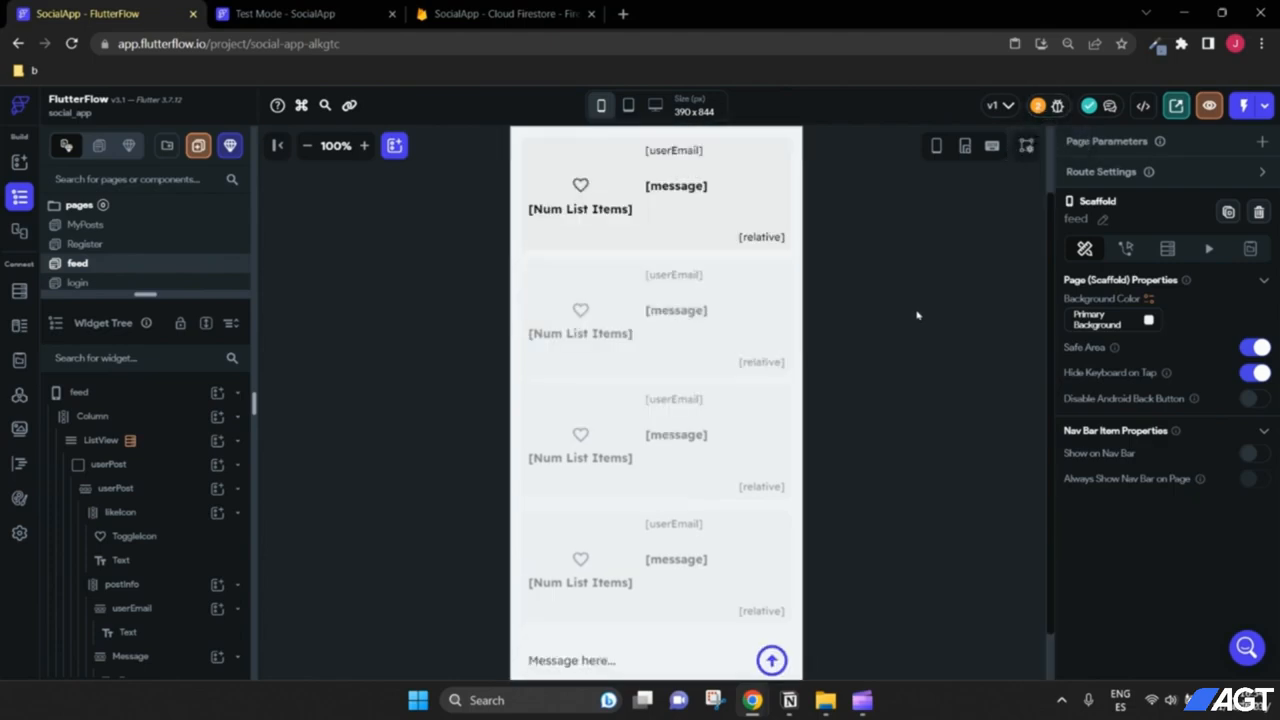
{"action": "scroll", "coordinate": [905, 317], "scroll_direction": "up", "scroll_amount": 1}
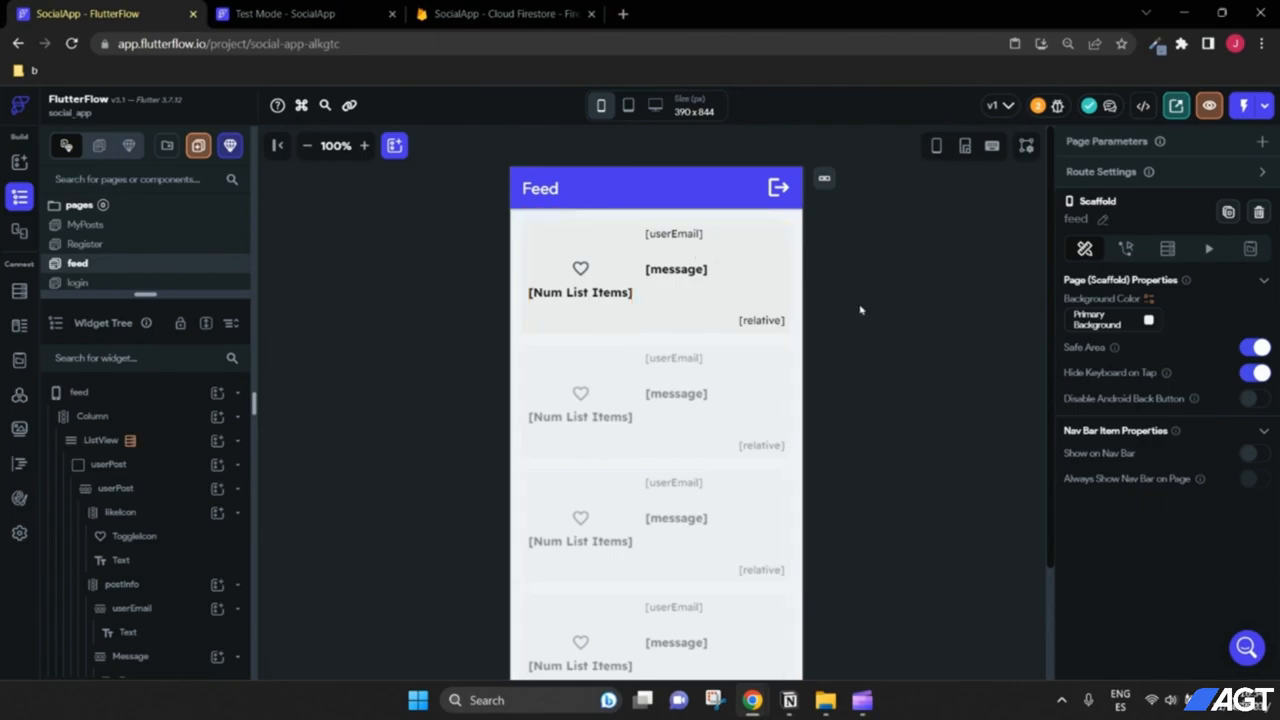
{"action": "left_click", "coordinate": [364, 145]}
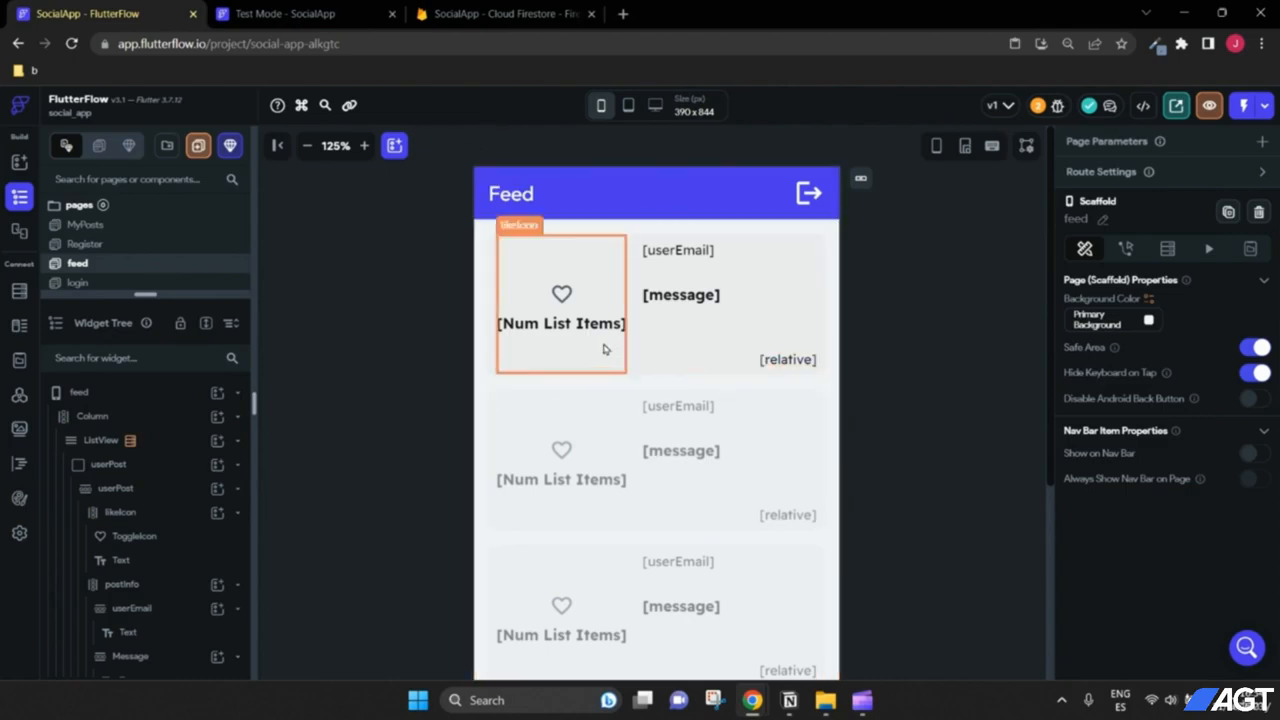
{"action": "scroll", "coordinate": [902, 349], "scroll_direction": "down", "scroll_amount": 1}
{"action": "scroll", "coordinate": [902, 349], "scroll_direction": "up", "scroll_amount": 1}
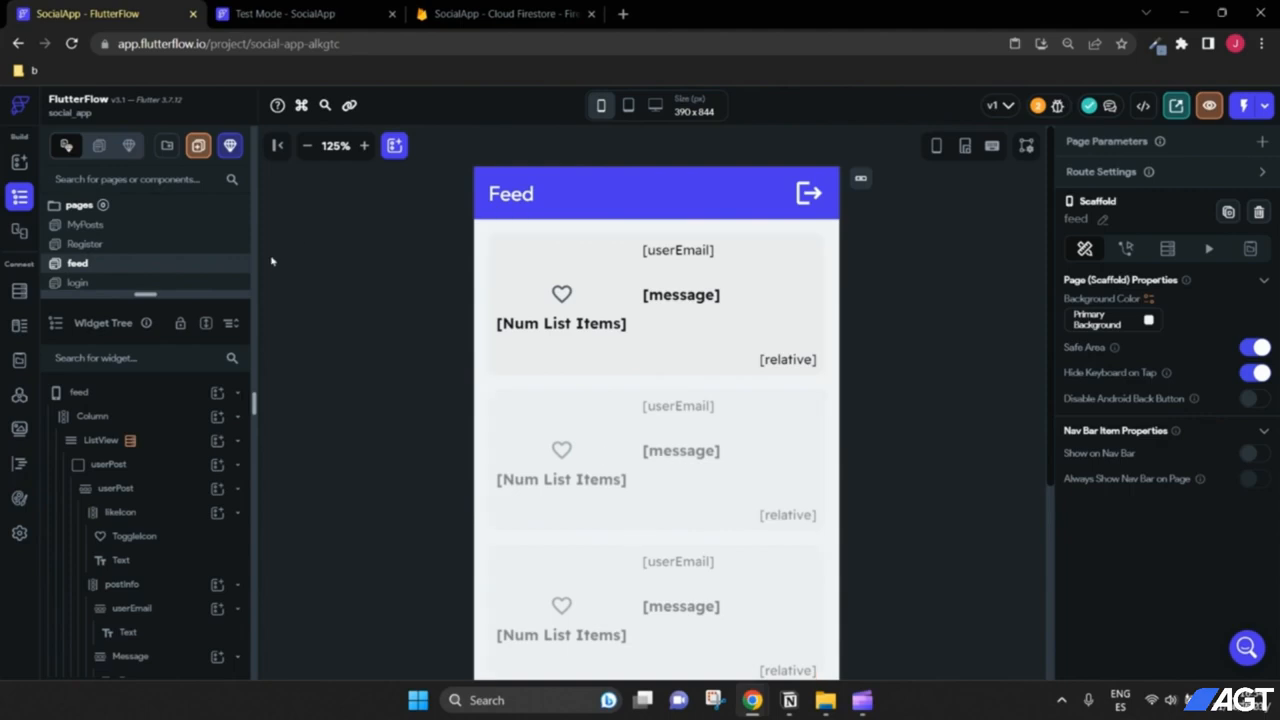
{"action": "left_click", "coordinate": [307, 146]}
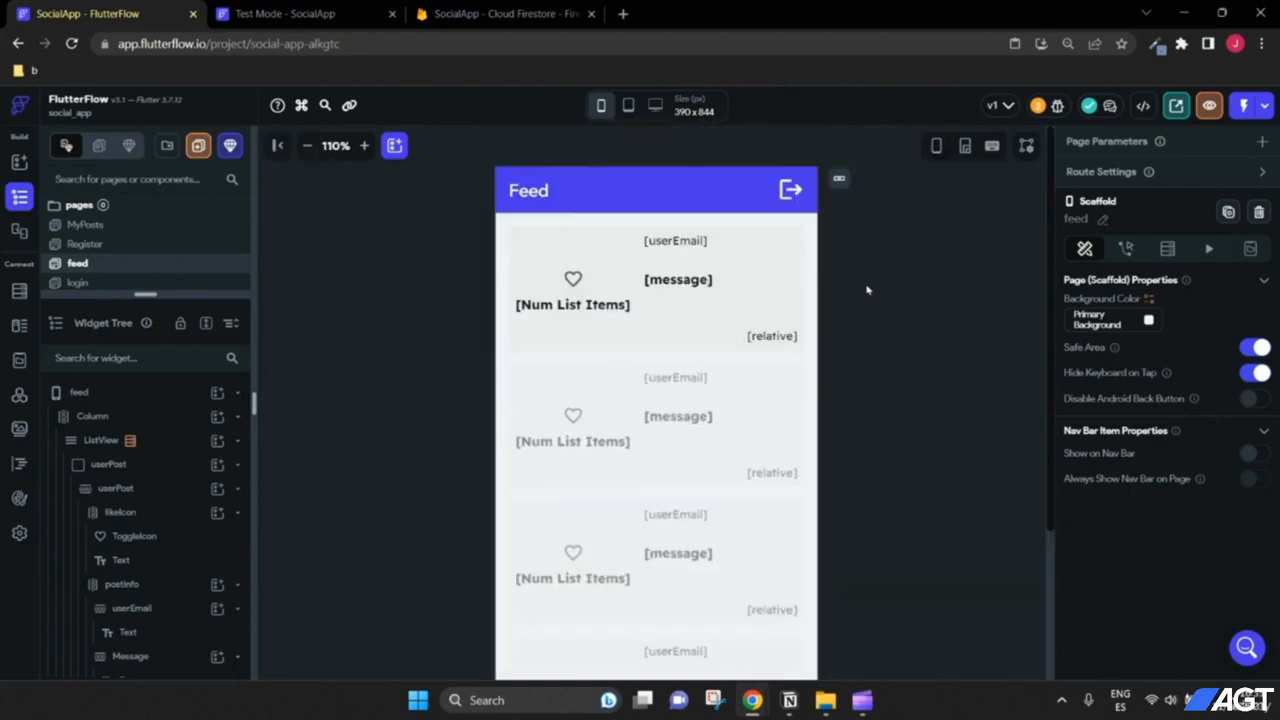
{"action": "left_click", "coordinate": [364, 146]}
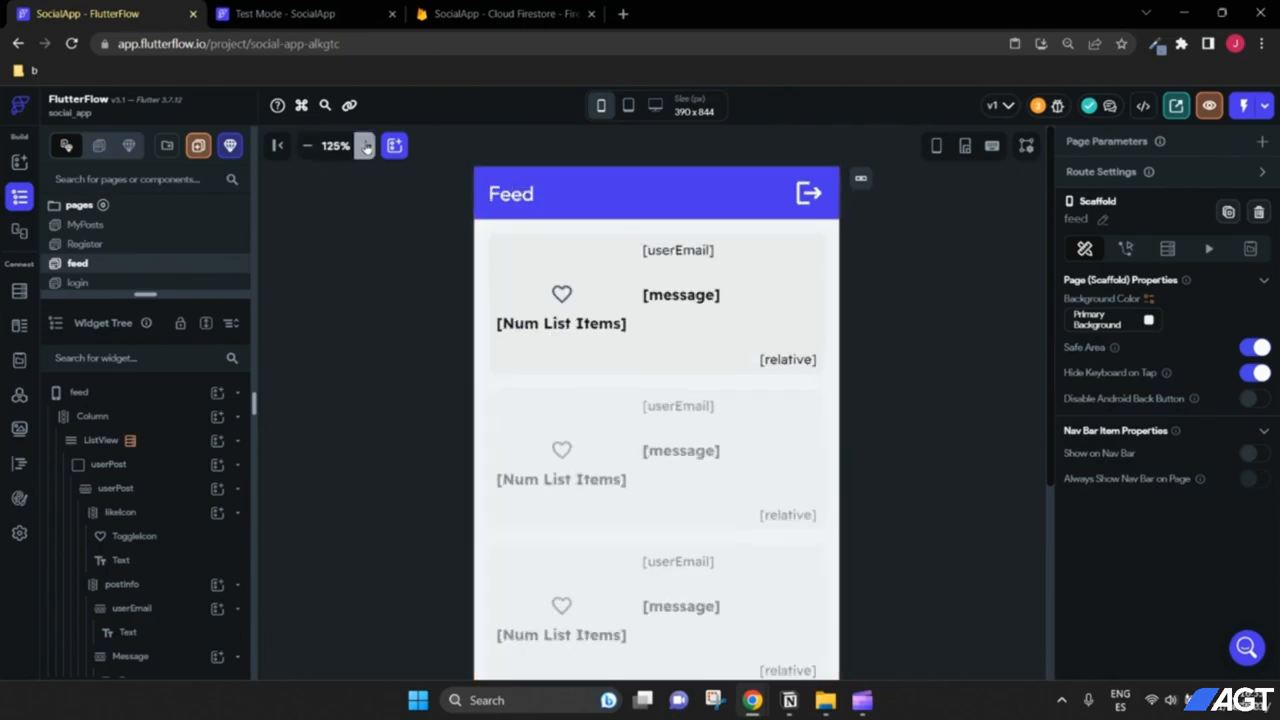
{"action": "left_click", "coordinate": [589, 202]}
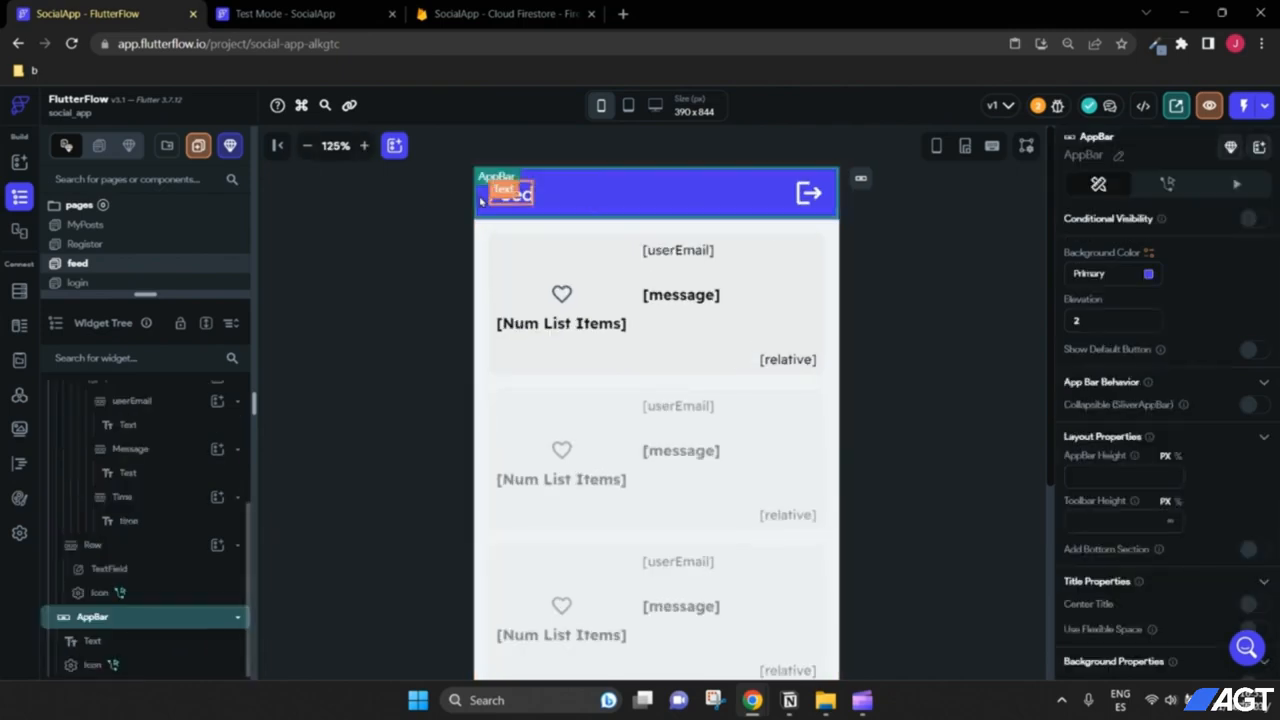
Step: Search the widget palette for 'icon' and drop an Icon at the app bar's left end
{"action": "left_click", "coordinate": [395, 146]}
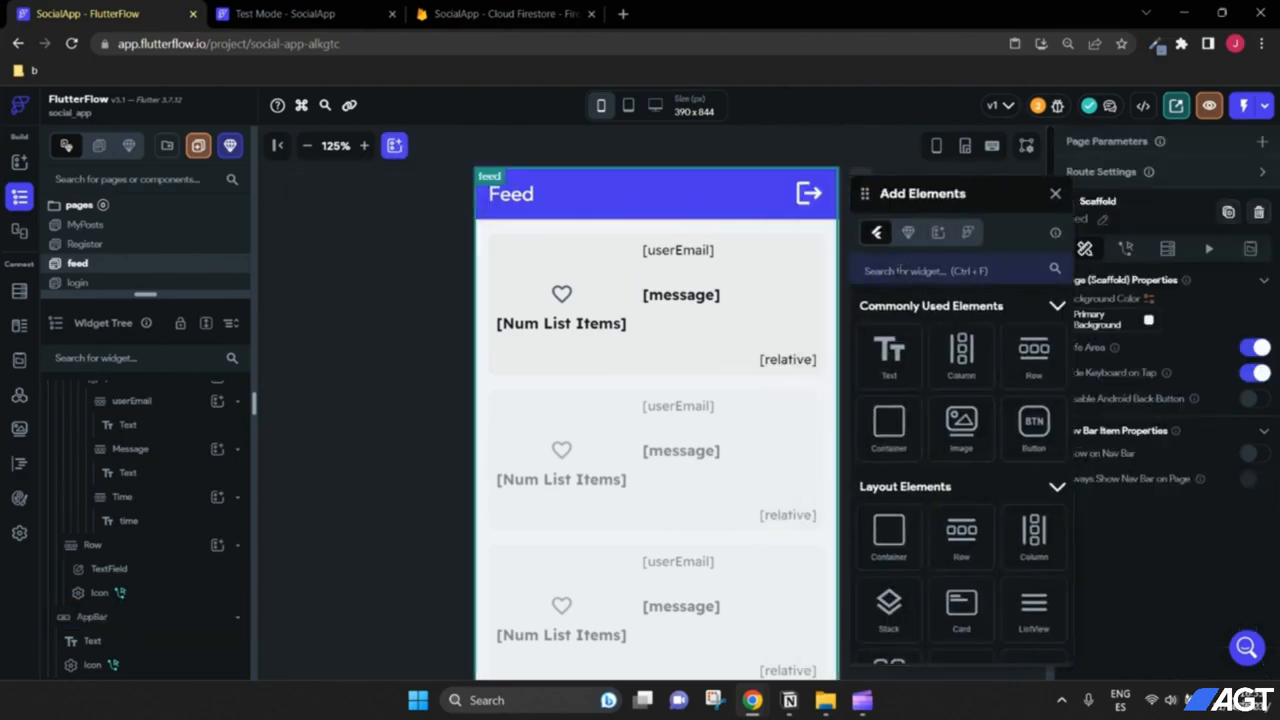
{"action": "left_click", "coordinate": [899, 270]}
{"action": "type", "text": "icon"}
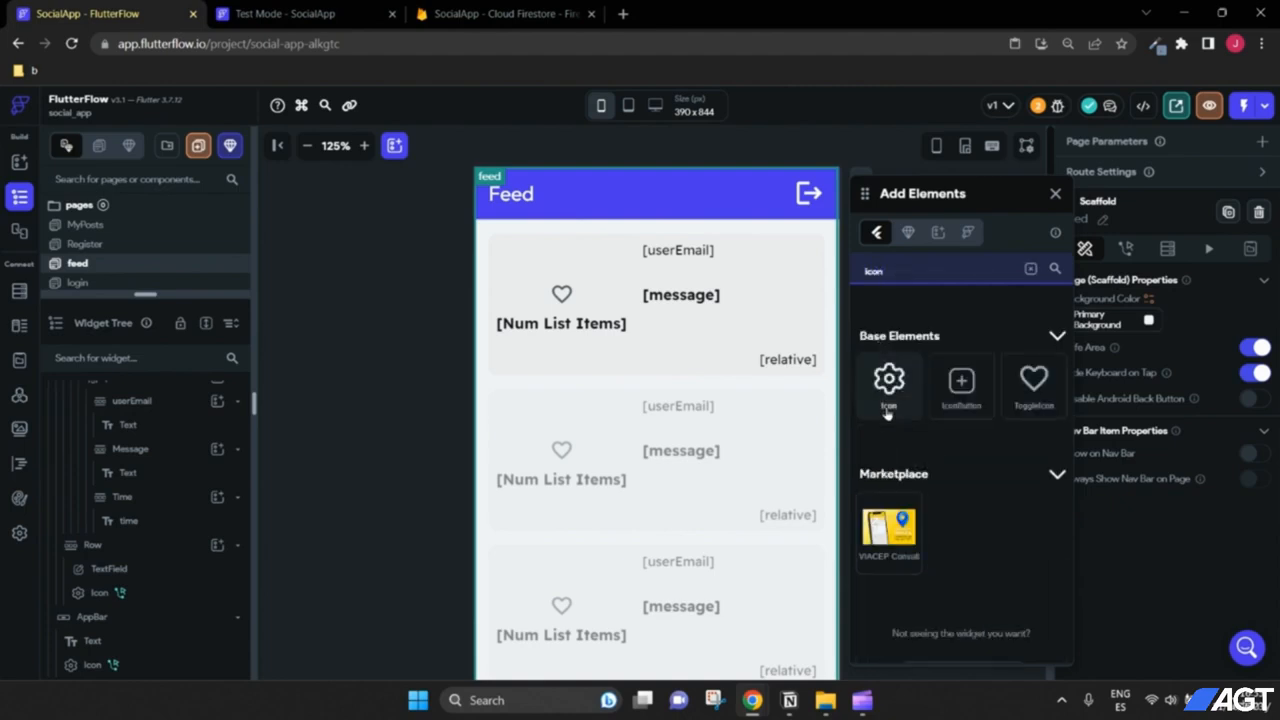
{"action": "left_click_drag", "start_coordinate": [889, 378], "coordinate": [516, 218]}
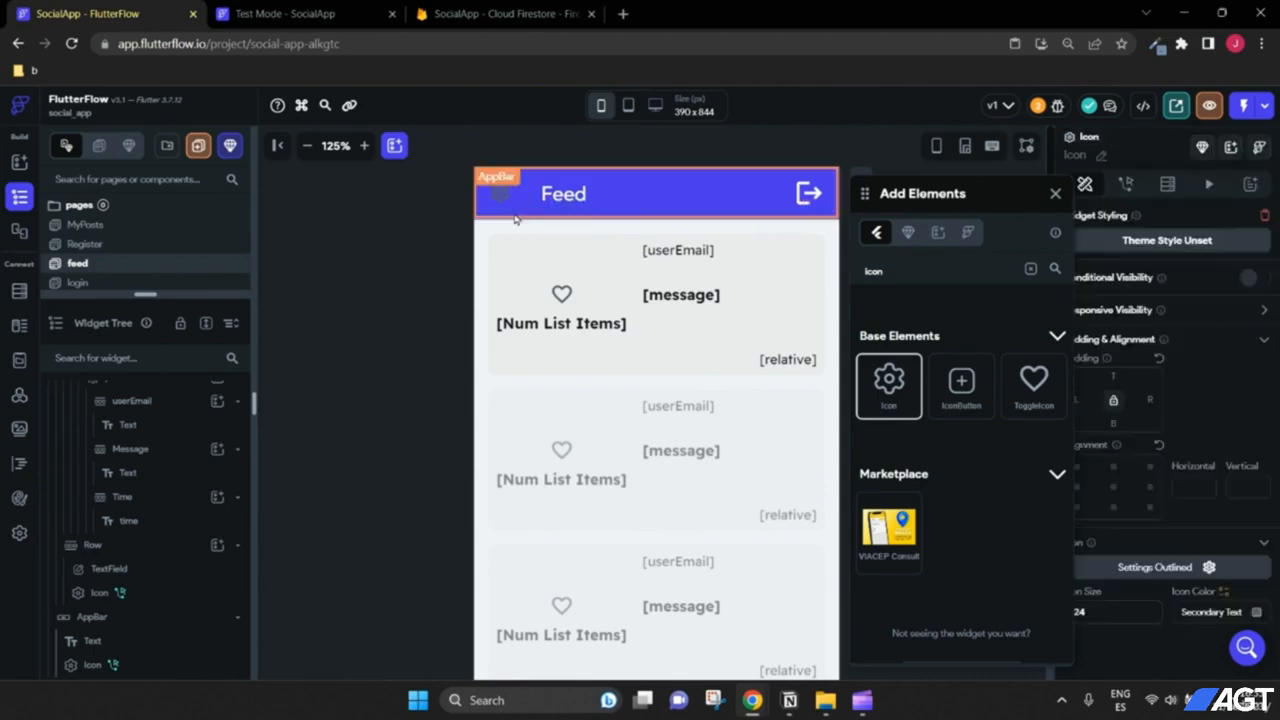
{"action": "left_click", "coordinate": [1055, 194]}
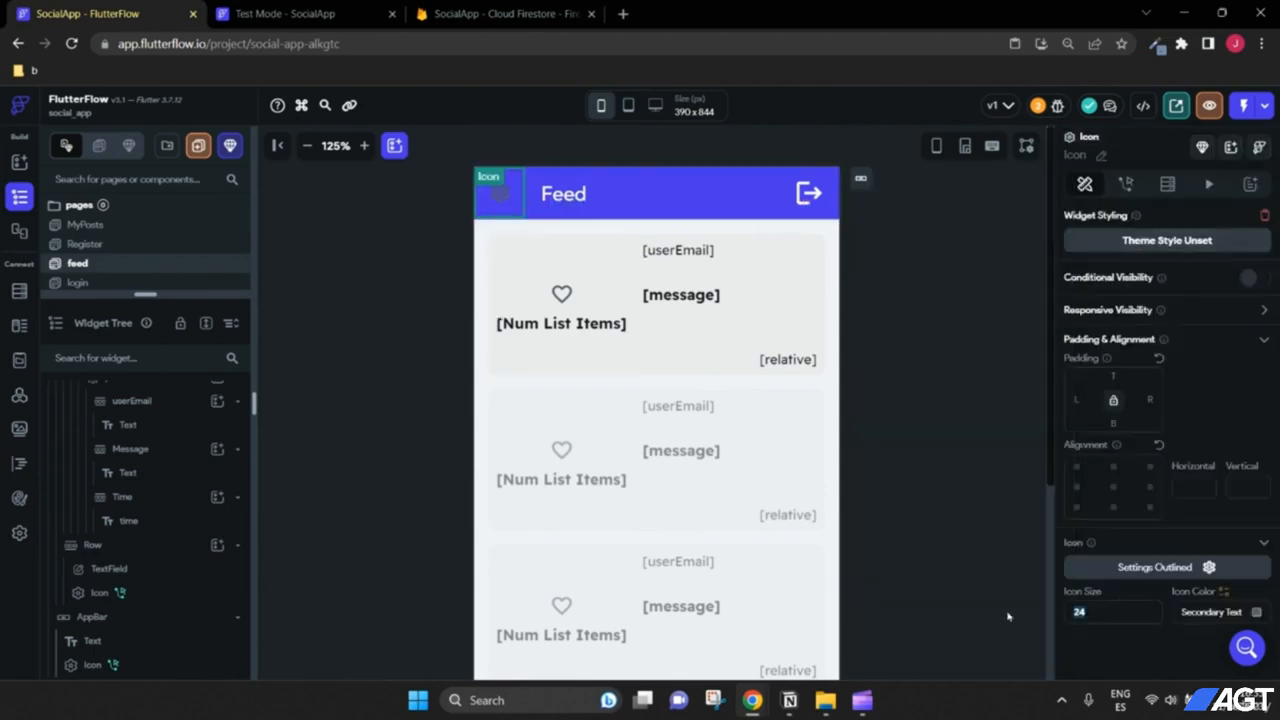
Step: Make the new icon white and change its glyph to the dehaze menu icon
{"action": "left_click", "coordinate": [1238, 613]}
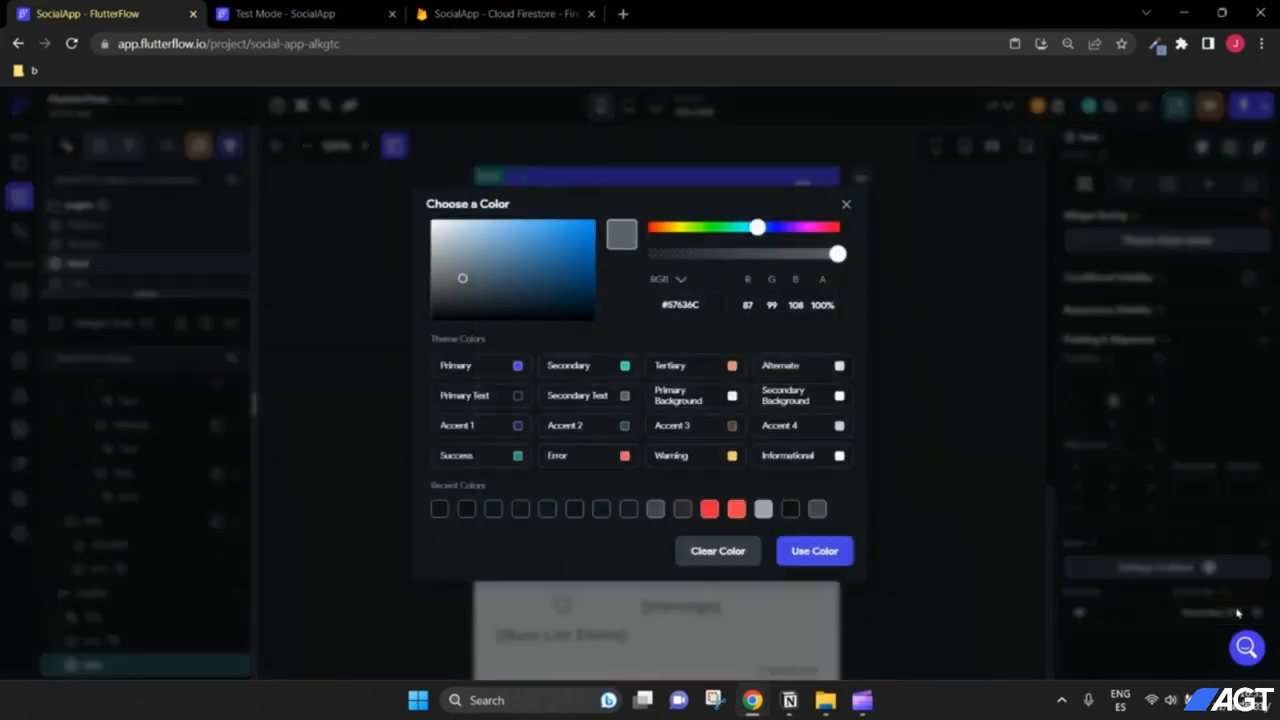
{"action": "left_click_drag", "start_coordinate": [522, 259], "coordinate": [340, 200]}
{"action": "left_click", "coordinate": [822, 553]}
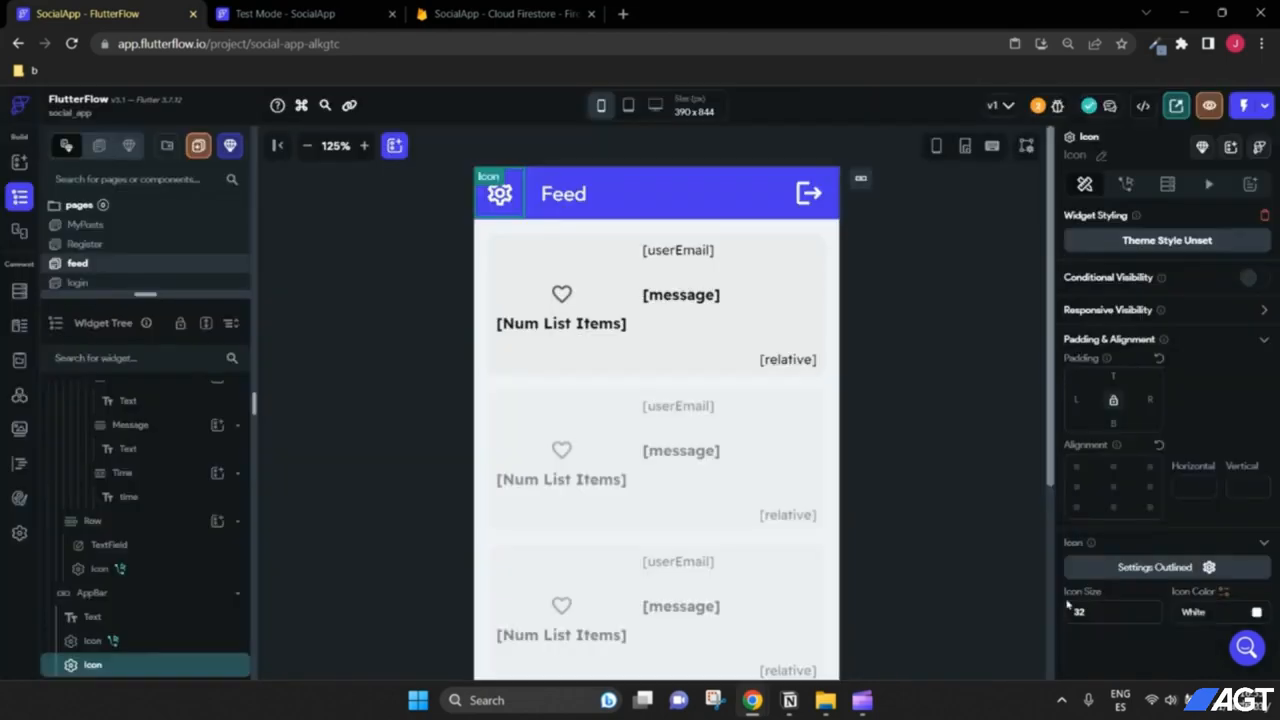
{"action": "left_click", "coordinate": [1207, 567]}
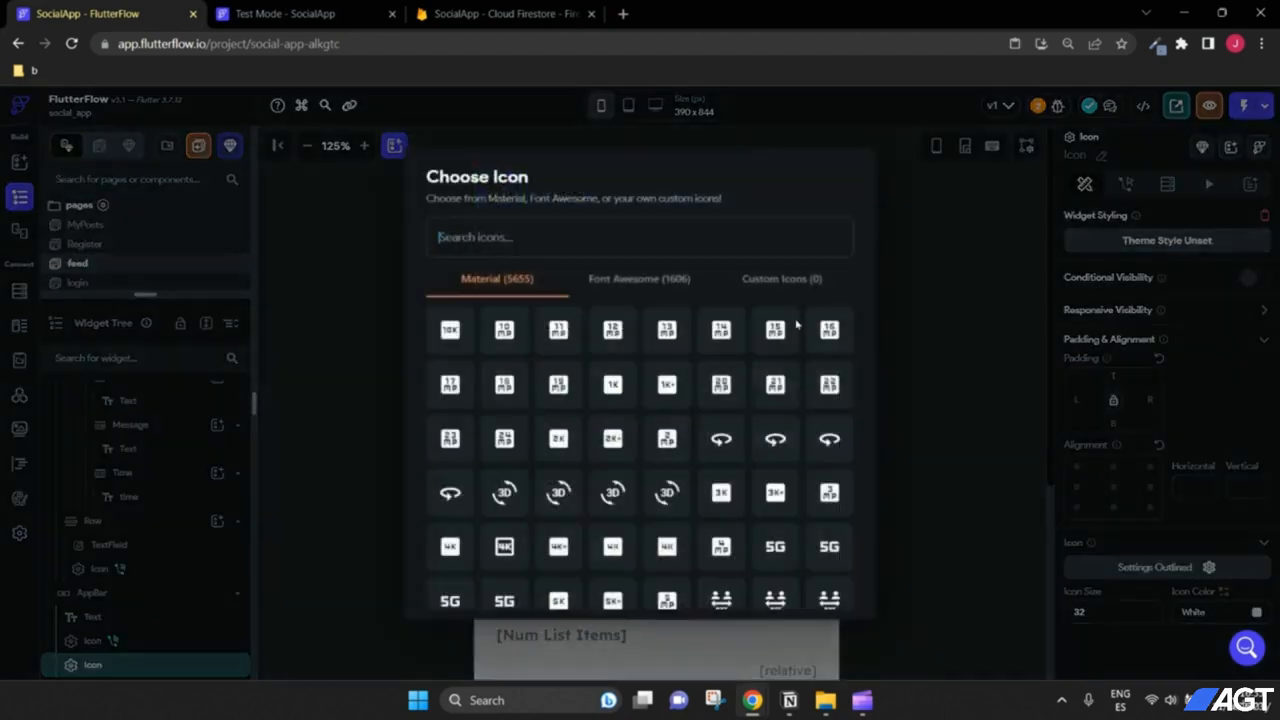
{"action": "type", "text": "dehaze"}
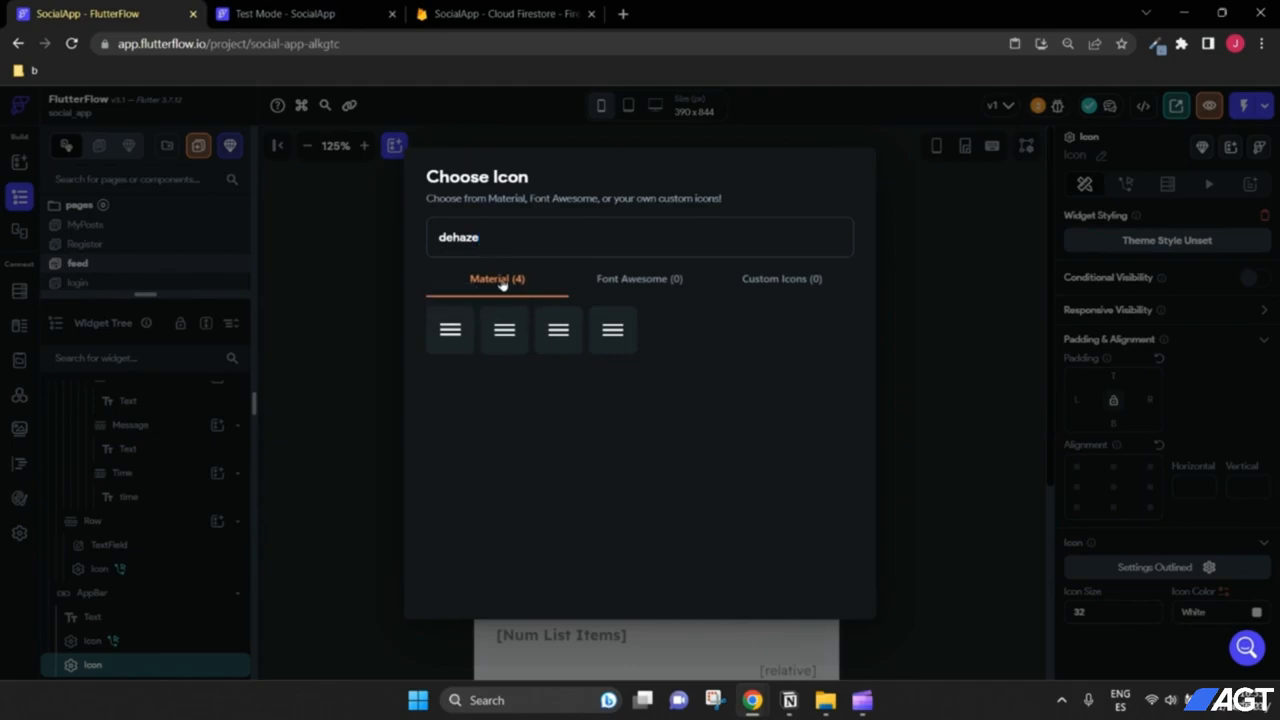
{"action": "left_click", "coordinate": [456, 333]}
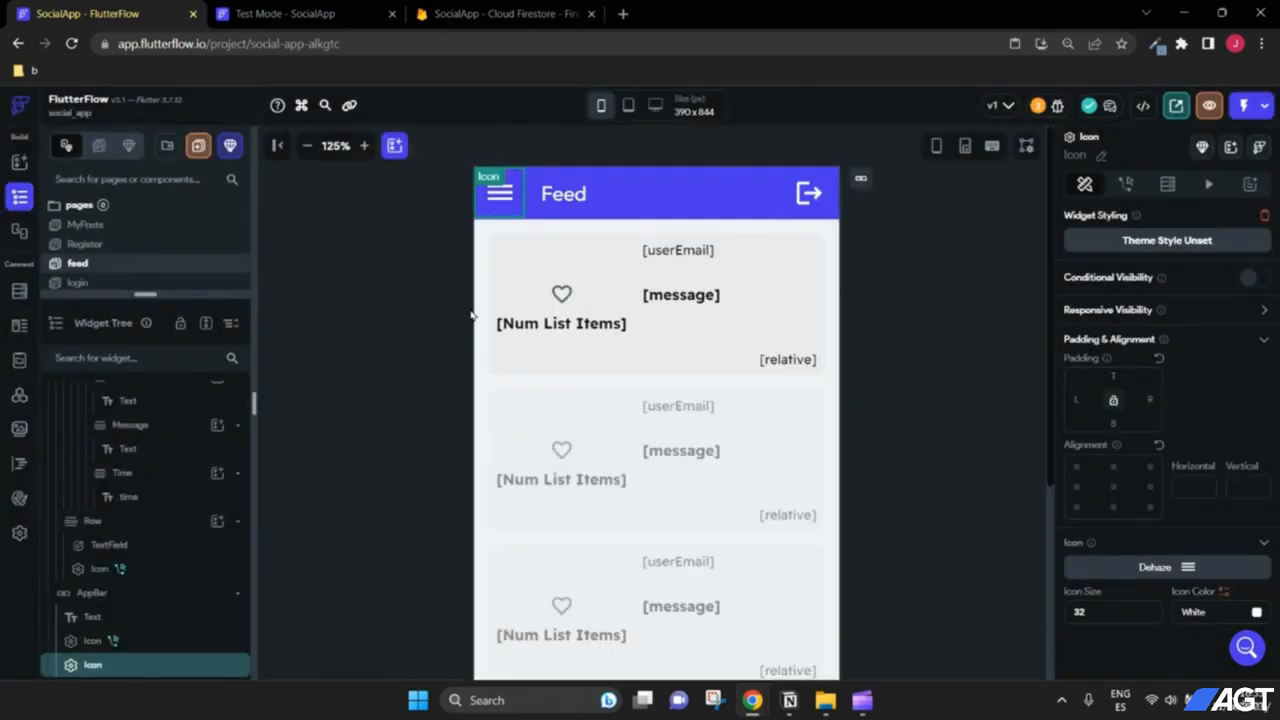
{"action": "left_click", "coordinate": [307, 145]}
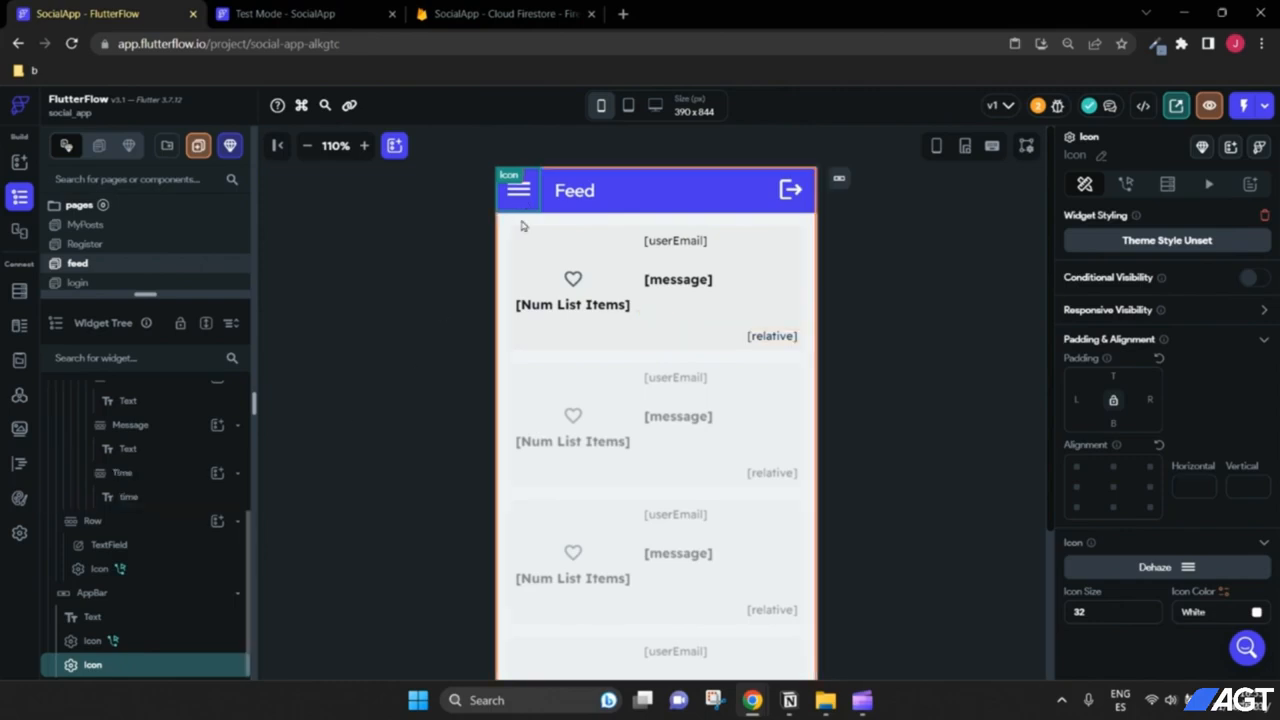
Step: Reset the preview to 100%, widen the widget tree, and collapse the ListView, Row and AppBar
{"action": "left_click", "coordinate": [307, 145]}
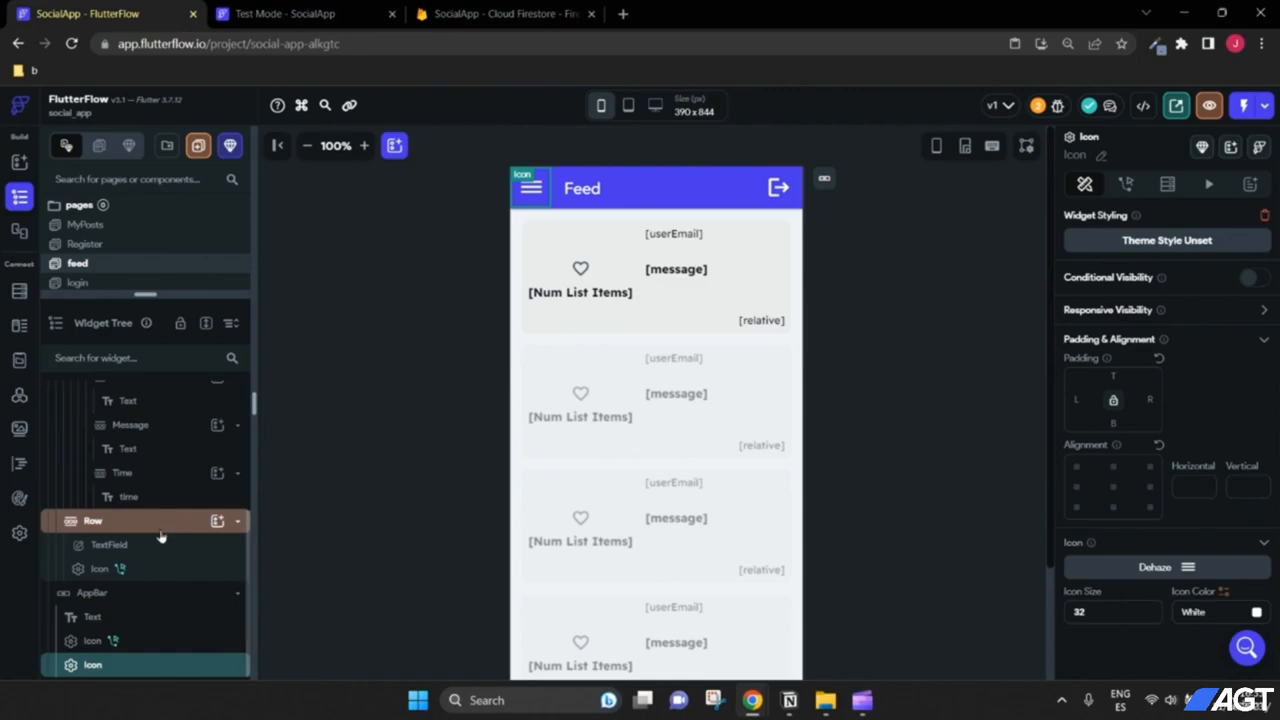
{"action": "scroll", "coordinate": [160, 532], "scroll_direction": "up", "scroll_amount": 5}
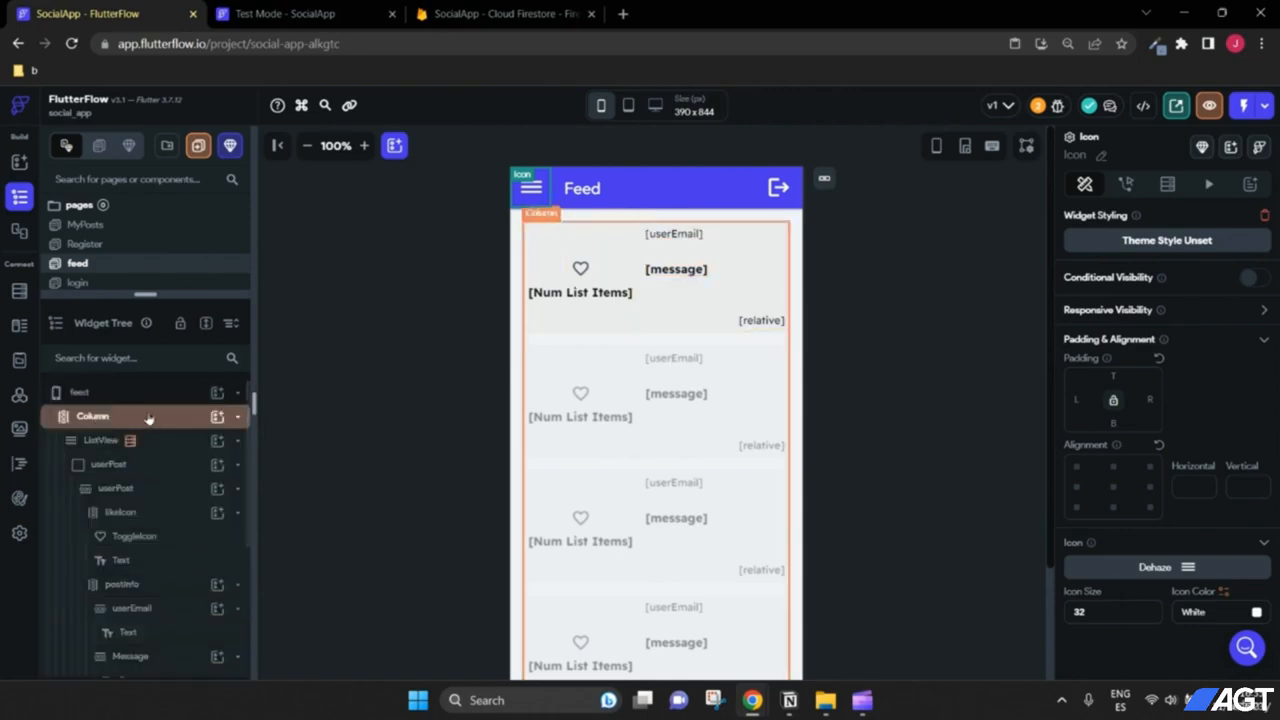
{"action": "left_click", "coordinate": [106, 396]}
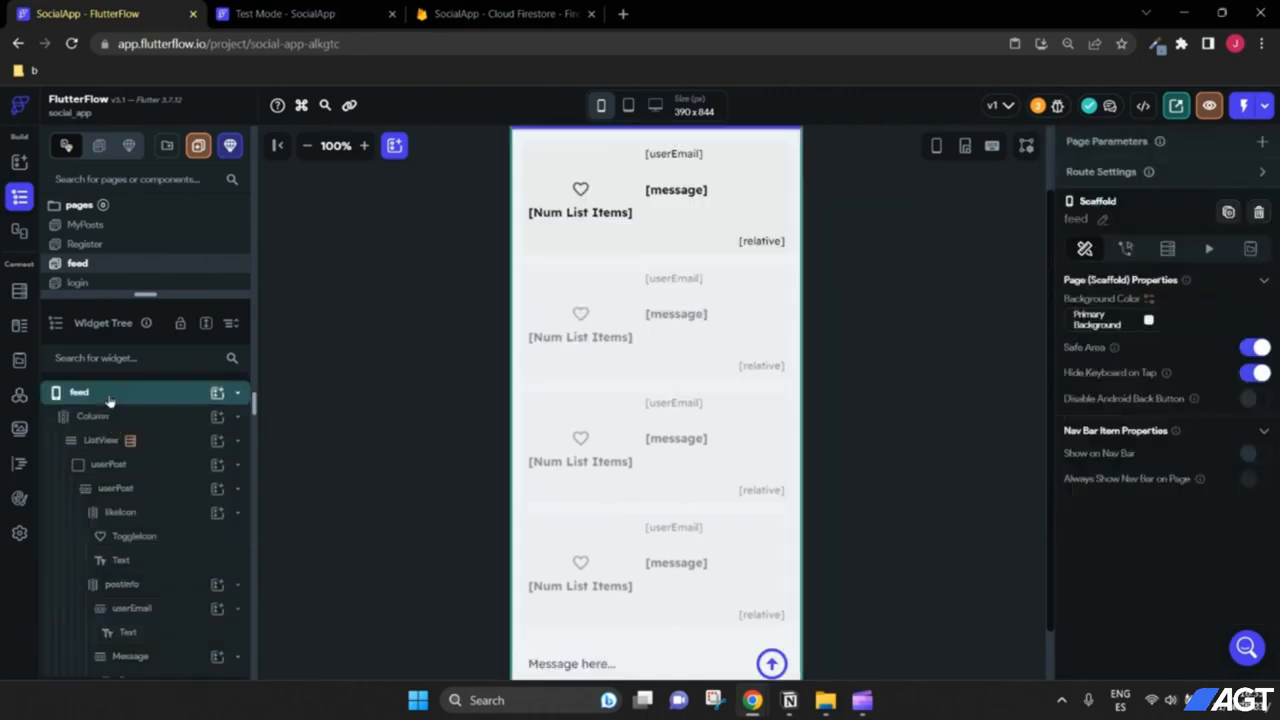
{"action": "left_click_drag", "start_coordinate": [258, 434], "coordinate": [281, 434]}
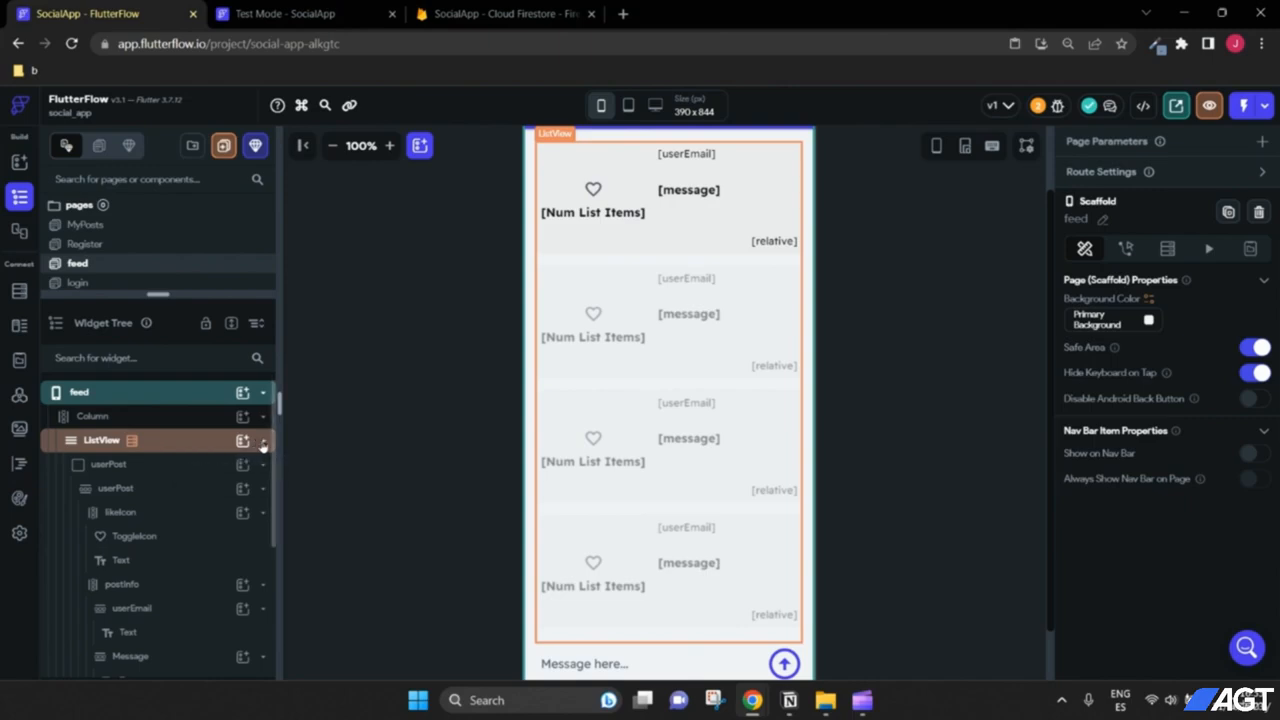
{"action": "left_click", "coordinate": [260, 442]}
{"action": "left_click", "coordinate": [263, 466]}
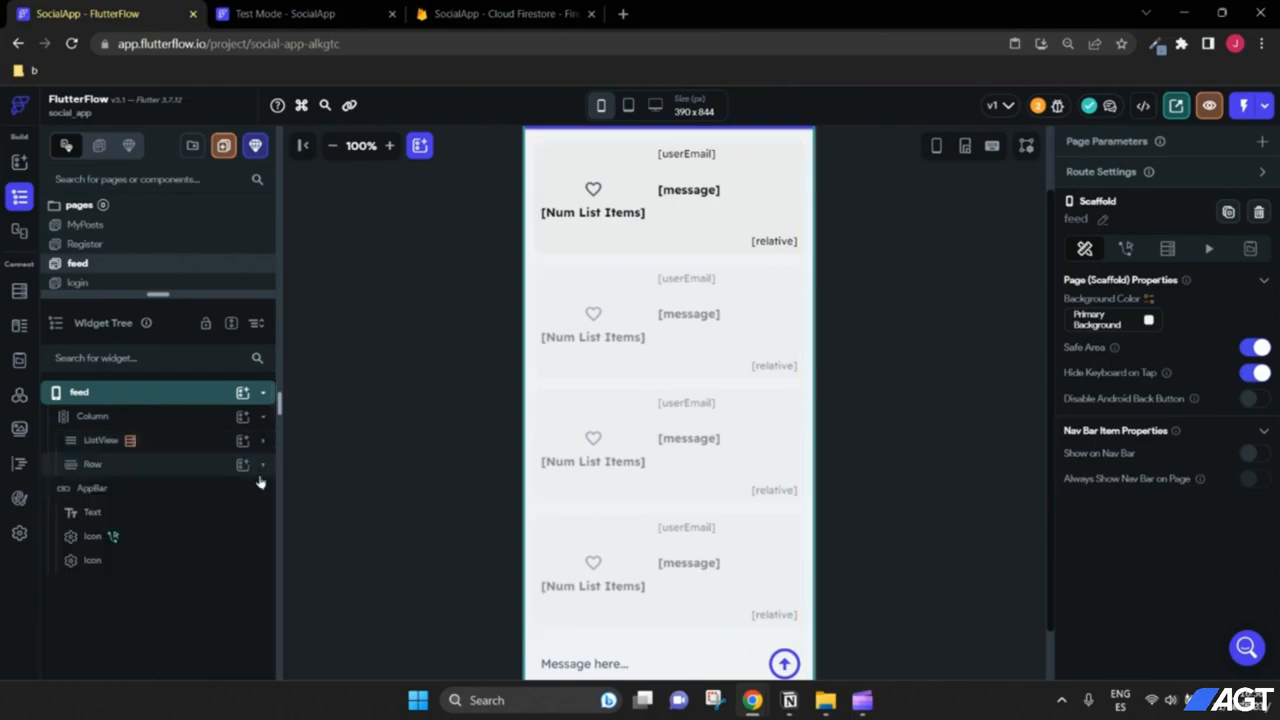
{"action": "left_click", "coordinate": [263, 488]}
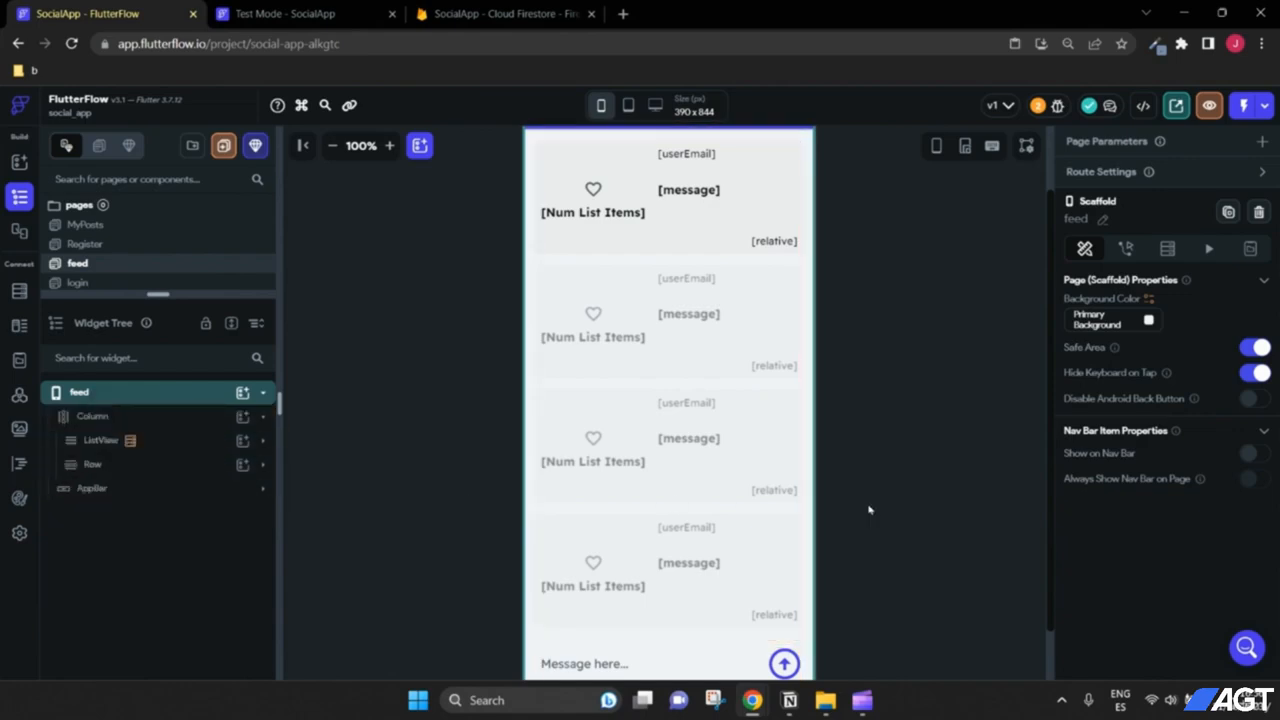
{"action": "scroll", "coordinate": [529, 617], "scroll_direction": "down", "scroll_amount": 1}
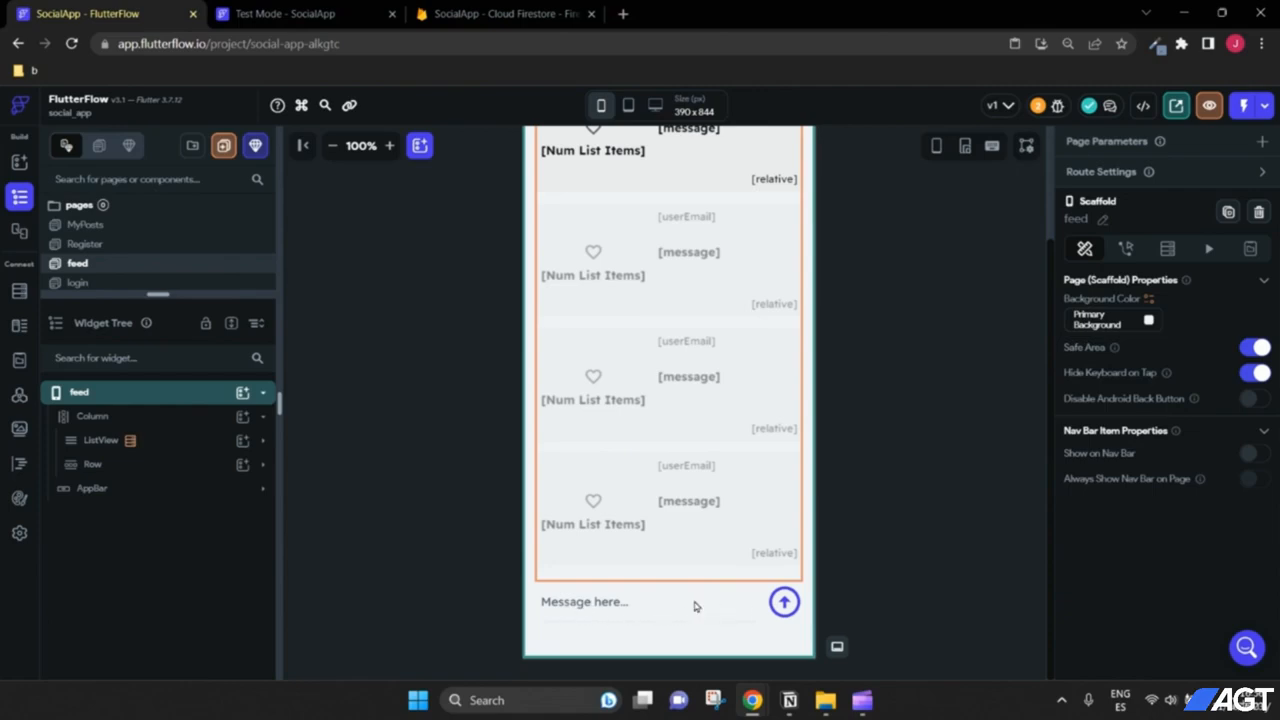
{"action": "scroll", "coordinate": [392, 549], "scroll_direction": "up", "scroll_amount": 1}
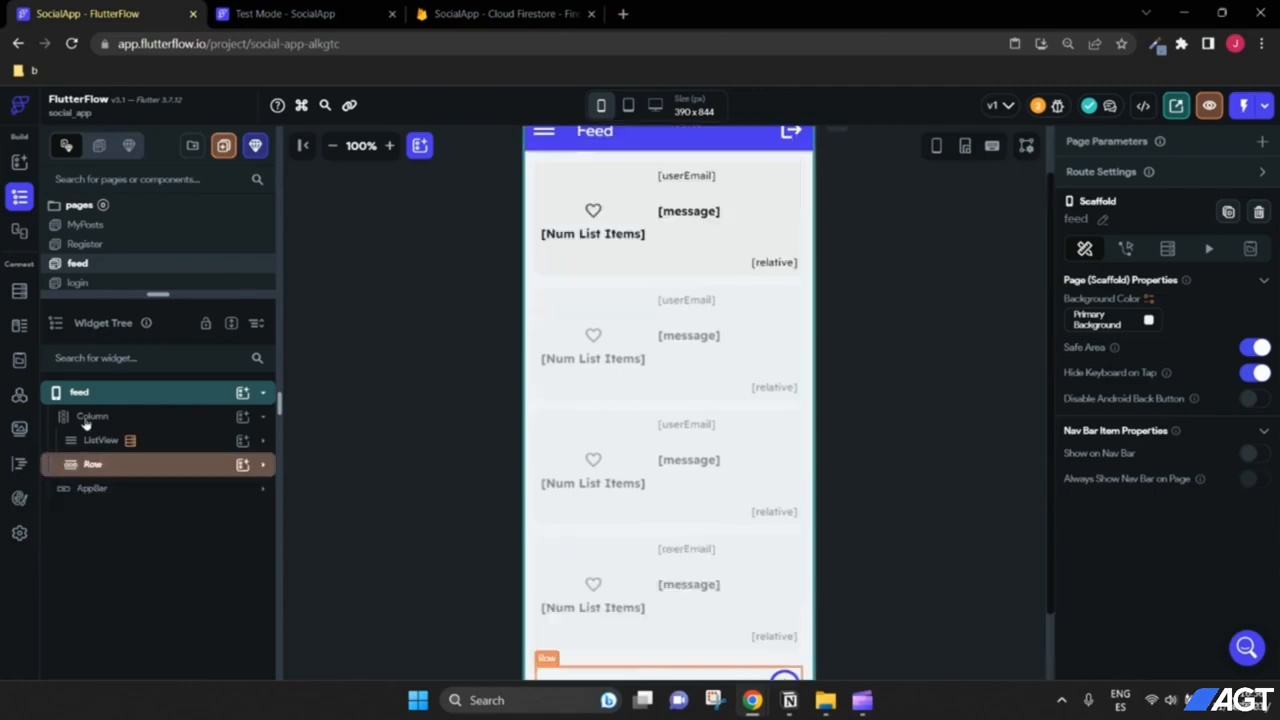
Step: Rename the message-bar Row to 'UserInput', then reselect the feed page
{"action": "left_click", "coordinate": [198, 461]}
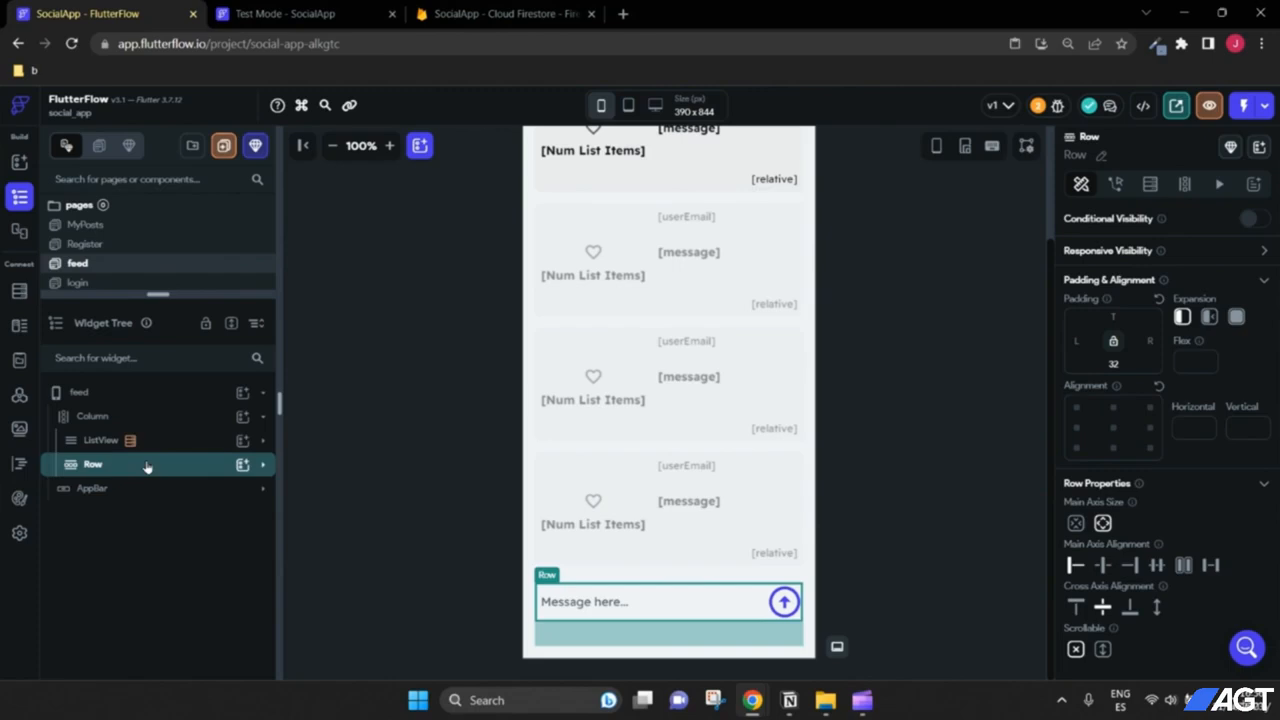
{"action": "left_click", "coordinate": [1101, 158]}
{"action": "type", "text": "UserInput"}
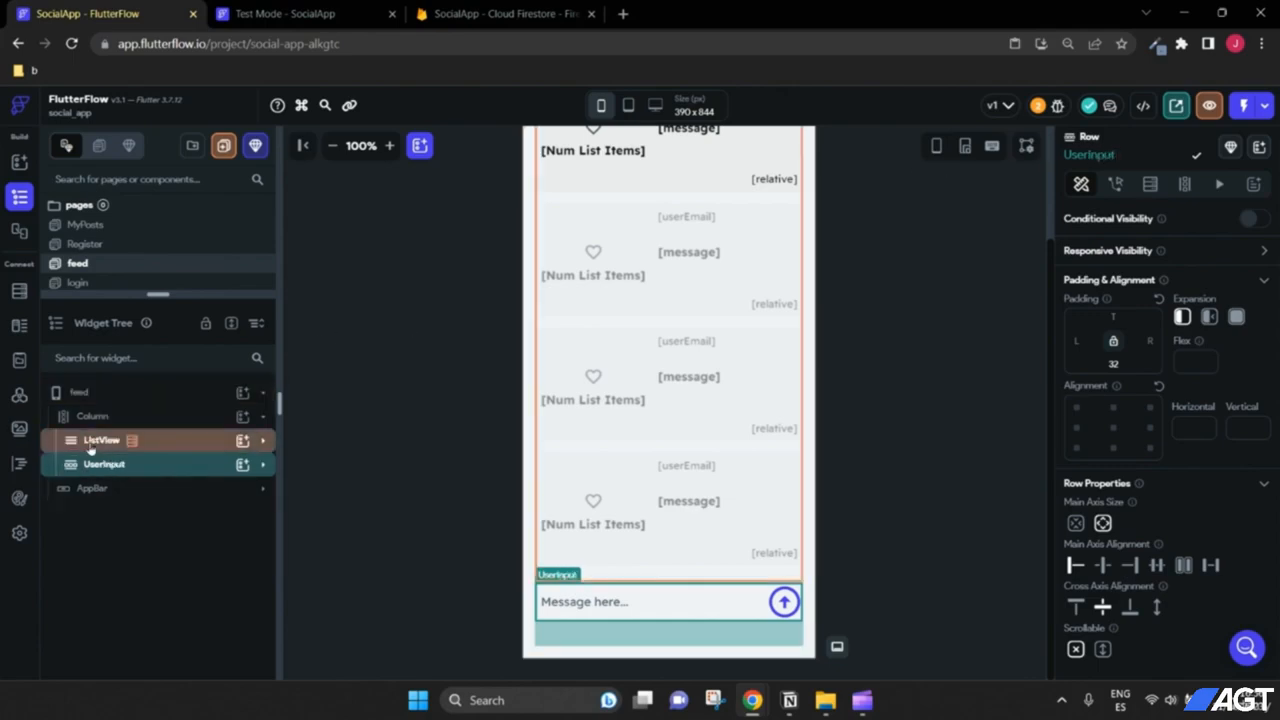
{"action": "left_click", "coordinate": [70, 393]}
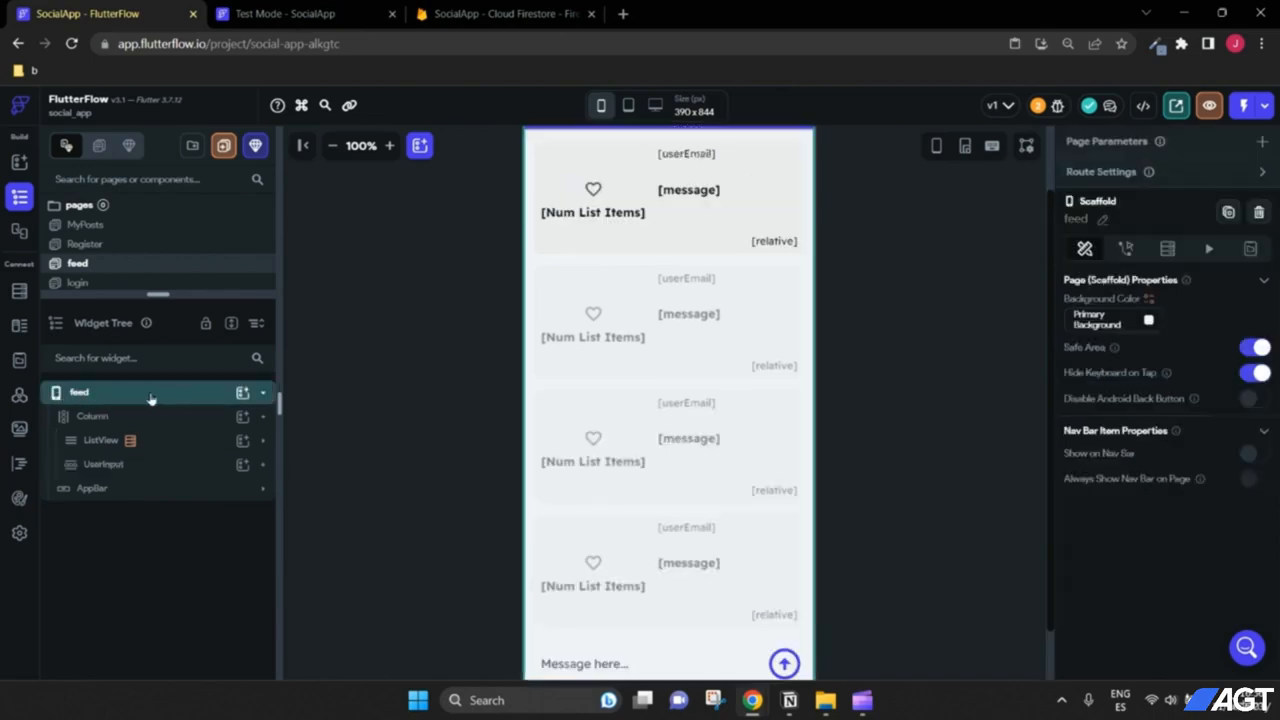
{"action": "left_click", "coordinate": [241, 394]}
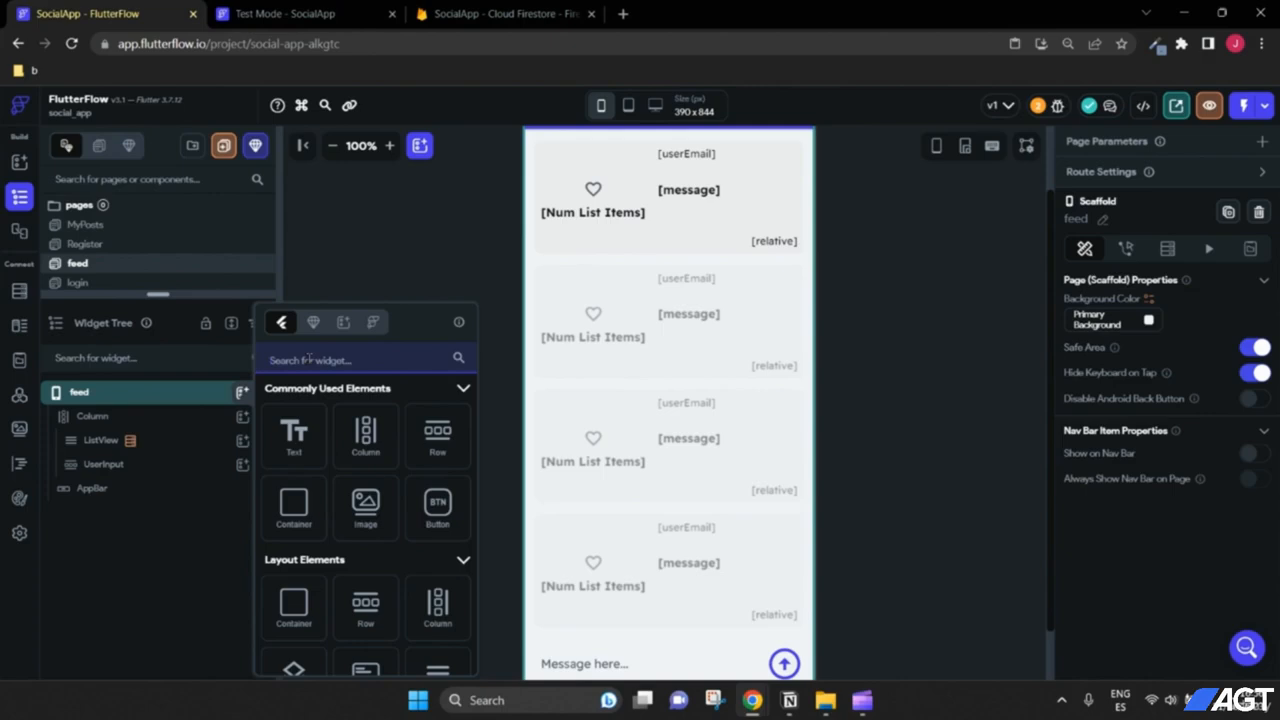
Step: Add a Drawer to the feed page from the widget picker
{"action": "type", "text": "dra"}
{"action": "scroll", "coordinate": [398, 515], "scroll_direction": "down", "scroll_amount": 3}
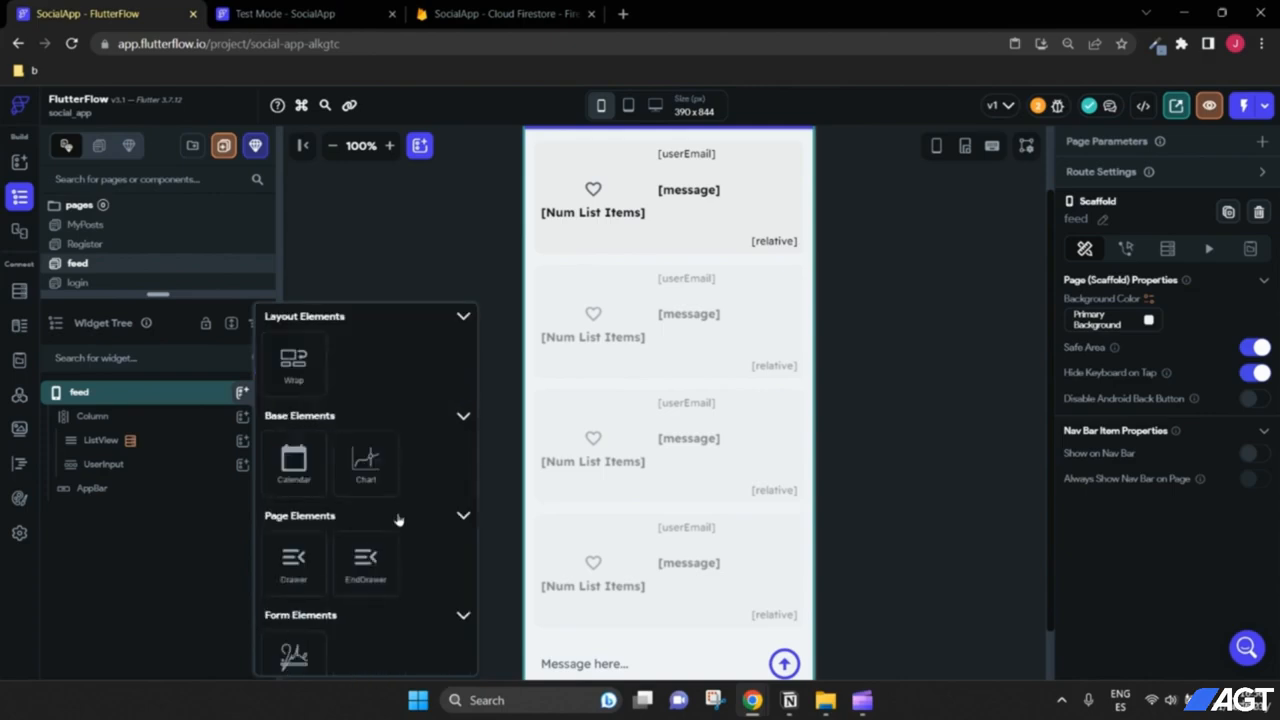
{"action": "left_click", "coordinate": [291, 488]}
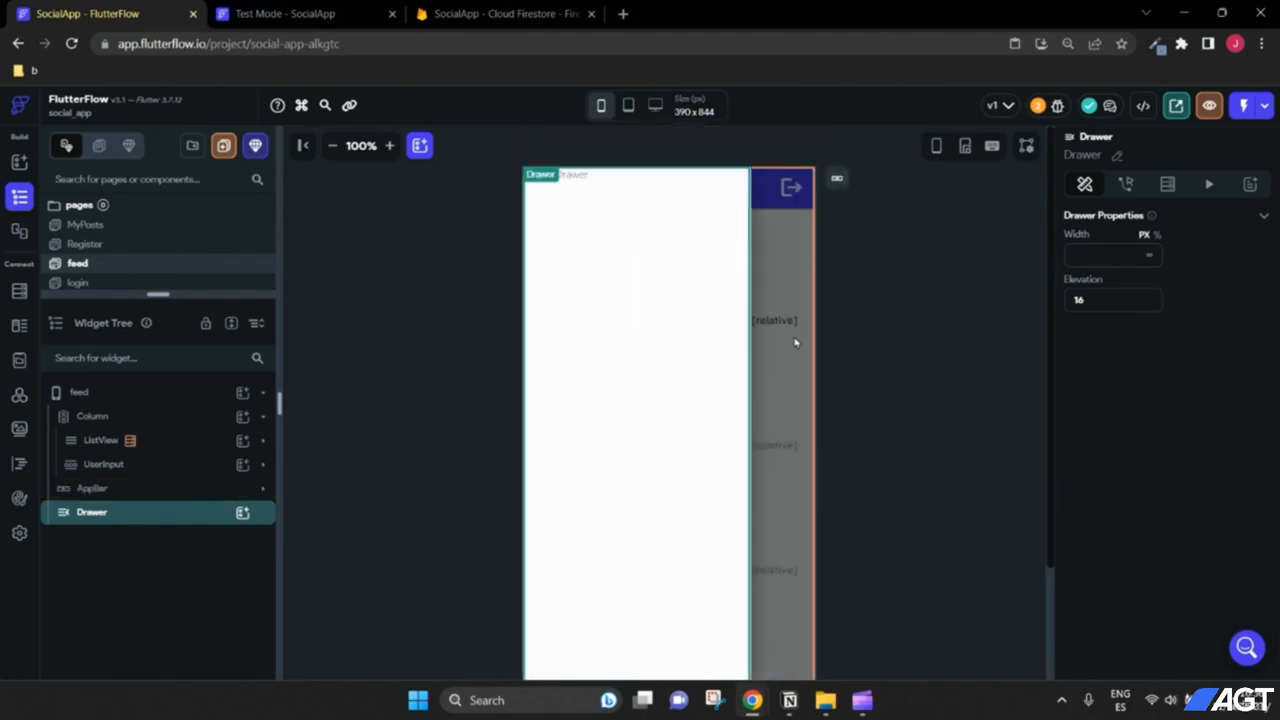
{"action": "left_click", "coordinate": [333, 146]}
{"action": "scroll", "coordinate": [643, 296], "scroll_direction": "up", "scroll_amount": 1}
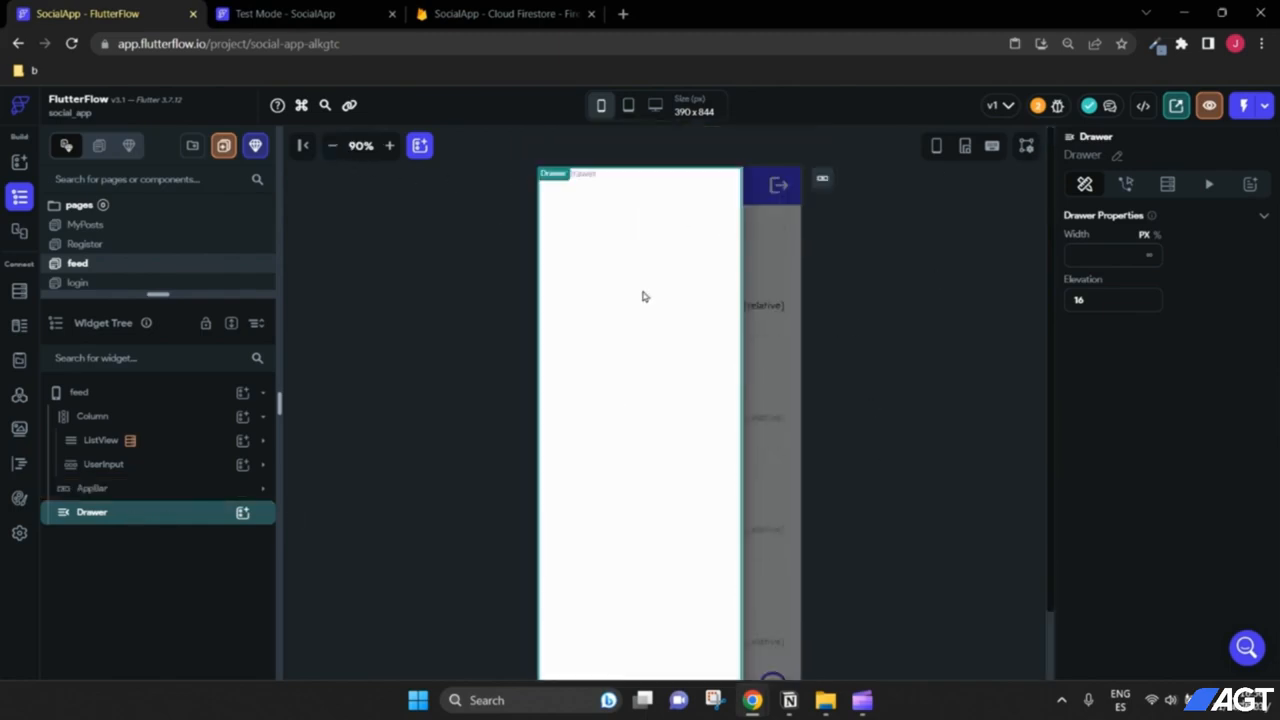
{"action": "scroll", "coordinate": [941, 344], "scroll_direction": "down", "scroll_amount": 2}
{"action": "scroll", "coordinate": [942, 343], "scroll_direction": "up", "scroll_amount": 2}
Step: Put a Column in the Drawer with main-axis and cross-axis alignment set to center
{"action": "left_click", "coordinate": [243, 514]}
{"action": "left_click", "coordinate": [367, 440]}
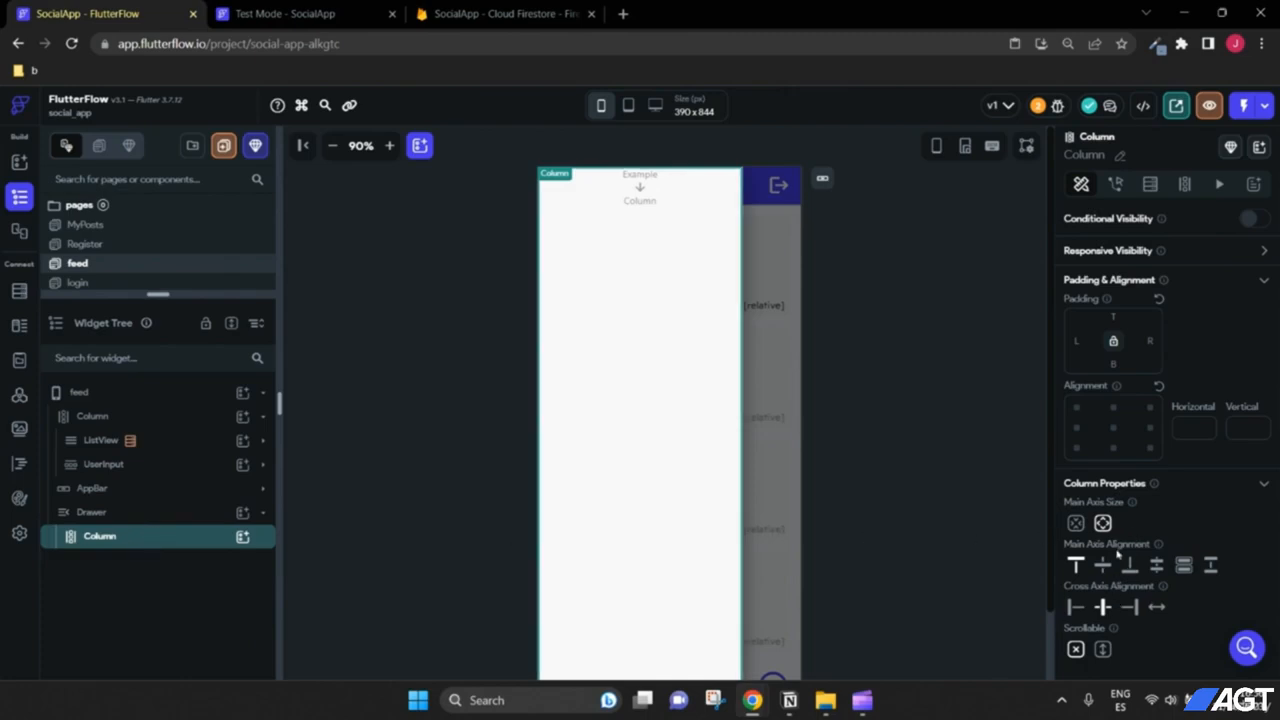
{"action": "left_click", "coordinate": [1103, 566]}
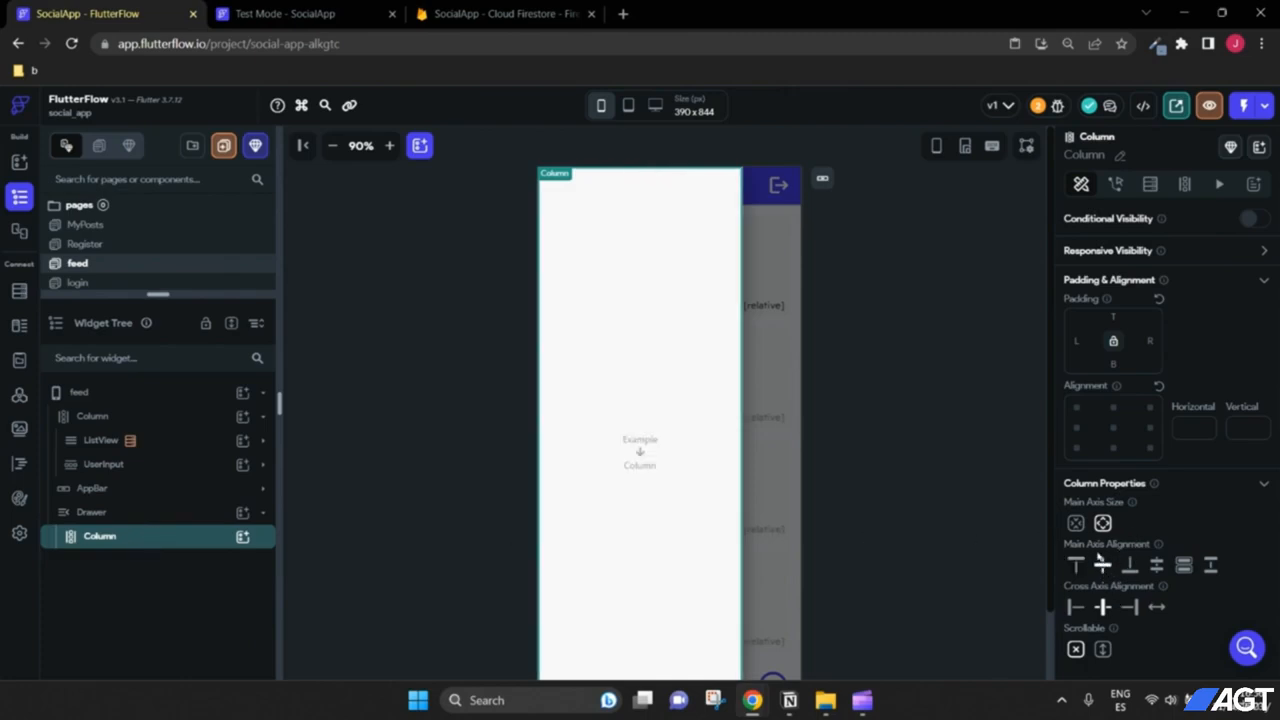
{"action": "left_click", "coordinate": [1113, 427]}
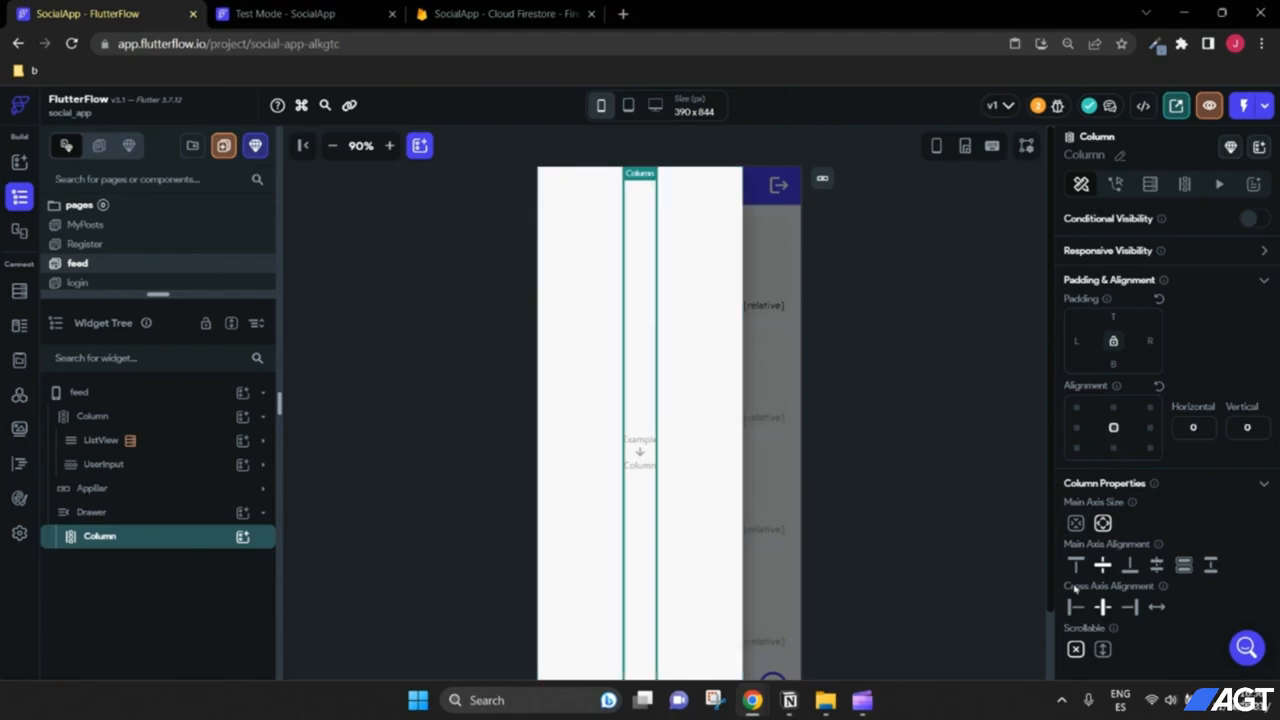
{"action": "left_click", "coordinate": [245, 538]}
{"action": "left_click", "coordinate": [305, 360]}
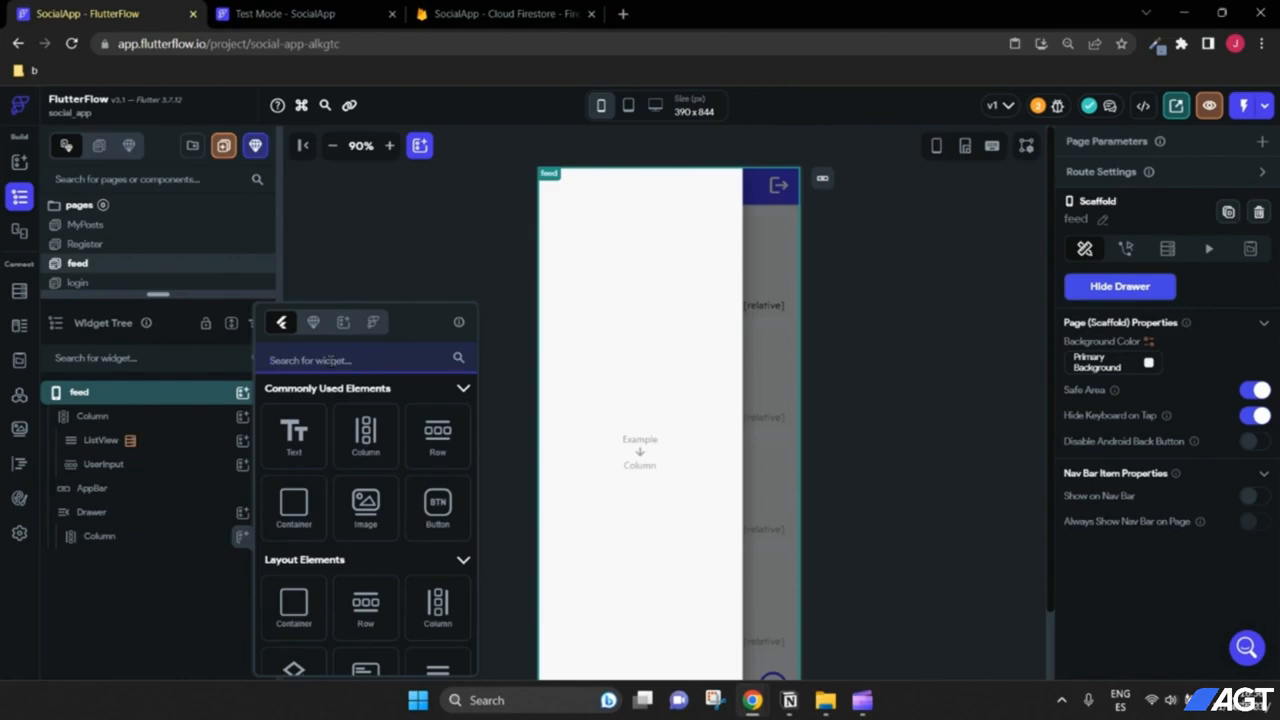
{"action": "type", "text": "ic"}
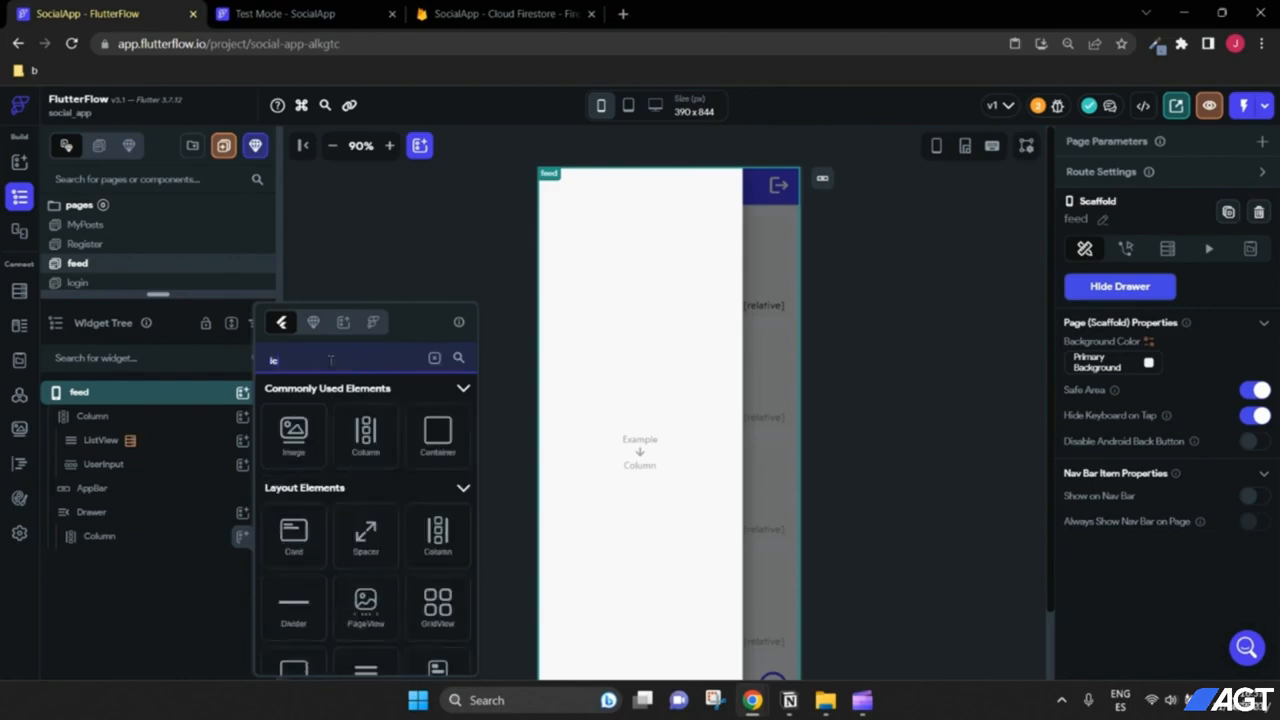
{"action": "type", "text": "on"}
Step: Add an Icon to the drawer's Column, sized 150, showing the Person icon
{"action": "left_click", "coordinate": [293, 455]}
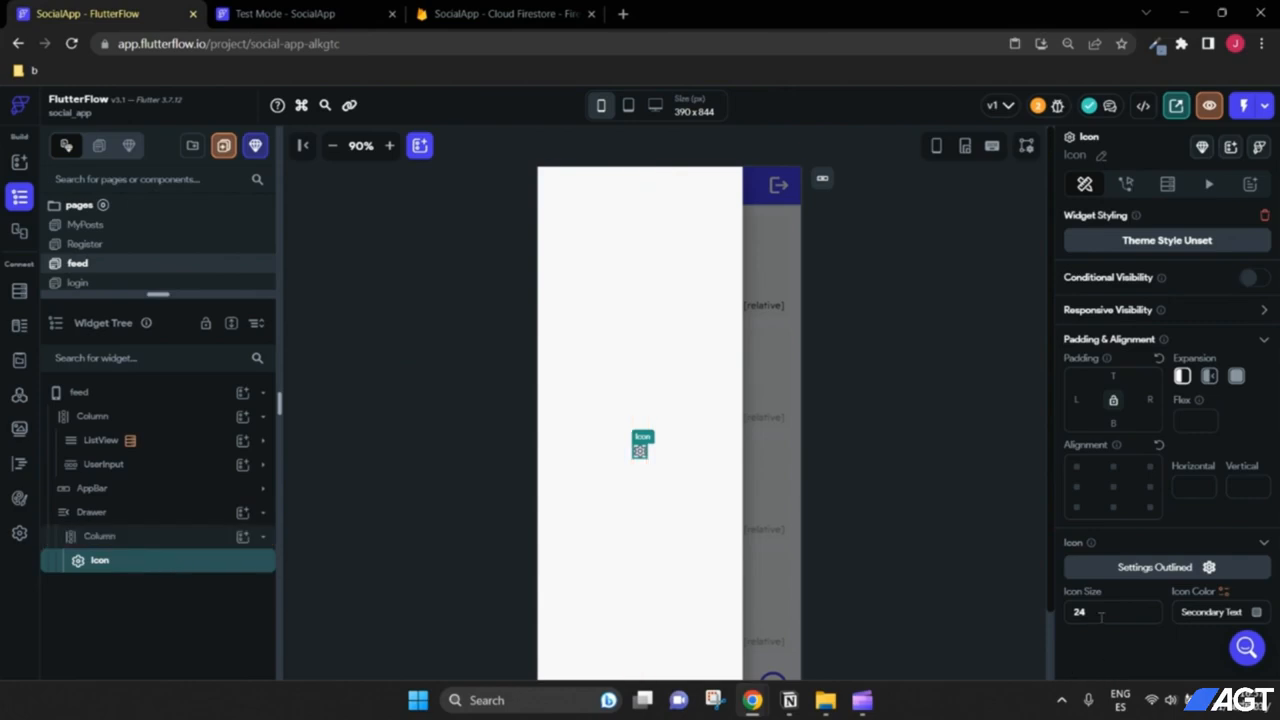
{"action": "double_click", "coordinate": [1101, 617]}
{"action": "type", "text": "150"}
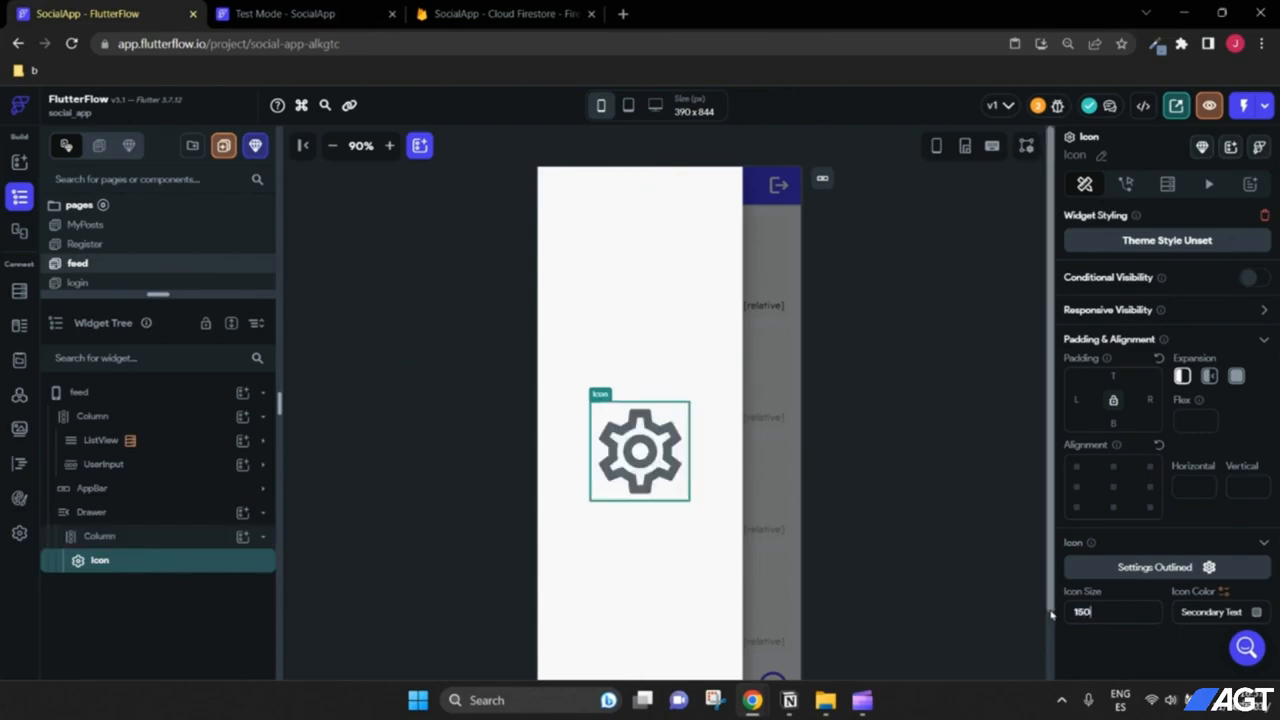
{"action": "left_click", "coordinate": [1209, 567]}
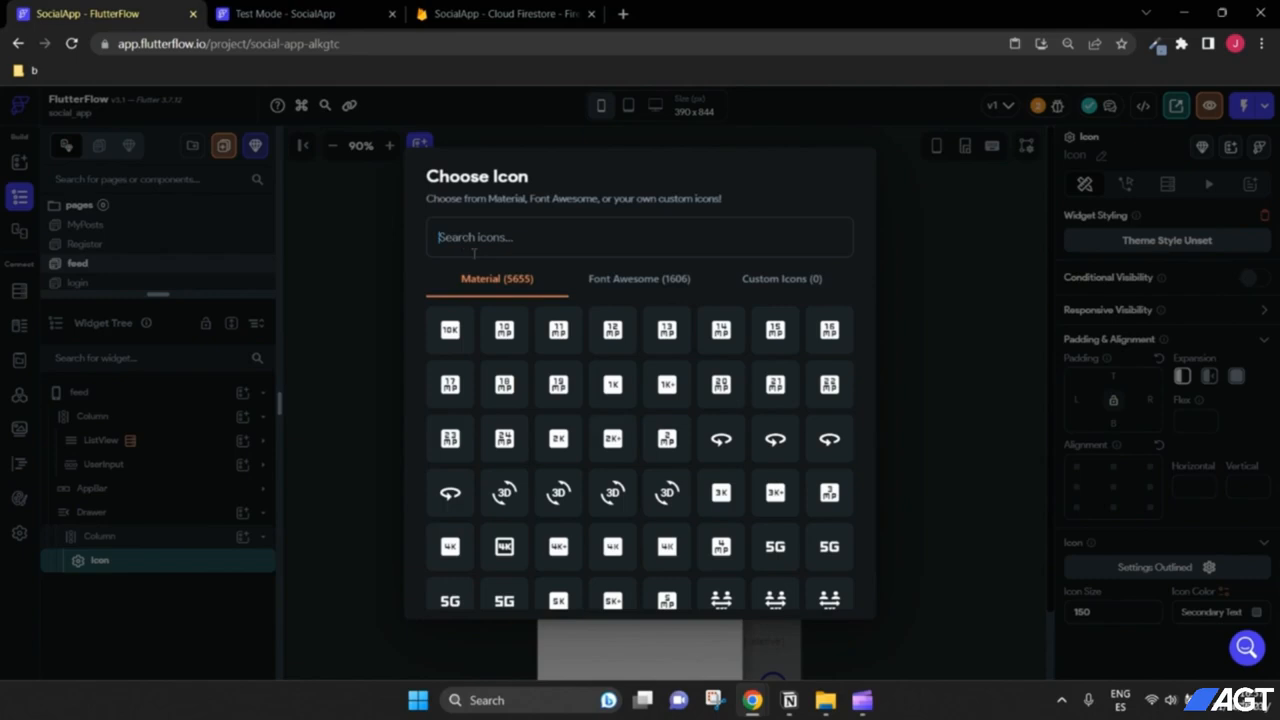
{"action": "type", "text": "person"}
{"action": "left_click", "coordinate": [450, 330]}
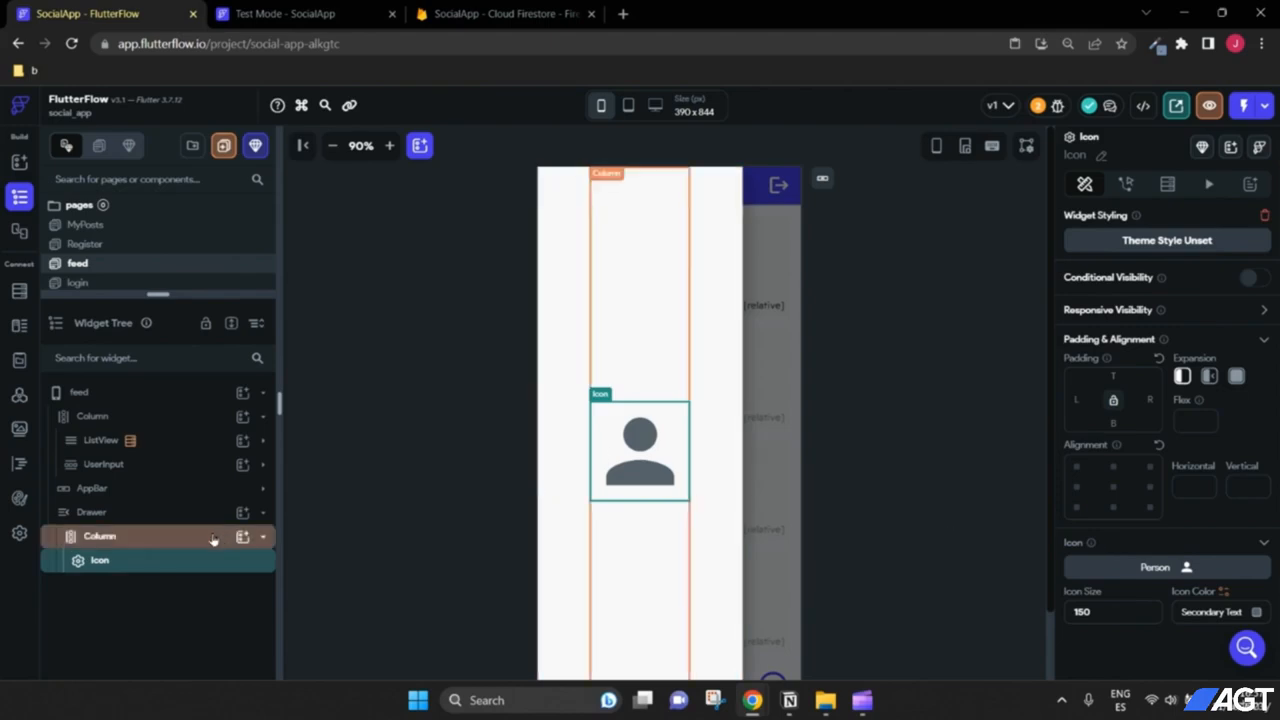
Step: Add a Text below the icon reading 'My Posts', font size 24, weight 700 Bold
{"action": "left_click", "coordinate": [242, 537]}
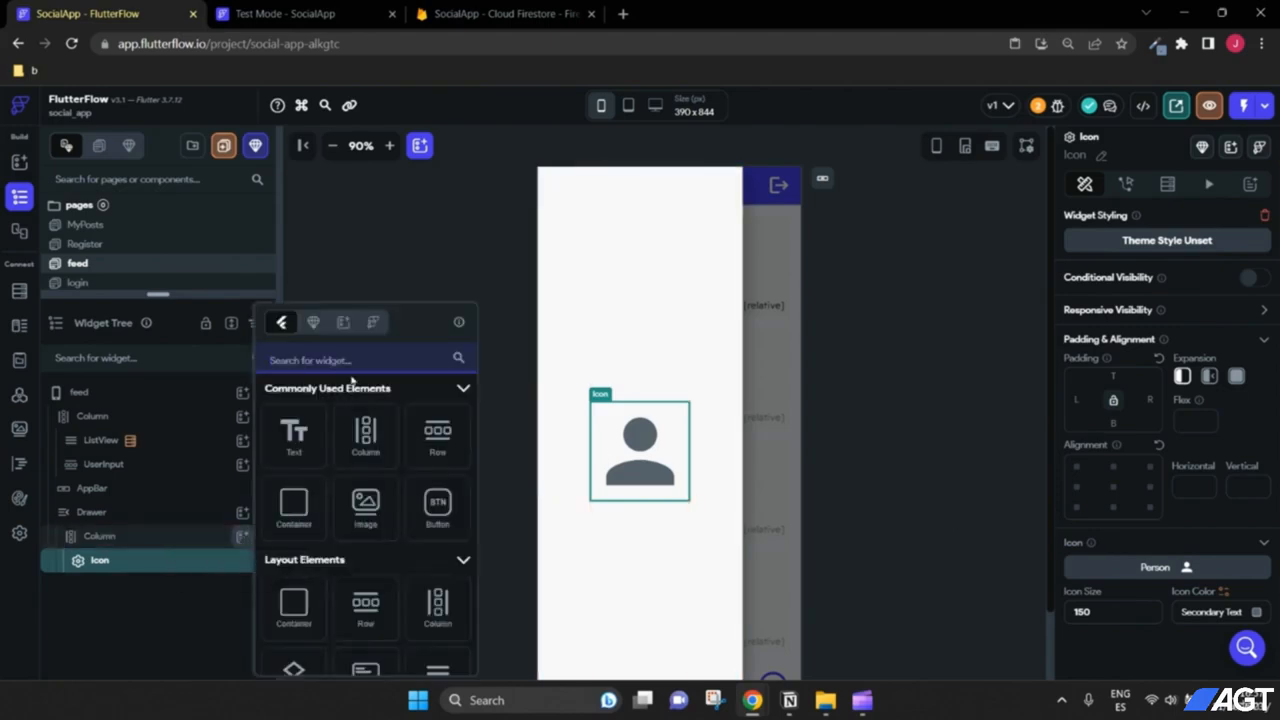
{"action": "type", "text": "text"}
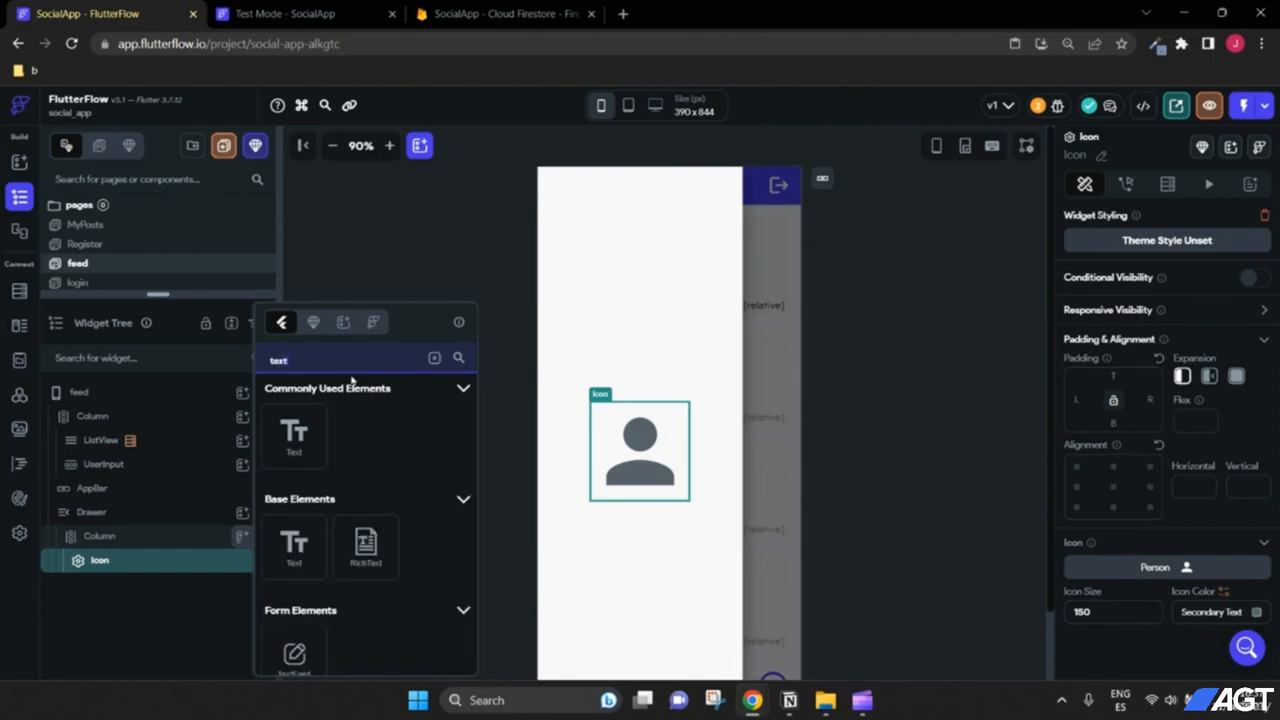
{"action": "left_click", "coordinate": [320, 451]}
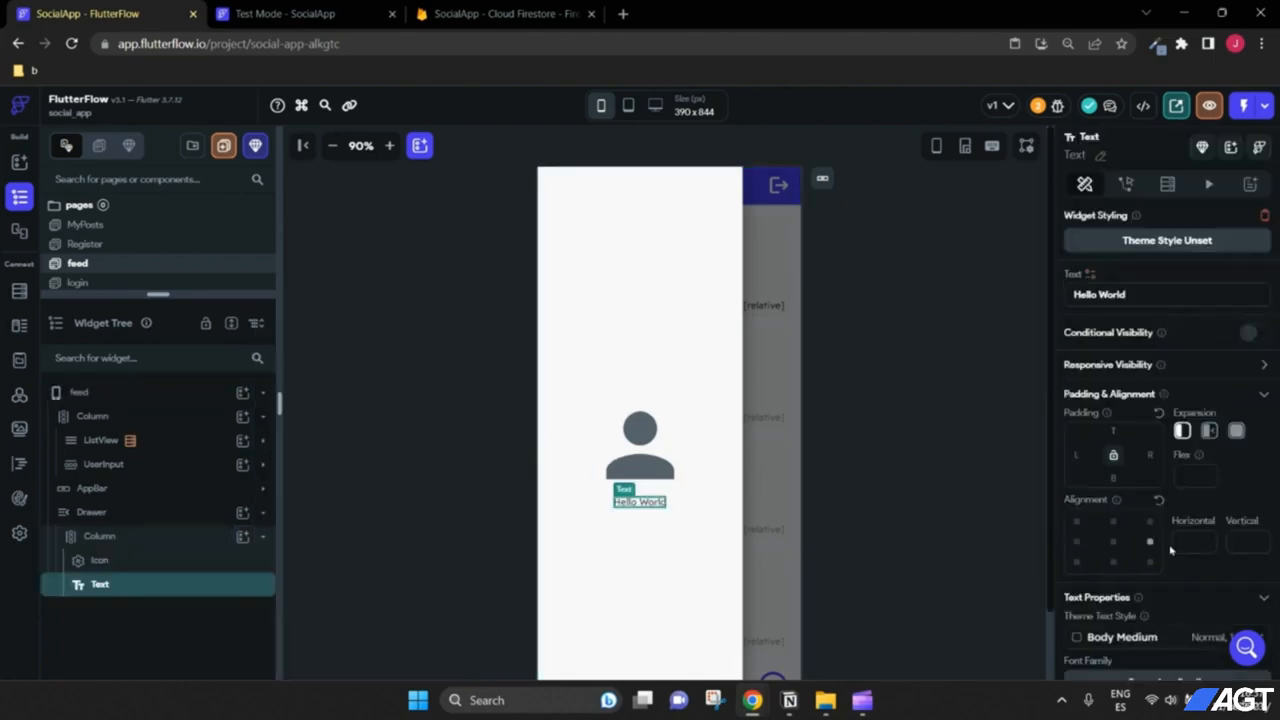
{"action": "scroll", "coordinate": [1143, 540], "scroll_direction": "down", "scroll_amount": 5}
{"action": "left_click", "coordinate": [1120, 520]}
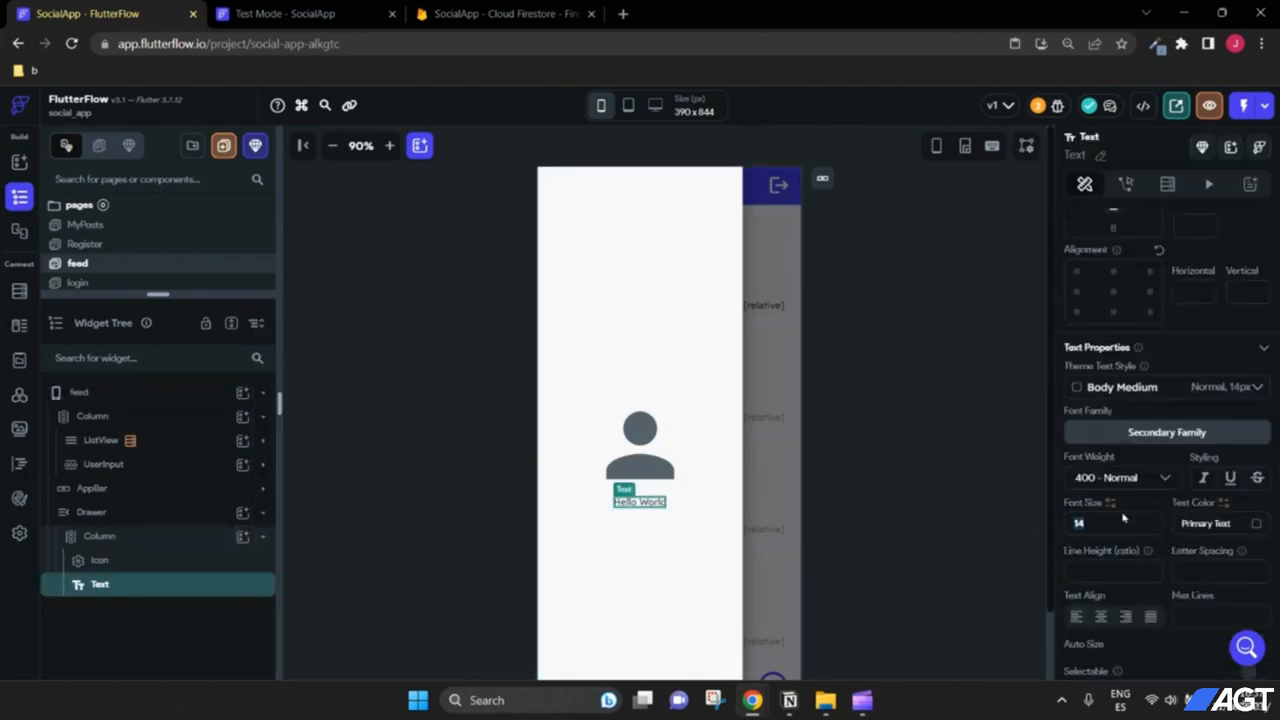
{"action": "type", "text": "24"}
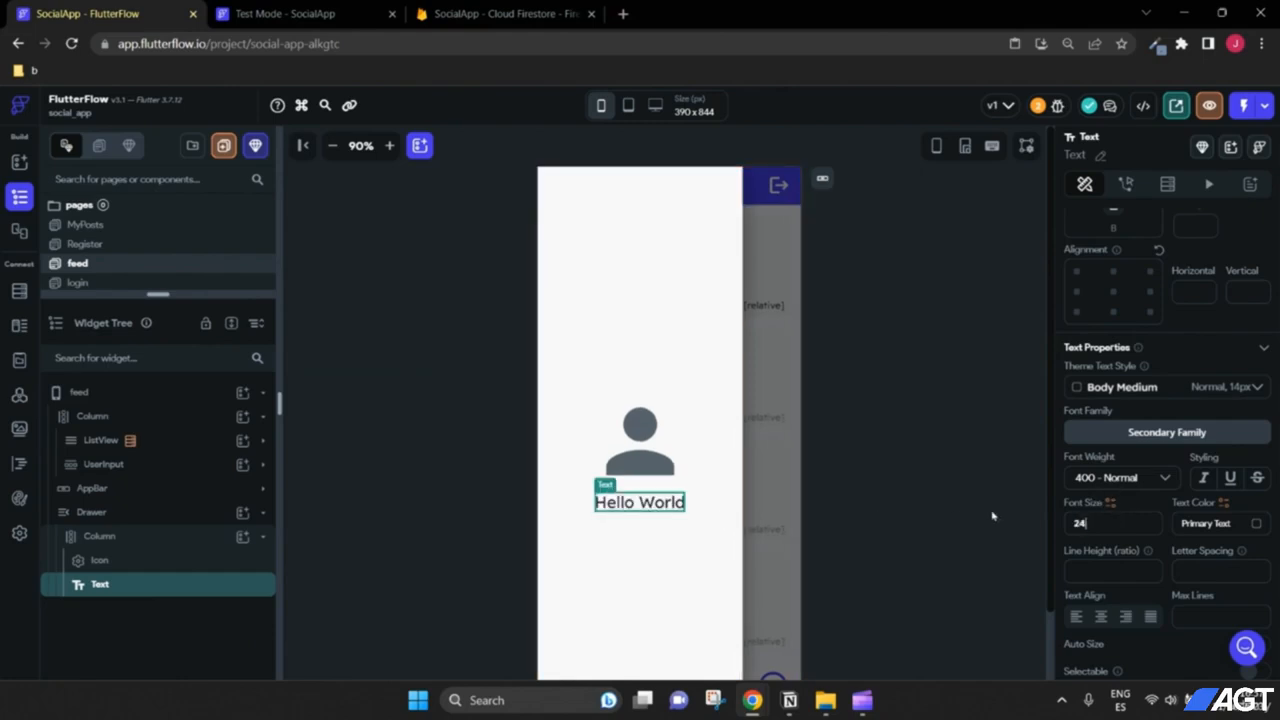
{"action": "left_click", "coordinate": [1122, 478]}
{"action": "left_click", "coordinate": [1134, 545]}
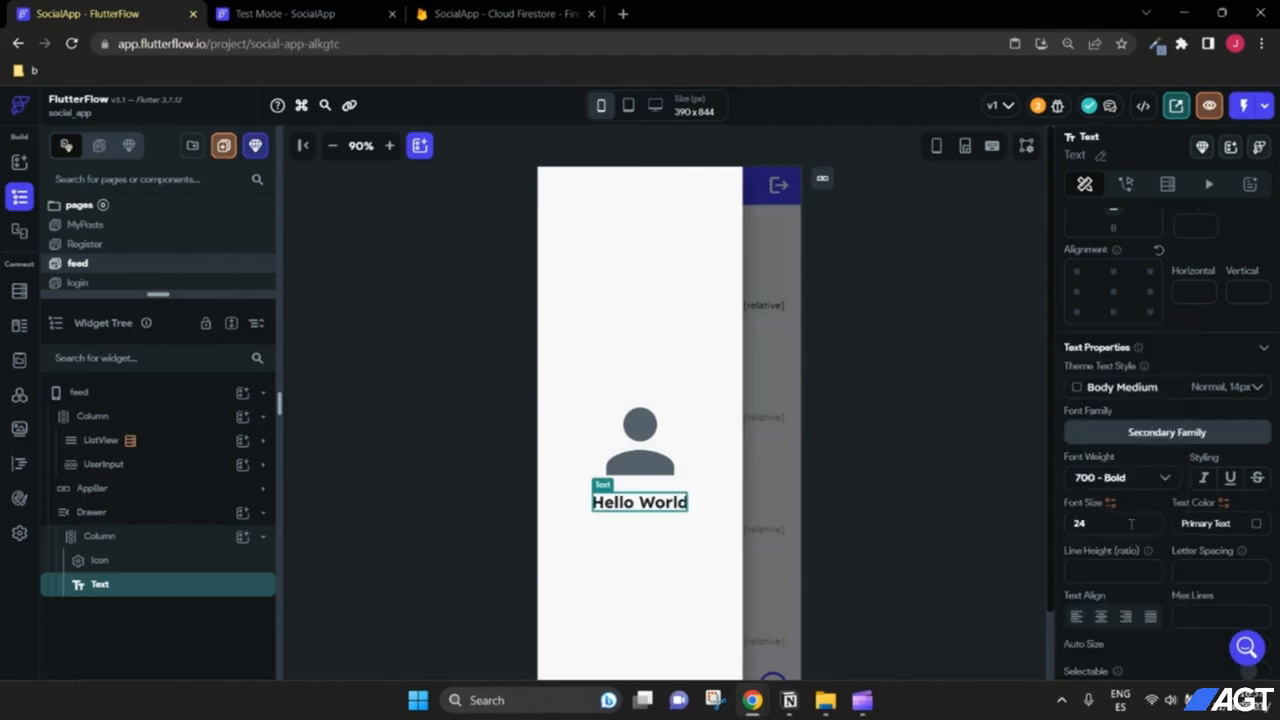
{"action": "scroll", "coordinate": [1125, 477], "scroll_direction": "up", "scroll_amount": 3}
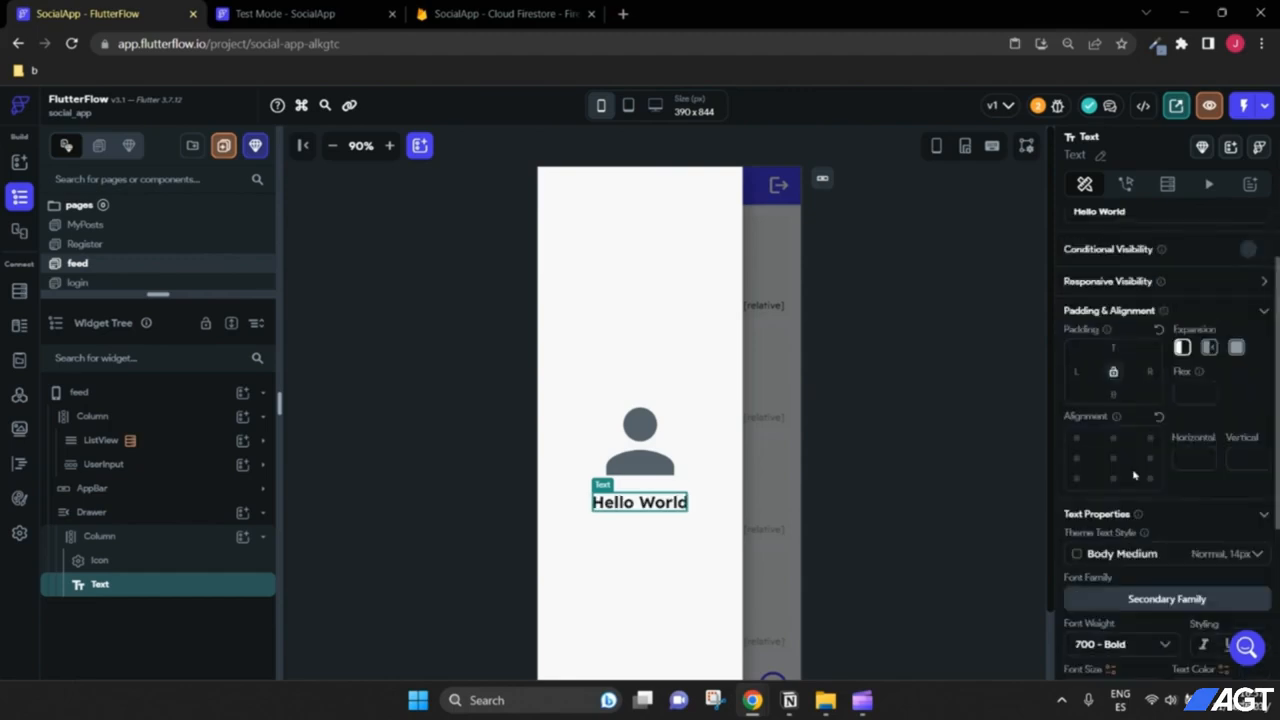
{"action": "left_click_drag", "start_coordinate": [1140, 297], "coordinate": [1036, 298]}
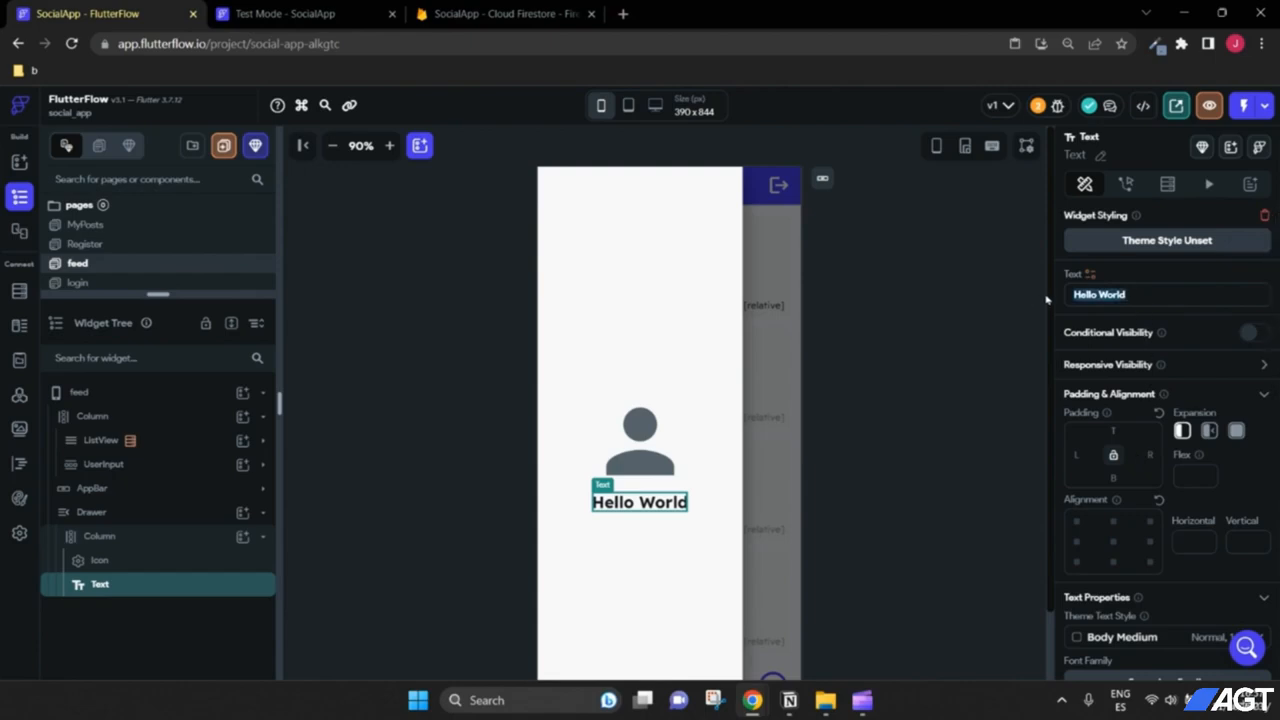
{"action": "type", "text": "My Posts"}
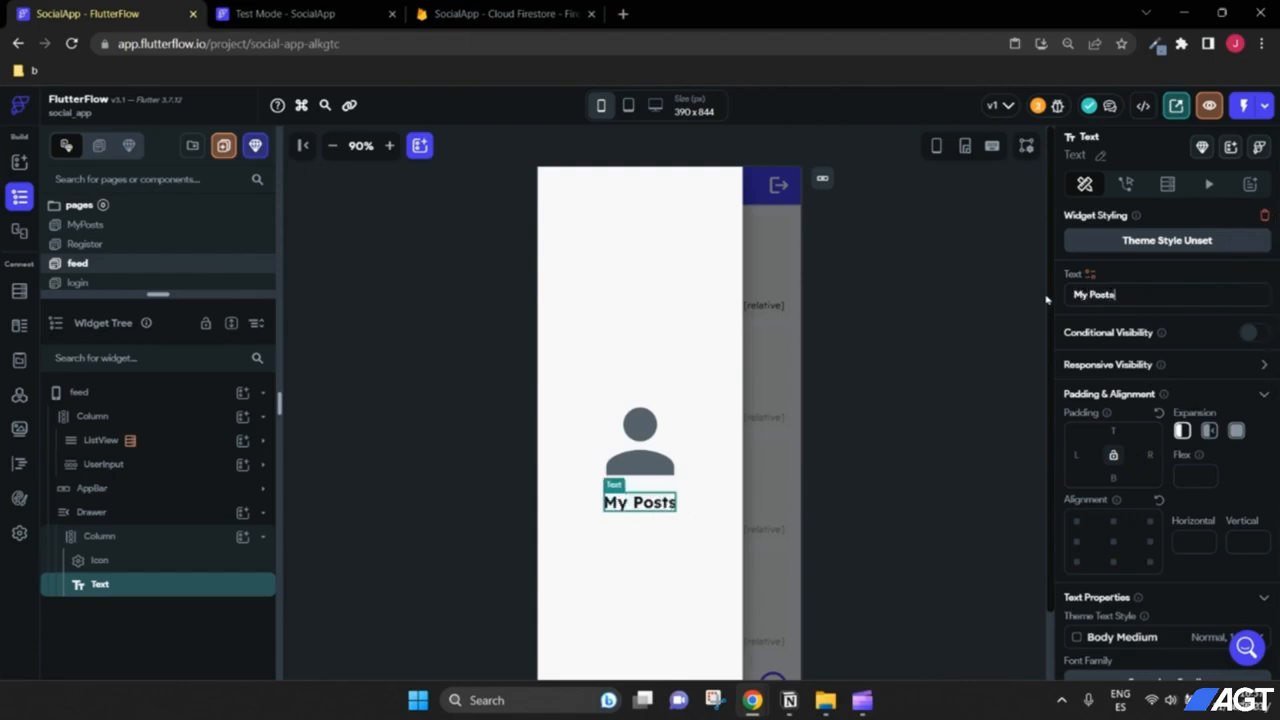
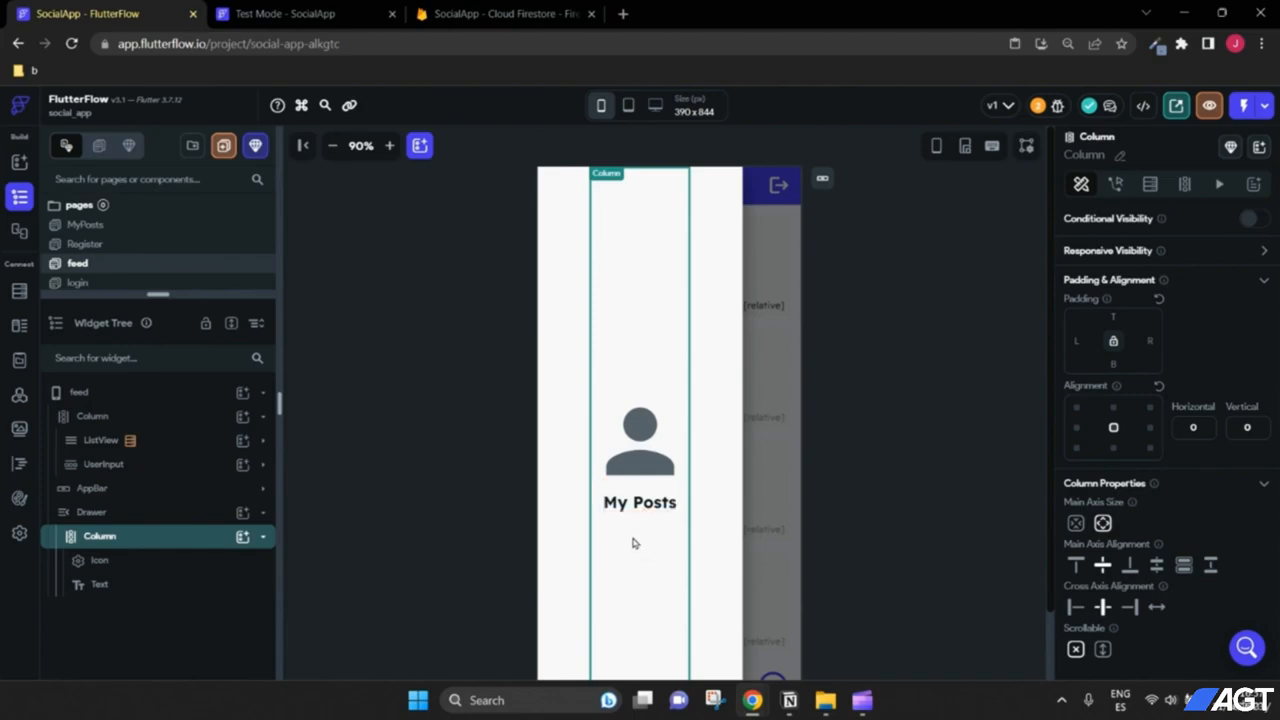
Step: Add an Icon below My Posts in the drawer's Column with 52 top padding
{"action": "left_click", "coordinate": [249, 538]}
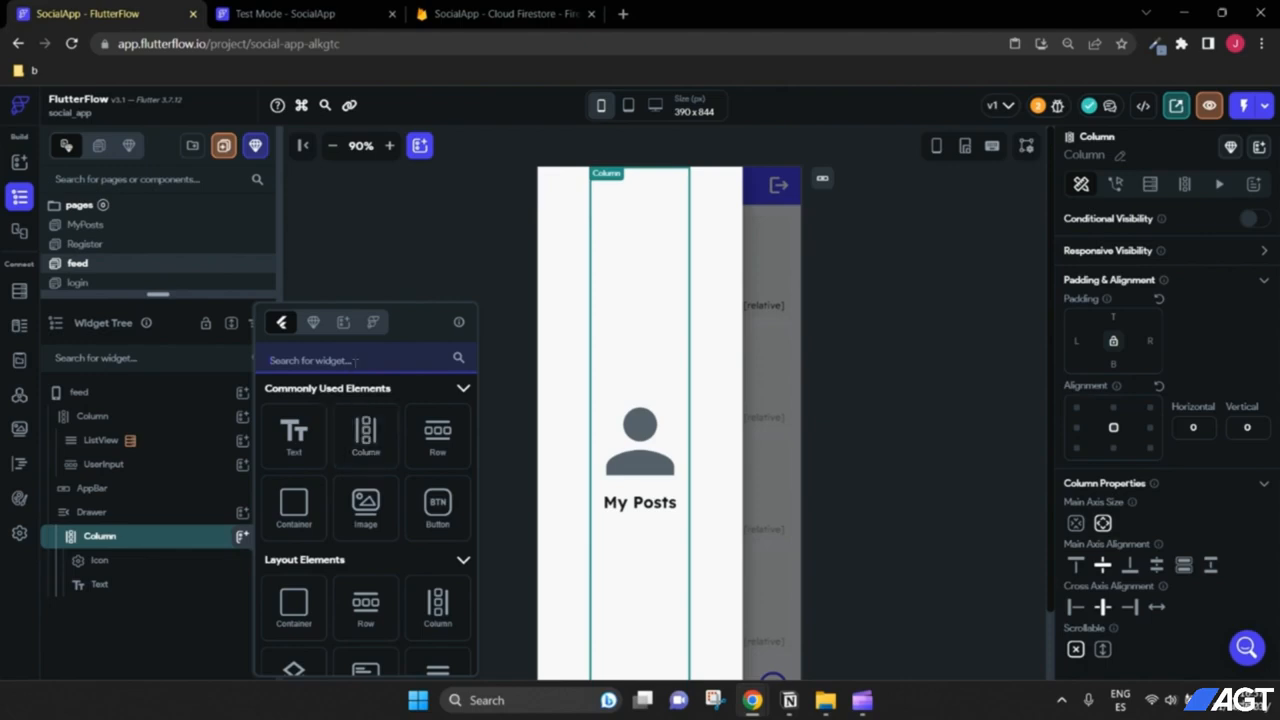
{"action": "type", "text": "icon"}
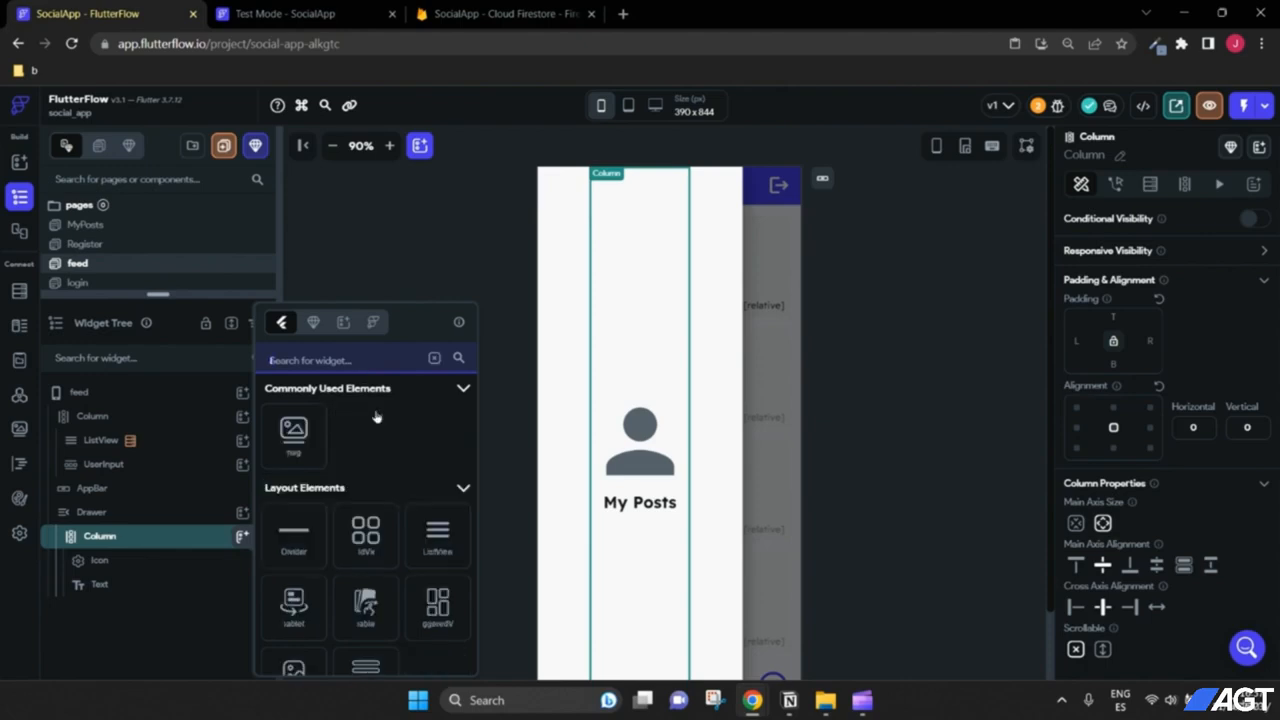
{"action": "left_click", "coordinate": [294, 449]}
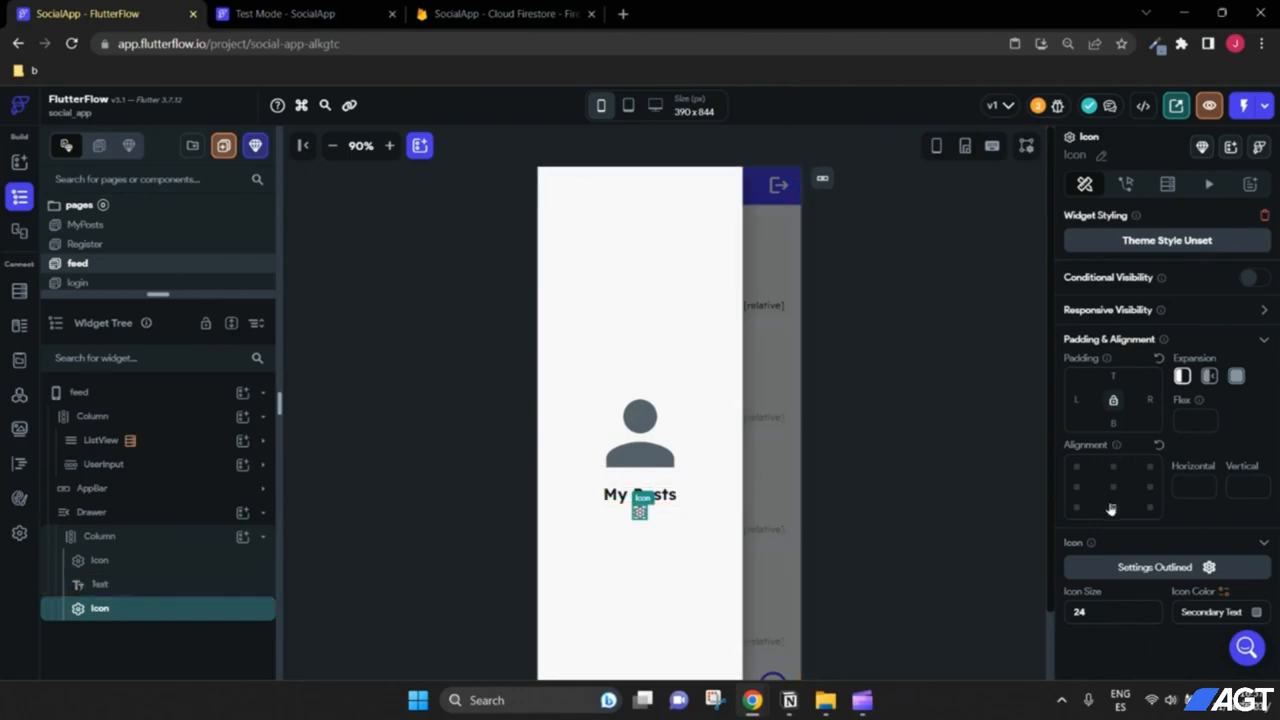
{"action": "left_click", "coordinate": [1128, 424]}
{"action": "type", "text": "52"}
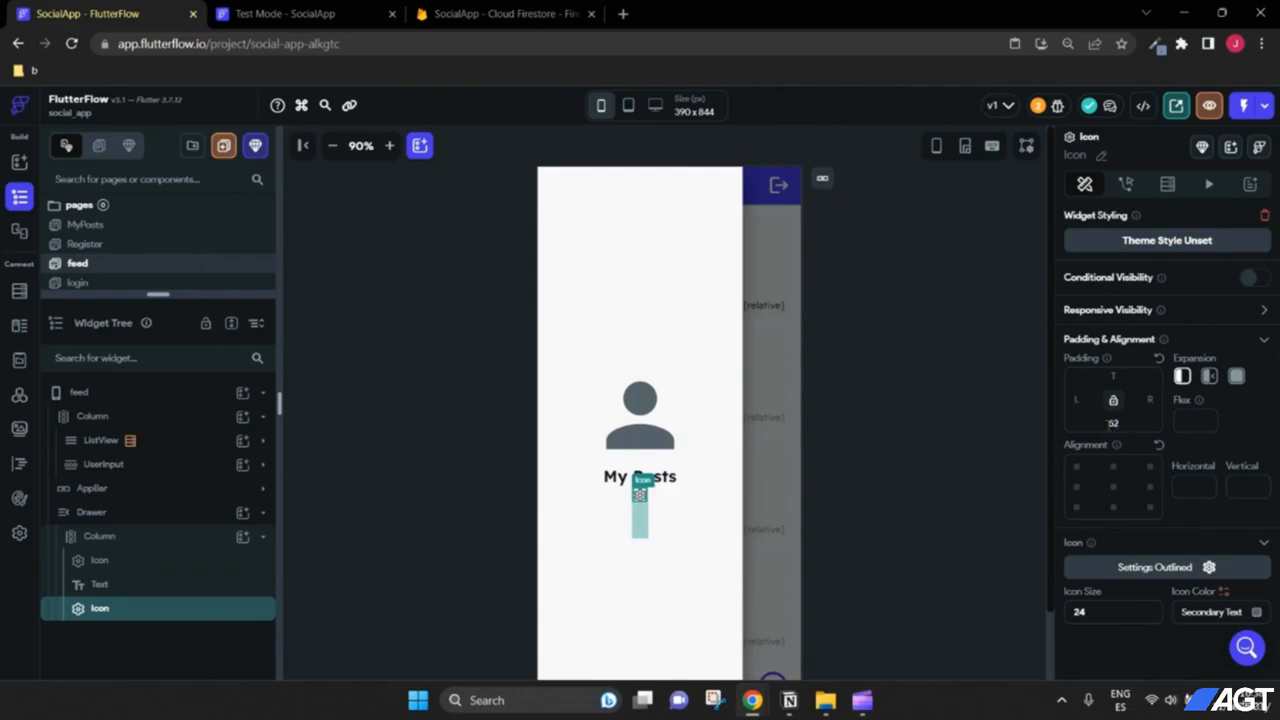
{"action": "key", "text": "BackSpace"}
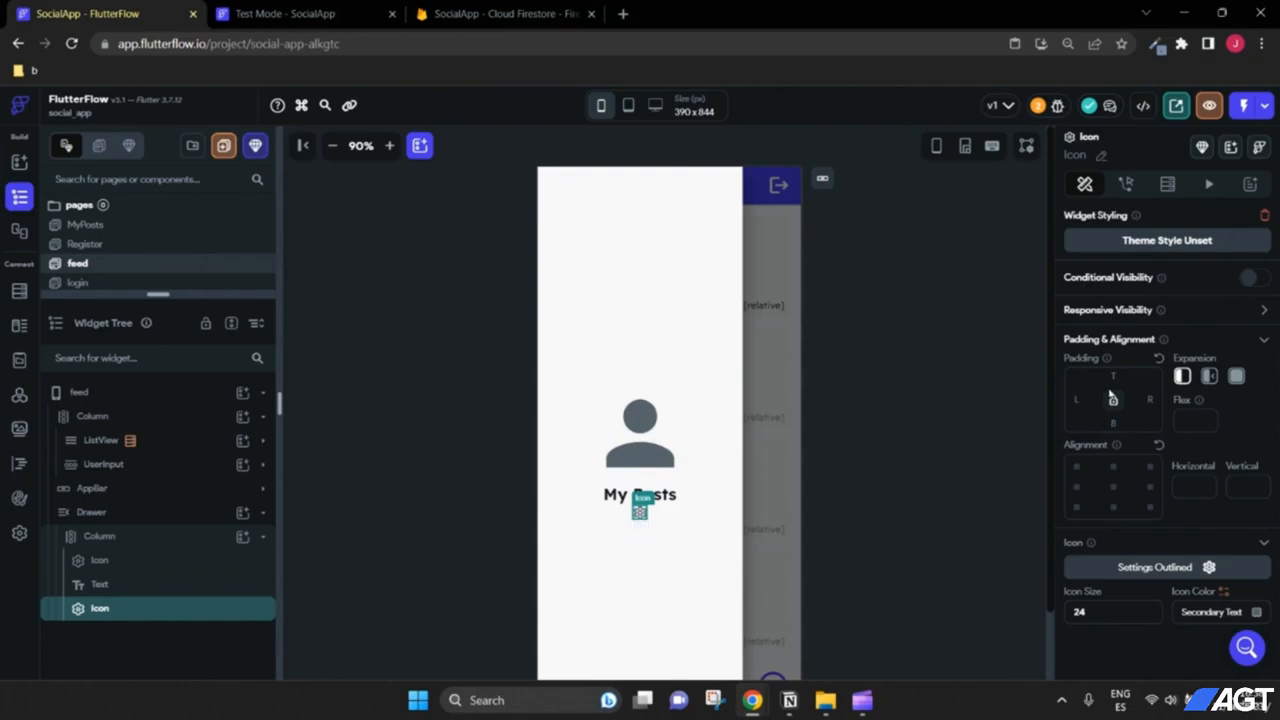
{"action": "left_click", "coordinate": [1113, 377]}
{"action": "type", "text": "52"}
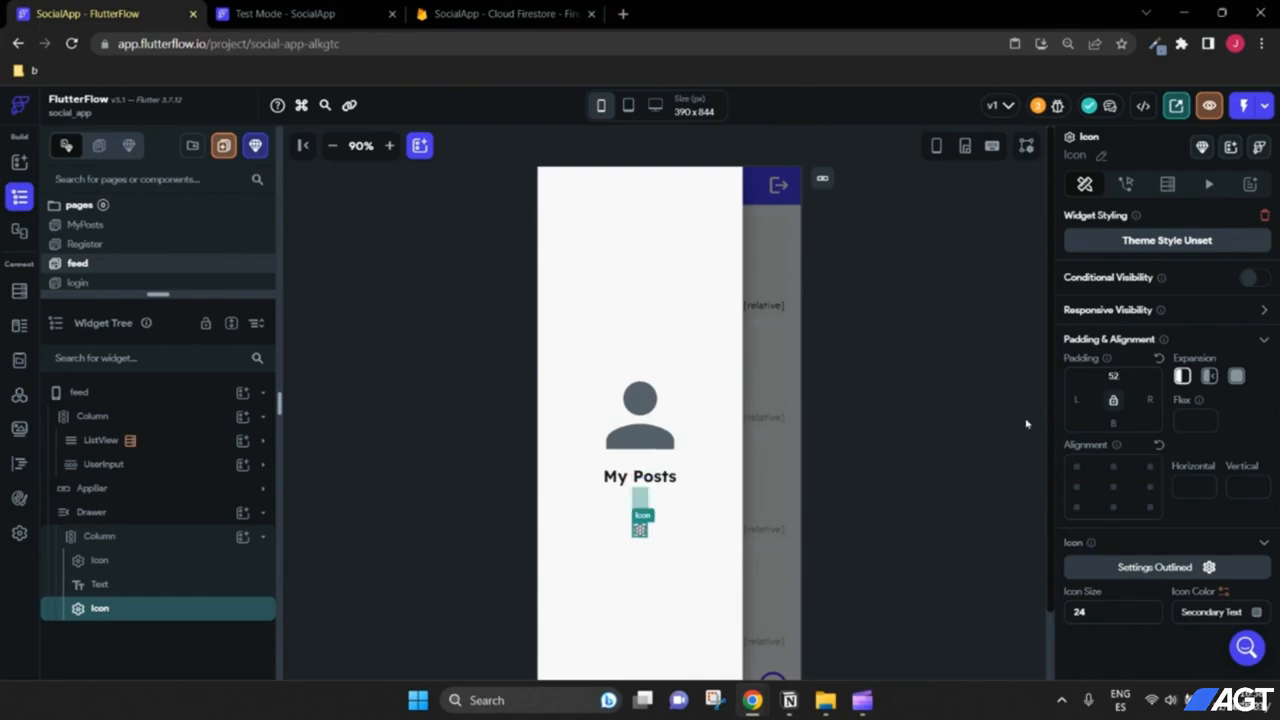
Step: Set the icon size to 40 and change it to the login icon
{"action": "left_click_drag", "start_coordinate": [1093, 612], "coordinate": [1052, 614]}
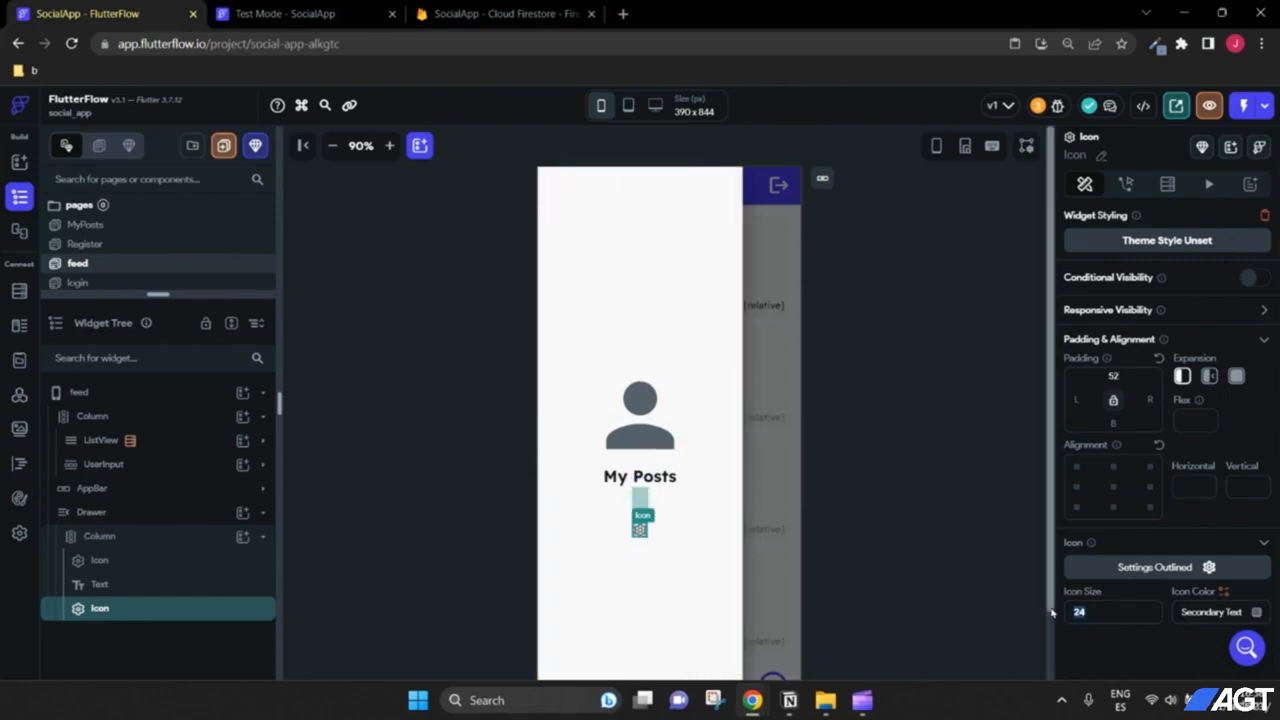
{"action": "type", "text": "36"}
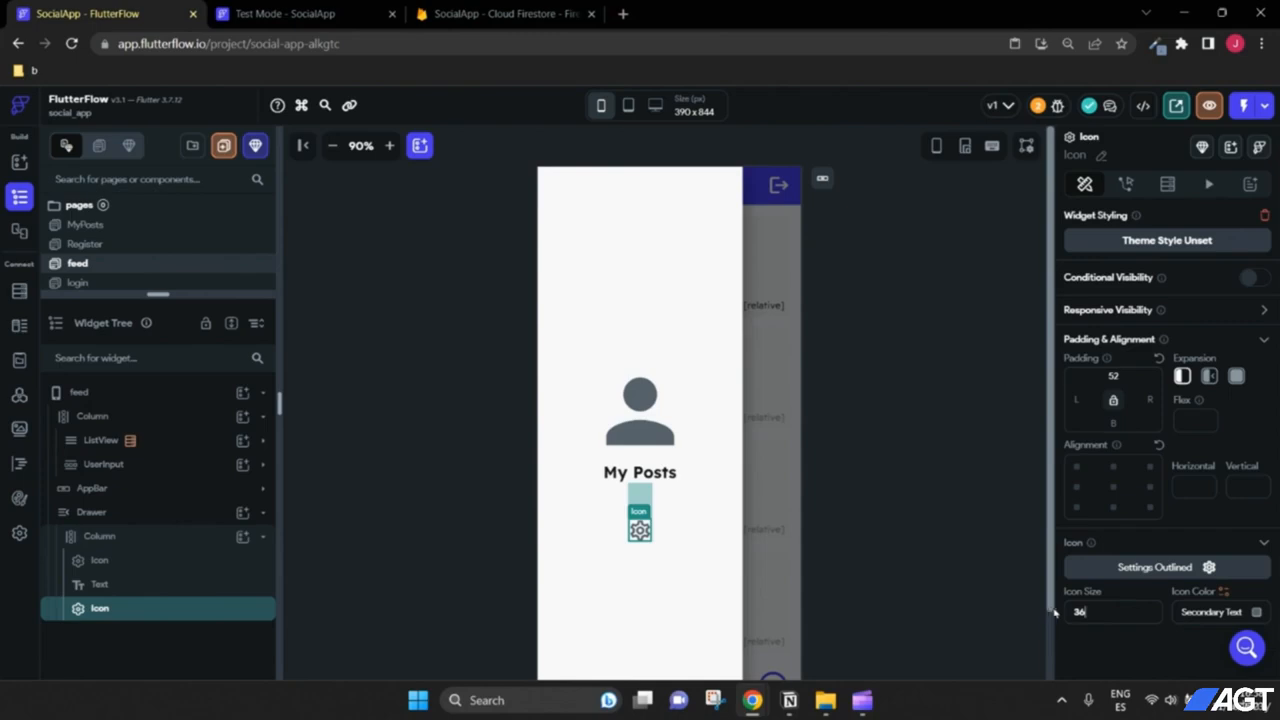
{"action": "left_click_drag", "start_coordinate": [1097, 611], "coordinate": [1045, 620]}
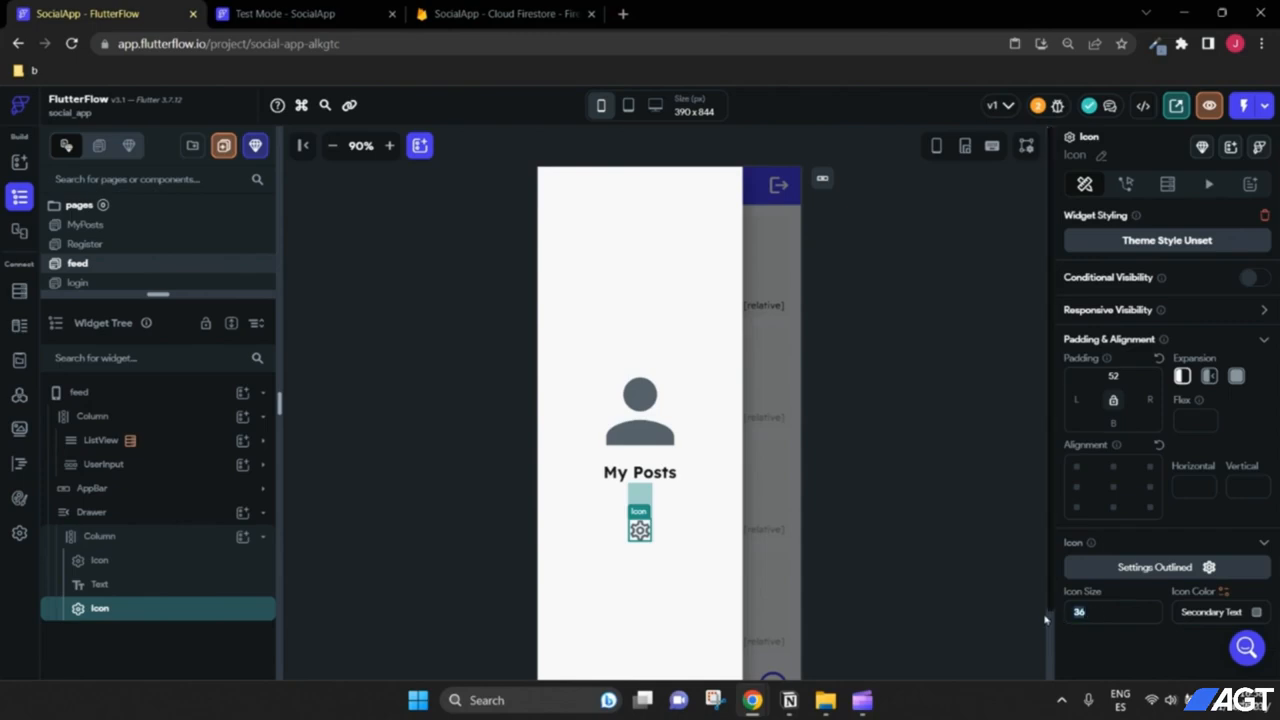
{"action": "type", "text": "40"}
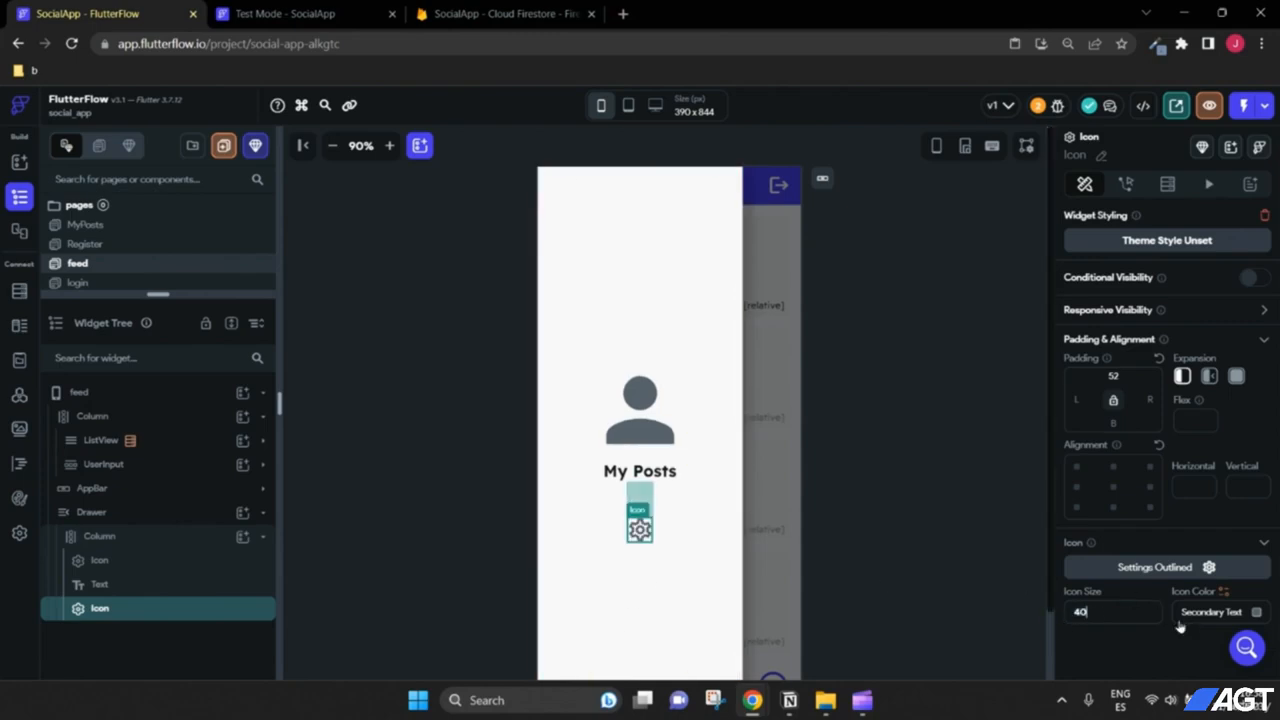
{"action": "left_click", "coordinate": [1200, 567]}
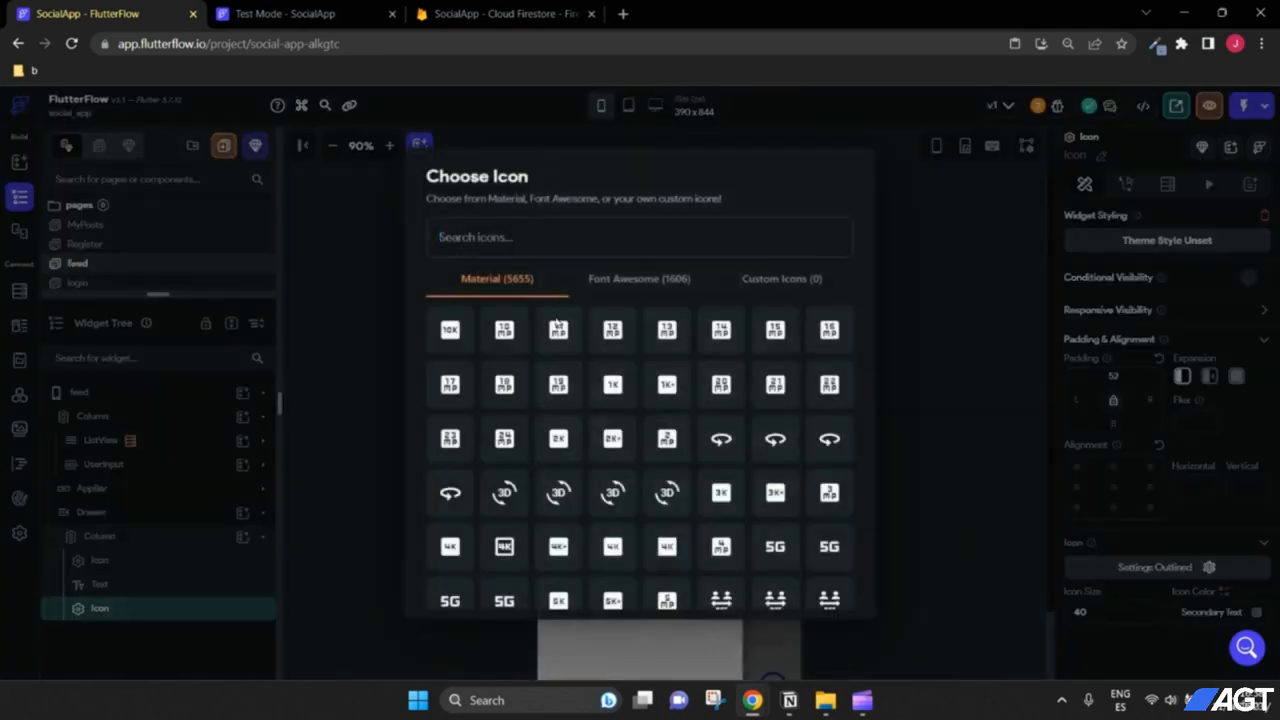
{"action": "type", "text": "log"}
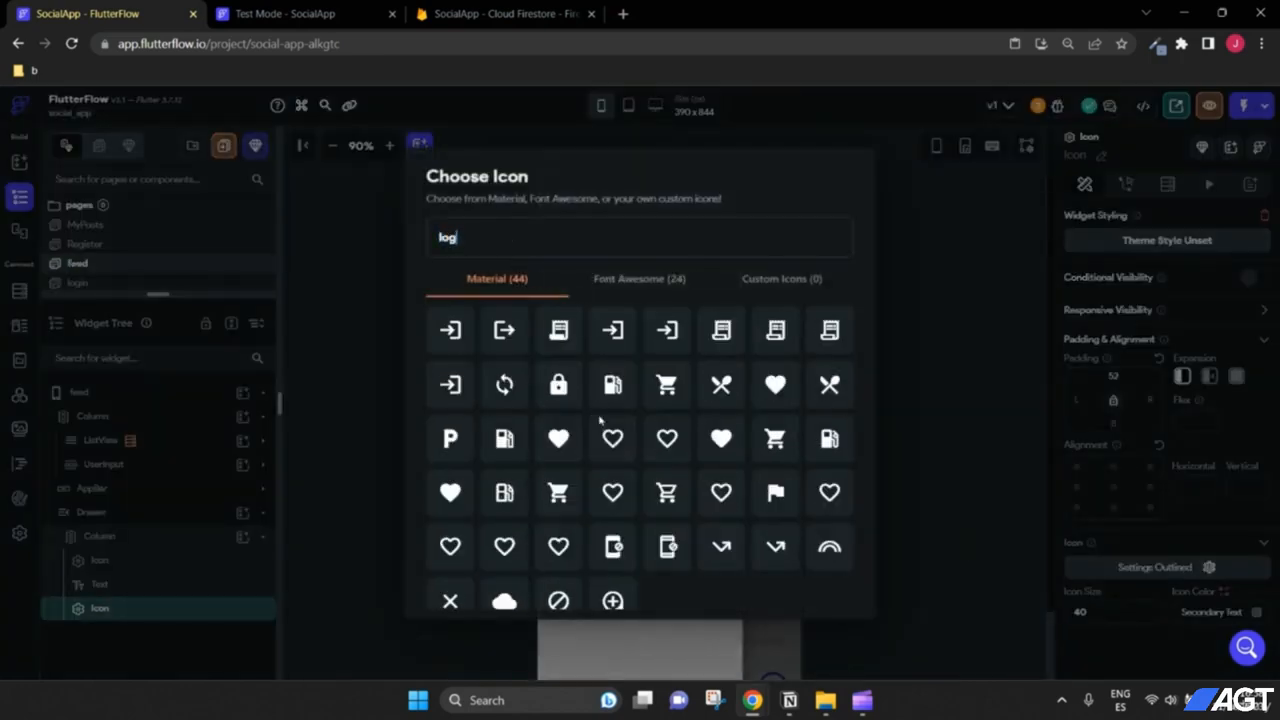
{"action": "left_click", "coordinate": [450, 330]}
{"action": "left_click", "coordinate": [635, 588]}
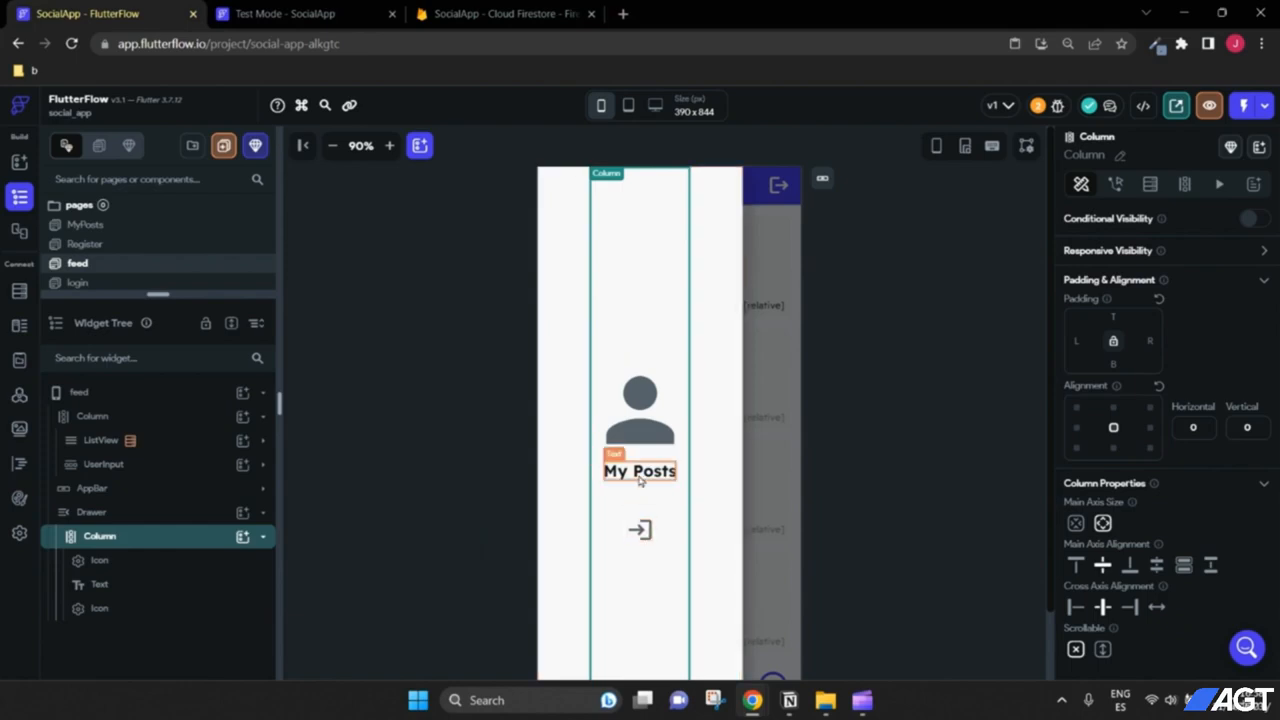
{"action": "left_click", "coordinate": [646, 538]}
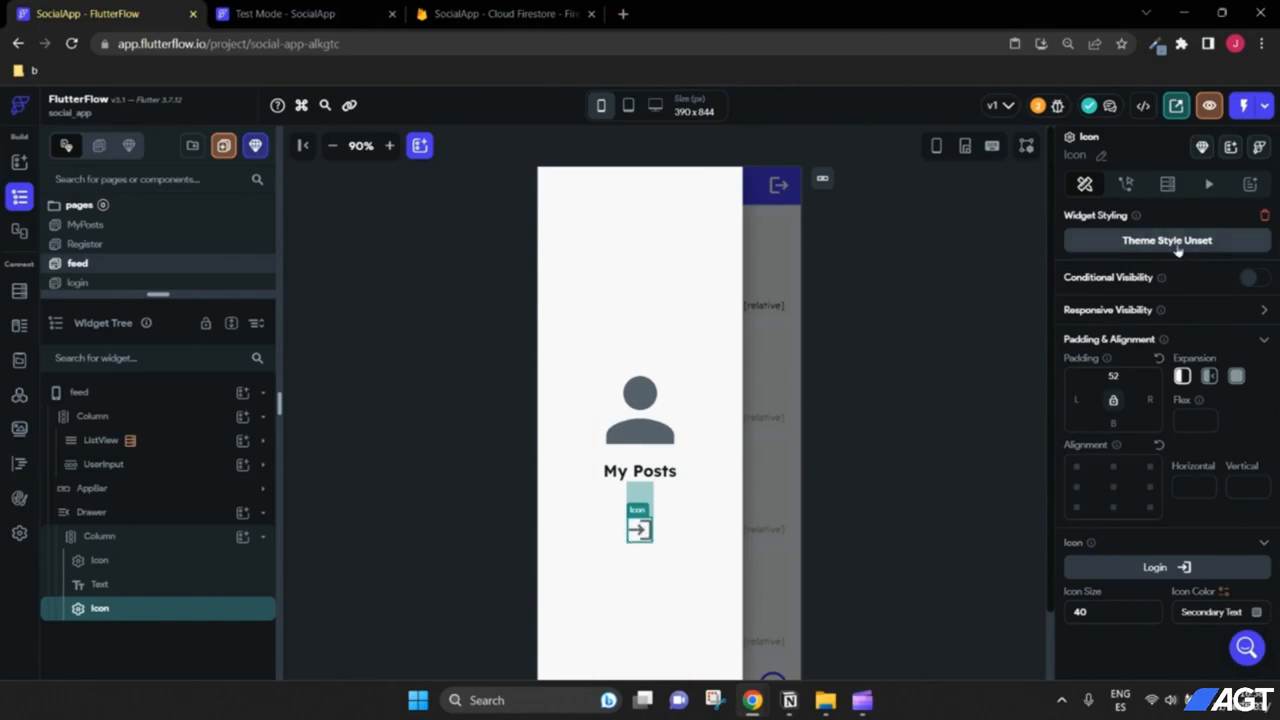
Step: Give the login icon an On Tap Firebase Authentication Log Out action
{"action": "left_click", "coordinate": [1126, 184]}
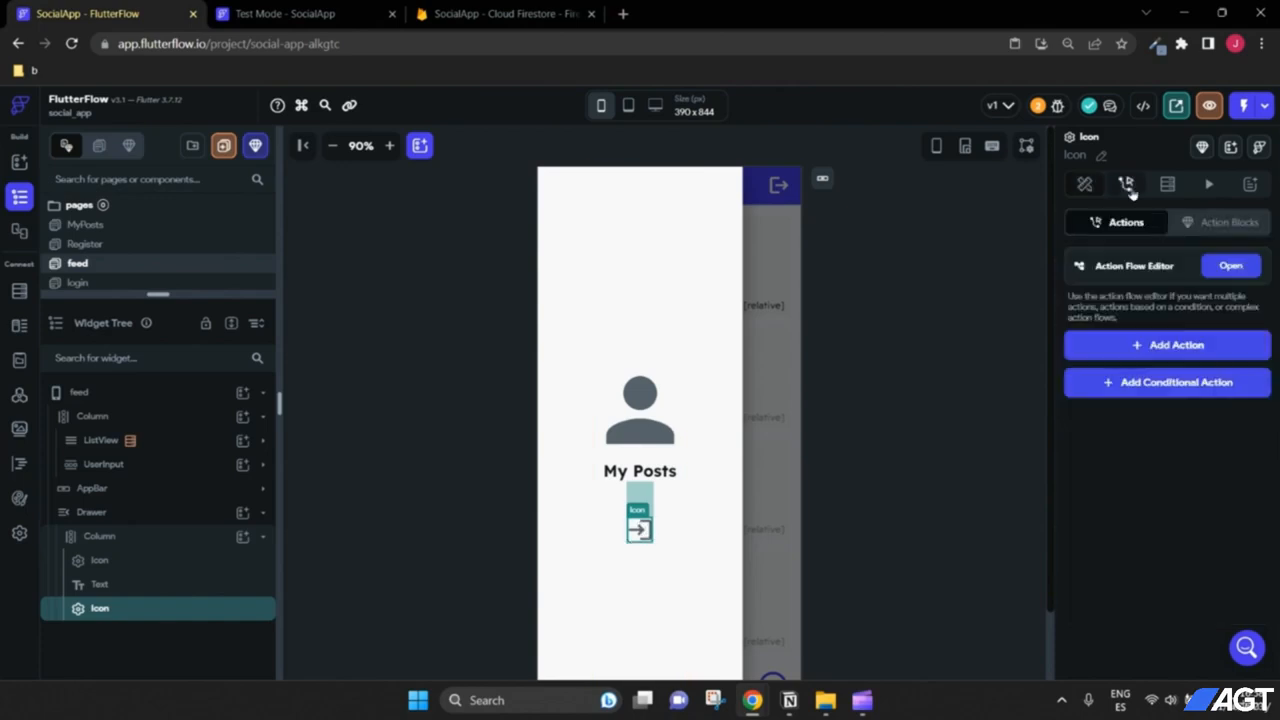
{"action": "left_click", "coordinate": [1166, 346]}
{"action": "scroll", "coordinate": [1143, 445], "scroll_direction": "down", "scroll_amount": 3}
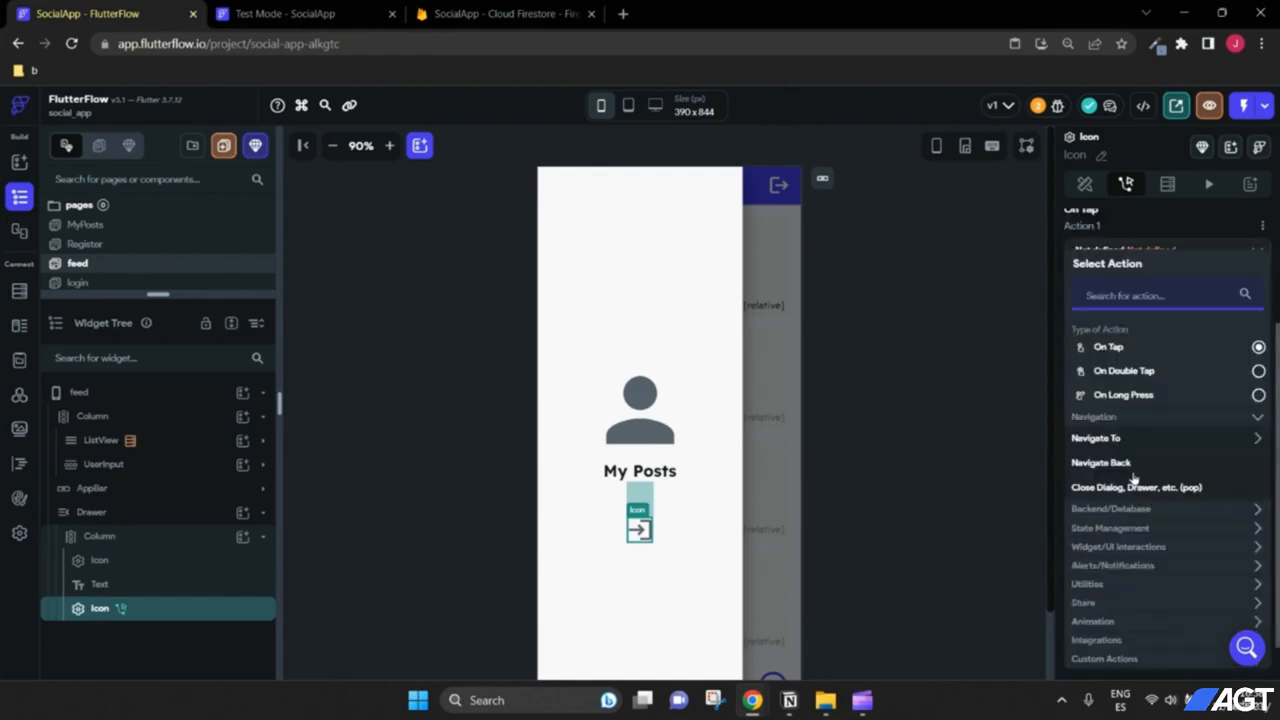
{"action": "left_click", "coordinate": [1133, 440]}
{"action": "left_click", "coordinate": [1248, 440]}
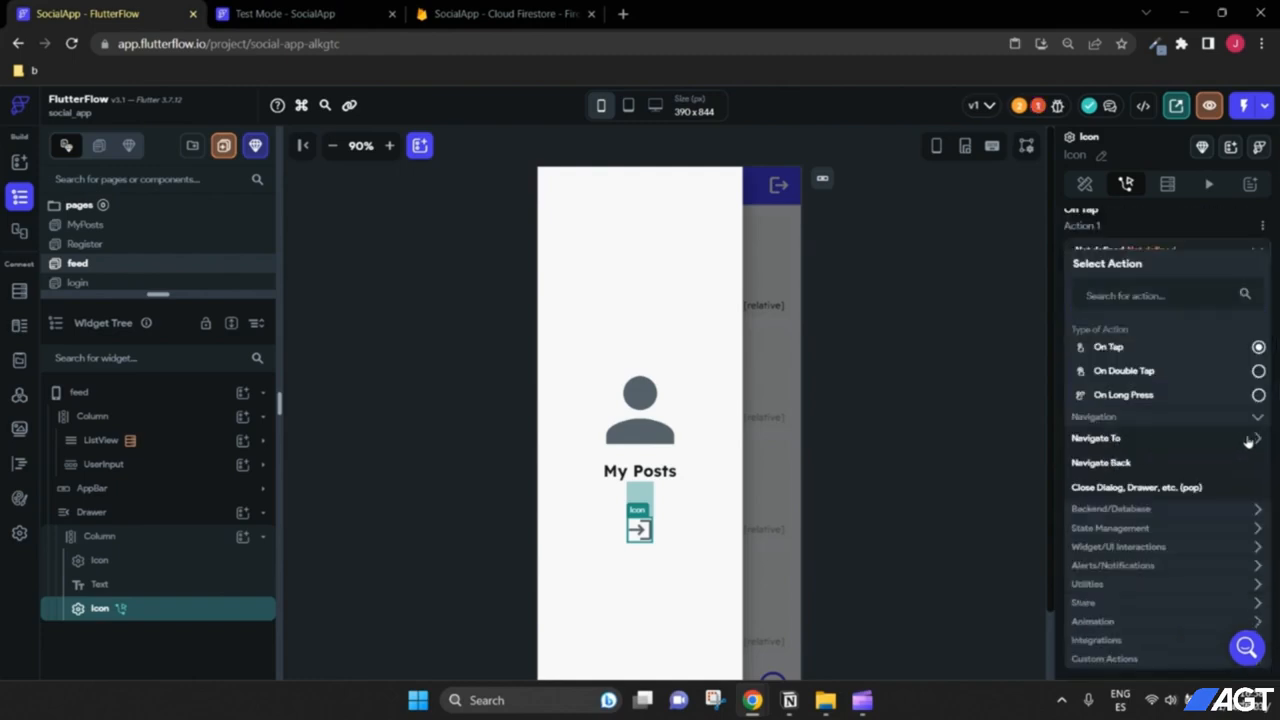
{"action": "scroll", "coordinate": [1163, 472], "scroll_direction": "down", "scroll_amount": 1}
{"action": "left_click", "coordinate": [1124, 461]}
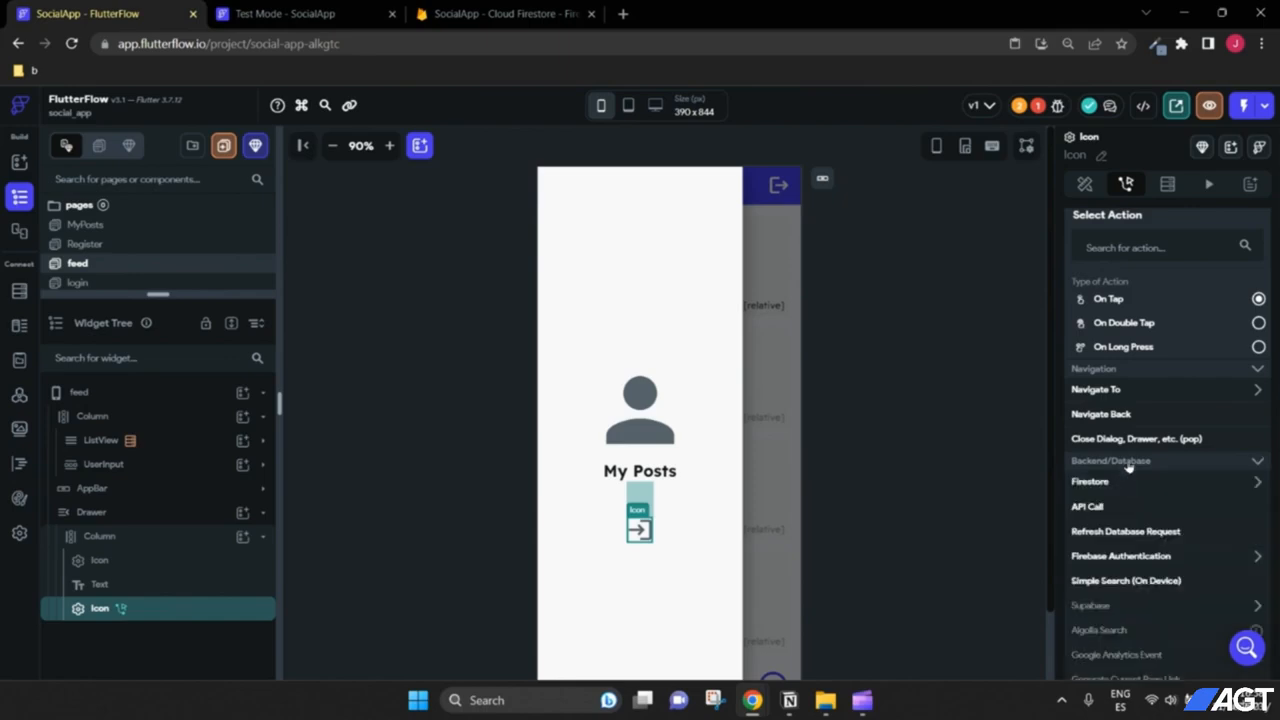
{"action": "scroll", "coordinate": [1120, 468], "scroll_direction": "down", "scroll_amount": 2}
{"action": "left_click", "coordinate": [1120, 472]}
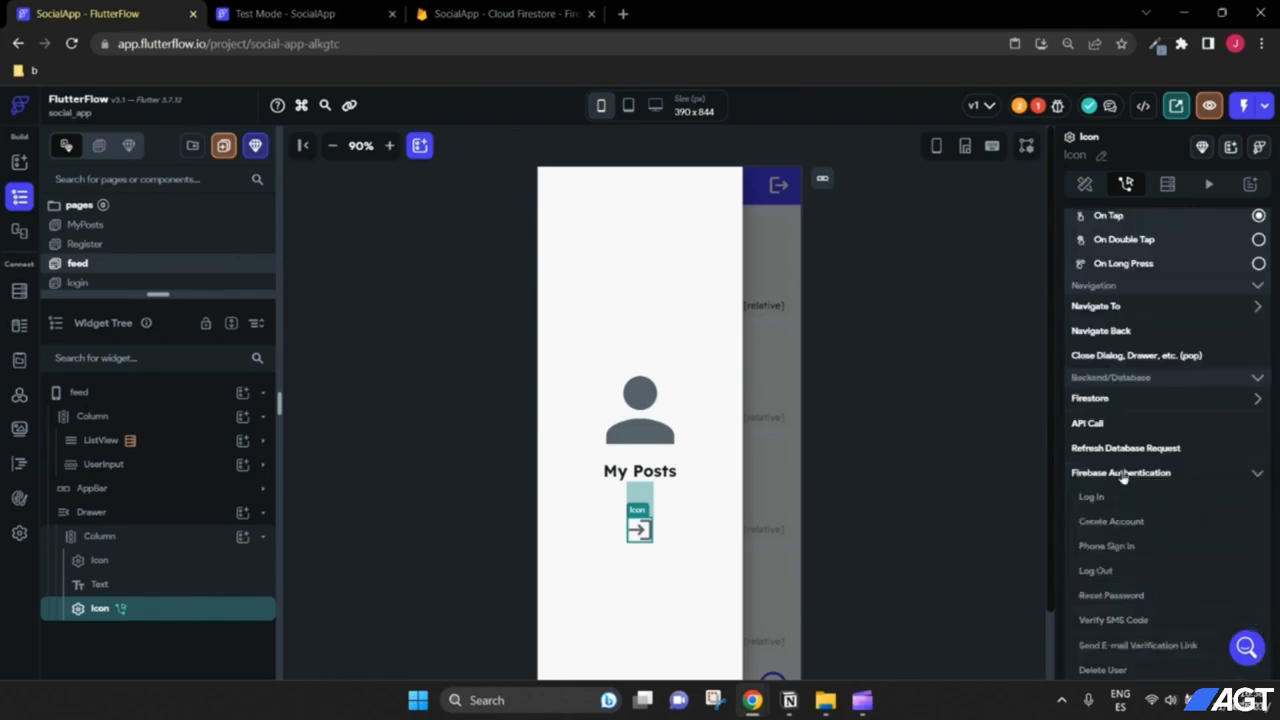
{"action": "left_click", "coordinate": [1096, 571]}
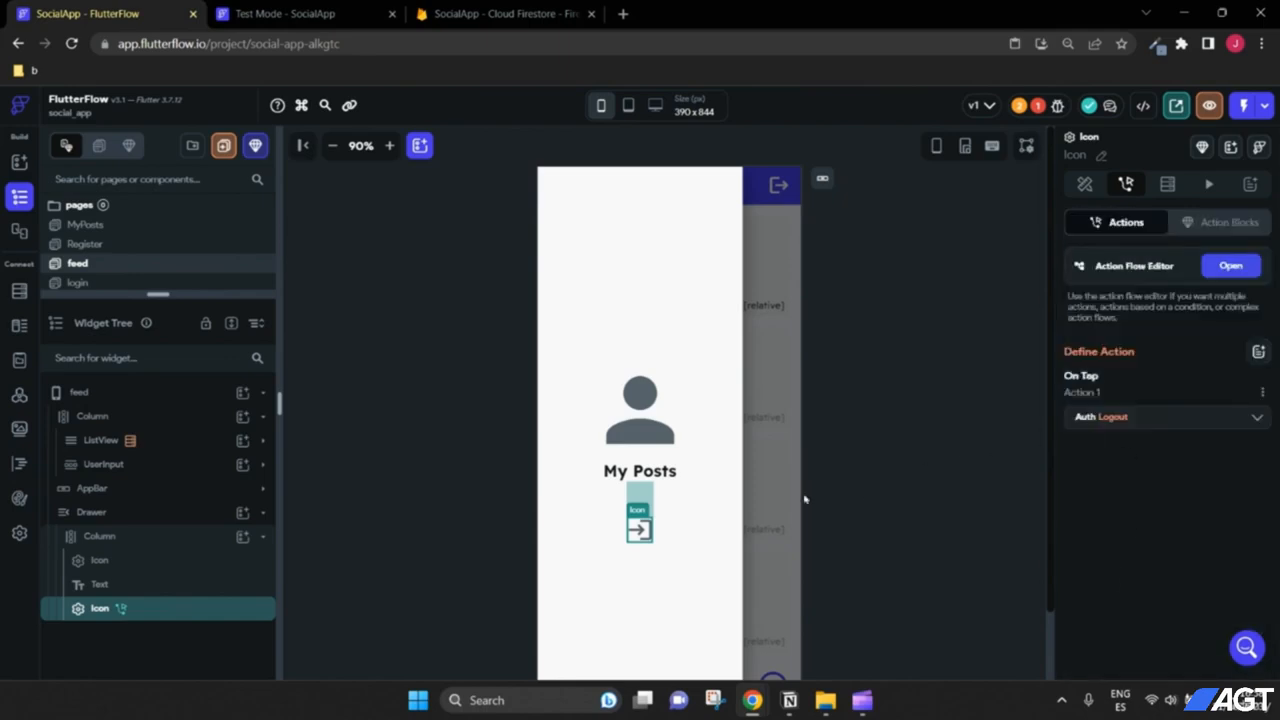
Step: Give the My Posts text an On Tap action navigating to the MyPosts page
{"action": "left_click", "coordinate": [656, 478]}
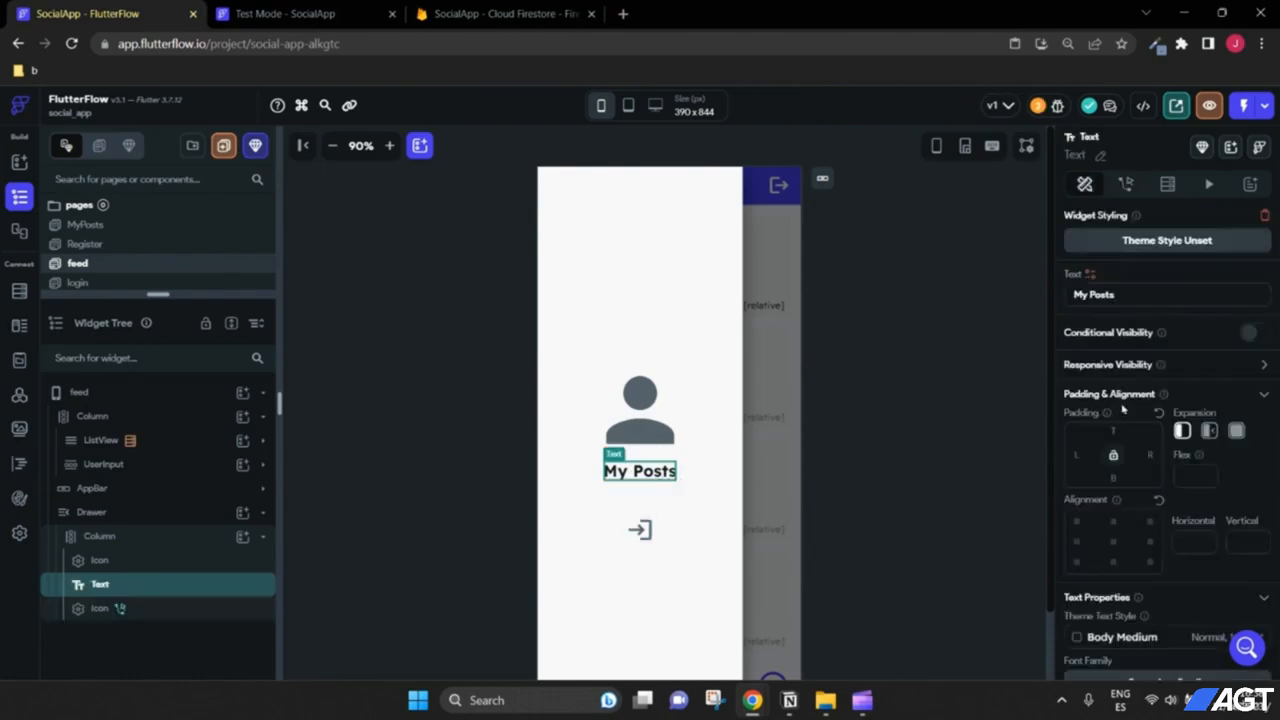
{"action": "left_click", "coordinate": [1126, 184]}
{"action": "left_click", "coordinate": [1143, 347]}
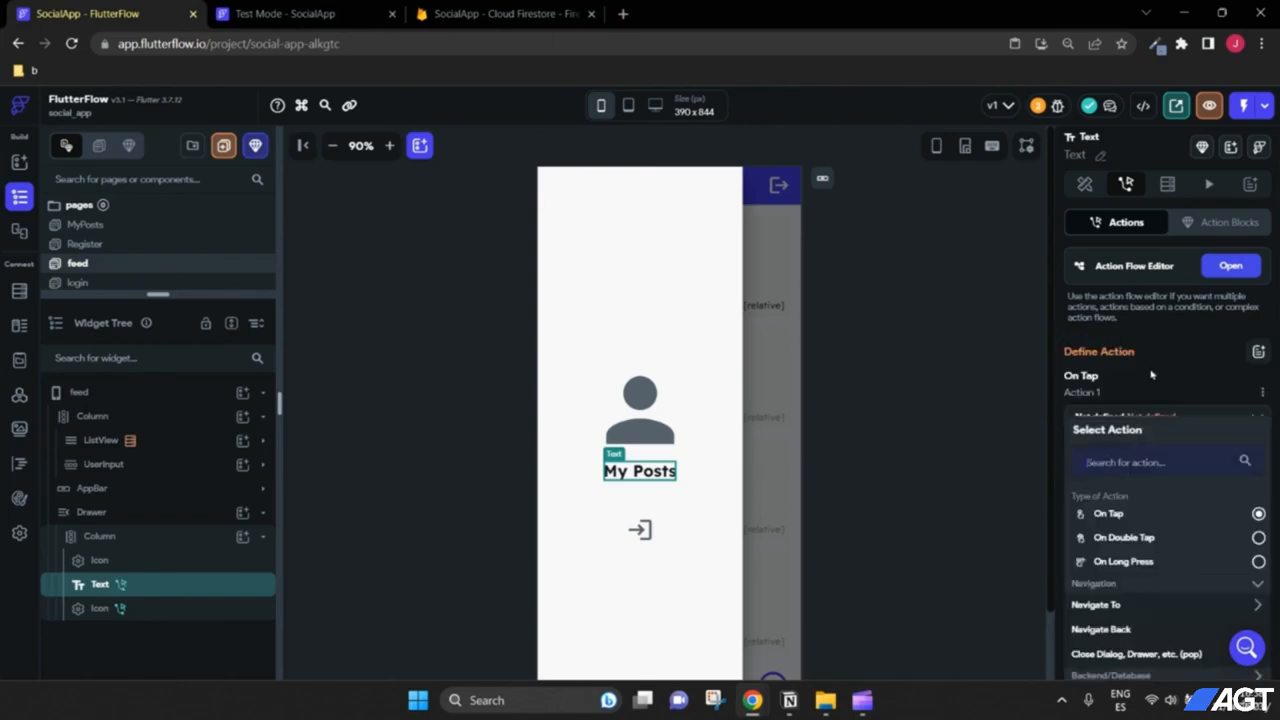
{"action": "scroll", "coordinate": [1151, 450], "scroll_direction": "down", "scroll_amount": 2}
{"action": "left_click", "coordinate": [1118, 440]}
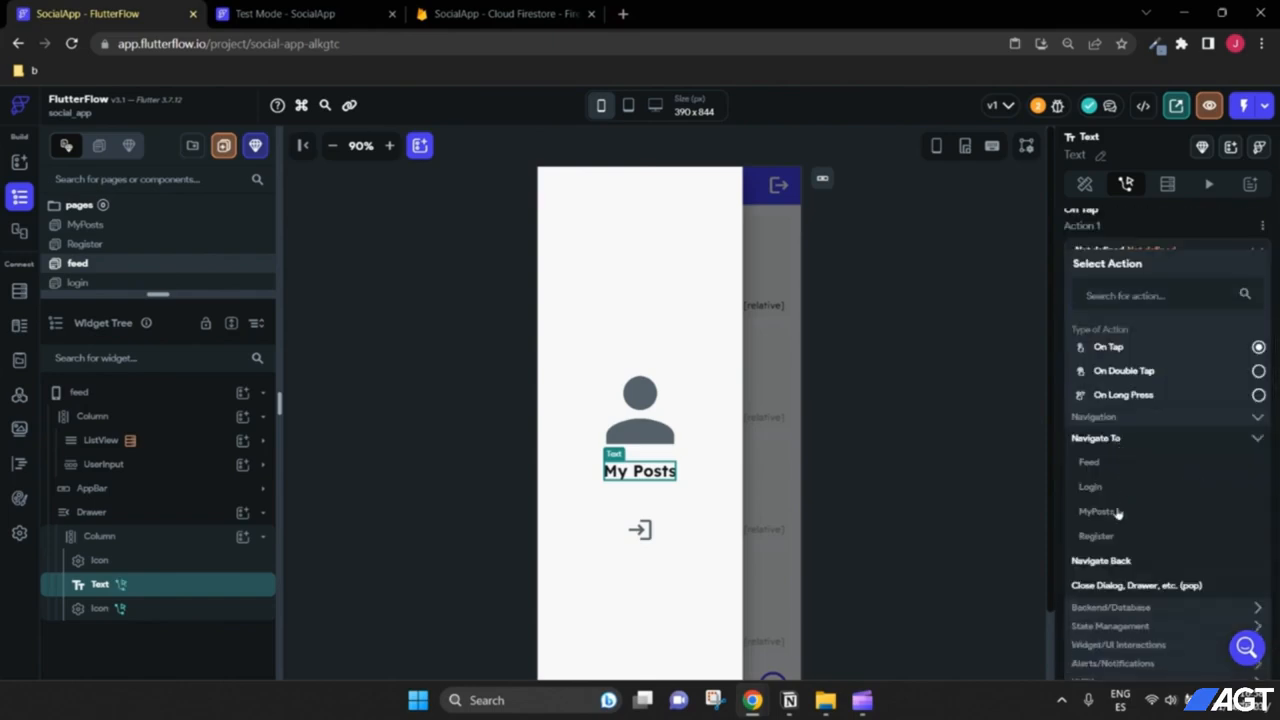
{"action": "left_click", "coordinate": [1096, 511]}
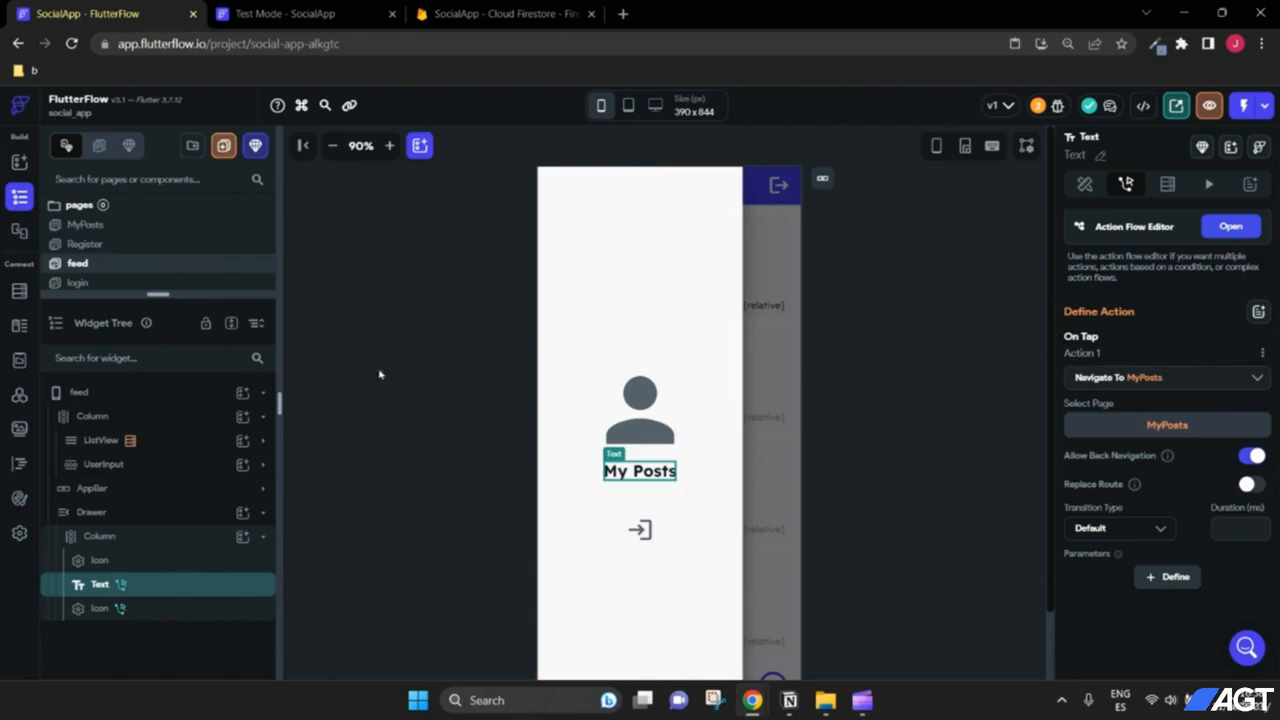
{"action": "left_click", "coordinate": [100, 397]}
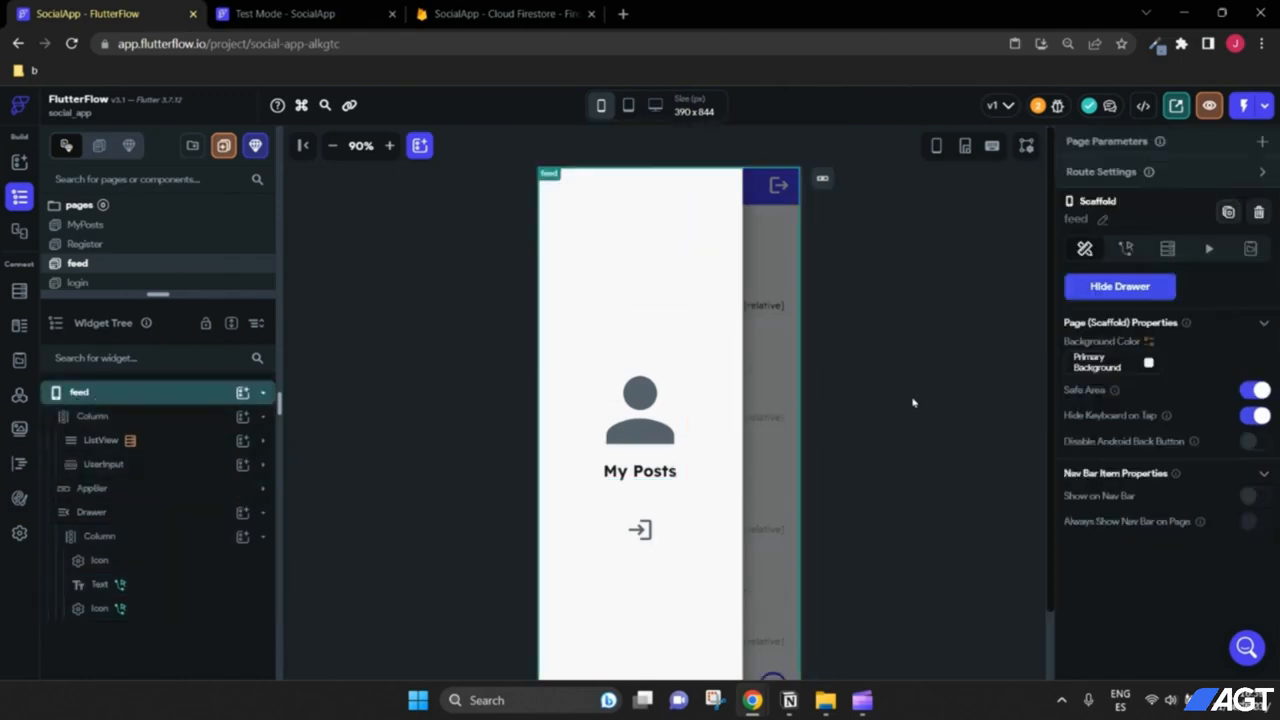
Step: Give the feed's app-bar menu icon an On Tap Drawer action set to Open Drawer
{"action": "scroll", "coordinate": [914, 401], "scroll_direction": "down", "scroll_amount": 1}
{"action": "left_click", "coordinate": [1117, 294]}
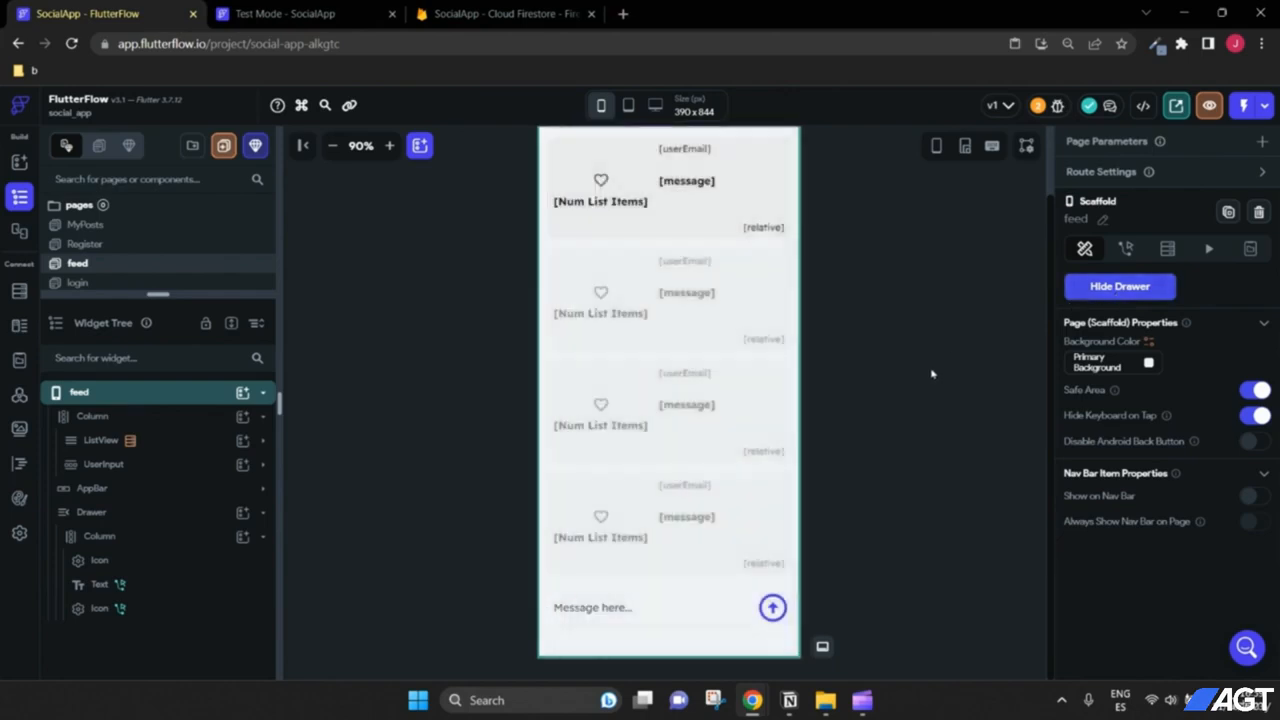
{"action": "scroll", "coordinate": [930, 375], "scroll_direction": "up", "scroll_amount": 1}
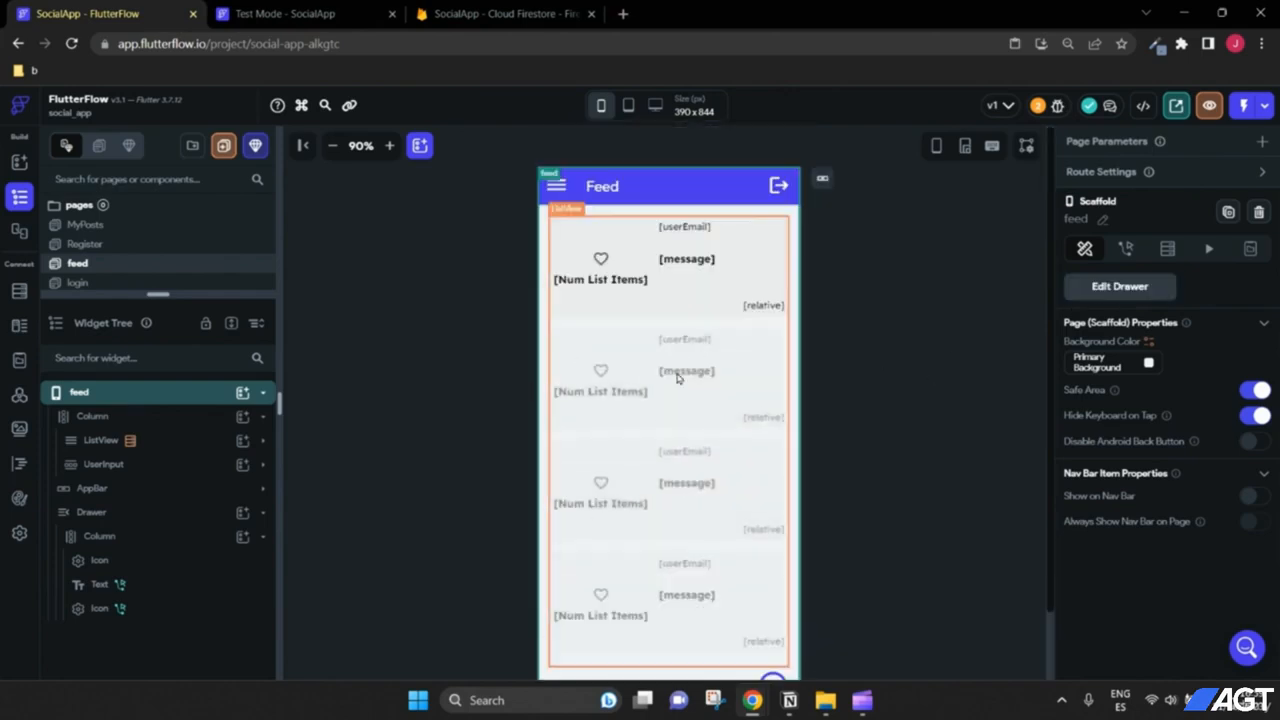
{"action": "left_click", "coordinate": [557, 192]}
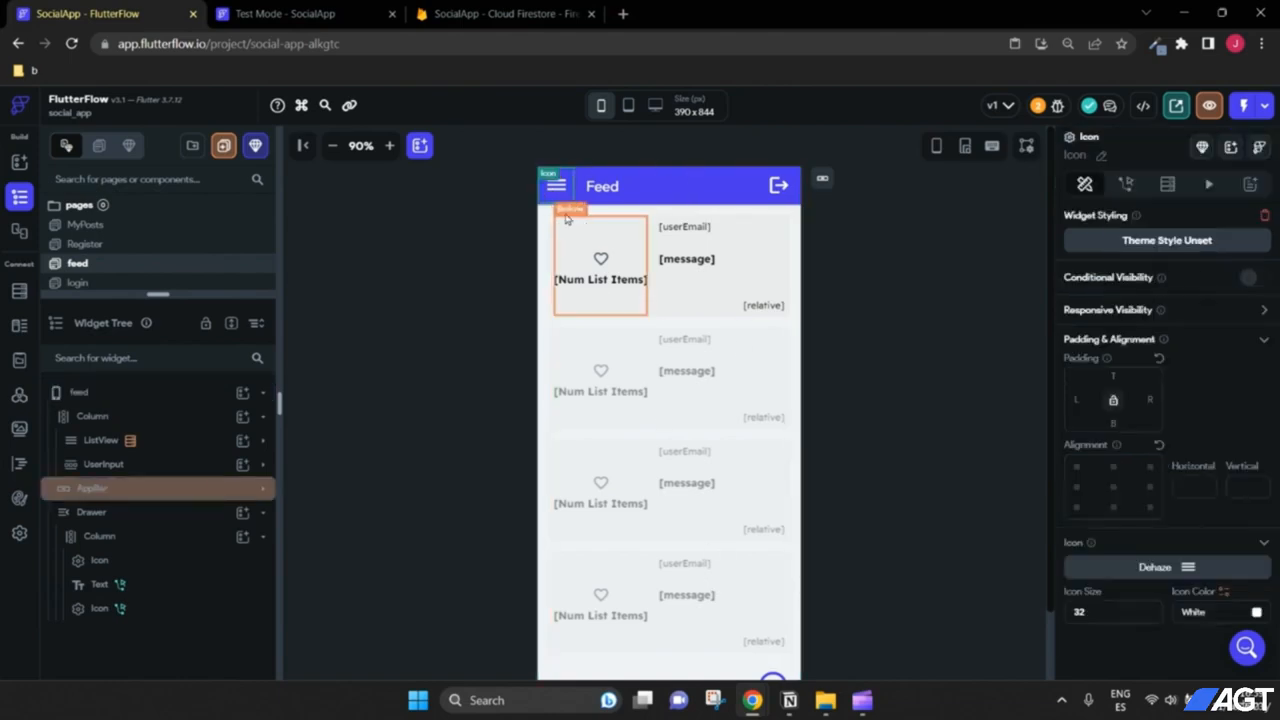
{"action": "left_click", "coordinate": [1122, 185]}
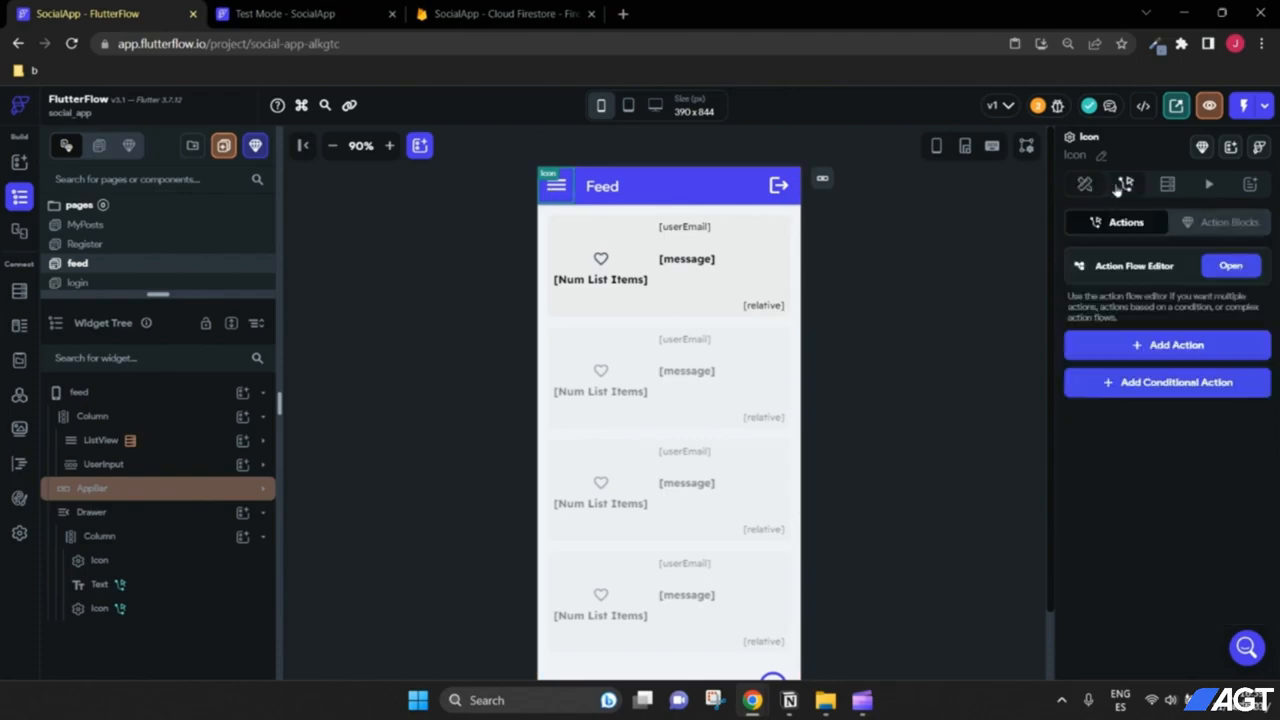
{"action": "left_click", "coordinate": [1146, 350]}
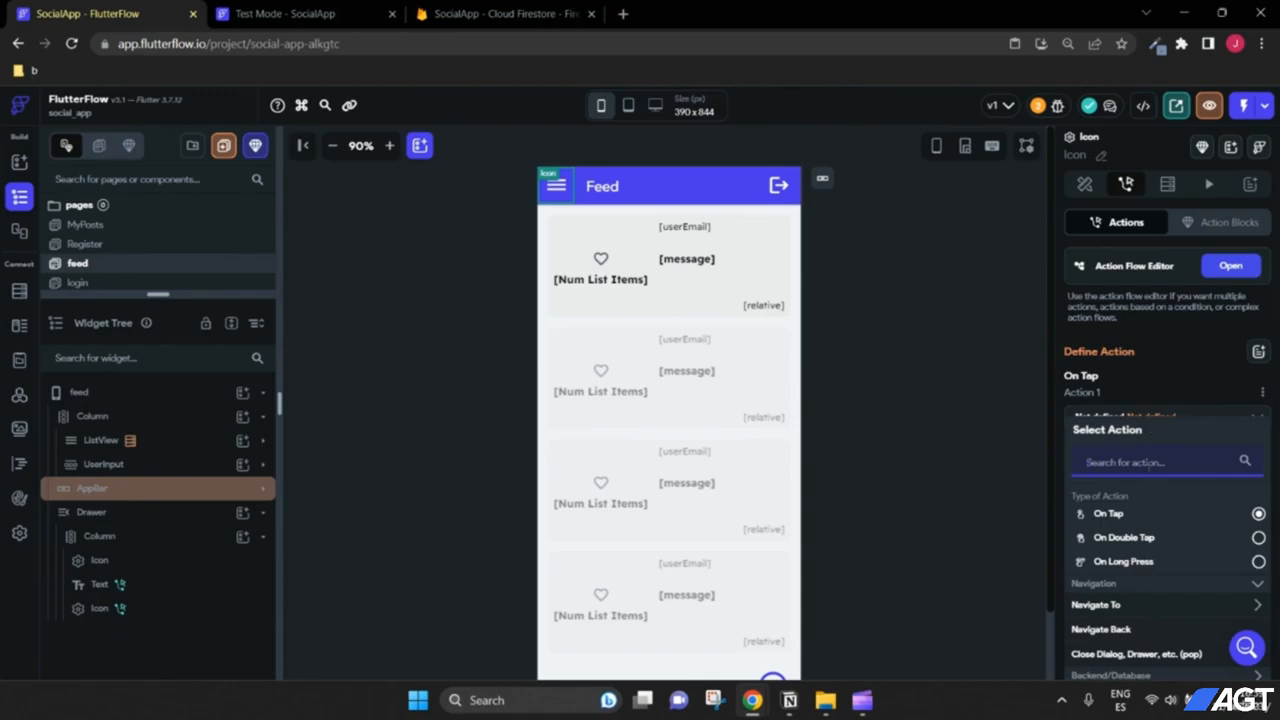
{"action": "scroll", "coordinate": [1151, 463], "scroll_direction": "down", "scroll_amount": 2}
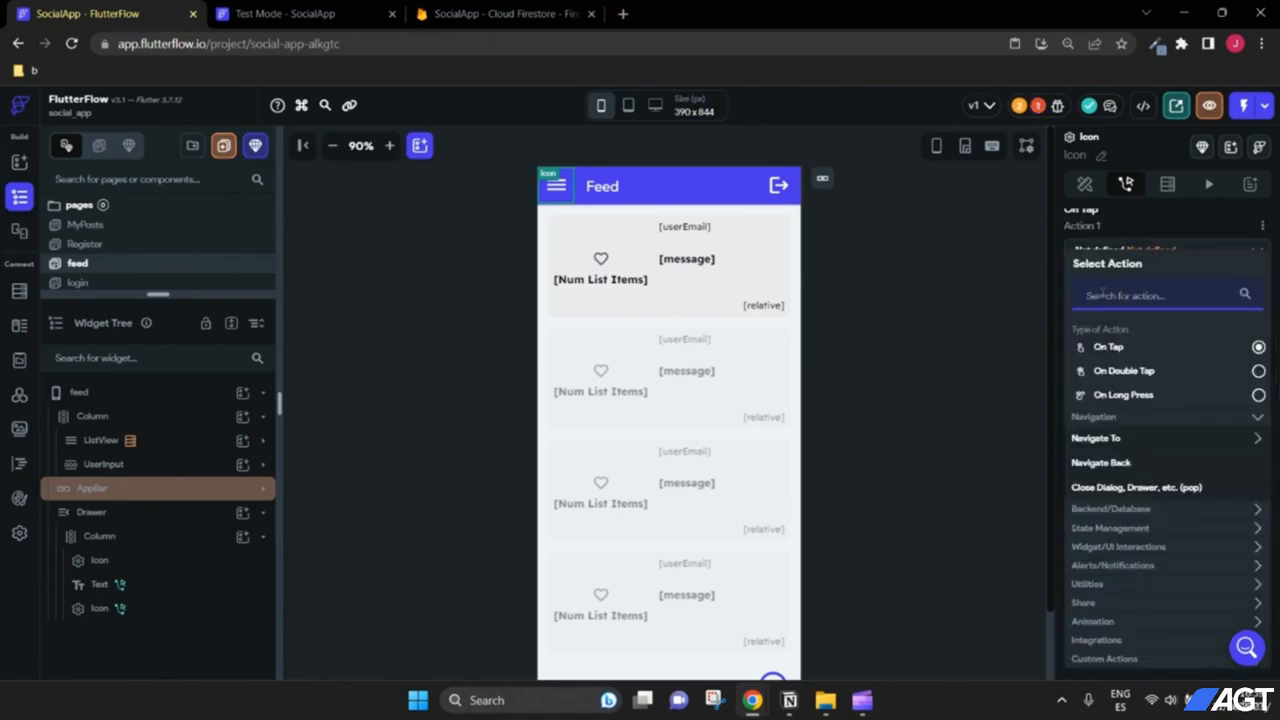
{"action": "type", "text": "draw"}
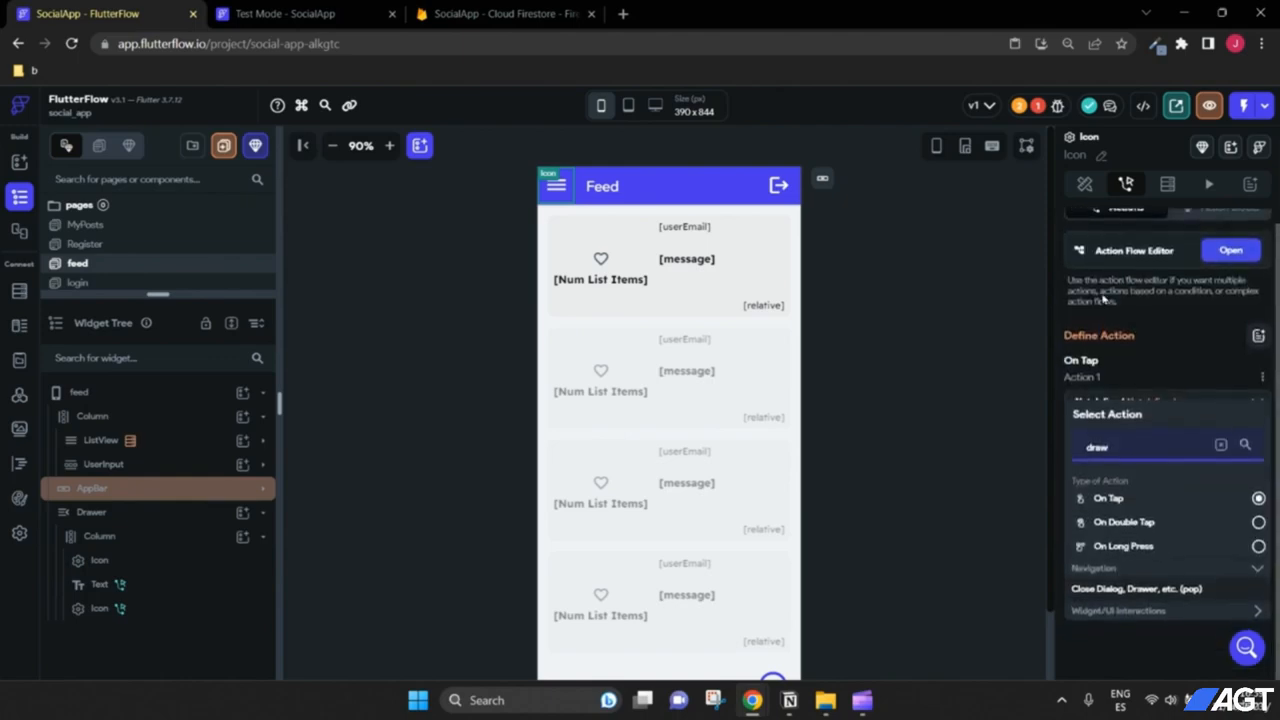
{"action": "left_click", "coordinate": [1146, 614]}
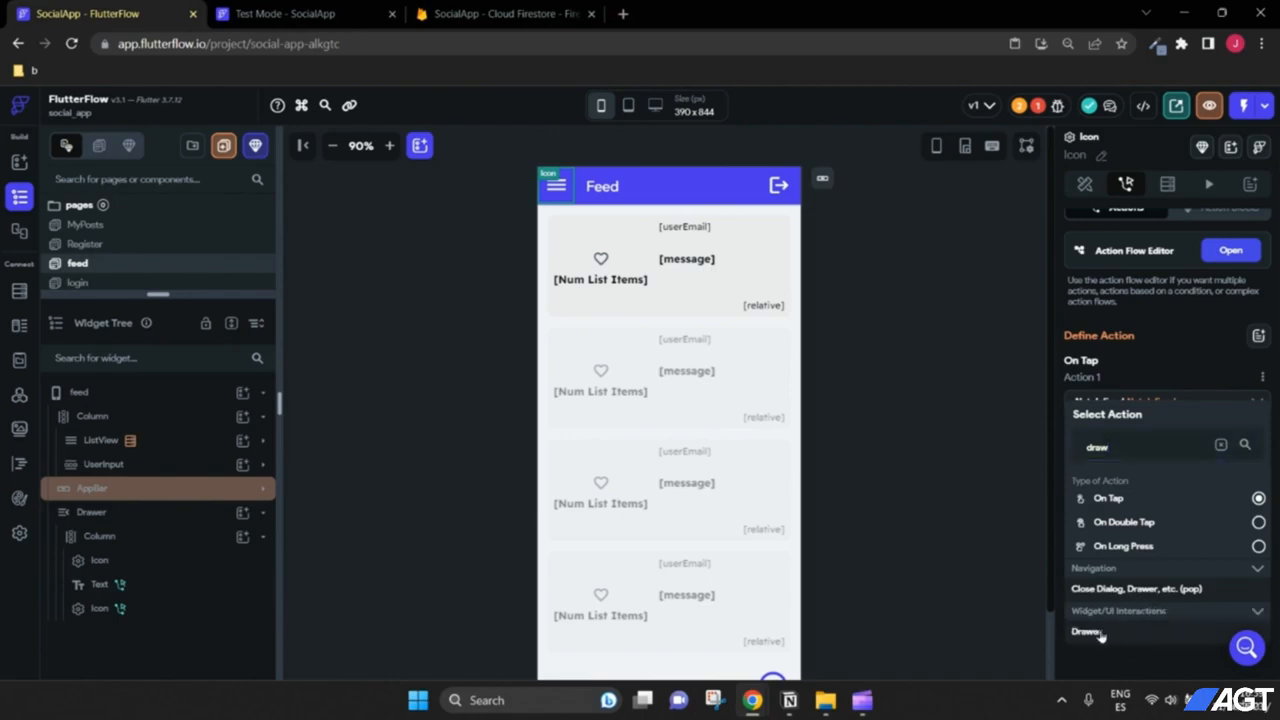
{"action": "left_click", "coordinate": [1108, 634]}
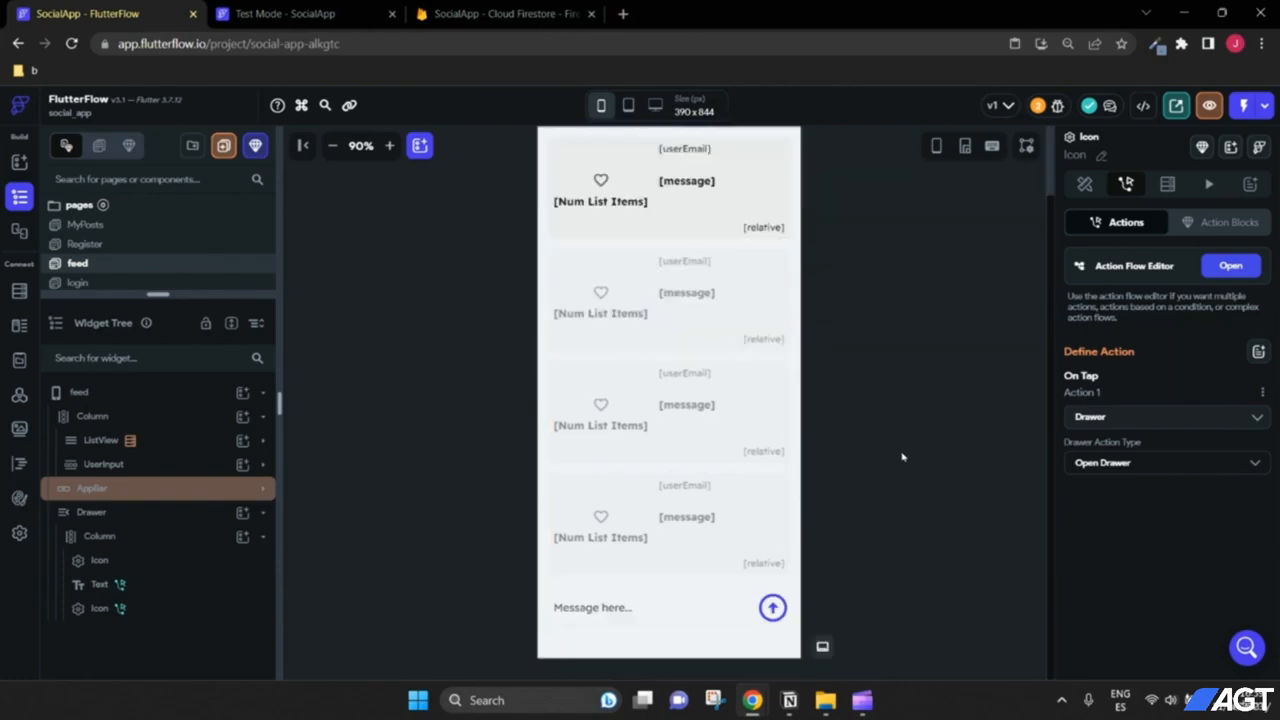
{"action": "scroll", "coordinate": [131, 258], "scroll_direction": "down", "scroll_amount": 1}
{"action": "scroll", "coordinate": [125, 255], "scroll_direction": "up", "scroll_amount": 2}
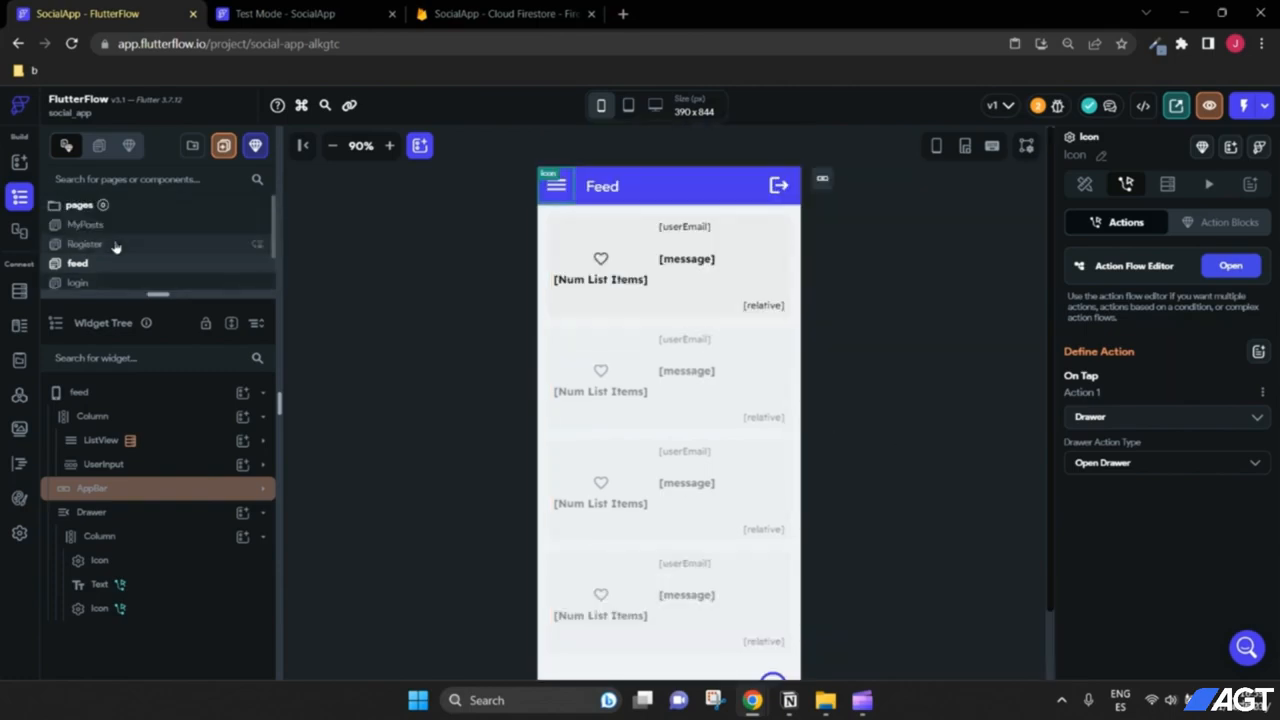
Step: Set the MyPosts page's app bar to the 'Back Button – Center Title' style
{"action": "left_click", "coordinate": [86, 224]}
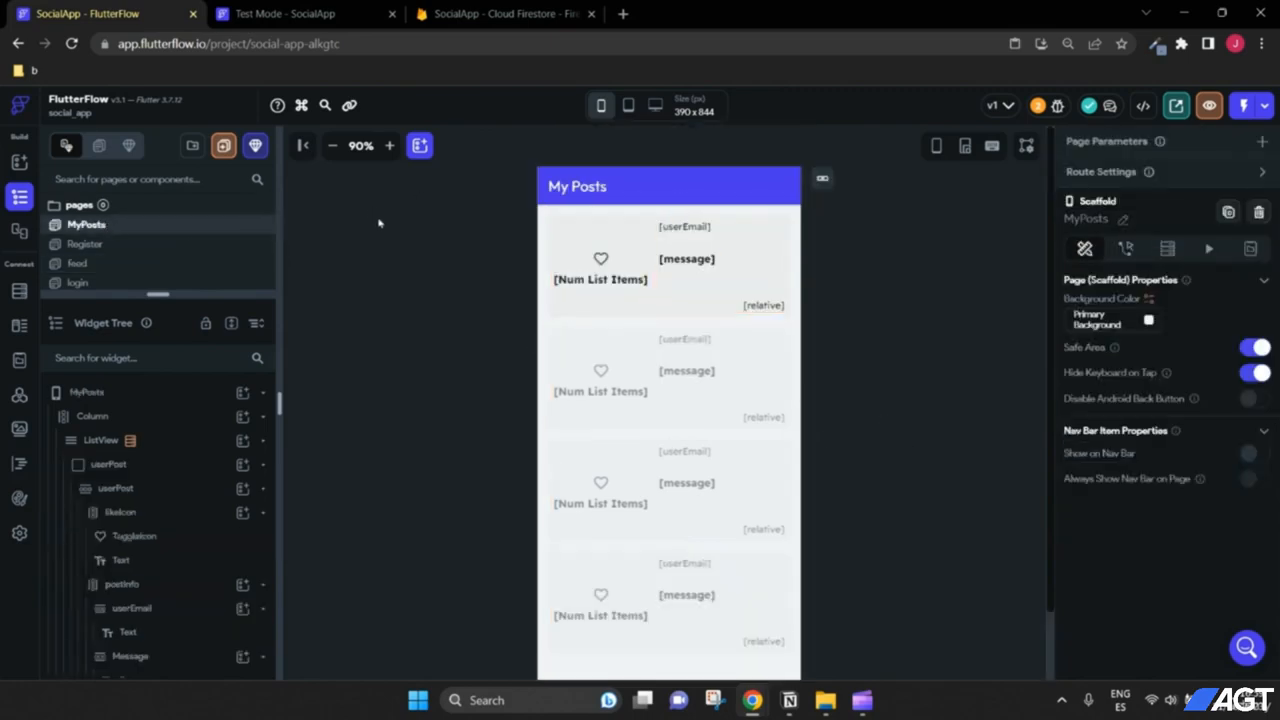
{"action": "left_click", "coordinate": [822, 182]}
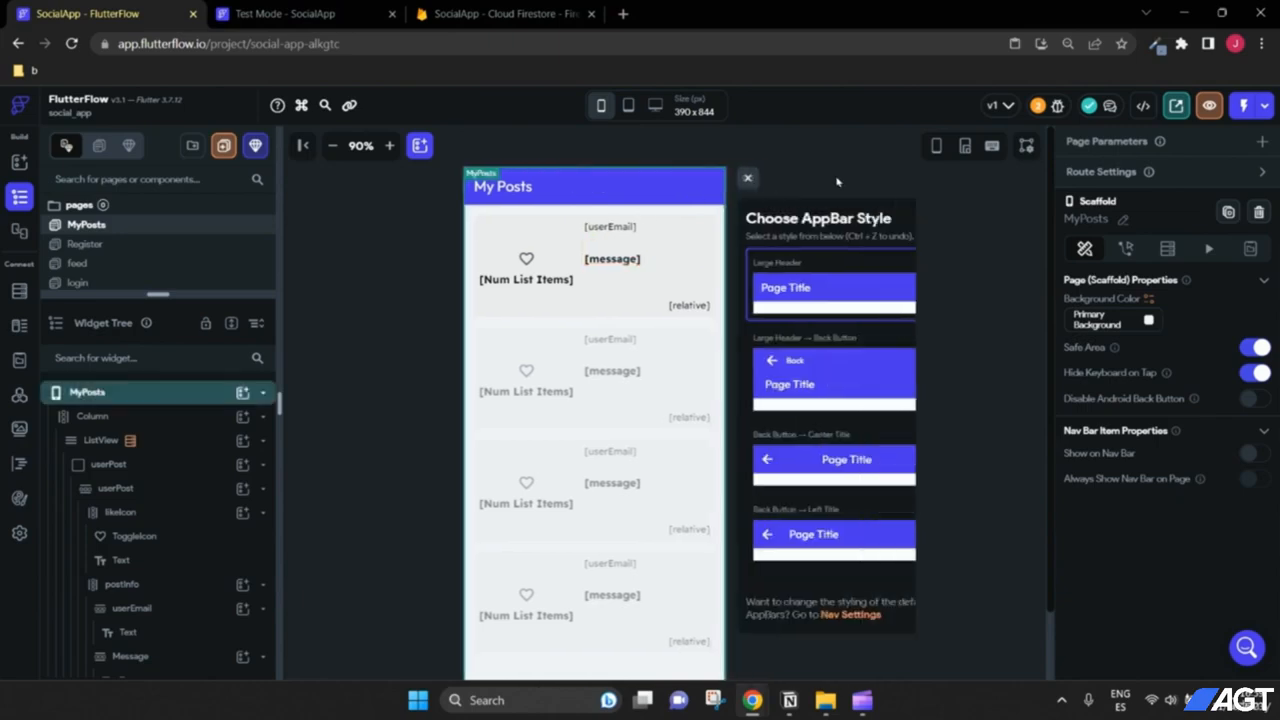
{"action": "left_click", "coordinate": [811, 470]}
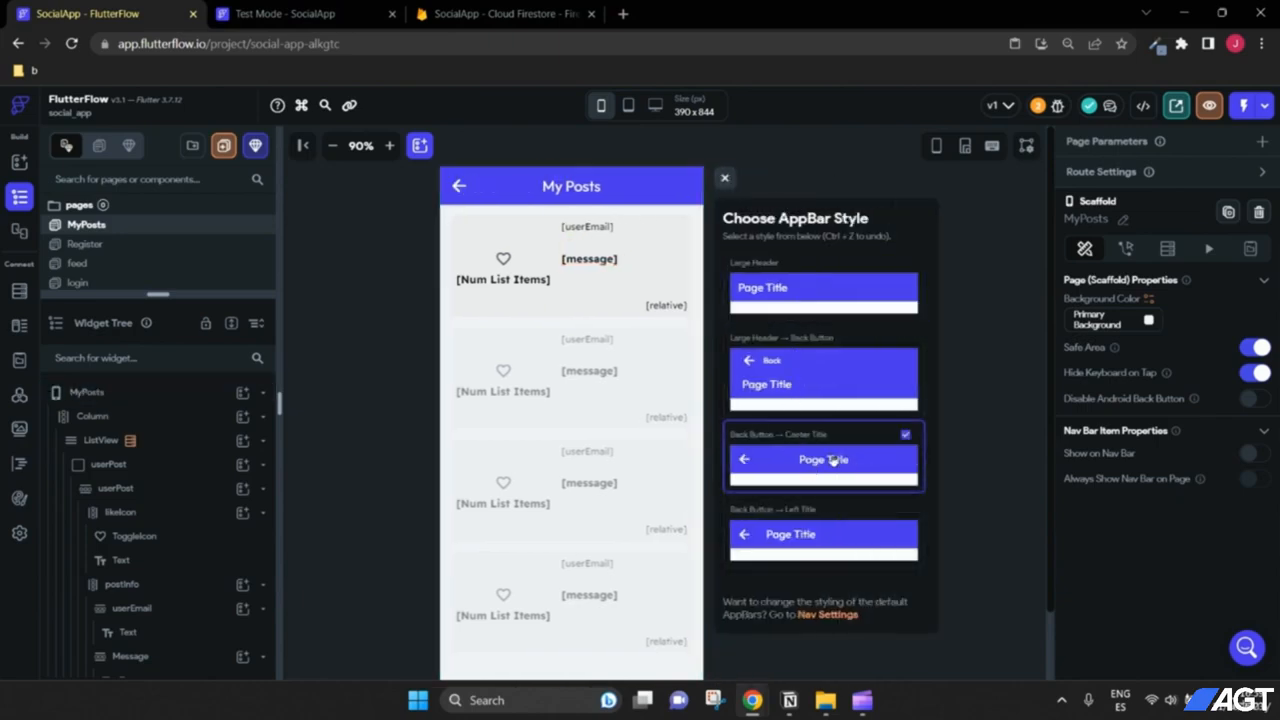
{"action": "left_click", "coordinate": [725, 179]}
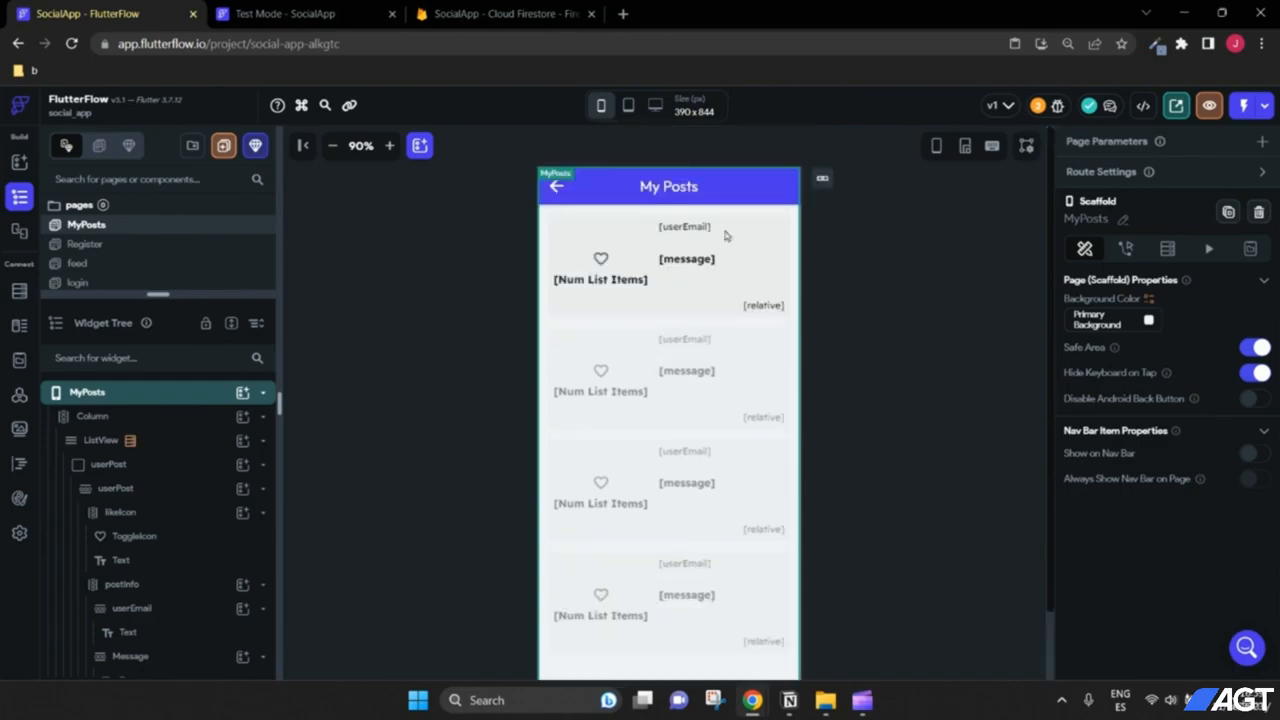
{"action": "left_click", "coordinate": [300, 13]}
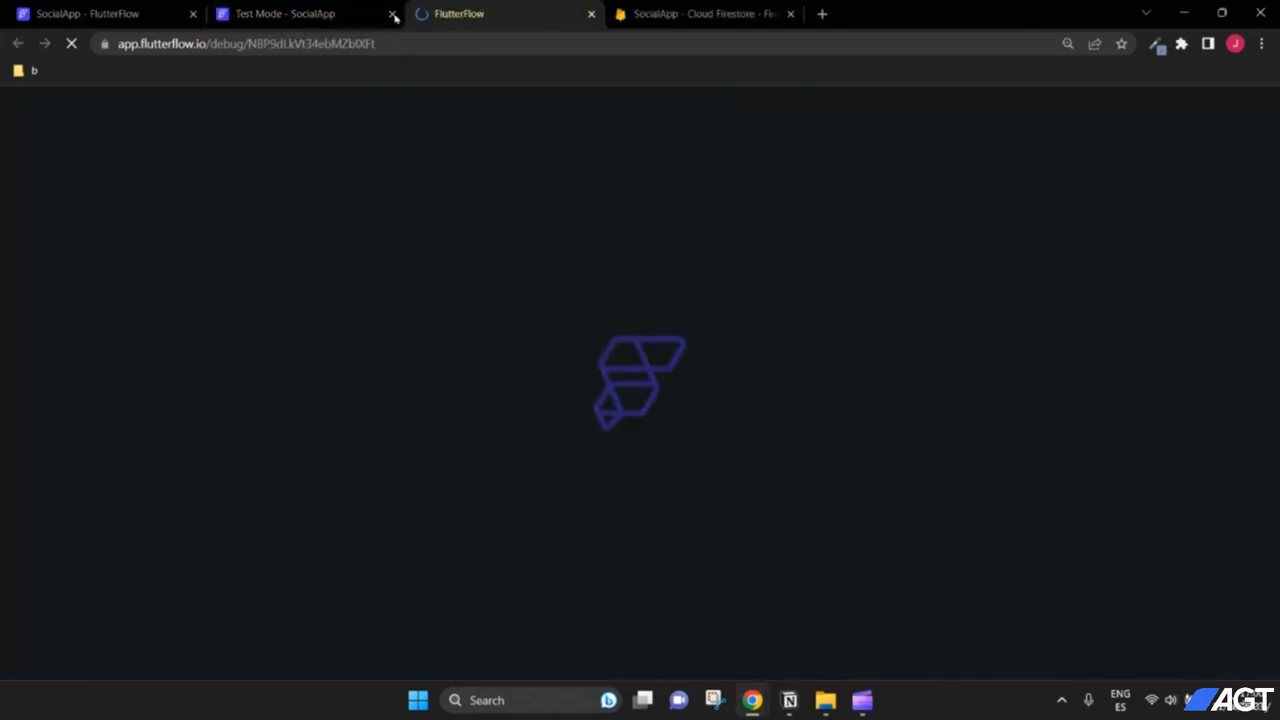
Step: Log in to the test app by entering the account password
{"action": "left_click", "coordinate": [392, 14]}
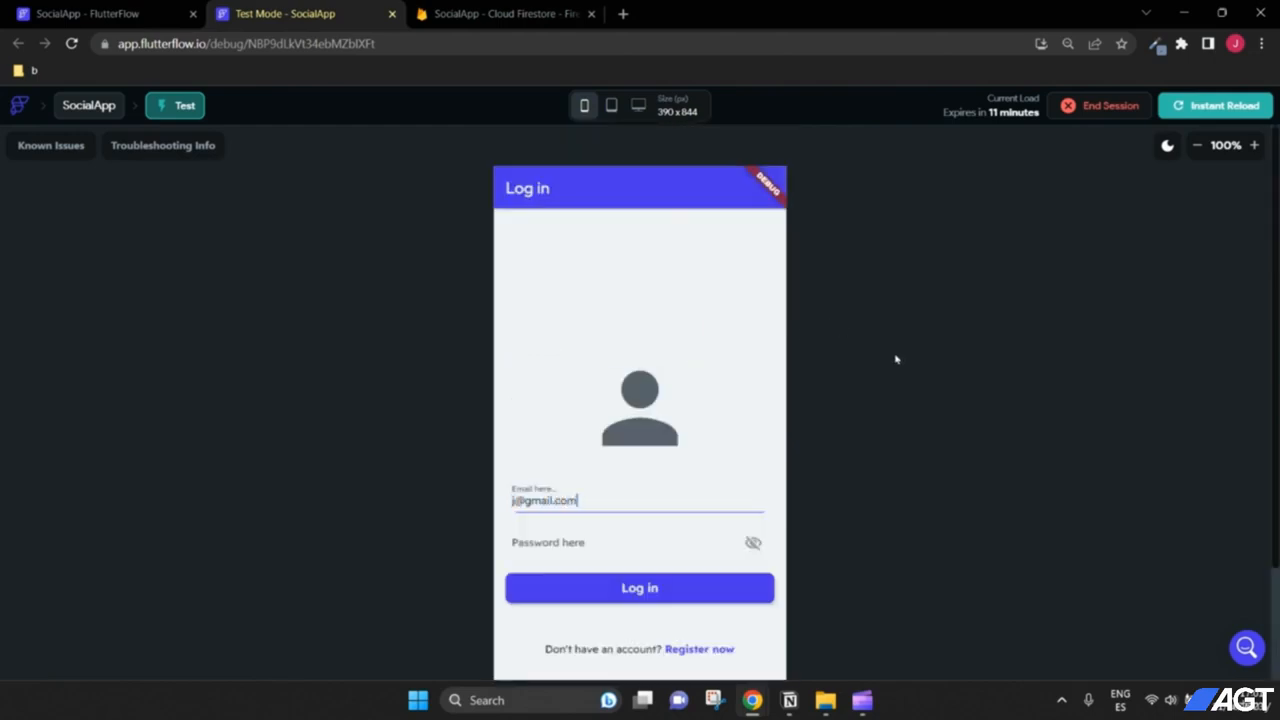
{"action": "left_click", "coordinate": [641, 525]}
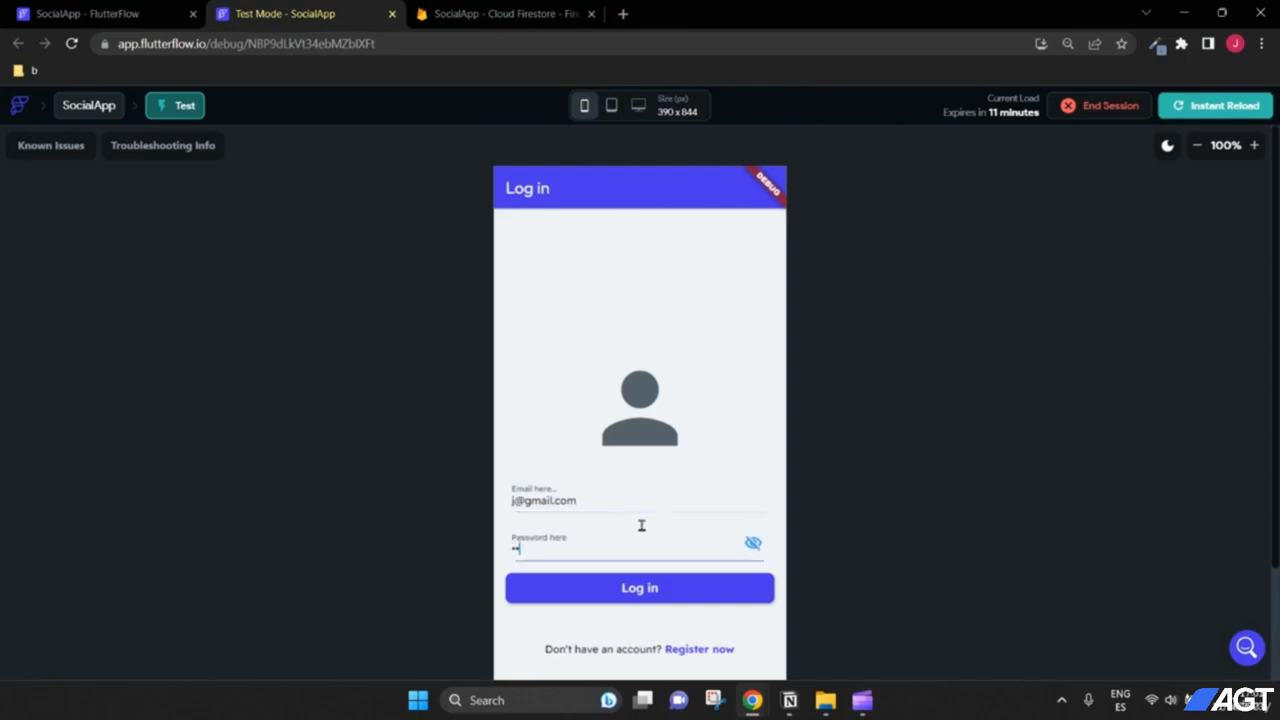
{"action": "type", "text": "123456"}
{"action": "left_click", "coordinate": [656, 581]}
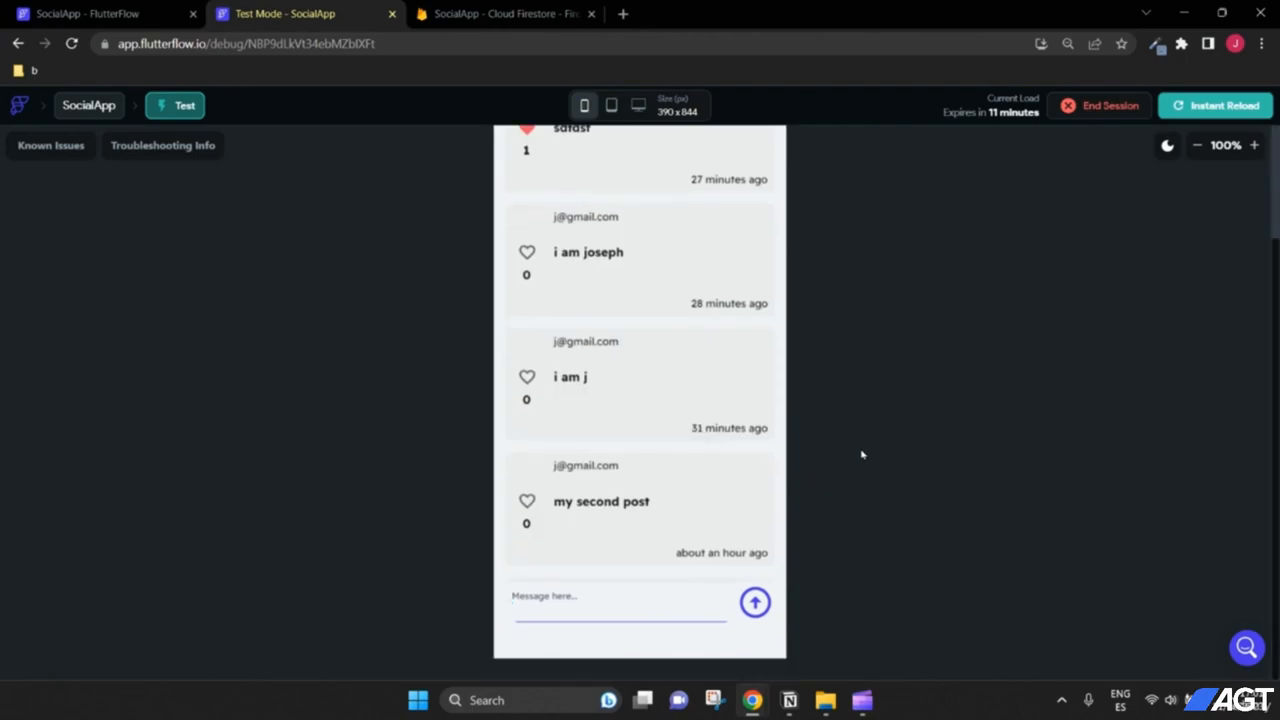
Step: Open My Posts from the drawer, then go back to the Feed
{"action": "scroll", "coordinate": [680, 389], "scroll_direction": "down", "scroll_amount": 2}
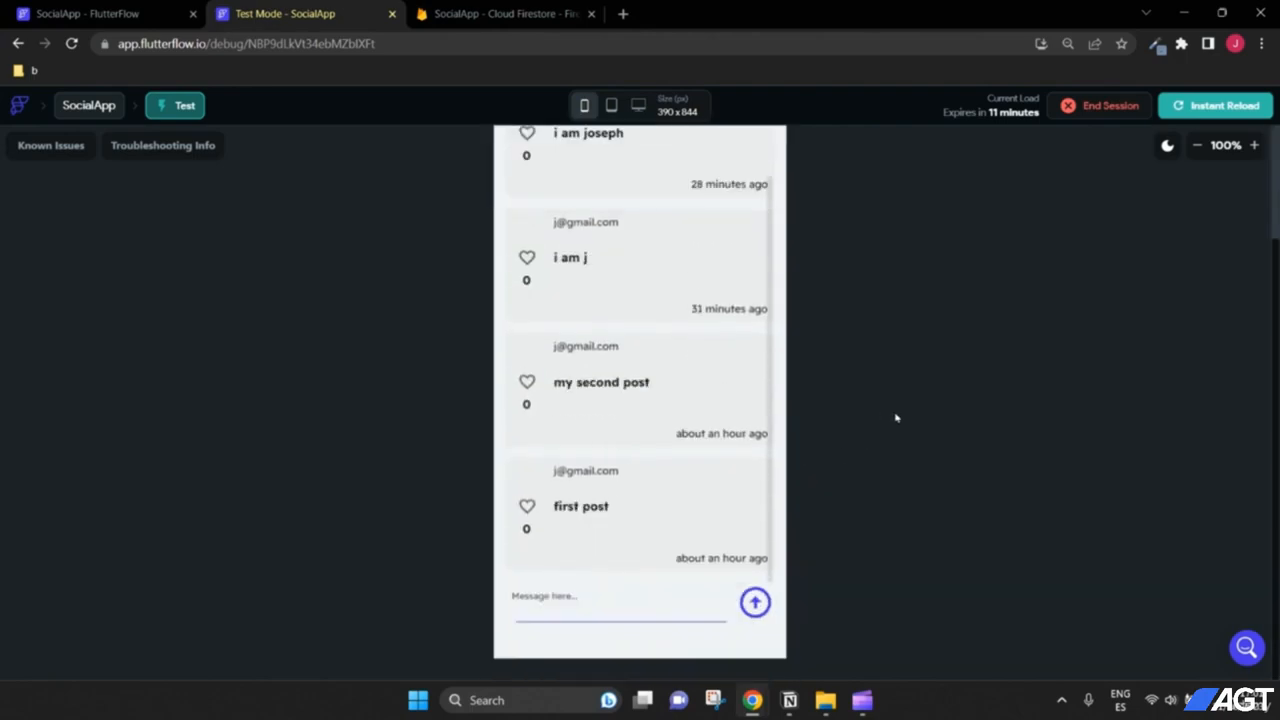
{"action": "left_click", "coordinate": [516, 203]}
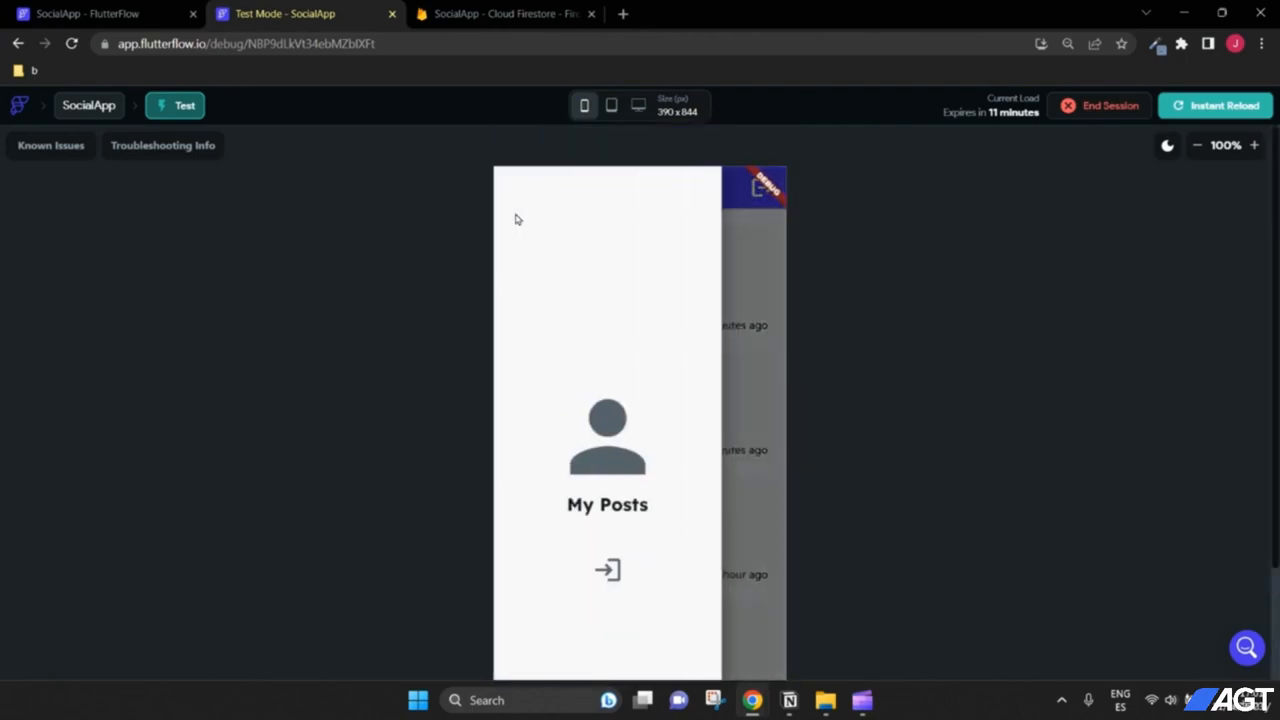
{"action": "left_click", "coordinate": [618, 508]}
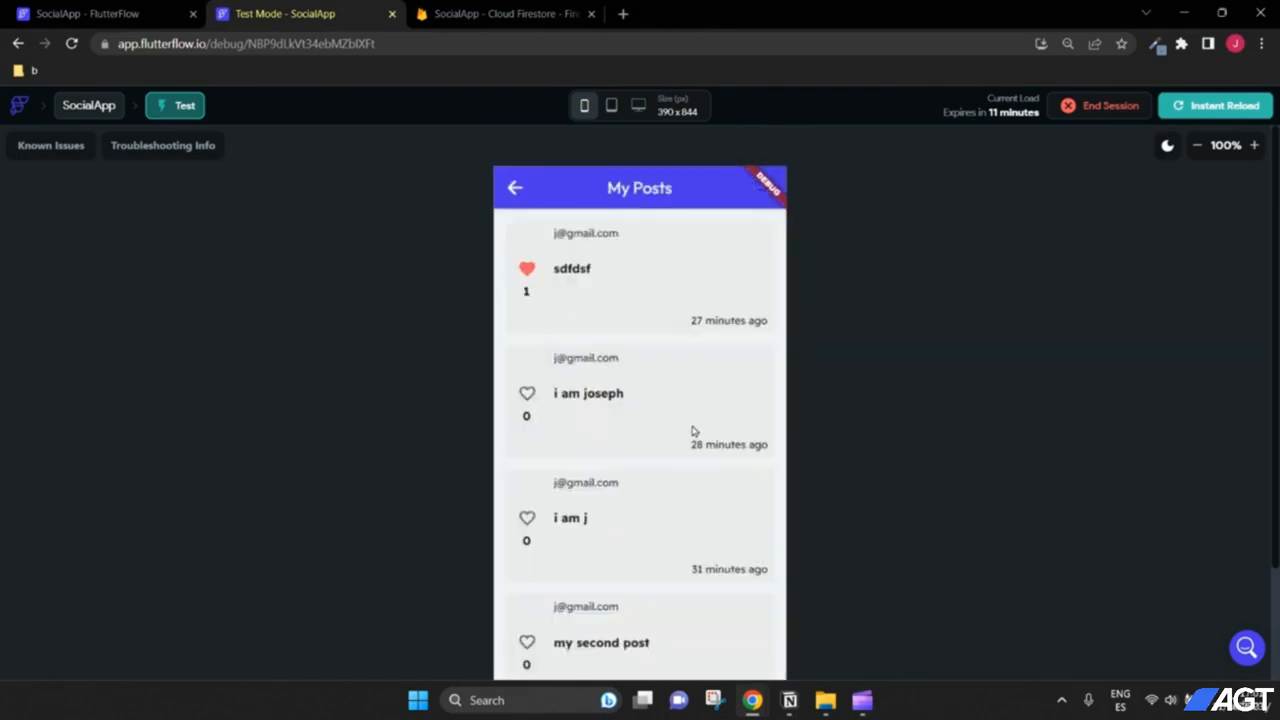
{"action": "scroll", "coordinate": [811, 391], "scroll_direction": "down", "scroll_amount": 3}
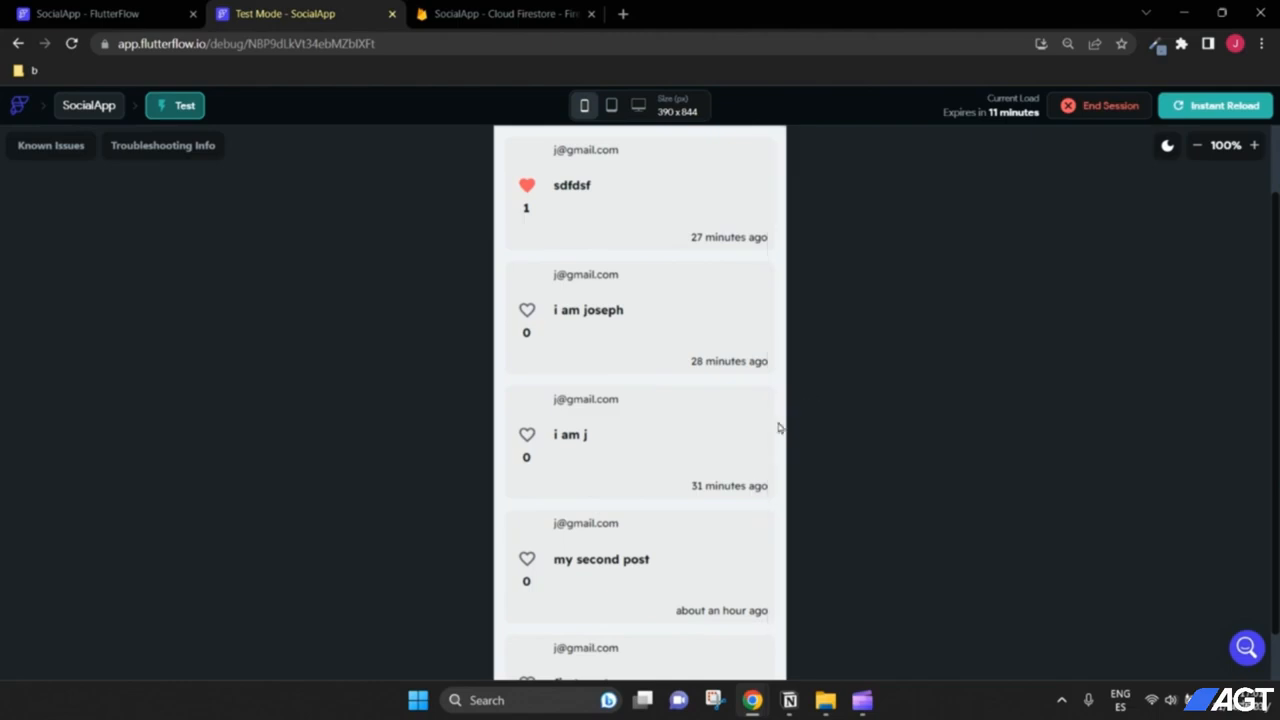
{"action": "scroll", "coordinate": [806, 494], "scroll_direction": "up", "scroll_amount": 3}
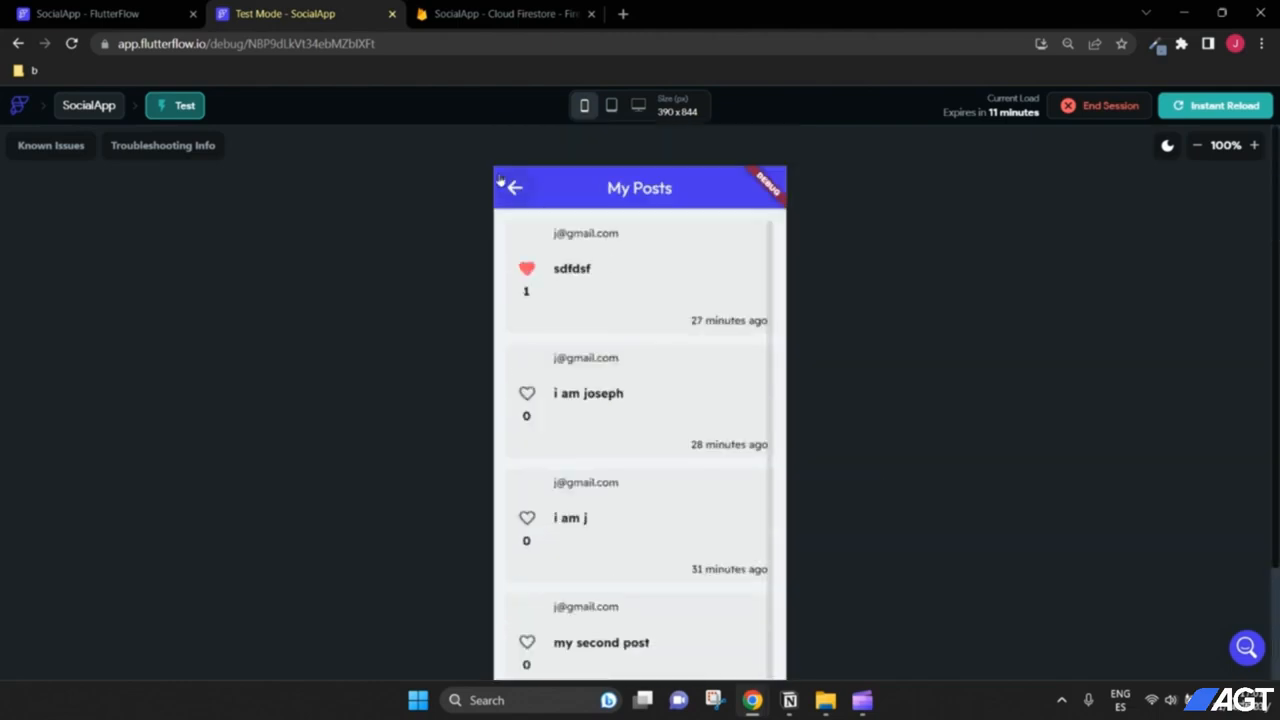
{"action": "left_click", "coordinate": [517, 192]}
{"action": "left_click", "coordinate": [742, 354]}
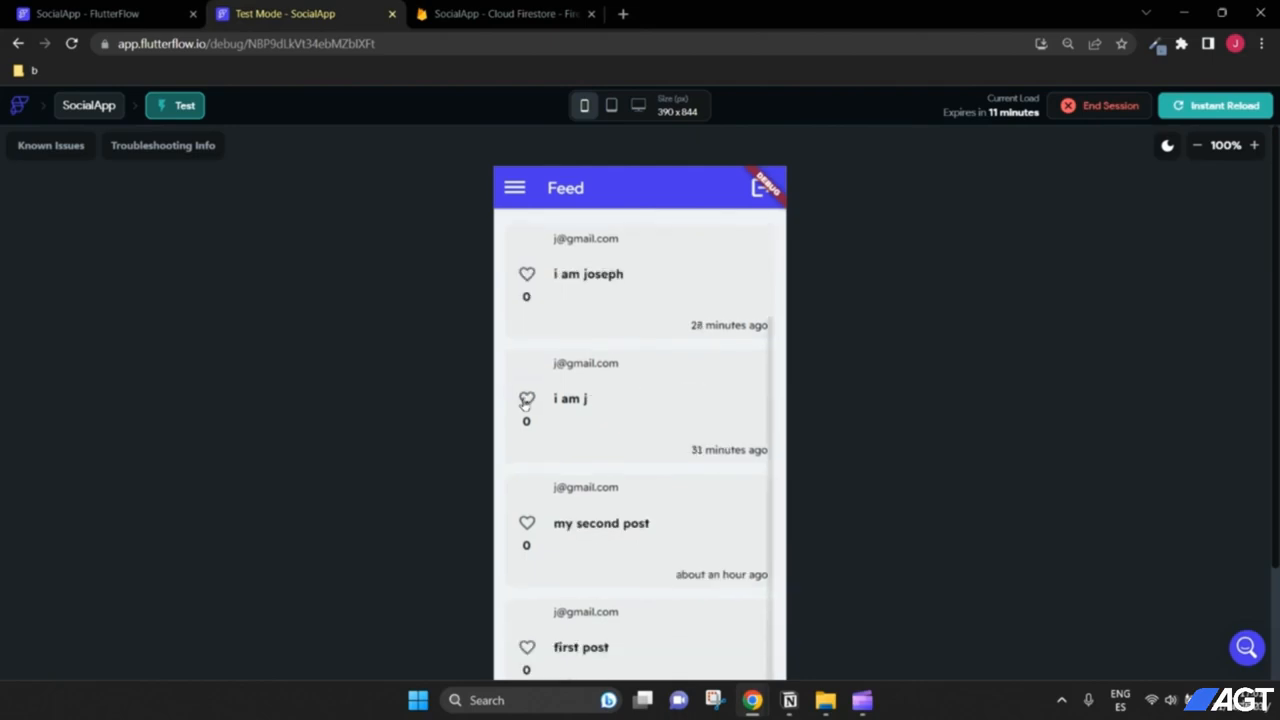
{"action": "scroll", "coordinate": [860, 420], "scroll_direction": "down", "scroll_amount": 2}
{"action": "scroll", "coordinate": [919, 397], "scroll_direction": "up", "scroll_amount": 2}
Step: Log out and register a new account with an email, password and matching confirmation
{"action": "left_click", "coordinate": [761, 188]}
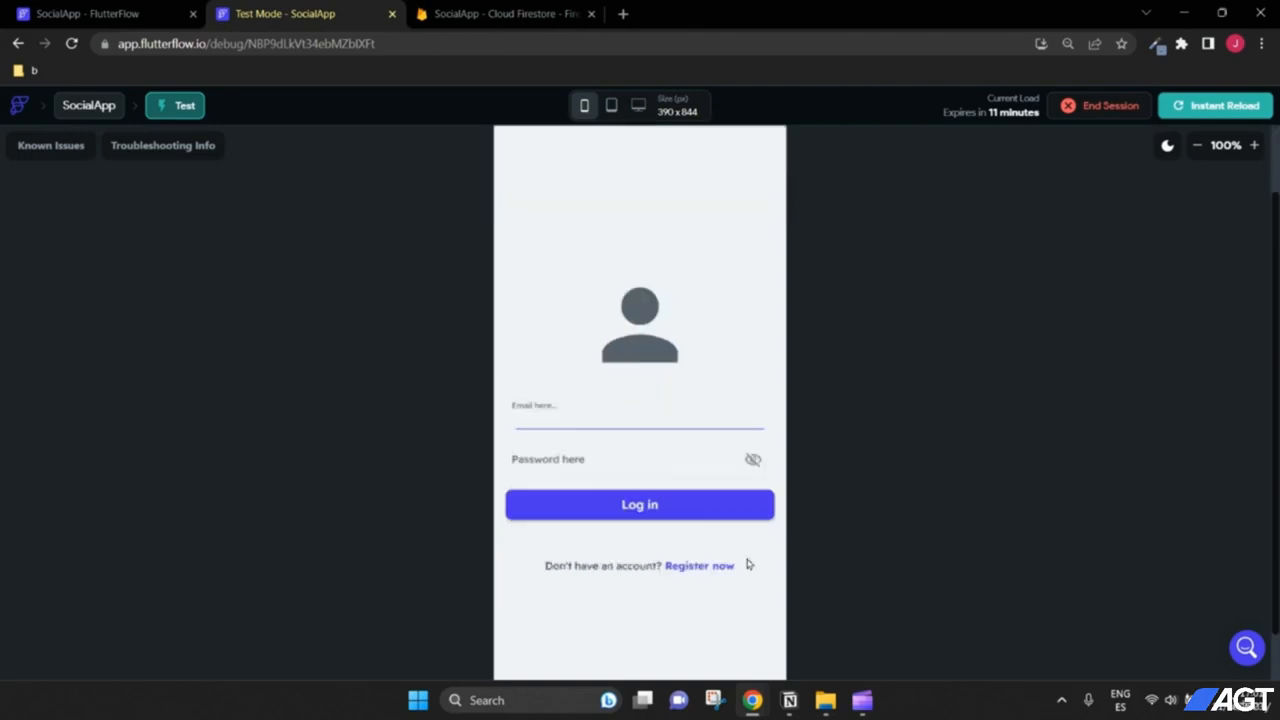
{"action": "left_click", "coordinate": [712, 566]}
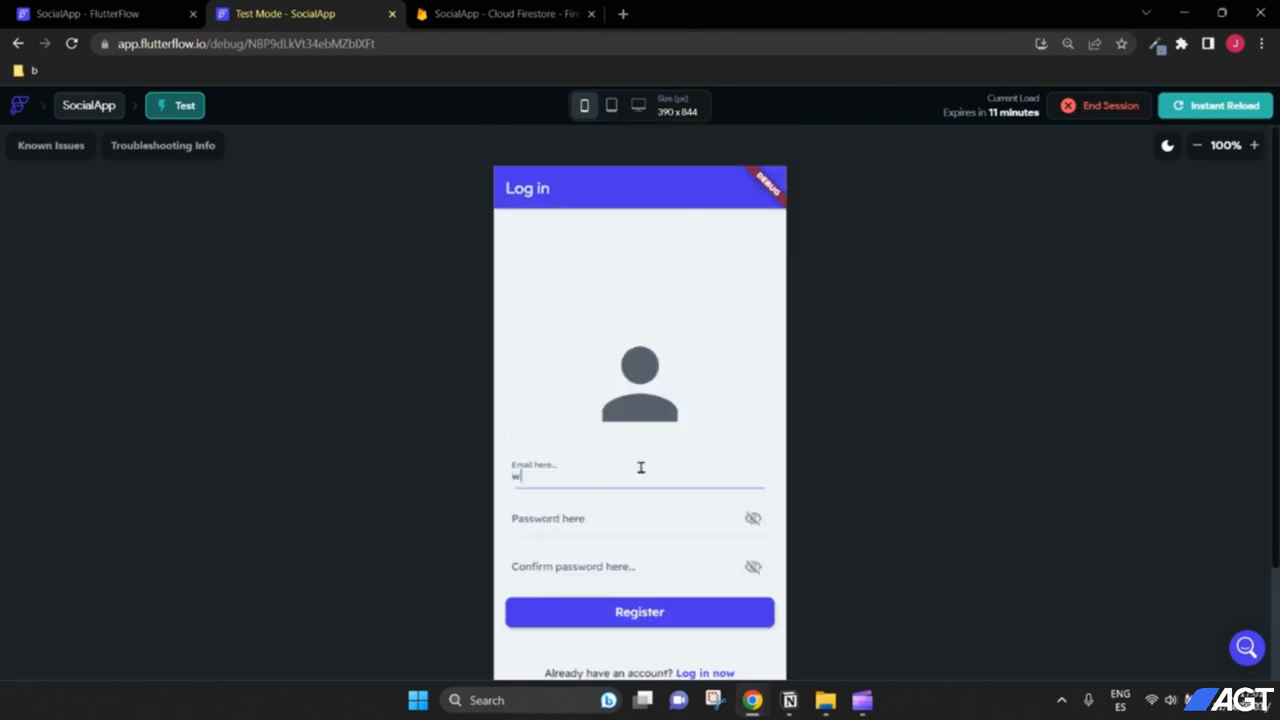
{"action": "type", "text": "gmail.com"}
{"action": "left_click", "coordinate": [633, 511]}
{"action": "type", "text": "6"}
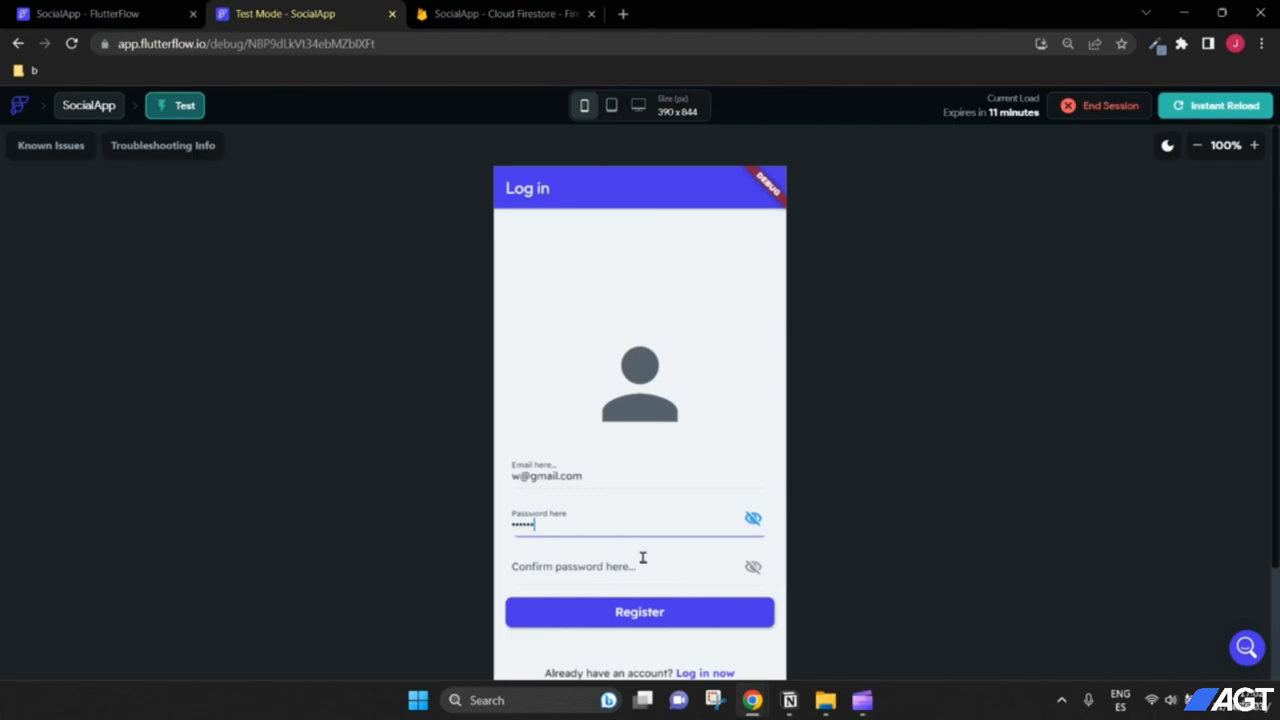
{"action": "left_click", "coordinate": [643, 559]}
{"action": "type", "text": "123456"}
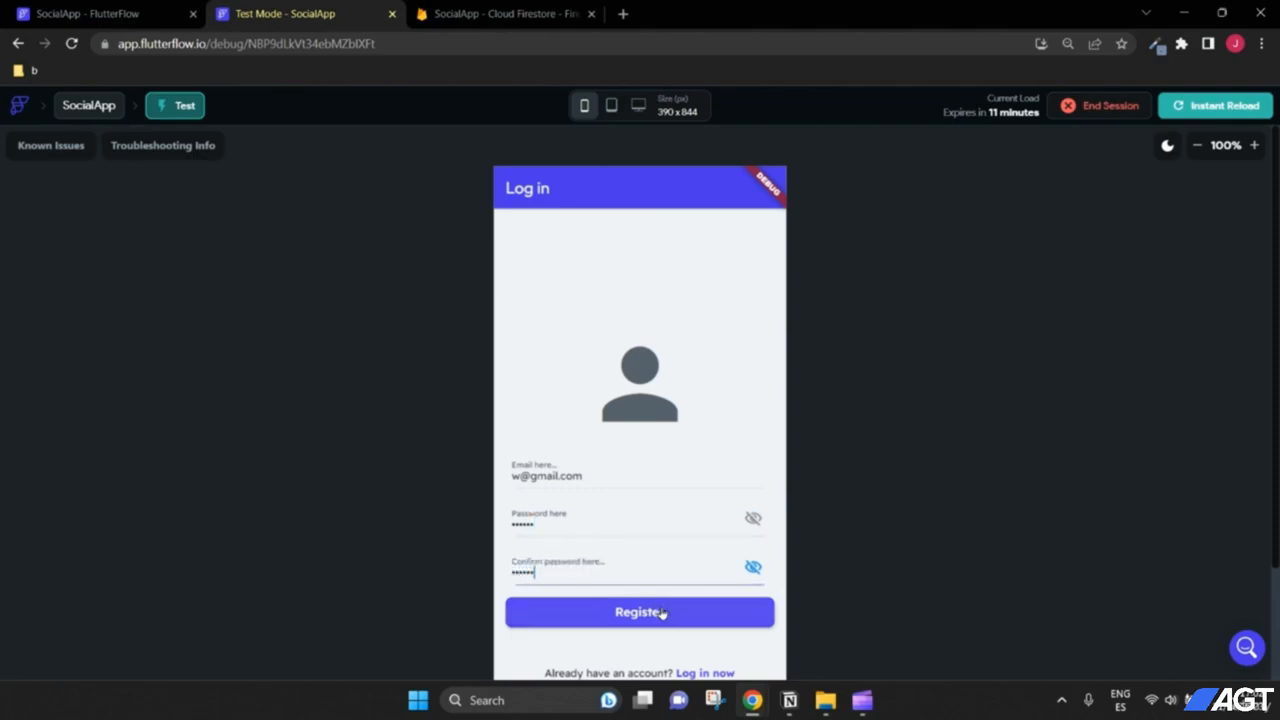
{"action": "left_click", "coordinate": [640, 611]}
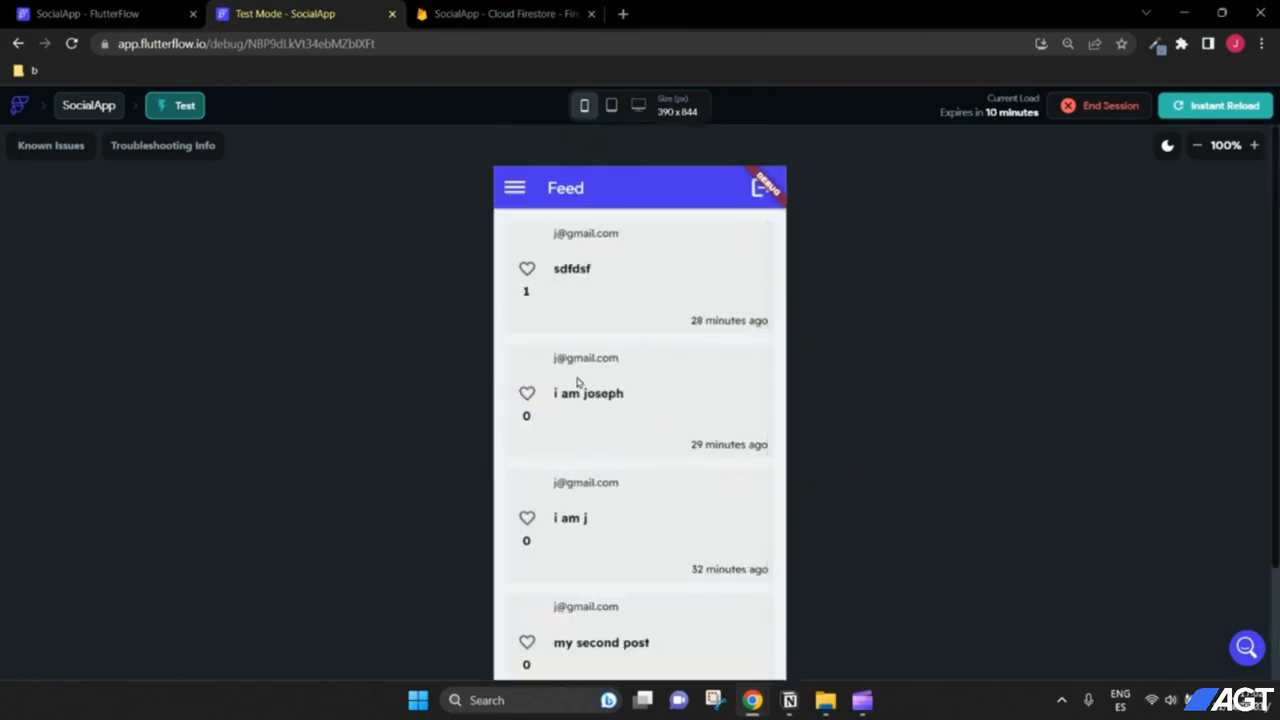
Step: Publish three posts: 'fgfgfdgdf', 'sdfds' and 'sdfdsf'
{"action": "scroll", "coordinate": [623, 434], "scroll_direction": "down", "scroll_amount": 1}
{"action": "scroll", "coordinate": [580, 340], "scroll_direction": "up", "scroll_amount": 1}
{"action": "scroll", "coordinate": [912, 428], "scroll_direction": "down", "scroll_amount": 2}
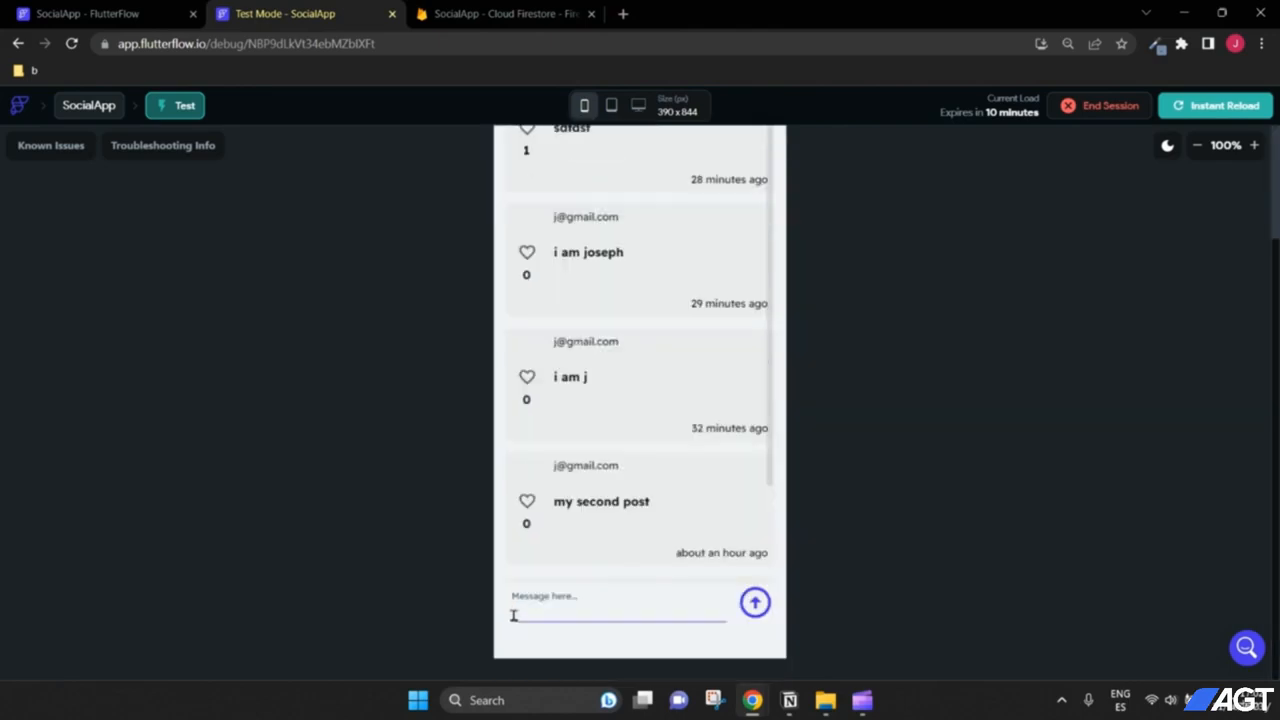
{"action": "left_click", "coordinate": [561, 606]}
{"action": "type", "text": "fgfgfdgdf"}
{"action": "left_click", "coordinate": [755, 601]}
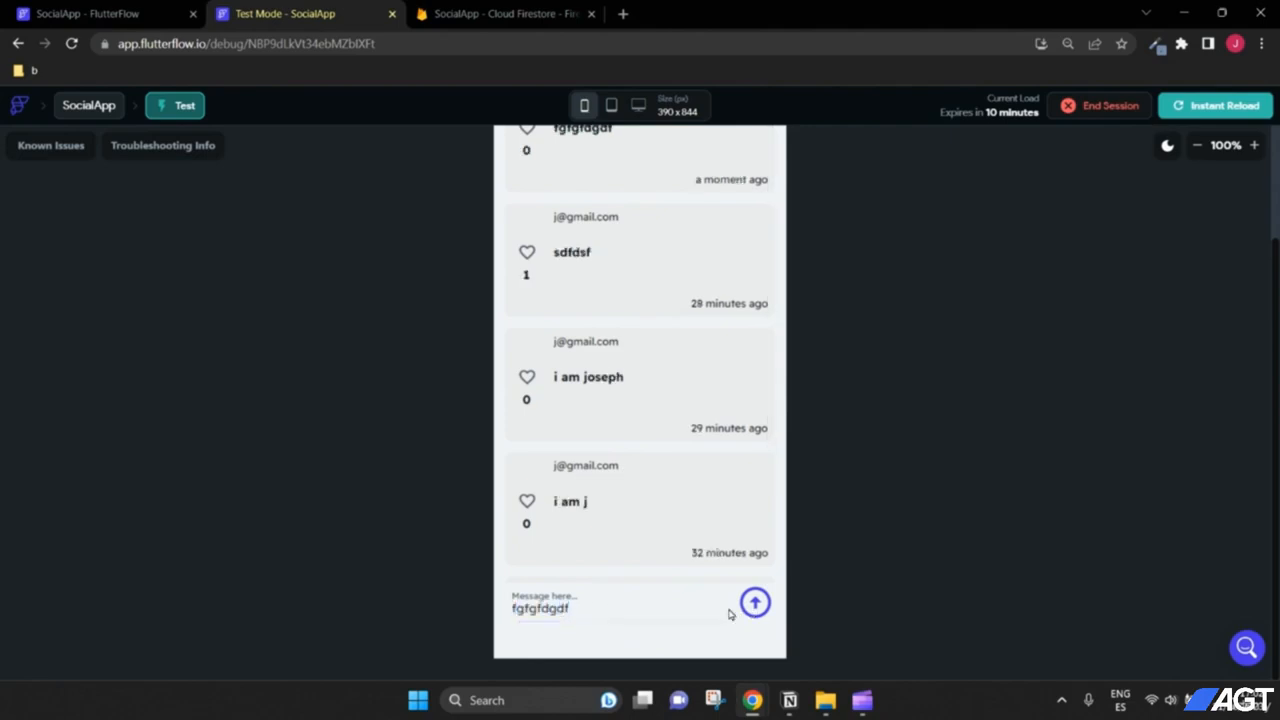
{"action": "left_click", "coordinate": [657, 612]}
{"action": "type", "text": "sdfds"}
{"action": "left_click", "coordinate": [755, 603]}
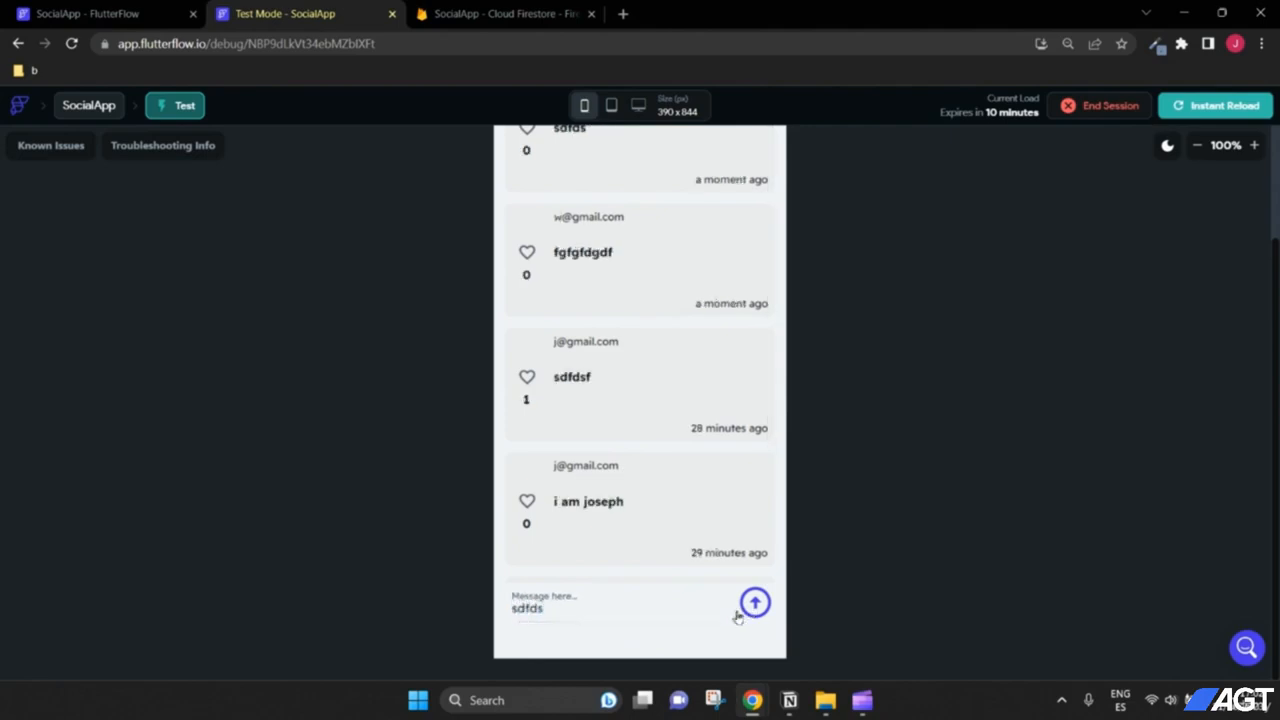
{"action": "left_click", "coordinate": [620, 607]}
{"action": "type", "text": "sdfdsf"}
{"action": "left_click", "coordinate": [755, 603]}
Step: Open the My Posts page from the side drawer
{"action": "scroll", "coordinate": [837, 586], "scroll_direction": "up", "scroll_amount": 3}
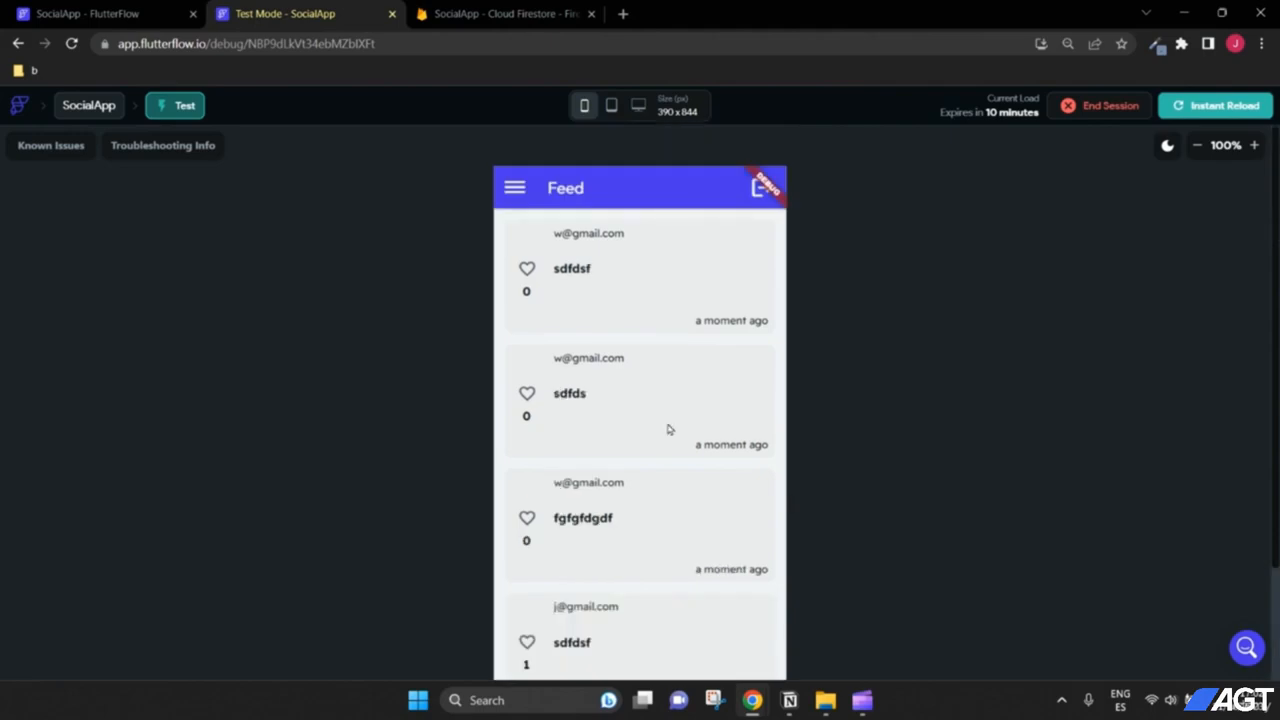
{"action": "scroll", "coordinate": [669, 429], "scroll_direction": "down", "scroll_amount": 1}
{"action": "scroll", "coordinate": [651, 423], "scroll_direction": "up", "scroll_amount": 1}
{"action": "left_click", "coordinate": [516, 190]}
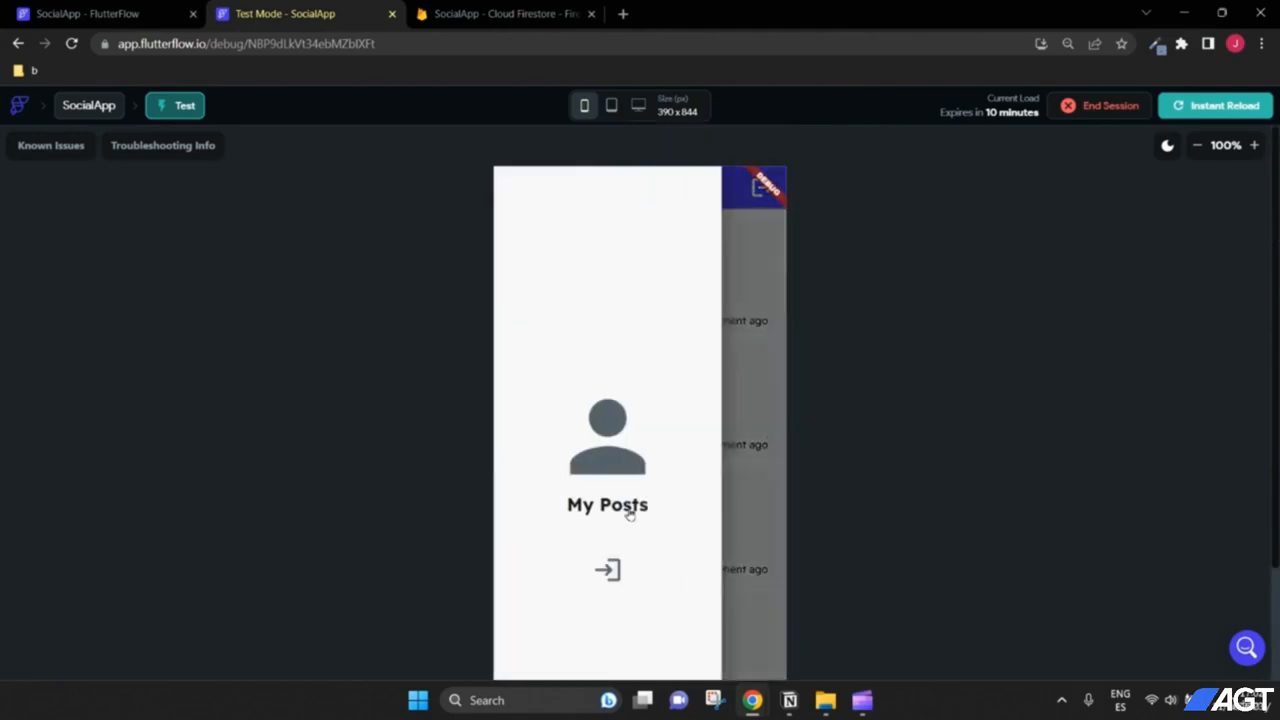
{"action": "left_click", "coordinate": [627, 513]}
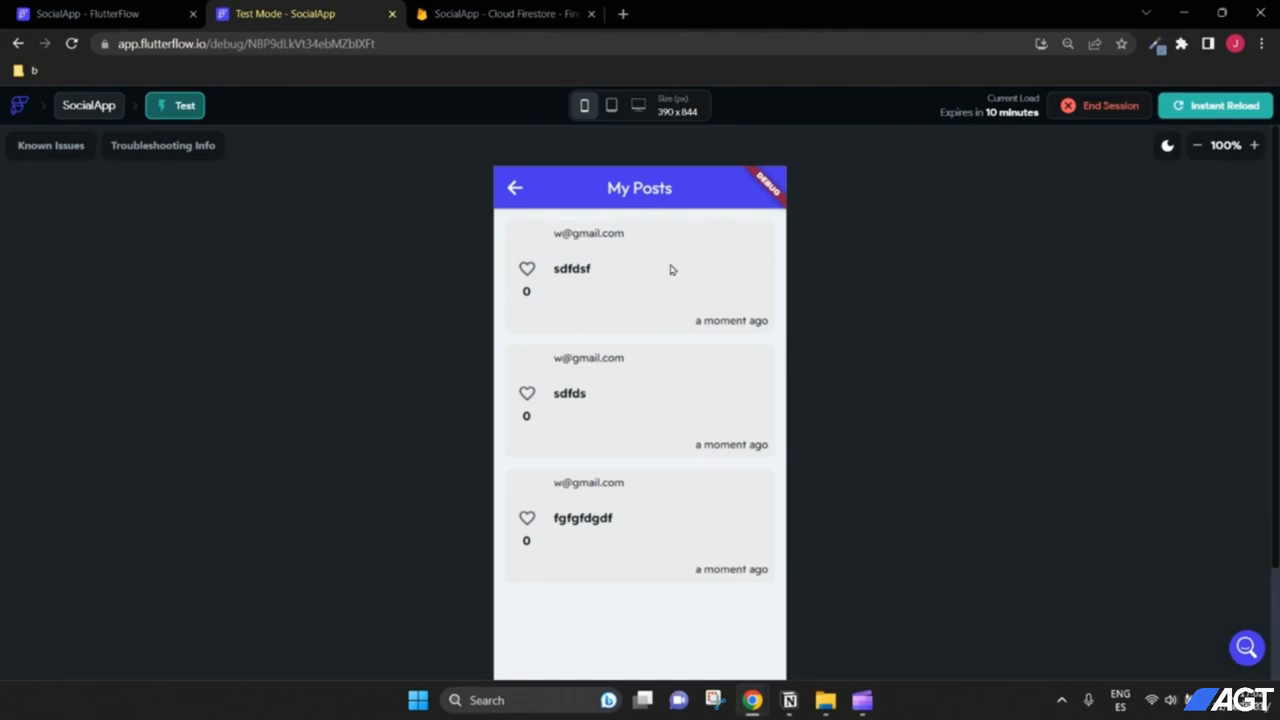
{"action": "scroll", "coordinate": [700, 380], "scroll_direction": "down", "scroll_amount": 2}
{"action": "scroll", "coordinate": [660, 300], "scroll_direction": "up", "scroll_amount": 2}
{"action": "scroll", "coordinate": [775, 402], "scroll_direction": "down", "scroll_amount": 1}
Step: Toggle the heart icons until each of the three posts shows one like
{"action": "left_click", "coordinate": [526, 337]}
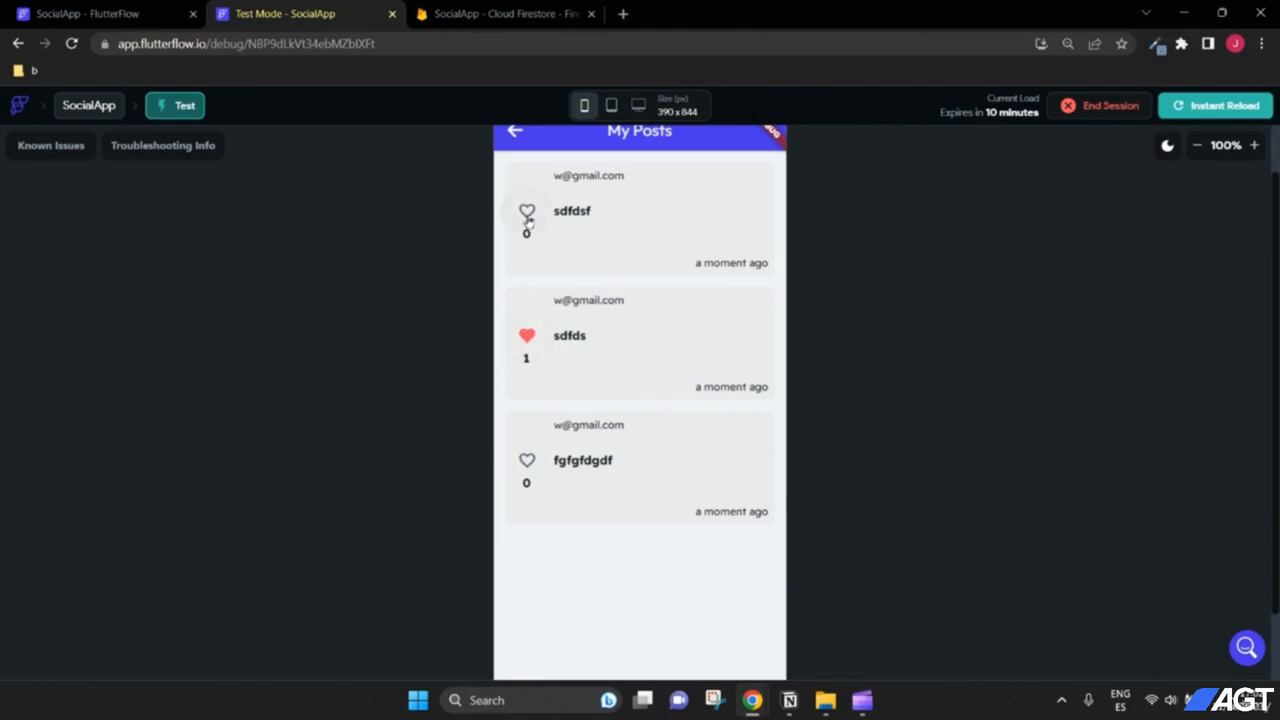
{"action": "left_click", "coordinate": [526, 210]}
{"action": "left_click", "coordinate": [526, 460]}
{"action": "left_click", "coordinate": [527, 335]}
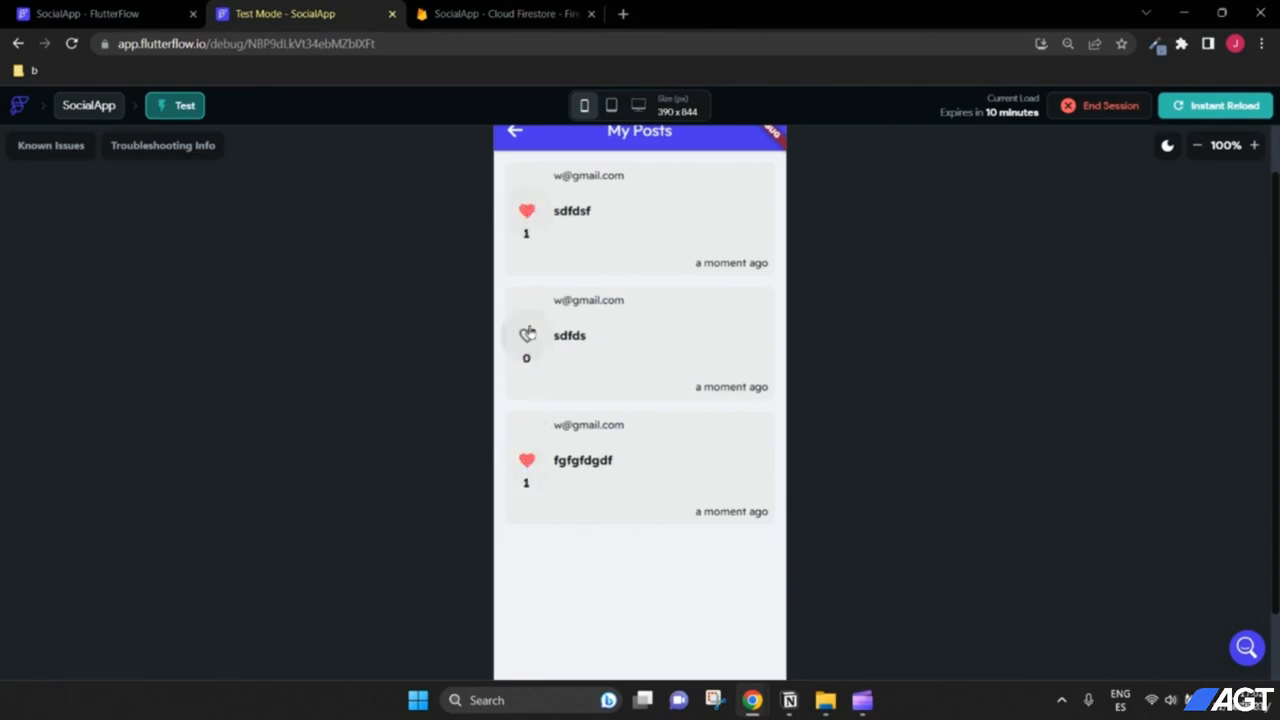
{"action": "left_click", "coordinate": [526, 210]}
{"action": "left_click", "coordinate": [526, 335]}
{"action": "left_click", "coordinate": [526, 210]}
Step: Go back to the Feed, then reopen My Posts through the drawer
{"action": "scroll", "coordinate": [898, 347], "scroll_direction": "up", "scroll_amount": 1}
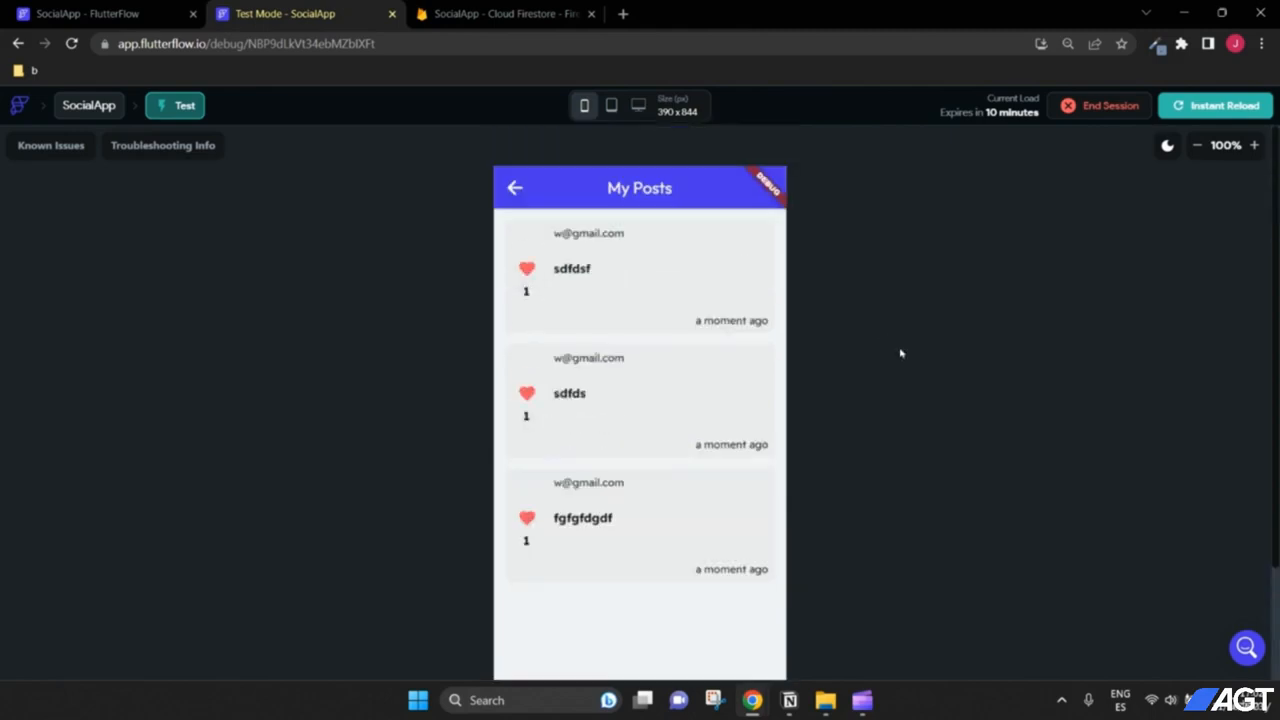
{"action": "left_click", "coordinate": [514, 188]}
{"action": "left_click", "coordinate": [746, 358]}
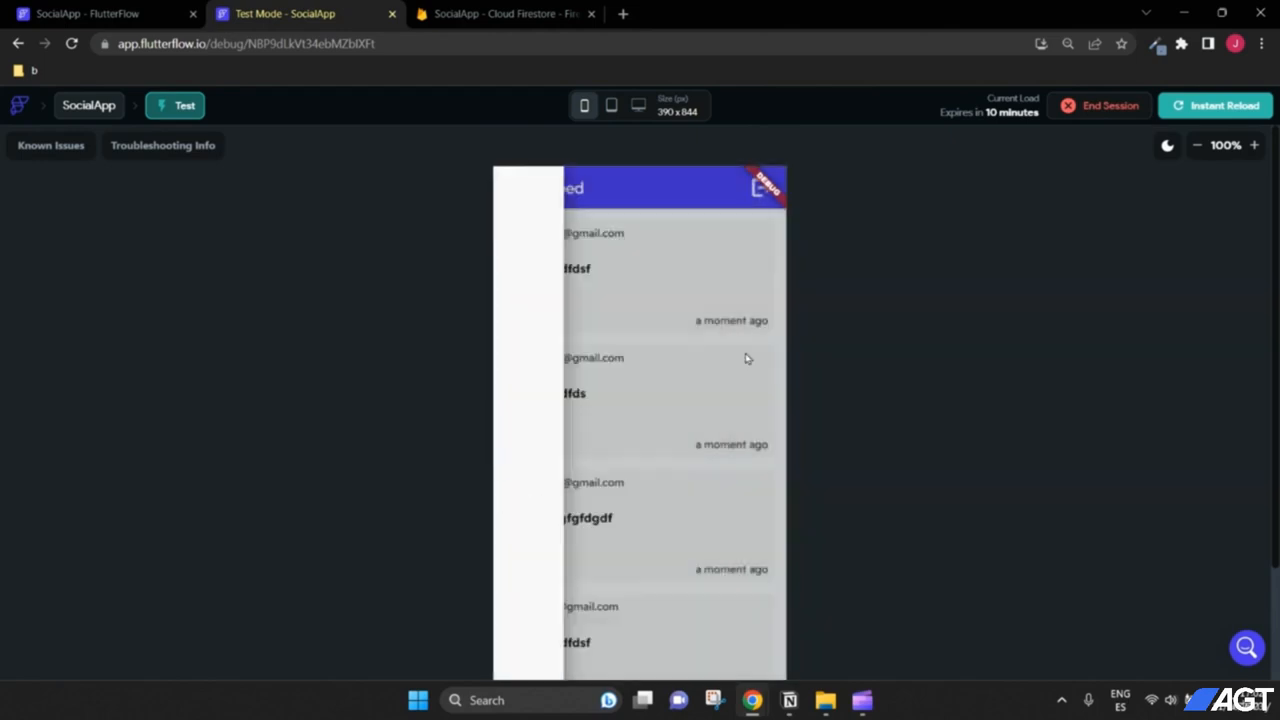
{"action": "scroll", "coordinate": [849, 364], "scroll_direction": "down", "scroll_amount": 1}
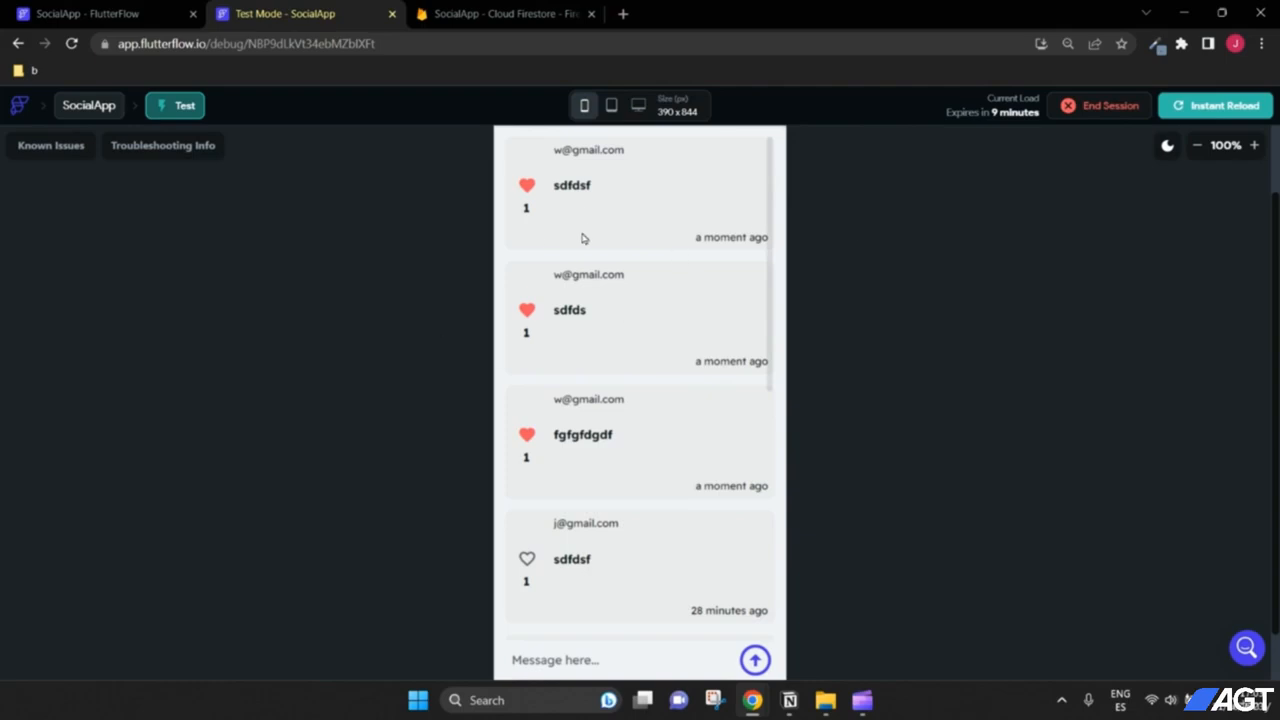
{"action": "scroll", "coordinate": [895, 322], "scroll_direction": "up", "scroll_amount": 1}
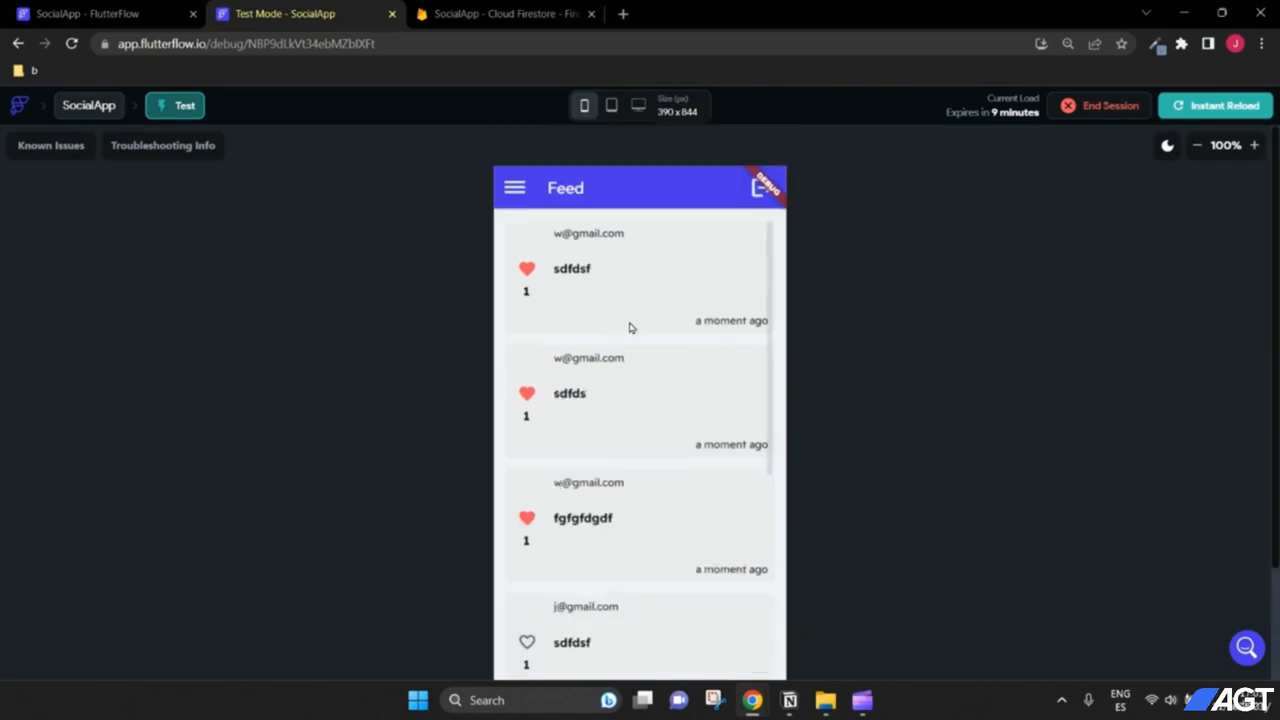
{"action": "left_click", "coordinate": [515, 190]}
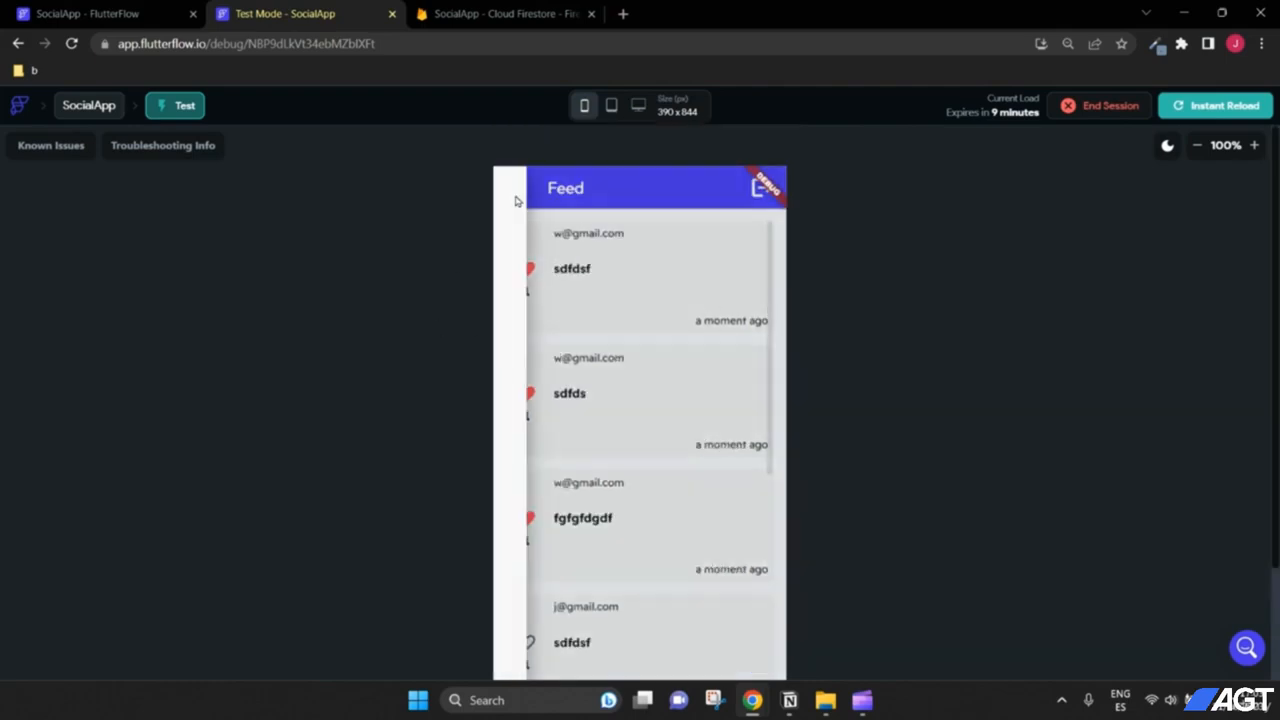
{"action": "left_click", "coordinate": [602, 505]}
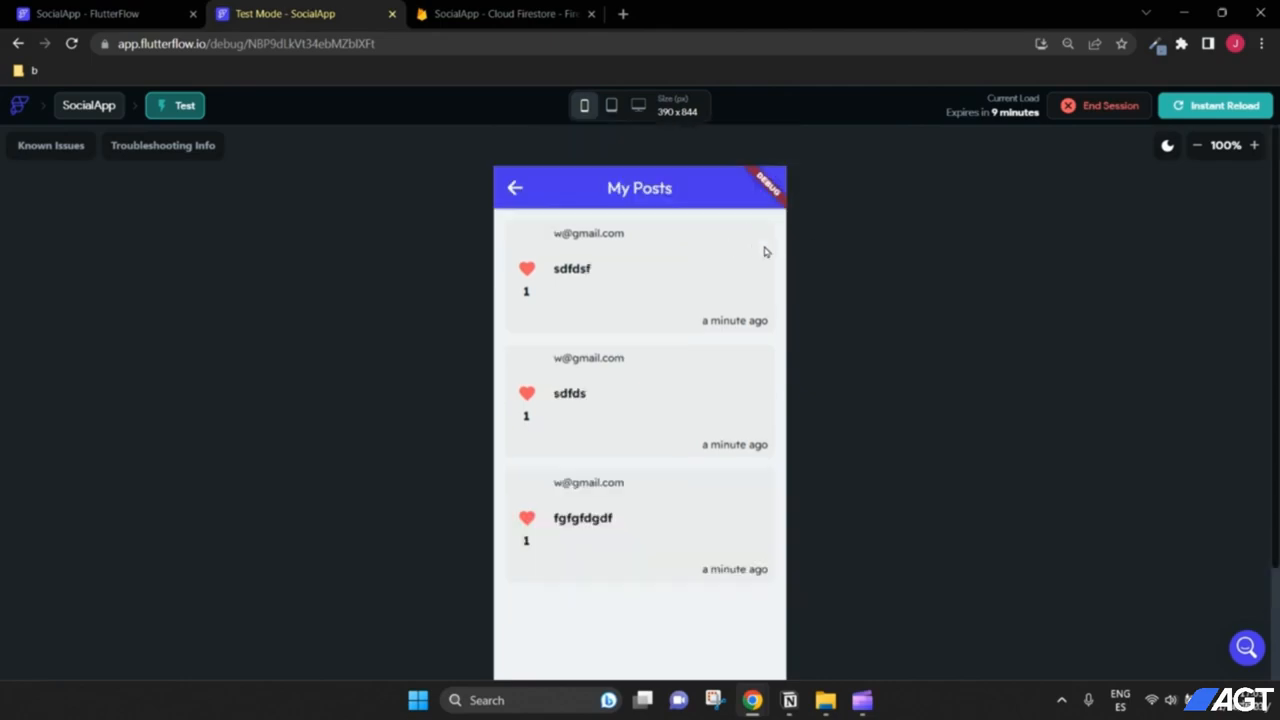
Step: Return to the editor, zoom the MyPosts canvas to 200% and select a post's userEmail row
{"action": "left_click", "coordinate": [88, 13]}
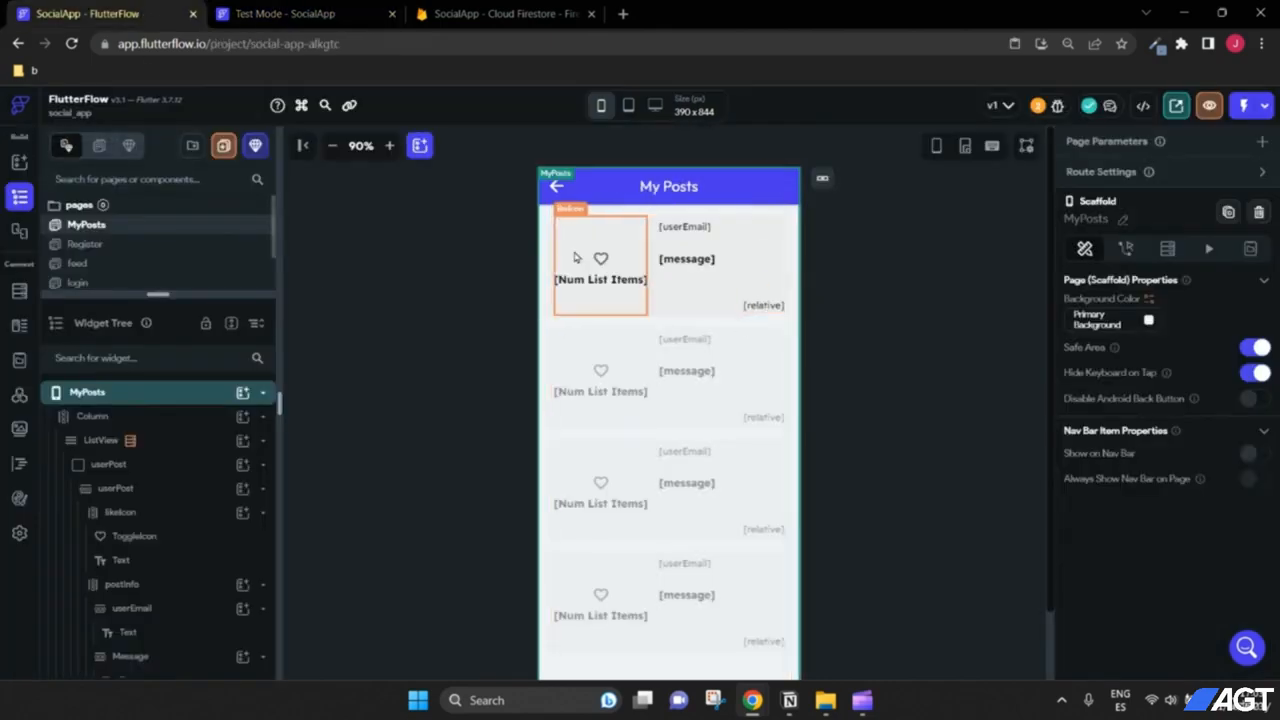
{"action": "scroll", "coordinate": [868, 295], "scroll_direction": "down", "scroll_amount": 2}
{"action": "scroll", "coordinate": [868, 295], "scroll_direction": "up", "scroll_amount": 2}
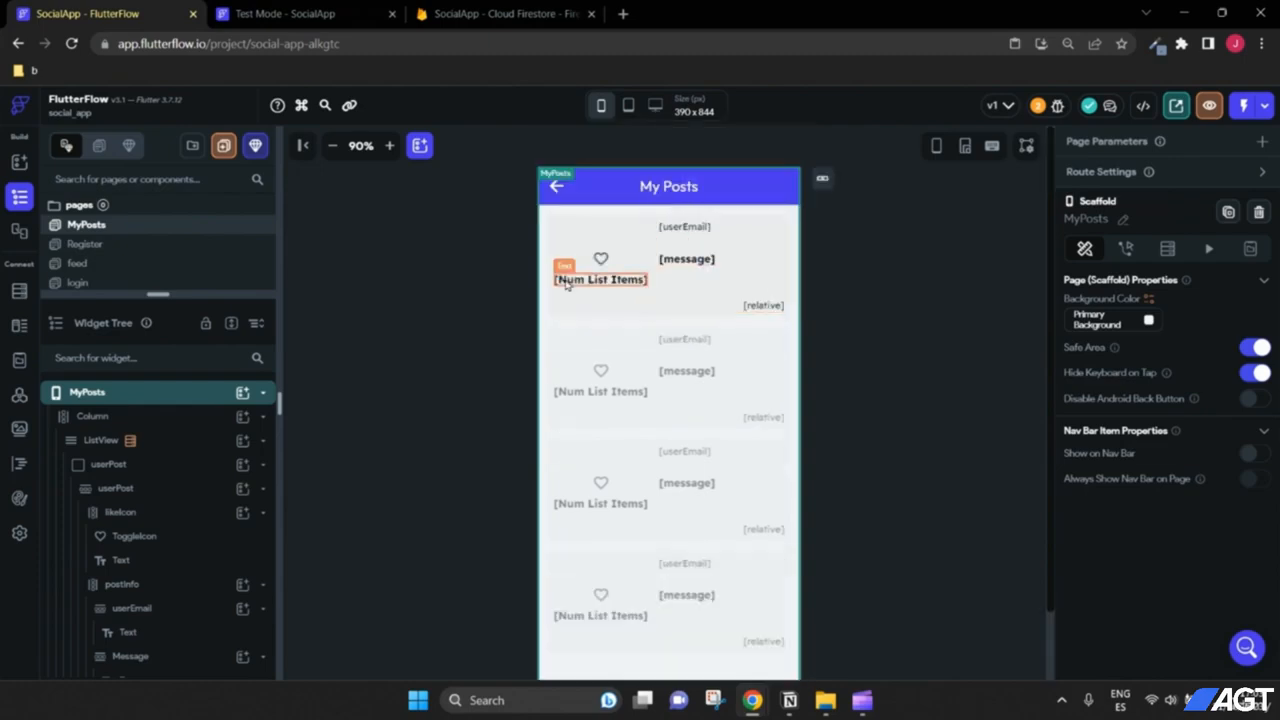
{"action": "left_click", "coordinate": [391, 147]}
{"action": "left_click", "coordinate": [391, 147]}
{"action": "left_click", "coordinate": [391, 147]}
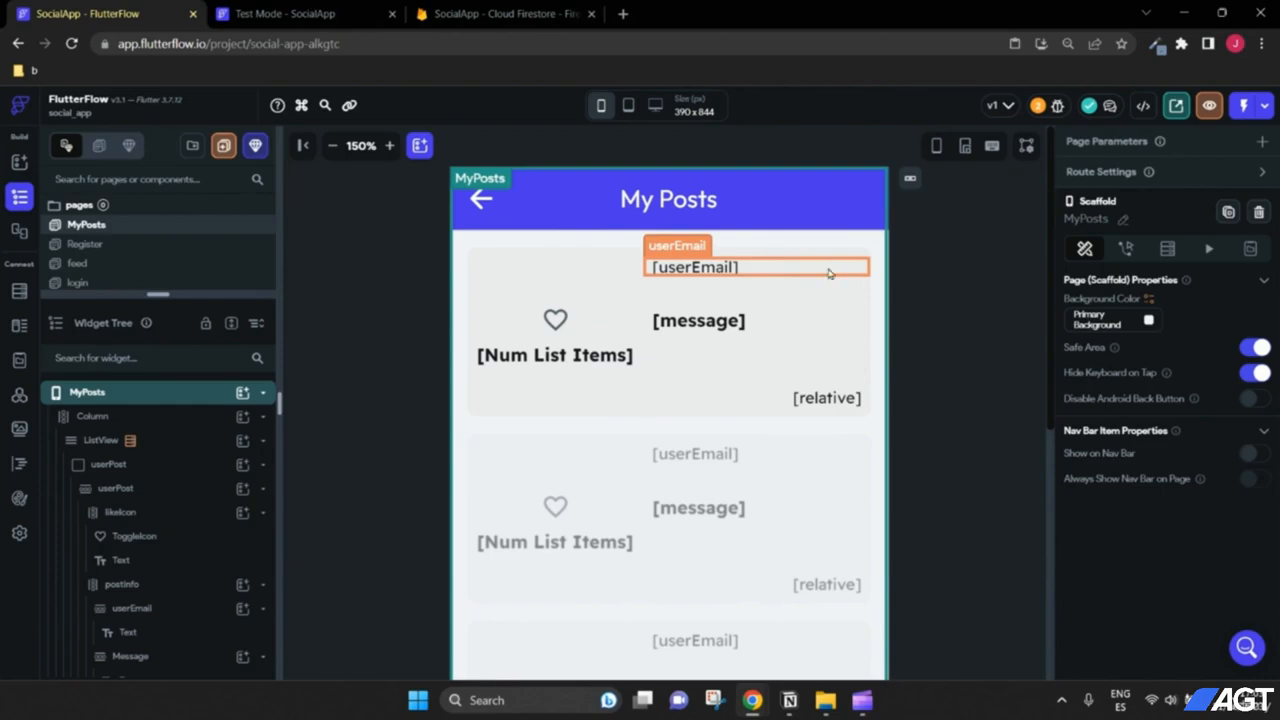
{"action": "left_click", "coordinate": [389, 145]}
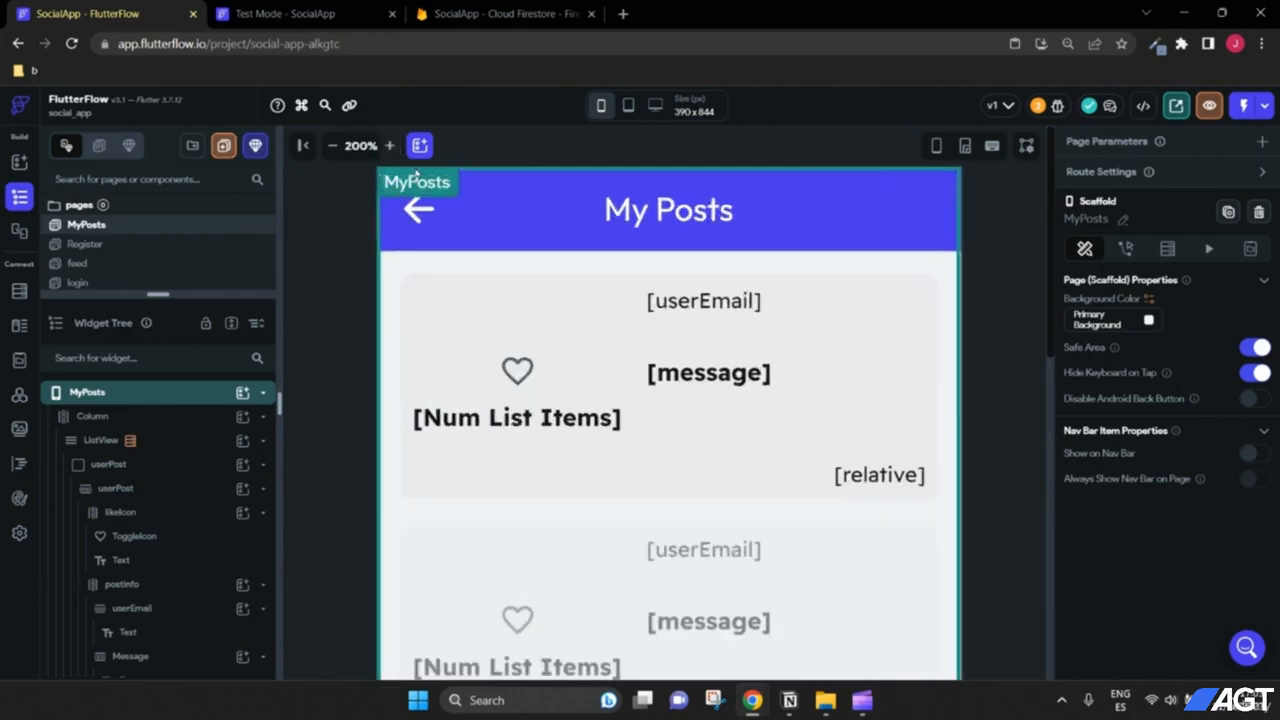
{"action": "left_click", "coordinate": [849, 312]}
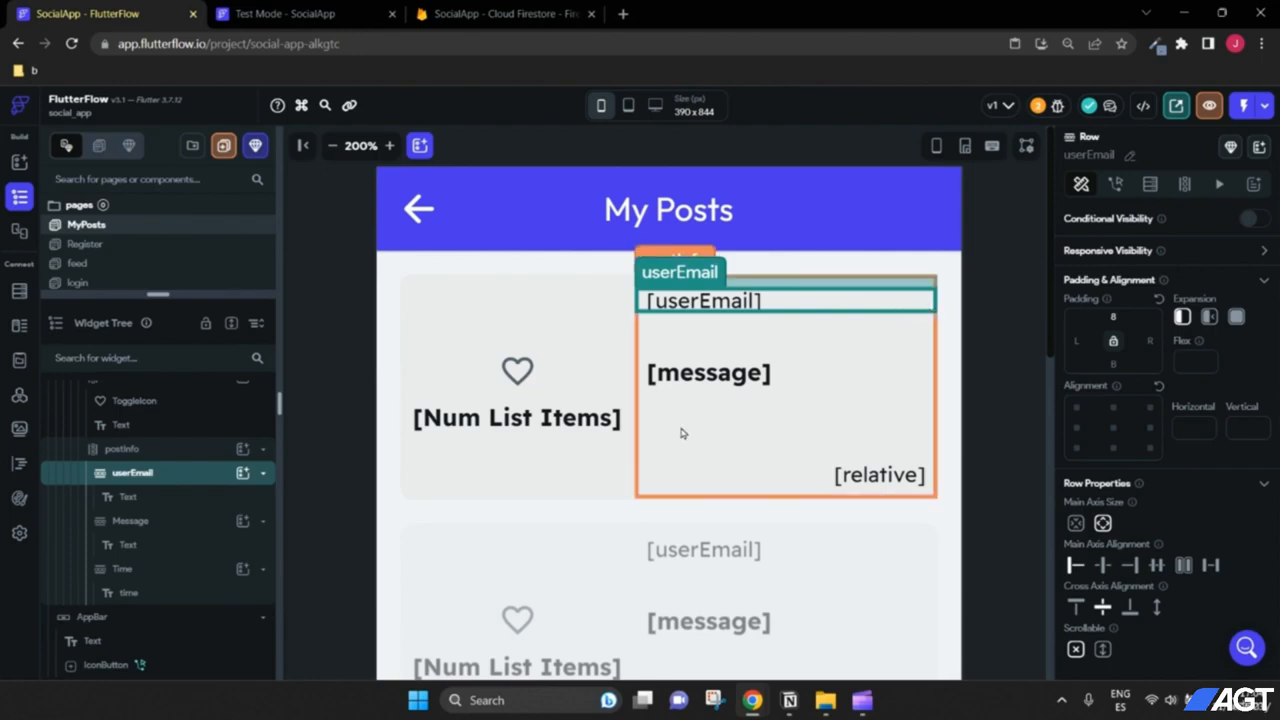
Step: Add a Row inside userEmail and name it 'icons'
{"action": "left_click", "coordinate": [241, 473]}
{"action": "left_click", "coordinate": [436, 434]}
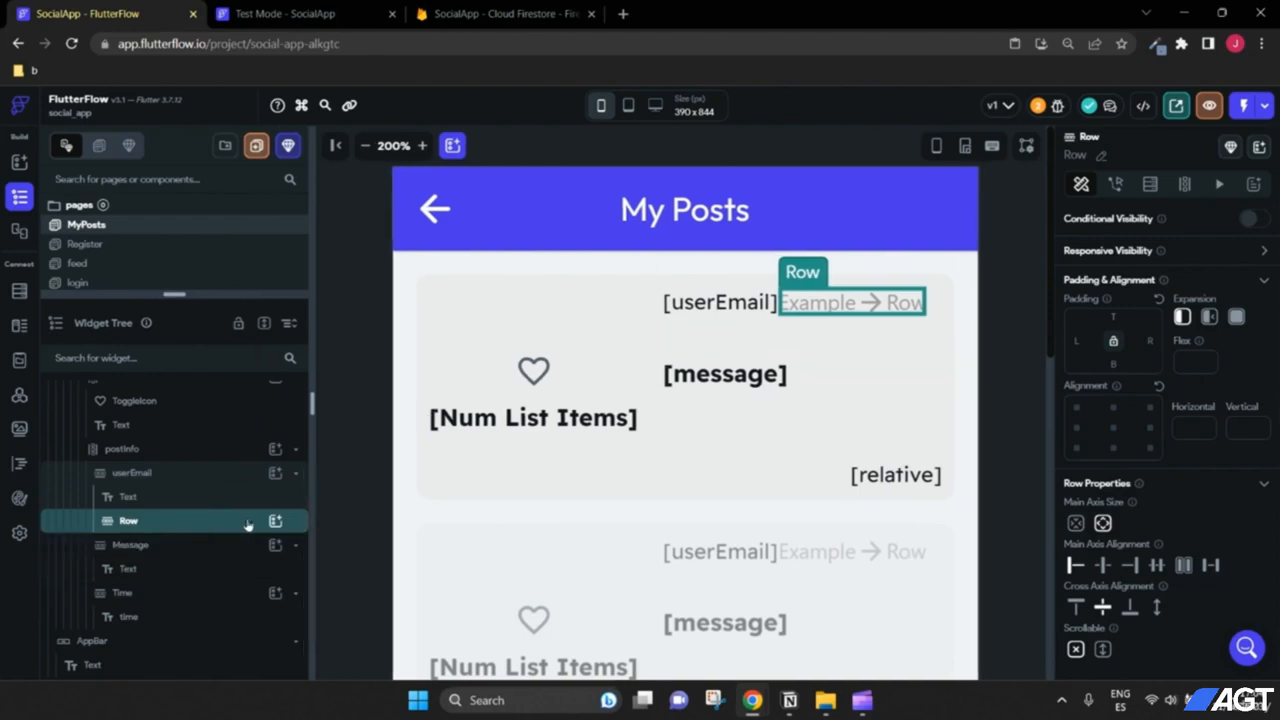
{"action": "left_click", "coordinate": [1101, 155]}
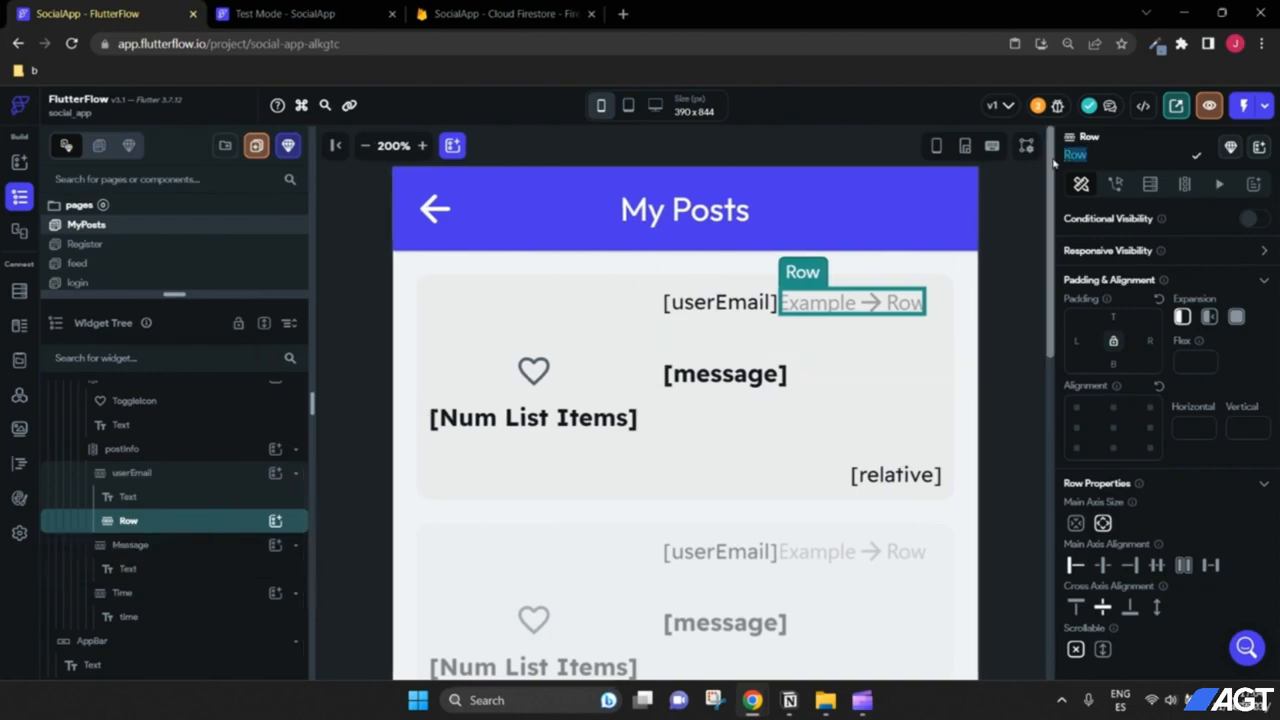
{"action": "type", "text": "icons"}
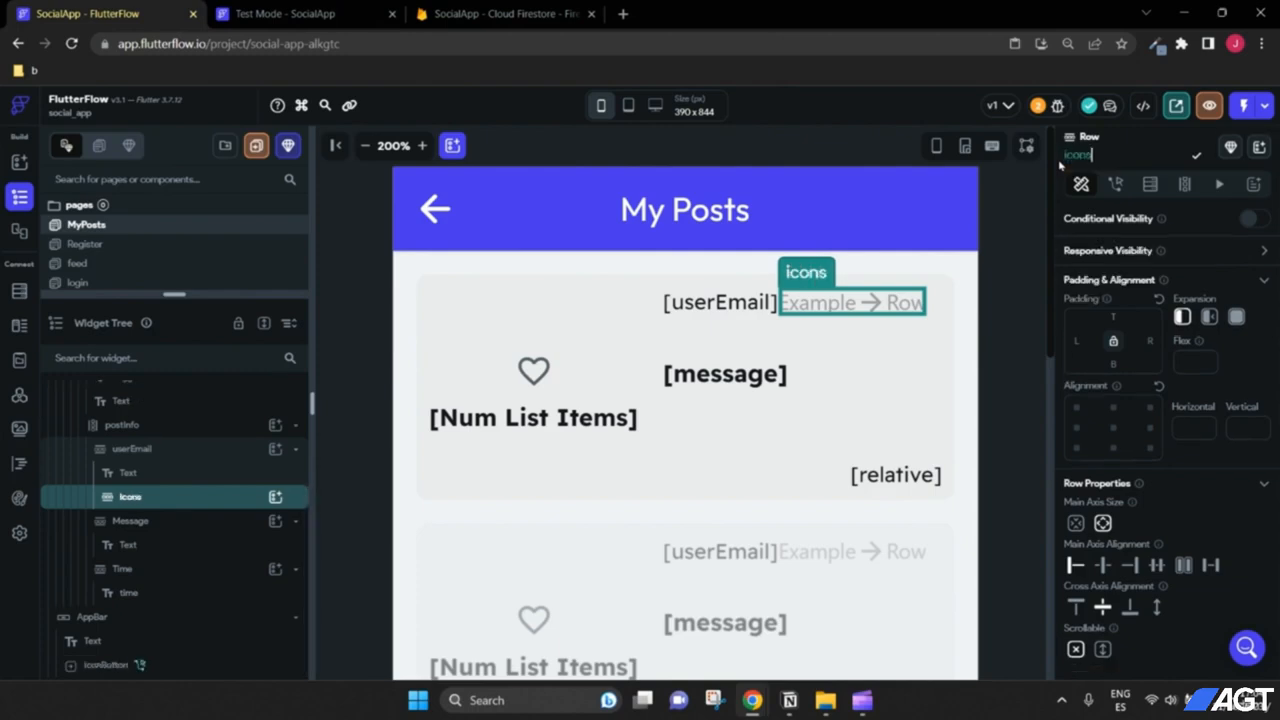
Step: Put two Icons in the icons row and align userEmail with Space Between
{"action": "left_click", "coordinate": [275, 498]}
{"action": "left_click", "coordinate": [318, 362]}
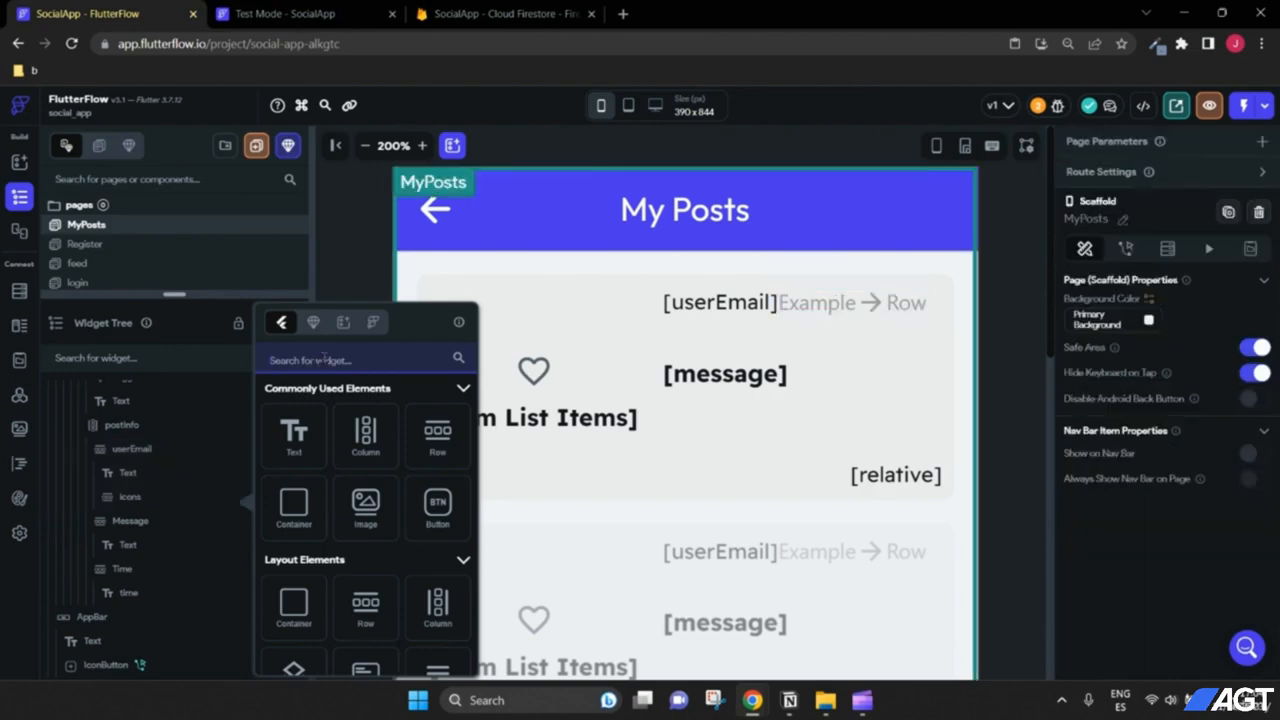
{"action": "type", "text": "icon"}
{"action": "left_click", "coordinate": [294, 456]}
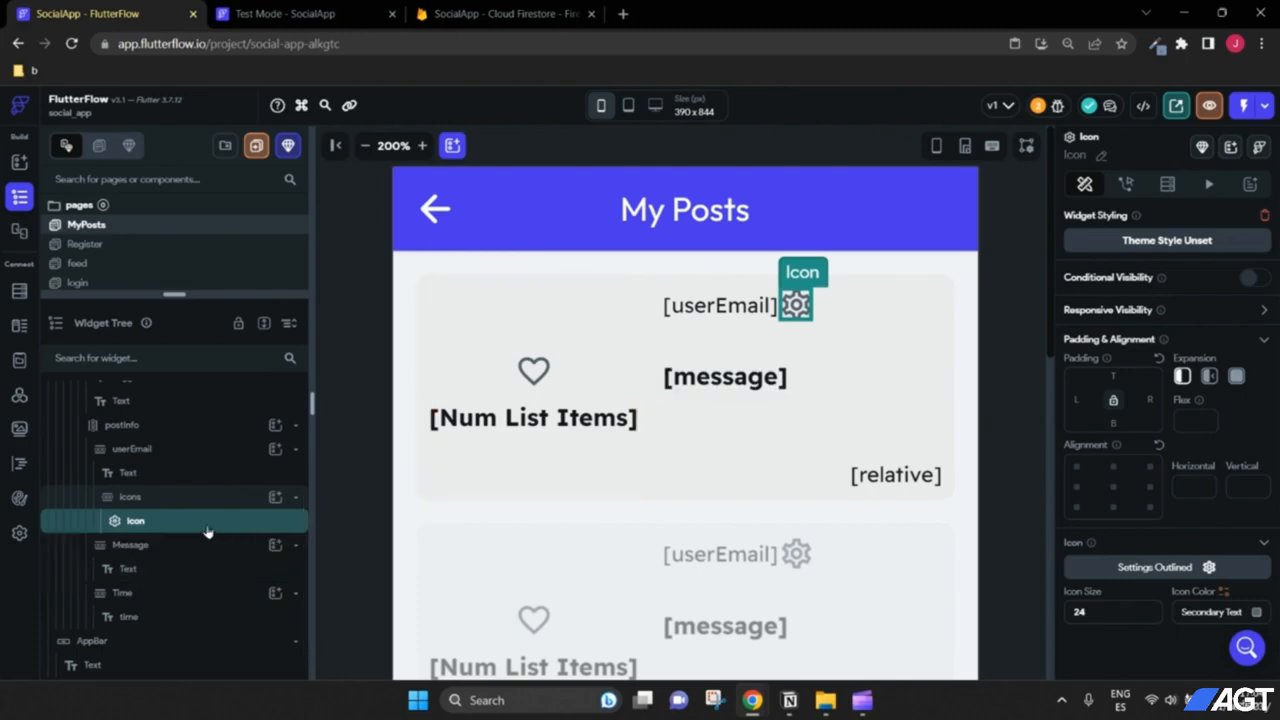
{"action": "right_click", "coordinate": [135, 523]}
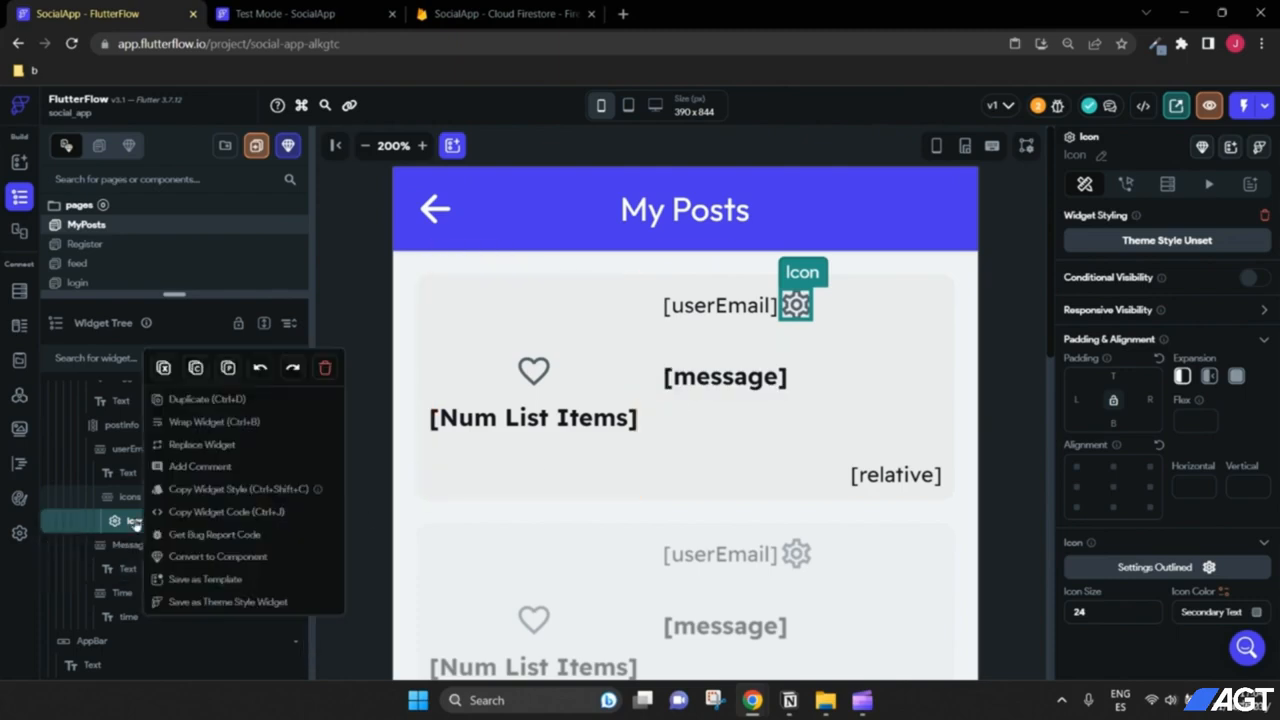
{"action": "left_click", "coordinate": [172, 410]}
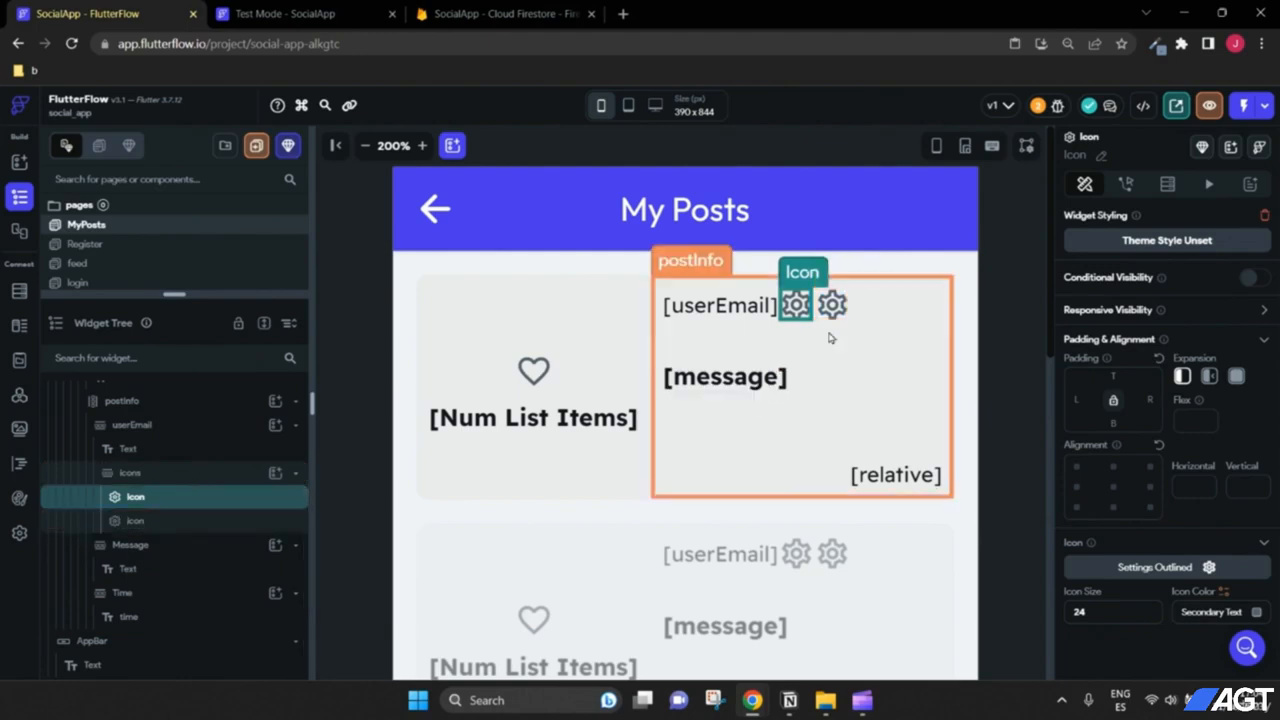
{"action": "left_click", "coordinate": [150, 425]}
{"action": "scroll", "coordinate": [1162, 478], "scroll_direction": "down", "scroll_amount": 1}
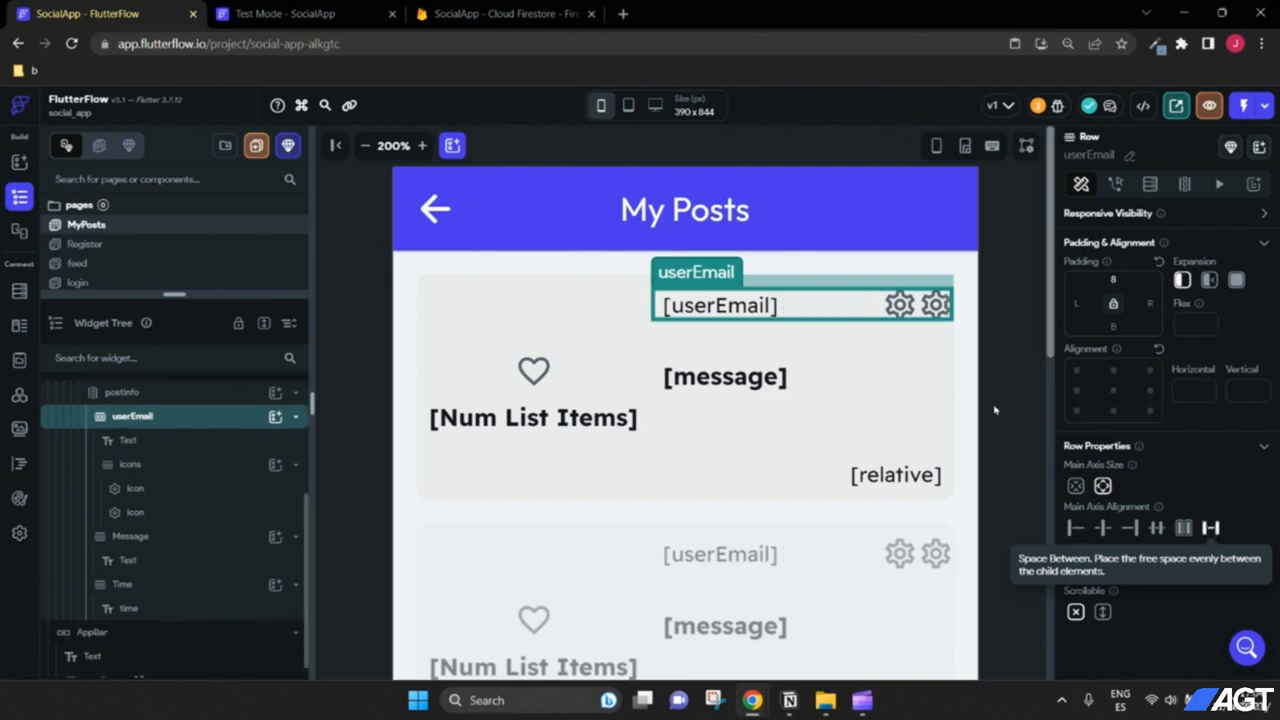
Step: Push the icons to the row's right end and turn the second gear icon into a trash Delete icon
{"action": "left_click", "coordinate": [1211, 528]}
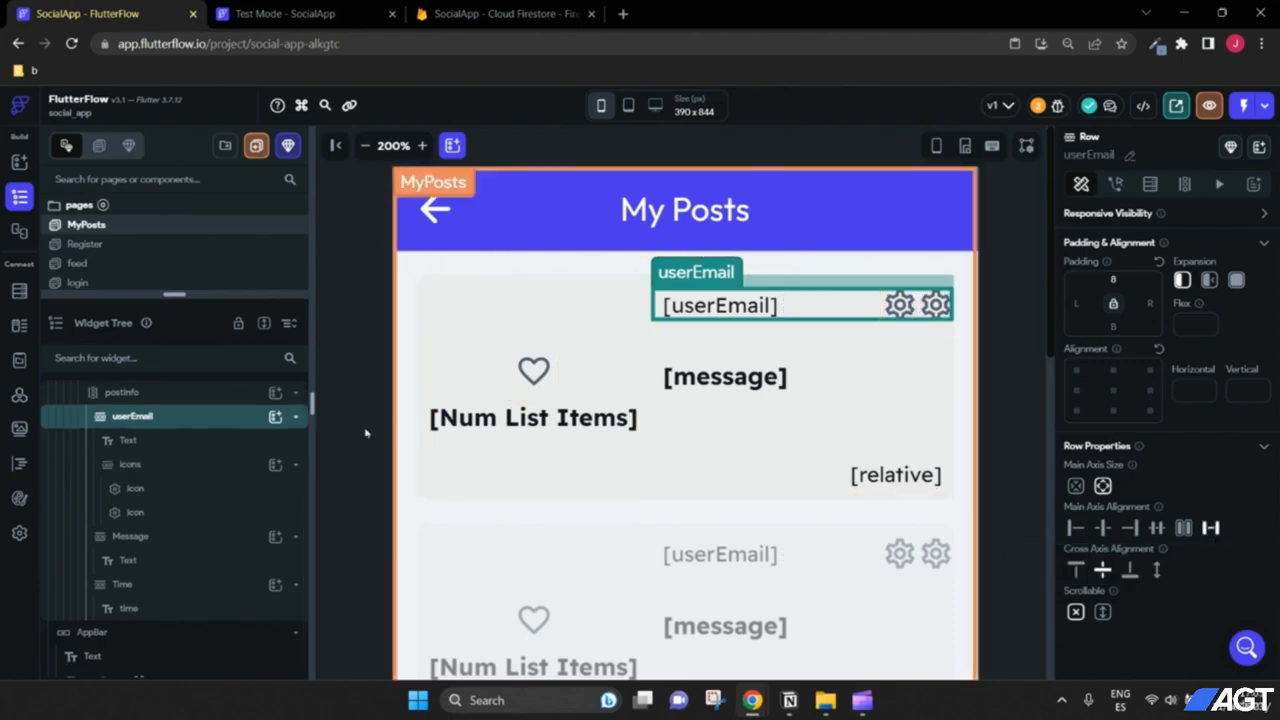
{"action": "left_click", "coordinate": [188, 470]}
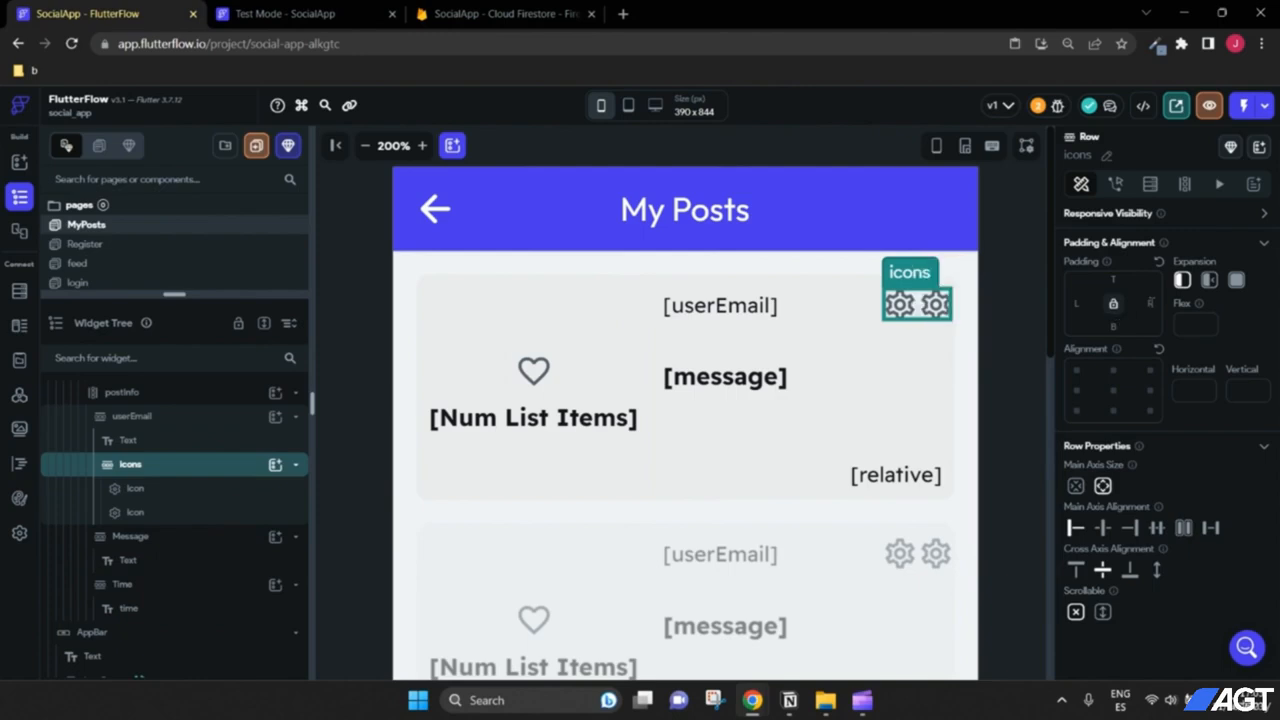
{"action": "type", "text": "8"}
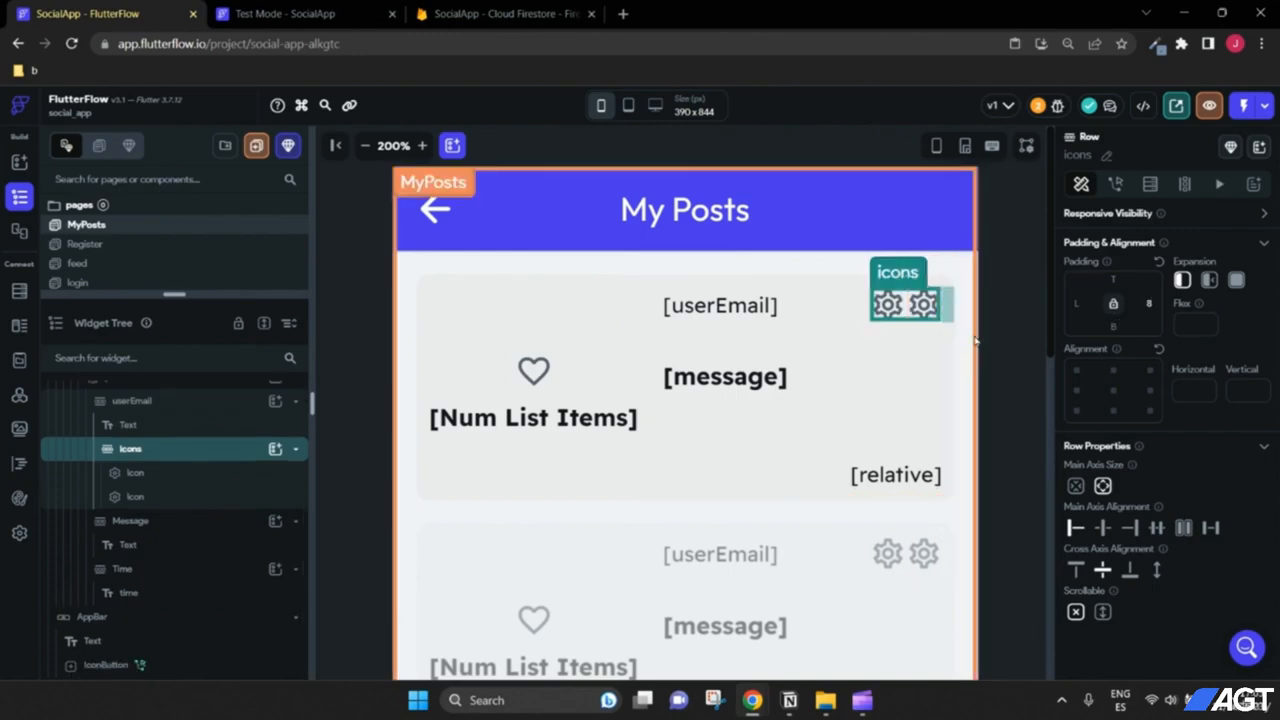
{"action": "left_click", "coordinate": [143, 481]}
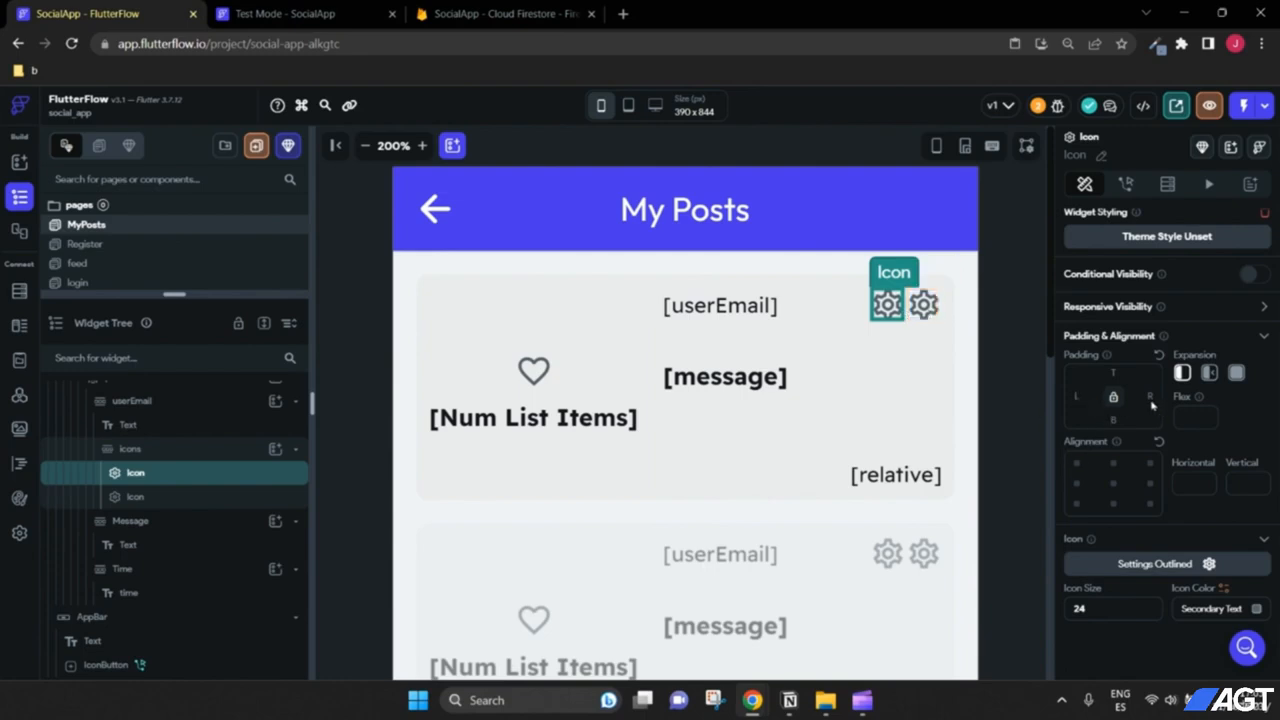
{"action": "left_click", "coordinate": [1003, 378]}
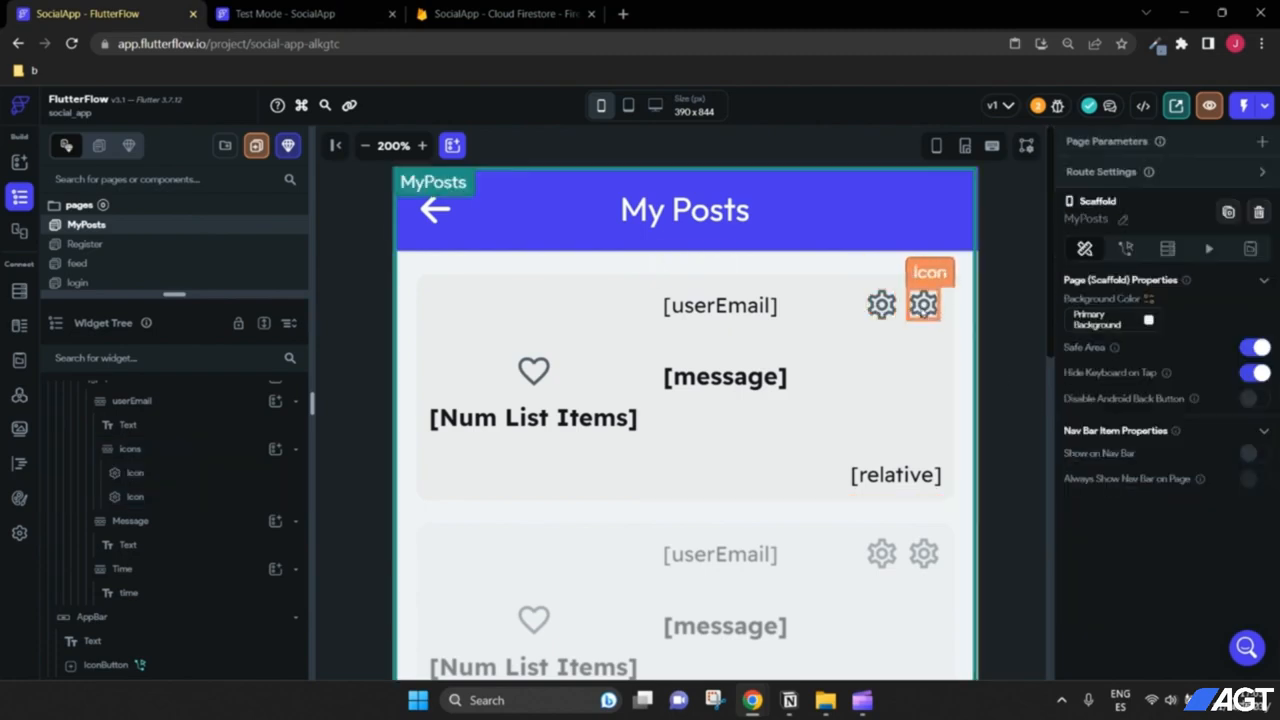
{"action": "left_click", "coordinate": [923, 304]}
{"action": "scroll", "coordinate": [1162, 568], "scroll_direction": "down", "scroll_amount": 1}
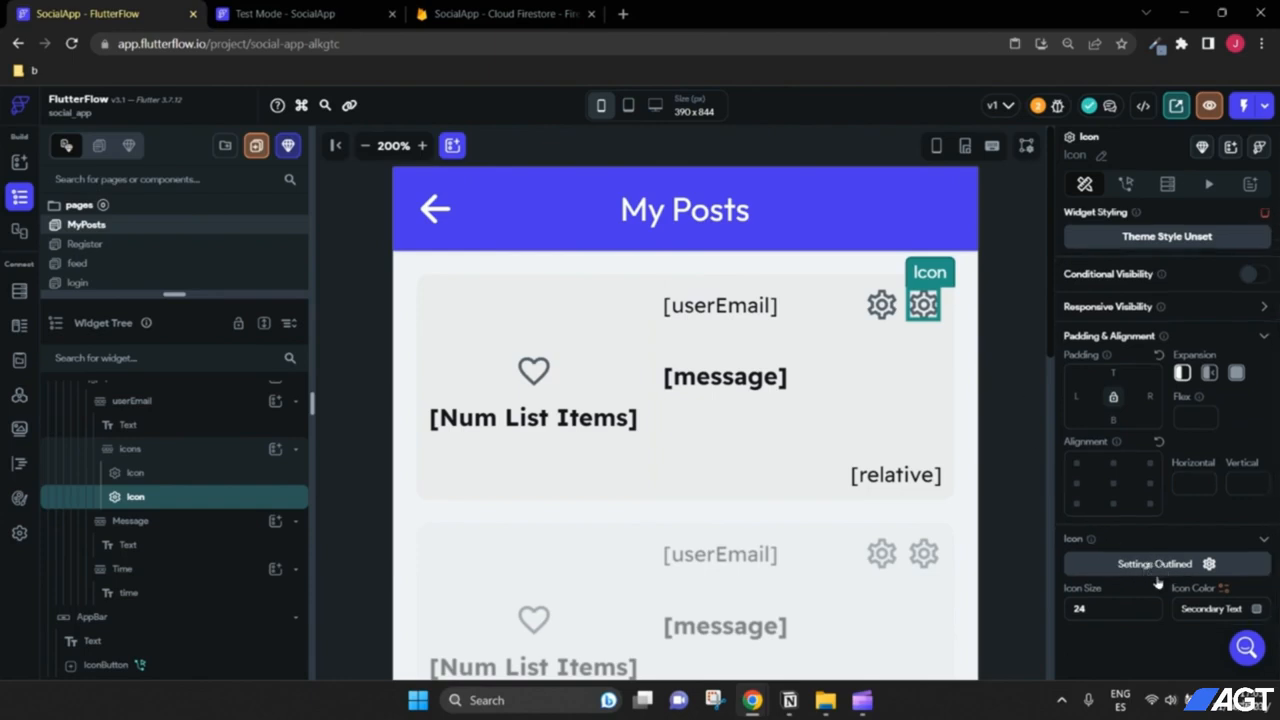
{"action": "left_click", "coordinate": [1156, 567]}
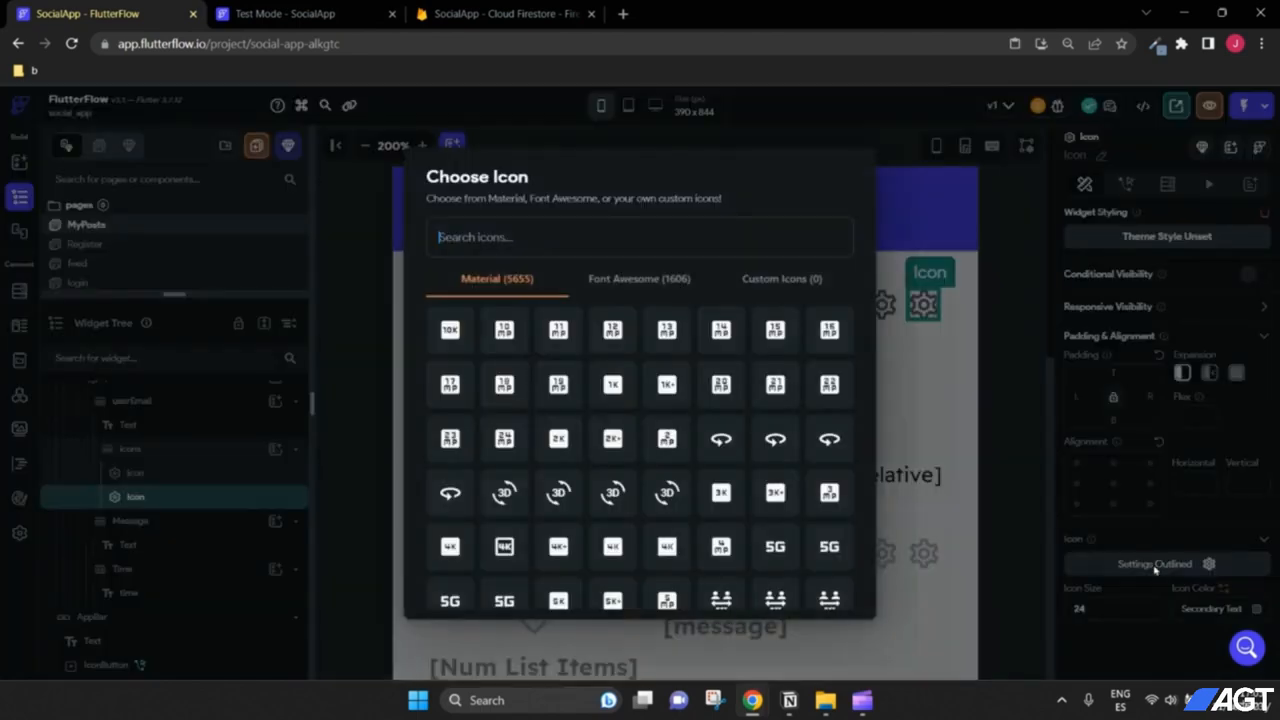
{"action": "type", "text": "dele"}
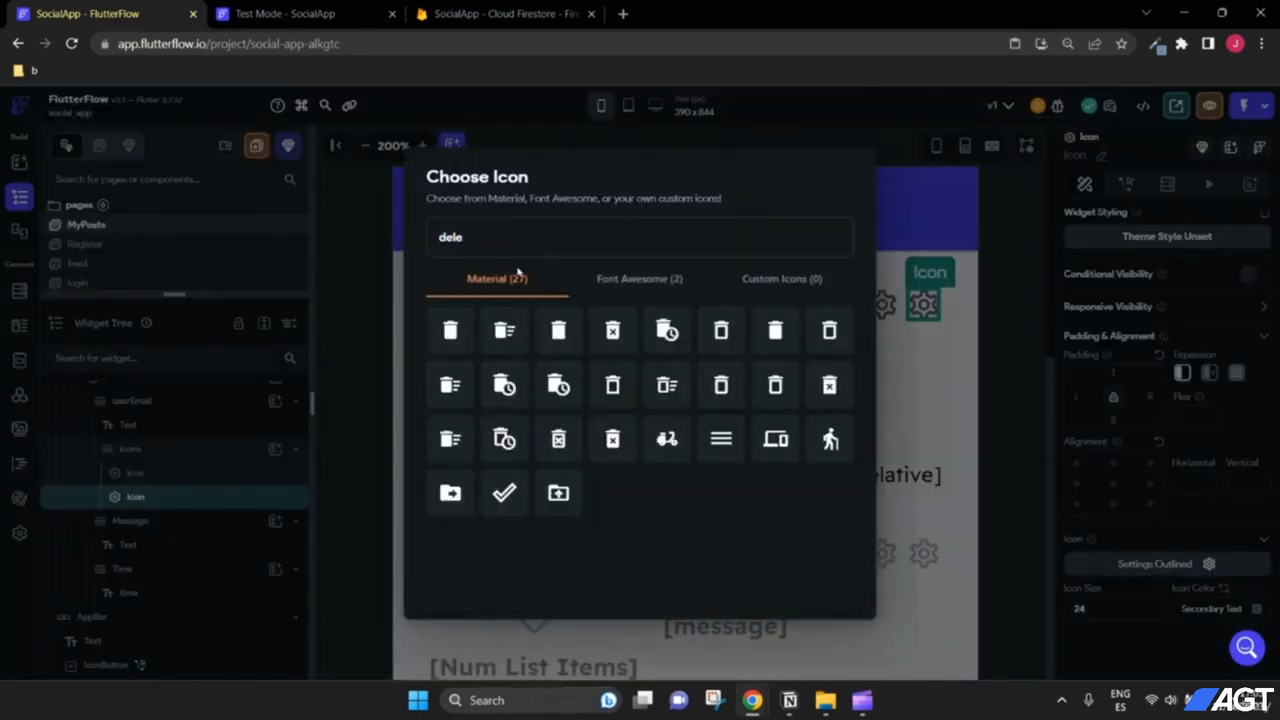
{"action": "left_click", "coordinate": [449, 332]}
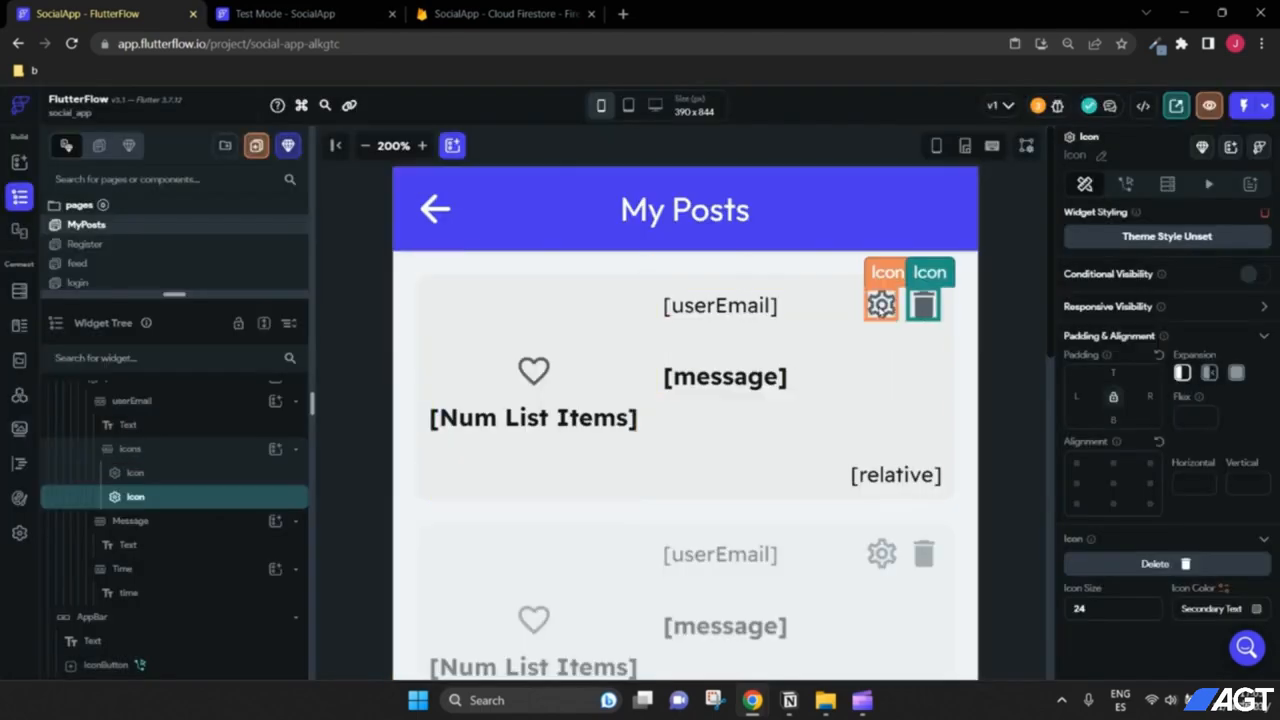
Step: Turn the first gear icon into the mode_edit pencil icon, then select the trash icon
{"action": "left_click", "coordinate": [892, 313]}
{"action": "left_click", "coordinate": [1155, 565]}
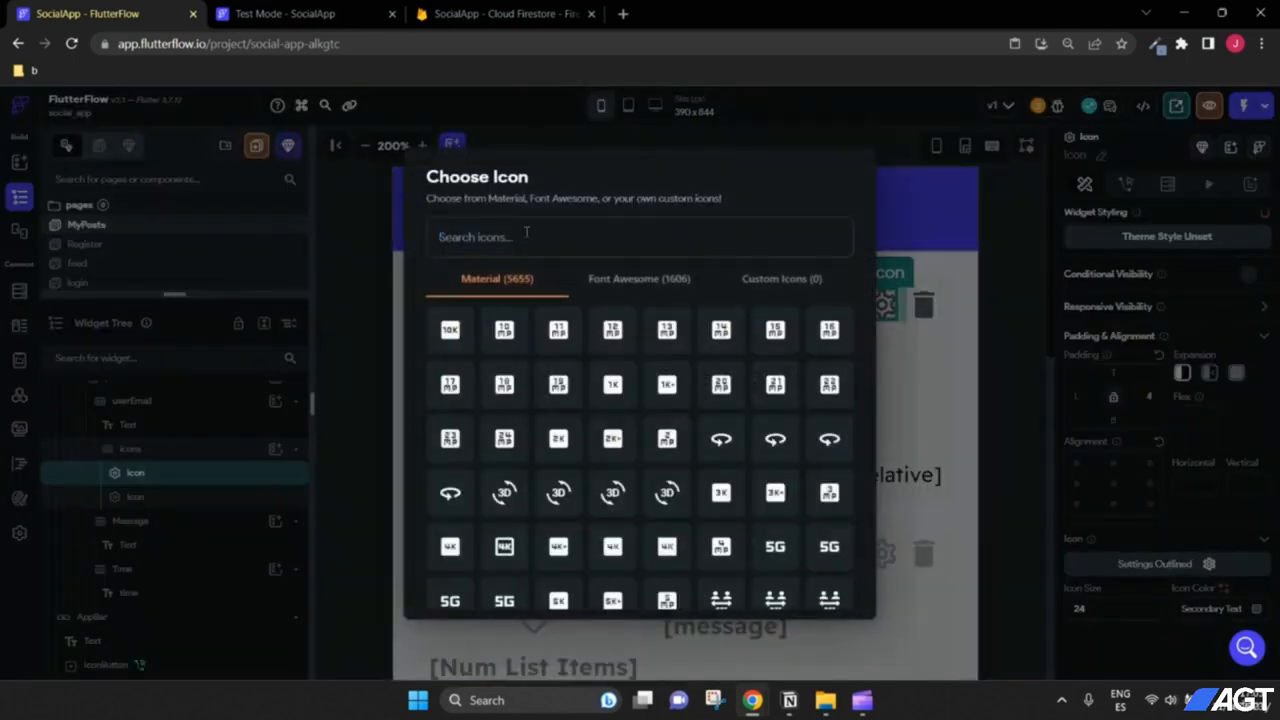
{"action": "type", "text": "edit"}
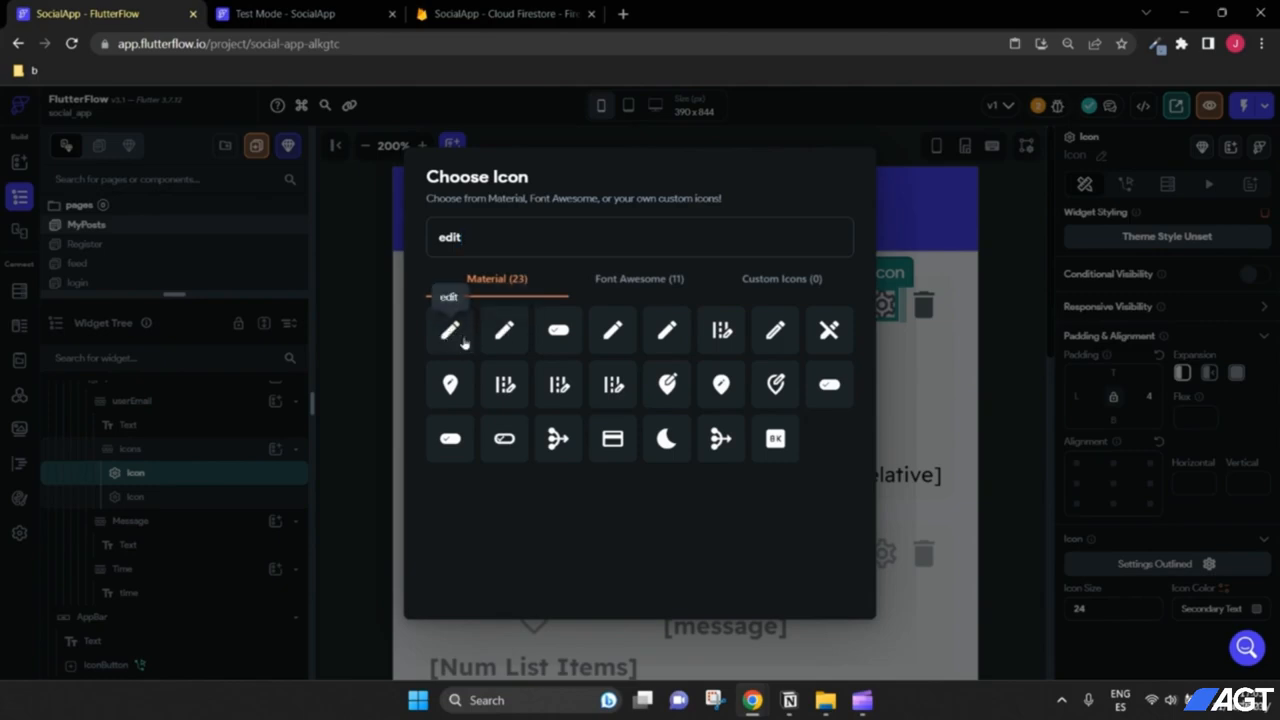
{"action": "left_click", "coordinate": [506, 338]}
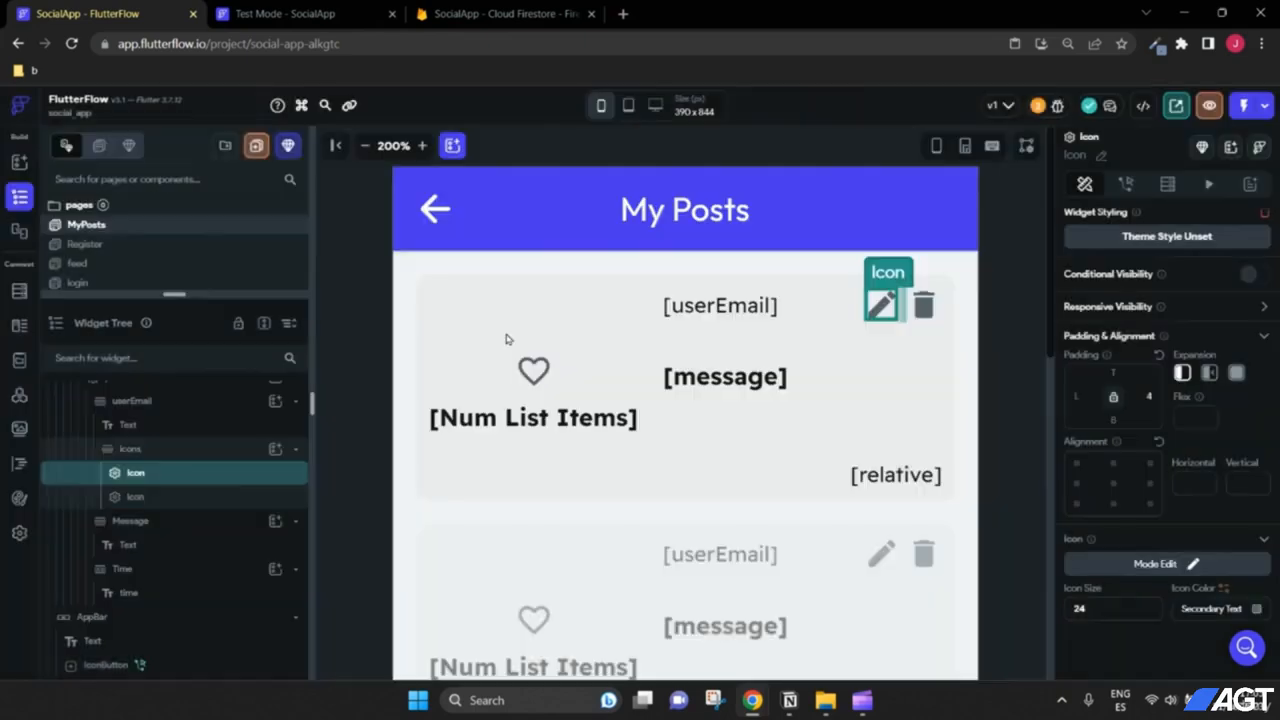
{"action": "left_click", "coordinate": [966, 360]}
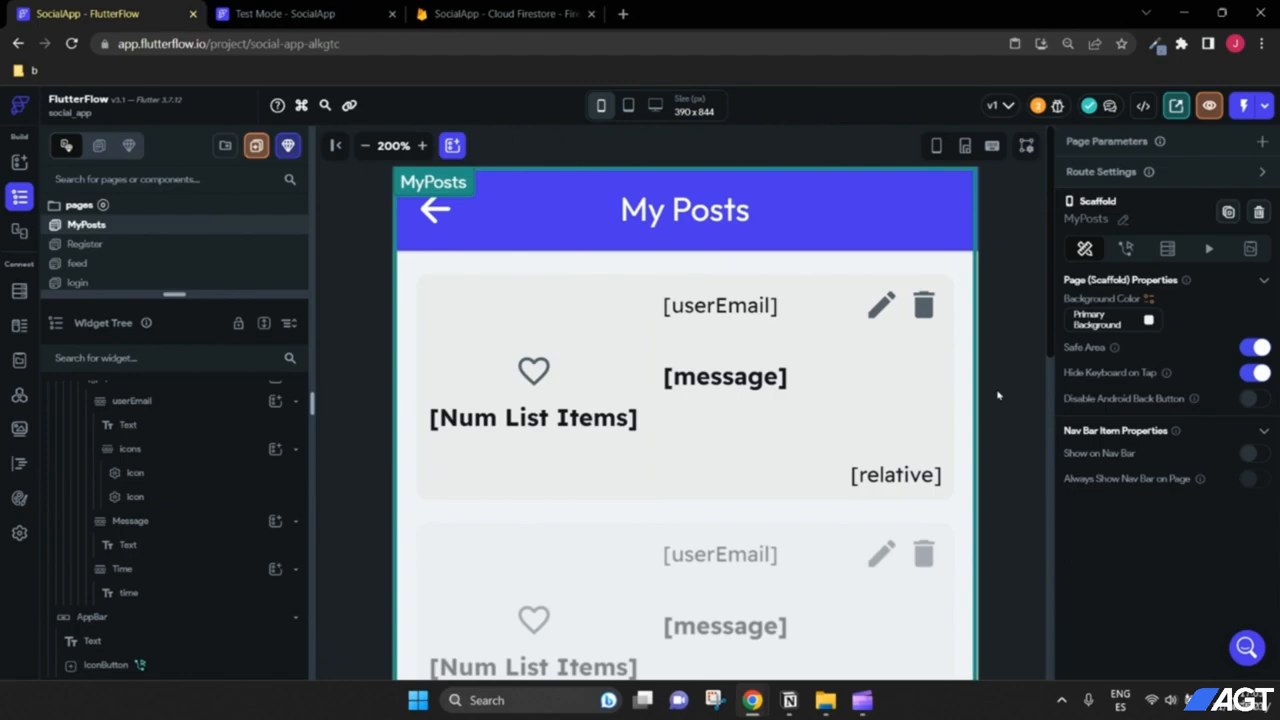
{"action": "left_click", "coordinate": [926, 311]}
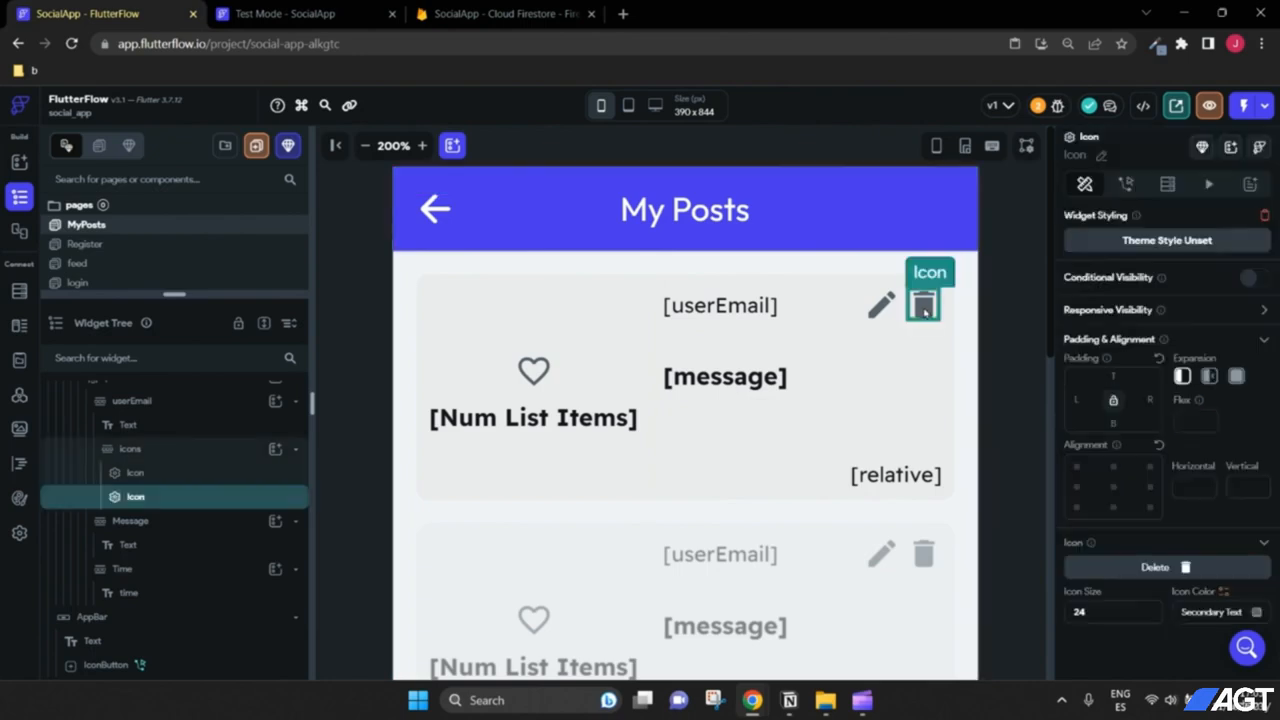
Step: Add a Firestore Delete Document action to the trash icon's tap
{"action": "left_click", "coordinate": [1126, 184]}
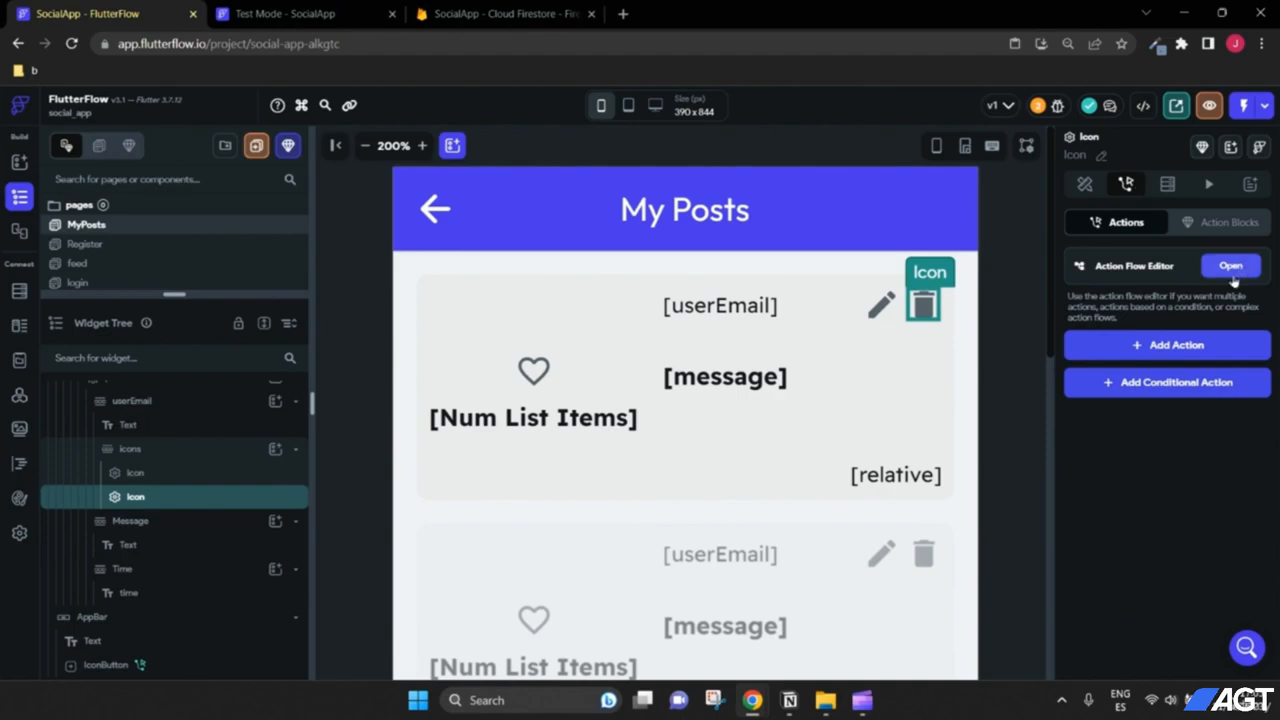
{"action": "left_click", "coordinate": [1164, 347]}
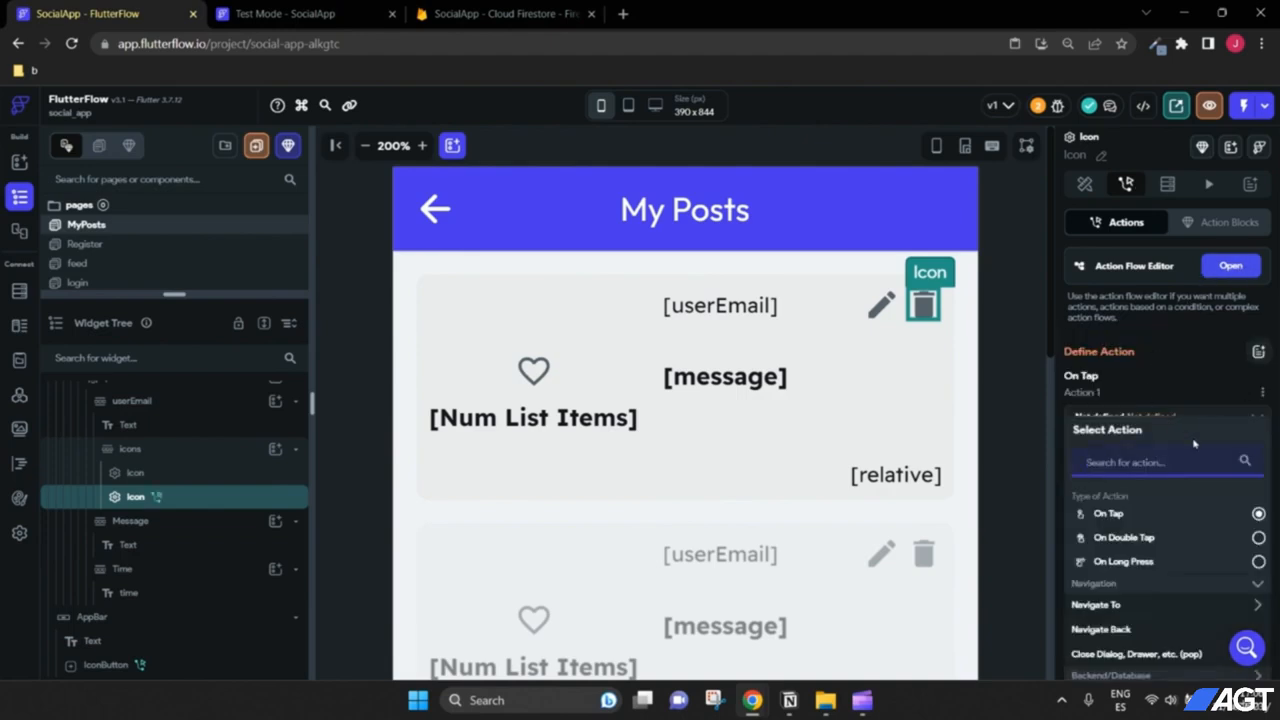
{"action": "scroll", "coordinate": [1196, 455], "scroll_direction": "down", "scroll_amount": 2}
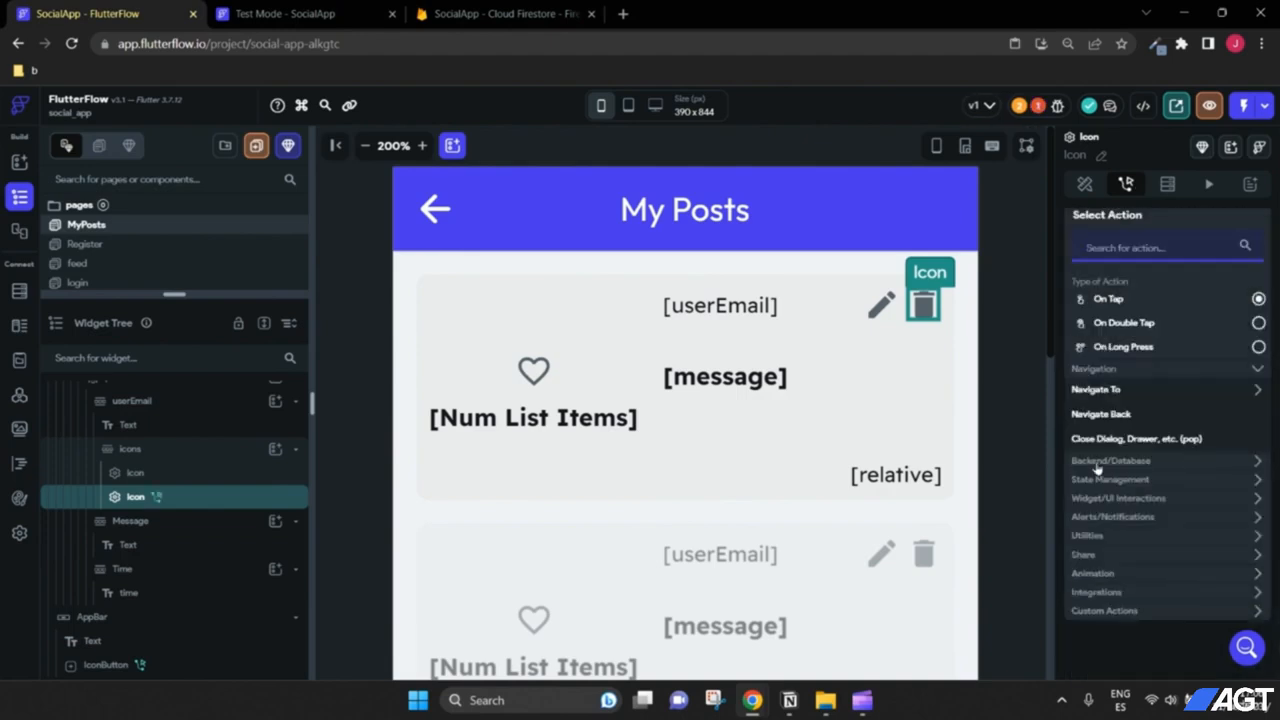
{"action": "left_click", "coordinate": [1131, 463]}
{"action": "left_click", "coordinate": [1119, 486]}
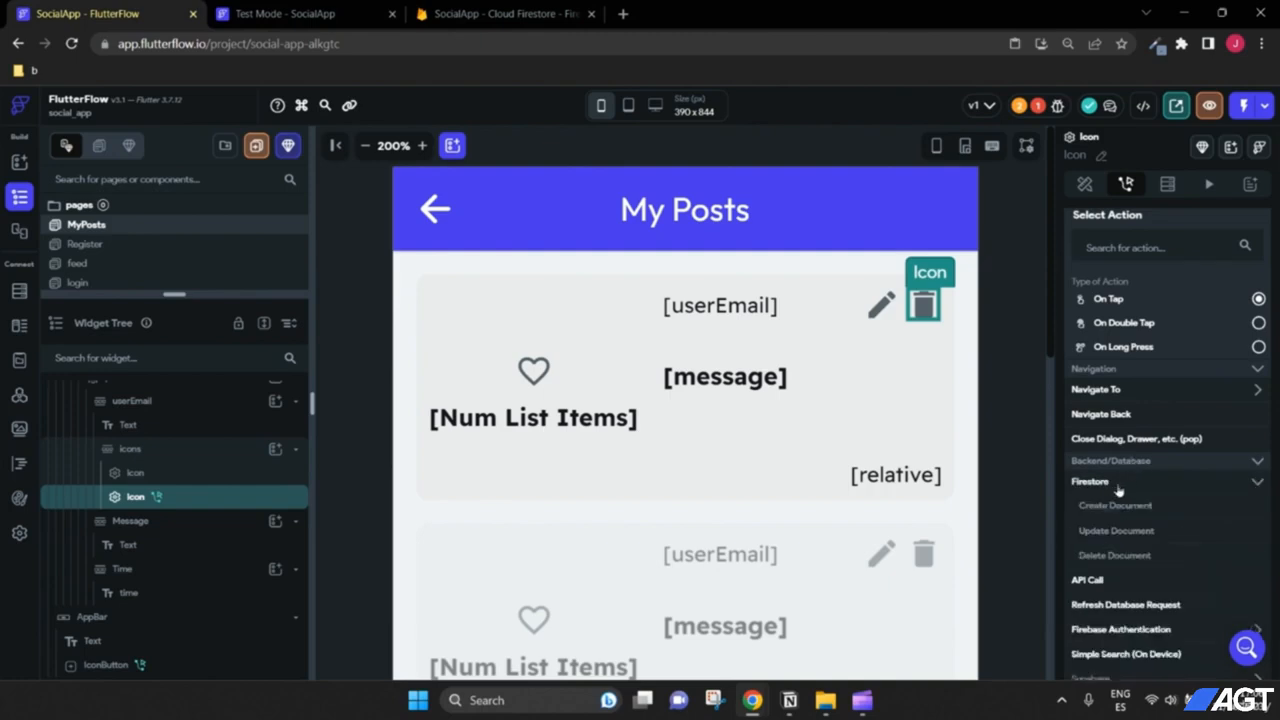
{"action": "left_click", "coordinate": [1114, 556]}
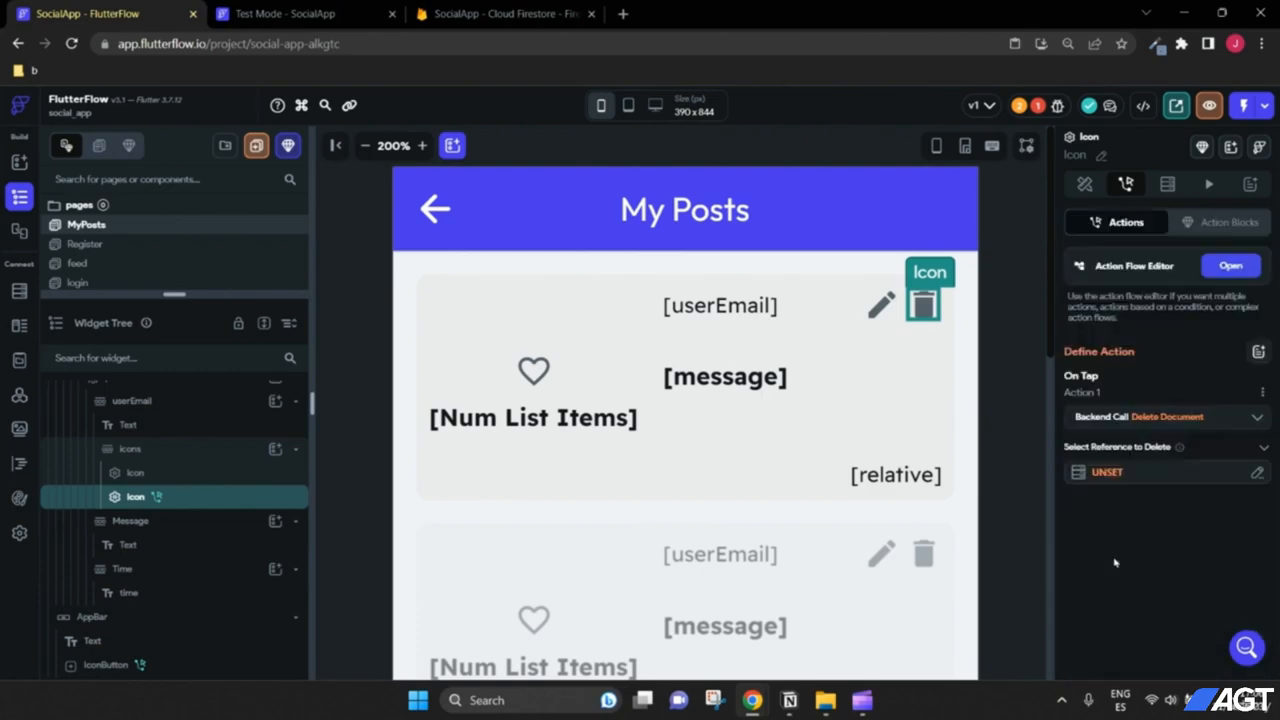
Step: Set the deleted document to the userPosts document's own Reference, then zoom the canvas to 110%
{"action": "left_click", "coordinate": [1108, 474]}
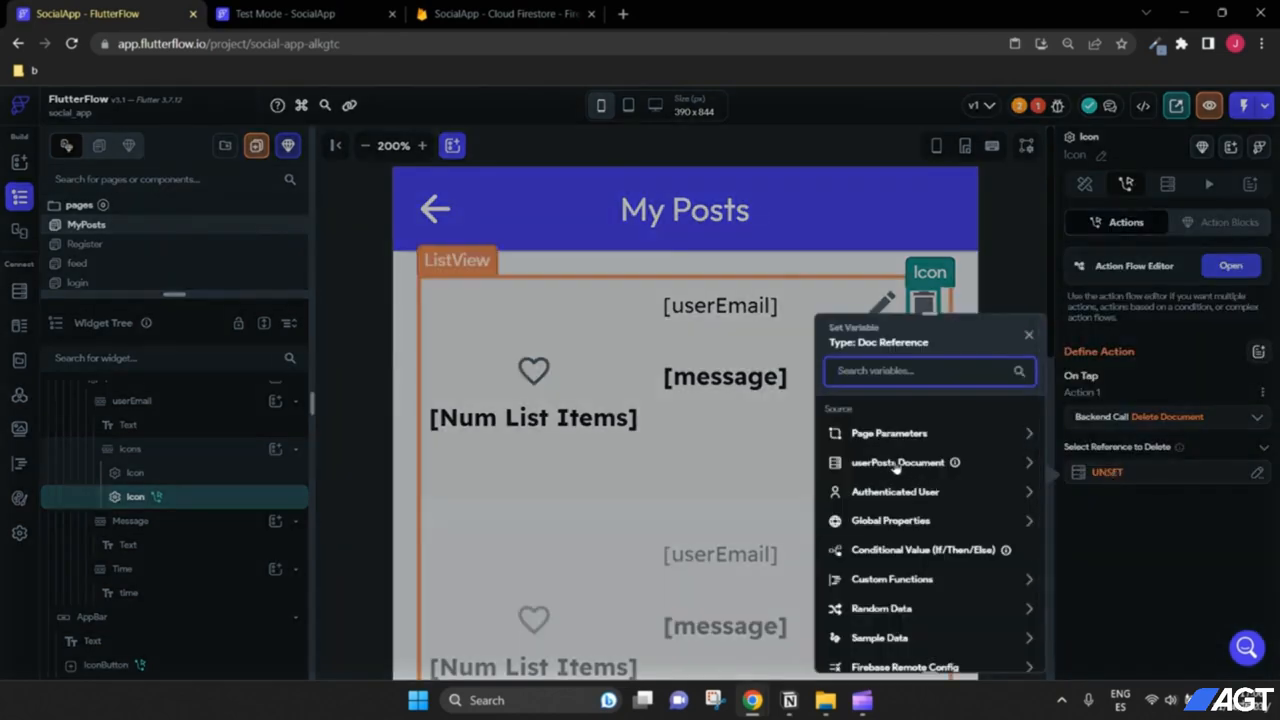
{"action": "left_click", "coordinate": [1029, 335]}
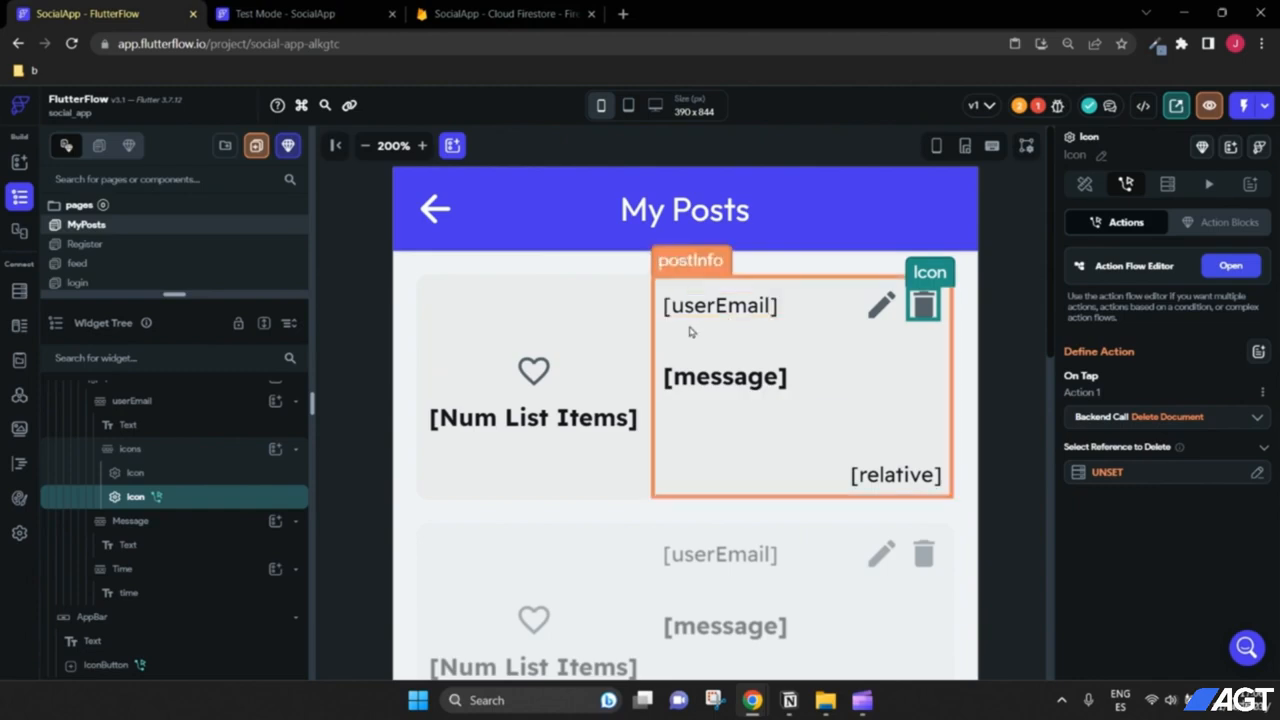
{"action": "scroll", "coordinate": [200, 474], "scroll_direction": "up", "scroll_amount": 3}
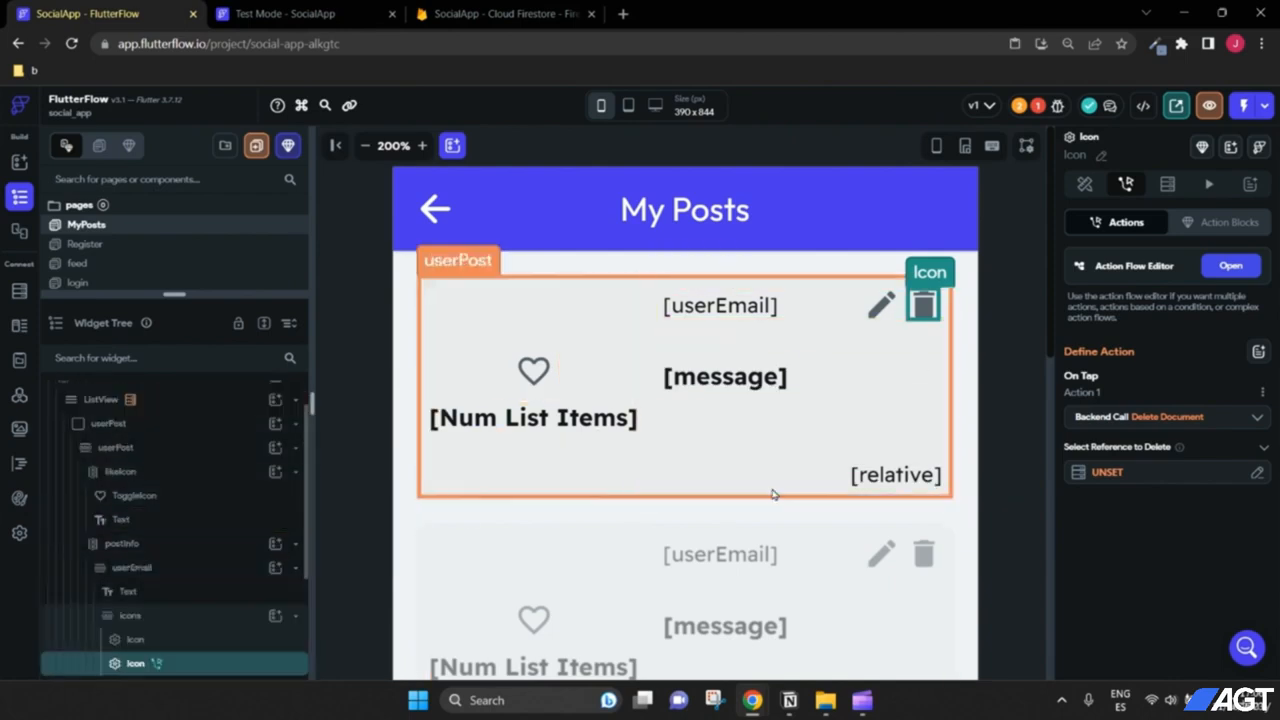
{"action": "scroll", "coordinate": [143, 497], "scroll_direction": "down", "scroll_amount": 2}
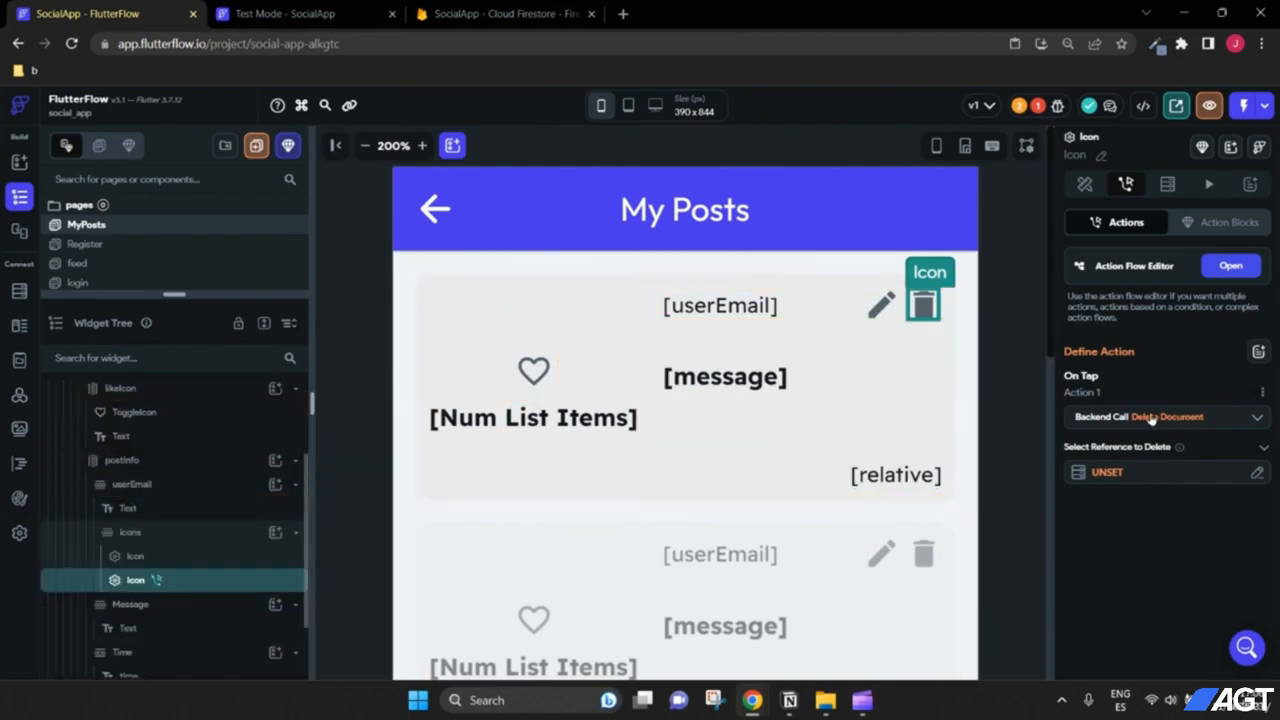
{"action": "left_click", "coordinate": [1112, 476]}
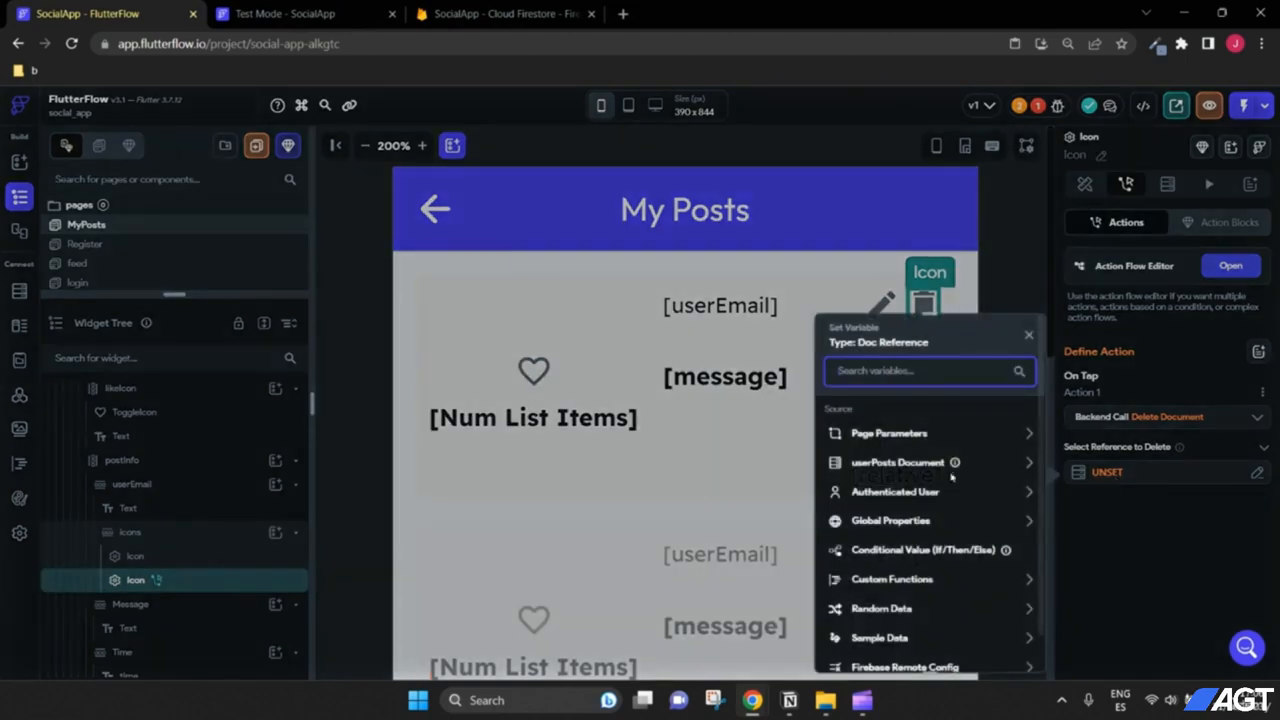
{"action": "left_click", "coordinate": [912, 466]}
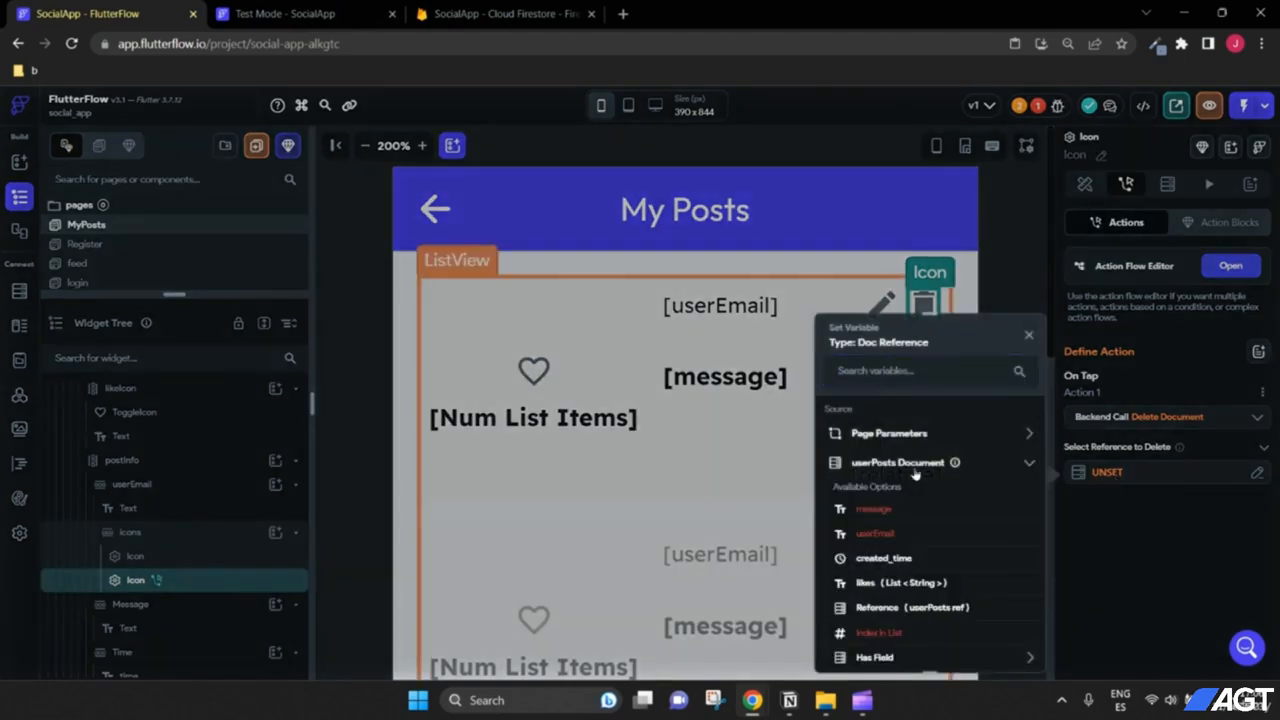
{"action": "left_click", "coordinate": [885, 608]}
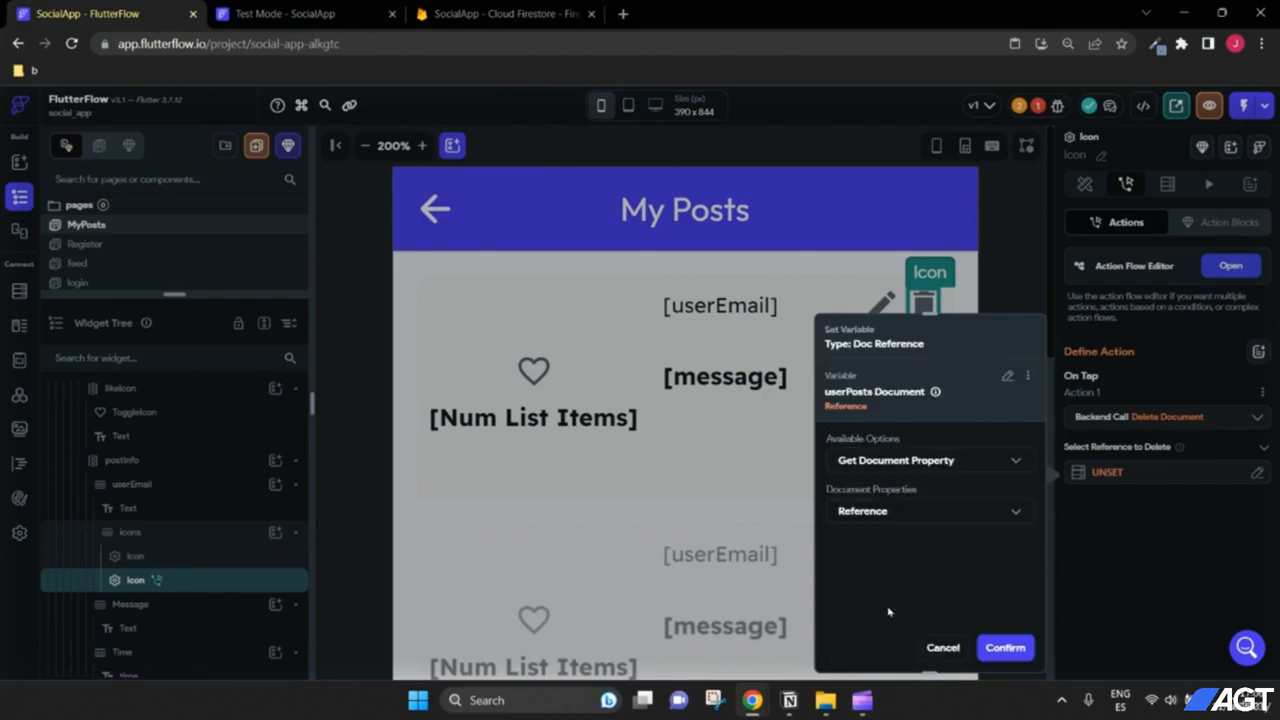
{"action": "left_click", "coordinate": [1005, 648]}
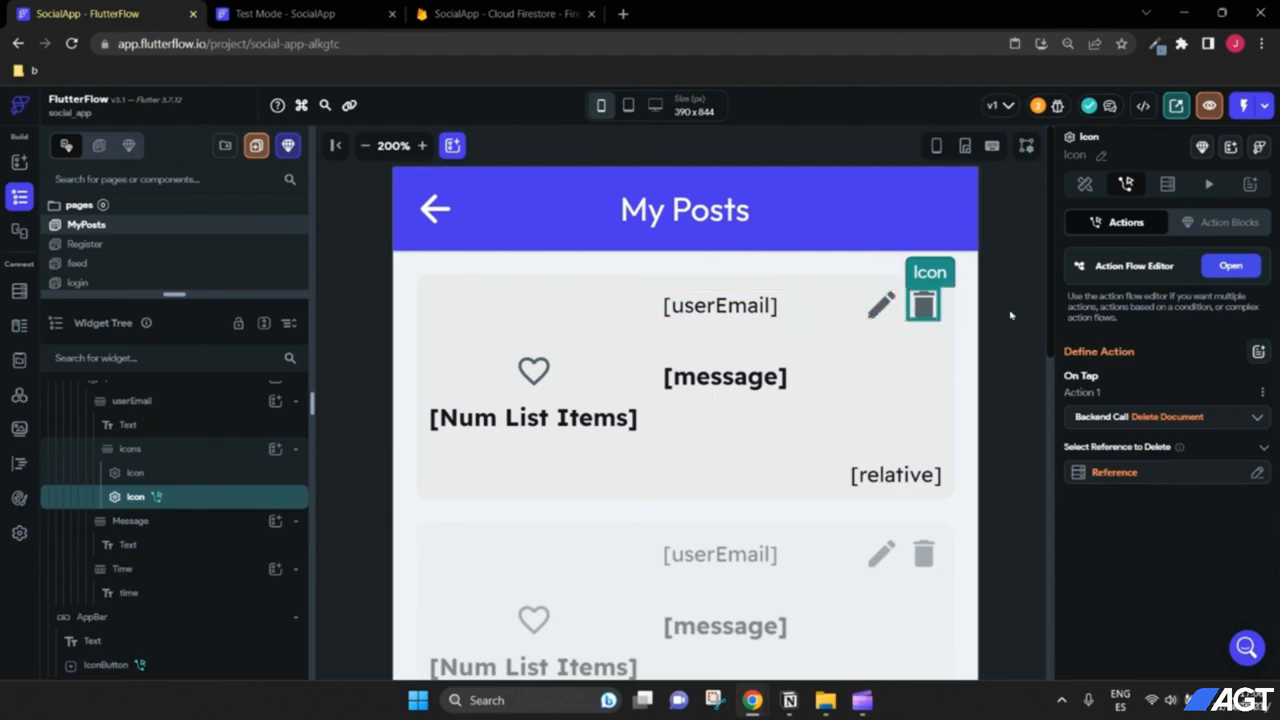
{"action": "left_click", "coordinate": [362, 146]}
{"action": "left_click", "coordinate": [362, 146]}
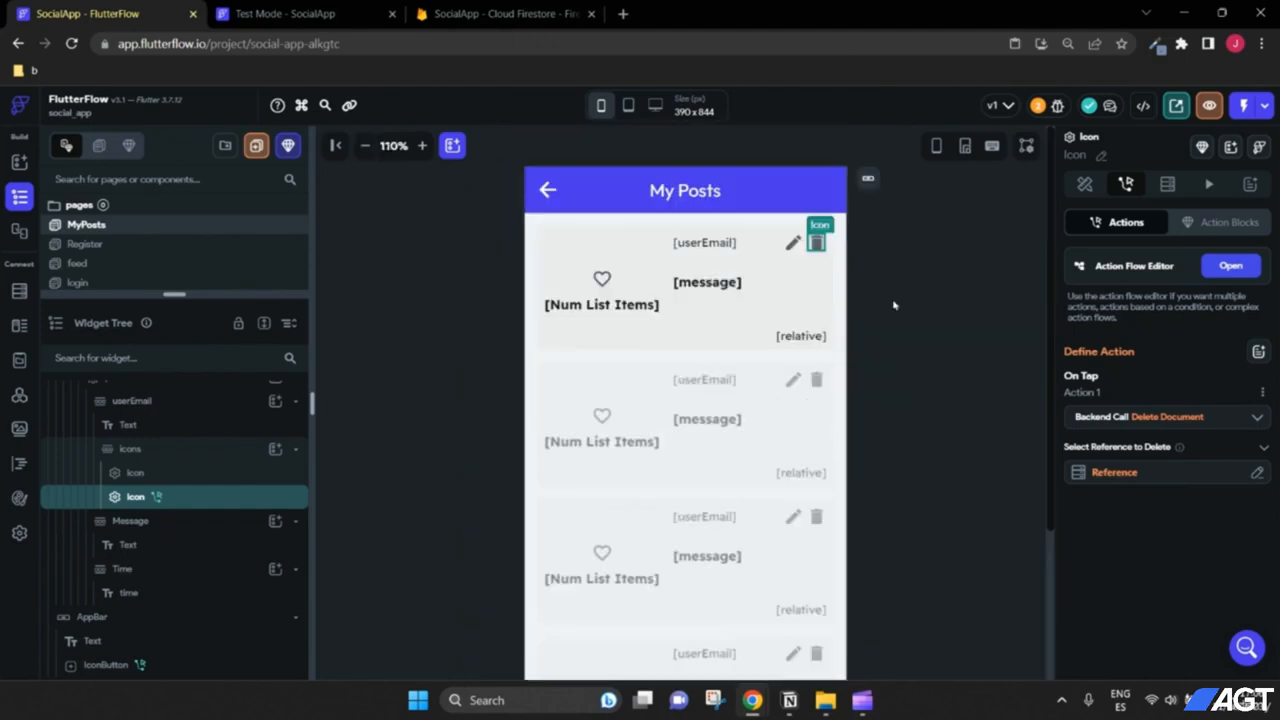
Step: In Test Mode, delete the posts sdfdsf and sdfds from My Posts, leaving fgfgfdgdf
{"action": "left_click", "coordinate": [232, 10]}
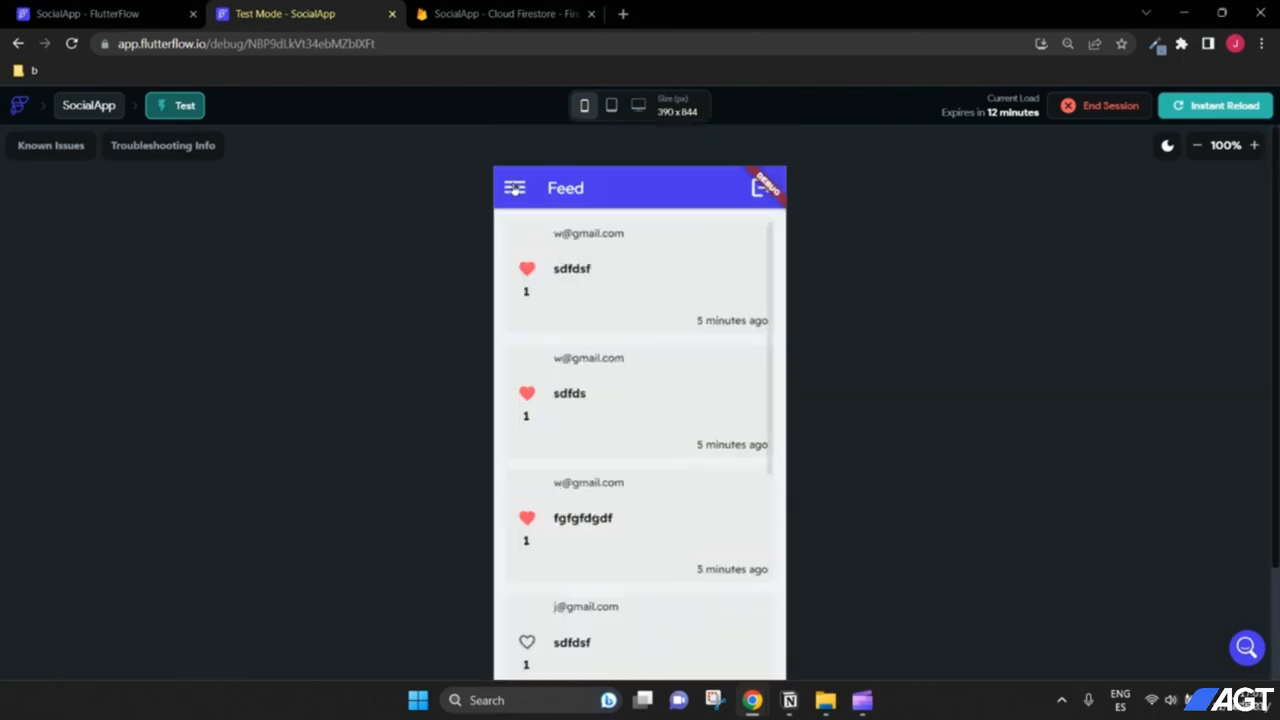
{"action": "left_click", "coordinate": [515, 192]}
{"action": "left_click", "coordinate": [610, 506]}
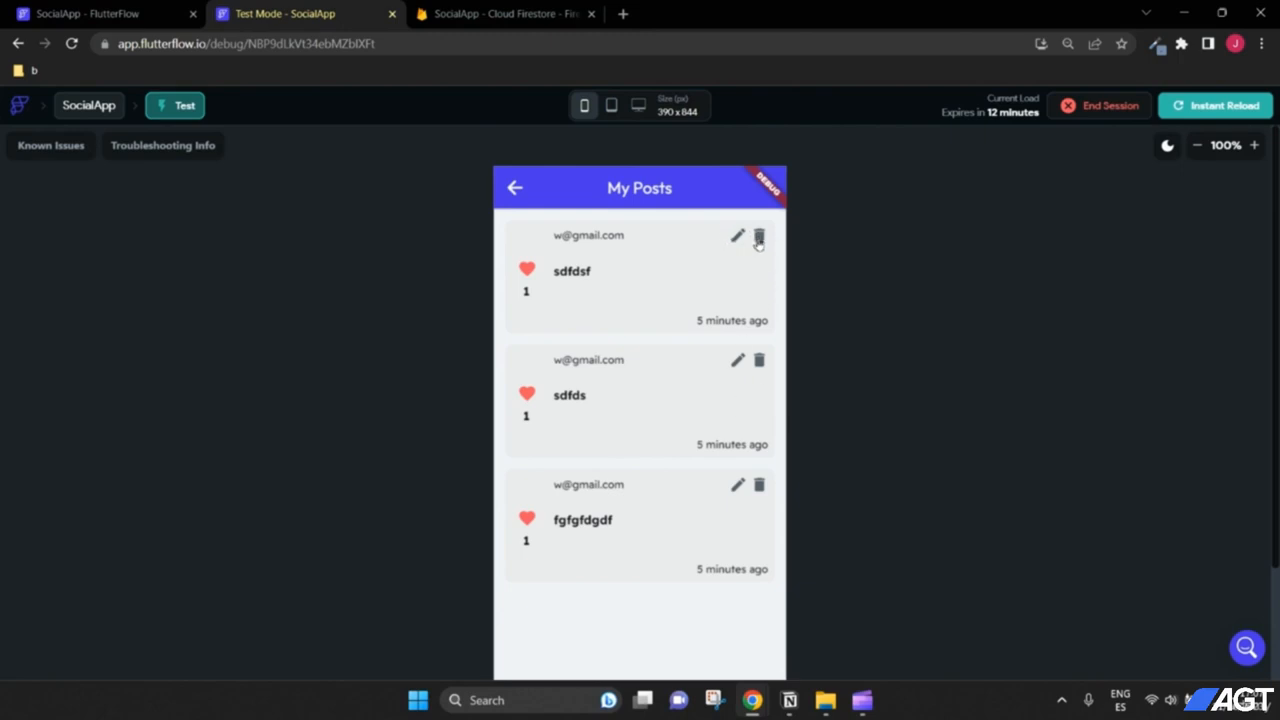
{"action": "left_click", "coordinate": [759, 238]}
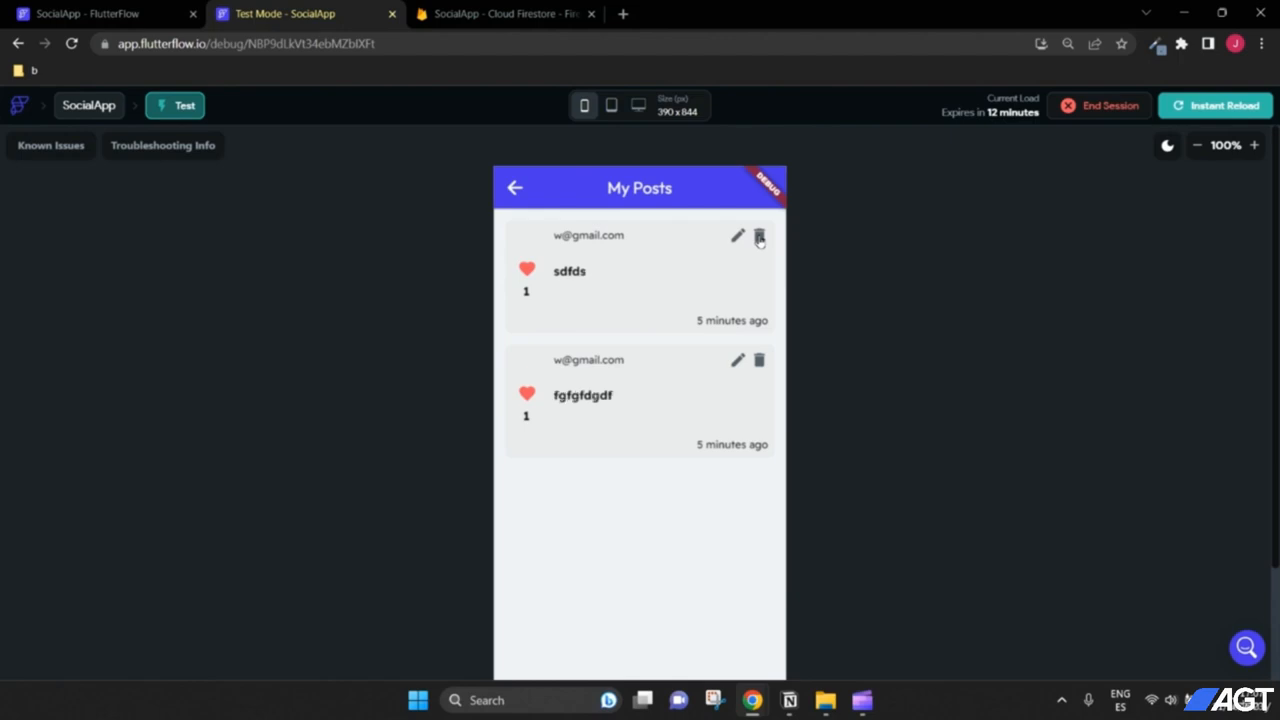
{"action": "left_click", "coordinate": [759, 238]}
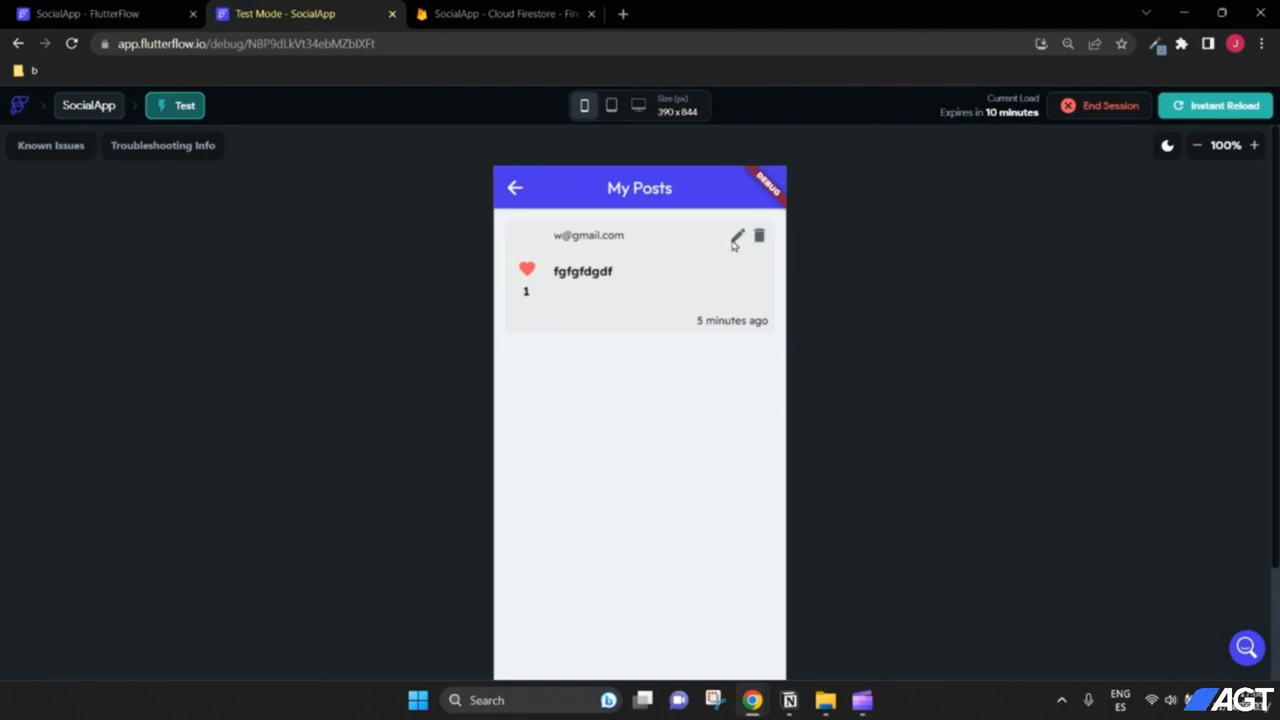
{"action": "left_click", "coordinate": [146, 15]}
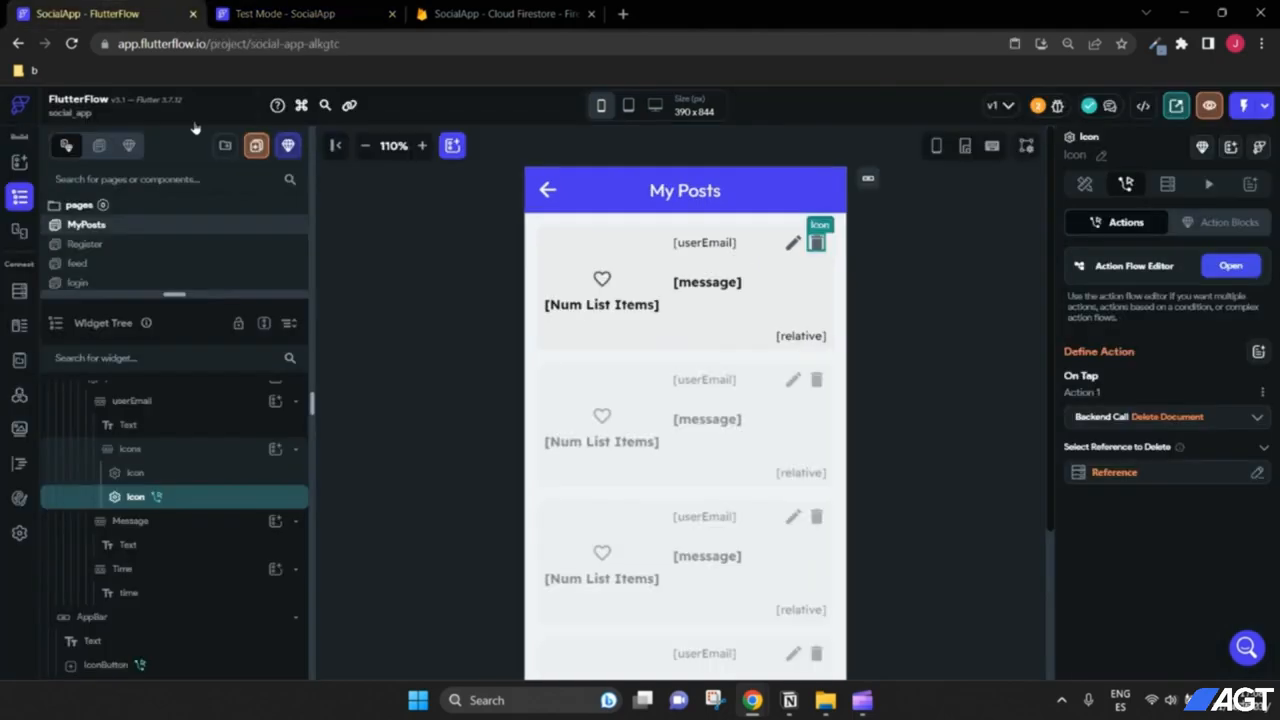
Step: Give the pencil icon an On Tap Alert Dialog action of type Custom Dialog
{"action": "left_click", "coordinate": [792, 246]}
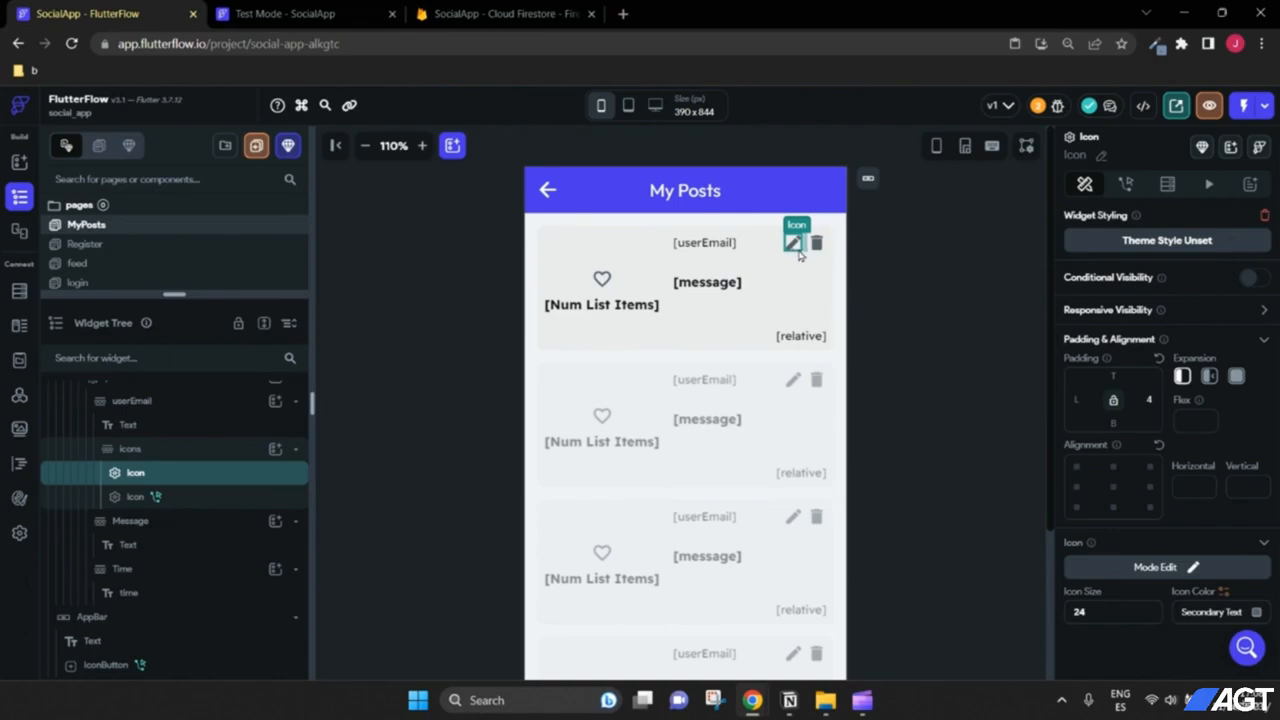
{"action": "left_click", "coordinate": [1126, 184]}
{"action": "left_click", "coordinate": [1163, 347]}
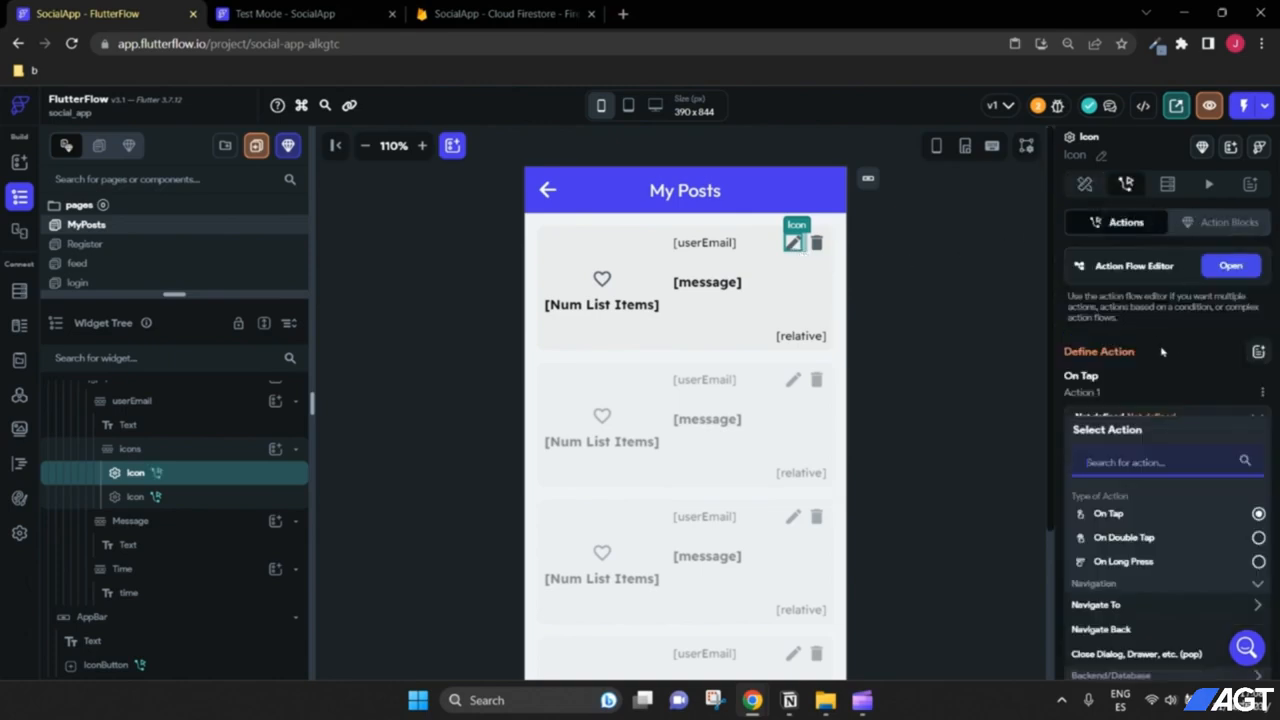
{"action": "scroll", "coordinate": [1181, 427], "scroll_direction": "down", "scroll_amount": 3}
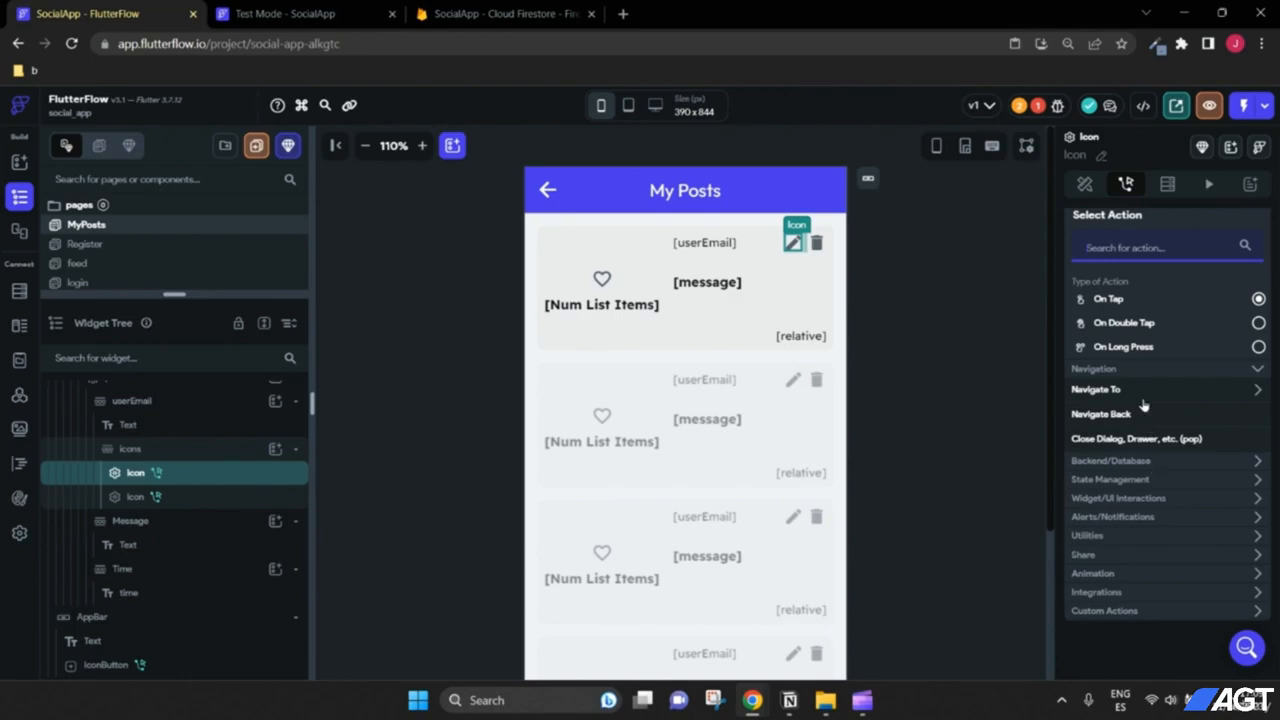
{"action": "scroll", "coordinate": [1166, 418], "scroll_direction": "up", "scroll_amount": 3}
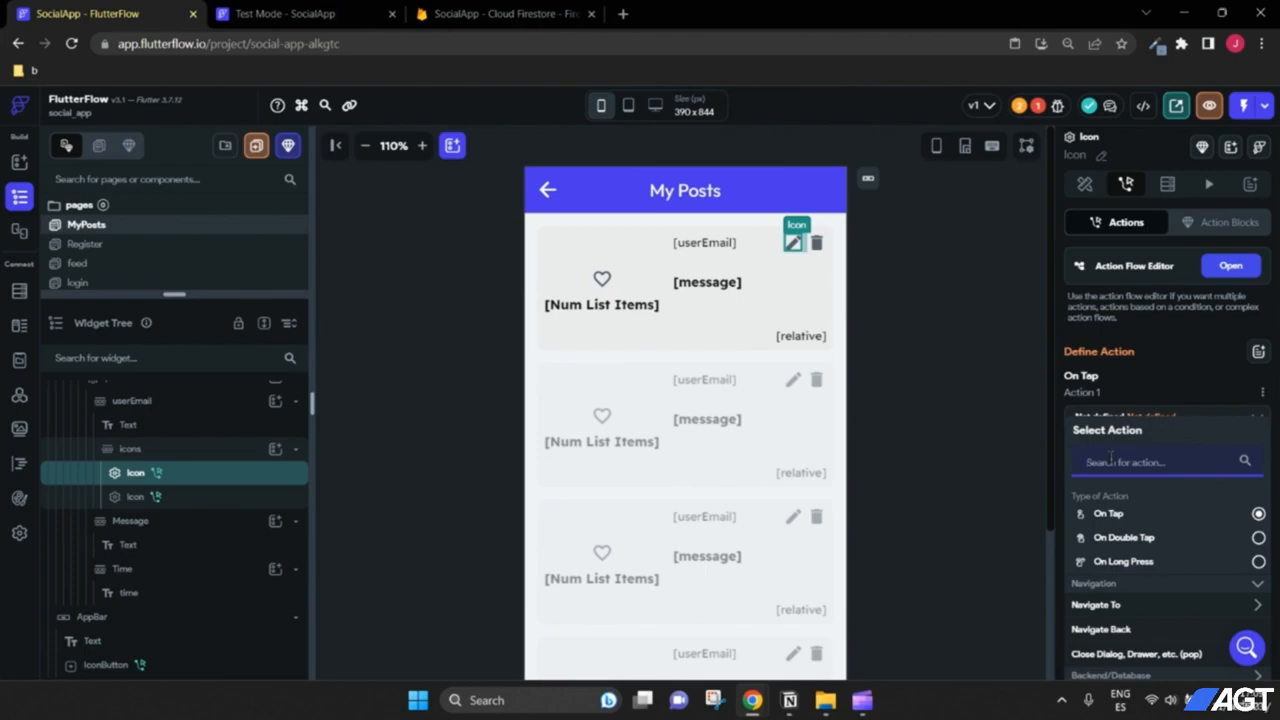
{"action": "type", "text": "alert"}
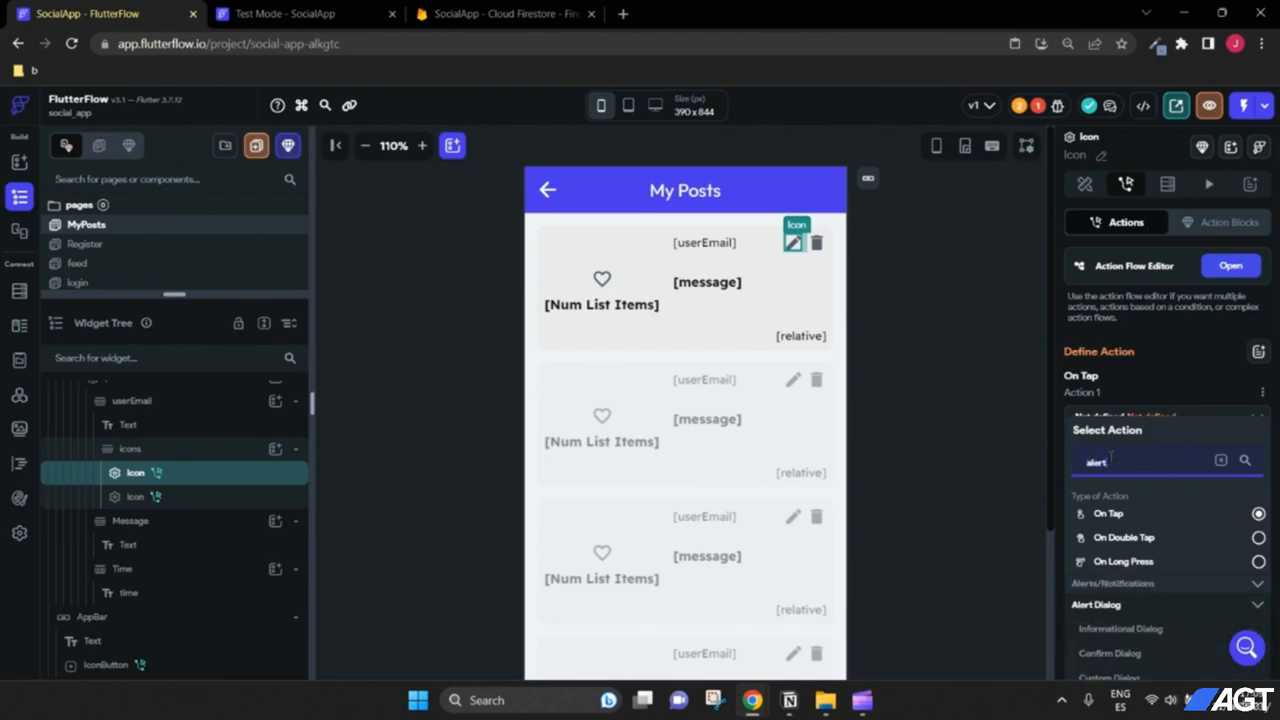
{"action": "scroll", "coordinate": [1147, 561], "scroll_direction": "down", "scroll_amount": 2}
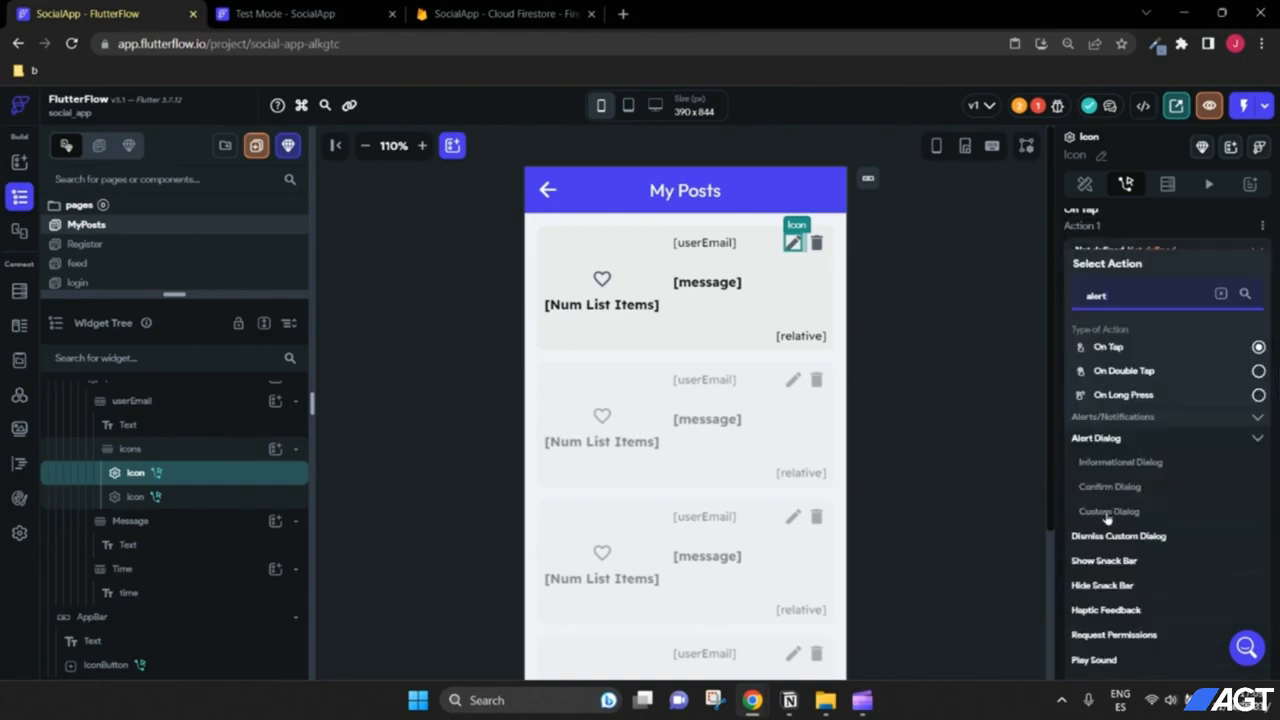
{"action": "left_click", "coordinate": [1104, 514]}
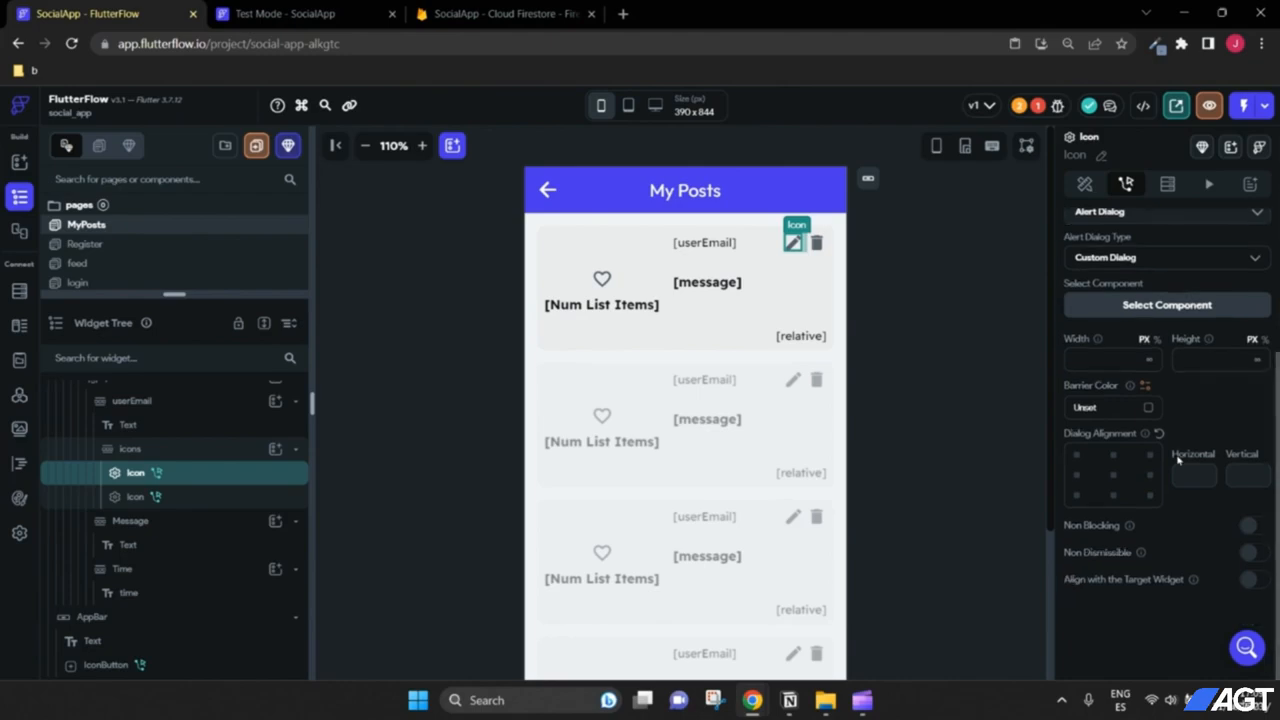
{"action": "scroll", "coordinate": [1160, 470], "scroll_direction": "up", "scroll_amount": 2}
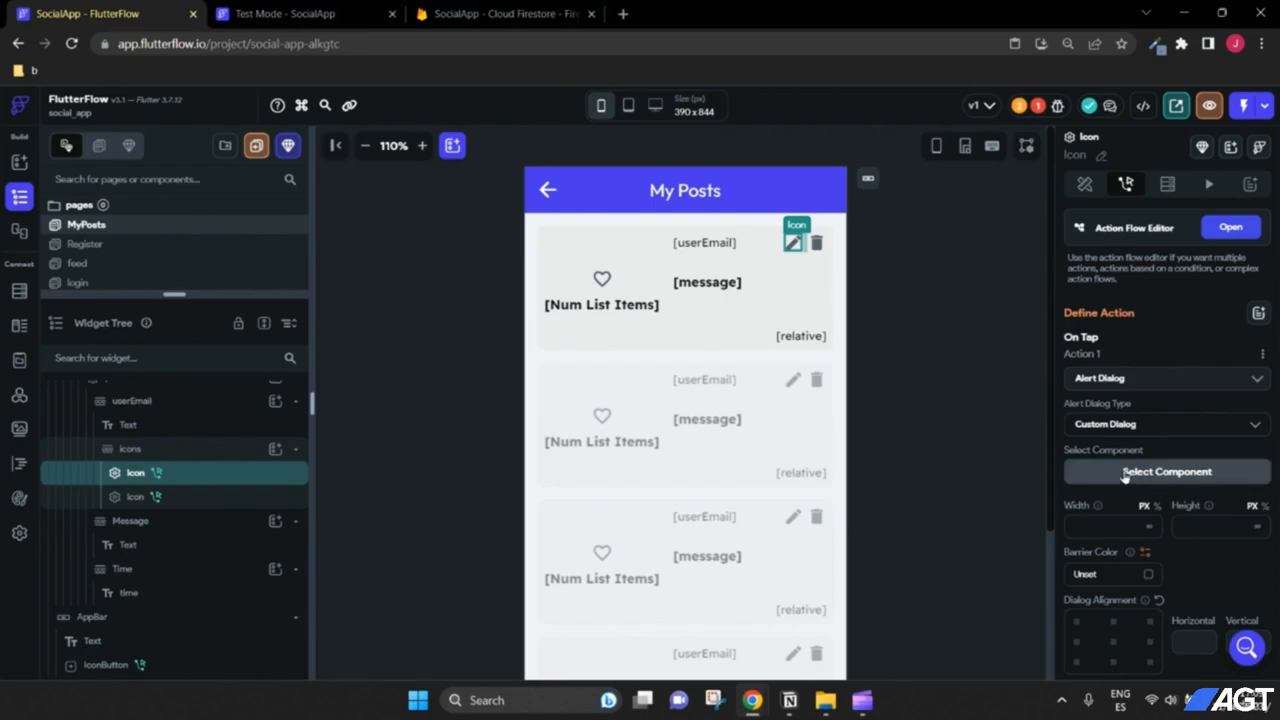
{"action": "scroll", "coordinate": [140, 480], "scroll_direction": "up", "scroll_amount": 3}
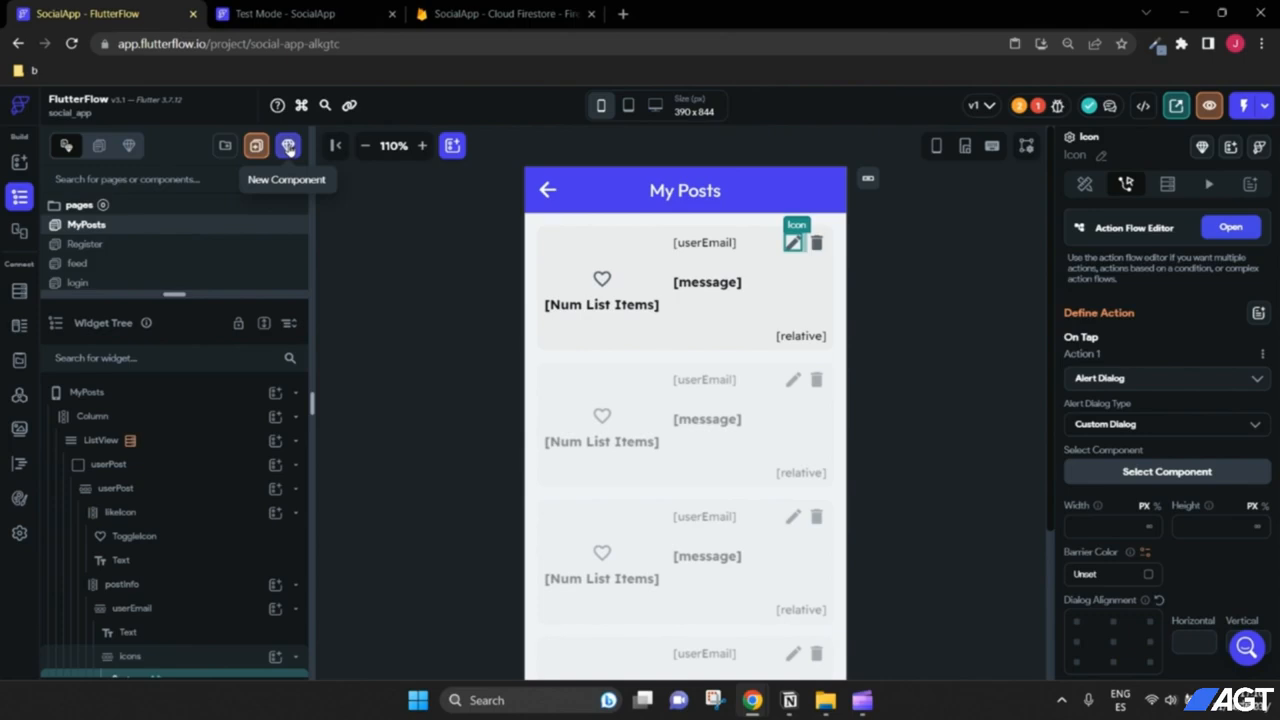
Step: Create a component named editPostMessagePopup from the blank template
{"action": "left_click", "coordinate": [288, 147]}
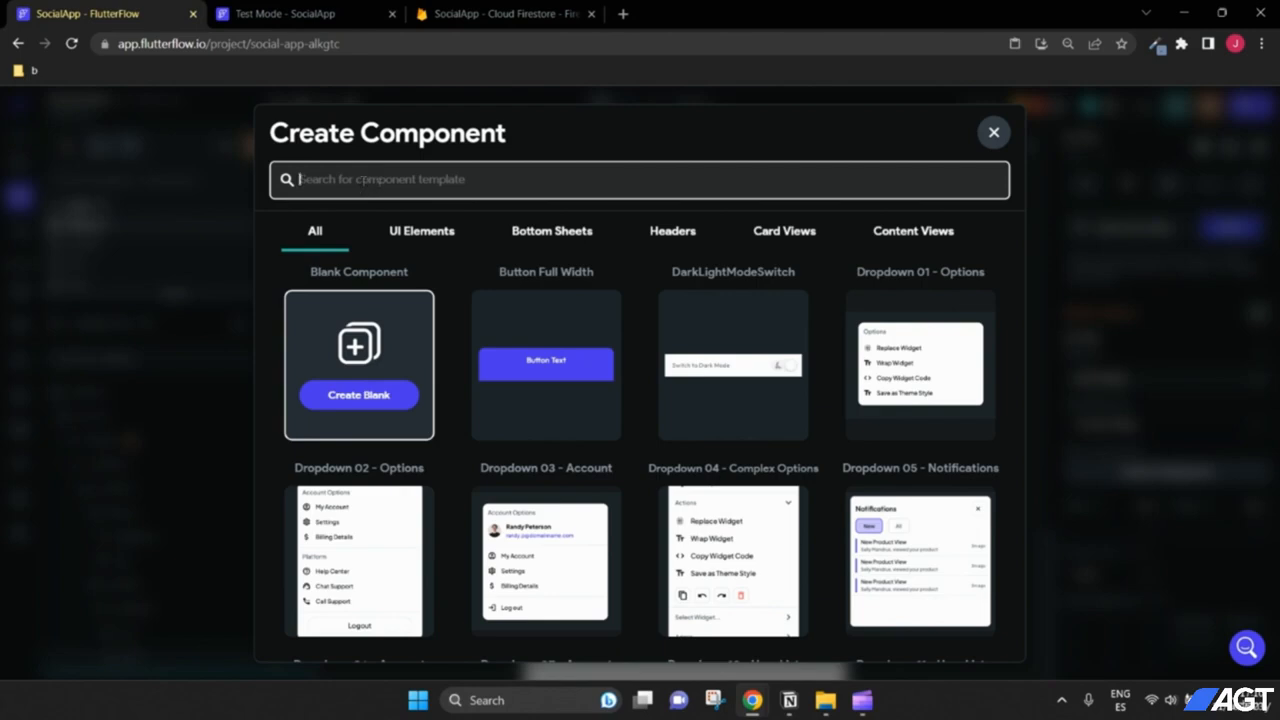
{"action": "type", "text": "editPost"}
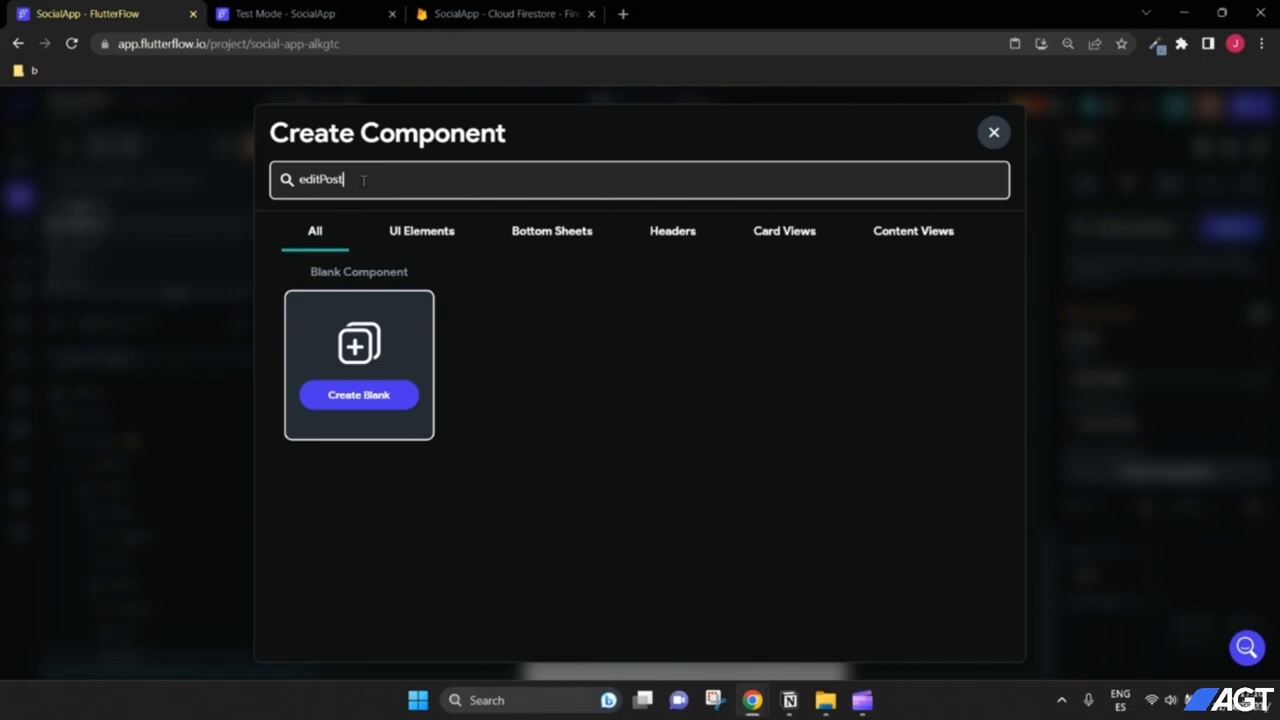
{"action": "type", "text": "MessagePopup"}
{"action": "left_click", "coordinate": [368, 402]}
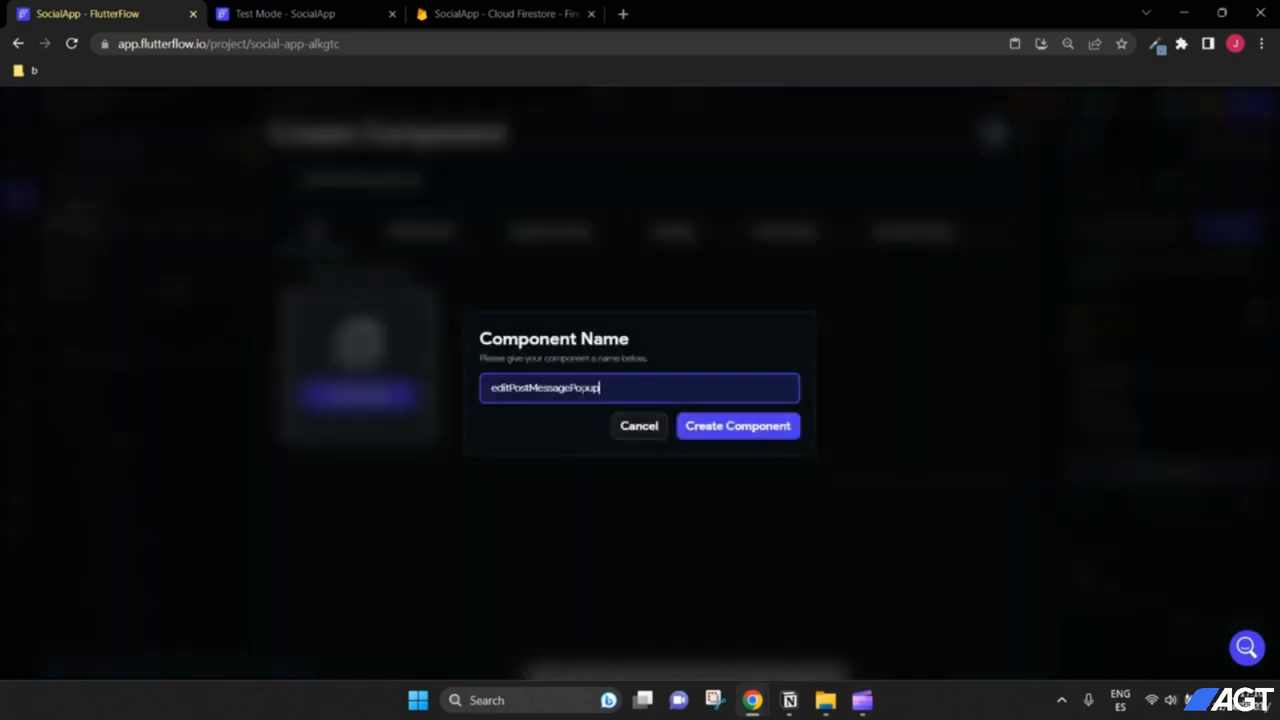
{"action": "left_click", "coordinate": [717, 432]}
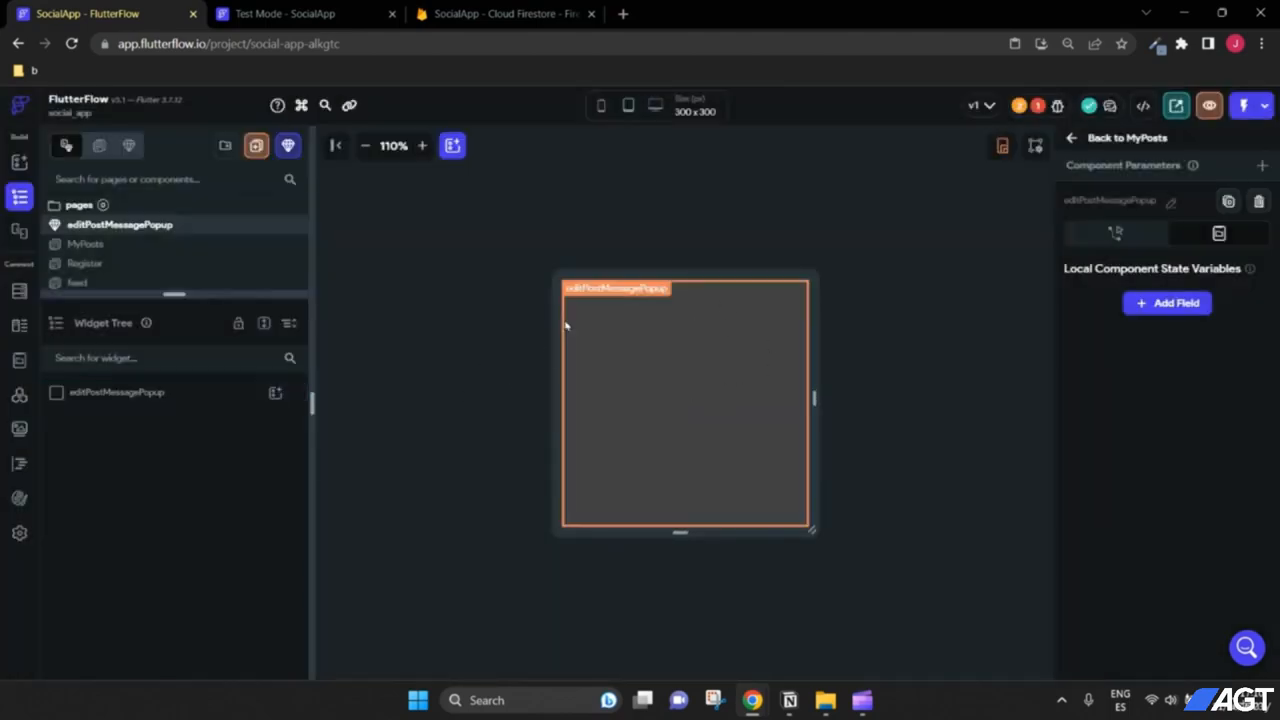
Step: Add a Container to the component root, sized 300 wide by 300 high
{"action": "left_click", "coordinate": [150, 395]}
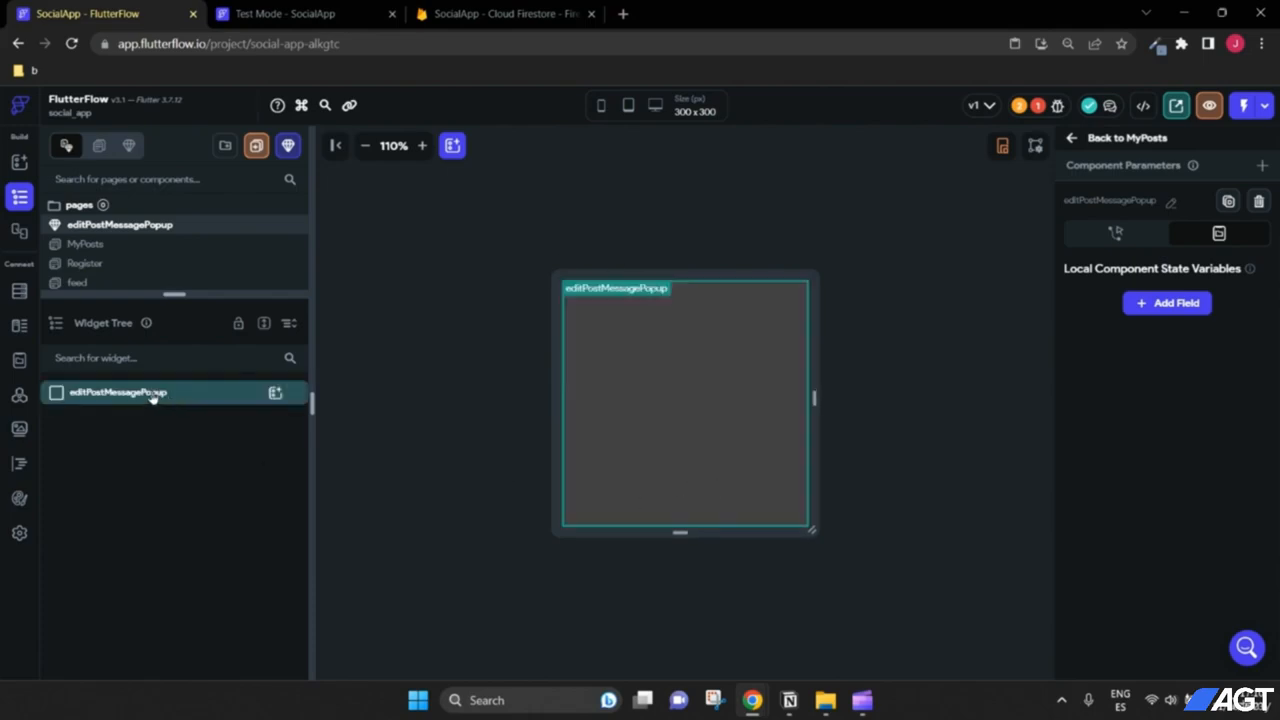
{"action": "left_click", "coordinate": [276, 393]}
{"action": "type", "text": "con"}
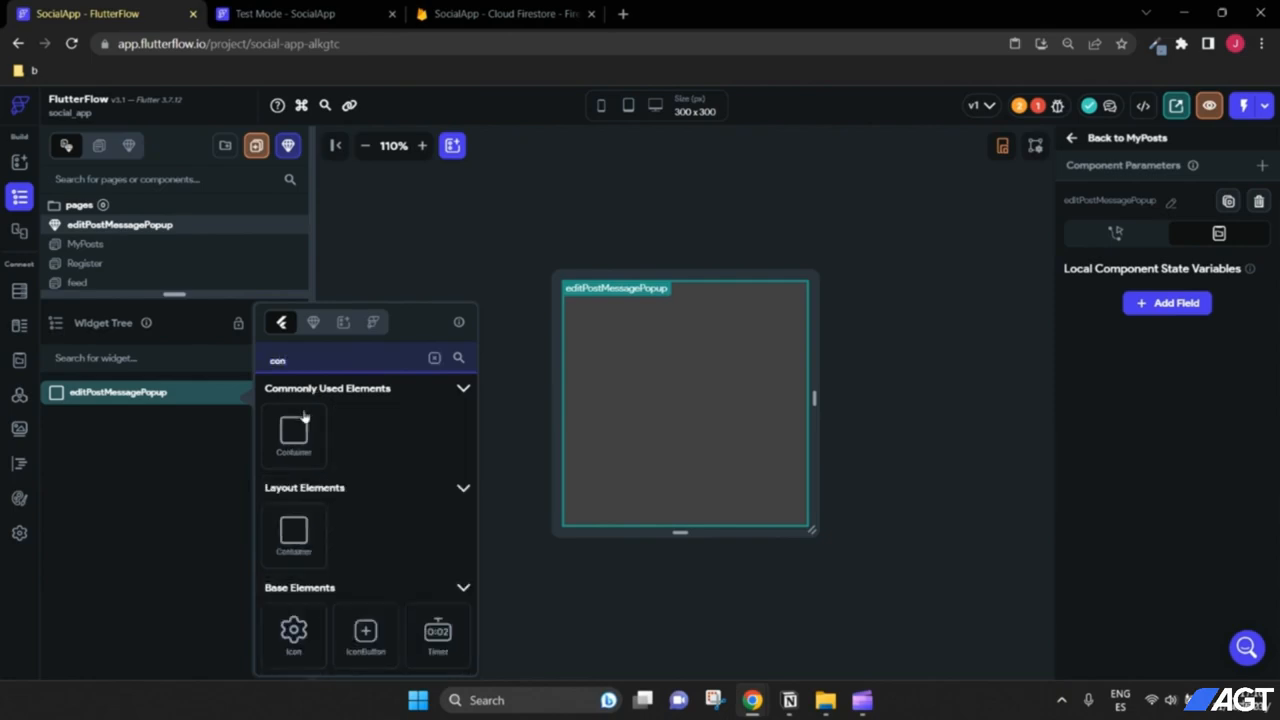
{"action": "left_click", "coordinate": [302, 425]}
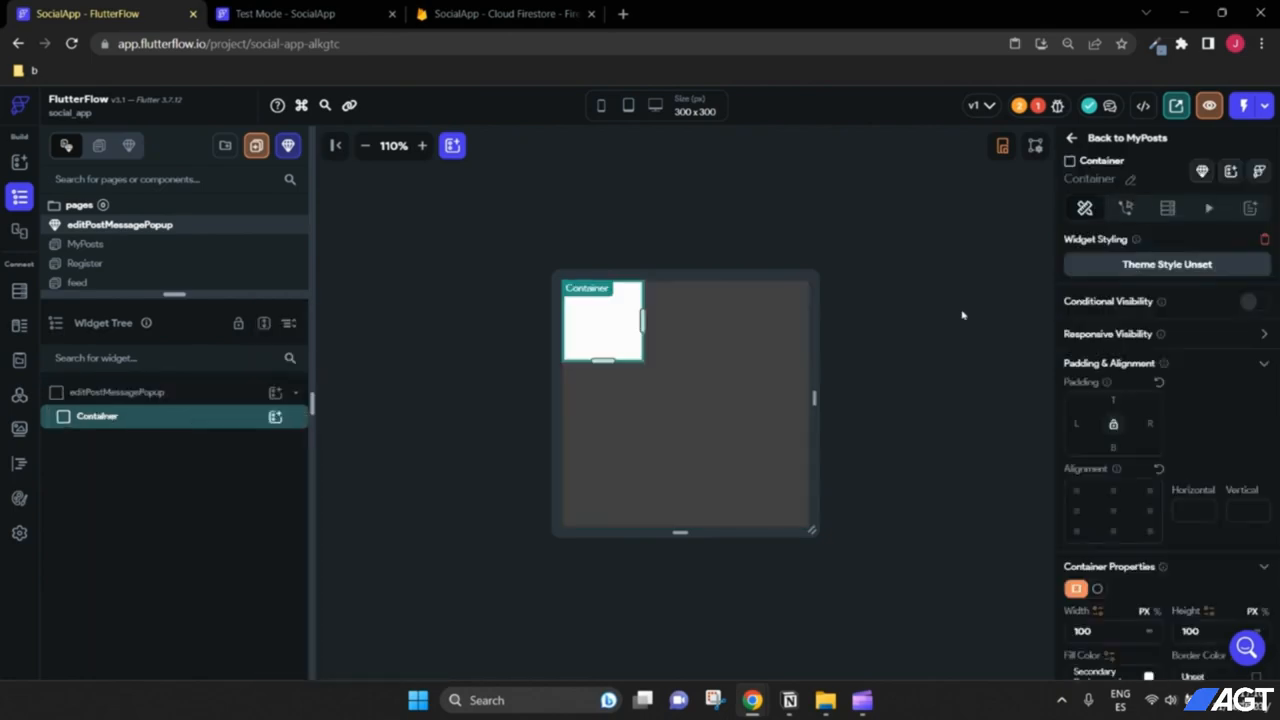
{"action": "scroll", "coordinate": [1207, 446], "scroll_direction": "down", "scroll_amount": 3}
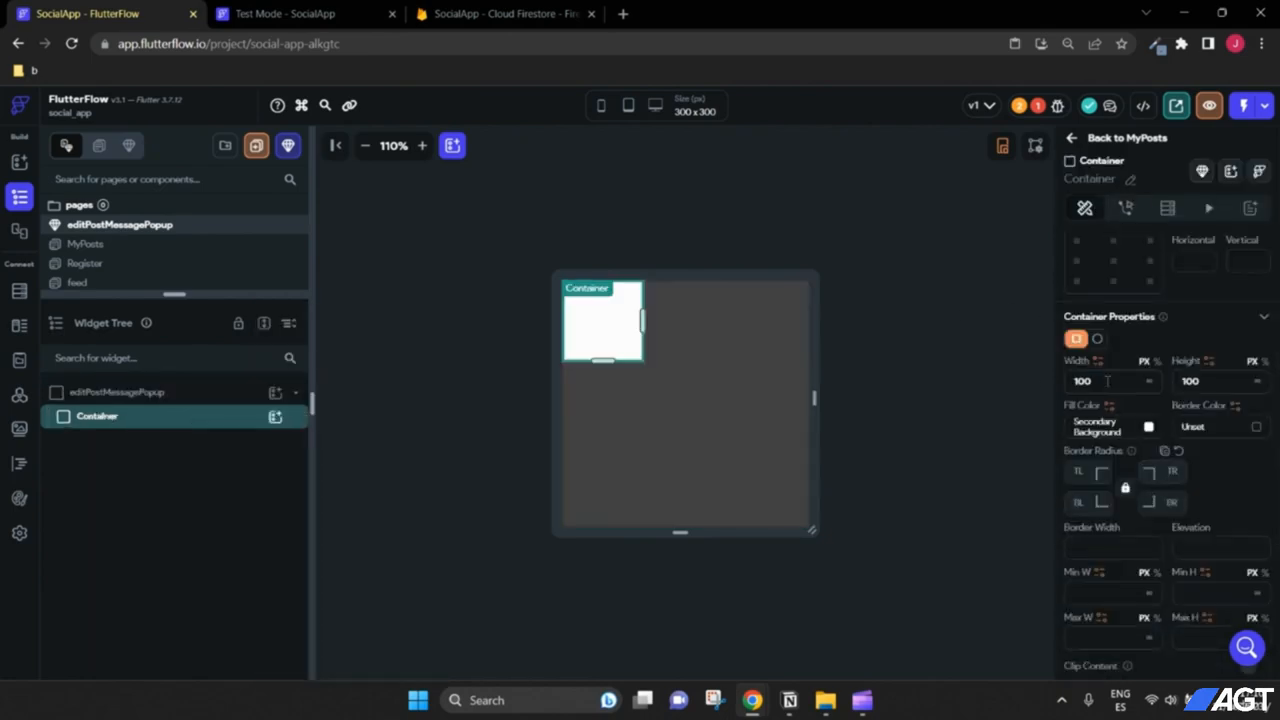
{"action": "double_click", "coordinate": [1104, 378]}
{"action": "type", "text": "300"}
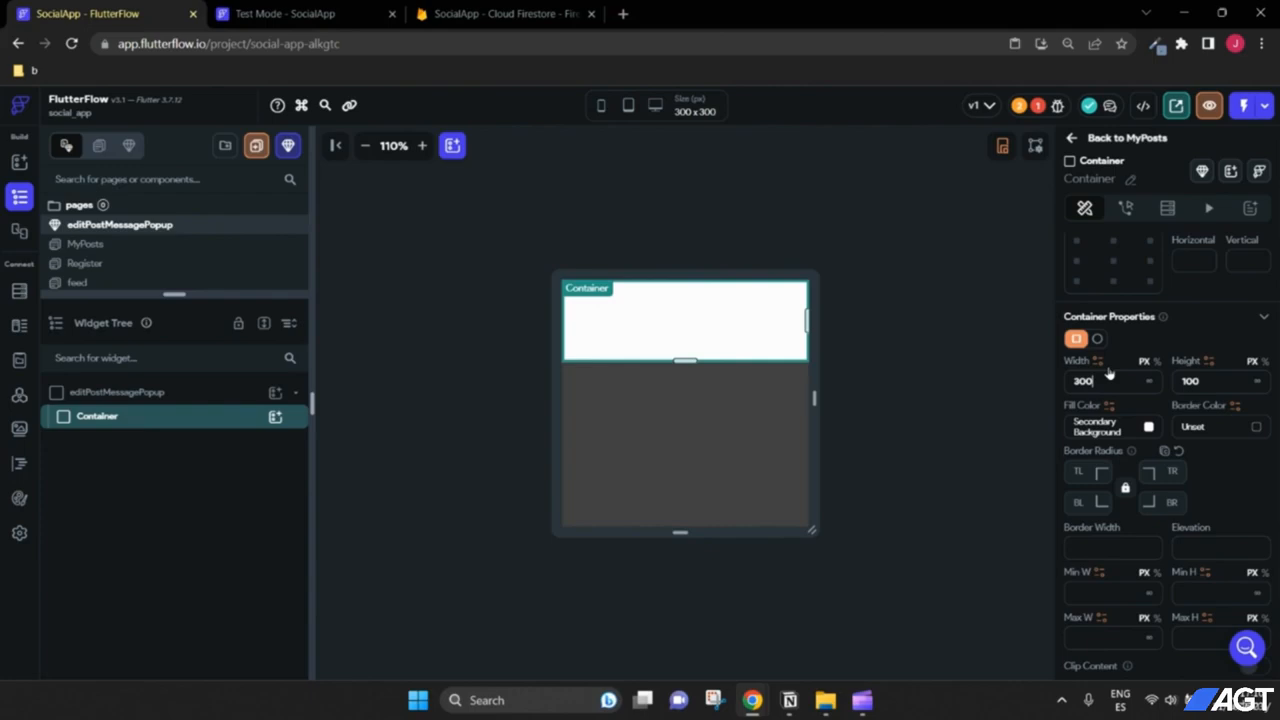
{"action": "double_click", "coordinate": [1213, 378]}
{"action": "type", "text": "300"}
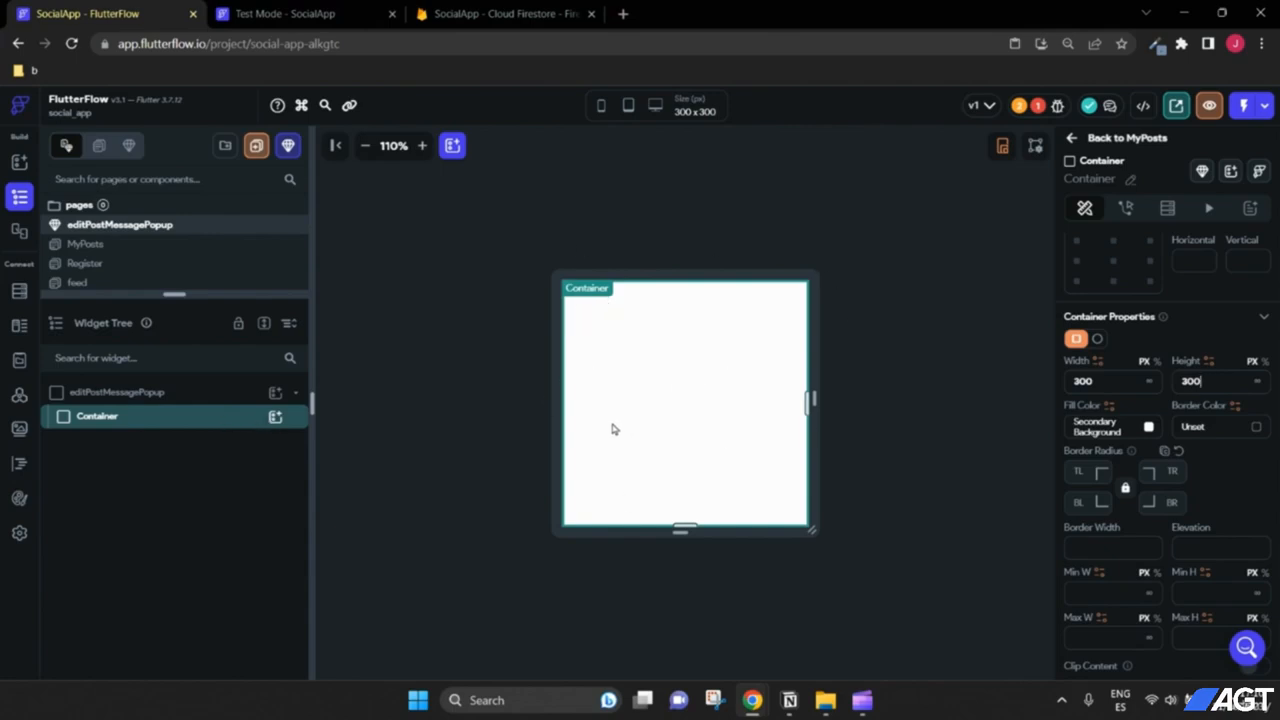
Step: Add a Column inside the Container with centre main-axis alignment and centre alignment
{"action": "left_click", "coordinate": [275, 416]}
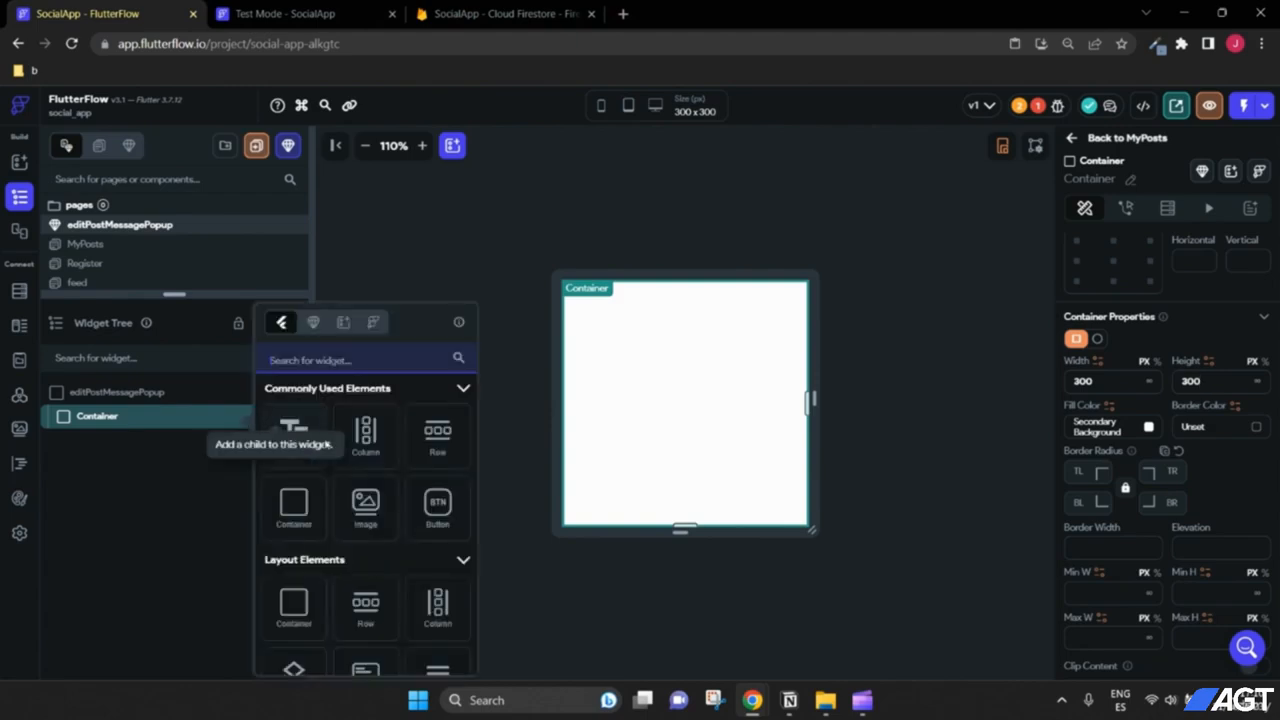
{"action": "left_click", "coordinate": [376, 447]}
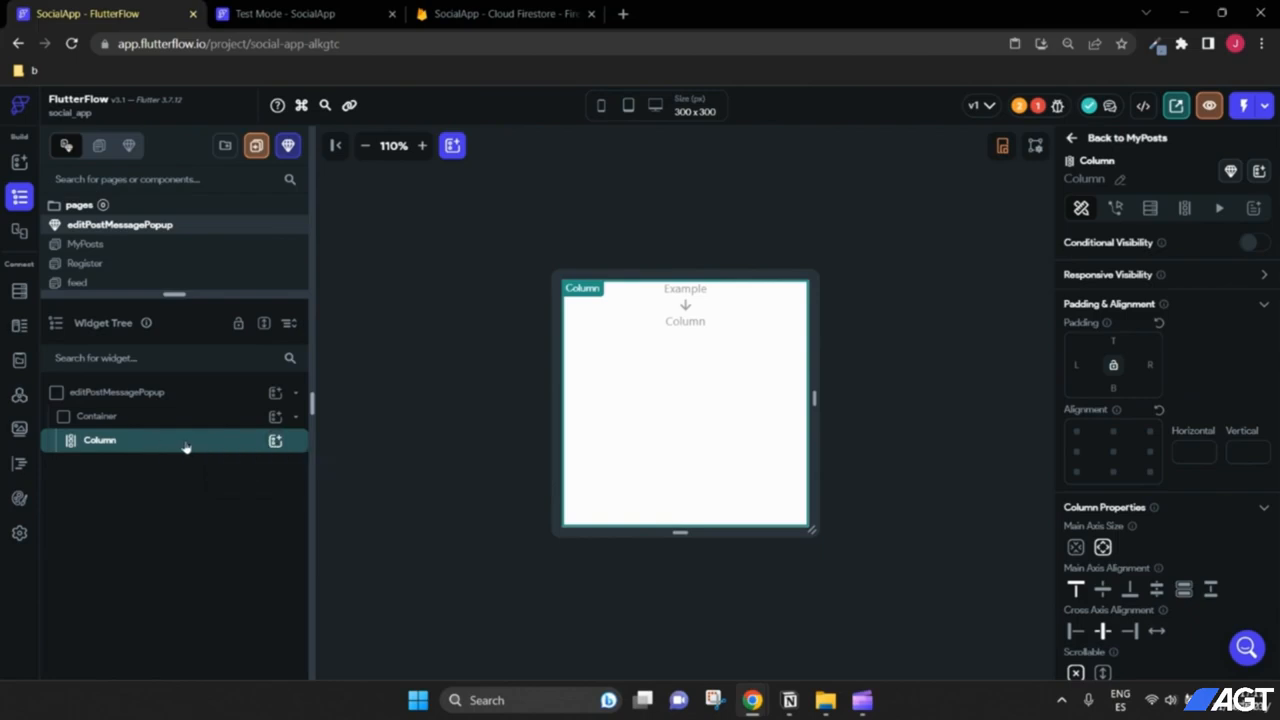
{"action": "scroll", "coordinate": [1149, 489], "scroll_direction": "down", "scroll_amount": 1}
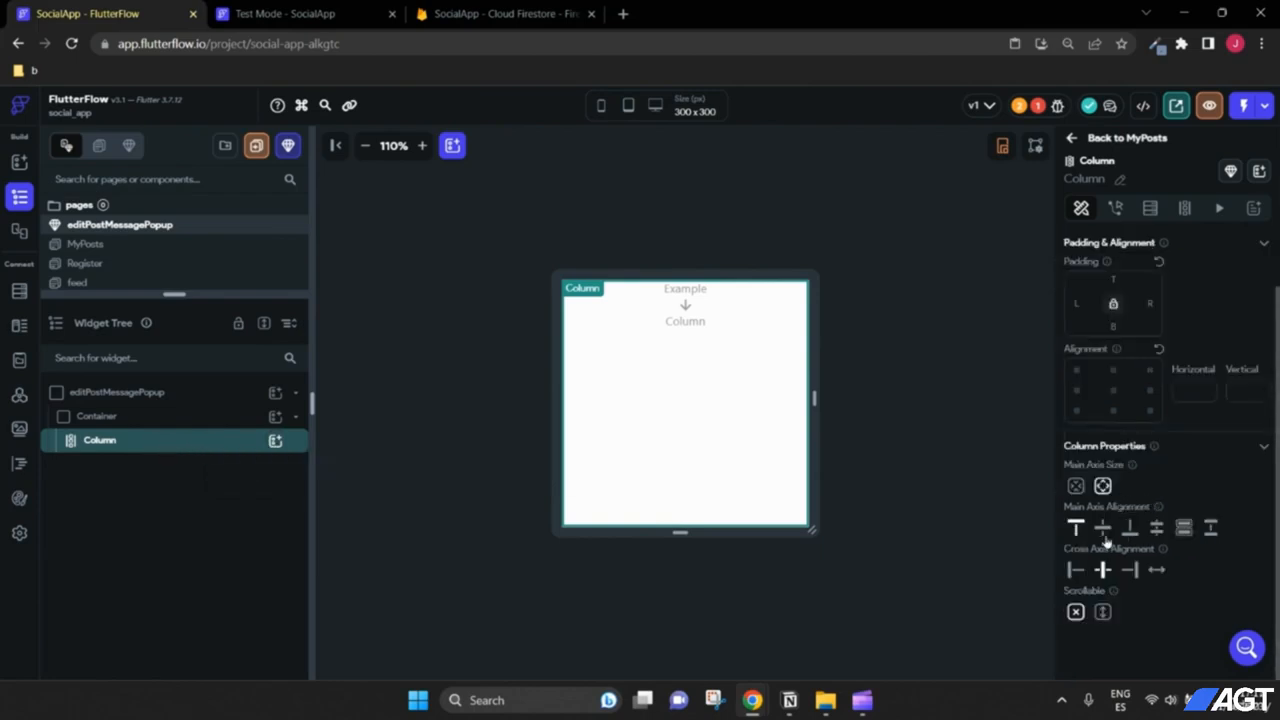
{"action": "left_click", "coordinate": [1103, 530]}
{"action": "left_click", "coordinate": [1113, 390]}
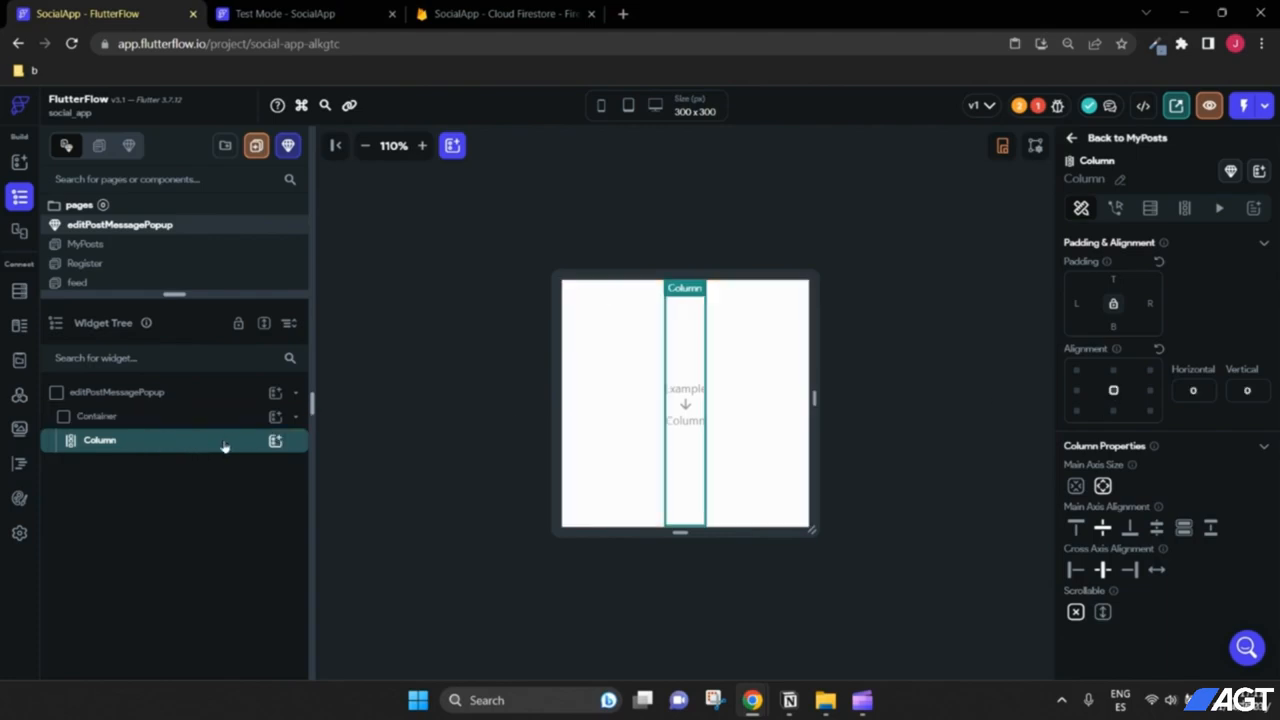
Step: Add a TextField and a Button below it inside the Column
{"action": "left_click", "coordinate": [275, 441]}
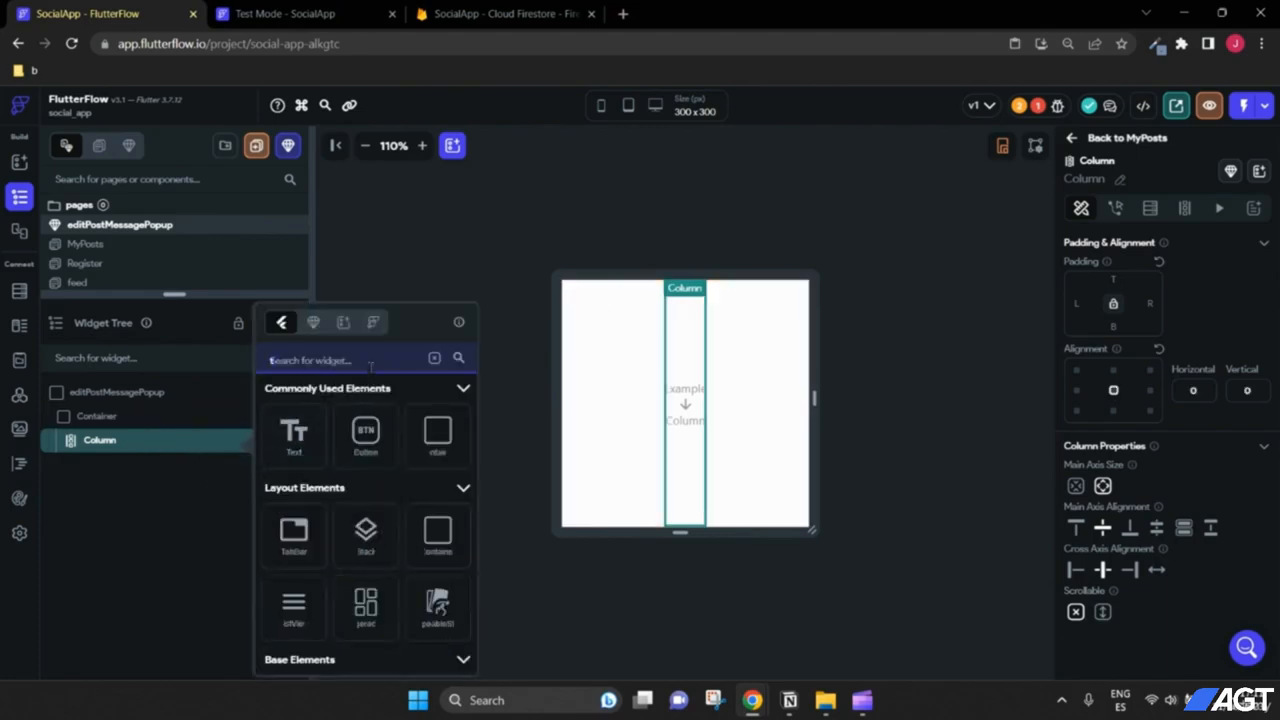
{"action": "type", "text": "text"}
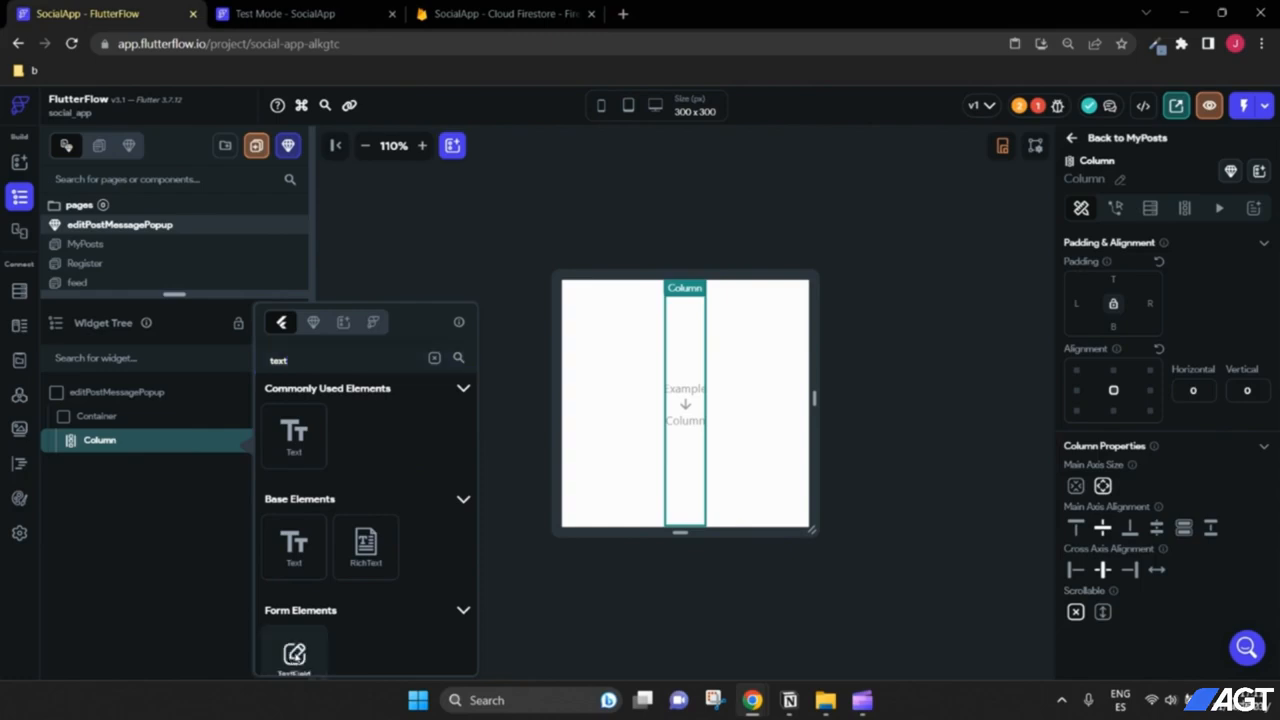
{"action": "left_click", "coordinate": [294, 652]}
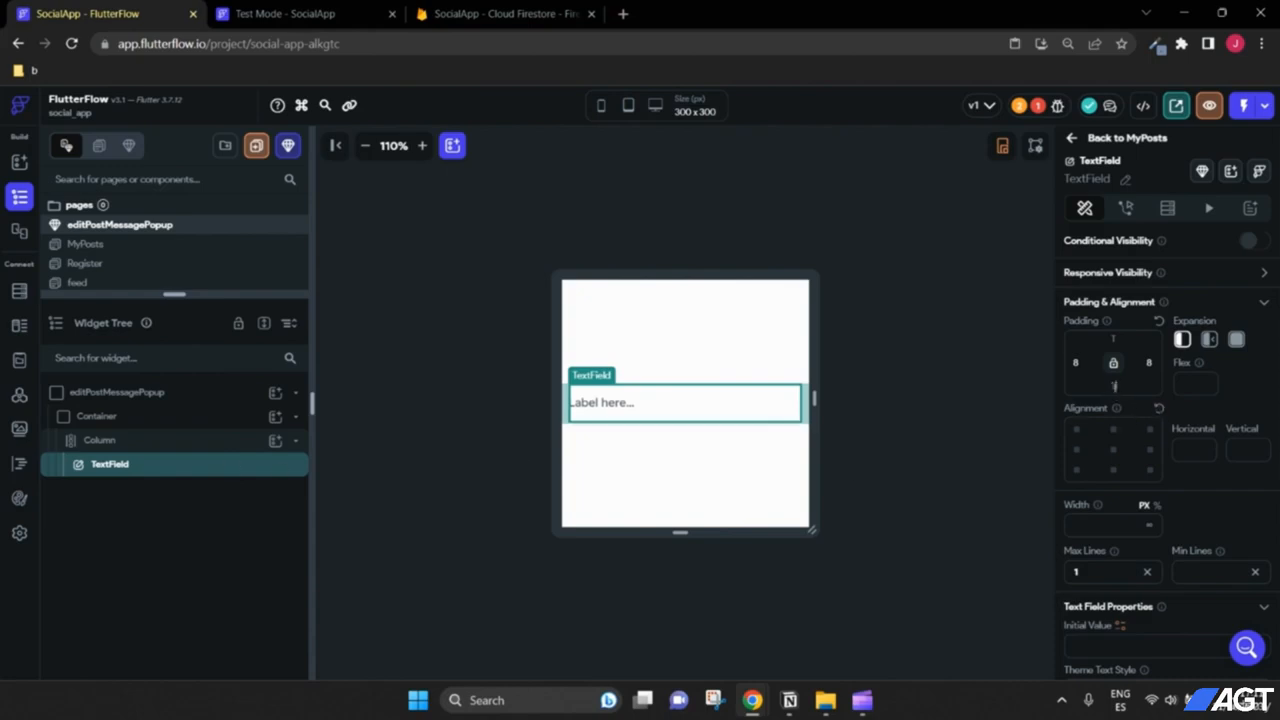
{"action": "left_click", "coordinate": [274, 440]}
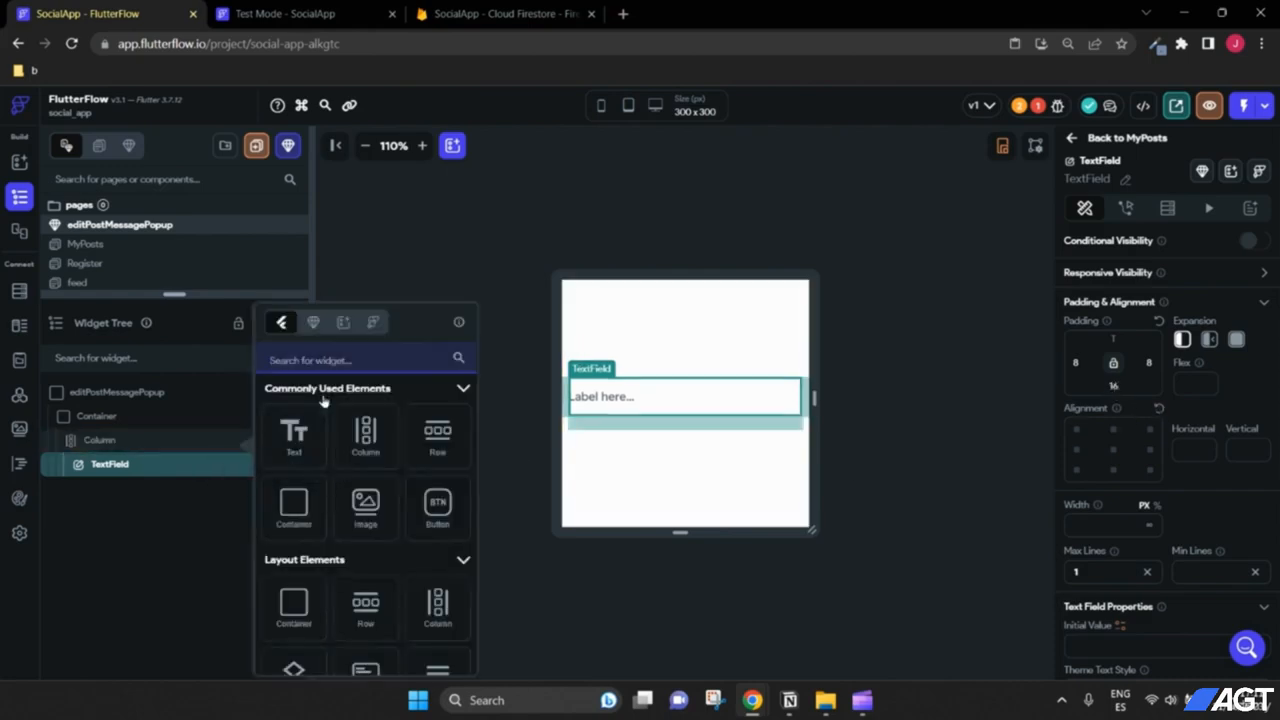
{"action": "type", "text": "but"}
{"action": "left_click", "coordinate": [284, 430]}
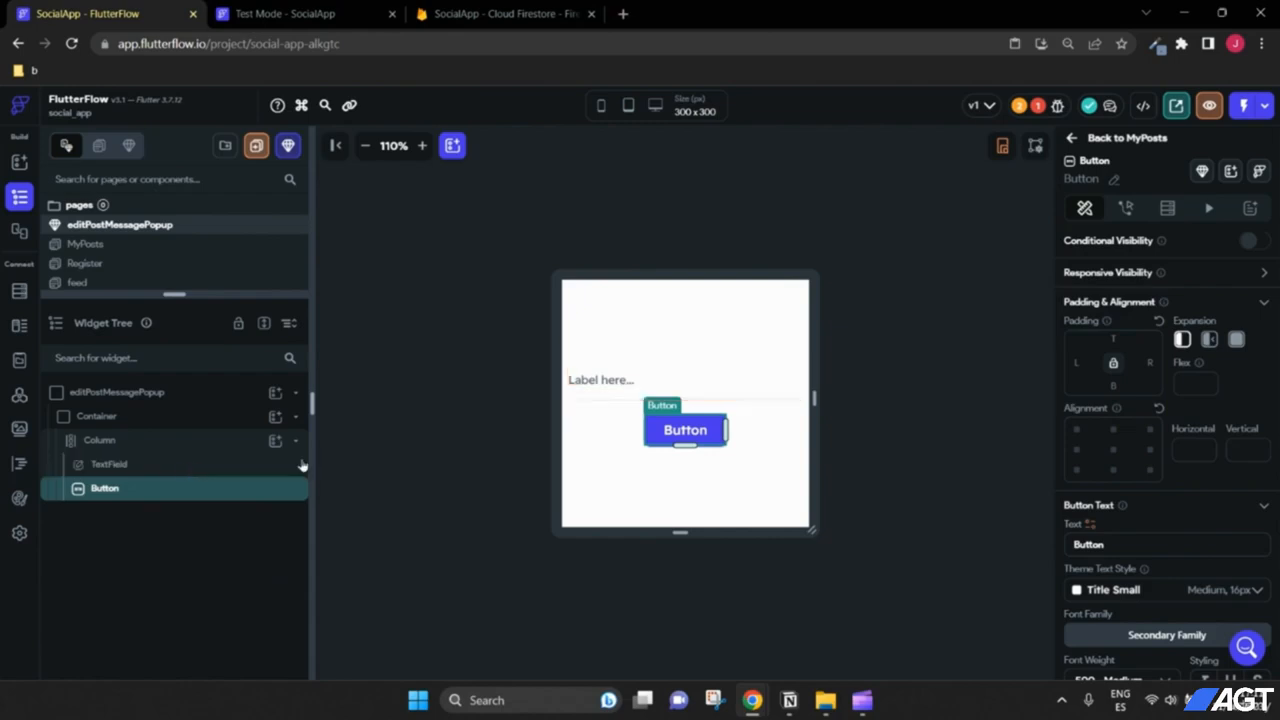
Step: Change the button's label to 'Edit Message'
{"action": "left_click", "coordinate": [669, 385]}
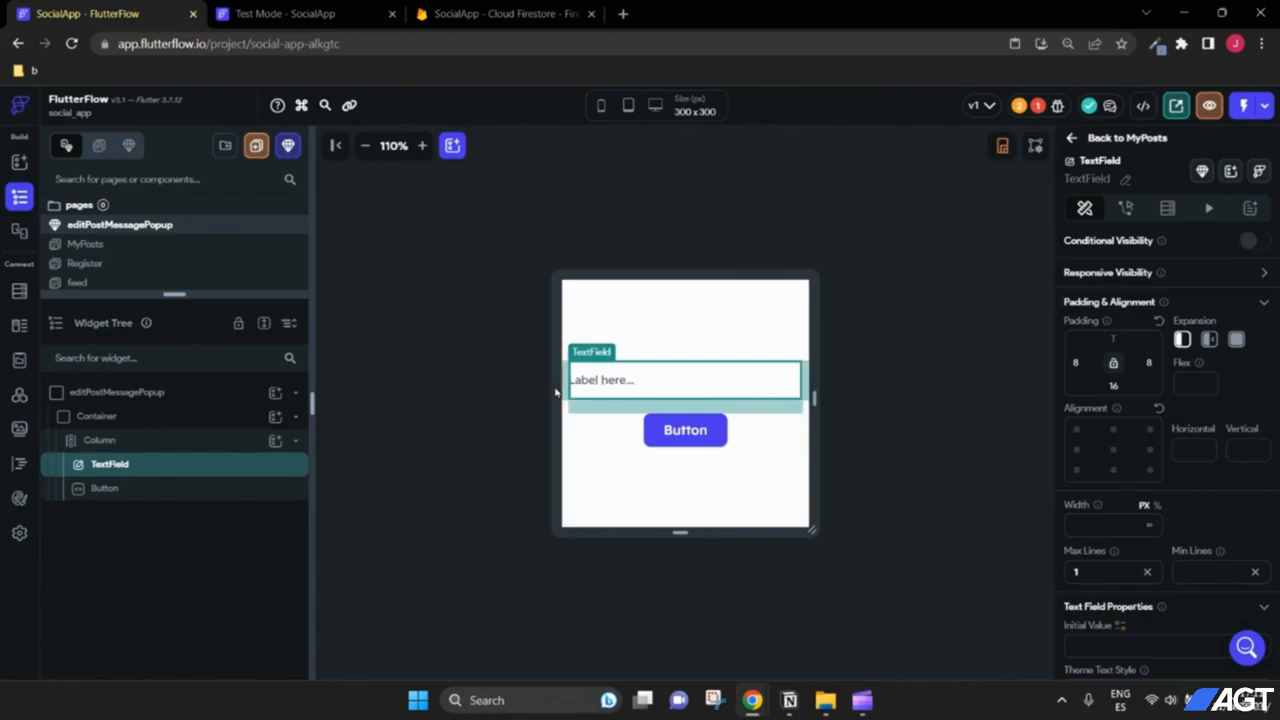
{"action": "left_click", "coordinate": [687, 440]}
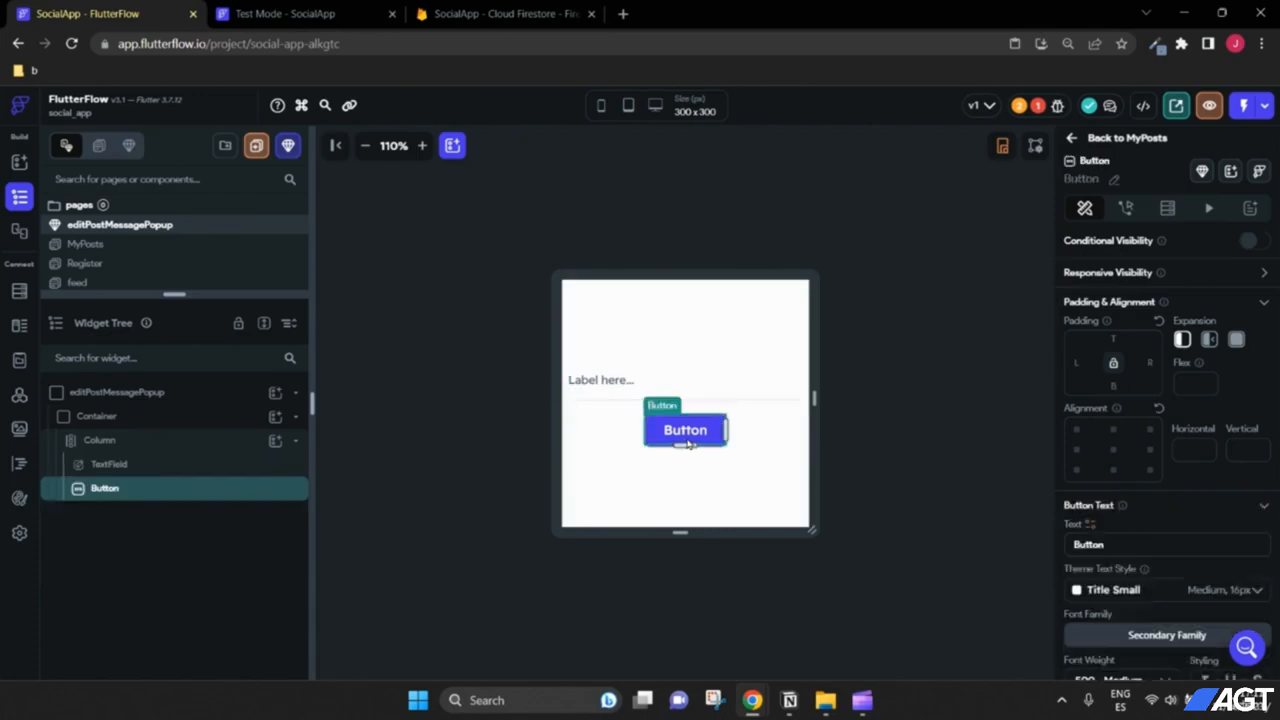
{"action": "scroll", "coordinate": [1133, 412], "scroll_direction": "down", "scroll_amount": 1}
{"action": "left_click_drag", "start_coordinate": [1131, 464], "coordinate": [1020, 471]}
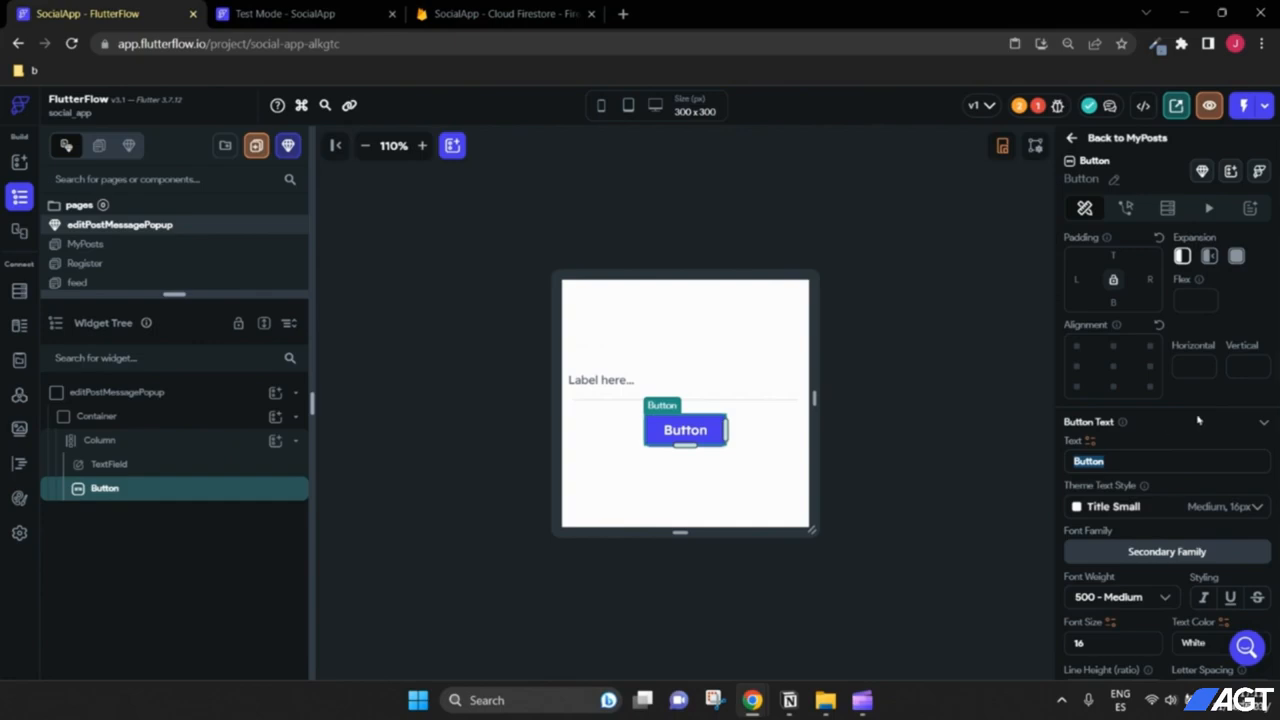
{"action": "type", "text": "EditMes"}
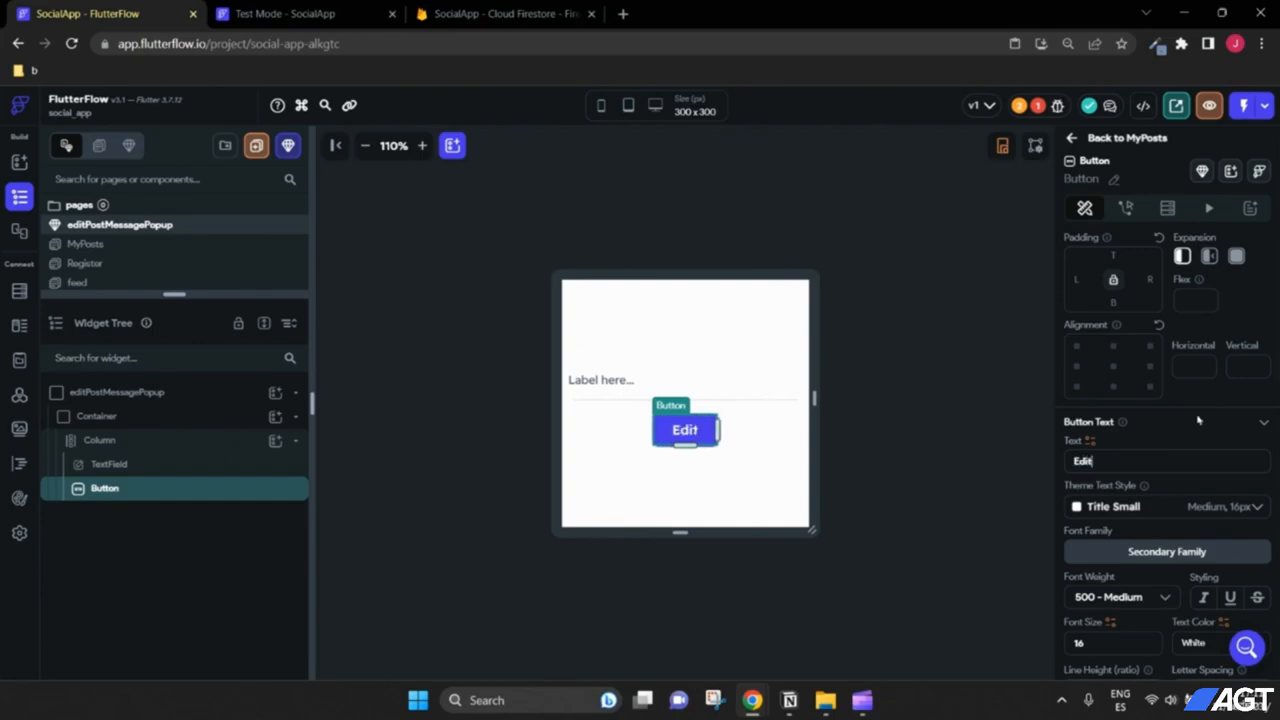
{"action": "key", "text": "BackSpace"}
{"action": "key", "text": "BackSpace"}
{"action": "key", "text": "BackSpace"}
{"action": "key", "text": "BackSpace"}
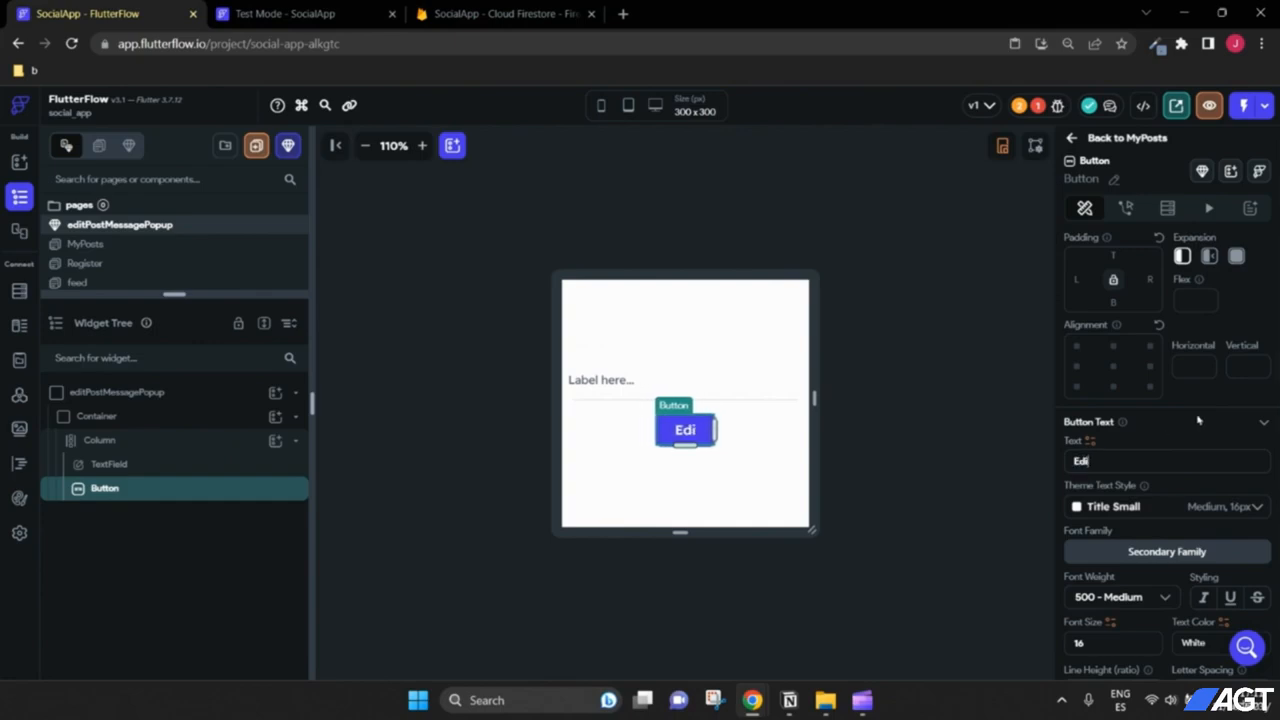
{"action": "type", "text": "t Message"}
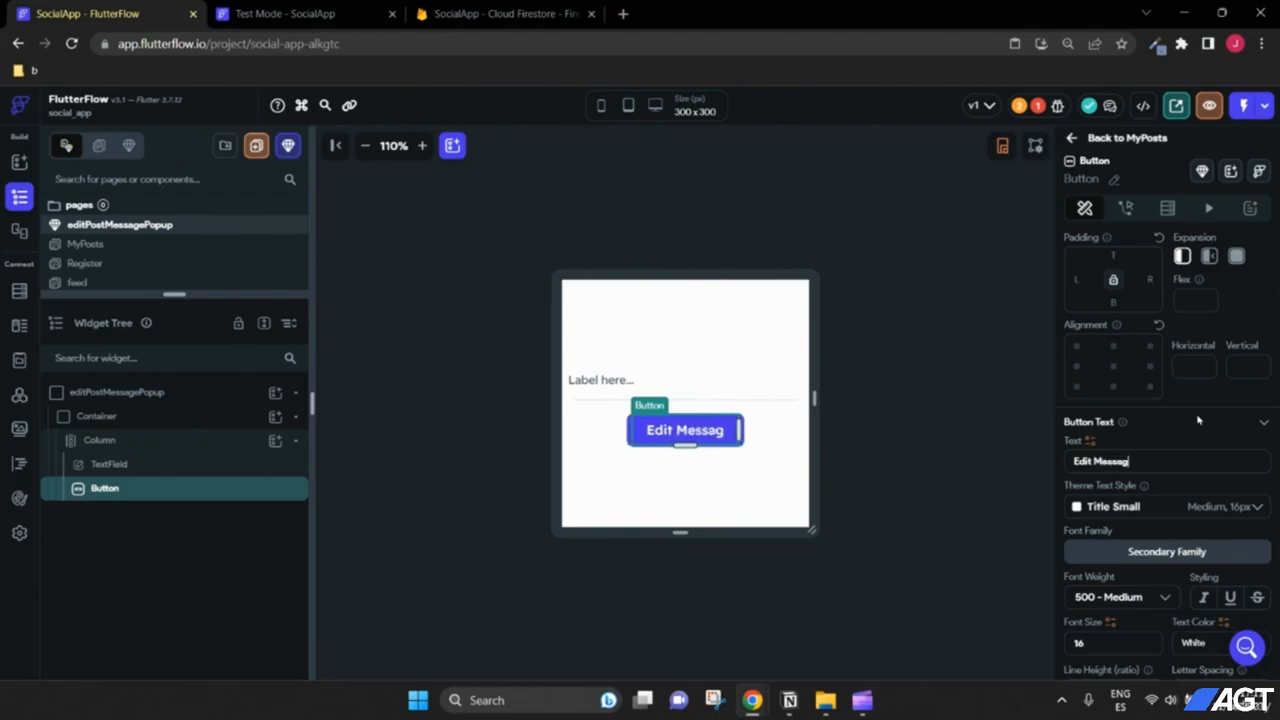
Step: Give the Column 16 padding on all sides
{"action": "left_click", "coordinate": [961, 473]}
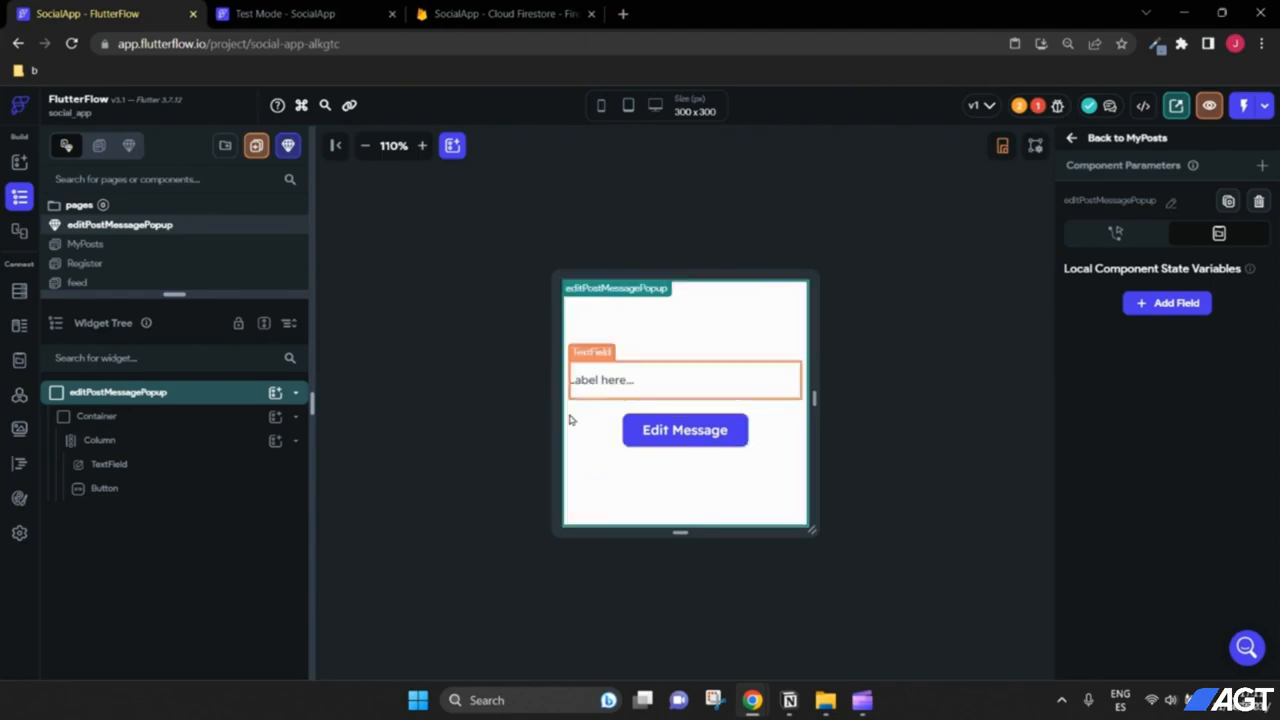
{"action": "left_click", "coordinate": [166, 441]}
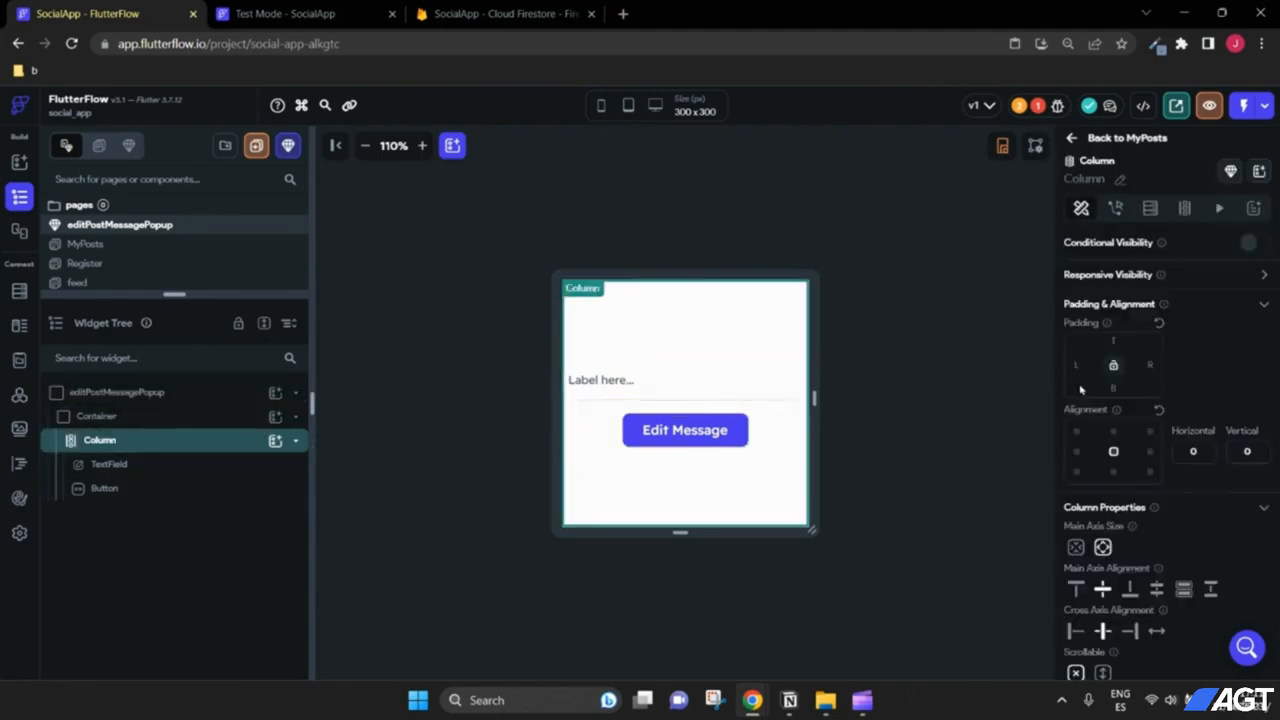
{"action": "left_click", "coordinate": [1079, 366]}
{"action": "type", "text": "16"}
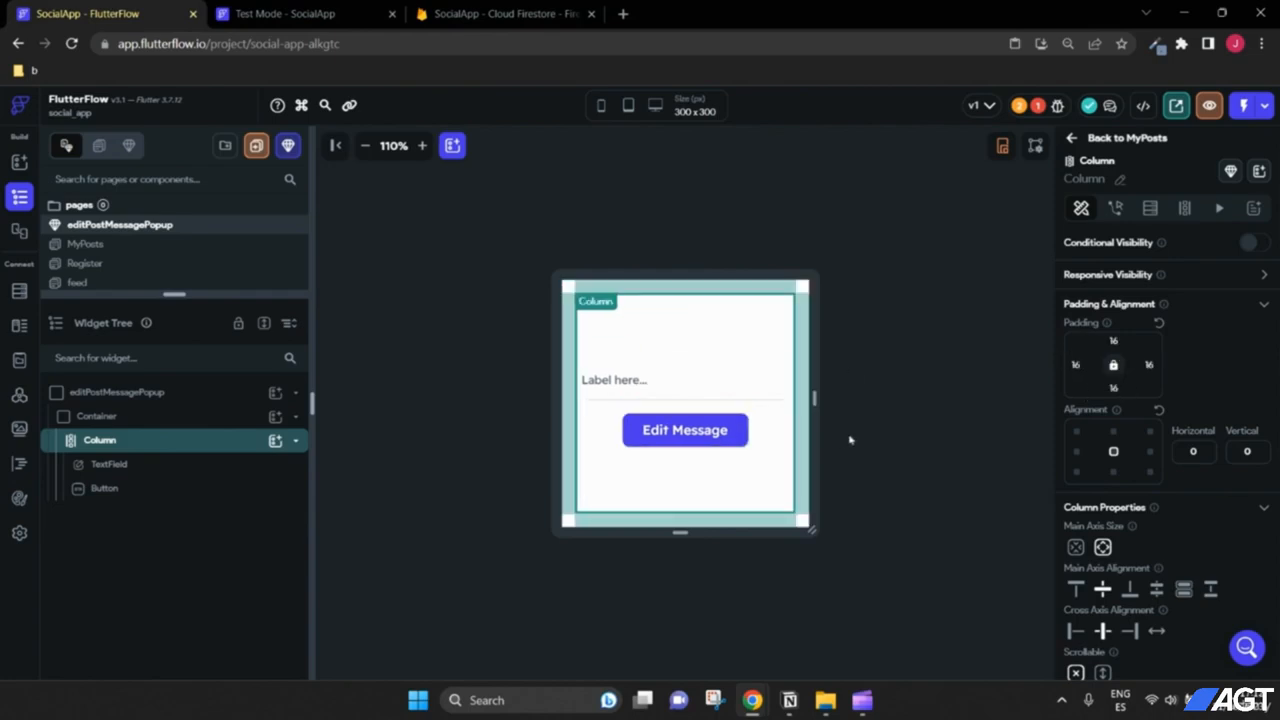
{"action": "left_click", "coordinate": [880, 434]}
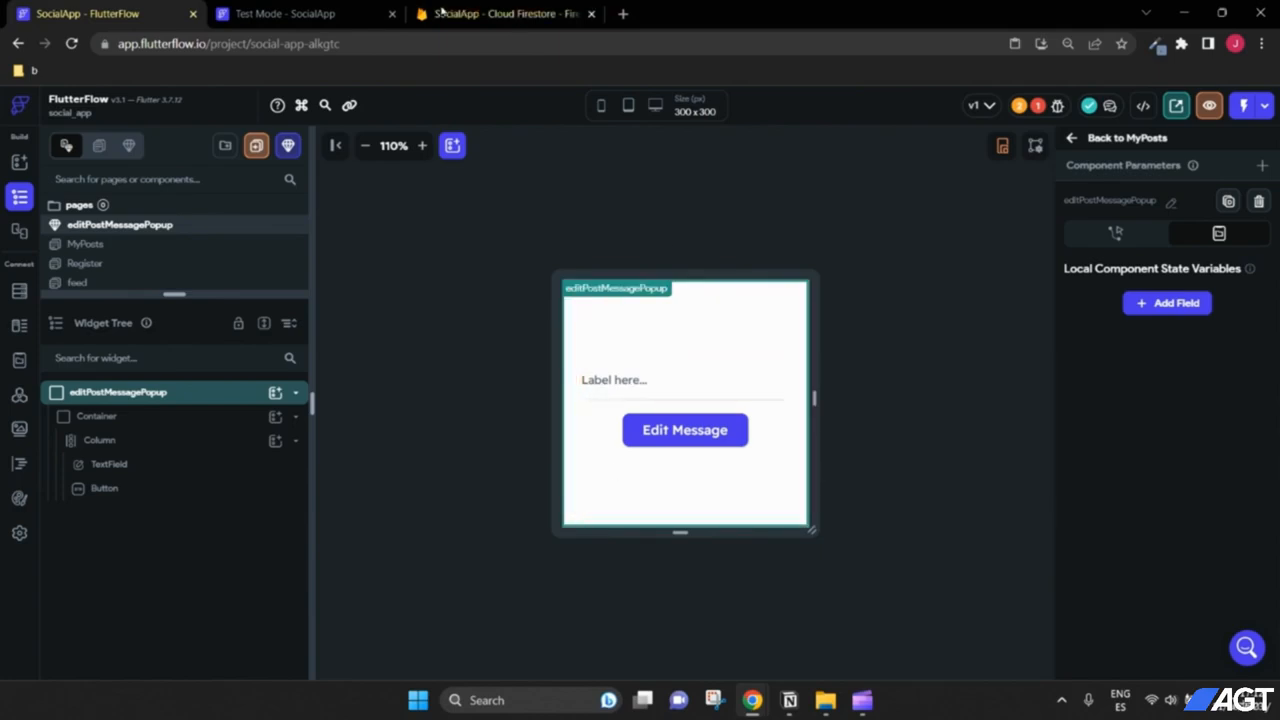
Step: Inspect the post card widgets on the MyPosts page, then reopen the editPostMessagePopup component
{"action": "left_click", "coordinate": [322, 18]}
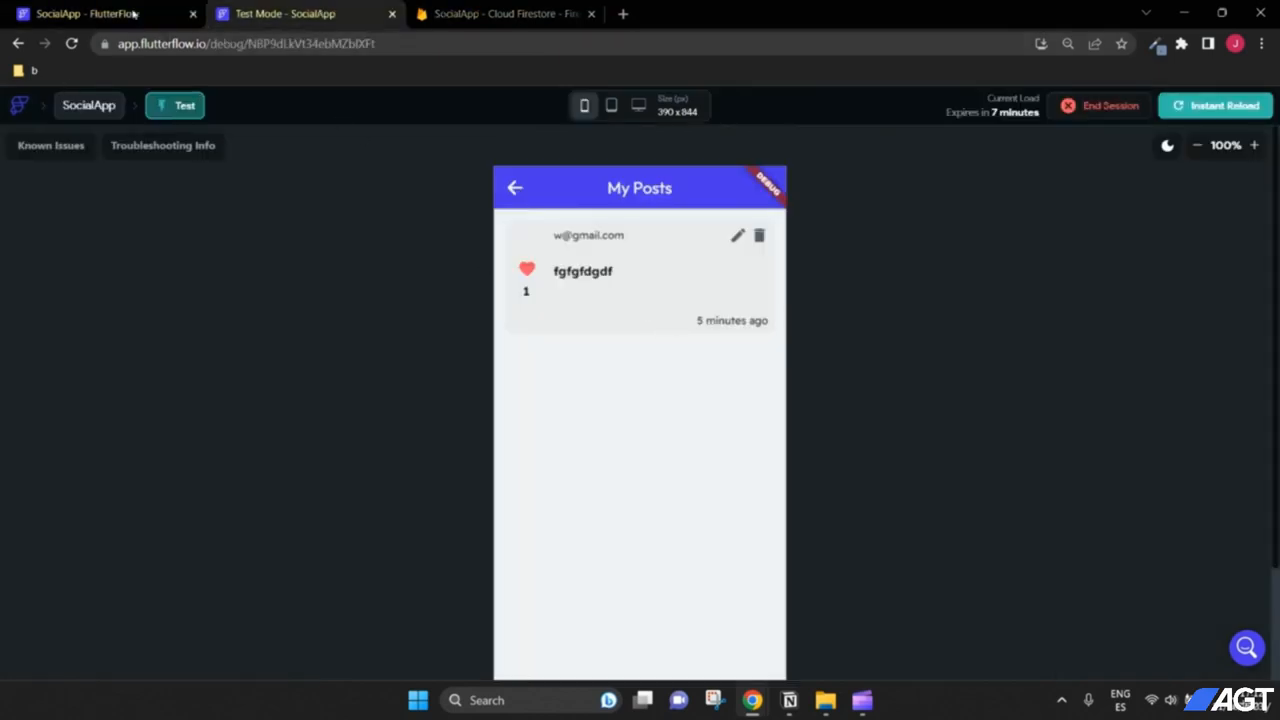
{"action": "left_click", "coordinate": [100, 14]}
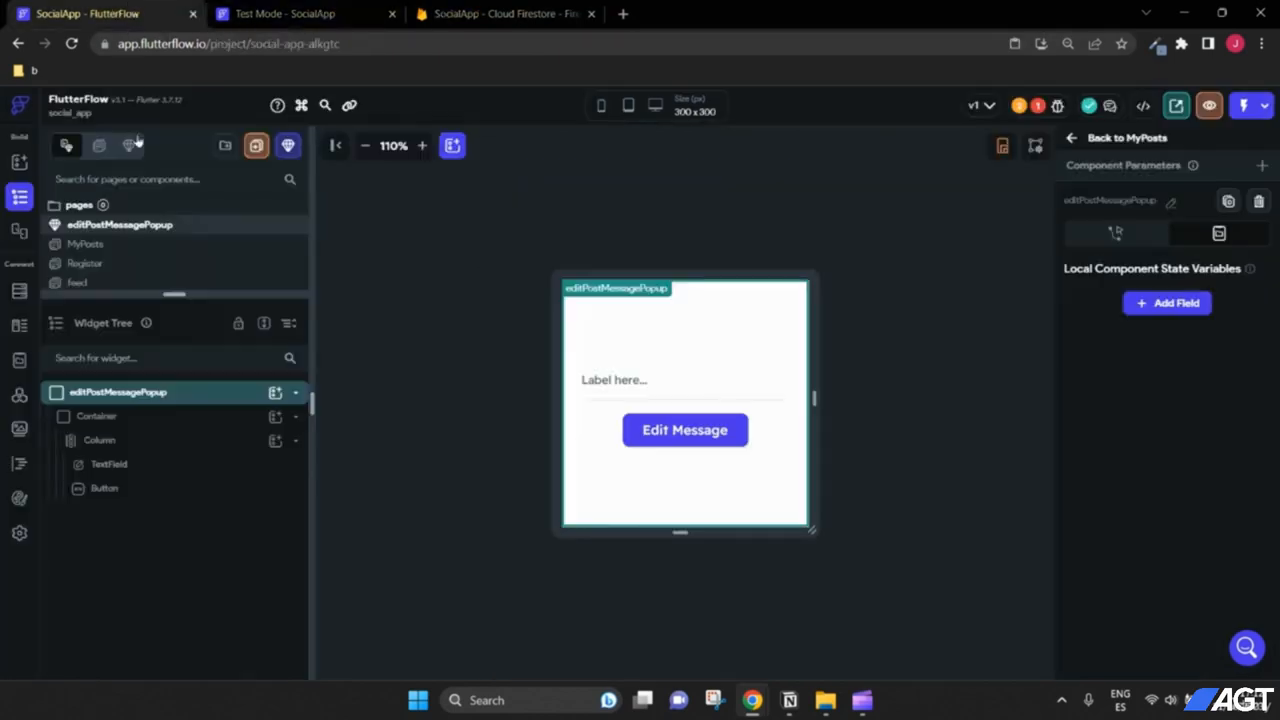
{"action": "left_click", "coordinate": [100, 245]}
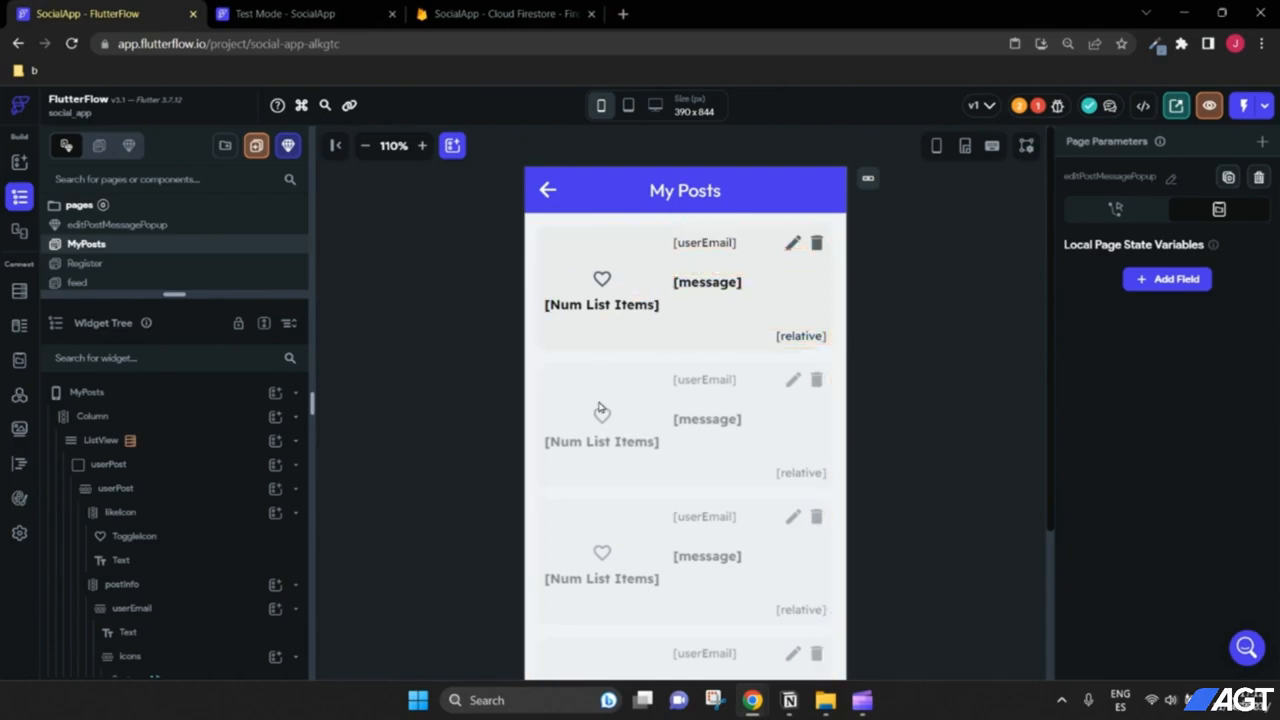
{"action": "left_click", "coordinate": [121, 512]}
{"action": "scroll", "coordinate": [140, 518], "scroll_direction": "down", "scroll_amount": 1}
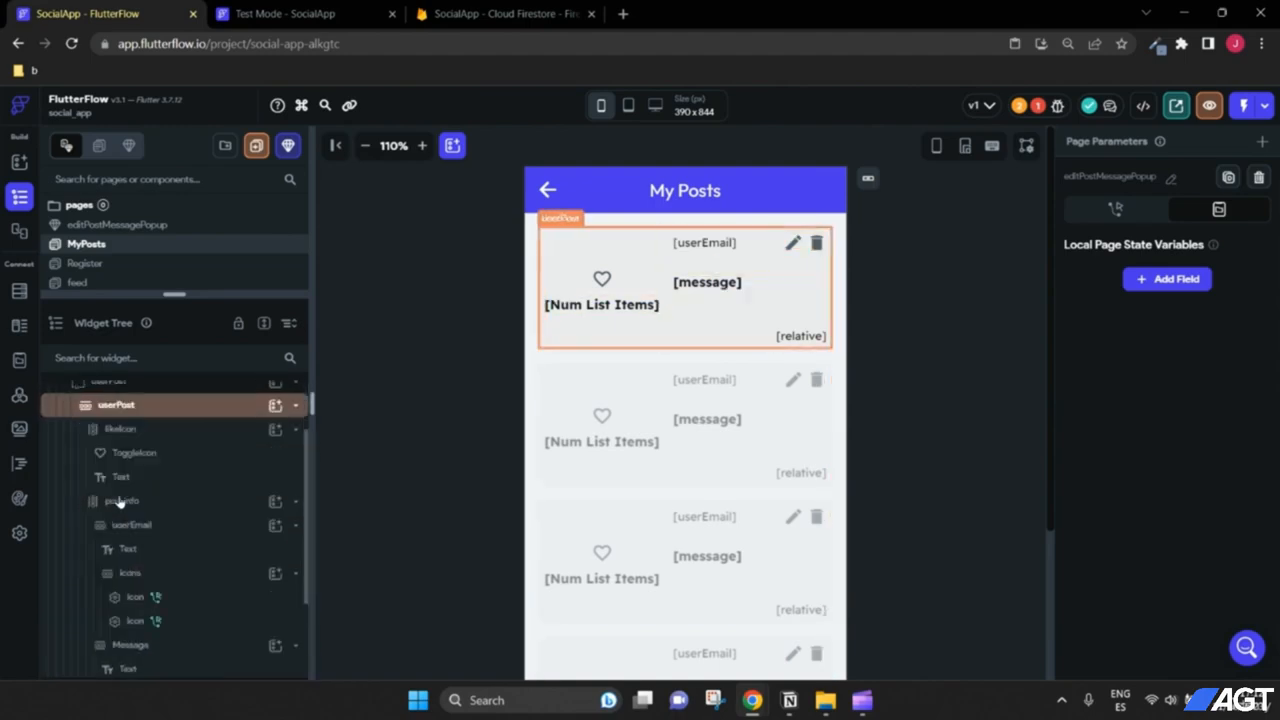
{"action": "scroll", "coordinate": [142, 515], "scroll_direction": "up", "scroll_amount": 1}
{"action": "scroll", "coordinate": [143, 528], "scroll_direction": "down", "scroll_amount": 1}
{"action": "scroll", "coordinate": [143, 528], "scroll_direction": "up", "scroll_amount": 2}
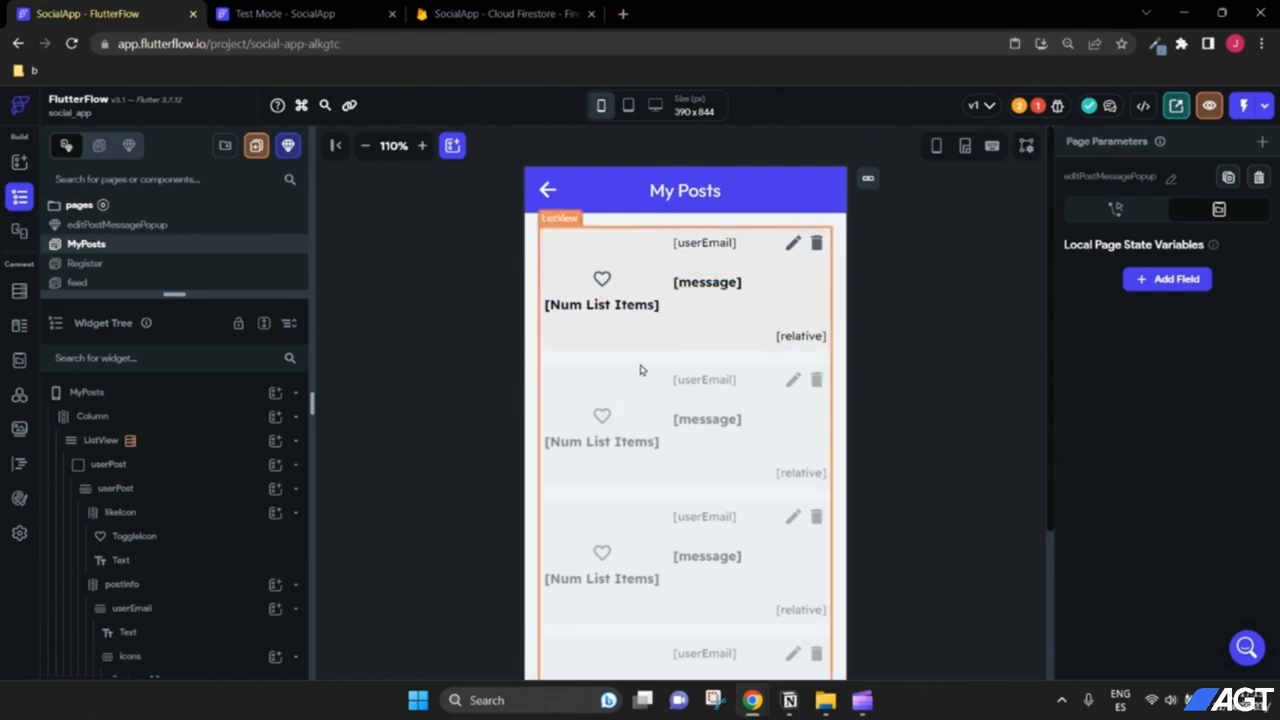
{"action": "left_click", "coordinate": [140, 227]}
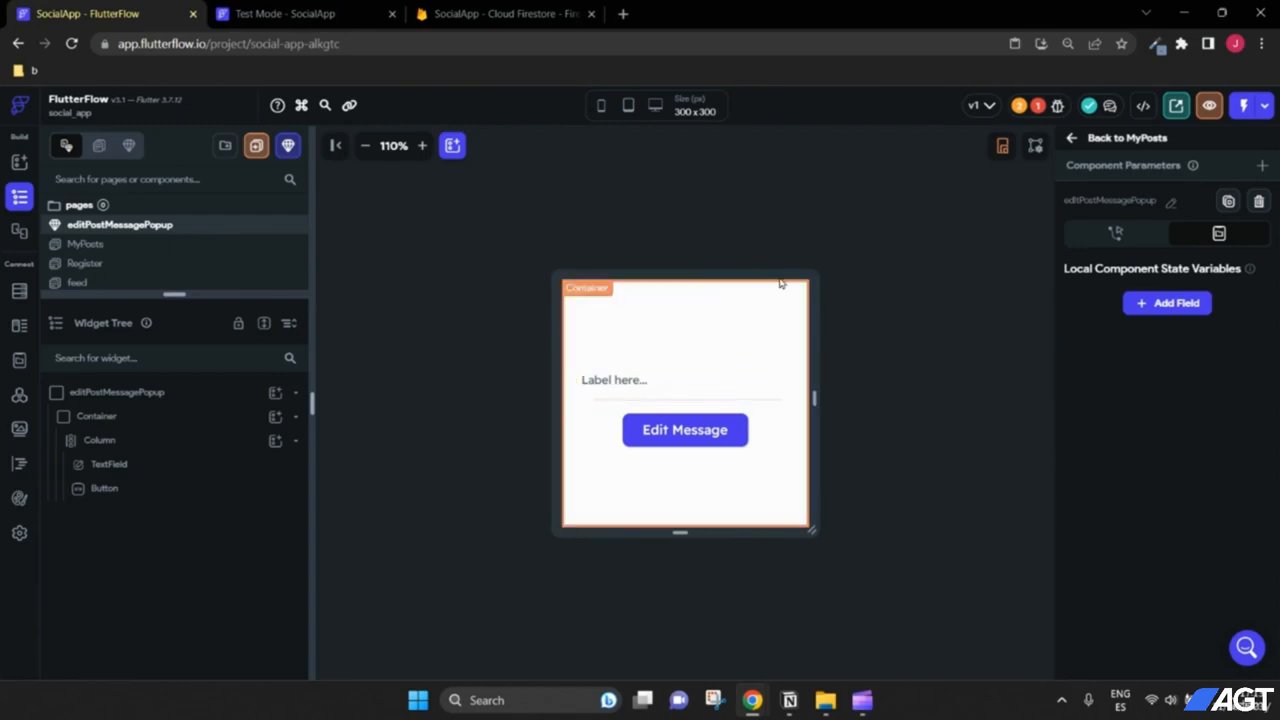
Step: Review the popup's root, Column, TextField and Edit Message button, cancelling the first parameter attempt
{"action": "left_click", "coordinate": [1263, 170]}
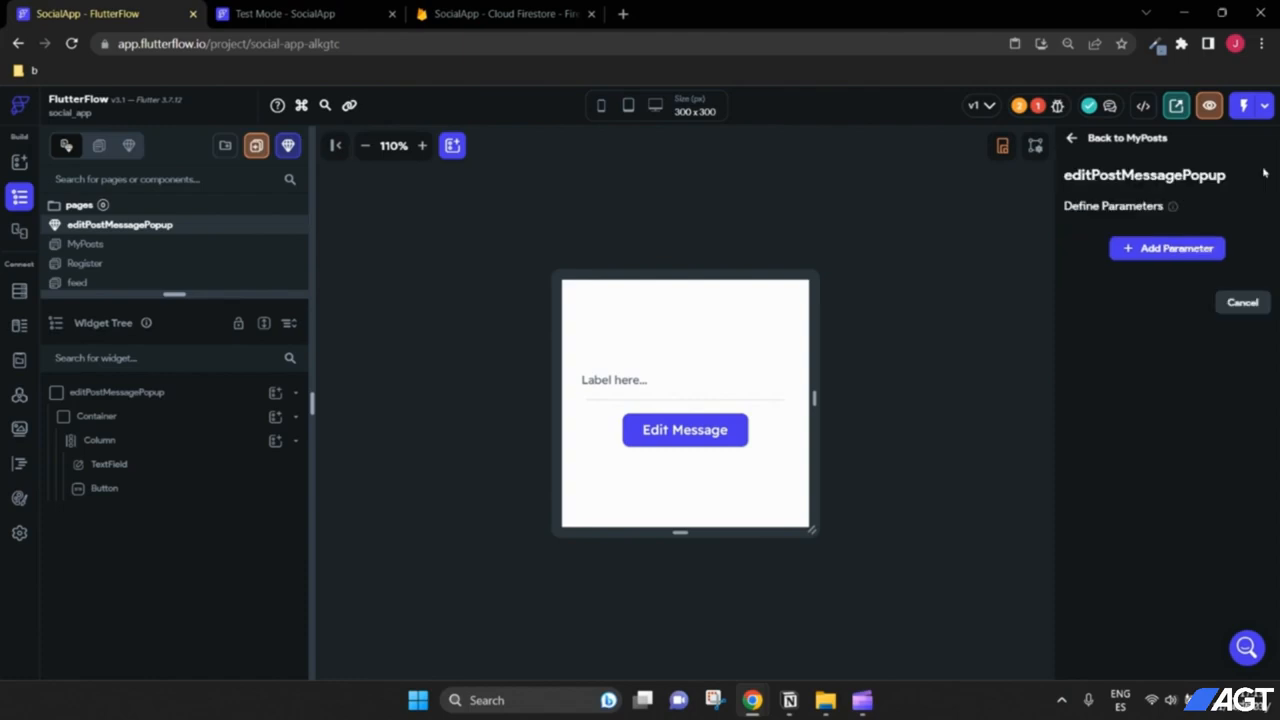
{"action": "left_click", "coordinate": [137, 398]}
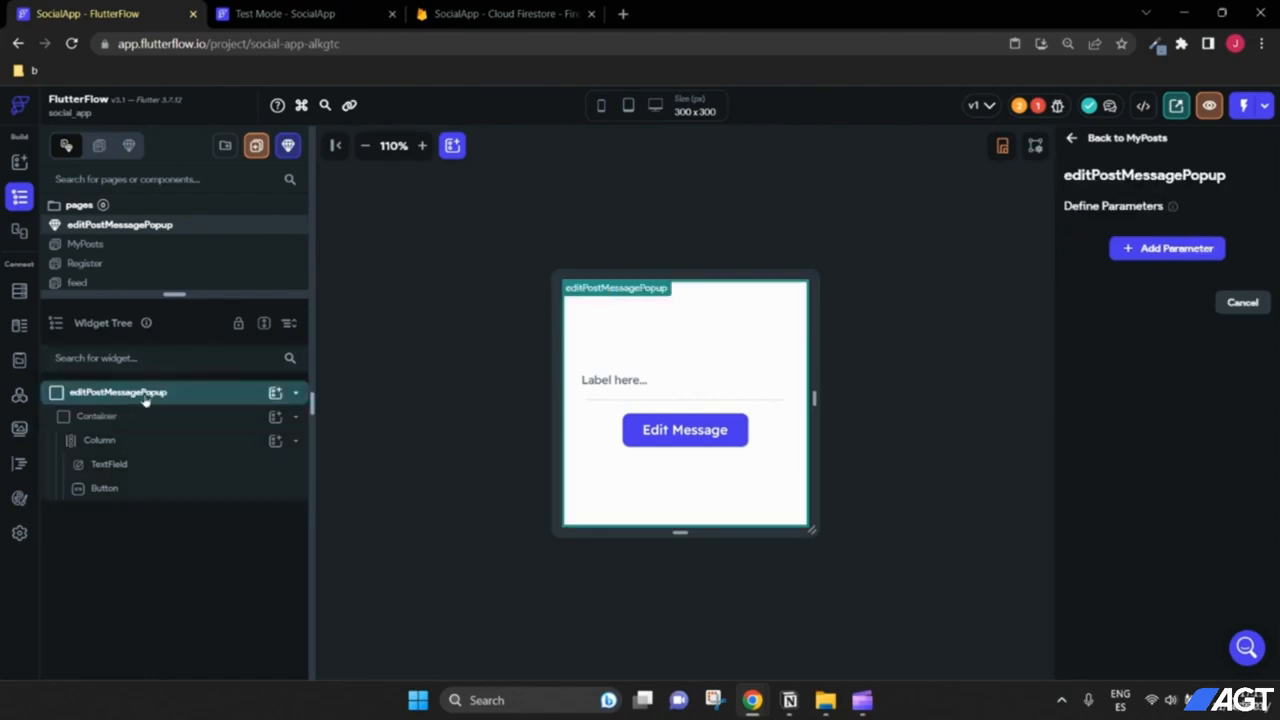
{"action": "left_click", "coordinate": [1100, 138]}
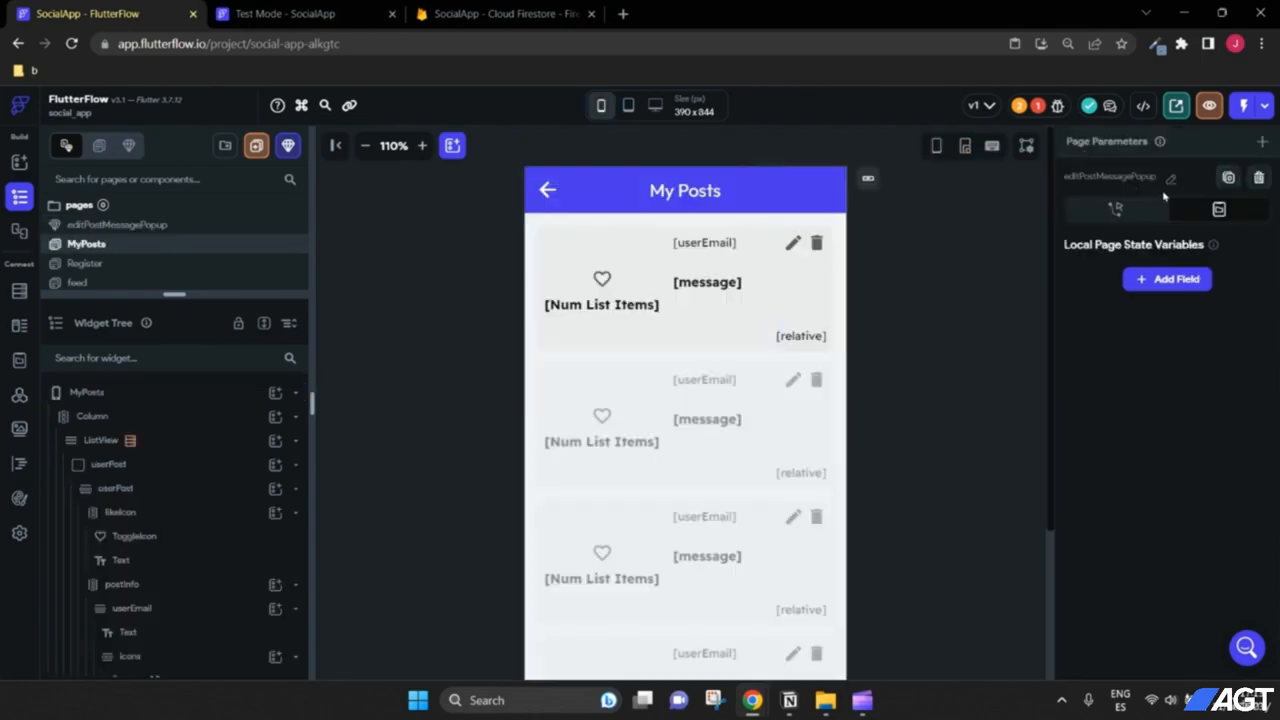
{"action": "left_click", "coordinate": [118, 226]}
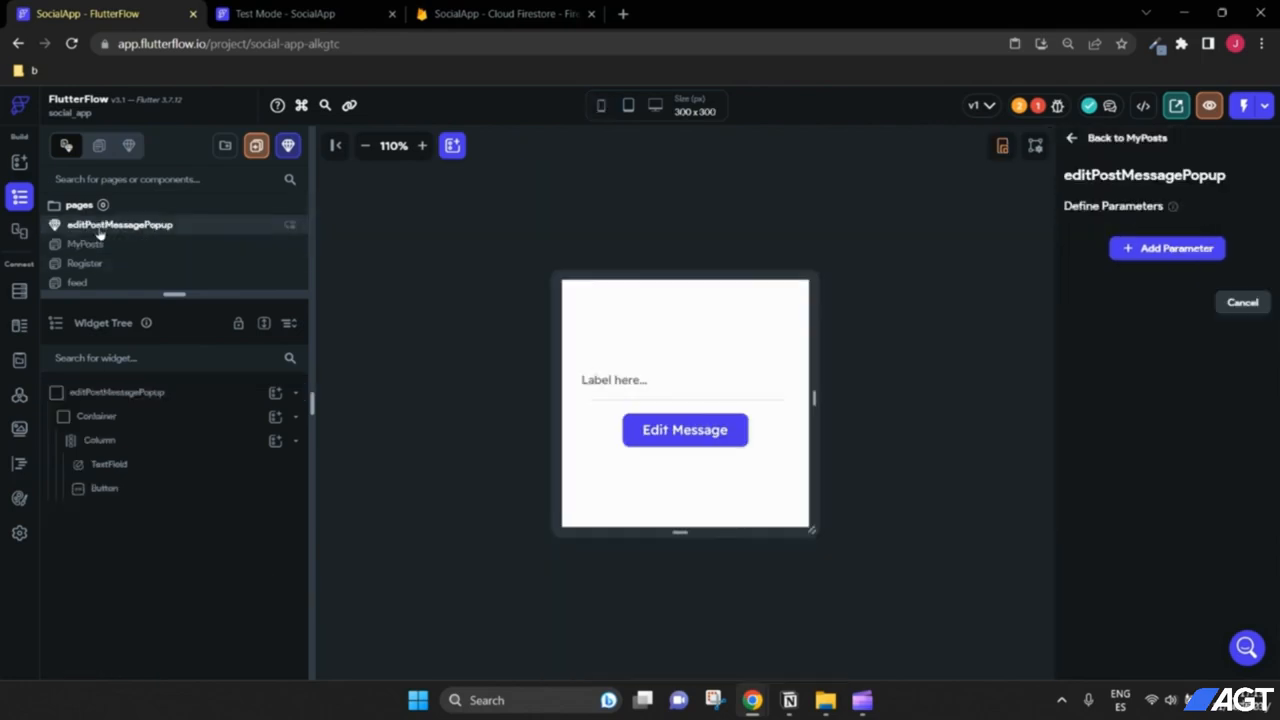
{"action": "left_click", "coordinate": [142, 399]}
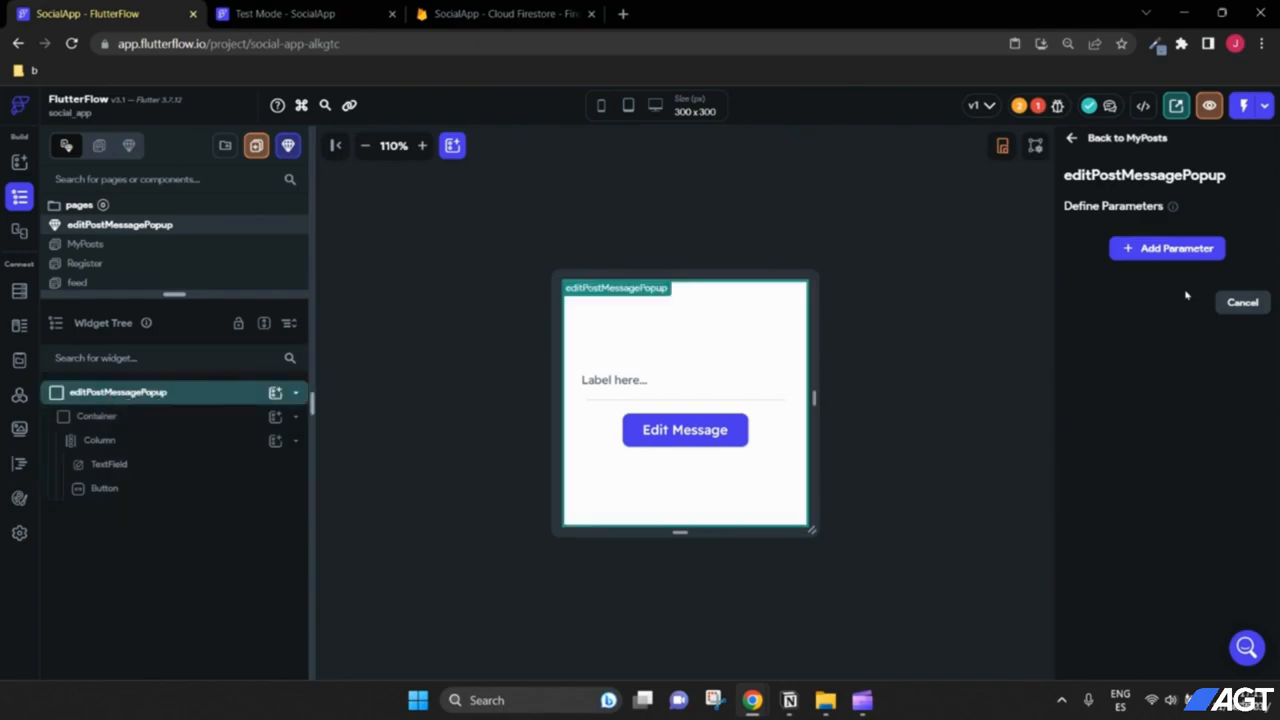
{"action": "left_click", "coordinate": [1242, 306]}
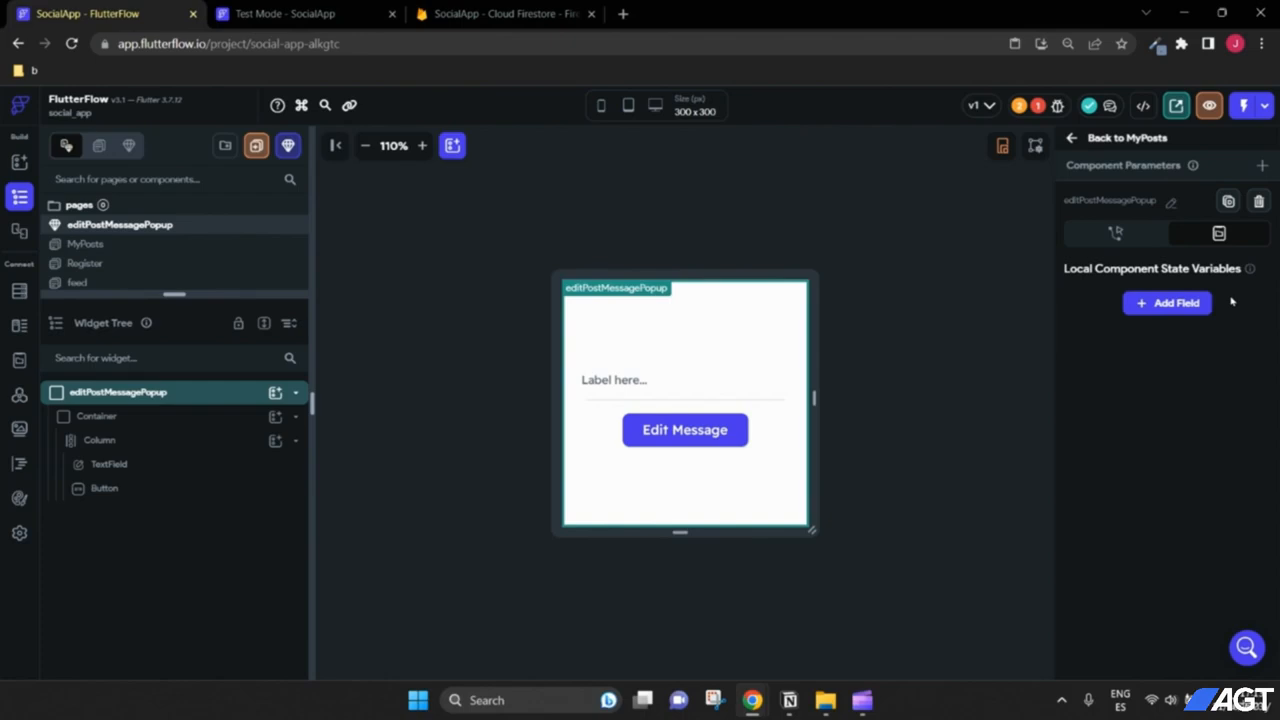
{"action": "left_click", "coordinate": [162, 443]}
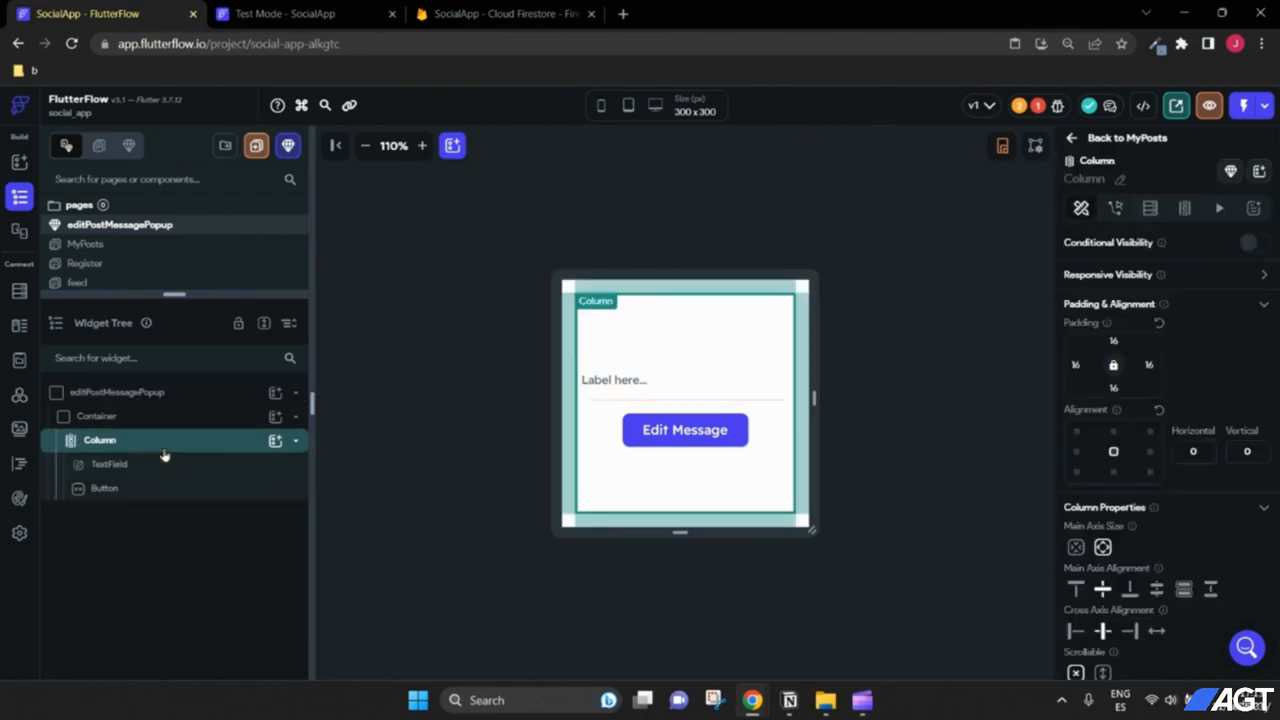
{"action": "left_click", "coordinate": [110, 464]}
{"action": "left_click", "coordinate": [105, 488]}
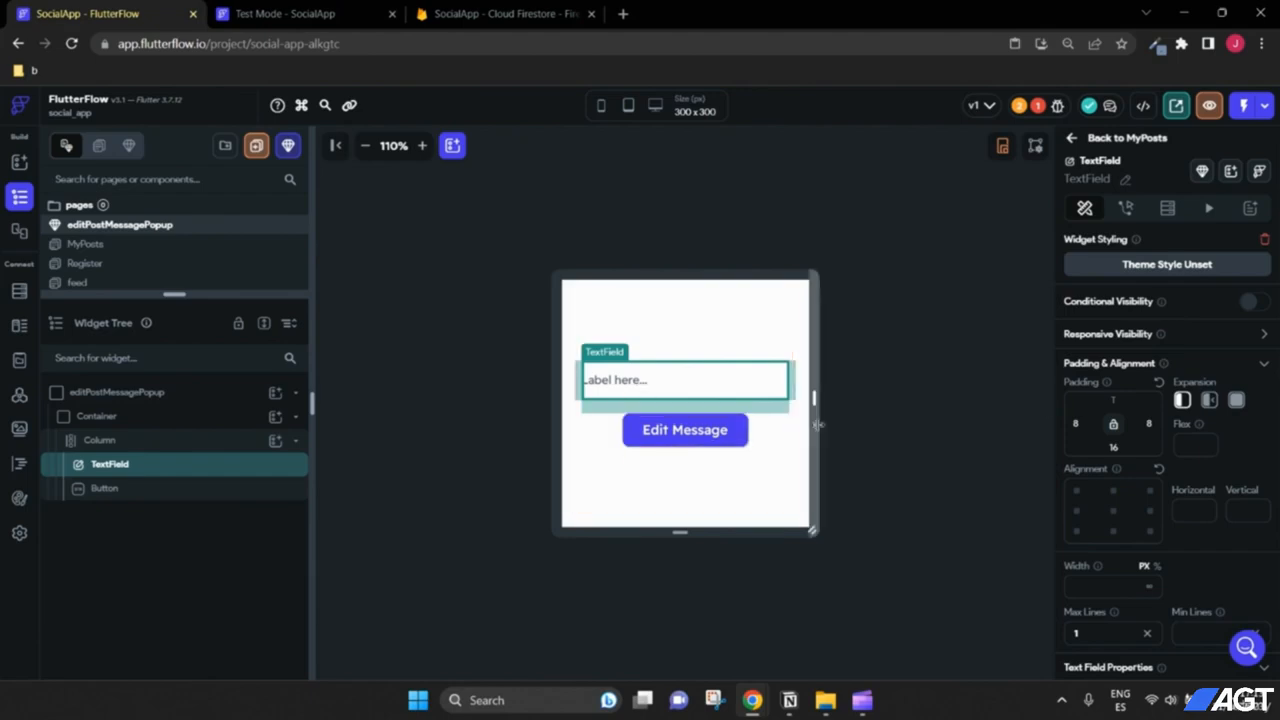
{"action": "left_click", "coordinate": [147, 396]}
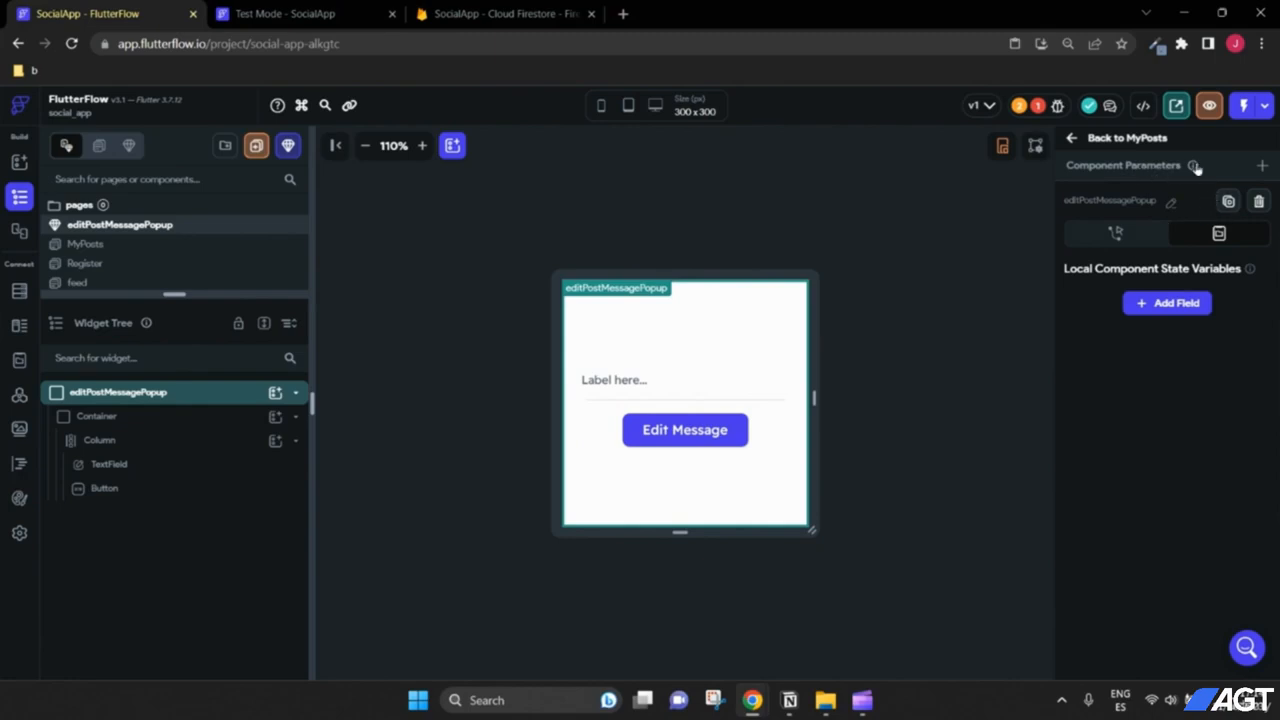
Step: Add a userPostDocRef parameter of type DocumentReference to the userPosts collection
{"action": "left_click", "coordinate": [1263, 166]}
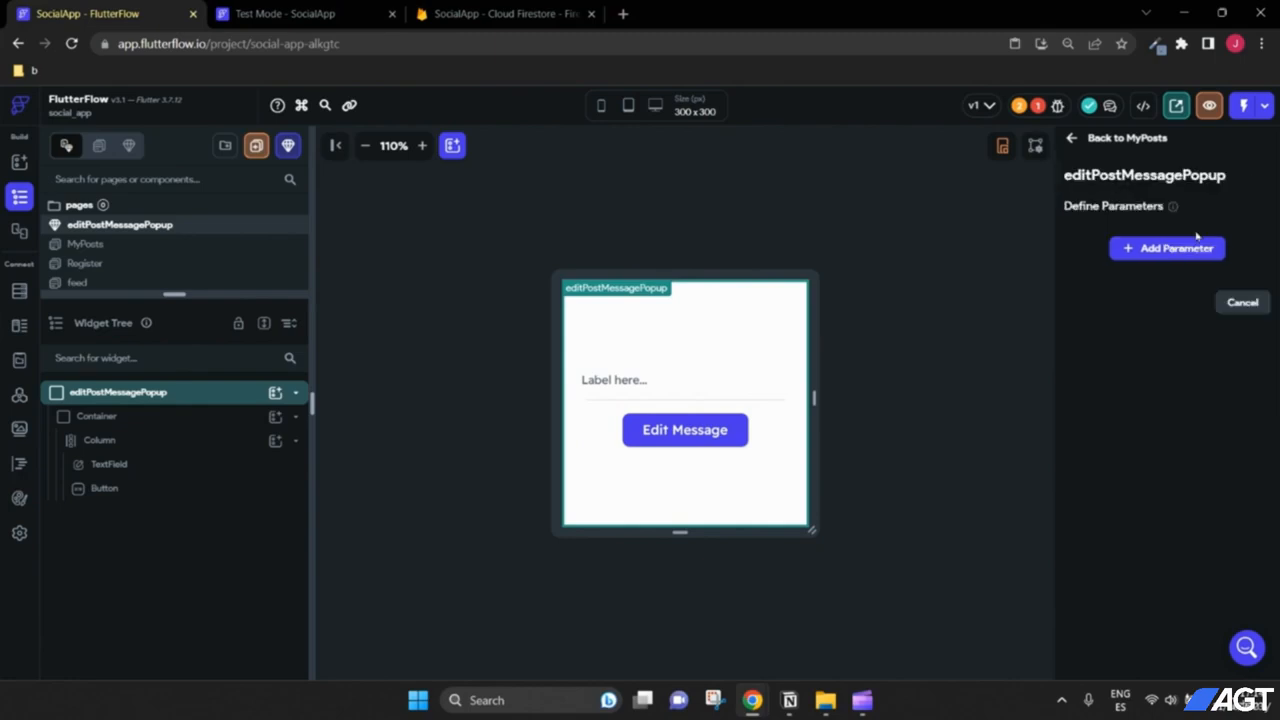
{"action": "left_click", "coordinate": [1196, 248]}
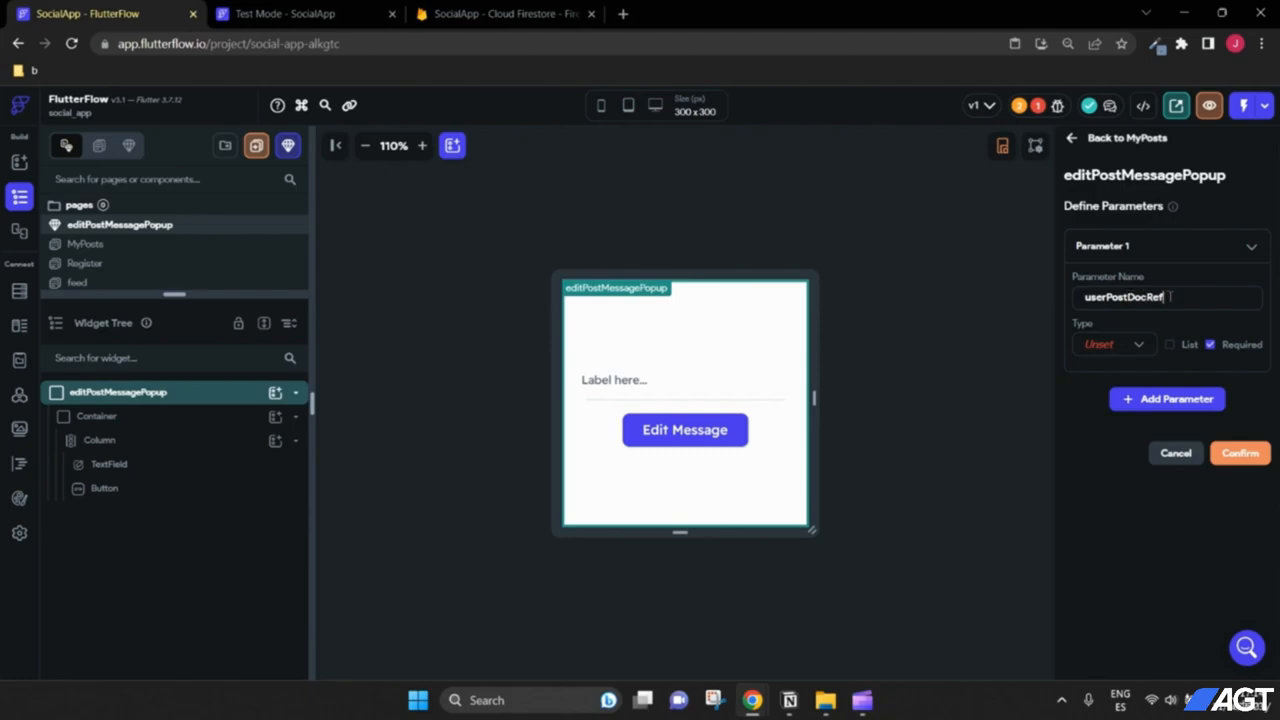
{"action": "left_click_drag", "start_coordinate": [1170, 297], "coordinate": [1084, 297]}
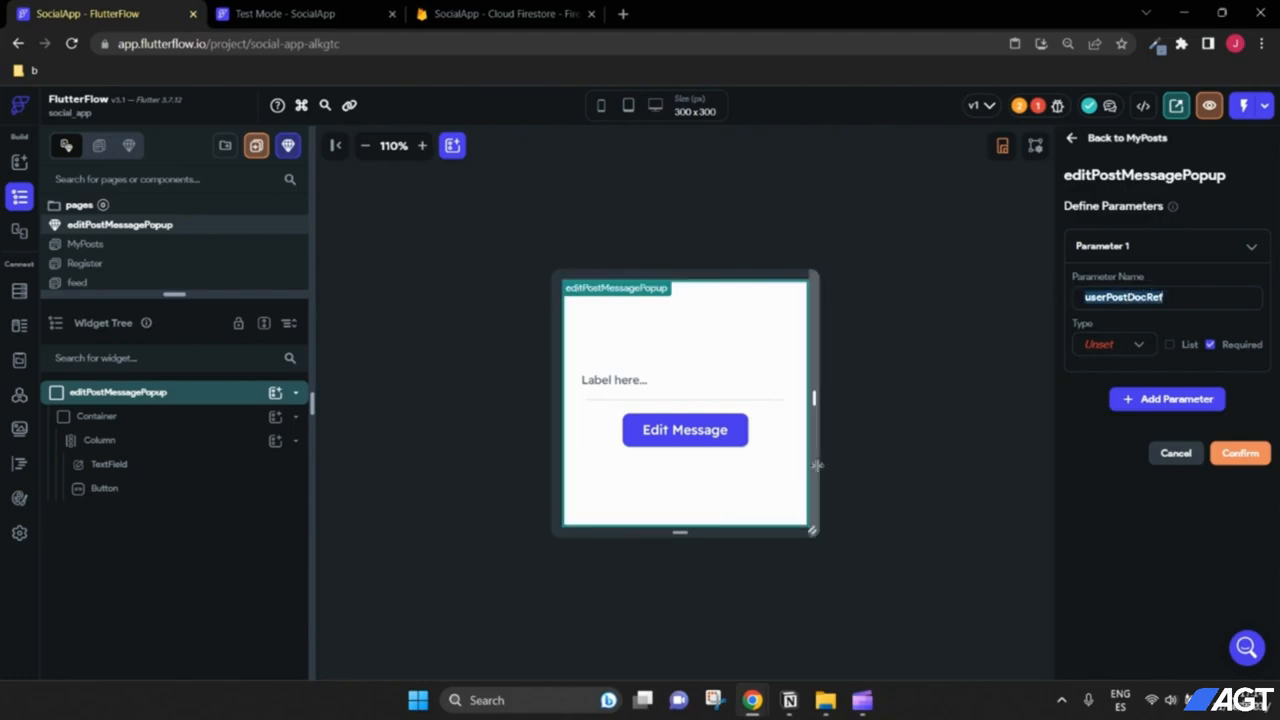
{"action": "left_click", "coordinate": [1184, 300]}
{"action": "left_click_drag", "start_coordinate": [1192, 299], "coordinate": [1075, 288]}
{"action": "left_click", "coordinate": [1173, 297]}
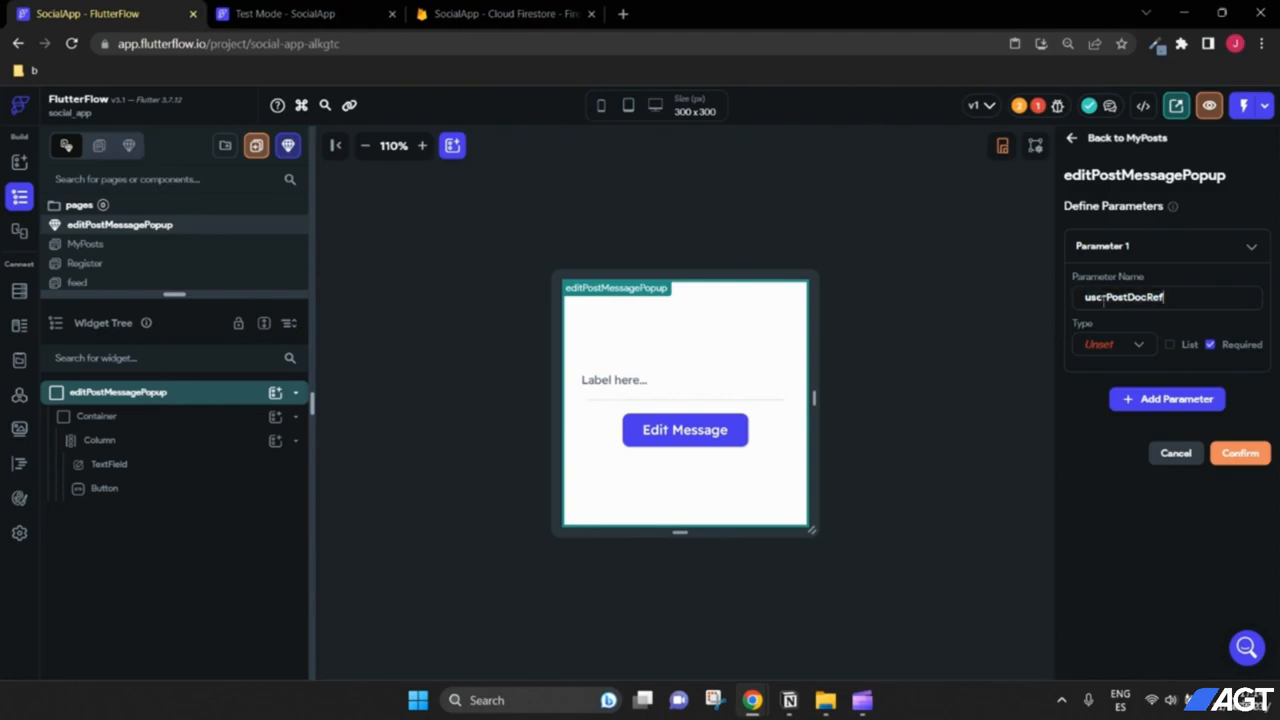
{"action": "left_click", "coordinate": [1135, 347]}
{"action": "left_click", "coordinate": [1111, 470]}
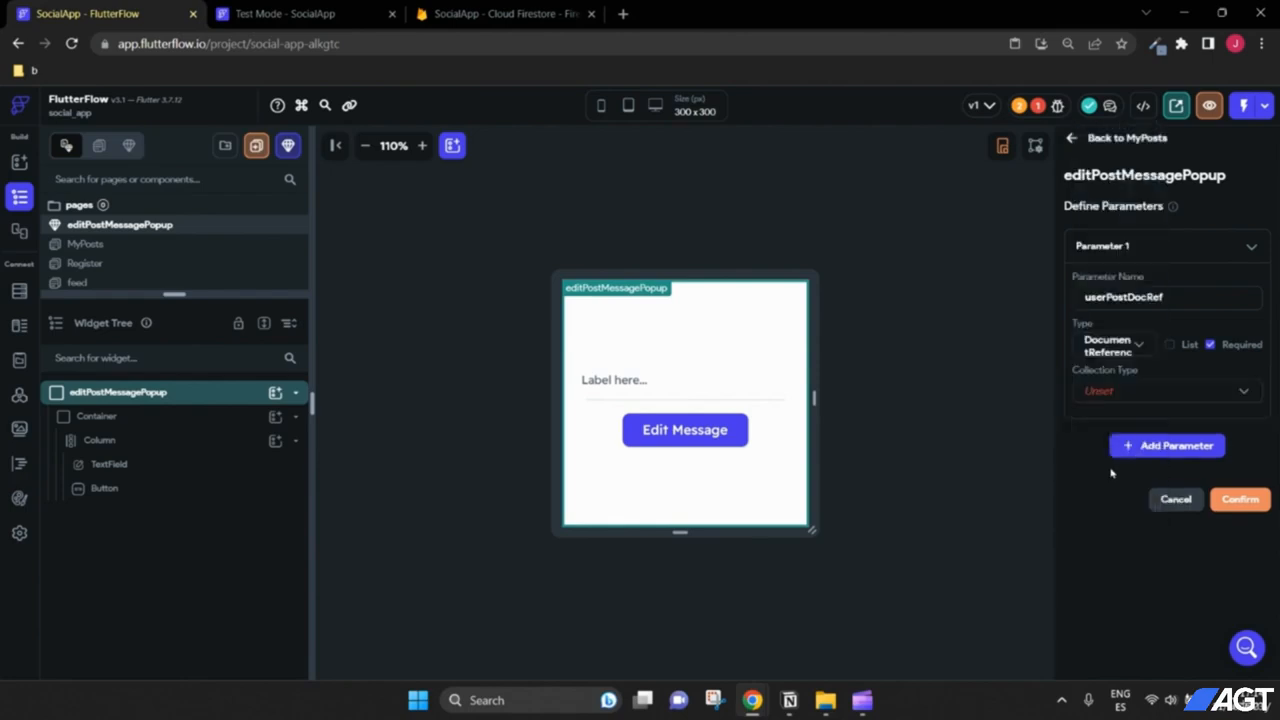
{"action": "left_click", "coordinate": [1123, 389]}
{"action": "left_click", "coordinate": [1120, 429]}
{"action": "left_click", "coordinate": [1238, 499]}
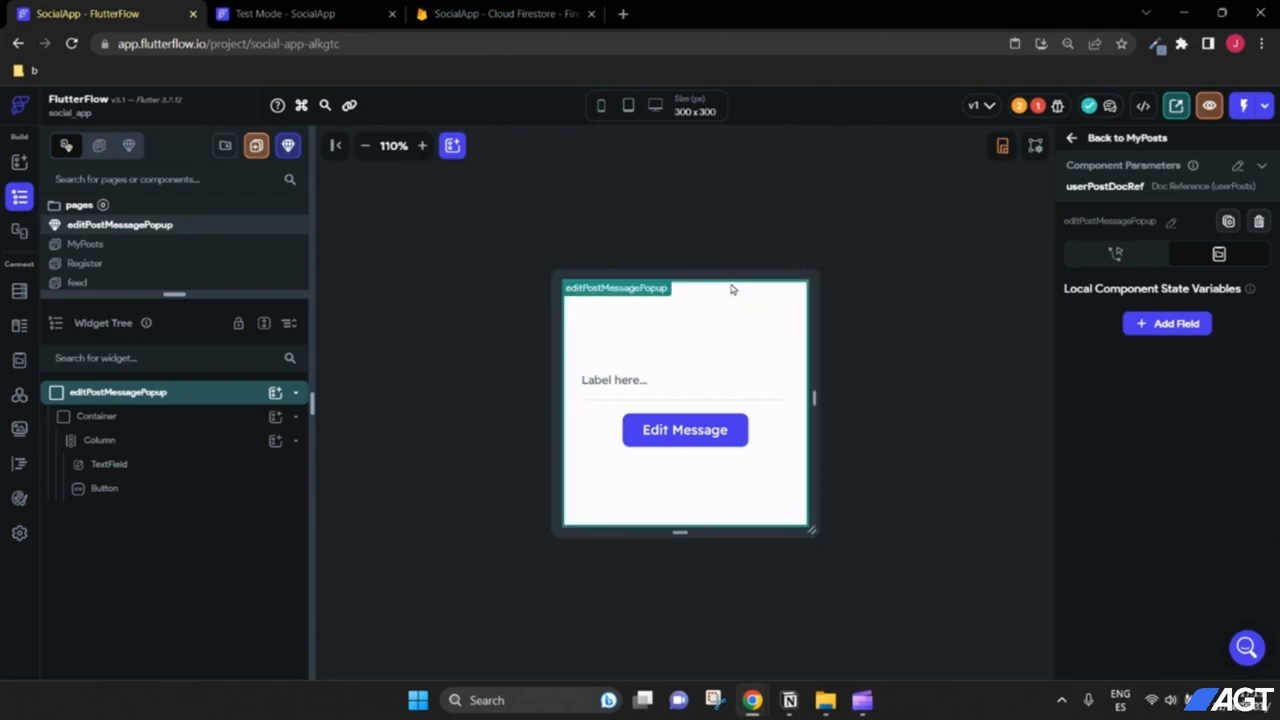
Step: Give the Container a Document from Reference query on userPosts using the userPostDocRef parameter
{"action": "left_click", "coordinate": [172, 416]}
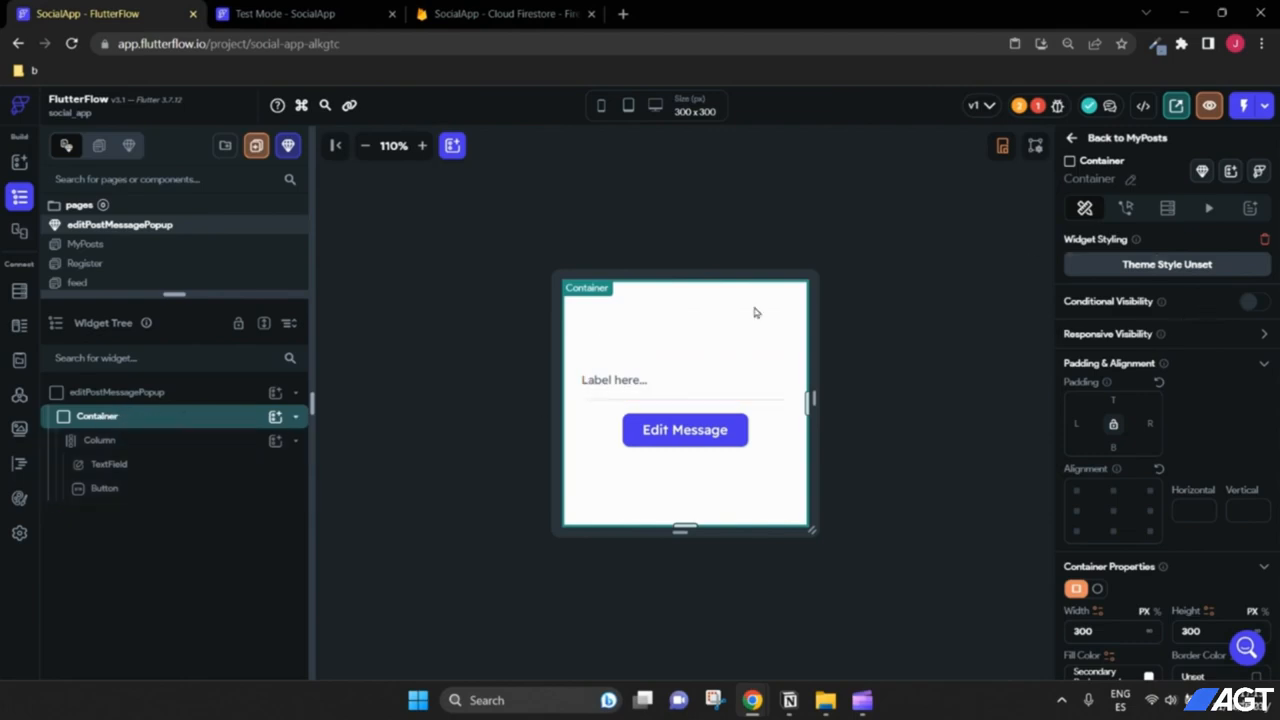
{"action": "left_click", "coordinate": [1168, 209]}
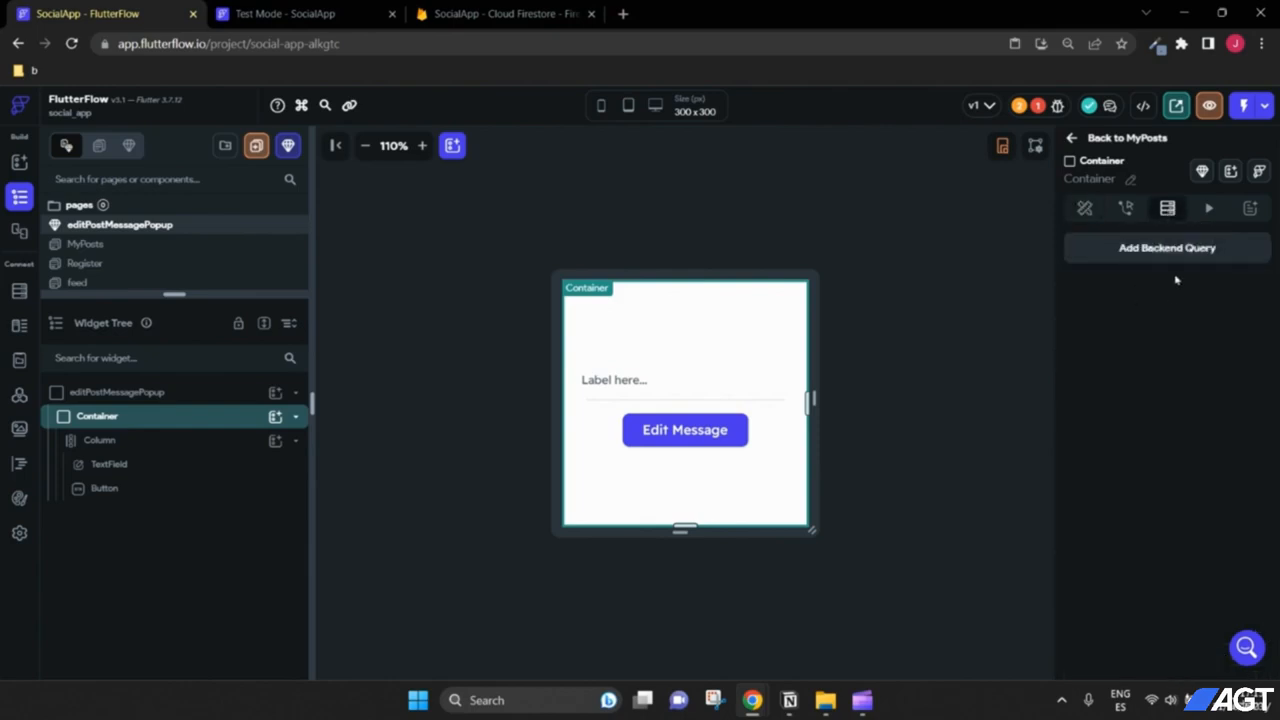
{"action": "left_click", "coordinate": [1166, 258]}
{"action": "left_click", "coordinate": [992, 245]}
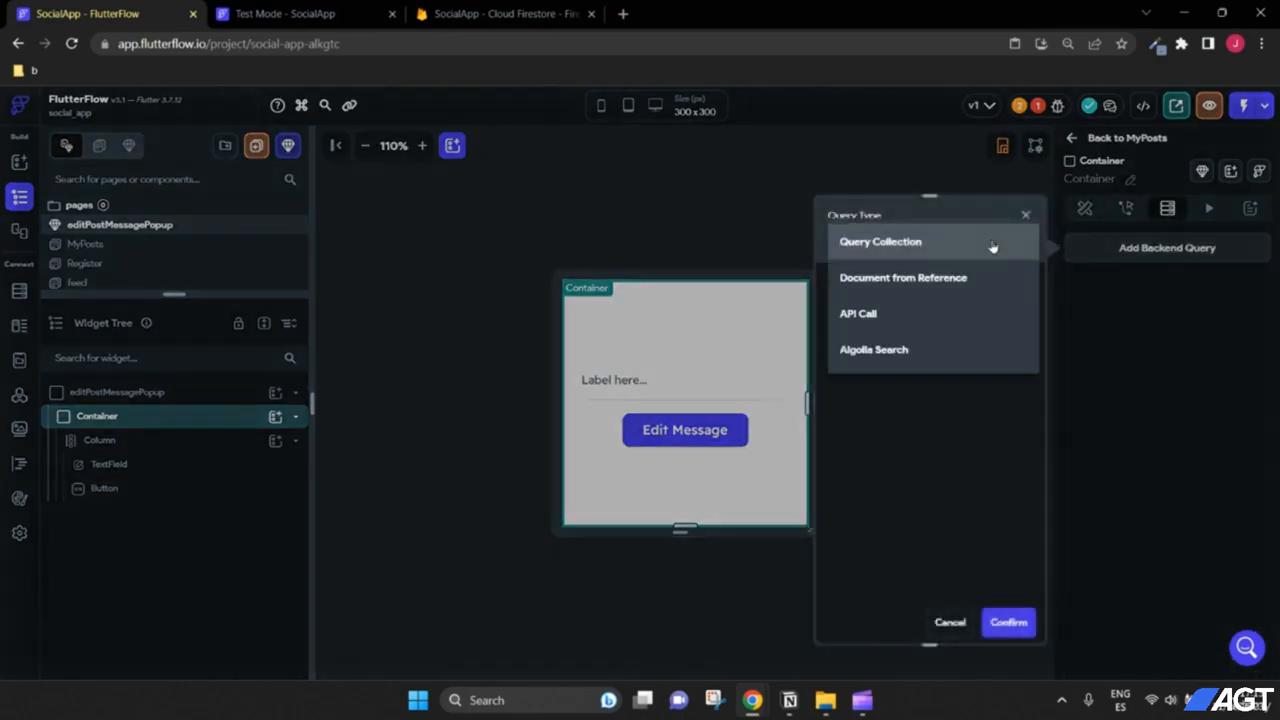
{"action": "left_click", "coordinate": [926, 283]}
{"action": "left_click", "coordinate": [930, 335]}
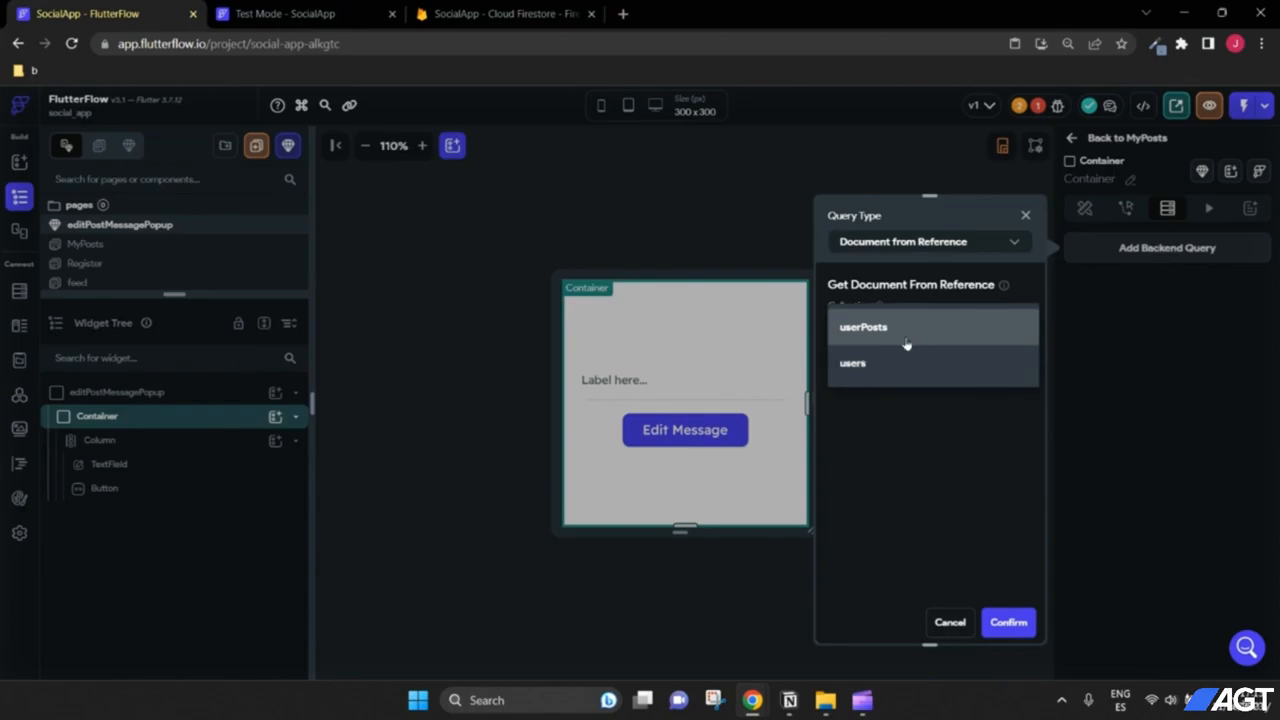
{"action": "left_click", "coordinate": [889, 338]}
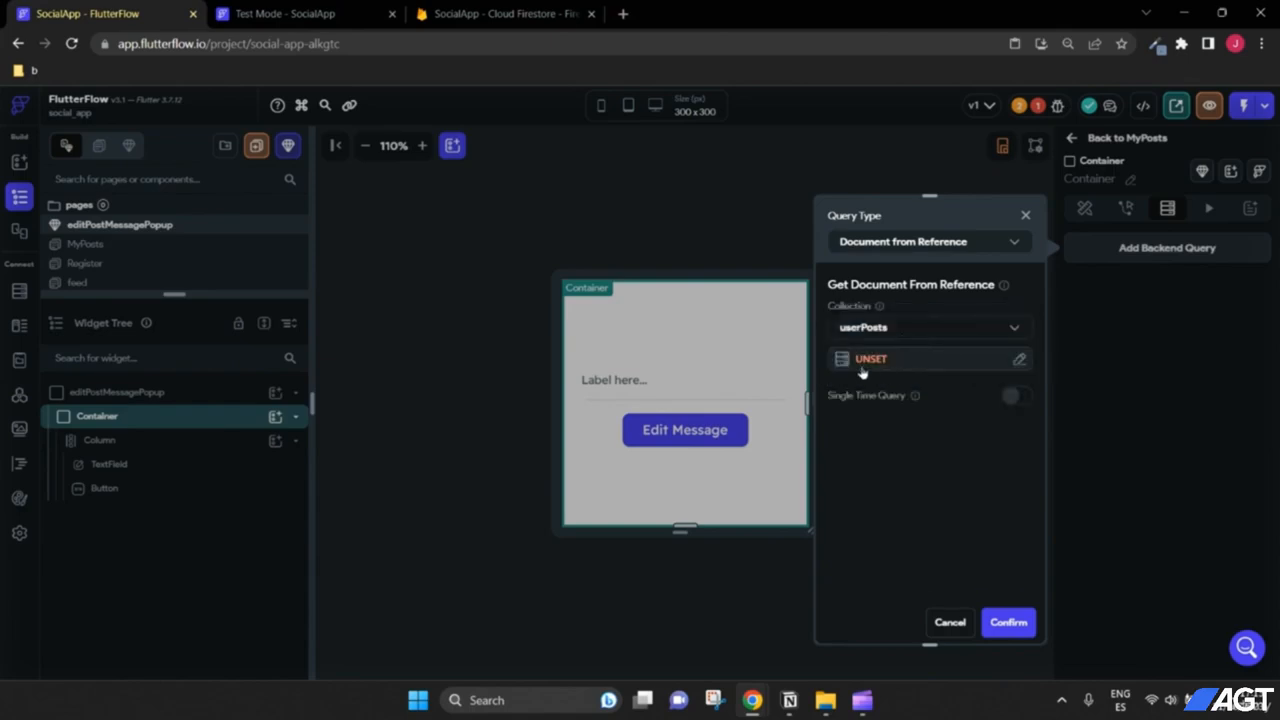
{"action": "left_click", "coordinate": [873, 362]}
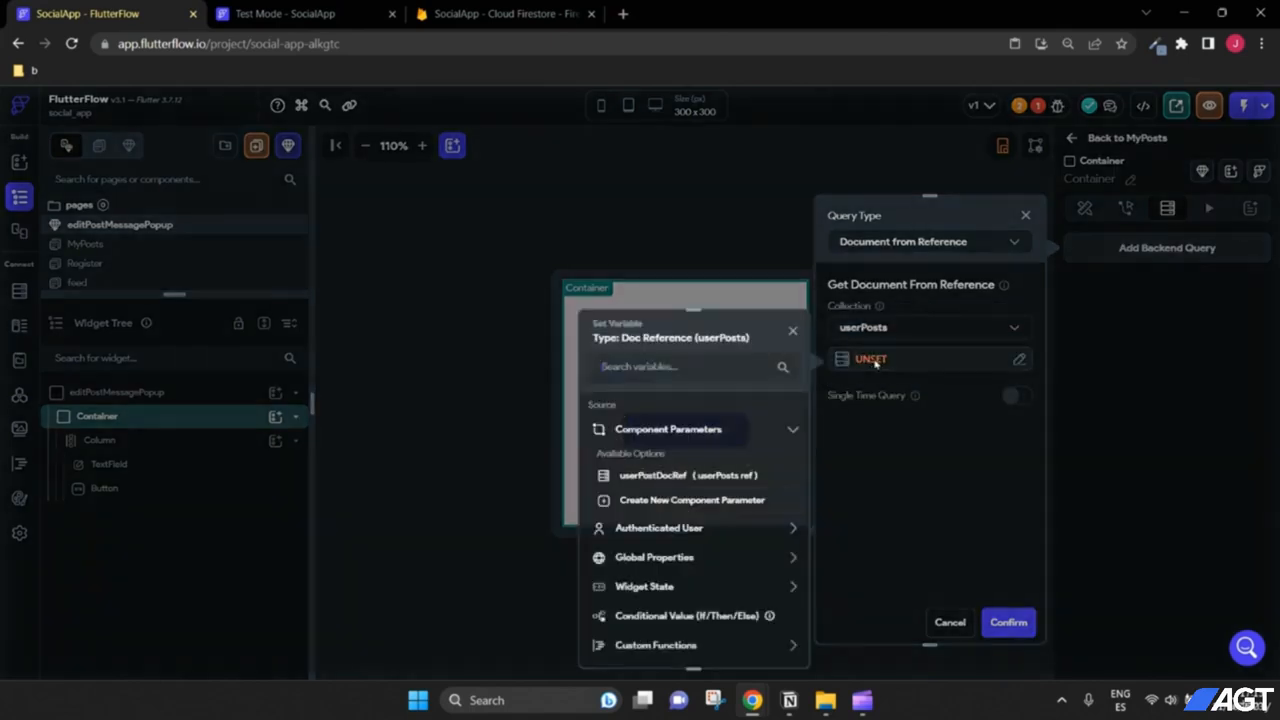
{"action": "left_click", "coordinate": [665, 477]}
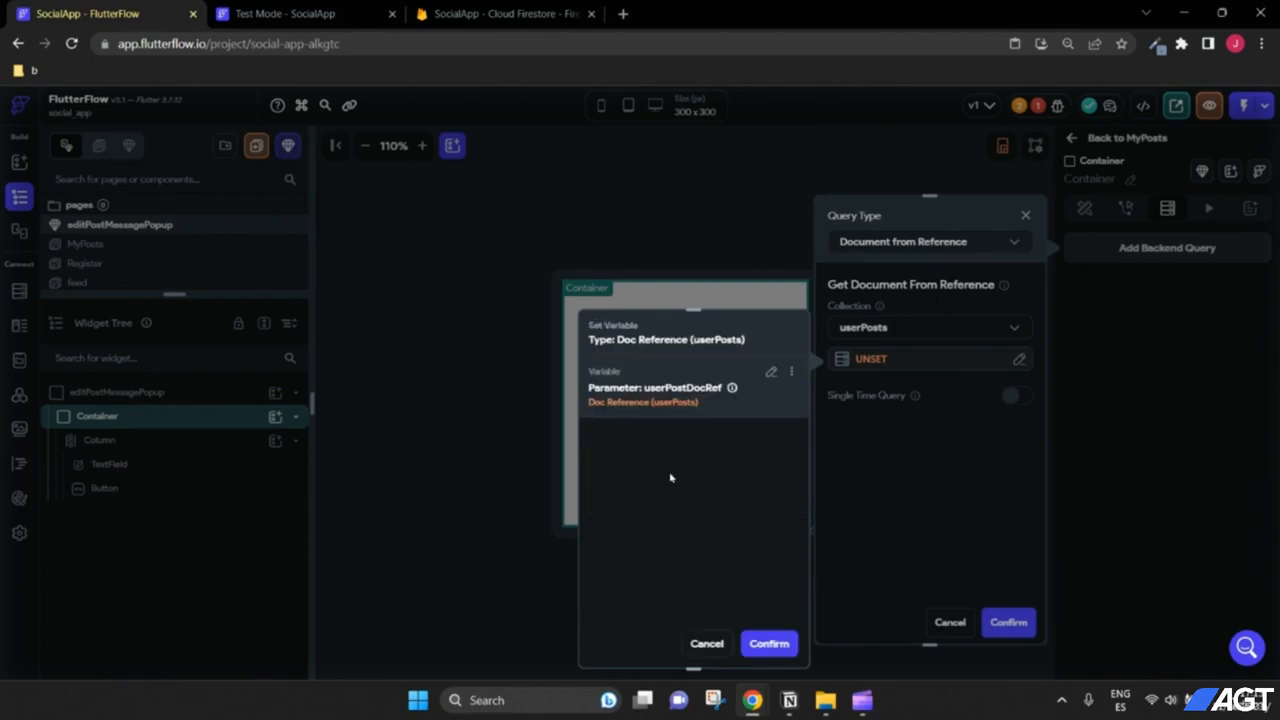
{"action": "left_click", "coordinate": [770, 644]}
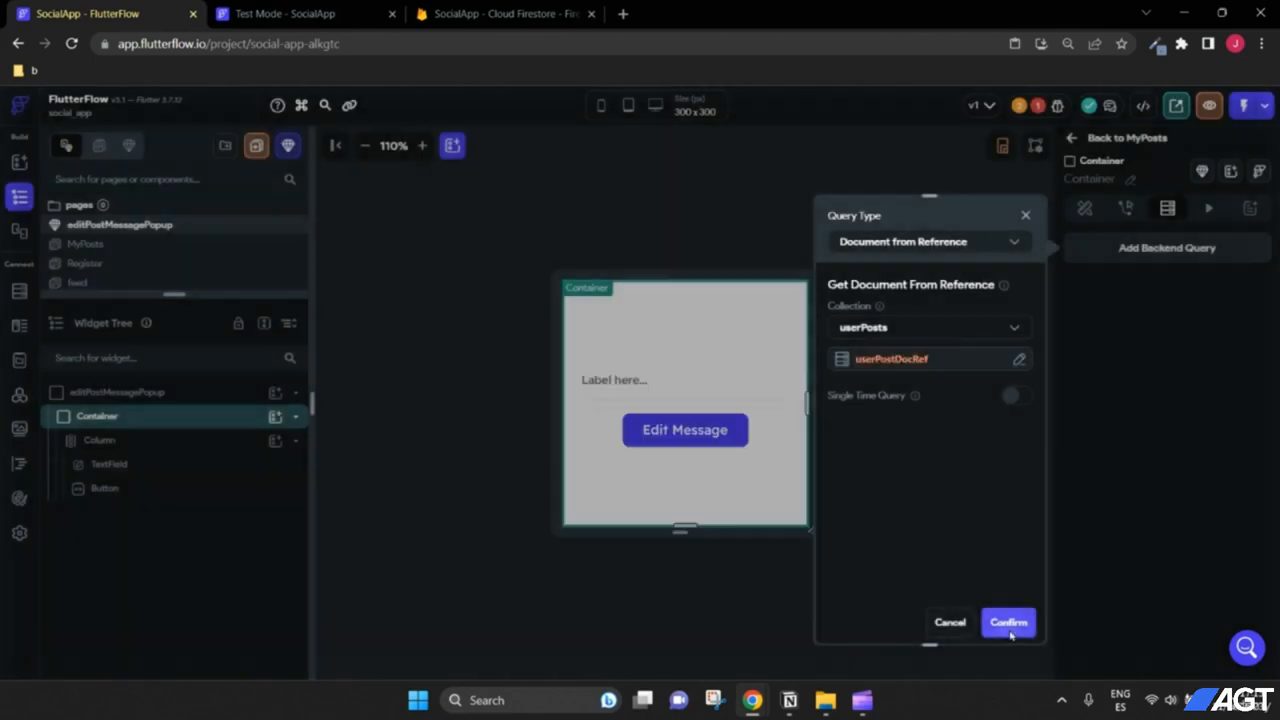
{"action": "left_click", "coordinate": [1008, 625]}
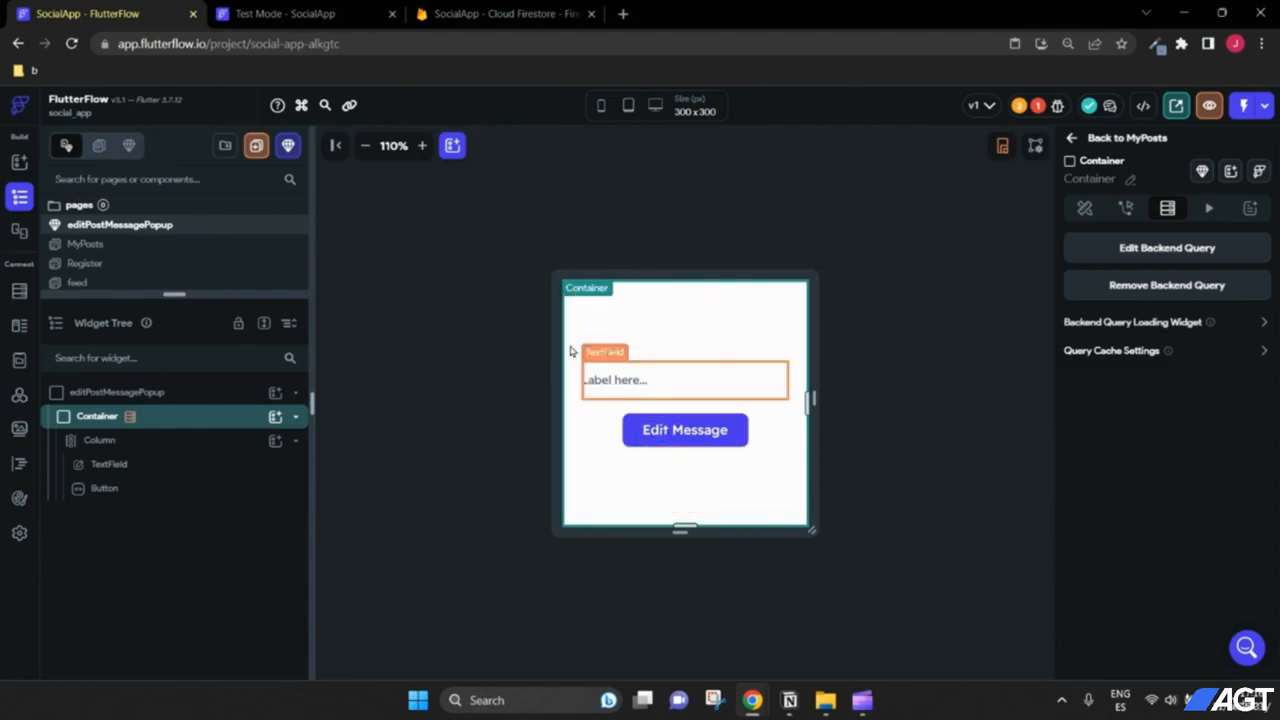
{"action": "left_click", "coordinate": [643, 384]}
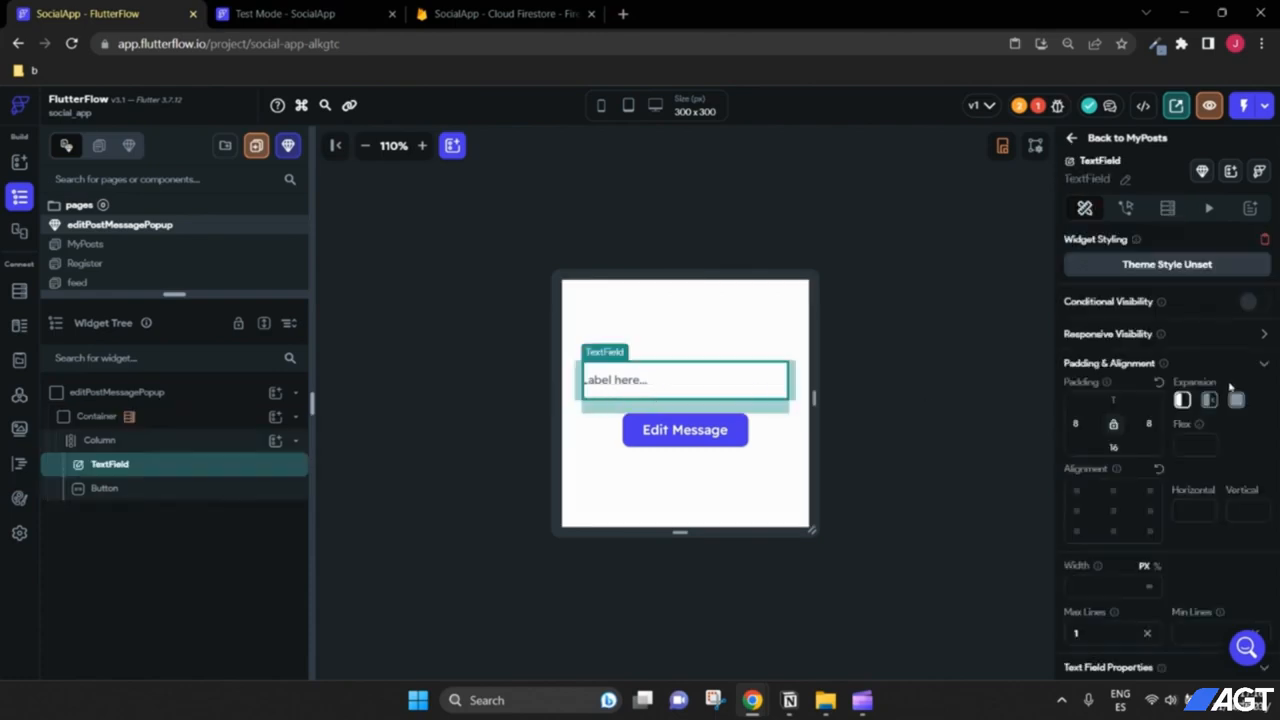
Step: Set the popup text field's initial value to the userPosts document's message field
{"action": "scroll", "coordinate": [1213, 383], "scroll_direction": "down", "scroll_amount": 3}
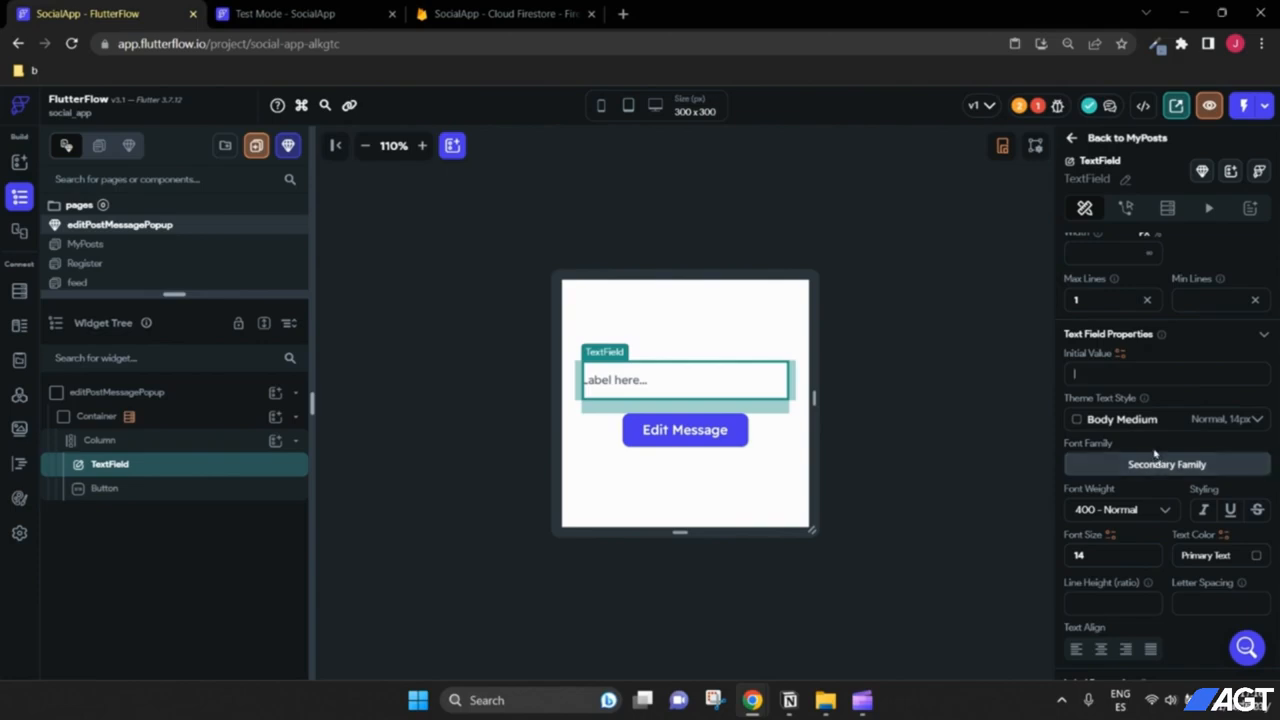
{"action": "left_click", "coordinate": [1121, 356]}
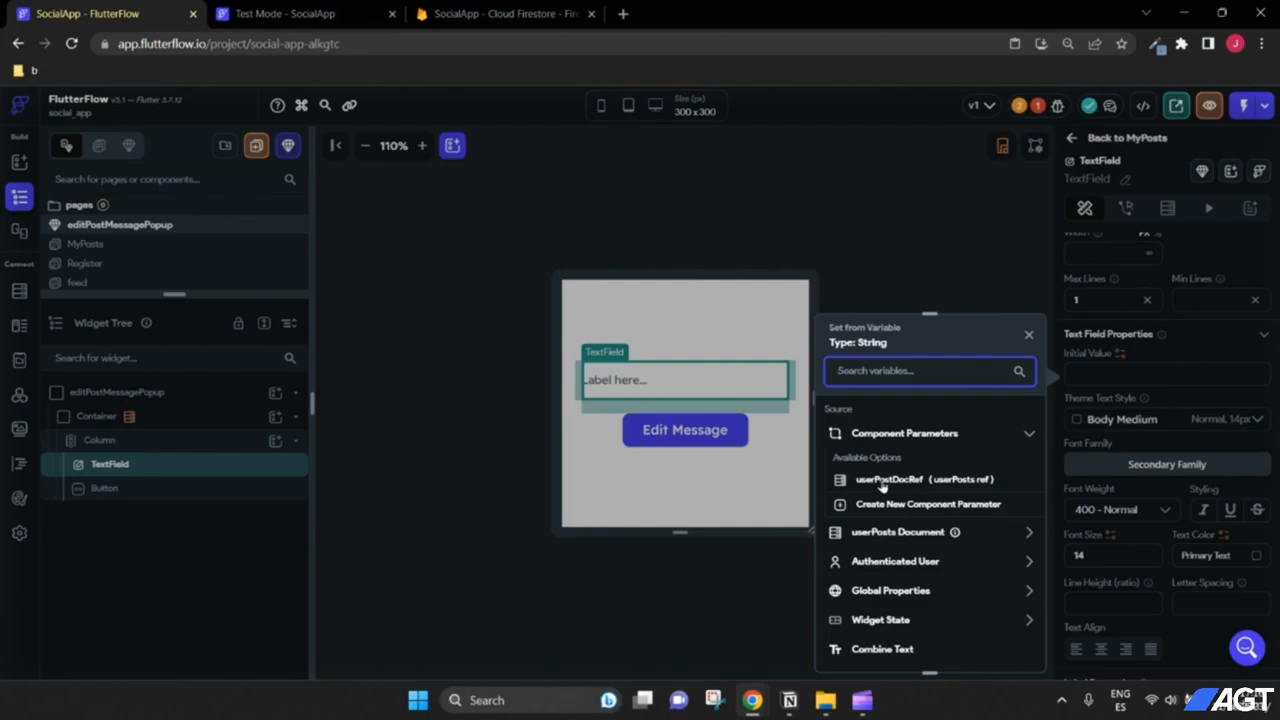
{"action": "scroll", "coordinate": [880, 485], "scroll_direction": "down", "scroll_amount": 1}
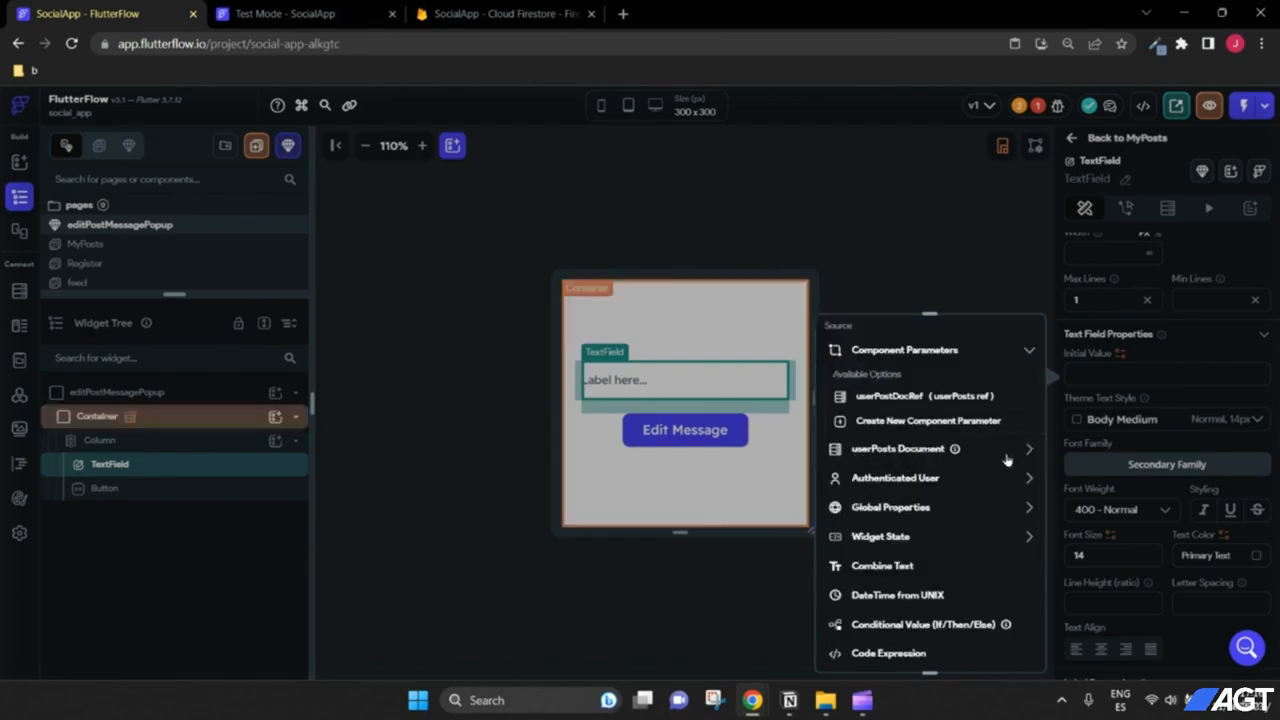
{"action": "left_click", "coordinate": [952, 450]}
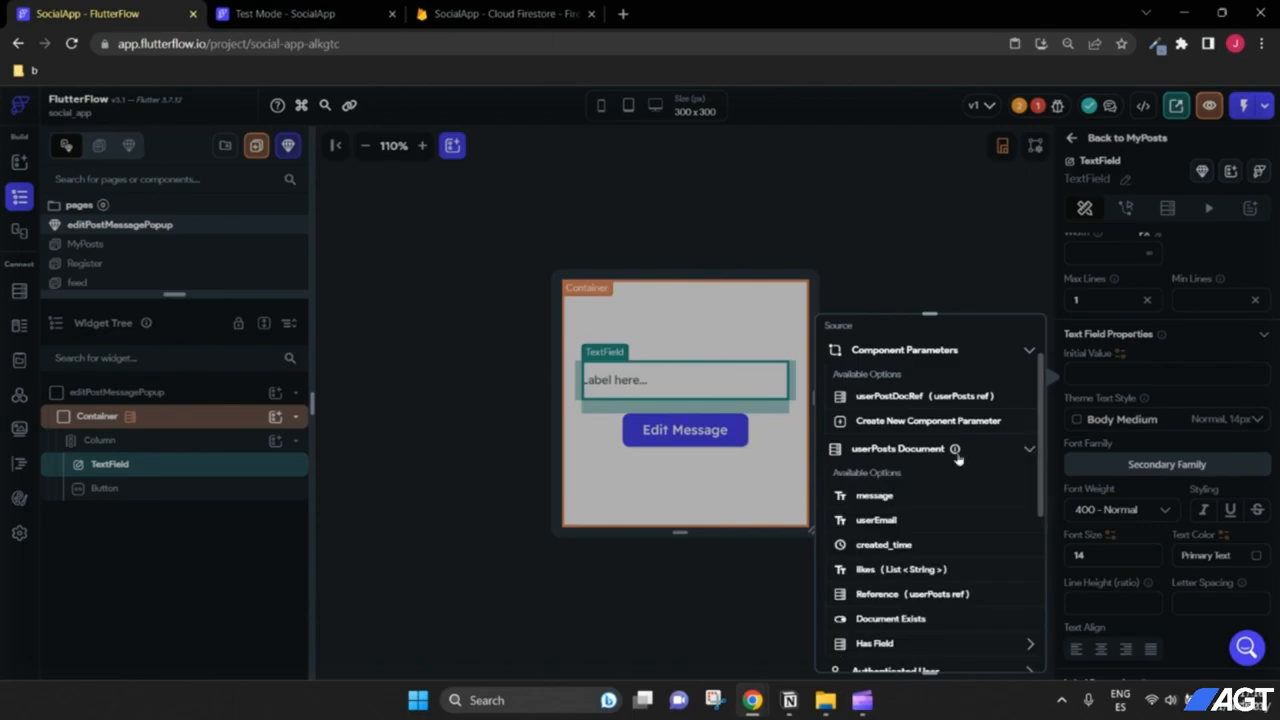
{"action": "left_click", "coordinate": [872, 497]}
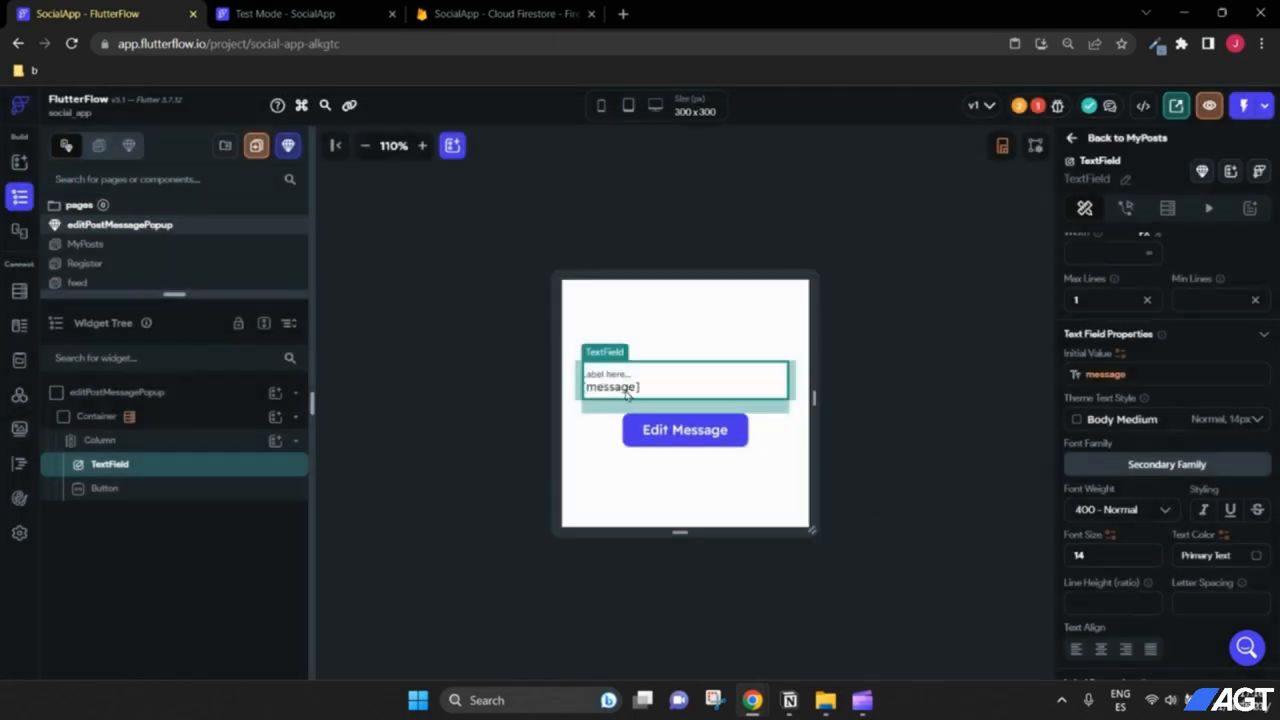
Step: Clear the text field's placeholder Label Text
{"action": "scroll", "coordinate": [1203, 427], "scroll_direction": "down", "scroll_amount": 1}
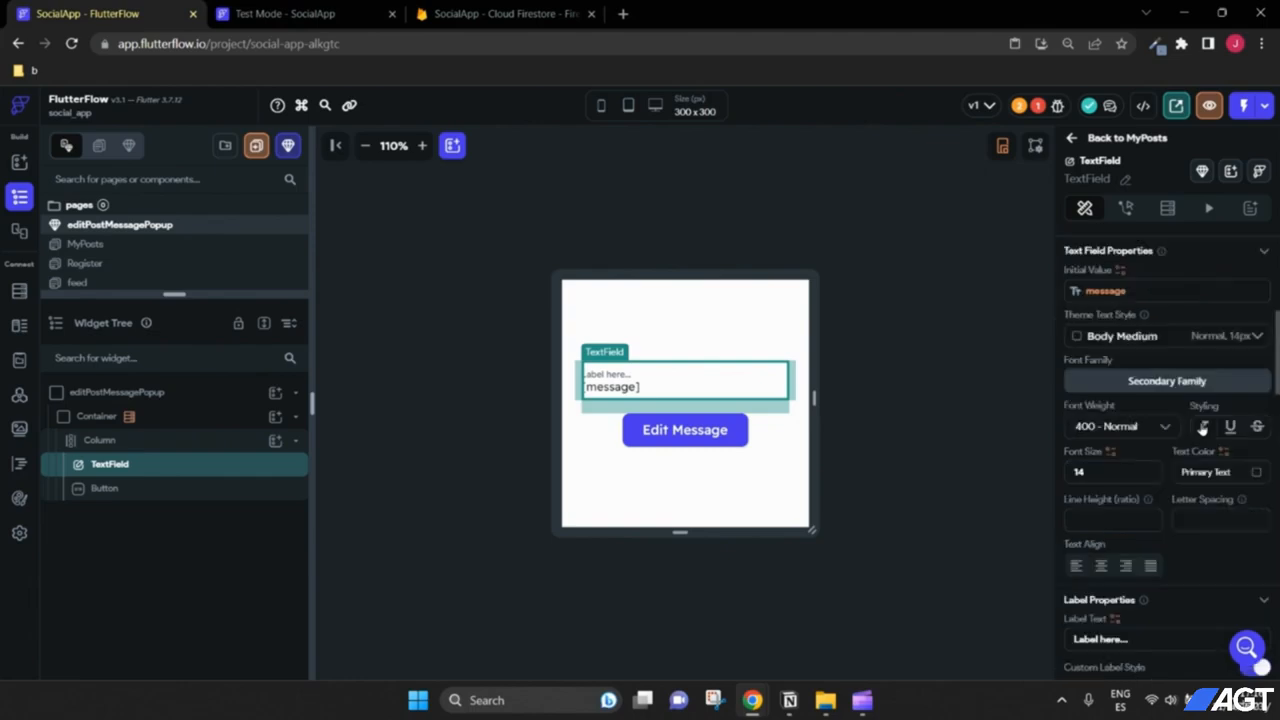
{"action": "scroll", "coordinate": [1203, 427], "scroll_direction": "down", "scroll_amount": 3}
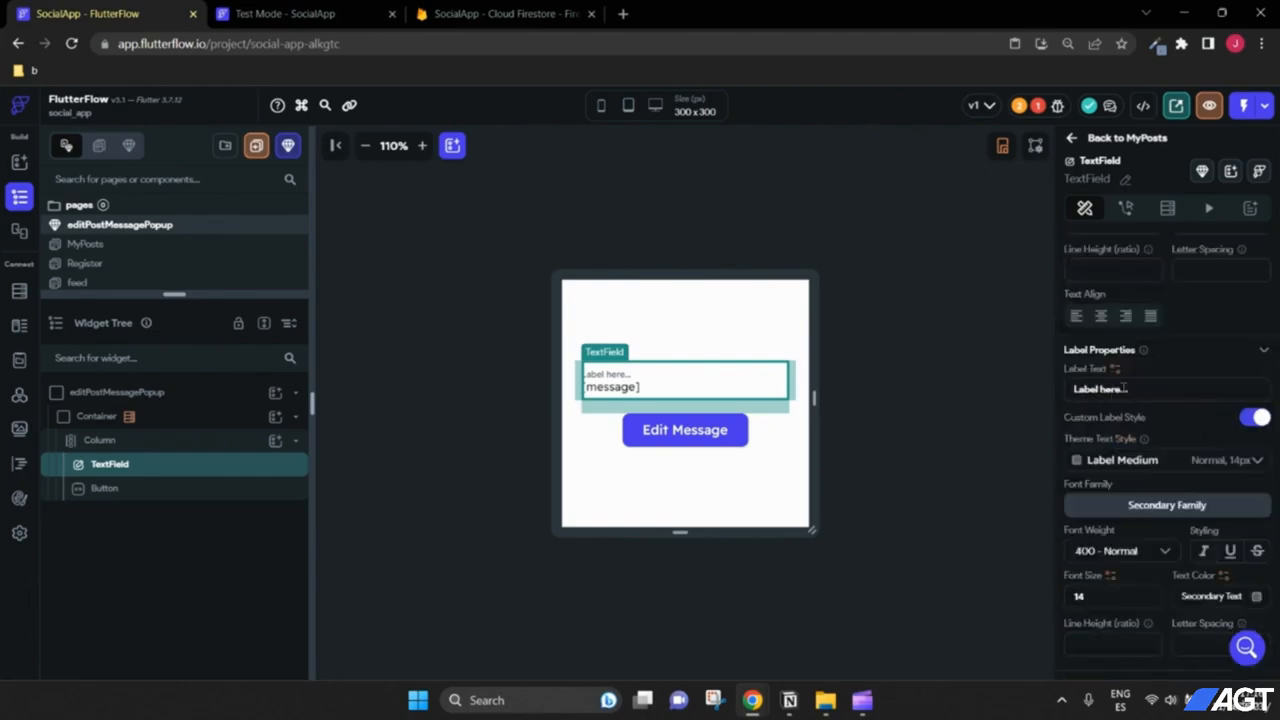
{"action": "left_click_drag", "start_coordinate": [1124, 389], "coordinate": [1019, 388]}
{"action": "key", "text": "BackSpace"}
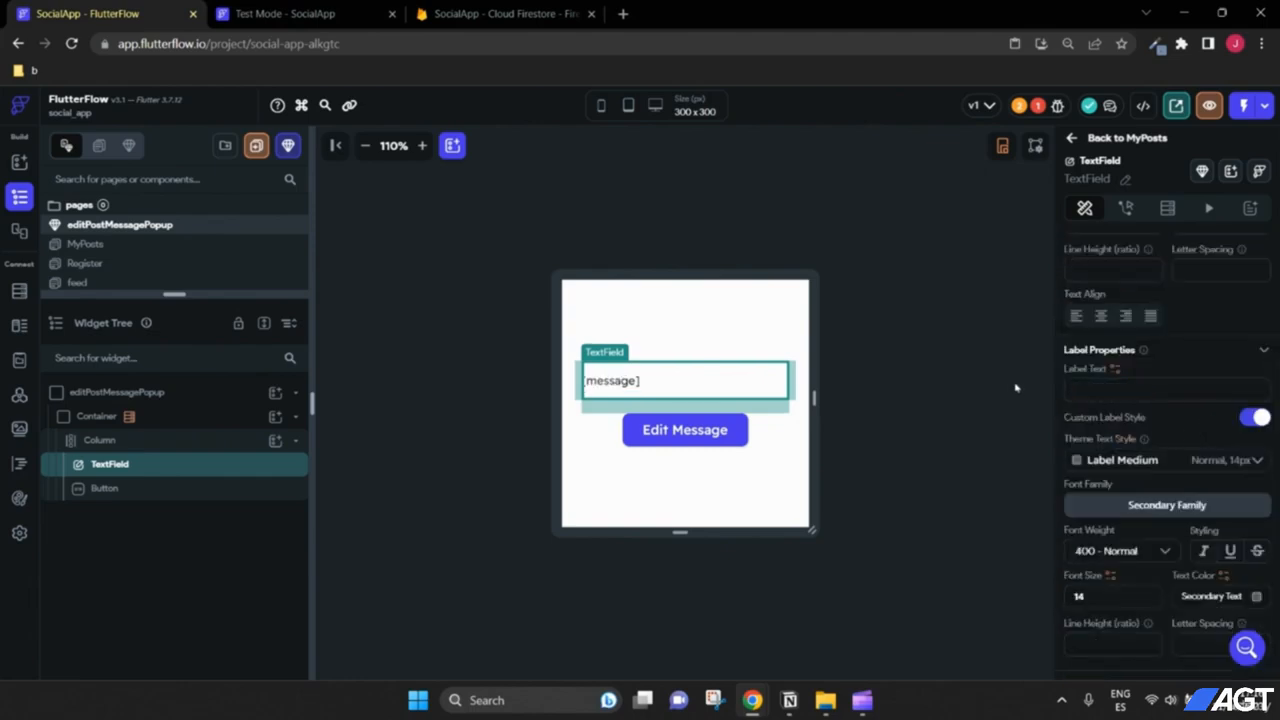
Step: Give the Edit Message button a Firestore Update Document action and begin picking its document reference
{"action": "left_click", "coordinate": [685, 430]}
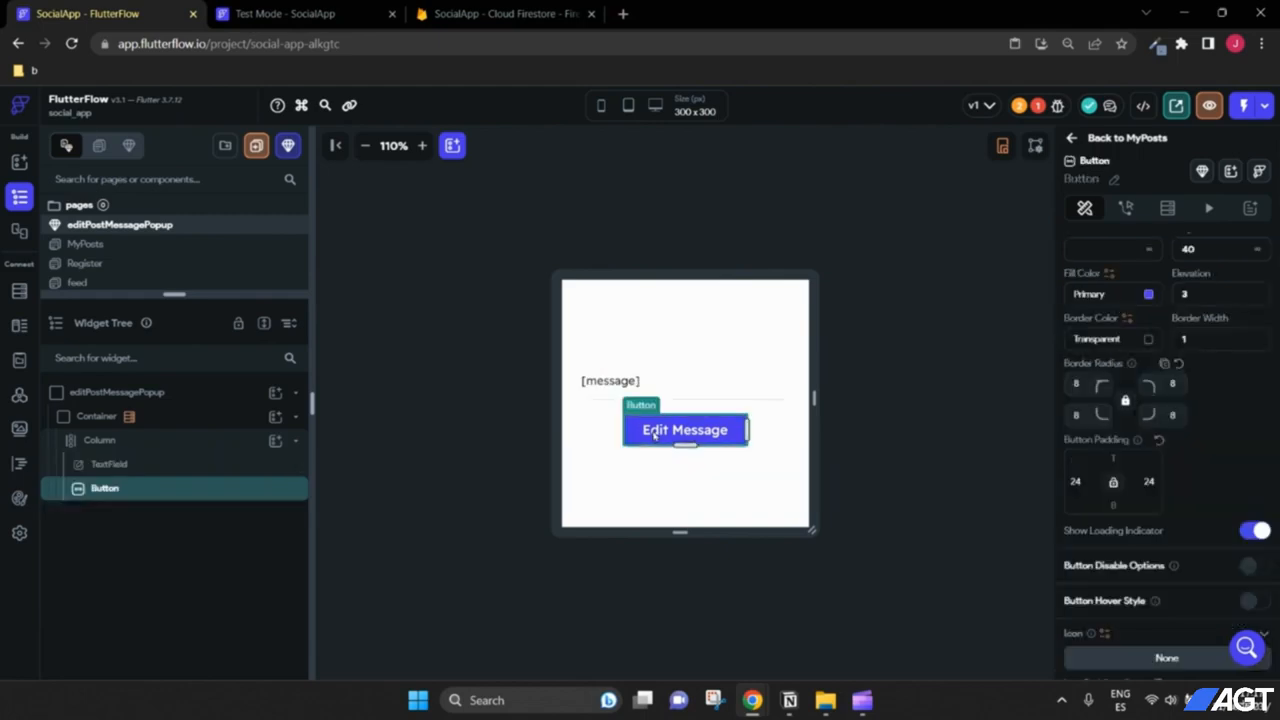
{"action": "left_click", "coordinate": [1127, 208]}
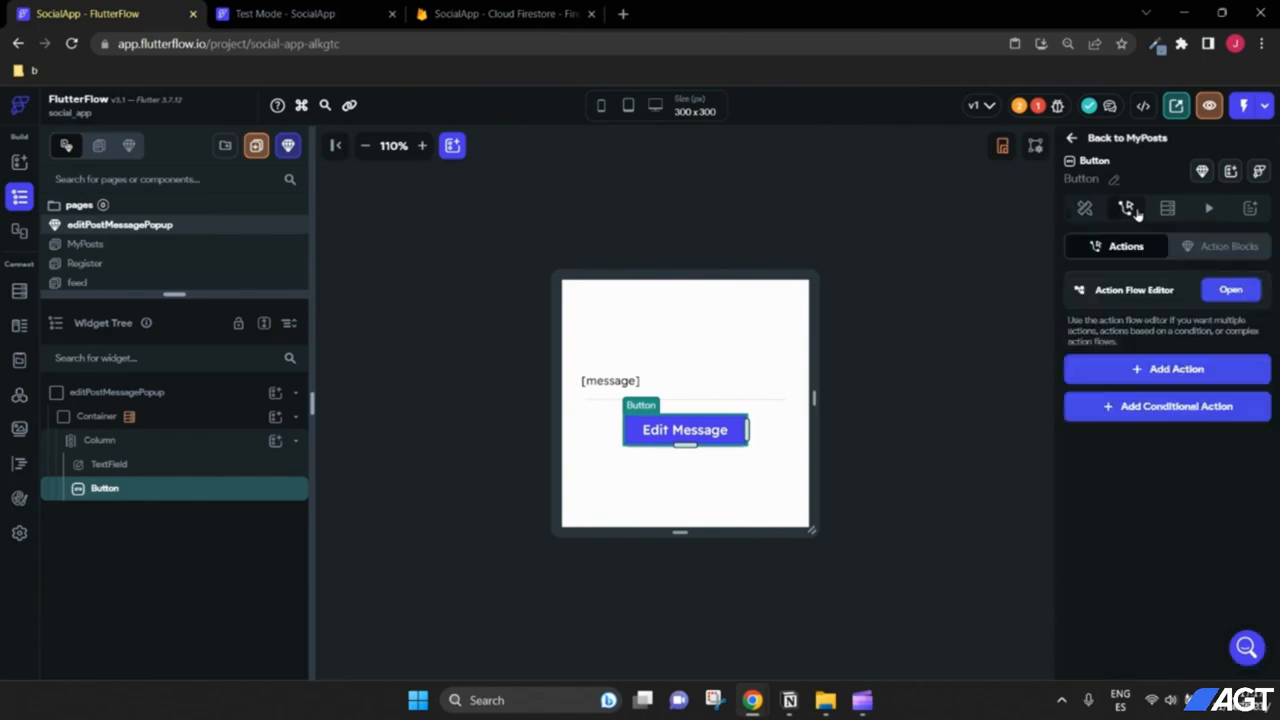
{"action": "left_click", "coordinate": [1160, 374]}
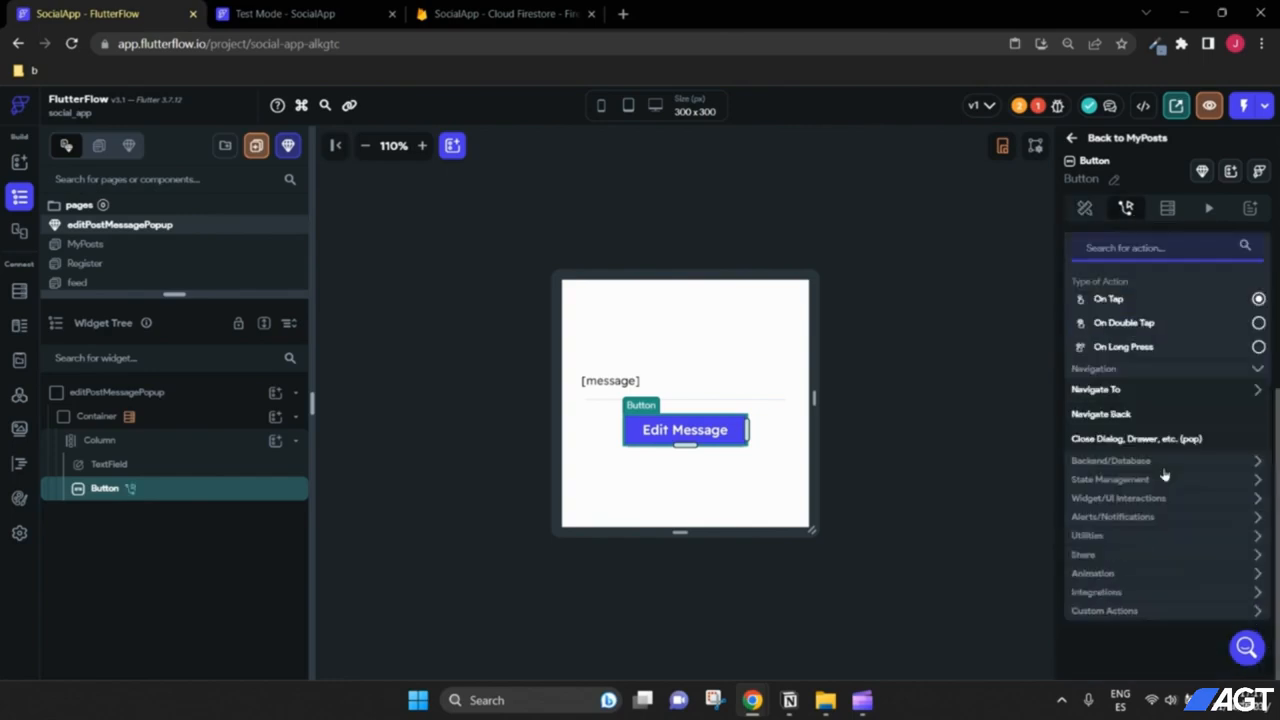
{"action": "left_click", "coordinate": [1130, 467]}
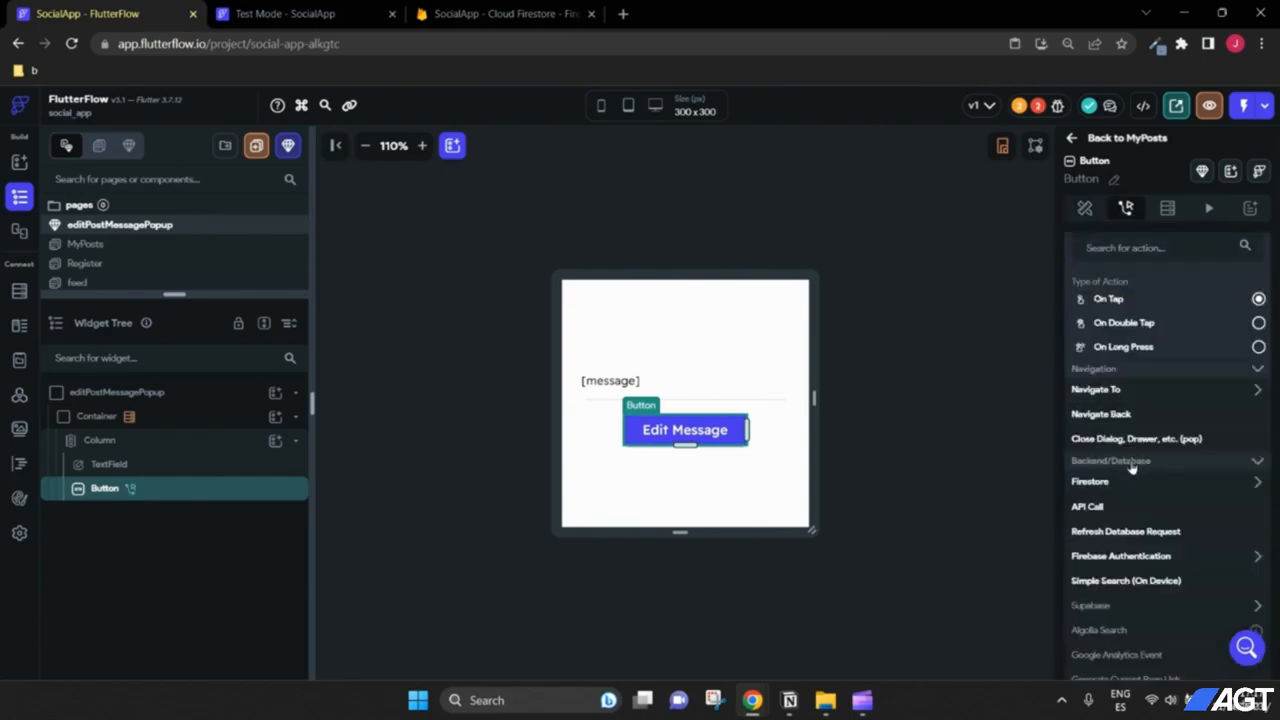
{"action": "left_click", "coordinate": [1112, 490]}
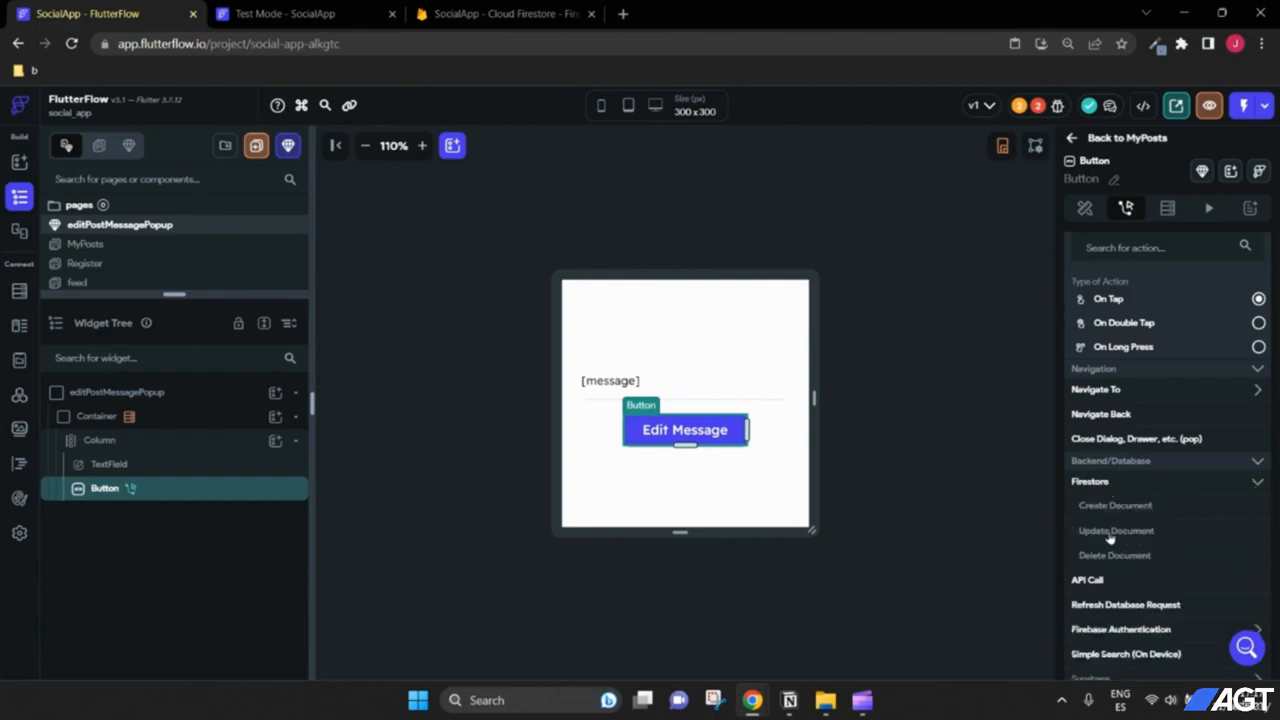
{"action": "left_click", "coordinate": [1118, 531]}
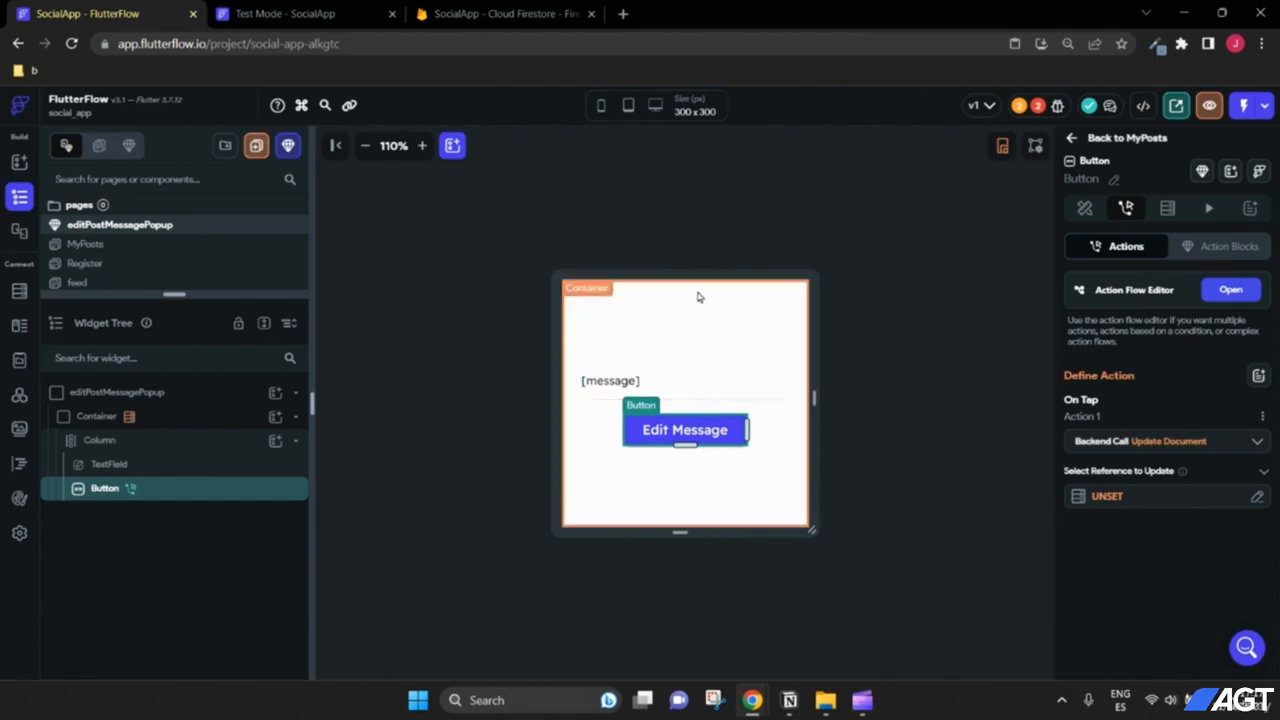
{"action": "left_click", "coordinate": [1107, 497]}
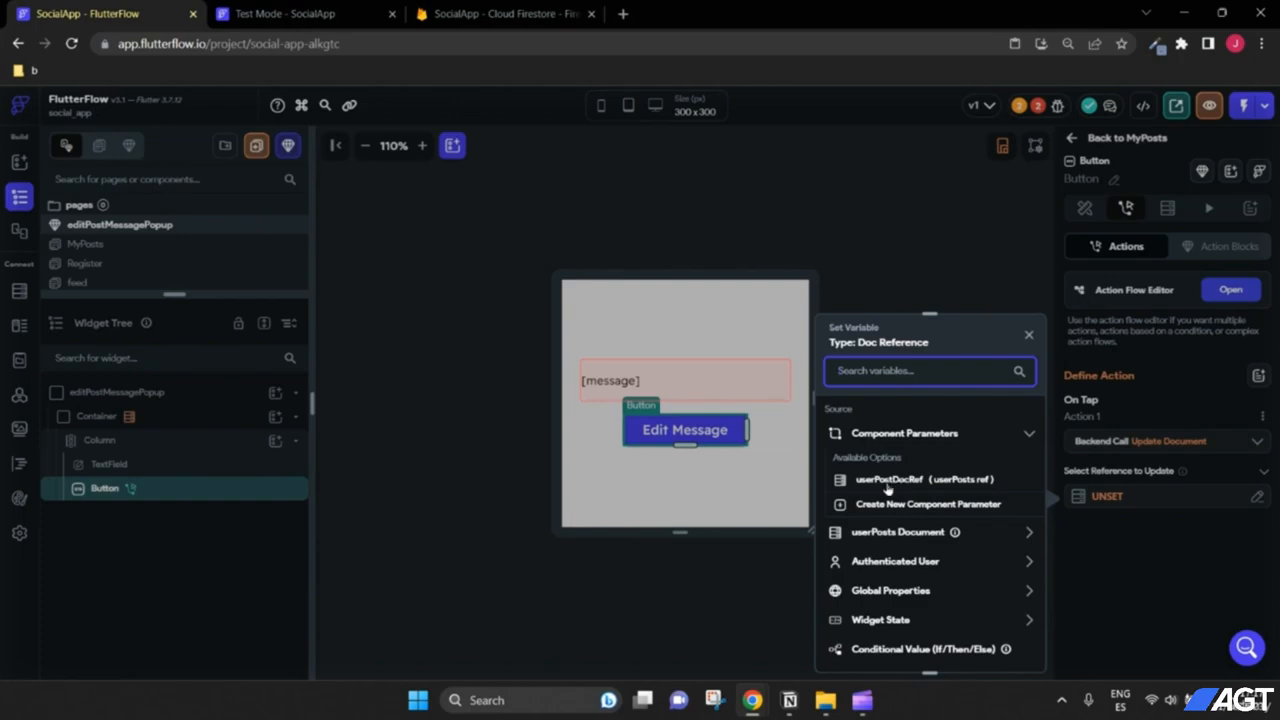
Step: Target the update at userPostDocRef and add the message field to update
{"action": "left_click", "coordinate": [890, 482]}
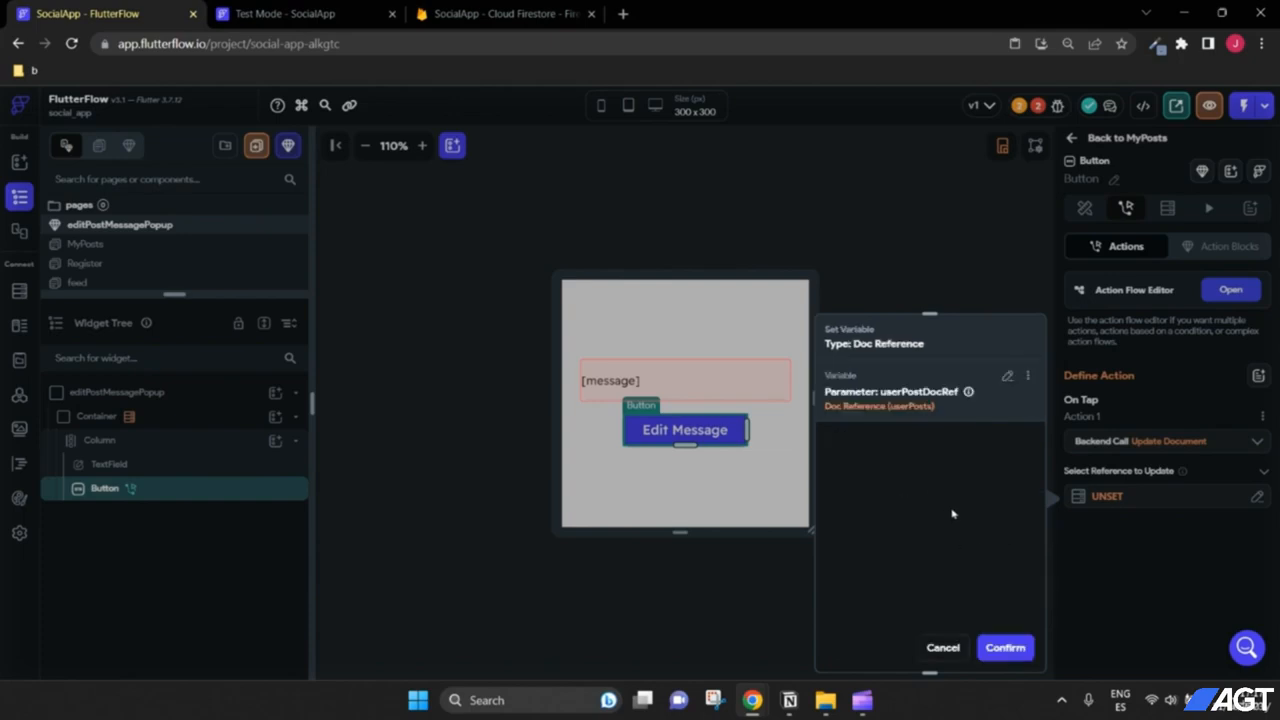
{"action": "left_click", "coordinate": [1015, 650]}
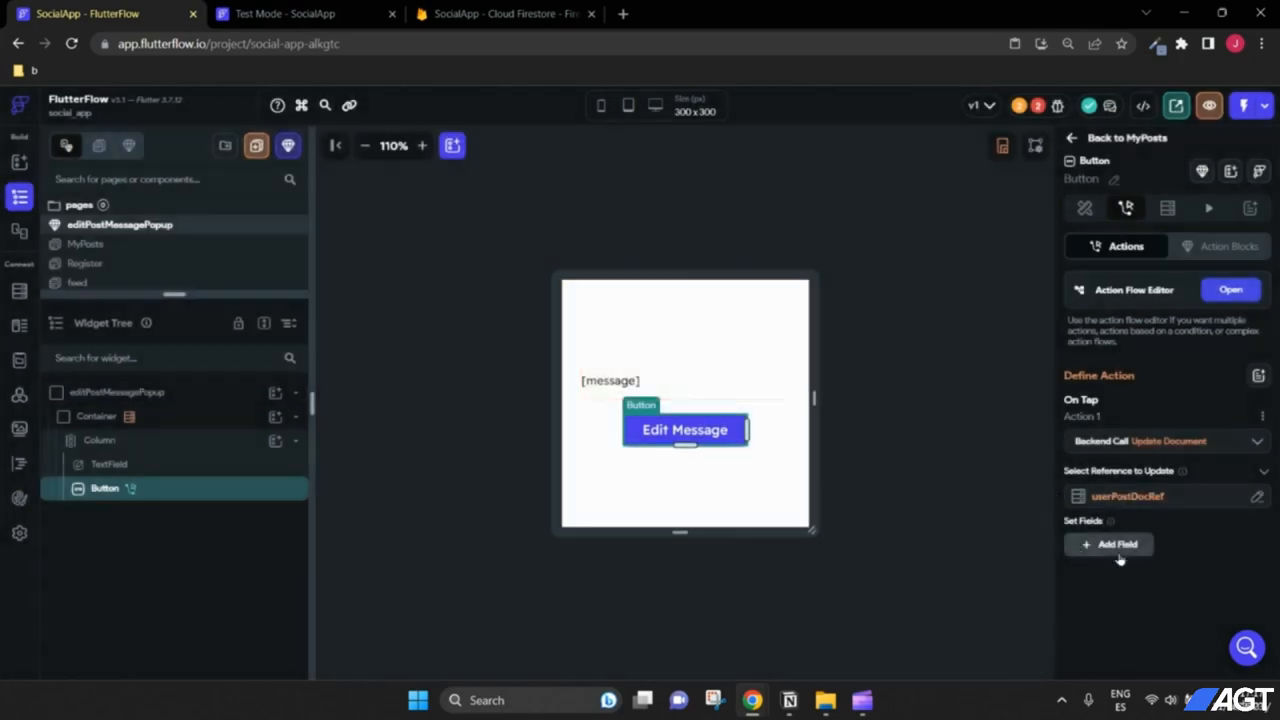
{"action": "left_click", "coordinate": [1105, 552]}
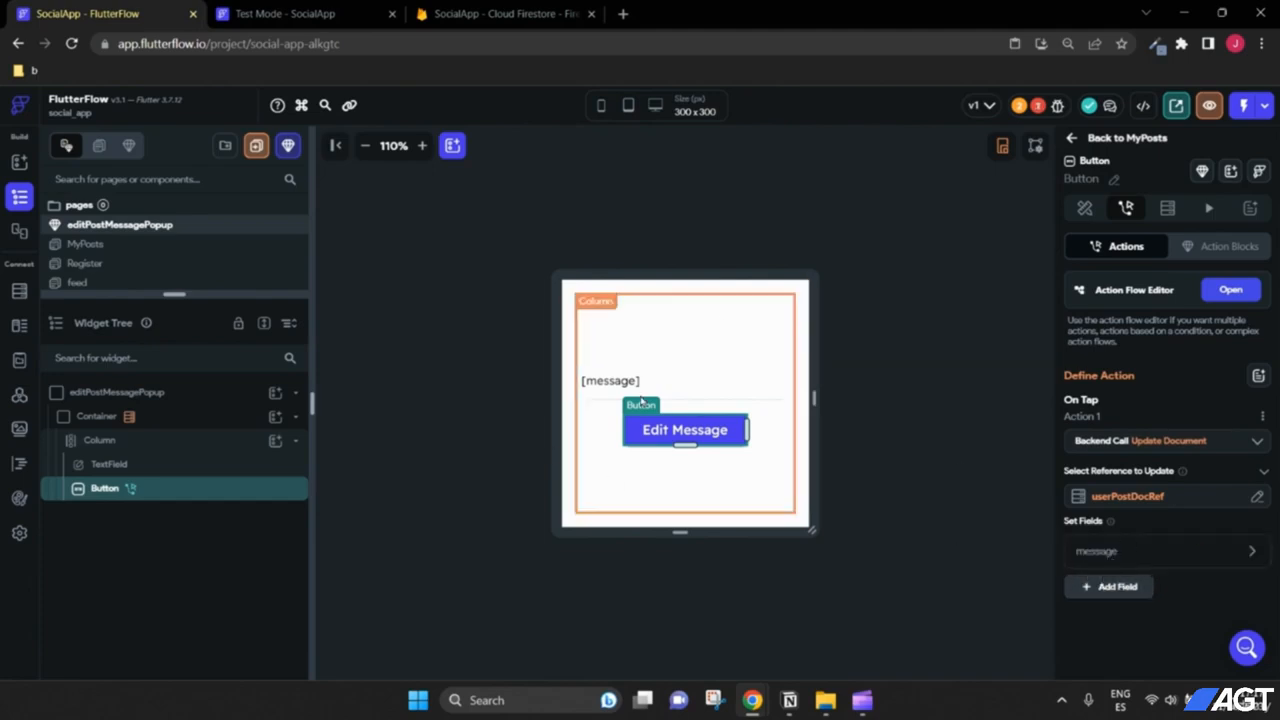
{"action": "left_click", "coordinate": [1251, 552]}
Step: Set the message field's value from the popup TextField's widget state
{"action": "scroll", "coordinate": [1166, 558], "scroll_direction": "down", "scroll_amount": 2}
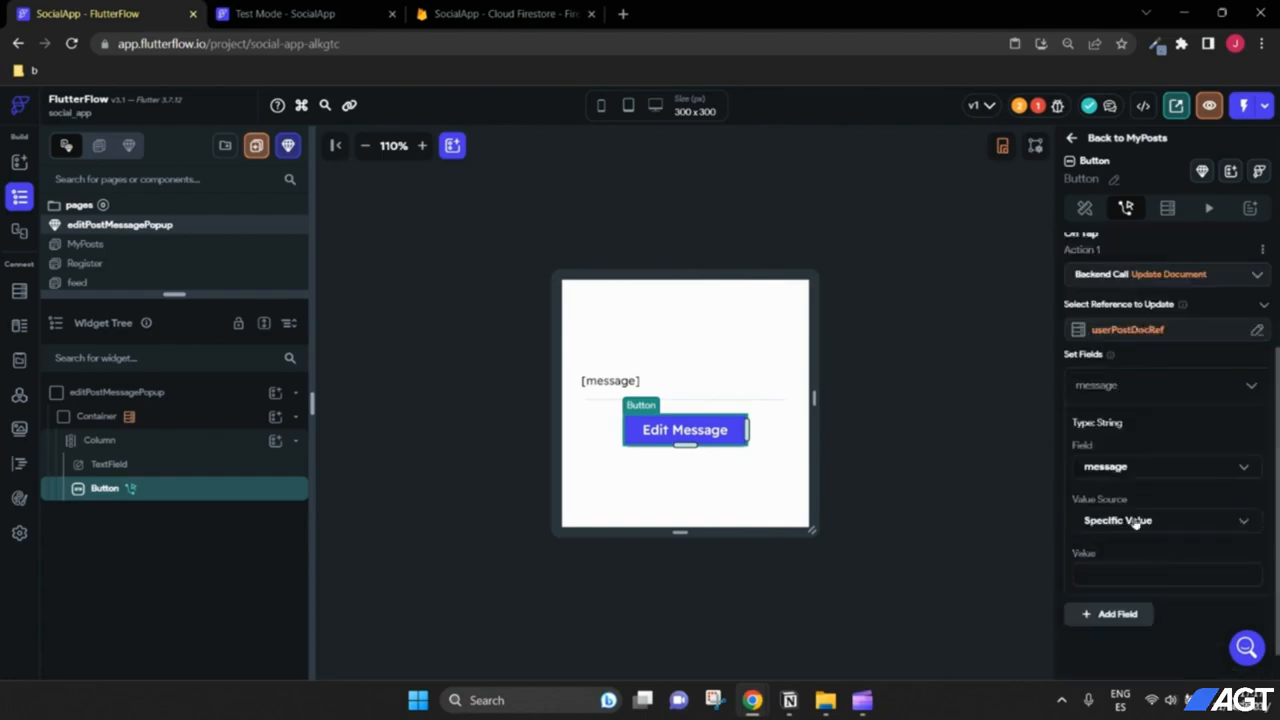
{"action": "left_click", "coordinate": [1132, 521]}
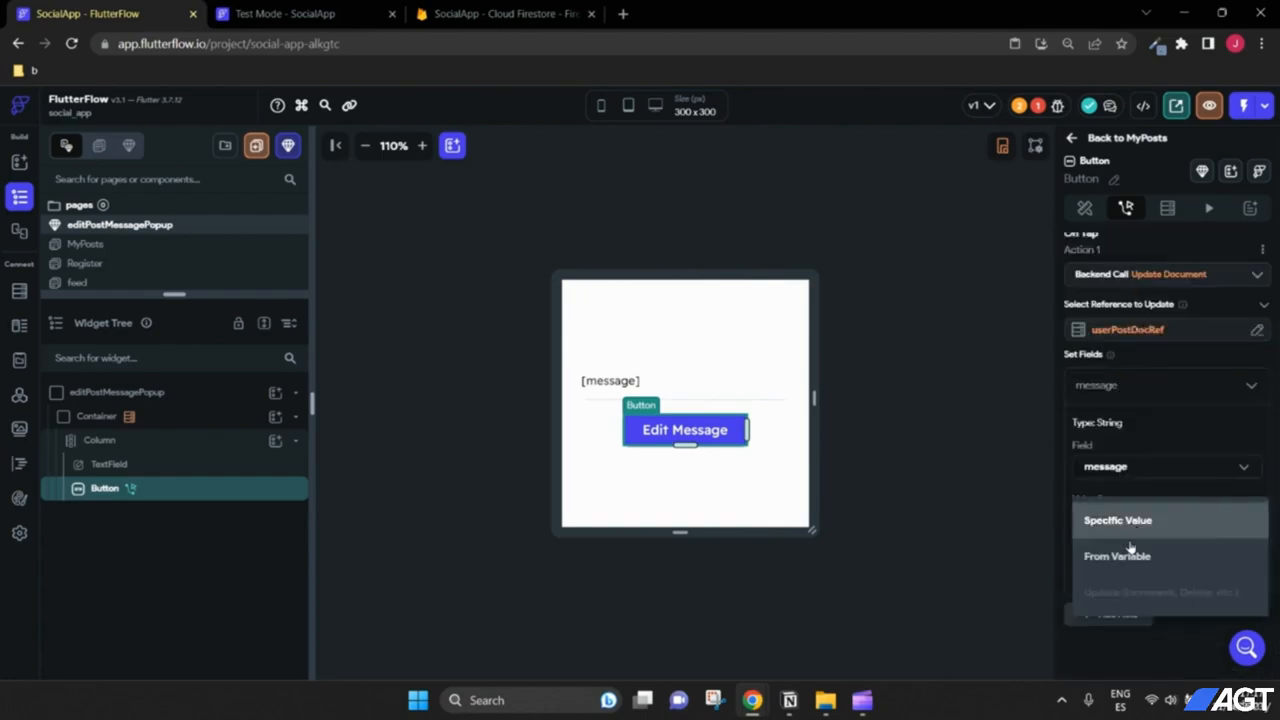
{"action": "left_click", "coordinate": [1130, 552]}
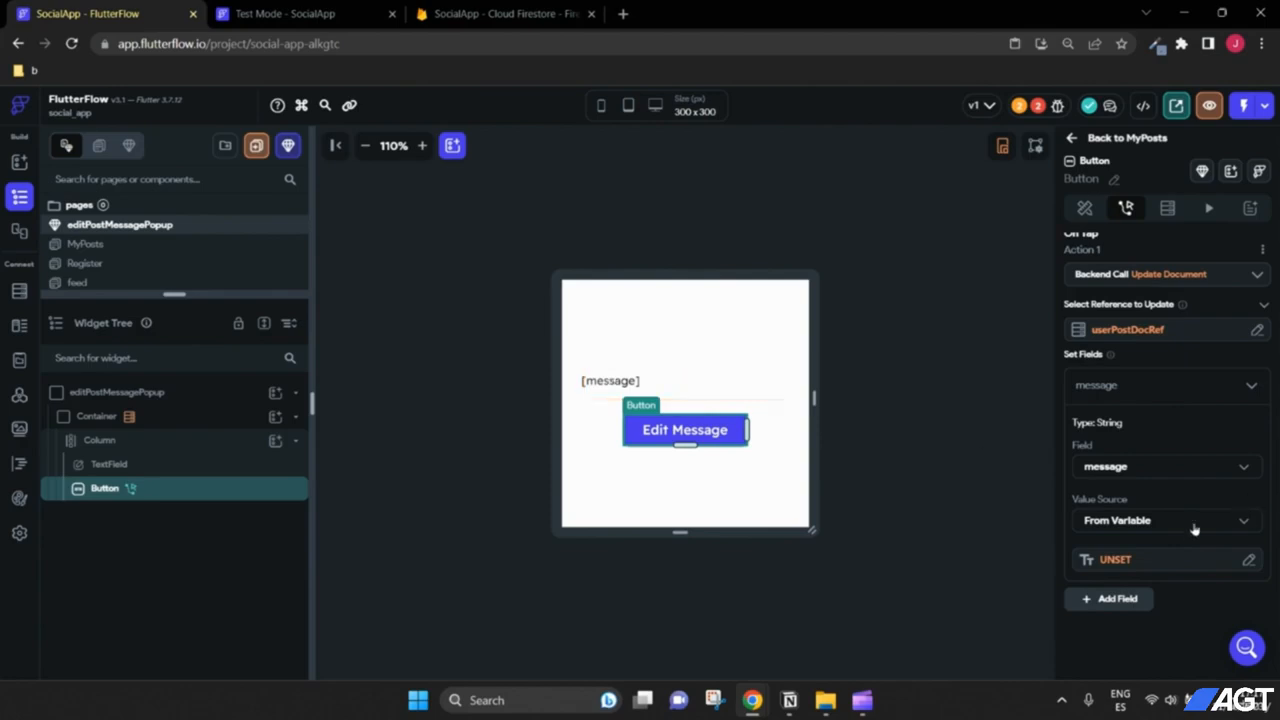
{"action": "left_click", "coordinate": [1116, 560]}
{"action": "scroll", "coordinate": [910, 580], "scroll_direction": "down", "scroll_amount": 1}
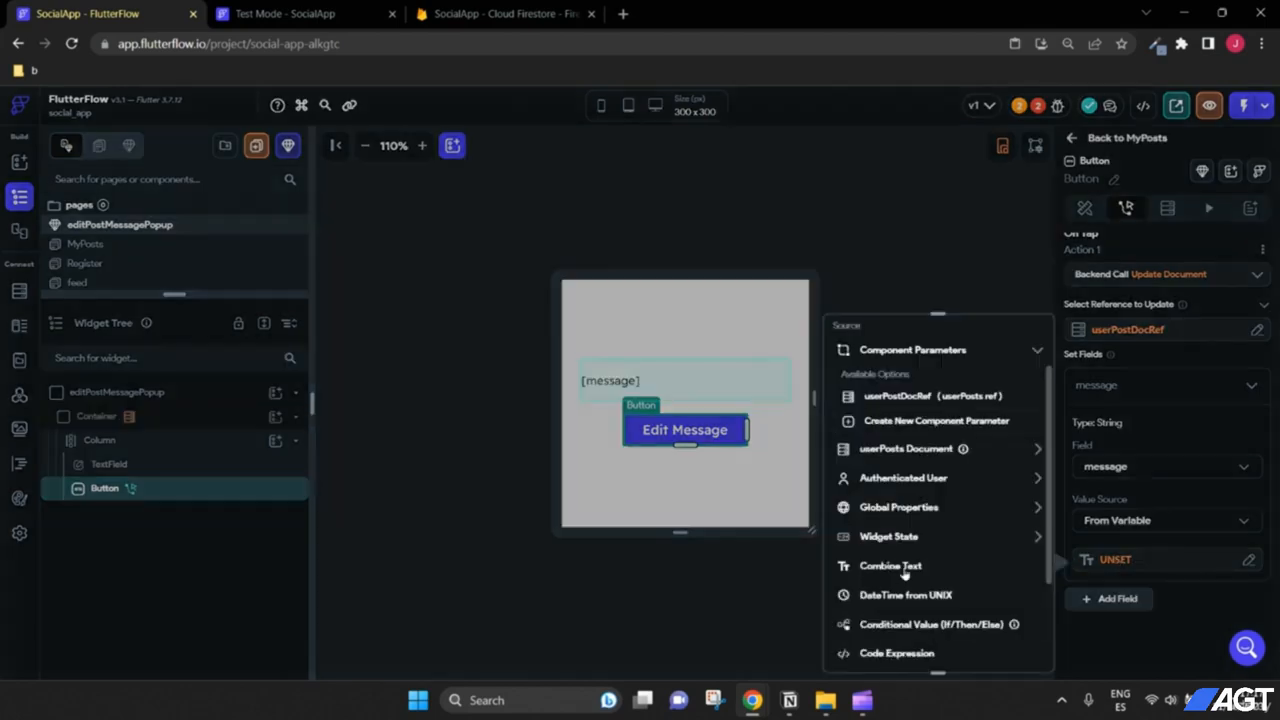
{"action": "left_click", "coordinate": [905, 537]}
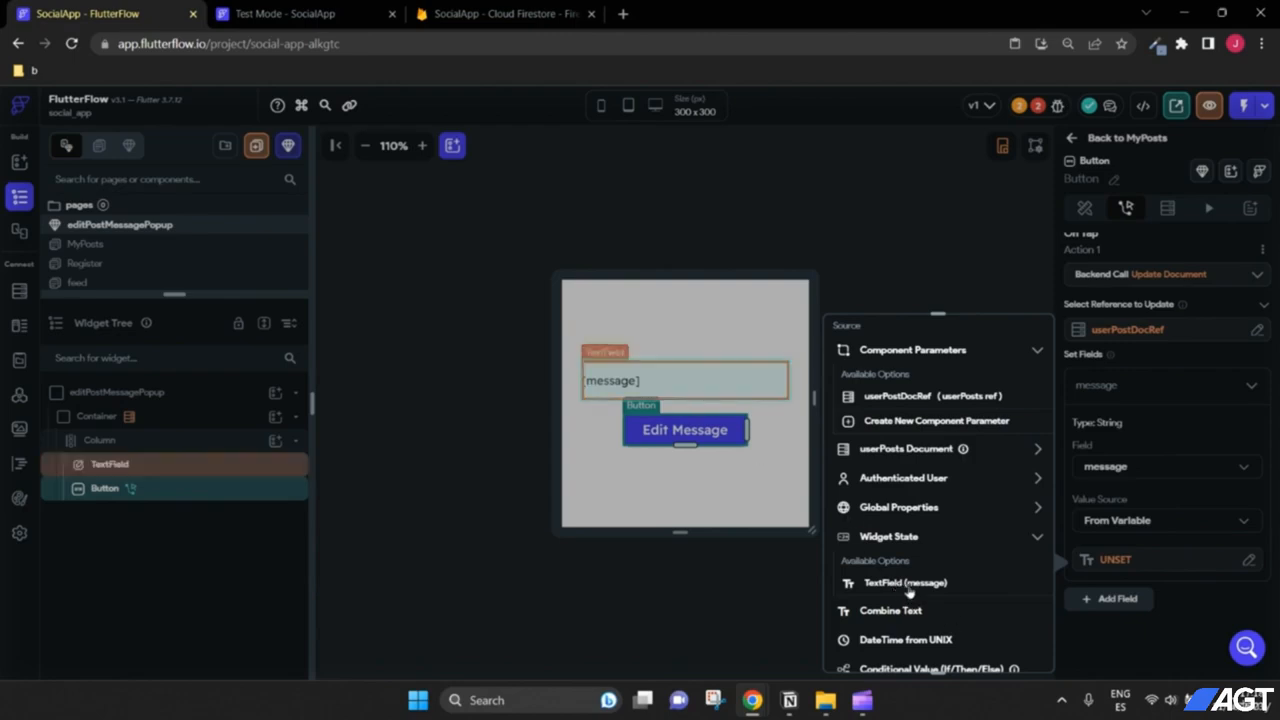
{"action": "left_click", "coordinate": [905, 583]}
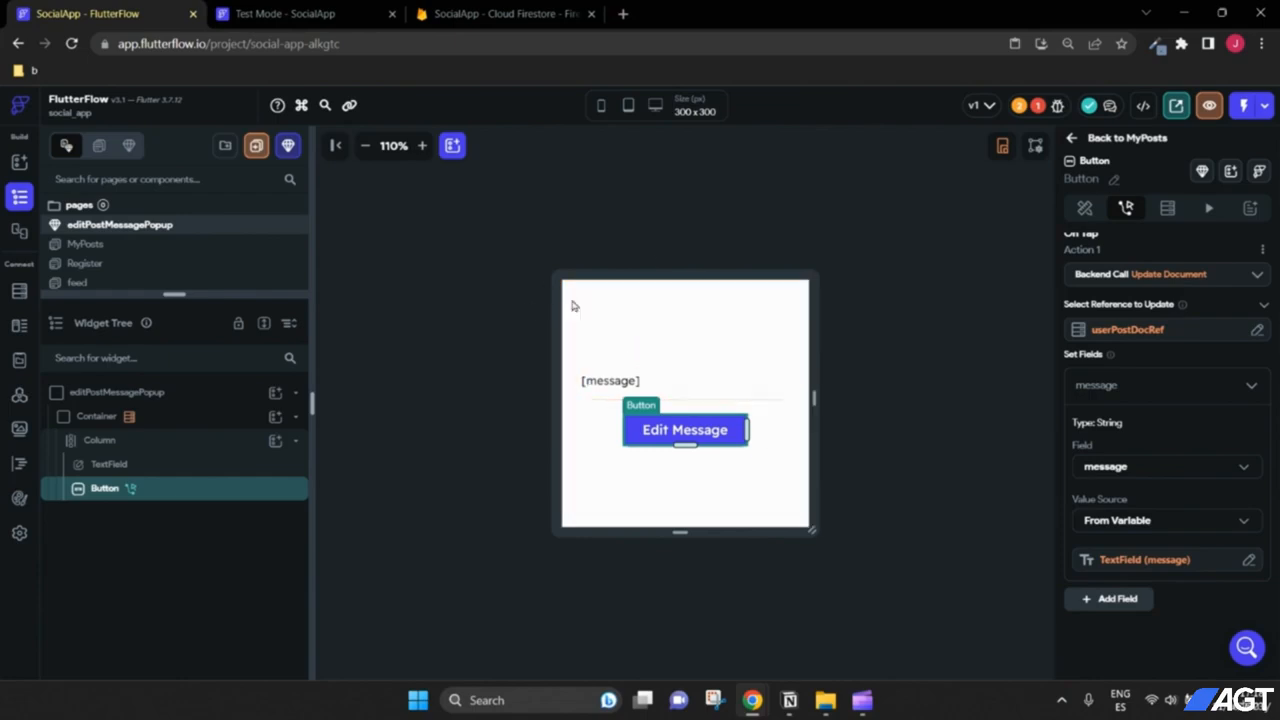
{"action": "left_click", "coordinate": [92, 417]}
Step: Inspect the popup Container's styling properties and select the editPostMessagePopup component
{"action": "left_click", "coordinate": [1084, 207]}
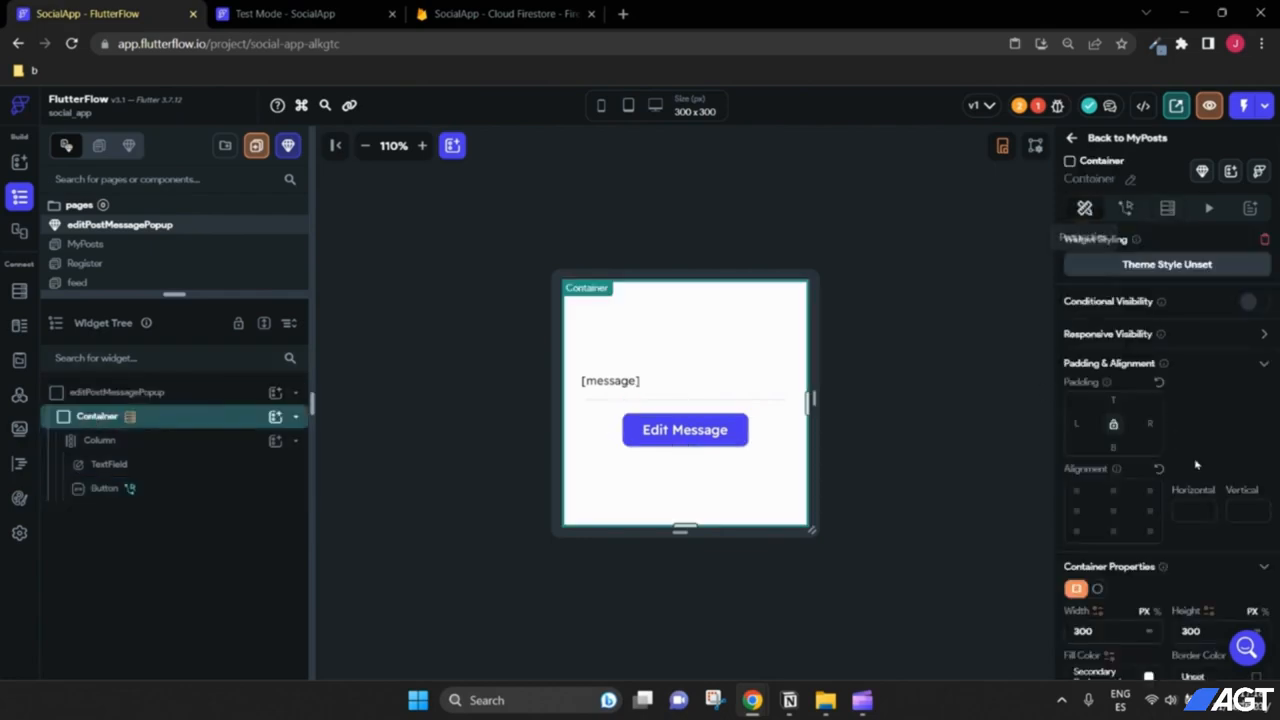
{"action": "scroll", "coordinate": [1197, 464], "scroll_direction": "down", "scroll_amount": 2}
{"action": "scroll", "coordinate": [1195, 465], "scroll_direction": "up", "scroll_amount": 2}
{"action": "scroll", "coordinate": [1160, 500], "scroll_direction": "down", "scroll_amount": 2}
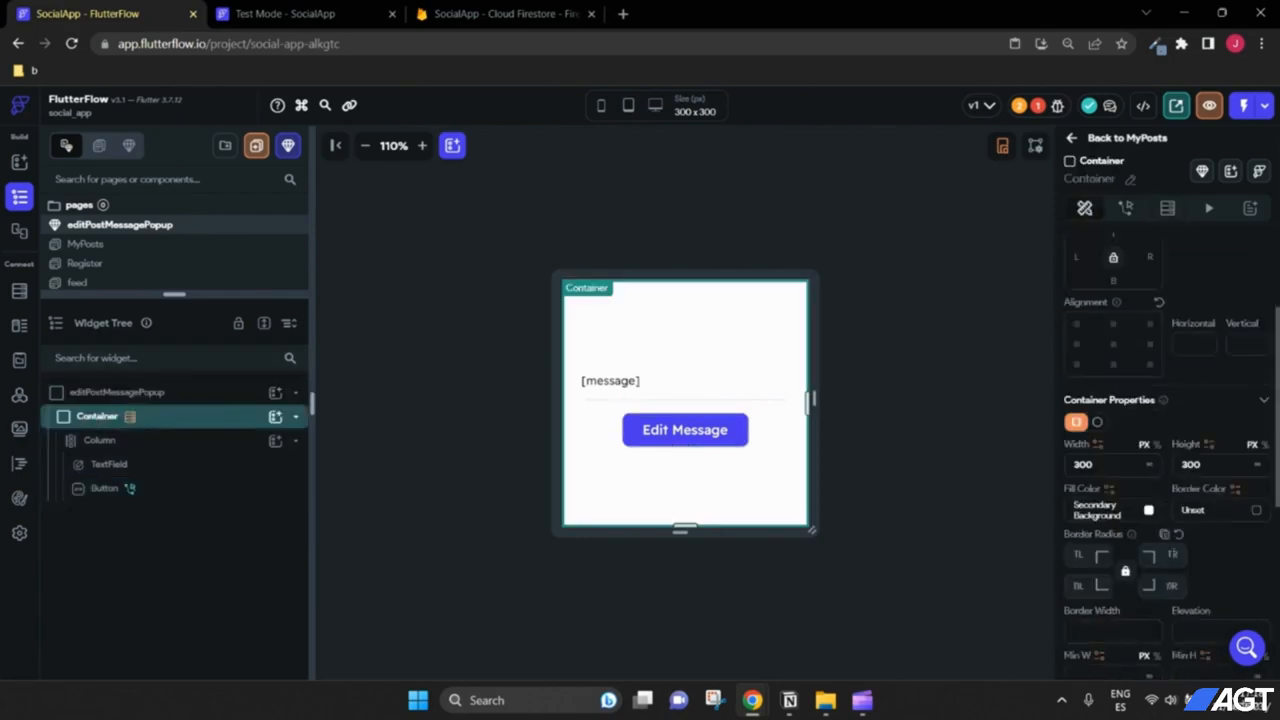
{"action": "type", "text": "8"}
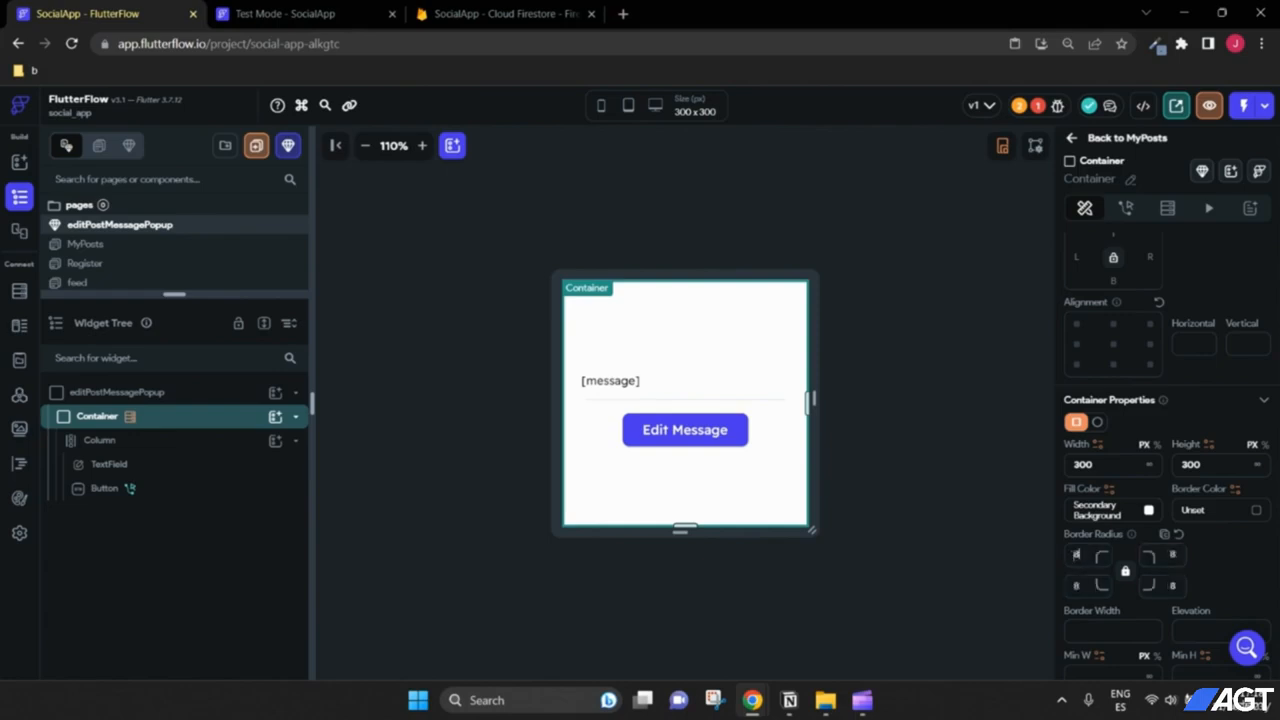
{"action": "left_click", "coordinate": [957, 497]}
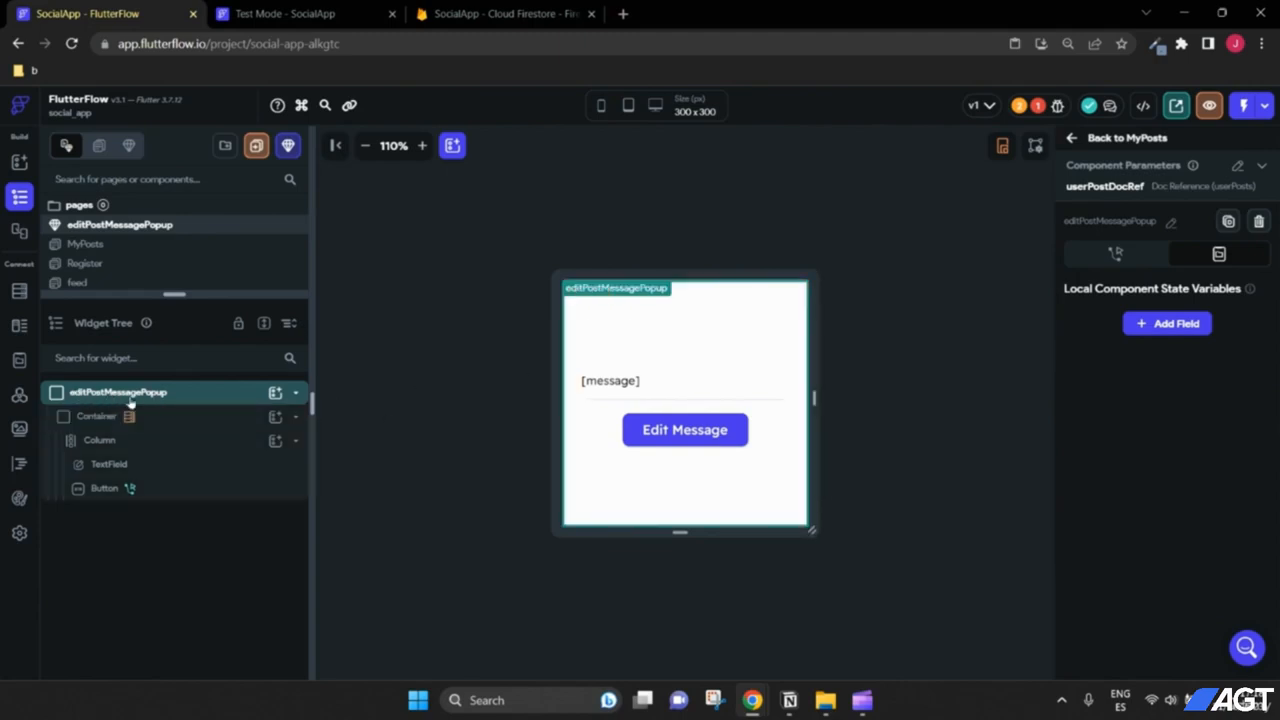
Step: Check the component's userPostDocRef (userPosts Doc Reference) parameter, deselect, and open MyPosts
{"action": "left_click", "coordinate": [206, 424]}
{"action": "scroll", "coordinate": [1113, 540], "scroll_direction": "down", "scroll_amount": 5}
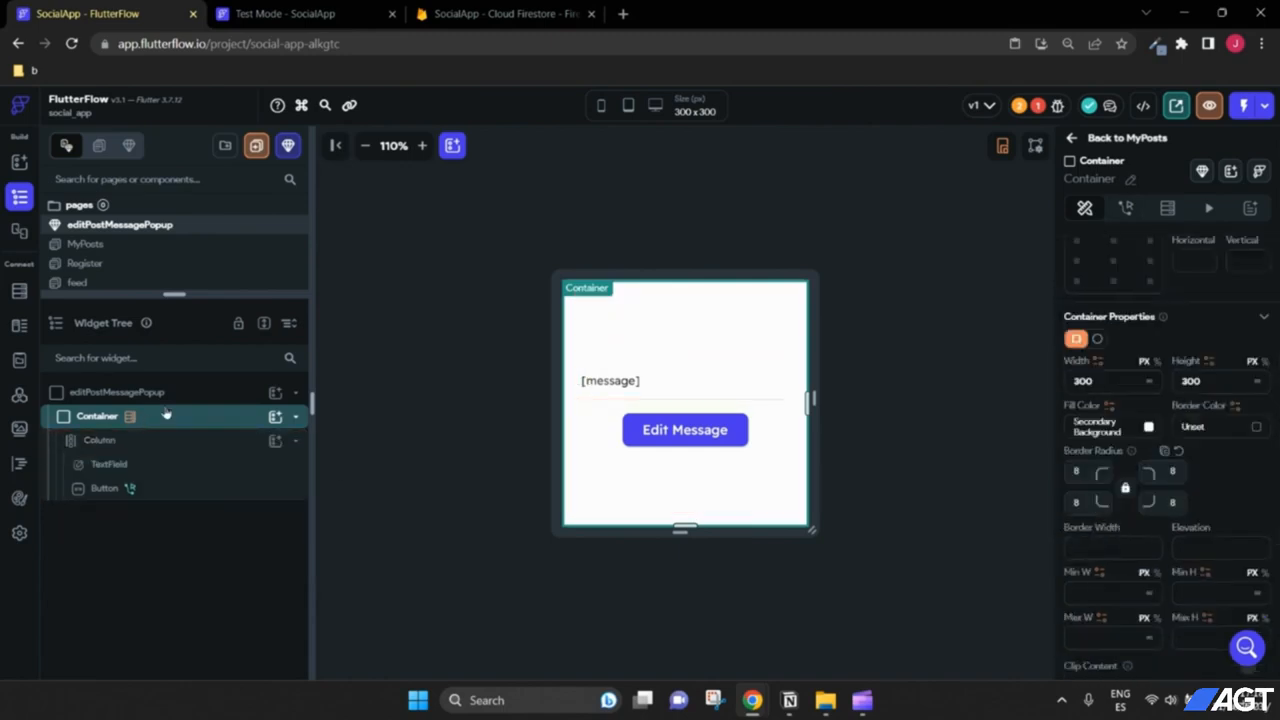
{"action": "left_click", "coordinate": [232, 398]}
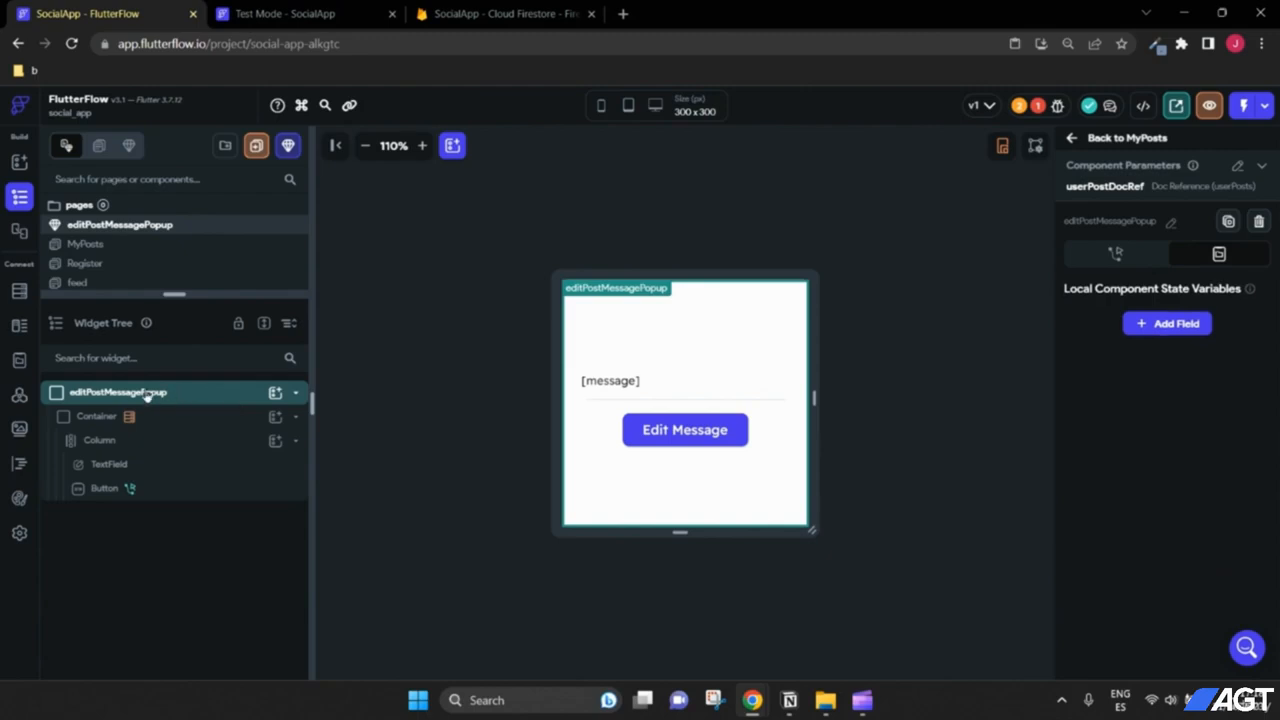
{"action": "left_click", "coordinate": [170, 420]}
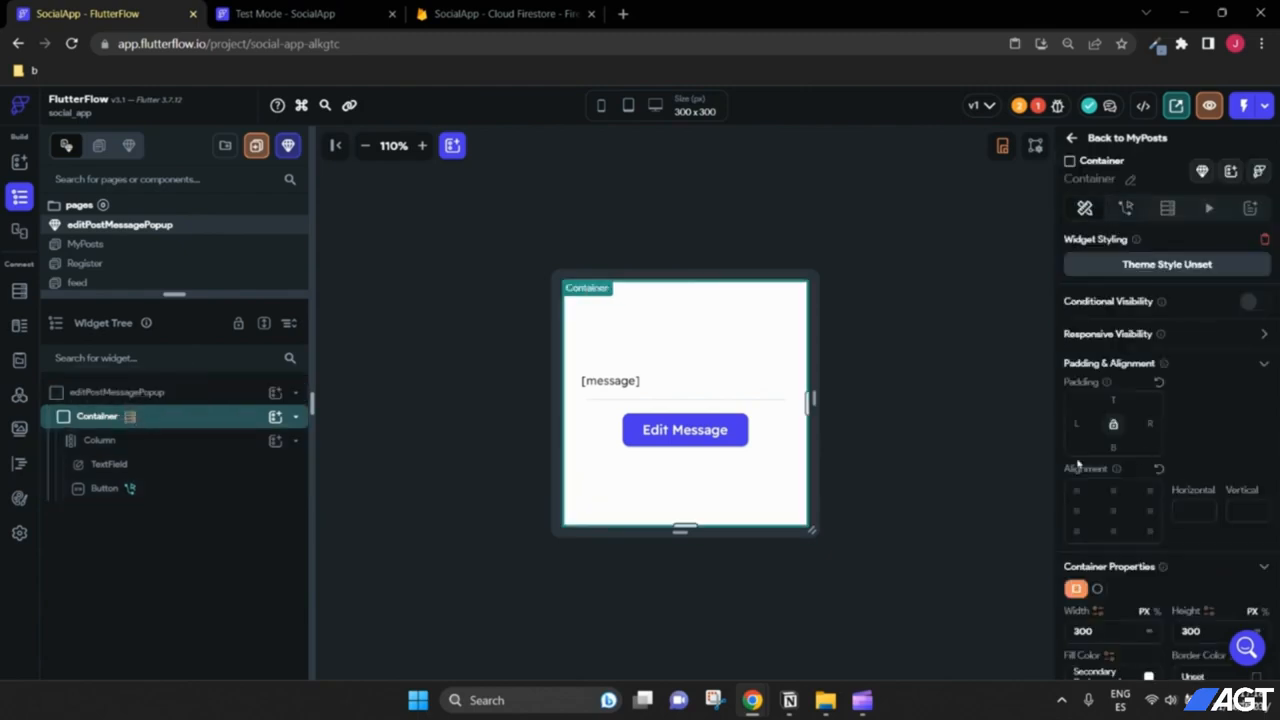
{"action": "scroll", "coordinate": [1226, 497], "scroll_direction": "down", "scroll_amount": 3}
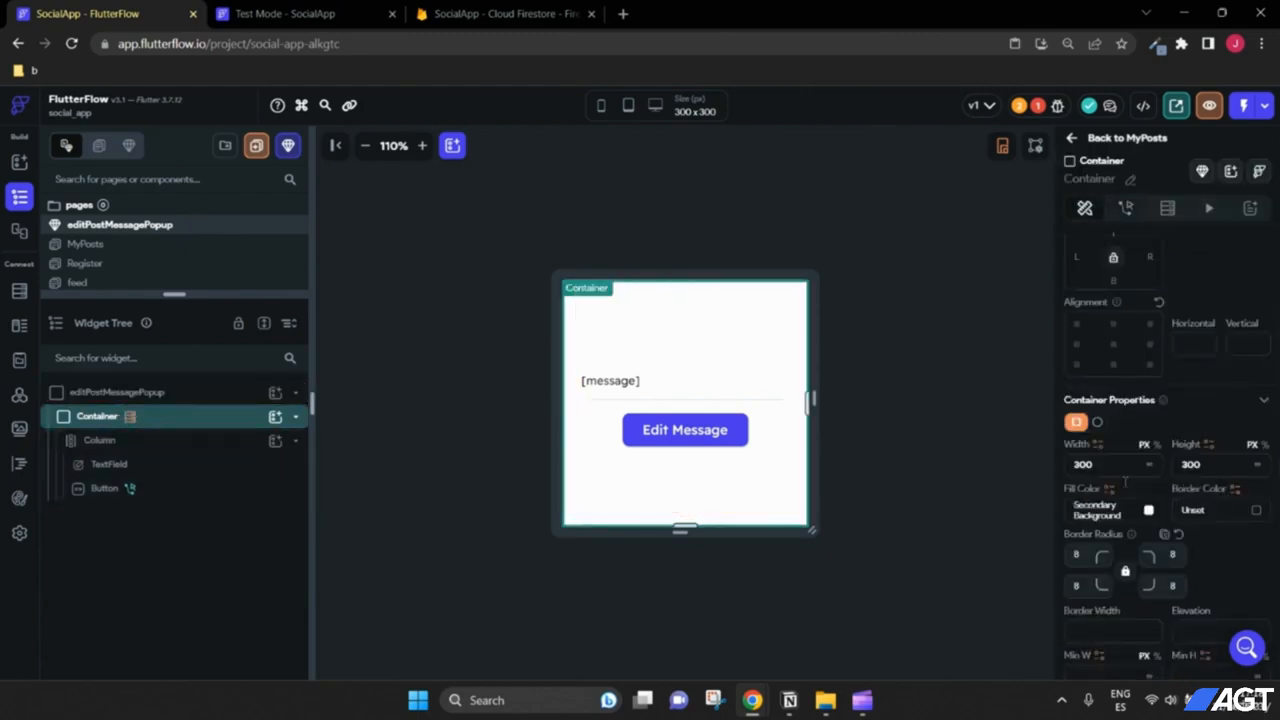
{"action": "left_click", "coordinate": [895, 421]}
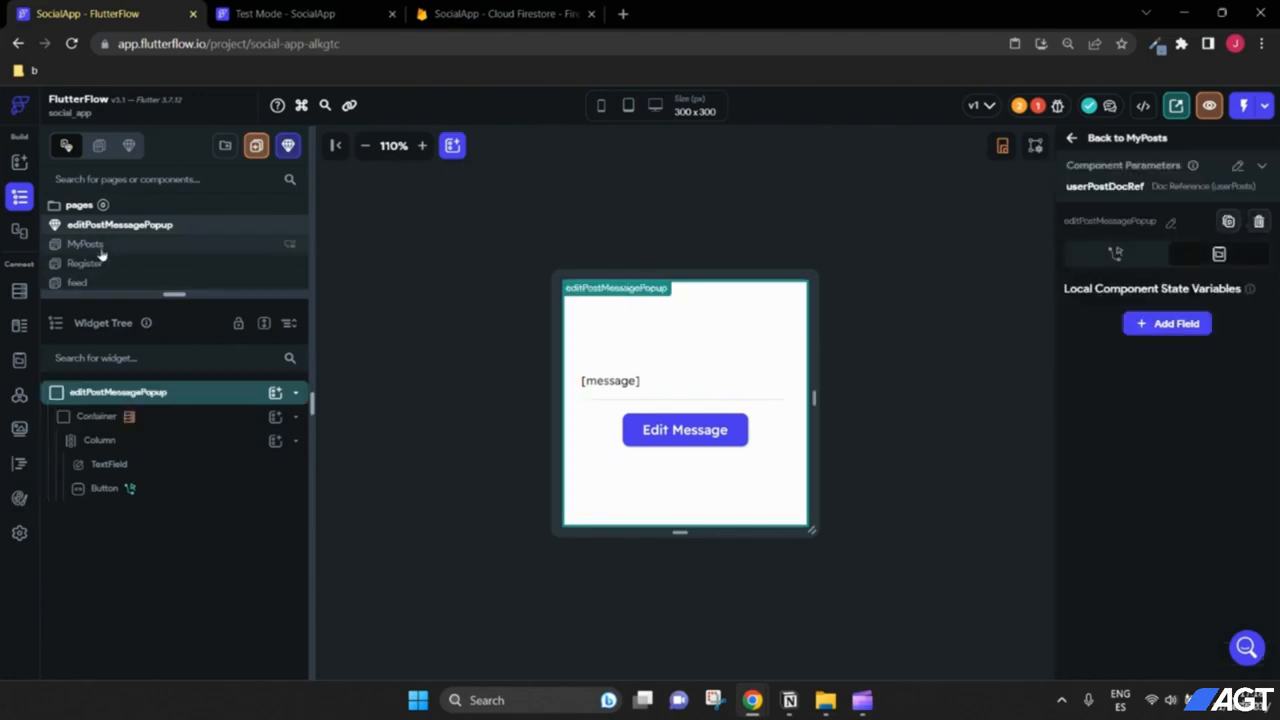
{"action": "left_click", "coordinate": [100, 249]}
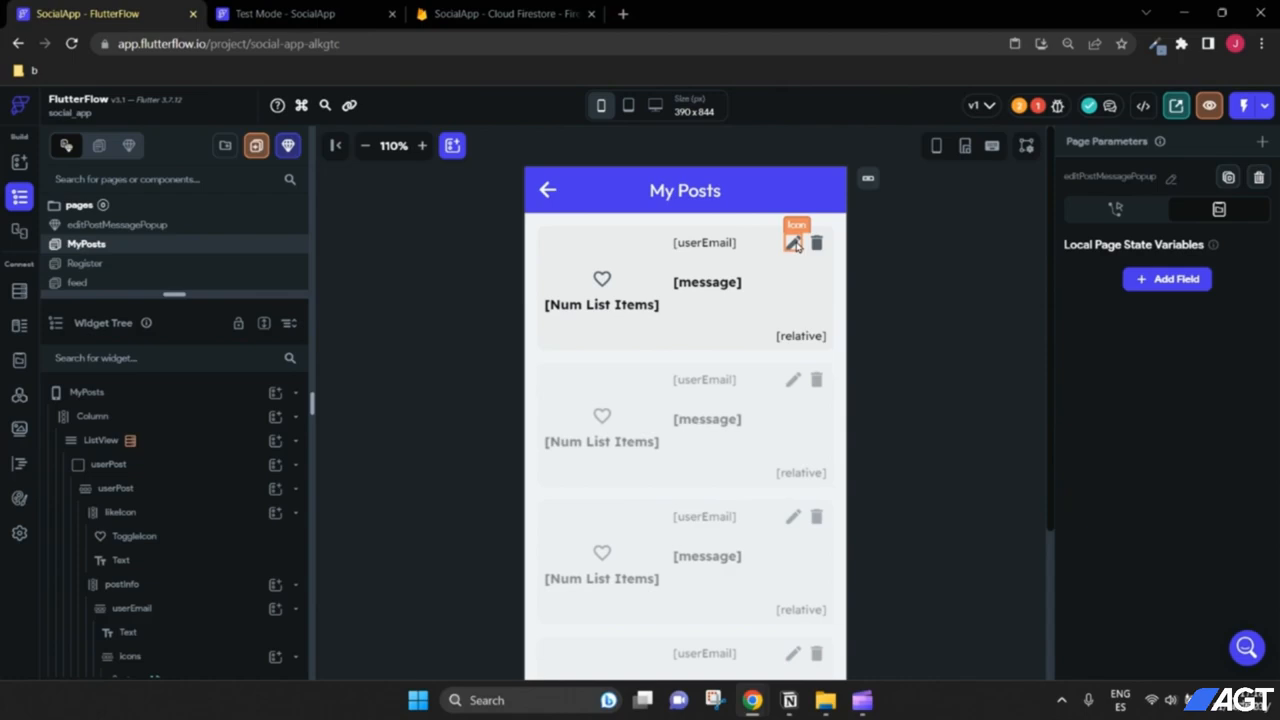
Step: Make the pencil icon's On Tap show editPostMessagePopup as a custom dialog, passing userPostDocRef
{"action": "left_click", "coordinate": [794, 244]}
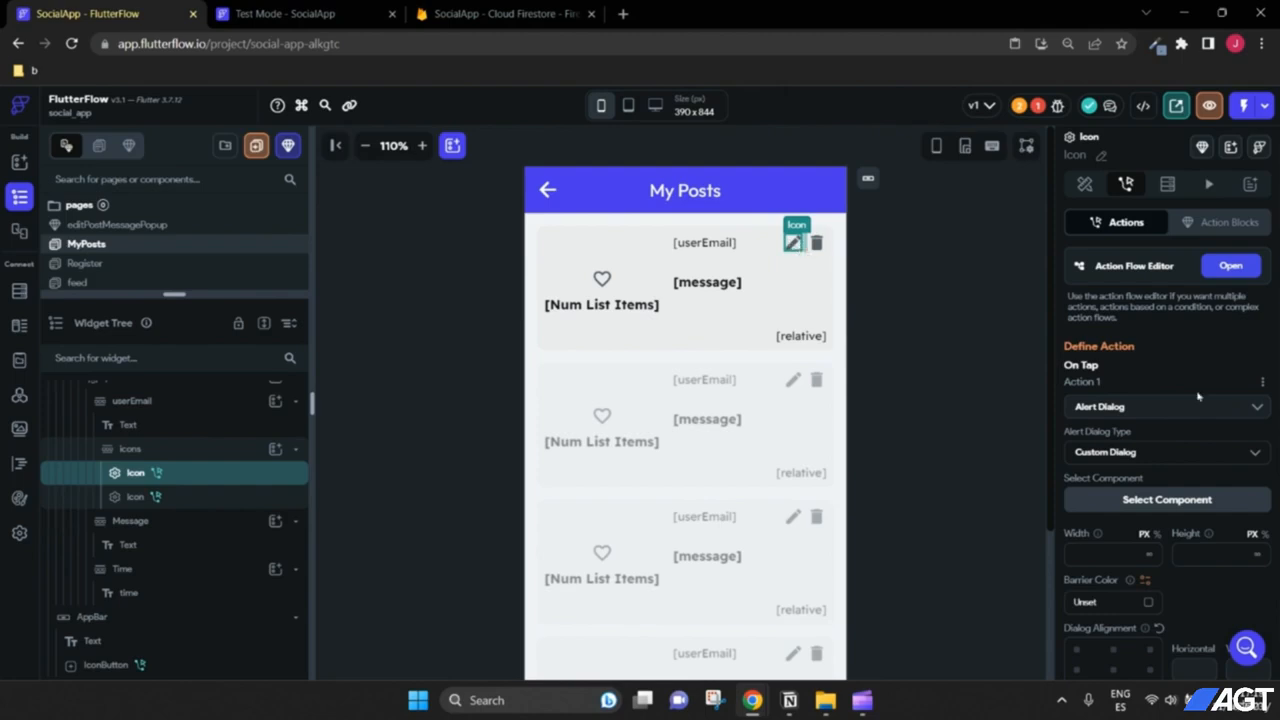
{"action": "scroll", "coordinate": [1114, 383], "scroll_direction": "down", "scroll_amount": 1}
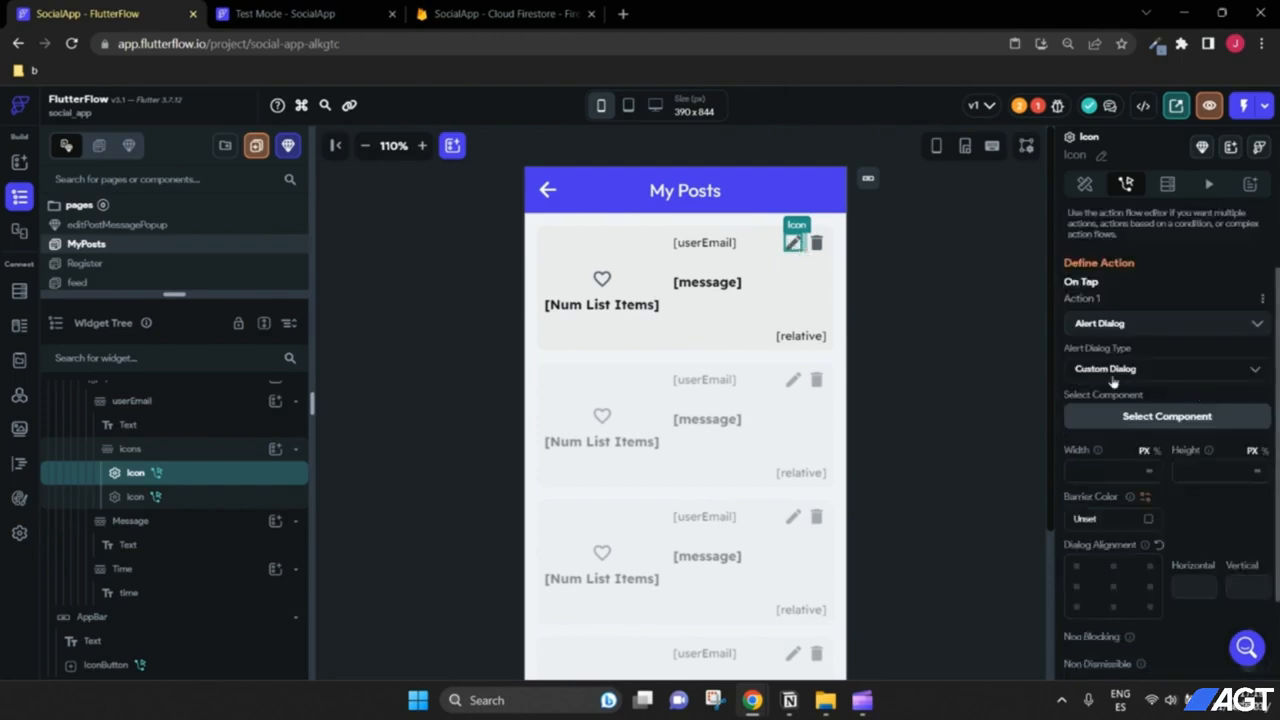
{"action": "left_click", "coordinate": [1146, 420]}
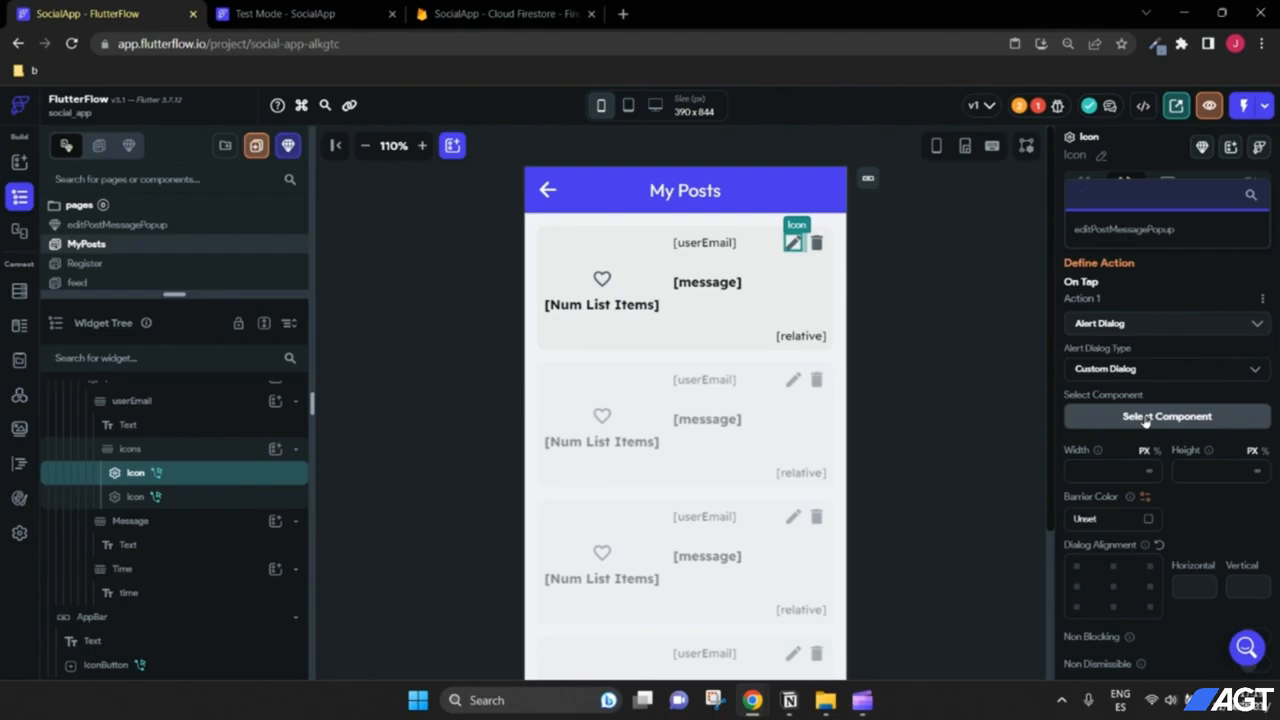
{"action": "left_click", "coordinate": [1146, 235]}
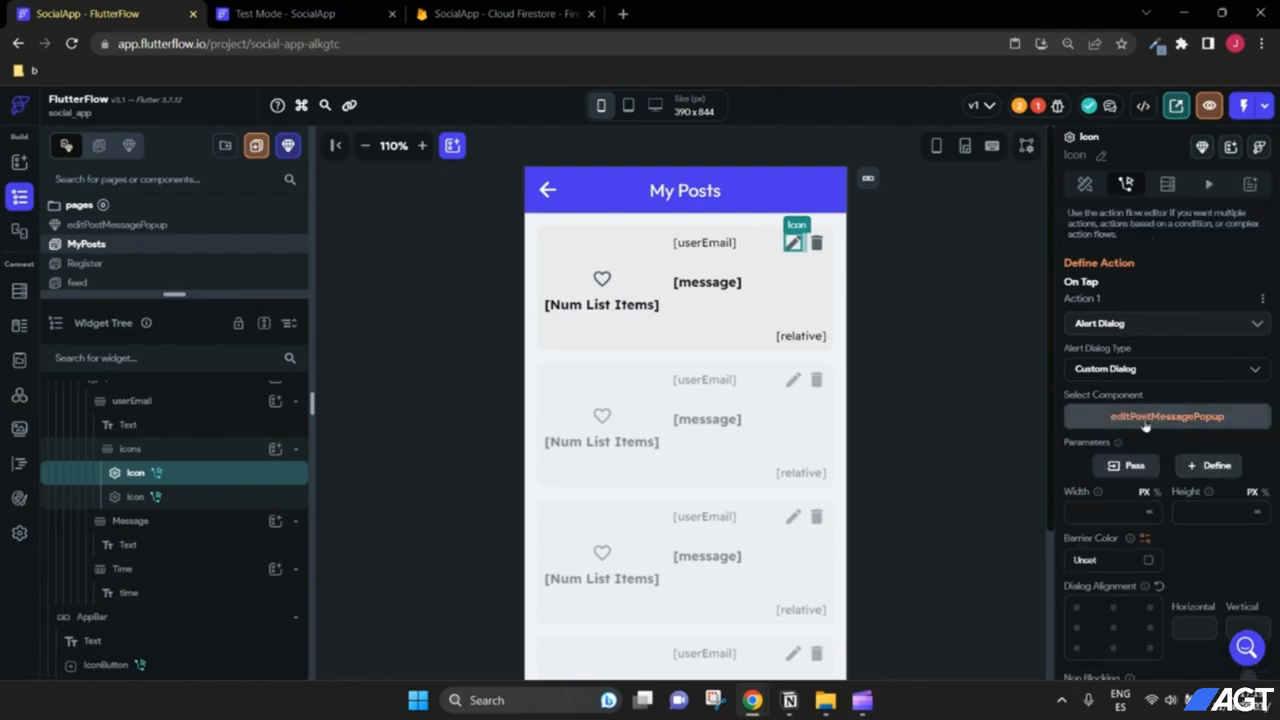
{"action": "scroll", "coordinate": [1166, 434], "scroll_direction": "down", "scroll_amount": 1}
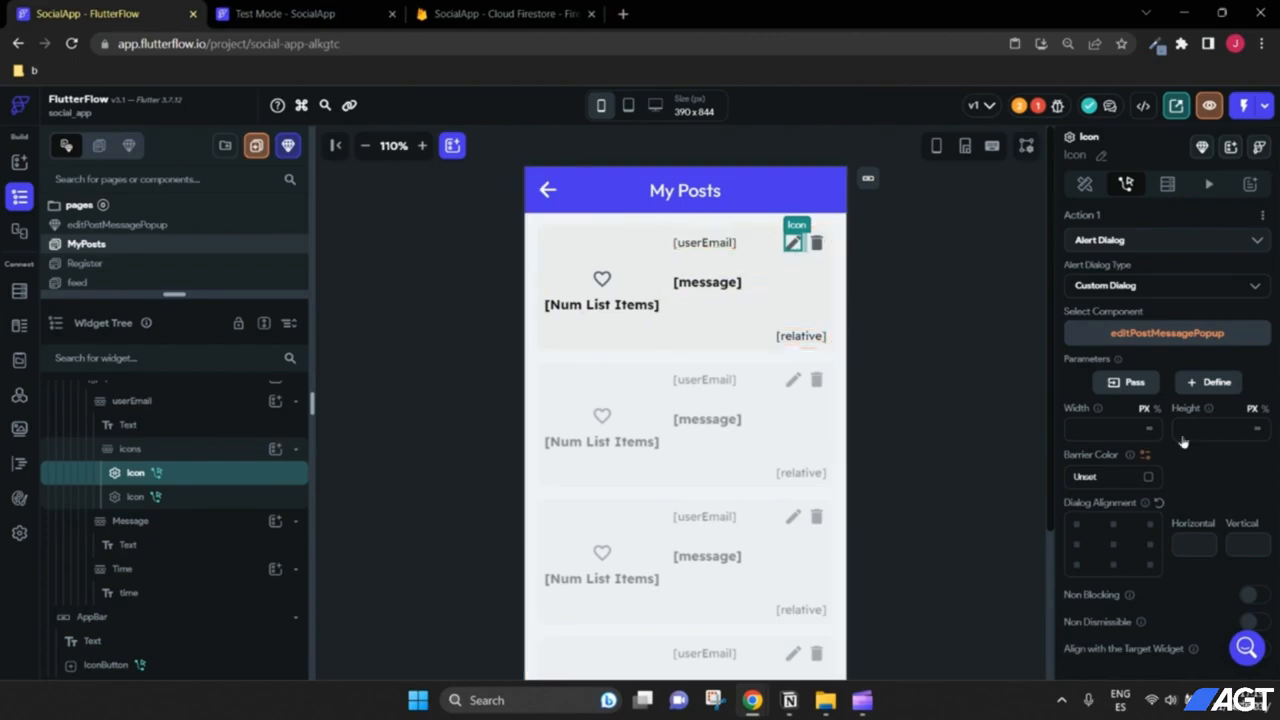
{"action": "left_click", "coordinate": [1130, 383]}
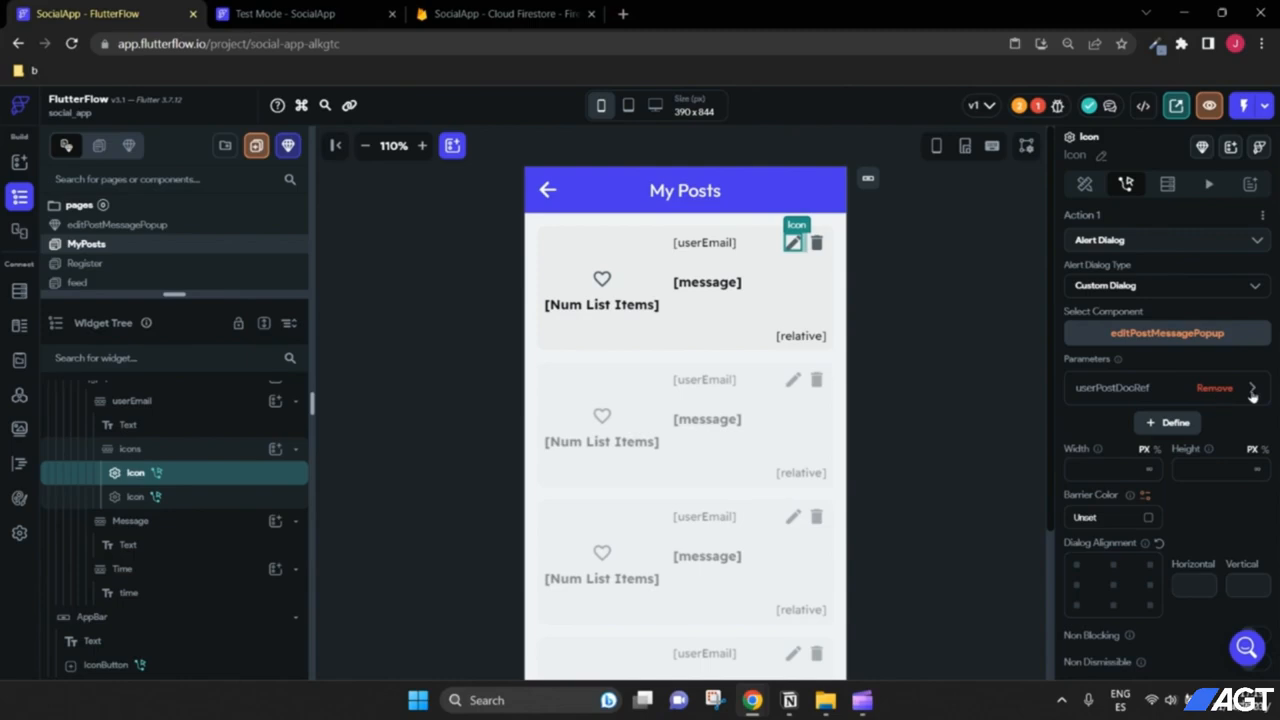
Step: Set userPostDocRef to the userPosts document's Reference, then switch to the running test app
{"action": "left_click", "coordinate": [1128, 398]}
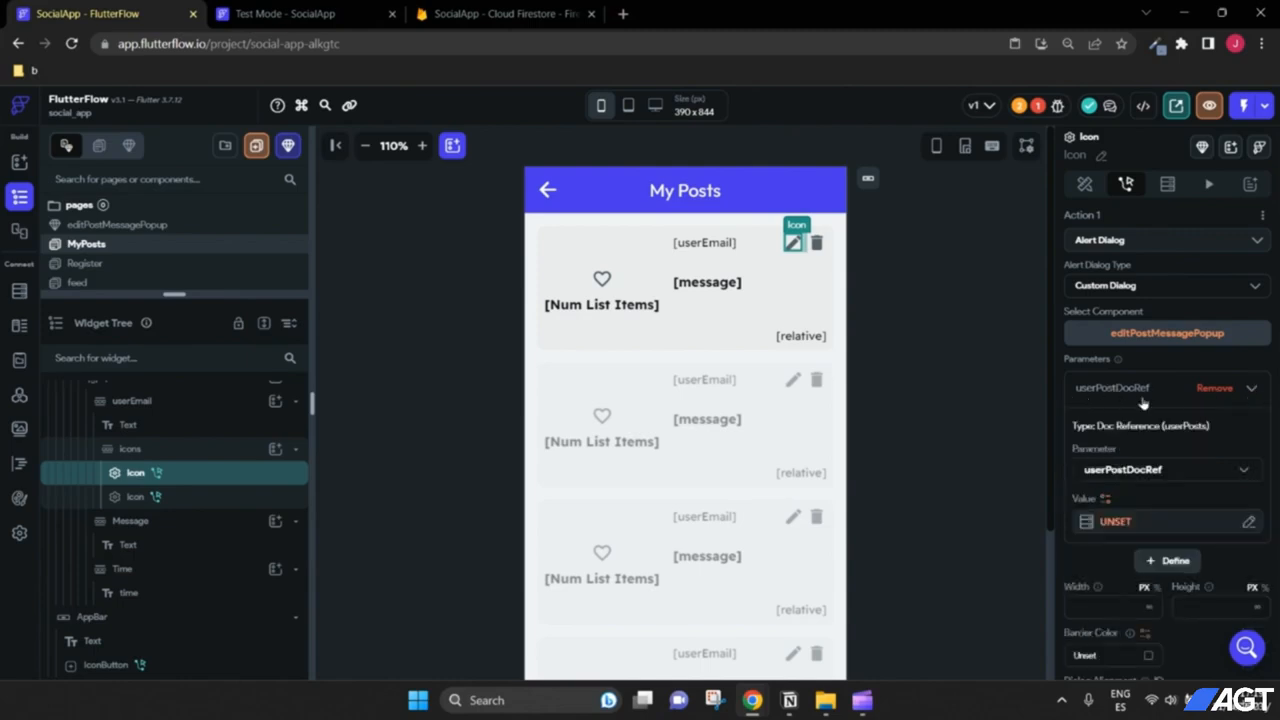
{"action": "scroll", "coordinate": [1126, 470], "scroll_direction": "down", "scroll_amount": 1}
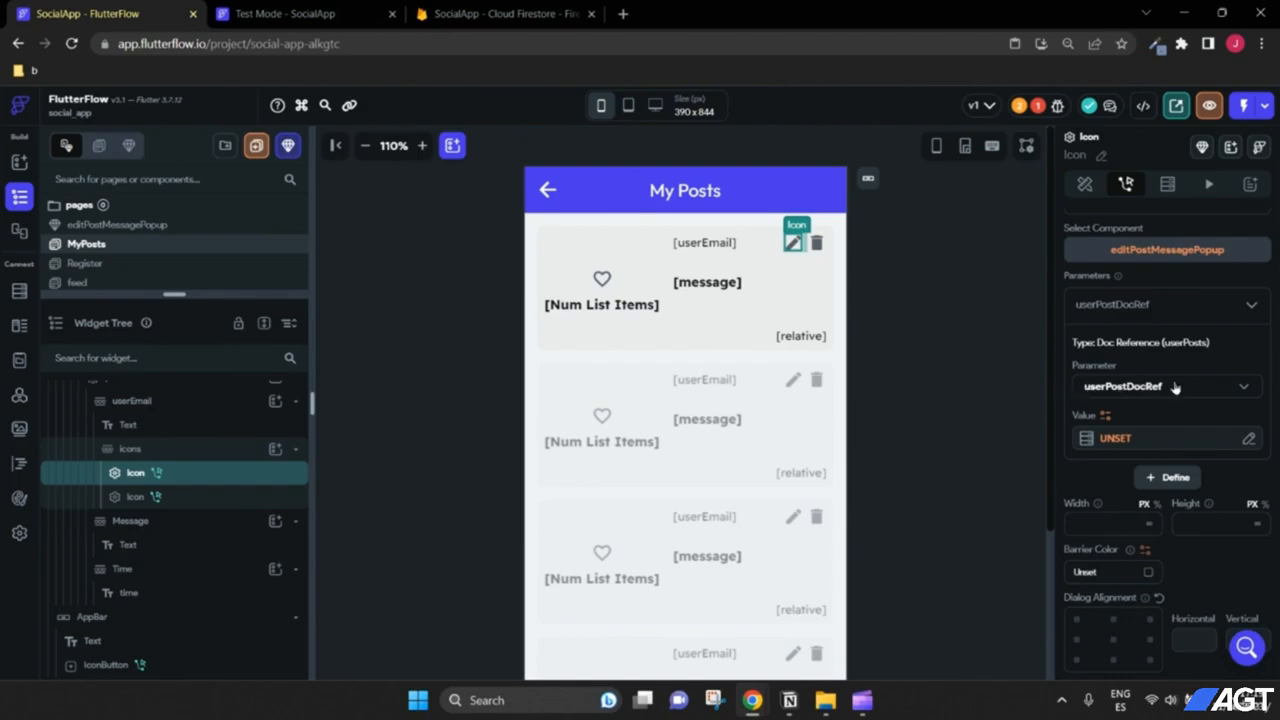
{"action": "left_click", "coordinate": [1116, 439]}
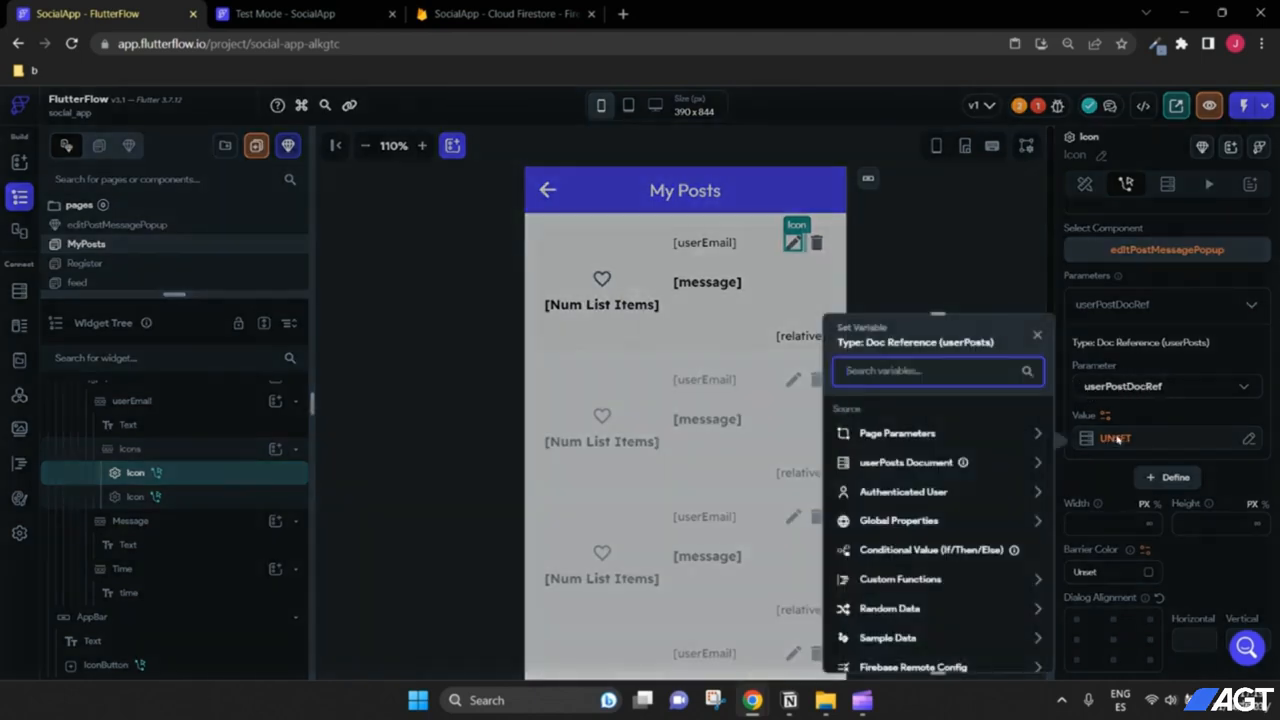
{"action": "left_click", "coordinate": [940, 462]}
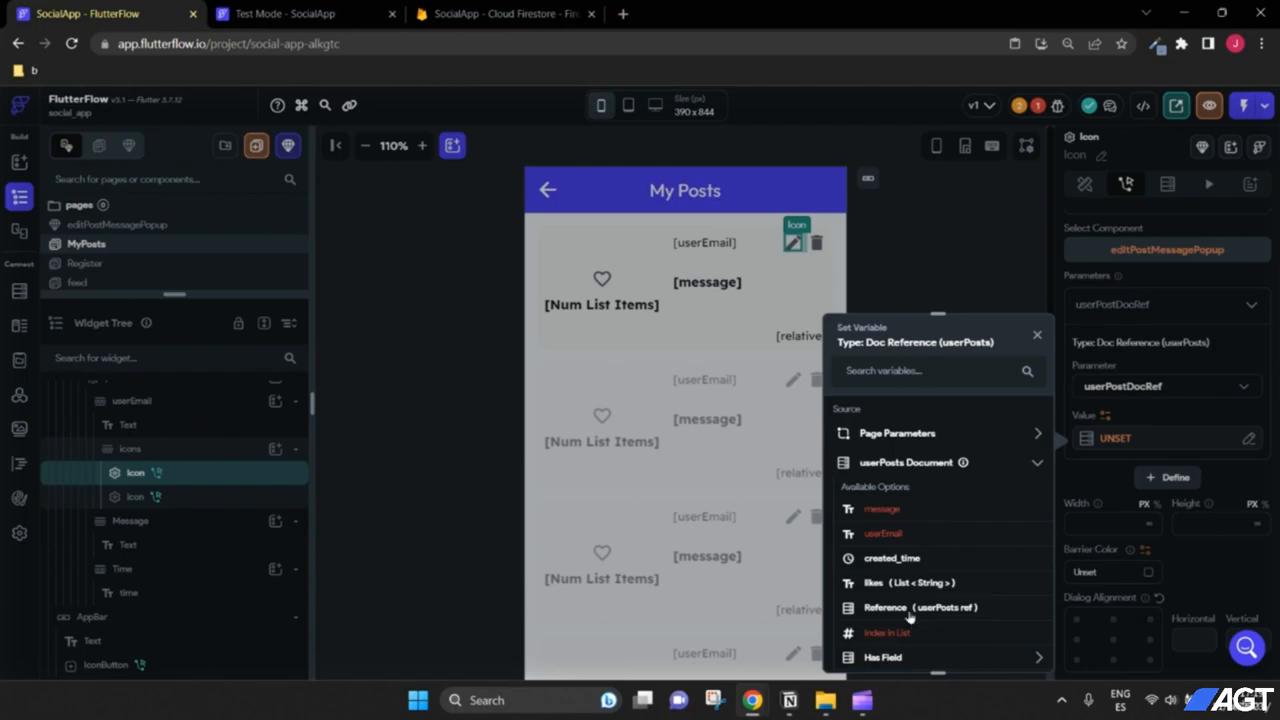
{"action": "scroll", "coordinate": [910, 617], "scroll_direction": "down", "scroll_amount": 1}
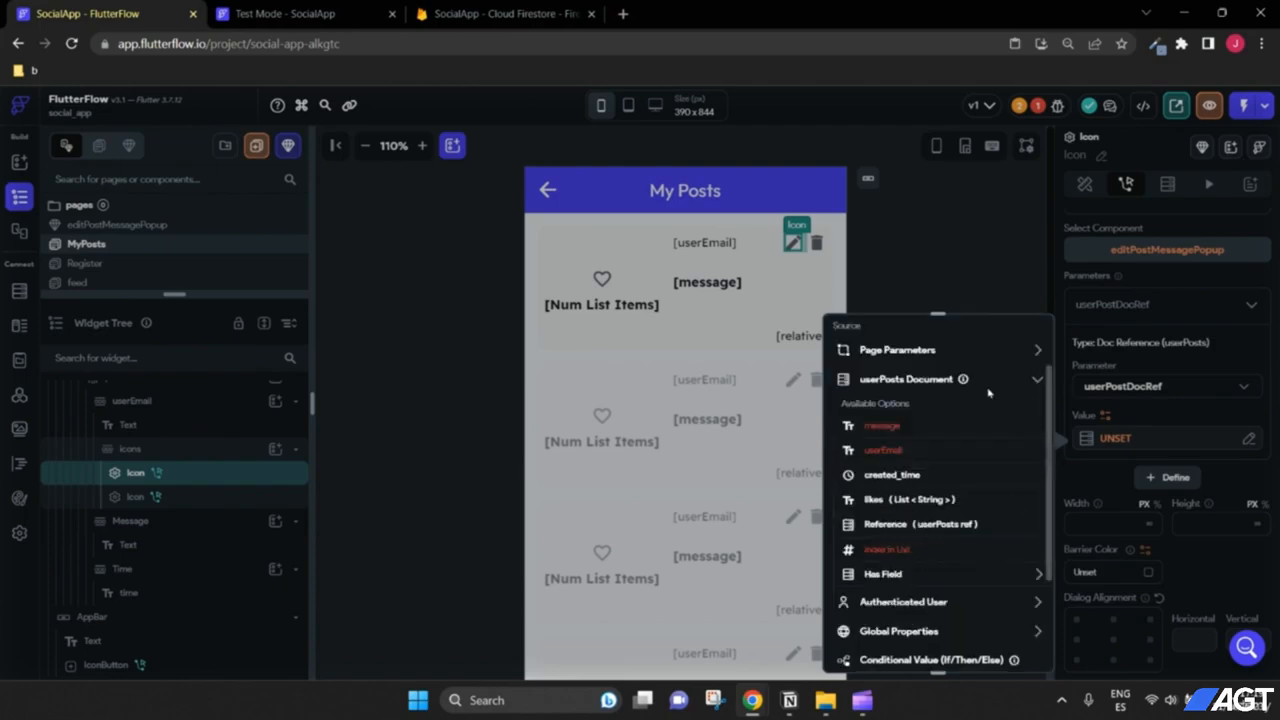
{"action": "left_click", "coordinate": [886, 526]}
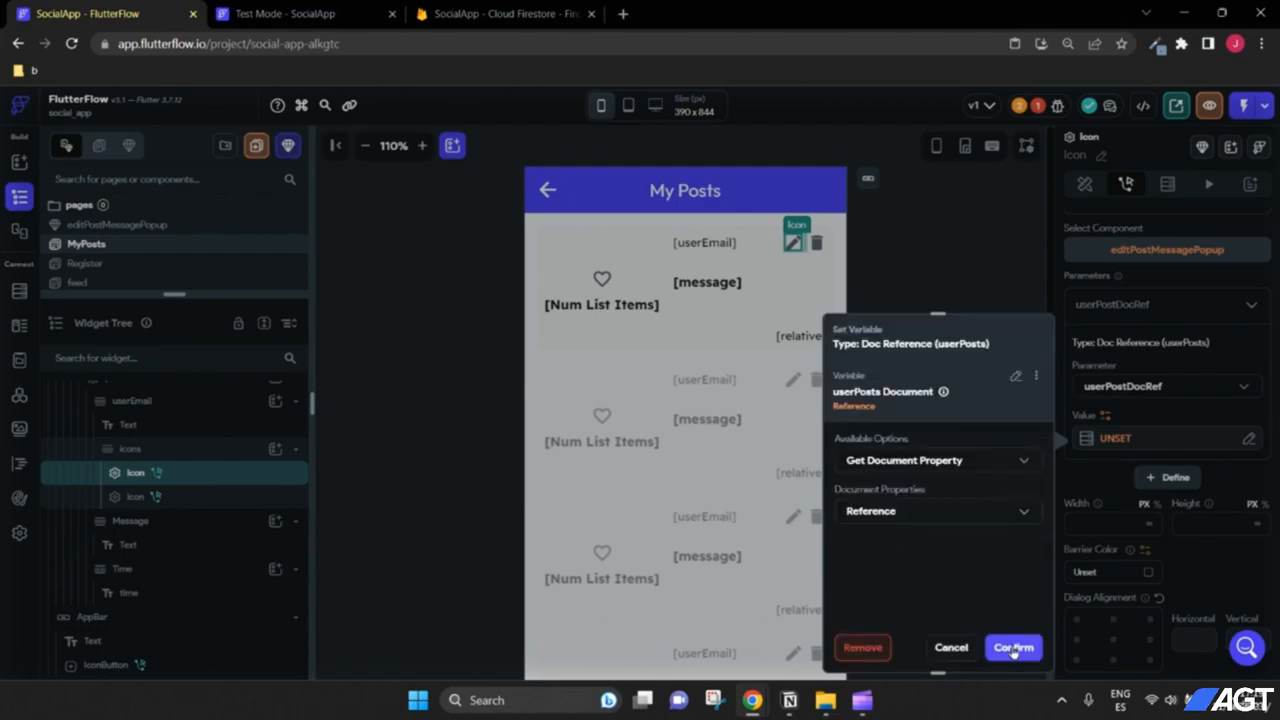
{"action": "left_click", "coordinate": [1012, 646]}
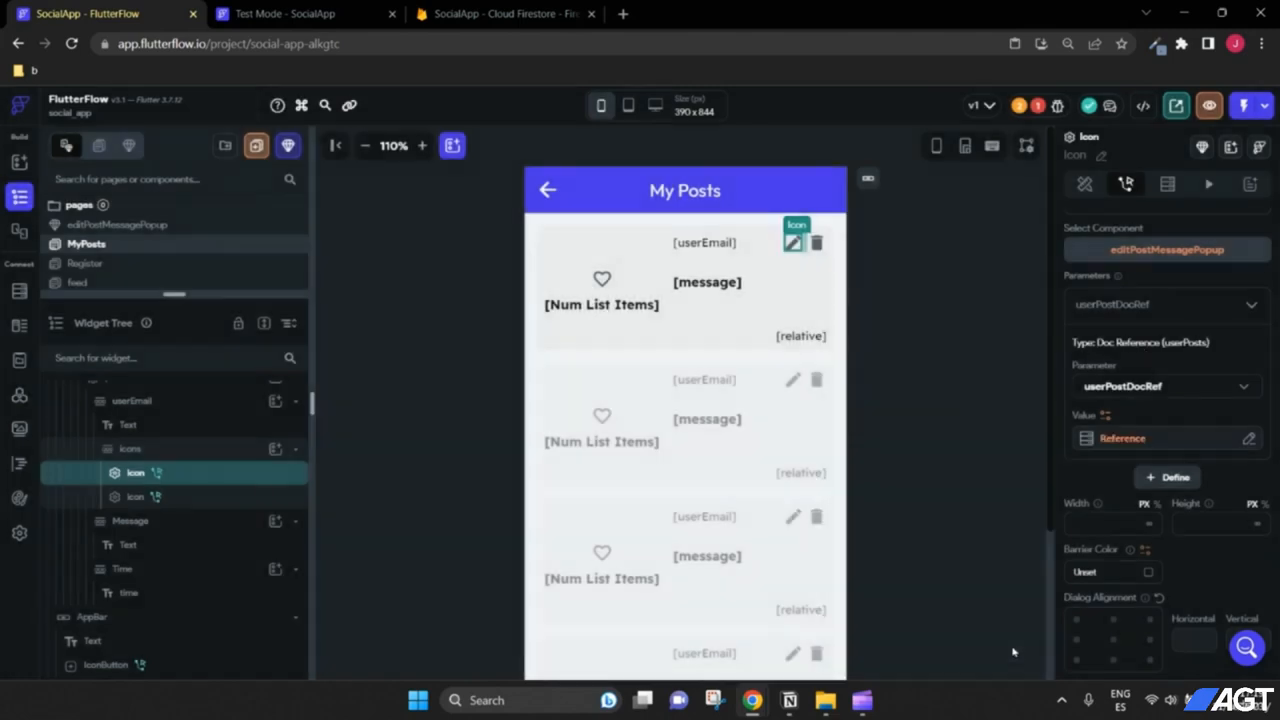
{"action": "left_click", "coordinate": [1251, 307]}
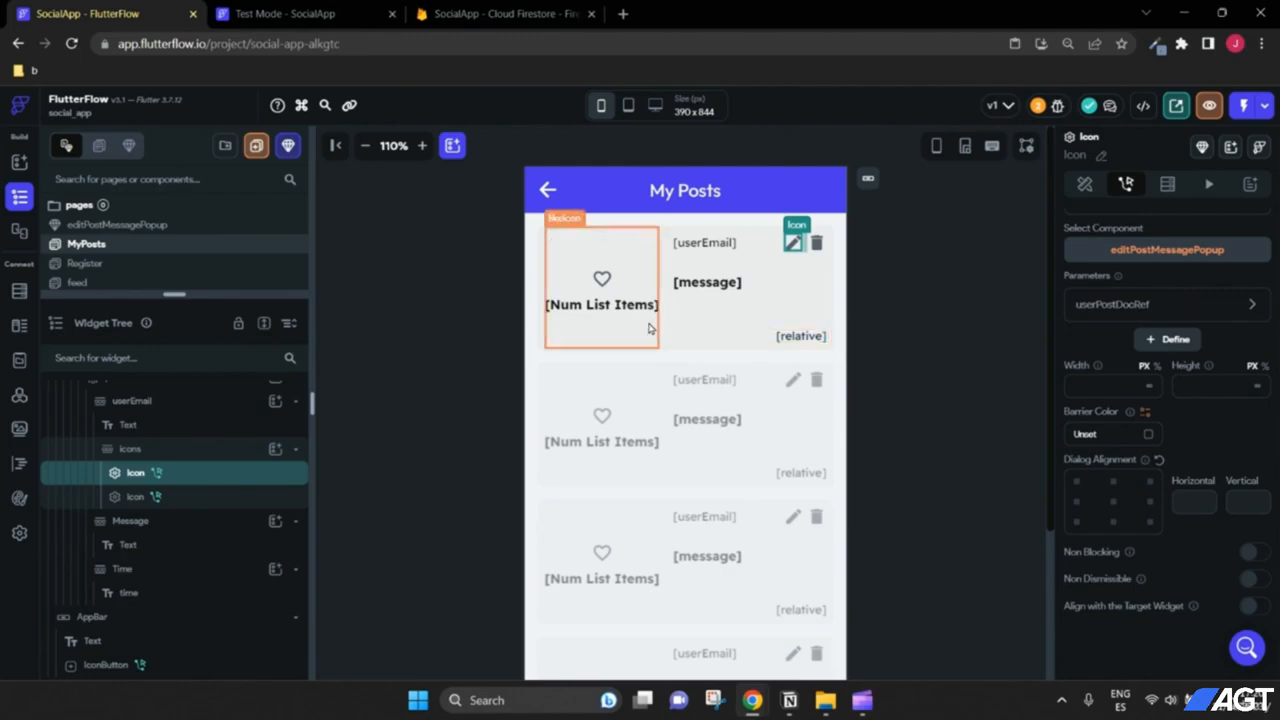
{"action": "left_click", "coordinate": [299, 16]}
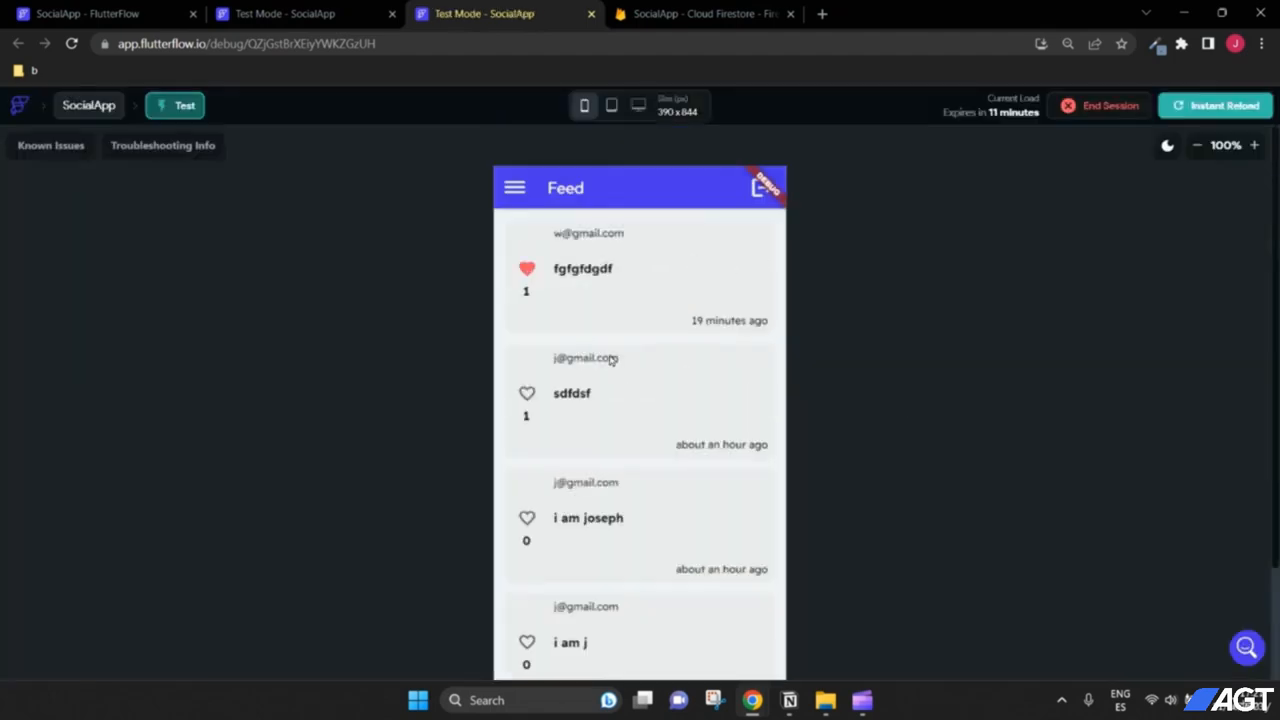
Step: In the test app, go to My Posts and open the first post's edit popup
{"action": "left_click", "coordinate": [510, 195]}
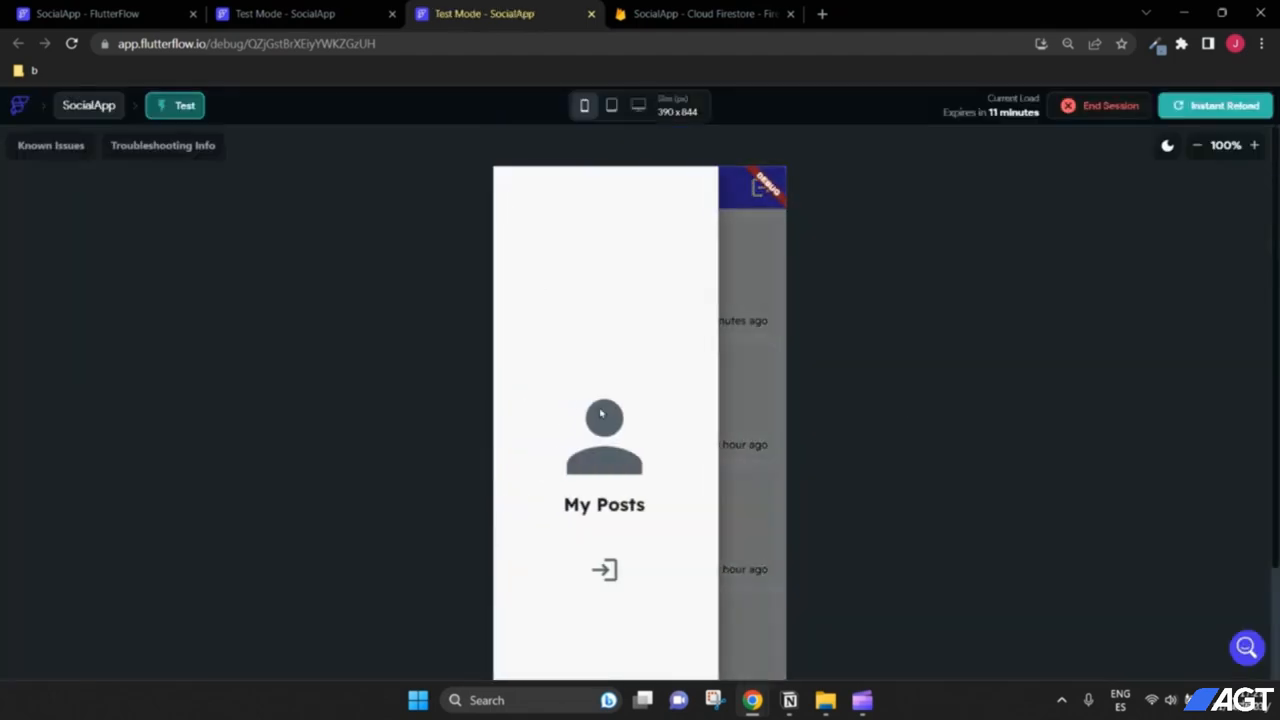
{"action": "left_click", "coordinate": [625, 505]}
{"action": "left_click", "coordinate": [738, 238]}
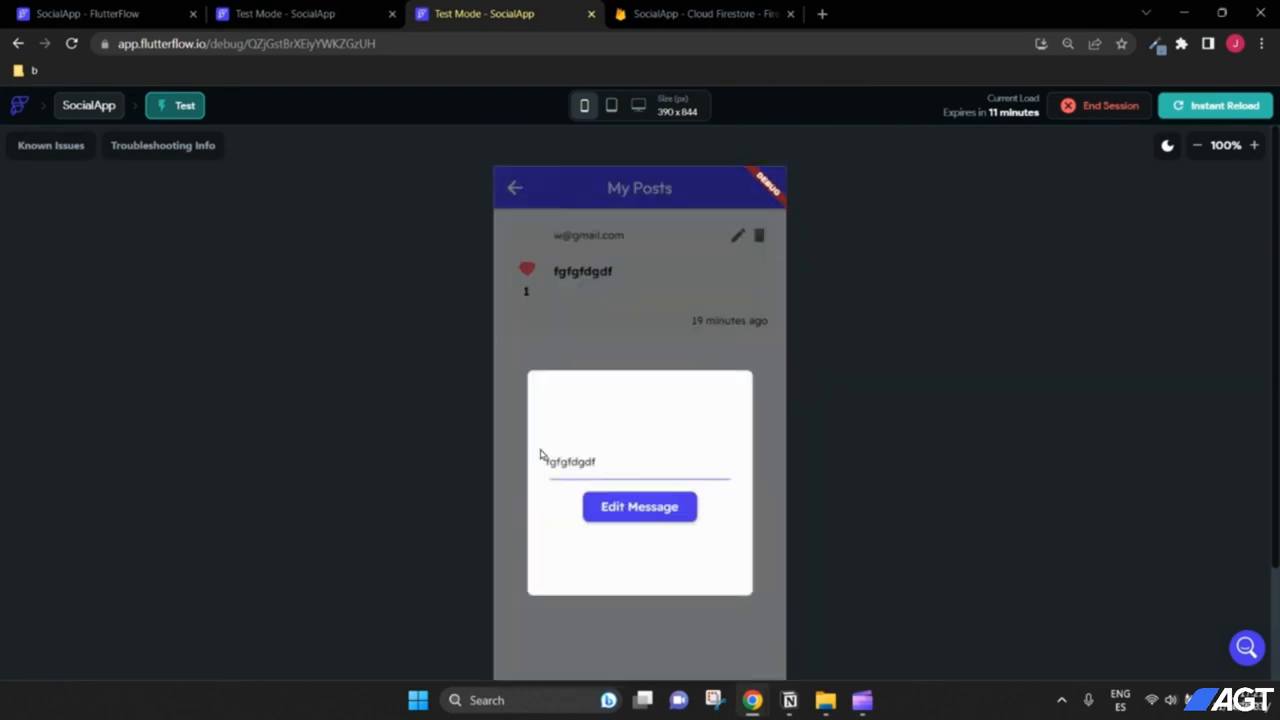
{"action": "left_click_drag", "start_coordinate": [601, 461], "coordinate": [537, 456]}
{"action": "left_click", "coordinate": [622, 464]}
{"action": "left_click_drag", "start_coordinate": [618, 460], "coordinate": [557, 458]}
{"action": "left_click", "coordinate": [613, 469]}
Step: Change the post's message to 'edited message', save it, and return to the editor
{"action": "left_click", "coordinate": [572, 463]}
{"action": "key", "text": "Delete"}
{"action": "double_click", "coordinate": [627, 460]}
{"action": "type", "text": "edited message"}
{"action": "left_click", "coordinate": [650, 507]}
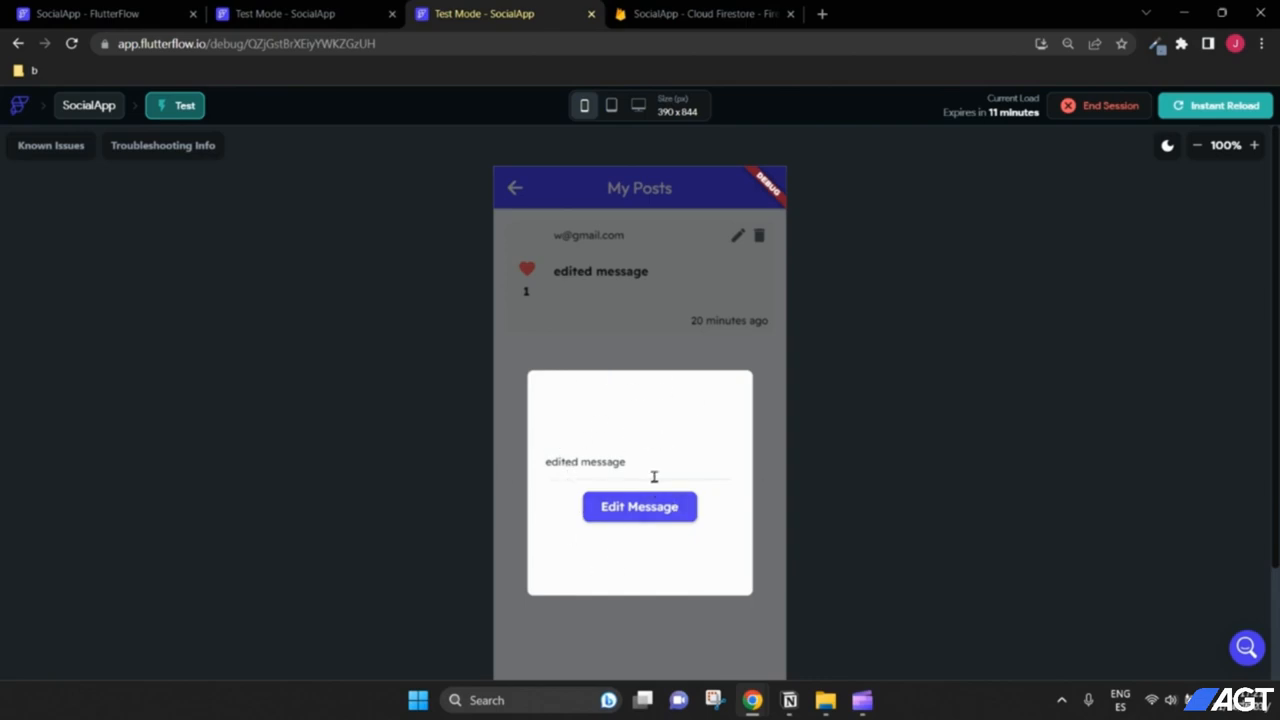
{"action": "left_click", "coordinate": [285, 13]}
{"action": "left_click", "coordinate": [88, 13]}
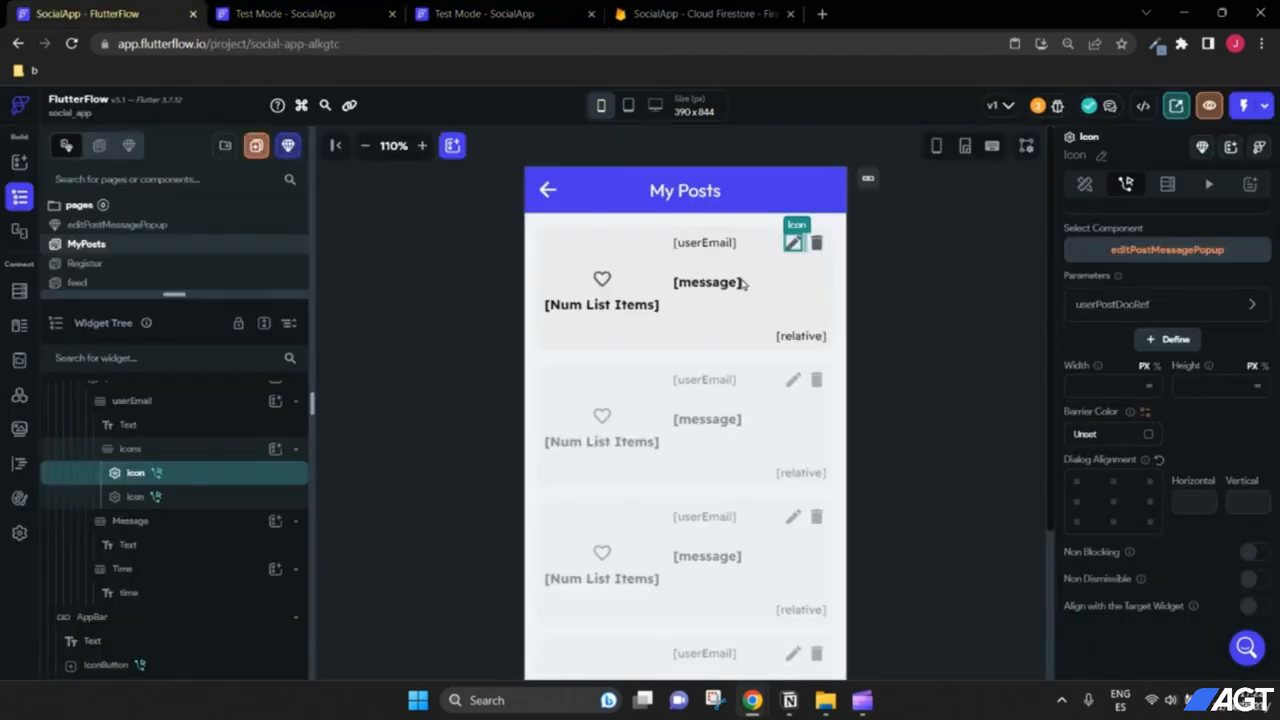
Step: In the Edit Message button's action flow, add a second action after Update Document
{"action": "left_click", "coordinate": [119, 226]}
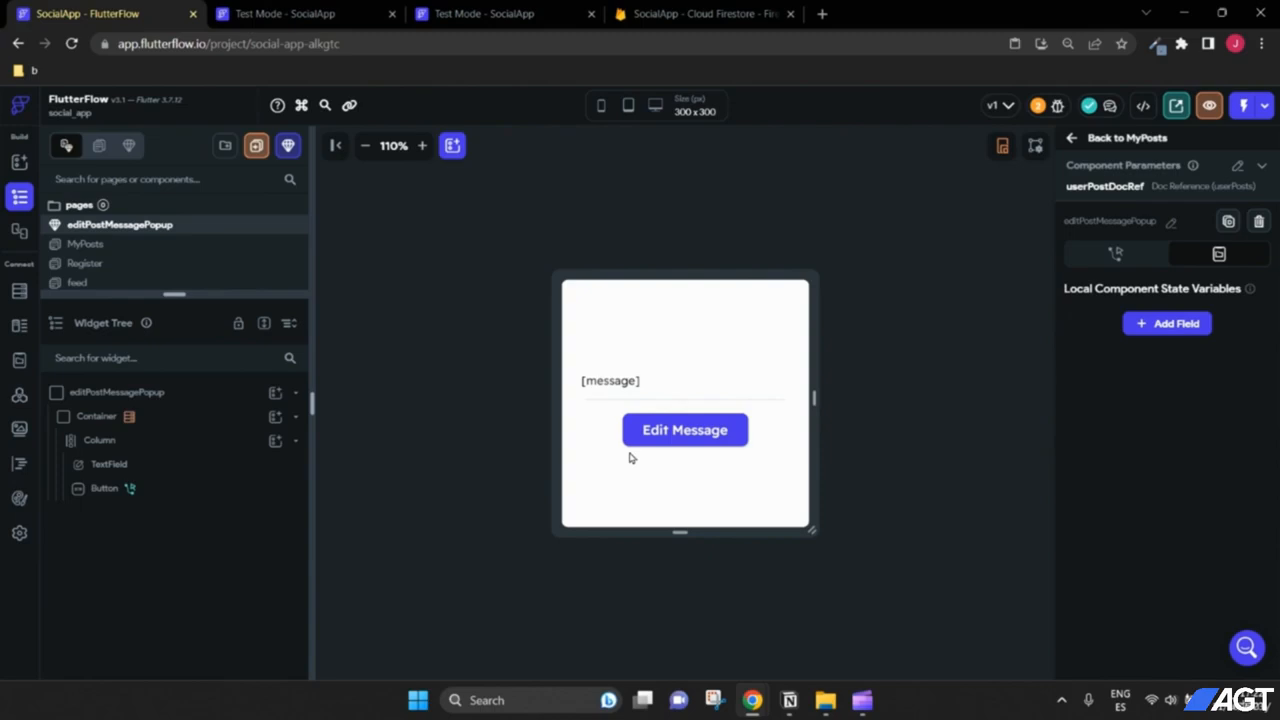
{"action": "left_click", "coordinate": [680, 432]}
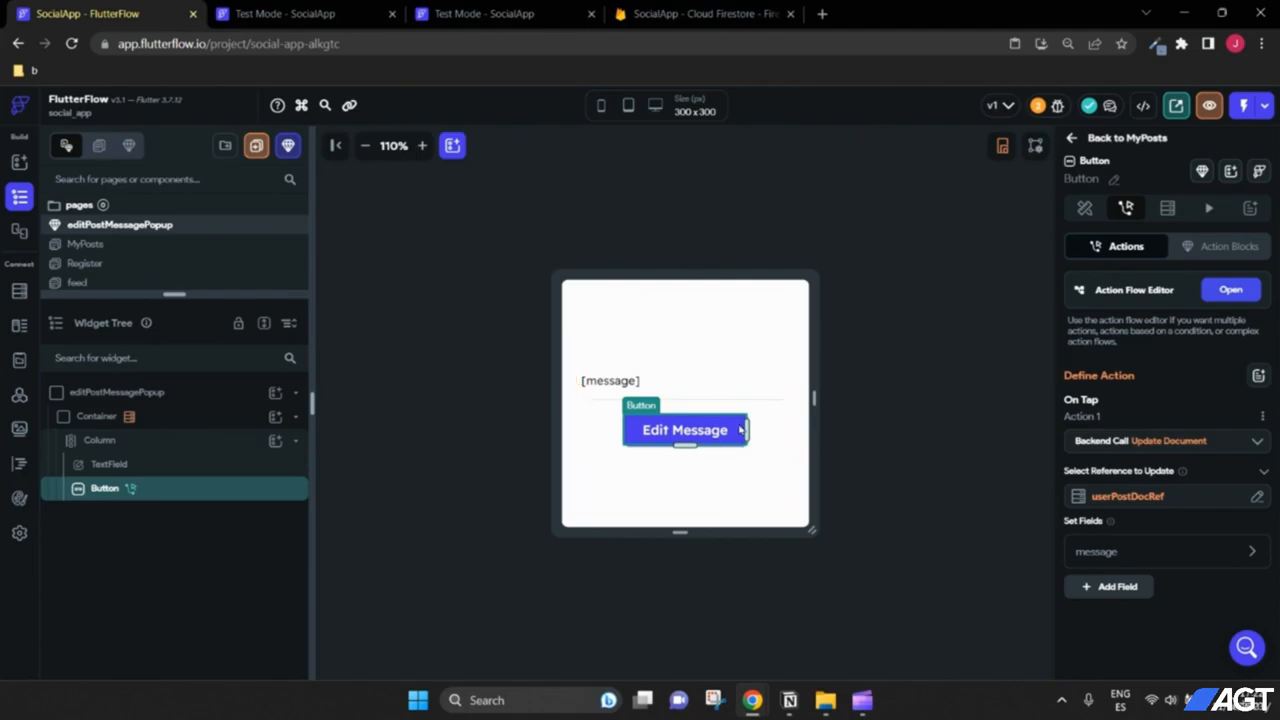
{"action": "left_click", "coordinate": [1222, 296]}
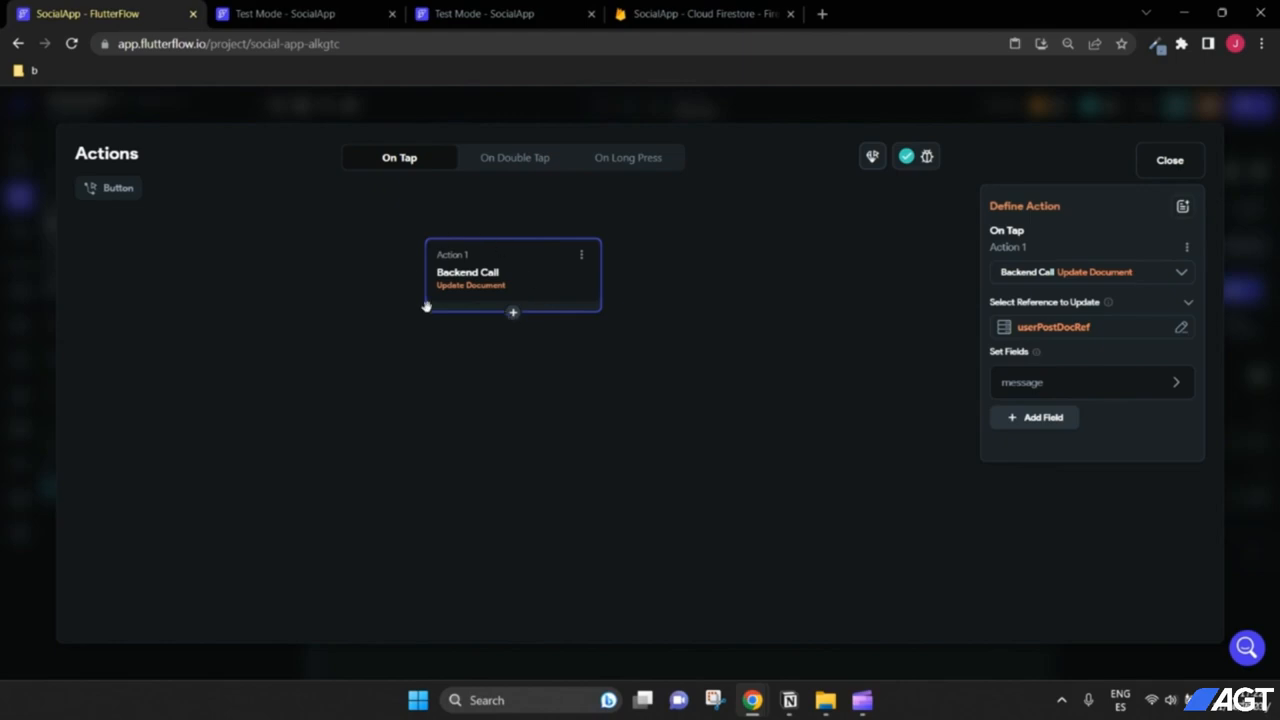
{"action": "left_click", "coordinate": [513, 316]}
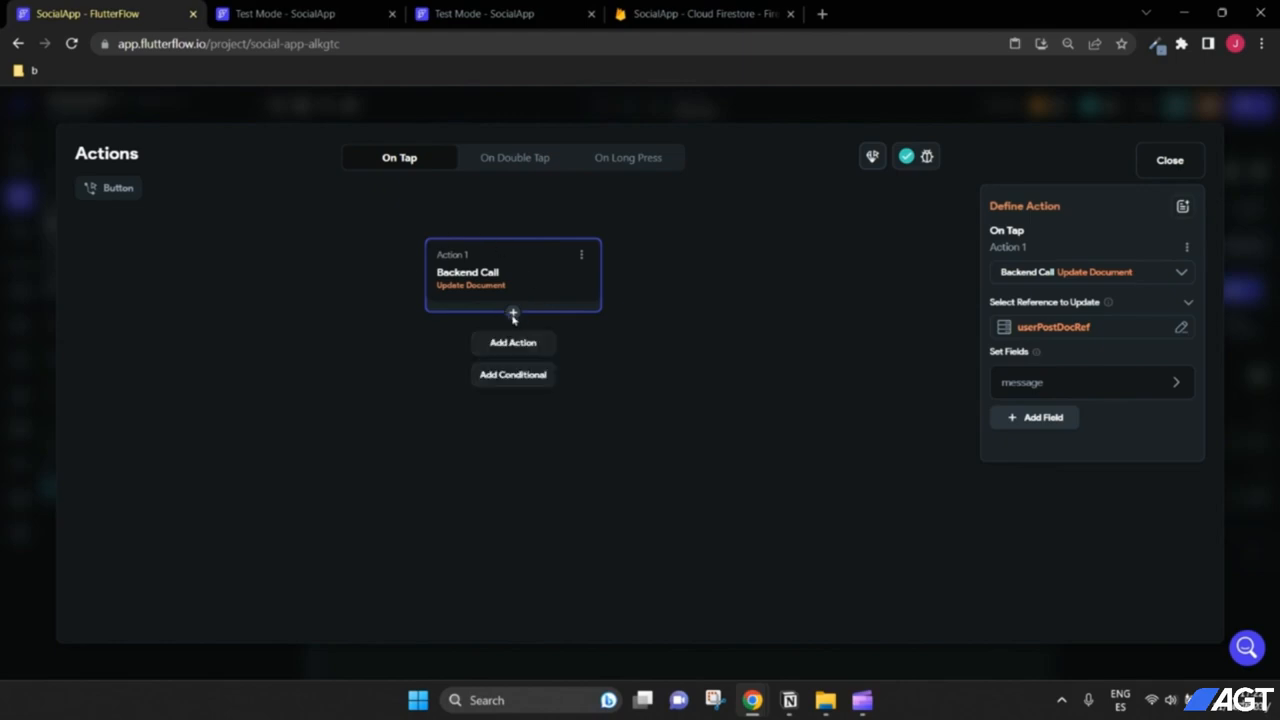
{"action": "left_click", "coordinate": [512, 346]}
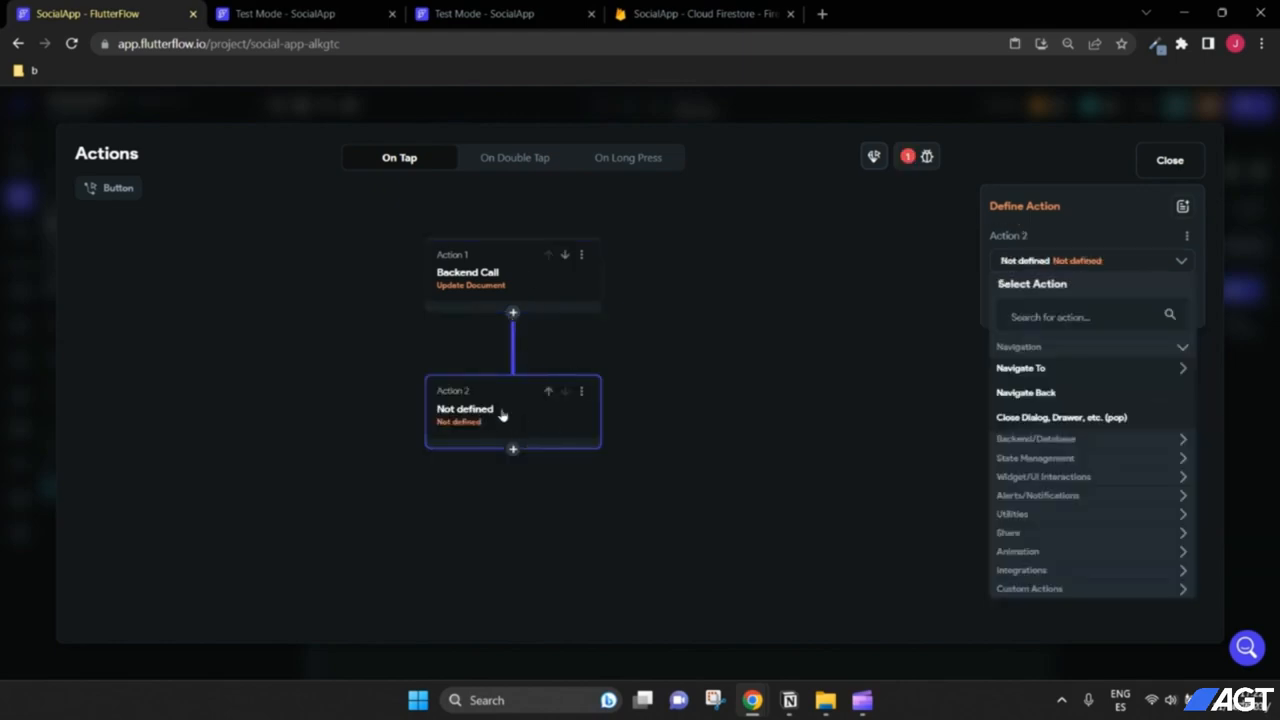
Step: Make that second action Close Dialog (searched with 'close'), then return to the test app
{"action": "left_click", "coordinate": [1057, 318]}
{"action": "type", "text": "close"}
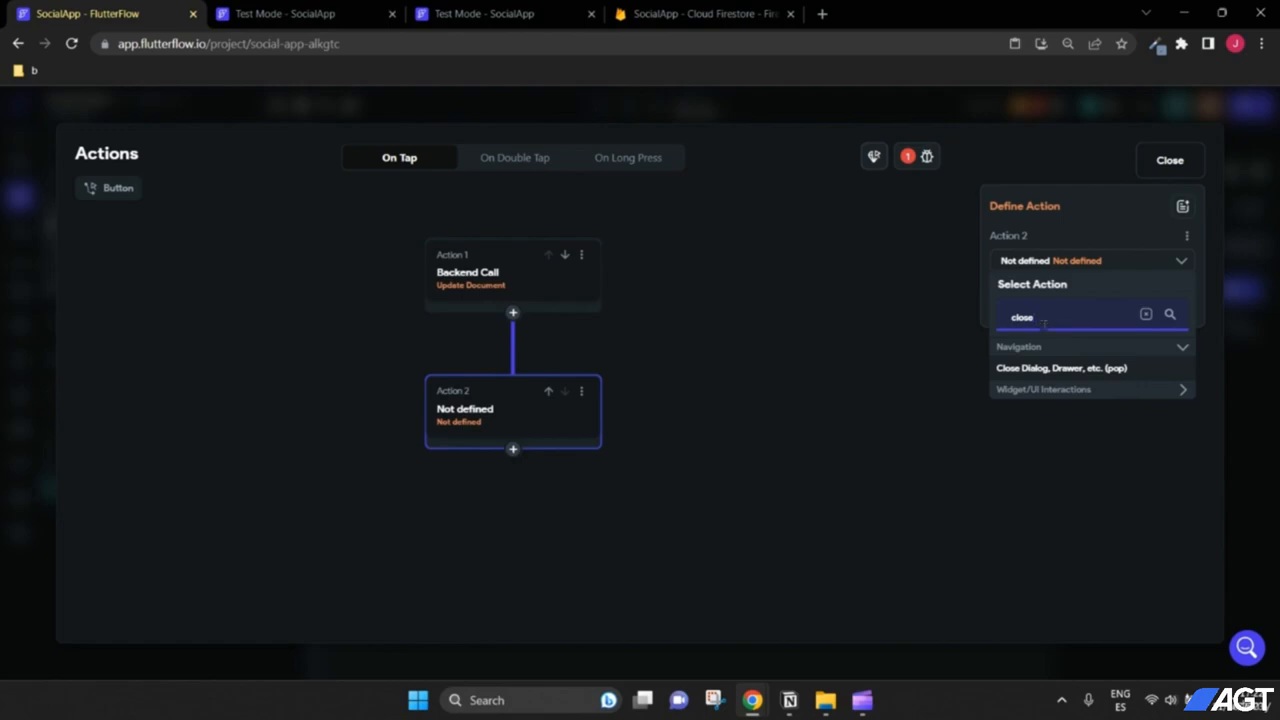
{"action": "left_click", "coordinate": [1071, 370]}
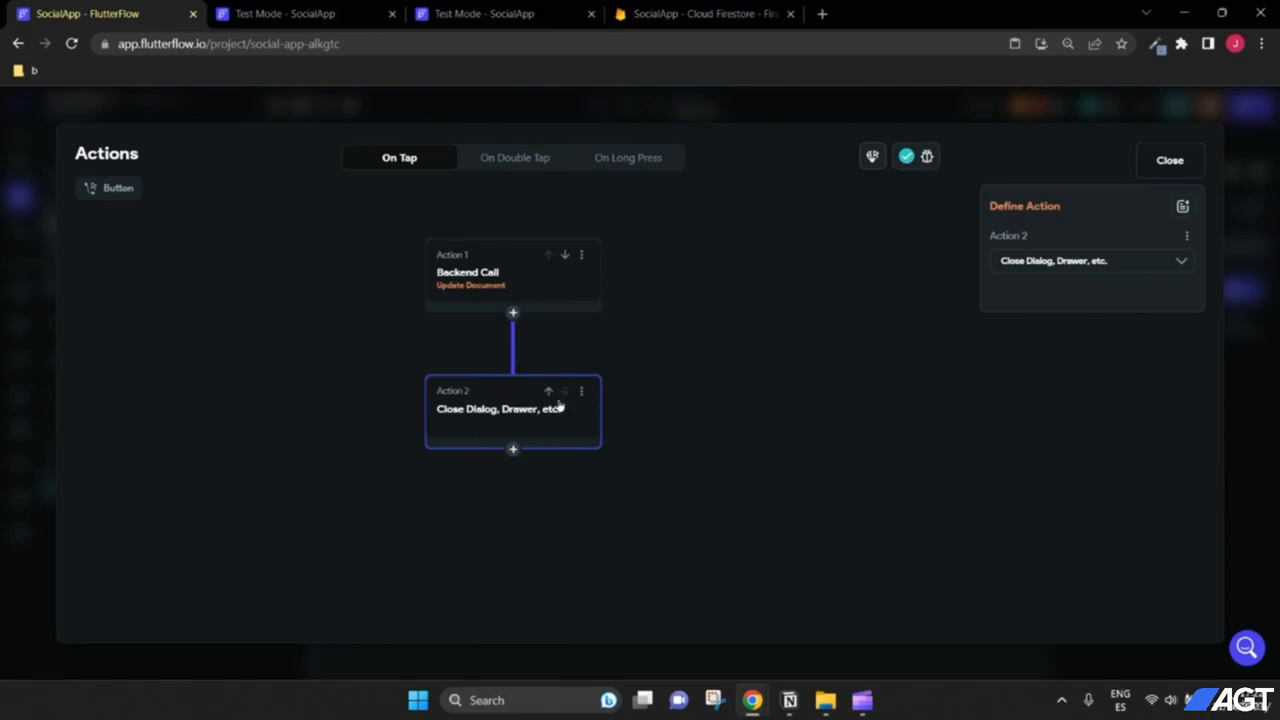
{"action": "left_click", "coordinate": [1170, 162]}
{"action": "left_click", "coordinate": [285, 13]}
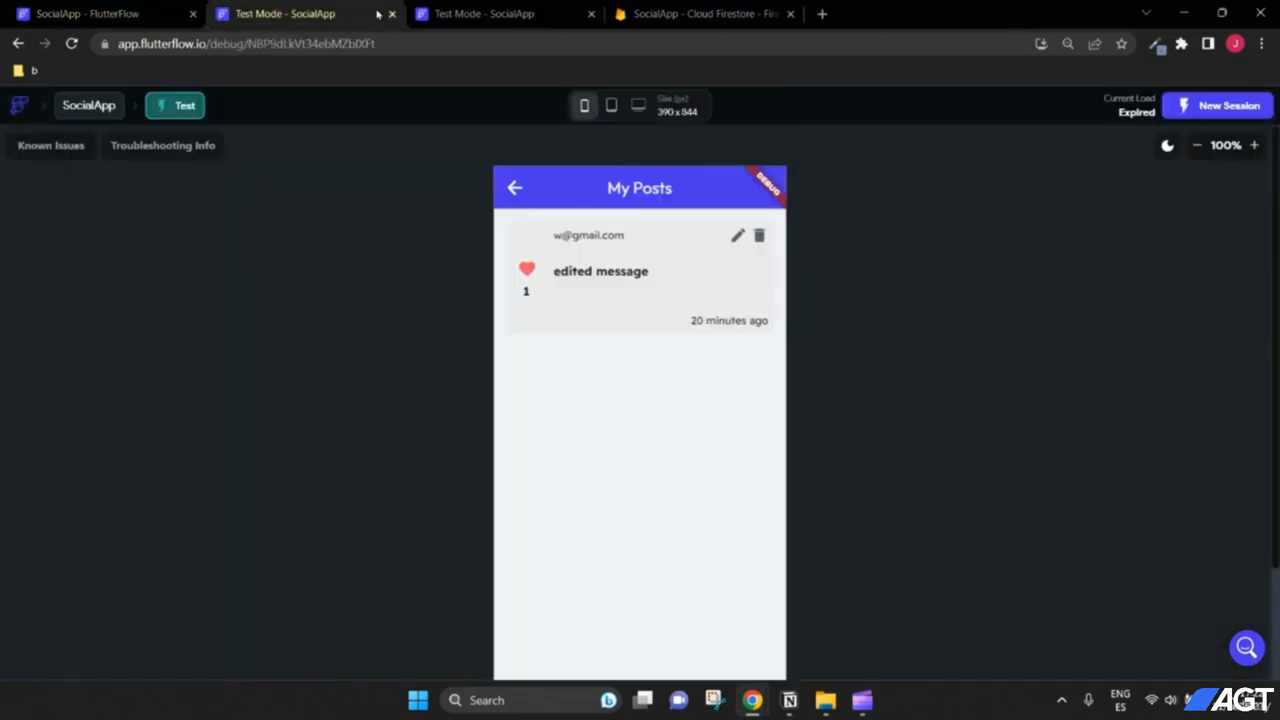
Step: Close the outdated test session and reload the test app with the latest changes
{"action": "left_click", "coordinate": [450, 13]}
{"action": "left_click", "coordinate": [330, 14]}
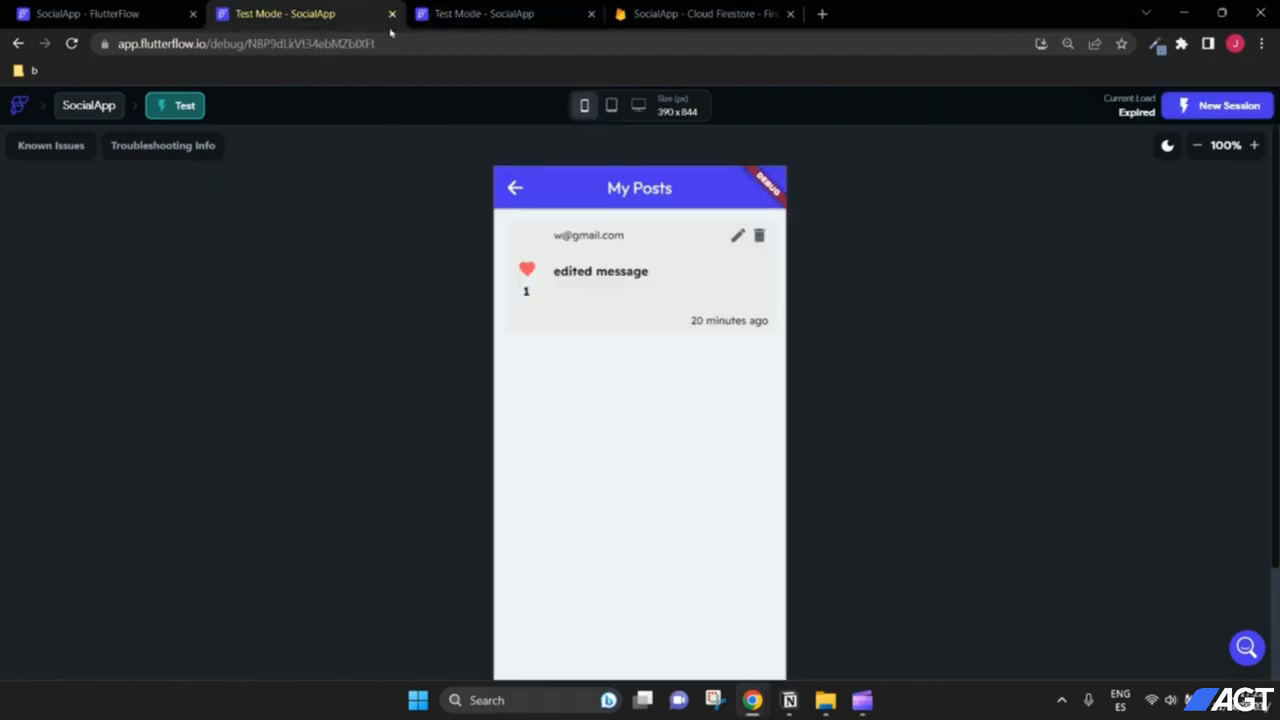
{"action": "left_click", "coordinate": [391, 14]}
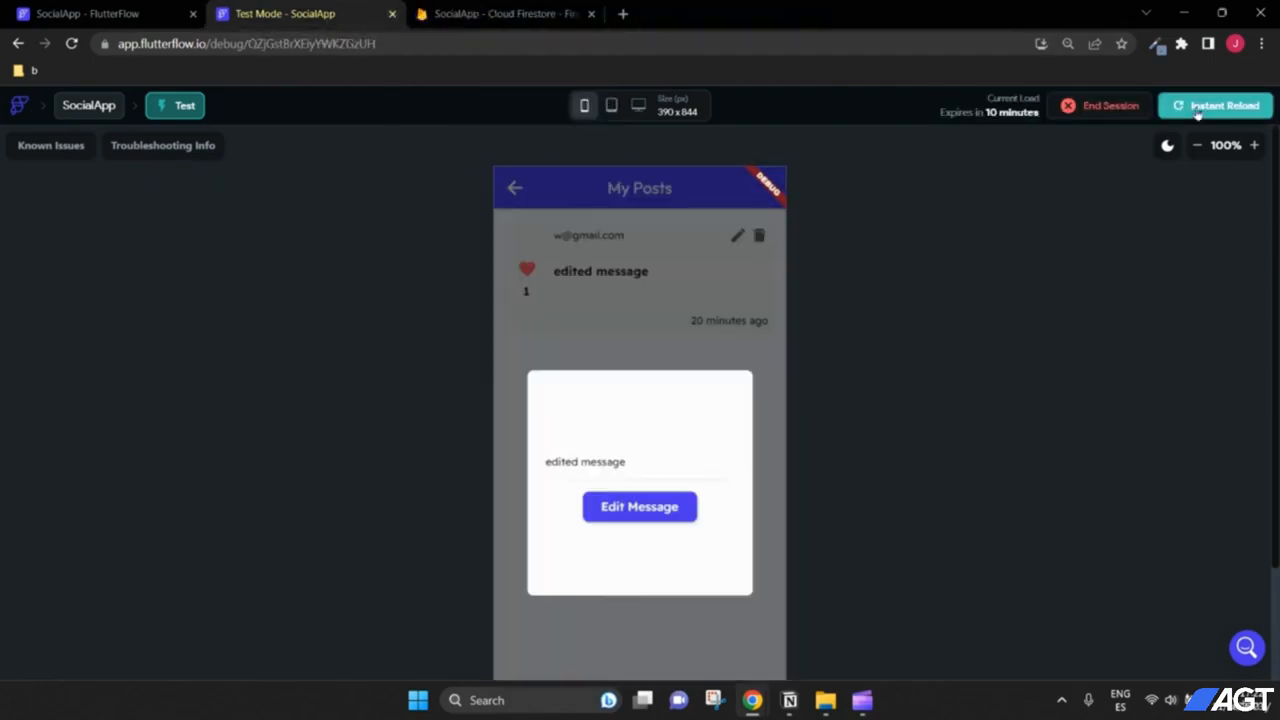
{"action": "left_click", "coordinate": [1198, 108]}
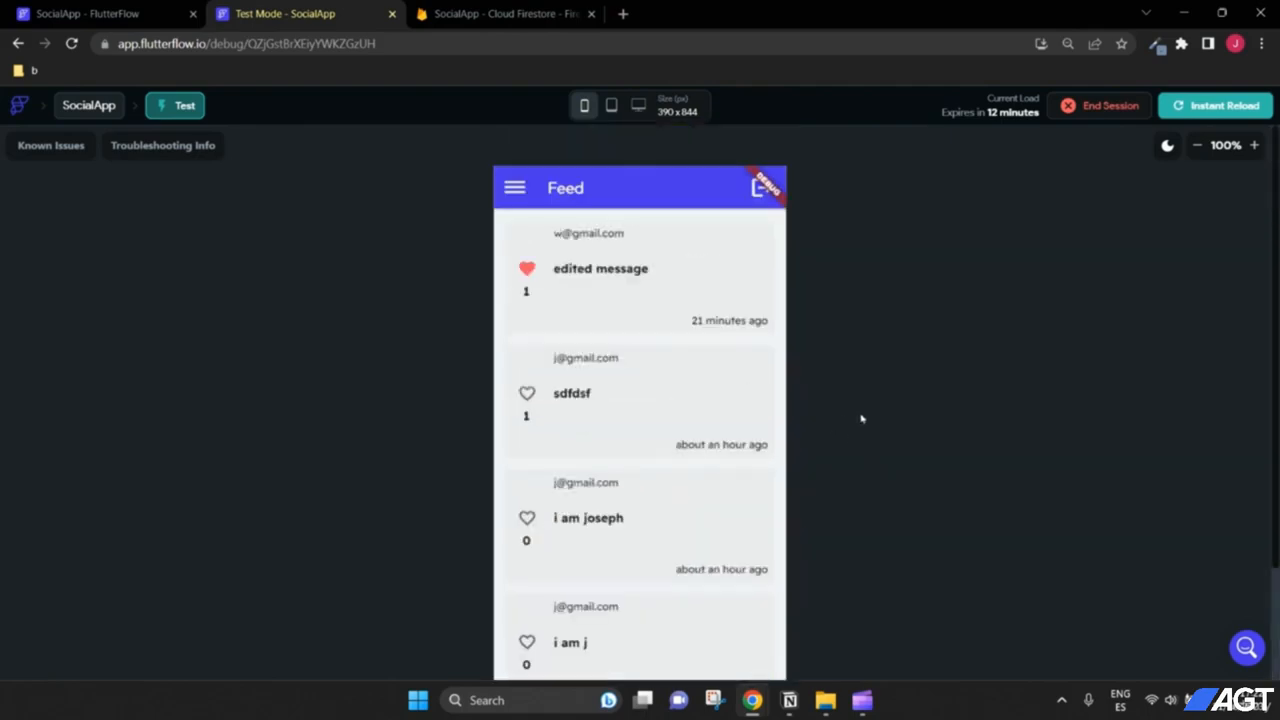
Step: Edit the first post on My Posts to 'edited message 2' and save, closing the popup
{"action": "left_click", "coordinate": [516, 189]}
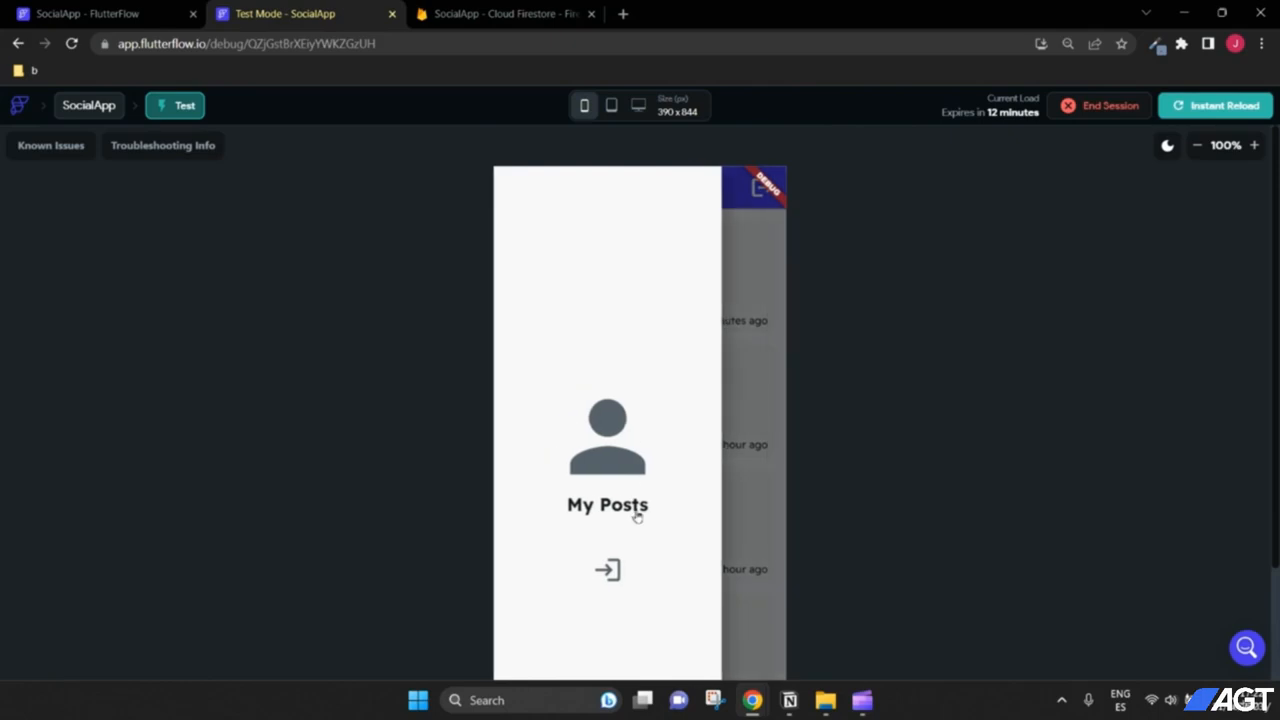
{"action": "left_click", "coordinate": [637, 516]}
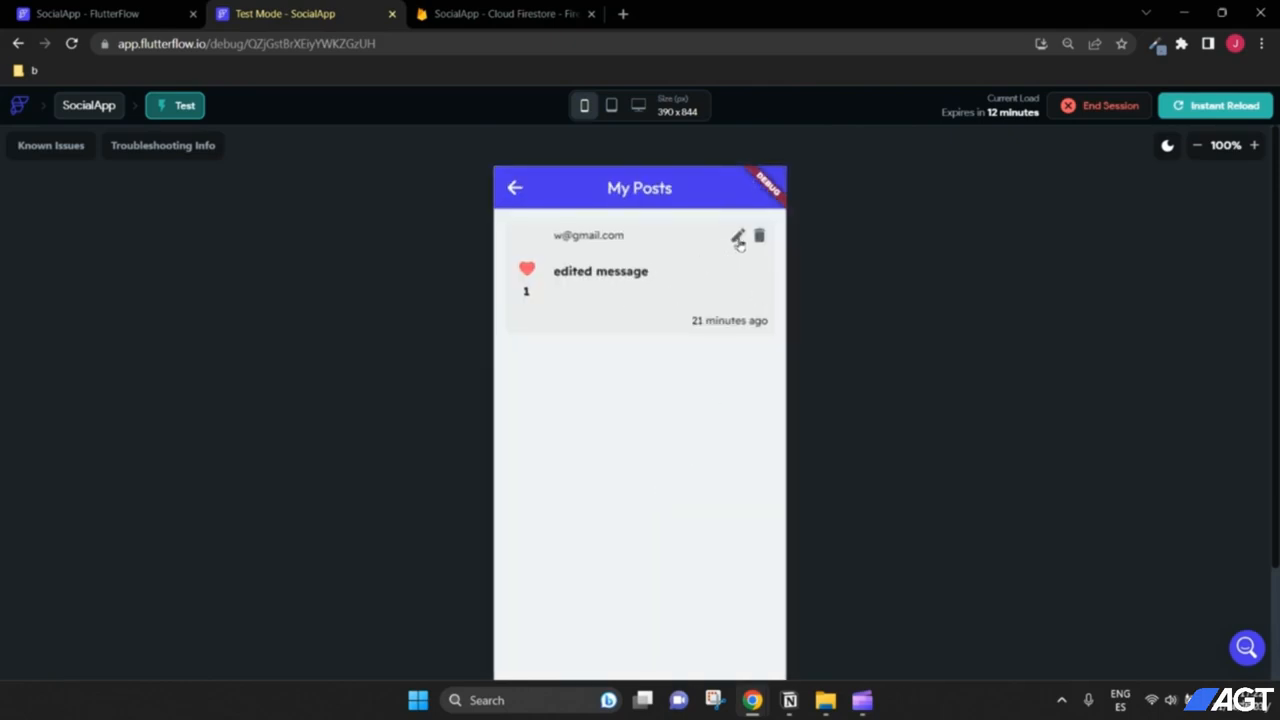
{"action": "left_click", "coordinate": [737, 237]}
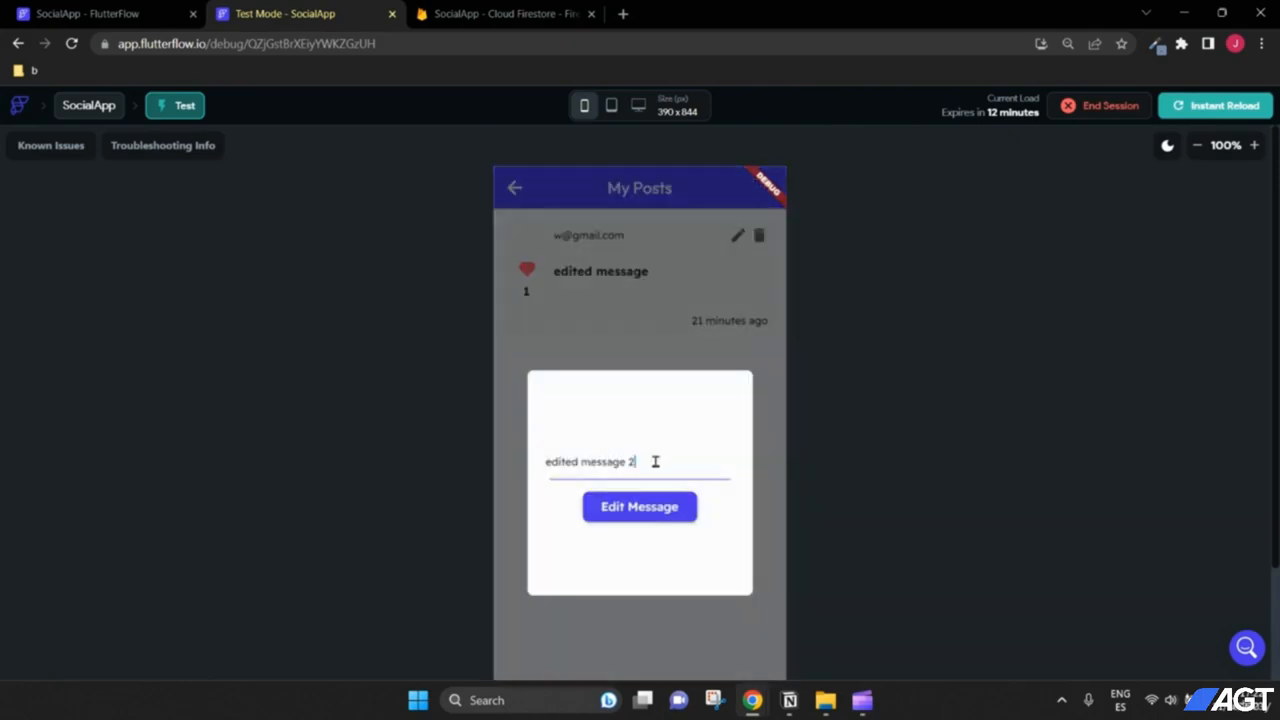
{"action": "left_click", "coordinate": [643, 505]}
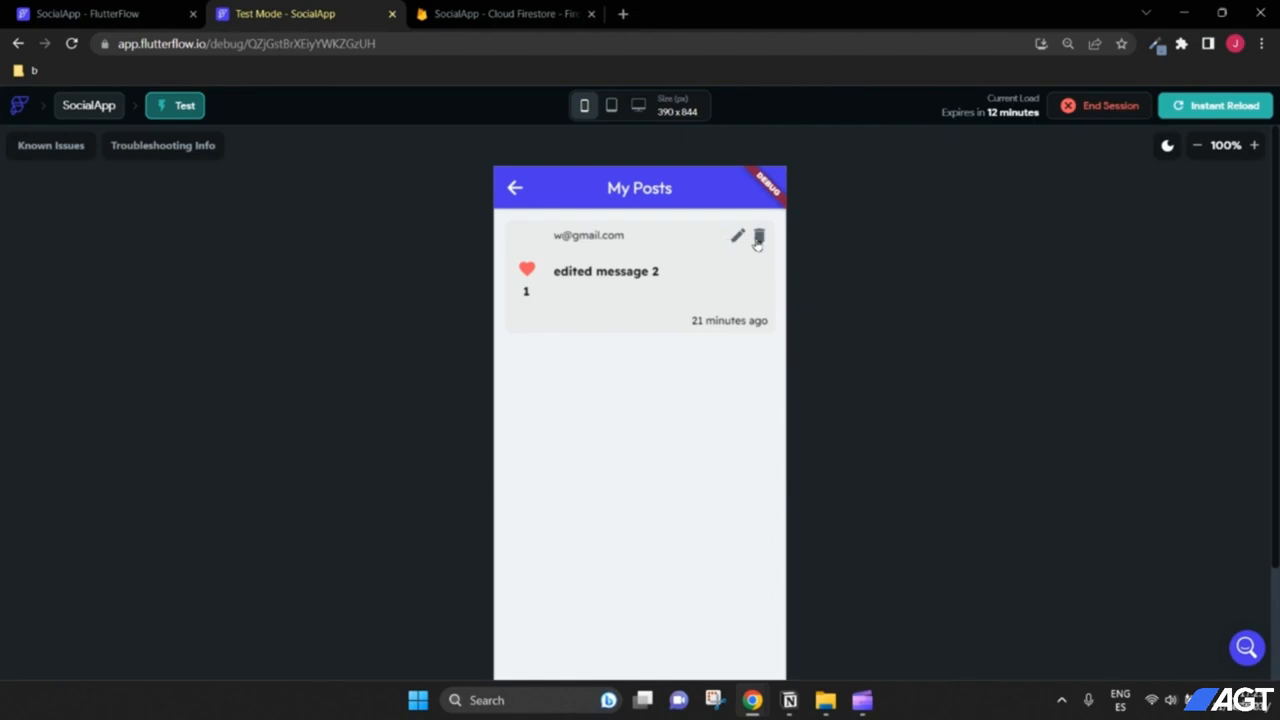
Step: Log out of the test app and switch back to the FlutterFlow project editor
{"action": "left_click", "coordinate": [758, 240]}
{"action": "left_click", "coordinate": [508, 194]}
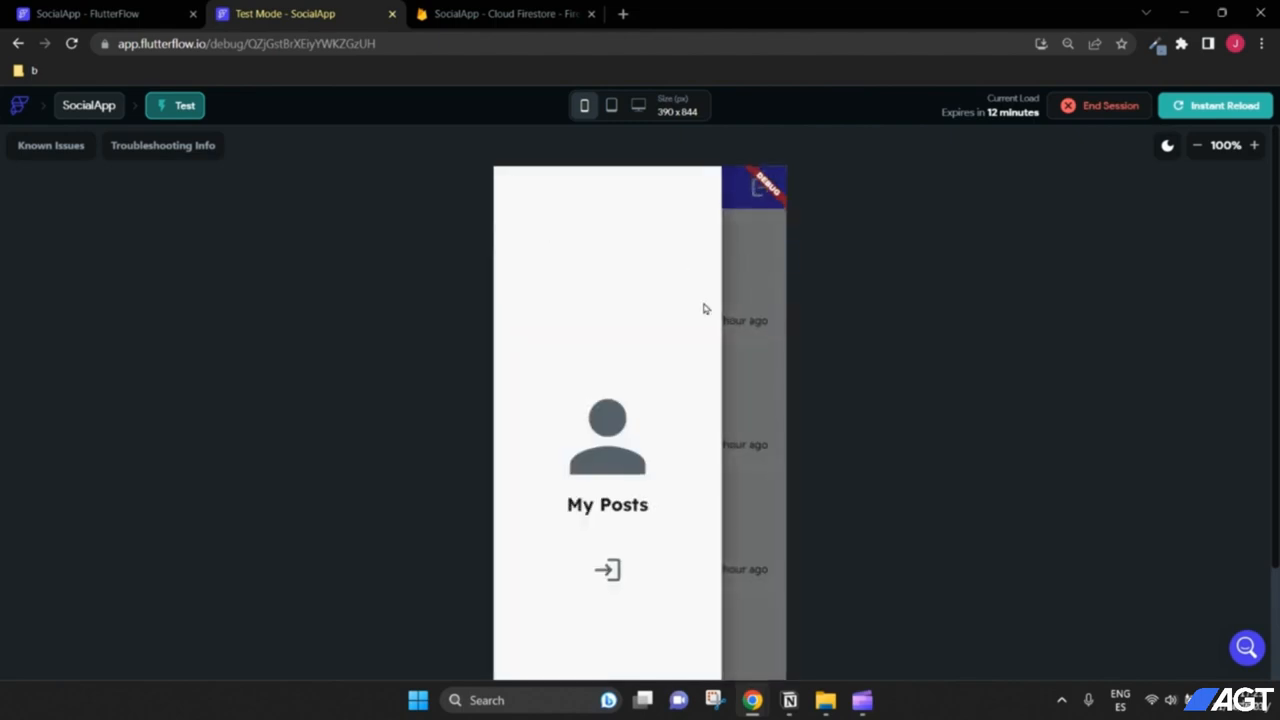
{"action": "left_click", "coordinate": [761, 350]}
{"action": "left_click", "coordinate": [762, 196]}
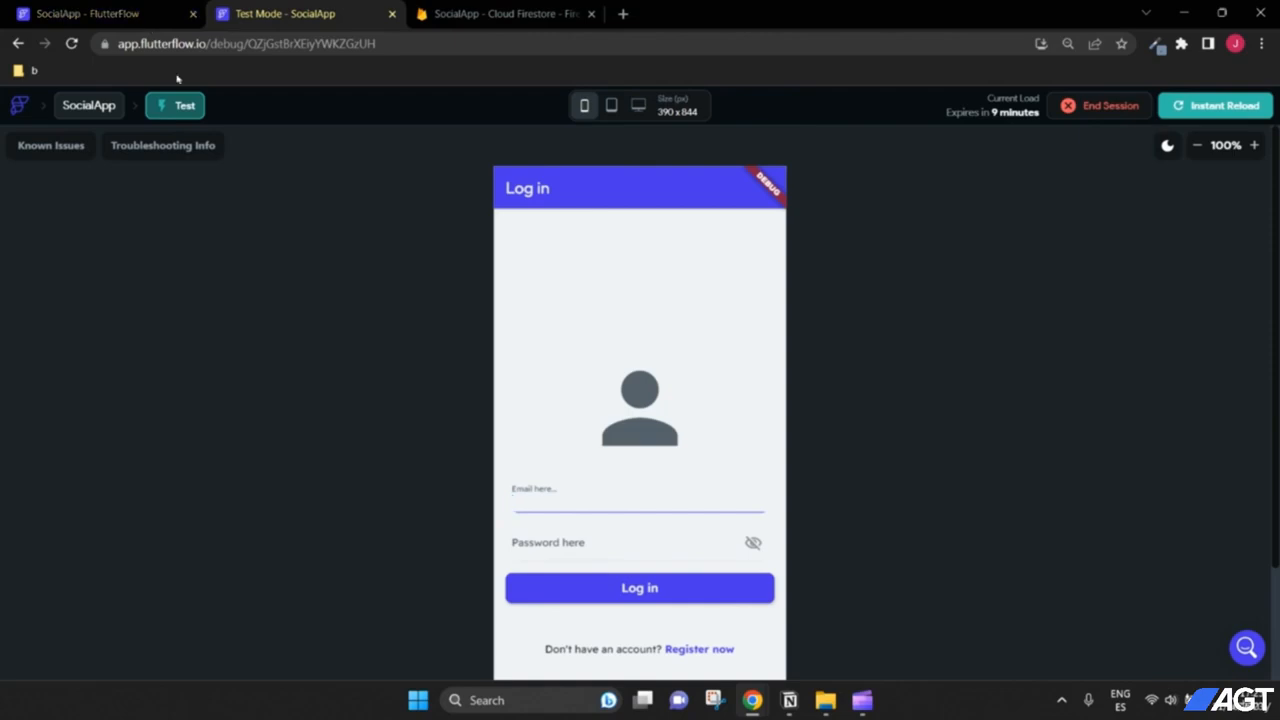
{"action": "left_click", "coordinate": [133, 15]}
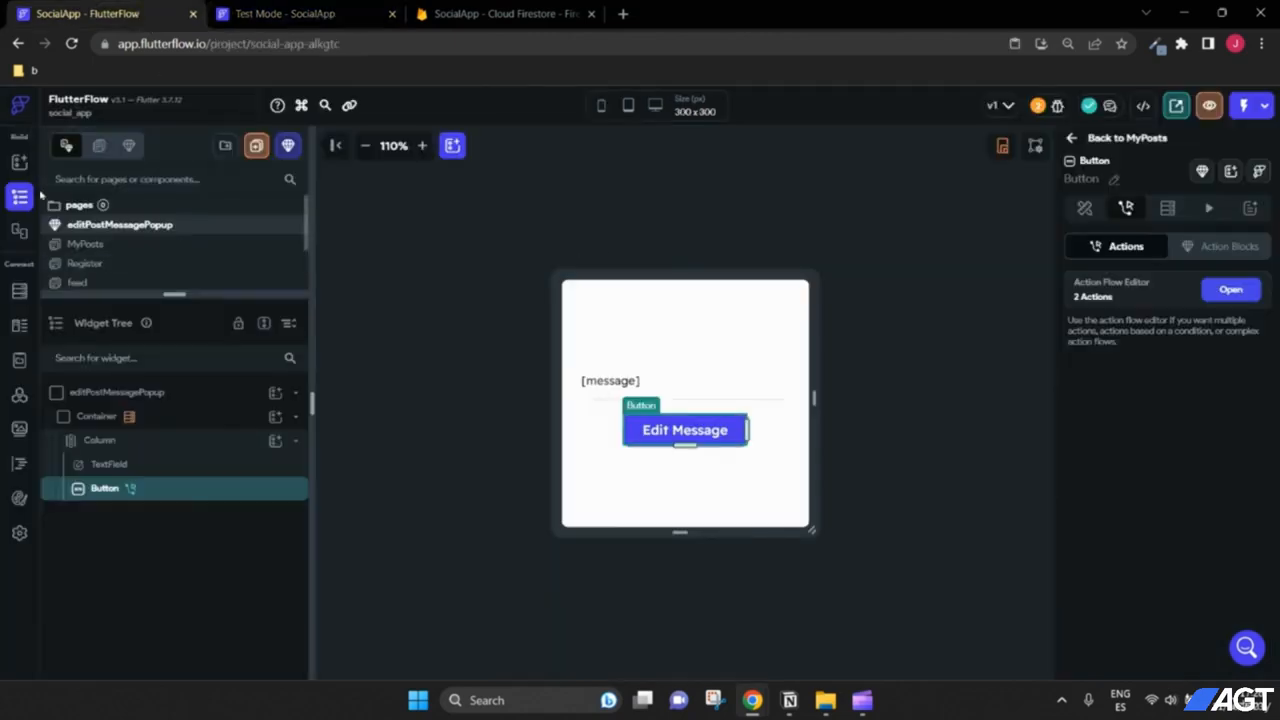
Step: Turn on the Web platform toggle in Settings and Integrations > Platforms
{"action": "left_click", "coordinate": [20, 533]}
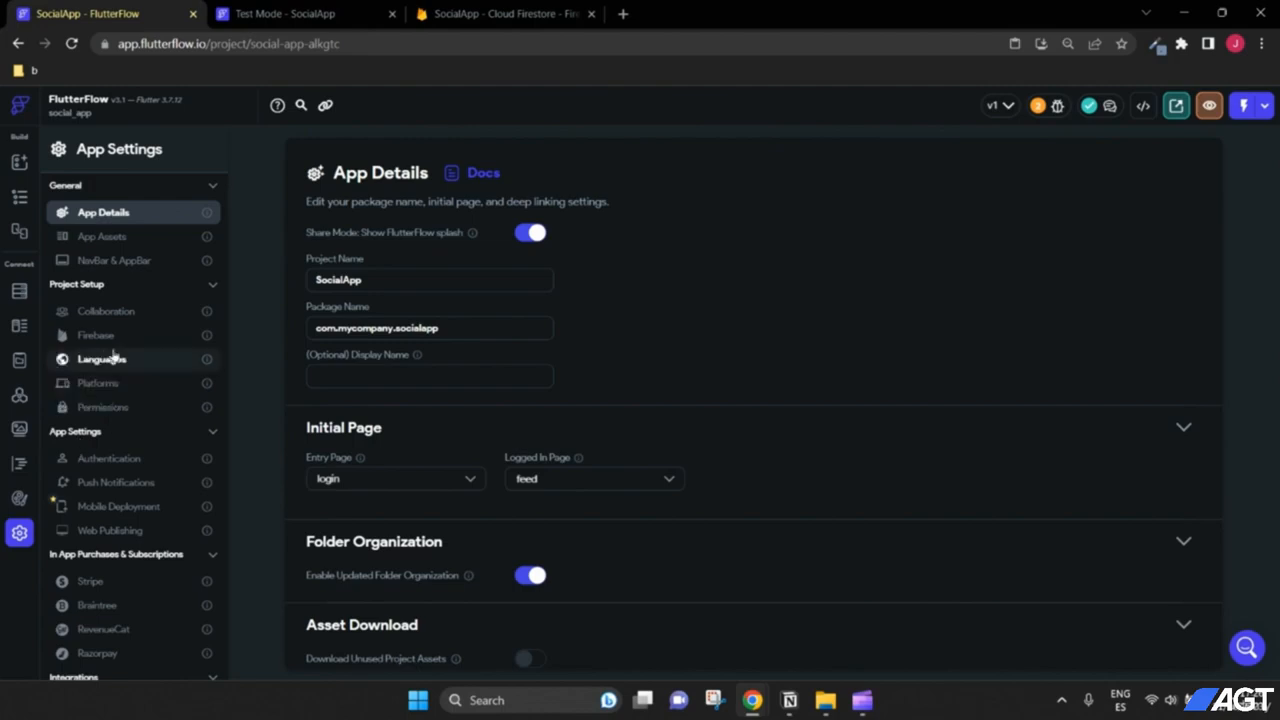
{"action": "left_click", "coordinate": [103, 388]}
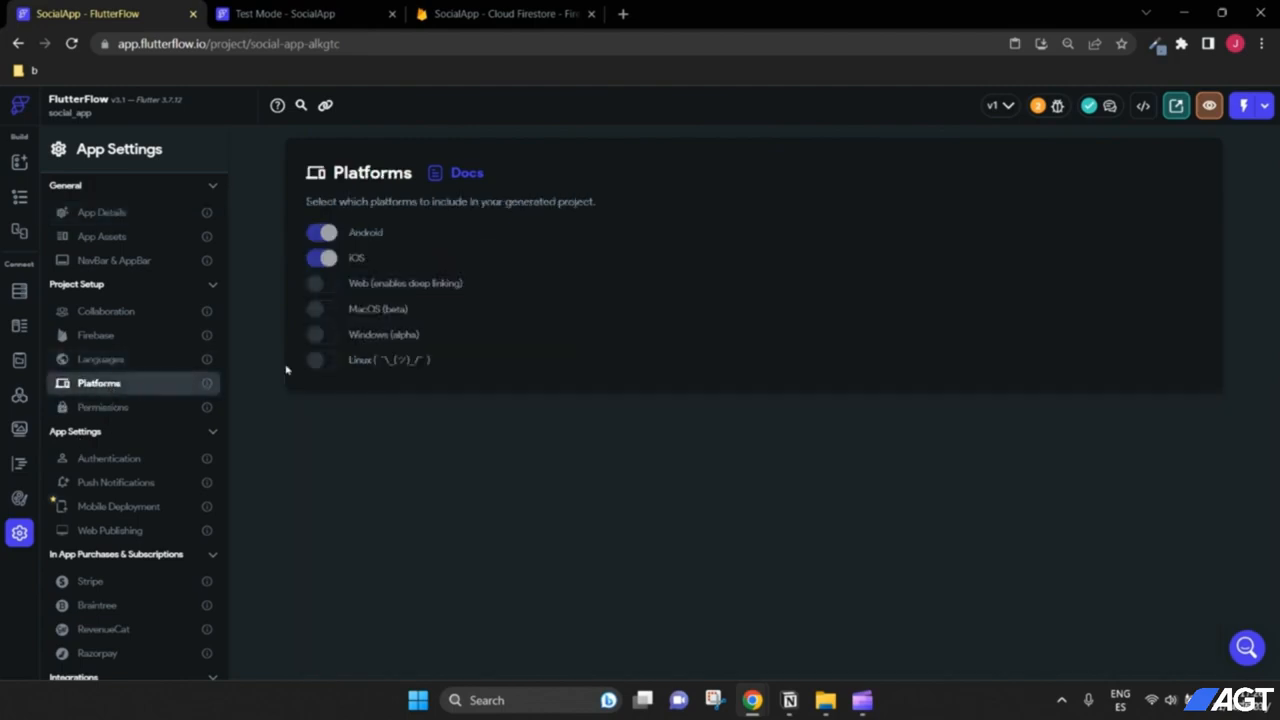
{"action": "left_click", "coordinate": [324, 285]}
Step: In Web Publishing settings, try the Enable PWA toggle and leave it switched off
{"action": "left_click", "coordinate": [117, 533]}
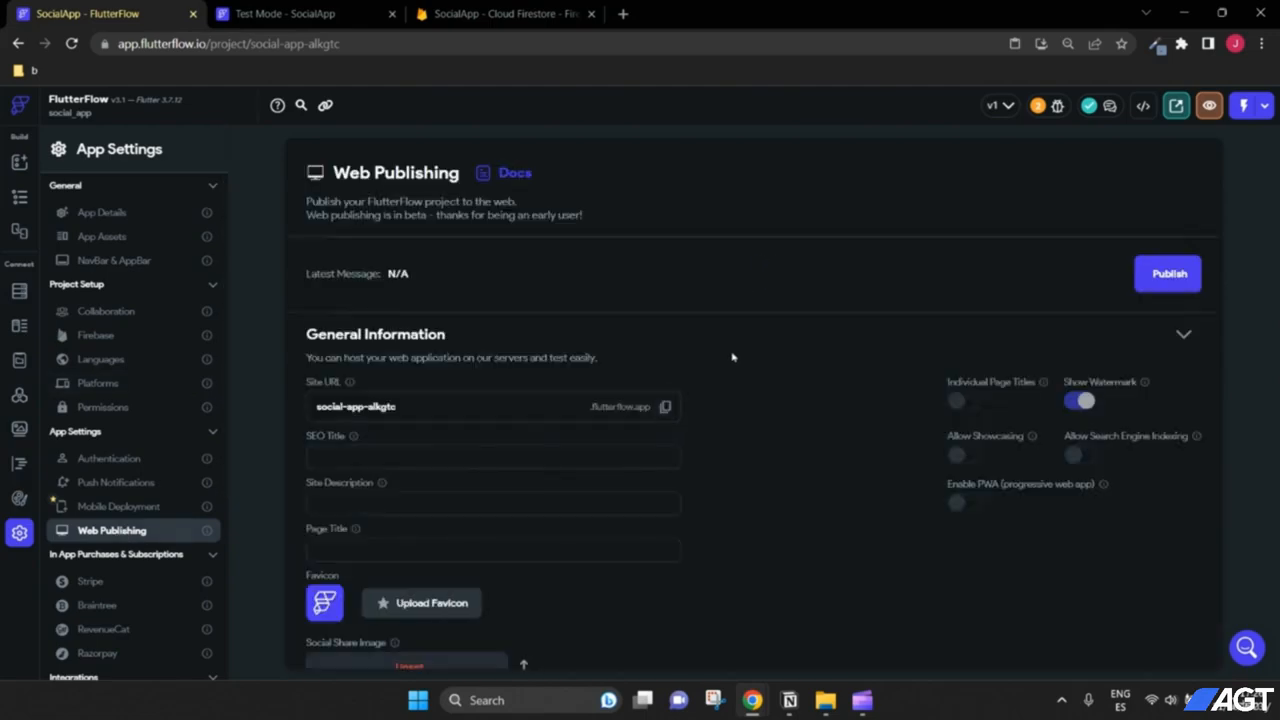
{"action": "scroll", "coordinate": [740, 355], "scroll_direction": "down", "scroll_amount": 1}
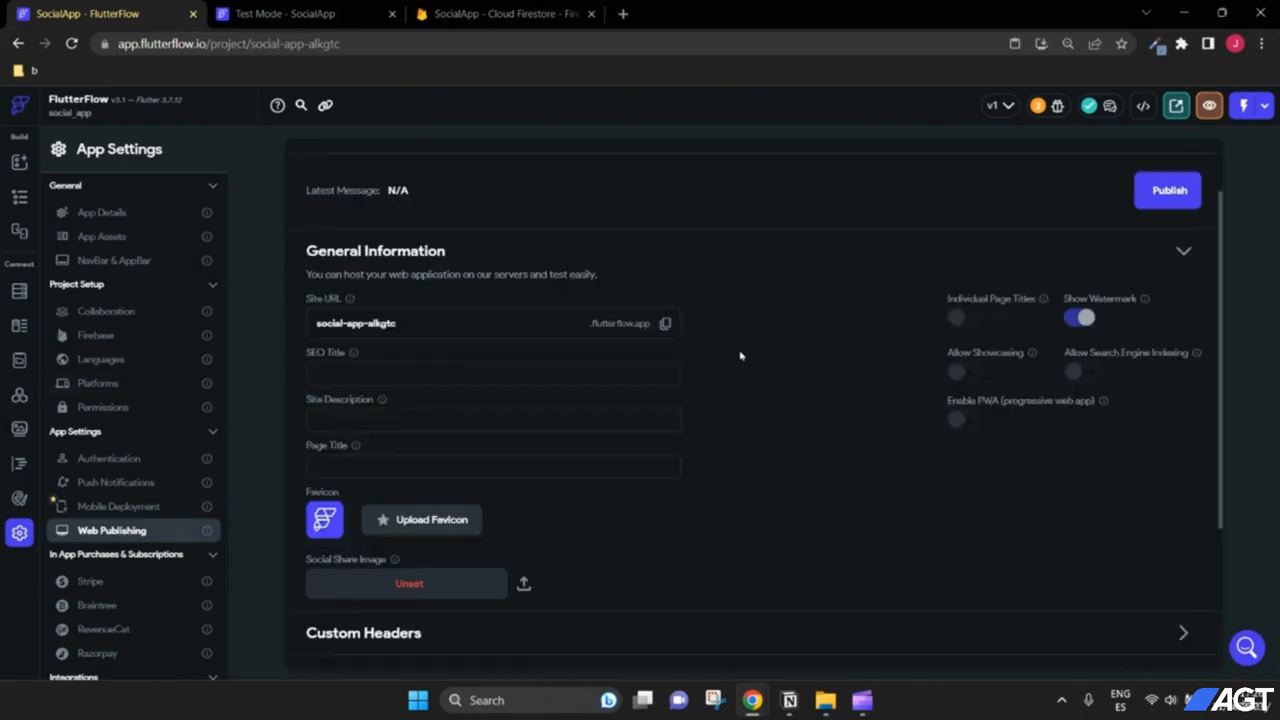
{"action": "scroll", "coordinate": [740, 355], "scroll_direction": "up", "scroll_amount": 1}
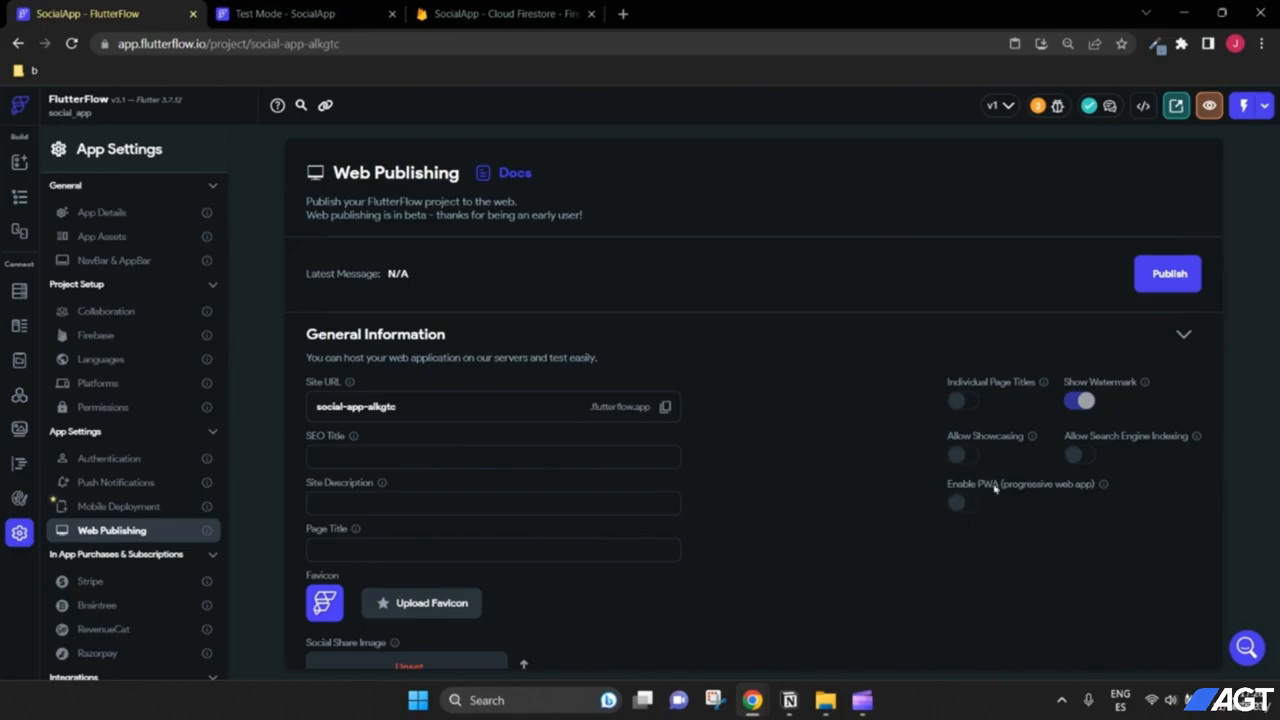
{"action": "left_click", "coordinate": [958, 503]}
{"action": "left_click", "coordinate": [963, 505]}
{"action": "left_click", "coordinate": [963, 504]}
{"action": "left_click", "coordinate": [965, 502]}
Step: Publish the app and open the live social-app-alkgtc.flutterflow.app site in a new tab
{"action": "scroll", "coordinate": [781, 427], "scroll_direction": "down", "scroll_amount": 1}
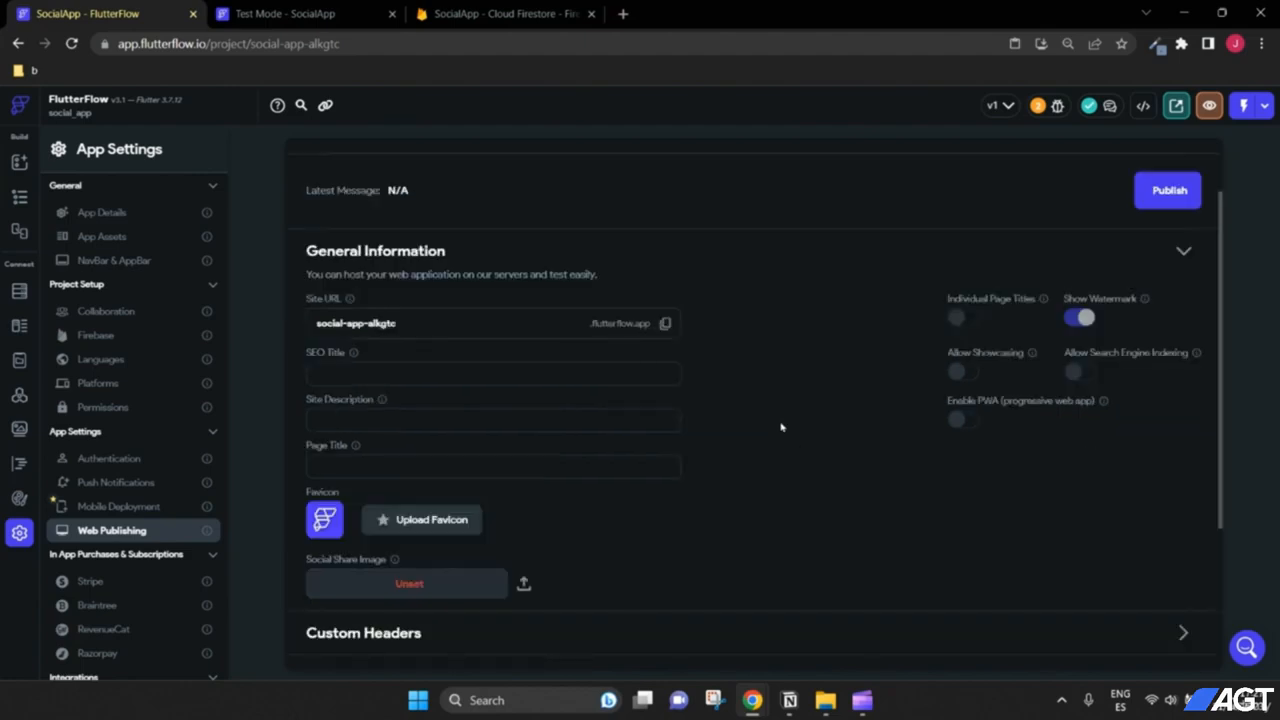
{"action": "scroll", "coordinate": [781, 427], "scroll_direction": "up", "scroll_amount": 1}
{"action": "left_click", "coordinate": [1162, 276]}
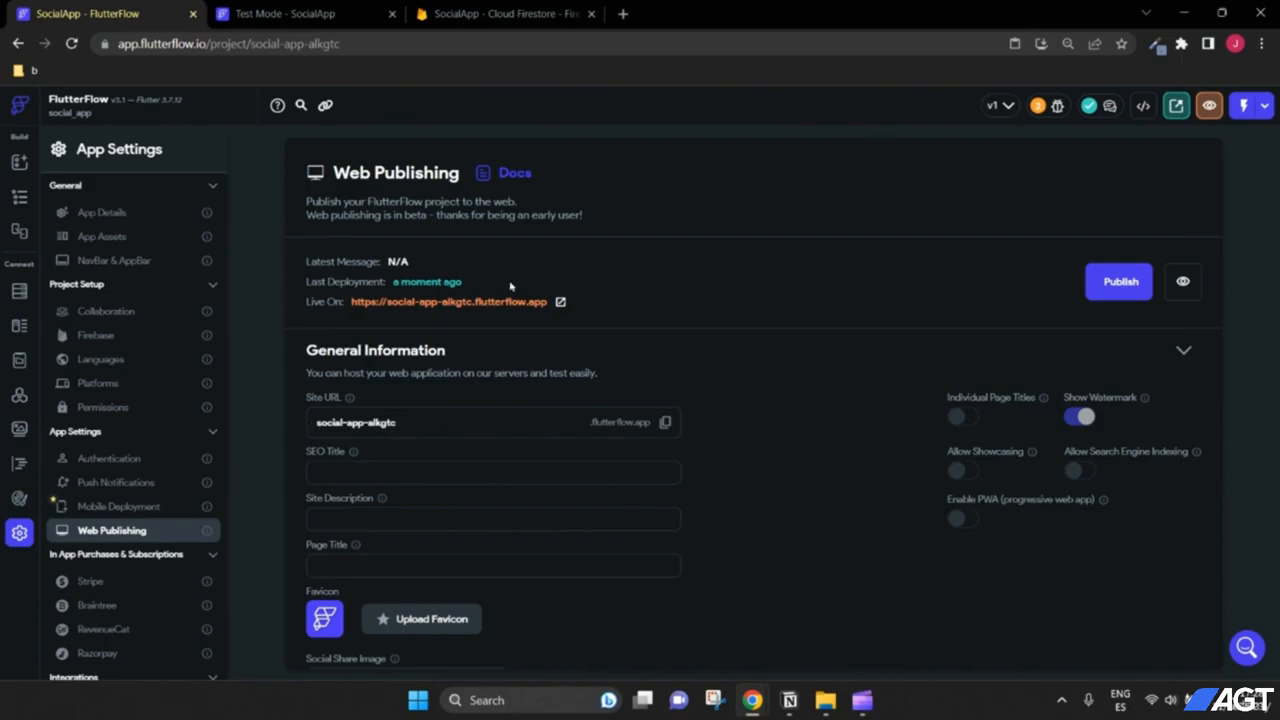
{"action": "left_click", "coordinate": [561, 303]}
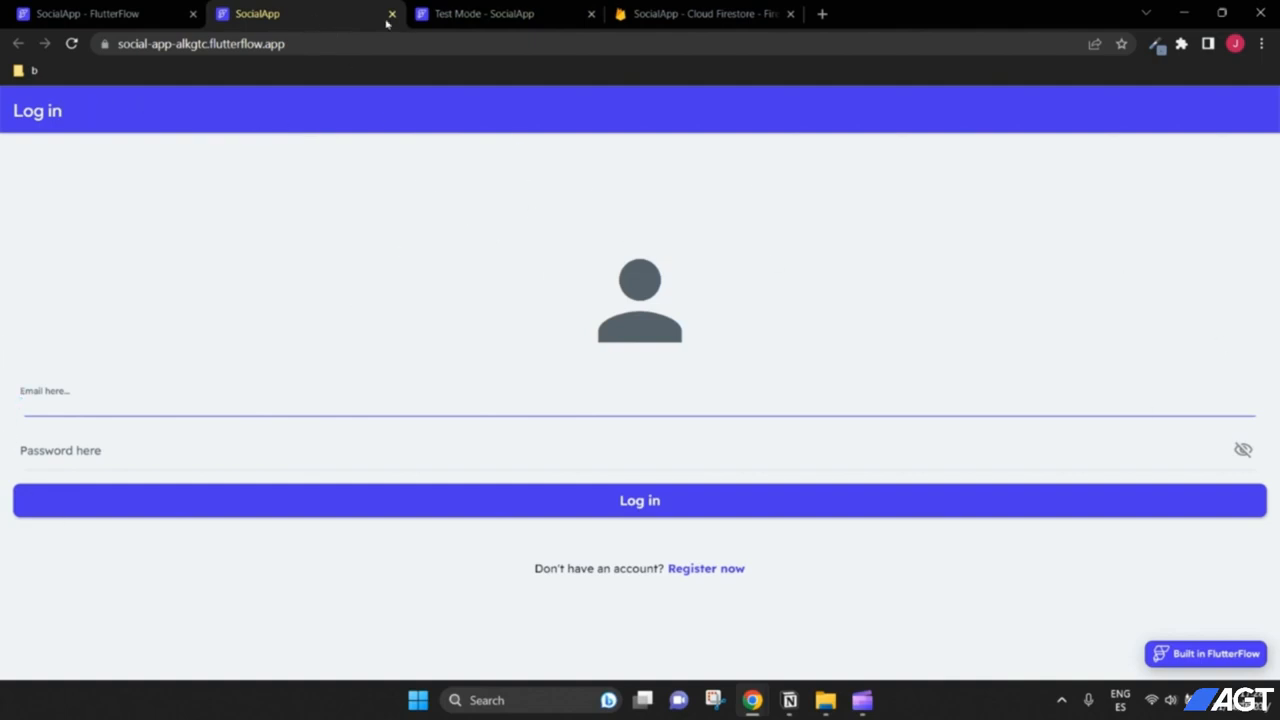
Step: Move the live site tab into its own narrow, phone-sized browser window
{"action": "left_click_drag", "start_coordinate": [386, 22], "coordinate": [310, 56]}
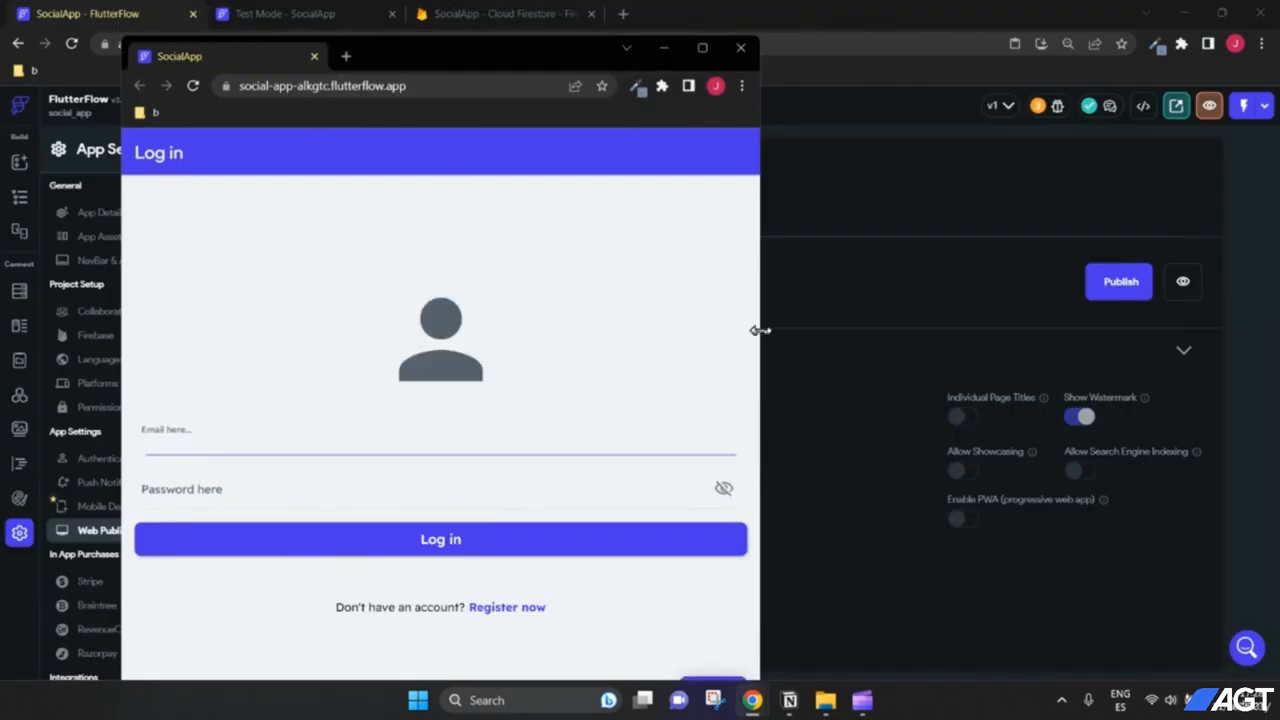
{"action": "left_click_drag", "start_coordinate": [760, 330], "coordinate": [451, 331]}
{"action": "left_click_drag", "start_coordinate": [372, 62], "coordinate": [484, 37]}
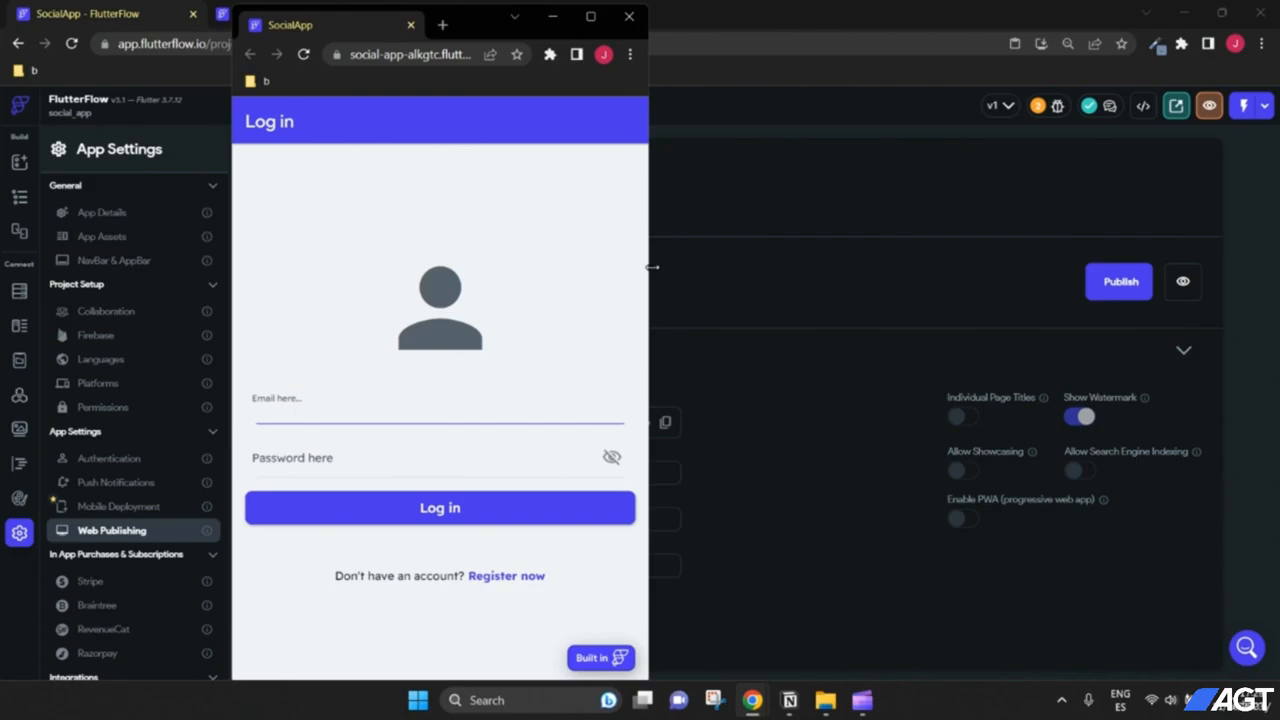
{"action": "mouse_move", "coordinate": [652, 267]}
{"action": "left_mouse_down"}
{"action": "mouse_move", "coordinate": [774, 271]}
{"action": "mouse_move", "coordinate": [650, 268]}
{"action": "left_mouse_up"}
{"action": "mouse_move", "coordinate": [230, 267]}
{"action": "left_mouse_down"}
{"action": "mouse_move", "coordinate": [151, 260]}
{"action": "mouse_move", "coordinate": [232, 267]}
{"action": "left_mouse_up"}
{"action": "left_click", "coordinate": [441, 55]}
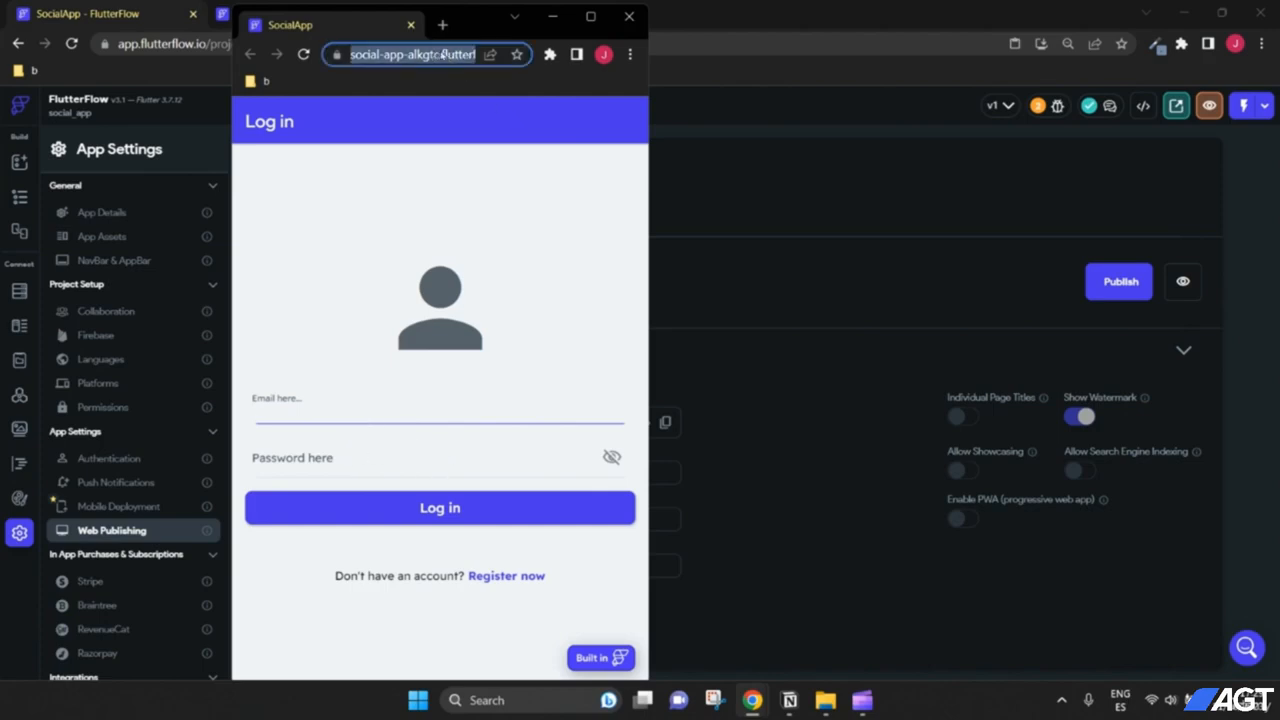
{"action": "left_click_drag", "start_coordinate": [479, 21], "coordinate": [436, 29]}
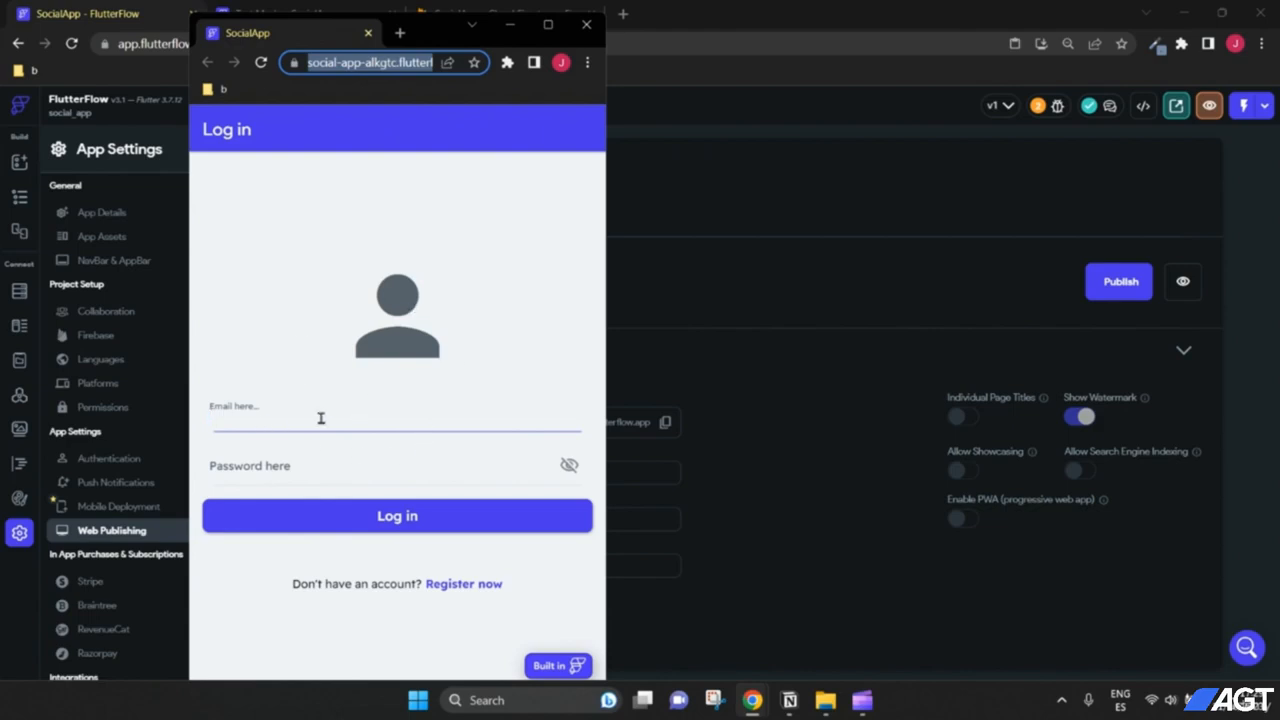
Step: Switch to the registration form and try its email, password and confirm password fields
{"action": "left_click", "coordinate": [468, 584]}
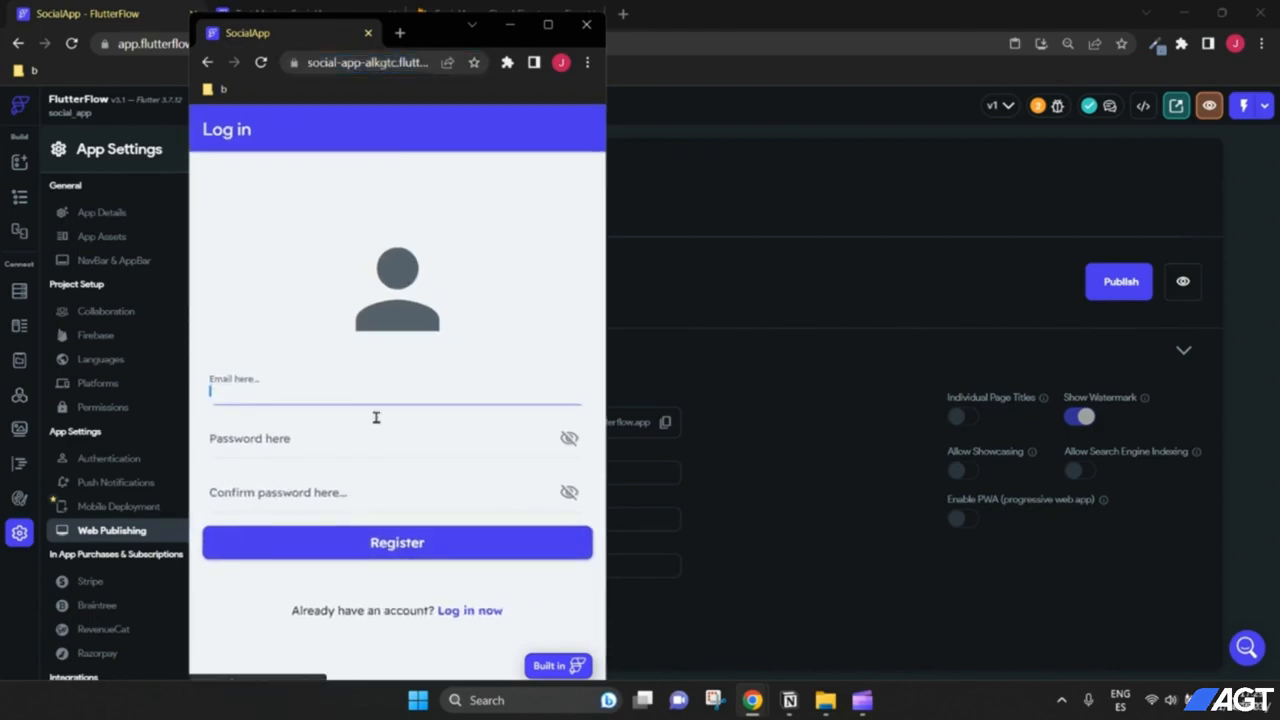
{"action": "left_click", "coordinate": [340, 436]}
{"action": "left_click", "coordinate": [337, 476]}
{"action": "left_click", "coordinate": [314, 380]}
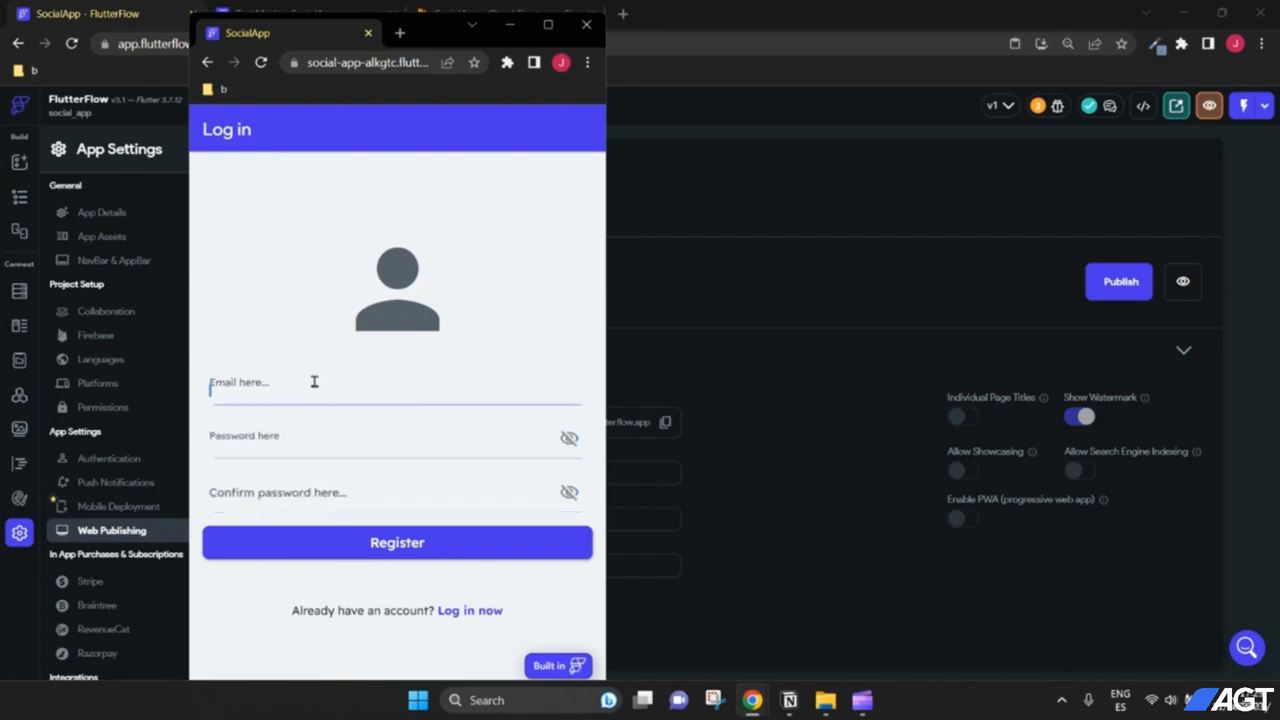
{"action": "left_click", "coordinate": [317, 440]}
{"action": "left_click", "coordinate": [320, 482]}
{"action": "left_click", "coordinate": [312, 444]}
{"action": "left_click", "coordinate": [309, 386]}
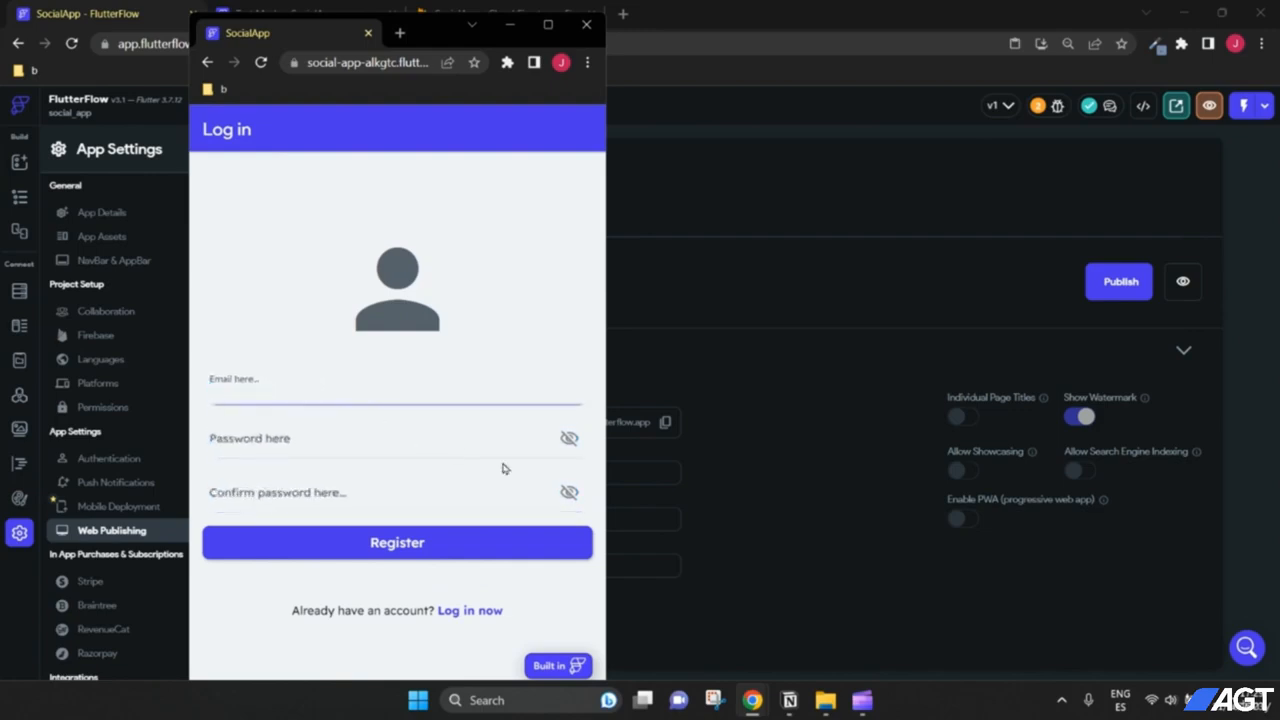
{"action": "left_click", "coordinate": [356, 443]}
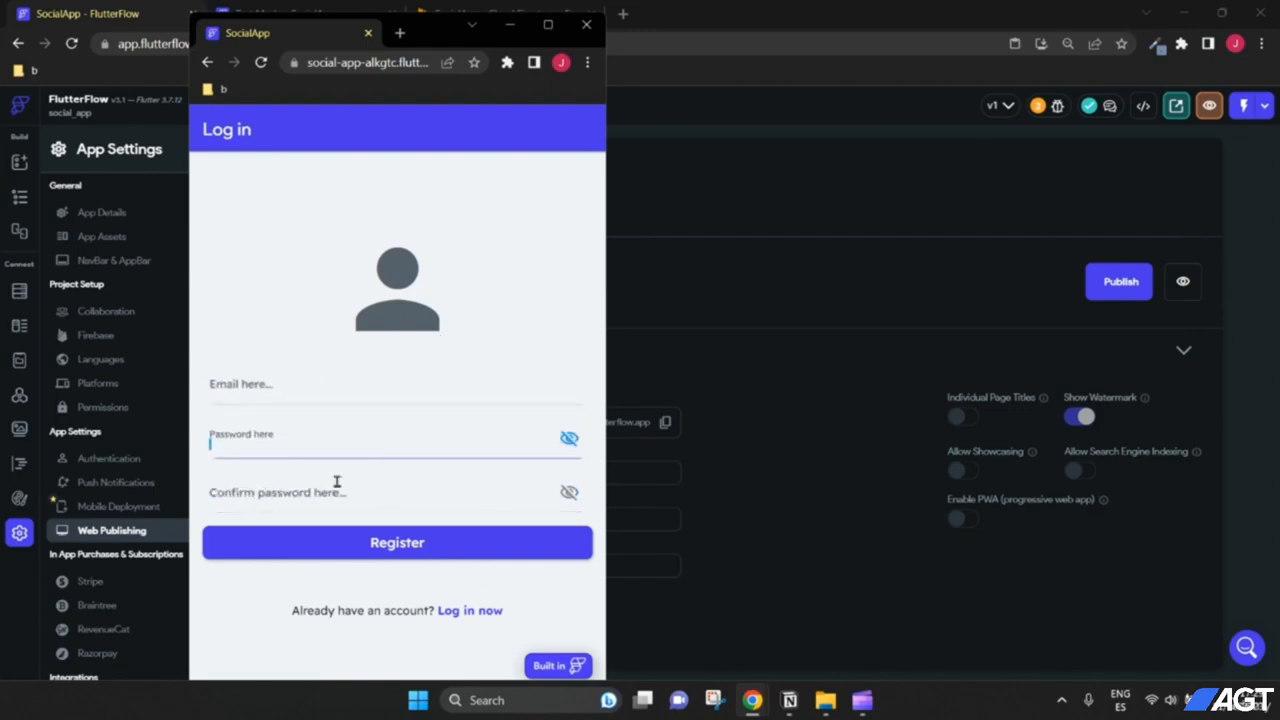
{"action": "left_click", "coordinate": [337, 485]}
{"action": "left_click", "coordinate": [323, 440]}
{"action": "left_click", "coordinate": [320, 392]}
{"action": "left_click", "coordinate": [316, 428]}
{"action": "left_click", "coordinate": [322, 479]}
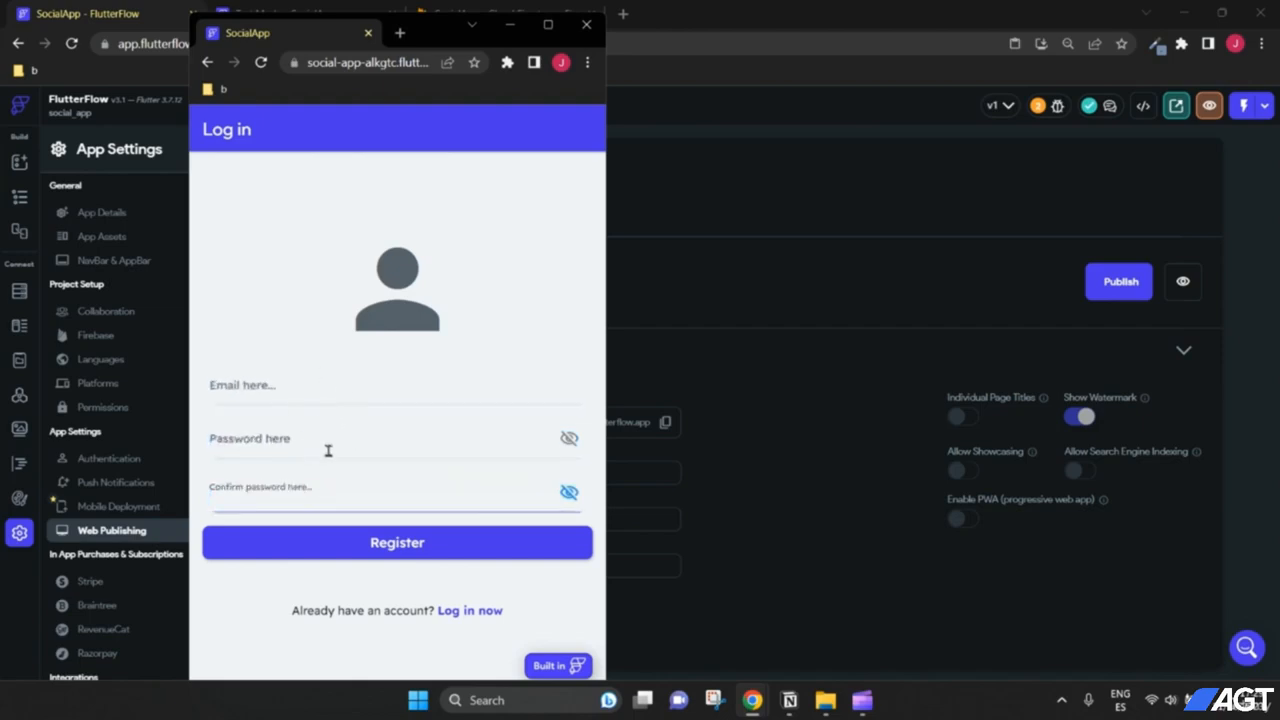